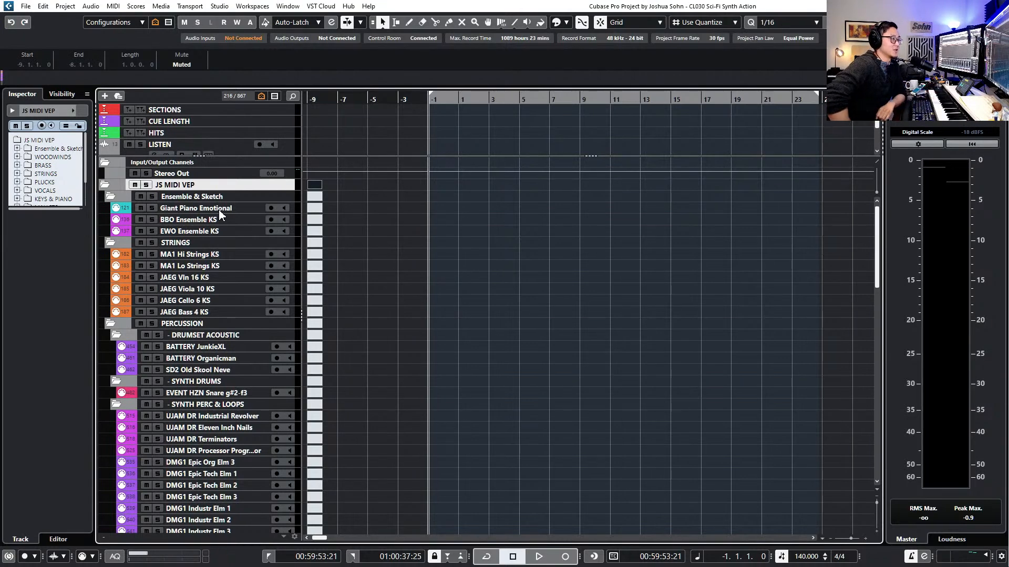
# Select the Giant Piano Emotional track and look over the template's track list down to the percussion folders
pyautogui.click(221, 210)
pyautogui.scroll(-4, 221, 213)
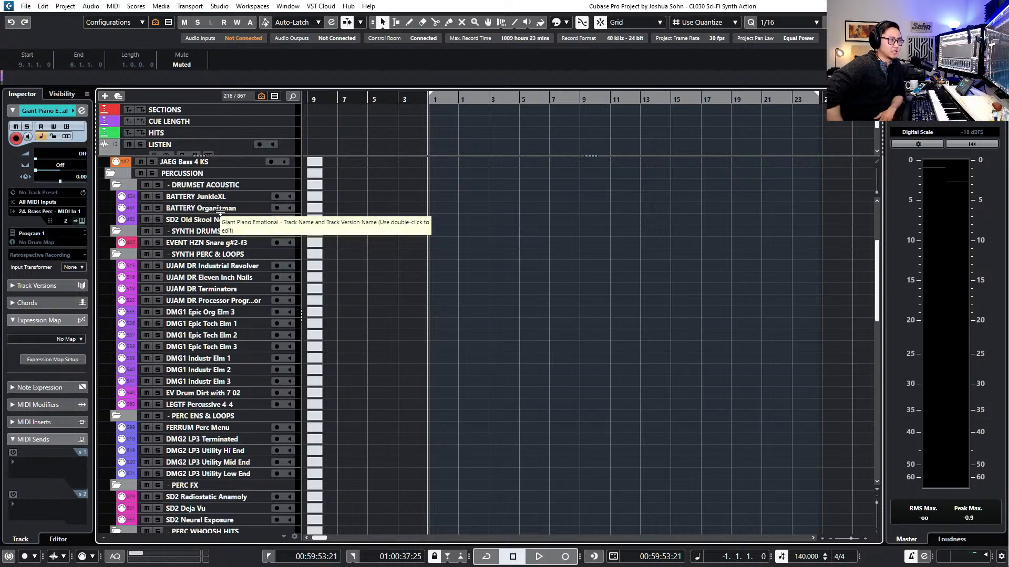
pyautogui.click(403, 211)
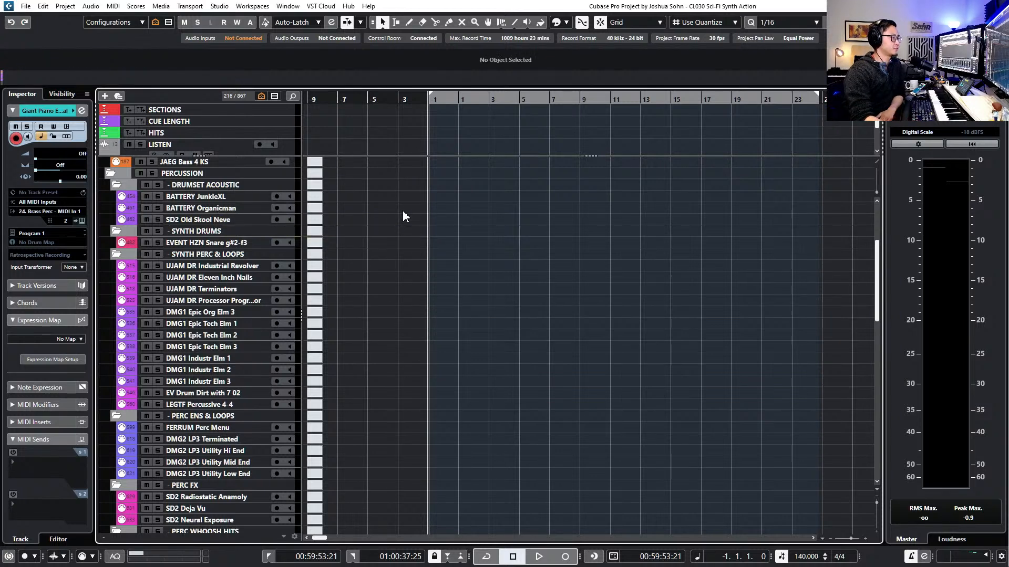
pyautogui.scroll(4, 412, 253)
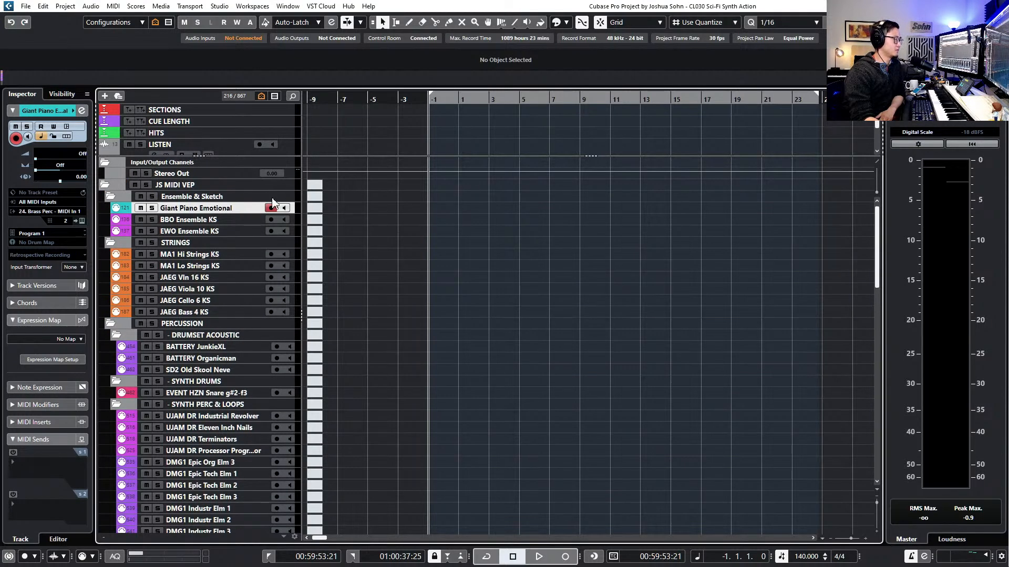
# Compare the EWO Ensemble KS and BBO Ensemble KS tracks, ending with BBO Ensemble KS armed for playing
pyautogui.click(229, 230)
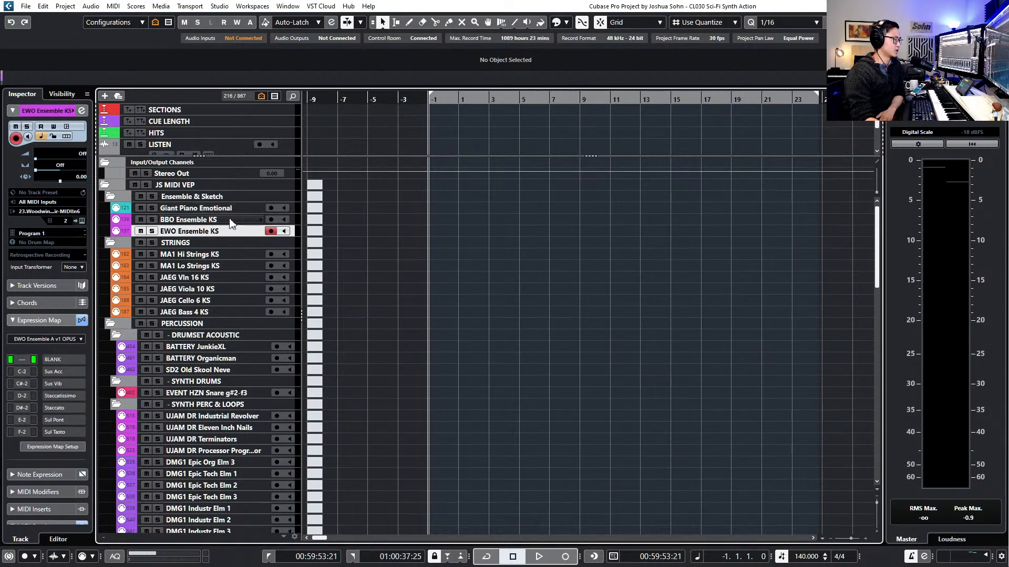
pyautogui.click(231, 220)
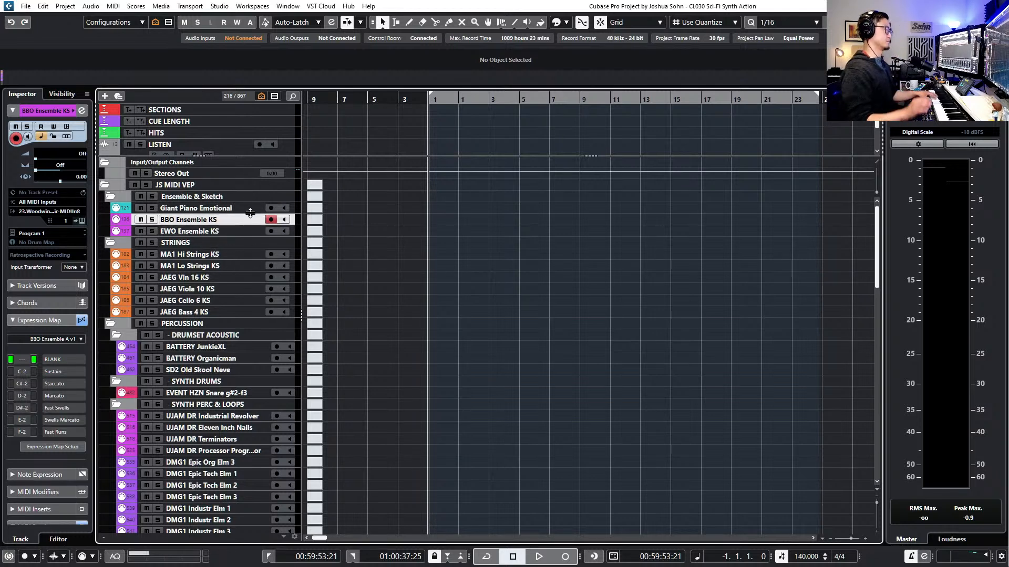
pyautogui.click(234, 230)
pyautogui.click(233, 220)
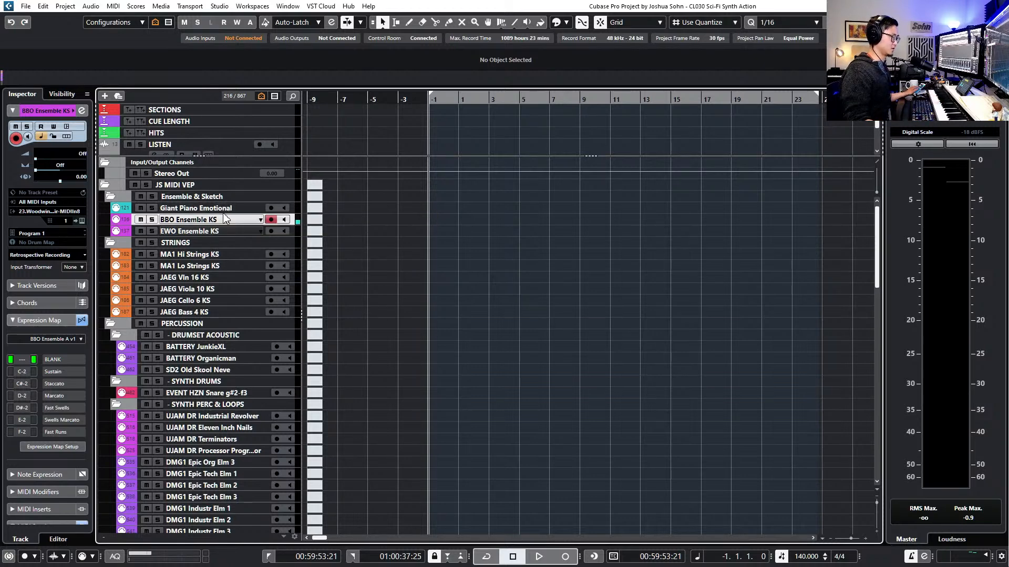
pyautogui.hotkey('alt', 'Tab')
pyautogui.hotkey('alt', 'Tab')
pyautogui.hotkey('alt', 'Tab')
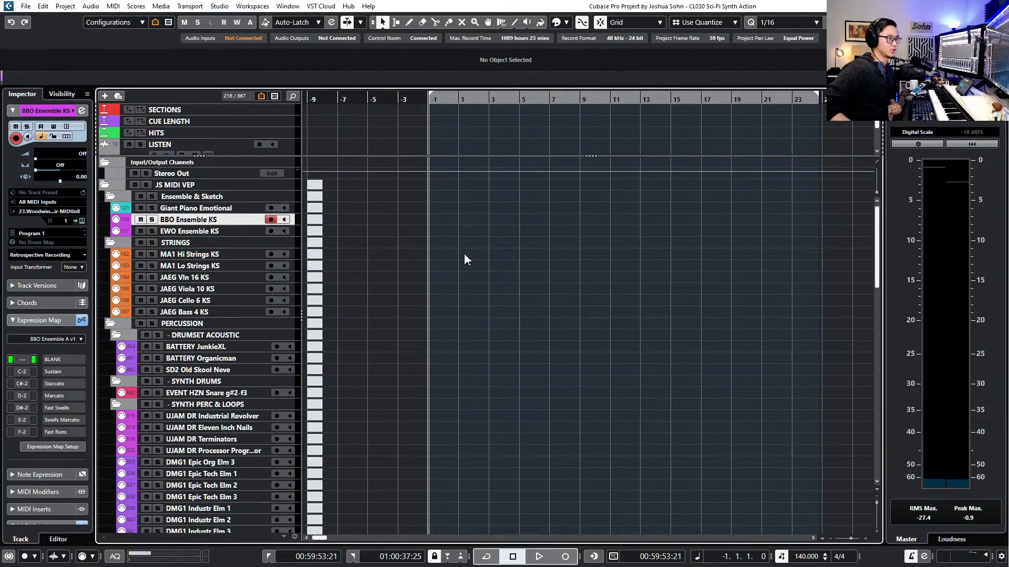
pyautogui.scroll(-1, 453, 264)
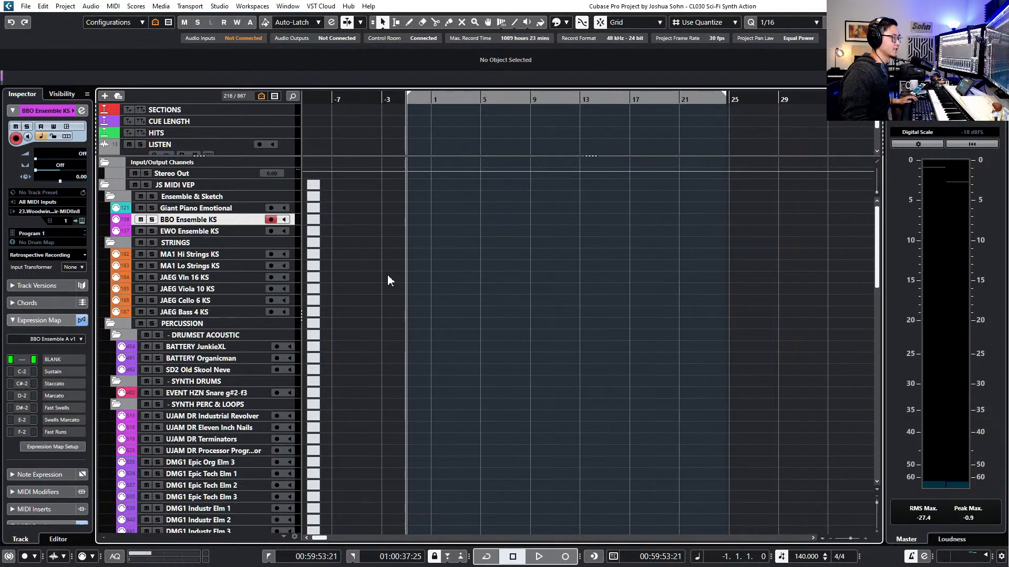
pyautogui.hscroll(1, 386, 276)
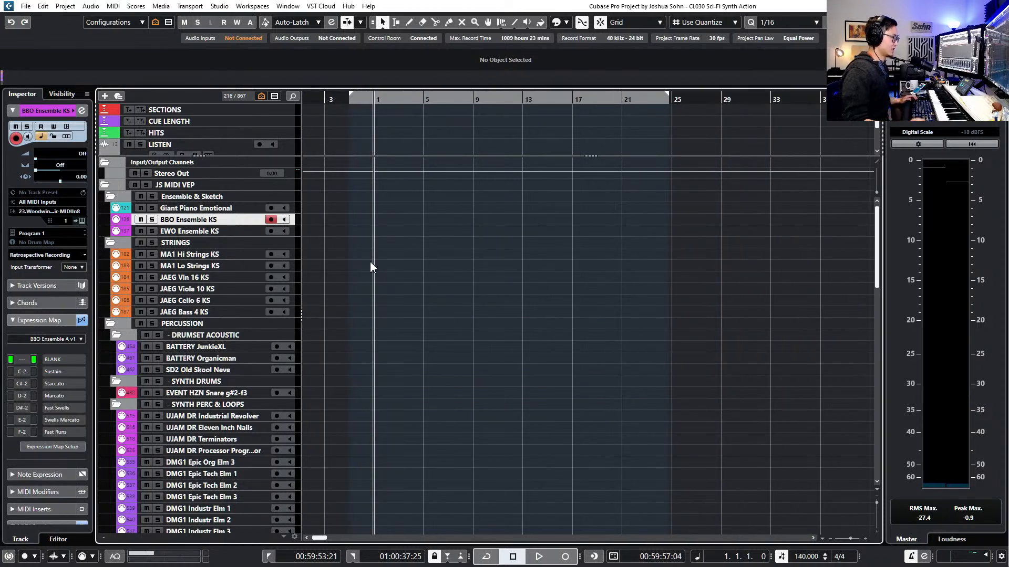
# Arm the EWO Ensemble KS track and audition its sound
pyautogui.click(217, 231)
pyautogui.click(223, 254)
pyautogui.click(233, 232)
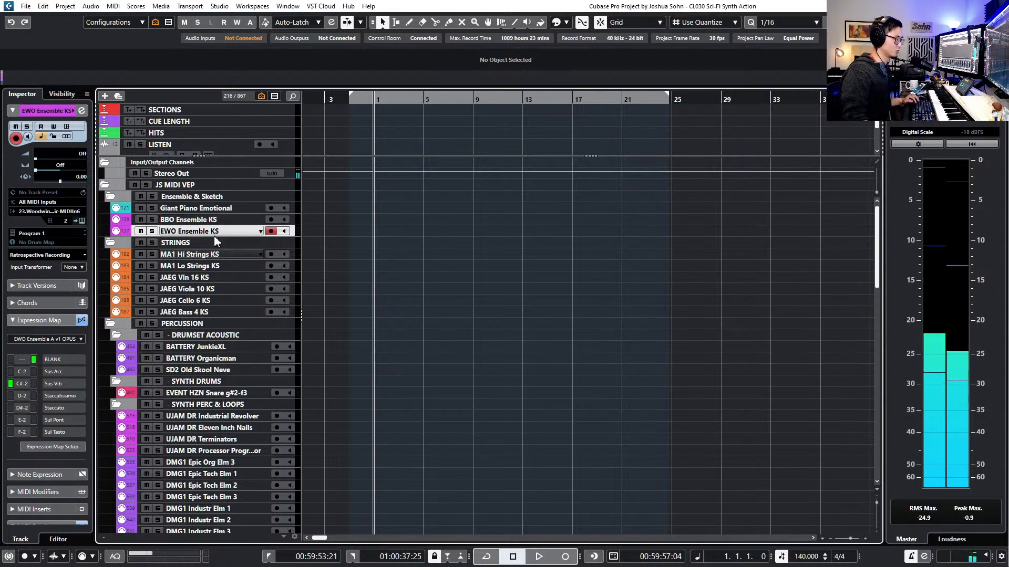
# Audition the MA1 Hi Strings KS and MA1 Lo Strings KS tracks, both layered and individually
pyautogui.click(219, 254)
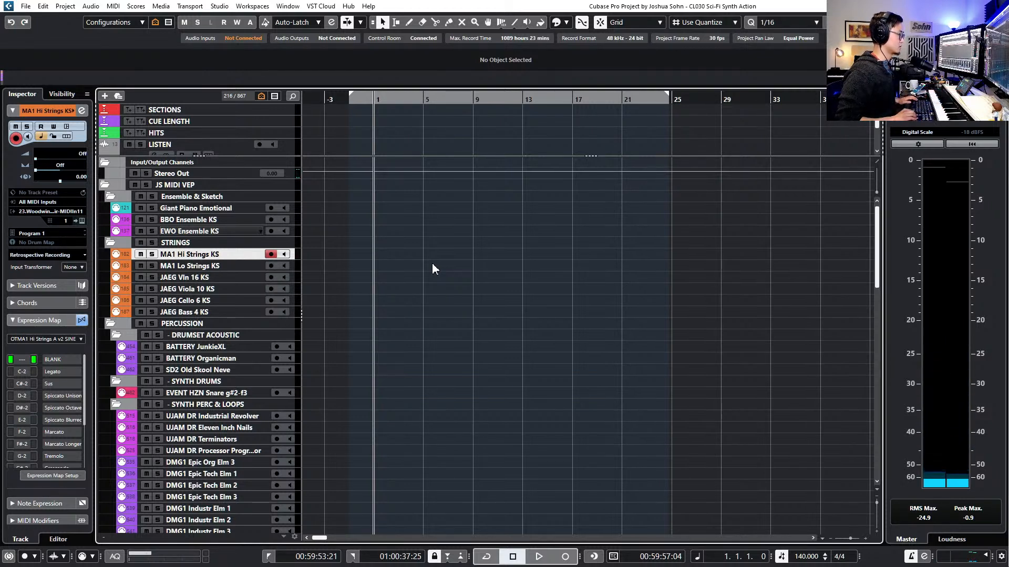
pyautogui.hotkey('shift', 'Down')
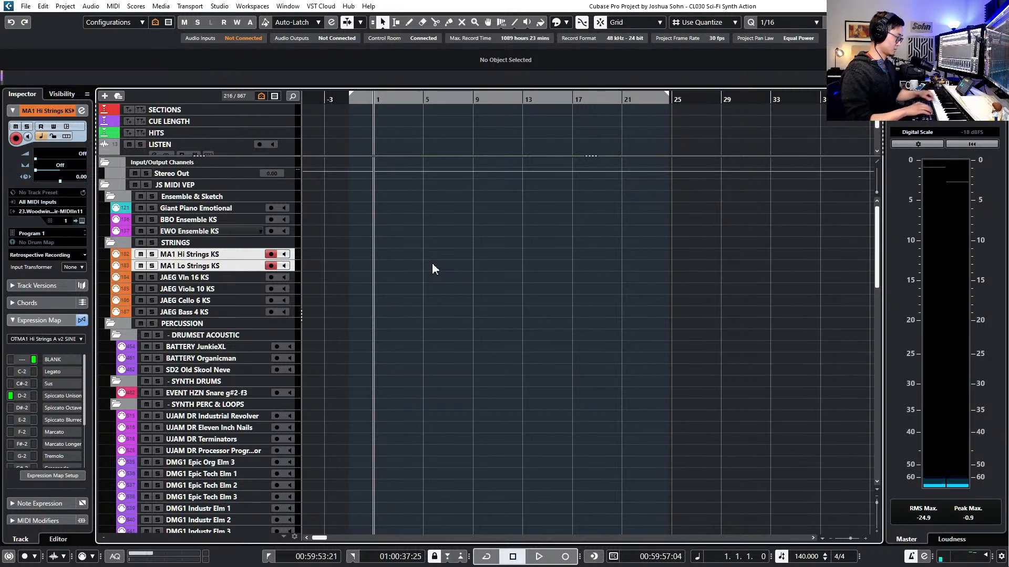
pyautogui.click(250, 255)
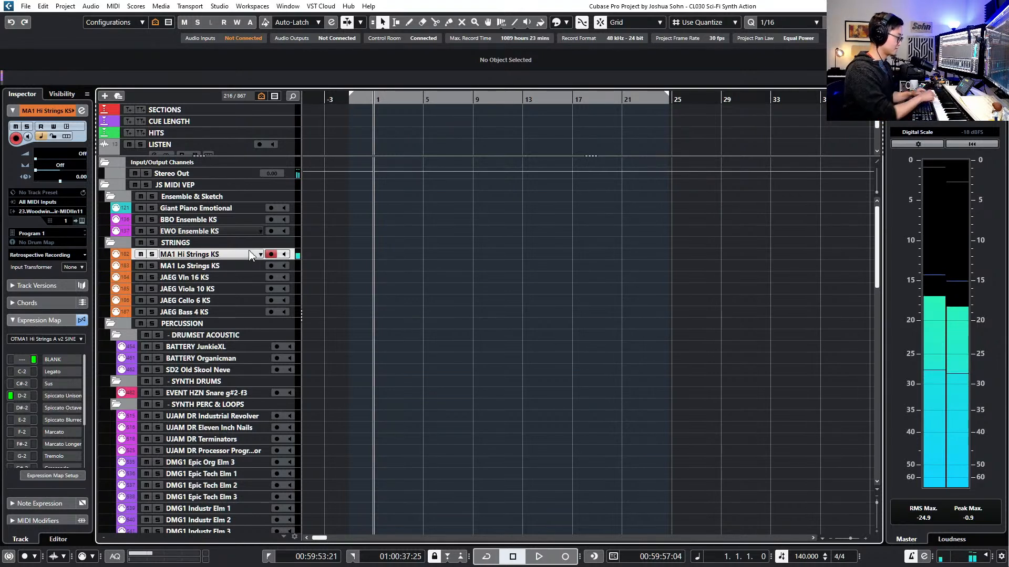
pyautogui.press('Down')
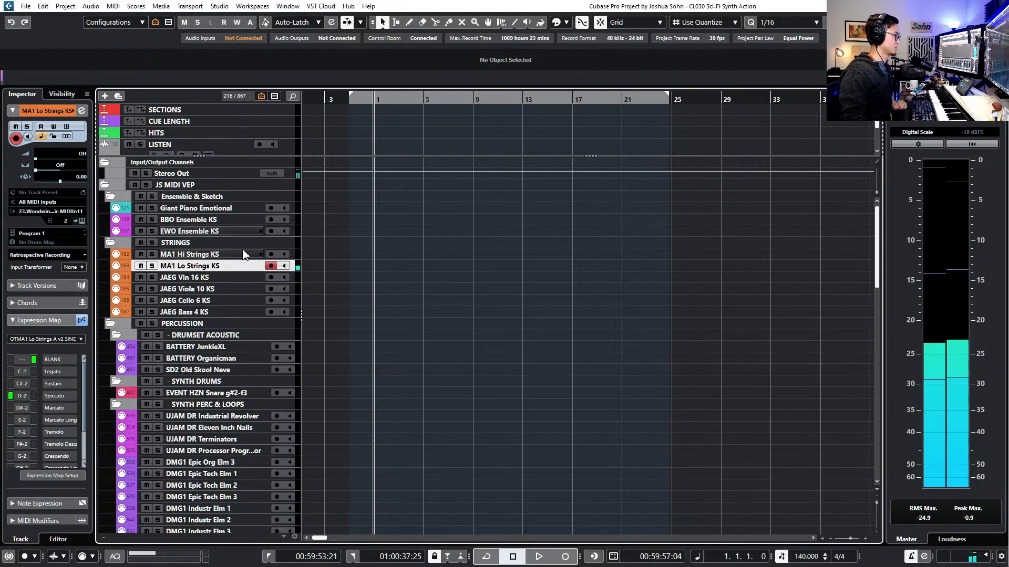
# Select the four JAEG string tracks together, from Vln 16 KS through Bass 4 KS, and audition them layered
pyautogui.click(213, 277)
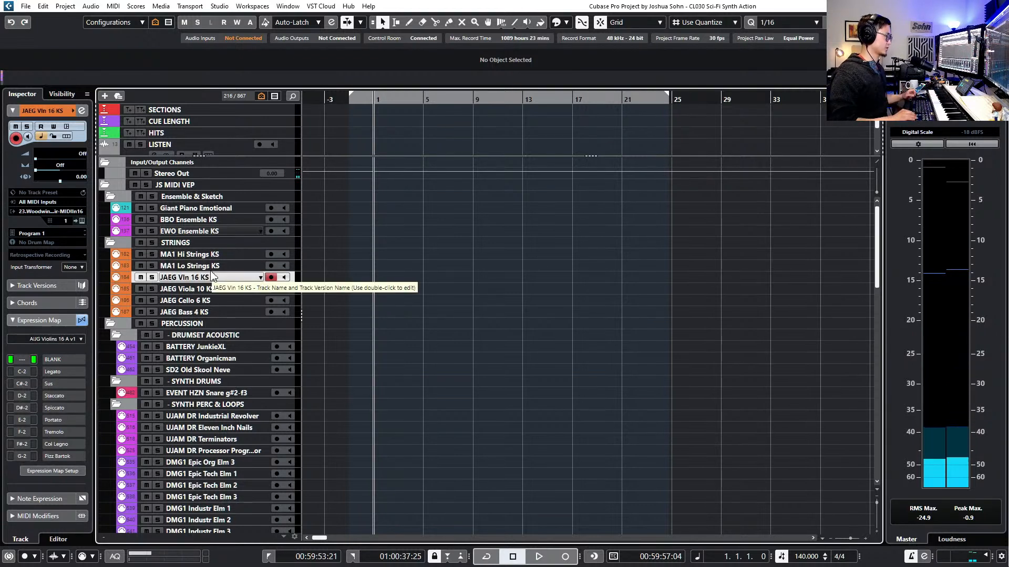
pyautogui.hotkey('shift', 'Down')
pyautogui.hotkey('shift', 'Down')
pyautogui.hotkey('shift', 'Down')
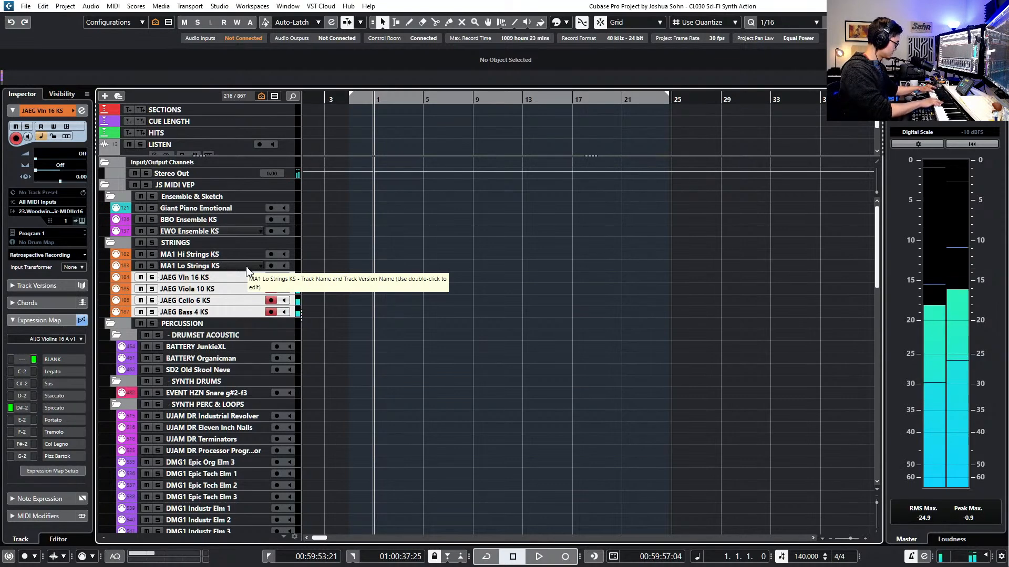
# Audition the acoustic drum set tracks BATTERY JunkieXL, BATTERY Organicman and SD2 Old Skool Neve
pyautogui.scroll(-3, 315, 296)
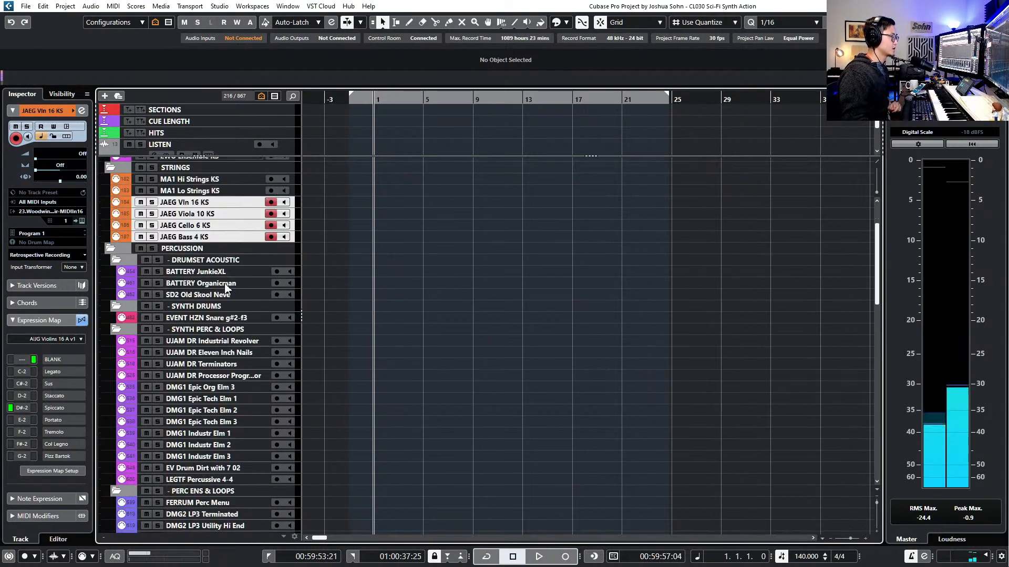
pyautogui.click(331, 272)
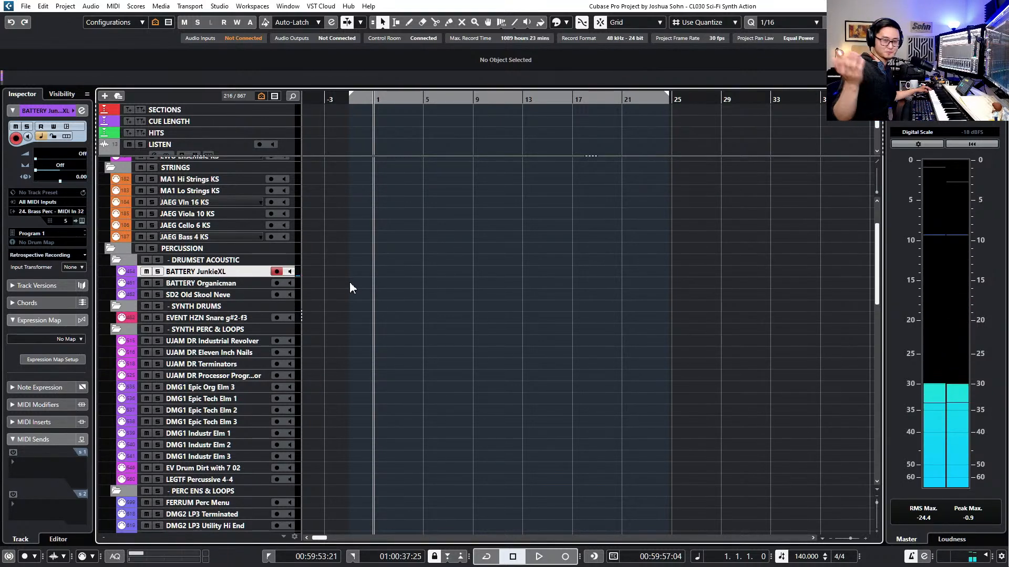
pyautogui.click(234, 280)
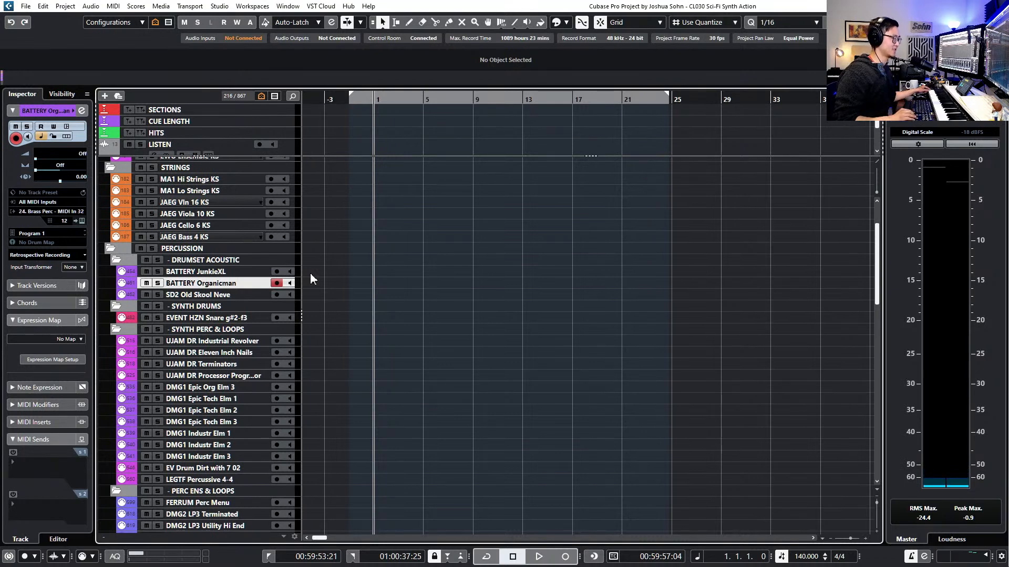
pyautogui.press('Down')
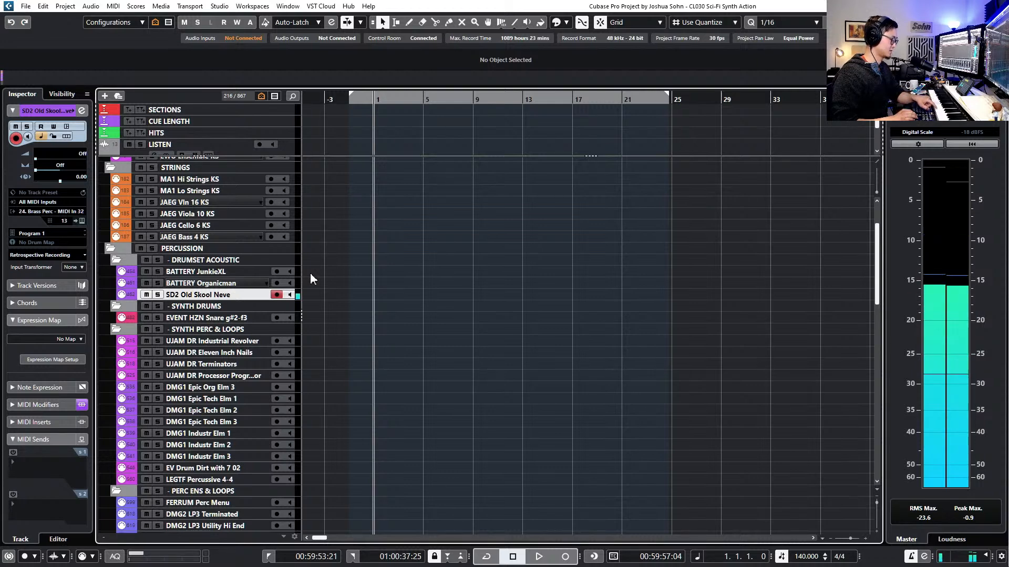
pyautogui.press('Down')
pyautogui.click(245, 295)
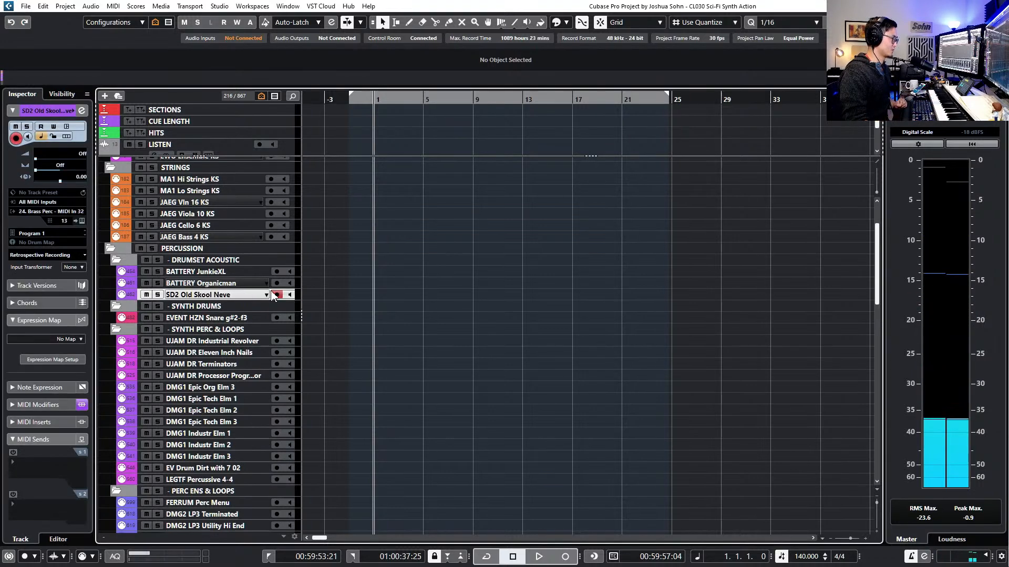
# Audition the EVENT HZN Snare g#2-f3 track in the SYNTH DRUMS folder
pyautogui.scroll(-3, 262, 291)
pyautogui.press('Down')
pyautogui.press('Down')
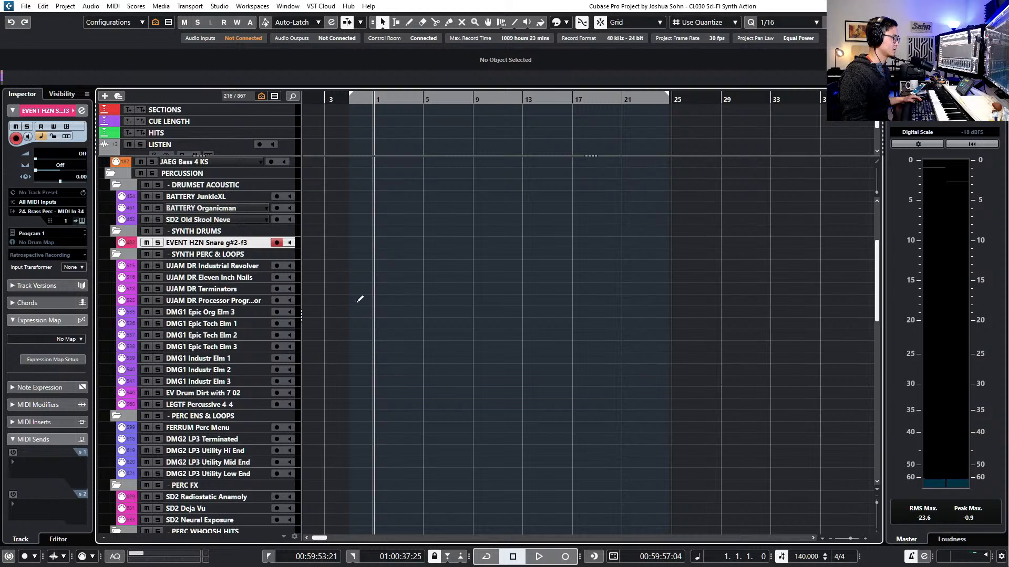
pyautogui.hotkey('alt', 'Tab')
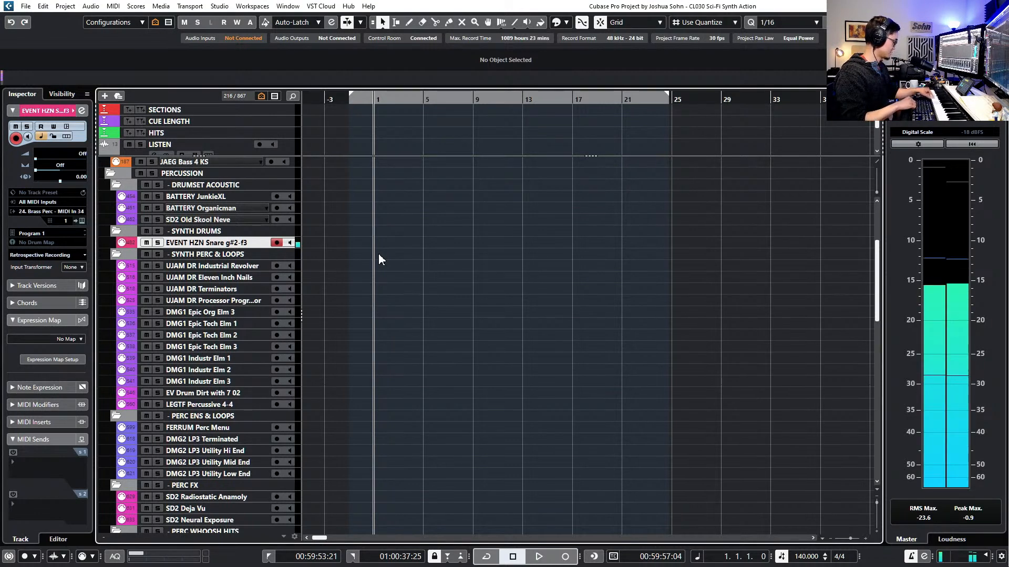
# Audition the four UJAM DR tracks in turn, from Industrial Revolver through Processor Progressor
pyautogui.click(247, 266)
pyautogui.scroll(-3, 263, 254)
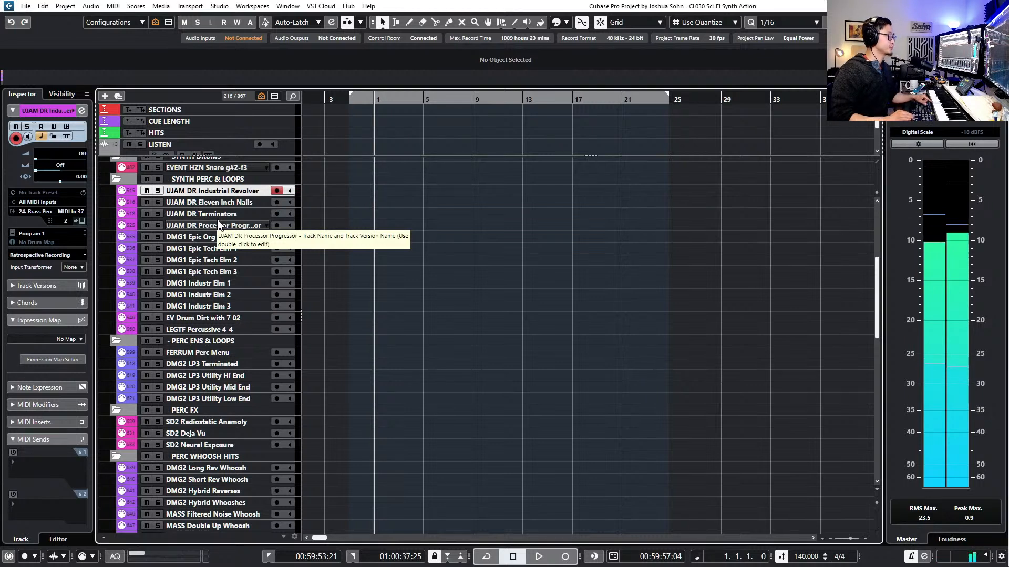
pyautogui.press('Down')
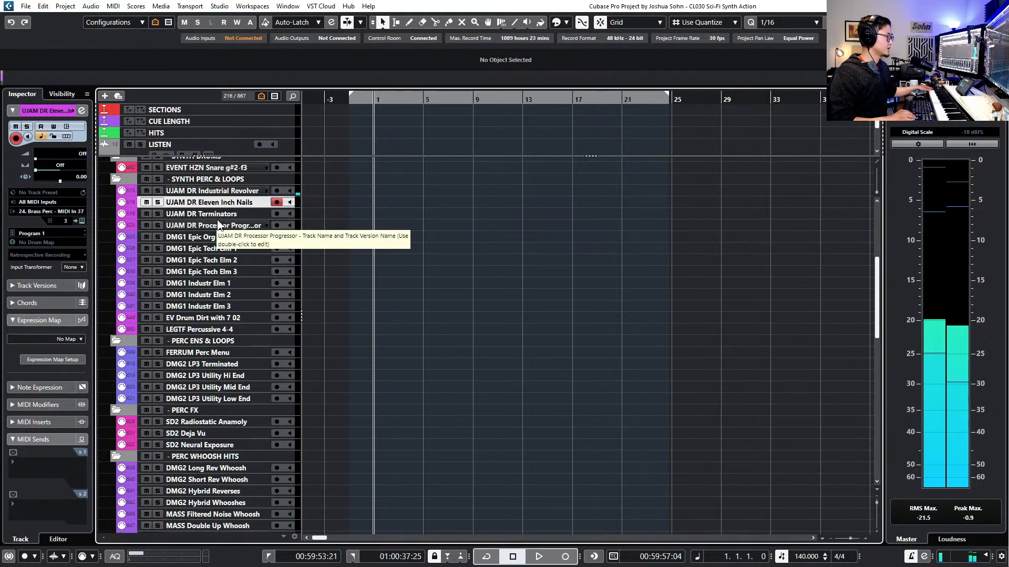
pyautogui.press('Down')
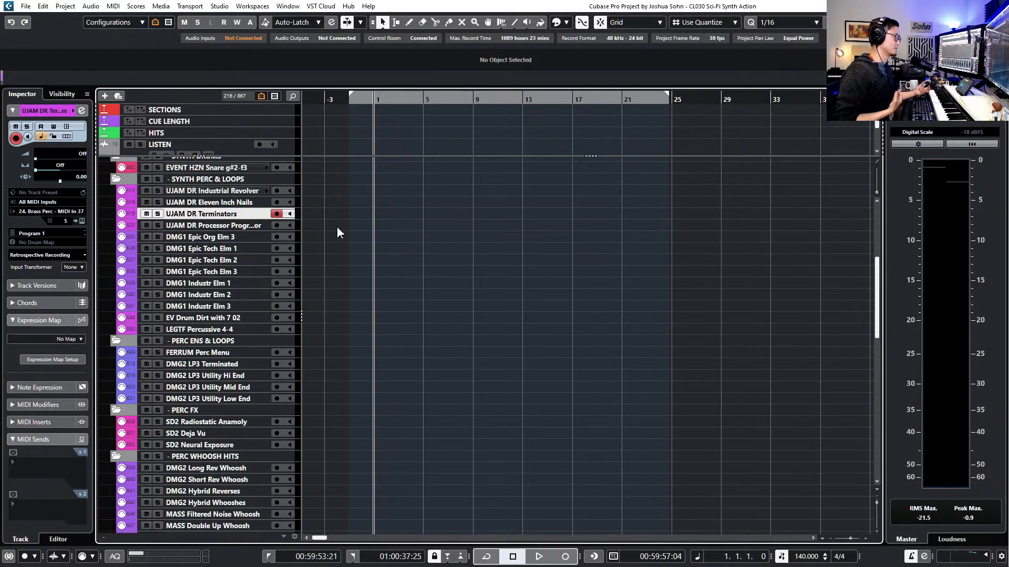
pyautogui.press('Down')
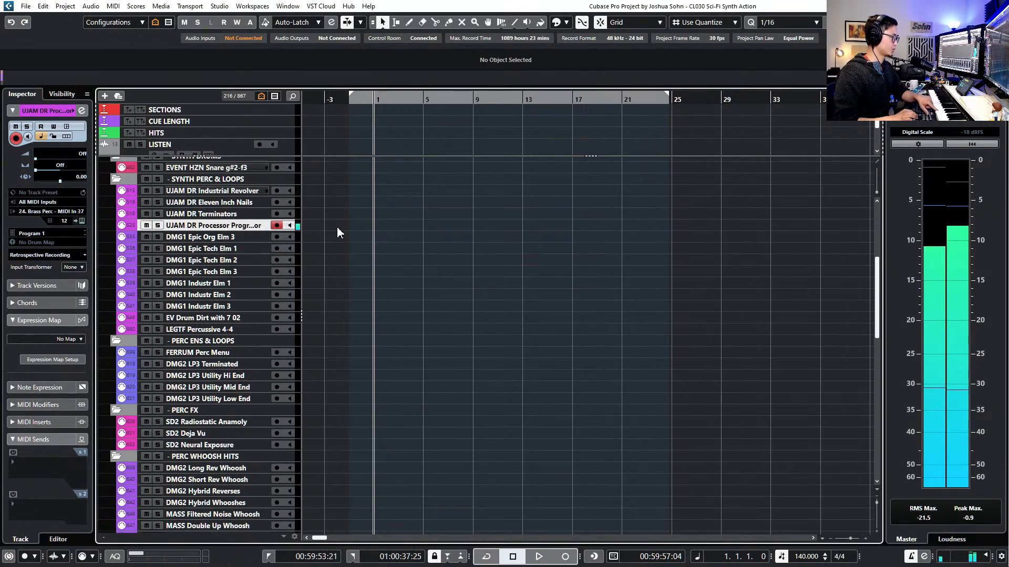
# Audition the DMG1 Epic Org Elm 3 track and the DMG1 Epic Tech Elm 1, 2 and 3 tracks
pyautogui.press('Down')
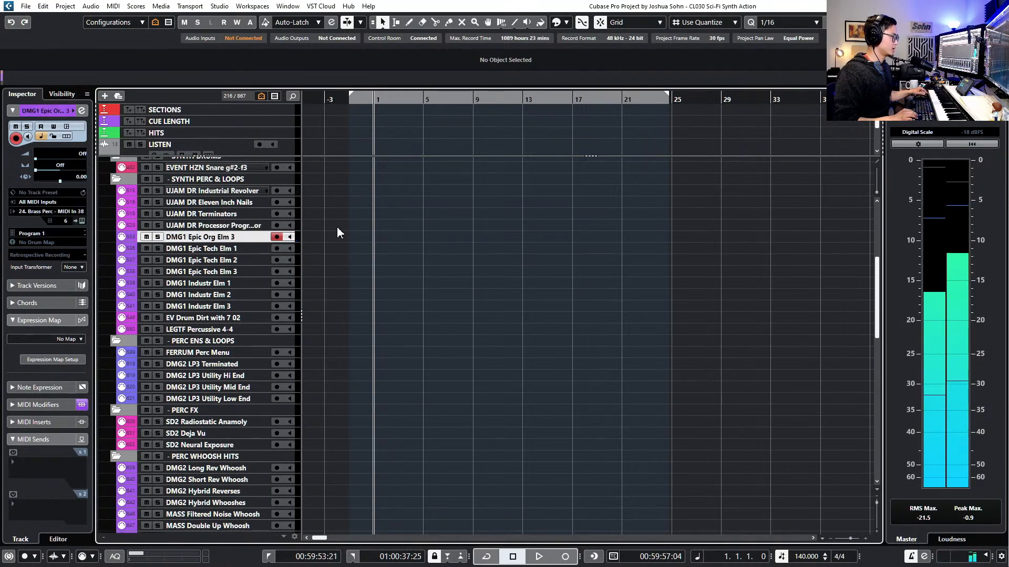
pyautogui.press('Up')
pyautogui.press('Down')
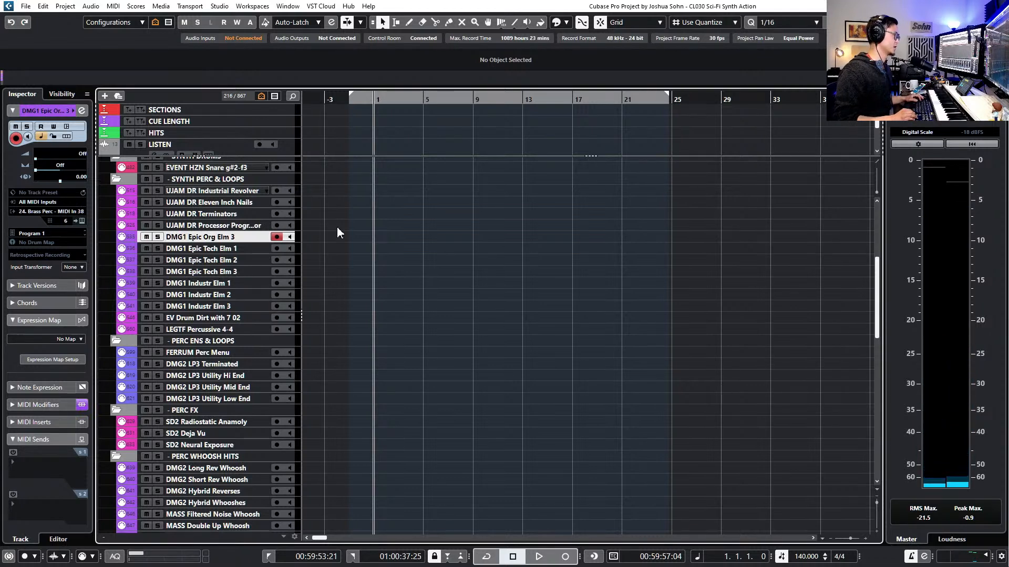
pyautogui.press('Down')
pyautogui.press('Up')
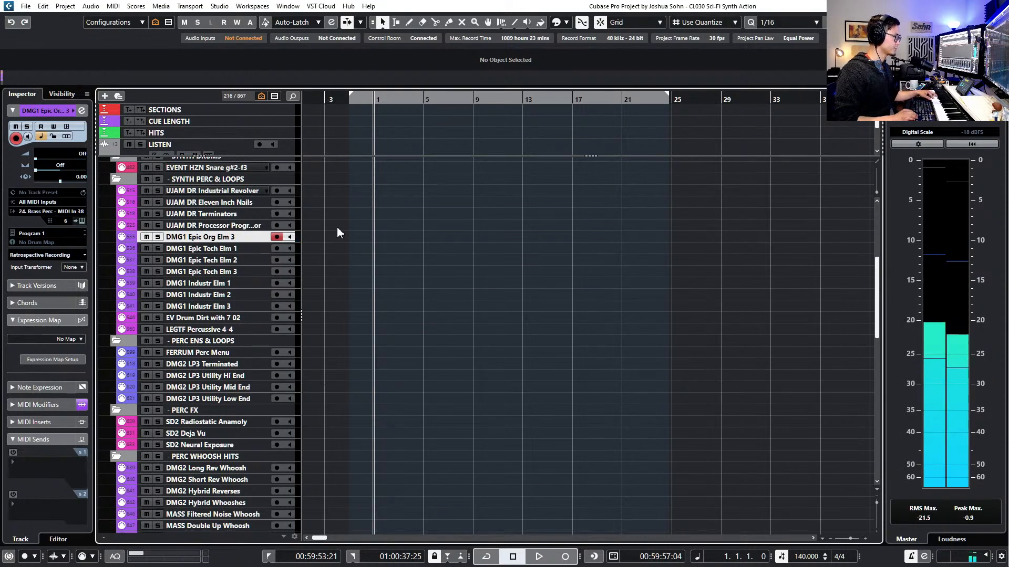
pyautogui.press('Down')
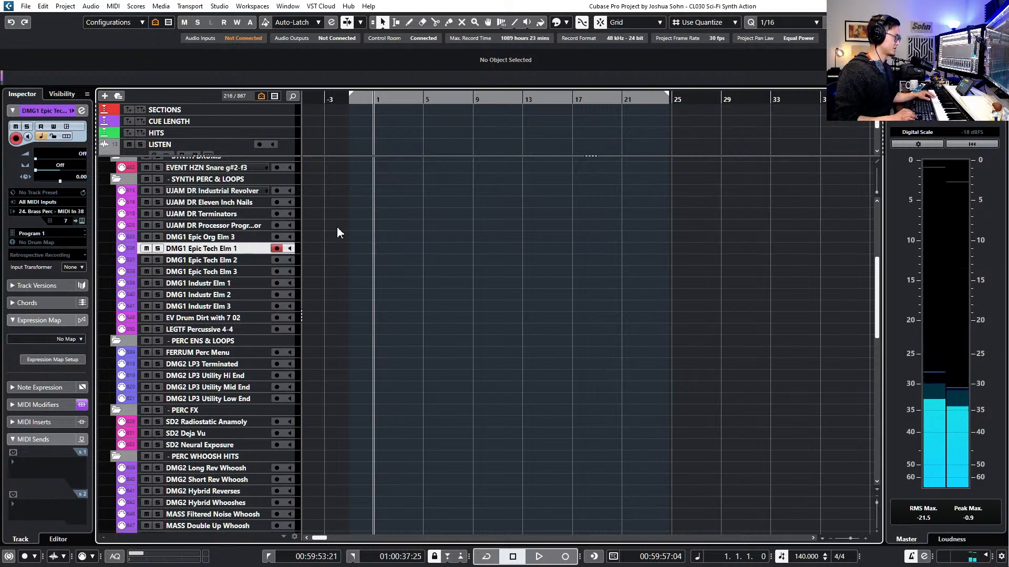
pyautogui.press('Down')
pyautogui.press('Down')
pyautogui.press('Up')
pyautogui.press('Down')
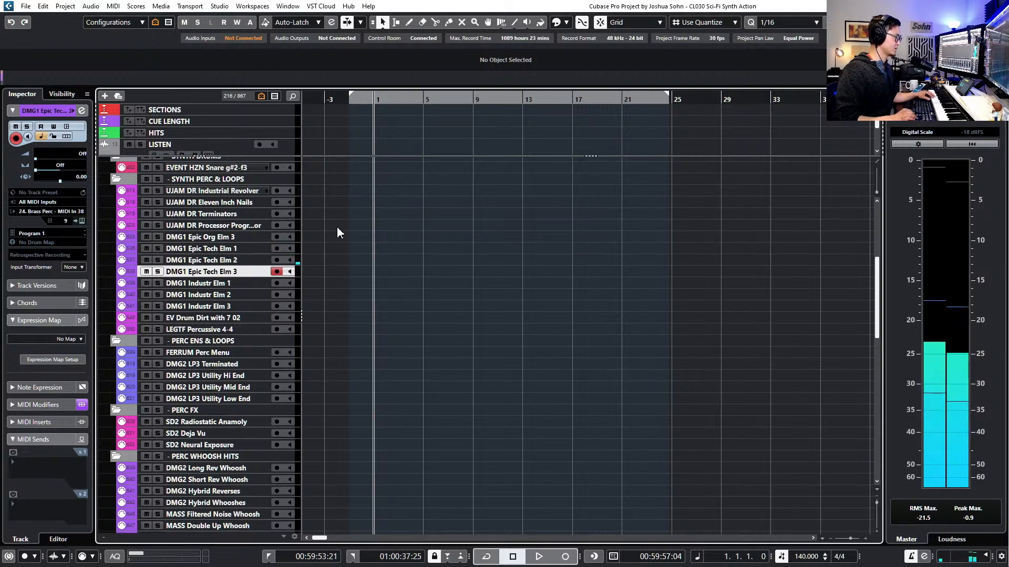
# Audition the DMG1 Industr Elm 1, 2 and 3 tracks and the EV Drum Dirt with 7 02 track
pyautogui.press('Down')
pyautogui.press('Down')
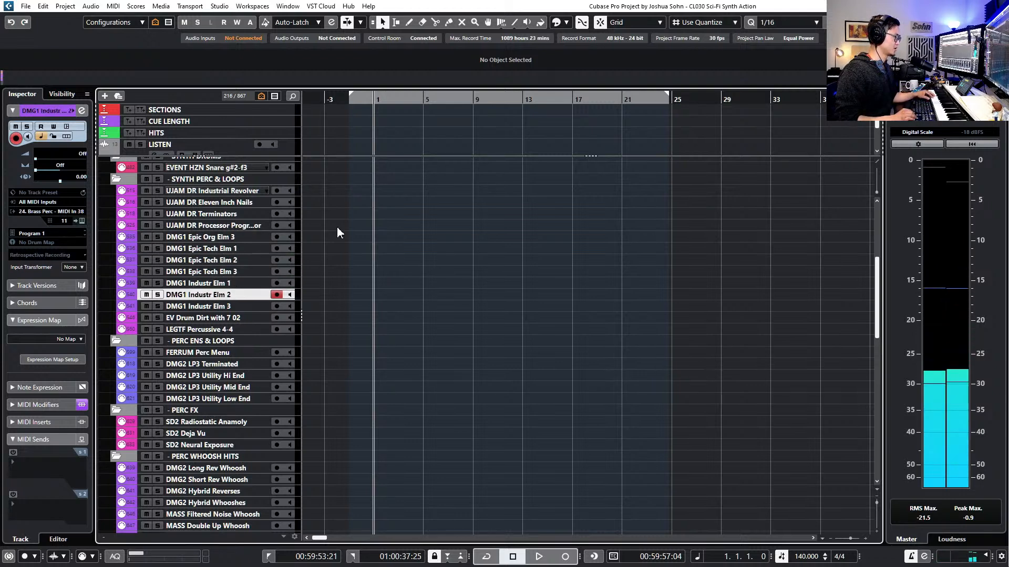
pyautogui.press('Down')
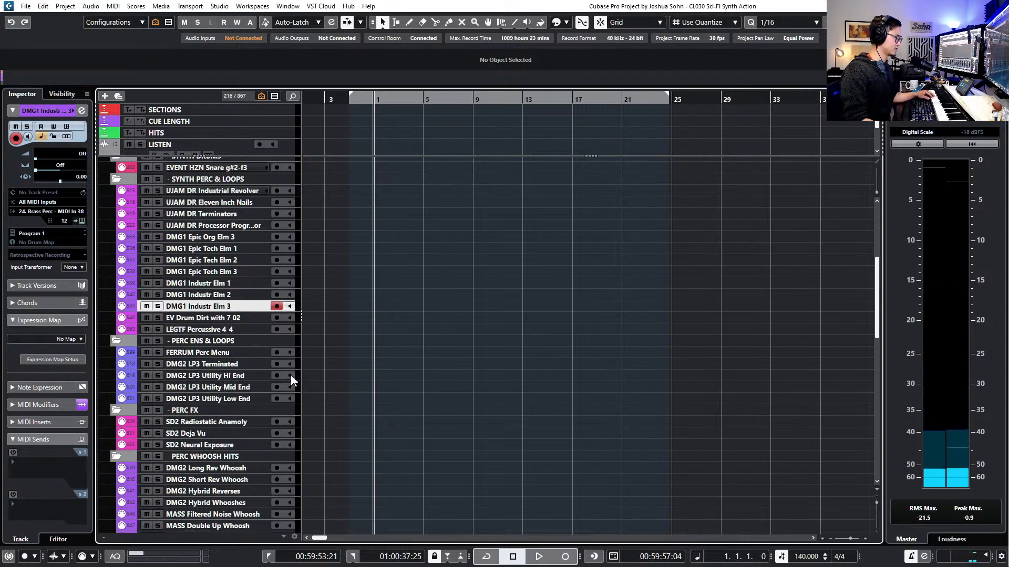
pyautogui.press('Down')
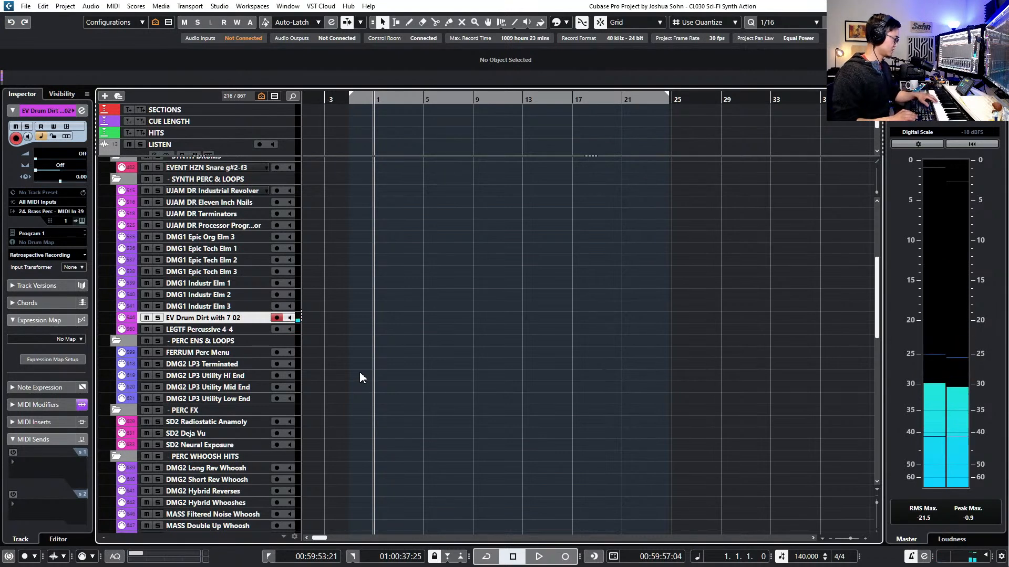
# Audition the LEGTF Percussive 4-4 track and the DMG2 LP3 Utility Hi End and Mid End tracks
pyautogui.press('Down')
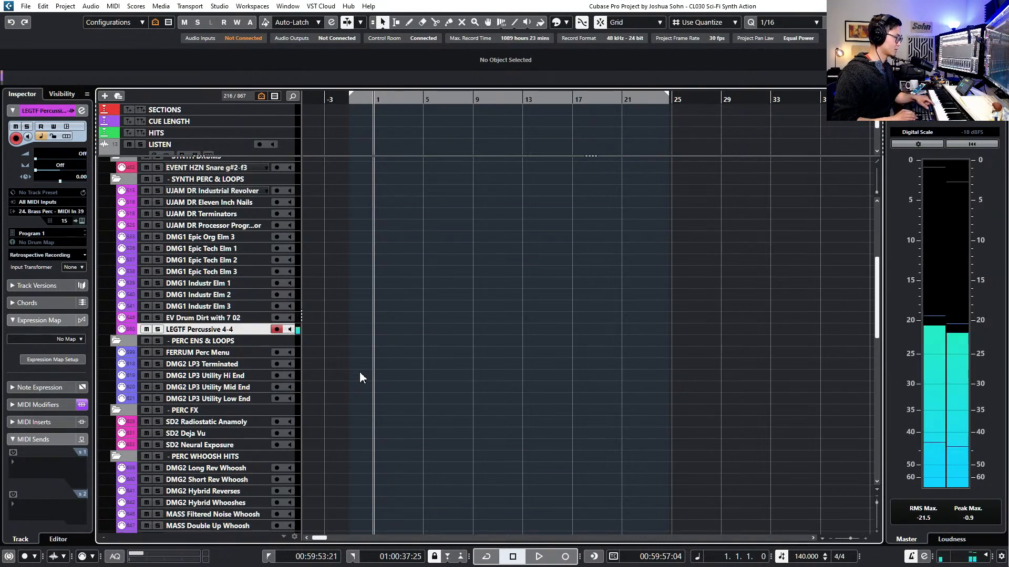
pyautogui.keyDown('ctrl'); pyautogui.scroll(-1, 359, 370); pyautogui.keyUp('ctrl')
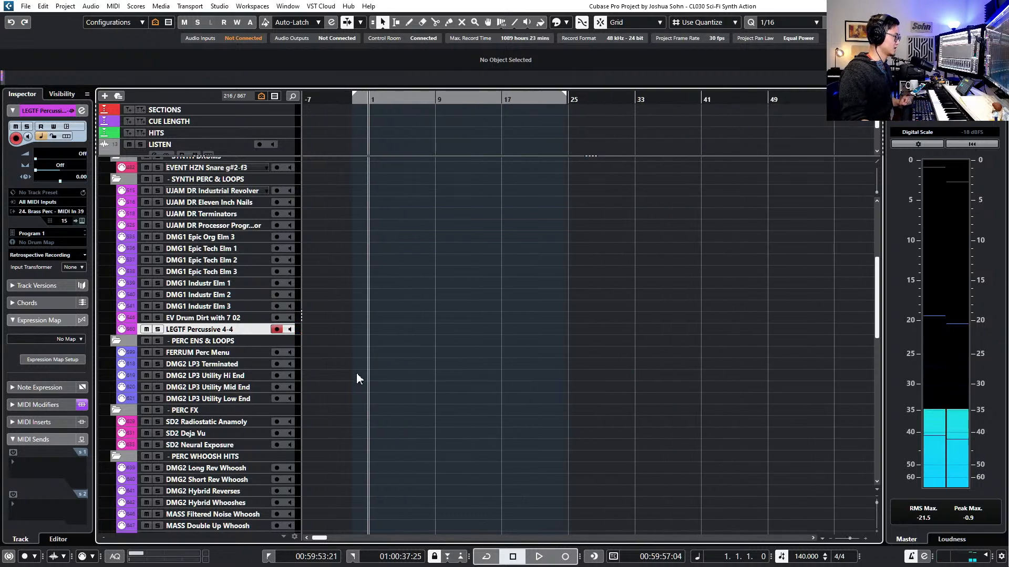
pyautogui.scroll(-3, 341, 374)
pyautogui.click(209, 302)
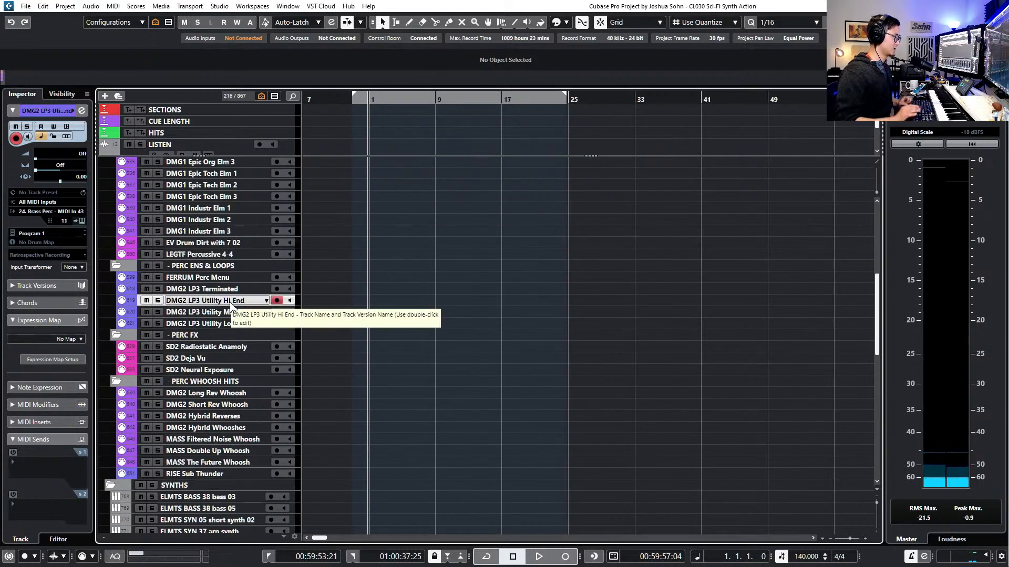
pyautogui.click(231, 311)
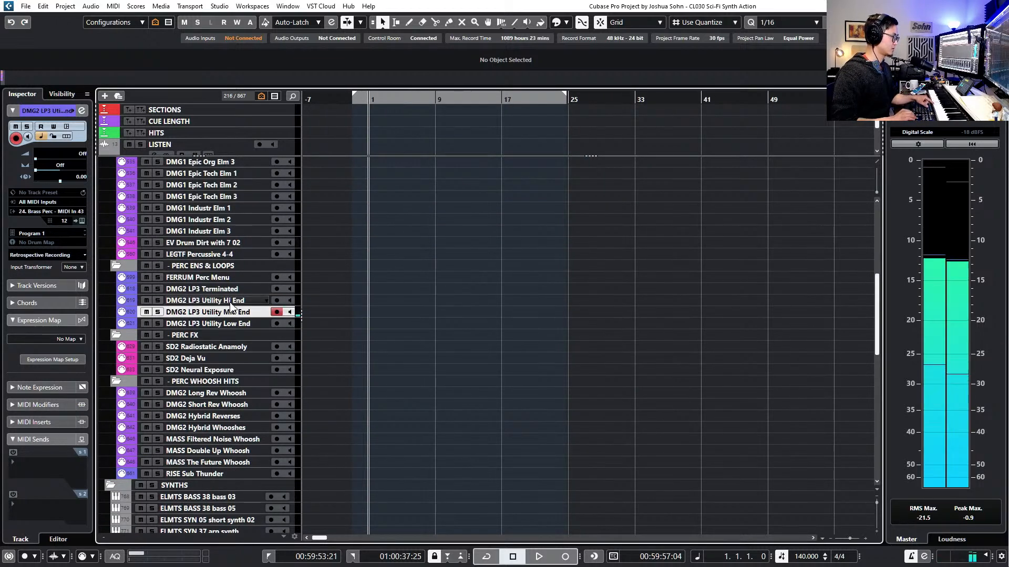
# Audition the FERRUM Perc Menu and DMG2 LP3 Terminated tracks in the PERC ENS & LOOPS folder
pyautogui.press('Up')
pyautogui.press('Up')
pyautogui.press('Up')
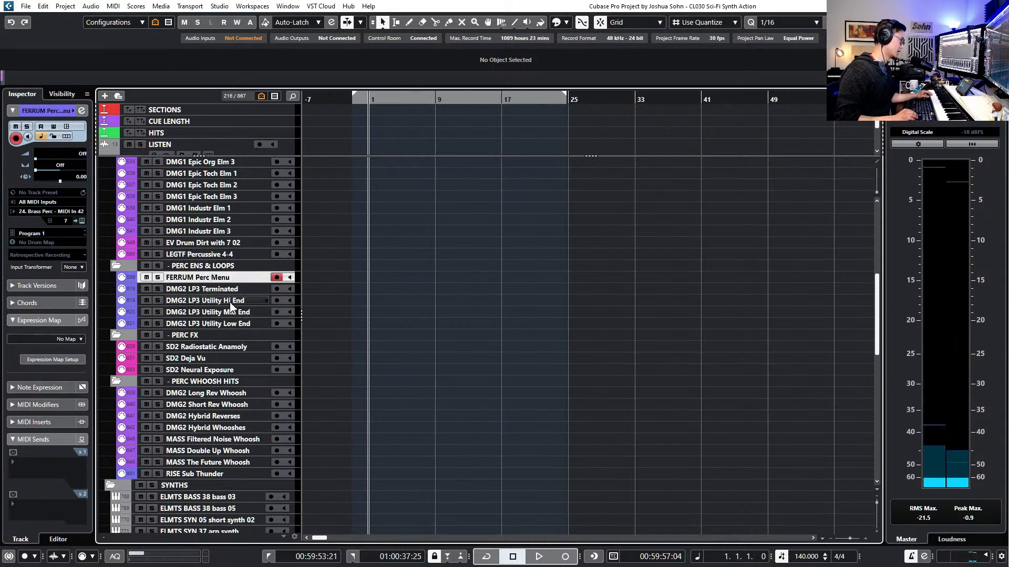
pyautogui.press('Down')
pyautogui.press('Up')
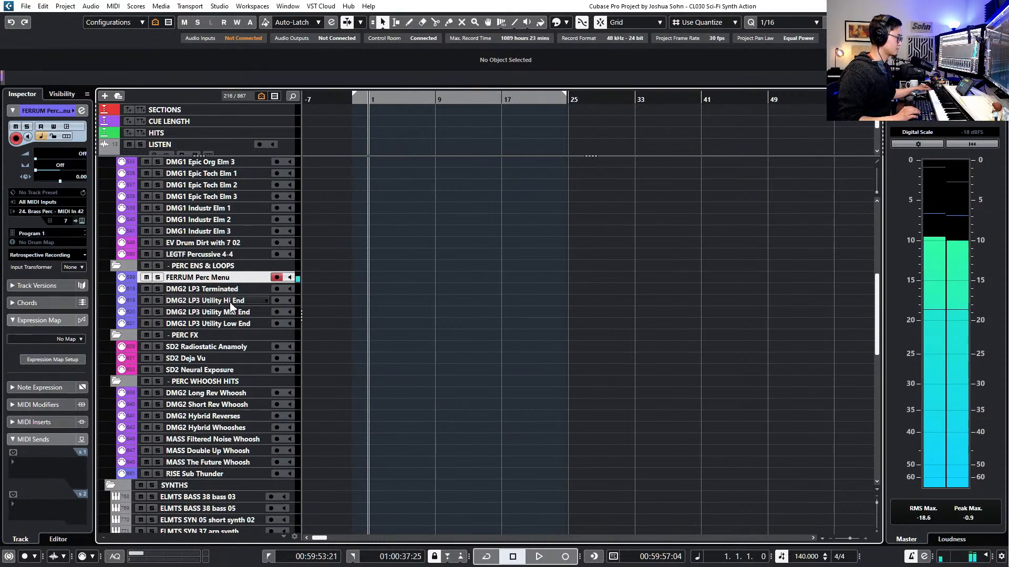
# Audition the SD2 Deja Vu, Neural Exposure and Radiostatic Anamoly tracks in the PERC FX folder
pyautogui.scroll(-5, 231, 307)
pyautogui.click(212, 208)
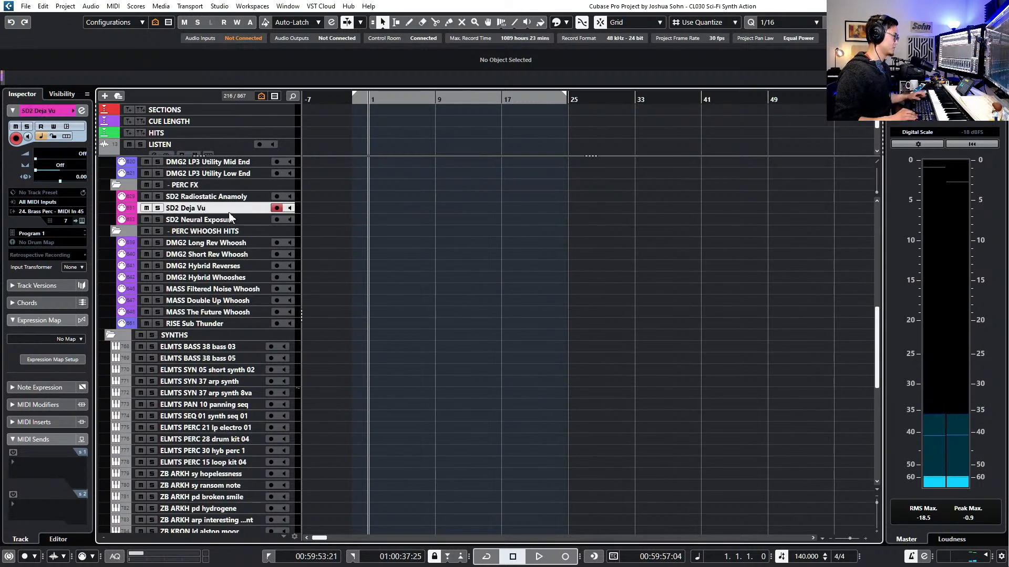
pyautogui.click(230, 218)
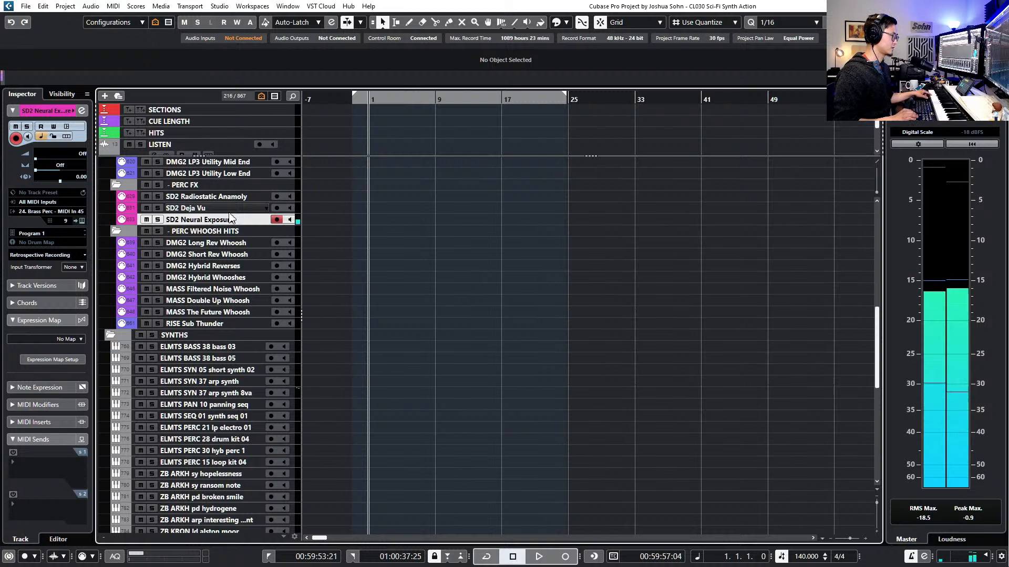
pyautogui.press('Up')
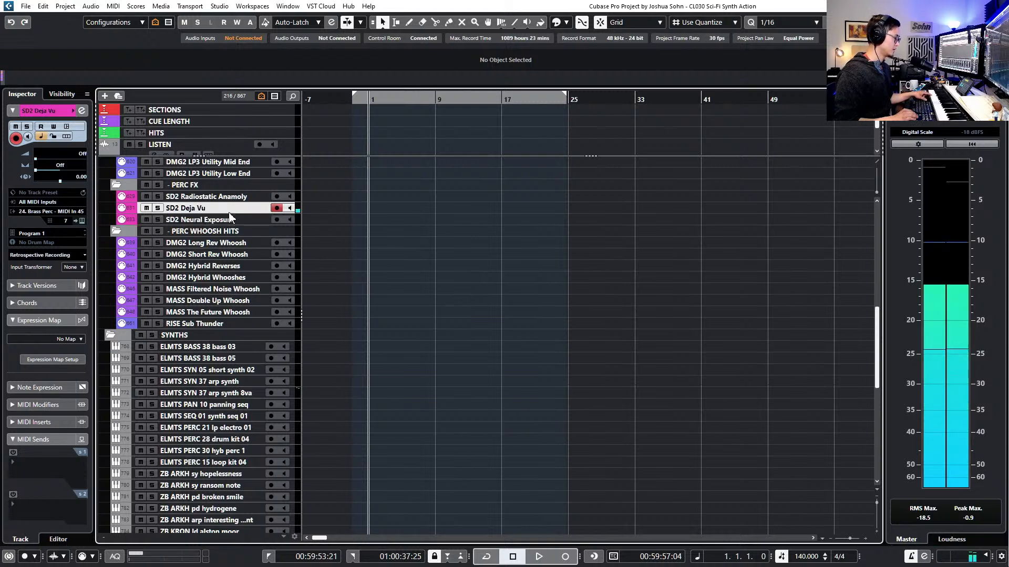
pyautogui.press('Up')
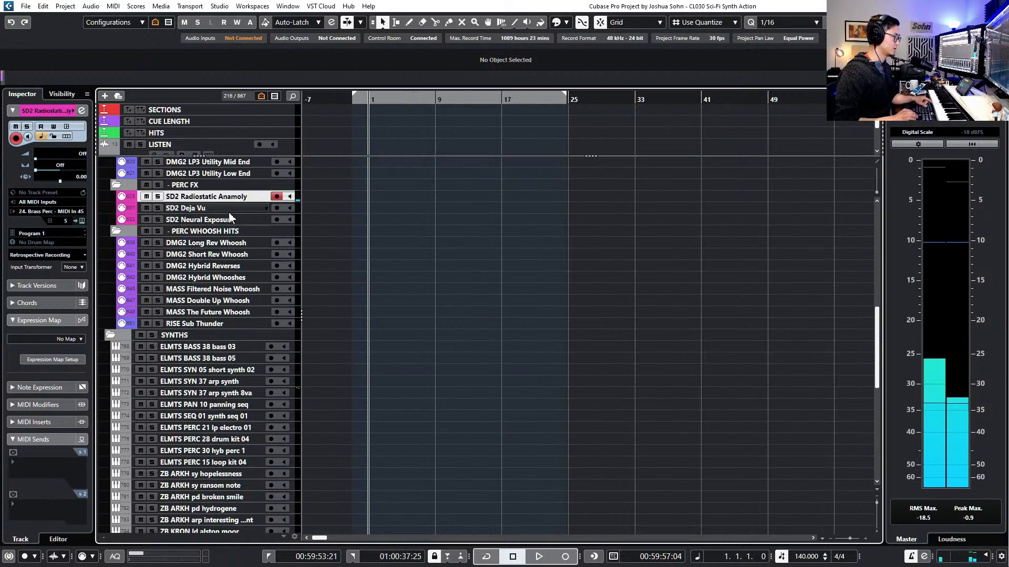
# Audition the DMG2 Long Rev Whoosh and DMG2 Short Rev Whoosh tracks in the PERC WHOOSH HITS folder
pyautogui.press('Down')
pyautogui.press('Down')
pyautogui.press('Down')
pyautogui.press('Down')
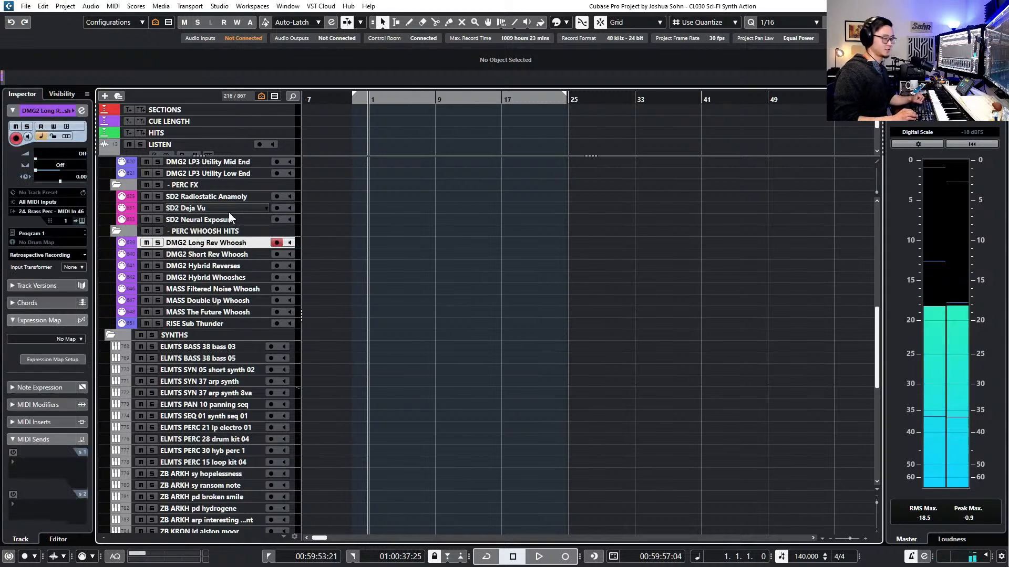
pyautogui.press('Down')
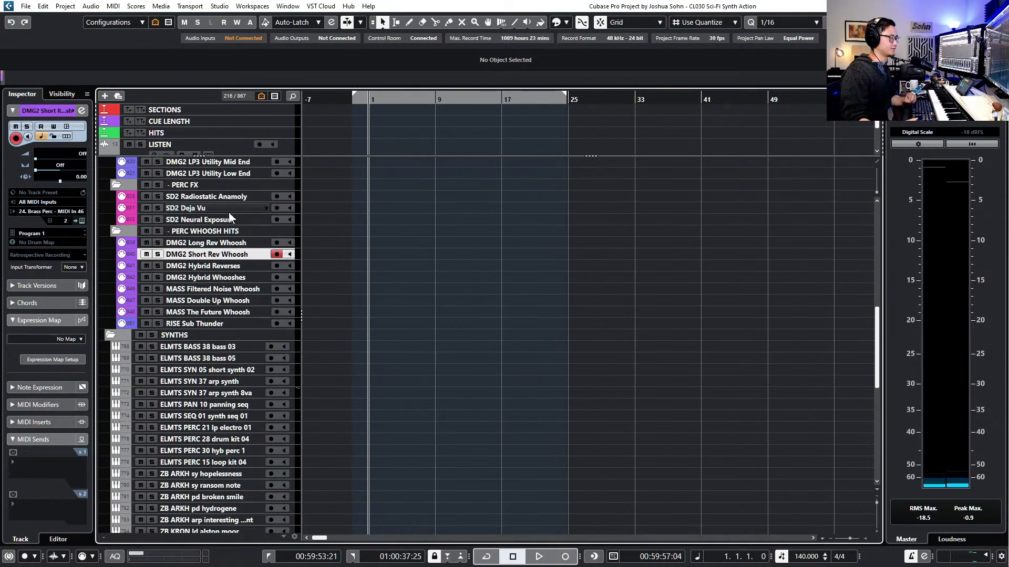
# Look over the tracks in the SYNTHS folder and select ELMTS BASS 38 bass 03
pyautogui.scroll(-3, 324, 245)
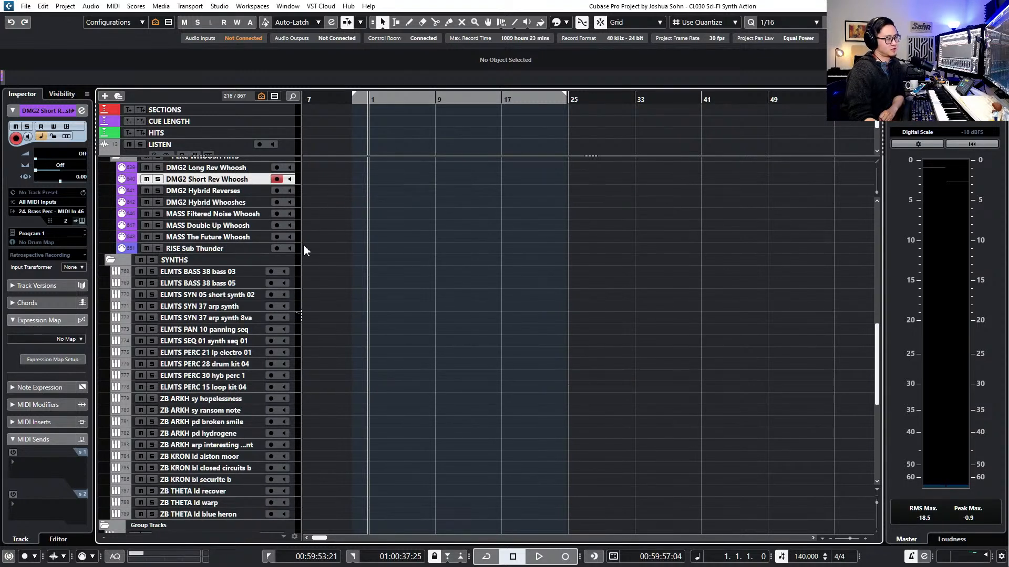
pyautogui.scroll(-6, 361, 273)
pyautogui.scroll(3, 357, 273)
pyautogui.click(199, 200)
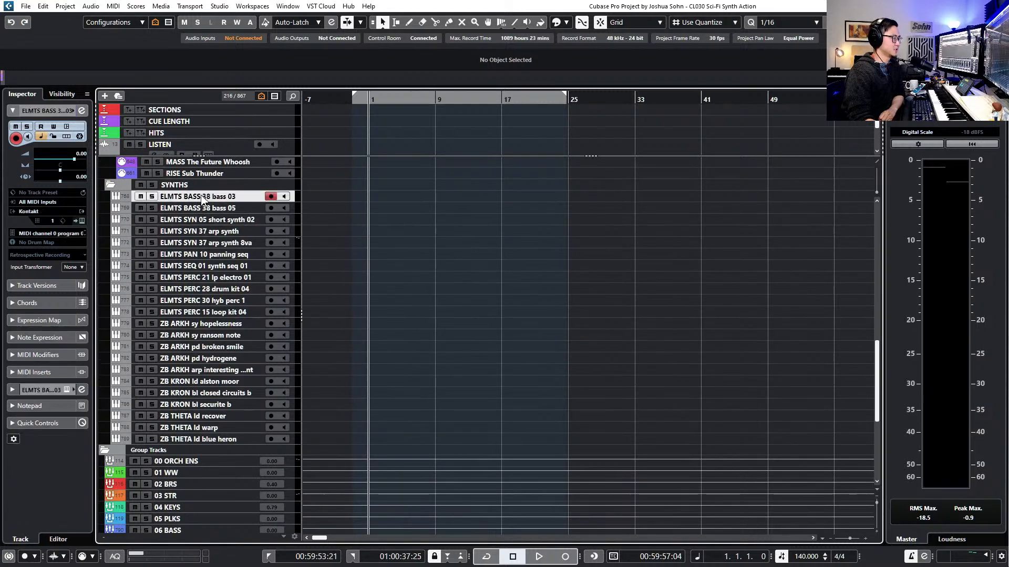
pyautogui.scroll(3, 211, 210)
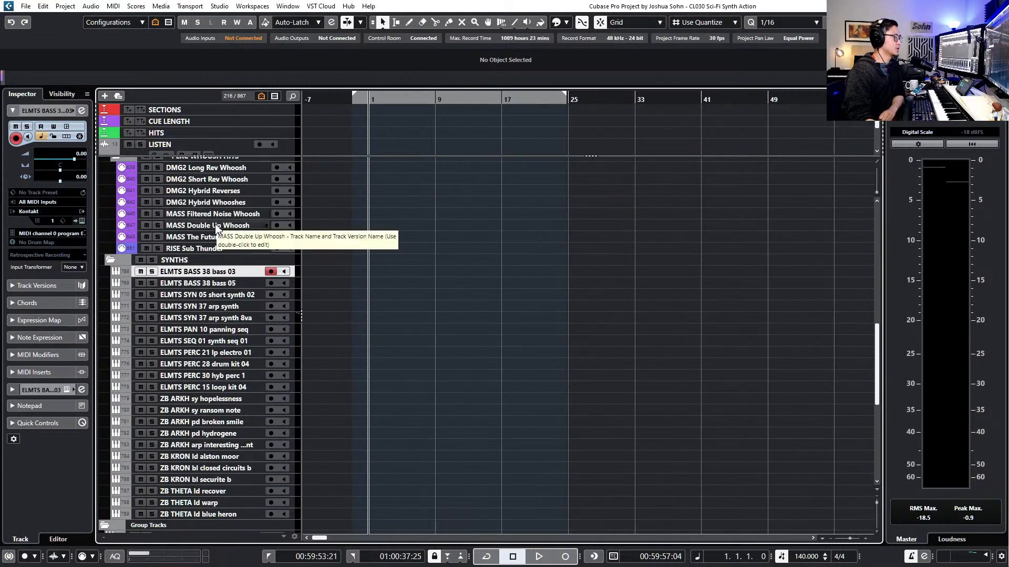
# Audition the MASS Double Up Whoosh, MASS The Future Whoosh and RISE Sub Thunder tracks
pyautogui.click(216, 226)
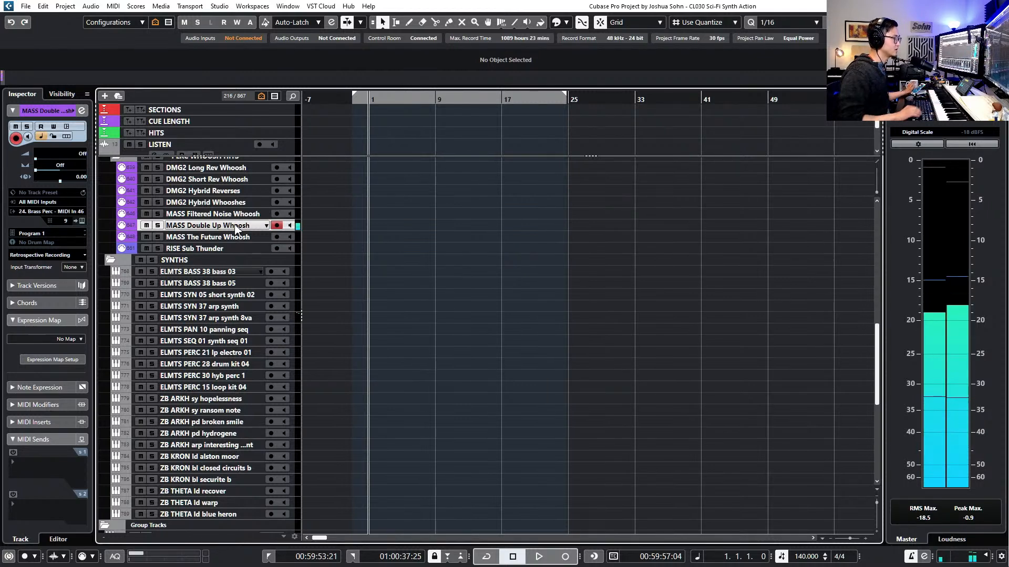
pyautogui.press('Down')
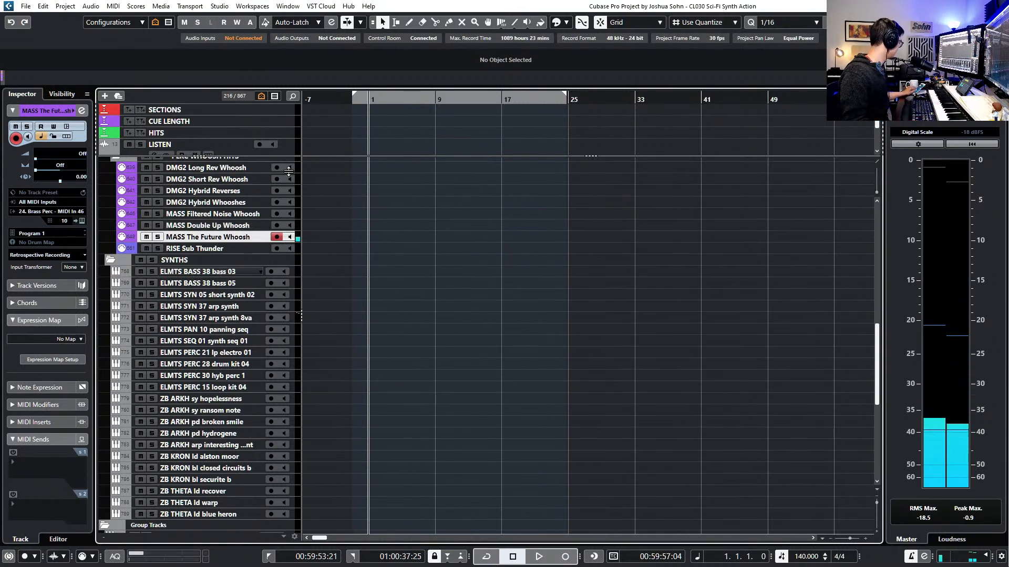
pyautogui.click(204, 250)
pyautogui.click(221, 237)
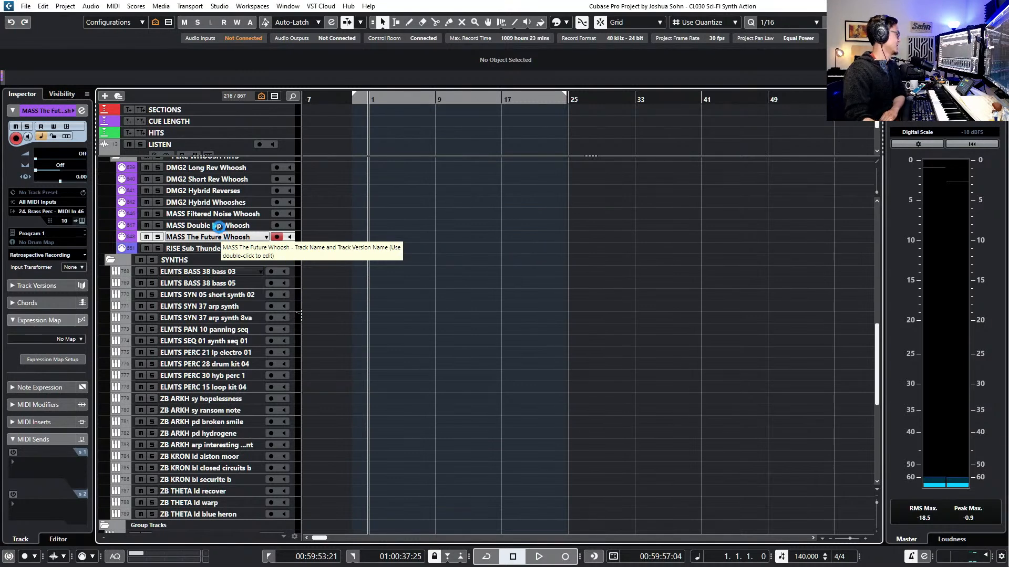
pyautogui.click(213, 249)
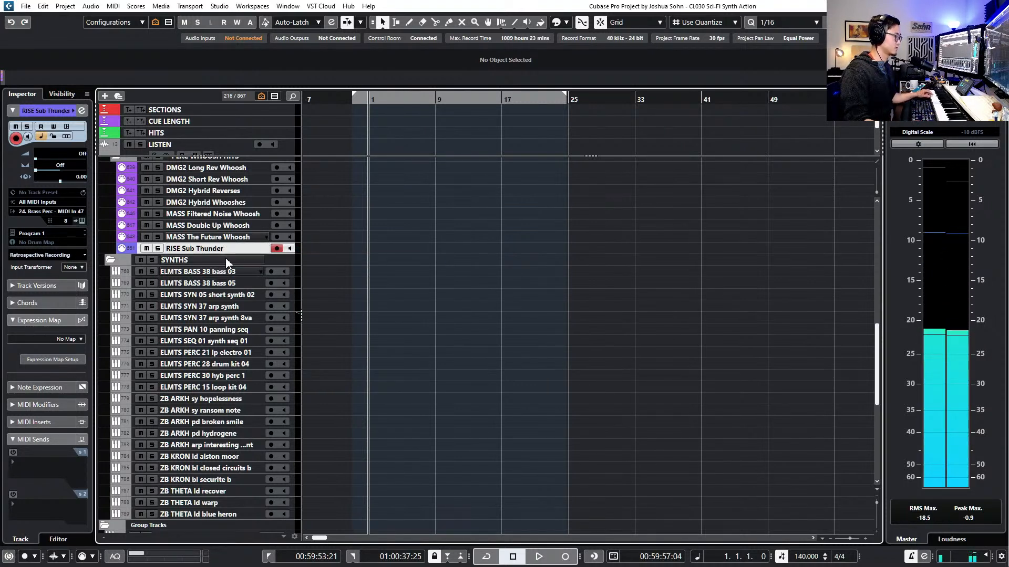
# Audition the ELMTS BASS 38 bass 03, BASS 38 bass 05 and SYN 05 short synth 02 tracks
pyautogui.click(226, 272)
pyautogui.scroll(-3, 281, 283)
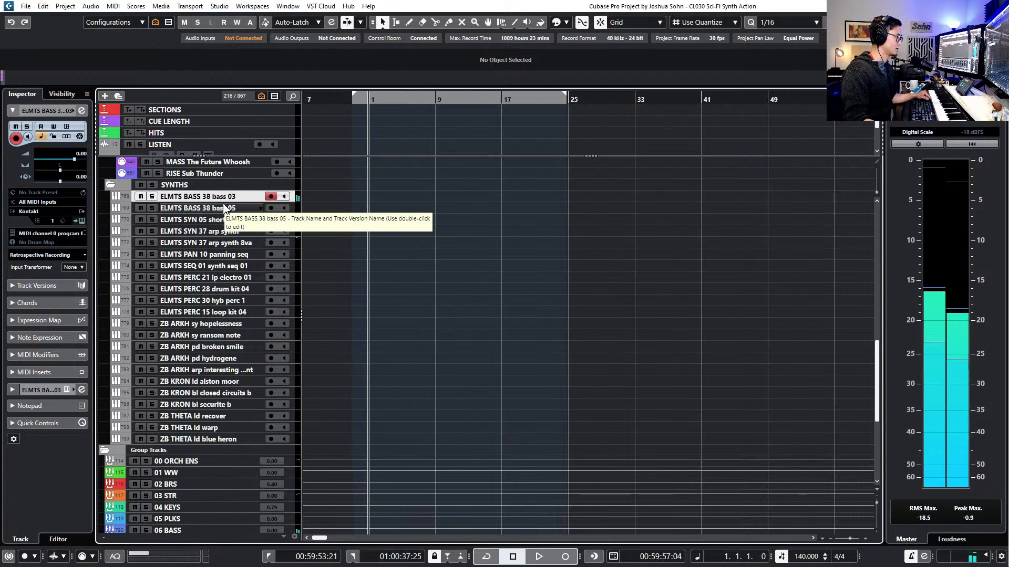
pyautogui.click(224, 206)
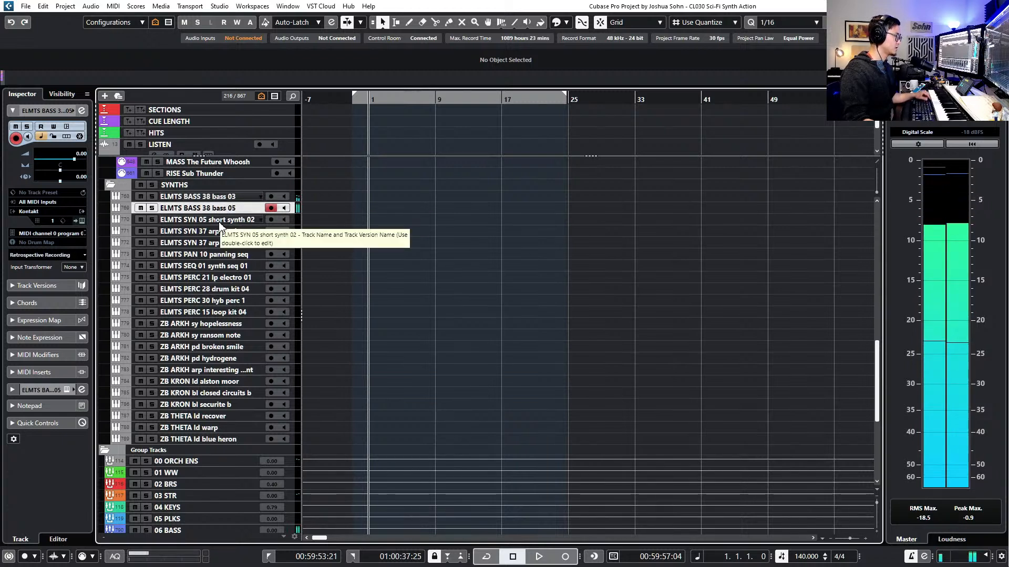
pyautogui.click(221, 221)
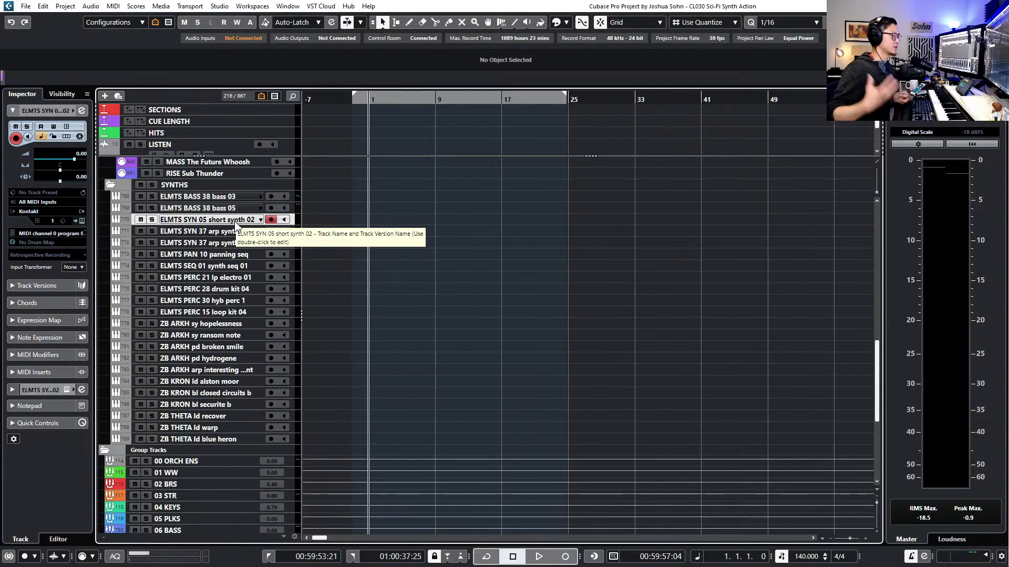
# Audition the ELMTS SYN 37 arp synth, SYN 37 arp synth 8va, PAN 10 panning seq and SEQ 01 synth seq 01 tracks
pyautogui.click(226, 231)
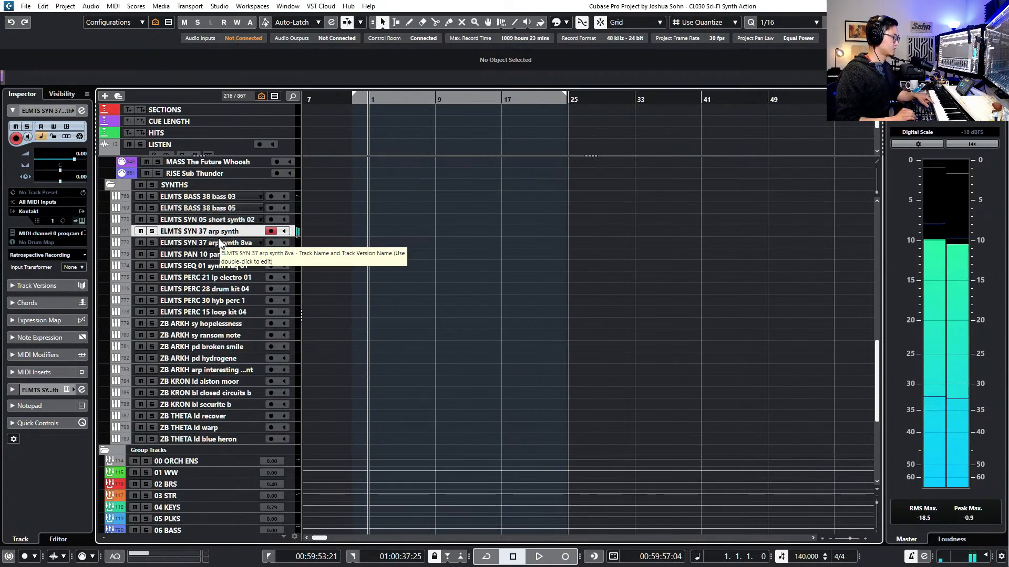
pyautogui.click(220, 243)
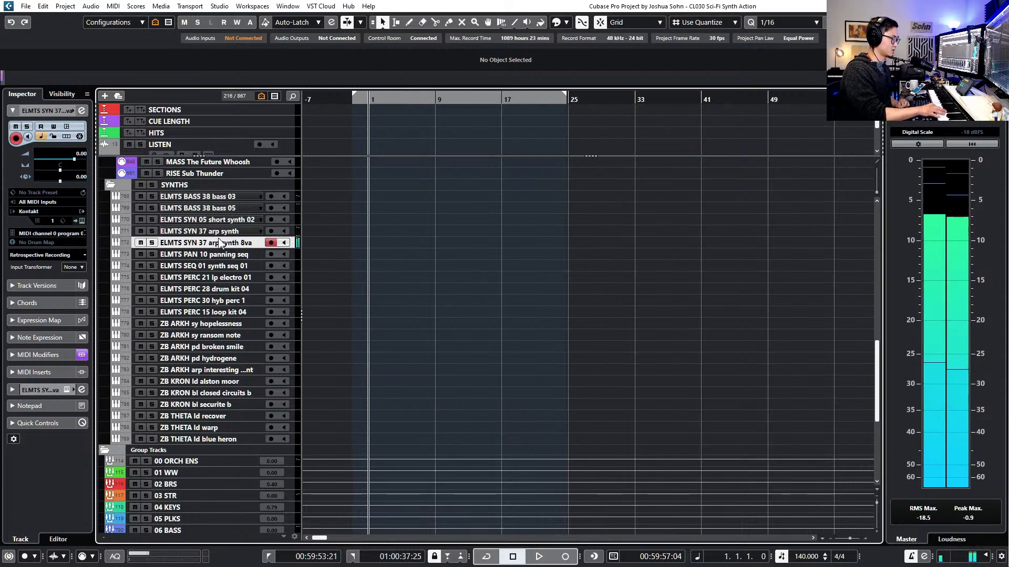
pyautogui.click(240, 255)
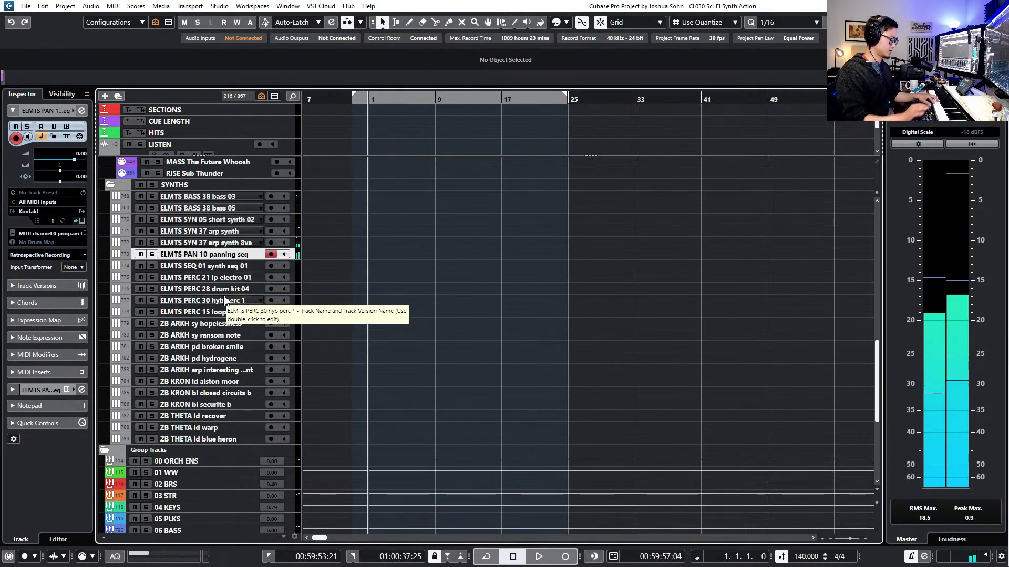
pyautogui.press('Down')
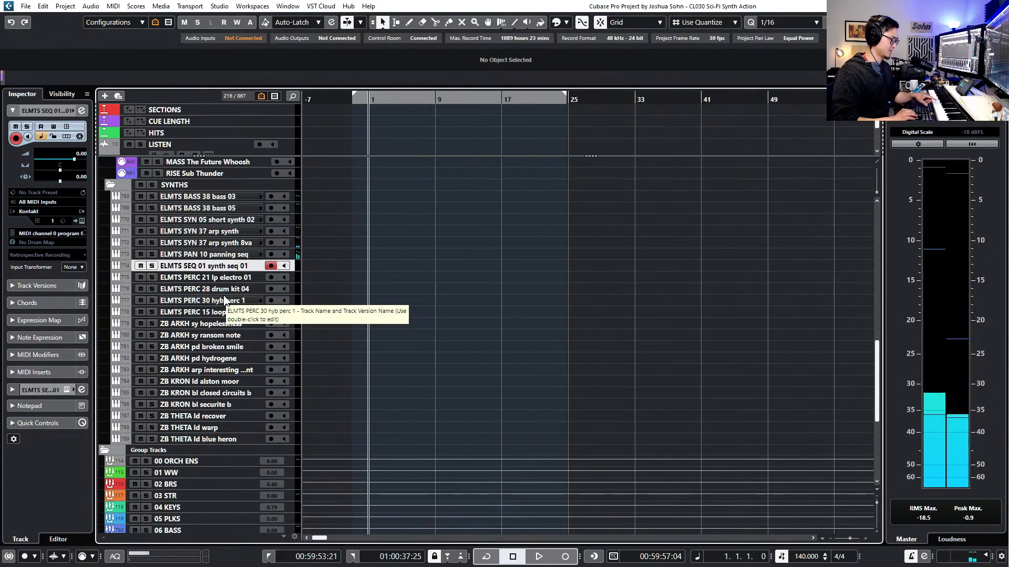
# Audition the ELMTS PERC 21, 28 and 30 tracks and move PERC 28 drum kit 04 above PERC 21 lp electro 01
pyautogui.press('Down')
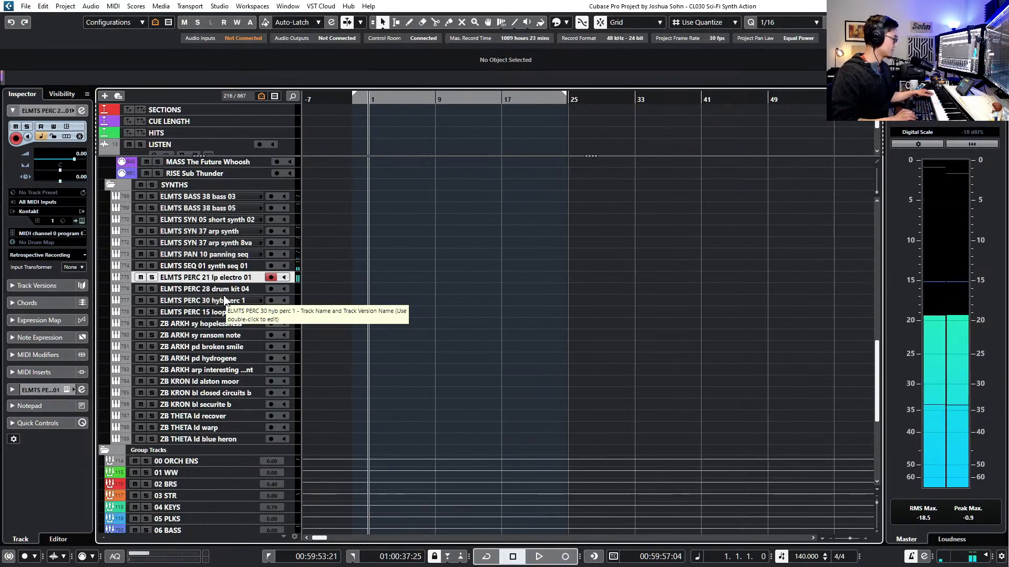
pyautogui.press('Down')
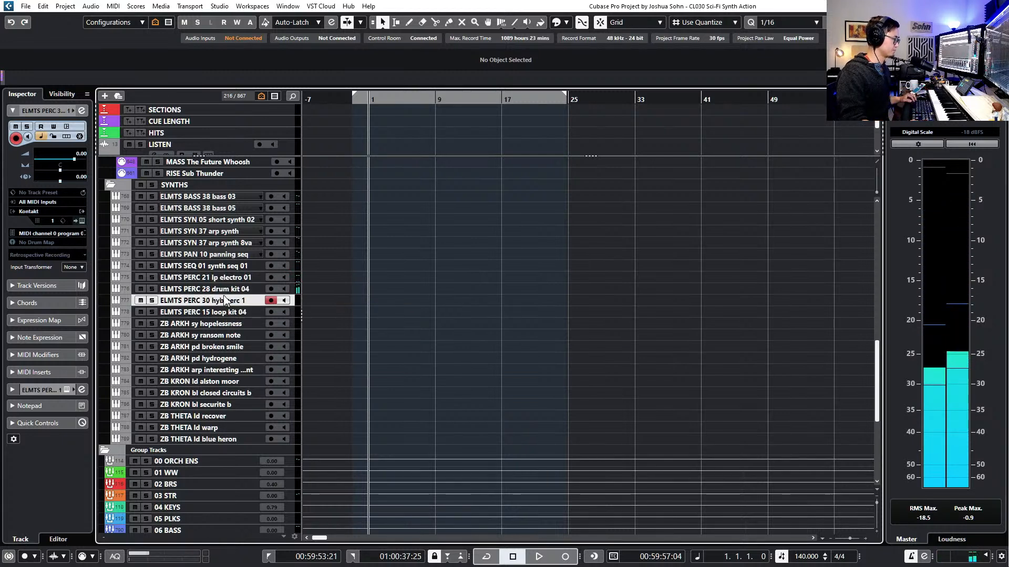
pyautogui.moveTo(228, 291); pyautogui.dragTo(229, 283)
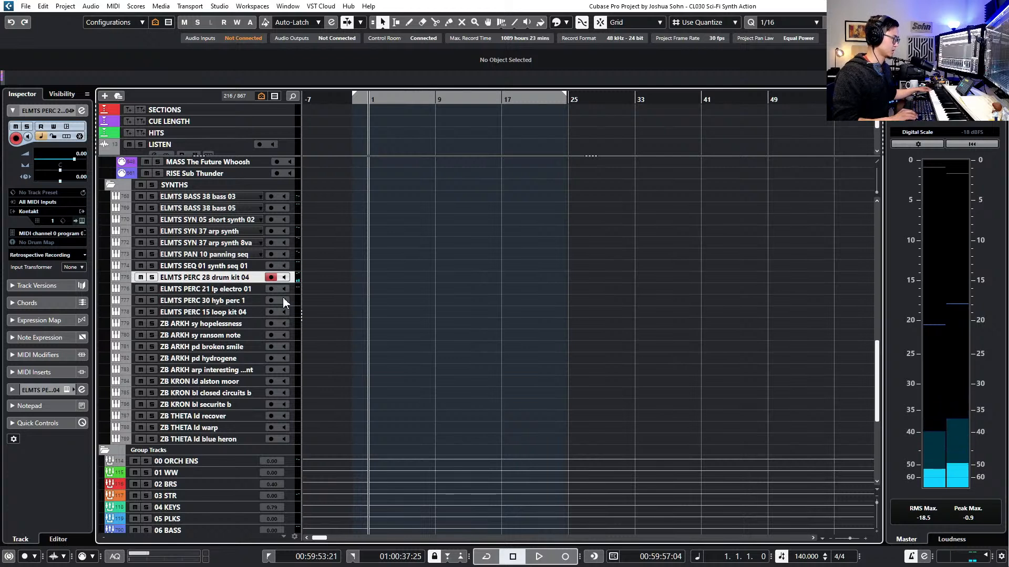
# Step through the ELMTS tracks below the drum kit and audition them down to PERC 15 loop kit 04
pyautogui.press('Down')
pyautogui.press('Down')
pyautogui.press('Down')
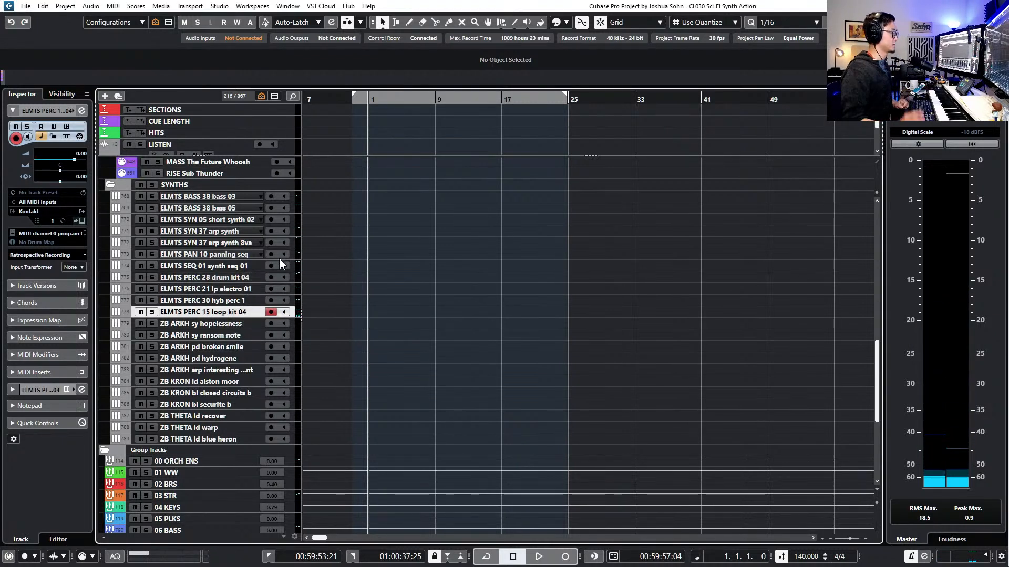
# Review the ZB ARKH sy hopelessness, sy ransom note and pd broken smile tracks, and open the Zebra instrument of sy hopelessness
pyautogui.click(232, 325)
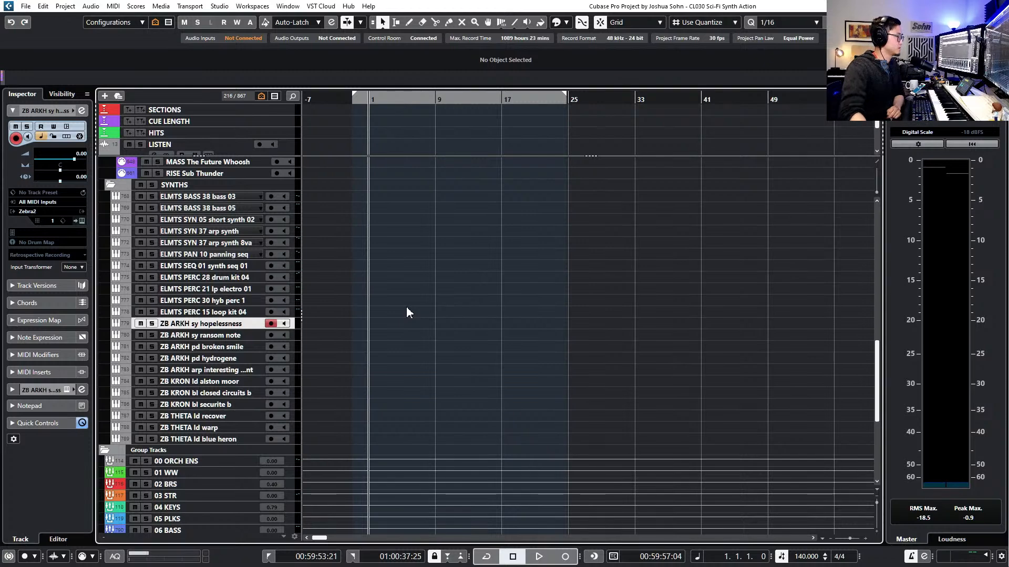
pyautogui.click(211, 336)
pyautogui.scroll(-3, 212, 335)
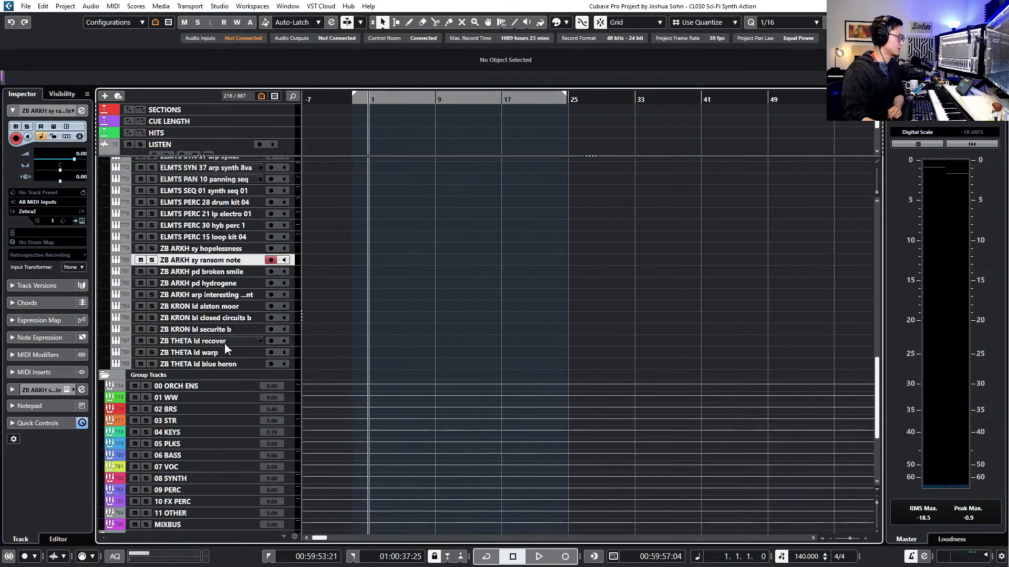
pyautogui.click(210, 272)
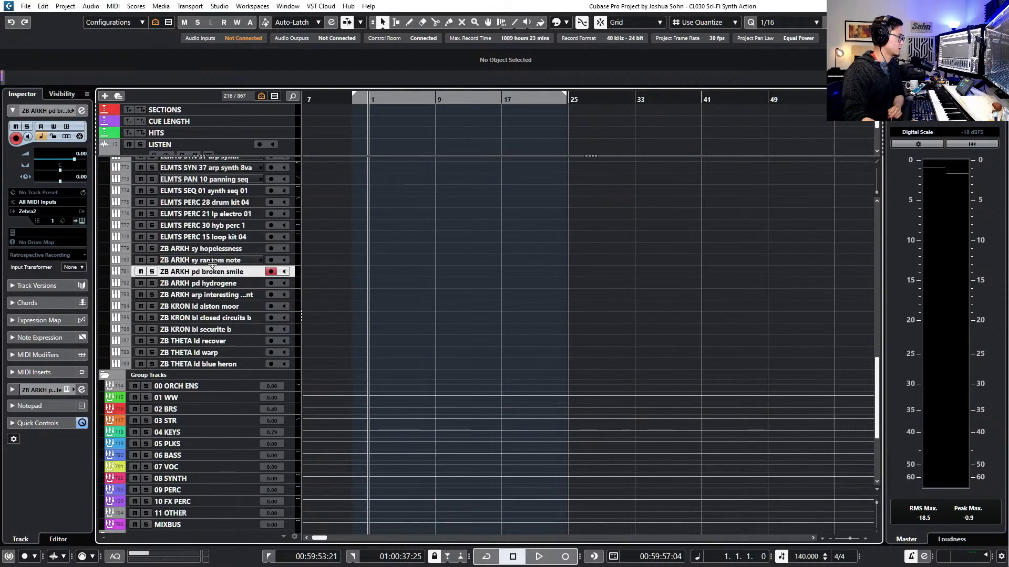
pyautogui.click(215, 260)
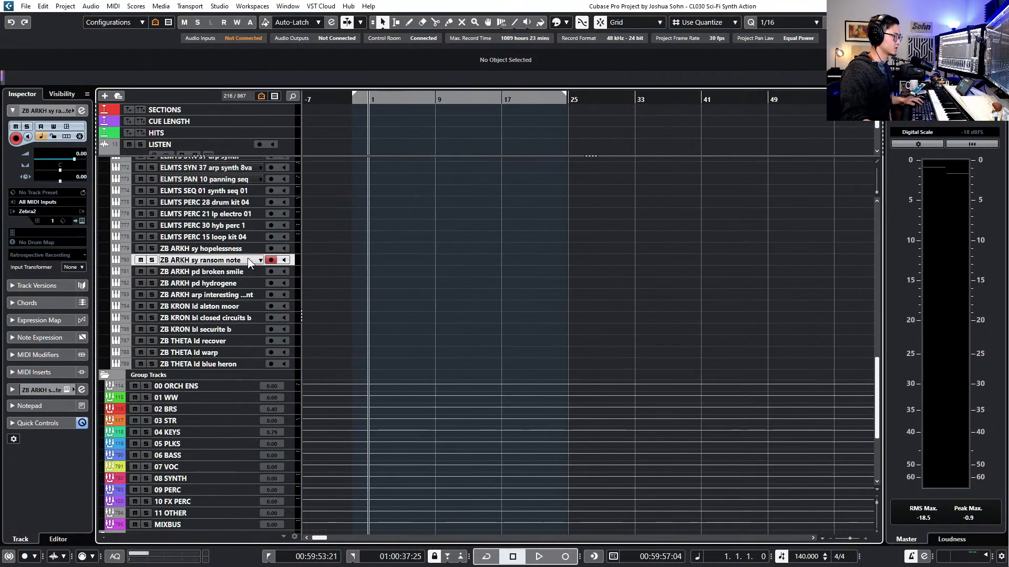
pyautogui.click(210, 248)
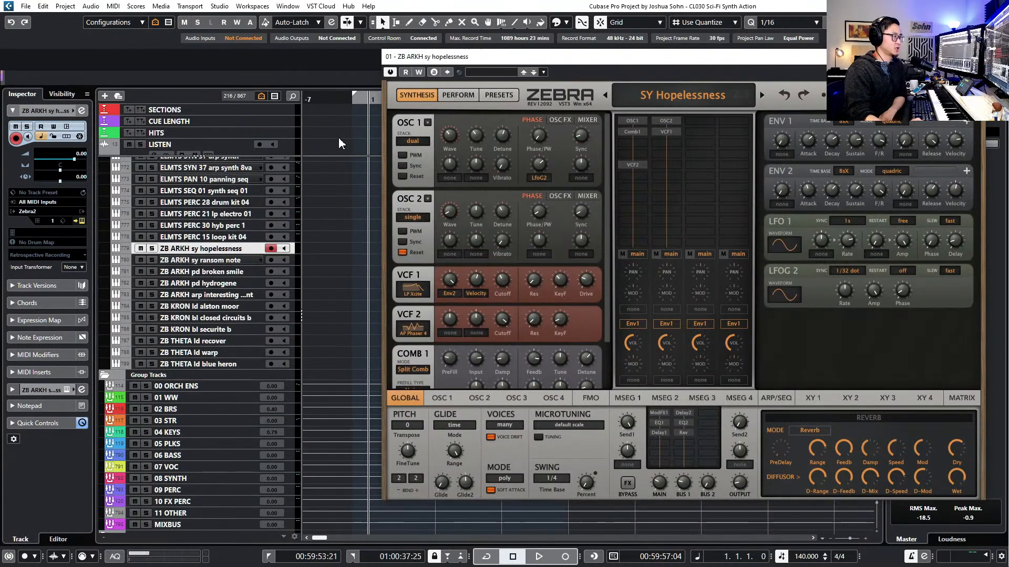
# Browse the Zebra preset library's THE UNFINISHED folder and view the Zebra Borealis and Zebra Minima Deluxe preset lists
pyautogui.moveTo(640, 64); pyautogui.dragTo(601, 62)
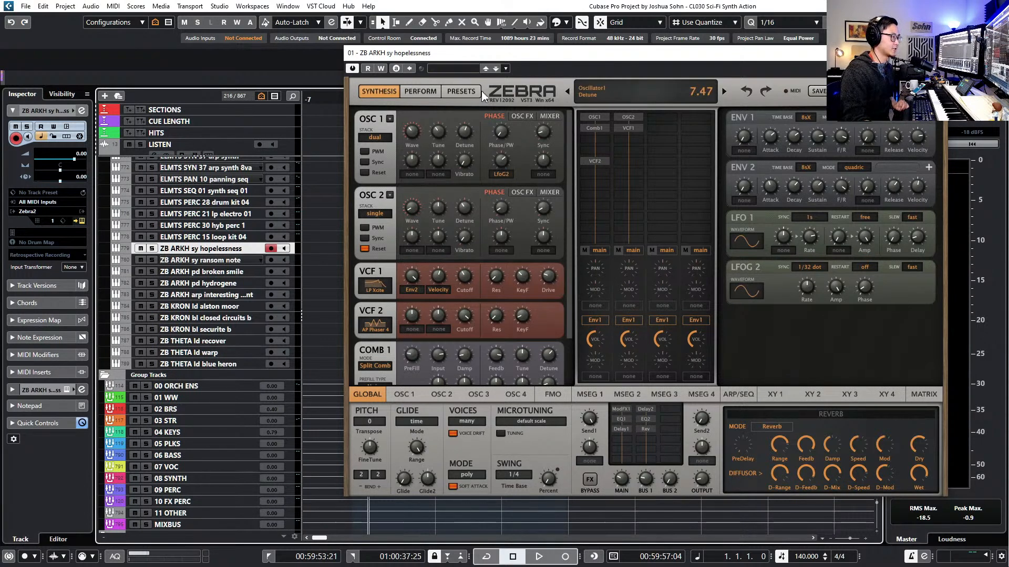
pyautogui.click(461, 91)
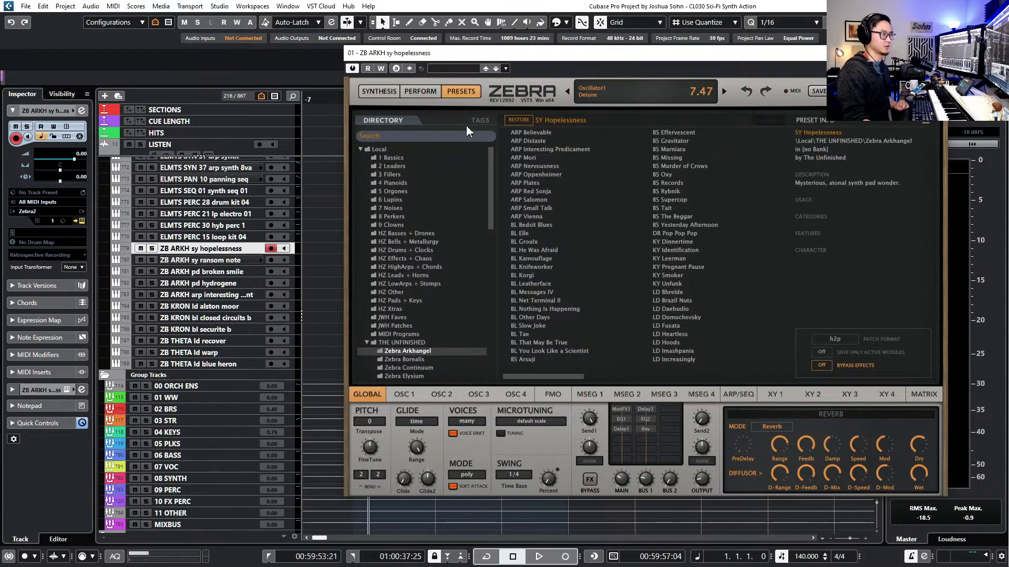
pyautogui.scroll(-5, 455, 281)
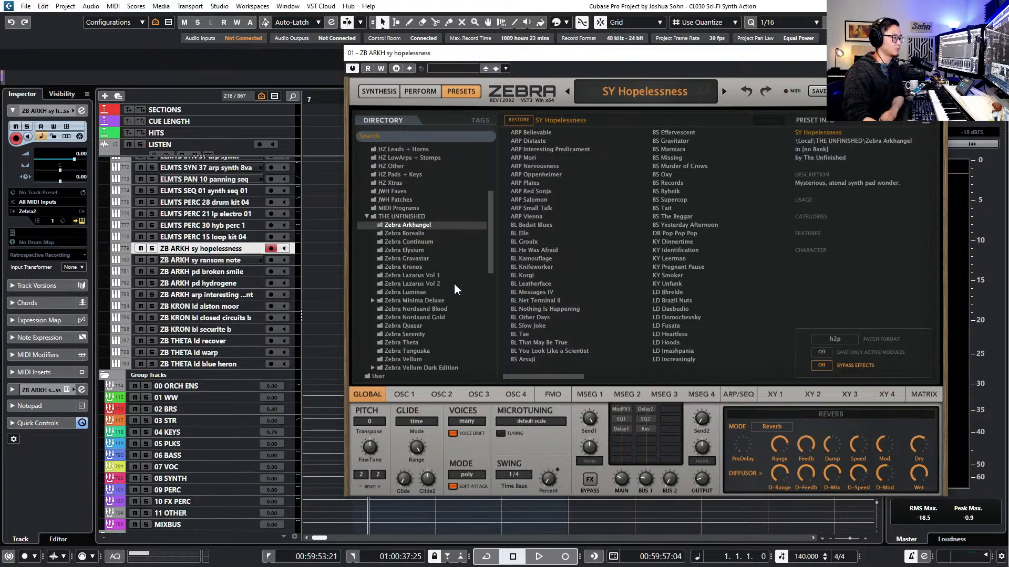
pyautogui.scroll(-2, 453, 282)
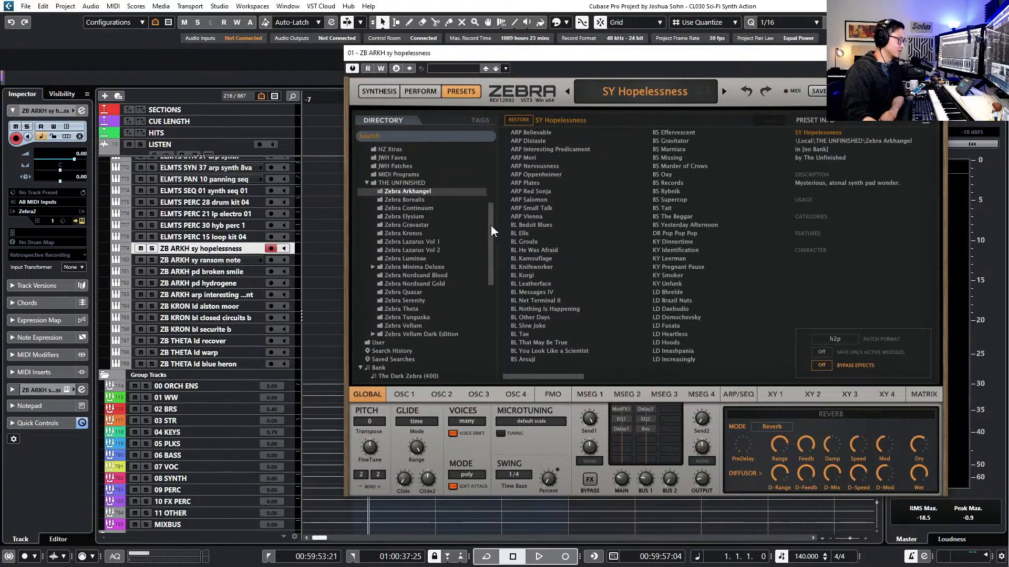
pyautogui.moveTo(490, 226); pyautogui.dragTo(490, 219)
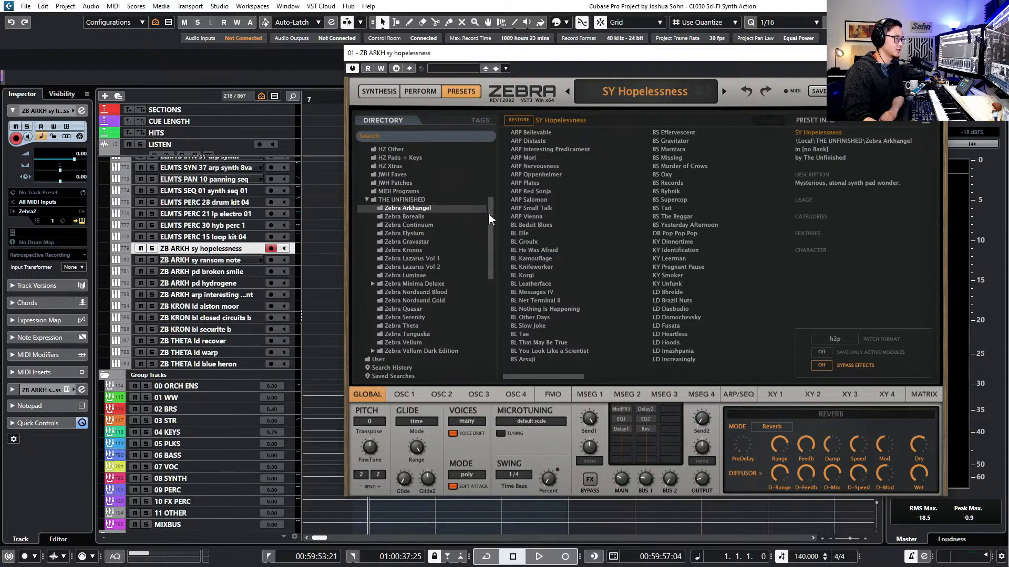
pyautogui.scroll(-1, 487, 219)
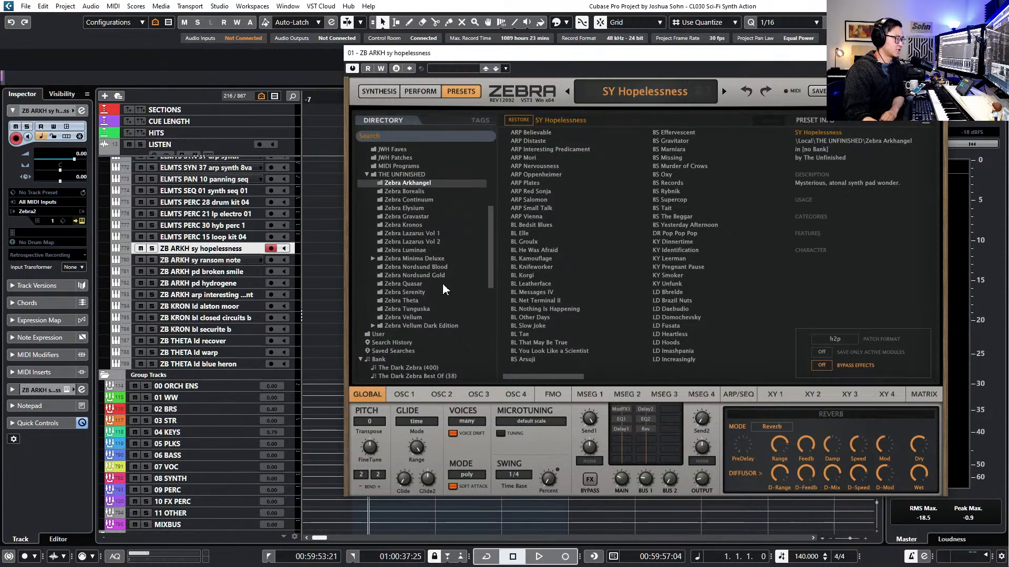
pyautogui.moveTo(525, 377); pyautogui.dragTo(500, 387)
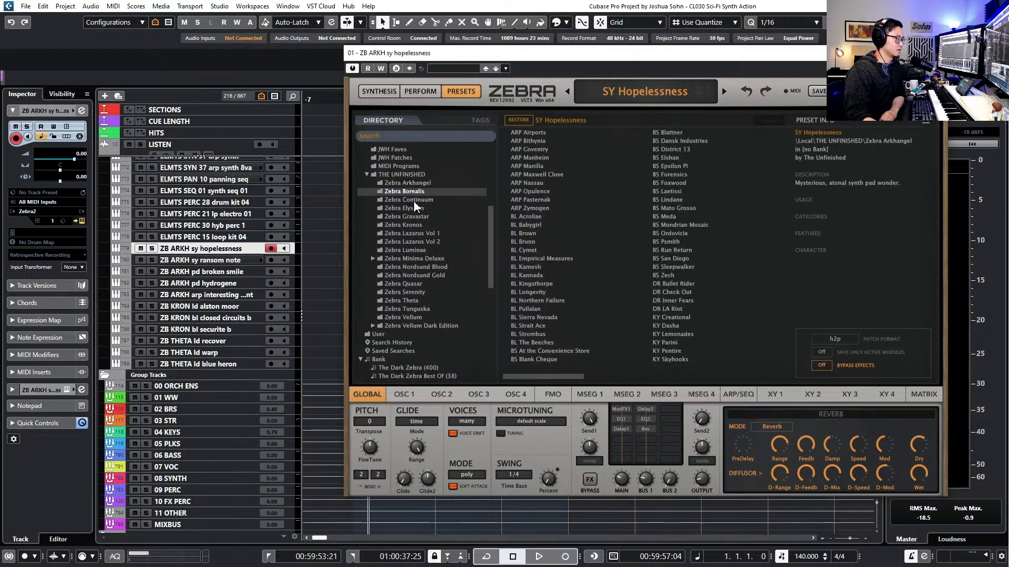
pyautogui.click(416, 259)
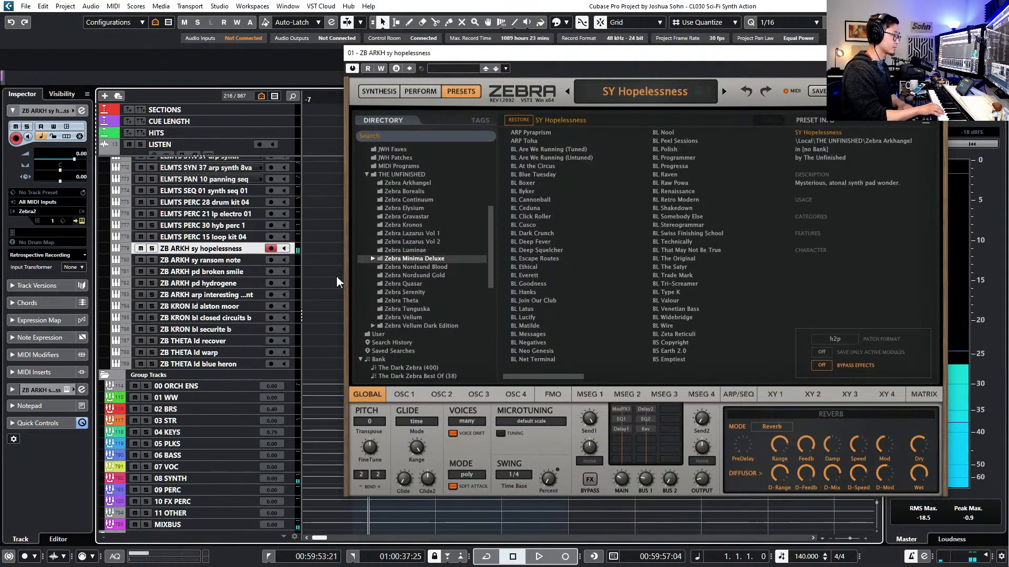
# Audition the ZB ARKH tracks from sy ransom note through pd broken smile and pd hydrogene to the arp interesting track
pyautogui.press('Down')
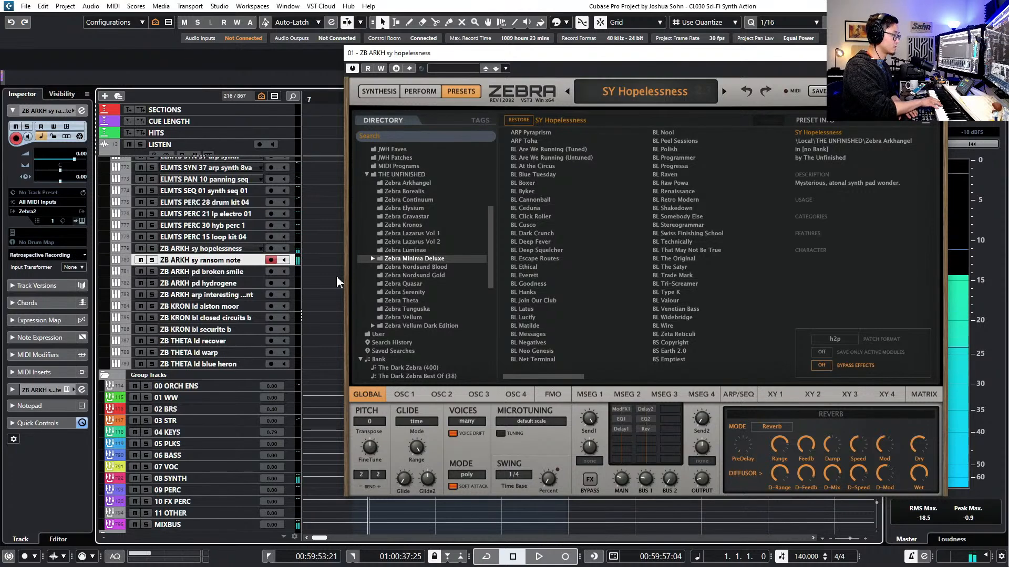
pyautogui.press('Down')
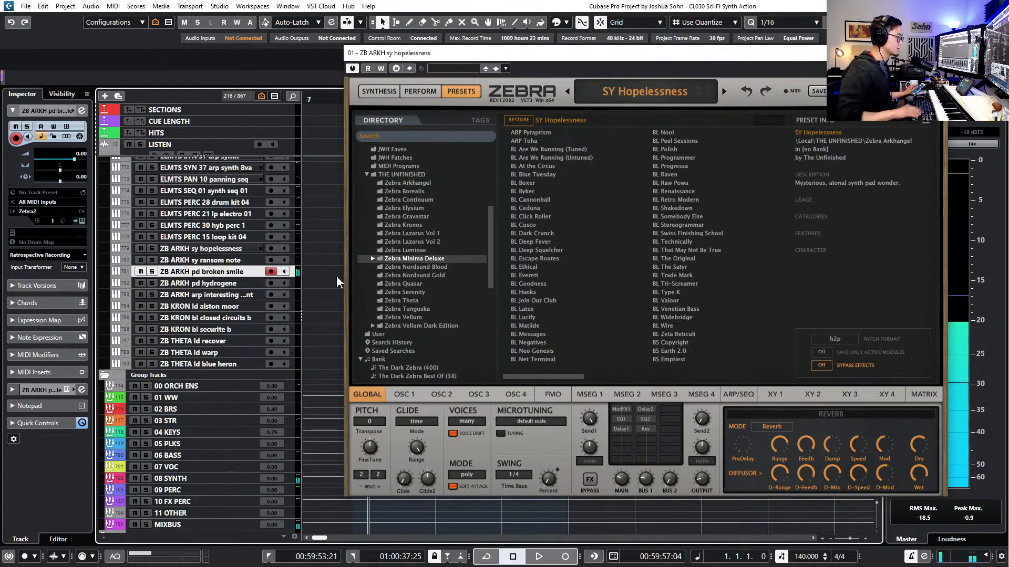
pyautogui.press('Down')
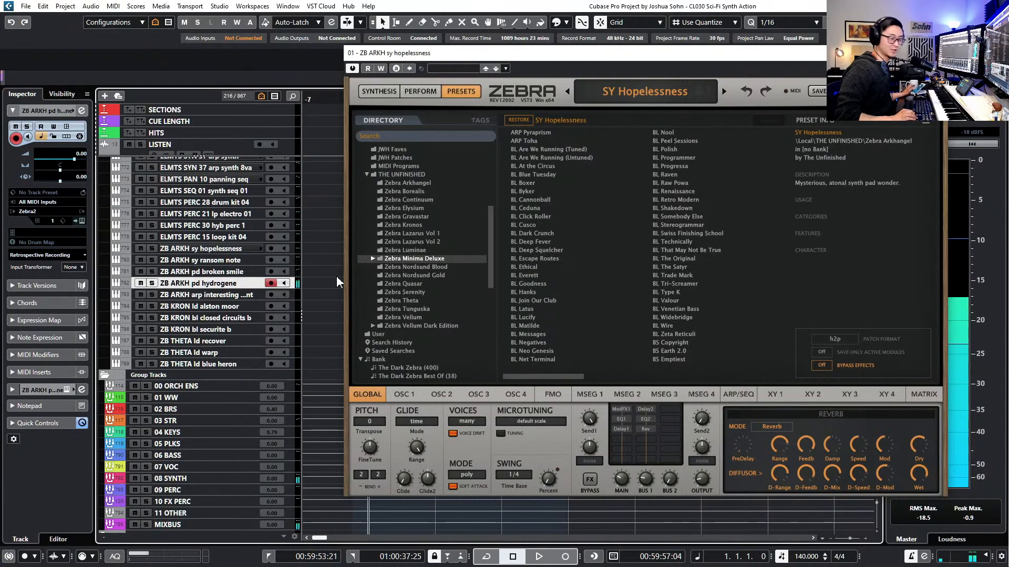
pyautogui.press('Down')
pyautogui.press('Down')
pyautogui.press('Up')
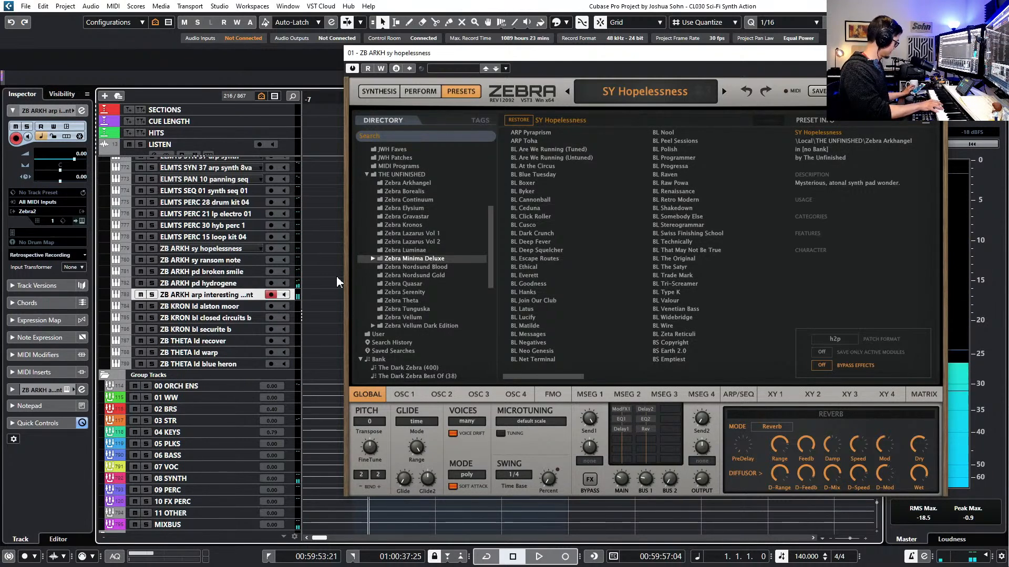
# Audition the ZB KRON tracks and the ZB THETA lead tracks including ld warp, and close the Zebra window
pyautogui.press('Down')
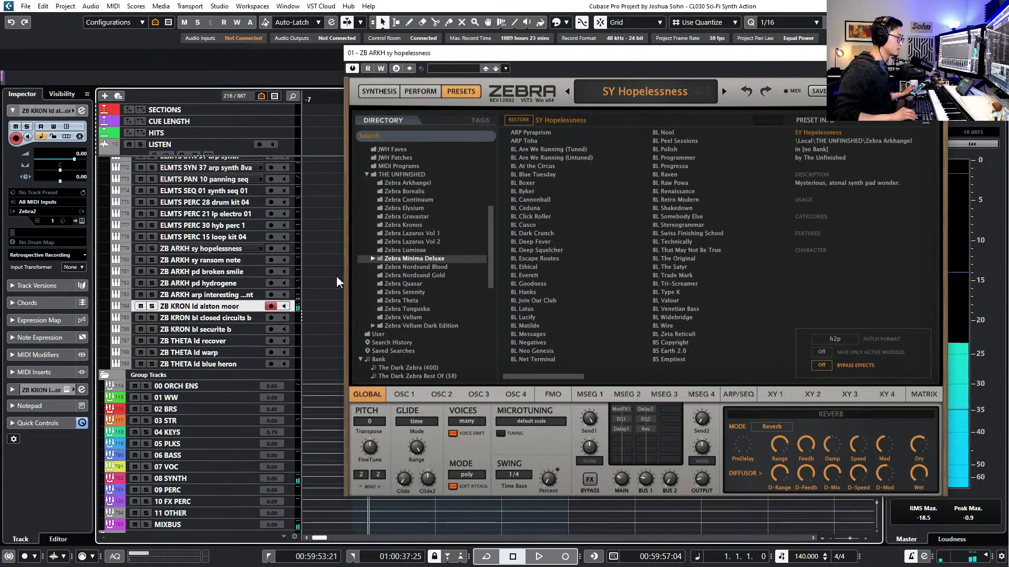
pyautogui.press('Down')
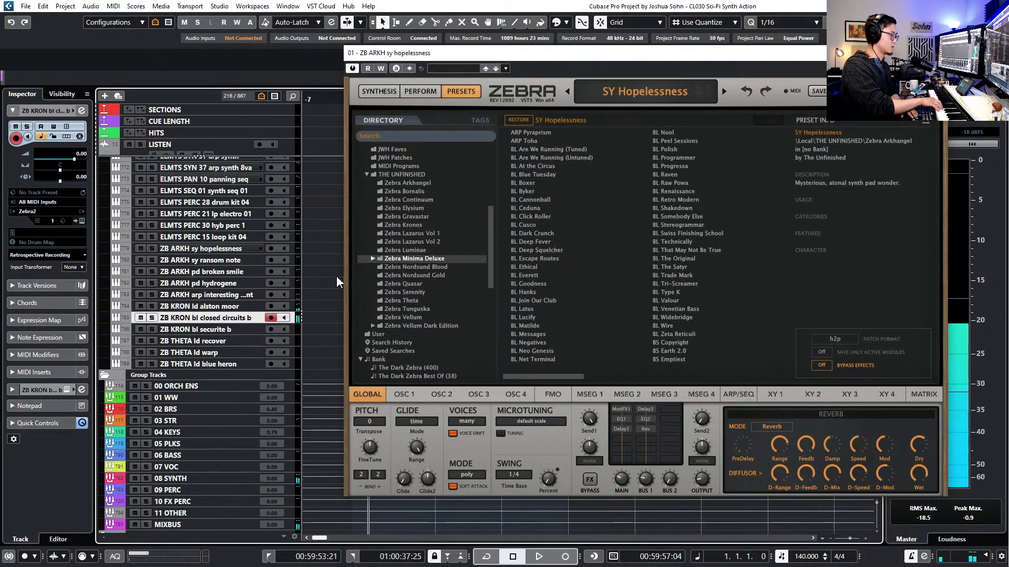
pyautogui.press('Down')
pyautogui.press('Down')
pyautogui.press('Down')
pyautogui.press('Down')
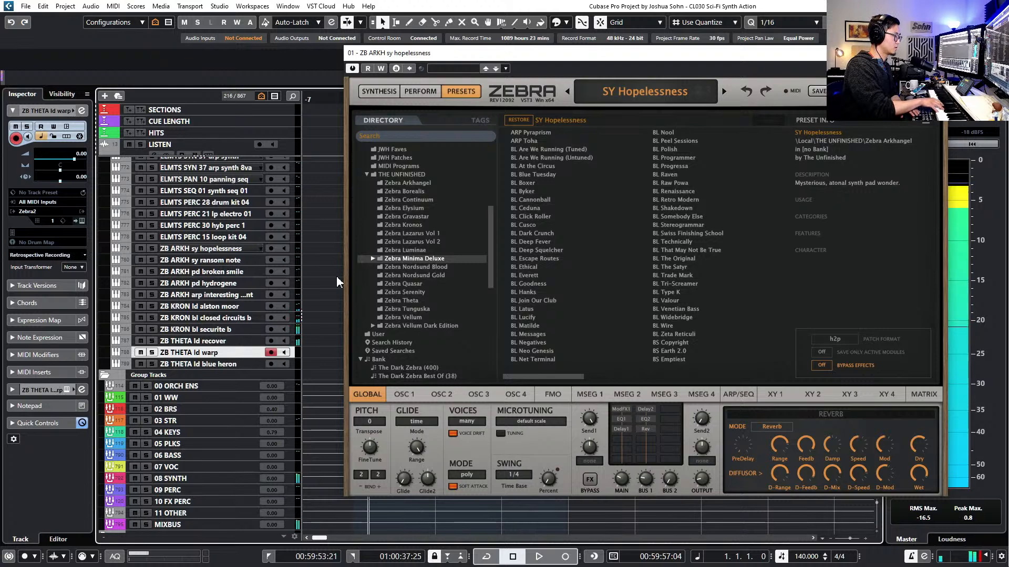
pyautogui.press('Up')
pyautogui.press('Up')
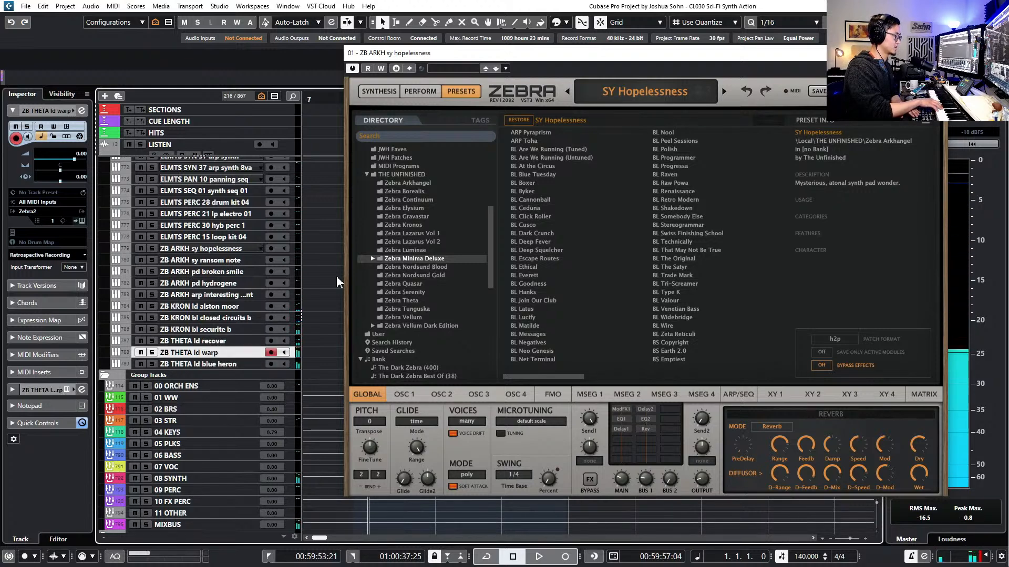
pyautogui.press('Down')
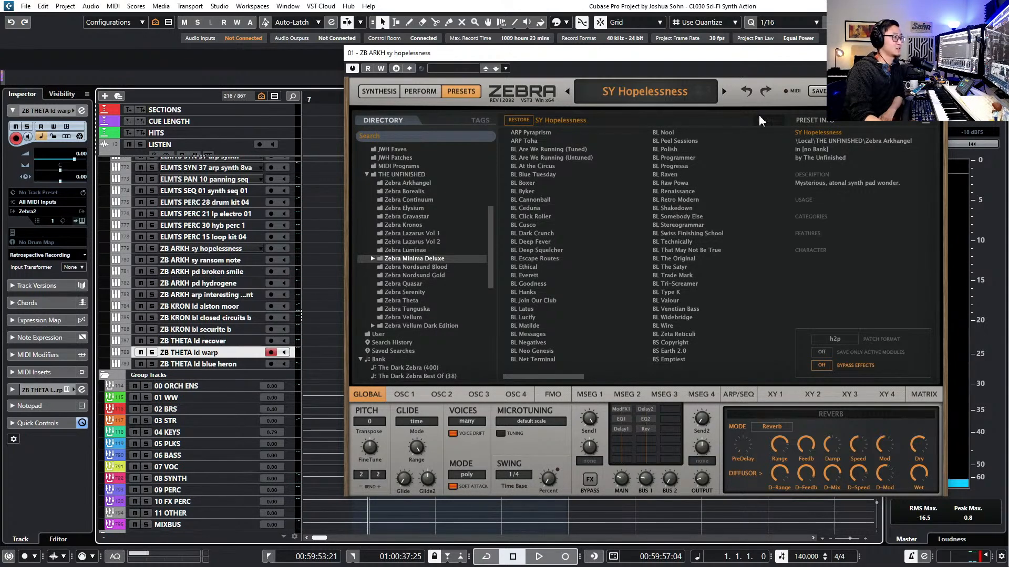
pyautogui.click(935, 53)
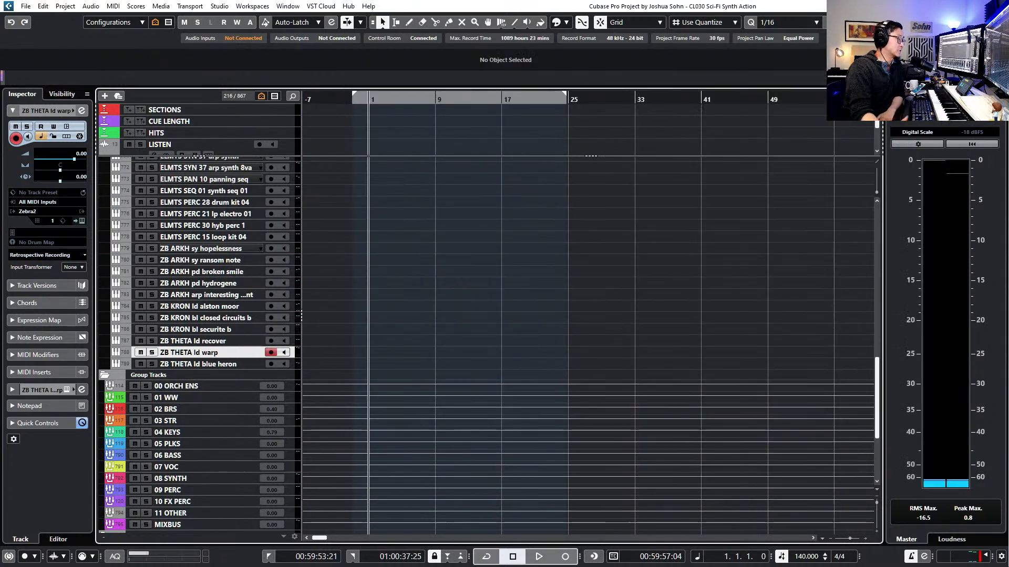
# Select the Chord Track above the template tracks and set the quantize value to 1/1
pyautogui.scroll(10, 428, 257)
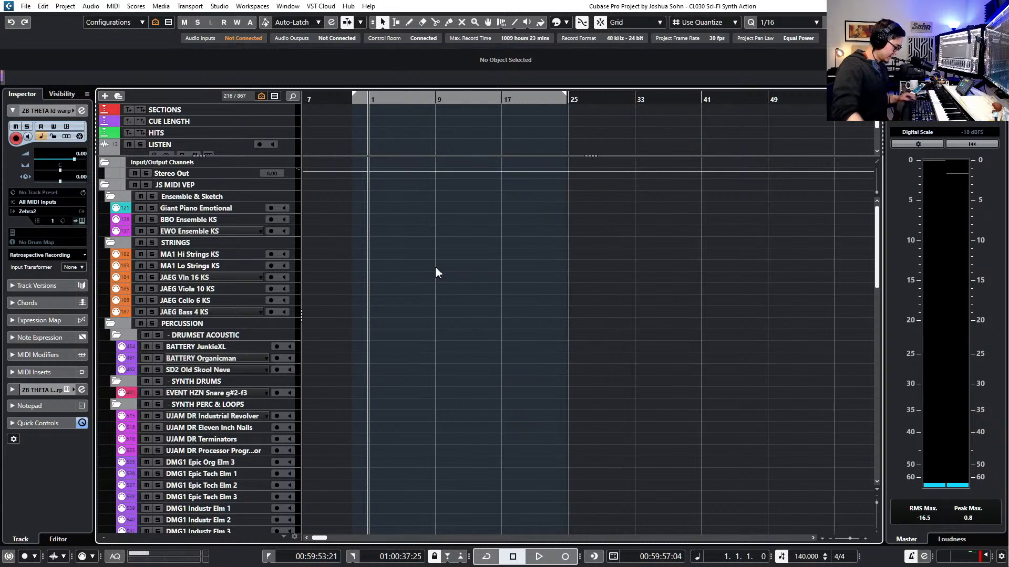
pyautogui.press('h')
pyautogui.press('h')
pyautogui.press('h')
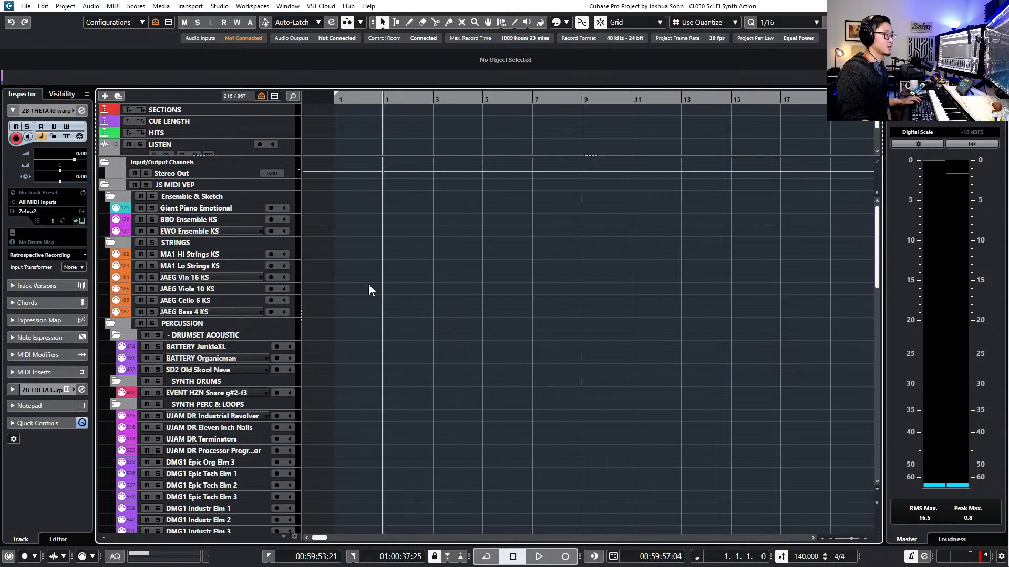
pyautogui.press('g')
pyautogui.scroll(-3, 382, 122)
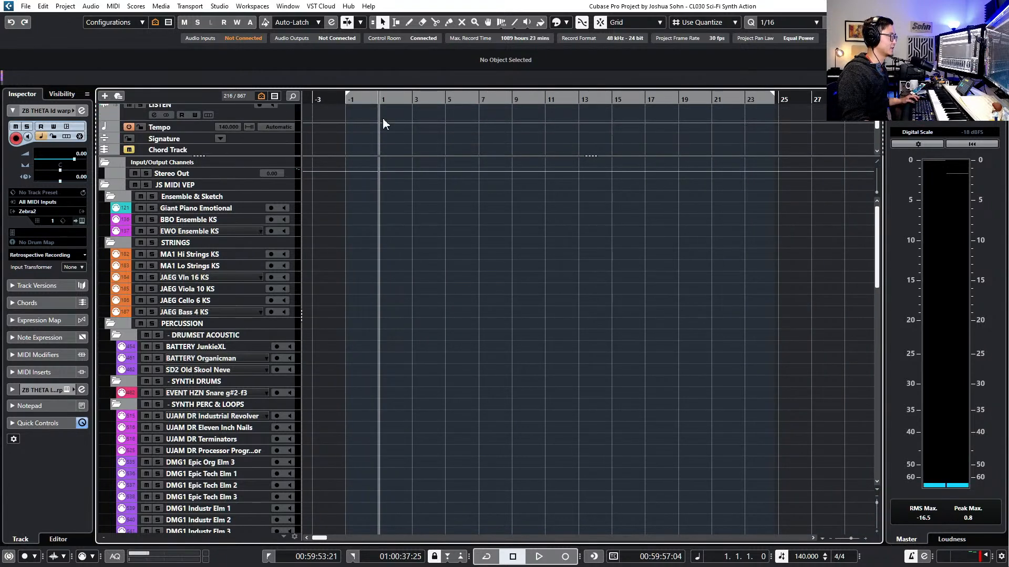
pyautogui.scroll(-1, 383, 118)
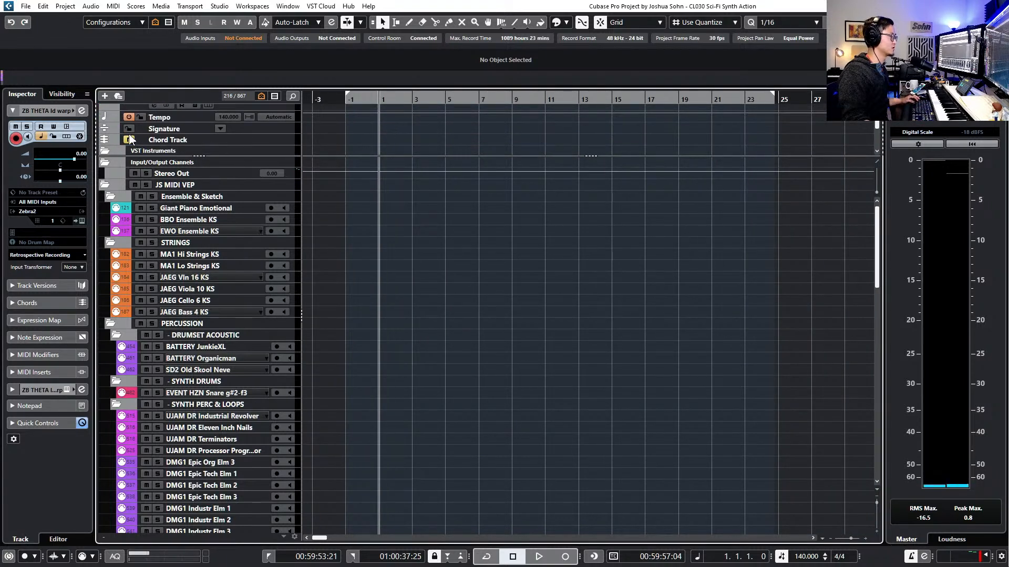
pyautogui.click(257, 140)
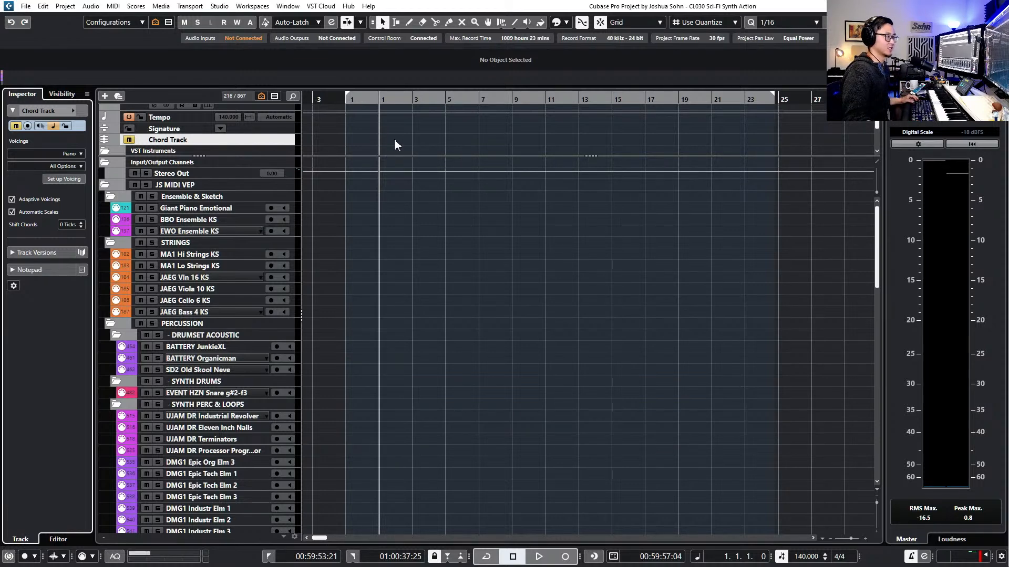
pyautogui.scroll(2, 392, 140)
pyautogui.hotkey('alt', '1')
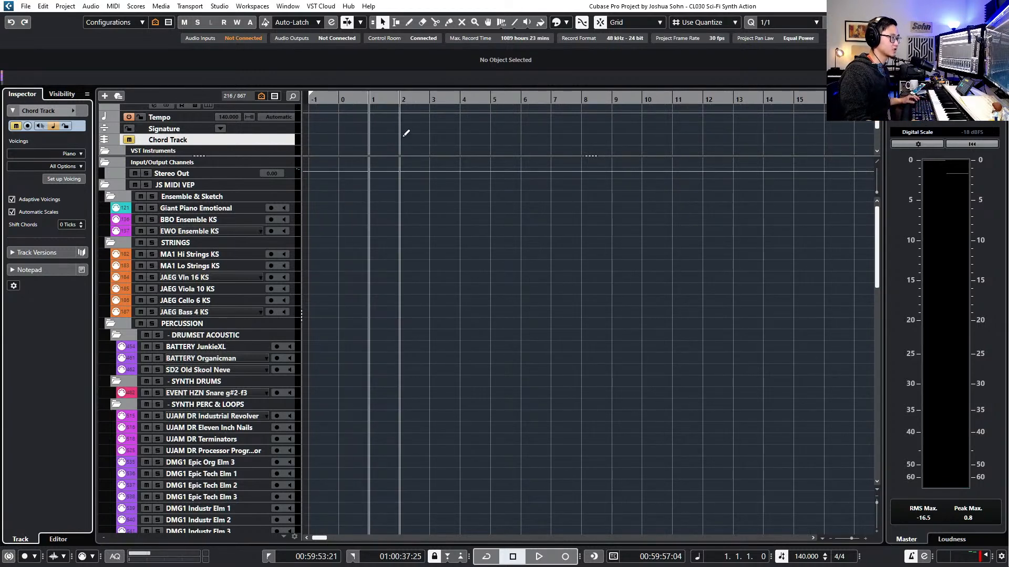
# Add a chord event at bar 5 of the Chord Track and define it as E minor
pyautogui.click(496, 130)
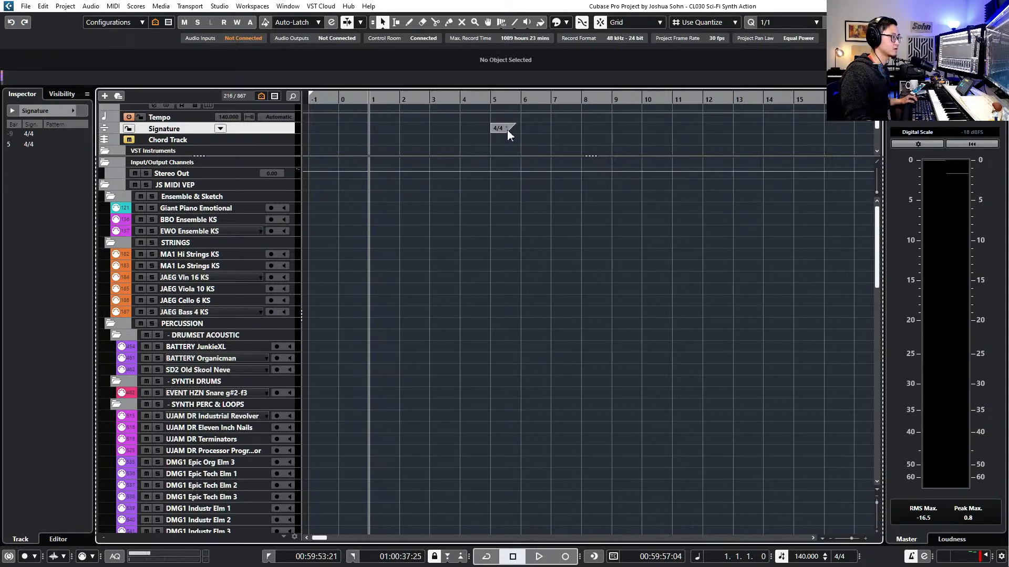
pyautogui.press('Escape')
pyautogui.click(492, 139)
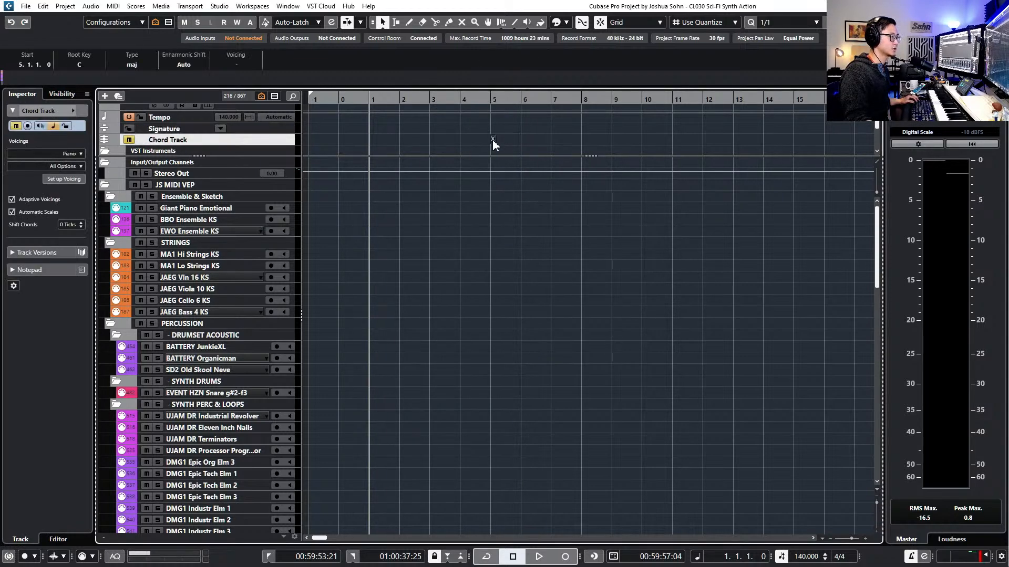
pyautogui.doubleClick(493, 139)
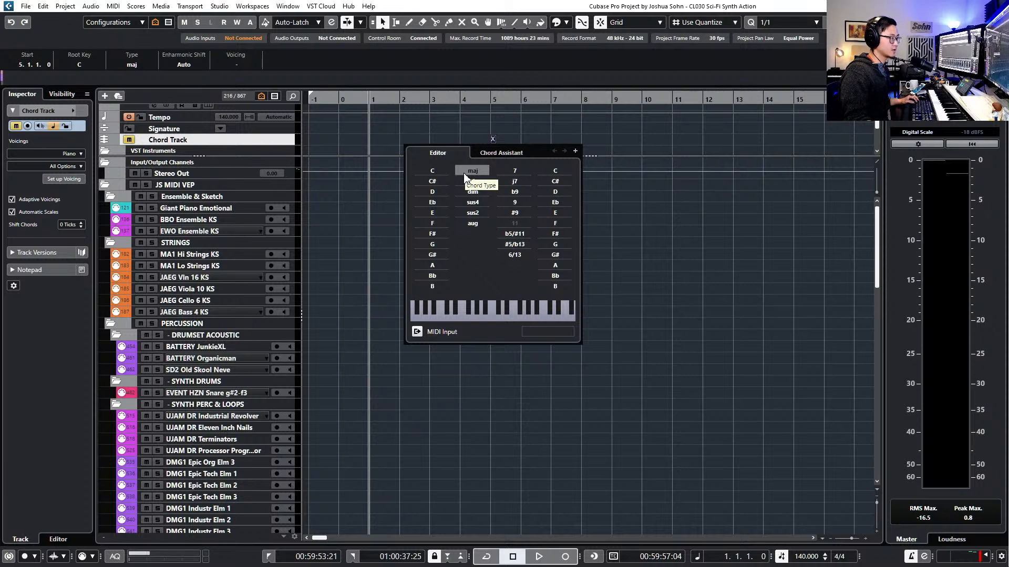
pyautogui.click(433, 213)
pyautogui.click(483, 180)
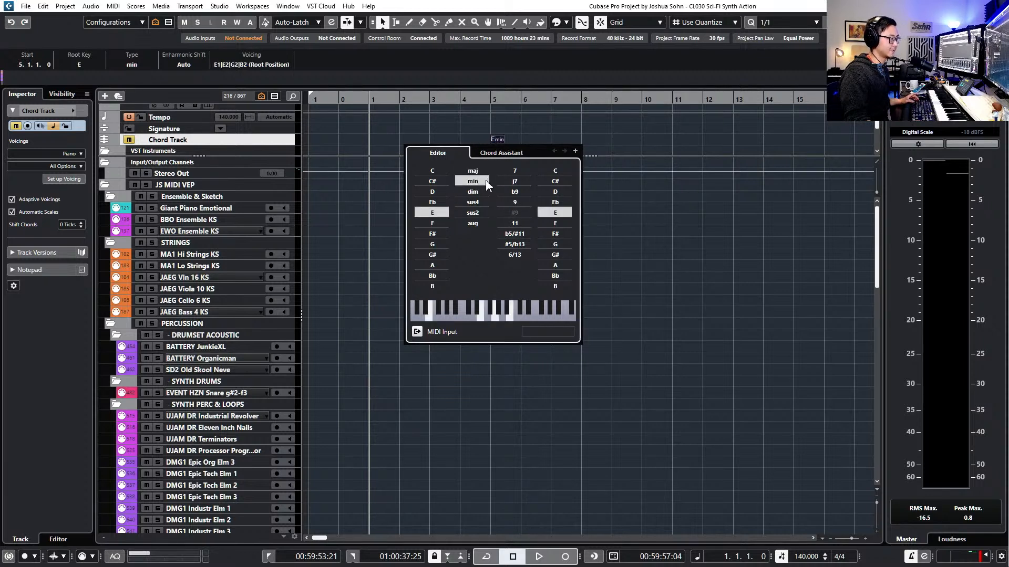
pyautogui.click(596, 141)
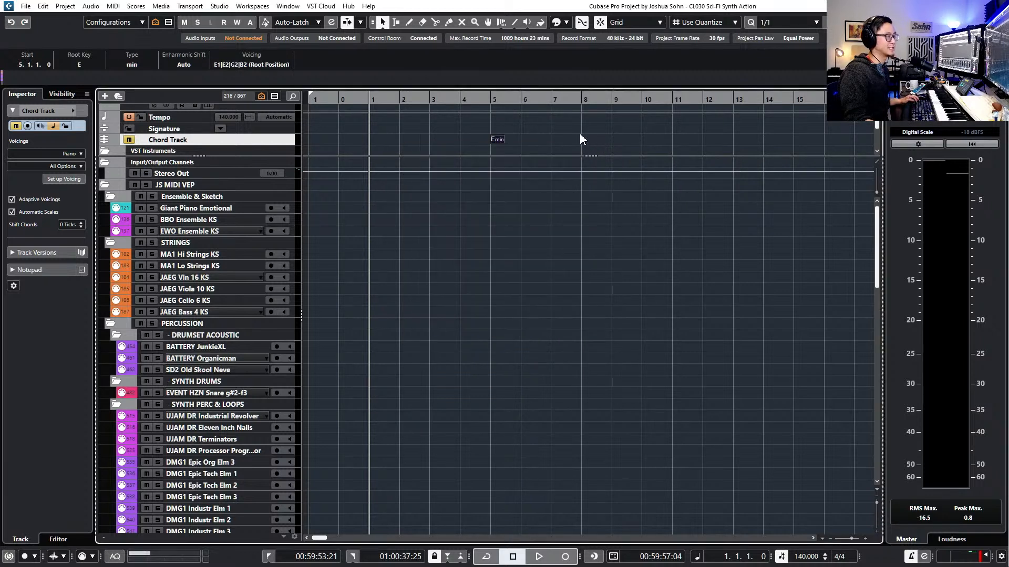
# Add a second chord event at bar 7 of the Chord Track and define it as A minor
pyautogui.keyDown('alt'); pyautogui.click(551, 139); pyautogui.keyUp('alt')
pyautogui.doubleClick(552, 140)
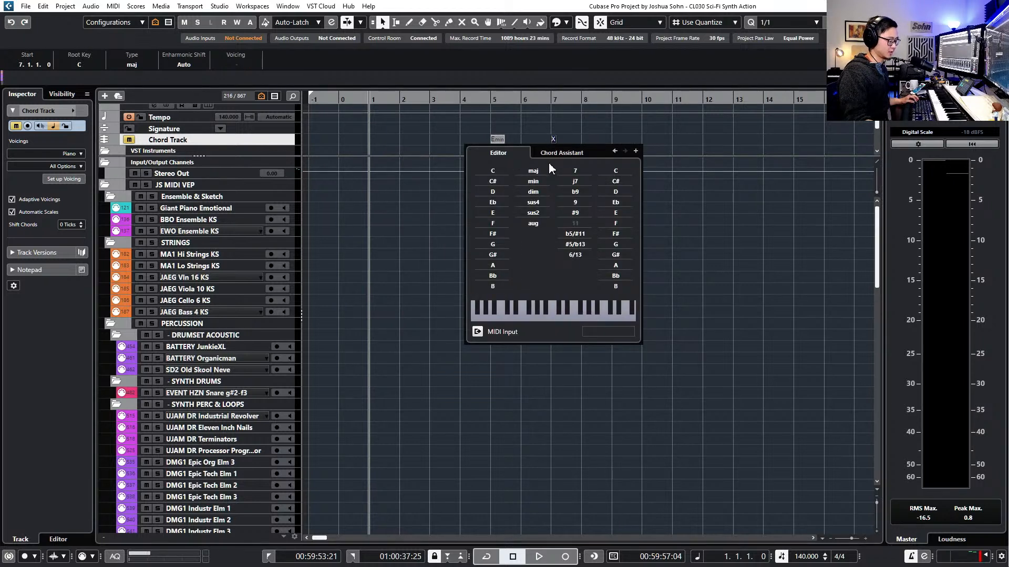
pyautogui.click(551, 130)
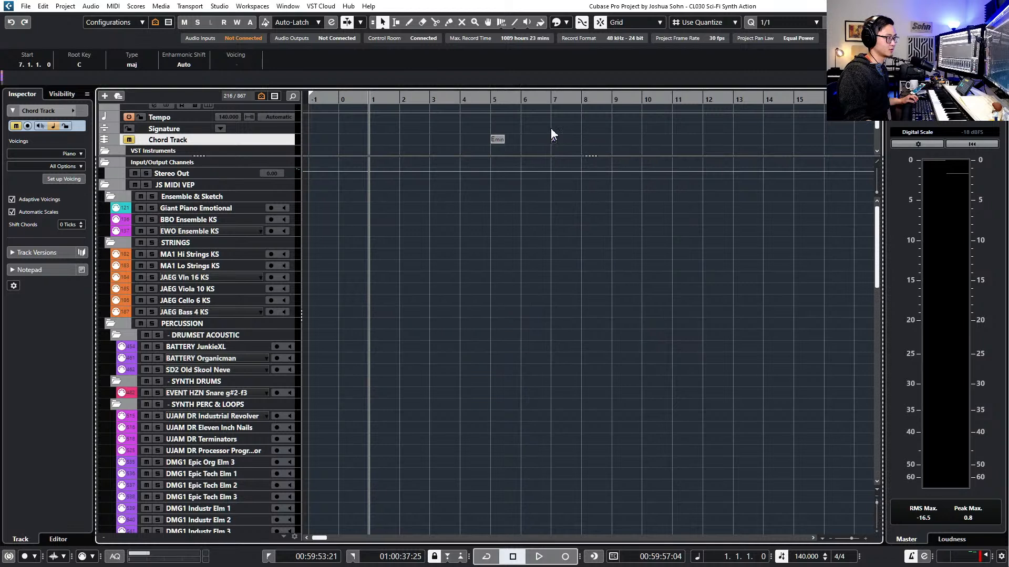
pyautogui.doubleClick(551, 137)
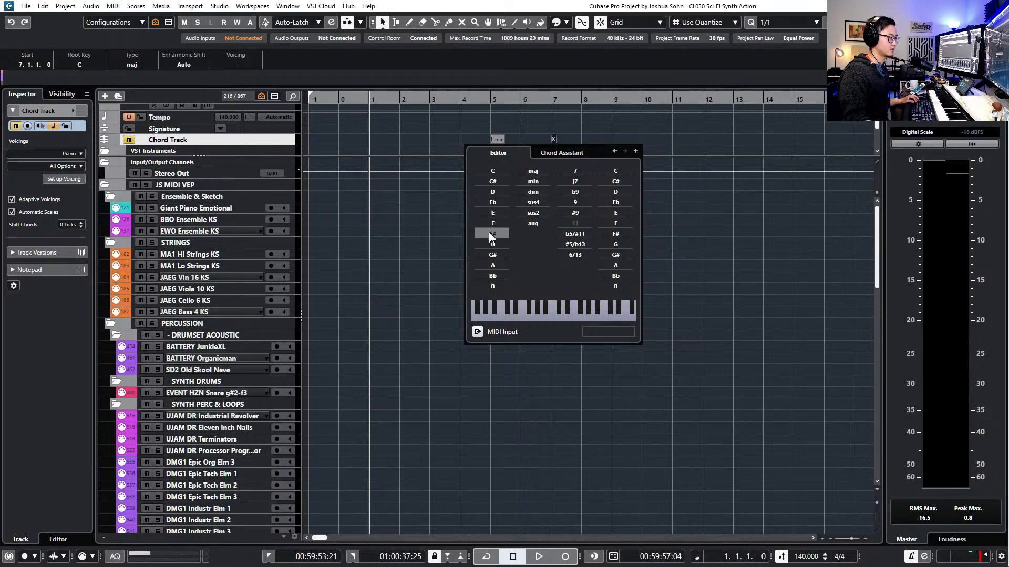
pyautogui.click(493, 265)
pyautogui.click(534, 182)
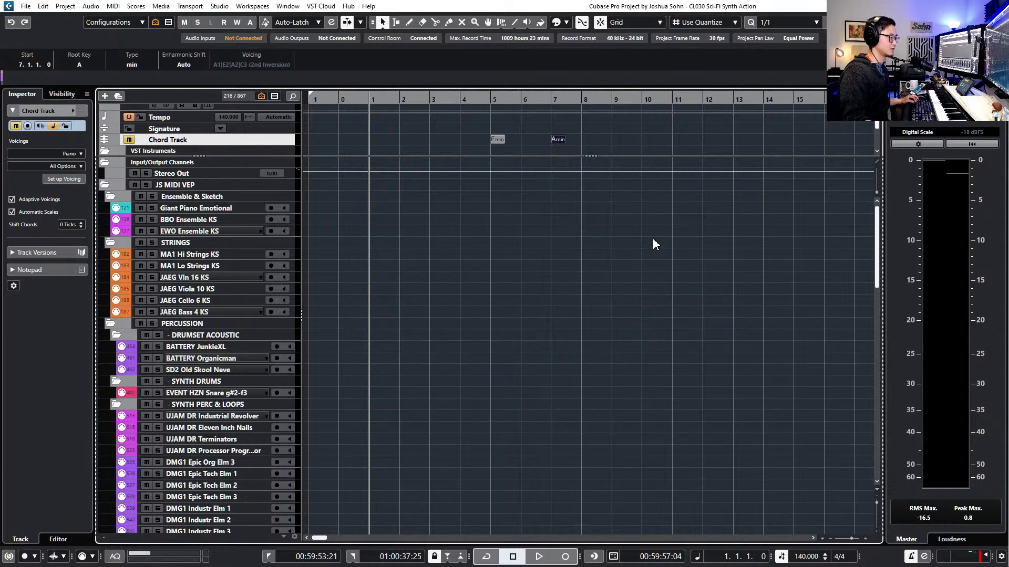
# Select the ELMTS SYN 37 arp synth 8va track in the SYNTHS folder
pyautogui.hscroll(1, 494, 244)
pyautogui.scroll(-15, 357, 289)
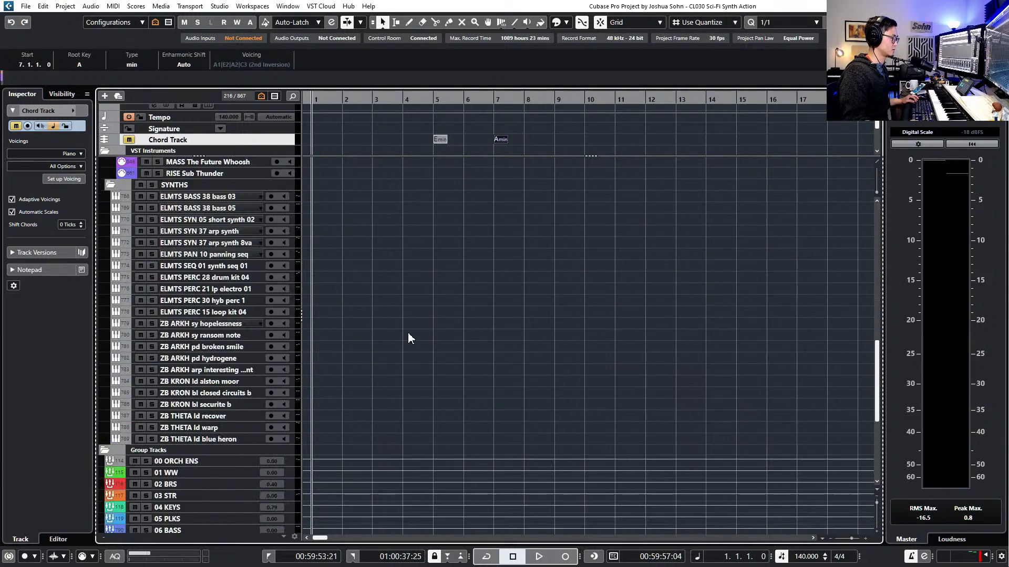
pyautogui.click(205, 255)
pyautogui.click(214, 242)
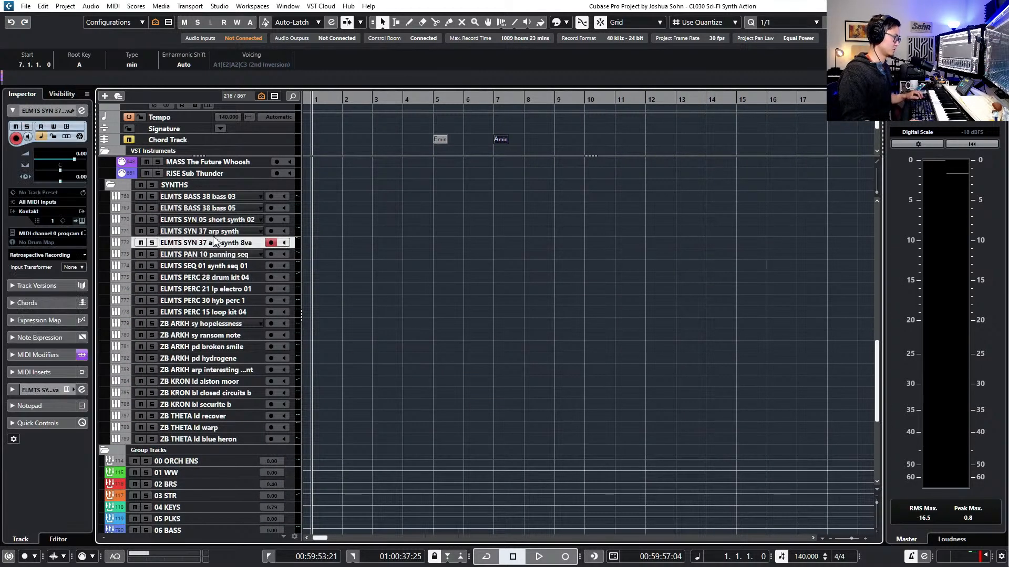
# Try out the ELMTS SYN 05 short synth 02 track and select the ELMTS SEQ 01 synth seq 01 track
pyautogui.click(219, 220)
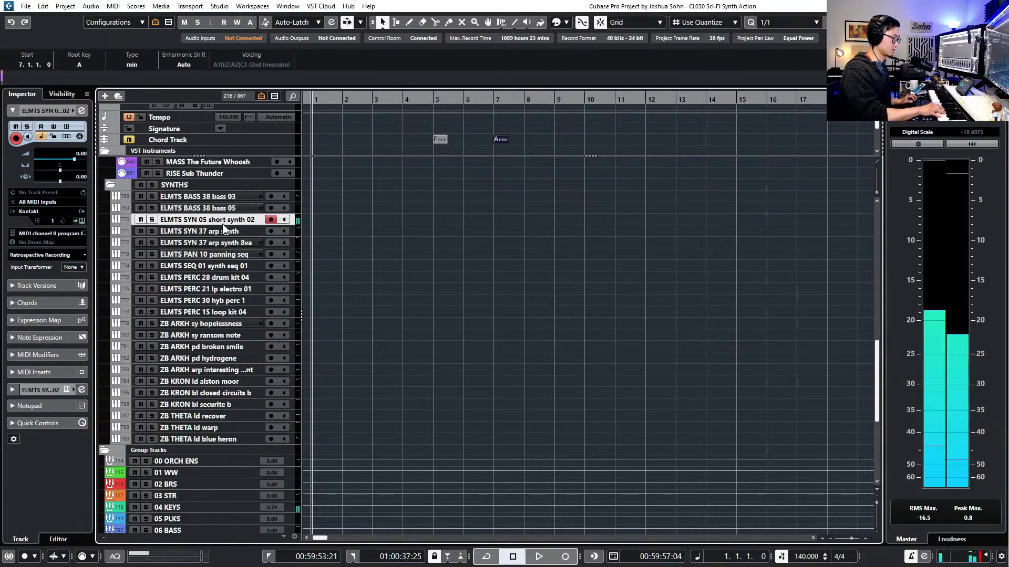
pyautogui.click(235, 265)
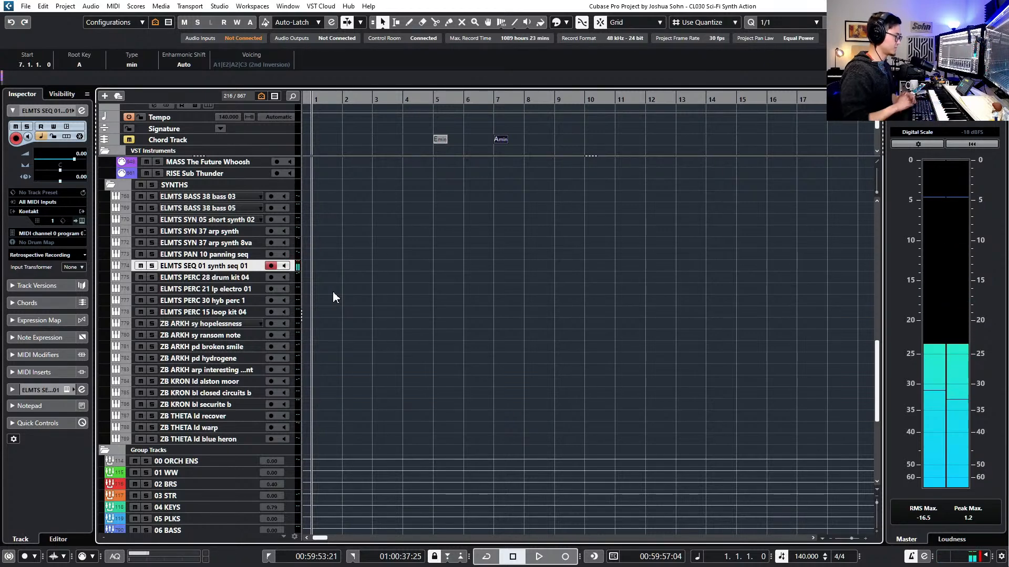
# Redefine the chord event at bar 7 of the Chord Track as C major
pyautogui.doubleClick(494, 138)
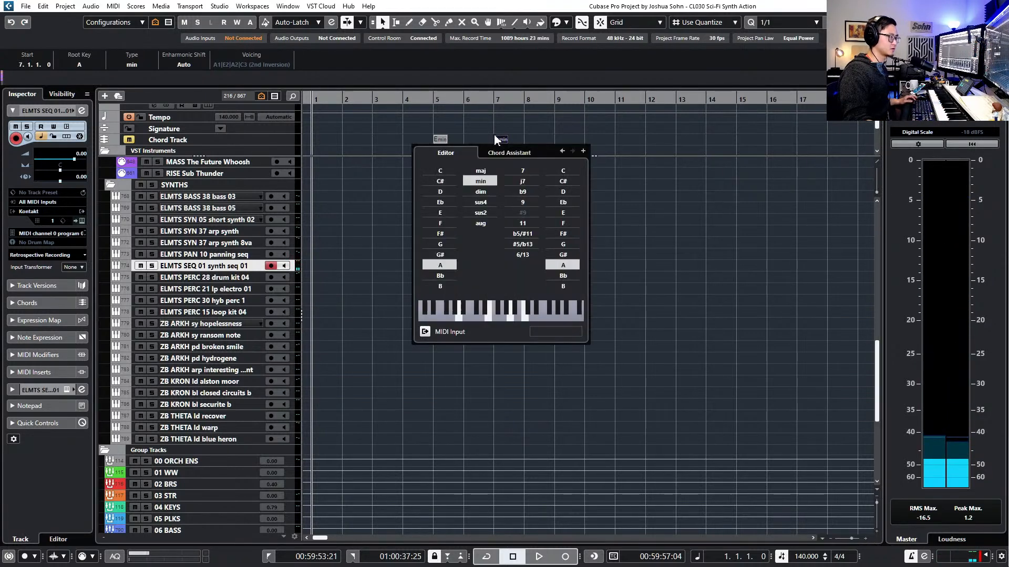
pyautogui.click(449, 169)
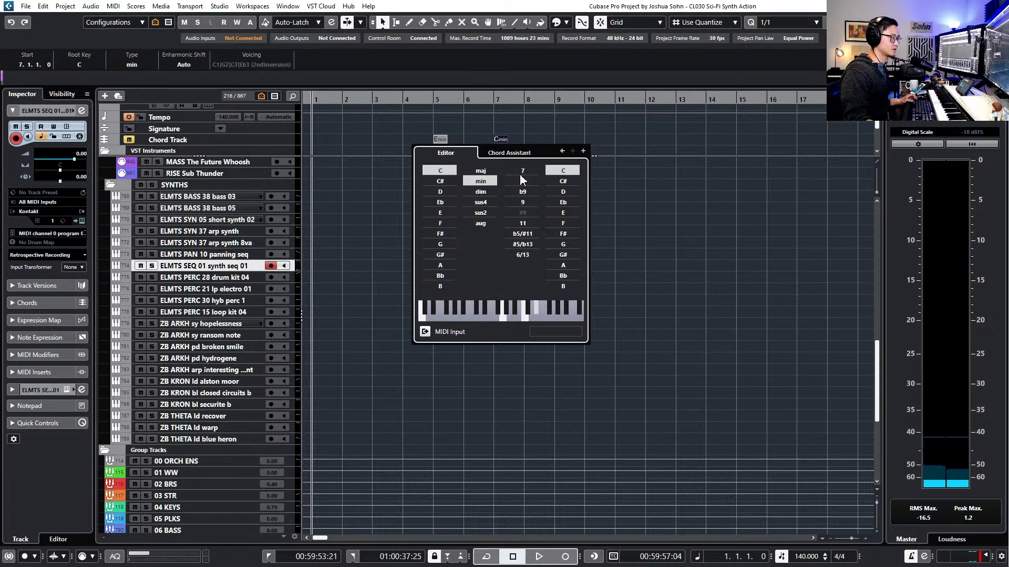
pyautogui.click(539, 141)
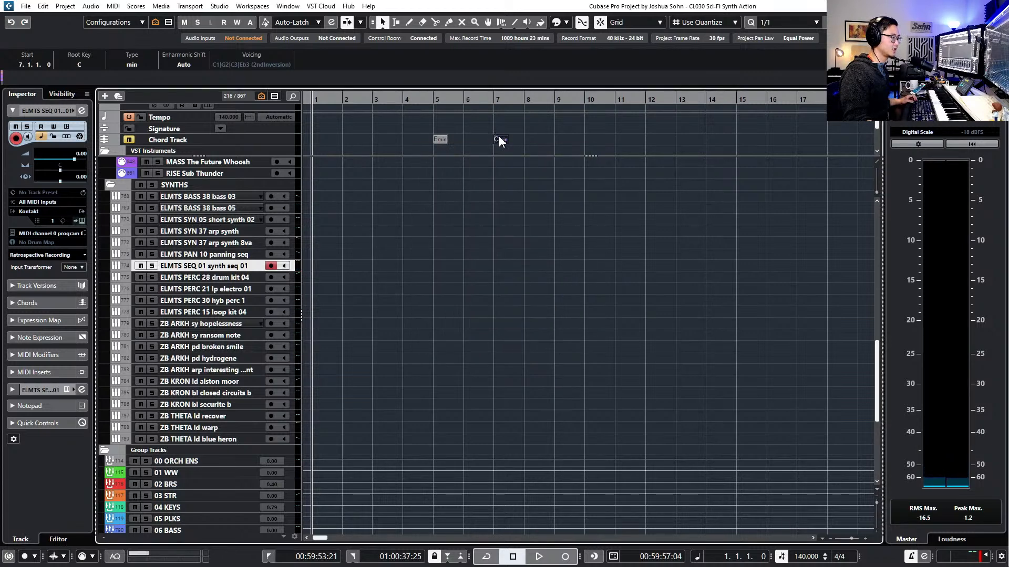
pyautogui.doubleClick(499, 140)
pyautogui.click(479, 168)
pyautogui.click(535, 139)
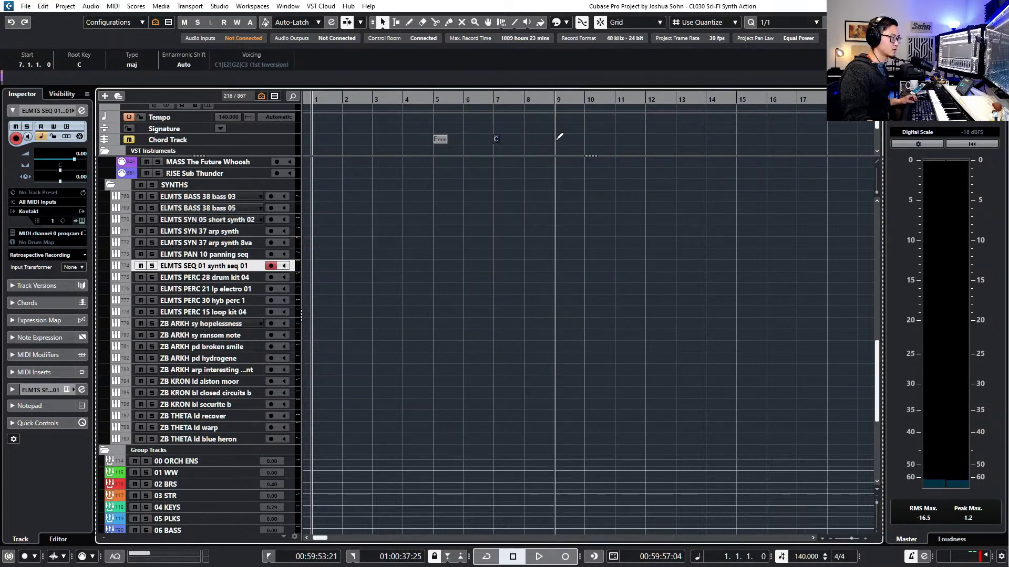
# Add a chord event at bar 9 of the Chord Track and define it as A minor
pyautogui.click(557, 139)
pyautogui.click(436, 100)
pyautogui.press('space')
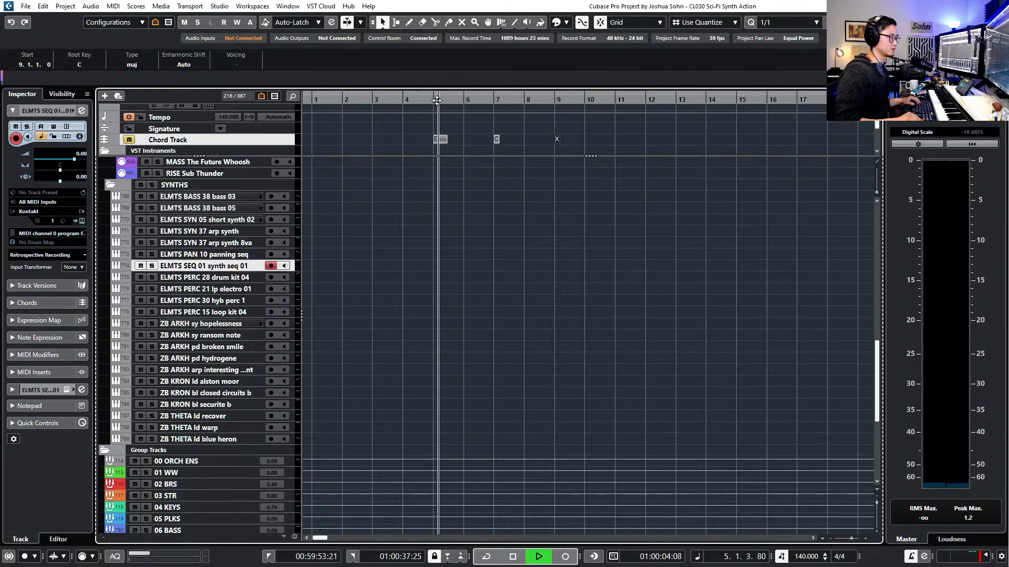
pyautogui.press('space')
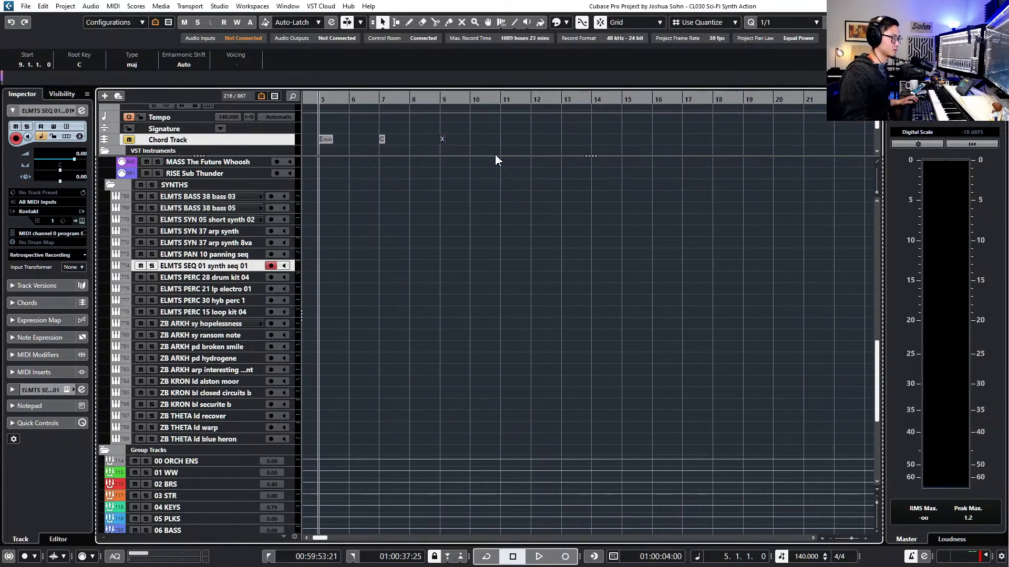
pyautogui.doubleClick(443, 139)
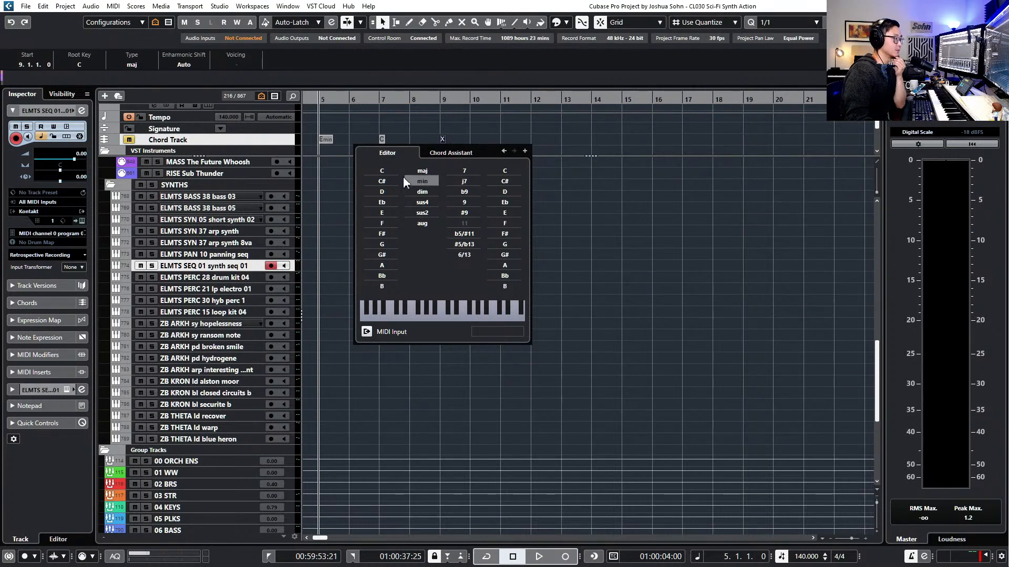
pyautogui.click(382, 265)
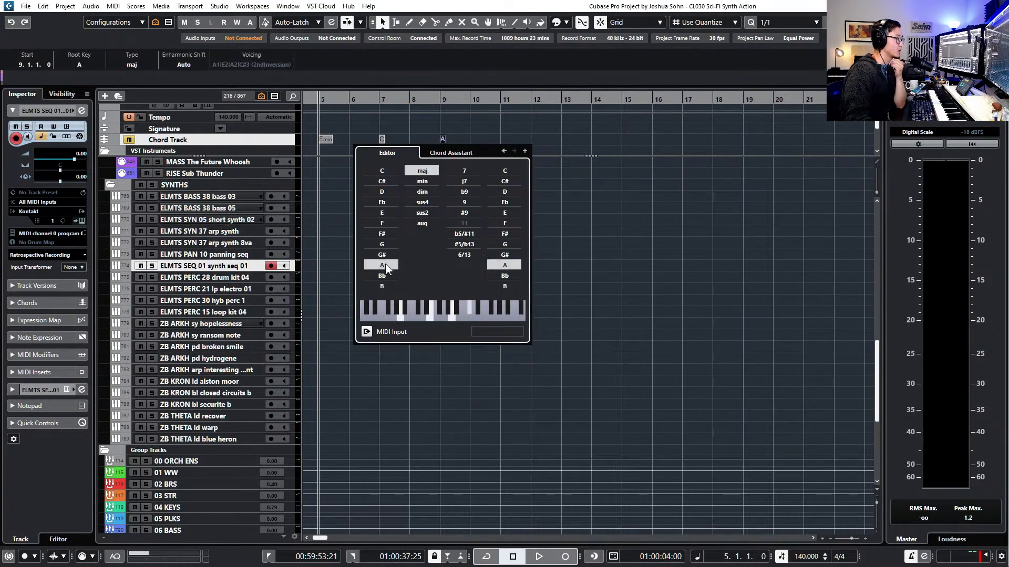
pyautogui.click(434, 179)
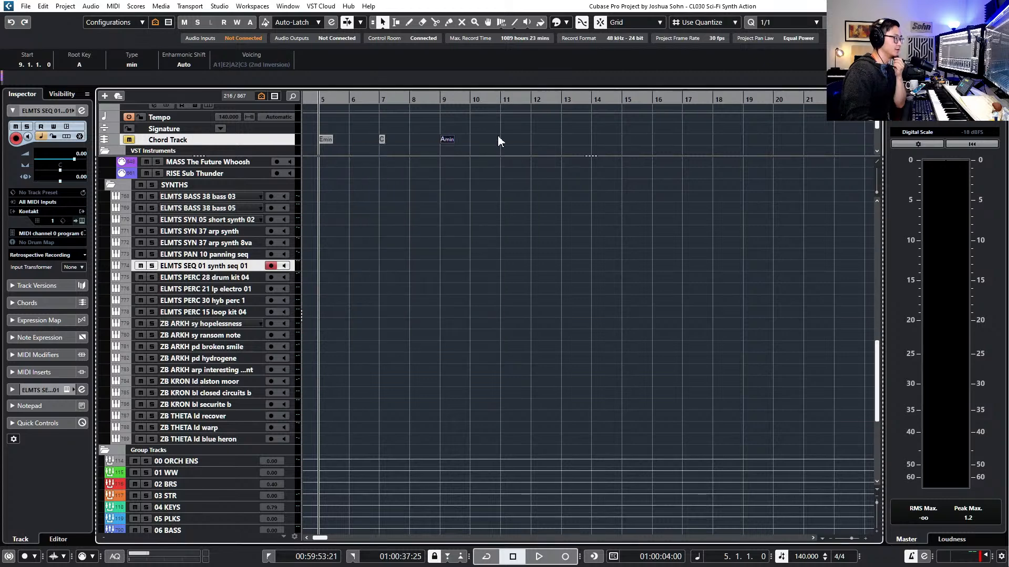
# Add a chord event at bar 11 of the Chord Track and define it as B sus4
pyautogui.keyDown('alt'); pyautogui.click(501, 139); pyautogui.keyUp('alt')
pyautogui.doubleClick(501, 140)
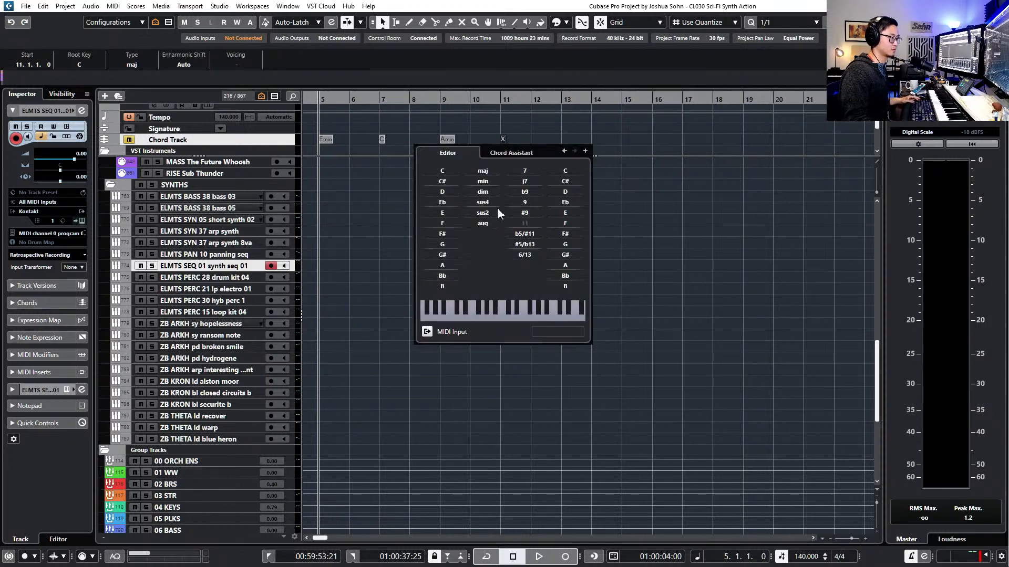
pyautogui.click(442, 286)
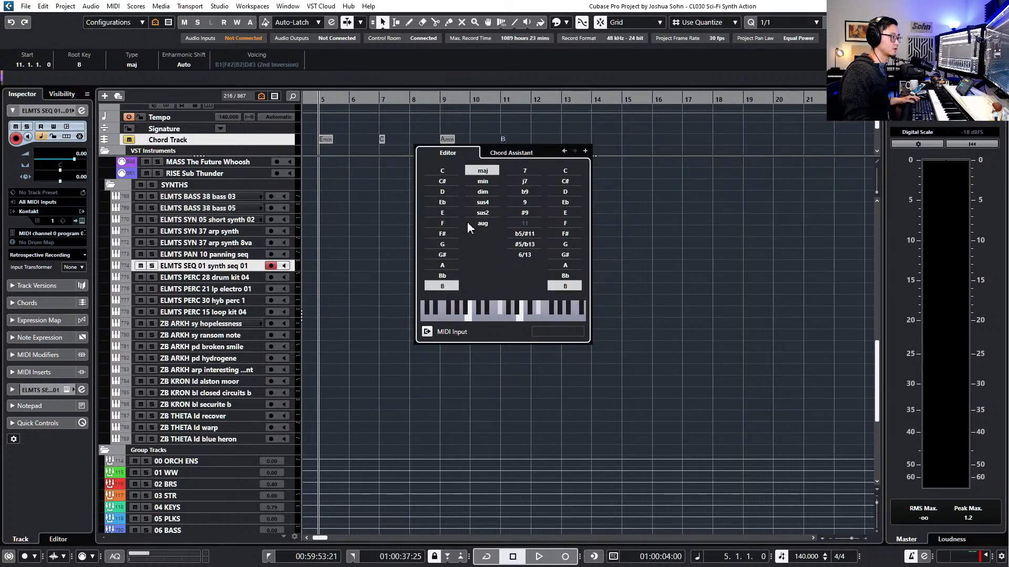
pyautogui.click(482, 203)
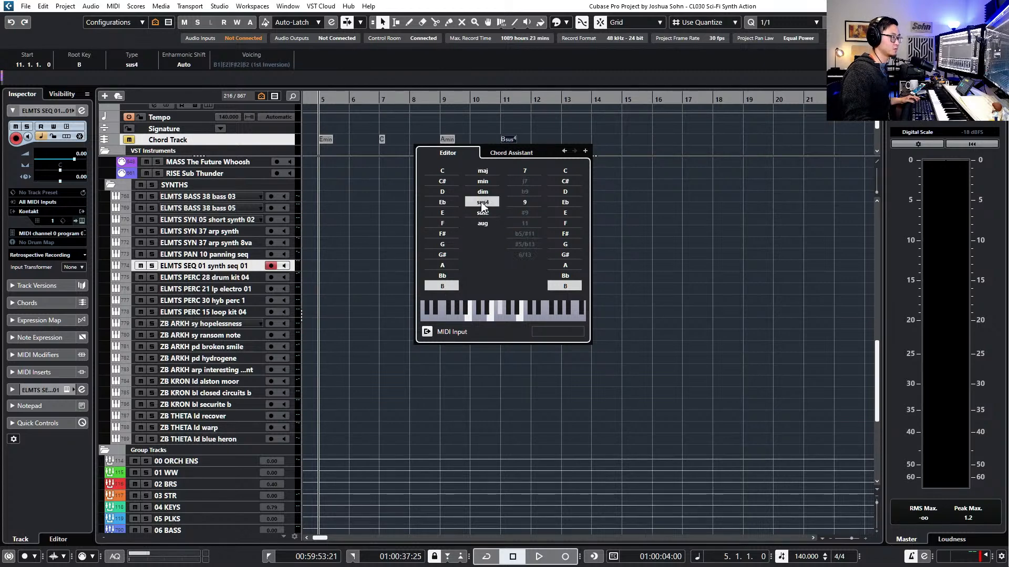
pyautogui.click(536, 138)
# Add a chord event at bar 12 of the Chord Track and define it as B major
pyautogui.keyDown('alt'); pyautogui.click(535, 139); pyautogui.keyUp('alt')
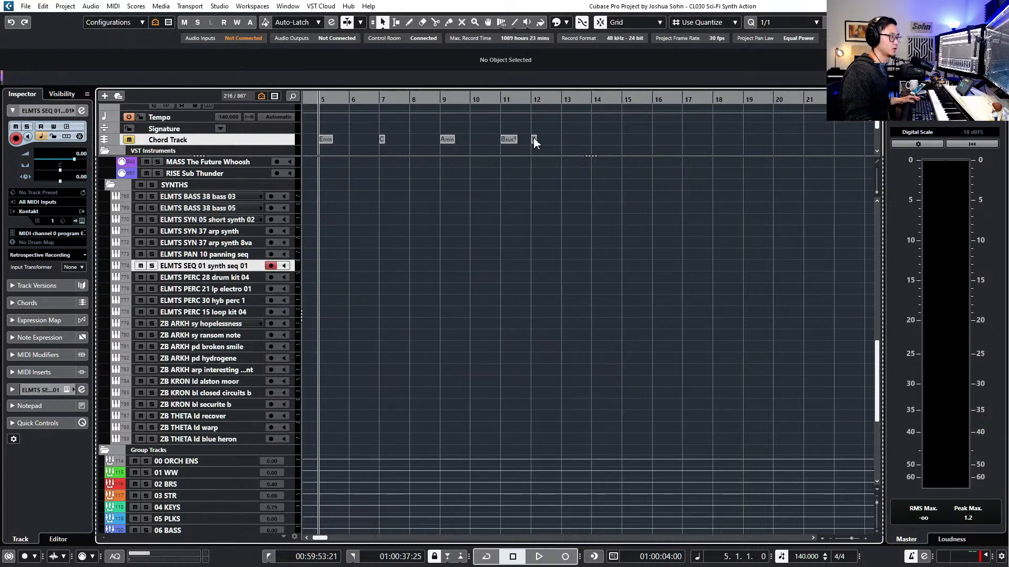
pyautogui.doubleClick(533, 138)
pyautogui.click(473, 285)
pyautogui.click(669, 223)
# Hide the Inspector to give the arrangement area more room
pyautogui.hscroll(-5, 580, 234)
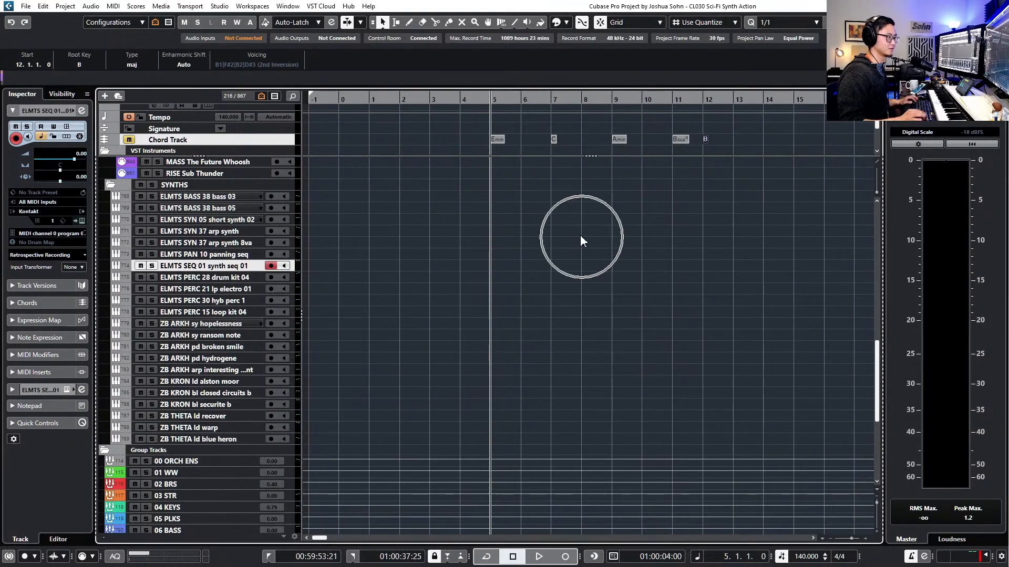
pyautogui.scroll(-1, 578, 236)
pyautogui.scroll(-1, 576, 244)
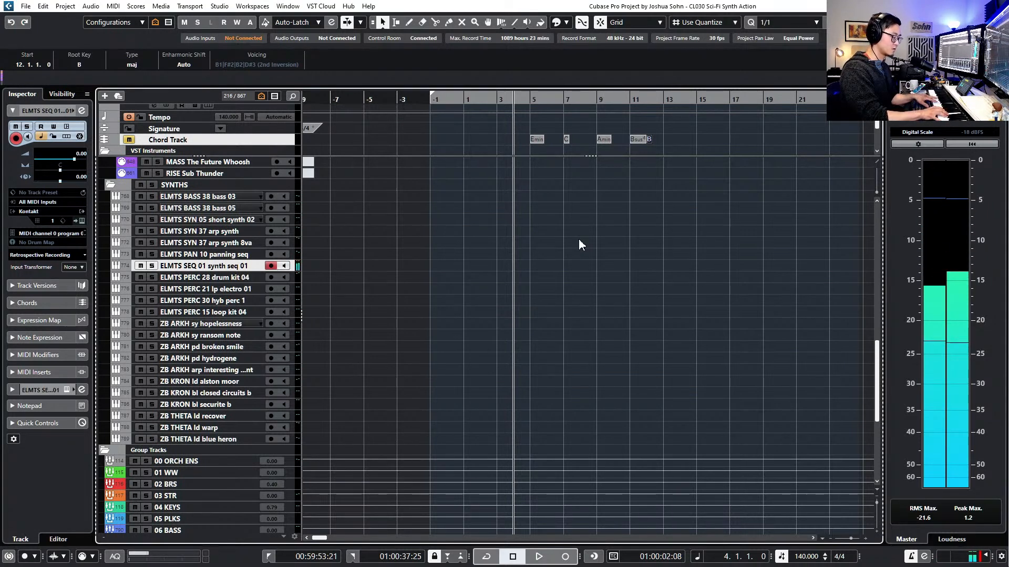
pyautogui.scroll(5, 597, 213)
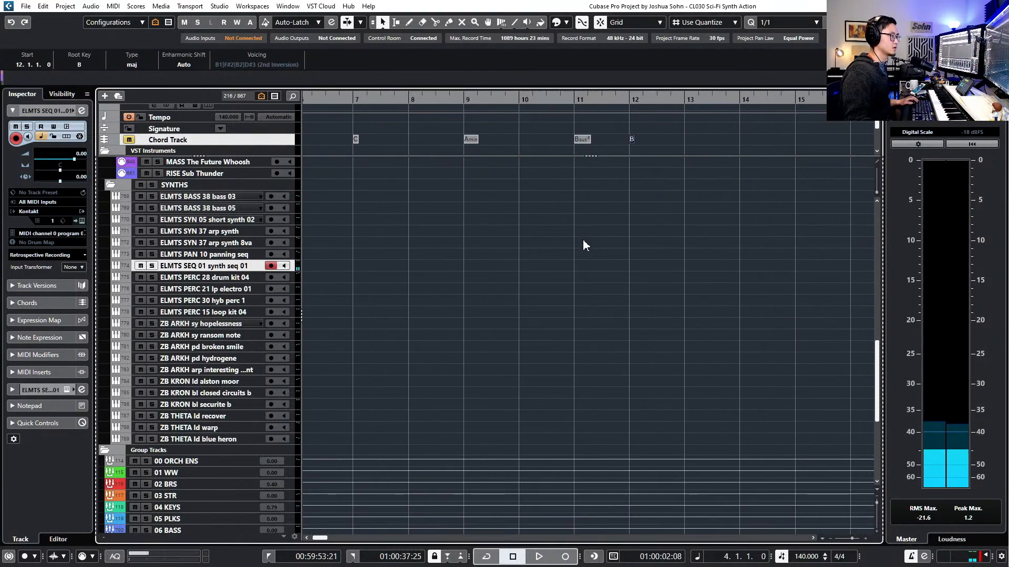
pyautogui.scroll(-3, 583, 245)
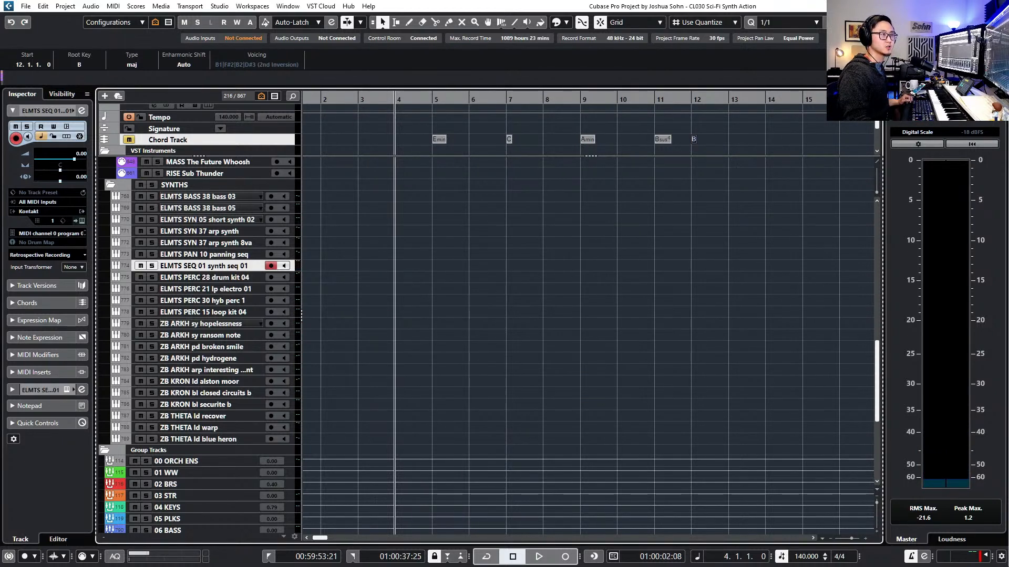
pyautogui.hotkey('alt', 'i')
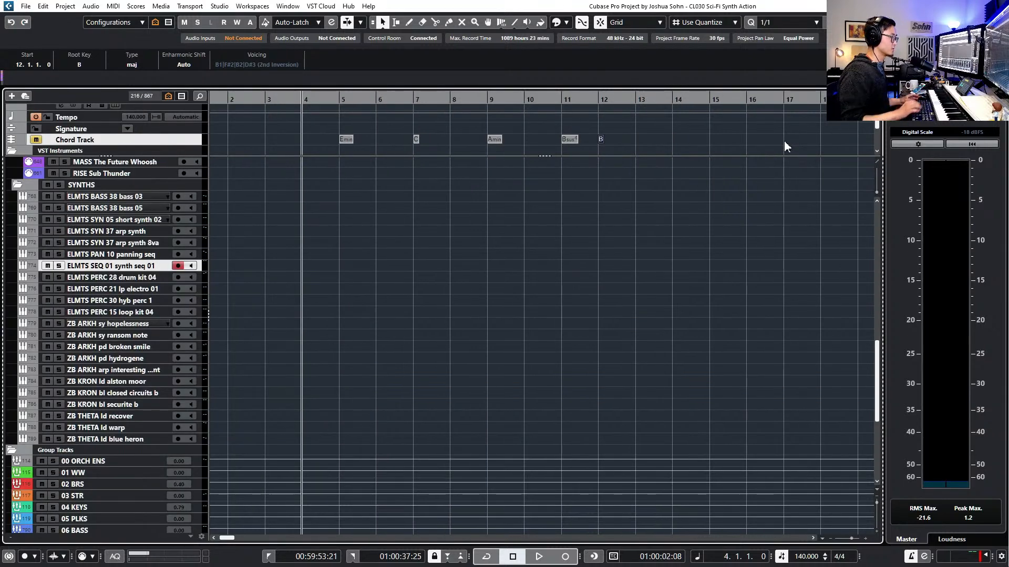
pyautogui.hotkey('alt', 'i')
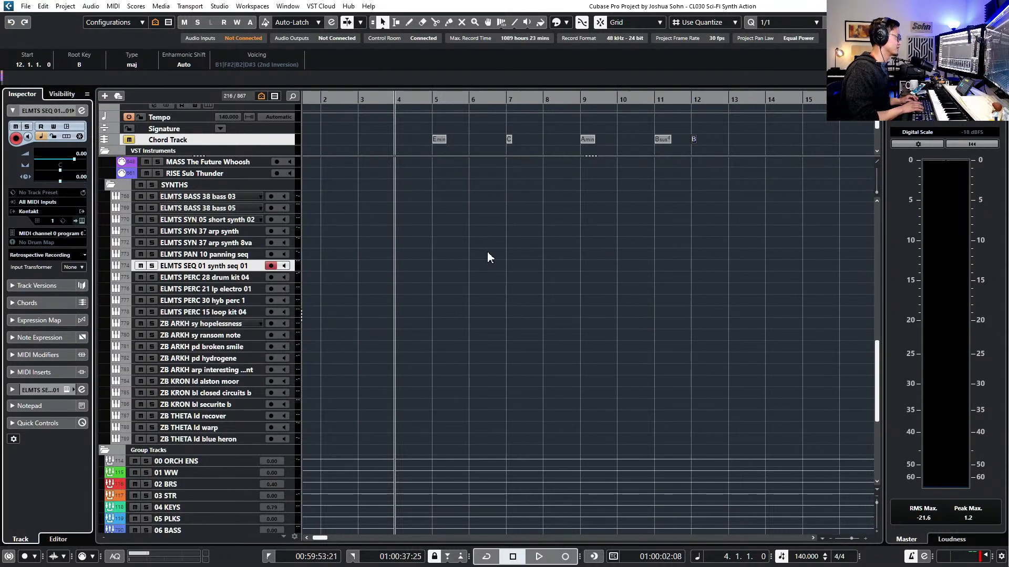
pyautogui.hotkey('ctrl', 'alt', 'l')
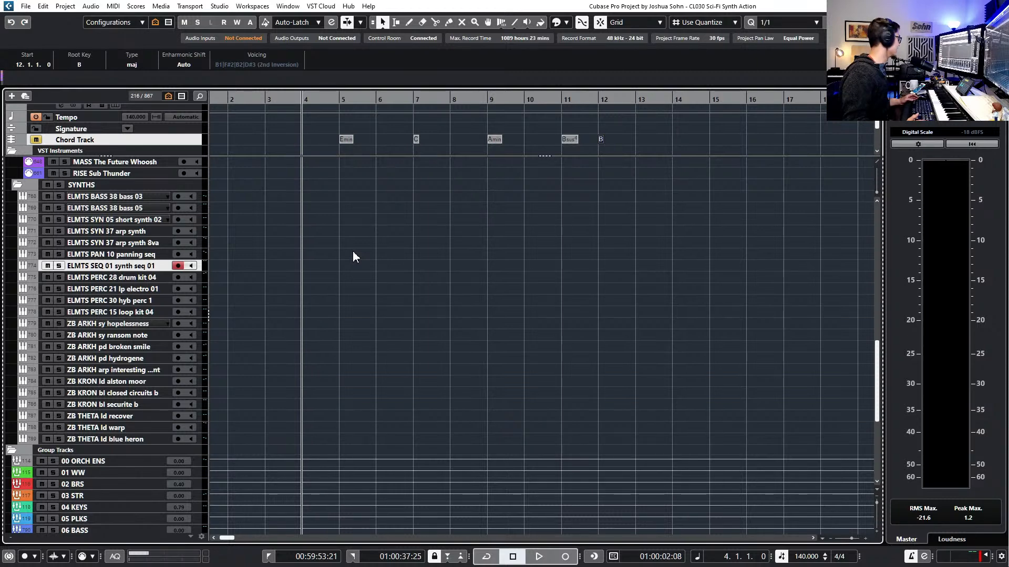
# Set the project tempo to 100 BPM and place the project cursor at bar 4
pyautogui.scroll(-1, 339, 268)
pyautogui.scroll(4, 310, 295)
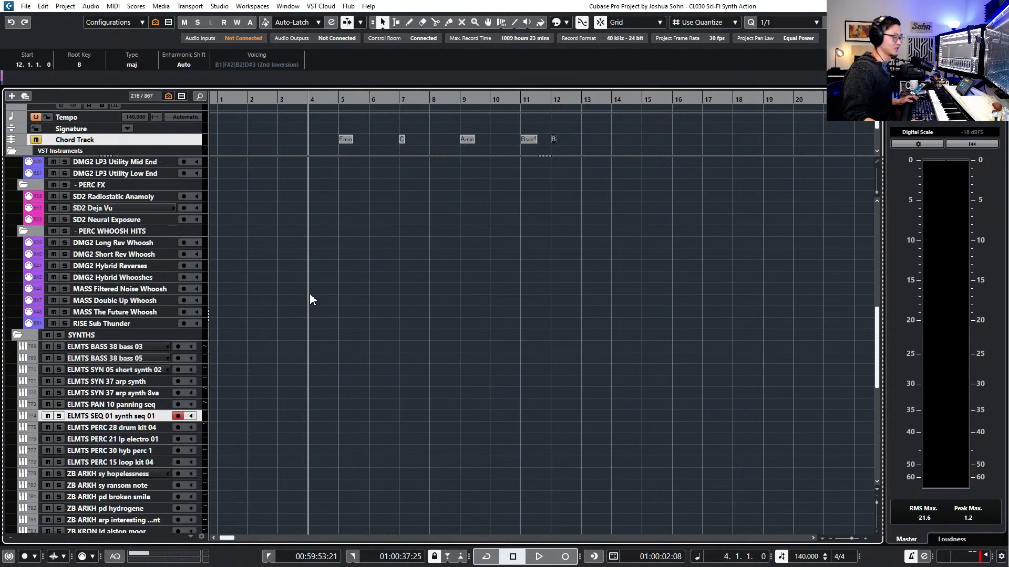
pyautogui.scroll(3, 308, 299)
pyautogui.scroll(-5, 307, 302)
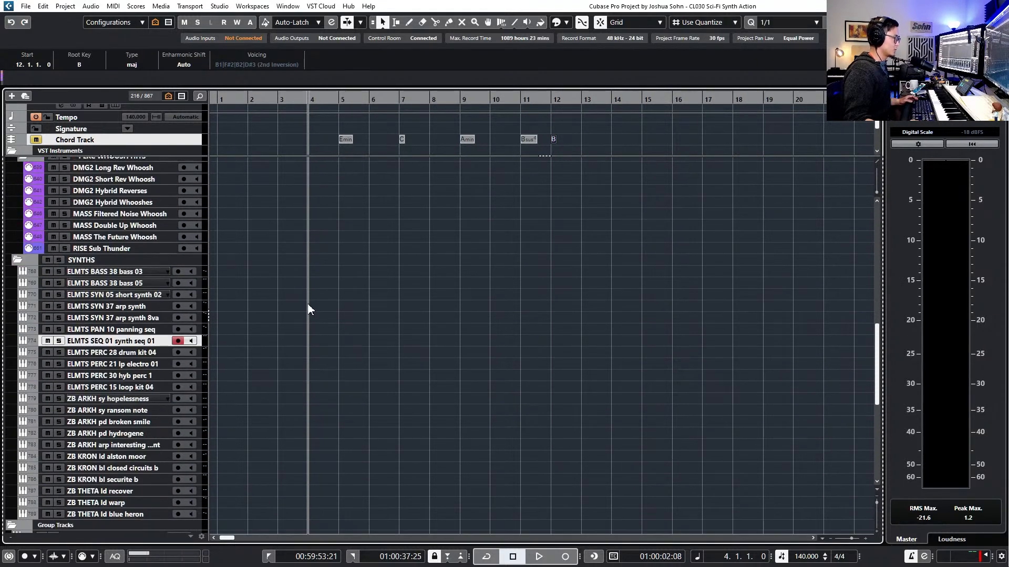
pyautogui.press('KP_Subtract')
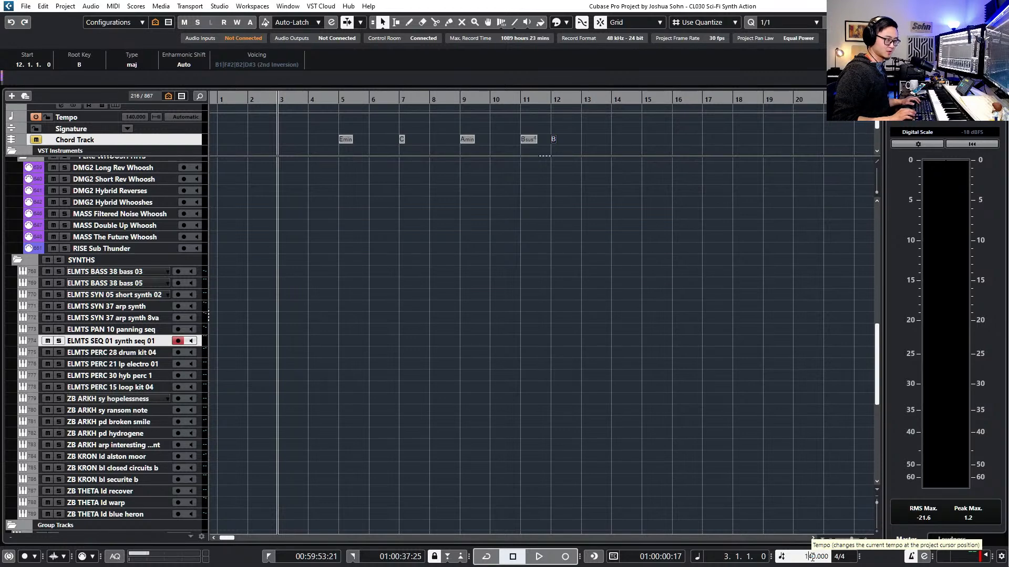
pyautogui.press('Return')
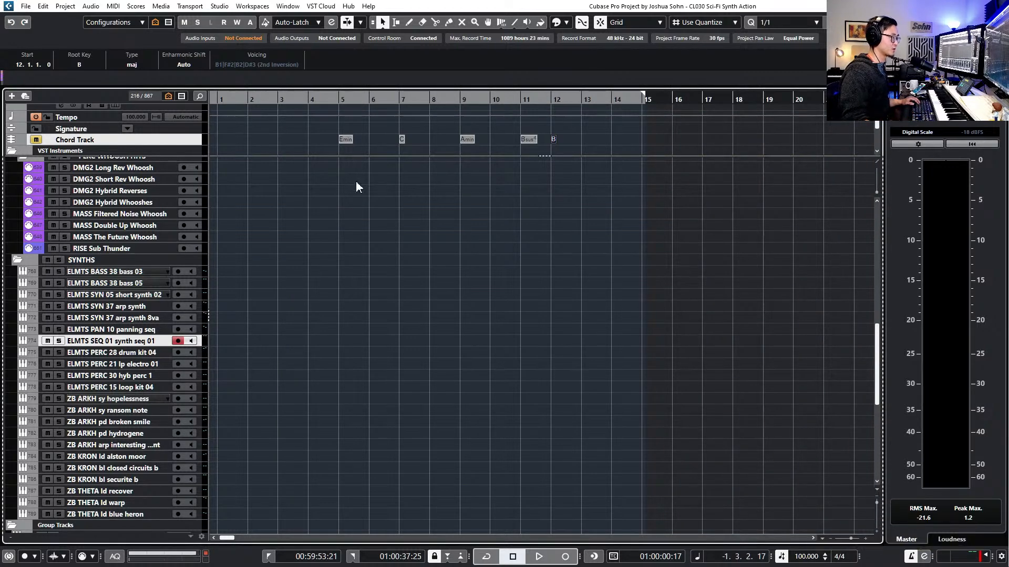
pyautogui.click(311, 96)
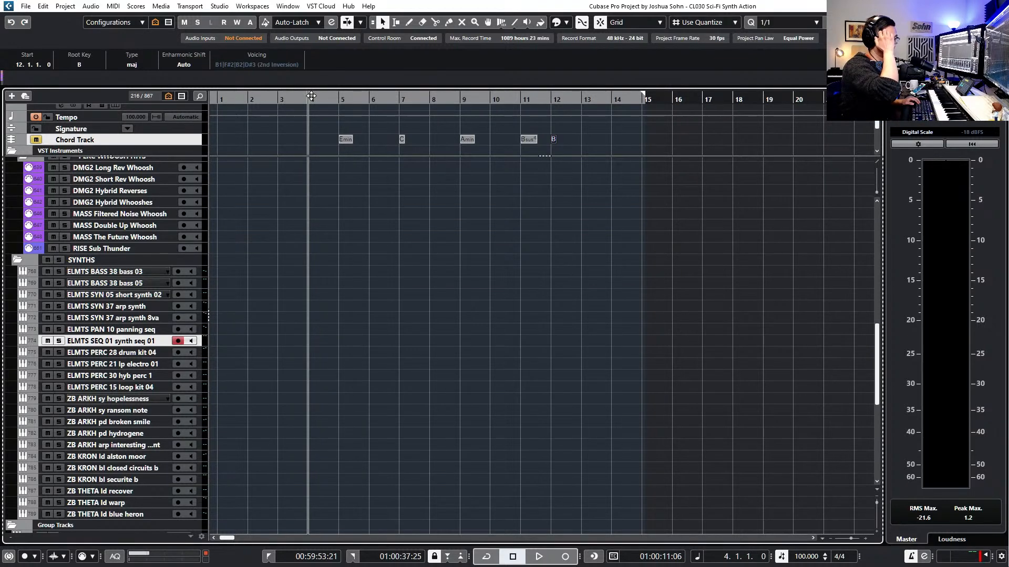
# Shift the locator range in the ruler to start at bar -1 and extend its end to bar 18
pyautogui.scroll(3, 319, 137)
pyautogui.scroll(-4, 389, 125)
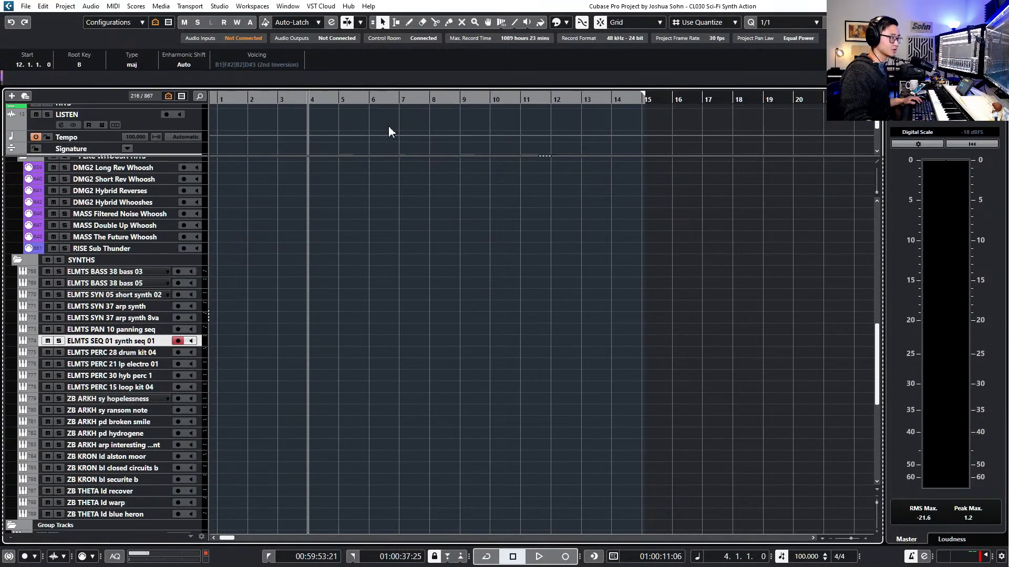
pyautogui.scroll(3, 389, 126)
pyautogui.hscroll(-3, 361, 128)
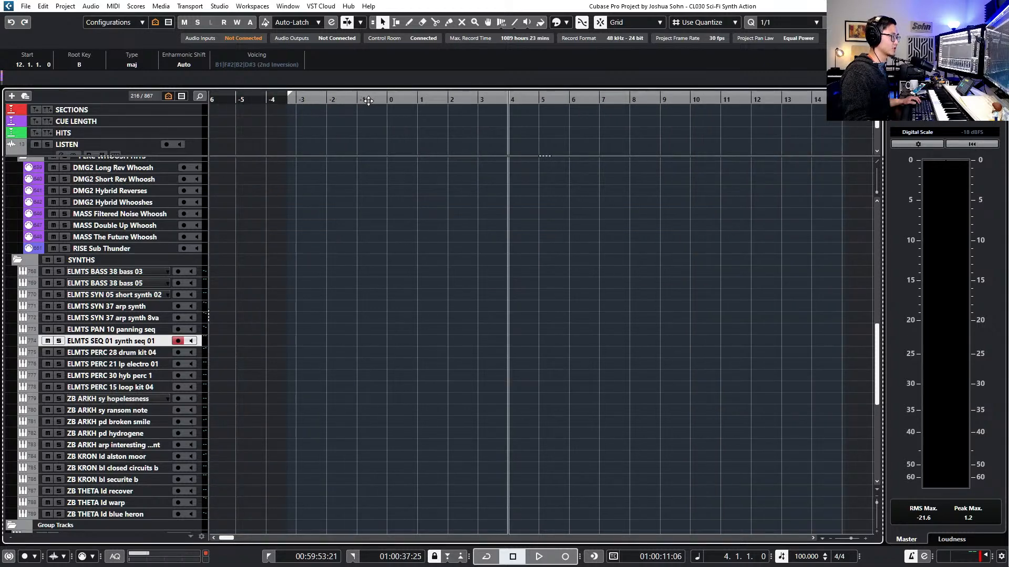
pyautogui.moveTo(418, 96); pyautogui.dragTo(437, 98)
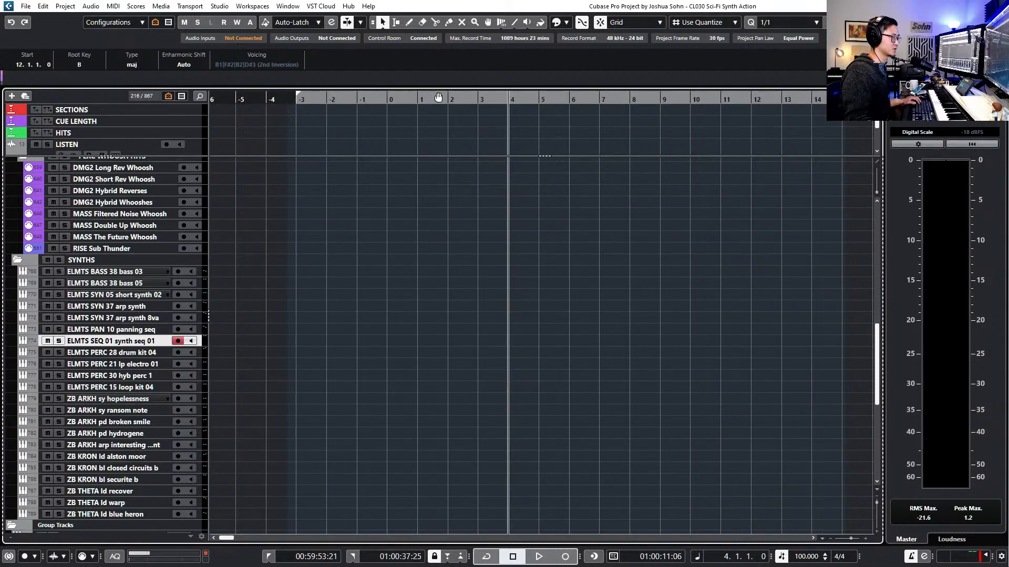
pyautogui.hscroll(3, 514, 131)
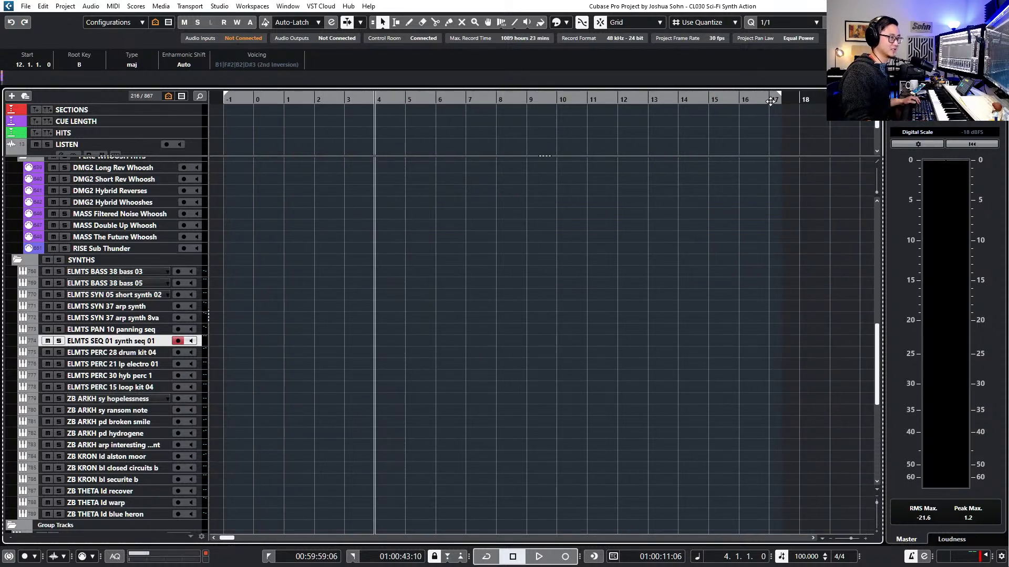
pyautogui.moveTo(779, 96); pyautogui.dragTo(792, 95)
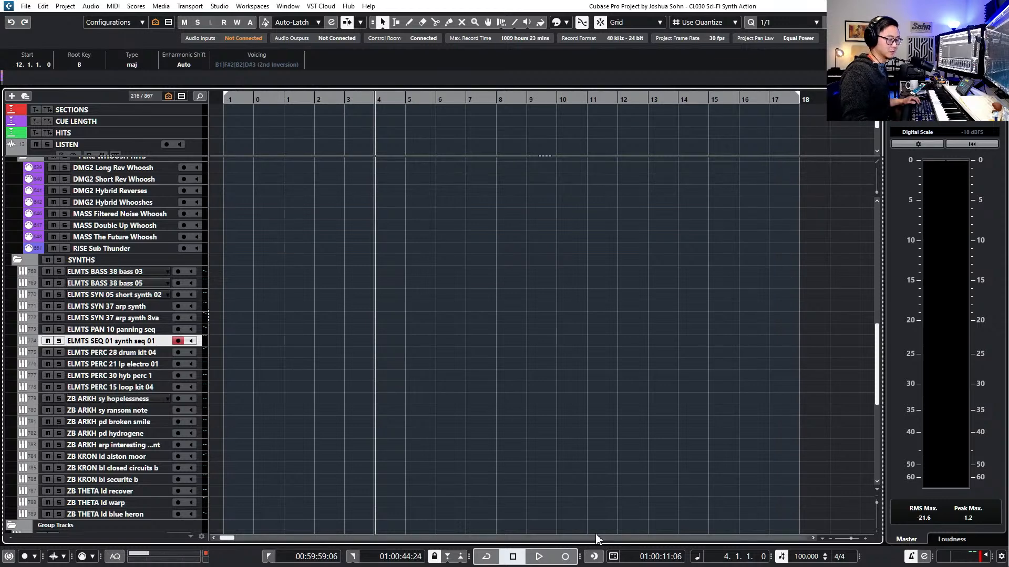
# Set the project tempo to 140 BPM and briefly play the project from bar 9
pyautogui.doubleClick(798, 556)
pyautogui.write('14')
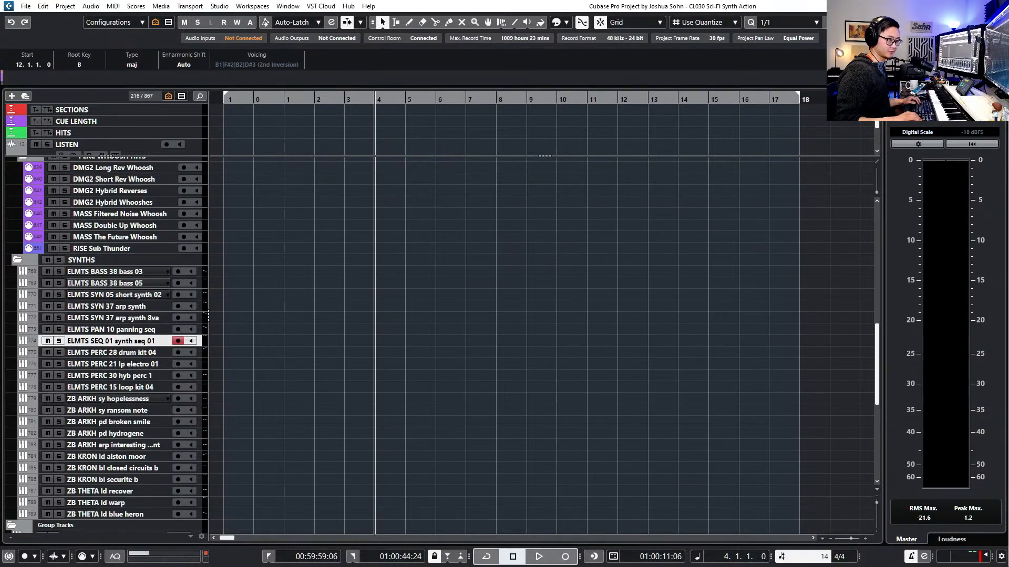
pyautogui.write('0')
pyautogui.press('Return')
pyautogui.press('KP_Subtract')
pyautogui.press('KP_Add')
pyautogui.press('KP_Subtract')
pyautogui.press('space')
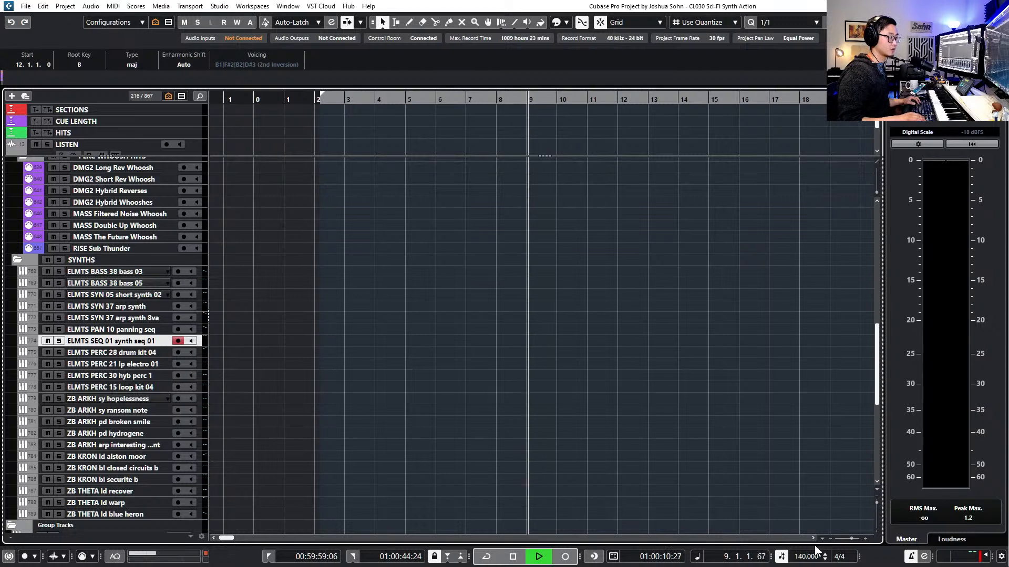
pyautogui.press('space')
pyautogui.press('KP_Subtract')
pyautogui.scroll(5, 534, 176)
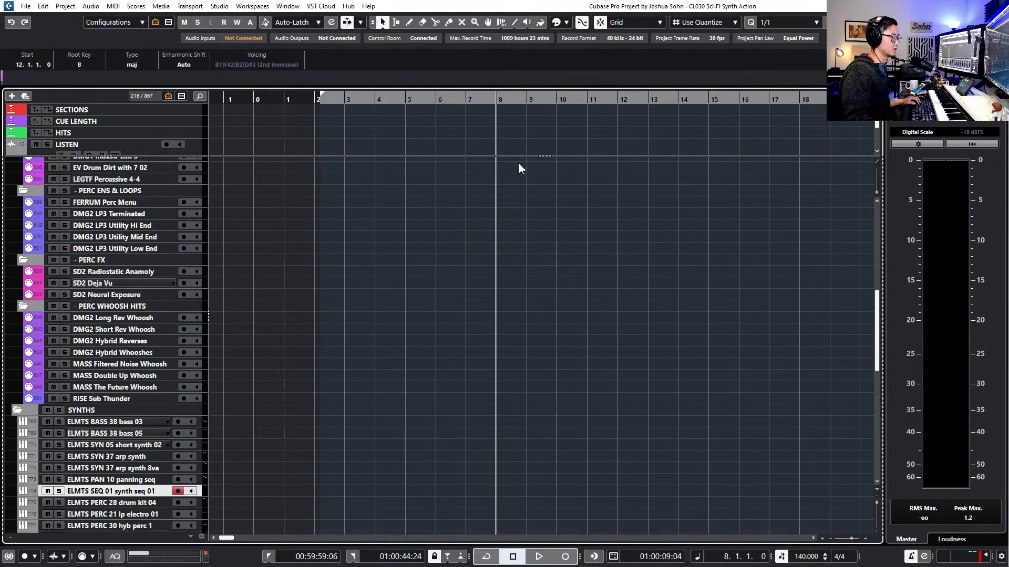
# Set the project tempo to 100 BPM
pyautogui.click(780, 560)
pyautogui.click(796, 556)
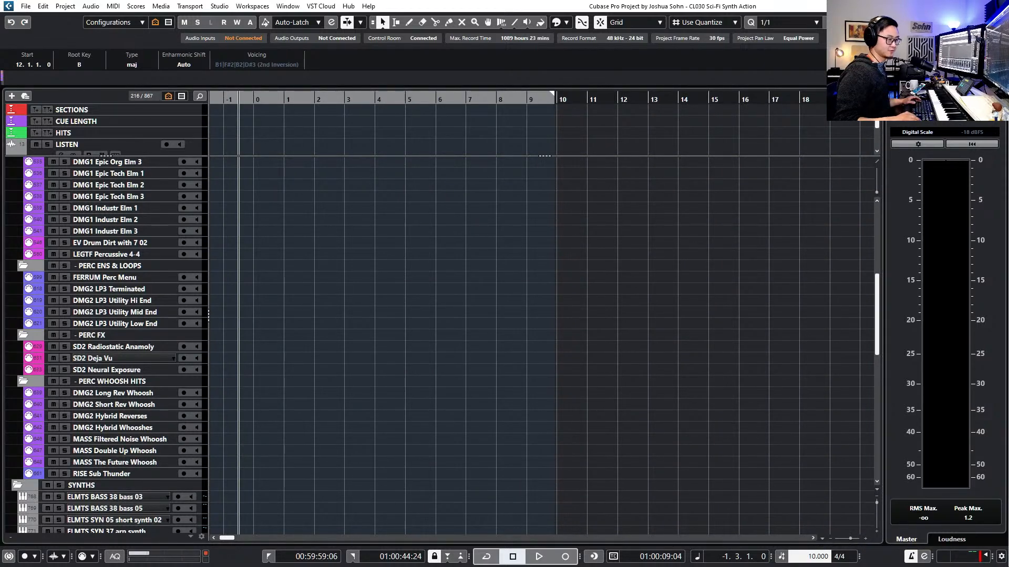
pyautogui.write('100')
pyautogui.press('Return')
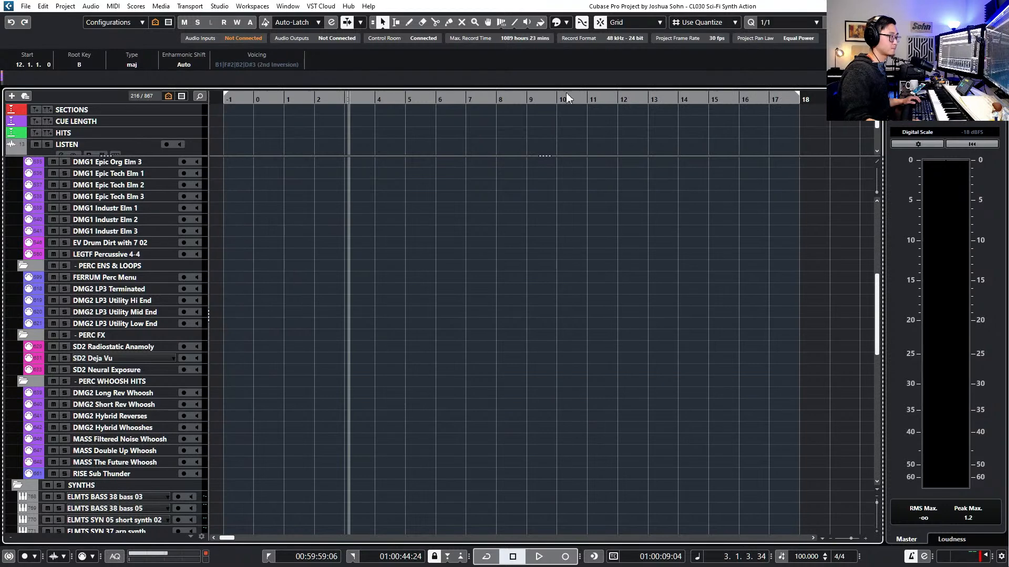
# Place the project cursor at bar 3, ready to record on the ELMTS SEQ 01 synth seq 01 track
pyautogui.scroll(4, 439, 171)
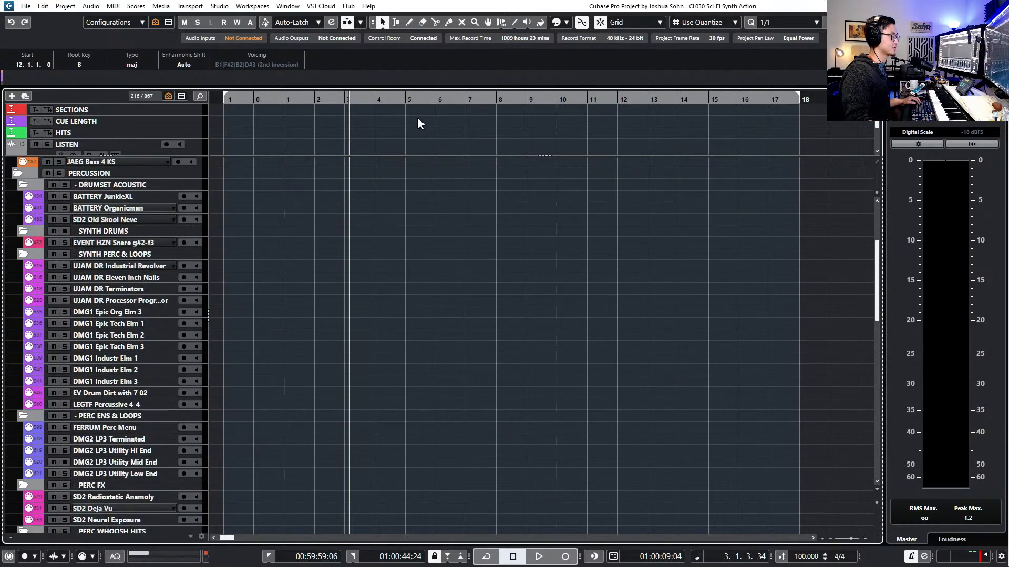
pyautogui.scroll(-3, 424, 124)
pyautogui.press('KP_Add')
pyautogui.press('KP_Add')
pyautogui.press('KP_Subtract')
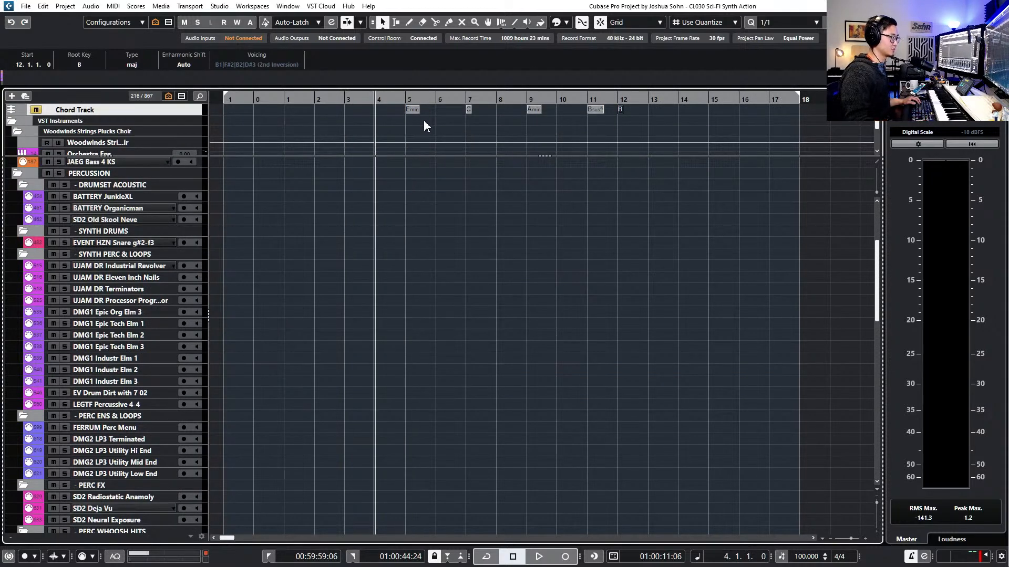
pyautogui.scroll(-6, 139, 376)
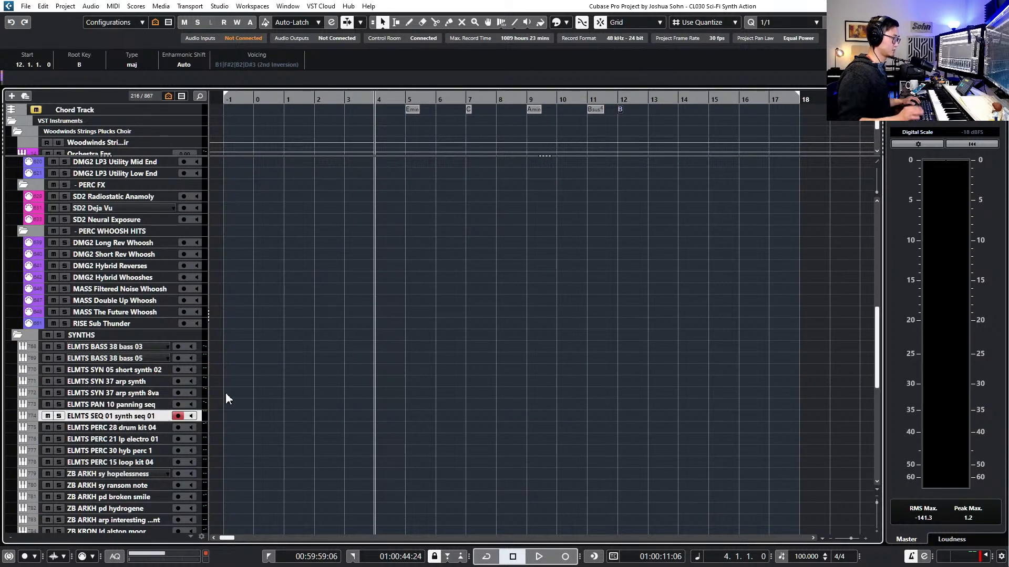
pyautogui.press('KP_Subtract')
pyautogui.press('space')
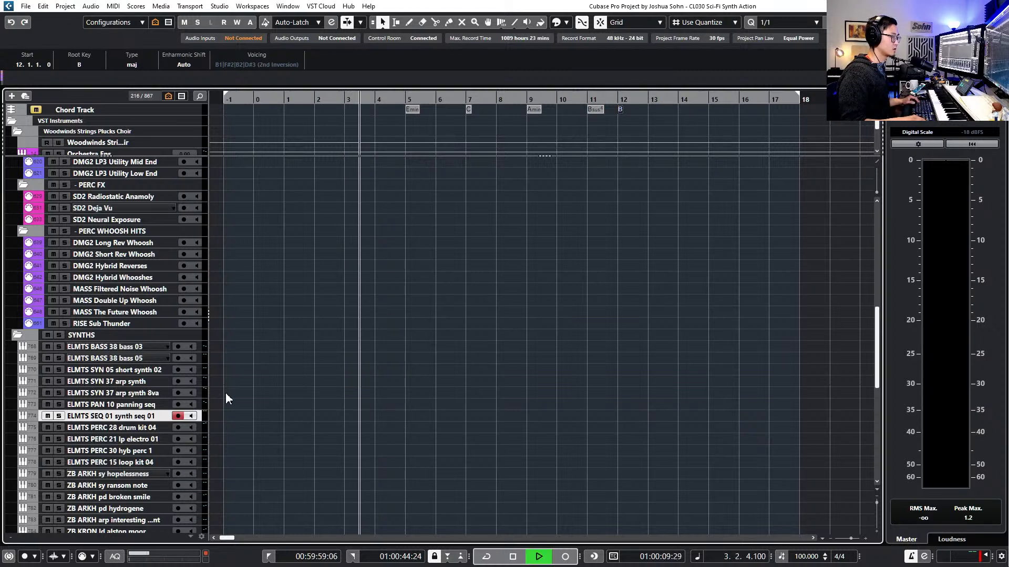
pyautogui.press('KP_Multiply')
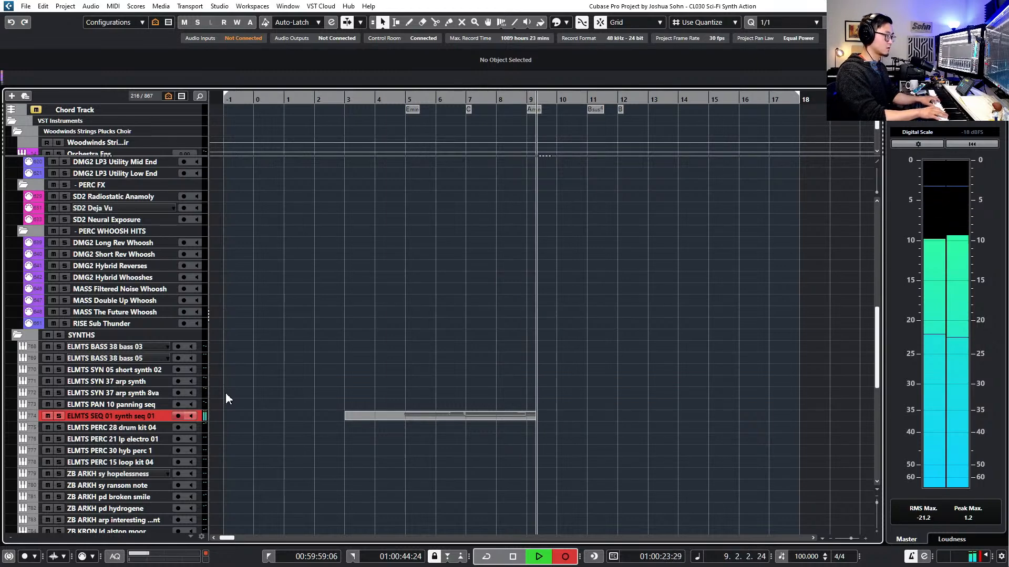
pyautogui.press('space')
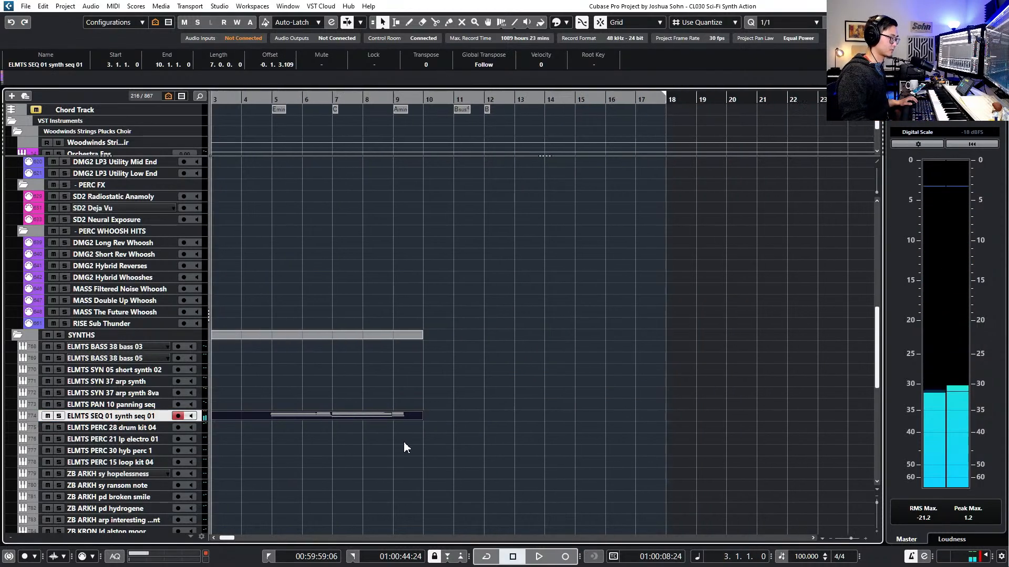
pyautogui.hscroll(-2, 440, 425)
pyautogui.press('Delete')
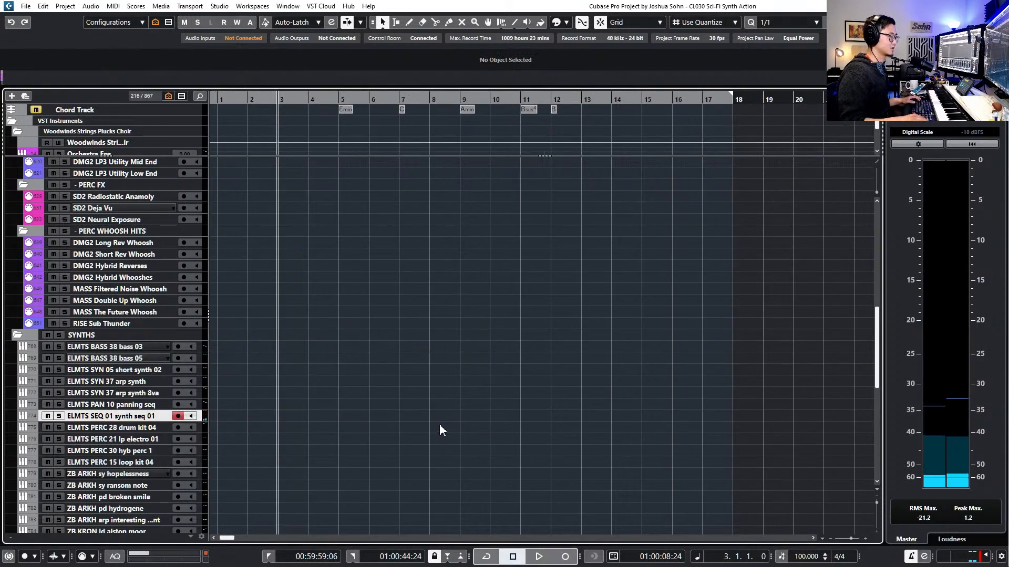
# Record the chord progression on ELMTS SEQ 01 synth seq 01 from bar 3 to bar 13 and open the part in the Key Editor
pyautogui.press('KP_Multiply')
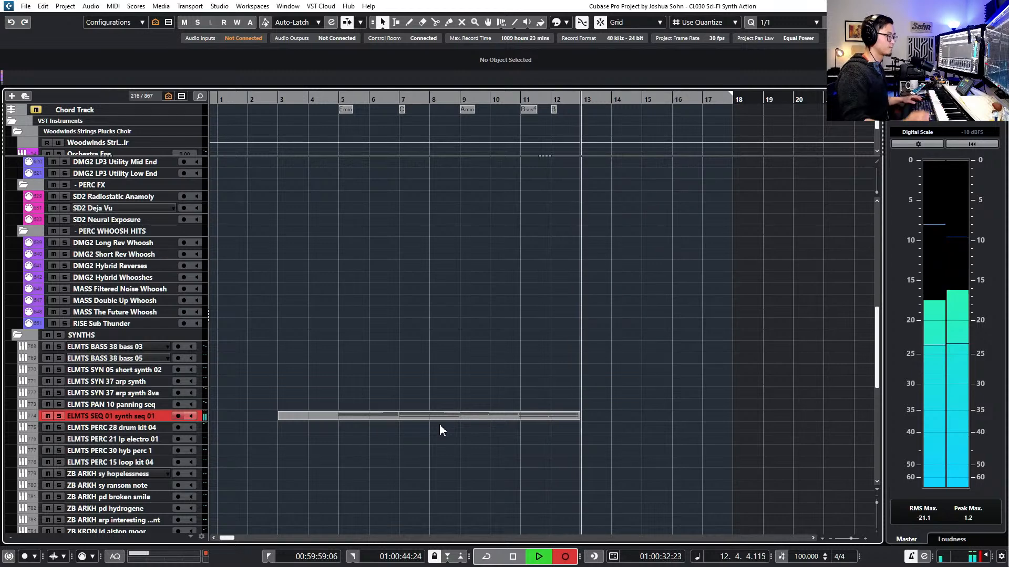
pyautogui.press('space')
pyautogui.doubleClick(409, 415)
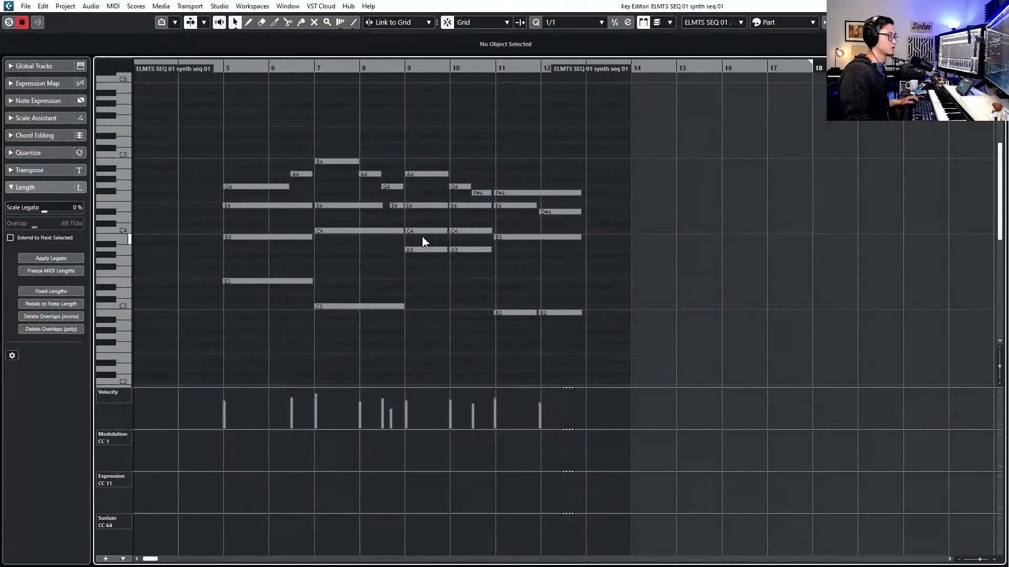
# Quantize all recorded notes to a 1/2 grid and move the project cursor to the first note at bar 5
pyautogui.moveTo(227, 115); pyautogui.dragTo(602, 336)
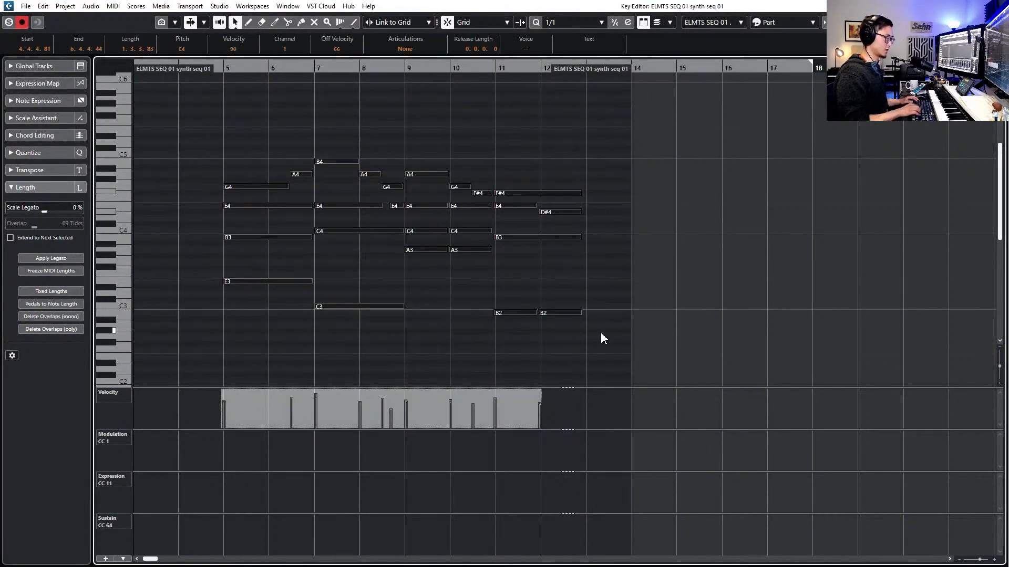
pyautogui.hotkey('alt', '4')
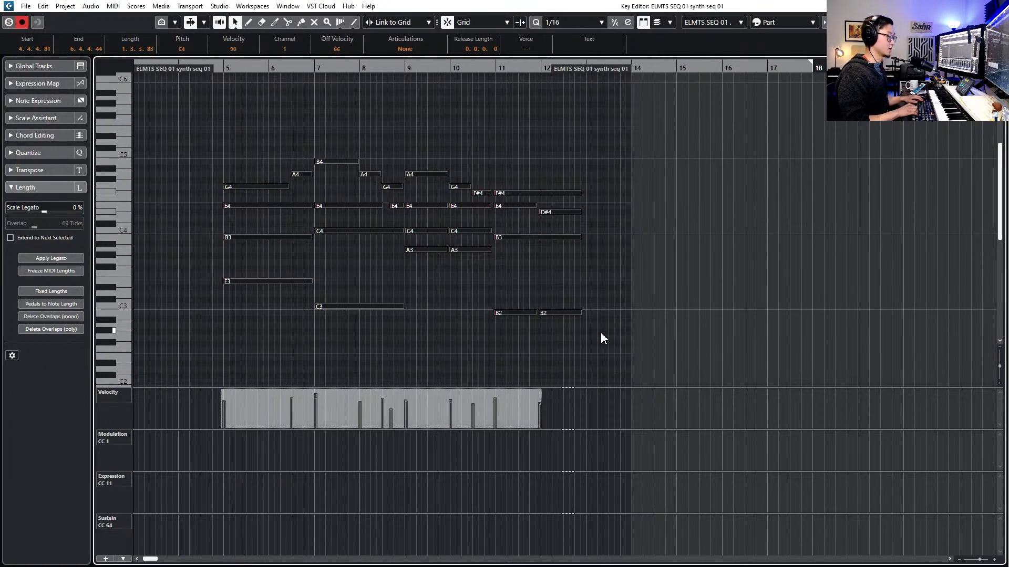
pyautogui.hotkey('alt', '2')
pyautogui.press('q')
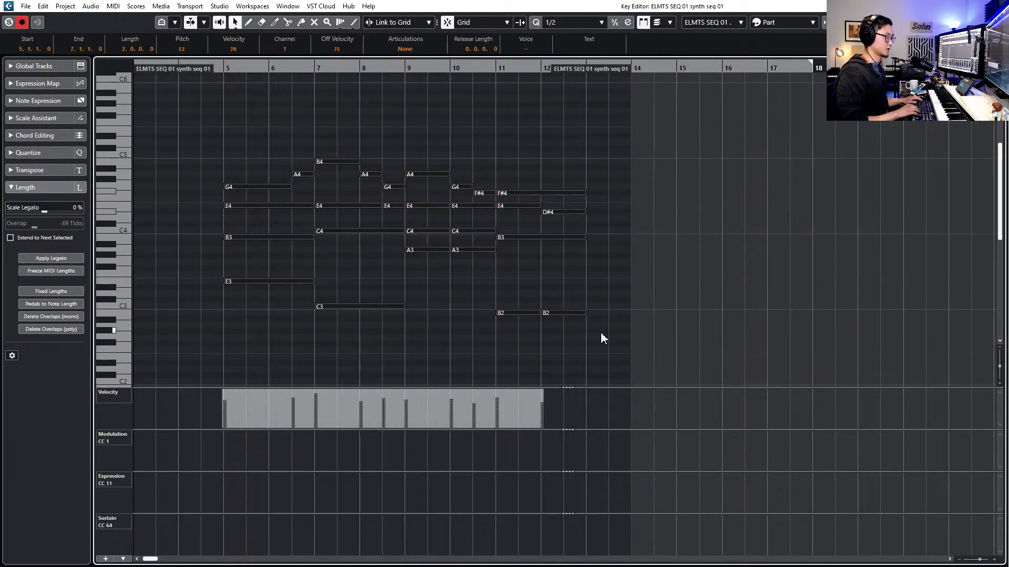
pyautogui.press('l')
pyautogui.click(360, 198)
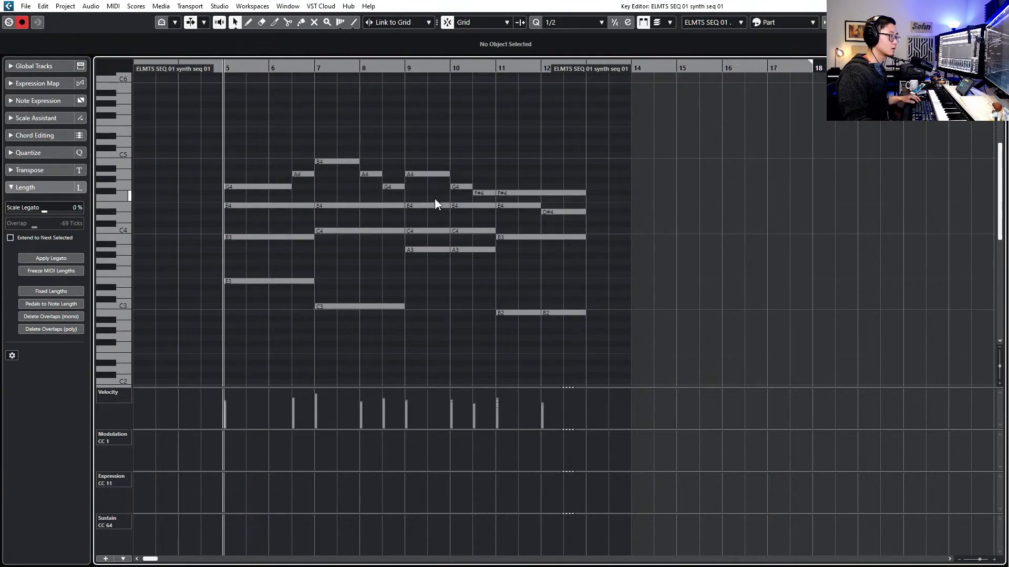
pyautogui.press('Return')
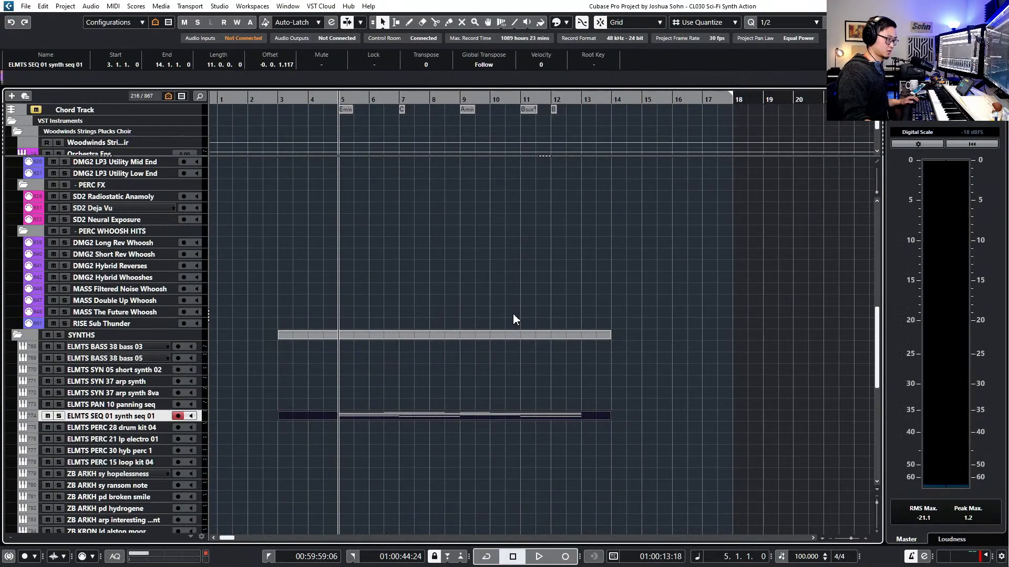
# Lower the velocity of all notes in the ELMTS SEQ 01 part together, bringing the first note to 68
pyautogui.doubleClick(470, 413)
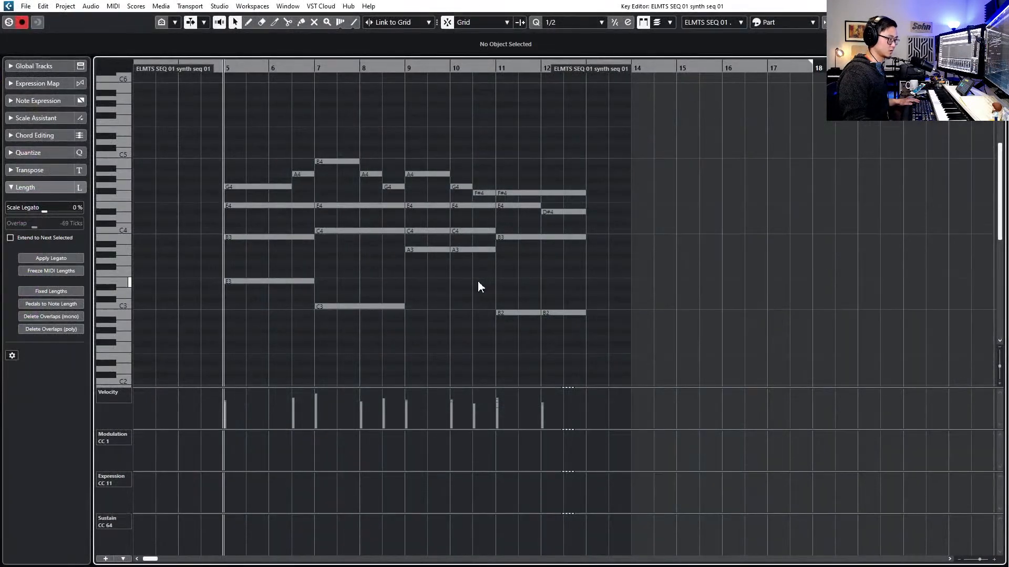
pyautogui.hotkey('ctrl', 'a')
pyautogui.moveTo(541, 409); pyautogui.dragTo(544, 428)
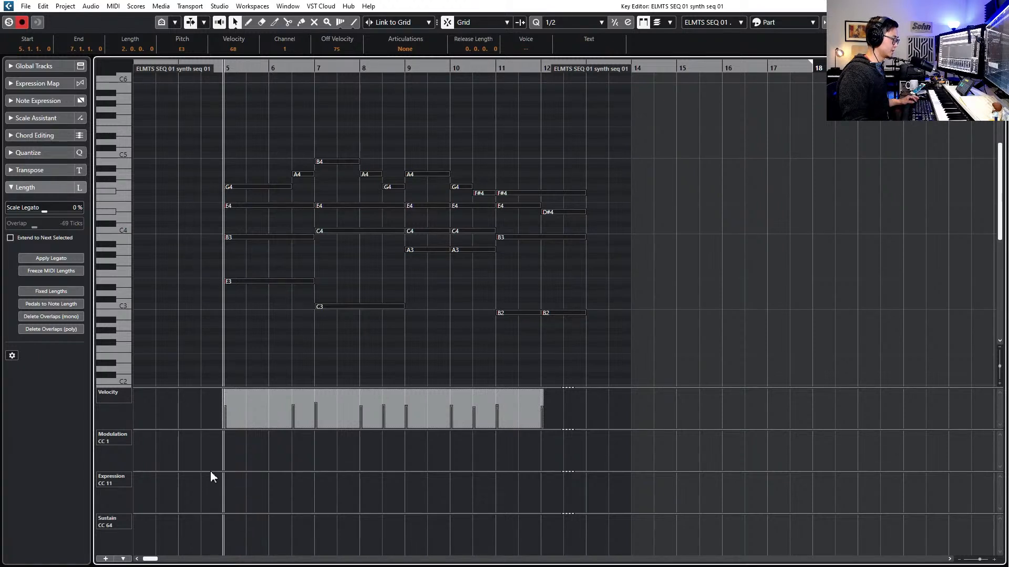
# Show the Main Volume controller lane and insert a CC 7 event at 4.3.1 with a value of 82
pyautogui.hotkey('ctrl', 'shift', 'a')
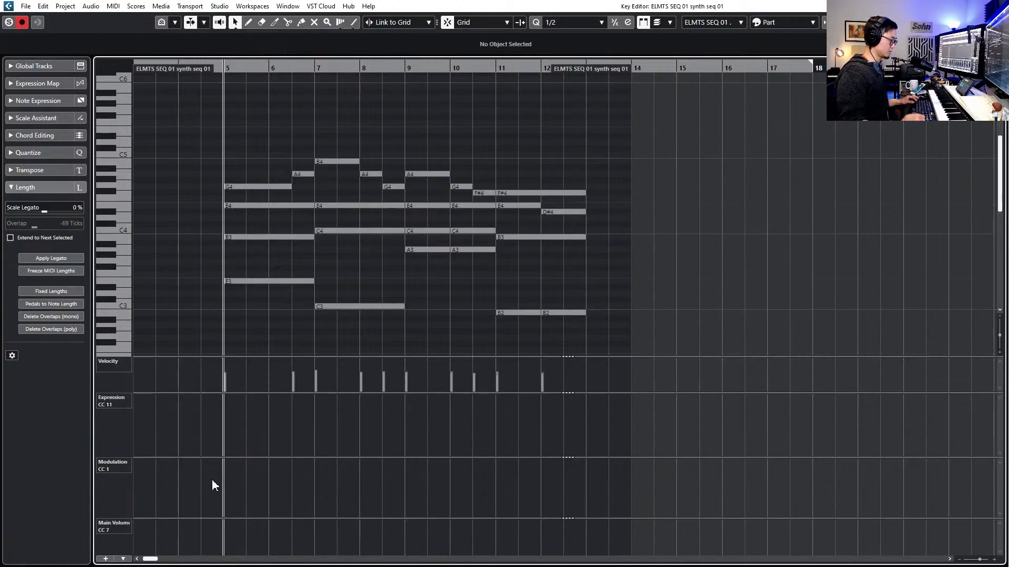
pyautogui.click(222, 524)
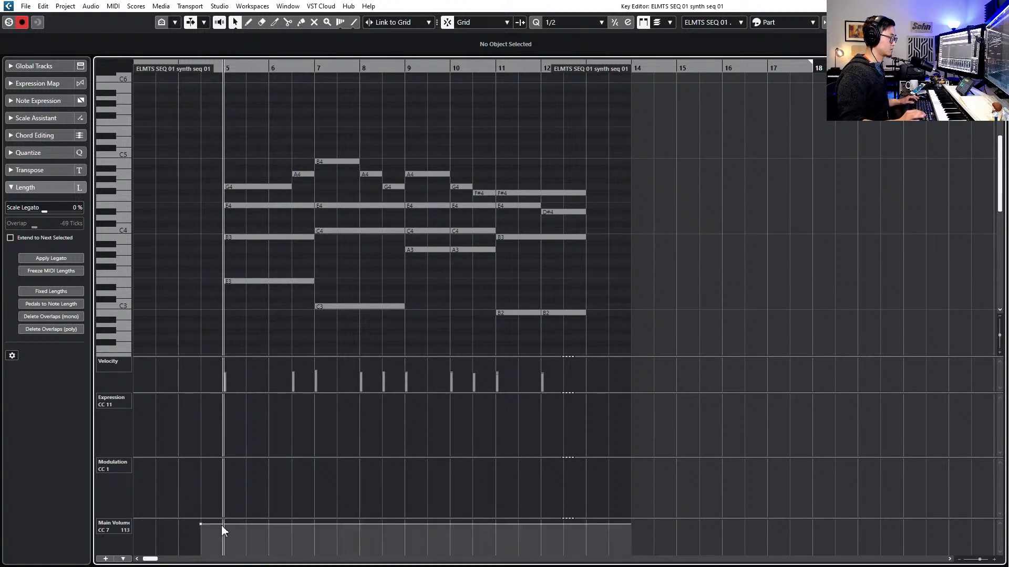
pyautogui.moveTo(200, 525); pyautogui.dragTo(202, 532)
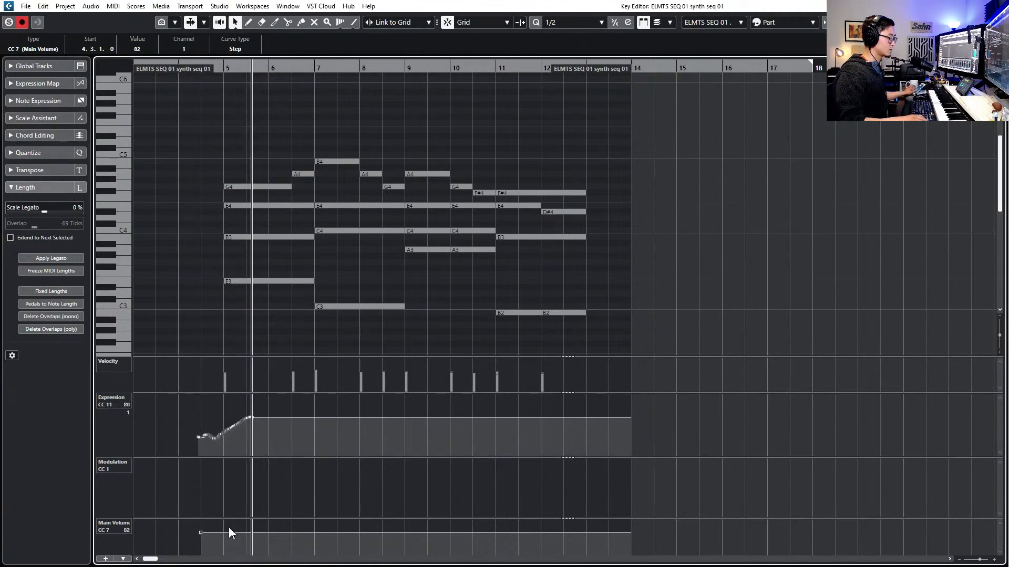
# Replace the trial Expression take with a new swelling CC 11 curve up to bar 13, and set the Main Volume event to 97
pyautogui.press('space')
pyautogui.hotkey('ctrl', 'z')
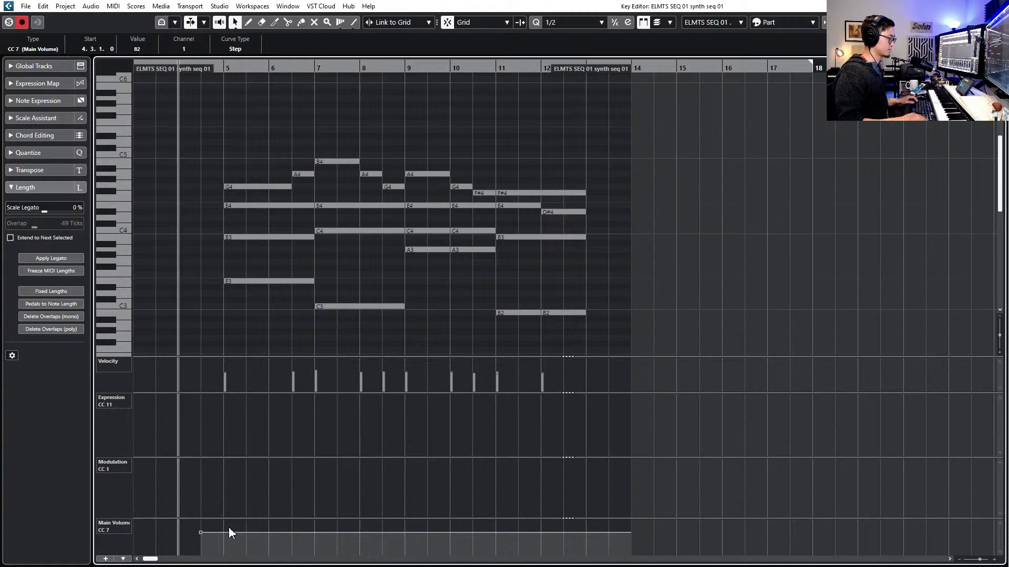
pyautogui.moveTo(203, 536); pyautogui.dragTo(205, 528)
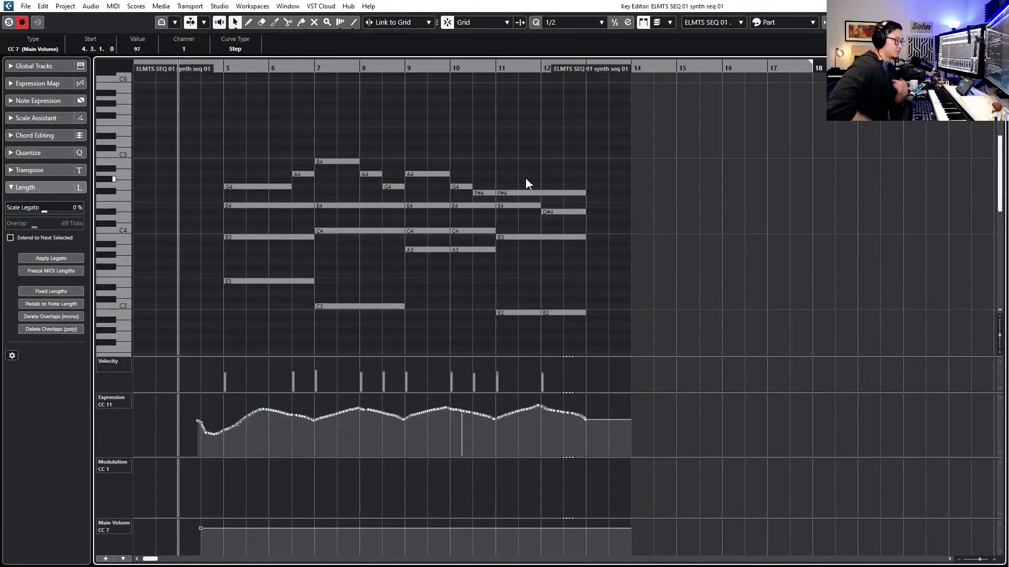
pyautogui.press('Escape')
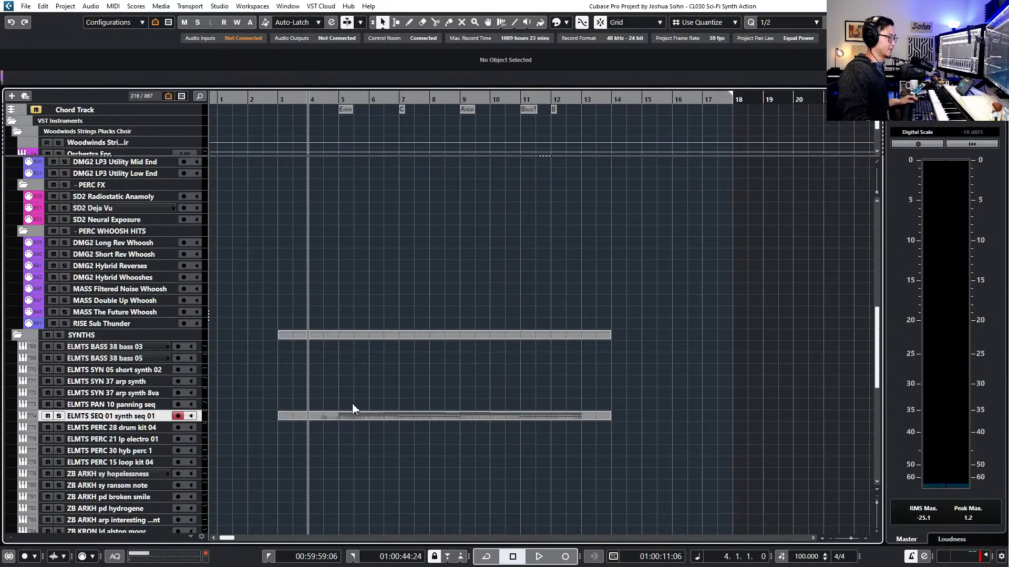
# Move the recorded synth part to bar 12 on the ELMTS PAN 10 panning seq track and place a copy at bar 3
pyautogui.moveTo(354, 413); pyautogui.dragTo(618, 407)
pyautogui.click(617, 414)
pyautogui.hotkey('ctrl', 'z')
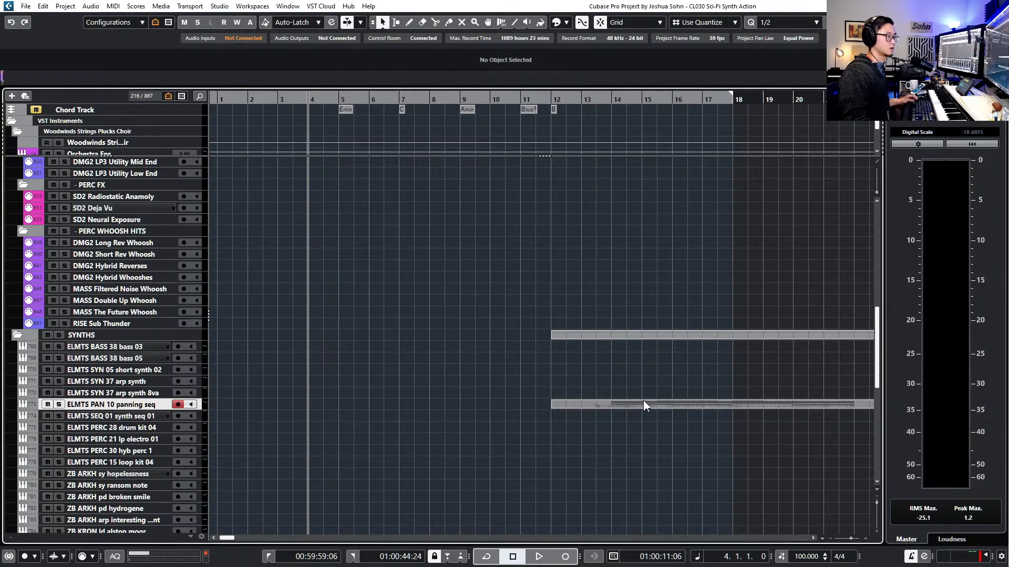
pyautogui.moveTo(646, 406); pyautogui.dragTo(376, 401)
pyautogui.moveTo(375, 401); pyautogui.dragTo(375, 402)
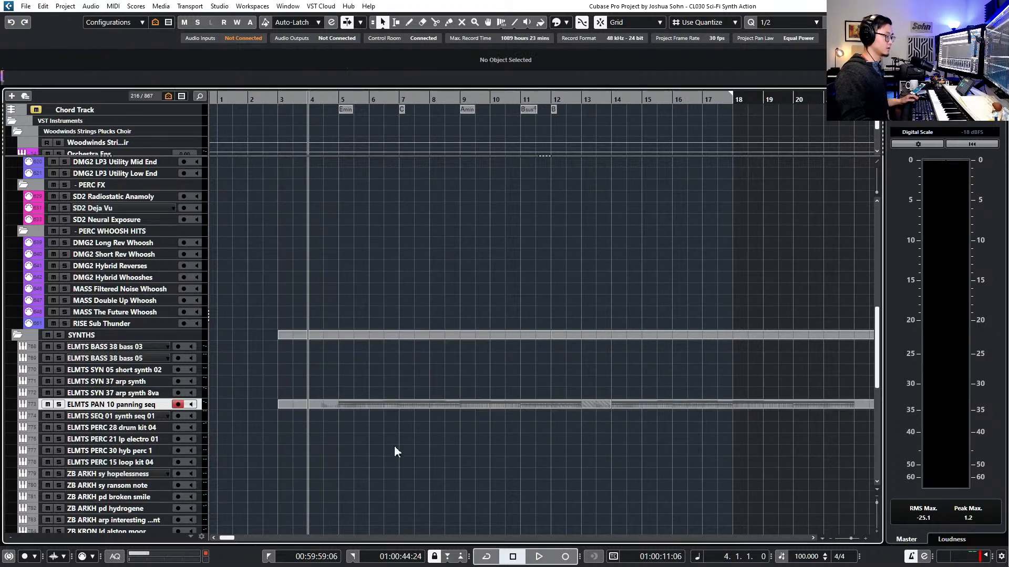
# Trim the first part's end to bar 13 and shift and trim the second part so its notes start at bar 13
pyautogui.click(604, 403)
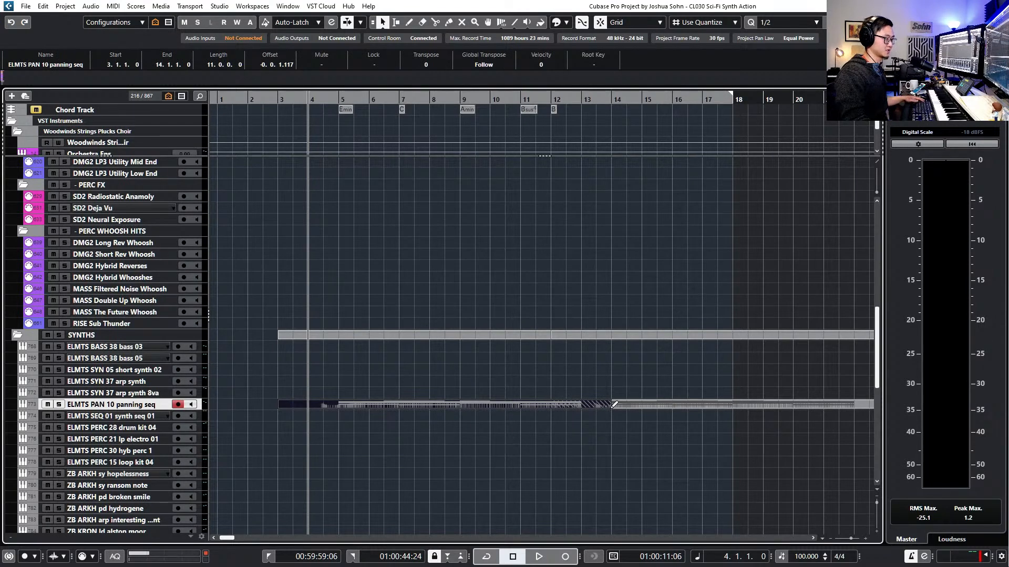
pyautogui.hotkey('alt', 'Down')
pyautogui.moveTo(607, 418); pyautogui.dragTo(578, 416)
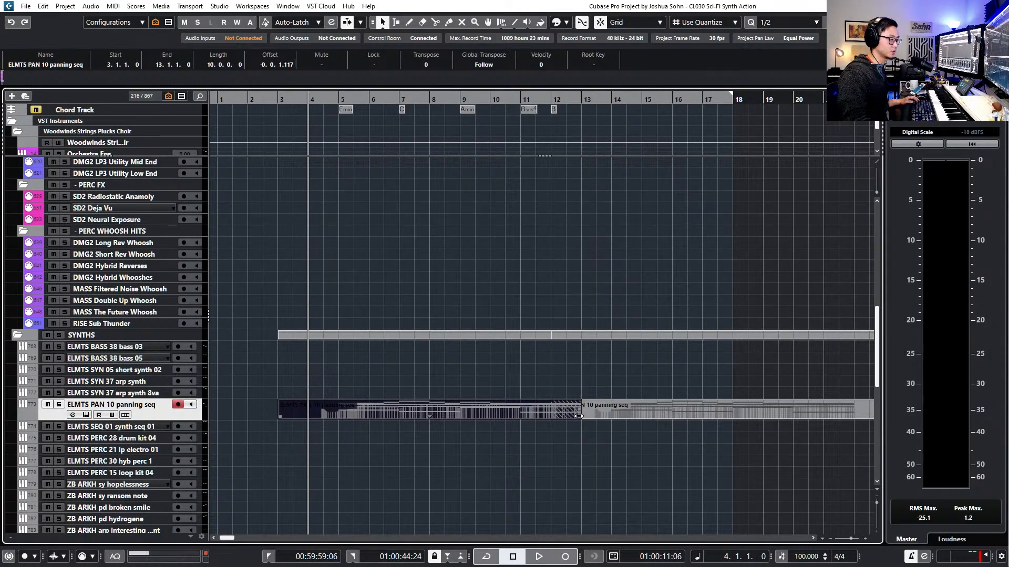
pyautogui.click(665, 414)
pyautogui.moveTo(662, 412); pyautogui.dragTo(578, 416)
# Inspect the first ELMTS PAN 10 part in the Key Editor and audition it with the cursor placed at 9.3.1
pyautogui.doubleClick(564, 412)
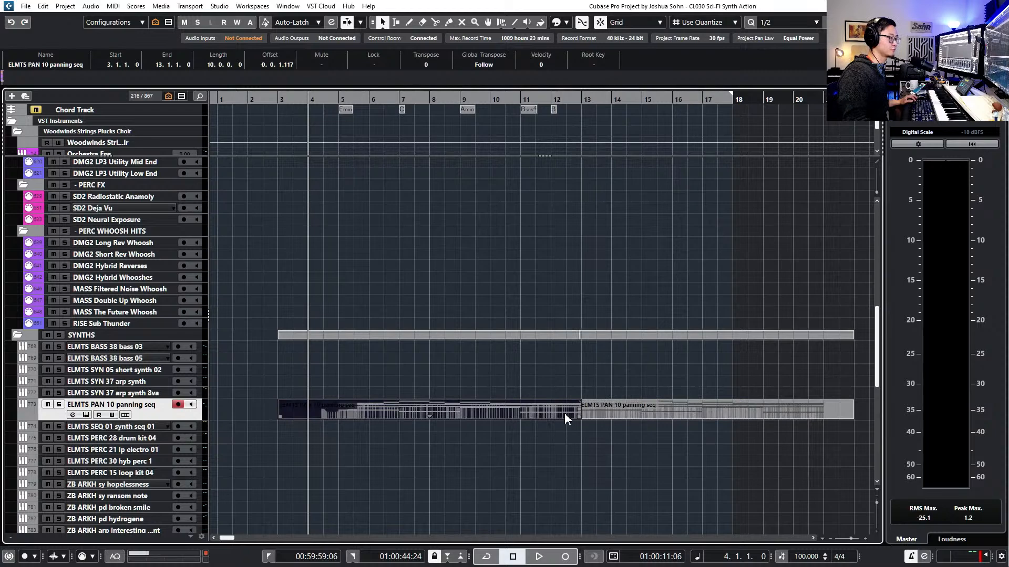
pyautogui.click(349, 69)
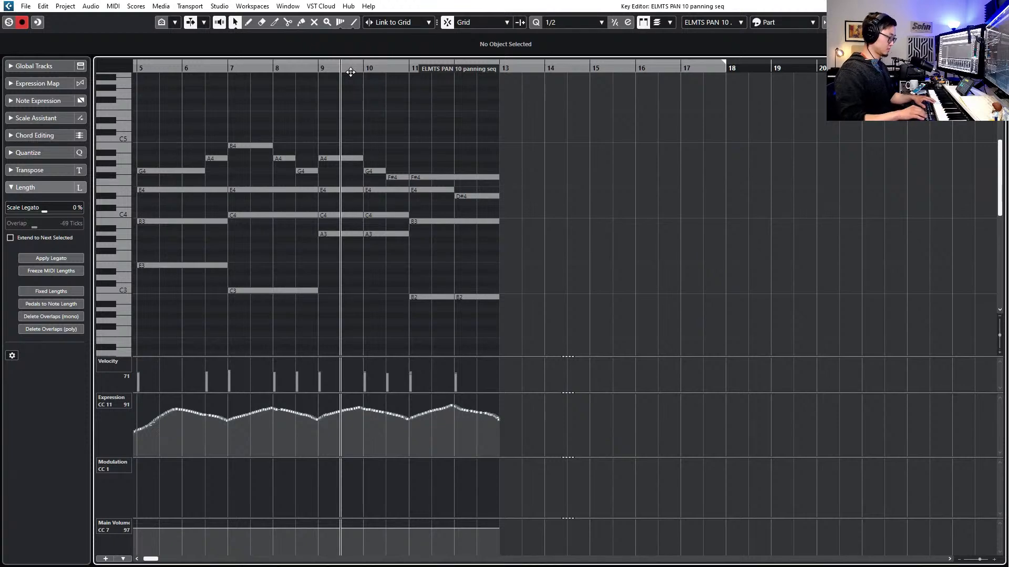
pyautogui.press('Return')
pyautogui.click(513, 455)
pyautogui.click(519, 413)
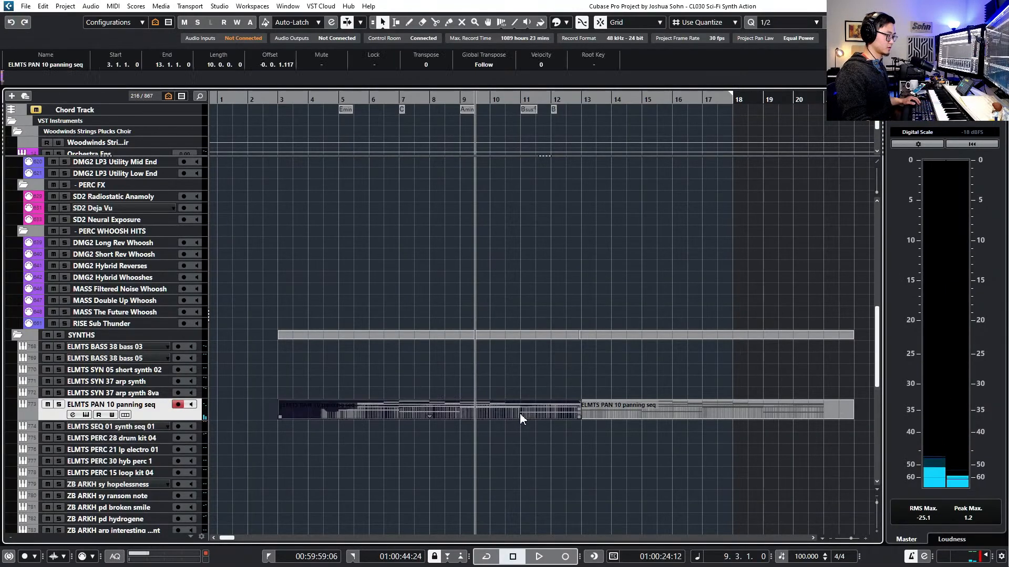
pyautogui.doubleClick(520, 414)
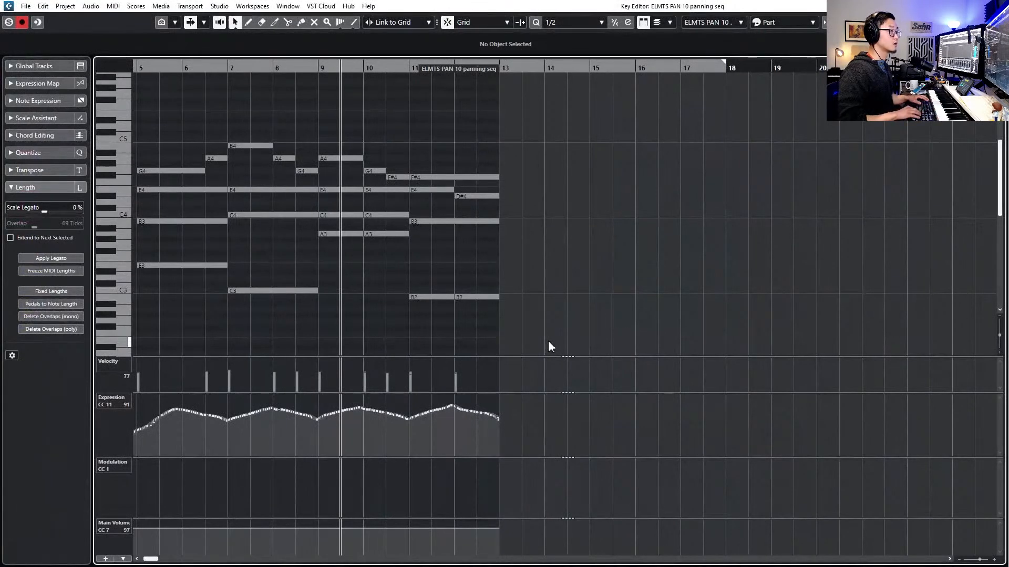
pyautogui.press('Return')
# Move both parts down to the ELMTS SEQ 01 synth seq 01 track and play the first one from 9.3.1 in the Key Editor
pyautogui.moveTo(549, 398); pyautogui.dragTo(679, 429)
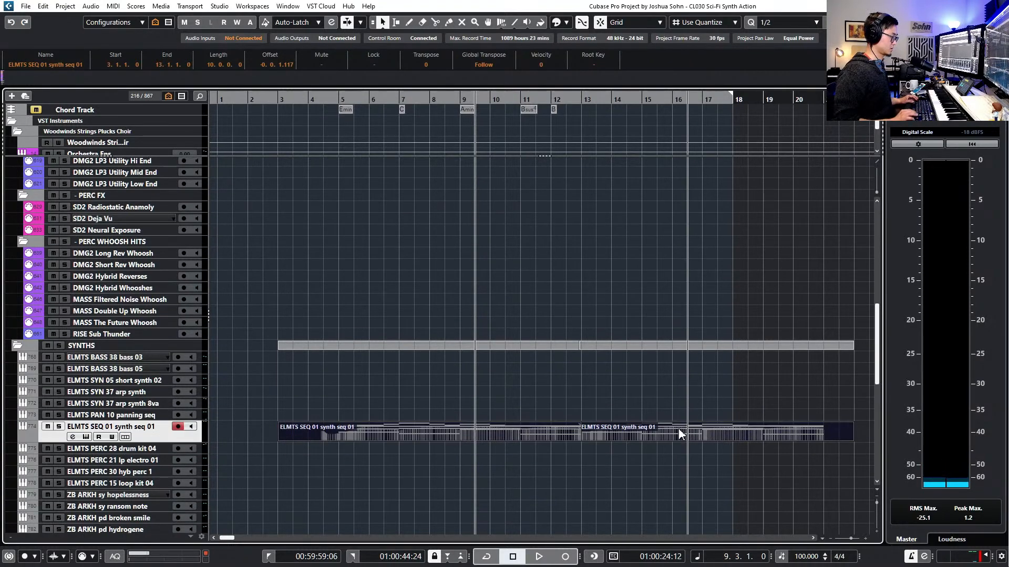
pyautogui.click(587, 399)
pyautogui.doubleClick(555, 433)
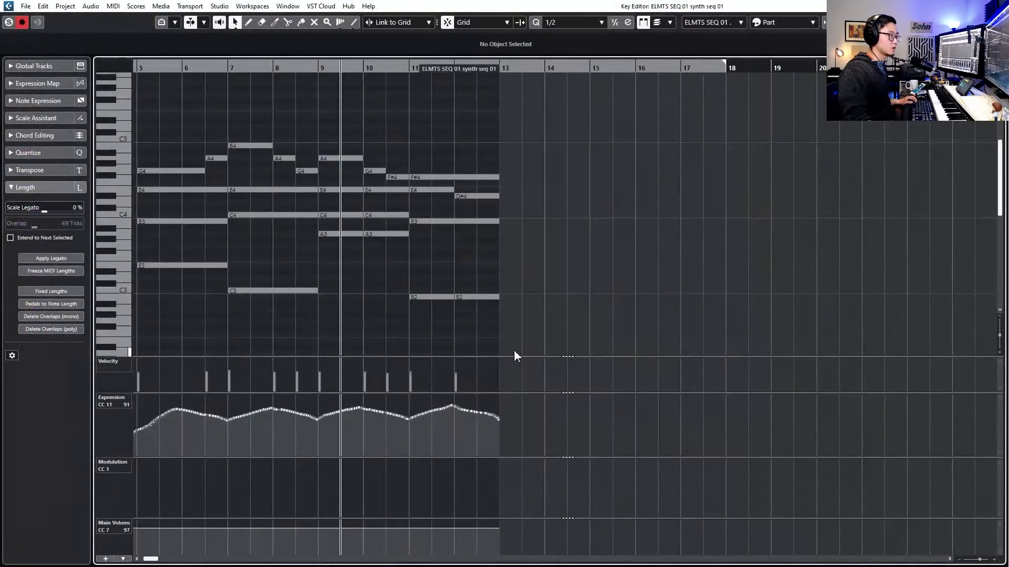
pyautogui.press('space')
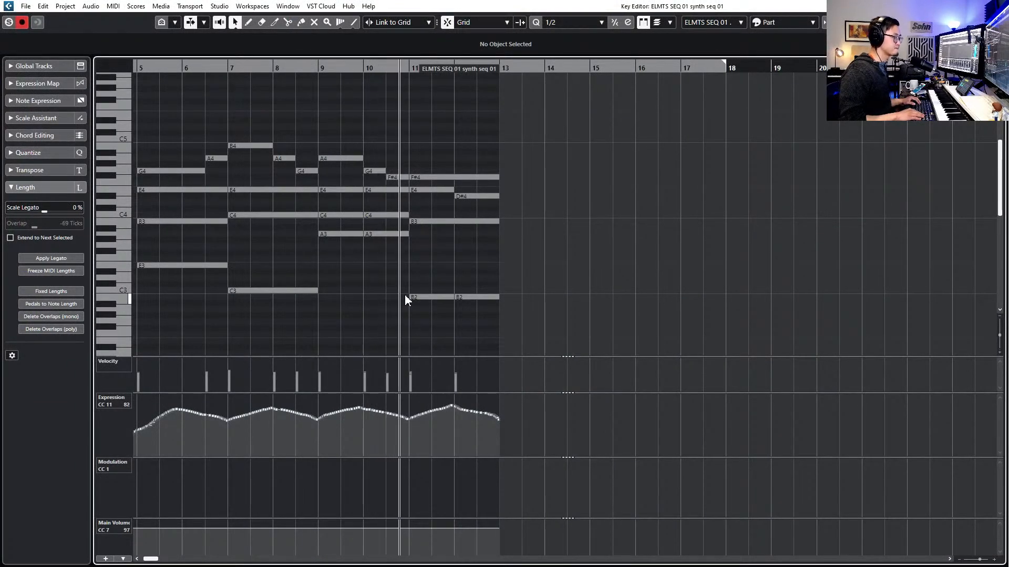
# Audition the synth seq 01 part in the Key Editor, listening to the melody and chords up to bar 10
pyautogui.press('space')
pyautogui.scroll(2, 470, 280)
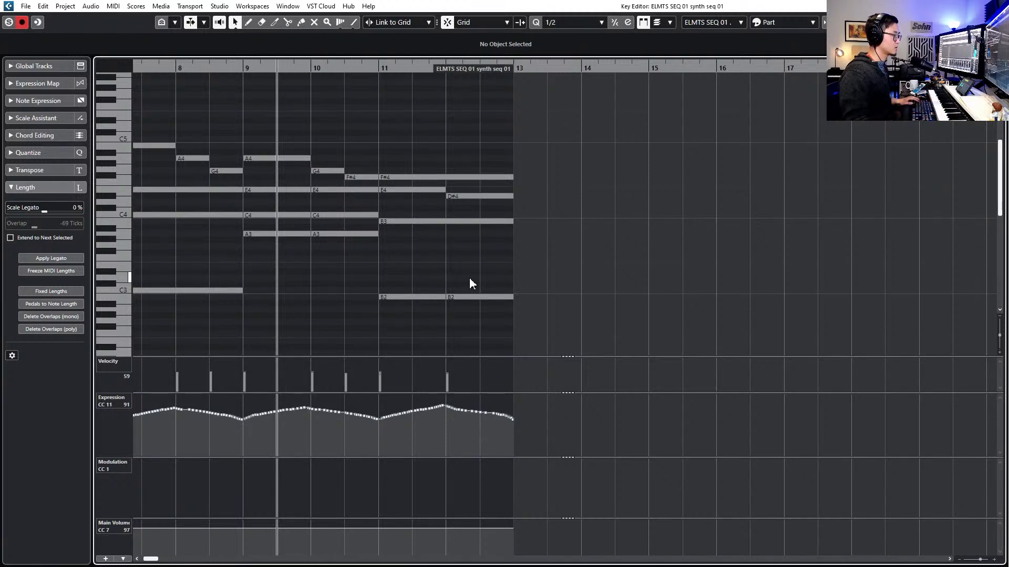
pyautogui.scroll(-1, 469, 279)
pyautogui.press('KP_Subtract')
pyautogui.press('KP_Subtract')
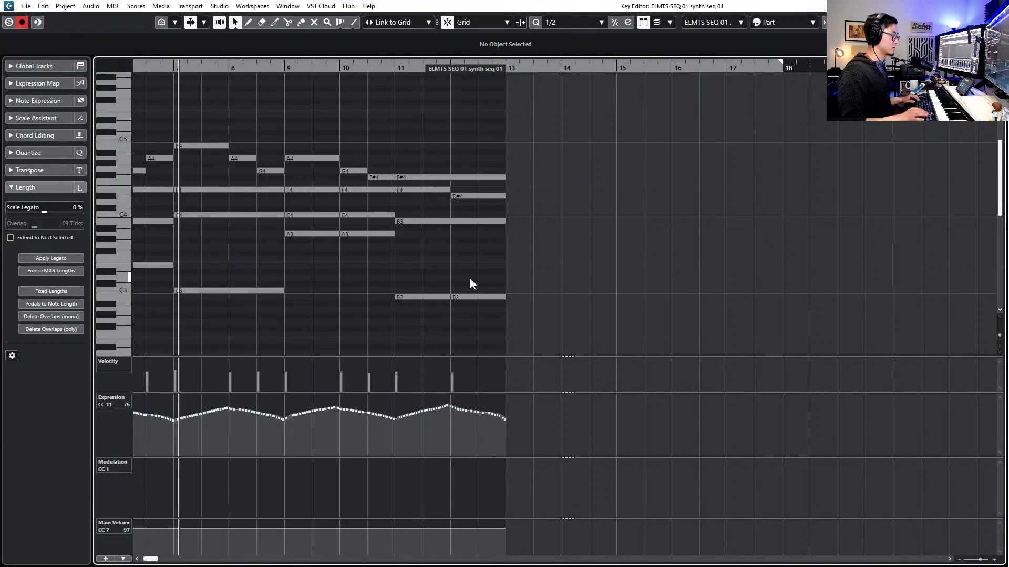
pyautogui.scroll(-1, 469, 279)
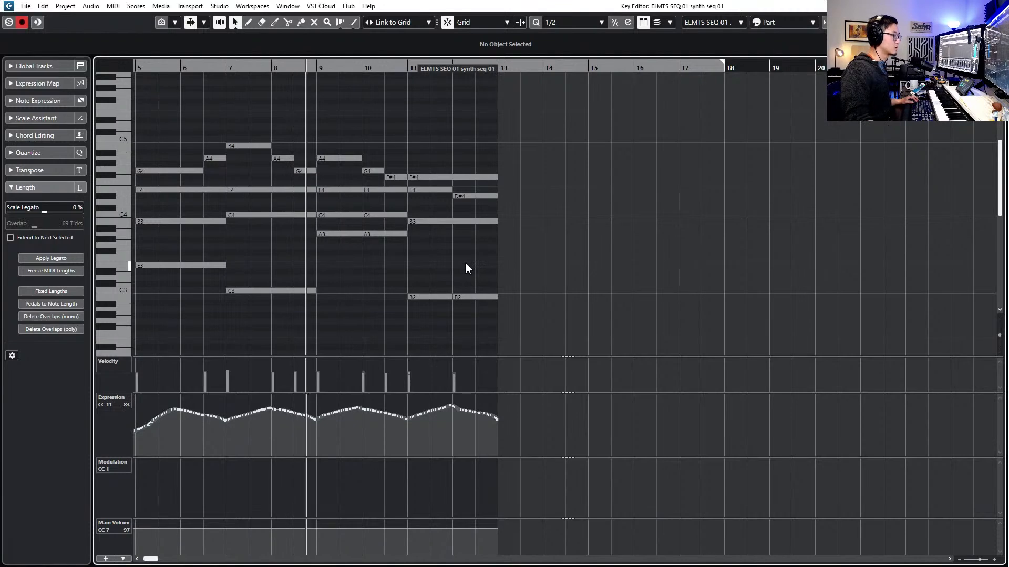
pyautogui.scroll(2, 446, 277)
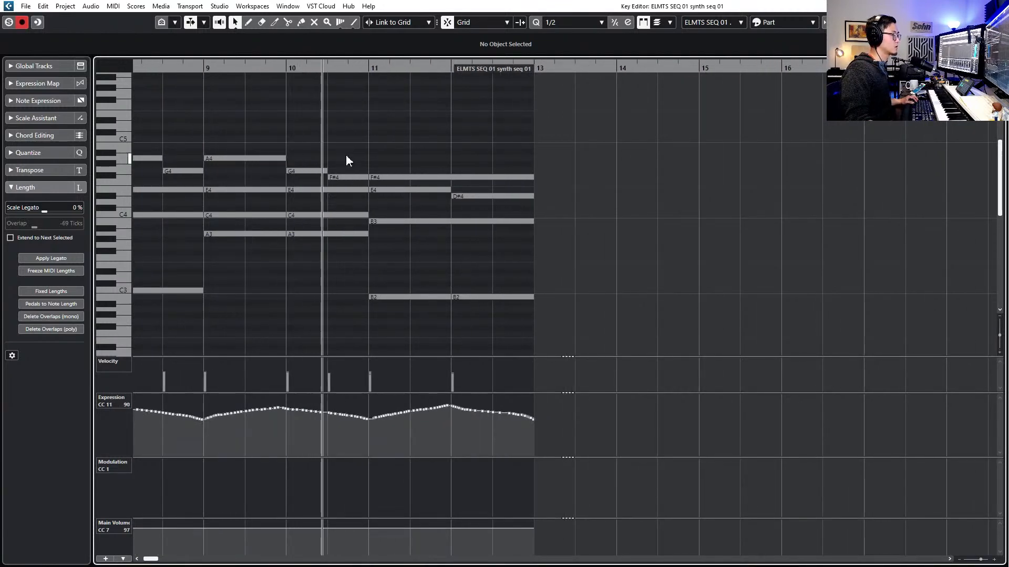
pyautogui.press('space')
pyautogui.scroll(-2, 487, 198)
pyautogui.hscroll(3, 499, 165)
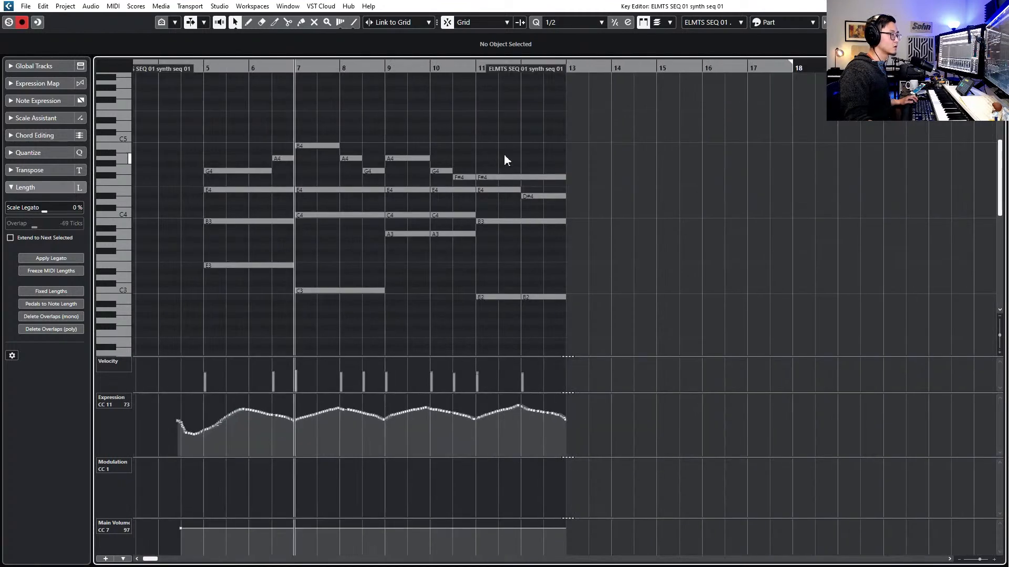
# Raise the melody's F#4 note at 10.3 by three semitones to A4 and play the phrase leading into it
pyautogui.click(460, 177)
pyautogui.press('Up')
pyautogui.press('Up')
pyautogui.press('Up')
pyautogui.press('KP_Add')
pyautogui.press('KP_Add')
pyautogui.press('space')
pyautogui.scroll(1, 467, 183)
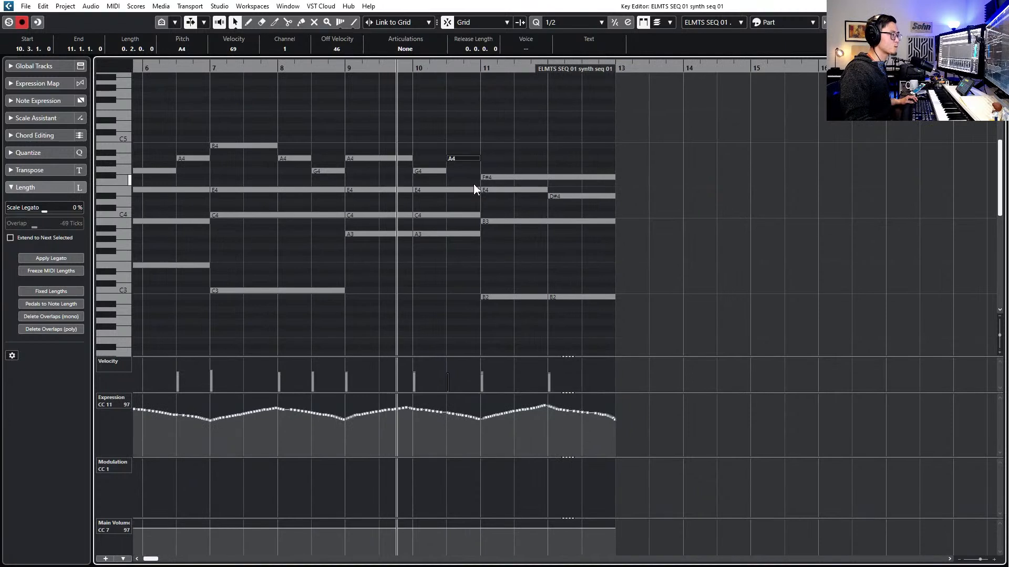
# Raise the long F#4 melody note starting at bar 11 to B4 and play from its start
pyautogui.press('space')
pyautogui.click(533, 176)
pyautogui.press('Up')
pyautogui.press('Up')
pyautogui.press('Up')
pyautogui.press('Up')
pyautogui.press('Up')
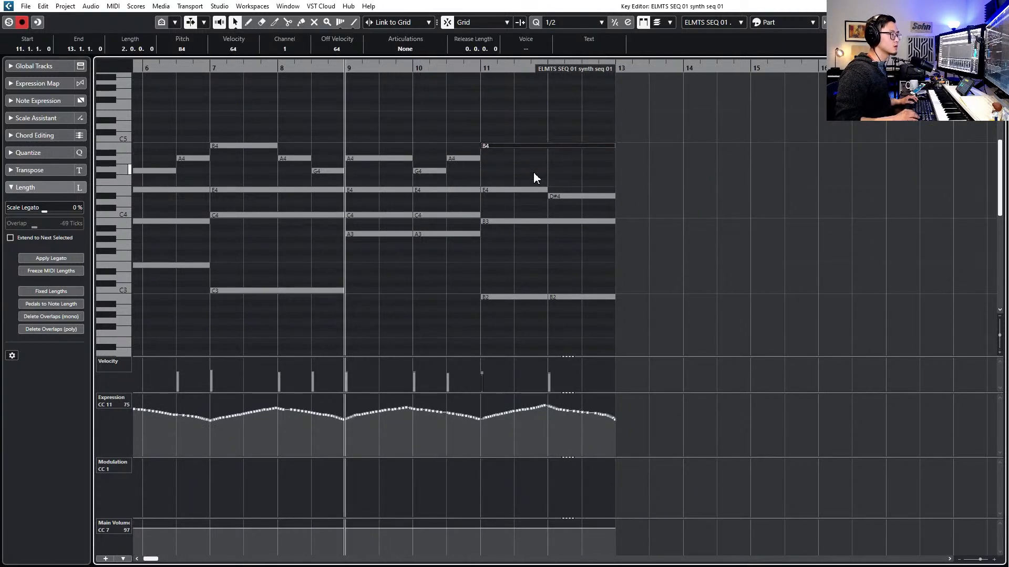
pyautogui.press('l')
pyautogui.press('space')
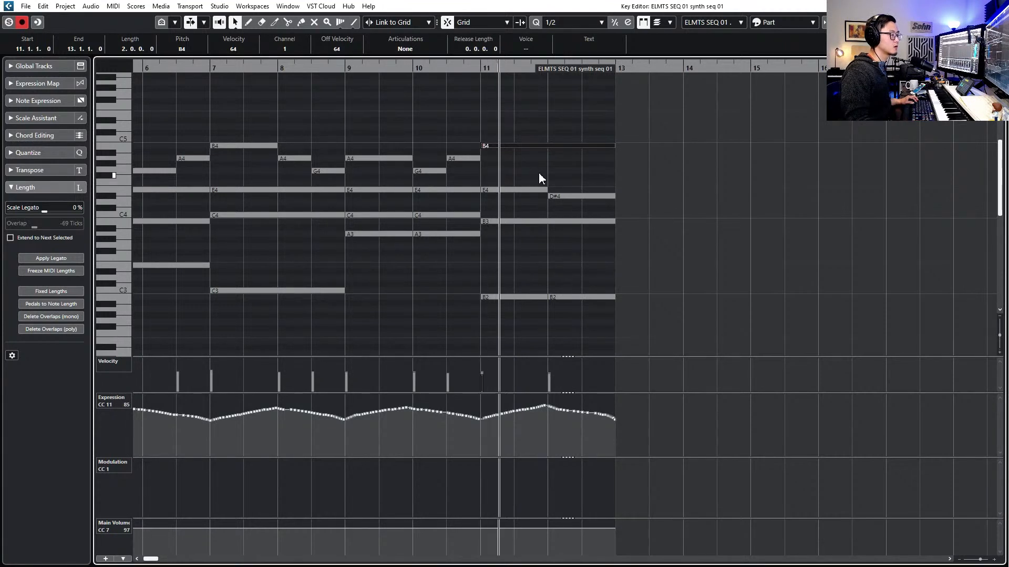
pyautogui.press('space')
# Raise the D#4 note in bar 12 by three semitones to F#4 and play the passage from bar 11
pyautogui.click(589, 196)
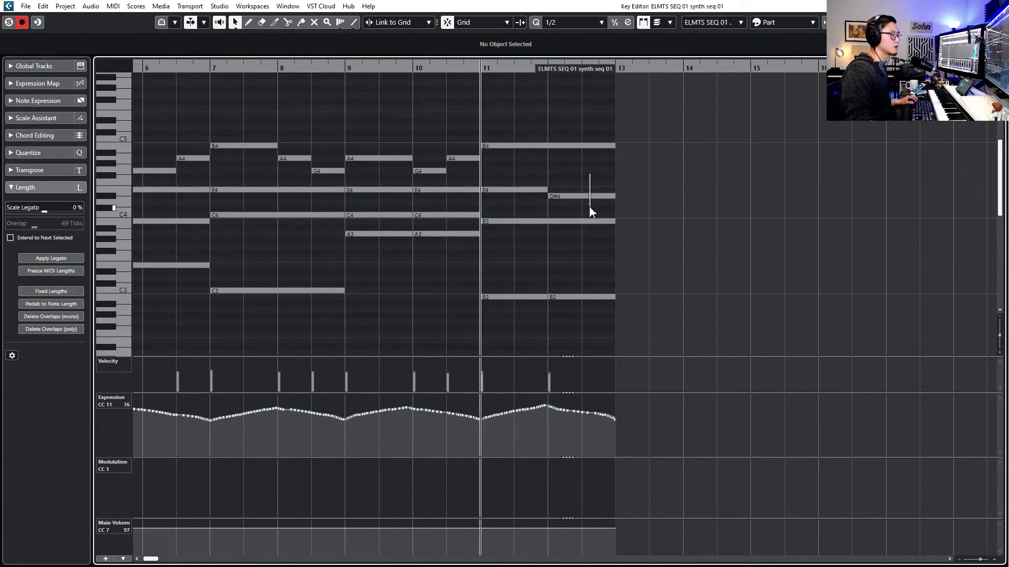
pyautogui.press('Up')
pyautogui.press('Up')
pyautogui.press('Up')
pyautogui.press('space')
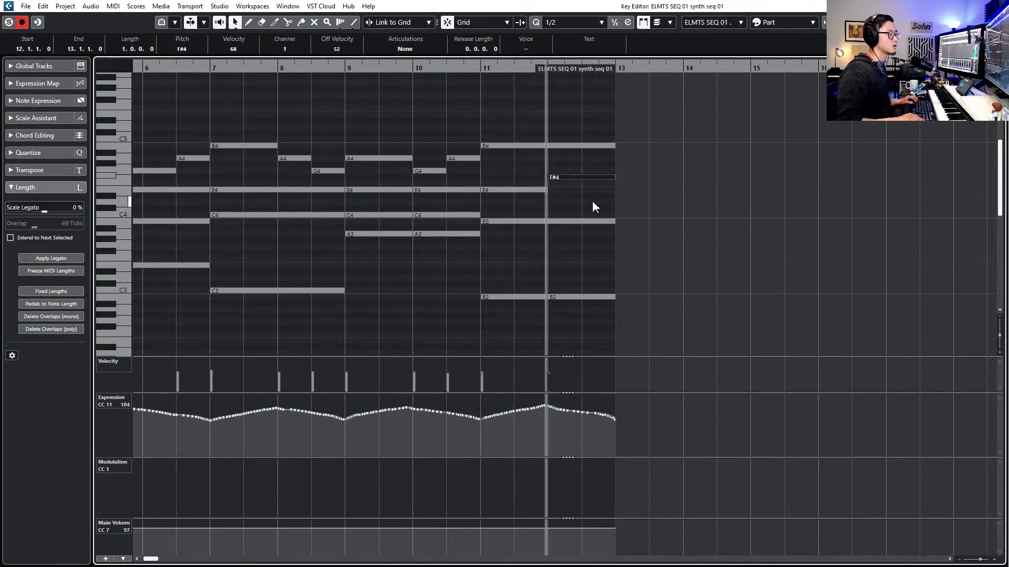
pyautogui.press('space')
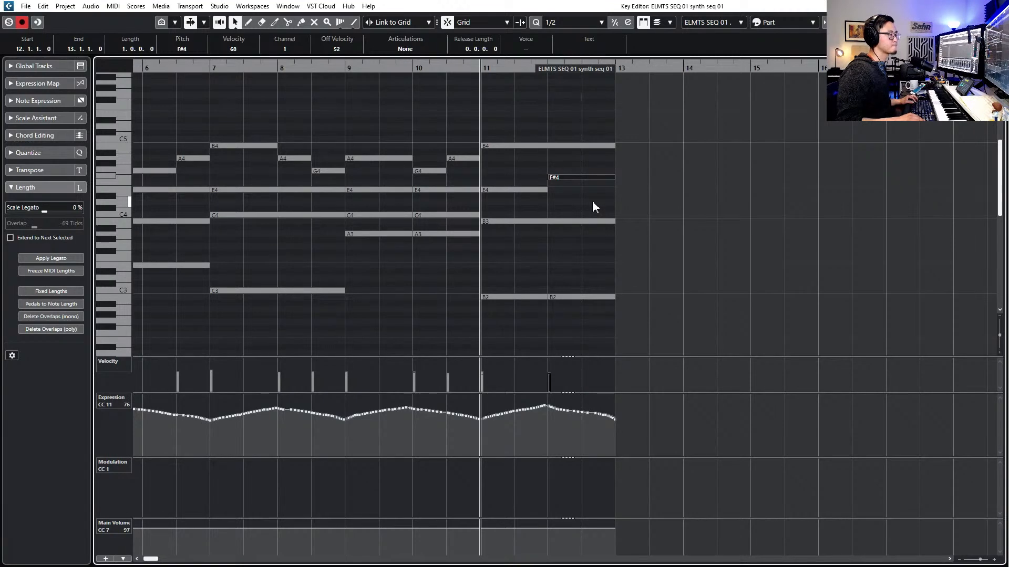
# Switch the project tempo to 140 BPM and play the synth parts from bar 5, checking the first part's notes in the Key Editor
pyautogui.press('Return')
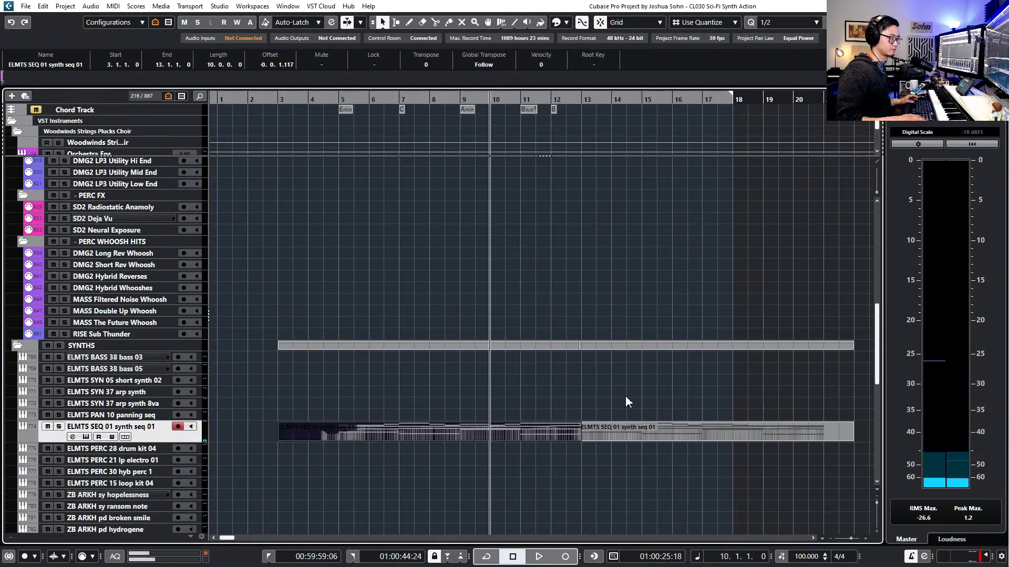
pyautogui.click(782, 557)
pyautogui.scroll(-1, 737, 477)
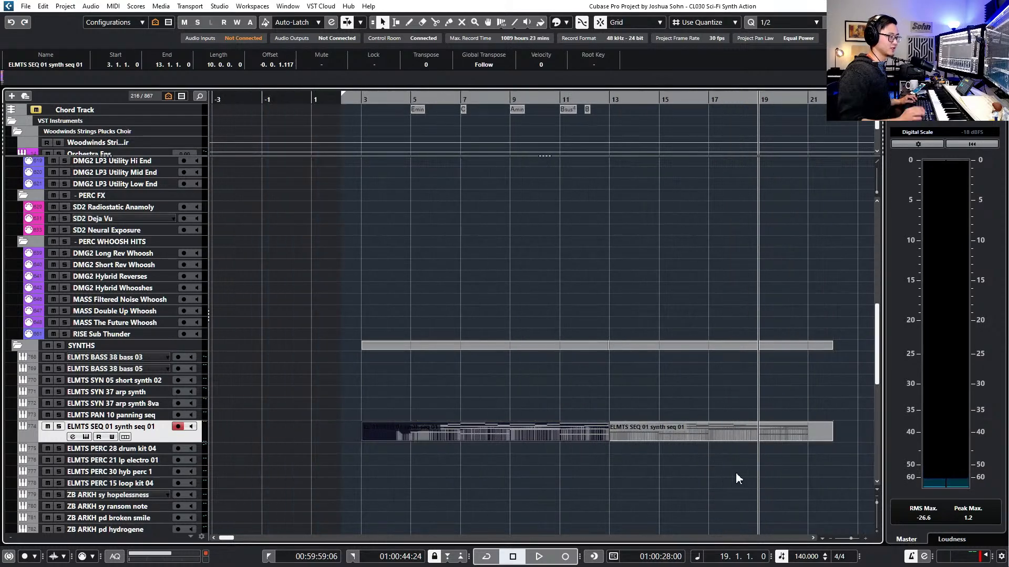
pyautogui.press('KP_Subtract')
pyautogui.press('KP_Subtract')
pyautogui.press('KP_Subtract')
pyautogui.press('KP_Subtract')
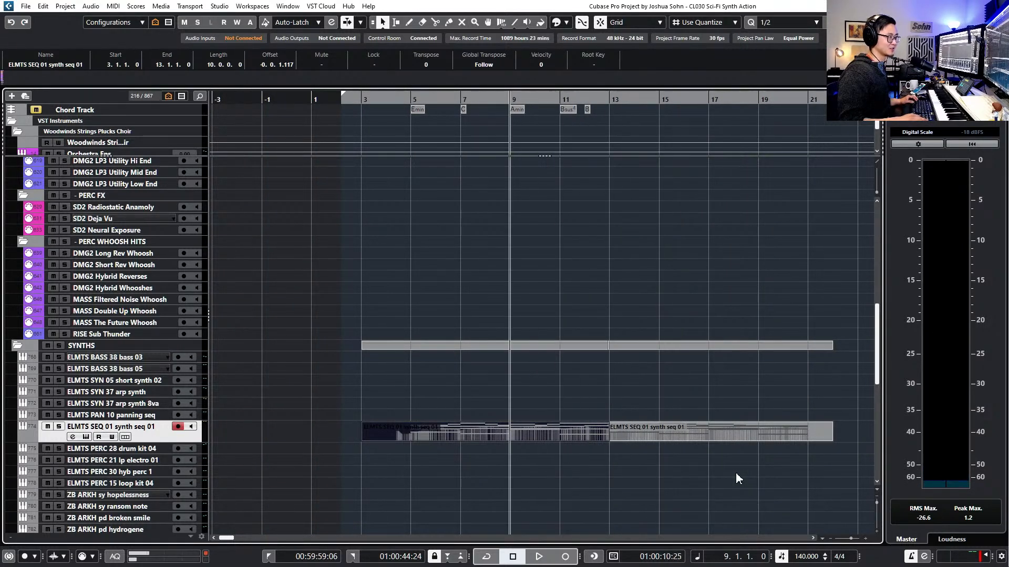
pyautogui.press('space')
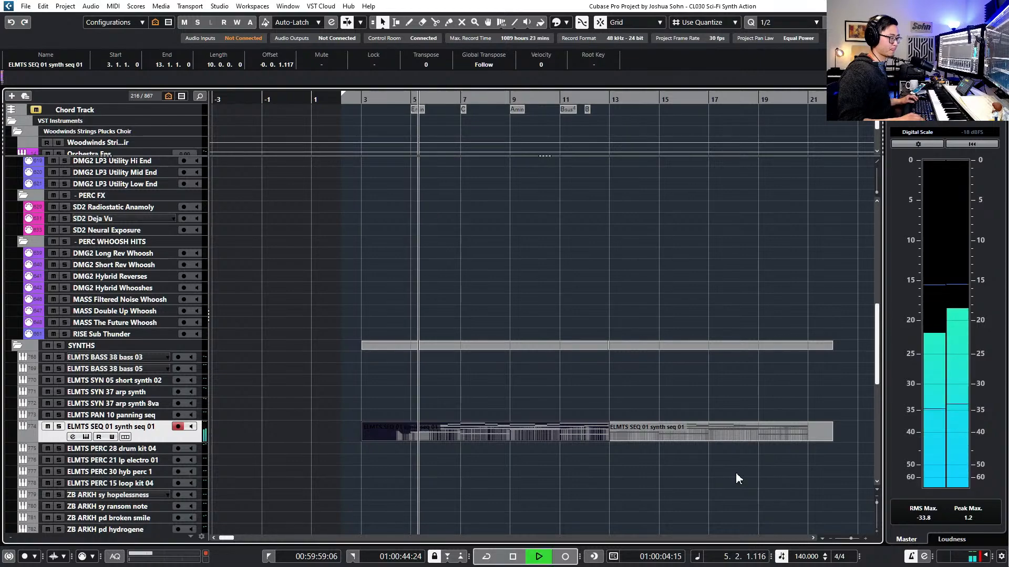
pyautogui.doubleClick(570, 430)
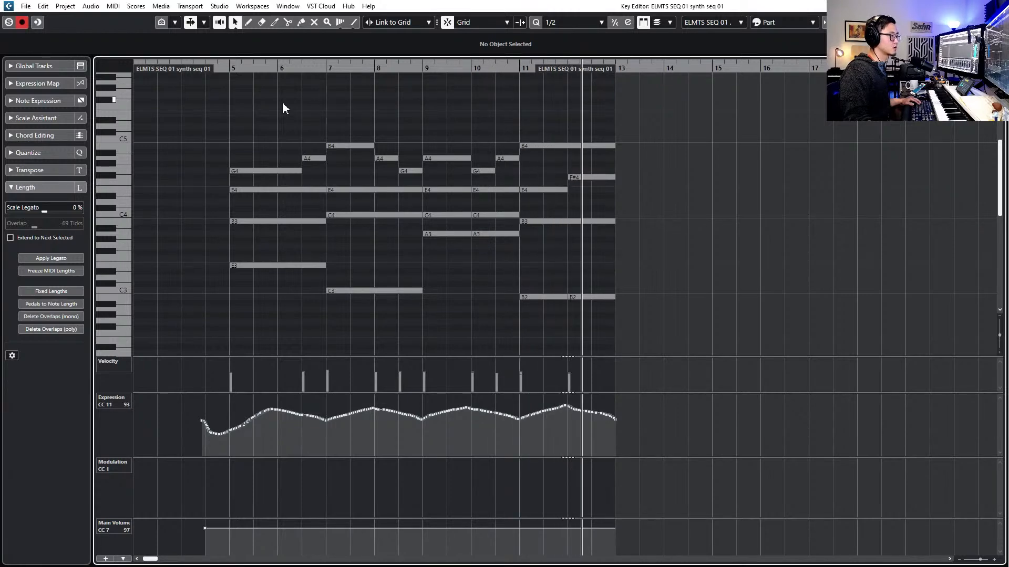
pyautogui.press('Return')
pyautogui.press('space')
# Glue the two synth seq 01 parts into one and smooth the Expression curve where they join at bar 13
pyautogui.moveTo(614, 437); pyautogui.dragTo(622, 435)
pyautogui.doubleClick(611, 430)
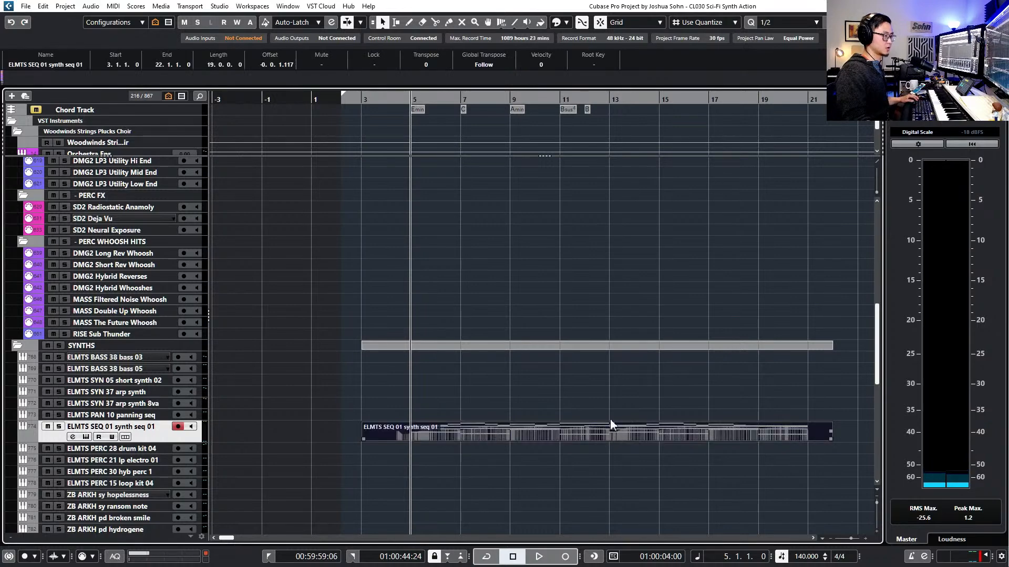
pyautogui.scroll(3, 611, 406)
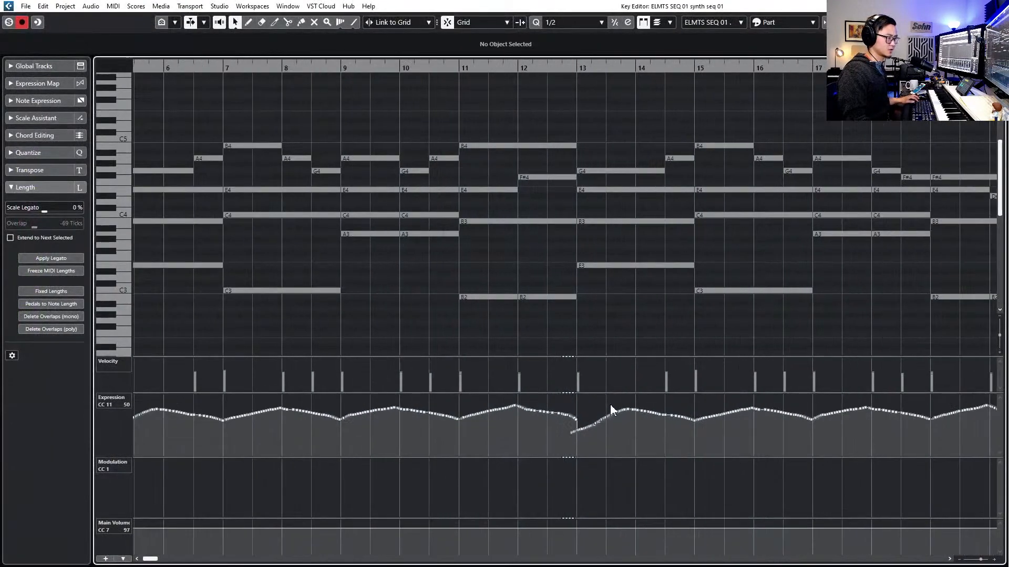
pyautogui.moveTo(578, 418)
pyautogui.mouseDown()
pyautogui.moveTo(613, 414)
pyautogui.moveTo(572, 413)
pyautogui.moveTo(584, 416)
pyautogui.mouseUp()
pyautogui.scroll(-4, 514, 337)
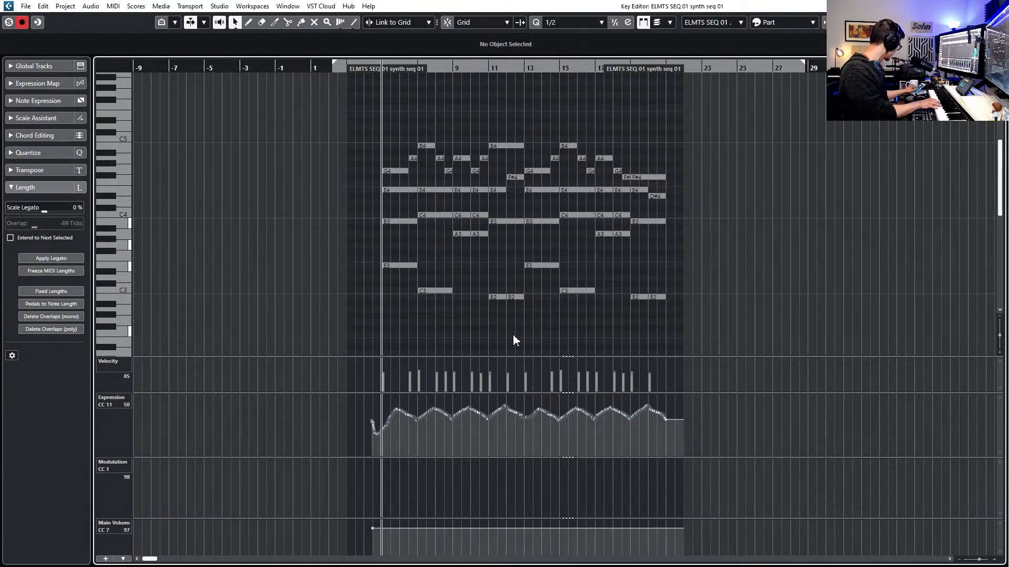
pyautogui.scroll(1, 511, 272)
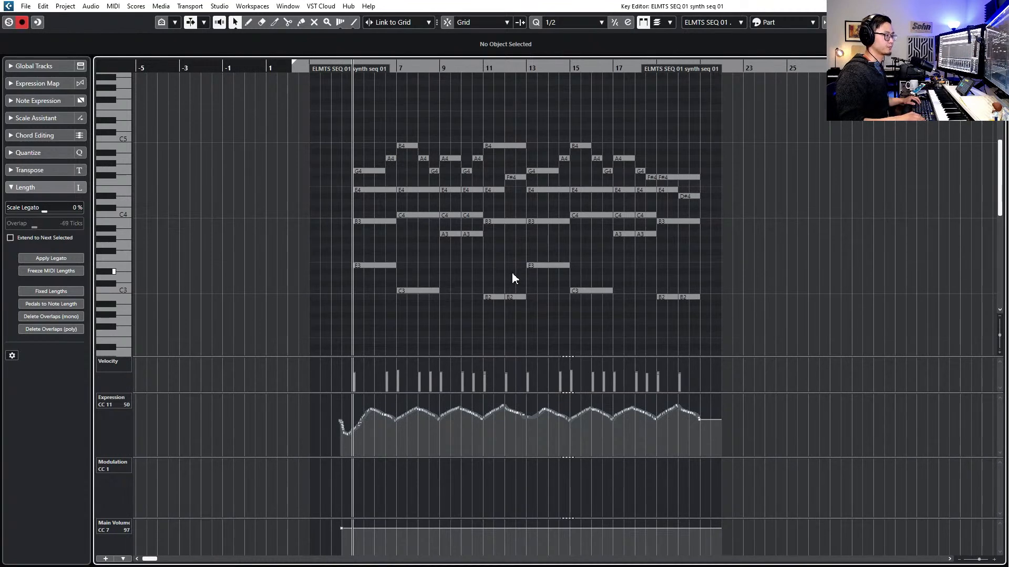
pyautogui.scroll(3, 512, 272)
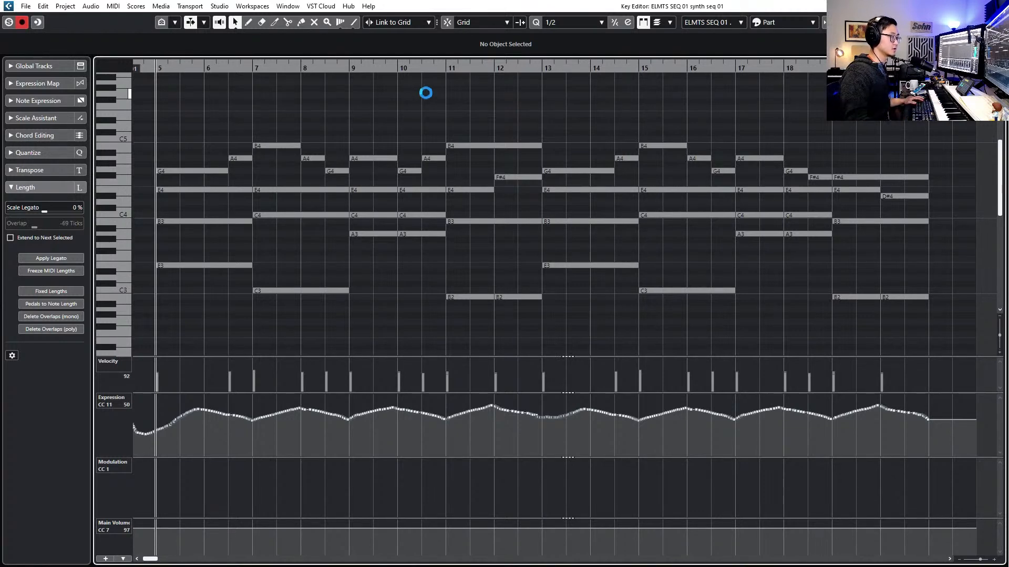
# Inspect the track's ELEMENTS Lite instrument in Kontakt with the library browser hidden, and close it
pyautogui.press('F11')
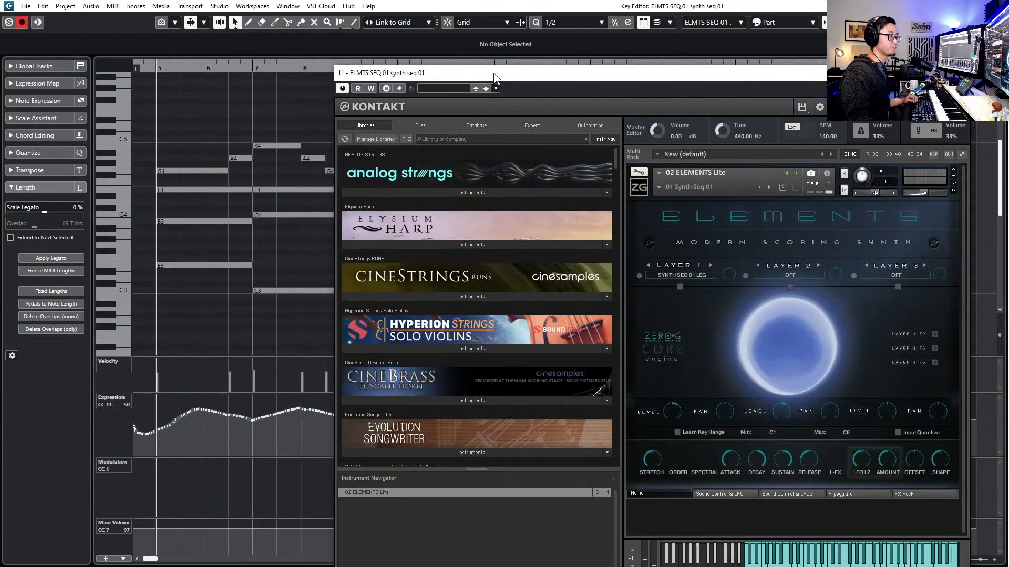
pyautogui.click(856, 107)
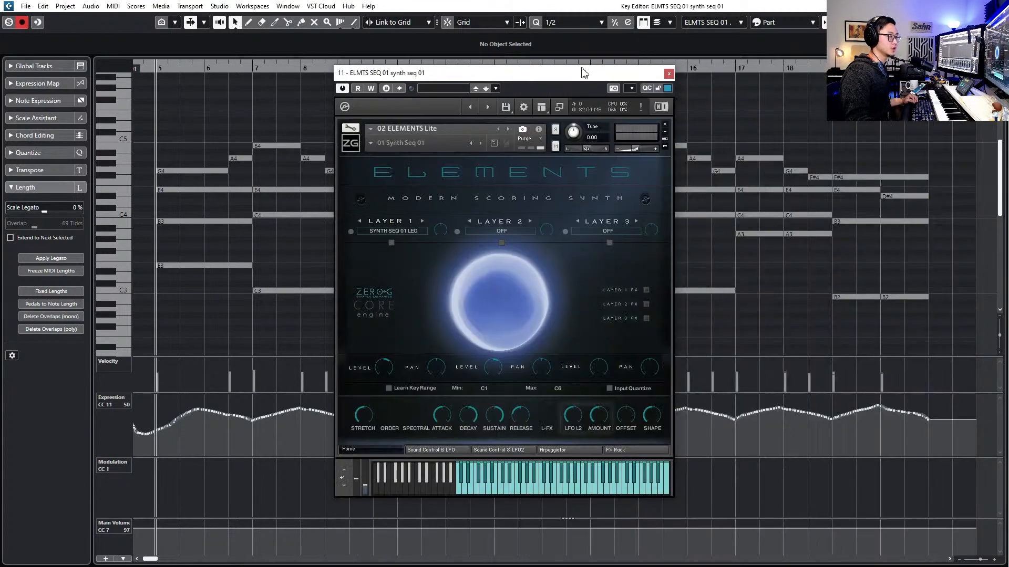
pyautogui.moveTo(582, 69); pyautogui.dragTo(574, 33)
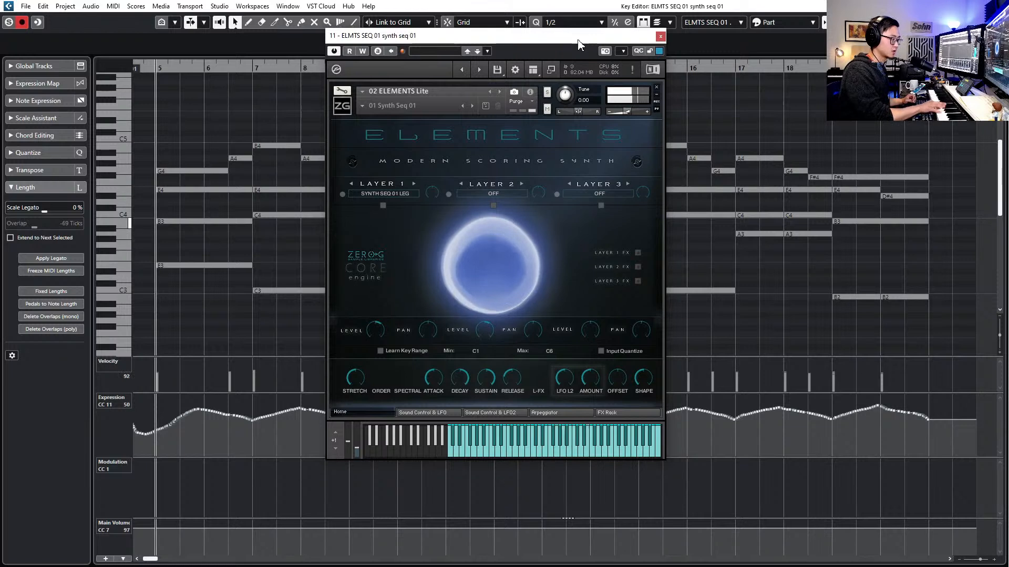
pyautogui.click(660, 36)
# Locate playback to the bar 11 chord notes and audition the combined part into bar 17
pyautogui.moveTo(493, 106); pyautogui.dragTo(466, 301)
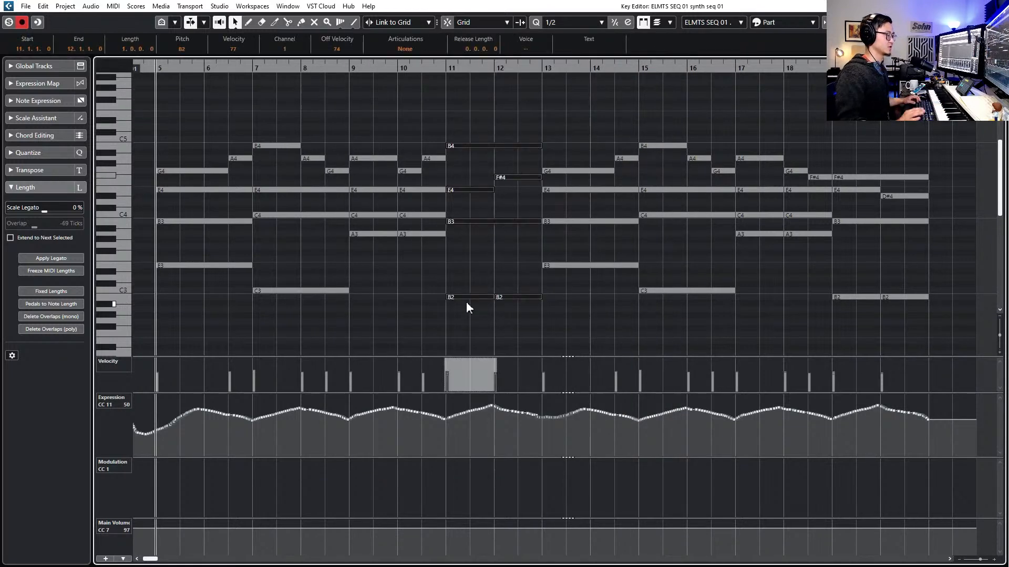
pyautogui.press('space')
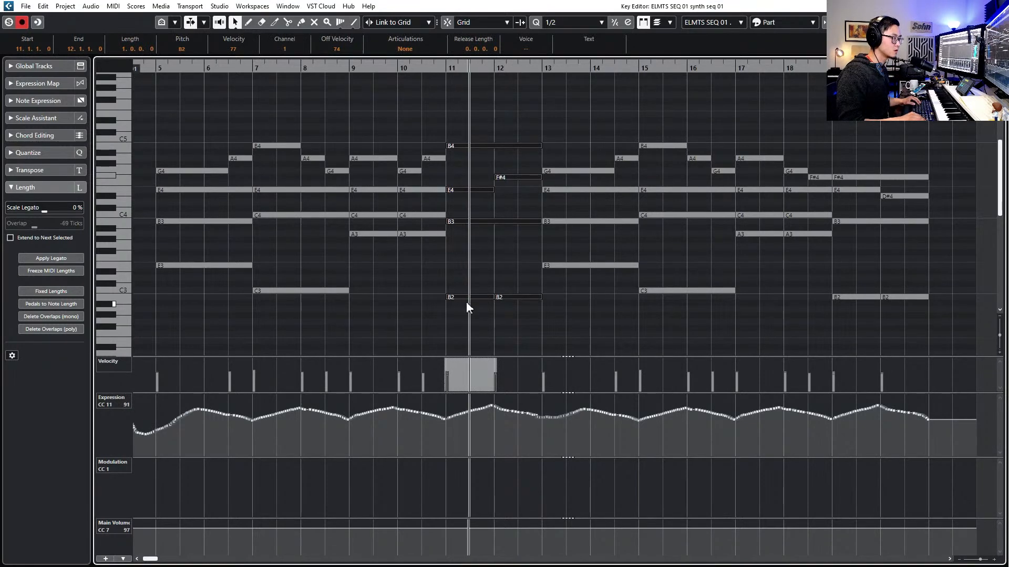
pyautogui.scroll(2, 468, 297)
pyautogui.hscroll(3, 468, 297)
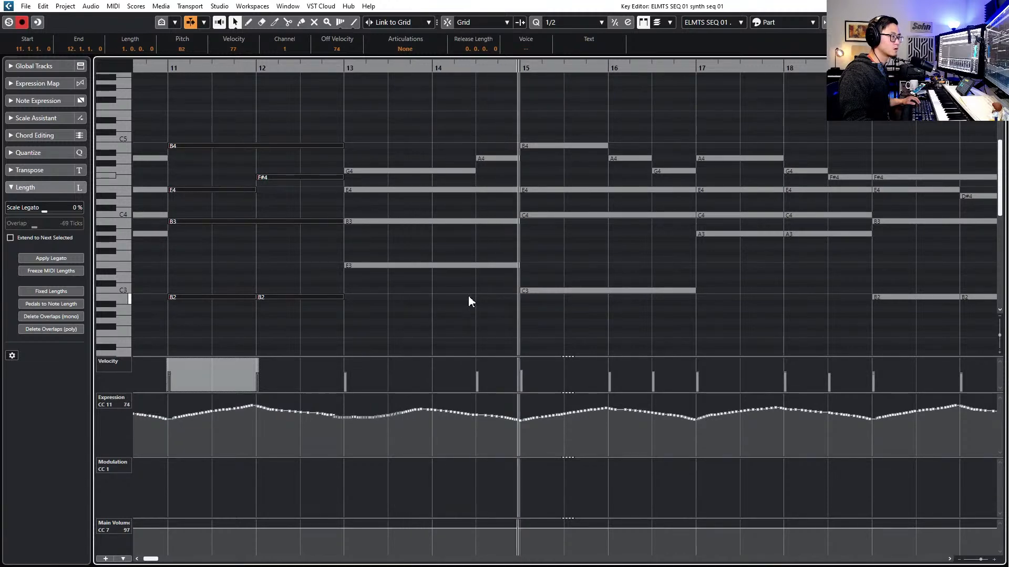
pyautogui.hscroll(2, 468, 294)
pyautogui.scroll(2, 484, 292)
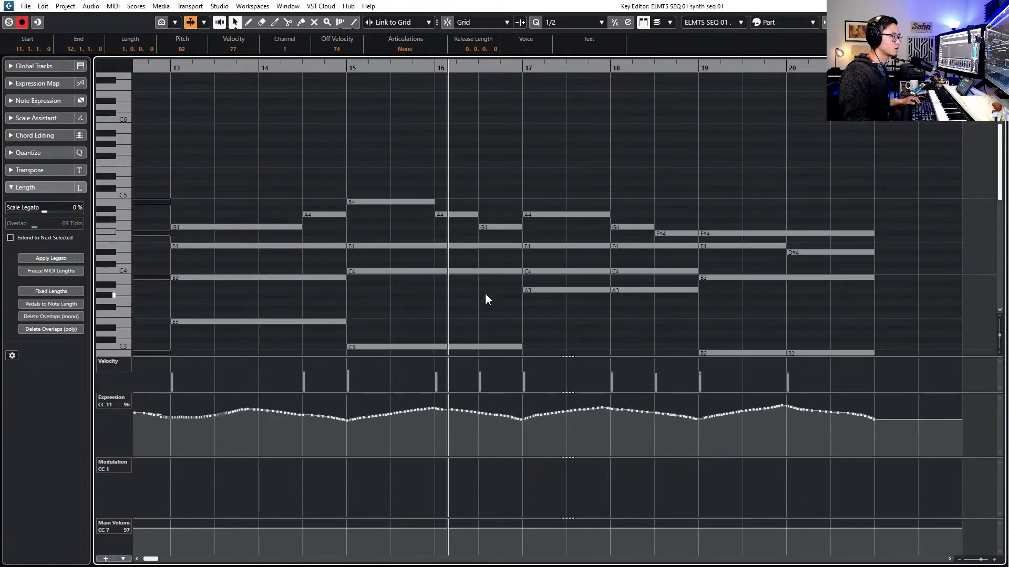
pyautogui.hscroll(1, 484, 292)
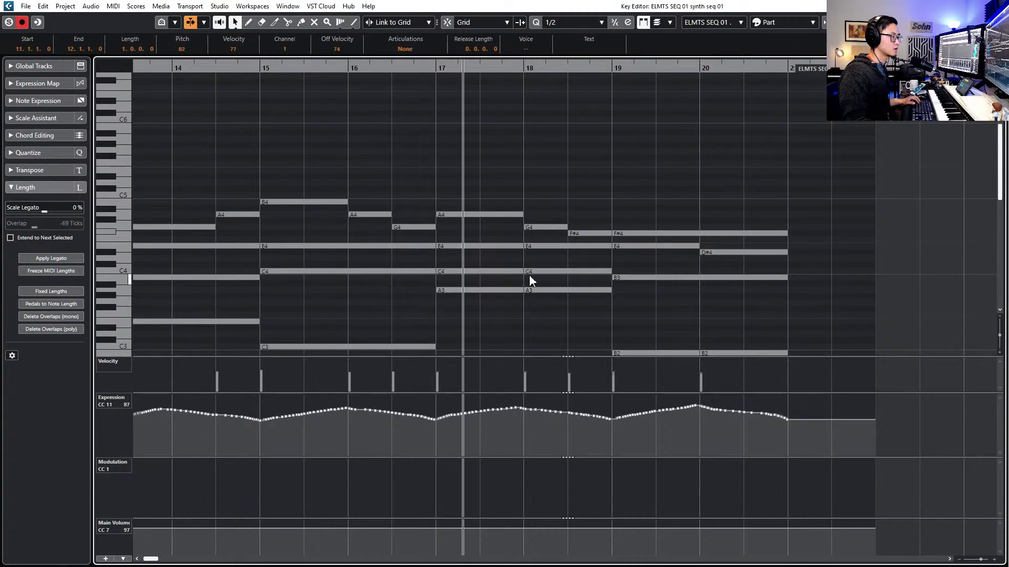
pyautogui.hscroll(1, 525, 273)
pyautogui.press('space')
# Glue the repeated E4, C4 and A3 notes across bars 17 and 18 into two-bar notes and play from bar 17
pyautogui.moveTo(418, 239); pyautogui.dragTo(447, 288)
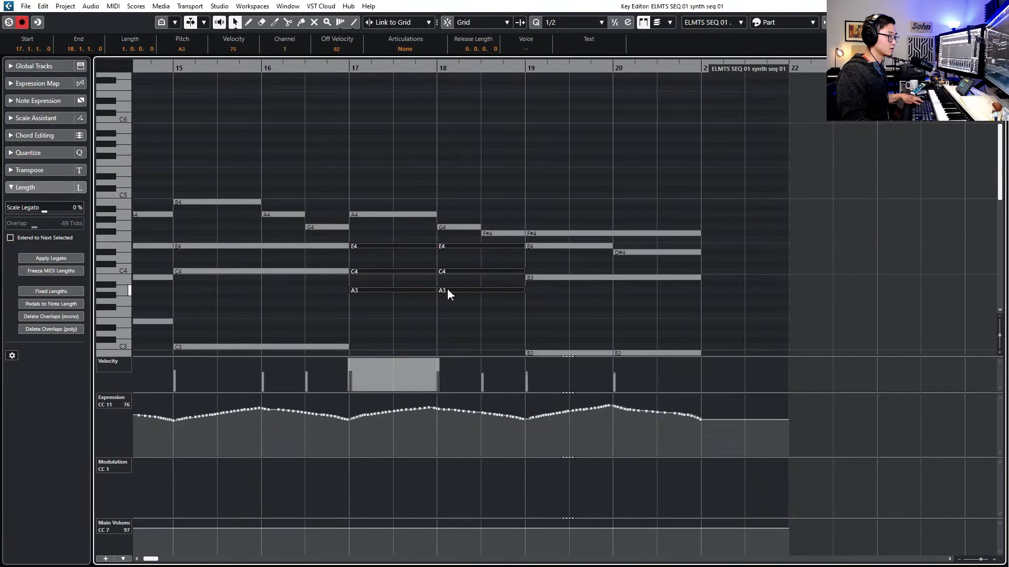
pyautogui.press('g')
pyautogui.moveTo(403, 182); pyautogui.dragTo(407, 310)
pyautogui.press('space')
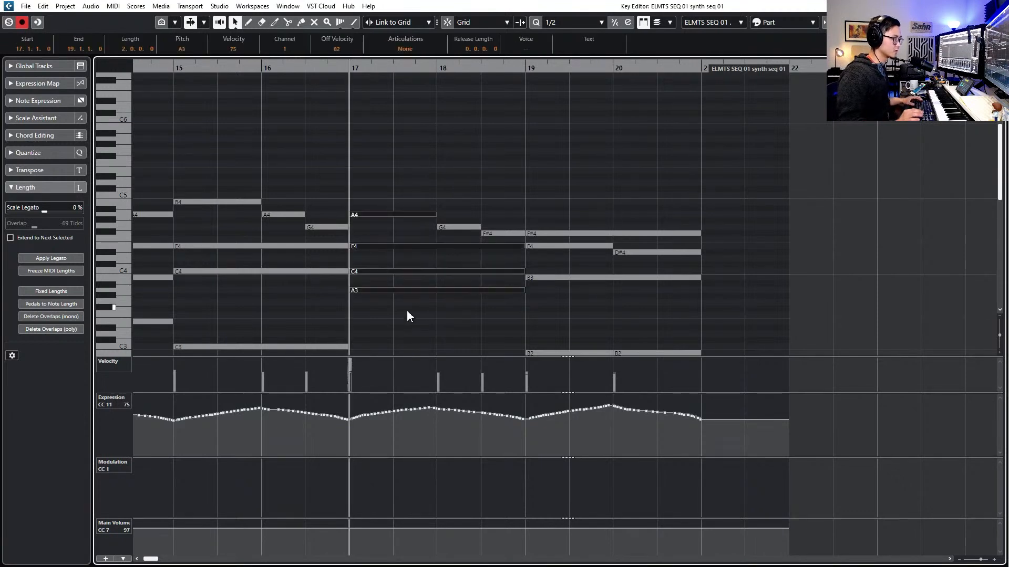
pyautogui.scroll(-2, 452, 286)
pyautogui.press('space')
pyautogui.scroll(-2, 461, 285)
# Glue the repeated B2 bass notes into single two-bar notes at bars 19 to 20 and bars 11 to 12
pyautogui.moveTo(533, 284); pyautogui.dragTo(586, 303)
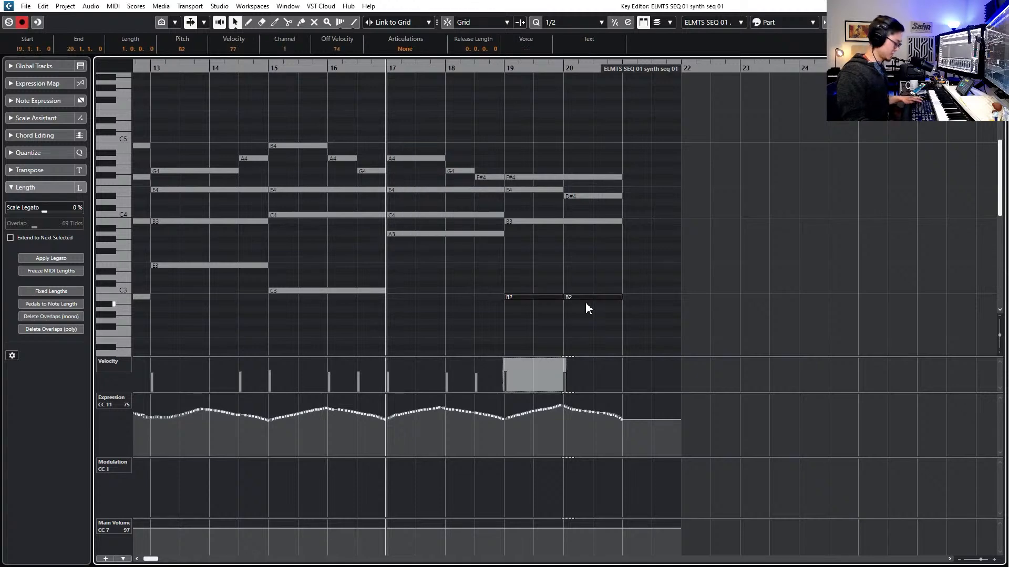
pyautogui.press('g')
pyautogui.hscroll(-5, 586, 310)
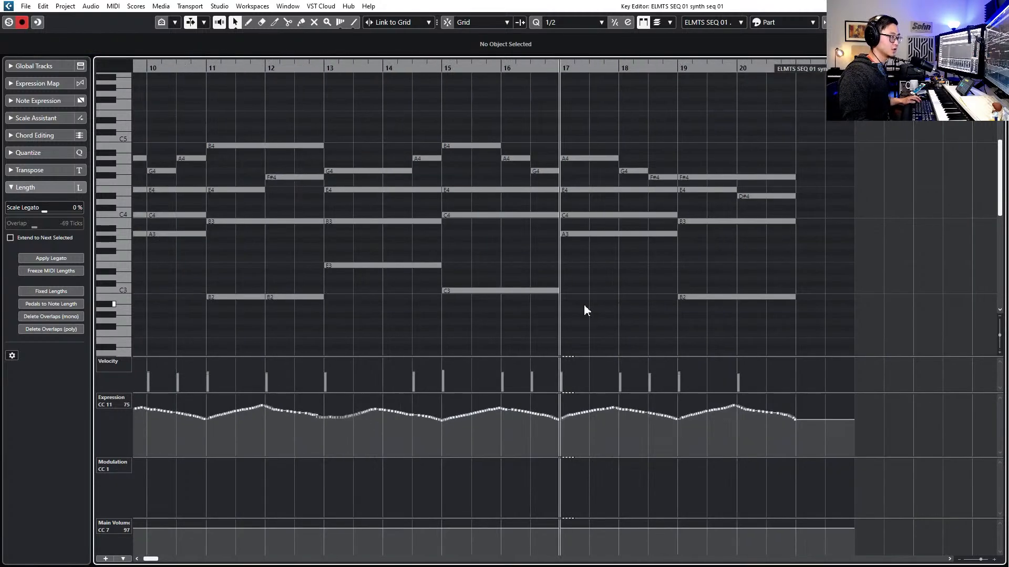
pyautogui.hscroll(-4, 586, 311)
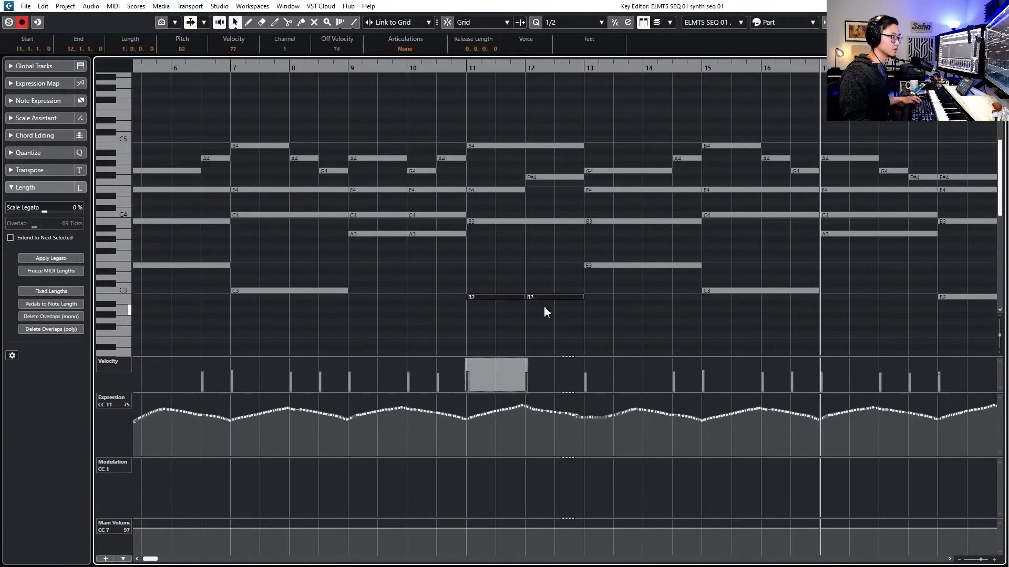
pyautogui.hscroll(-2, 544, 312)
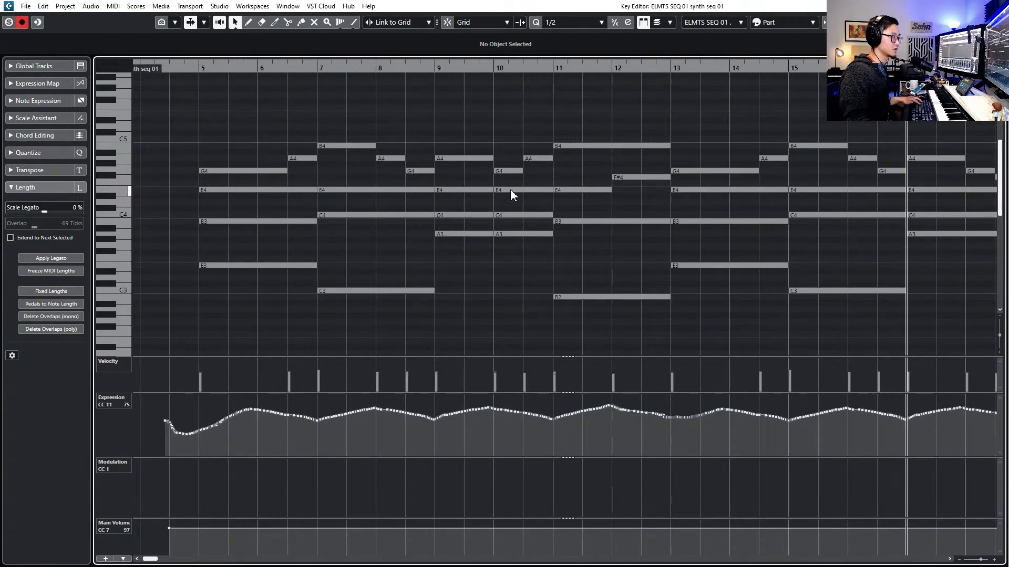
# Close the note editor for the synth sequence and move the playback position back to bar 5
pyautogui.scroll(-1, 377, 195)
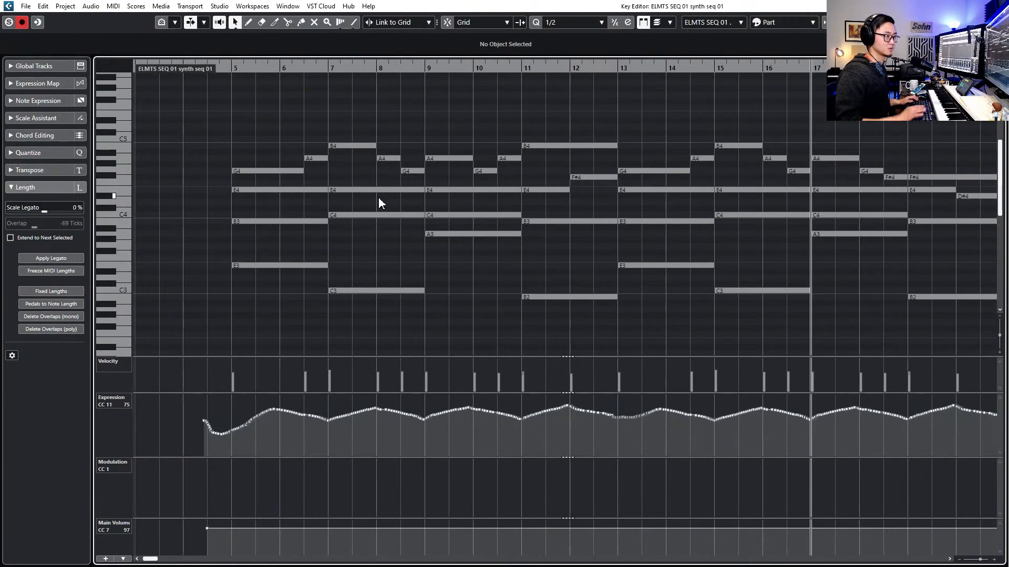
pyautogui.press('Return')
pyautogui.scroll(-1, 410, 332)
pyautogui.press('KP_Subtract')
pyautogui.press('KP_Subtract')
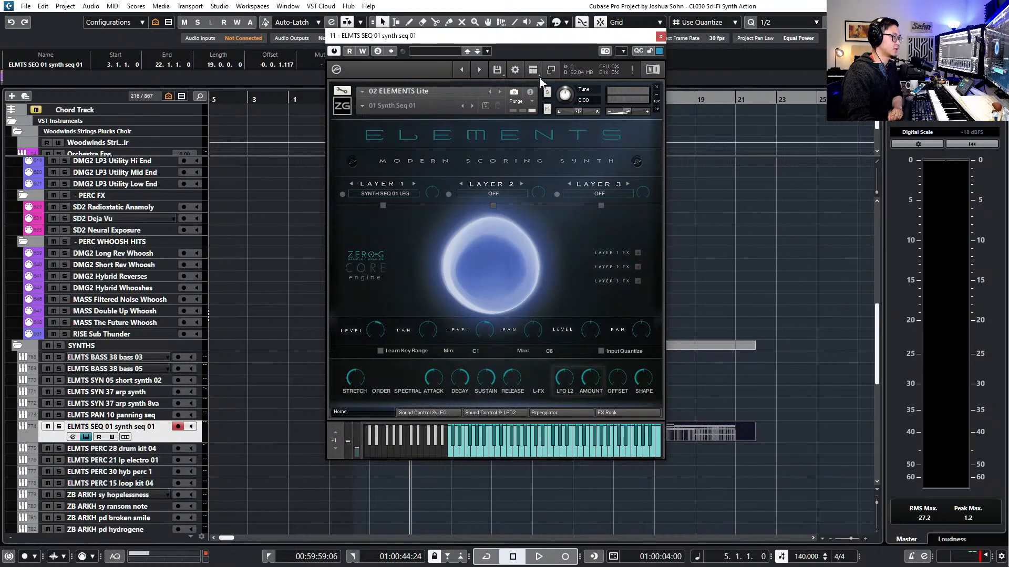
# Review the engine settings in Kontakt's options, including CPU overload protection and multiprocessor support, and close them
pyautogui.click(516, 70)
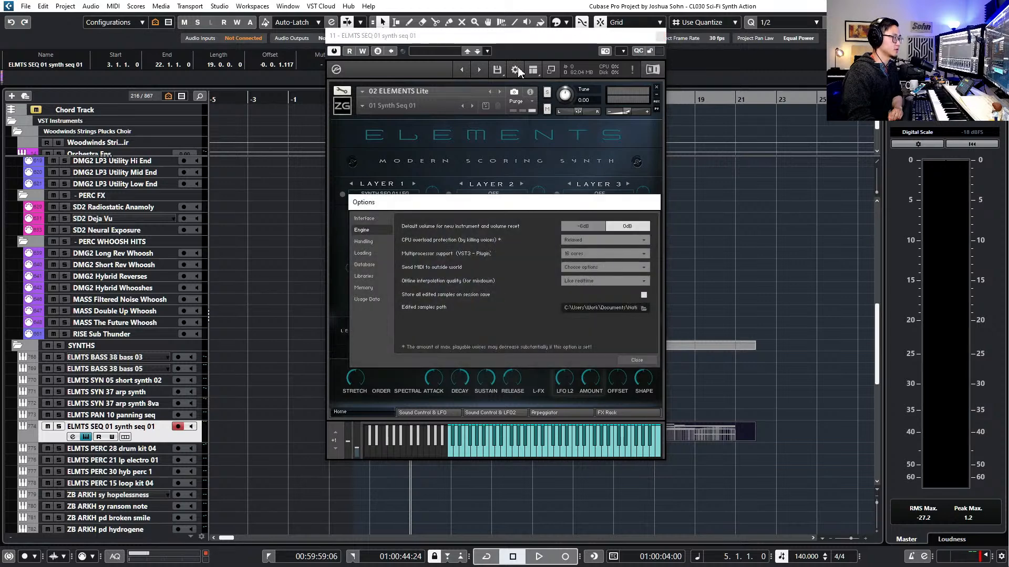
pyautogui.moveTo(502, 203); pyautogui.dragTo(500, 178)
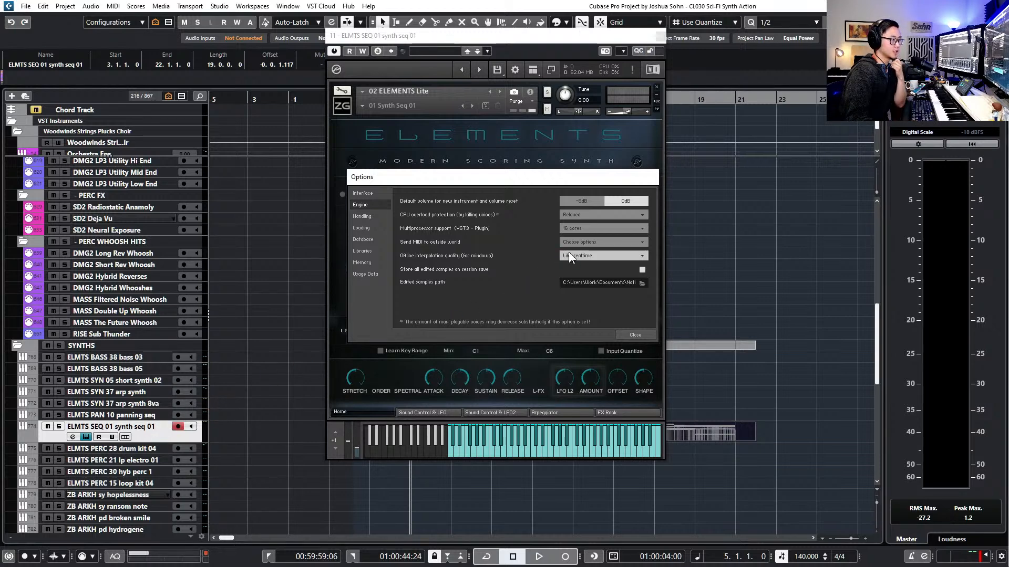
pyautogui.click(632, 335)
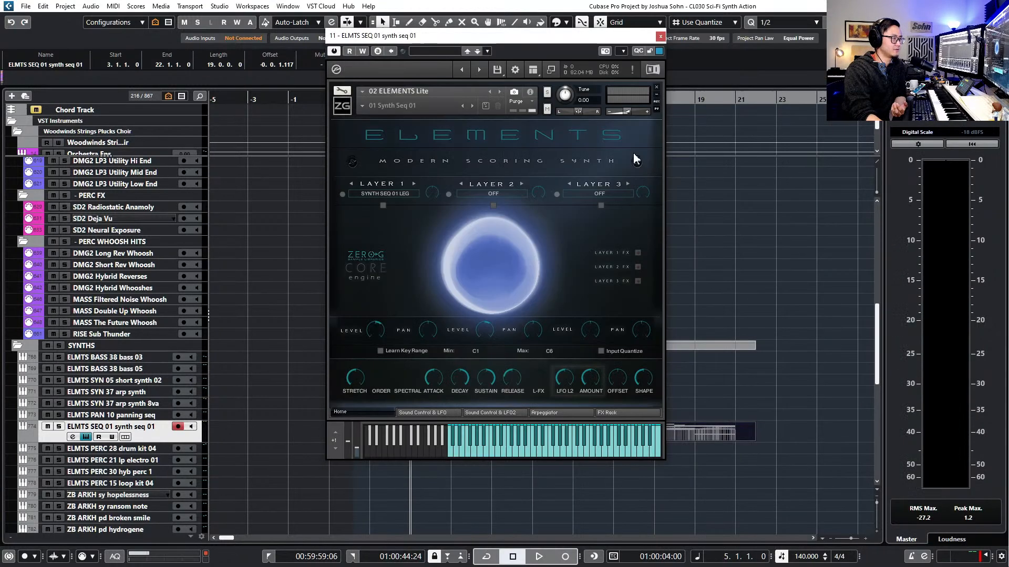
# Examine the DFD preload buffer size in the ELEMENTS Lite instrument options, leave instrument editing, and close the instrument window
pyautogui.click(342, 91)
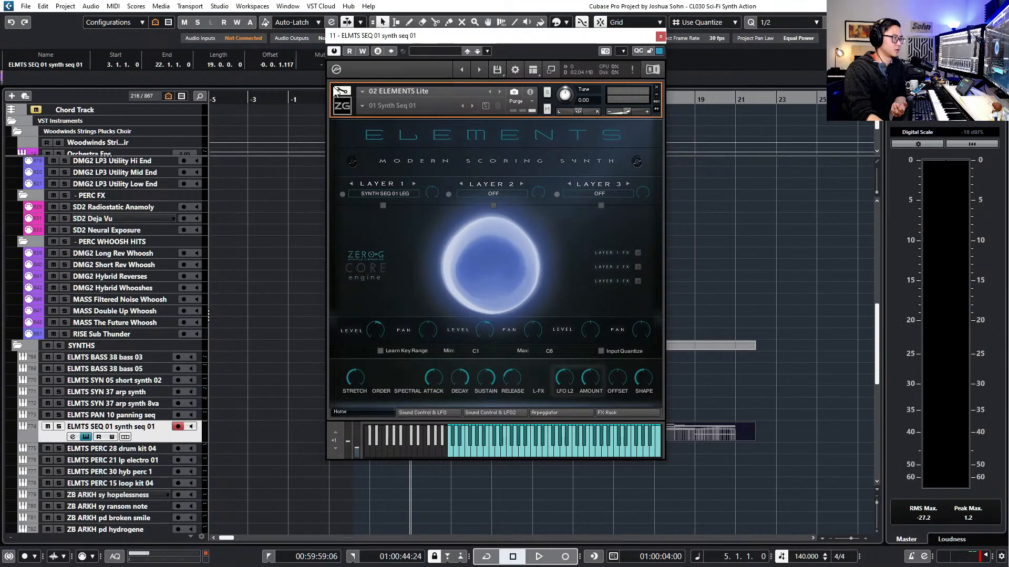
pyautogui.click(653, 171)
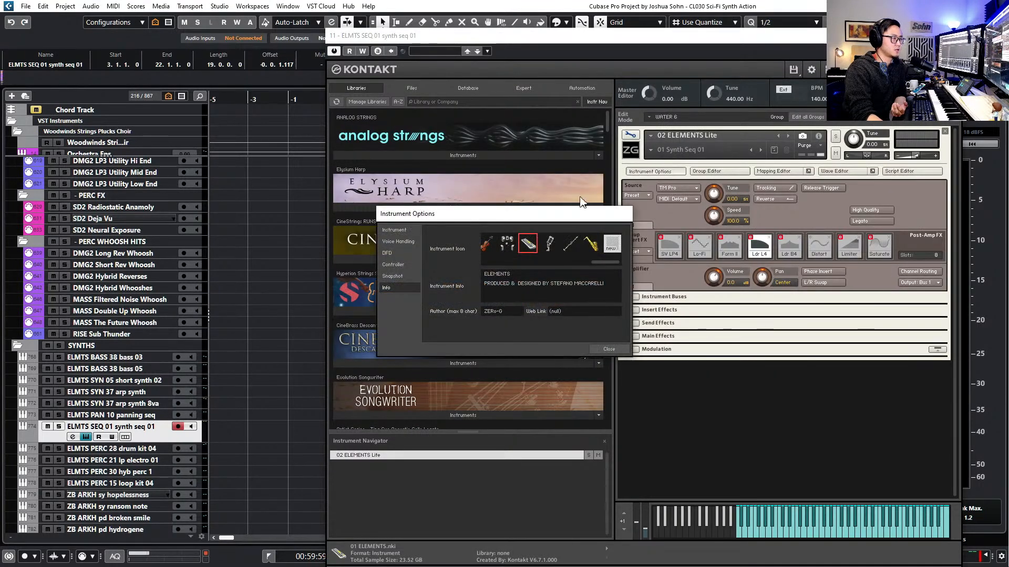
pyautogui.click(412, 254)
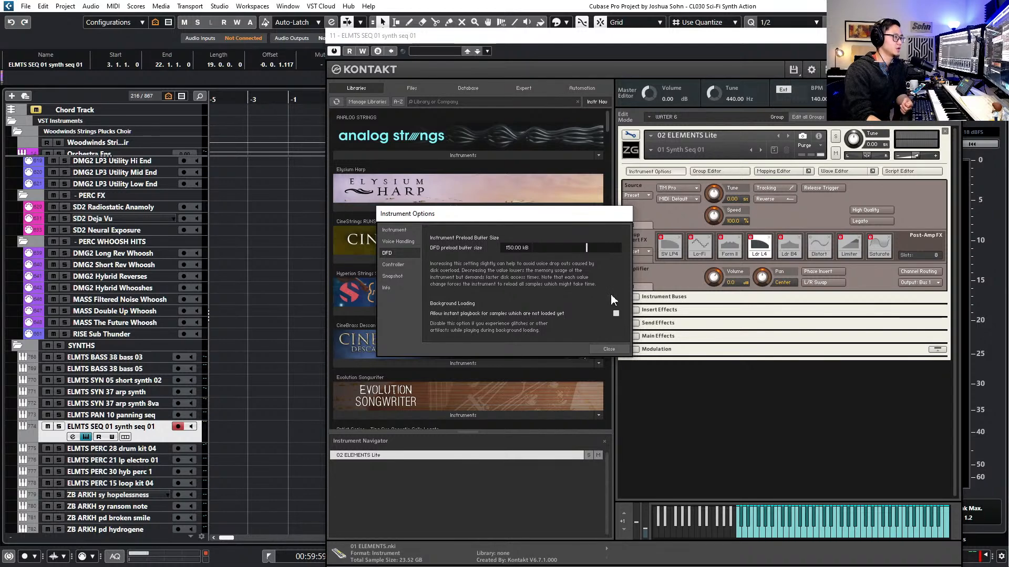
pyautogui.click(601, 349)
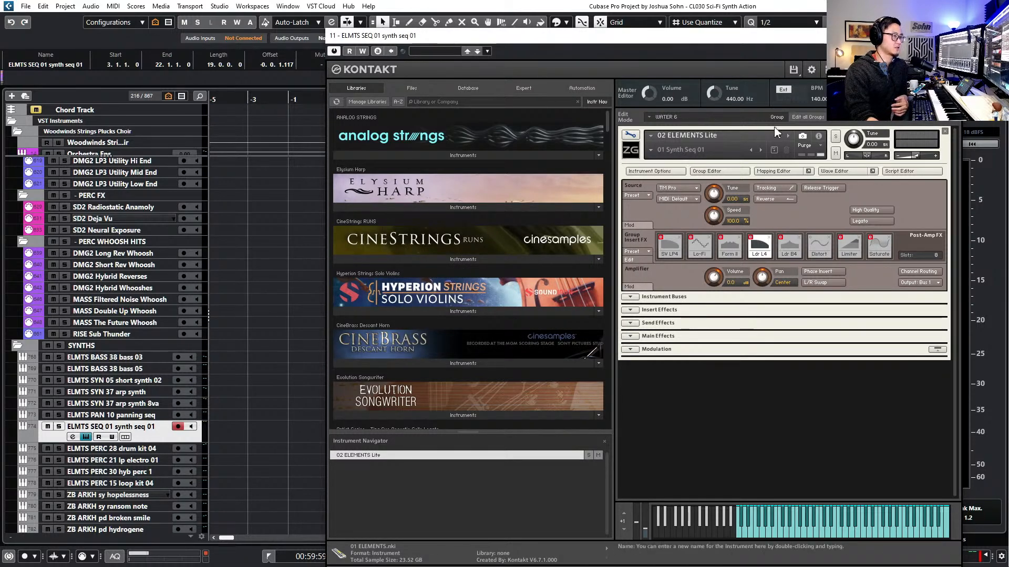
pyautogui.click(623, 136)
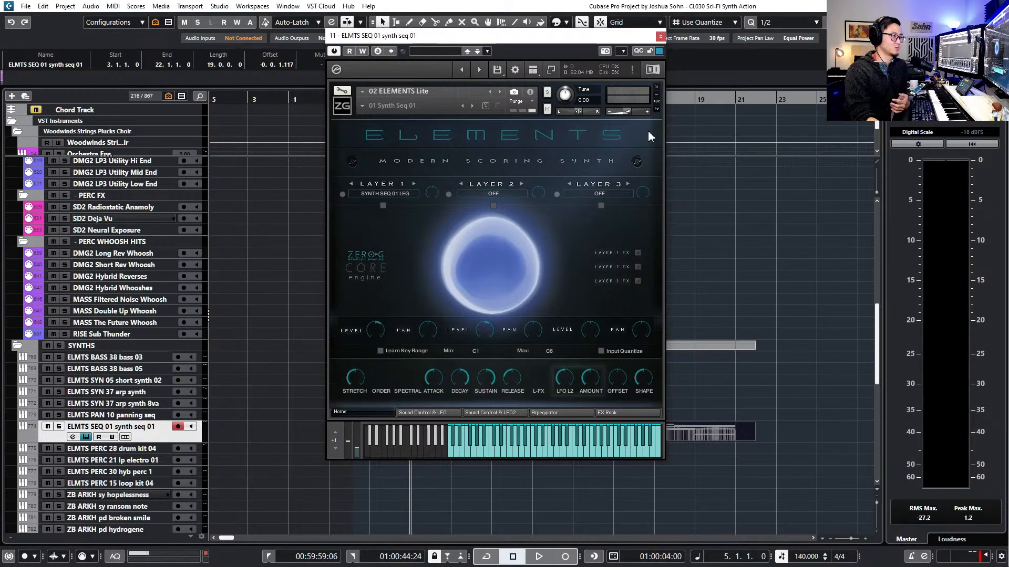
pyautogui.click(529, 94)
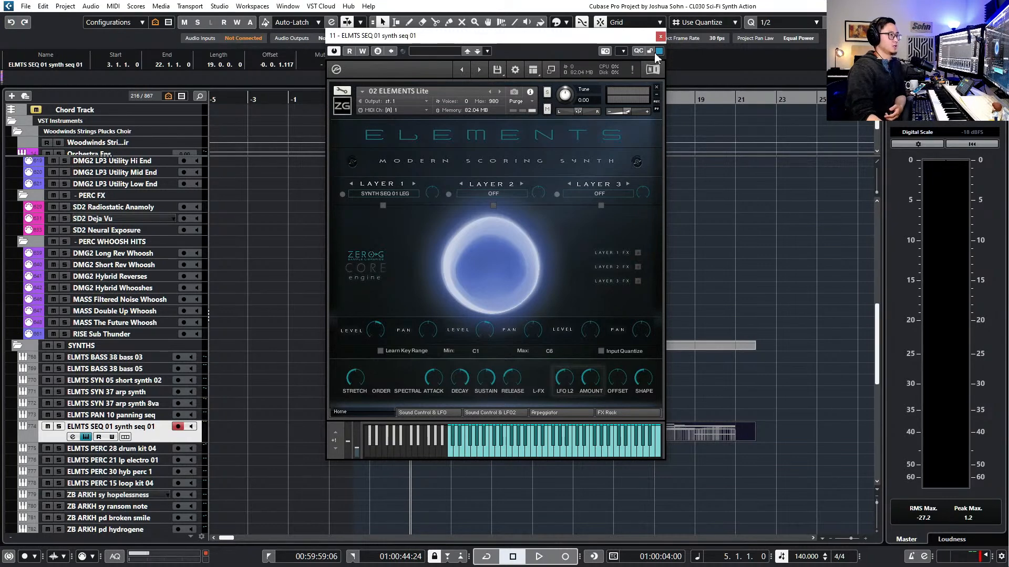
pyautogui.click(660, 36)
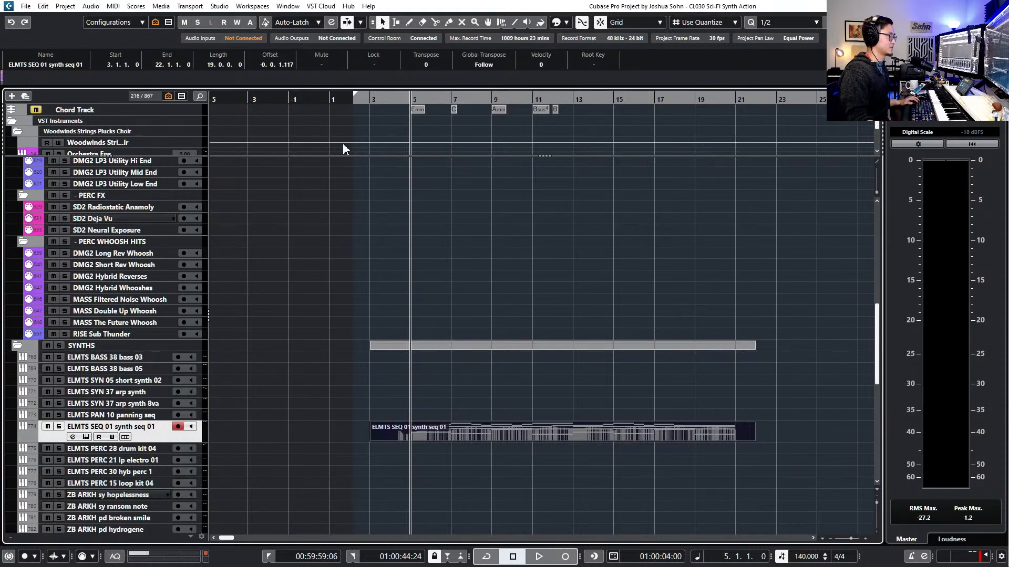
# Move the playback position to bar 0 and set the left locator there
pyautogui.press('g')
pyautogui.press('g')
pyautogui.press('g')
pyautogui.press('KP_Subtract')
pyautogui.press('KP_Add')
pyautogui.press('KP_Add')
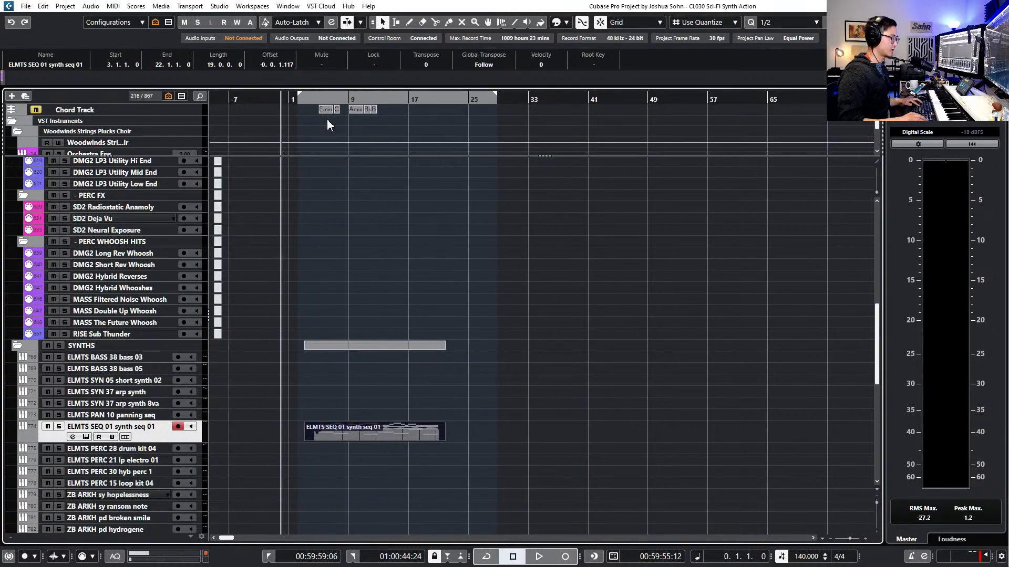
pyautogui.press('h')
pyautogui.press('h')
pyautogui.press('h')
pyautogui.press('ctrl+KP_1')
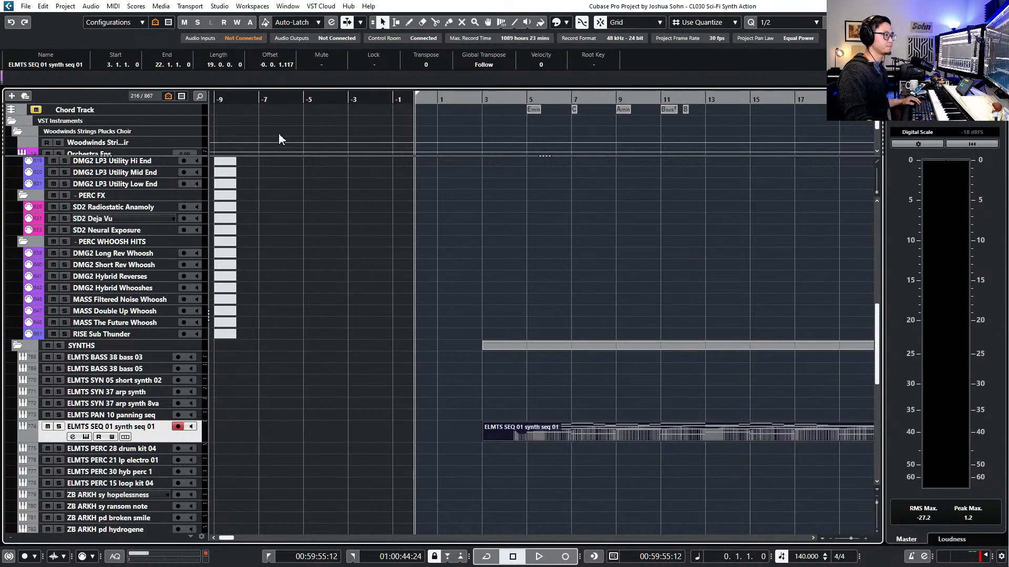
# Add a cycle marker on the CUE LENGTH track starting at bar 0 and extend its end to bar 41
pyautogui.scroll(5, 278, 134)
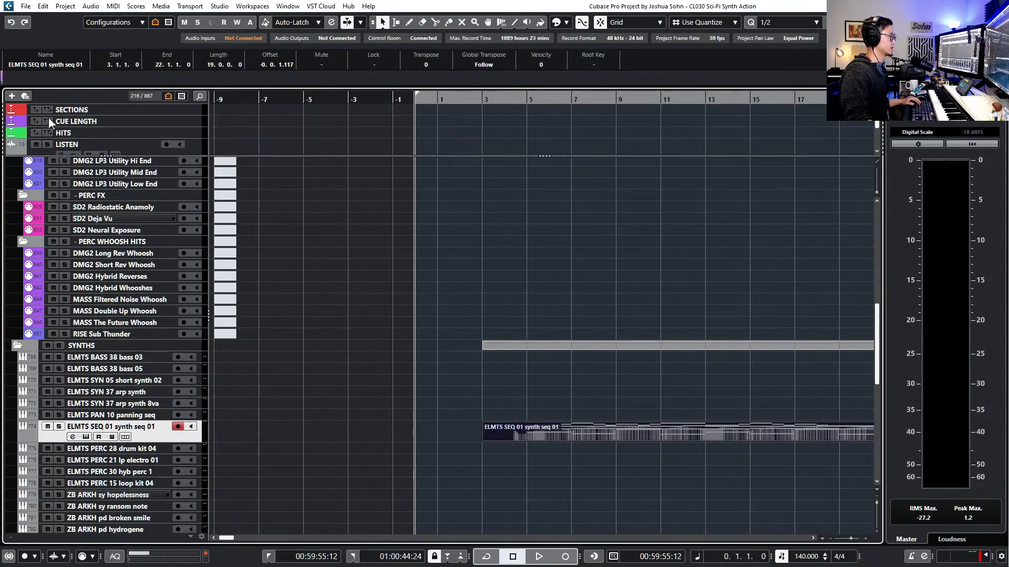
pyautogui.click(49, 122)
pyautogui.press('g')
pyautogui.press('g')
pyautogui.press('g')
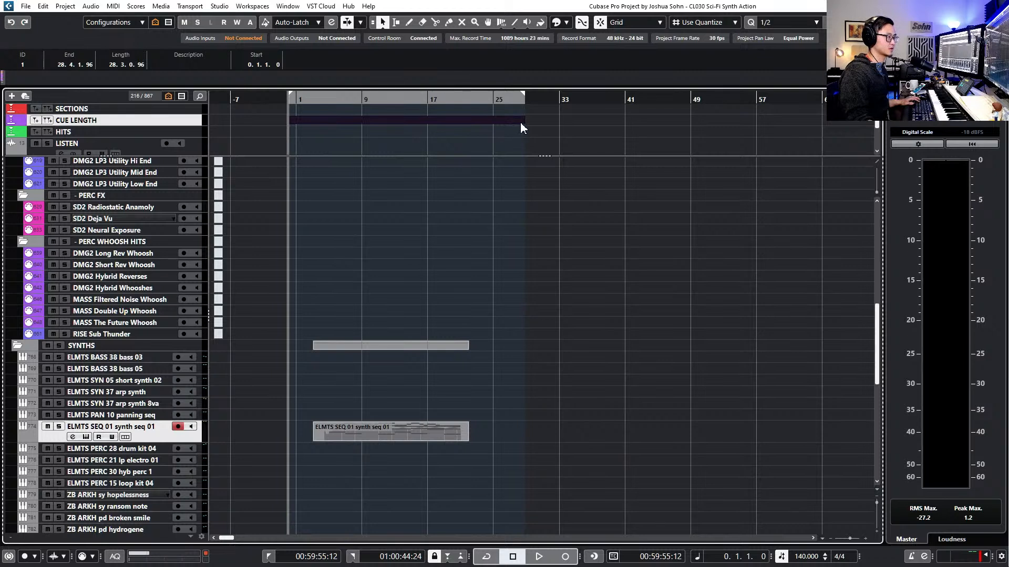
pyautogui.moveTo(524, 121); pyautogui.dragTo(625, 122)
pyautogui.scroll(2, 373, 371)
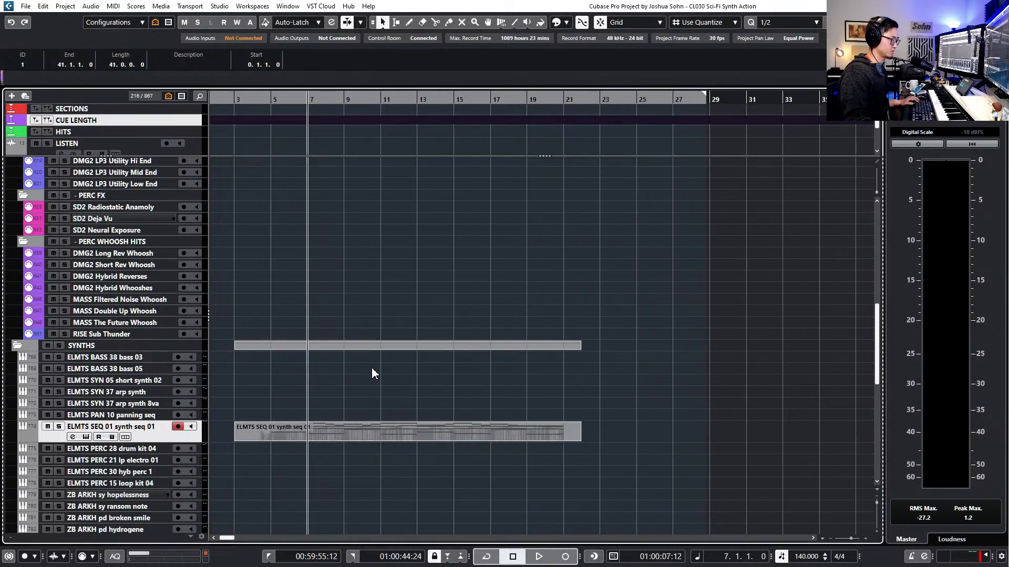
# Insert position markers at bar 5 and bar 21 to frame the synth sequence's notes
pyautogui.click(382, 430)
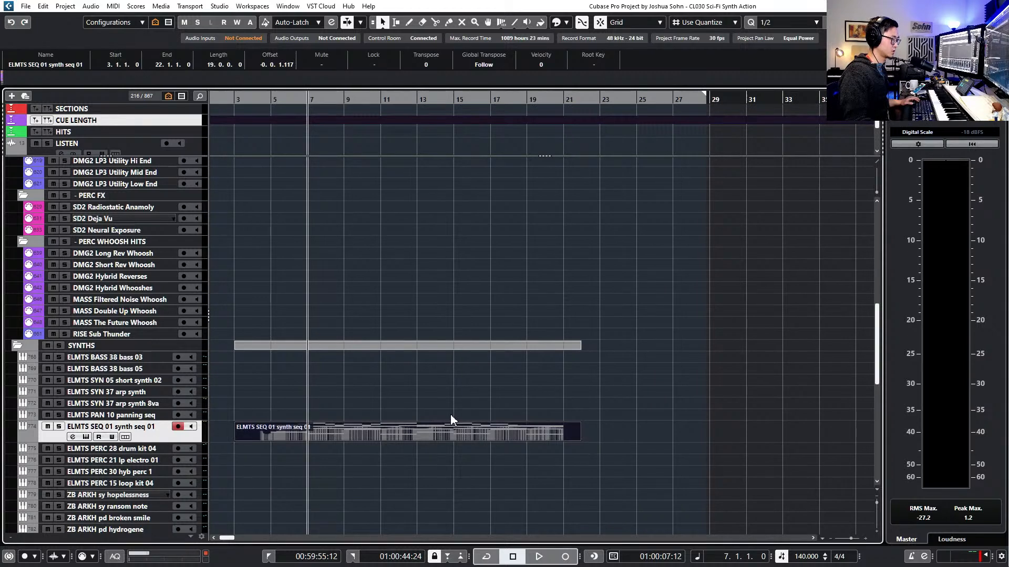
pyautogui.press('KP_Subtract')
pyautogui.press('KP_Subtract')
pyautogui.press('KP_Add')
pyautogui.press('KP_Add')
pyautogui.press('KP_Subtract')
pyautogui.press('KP_Subtract')
pyautogui.press('Insert')
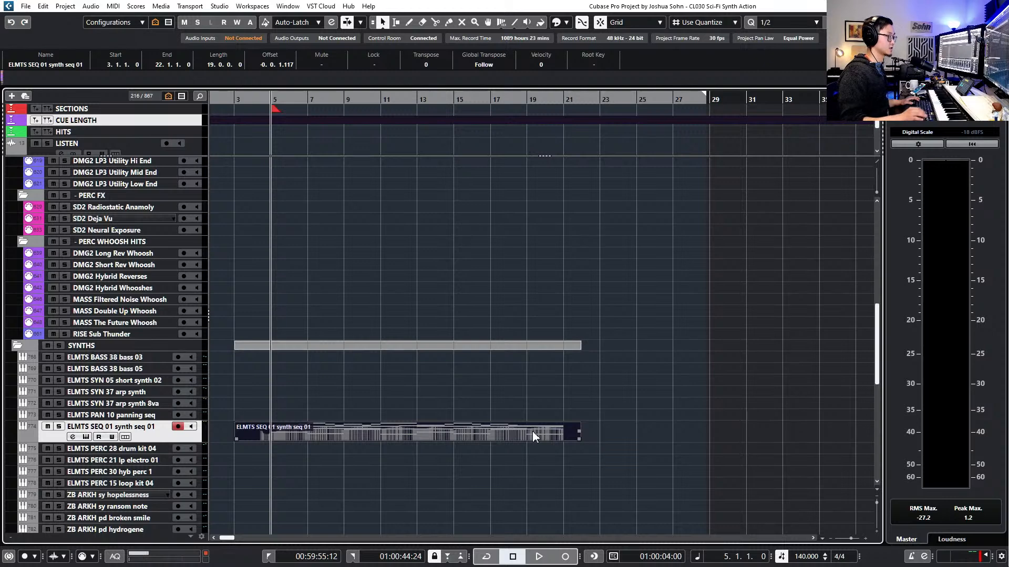
pyautogui.click(455, 103)
pyautogui.click(563, 100)
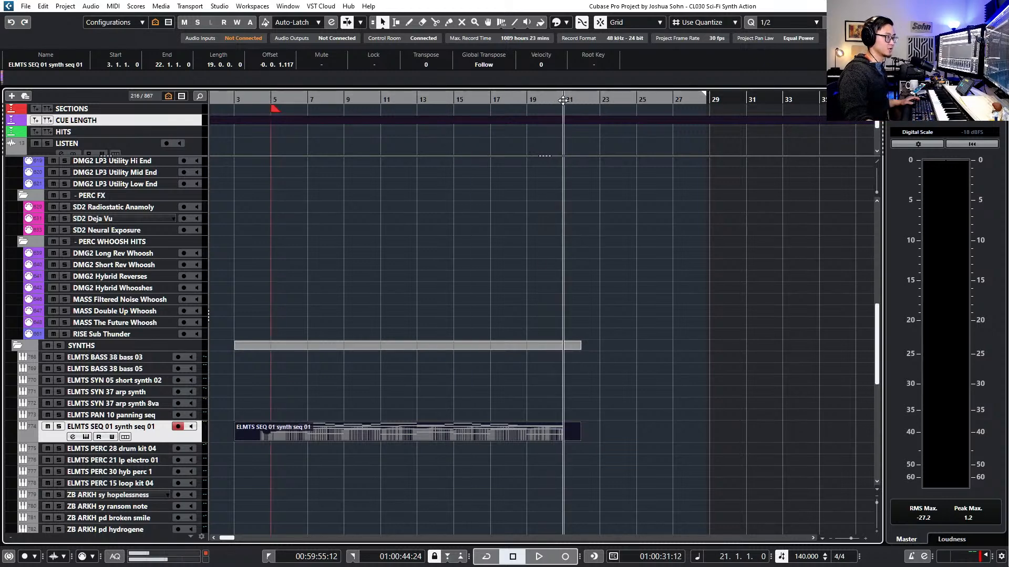
pyautogui.press('Insert')
# Extend the locator range's right end to 01:01:15:04 and return the playback position to bar 0
pyautogui.press('g')
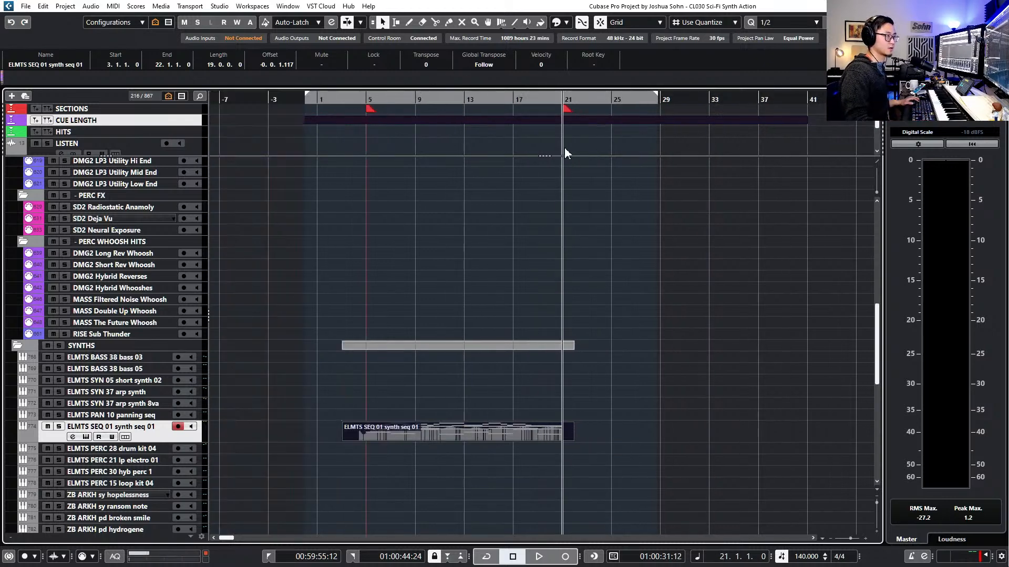
pyautogui.moveTo(657, 95); pyautogui.dragTo(873, 97)
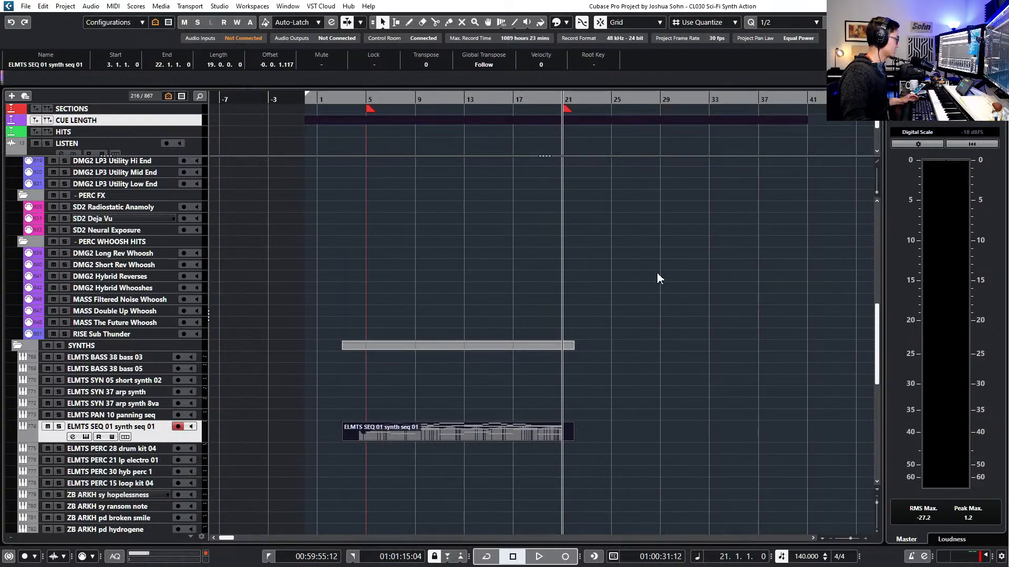
pyautogui.press('KP_Subtract')
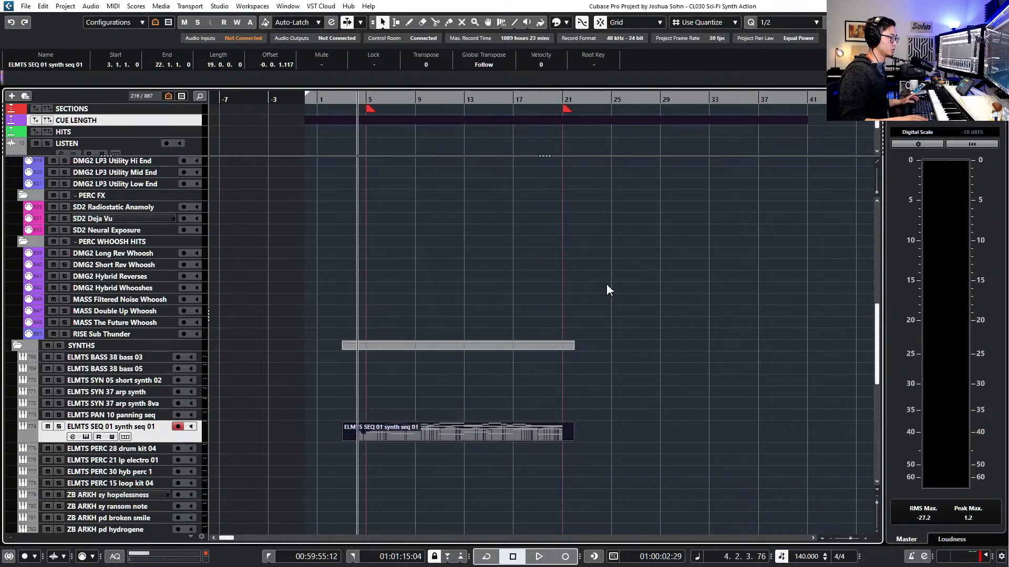
pyautogui.press('KP_1')
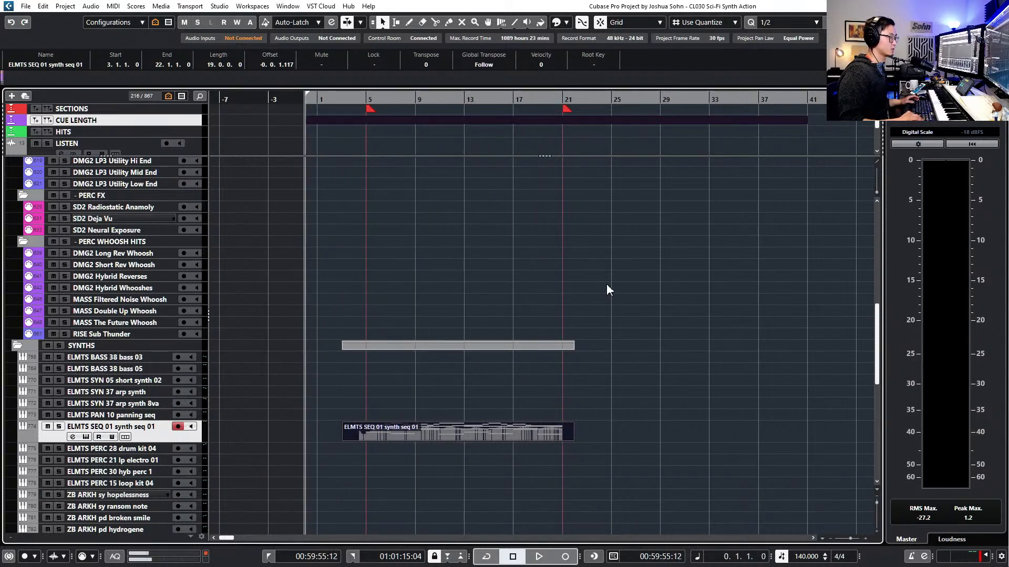
# Set the project tempo to 132 BPM
pyautogui.click(802, 557)
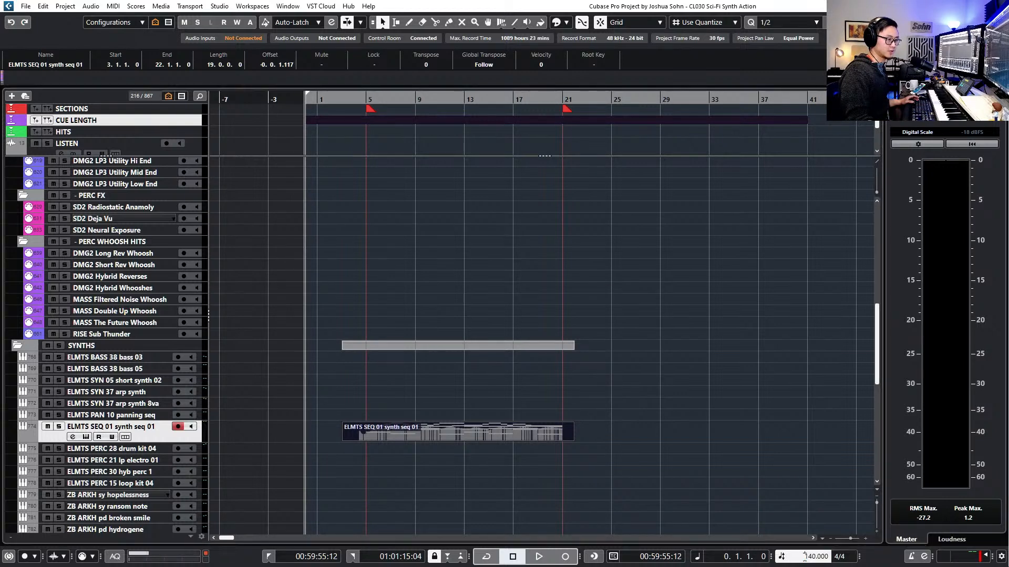
pyautogui.hotkey('shift', 'Right')
pyautogui.hotkey('shift', 'Right')
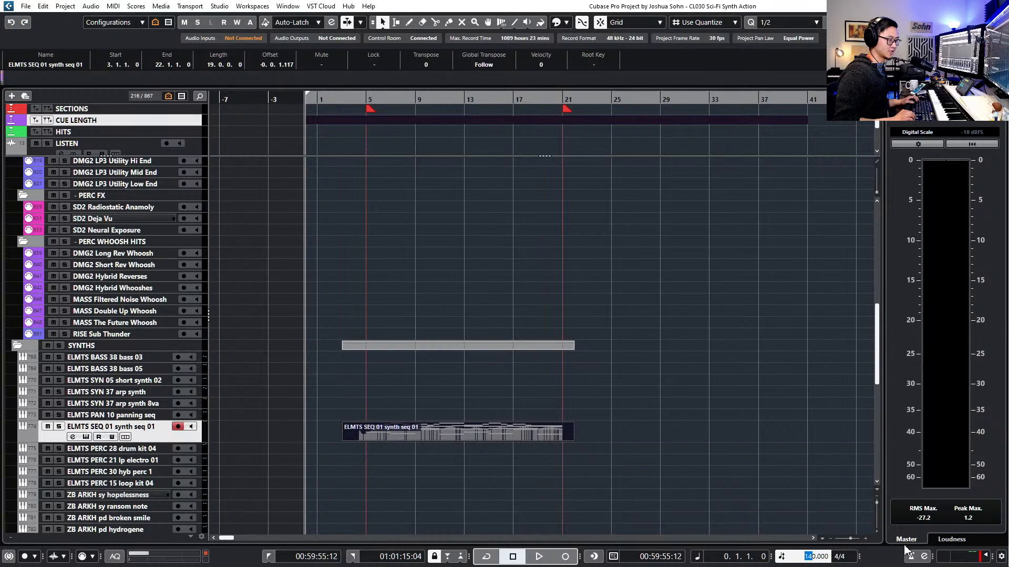
pyautogui.write('1')
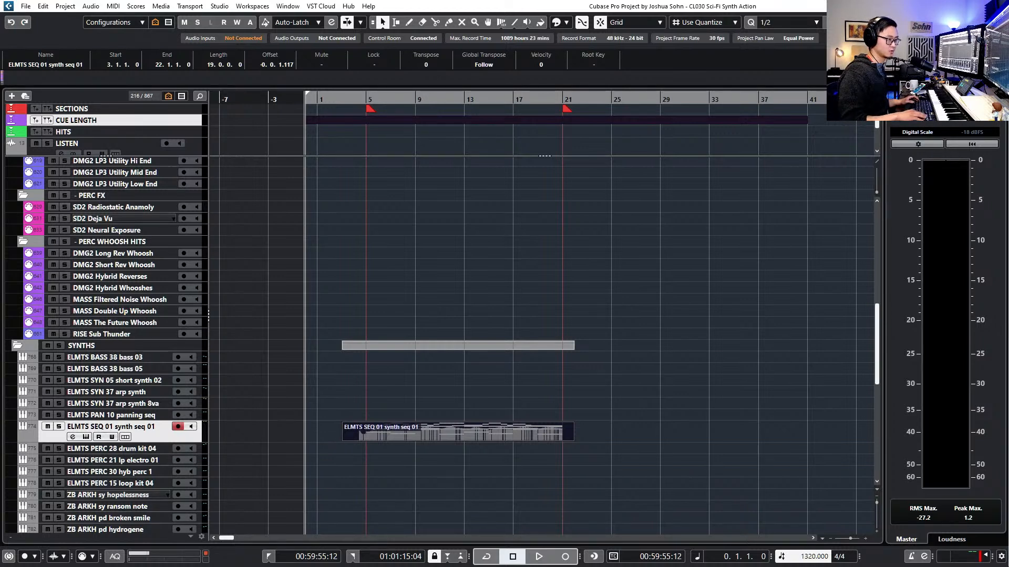
pyautogui.write('32')
pyautogui.press('Delete')
pyautogui.press('Return')
# Move the playback position to bar 4 and audition the opening of the synth sequence
pyautogui.press('KP_Add')
pyautogui.press('KP_Add')
pyautogui.press('KP_Add')
pyautogui.press('KP_Add')
pyautogui.press('KP_Add')
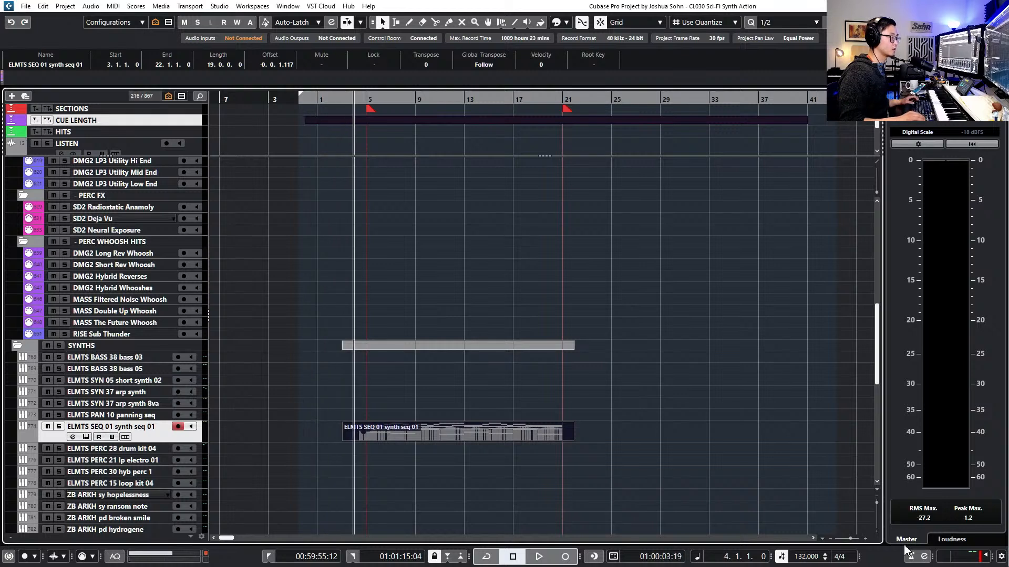
pyautogui.press('space')
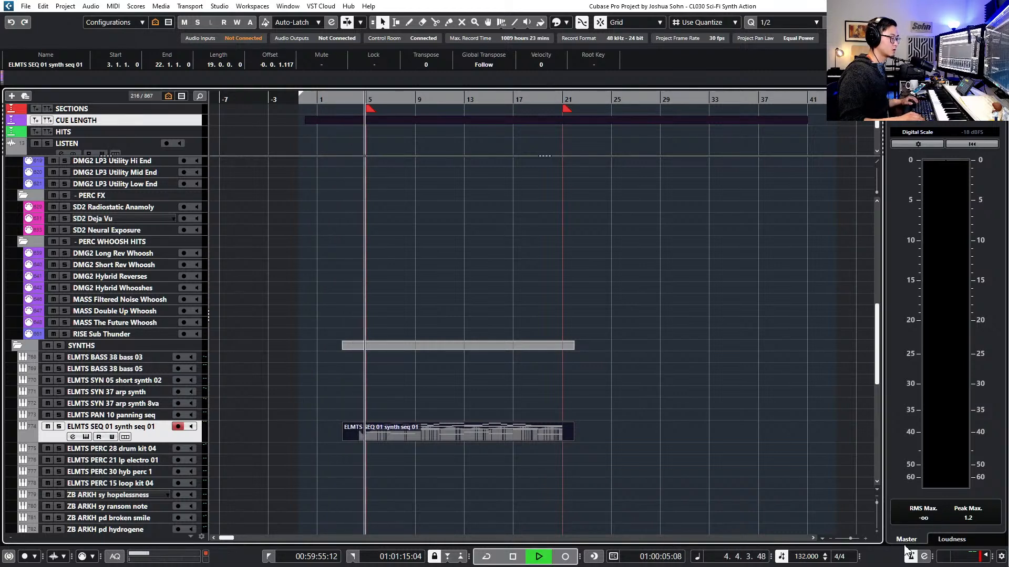
pyautogui.press('space')
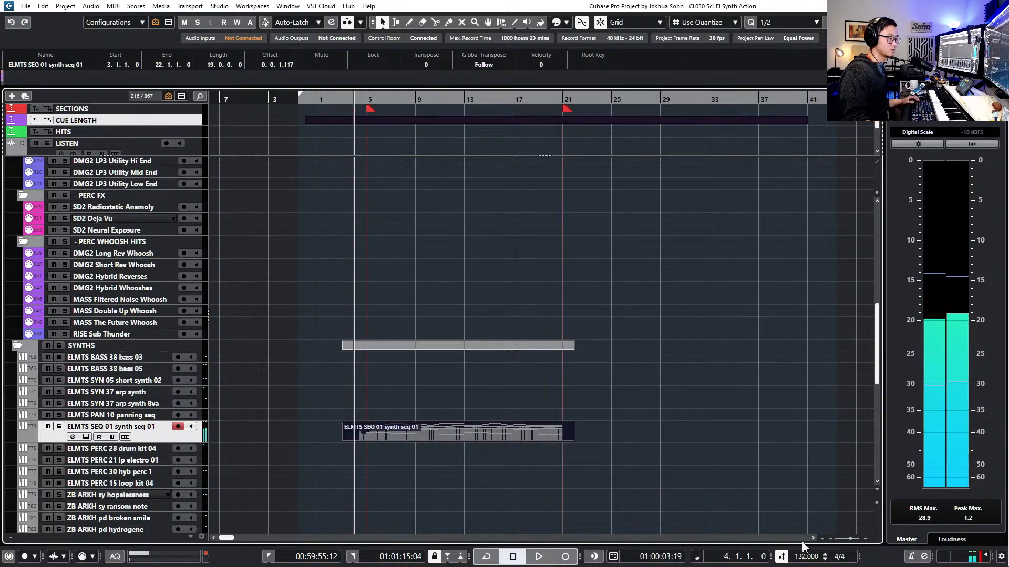
# Set the project tempo to 135 BPM, audition the synth sequence into bar 9, and return to bar 0
pyautogui.doubleClick(805, 558)
pyautogui.write('13')
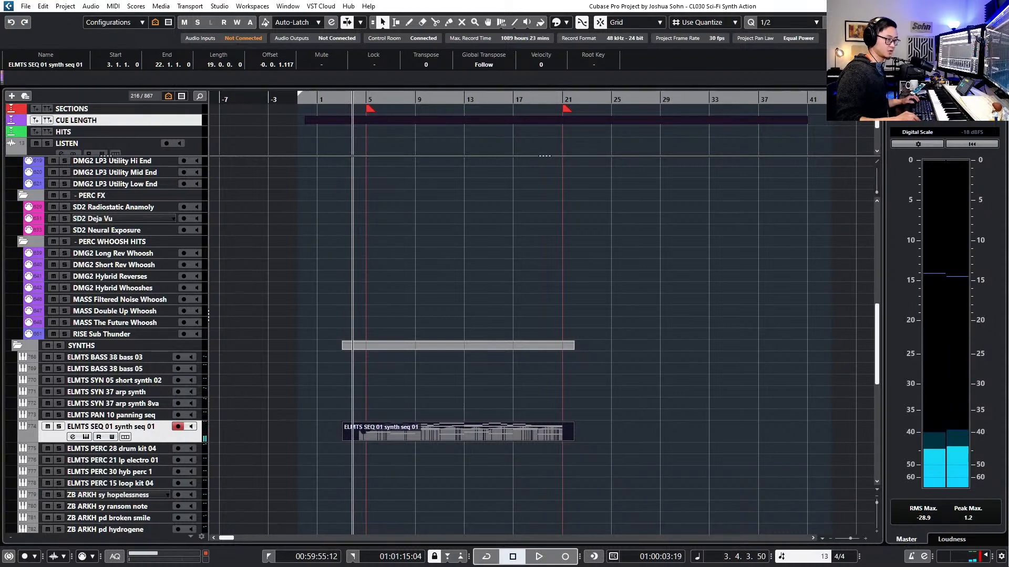
pyautogui.write('5')
pyautogui.press('Return')
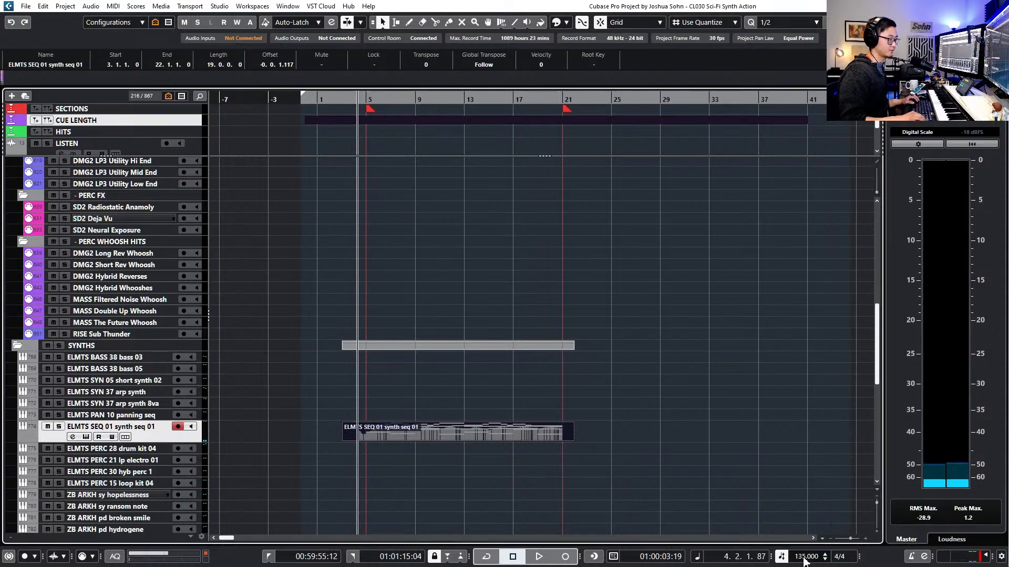
pyautogui.press('space')
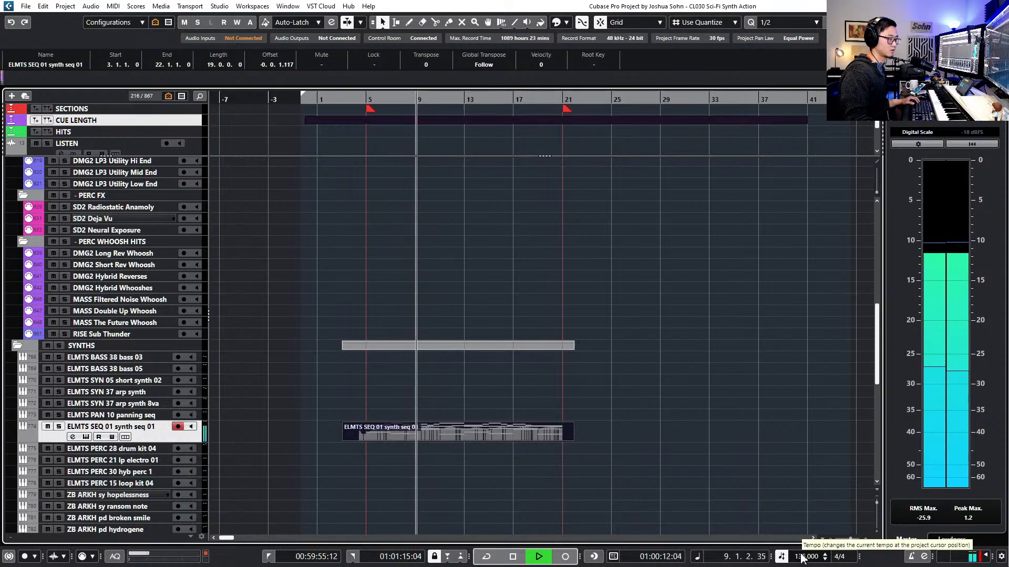
pyautogui.press('space')
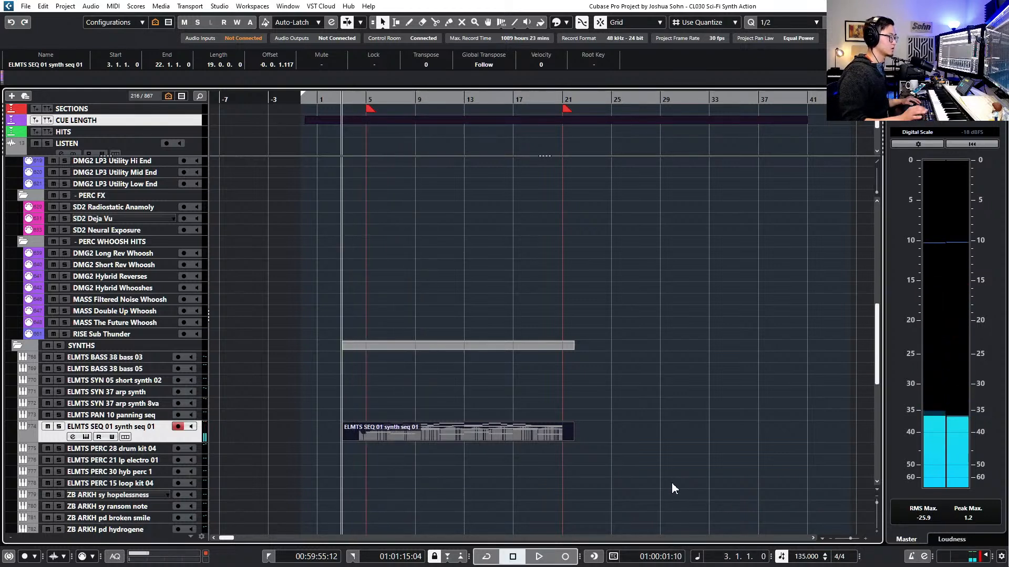
pyautogui.press('Home')
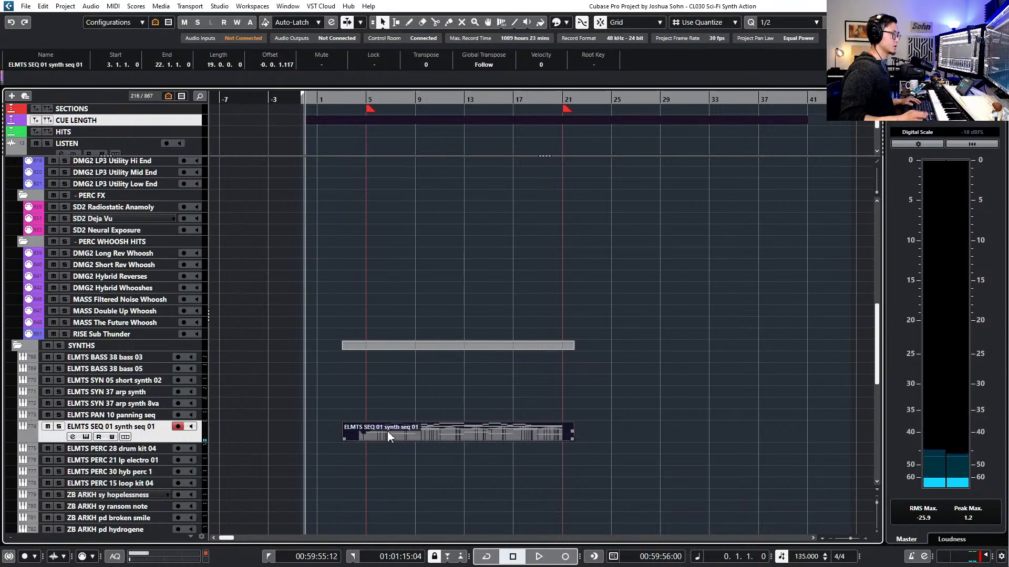
# Select the ELMTS SYN 05 short synth 02 track and set the locators to the full span of the CUE LENGTH marker
pyautogui.click(149, 381)
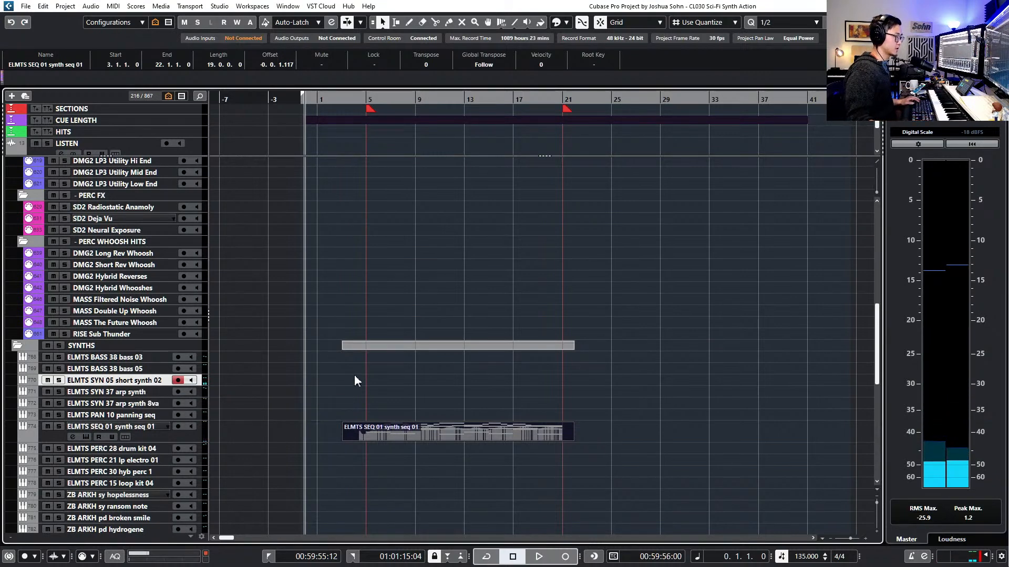
pyautogui.moveTo(354, 134); pyautogui.dragTo(370, 109)
pyautogui.press('p')
pyautogui.click(365, 120)
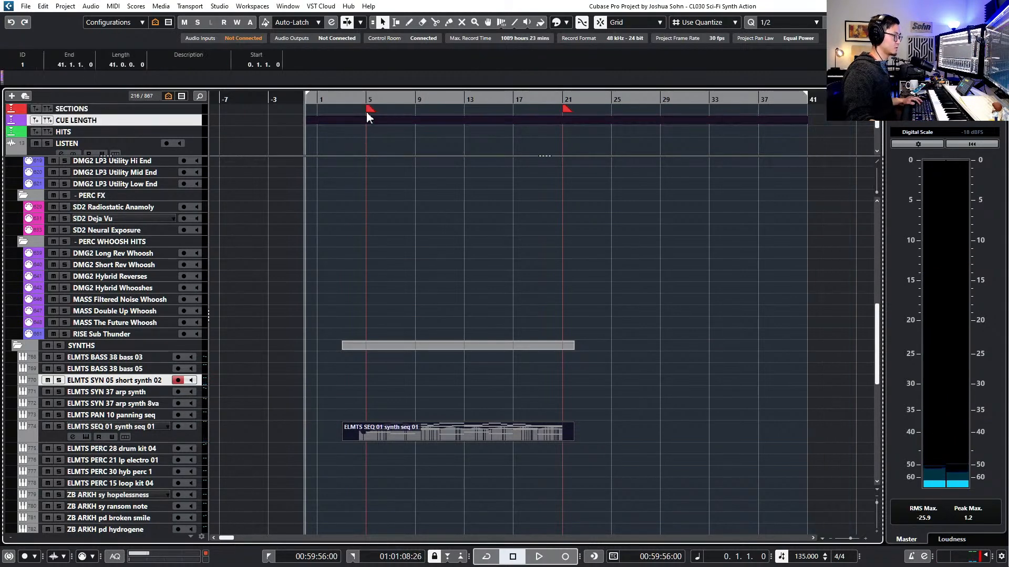
# Audition the ZB synth tracks around ZB ARKH pd hydrogene, ending on ZB ARKH sy hopelessness
pyautogui.scroll(-5, 251, 384)
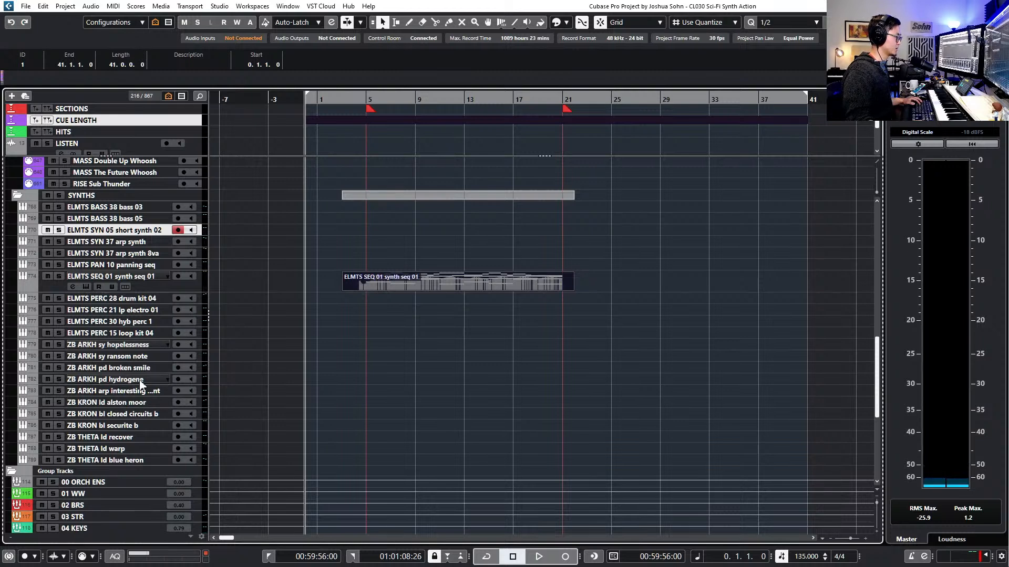
pyautogui.click(141, 382)
pyautogui.press('Down')
pyautogui.press('Down')
pyautogui.press('Down')
pyautogui.press('Up')
pyautogui.press('Up')
pyautogui.press('Up')
pyautogui.press('Up')
pyautogui.press('Up')
pyautogui.press('Up')
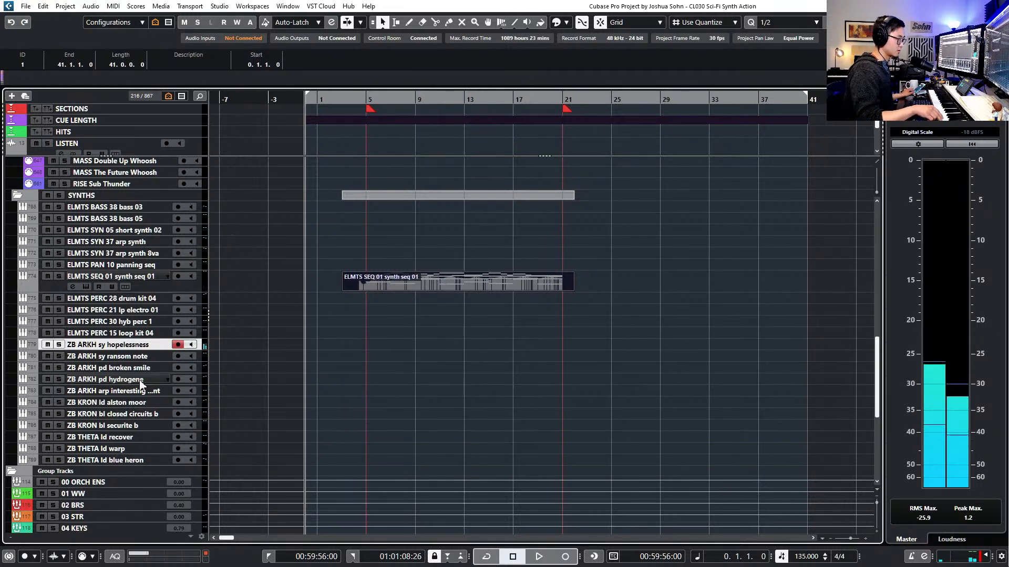
# Record a part on the ZB ARKH sy hopelessness track from bar 0 to bar 6
pyautogui.press('space')
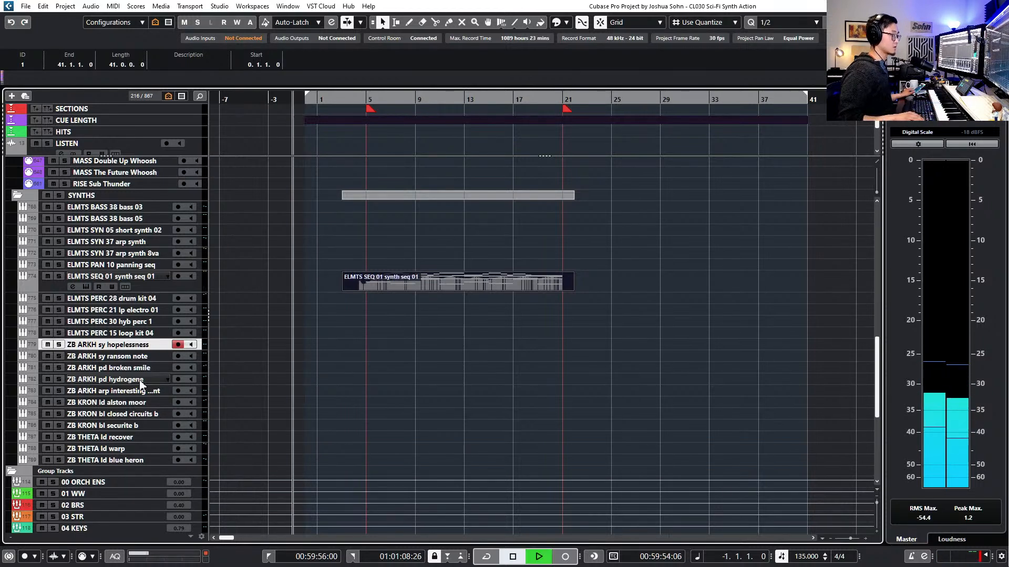
pyautogui.press('KP_Multiply')
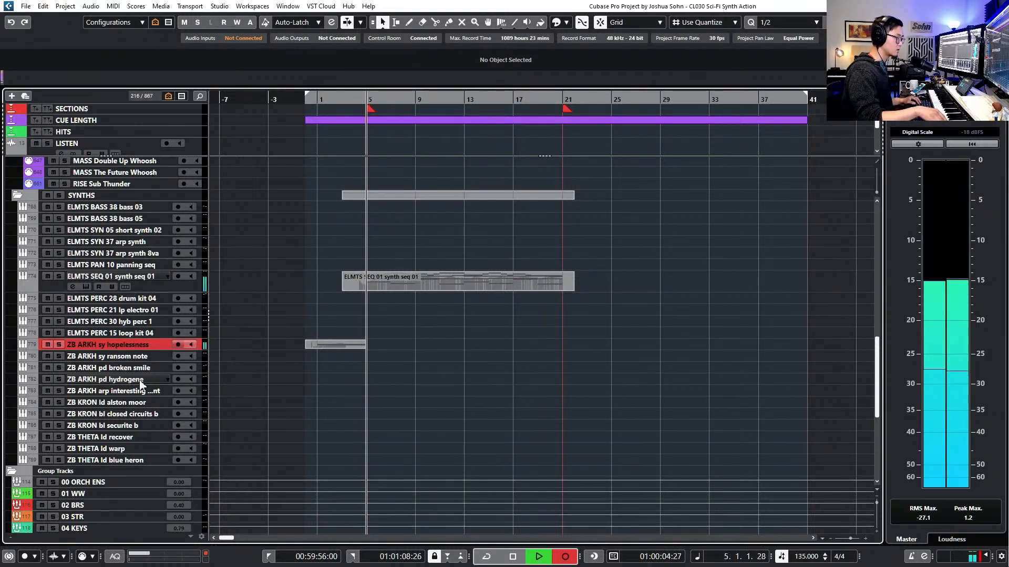
pyautogui.press('space')
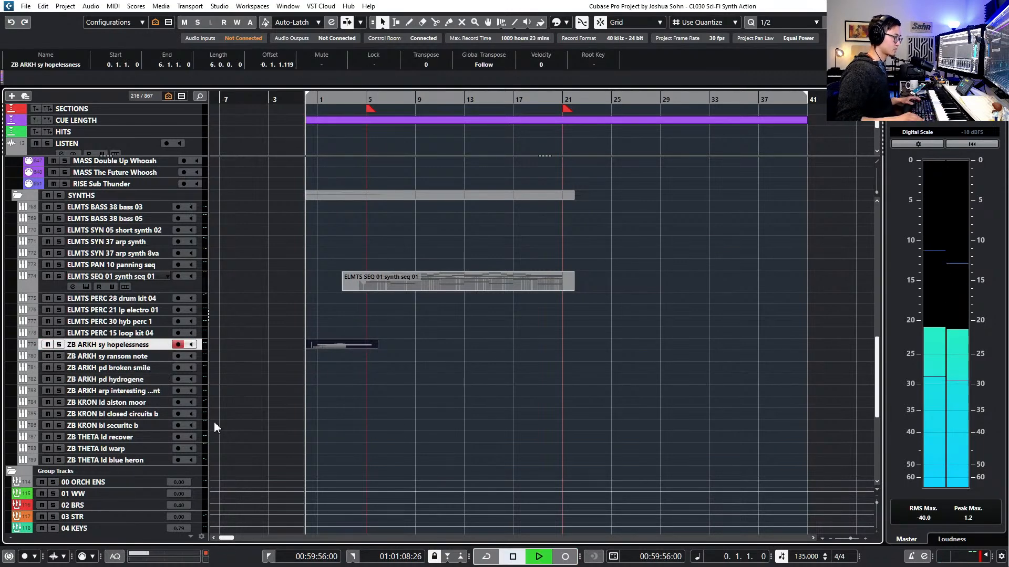
# Open the recorded ZB ARKH sy hopelessness part for editing, delete the selected data, and close the editor
pyautogui.doubleClick(357, 344)
pyautogui.click(162, 524)
pyautogui.press('Delete')
pyautogui.press('Return')
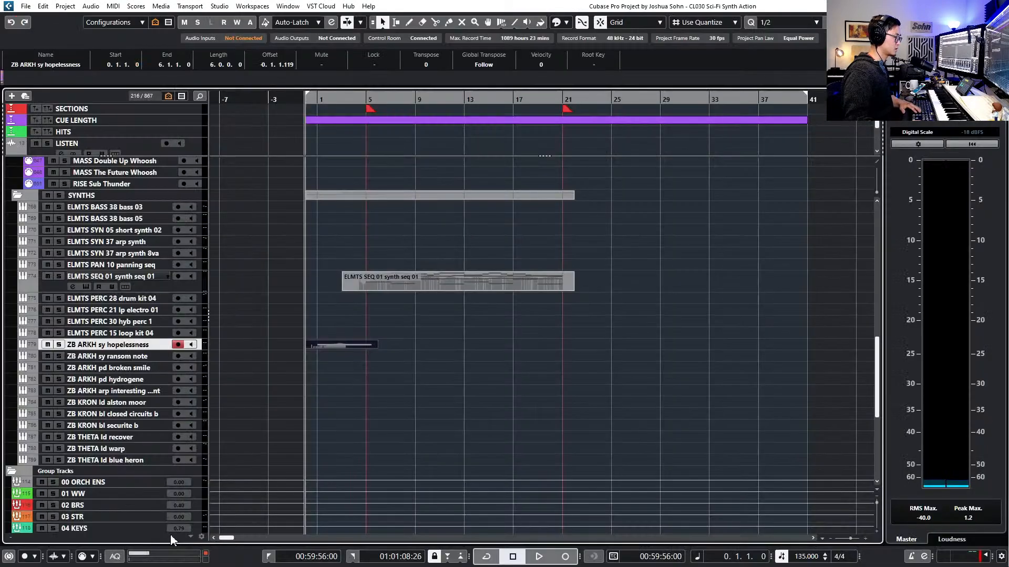
pyautogui.press('ctrl+KP_Add')
pyautogui.press('ctrl+KP_Add')
pyautogui.press('ctrl+KP_Add')
pyautogui.press('ctrl+KP_Add')
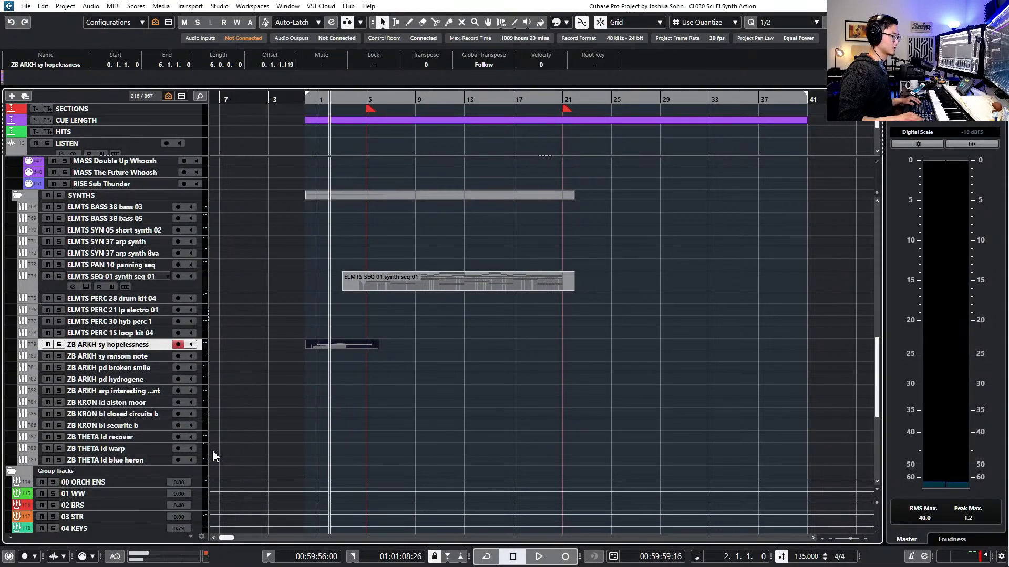
pyautogui.press('ctrl+KP_Add')
pyautogui.press('ctrl+KP_Add')
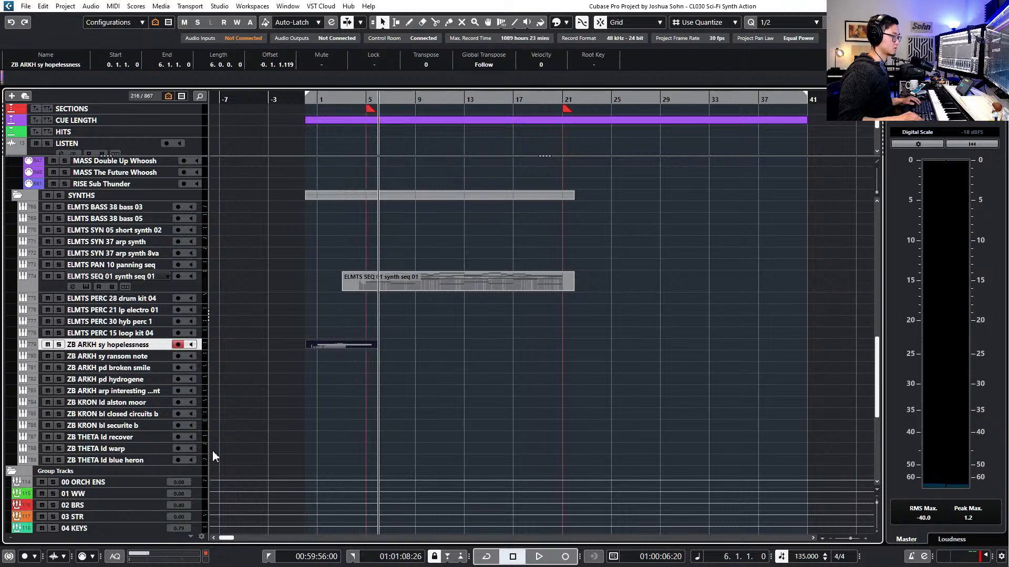
pyautogui.press('ctrl+KP_1')
# Set the locator range from bar 1 to bar 5, turn on cycle, and return the playback position to bar 1
pyautogui.press('ctrl+KP_Subtract')
pyautogui.press('ctrl+KP_Subtract')
pyautogui.press('ctrl+KP_Subtract')
pyautogui.press('ctrl+KP_Subtract')
pyautogui.press('ctrl+KP_Subtract')
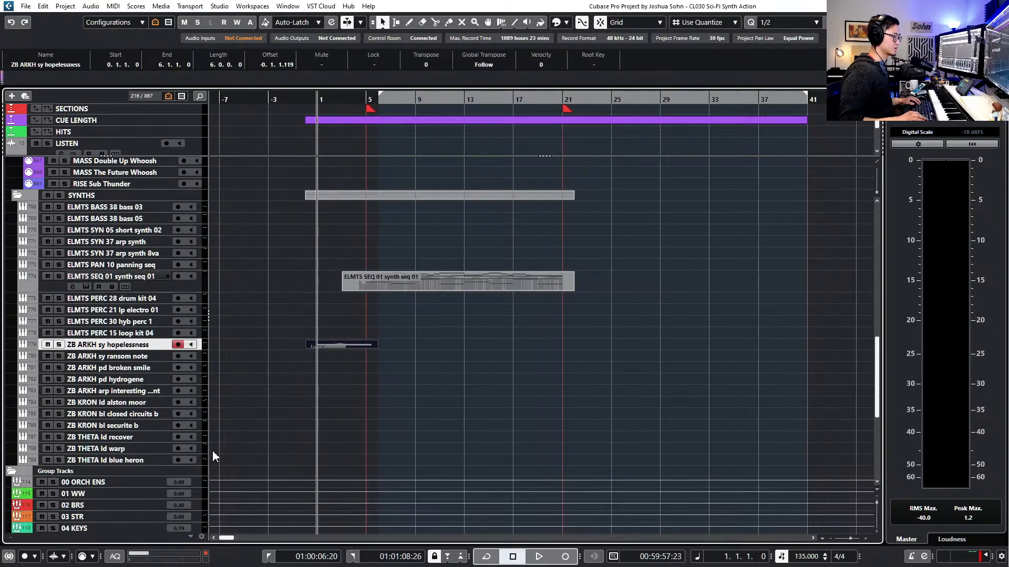
pyautogui.press('ctrl+KP_1')
pyautogui.press('ctrl+KP_Add')
pyautogui.press('ctrl+KP_Add')
pyautogui.press('ctrl+KP_Add')
pyautogui.press('ctrl+KP_Add')
pyautogui.press('ctrl+KP_Add')
pyautogui.press('ctrl+KP_Subtract')
pyautogui.press('ctrl+KP_2')
pyautogui.press('KP_Divide')
pyautogui.press('KP_1')
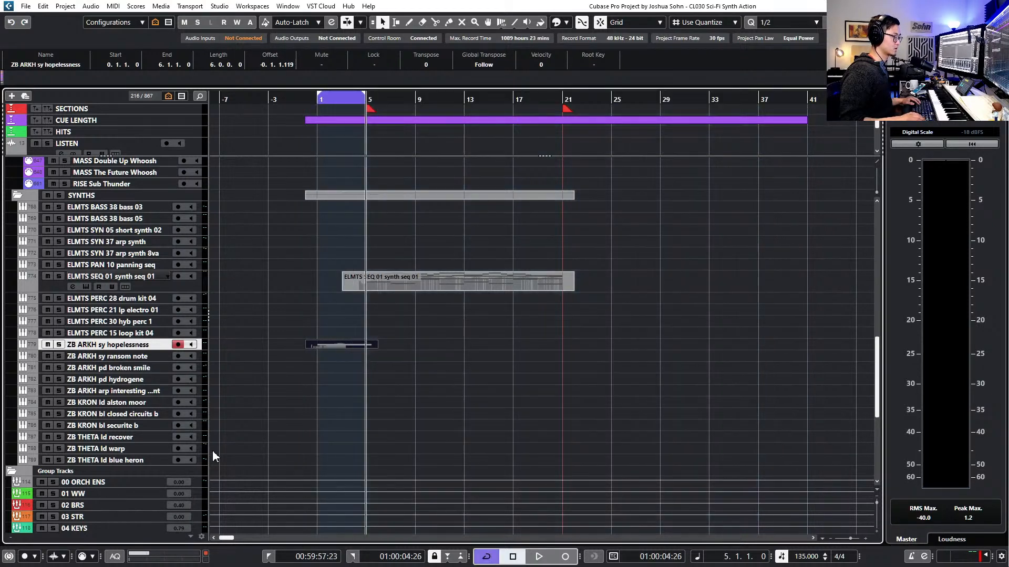
# Loop the ZB ARKH sy hopelessness part while auditioning ZB ARKH pd hydrogene over it, and stop playback
pyautogui.press('space')
pyautogui.scroll(5, 169, 371)
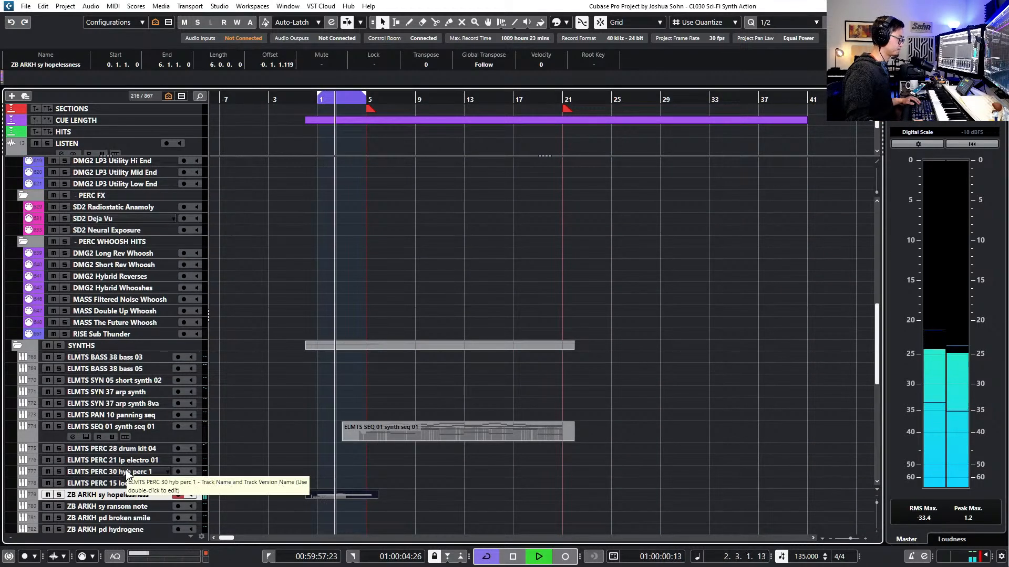
pyautogui.scroll(-3, 136, 488)
pyautogui.click(138, 454)
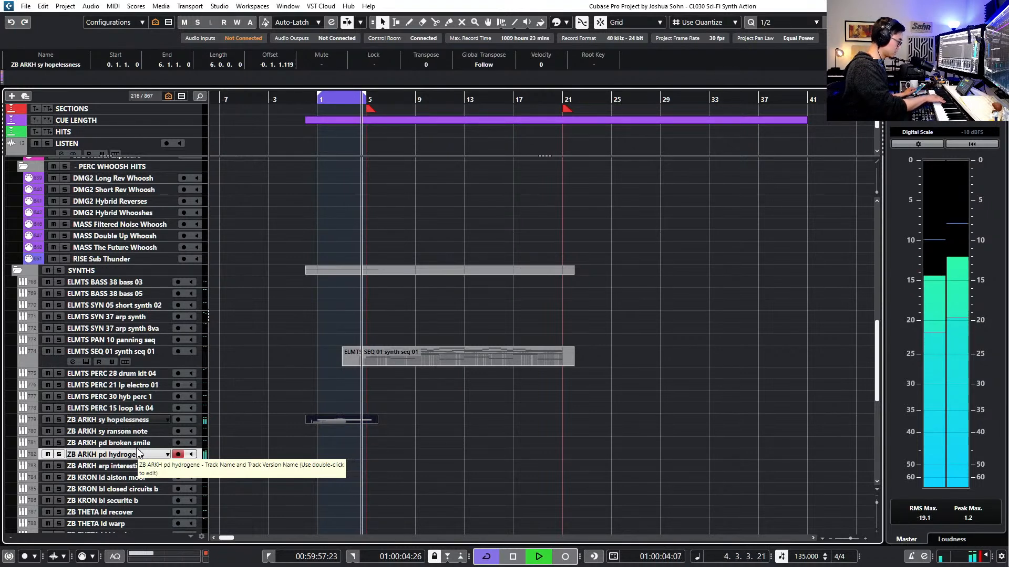
pyautogui.press('space')
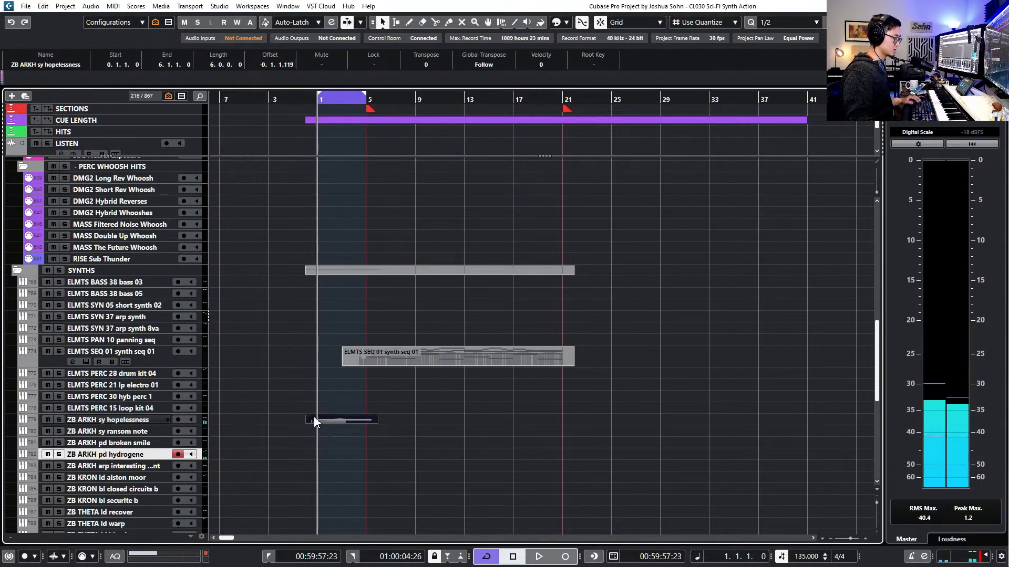
# Mute the ZB ARKH sy hopelessness part and extend the locator range's start to bar 0 with cycle off
pyautogui.hotkey('shift', 'm')
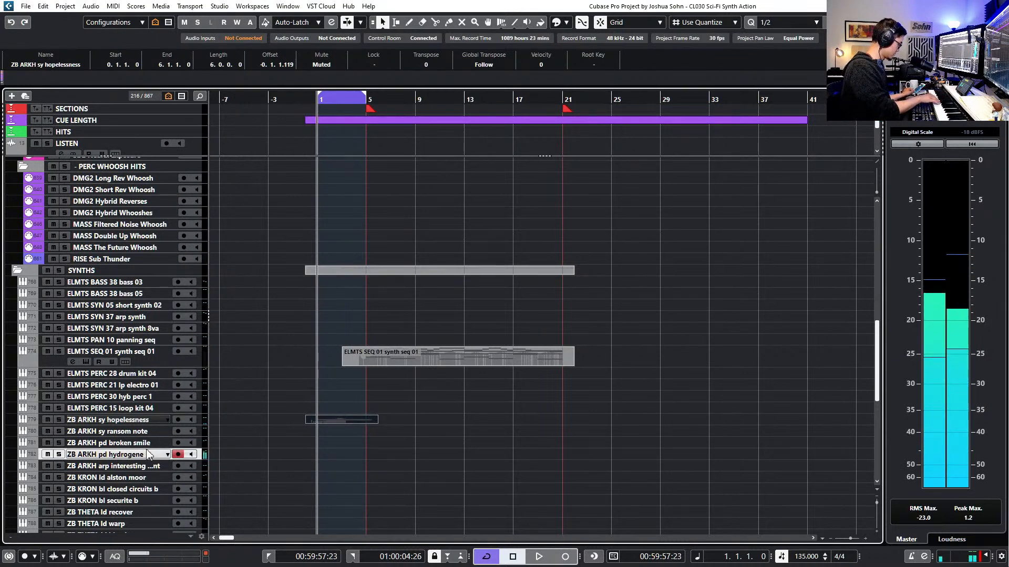
pyautogui.press('KP_Subtract')
pyautogui.press('ctrl+KP_1')
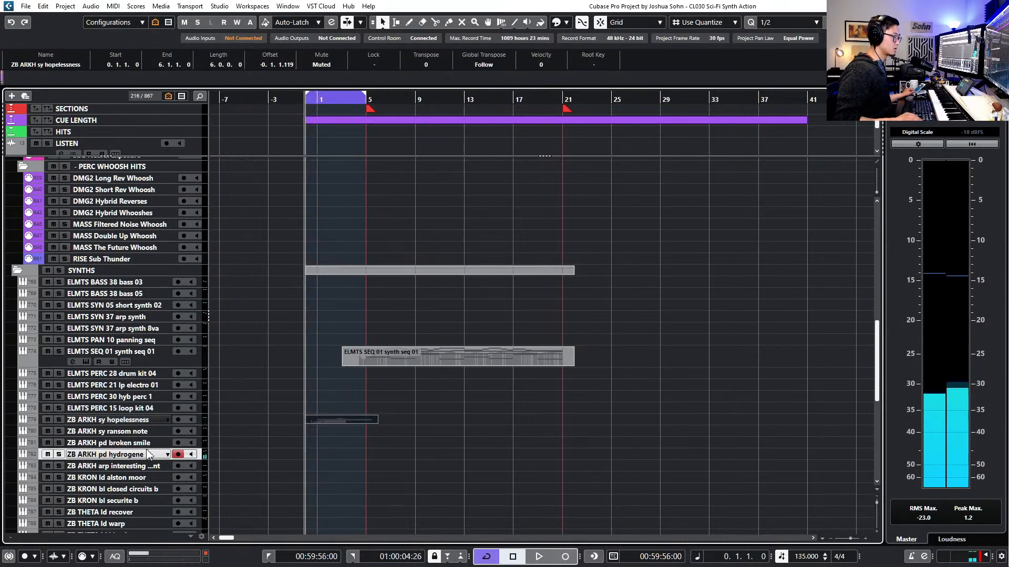
pyautogui.press('KP_Divide')
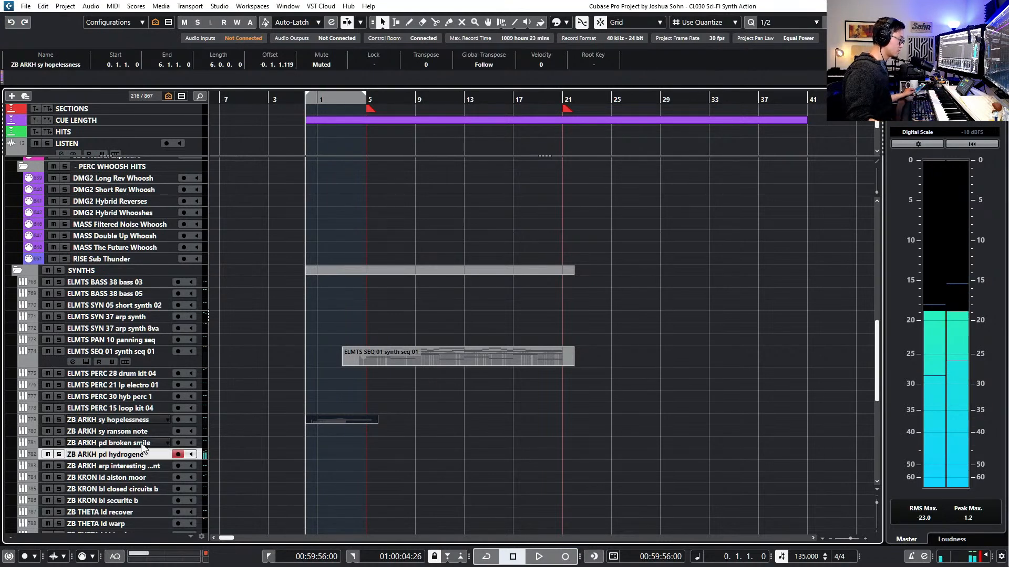
# Audition ELMTS PERC 30 hyb perc 1, ZB ARKH pd hydrogene, pd broken smile, ELMTS PERC 21 lp electro 01 and ZB ARKH sy ransom note
pyautogui.click(142, 398)
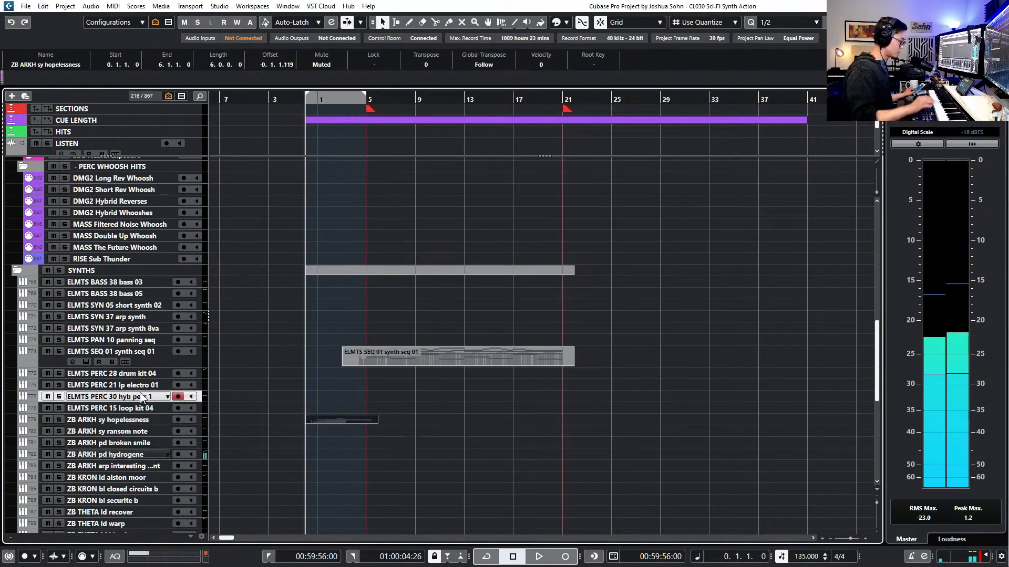
pyautogui.click(139, 455)
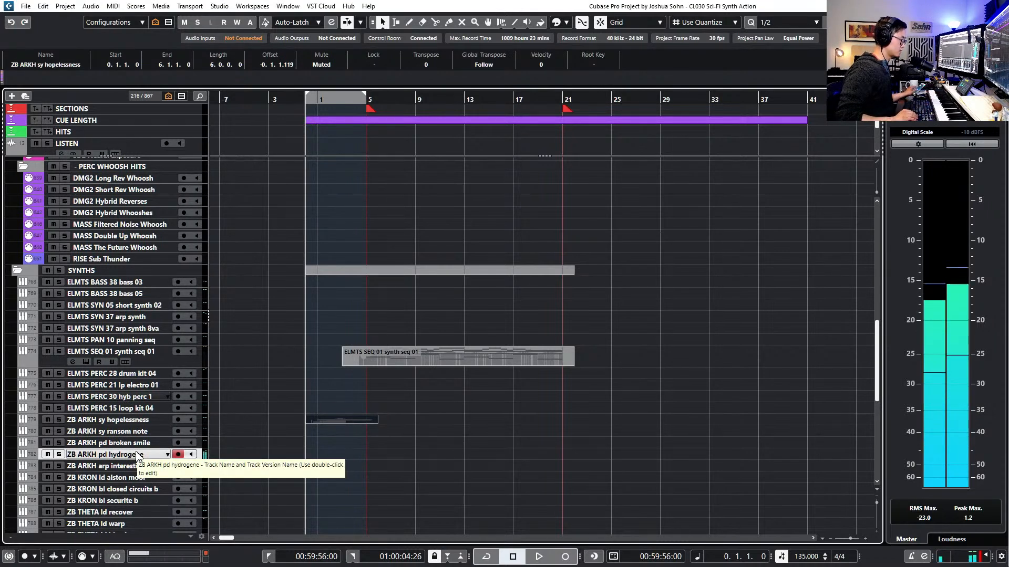
pyautogui.press('Up')
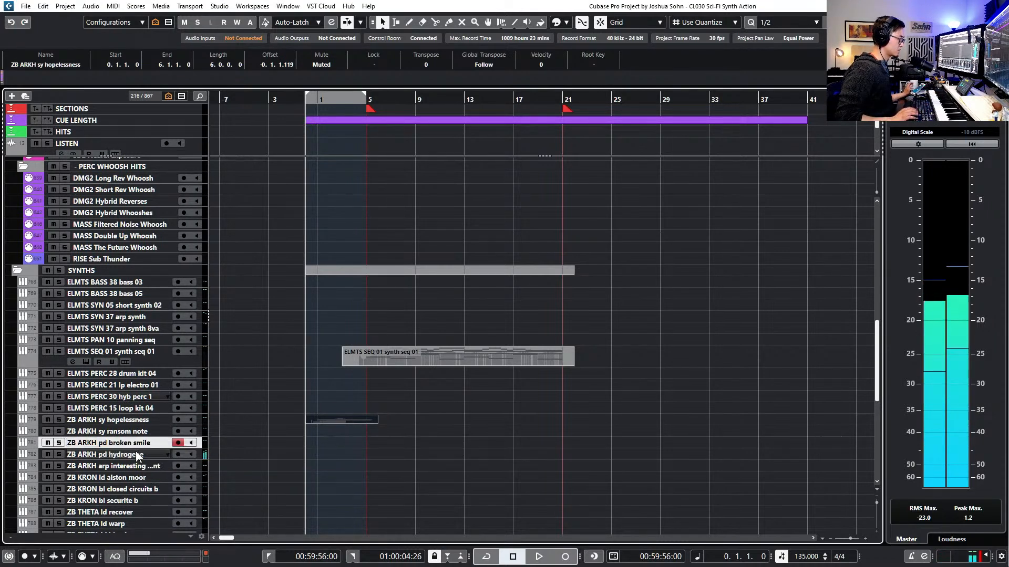
pyautogui.click(147, 386)
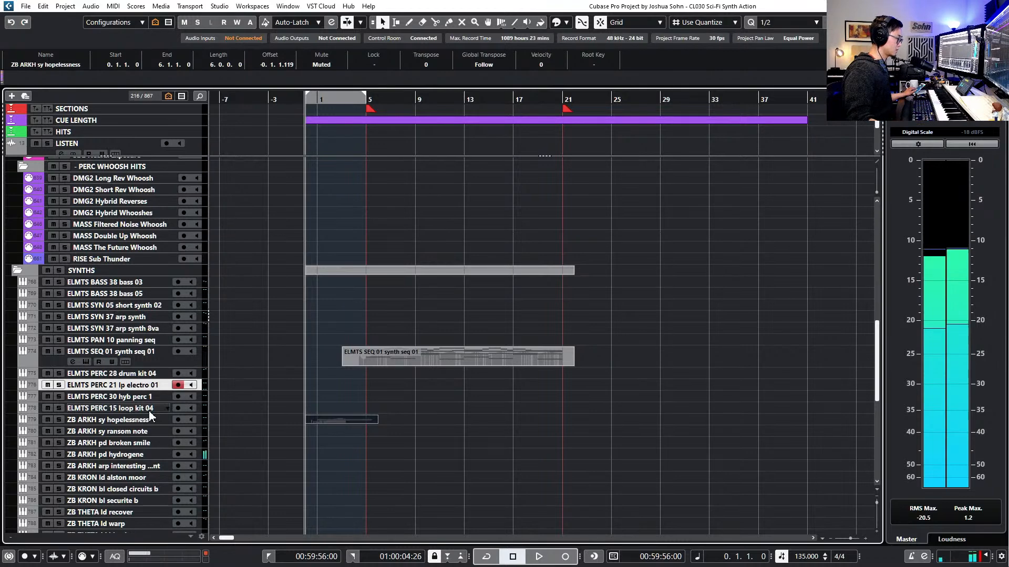
pyautogui.scroll(-3, 150, 415)
pyautogui.click(141, 357)
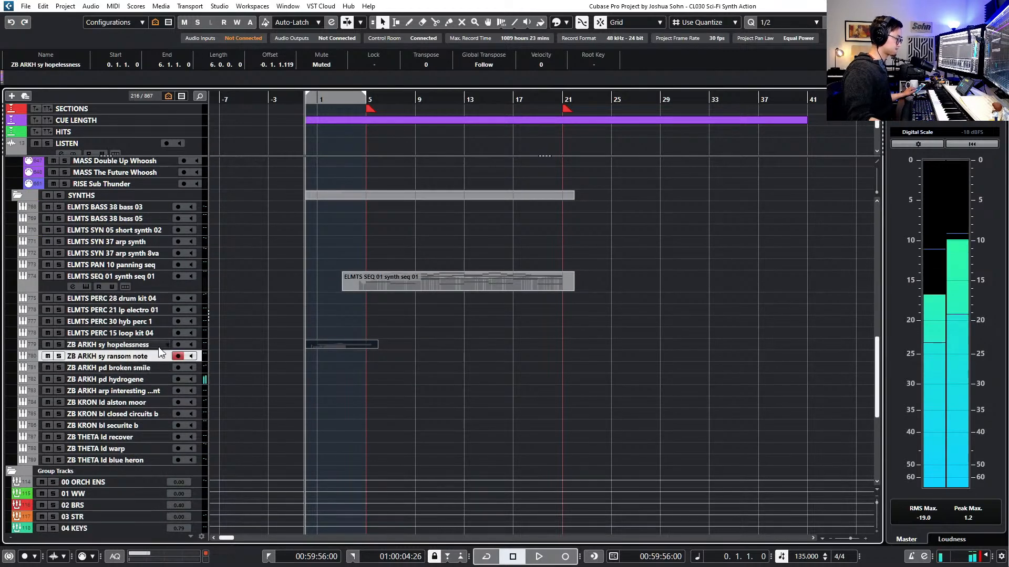
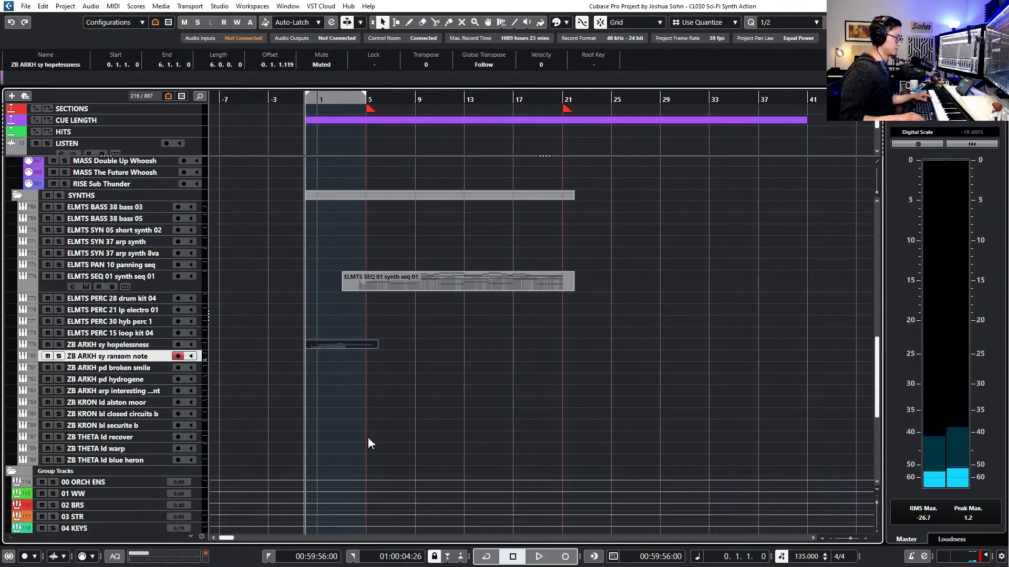
# Rename the ZB ARKH sy ransom note track to "ZB ARKH sy ransom note m3 up" and deselect the muted part
pyautogui.doubleClick(150, 360)
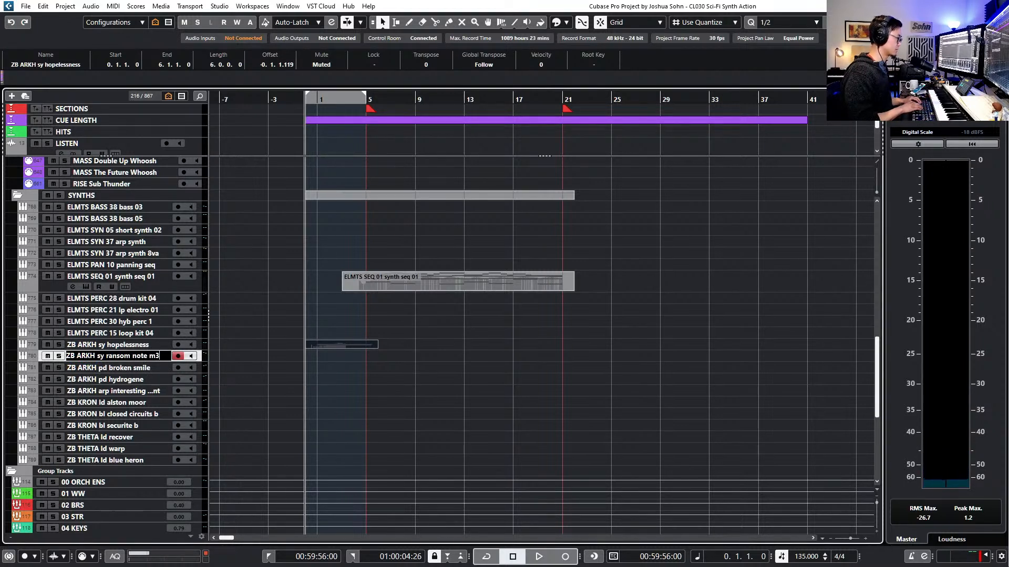
pyautogui.write('m3 up')
pyautogui.press('Return')
pyautogui.click(511, 417)
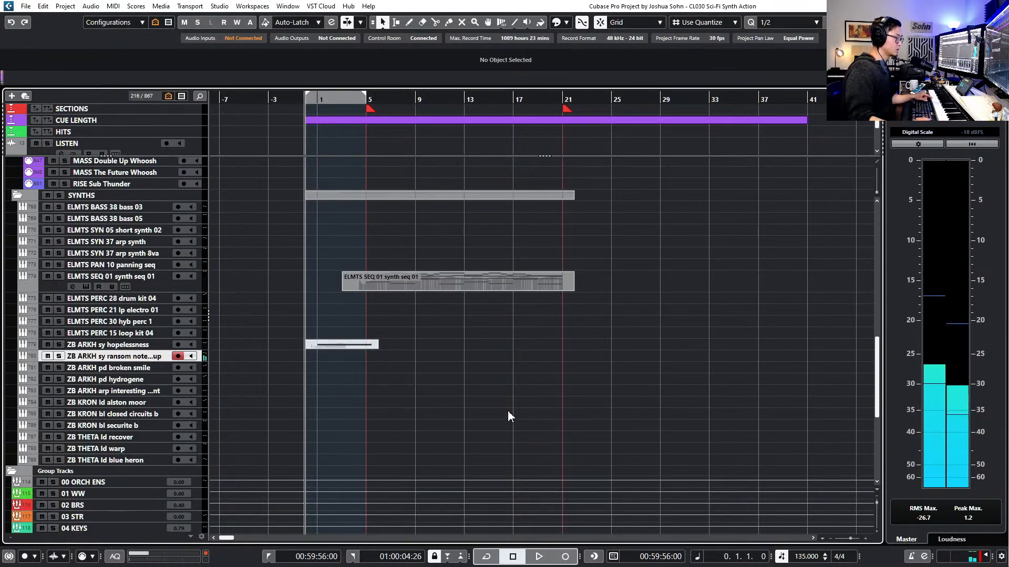
# Audition SD2 Deja Vu in the PERC FX folder and select the SD2 Neural Exposure track for recording
pyautogui.click(136, 379)
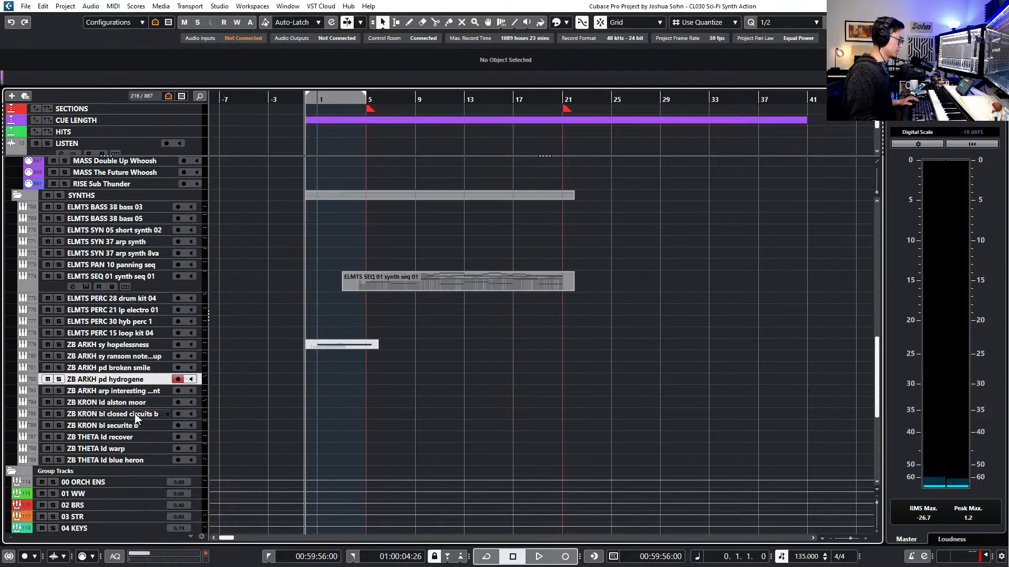
pyautogui.scroll(10, 150, 437)
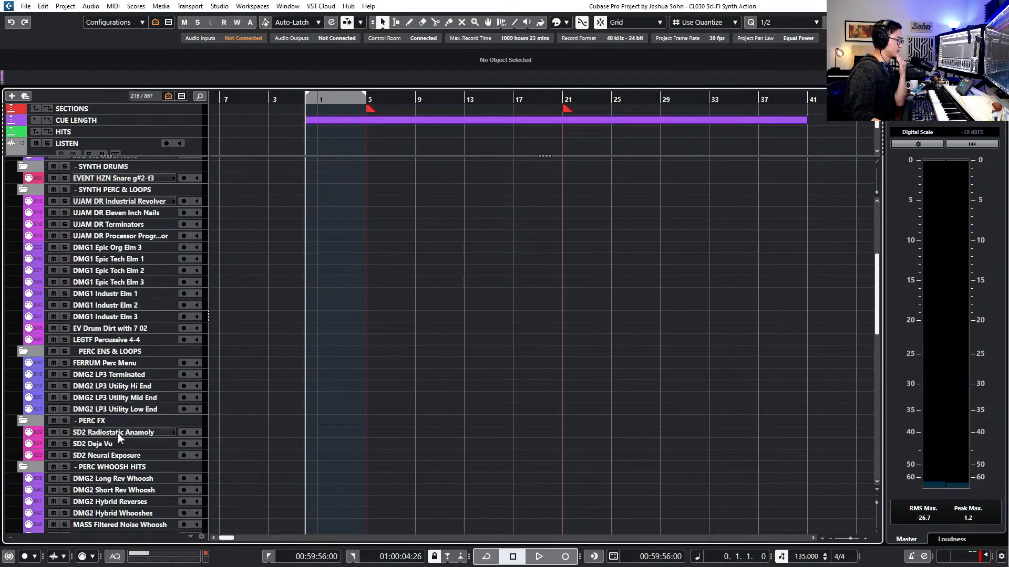
pyautogui.scroll(-3, 119, 437)
pyautogui.click(144, 372)
pyautogui.click(150, 379)
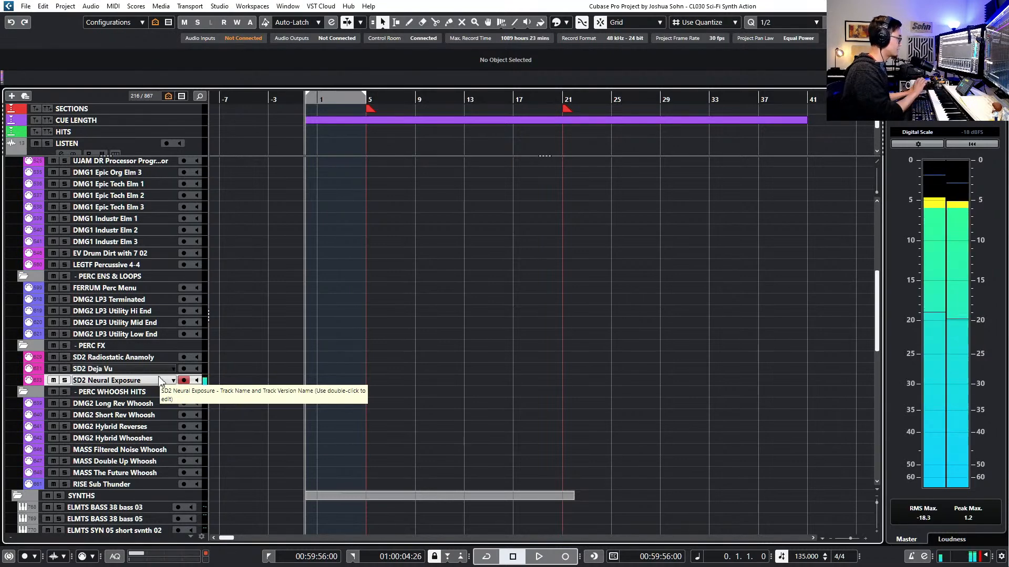
# Try recording a take on the SD2 Neural Exposure track from bar -1 to bar 2, and delete it
pyautogui.press('h')
pyautogui.press('h')
pyautogui.press('h')
pyautogui.press('h')
pyautogui.press('h')
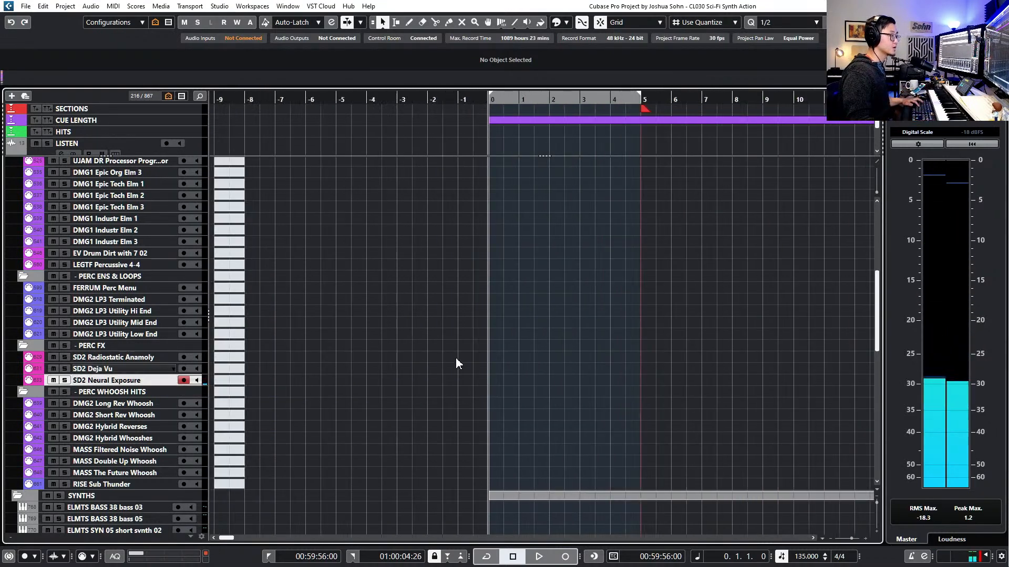
pyautogui.press('h')
pyautogui.press('h')
pyautogui.press('h')
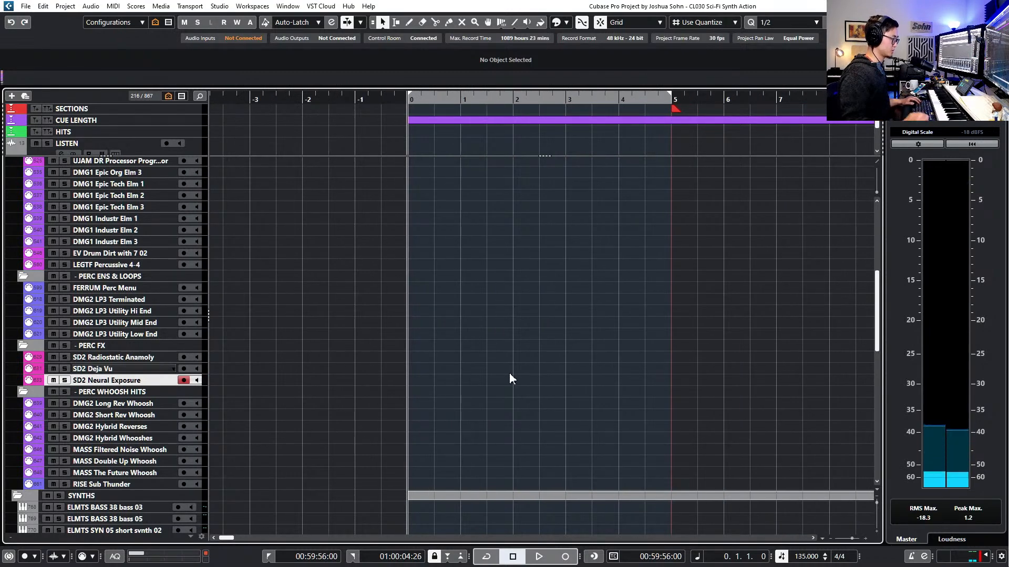
pyautogui.hscroll(2, 509, 374)
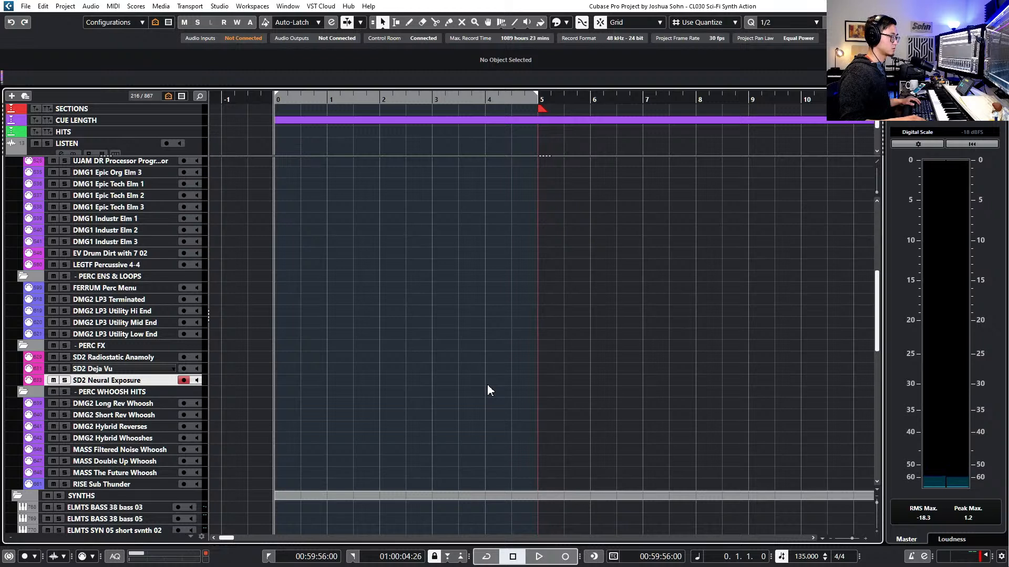
pyautogui.press('KP_Multiply')
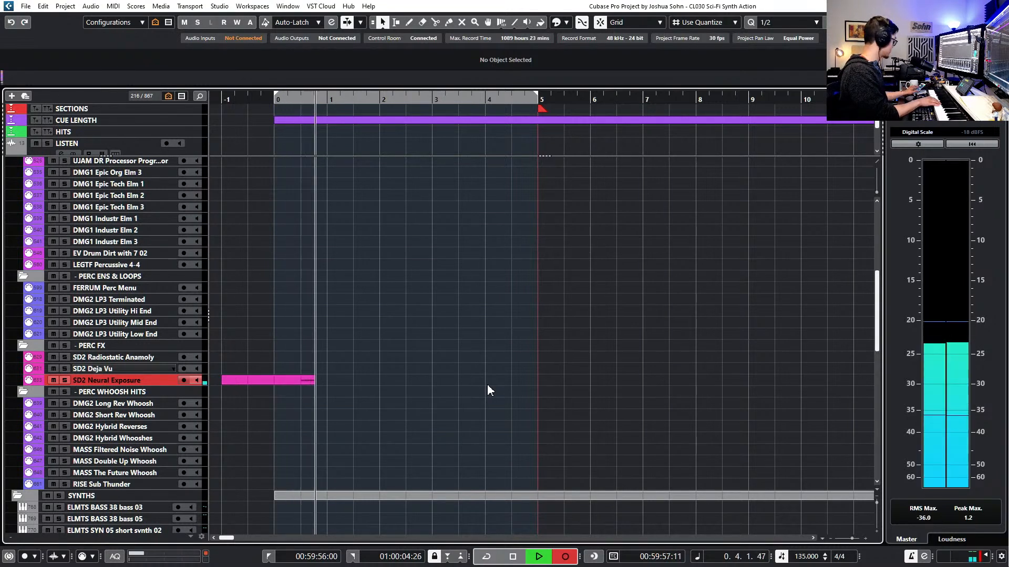
pyautogui.press('space')
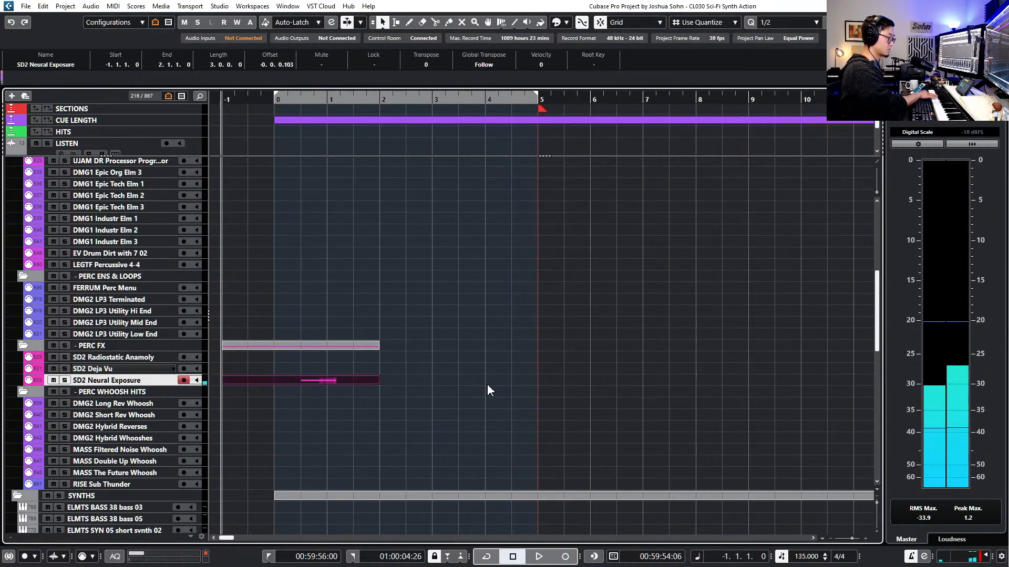
pyautogui.press('Delete')
# Try another recording on the SD2 Neural Exposure track starting at bar -1, and delete the take
pyautogui.press('KP_Multiply')
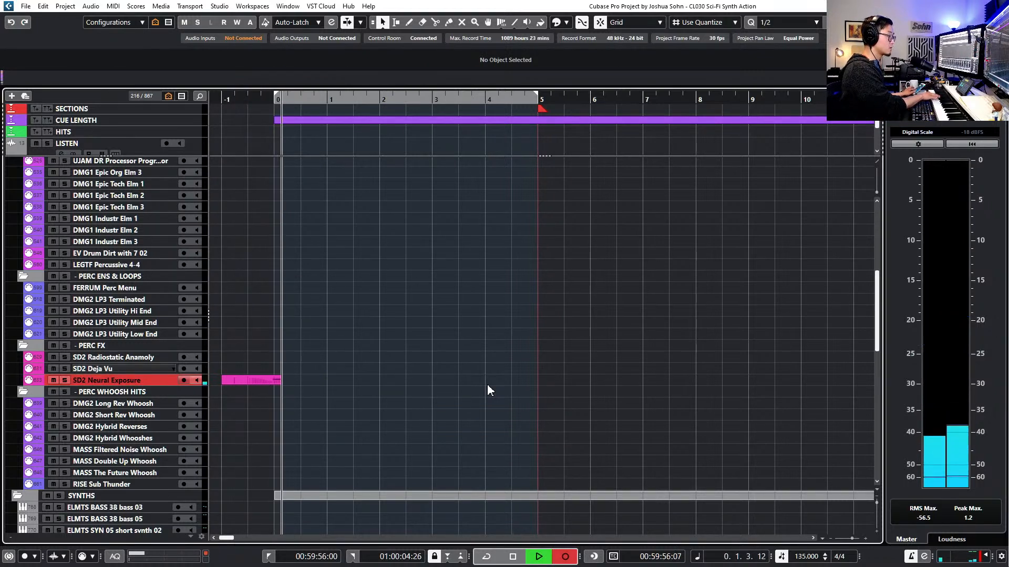
pyautogui.press('space')
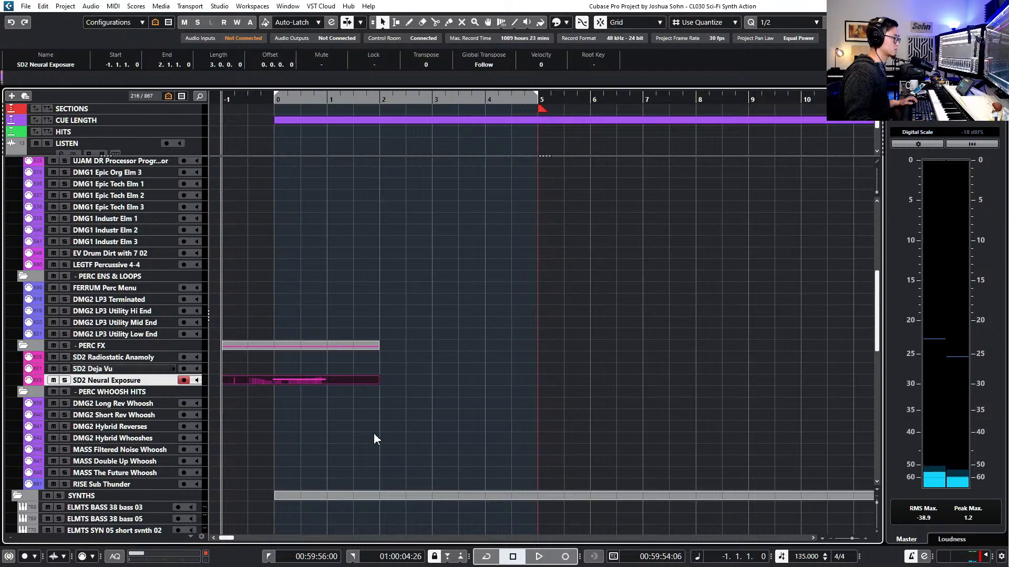
pyautogui.press('Delete')
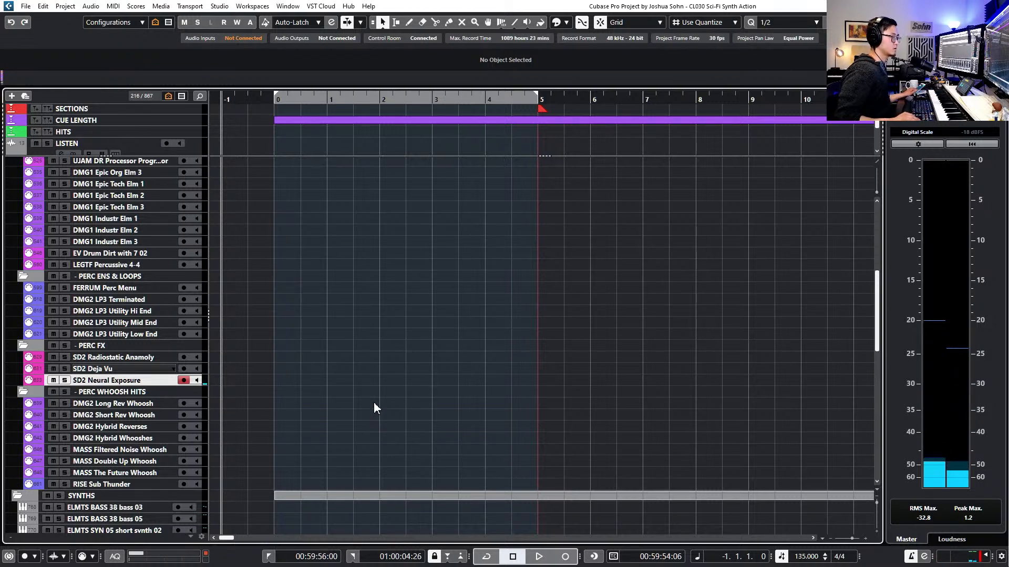
# Record a new take on SD2 Neural Exposure from bar -1 to bar 2 and align its note to the grid
pyautogui.press('KP_Multiply')
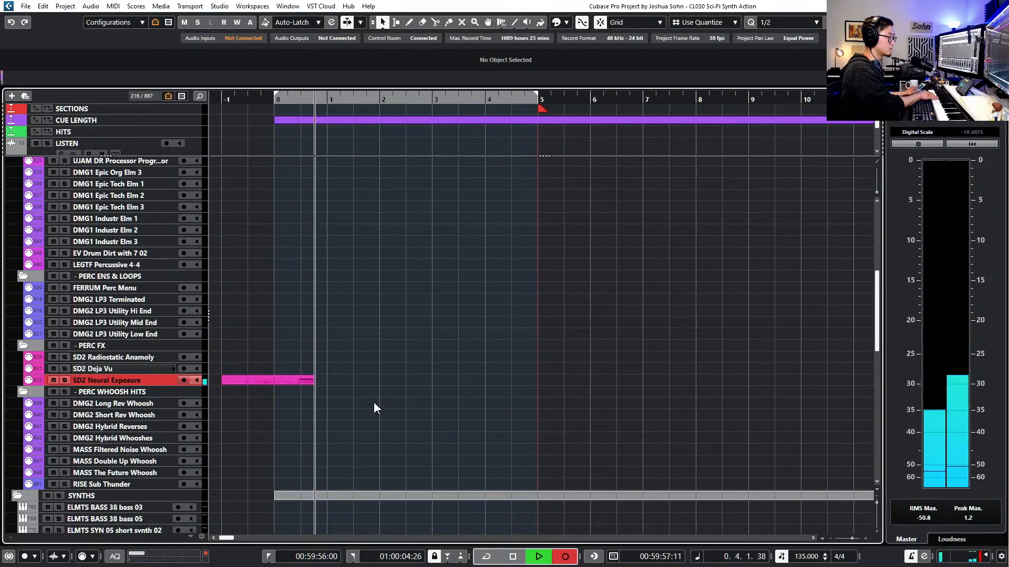
pyautogui.press('KP_0')
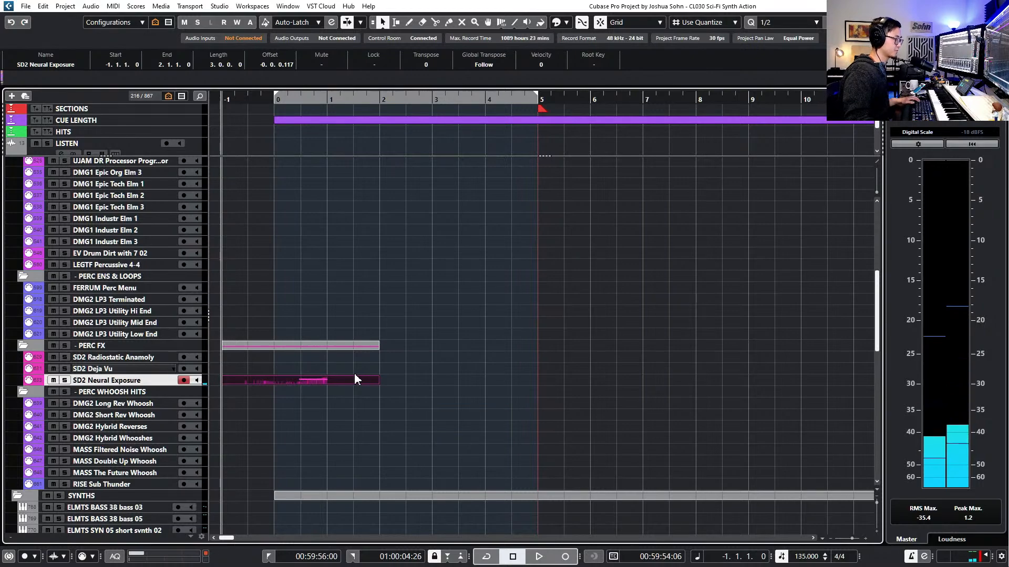
pyautogui.doubleClick(317, 382)
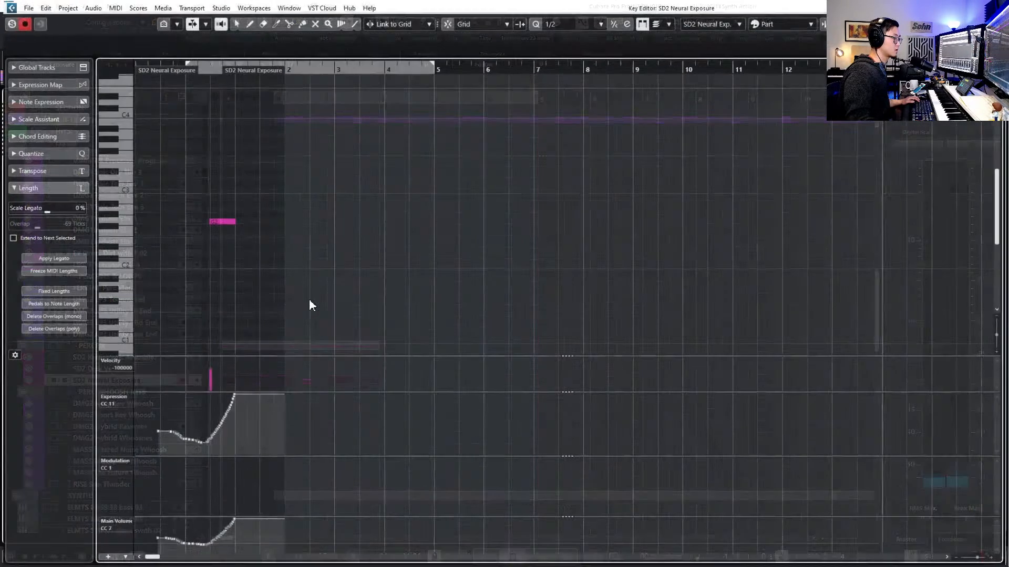
pyautogui.click(235, 216)
pyautogui.press('Escape')
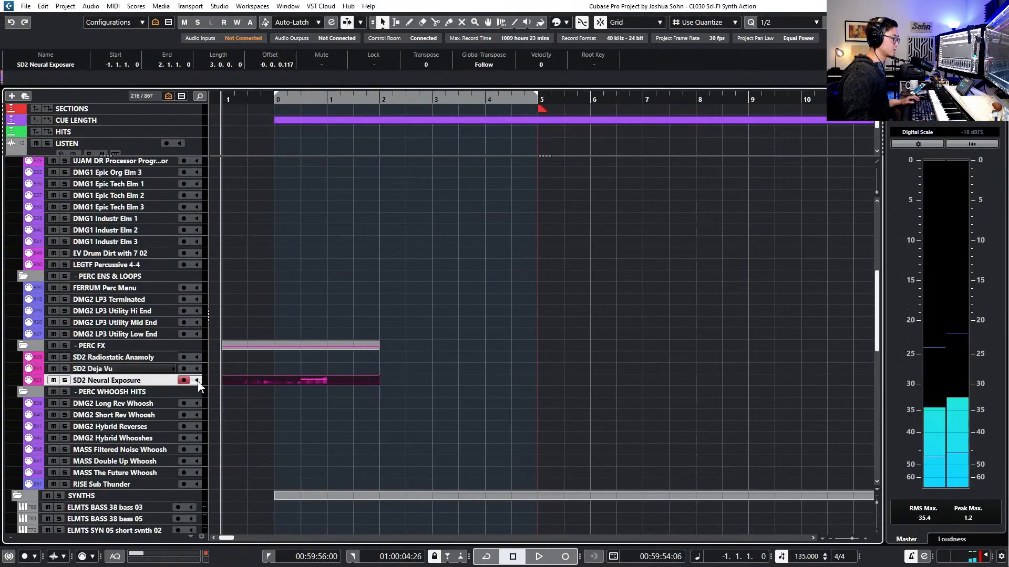
# Draw a low CC 1 modulation value ahead of the note in the SD2 Neural Exposure part
pyautogui.doubleClick(241, 381)
pyautogui.moveTo(168, 505)
pyautogui.mouseDown()
pyautogui.moveTo(162, 516)
pyautogui.moveTo(186, 516)
pyautogui.mouseUp()
pyautogui.press('Escape')
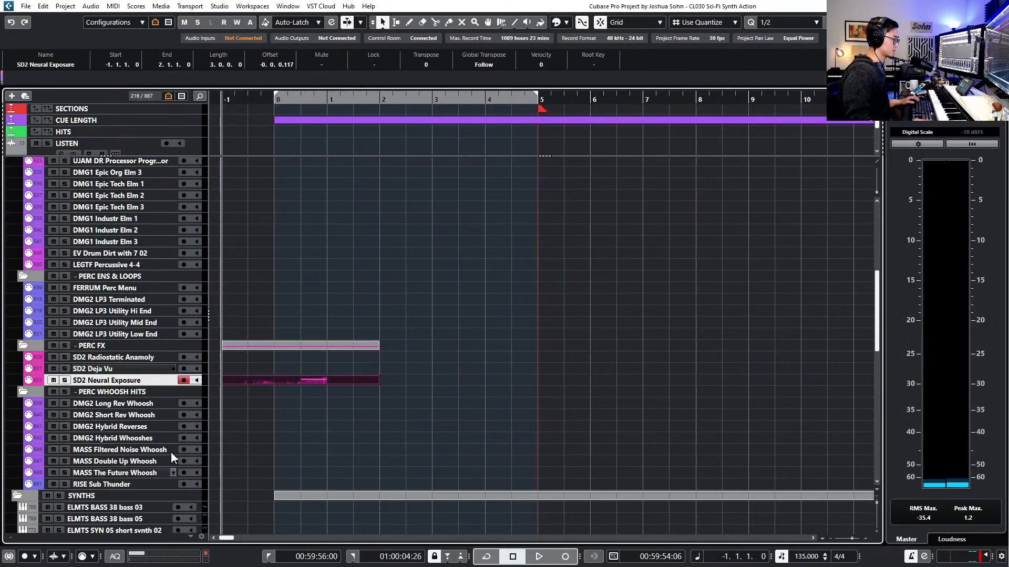
# Record a take on the SD2 Radiostatic Anamoly track from bar -1 to bar 2
pyautogui.click(154, 358)
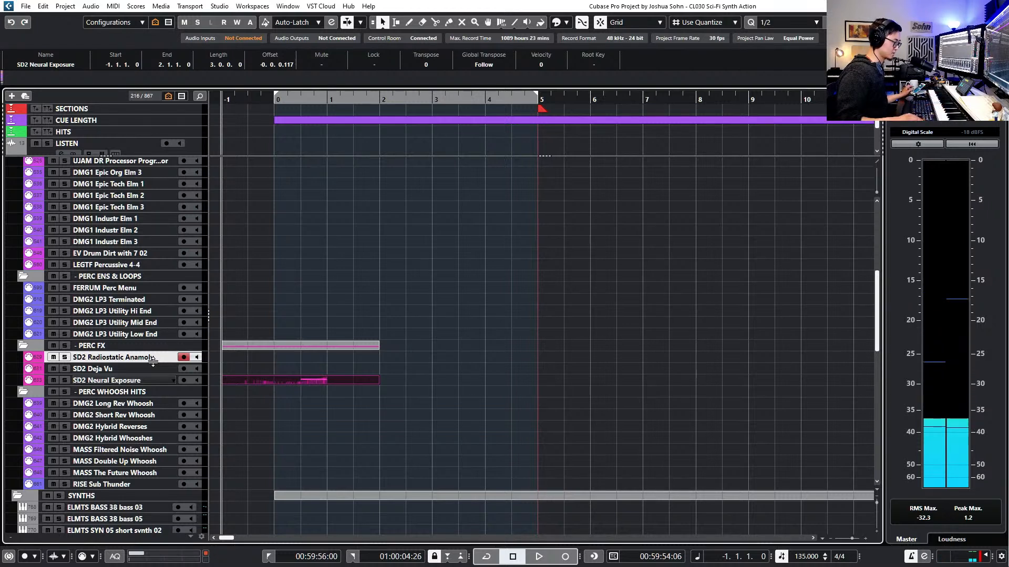
pyautogui.press('KP_Multiply')
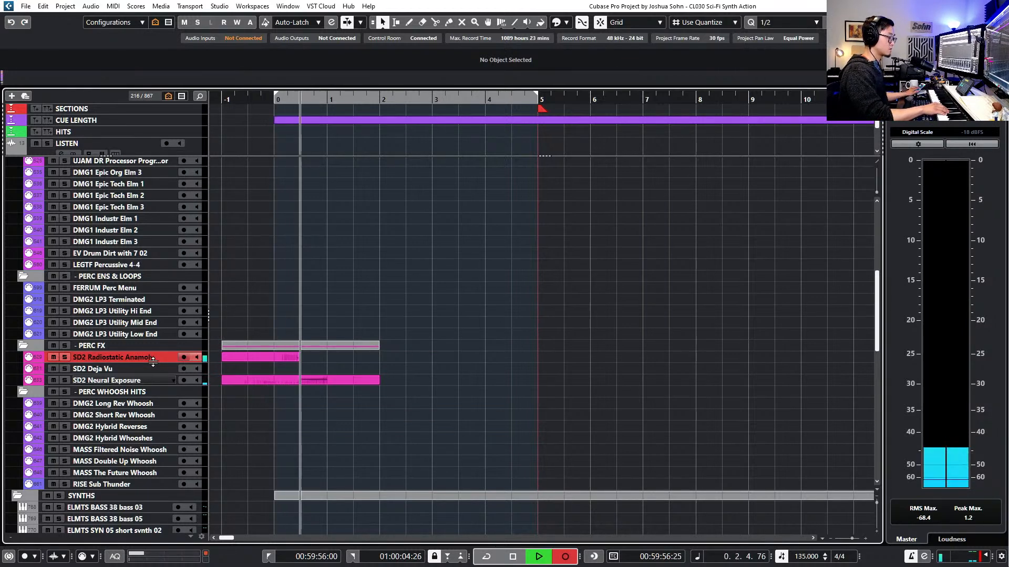
pyautogui.press('space')
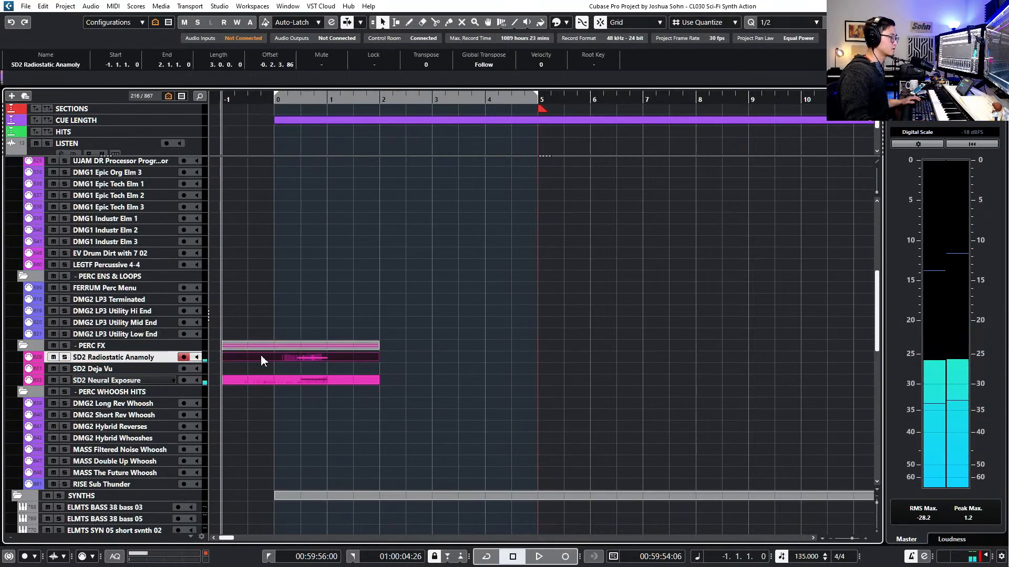
# Align the recorded D#4 note to 0.3.1.0 with length 0.2.0.0, and set CC 1 modulation to 2 ahead of it
pyautogui.doubleClick(277, 359)
pyautogui.click(221, 221)
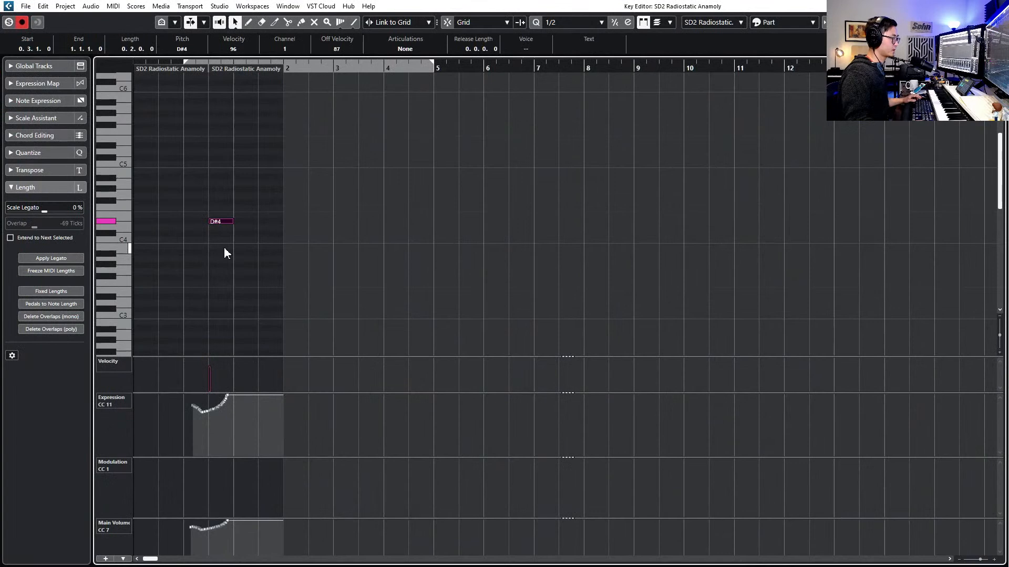
pyautogui.click(193, 516)
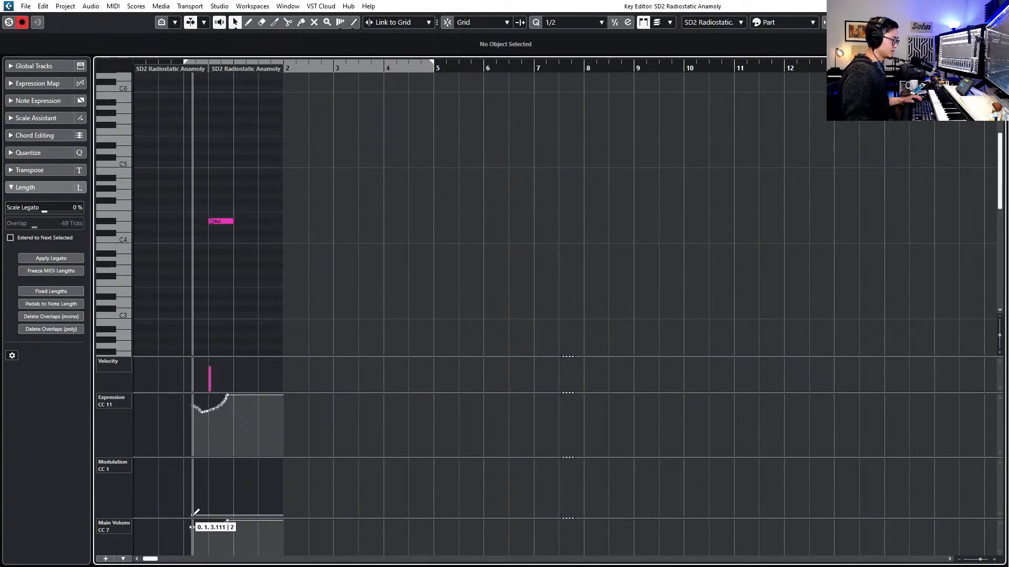
pyautogui.press('Escape')
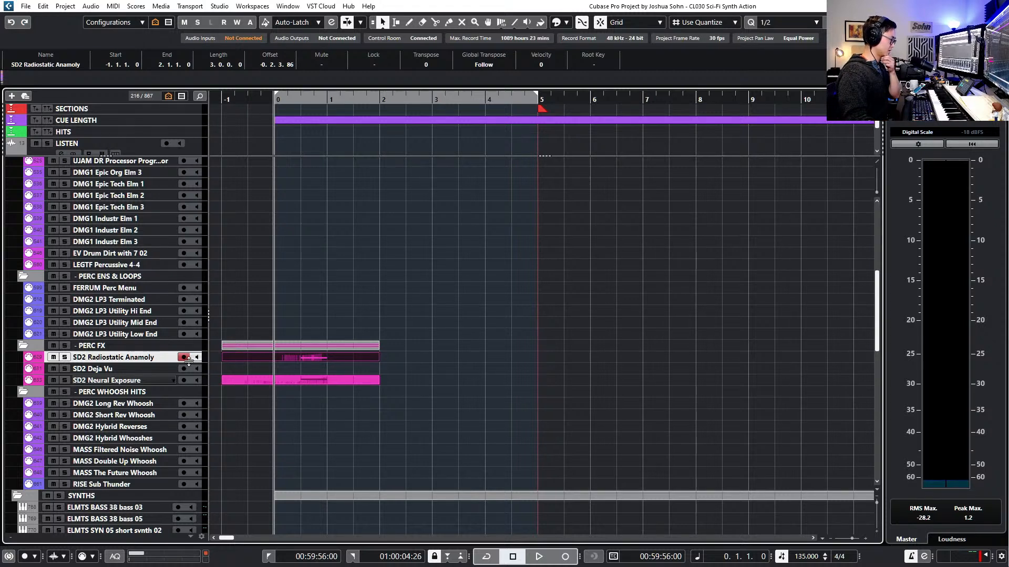
# Record a take on the SD2 Deja Vu track from bar 0 to bar 2
pyautogui.click(129, 368)
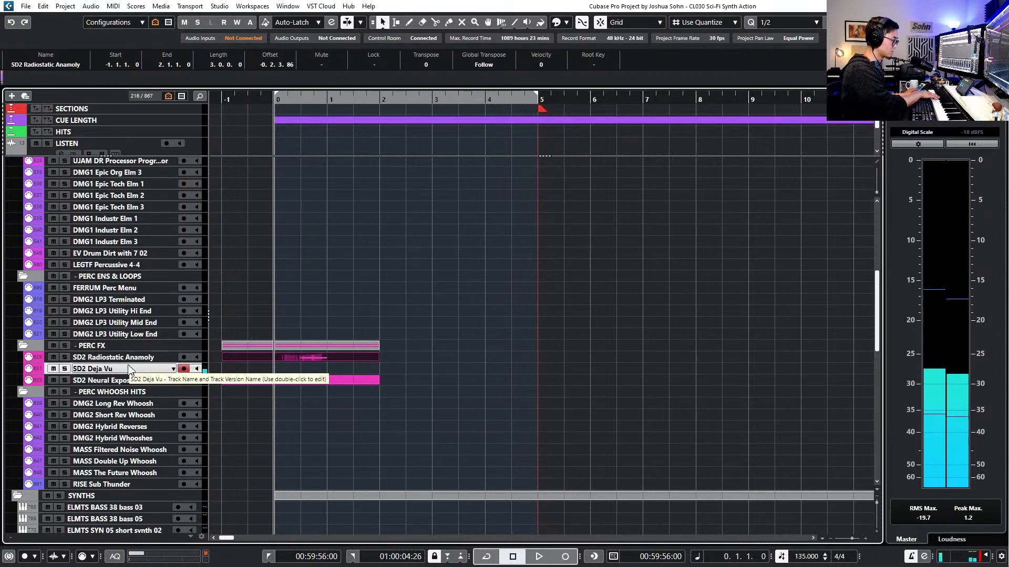
pyautogui.press('space')
pyautogui.press('KP_Multiply')
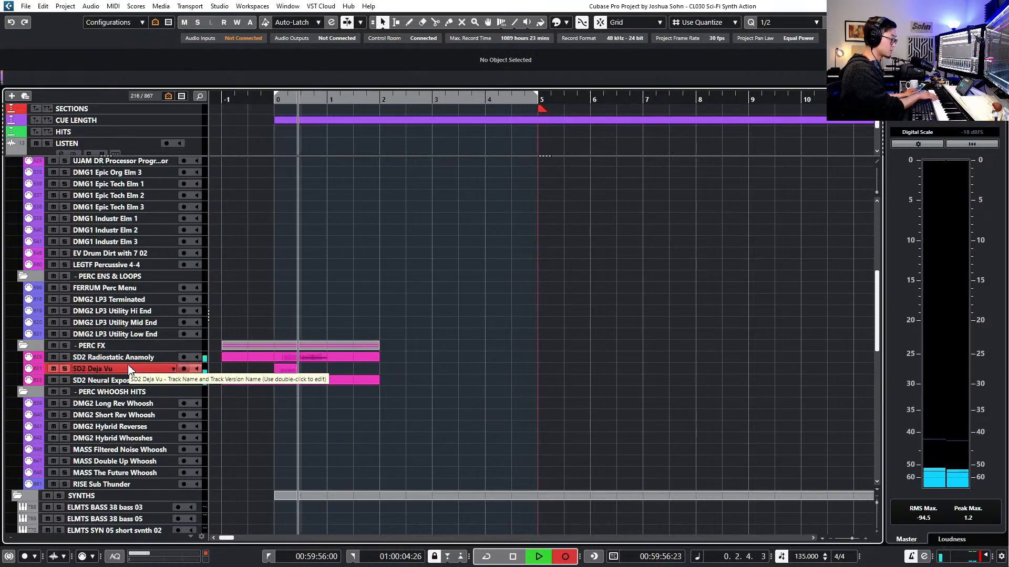
pyautogui.press('space')
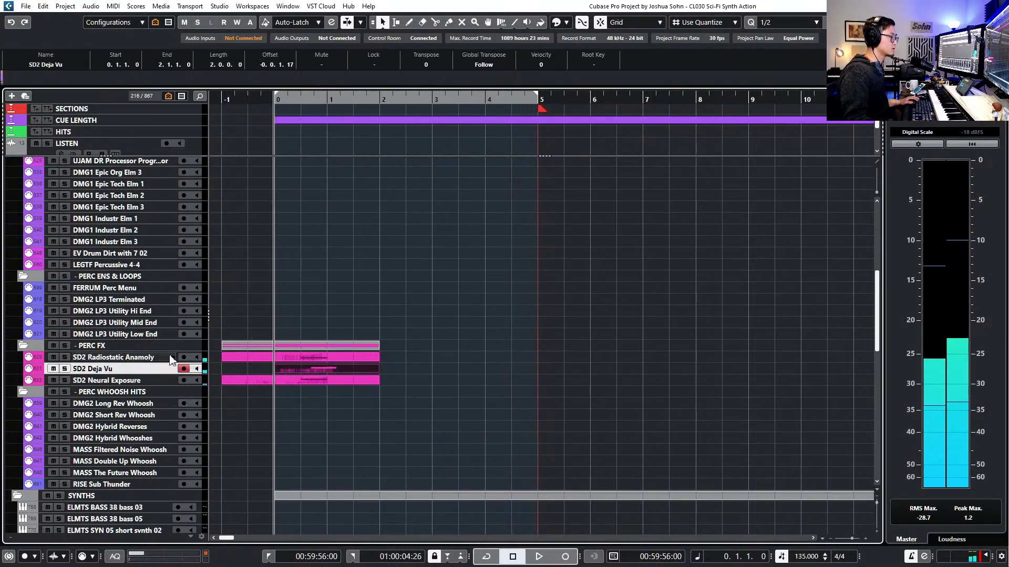
# Open the SD2 Deja Vu part in the Key Editor, set the quantize value to 1/8 and play it back
pyautogui.press('Return')
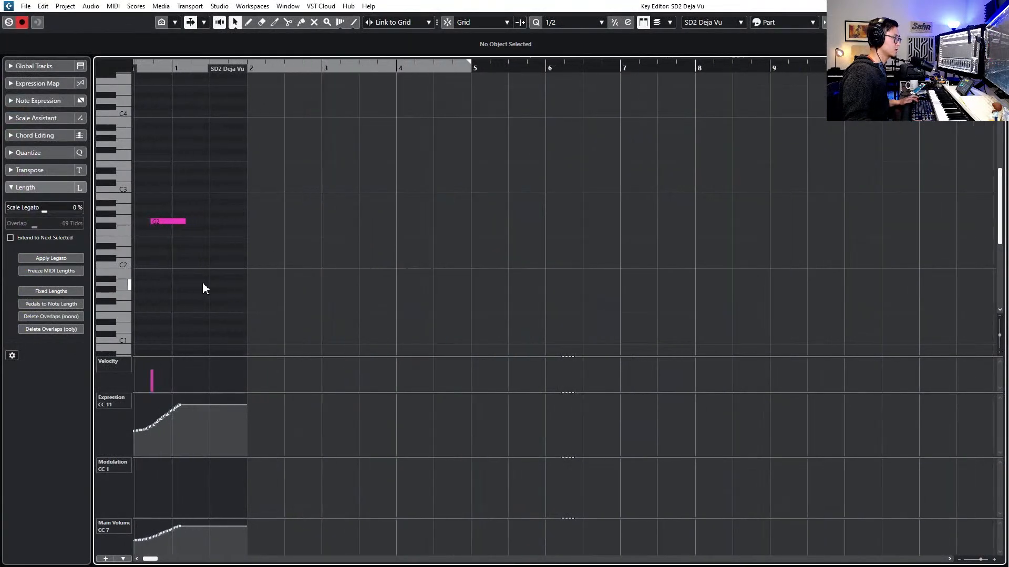
pyautogui.hotkey('alt', '4')
pyautogui.scroll(1, 207, 284)
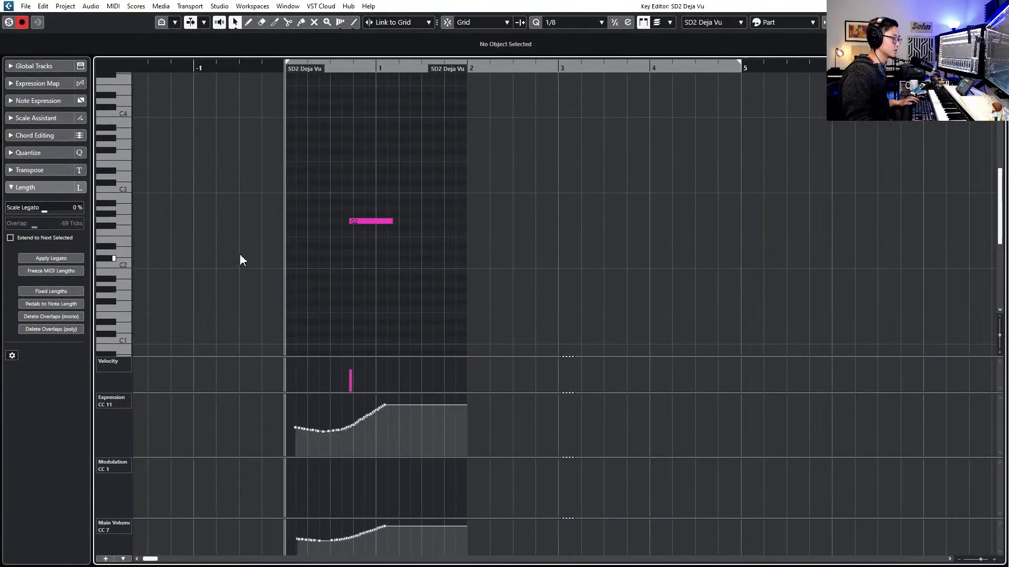
pyautogui.press('space')
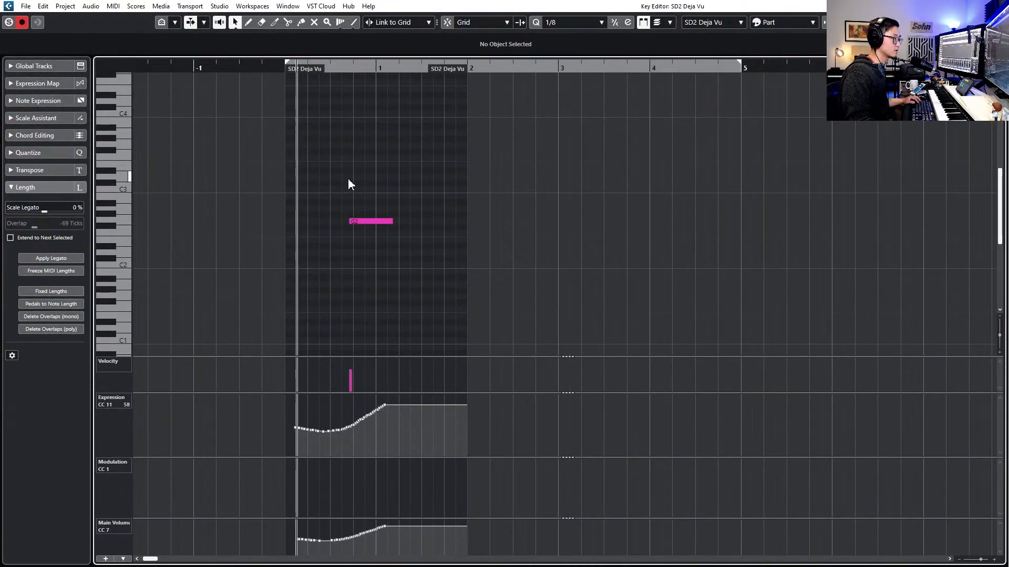
pyautogui.press('space')
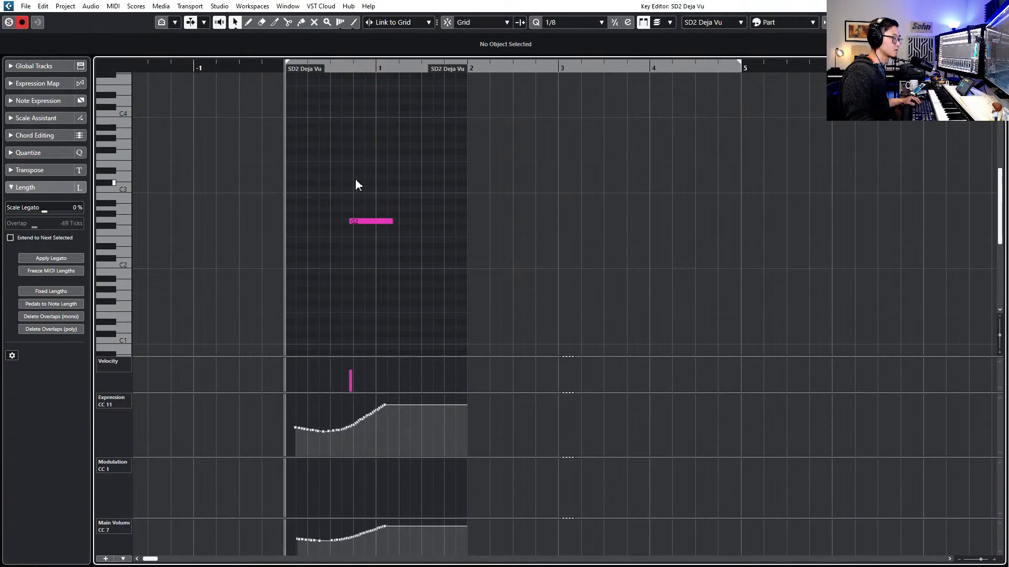
# Draw near-zero CC 1 modulation in the SD2 Deja Vu part and reshape its CC 7 volume into a rise from near zero, deleting the earliest points
pyautogui.moveTo(321, 516); pyautogui.dragTo(303, 515)
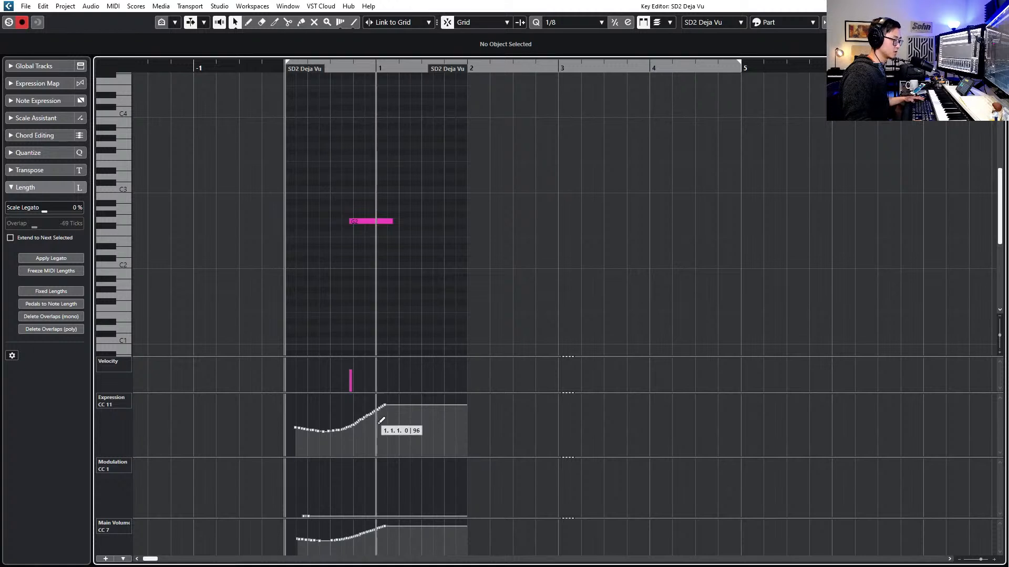
pyautogui.moveTo(391, 523); pyautogui.dragTo(313, 554)
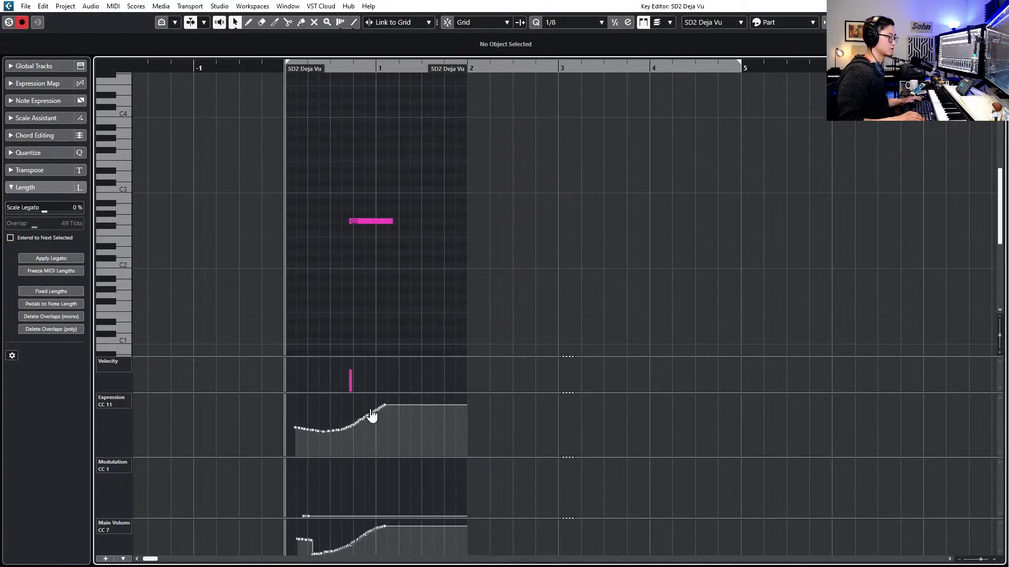
pyautogui.press('space')
pyautogui.click(297, 539)
pyautogui.press('Delete')
pyautogui.press('space')
pyautogui.press('Return')
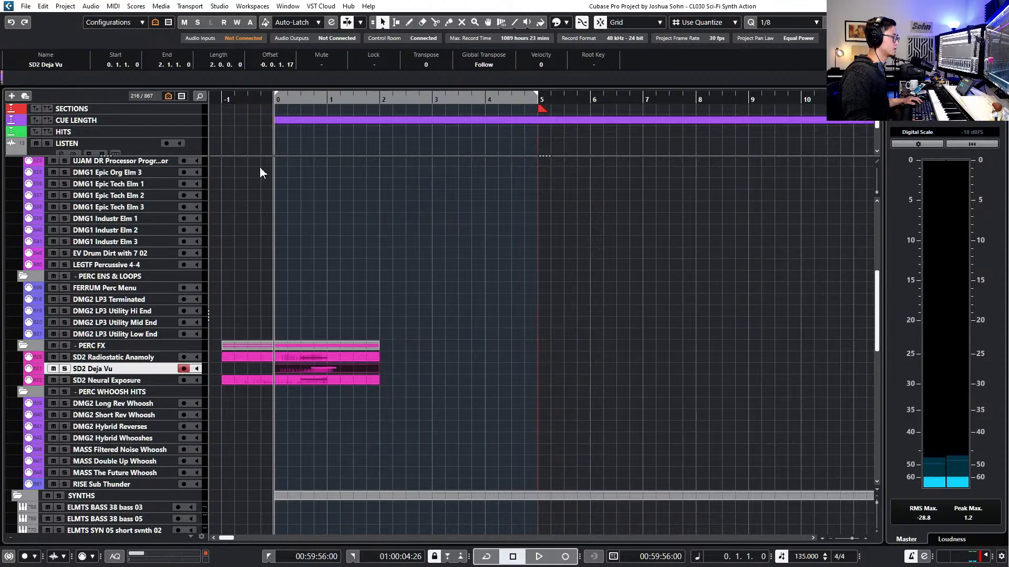
# Enlarge the upper track area, play back the PERC FX parts, and open the channel settings of the Perc FX group
pyautogui.moveTo(263, 155); pyautogui.dragTo(263, 294)
pyautogui.scroll(-5, 237, 191)
pyautogui.scroll(-10, 238, 191)
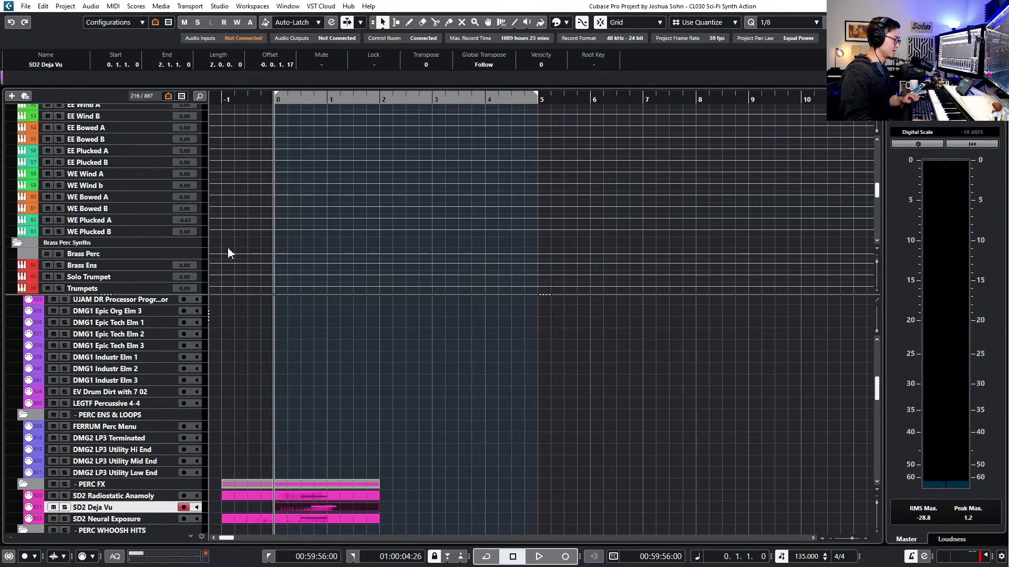
pyautogui.scroll(-1, 266, 376)
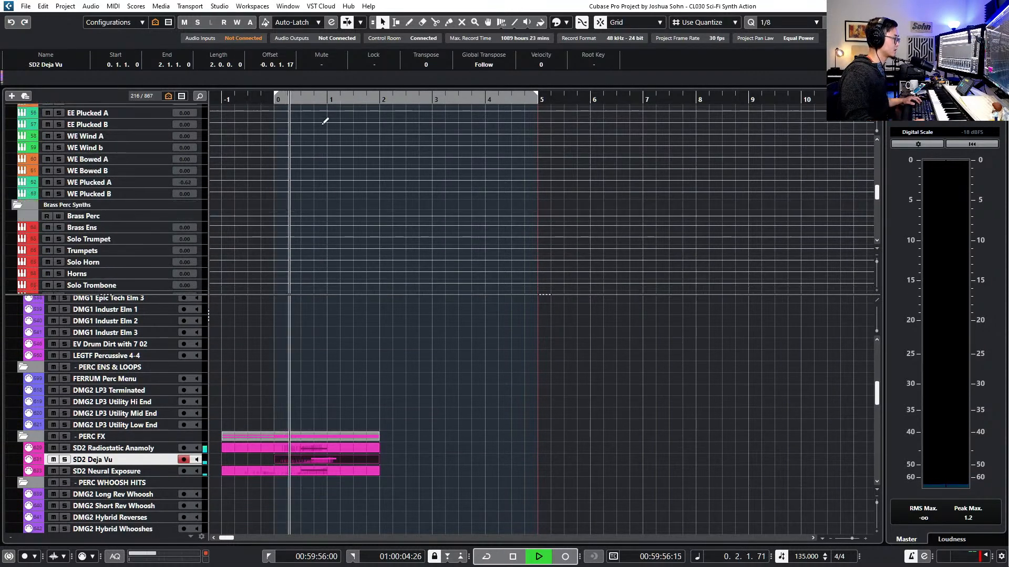
pyautogui.scroll(-20, 322, 139)
pyautogui.scroll(-1, 321, 199)
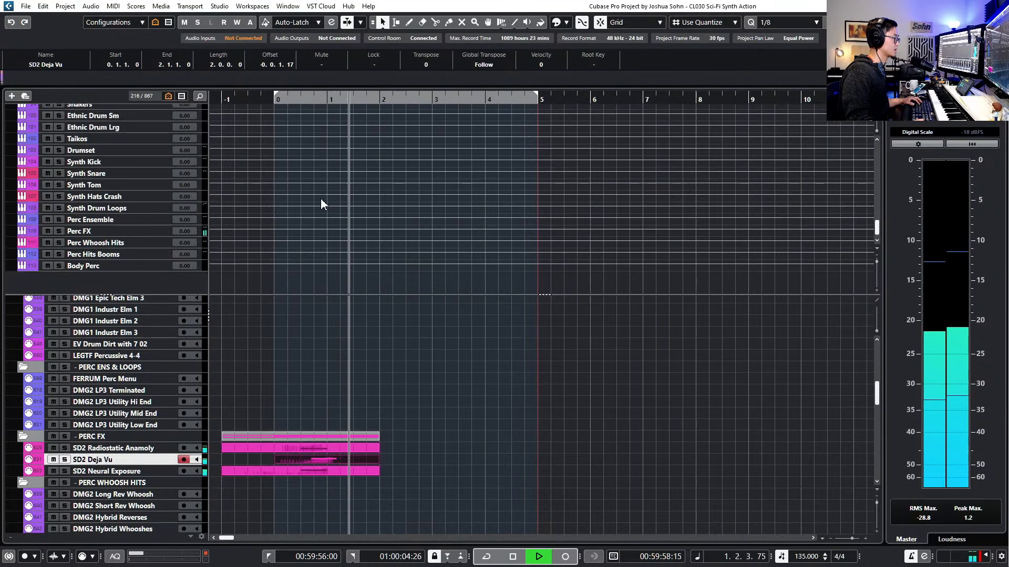
pyautogui.press('space')
pyautogui.click(147, 231)
pyautogui.press('e')
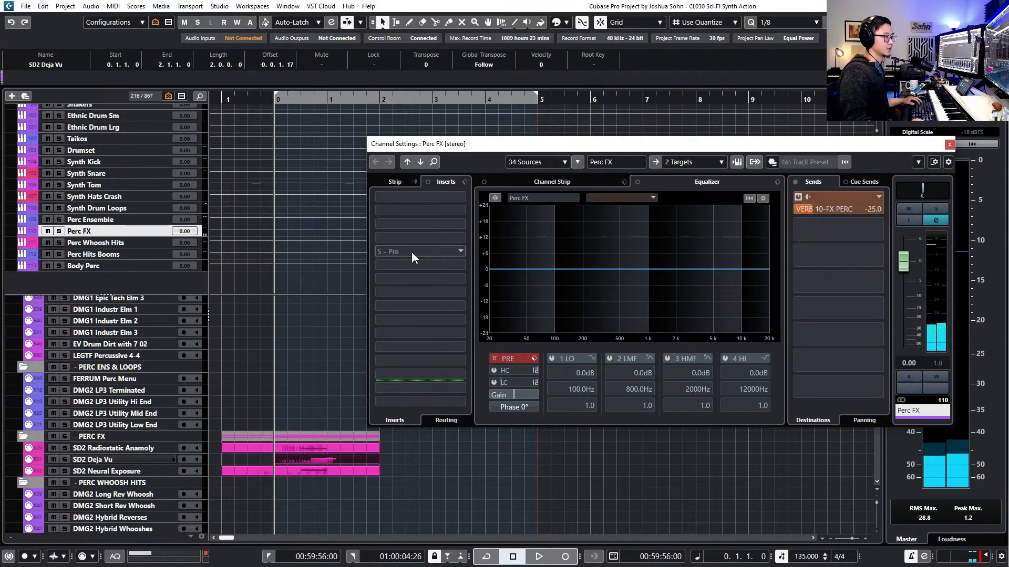
# Insert the Steinberg Tremolo in the first insert slot of Perc FX and set its tempo-synced rate to 1/16
pyautogui.click(459, 197)
pyautogui.write('tremol')
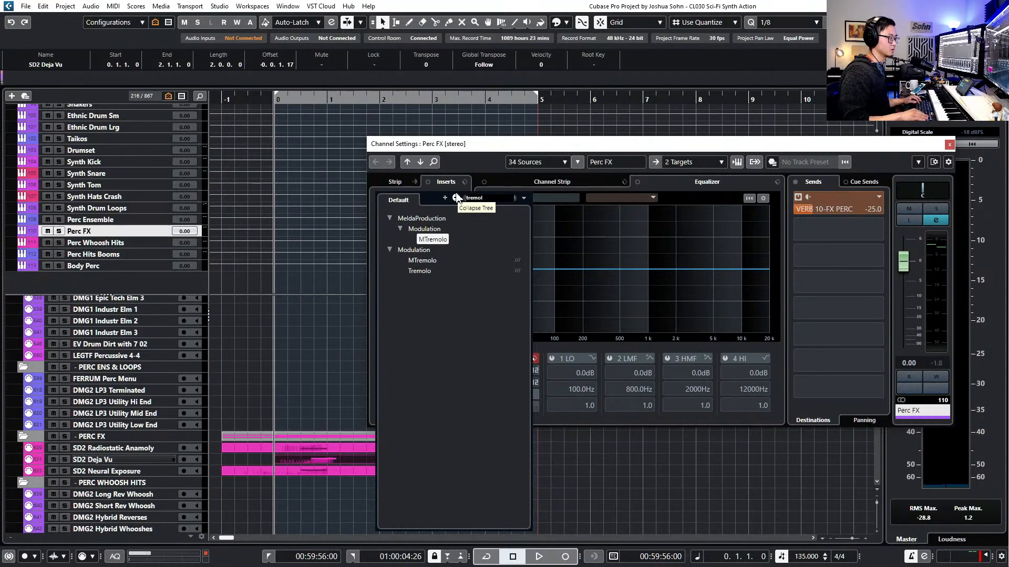
pyautogui.click(425, 272)
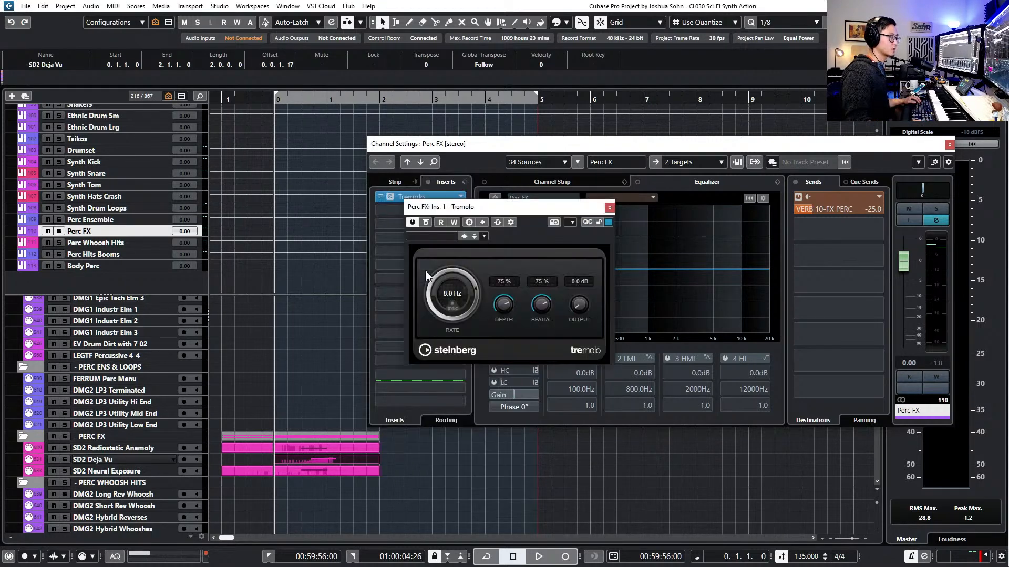
pyautogui.click(452, 293)
pyautogui.click(461, 344)
pyautogui.click(452, 299)
pyautogui.click(462, 320)
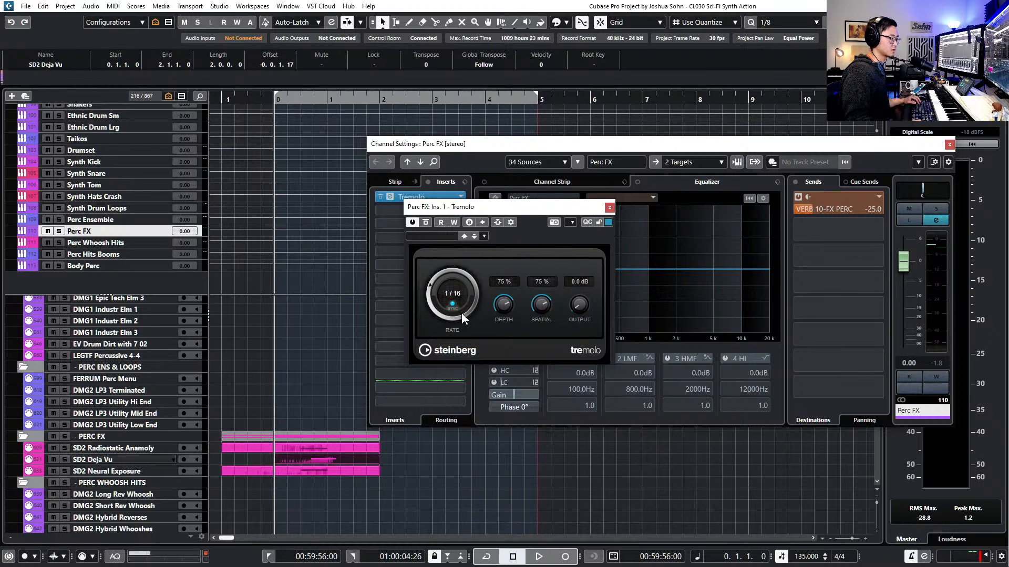
# Solo the Perc FX group, play back the parts with the tremolo, and close the plug-in window
pyautogui.press('s')
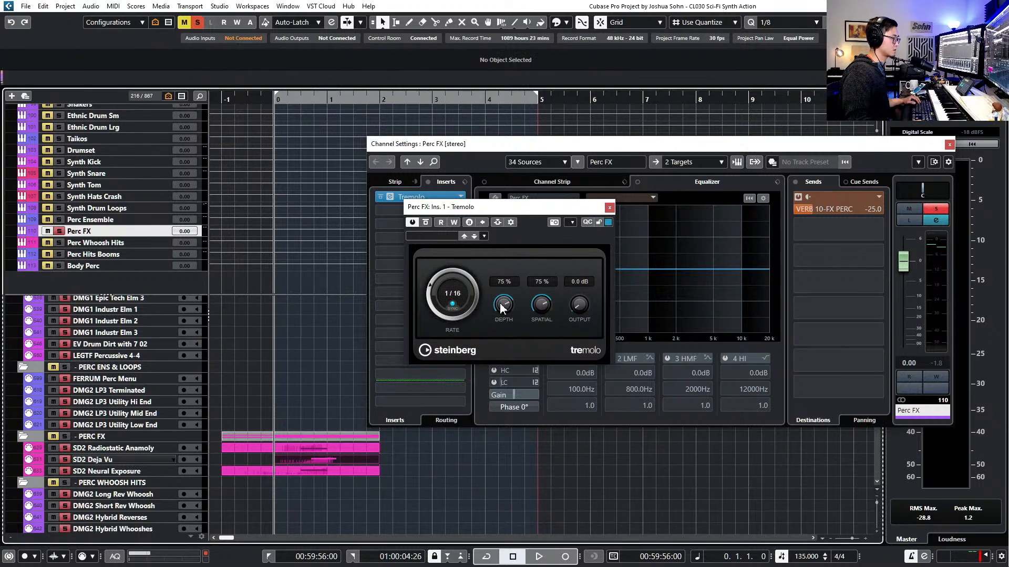
pyautogui.press('space')
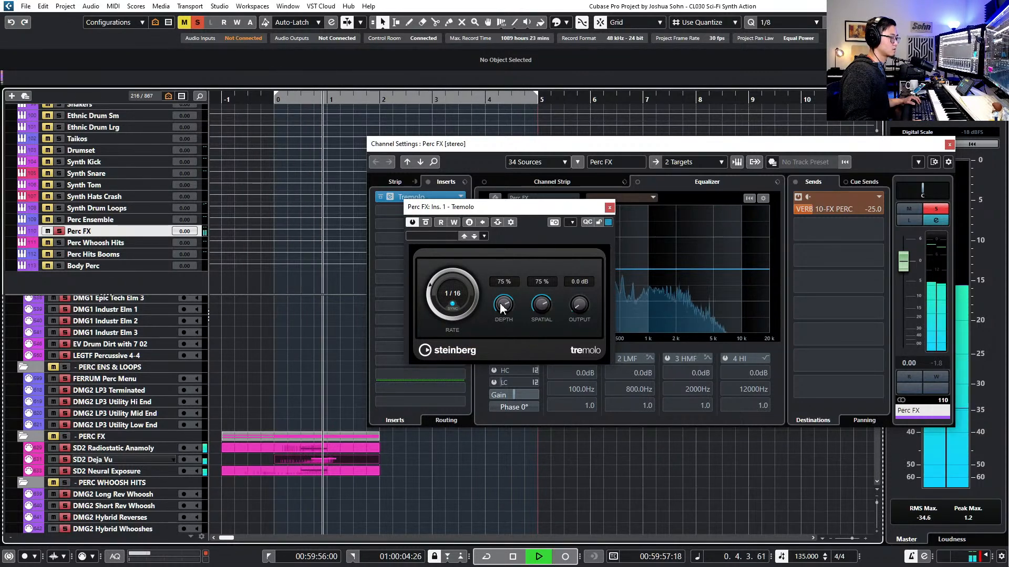
pyautogui.press('space')
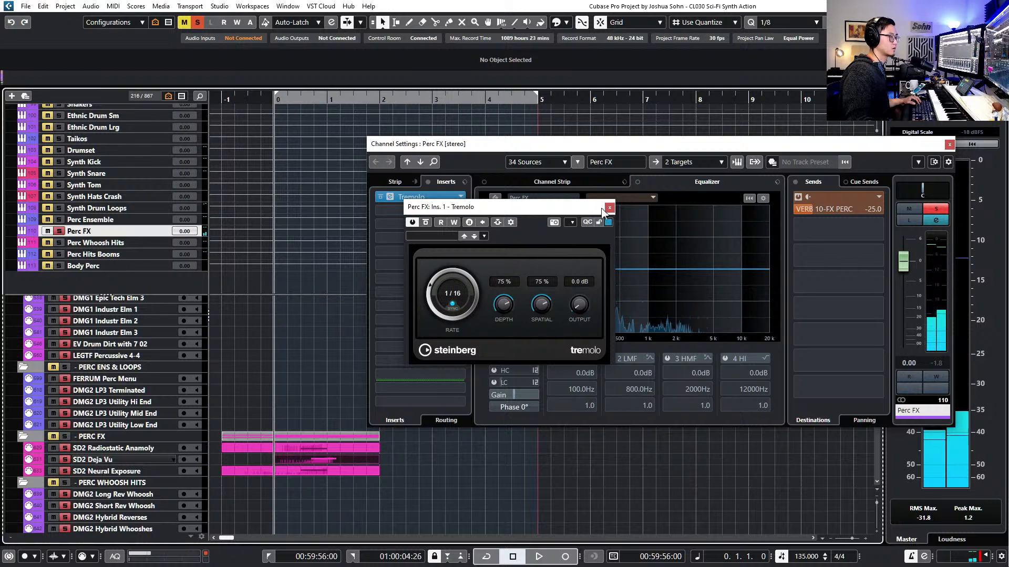
pyautogui.click(609, 208)
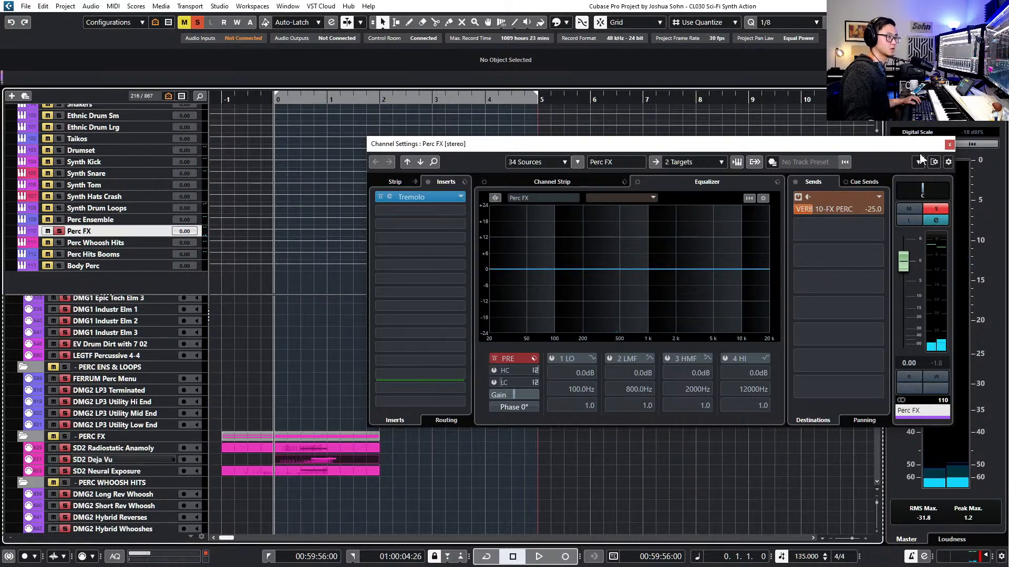
# Close the Perc FX channel settings with its solo cleared, and select the DMG2 Long Rev Whoosh track for auditioning
pyautogui.click(950, 145)
pyautogui.scroll(-4, 316, 376)
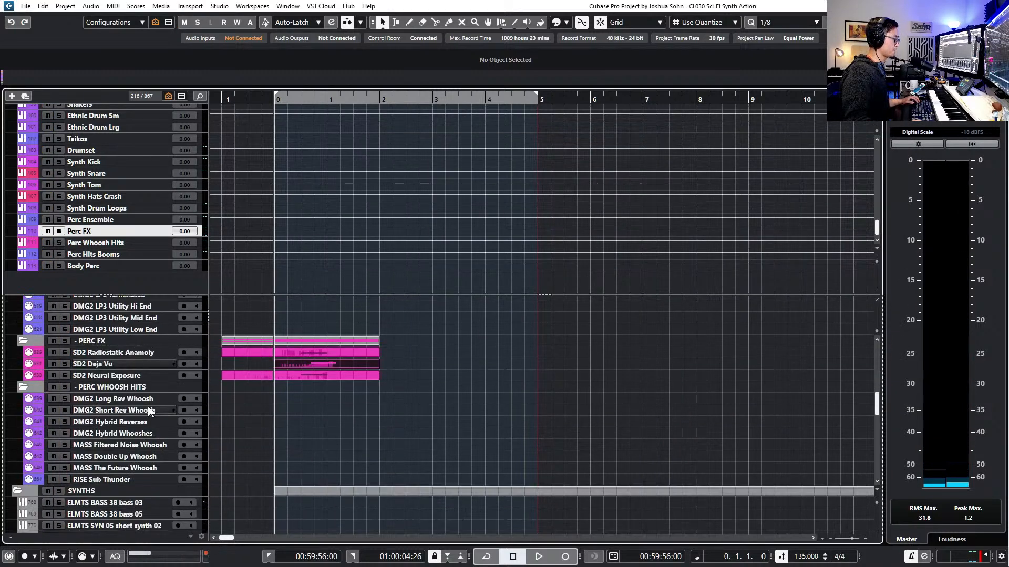
pyautogui.click(145, 403)
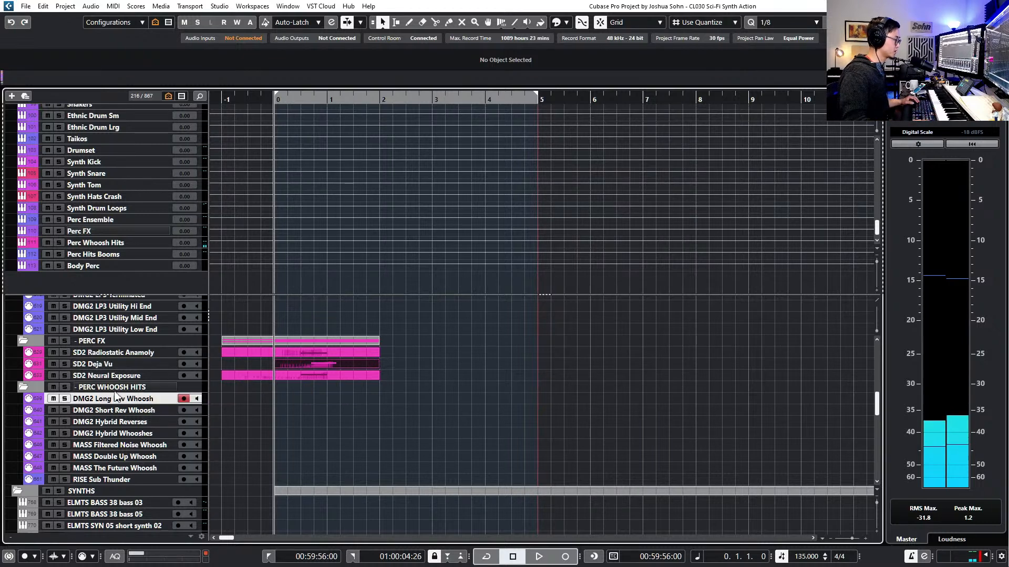
# Record a single reverse whoosh note on the DMG2 Short Rev Whoosh track, starting from bar 0
pyautogui.click(126, 409)
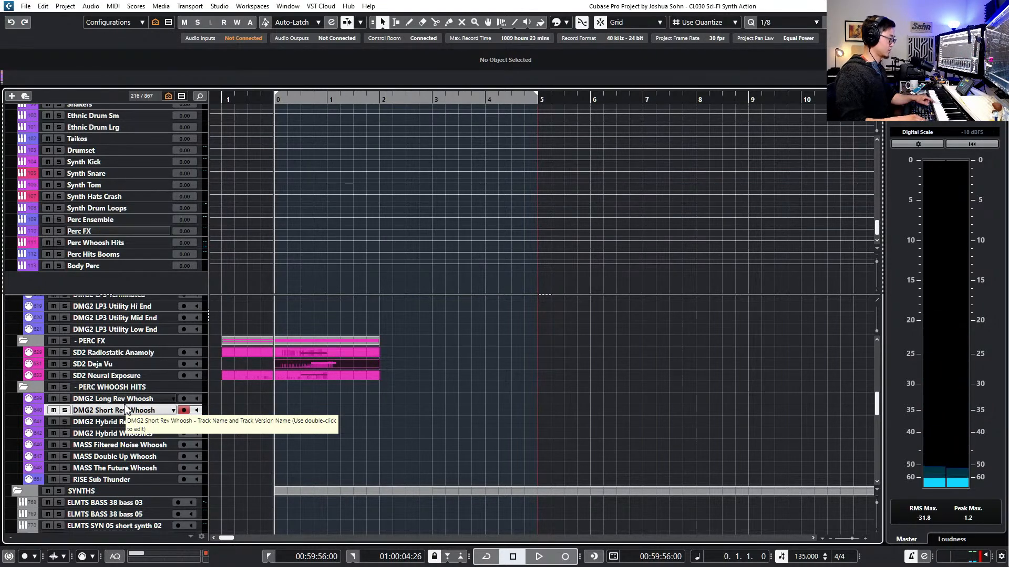
pyautogui.press('KP_Multiply')
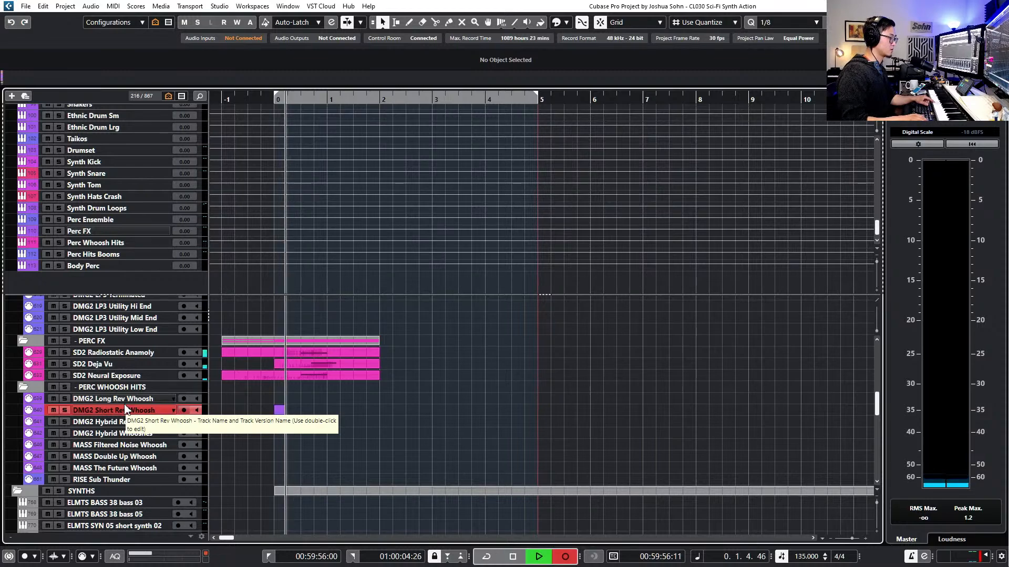
pyautogui.press('space')
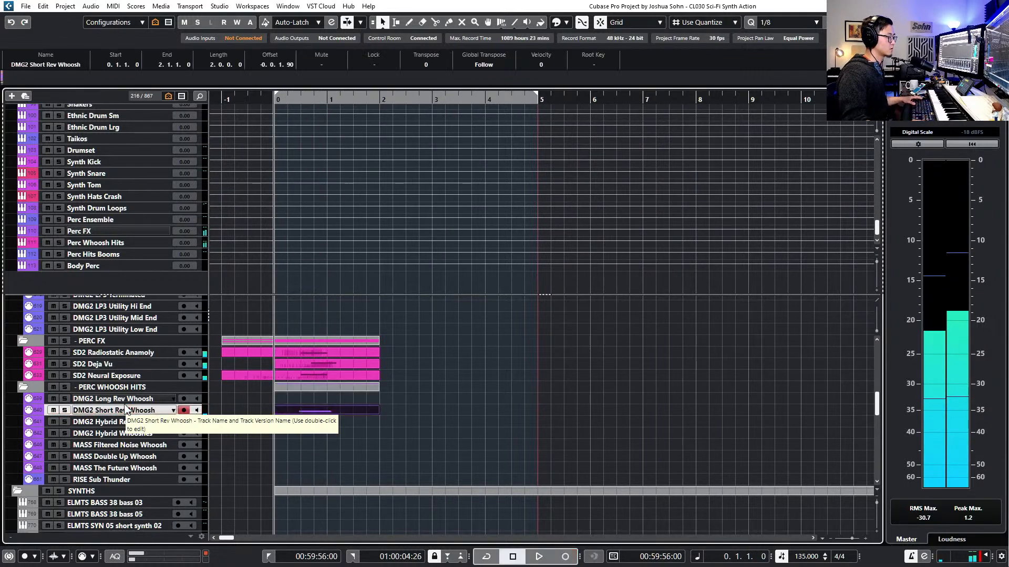
# Set the CC 7 volume of the DMG2 Short Rev Whoosh part to 109 and quantize its note to 1/8
pyautogui.doubleClick(289, 411)
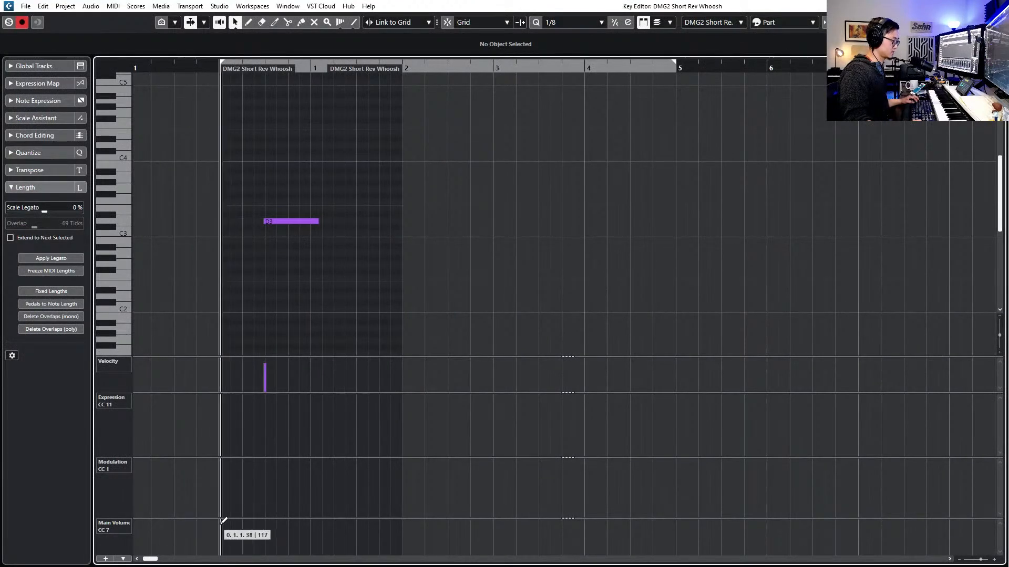
pyautogui.click(241, 521)
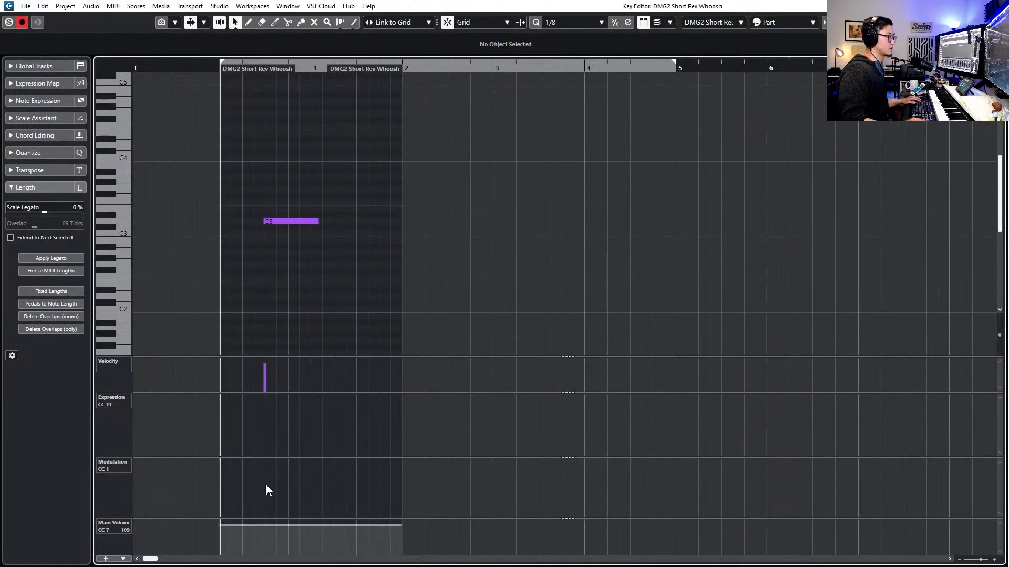
pyautogui.moveTo(303, 285); pyautogui.dragTo(305, 281)
pyautogui.press('q')
pyautogui.press('Return')
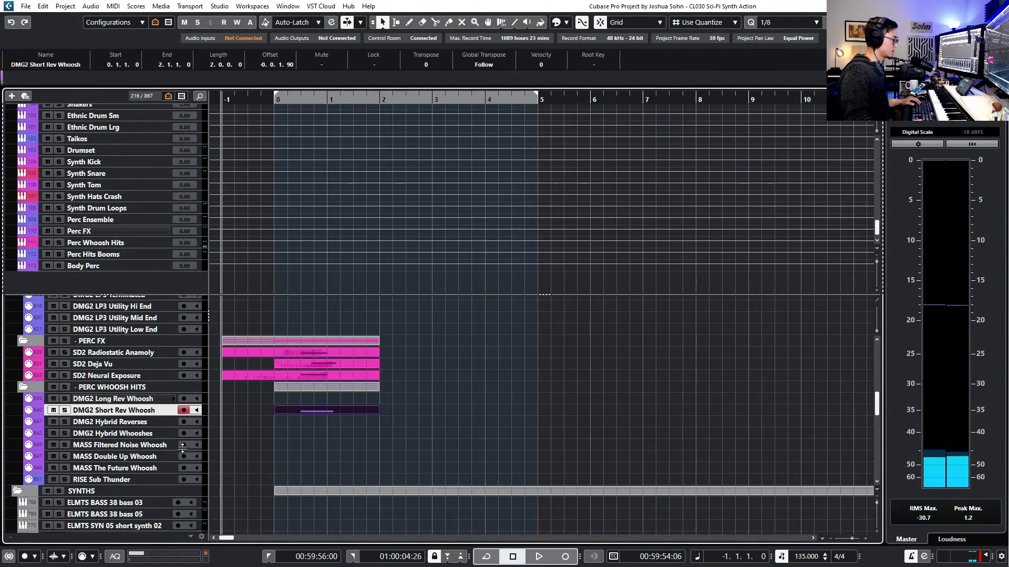
# Audition the EV Drum Dirt with 7 02 track and place the playback position at bar 0
pyautogui.scroll(-2, 259, 450)
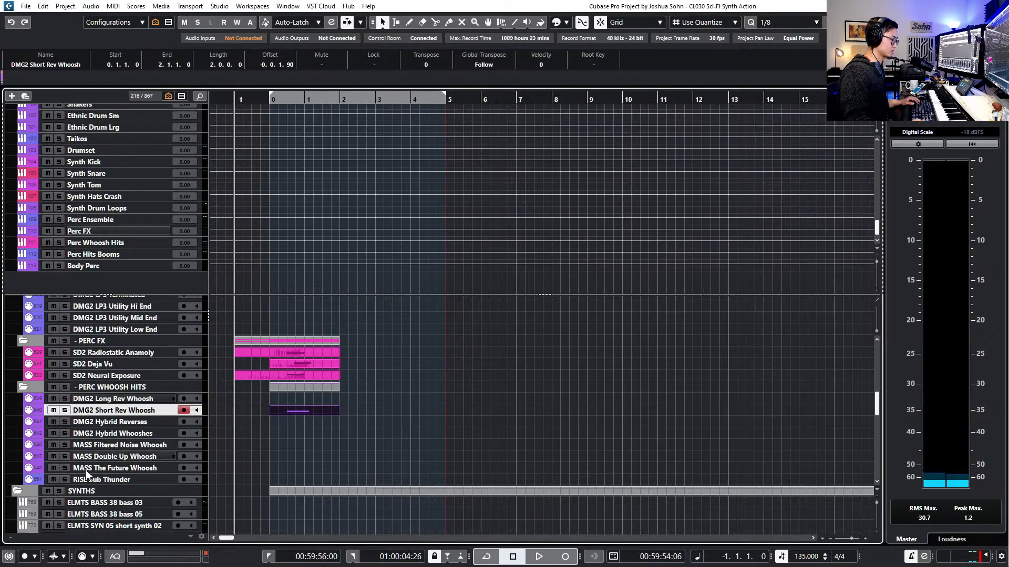
pyautogui.scroll(6, 126, 483)
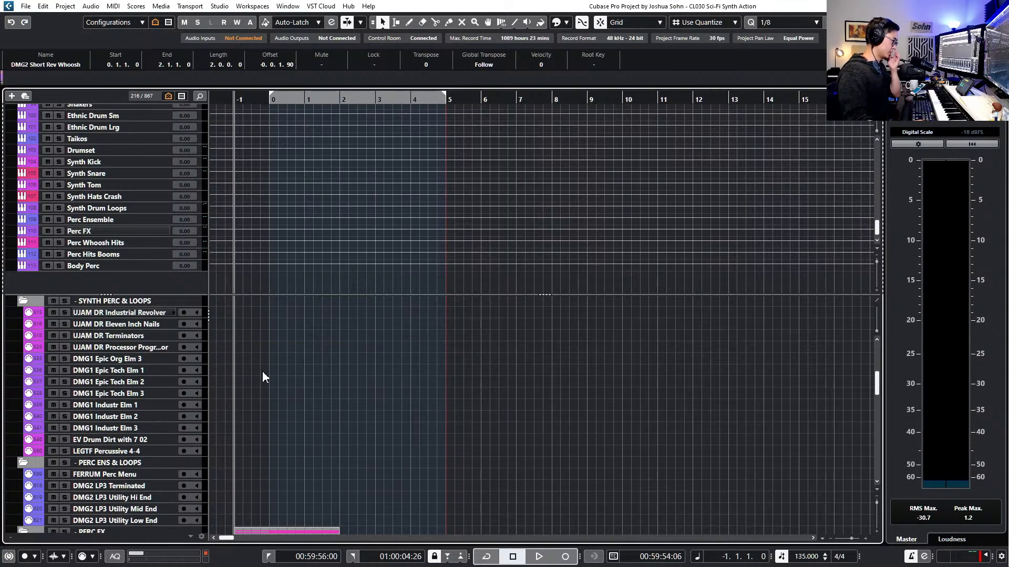
pyautogui.click(131, 441)
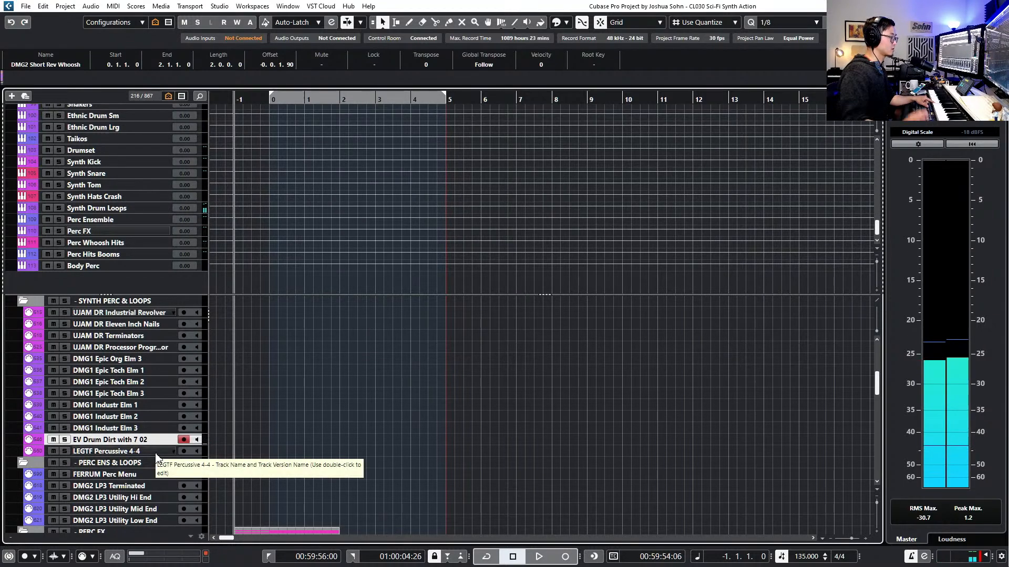
pyautogui.press('KP_1')
pyautogui.press('KP_Add')
pyautogui.press('KP_Add')
pyautogui.press('KP_Subtract')
pyautogui.press('KP_Subtract')
pyautogui.press('KP_Add')
pyautogui.press('KP_Add')
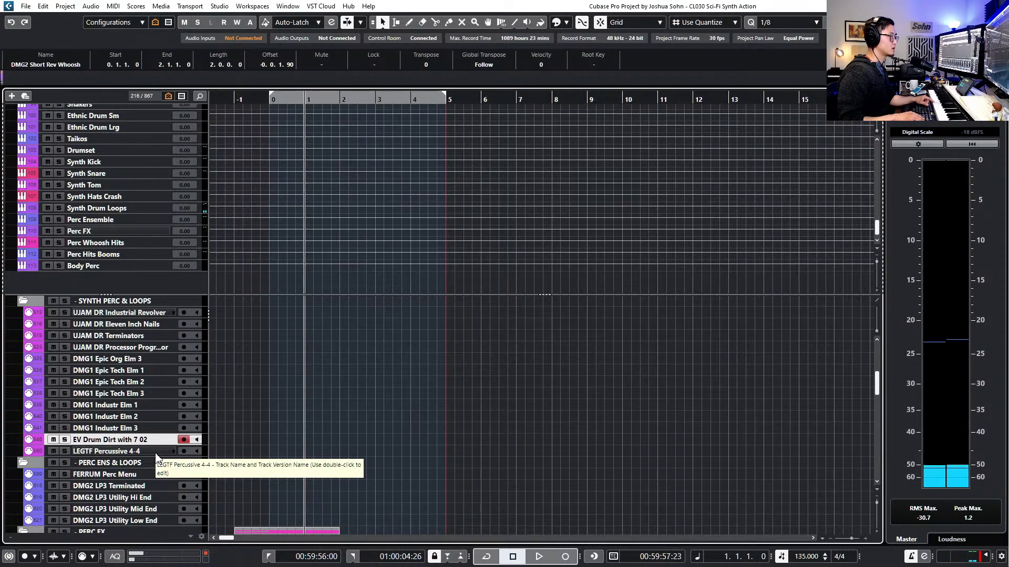
pyautogui.press('KP_Subtract')
pyautogui.press('KP_Subtract')
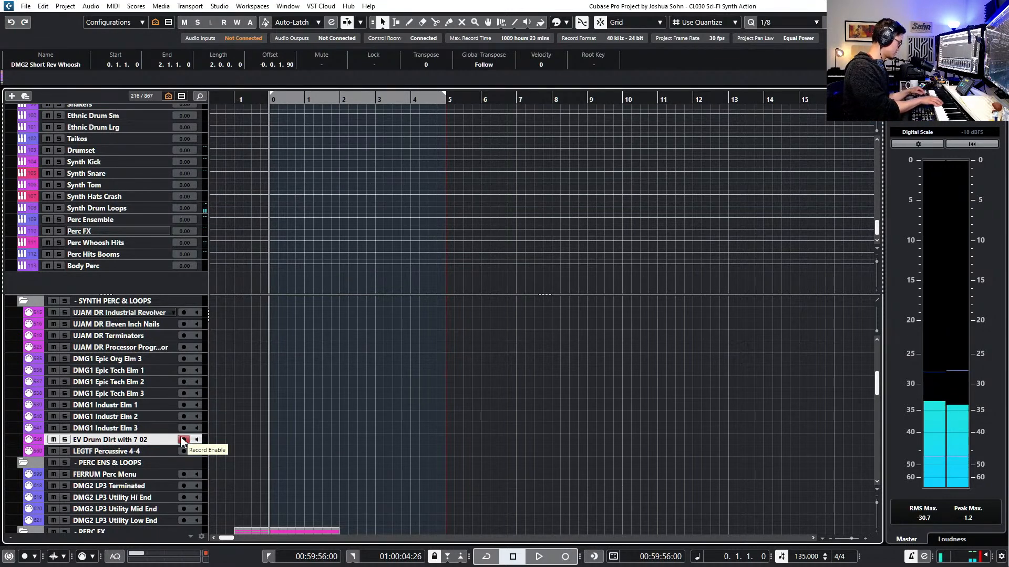
# Record a sustained note with controller movement on the LEGTF Percussive 4-4 track, starting from bar 0
pyautogui.press('Down')
pyautogui.scroll(2, 194, 419)
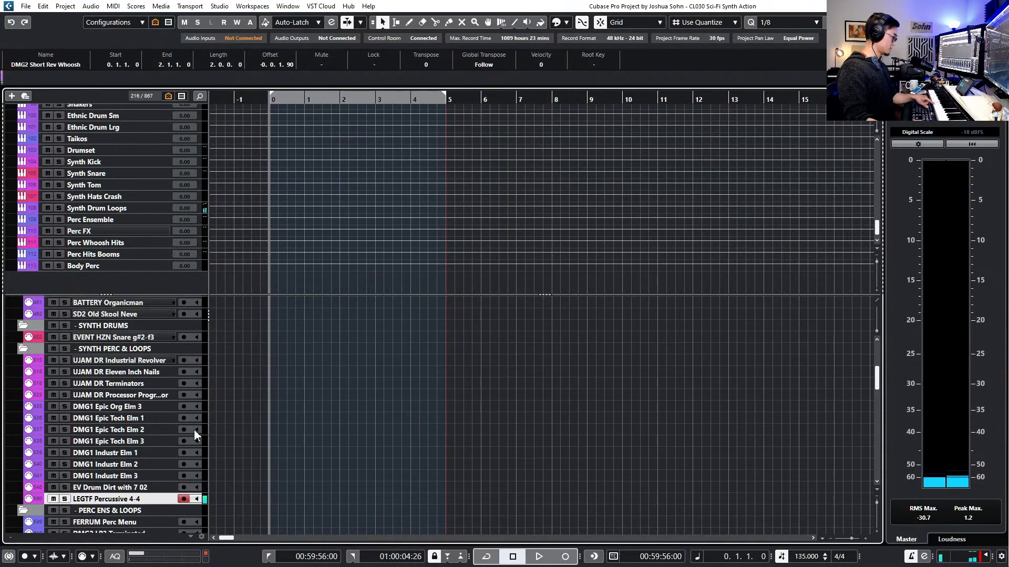
pyautogui.scroll(-8, 313, 433)
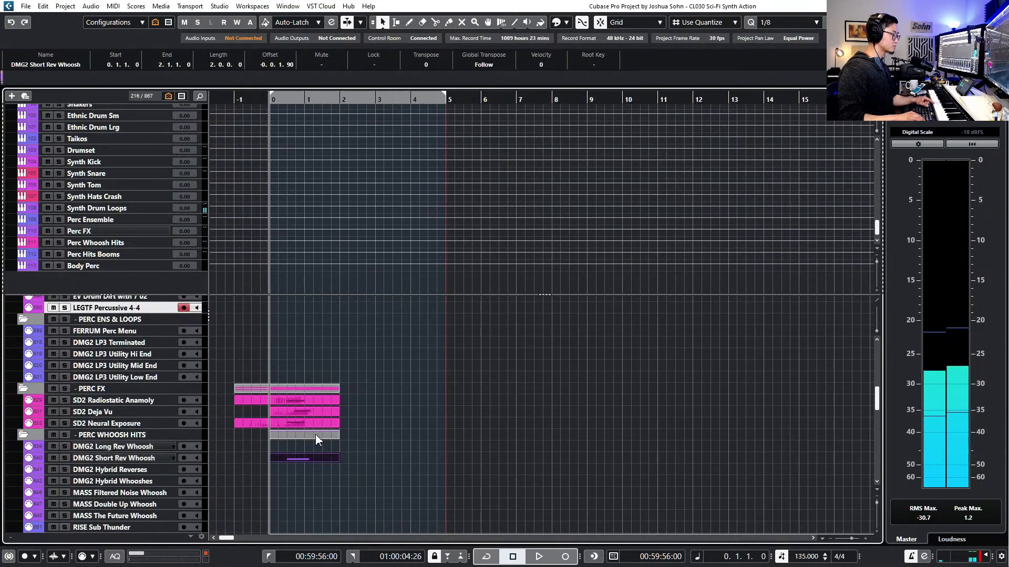
pyautogui.press('KP_Multiply')
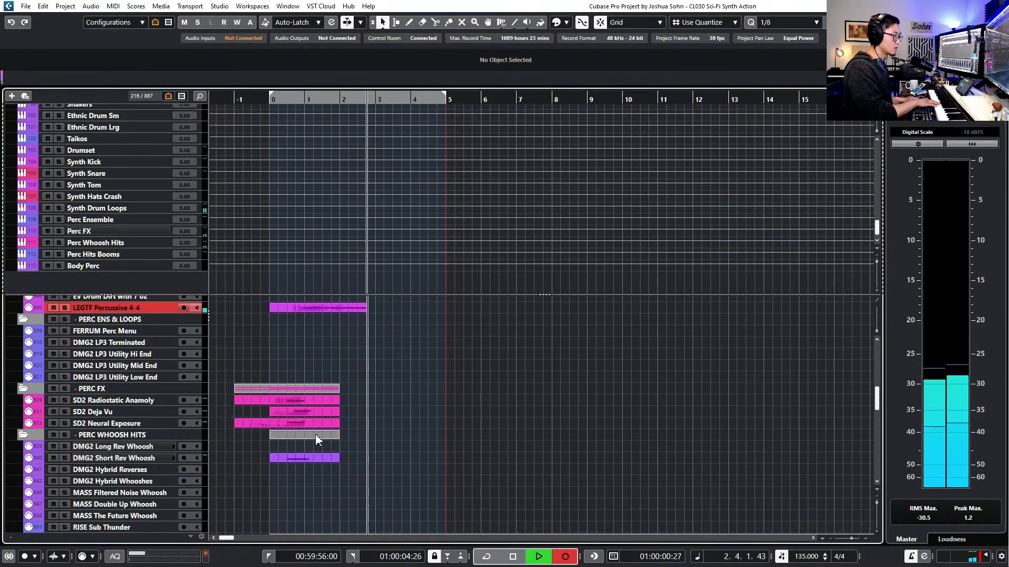
pyautogui.press('space')
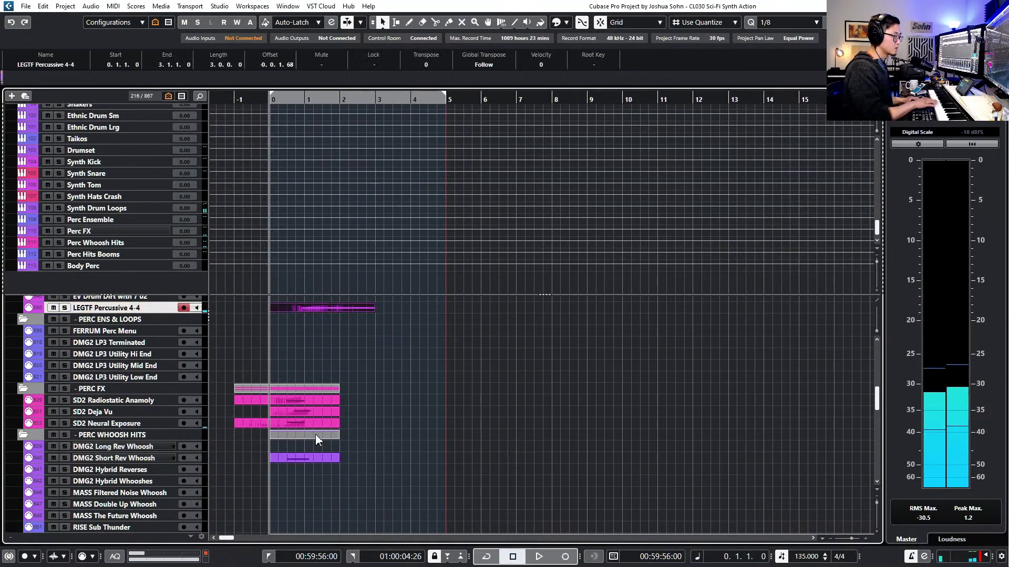
# Shorten the E3 note in the LEGTF Percussive 4-4 part to a length of 2.0.0.0, ending at 3.1.1.0
pyautogui.doubleClick(304, 307)
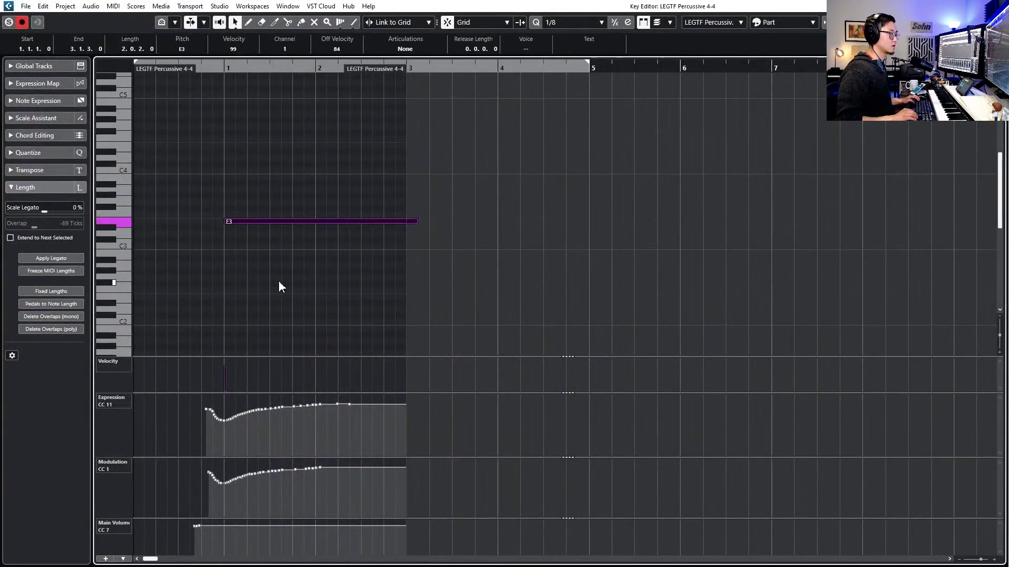
pyautogui.hotkey('alt', 'shift', 'Left')
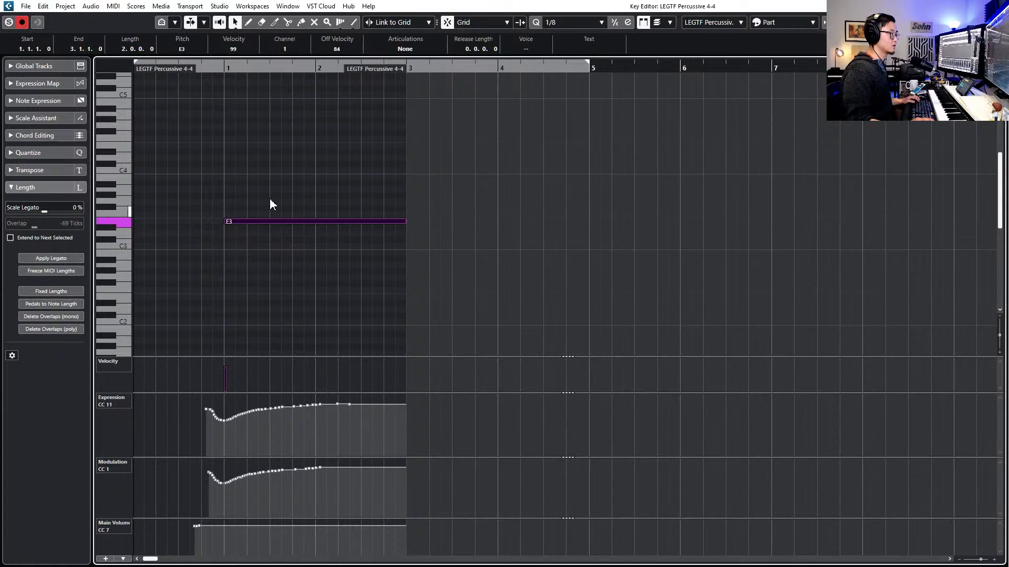
pyautogui.press('Return')
pyautogui.scroll(4, 299, 316)
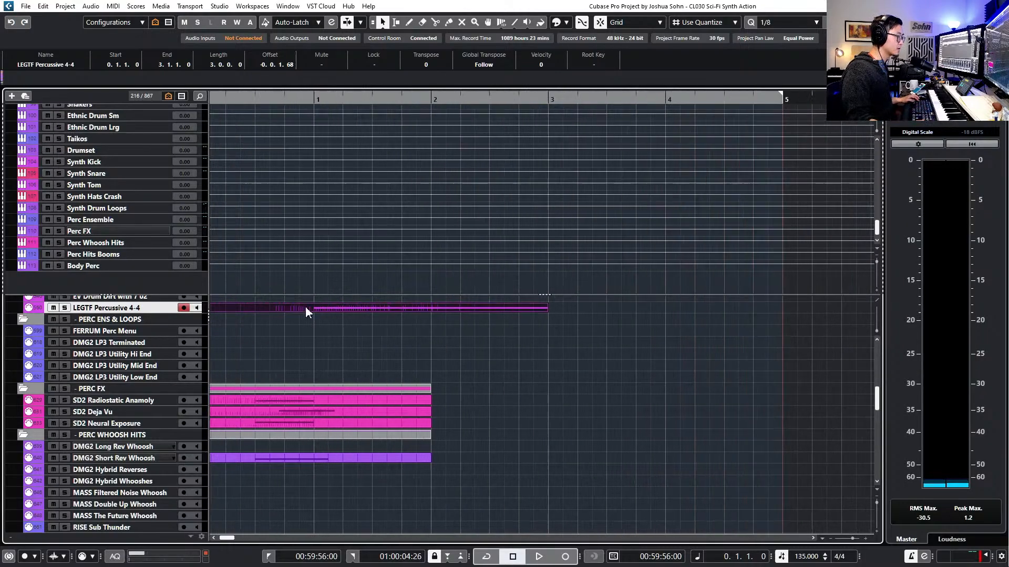
# Split the LEGTF Percussive 4-4 part at bar 1 and inspect the second piece's controller curves in the Key Editor
pyautogui.press('j')
pyautogui.click(314, 308)
pyautogui.press('Return')
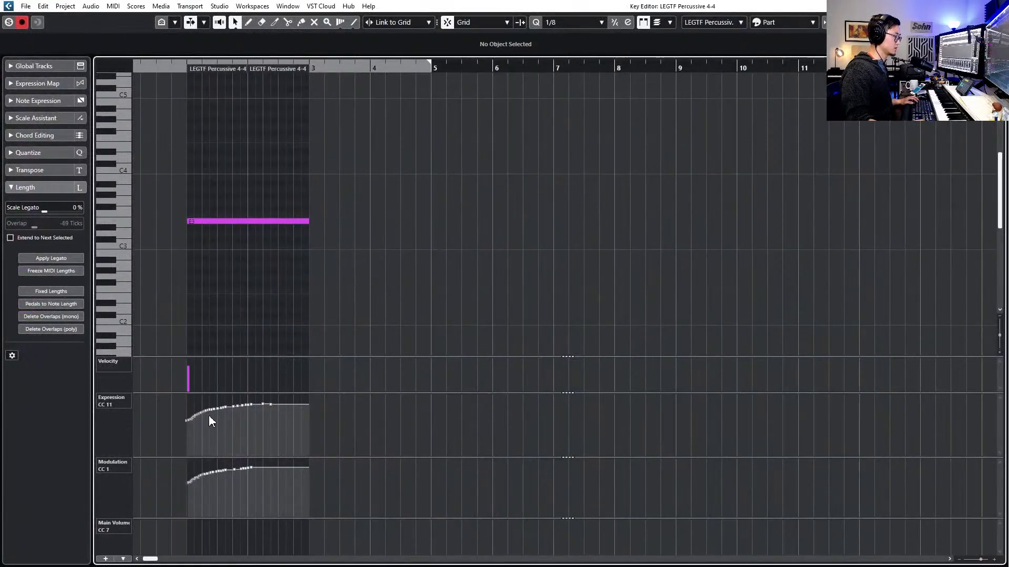
pyautogui.scroll(3, 210, 416)
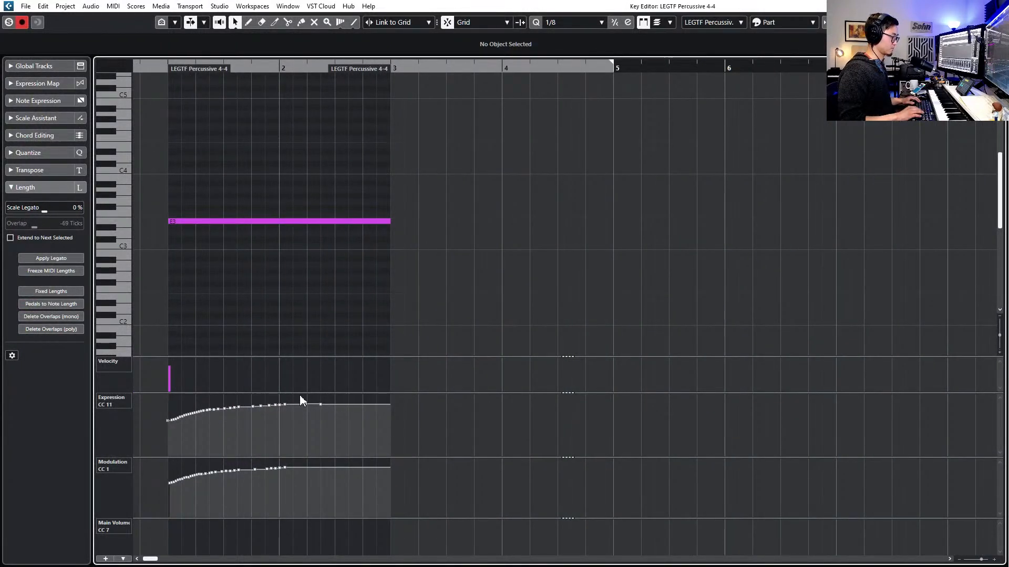
pyautogui.press('Return')
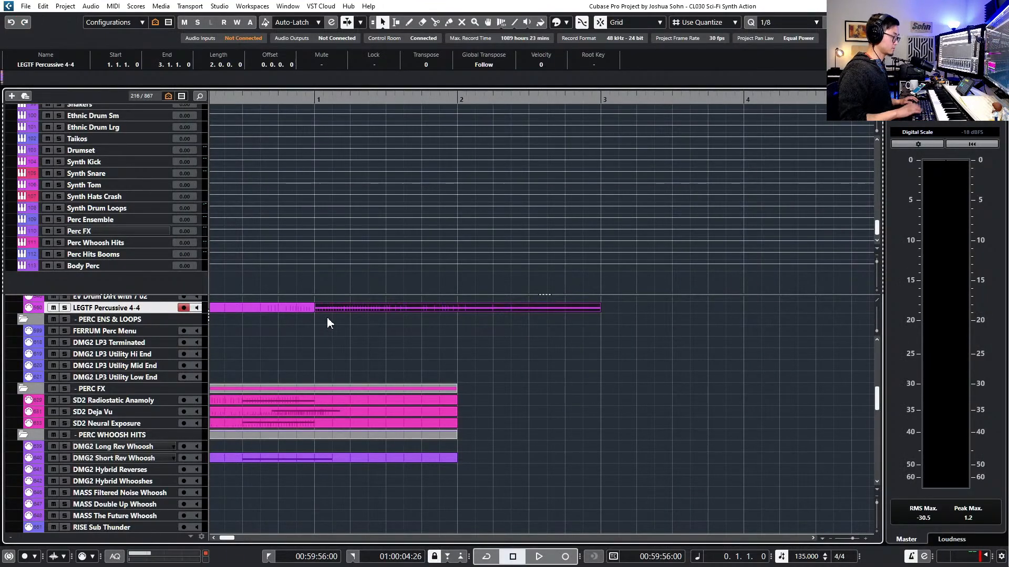
# Delete all Expression (CC 11) and Modulation (CC 1) data from the LEGTF Percussive 4-4 part spanning bars 1 to 3
pyautogui.press('Return')
pyautogui.moveTo(277, 400); pyautogui.dragTo(128, 451)
pyautogui.press('Delete')
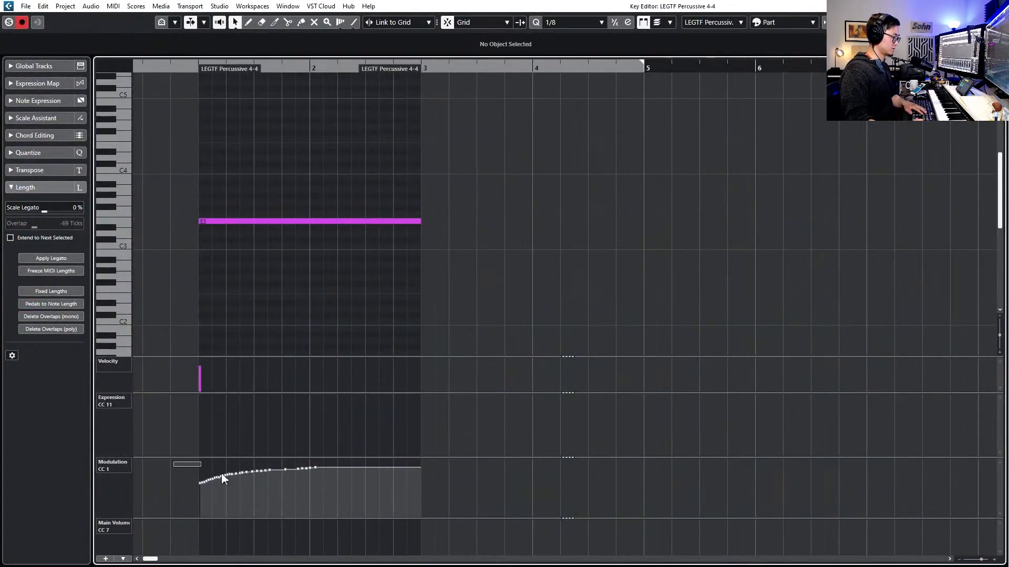
pyautogui.press('Delete')
pyautogui.press('Return')
# Touch up the Expression and Modulation controller points at the end of the LEGTF Percussive 4-4 part before bar 1
pyautogui.click(279, 309)
pyautogui.press('Return')
pyautogui.moveTo(310, 408); pyautogui.dragTo(333, 403)
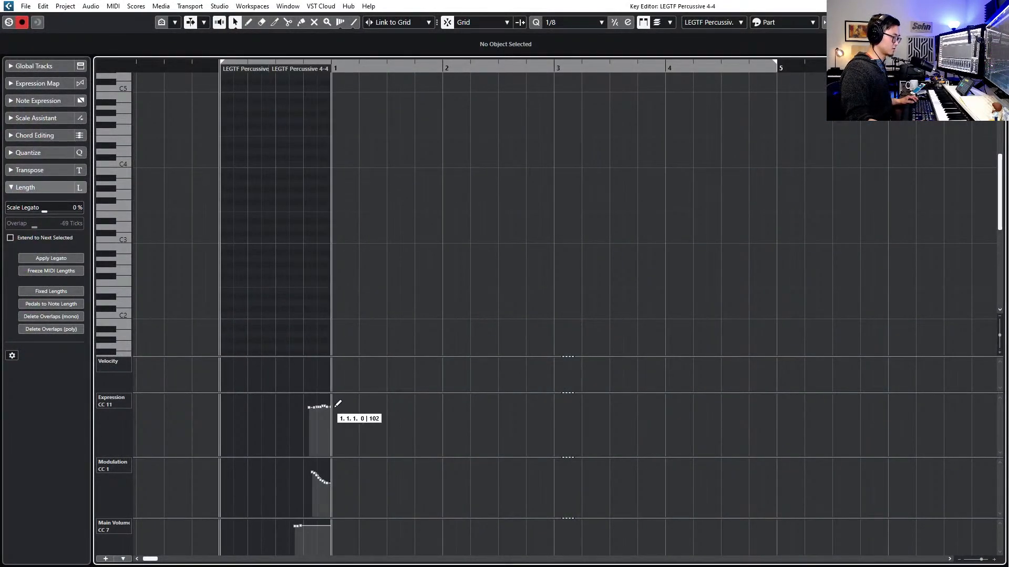
pyautogui.moveTo(315, 477); pyautogui.dragTo(319, 475)
pyautogui.press('Return')
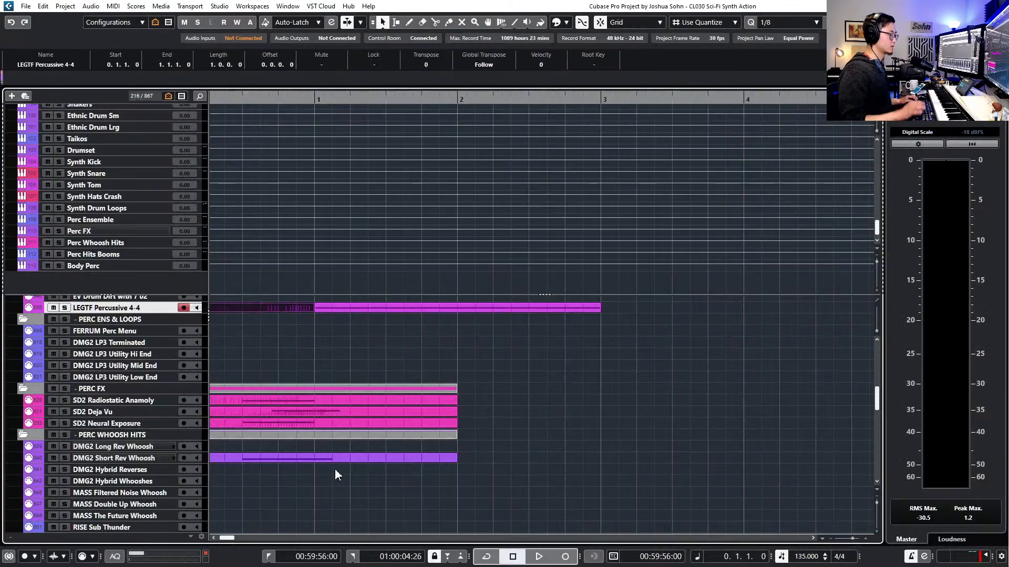
# Duplicate the LEGTF Percussive 4-4 part at bars 1 to 3 so the copy fills bars 3 to 5
pyautogui.click(354, 307)
pyautogui.hotkey('ctrl', 'd')
pyautogui.scroll(-3, 361, 333)
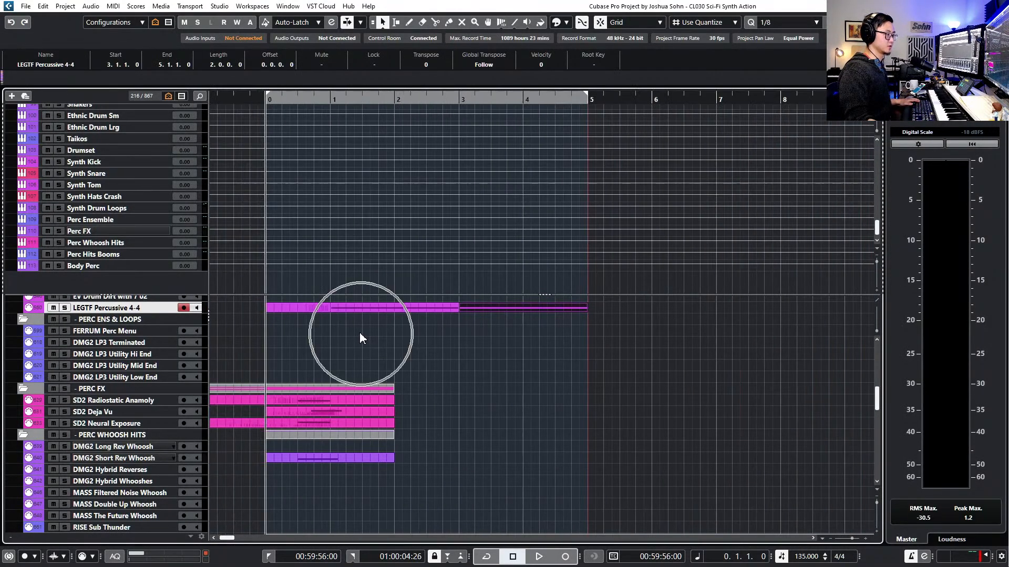
pyautogui.hscroll(-5, 359, 334)
pyautogui.scroll(-2, 383, 352)
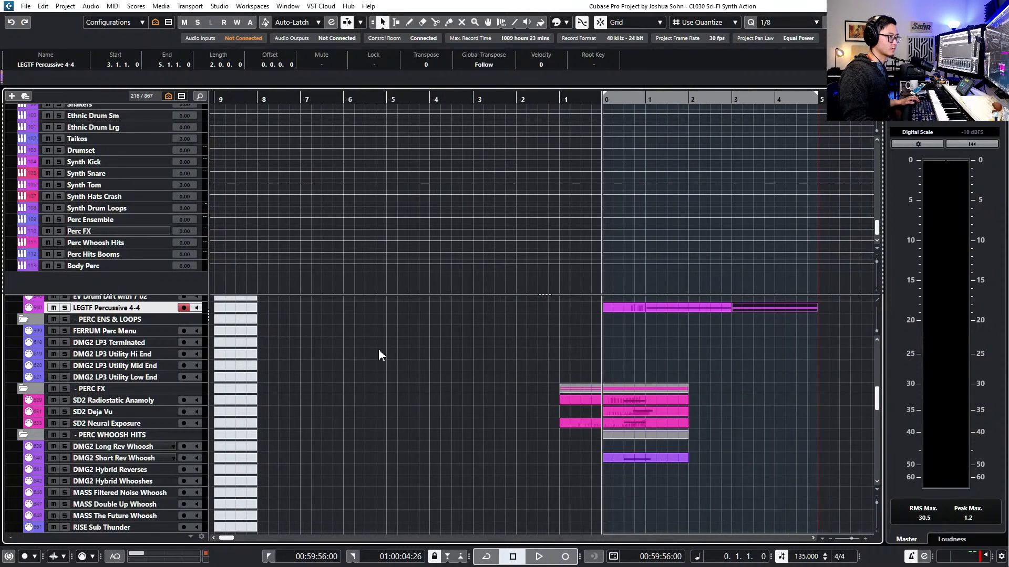
# Play back the opening from bar 0 to check the percussion, and enlarge the lower track area
pyautogui.hscroll(2, 367, 349)
pyautogui.hscroll(2, 366, 346)
pyautogui.press('space')
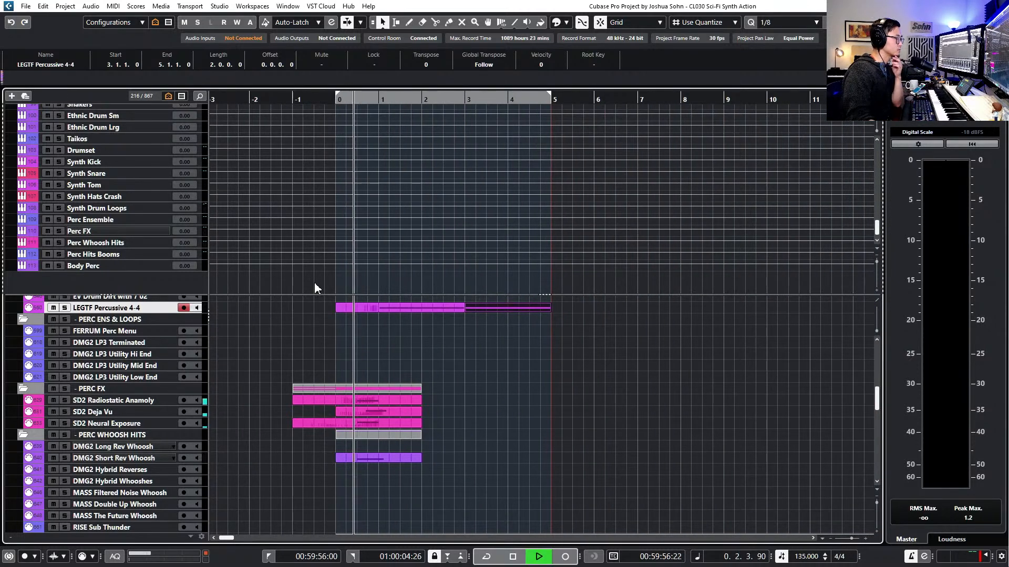
pyautogui.moveTo(317, 294); pyautogui.dragTo(321, 126)
pyautogui.scroll(10, 331, 191)
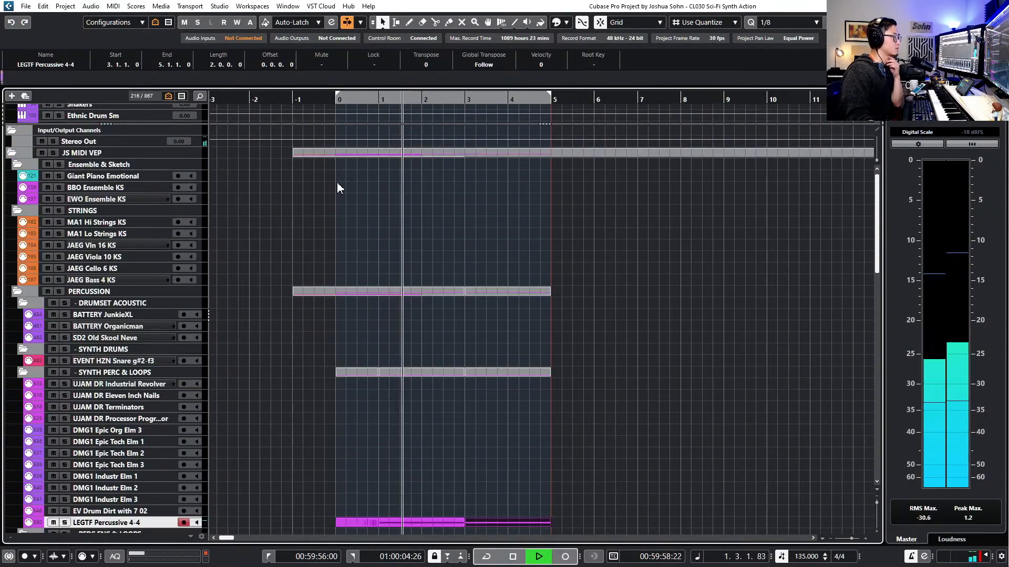
pyautogui.scroll(4, 331, 113)
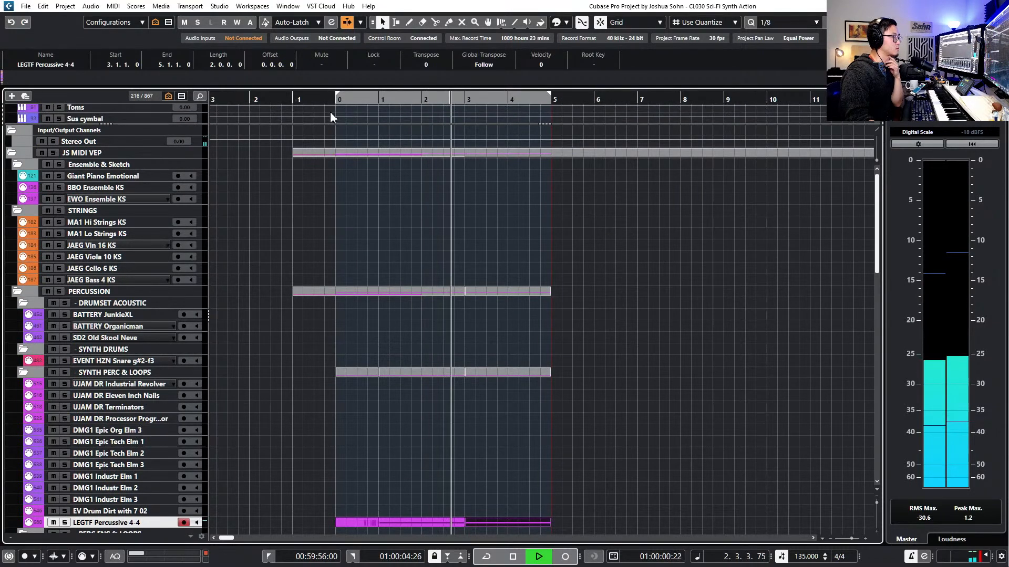
pyautogui.press('space')
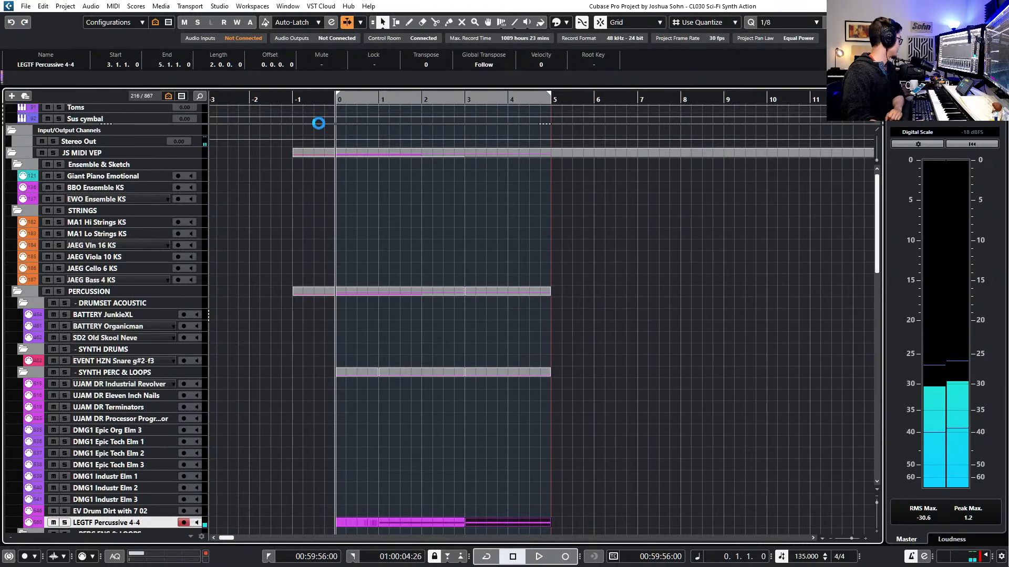
# Reorder the global tracks at the top of the project so the Chord Track sits above Tempo and Signature
pyautogui.moveTo(313, 126); pyautogui.dragTo(315, 157)
pyautogui.scroll(5, 318, 138)
pyautogui.scroll(10, 340, 123)
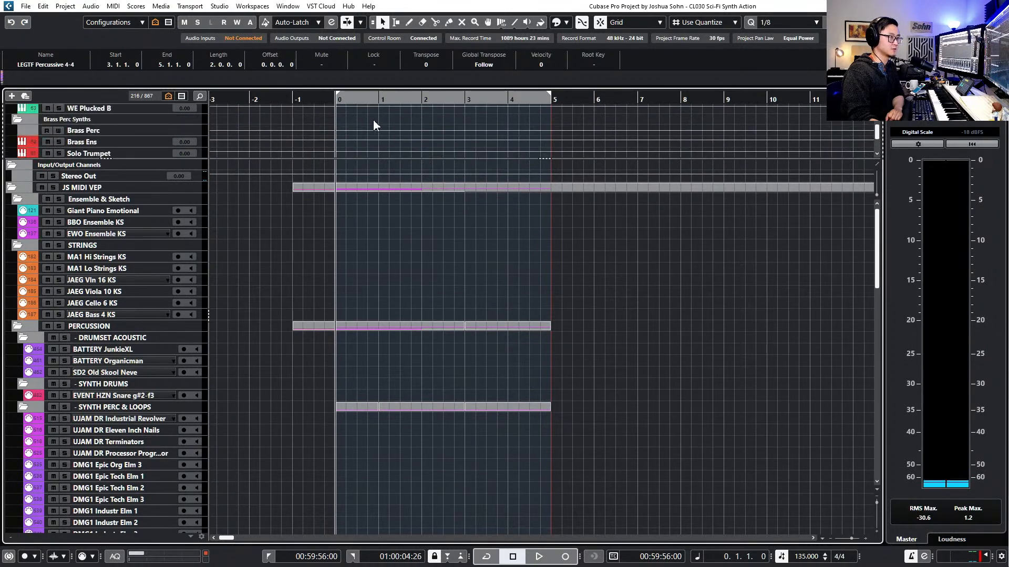
pyautogui.scroll(10, 371, 119)
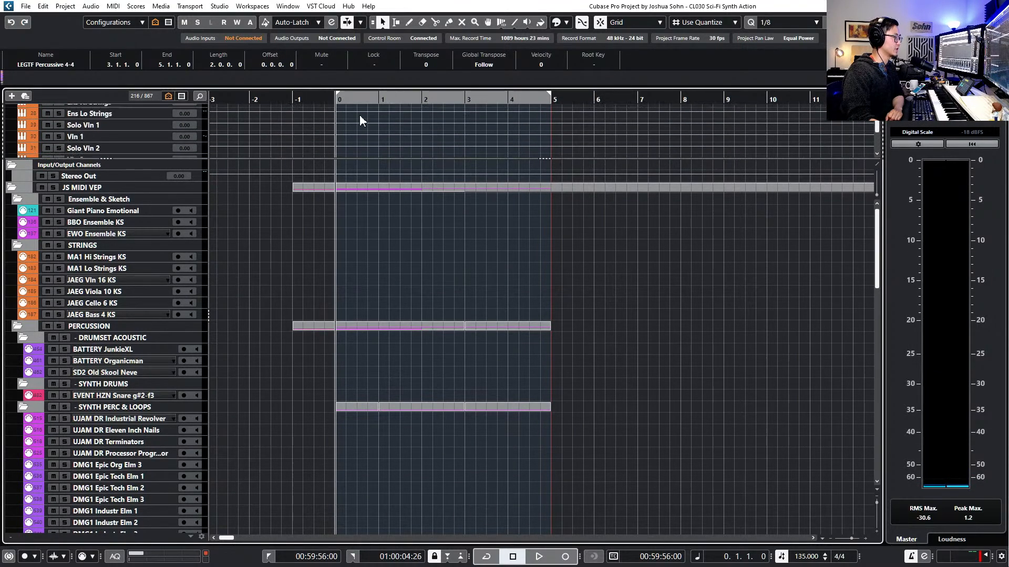
pyautogui.scroll(5, 374, 134)
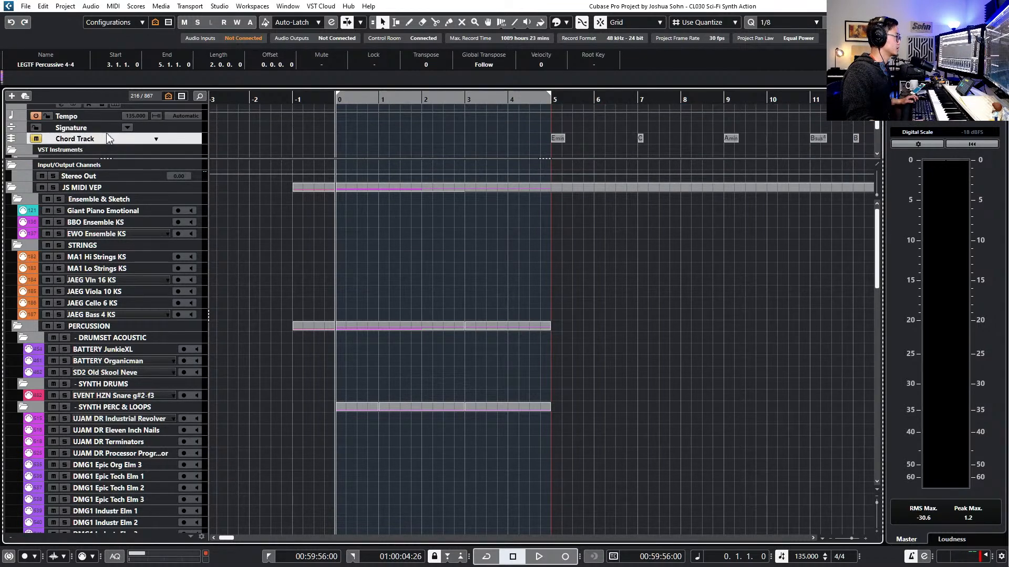
pyautogui.scroll(2, 191, 122)
pyautogui.moveTo(179, 126); pyautogui.dragTo(185, 145)
# Delete the unneeded track from the group of global tracks at the start of the track list
pyautogui.scroll(2, 325, 126)
pyautogui.scroll(-1, 329, 126)
pyautogui.click(187, 131)
pyautogui.press('Delete')
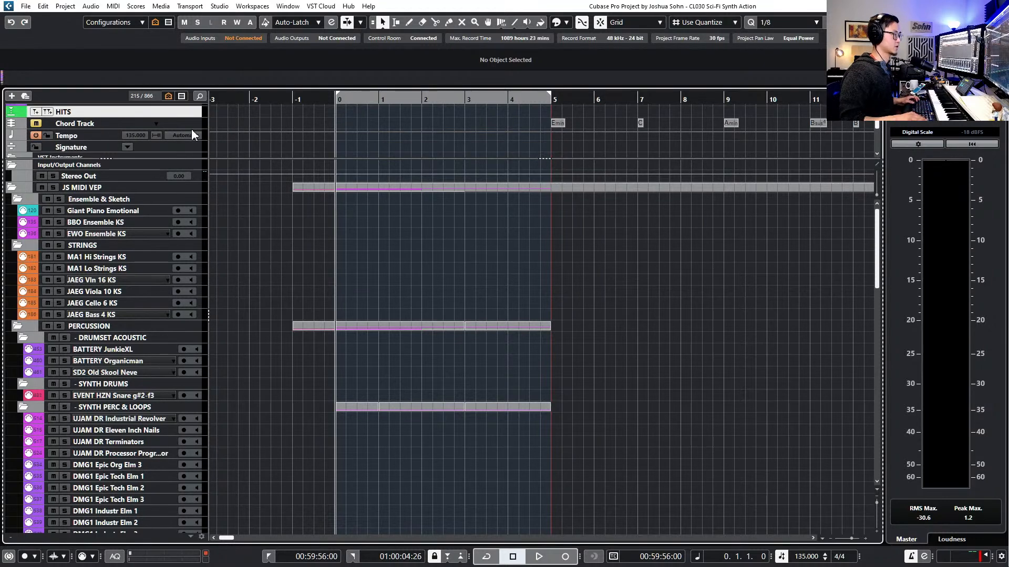
# Audition DMG1 Epic Tech Elm 2, UJAM DR Terminators, BATTERY JunkieXL, SD2 Old Skool Neve and BATTERY Organicman
pyautogui.scroll(-3, 215, 270)
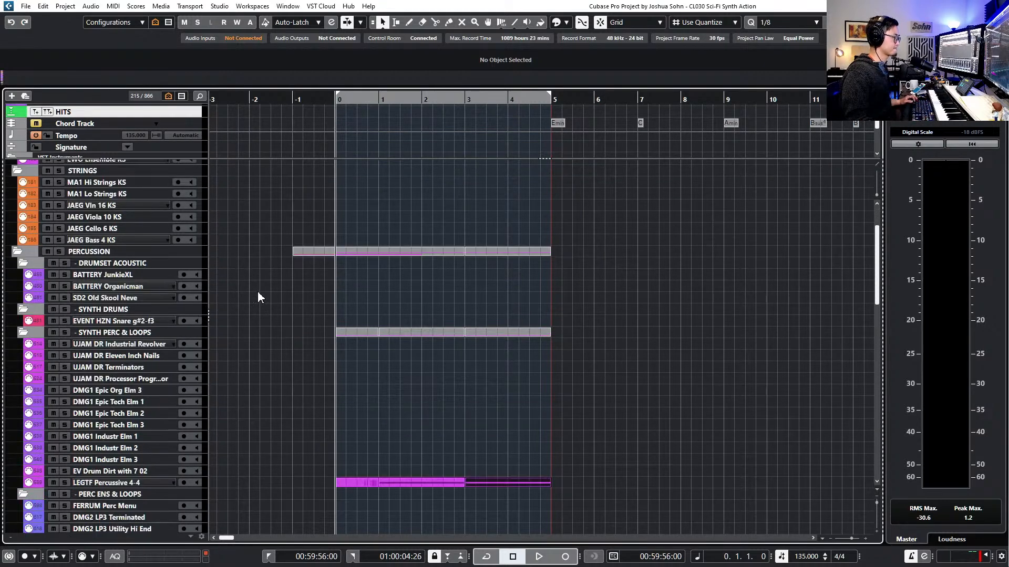
pyautogui.click(126, 414)
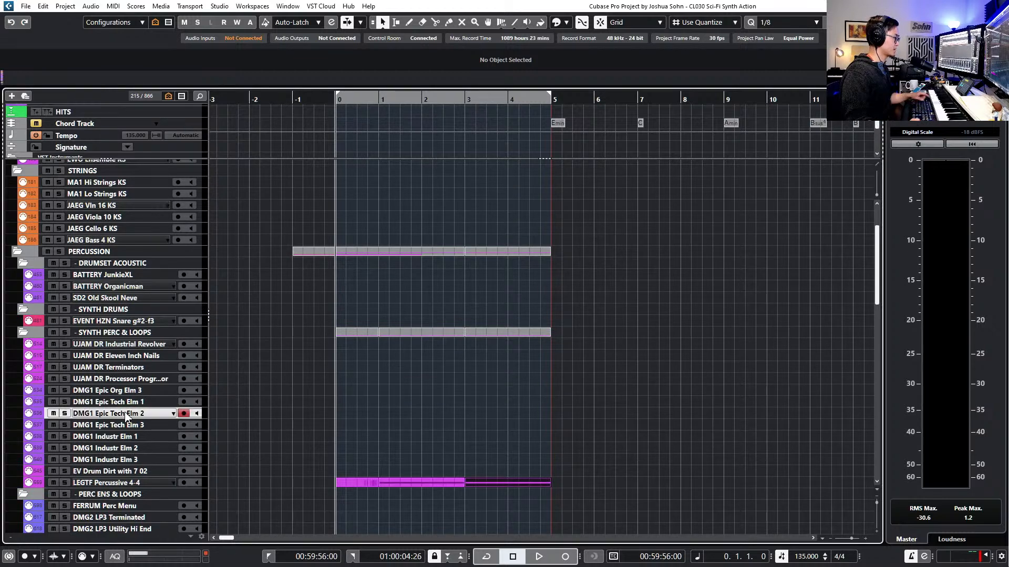
pyautogui.click(152, 368)
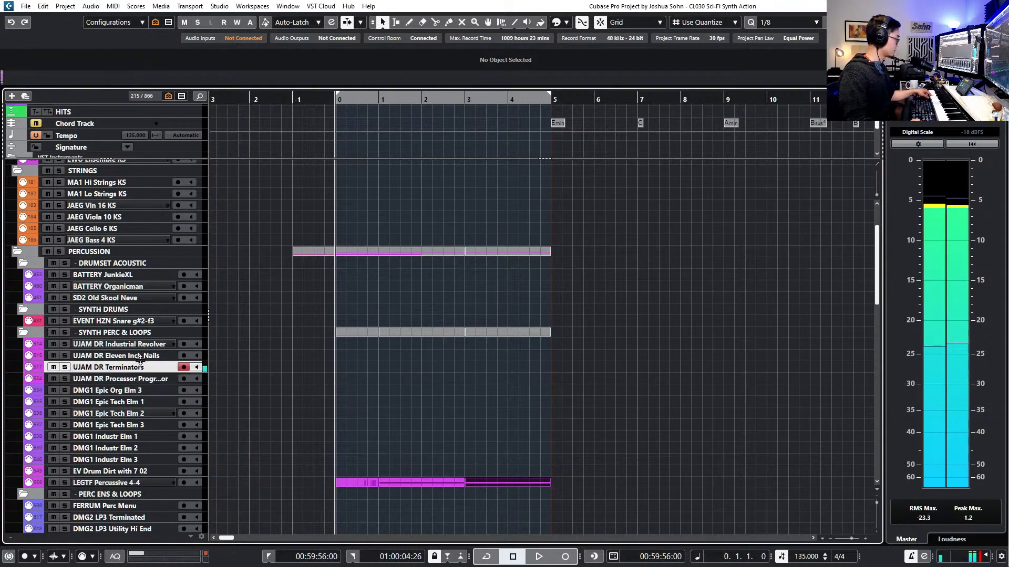
pyautogui.click(126, 275)
pyautogui.click(127, 298)
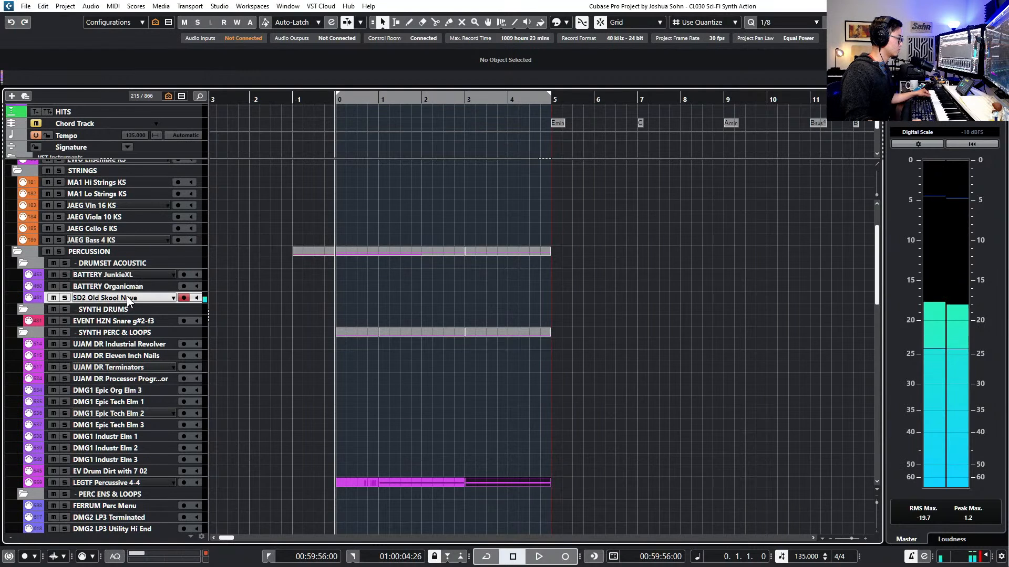
pyautogui.click(131, 288)
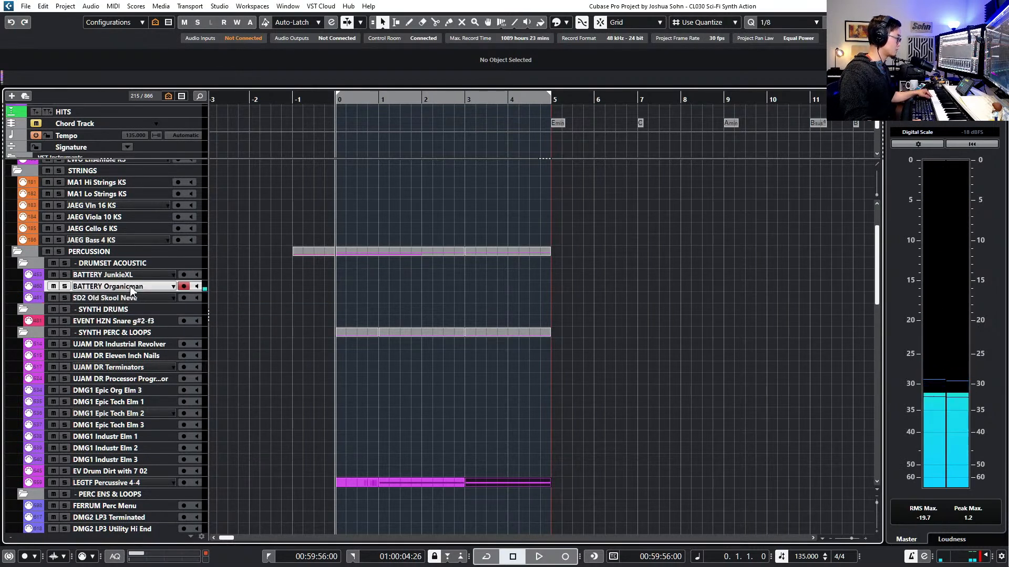
# Audition UJAM DR Industrial Revolver and Eleven Inch Nails, DMG1 Epic Org Elm 3, and DMG1 Epic Tech Elm 1 to 3
pyautogui.click(136, 346)
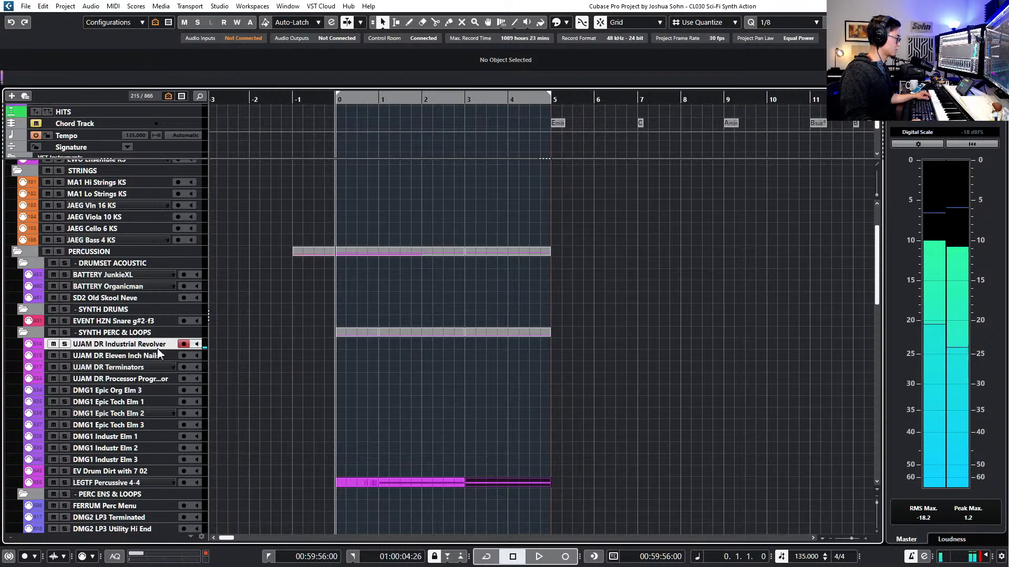
pyautogui.click(158, 351)
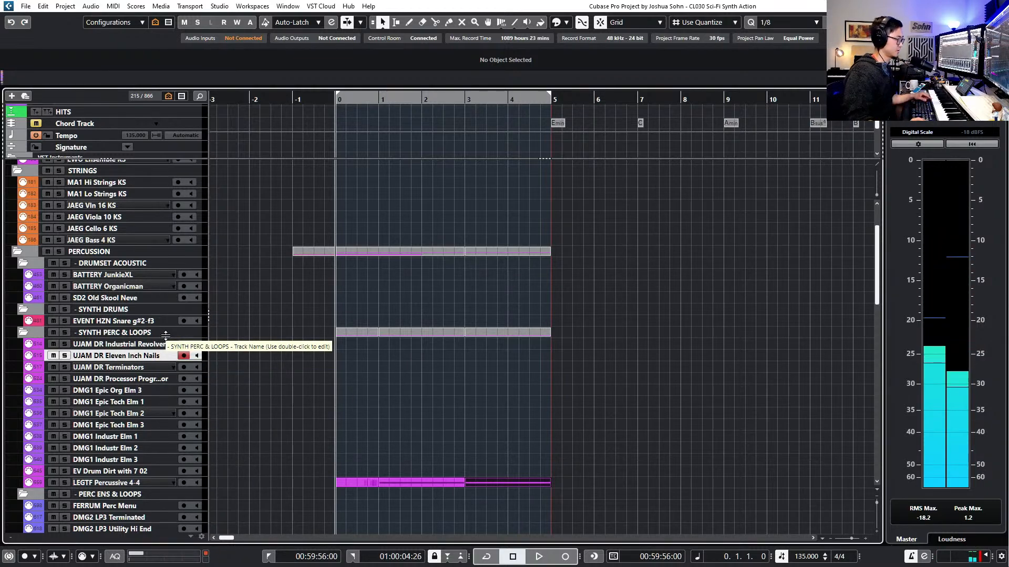
pyautogui.click(126, 389)
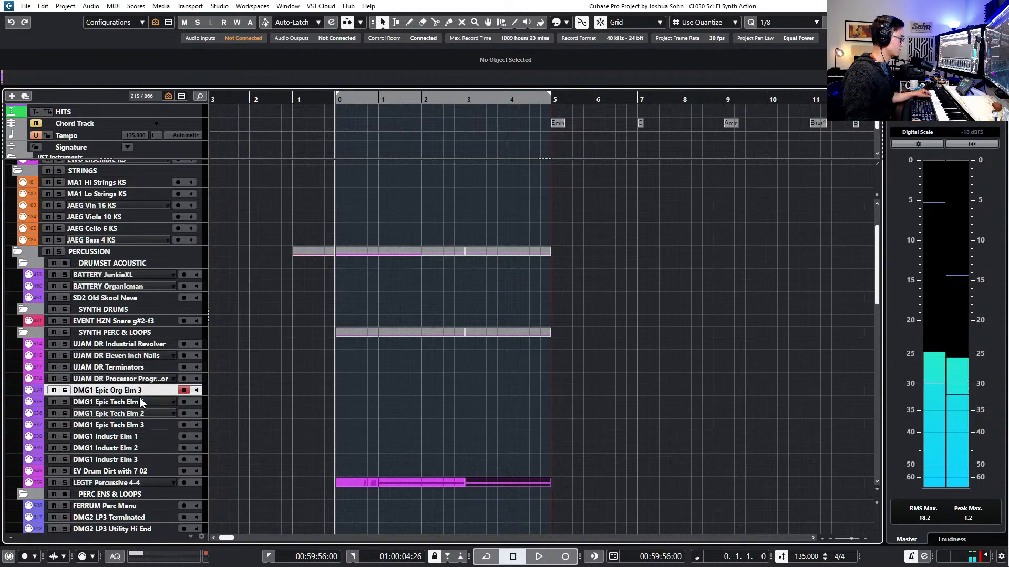
pyautogui.click(141, 401)
pyautogui.click(151, 413)
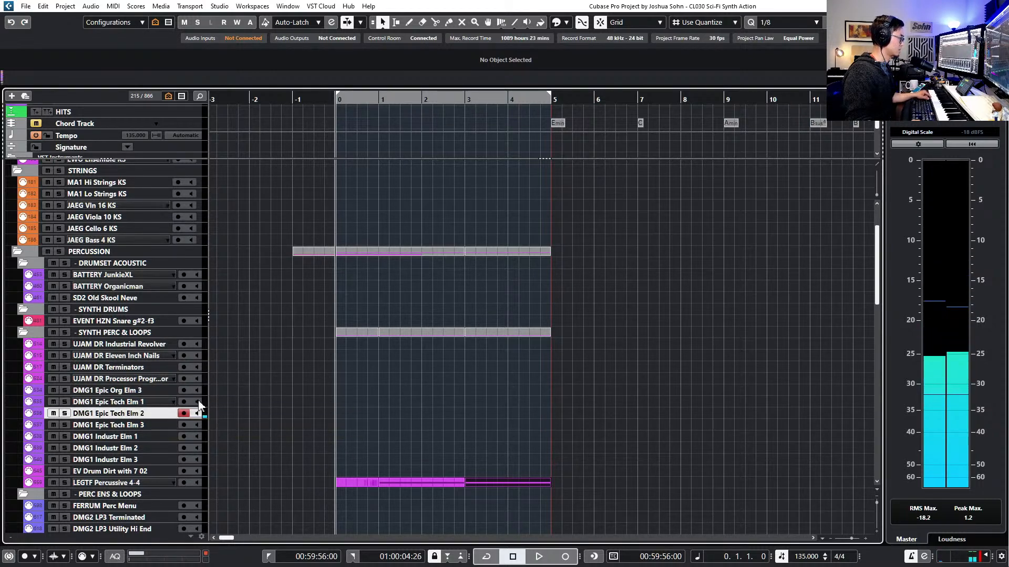
pyautogui.scroll(-5, 182, 404)
pyautogui.click(134, 351)
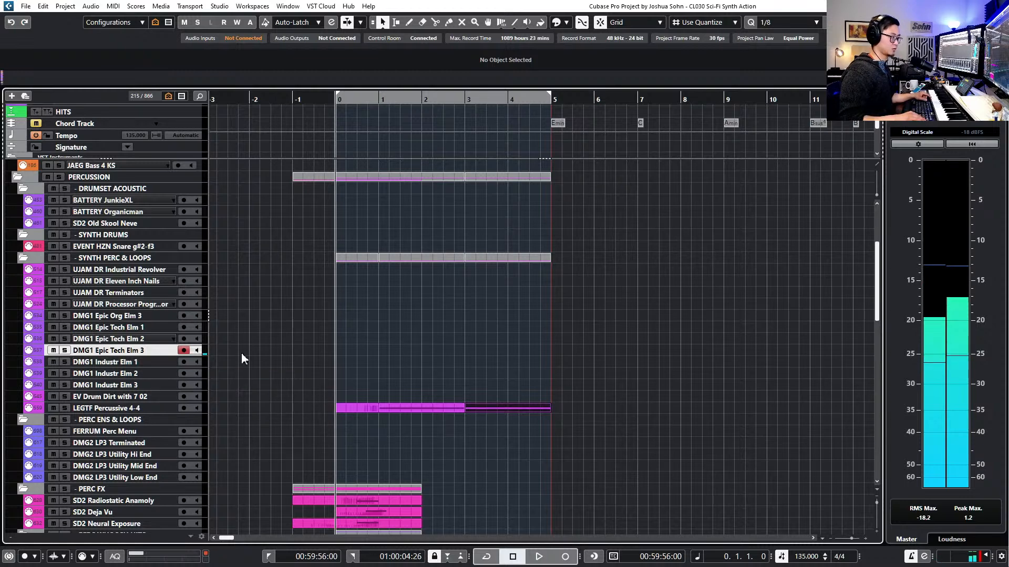
# Record a MIDI part on the DMG1 Epic Tech Elm 3 track starting from bar 11
pyautogui.scroll(-2, 308, 338)
pyautogui.hscroll(3, 308, 338)
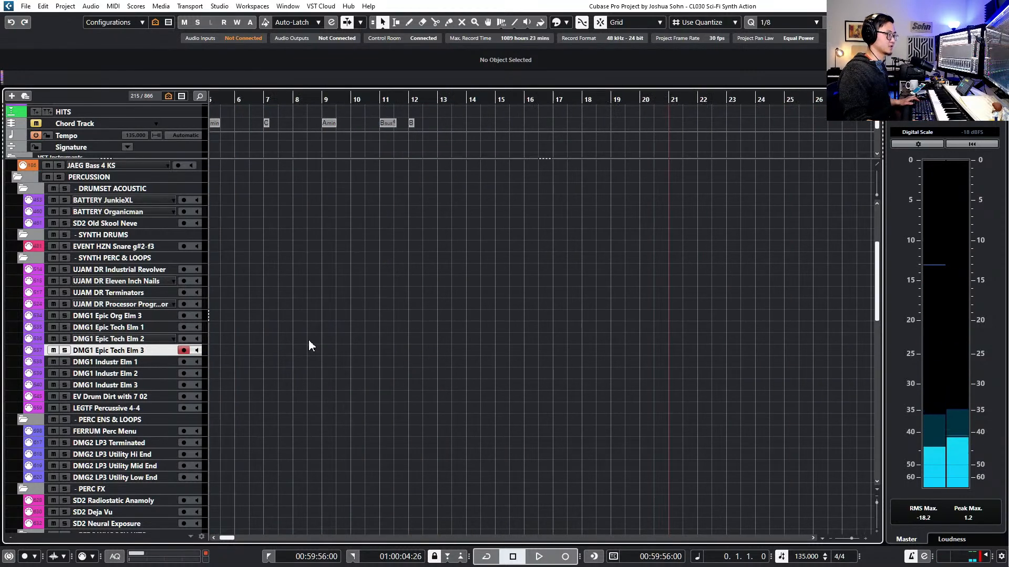
pyautogui.press('KP_Add')
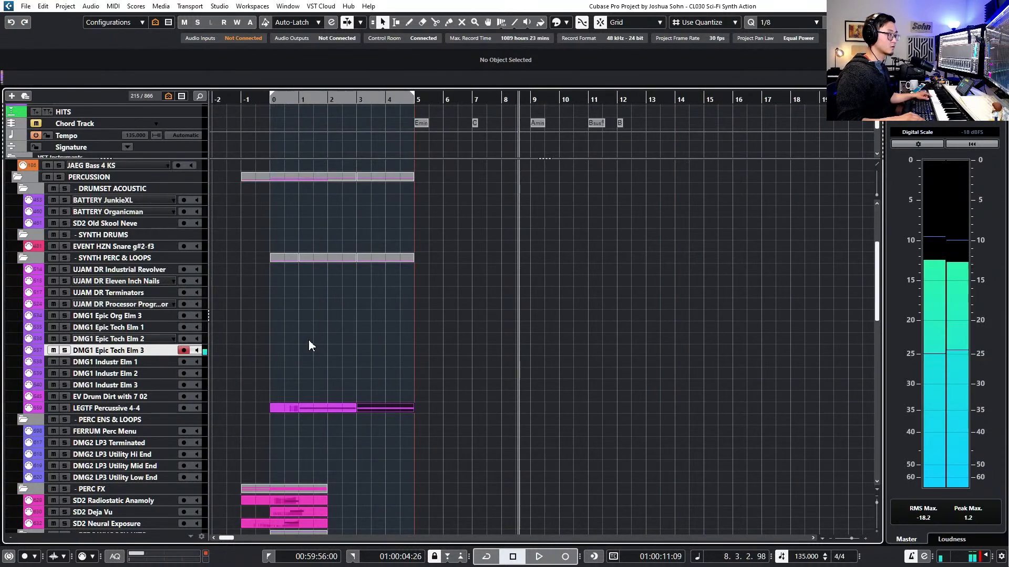
pyautogui.press('KP_Add')
pyautogui.press('KP_Add')
pyautogui.press('KP_Add')
pyautogui.press('KP_Add')
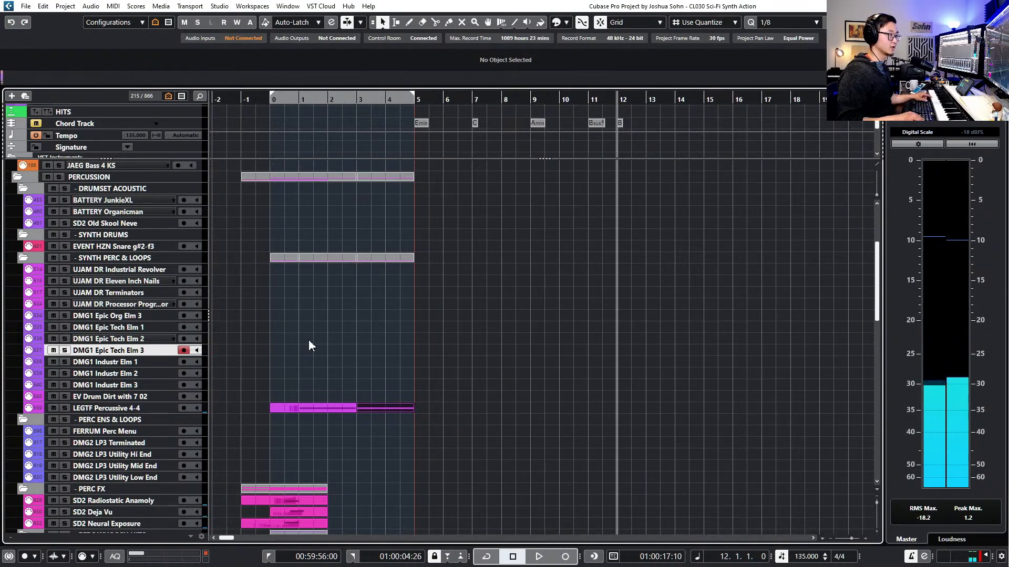
pyautogui.press('KP_Subtract')
pyautogui.press('space')
pyautogui.press('KP_Multiply')
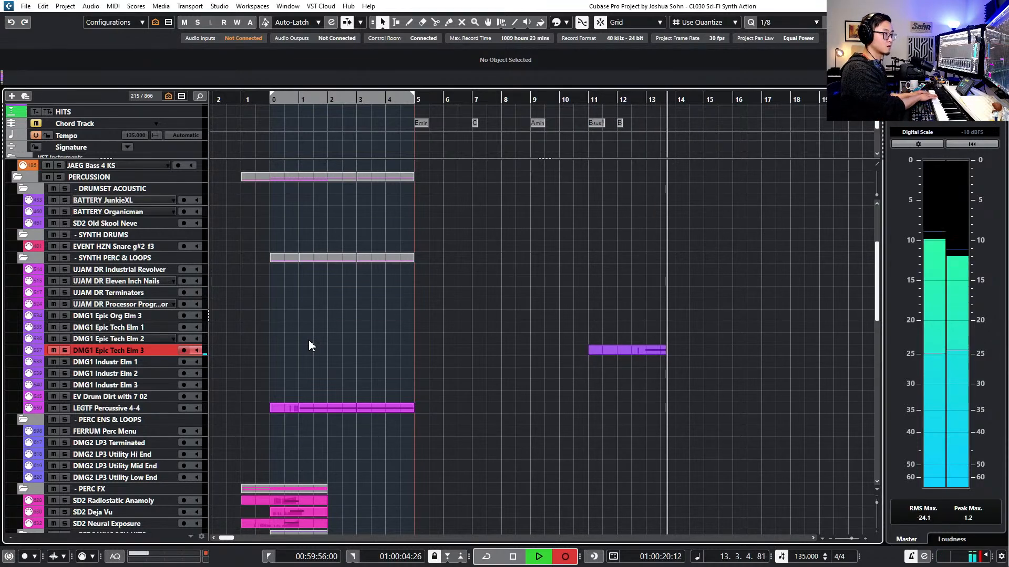
pyautogui.press('space')
# Move the newly recorded part from bar 11 to bar 19 on the DMG1 Epic Tech Elm 2 track
pyautogui.scroll(2, 309, 335)
pyautogui.scroll(-1, 491, 357)
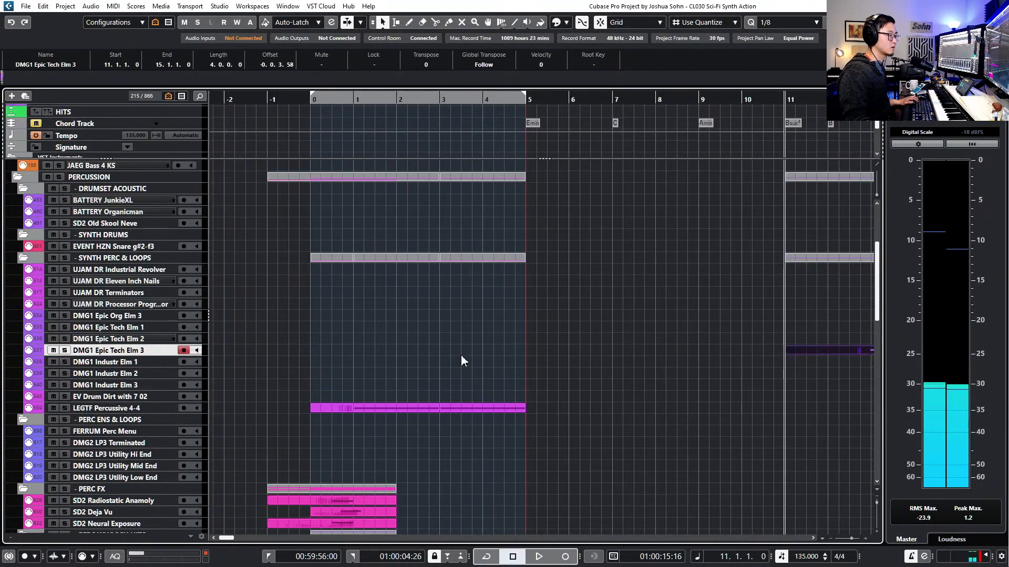
pyautogui.hscroll(8, 452, 357)
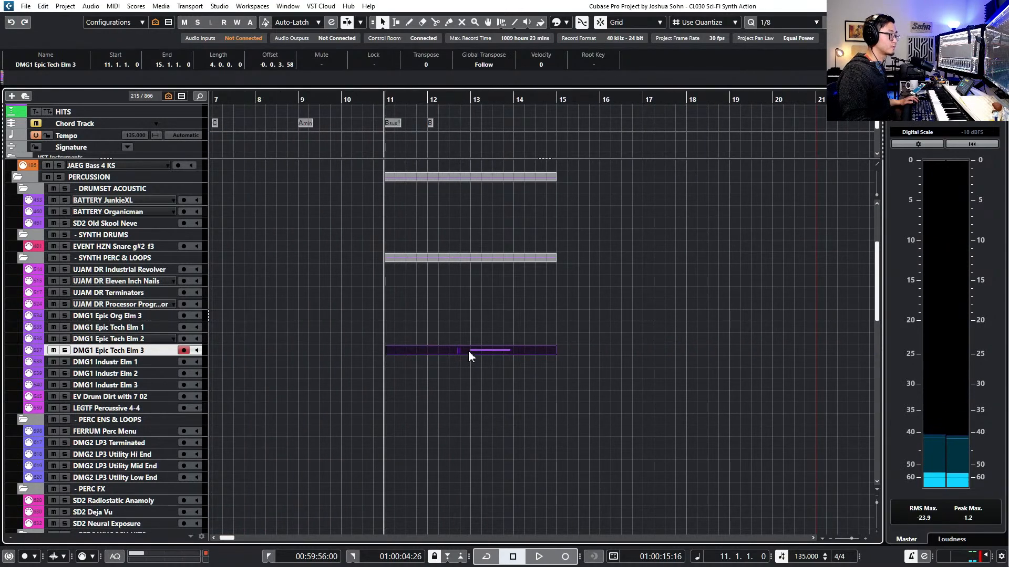
pyautogui.scroll(-10, 471, 363)
pyautogui.scroll(-2, 480, 380)
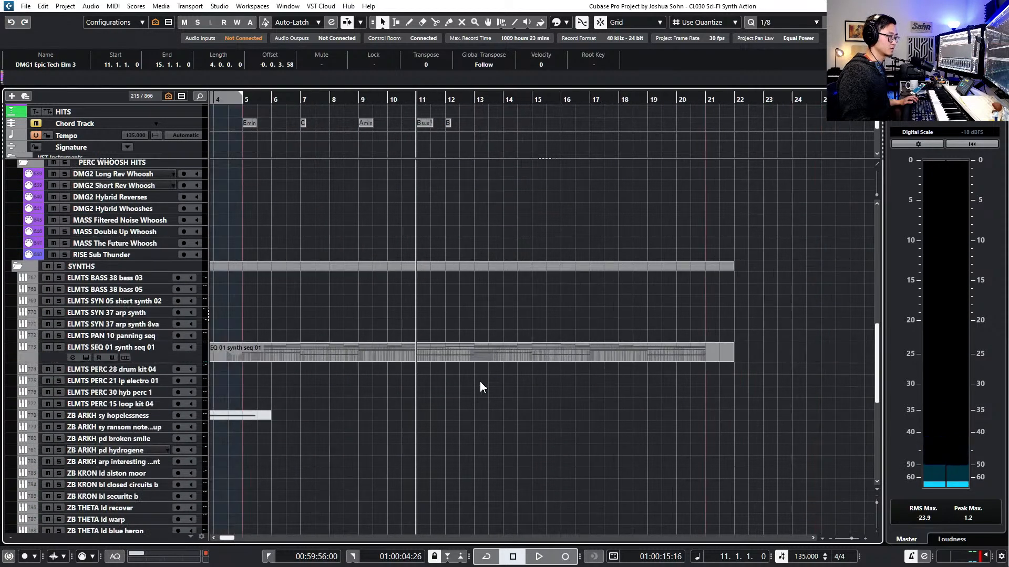
pyautogui.scroll(10, 481, 376)
pyautogui.moveTo(463, 115)
pyautogui.mouseDown()
pyautogui.moveTo(250, 123)
pyautogui.moveTo(473, 117)
pyautogui.moveTo(481, 130)
pyautogui.mouseUp()
pyautogui.moveTo(496, 352); pyautogui.dragTo(730, 343)
# Place the playhead at bar 2 and audition the DMG1 Industr Elm 1 track
pyautogui.scroll(-1, 724, 342)
pyautogui.hscroll(-2, 710, 338)
pyautogui.press('KP_Subtract')
pyautogui.click(144, 358)
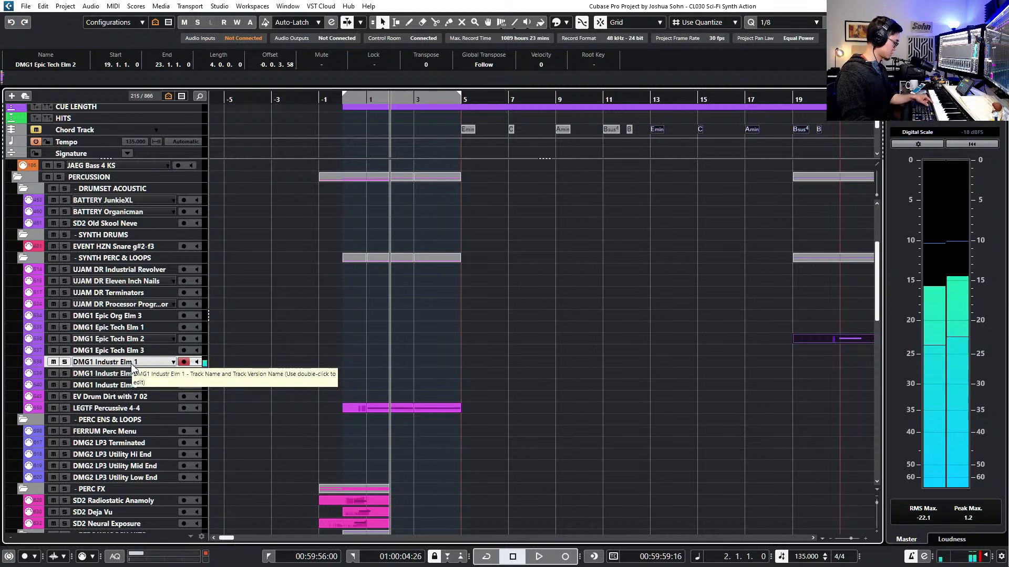
pyautogui.click(132, 365)
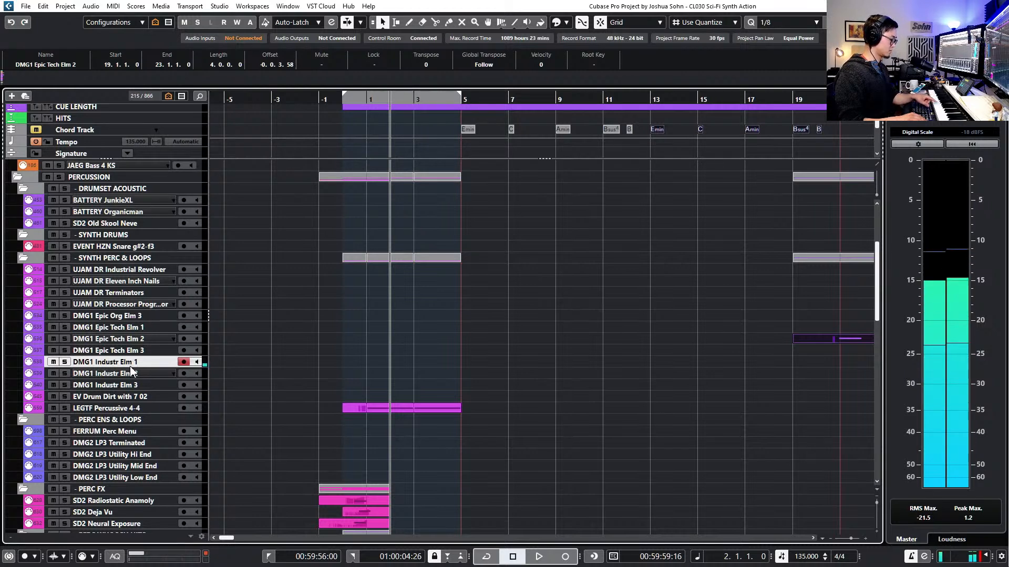
# Play the cue from bar 2 with DMG1 Industr Elm 1 armed and audition DMG2 LP3 Utility Mid End
pyautogui.press('space')
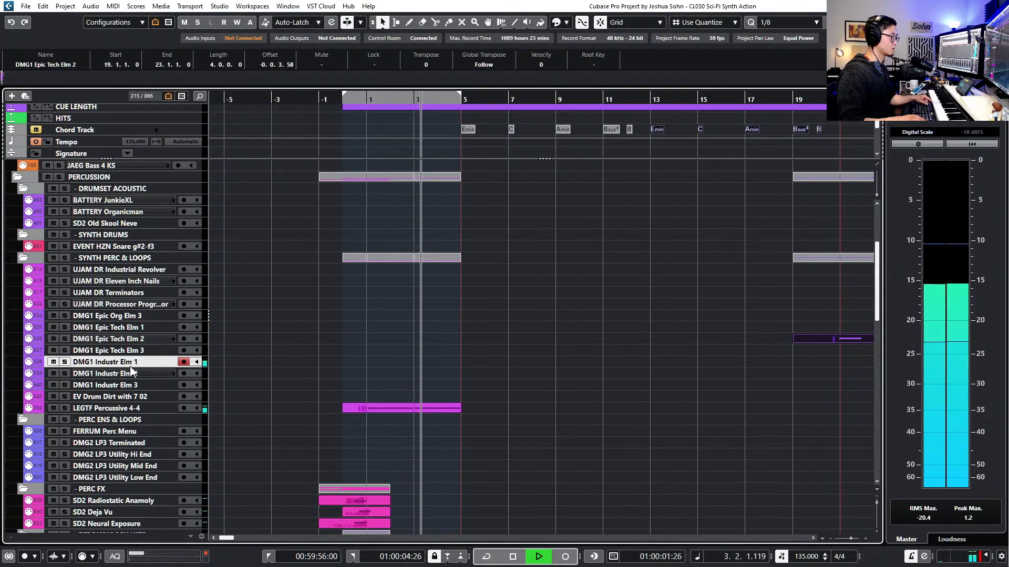
pyautogui.press('space')
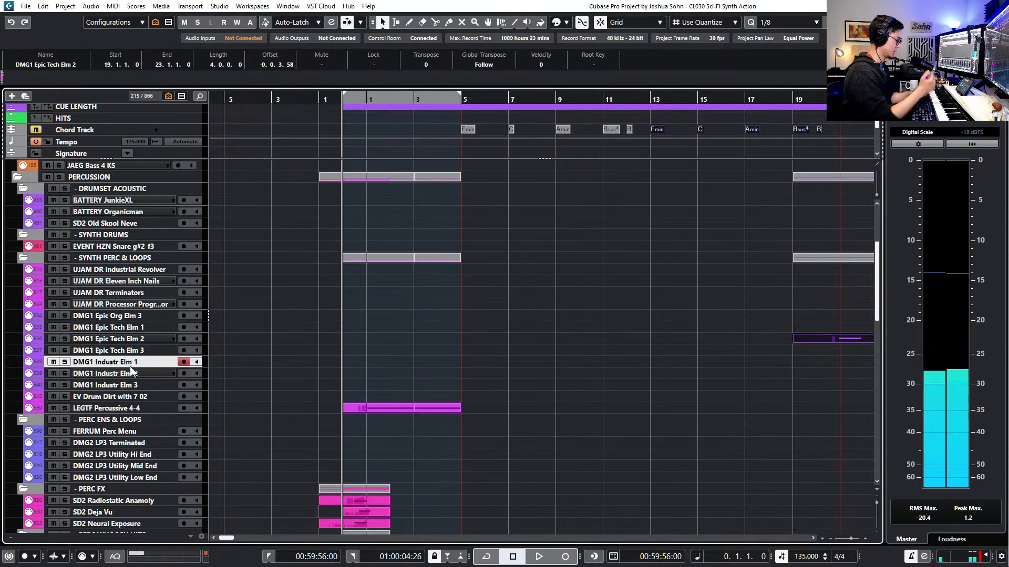
pyautogui.scroll(-3, 131, 372)
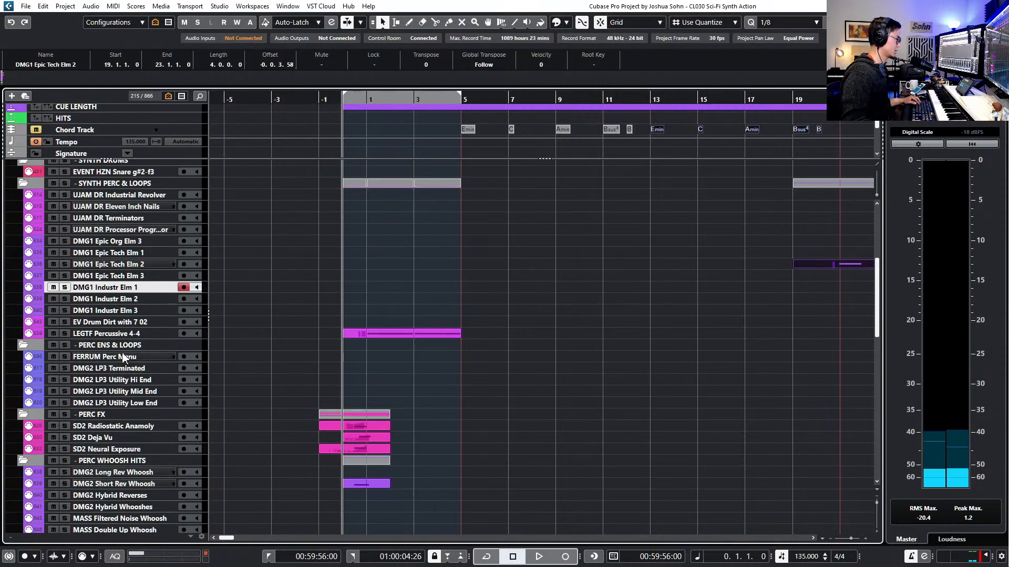
pyautogui.click(137, 392)
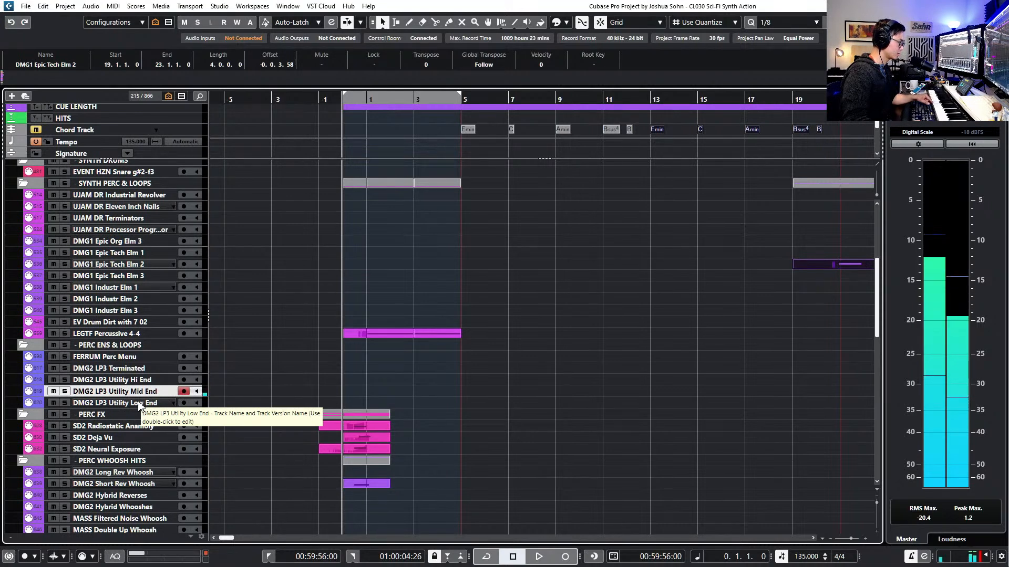
# Audition DMG2 LP3 Utility Low End, then solo it and play it from the start of the cue
pyautogui.click(141, 404)
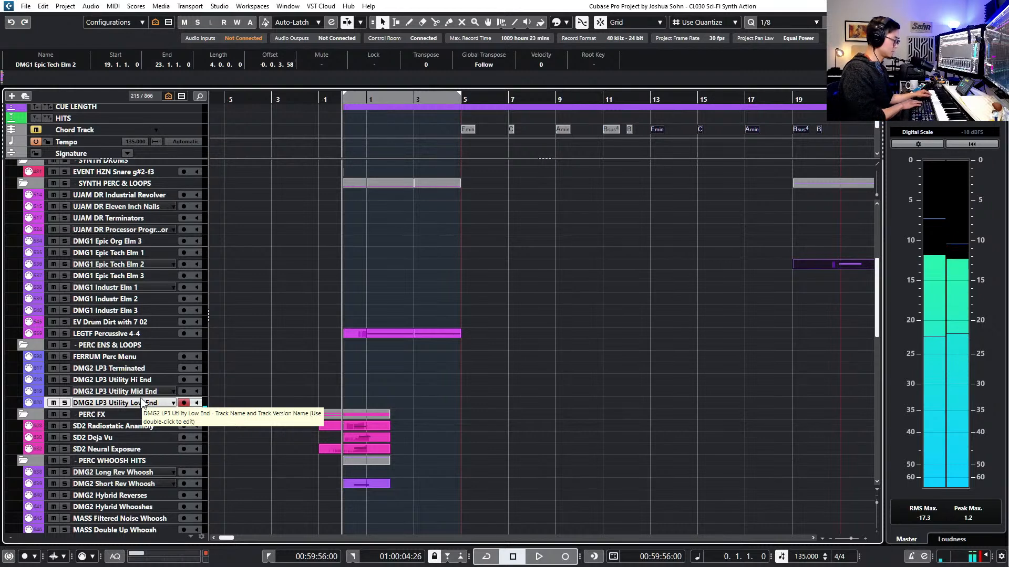
pyautogui.press('s')
pyautogui.press('space')
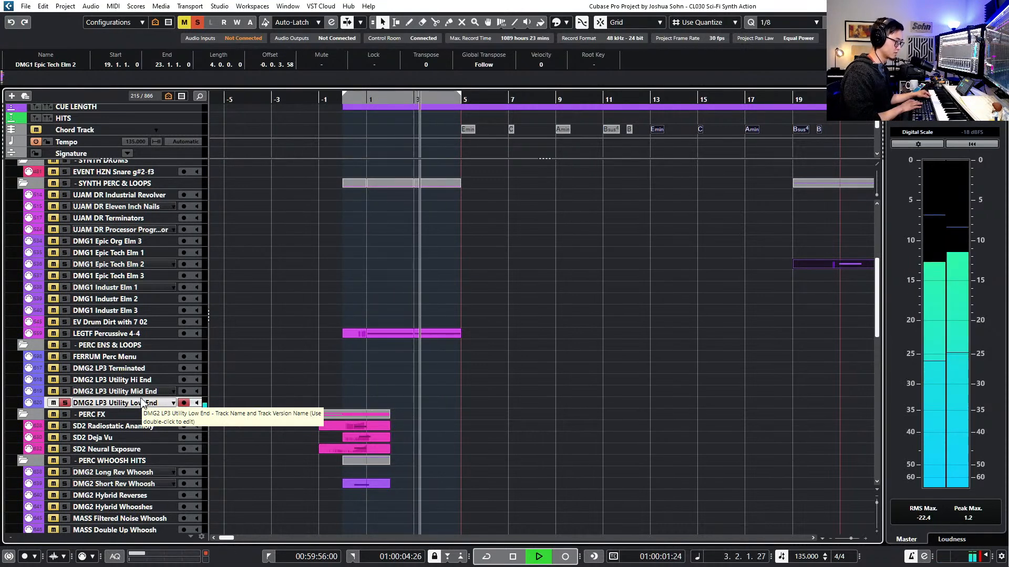
pyautogui.press('space')
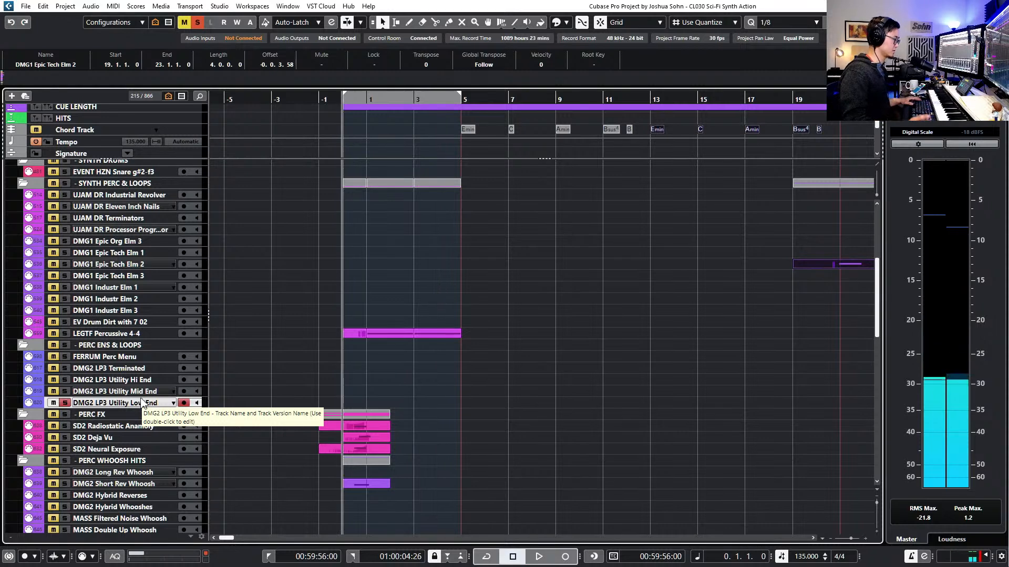
pyautogui.hotkey('ctrl', 'd')
pyautogui.hotkey('ctrl', 'z')
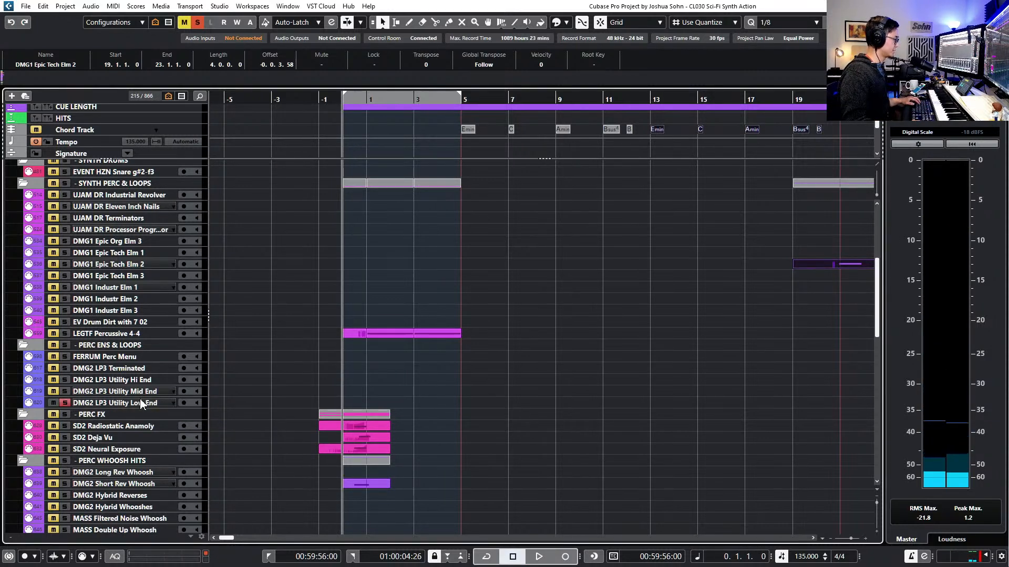
# Find the hidden DMG2 LP2 Utility High End track and reveal it in the track list
pyautogui.click(141, 403)
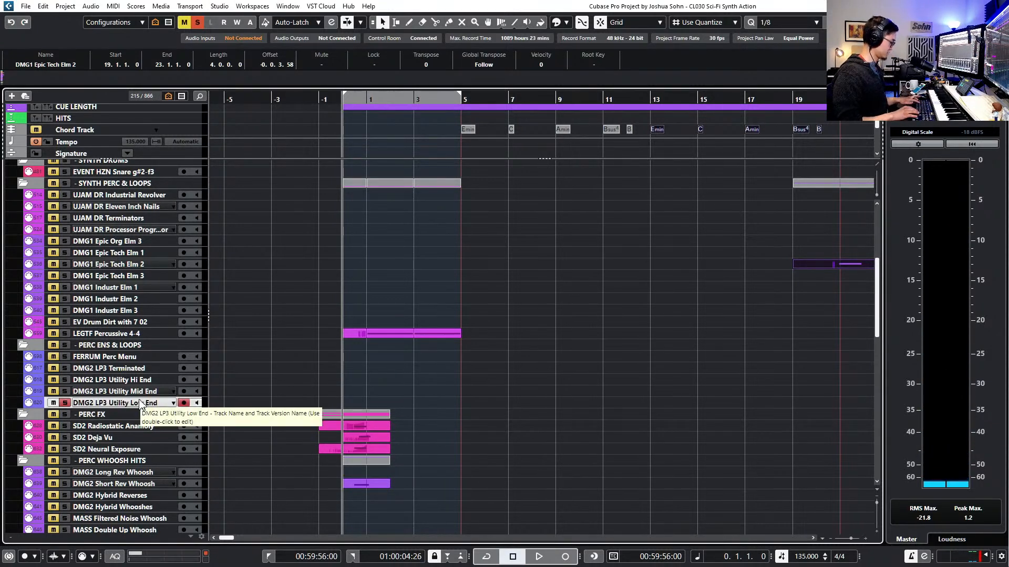
pyautogui.hotkey('ctrl', 'f')
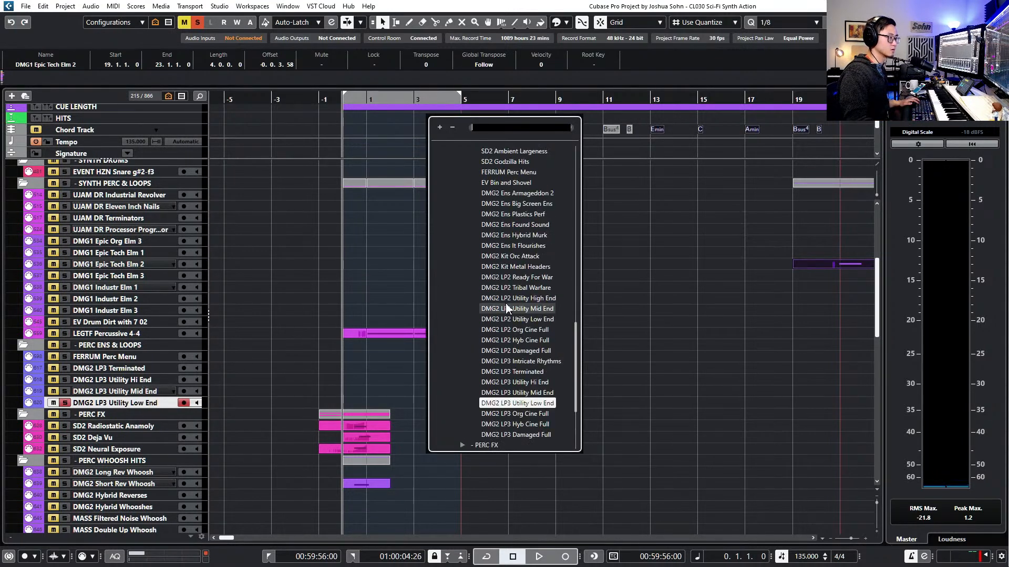
pyautogui.scroll(4, 526, 292)
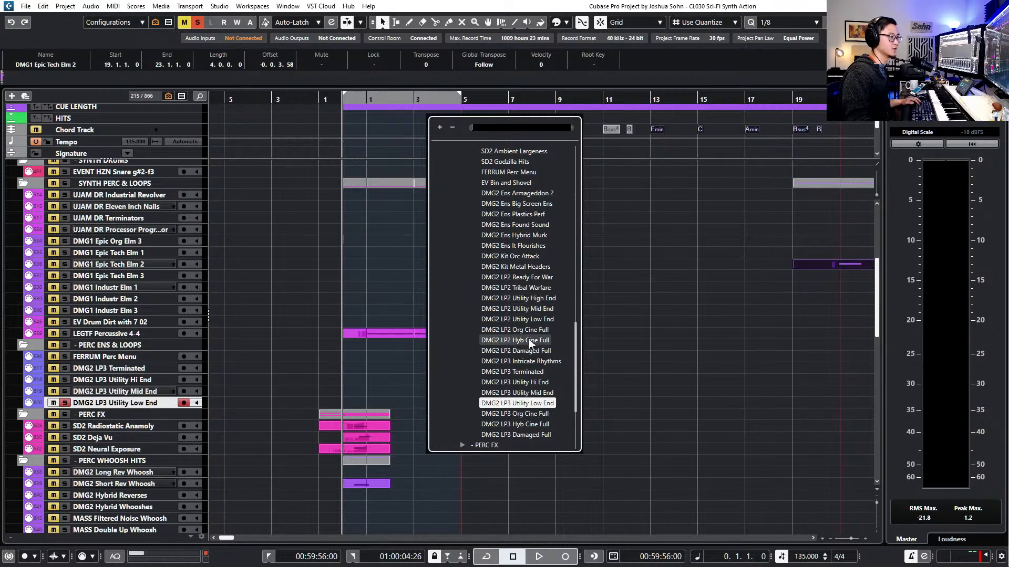
pyautogui.click(532, 302)
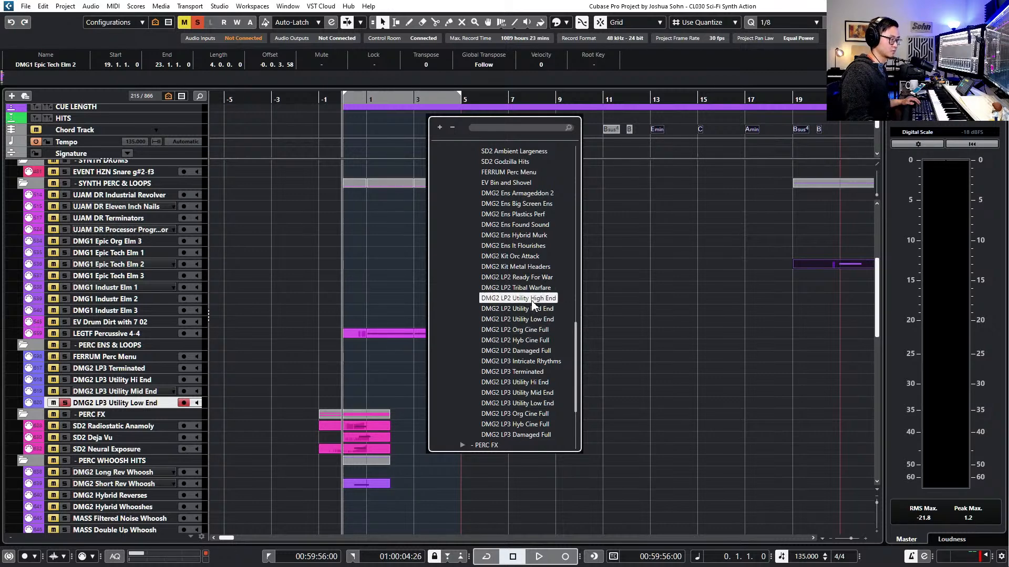
pyautogui.click(532, 300)
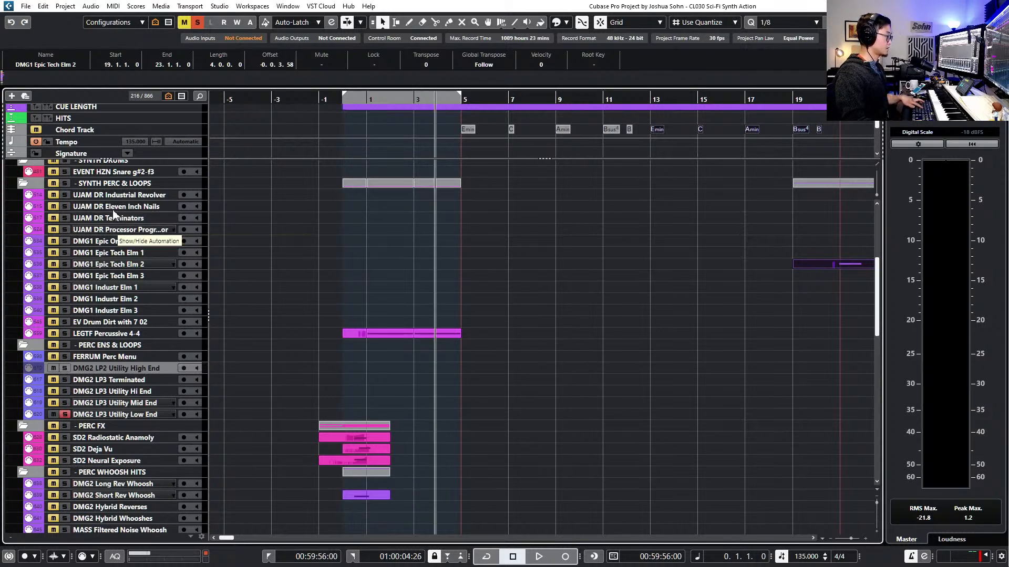
# Show the hidden DMG2 LP2 Utility Mid End, Utility Low End, Org Cine Full, Hyb Cine Full and Damaged Full tracks
pyautogui.hotkey('ctrl', 'alt', 'l')
pyautogui.click(59, 95)
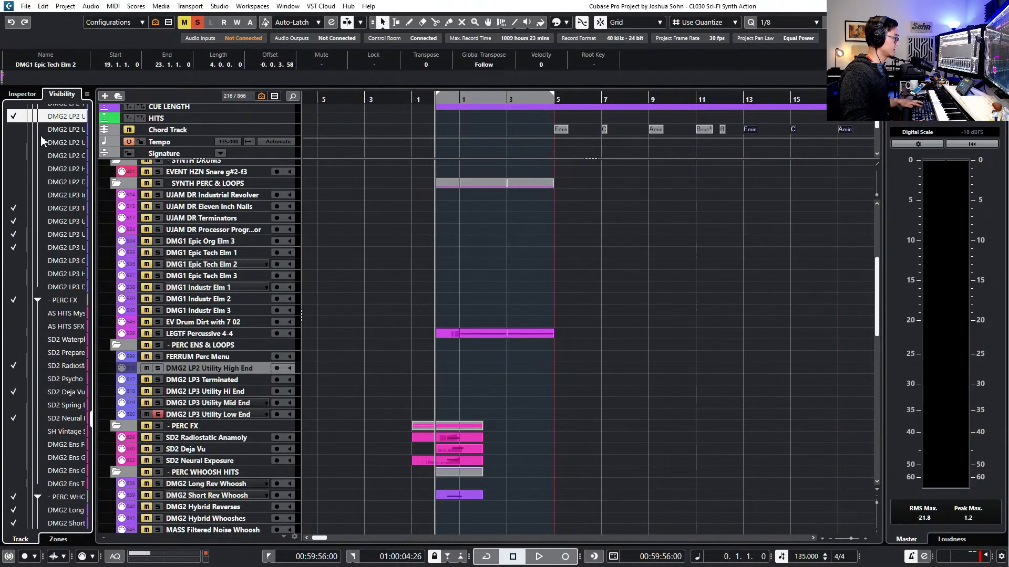
pyautogui.click(16, 131)
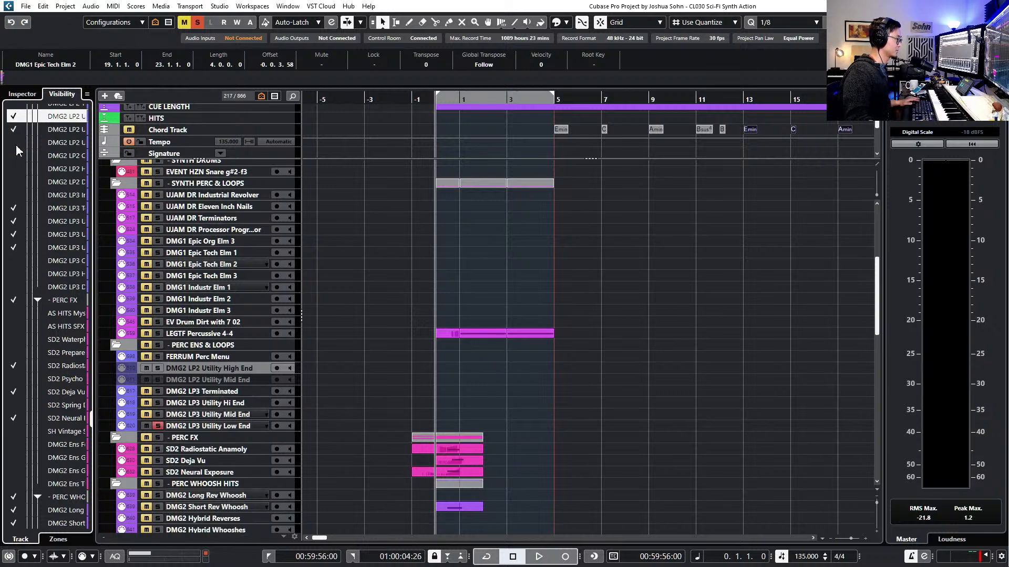
pyautogui.click(13, 156)
pyautogui.click(13, 169)
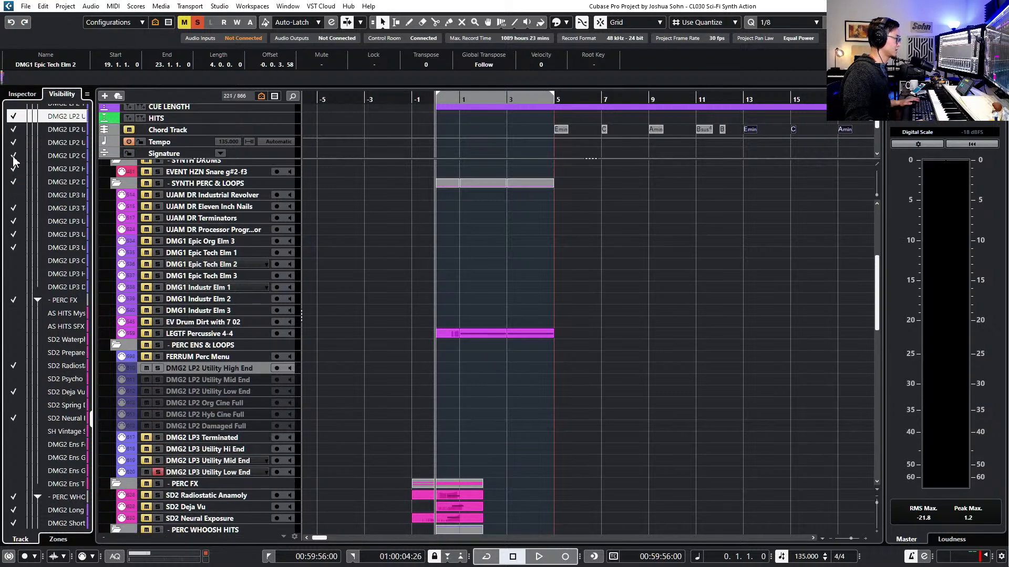
pyautogui.click(14, 182)
# Show the hidden DMG2 Kit Orc Attack, Kit Metal Headers, LP2 Ready For War and LP2 Tribal Warfare tracks
pyautogui.scroll(4, 38, 152)
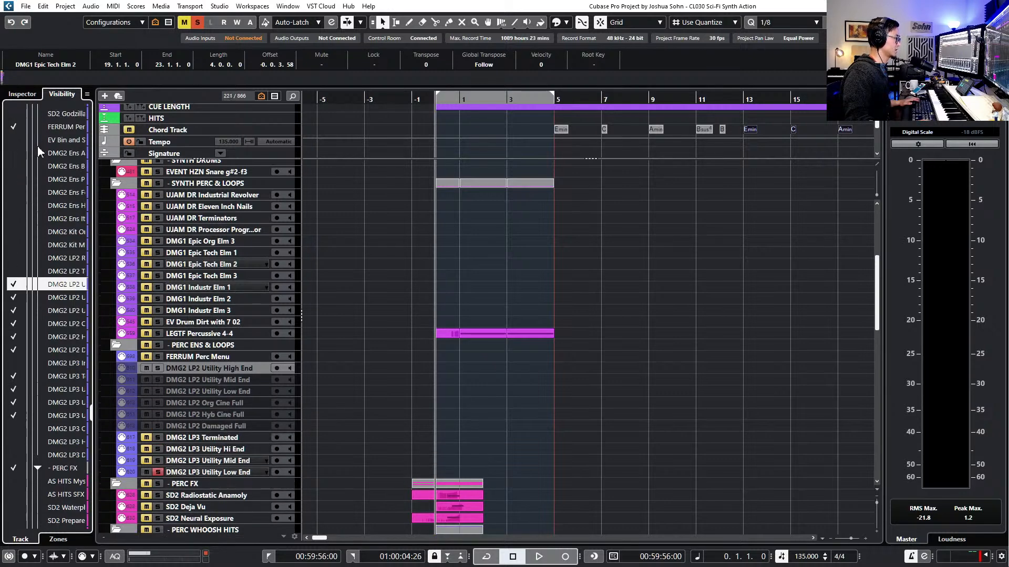
pyautogui.click(13, 258)
pyautogui.click(14, 271)
pyautogui.click(14, 231)
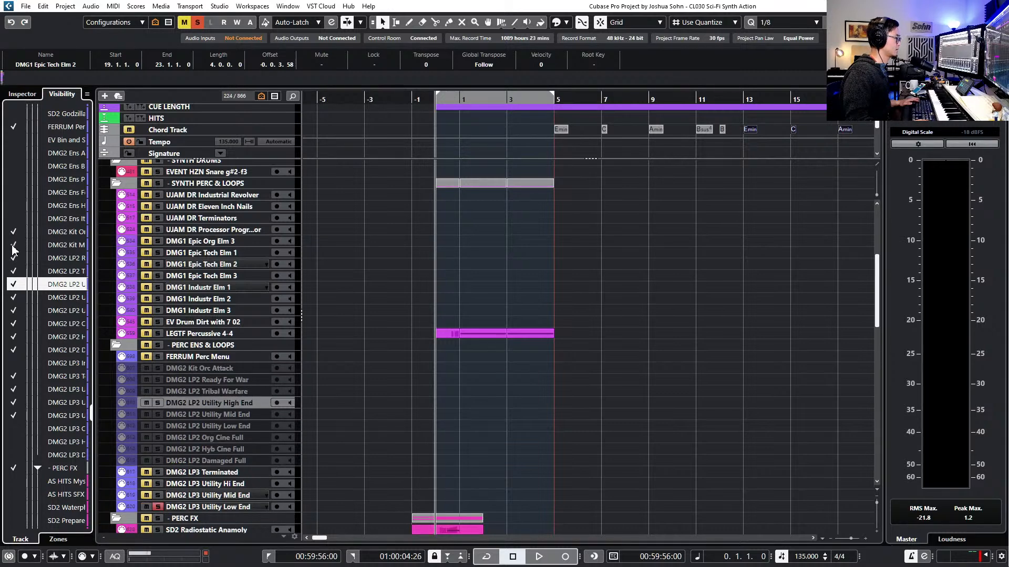
pyautogui.click(13, 245)
pyautogui.click(23, 94)
# Enable the ten disabled DMG2 tracks from Kit Orc Attack to LP2 Damaged Full and clear the solo
pyautogui.scroll(-3, 287, 284)
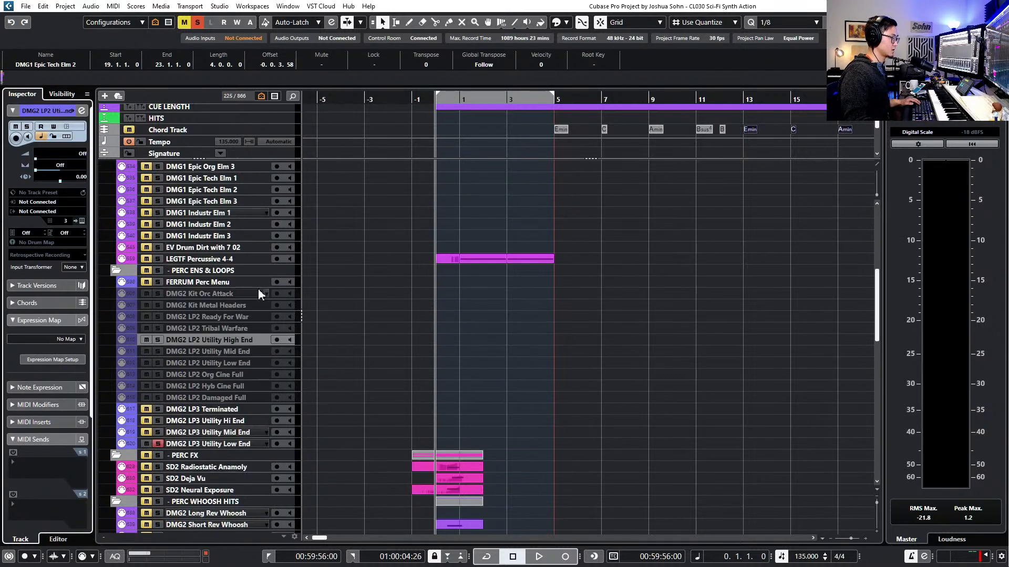
pyautogui.hscroll(3, 351, 328)
pyautogui.hscroll(-5, 351, 329)
pyautogui.moveTo(349, 293); pyautogui.dragTo(284, 389)
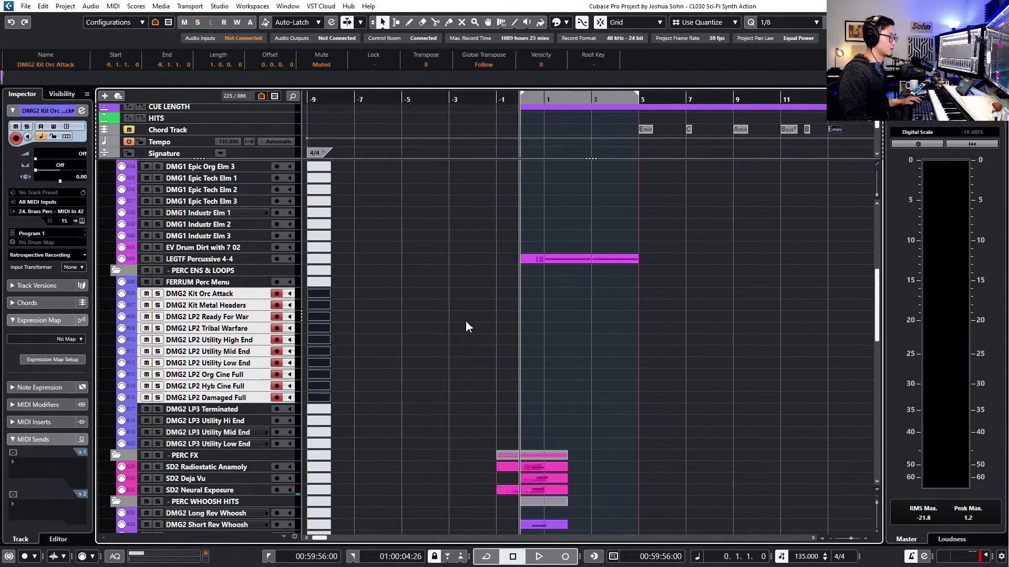
pyautogui.click(374, 362)
# Select the four DMG2 LP3 tracks from Terminated through Utility Low End
pyautogui.click(231, 422)
pyautogui.click(239, 411)
pyautogui.keyDown('shift'); pyautogui.click(241, 444); pyautogui.keyUp('shift')
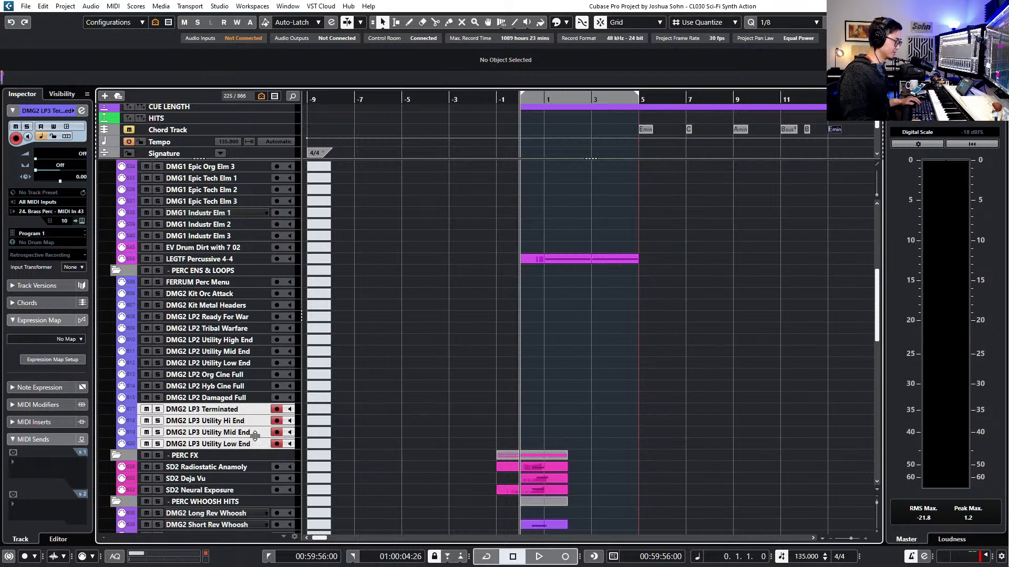
pyautogui.scroll(2, 418, 417)
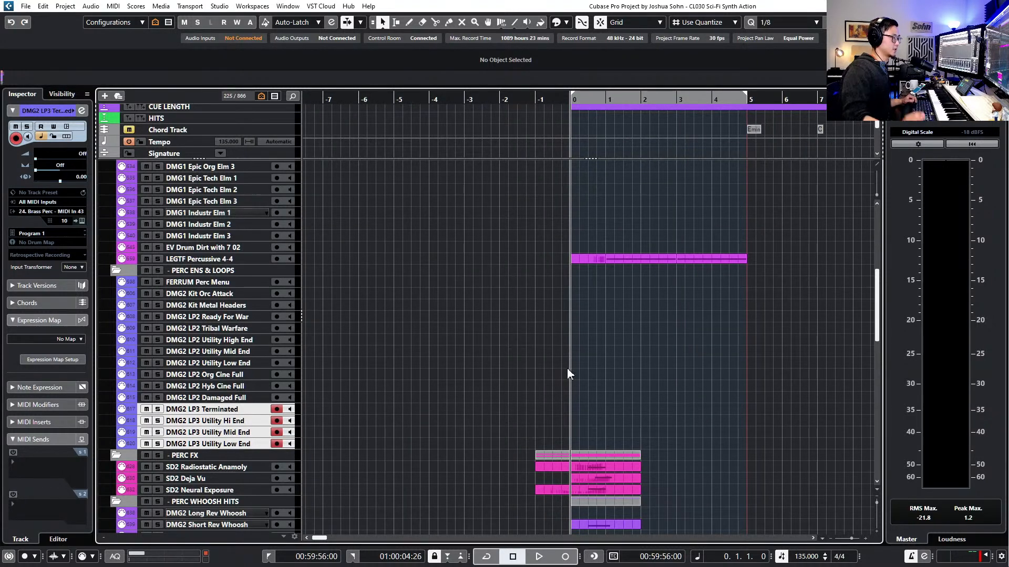
pyautogui.scroll(-2, 563, 366)
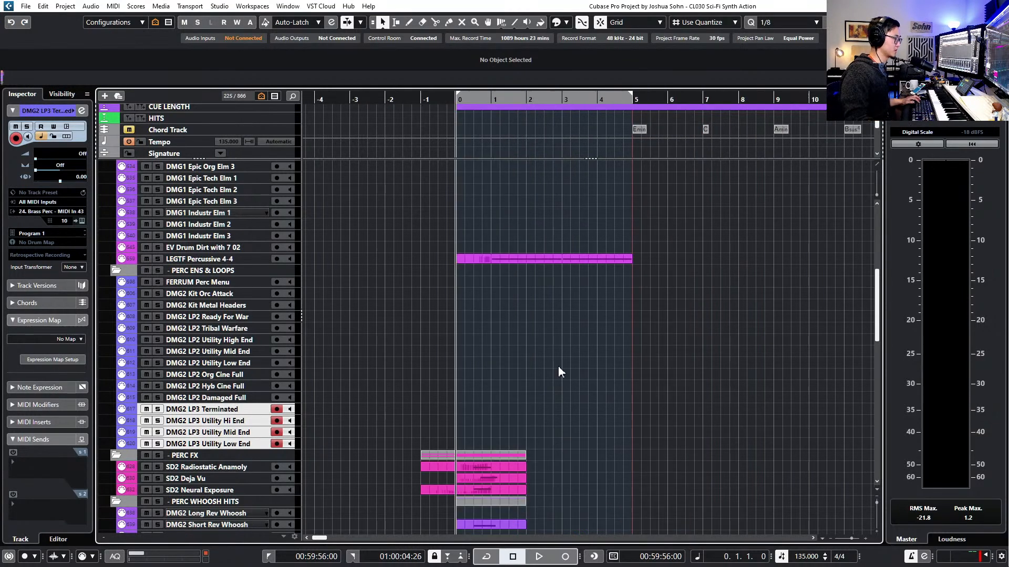
# Audition the enabled DMG2 kit and LP2 tracks, including Kit Orc Attack and LP2 Damaged Full, and FERRUM Perc Menu
pyautogui.click(216, 399)
pyautogui.click(227, 374)
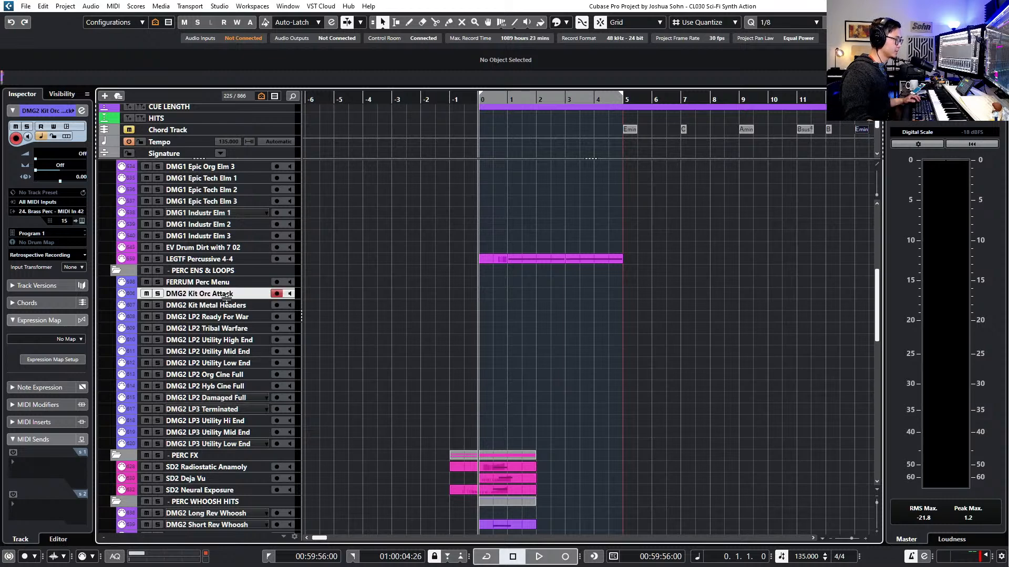
pyautogui.click(229, 399)
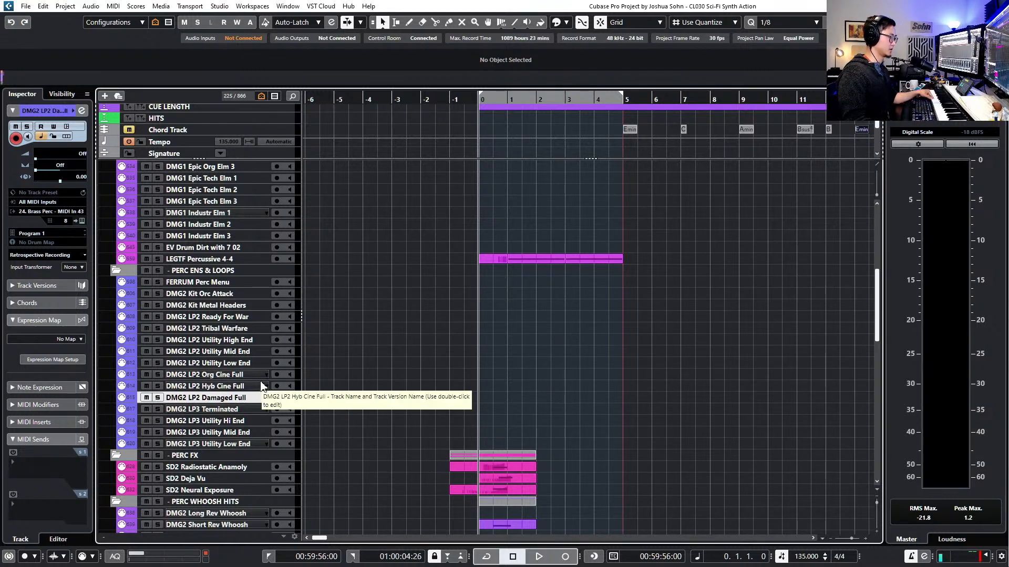
pyautogui.click(219, 283)
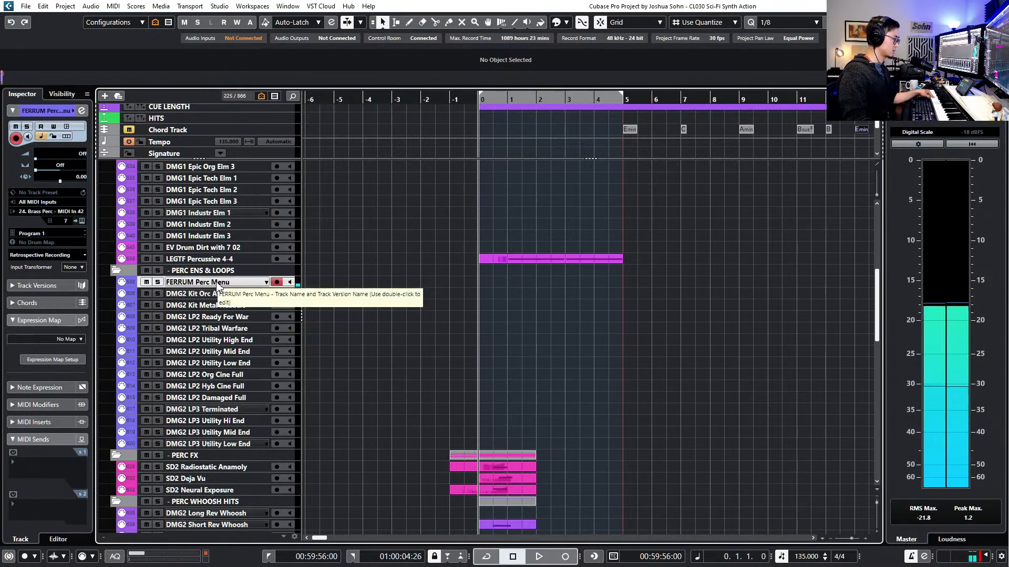
# Play the opening bars of the cue around bar 0 with FERRUM Perc Menu armed
pyautogui.press('KP_Subtract')
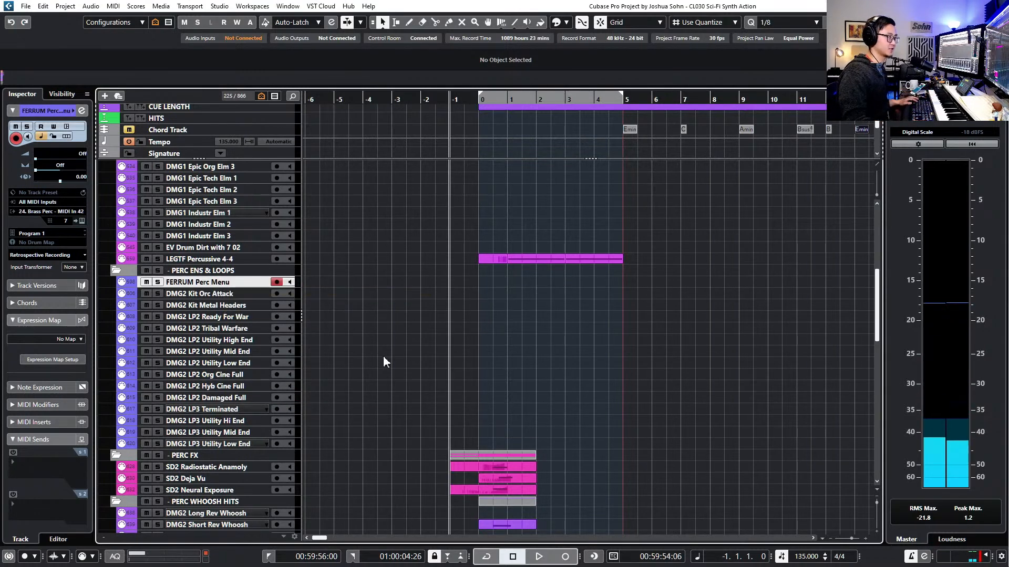
pyautogui.scroll(2, 388, 361)
pyautogui.press('KP_Add')
pyautogui.hscroll(2, 388, 363)
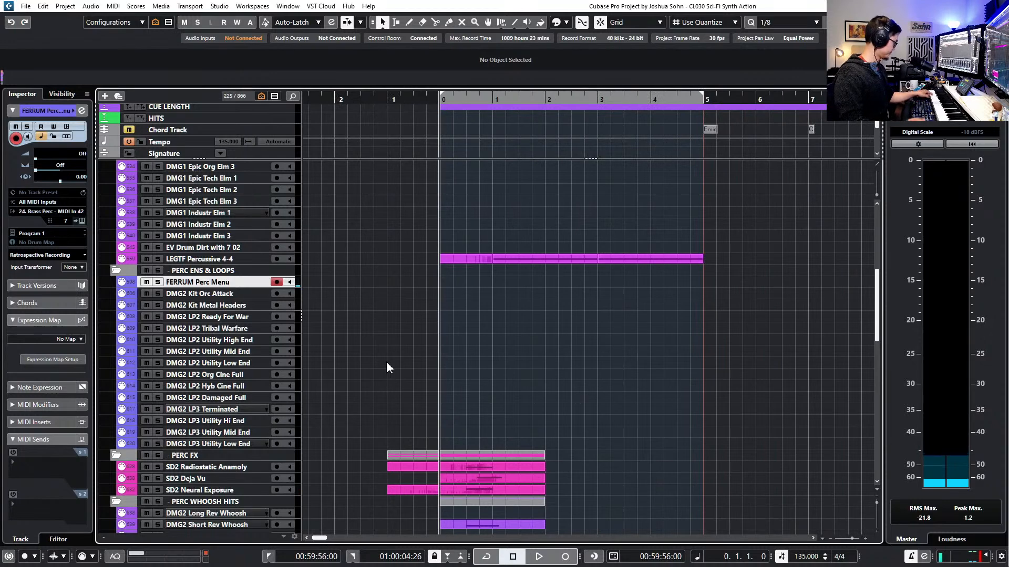
pyautogui.press('space')
pyautogui.press('KP_Subtract')
pyautogui.press('KP_Subtract')
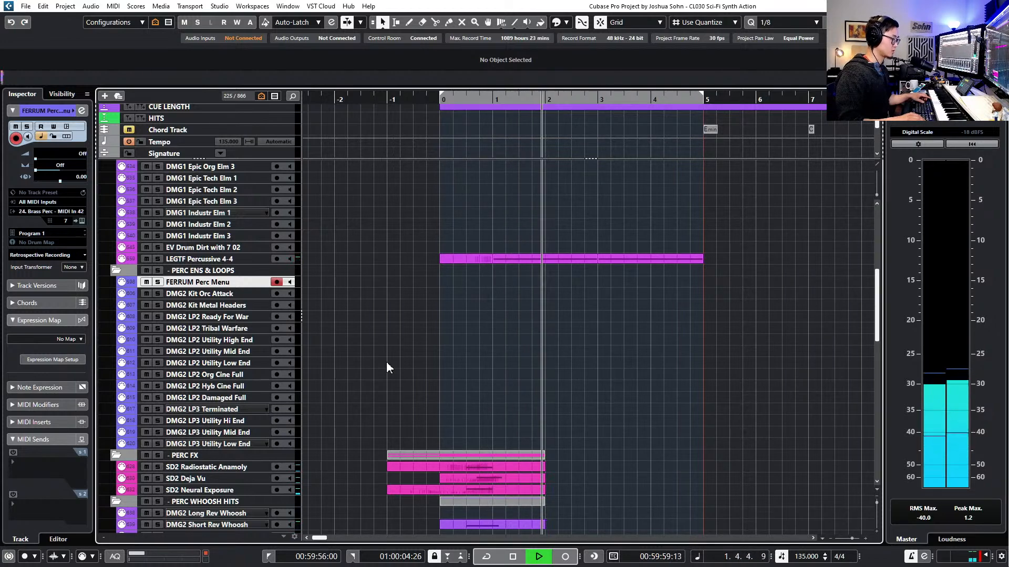
pyautogui.press('space')
# Solo the PERC FX and PERC WHOOSH HITS parts, play them, and clear the solo
pyautogui.scroll(-6, 386, 366)
pyautogui.moveTo(578, 309); pyautogui.dragTo(469, 401)
pyautogui.press('s')
pyautogui.press('space')
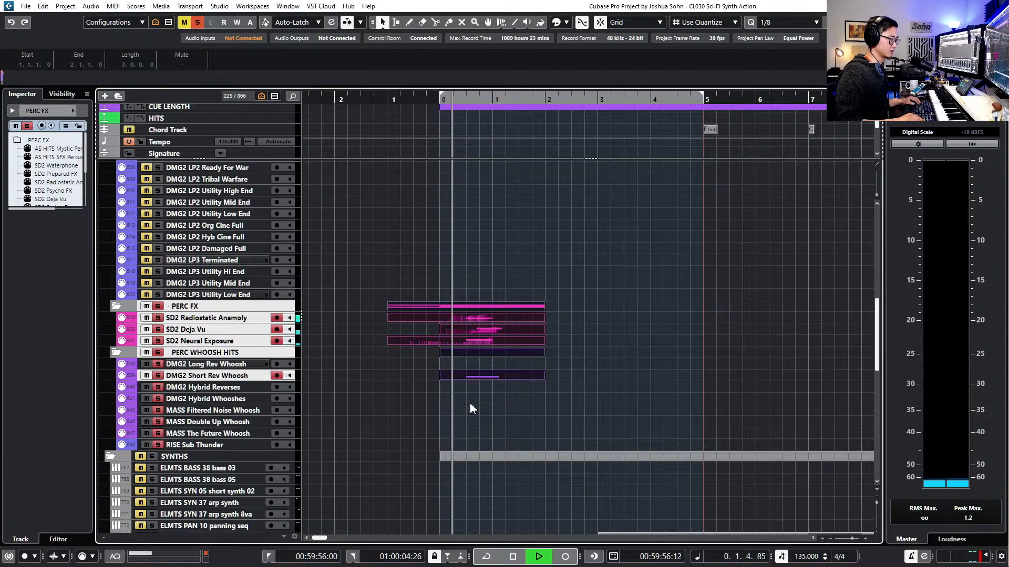
pyautogui.press('space')
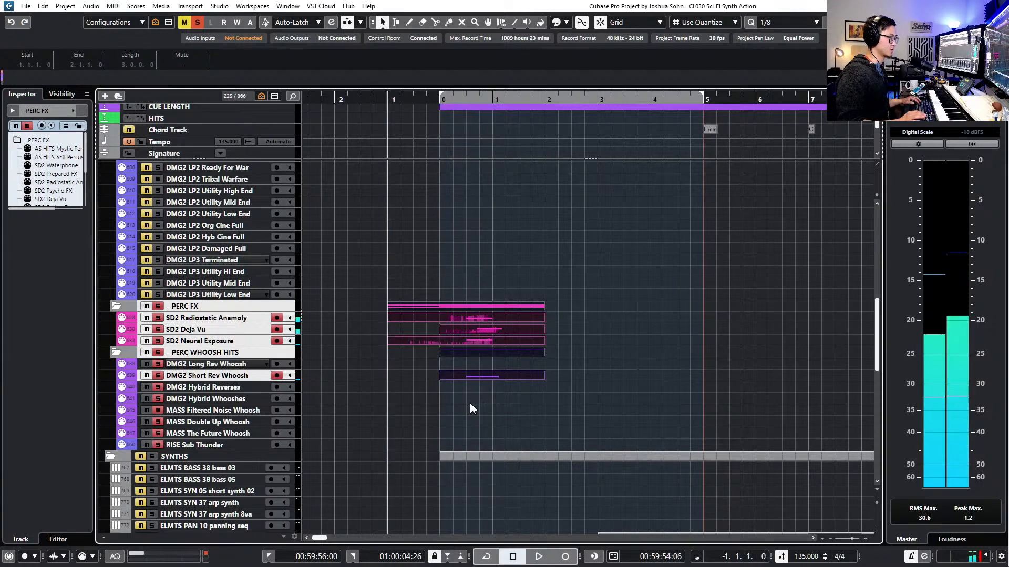
pyautogui.press('s')
# Audition DMG2 Kit Metal Headers and FERRUM Perc Menu for the opening
pyautogui.scroll(4, 317, 326)
pyautogui.click(220, 307)
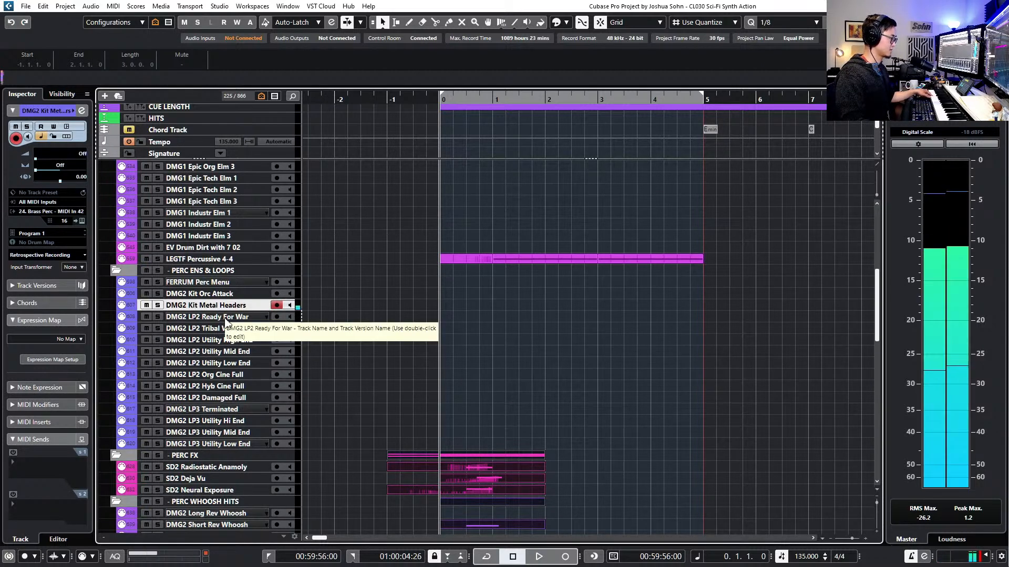
pyautogui.click(274, 283)
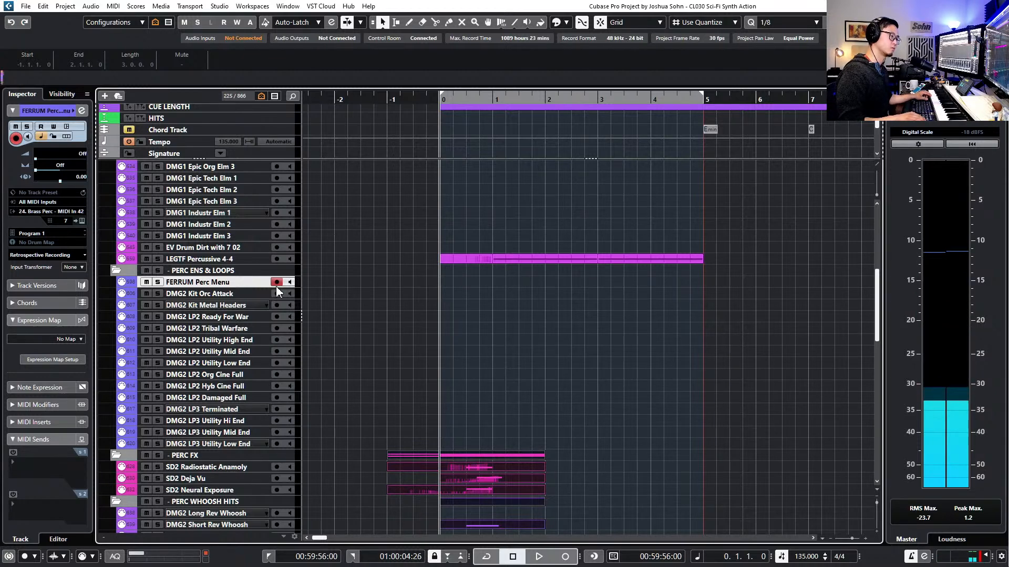
# Record a MIDI part on the FERRUM Perc Menu track starting from bar 0
pyautogui.press('space')
pyautogui.press('KP_Multiply')
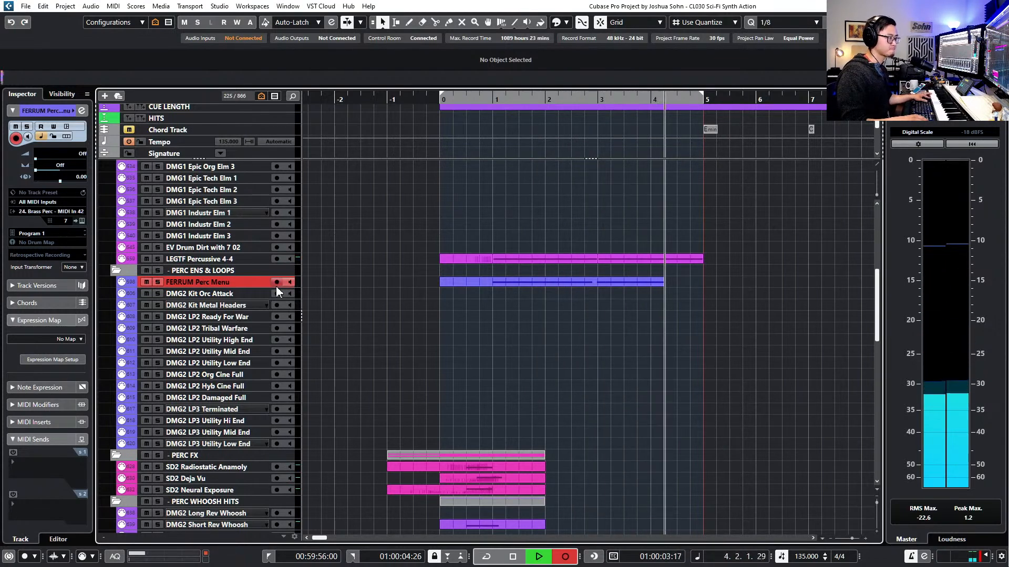
pyautogui.press('space')
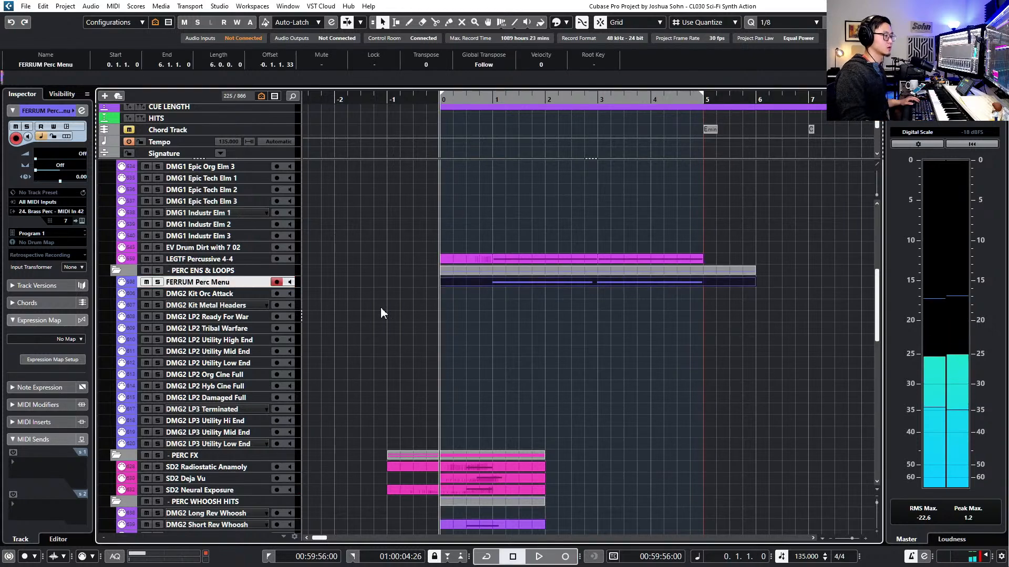
# Quantize the two E2 notes in the FERRUM Perc Menu part to 1/8 and play the opening from bar 0
pyautogui.doubleClick(482, 282)
pyautogui.moveTo(386, 182); pyautogui.dragTo(656, 250)
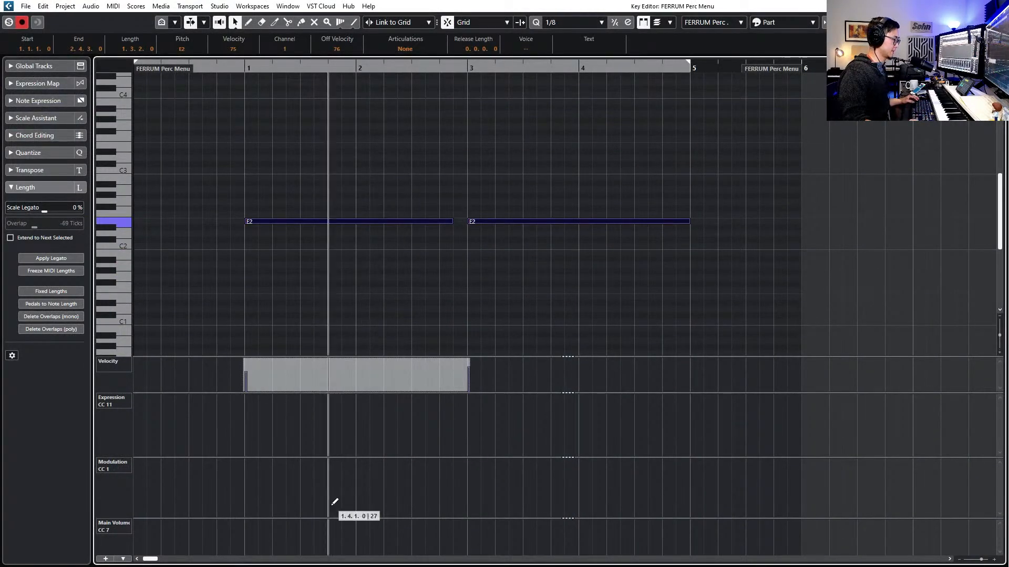
pyautogui.click(204, 527)
pyautogui.press('Return')
pyautogui.press('space')
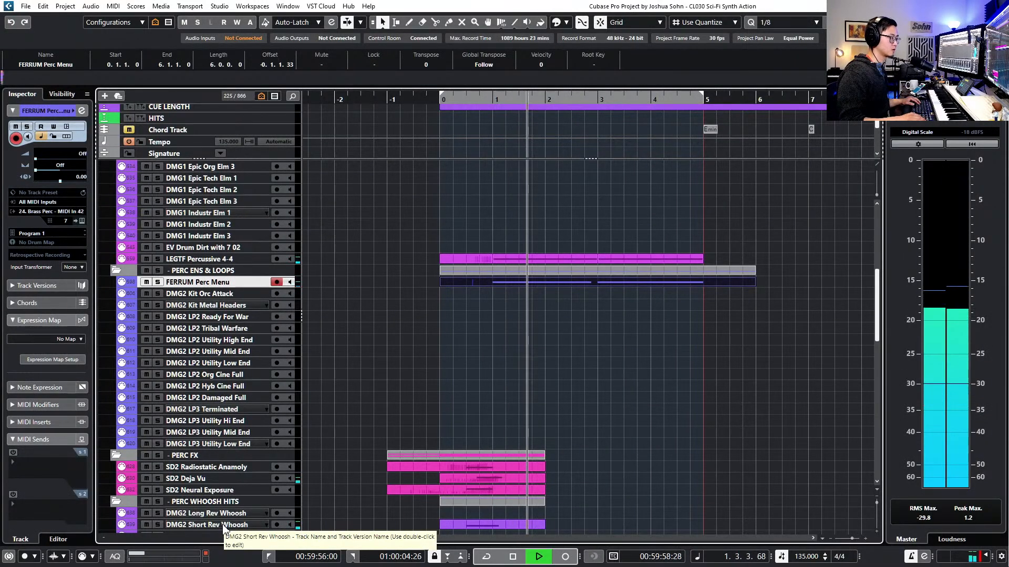
pyautogui.press('space')
# Audition DMG2 Kit Orc Attack and record a MIDI part on DMG2 Kit Metal Headers from bar 0 to bar 5
pyautogui.click(238, 295)
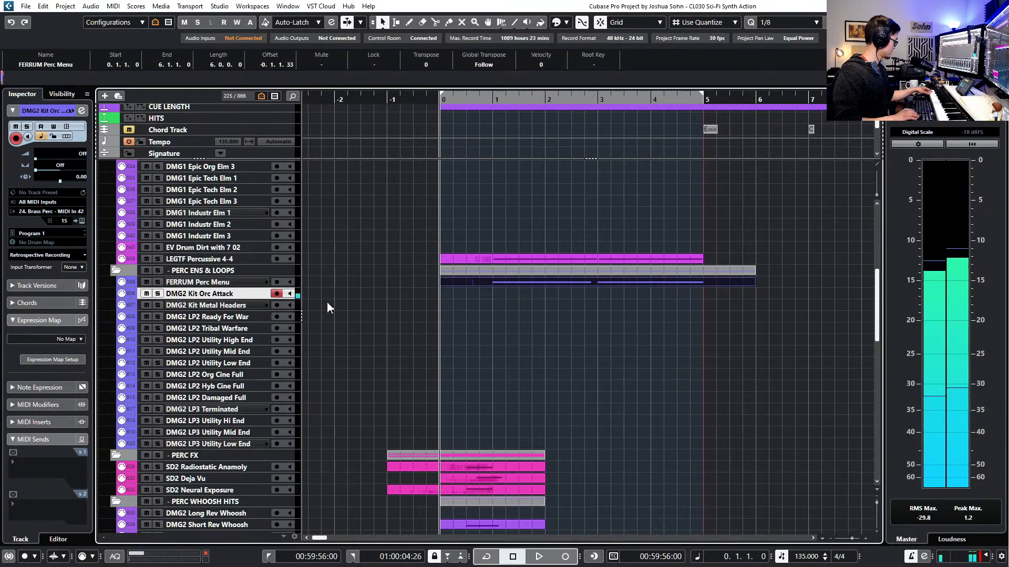
pyautogui.press('Down')
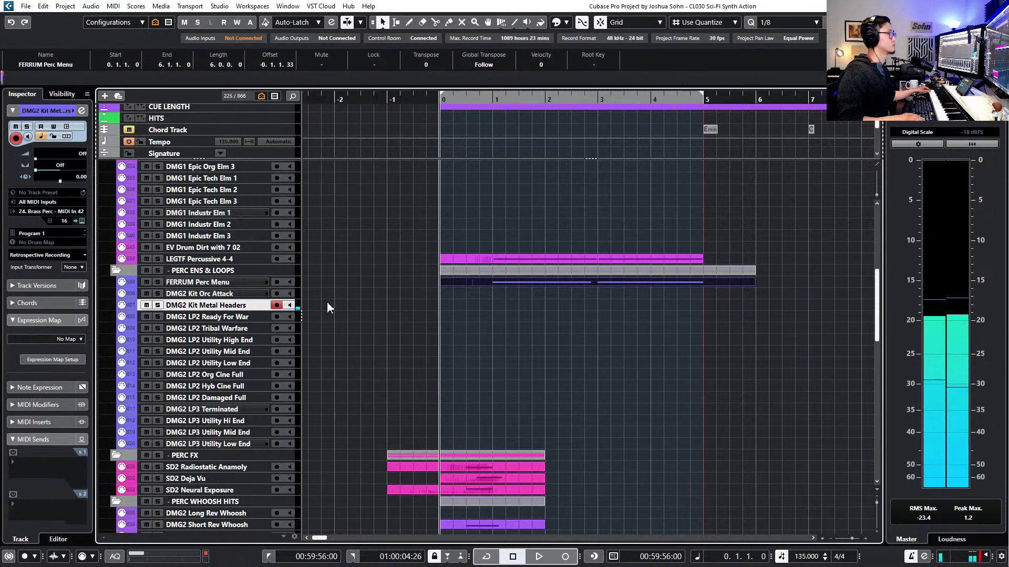
pyautogui.press('space')
pyautogui.press('KP_Multiply')
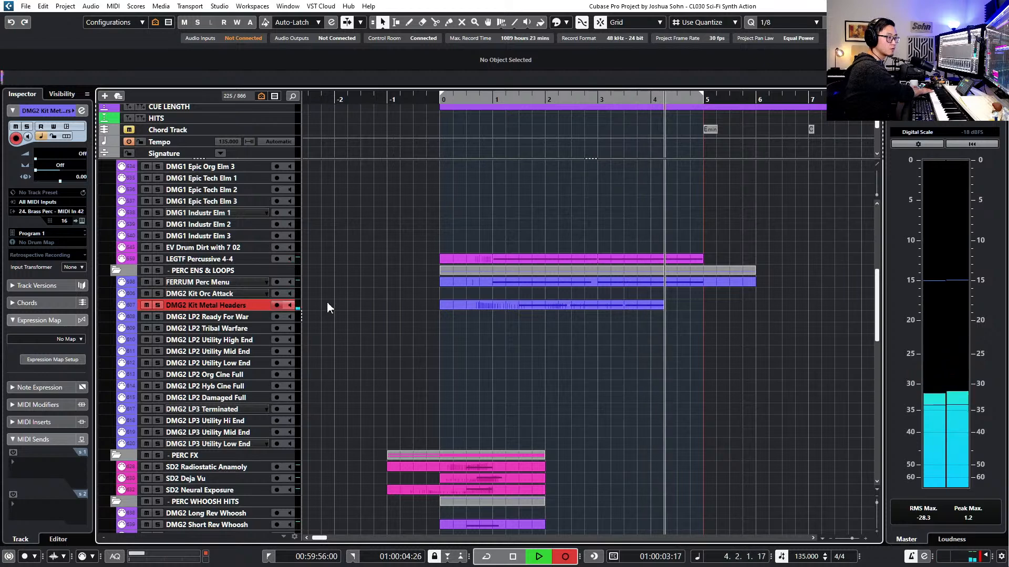
pyautogui.press('space')
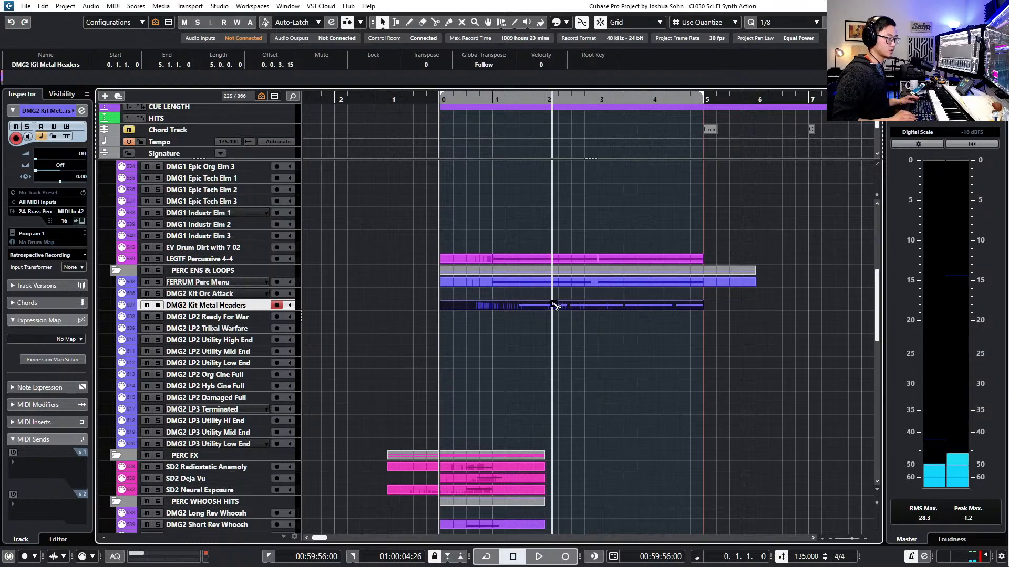
# Quantize the four E1 notes in the DMG2 Kit Metal Headers part to 1/2 and overdub G#1 and F#1 hits
pyautogui.doubleClick(553, 307)
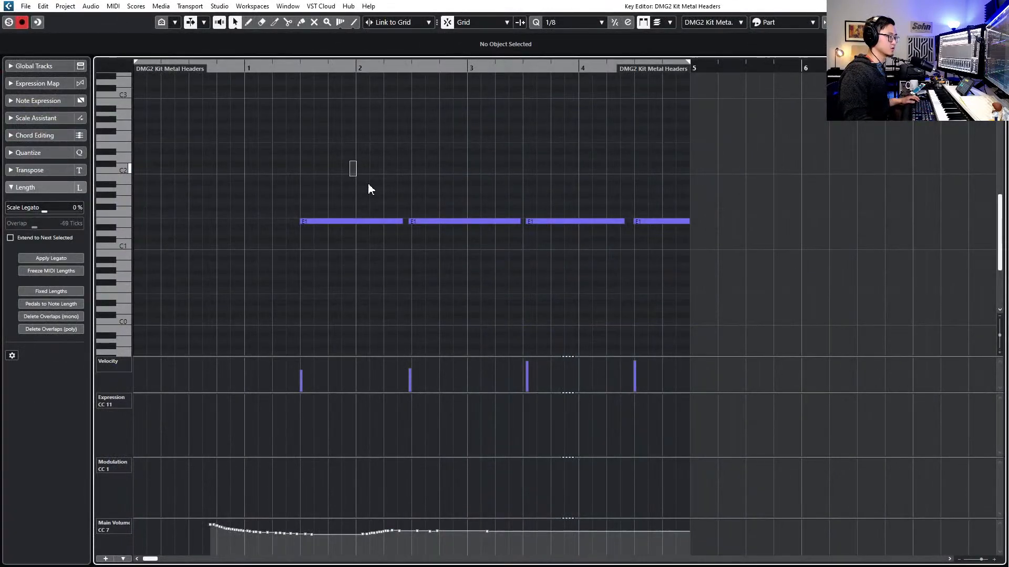
pyautogui.moveTo(352, 171); pyautogui.dragTo(728, 252)
pyautogui.hotkey('alt', '2')
pyautogui.press('q')
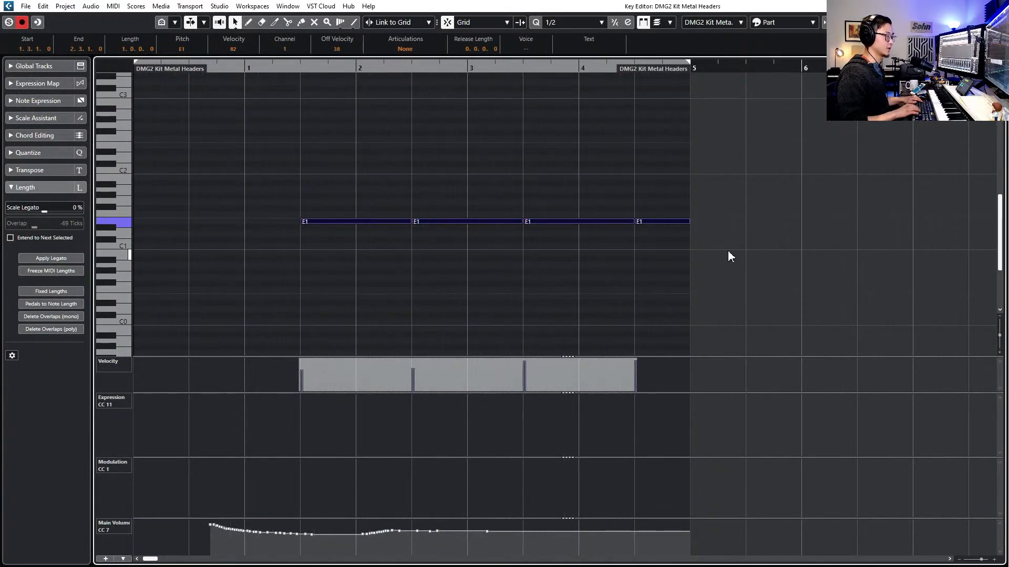
pyautogui.press('space')
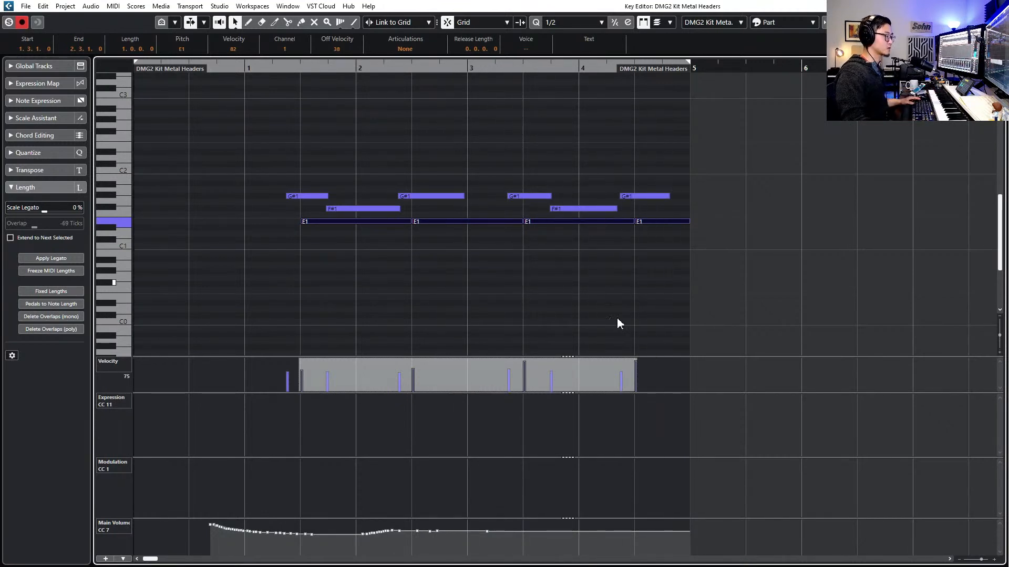
# Set the velocity of the E1 notes in the DMG2 Kit Metal Headers part to a fixed 90 and close the editor
pyautogui.moveTo(479, 255); pyautogui.dragTo(648, 229)
pyautogui.moveTo(753, 220); pyautogui.dragTo(368, 243)
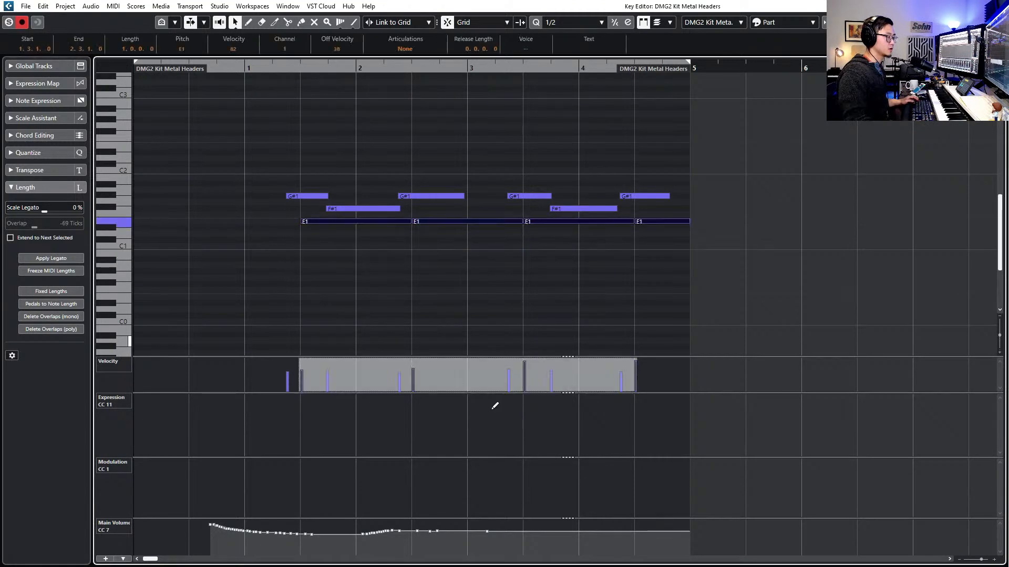
pyautogui.hotkey('shift', 'v')
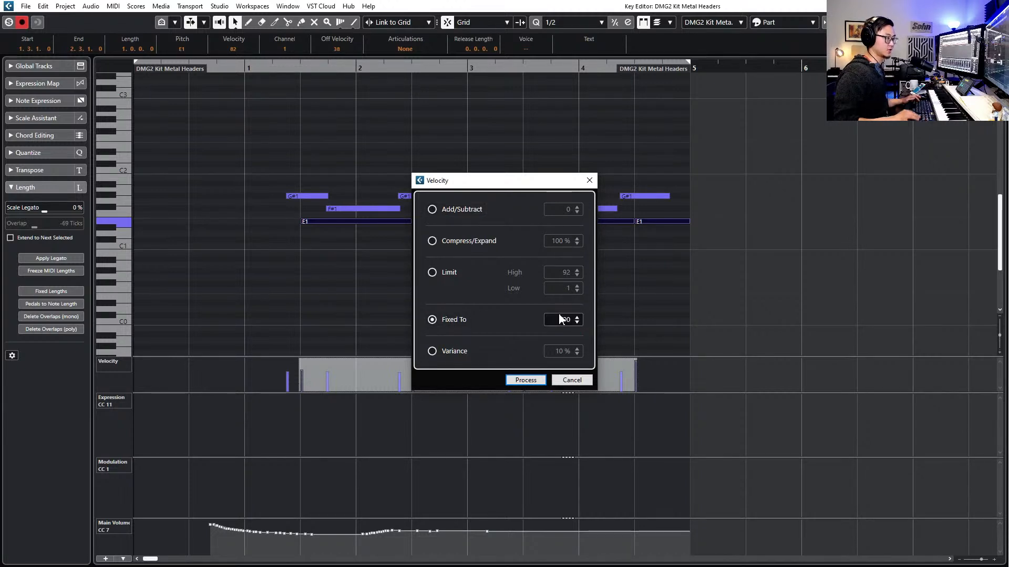
pyautogui.click(542, 380)
pyautogui.click(461, 252)
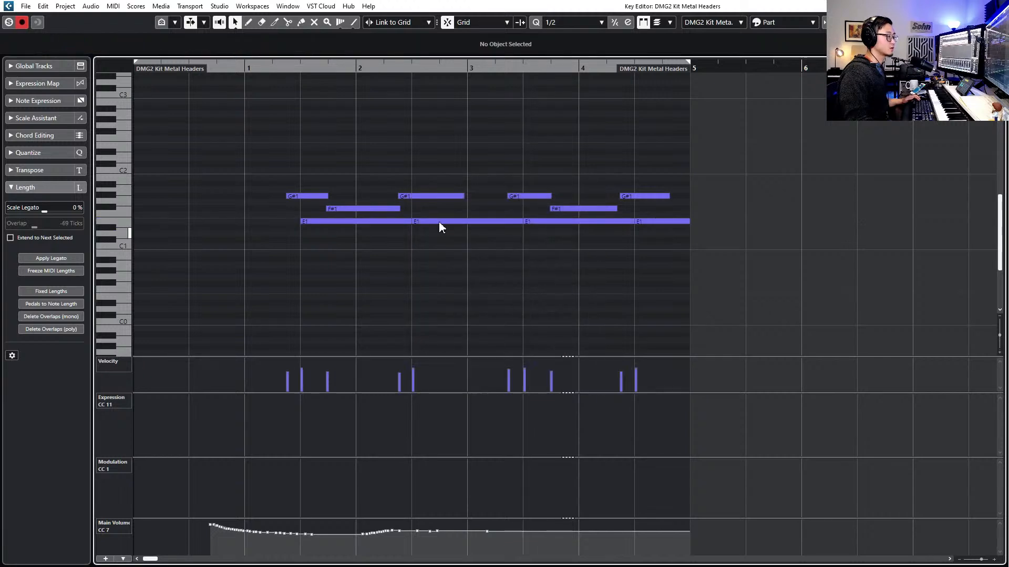
pyautogui.moveTo(288, 175); pyautogui.dragTo(690, 206)
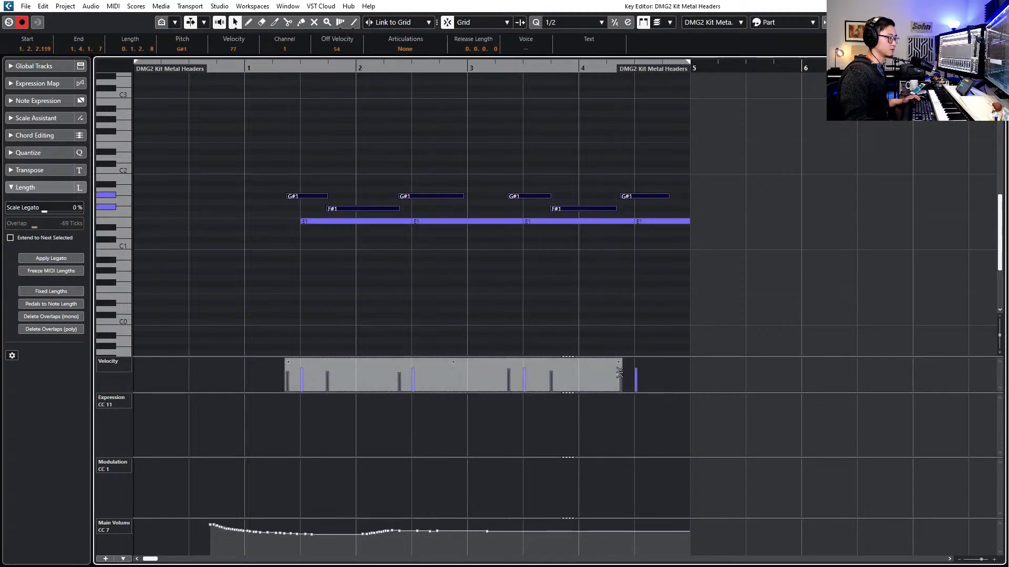
pyautogui.press('Return')
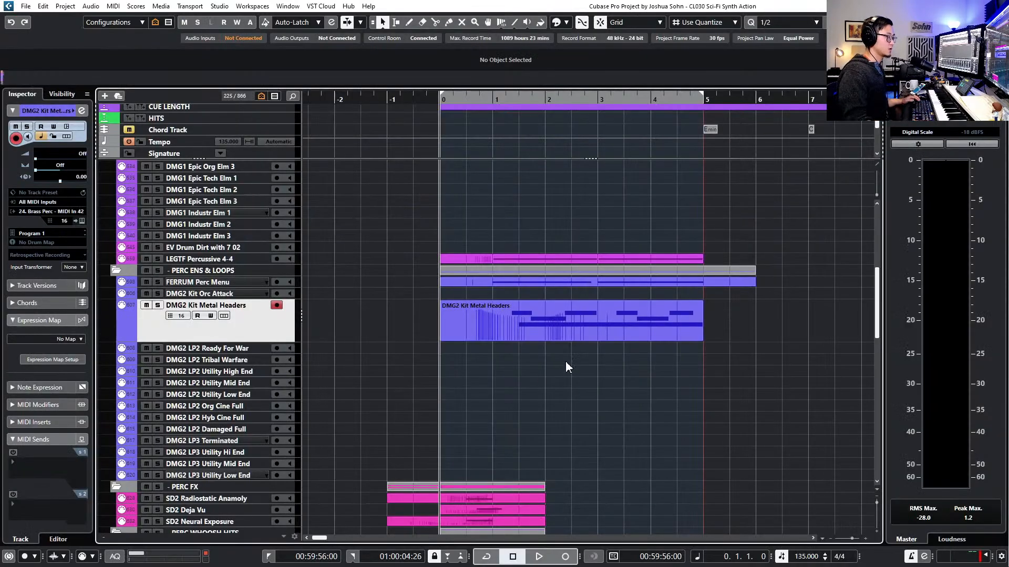
# Set the velocity of both E2 notes in the FERRUM Perc Menu part to a fixed 90 and play them back
pyautogui.click(512, 282)
pyautogui.press('Return')
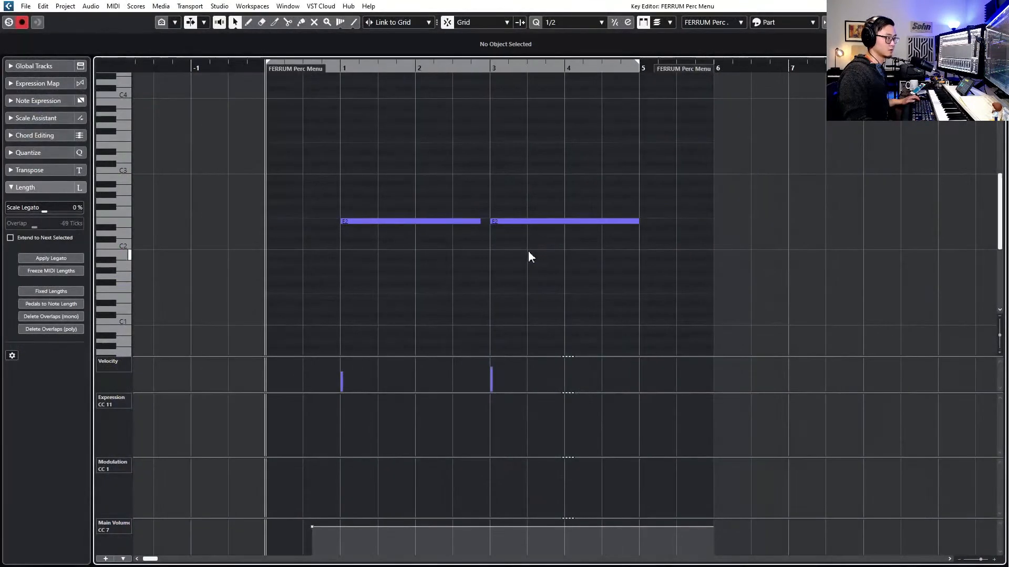
pyautogui.moveTo(537, 272); pyautogui.dragTo(537, 272)
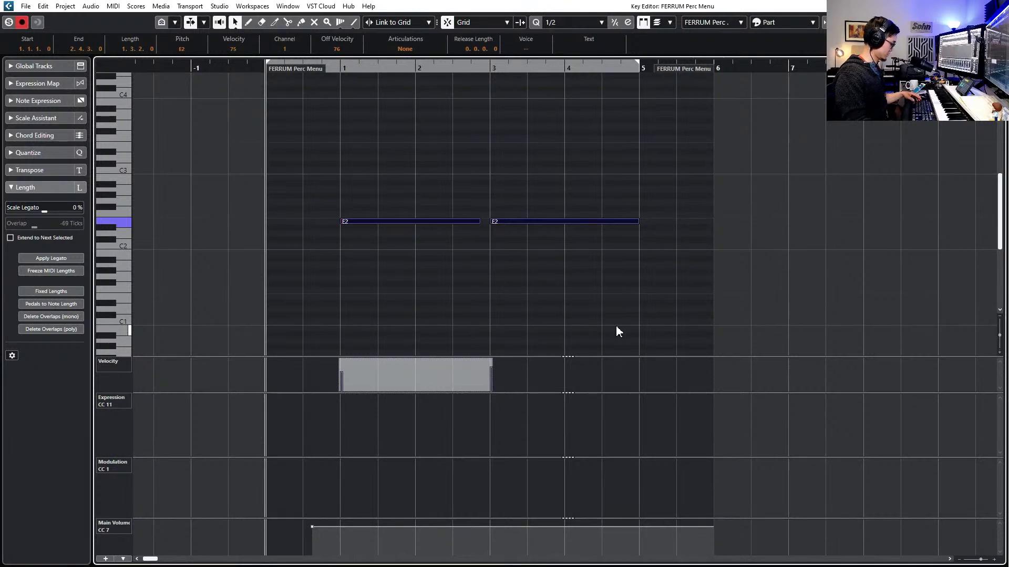
pyautogui.press('v')
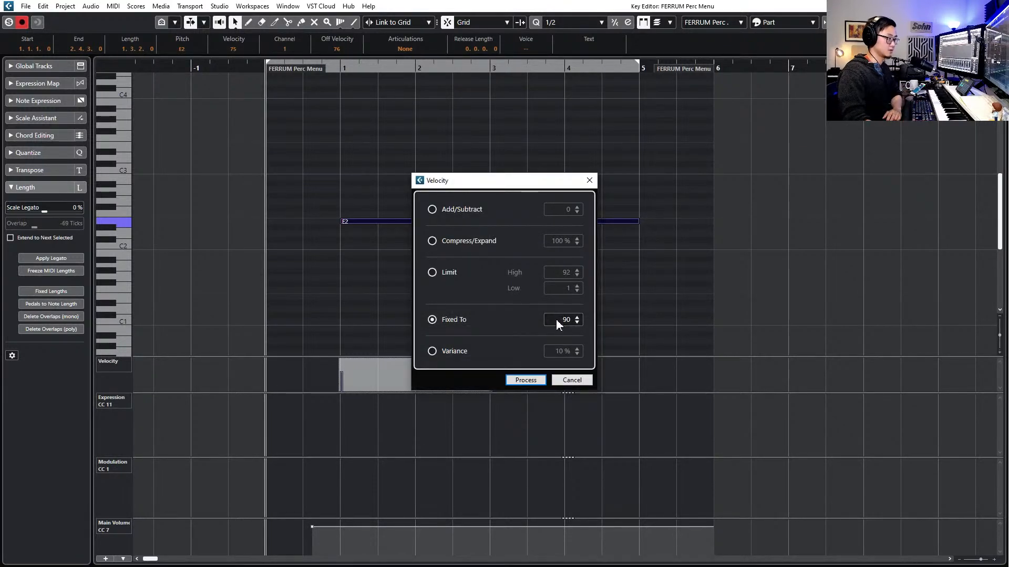
pyautogui.click(528, 381)
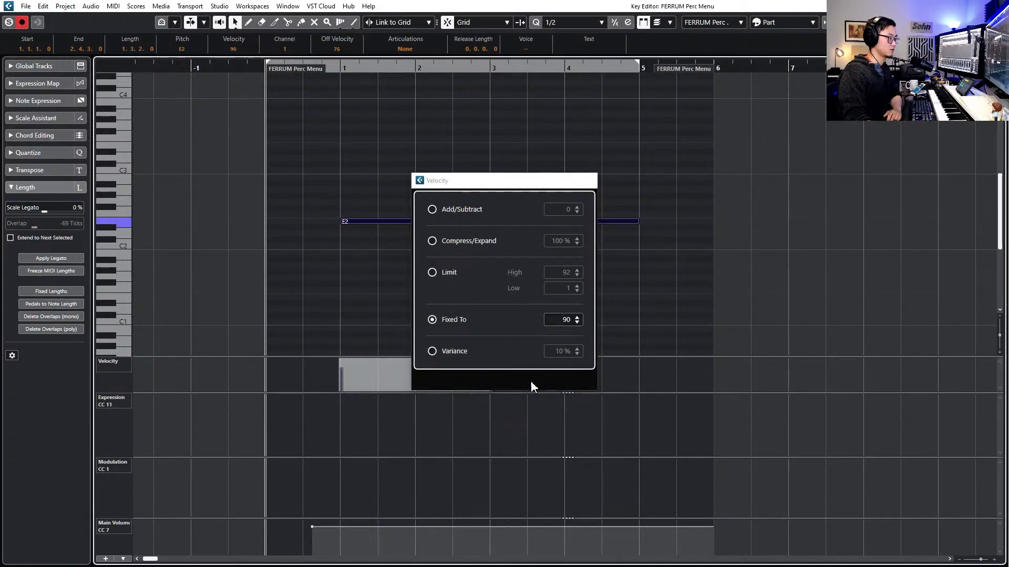
pyautogui.press('space')
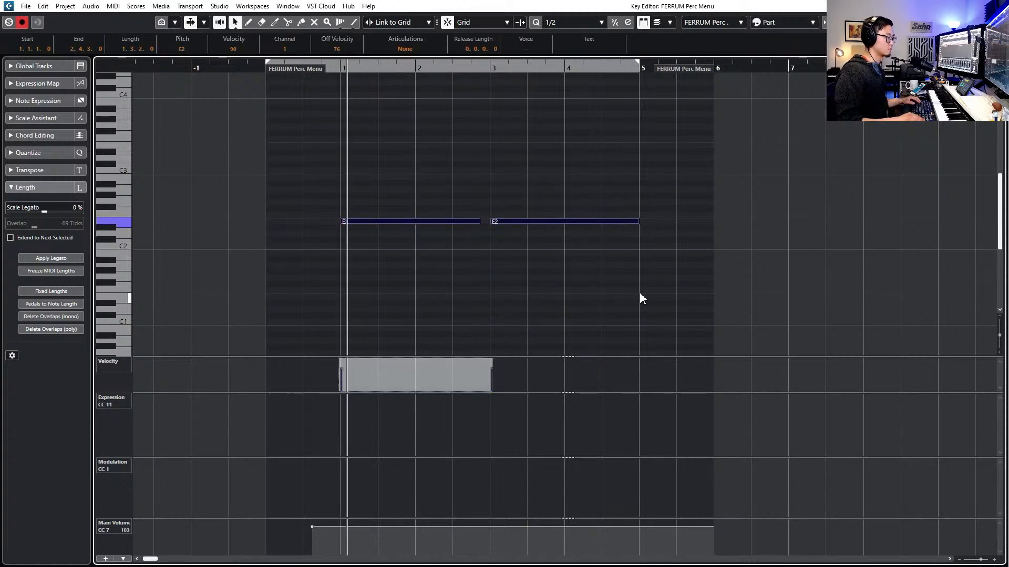
pyautogui.press('space')
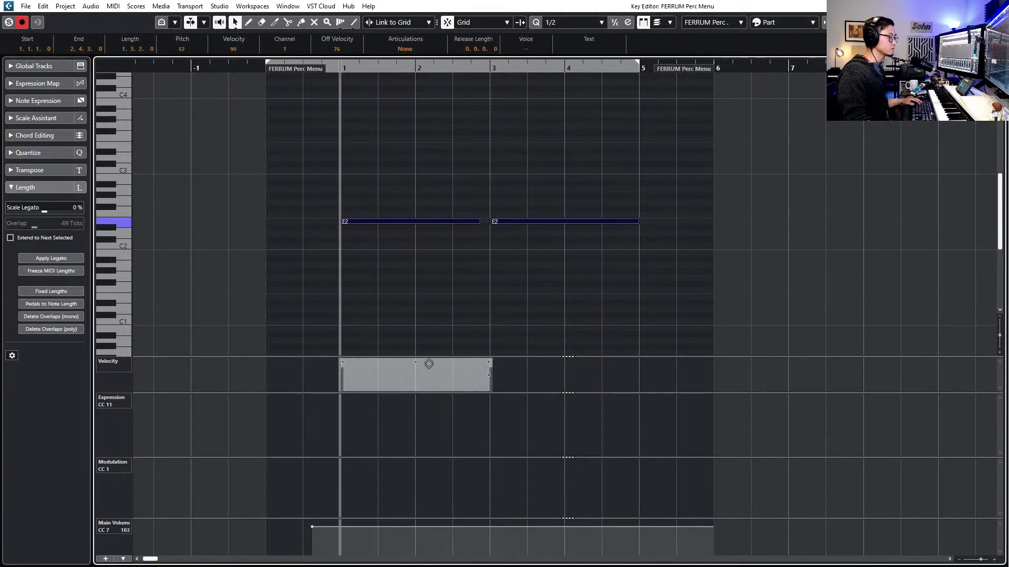
# Lower the FERRUM Perc Menu part's Main Volume (CC 7) point to 97, play it back, and return to the arrangement
pyautogui.moveTo(312, 525); pyautogui.dragTo(312, 527)
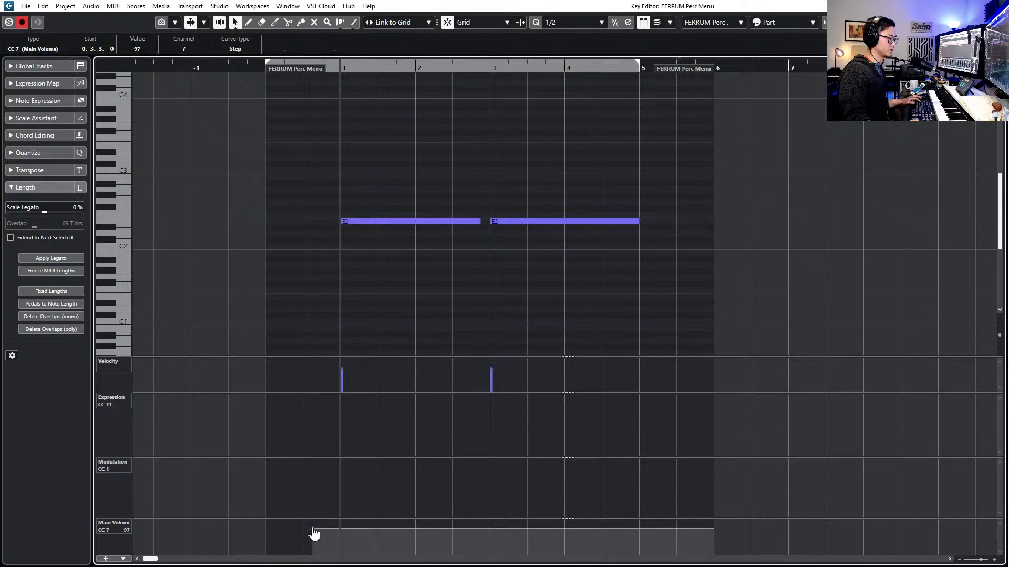
pyautogui.press('space')
pyautogui.press('space')
pyautogui.press('Return')
pyautogui.press('KP_Subtract')
pyautogui.press('KP_Subtract')
pyautogui.press('KP_Add')
pyautogui.press('g')
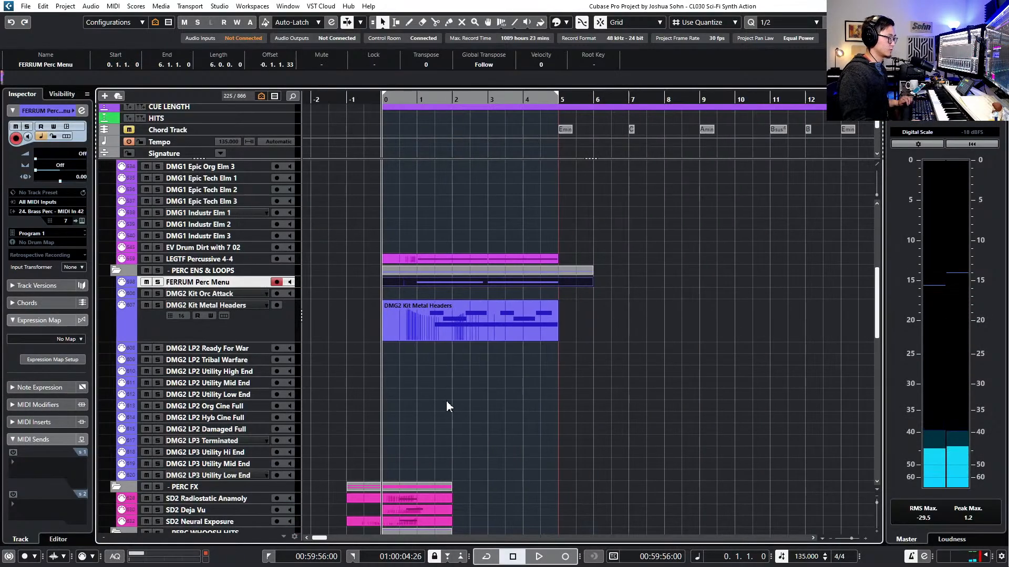
# Audition DMG2 LP2 Utility High End and record a MIDI part on it from bar 0
pyautogui.click(209, 374)
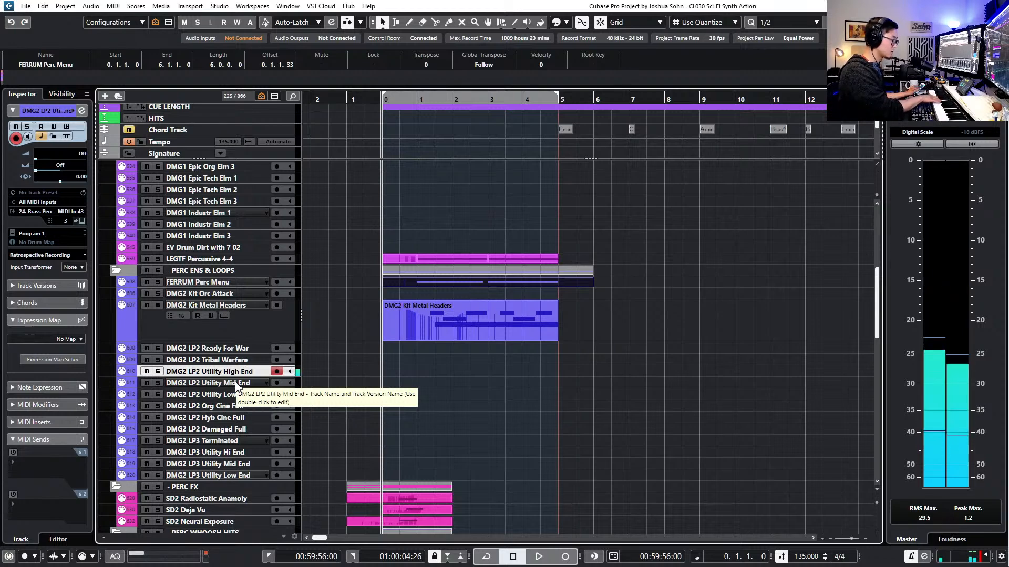
pyautogui.press('KP_Multiply')
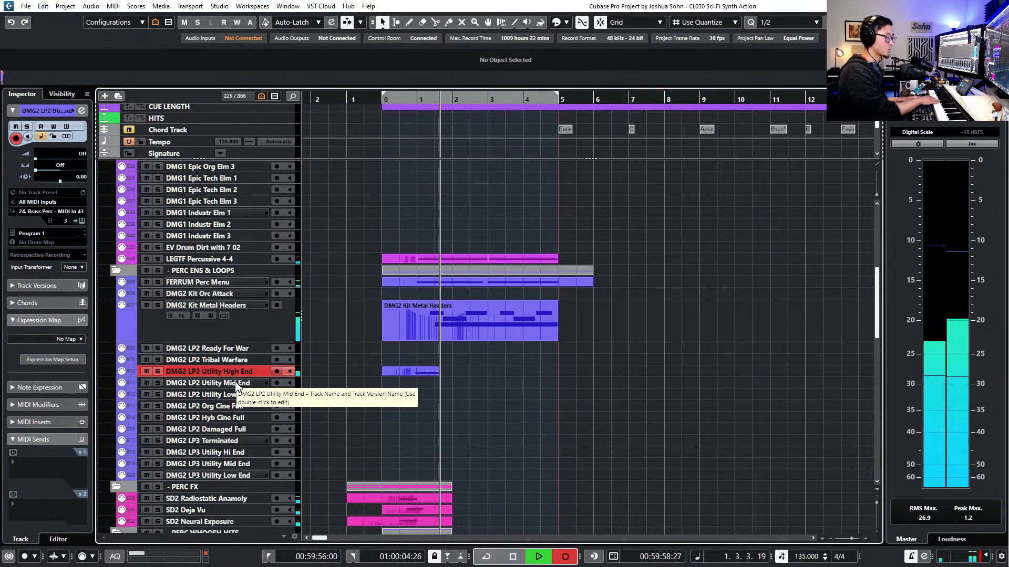
pyautogui.press('space')
# Quantize the C#3 note in the DMG2 LP2 Utility High End part to 1/2, lower its Main Volume curve, and play it back
pyautogui.doubleClick(408, 371)
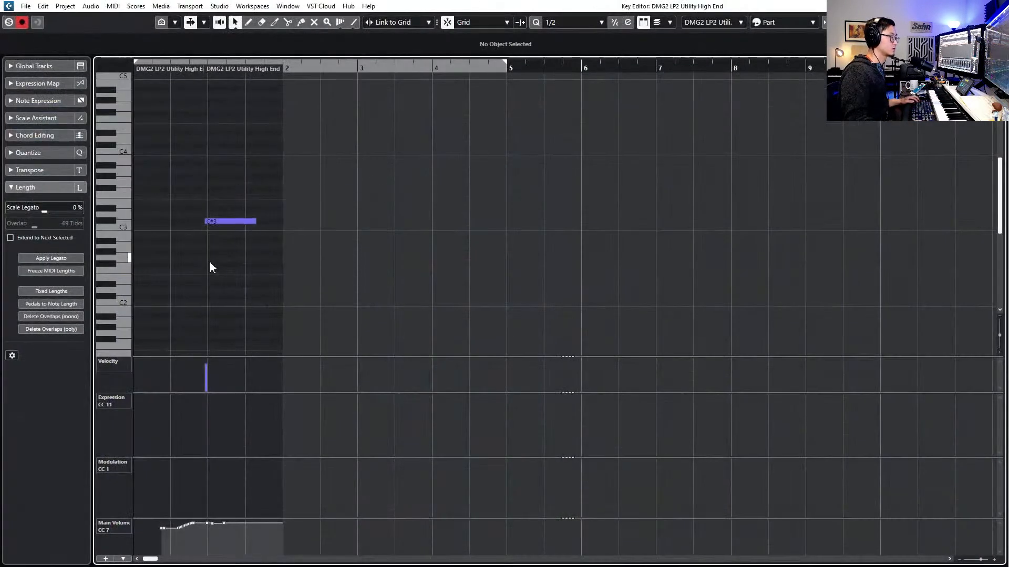
pyautogui.hotkey('ctrl', 'a')
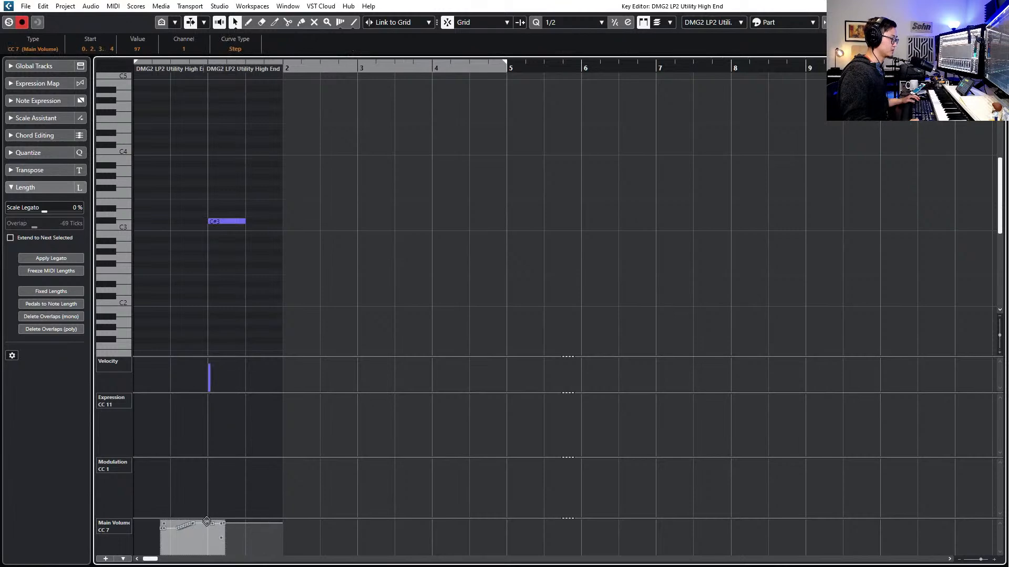
pyautogui.press('Escape')
pyautogui.press('space')
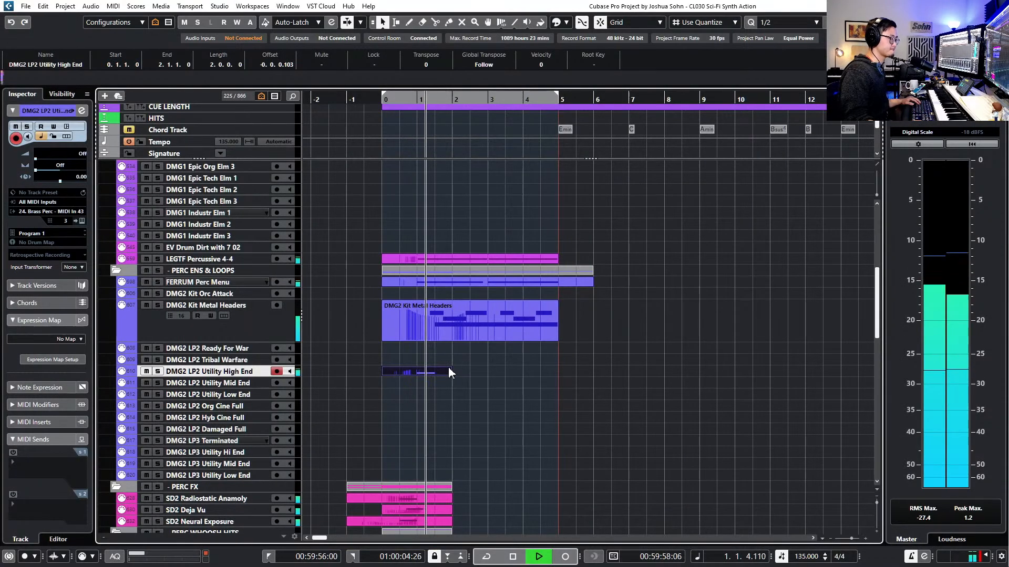
pyautogui.press('space')
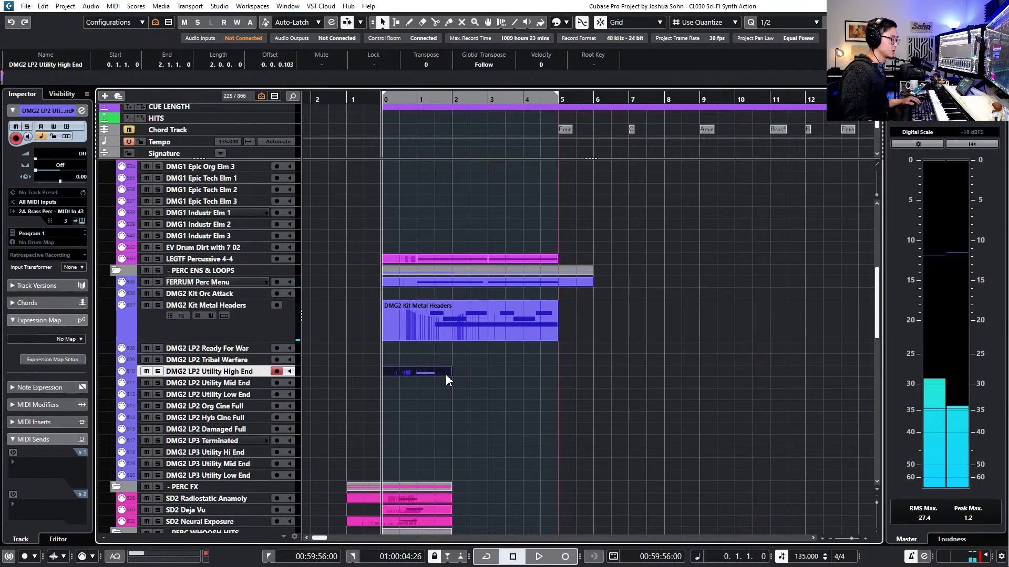
# Extend the DMG2 LP2 Utility High End part to bar 5 and add a B2 copy directly after its C#3 note
pyautogui.moveTo(447, 373); pyautogui.dragTo(557, 374)
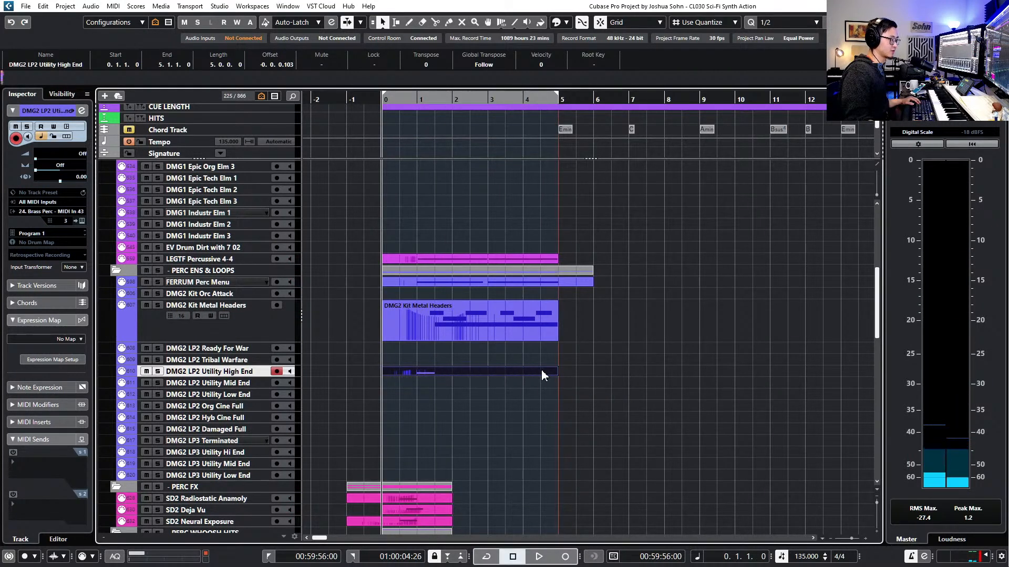
pyautogui.doubleClick(541, 370)
pyautogui.moveTo(235, 187); pyautogui.dragTo(225, 236)
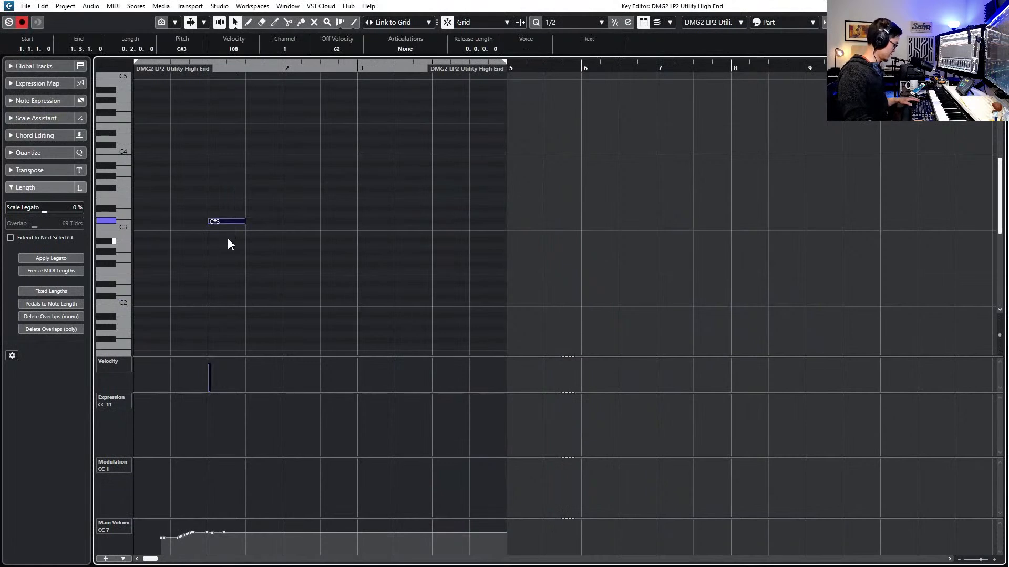
pyautogui.hotkey('ctrl', 'd')
pyautogui.press('Down')
pyautogui.press('Down')
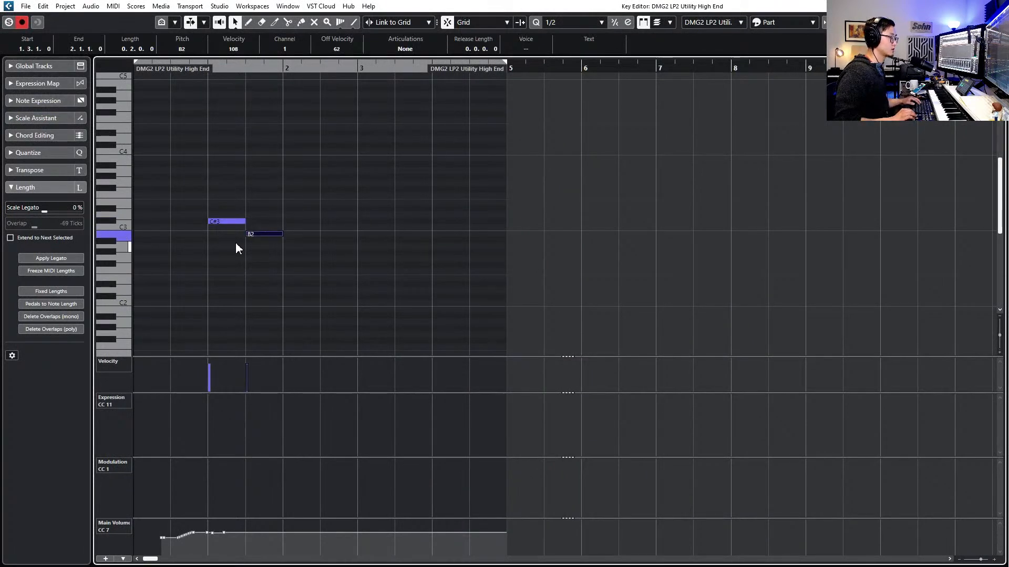
# Audition higher keys and transpose the copied note in the DMG2 LP2 Utility High End part up to G4
pyautogui.press('KP_Decimal')
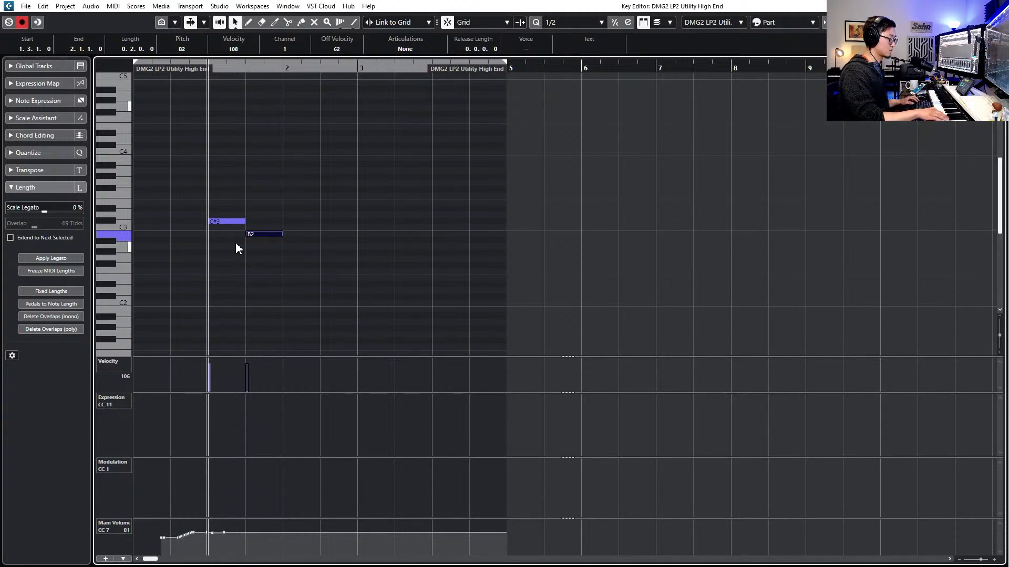
pyautogui.hotkey('shift', 'Up')
pyautogui.press('Up')
pyautogui.press('Up')
pyautogui.press('Up')
pyautogui.press('Up')
pyautogui.press('Up')
pyautogui.press('Up')
pyautogui.press('Up')
pyautogui.press('Up')
# Stretch the G4 note so it spans bar 1 to bar 5, play it back, and close the editor
pyautogui.hotkey('alt', 'shift', 'Right')
pyautogui.hotkey('alt', 'shift', 'Right')
pyautogui.hotkey('alt', 'shift', 'Right')
pyautogui.hotkey('alt', 'shift', 'Right')
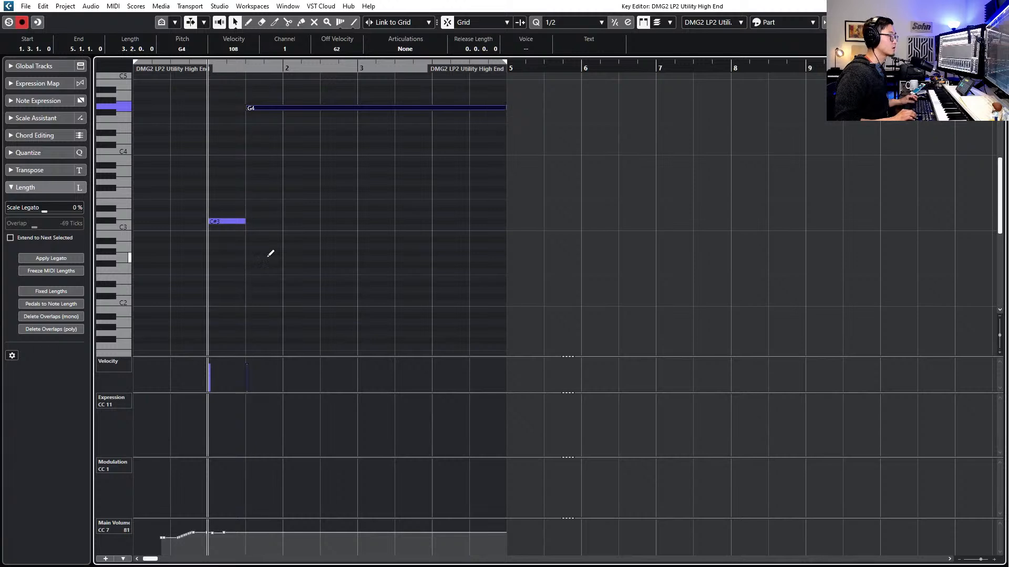
pyautogui.hotkey('alt', 'Left')
pyautogui.press('space')
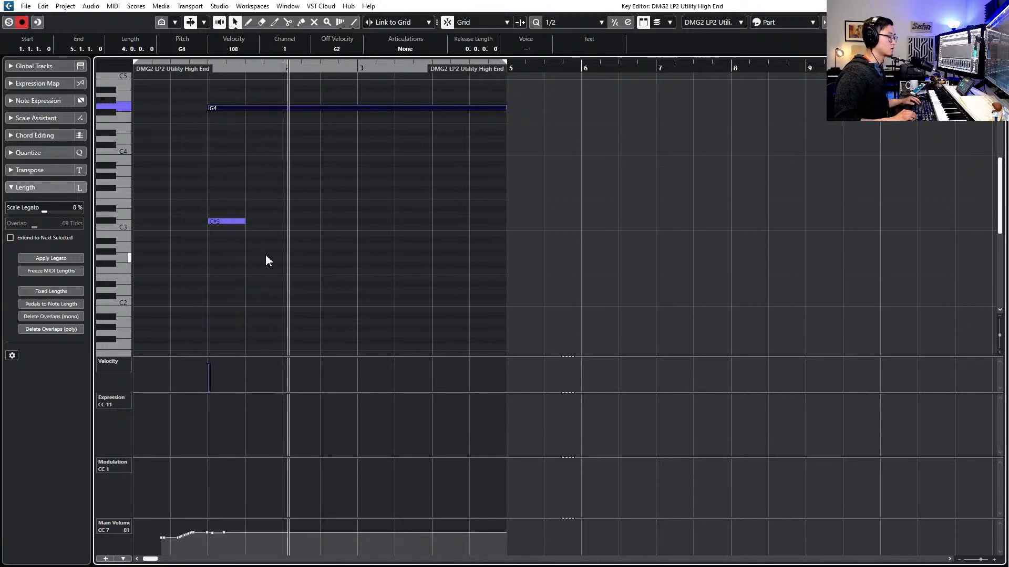
pyautogui.press('Escape')
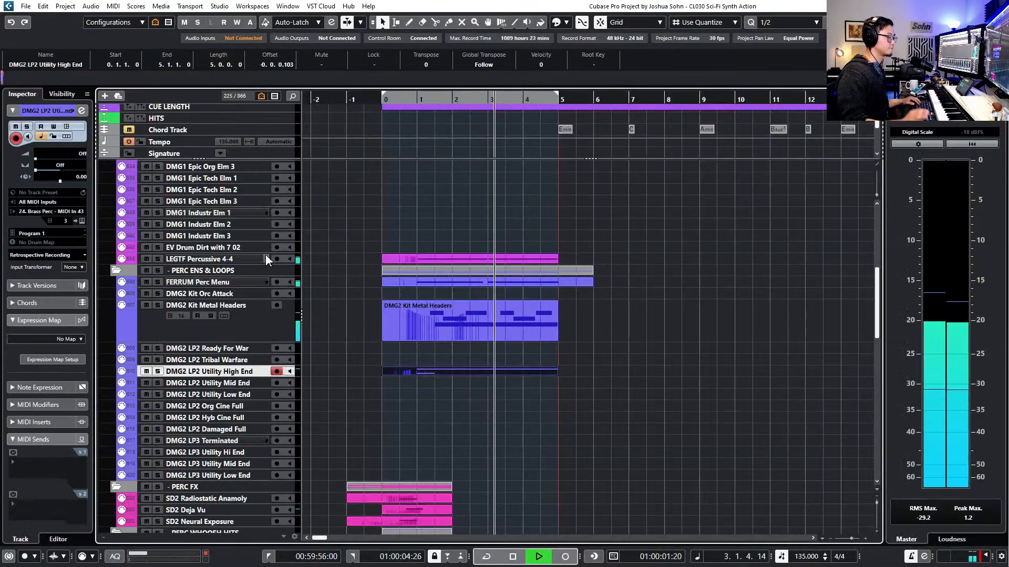
# Stop playback and audition the DMG2 LP2 Hyb Cine Full and DMG2 LP2 Utility Low End sounds
pyautogui.press('space')
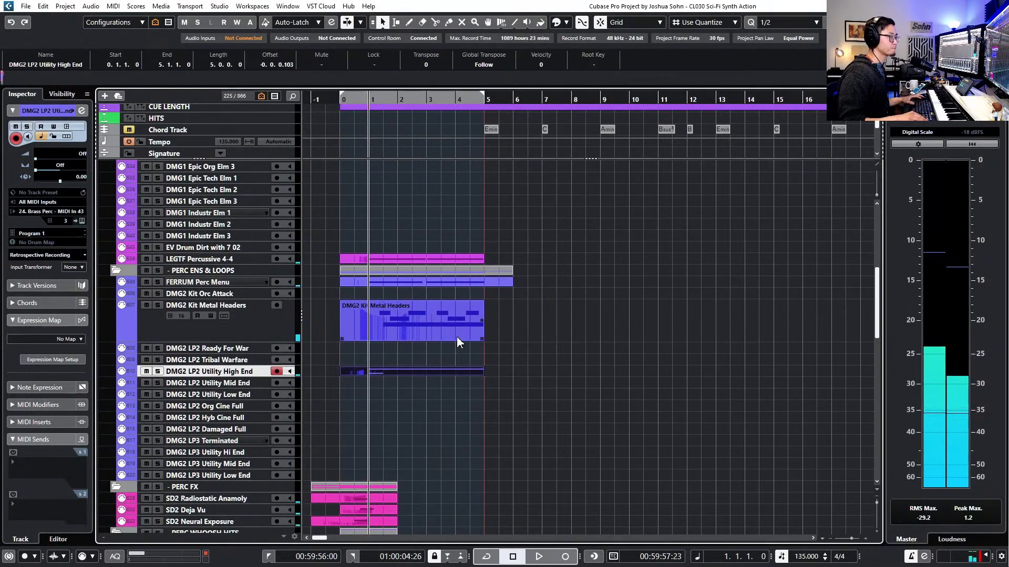
pyautogui.scroll(5, 502, 361)
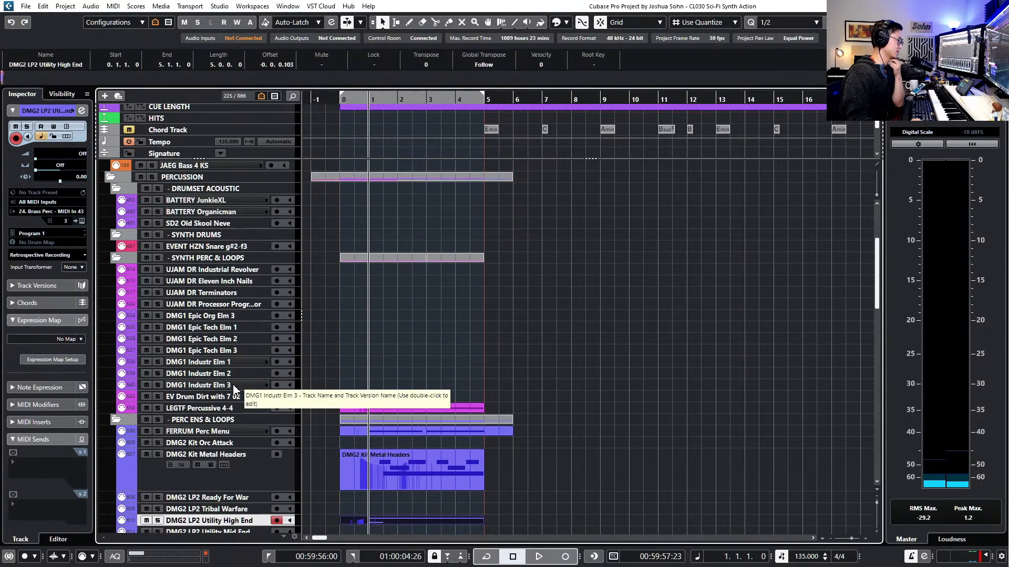
pyautogui.scroll(-6, 267, 300)
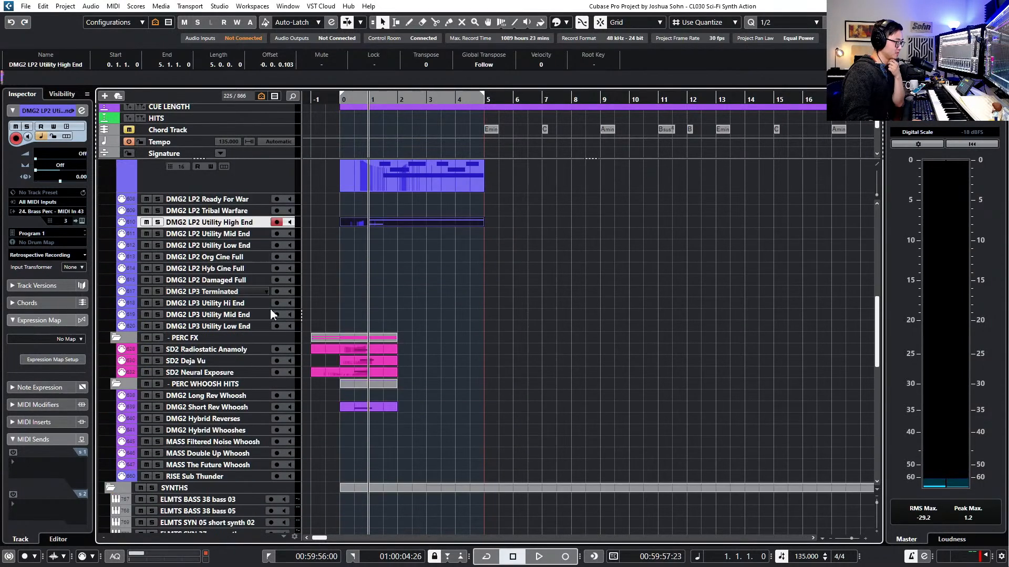
pyautogui.click(223, 269)
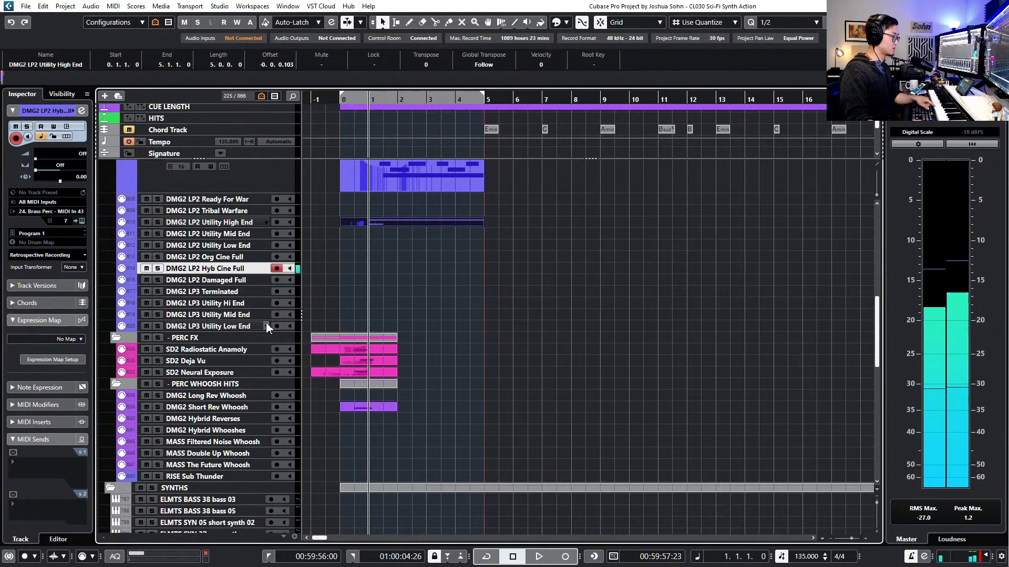
pyautogui.scroll(-3, 377, 335)
pyautogui.scroll(6, 377, 337)
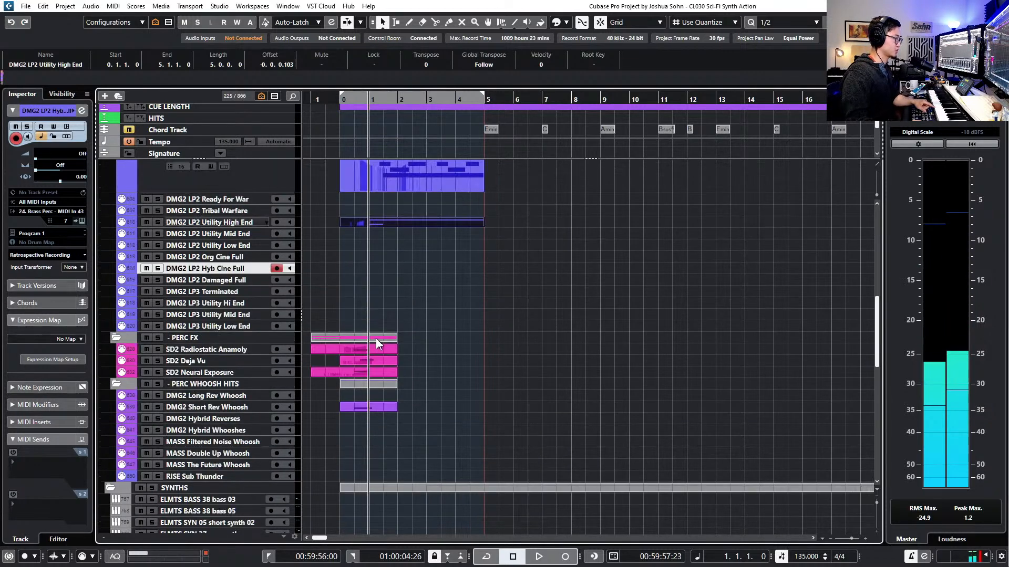
pyautogui.click(198, 321)
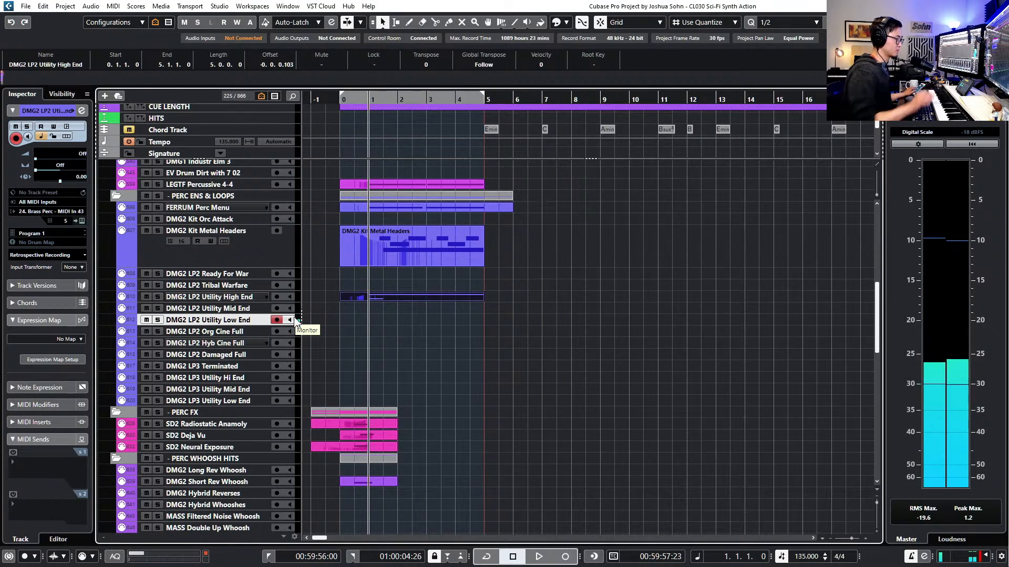
pyautogui.scroll(-3, 322, 337)
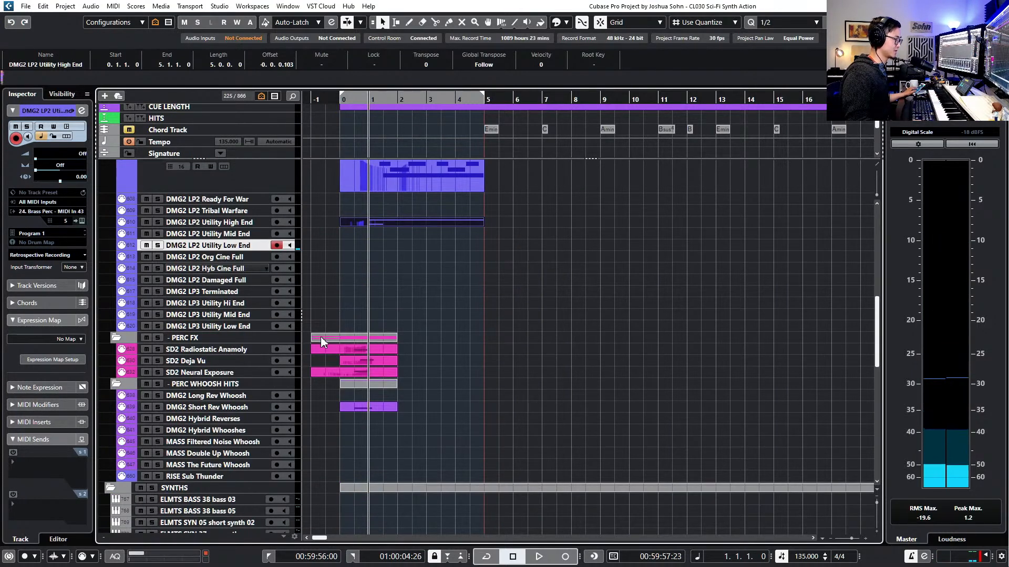
pyautogui.scroll(12, 337, 355)
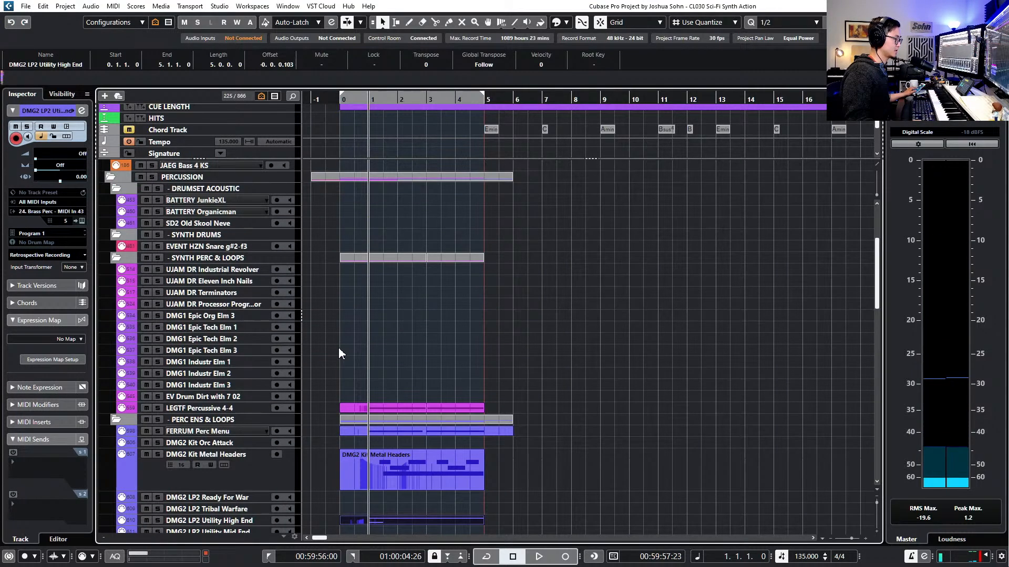
# Audition the UJAM DR Eleven Inch Nails and Industrial Revolver sounds, and record an F2 note on the UJAM DR Industrial Revolver track
pyautogui.click(230, 282)
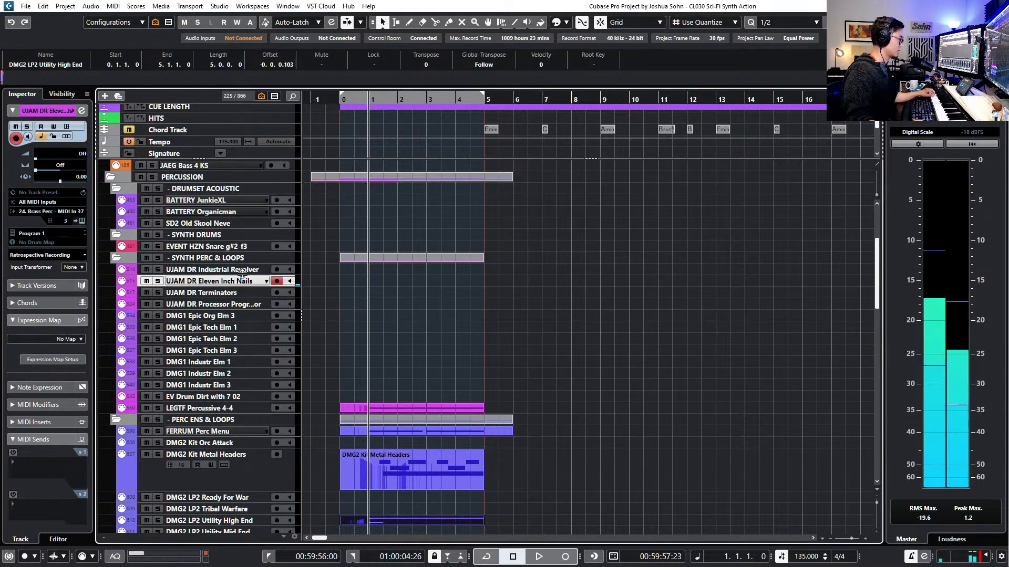
pyautogui.click(212, 269)
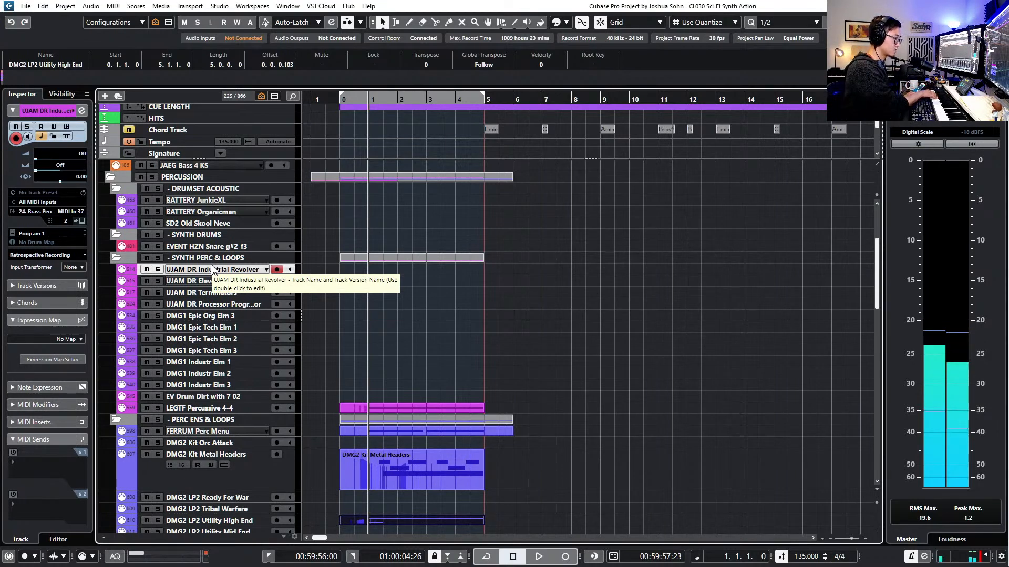
pyautogui.press('space')
pyautogui.press('KP_Multiply')
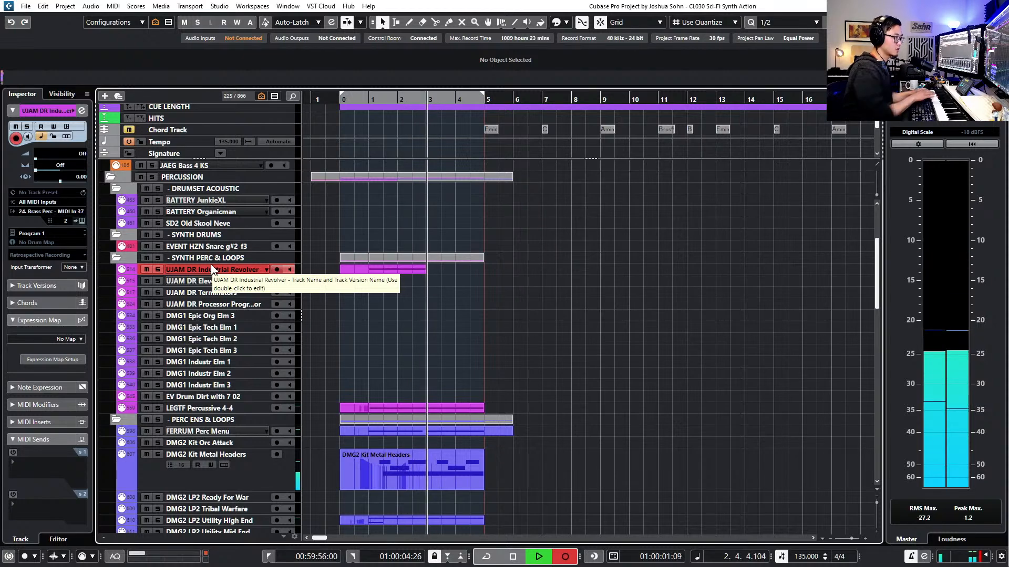
pyautogui.press('space')
# Extend the UJAM DR Industrial Revolver part to bar 5, quantize its F2 note to 1/2 and lengthen it to bar 5
pyautogui.moveTo(454, 270)
pyautogui.mouseDown()
pyautogui.moveTo(500, 280)
pyautogui.moveTo(474, 269)
pyautogui.mouseUp()
pyautogui.doubleClick(473, 269)
pyautogui.hotkey('ctrl', 'a')
pyautogui.press('q')
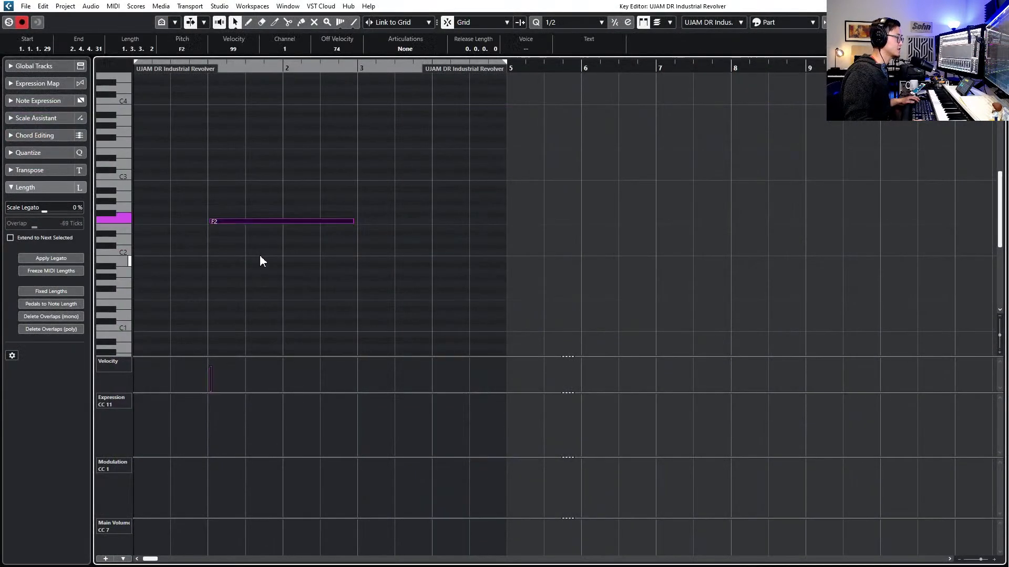
pyautogui.hotkey('alt', 'shift', 'Right')
pyautogui.hotkey('alt', 'shift', 'Right')
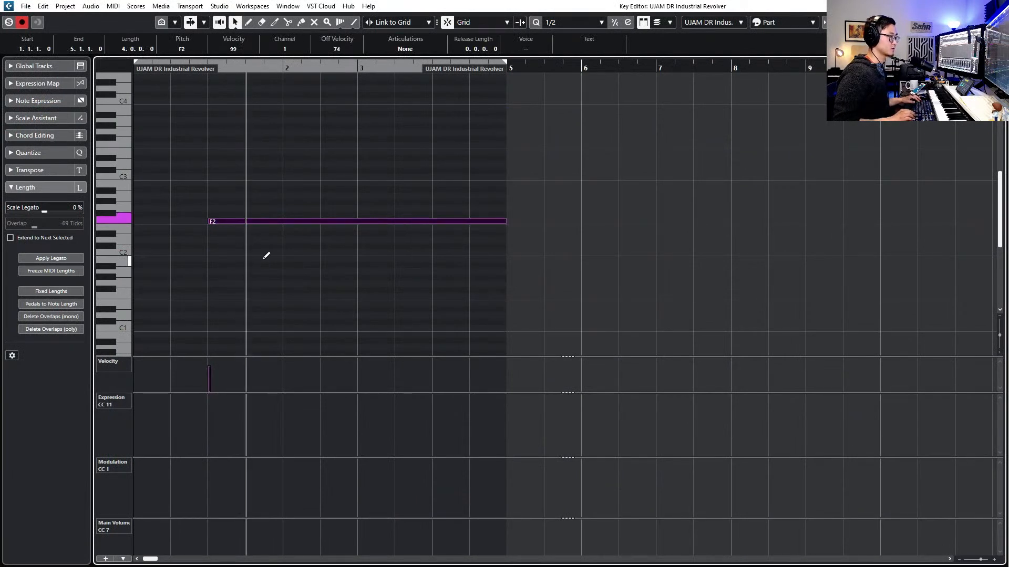
# Add a Main Volume level ahead of the F2 note, lower it to 64 and play the part back
pyautogui.press('KP_Decimal')
pyautogui.click(198, 527)
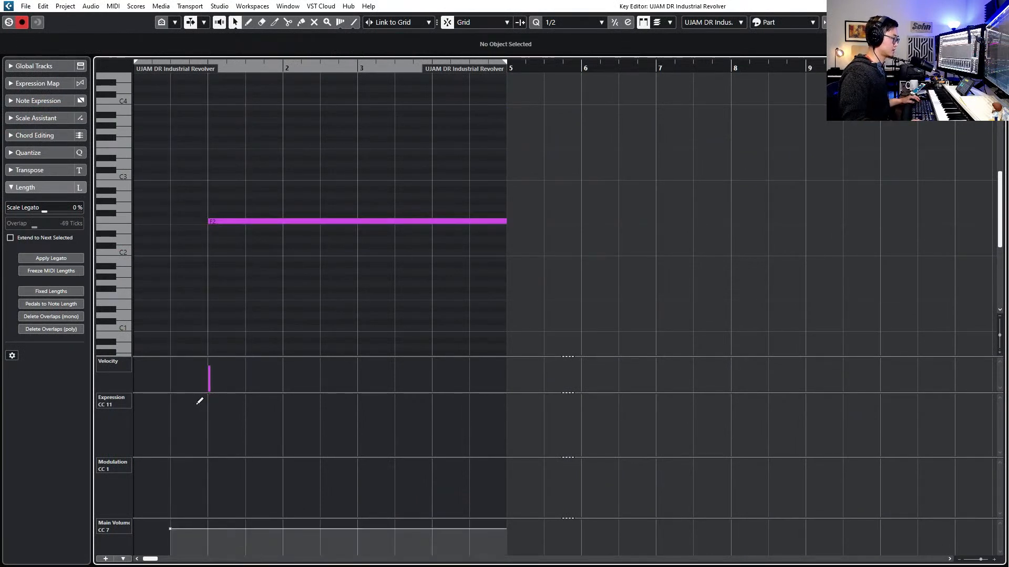
pyautogui.press('space')
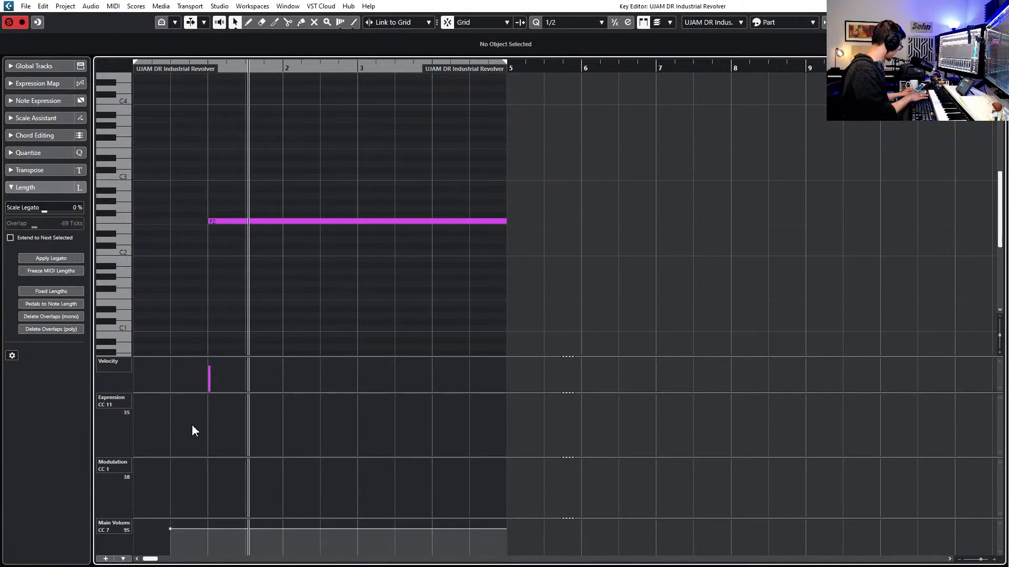
pyautogui.press('space')
pyautogui.moveTo(170, 529); pyautogui.dragTo(170, 538)
pyautogui.press('space')
pyautogui.press('space')
# Transpose the F2 note in the UJAM DR Industrial Revolver part down to D2 and play it back
pyautogui.click(338, 220)
pyautogui.press('Down')
pyautogui.press('Down')
pyautogui.press('Down')
pyautogui.press('space')
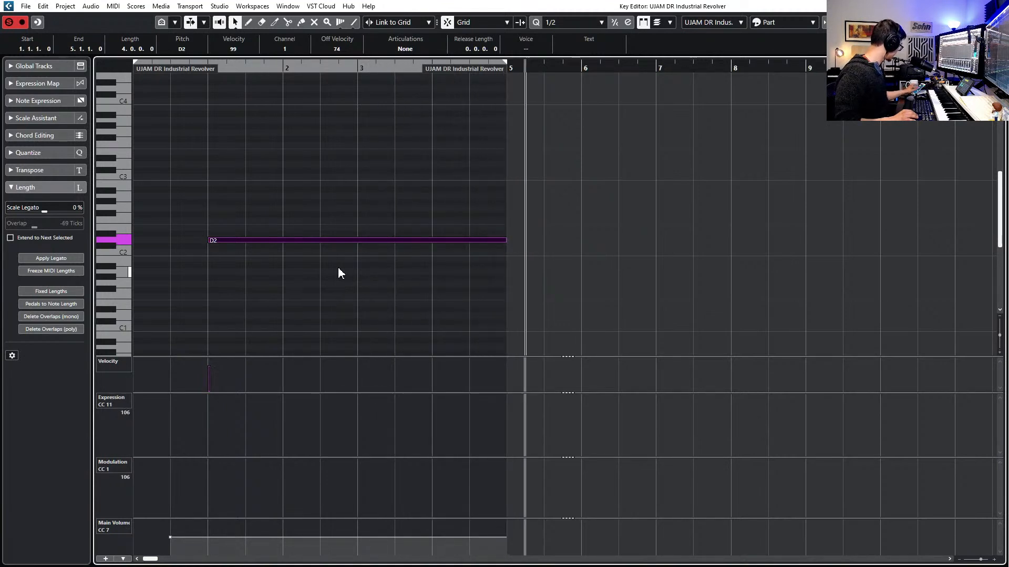
pyautogui.press('space')
pyautogui.press('space')
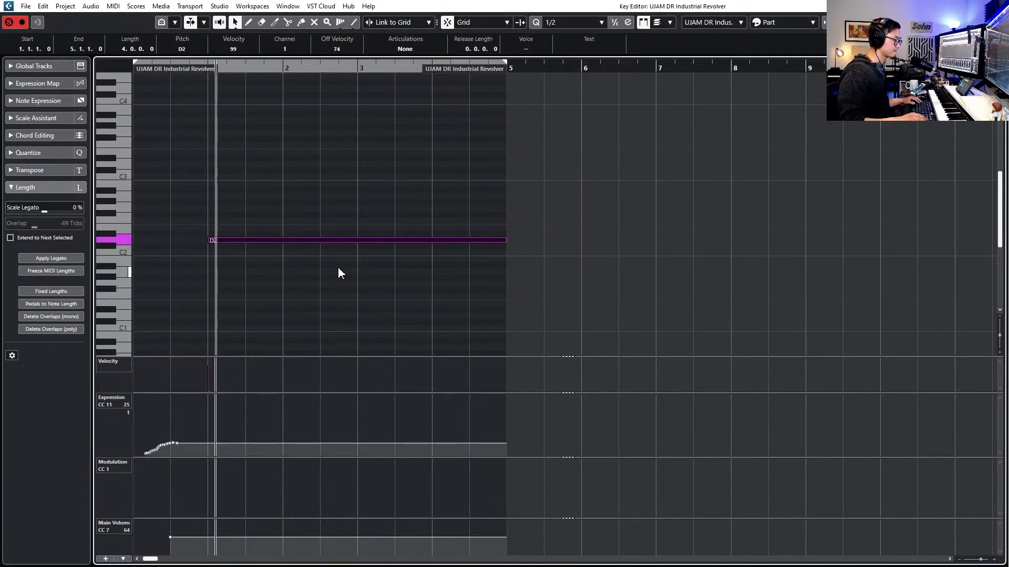
pyautogui.press('space')
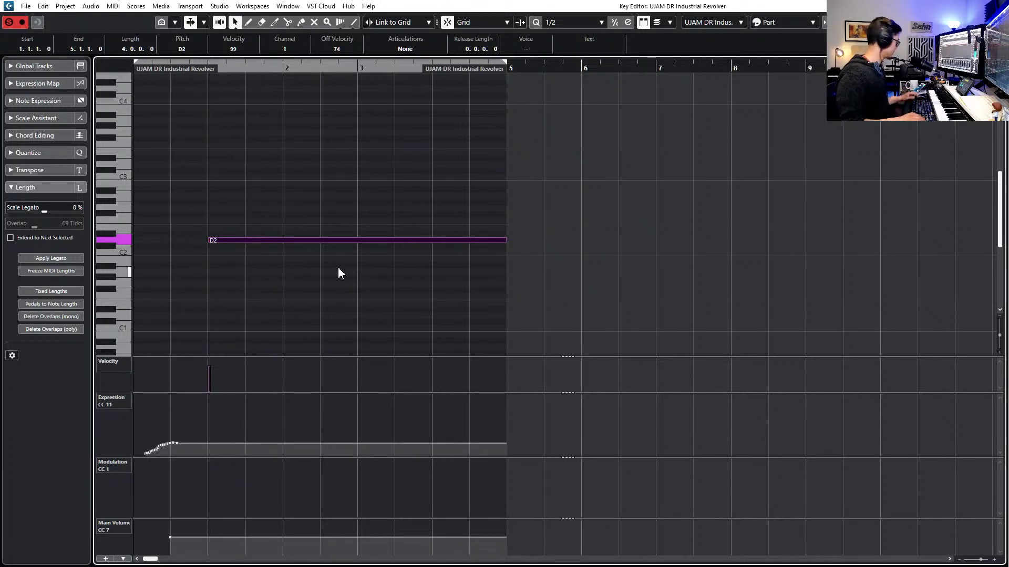
pyautogui.hotkey('ctrl', 'z')
# Record a rising and falling Expression curve across the D2 note, and play the cue back in the project
pyautogui.press('space')
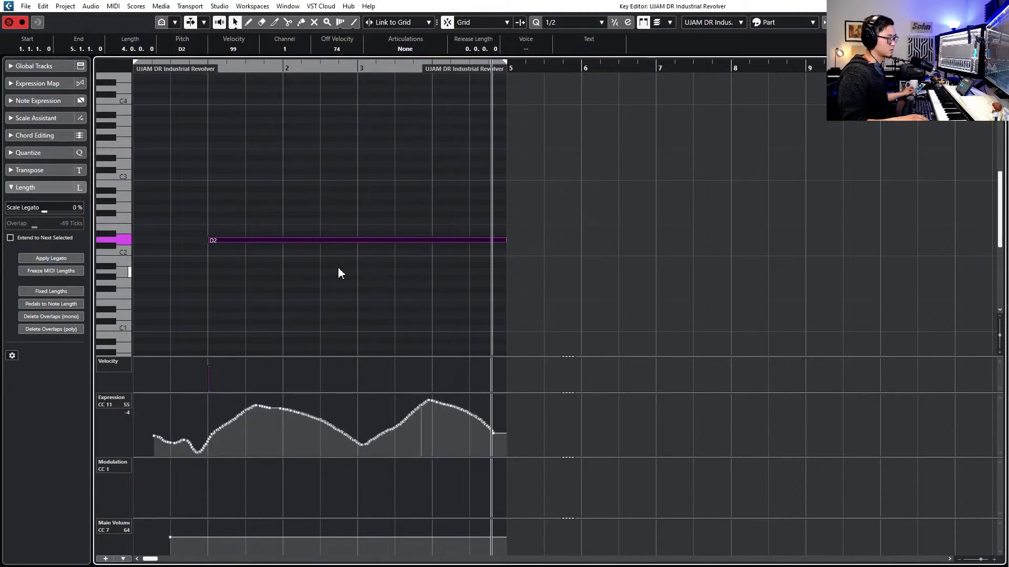
pyautogui.press('Escape')
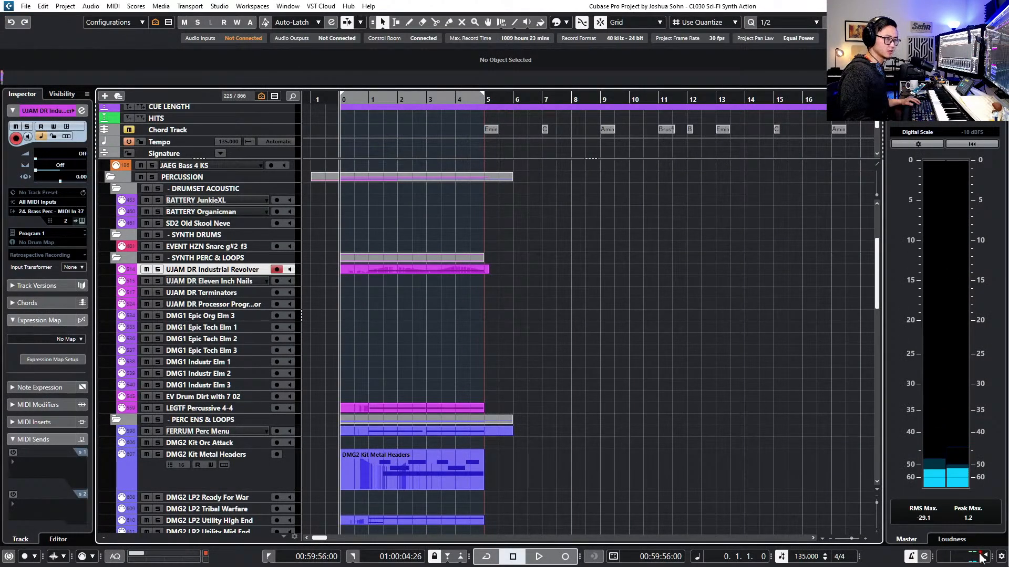
pyautogui.press('space')
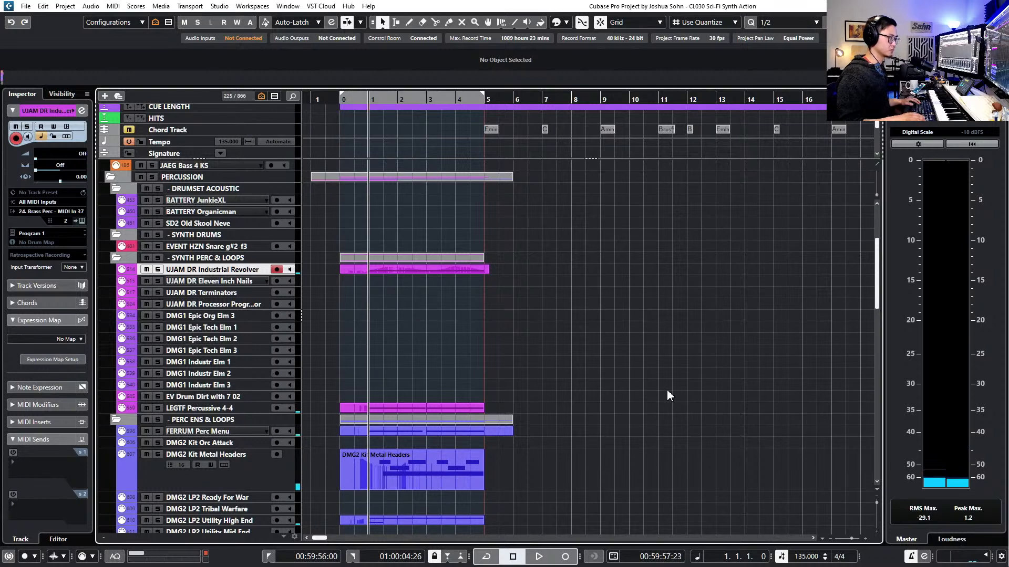
pyautogui.press('space')
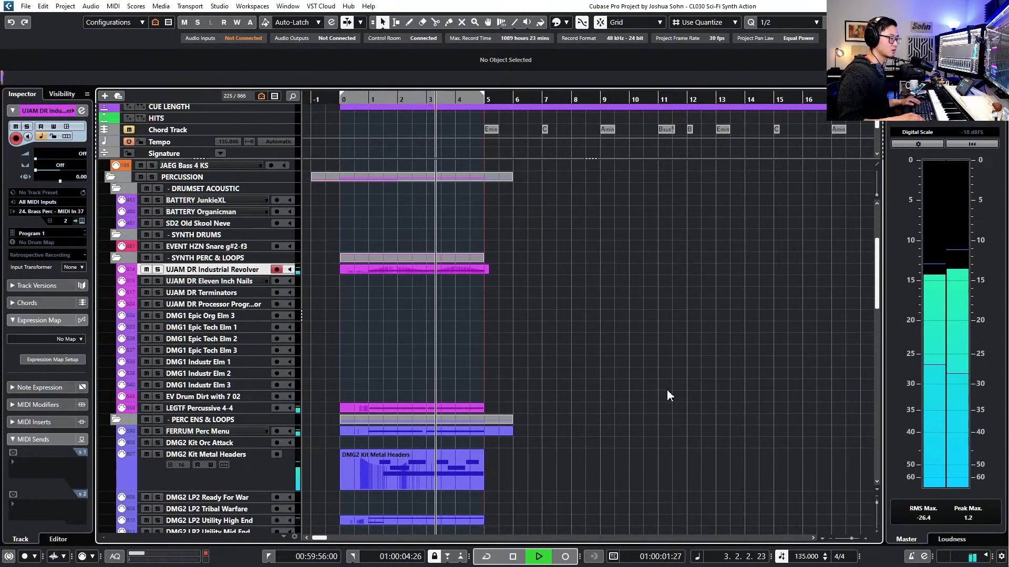
pyautogui.scroll(-3, 509, 306)
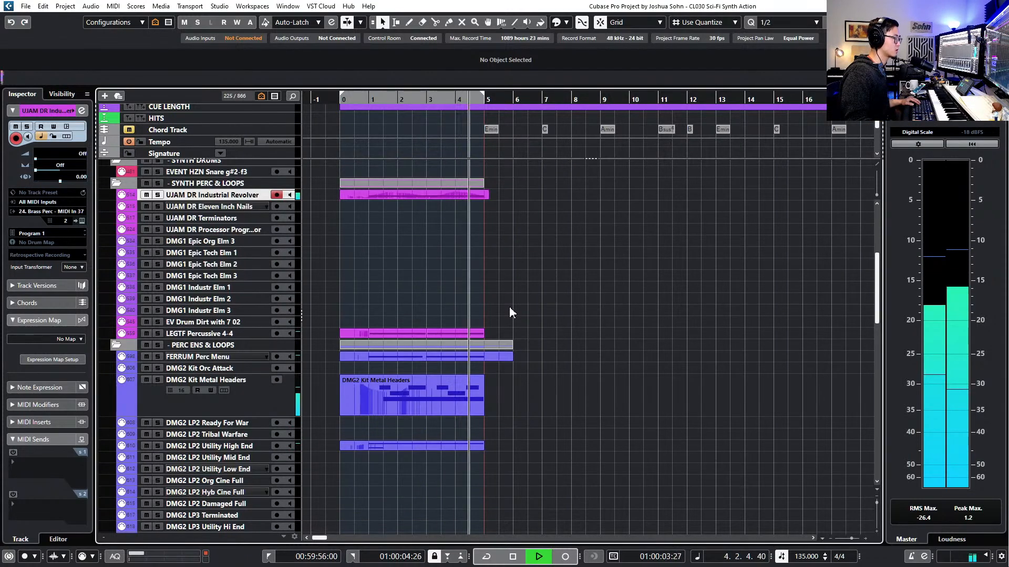
pyautogui.press('space')
# Play the UJAM DR Industrial Revolver part in solo and clear the solo
pyautogui.click(215, 335)
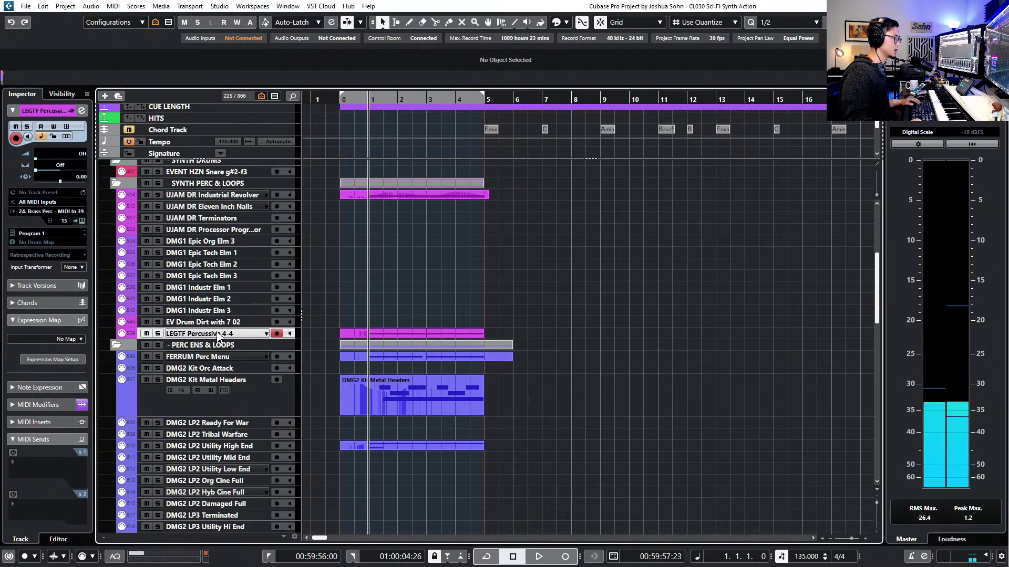
pyautogui.click(444, 196)
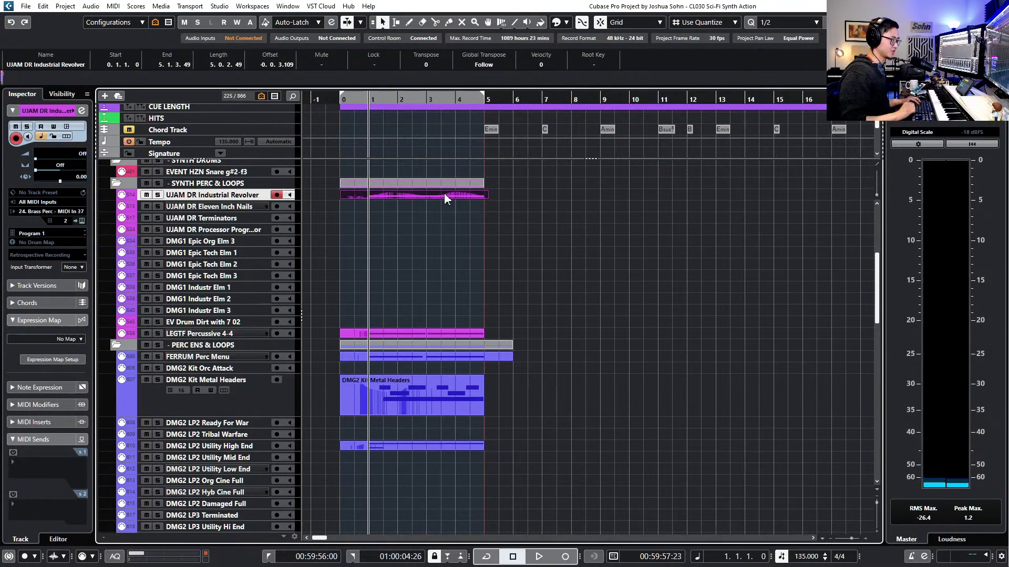
pyautogui.press('s')
pyautogui.press('space')
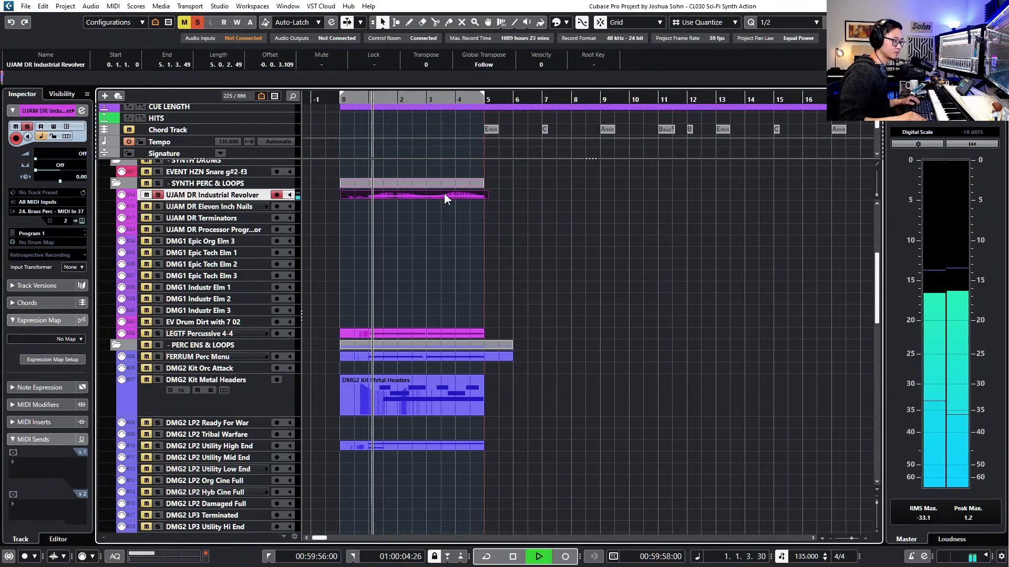
pyautogui.press('space')
pyautogui.press('s')
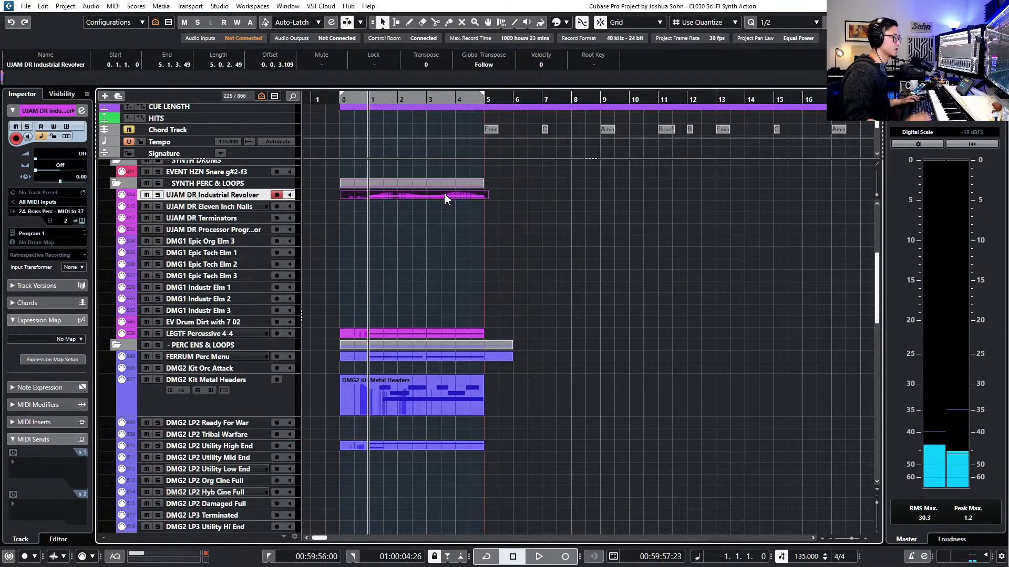
# Move the Industrial Revolver part to the UJAM DR Terminators track and audition it there in solo
pyautogui.hotkey('ctrl', 'Down')
pyautogui.hotkey('ctrl', 'Down')
pyautogui.press('s')
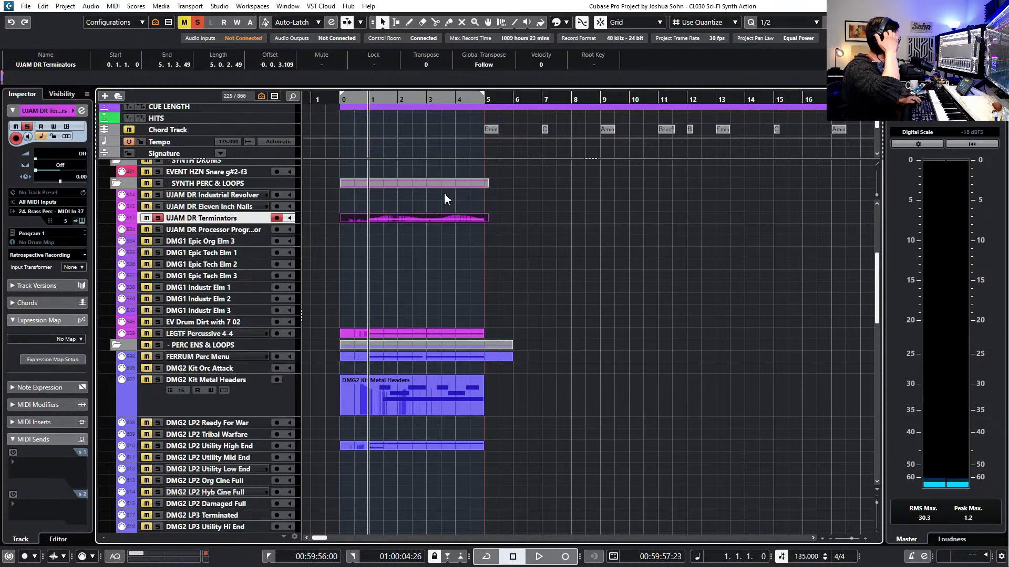
pyautogui.press('space')
pyautogui.press('space')
pyautogui.press('s')
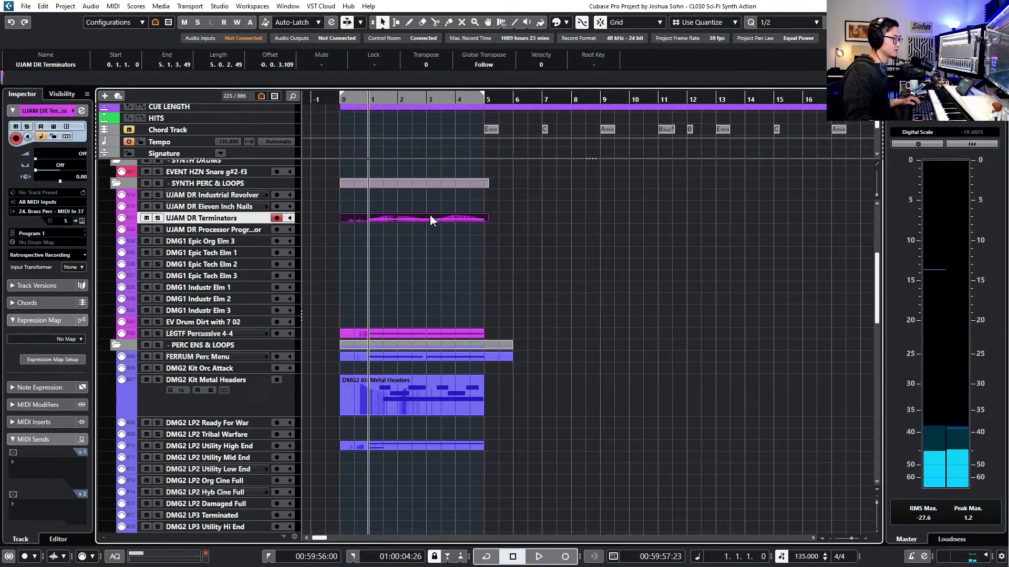
# Open the UJAM DR Terminators part for editing and try its D2 note on neighbouring pitches down to C2
pyautogui.doubleClick(430, 217)
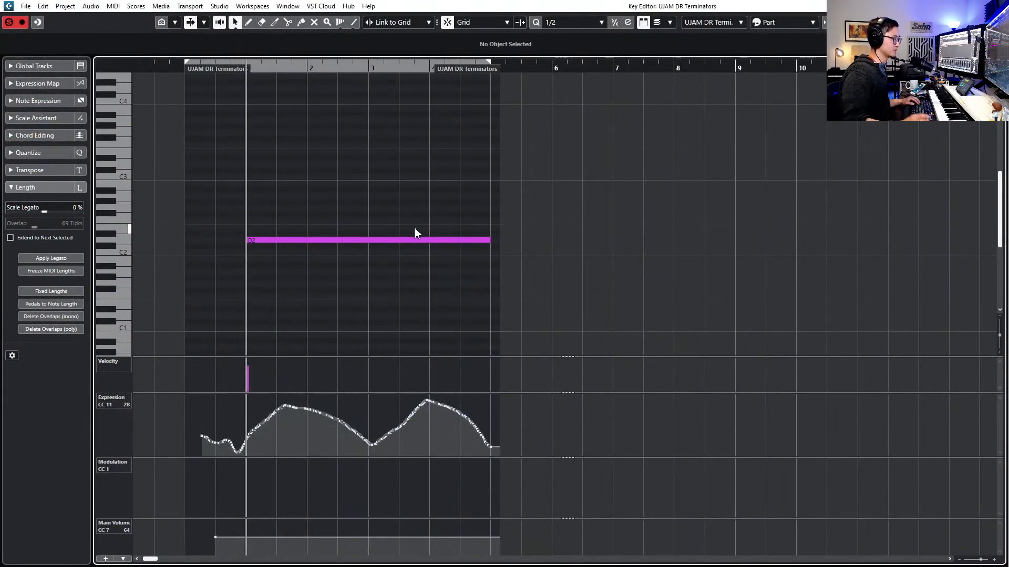
pyautogui.moveTo(414, 229); pyautogui.dragTo(403, 265)
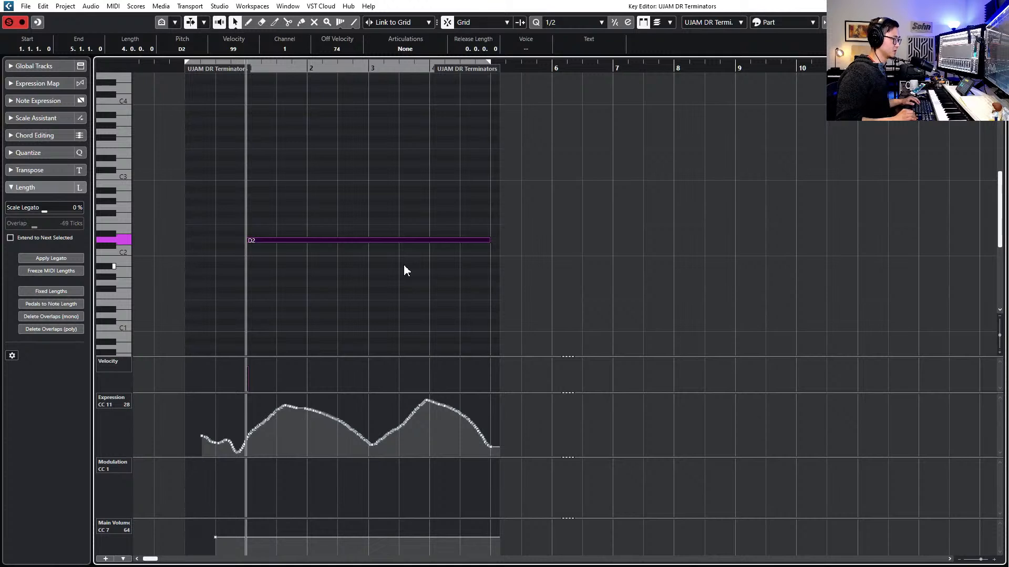
pyautogui.press('Up')
pyautogui.press('Up')
pyautogui.press('Down')
pyautogui.press('Down')
pyautogui.press('Down')
pyautogui.press('Down')
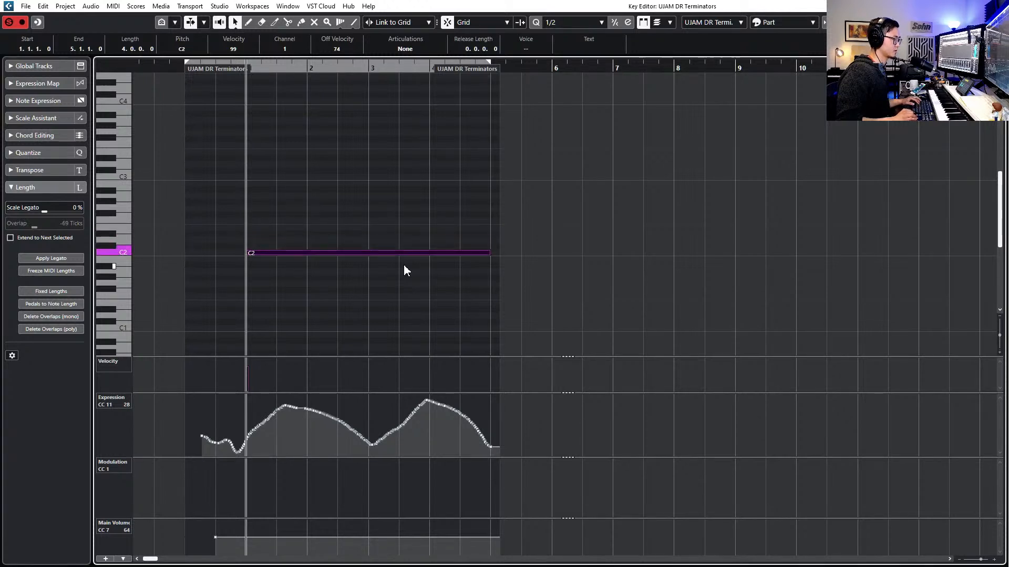
pyautogui.press('Up')
pyautogui.press('Up')
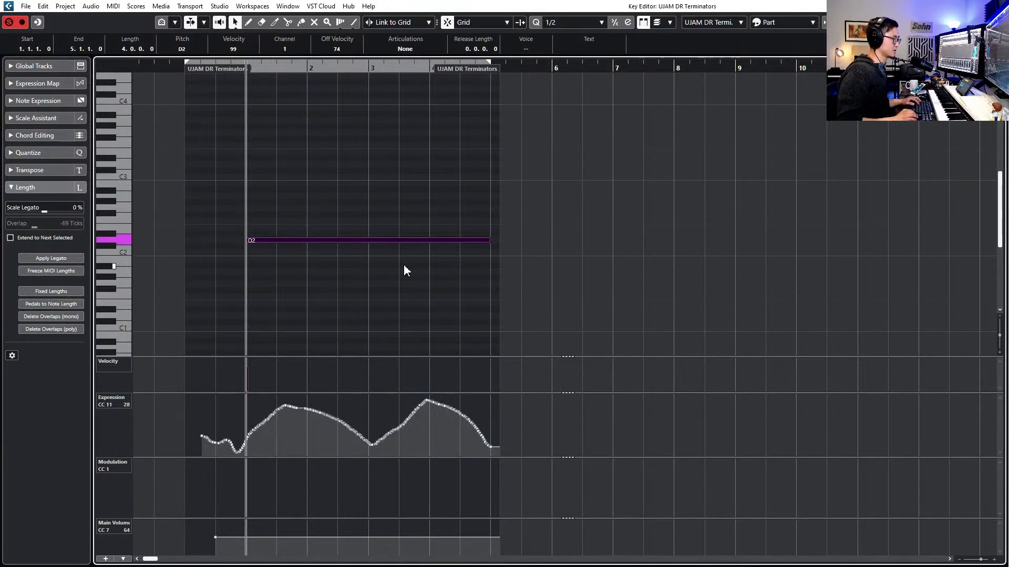
# Compare the Terminators note in playback at D2, two semitones lower, and two semitones higher than D2
pyautogui.press('space')
pyautogui.press('space')
pyautogui.press('Down')
pyautogui.press('Down')
pyautogui.press('space')
pyautogui.press('space')
pyautogui.press('Up')
pyautogui.press('Up')
pyautogui.press('Up')
pyautogui.press('Up')
pyautogui.press('space')
pyautogui.press('space')
# Lower the UJAM DR Terminators note to C2 and listen to it in playback
pyautogui.press('Down')
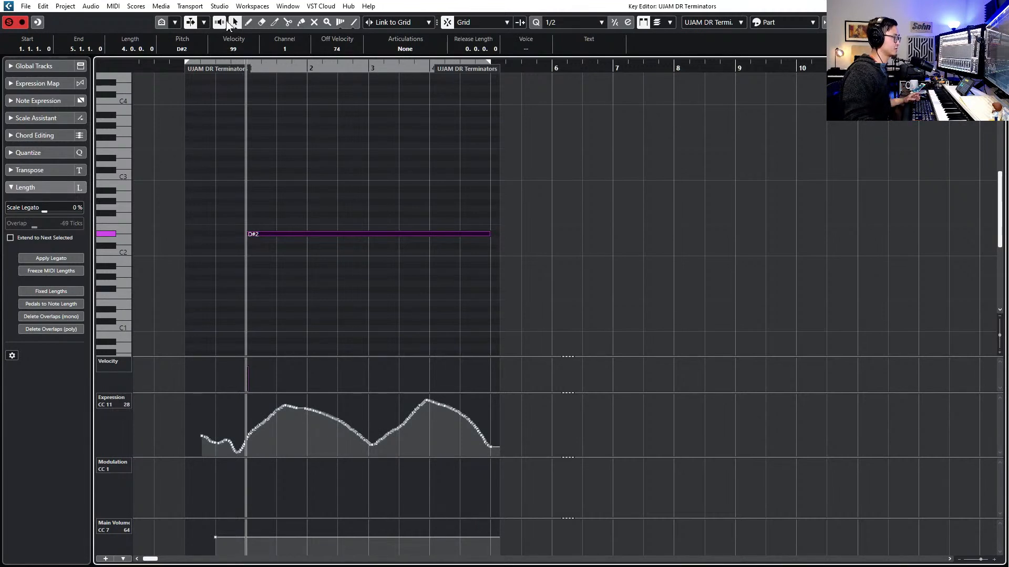
pyautogui.press('Down')
pyautogui.press('Down')
pyautogui.press('Down')
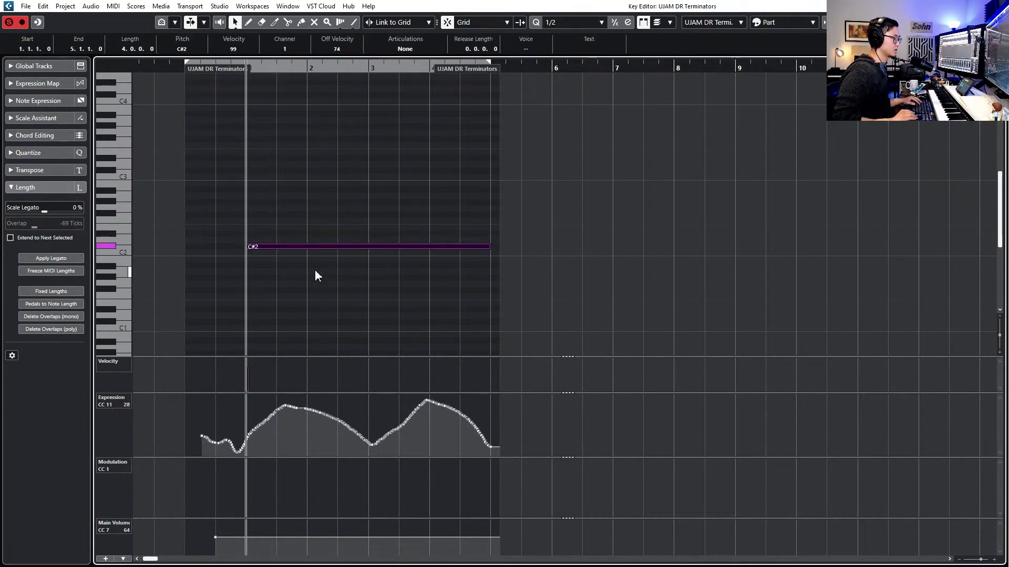
pyautogui.press('space')
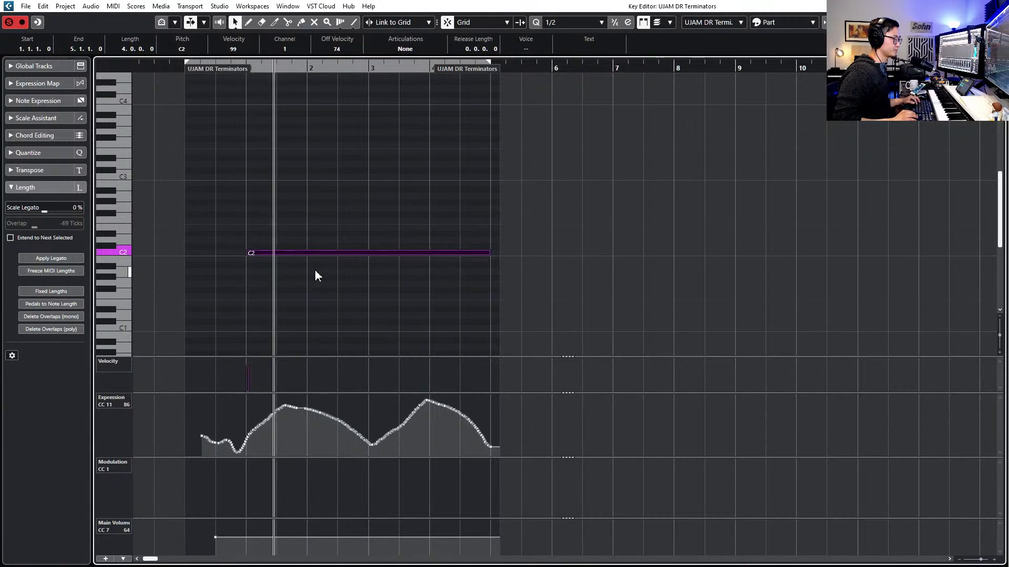
pyautogui.press('space')
pyautogui.press('space')
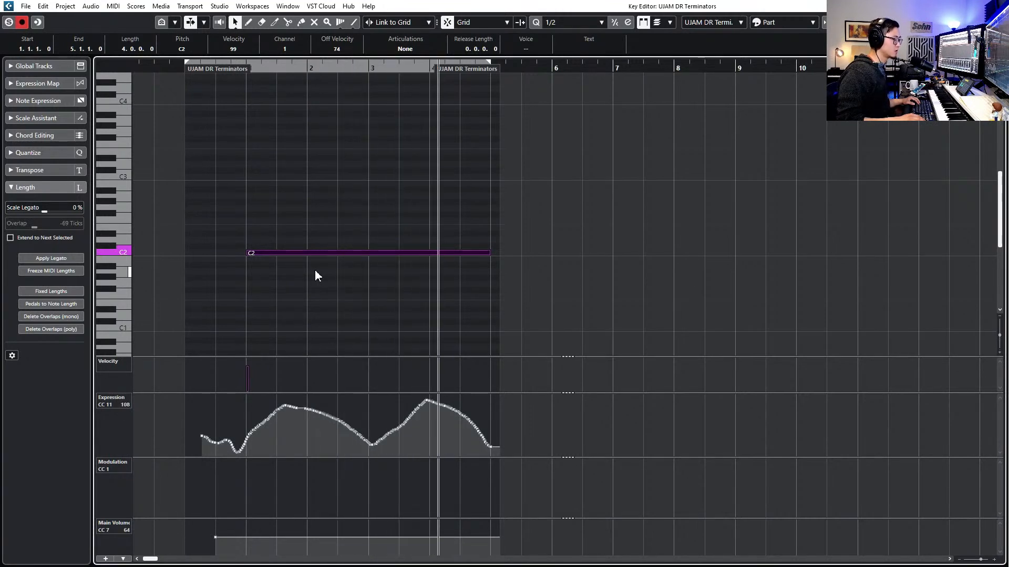
pyautogui.press('space')
pyautogui.press('KP_1')
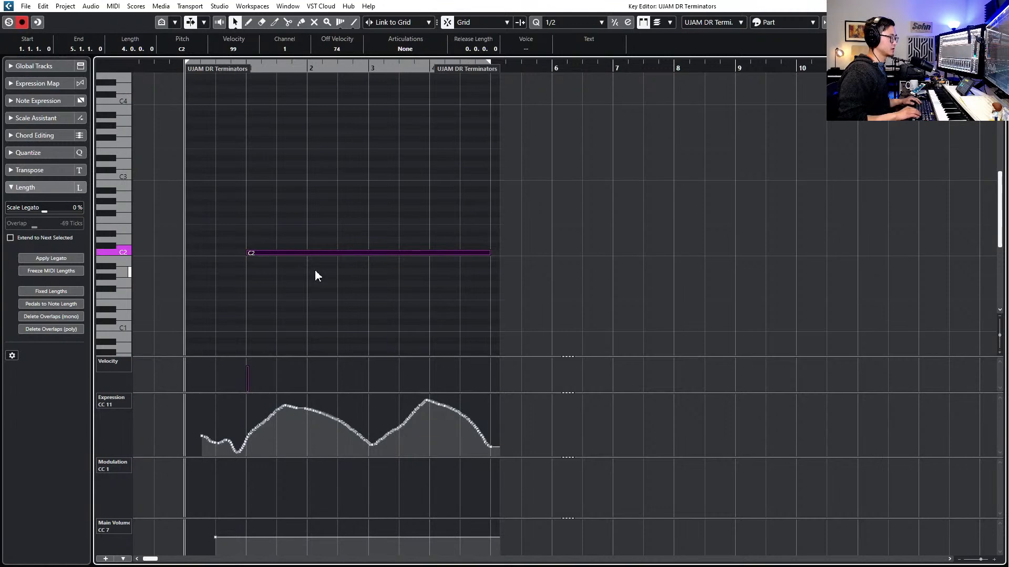
# Return to the project, reveal the percussion instrument channels in the upper track list, and play the Terminators part in solo
pyautogui.press('Return')
pyautogui.moveTo(327, 160); pyautogui.dragTo(336, 326)
pyautogui.scroll(-10, 367, 245)
pyautogui.scroll(-15, 368, 248)
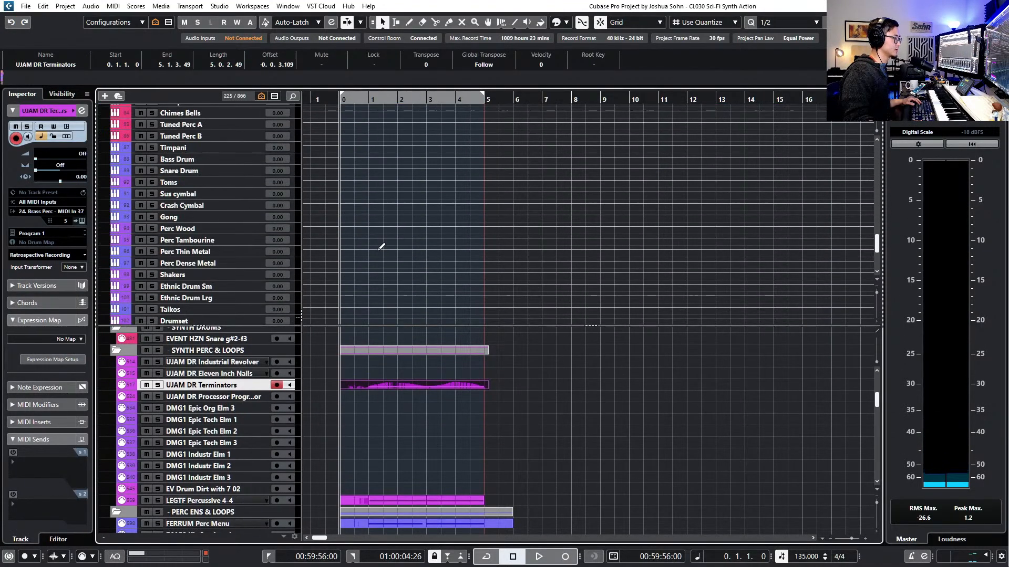
pyautogui.press('KP_Add')
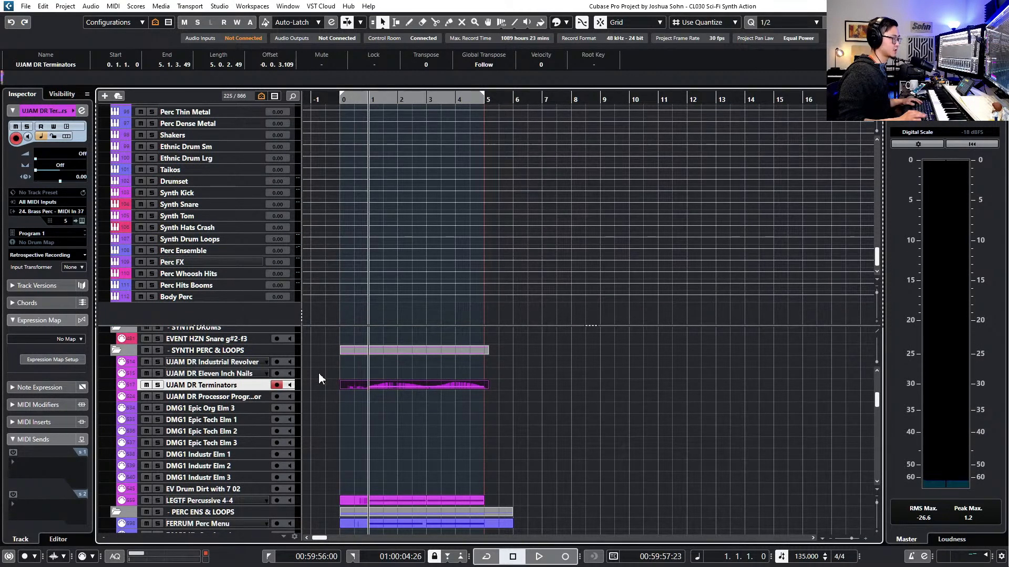
pyautogui.press('e')
pyautogui.press('e')
pyautogui.press('space')
pyautogui.press('s')
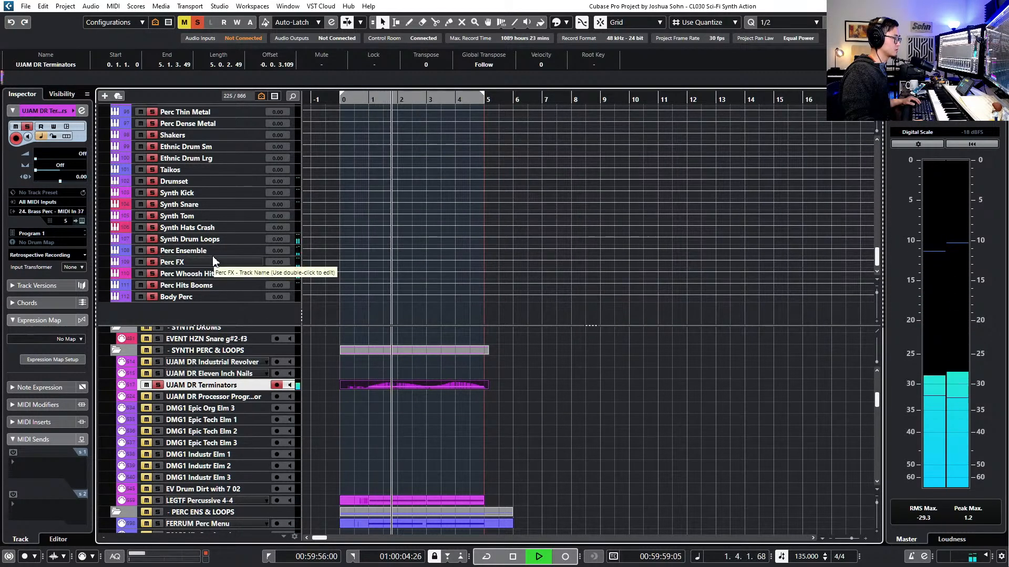
# On the Synth Drum Loops channel EQ, set a 120 Hz low cut and a low band of -5.1 dB at 188.3 Hz
pyautogui.press('space')
pyautogui.click(213, 240)
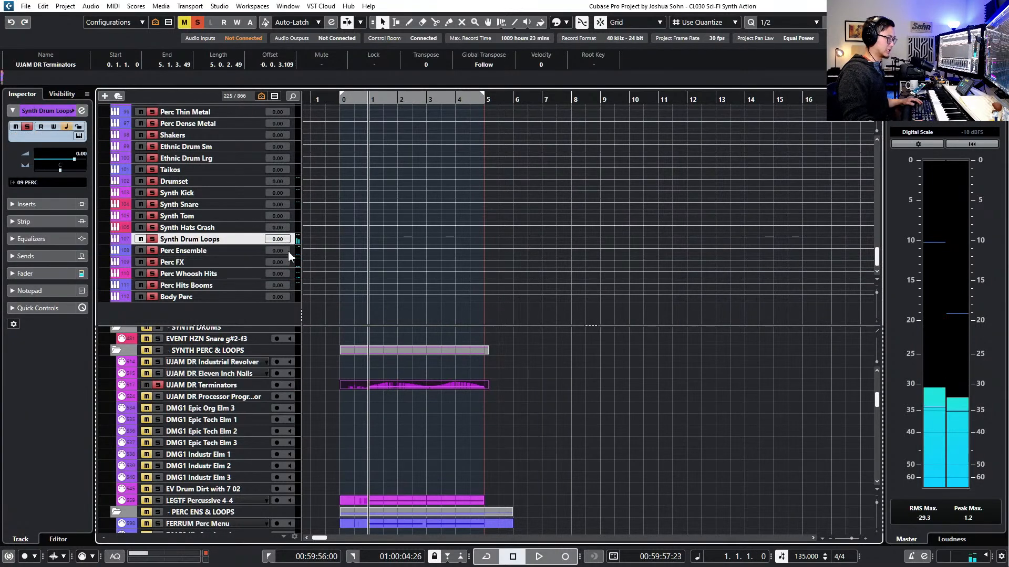
pyautogui.press('e')
pyautogui.moveTo(502, 382); pyautogui.dragTo(517, 388)
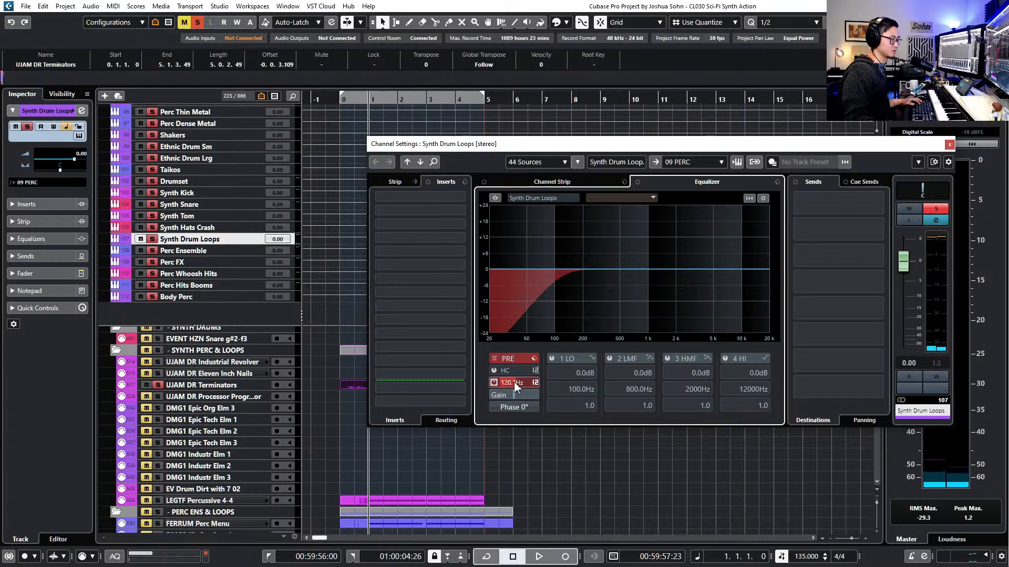
pyautogui.moveTo(554, 277); pyautogui.dragTo(580, 292)
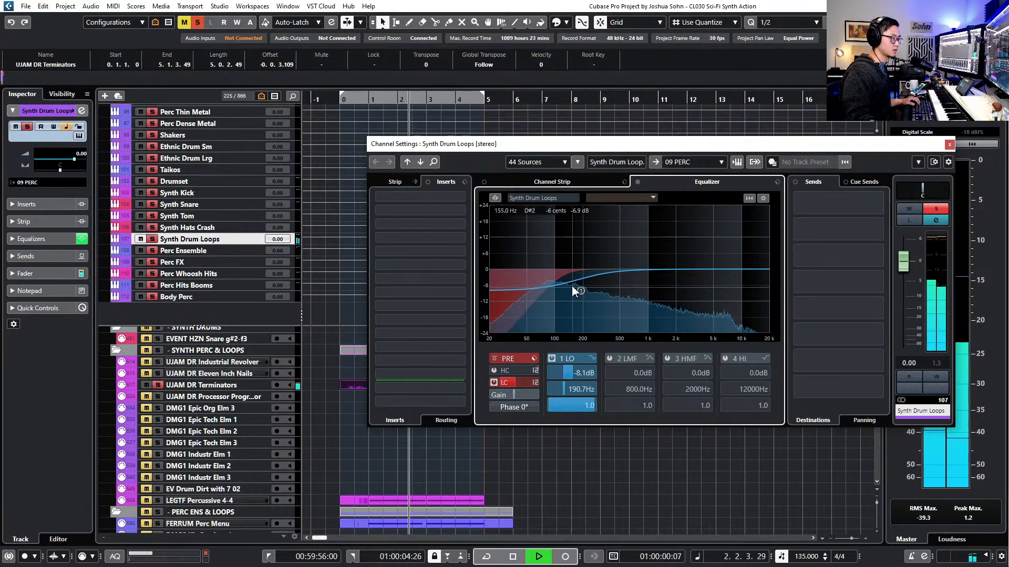
pyautogui.moveTo(581, 290); pyautogui.dragTo(580, 283)
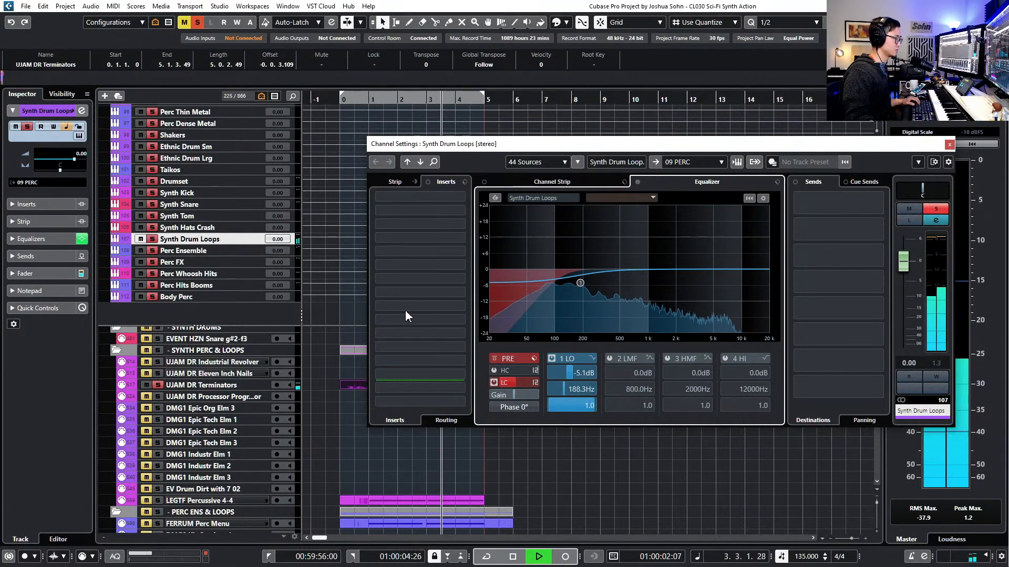
# Clear the solo, select the FERRUM Perc Menu part, and play the filtered drum loops against the full mix
pyautogui.press('space')
pyautogui.press('s')
pyautogui.press('KP_Decimal')
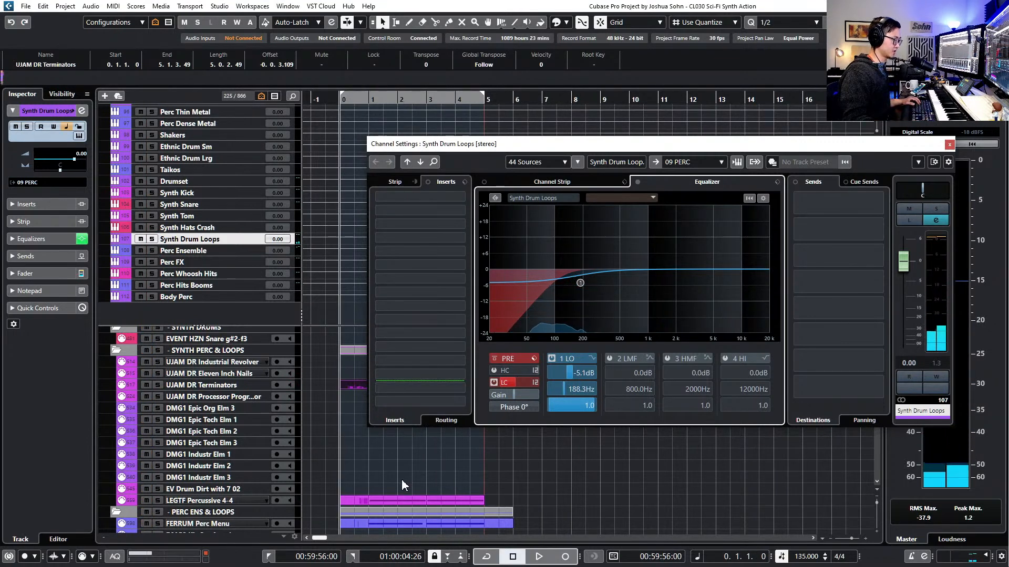
pyautogui.click(402, 496)
pyautogui.click(443, 523)
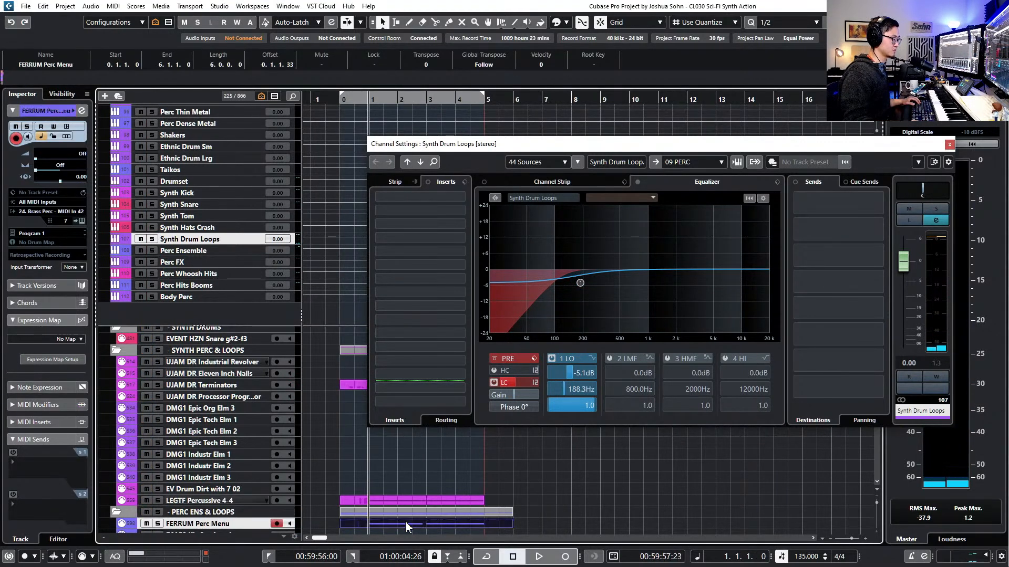
pyautogui.press('space')
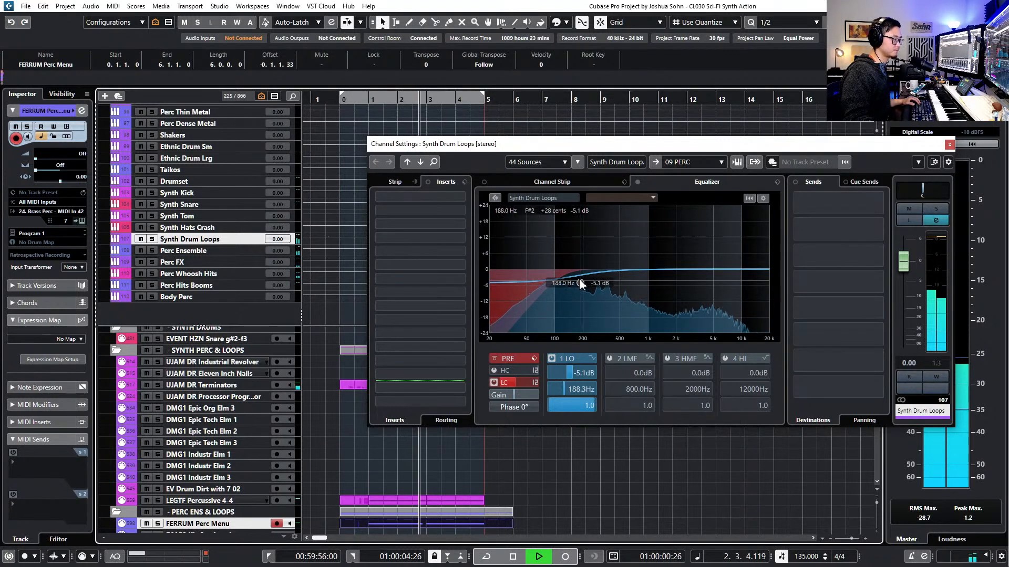
pyautogui.press('space')
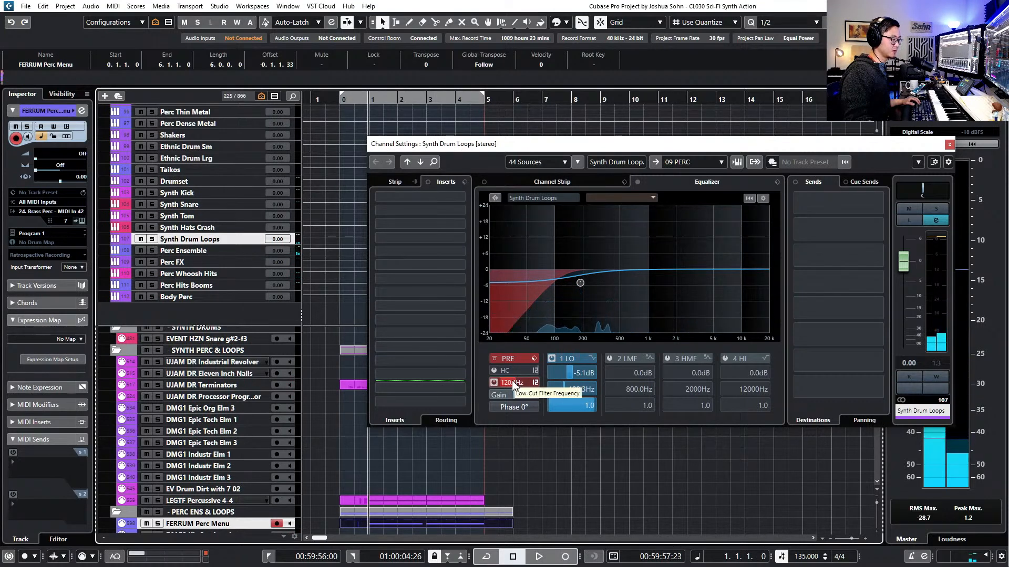
# Lower the Synth Drum Loops low-cut frequency to just under 100 Hz, close the channel settings, and check the full mix in playback
pyautogui.moveTo(524, 387); pyautogui.dragTo(502, 385)
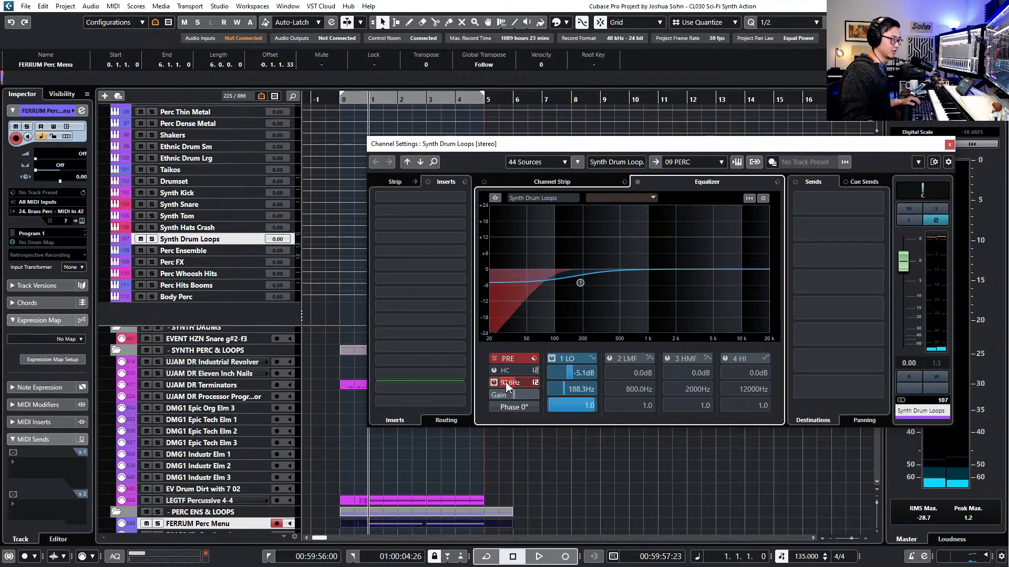
pyautogui.press('space')
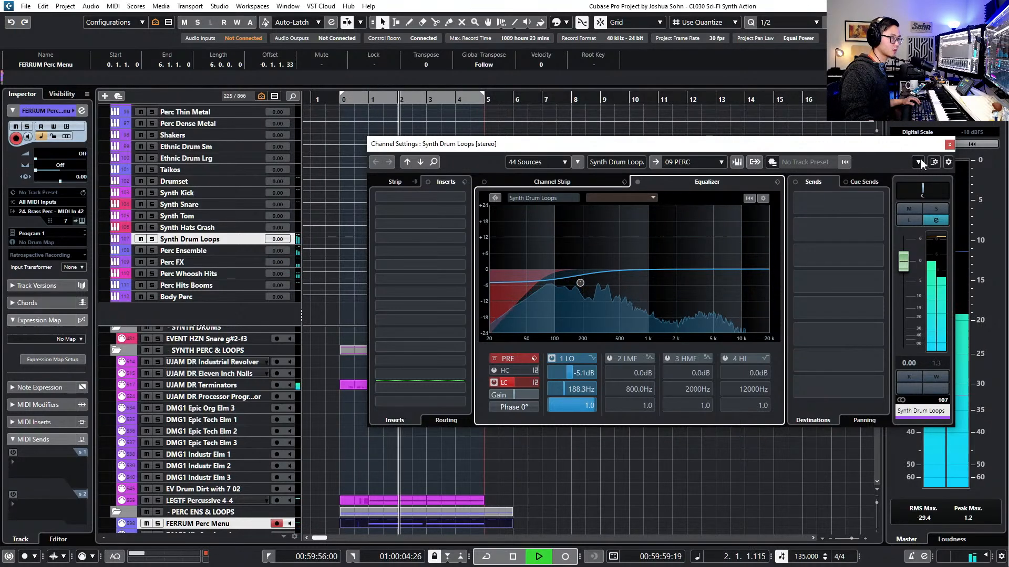
pyautogui.click(948, 145)
pyautogui.scroll(-5, 704, 362)
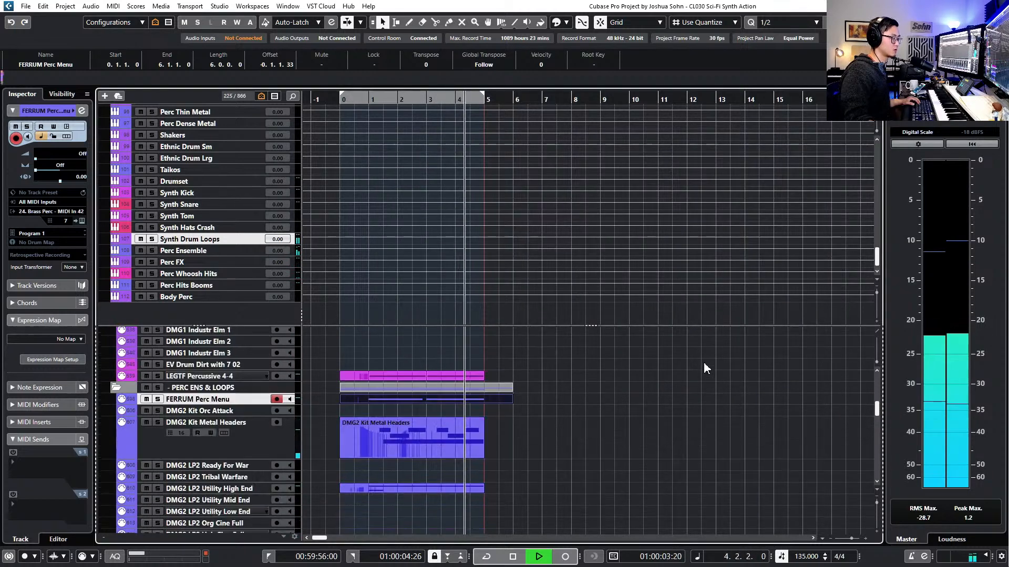
pyautogui.press('space')
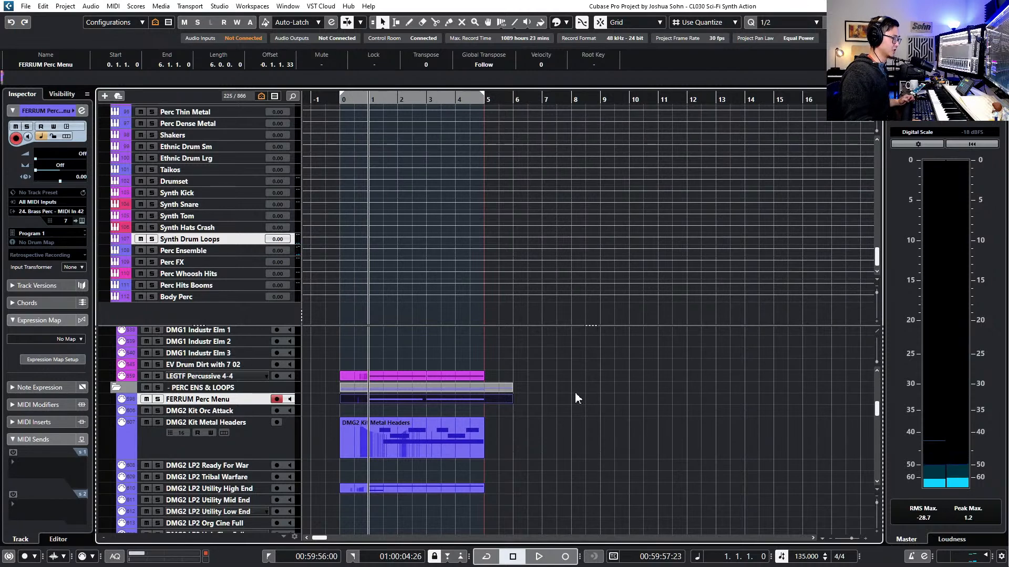
# Find the ZB synth tracks, audition ZB KRON ld alston moor, and select the ZB ARKH pd hydrogene track
pyautogui.scroll(-3, 499, 431)
pyautogui.scroll(-5, 245, 429)
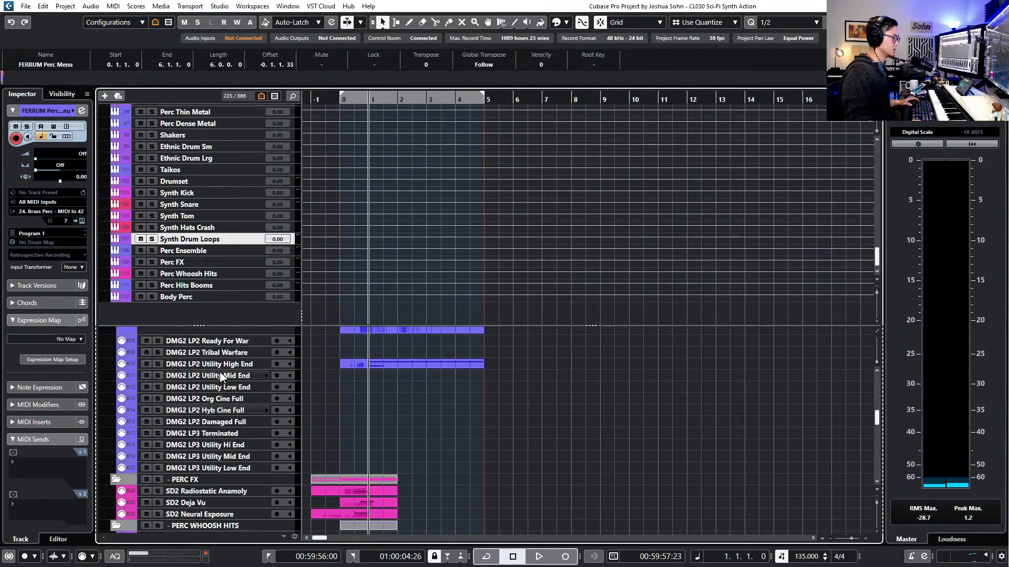
pyautogui.scroll(-3, 282, 429)
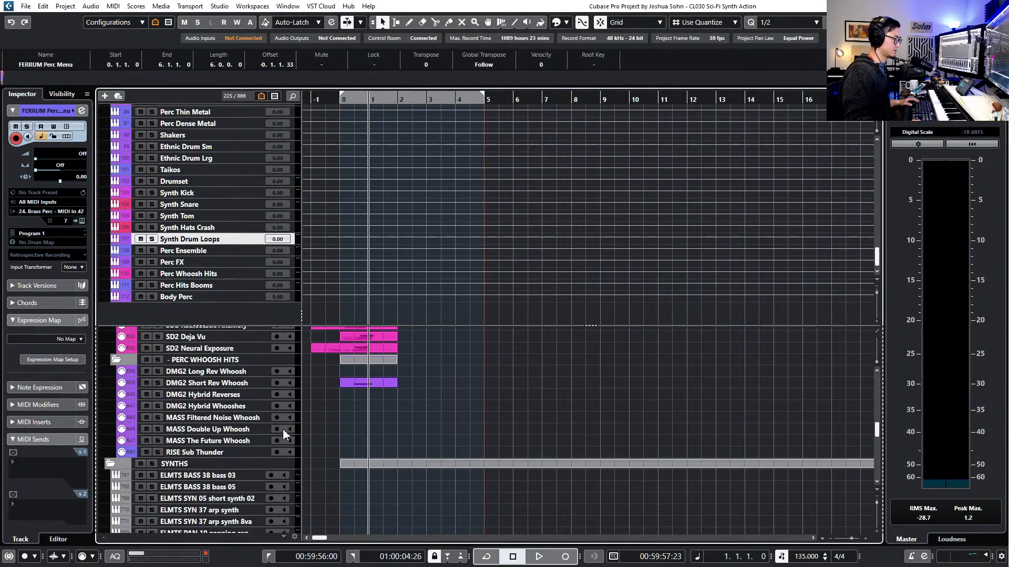
pyautogui.scroll(2, 389, 406)
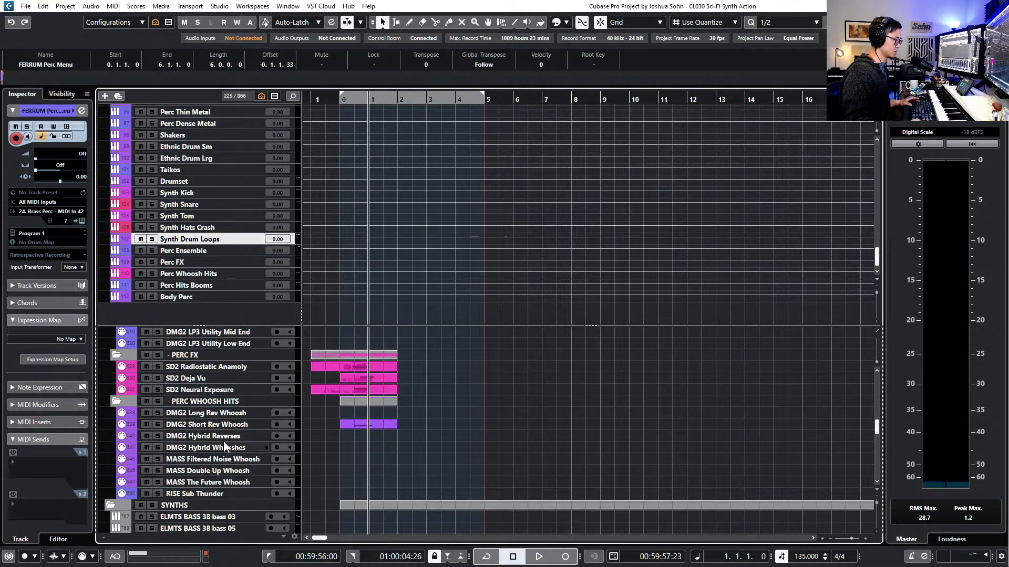
pyautogui.scroll(-2, 231, 449)
pyautogui.scroll(15, 262, 453)
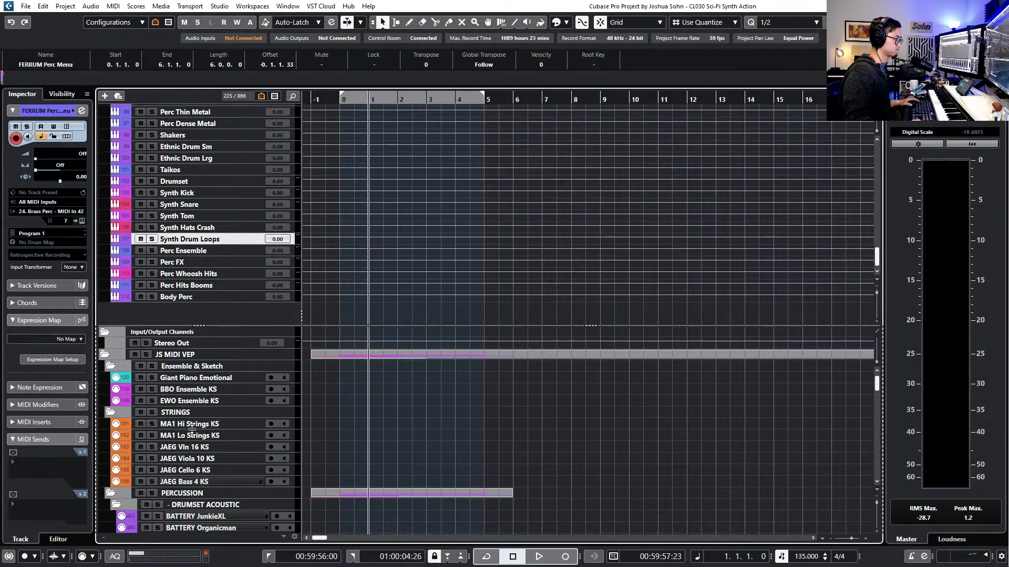
pyautogui.scroll(-15, 192, 428)
pyautogui.scroll(-10, 204, 439)
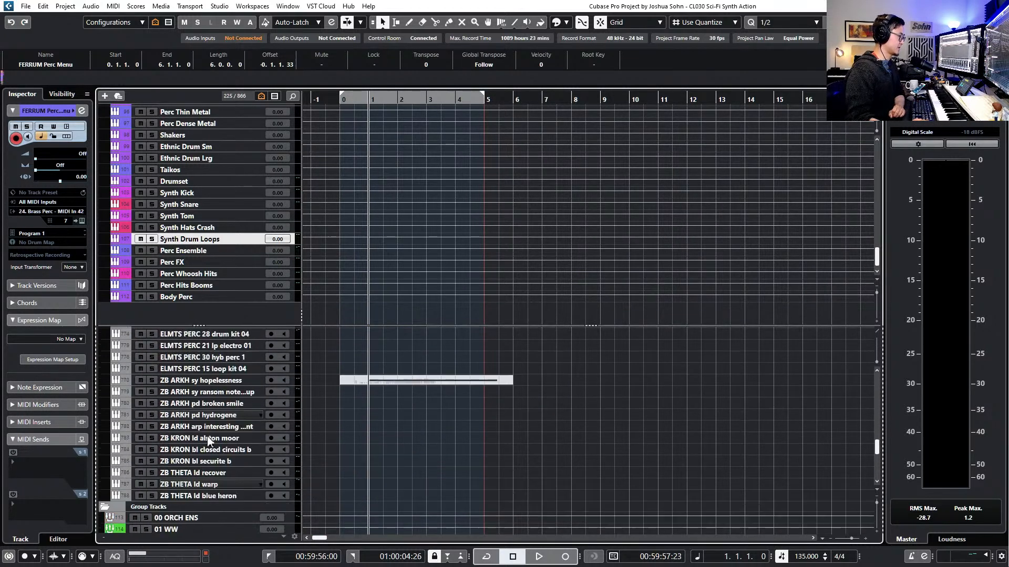
pyautogui.click(210, 439)
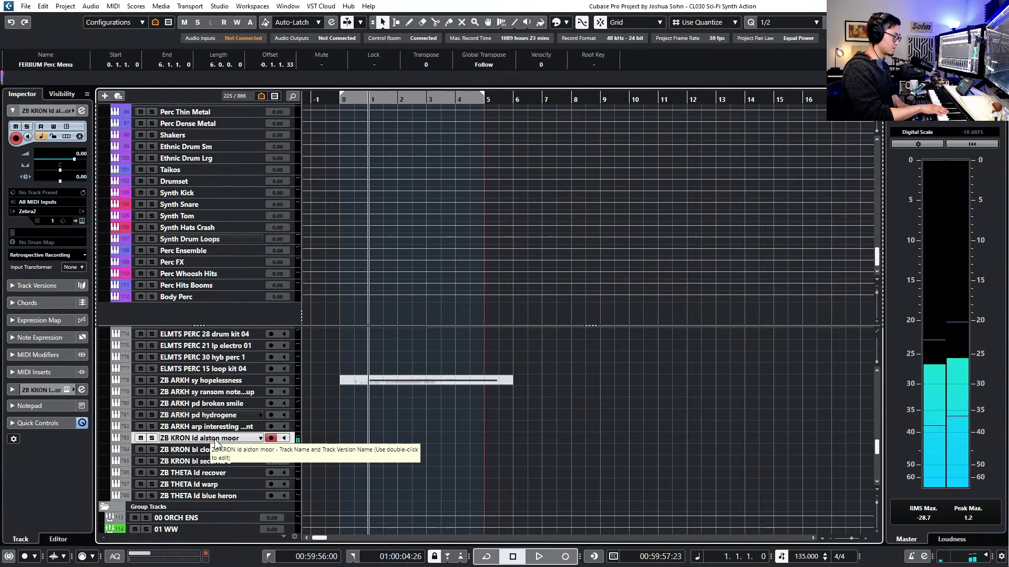
pyautogui.press('Up')
pyautogui.press('Up')
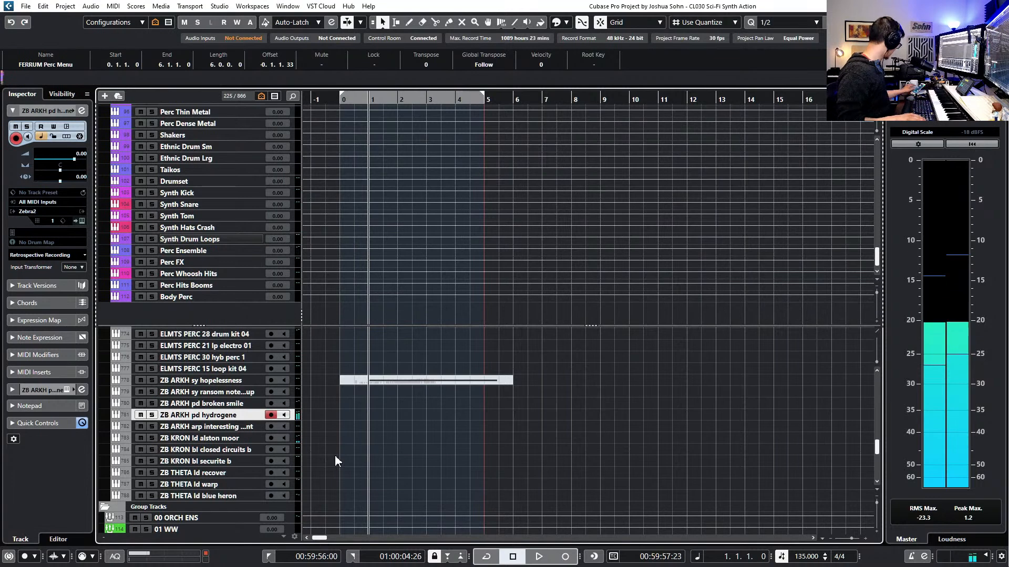
# Record a sustained E2 and G2 pad part on ZB ARKH pd hydrogene from the start of the cycle
pyautogui.press('KP_1')
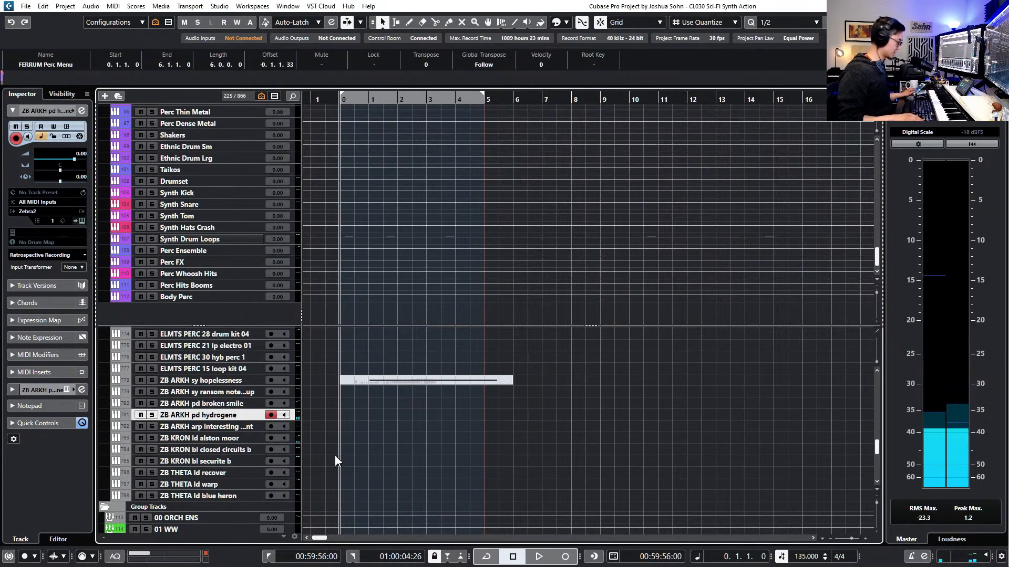
pyautogui.press('KP_Multiply')
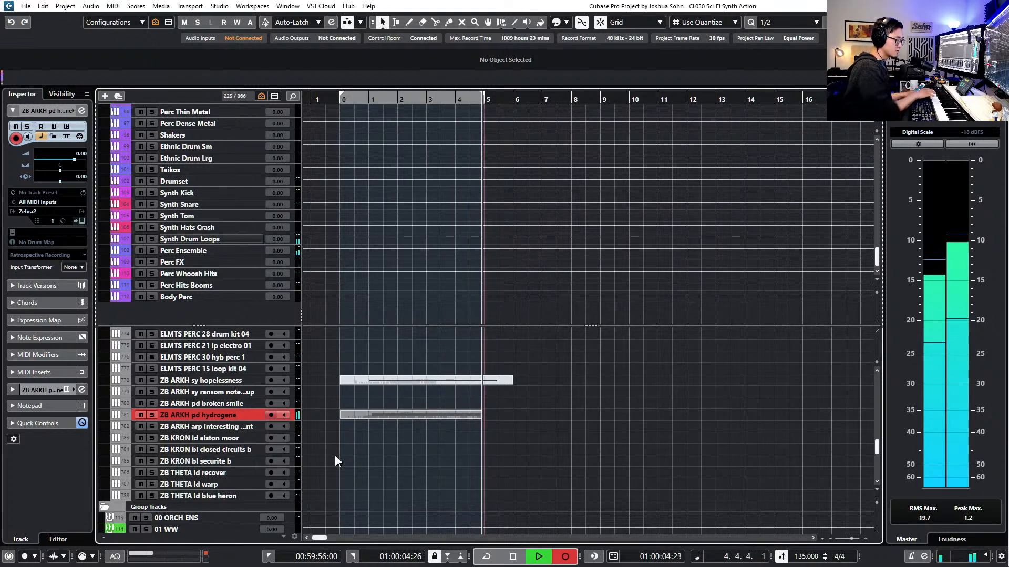
pyautogui.press('space')
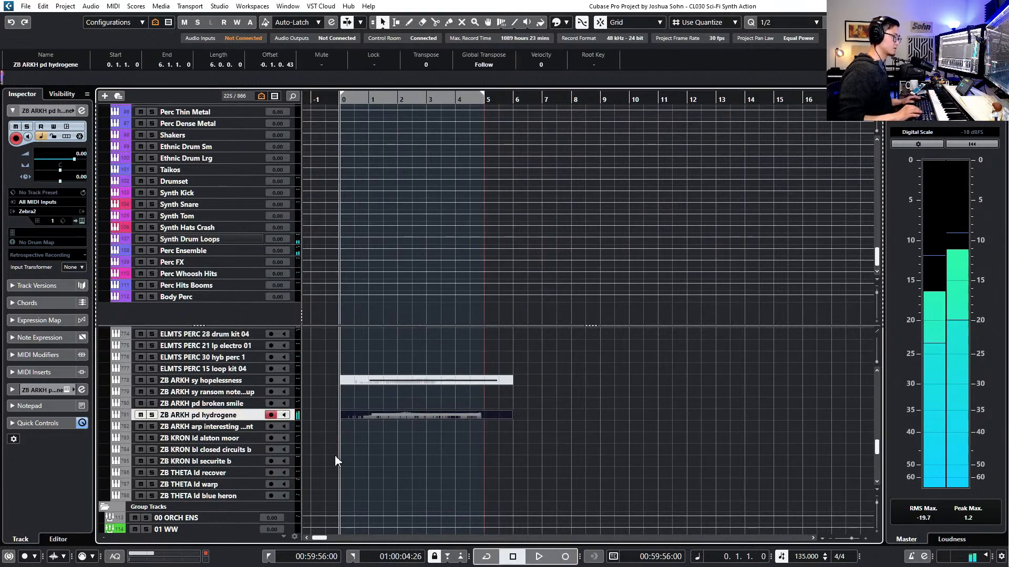
# Open the ZB ARKH pd hydrogene part for editing, undo the quantizing of its E2 and G2 notes, and delete them
pyautogui.doubleClick(462, 412)
pyautogui.moveTo(244, 197); pyautogui.dragTo(300, 266)
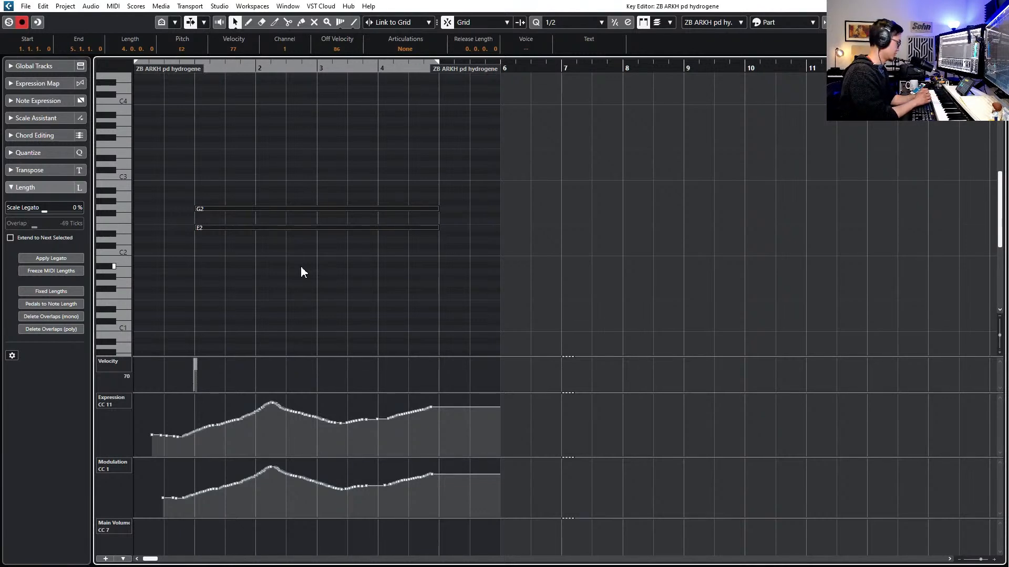
pyautogui.hotkey('ctrl', 'z')
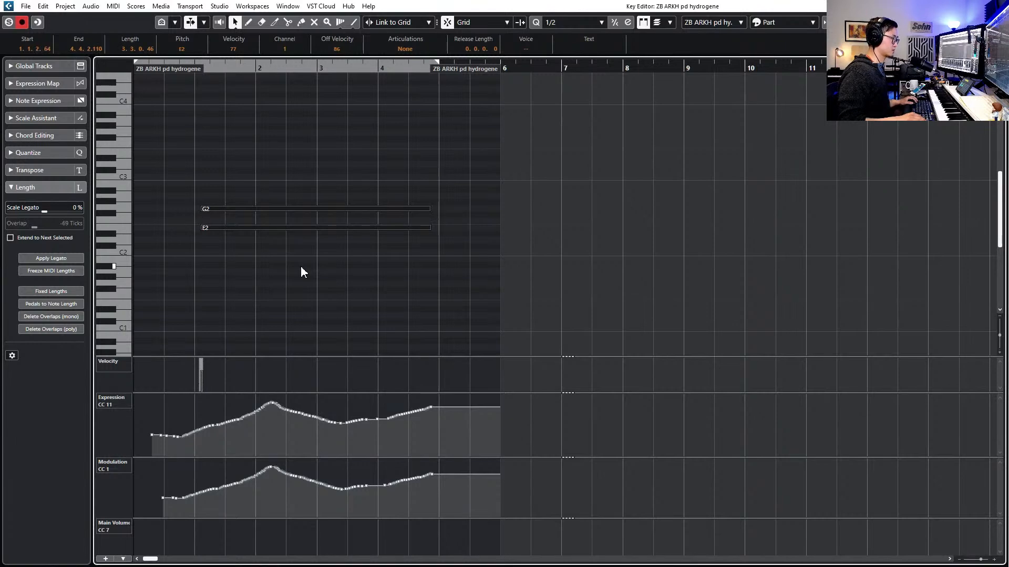
pyautogui.press('space')
pyautogui.press('Delete')
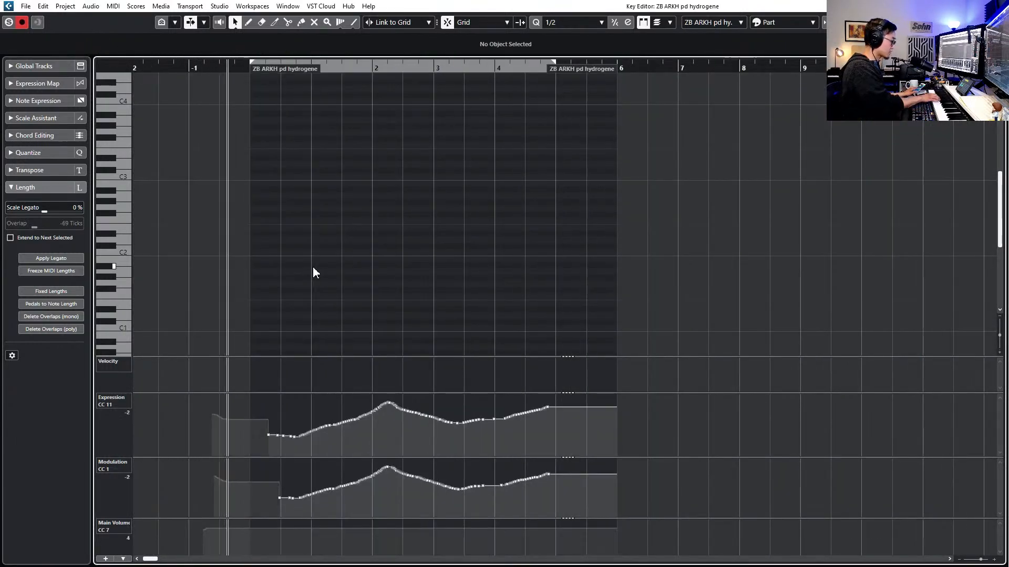
# Record a sustained E2, G#2 and C3 chord on ZB ARKH pd hydrogene and quantize its notes to the 1/2 grid
pyautogui.press('space')
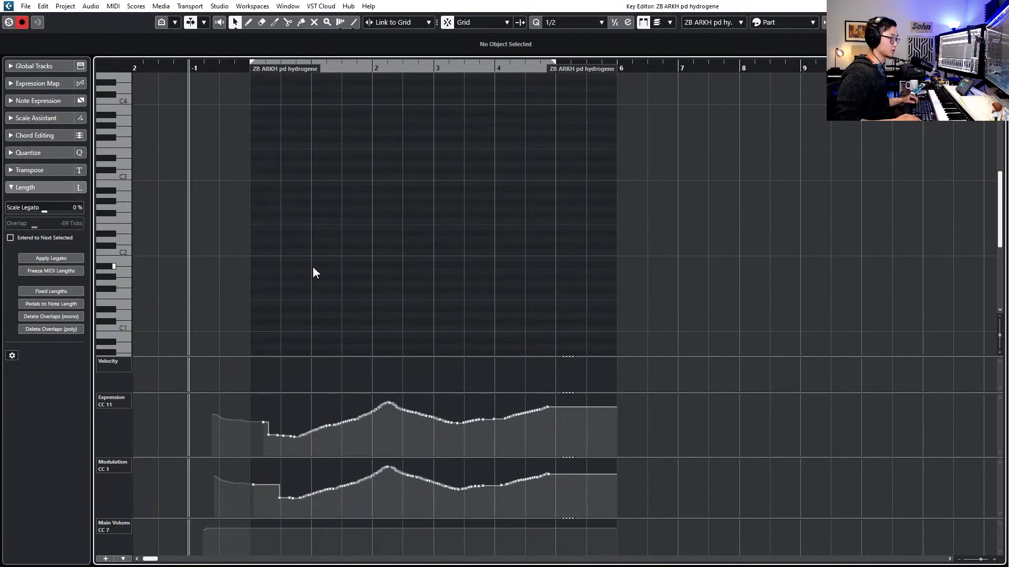
pyautogui.press('space')
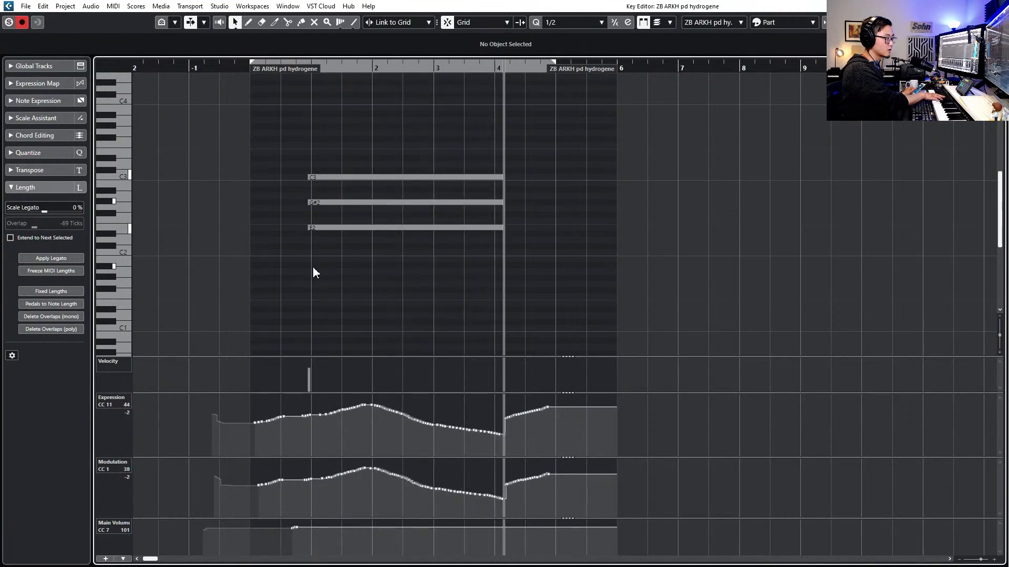
pyautogui.press('space')
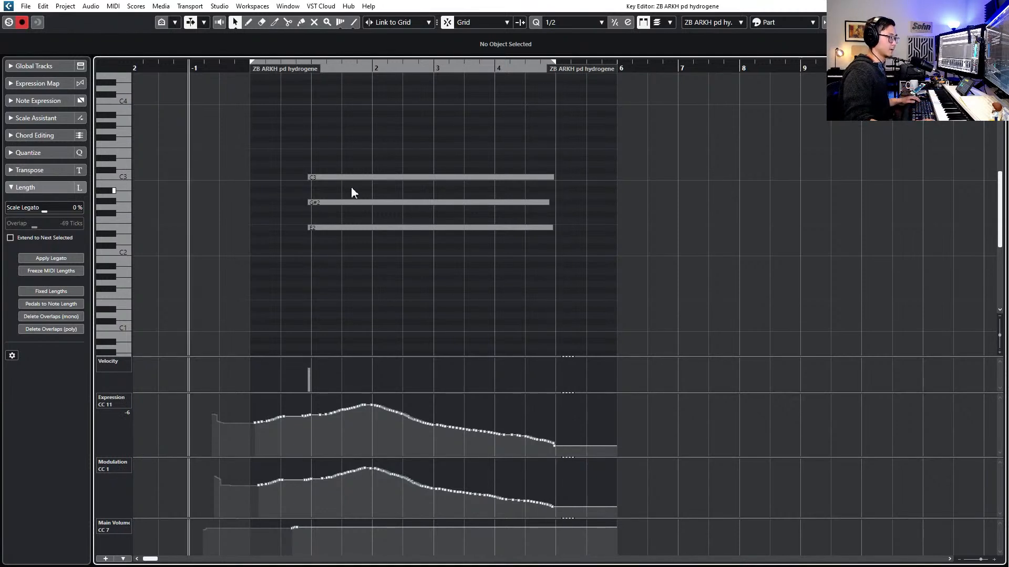
pyautogui.hotkey('ctrl', 'a')
pyautogui.press('q')
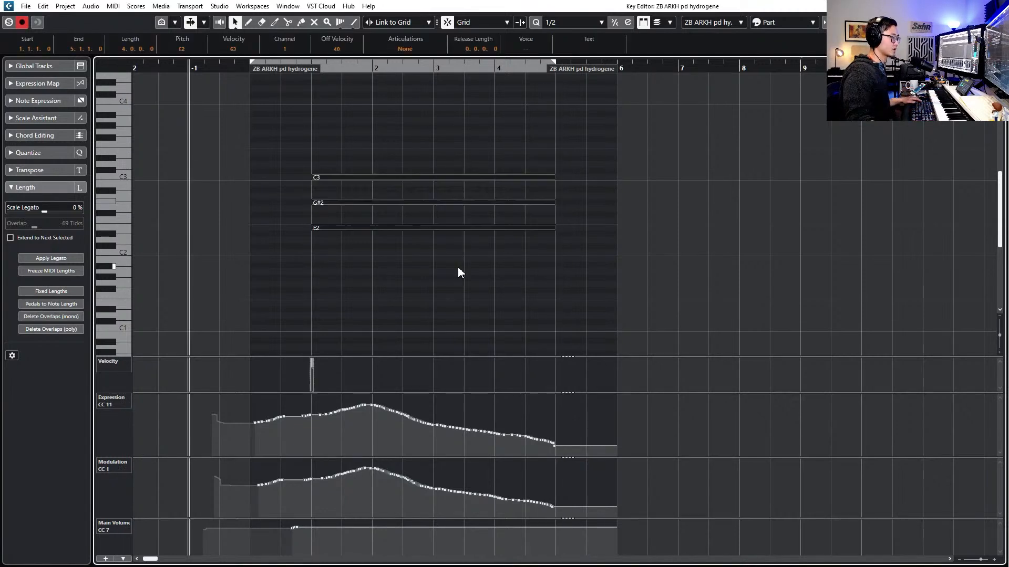
# Check the chord in playback and raise its C3 and G#2 notes by one octave each
pyautogui.click(381, 203)
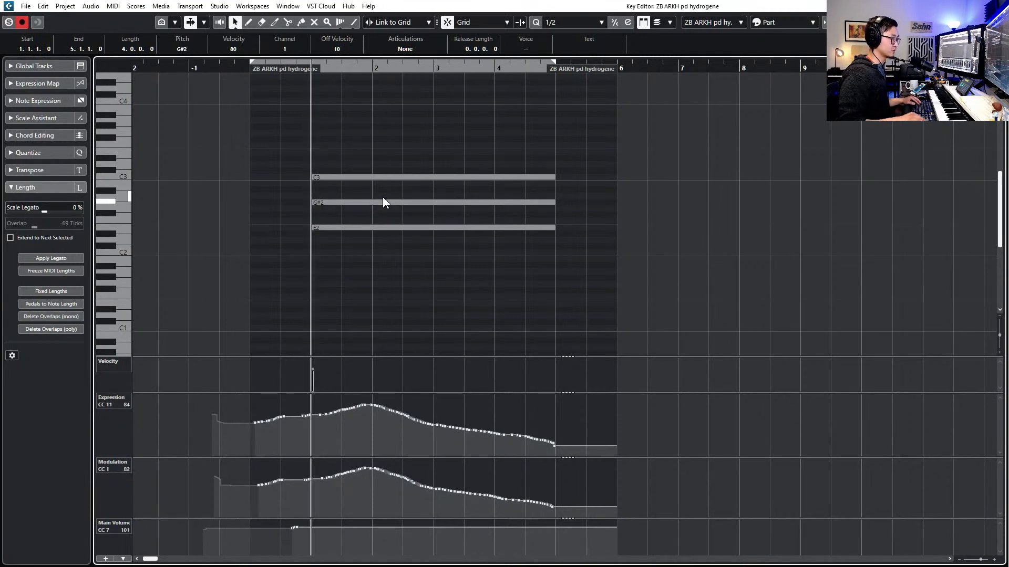
pyautogui.press('space')
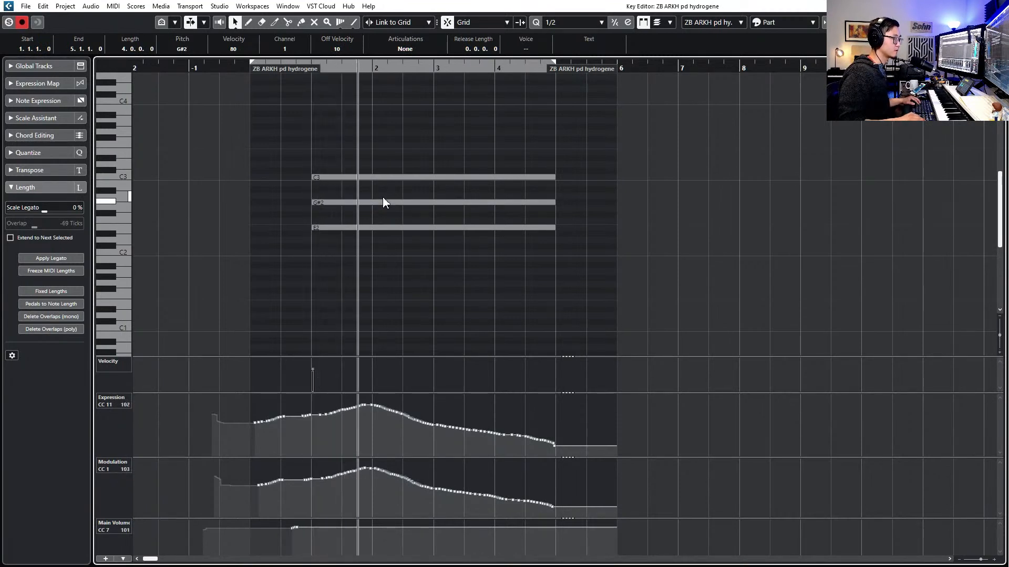
pyautogui.press('space')
pyautogui.click(379, 178)
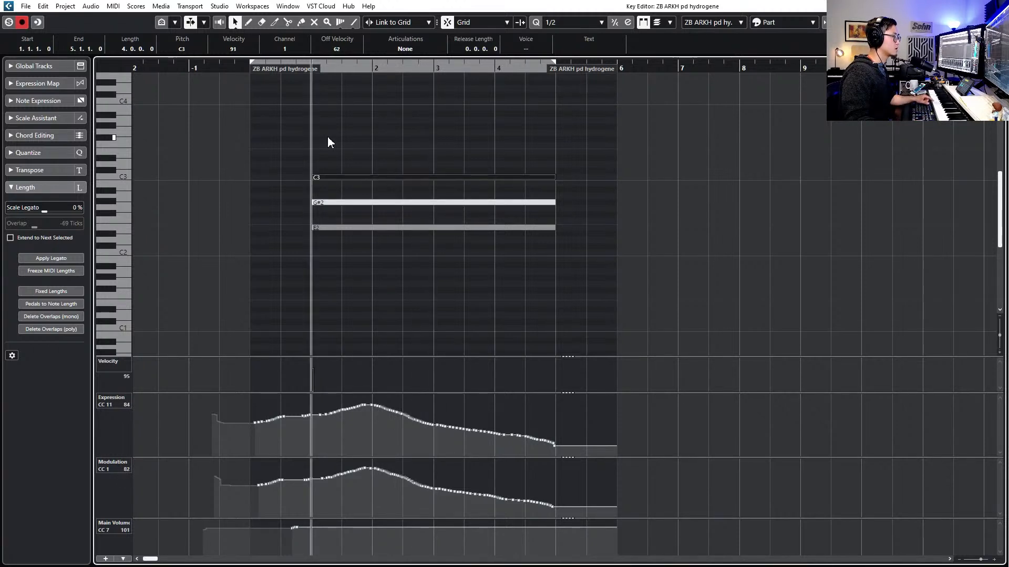
pyautogui.moveTo(338, 139); pyautogui.dragTo(342, 152)
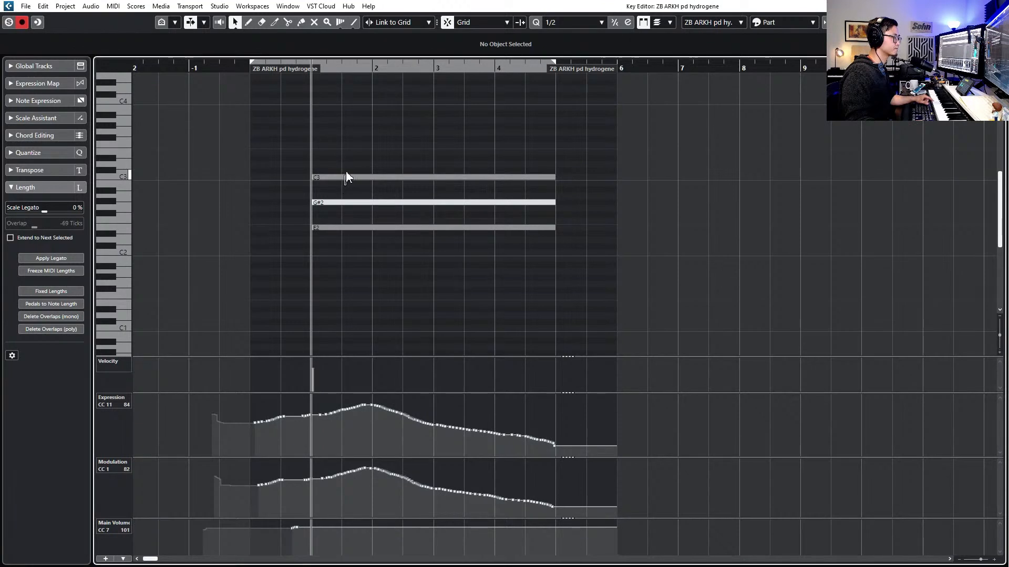
pyautogui.click(345, 178)
pyautogui.hotkey('shift', 'Up')
pyautogui.click(374, 203)
pyautogui.hotkey('shift', 'Up')
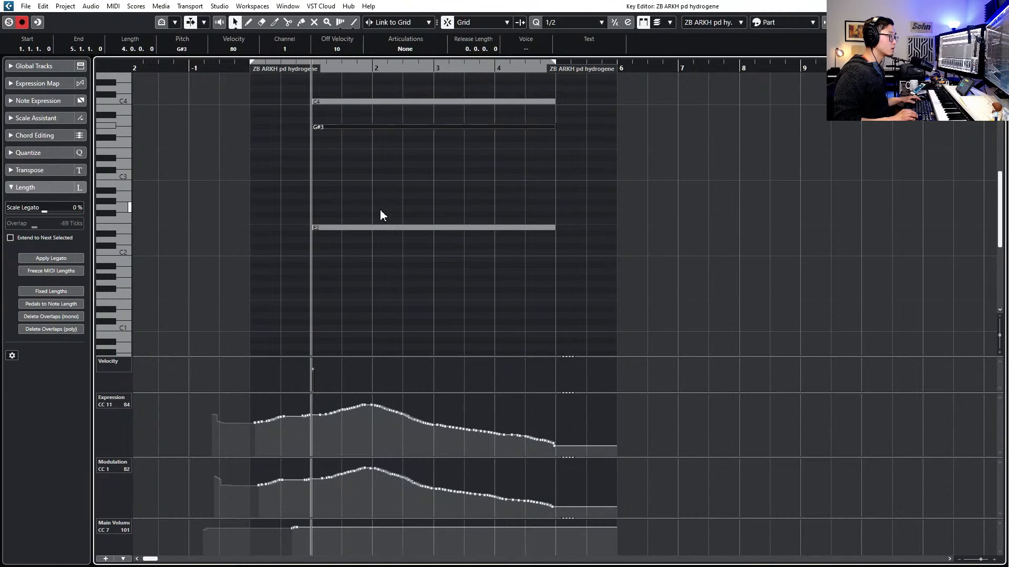
# Revoice the upper chord notes by lowering G#3 to C3 and C4 to G#3
pyautogui.press('Down')
pyautogui.press('Down')
pyautogui.press('Down')
pyautogui.press('Down')
pyautogui.press('Down')
pyautogui.press('Down')
pyautogui.press('Down')
pyautogui.press('Down')
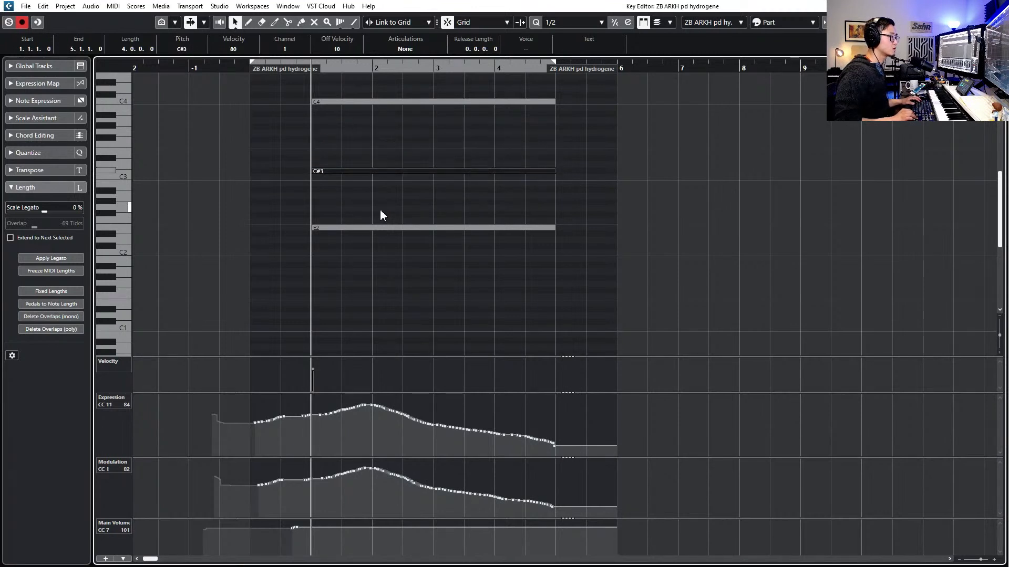
pyautogui.moveTo(383, 101); pyautogui.dragTo(385, 128)
pyautogui.click(378, 201)
pyautogui.press('Right')
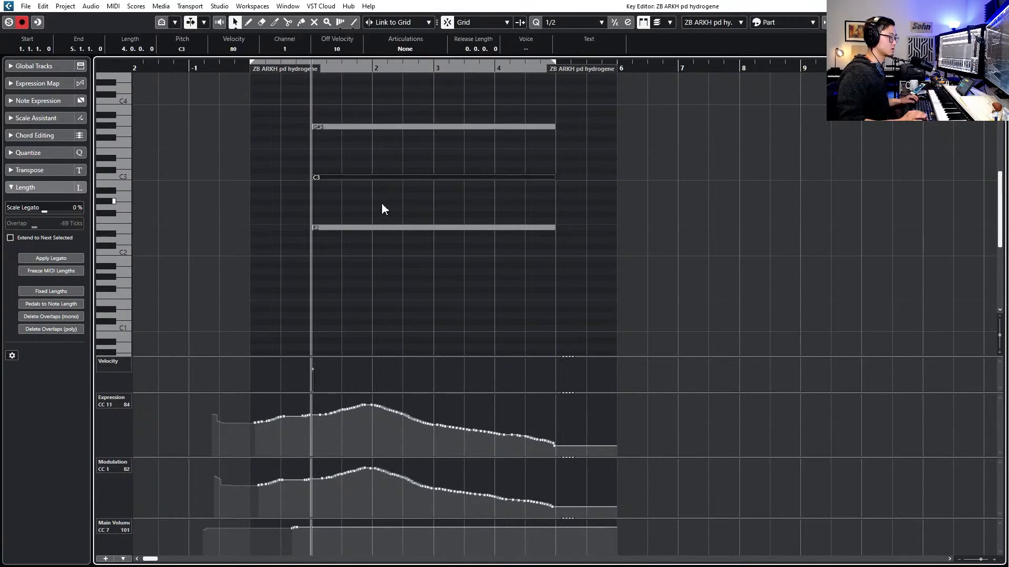
# Set the velocity of all three chord notes to 74 and audition the chord in playback
pyautogui.hotkey('ctrl', 'a')
pyautogui.hotkey('shift', 'v')
pyautogui.press('Return')
pyautogui.press('space')
pyautogui.press('space')
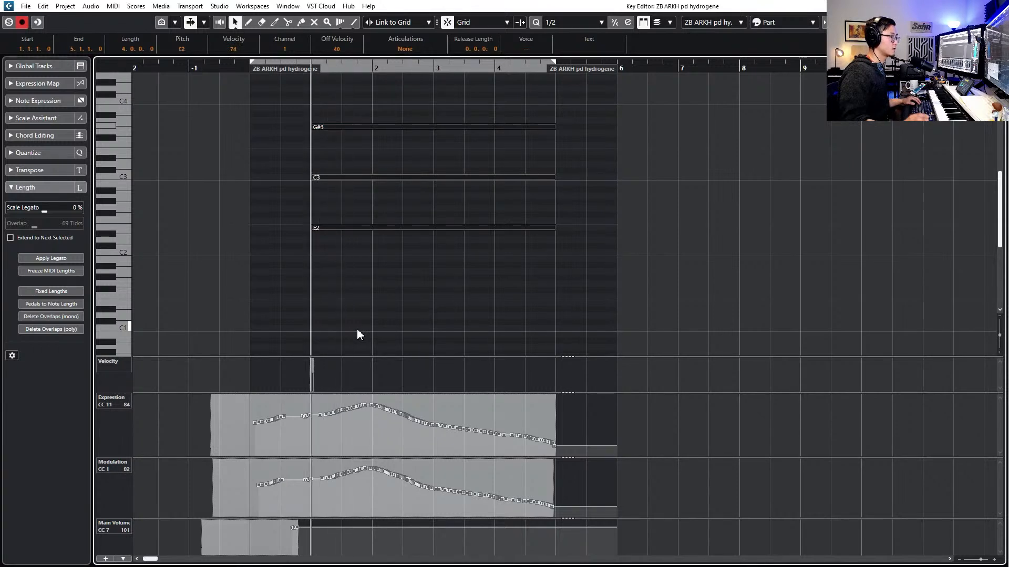
# Raise the chord's C3 by an octave to C4 and lower its G#3 to E3
pyautogui.click(332, 177)
pyautogui.hotkey('shift', 'Up')
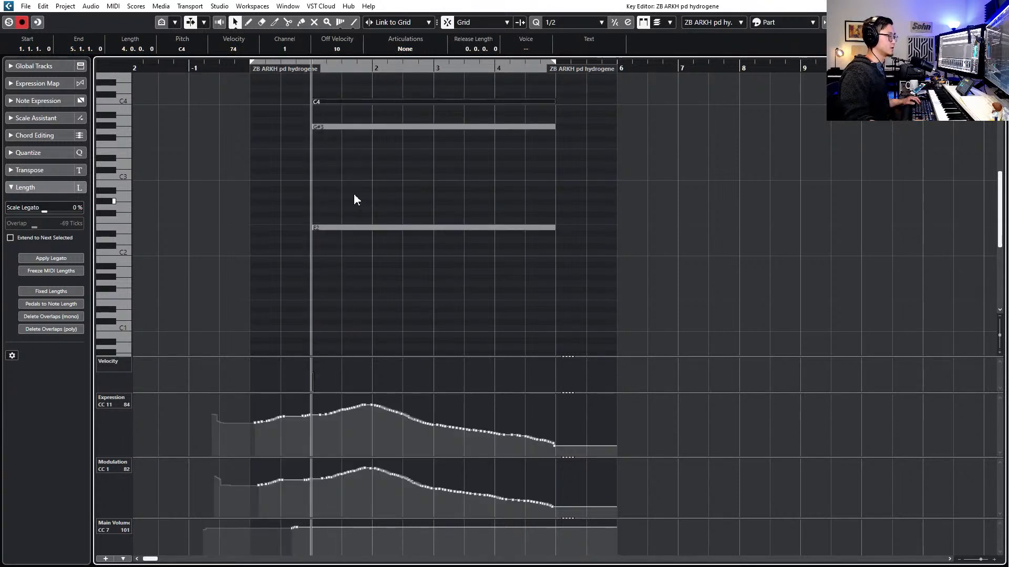
pyautogui.press('Right')
pyautogui.press('Down')
pyautogui.press('Down')
pyautogui.press('Down')
pyautogui.press('Down')
pyautogui.press('Down')
pyautogui.press('Down')
pyautogui.press('Up')
pyautogui.press('Up')
# Raise the chord's lowest note from E2 to G#2 and listen to the new voicing
pyautogui.press('Right')
pyautogui.press('Up')
pyautogui.press('Up')
pyautogui.press('Up')
pyautogui.press('Up')
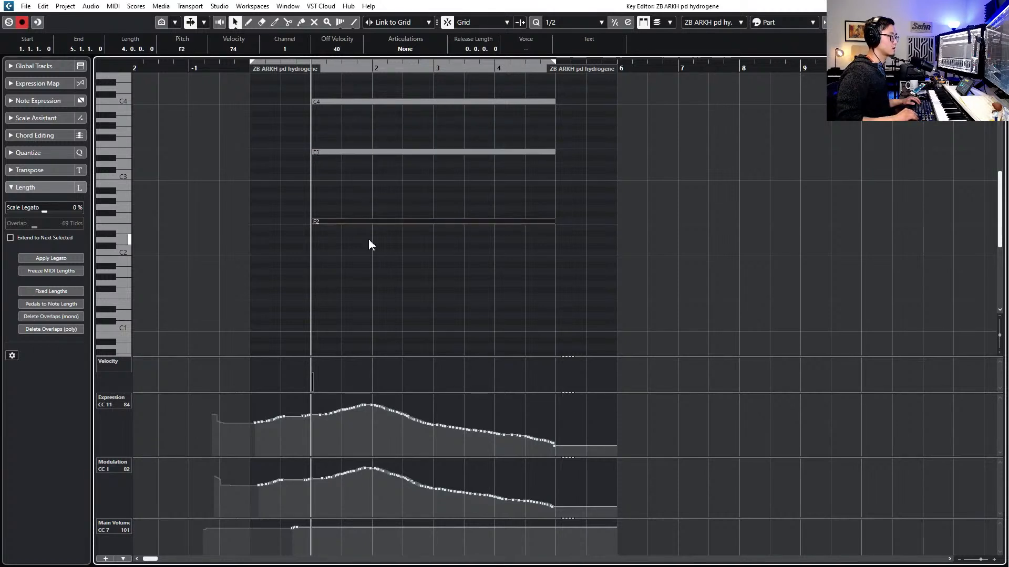
pyautogui.press('space')
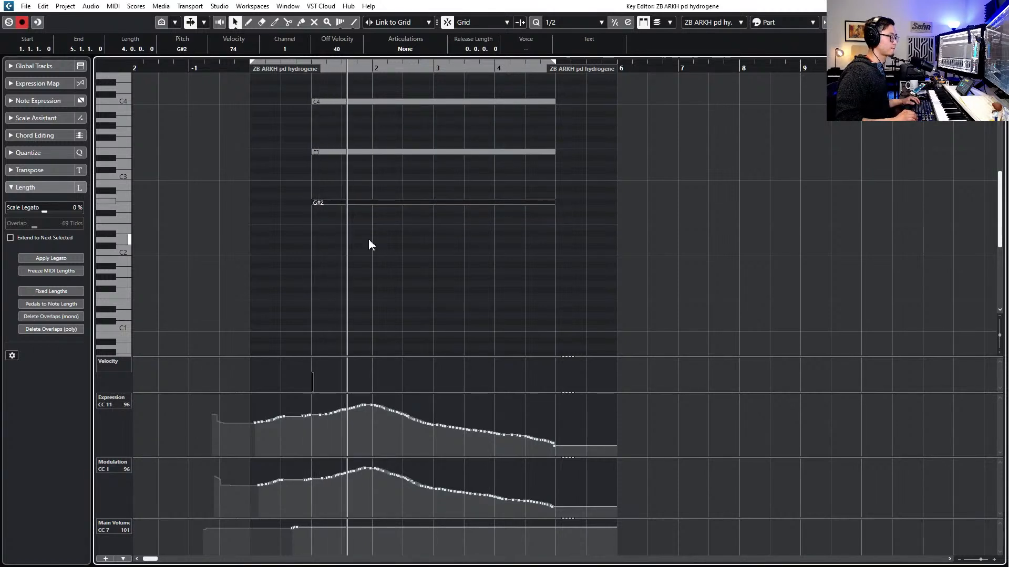
pyautogui.press('space')
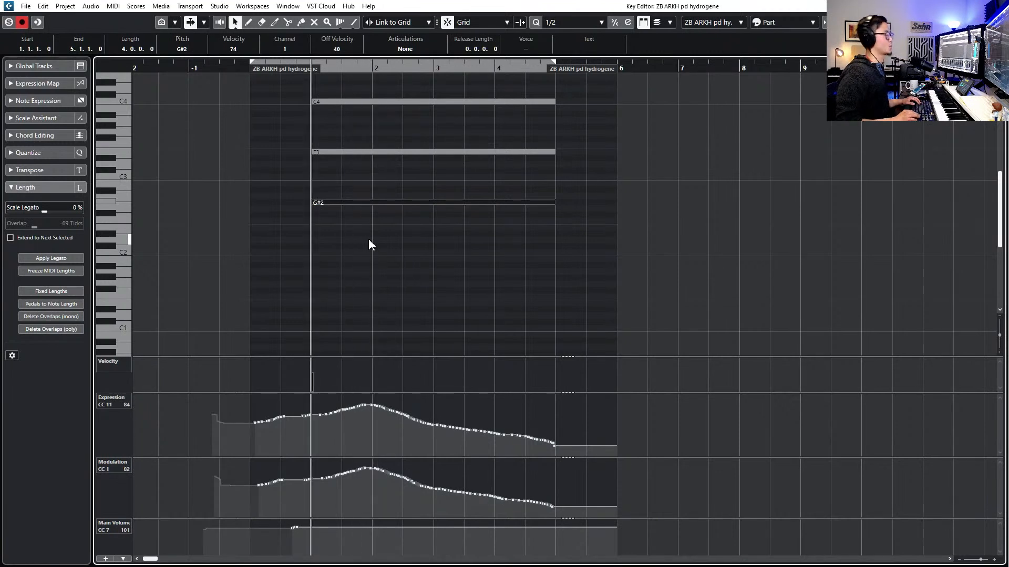
# Lower the chord's E3 by an octave to E2 and its G#2 by a semitone to G2
pyautogui.click(360, 130)
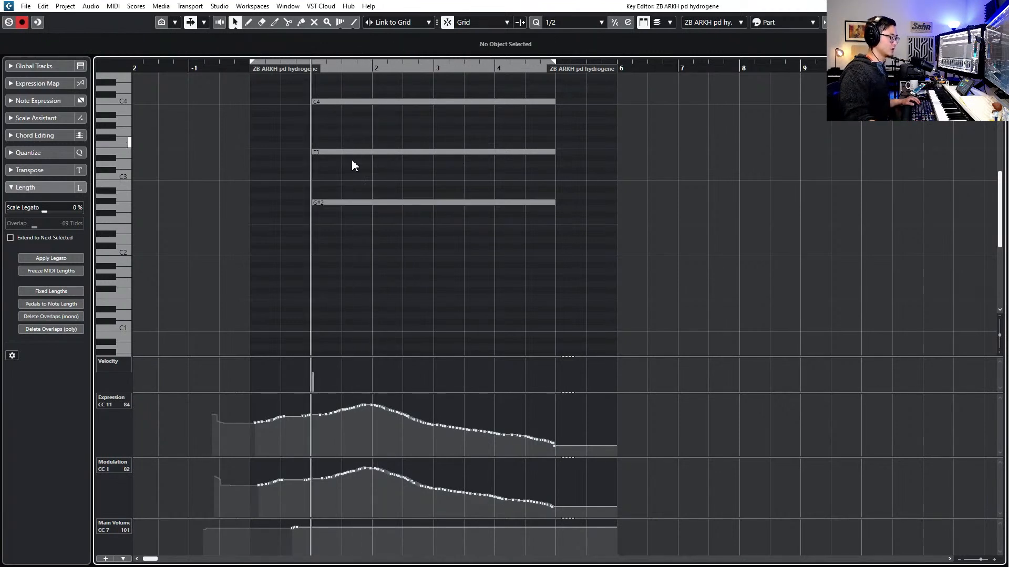
pyautogui.click(359, 152)
pyautogui.hotkey('shift', 'Down')
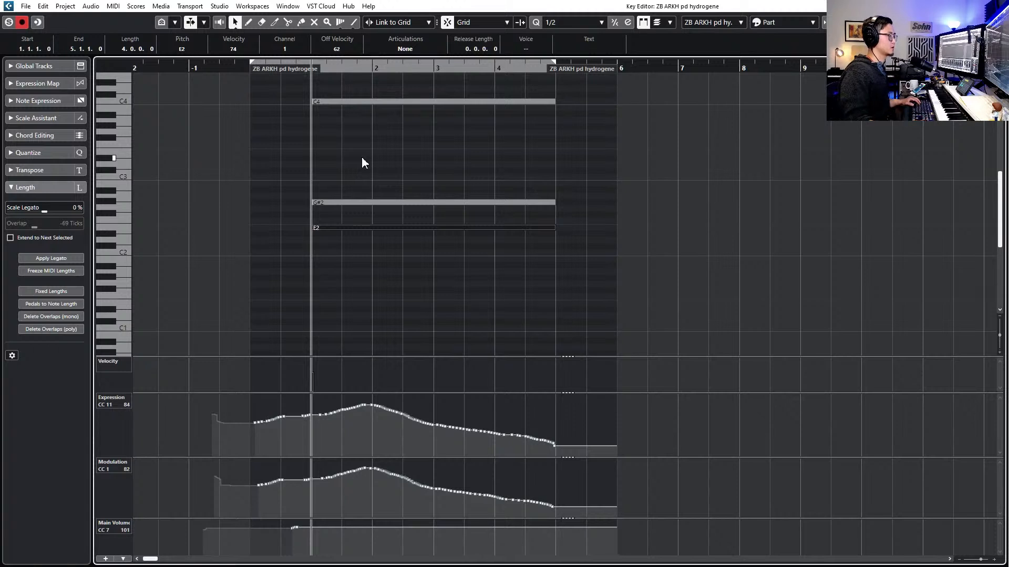
pyautogui.click(357, 203)
pyautogui.press('Down')
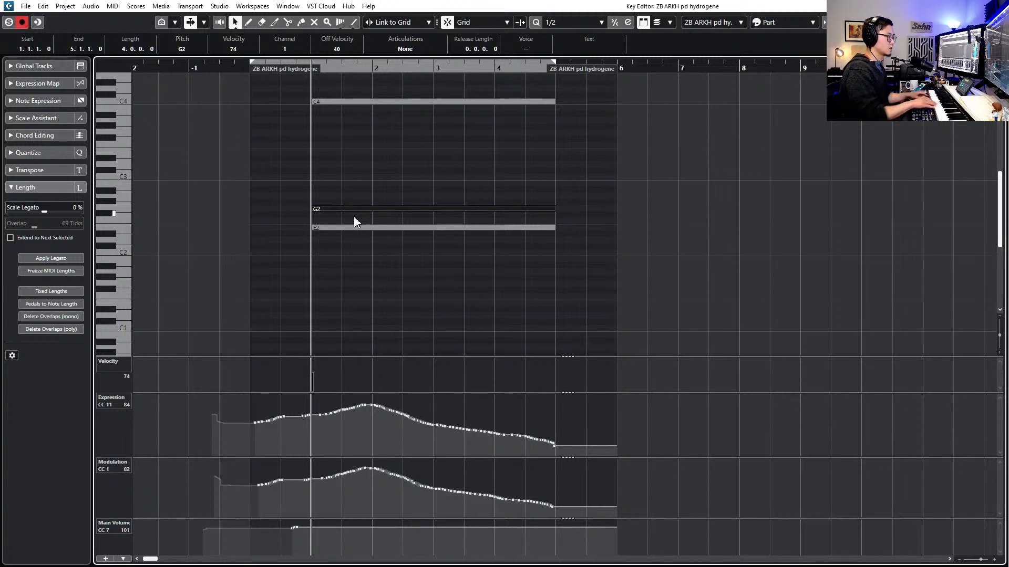
pyautogui.moveTo(367, 150); pyautogui.dragTo(367, 111)
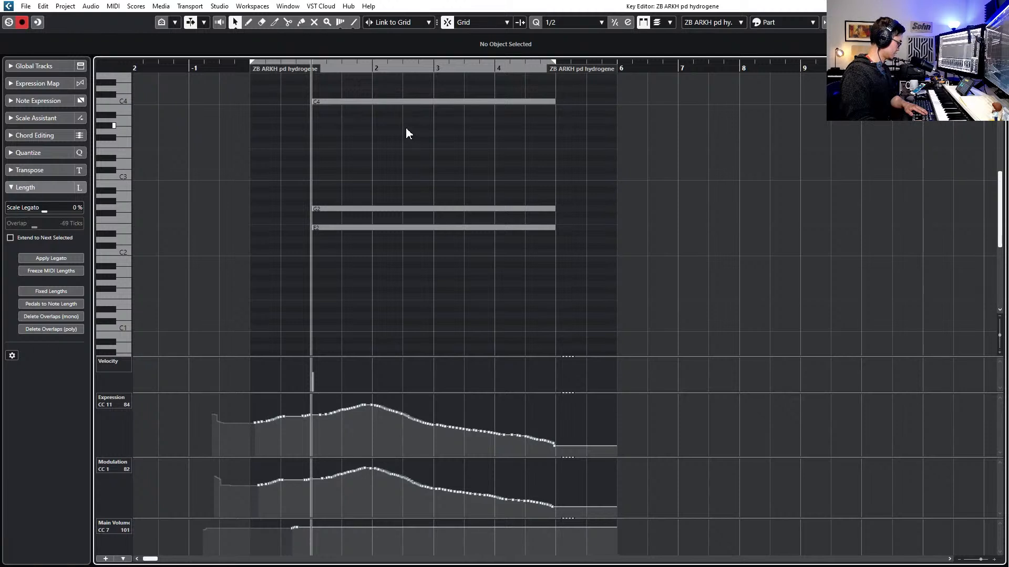
# Delete the C4 note and raise G2 by an octave to G3
pyautogui.click(413, 101)
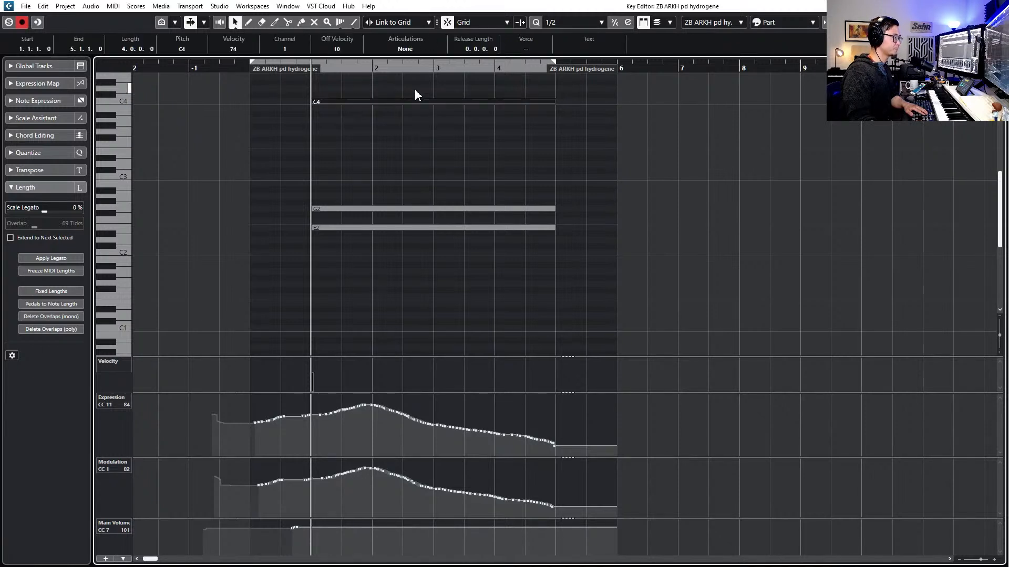
pyautogui.press('Delete')
pyautogui.click(390, 207)
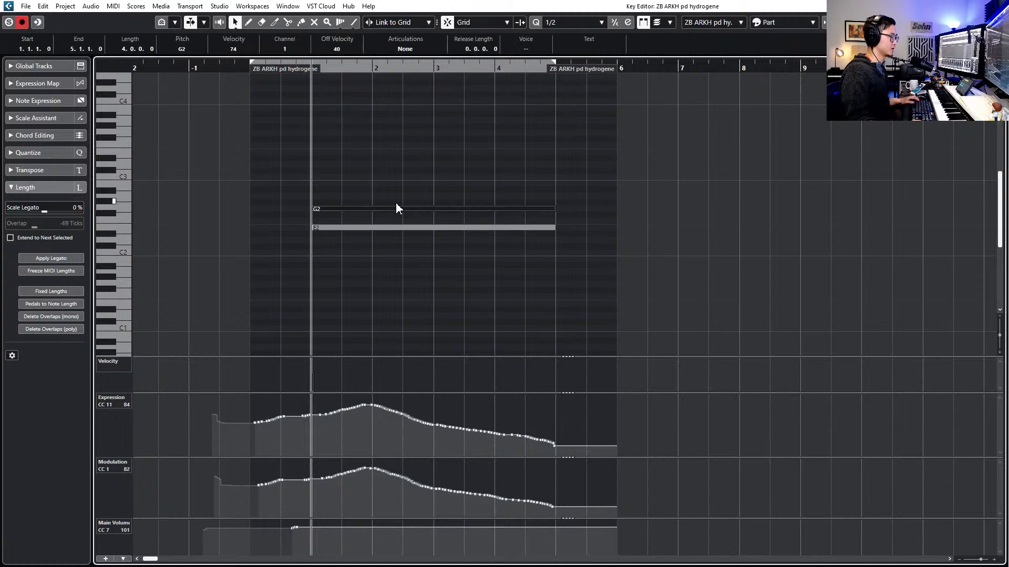
pyautogui.hotkey('shift', 'Up')
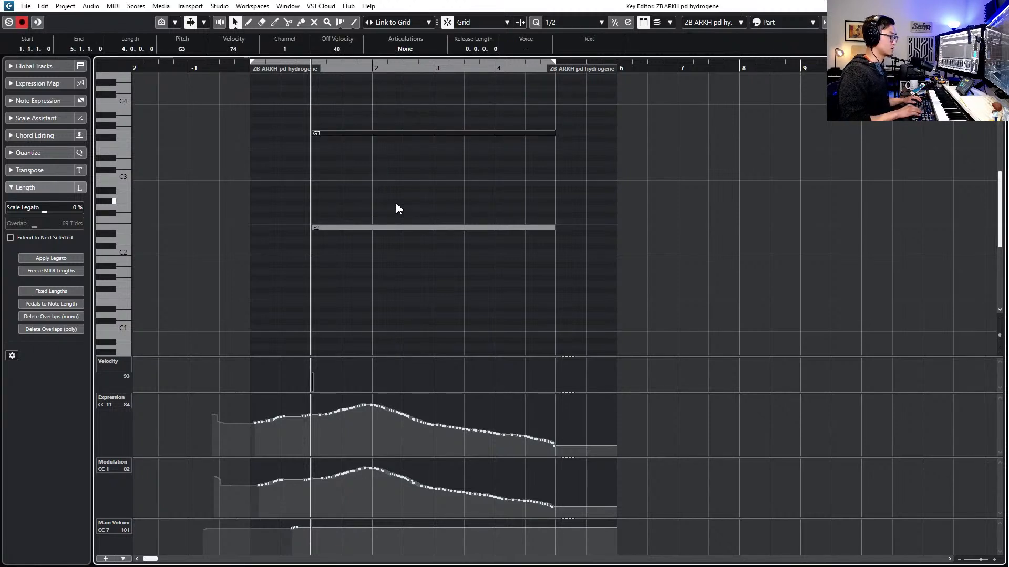
# Record new Expression and Modulation curves over the sustained E2 and G3 notes from before the notes begin
pyautogui.press('KP_Subtract')
pyautogui.press('KP_Subtract')
pyautogui.press('KP_Add')
pyautogui.press('KP_Multiply')
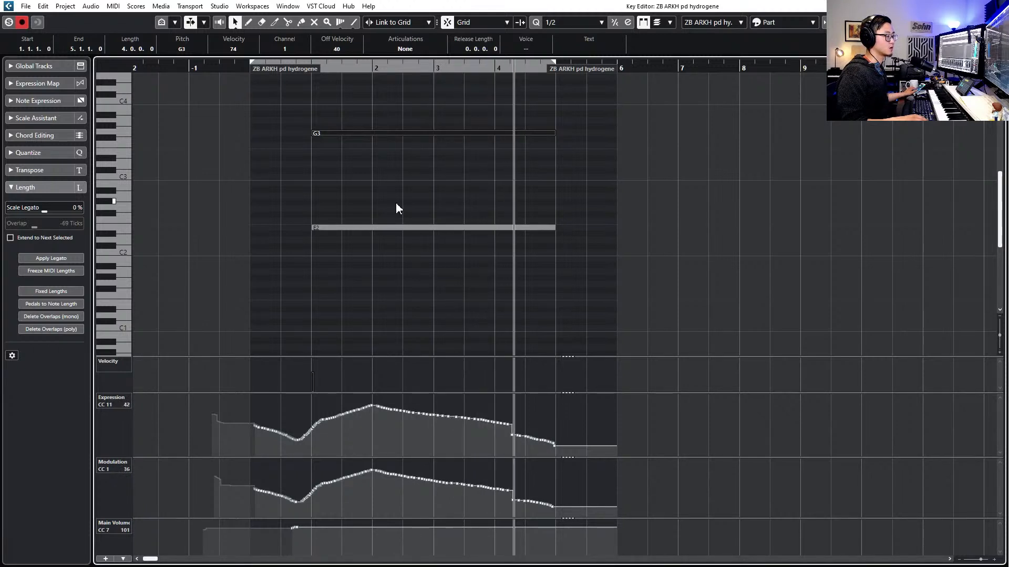
pyautogui.press('space')
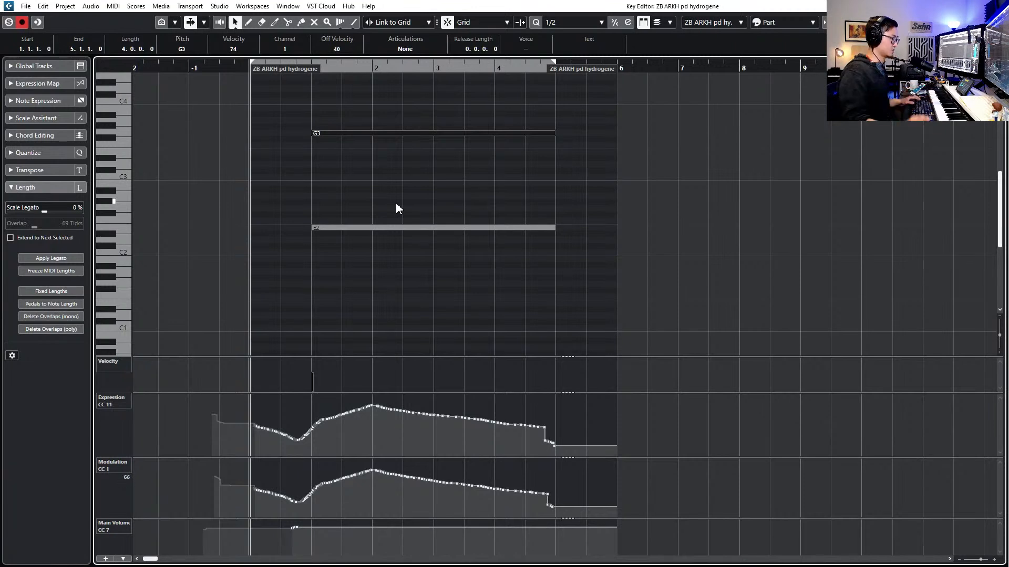
# Delete the whole Expression CC 11 curve and rerecord the Modulation CC 1 movement over the held notes
pyautogui.moveTo(184, 406); pyautogui.dragTo(654, 456)
pyautogui.press('Delete')
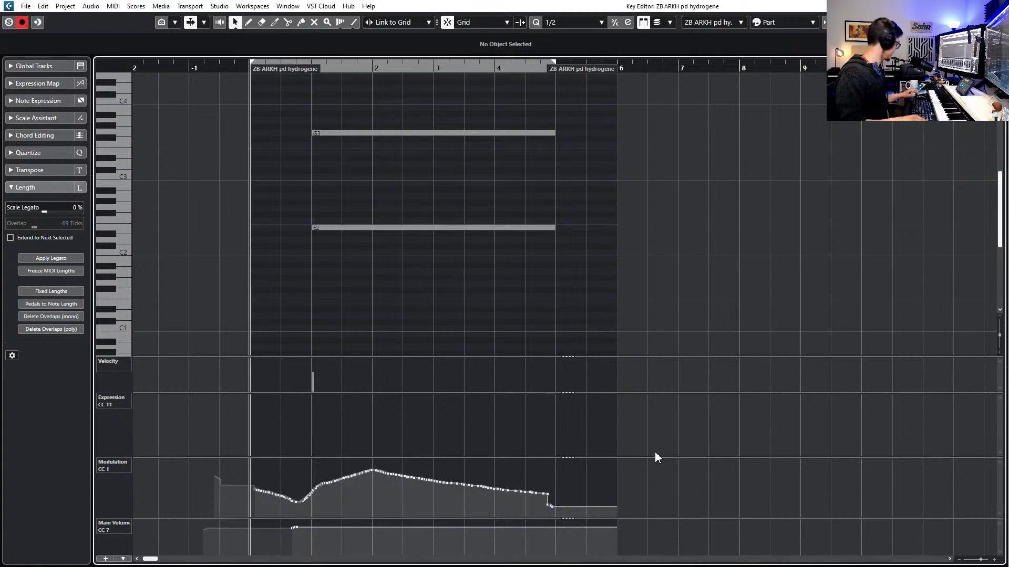
pyautogui.press('space')
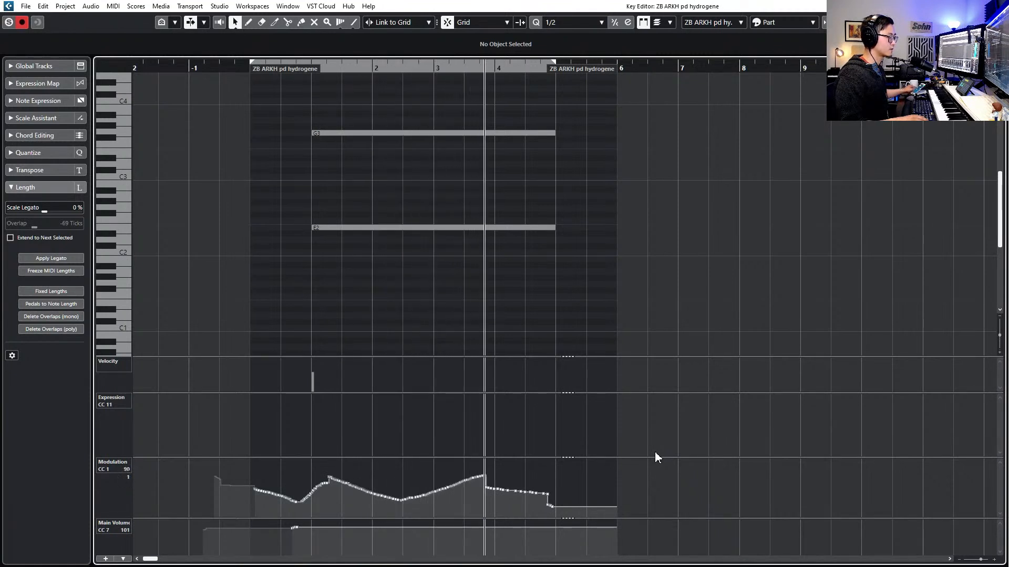
pyautogui.press('space')
pyautogui.moveTo(262, 469); pyautogui.dragTo(334, 482)
# Close the part editor, select the ZB ARKH sy ransom note track, and move the playback position to bar 1
pyautogui.press('Return')
pyautogui.click(236, 439)
pyautogui.click(233, 428)
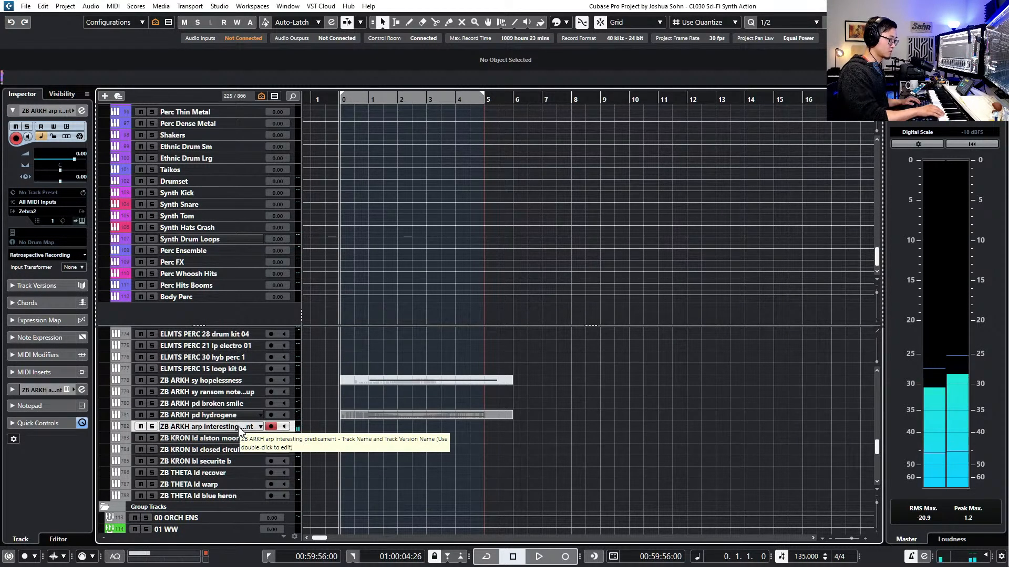
pyautogui.scroll(3, 305, 400)
pyautogui.click(221, 475)
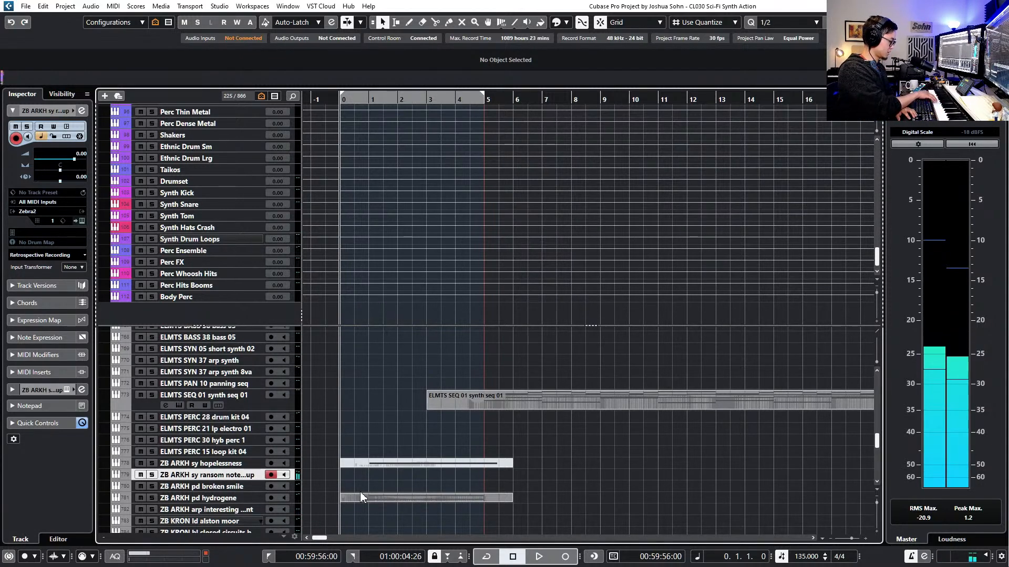
pyautogui.press('KP_Add')
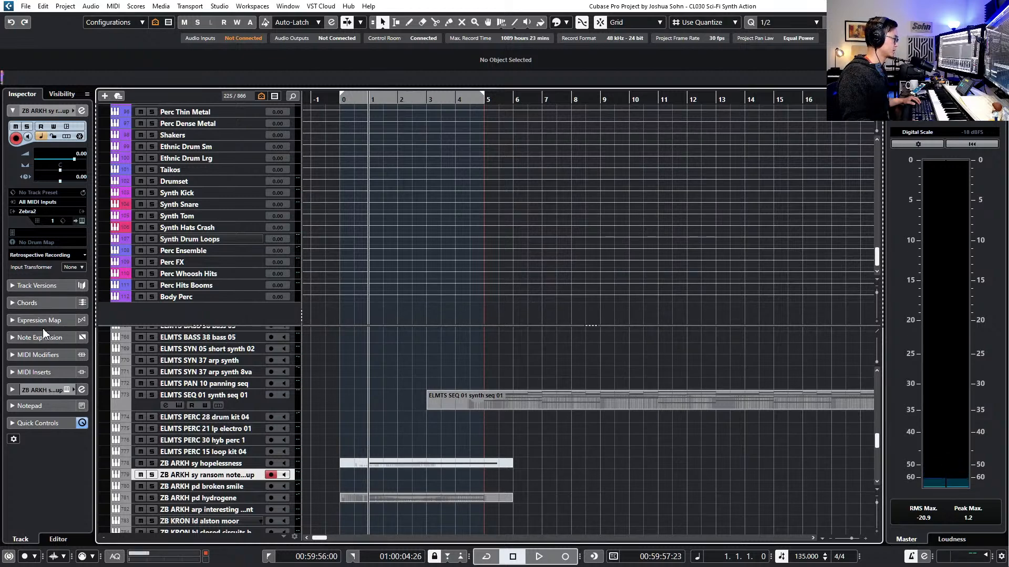
# Audition the ransom note track with MIDI modifier transpose values of 3, -3 and -4, and set Transpose to 1
pyautogui.click(51, 360)
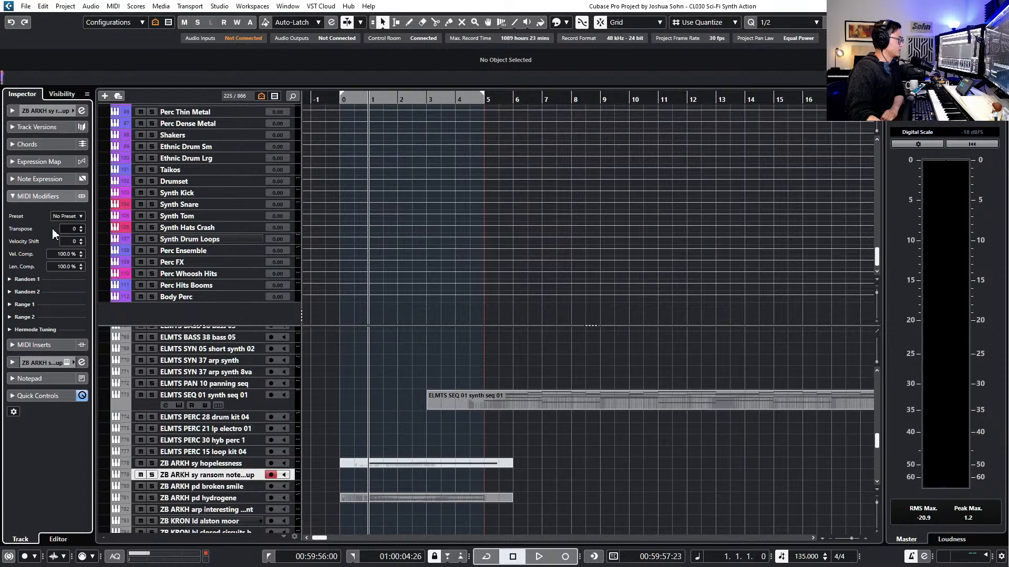
pyautogui.click(81, 228)
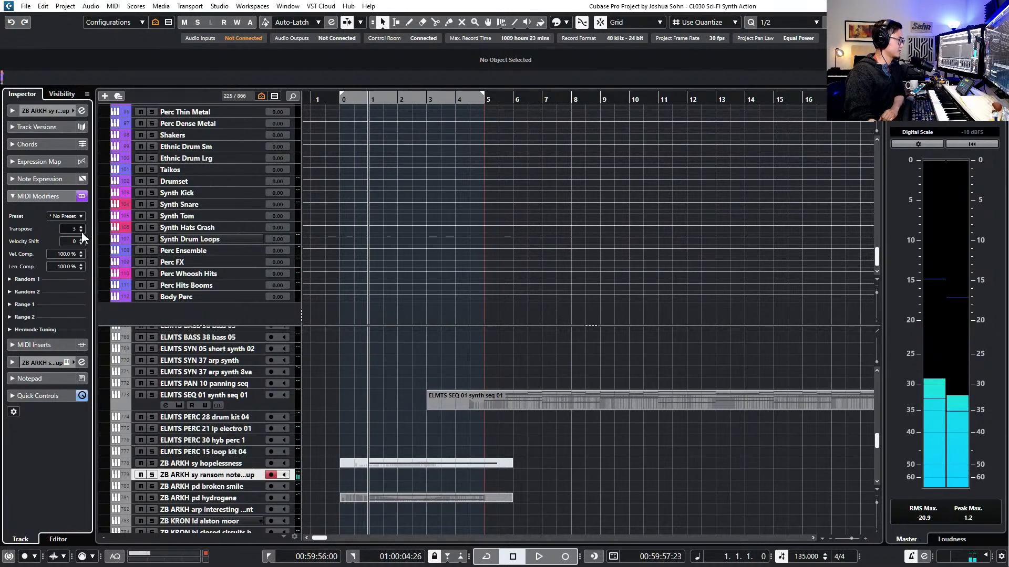
pyautogui.click(81, 230)
pyautogui.click(81, 230)
pyautogui.click(81, 230)
pyautogui.click(81, 230)
pyautogui.click(81, 230)
pyautogui.click(81, 230)
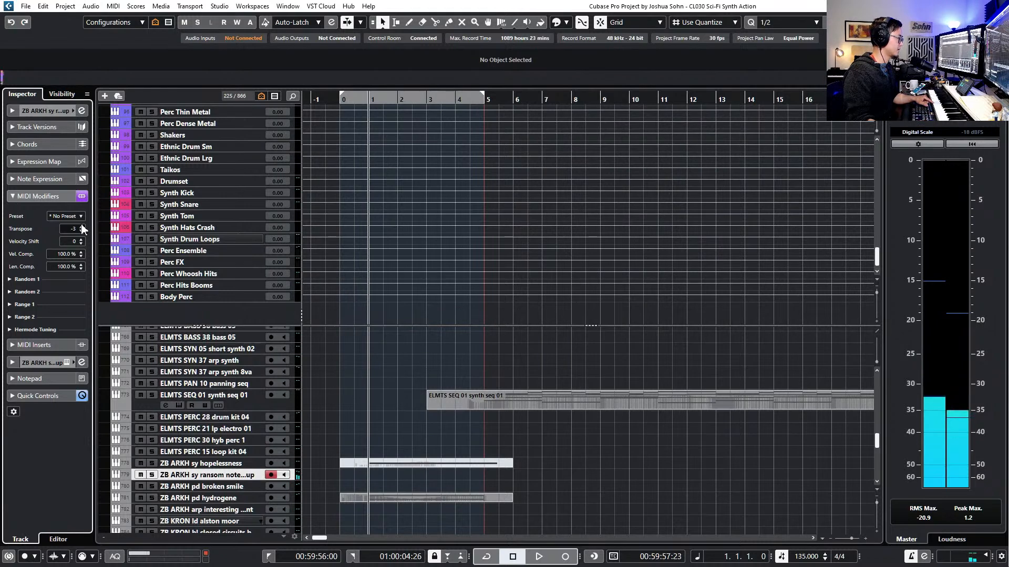
pyautogui.click(81, 230)
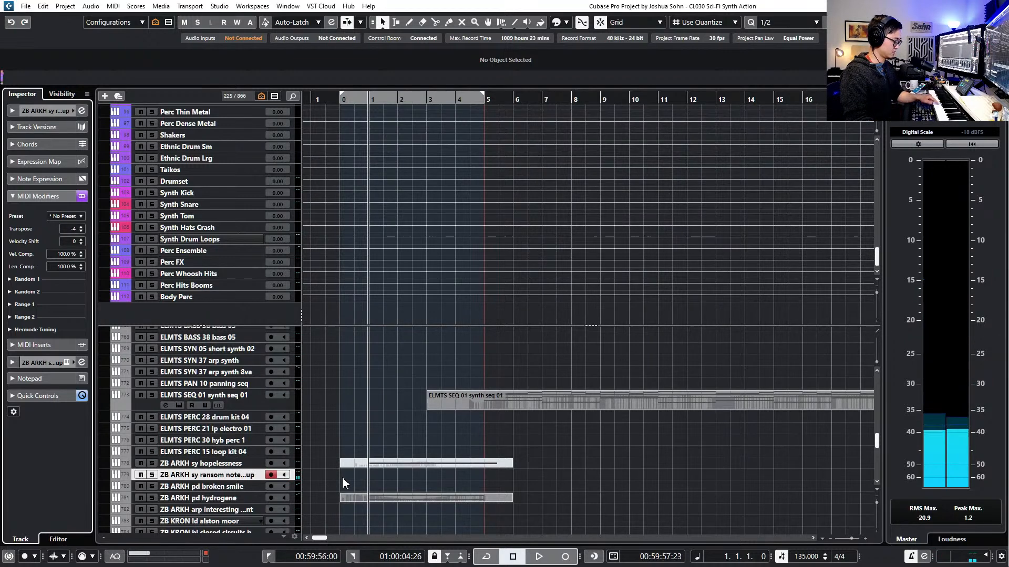
pyautogui.click(81, 226)
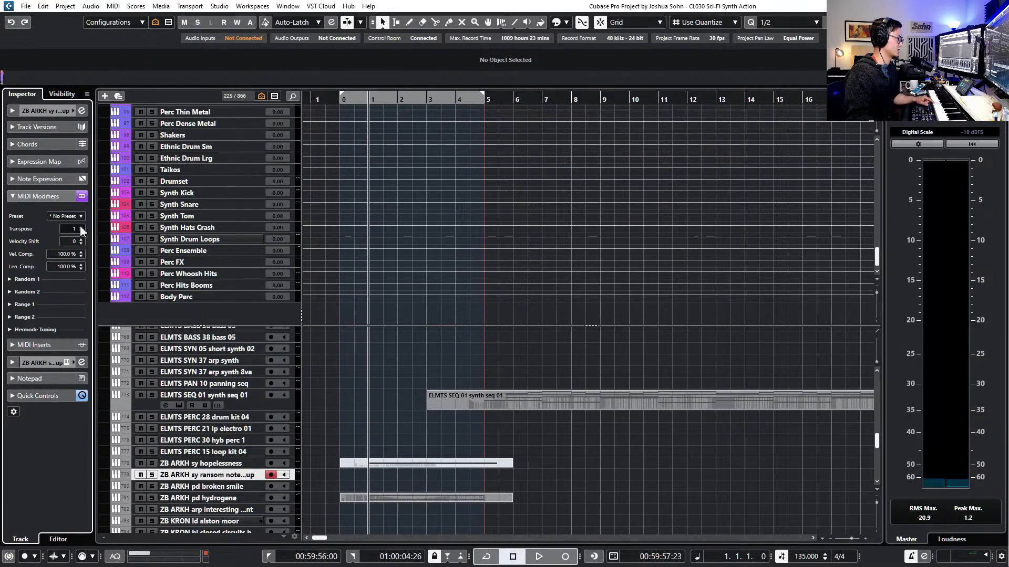
# Compare the ZB ARKH hydrogene, hopelessness and ransom note sounds, and inspect the ransom note track's Zebra patch before closing it
pyautogui.click(226, 500)
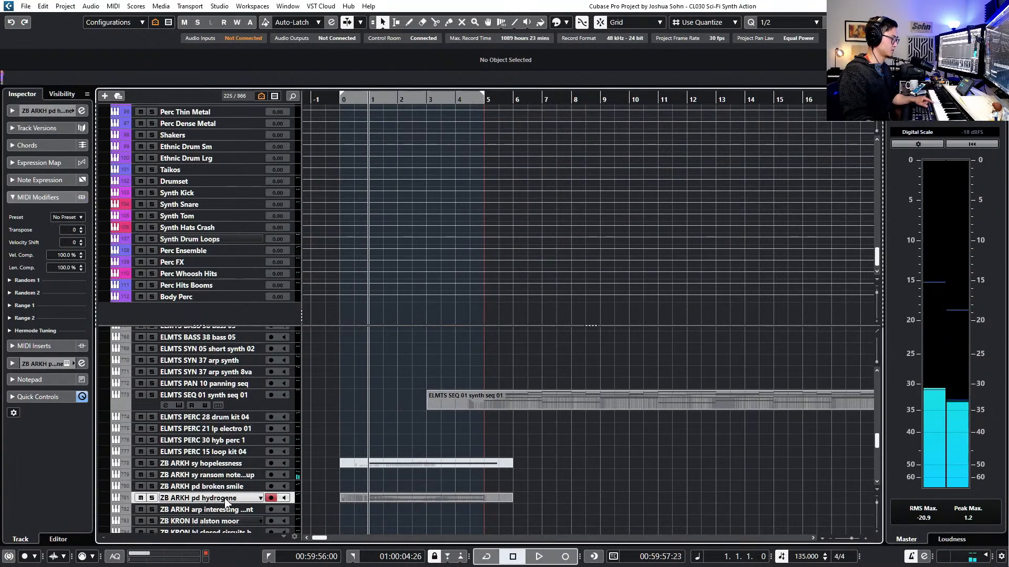
pyautogui.click(223, 476)
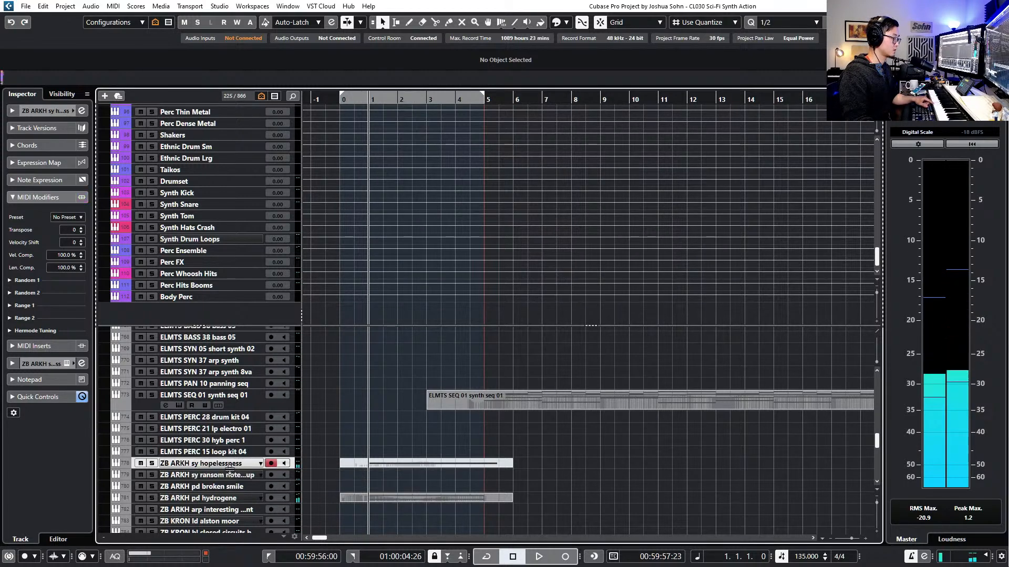
pyautogui.click(62, 94)
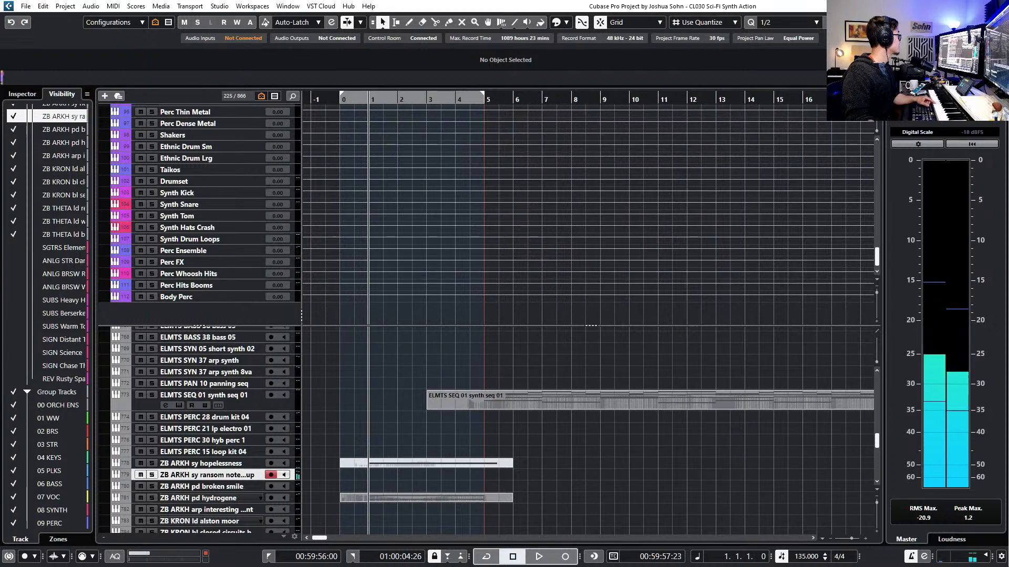
pyautogui.moveTo(1008, 79); pyautogui.dragTo(599, 77)
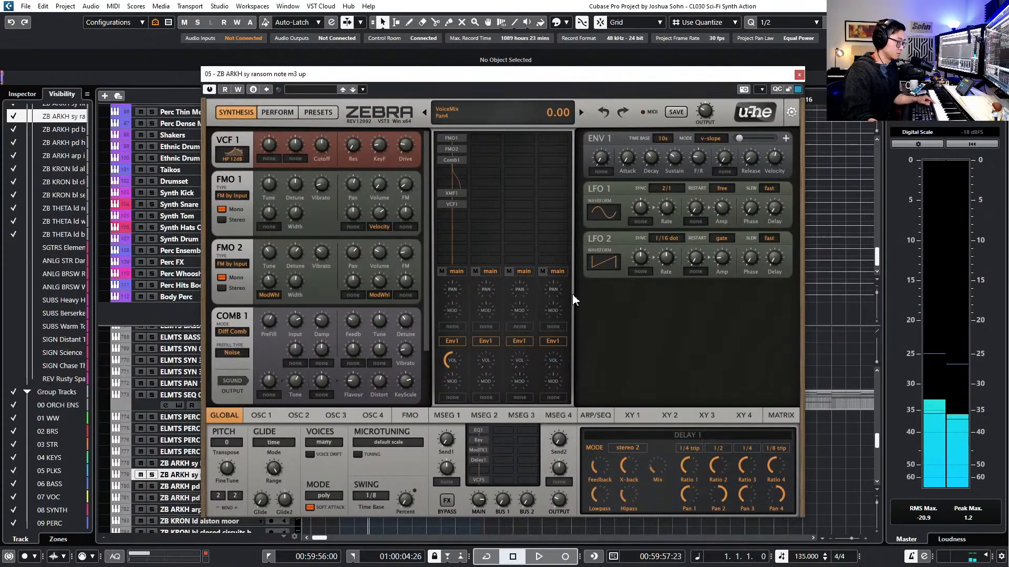
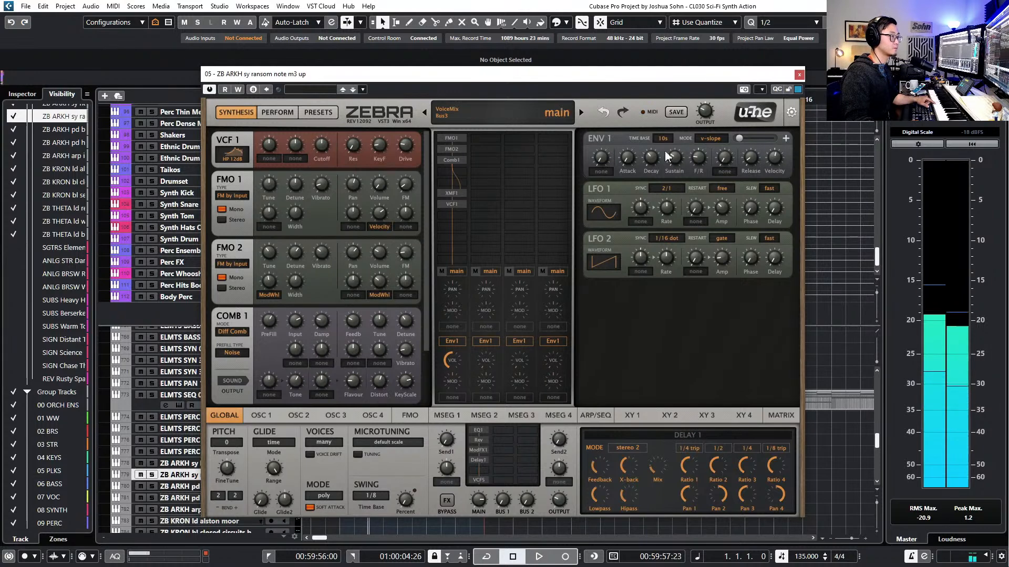
pyautogui.click(798, 74)
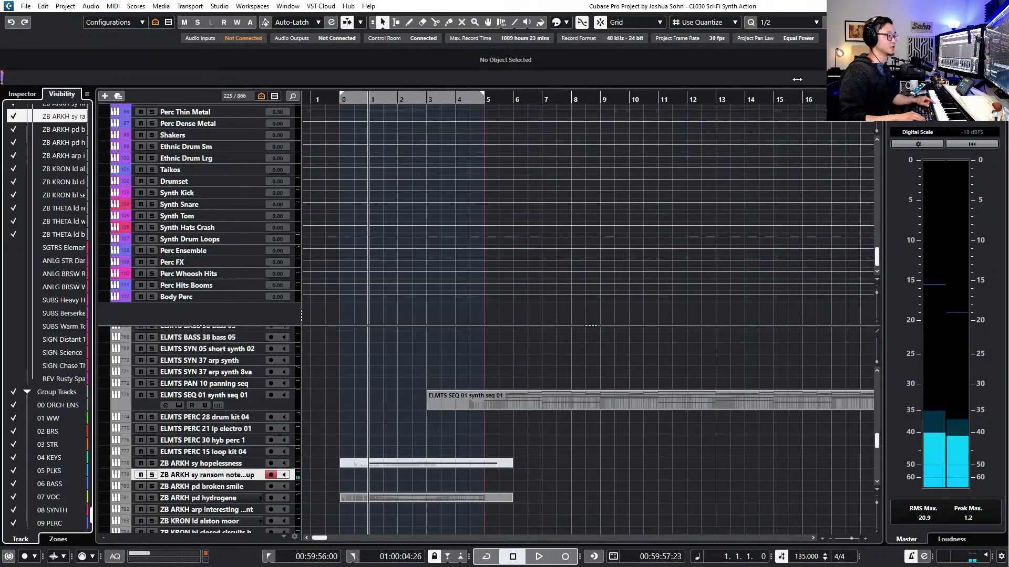
# Play the cue twice with the ZB ARKH sy ransom note track armed to audition its sound in context
pyautogui.press('space')
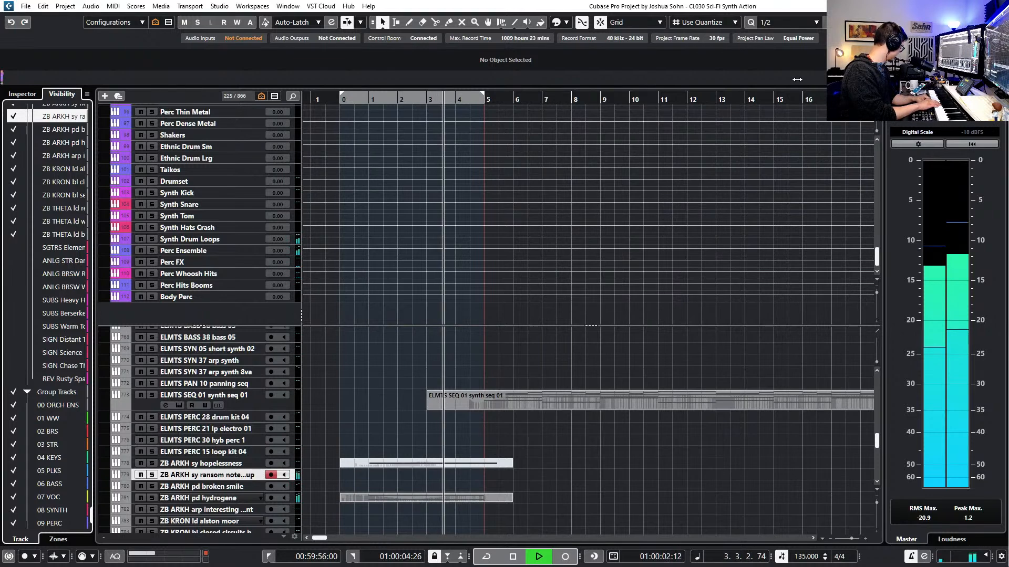
pyautogui.press('space')
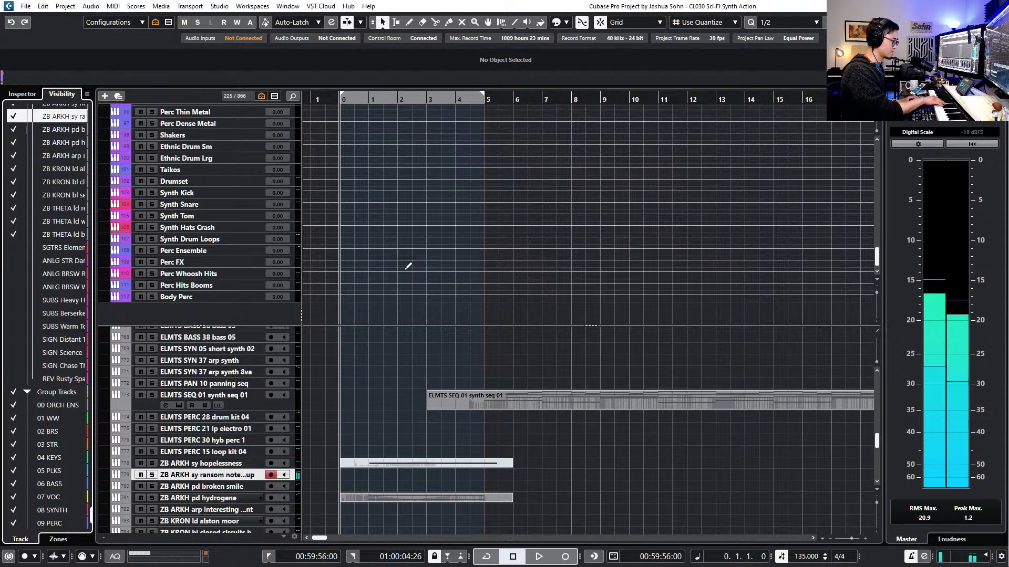
pyautogui.press('space')
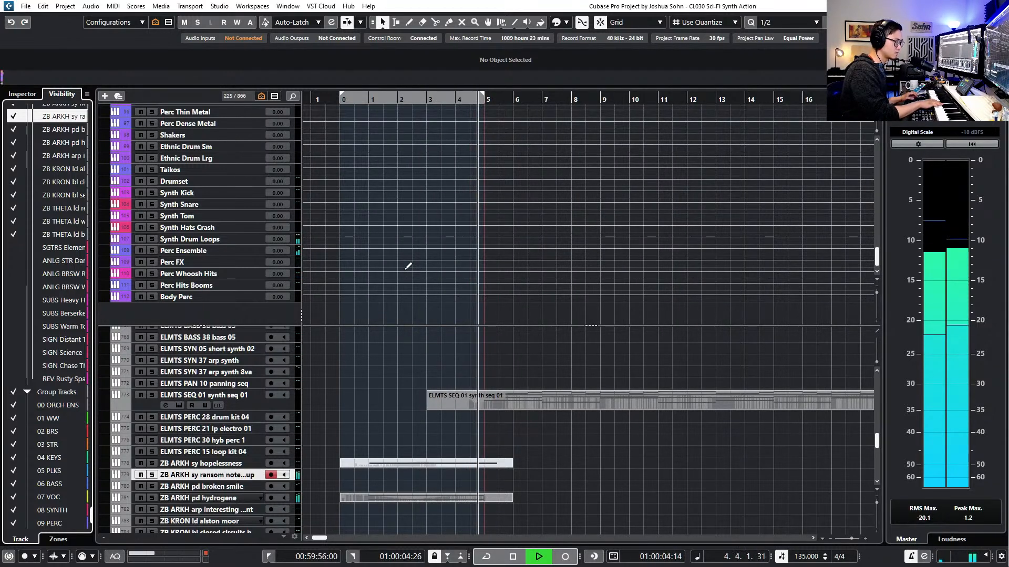
pyautogui.press('space')
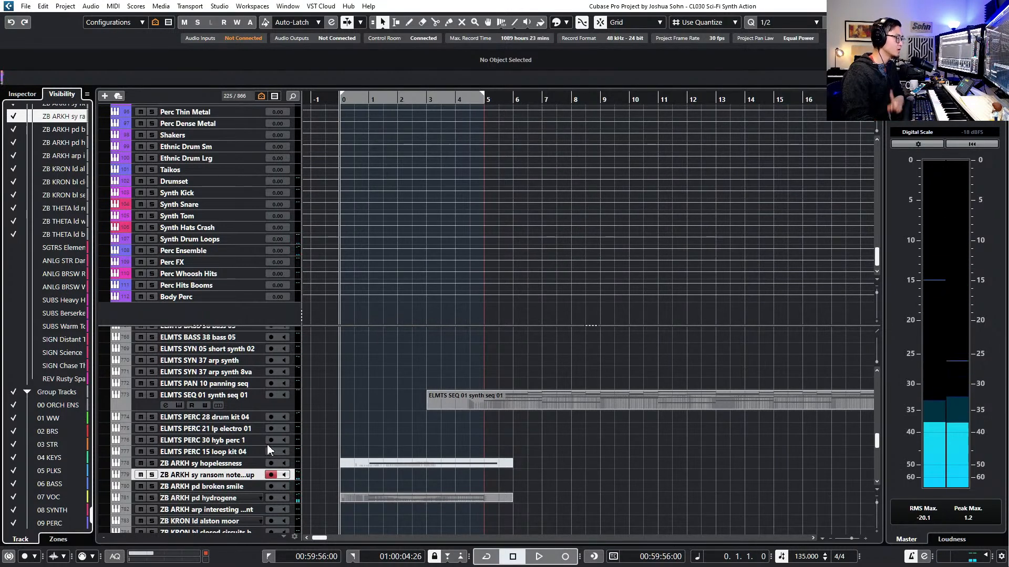
# Audition the ZB ARKH tracks from pd broken smile through the arp interesting track
pyautogui.click(233, 488)
pyautogui.scroll(-2, 279, 474)
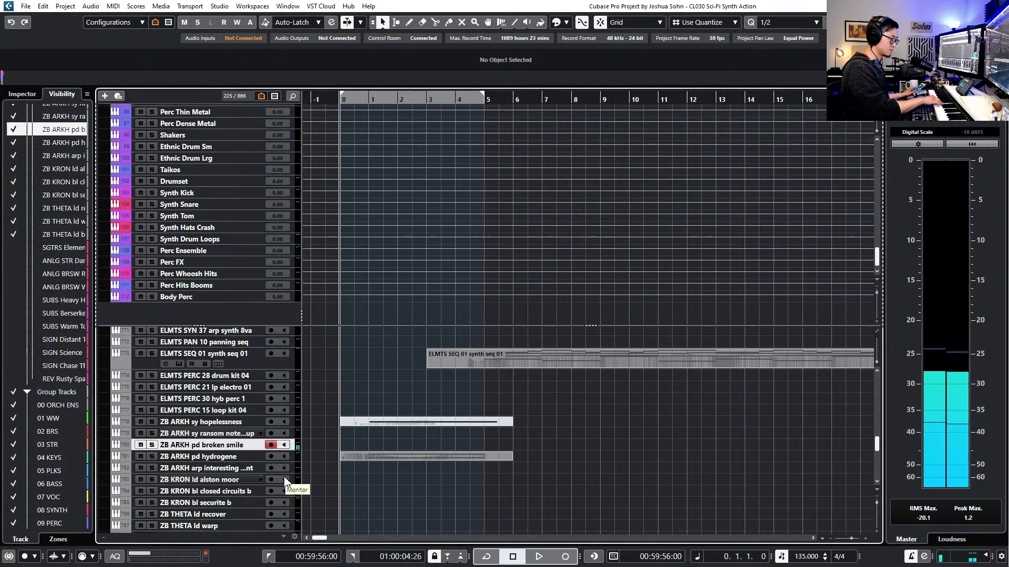
pyautogui.press('Down')
pyautogui.press('Down')
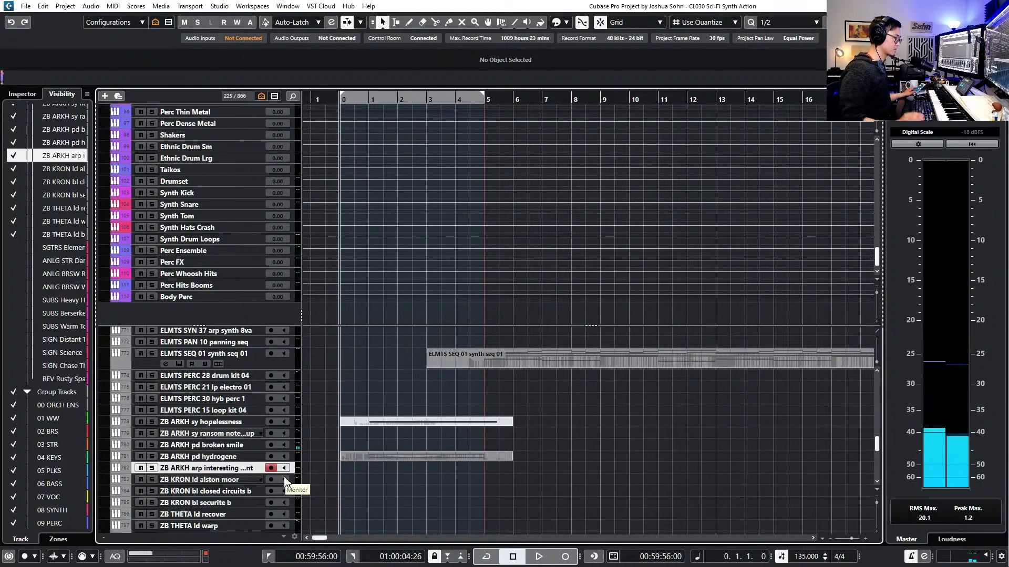
pyautogui.scroll(-2, 310, 469)
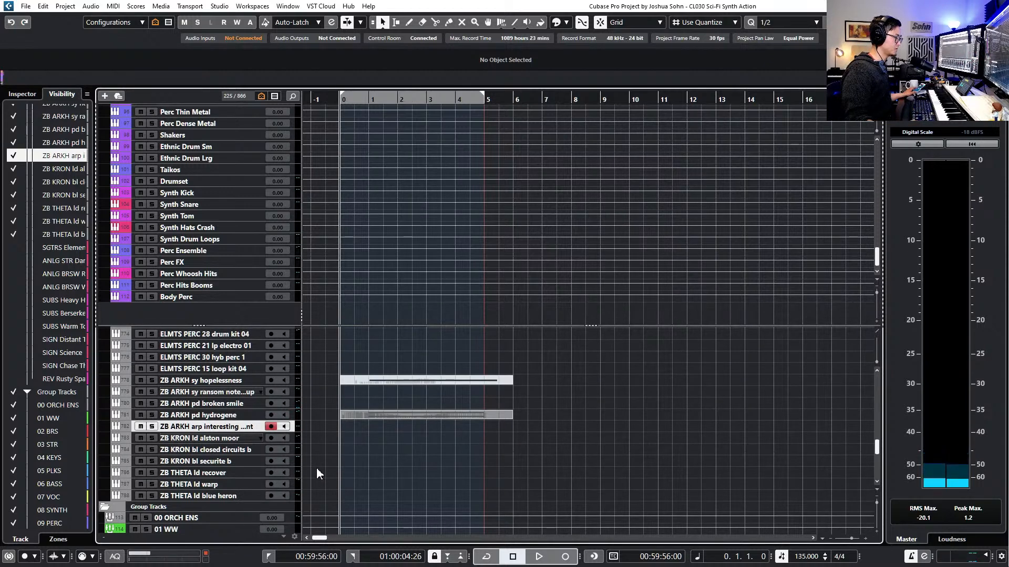
# Select the ZB THETA ld recover track and create an empty MIDI part on it from bar 0 to bar 5
pyautogui.click(226, 473)
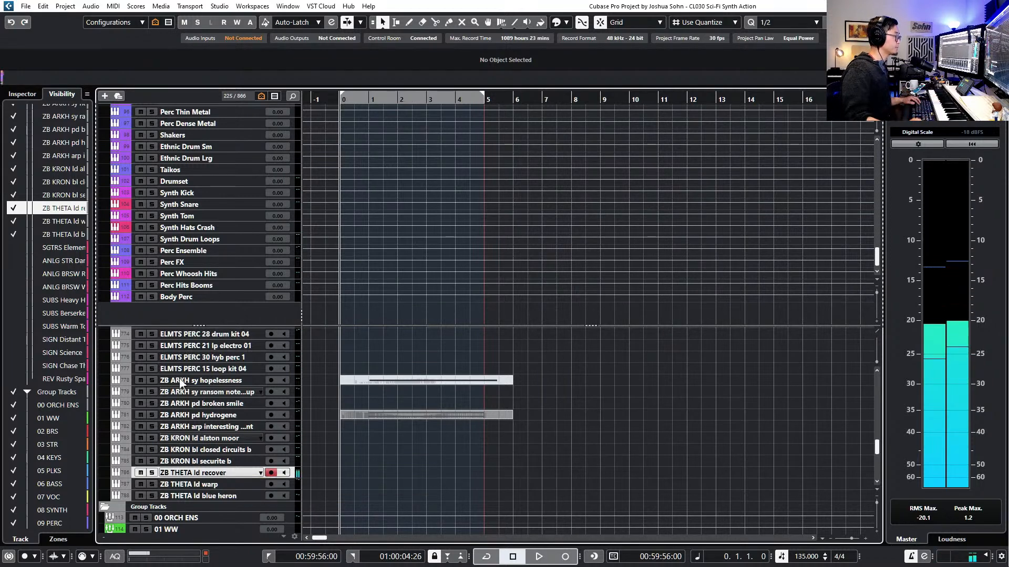
pyautogui.click(24, 95)
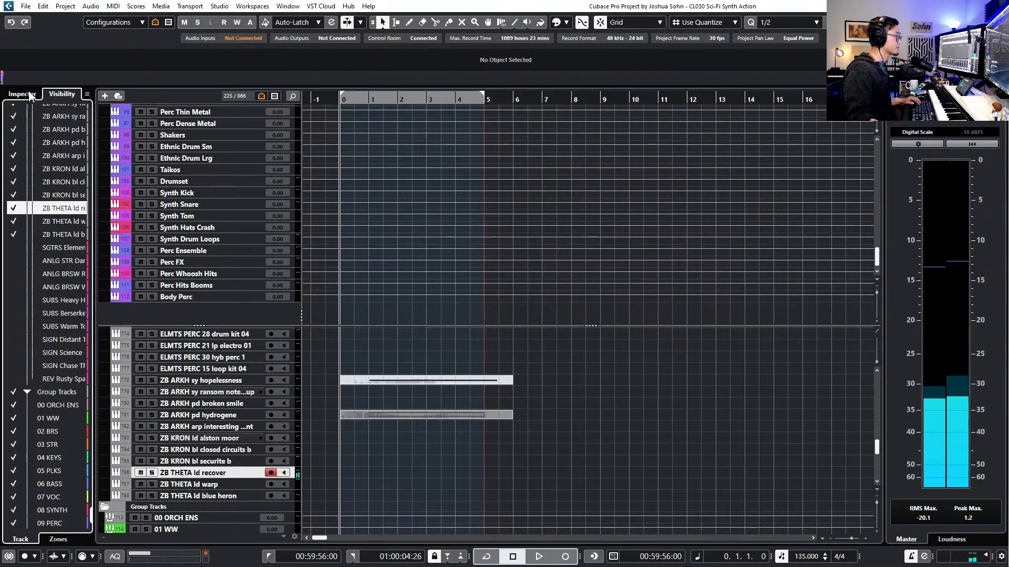
pyautogui.doubleClick(372, 470)
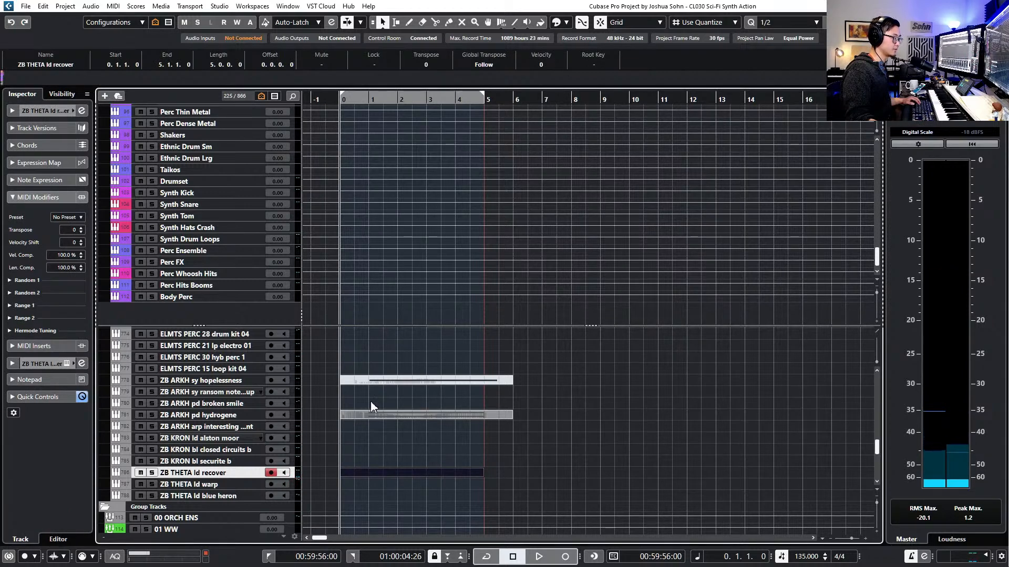
# Add Arpache SX as the first MIDI insert on the ZB THETA ld recover track
pyautogui.click(34, 346)
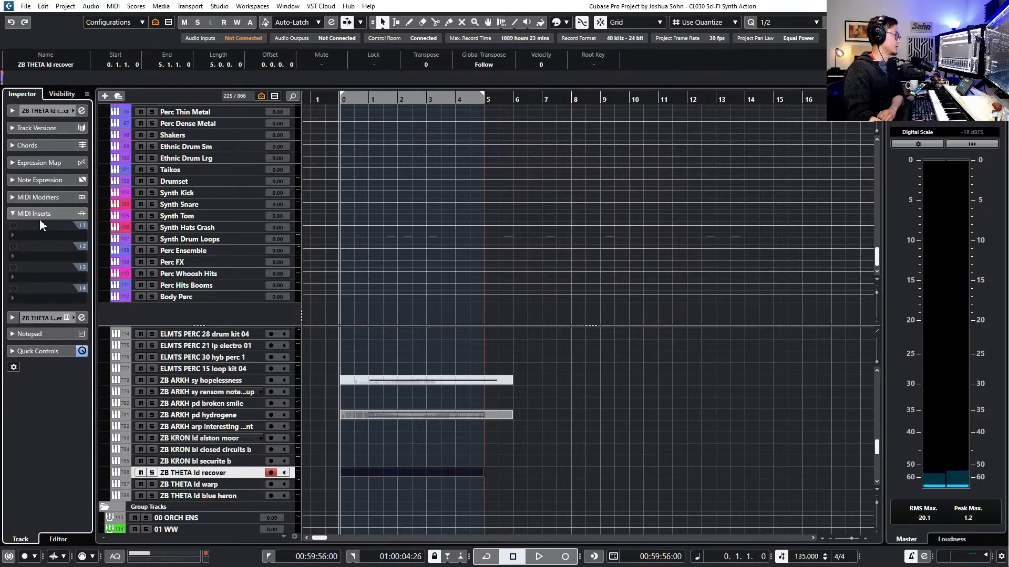
pyautogui.click(17, 231)
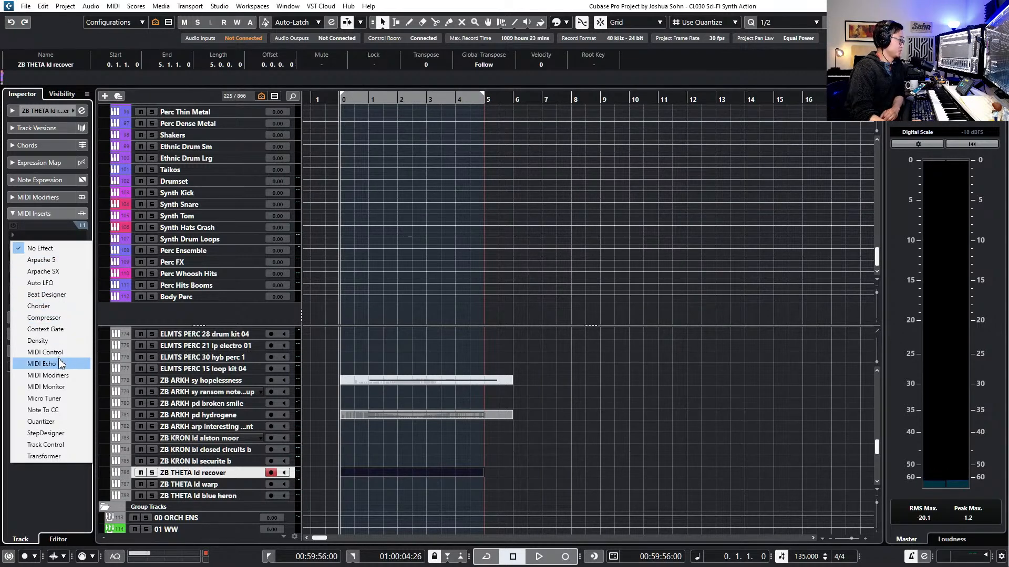
pyautogui.click(42, 271)
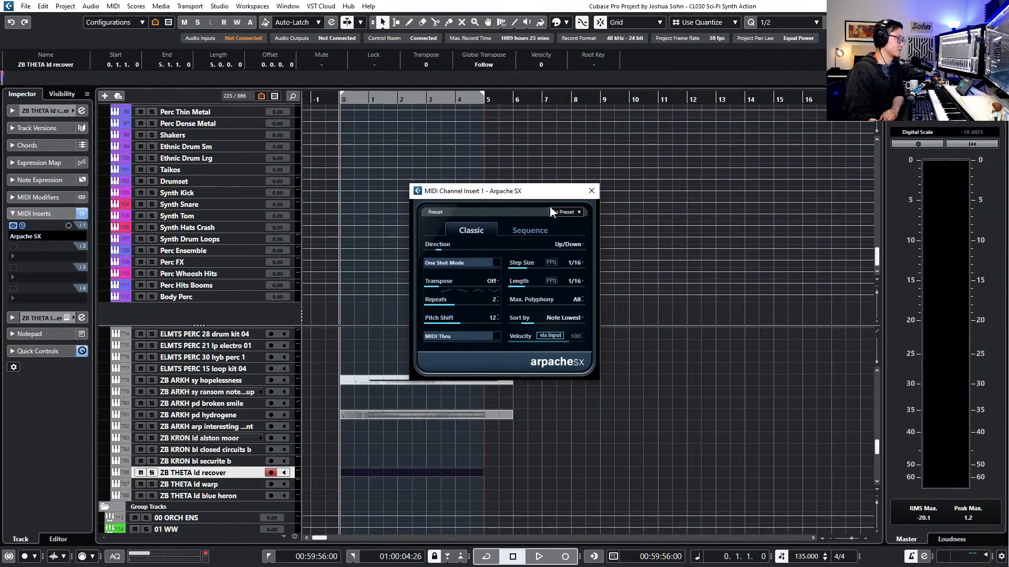
# Try the 303 Arp preset from the Classic Arp factory presets in Arpache SX
pyautogui.click(529, 230)
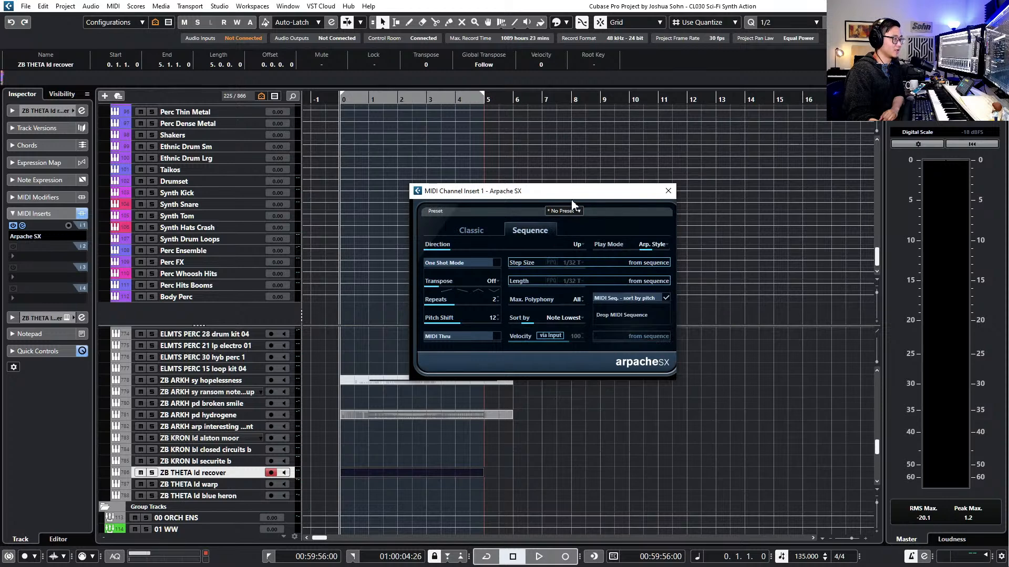
pyautogui.click(569, 213)
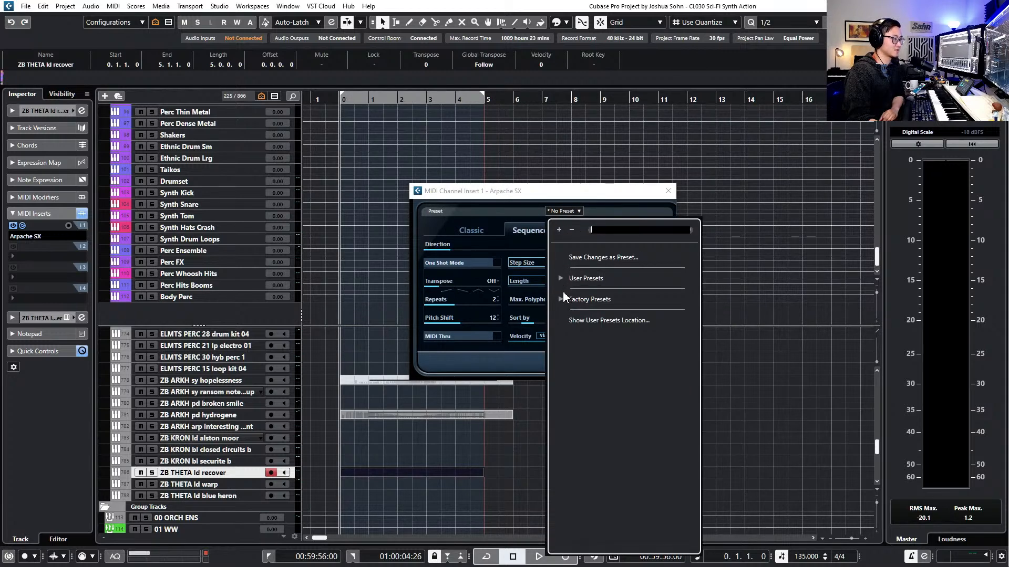
pyautogui.click(562, 298)
pyautogui.click(572, 310)
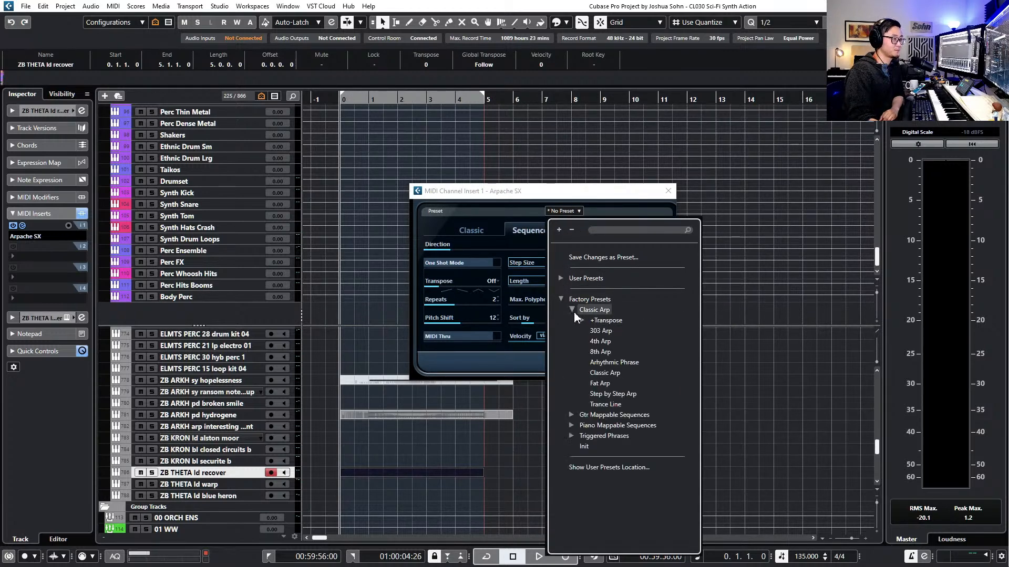
pyautogui.click(599, 331)
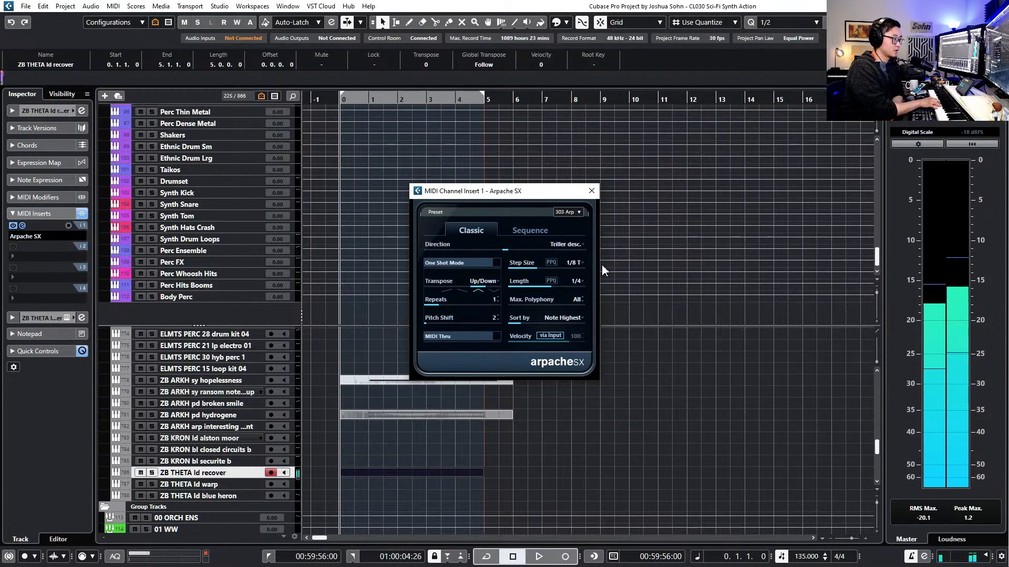
# Check the Sequence mode of Arpache SX and try the 4th Arp factory preset
pyautogui.click(541, 230)
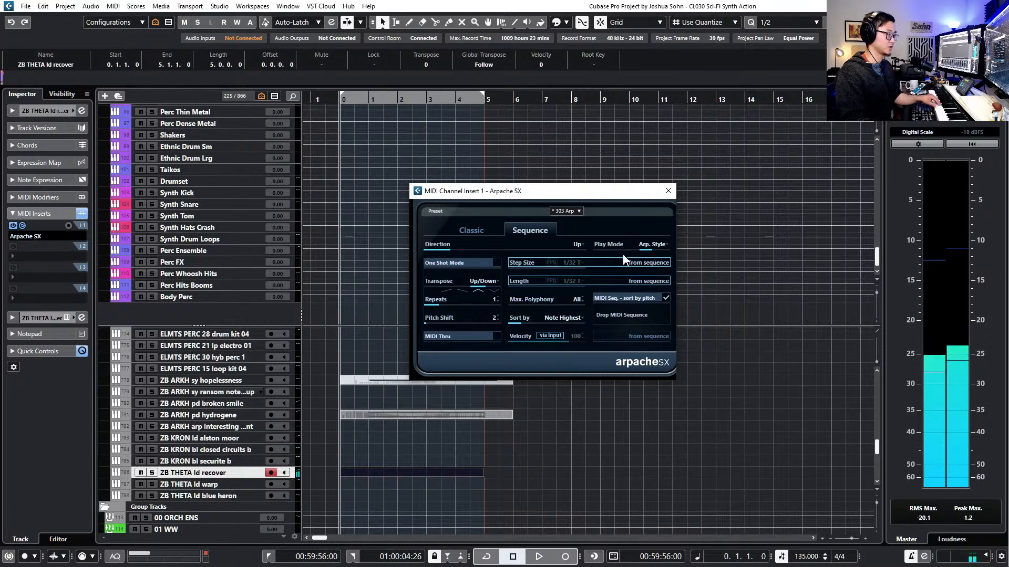
pyautogui.click(566, 210)
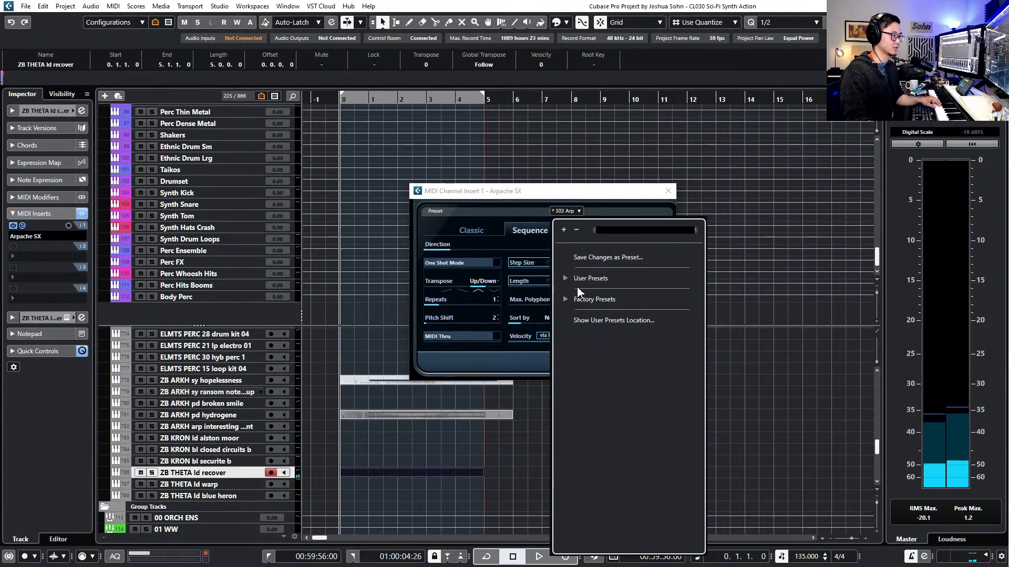
pyautogui.click(566, 299)
pyautogui.click(575, 310)
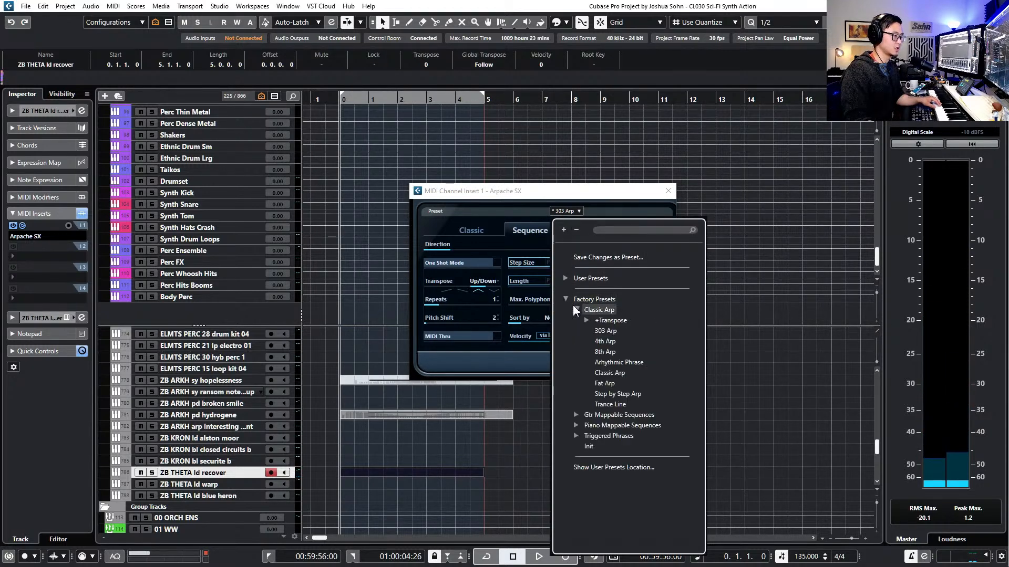
pyautogui.click(605, 341)
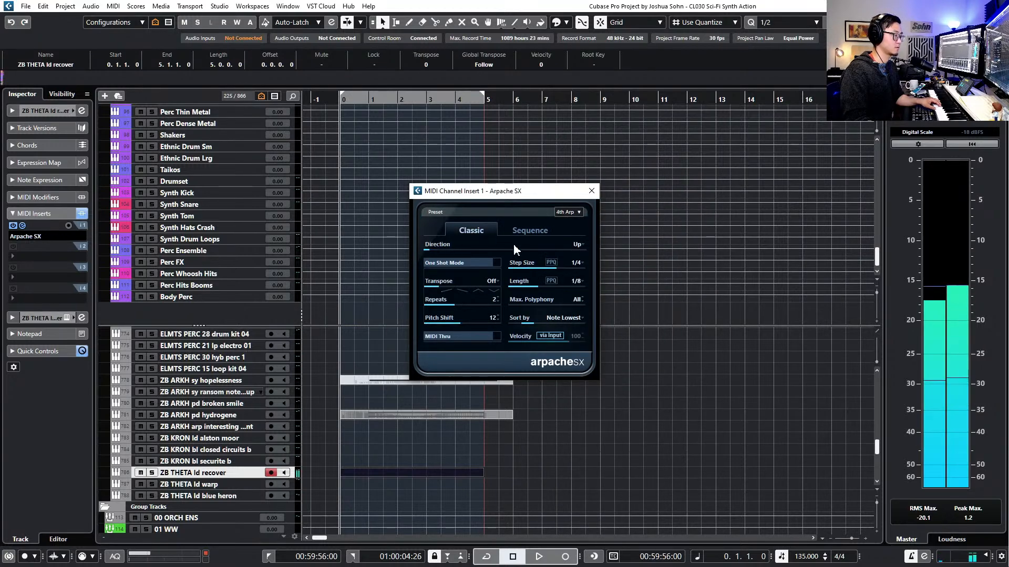
# Try the preset named Classic Arp from the Arpache SX factory presets
pyautogui.click(524, 231)
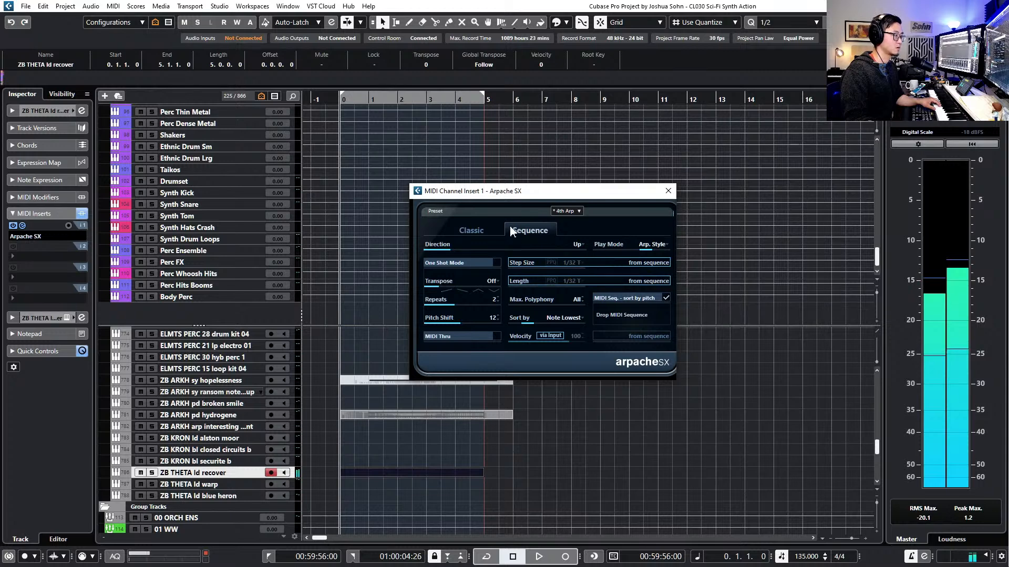
pyautogui.click(566, 211)
pyautogui.click(566, 298)
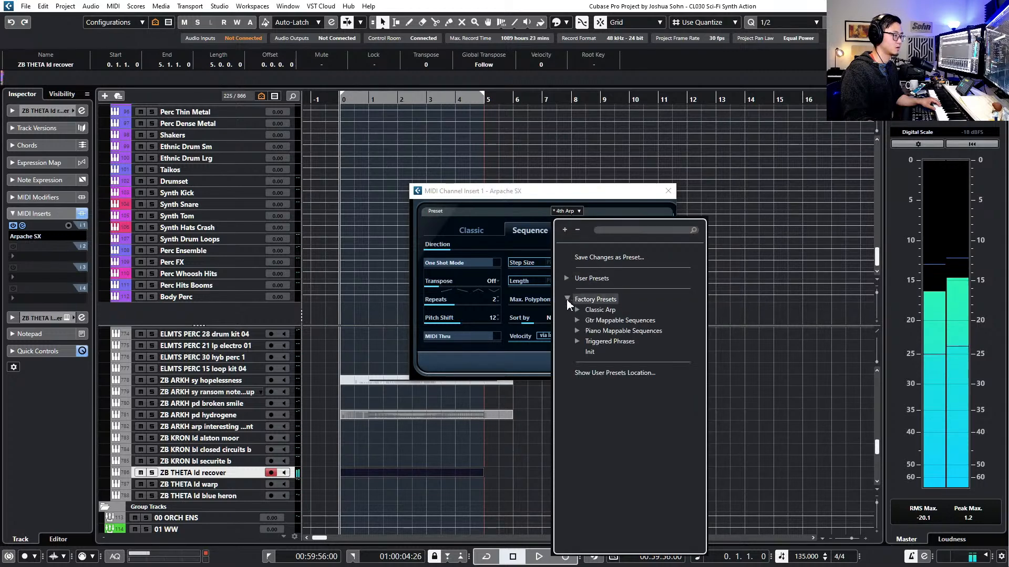
pyautogui.click(577, 310)
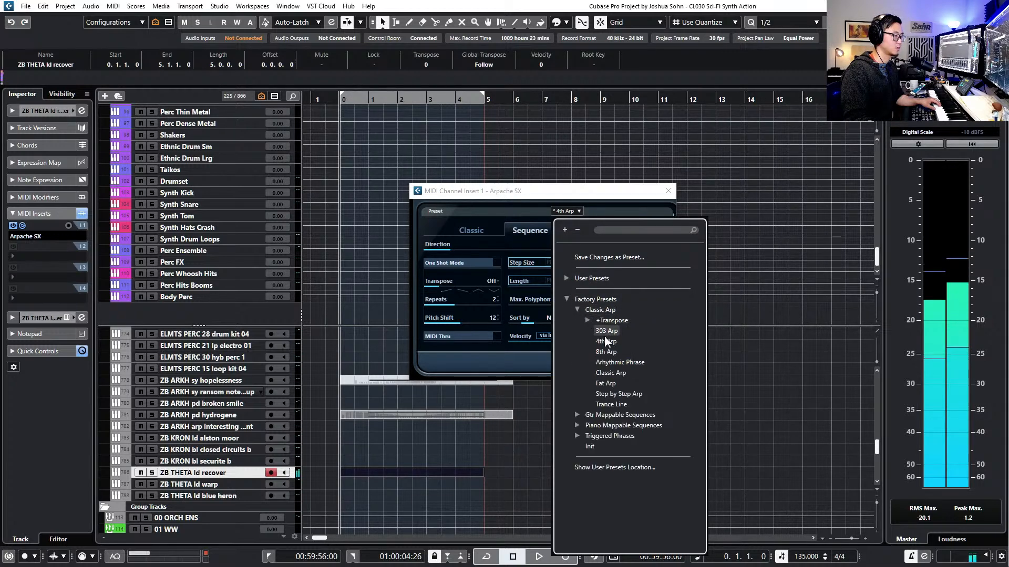
pyautogui.click(620, 374)
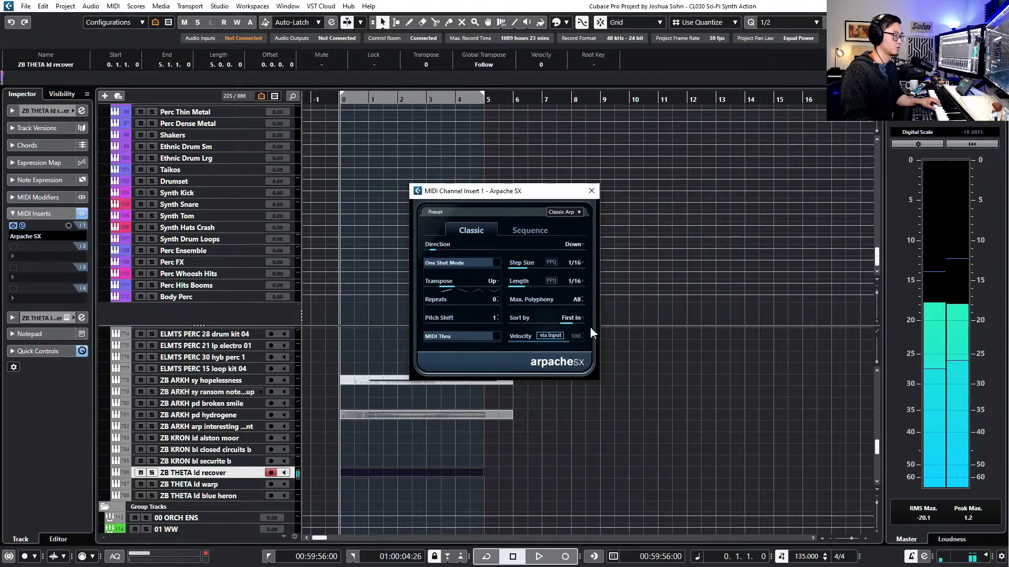
# Load the Fat Arp factory preset in Arpache SX and audition it with the cue playing
pyautogui.click(567, 213)
pyautogui.click(562, 279)
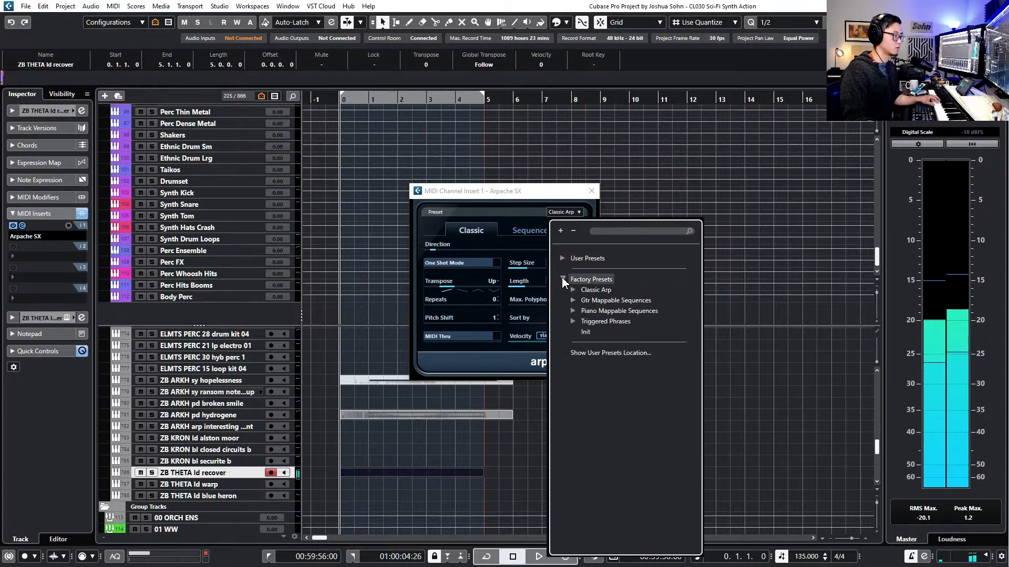
pyautogui.click(574, 290)
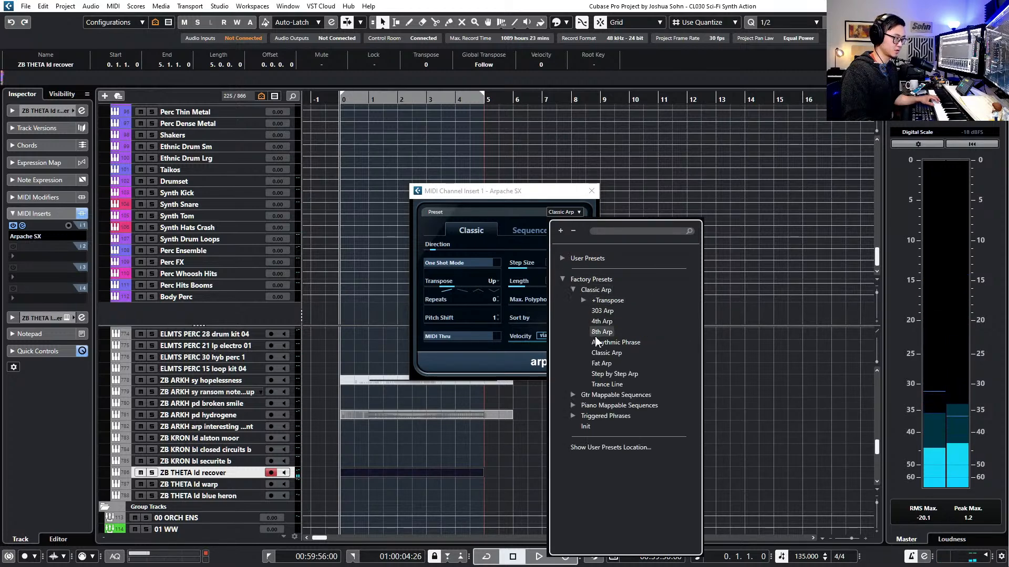
pyautogui.click(602, 364)
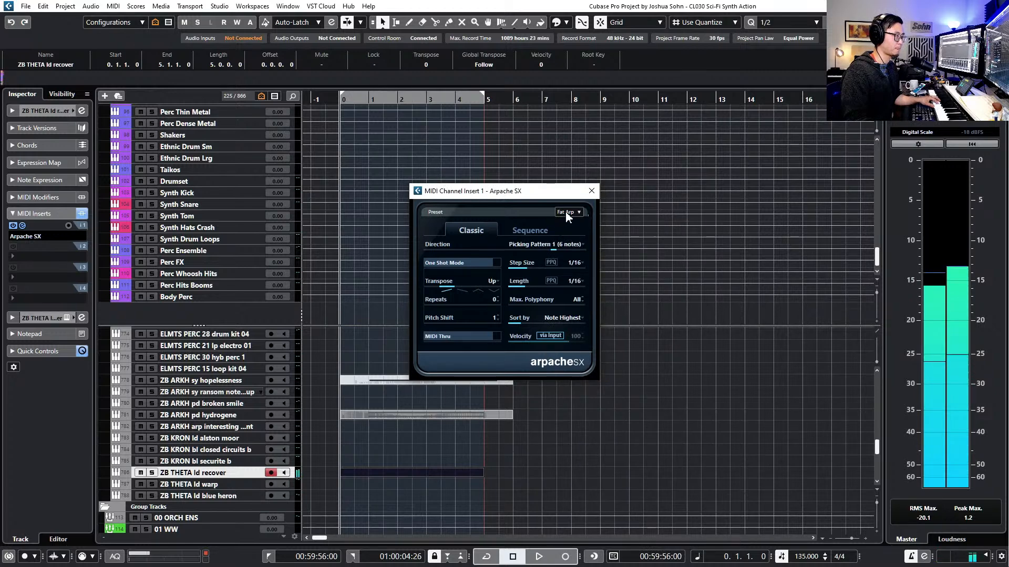
pyautogui.press('space')
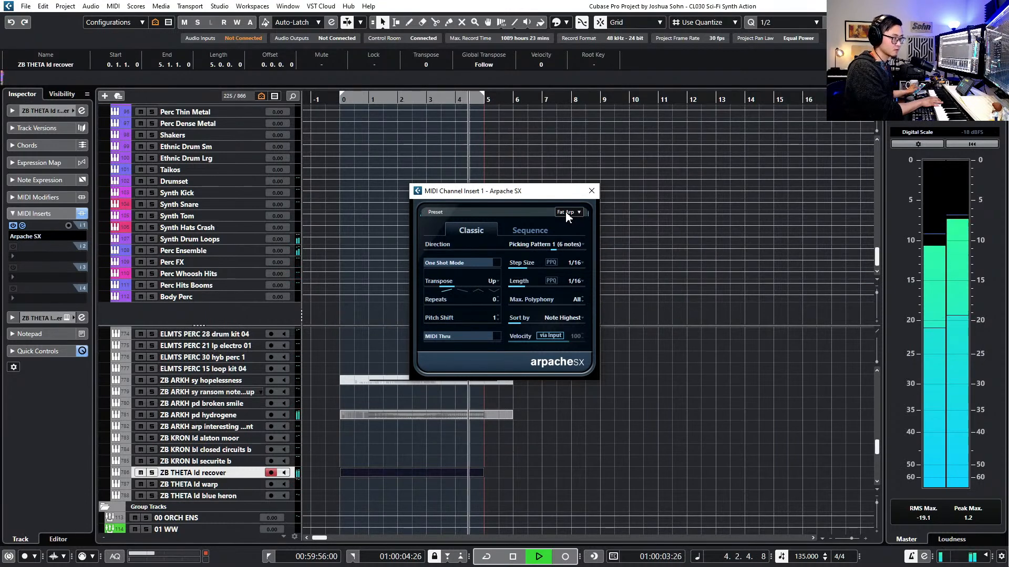
# Stop playback and try the Trance Line preset from the Classic Arp factory presets in Arpache SX
pyautogui.press('space')
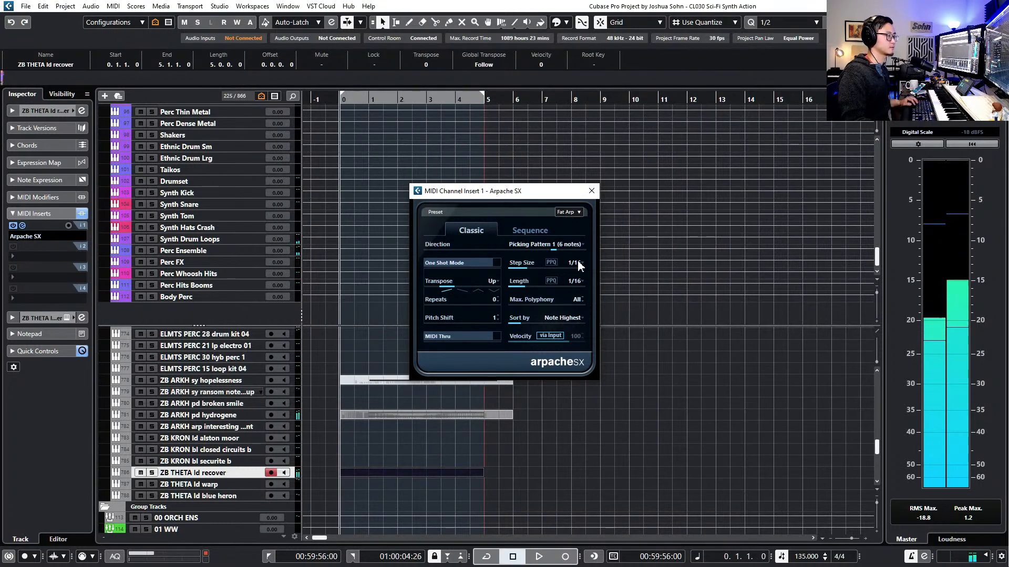
pyautogui.click(577, 213)
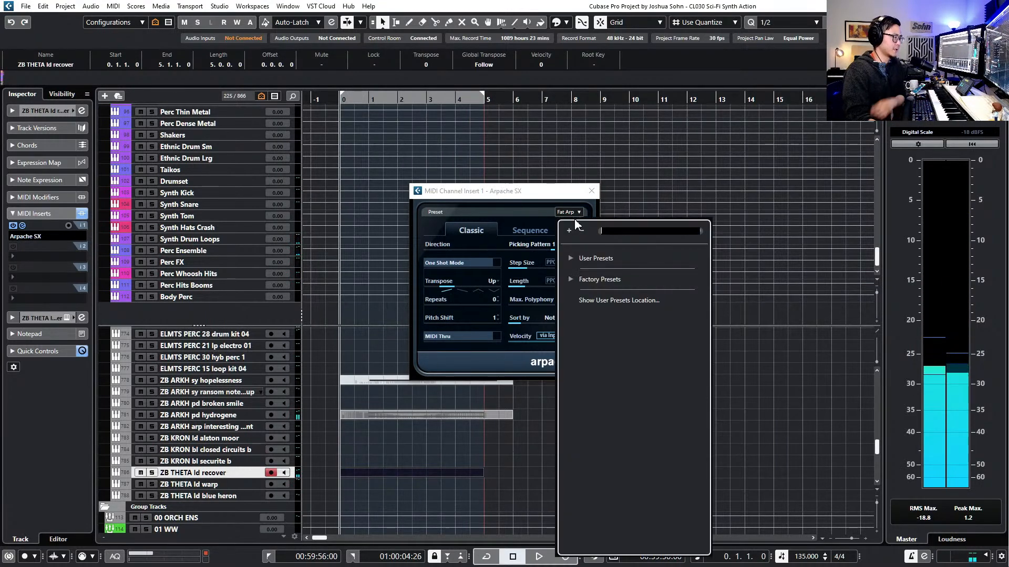
pyautogui.click(572, 274)
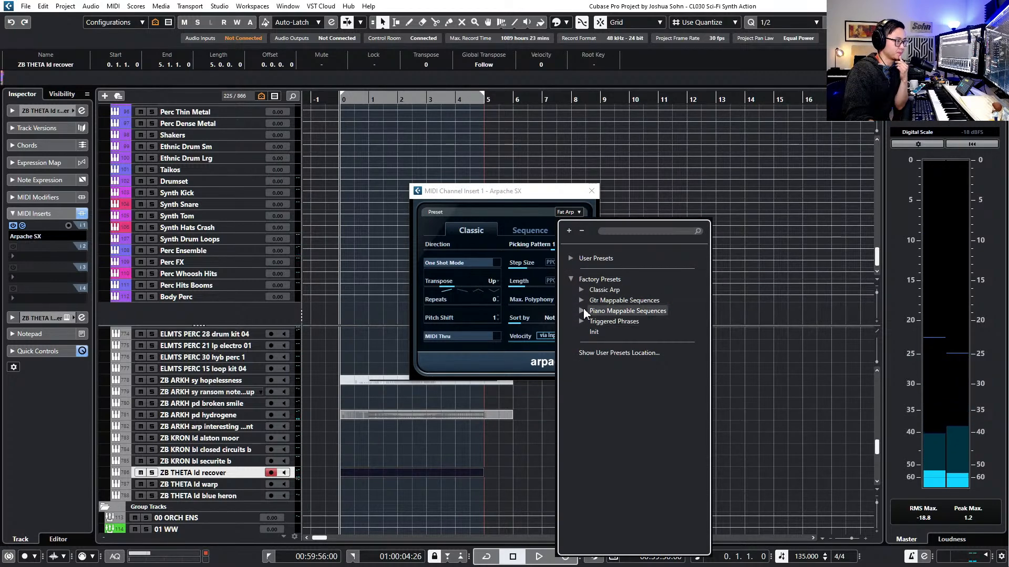
pyautogui.click(582, 290)
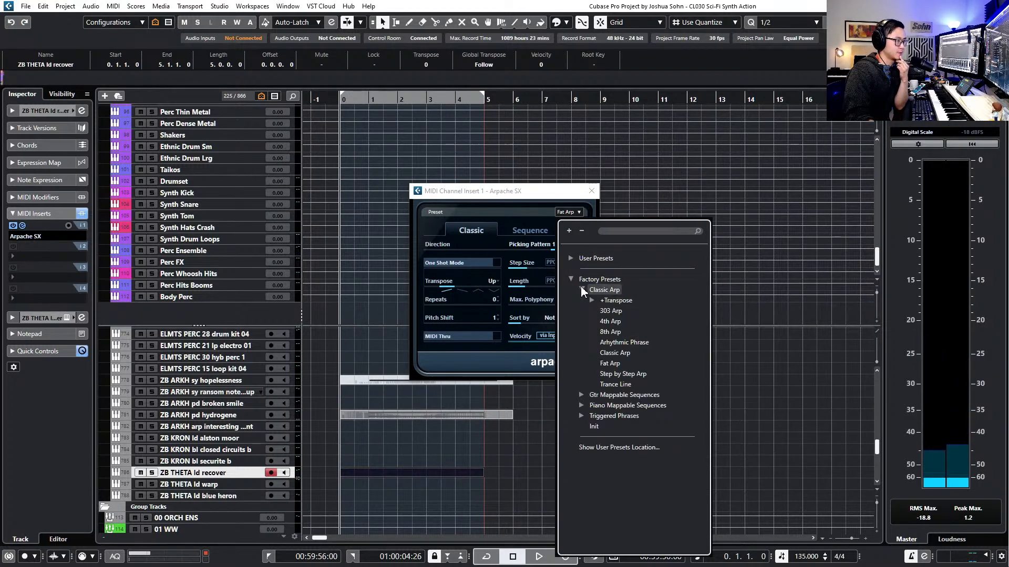
pyautogui.click(618, 384)
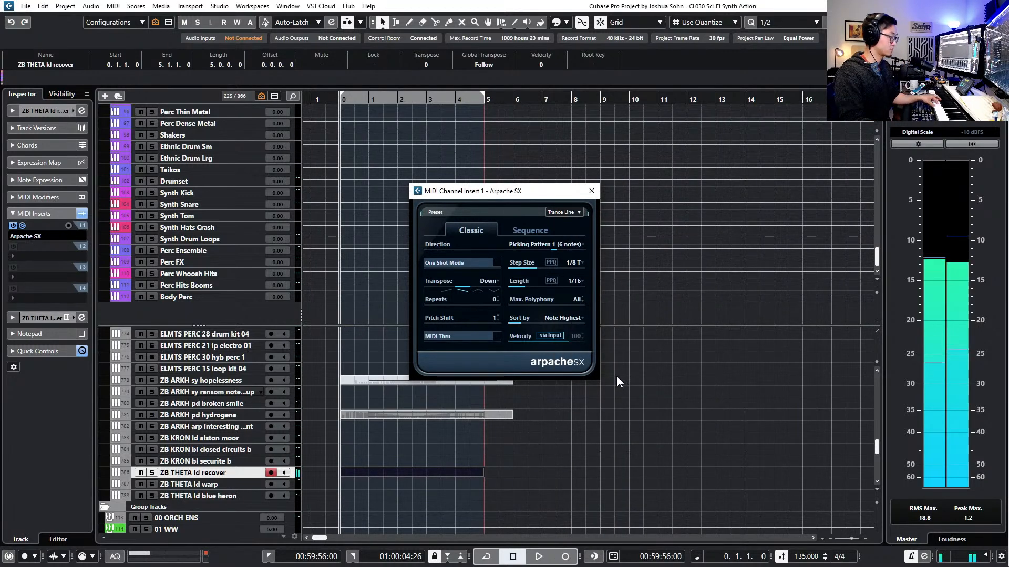
# Browse the guitar sequence presets and try the Tron Arp preset from the Earlier Presets user folder
pyautogui.click(564, 212)
pyautogui.click(562, 278)
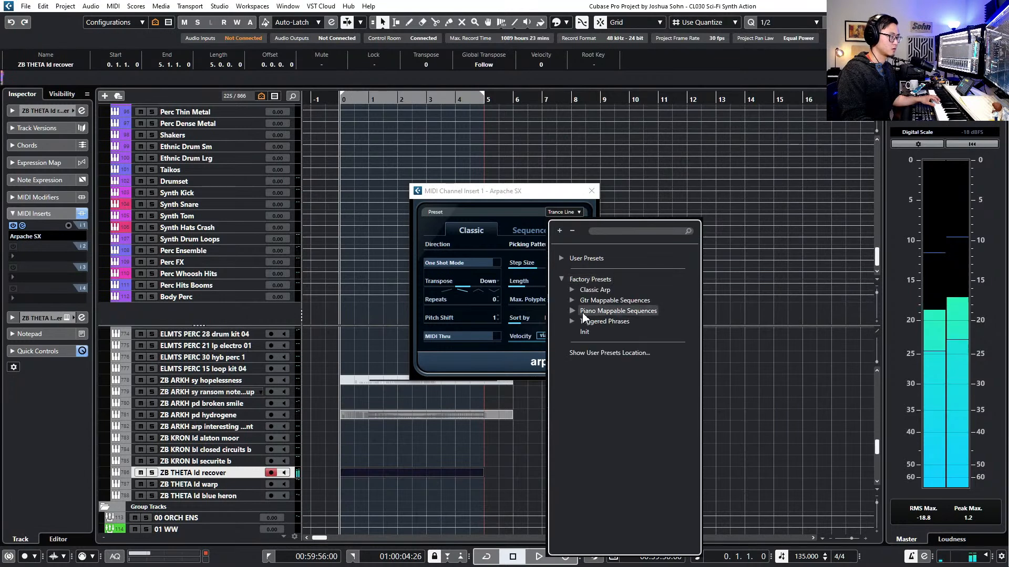
pyautogui.click(572, 300)
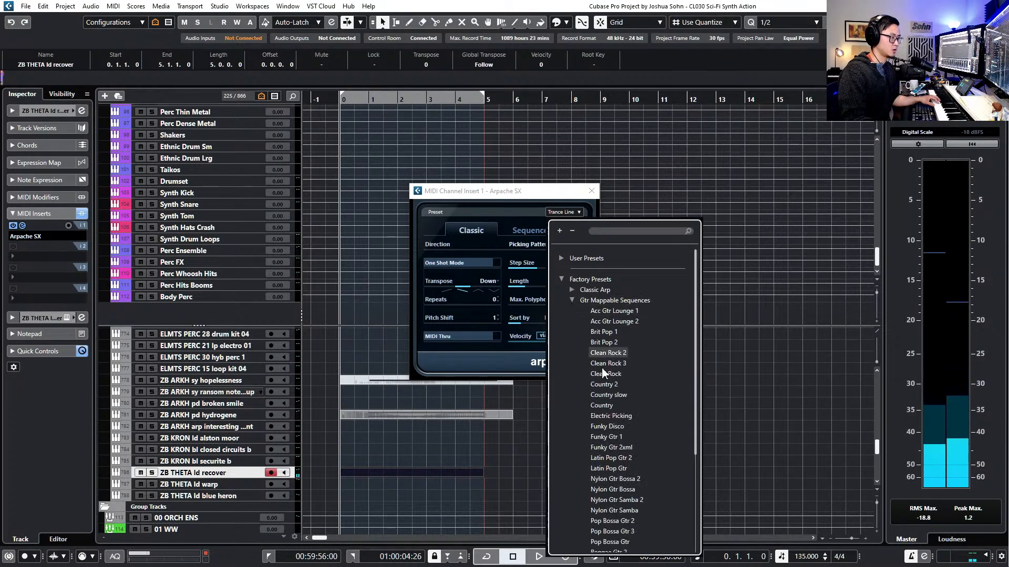
pyautogui.scroll(-4, 612, 379)
pyautogui.scroll(4, 618, 380)
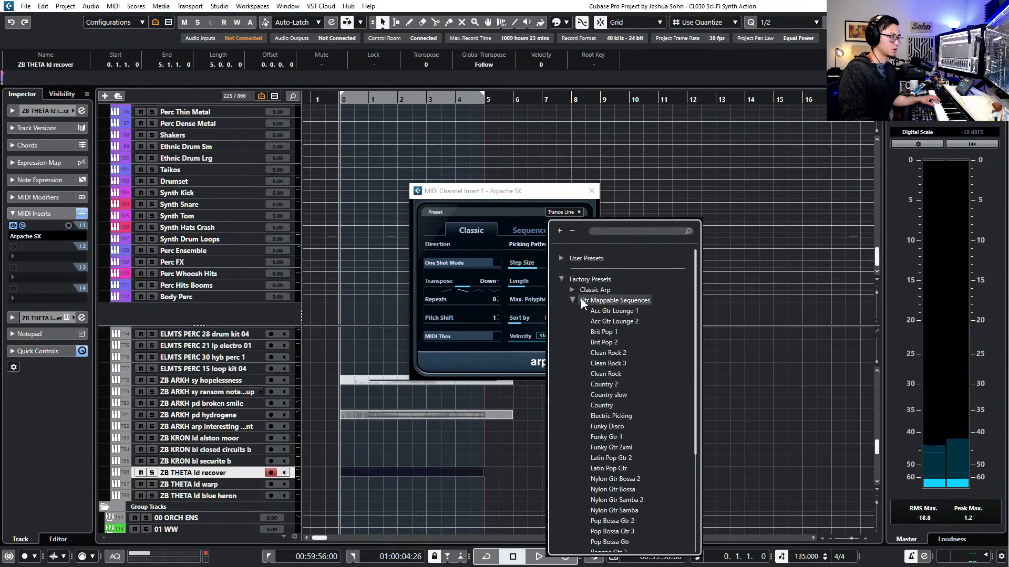
pyautogui.click(562, 258)
pyautogui.click(571, 269)
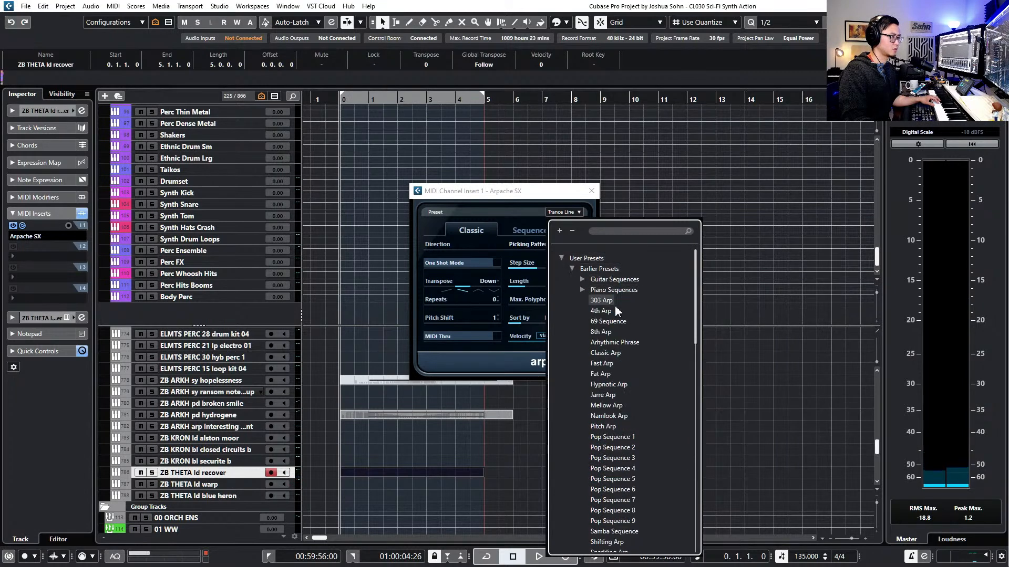
pyautogui.scroll(-2, 620, 314)
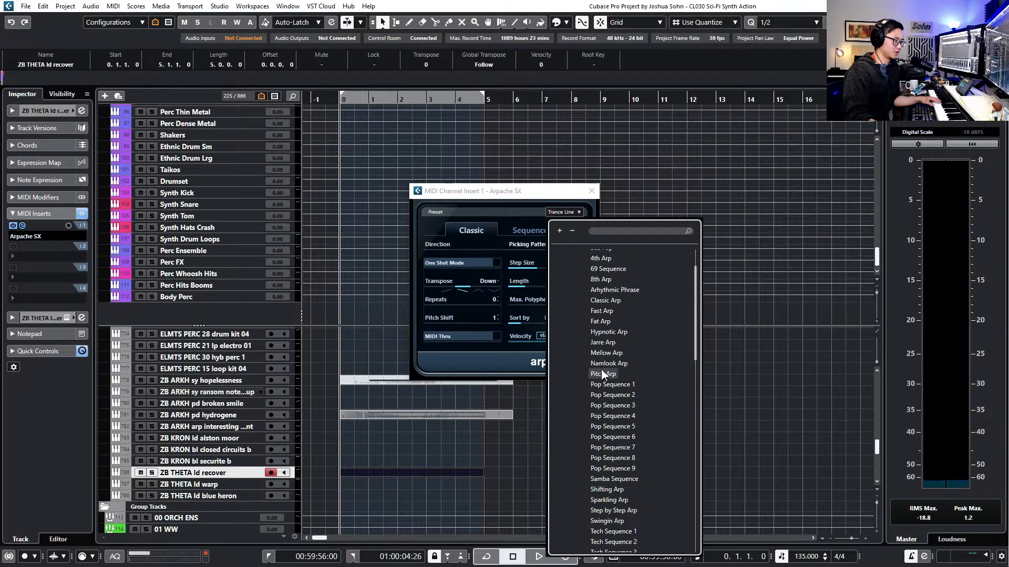
pyautogui.scroll(-2, 609, 428)
pyautogui.scroll(-4, 617, 455)
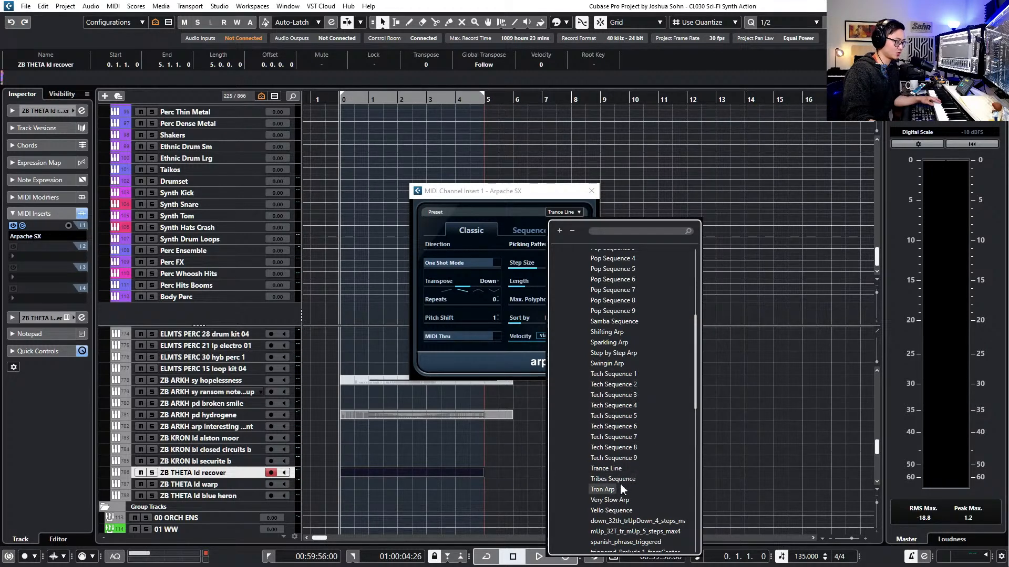
pyautogui.click(602, 489)
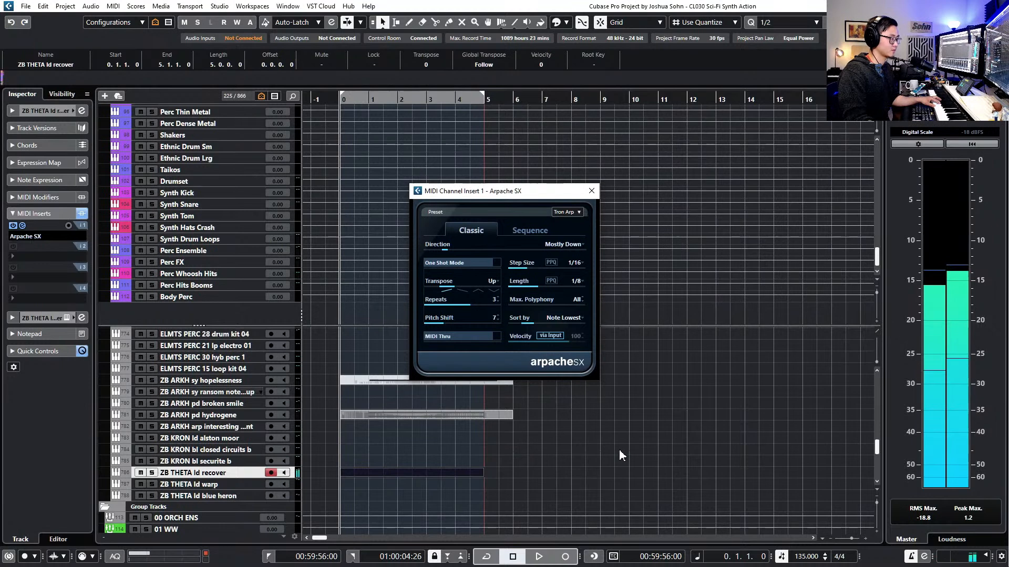
# Try the Tech Sequence 1 preset from the Earlier Presets folder in Arpache SX
pyautogui.click(580, 213)
pyautogui.click(569, 258)
pyautogui.click(577, 269)
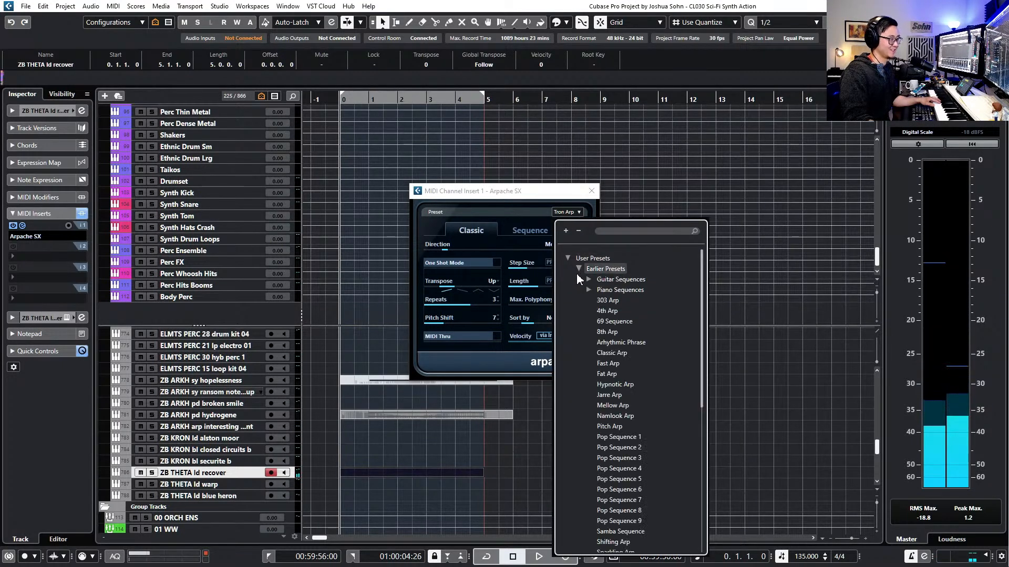
pyautogui.scroll(-5, 625, 367)
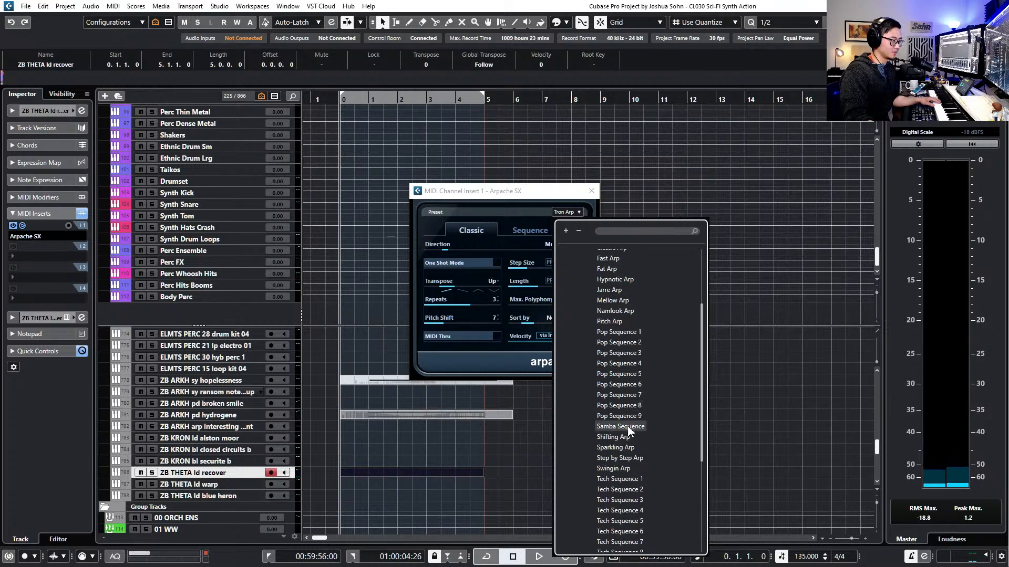
pyautogui.click(623, 477)
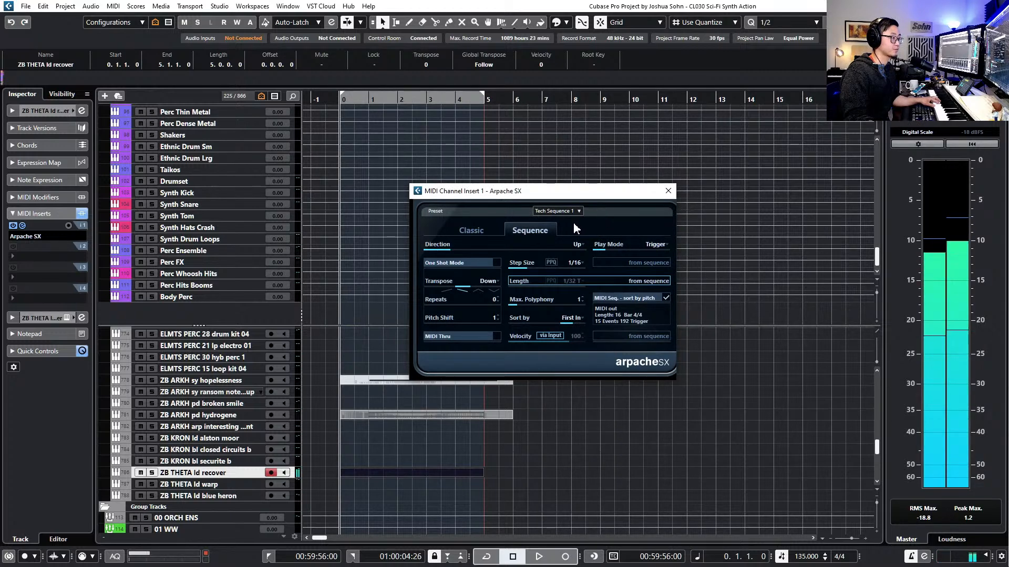
# Try the Tech Sequence 2 preset from the Earlier Presets user folder in Arpache SX
pyautogui.click(557, 211)
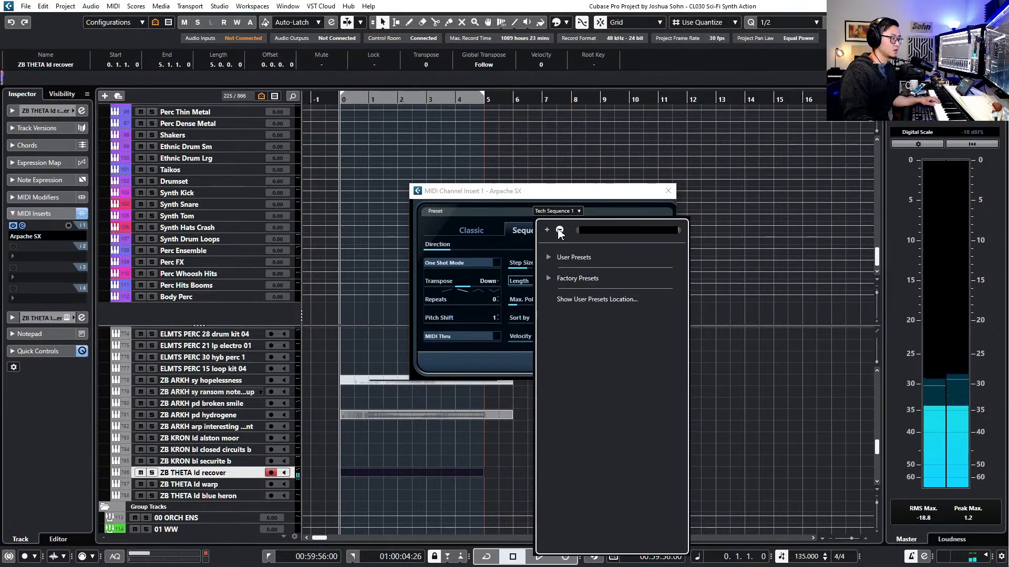
pyautogui.click(580, 211)
pyautogui.click(579, 211)
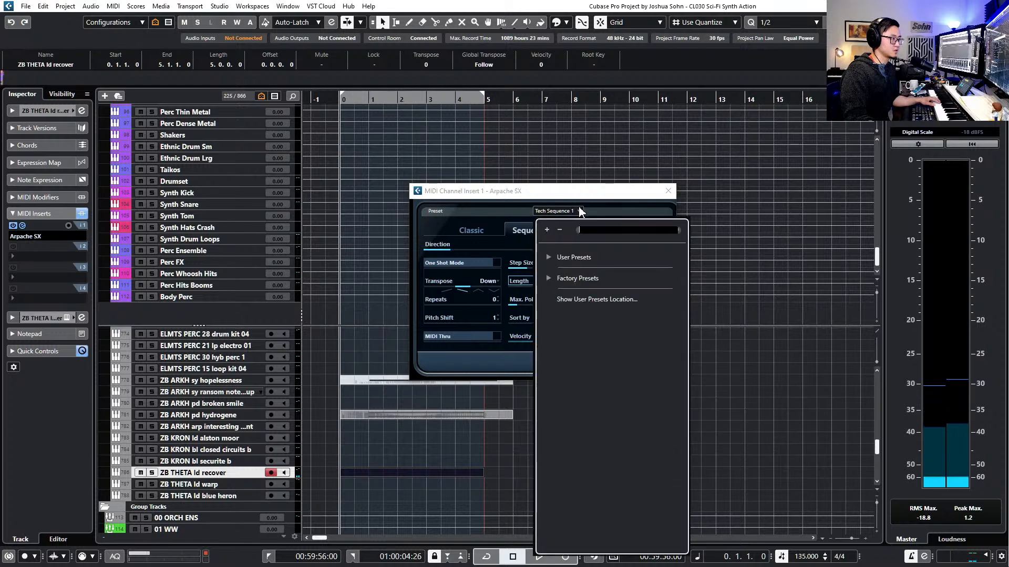
pyautogui.click(580, 210)
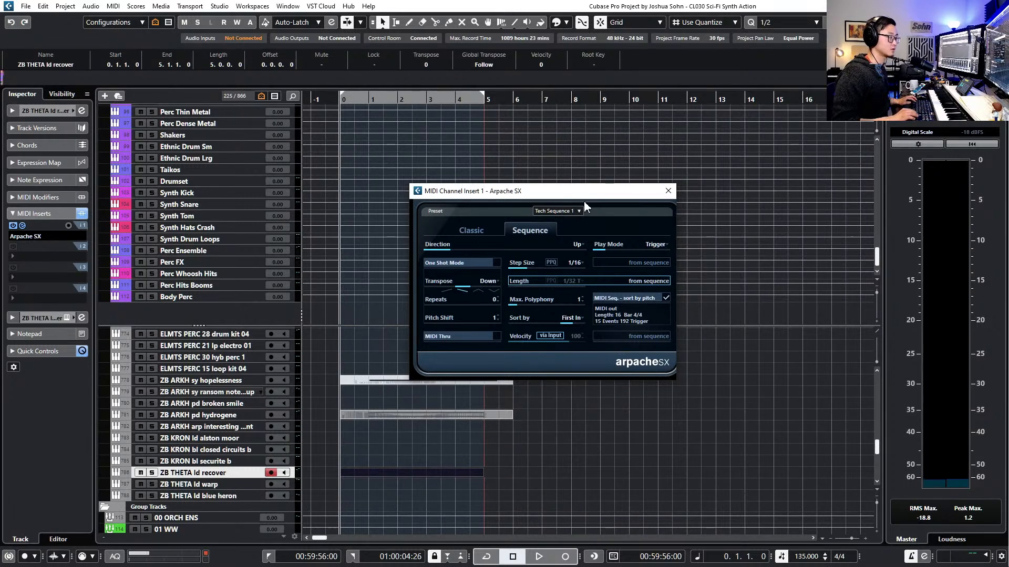
pyautogui.click(578, 211)
pyautogui.click(547, 257)
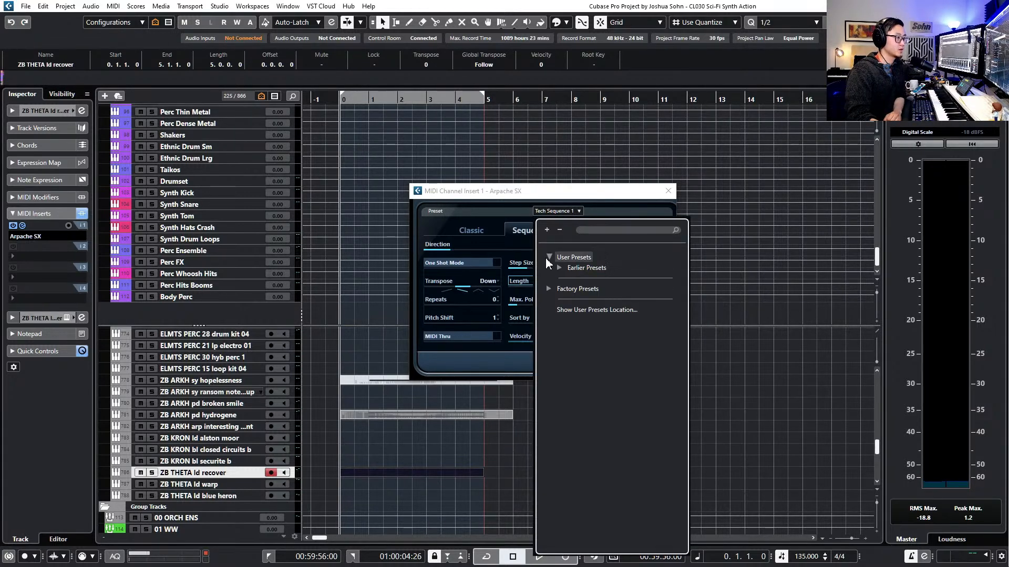
pyautogui.click(559, 268)
pyautogui.scroll(-3, 619, 382)
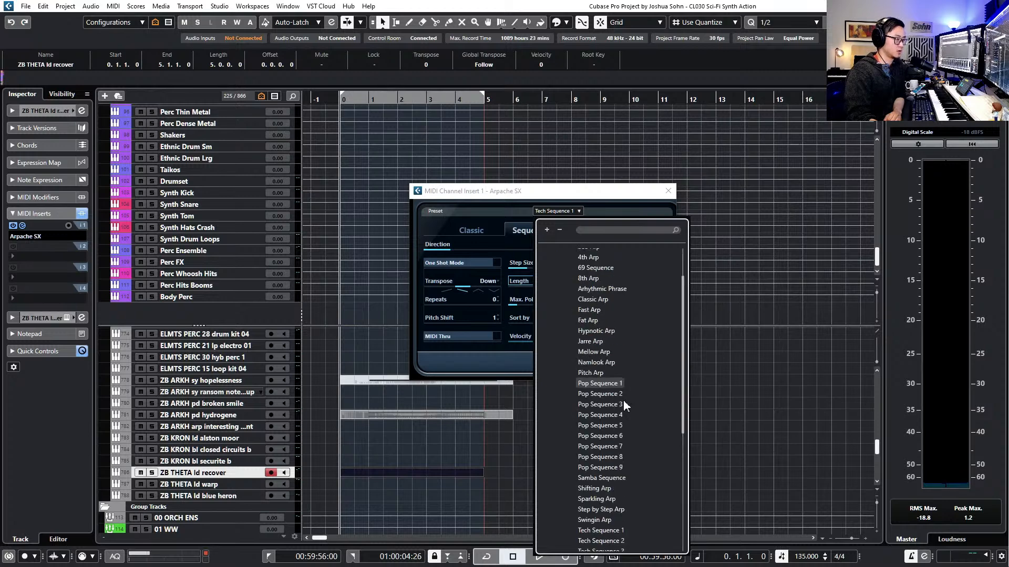
pyautogui.click(621, 383)
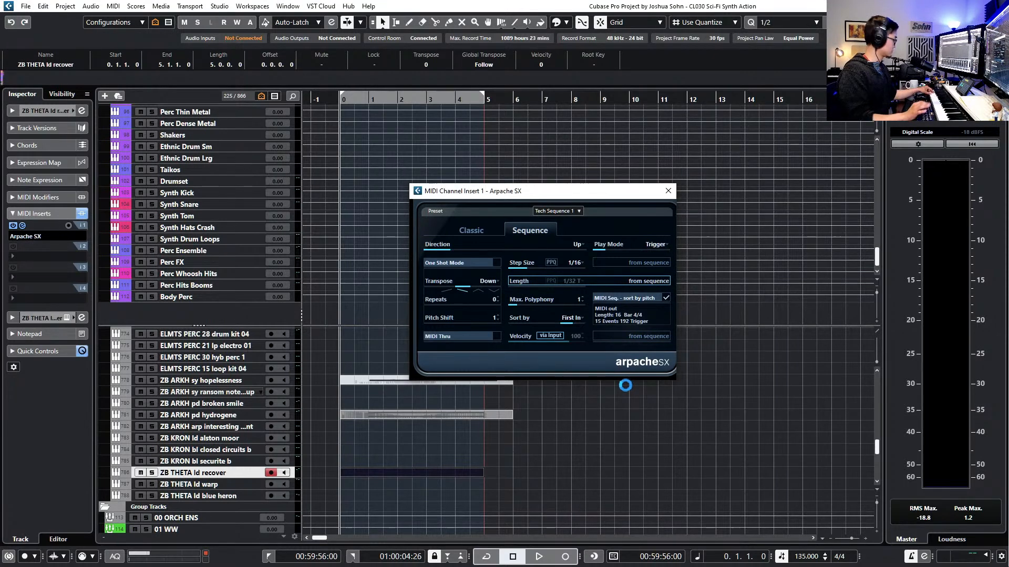
# Load the Sparkling Arp preset from the Earlier Presets user folder in Arpache SX
pyautogui.click(577, 211)
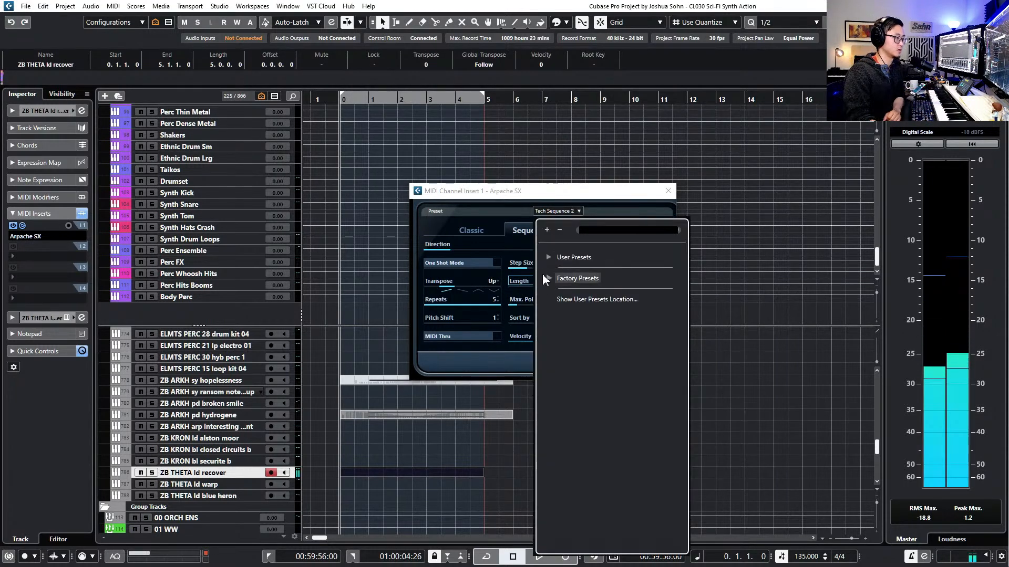
pyautogui.click(548, 278)
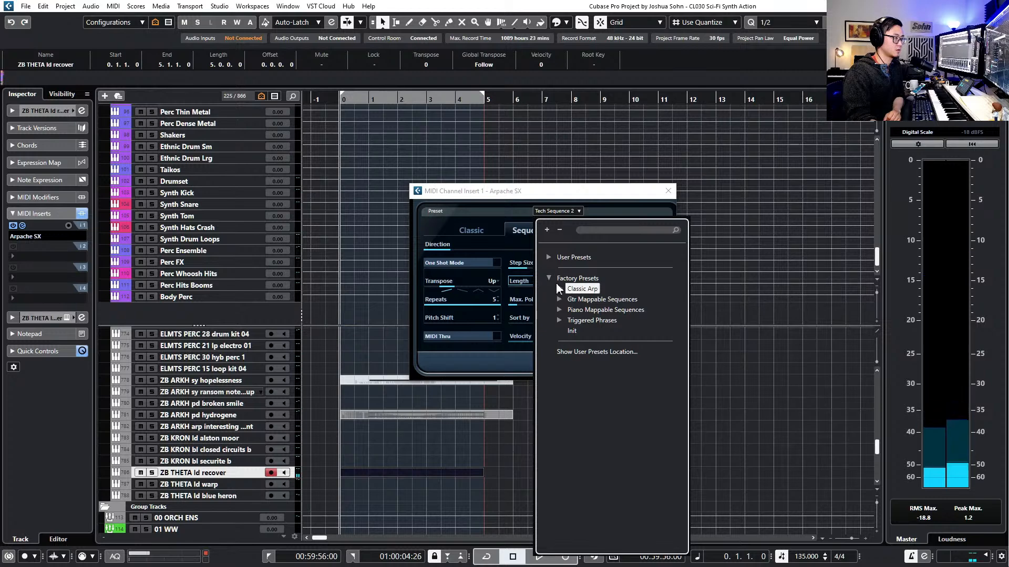
pyautogui.click(559, 289)
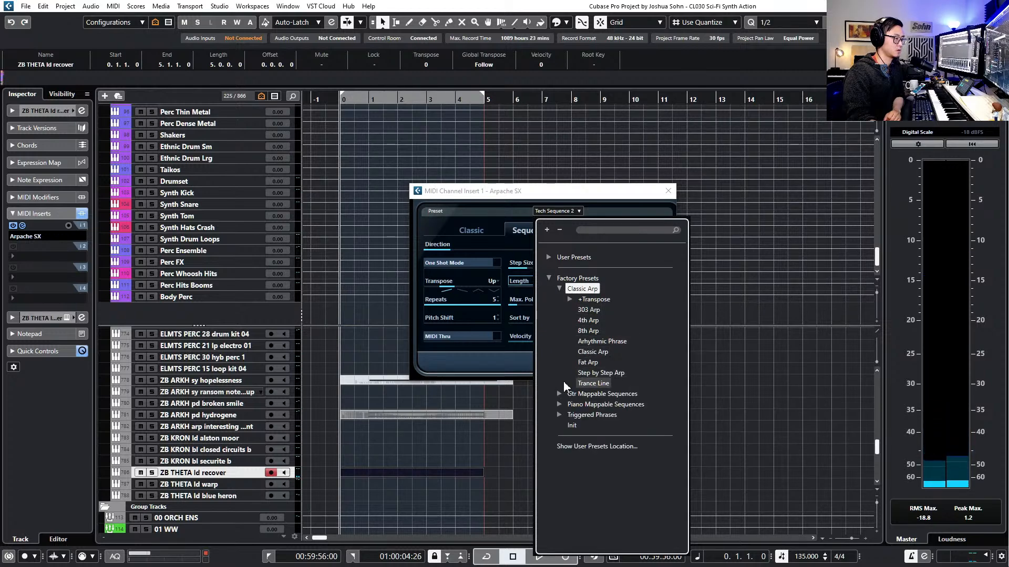
pyautogui.click(548, 257)
pyautogui.click(559, 268)
pyautogui.scroll(-5, 593, 369)
pyautogui.scroll(-2, 604, 389)
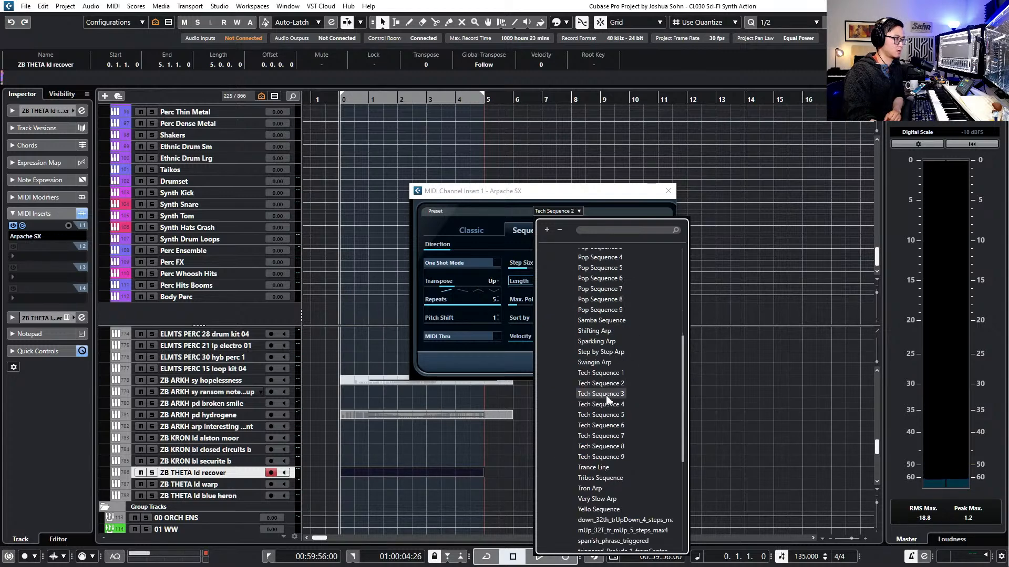
pyautogui.scroll(-2, 607, 444)
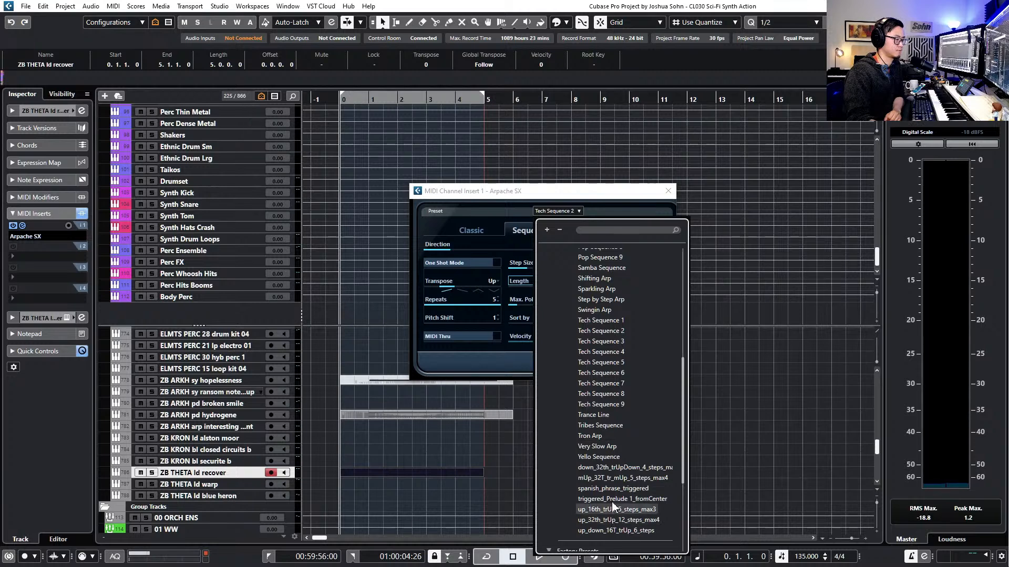
pyautogui.scroll(2, 610, 452)
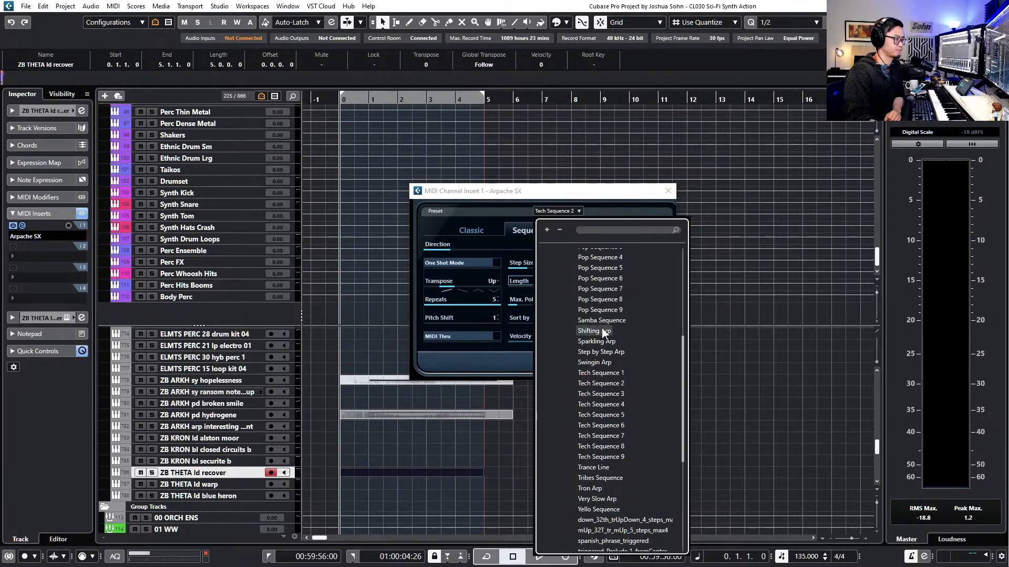
pyautogui.click(600, 340)
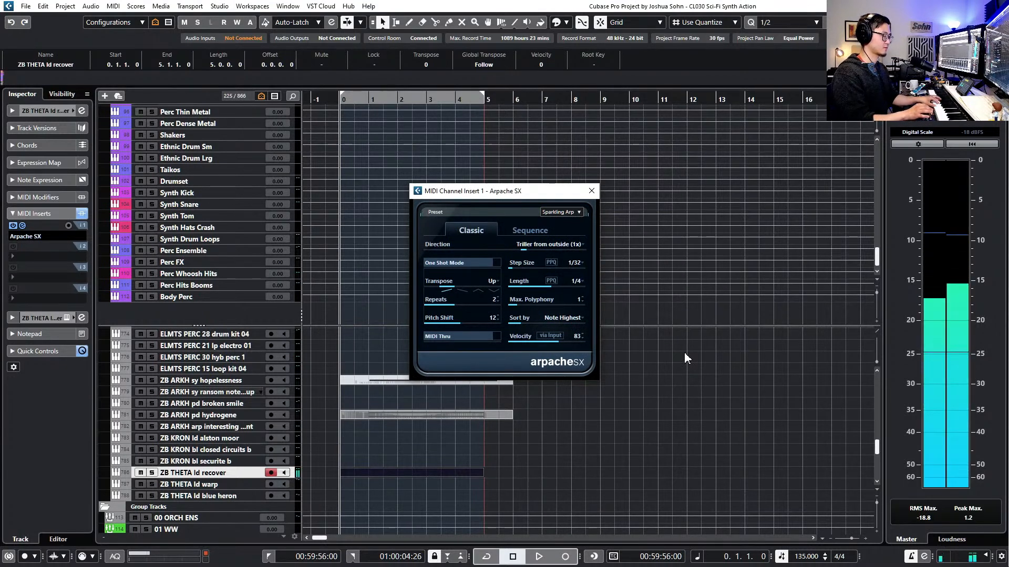
# Set the arpeggiator's step size to 1/16 in Arpache SX
pyautogui.click(573, 263)
pyautogui.click(574, 263)
pyautogui.click(574, 263)
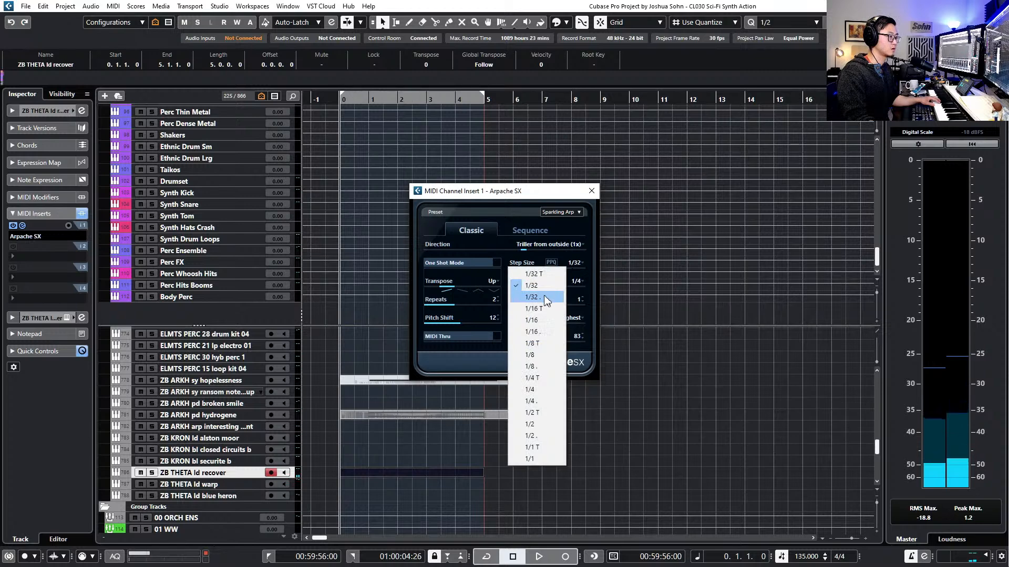
pyautogui.click(539, 322)
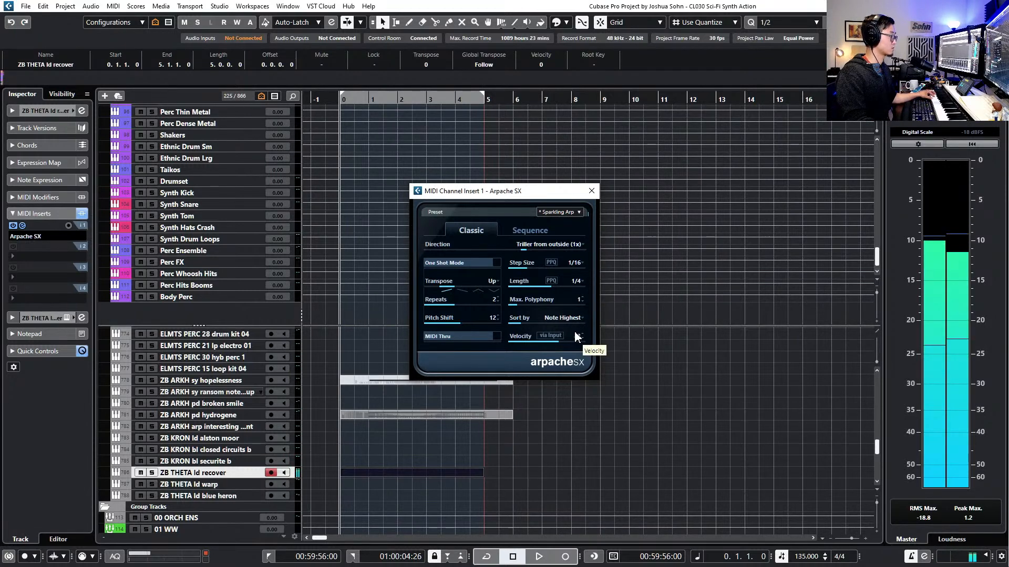
# Close the Arpache SX window and audition the arpeggiated lead with the cue playing
pyautogui.click(592, 191)
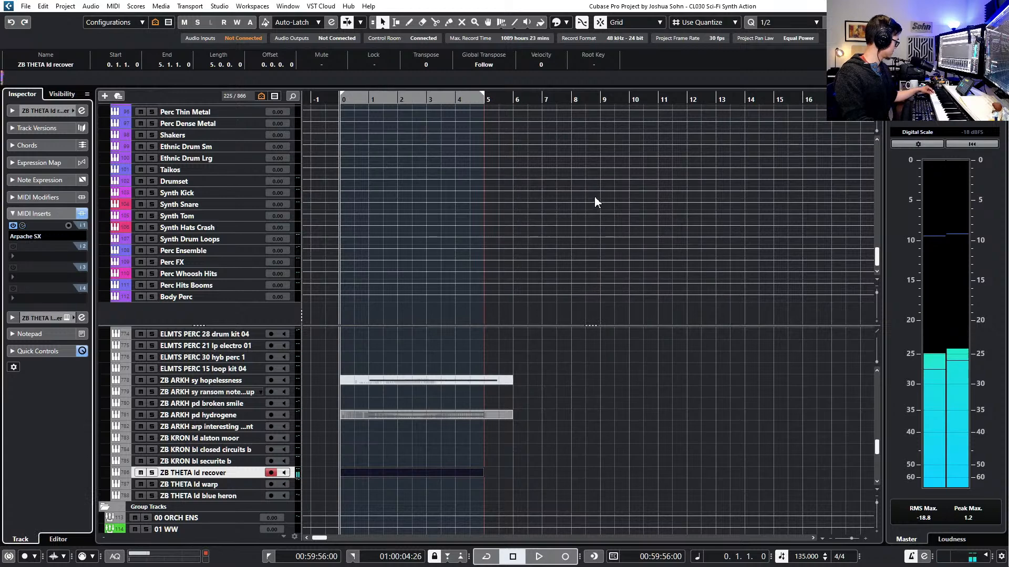
pyautogui.press('space')
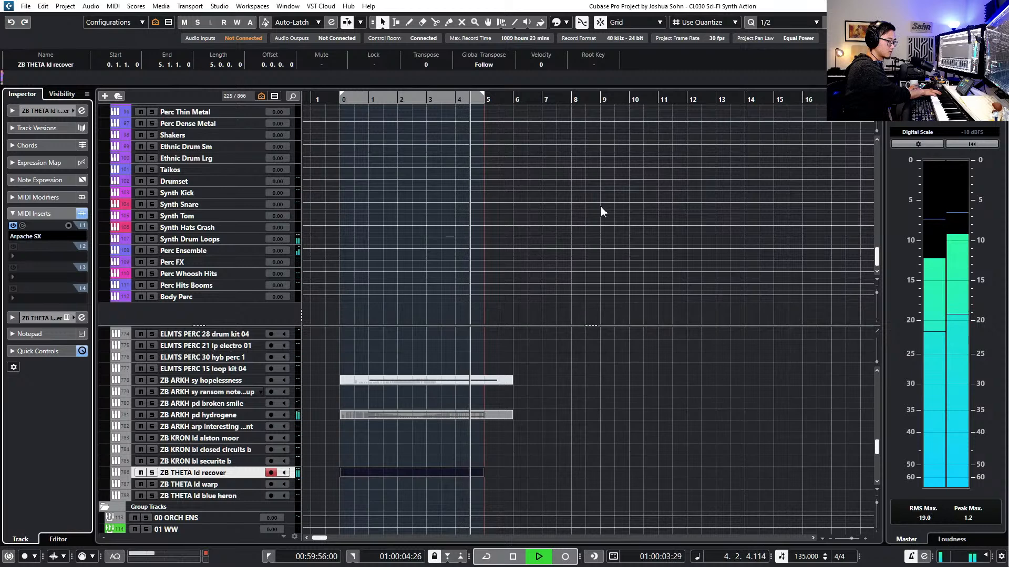
pyautogui.press('space')
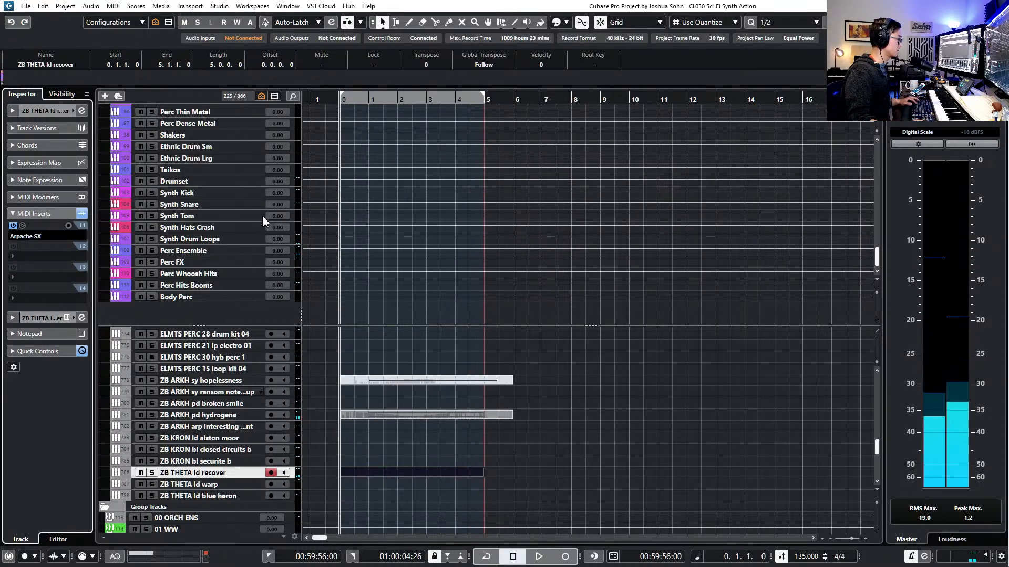
# Set Zebra's global pitch Transpose to -24 on the ZB THETA ld recover track and audition the lead with the cue playing
pyautogui.click(54, 199)
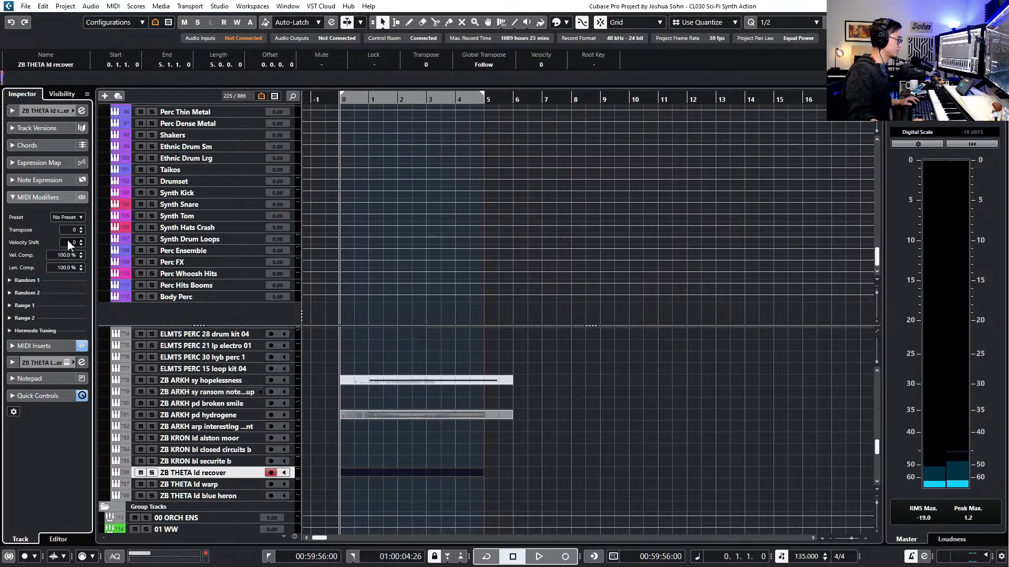
pyautogui.press('e')
pyautogui.click(53, 110)
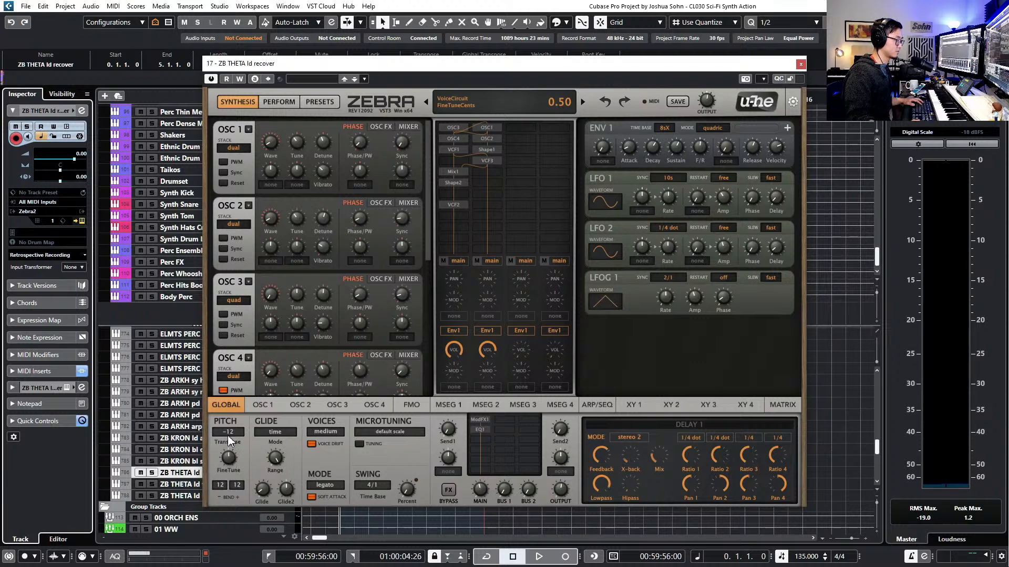
pyautogui.moveTo(229, 458); pyautogui.dragTo(230, 462)
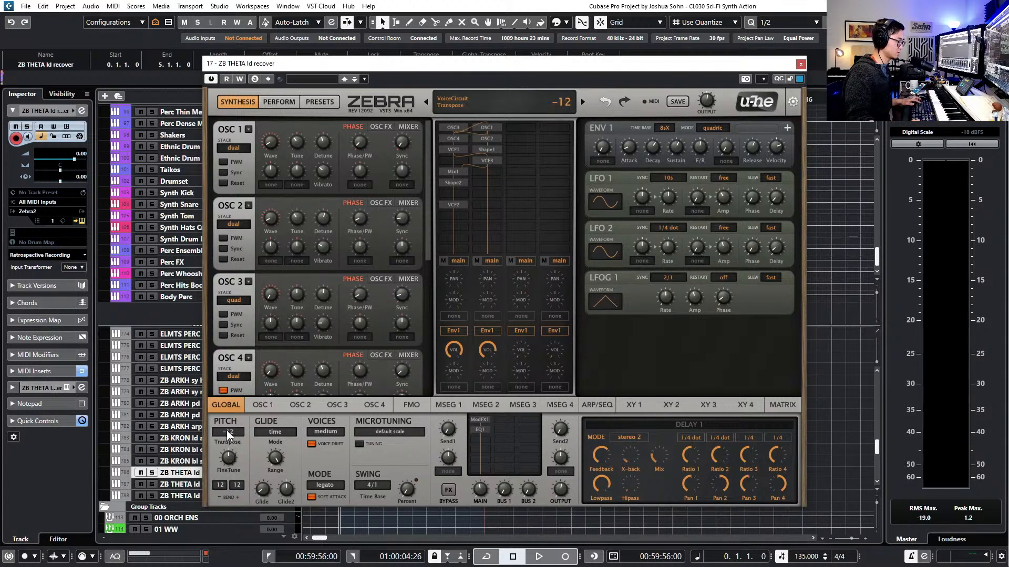
pyautogui.click(229, 434)
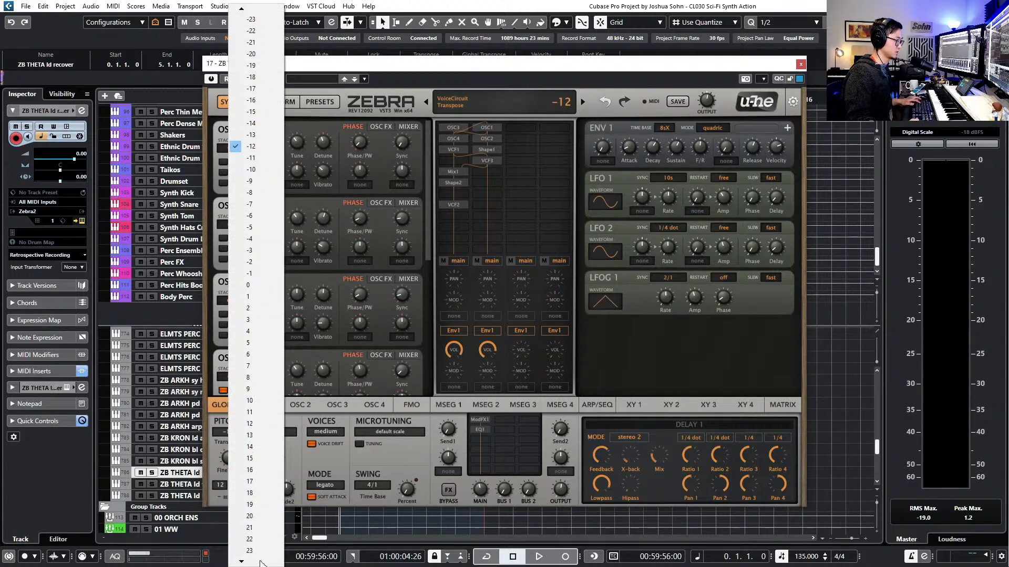
pyautogui.click(257, 552)
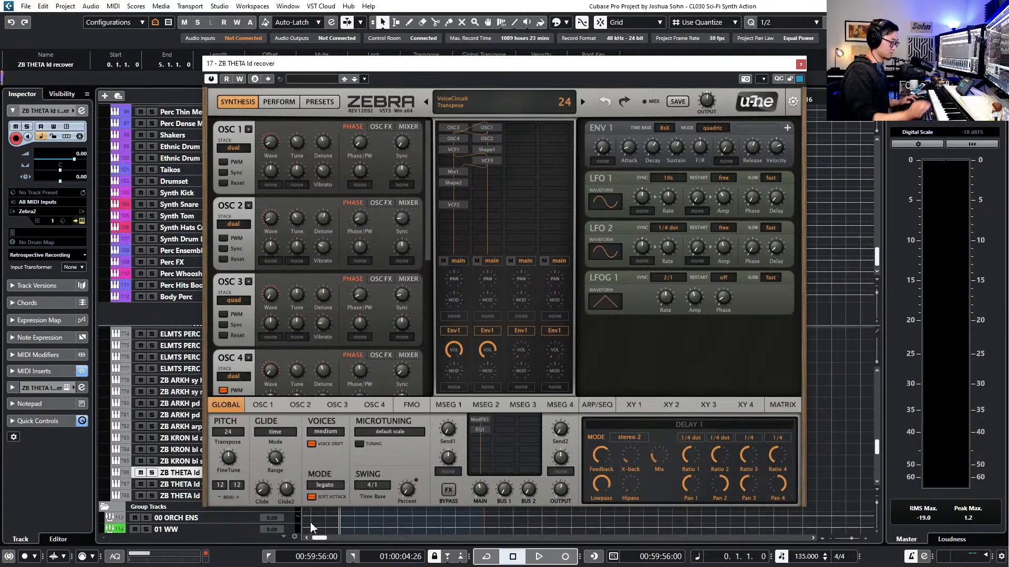
pyautogui.click(249, 432)
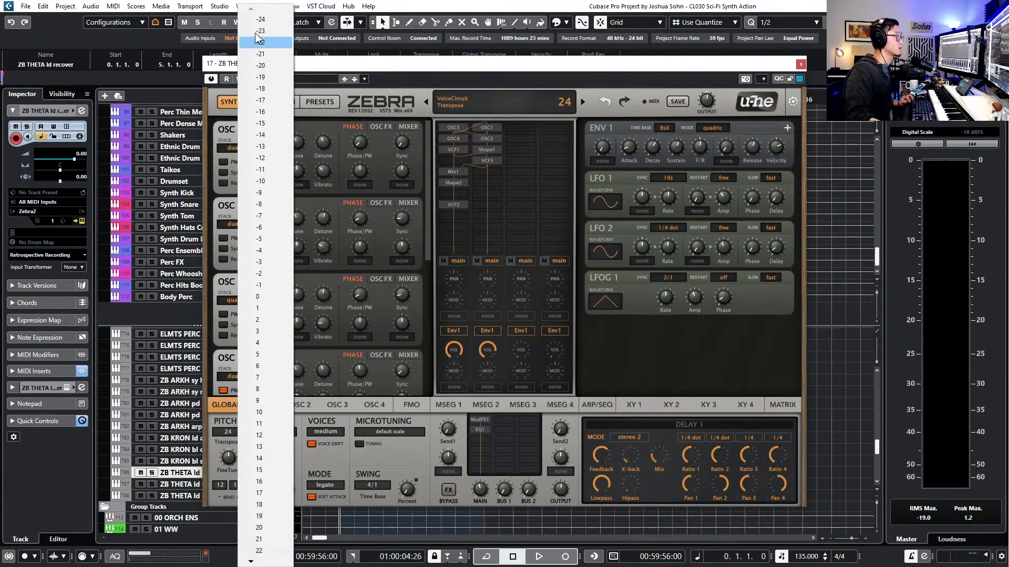
pyautogui.click(261, 20)
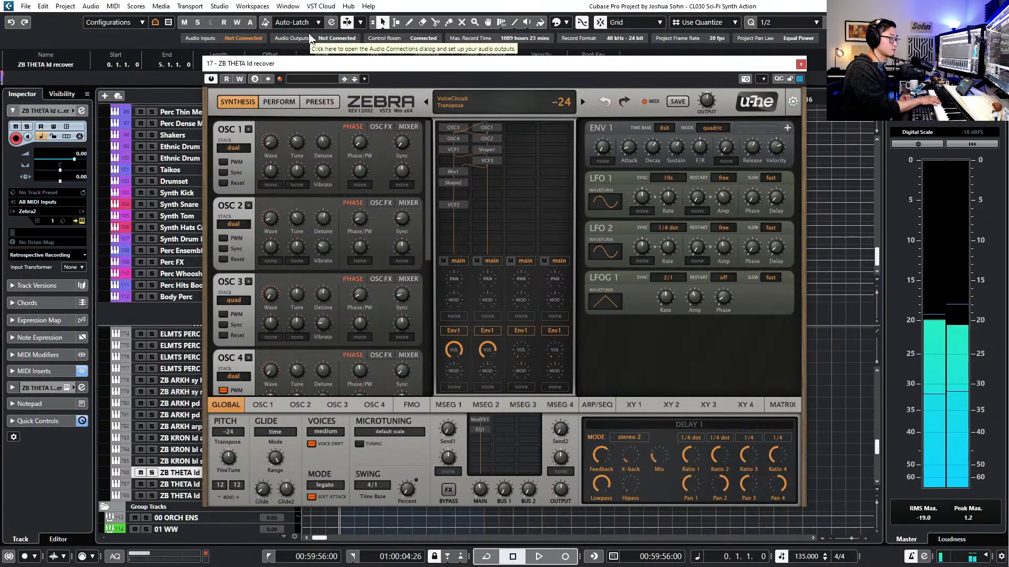
pyautogui.click(800, 63)
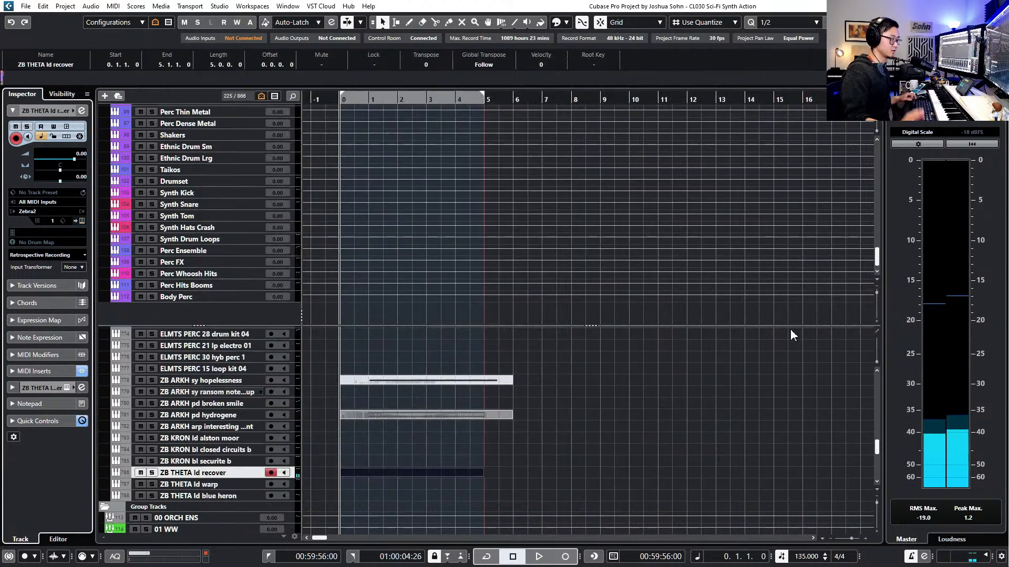
pyautogui.press('space')
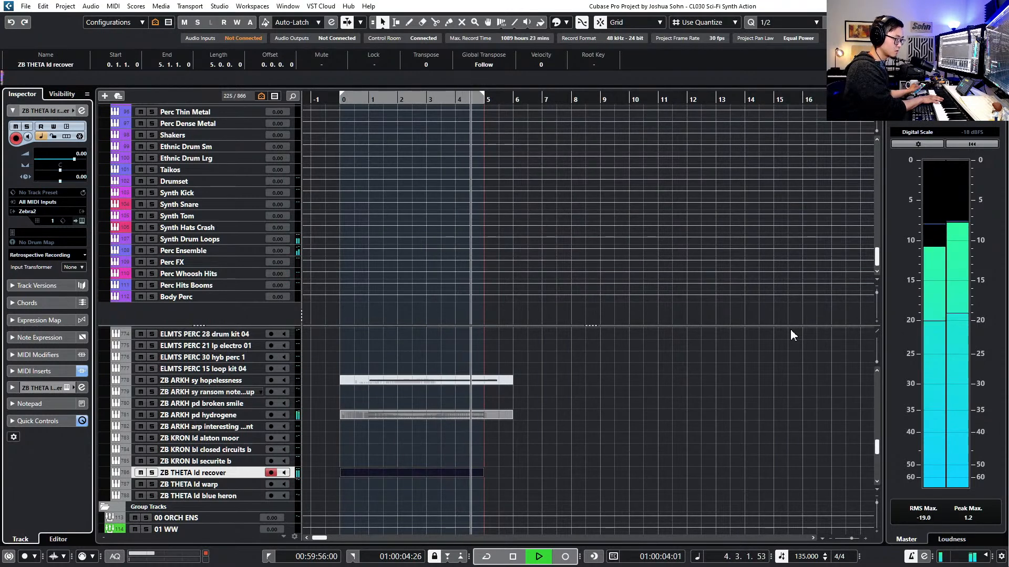
pyautogui.press('space')
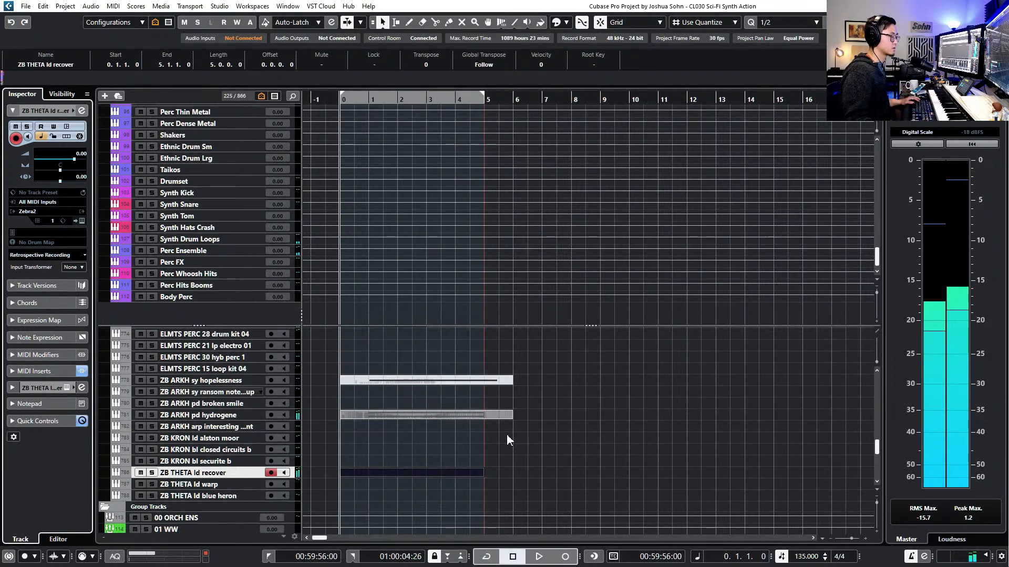
# Clean up the ZB THETA ld recover part, removing the stray opening notes and fitting the G2, B2 and E3 chord to bars 1 through 5
pyautogui.doubleClick(411, 469)
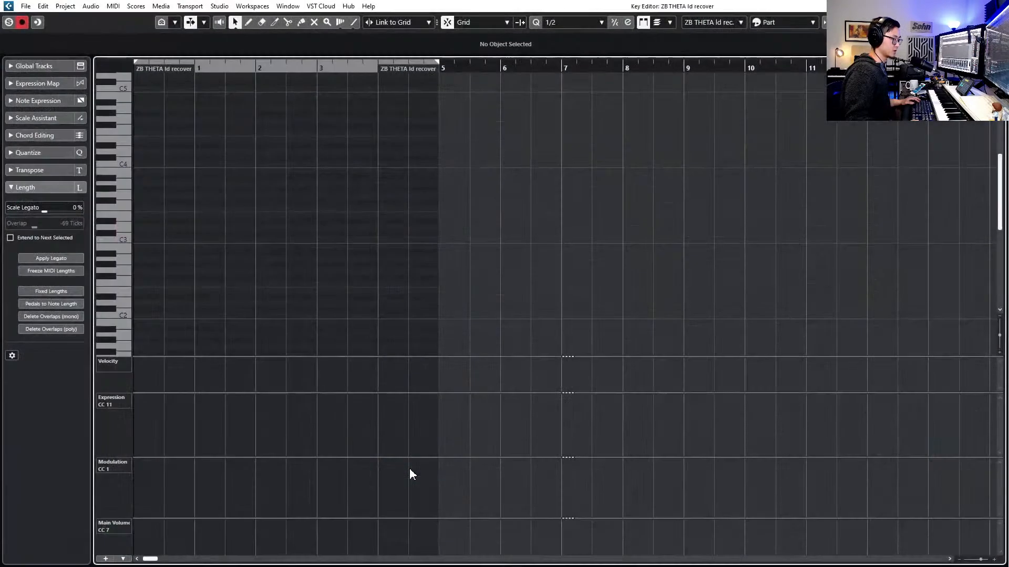
pyautogui.scroll(-1, 445, 242)
pyautogui.moveTo(226, 159); pyautogui.dragTo(162, 298)
pyautogui.press('Delete')
pyautogui.moveTo(276, 531); pyautogui.dragTo(339, 541)
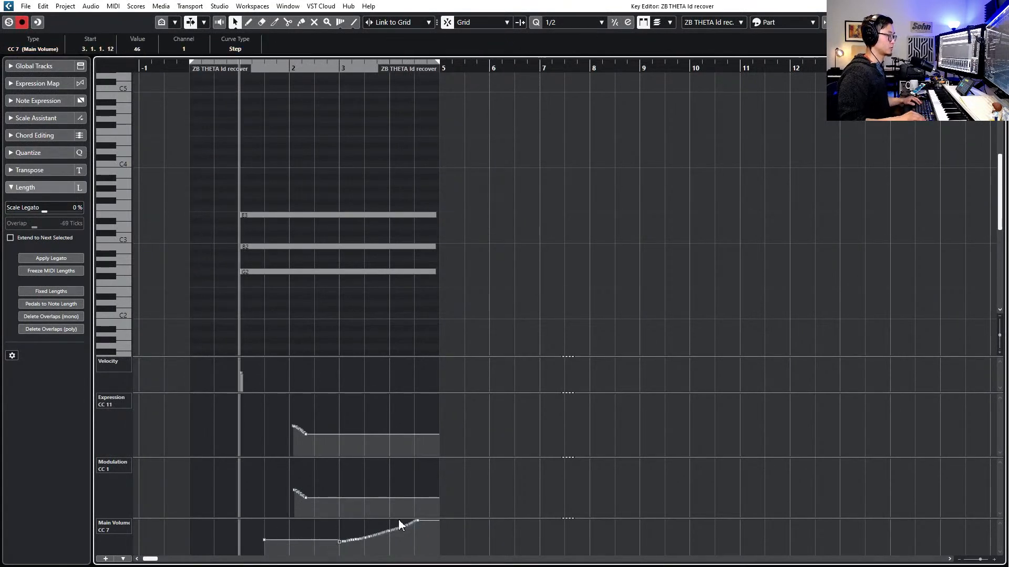
pyautogui.moveTo(384, 115); pyautogui.dragTo(357, 289)
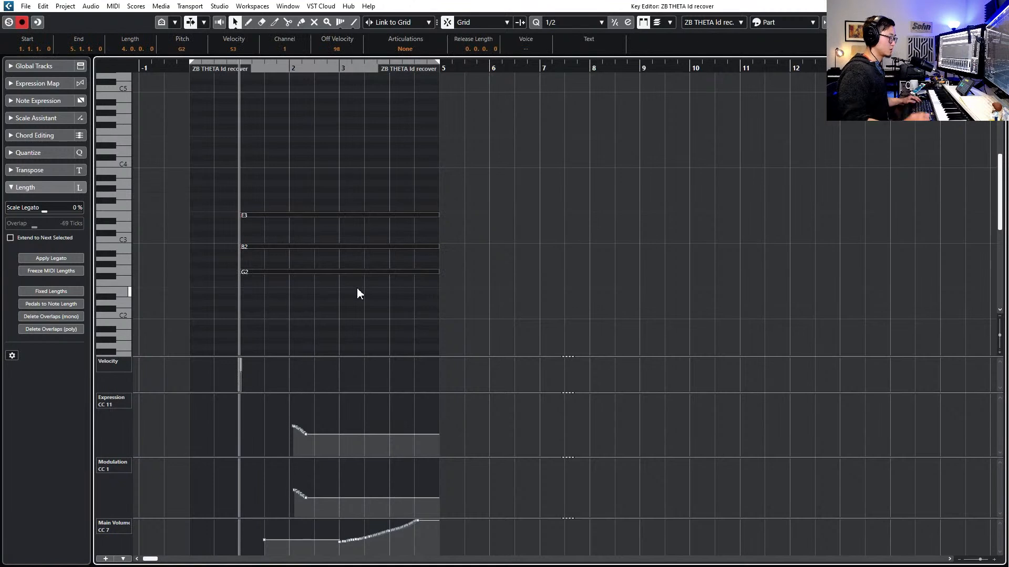
# Draw a Modulation (CC 1) curve falling gradually from bar 1 to bar 5, delete the Expression (CC 11) data and audition the part
pyautogui.moveTo(209, 484); pyautogui.dragTo(328, 495)
pyautogui.moveTo(214, 465); pyautogui.dragTo(439, 504)
pyautogui.moveTo(253, 399); pyautogui.dragTo(310, 455)
pyautogui.press('Delete')
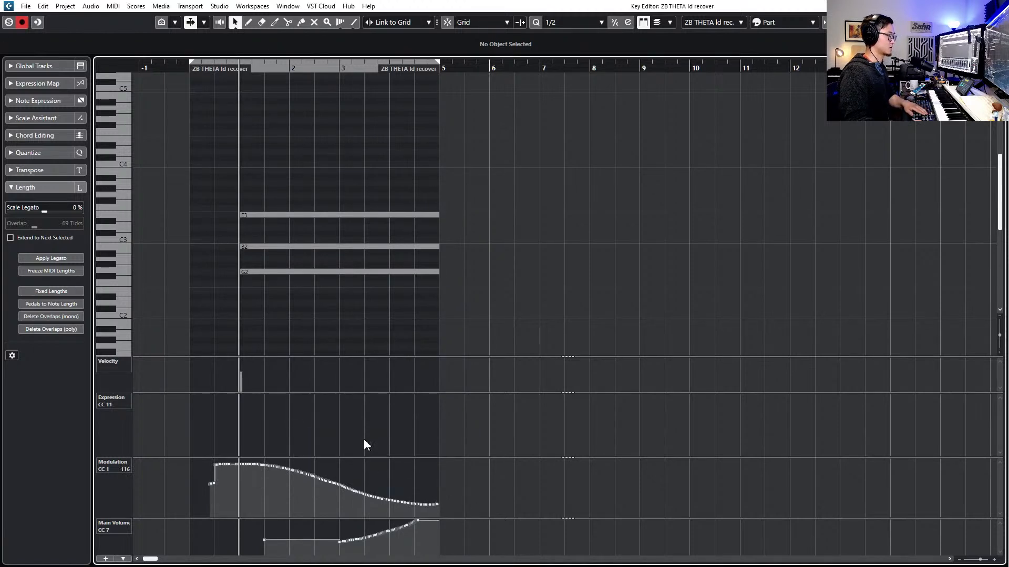
pyautogui.moveTo(420, 197); pyautogui.dragTo(420, 332)
pyautogui.press('space')
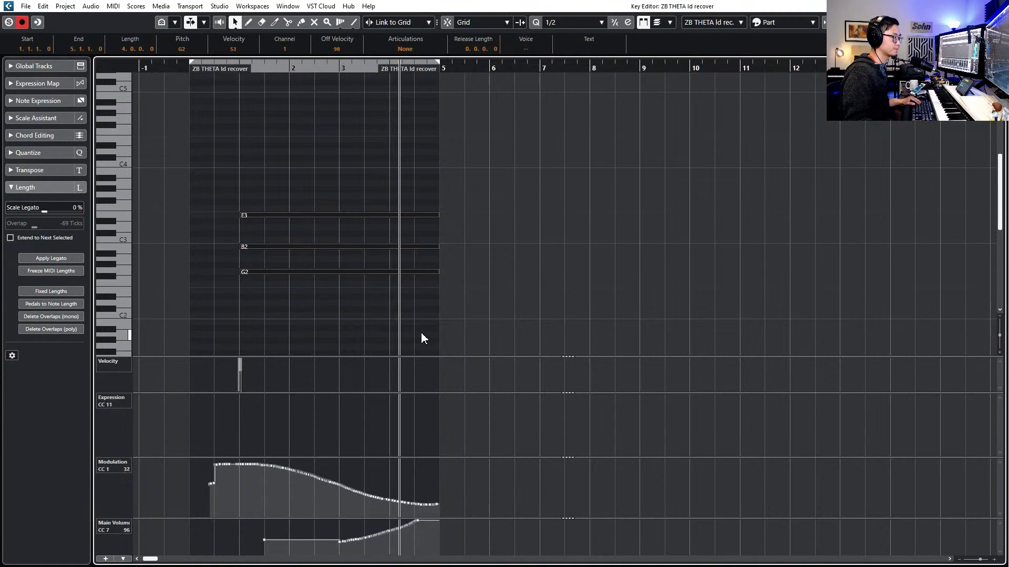
pyautogui.press('space')
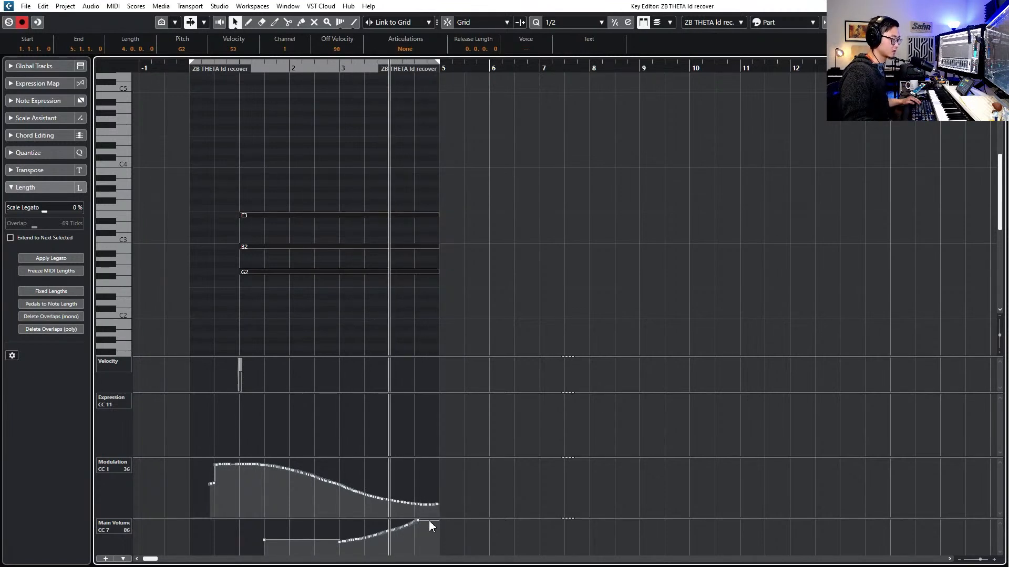
# Lengthen the ZB THETA ld recover part to 5.3.1.0 and drop its Main Volume (CC 7) to 0 near the new end
pyautogui.click(438, 554)
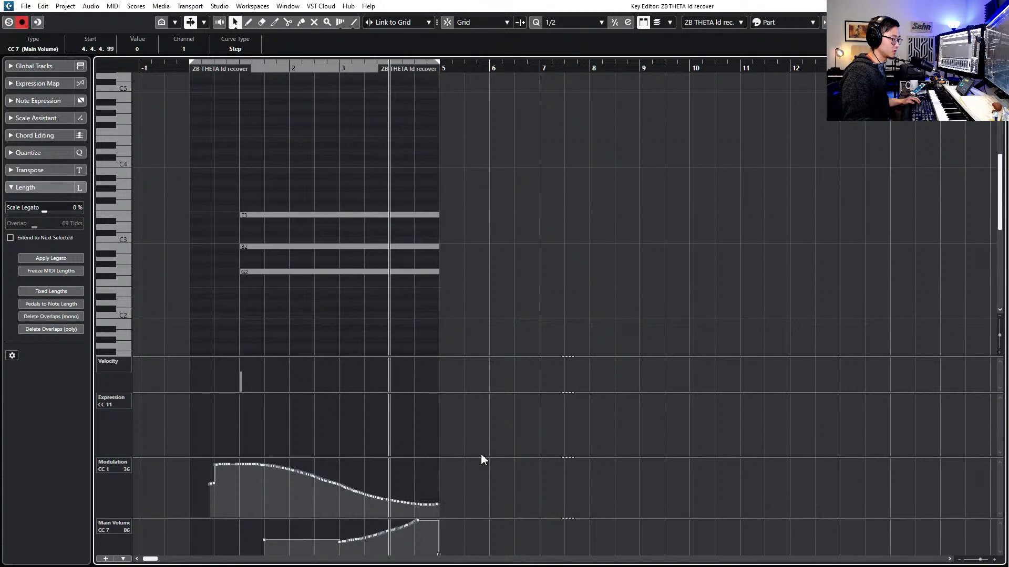
pyautogui.press('Return')
pyautogui.scroll(2, 481, 446)
pyautogui.moveTo(481, 473); pyautogui.dragTo(493, 473)
pyautogui.press('Return')
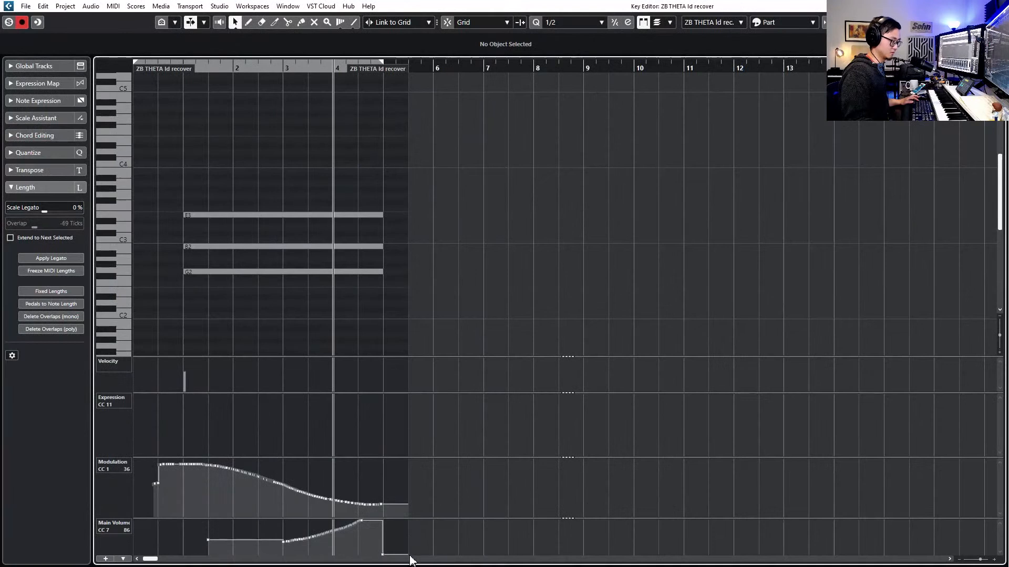
pyautogui.moveTo(381, 556); pyautogui.dragTo(393, 557)
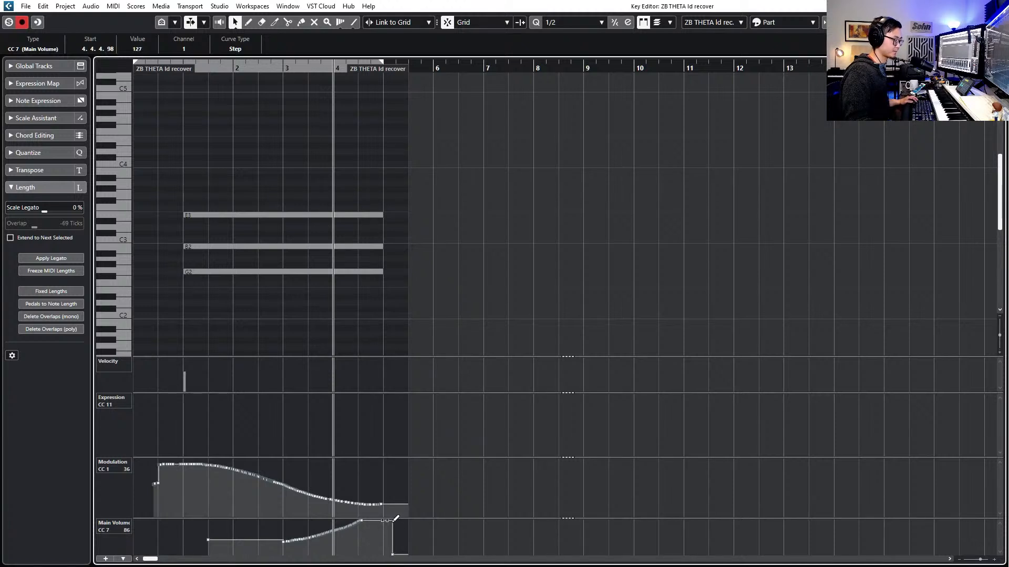
pyautogui.moveTo(393, 557); pyautogui.dragTo(408, 558)
pyautogui.press('Escape')
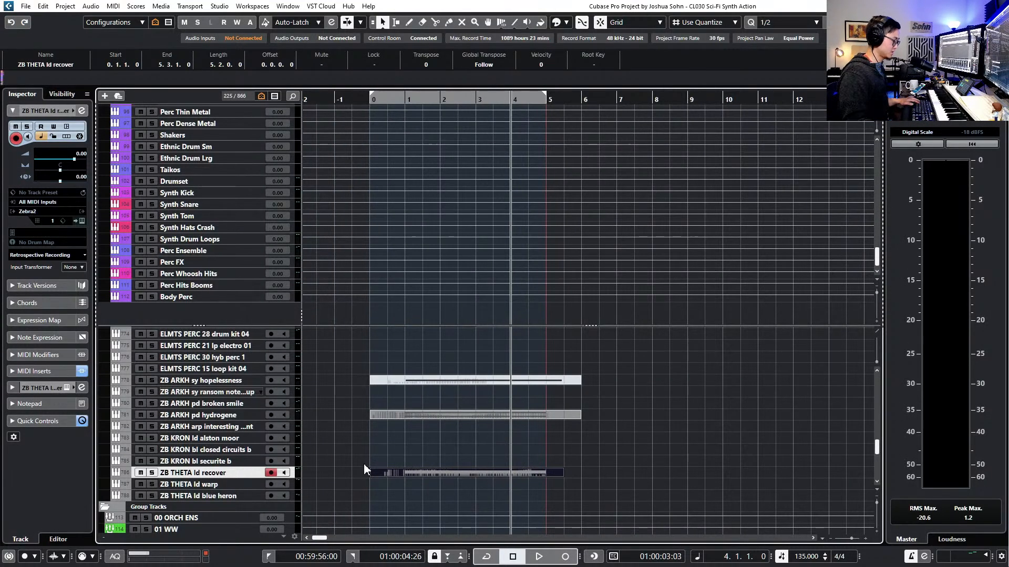
# Duplicate the ZB THETA ld recover track and delete the copied part from the duplicate
pyautogui.click(365, 465)
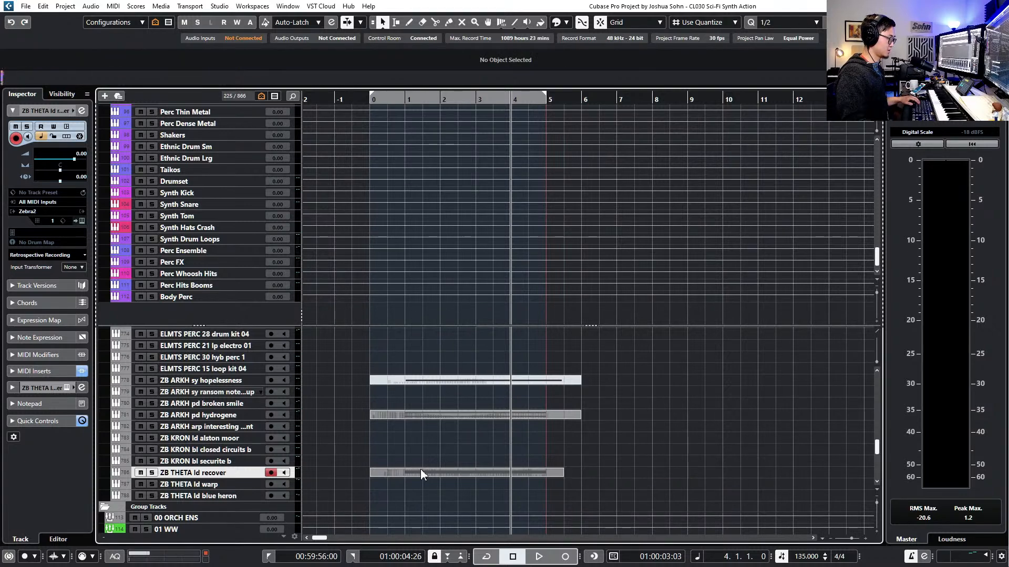
pyautogui.hotkey('ctrl', 'shift', 'd')
pyautogui.click(468, 482)
pyautogui.press('Delete')
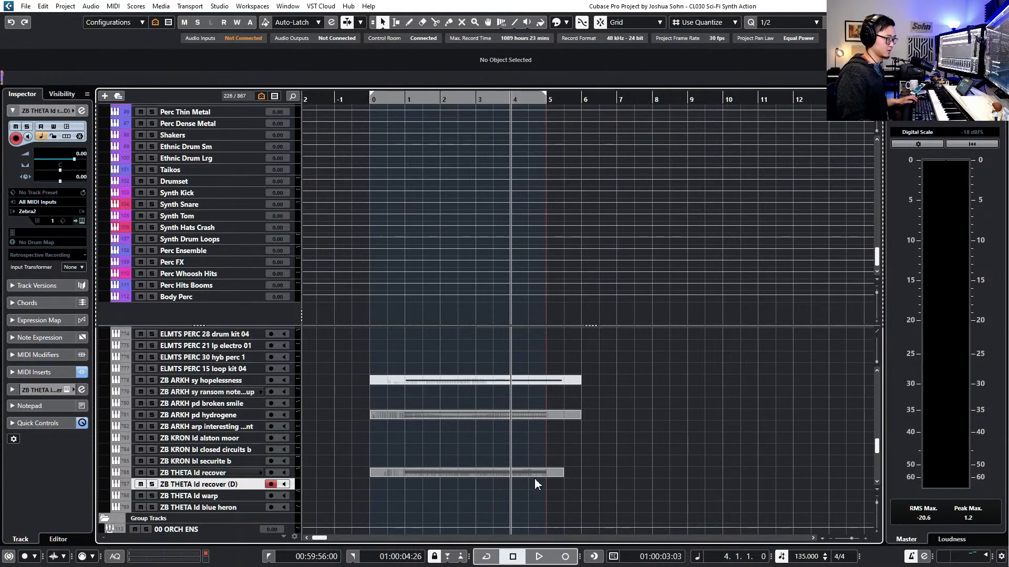
# Shrink the upper track area and bring the section markers and Chord Track into view above the synth tracks
pyautogui.hscroll(1, 530, 482)
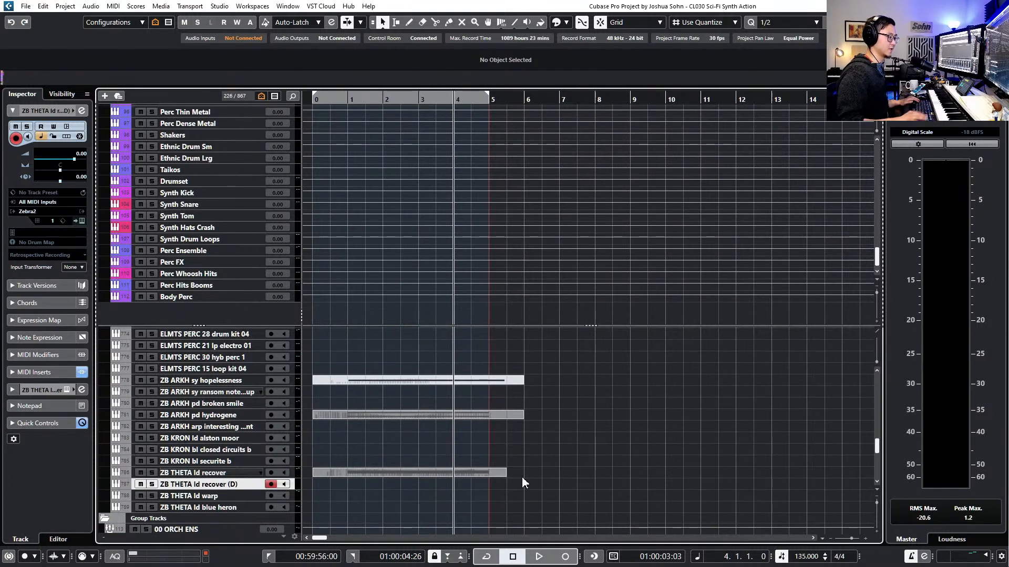
pyautogui.press('KP_2')
pyautogui.press('ctrl+KP_1')
pyautogui.click(560, 415)
pyautogui.scroll(-1, 594, 336)
pyautogui.scroll(10, 599, 210)
pyautogui.scroll(3, 601, 195)
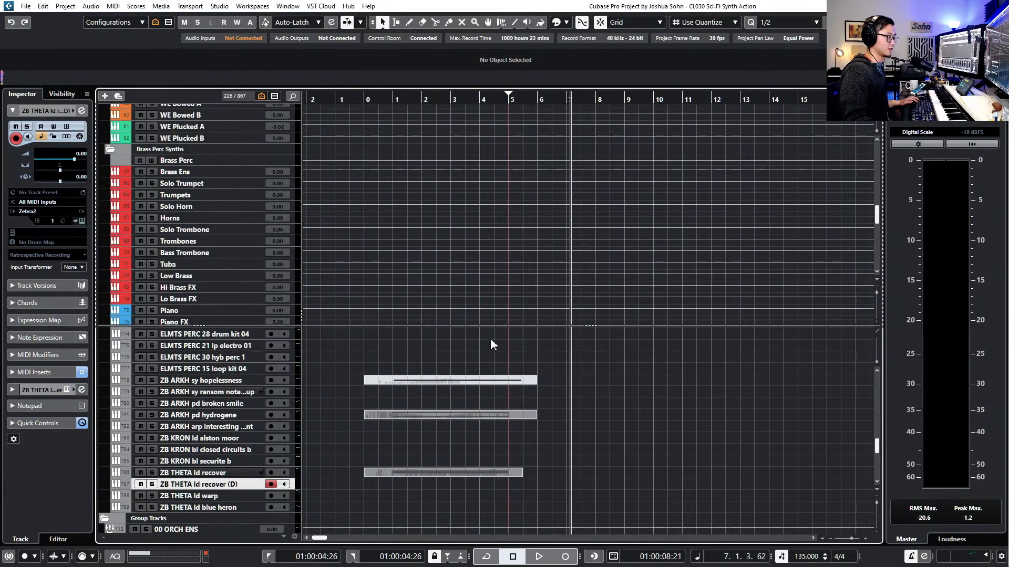
pyautogui.moveTo(514, 326); pyautogui.dragTo(526, 171)
pyautogui.scroll(8, 559, 153)
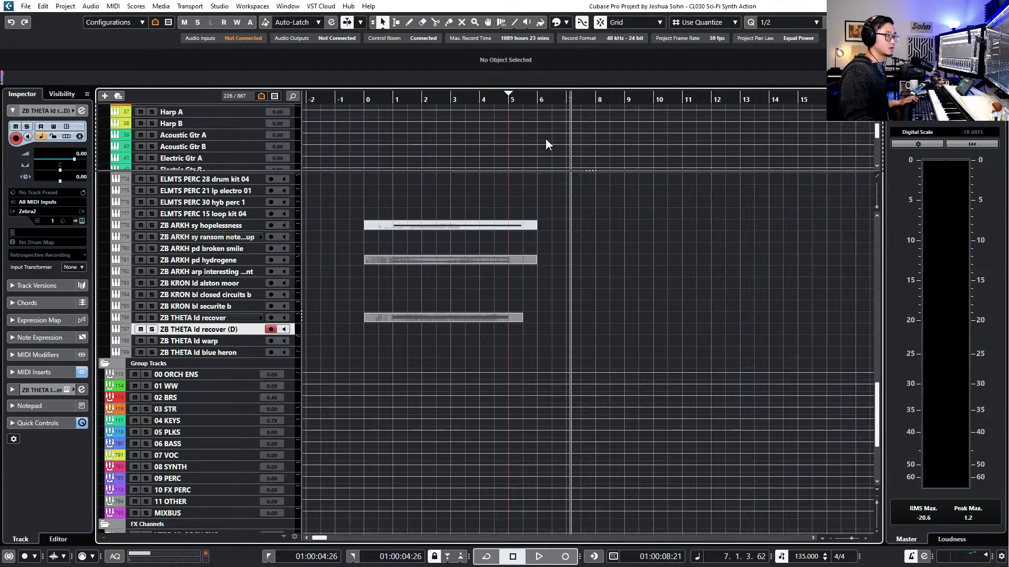
pyautogui.moveTo(874, 127); pyautogui.dragTo(874, 108)
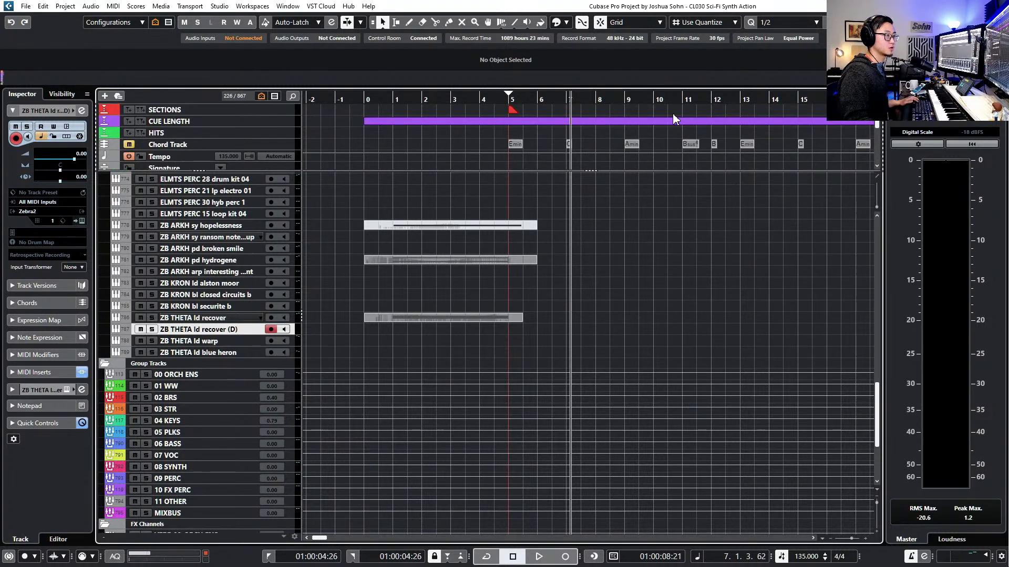
pyautogui.hscroll(2, 671, 124)
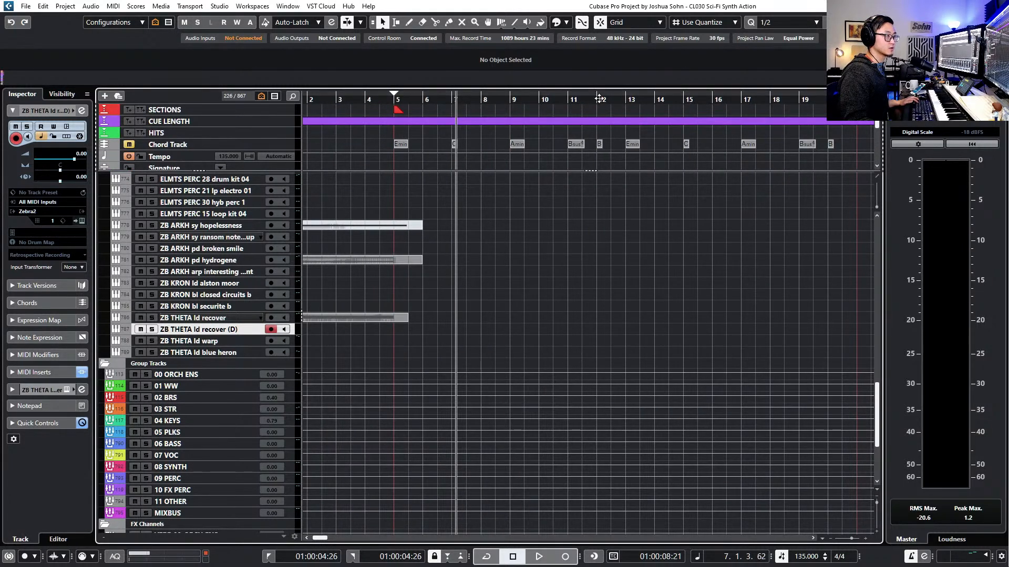
# Set the locators to bars 5 and 21 and create an empty part between them on the ZB THETA ld recover (D) track
pyautogui.moveTo(844, 100); pyautogui.dragTo(856, 101)
pyautogui.press('ctrl+KP_2')
pyautogui.press('ctrl+KP_1')
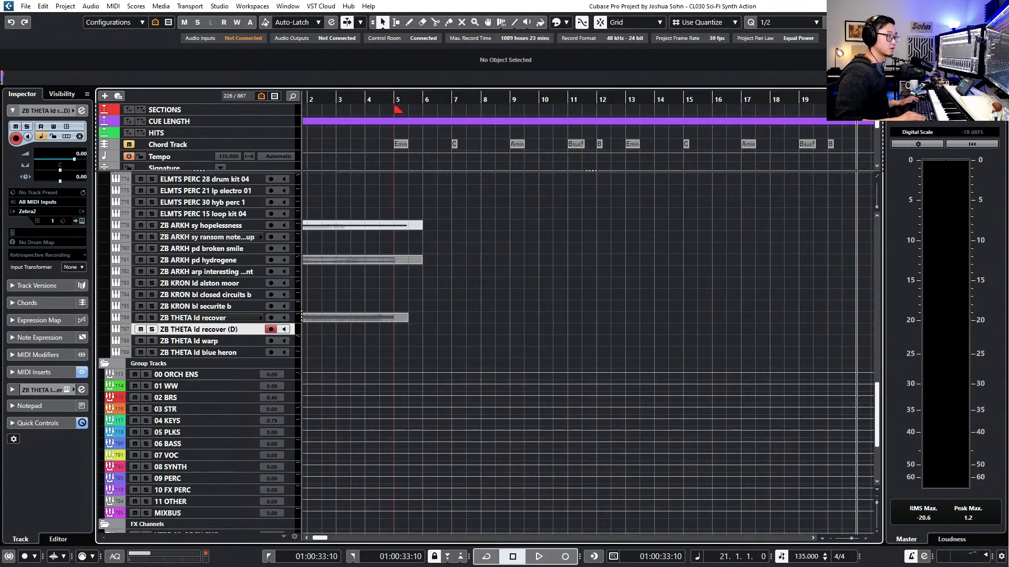
pyautogui.press('KP_Add')
pyautogui.hscroll(-10, 440, 196)
pyautogui.click(439, 100)
pyautogui.press('ctrl+KP_1')
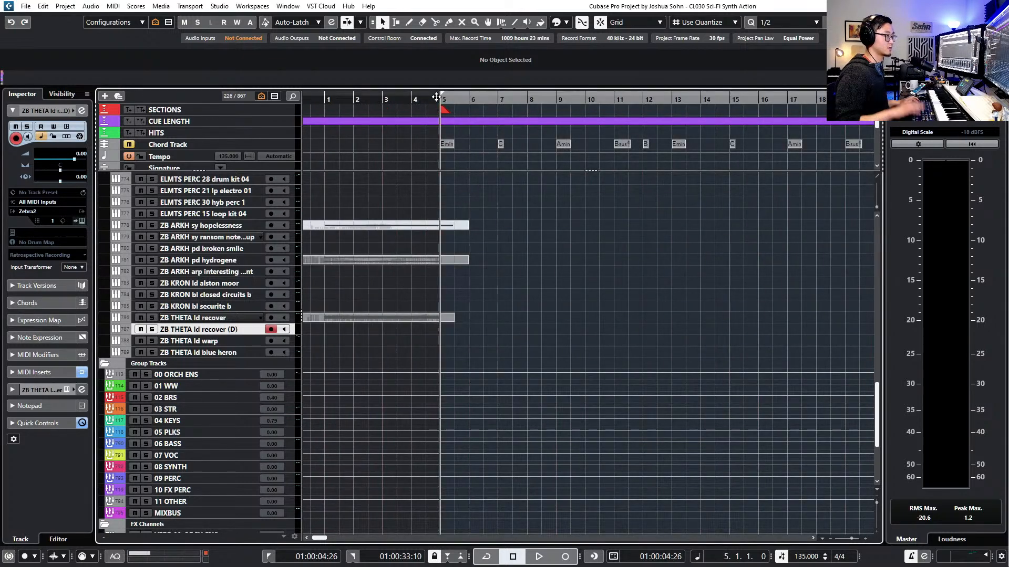
pyautogui.doubleClick(476, 328)
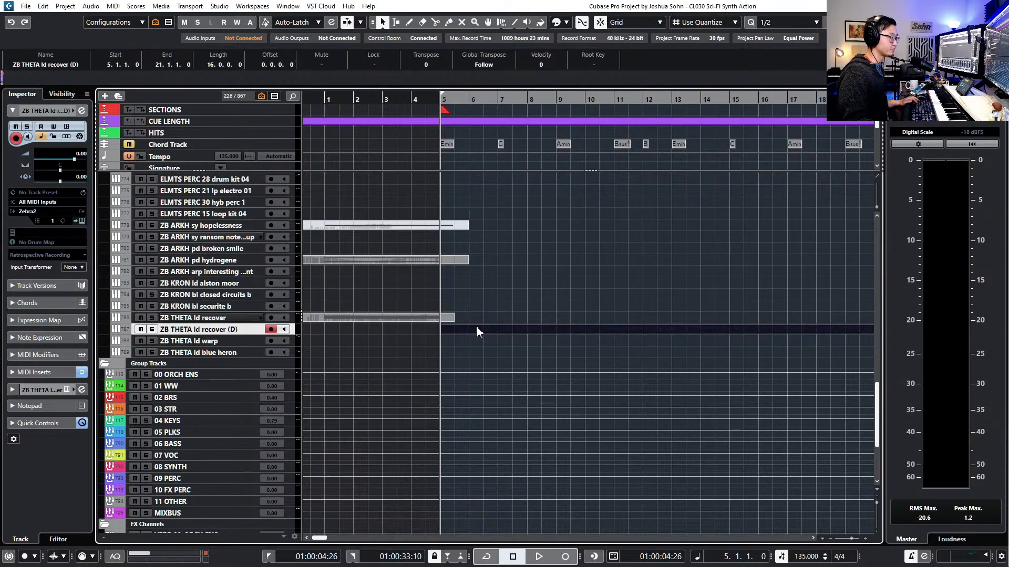
# Examine the chord and melody notes of the ELMTS SEQ 01 synth seq 01 part in the Key Editor
pyautogui.scroll(-2, 476, 325)
pyautogui.scroll(5, 478, 325)
pyautogui.click(481, 382)
pyautogui.doubleClick(481, 382)
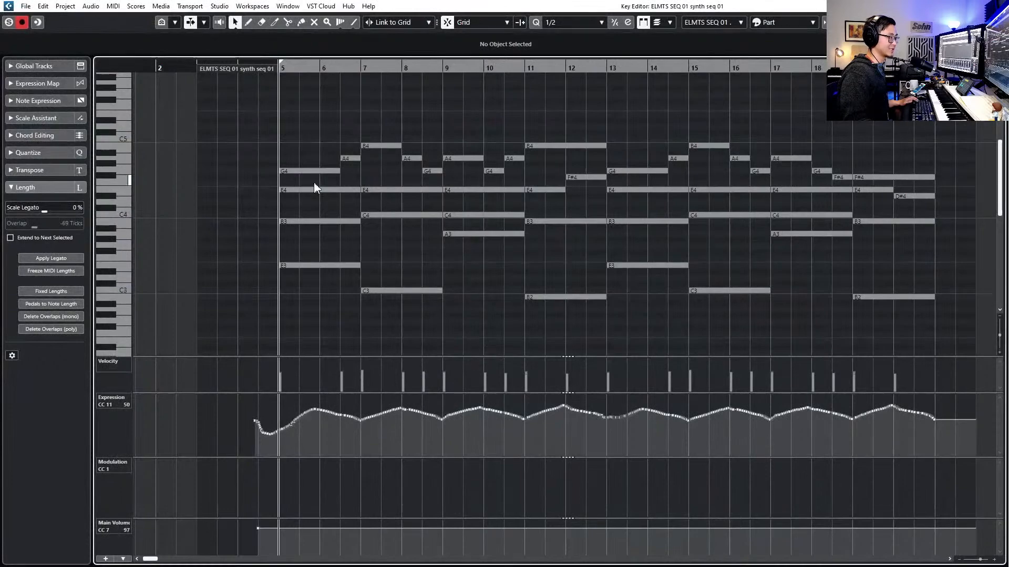
pyautogui.press('Return')
pyautogui.scroll(-4, 535, 444)
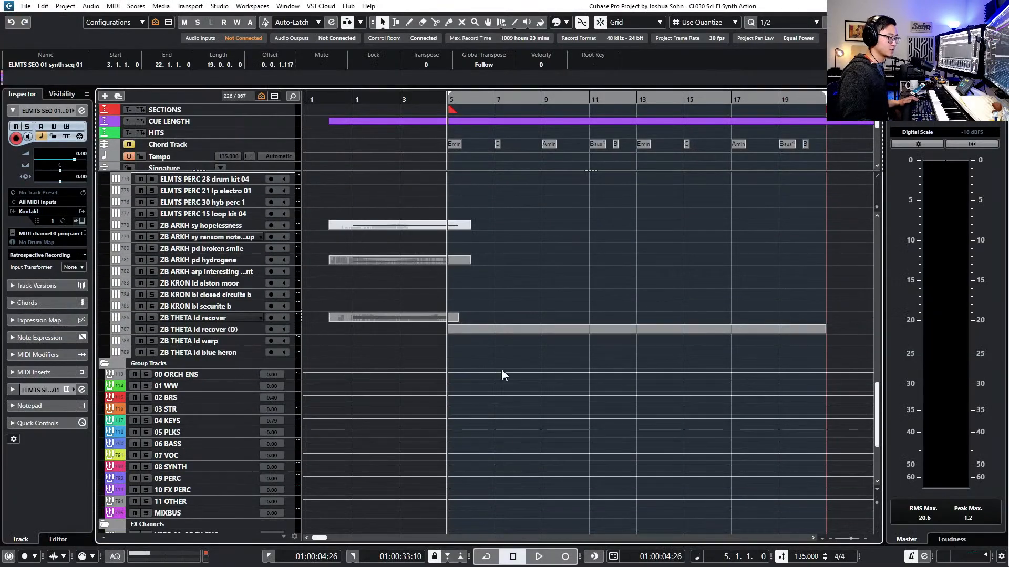
# Open the empty bar 5–21 part on the ZB THETA ld recover (D) track in the Key Editor and rehearse with playback
pyautogui.doubleClick(488, 328)
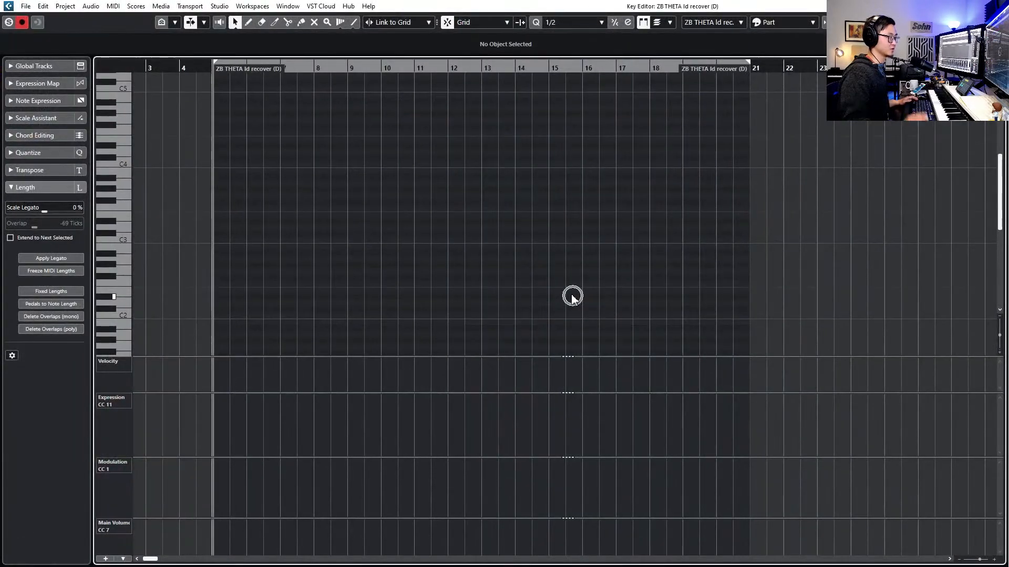
pyautogui.press('space')
pyautogui.press('space')
pyautogui.press('KP_Subtract')
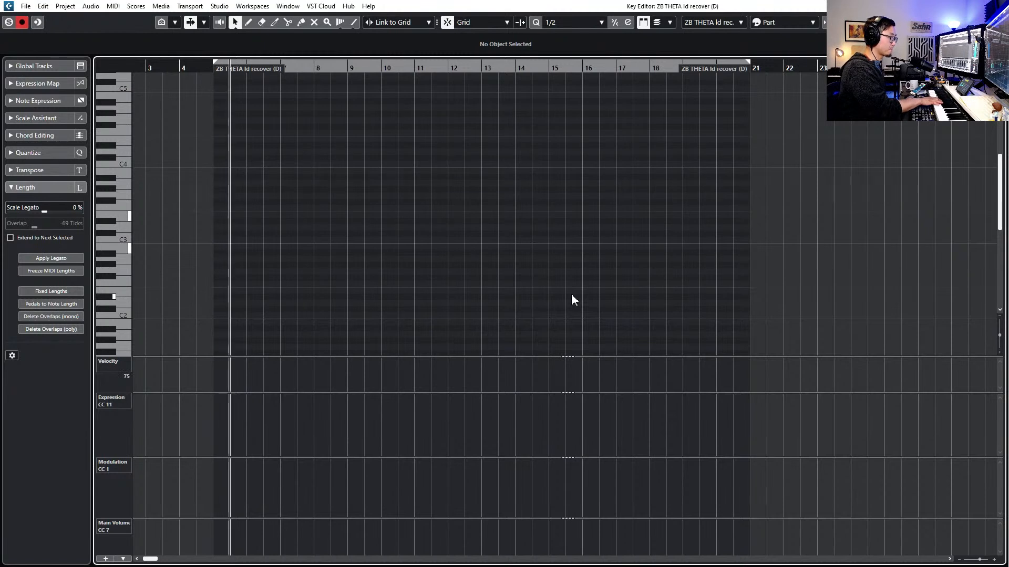
pyautogui.press('space')
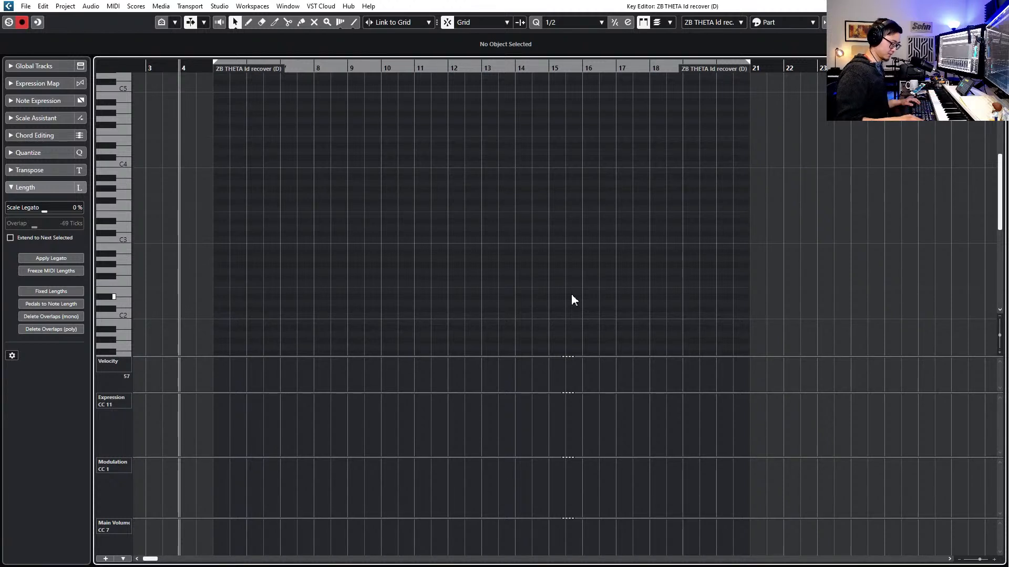
# Show the SECTIONS and Chord Track global tracks in the Key Editor with the whole bar 5–21 part in view
pyautogui.click(25, 66)
pyautogui.click(21, 120)
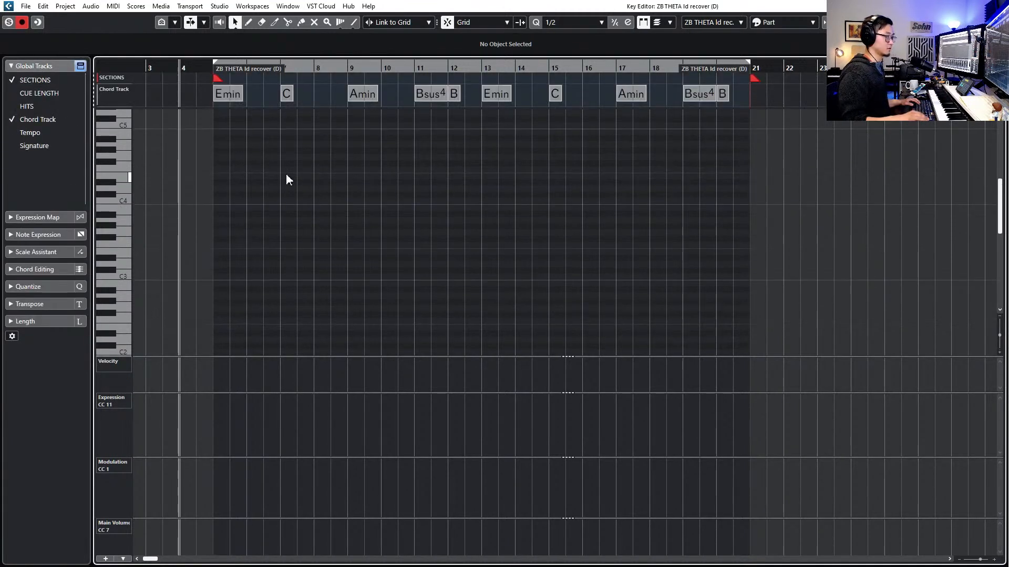
pyautogui.scroll(-1, 286, 176)
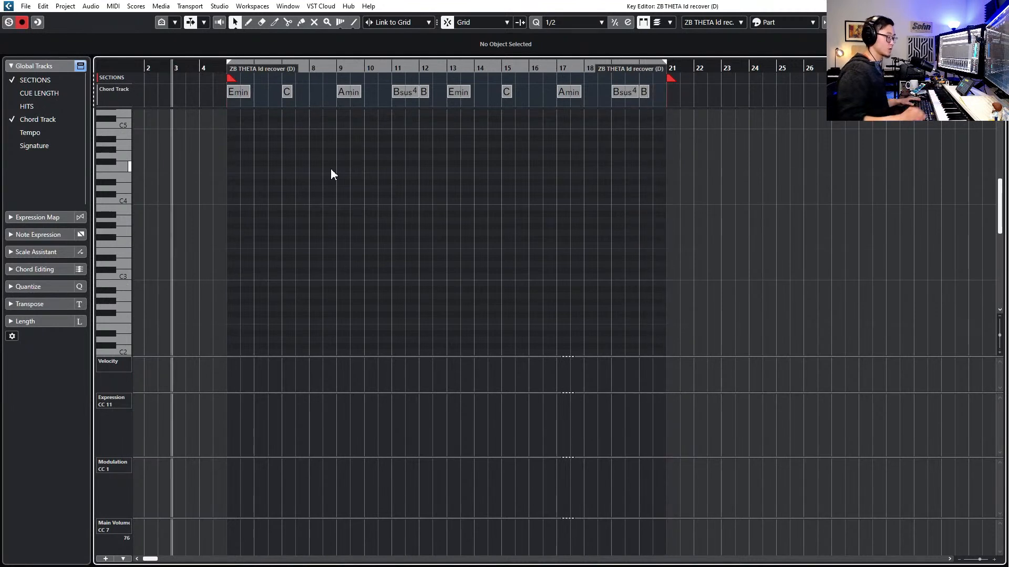
# Quantize all recorded chord notes in bars 5–21 to 1/1 and return to the project window
pyautogui.moveTo(225, 170); pyautogui.dragTo(654, 328)
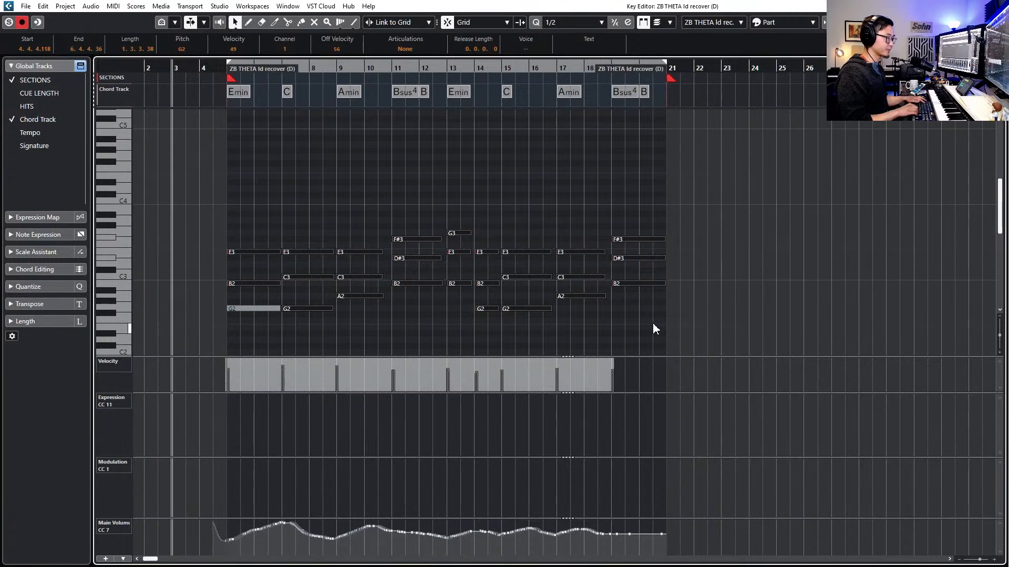
pyautogui.hotkey('alt', '1')
pyautogui.press('q')
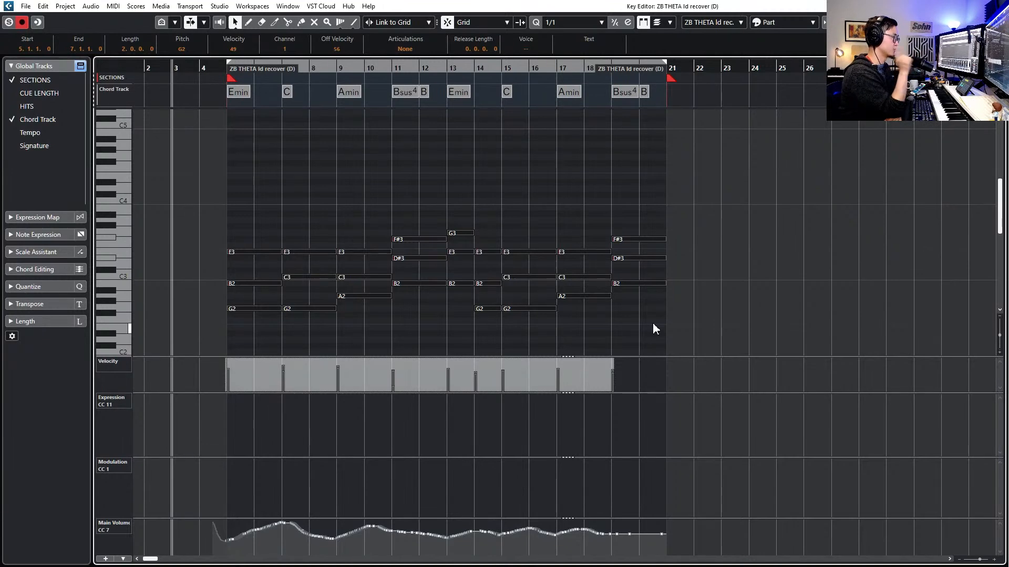
pyautogui.press('KP_Add')
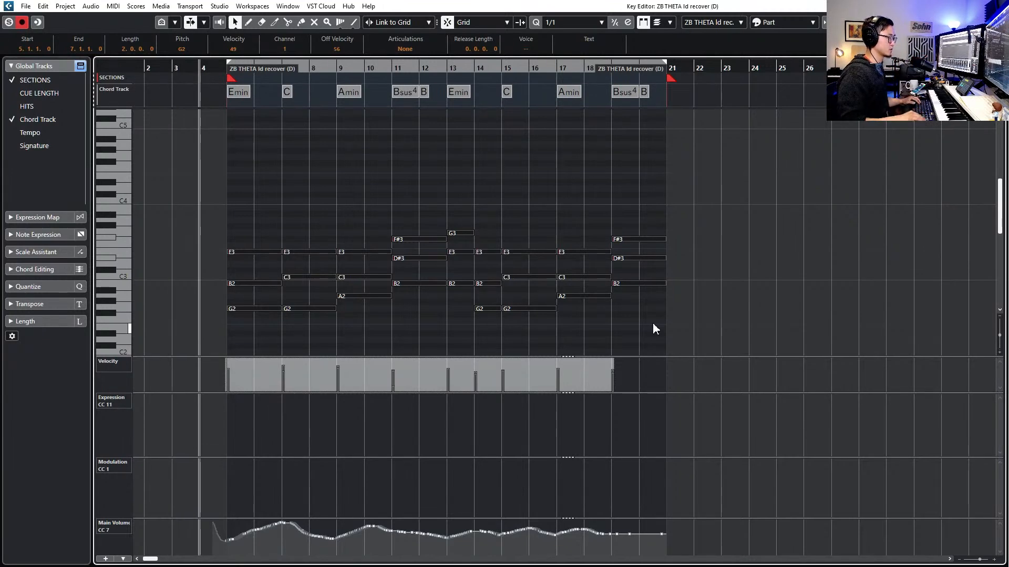
pyautogui.press('Return')
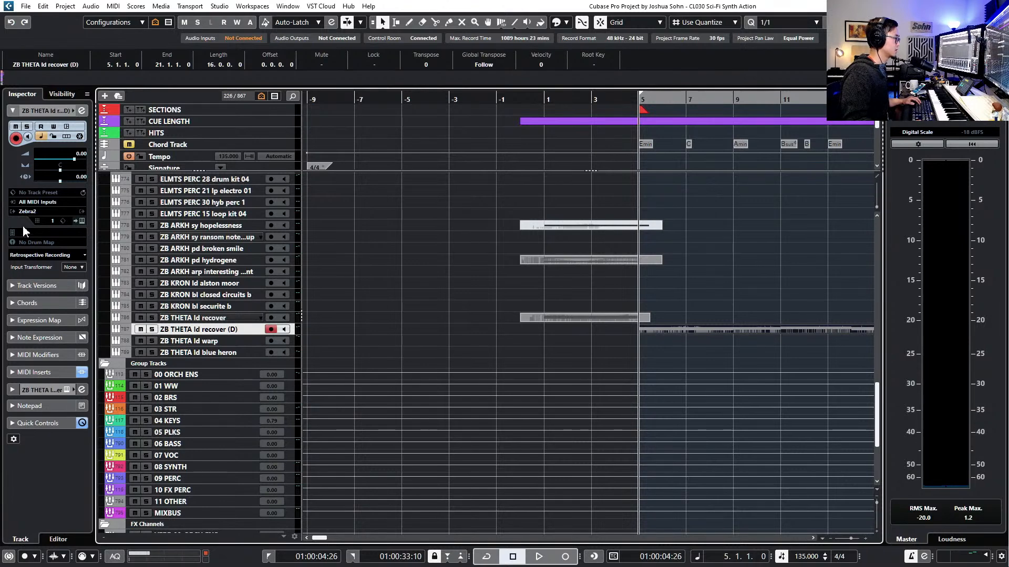
# Load the factory Classic Arp preset 8th Arp in the Arpache SX insert of the ZB THETA ld recover (D) track
pyautogui.click(38, 372)
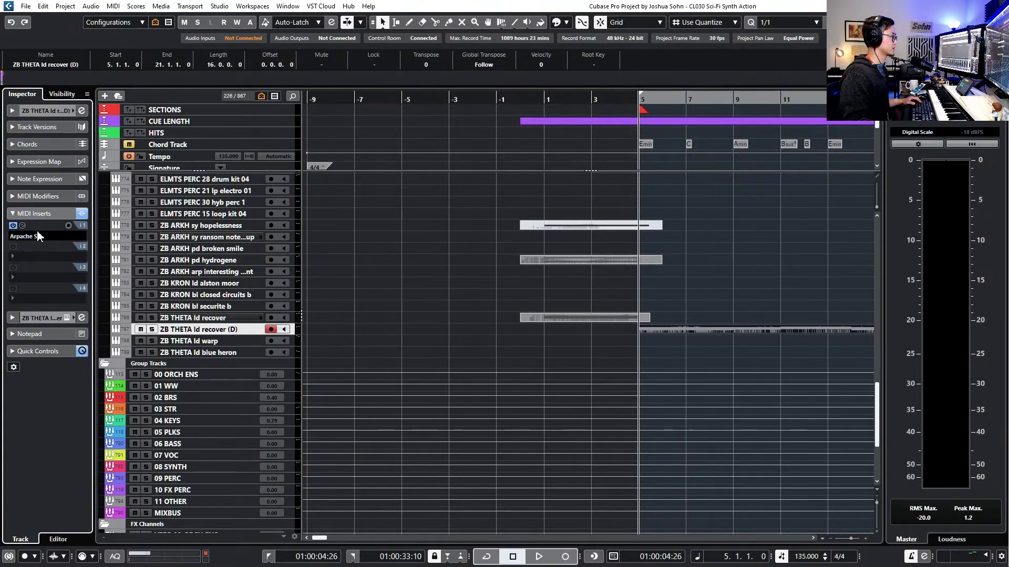
pyautogui.click(33, 237)
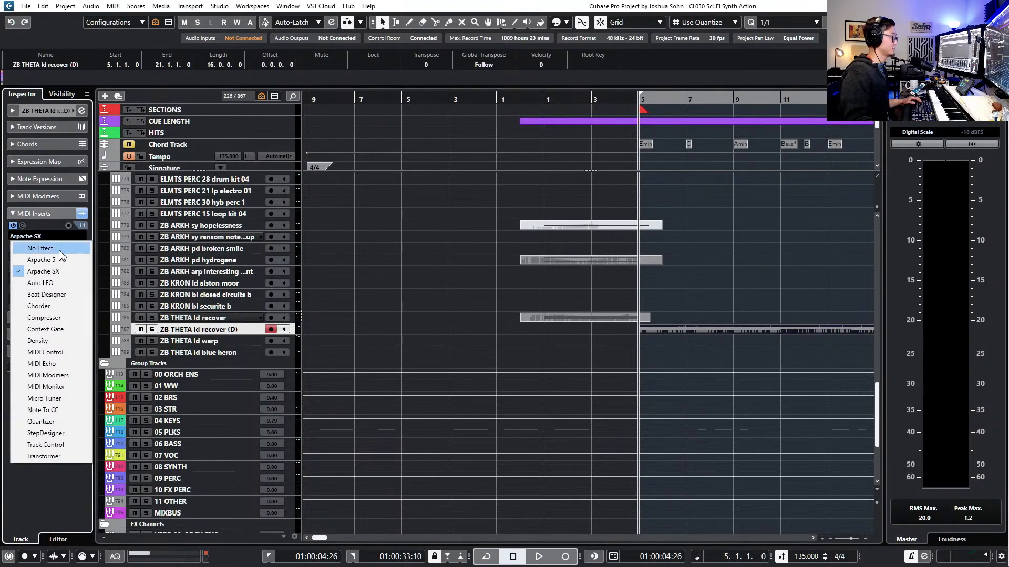
pyautogui.click(59, 272)
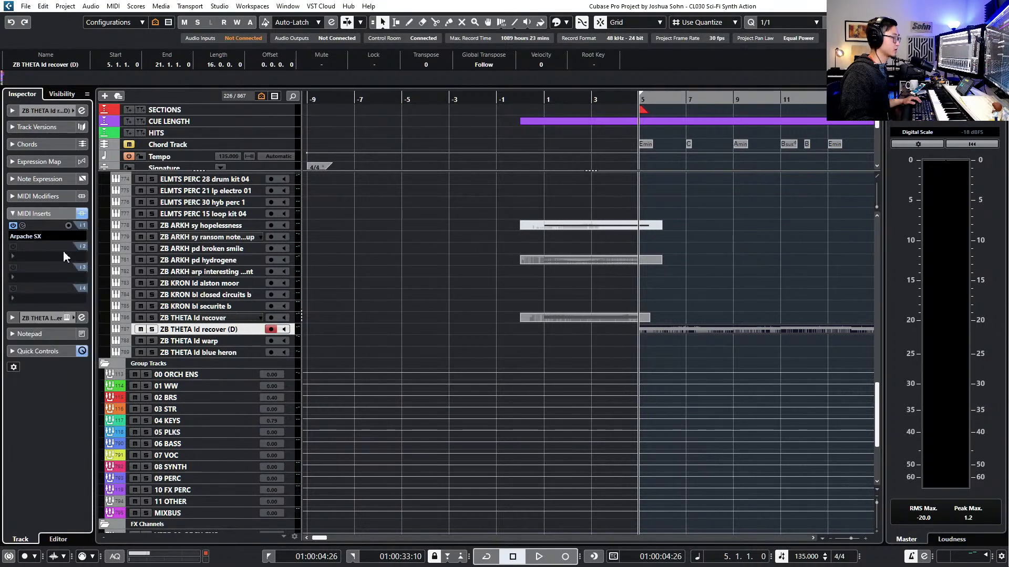
pyautogui.click(23, 226)
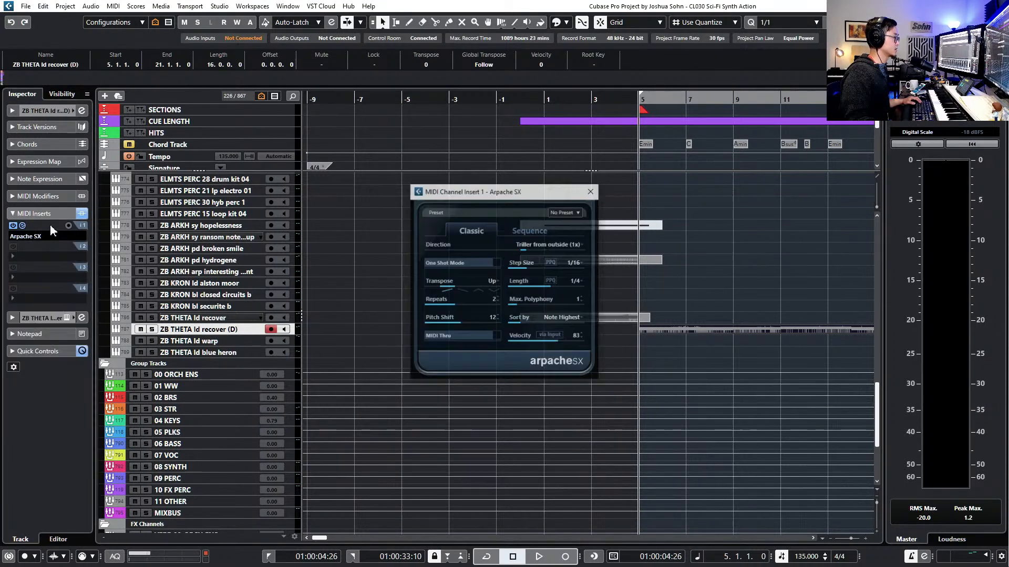
pyautogui.click(565, 213)
pyautogui.click(565, 279)
pyautogui.click(575, 290)
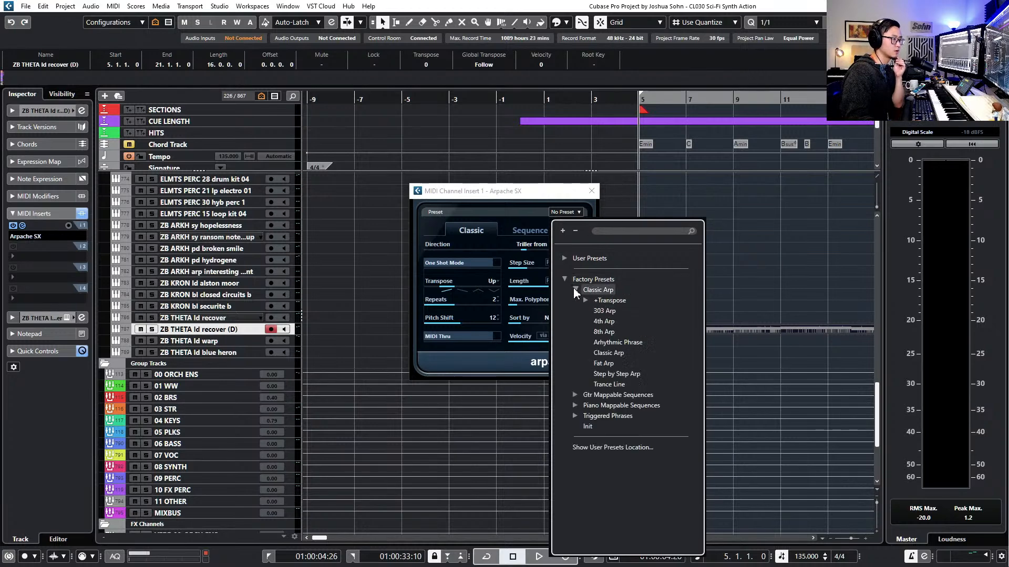
pyautogui.click(604, 332)
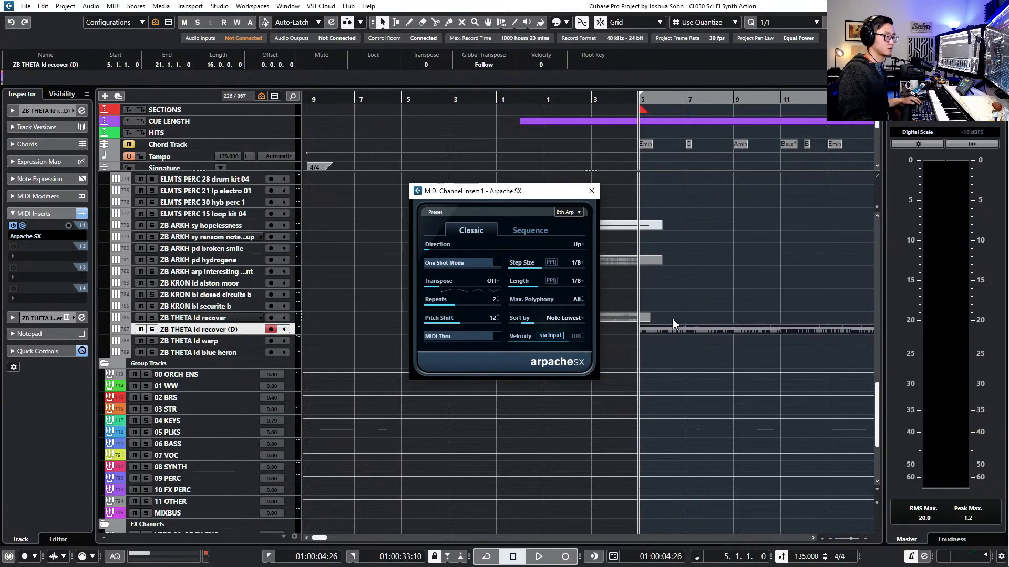
# Solo the ZB THETA ld recover (D) track and audition its arpeggiated part from bar 5
pyautogui.click(722, 307)
pyautogui.press('s')
pyautogui.press('space')
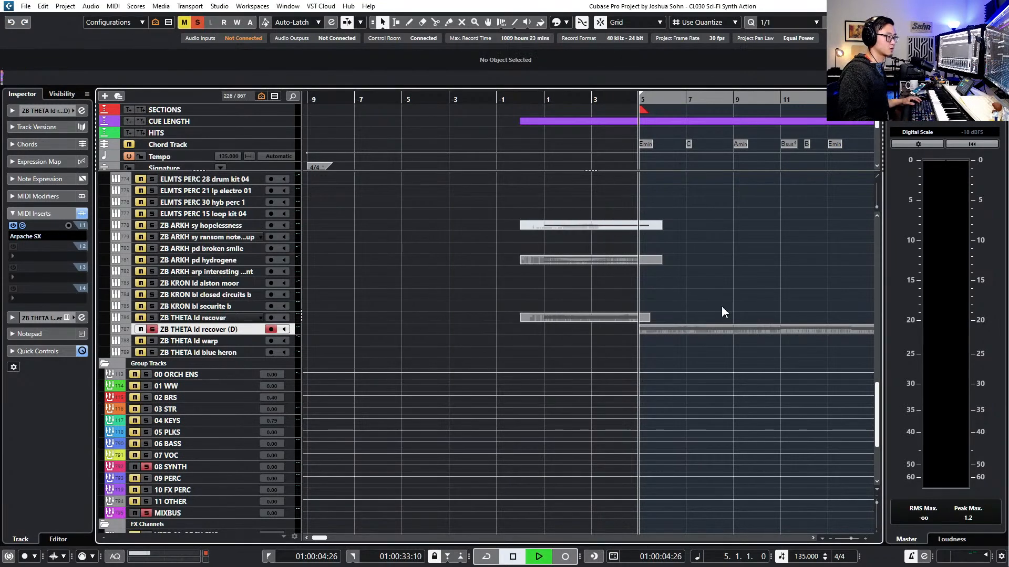
pyautogui.press('space')
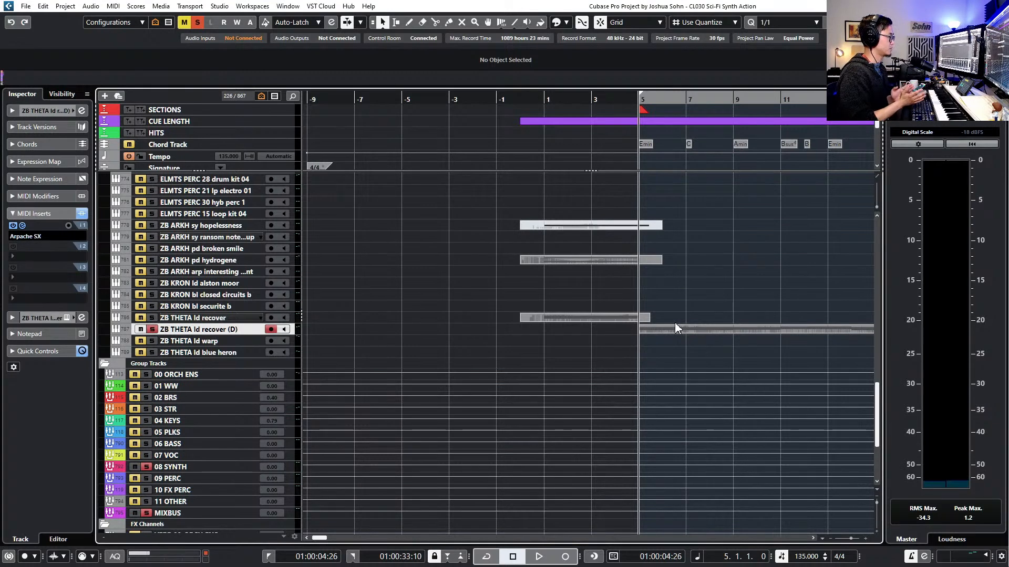
# Load the Nylon Gtr Bossa 2 preset from Gtr Mappable Sequences in Arpache SX and audition it from bar 5
pyautogui.click(26, 237)
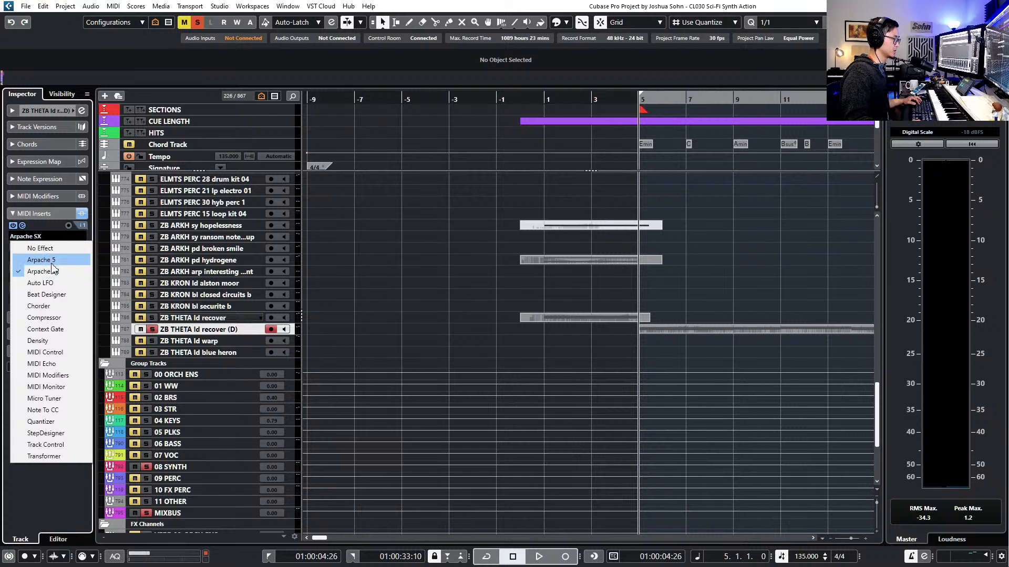
pyautogui.click(29, 231)
pyautogui.click(21, 227)
pyautogui.click(567, 212)
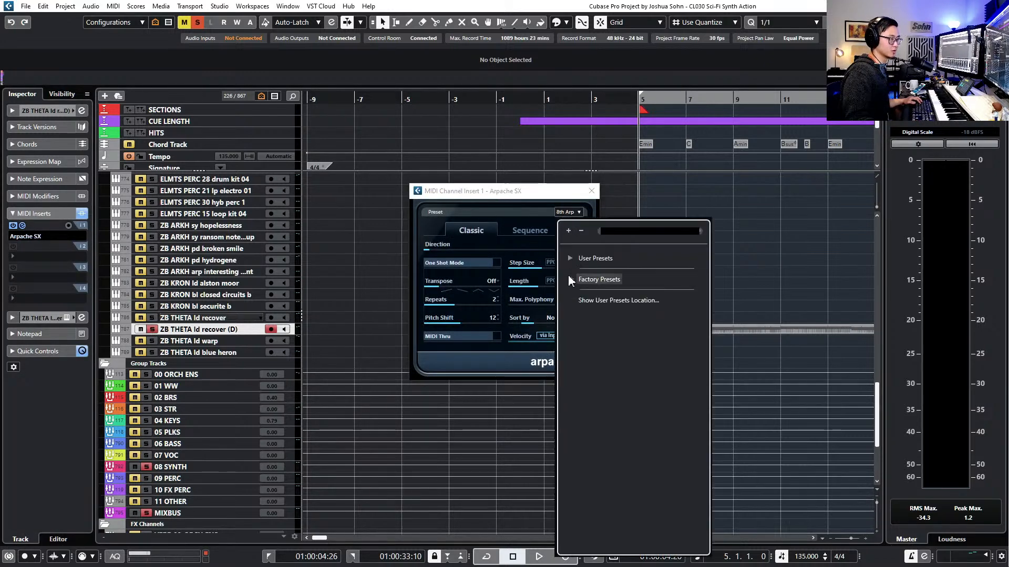
pyautogui.click(570, 279)
pyautogui.click(580, 301)
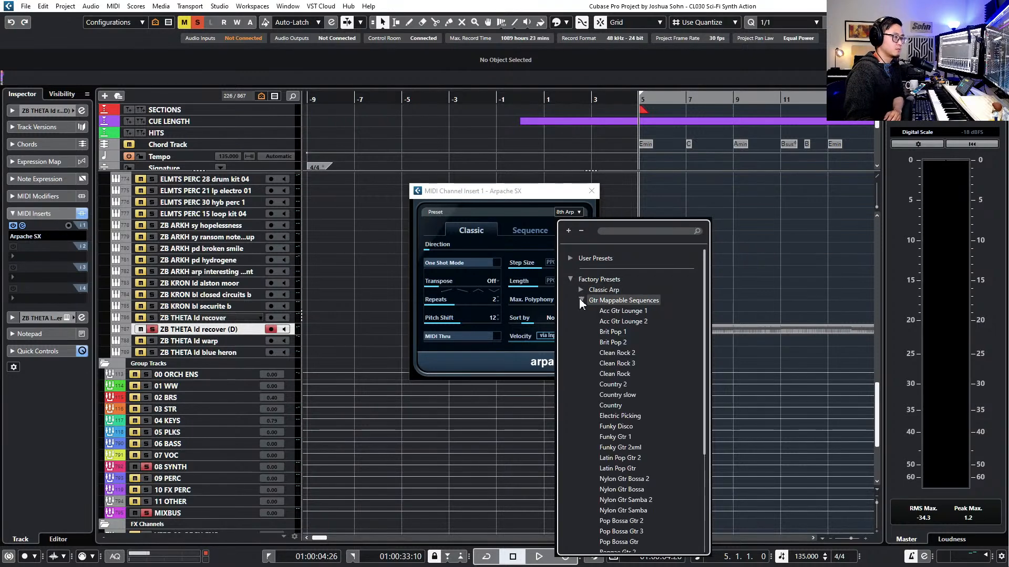
pyautogui.scroll(-5, 631, 377)
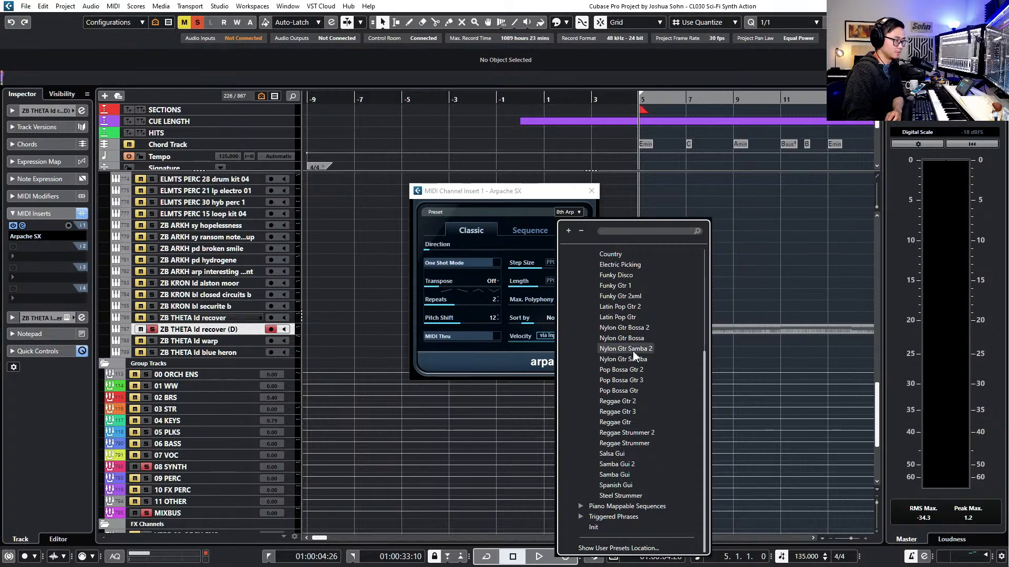
pyautogui.doubleClick(634, 328)
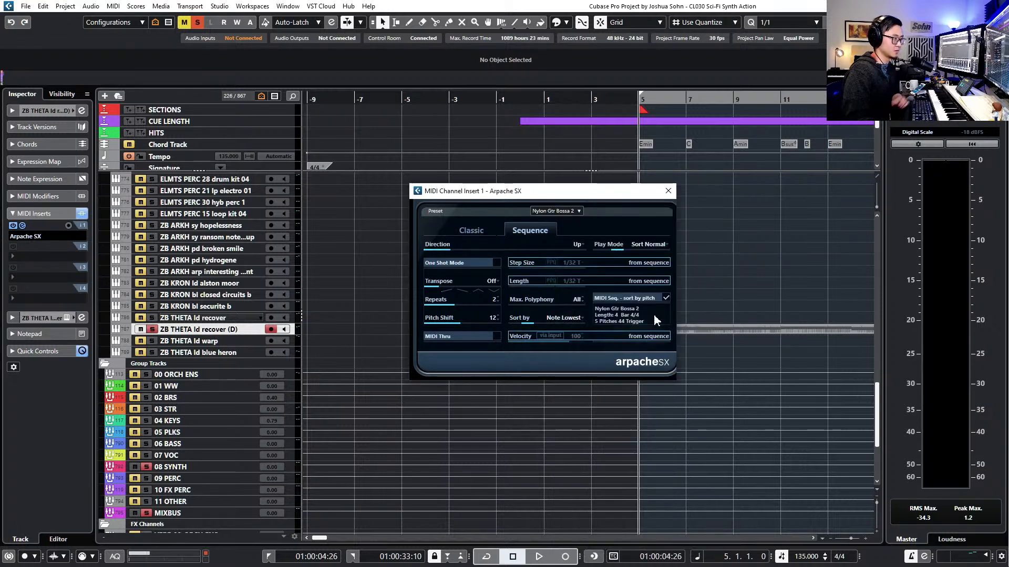
pyautogui.moveTo(602, 200); pyautogui.dragTo(461, 195)
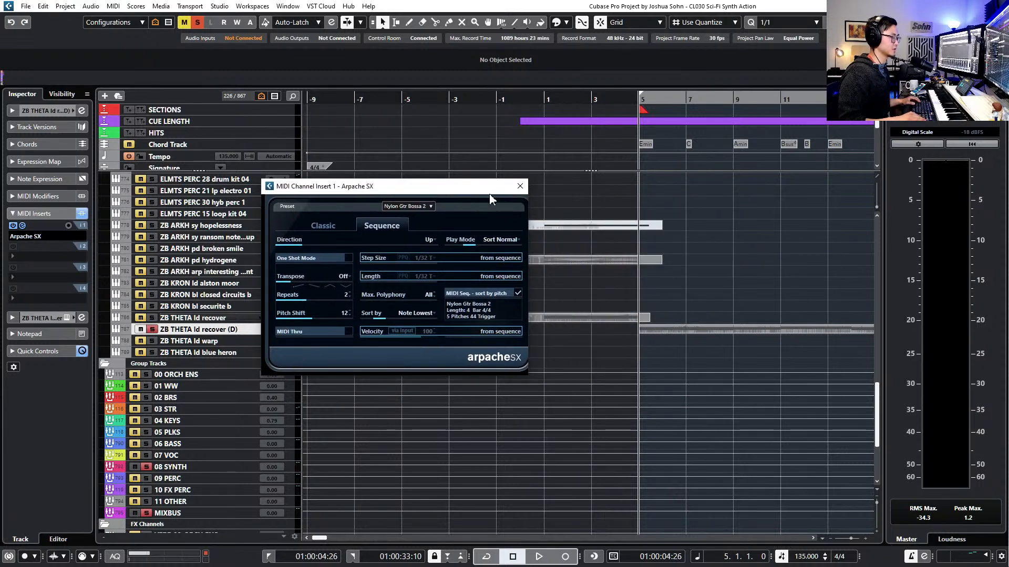
pyautogui.press('space')
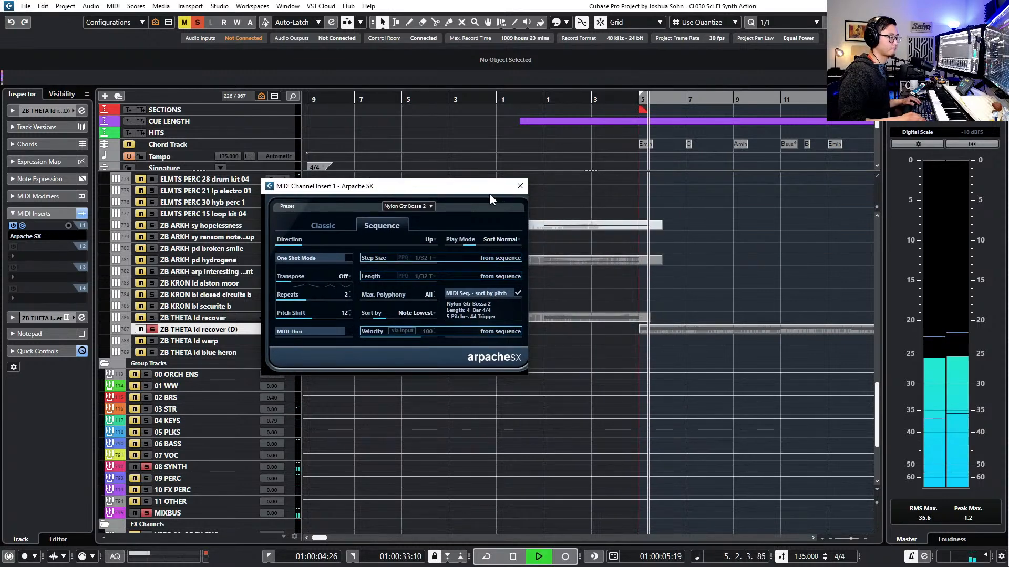
pyautogui.press('space')
# Switch Arpache SX to the Pop Bossa Gtr 2 preset from Gtr Mappable Sequences and audition it from bar 5
pyautogui.click(428, 206)
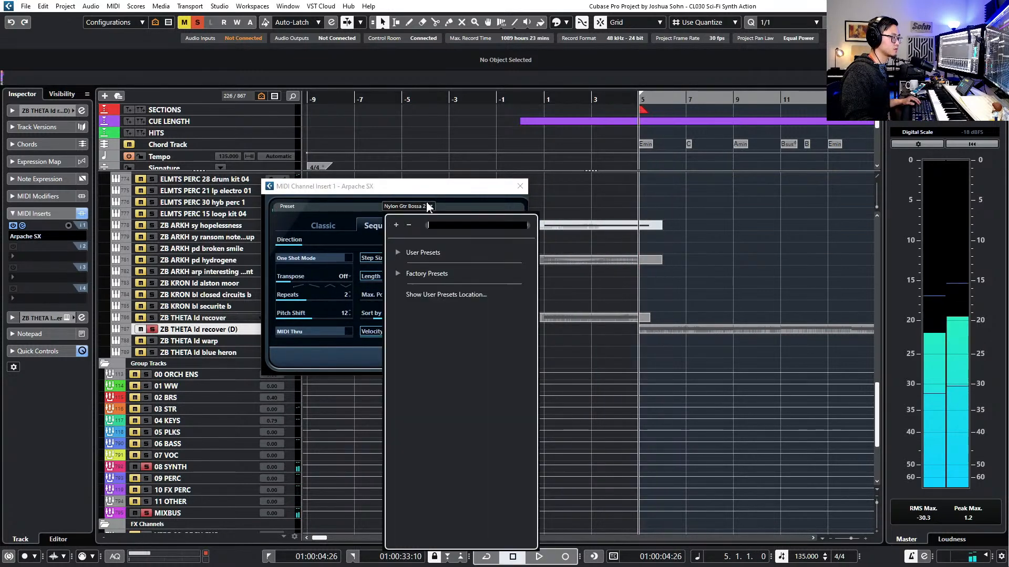
pyautogui.click(398, 274)
pyautogui.click(409, 294)
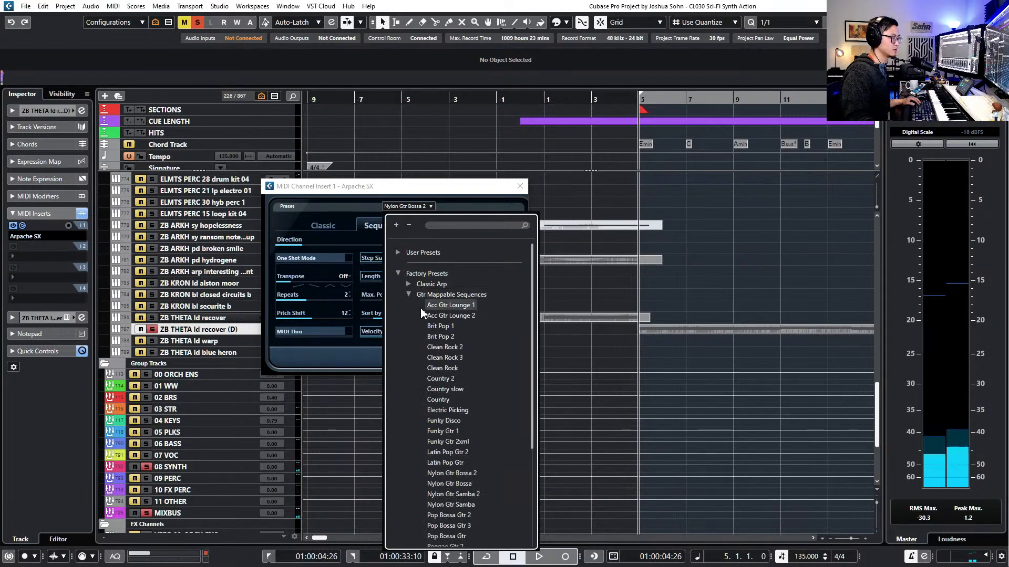
pyautogui.scroll(-4, 463, 346)
pyautogui.doubleClick(462, 364)
pyautogui.press('space')
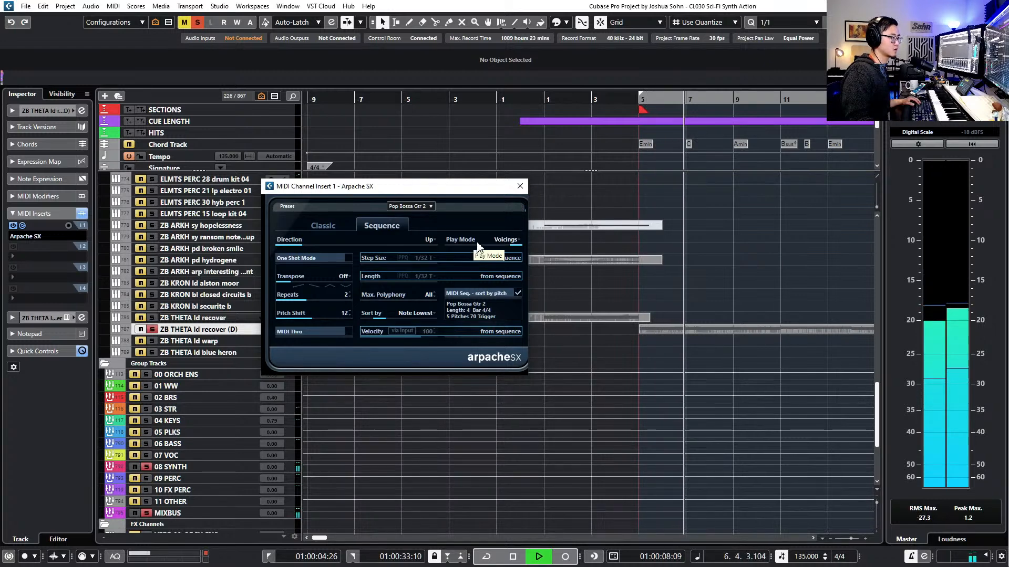
# Load the factory piano sequence preset Latin 1 in Arpache SX and play it back
pyautogui.press('space')
pyautogui.click(407, 206)
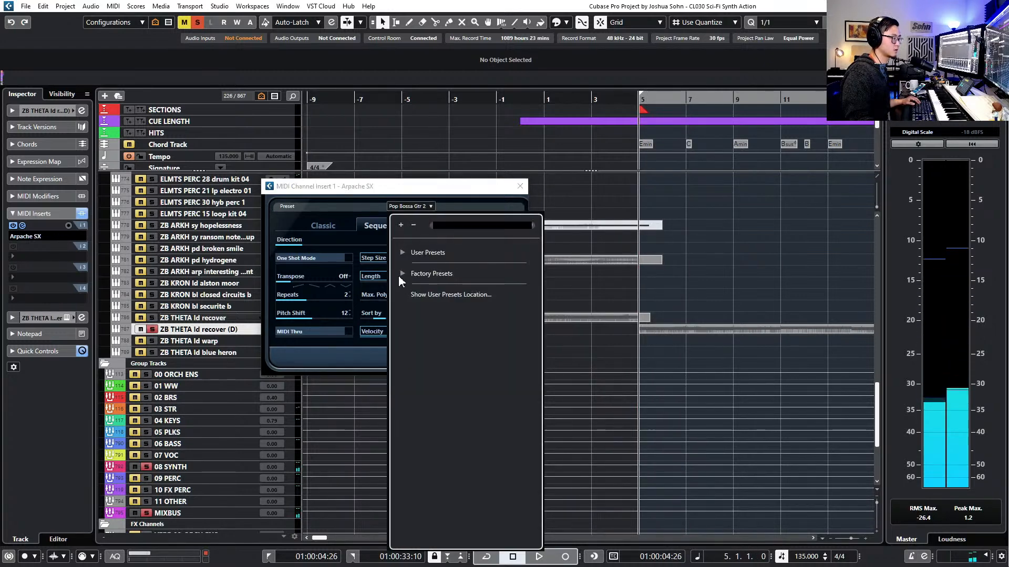
pyautogui.click(403, 273)
pyautogui.click(413, 310)
pyautogui.scroll(-2, 469, 389)
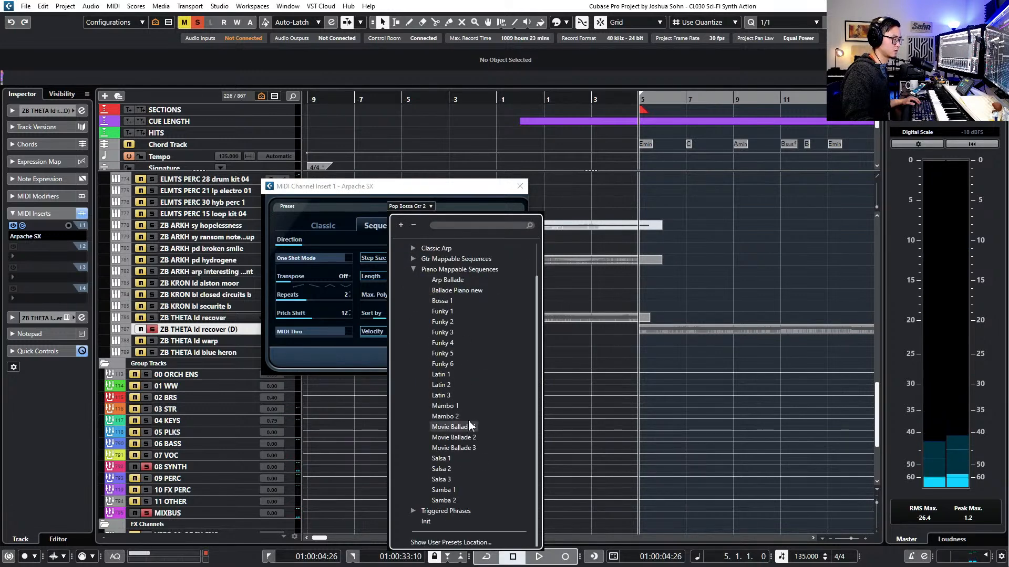
pyautogui.doubleClick(450, 377)
pyautogui.press('space')
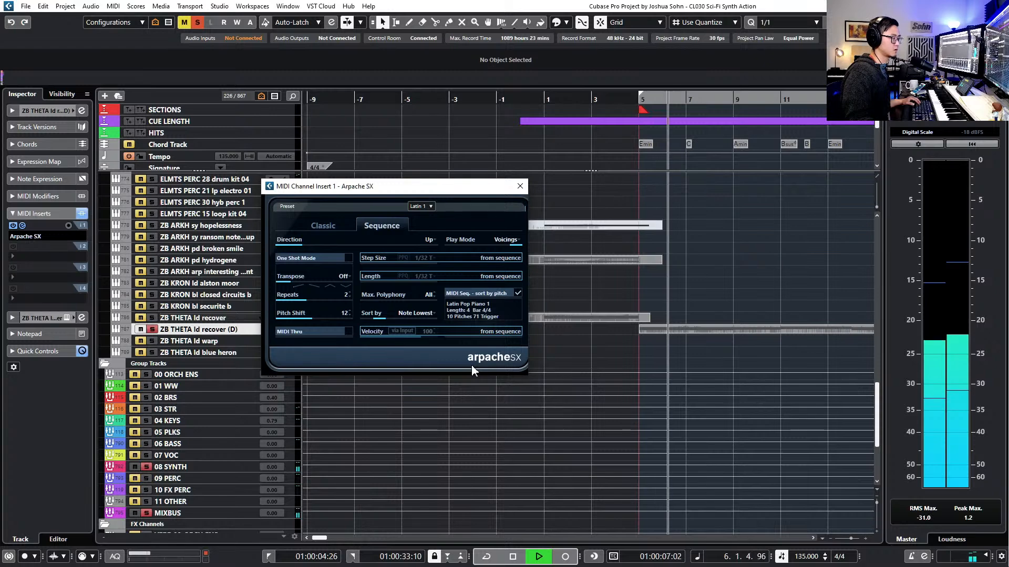
# Load the factory piano sequence preset Salsa 3 in Arpache SX and play it back
pyautogui.press('space')
pyautogui.click(434, 208)
pyautogui.click(423, 273)
pyautogui.click(434, 305)
pyautogui.scroll(-2, 443, 336)
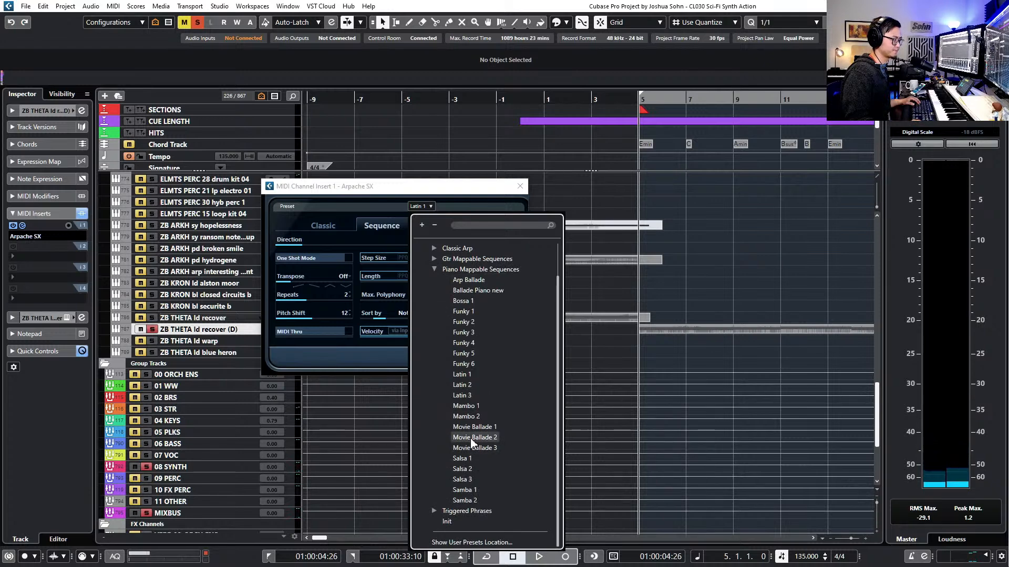
pyautogui.doubleClick(475, 478)
pyautogui.press('space')
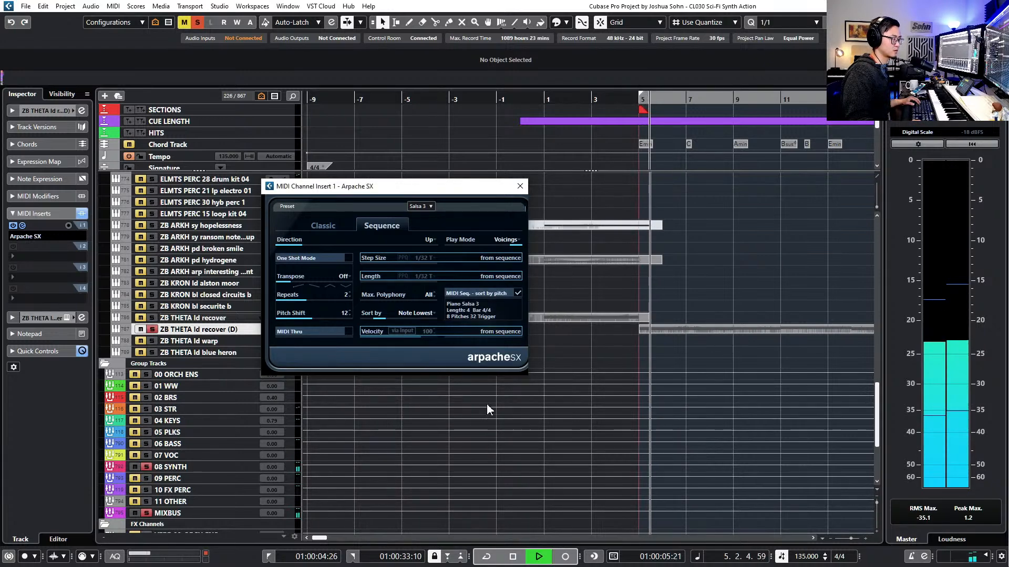
# Browse the factory presets and load the guitar sequence Pop Bossa Gtr in Arpache SX
pyautogui.click(426, 206)
pyautogui.click(424, 252)
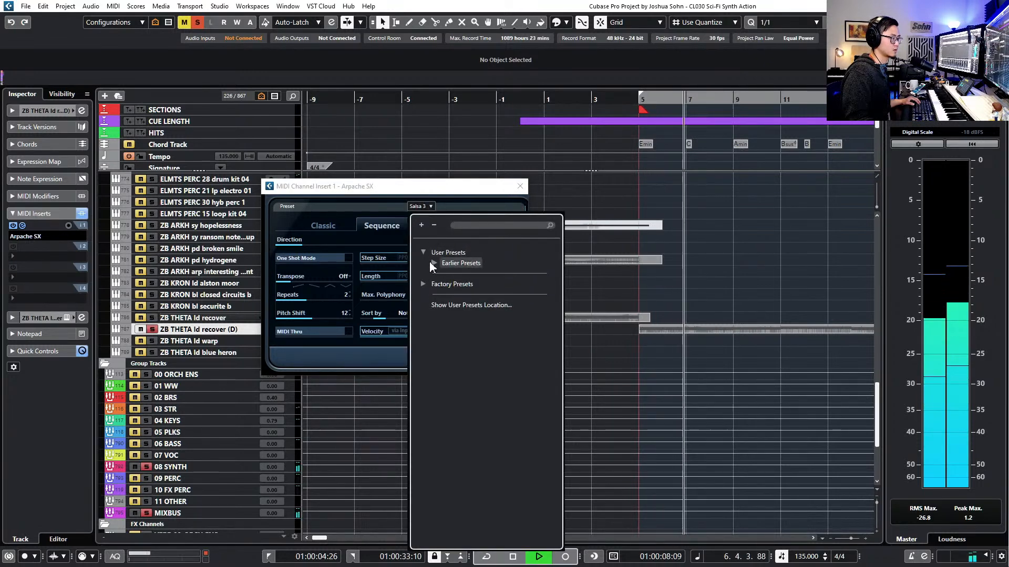
pyautogui.click(424, 284)
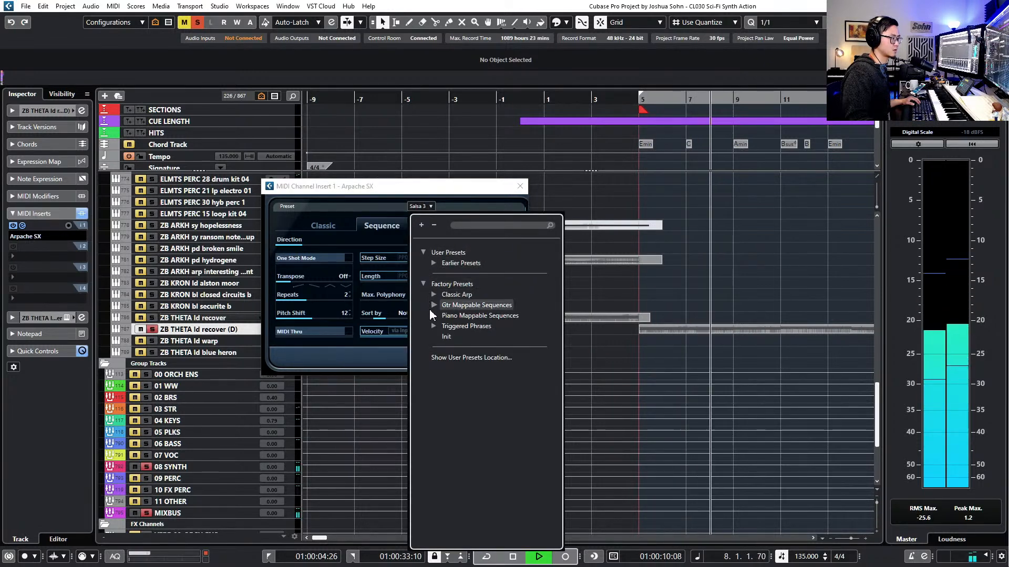
pyautogui.click(434, 295)
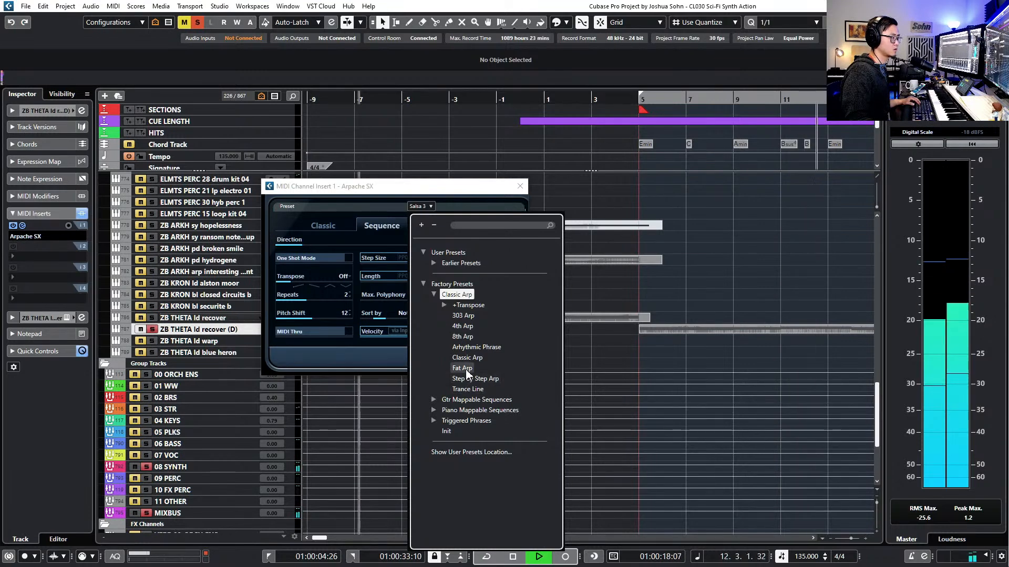
pyautogui.click(433, 399)
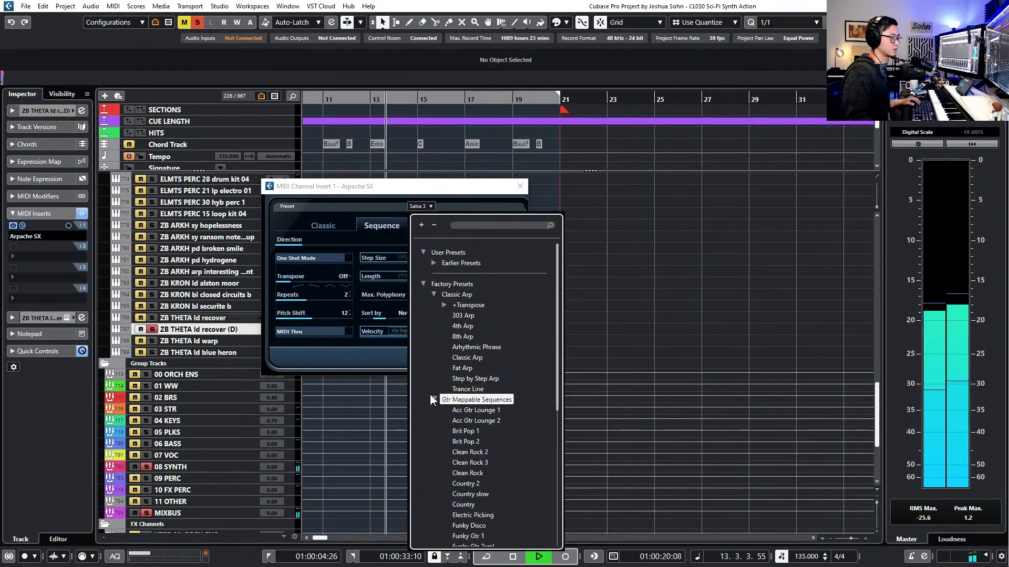
pyautogui.scroll(-8, 473, 410)
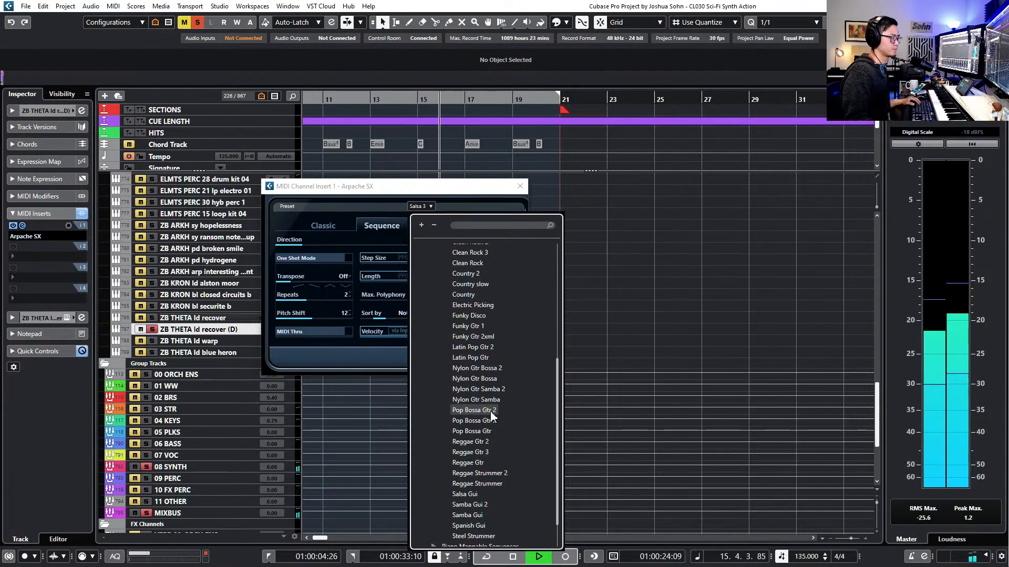
pyautogui.click(492, 421)
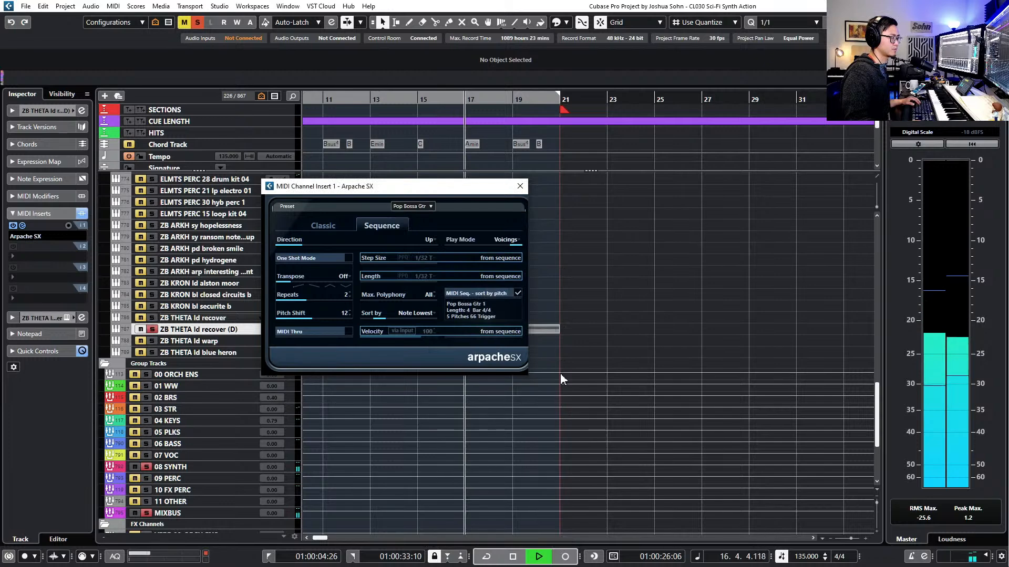
# Close the Arpache SX window, stop playback and unsolo the ZB THETA ld recover (D) track
pyautogui.click(523, 187)
pyautogui.press('space')
pyautogui.press('s')
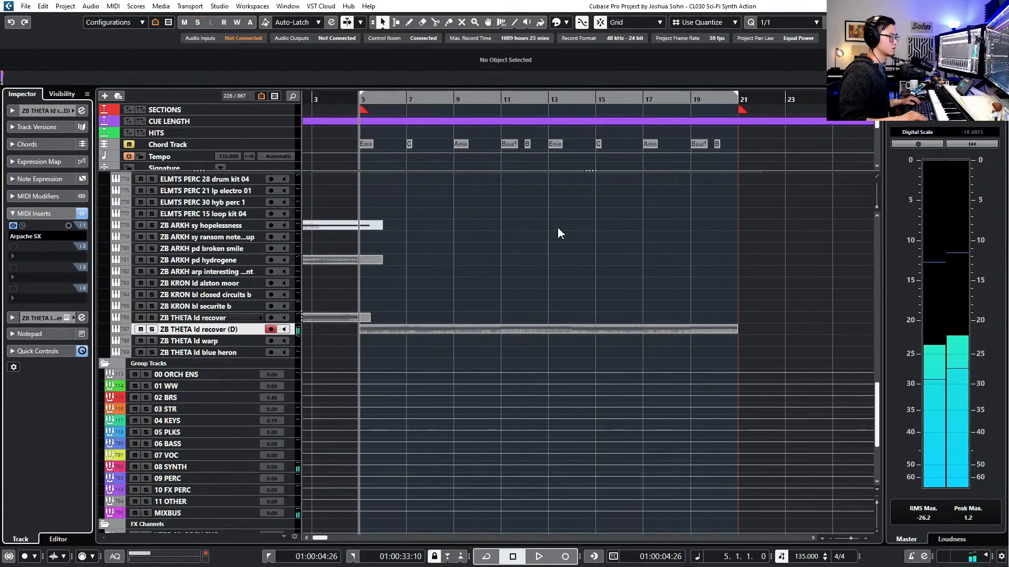
# Transpose all notes in the ZB THETA ld recover (D) part up one octave and play them back
pyautogui.click(468, 328)
pyautogui.hotkey('ctrl', 'a')
pyautogui.click(468, 311)
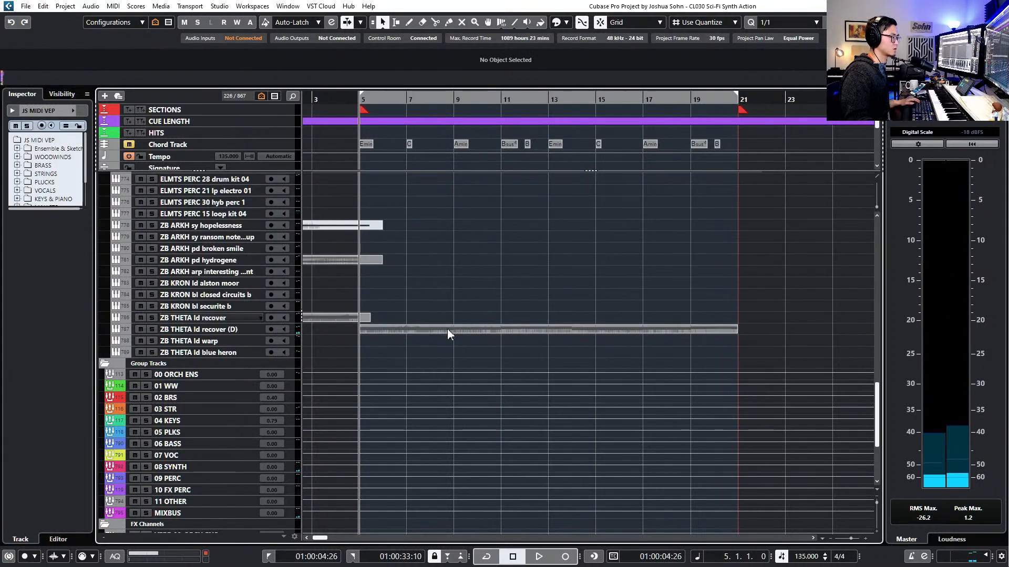
pyautogui.doubleClick(446, 328)
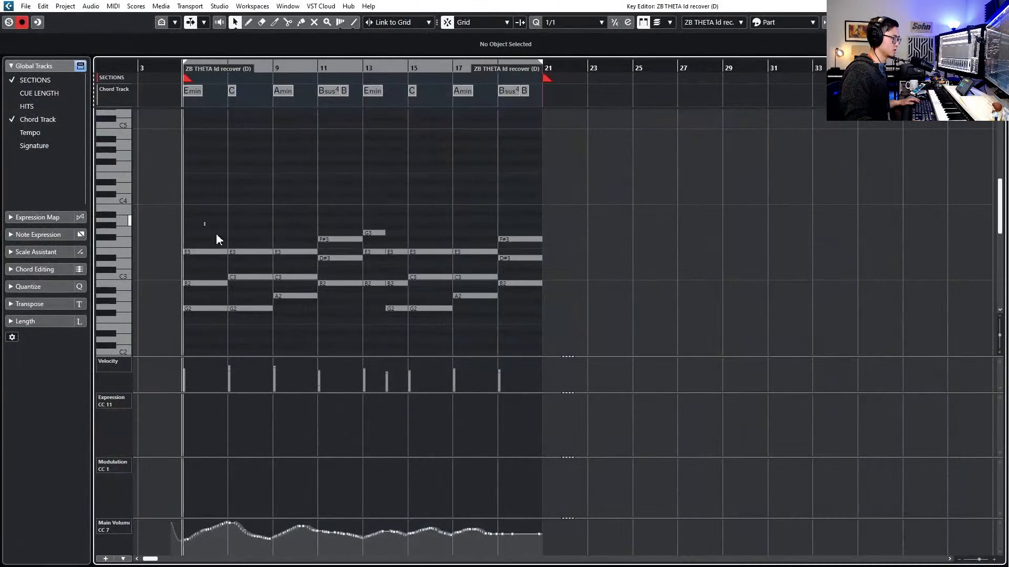
pyautogui.scroll(-2, 203, 225)
pyautogui.hotkey('ctrl', 'a')
pyautogui.hotkey('shift', 'Up')
pyautogui.press('space')
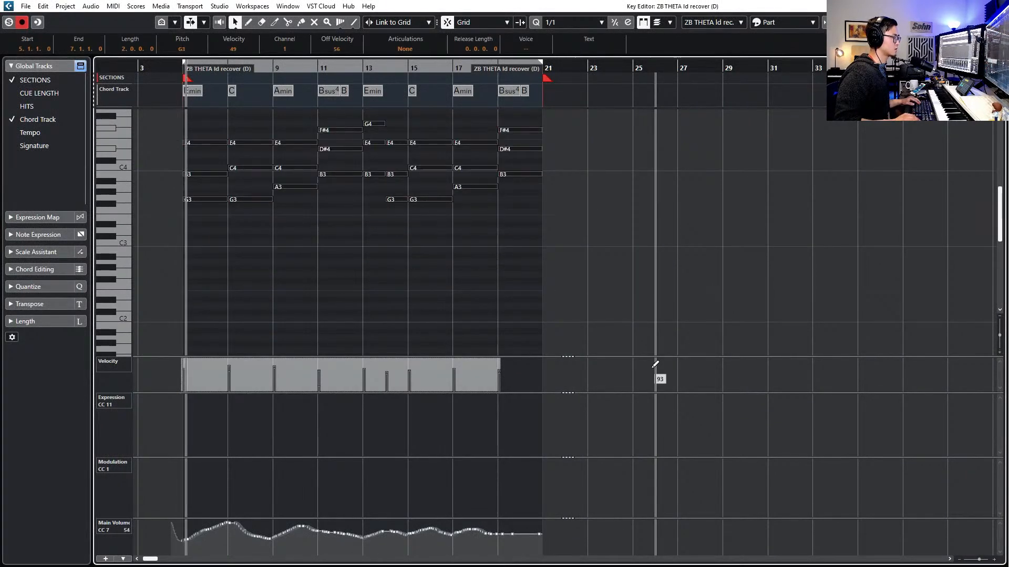
pyautogui.press('space')
pyautogui.press('space')
pyautogui.press('space')
pyautogui.press('Return')
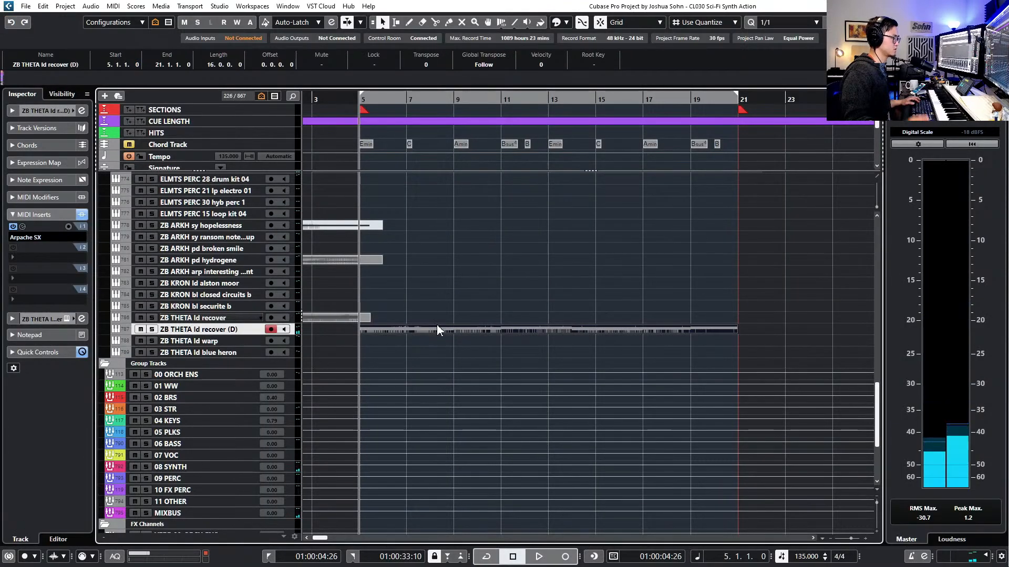
# Select the CUE LENGTH event as the locator range and play the transition into bar 5, starting from bar 3
pyautogui.scroll(-2, 437, 325)
pyautogui.press('KP_Subtract')
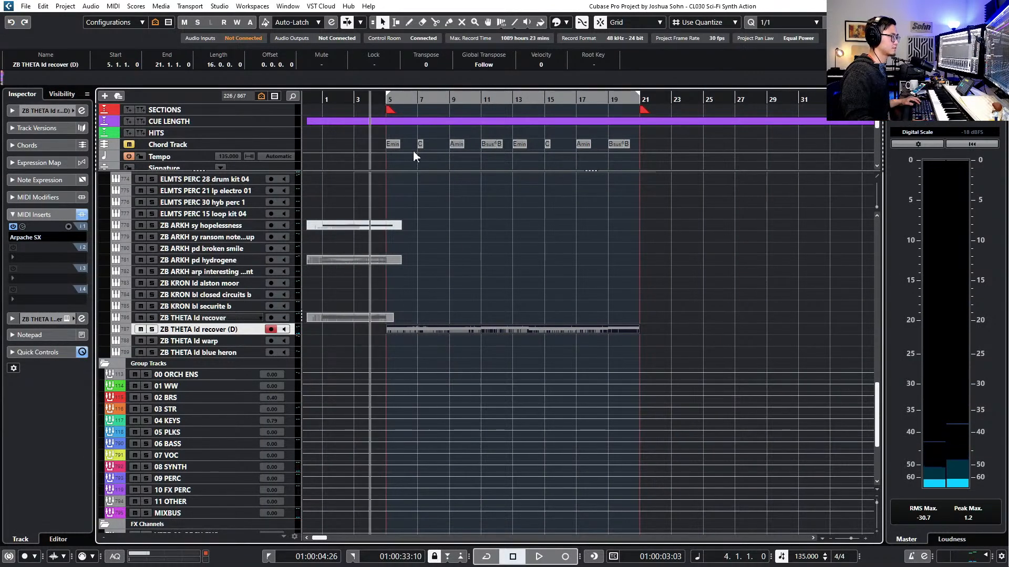
pyautogui.click(346, 121)
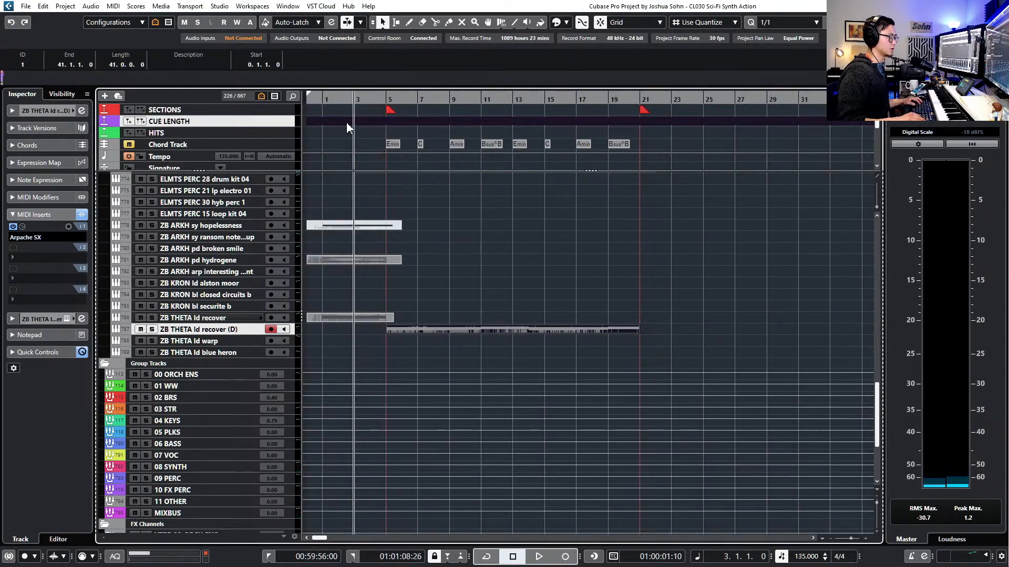
pyautogui.press('space')
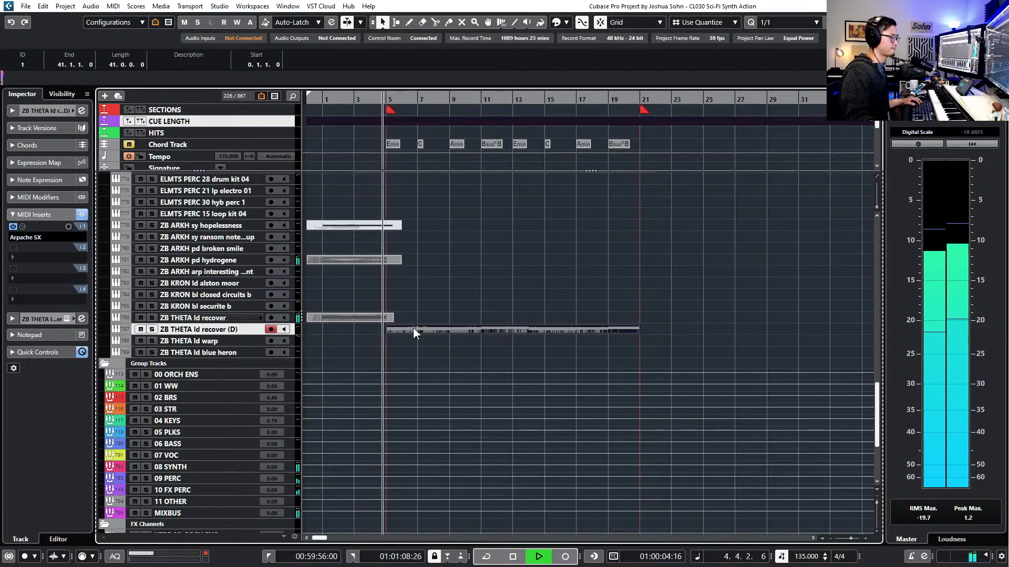
pyautogui.press('space')
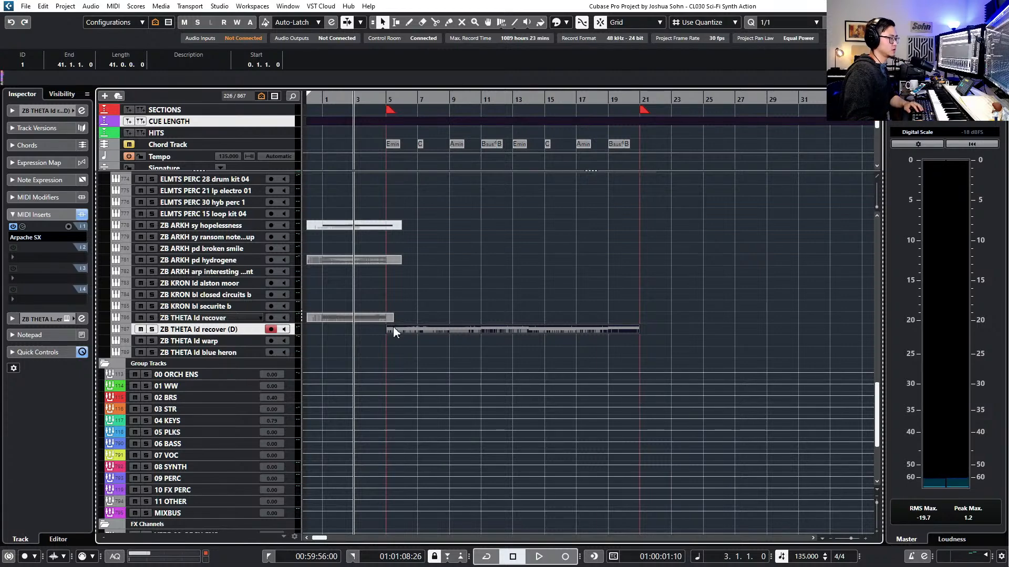
# Move the bar 5 part onto the ZB THETA ld recover track and delete the Main Volume points at the intro part's end
pyautogui.moveTo(394, 329); pyautogui.dragTo(397, 318)
pyautogui.click(375, 318)
pyautogui.doubleClick(376, 317)
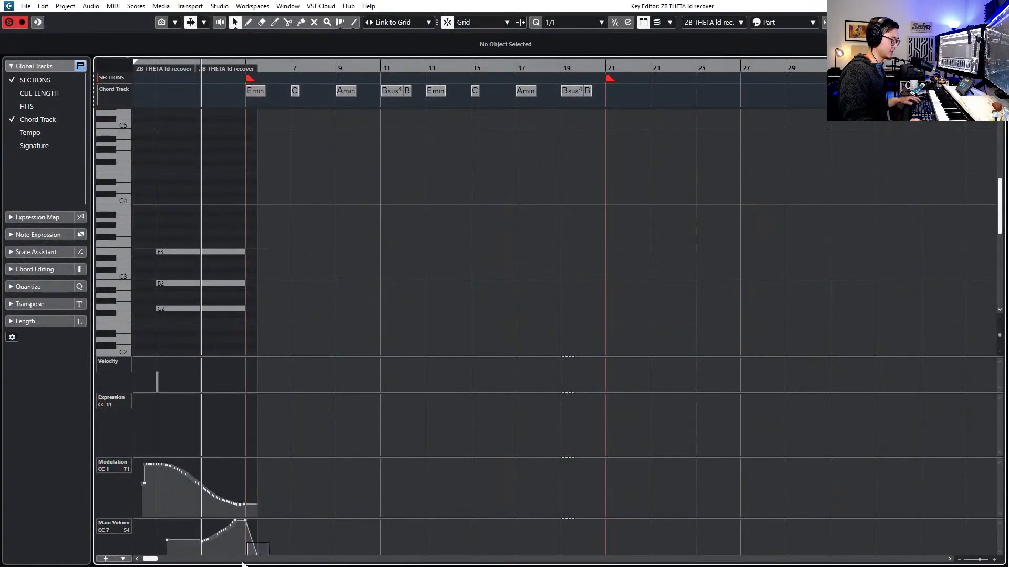
pyautogui.moveTo(289, 524); pyautogui.dragTo(221, 555)
pyautogui.press('Delete')
pyautogui.press('Escape')
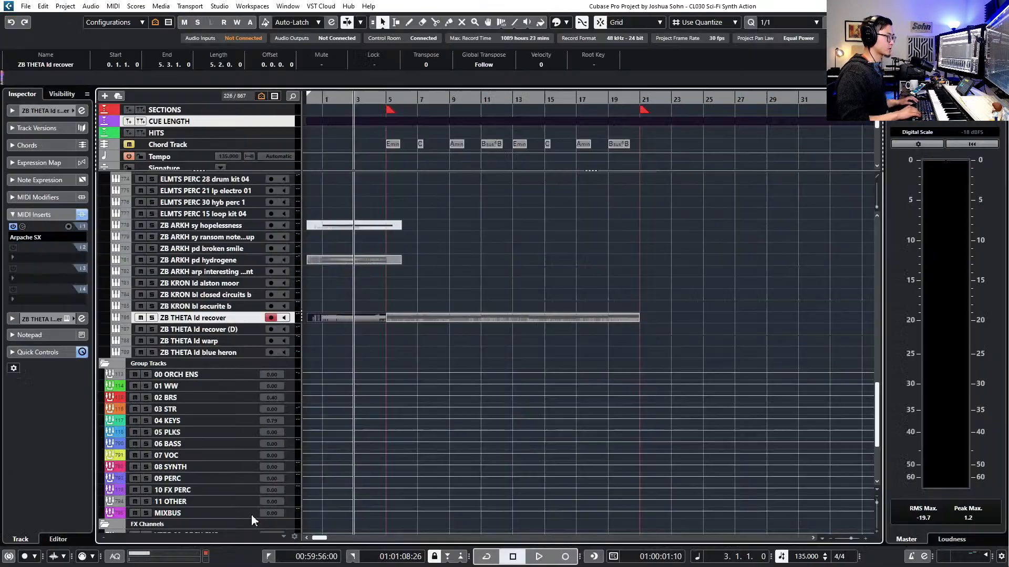
# Delete all Main Volume (CC 7) data from the ZB THETA ld recover part starting at bar 5
pyautogui.click(393, 317)
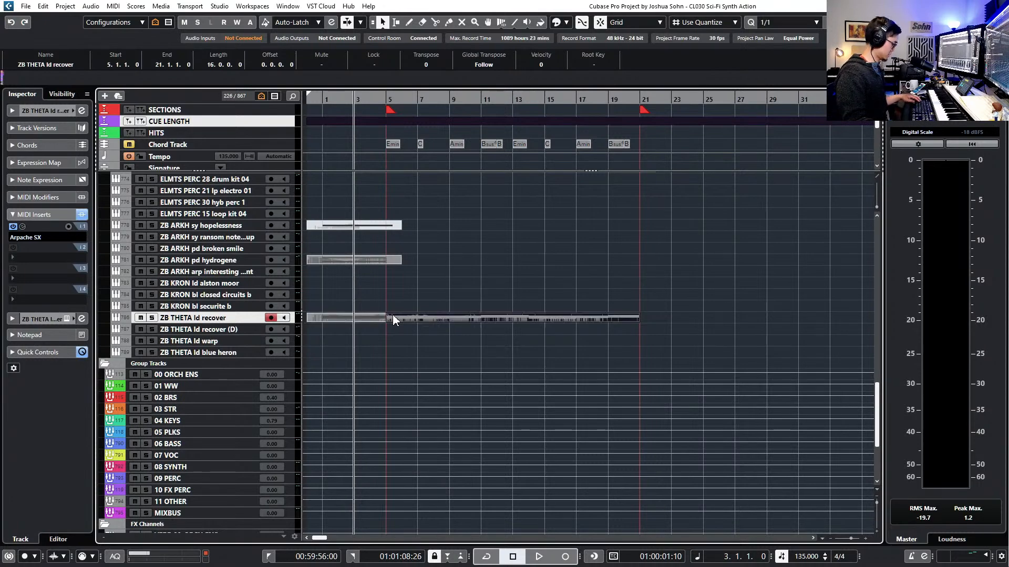
pyautogui.doubleClick(412, 318)
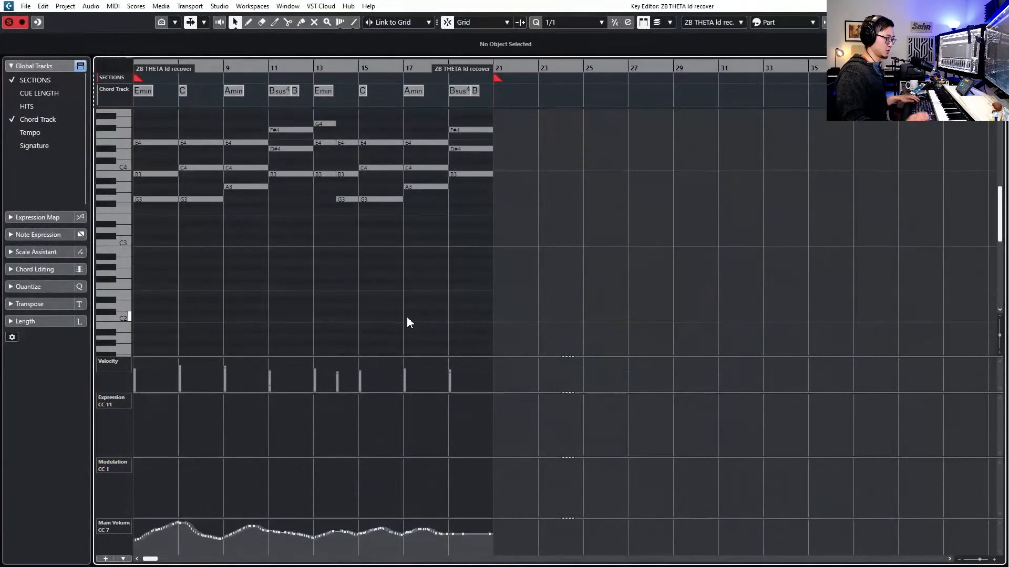
pyautogui.moveTo(176, 554); pyautogui.dragTo(446, 511)
pyautogui.press('Delete')
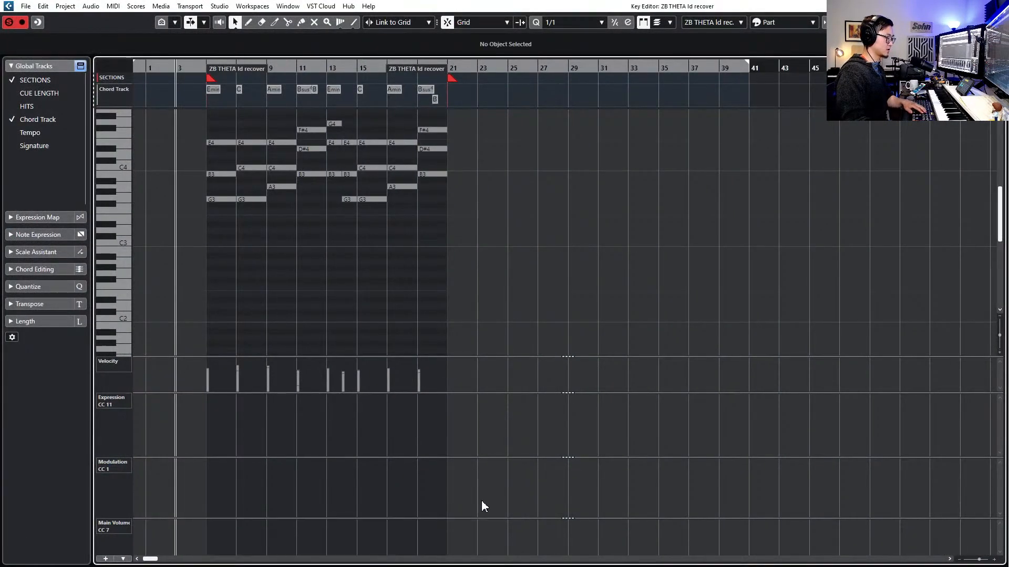
pyautogui.press('Escape')
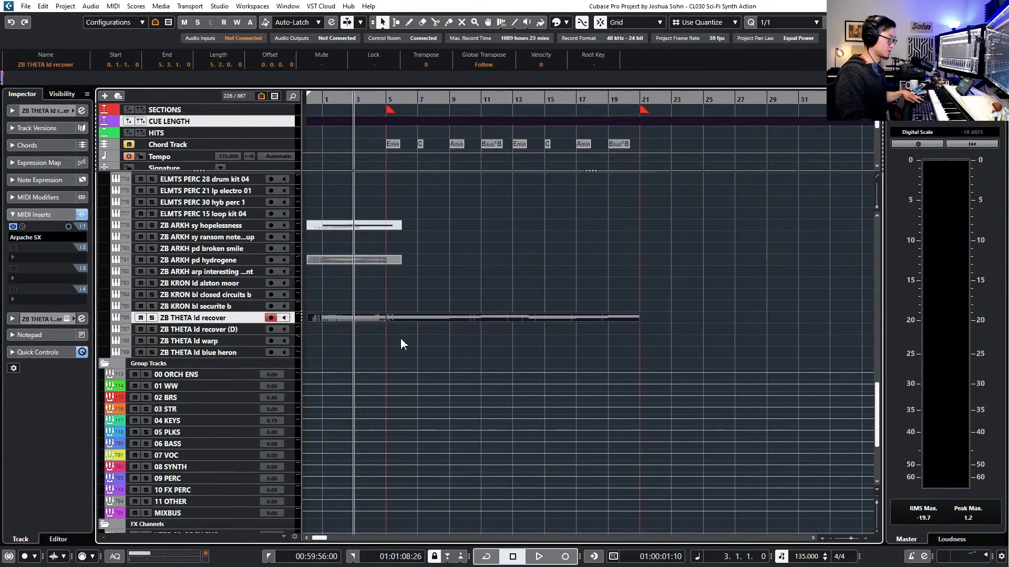
# Transpose the chord notes from bar 5 onward down one octave, turn off solo and play the transition back
pyautogui.doubleClick(399, 317)
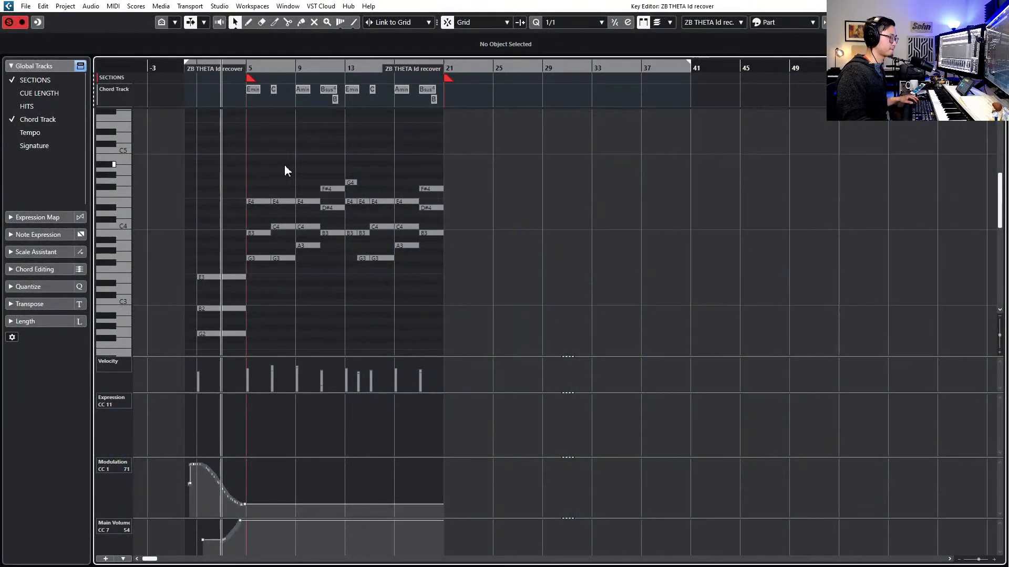
pyautogui.moveTo(253, 166); pyautogui.dragTo(515, 306)
pyautogui.hotkey('shift', 'Down')
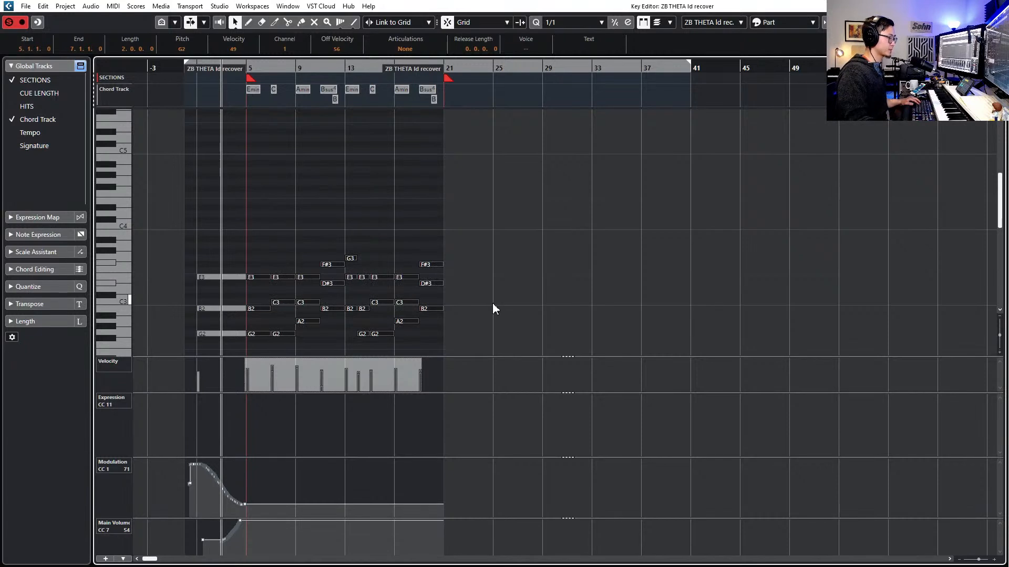
pyautogui.scroll(-1, 493, 303)
pyautogui.press('s')
pyautogui.scroll(4, 340, 293)
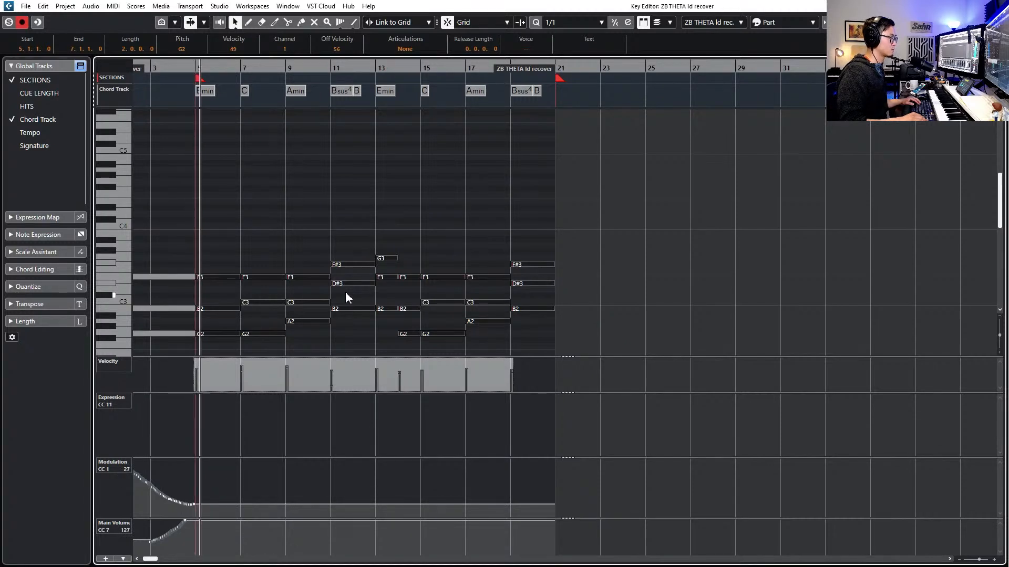
pyautogui.press('space')
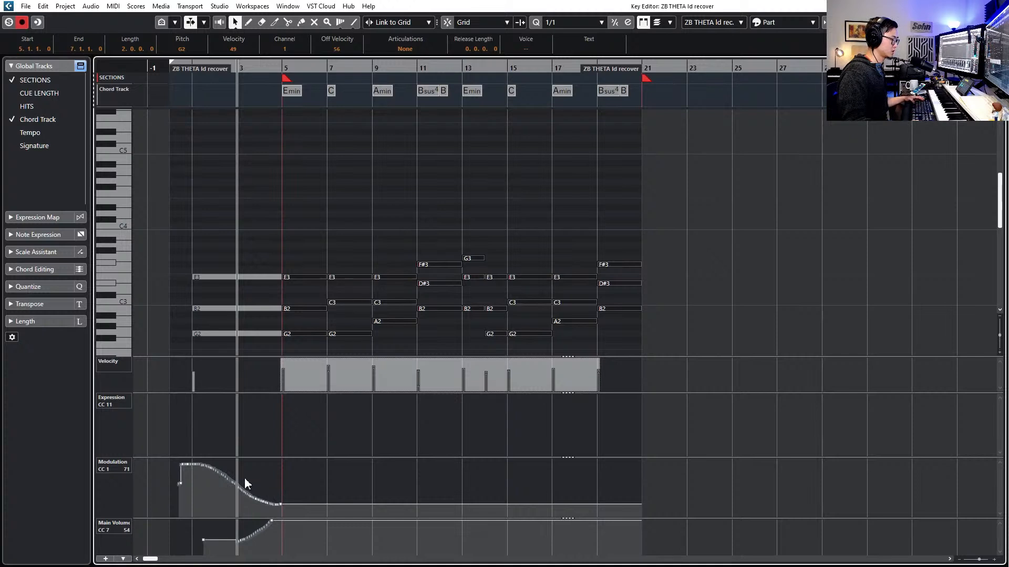
# Draw Modulation (CC 1) rising to about 119 and Main Volume (CC 7) falling to about 17 around bar 5, and audition the transition
pyautogui.moveTo(241, 488)
pyautogui.mouseDown()
pyautogui.moveTo(266, 495)
pyautogui.moveTo(292, 467)
pyautogui.mouseUp()
pyautogui.press('space')
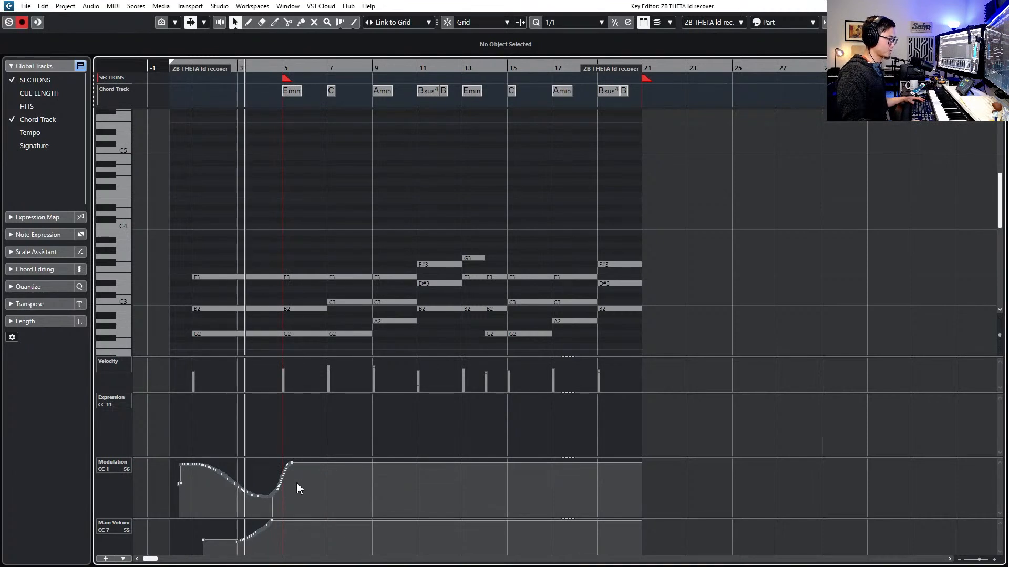
pyautogui.moveTo(247, 537)
pyautogui.mouseDown()
pyautogui.moveTo(263, 525)
pyautogui.moveTo(286, 542)
pyautogui.moveTo(264, 529)
pyautogui.moveTo(283, 527)
pyautogui.moveTo(244, 537)
pyautogui.moveTo(270, 532)
pyautogui.moveTo(315, 549)
pyautogui.mouseUp()
pyautogui.press('space')
pyautogui.press('space')
pyautogui.press('space')
pyautogui.press('space')
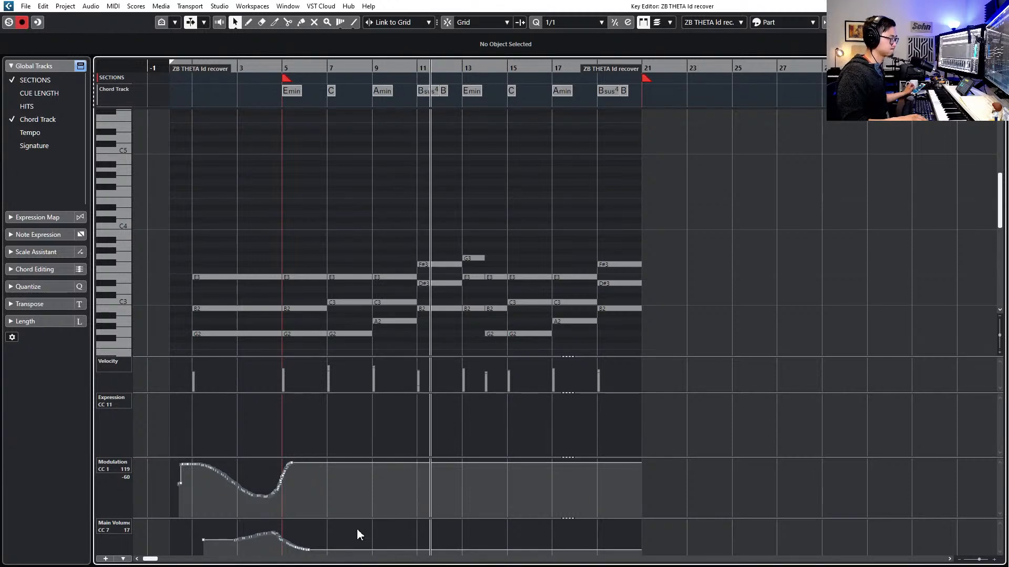
pyautogui.press('space')
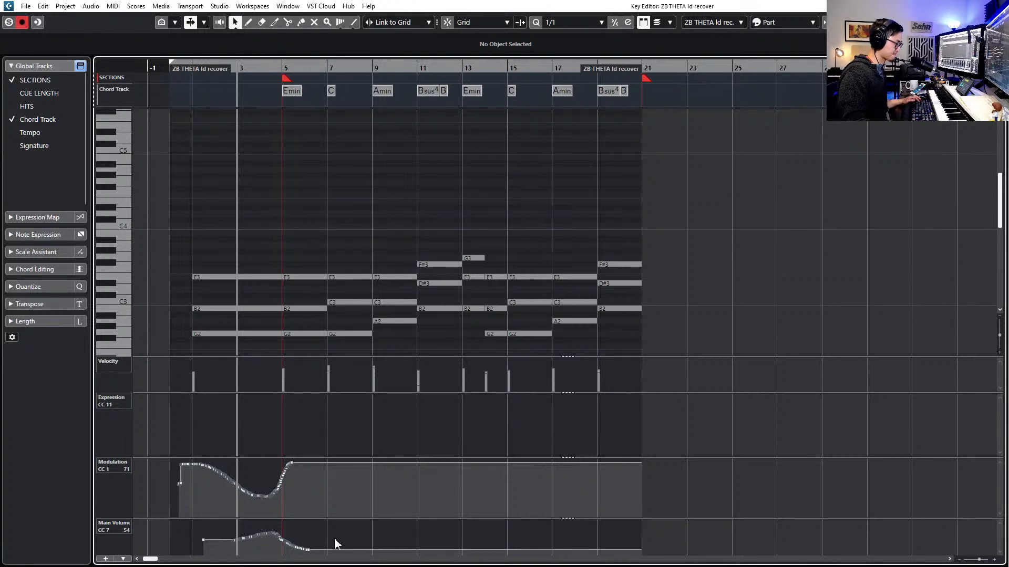
# Record gentle Main Volume (CC 7) swells over the chords from bar 5 to about bar 20
pyautogui.press('space')
pyautogui.press('space')
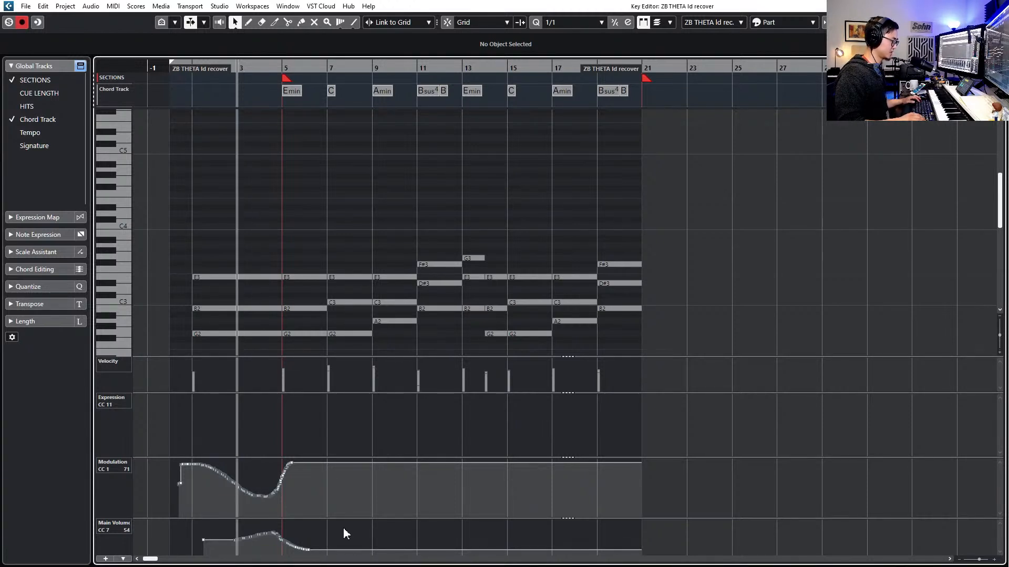
pyautogui.press('space')
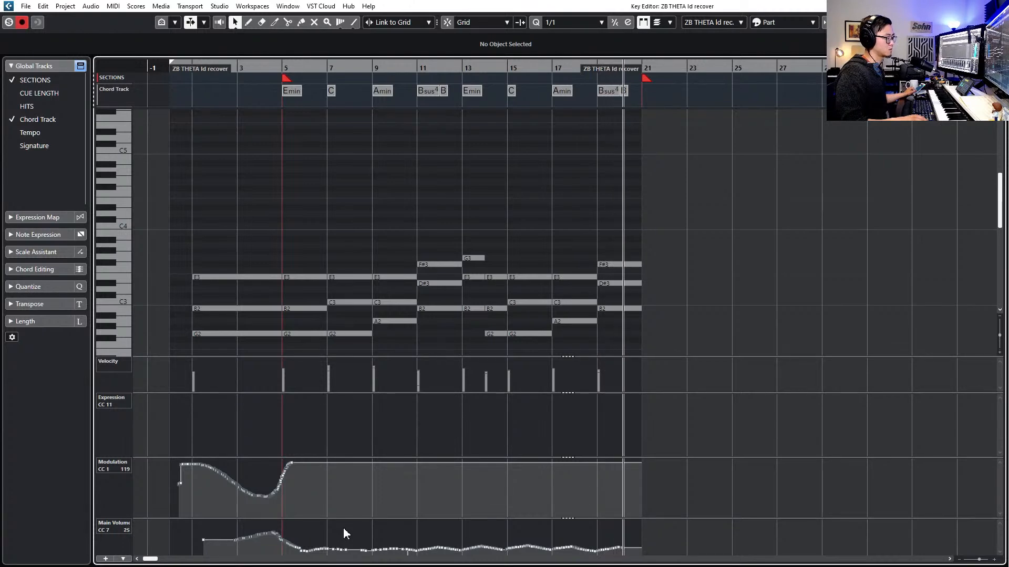
# Close the key editor and trim the end of the ZB THETA ld recover part to bar 21
pyautogui.press('space')
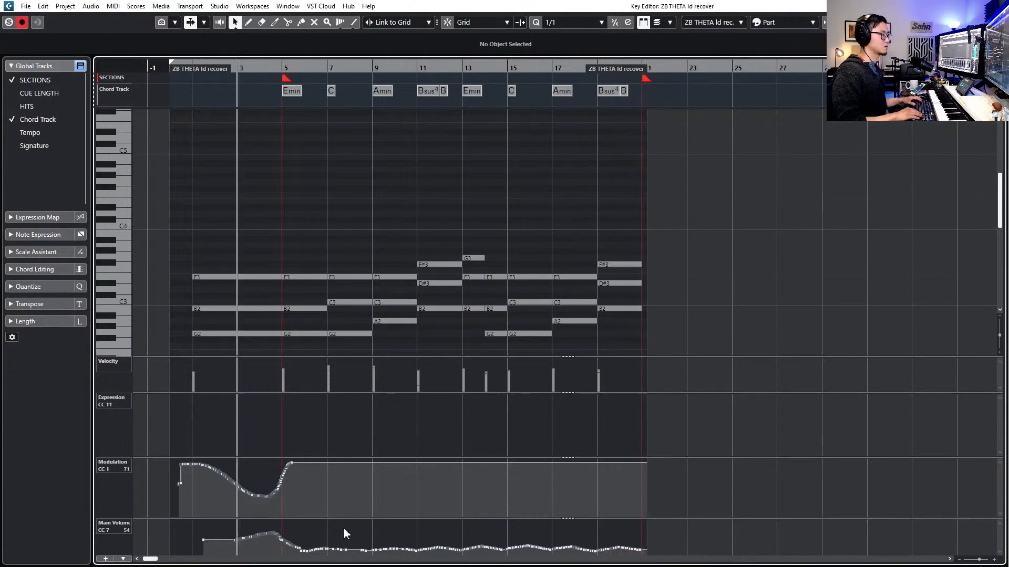
pyautogui.press('Escape')
pyautogui.hscroll(-2, 458, 327)
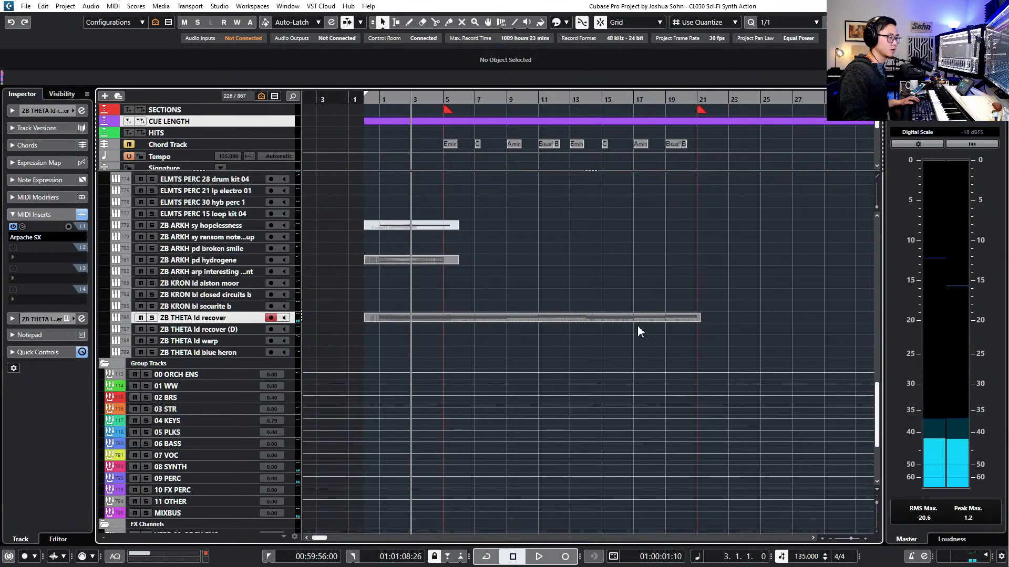
pyautogui.moveTo(697, 318); pyautogui.dragTo(698, 318)
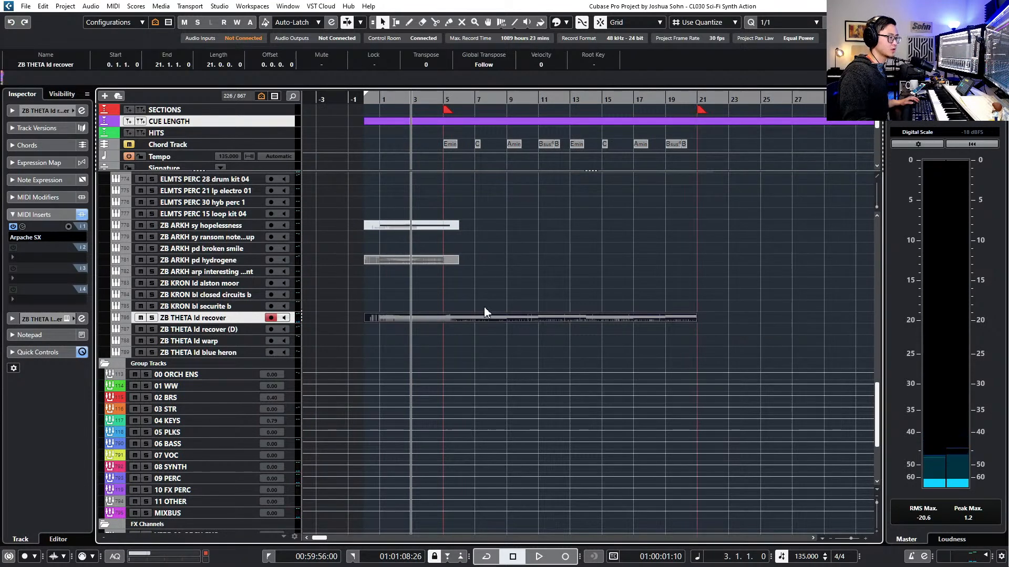
# Delete the duplicate ZB THETA ld recover (D) track and audition the ld warp and ld blue heron sounds
pyautogui.click(225, 331)
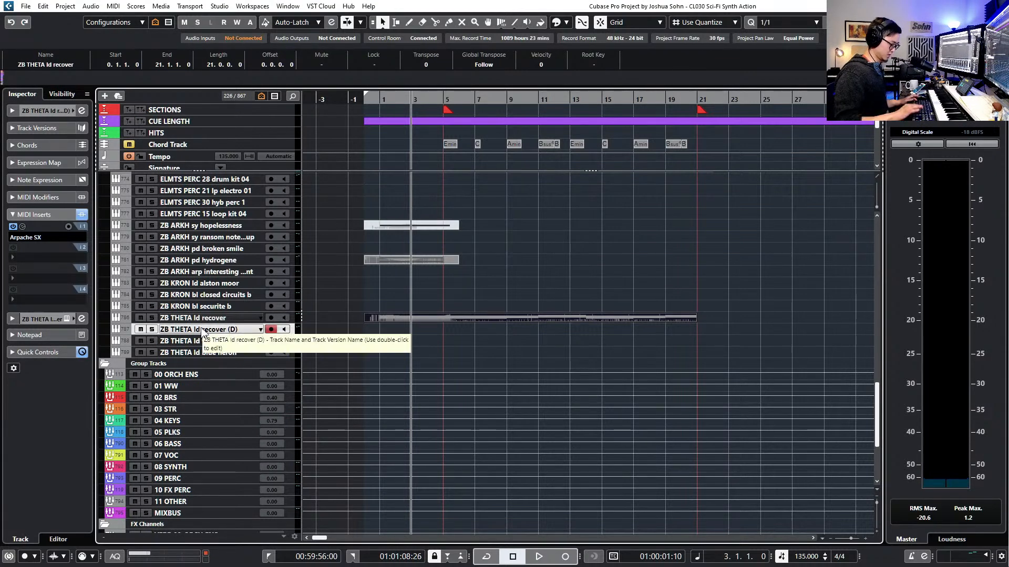
pyautogui.press('Delete')
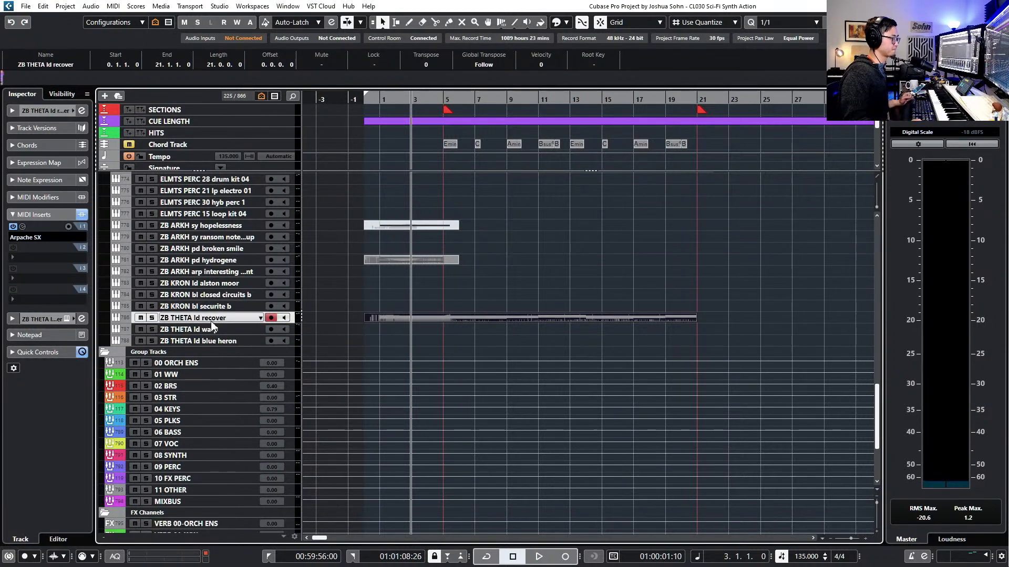
pyautogui.click(215, 331)
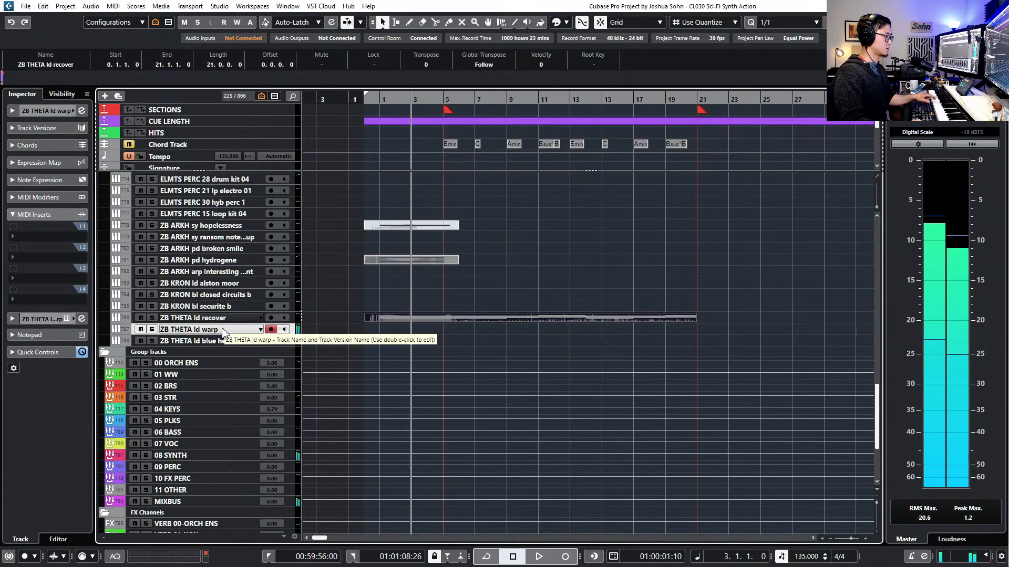
pyautogui.click(223, 341)
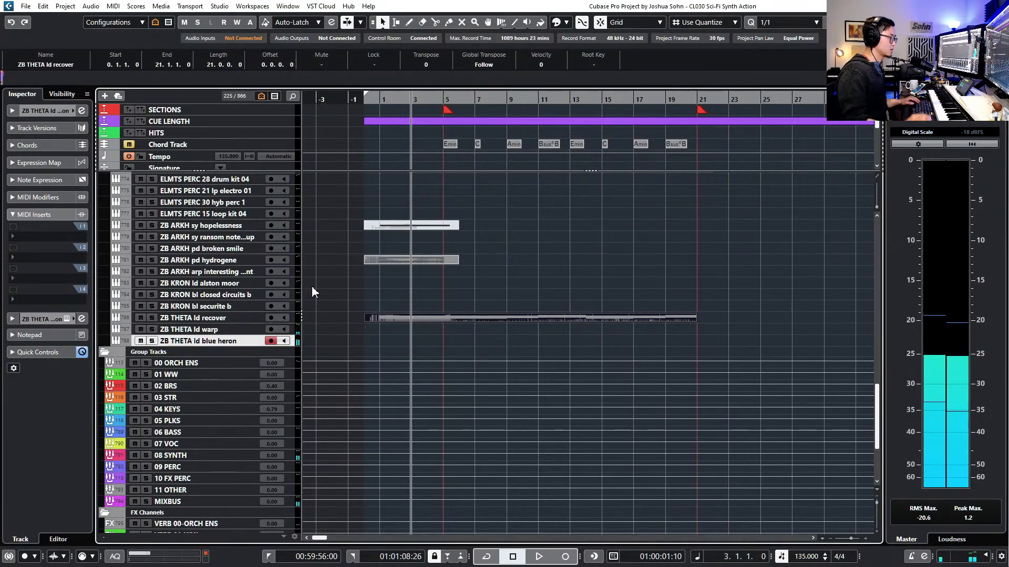
# Solo the ELMTS SEQ 01 synth seq 01 and ZB THETA ld recover parts together and play them from bar 5
pyautogui.scroll(4, 311, 285)
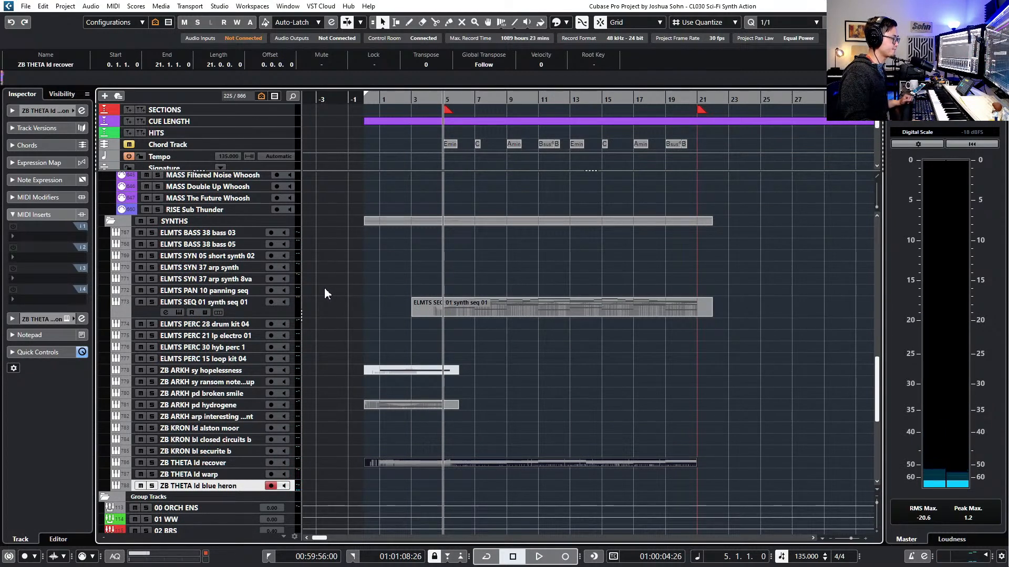
pyautogui.moveTo(494, 287); pyautogui.dragTo(531, 476)
pyautogui.press('s')
pyautogui.press('space')
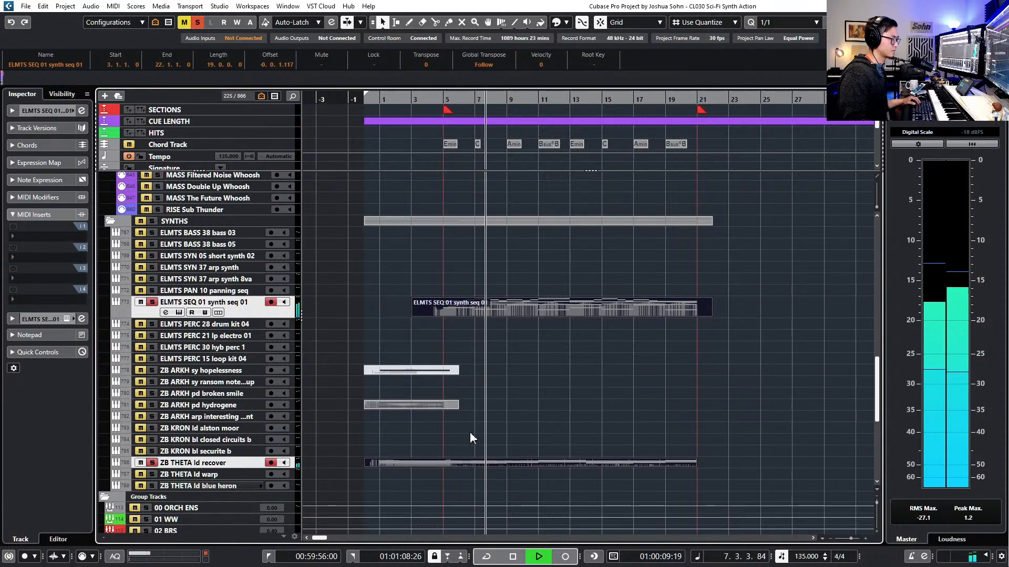
pyautogui.press('space')
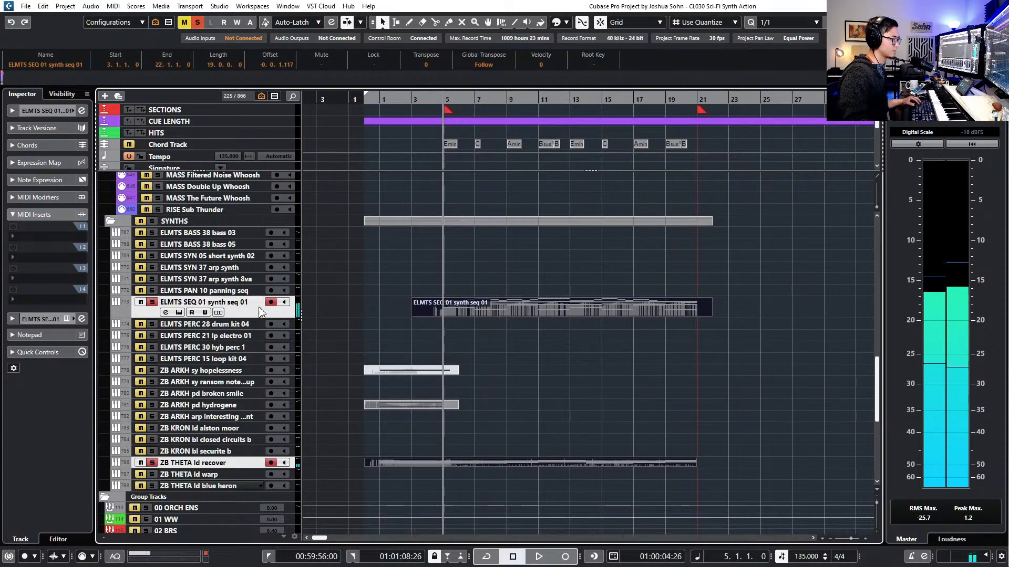
# EQ the soloed ELMTS SEQ 01 channel with a low cut at about 125 Hz and a -1.8 dB low band at about 165 Hz, then unsolo it
pyautogui.click(166, 312)
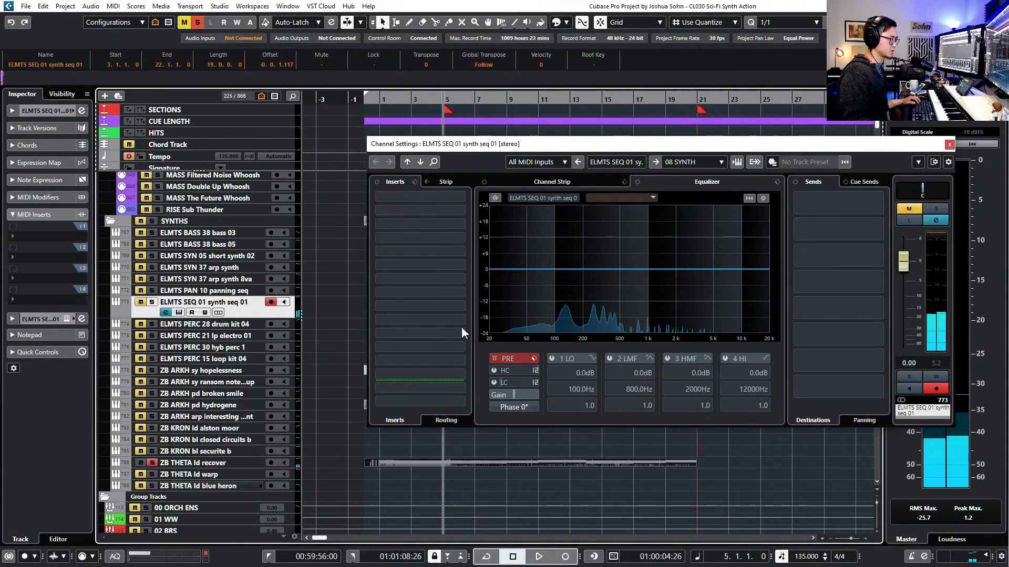
pyautogui.press('s')
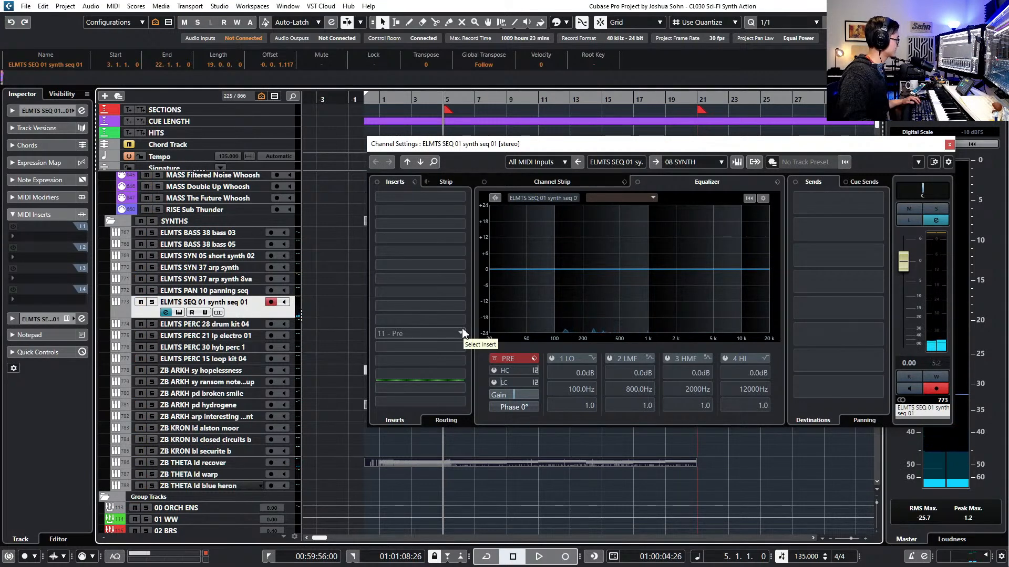
pyautogui.press('s')
pyautogui.press('space')
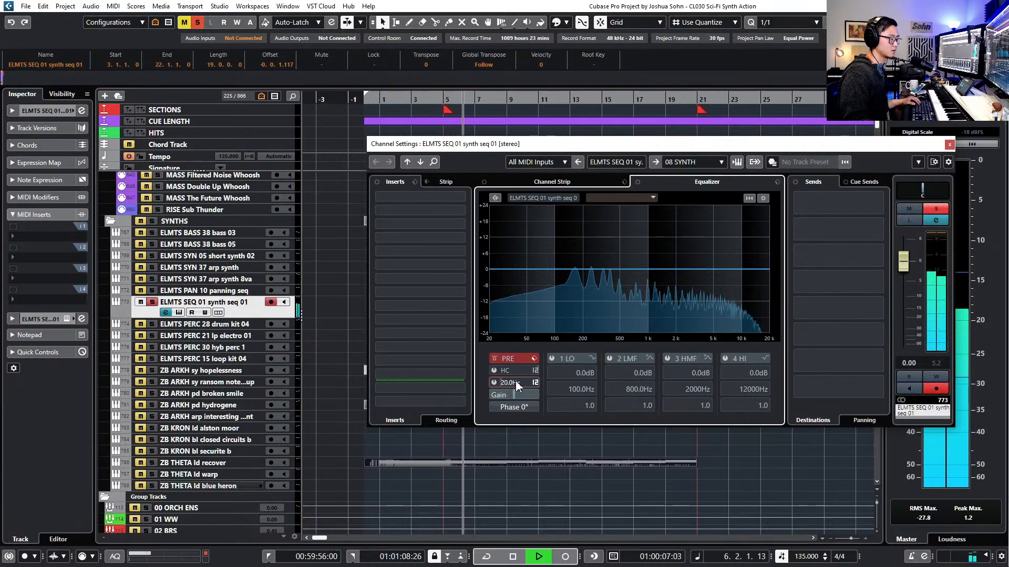
pyautogui.moveTo(494, 386); pyautogui.dragTo(512, 387)
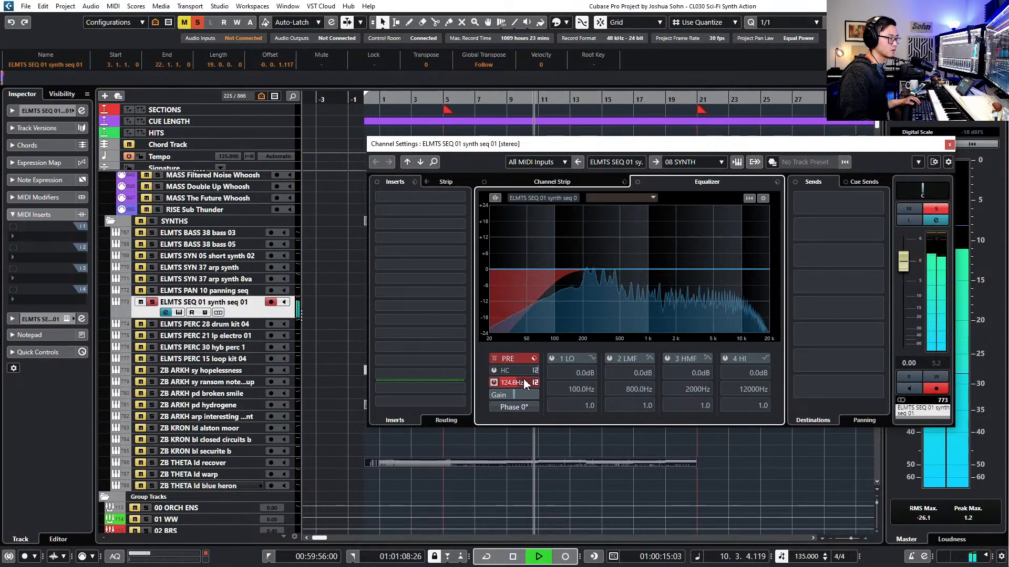
pyautogui.moveTo(569, 267)
pyautogui.mouseDown()
pyautogui.moveTo(546, 266)
pyautogui.moveTo(575, 273)
pyautogui.mouseUp()
pyautogui.press('space')
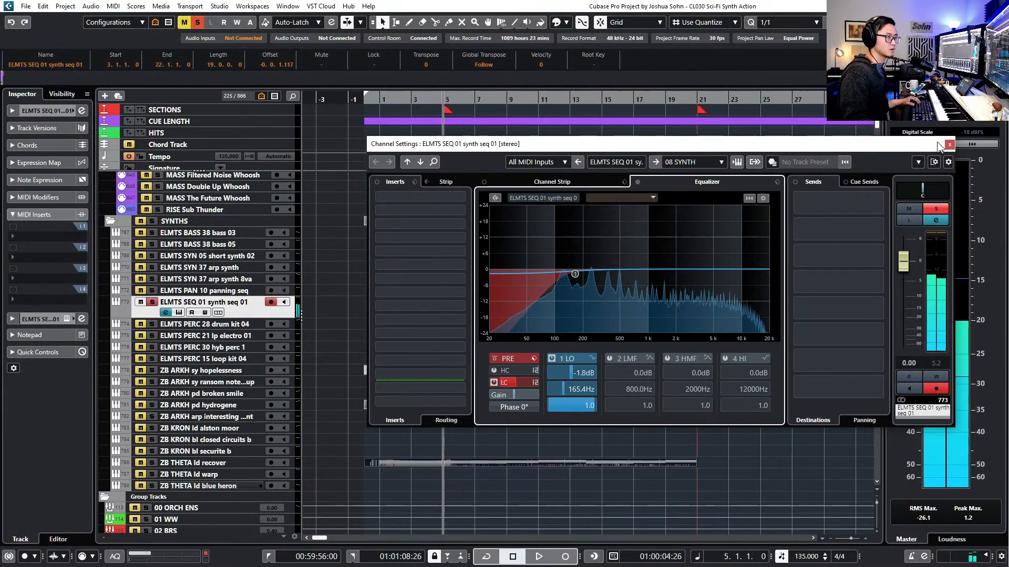
pyautogui.click(949, 145)
pyautogui.press('s')
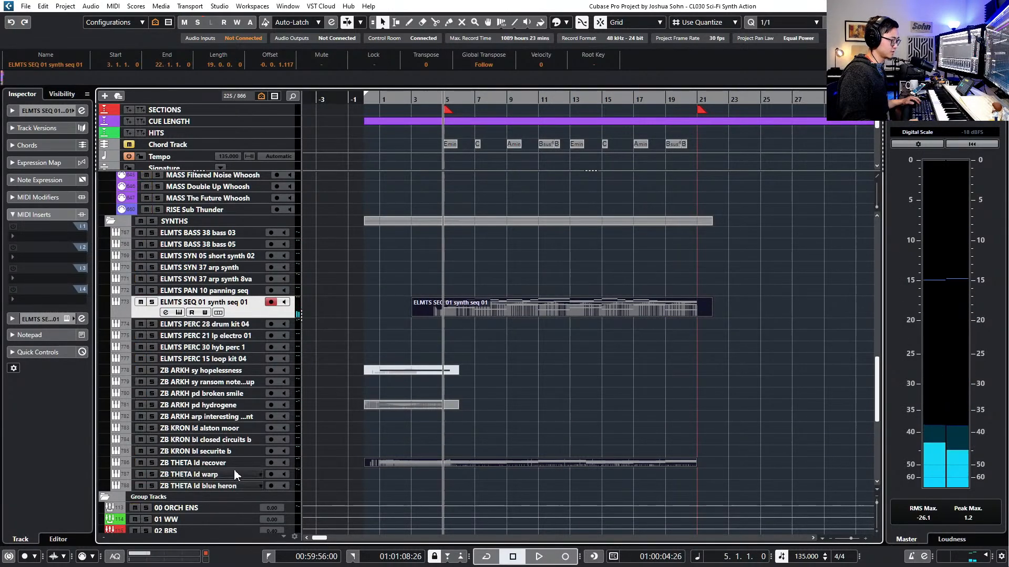
# Solo ZB THETA ld recover and EQ its channel with a low cut at about 67 Hz and a -10.8 dB low band at about 147 Hz
pyautogui.click(222, 464)
pyautogui.press('e')
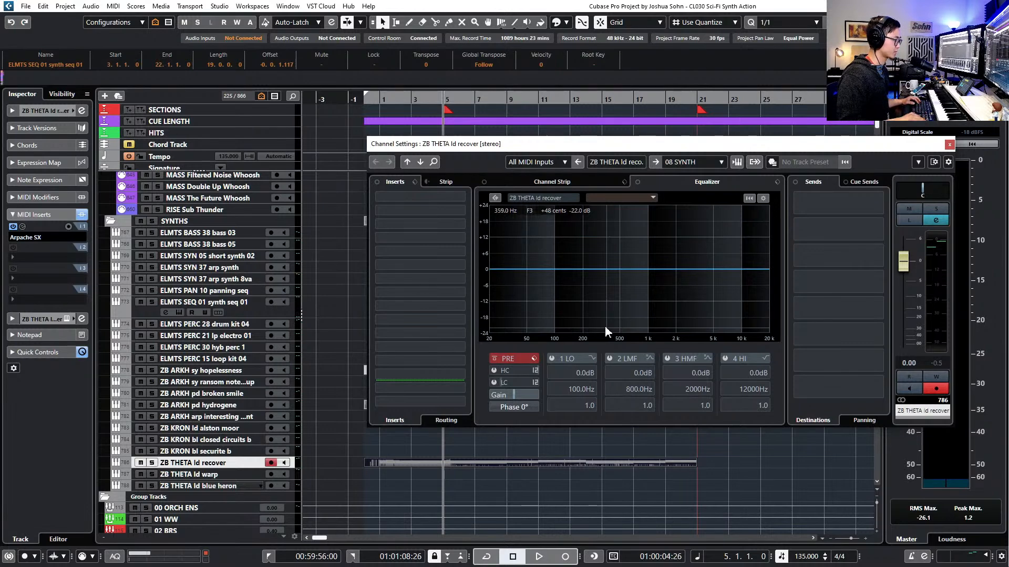
pyautogui.press('s')
pyautogui.press('space')
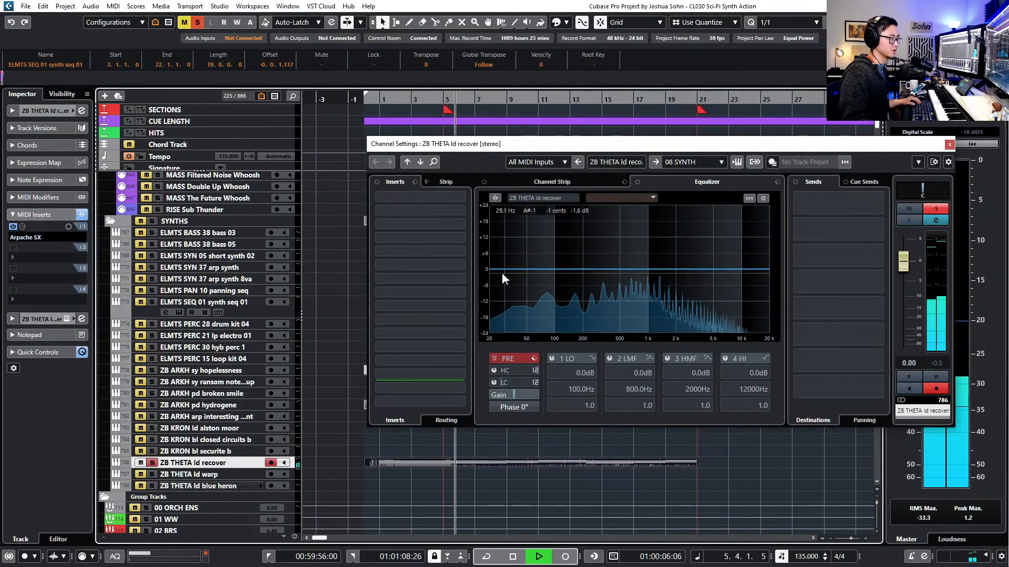
pyautogui.click(493, 382)
pyautogui.moveTo(529, 385); pyautogui.dragTo(535, 386)
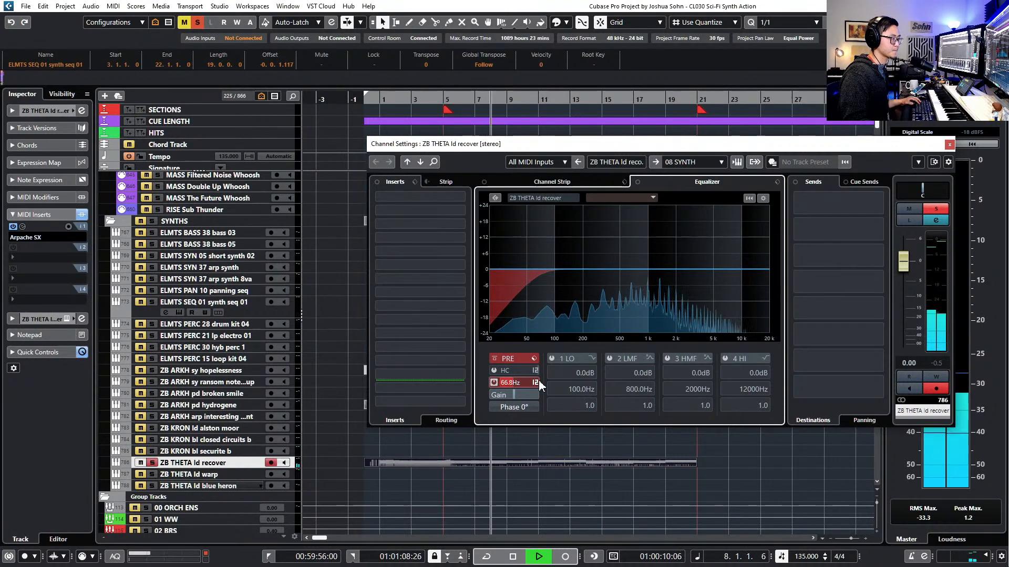
pyautogui.moveTo(518, 270); pyautogui.dragTo(571, 300)
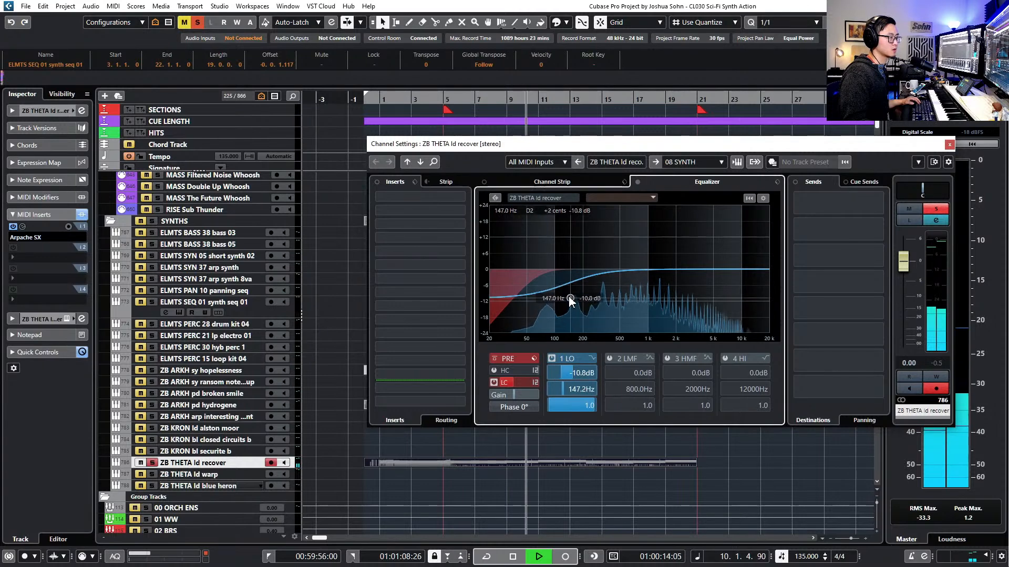
pyautogui.click(948, 145)
# Open the ZB THETA ld recover part in the key editor and play the chords from the upper notes at bar 7
pyautogui.click(566, 462)
pyautogui.press('space')
pyautogui.press('Return')
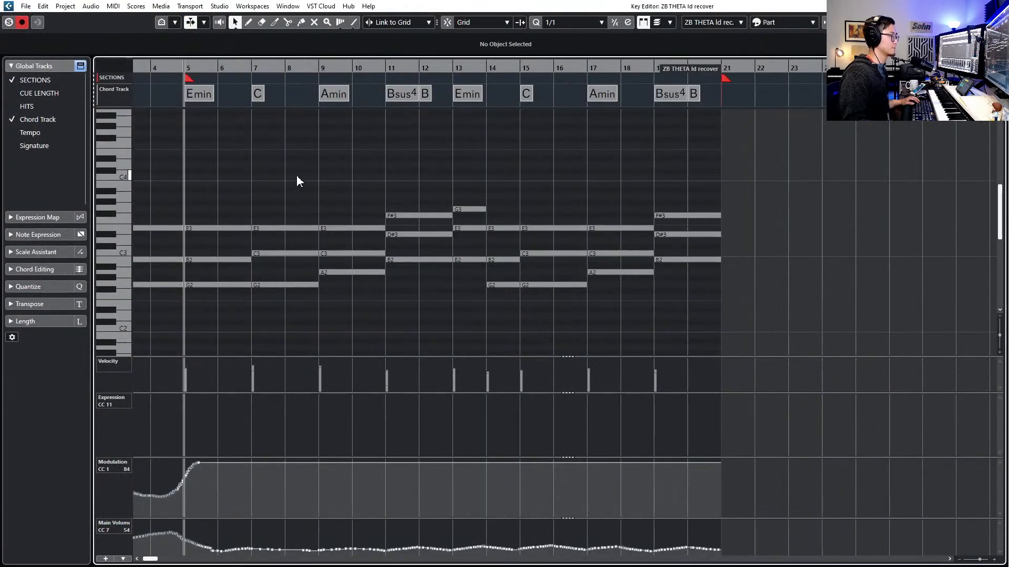
pyautogui.moveTo(298, 183); pyautogui.dragTo(294, 278)
pyautogui.hotkey('alt', 'space')
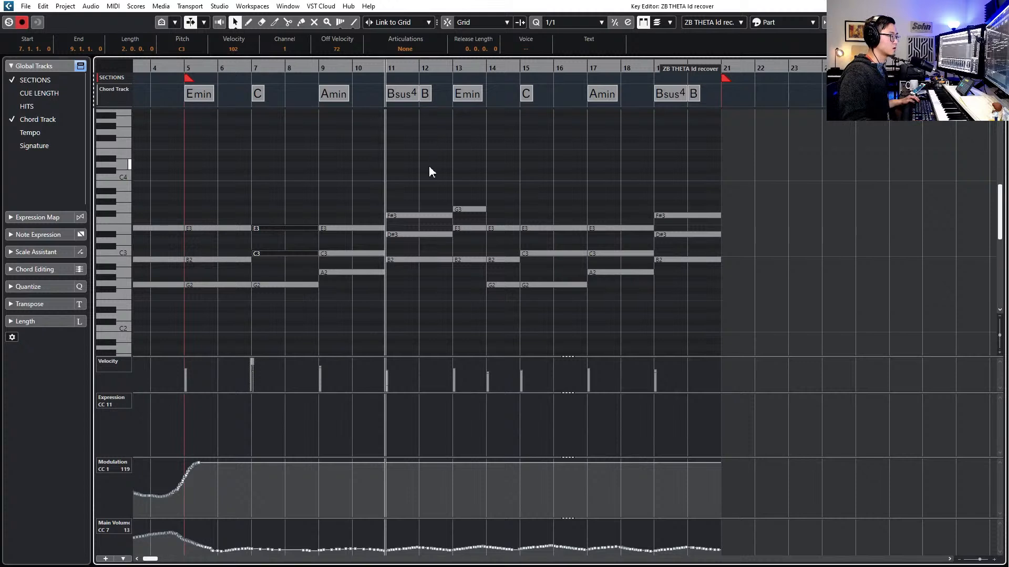
# Split the D#3 note of the bar 11 chord at bar 12 and raise its first half to E3 to match Bsus4
pyautogui.click(393, 216)
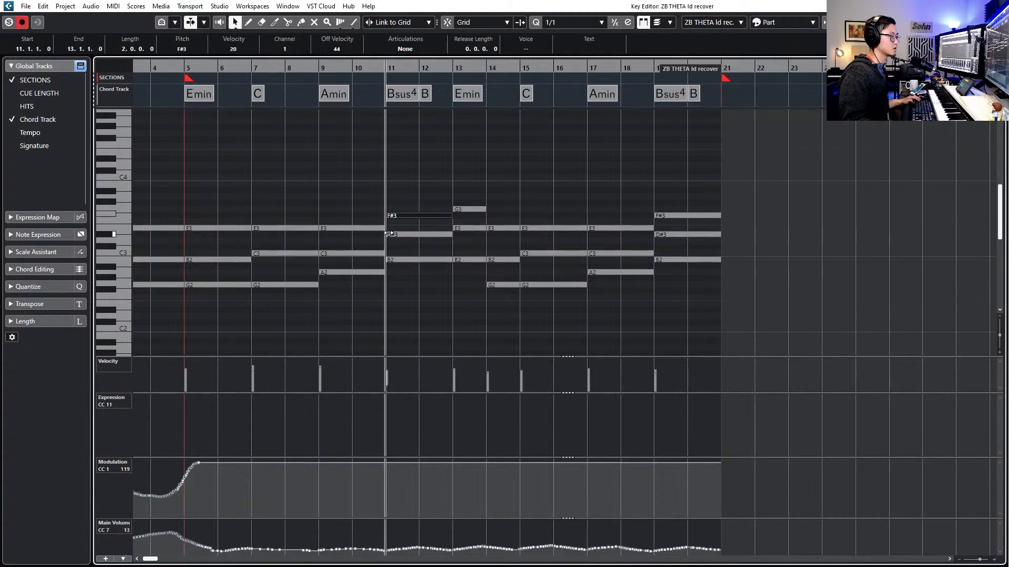
pyautogui.moveTo(389, 234); pyautogui.dragTo(402, 234)
pyautogui.hotkey('ctrl', 'z')
pyautogui.press('j')
pyautogui.keyDown('alt'); pyautogui.click(422, 235); pyautogui.keyUp('alt')
pyautogui.click(408, 234)
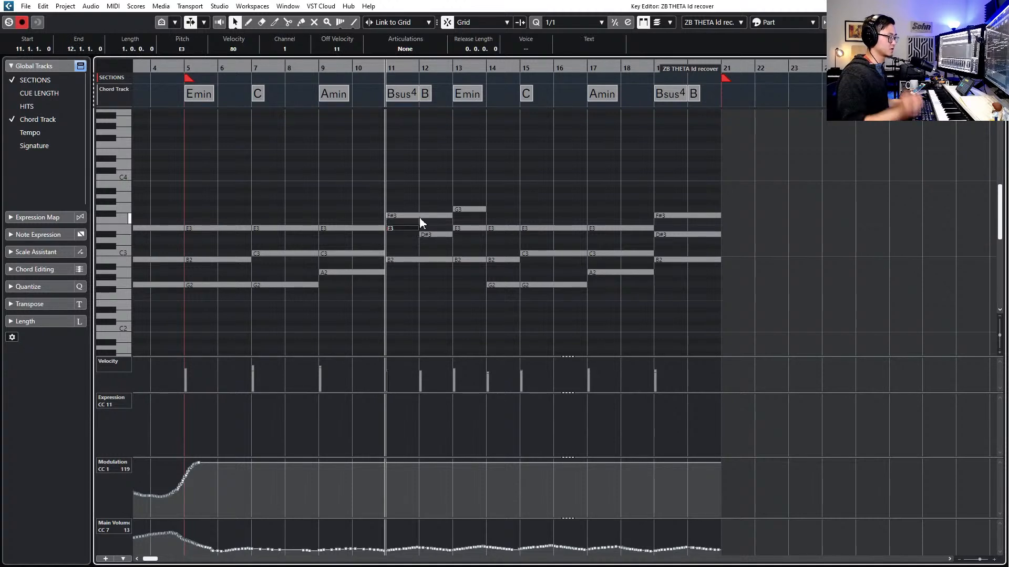
# Play back the Bsus4 to B change at bars 11 and 12, then close the key editor
pyautogui.press('space')
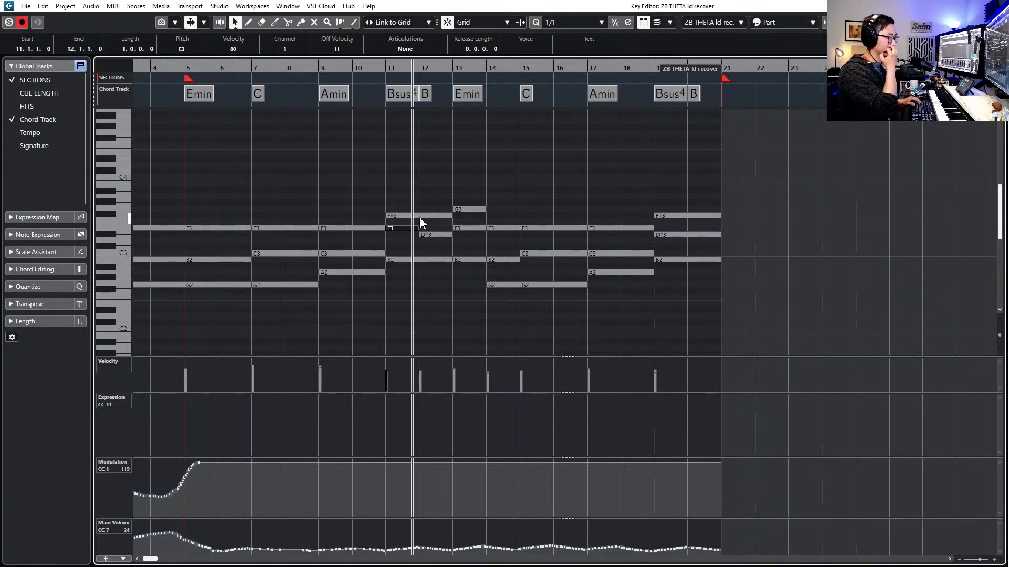
pyautogui.press('space')
pyautogui.scroll(5, 423, 220)
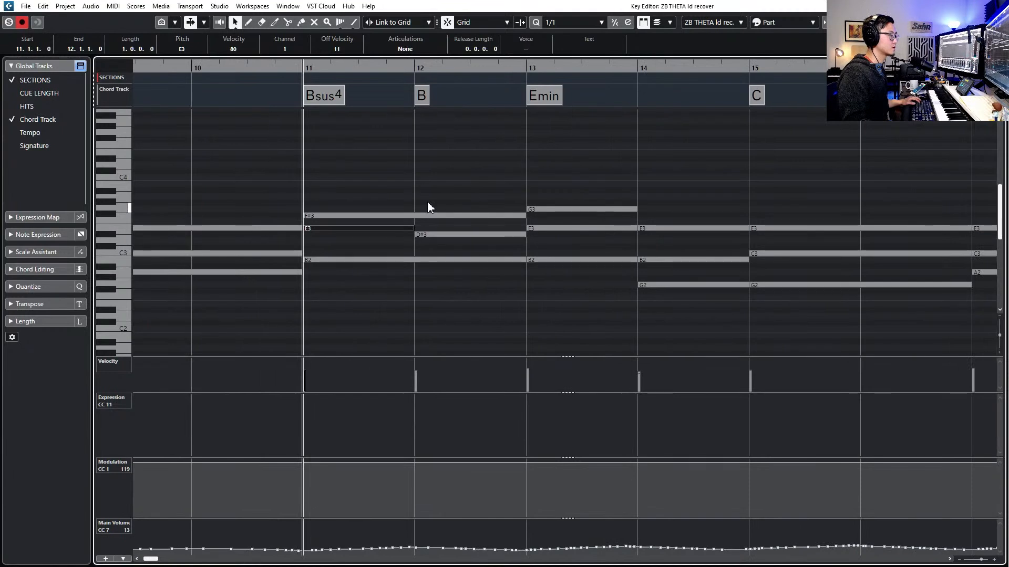
pyautogui.press('space')
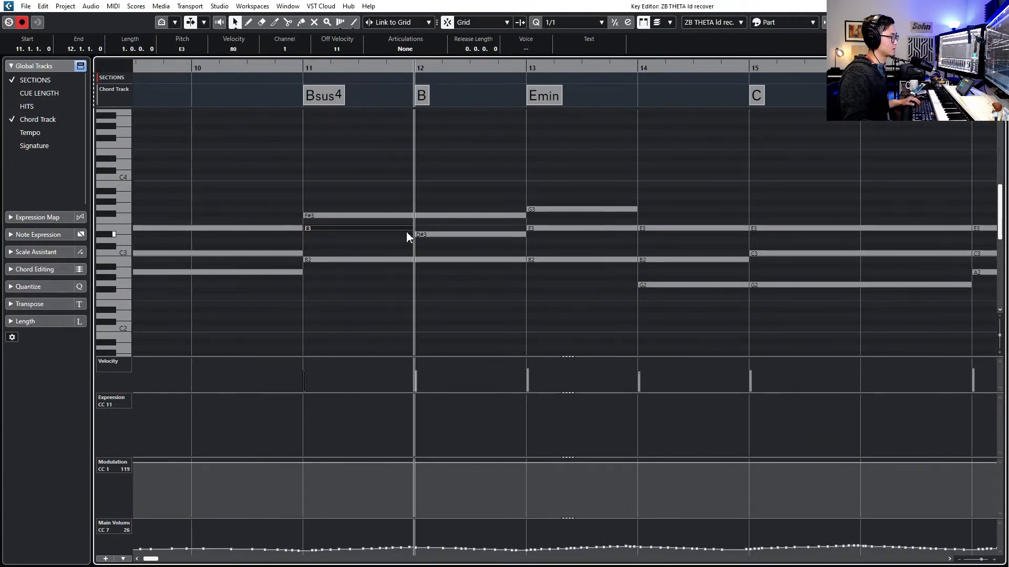
pyautogui.press('space')
pyautogui.press('Return')
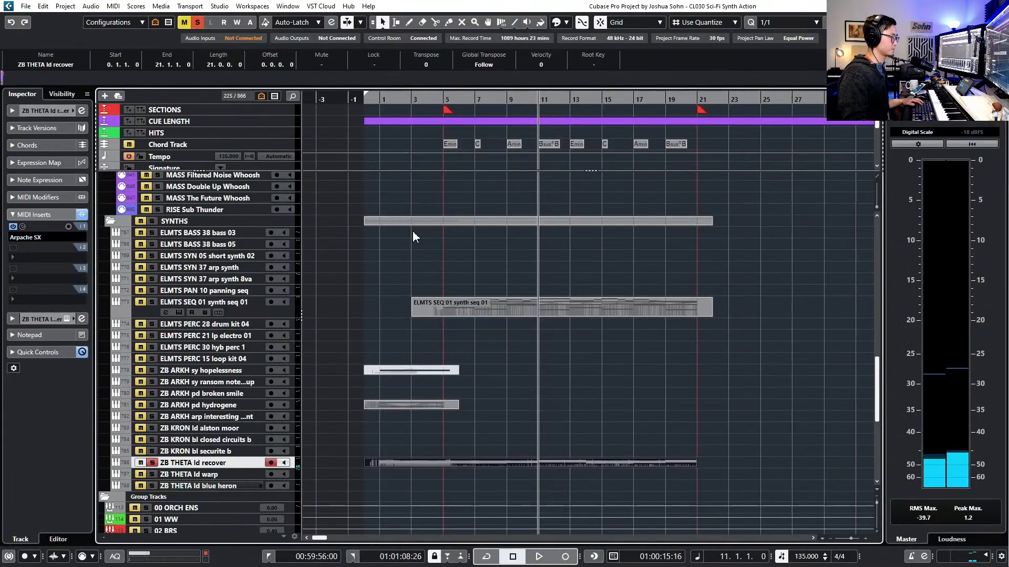
pyautogui.click(23, 227)
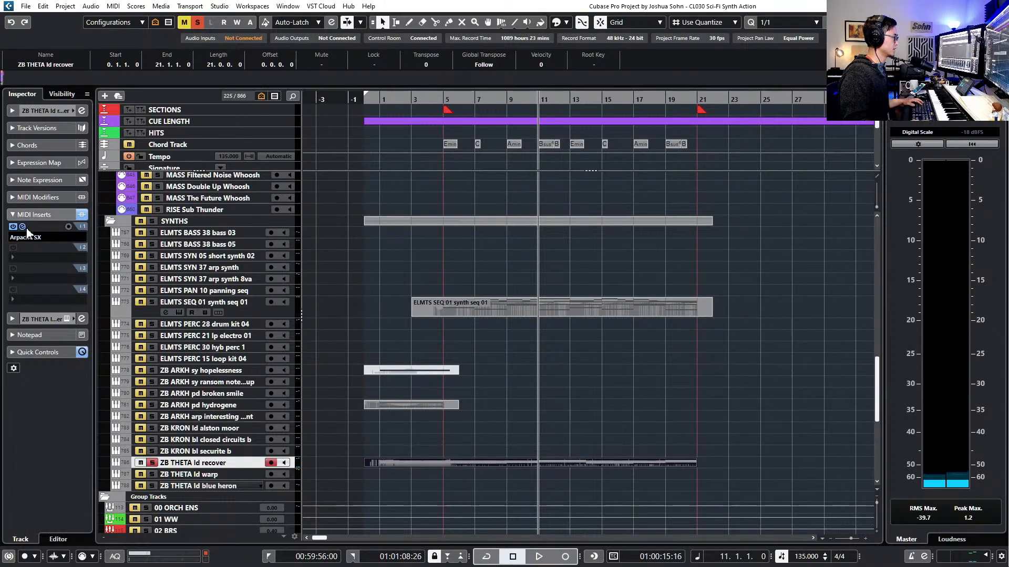
pyautogui.click(69, 227)
pyautogui.press('space')
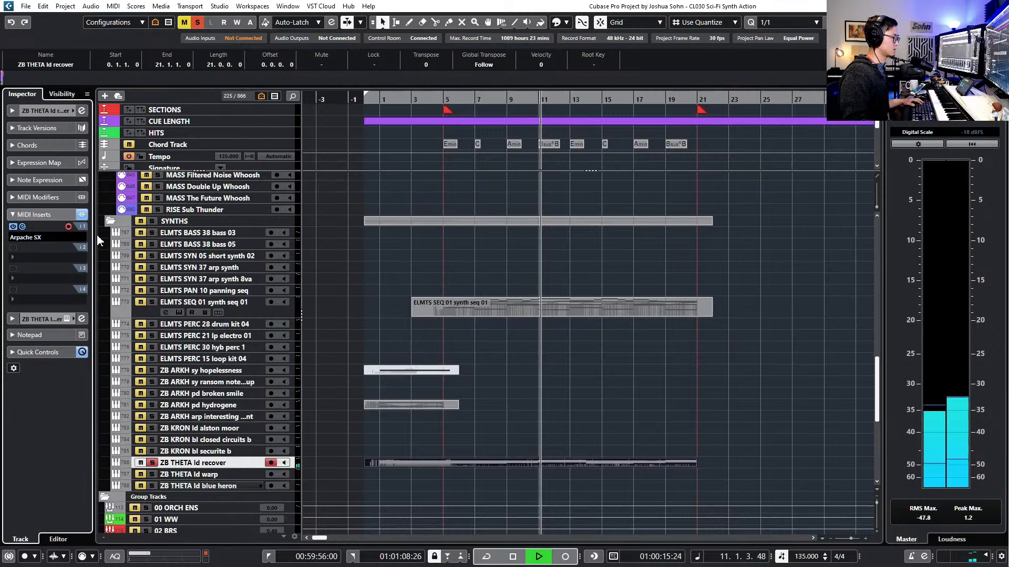
pyautogui.press('space')
pyautogui.click(68, 226)
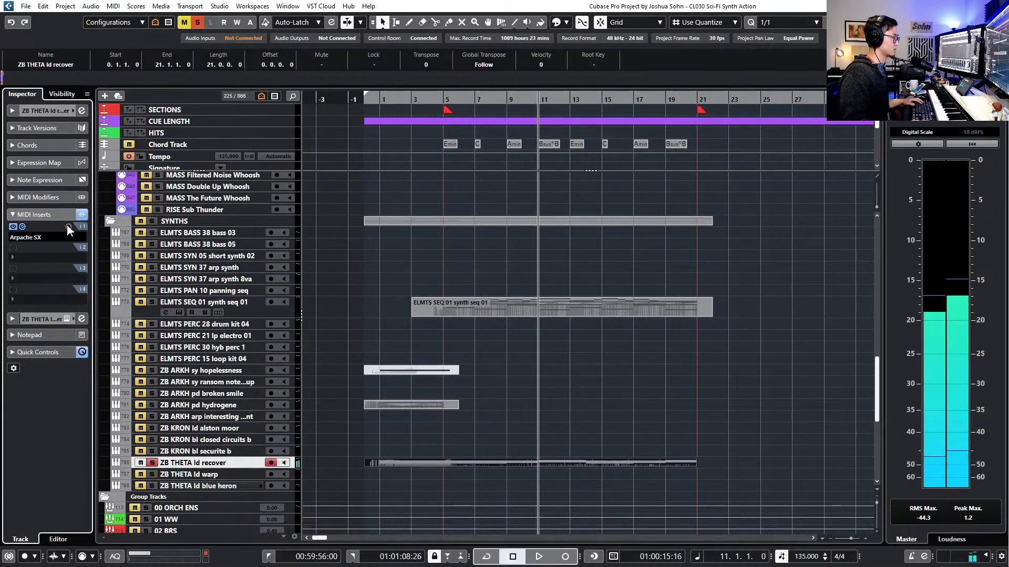
# Switch Arpache SX to Sequence mode and compare a 1/16 step size with the step size from the sequence during playback
pyautogui.click(23, 227)
pyautogui.click(23, 226)
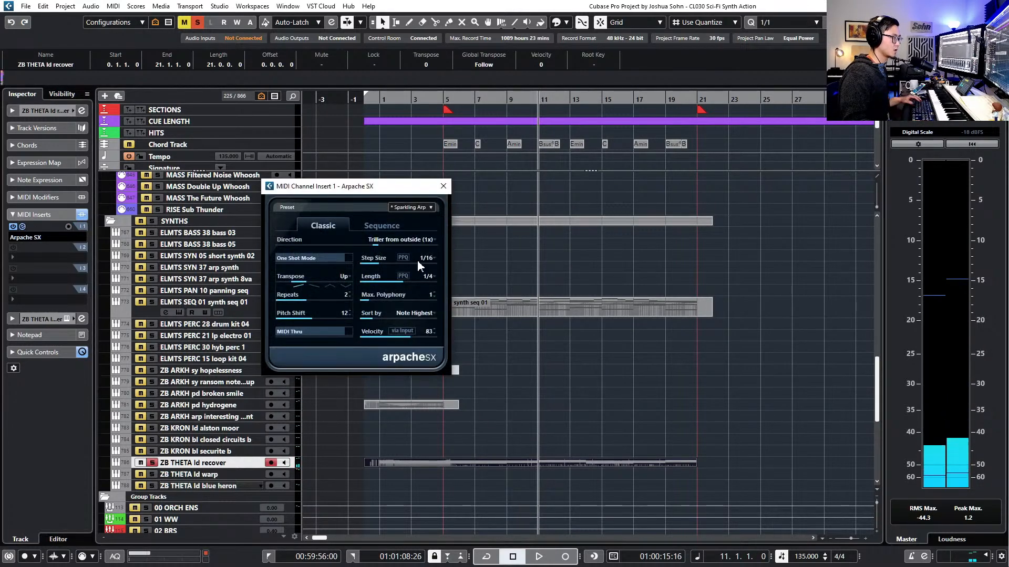
pyautogui.click(377, 227)
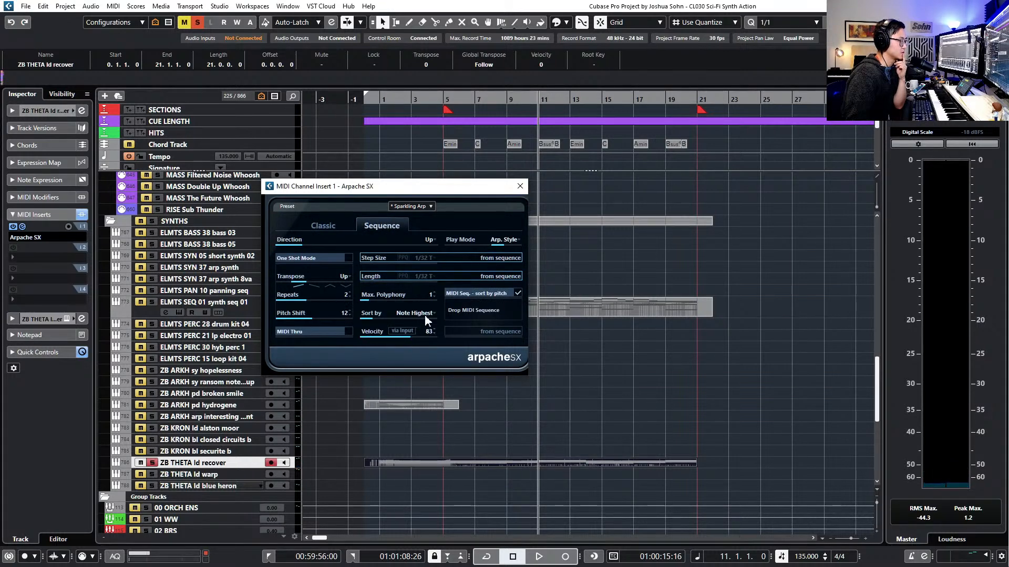
pyautogui.click(511, 260)
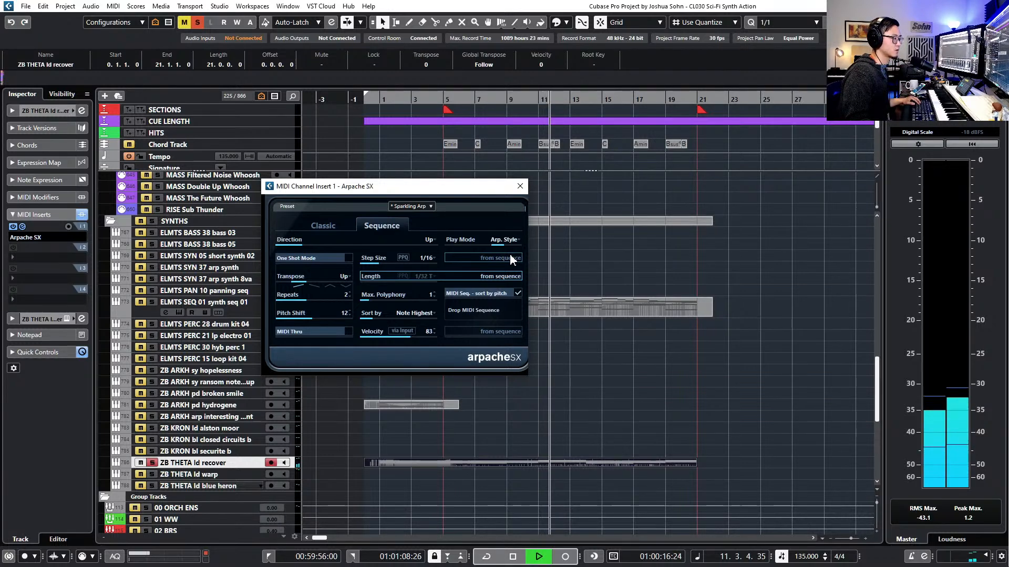
pyautogui.click(508, 258)
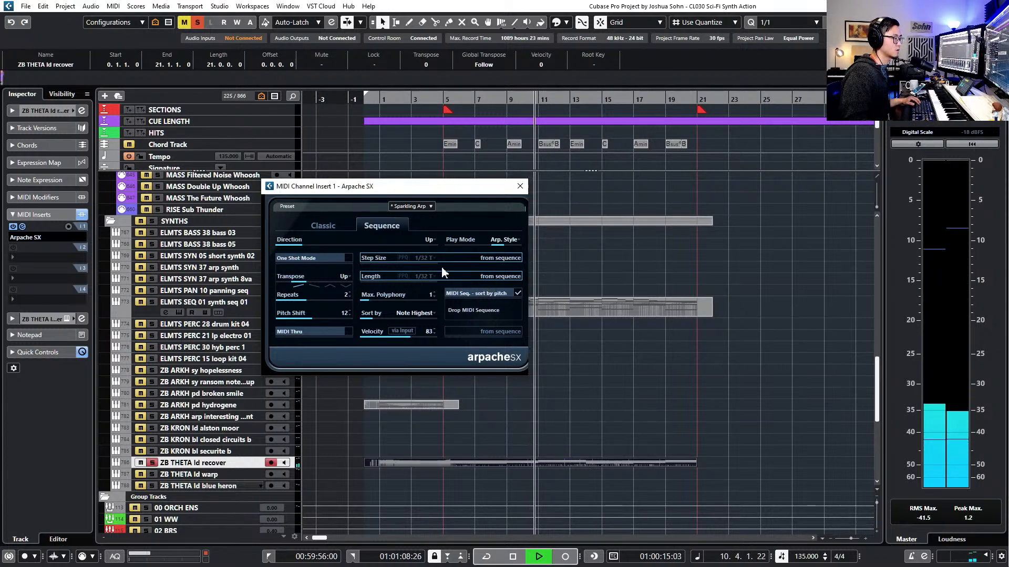
# Load the Sparkling Arp user preset in Arpache SX and set its step size to 1/16
pyautogui.press('space')
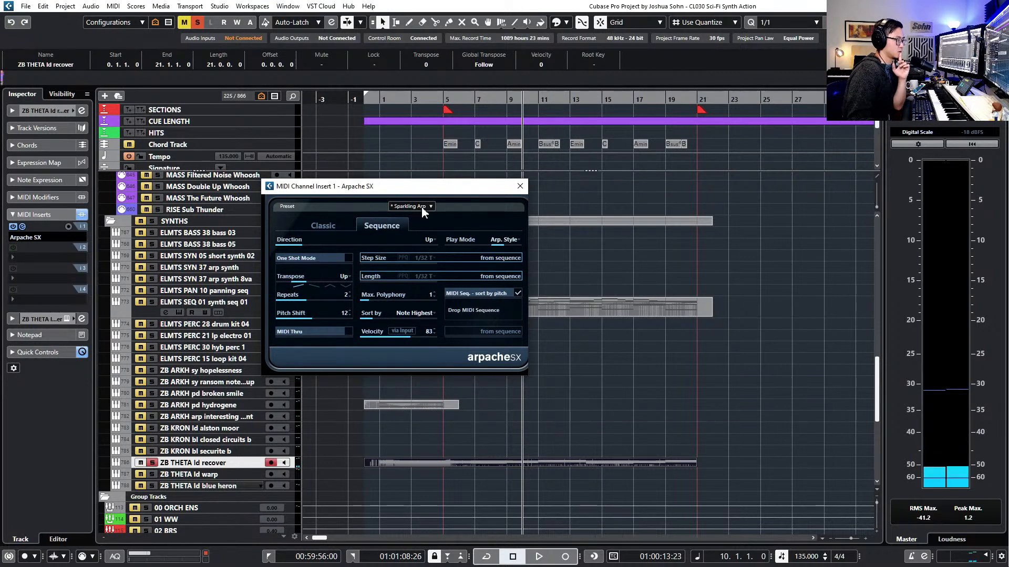
pyautogui.click(419, 207)
pyautogui.write('sparklin')
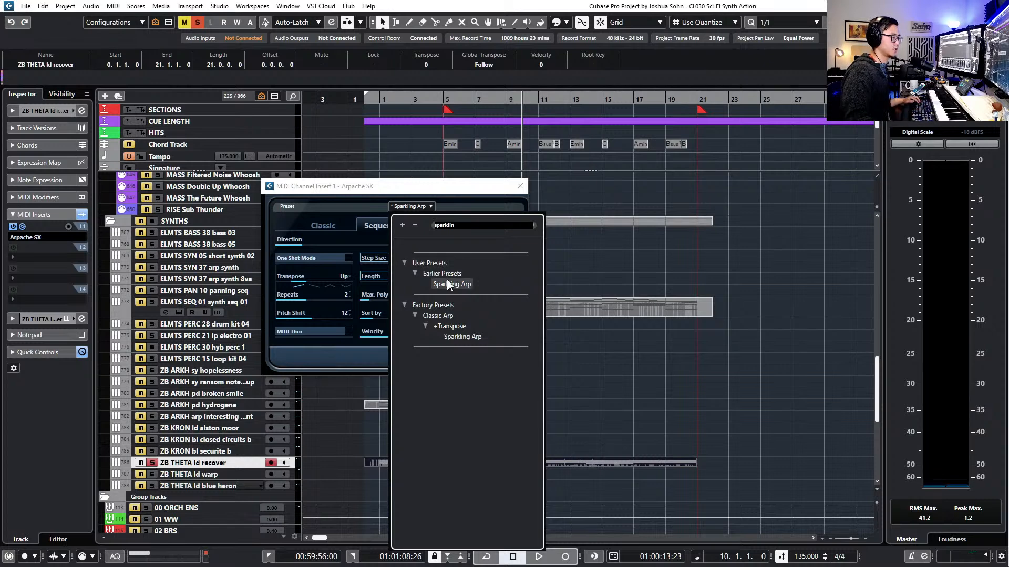
pyautogui.doubleClick(450, 283)
pyautogui.click(428, 259)
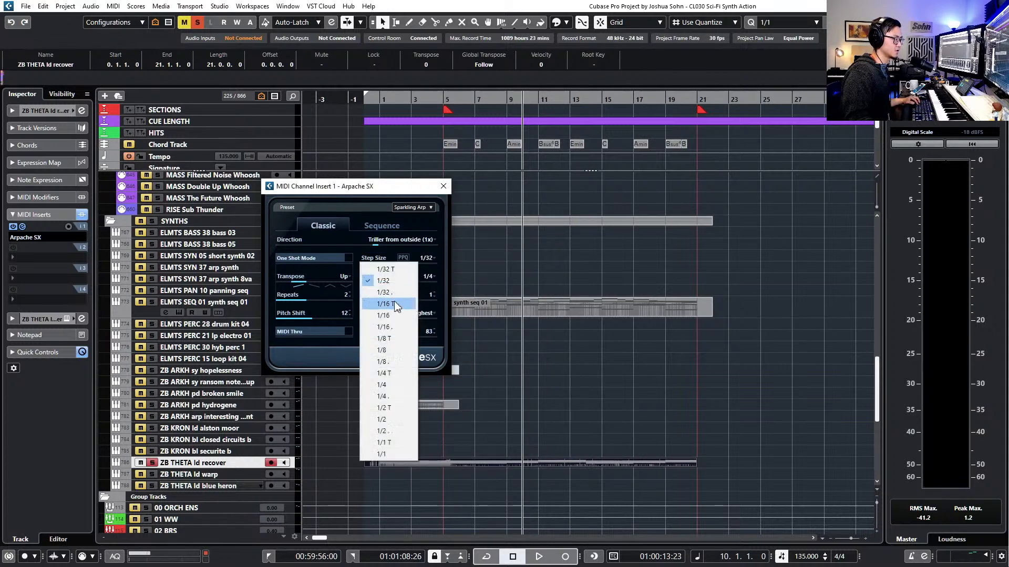
pyautogui.click(395, 313)
# Play back the arpeggio, raise Max. Polyphony to 3, and listen to the passage from bar 5
pyautogui.press('space')
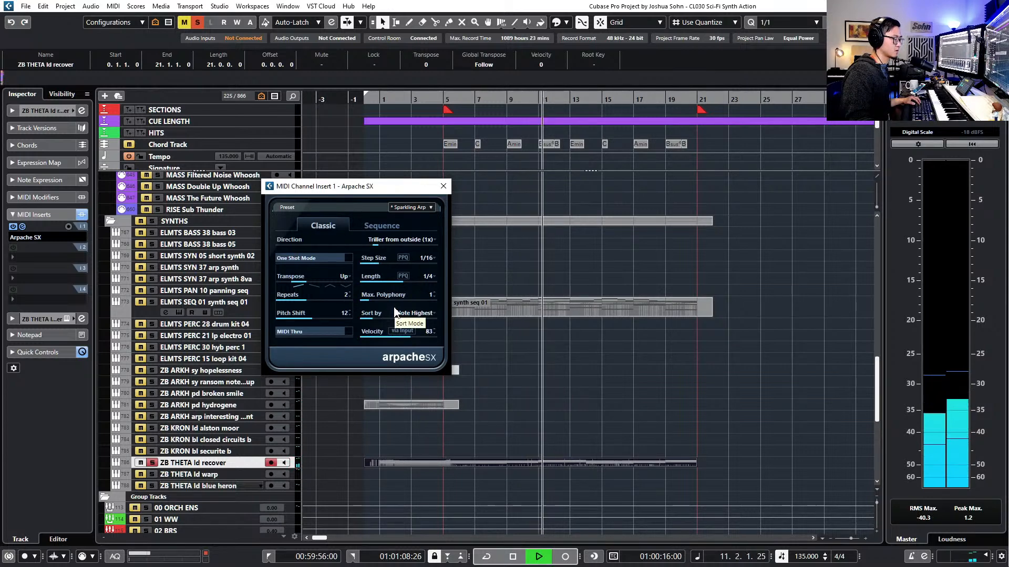
pyautogui.press('space')
pyautogui.press('space')
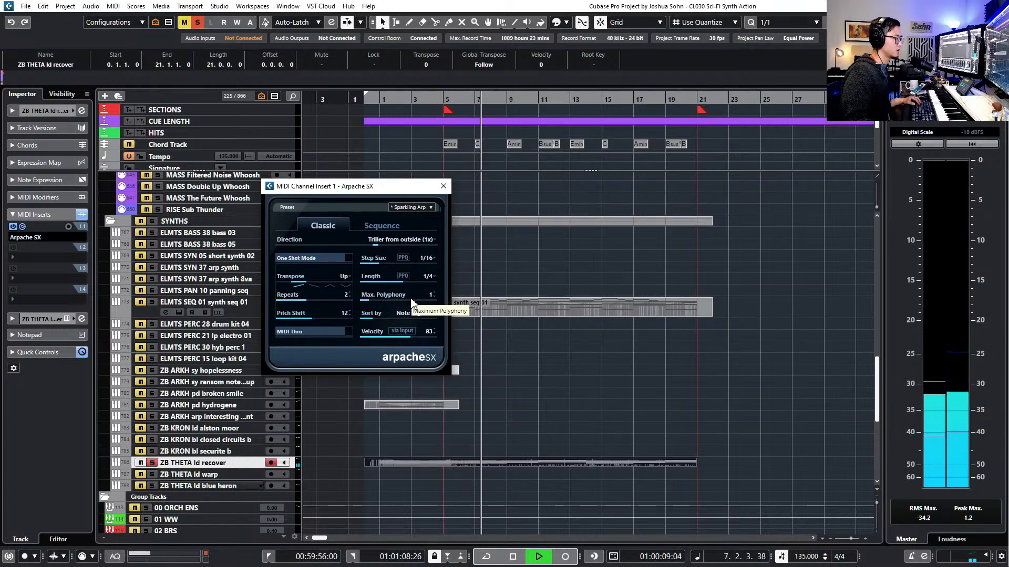
pyautogui.press('space')
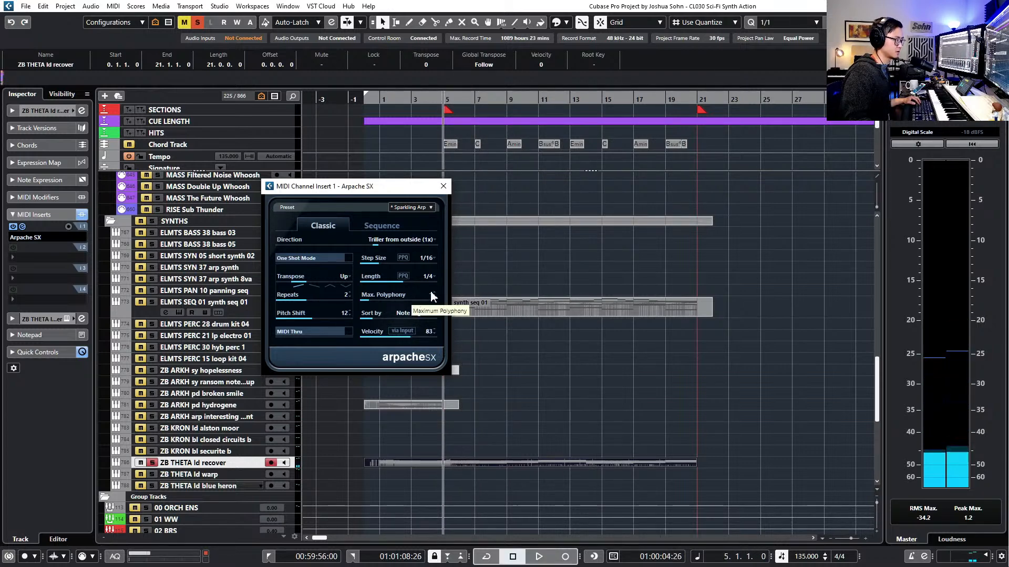
pyautogui.press('space')
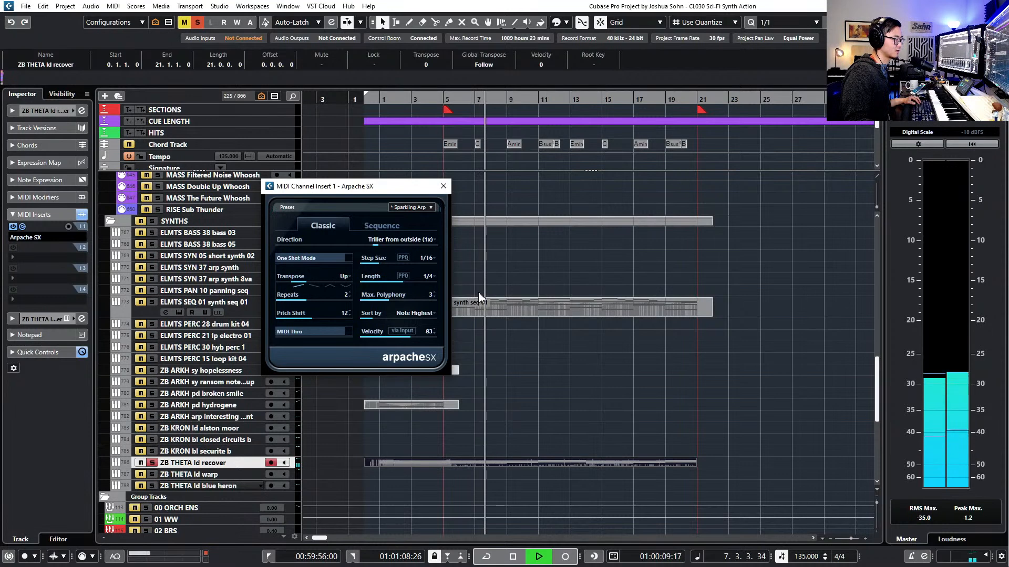
pyautogui.click(432, 293)
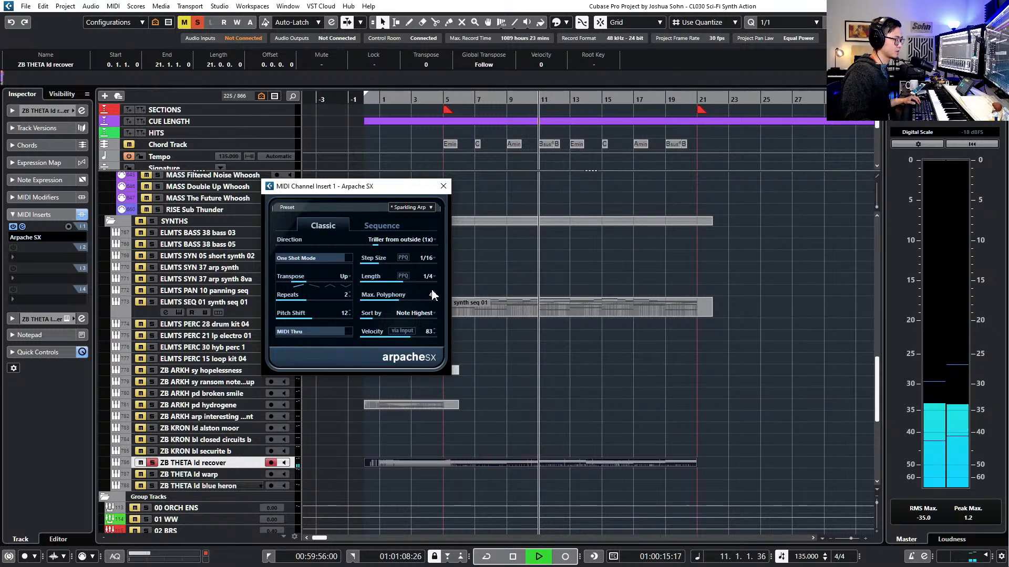
pyautogui.press('space')
# Close the Arpache SX window, return the playhead to bar 1 and unsolo the ZB THETA ld recover track
pyautogui.moveTo(498, 433); pyautogui.dragTo(499, 474)
pyautogui.press('KP_Subtract')
pyautogui.press('KP_Subtract')
pyautogui.press('KP_Subtract')
pyautogui.press('KP_Subtract')
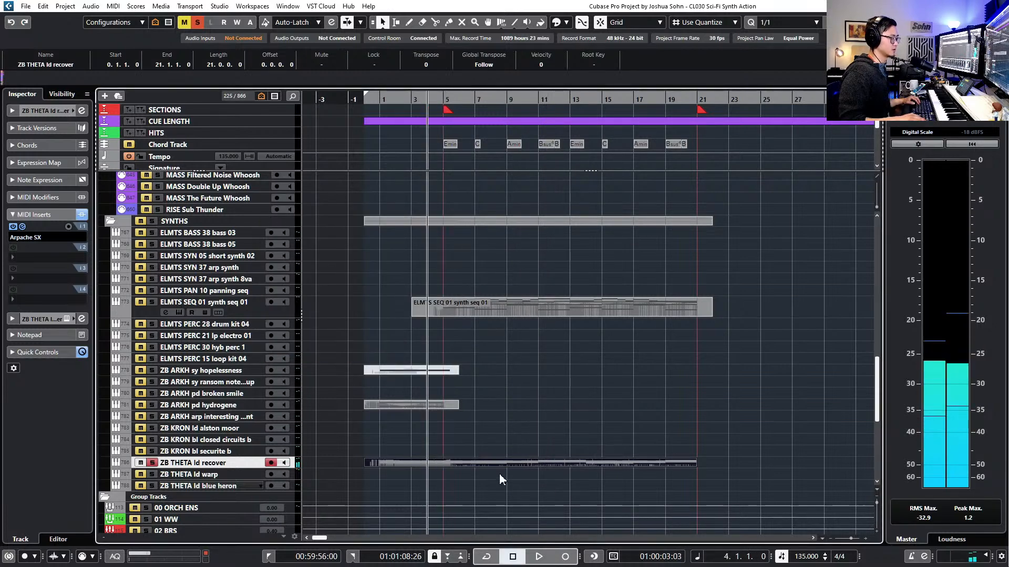
pyautogui.press('space')
pyautogui.press('space')
pyautogui.press('KP_Subtract')
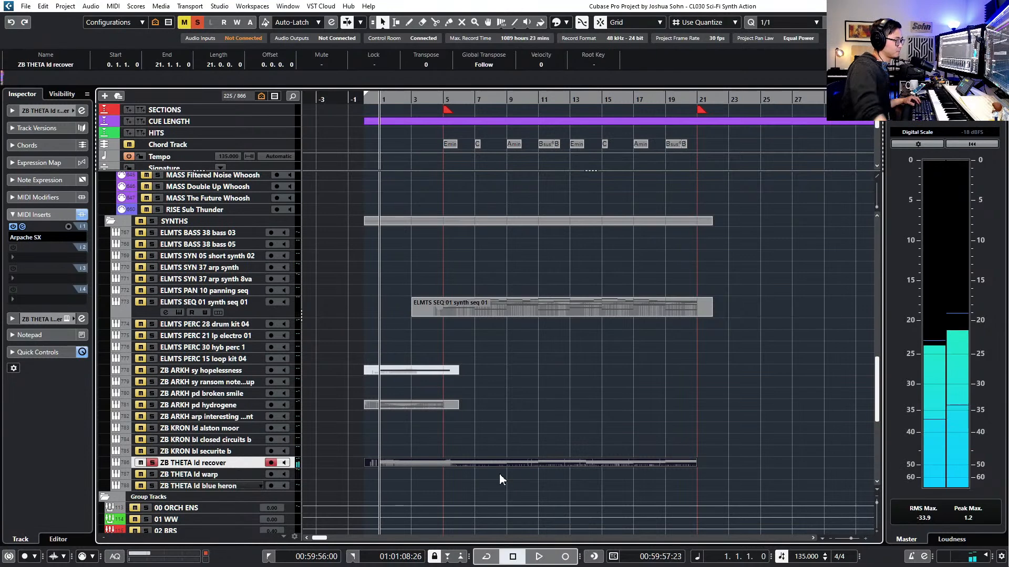
pyautogui.press('s')
# Play the full mix over bars 1 to 5 to judge the arpeggio against the other synths
pyautogui.press('space')
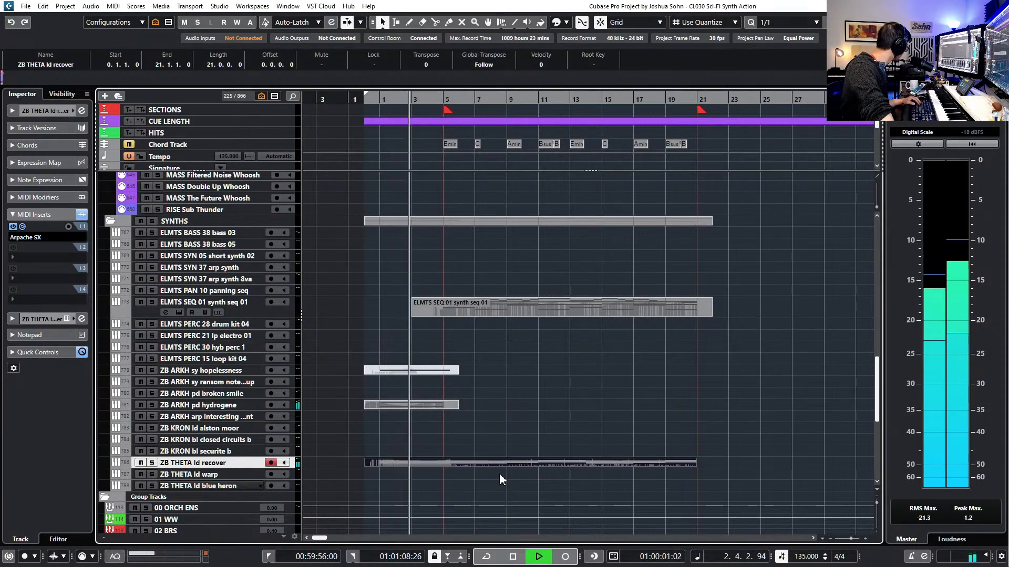
pyautogui.press('space')
pyautogui.press('KP_Subtract')
pyautogui.press('KP_Add')
pyautogui.press('KP_Subtract')
pyautogui.press('space')
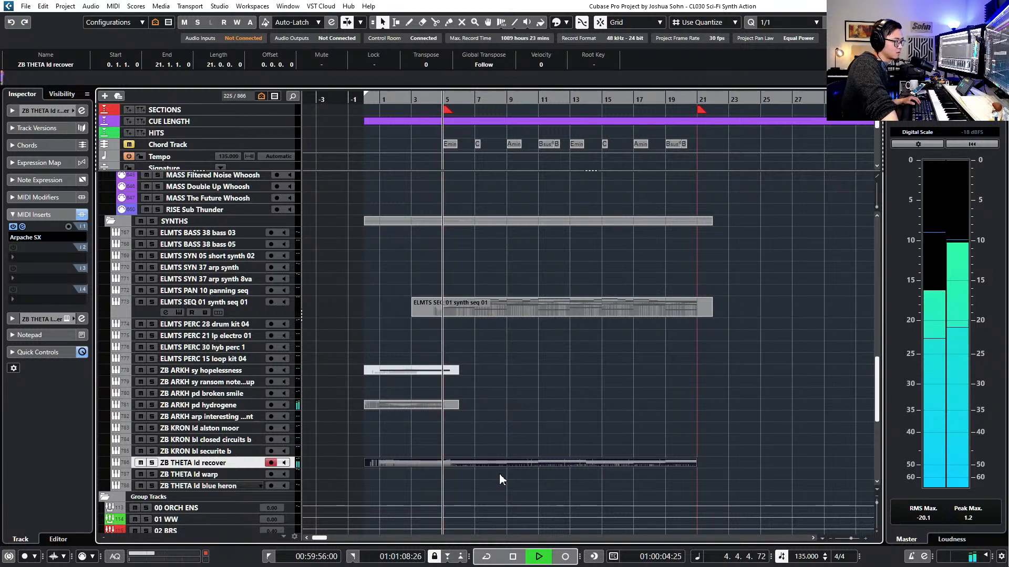
pyautogui.press('space')
pyautogui.press('space')
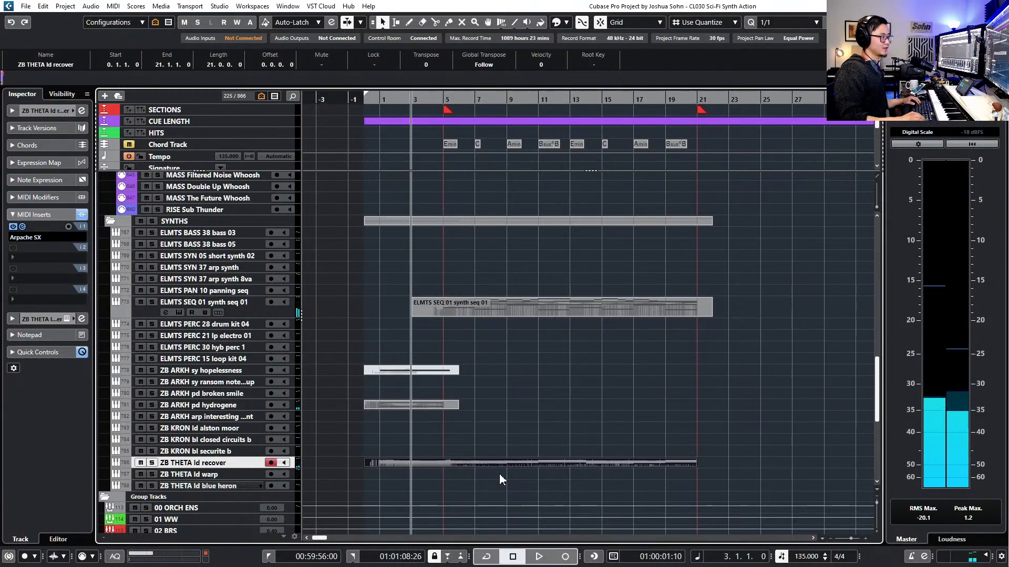
pyautogui.press('KP_Subtract')
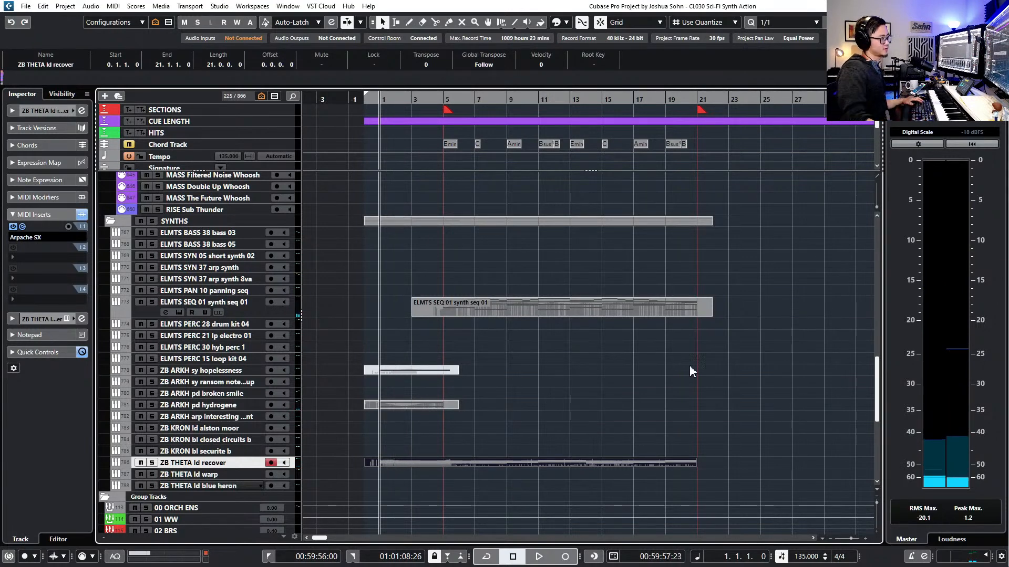
# Check the ZB THETA ld recover track's Zebra instrument, and replay the mix from bars 1 and 3
pyautogui.press('e')
pyautogui.press('e')
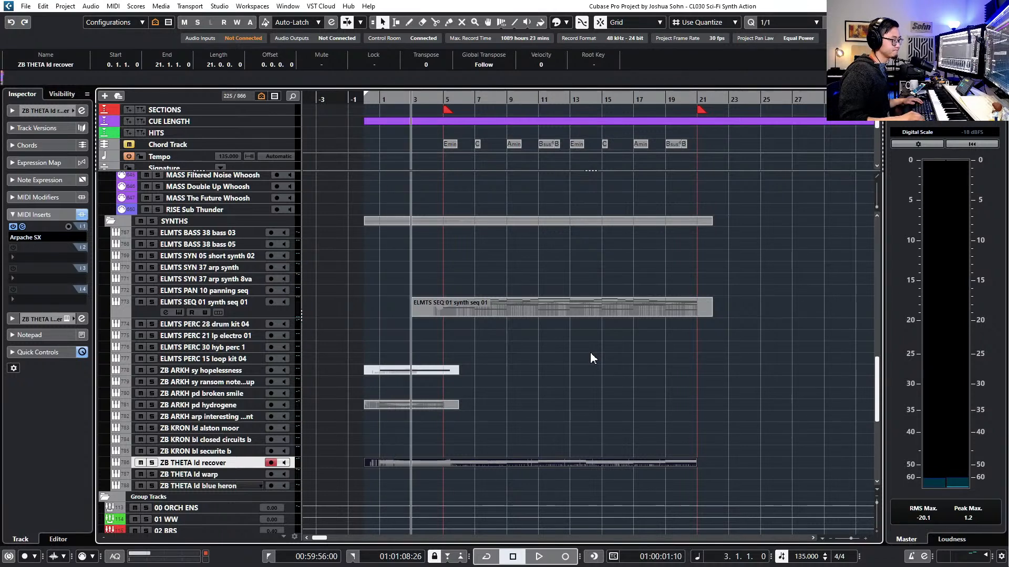
pyautogui.press('space')
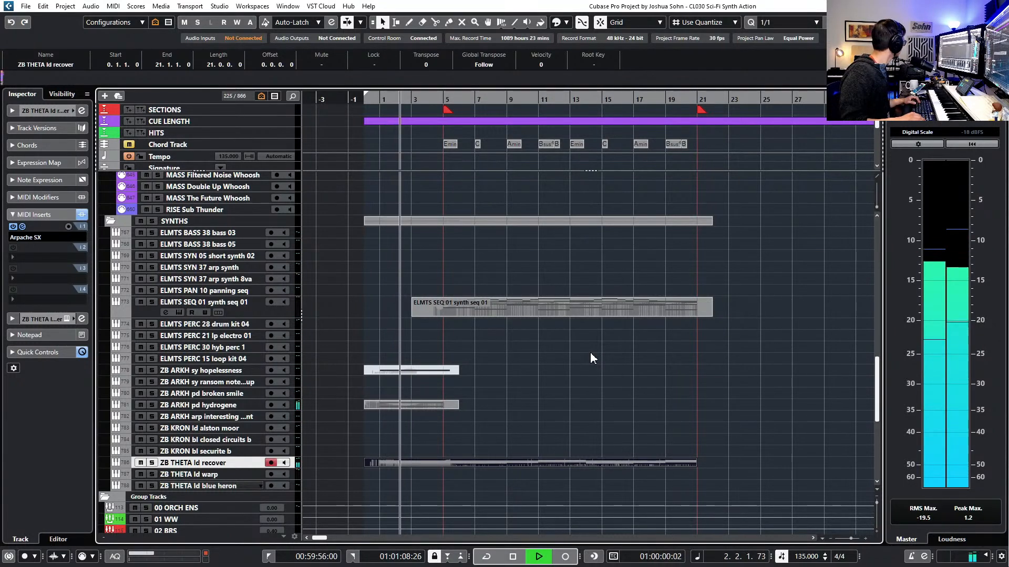
pyautogui.press('space')
pyautogui.press('KP_Add')
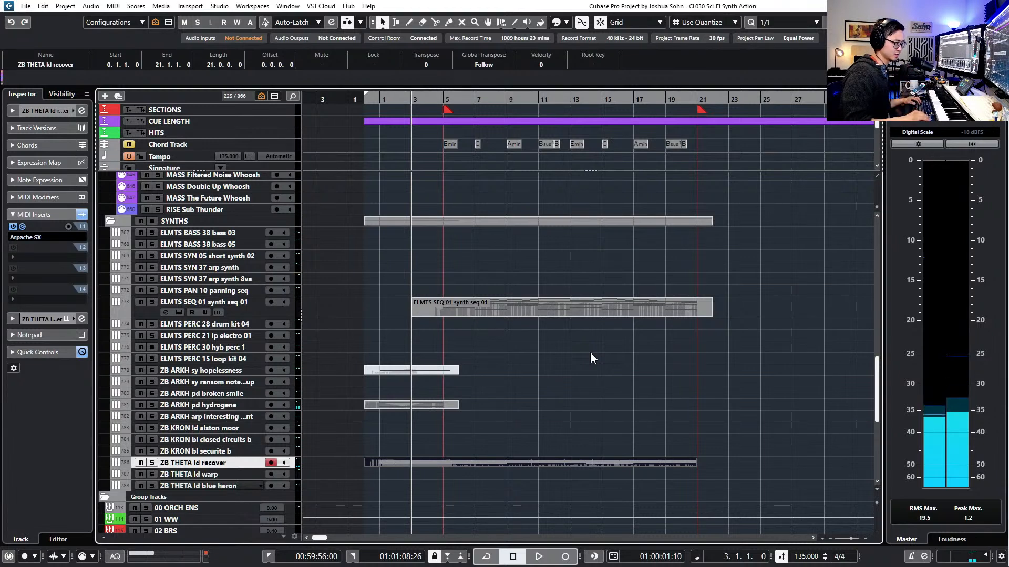
pyautogui.press('space')
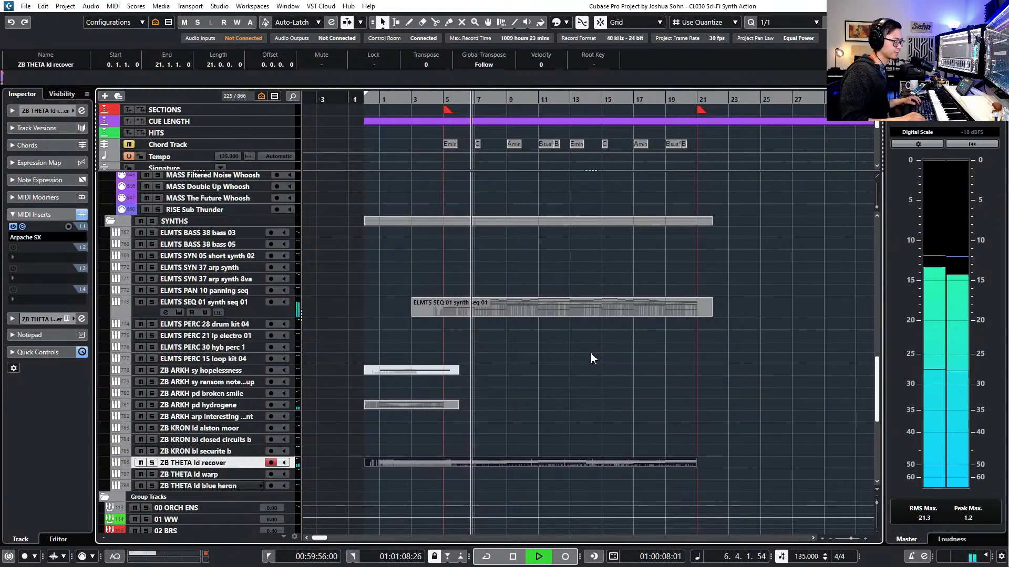
pyautogui.press('space')
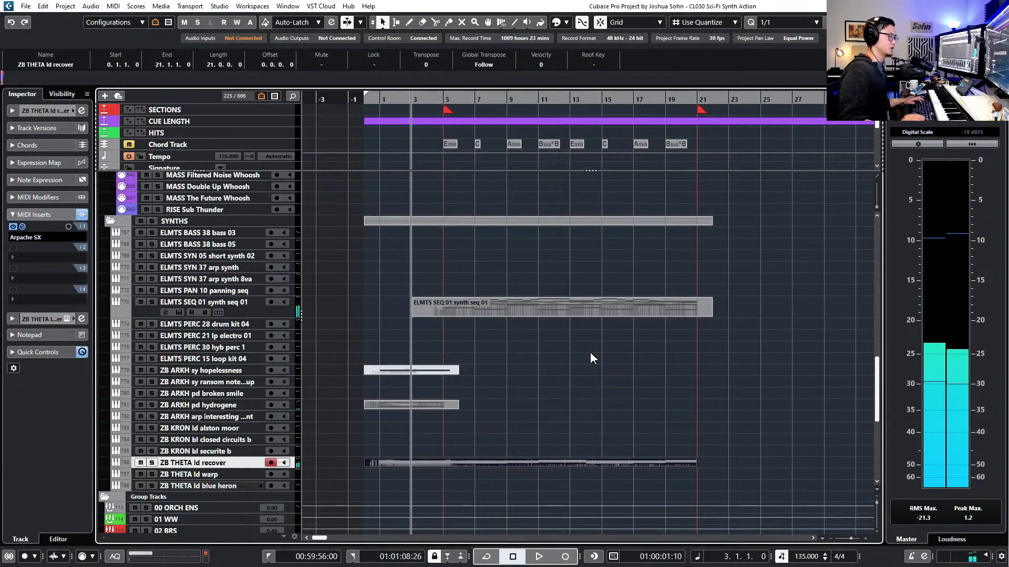
# Switch off the Arpache SX insert and show the arpeggiator settings of the track's Zebra synth
pyautogui.press('e')
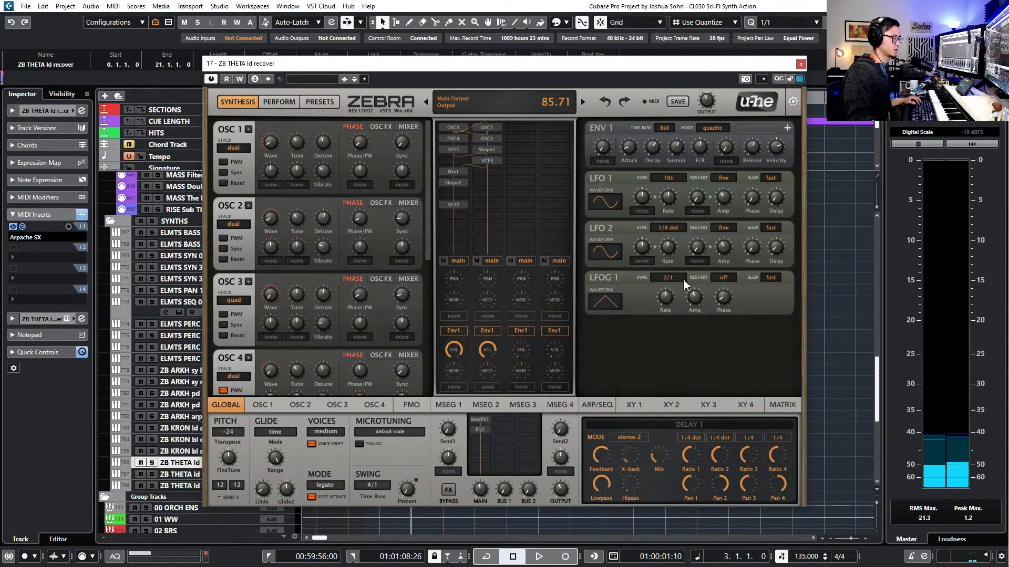
pyautogui.click(800, 63)
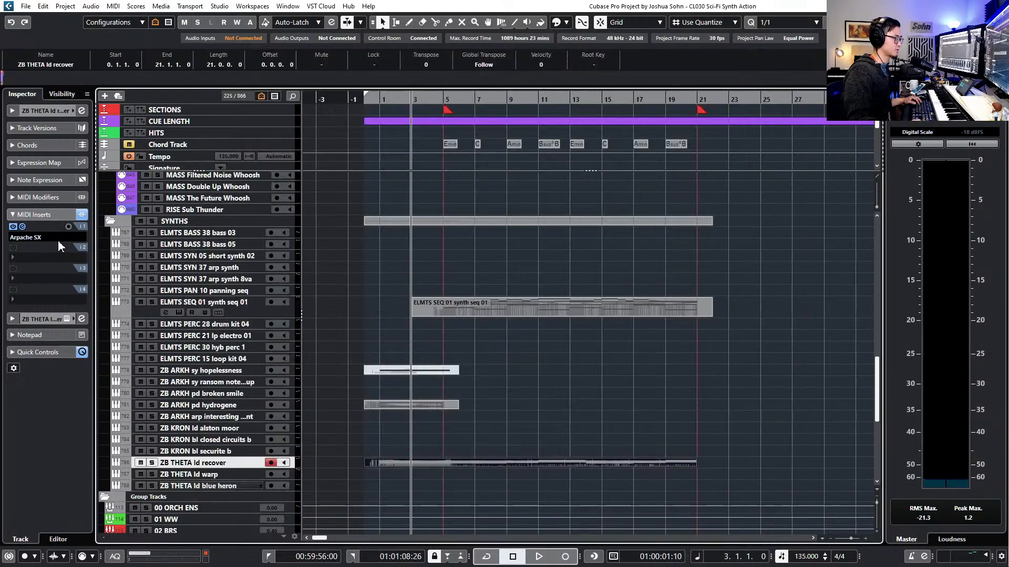
pyautogui.click(13, 227)
pyautogui.press('e')
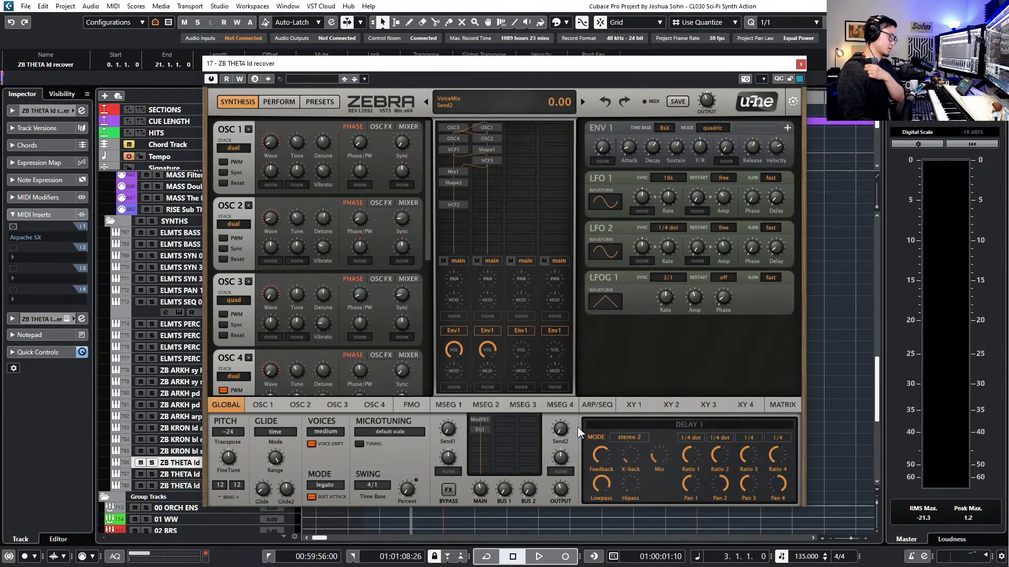
pyautogui.click(597, 406)
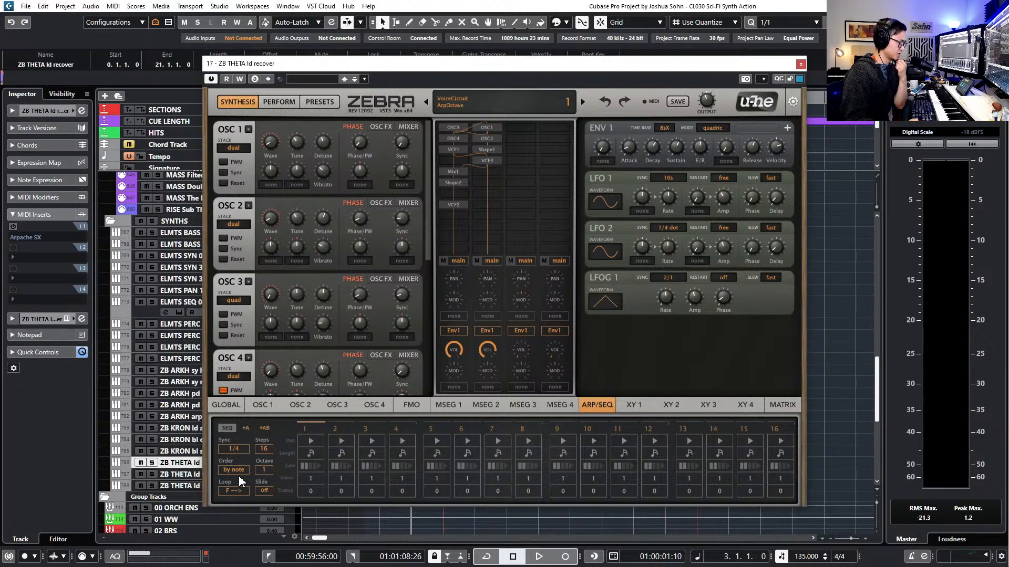
# Set the Zebra arpeggiator sync to 1/16, move the synth window up, and play back the soloed track
pyautogui.click(234, 450)
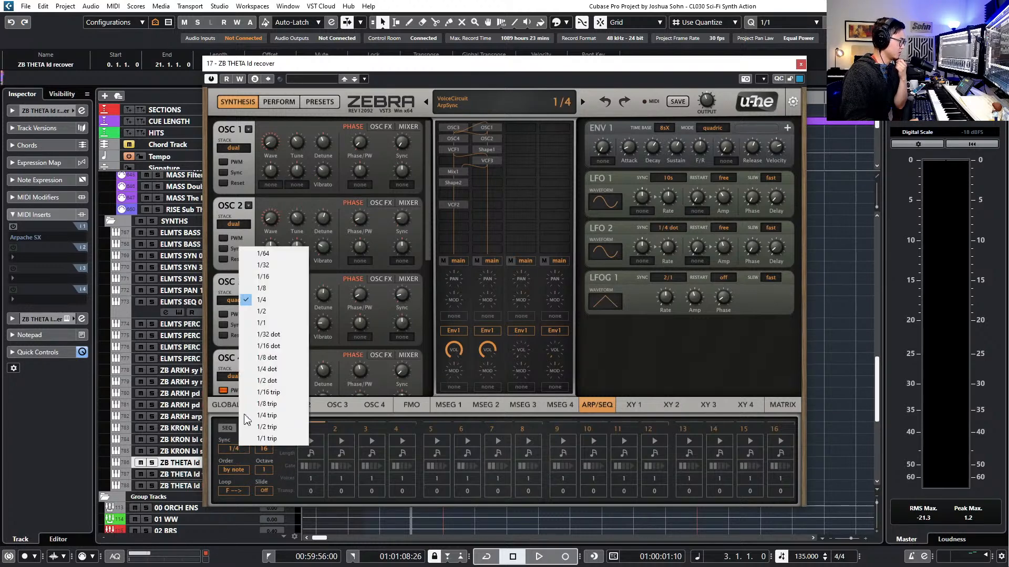
pyautogui.click(272, 277)
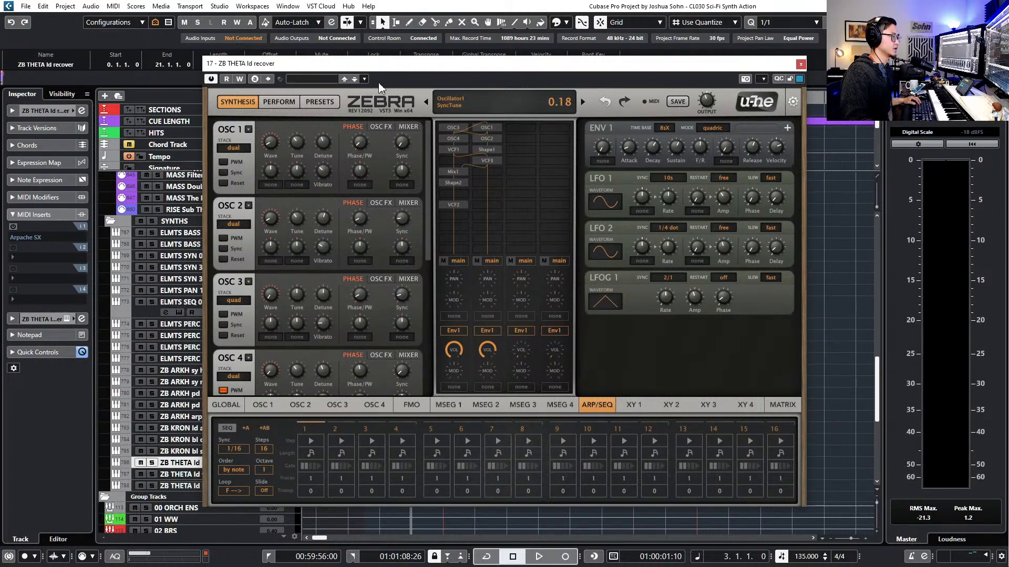
pyautogui.moveTo(401, 70); pyautogui.dragTo(415, 11)
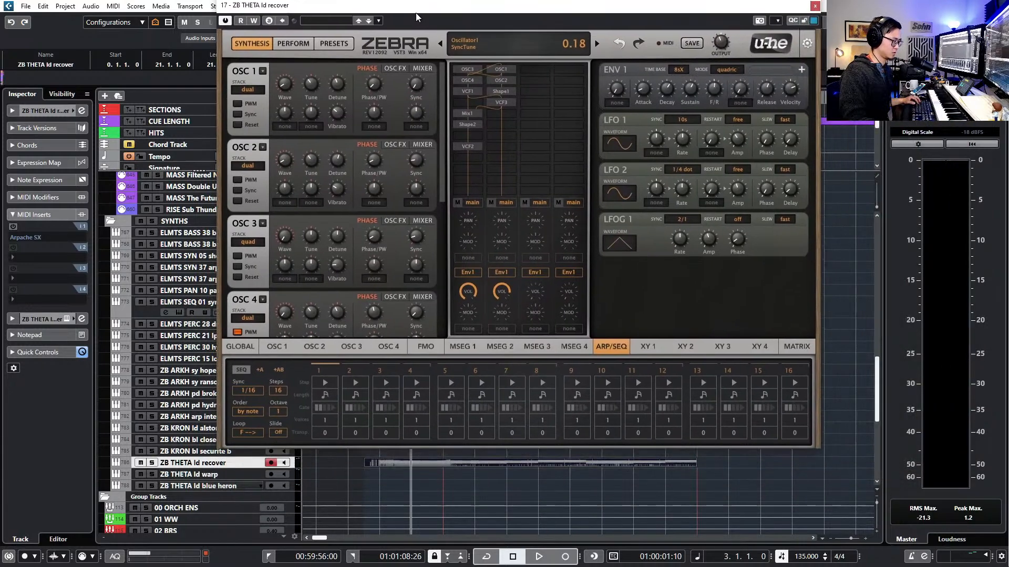
pyautogui.press('space')
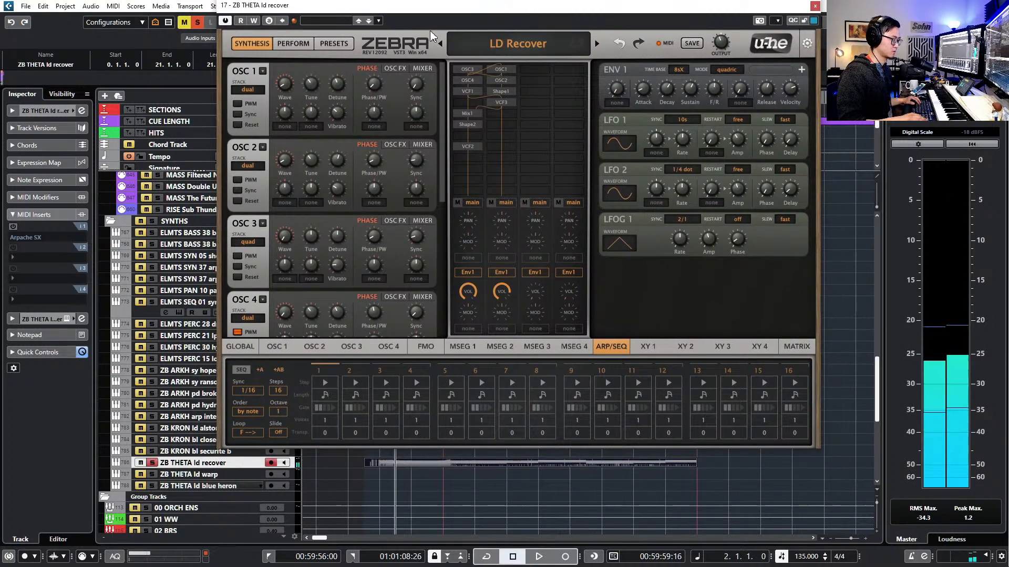
# Examine Zebra's global and performance pages, effect slot choices and Send1 modulation sources for a way to enable the arpeggiator
pyautogui.click(241, 348)
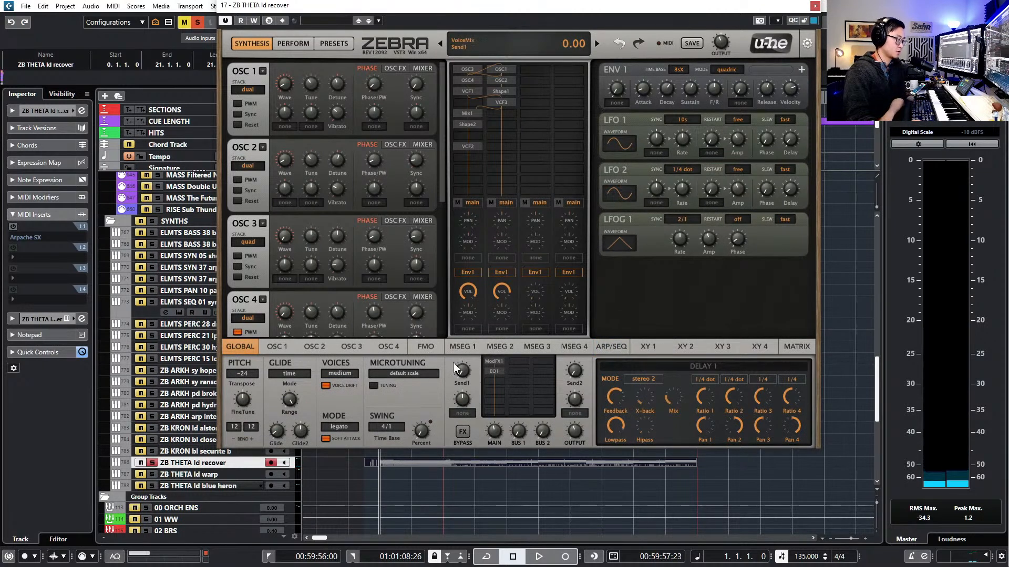
pyautogui.click(490, 376)
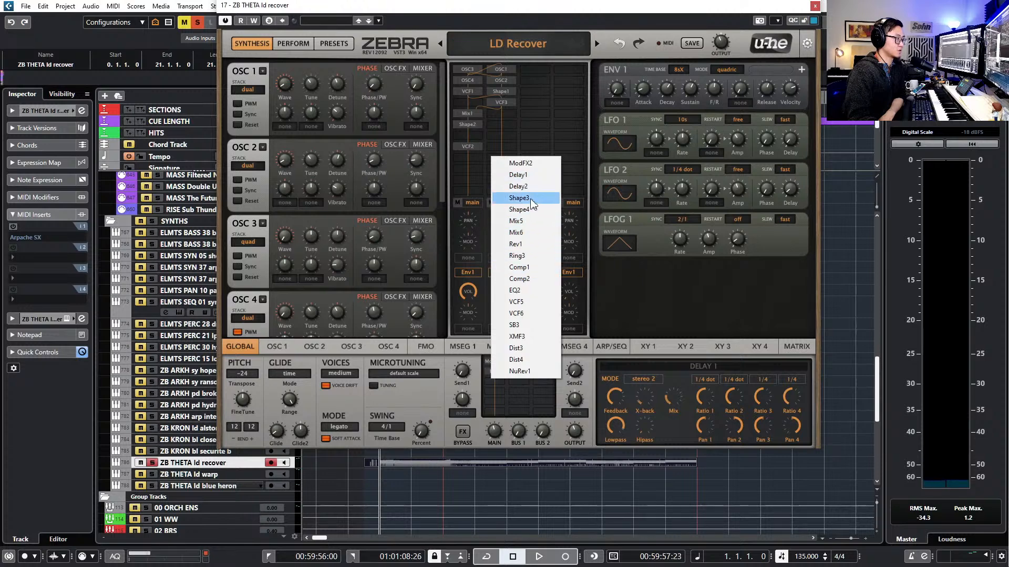
pyautogui.click(669, 384)
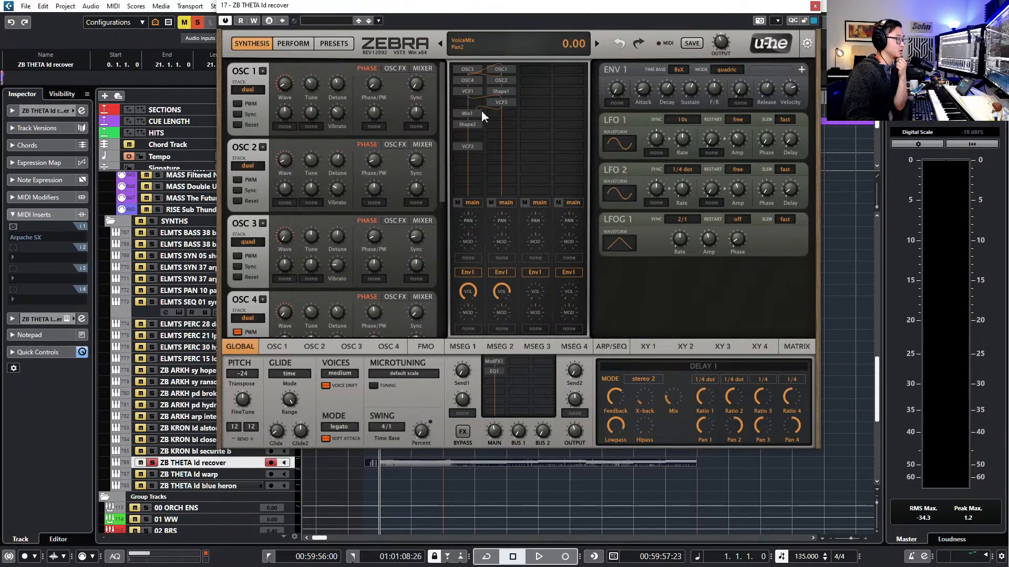
pyautogui.click(288, 46)
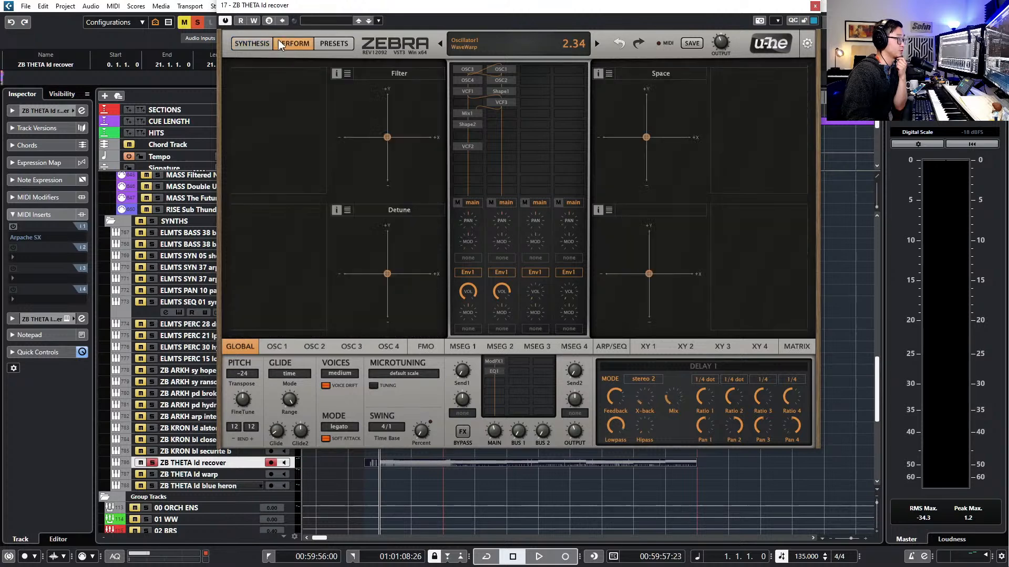
pyautogui.click(247, 44)
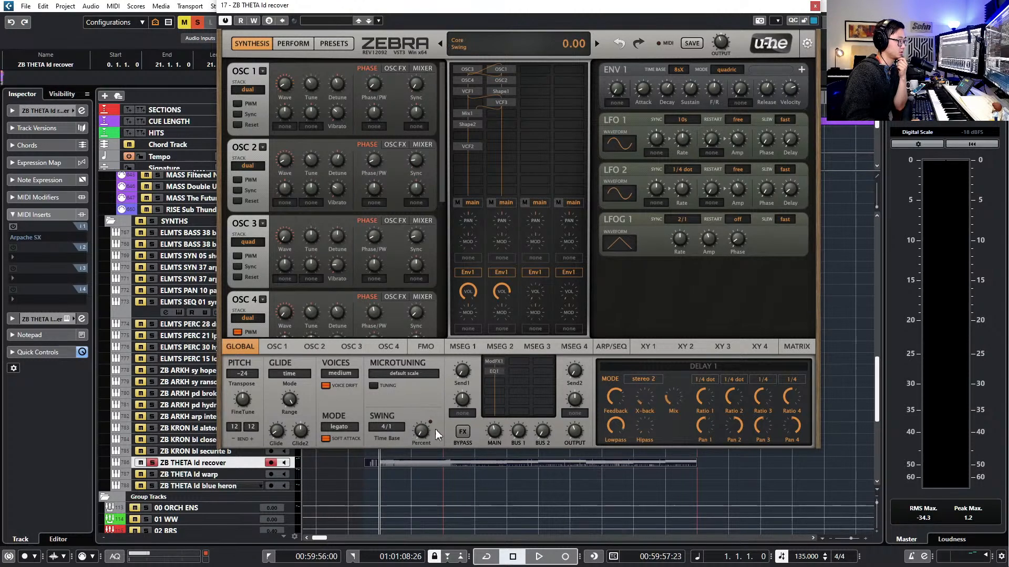
pyautogui.click(462, 413)
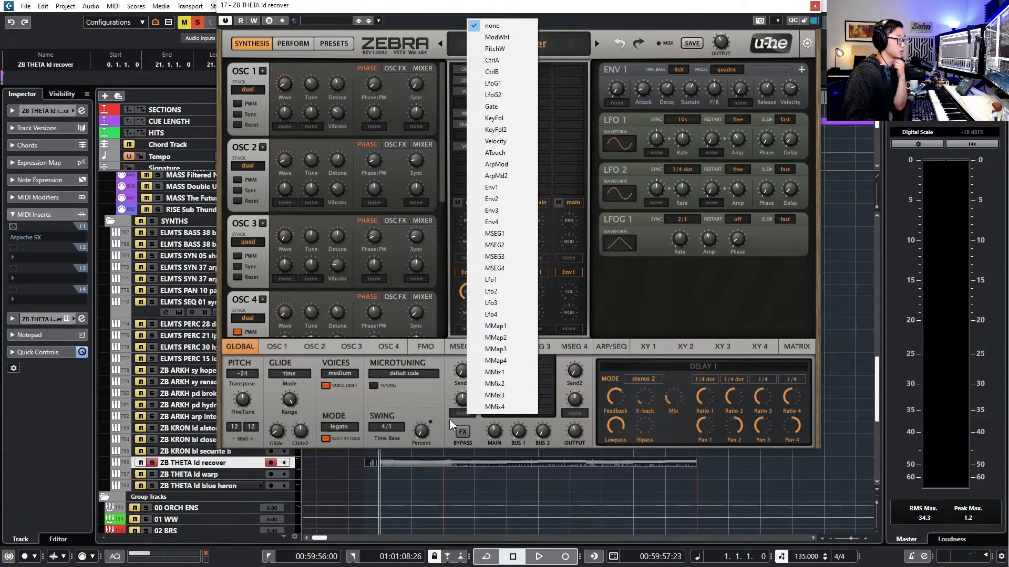
pyautogui.click(443, 426)
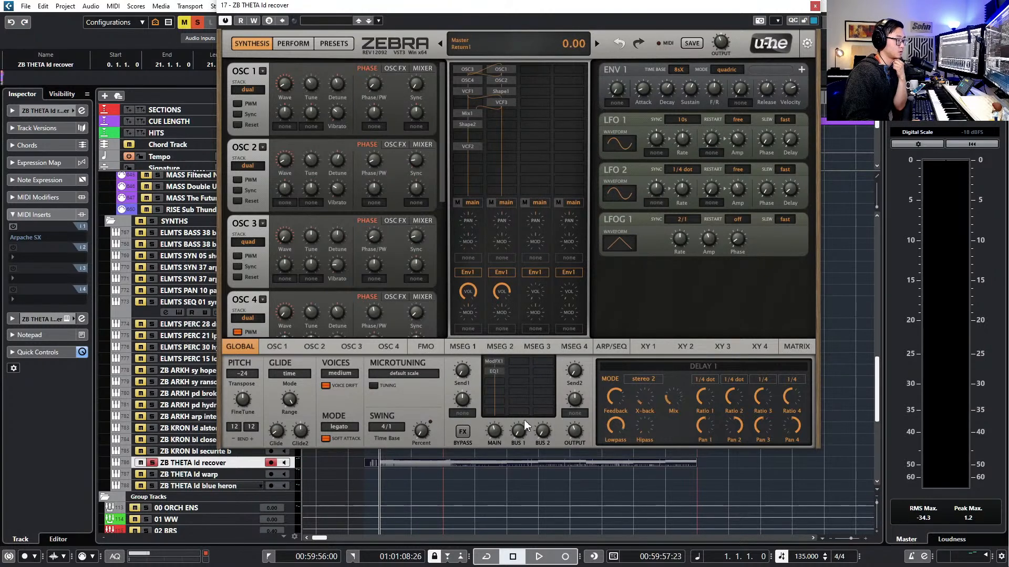
# Try ArpMod as the modulation source of Send2, and reset the source to none
pyautogui.click(570, 414)
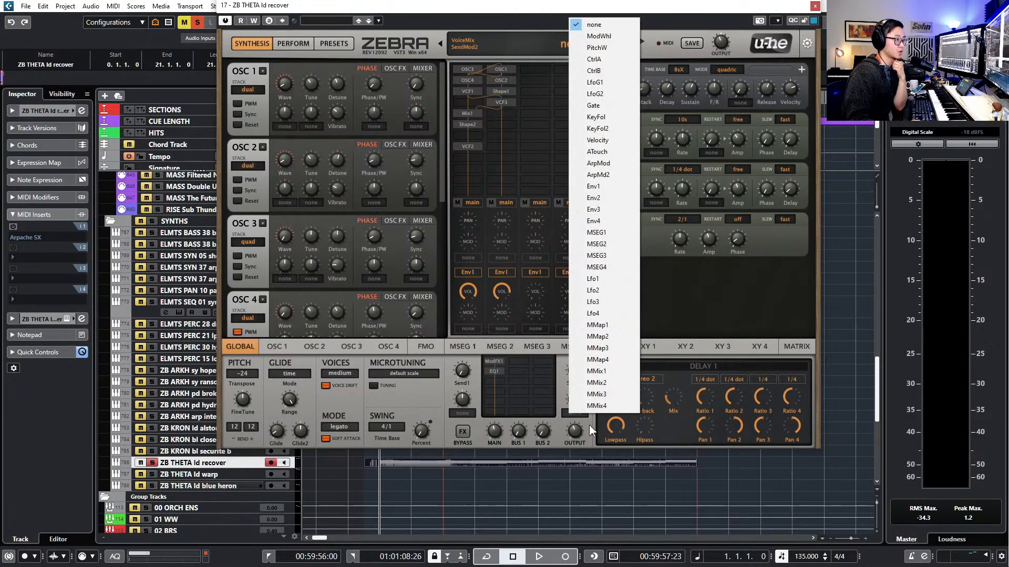
pyautogui.click(599, 163)
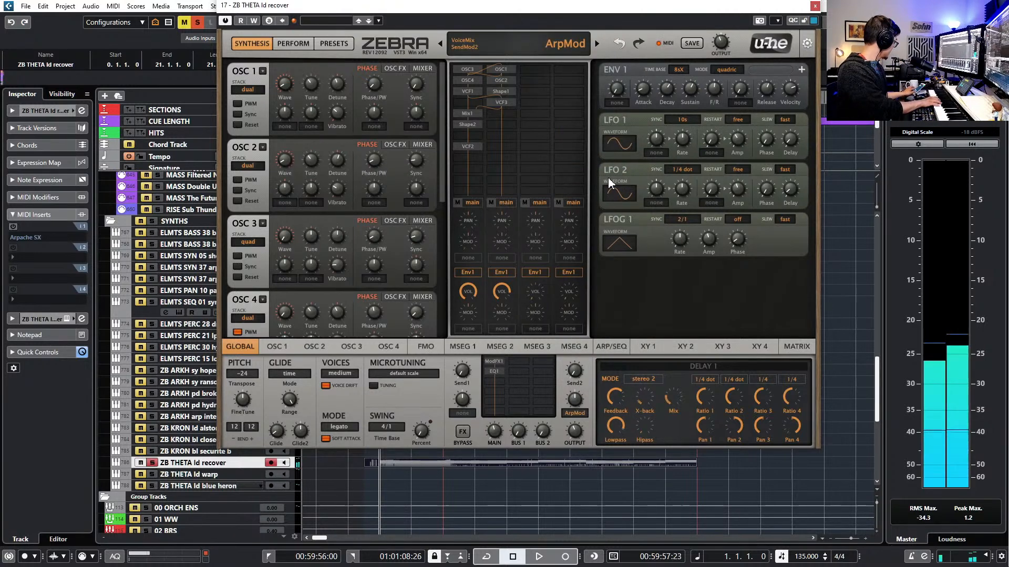
pyautogui.click(575, 413)
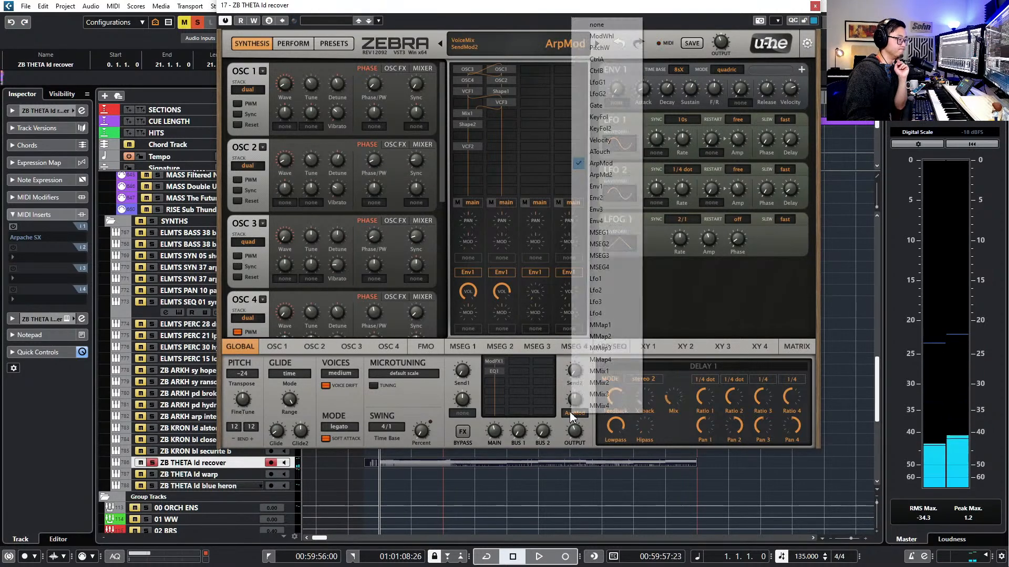
pyautogui.click(604, 21)
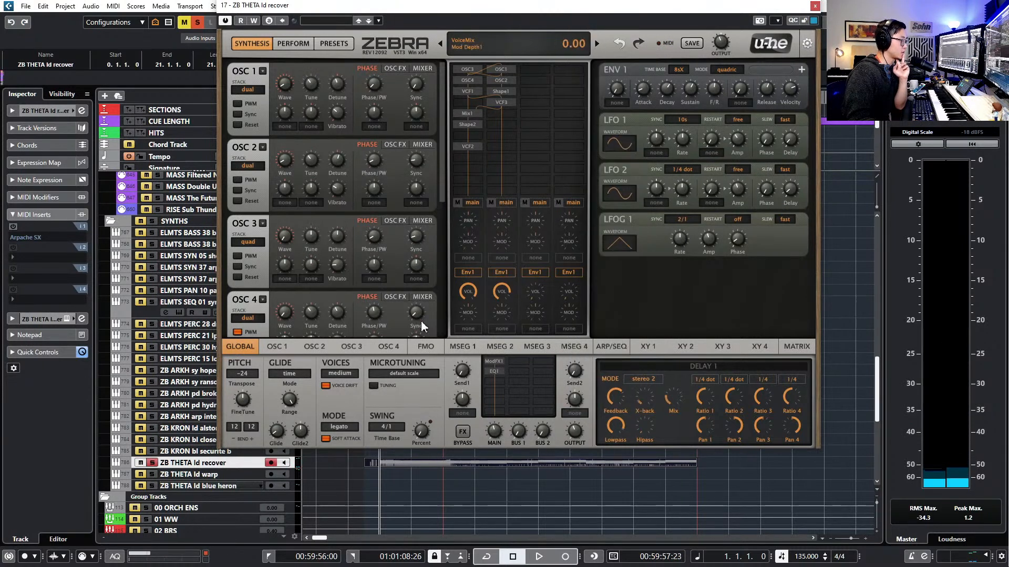
# Examine Zebra's oscillator 1, arpeggiator and XY 1 settings, including the arpeggiator's A modulation lane, and return to the global settings
pyautogui.click(273, 347)
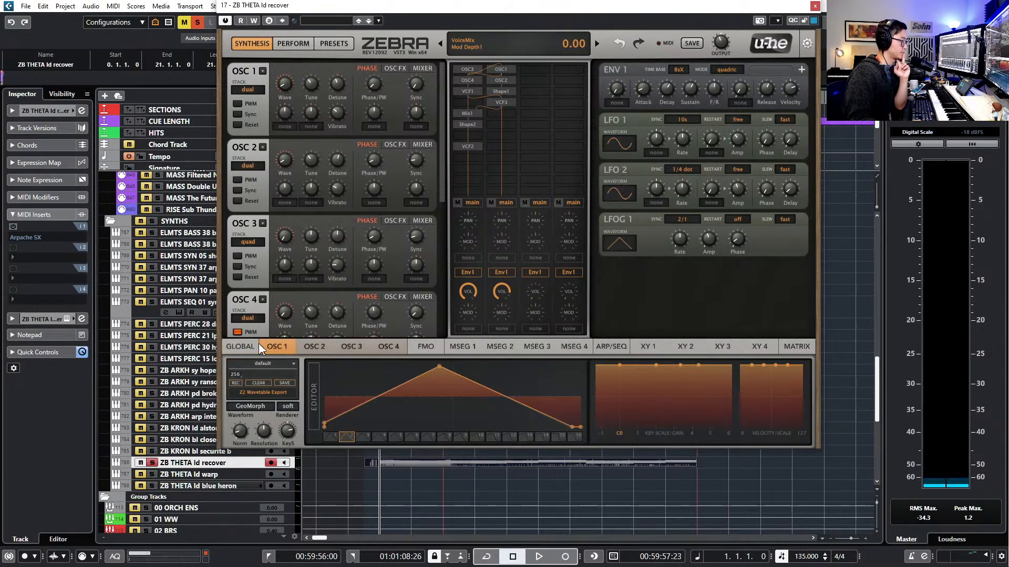
pyautogui.click(255, 348)
pyautogui.click(618, 348)
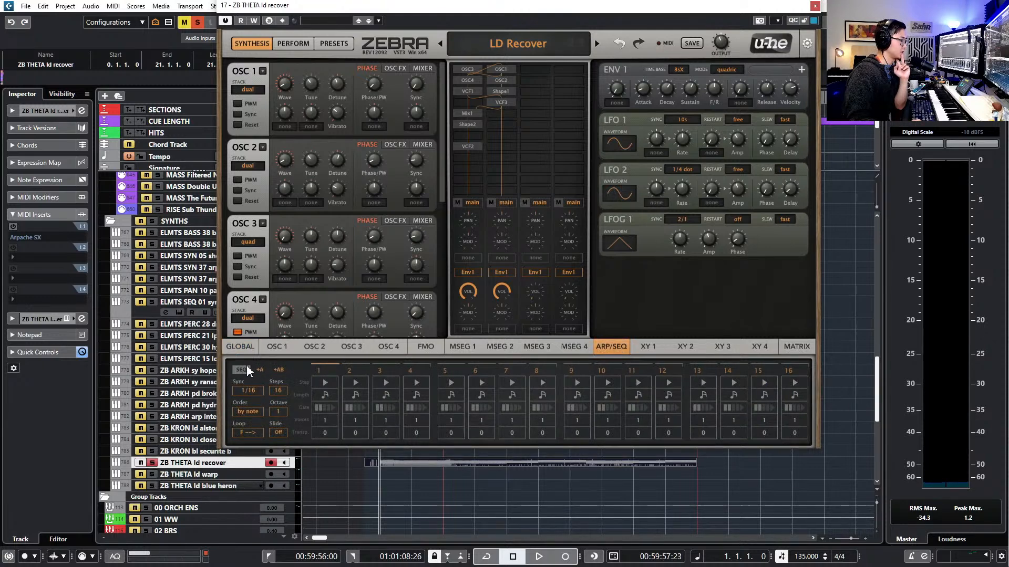
pyautogui.click(261, 370)
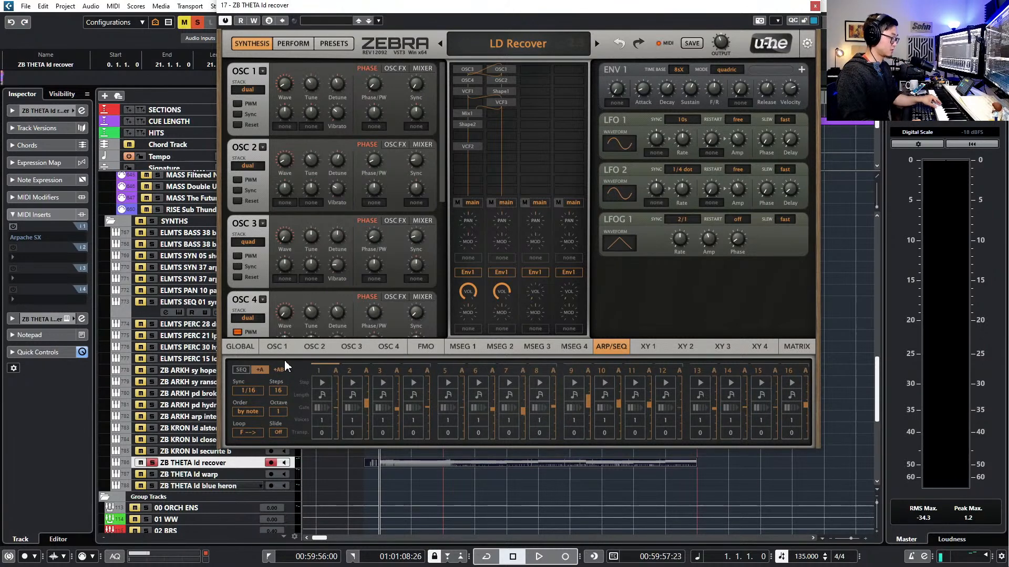
pyautogui.click(655, 348)
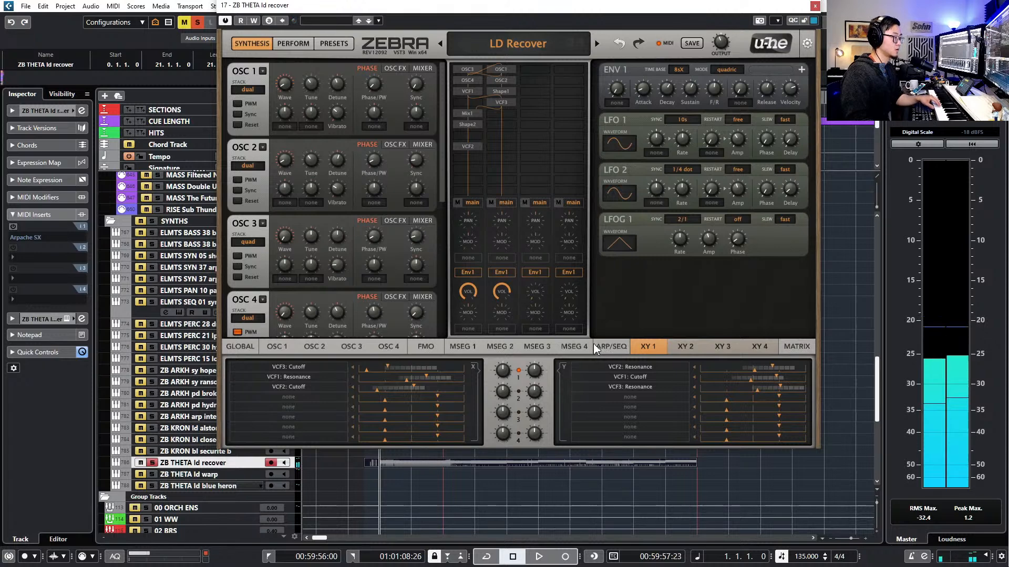
pyautogui.click(235, 347)
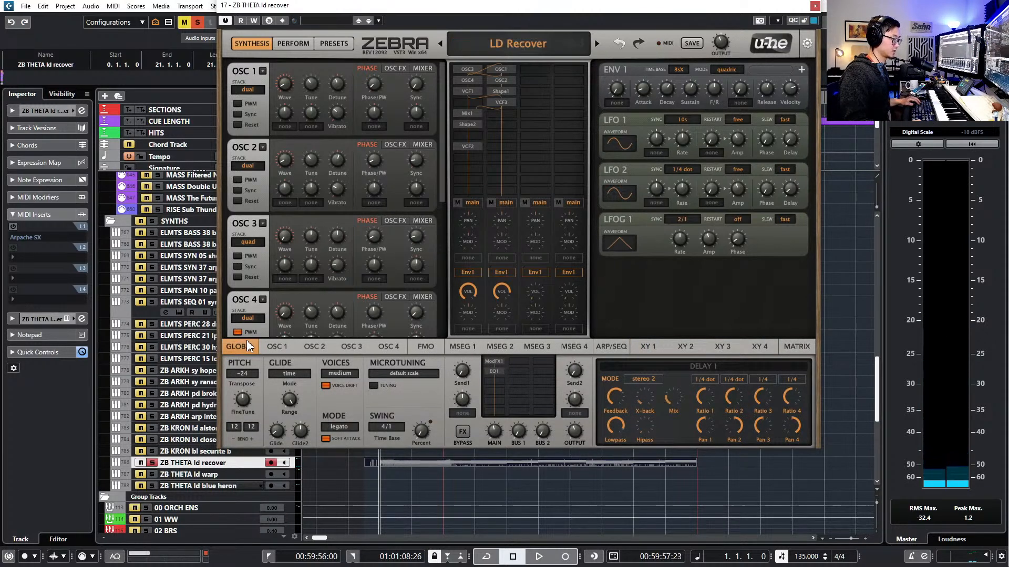
# Duplicate the ZB THETA ld recover track and load the ARP Beneath the Earth preset in the copy's Zebra
pyautogui.hotkey('shift', 'ctrl', 'd')
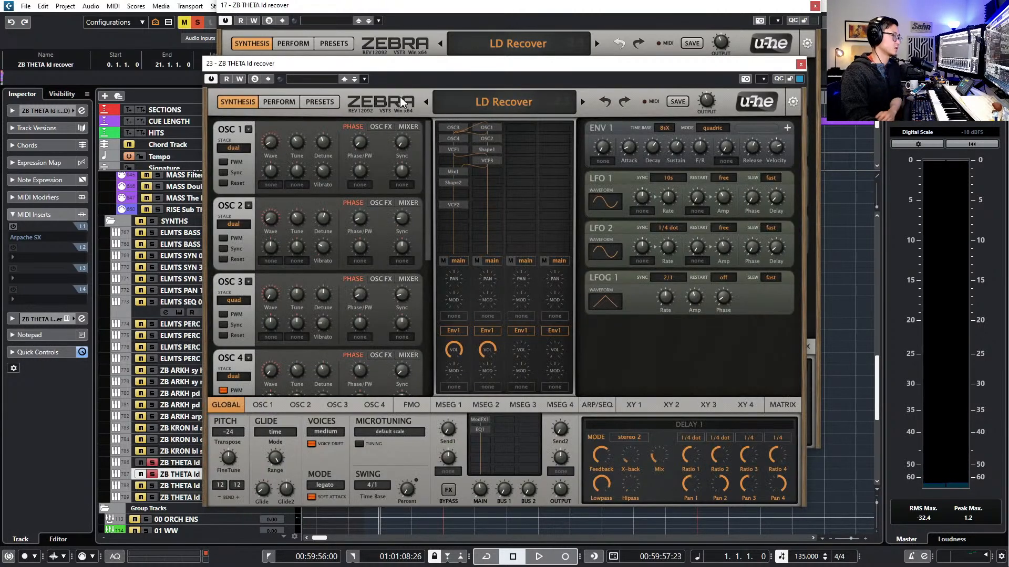
pyautogui.click(464, 100)
pyautogui.click(513, 31)
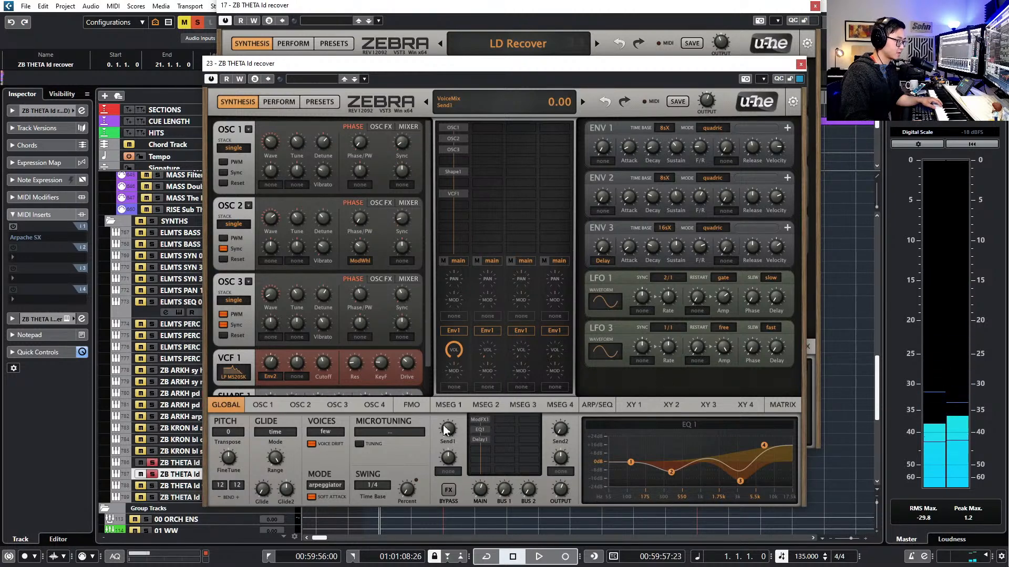
# Examine the arpeggiator step length and gate settings of the ARP Beneath the Earth preset
pyautogui.click(602, 410)
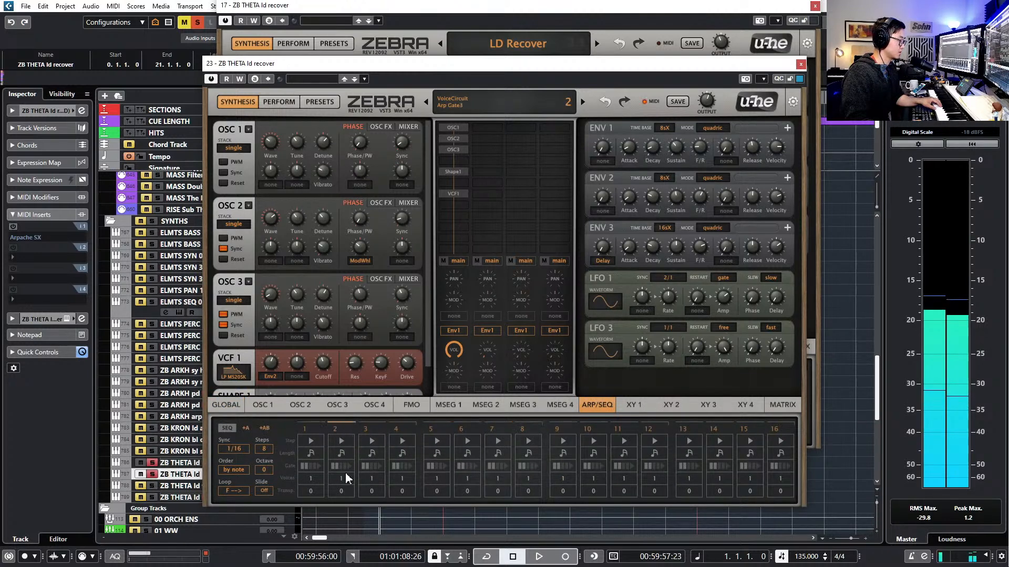
pyautogui.click(311, 457)
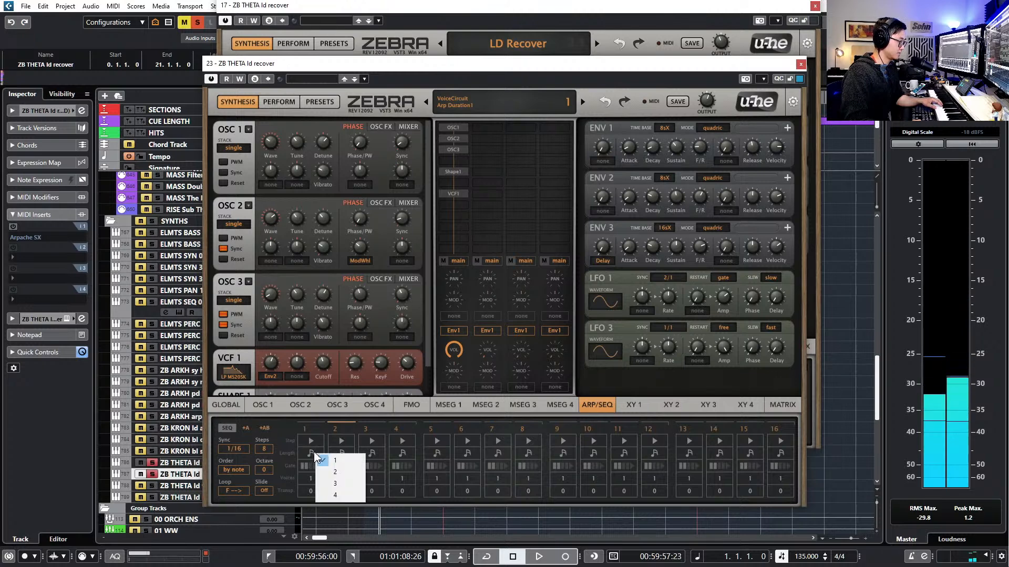
pyautogui.click(467, 500)
pyautogui.click(303, 467)
pyautogui.click(337, 497)
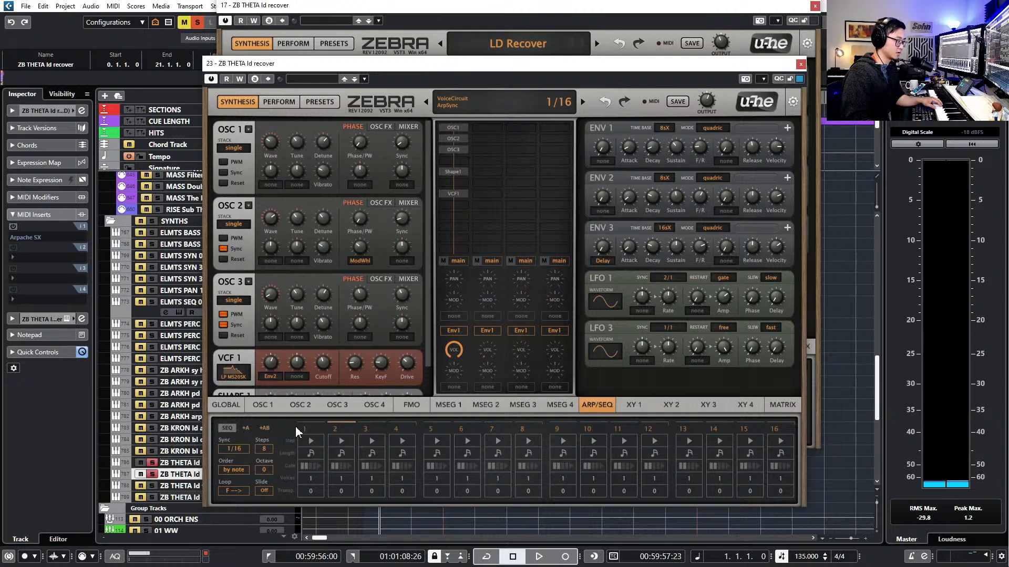
# Inspect the arpeggio preset's MSEG 4 and global settings, checking the available voice modes
pyautogui.click(560, 404)
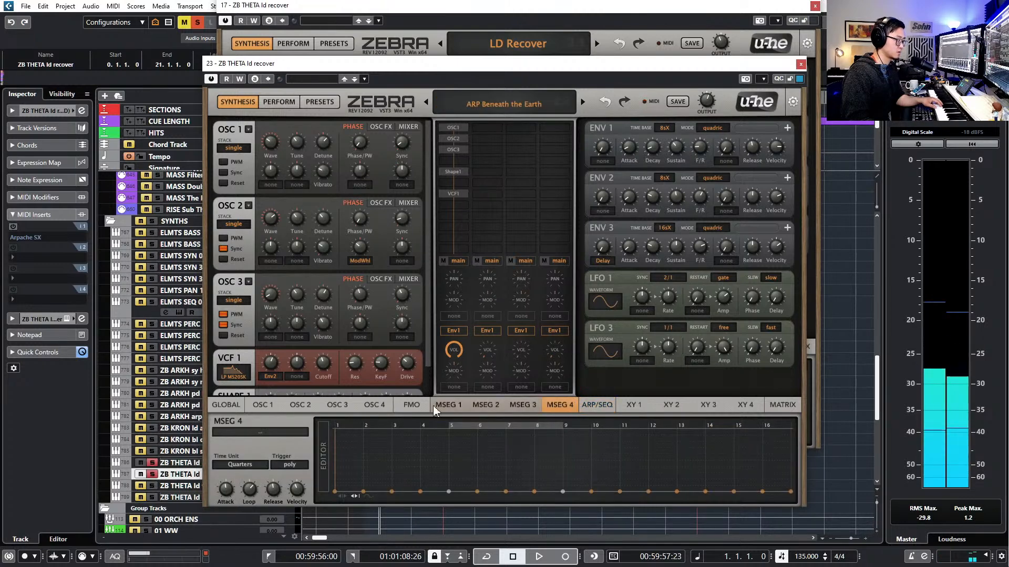
pyautogui.click(226, 405)
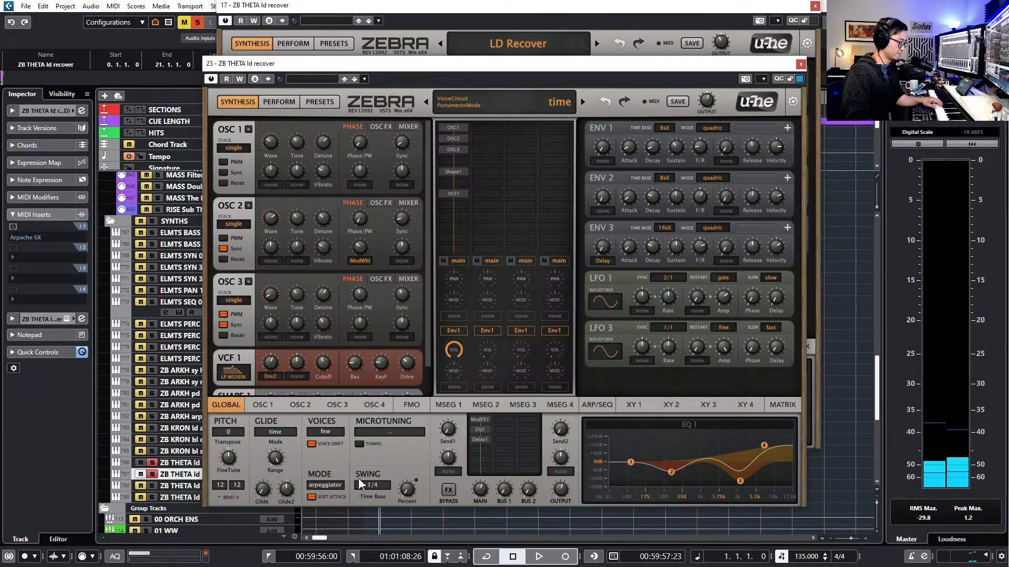
pyautogui.click(326, 486)
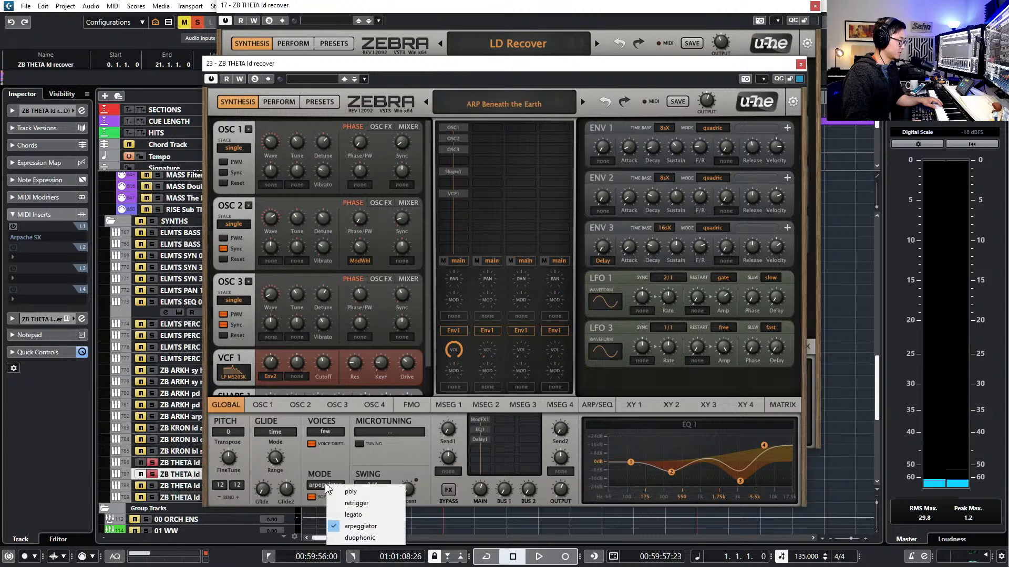
pyautogui.click(352, 463)
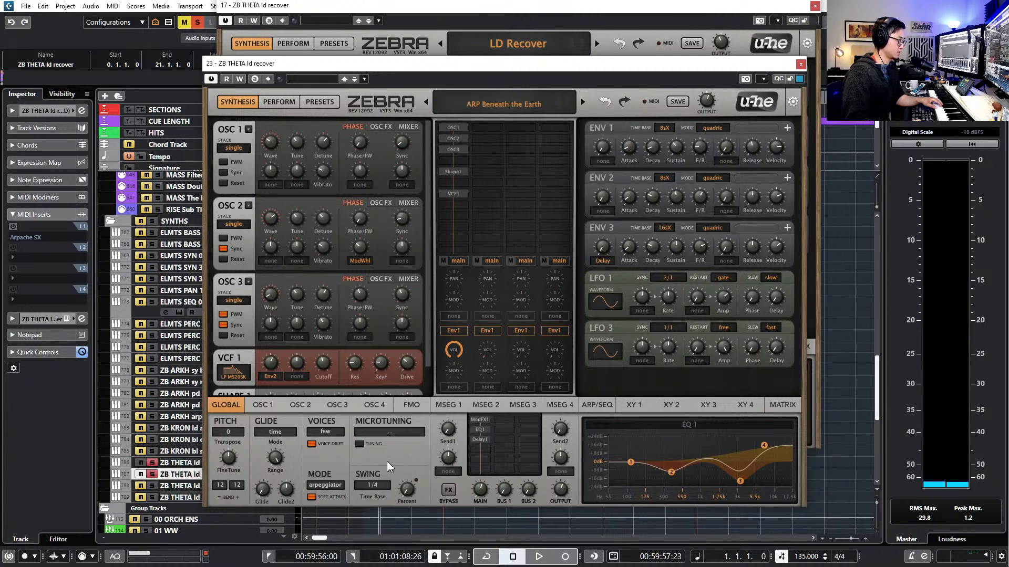
pyautogui.click(330, 485)
pyautogui.click(421, 447)
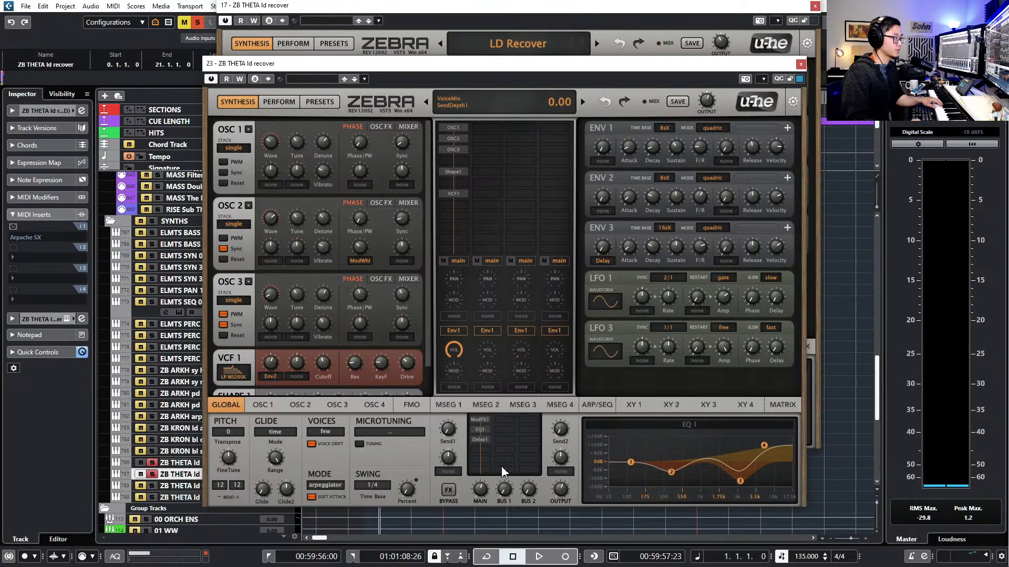
# Set the voice mode of the original LD Recover Zebra to arpeggiator, select its track, and move the synth window down
pyautogui.click(545, 22)
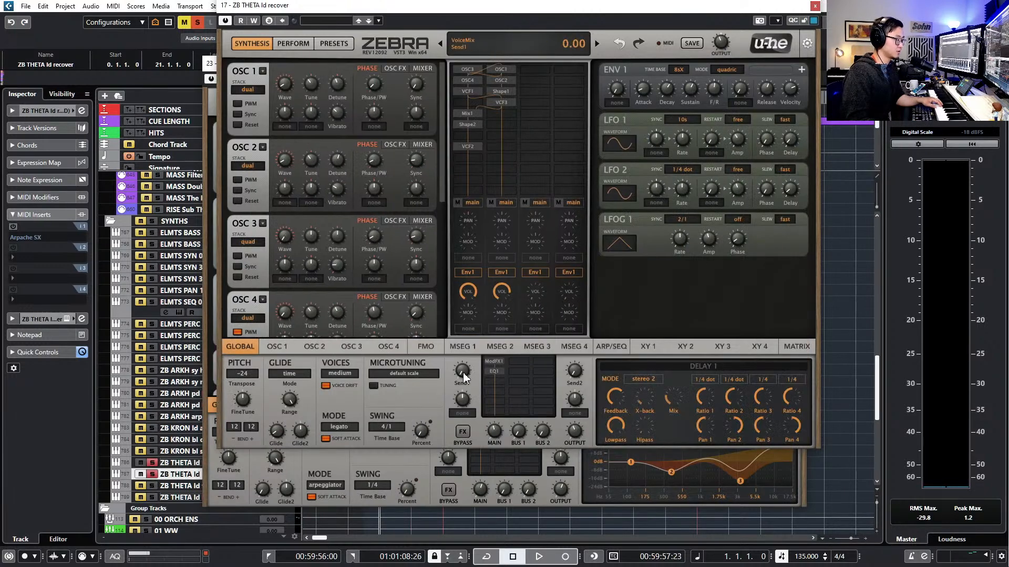
pyautogui.click(339, 427)
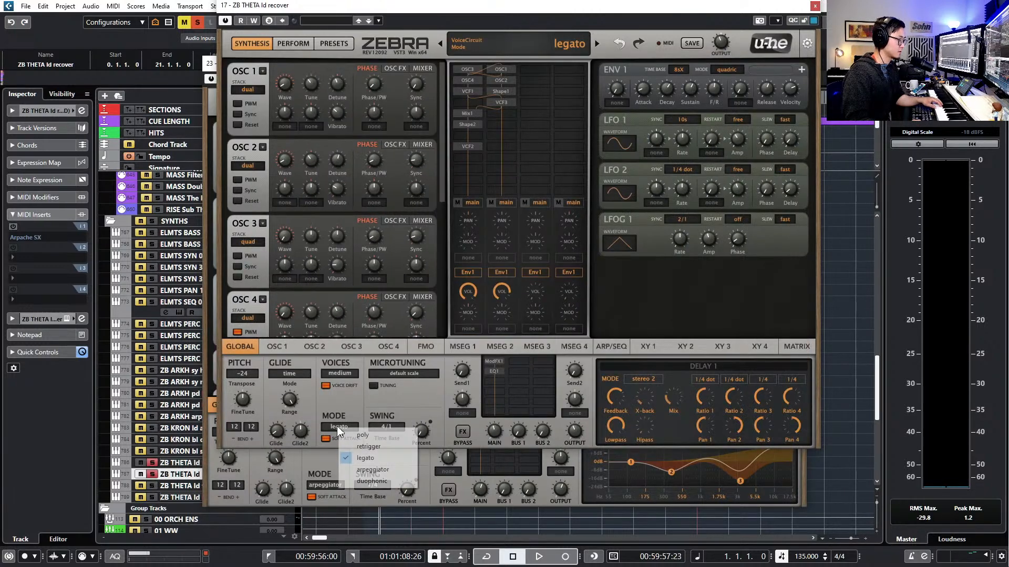
pyautogui.click(373, 470)
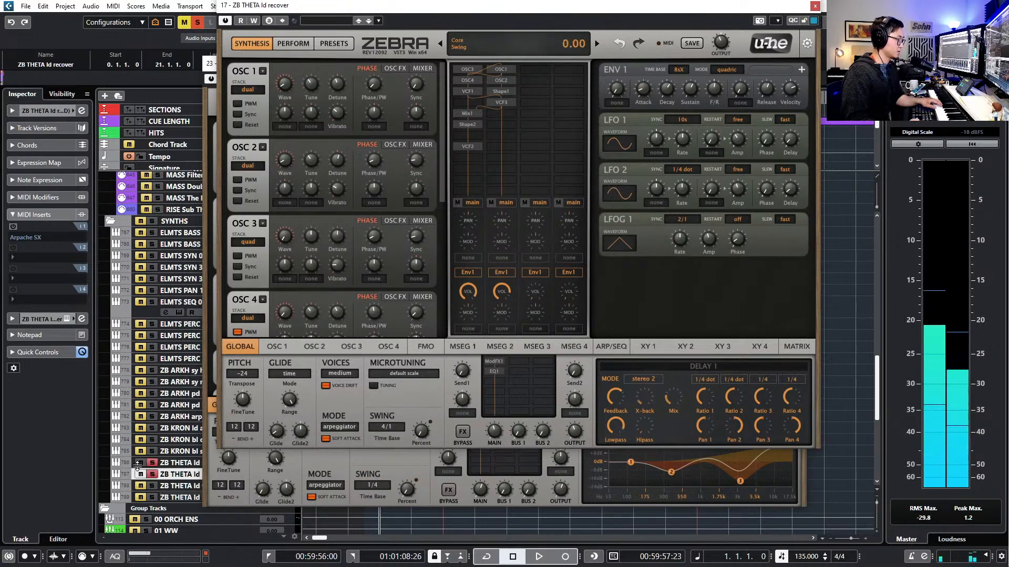
pyautogui.click(174, 465)
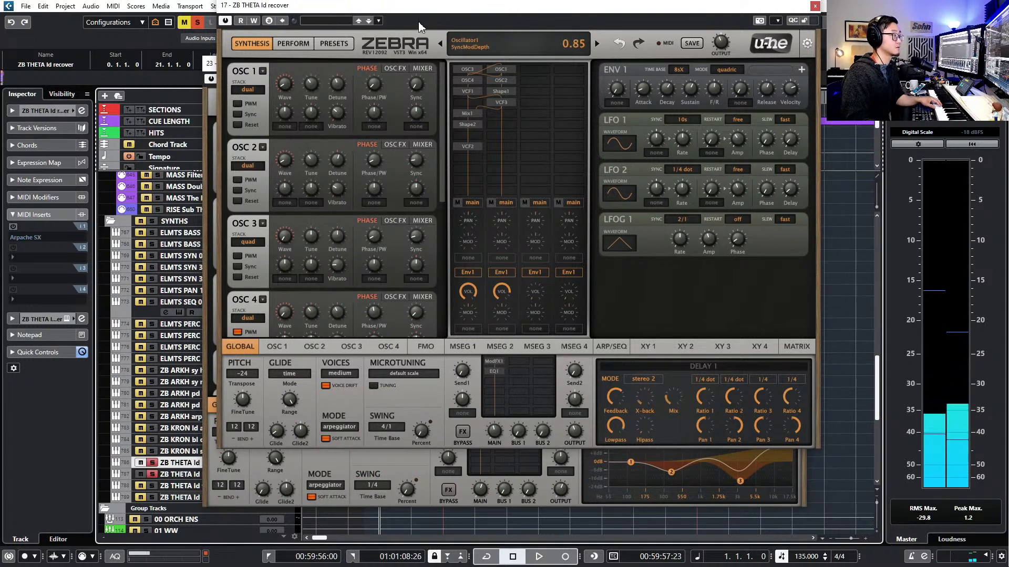
pyautogui.moveTo(427, 14); pyautogui.dragTo(402, 55)
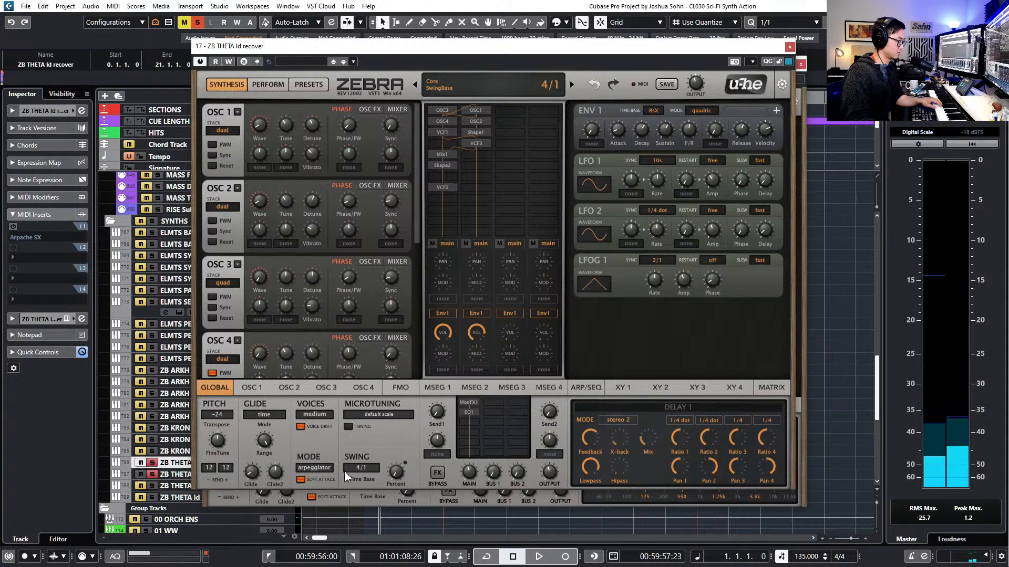
# Try the arpeggiated LD Recover sound without Soft Attack, and switch Soft Attack back on
pyautogui.click(302, 479)
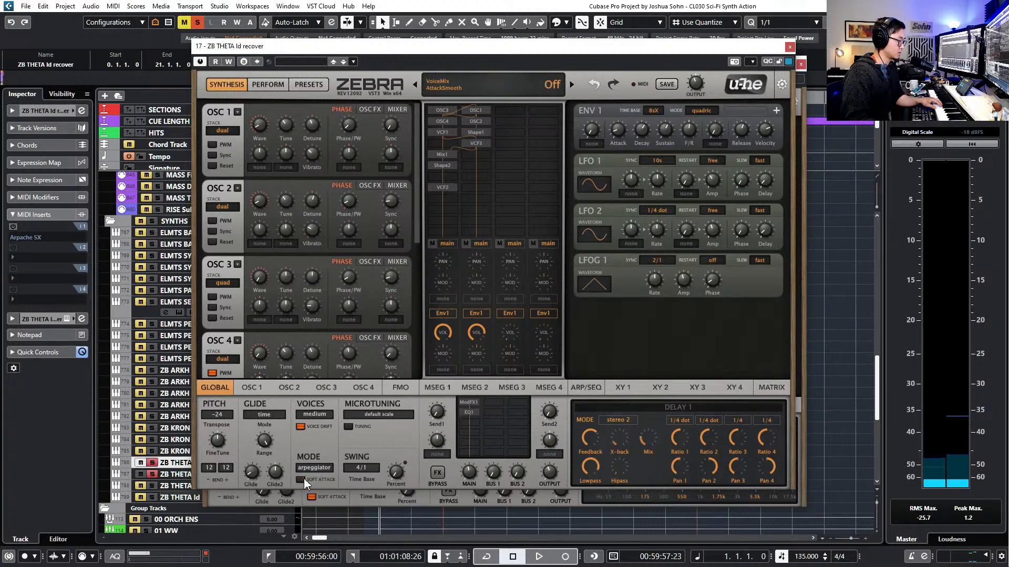
pyautogui.click(302, 479)
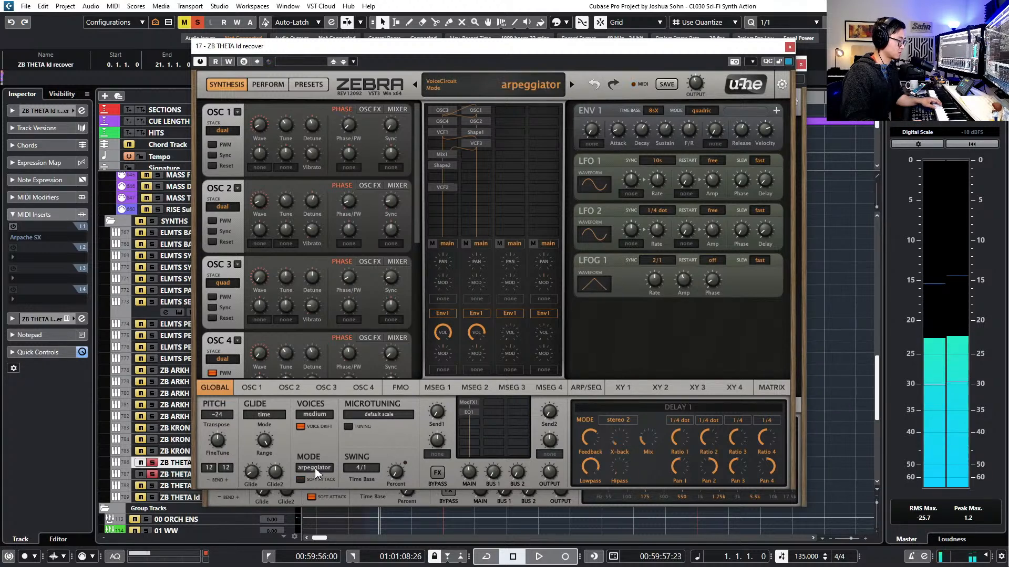
pyautogui.click(300, 480)
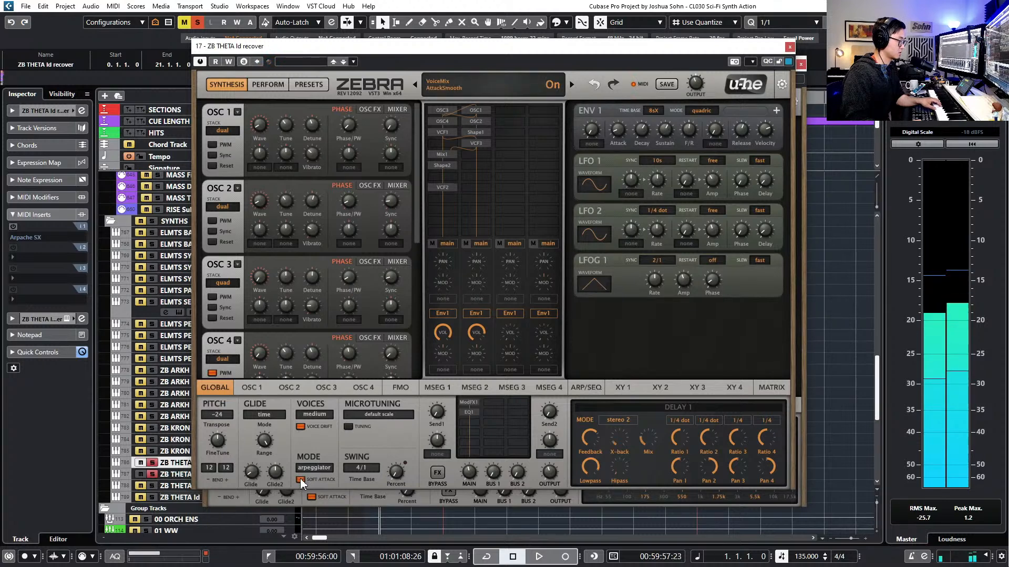
# Set the LD Recover arpeggiator to 8 steps and move its synth window clear of the ARP Beneath the Earth one
pyautogui.click(582, 387)
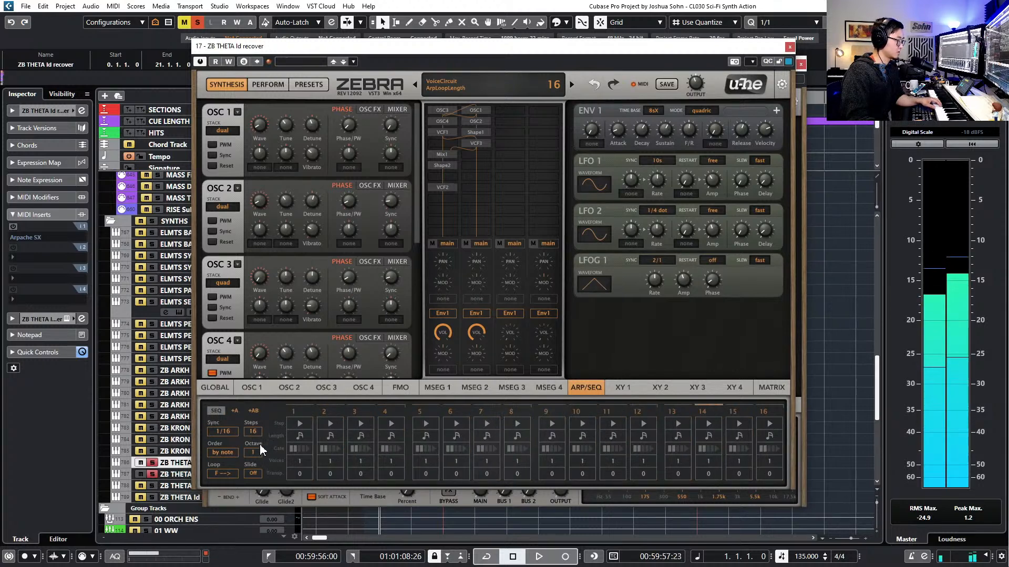
pyautogui.click(257, 427)
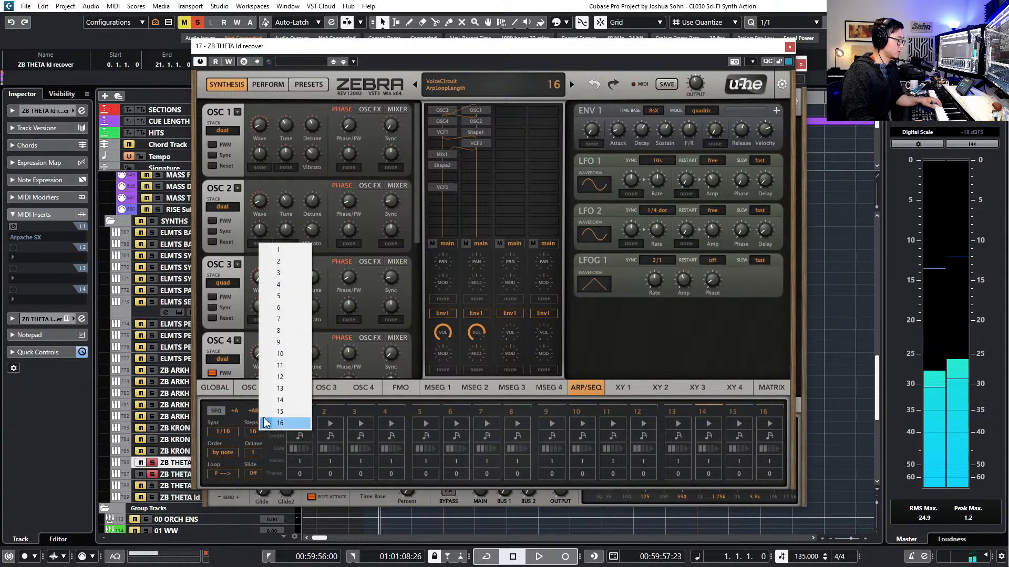
pyautogui.click(286, 332)
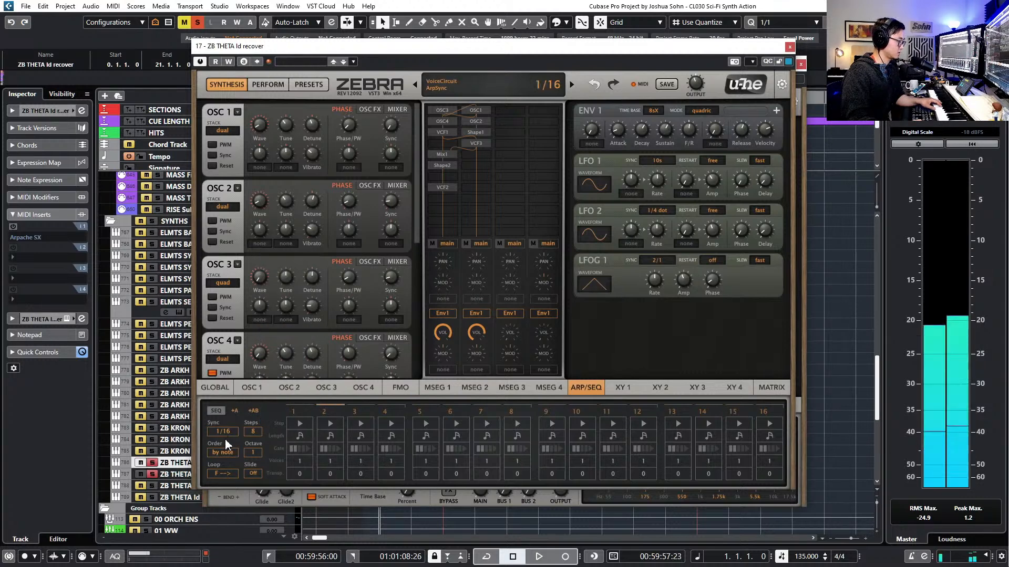
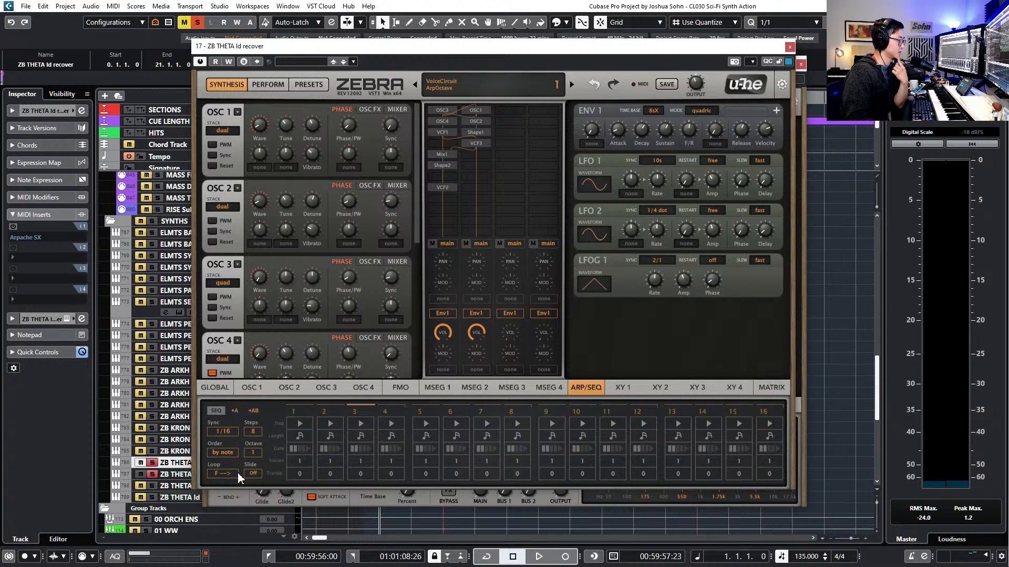
pyautogui.moveTo(604, 55); pyautogui.dragTo(756, 18)
pyautogui.click(315, 72)
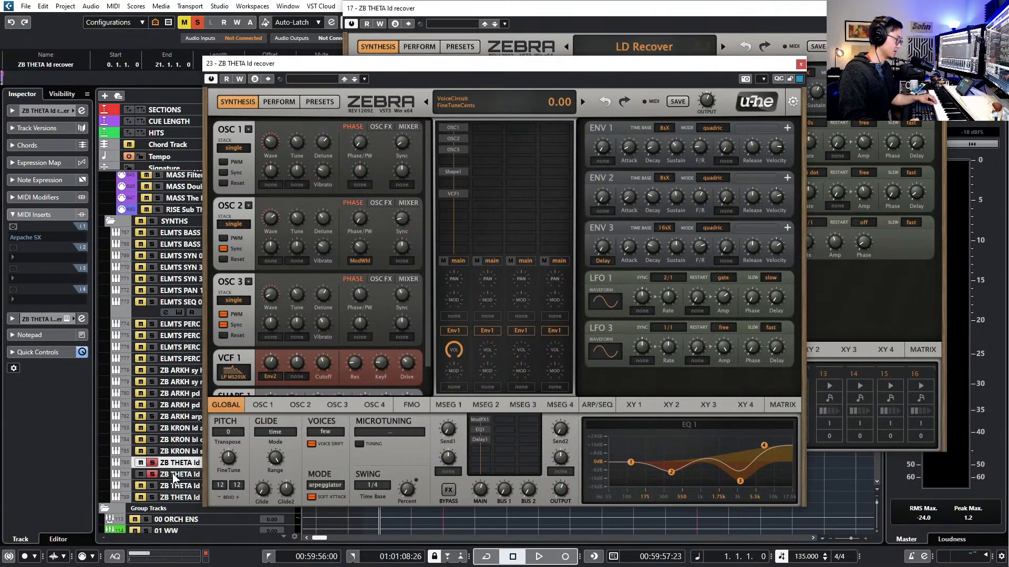
# Select the duplicate ld recover track and examine its ARP Beneath the Earth preset's oscillator, MSEG 1, global, performance and arpeggiator settings
pyautogui.click(176, 475)
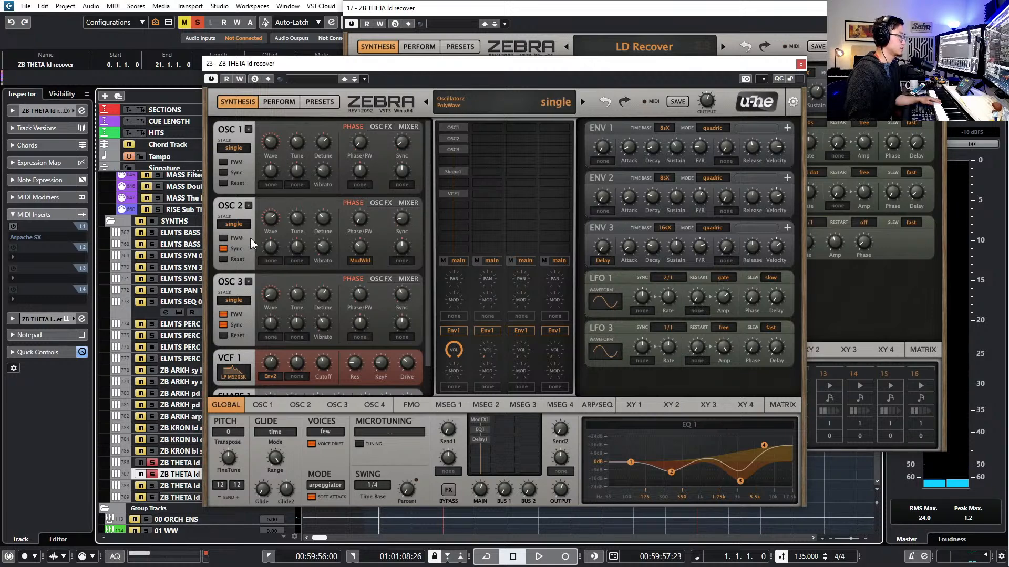
pyautogui.click(272, 409)
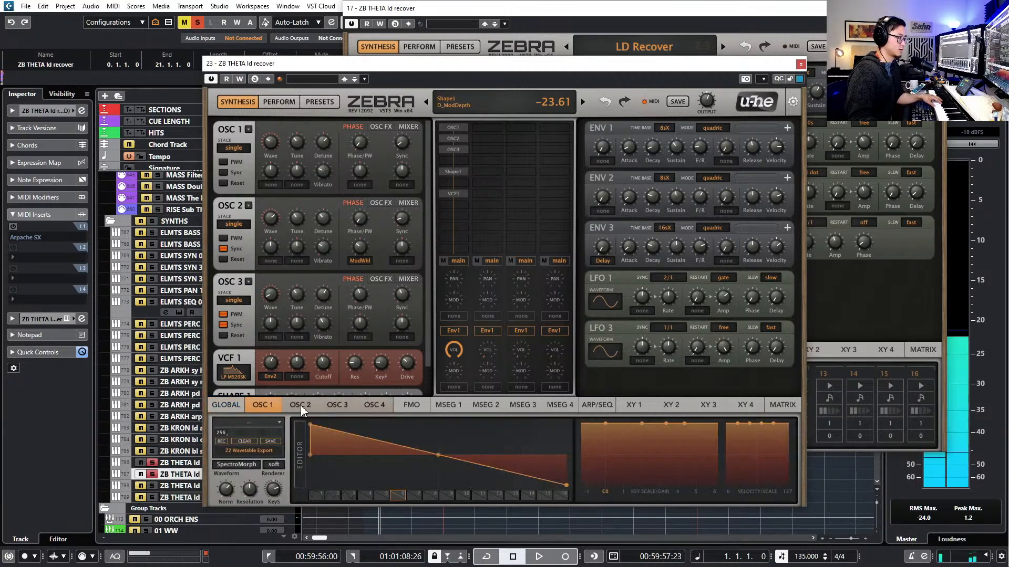
pyautogui.click(302, 409)
pyautogui.click(374, 405)
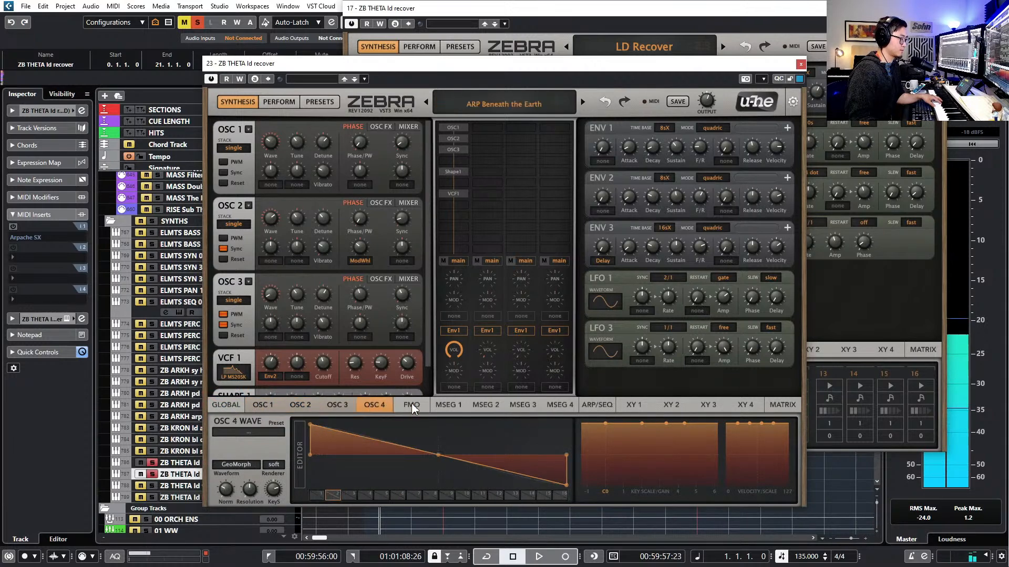
pyautogui.click(444, 410)
pyautogui.click(227, 405)
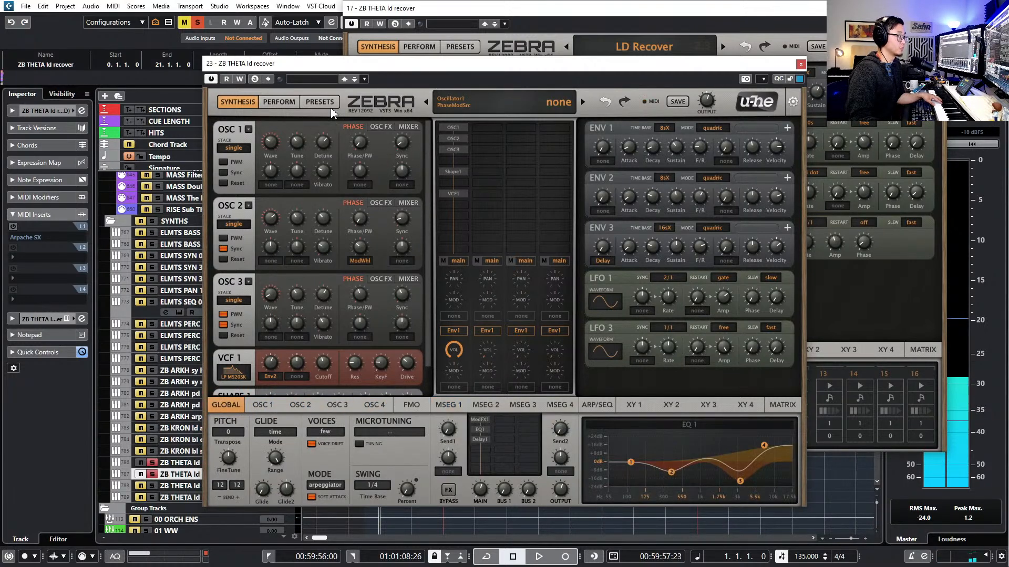
pyautogui.click(268, 105)
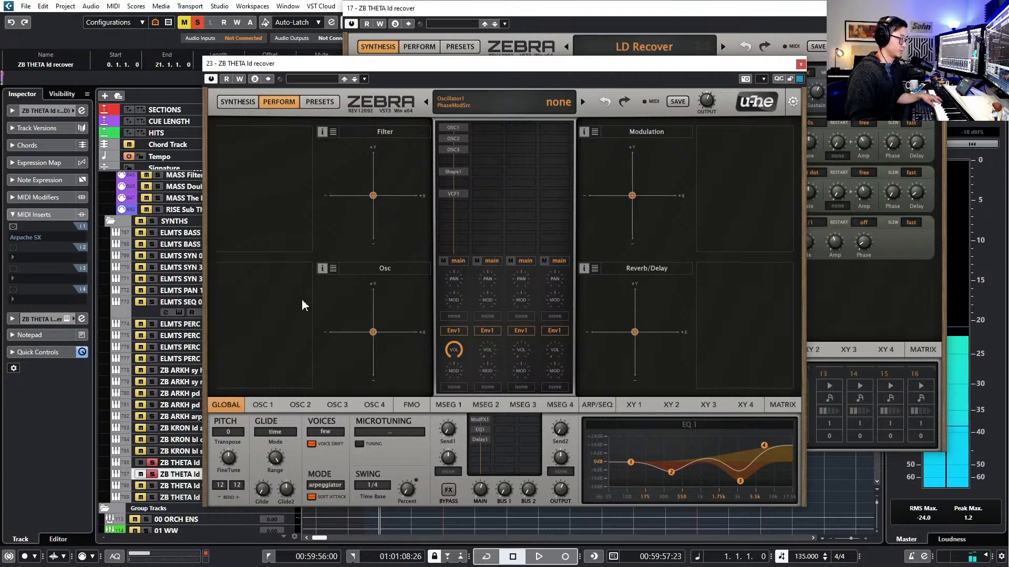
pyautogui.click(598, 407)
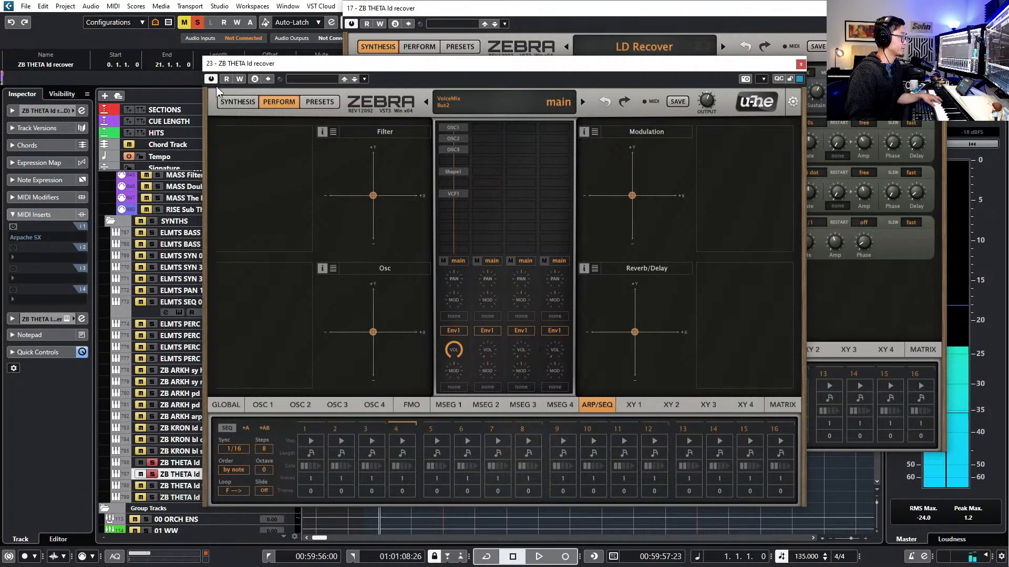
pyautogui.click(227, 103)
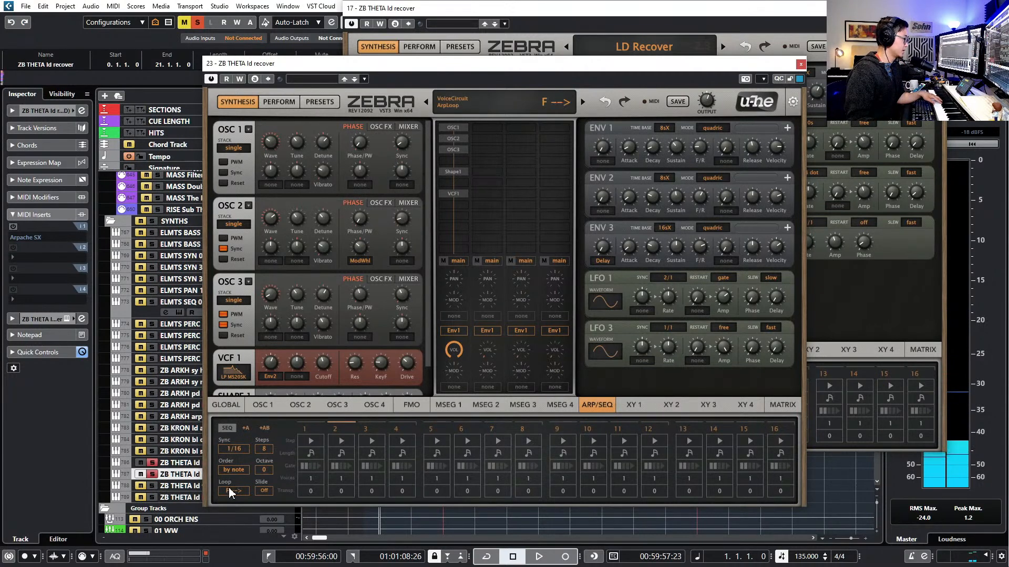
# Try the as played note order in the arpeggiator of the ARP Beneath the Earth preset
pyautogui.click(237, 469)
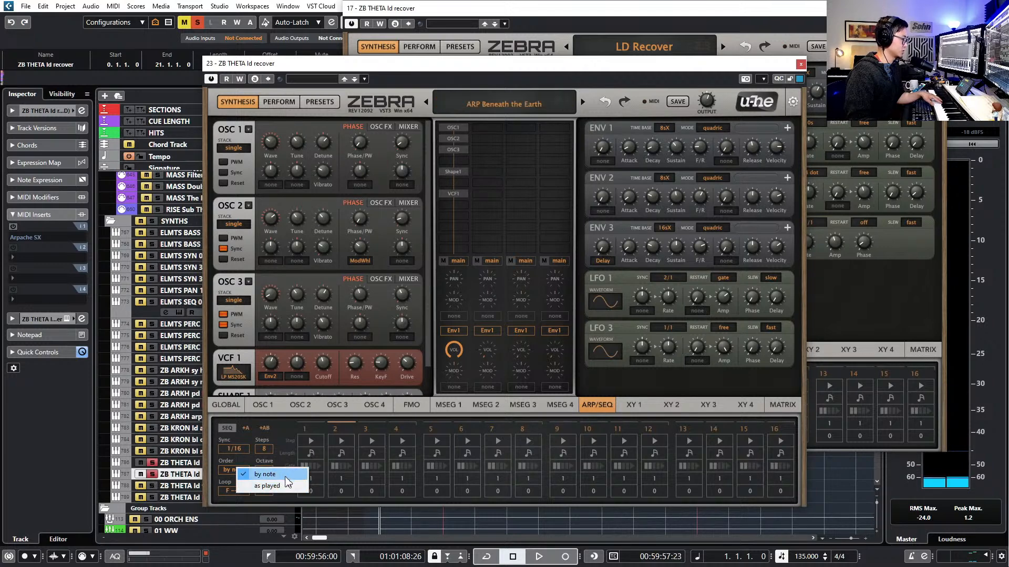
pyautogui.click(279, 486)
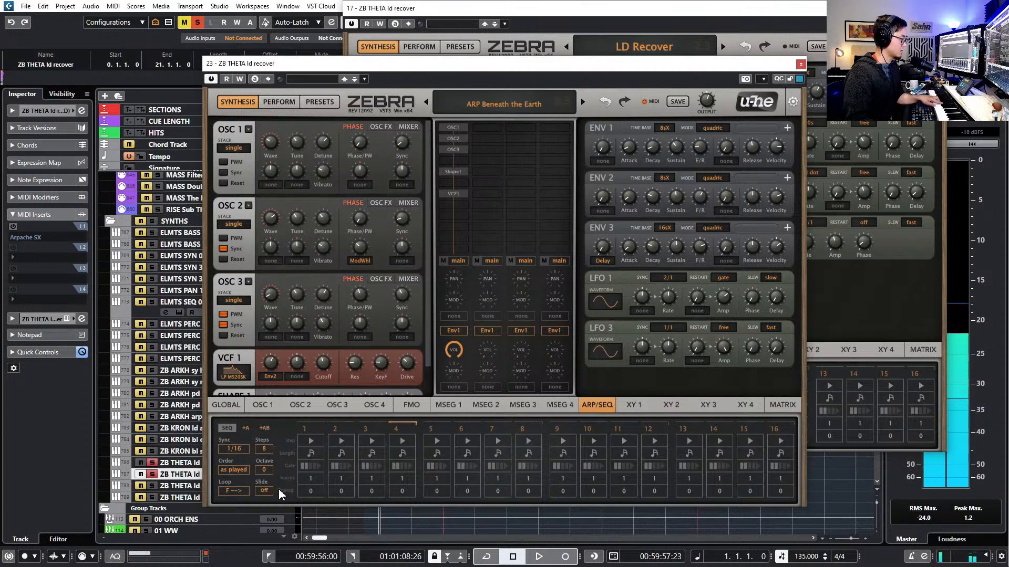
pyautogui.moveTo(260, 469)
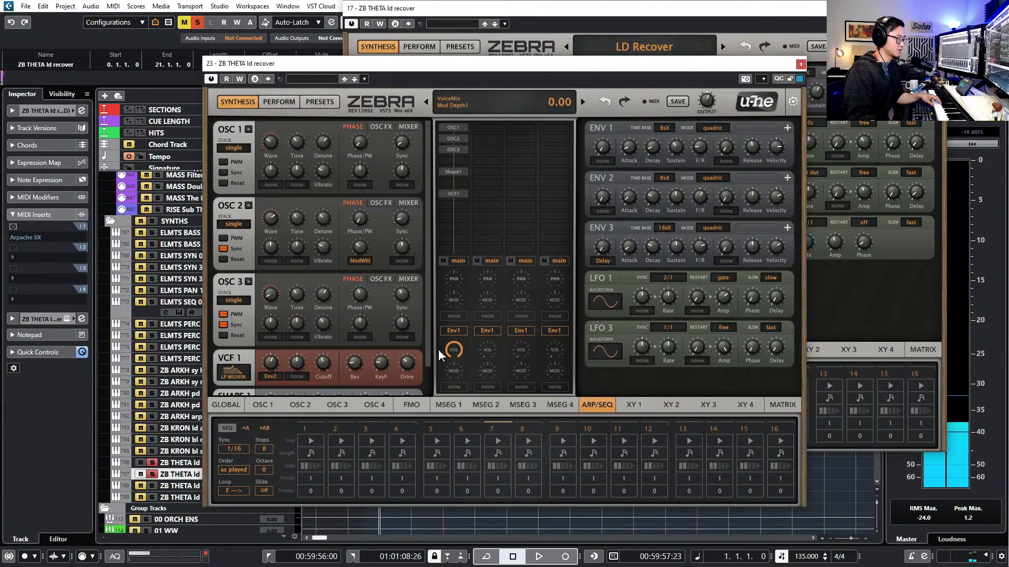
# Close both Zebra windows and delete the duplicate ZB THETA ld recover (D) track
pyautogui.click(802, 65)
pyautogui.click(934, 8)
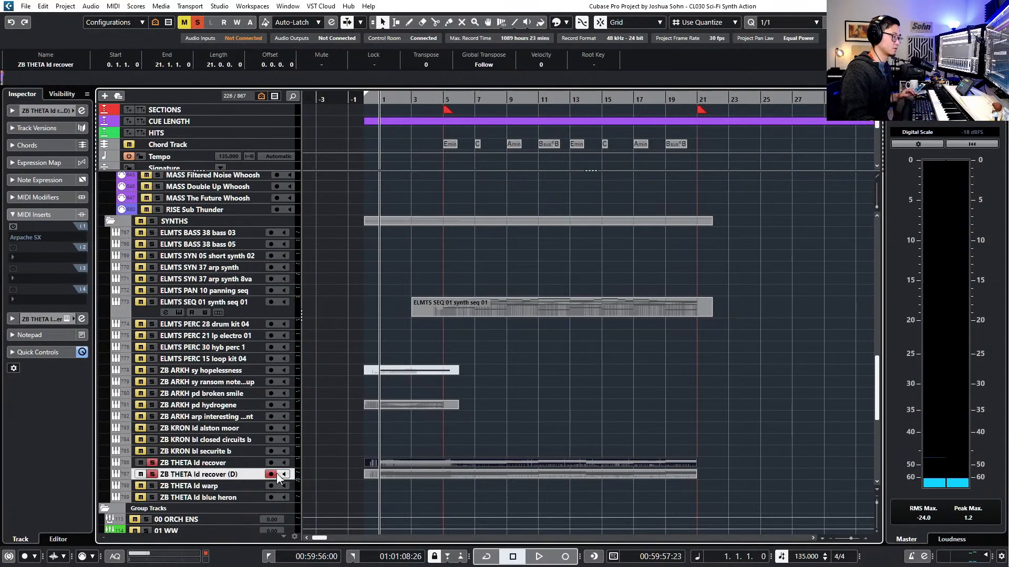
pyautogui.hotkey('shift', 'Delete')
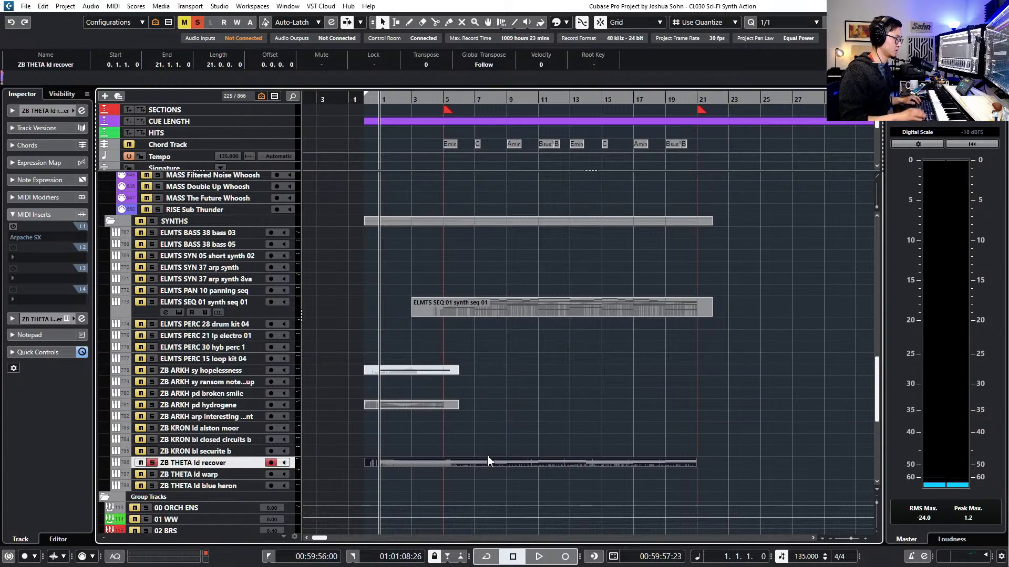
# Open the ZB THETA ld recover part in the Key Editor, audition its chord notes, and return to the project
pyautogui.doubleClick(487, 458)
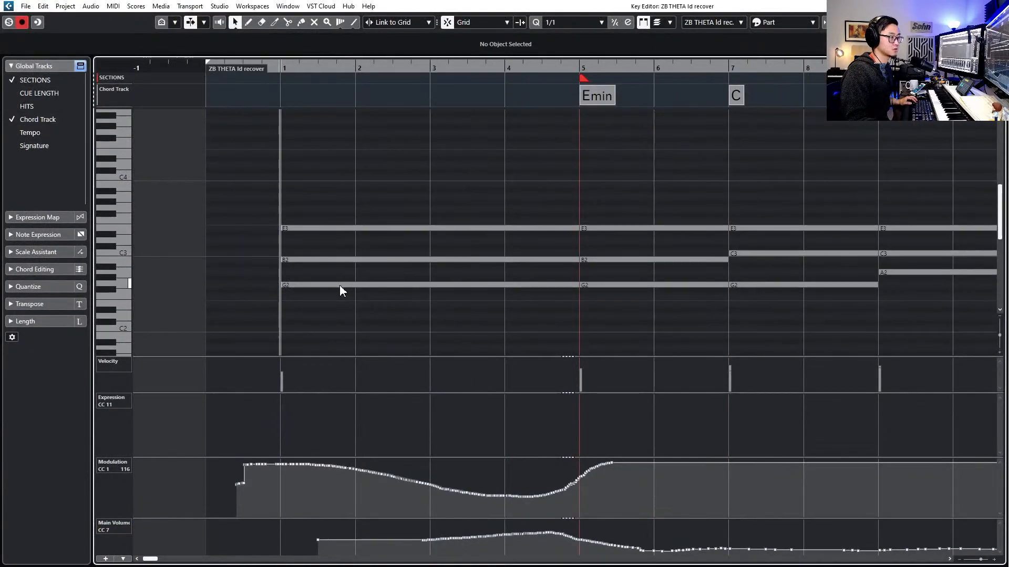
pyautogui.scroll(-3, 361, 262)
pyautogui.scroll(-2, 361, 262)
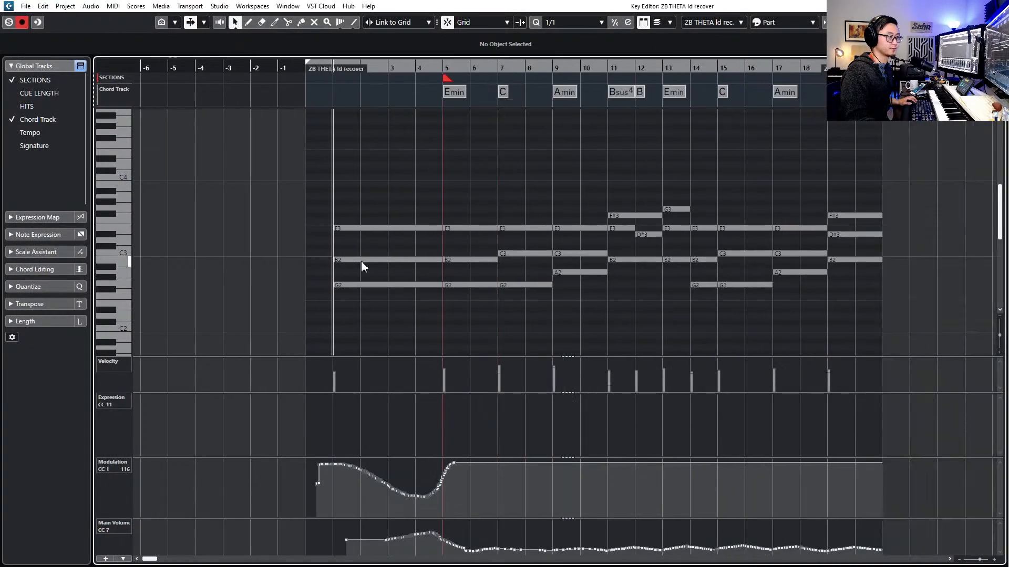
pyautogui.hotkey('ctrl', 'a')
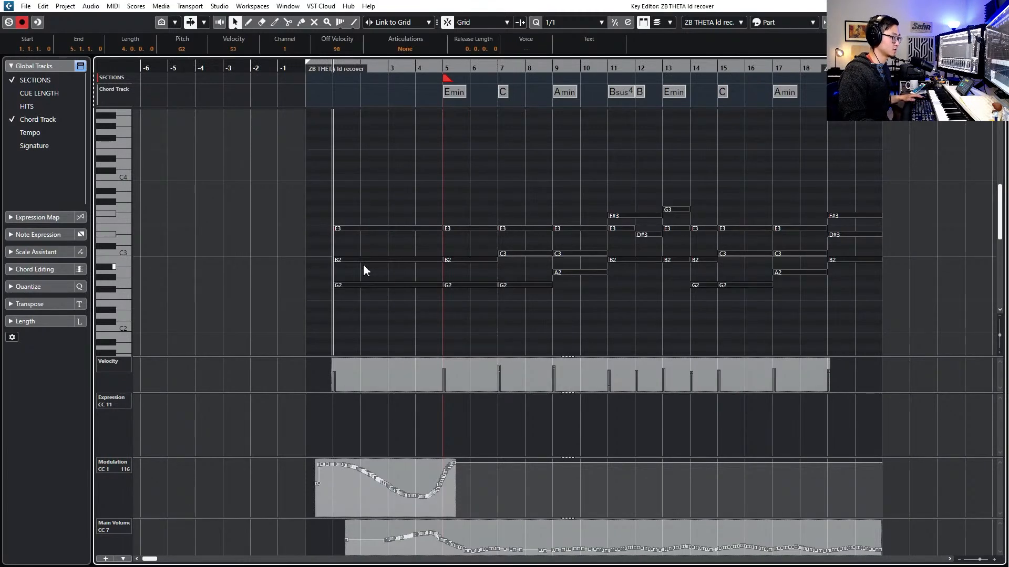
pyautogui.scroll(2, 388, 213)
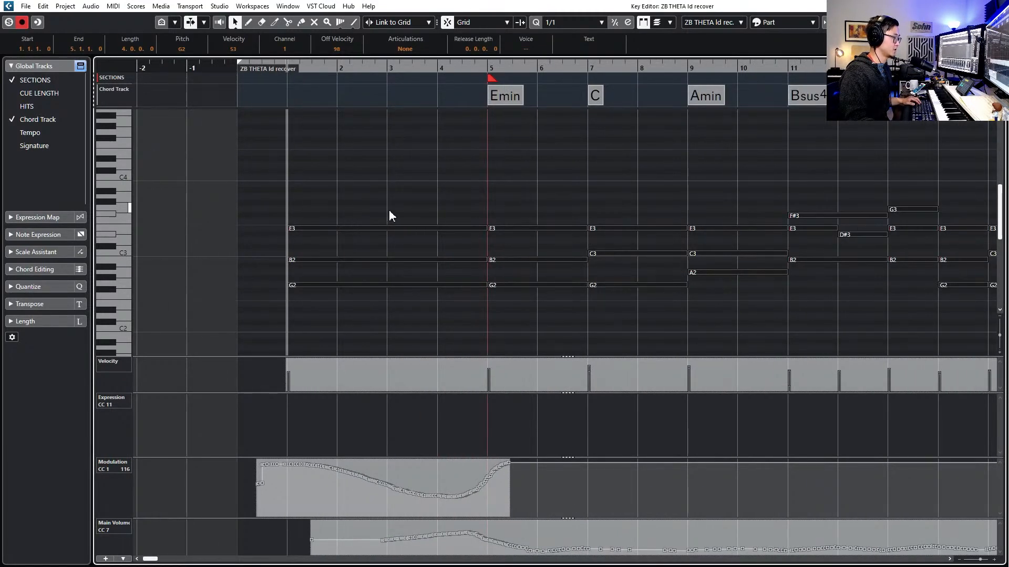
pyautogui.press('space')
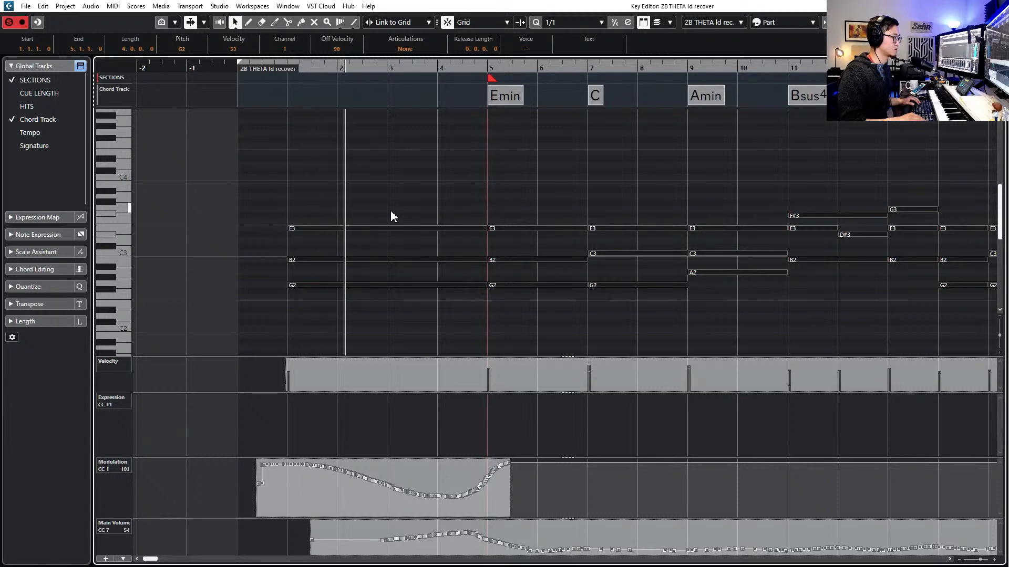
pyautogui.press('space')
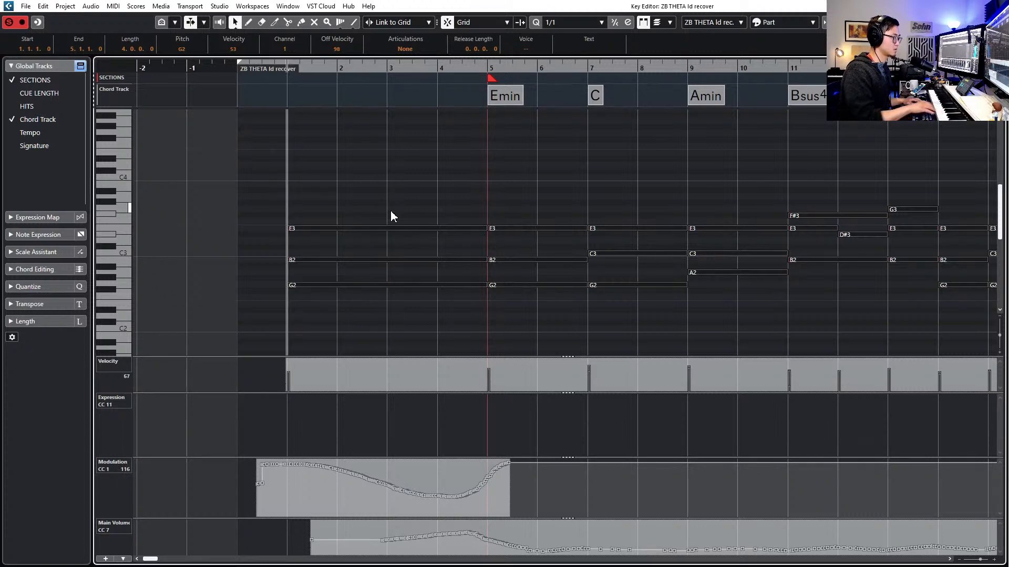
pyautogui.hotkey('ctrl', 'e')
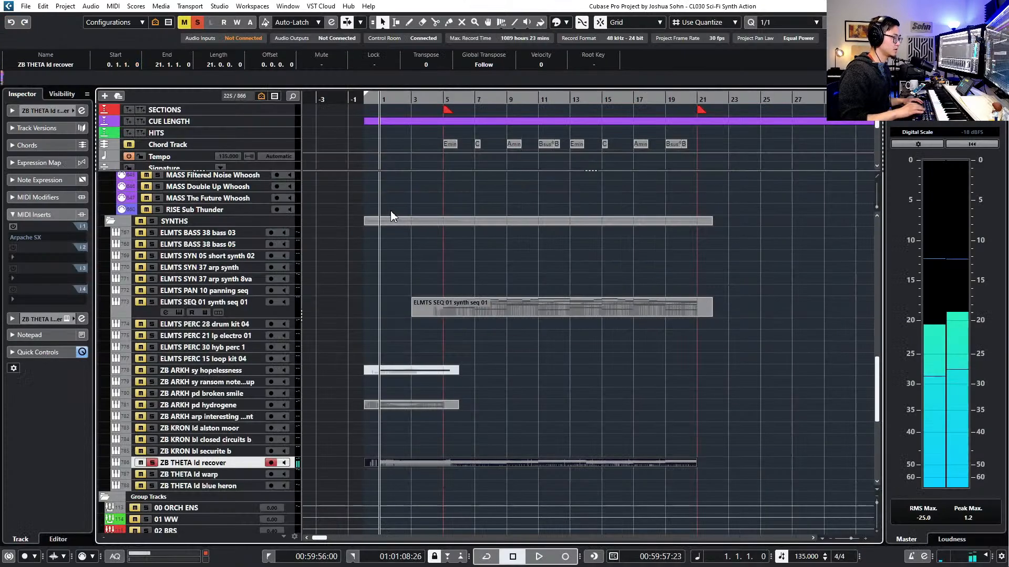
# Try playing the part with Arpache SX enabled and Zebra's voice mode set to legato
pyautogui.click(12, 227)
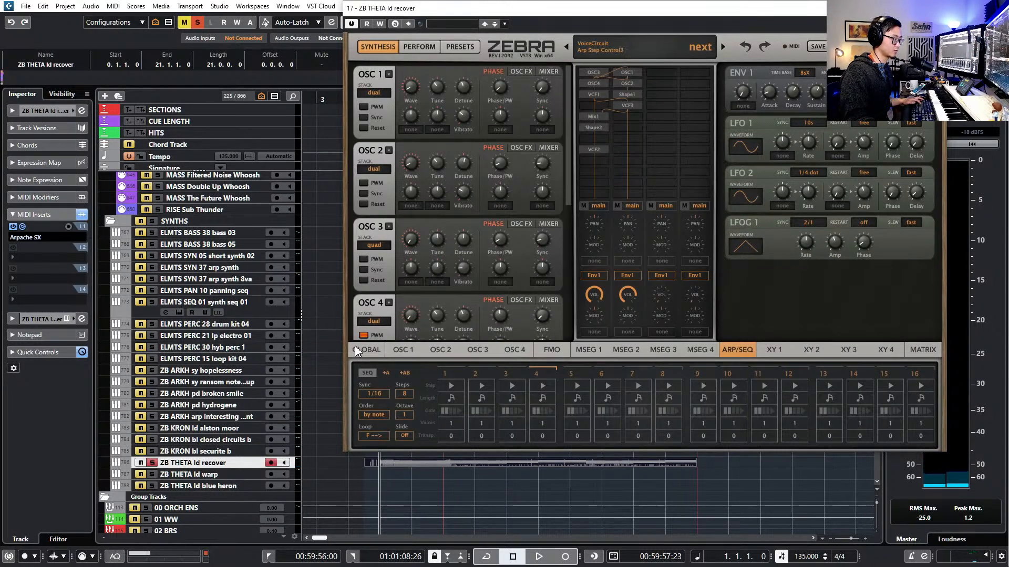
pyautogui.click(356, 351)
pyautogui.click(465, 429)
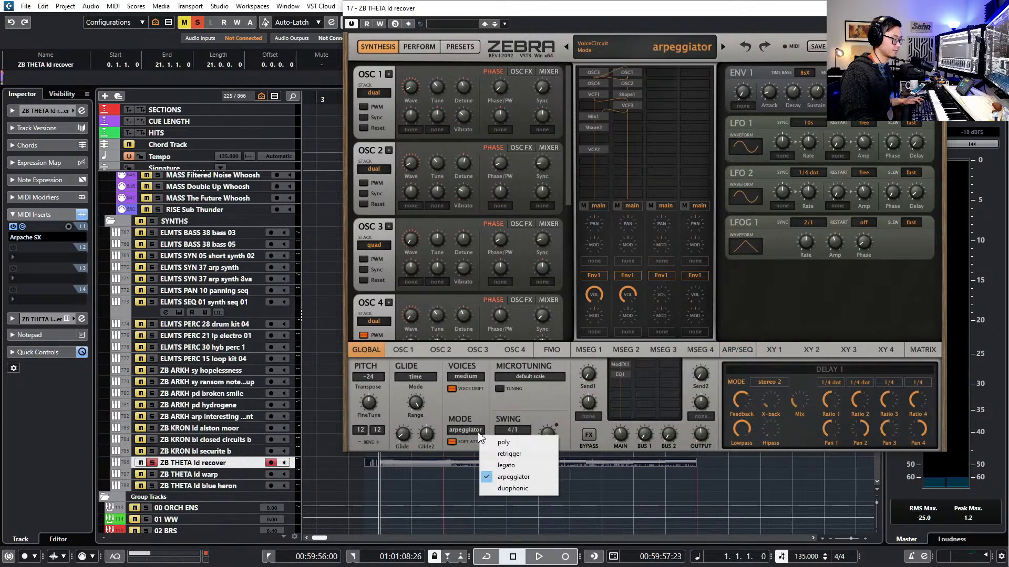
pyautogui.click(499, 464)
pyautogui.press('space')
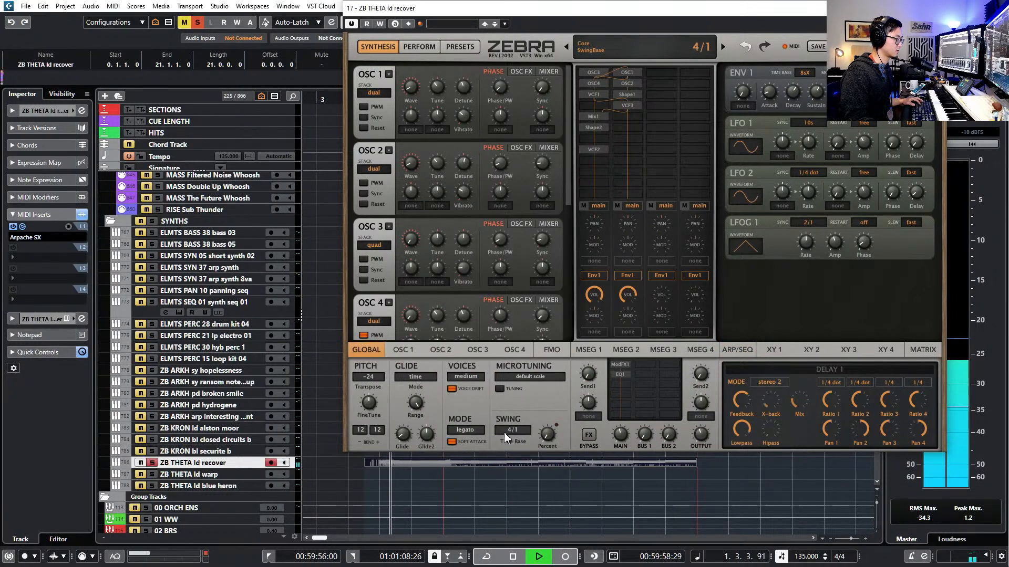
pyautogui.press('space')
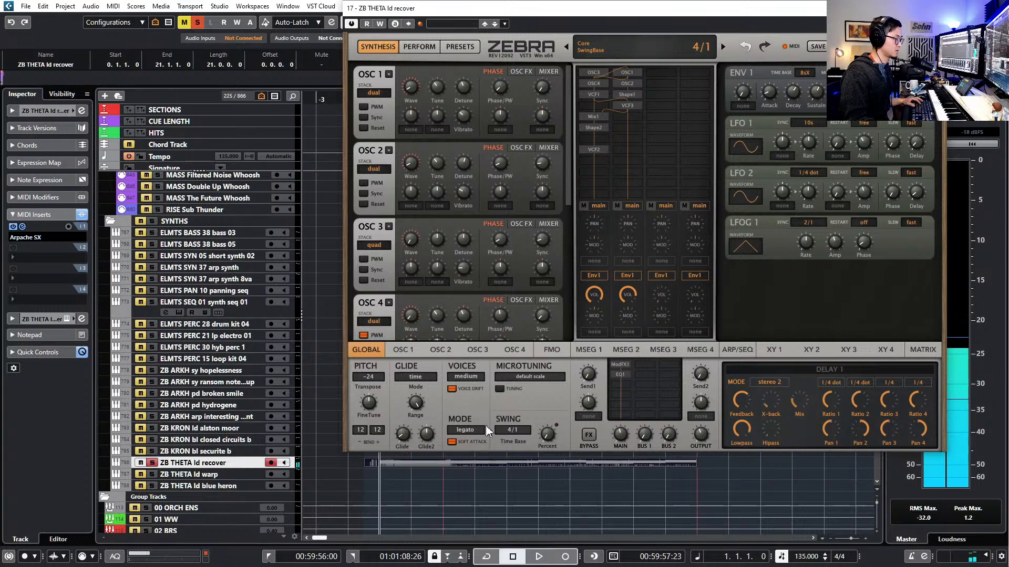
# Set Zebra's voice mode back to arpeggiator, disable Arpache SX, and play the part
pyautogui.click(489, 430)
pyautogui.click(491, 469)
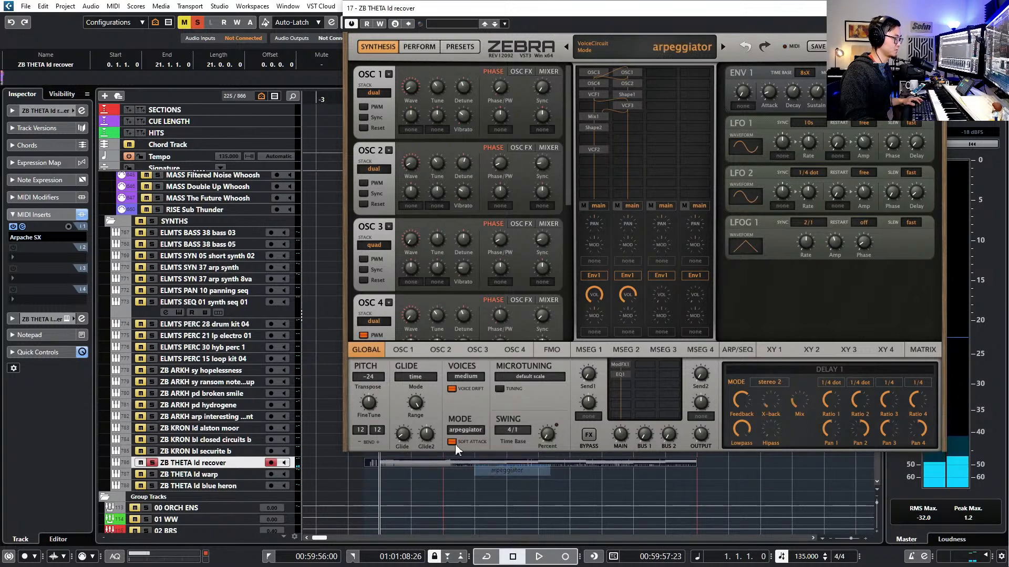
pyautogui.click(13, 227)
pyautogui.press('space')
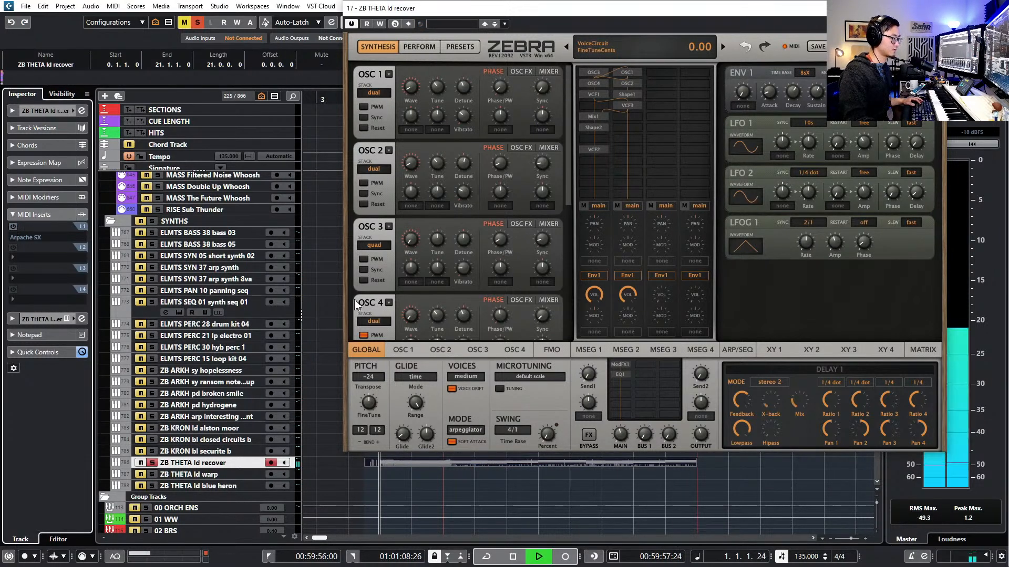
pyautogui.press('space')
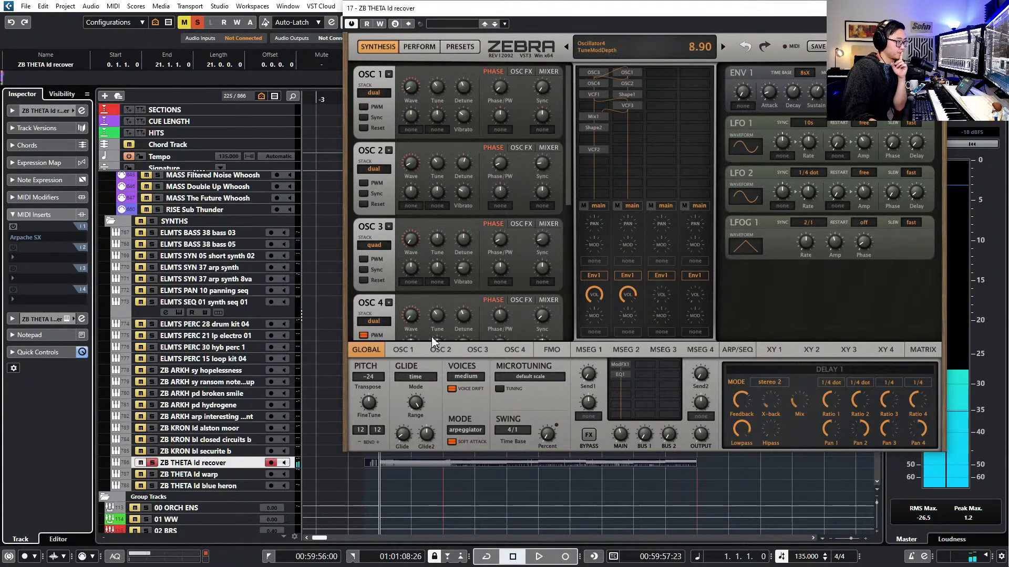
# Switch off Soft Attack in the arpeggiated LD Recover sound, play the part, and check the voice modes
pyautogui.click(452, 442)
pyautogui.press('space')
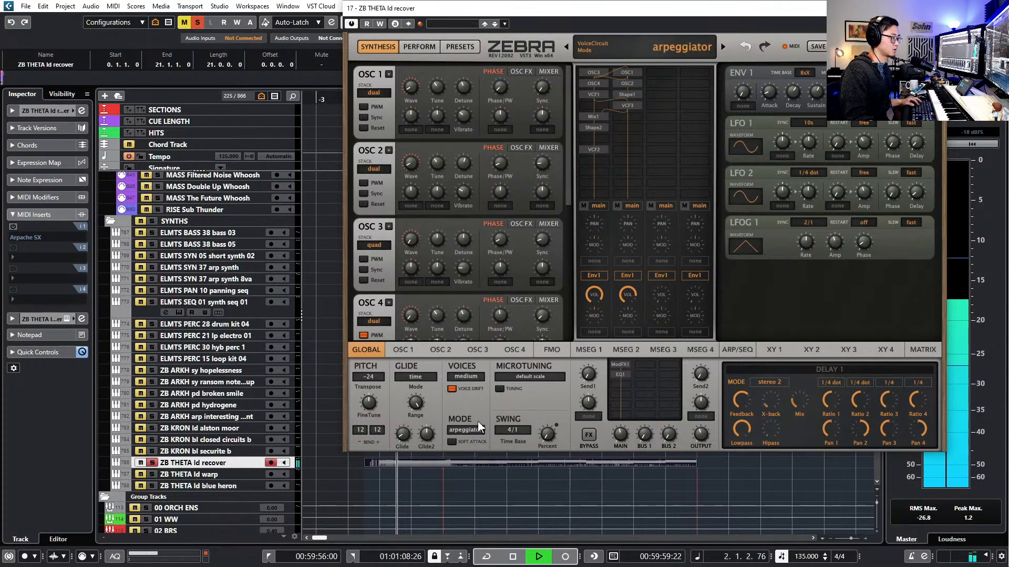
pyautogui.press('space')
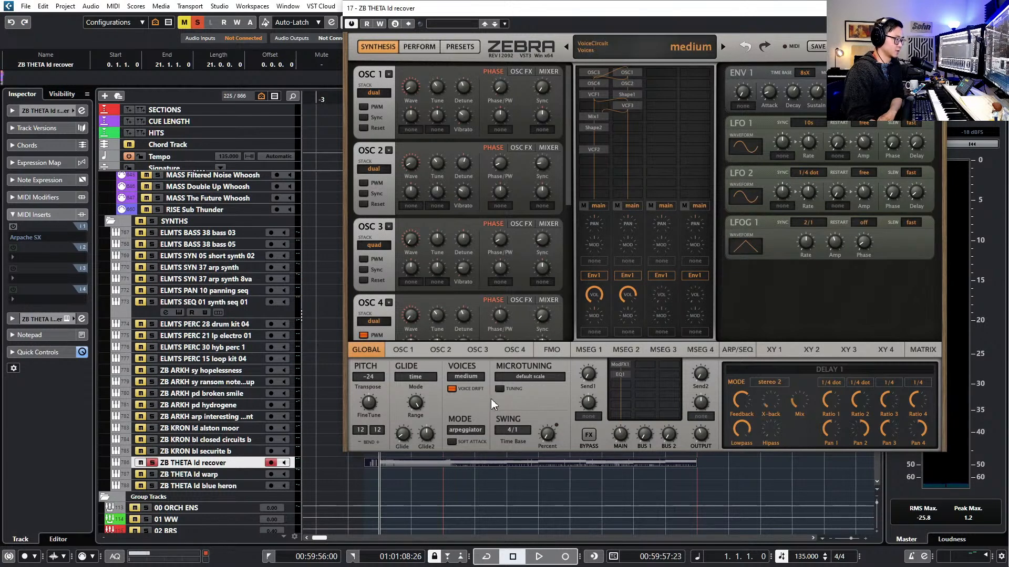
pyautogui.click(480, 431)
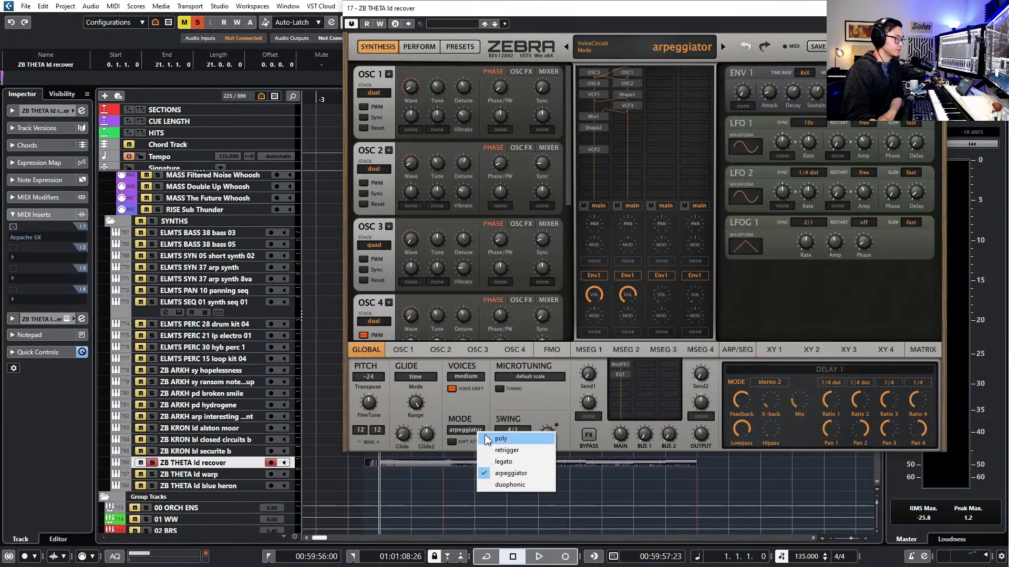
pyautogui.click(545, 402)
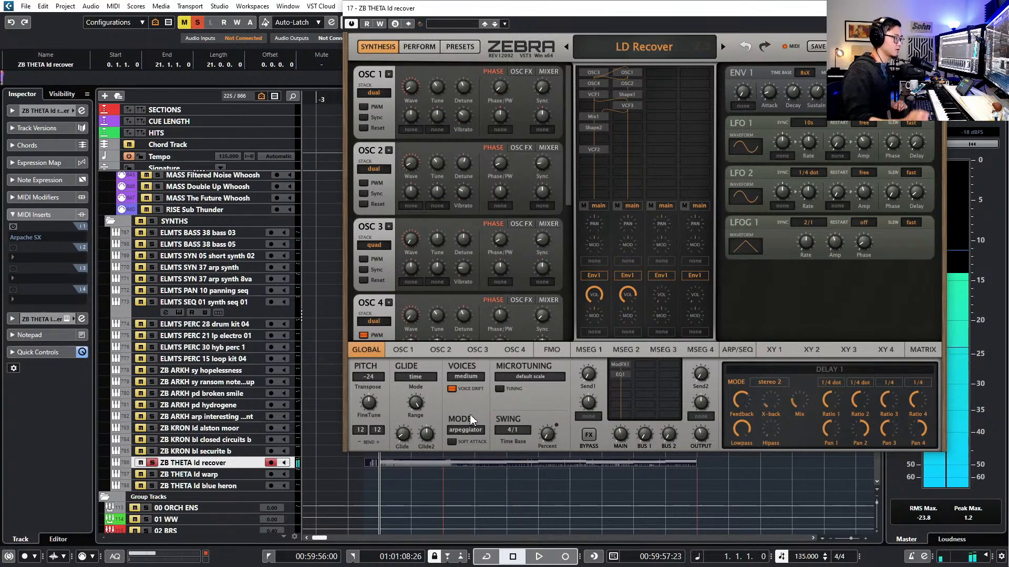
# Set the gate of Zebra arpeggiator steps 1 to 8 to 5
pyautogui.click(728, 348)
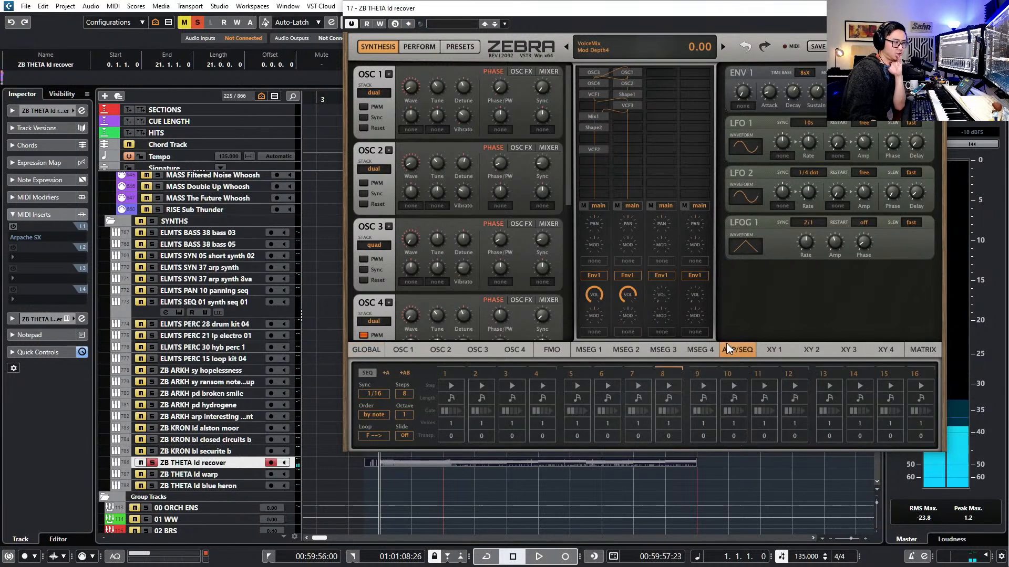
pyautogui.click(377, 415)
pyautogui.click(450, 412)
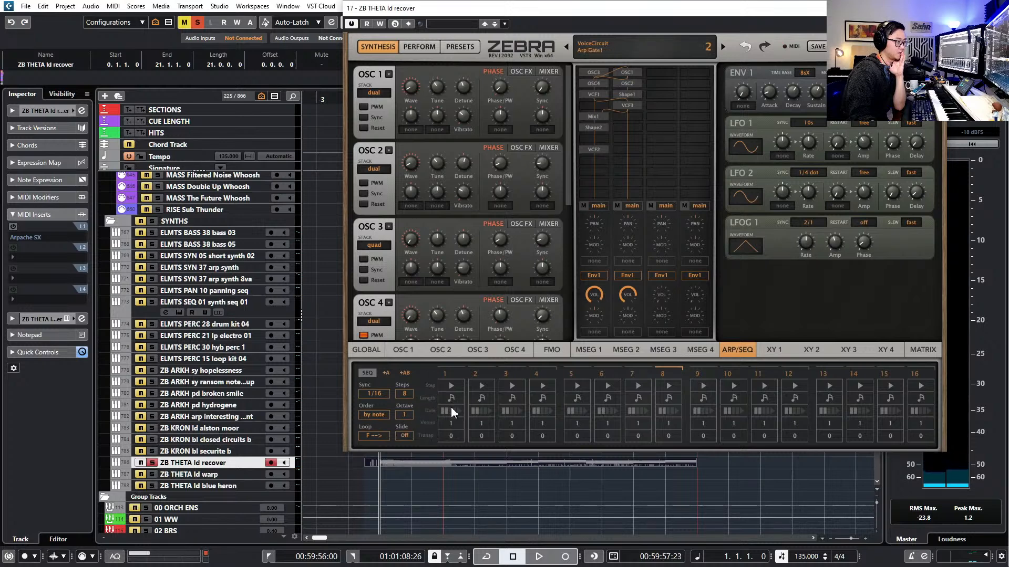
pyautogui.click(451, 411)
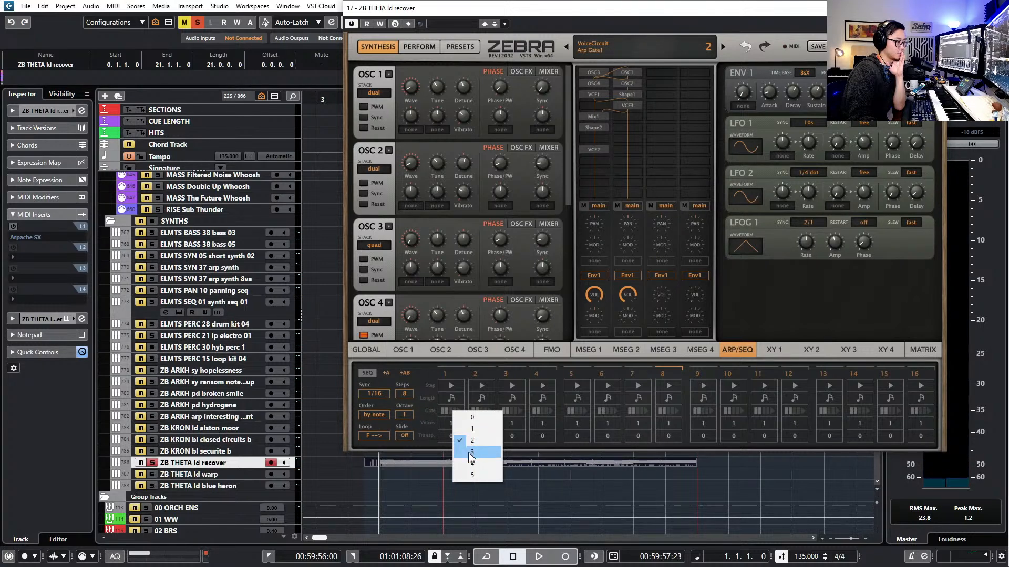
pyautogui.click(472, 475)
pyautogui.click(482, 412)
pyautogui.click(502, 476)
pyautogui.click(513, 411)
pyautogui.click(532, 476)
pyautogui.click(545, 411)
pyautogui.click(573, 475)
pyautogui.click(577, 410)
pyautogui.click(599, 474)
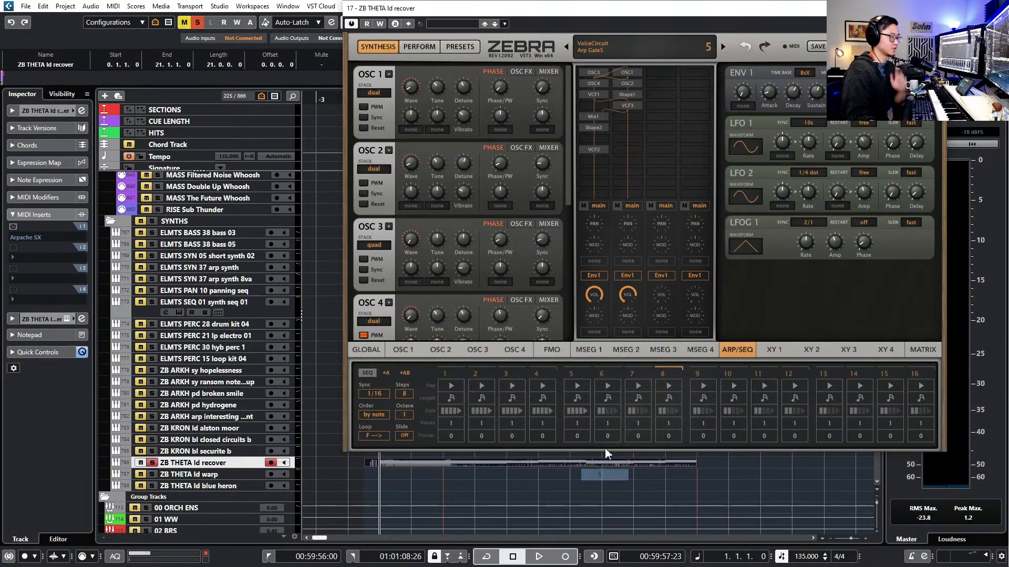
pyautogui.click(610, 411)
pyautogui.click(638, 471)
pyautogui.click(641, 414)
pyautogui.click(657, 473)
pyautogui.click(671, 410)
pyautogui.click(686, 475)
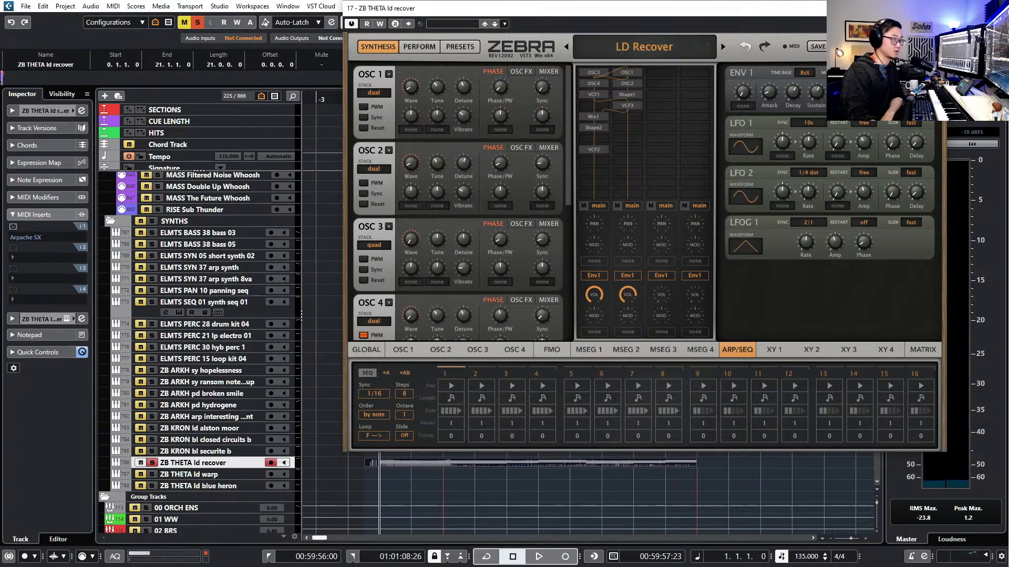
# Close the Zebra window, play the ZB THETA ld recover part, and open it in the Key Editor
pyautogui.click(934, 8)
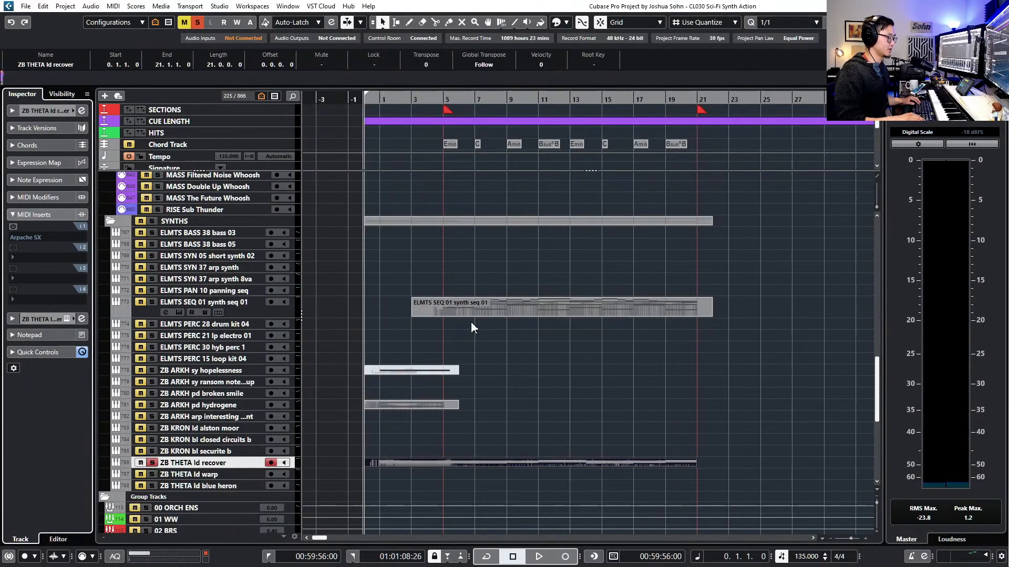
pyautogui.press('space')
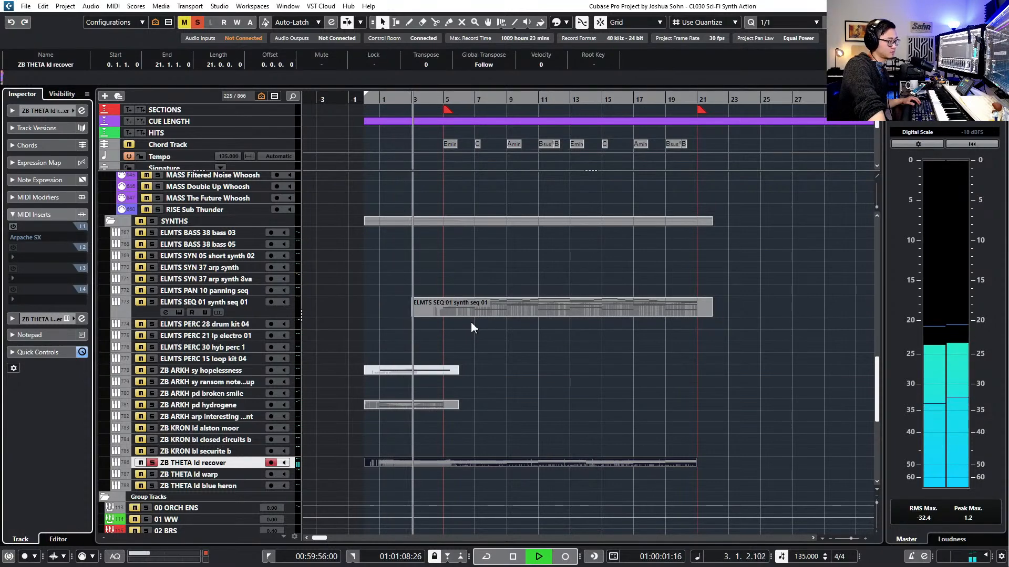
pyautogui.press('space')
pyautogui.doubleClick(411, 462)
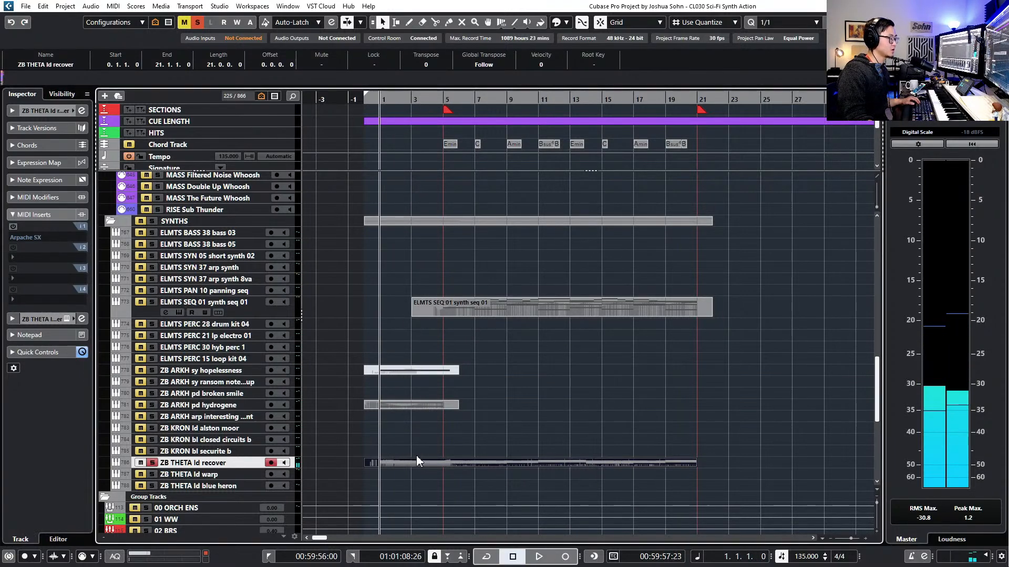
# Try duplicating the lowest note of each chord one octave higher, at G3, A3 and B3
pyautogui.moveTo(298, 194); pyautogui.dragTo(516, 232)
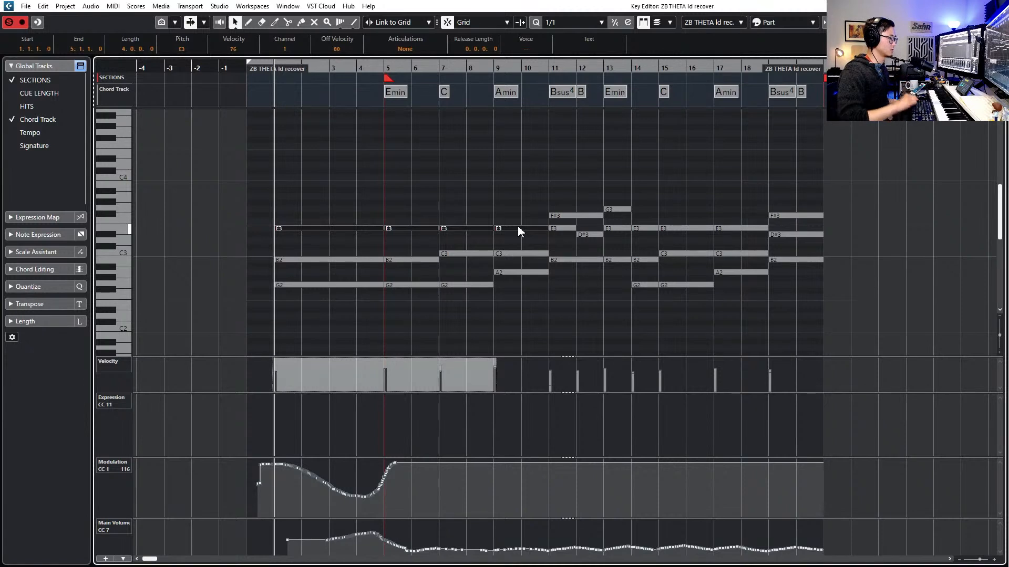
pyautogui.moveTo(573, 166); pyautogui.dragTo(819, 230)
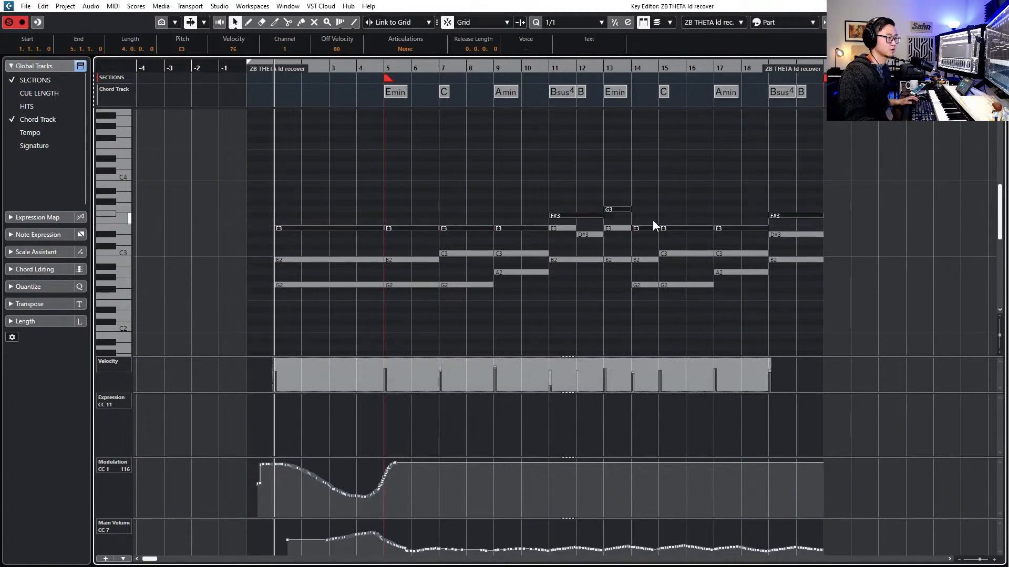
pyautogui.moveTo(336, 275); pyautogui.dragTo(464, 298)
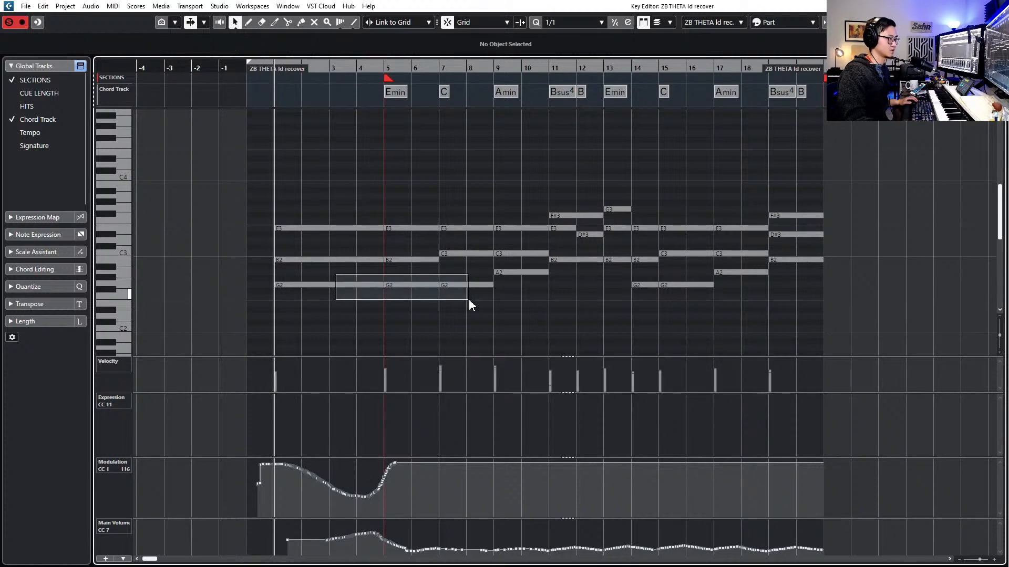
pyautogui.moveTo(527, 299); pyautogui.dragTo(485, 284)
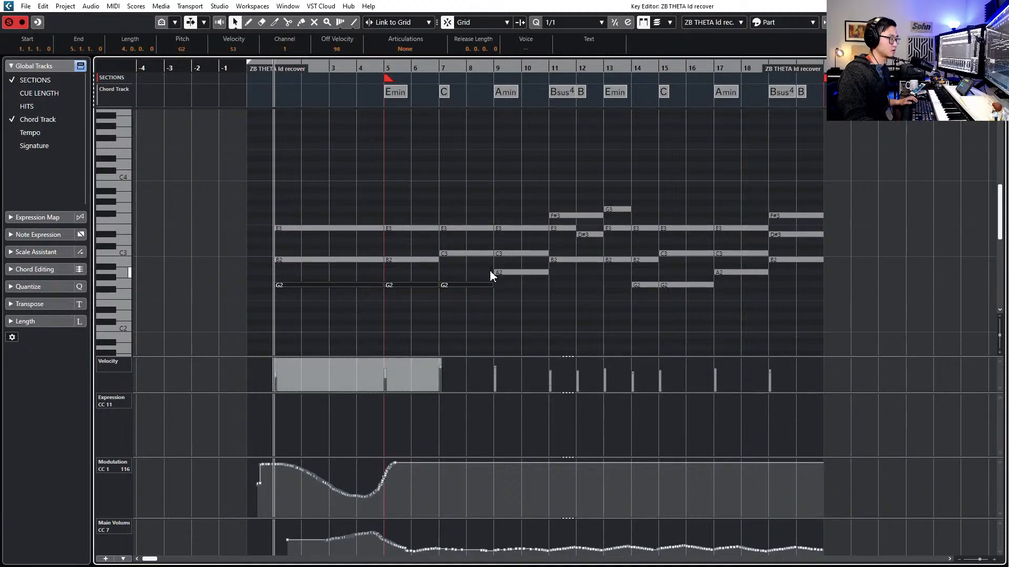
pyautogui.keyDown('shift'); pyautogui.click(499, 272); pyautogui.keyUp('shift')
pyautogui.keyDown('shift'); pyautogui.click(572, 259); pyautogui.keyUp('shift')
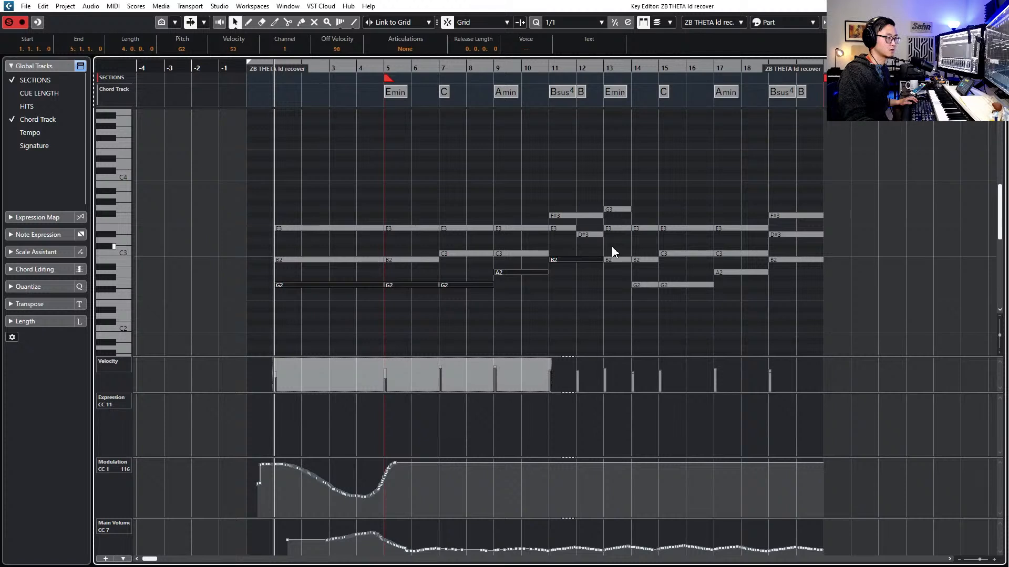
pyautogui.click(613, 252)
pyautogui.moveTo(406, 283); pyautogui.dragTo(499, 286)
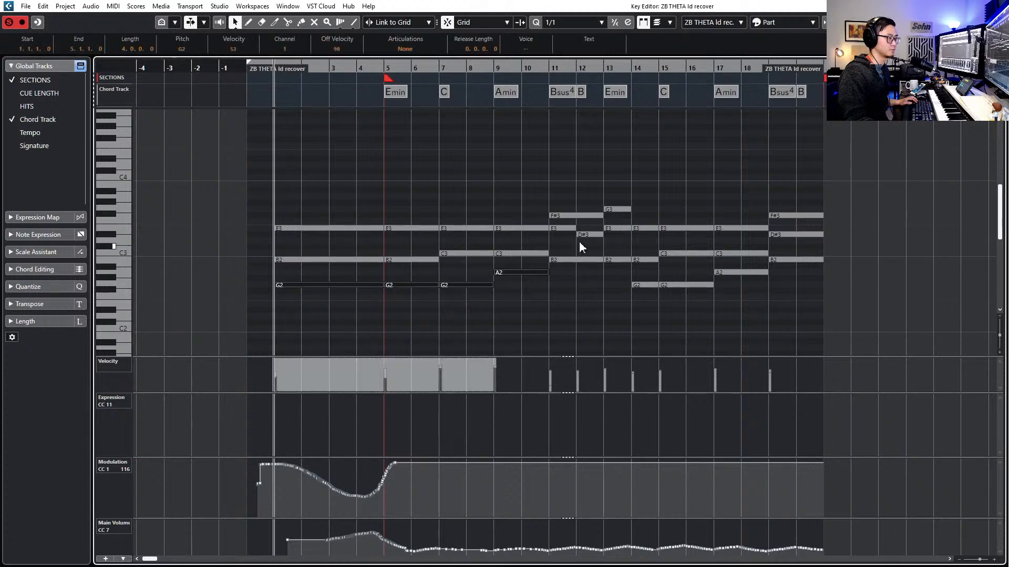
pyautogui.moveTo(590, 244); pyautogui.dragTo(647, 260)
pyautogui.moveTo(700, 284); pyautogui.dragTo(816, 284)
pyautogui.hotkey('ctrl', 'c')
pyautogui.hotkey('ctrl', 'v')
pyautogui.hotkey('shift', 'Up')
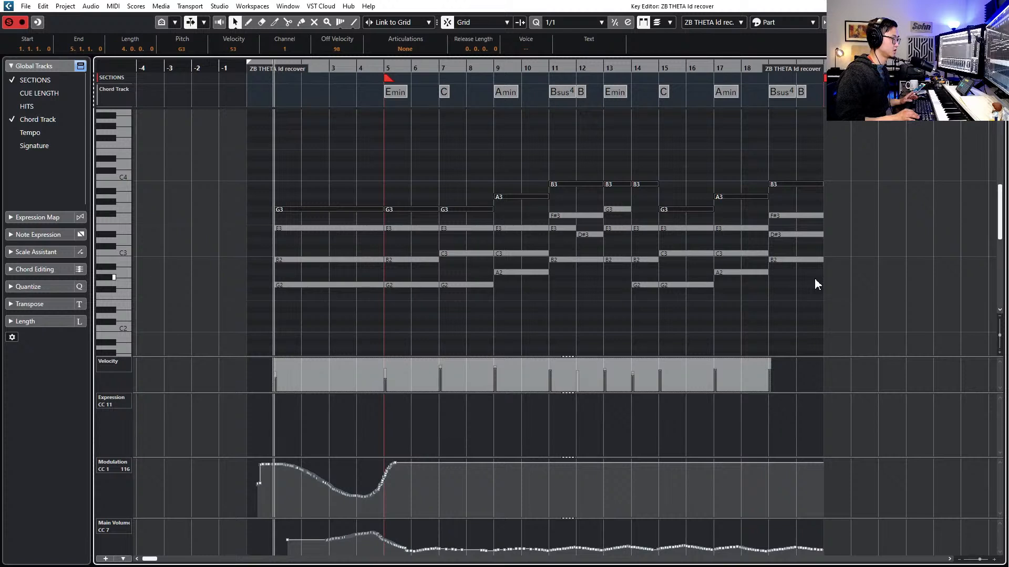
# Try the duplicated bass notes an octave below the chords, and move them back up to G3, A3 and B3
pyautogui.hotkey('shift', 'Down')
pyautogui.hotkey('shift', 'Down')
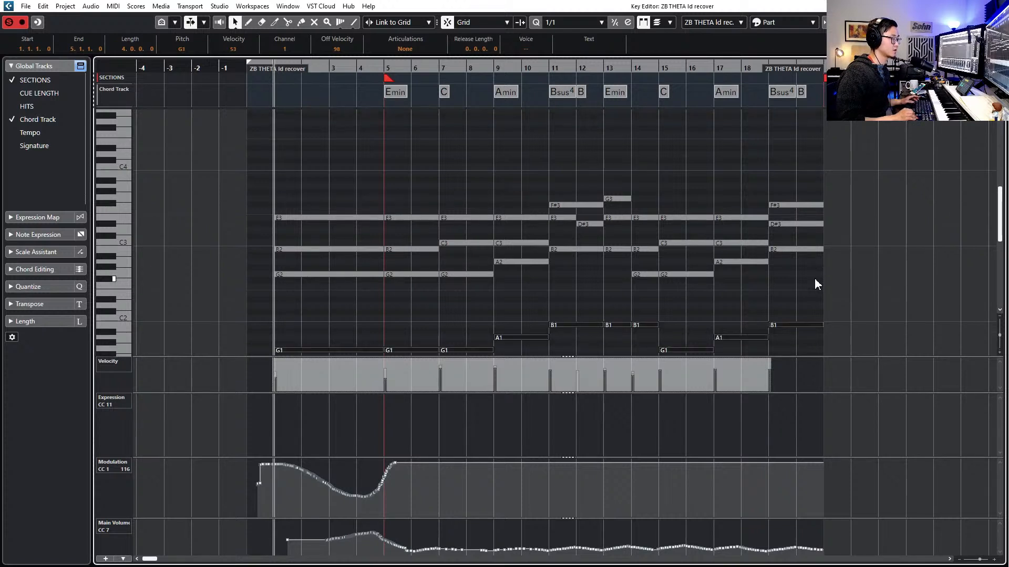
pyautogui.press('Up')
pyautogui.press('Up')
pyautogui.press('Up')
pyautogui.press('Down')
pyautogui.hotkey('shift', 'Up')
pyautogui.hotkey('shift', 'Up')
pyautogui.press('Down')
pyautogui.press('Down')
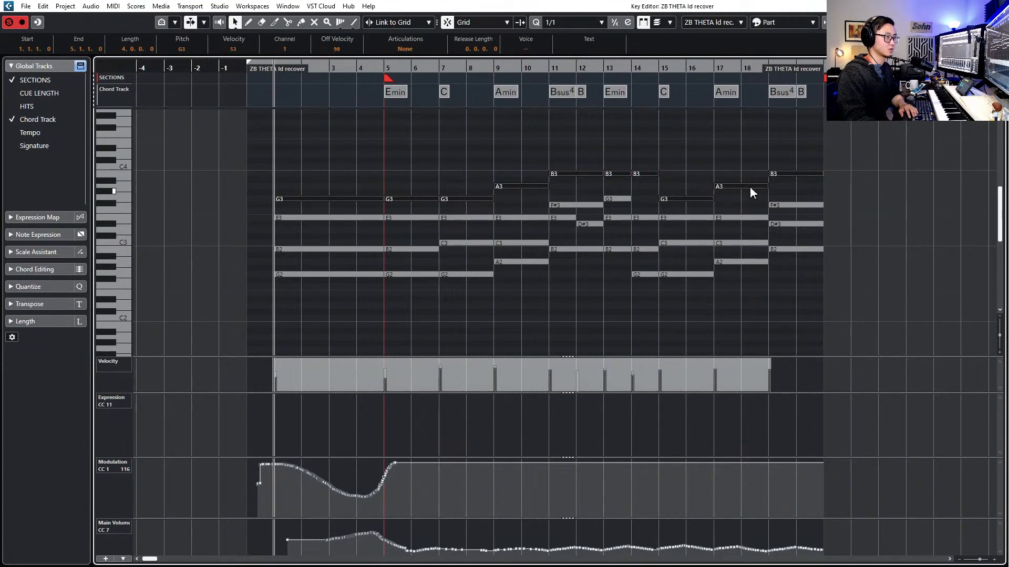
# Undo the duplicated and transposed lowest chord notes
pyautogui.moveTo(268, 241); pyautogui.dragTo(550, 245)
pyautogui.hotkey('ctrl', 'z')
pyautogui.hotkey('ctrl', 'z')
pyautogui.hotkey('ctrl', 'z')
# Duplicate all the chord notes one octave higher and play the part
pyautogui.moveTo(274, 169); pyautogui.dragTo(816, 302)
pyautogui.hotkey('shift', 'Up')
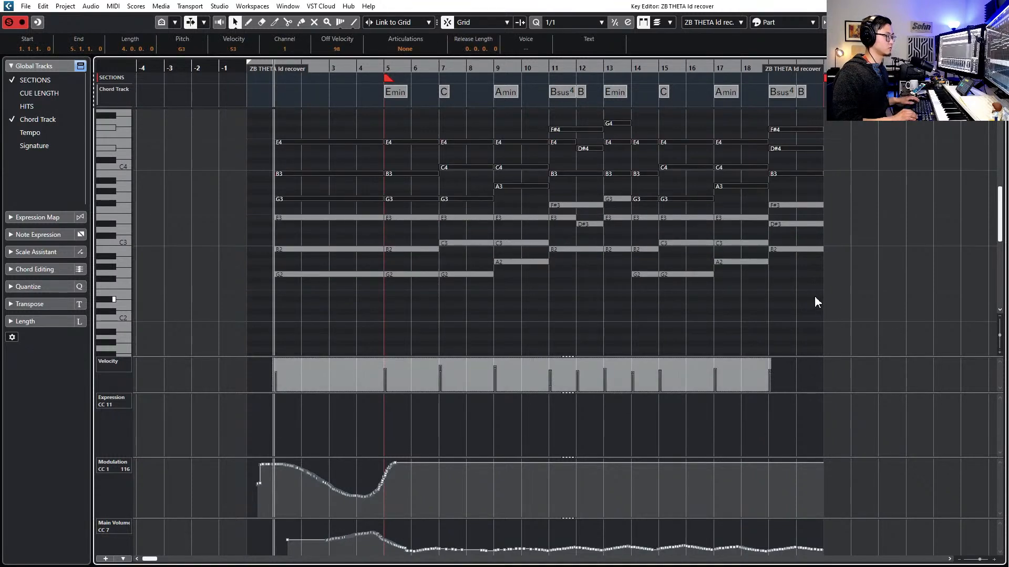
pyautogui.press('space')
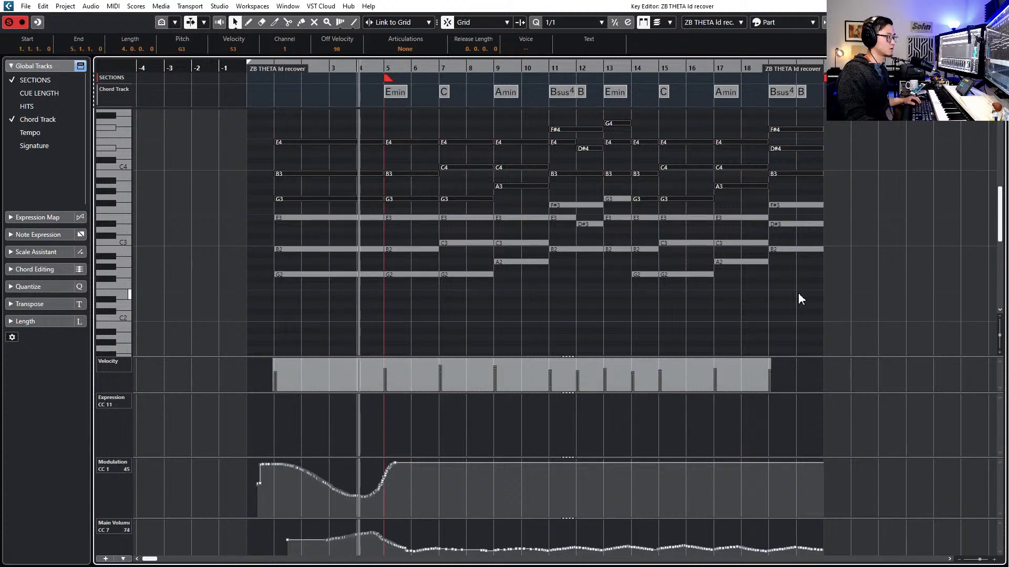
pyautogui.press('space')
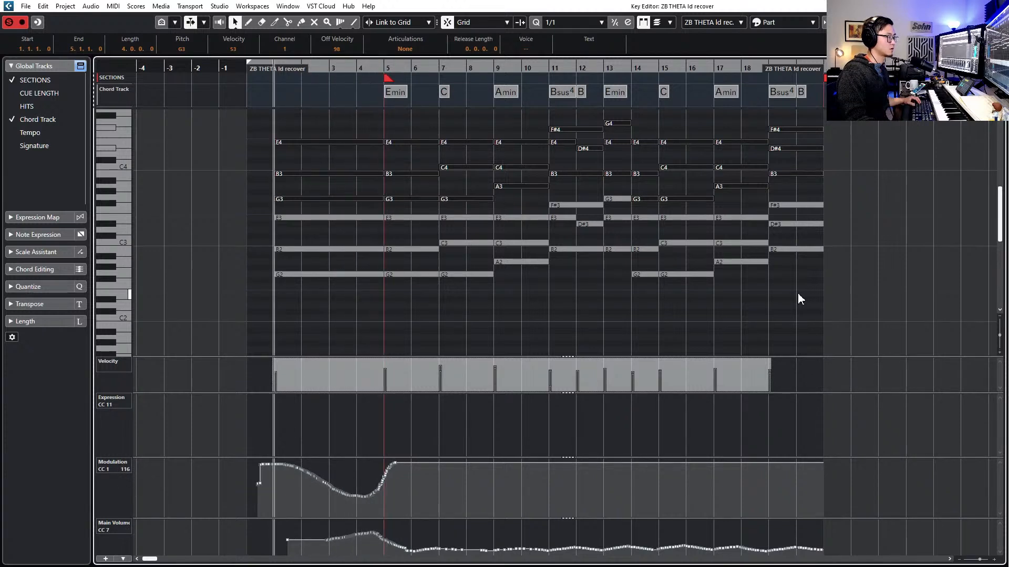
# Reopen the Zebra instrument, set the arpeggiator's step count to 16, and play the part
pyautogui.press('e')
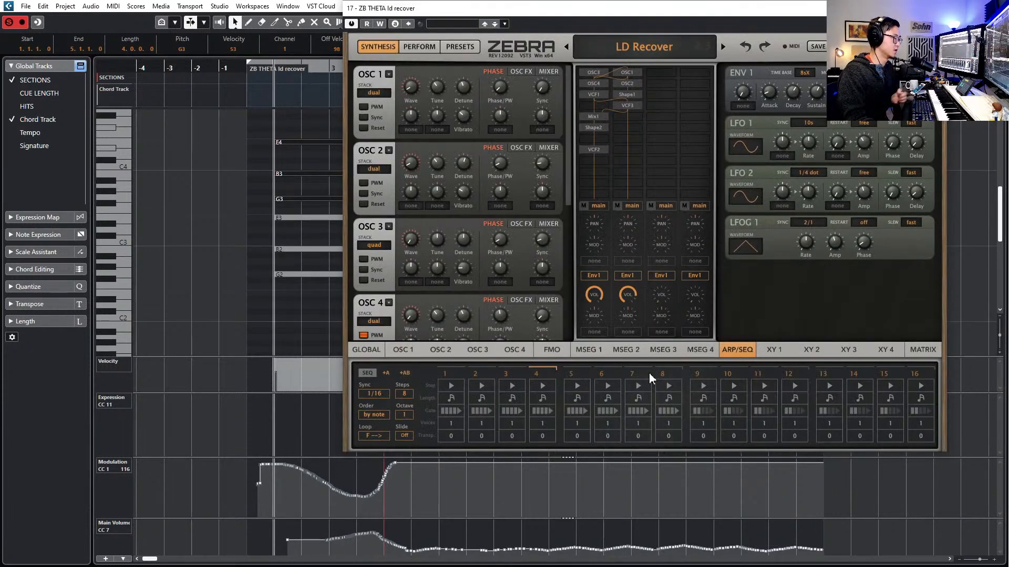
pyautogui.click(404, 394)
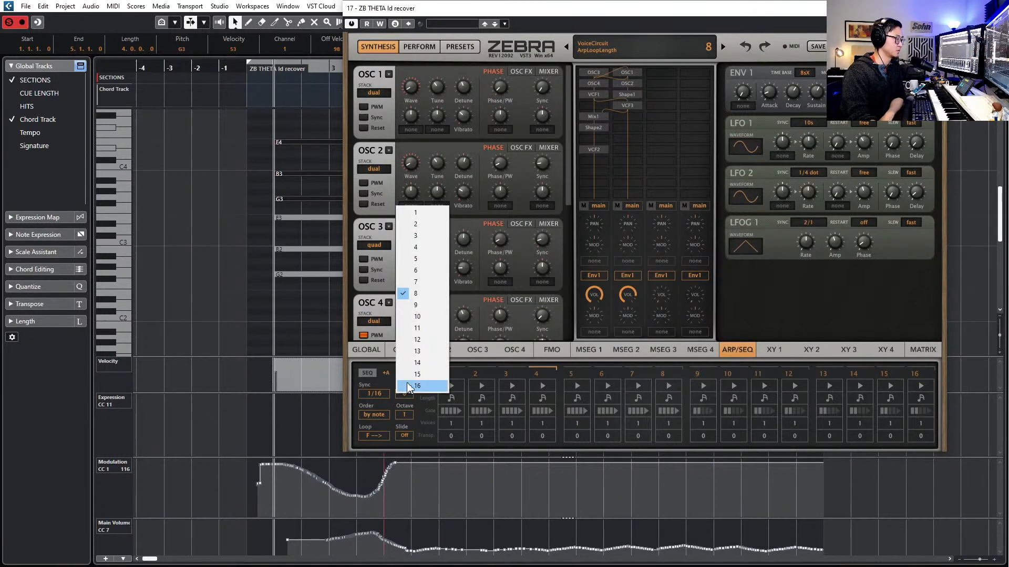
pyautogui.click(410, 388)
pyautogui.click(266, 331)
pyautogui.press('space')
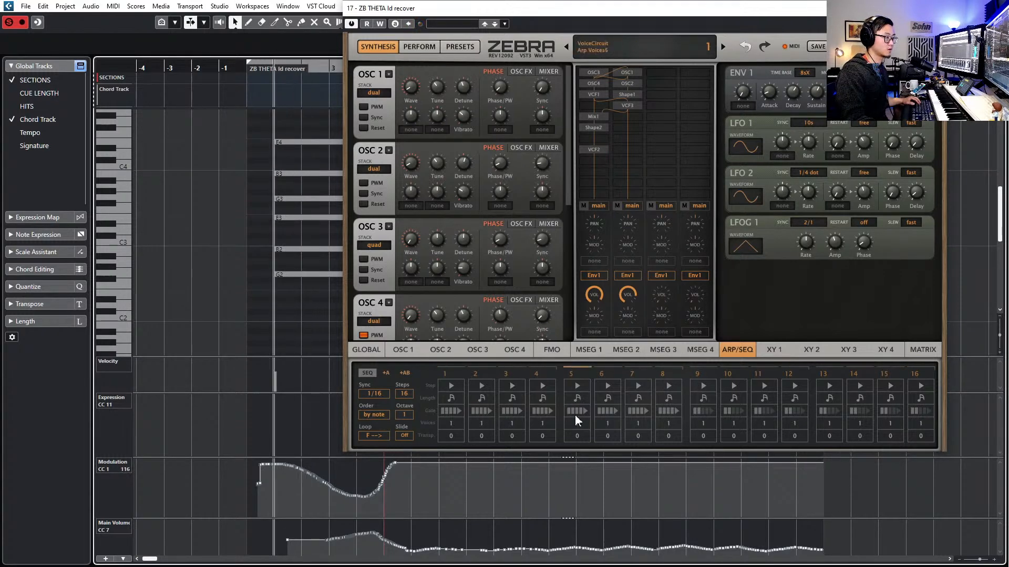
# Set the gate of Zebra arpeggiator steps 9 to 16 to 5
pyautogui.click(703, 410)
pyautogui.click(716, 468)
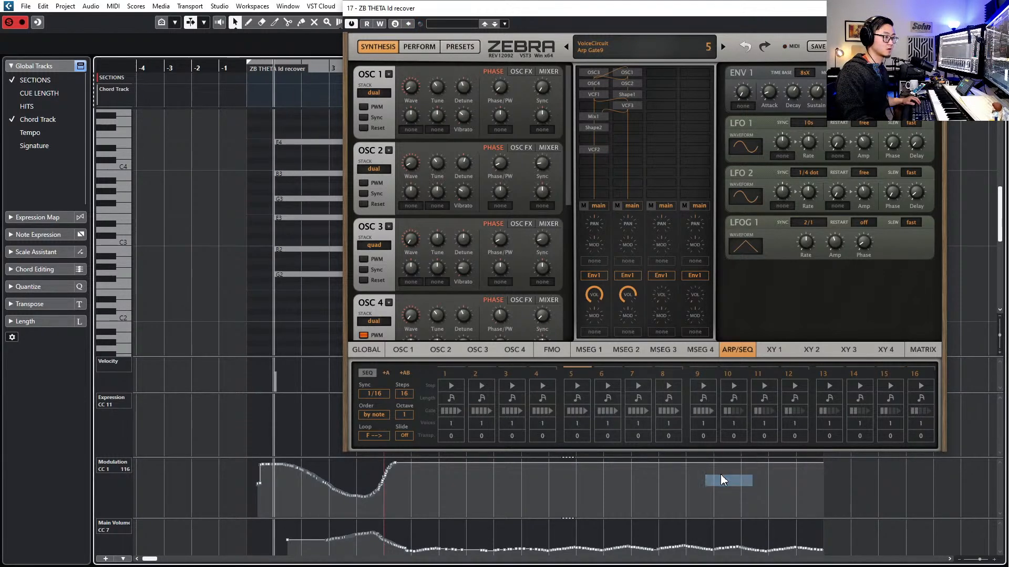
pyautogui.click(733, 411)
pyautogui.click(756, 472)
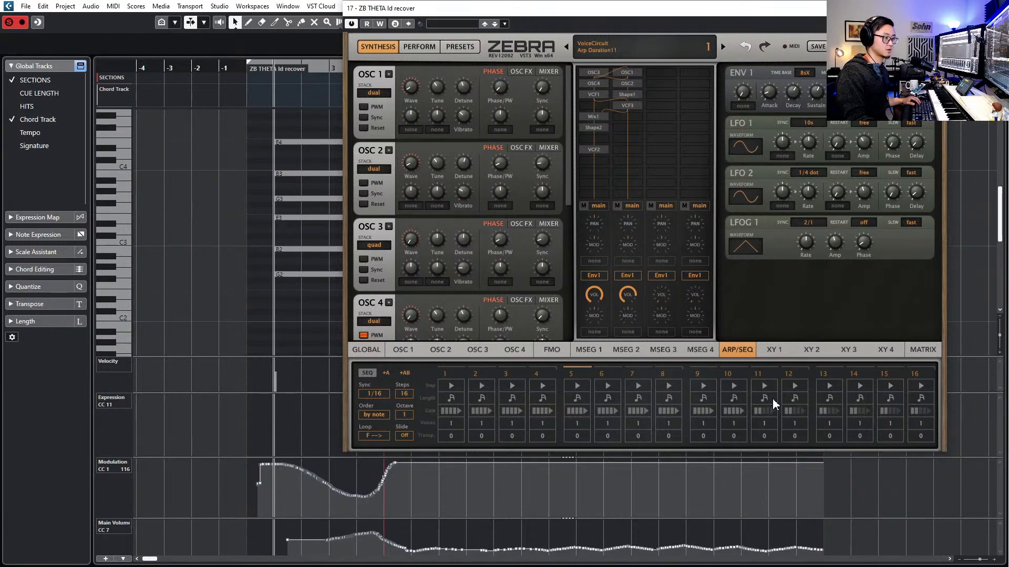
pyautogui.click(770, 411)
pyautogui.click(790, 474)
pyautogui.click(795, 410)
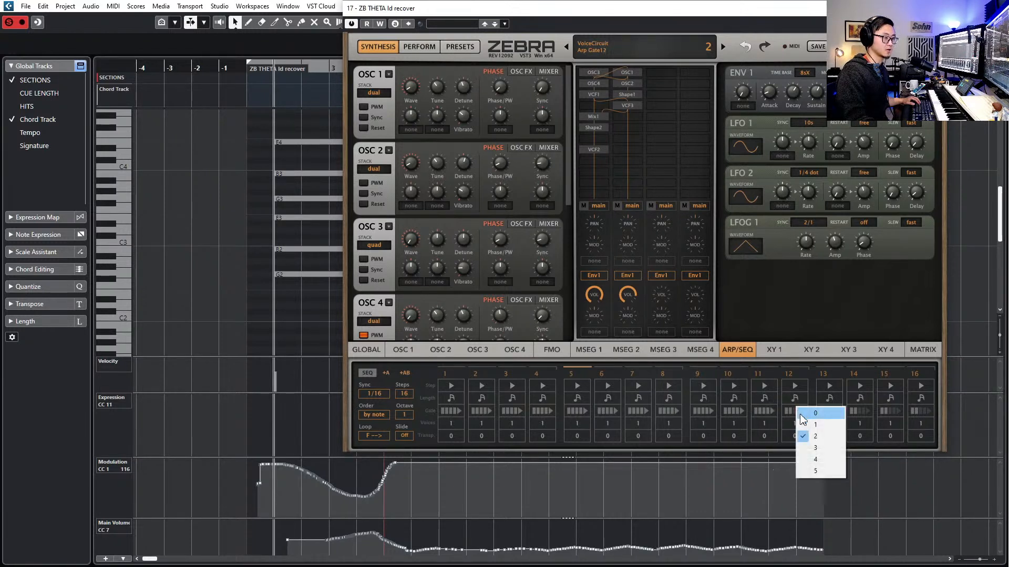
pyautogui.click(826, 466)
pyautogui.click(823, 415)
pyautogui.click(851, 479)
pyautogui.click(856, 411)
pyautogui.click(881, 474)
pyautogui.click(882, 414)
pyautogui.click(899, 476)
pyautogui.click(909, 414)
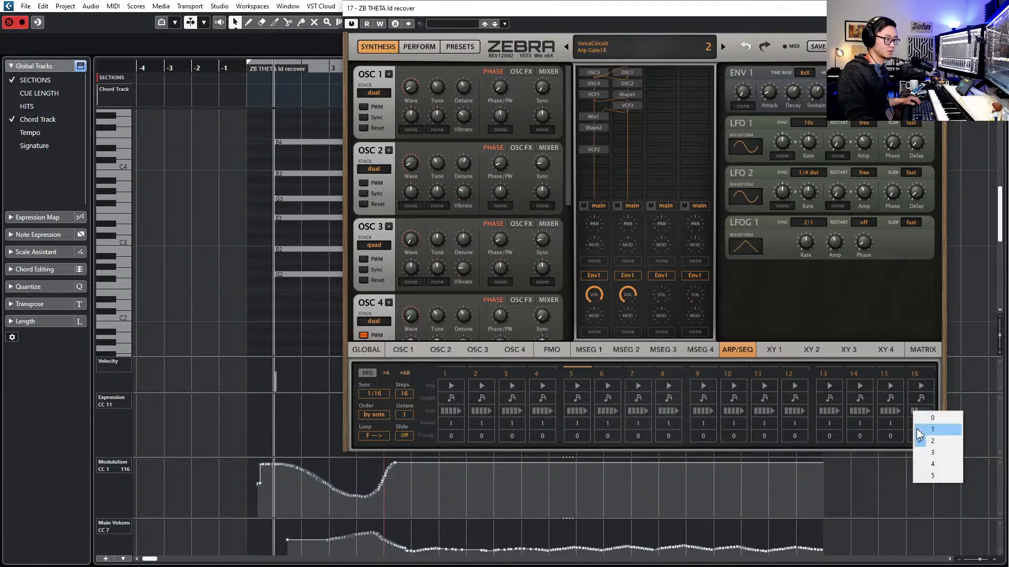
pyautogui.click(931, 475)
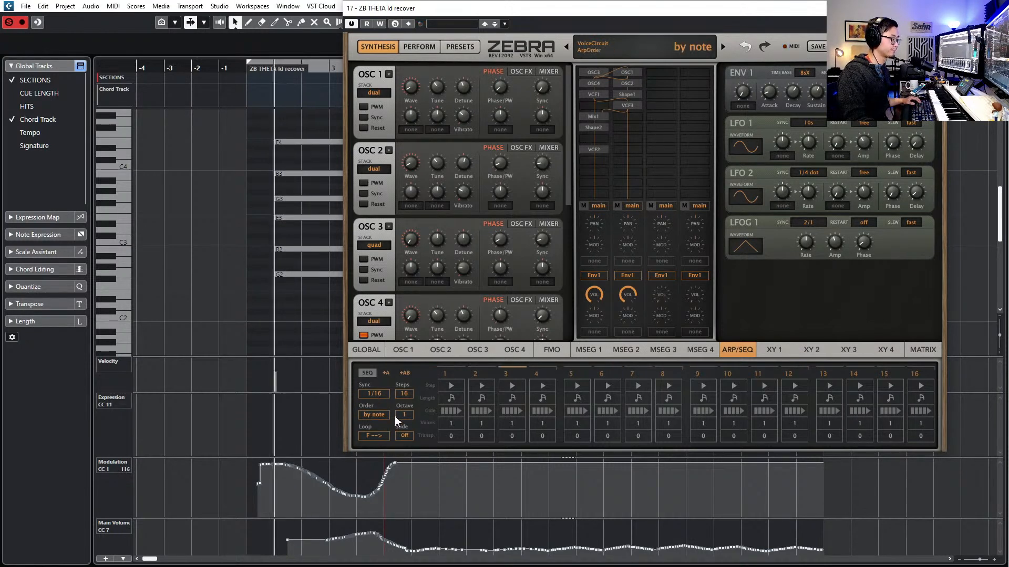
# Try the arpeggiator's FB <-> loop direction, set it to BF >-<, and play the part
pyautogui.click(384, 436)
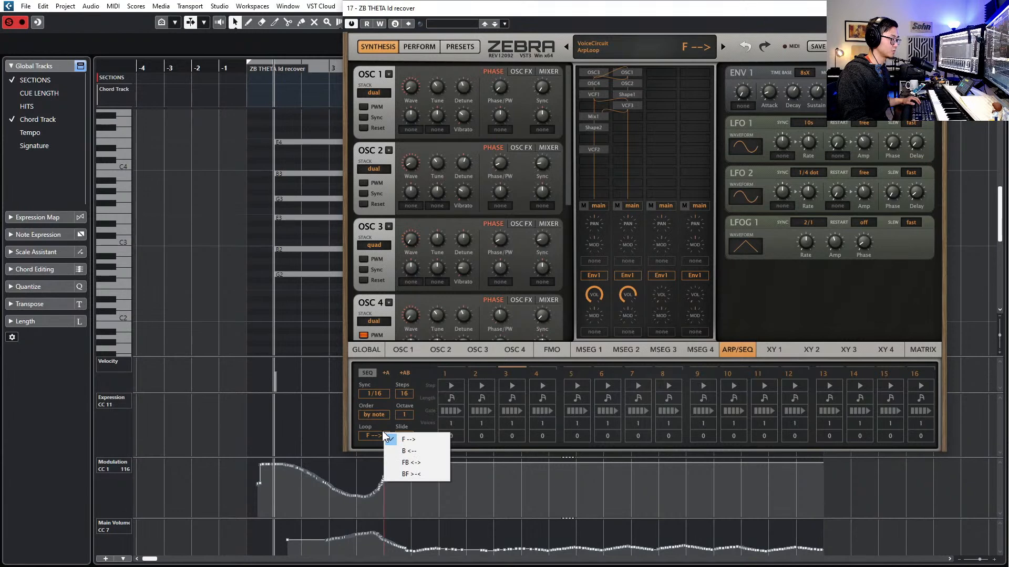
pyautogui.click(426, 462)
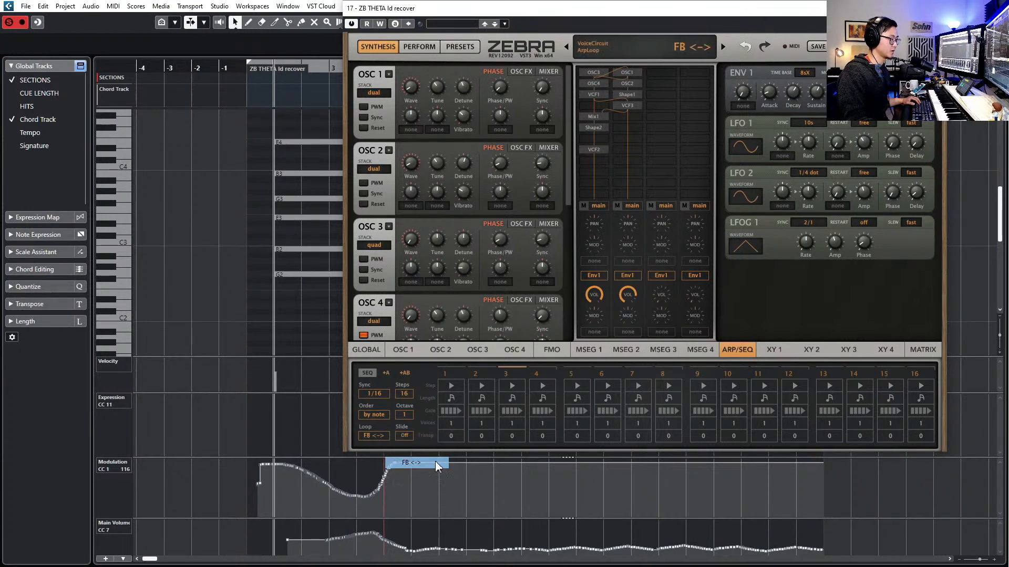
pyautogui.click(385, 436)
pyautogui.click(420, 479)
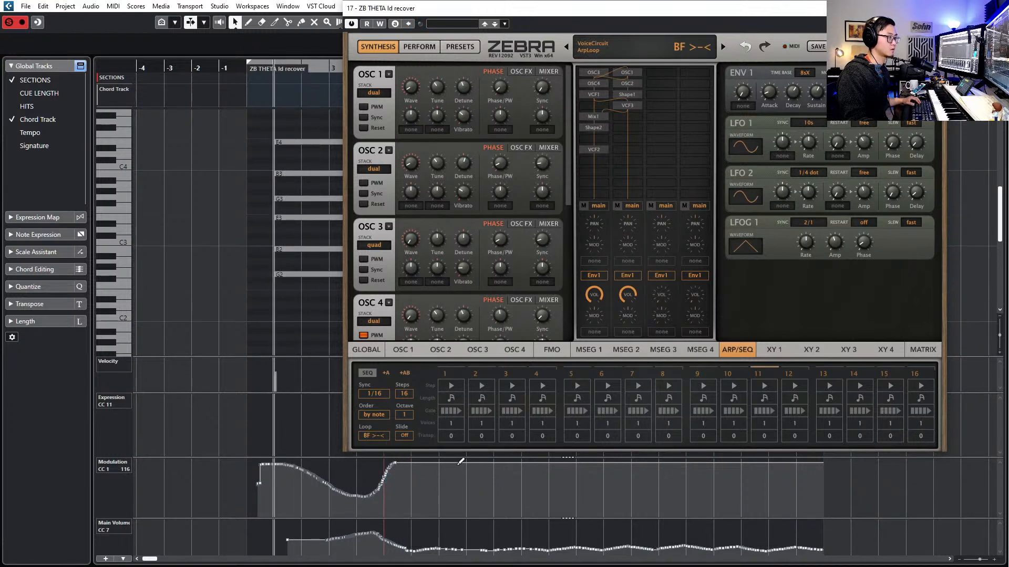
pyautogui.click(258, 539)
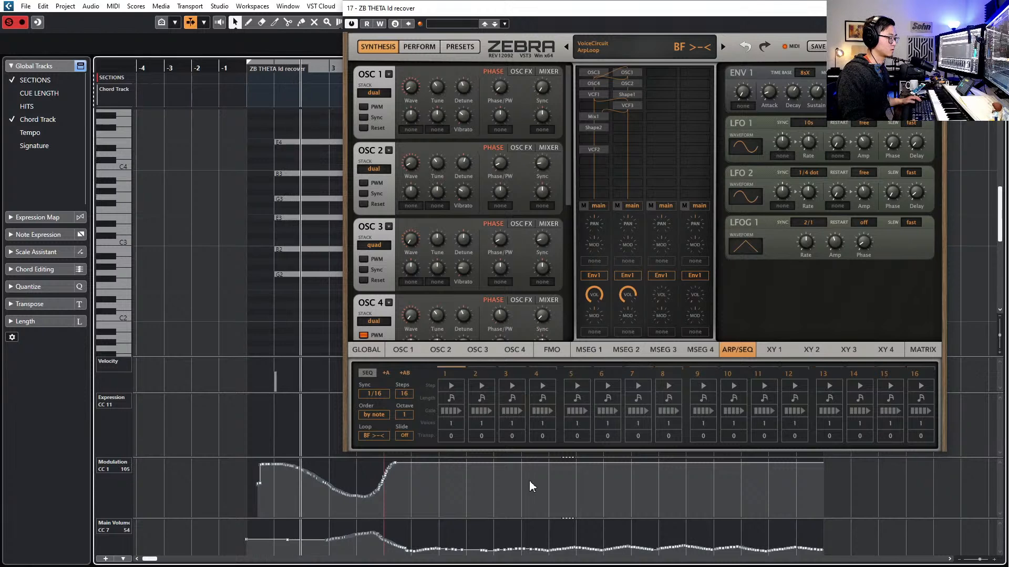
# Stop playback, set the arpeggiator's octave range to 2, and play the part again
pyautogui.press('space')
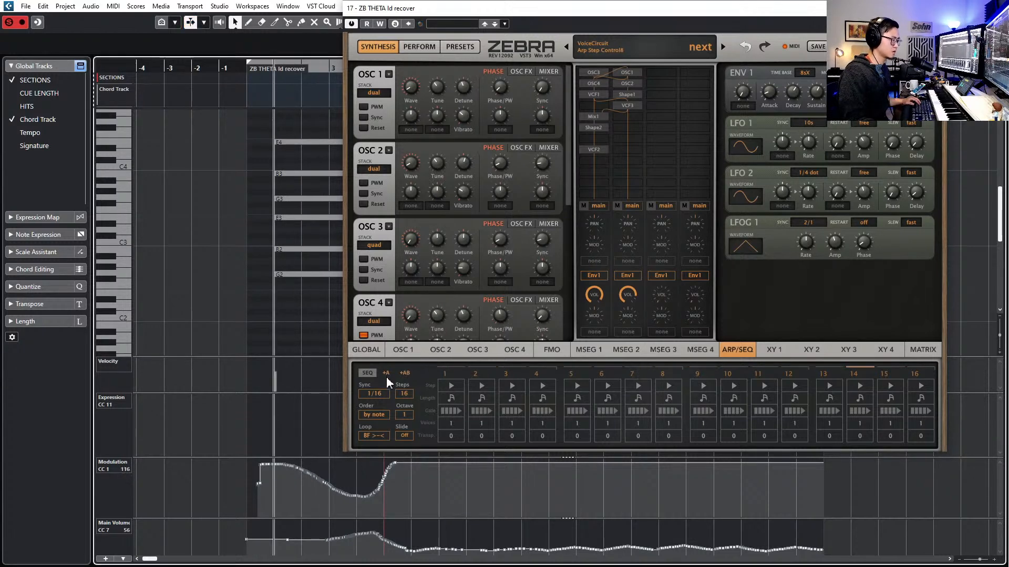
pyautogui.click(409, 415)
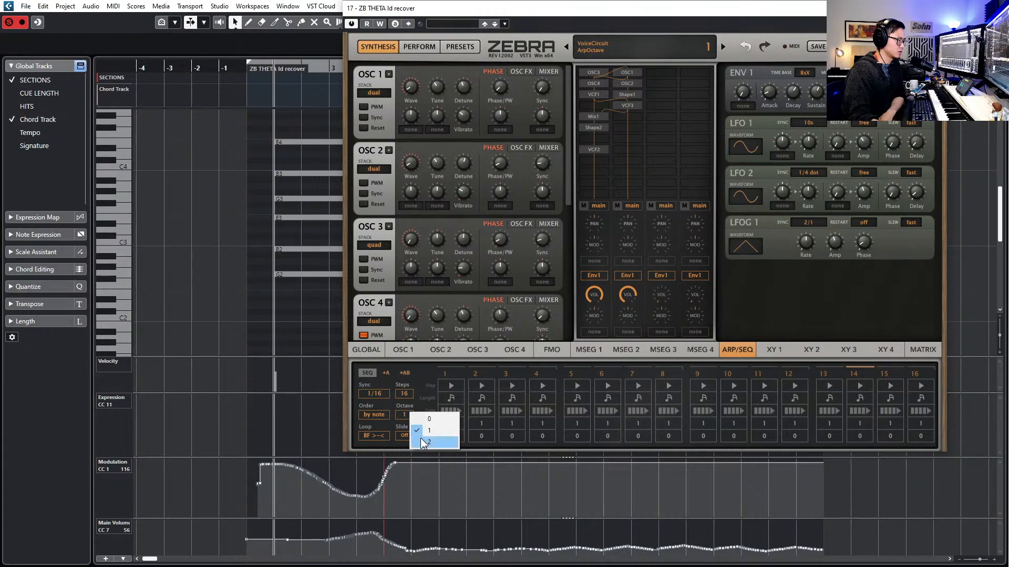
pyautogui.press('space')
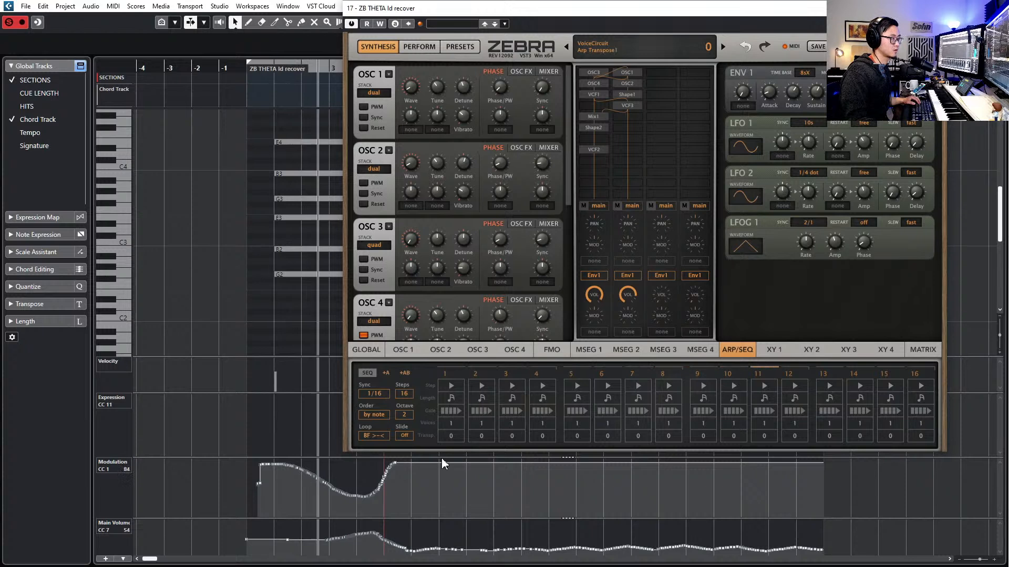
# Set the Zebra arpeggiator's octave range to 1
pyautogui.click(403, 414)
pyautogui.click(417, 431)
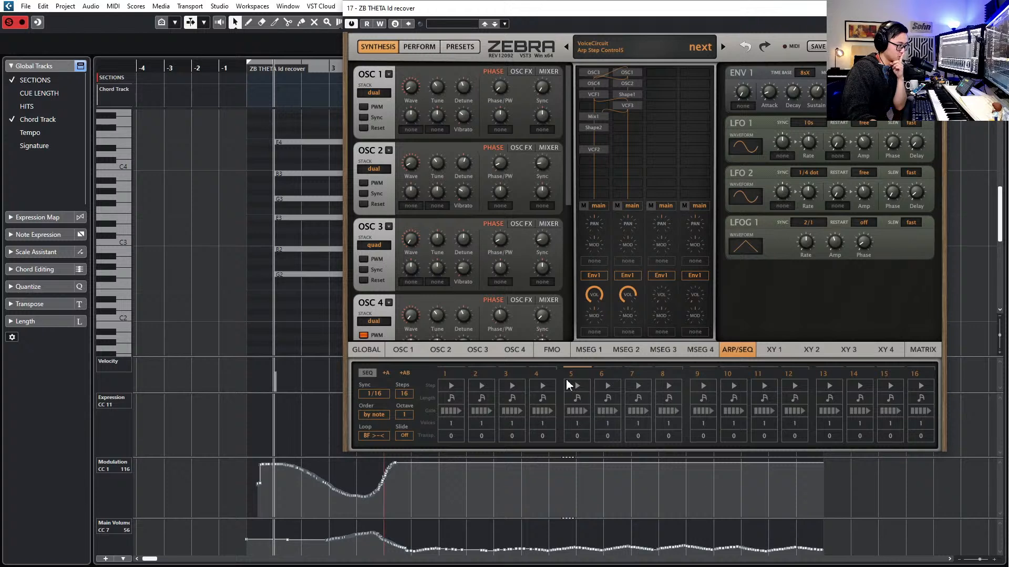
# Try the arpeggiator's 1/32 sync rate during playback and set it back to 1/16
pyautogui.click(382, 390)
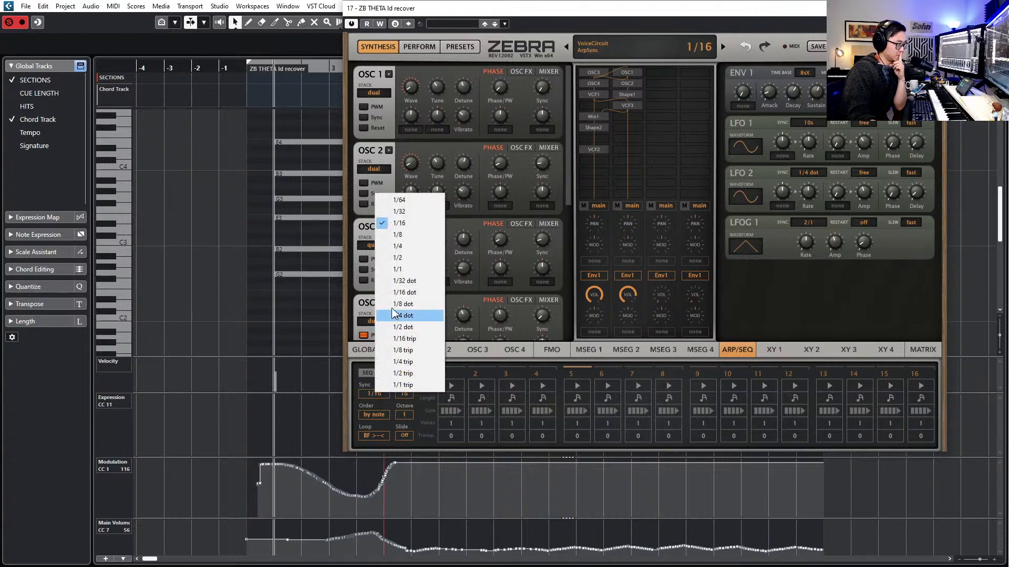
pyautogui.click(405, 212)
pyautogui.press('space')
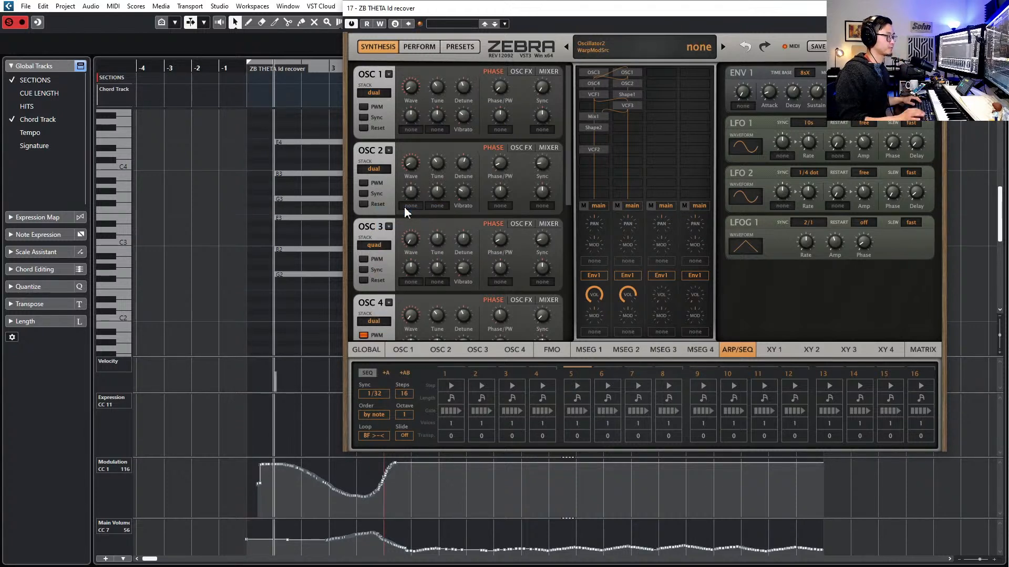
pyautogui.press('space')
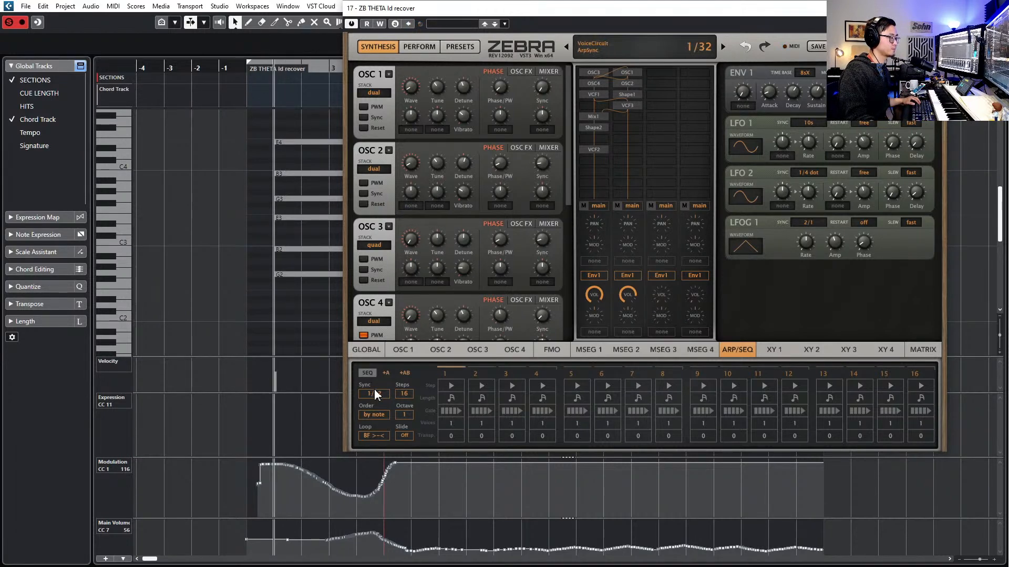
pyautogui.click(373, 391)
pyautogui.click(430, 226)
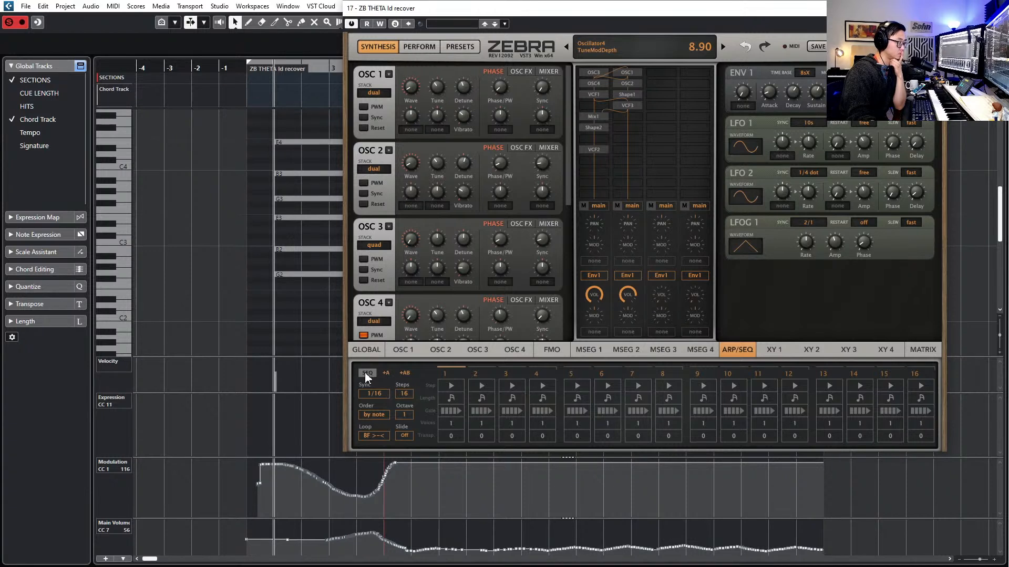
# Inspect the arpeggiator's +A step view, return to the SEQ view, and close the Zebra instrument
pyautogui.click(385, 372)
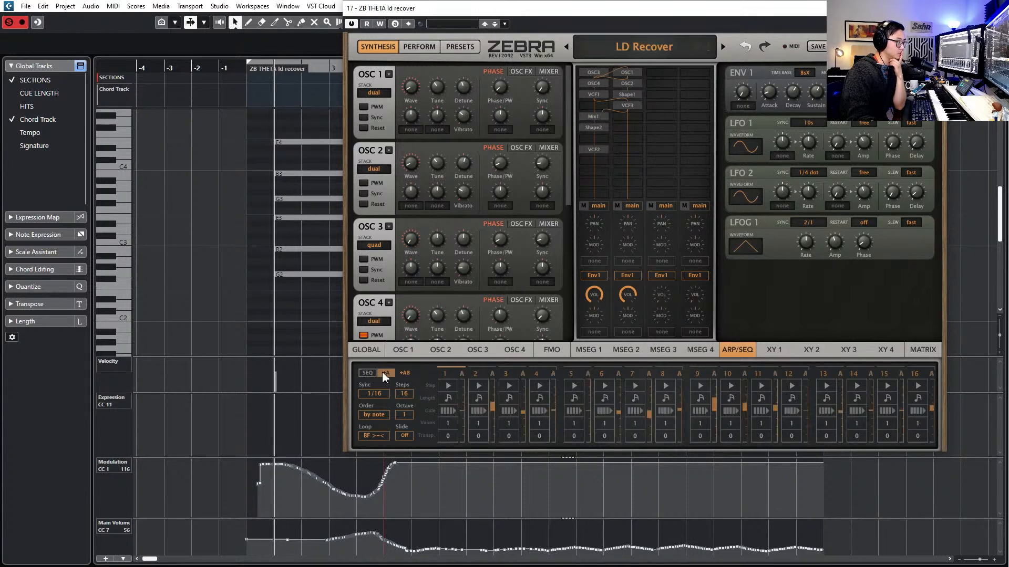
pyautogui.click(385, 373)
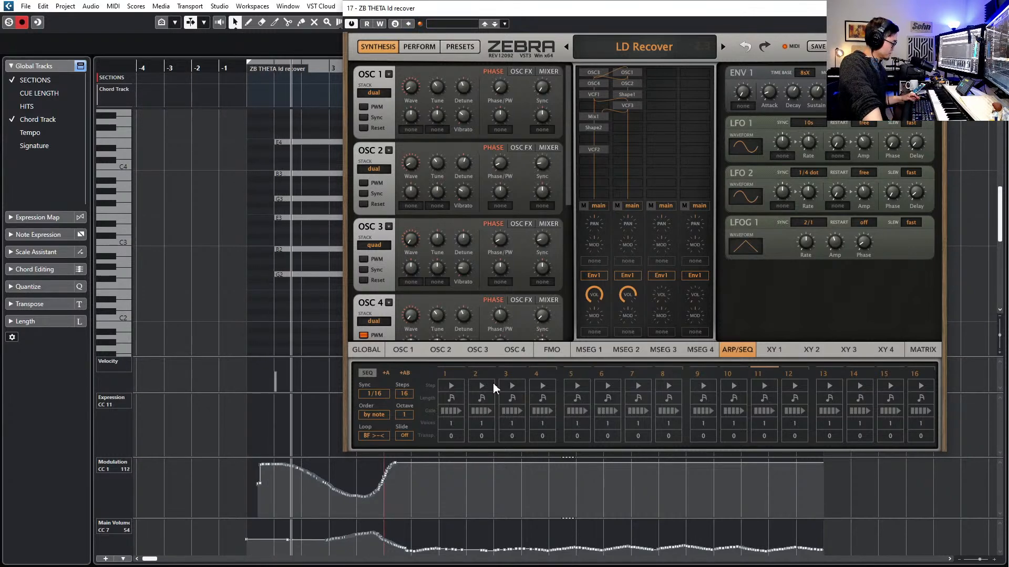
pyautogui.press('Escape')
pyautogui.press('F11')
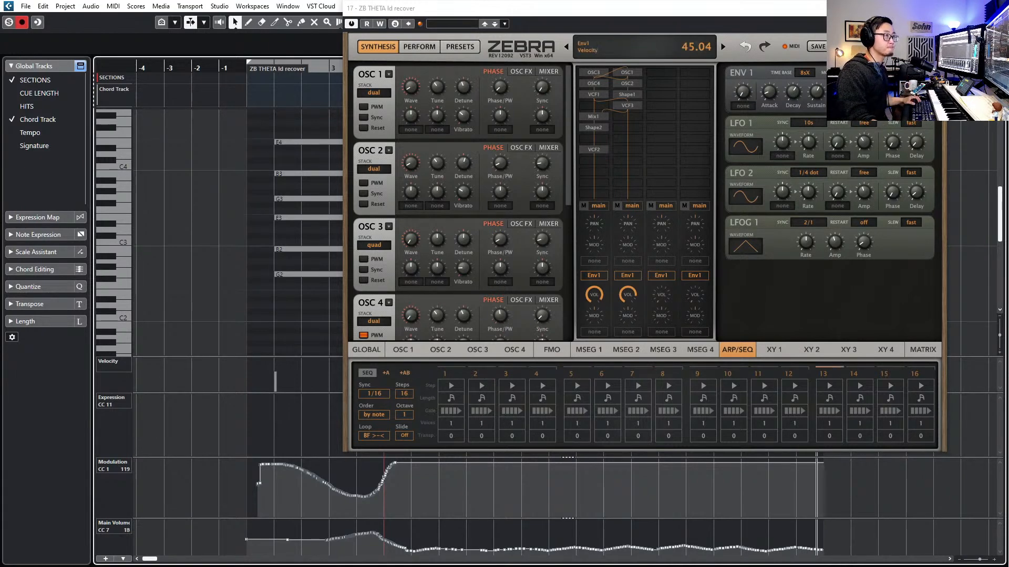
pyautogui.click(935, 7)
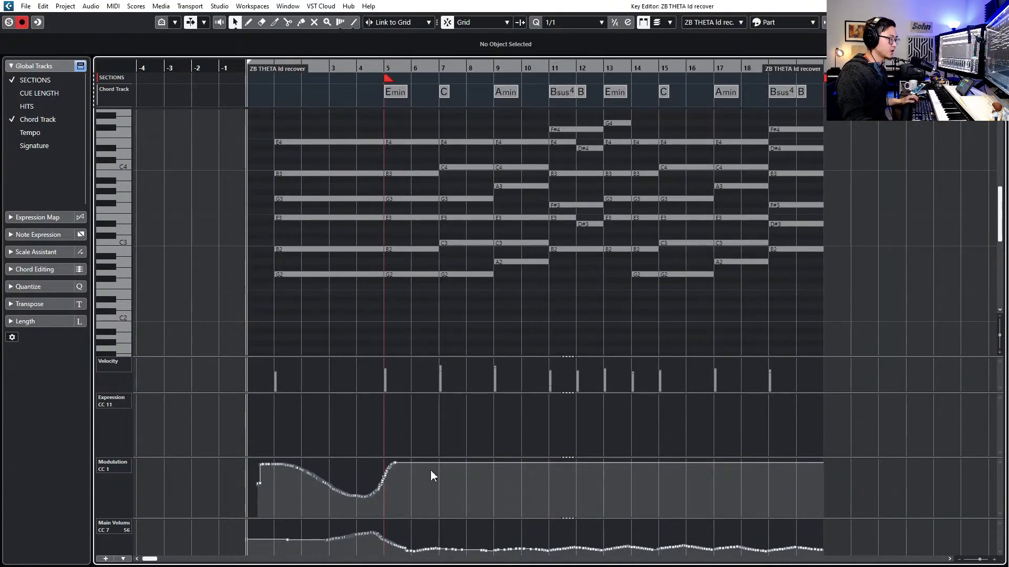
# Draw a shallow wave in the Modulation (CC 1) lane from about bar 5 to bar 9
pyautogui.scroll(1, 430, 474)
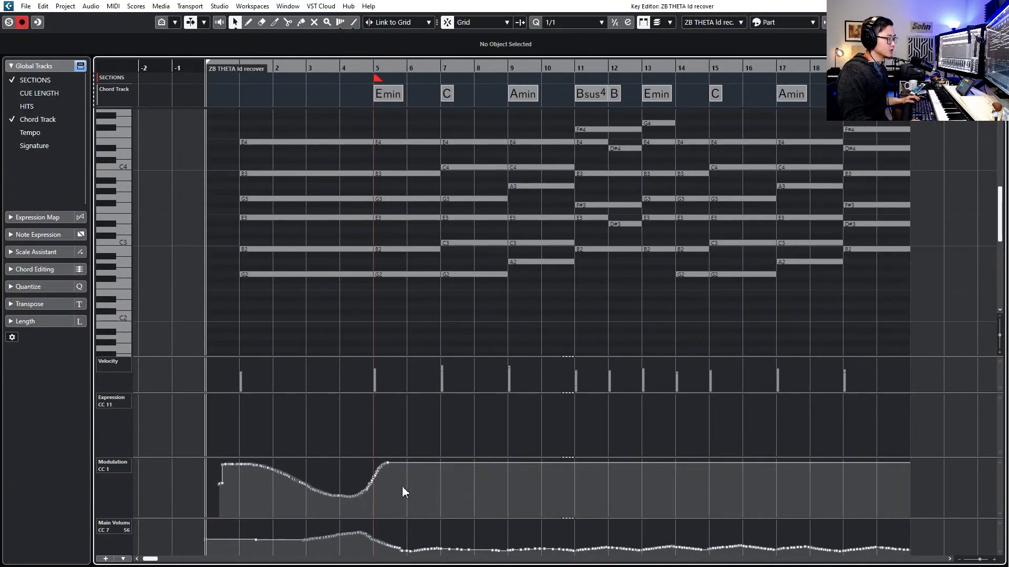
pyautogui.rightClick(384, 460)
pyautogui.click(502, 462)
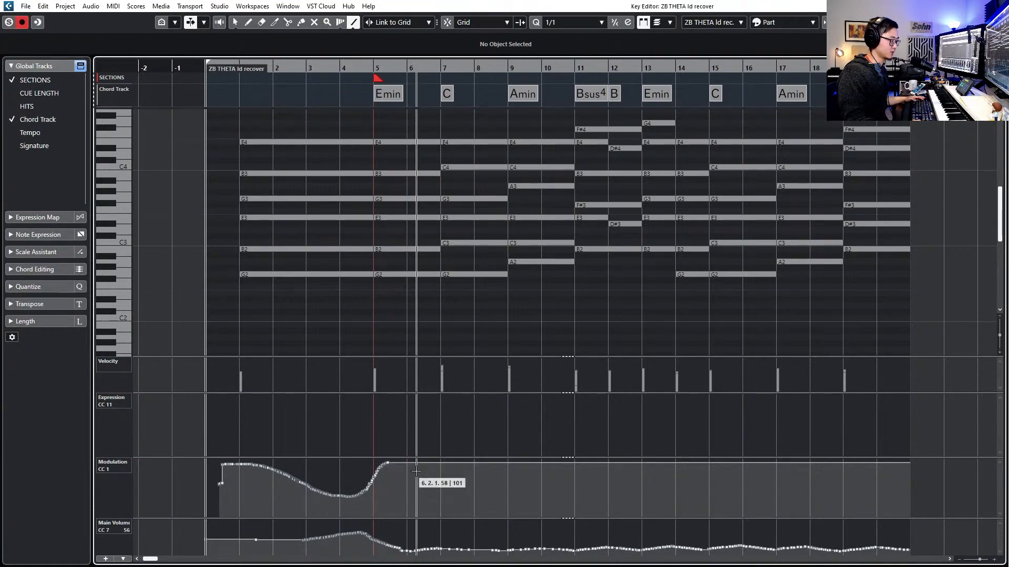
pyautogui.moveTo(383, 464); pyautogui.dragTo(507, 462)
pyautogui.press('1')
# Repeat the Modulation wave from bars 7 to 9 up to bar 21 and close the Key Editor
pyautogui.moveTo(445, 463)
pyautogui.mouseDown()
pyautogui.moveTo(427, 458)
pyautogui.moveTo(439, 458)
pyautogui.mouseUp()
pyautogui.press('space')
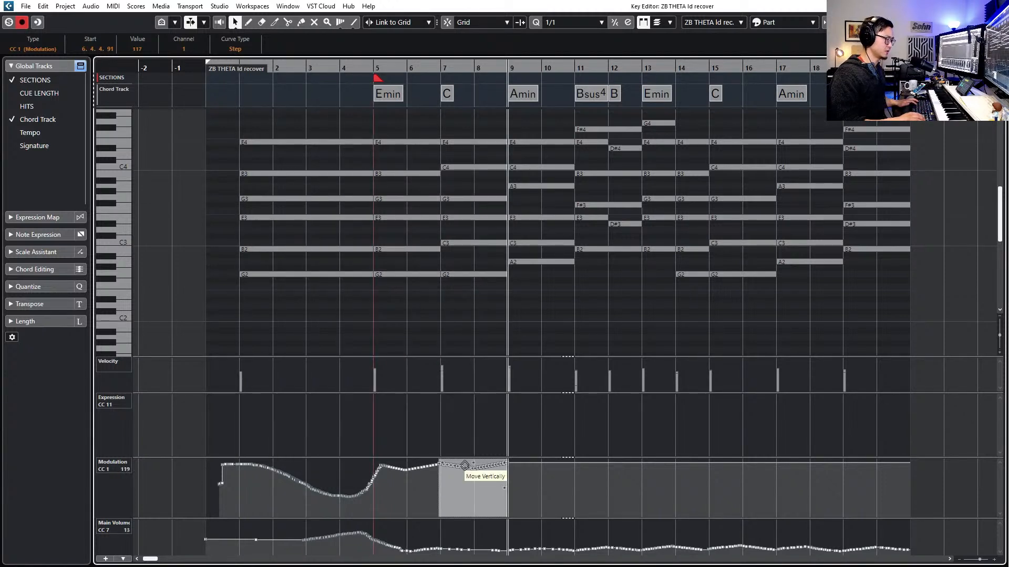
pyautogui.hotkey('ctrl', 'v')
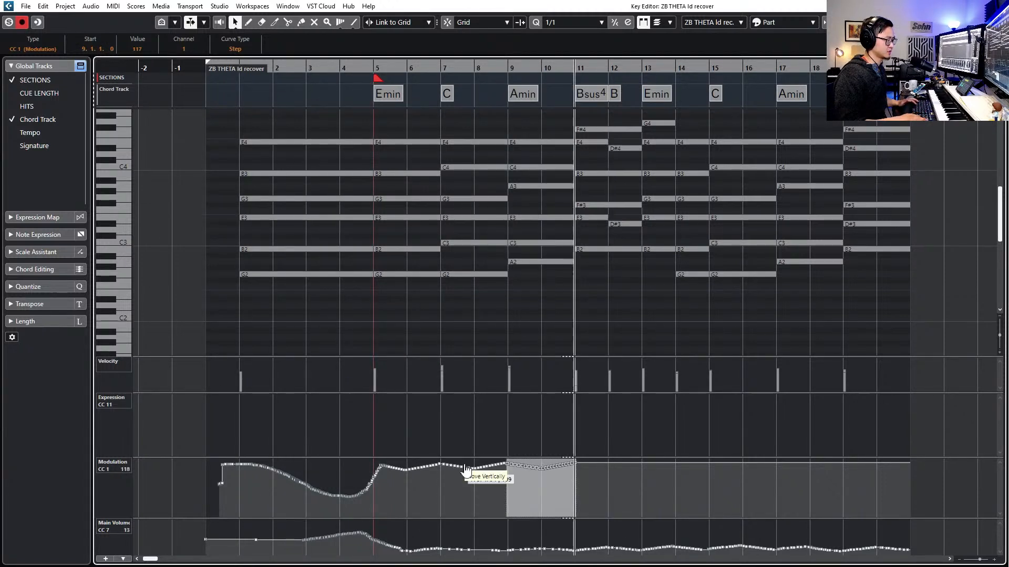
pyautogui.hotkey('ctrl', 'v')
pyautogui.hotkey('ctrl', 'v')
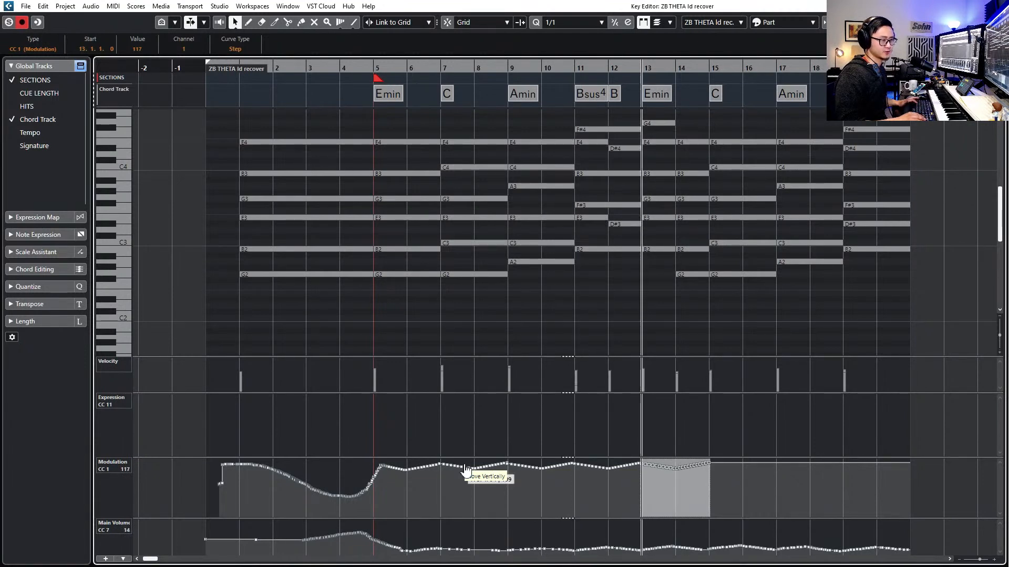
pyautogui.hotkey('ctrl', 'v')
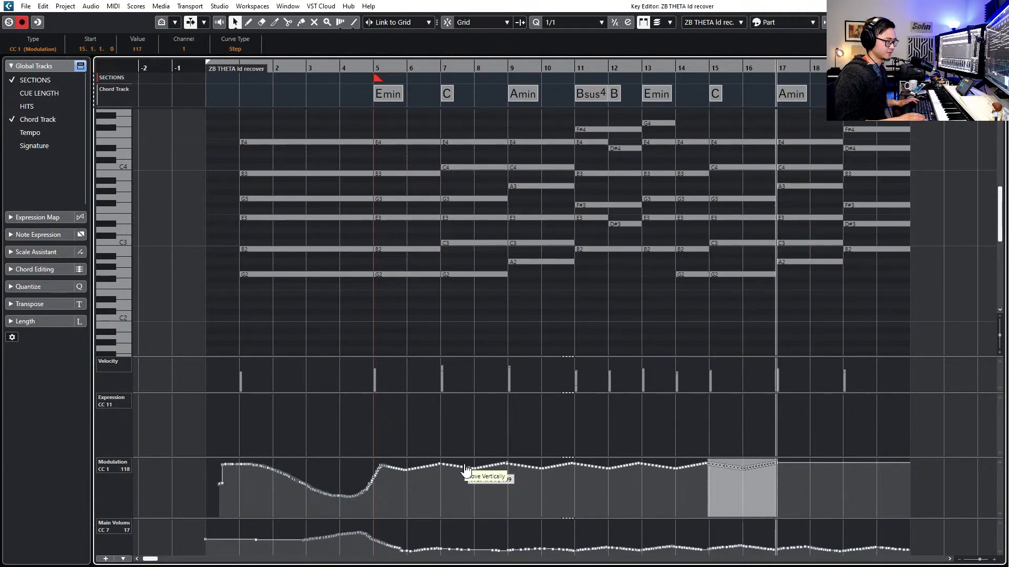
pyautogui.hotkey('ctrl', 'v')
pyautogui.hotkey('ctrl', 'v')
pyautogui.hscroll(5, 463, 477)
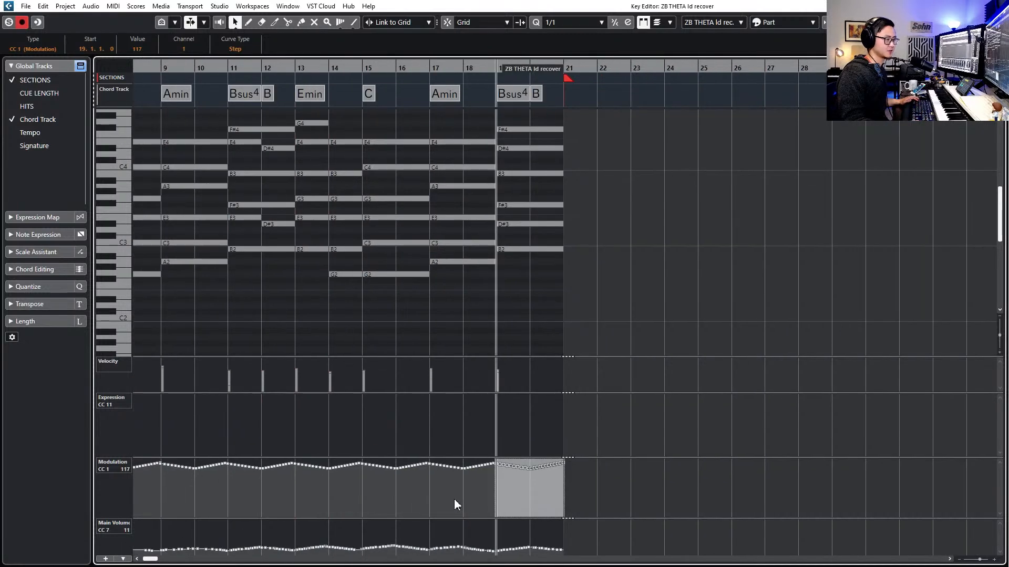
pyautogui.scroll(-2, 520, 294)
pyautogui.press('Return')
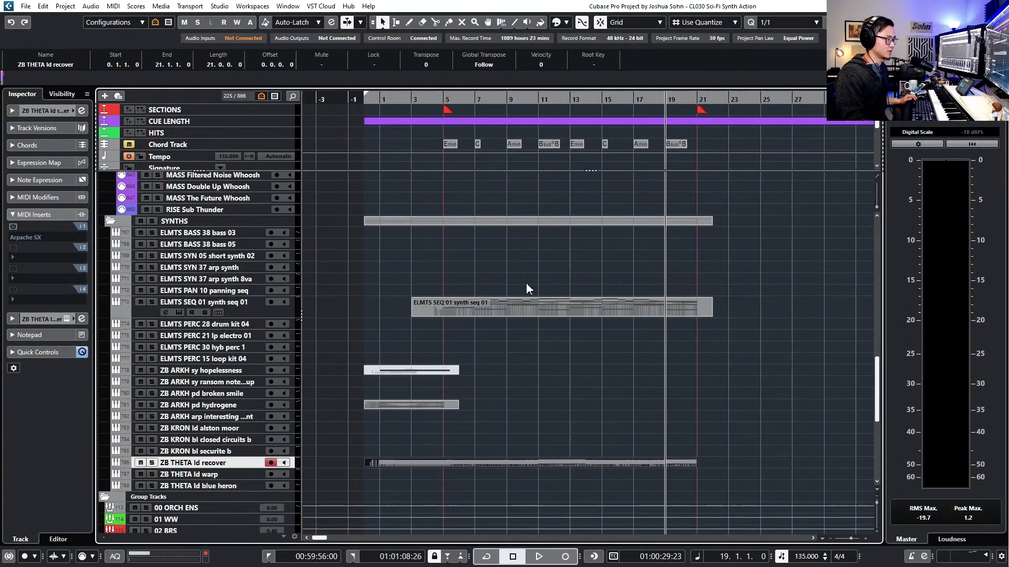
# Increase the height of the ZB THETA ld recover track in the arrangement
pyautogui.hscroll(3, 606, 371)
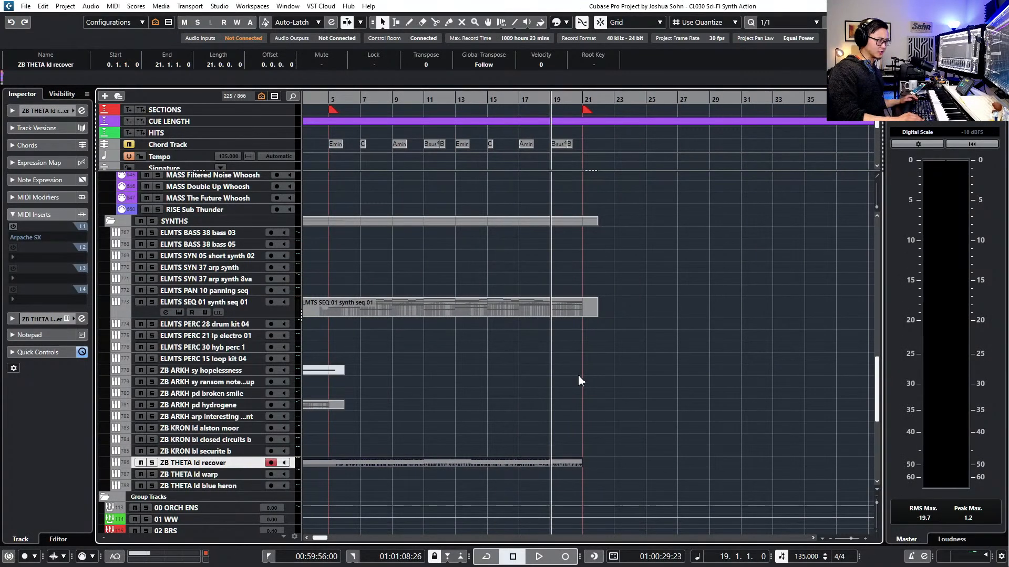
pyautogui.scroll(-1, 480, 458)
pyautogui.scroll(2, 350, 473)
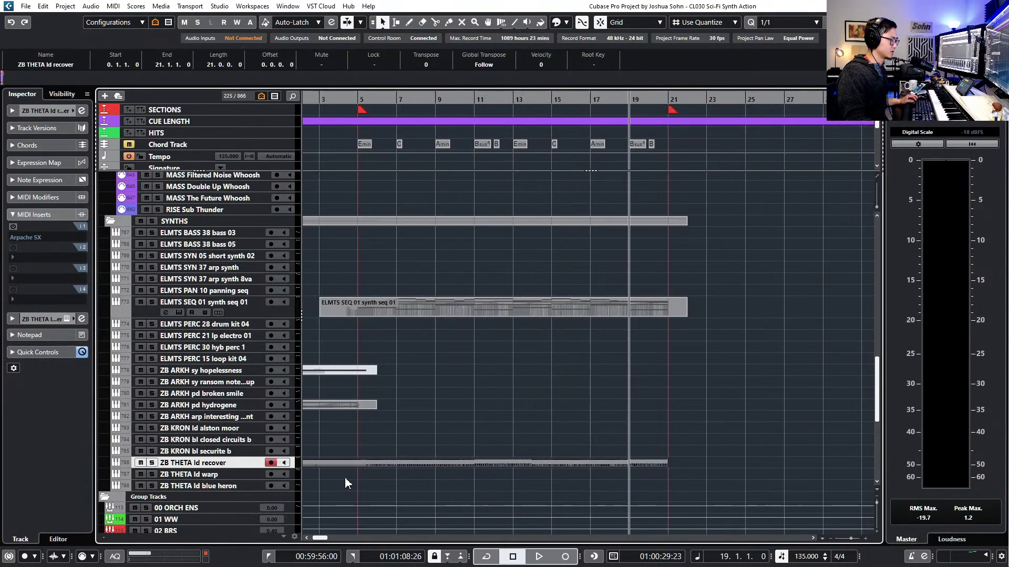
pyautogui.scroll(3, 349, 478)
pyautogui.hotkey('alt', 'Down')
pyautogui.hotkey('alt', 'Down')
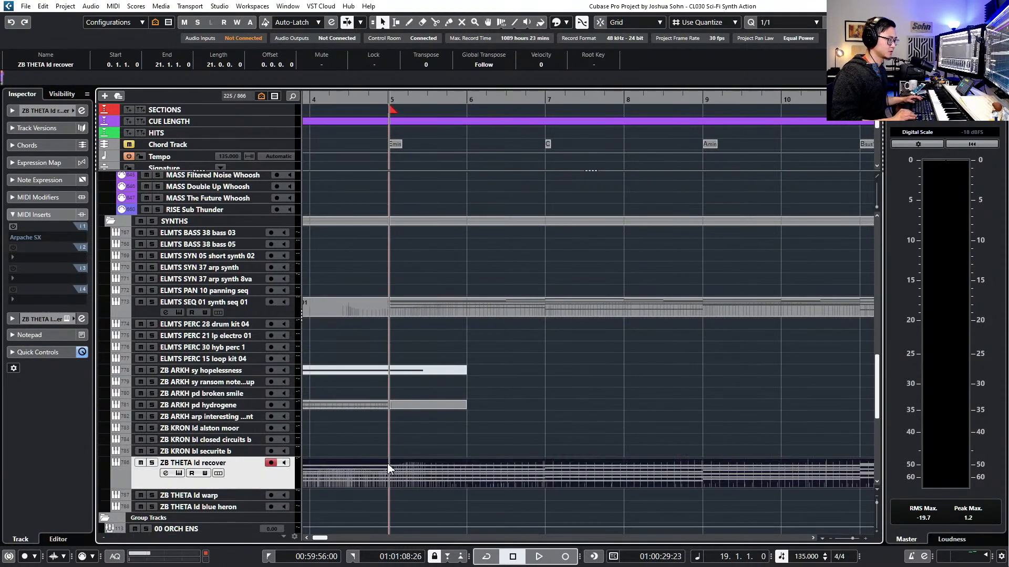
pyautogui.hotkey('alt', 'Down')
pyautogui.hscroll(-6, 423, 486)
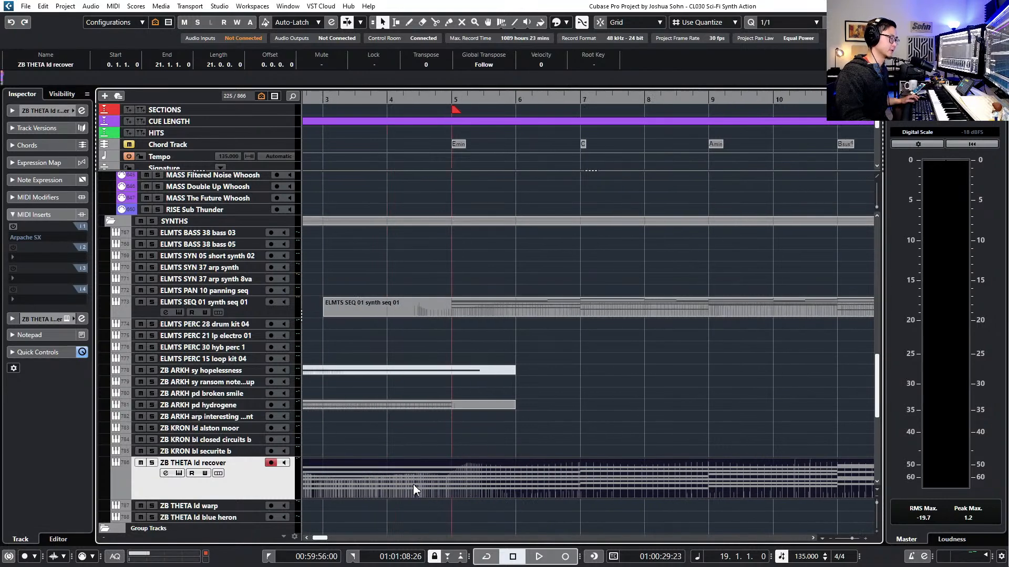
pyautogui.scroll(-2, 433, 478)
pyautogui.hscroll(3, 442, 475)
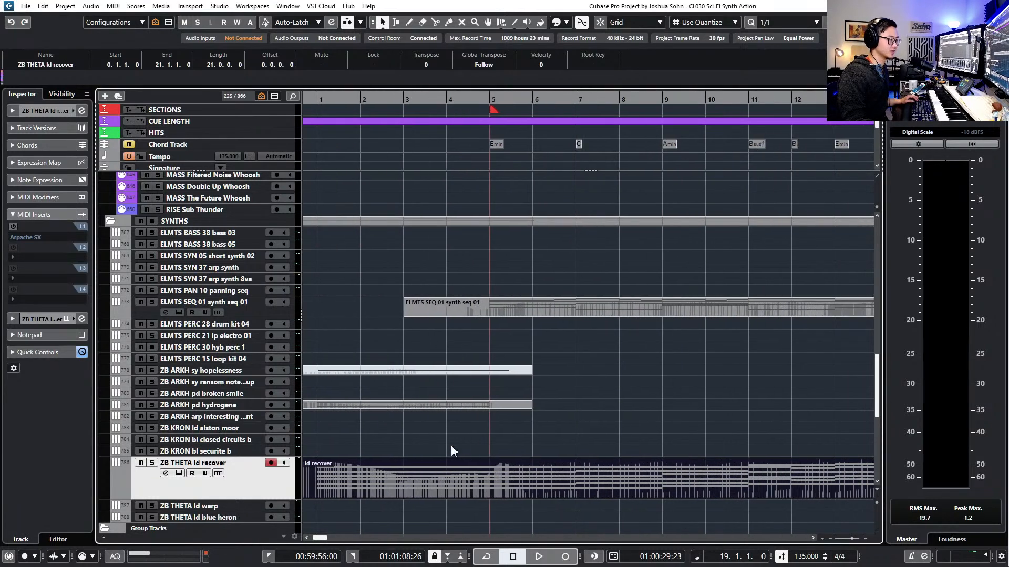
# Split the ZB THETA ld recover part at bar 5
pyautogui.click(486, 98)
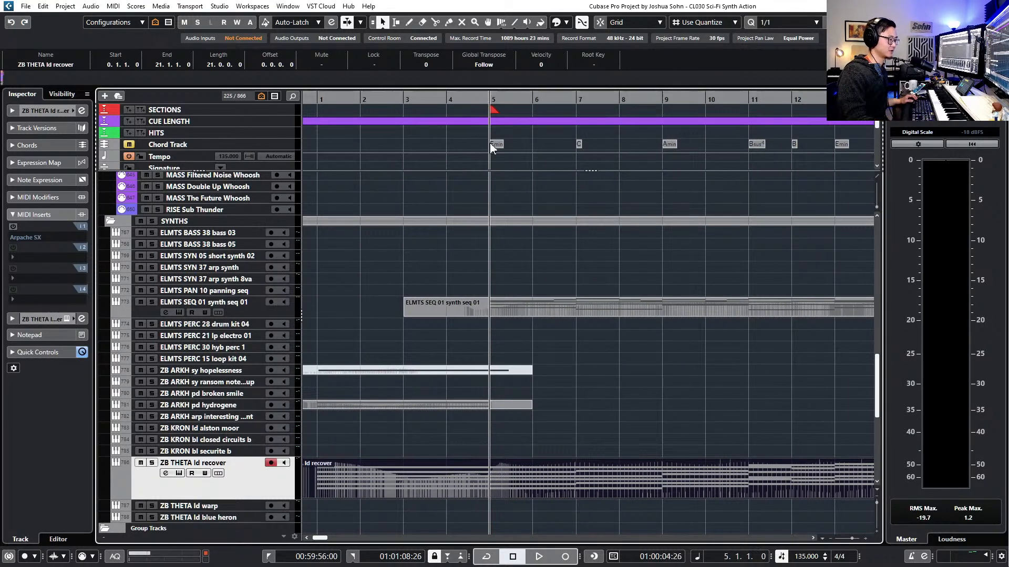
pyautogui.scroll(3, 469, 447)
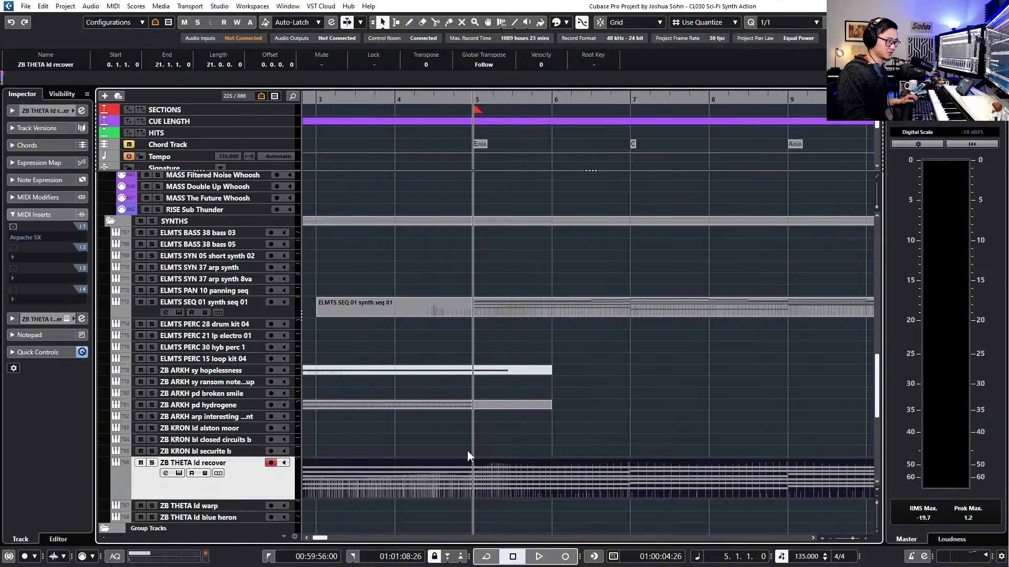
pyautogui.keyDown('alt'); pyautogui.click(478, 484); pyautogui.keyUp('alt')
pyautogui.scroll(-5, 478, 484)
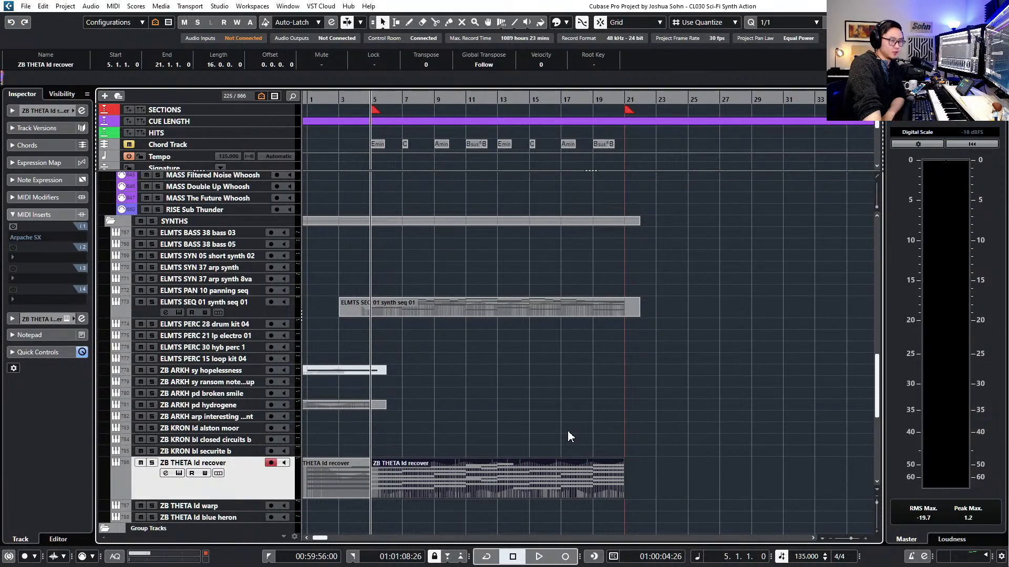
# Advance the playback position toward bar 21 and shorten the ELMTS SEQ 01 synth seq 01 part to end at bar 21
pyautogui.press('KP_Add')
pyautogui.press('KP_Add')
pyautogui.press('KP_Add')
pyautogui.press('KP_Add')
pyautogui.press('KP_Add')
pyautogui.press('KP_Add')
pyautogui.press('KP_Add')
pyautogui.press('KP_Add')
pyautogui.press('KP_Add')
pyautogui.press('KP_Add')
pyautogui.press('KP_Add')
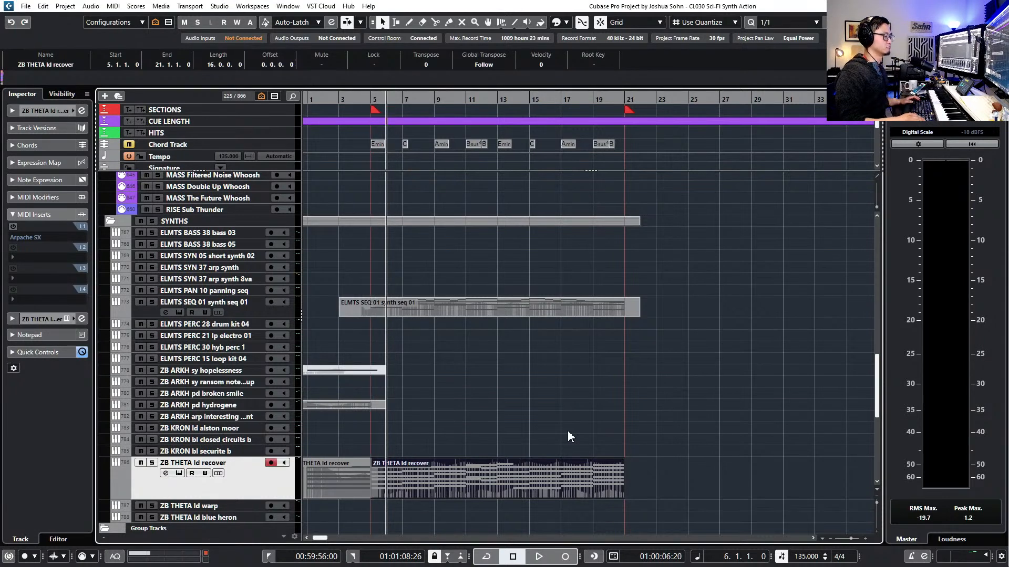
pyautogui.press('KP_Add')
pyautogui.press('KP_Add')
pyautogui.press('KP_Add')
pyautogui.press('KP_Add')
pyautogui.press('KP_Add')
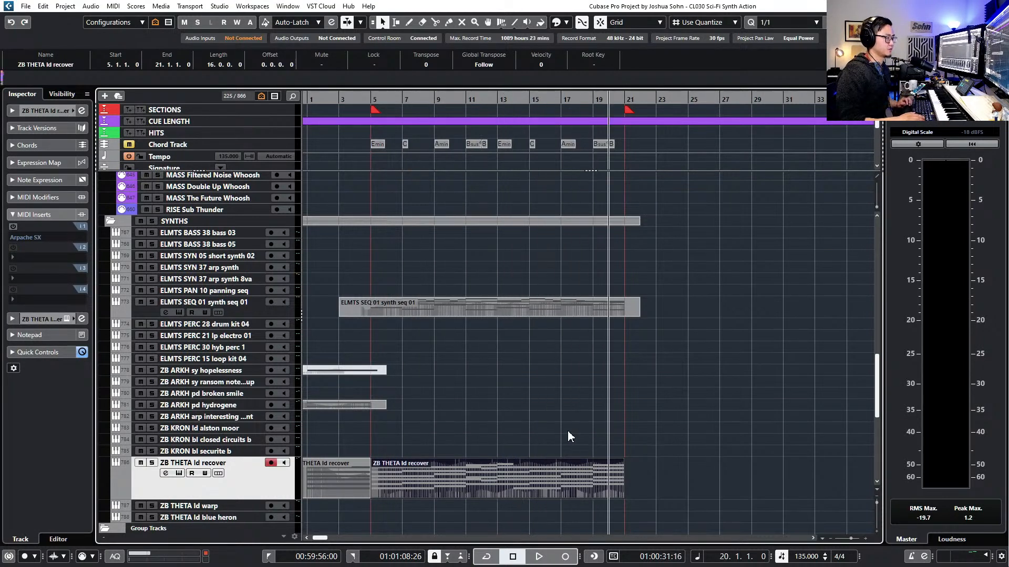
pyautogui.moveTo(638, 312); pyautogui.dragTo(626, 312)
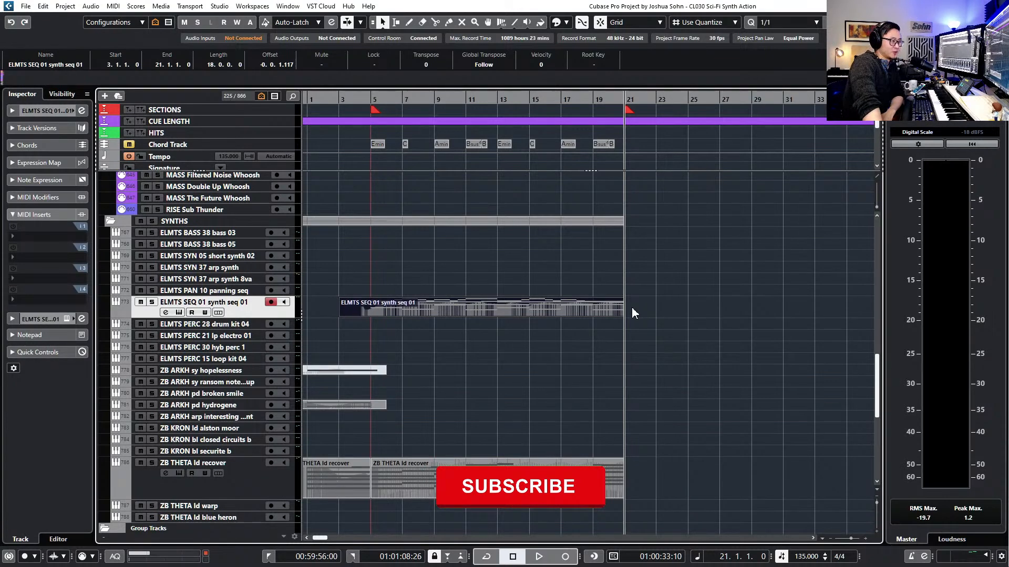
# Reduce the ZB THETA ld recover and ELMTS SEQ 01 synth seq 01 tracks to minimum height
pyautogui.click(257, 493)
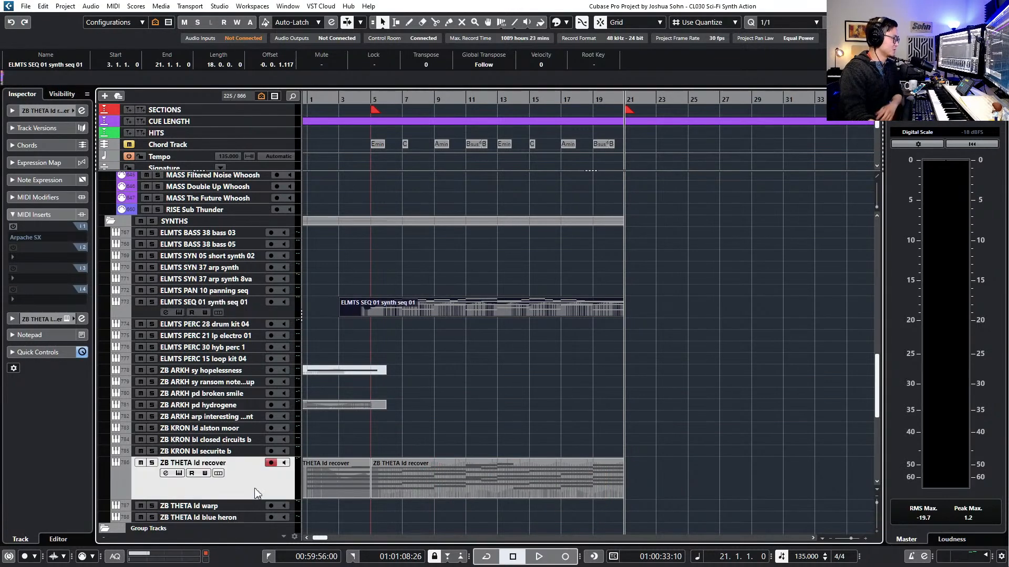
pyautogui.hotkey('alt', 'Up')
pyautogui.hotkey('alt', 'Up')
pyautogui.hotkey('alt', 'Up')
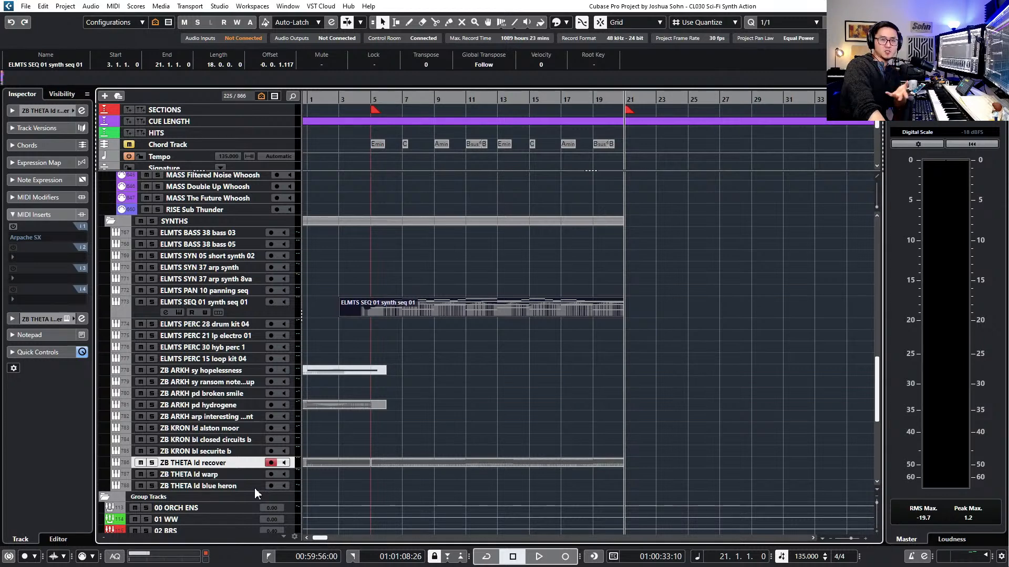
pyautogui.click(277, 307)
pyautogui.hotkey('alt', 'Up')
# Move the playback position back to bar 4
pyautogui.press('KP_Subtract')
pyautogui.press('KP_Subtract')
pyautogui.press('KP_Subtract')
pyautogui.press('KP_Subtract')
pyautogui.press('KP_Subtract')
pyautogui.press('KP_Subtract')
pyautogui.press('KP_Subtract')
pyautogui.press('KP_Subtract')
pyautogui.press('KP_Subtract')
pyautogui.press('KP_Subtract')
pyautogui.press('KP_Subtract')
pyautogui.press('KP_Subtract')
pyautogui.press('KP_Subtract')
pyautogui.press('KP_Subtract')
pyautogui.press('KP_Subtract')
pyautogui.press('KP_Subtract')
pyautogui.press('KP_Subtract')
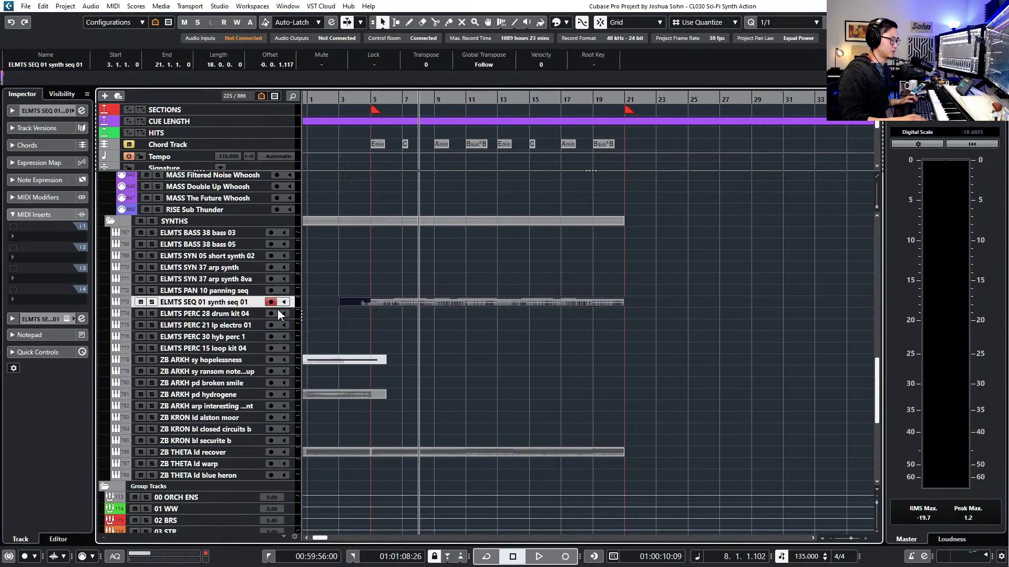
pyautogui.hscroll(-3, 367, 322)
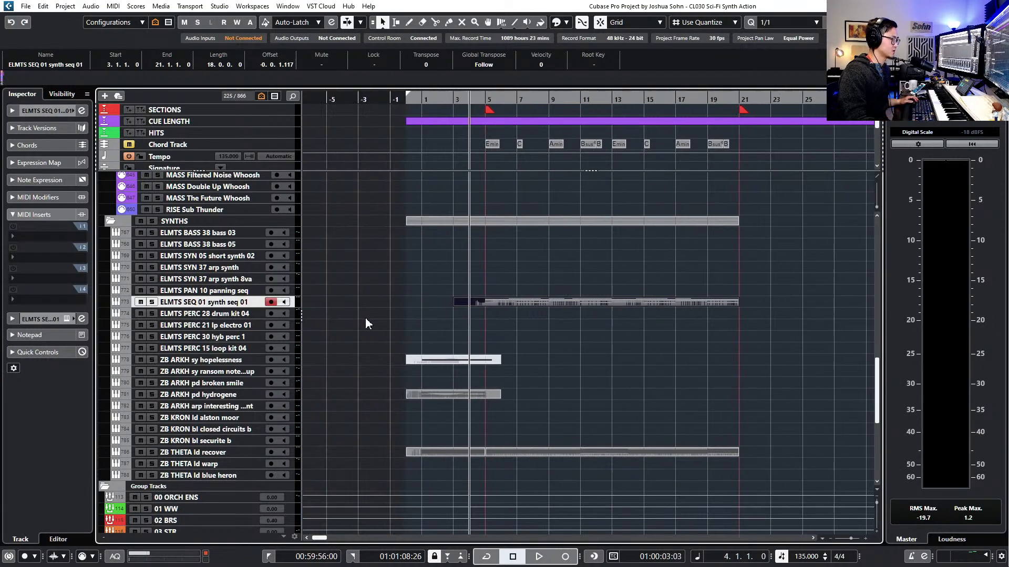
pyautogui.scroll(3, 481, 361)
pyautogui.press('g')
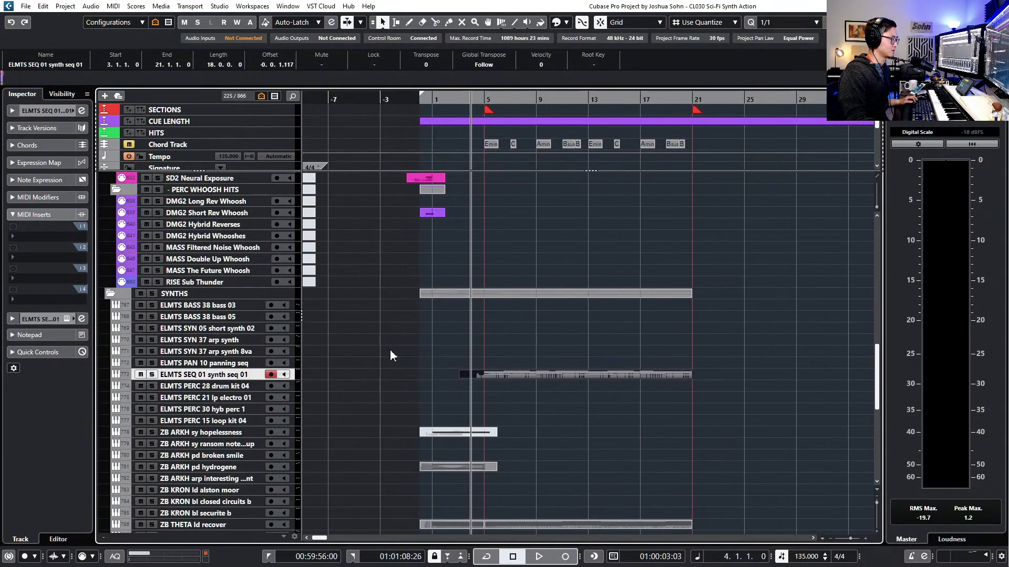
# Select the ELMTS BASS 38 bass 05 track, rewind slightly, and play the project to audition the bass with the other synths
pyautogui.click(217, 322)
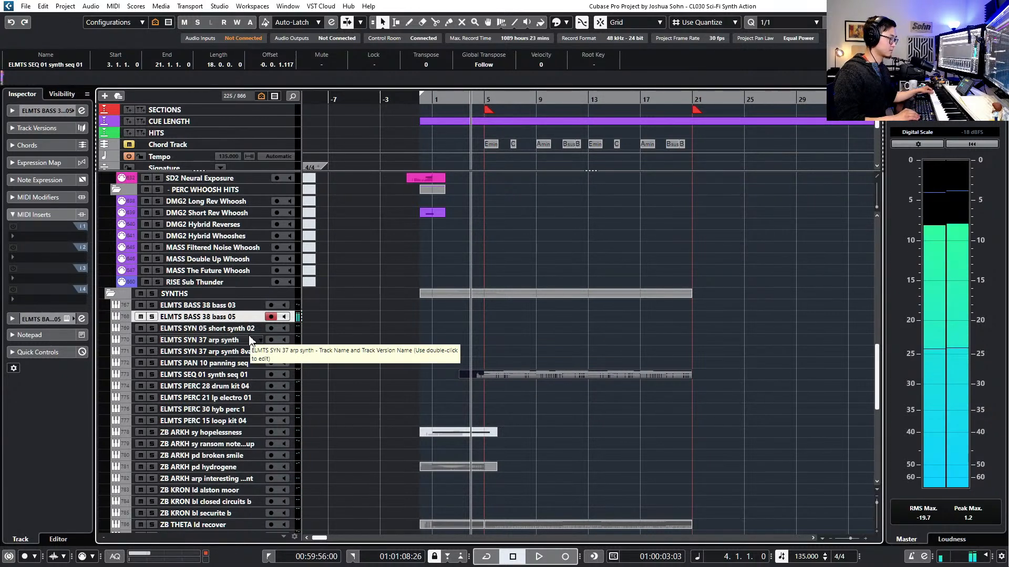
pyautogui.press('KP_Subtract')
pyautogui.press('KP_Subtract')
pyautogui.press('KP_Subtract')
pyautogui.press('space')
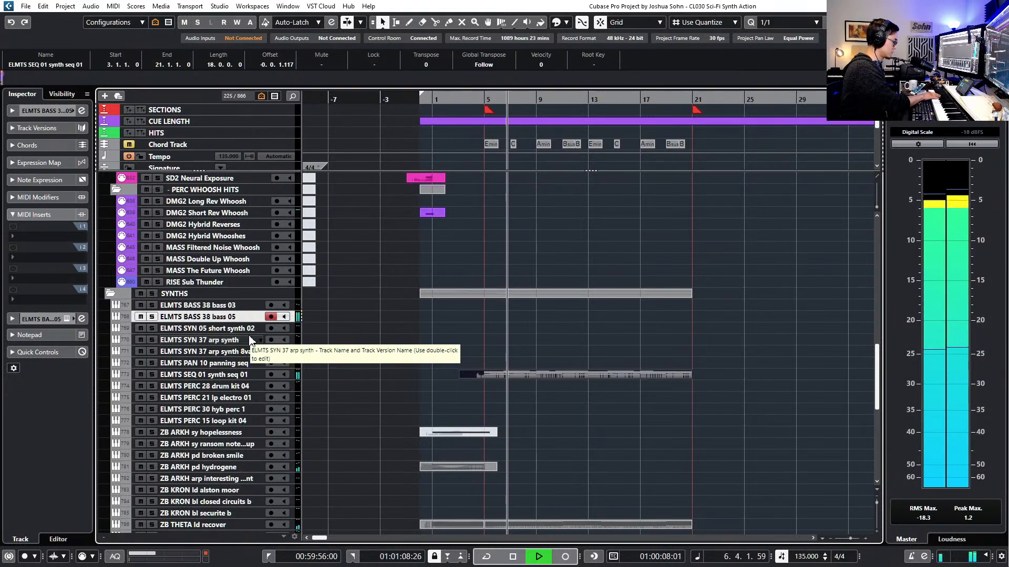
# Switch to the ELMTS BASS 38 bass 03 track during playback to audition it with the other synths, and stop
pyautogui.press('Up')
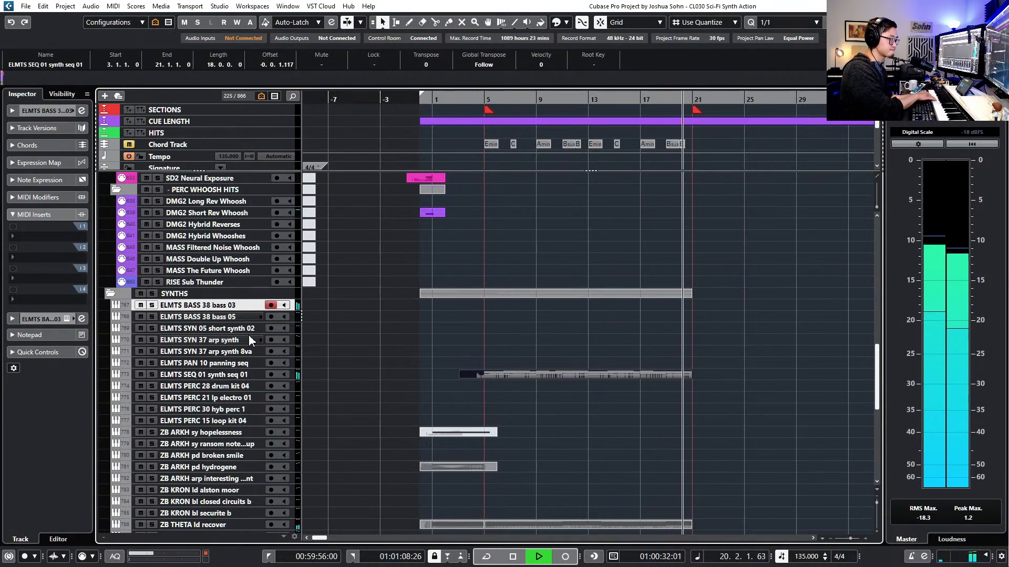
pyautogui.press('space')
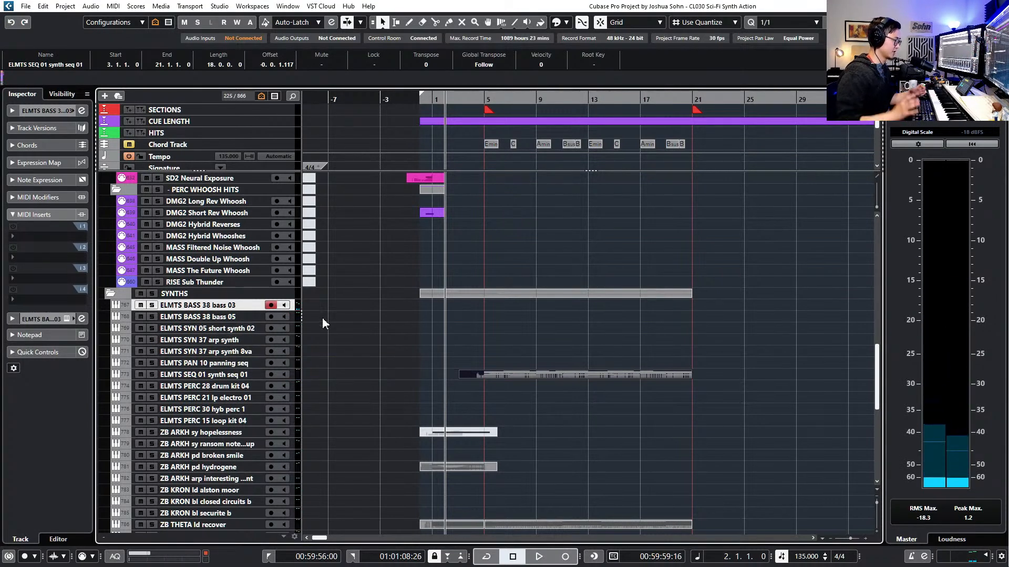
pyautogui.click(498, 375)
pyautogui.press('KP_Subtract')
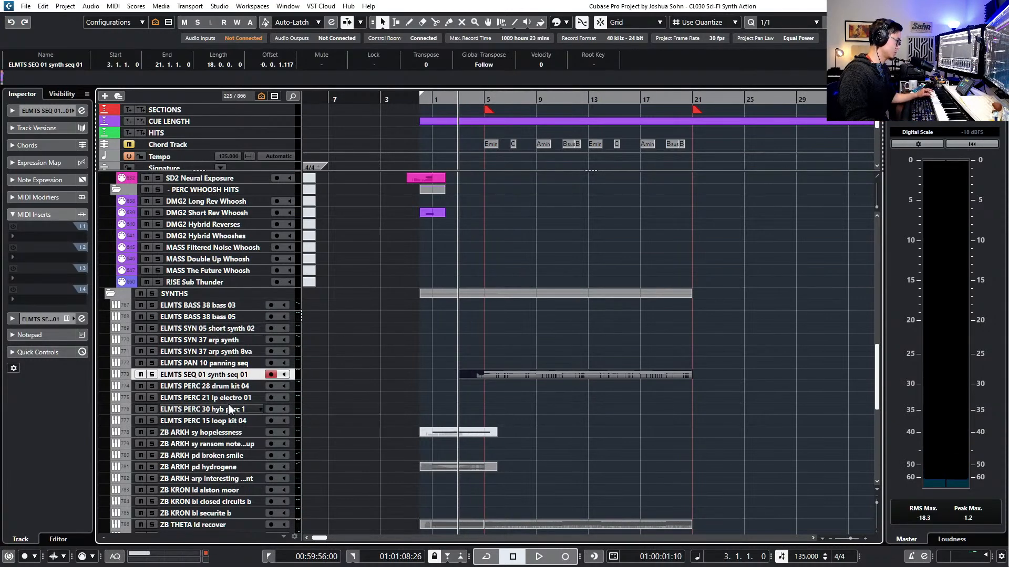
# Select the ELMTS BASS 38 bass 05 track and audition it against the project playback
pyautogui.scroll(-3, 221, 423)
pyautogui.scroll(6, 280, 422)
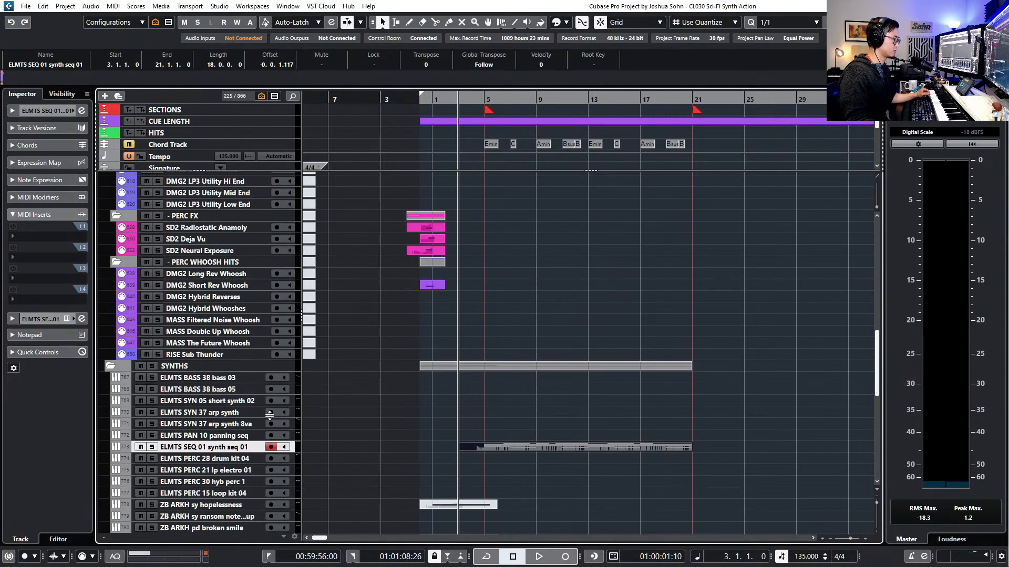
pyautogui.click(229, 399)
pyautogui.click(230, 391)
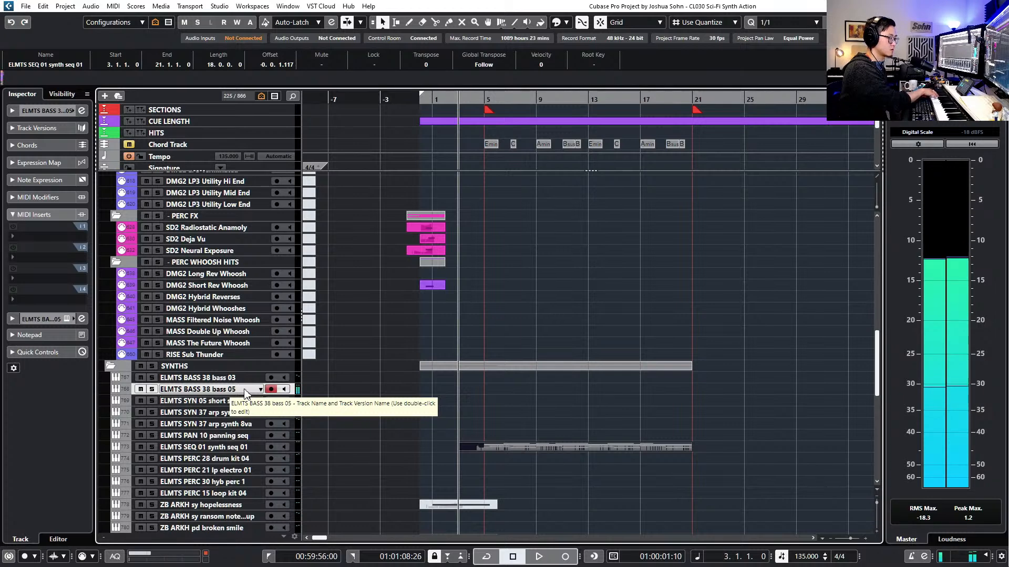
pyautogui.press('KP_Subtract')
pyautogui.scroll(3, 368, 374)
pyautogui.hscroll(2, 452, 374)
pyautogui.press('space')
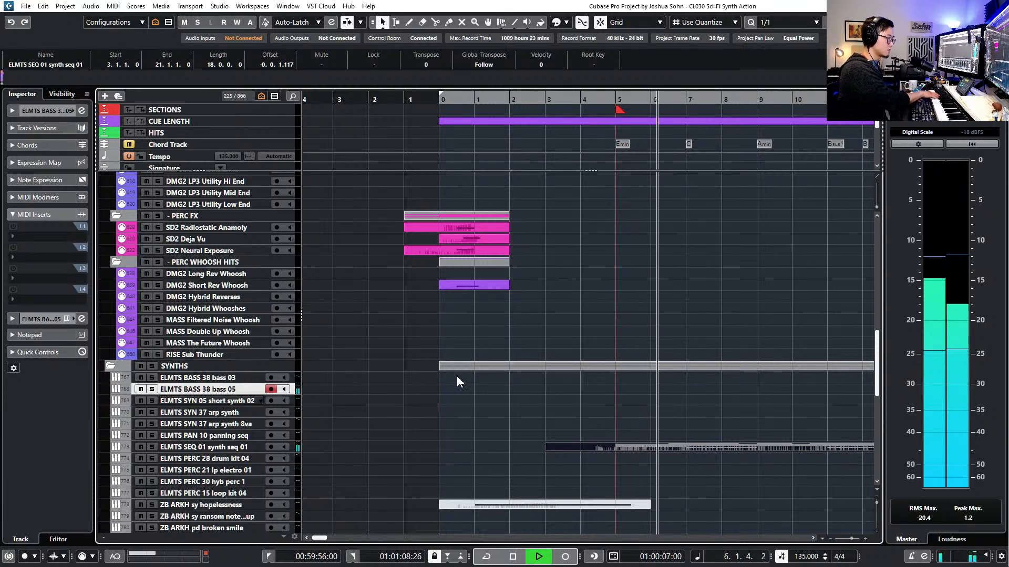
pyautogui.press('space')
# Cut the ELMTS BASS 38 bass 05 channel EQ by 2.6 dB at 3134 Hz and 2.0 dB at 5402 Hz
pyautogui.press('e')
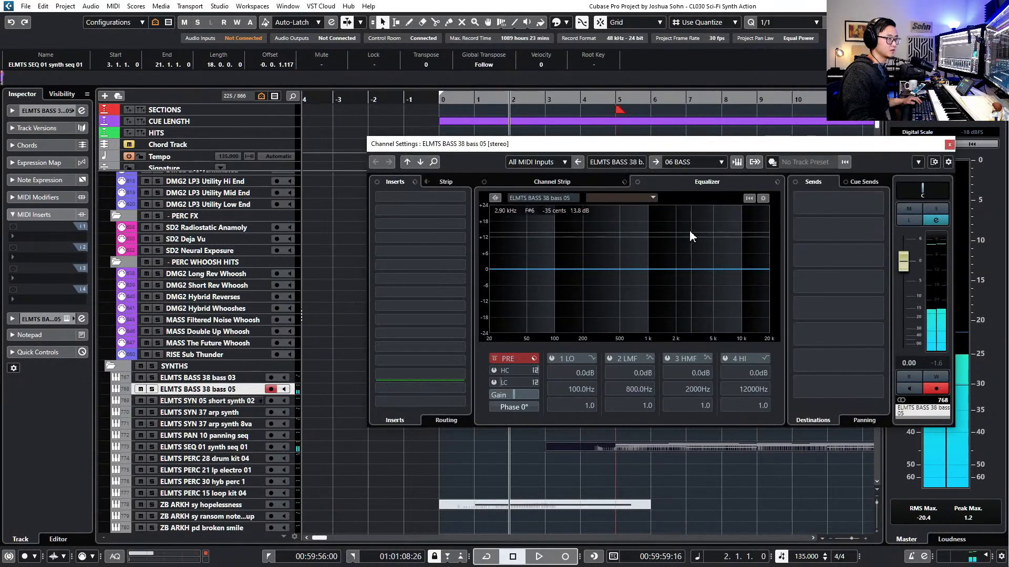
pyautogui.moveTo(666, 271); pyautogui.dragTo(695, 276)
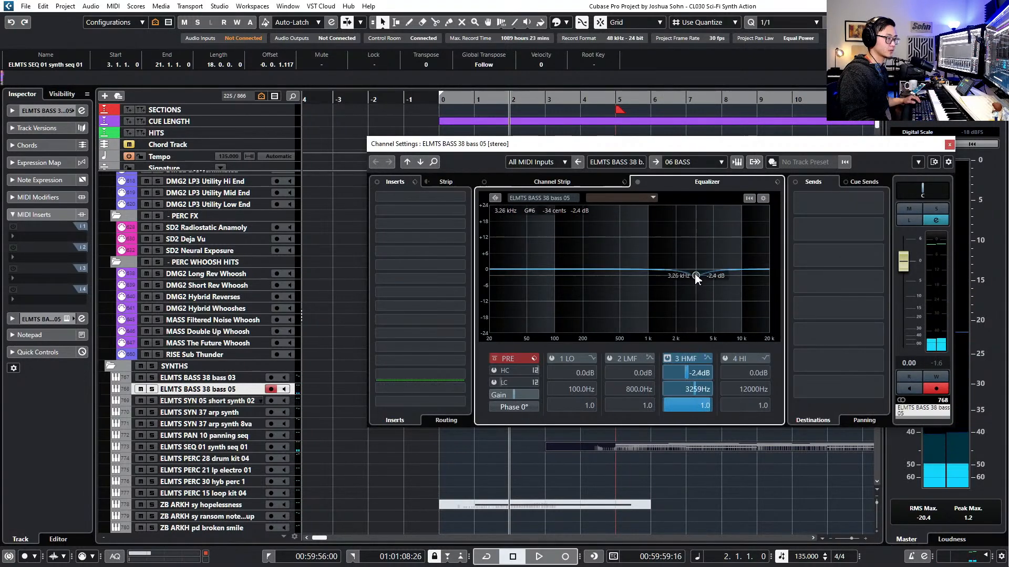
pyautogui.click(741, 268)
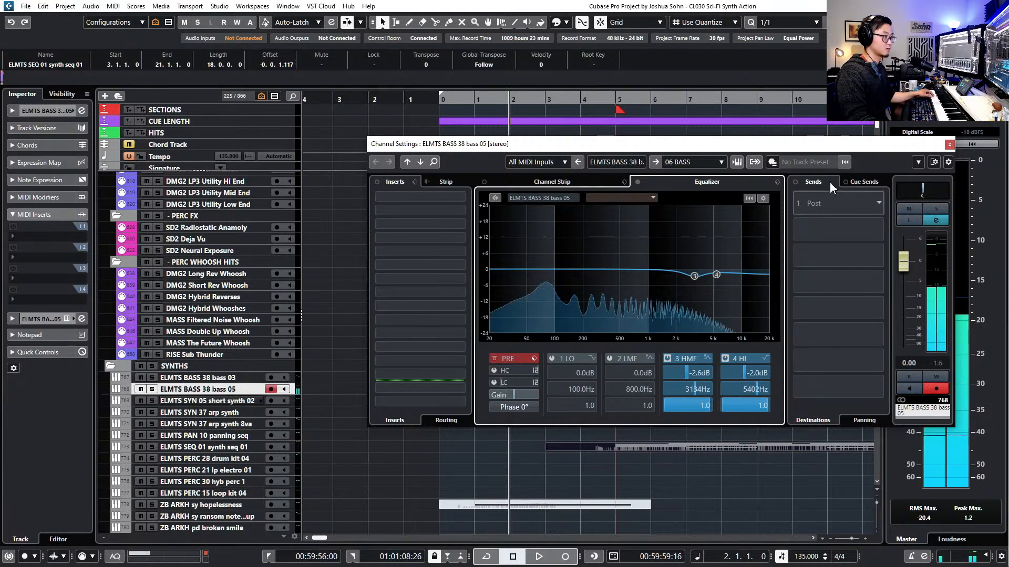
pyautogui.click(951, 144)
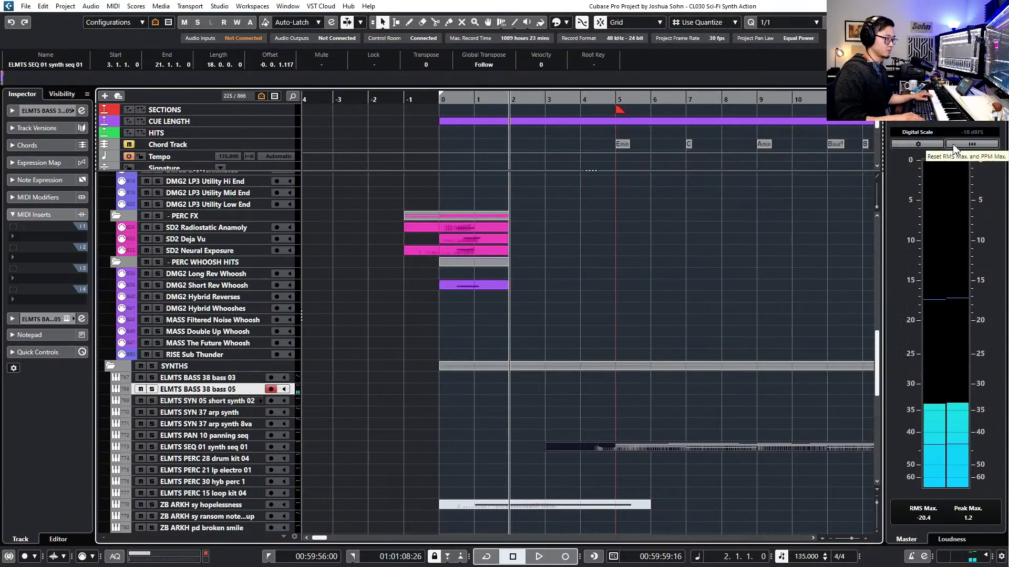
# Create an empty part on the ELMTS BASS 38 bass 05 track and open it in the Key Editor
pyautogui.doubleClick(598, 385)
pyautogui.doubleClick(597, 385)
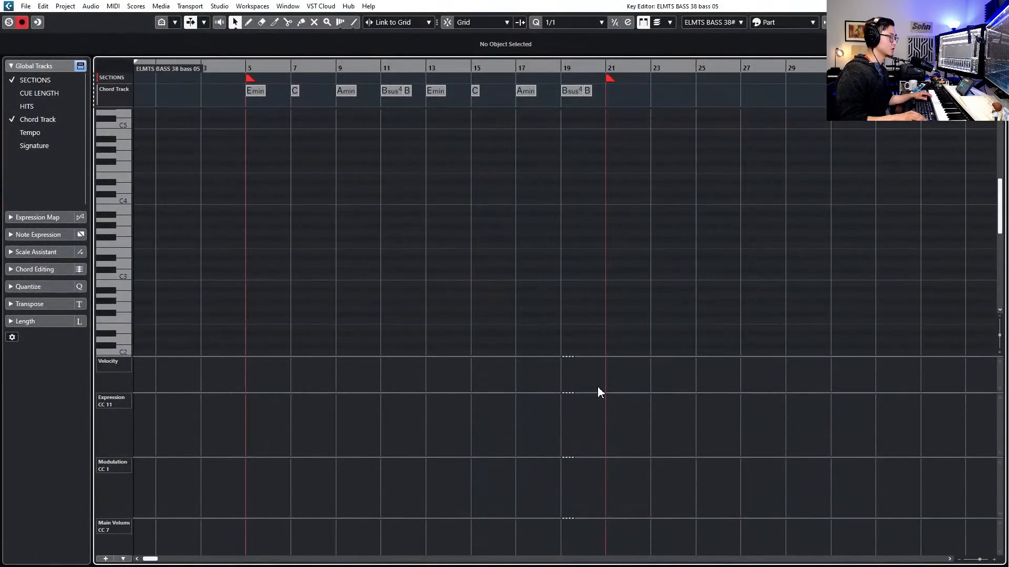
pyautogui.hscroll(1, 618, 255)
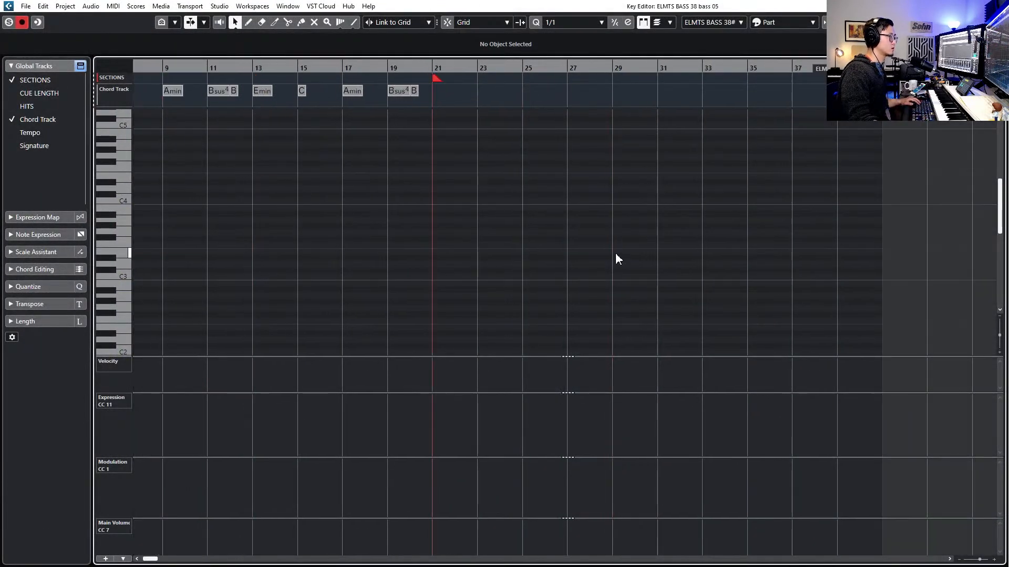
pyautogui.hscroll(-2, 618, 254)
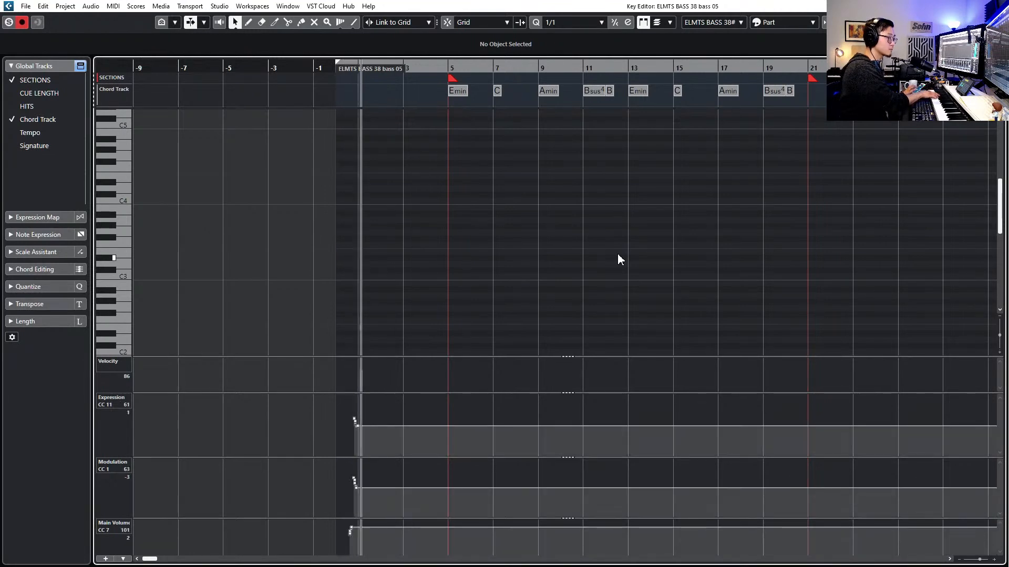
# Stop and undo the false-start bass recording and close the Key Editor
pyautogui.press('space')
pyautogui.hotkey('ctrl', 'z')
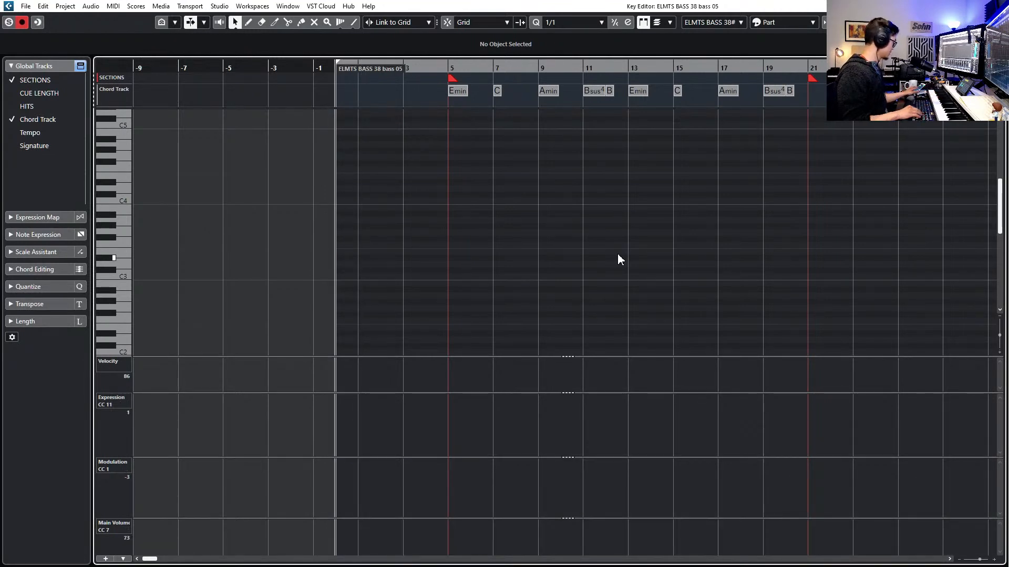
pyautogui.press('Return')
# Deactivate the tempo track to use the fixed 100 BPM tempo and start playback ahead of bar -1
pyautogui.click(780, 557)
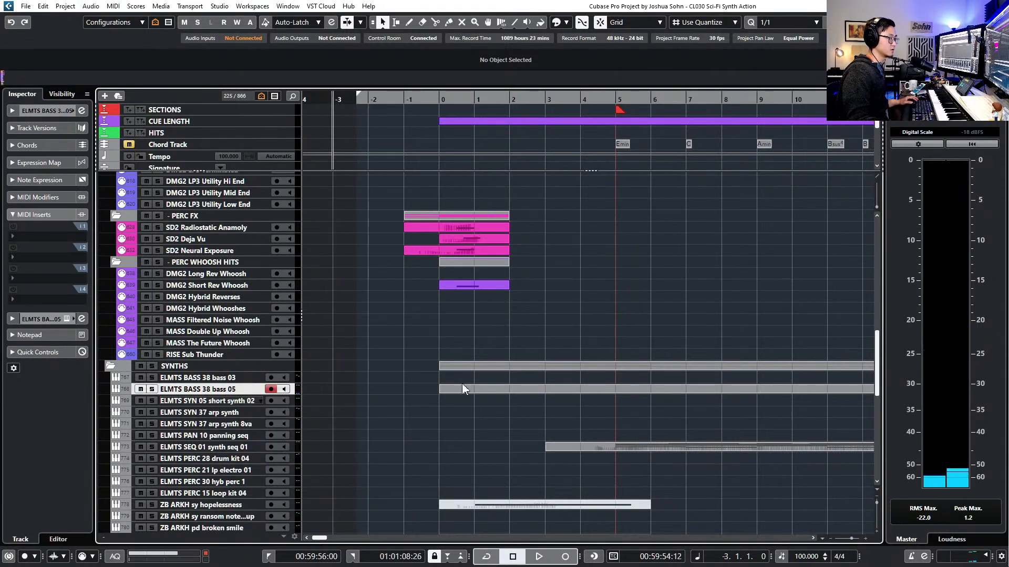
pyautogui.scroll(2, 462, 388)
pyautogui.press('KP_Add')
pyautogui.press('KP_Add')
pyautogui.press('KP_Subtract')
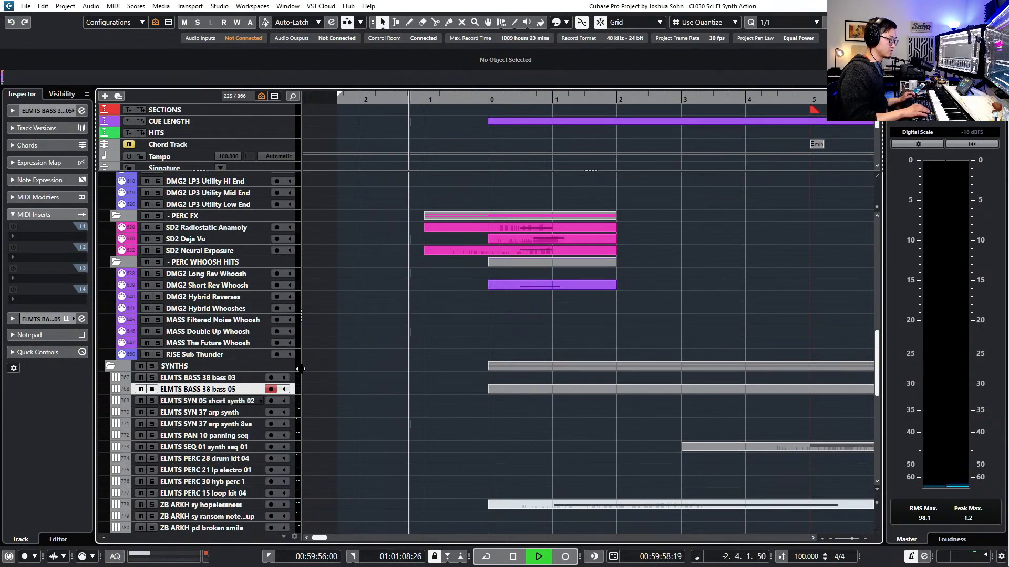
# Try to record a bass take on the ELMTS BASS 38 bass 05 track at 100 BPM
pyautogui.press('KP_Multiply')
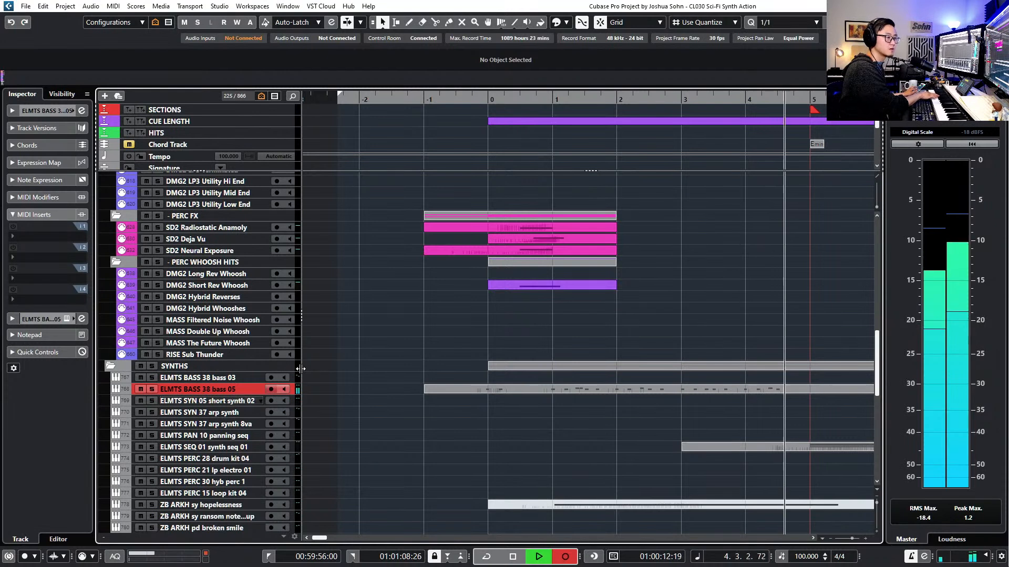
pyautogui.press('space')
pyautogui.press('l')
pyautogui.hotkey('ctrl', 'z')
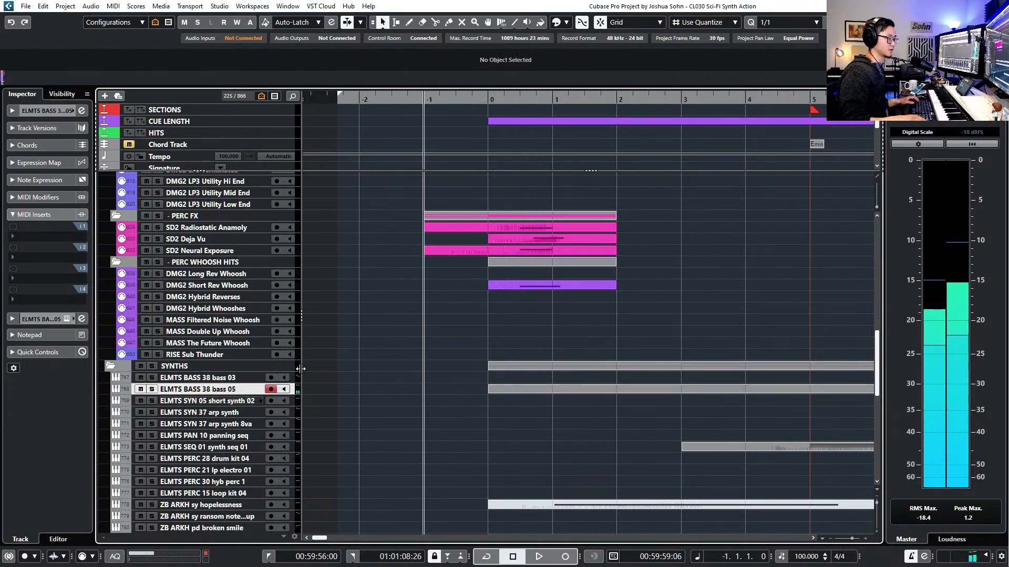
# Record the bass line on the ELMTS BASS 38 bass 05 track from bar -1 to about bar 21
pyautogui.press('KP_Multiply')
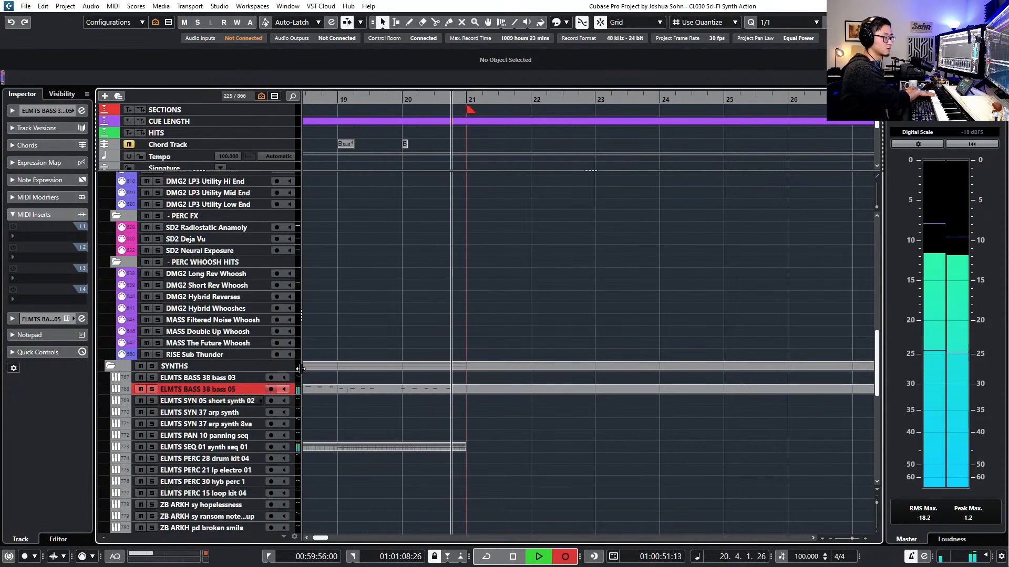
pyautogui.press('space')
pyautogui.scroll(-3, 580, 400)
pyautogui.hscroll(10, 525, 398)
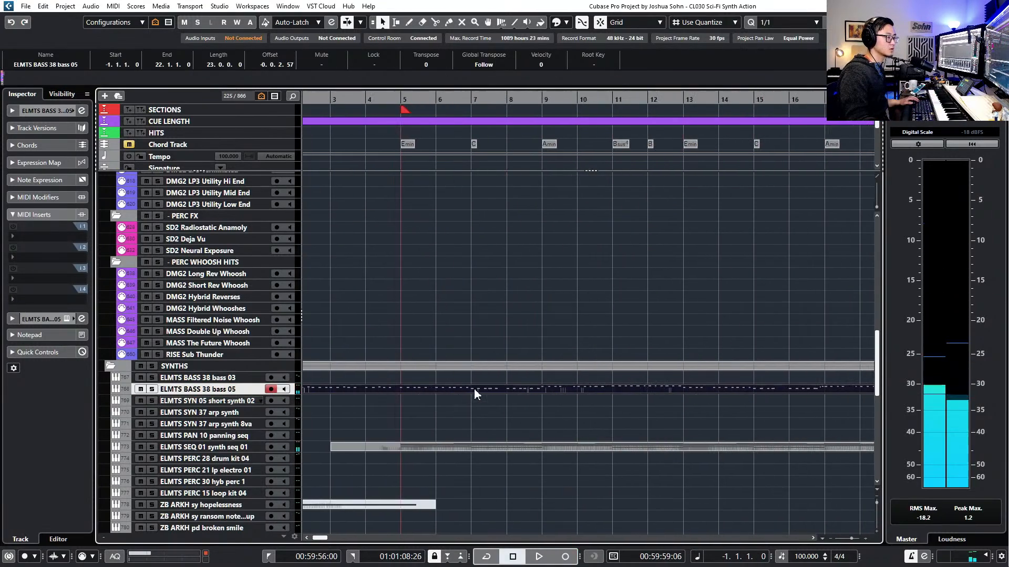
# In the recorded bass part, set the quantize grid to 1/8 and move bar 20's last B1 note one bar earlier
pyautogui.doubleClick(557, 388)
pyautogui.scroll(4, 610, 310)
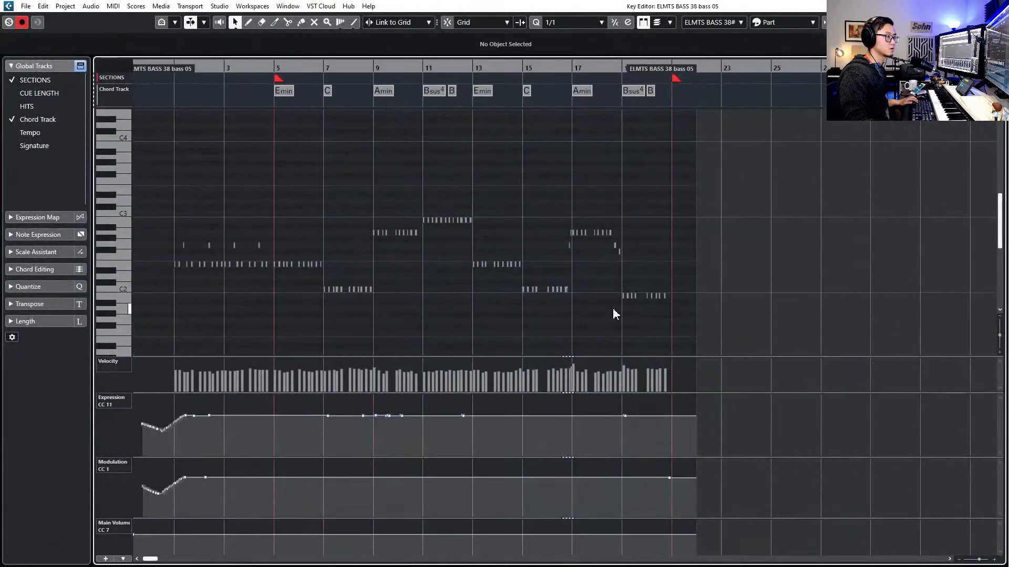
pyautogui.hotkey('alt', '4')
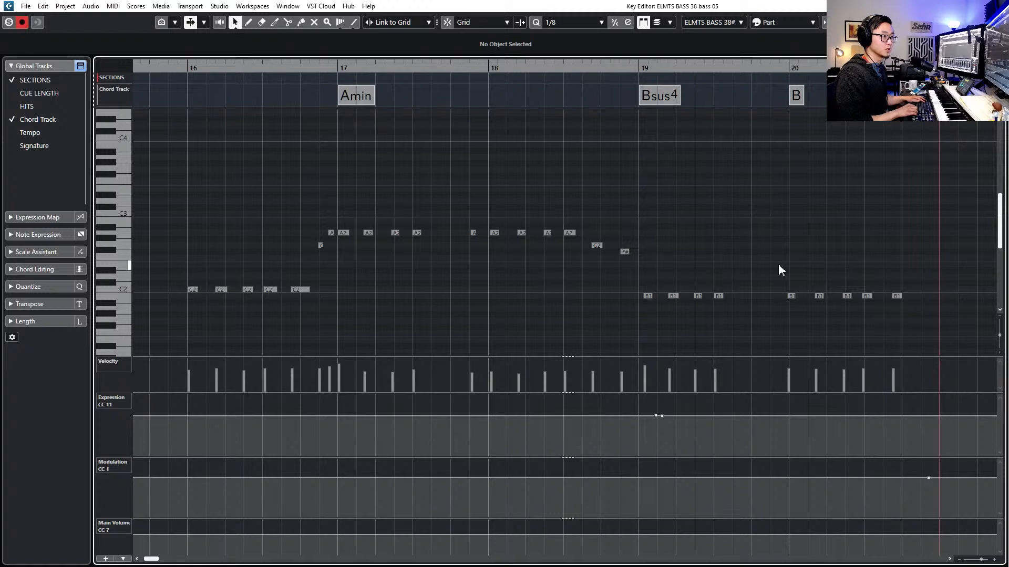
pyautogui.click(897, 296)
pyautogui.hotkey('ctrl', 'Left')
pyautogui.hotkey('ctrl', 'Left')
pyautogui.hotkey('ctrl', 'Left')
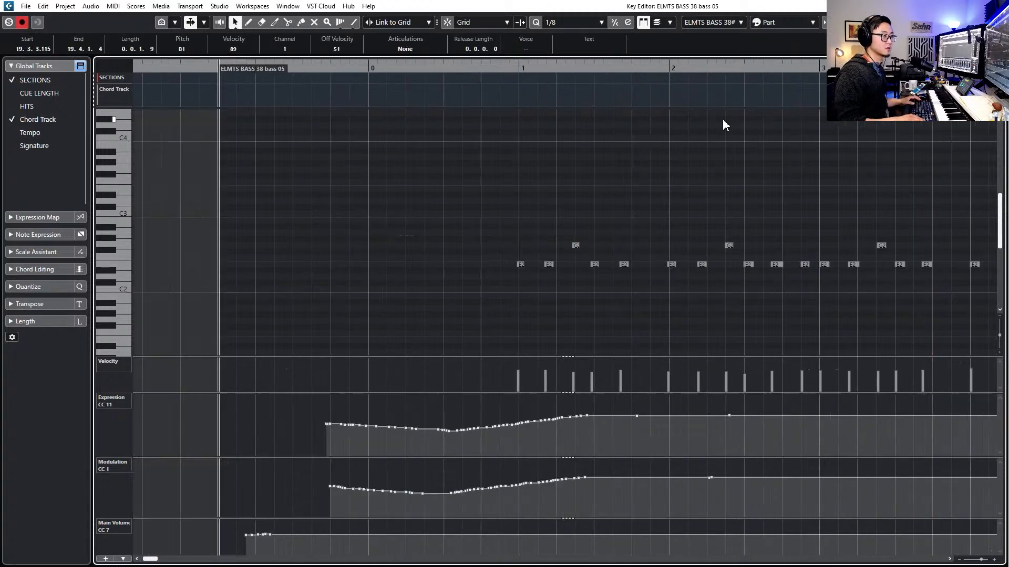
# Play the end of the bass line around bars 19 and 20 to check its rhythm
pyautogui.press('space')
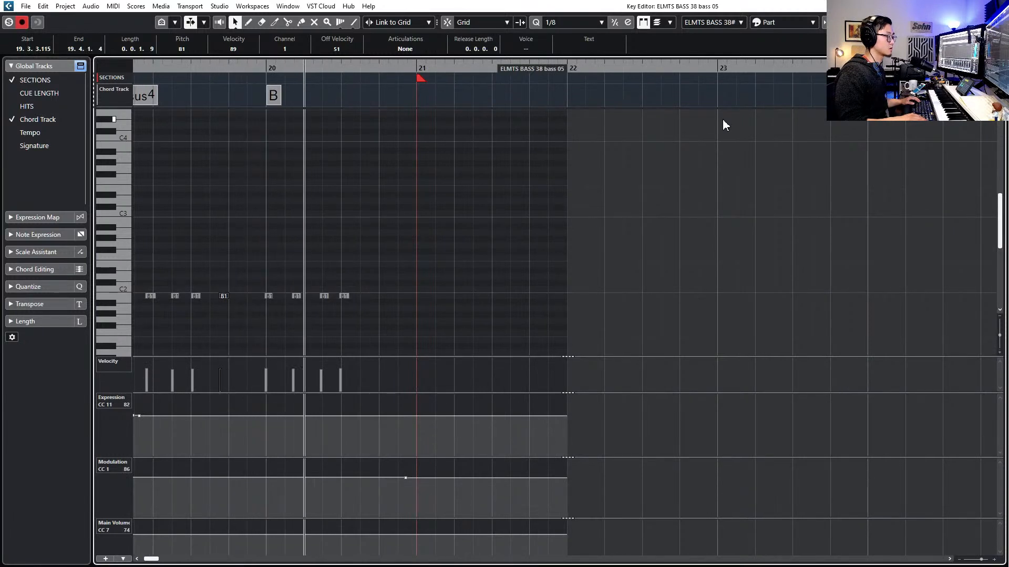
pyautogui.press('space')
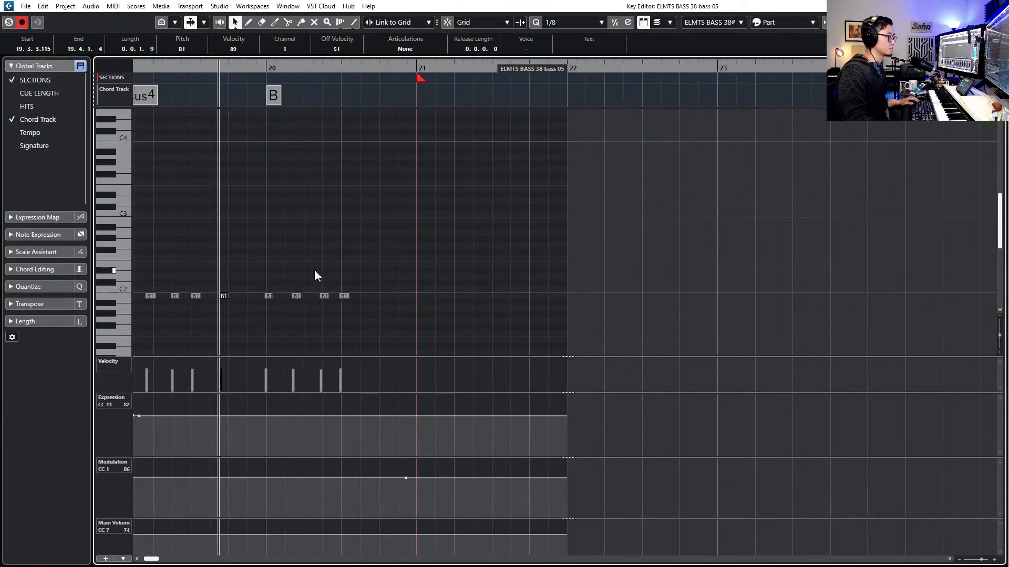
pyautogui.scroll(2, 310, 273)
pyautogui.press('space')
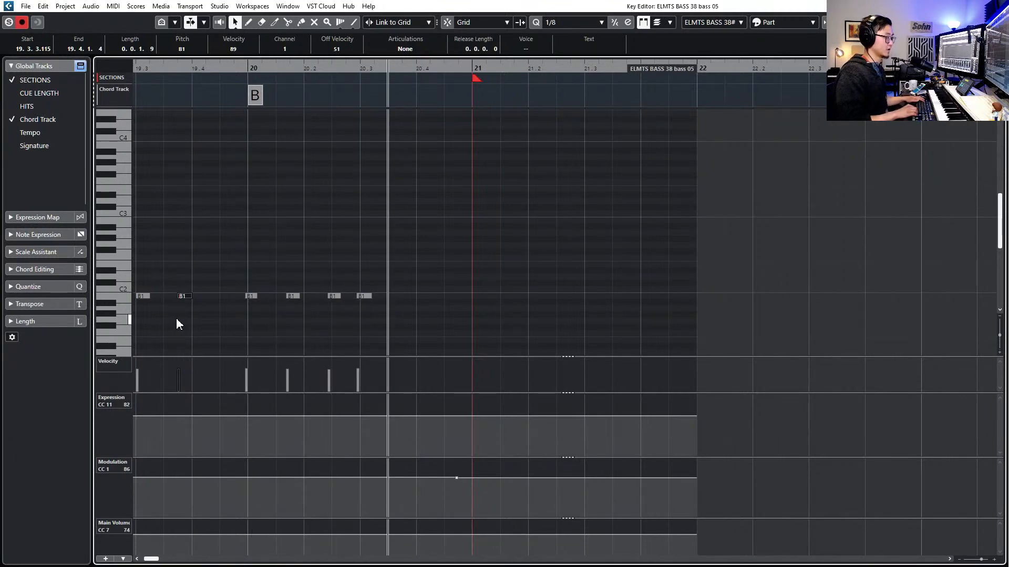
# Paste two copies of the B1 note after the existing notes in bar 20, placing the second at 20.4.3 on the 1/16 grid
pyautogui.press('KP_Add')
pyautogui.hotkey('ctrl', 'v')
pyautogui.press('KP_Add')
pyautogui.press('KP_Add')
pyautogui.press('KP_Add')
pyautogui.hotkey('ctrl', 'v')
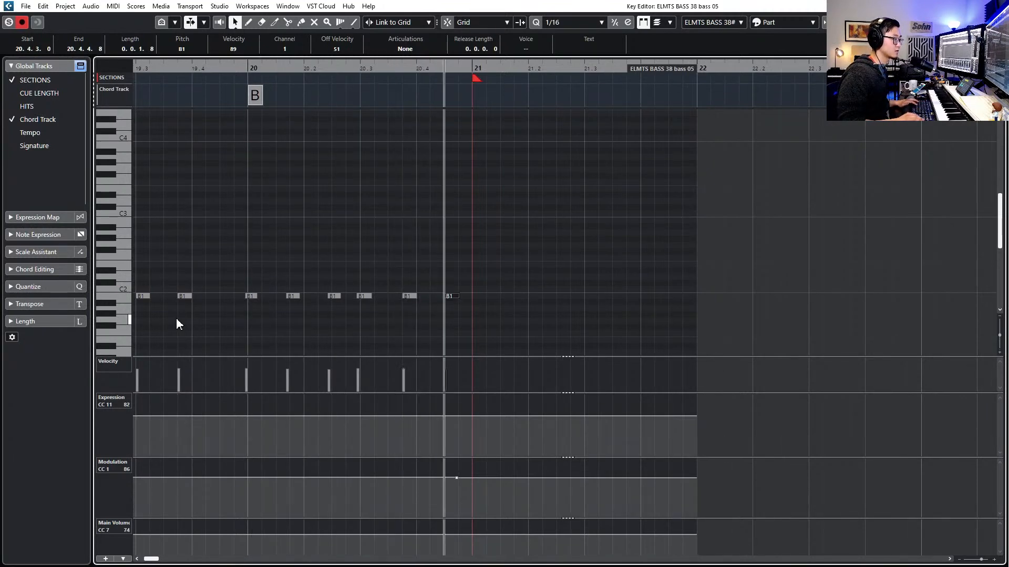
# Select all notes in the ELMTS BASS 38 bass 05 part and quantize them to 1/16, with the first note at 1.1.1.0
pyautogui.press('Return')
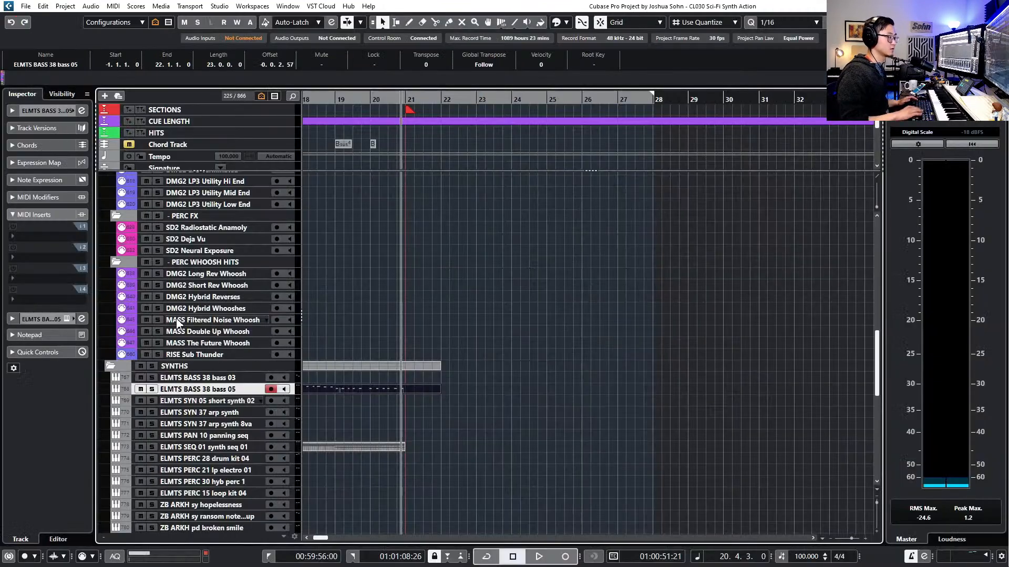
pyautogui.doubleClick(379, 389)
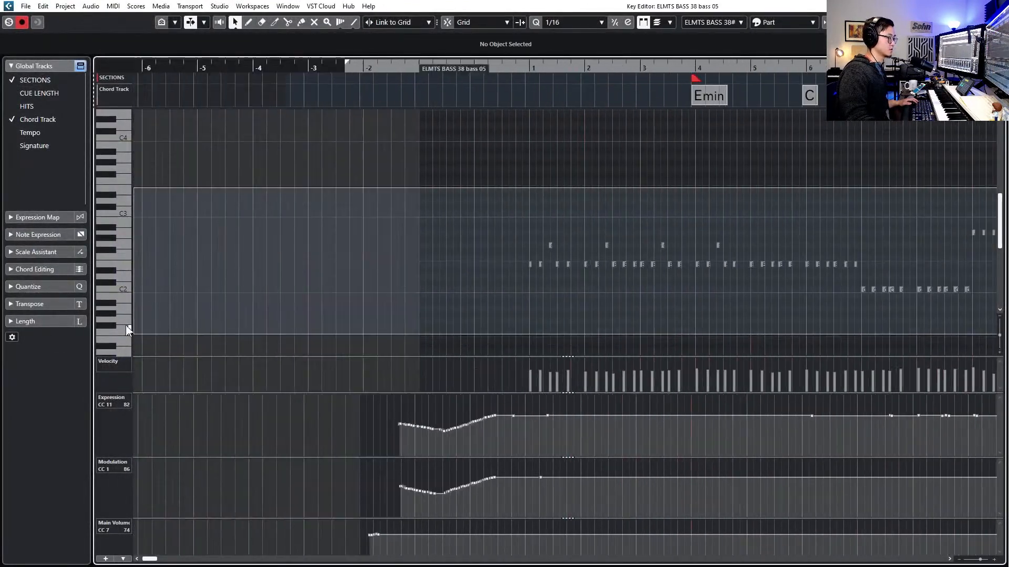
pyautogui.moveTo(73, 329); pyautogui.dragTo(252, 334)
pyautogui.scroll(7, 583, 320)
pyautogui.hscroll(3, 577, 317)
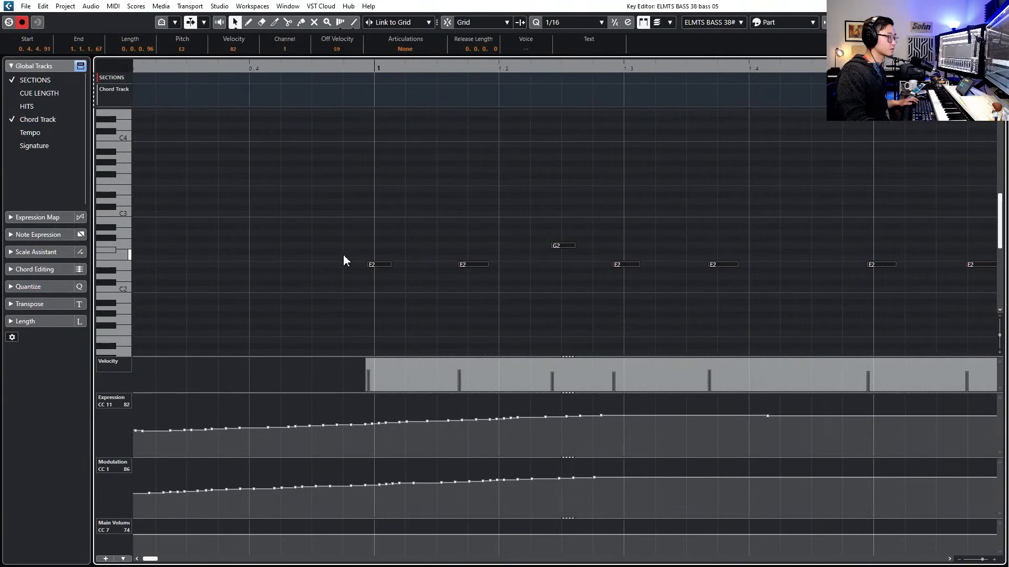
pyautogui.moveTo(379, 264); pyautogui.dragTo(384, 265)
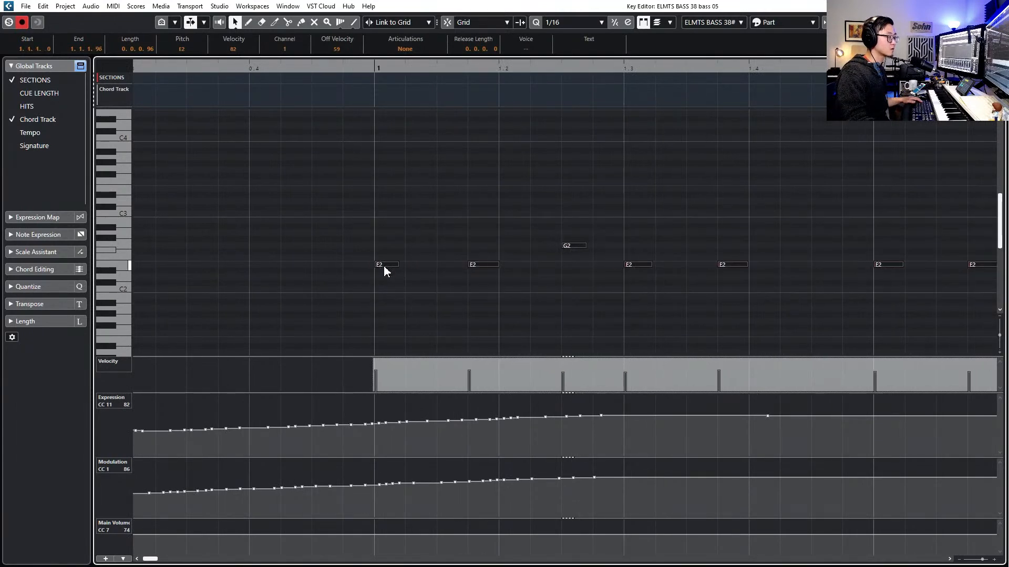
pyautogui.scroll(-2, 386, 283)
pyautogui.hscroll(2, 386, 287)
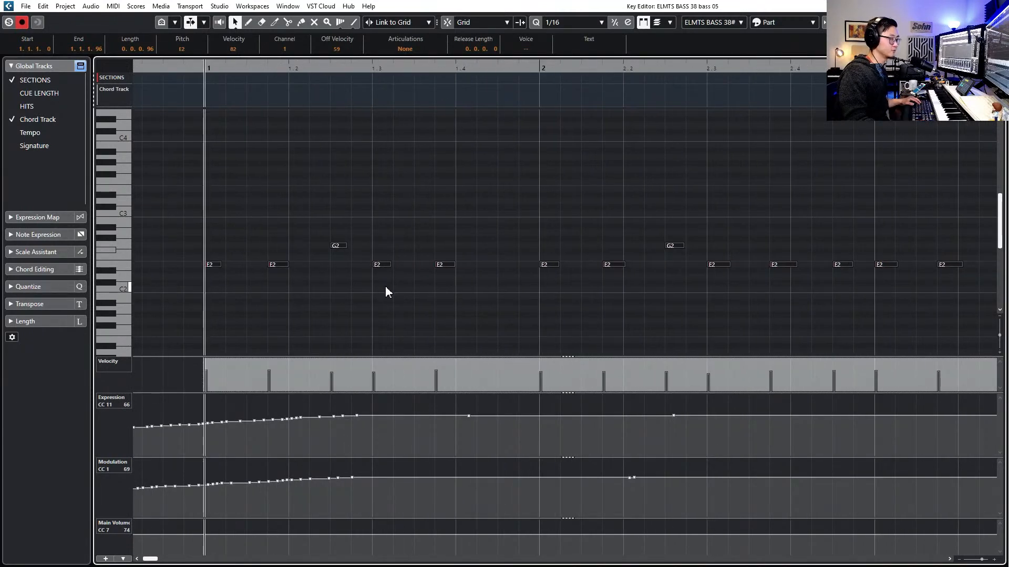
pyautogui.scroll(-2, 386, 287)
# Reactivate the tempo track at 135 BPM and locate to the first E2 note at bar 1 in the bass 05 part
pyautogui.press('Return')
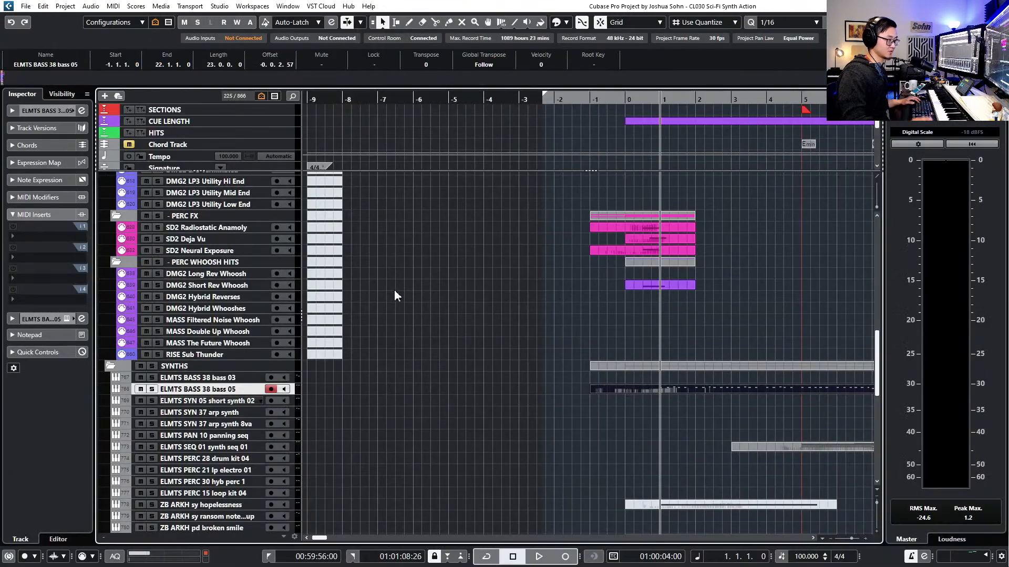
pyautogui.click(782, 555)
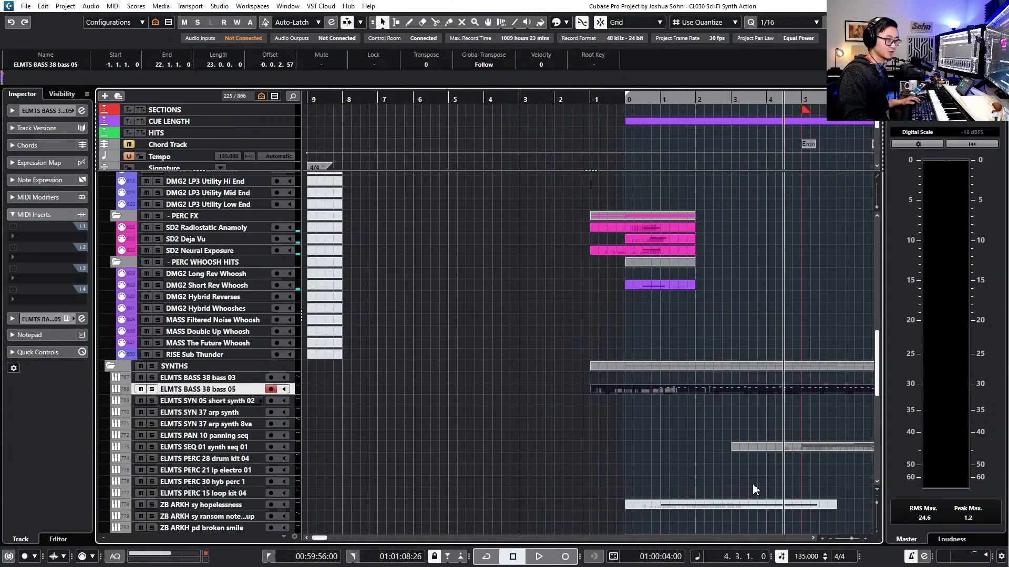
pyautogui.doubleClick(725, 390)
pyautogui.moveTo(471, 227); pyautogui.dragTo(464, 277)
pyautogui.press('l')
pyautogui.hscroll(3, 452, 284)
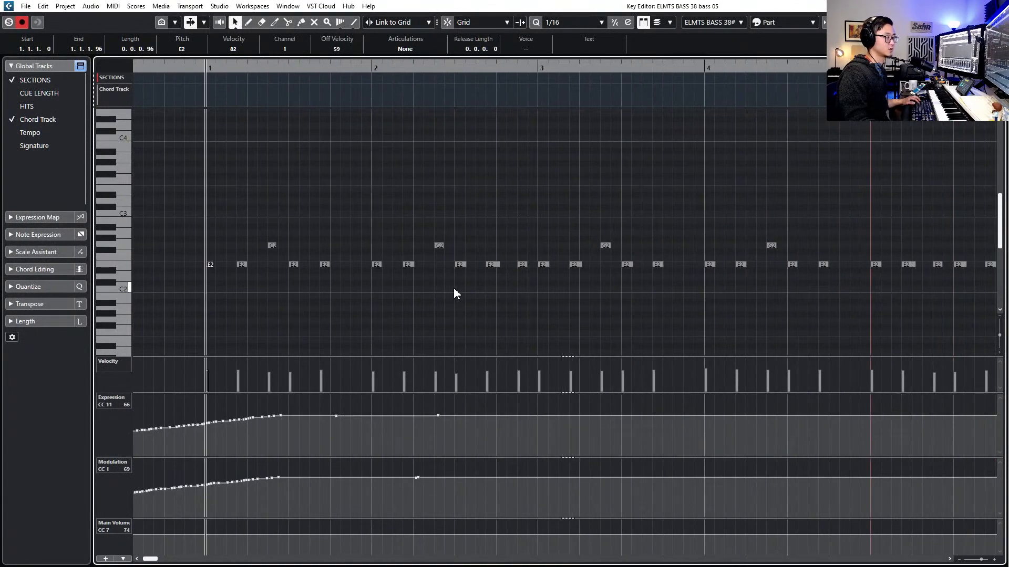
# Play the quantized ELMTS BASS 38 bass 05 line from bar 1 and clear the note selection
pyautogui.scroll(-1, 454, 293)
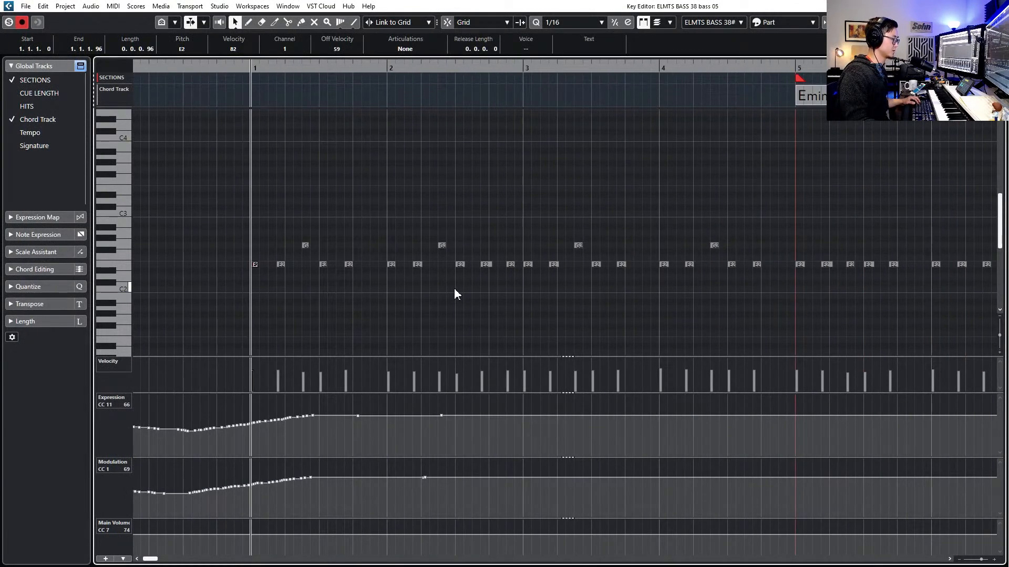
pyautogui.press('space')
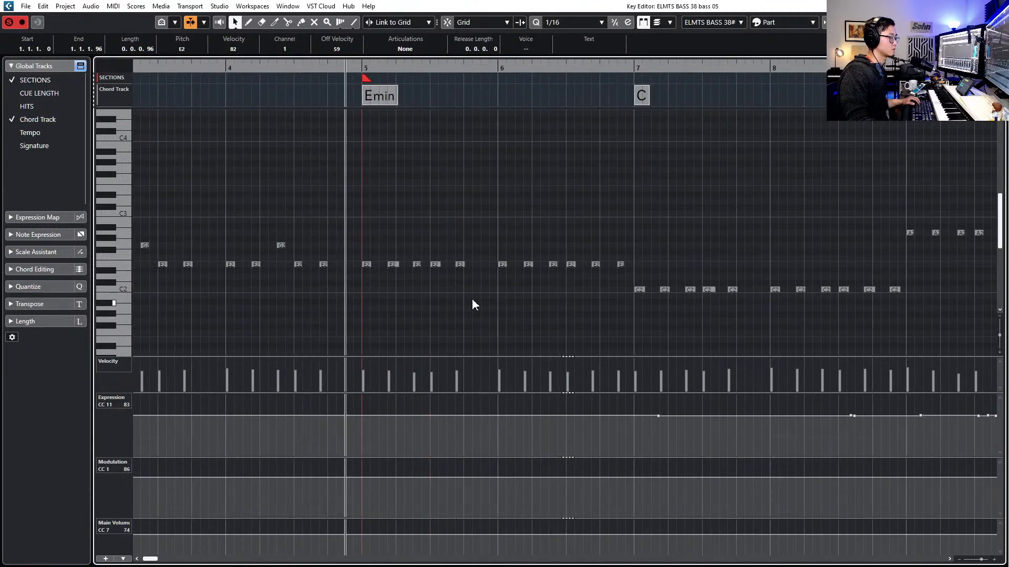
pyautogui.click(456, 311)
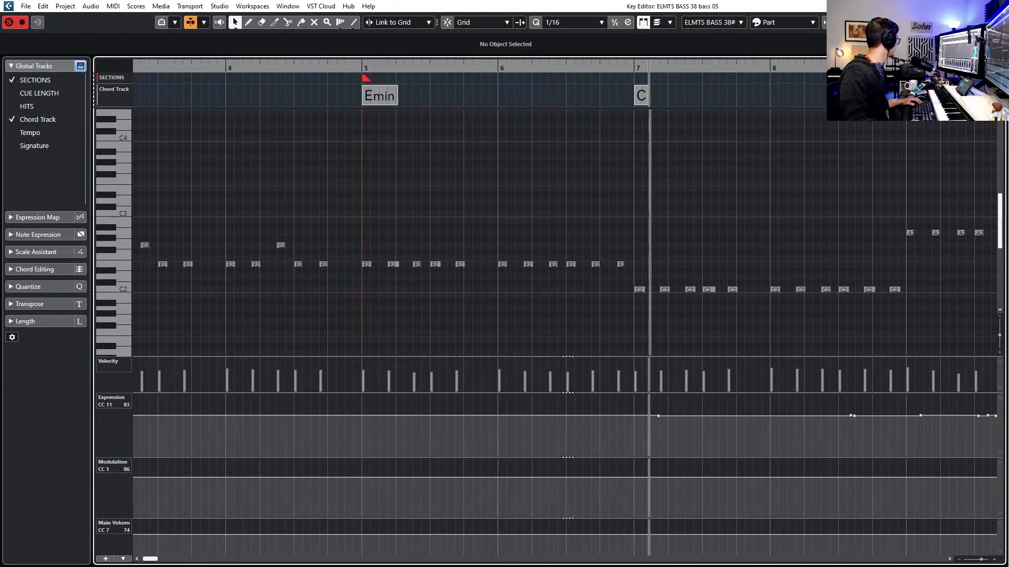
# Open the bass 05 channel's equalizer and shape gentle cuts, including -3.0 dB at 1497 Hz, -2.6 dB at 3134 Hz and -2.5 dB at 4827 Hz
pyautogui.press('e')
pyautogui.moveTo(512, 143); pyautogui.dragTo(245, 33)
pyautogui.moveTo(470, 259); pyautogui.dragTo(459, 281)
pyautogui.moveTo(324, 167); pyautogui.dragTo(396, 164)
pyautogui.moveTo(254, 158); pyautogui.dragTo(323, 165)
# Change the low EQ band to Parametric I with -8.9 dB at 25.3 Hz, and close the channel settings
pyautogui.click(327, 252)
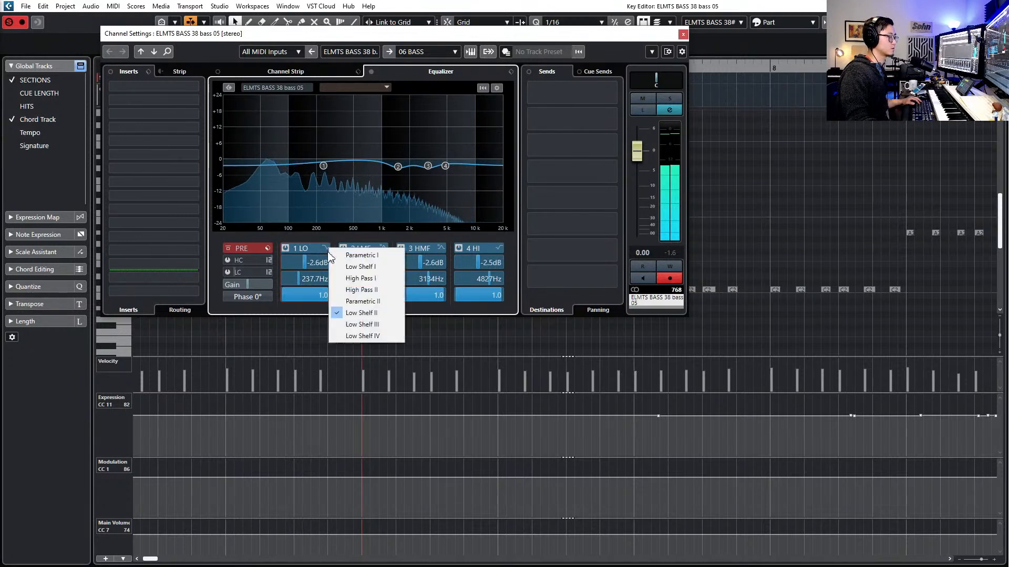
pyautogui.click(347, 254)
pyautogui.moveTo(327, 167); pyautogui.dragTo(232, 184)
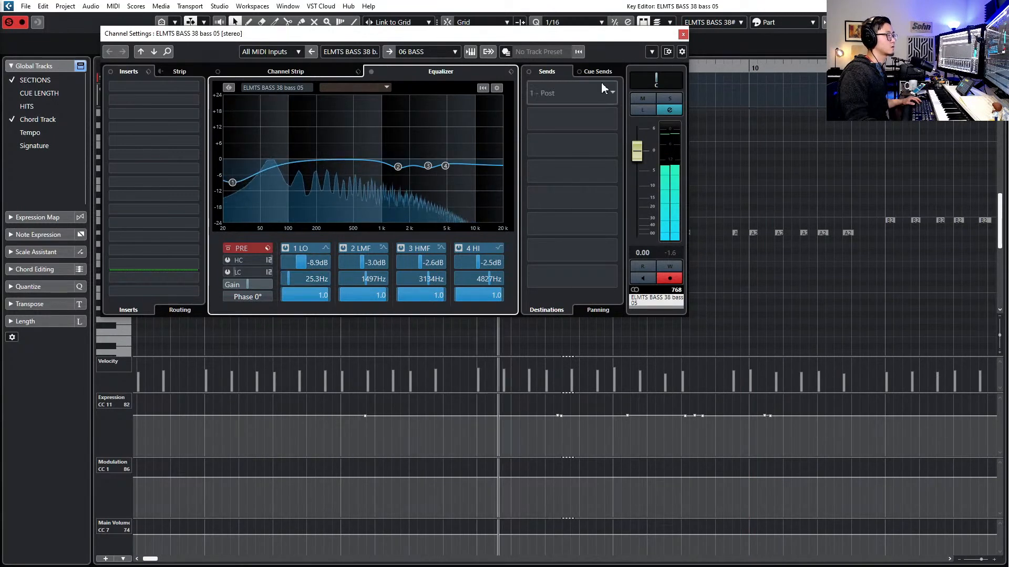
pyautogui.click(683, 34)
# Play the bass 05 line from about bar 12 to bar 18 to check its notes and timing
pyautogui.press('space')
pyautogui.press('g')
pyautogui.press('g')
pyautogui.press('g')
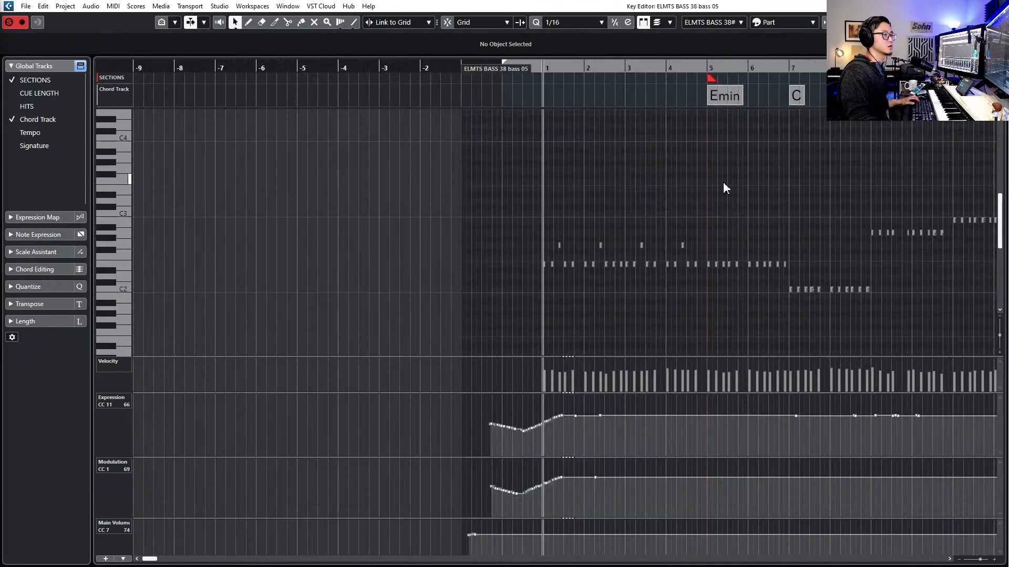
pyautogui.hscroll(8, 726, 179)
pyautogui.hscroll(-1, 540, 179)
pyautogui.click(385, 67)
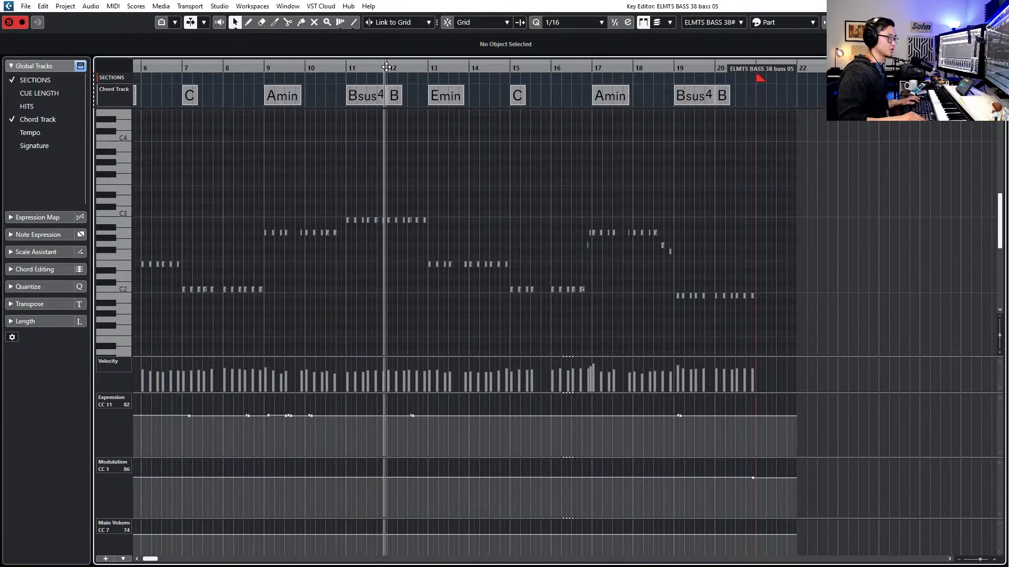
pyautogui.press('space')
pyautogui.scroll(3, 503, 246)
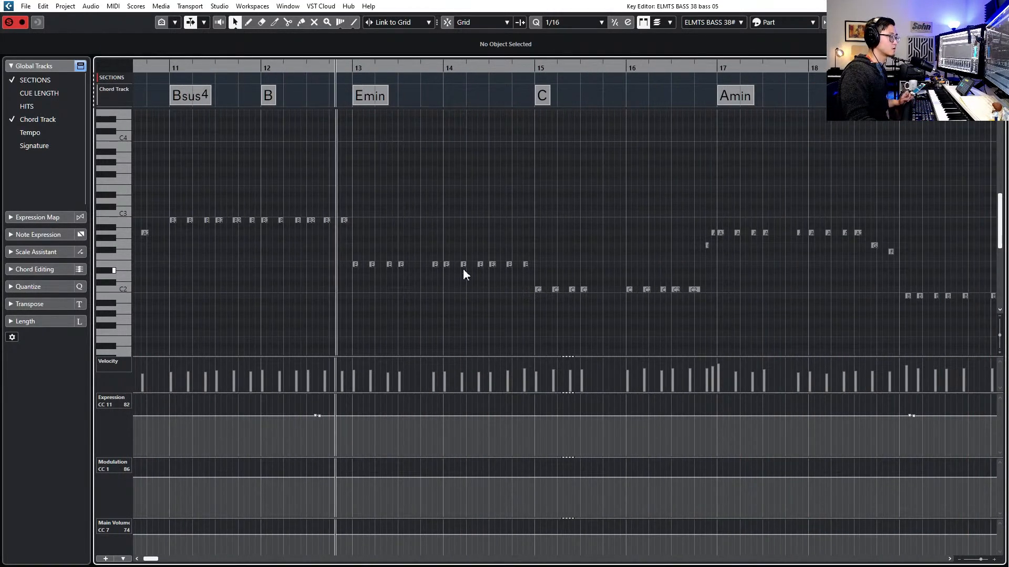
pyautogui.scroll(2, 470, 270)
pyautogui.hscroll(2, 470, 270)
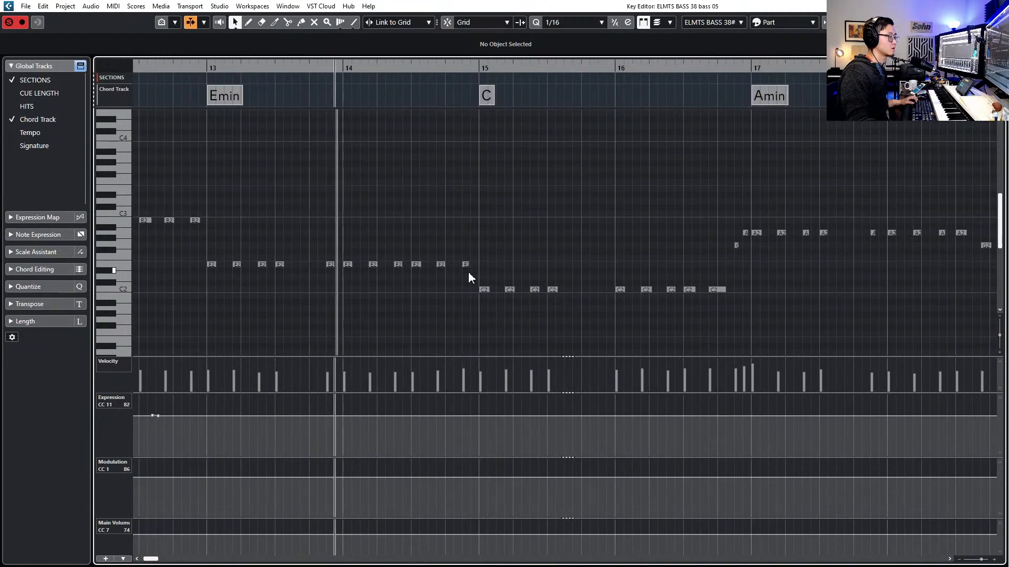
pyautogui.hscroll(2, 469, 272)
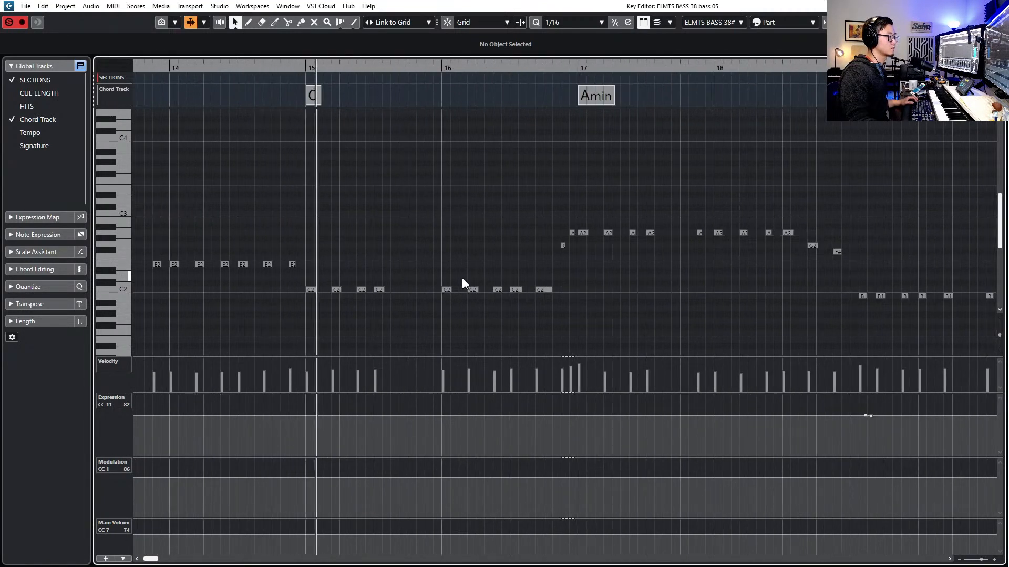
pyautogui.hscroll(1, 462, 276)
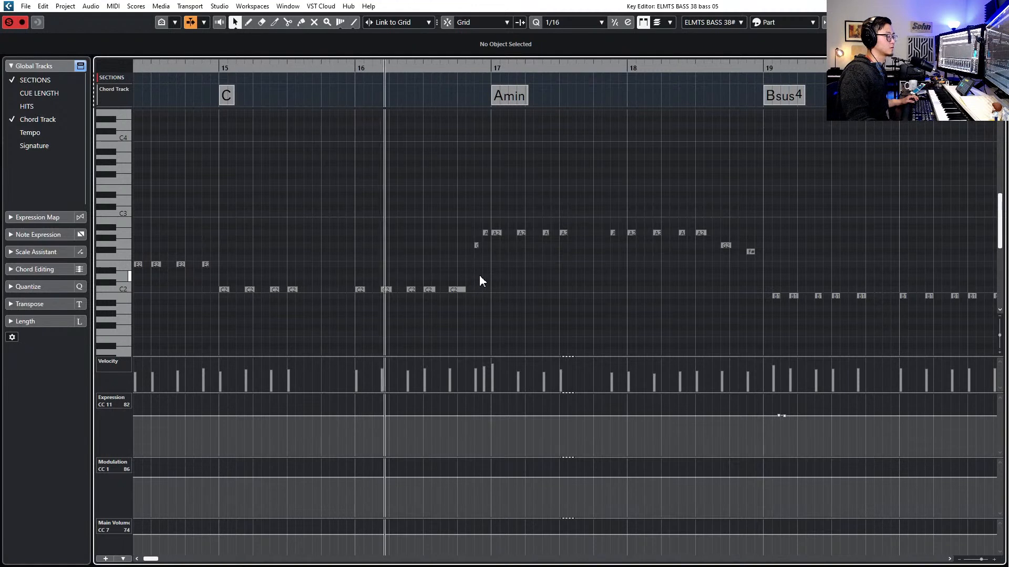
pyautogui.hscroll(1, 477, 276)
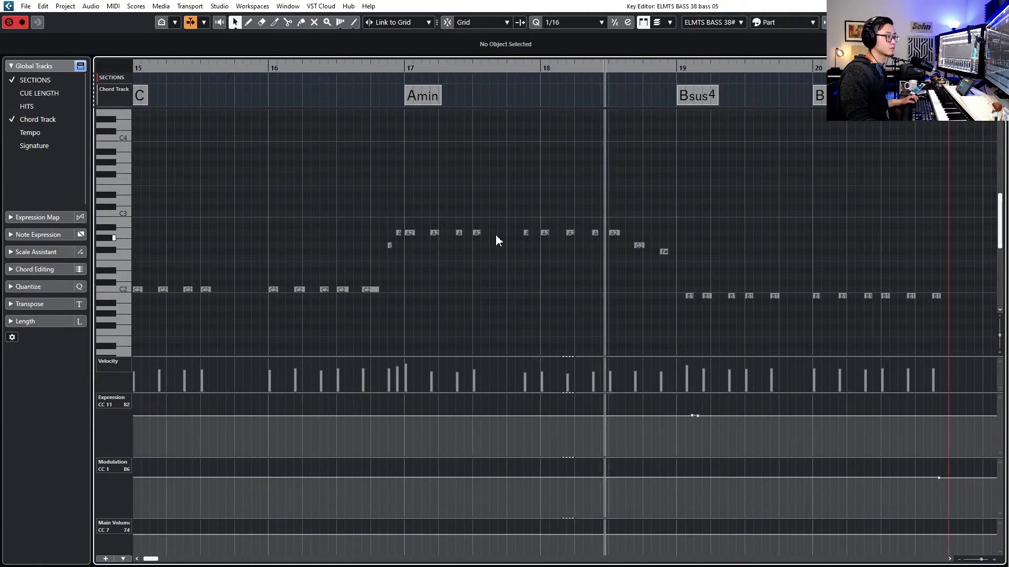
pyautogui.hscroll(2, 512, 245)
pyautogui.press('space')
# Move the first B1 note of bar 19 to 19.1.1.0 and the bar's last B1 note to 19.4.3.0, playing them back
pyautogui.click(519, 297)
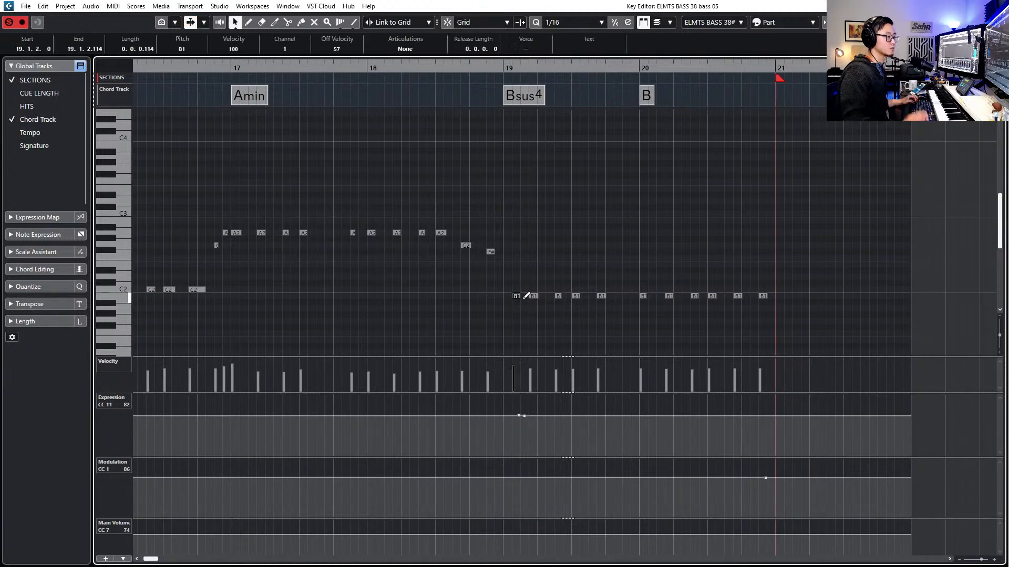
pyautogui.press('space')
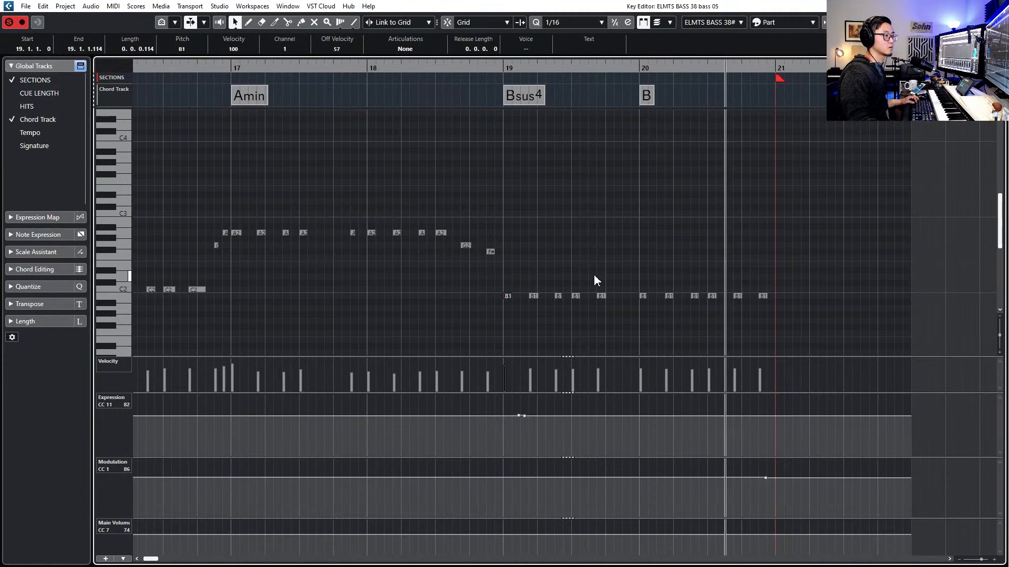
pyautogui.press('space')
pyautogui.click(601, 296)
pyautogui.press('space')
pyautogui.hotkey('ctrl', 'Right')
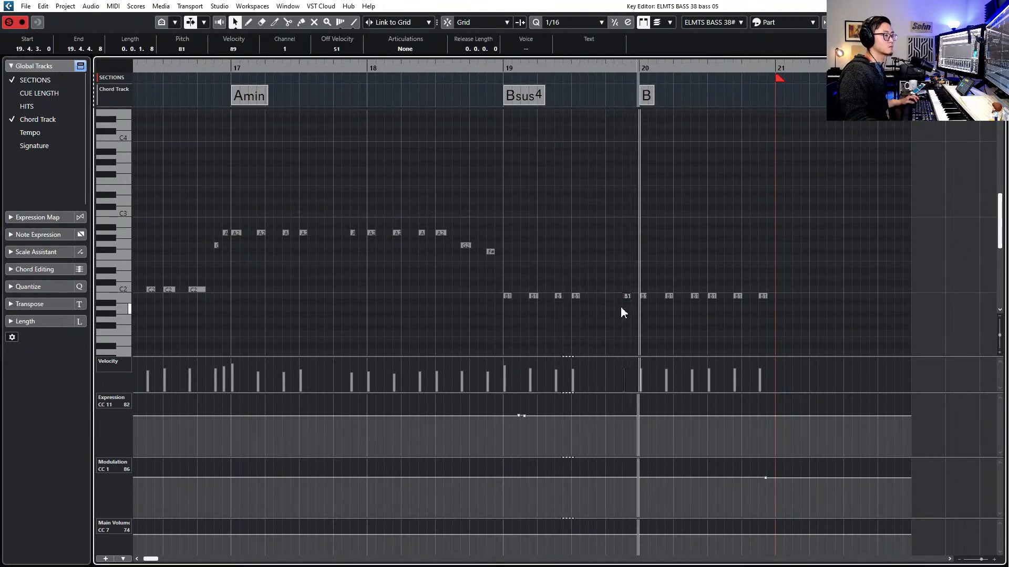
pyautogui.press('space')
# Lower the short A2 note at 16.4.4.0 by a semitone to G#2 and play the run into bar 17
pyautogui.scroll(-2, 623, 307)
pyautogui.hscroll(-2, 618, 302)
pyautogui.scroll(2, 551, 269)
pyautogui.click(376, 212)
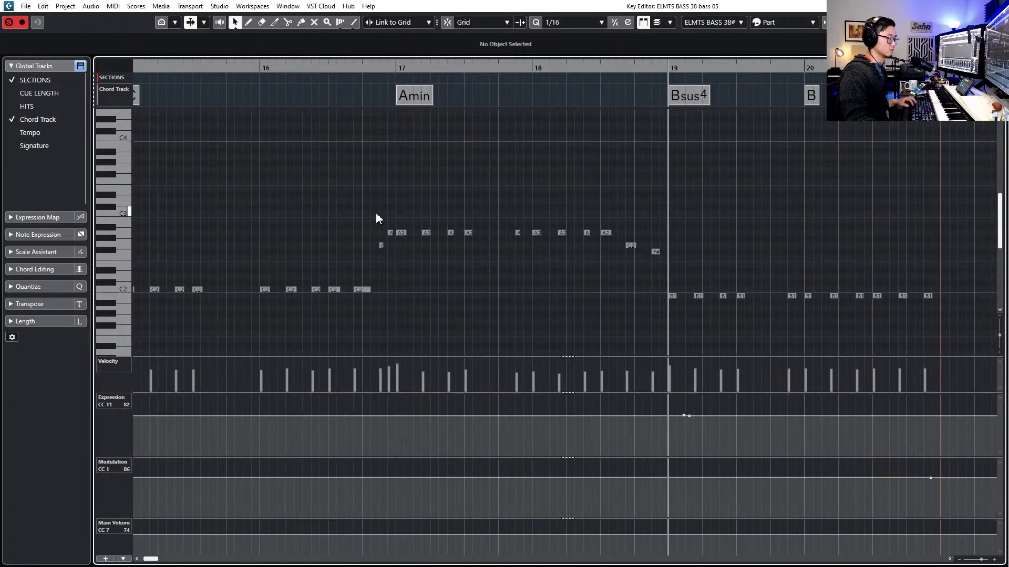
pyautogui.click(388, 231)
pyautogui.press('Down')
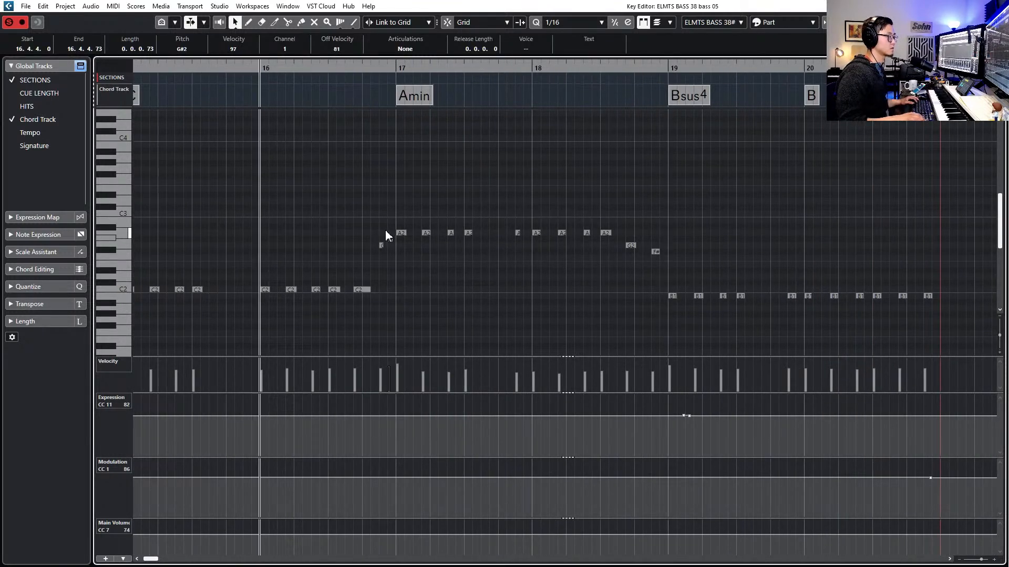
pyautogui.press('space')
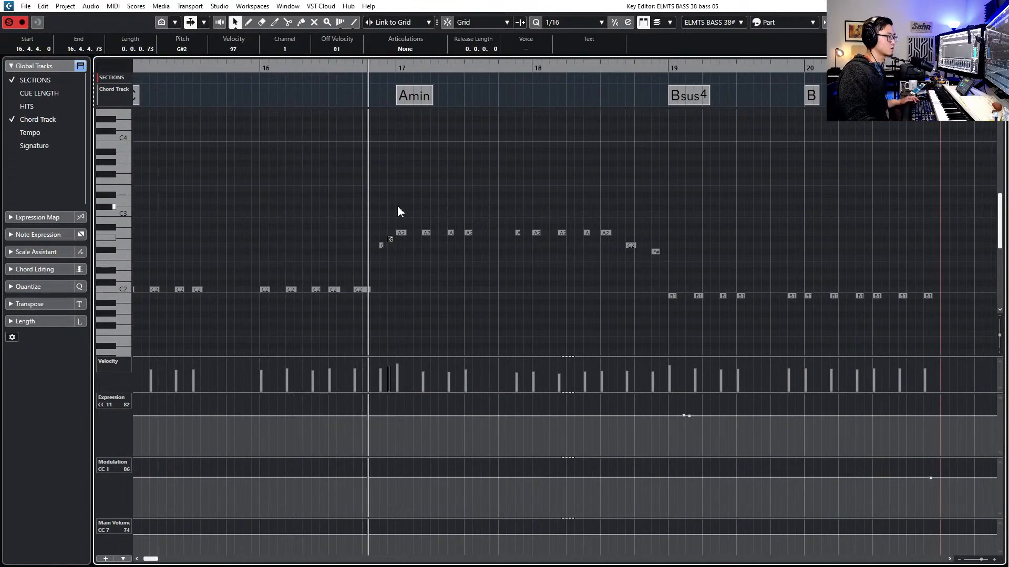
pyautogui.press('space')
# Reopen the bass 05 part from the project, select all its notes, adjust their velocities together and play from the start
pyautogui.hotkey('ctrl', 'e')
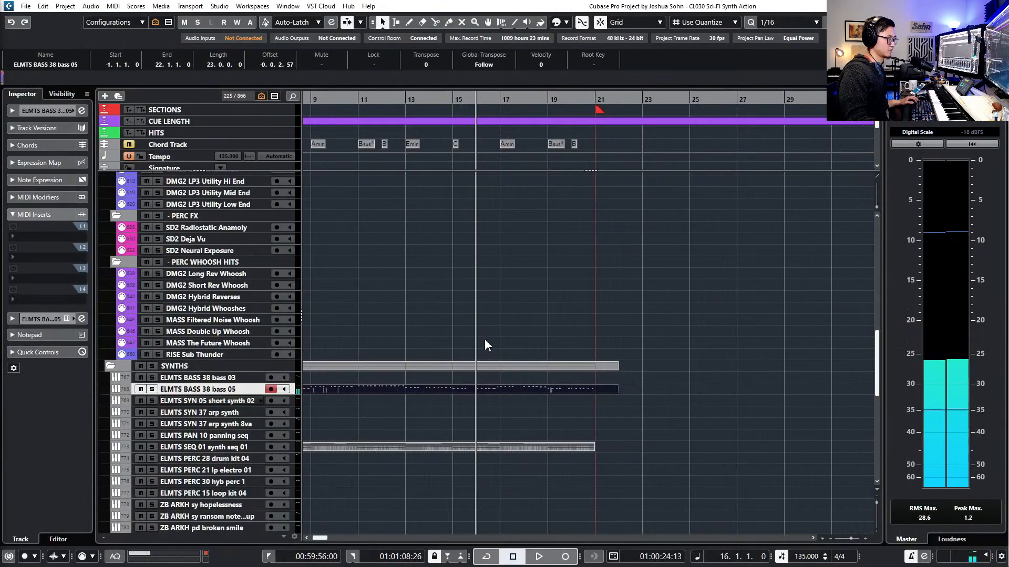
pyautogui.doubleClick(482, 388)
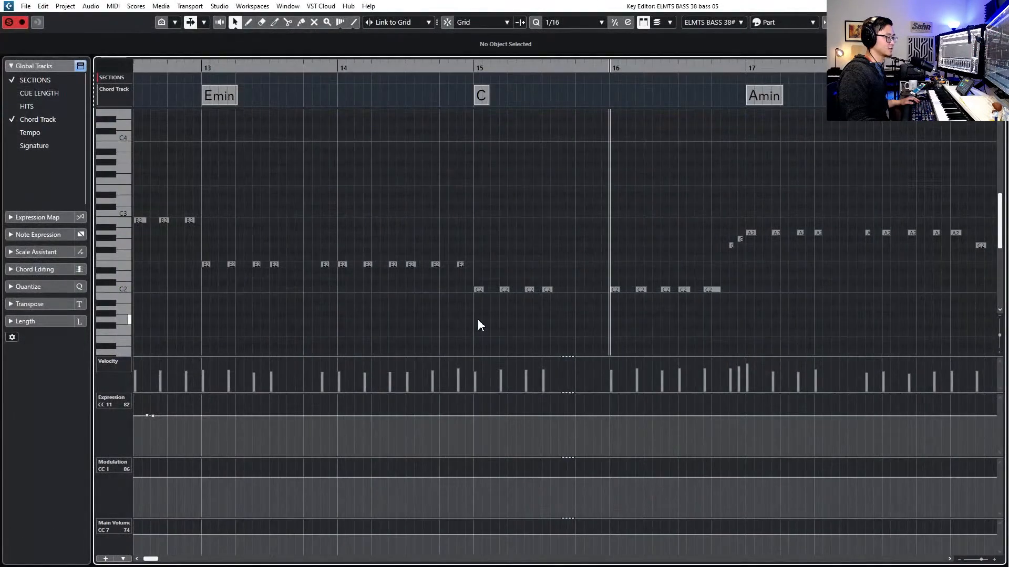
pyautogui.scroll(-4, 478, 320)
pyautogui.hscroll(-2, 477, 318)
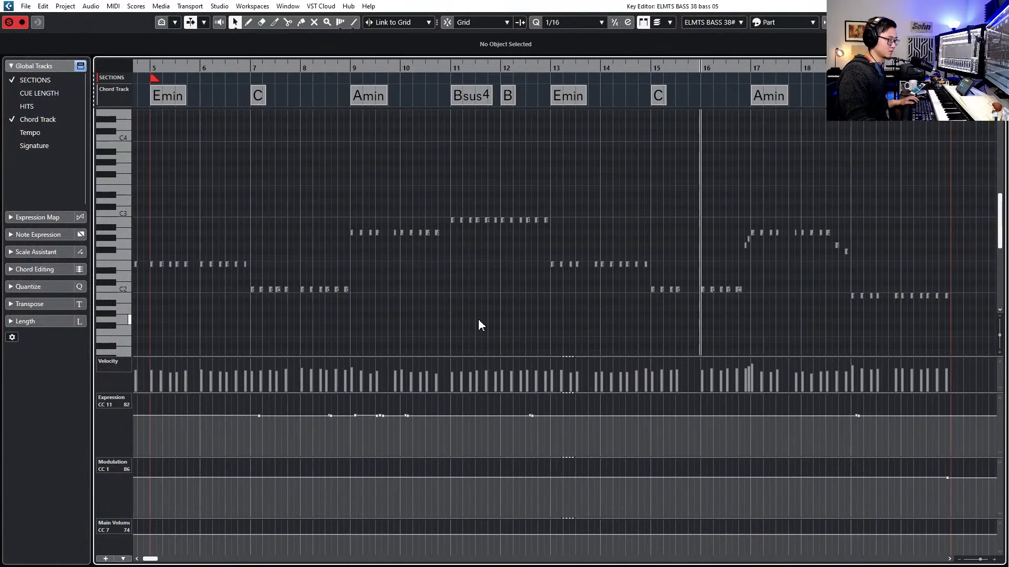
pyautogui.scroll(-1, 478, 318)
pyautogui.hotkey('ctrl', 'a')
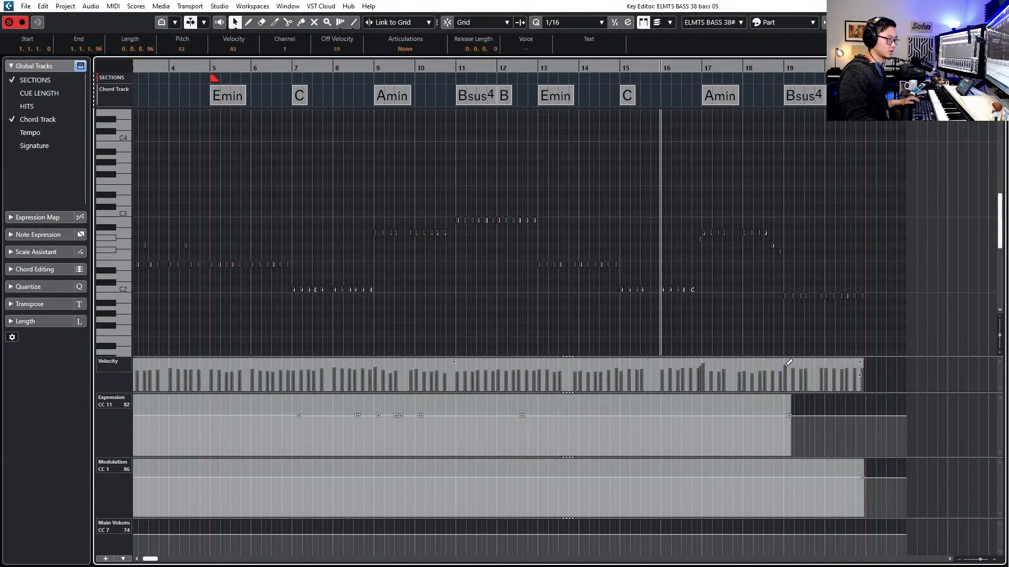
pyautogui.hscroll(-2, 920, 375)
pyautogui.scroll(-1, 919, 374)
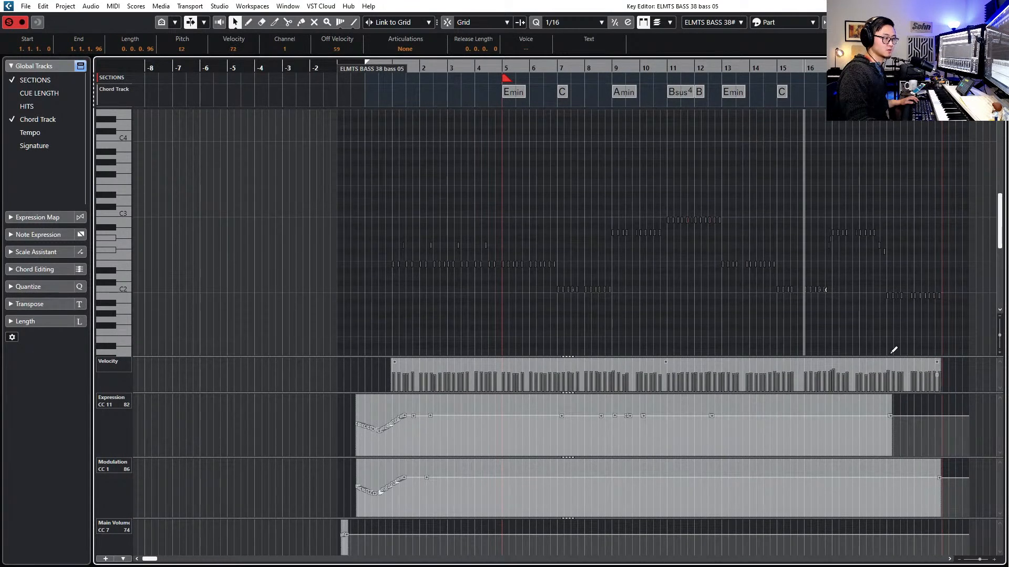
pyautogui.press('l')
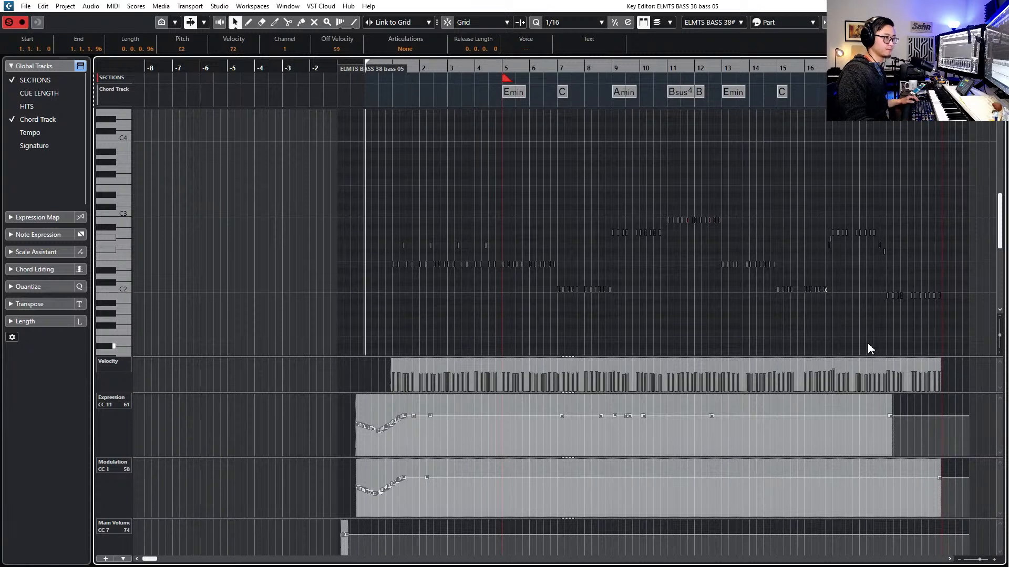
pyautogui.press('space')
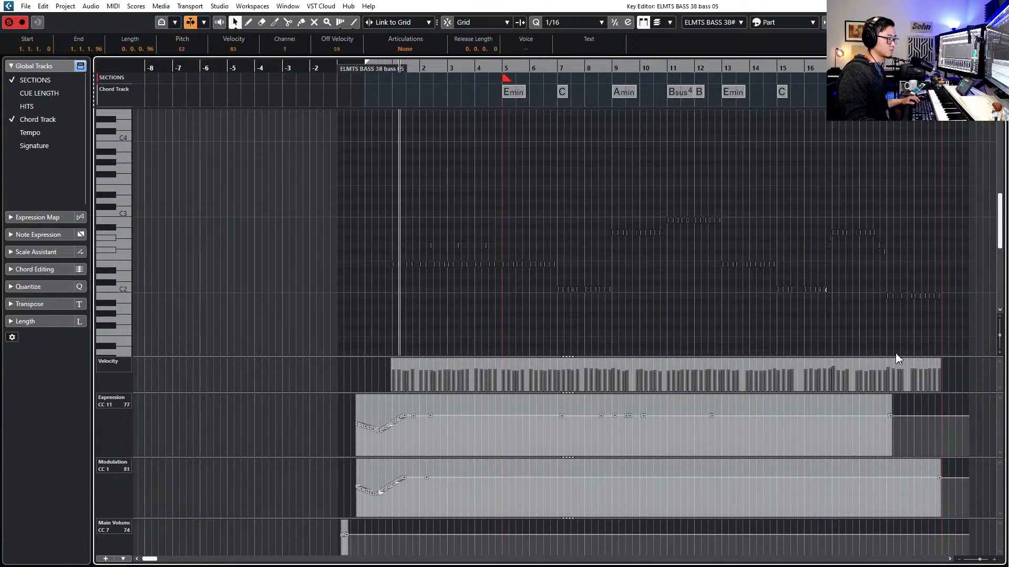
# Lower the Main Volume (CC 7) events at the start of the bass 05 part to about 67 while auditioning the intro
pyautogui.click(318, 529)
pyautogui.moveTo(318, 529); pyautogui.dragTo(344, 527)
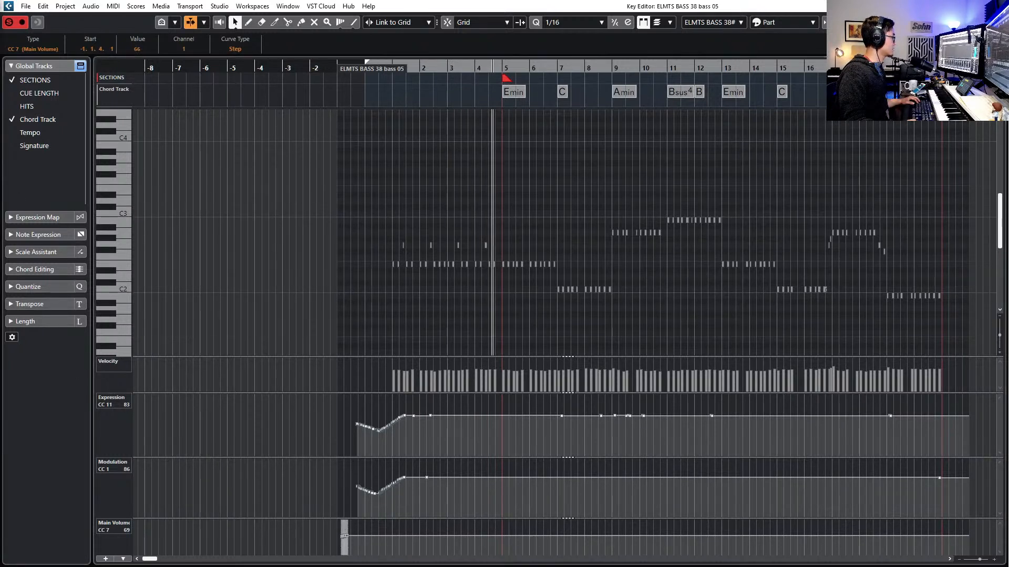
pyautogui.press('space')
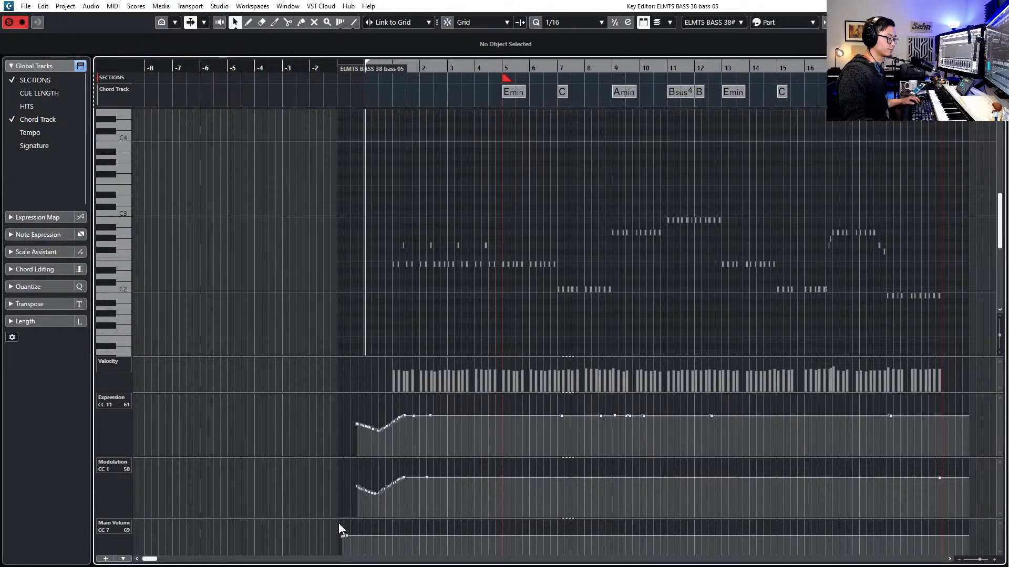
pyautogui.moveTo(344, 536); pyautogui.dragTo(344, 538)
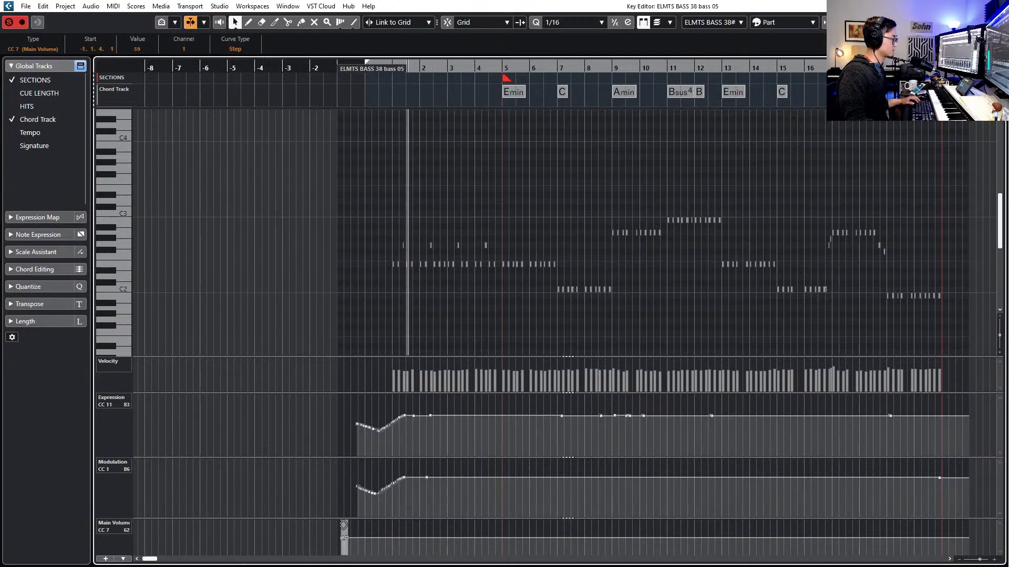
pyautogui.moveTo(344, 538); pyautogui.dragTo(344, 537)
pyautogui.press('space')
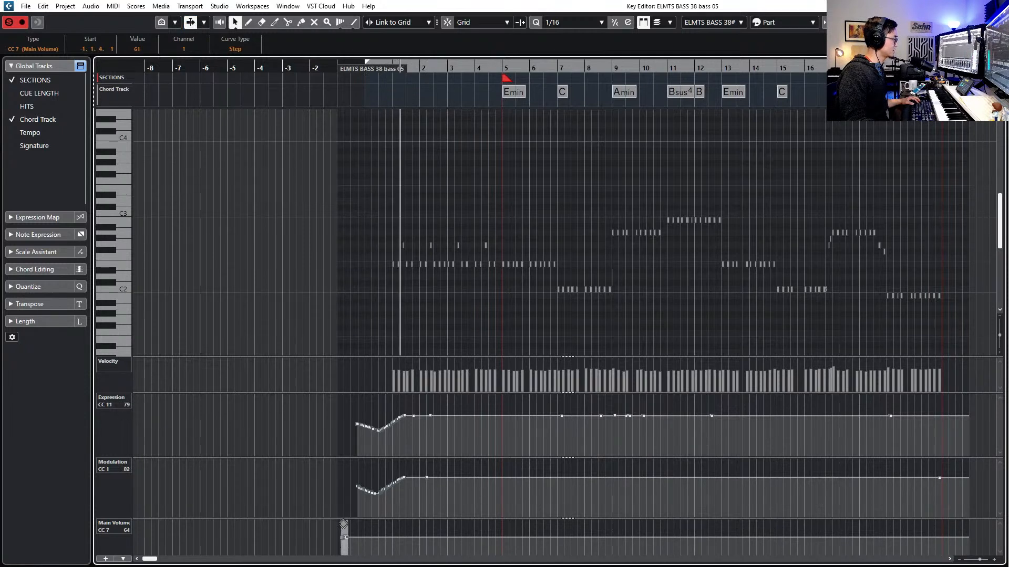
pyautogui.moveTo(344, 537); pyautogui.dragTo(344, 536)
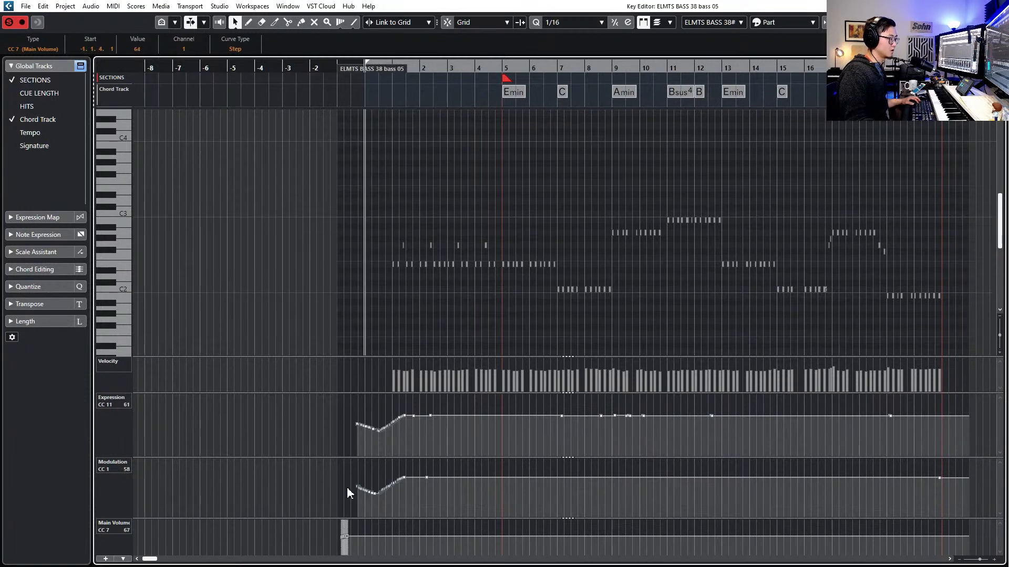
# Delete the stray Expression and Modulation points that follow the opening ramps in the bass 05 part
pyautogui.moveTo(416, 444); pyautogui.dragTo(350, 447)
pyautogui.hotkey('ctrl', 'z')
pyautogui.moveTo(420, 402); pyautogui.dragTo(890, 459)
pyautogui.press('Delete')
pyautogui.moveTo(420, 465); pyautogui.dragTo(891, 520)
pyautogui.press('Delete')
# Shift the opening controller ramps earlier, with Modulation starting at -2.2.1.69, and raise Main Volume to 68 while auditioning
pyautogui.moveTo(392, 476); pyautogui.dragTo(328, 506)
pyautogui.keyDown('alt'); pyautogui.keyDown('shift'); pyautogui.click(380, 506); pyautogui.keyUp('shift'); pyautogui.keyUp('alt')
pyautogui.press('space')
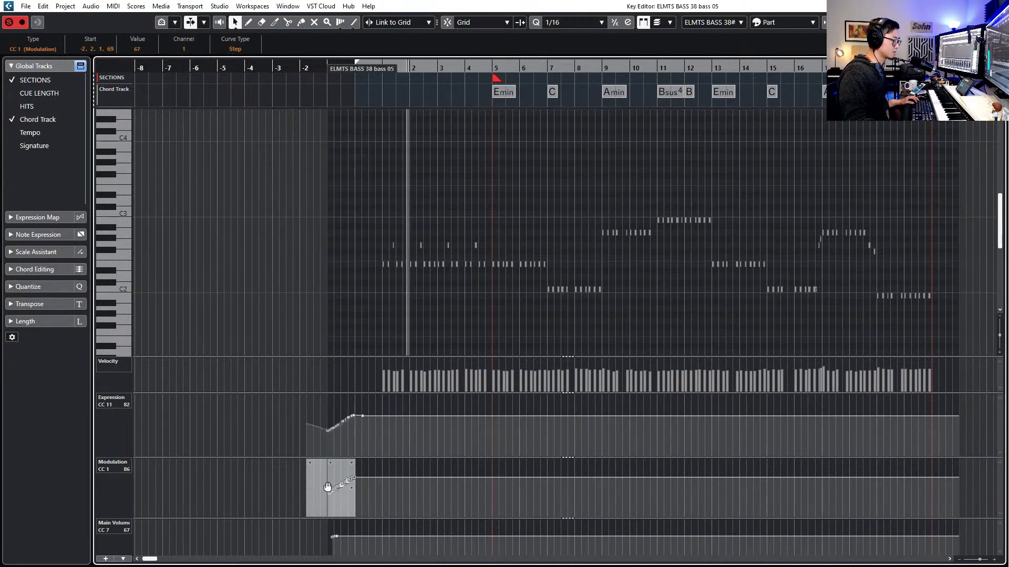
pyautogui.click(335, 536)
pyautogui.press('space')
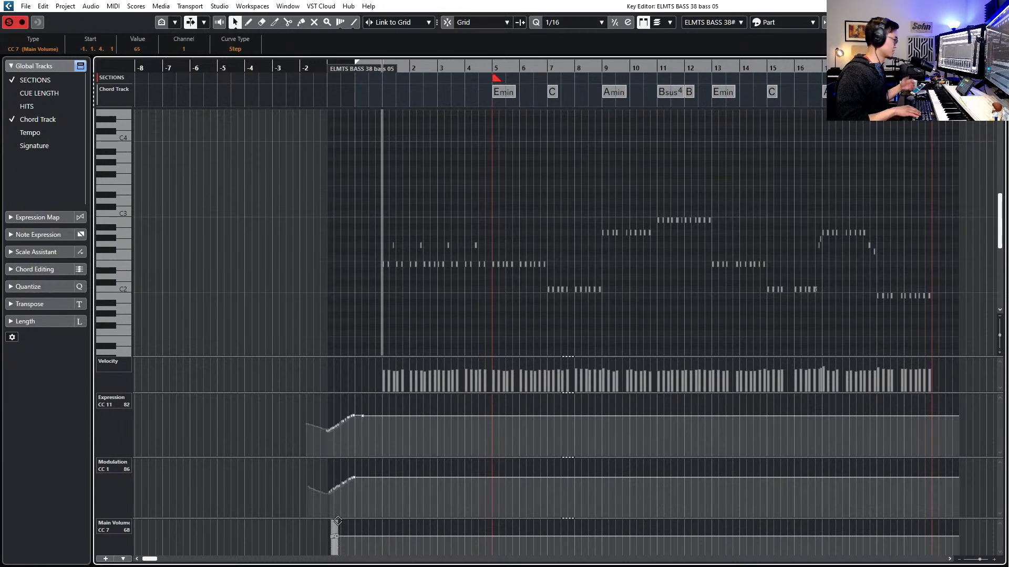
# Return to the project and play the cue from bar 1 to hear the bass line with the other tracks
pyautogui.press('Return')
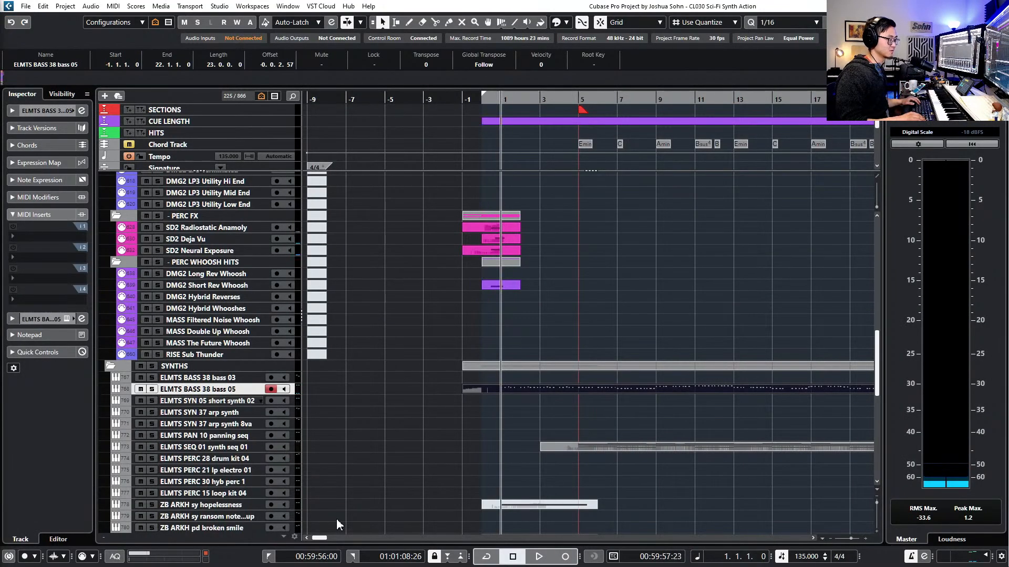
pyautogui.press('space')
pyautogui.press('g')
pyautogui.hscroll(3, 367, 422)
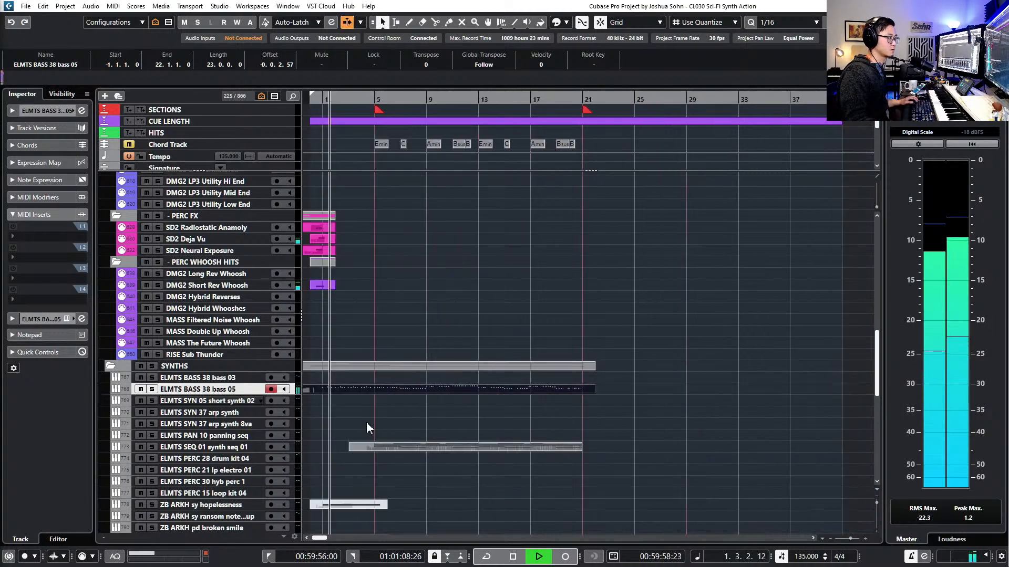
pyautogui.hscroll(-2, 374, 423)
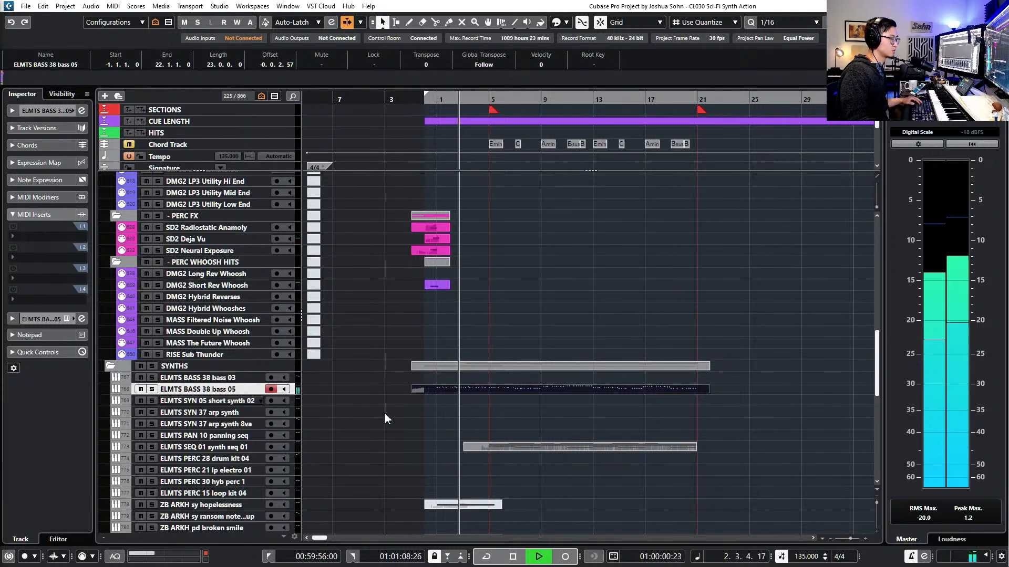
# Check the bass 05 channel's equalizer while the cue plays, and stop playback after hearing it against the other tracks
pyautogui.press('e')
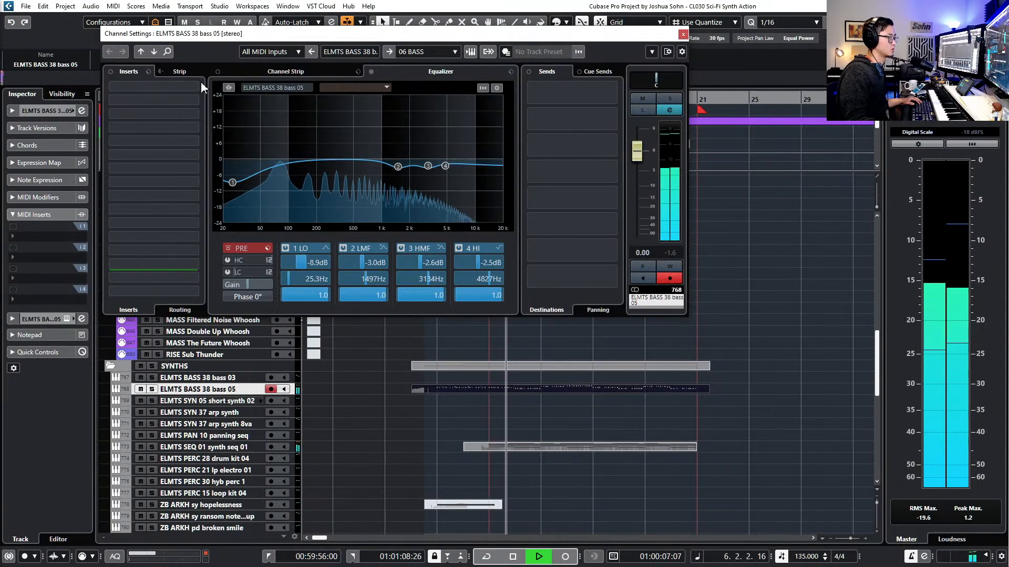
pyautogui.click(682, 35)
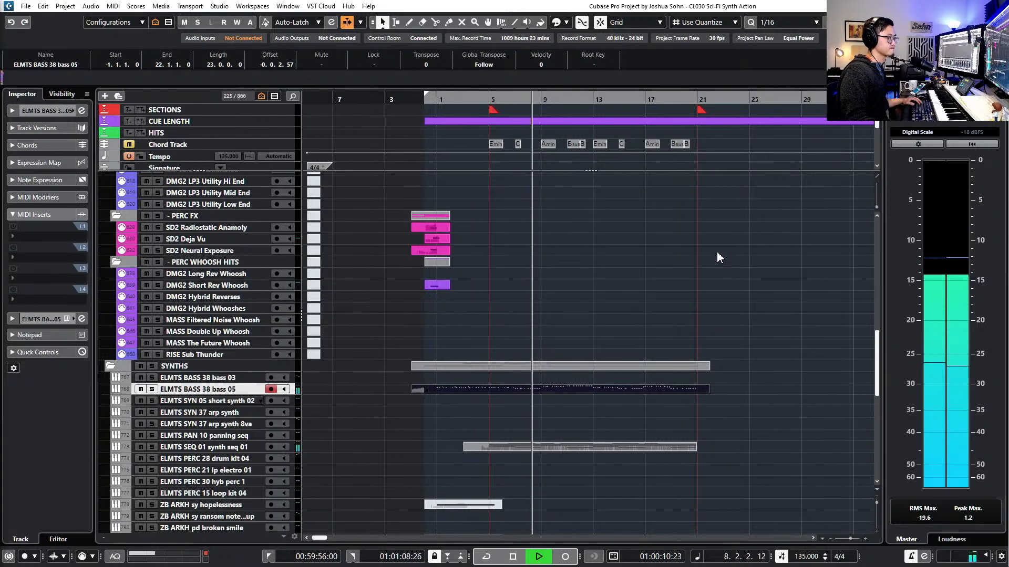
pyautogui.scroll(-1, 717, 253)
pyautogui.hscroll(2, 651, 275)
pyautogui.scroll(3, 585, 283)
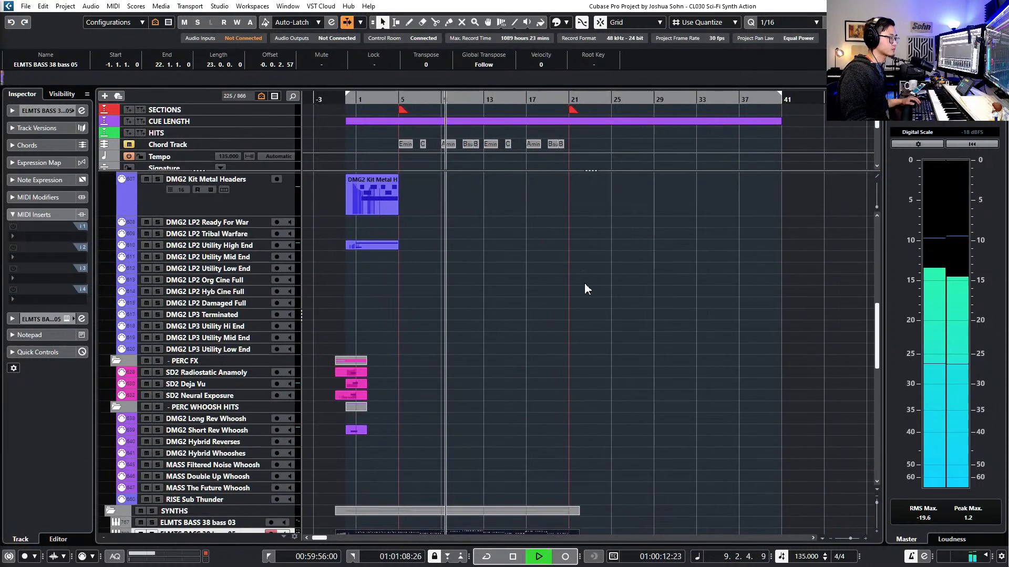
pyautogui.press('space')
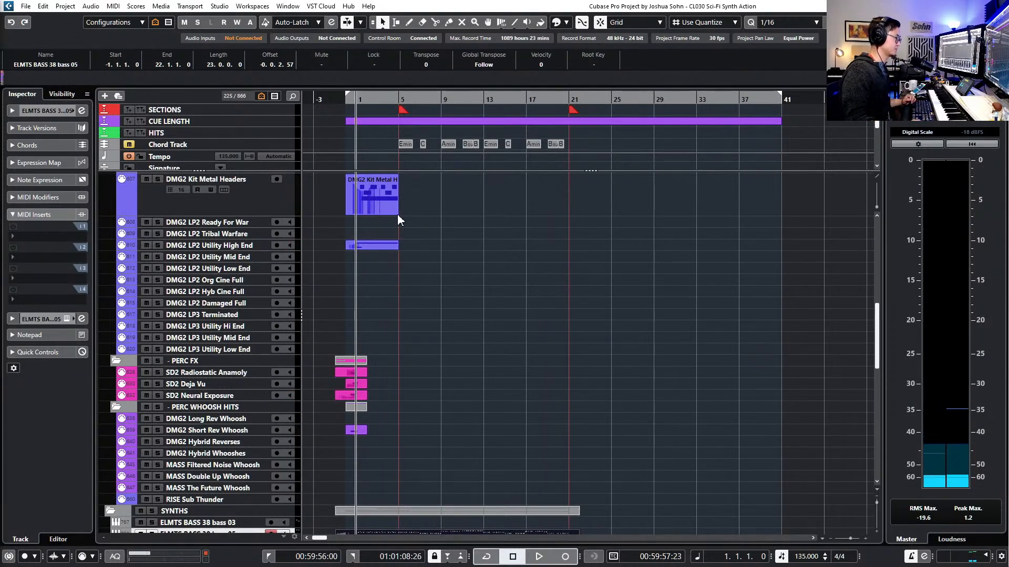
# Look through the synth, percussion FX and whoosh tracks for a sound to add to the intro
pyautogui.scroll(-5, 453, 312)
pyautogui.scroll(-1, 468, 305)
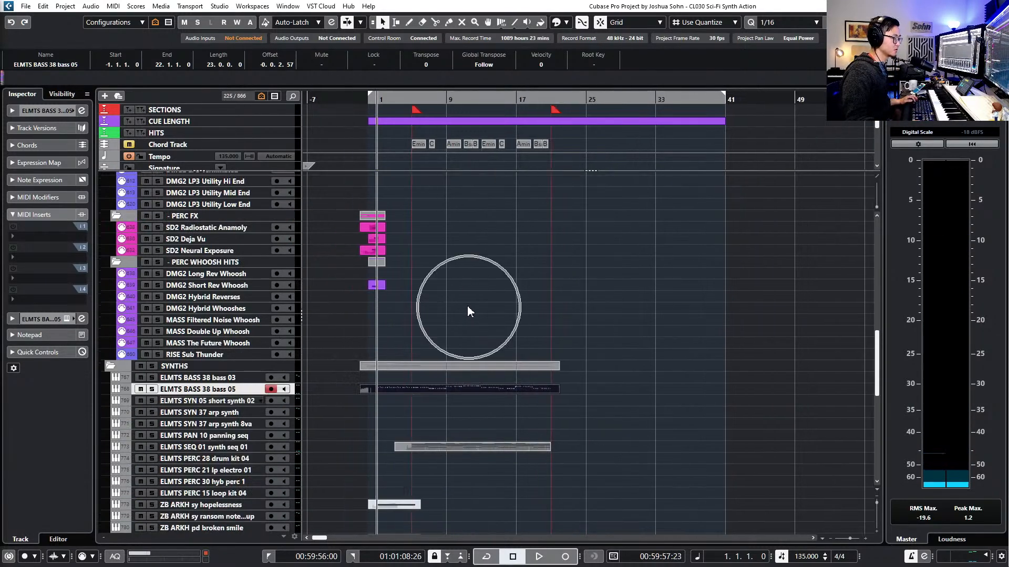
pyautogui.scroll(-5, 468, 311)
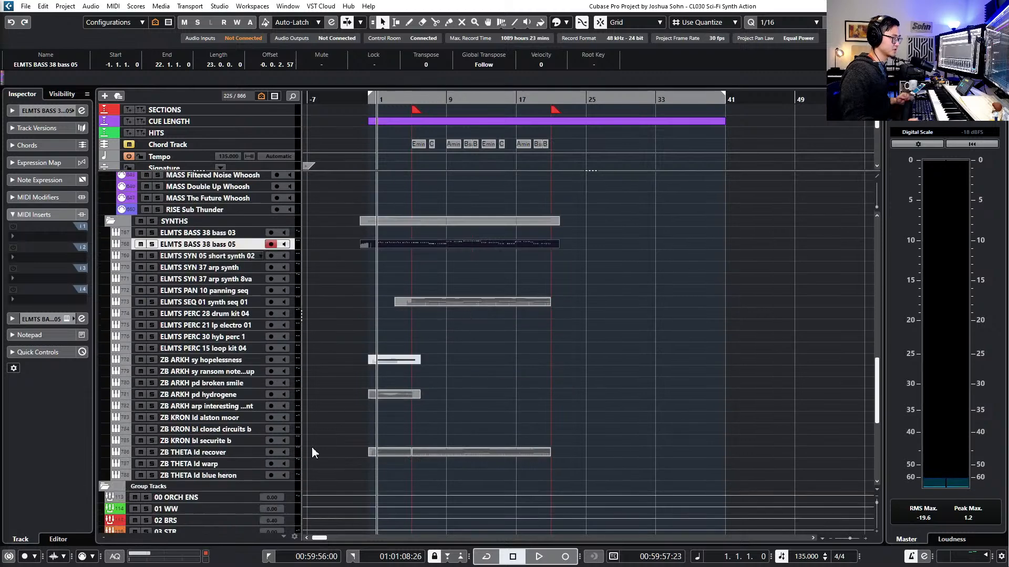
pyautogui.scroll(3, 385, 420)
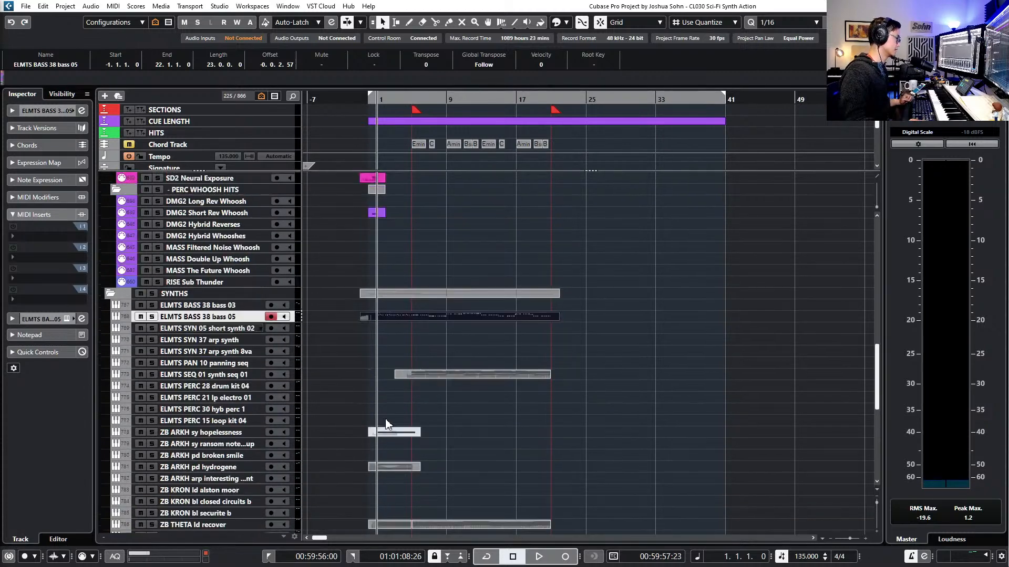
pyautogui.scroll(3, 373, 427)
pyautogui.scroll(-3, 342, 428)
pyautogui.click(210, 351)
pyautogui.scroll(6, 228, 322)
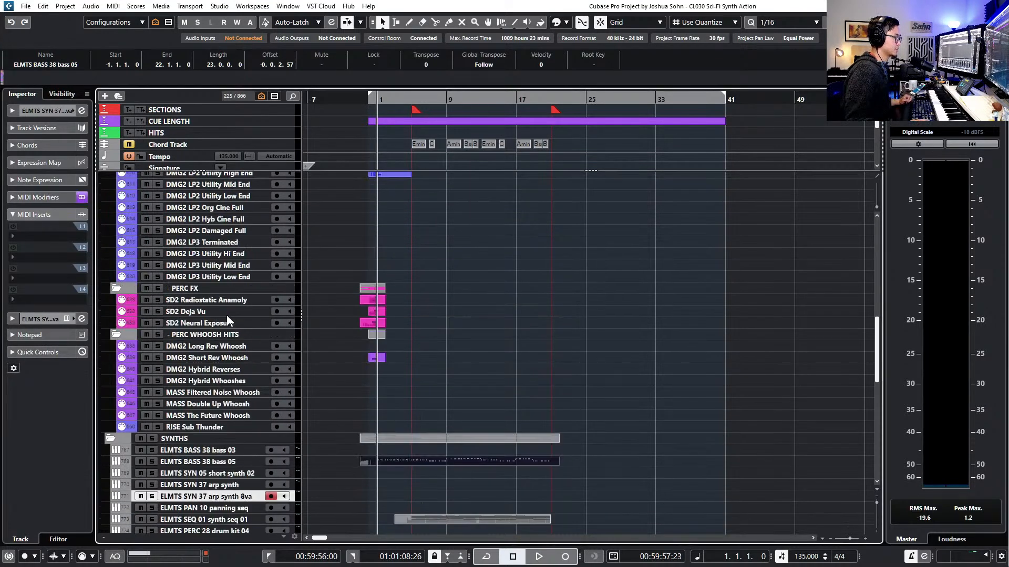
# Audition SD2 Deja Vu, DMG2 Hybrid Whooshes and MASS Filtered Noise Whoosh for a transition sound
pyautogui.click(222, 315)
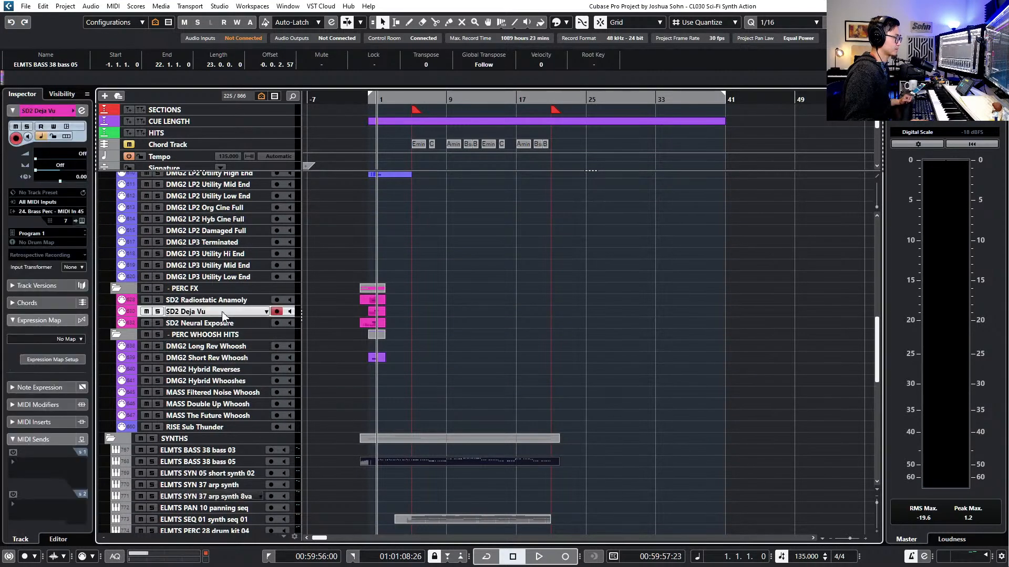
pyautogui.click(233, 381)
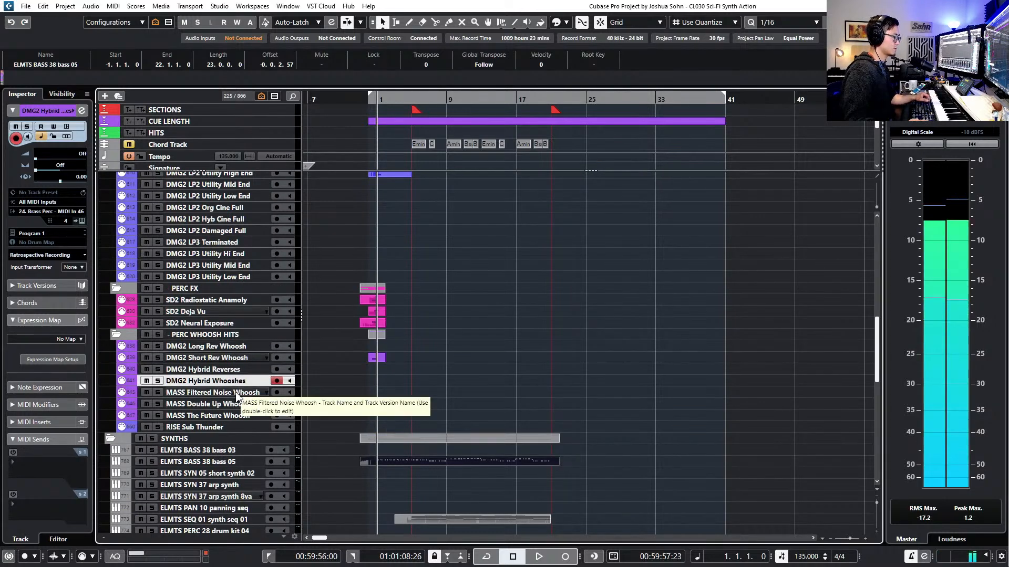
pyautogui.click(233, 394)
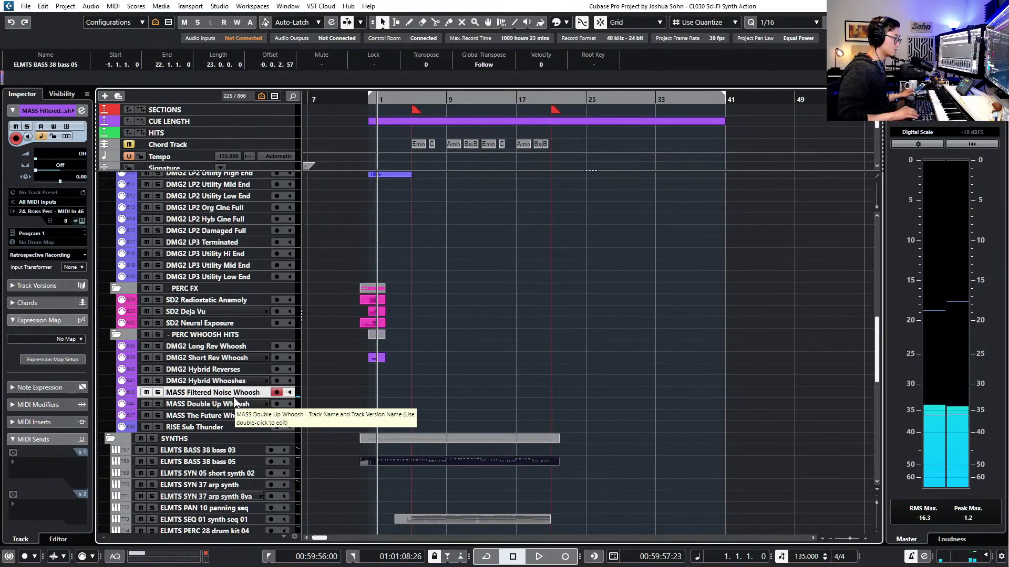
# Record an E3 whoosh across bar 4 on MASS Double Up Whoosh, with Modulation rising into bar 5
pyautogui.click(234, 403)
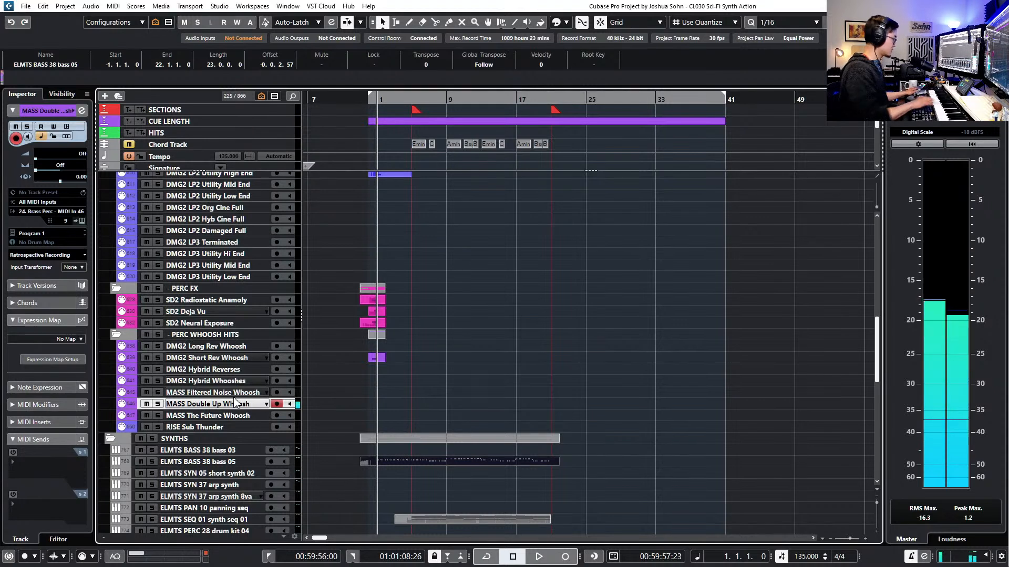
pyautogui.press('KP_Subtract')
pyautogui.press('KP_Add')
pyautogui.press('space')
pyautogui.press('KP_Multiply')
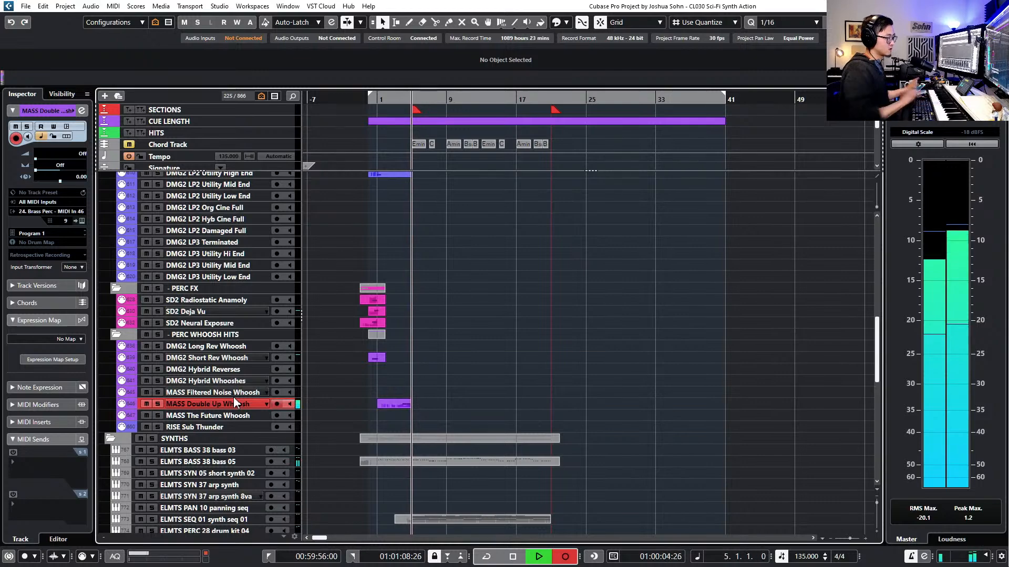
pyautogui.press('space')
# Open the recorded MASS Double Up Whoosh part in the Key Editor and audition its note and controllers into bar 5
pyautogui.doubleClick(422, 405)
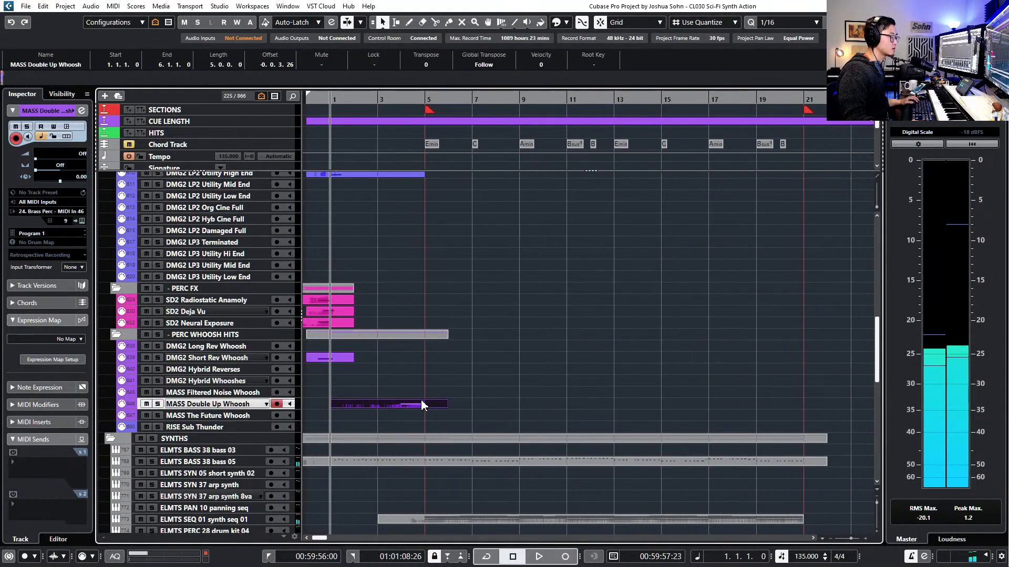
pyautogui.press('KP_1')
pyautogui.press('KP_Add')
pyautogui.press('KP_Add')
pyautogui.press('KP_Add')
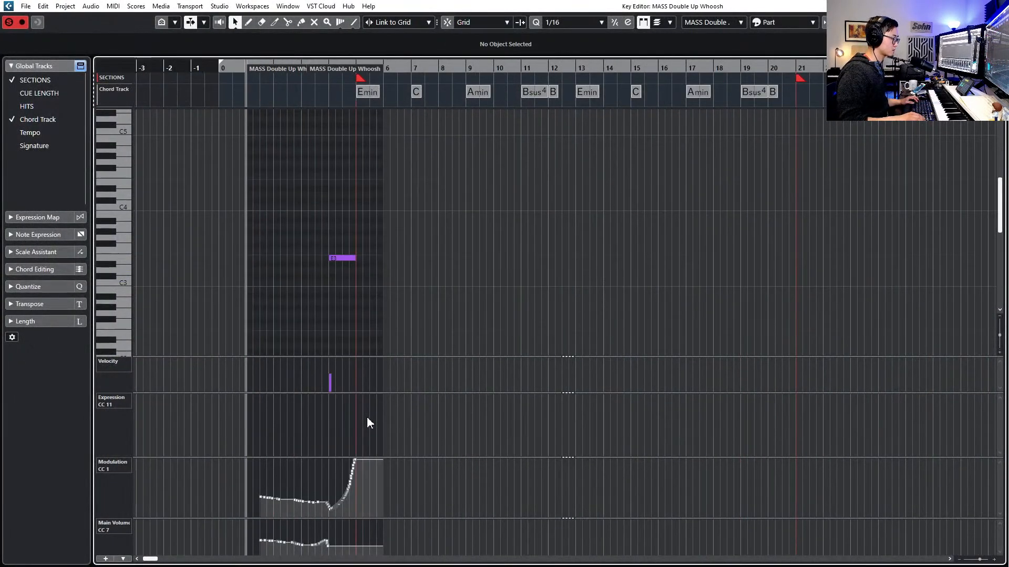
pyautogui.press('space')
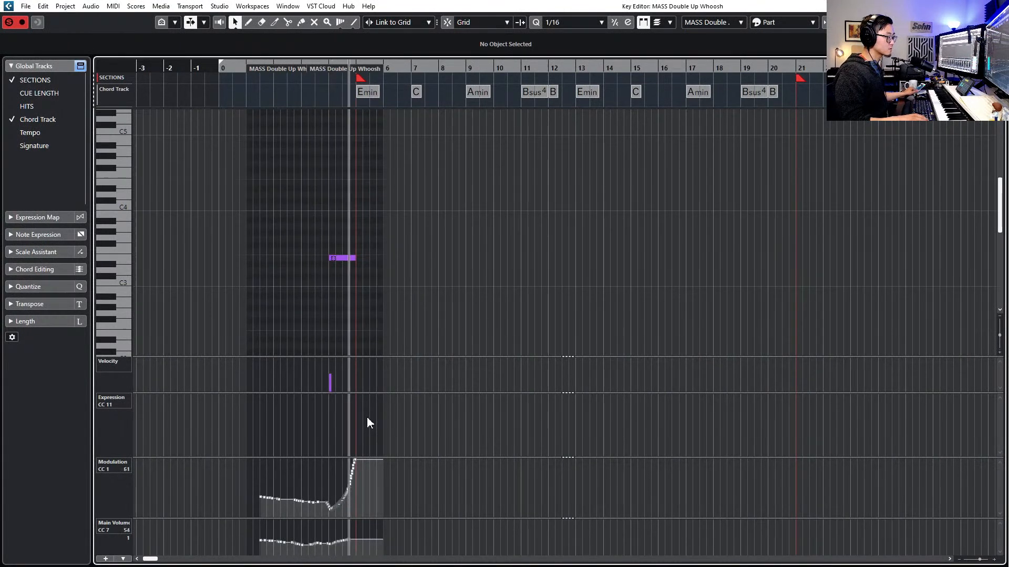
pyautogui.press('space')
pyautogui.press('KP_Subtract')
pyautogui.press('KP_Add')
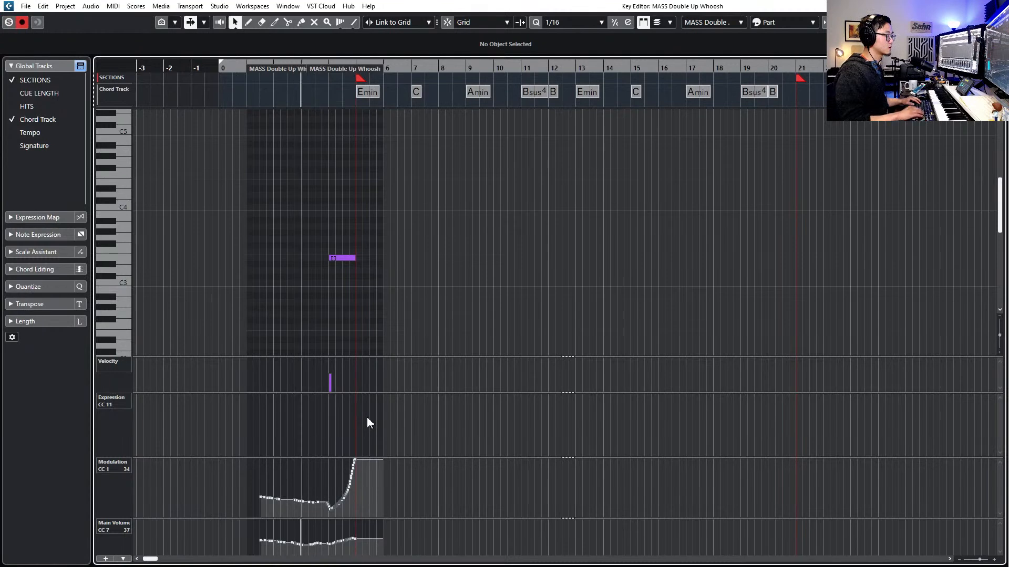
# Check the MASS Double Up Whoosh channel settings and look through the instrument outputs for the percussion FX and whoosh channels
pyautogui.press('Escape')
pyautogui.press('e')
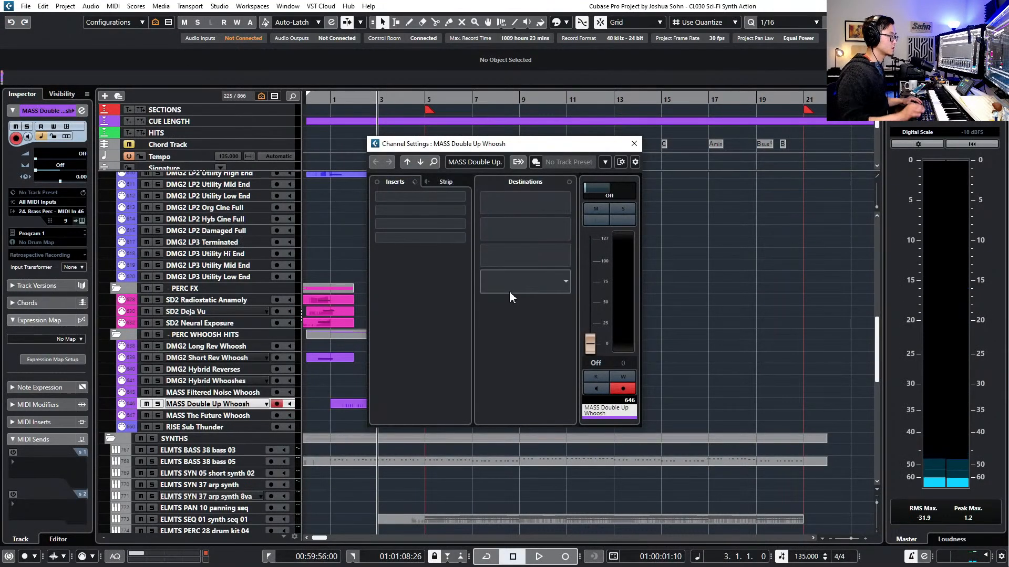
pyautogui.click(634, 143)
pyautogui.scroll(-5, 282, 138)
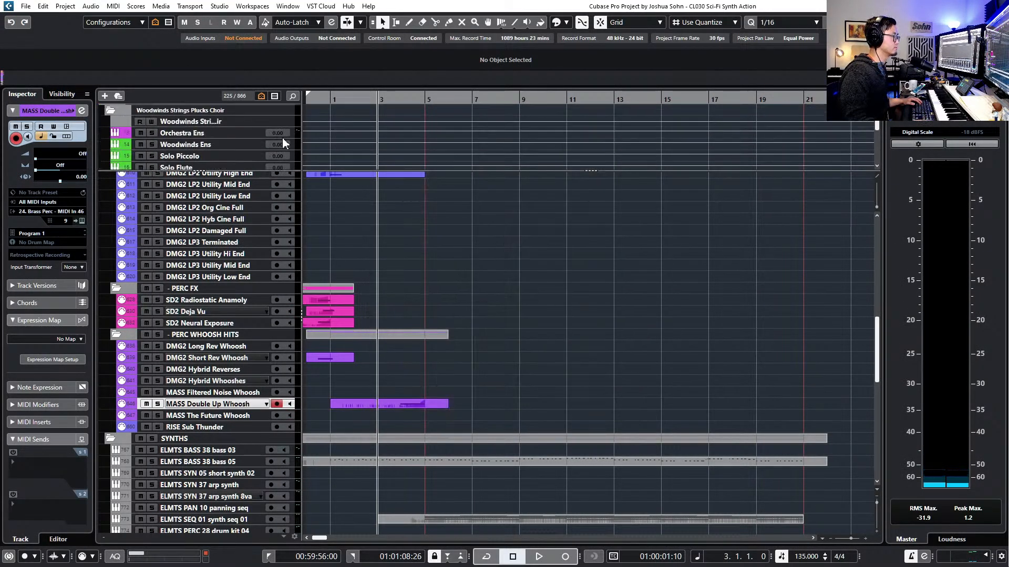
pyautogui.scroll(-10, 288, 140)
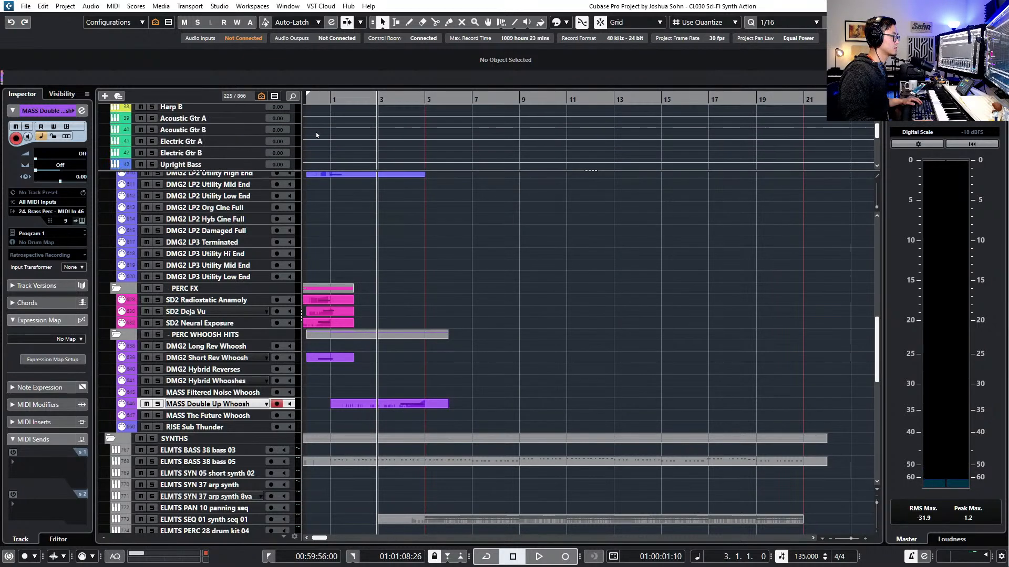
pyautogui.scroll(-7, 245, 156)
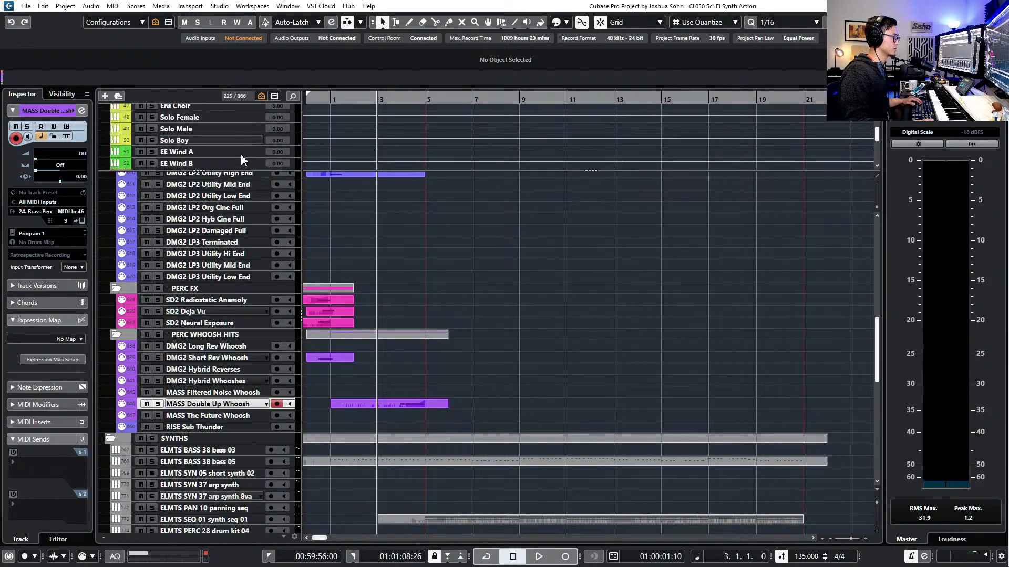
pyautogui.click(236, 155)
pyautogui.scroll(-2, 236, 153)
pyautogui.scroll(-15, 235, 151)
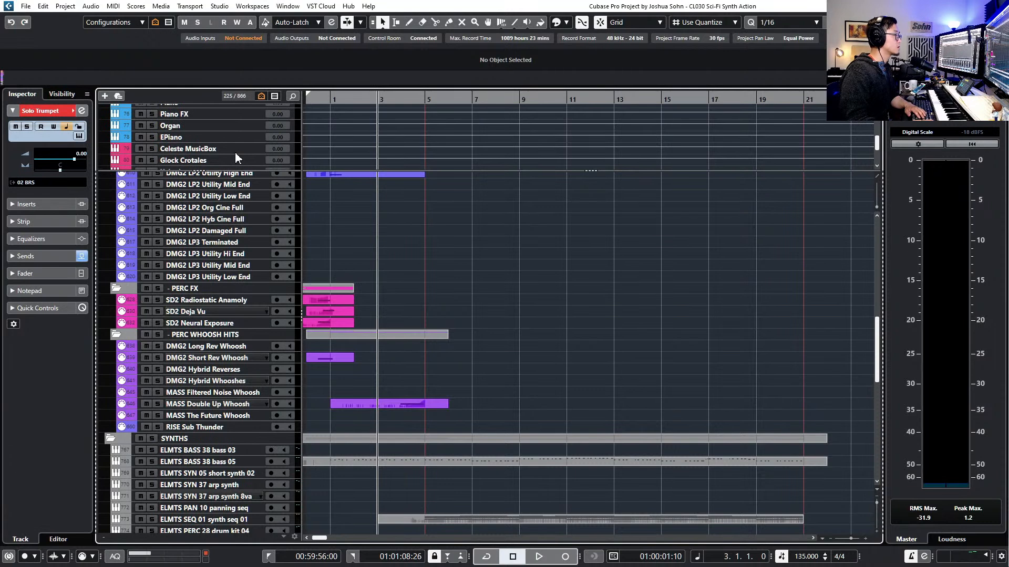
pyautogui.scroll(-5, 235, 155)
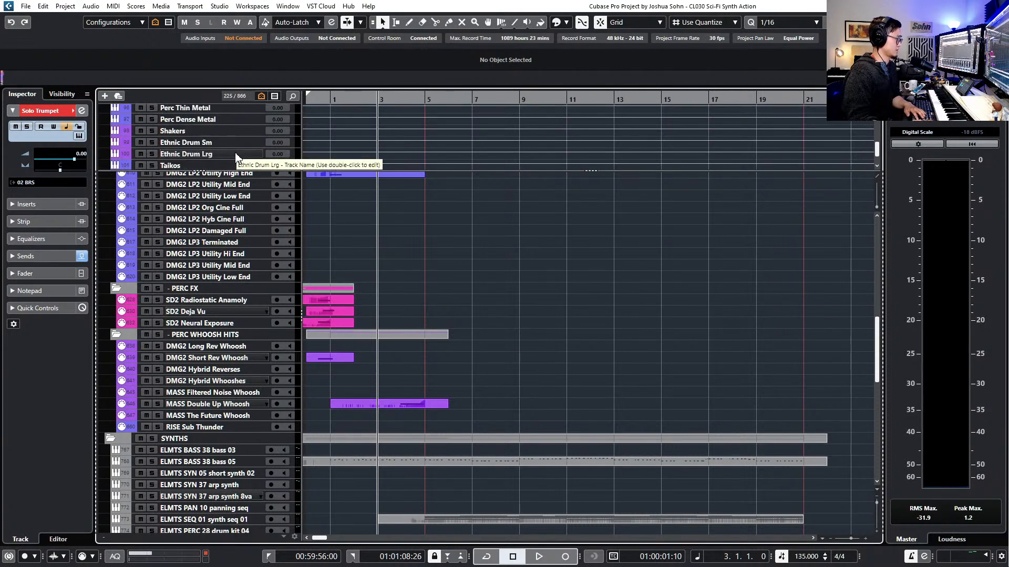
pyautogui.scroll(-3, 224, 130)
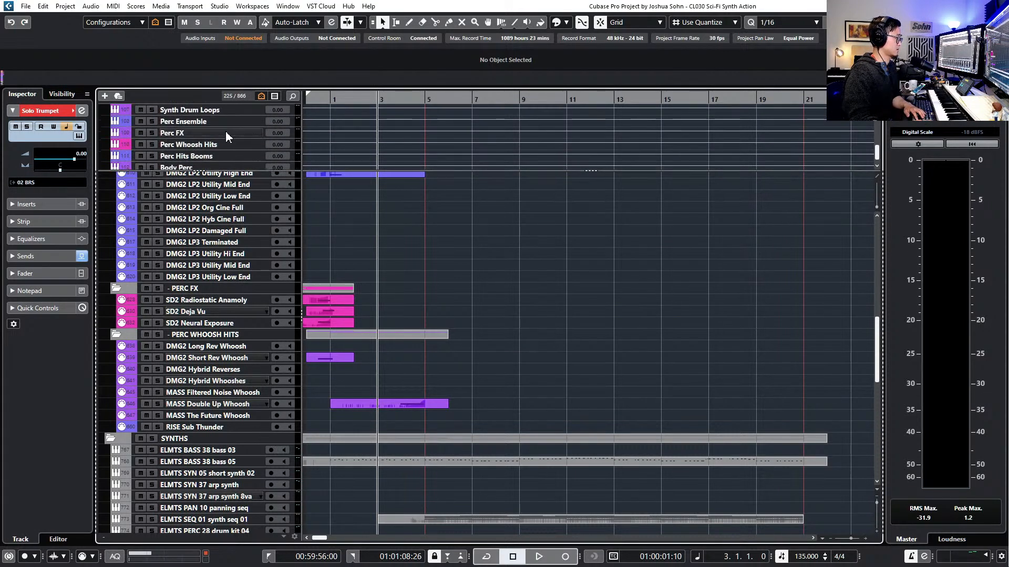
# Try soloing the Perc FX output during playback to find the channel carrying the whoosh
pyautogui.click(226, 133)
pyautogui.press('space')
pyautogui.press('s')
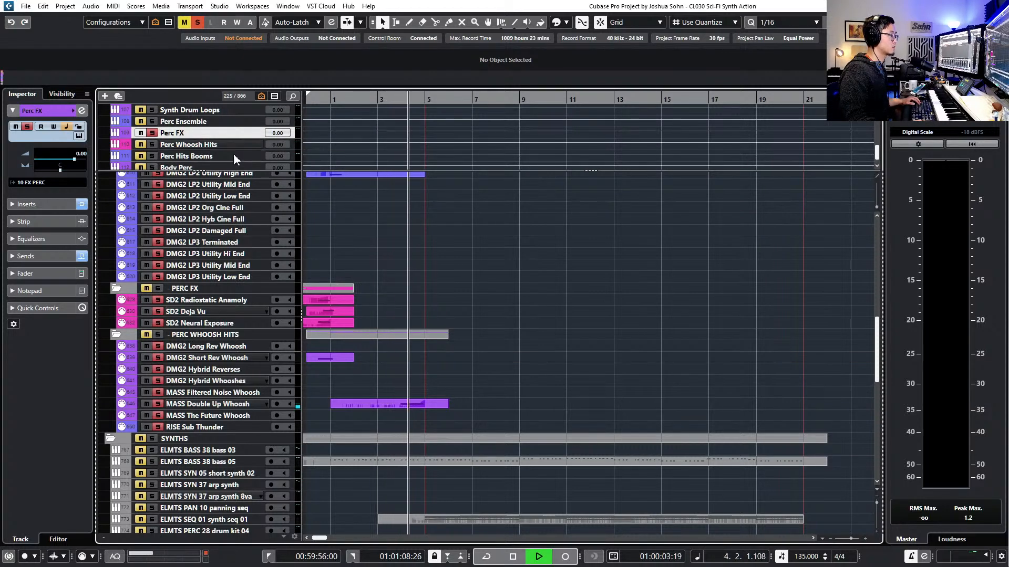
# Solo MASS Double Up Whoosh during playback and open the channel settings of the Perc Whoosh Hits output
pyautogui.click(419, 404)
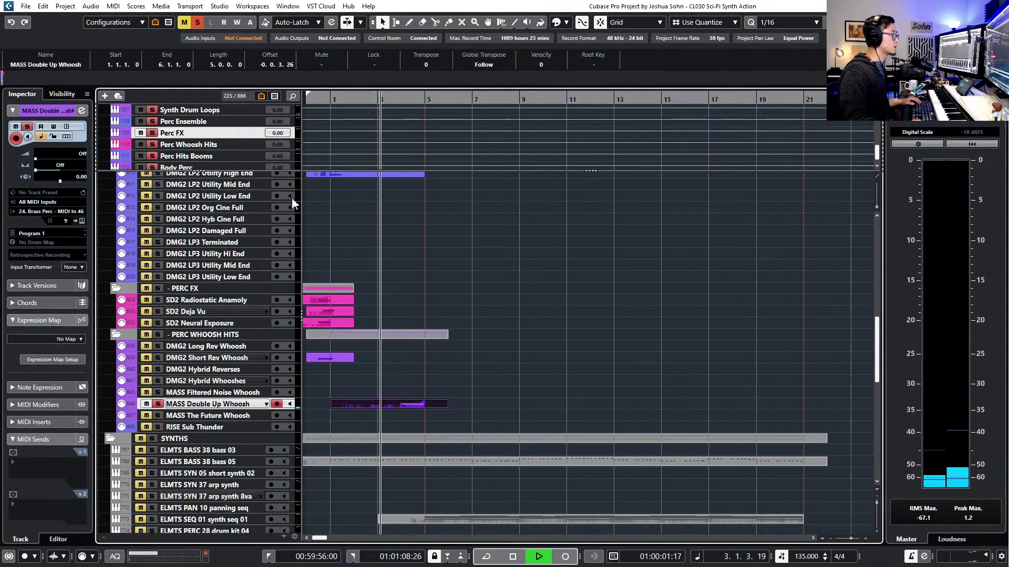
pyautogui.scroll(-1, 226, 137)
pyautogui.click(236, 132)
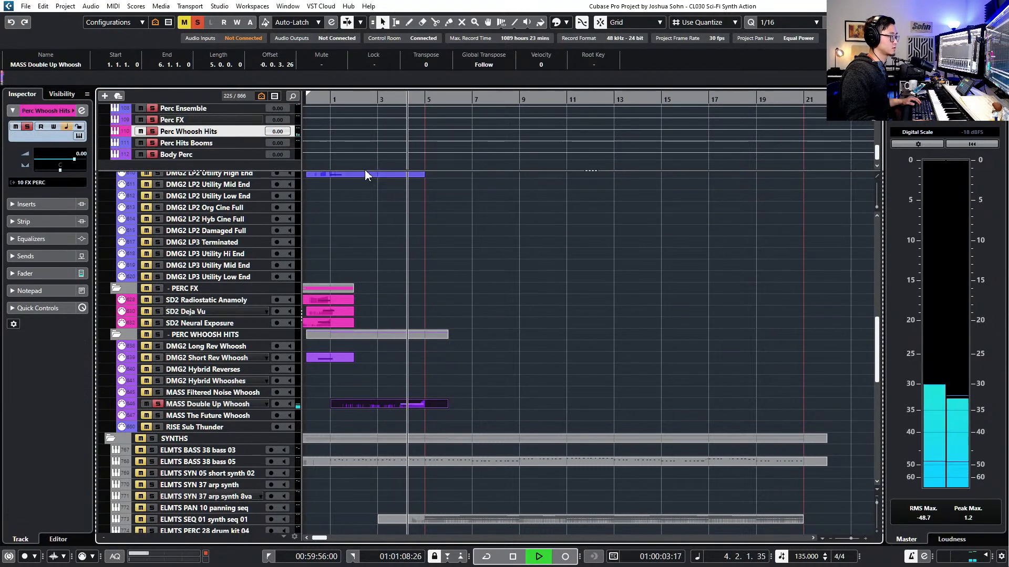
pyautogui.press('space')
pyautogui.press('e')
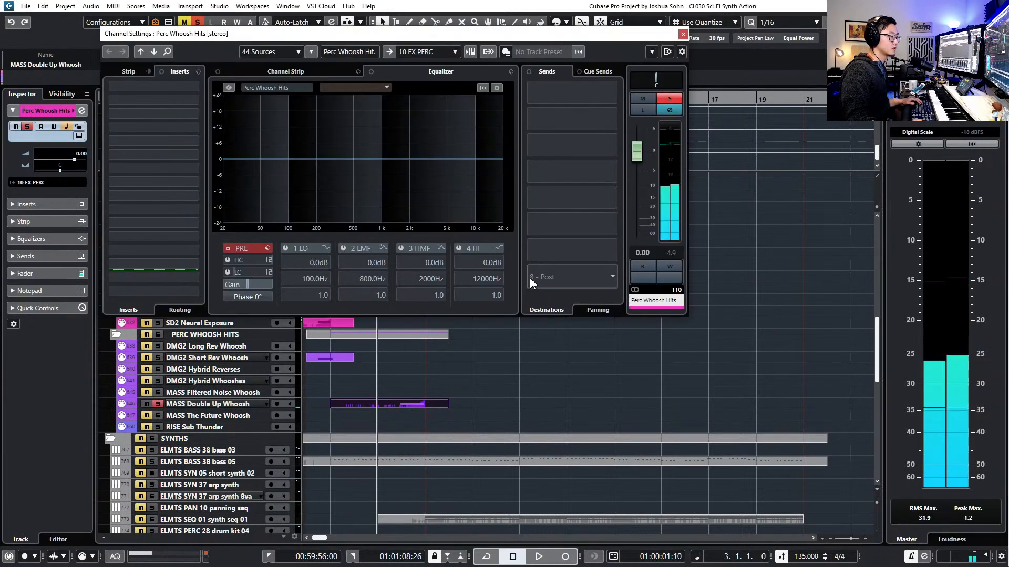
# Insert the Compressor in the first insert slot of the Perc Whoosh Hits channel and play the soloed whoosh through it
pyautogui.click(194, 88)
pyautogui.write('compress')
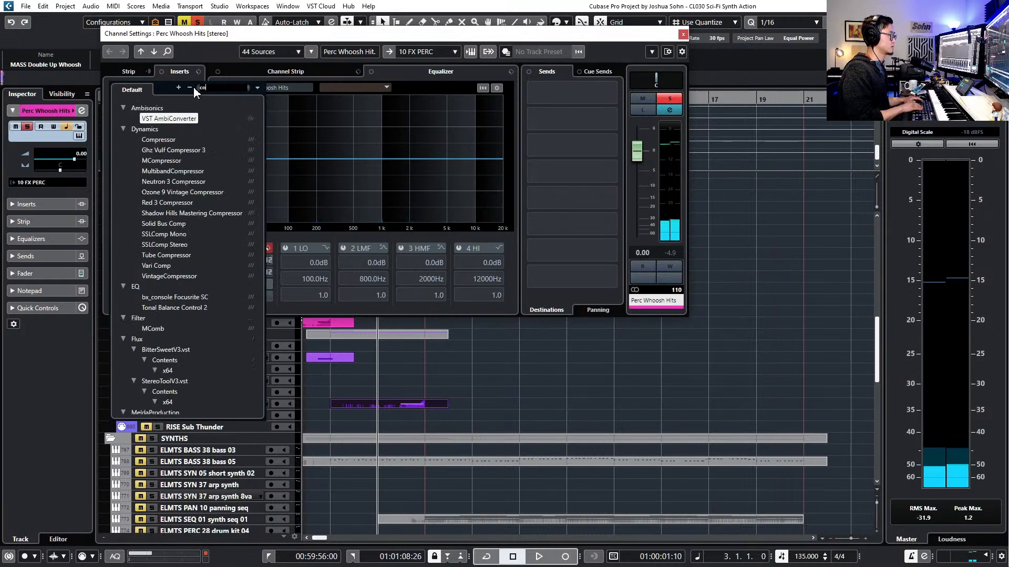
pyautogui.press('Return')
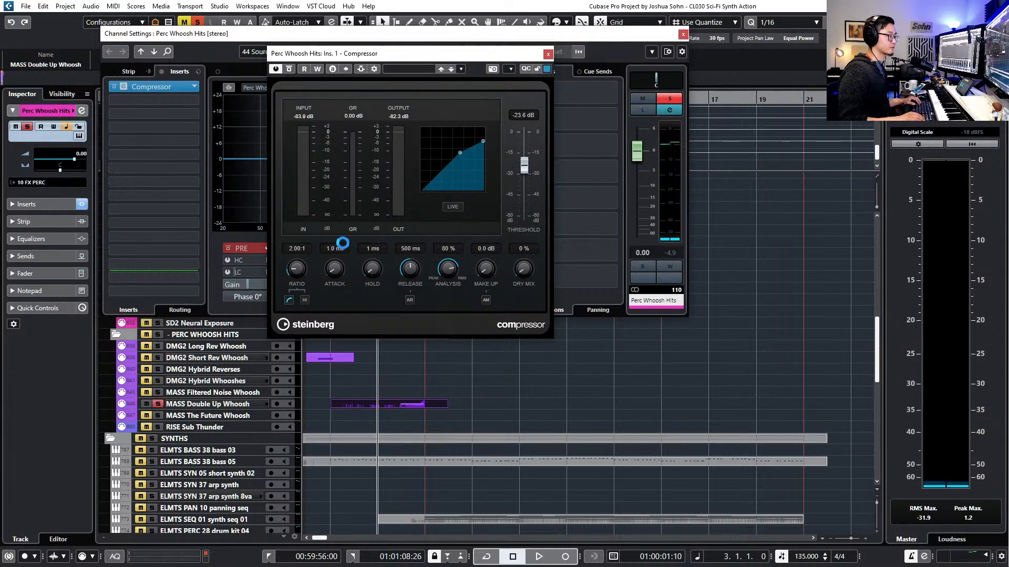
pyautogui.press('space')
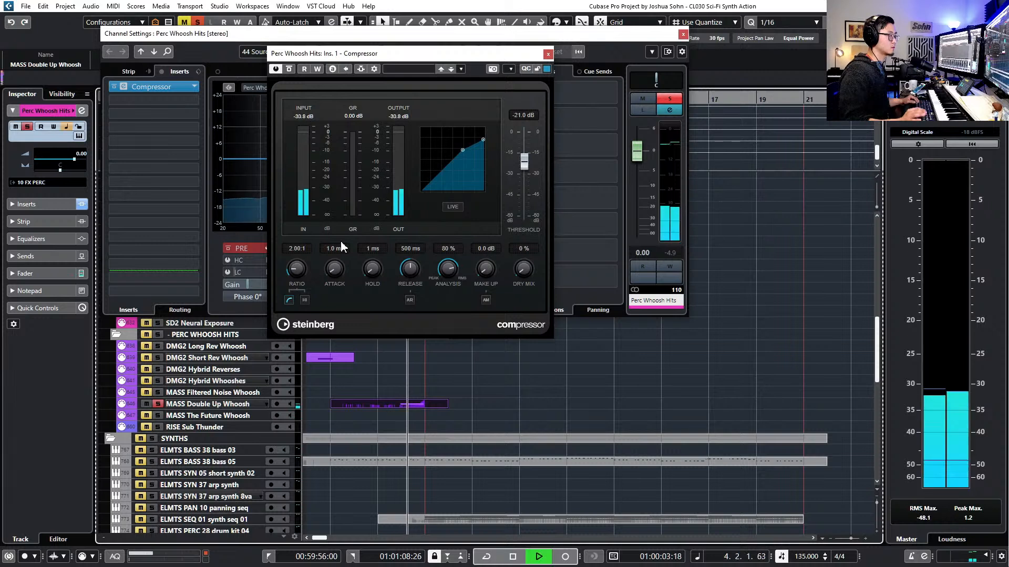
pyautogui.press('space')
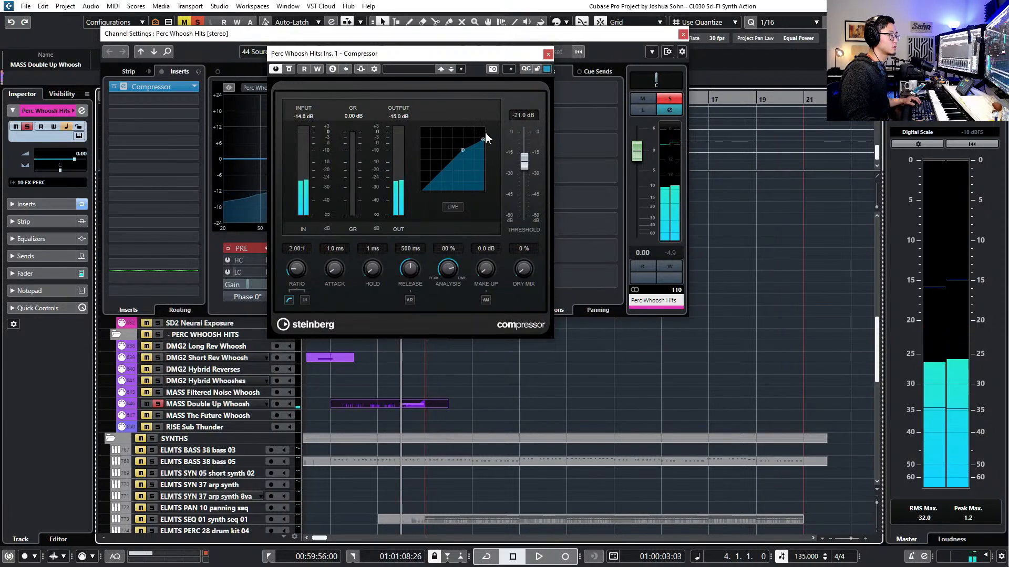
# Set the compressor's ratio to 3.08:1 and its threshold to -25.5 dB during playback, and close the plug-in and channel settings
pyautogui.scroll(2, 296, 268)
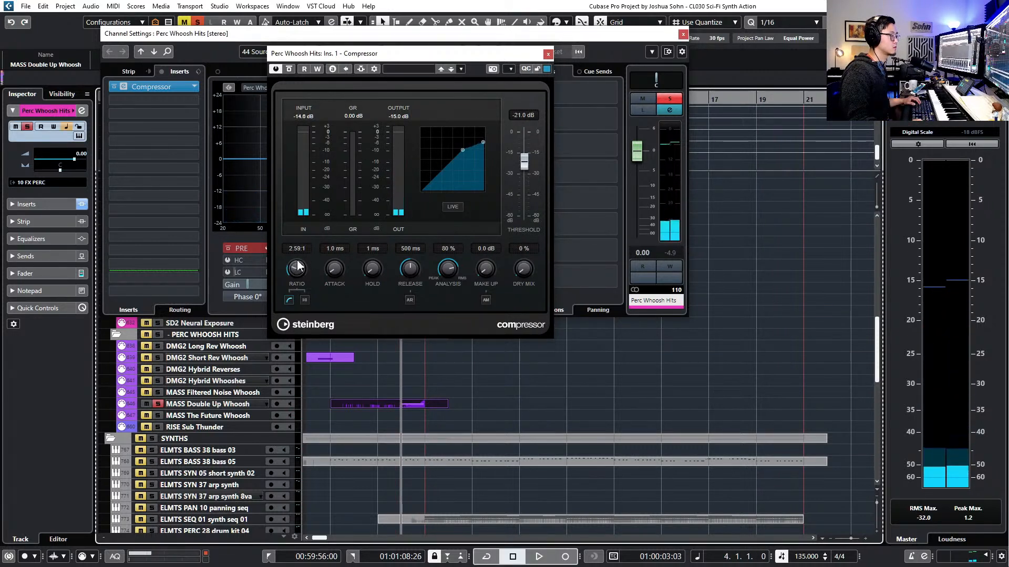
pyautogui.press('space')
pyautogui.moveTo(524, 162); pyautogui.dragTo(524, 170)
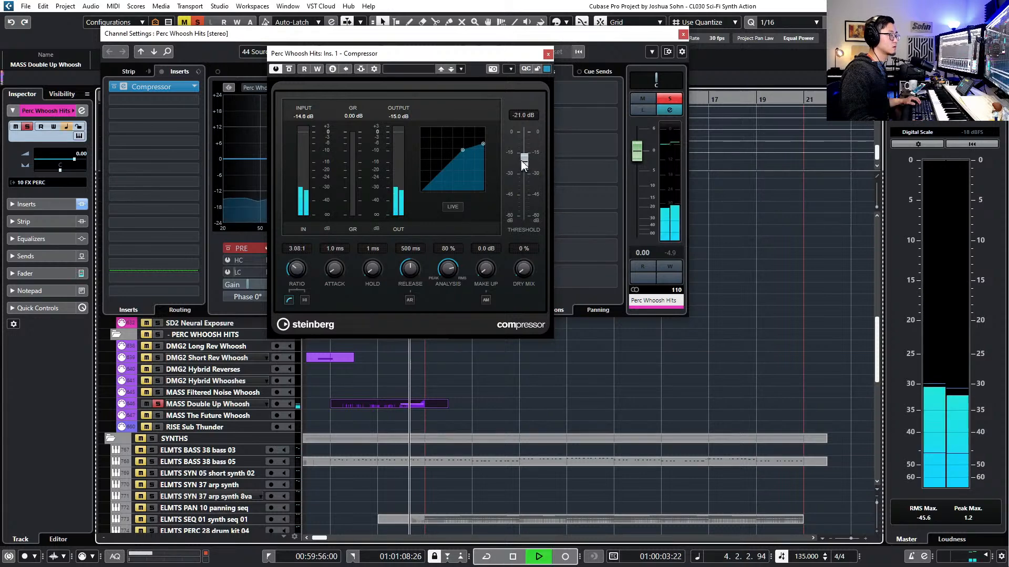
pyautogui.press('space')
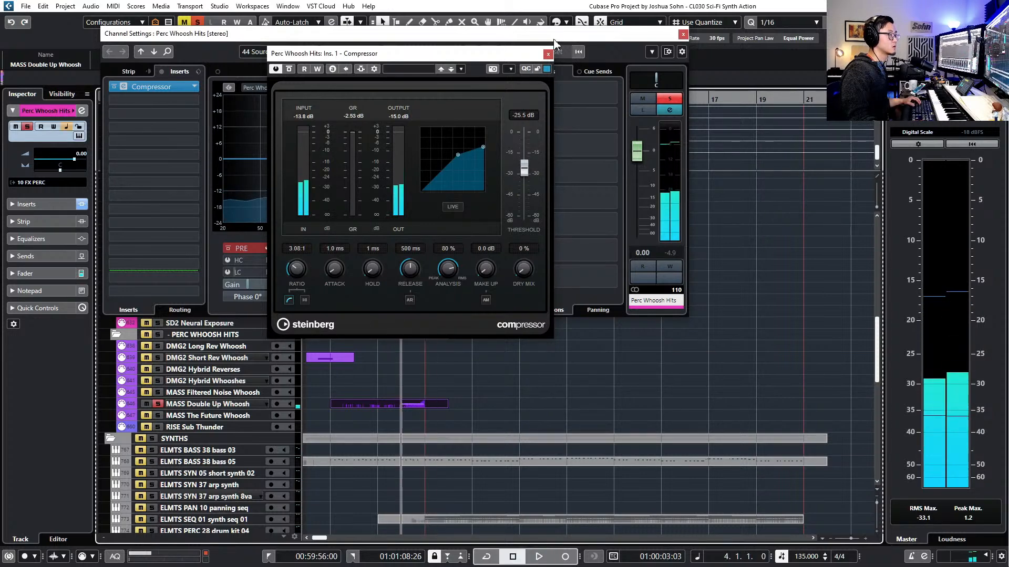
pyautogui.click(548, 54)
pyautogui.click(682, 36)
# Turn off all solo and mute states and play the passage in the full mix
pyautogui.press('space')
pyautogui.press('g')
pyautogui.scroll(3, 543, 291)
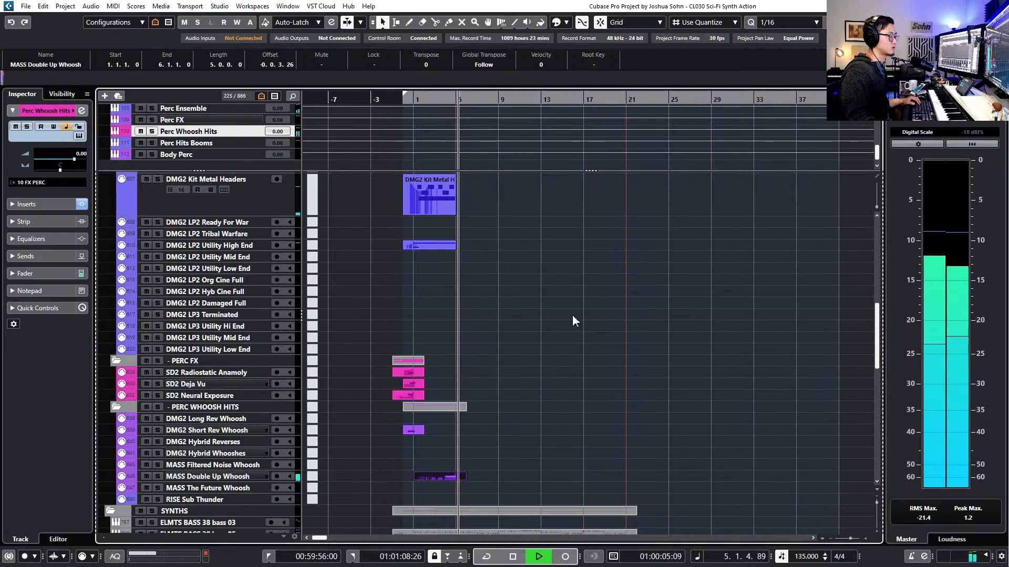
pyautogui.press('space')
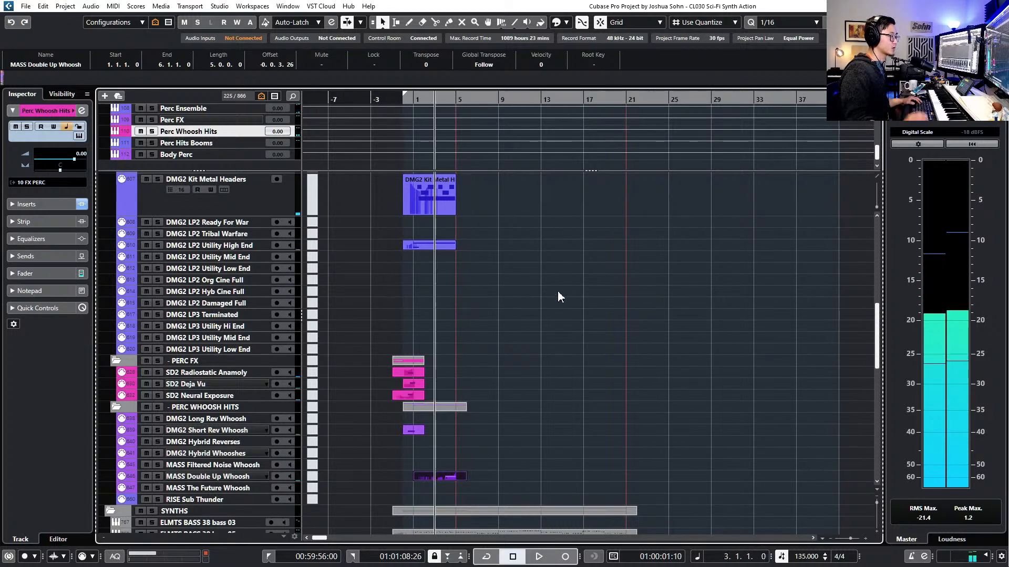
# Insert the Soundtoys EffectRack in the second insert slot of the Perc Whoosh Hits channel
pyautogui.press('e')
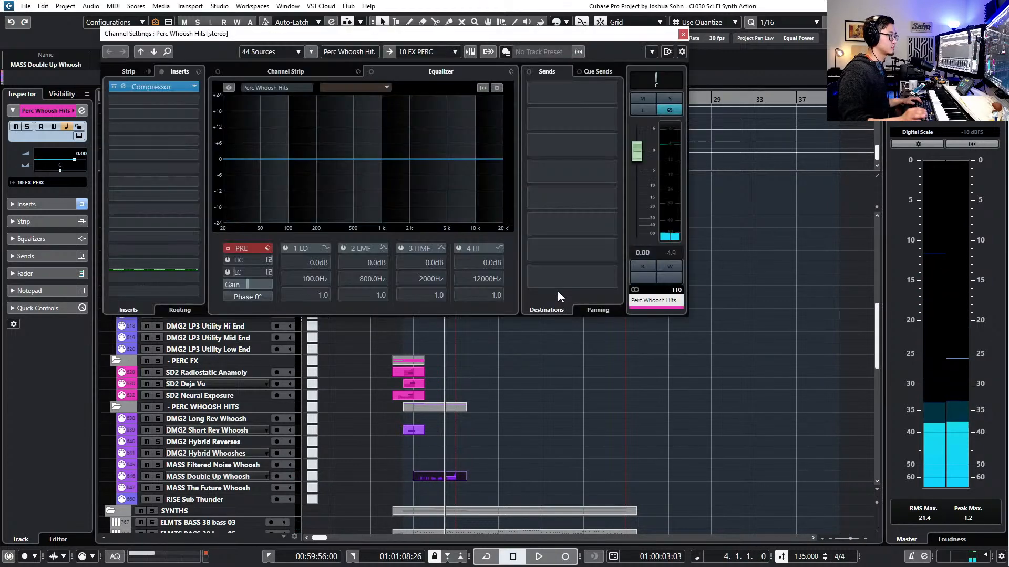
pyautogui.click(171, 103)
pyautogui.write('del')
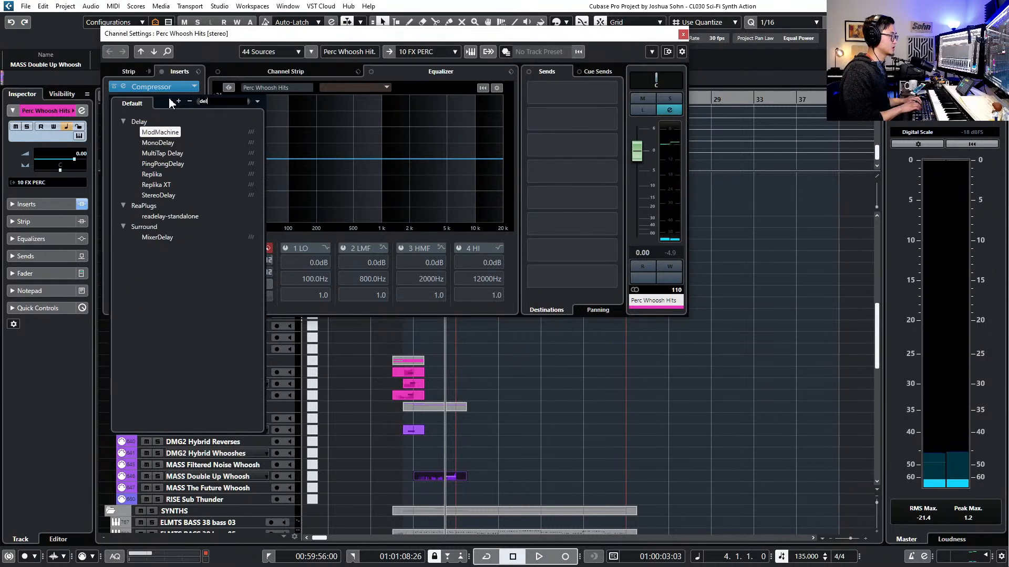
pyautogui.write('ay')
pyautogui.press('BackSpace')
pyautogui.press('BackSpace')
pyautogui.press('BackSpace')
pyautogui.press('BackSpace')
pyautogui.press('BackSpace')
pyautogui.write('effec')
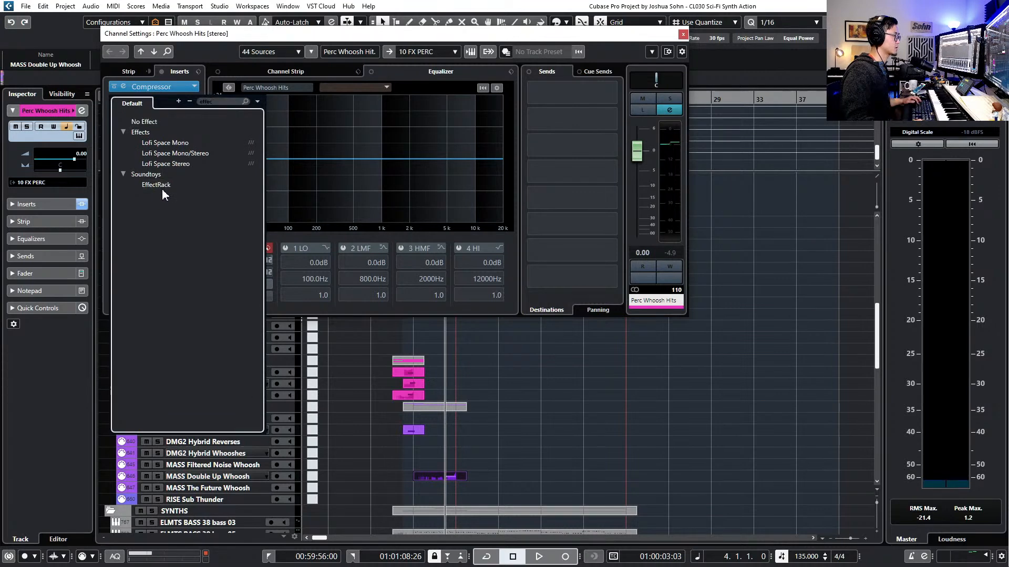
pyautogui.click(163, 186)
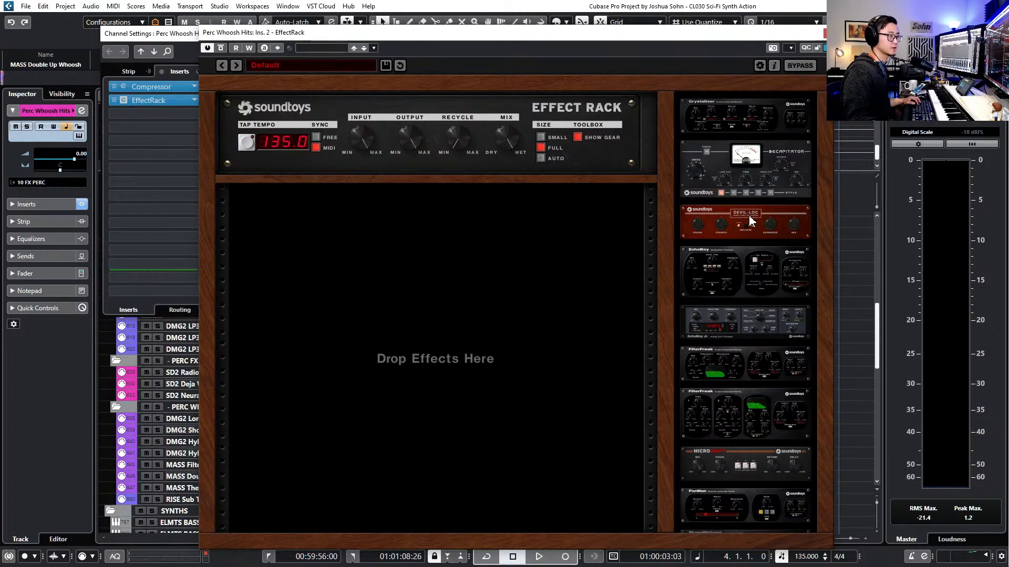
# Add EchoBoy to the empty effect rack and load its CleanPingPong preset from the 03 Vocal category
pyautogui.moveTo(698, 271); pyautogui.dragTo(423, 287)
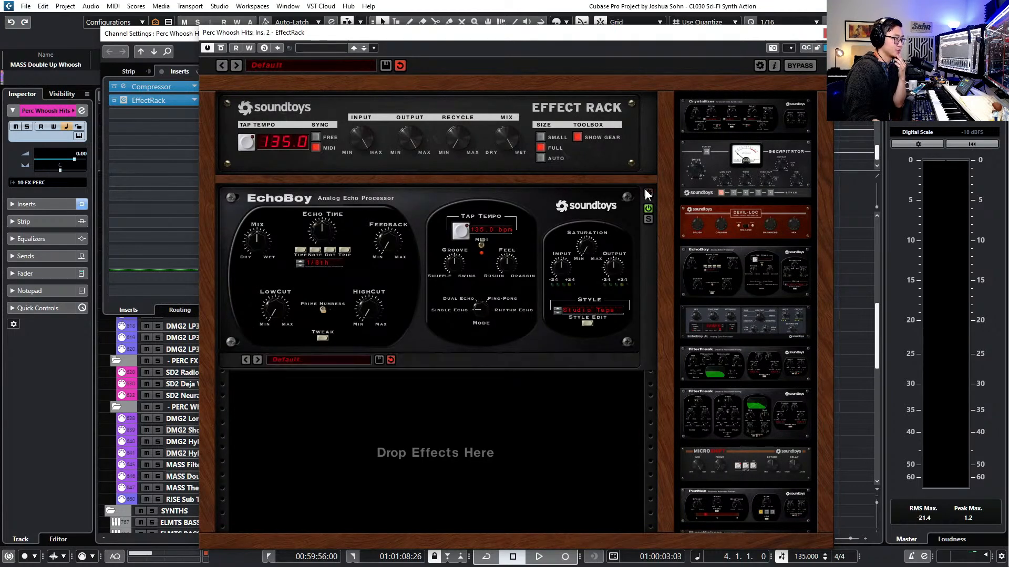
pyautogui.click(333, 360)
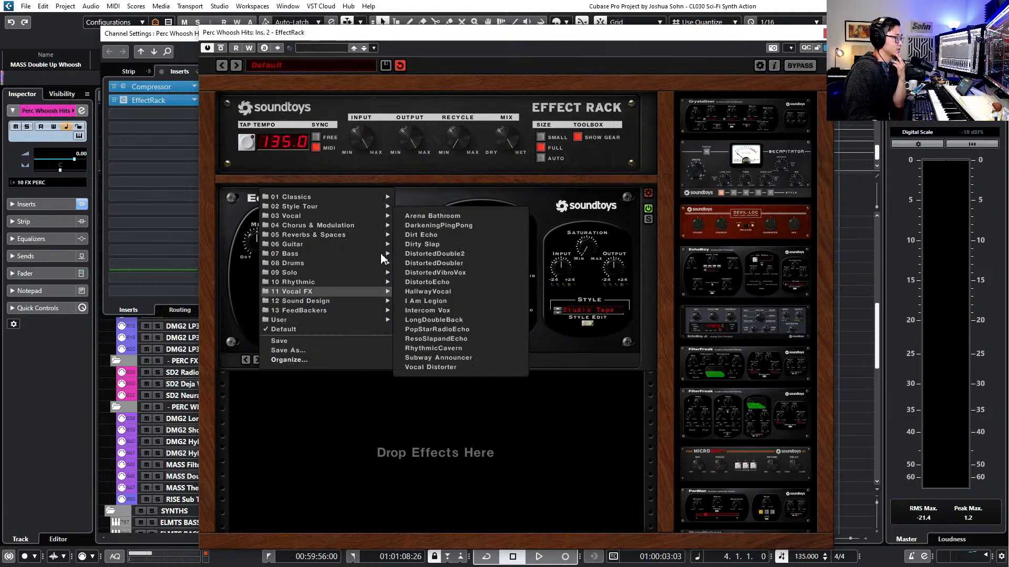
pyautogui.moveTo(360, 198)
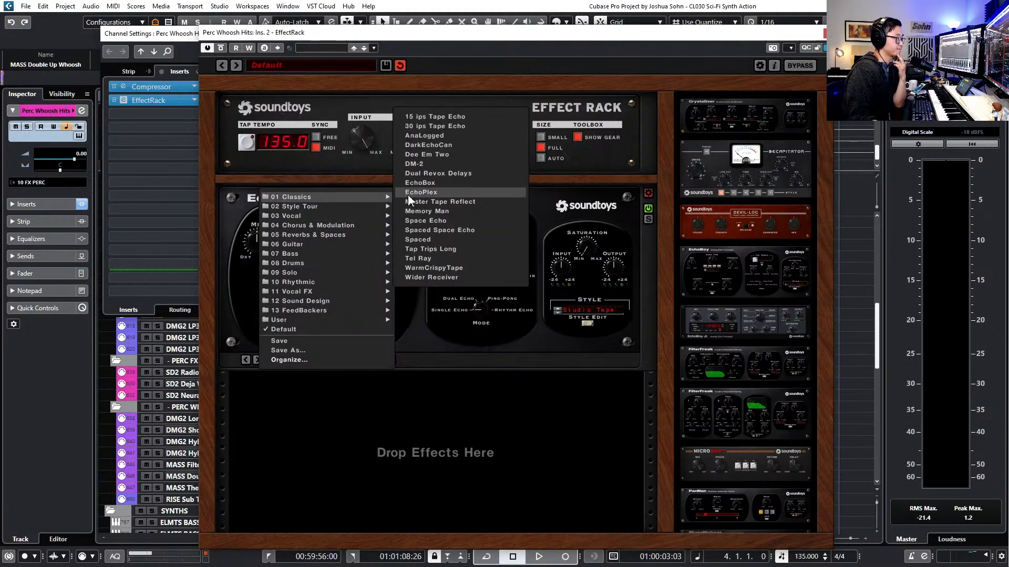
pyautogui.moveTo(344, 213)
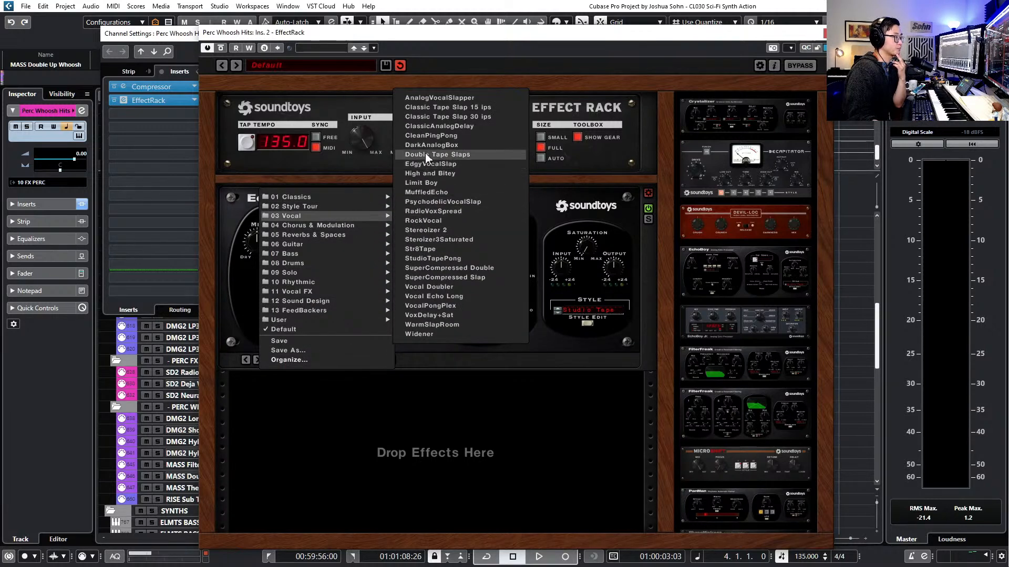
pyautogui.click(443, 136)
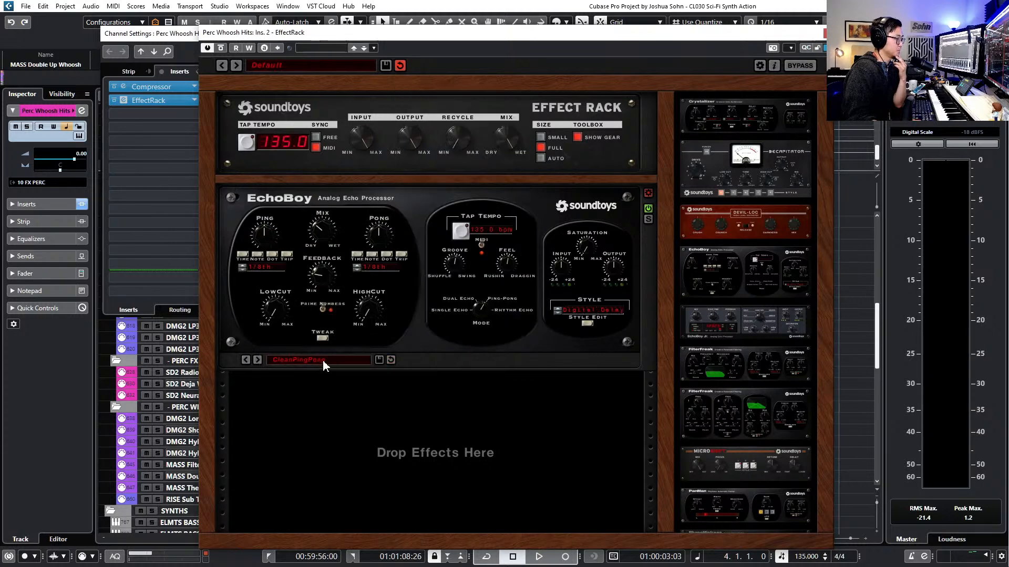
# Lower EchoBoy's wet mix slightly, listen to the delayed whoosh, and close the effect and channel settings
pyautogui.moveTo(323, 236); pyautogui.dragTo(321, 240)
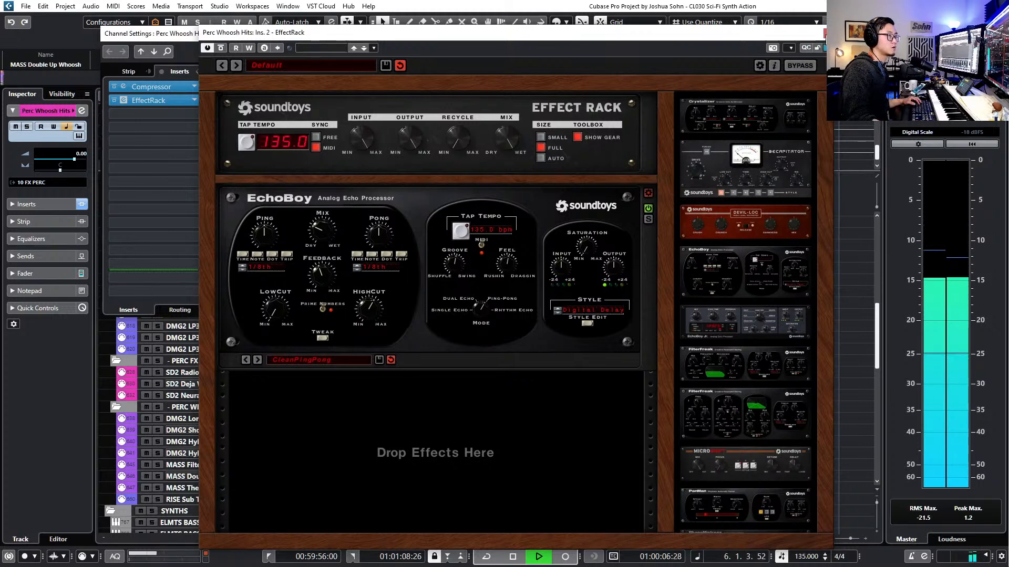
pyautogui.click(827, 33)
pyautogui.press('space')
pyautogui.click(684, 34)
# Move the playhead back to bar 1 and select the BATTERY JunkieXL track in the acoustic drumset folder
pyautogui.scroll(2, 494, 316)
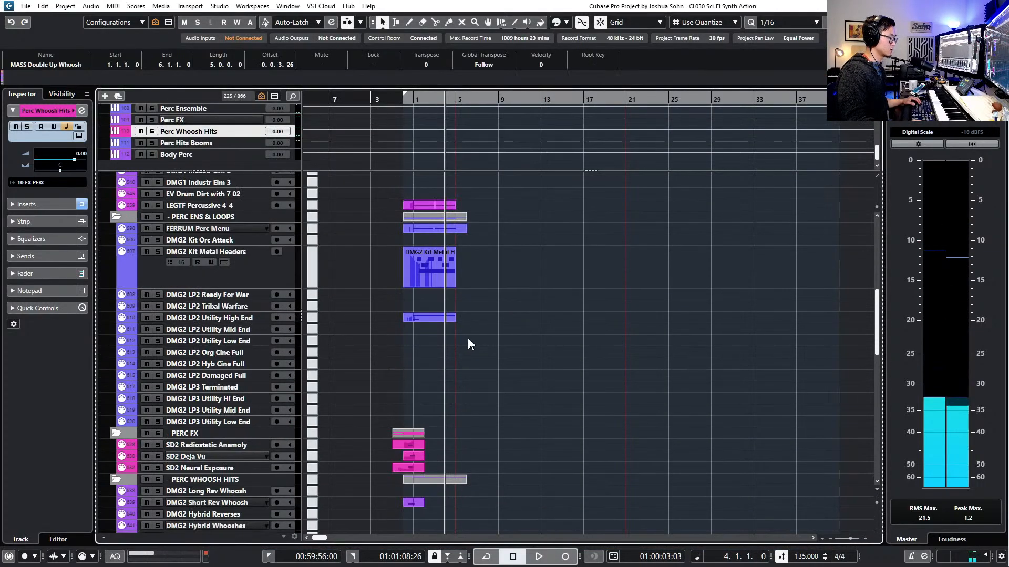
pyautogui.scroll(3, 469, 341)
pyautogui.scroll(2, 494, 345)
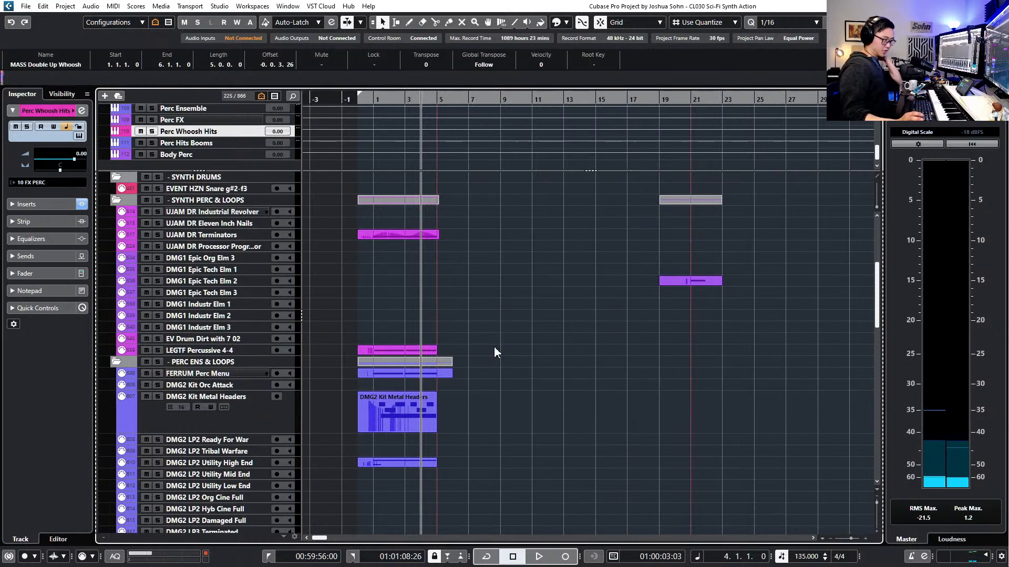
pyautogui.press('KP_Subtract')
pyautogui.press('KP_Subtract')
pyautogui.press('KP_Subtract')
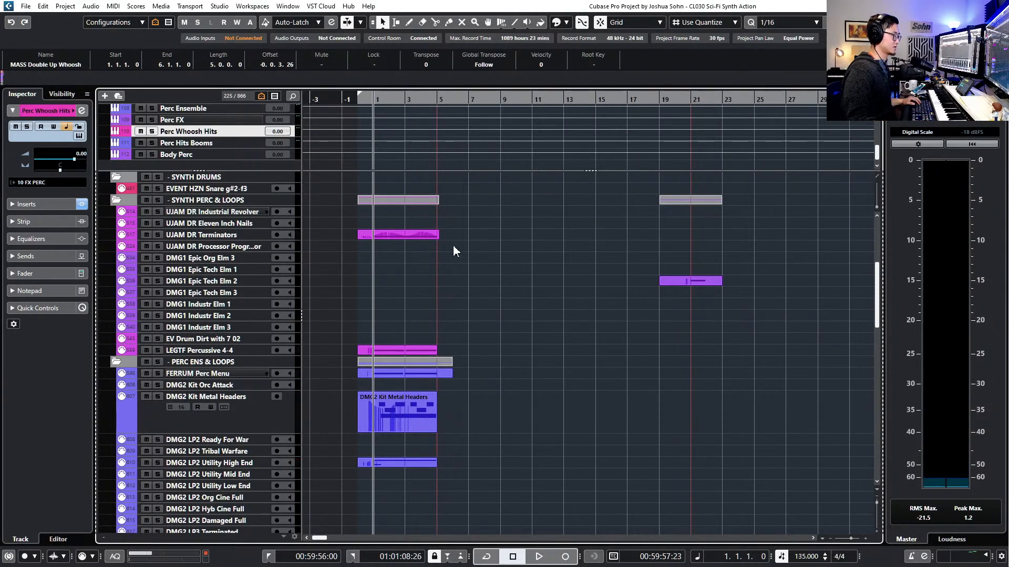
pyautogui.scroll(3, 364, 241)
pyautogui.click(229, 289)
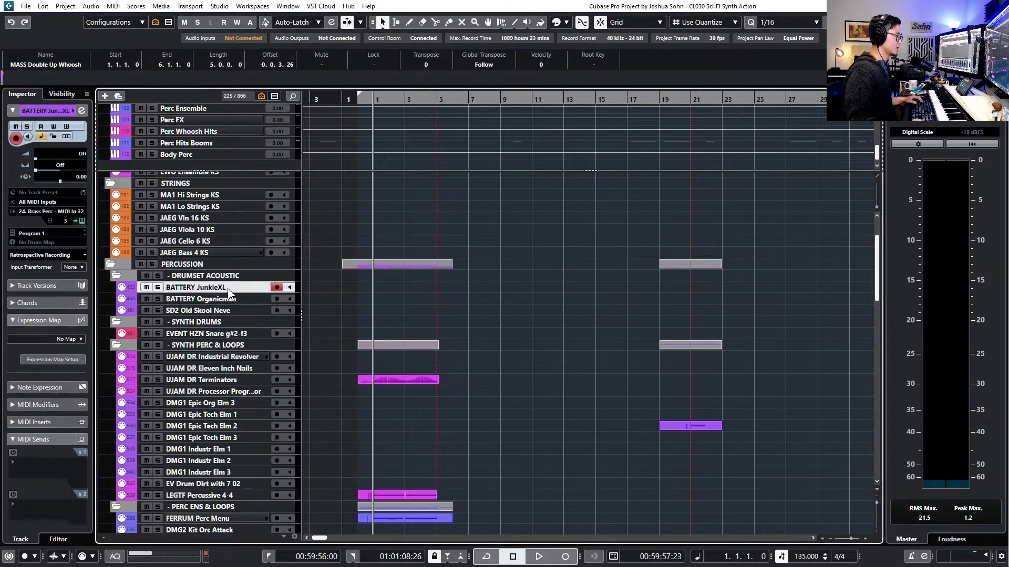
# Place the playhead at bar 2 and play the percussion passage from there
pyautogui.scroll(2, 376, 268)
pyautogui.scroll(1, 399, 300)
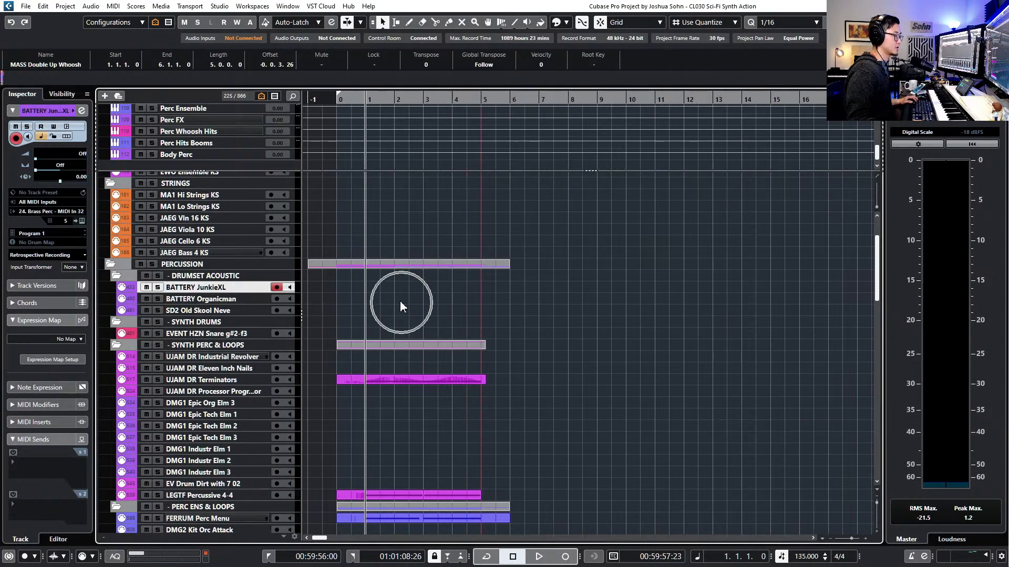
pyautogui.scroll(-2, 239, 333)
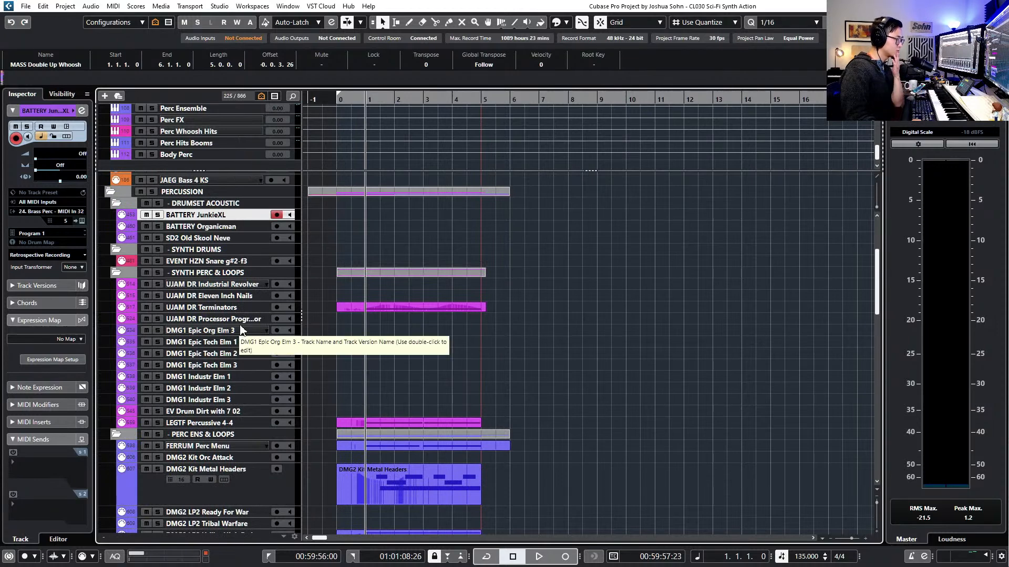
pyautogui.press('KP_Add')
pyautogui.press('KP_Add')
pyautogui.press('KP_Add')
pyautogui.press('KP_Add')
pyautogui.press('KP_Add')
pyautogui.press('KP_Subtract')
pyautogui.press('KP_Subtract')
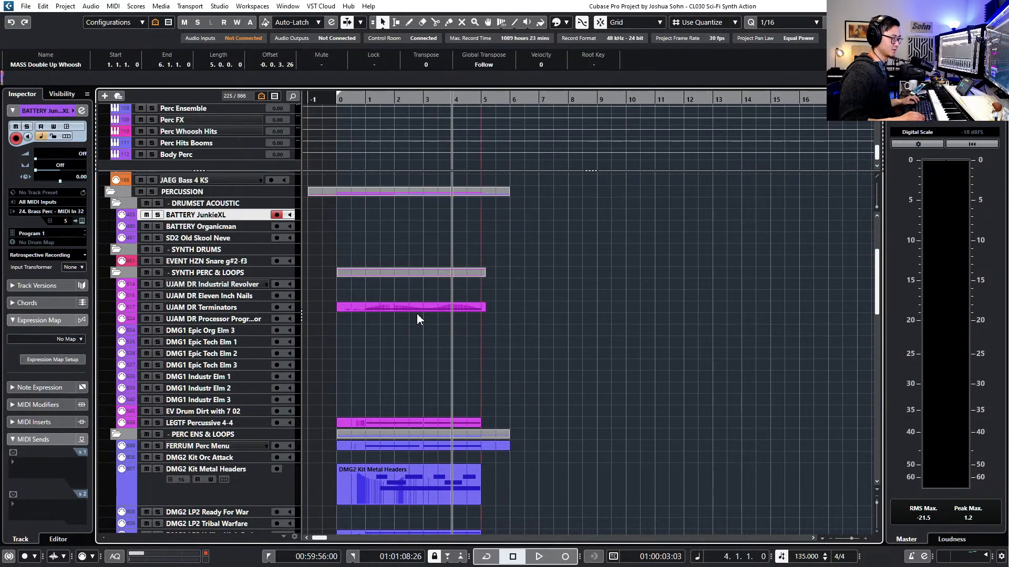
pyautogui.press('KP_Subtract')
pyautogui.press('KP_Subtract')
pyautogui.press('space')
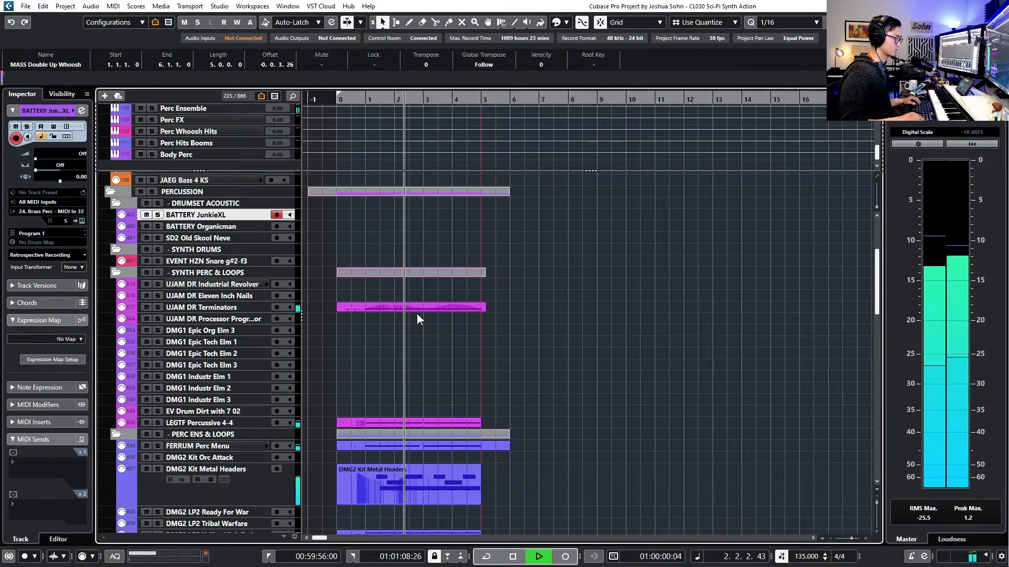
pyautogui.press('space')
# Audition the EV Drum Dirt with 7 02, DMG1 Epic Tech Elm 3, DMG1 Epic Org Elm 3 and SD2 Old Skool Neve sounds
pyautogui.click(247, 412)
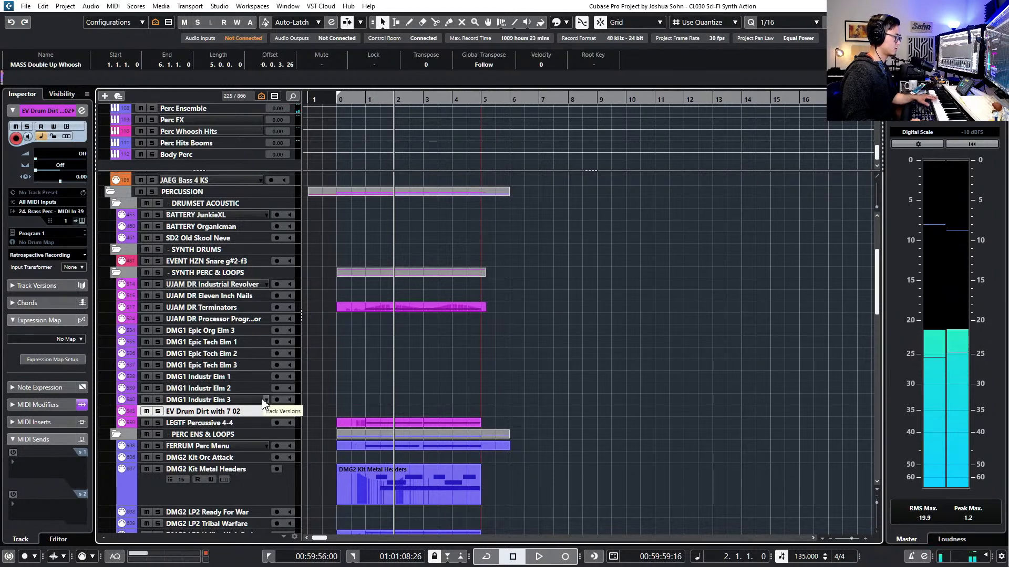
pyautogui.click(246, 367)
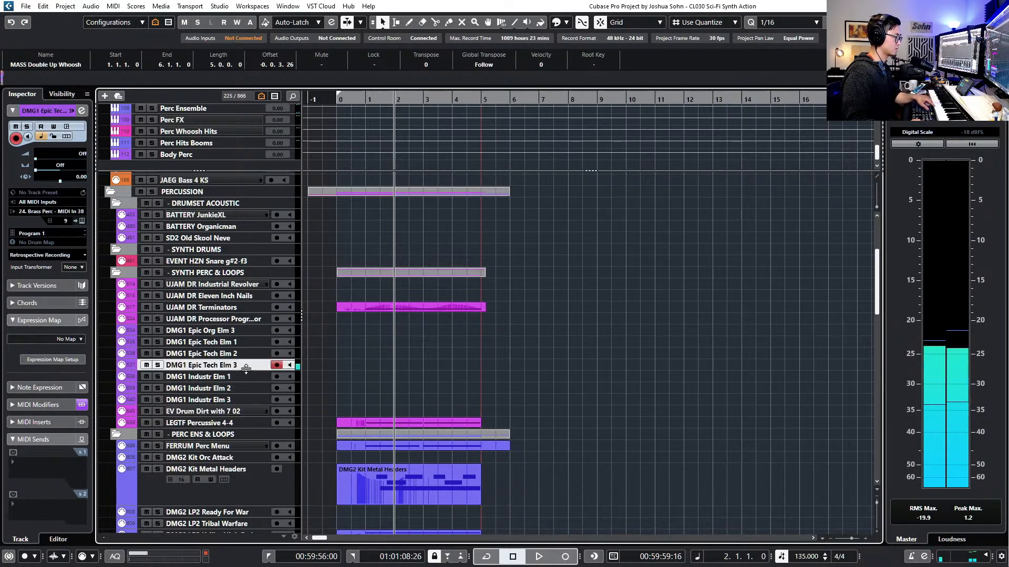
pyautogui.click(237, 332)
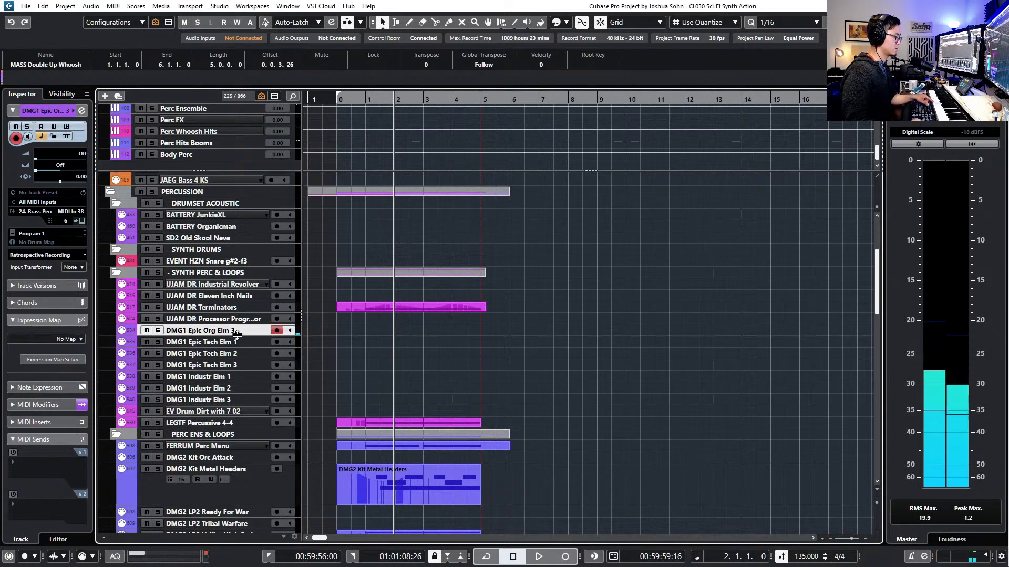
pyautogui.click(221, 240)
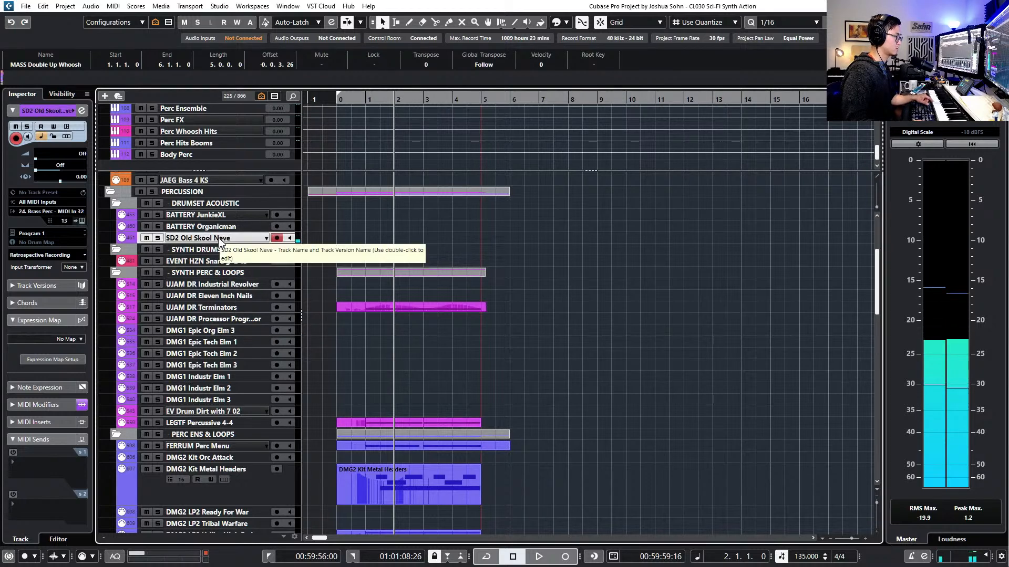
# Return the playhead to bar 1 and select the BATTERY Organicman track to audition its drum sounds
pyautogui.press('KP_Subtract')
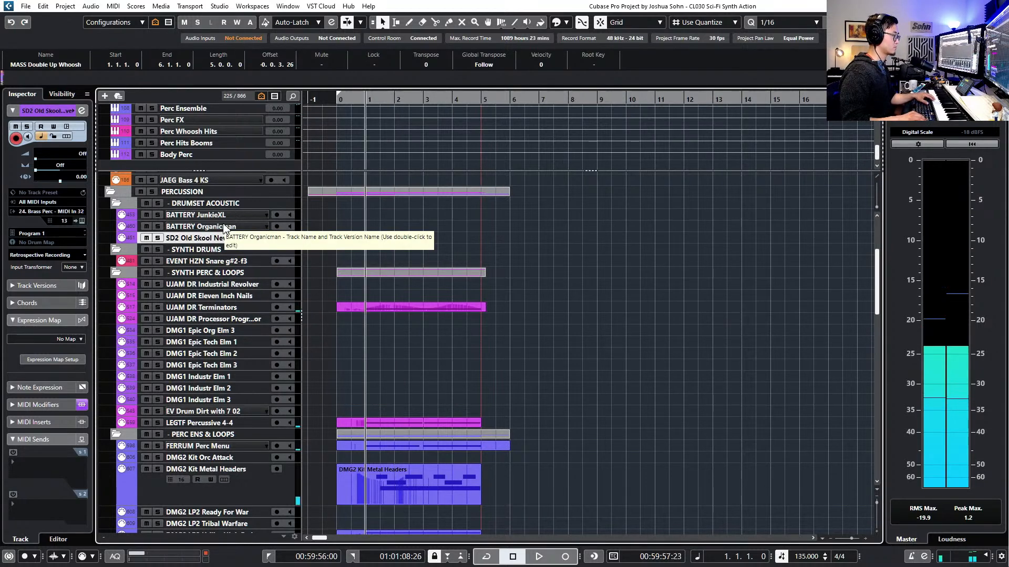
pyautogui.scroll(3, 223, 228)
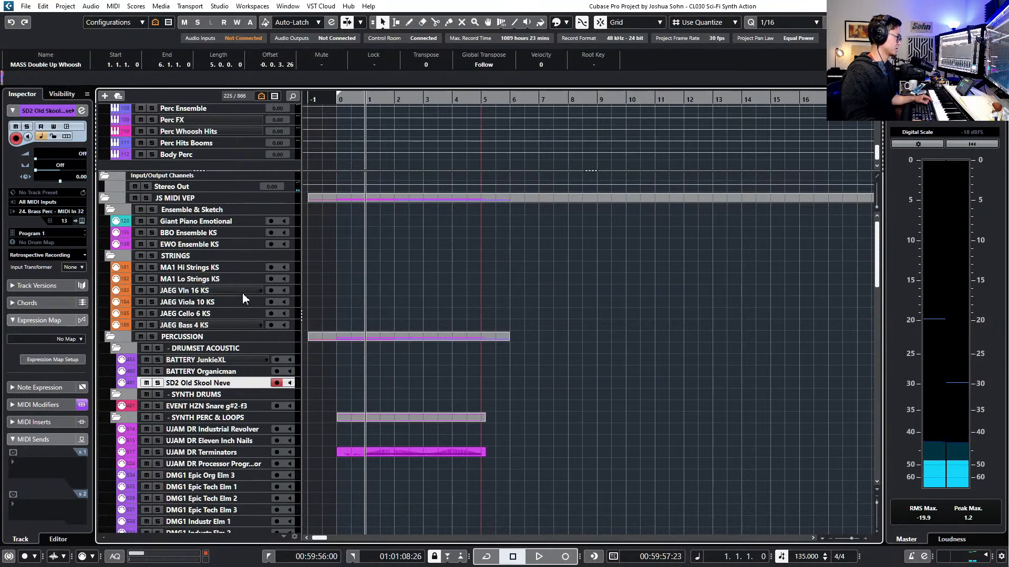
pyautogui.scroll(-2, 242, 289)
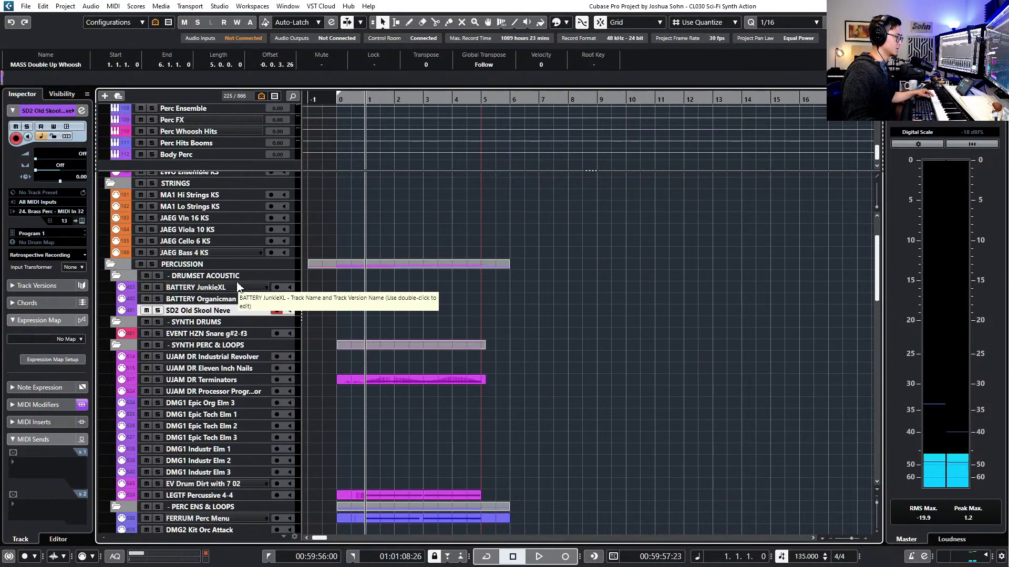
pyautogui.click(224, 299)
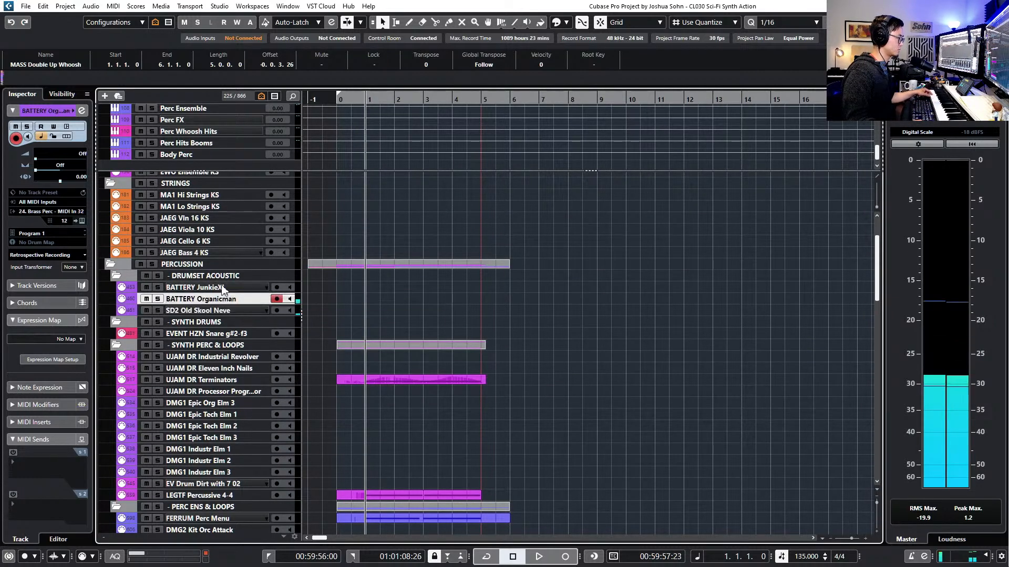
# Audition the ELMTS PERC 15 loop kit 04, 30 hyb perc 1 and 21 lp electro 01 tracks in the SYNTHS folder
pyautogui.scroll(-10, 223, 289)
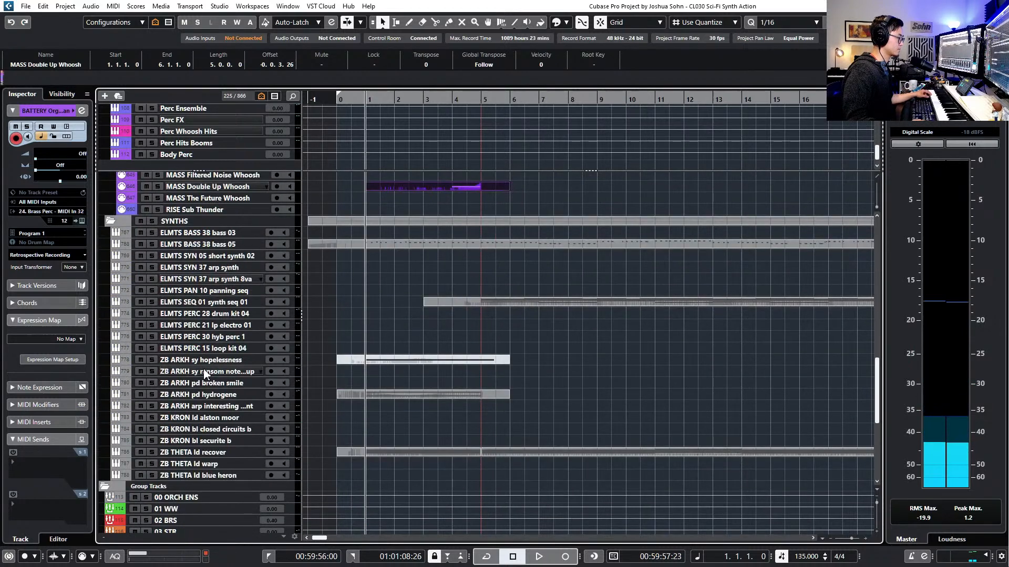
pyautogui.click(204, 372)
pyautogui.click(205, 348)
pyautogui.click(210, 337)
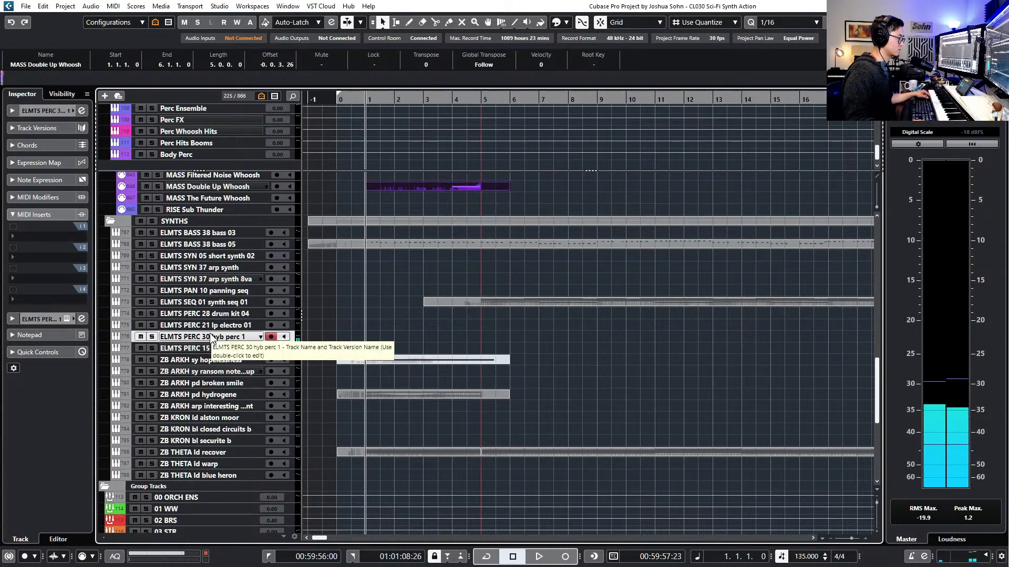
pyautogui.click(217, 325)
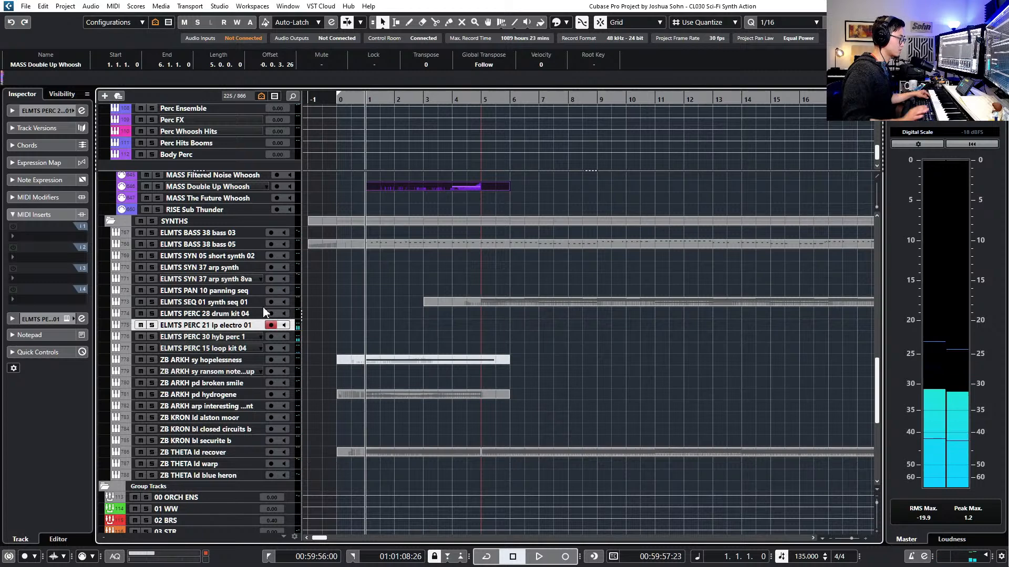
# Compare ELMTS PERC 28 drum kit 04 with the neighbouring ELMTS percussion tracks and select ELMTS PERC 15 loop kit 04
pyautogui.press('Up')
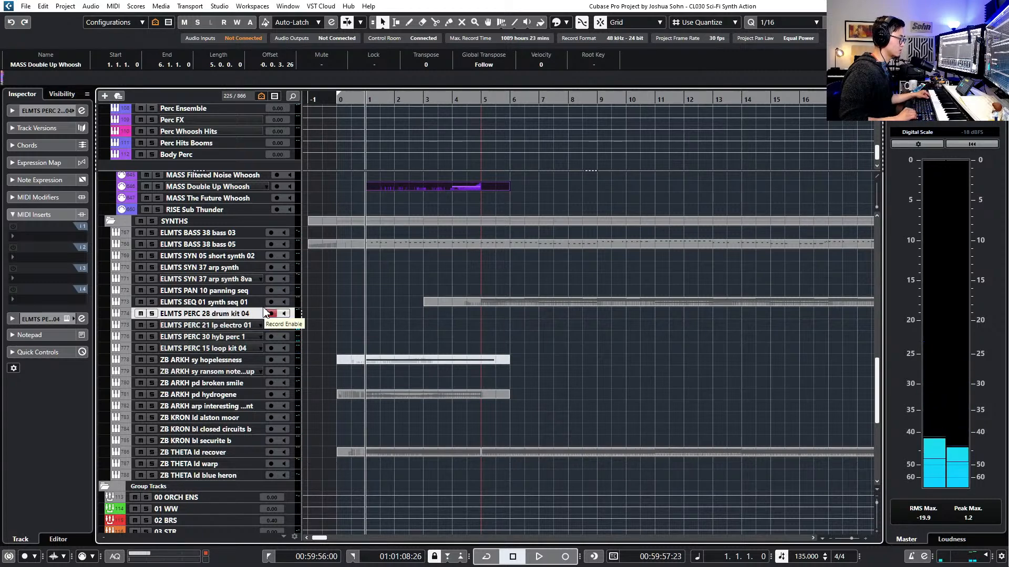
pyautogui.press('Down')
pyautogui.press('Down')
pyautogui.press('Up')
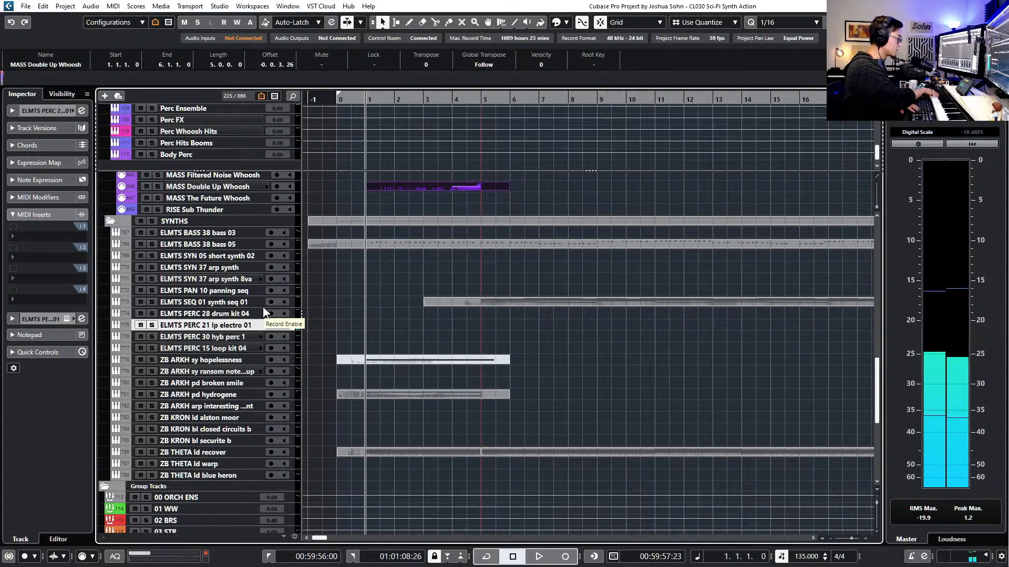
pyautogui.click(265, 312)
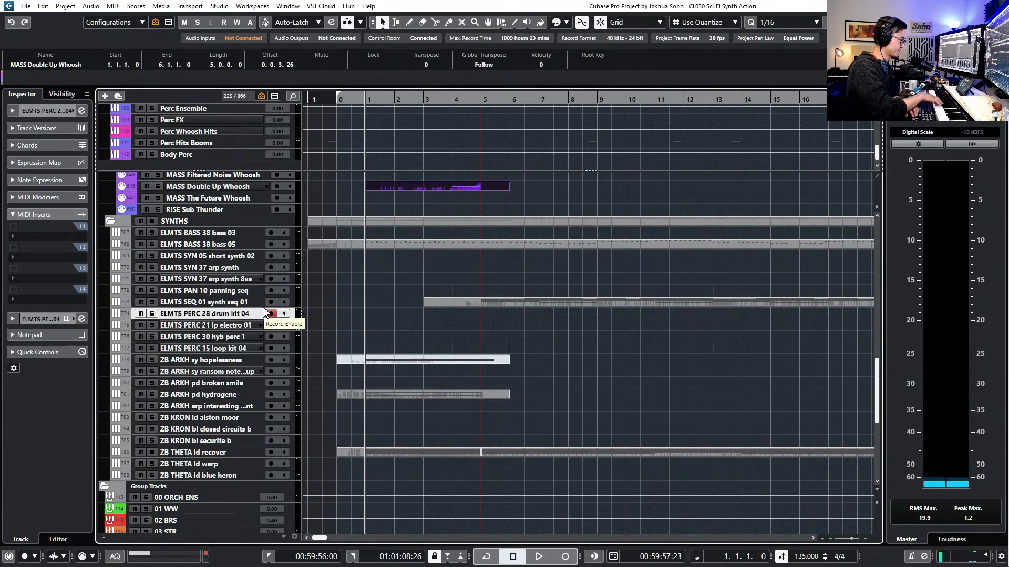
pyautogui.press('Down')
pyautogui.press('Down')
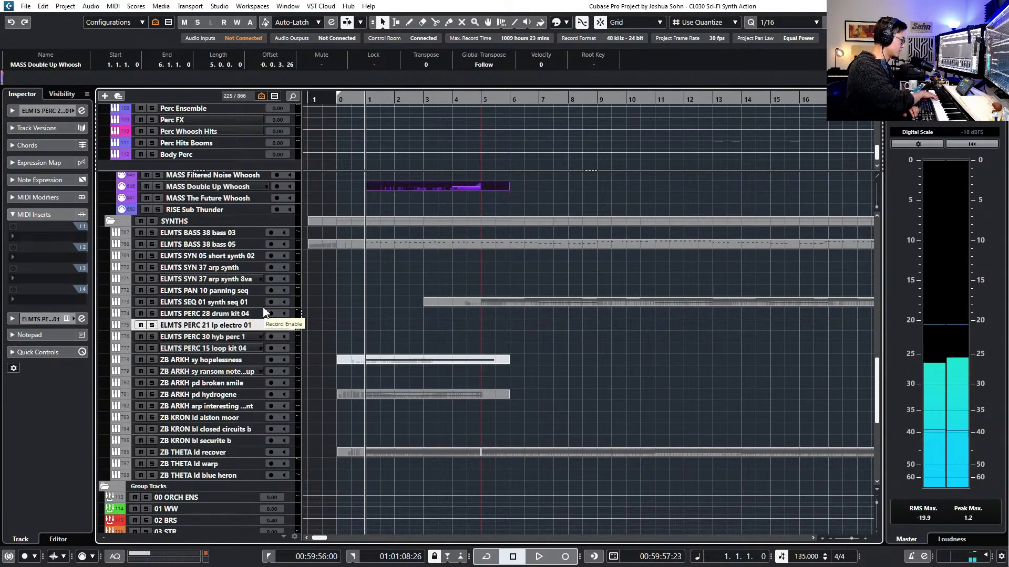
pyautogui.press('Down')
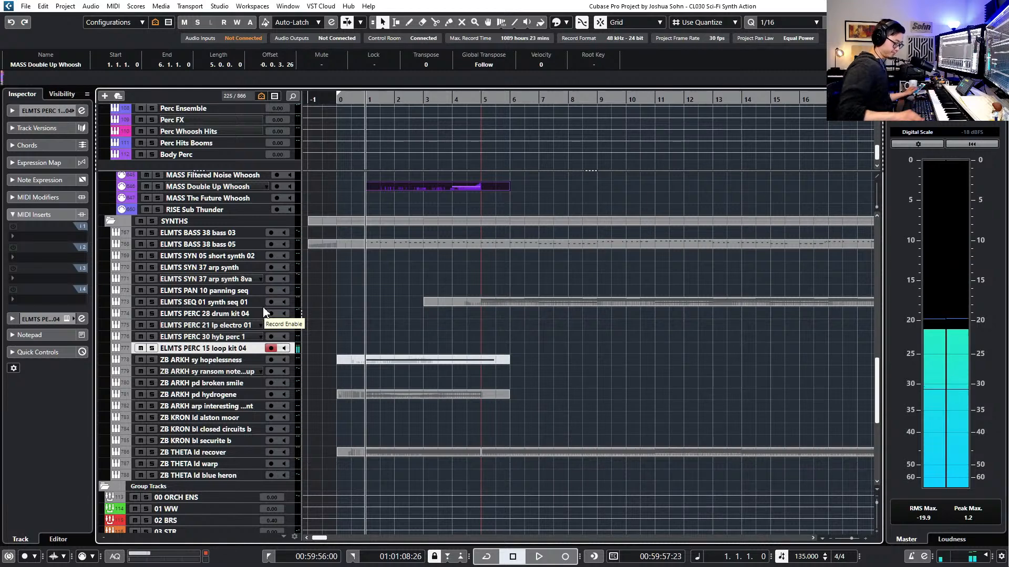
# Play the cue and record a C1 loop trigger around bar 5 on the ELMTS PERC 15 loop kit 04 track
pyautogui.press('KP_Add')
pyautogui.press('space')
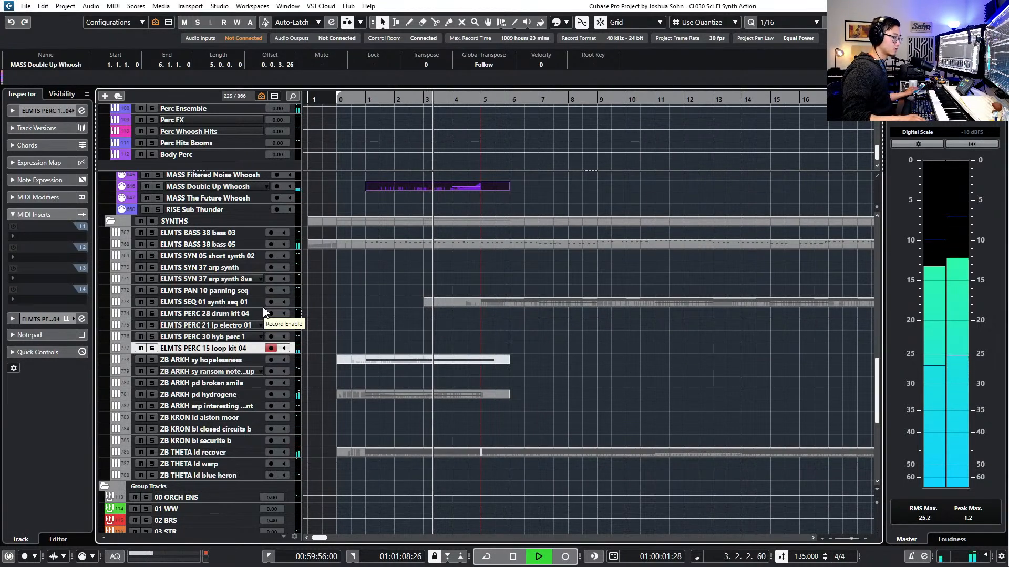
pyautogui.press('KP_Multiply')
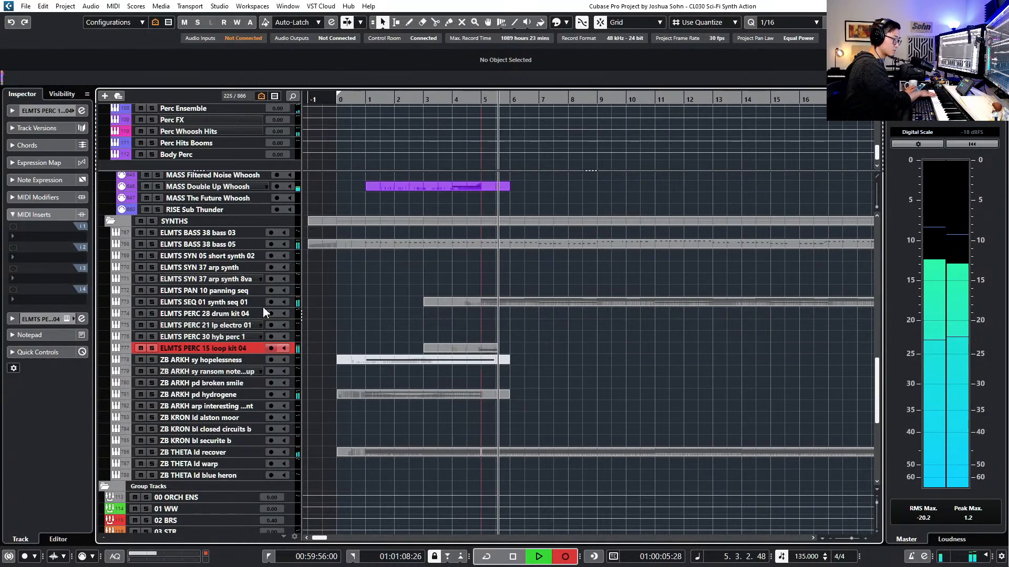
pyautogui.press('space')
# Open the recorded part and quantize its C1 note at bar 5 to a 1/4 grid
pyautogui.doubleClick(469, 348)
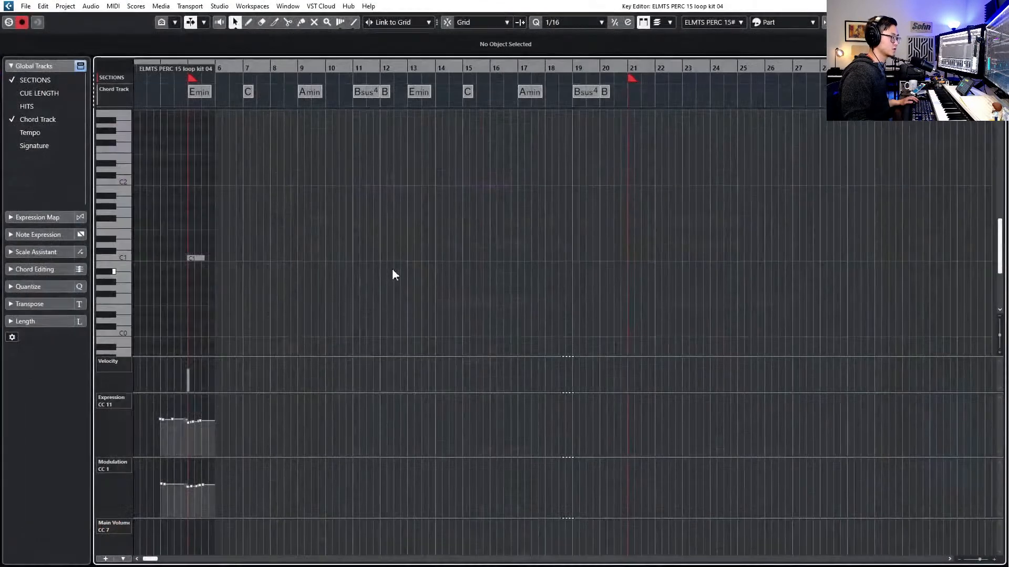
pyautogui.moveTo(225, 210); pyautogui.dragTo(179, 292)
pyautogui.press('q')
pyautogui.scroll(2, 175, 290)
pyautogui.hotkey('alt', '3')
pyautogui.click(206, 226)
pyautogui.moveTo(206, 224); pyautogui.dragTo(229, 285)
pyautogui.press('q')
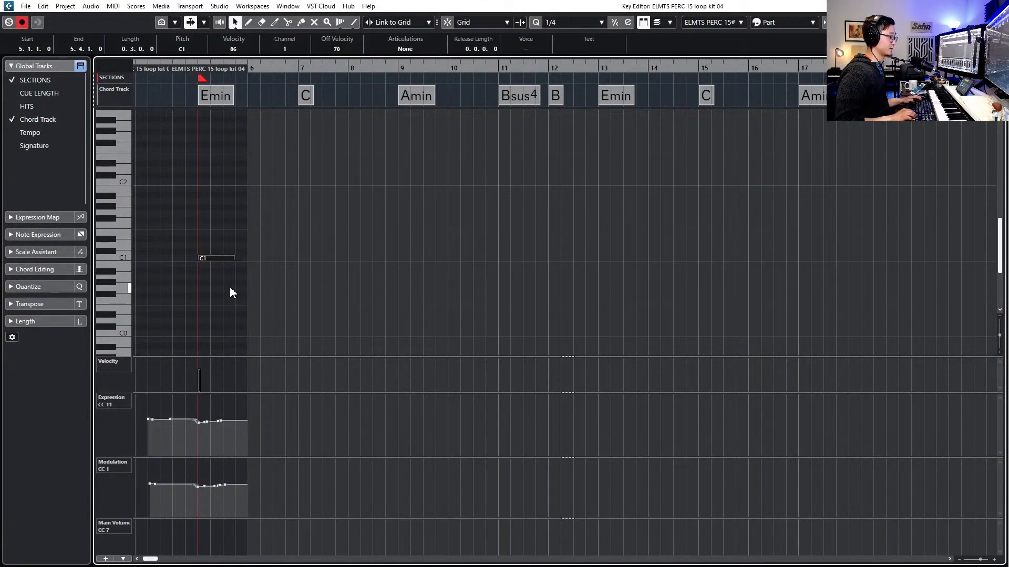
# Extend the loop kit part to span bars 0 to 41 and select its one-bar C1 note for editing
pyautogui.press('Return')
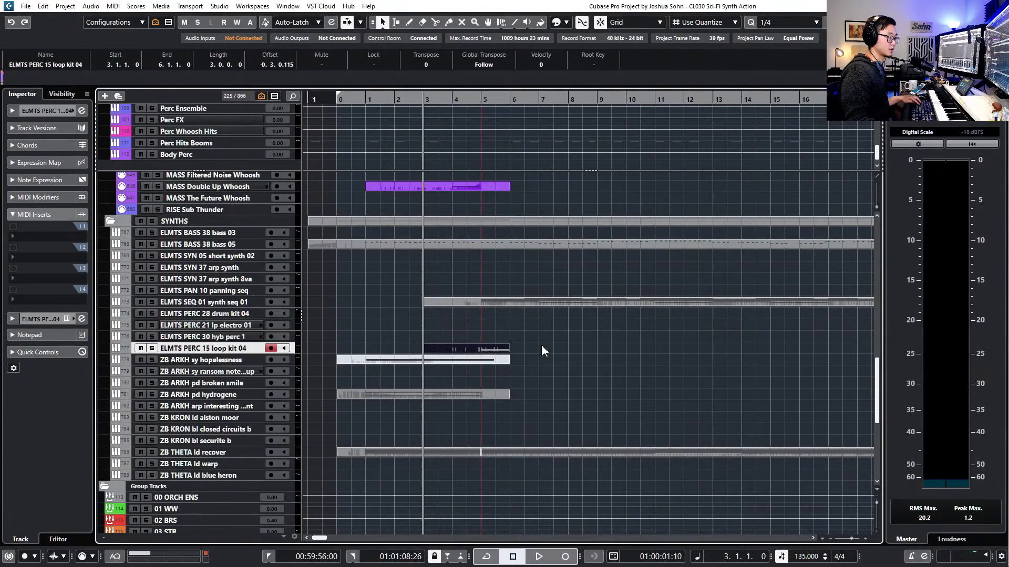
pyautogui.press('Return')
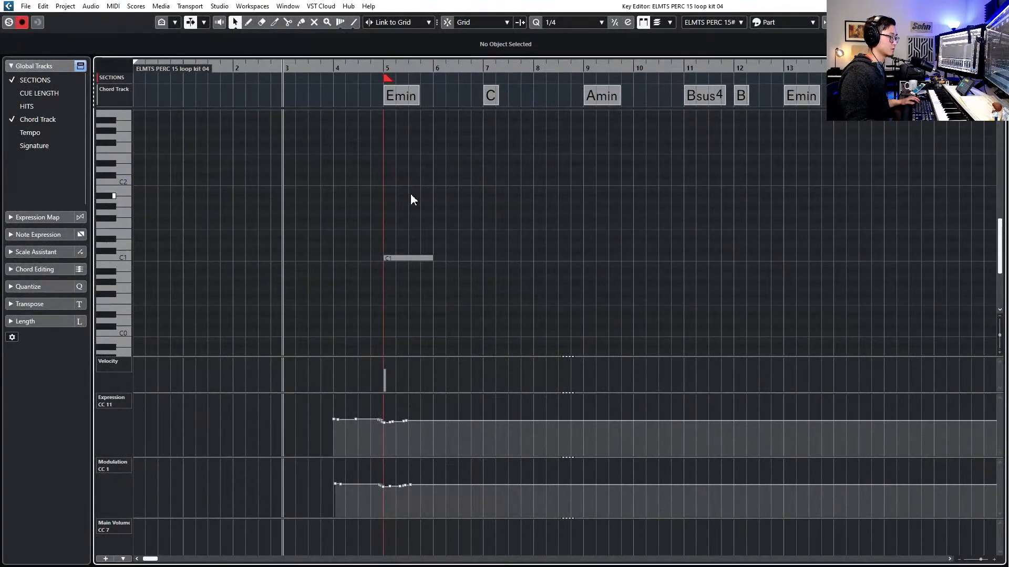
pyautogui.click(426, 258)
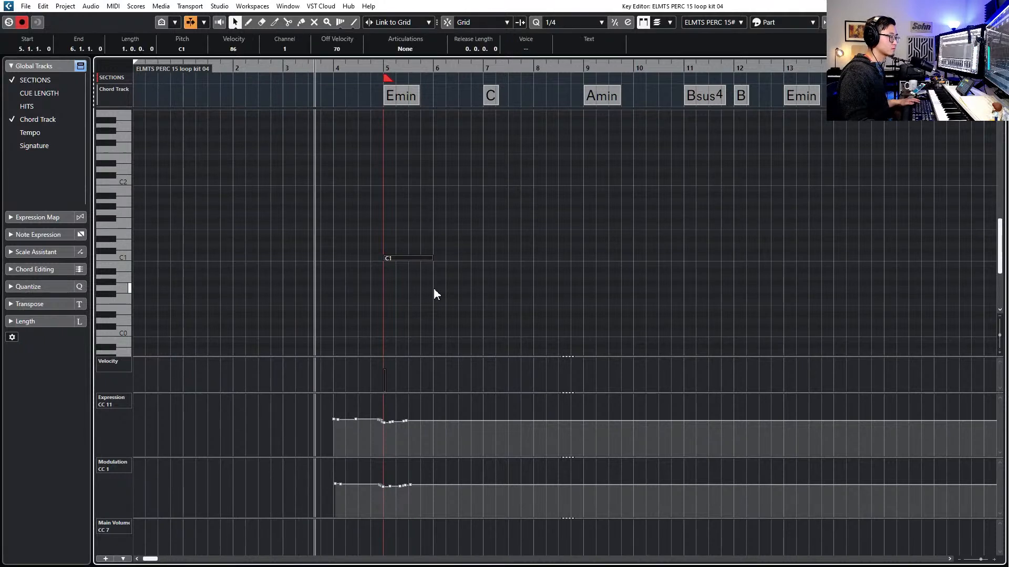
pyautogui.scroll(-1, 444, 297)
pyautogui.hscroll(2, 461, 310)
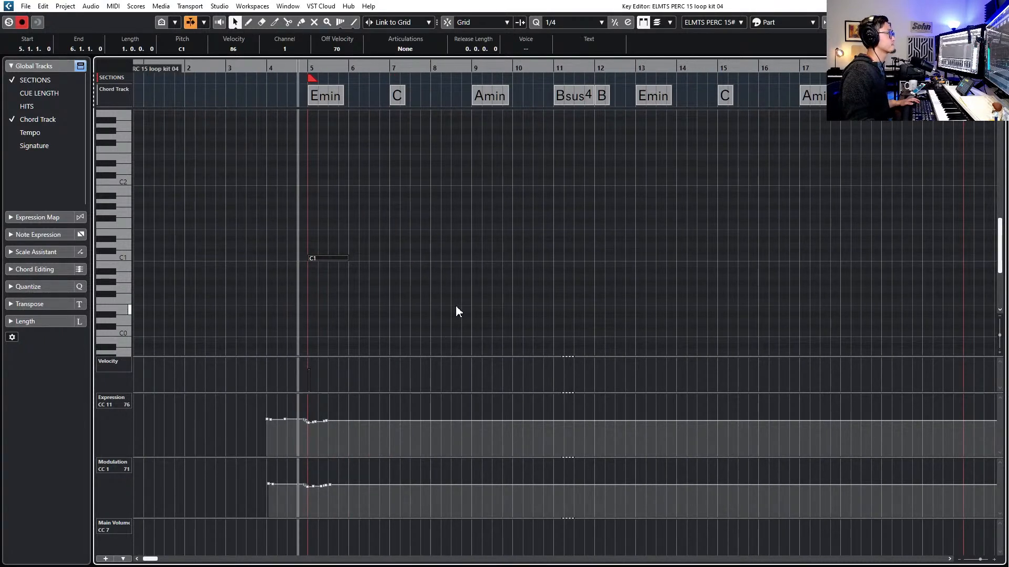
# Raise the bar 5 note one semitone at a time up to E1, playing the loop at each pitch
pyautogui.press('space')
pyautogui.press('Up')
pyautogui.press('space')
pyautogui.press('space')
pyautogui.press('Up')
pyautogui.press('space')
pyautogui.press('space')
pyautogui.press('Up')
pyautogui.press('space')
pyautogui.press('space')
pyautogui.press('Up')
pyautogui.press('space')
pyautogui.press('space')
# Lengthen the E1 note to two bars, repeat it three times up to bar 13 and play the result
pyautogui.hotkey('alt', 'shift', 'Right')
pyautogui.hotkey('alt', 'shift', 'Right')
pyautogui.hotkey('alt', 'shift', 'Right')
pyautogui.hotkey('alt', 'shift', 'Right')
pyautogui.hotkey('alt', 'shift', 'Right')
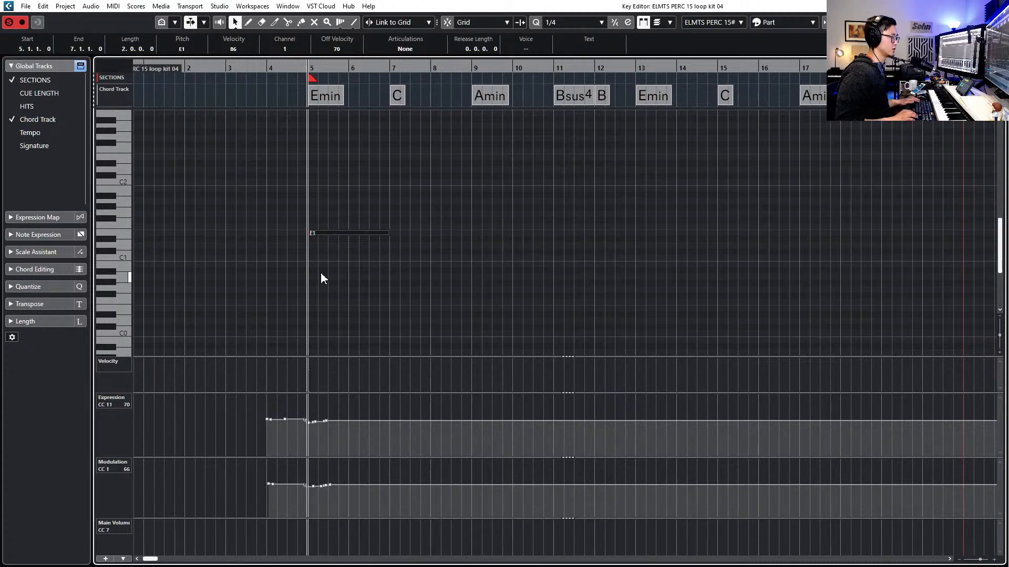
pyautogui.hotkey('alt', 'd')
pyautogui.hotkey('alt', 'd')
pyautogui.hotkey('alt', 'd')
pyautogui.press('space')
pyautogui.press('space')
pyautogui.press('space')
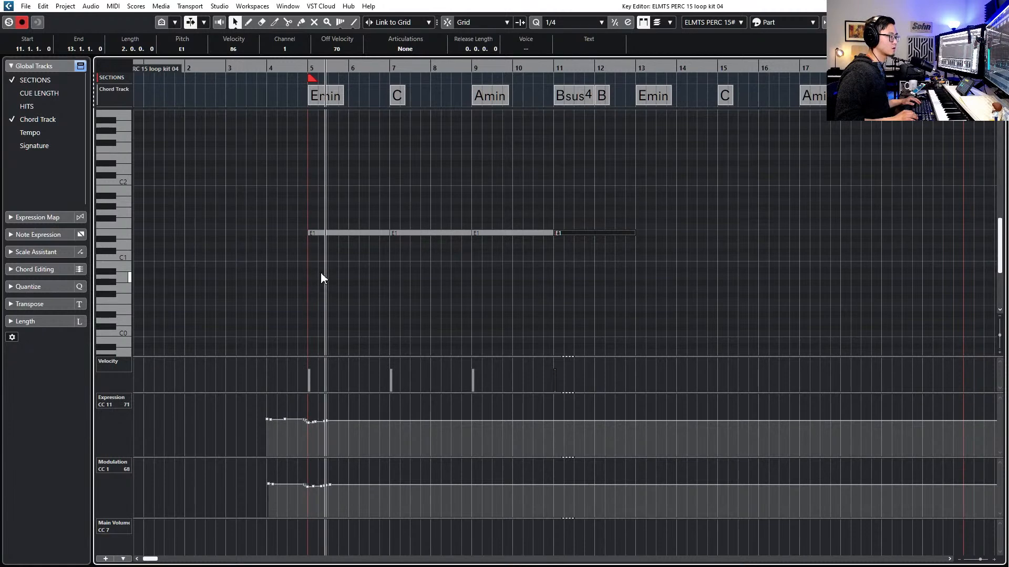
pyautogui.press('space')
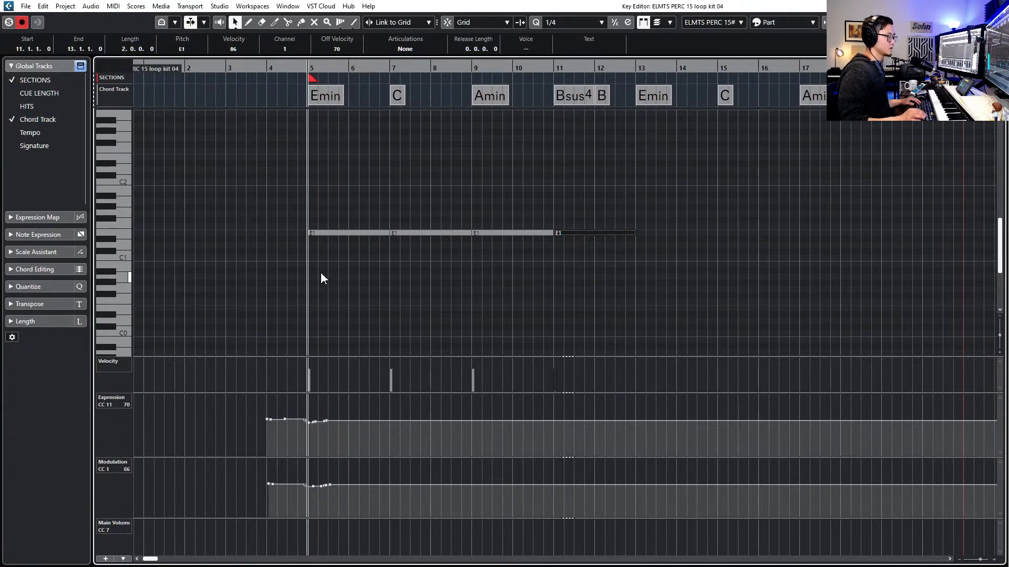
# Try Loop Kit 05 from the Elements percussion presets on the loop kit track, and load Loop Kit 06
pyautogui.hotkey('ctrl', 'e')
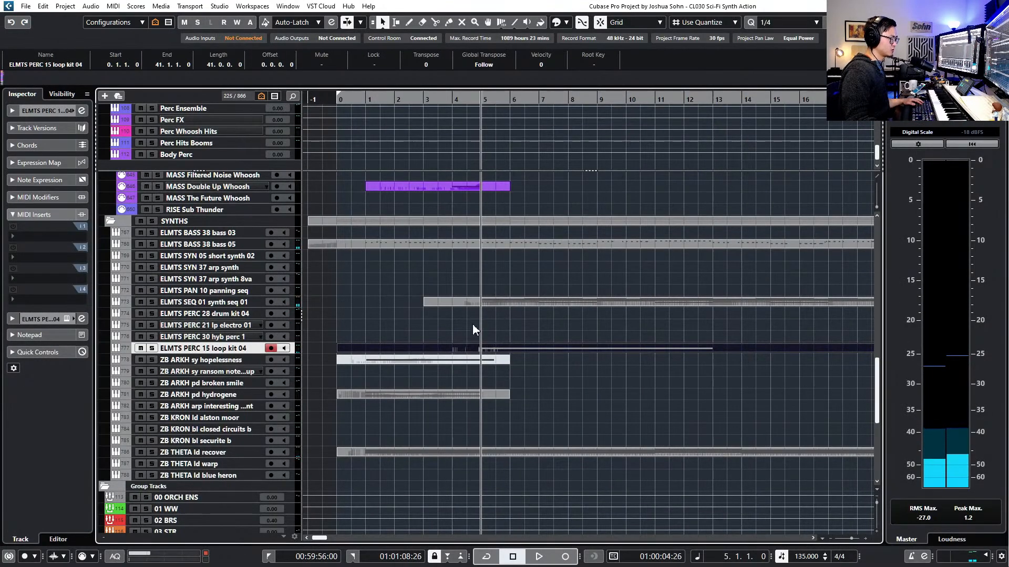
pyautogui.press('e')
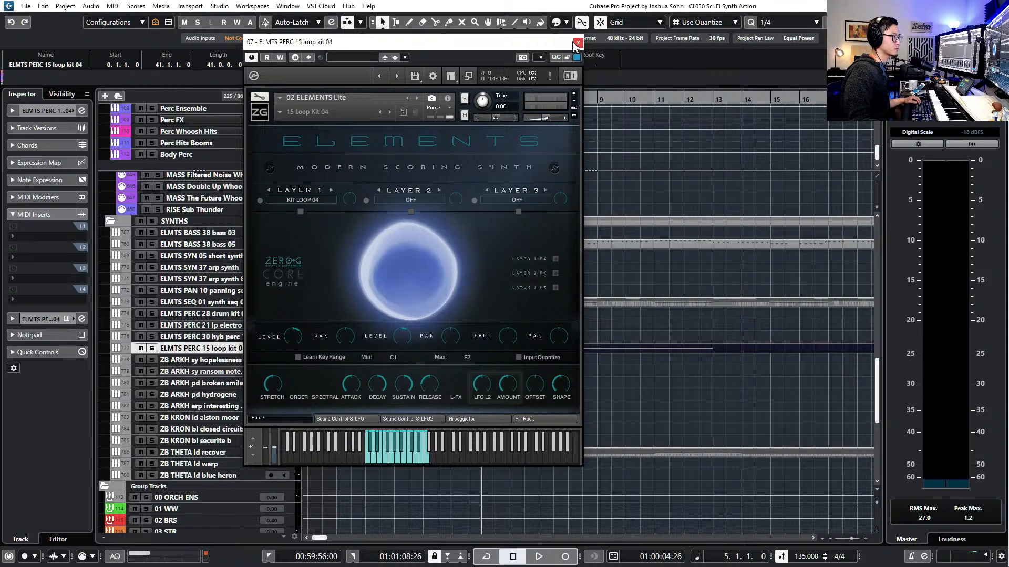
pyautogui.click(279, 110)
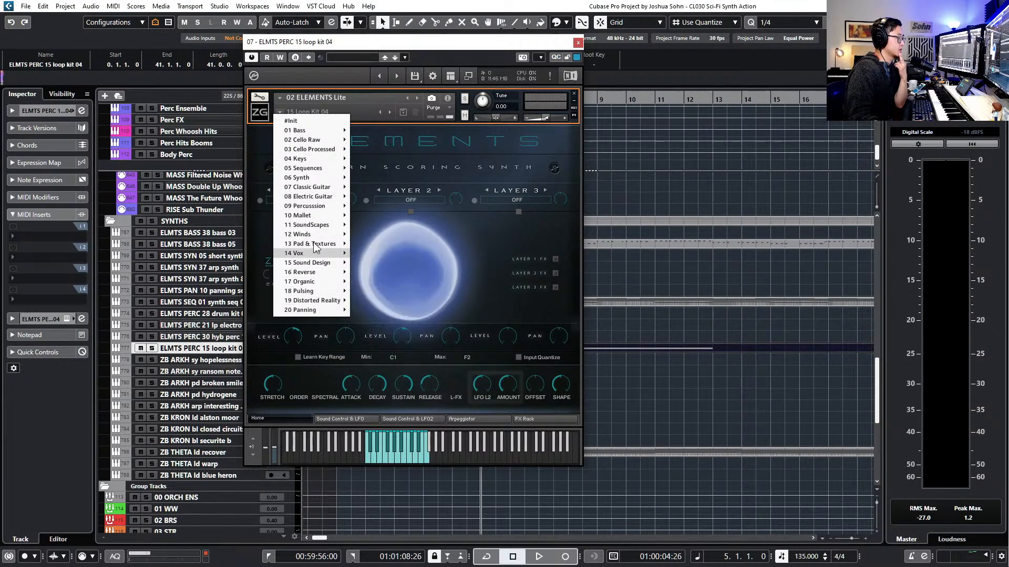
pyautogui.moveTo(316, 236)
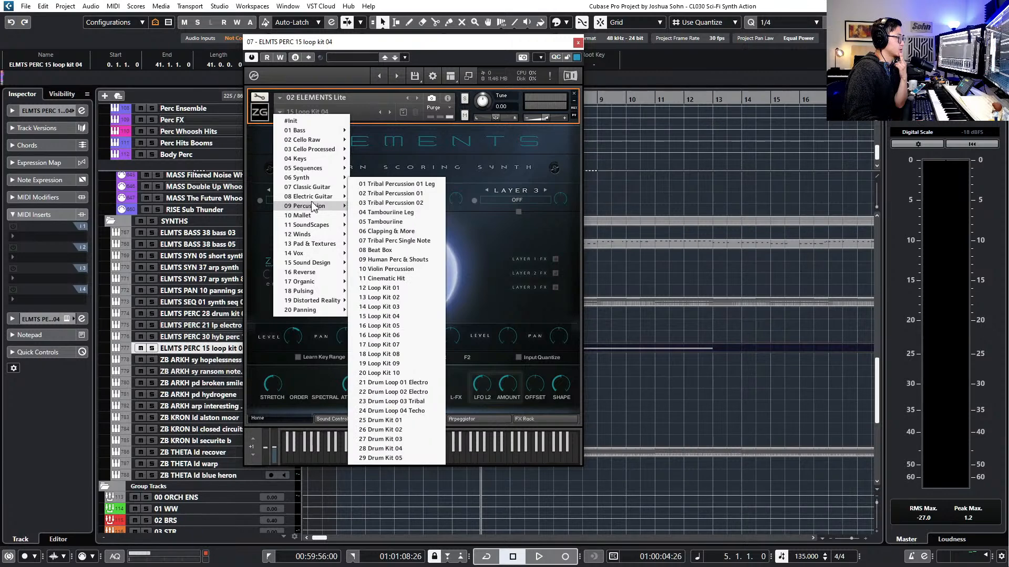
pyautogui.moveTo(332, 206)
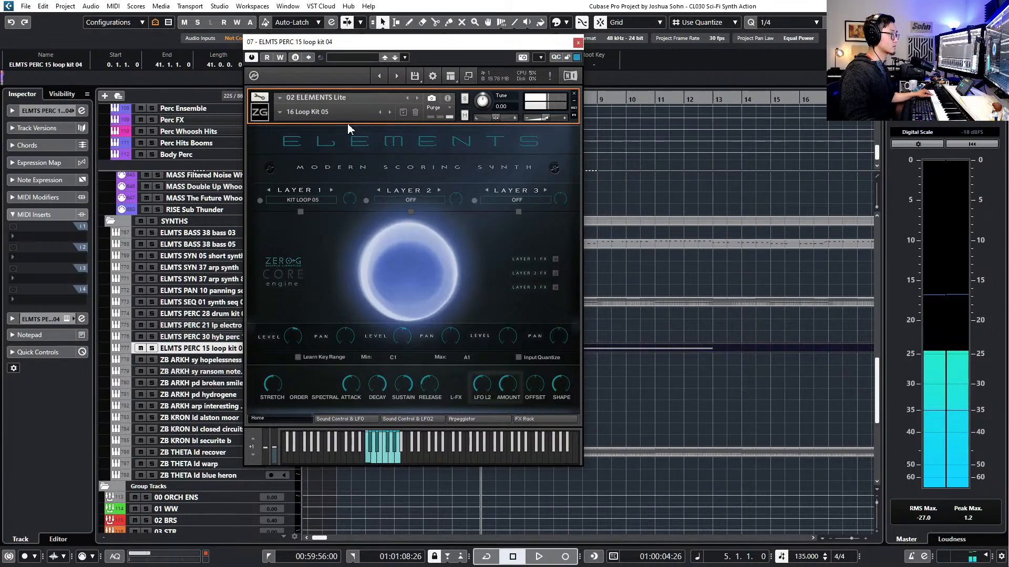
pyautogui.click(388, 112)
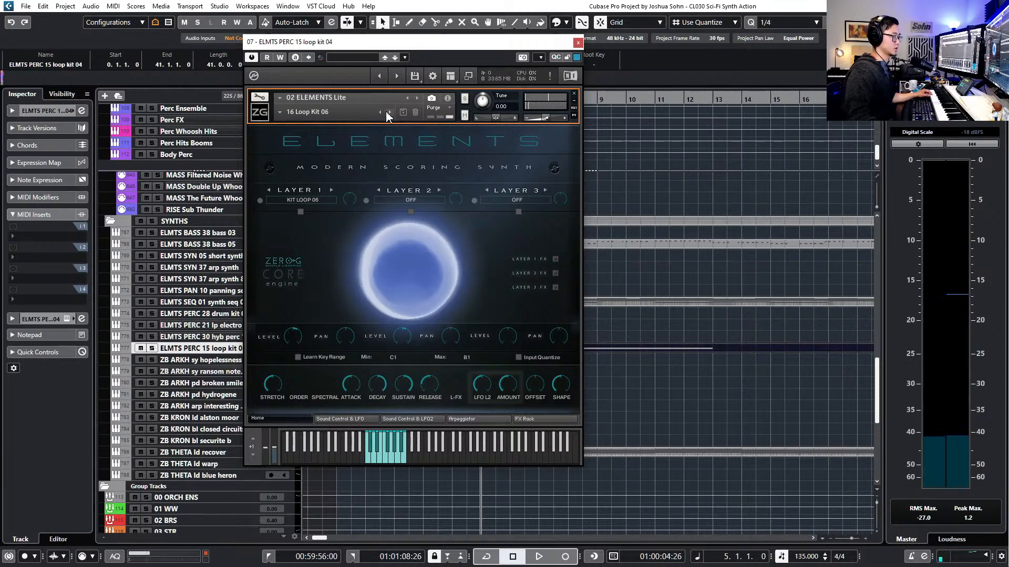
pyautogui.click(578, 44)
# Shorten the first E1 note in the loop kit part to half a bar and delete the surplus longer notes
pyautogui.doubleClick(527, 347)
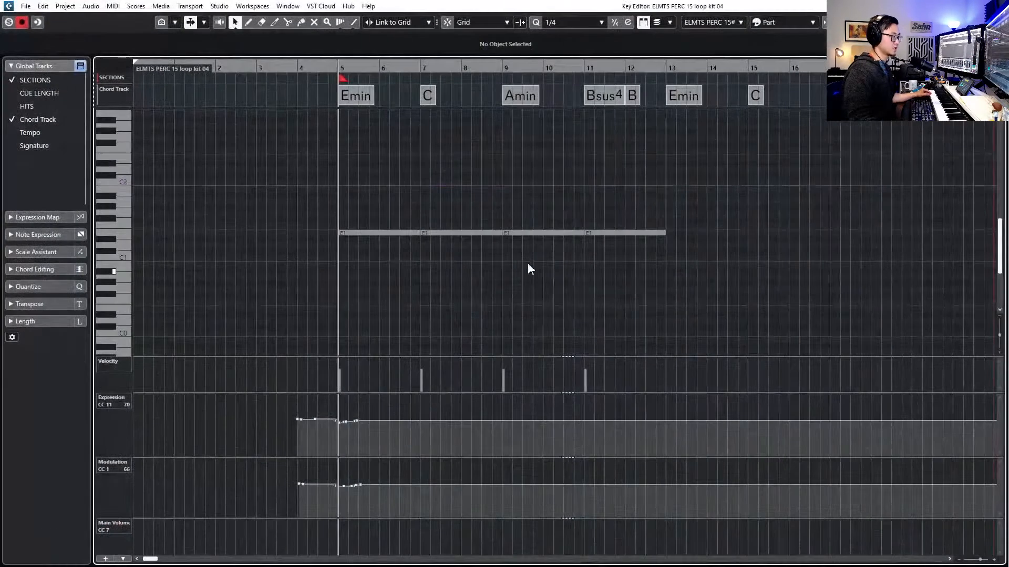
pyautogui.moveTo(386, 192); pyautogui.dragTo(350, 241)
pyautogui.hotkey('alt', 'shift', 'Left')
pyautogui.hotkey('alt', 'shift', 'Left')
pyautogui.hotkey('alt', 'shift', 'Left')
pyautogui.hotkey('alt', 'shift', 'Left')
pyautogui.hotkey('alt', 'shift', 'Left')
pyautogui.hotkey('alt', 'd')
pyautogui.moveTo(406, 210); pyautogui.dragTo(578, 255)
pyautogui.press('Delete')
# Repeat the half-bar E1 notes to fill bars 5 to 21 and play the pattern
pyautogui.moveTo(525, 198); pyautogui.dragTo(333, 269)
pyautogui.hotkey('ctrl', 'd')
pyautogui.hotkey('ctrl', 'd')
pyautogui.hotkey('ctrl', 'd')
pyautogui.moveTo(301, 200); pyautogui.dragTo(617, 275)
pyautogui.hotkey('ctrl', 'd')
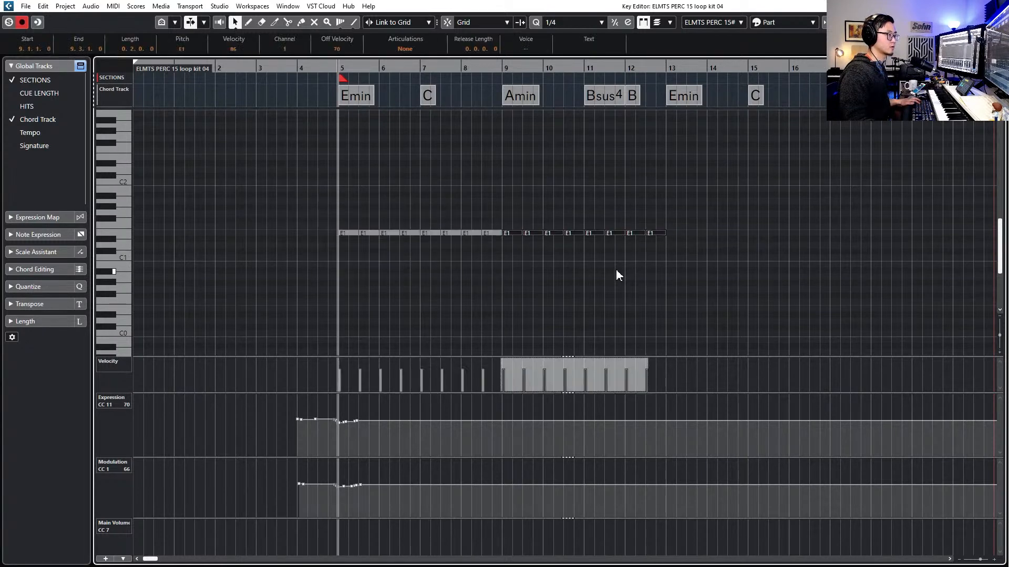
pyautogui.moveTo(277, 207); pyautogui.dragTo(712, 280)
pyautogui.hotkey('ctrl', 'd')
pyautogui.press('space')
pyautogui.scroll(-1, 676, 271)
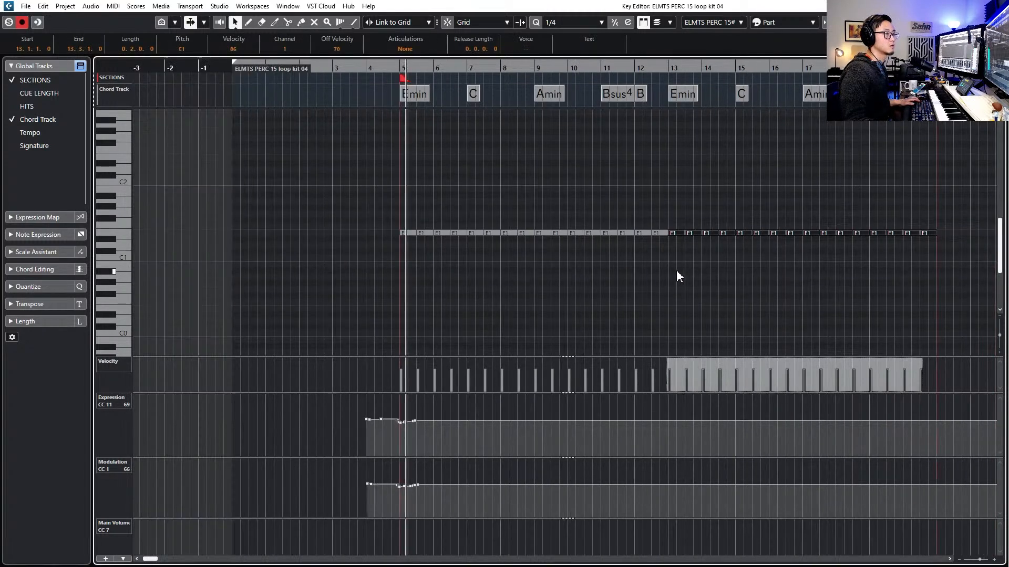
pyautogui.hscroll(2, 667, 271)
pyautogui.press('space')
# Transpose all the half-bar notes down four semitones to C1 and play the pattern from bar 5
pyautogui.moveTo(262, 193); pyautogui.dragTo(870, 273)
pyautogui.press('Down')
pyautogui.press('Down')
pyautogui.press('Down')
pyautogui.press('Down')
pyautogui.press('space')
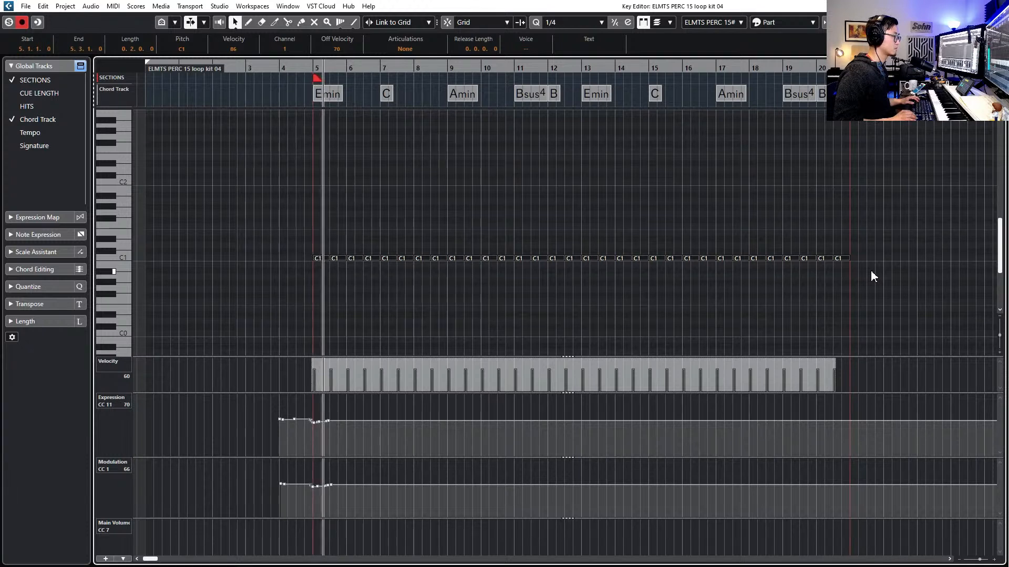
pyautogui.press('space')
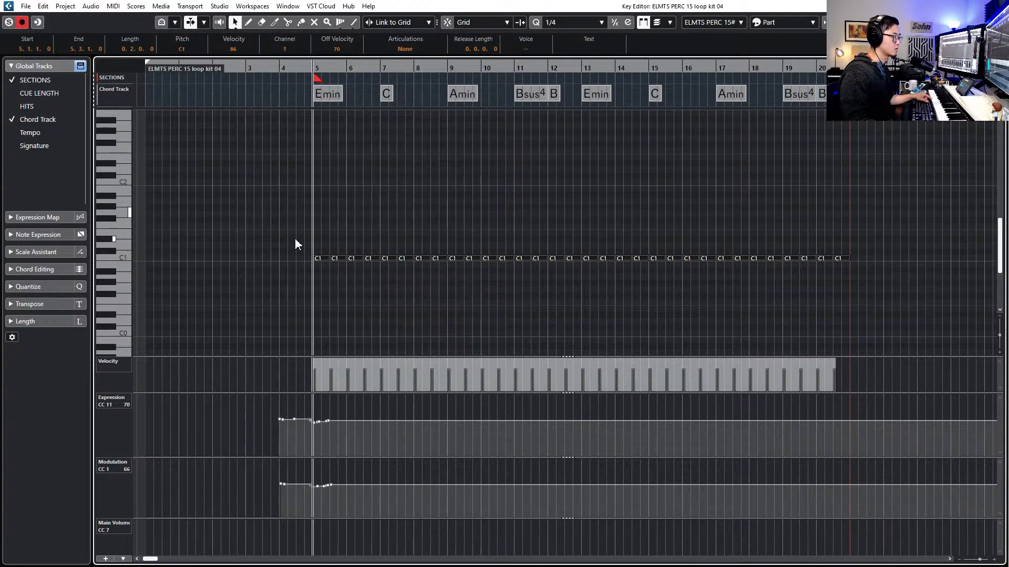
# Copy the first C1 note up to E1 at bar 5 and lengthen the copy to one bar
pyautogui.click(326, 259)
pyautogui.press('Up')
pyautogui.press('Up')
pyautogui.press('Up')
pyautogui.press('Up')
pyautogui.hotkey('alt', 'shift', 'Right')
pyautogui.hotkey('alt', 'shift', 'Right')
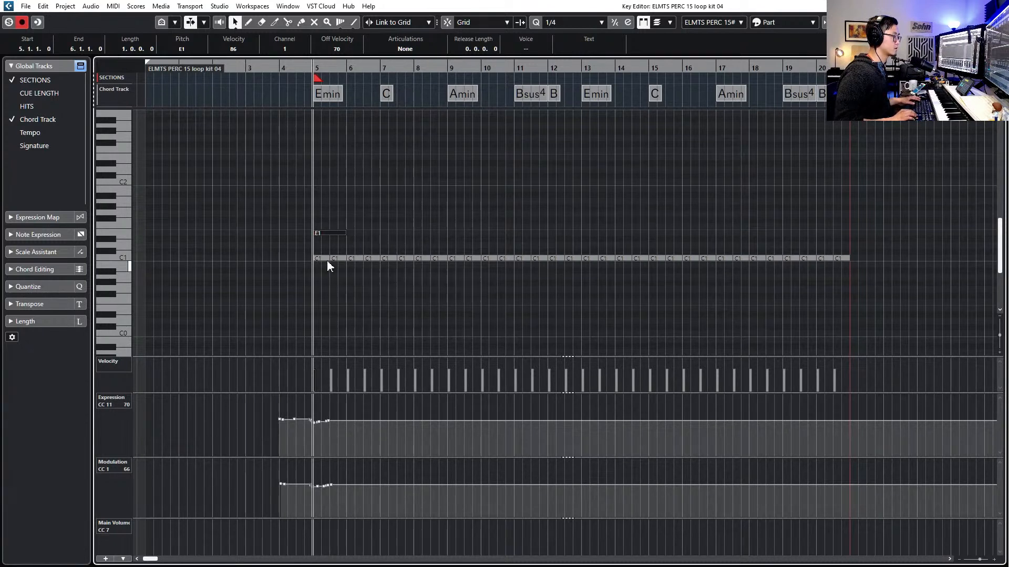
# Raise the upper note to G1, play it with the C1 pattern and extend it to two bars
pyautogui.press('Up')
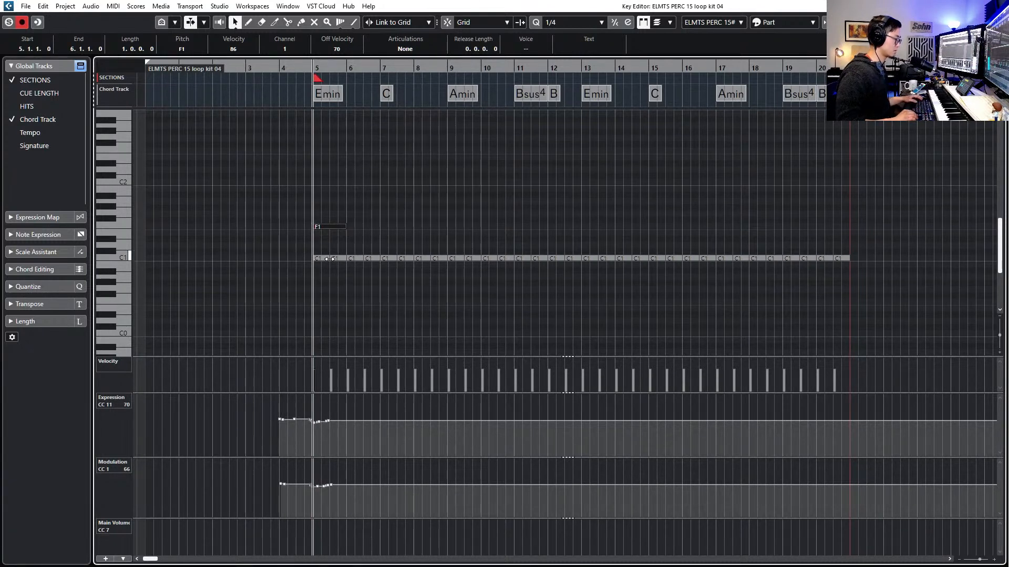
pyautogui.press('Up')
pyautogui.press('Up')
pyautogui.press('space')
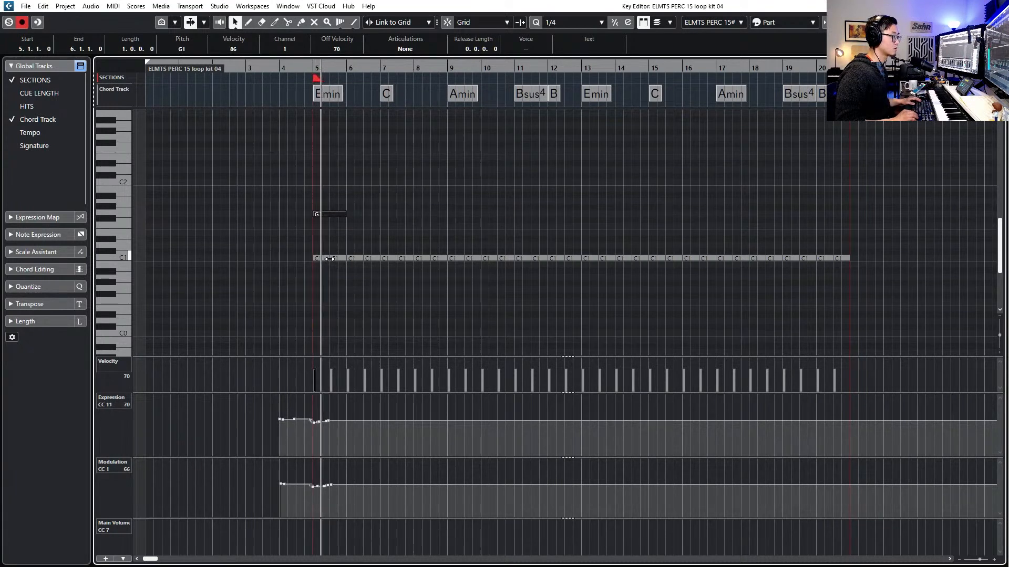
pyautogui.press('space')
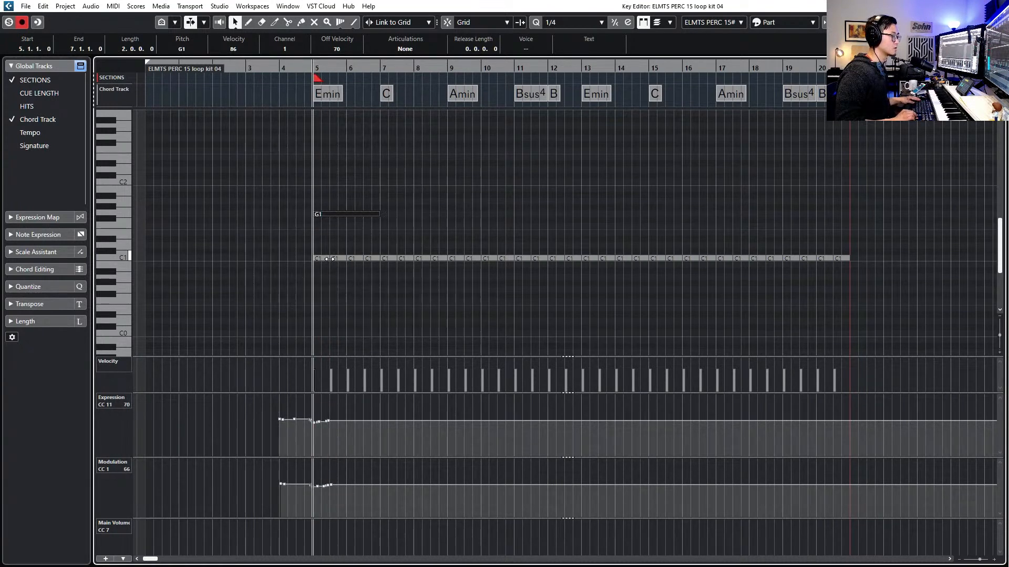
# Repeat the two-bar G1 note seven times so the layer continues up to bar 21
pyautogui.hotkey('alt', 'd')
pyautogui.hotkey('alt', 'd')
pyautogui.hotkey('alt', 'd')
pyautogui.hotkey('alt', 'd')
pyautogui.hotkey('alt', 'd')
pyautogui.hotkey('alt', 'd')
pyautogui.hotkey('alt', 'd')
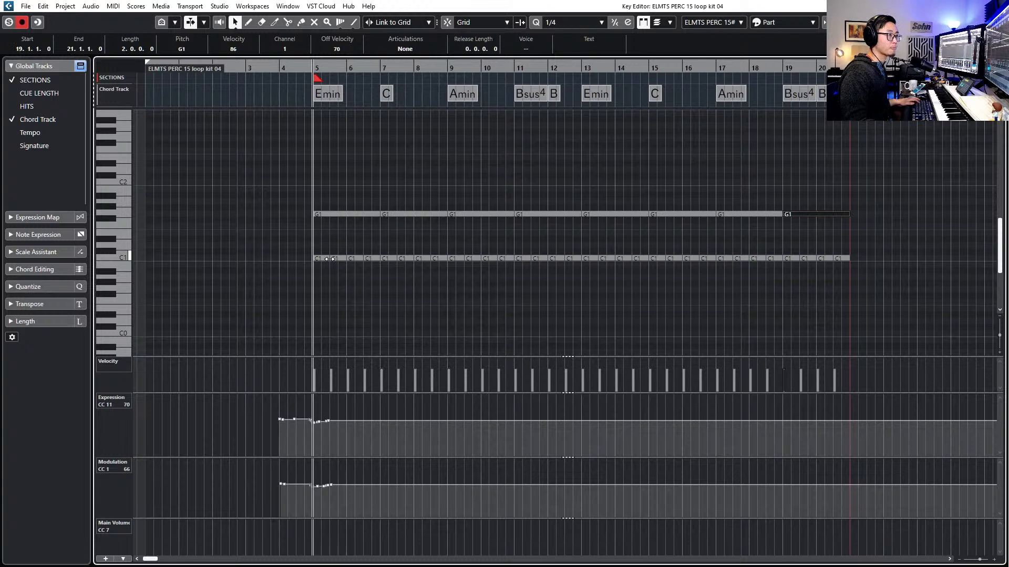
# Add a Main Volume (CC 7) value of 103 just after the start of bar 4 while playing the pattern from bar 5
pyautogui.press('space')
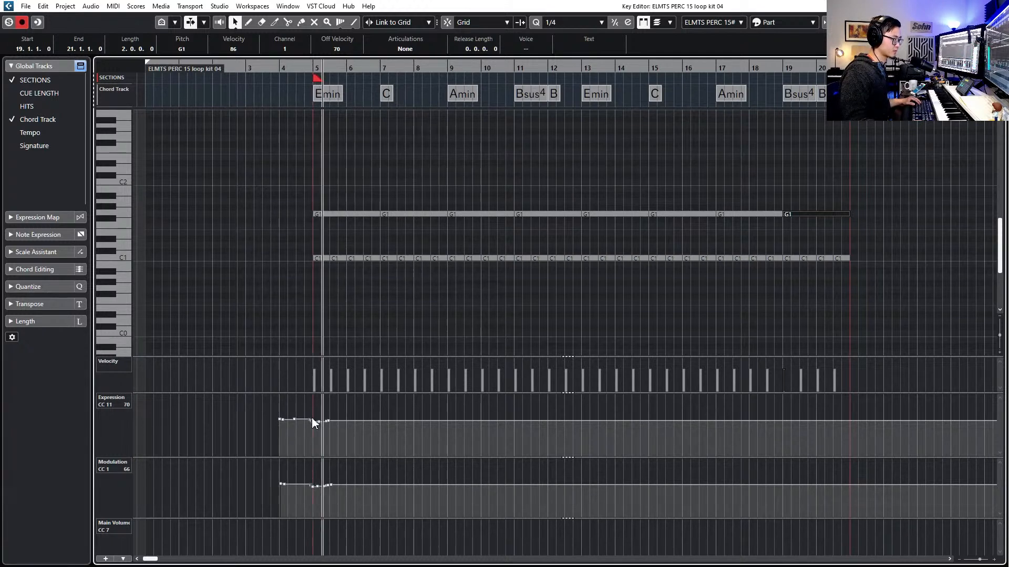
pyautogui.click(286, 526)
pyautogui.press('space')
pyautogui.press('space')
pyautogui.moveTo(283, 525); pyautogui.dragTo(283, 527)
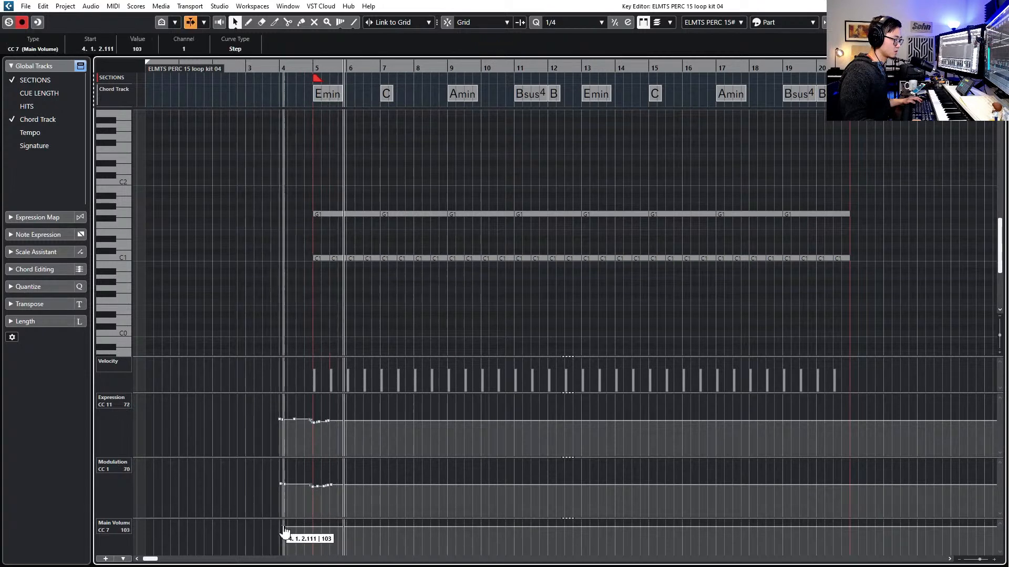
pyautogui.press('space')
# Shorten the first C1 note at bar 5 to one beat and delete the remaining half-bar C1 notes
pyautogui.moveTo(289, 239); pyautogui.dragTo(342, 263)
pyautogui.scroll(3, 349, 282)
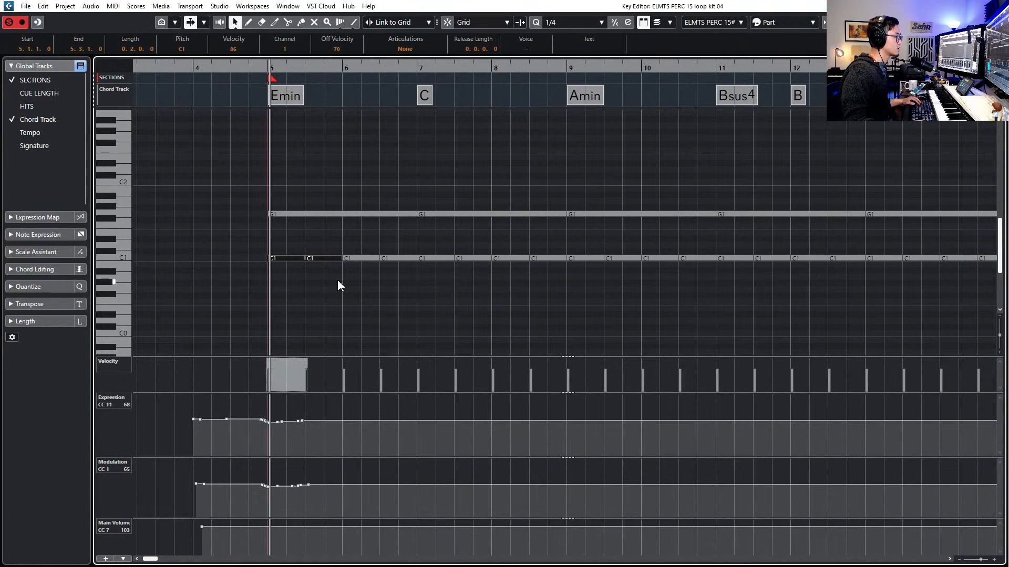
pyautogui.press('space')
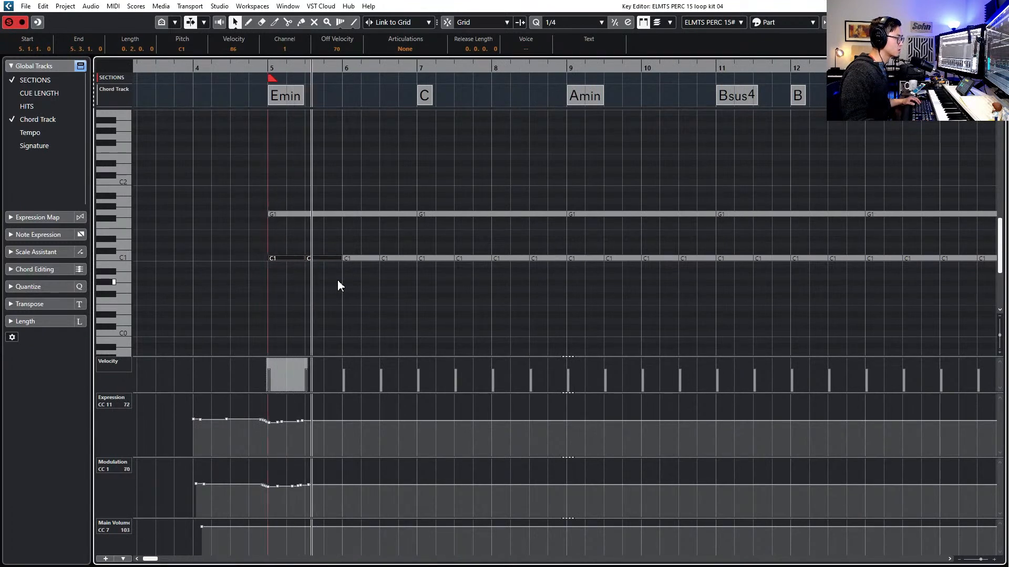
pyautogui.press('space')
pyautogui.scroll(-4, 315, 265)
pyautogui.moveTo(290, 255); pyautogui.dragTo(934, 287)
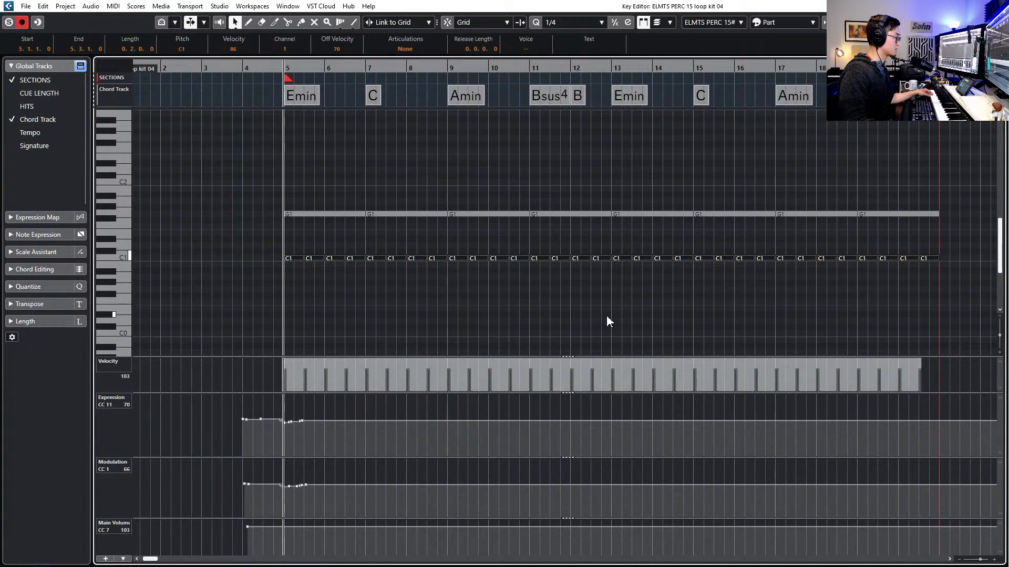
pyautogui.scroll(2, 335, 277)
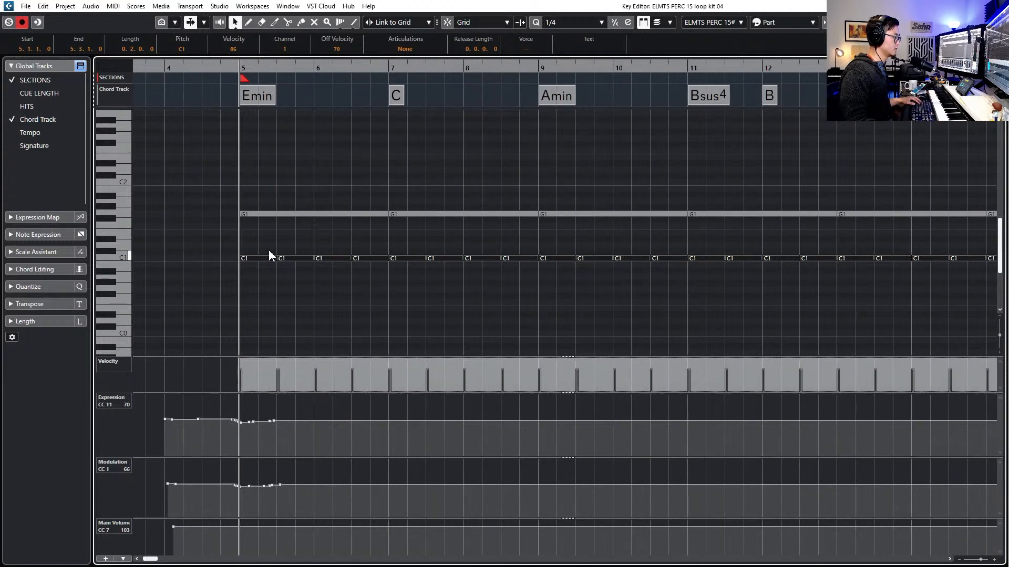
pyautogui.click(263, 258)
pyautogui.moveTo(270, 259); pyautogui.dragTo(850, 296)
pyautogui.scroll(-2, 273, 252)
pyautogui.press('Delete')
# Repeat the one-beat C1 note continuously up to bar 21 and delete the surplus copies beyond it
pyautogui.moveTo(604, 245); pyautogui.dragTo(459, 266)
pyautogui.hotkey('ctrl', 'd')
pyautogui.hotkey('ctrl', 'd')
pyautogui.hotkey('ctrl', 'd')
pyautogui.hotkey('ctrl', 'd')
pyautogui.hotkey('ctrl', 'd')
pyautogui.hotkey('ctrl', 'd')
pyautogui.hotkey('ctrl', 'd')
pyautogui.hotkey('ctrl', 'd')
pyautogui.hotkey('ctrl', 'd')
pyautogui.hotkey('ctrl', 'd')
pyautogui.hotkey('ctrl', 'd')
pyautogui.hotkey('ctrl', 'd')
pyautogui.hotkey('ctrl', 'd')
pyautogui.hotkey('ctrl', 'd')
pyautogui.hotkey('ctrl', 'd')
pyautogui.hotkey('ctrl', 'd')
pyautogui.hotkey('ctrl', 'd')
pyautogui.hotkey('ctrl', 'd')
pyautogui.hotkey('ctrl', 'd')
pyautogui.hotkey('ctrl', 'd')
pyautogui.hotkey('ctrl', 'd')
pyautogui.hotkey('ctrl', 'd')
pyautogui.hotkey('ctrl', 'd')
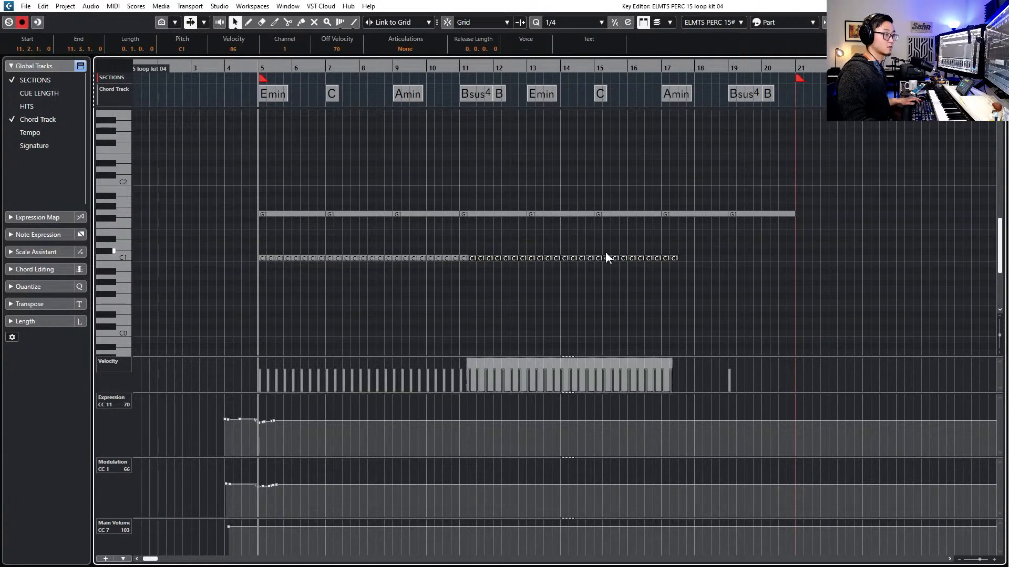
pyautogui.moveTo(798, 244); pyautogui.dragTo(924, 273)
pyautogui.press('Delete')
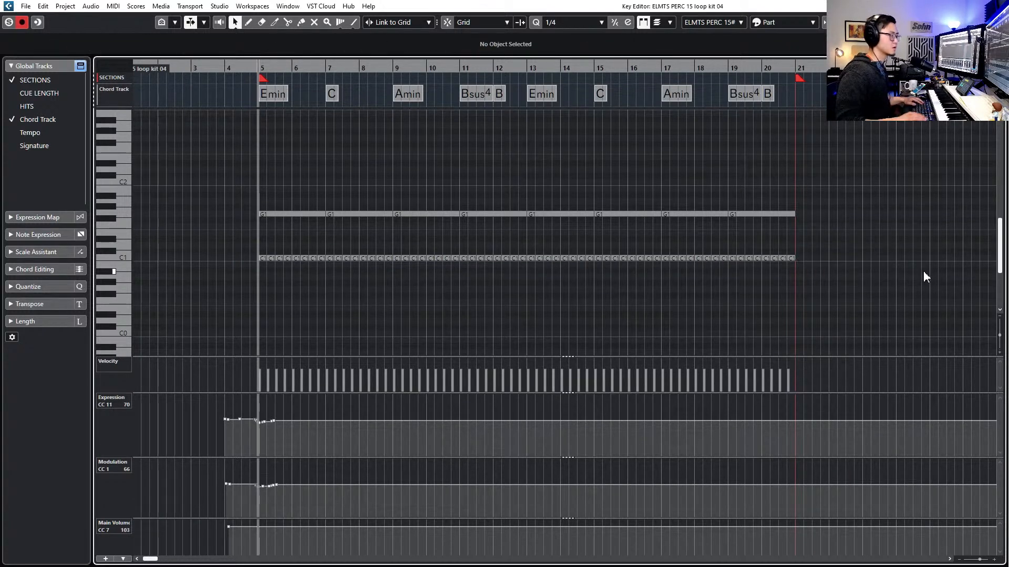
# Play the layered C1 and G1 pattern from bar 5 and check the quantize settings
pyautogui.press('space')
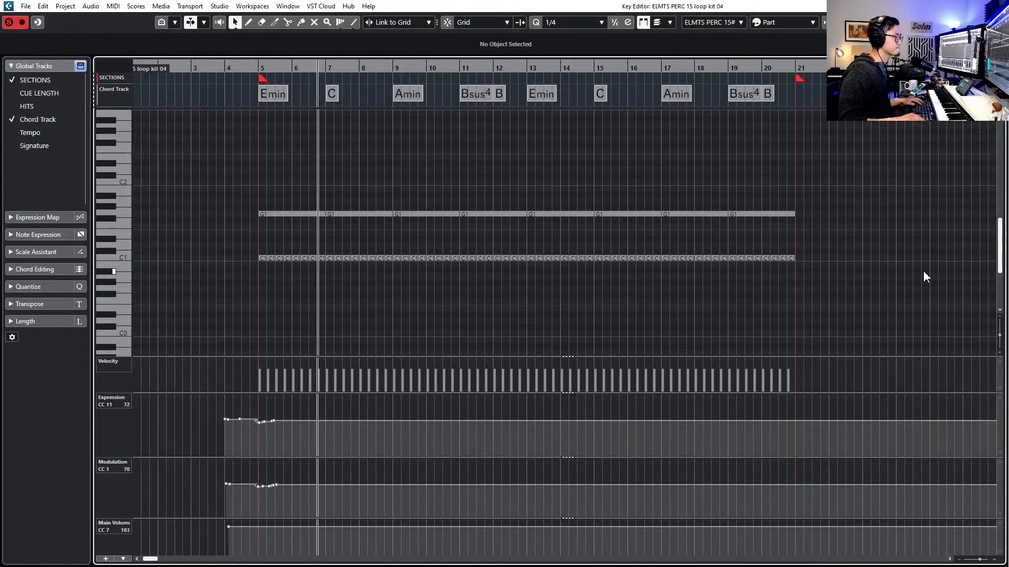
pyautogui.press('space')
pyautogui.hotkey('alt', 'q')
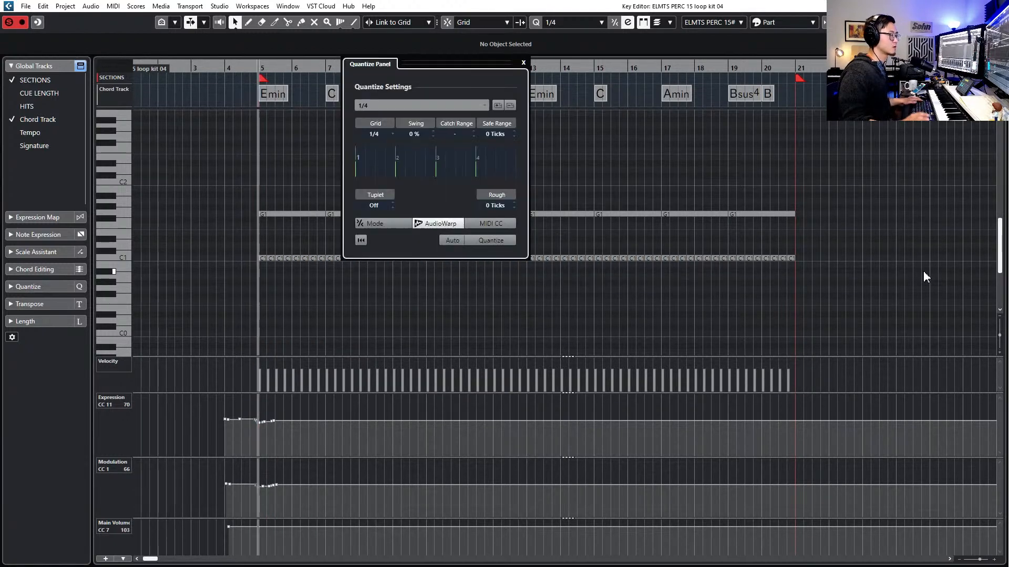
pyautogui.click(523, 64)
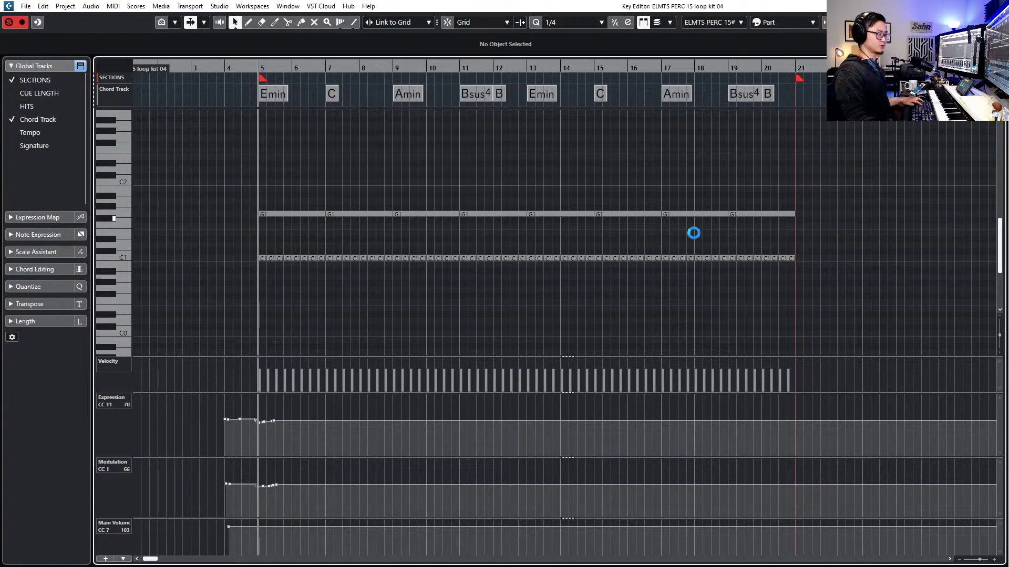
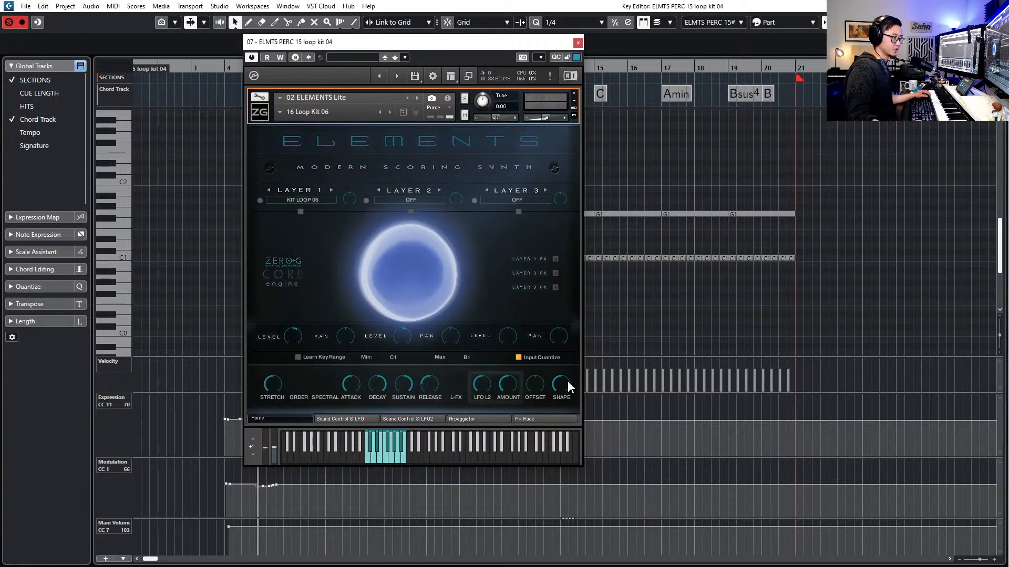
# Examine the Elements Loop Kit 06 sound control, LFO, arpeggiator and FX rack settings, and close the instrument
pyautogui.click(348, 418)
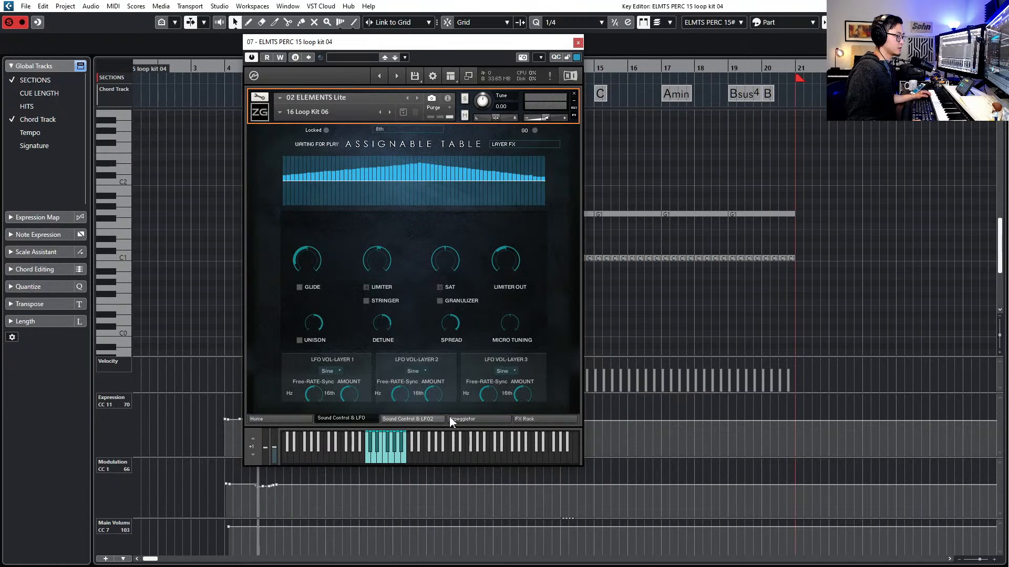
pyautogui.click(448, 419)
pyautogui.click(411, 419)
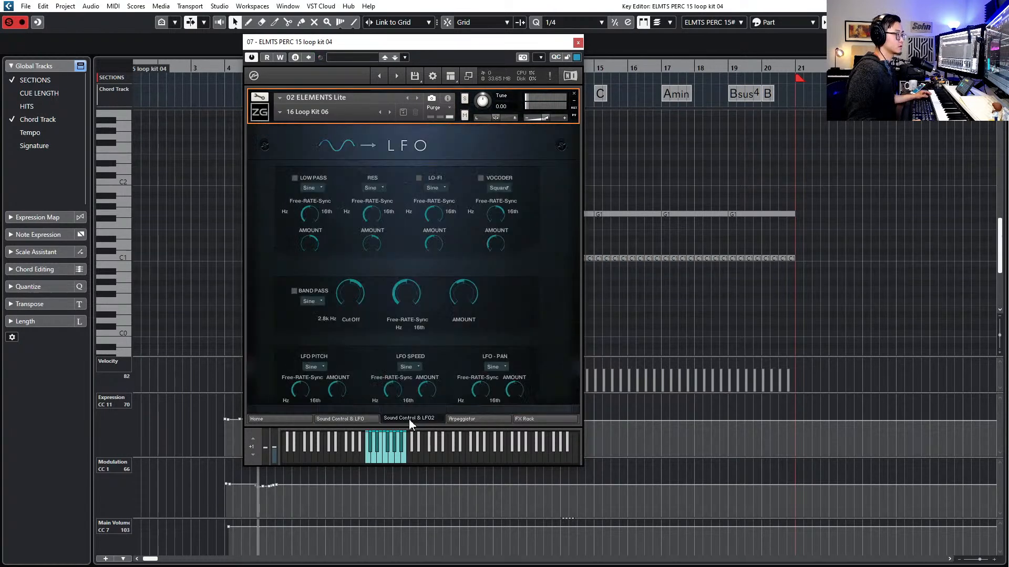
pyautogui.click(371, 418)
pyautogui.click(495, 420)
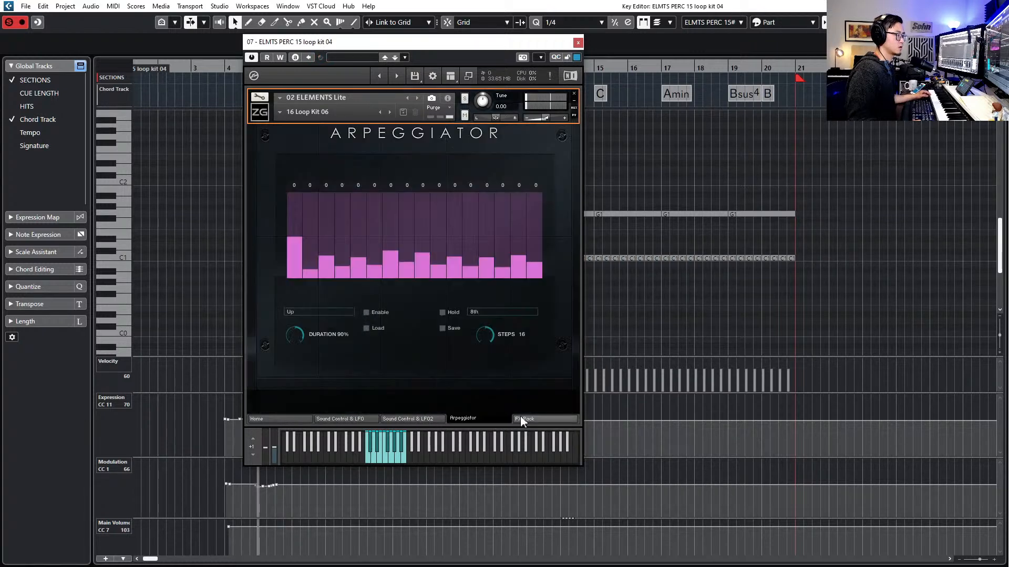
pyautogui.click(545, 418)
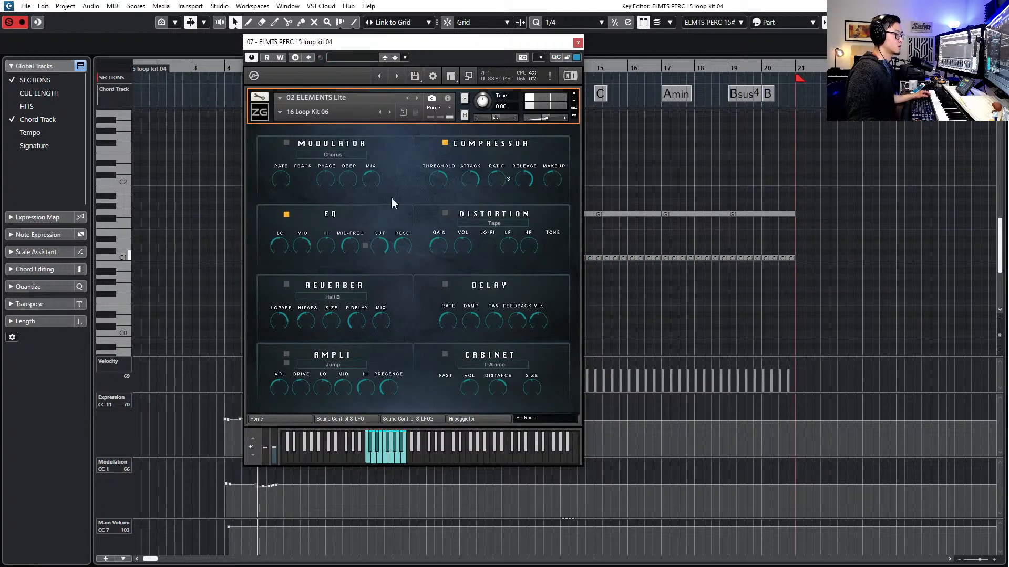
pyautogui.click(280, 416)
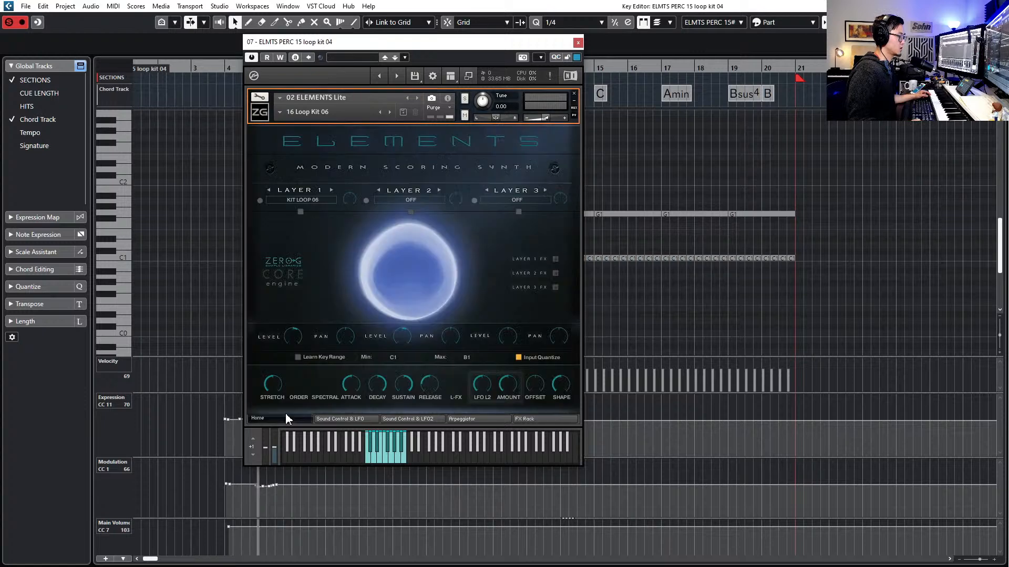
pyautogui.click(577, 43)
# Cut the ELMTS PERC 15 loop kit 04 part off at bar 23 in the project and review its notes
pyautogui.hotkey('ctrl', 'e')
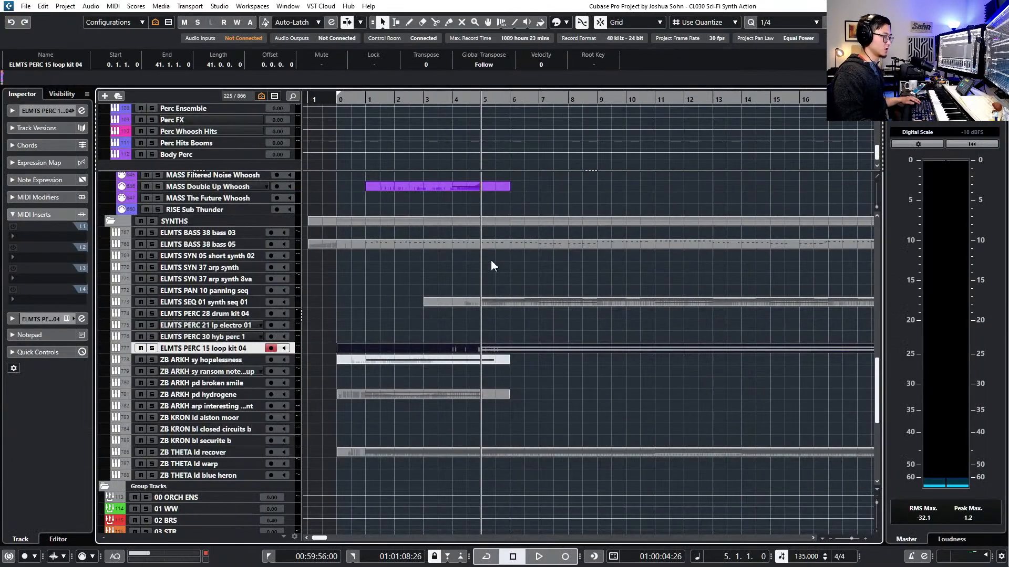
pyautogui.scroll(-1, 489, 343)
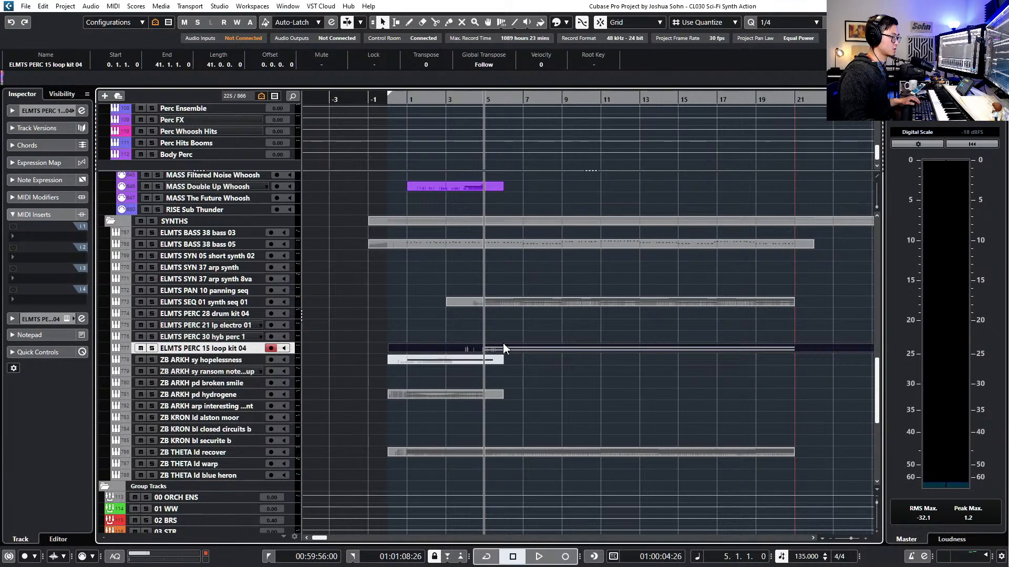
pyautogui.scroll(-1, 761, 348)
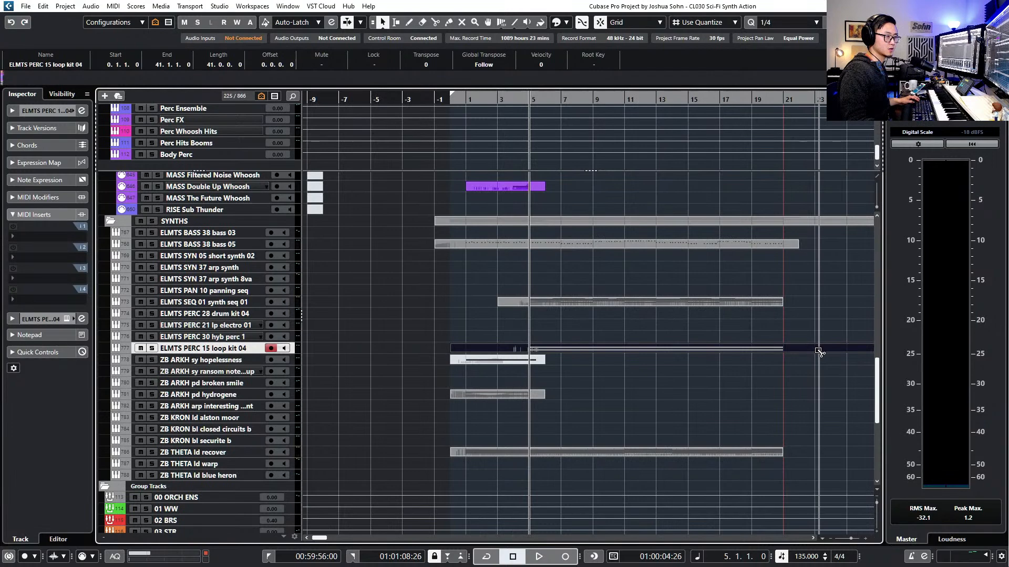
pyautogui.keyDown('alt'); pyautogui.click(816, 349); pyautogui.keyUp('alt')
pyautogui.doubleClick(739, 350)
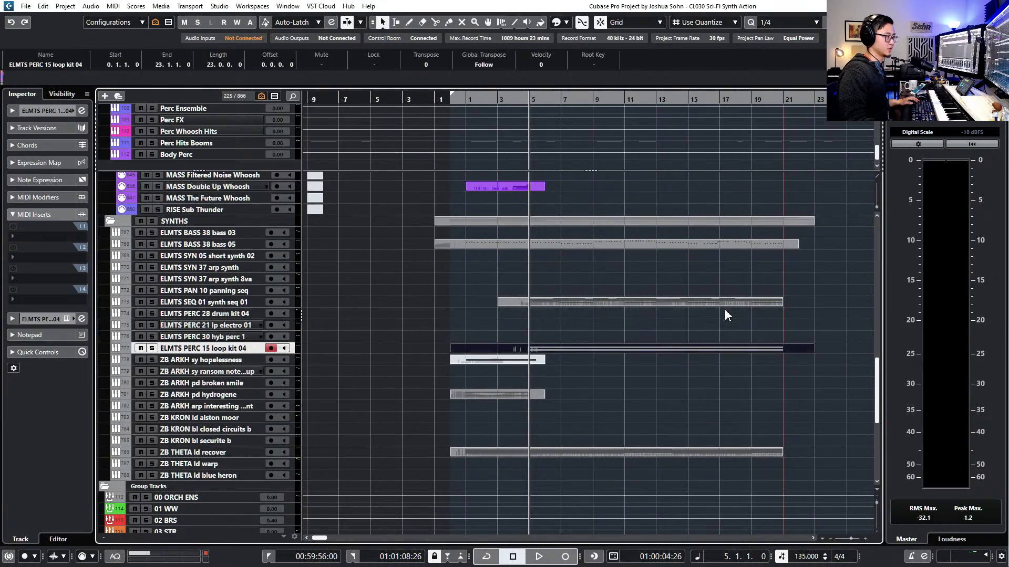
pyautogui.moveTo(293, 208); pyautogui.dragTo(810, 257)
pyautogui.click(812, 252)
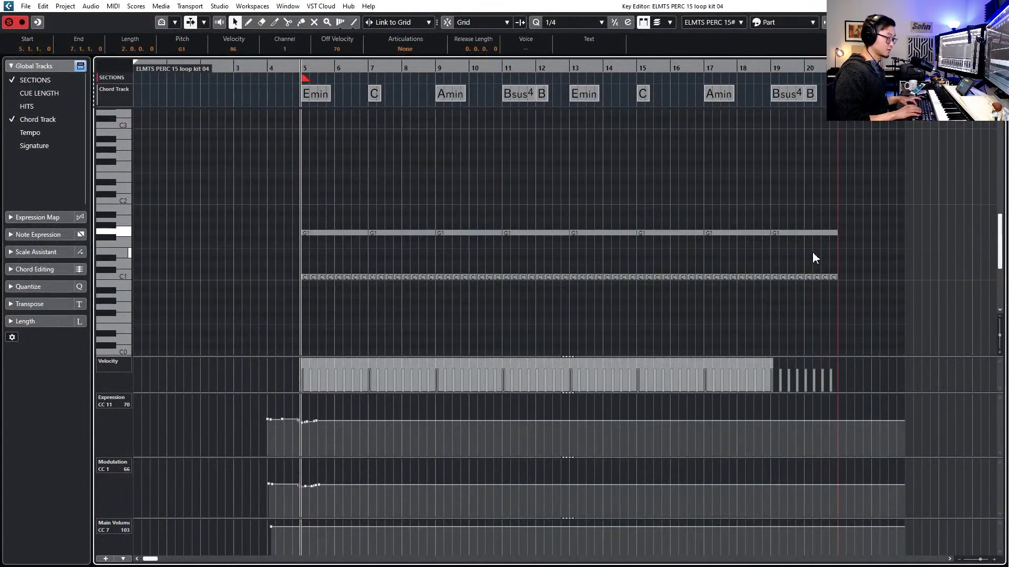
pyautogui.press('Return')
# Split the loop kit 04 part at 5.2.1.0, move the longer piece to the ELMTS PERC 30 hyb perc 1 track and mute it
pyautogui.scroll(5, 541, 363)
pyautogui.scroll(2, 457, 346)
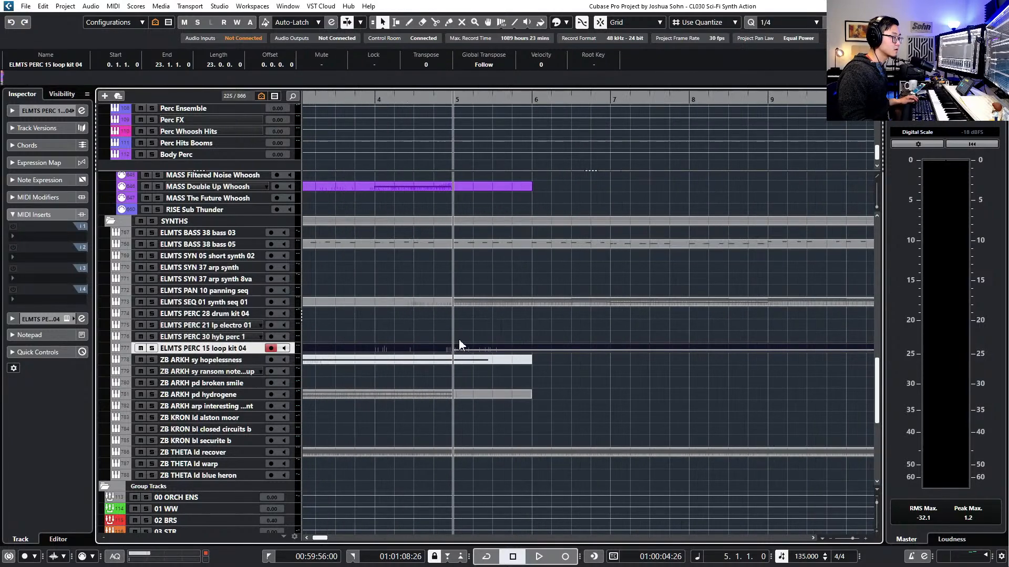
pyautogui.keyDown('alt'); pyautogui.click(470, 349); pyautogui.keyUp('alt')
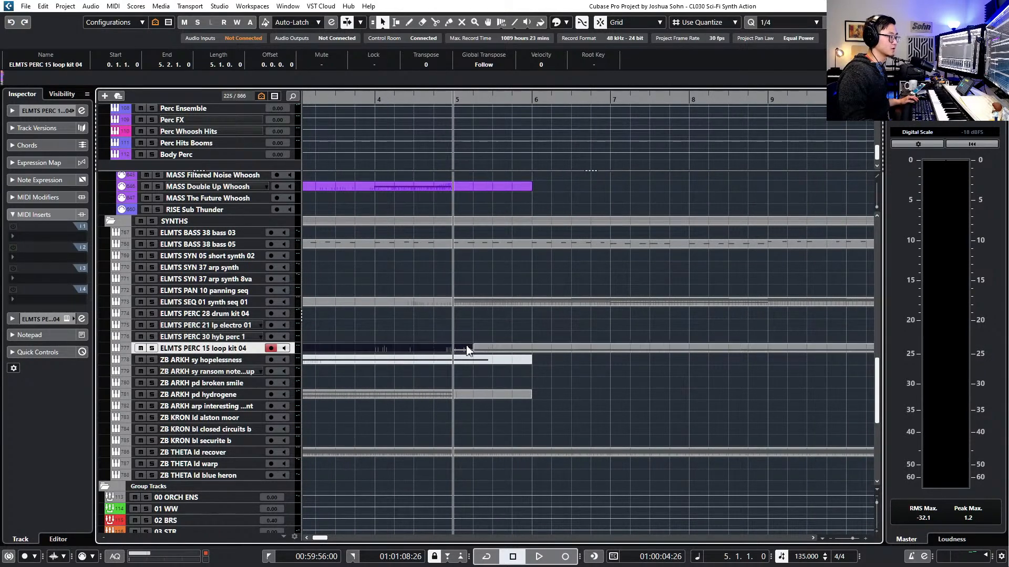
pyautogui.doubleClick(472, 349)
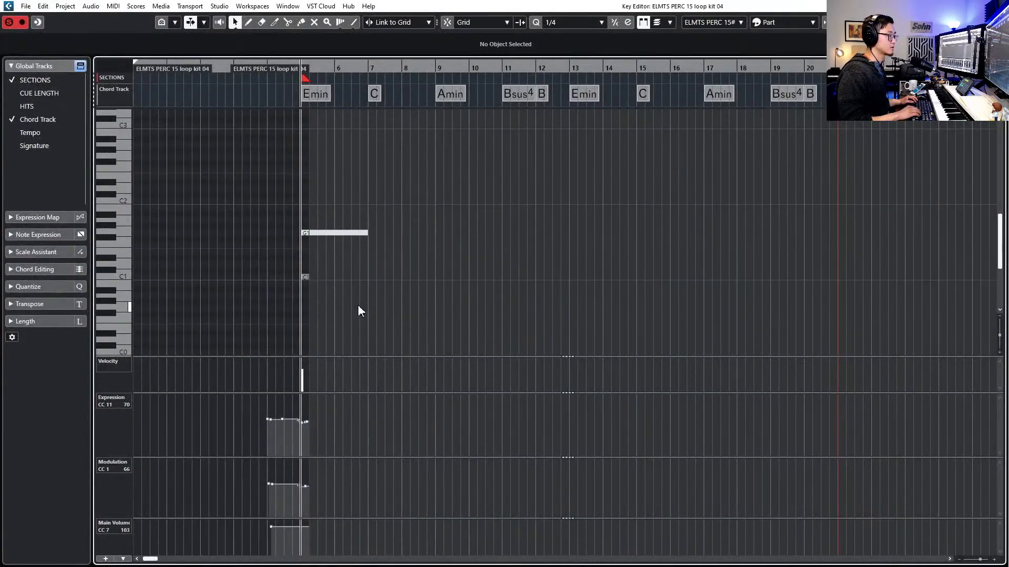
pyautogui.press('Return')
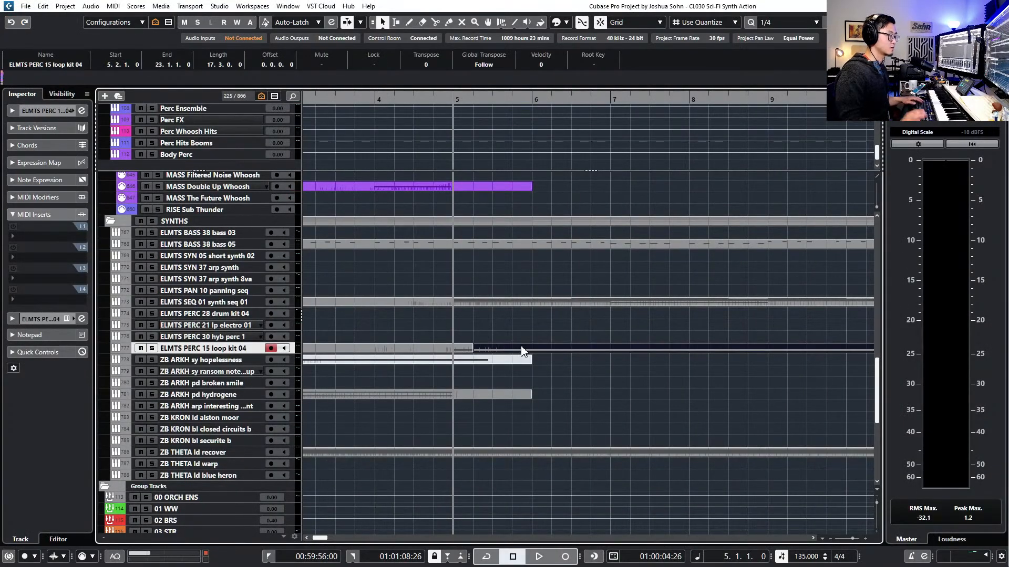
pyautogui.hotkey('ctrl', 'Up')
pyautogui.hotkey('shift', 'm')
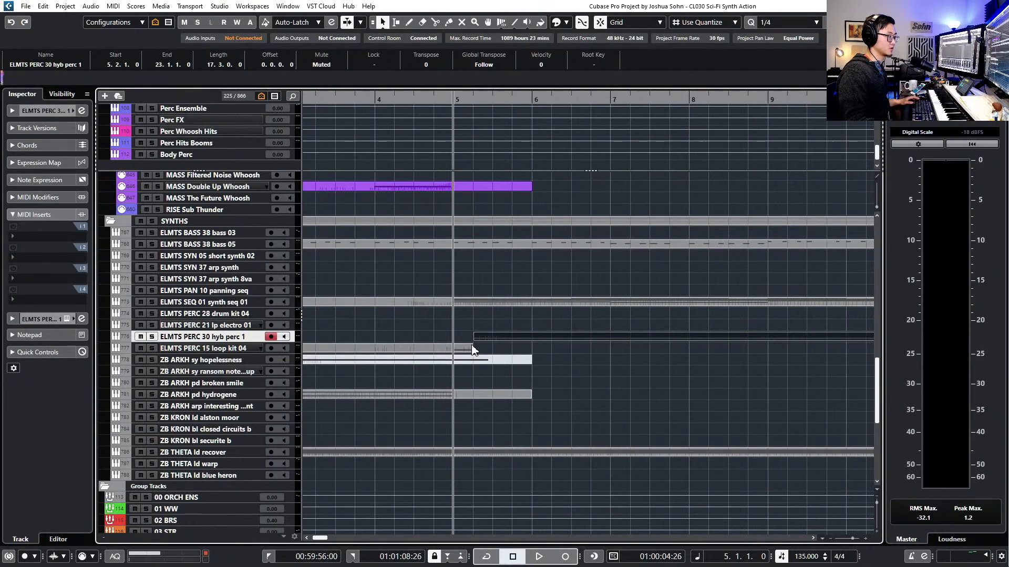
# Extend the remaining loop kit 04 part to bar 6 and play it soloed from bar 5
pyautogui.moveTo(472, 349); pyautogui.dragTo(531, 350)
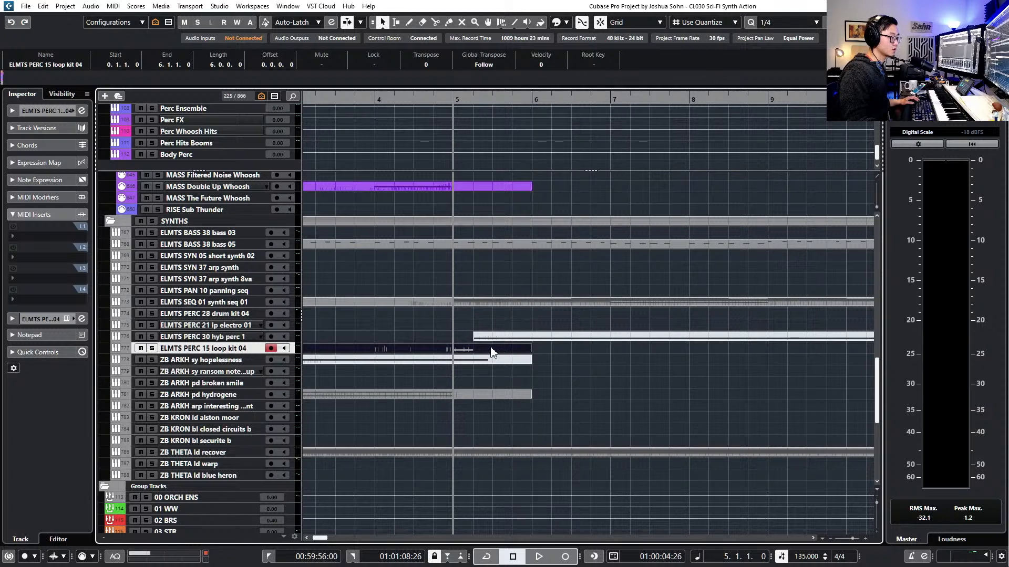
pyautogui.press('s')
pyautogui.press('space')
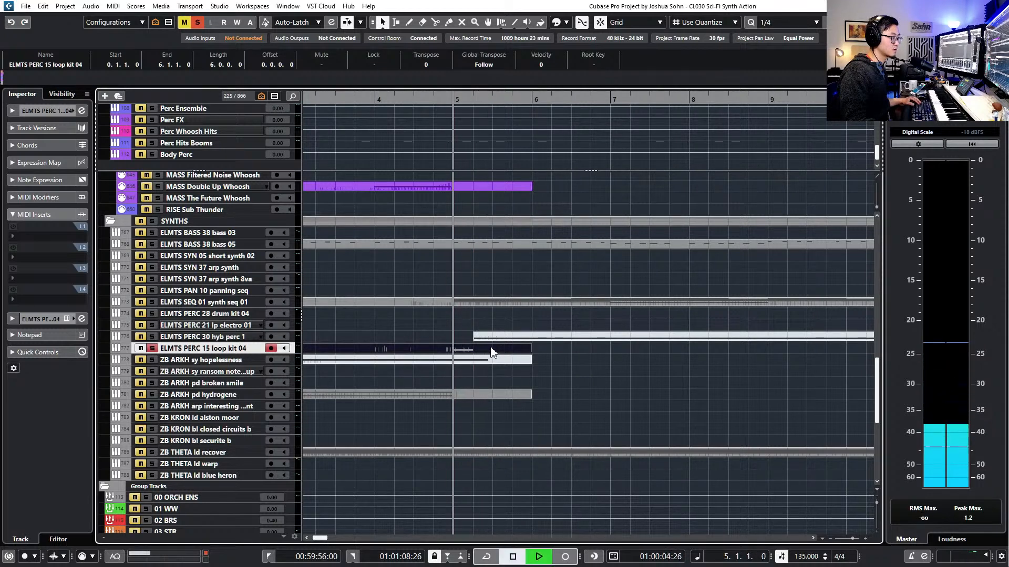
pyautogui.press('space')
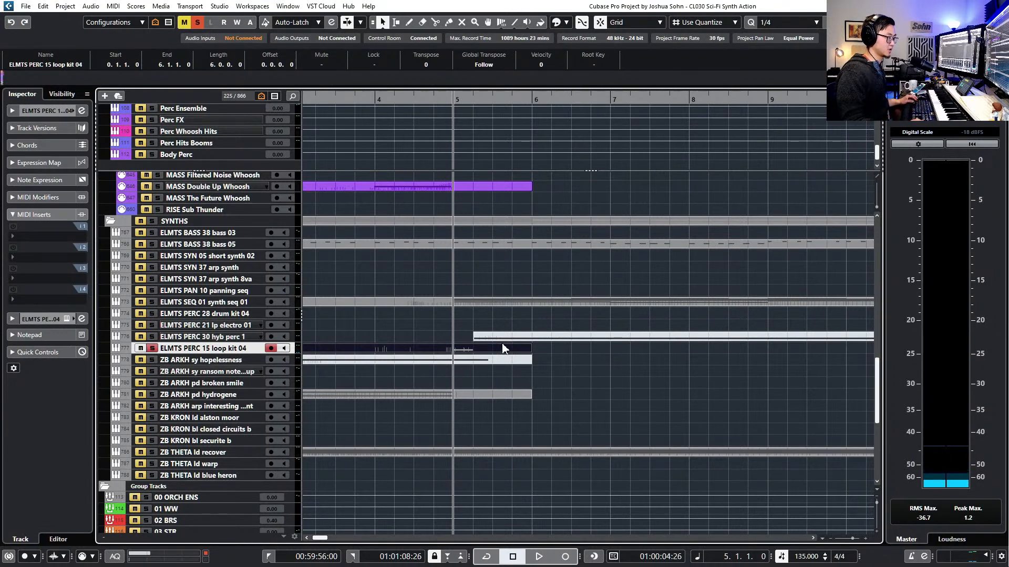
# Isolate a half-bar loop kit 04 part from bar 5 and render it dry to 24-bit audio with source events muted
pyautogui.keyDown('alt'); pyautogui.click(455, 348); pyautogui.keyUp('alt')
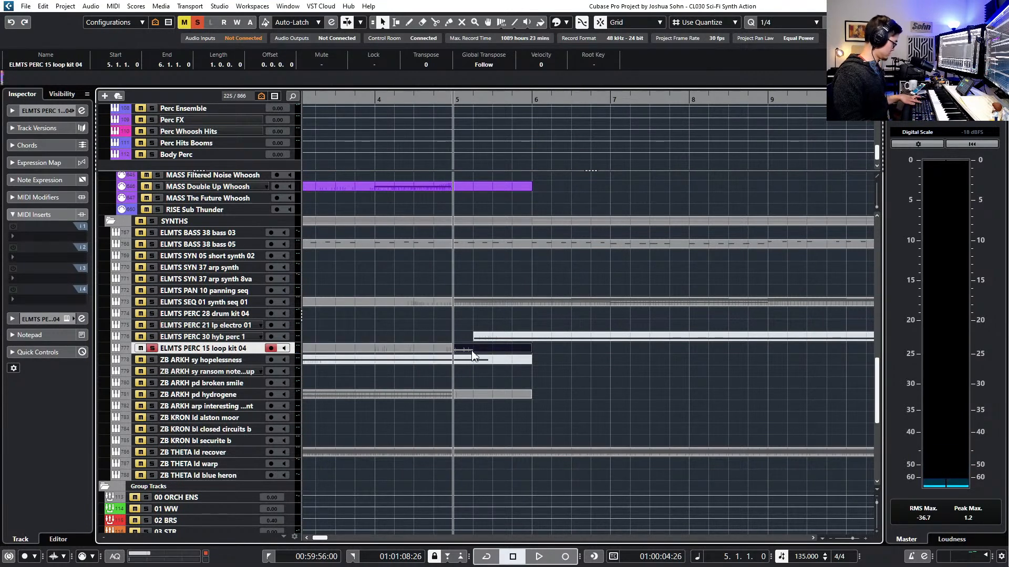
pyautogui.moveTo(531, 351); pyautogui.dragTo(493, 352)
pyautogui.hotkey('alt', 'r')
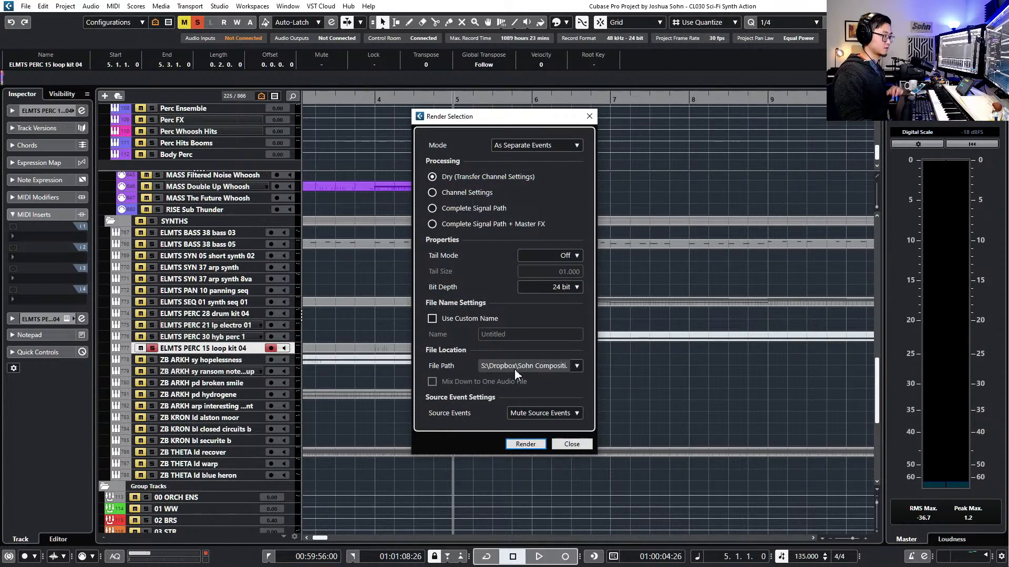
pyautogui.click(536, 445)
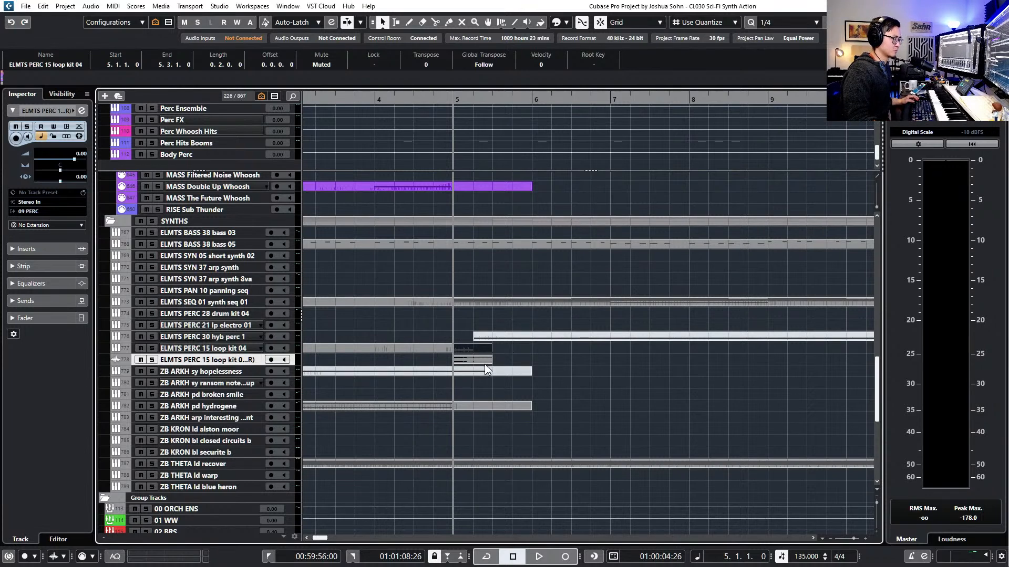
# Trim the rendered loop kit 04 audio event to one beat and enlarge its track's height
pyautogui.moveTo(491, 362); pyautogui.dragTo(473, 362)
pyautogui.scroll(-1, 485, 365)
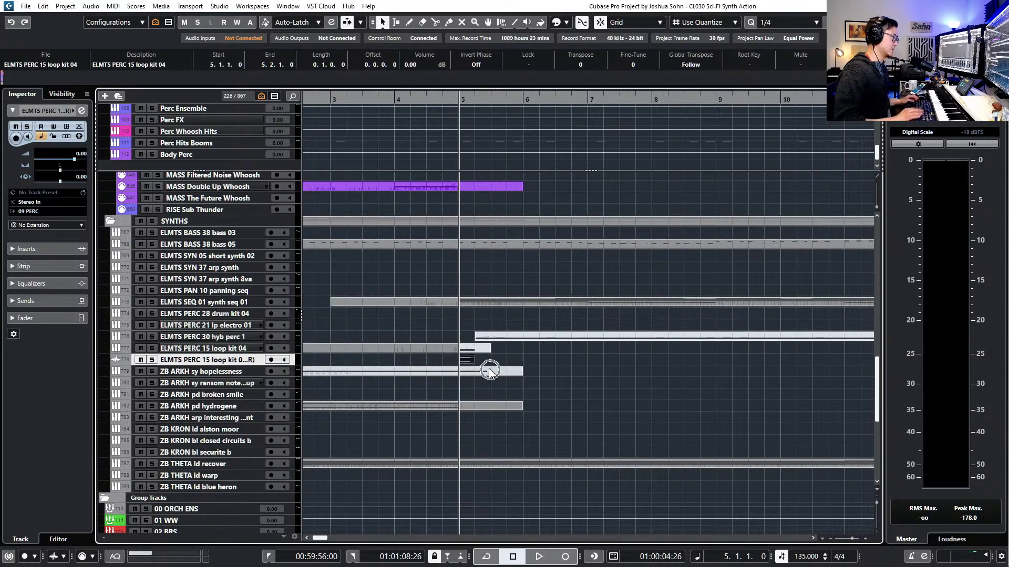
pyautogui.hotkey('alt', 'Down')
pyautogui.hotkey('alt', 'Down')
pyautogui.hotkey('alt', 'Down')
pyautogui.scroll(3, 489, 367)
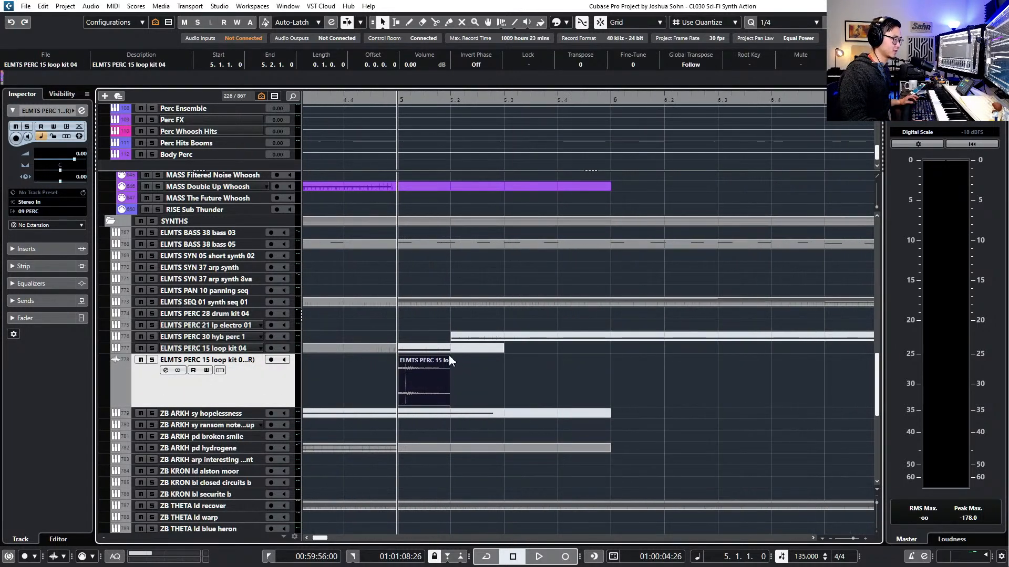
# Add a fade-out to the one-beat loop kit 04 audio event and repeat it three times to fill bar 5
pyautogui.moveTo(450, 358); pyautogui.dragTo(431, 356)
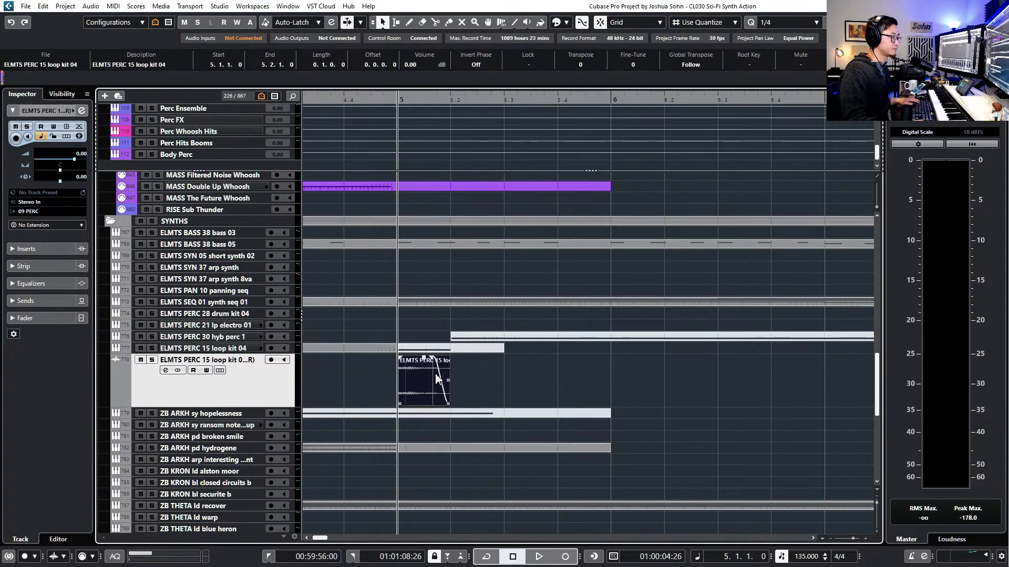
pyautogui.hotkey('ctrl', 'd')
pyautogui.hotkey('ctrl', 'd')
pyautogui.hotkey('ctrl', 'd')
# Play the repeated audio events from bar 5 in the mix and with their track soloed
pyautogui.press('space')
pyautogui.press('space')
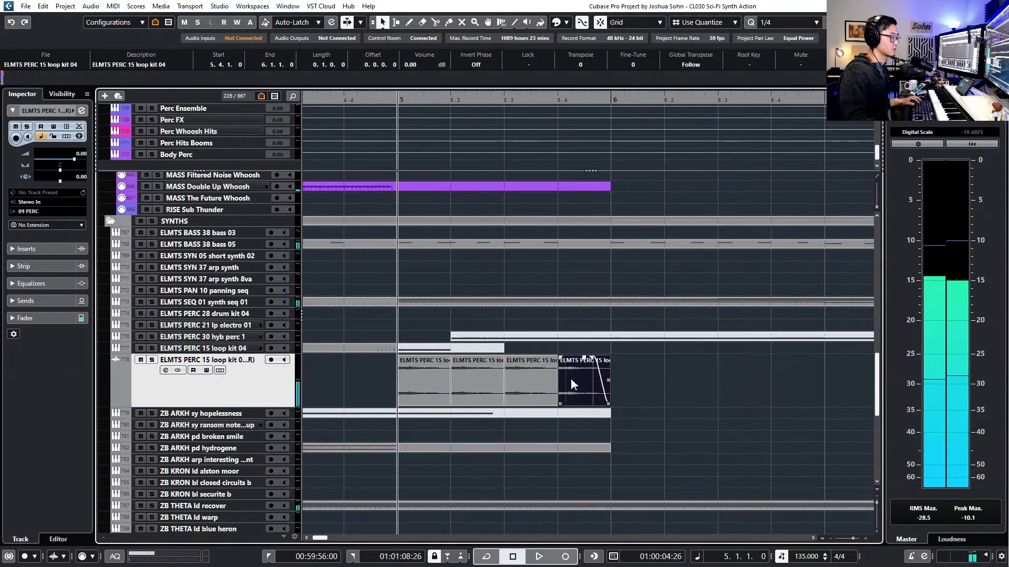
pyautogui.press('s')
pyautogui.press('space')
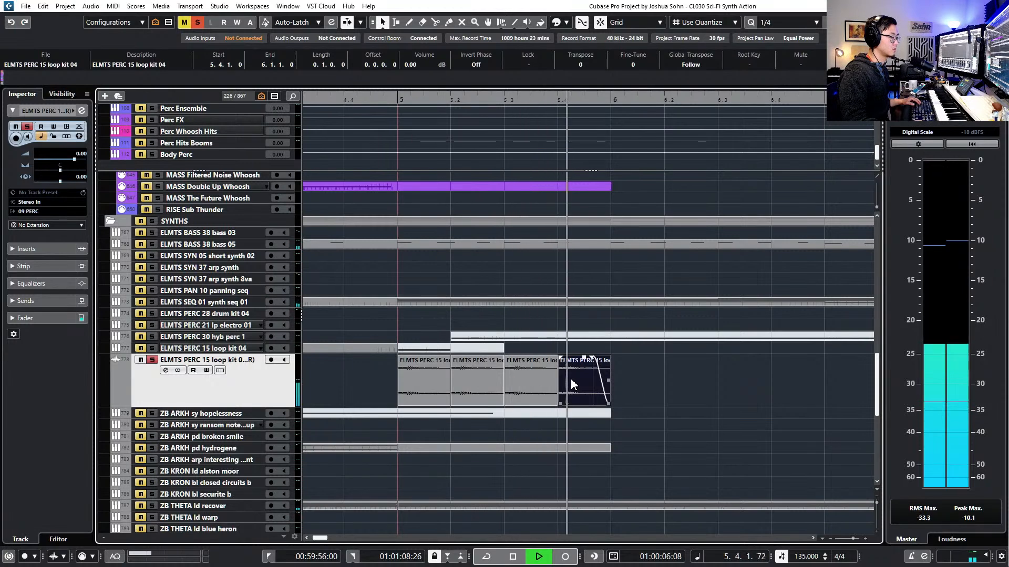
pyautogui.press('space')
# Repeat the bar of loop kit 04 audio events up to bar 21 and play the result
pyautogui.scroll(-5, 655, 383)
pyautogui.moveTo(655, 383); pyautogui.dragTo(609, 384)
pyautogui.hotkey('ctrl', 'd')
pyautogui.scroll(-3, 541, 390)
pyautogui.hotkey('ctrl', 'd')
pyautogui.hotkey('ctrl', 'd')
pyautogui.moveTo(506, 387); pyautogui.dragTo(731, 385)
pyautogui.hotkey('ctrl', 'd')
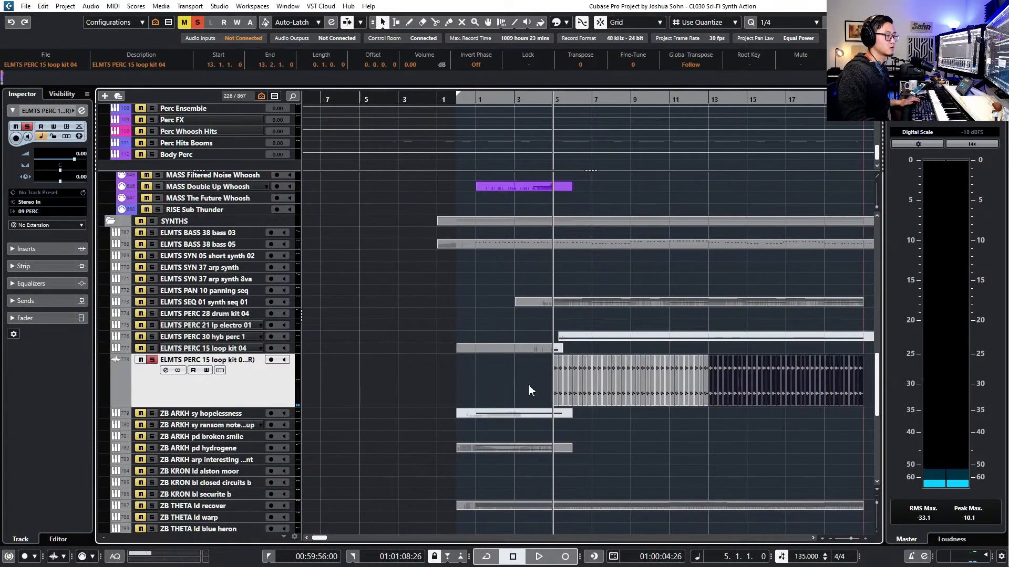
pyautogui.hscroll(-5, 527, 384)
pyautogui.press('space')
# Move the muted part from the ELMTS PERC 30 hyb perc 1 track back to the ELMTS PERC 15 loop kit 04 track
pyautogui.click(520, 336)
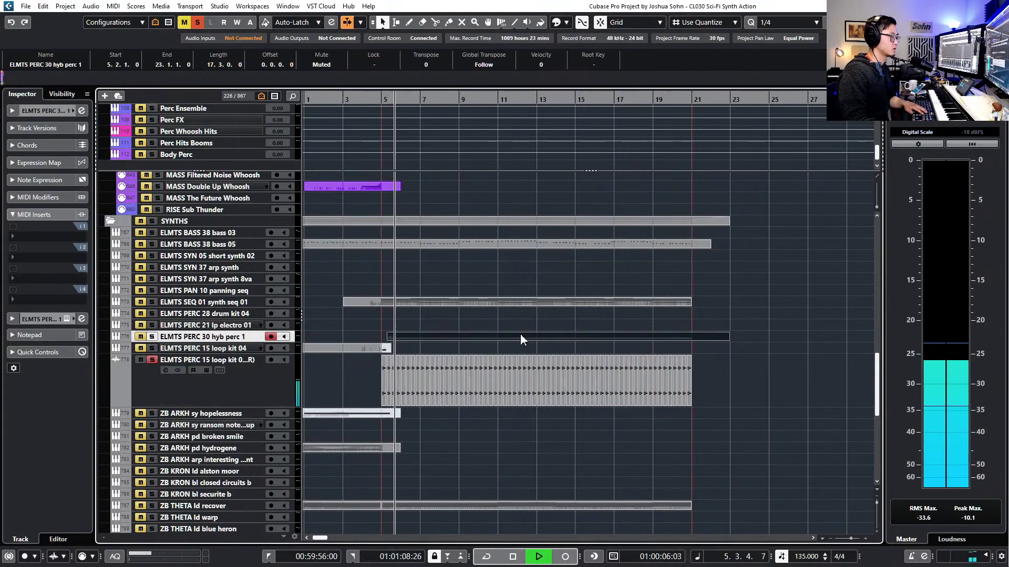
pyautogui.hotkey('alt', 'Down')
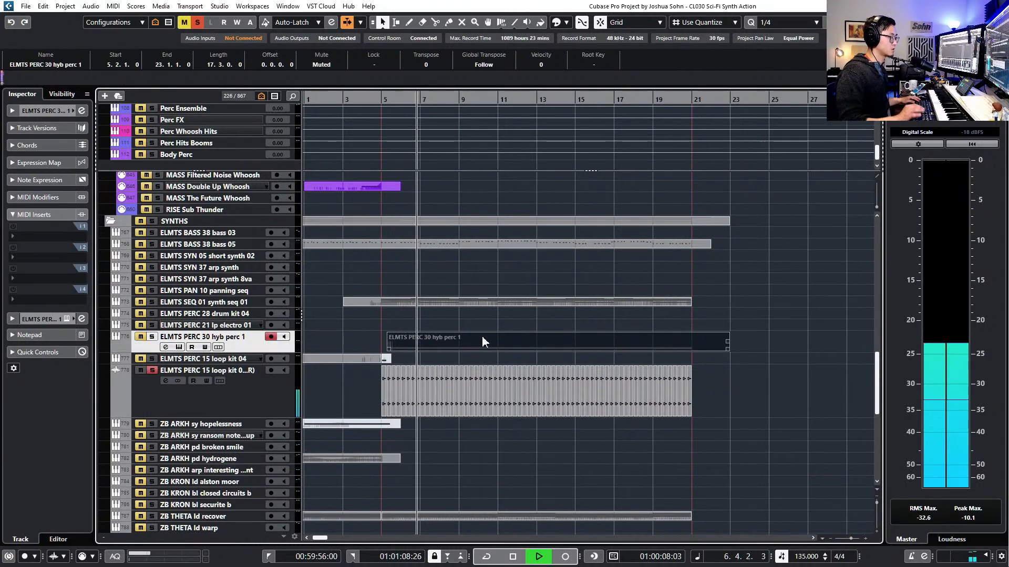
pyautogui.hotkey('alt', 'Up')
pyautogui.hotkey('ctrl', 'Down')
pyautogui.press('space')
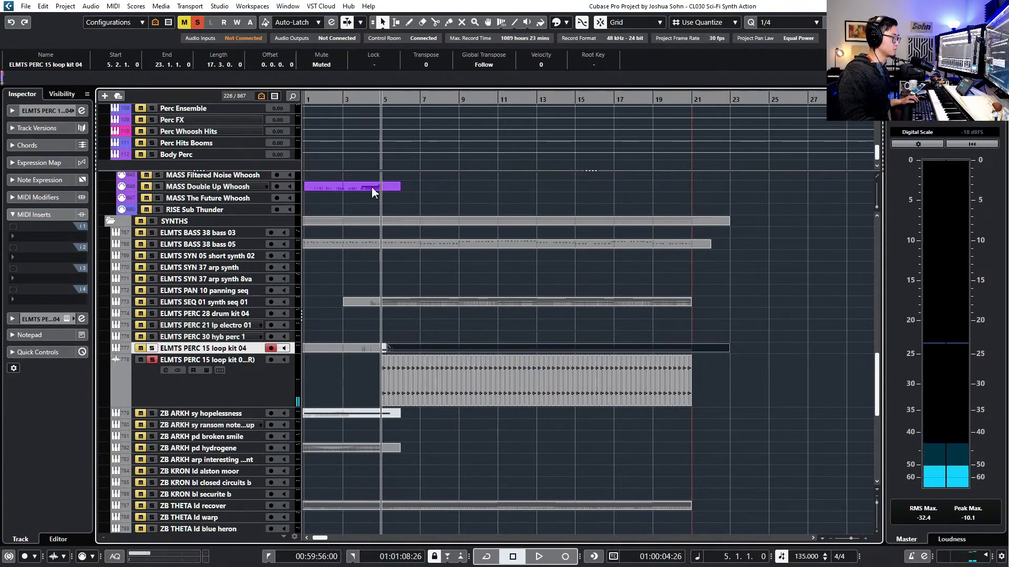
# Add a folder track named ARCHIVE below the Body Perc track
pyautogui.scroll(-1, 375, 163)
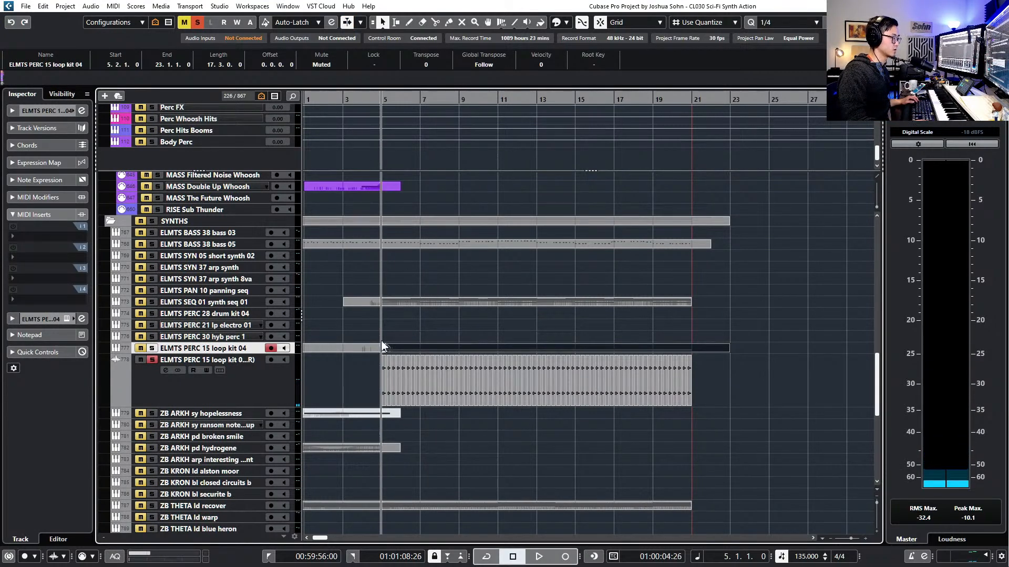
pyautogui.rightClick(242, 161)
pyautogui.click(307, 253)
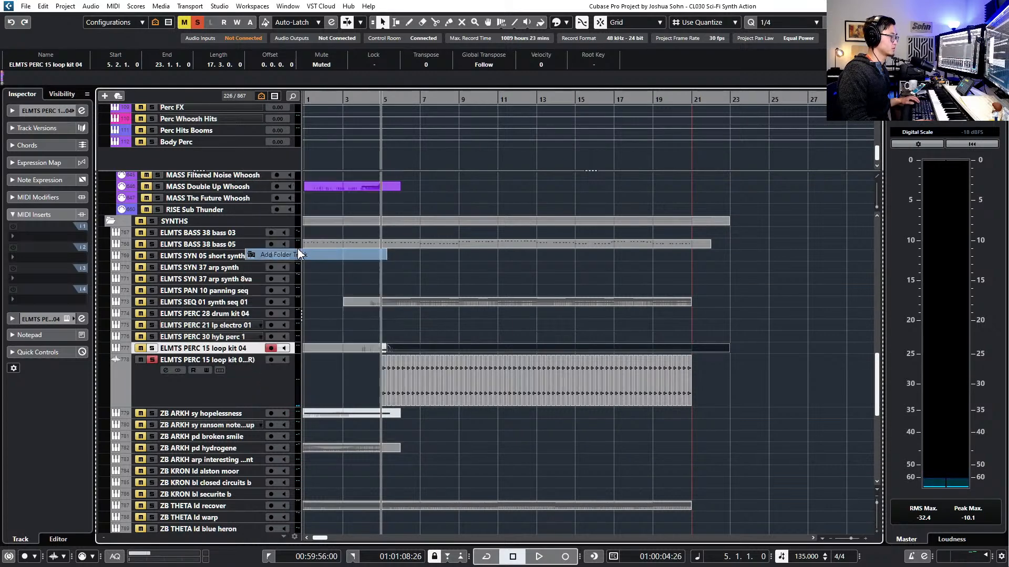
pyautogui.press('capslock')
pyautogui.write('ARCHIVE')
pyautogui.press('Return')
pyautogui.press('capslock')
# Move the muted half-bar loop kit 04 part onto its own track in the ARCHIVE folder and disable that track
pyautogui.scroll(4, 386, 349)
pyautogui.moveTo(385, 350); pyautogui.dragTo(386, 163)
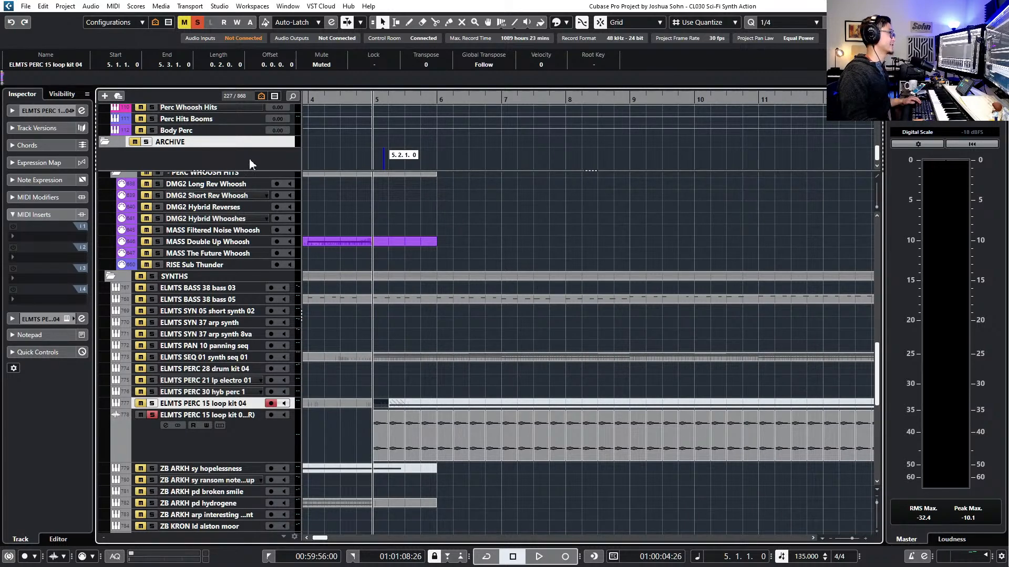
pyautogui.moveTo(249, 159); pyautogui.dragTo(247, 160)
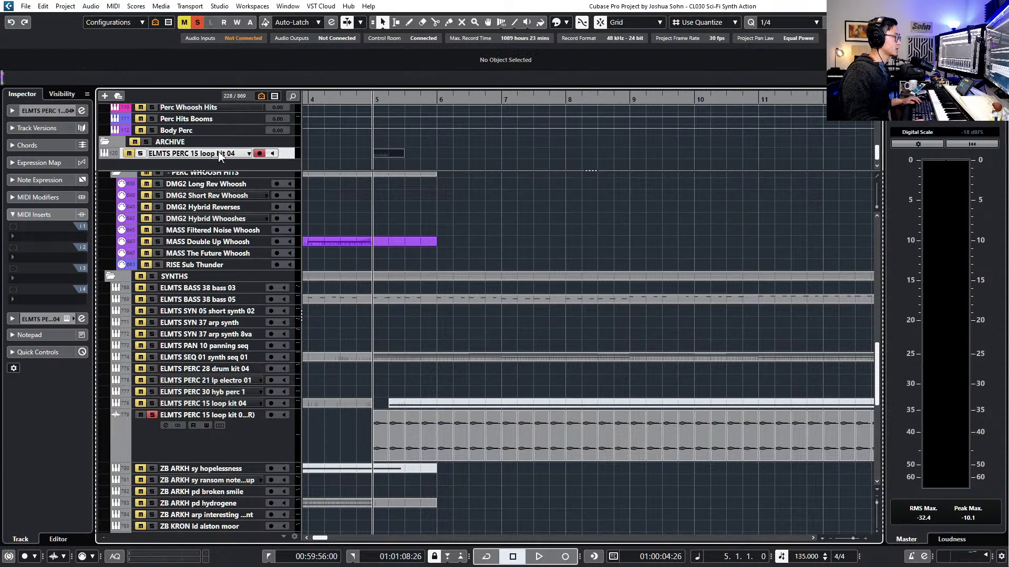
pyautogui.moveTo(170, 149); pyautogui.dragTo(175, 154)
pyautogui.hotkey('shift', 'd')
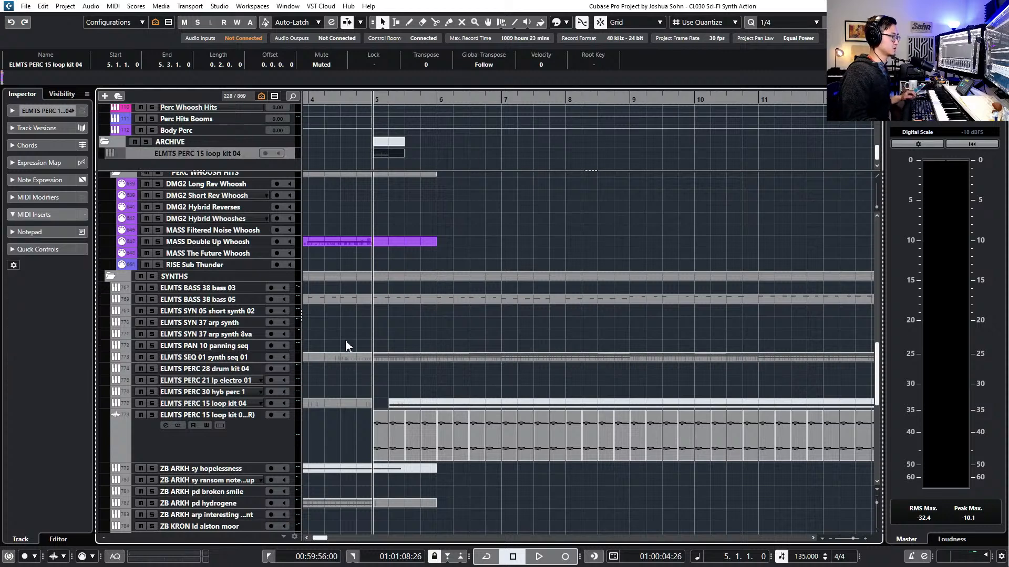
# Merge the ELMTS PERC 15 loop kit 04 parts into one unmuted part ending at bar 23 and delete its repeated C1 notes
pyautogui.scroll(-4, 402, 412)
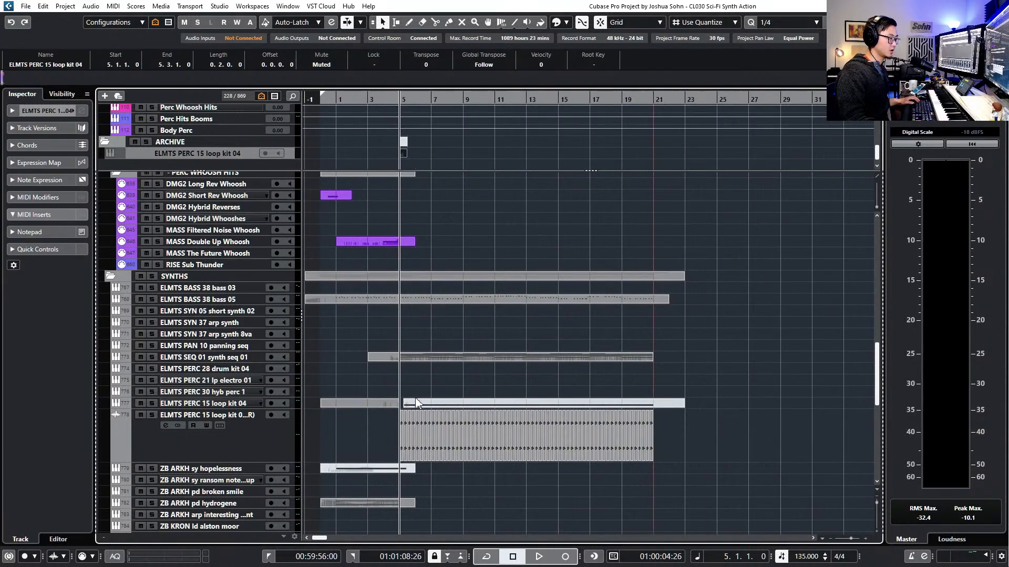
pyautogui.click(405, 405)
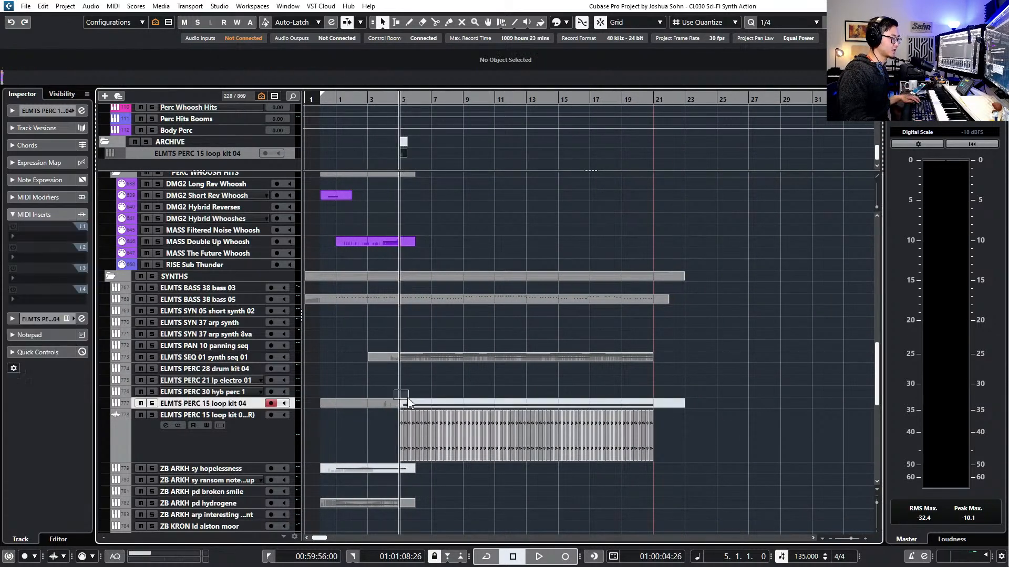
pyautogui.doubleClick(410, 403)
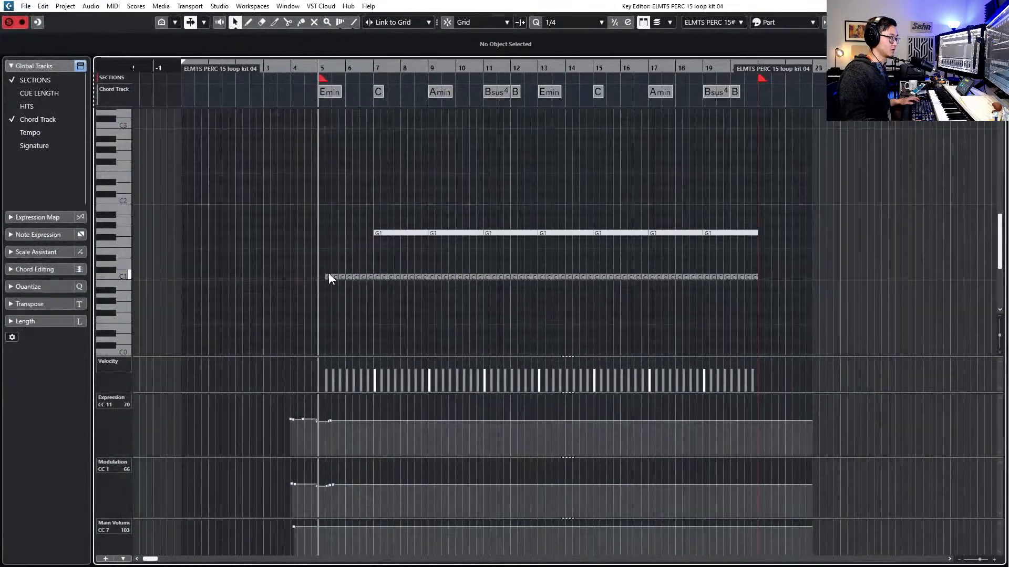
pyautogui.moveTo(280, 261); pyautogui.dragTo(735, 312)
pyautogui.press('Delete')
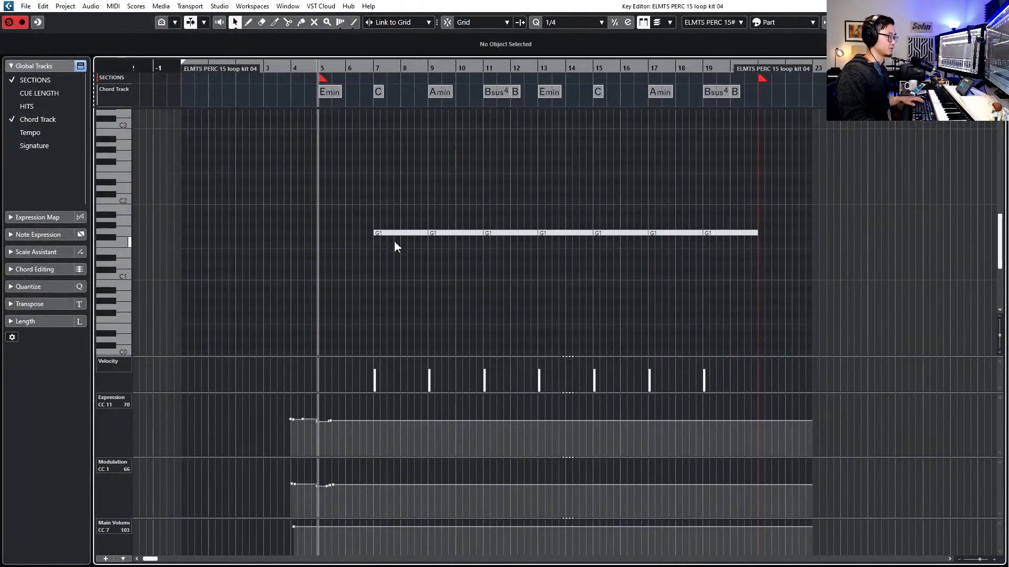
# Copy the G1 note at bar 7 to bar 5 and play the held G1 notes from there
pyautogui.click(394, 240)
pyautogui.hotkey('ctrl', 'c')
pyautogui.hotkey('ctrl', 'v')
pyautogui.hotkey('ctrl', 'a')
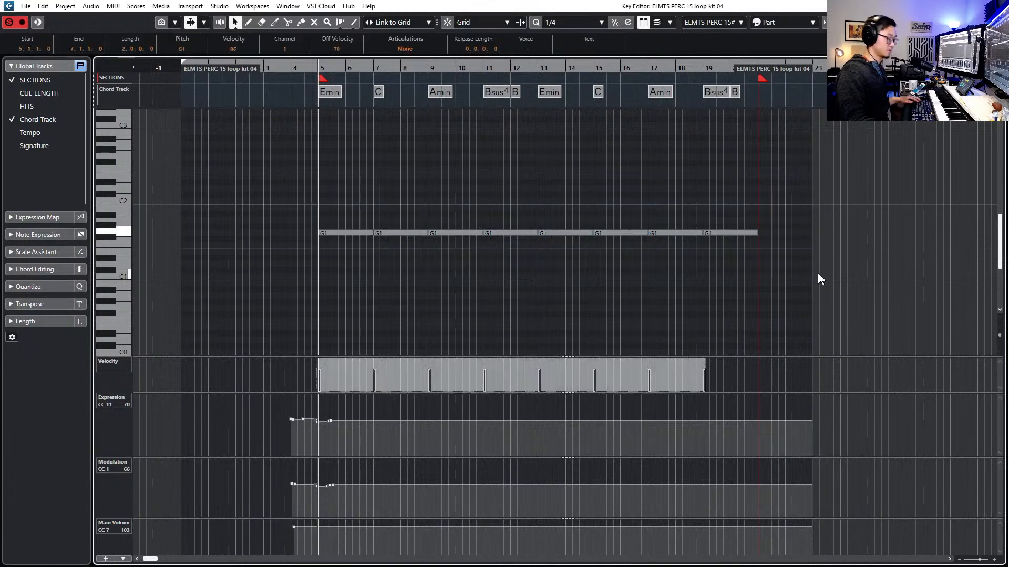
pyautogui.press('space')
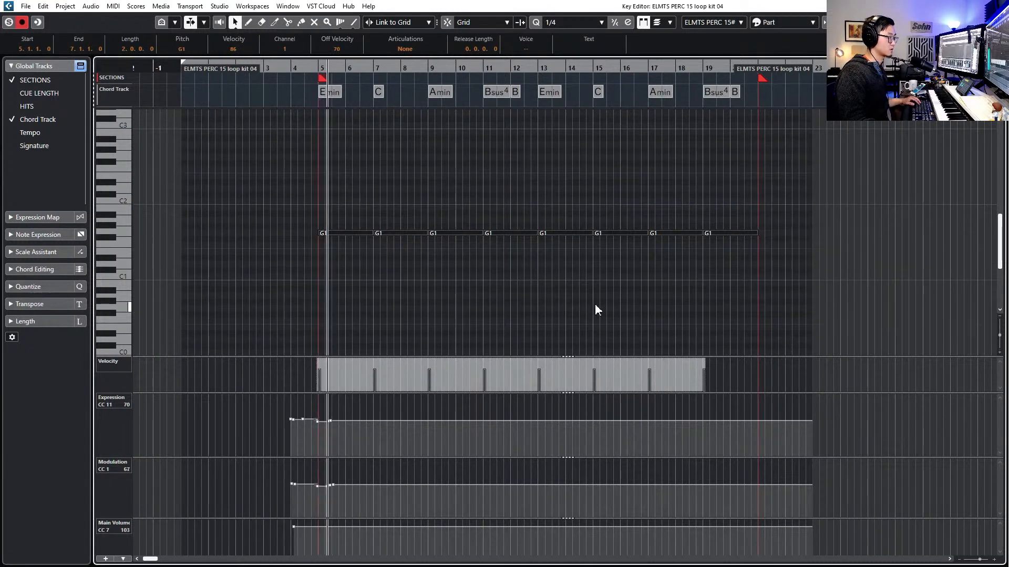
pyautogui.press('space')
pyautogui.press('s')
pyautogui.press('space')
pyautogui.press('space')
# Transpose all the held loop notes to F1 and repeat the whole phrase from bar 21
pyautogui.moveTo(291, 230); pyautogui.dragTo(777, 243)
pyautogui.press('Up')
pyautogui.press('Up')
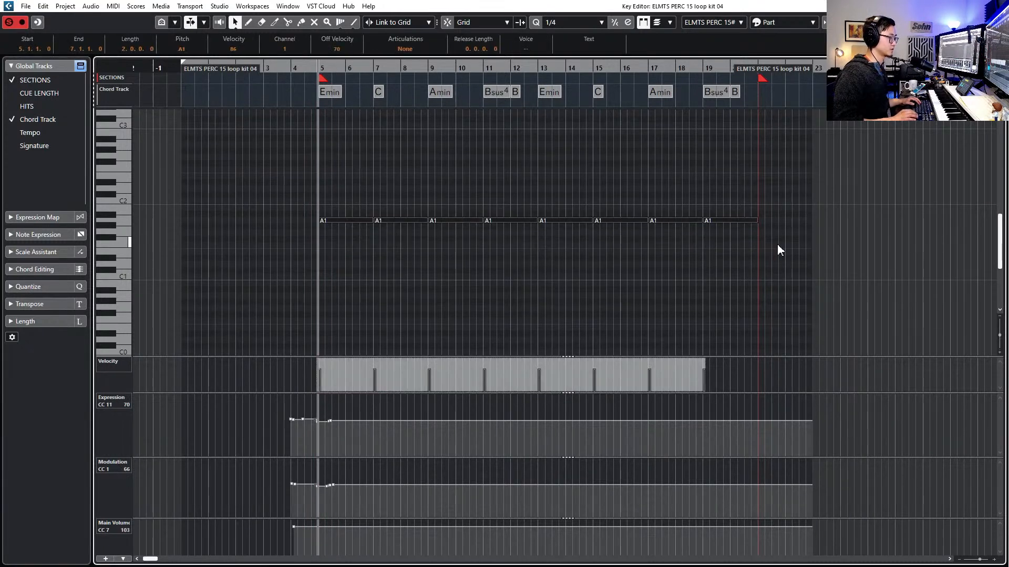
pyautogui.press('Down')
pyautogui.press('Down')
pyautogui.press('Down')
pyautogui.press('Down')
pyautogui.press('space')
pyautogui.press('space')
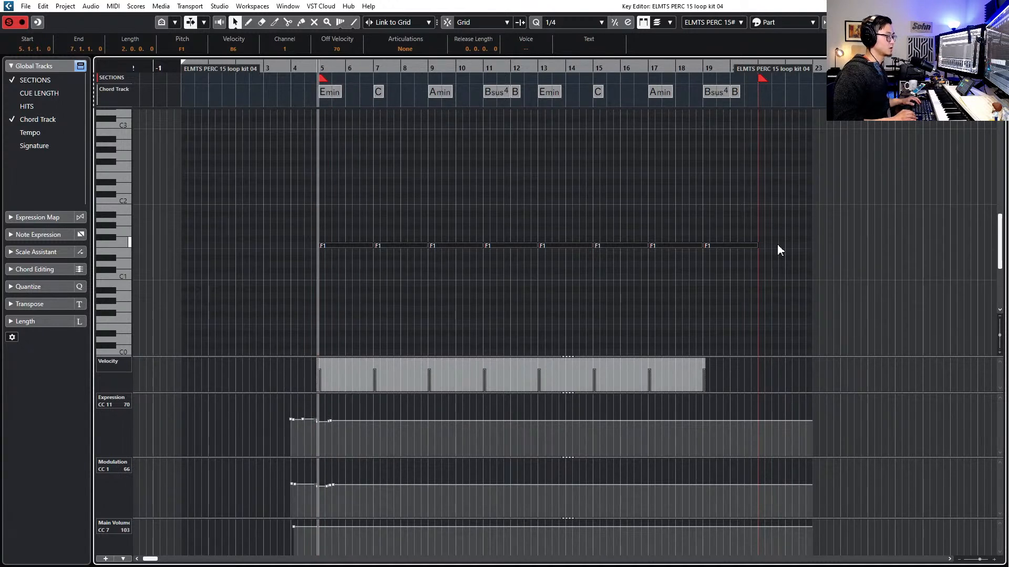
pyautogui.press('space')
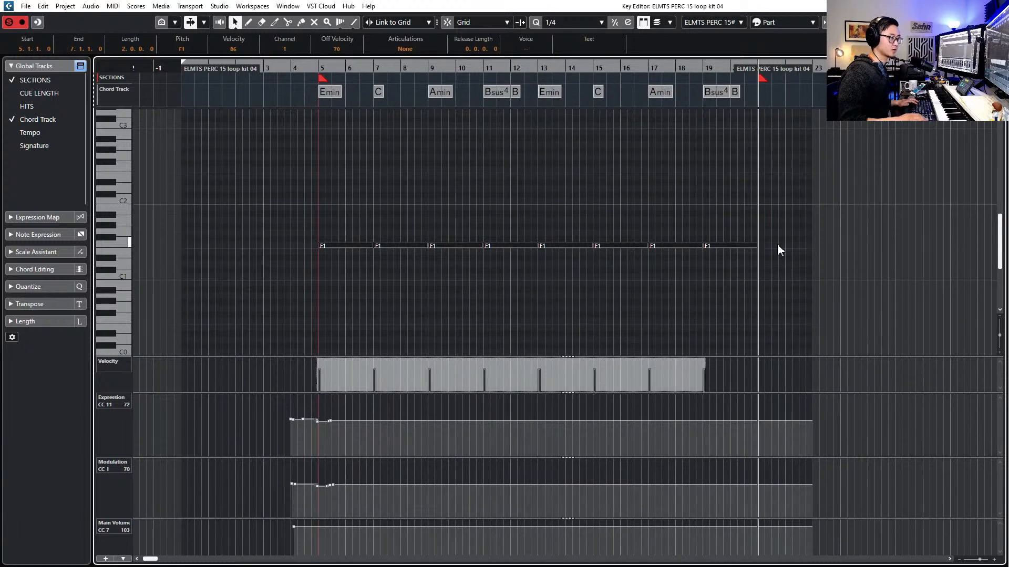
pyautogui.hotkey('ctrl', 'd')
# Transpose the held notes between bars 5 and 21 to E1 and play them
pyautogui.moveTo(727, 228); pyautogui.dragTo(283, 272)
pyautogui.press('Up')
pyautogui.press('Up')
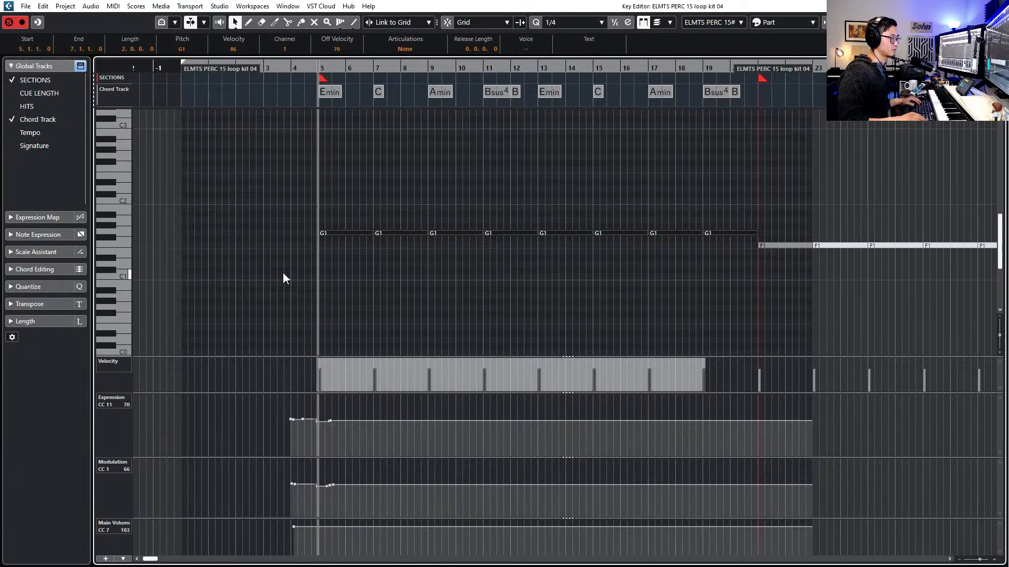
pyautogui.press('Down')
pyautogui.press('Down')
pyautogui.press('Down')
pyautogui.press('space')
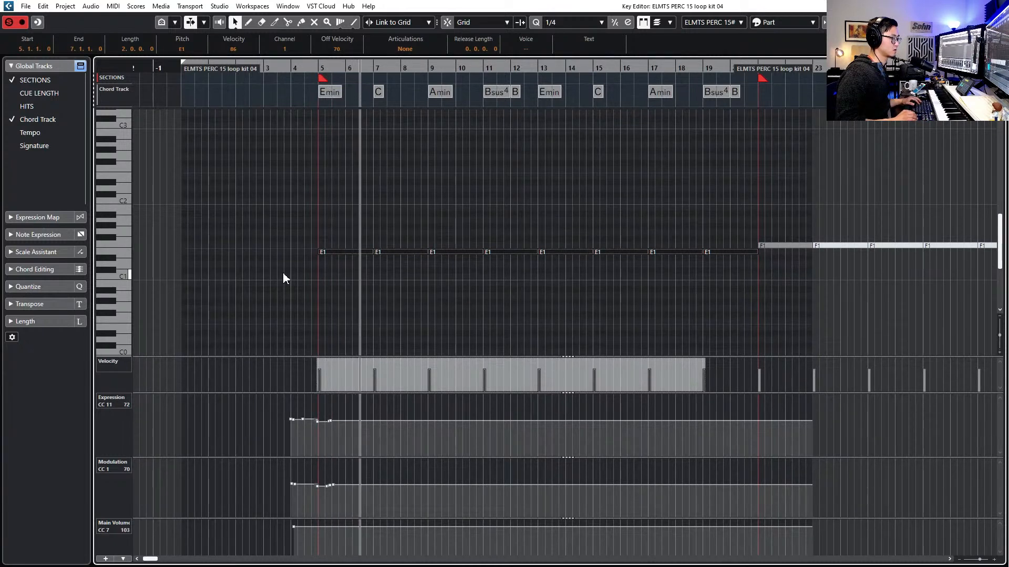
pyautogui.press('space')
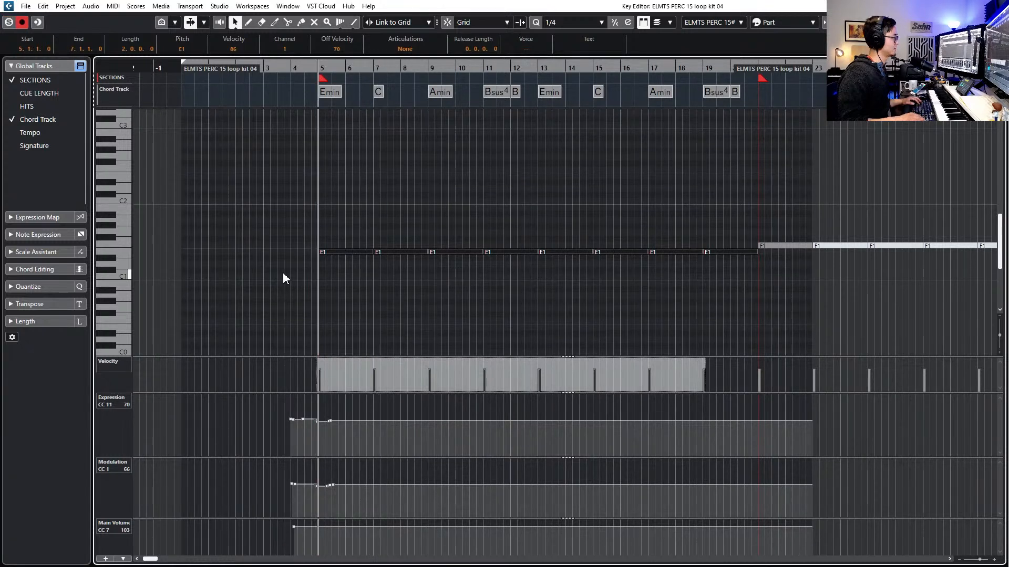
# Delete the Expression points around bar 5, play the part and close the Key Editor
pyautogui.click(319, 419)
pyautogui.moveTo(313, 412); pyautogui.dragTo(349, 432)
pyautogui.press('Delete')
pyautogui.press('space')
pyautogui.press('space')
pyautogui.press('Escape')
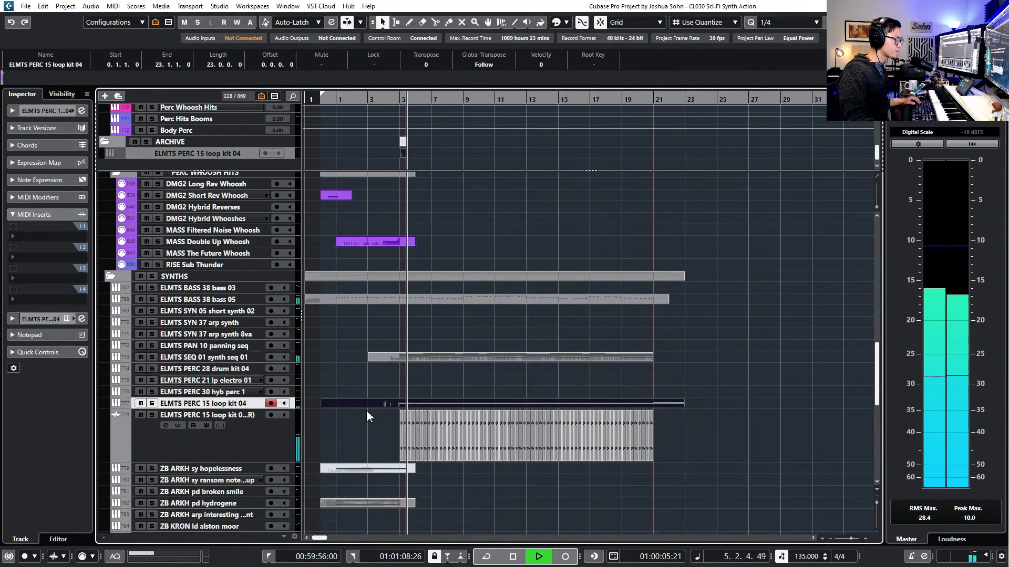
# Reopen the loop kit 04 part and try its held notes from bar 5 at D1
pyautogui.doubleClick(408, 403)
pyautogui.moveTo(259, 225); pyautogui.dragTo(663, 270)
pyautogui.press('space')
pyautogui.press('Down')
pyautogui.press('Down')
pyautogui.press('space')
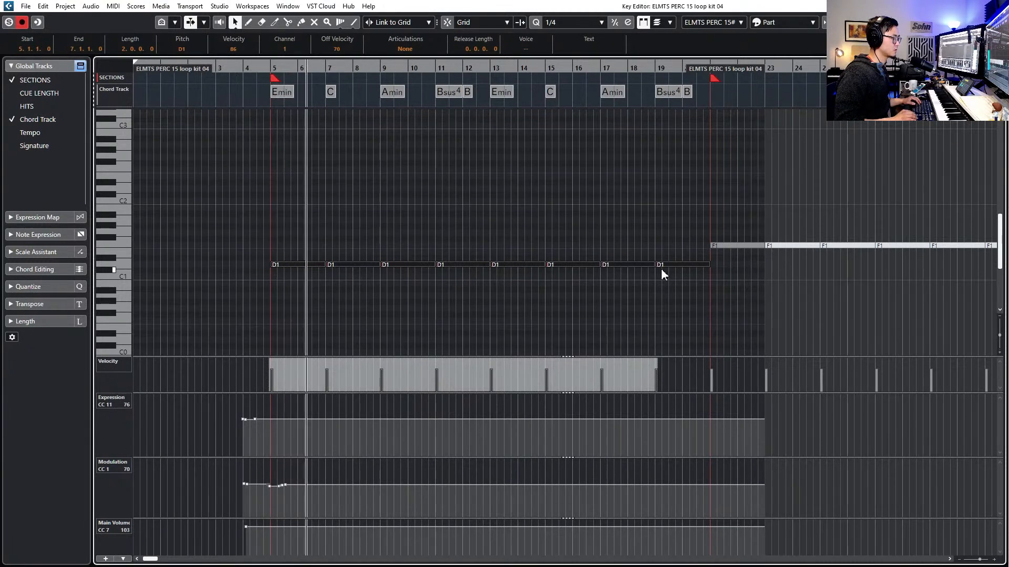
pyautogui.press('space')
# Transpose the held notes to G1, play them from bar 5 and close the Key Editor
pyautogui.press('Up')
pyautogui.press('Up')
pyautogui.press('Up')
pyautogui.press('Up')
pyautogui.press('Up')
pyautogui.press('space')
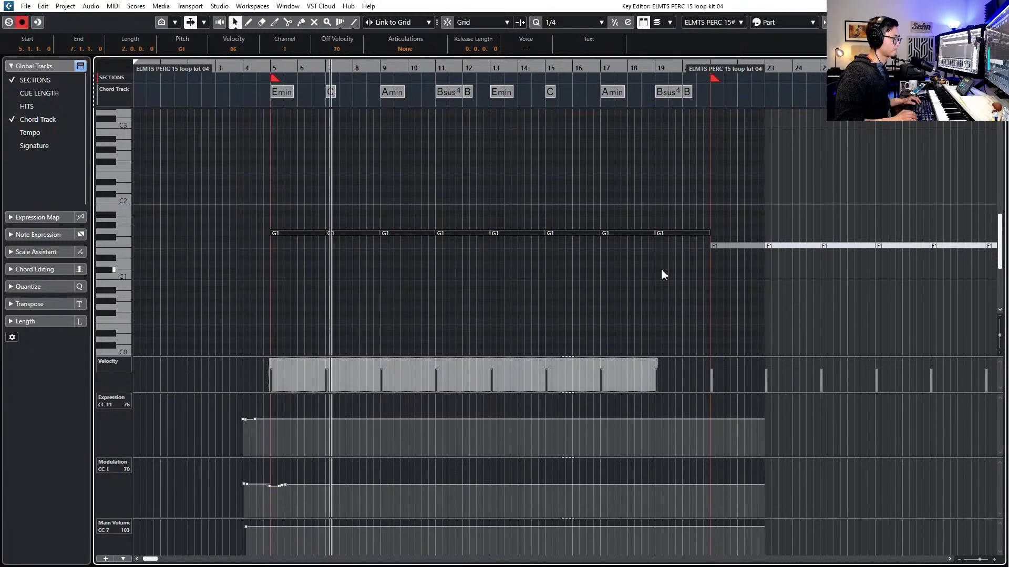
pyautogui.press('space')
pyautogui.press('Return')
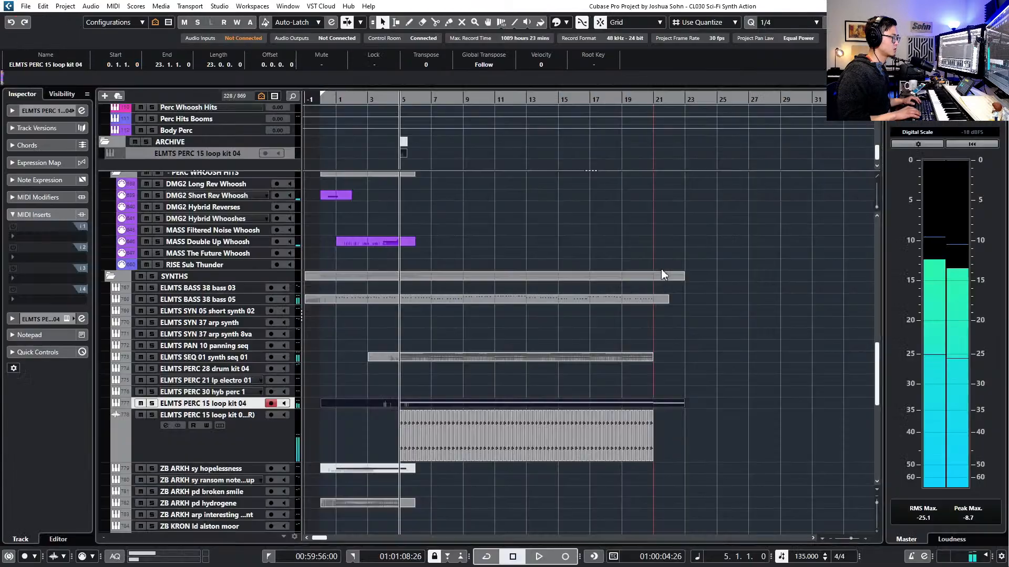
# Examine the synth and percussion parts that lead into bar 5
pyautogui.scroll(-2, 495, 386)
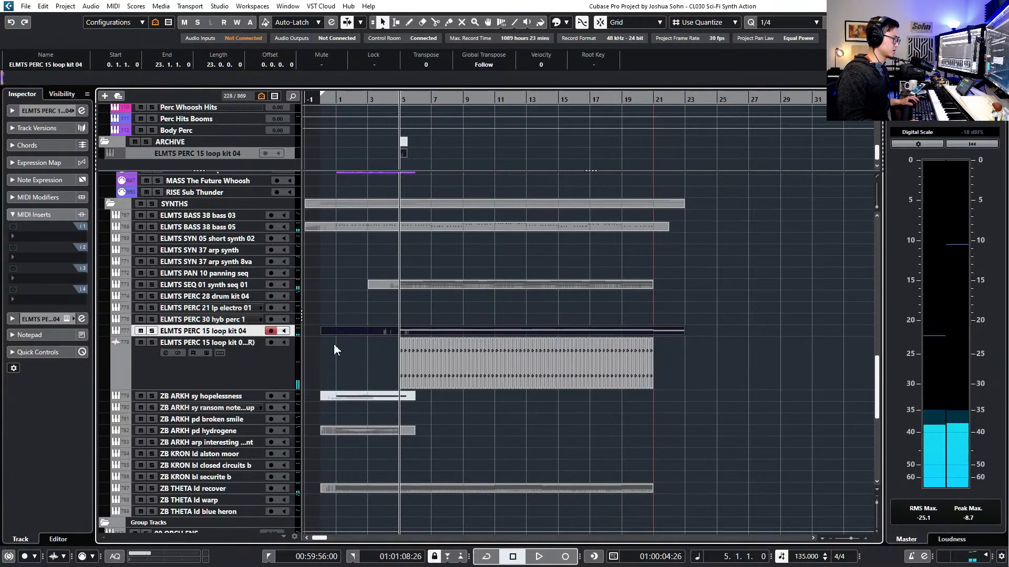
pyautogui.keyDown('ctrl'); pyautogui.scroll(2, 371, 330); pyautogui.keyUp('ctrl')
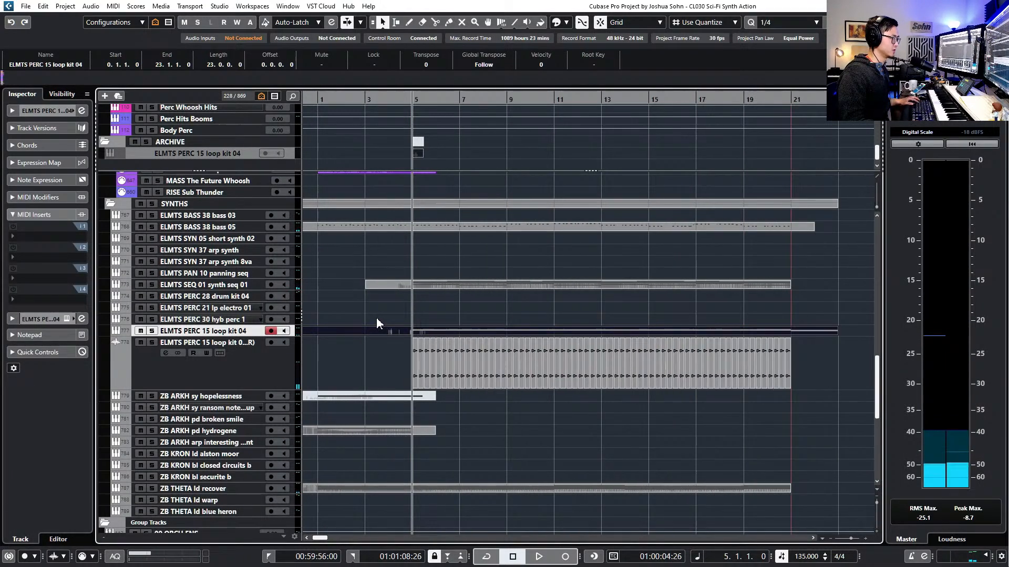
pyautogui.click(459, 284)
pyautogui.scroll(4, 461, 297)
pyautogui.keyDown('ctrl'); pyautogui.scroll(-1, 436, 314); pyautogui.keyUp('ctrl')
pyautogui.hscroll(-1, 438, 309)
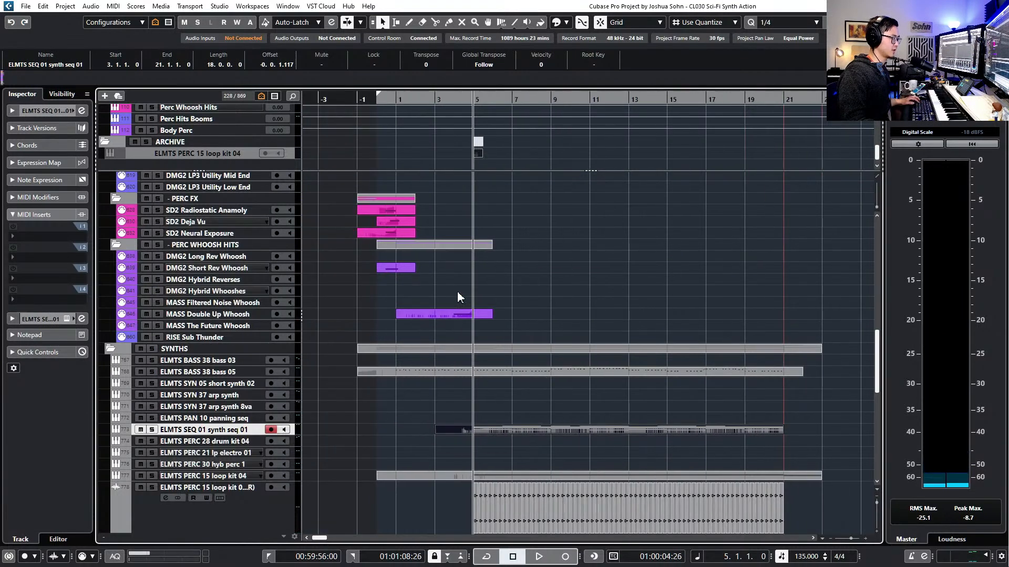
pyautogui.click(456, 315)
pyautogui.scroll(-6, 456, 323)
pyautogui.click(449, 360)
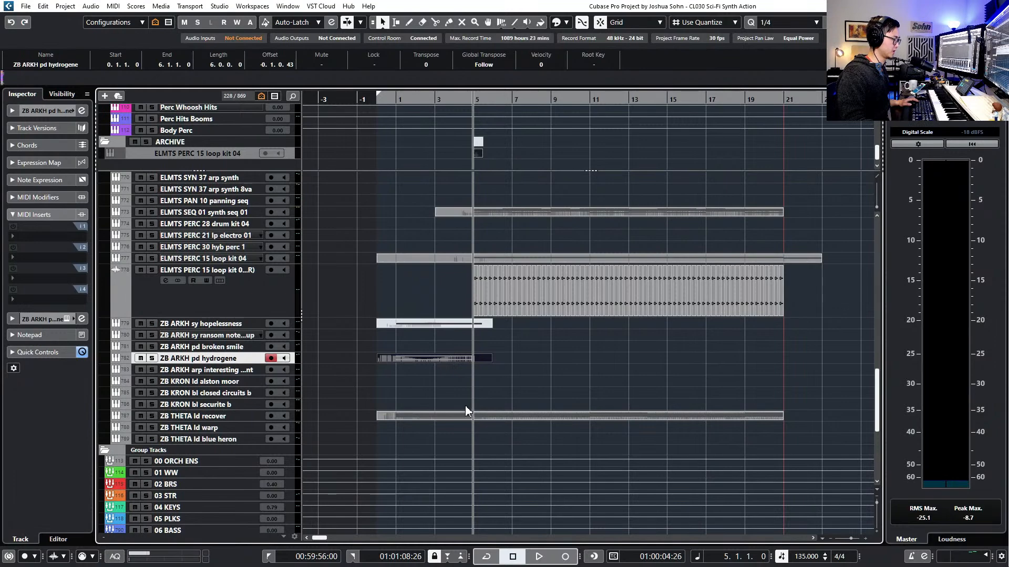
# Extend the UJAM DR Terminators part to bar 21
pyautogui.scroll(2, 466, 410)
pyautogui.scroll(20, 466, 410)
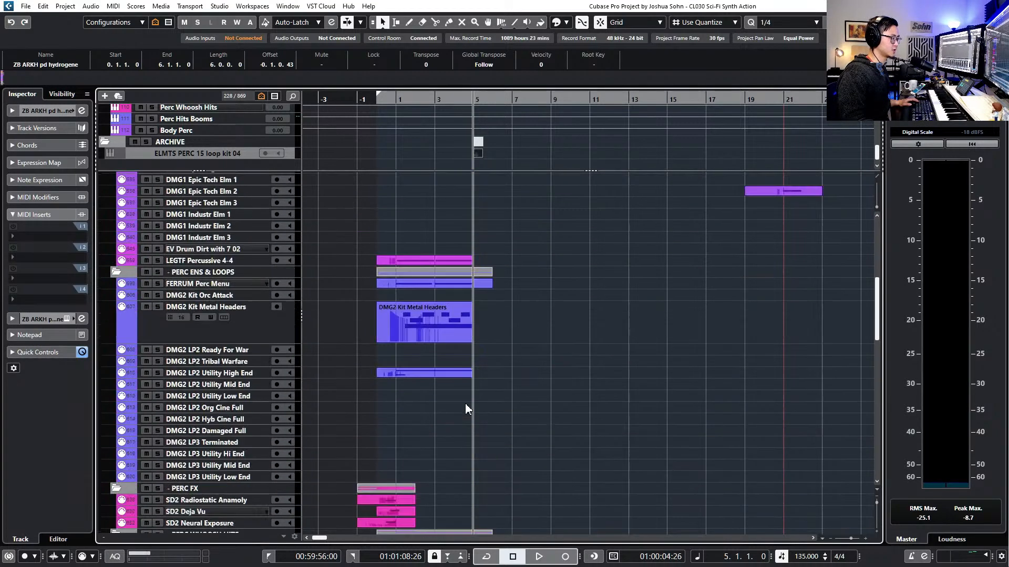
pyautogui.click(451, 310)
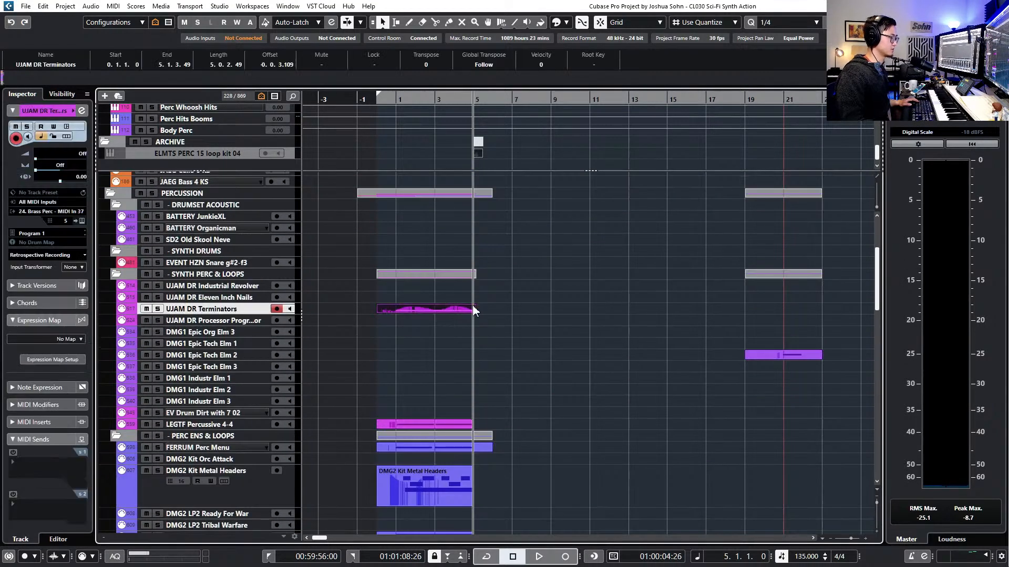
pyautogui.moveTo(474, 310); pyautogui.dragTo(764, 307)
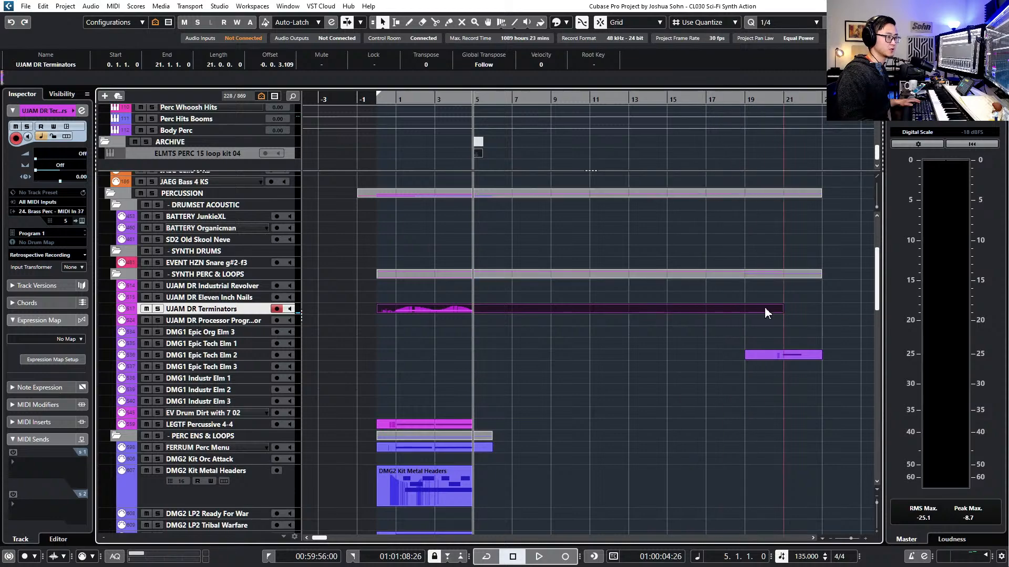
# Lengthen the UJAM DR Terminators note at bar 5 to end at bar 15, transpose it to D2 and close the Key Editor
pyautogui.doubleClick(752, 307)
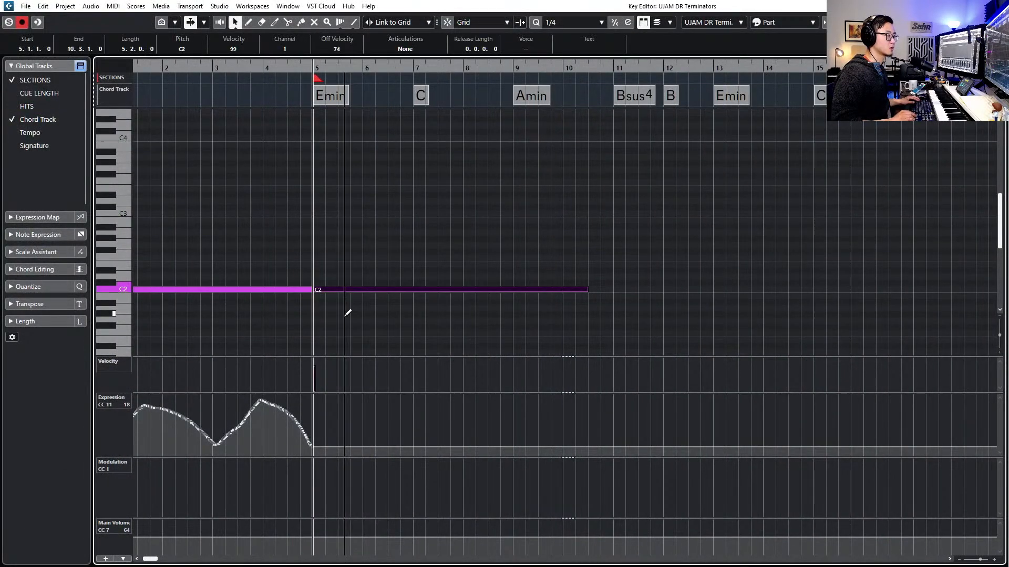
pyautogui.hotkey('alt', 'shift', 'Left')
pyautogui.press('Up')
pyautogui.press('Up')
pyautogui.press('space')
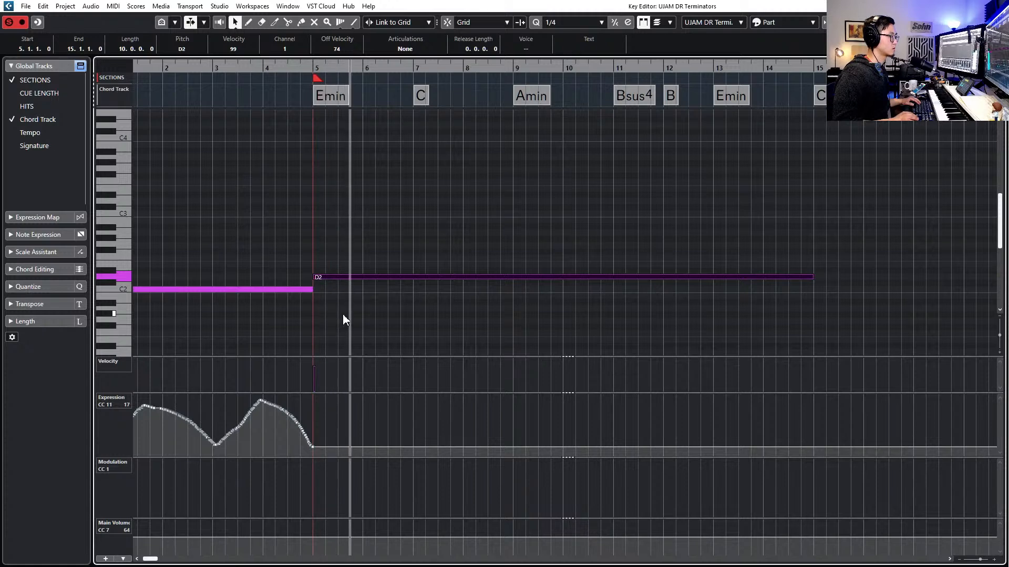
pyautogui.press('space')
pyautogui.press('s')
pyautogui.press('ctrl+KP_Subtract')
pyautogui.press('ctrl+KP_Subtract')
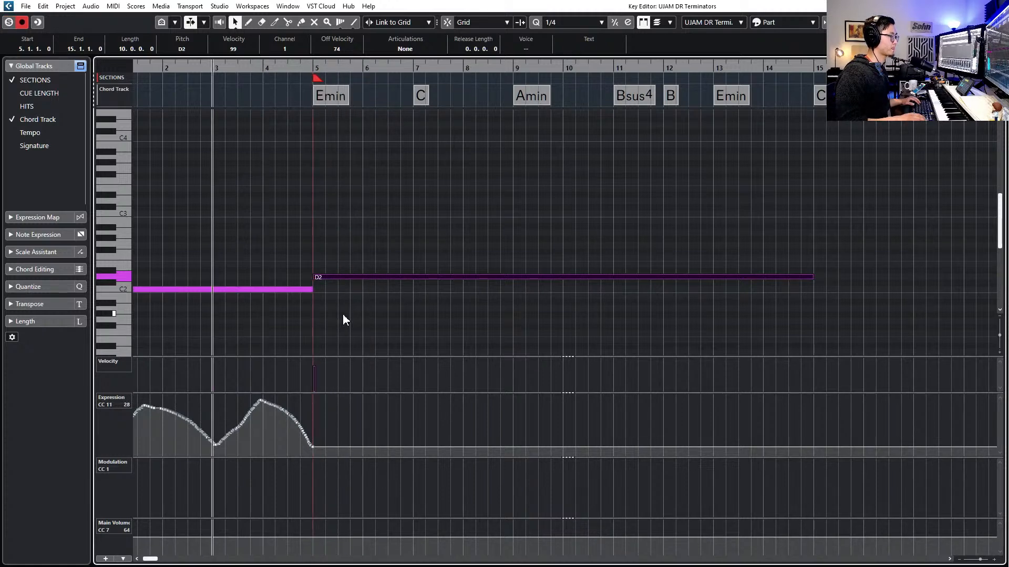
pyautogui.press('Return')
# Play the cue through the bar 5 transition to check the held Terminators loop against the other tracks
pyautogui.press('space')
pyautogui.scroll(-2, 465, 297)
pyautogui.scroll(3, 497, 303)
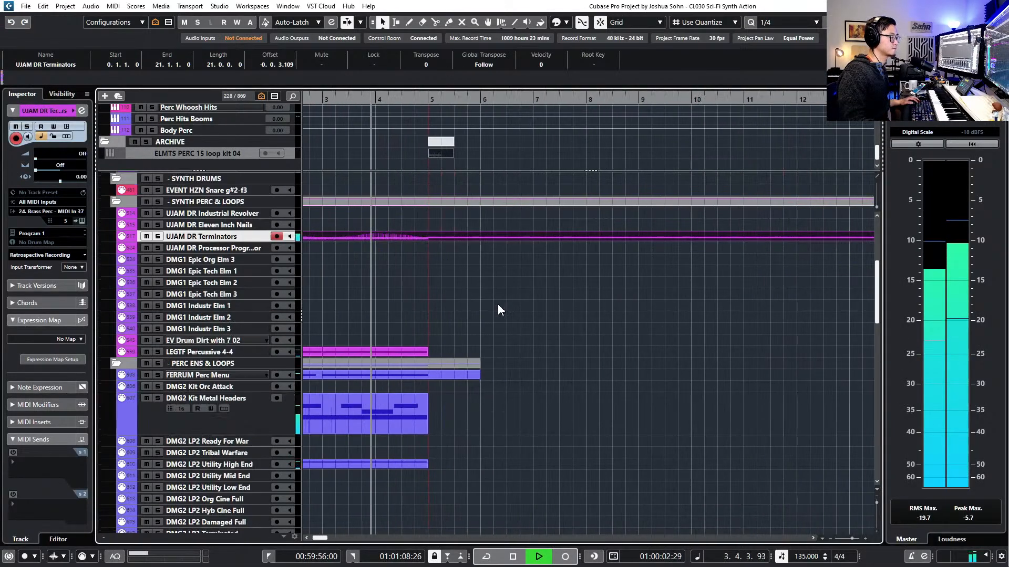
pyautogui.scroll(-2, 497, 303)
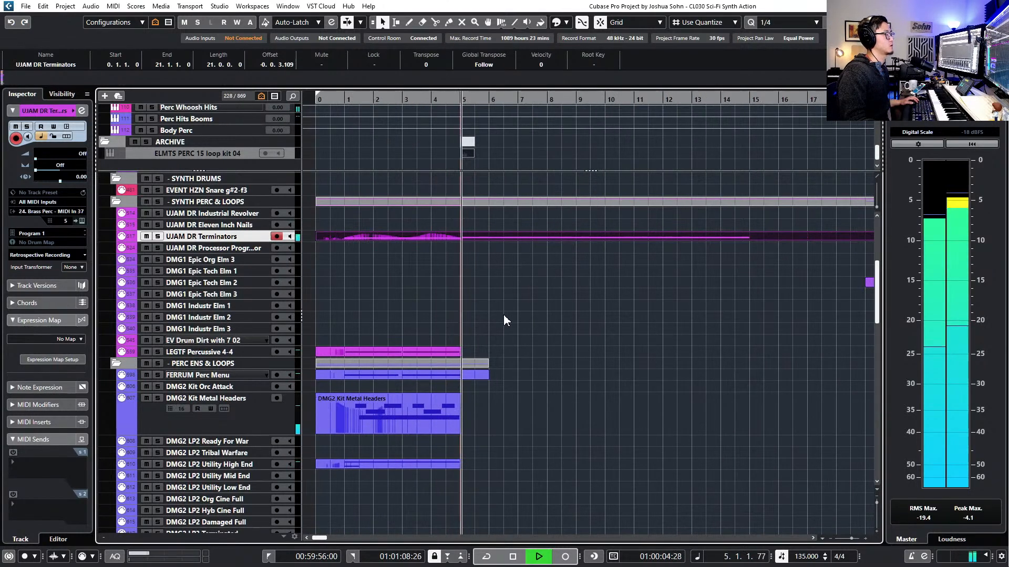
pyautogui.press('f')
pyautogui.scroll(-1, 505, 314)
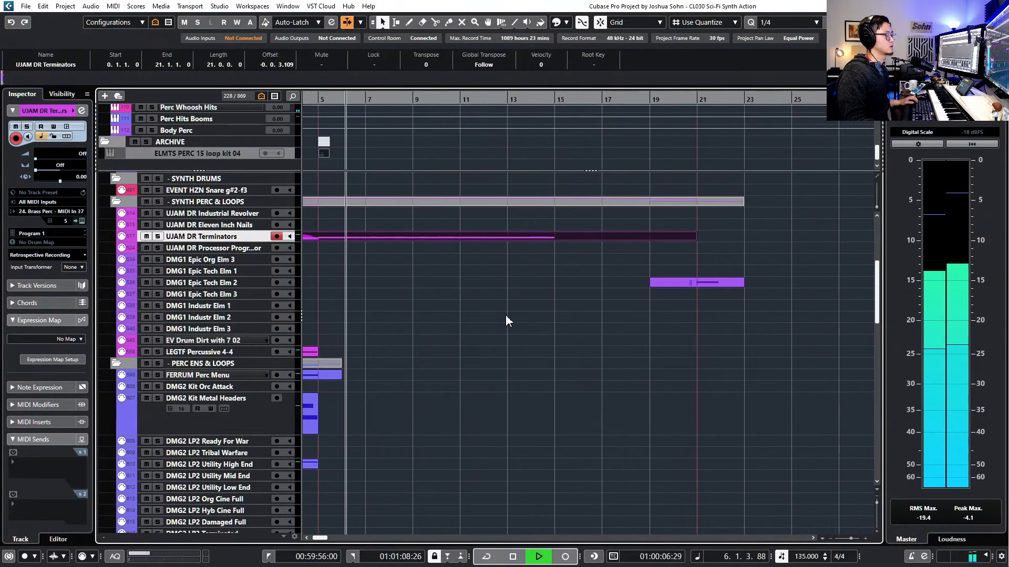
pyautogui.scroll(-1, 516, 307)
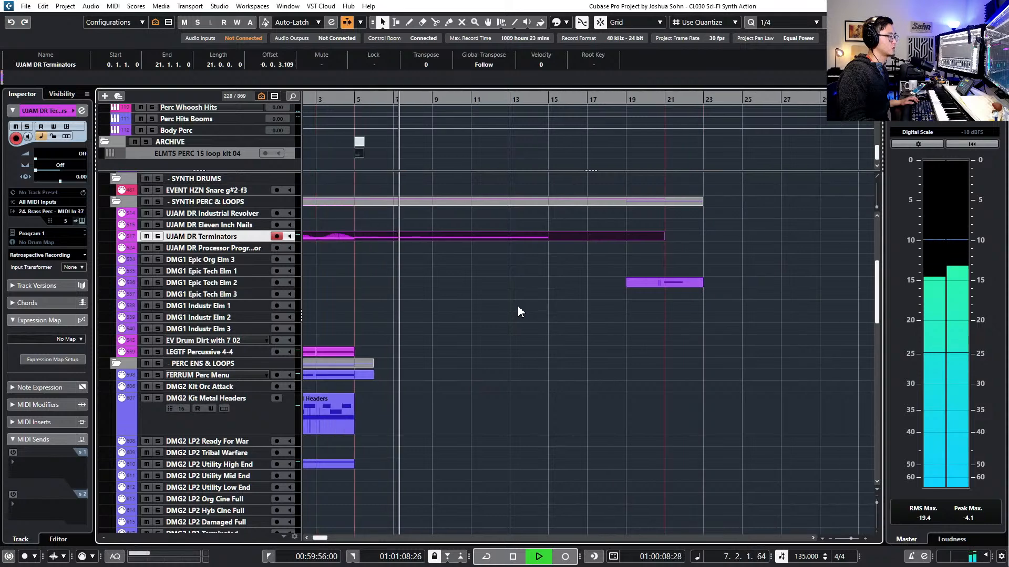
# Listen to the Terminators track in solo and inspect the Synth Drum Loops channel's equalizer
pyautogui.press('s')
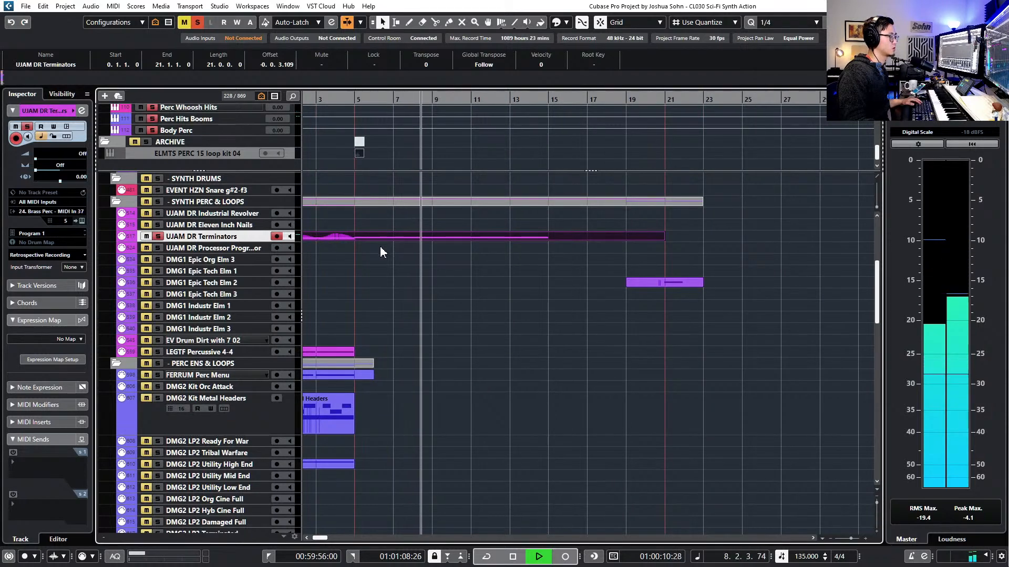
pyautogui.scroll(6, 382, 152)
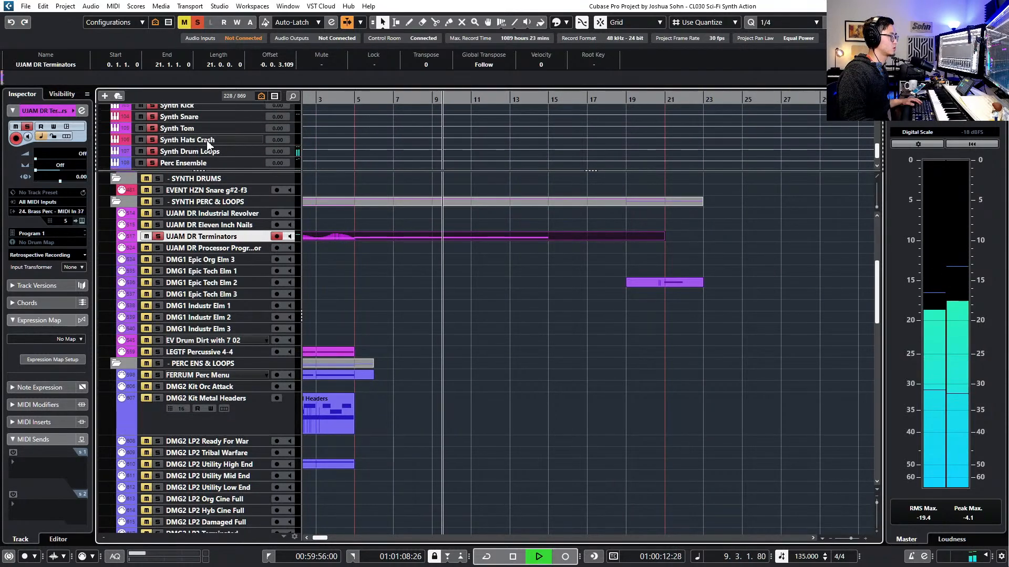
pyautogui.click(208, 152)
pyautogui.press('e')
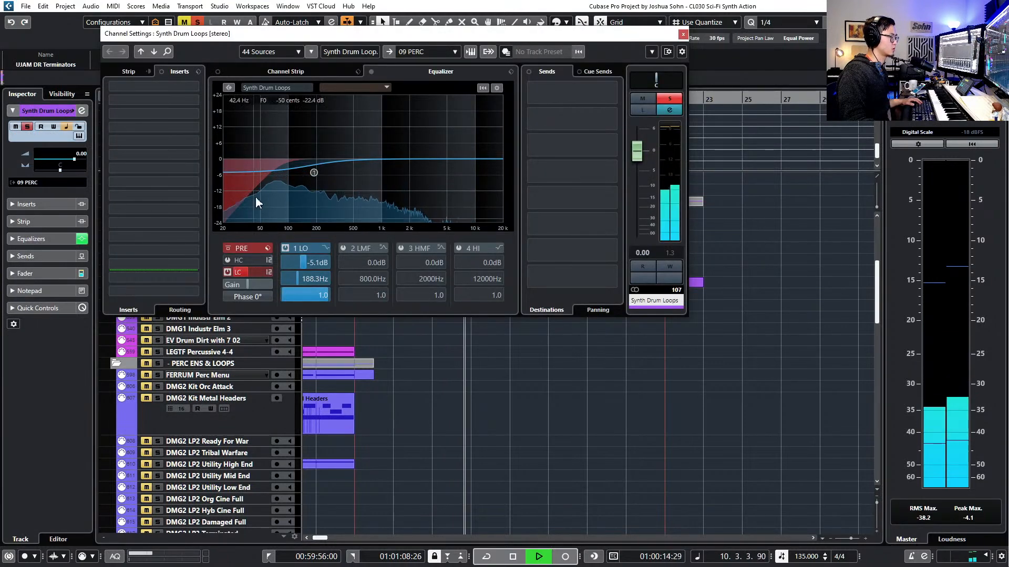
pyautogui.press('space')
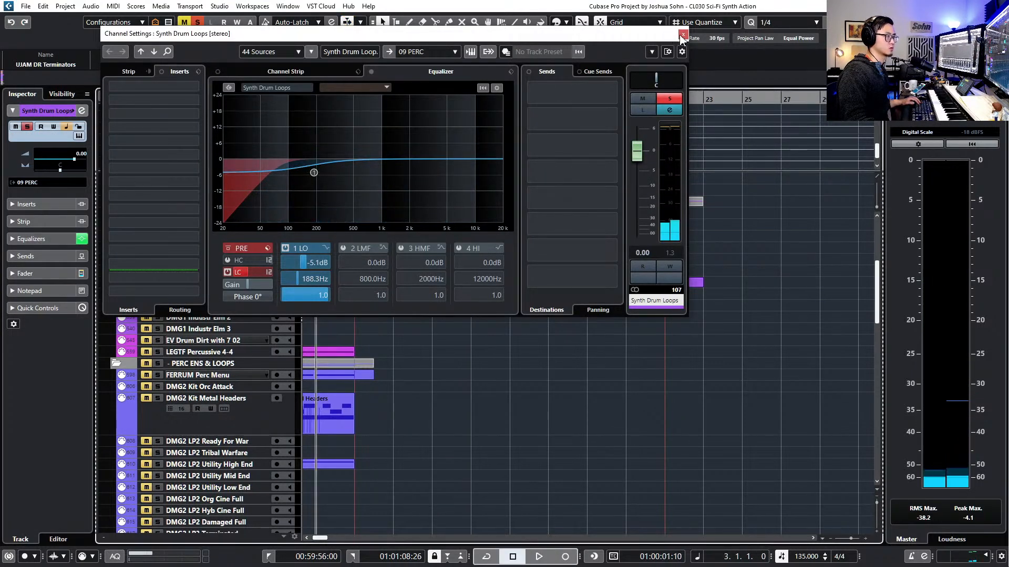
pyautogui.click(682, 34)
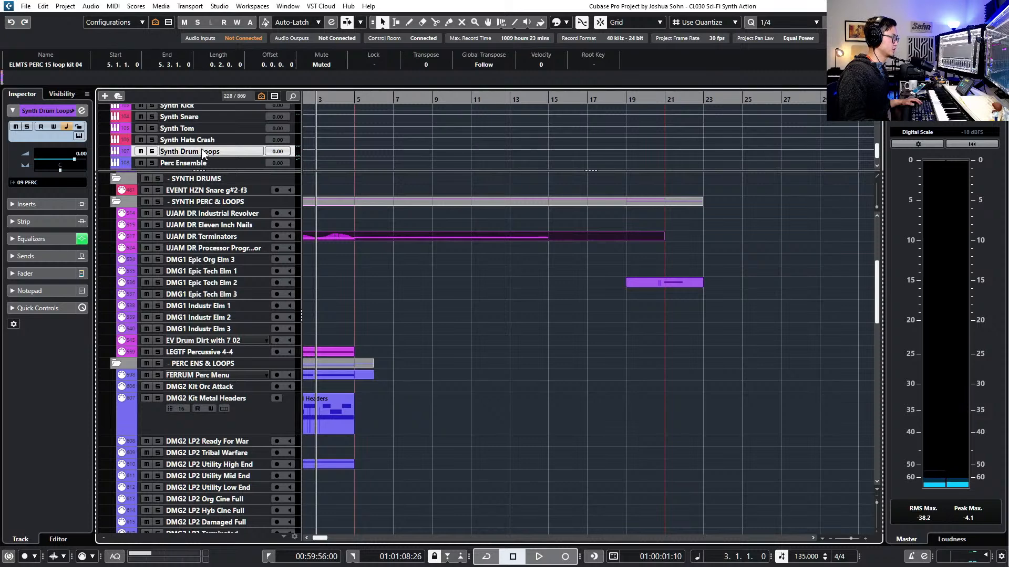
# Insert a Compressor on the Synth Drum Loops channel with a 3.19:1 ratio and 0.0 dB make-up gain
pyautogui.press('e')
pyautogui.click(192, 87)
pyautogui.write('compr')
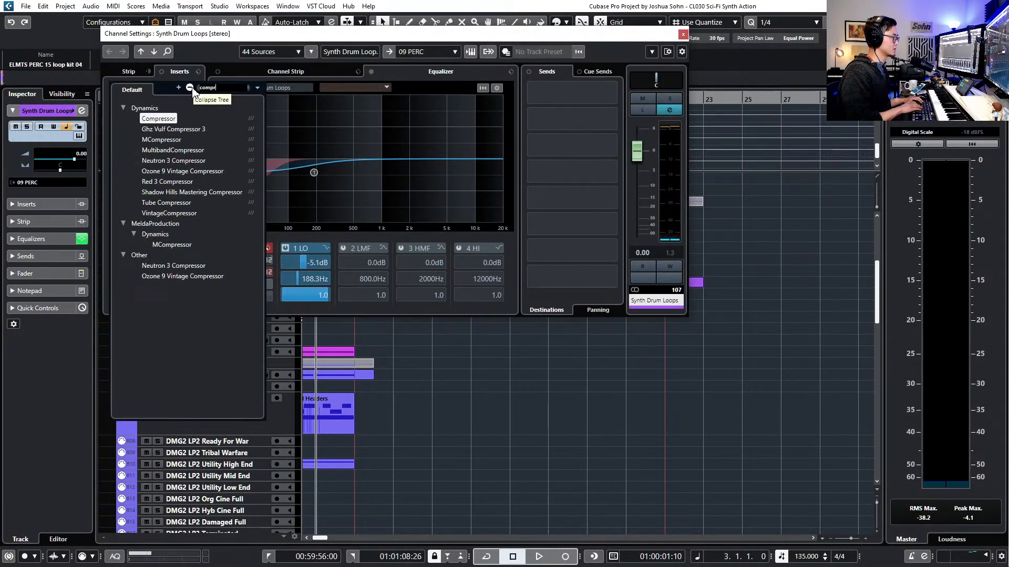
pyautogui.click(146, 123)
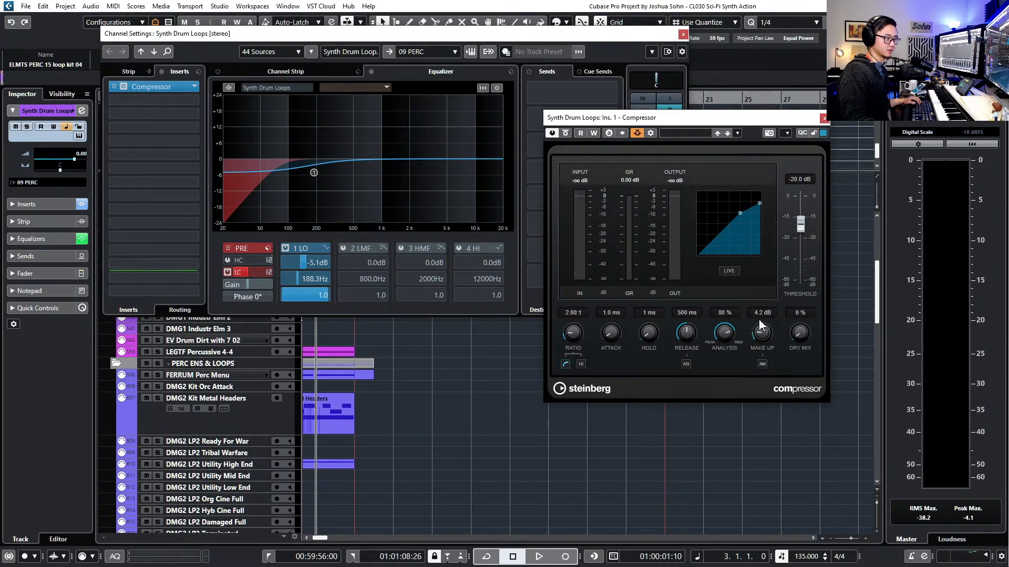
pyautogui.keyDown('ctrl'); pyautogui.click(761, 331); pyautogui.keyUp('ctrl')
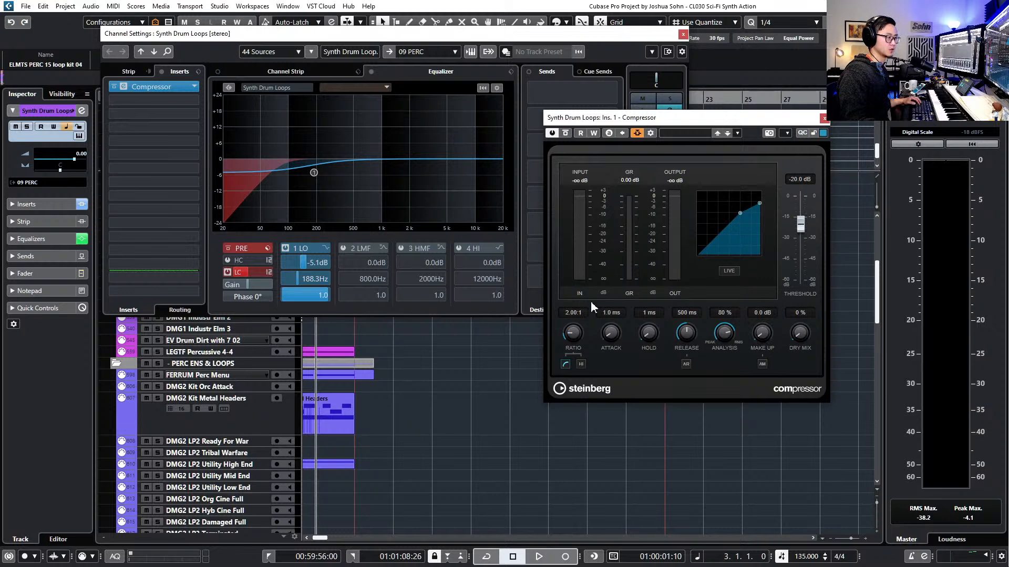
# Send the rendered ELMTS PERC 15 loop kit 04 track to the Synth Drum Loops compressor's side-chain and toggle the send's pre/post-fader mode
pyautogui.scroll(-15, 422, 418)
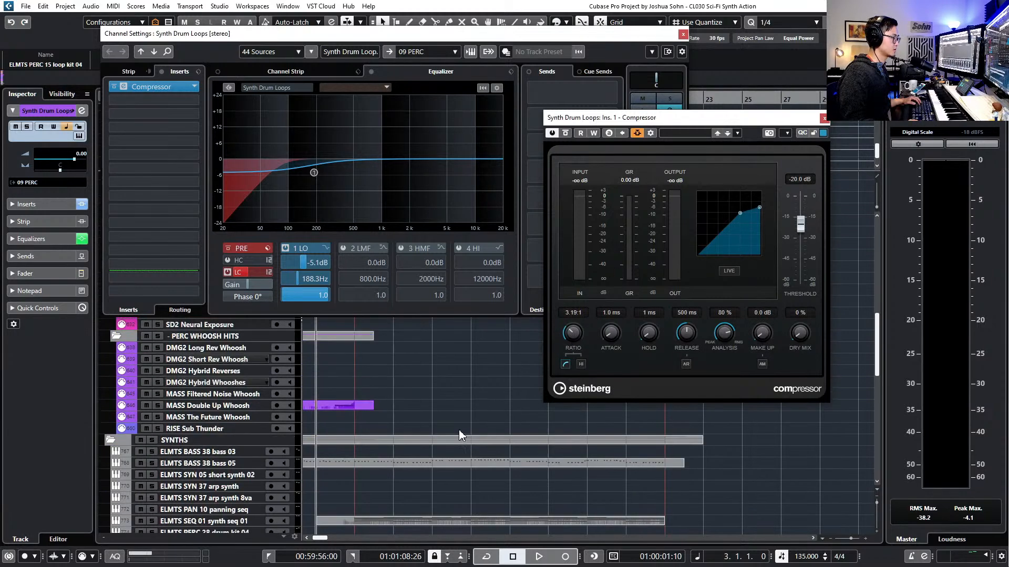
pyautogui.click(282, 515)
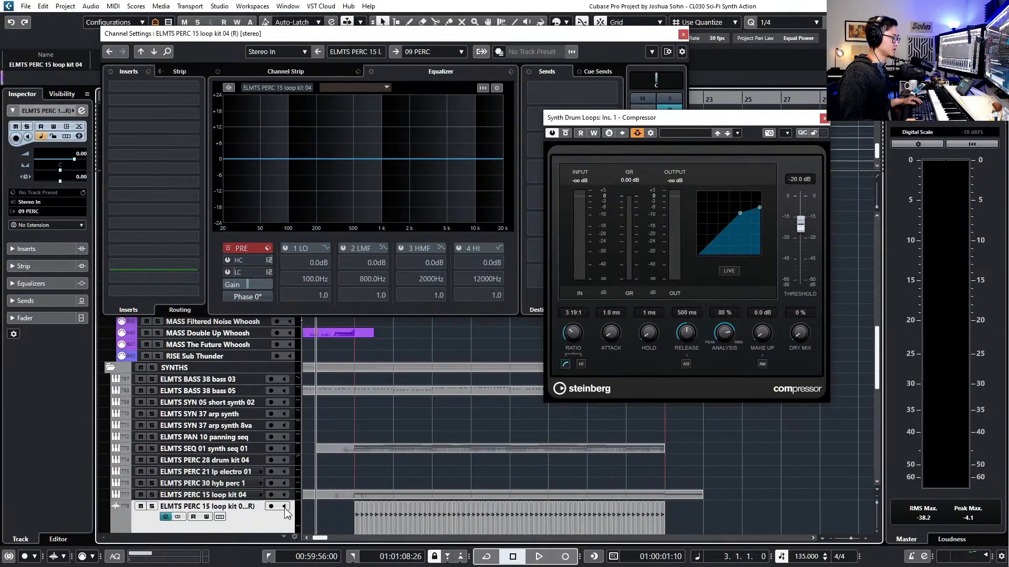
pyautogui.click(682, 34)
pyautogui.press('e')
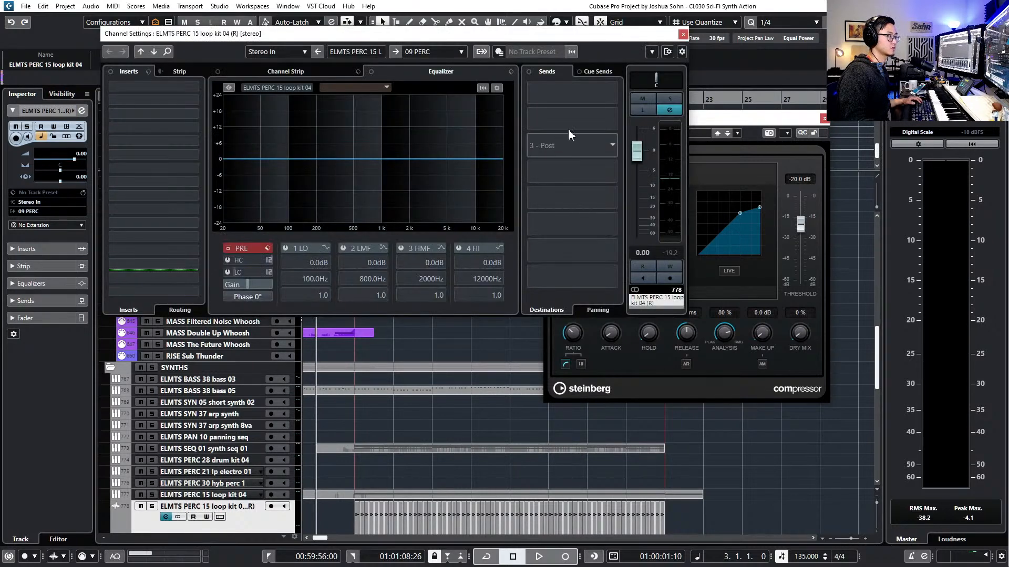
pyautogui.click(594, 105)
pyautogui.scroll(-1, 572, 420)
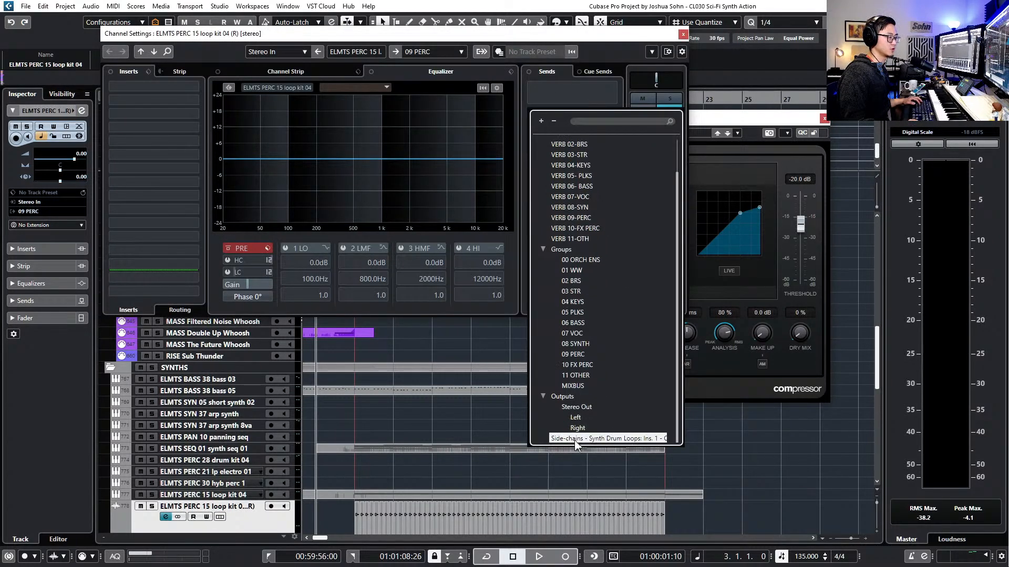
pyautogui.click(575, 439)
pyautogui.press('space')
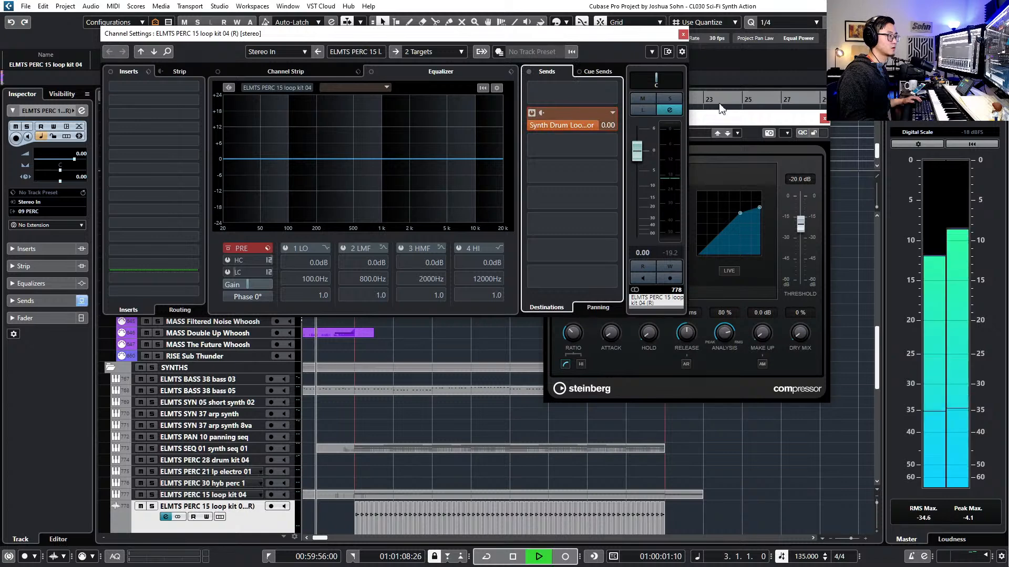
pyautogui.click(541, 113)
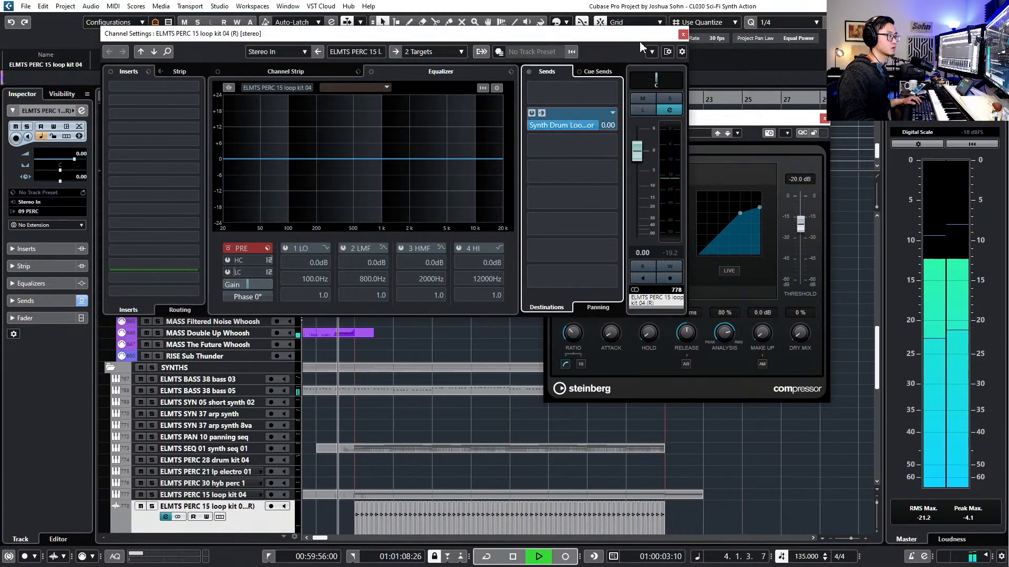
pyautogui.click(681, 34)
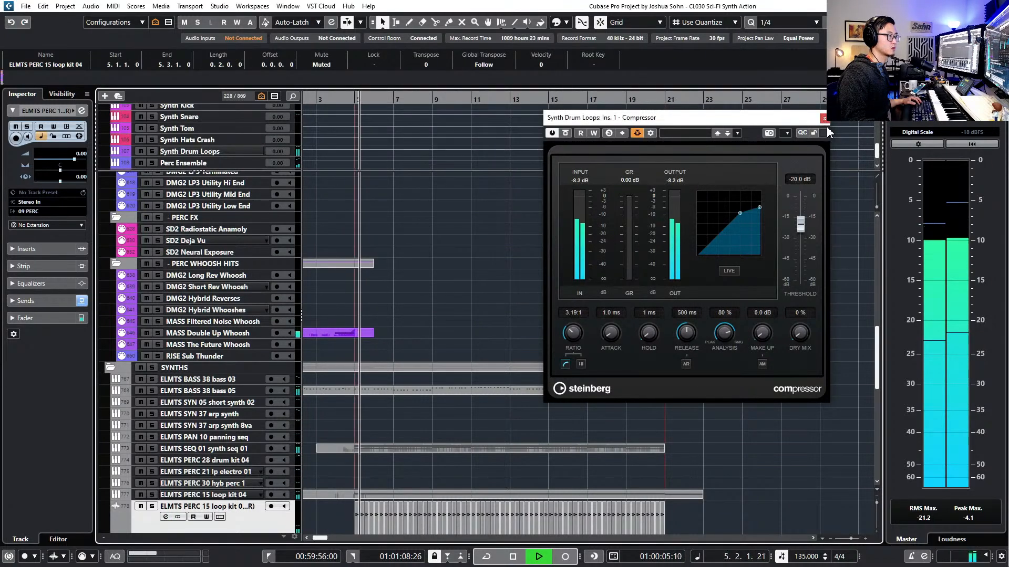
# Set the compressor's threshold to -24.8 dB, release to 267 ms and attack to 12.0 ms during playback, and close it
pyautogui.moveTo(800, 223); pyautogui.dragTo(805, 227)
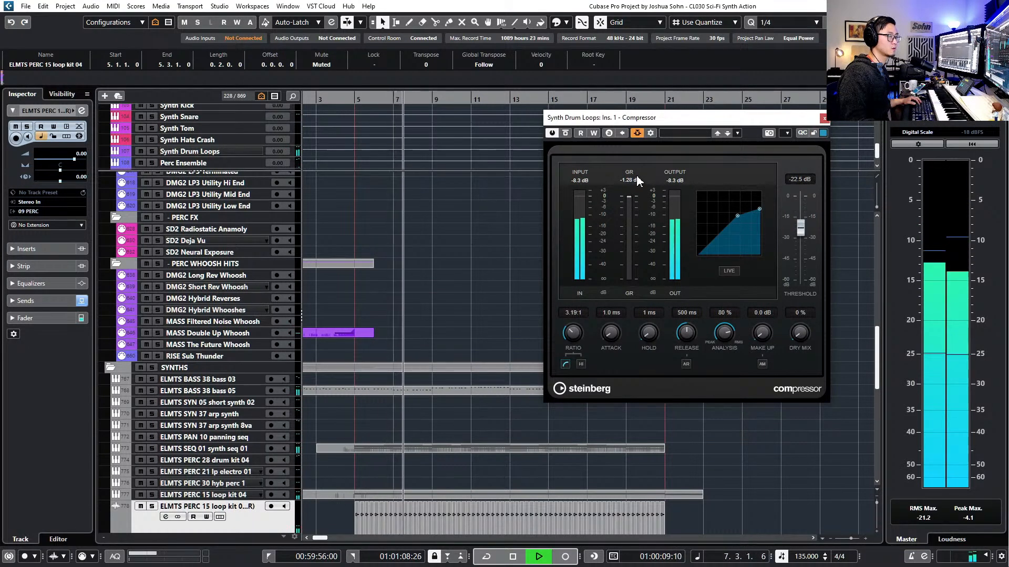
pyautogui.moveTo(801, 228); pyautogui.dragTo(803, 231)
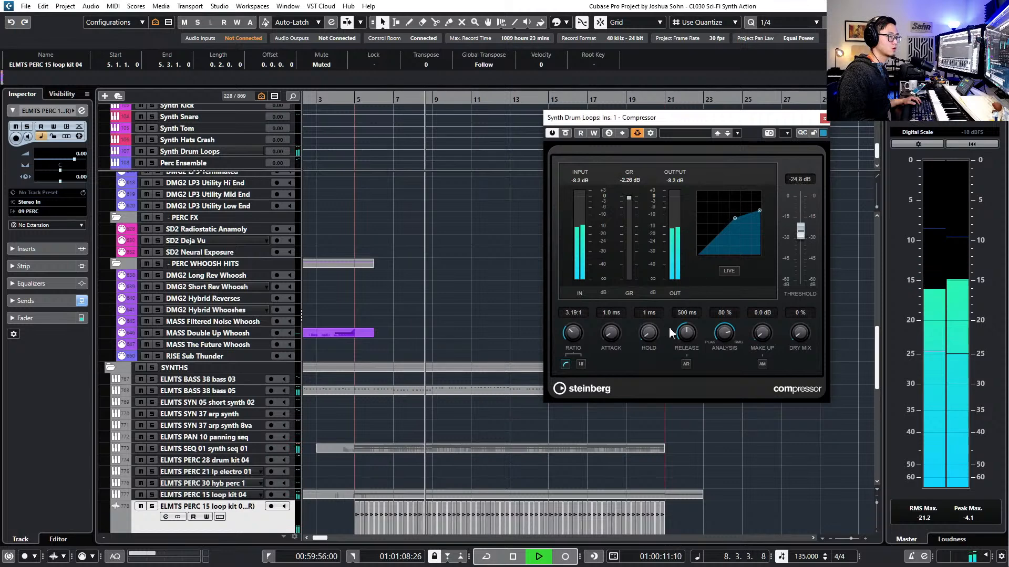
pyautogui.moveTo(688, 330); pyautogui.dragTo(688, 334)
pyautogui.moveTo(612, 332); pyautogui.dragTo(594, 319)
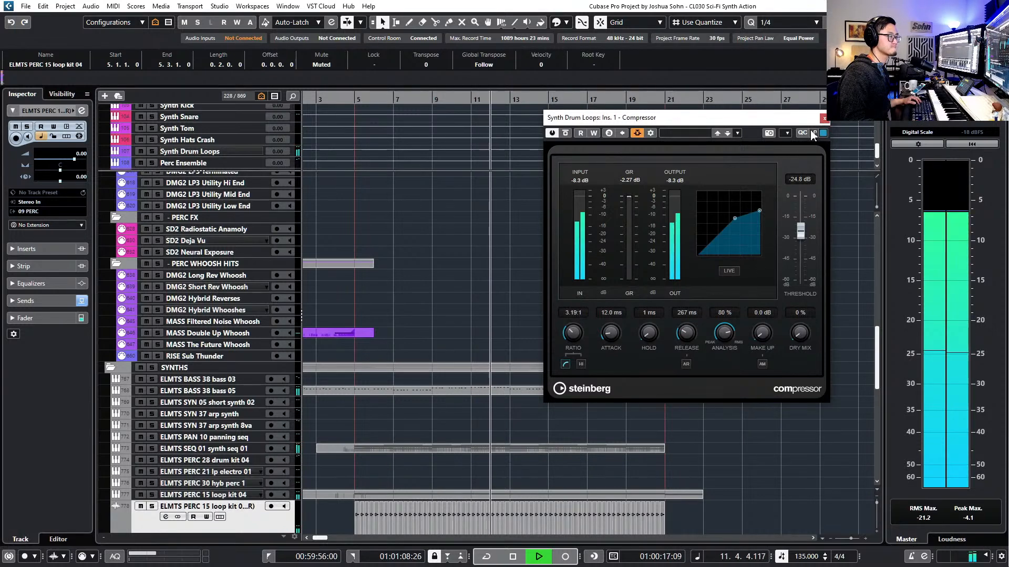
pyautogui.click(822, 119)
# Listen to the cue past bar 16 while reviewing the parts in the SYNTHS folder
pyautogui.scroll(-3, 758, 235)
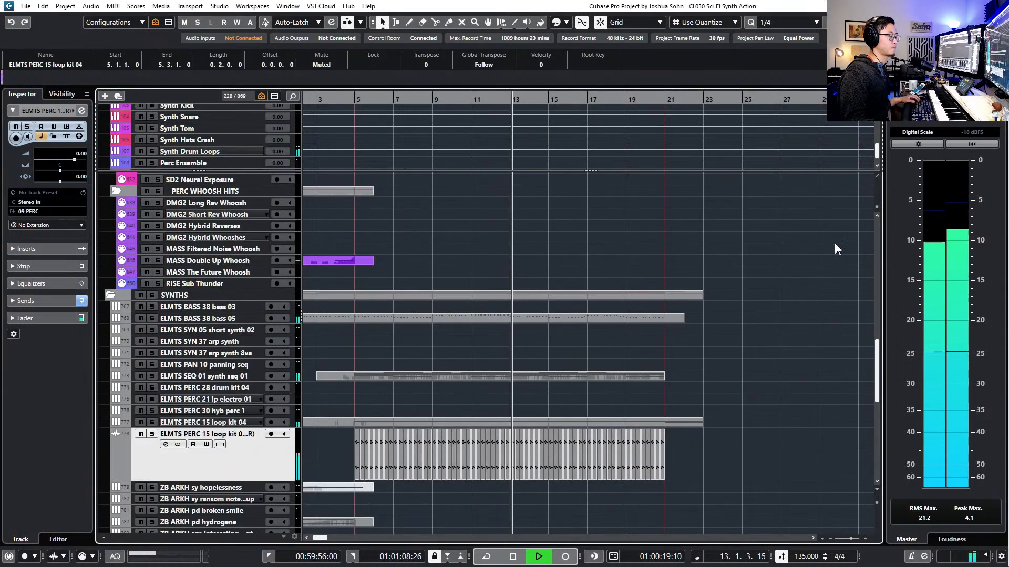
pyautogui.press('g')
pyautogui.scroll(-3, 764, 260)
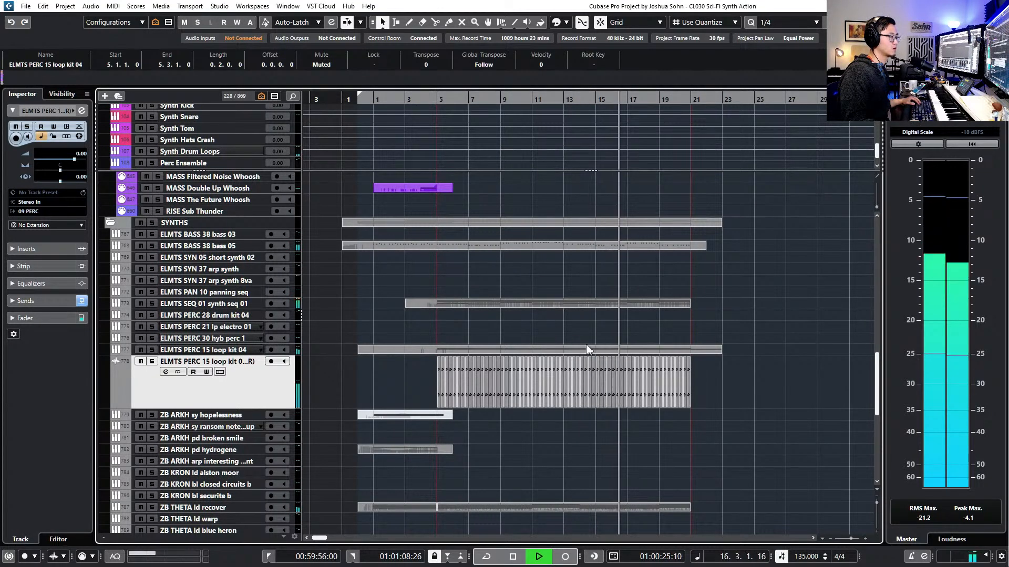
pyautogui.press('space')
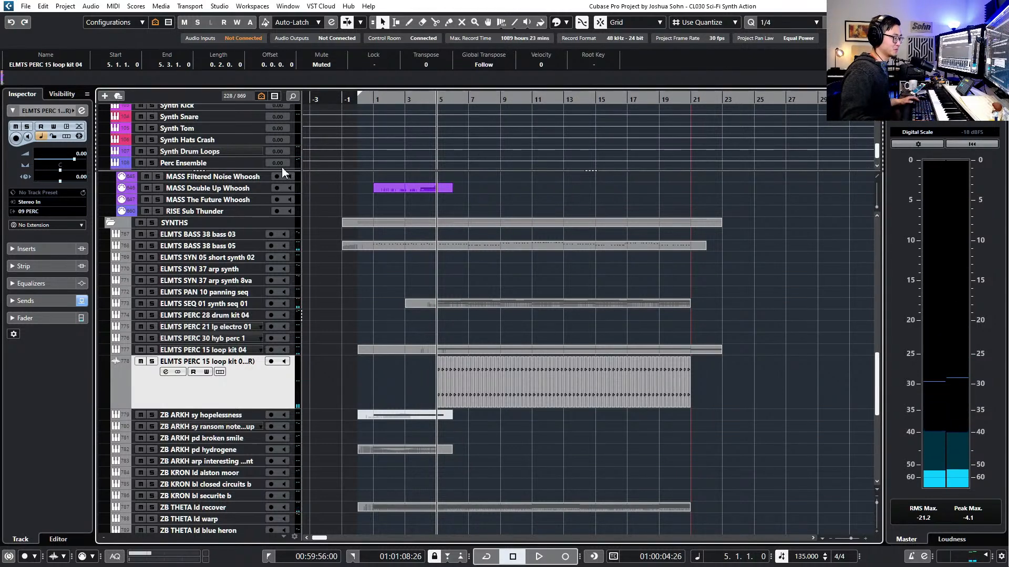
# Extend the ZB ARKH pd hydrogene part to bar 21 and open it in the Key Editor with bars 5 to 21 in view
pyautogui.moveTo(450, 452); pyautogui.dragTo(689, 450)
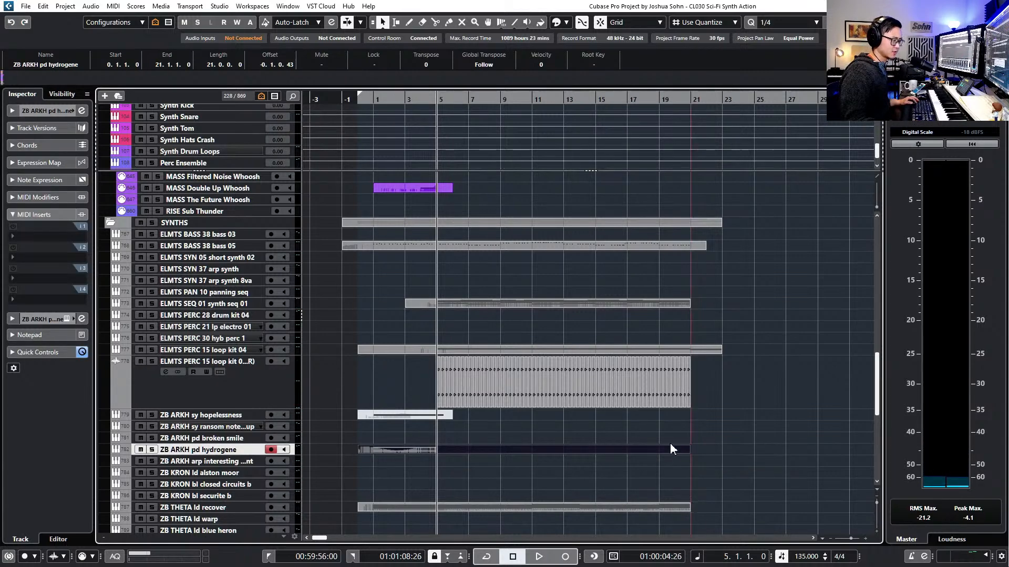
pyautogui.doubleClick(671, 447)
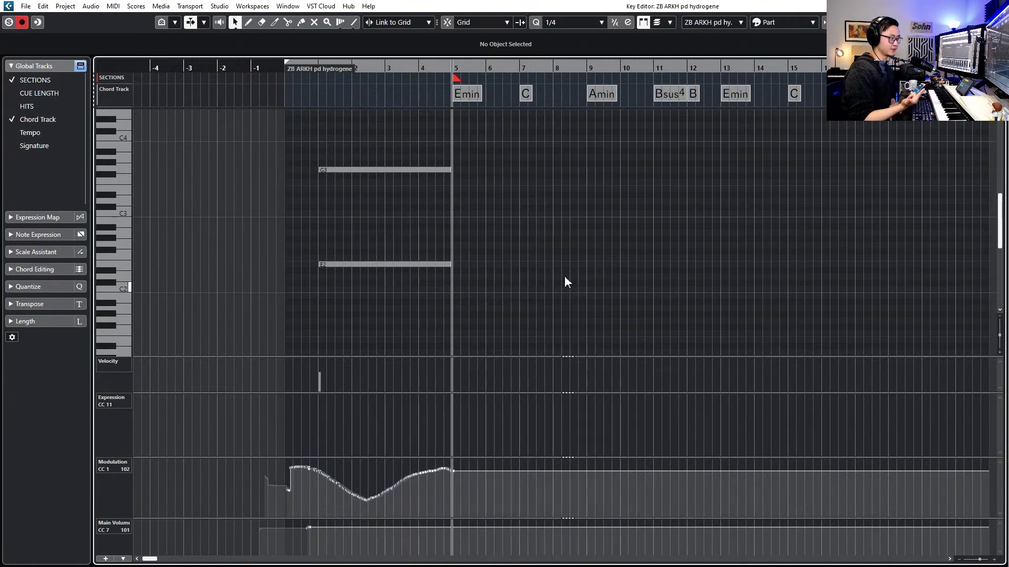
pyautogui.scroll(-1, 558, 275)
pyautogui.hscroll(3, 549, 276)
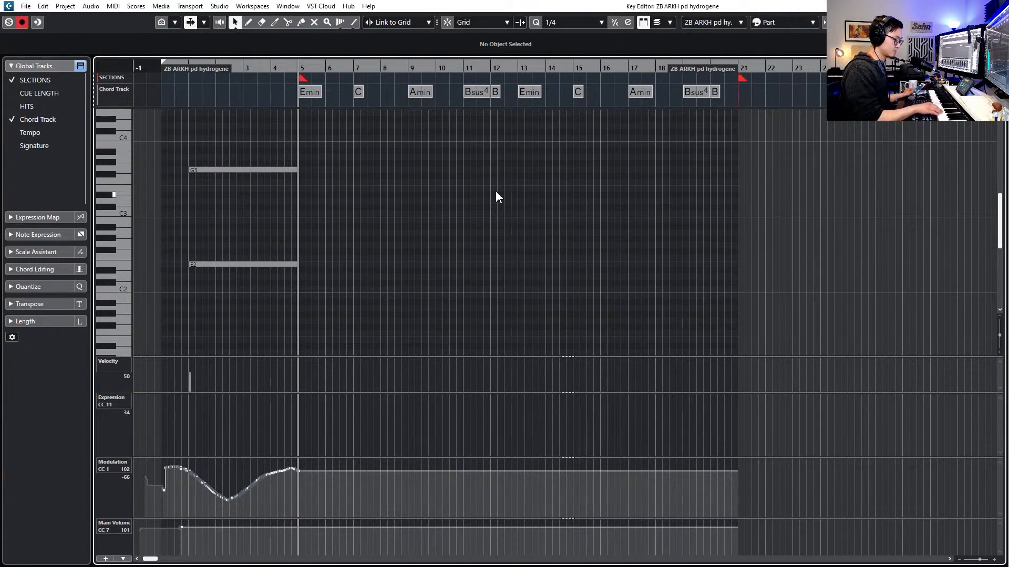
# Perform the melody E4, C4, A3, B3 twice with modulation during playback and insert the captured notes into the ZB ARKH pd hydrogene part
pyautogui.press('KP_Subtract')
pyautogui.press('KP_Multiply')
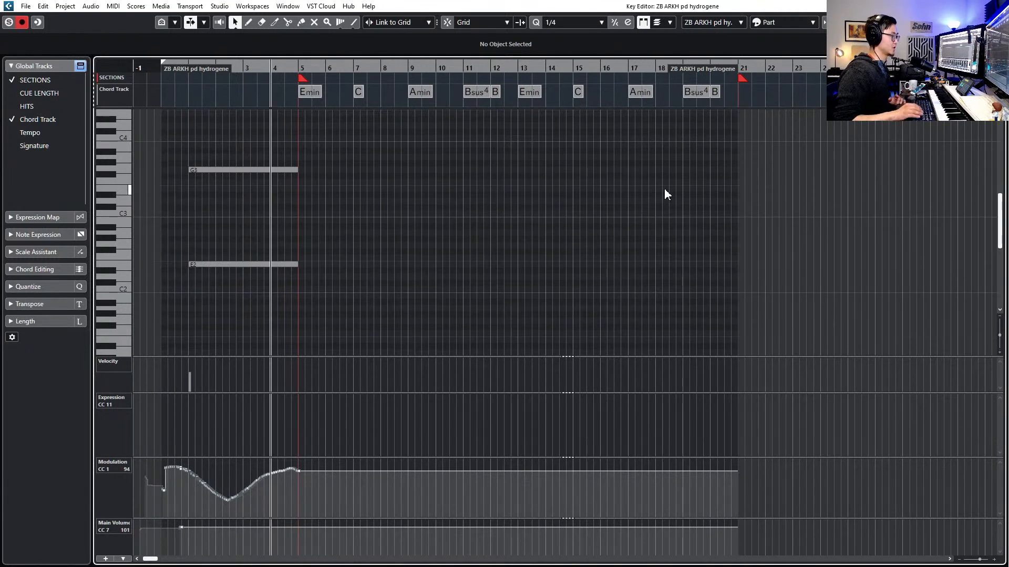
pyautogui.scroll(1, 664, 188)
pyautogui.hscroll(2, 655, 197)
pyautogui.scroll(-3, 656, 202)
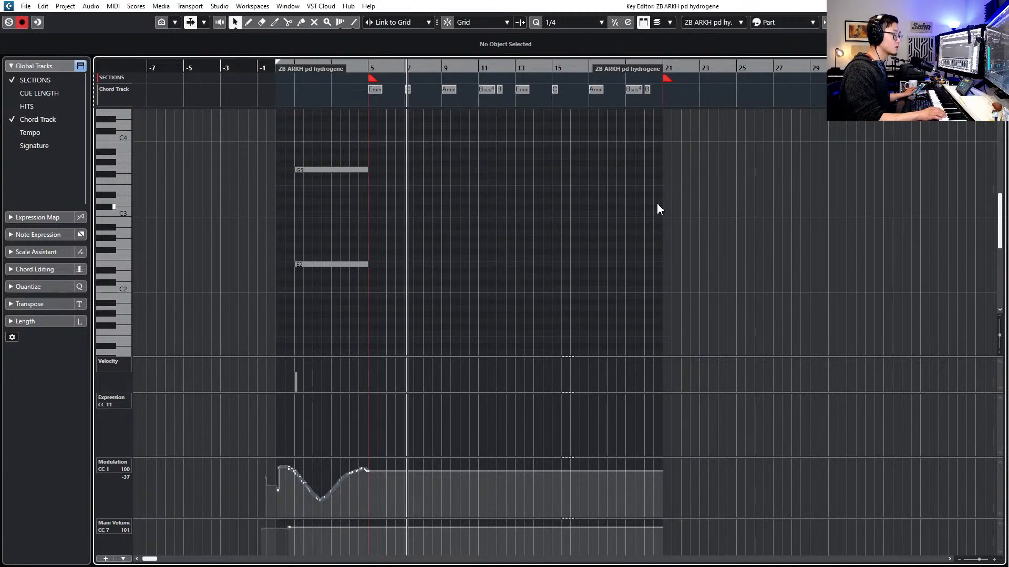
pyautogui.press('space')
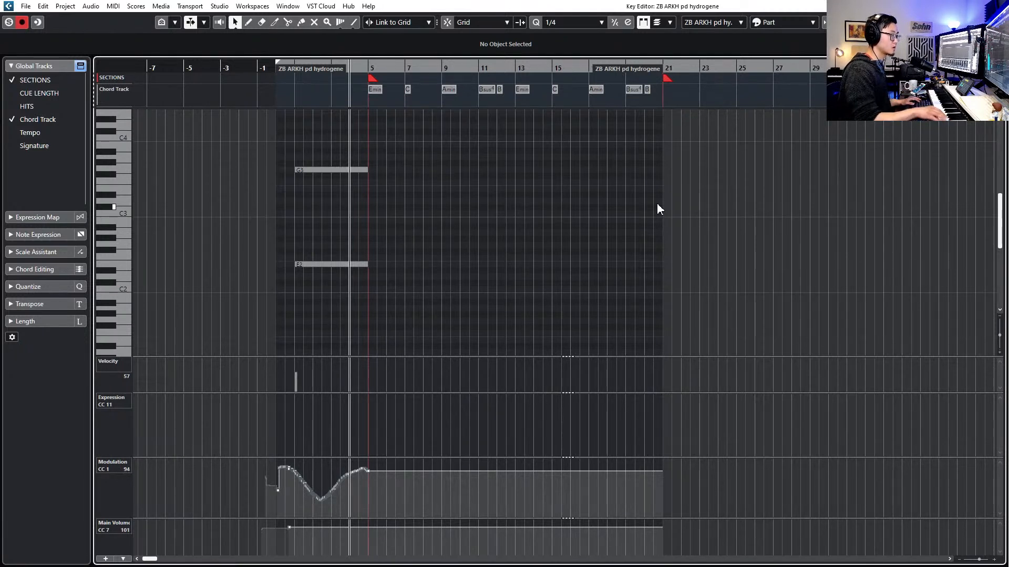
pyautogui.press('space')
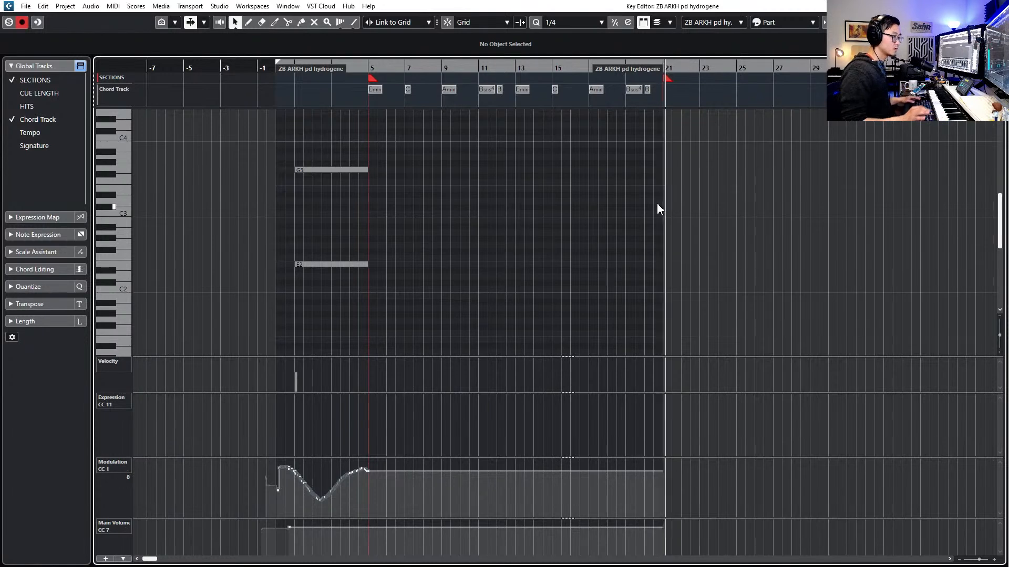
pyautogui.press('shift+KP_Multiply')
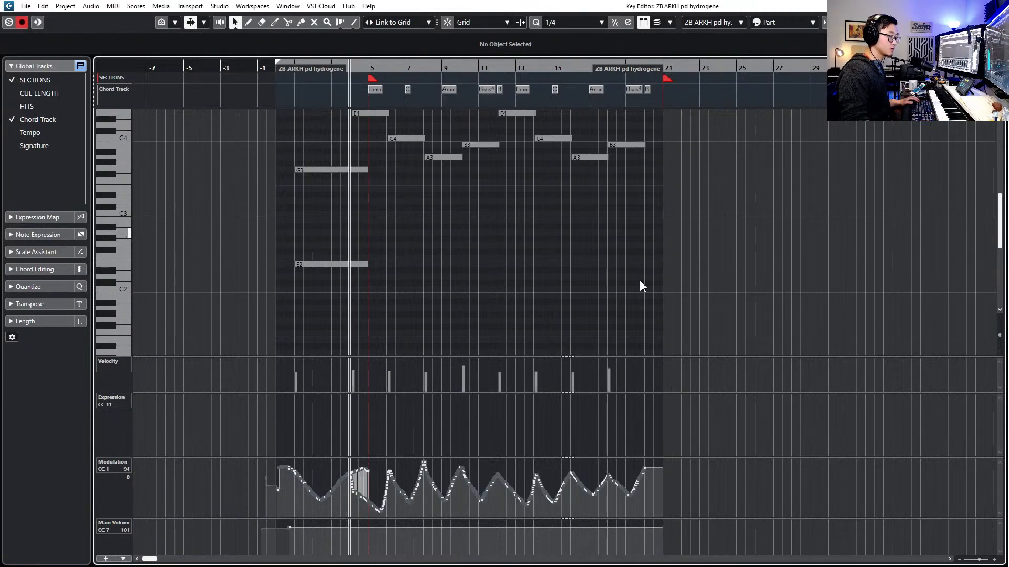
# Show the automatic controller selection option in the Key Editor so controller data is selected together with notes
pyautogui.scroll(4, 358, 479)
pyautogui.moveTo(326, 470); pyautogui.dragTo(430, 500)
pyautogui.scroll(-4, 509, 275)
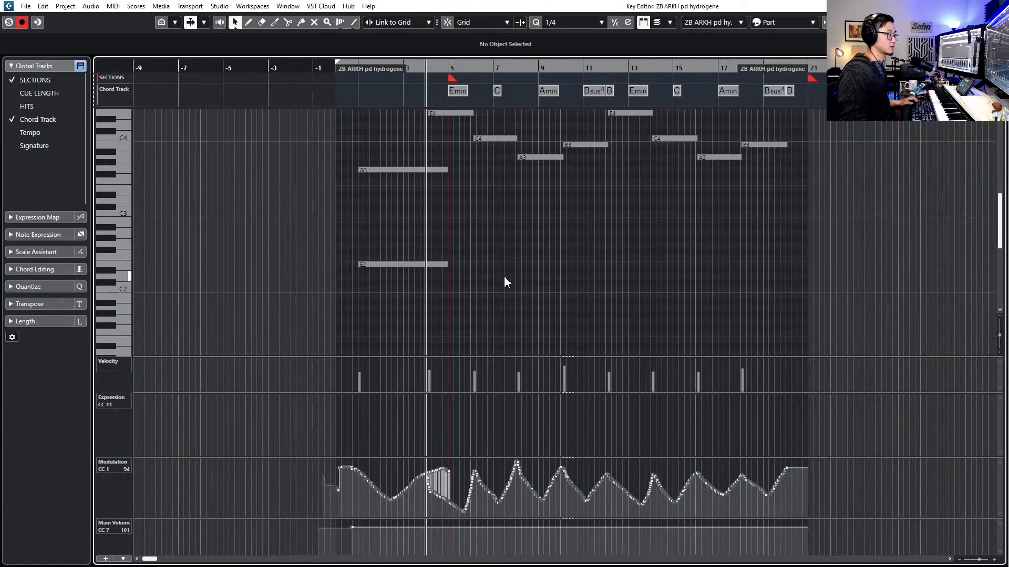
pyautogui.scroll(2, 506, 282)
pyautogui.moveTo(916, 195); pyautogui.dragTo(426, 105)
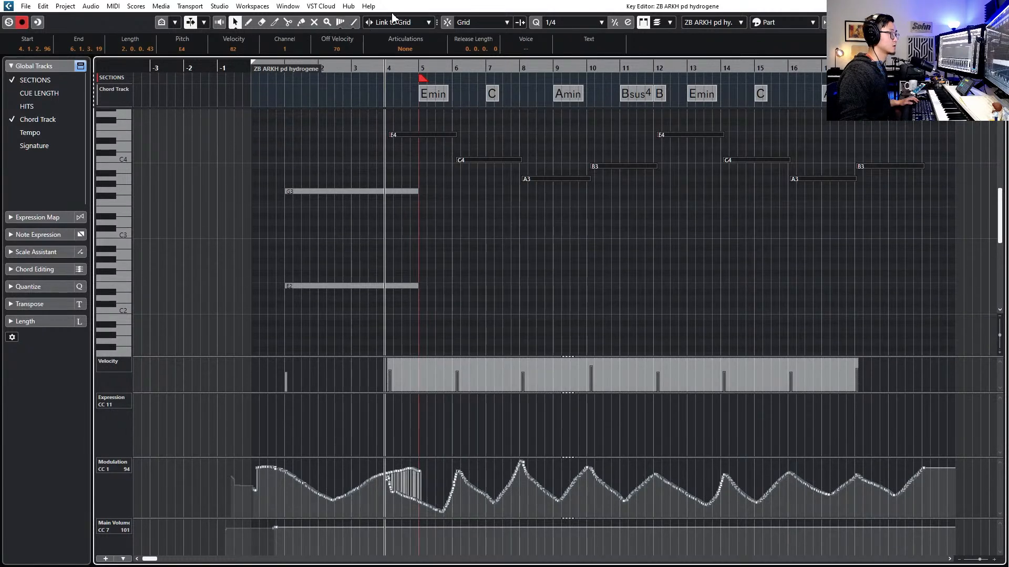
pyautogui.click(524, 204)
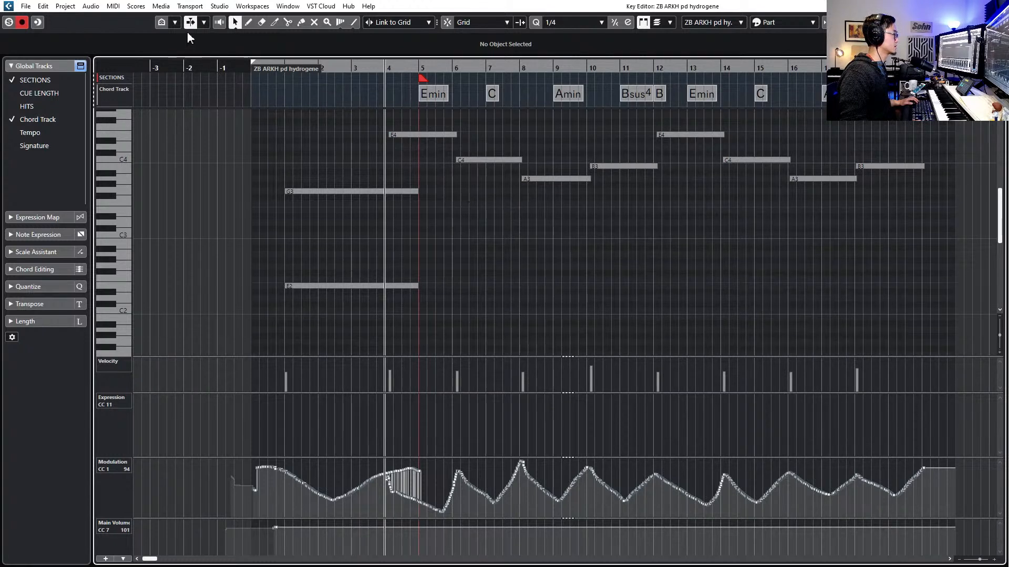
pyautogui.rightClick(867, 22)
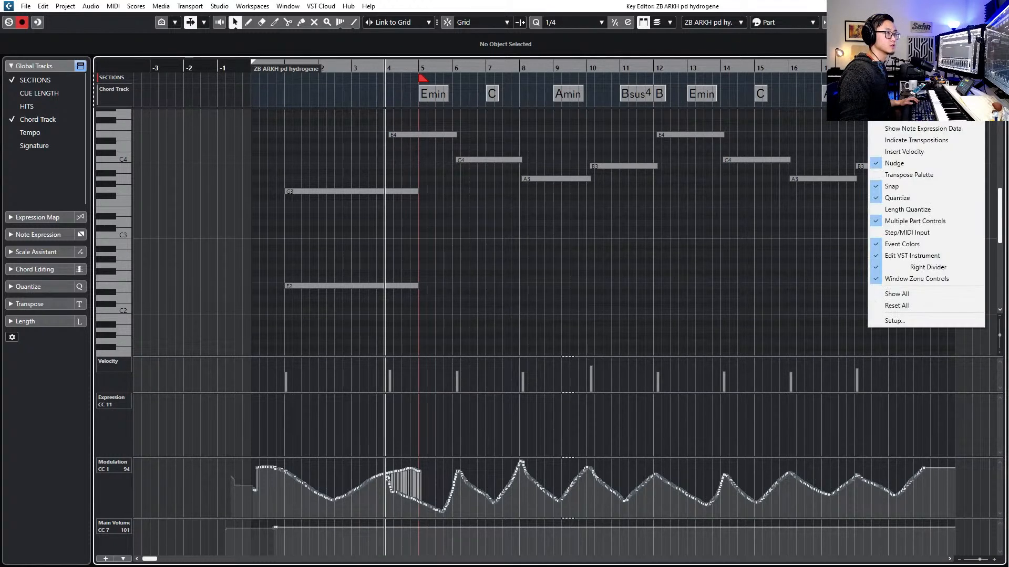
pyautogui.click(901, 21)
pyautogui.rightClick(900, 21)
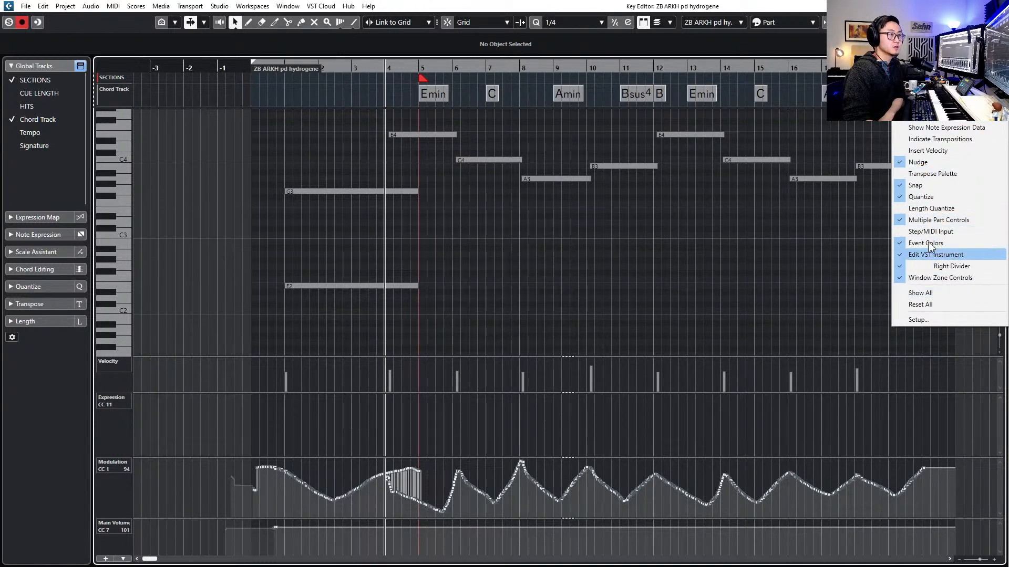
pyautogui.click(941, 128)
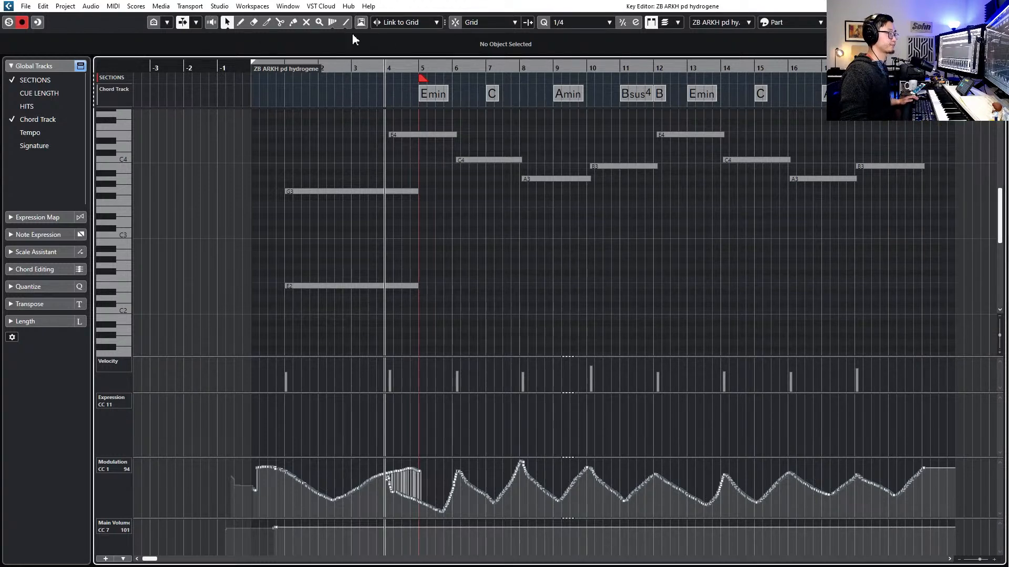
# Move the eight recorded notes with their modulation data one bar later to bar 5 and quantize them
pyautogui.moveTo(442, 212); pyautogui.dragTo(970, 101)
pyautogui.scroll(-2, 735, 195)
pyautogui.hotkey('ctrl', 'Right')
pyautogui.hotkey('ctrl', 'Right')
pyautogui.hotkey('ctrl', 'Right')
pyautogui.hotkey('ctrl', 'Right')
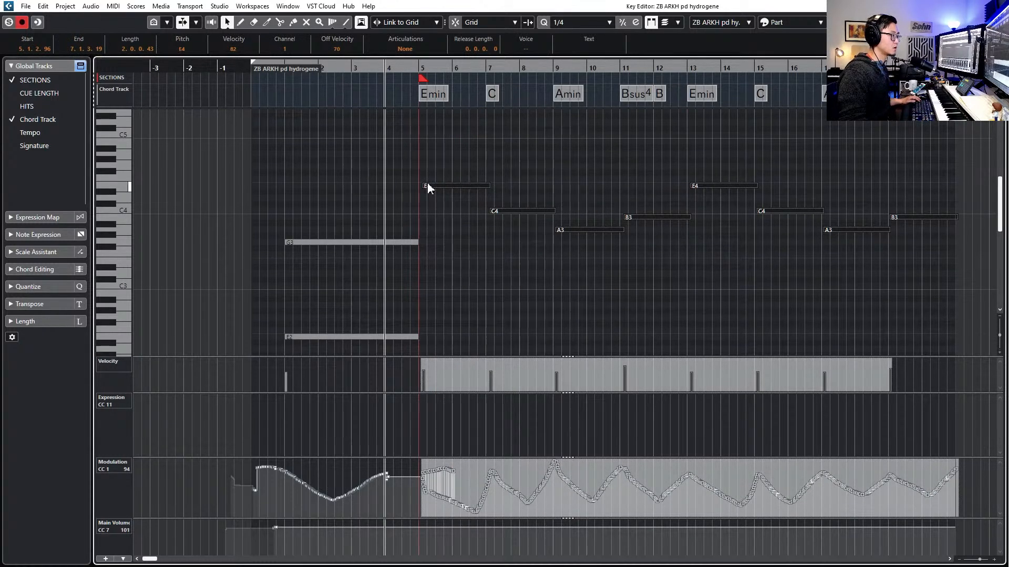
pyautogui.press('q')
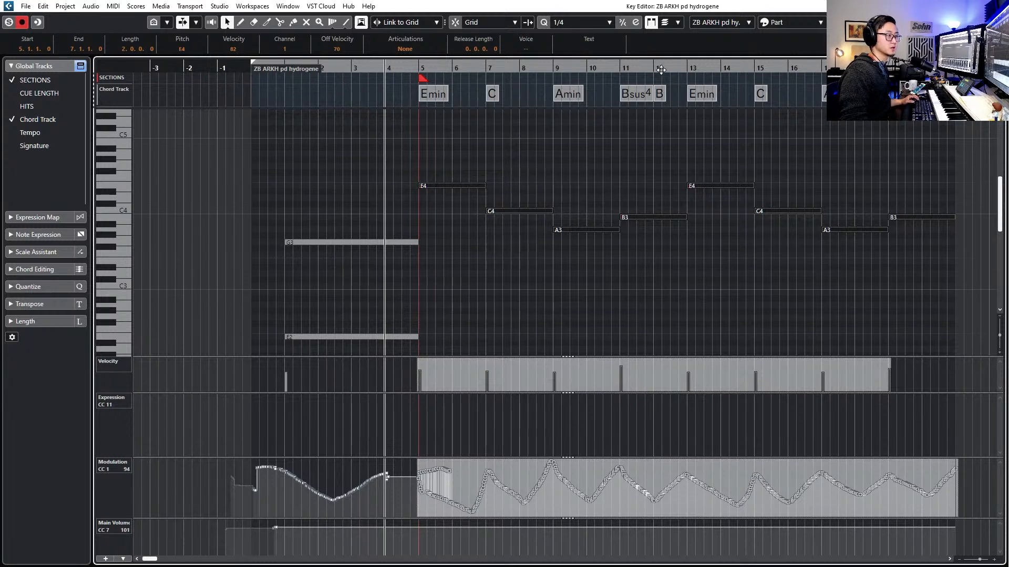
# Redraw the modulation curve across bars 4 to 6, smooth its peak at bar 9 and taper it down towards bar 21
pyautogui.click(424, 243)
pyautogui.moveTo(385, 474); pyautogui.dragTo(469, 506)
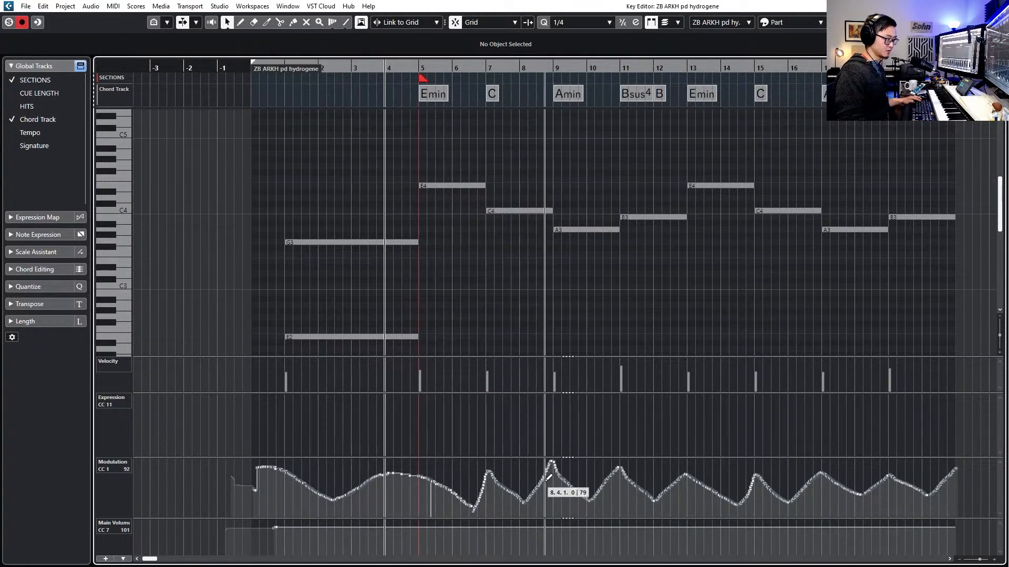
pyautogui.moveTo(550, 470); pyautogui.dragTo(585, 497)
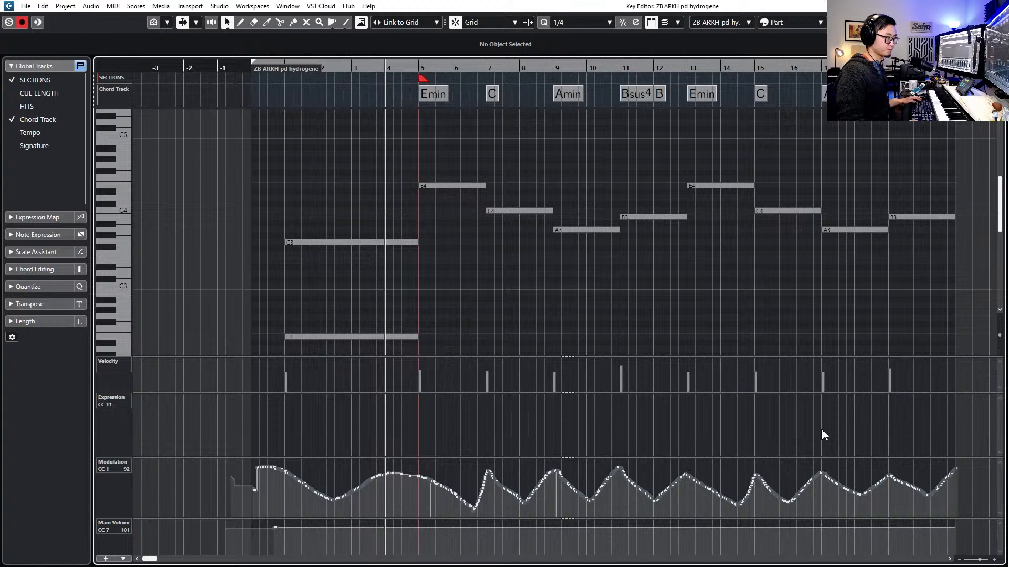
pyautogui.moveTo(899, 475); pyautogui.dragTo(958, 502)
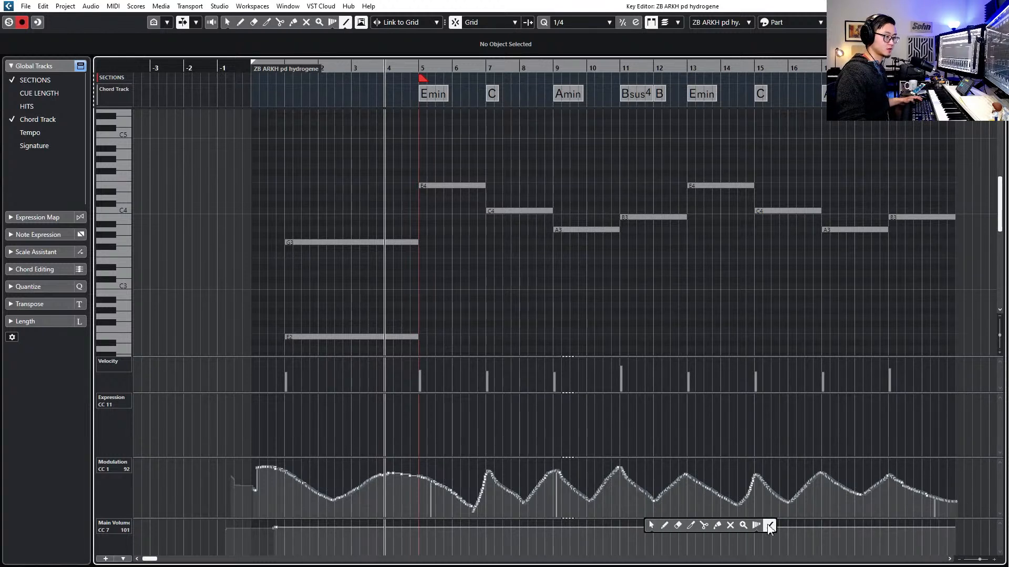
# Draw a gently rising Main Volume line from about bar 10 to bar 13 and start playback
pyautogui.click(769, 525)
pyautogui.moveTo(570, 524)
pyautogui.mouseDown()
pyautogui.moveTo(713, 526)
pyautogui.moveTo(593, 527)
pyautogui.moveTo(695, 524)
pyautogui.mouseUp()
pyautogui.press('space')
pyautogui.press('1')
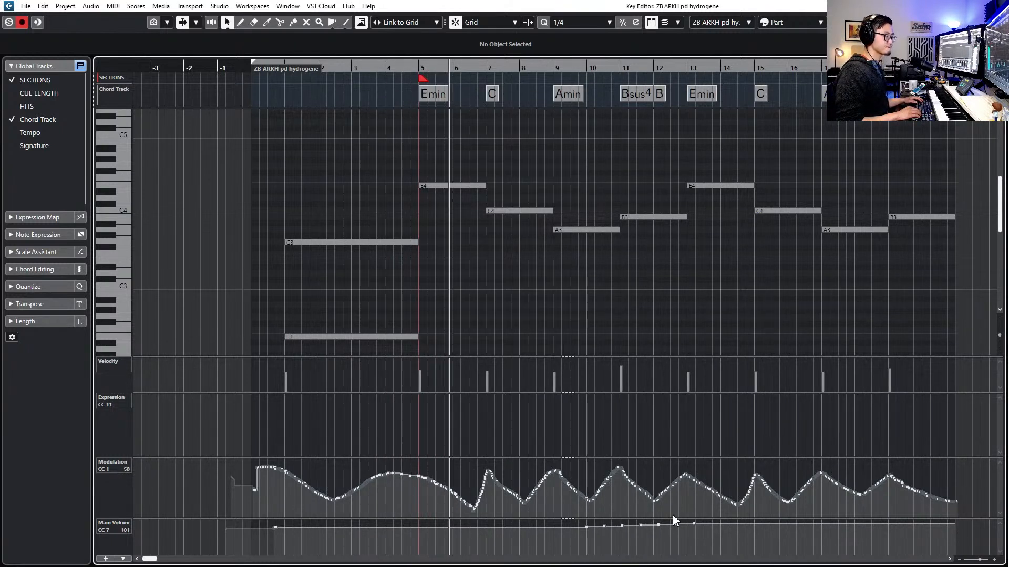
# Close the Key Editor and hide the project's Inspector while the cue plays
pyautogui.hotkey('ctrl', 'e')
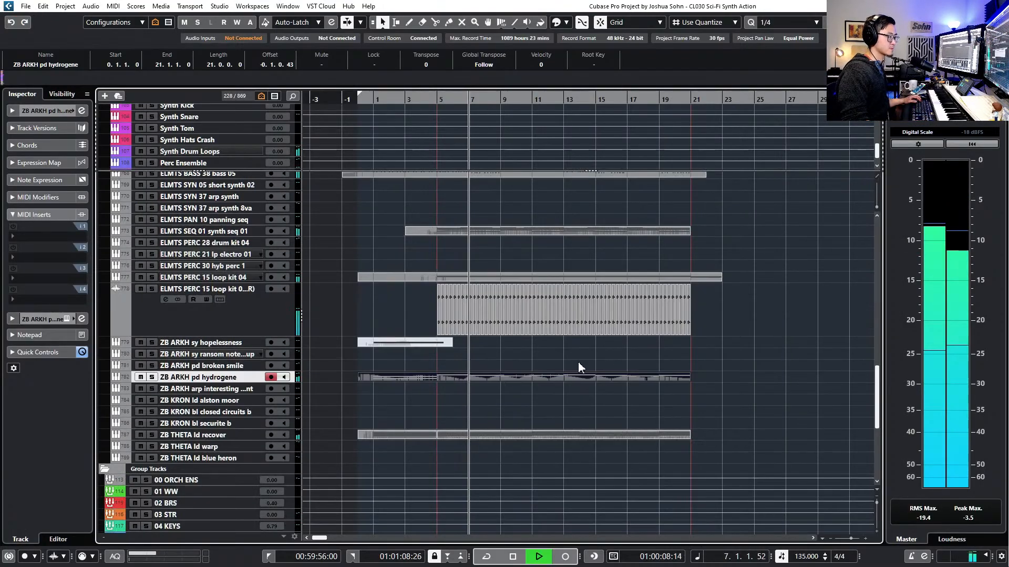
pyautogui.click(55, 95)
pyautogui.click(23, 94)
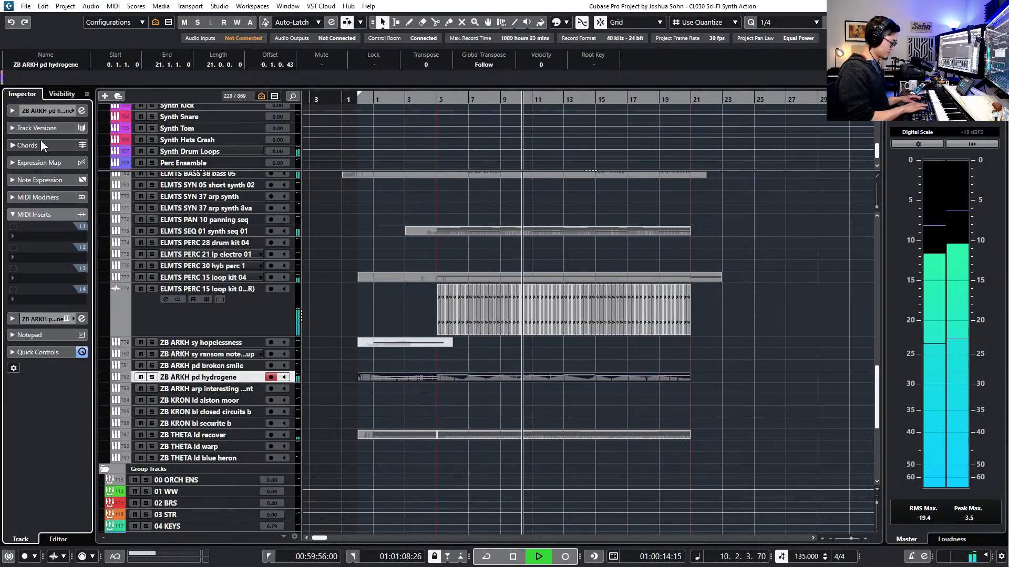
pyautogui.hotkey('alt', 'i')
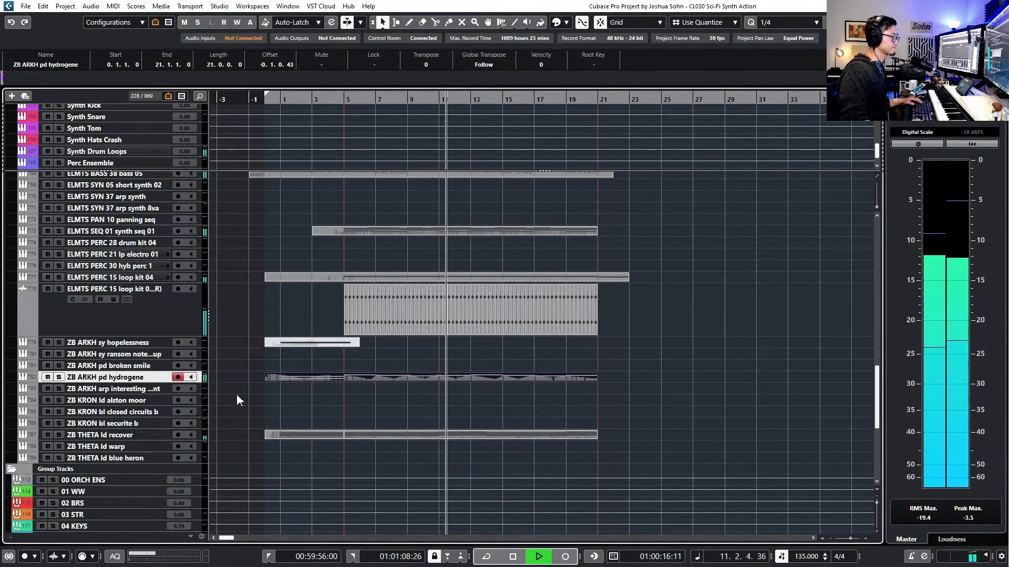
# Set the ZB ARKH pd hydrogene channel's fader to -1.29 dB and pull its EQ curve down around 500 Hz
pyautogui.press('e')
pyautogui.moveTo(641, 158); pyautogui.dragTo(642, 160)
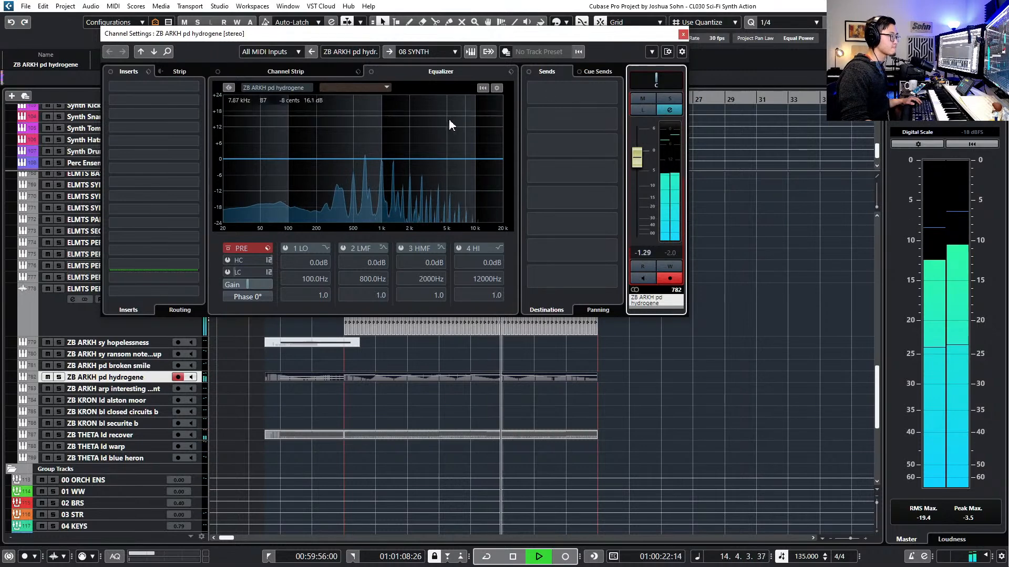
pyautogui.moveTo(376, 157); pyautogui.dragTo(354, 170)
pyautogui.press('space')
pyautogui.click(683, 34)
# Place the playhead near bar 17 and open the ELMTS SEQ 01 synth seq 01 part in the Key Editor
pyautogui.scroll(2, 576, 290)
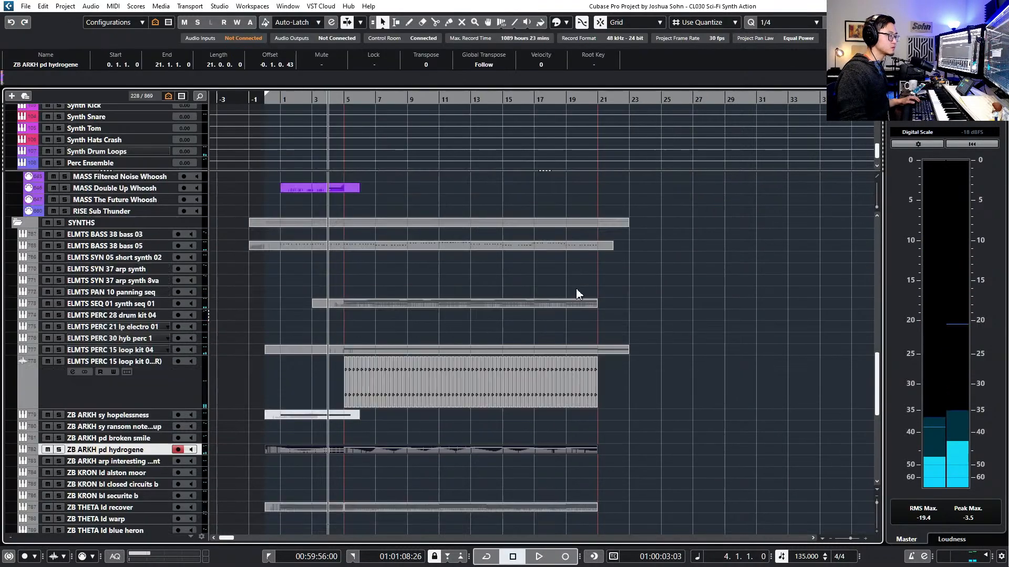
pyautogui.press('KP_Add')
pyautogui.scroll(2, 575, 288)
pyautogui.scroll(-2, 573, 288)
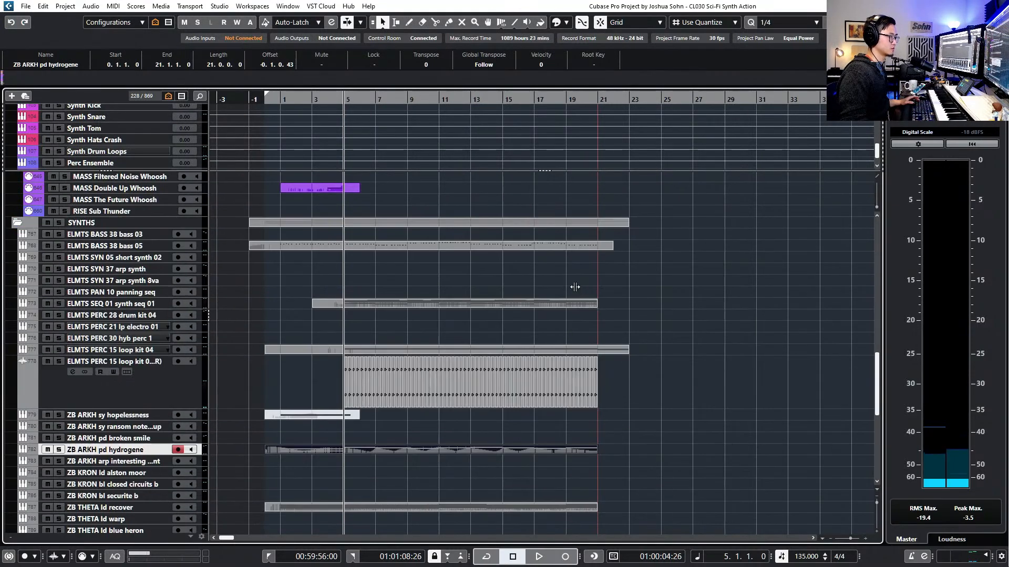
pyautogui.scroll(-3, 575, 290)
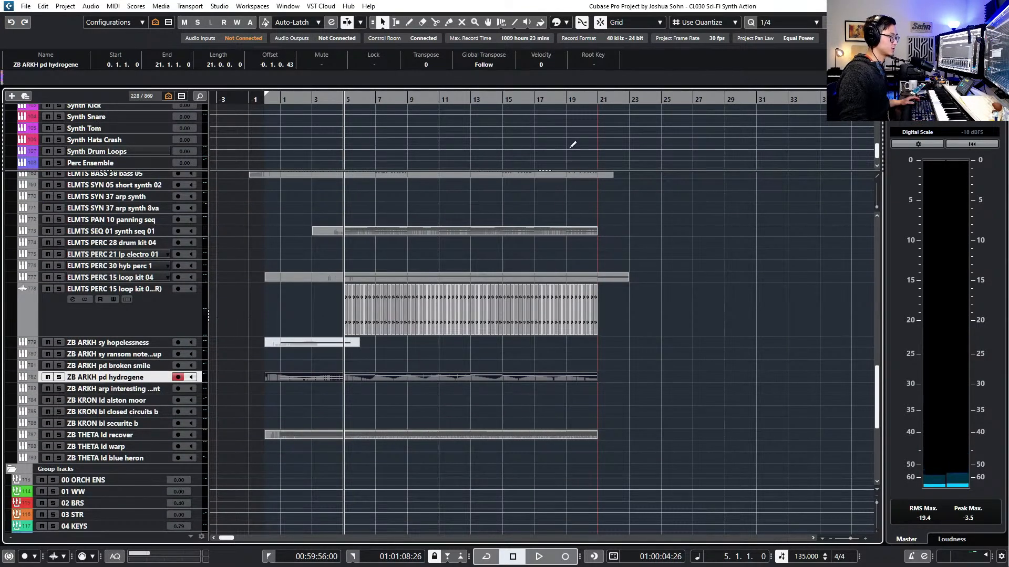
pyautogui.click(545, 100)
pyautogui.scroll(4, 568, 281)
pyautogui.scroll(2, 585, 363)
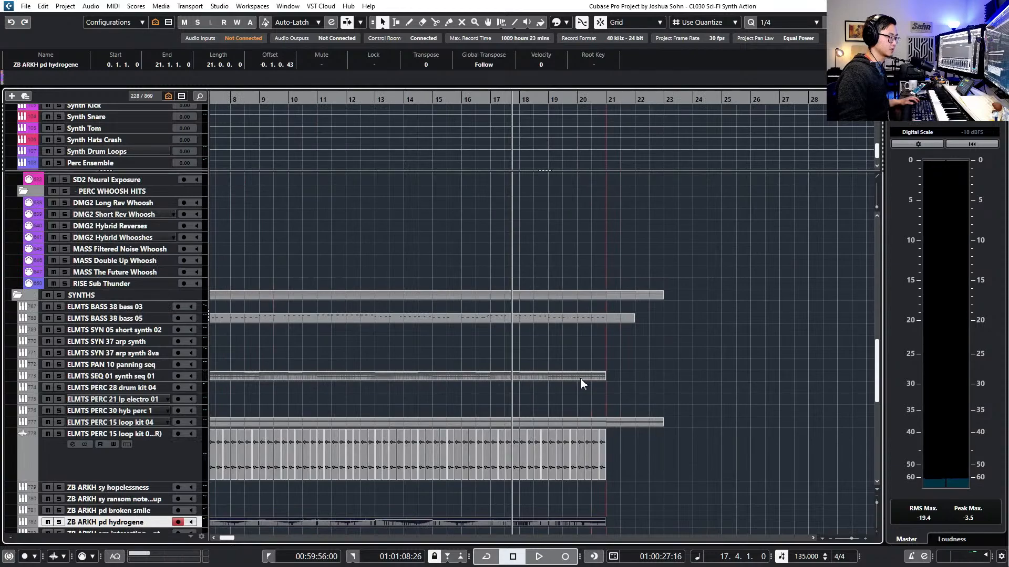
pyautogui.click(584, 369)
pyautogui.doubleClick(582, 375)
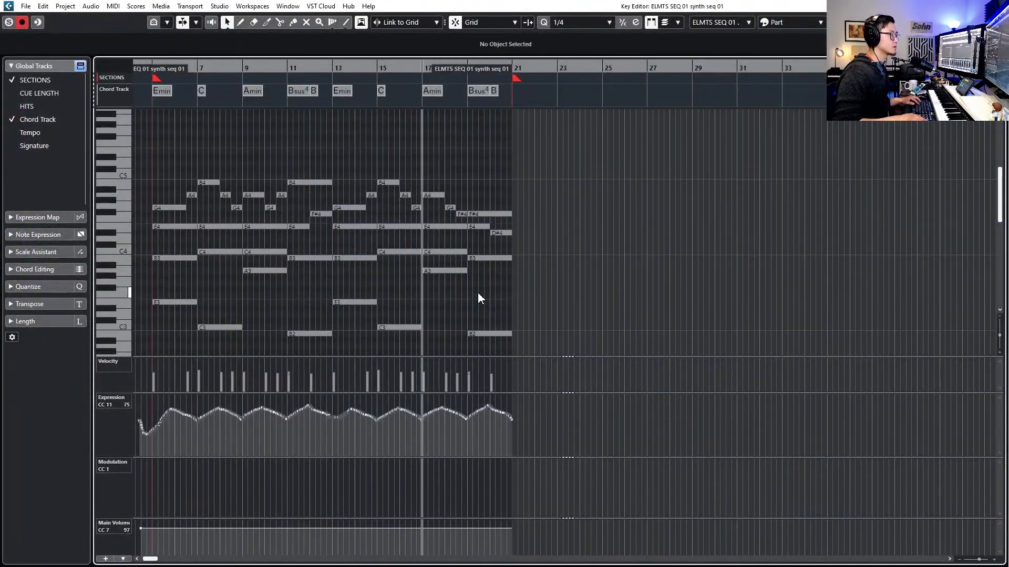
# Redraw the expression curve from bar 19 to bar 21 as a steady rise and close the editor
pyautogui.scroll(3, 478, 291)
pyautogui.press('space')
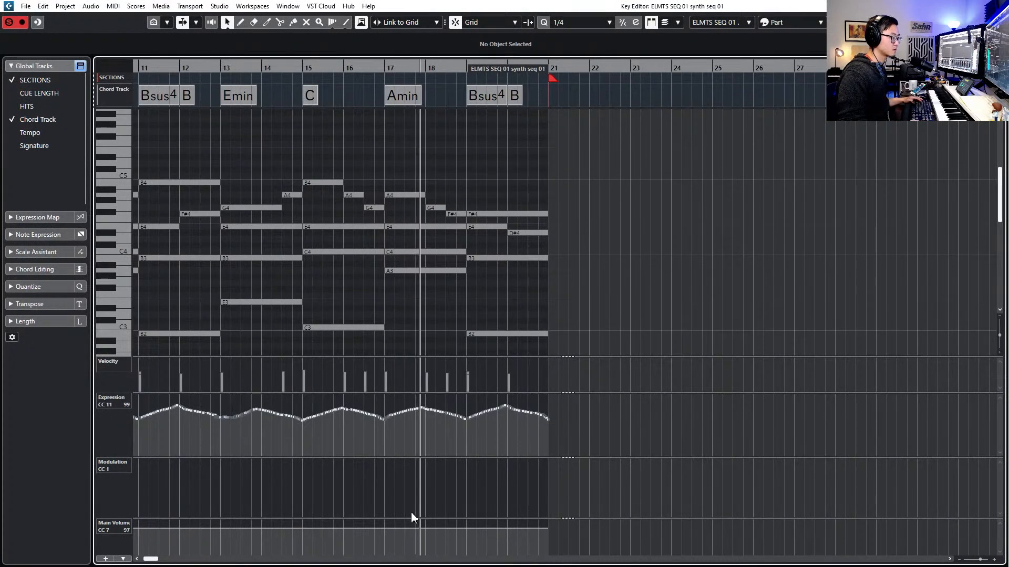
pyautogui.moveTo(467, 419)
pyautogui.mouseDown()
pyautogui.moveTo(520, 405)
pyautogui.moveTo(551, 415)
pyautogui.mouseUp()
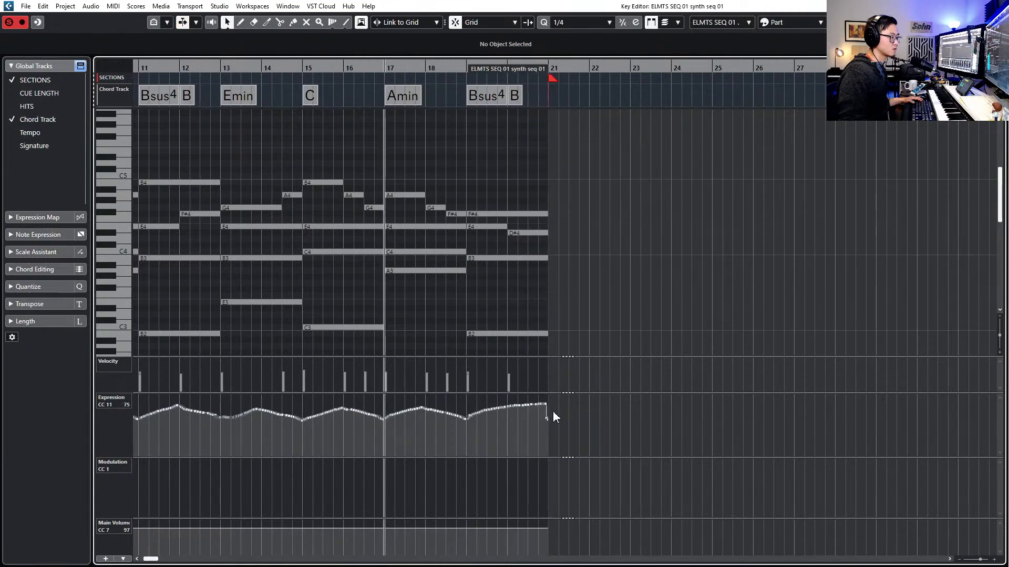
pyautogui.press('Return')
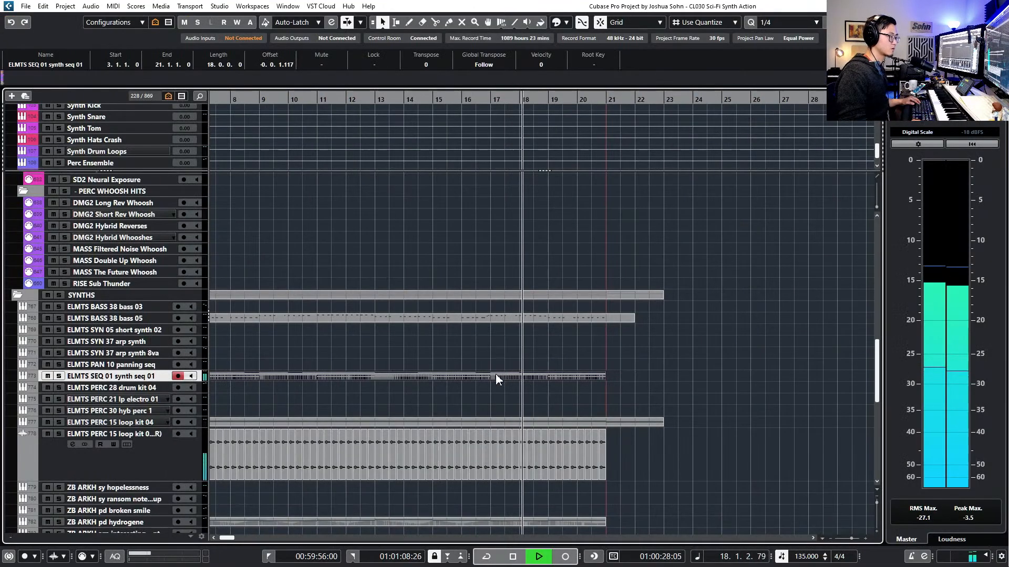
# Open the ELMTS PERC 15 loop kit 04 part and add a rising expression curve from bar 19 to bar 21
pyautogui.scroll(-3, 496, 379)
pyautogui.click(550, 277)
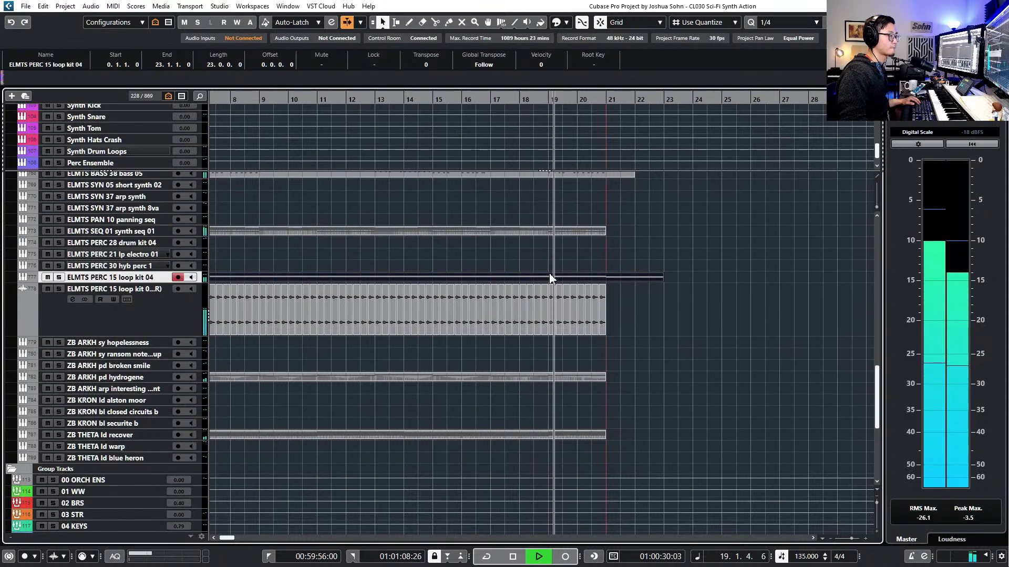
pyautogui.press('Return')
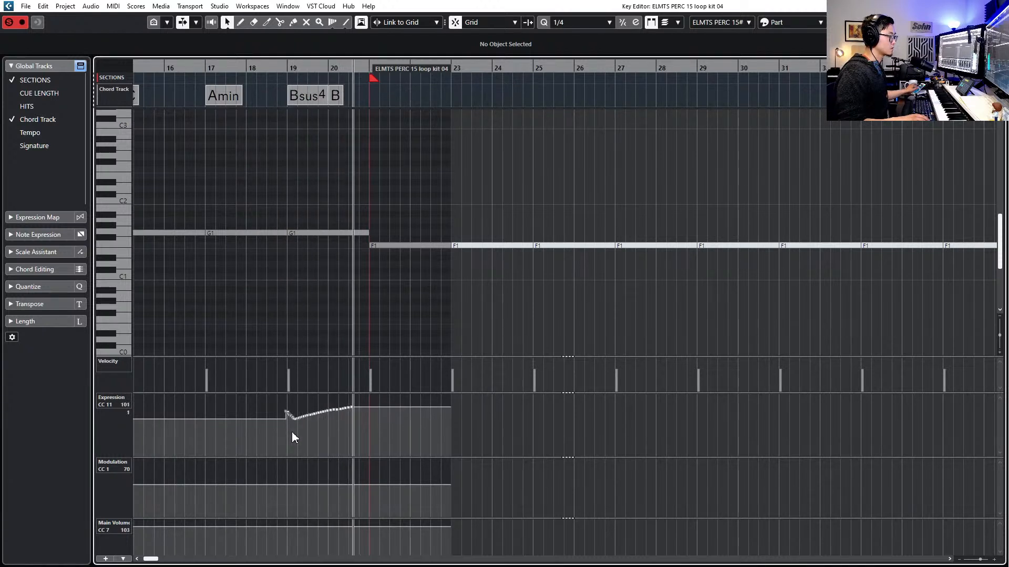
pyautogui.press('space')
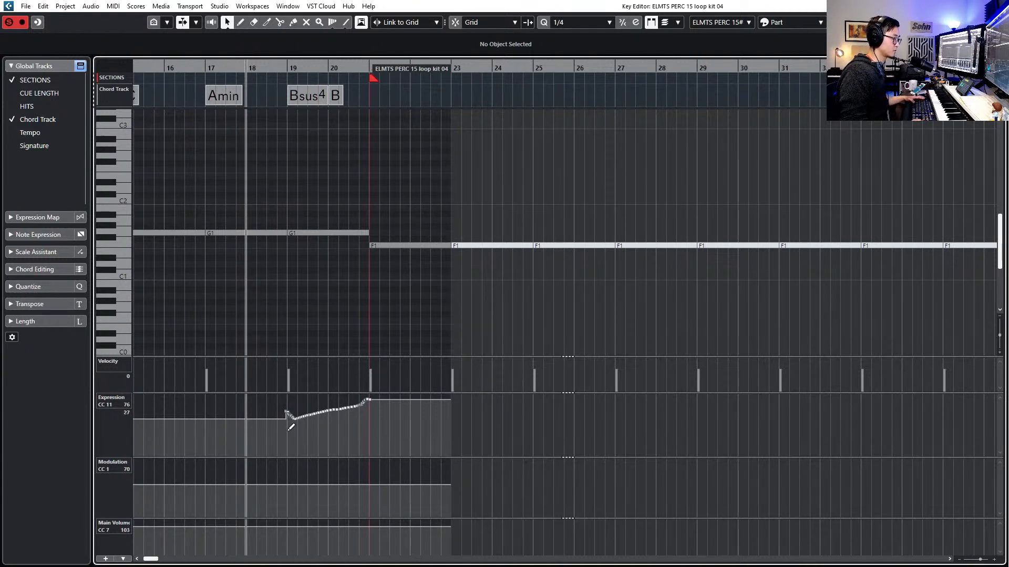
# Delete the stray expression points at bar 19 to smooth the start of the rise, and return to the project's SYNTHS tracks
pyautogui.moveTo(282, 420)
pyautogui.mouseDown()
pyautogui.moveTo(367, 403)
pyautogui.moveTo(283, 418)
pyautogui.moveTo(312, 415)
pyautogui.moveTo(298, 425)
pyautogui.mouseUp()
pyautogui.press('space')
pyautogui.press('Delete')
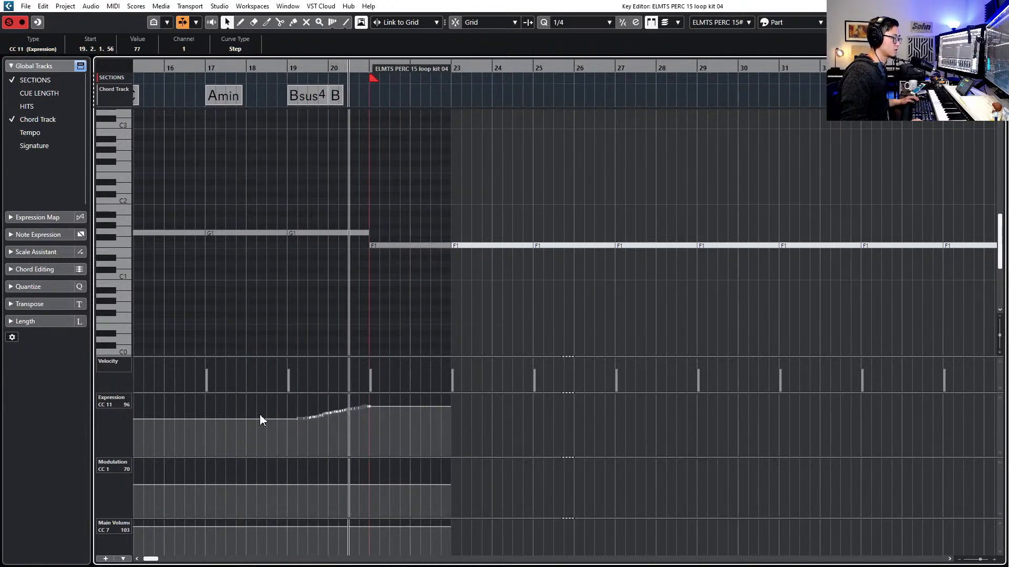
pyautogui.press('space')
pyautogui.press('Return')
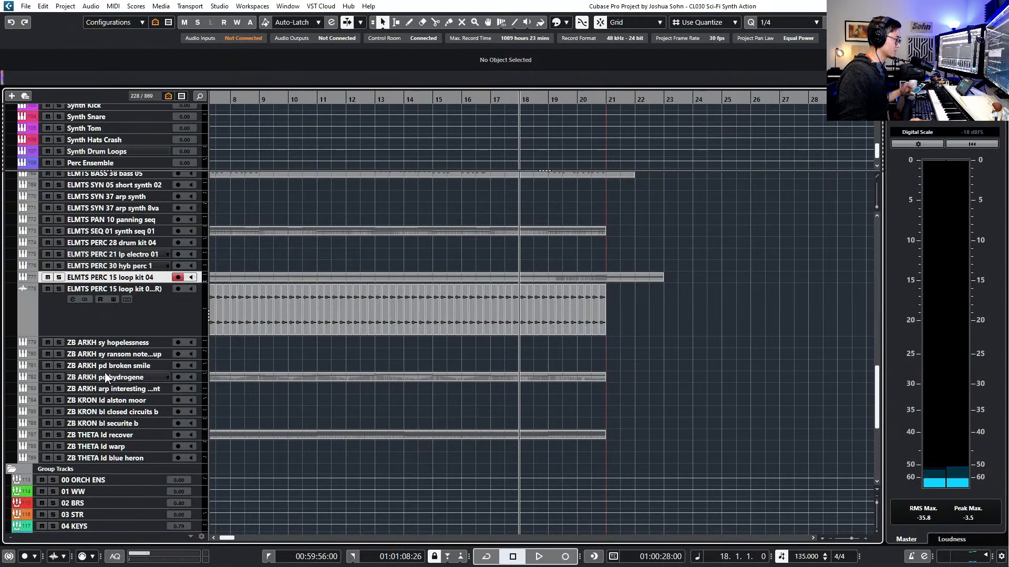
pyautogui.scroll(3, 135, 337)
pyautogui.scroll(-2, 336, 325)
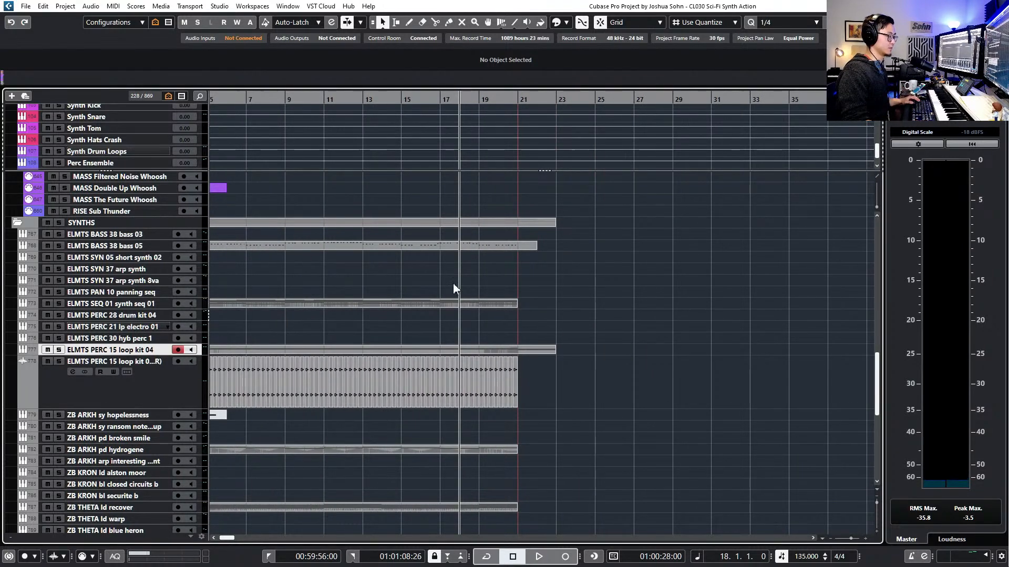
# Open the ELMTS BASS 38 bass 05 part, reshape the velocities of the bar 20 notes leading into bar 21, and close the editor
pyautogui.scroll(-6, 446, 315)
pyautogui.scroll(6, 463, 326)
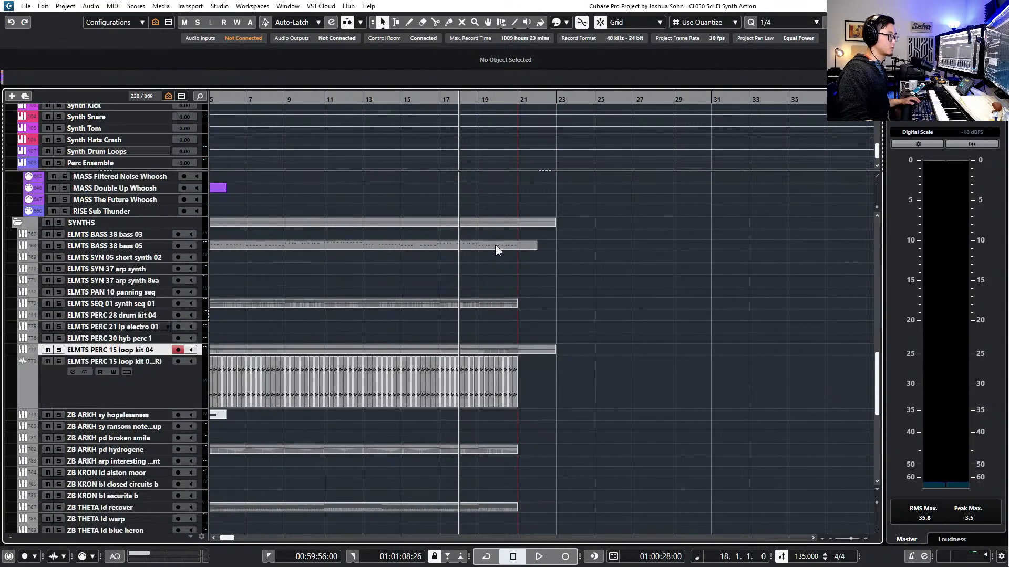
pyautogui.doubleClick(495, 244)
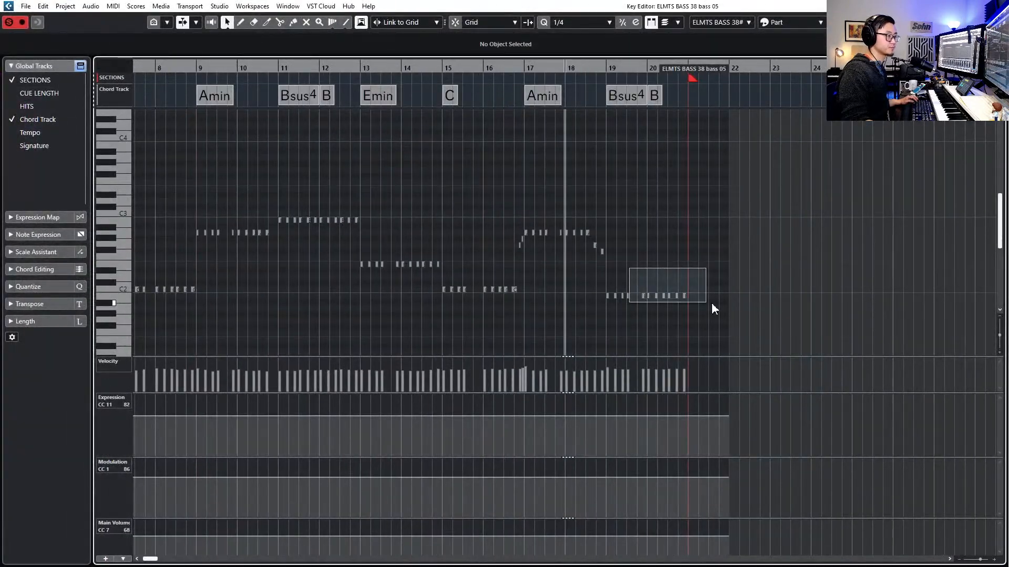
pyautogui.moveTo(704, 302); pyautogui.dragTo(711, 304)
pyautogui.moveTo(666, 276)
pyautogui.mouseDown()
pyautogui.moveTo(720, 320)
pyautogui.moveTo(657, 292)
pyautogui.mouseUp()
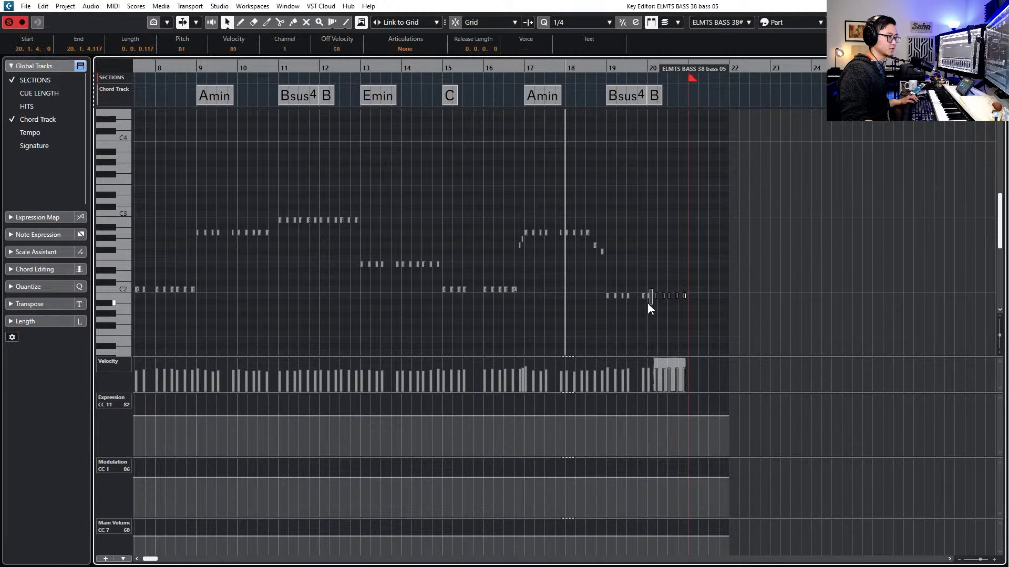
pyautogui.press('space')
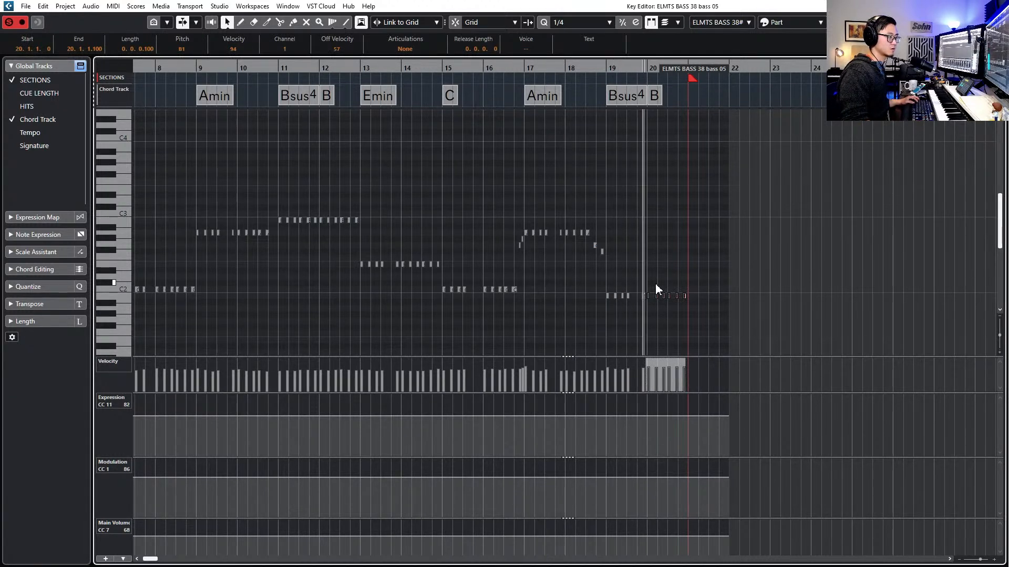
pyautogui.press('space')
pyautogui.moveTo(686, 359); pyautogui.dragTo(676, 358)
pyautogui.press('space')
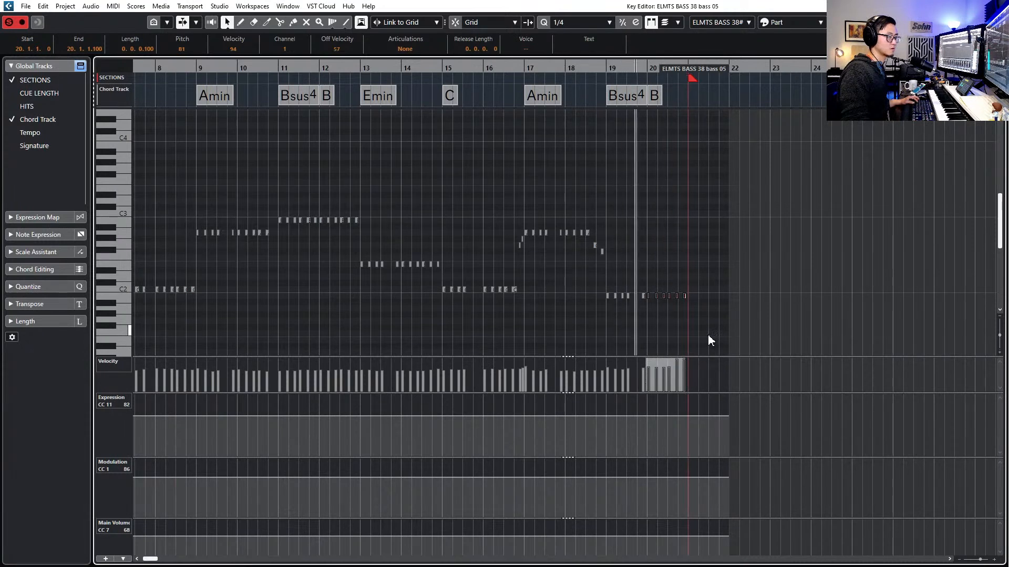
pyautogui.press('space')
pyautogui.press('Escape')
# Raise the volume of the ELMTS PERC 15 loop kit audio events in bar 20, boosting the last two to about 0.61 dB
pyautogui.scroll(-1, 644, 304)
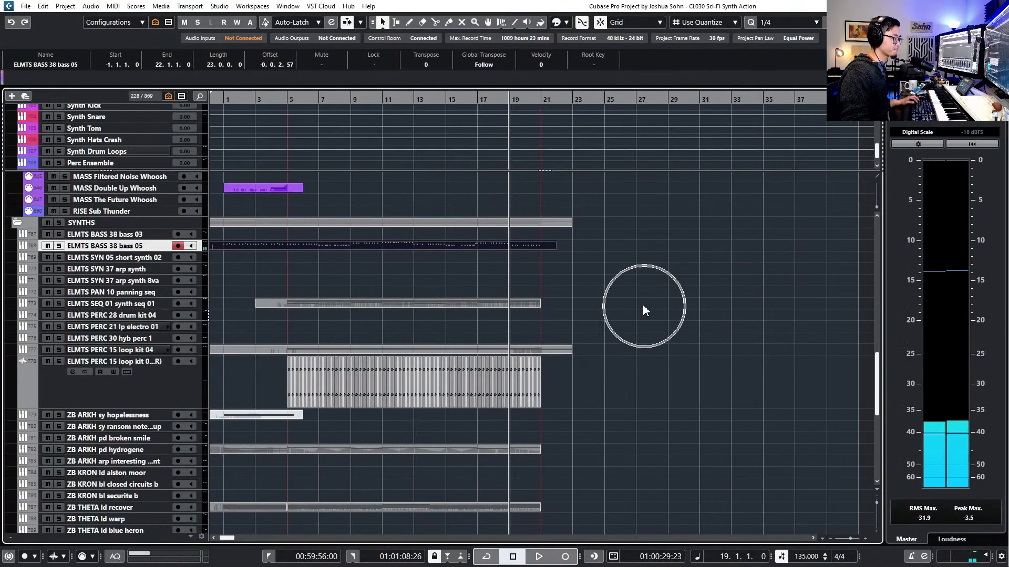
pyautogui.scroll(-3, 550, 352)
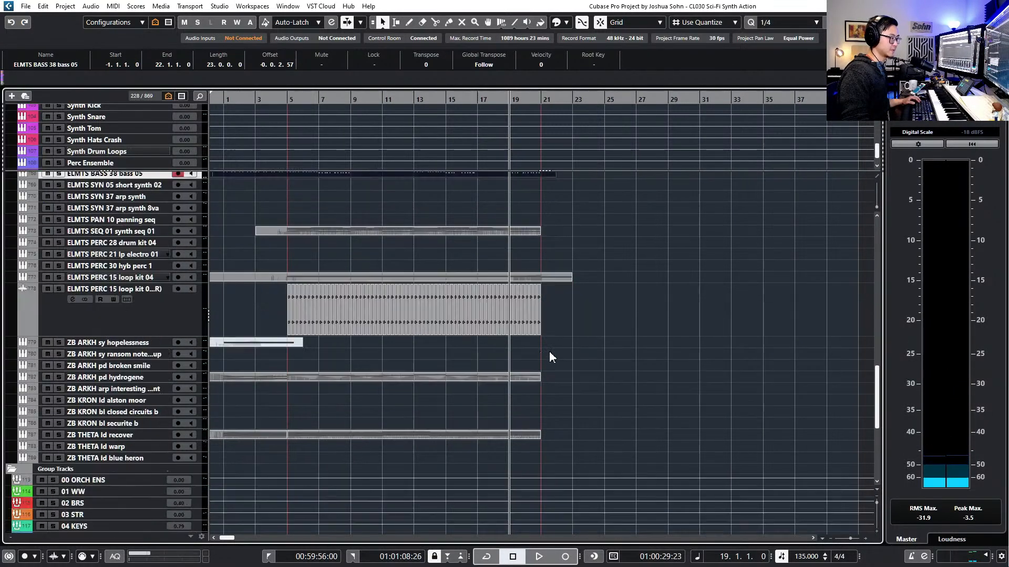
pyautogui.scroll(4, 550, 344)
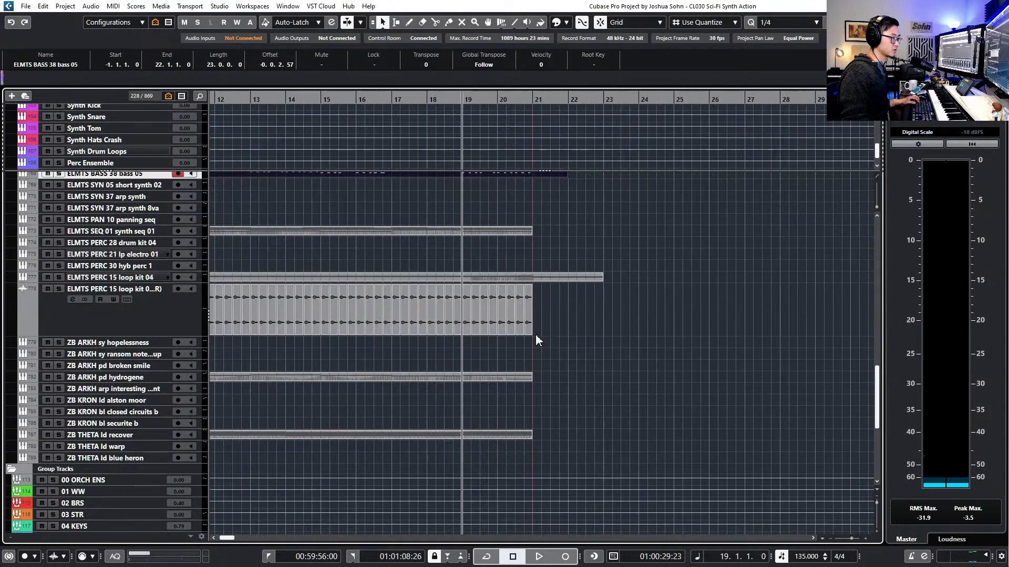
pyautogui.moveTo(538, 315); pyautogui.dragTo(466, 332)
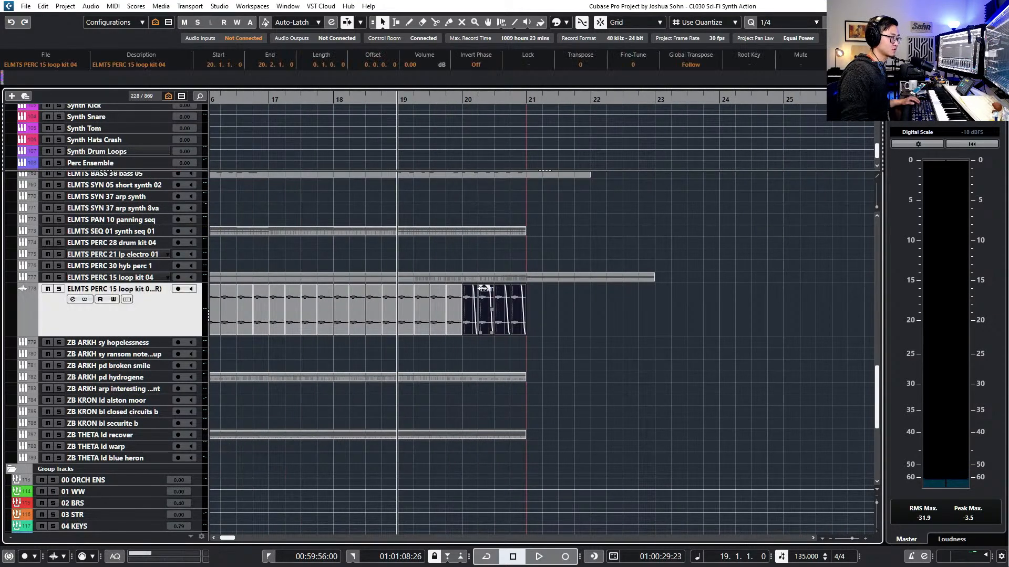
pyautogui.scroll(4, 482, 289)
pyautogui.moveTo(494, 287); pyautogui.dragTo(494, 284)
pyautogui.moveTo(533, 352); pyautogui.dragTo(546, 286)
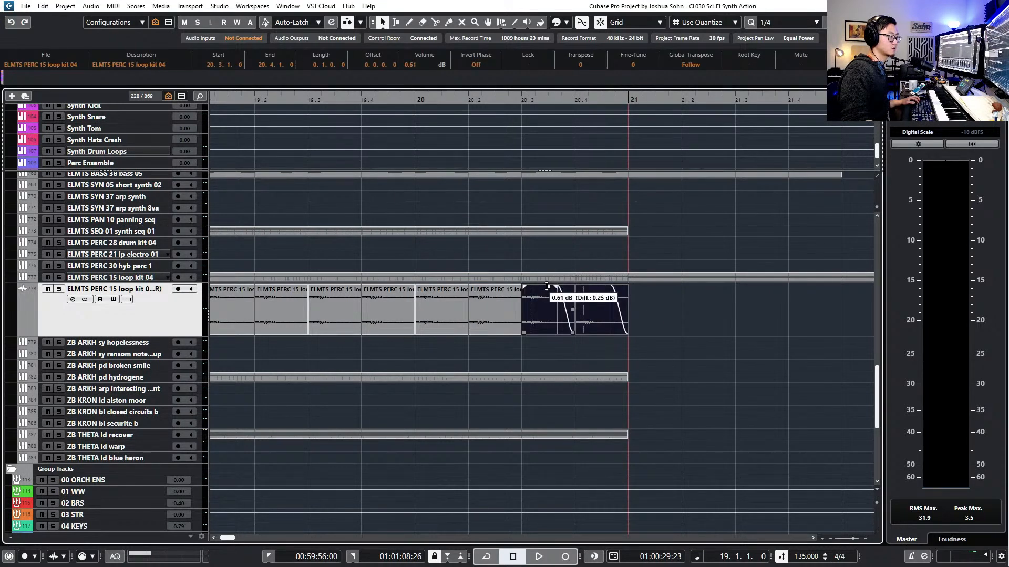
# Raise the volume of the loop kit audio events in overlapping groups from bar 19, building to 0.96 dB on the last event before bar 21
pyautogui.moveTo(359, 349); pyautogui.dragTo(631, 308)
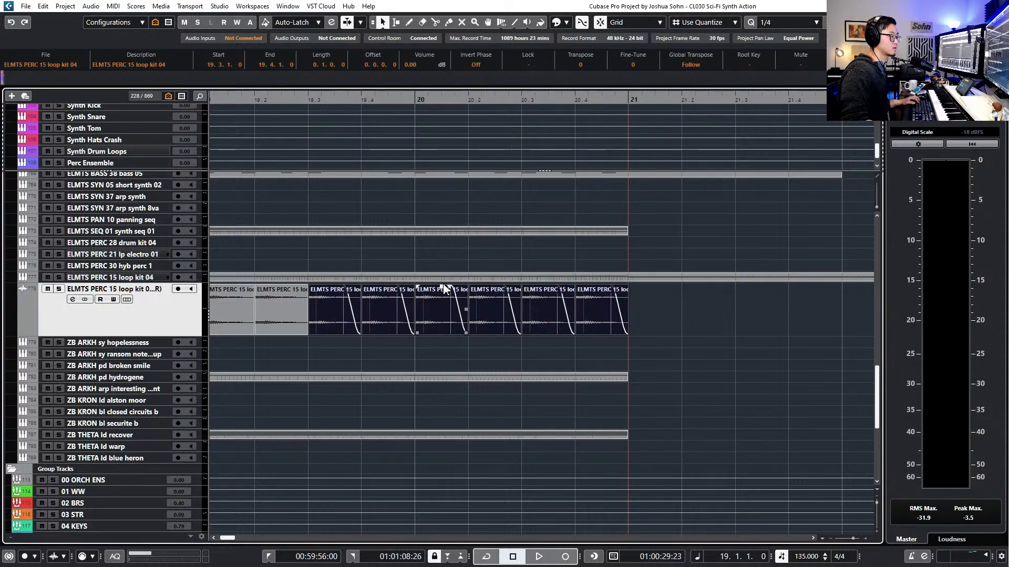
pyautogui.moveTo(442, 285); pyautogui.dragTo(441, 285)
pyautogui.moveTo(231, 355); pyautogui.dragTo(438, 314)
pyautogui.moveTo(387, 287); pyautogui.dragTo(388, 287)
pyautogui.click(604, 300)
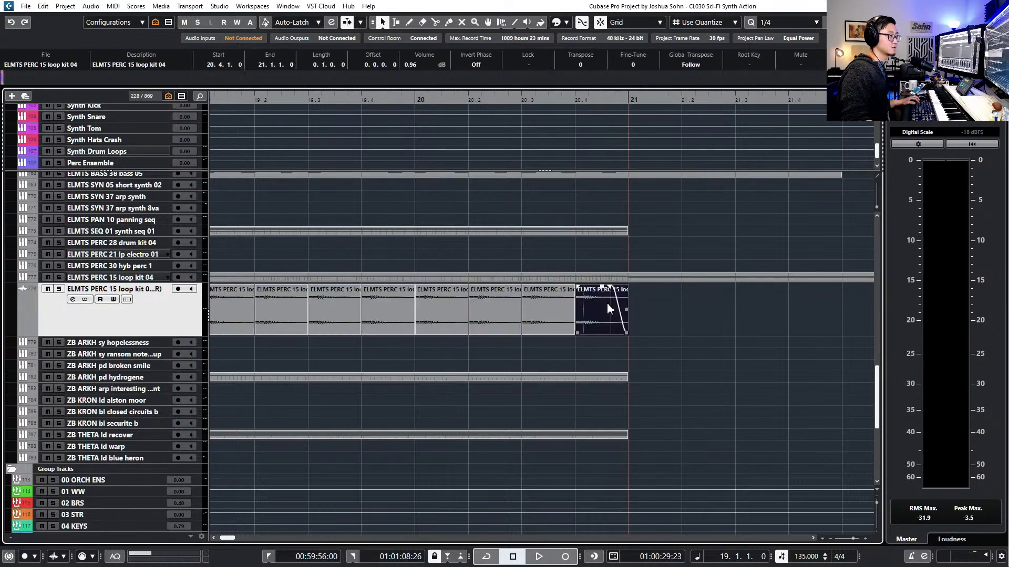
pyautogui.scroll(-2, 629, 310)
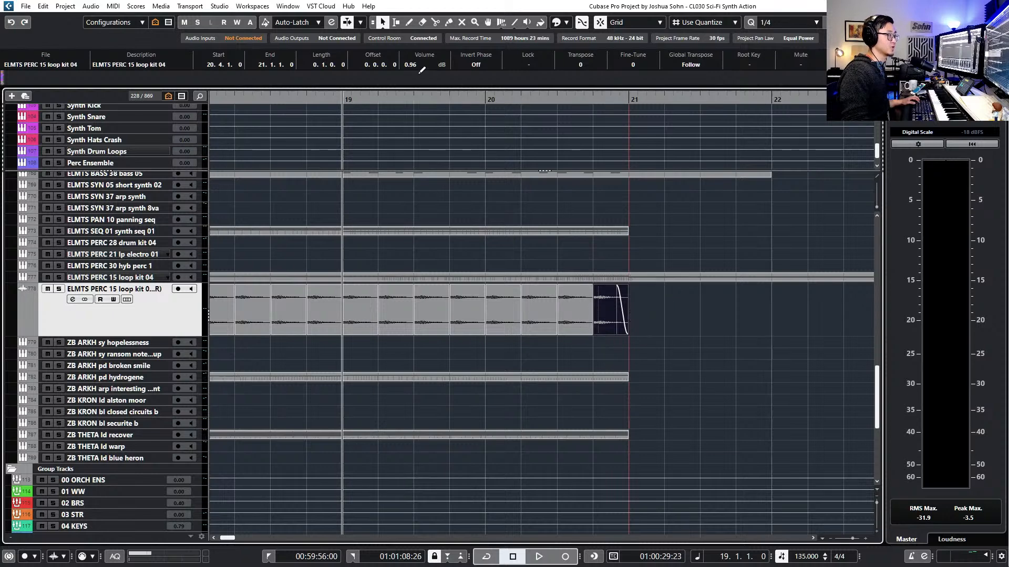
pyautogui.scroll(-2, 656, 352)
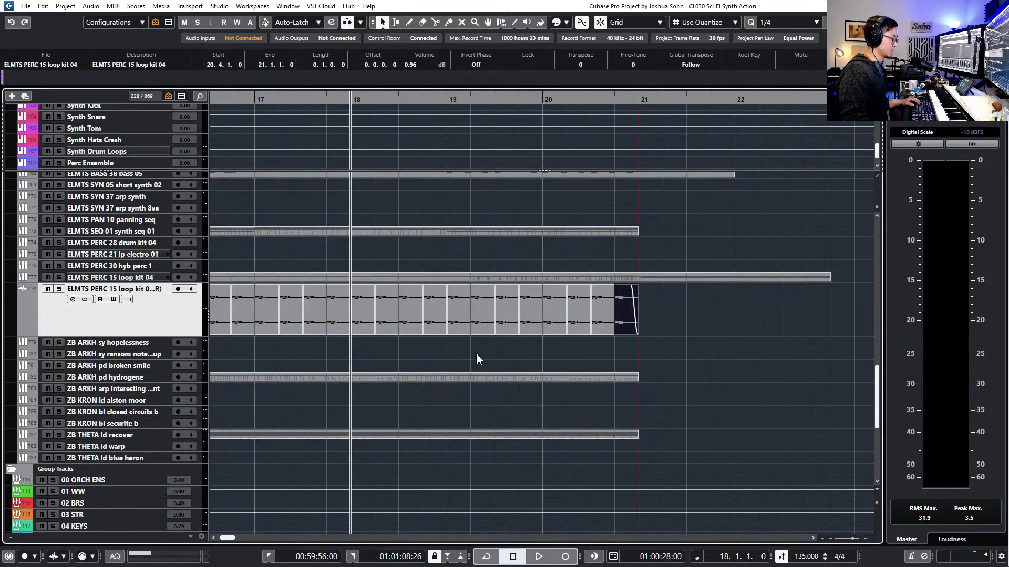
# Open the ZB ARKH pd hydrogene part, shift the main volume points at bars 10 to 13 later toward bar 19, and close the editor
pyautogui.doubleClick(484, 376)
pyautogui.scroll(-2, 546, 257)
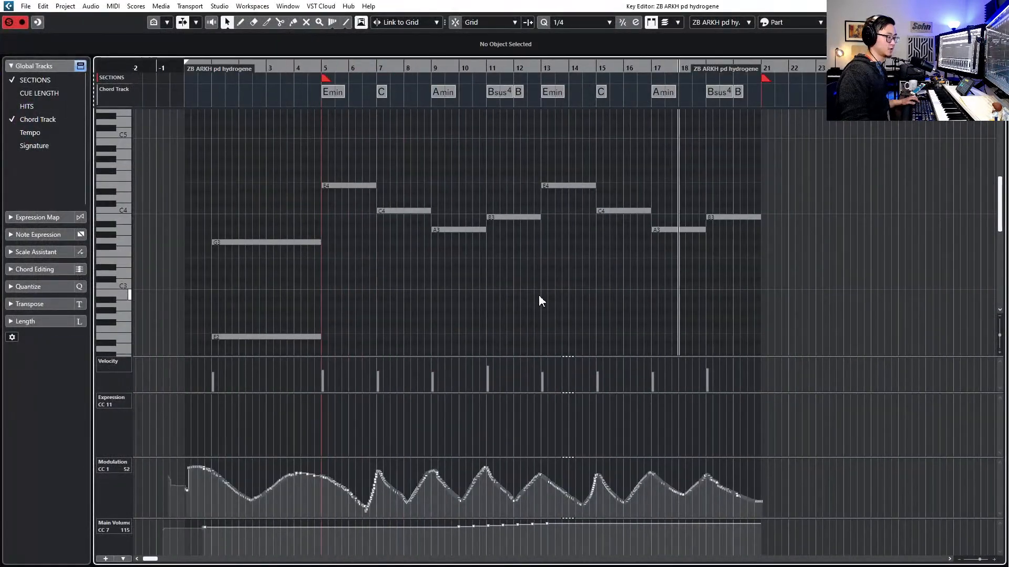
pyautogui.scroll(1, 595, 344)
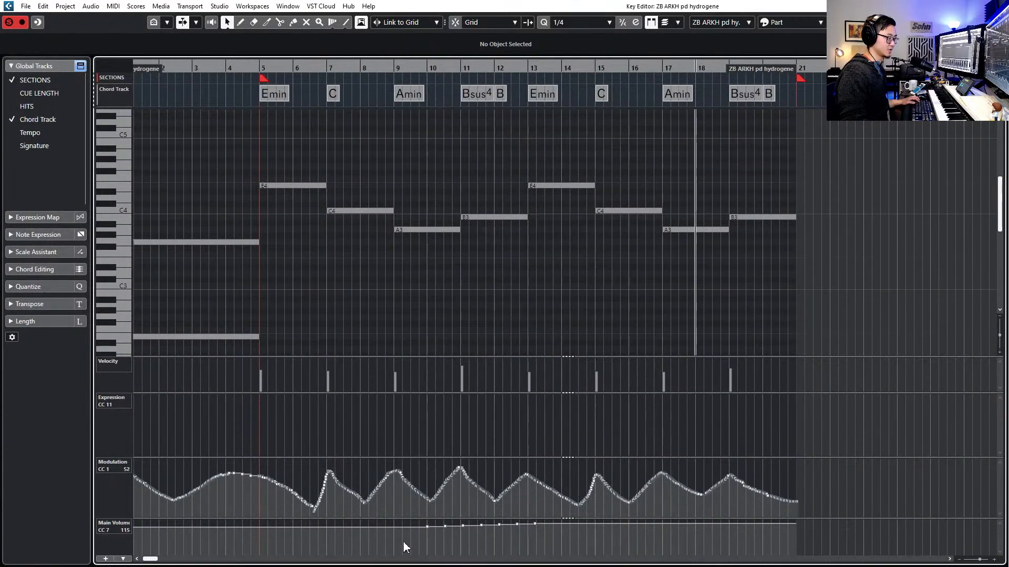
pyautogui.moveTo(616, 528); pyautogui.dragTo(420, 552)
pyautogui.moveTo(498, 538); pyautogui.dragTo(717, 535)
pyautogui.press('Return')
# Open the ZB THETA ld recover part, adjust its main volume points from about bar 12 to bar 21, and close the editor
pyautogui.press('KP_Subtract')
pyautogui.press('KP_Subtract')
pyautogui.scroll(-2, 599, 454)
pyautogui.scroll(-2, 525, 444)
pyautogui.click(499, 435)
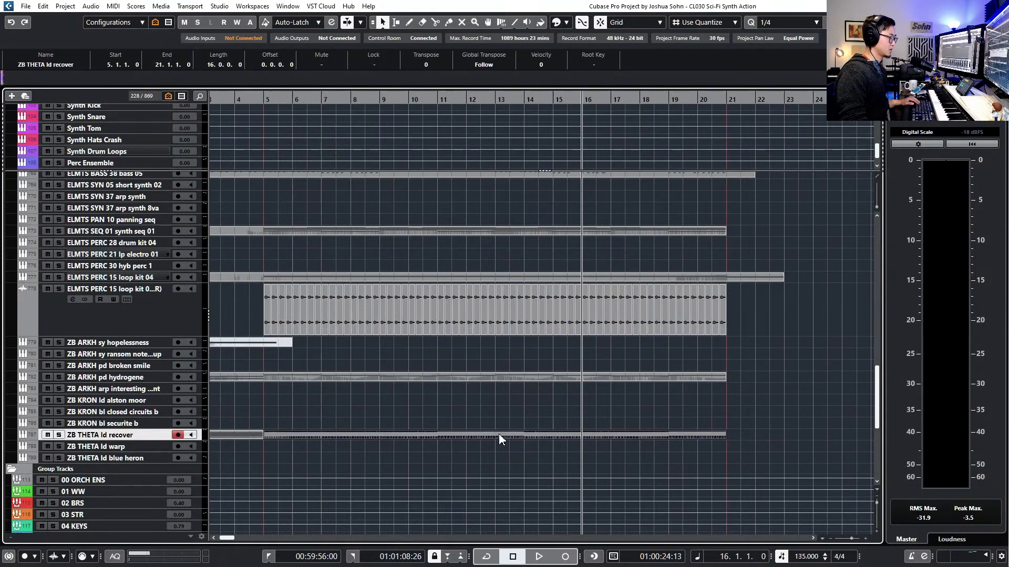
pyautogui.press('Return')
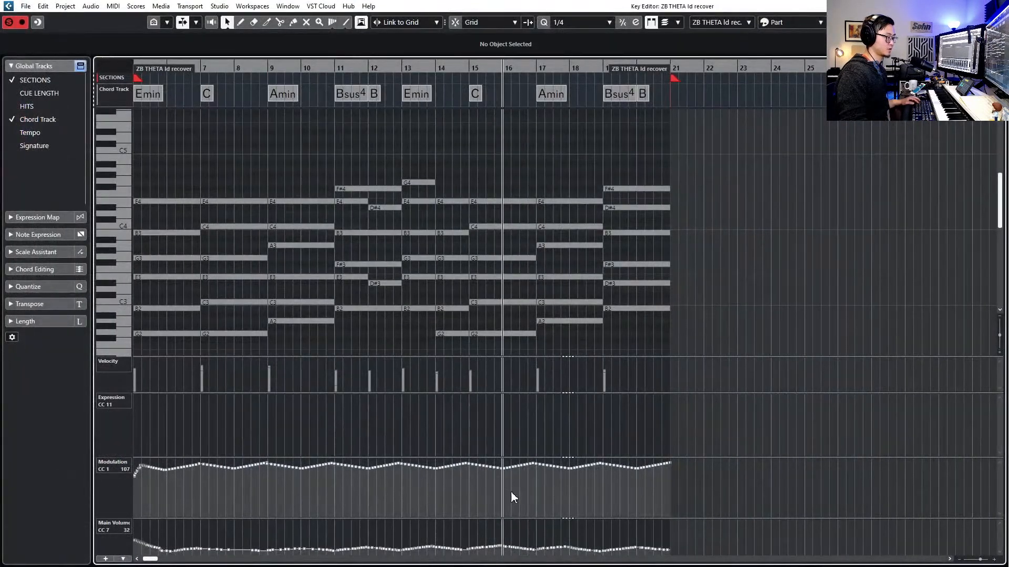
pyautogui.moveTo(407, 545); pyautogui.dragTo(668, 527)
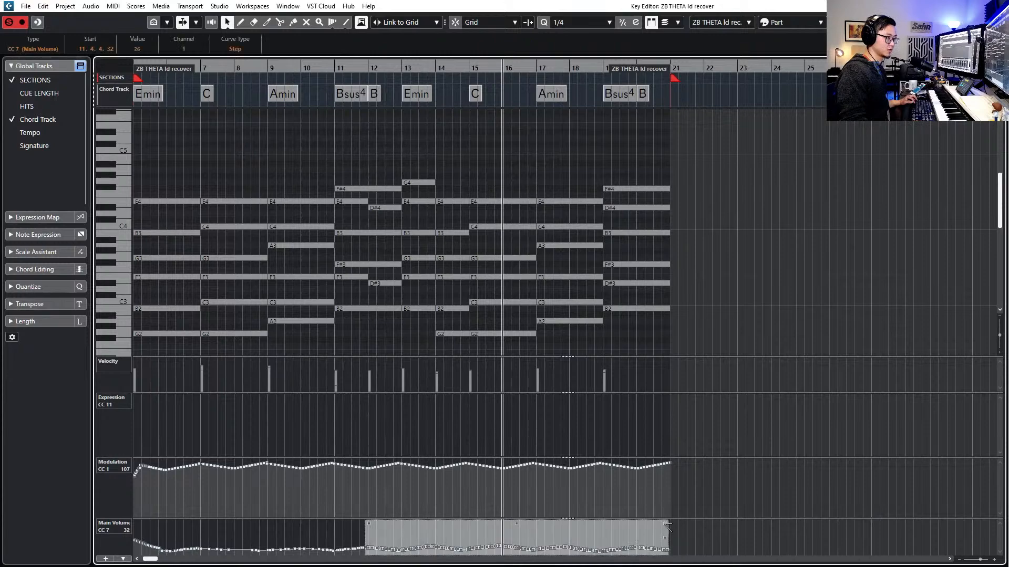
pyautogui.press('Escape')
# Open the UJAM DR Terminators part in the SYNTH PERC & LOOPS folder and lengthen its D2 note to end at bar 21
pyautogui.scroll(-4, 651, 470)
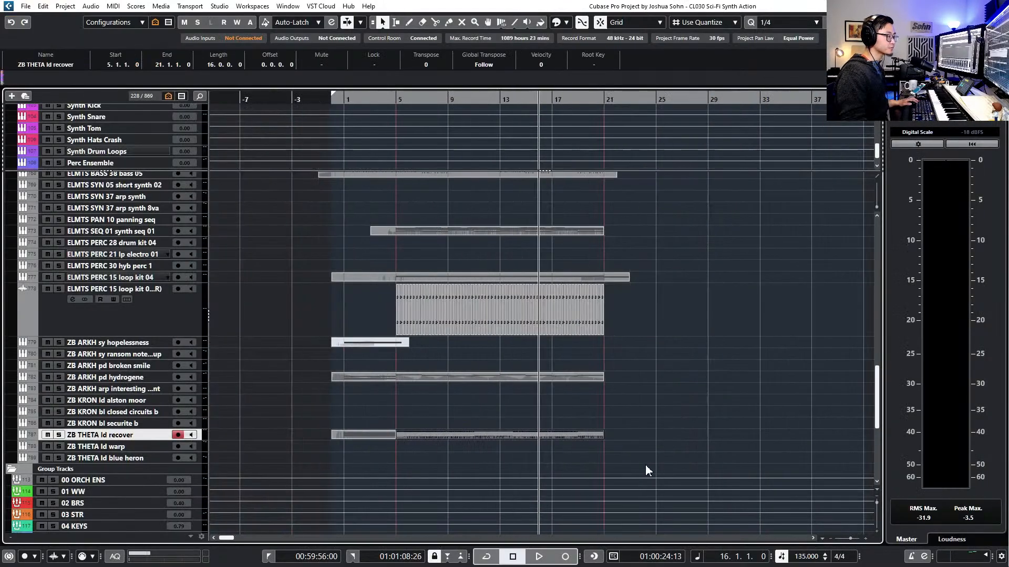
pyautogui.scroll(3, 621, 451)
pyautogui.scroll(6, 443, 439)
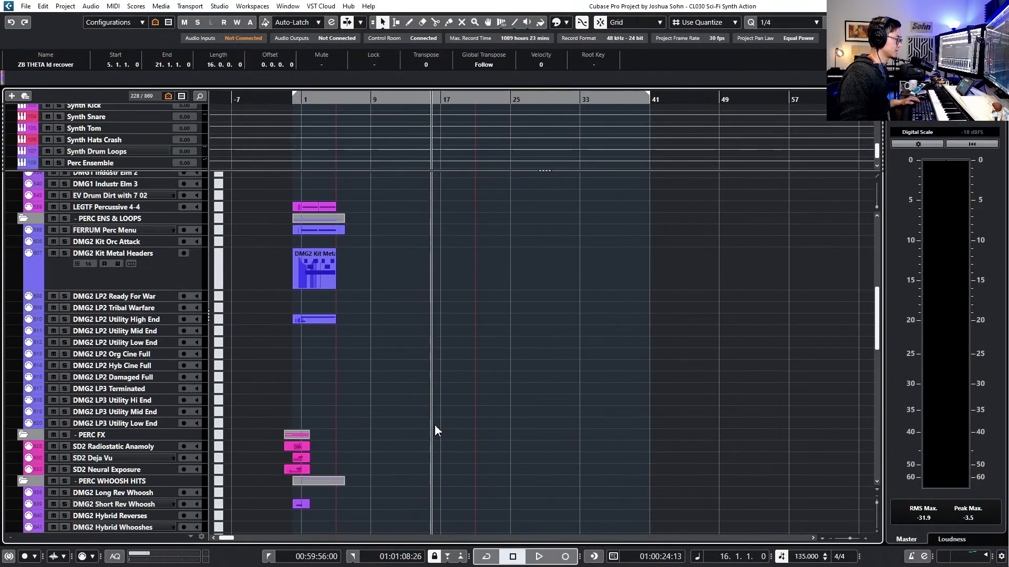
pyautogui.scroll(4, 172, 316)
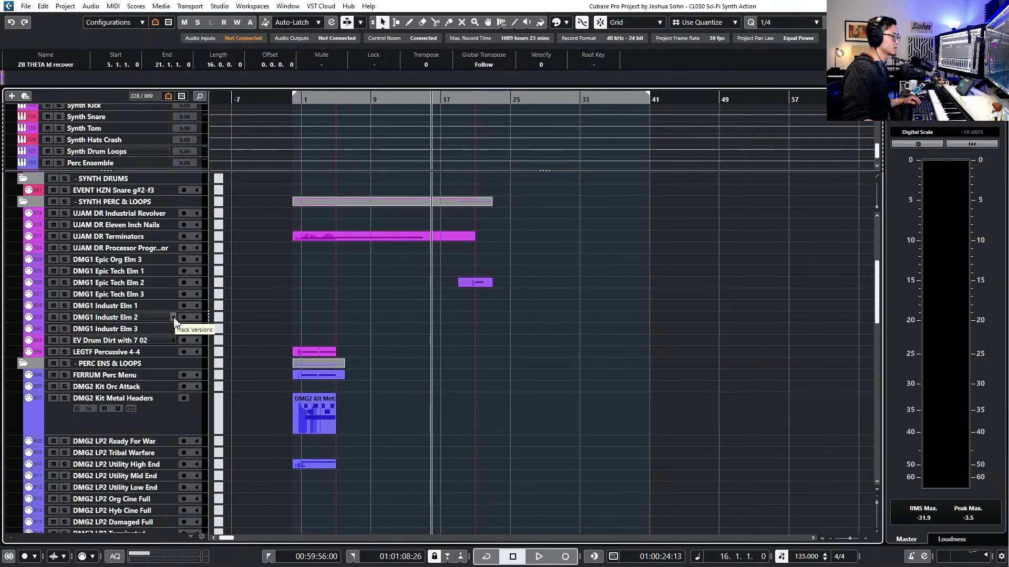
pyautogui.doubleClick(456, 235)
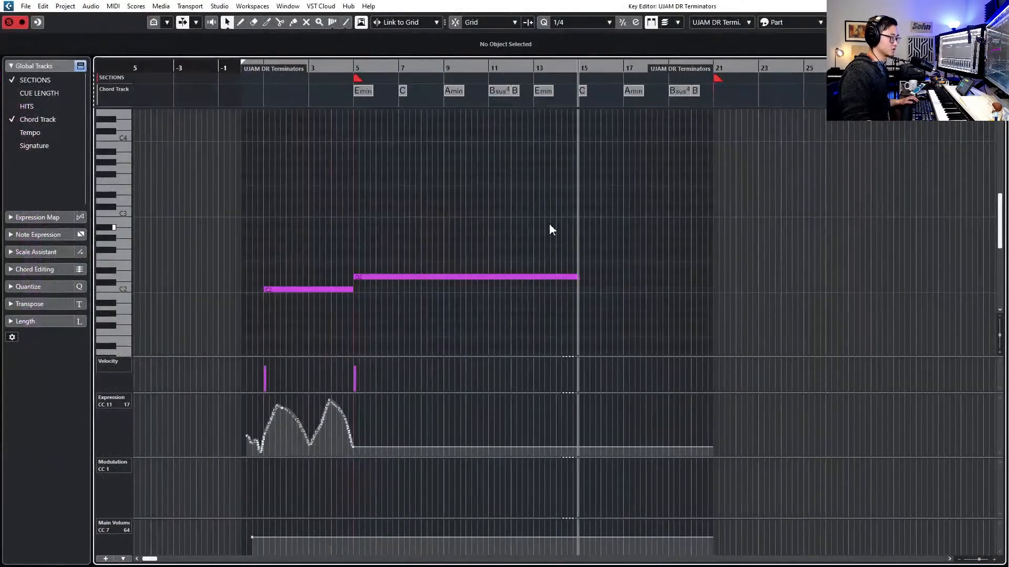
pyautogui.click(552, 277)
pyautogui.hotkey('alt', 'shift', 'Right')
pyautogui.hotkey('alt', 'shift', 'Right')
pyautogui.hotkey('alt', 'shift', 'Right')
pyautogui.hotkey('alt', 'shift', 'Right')
pyautogui.hotkey('alt', 'shift', 'Right')
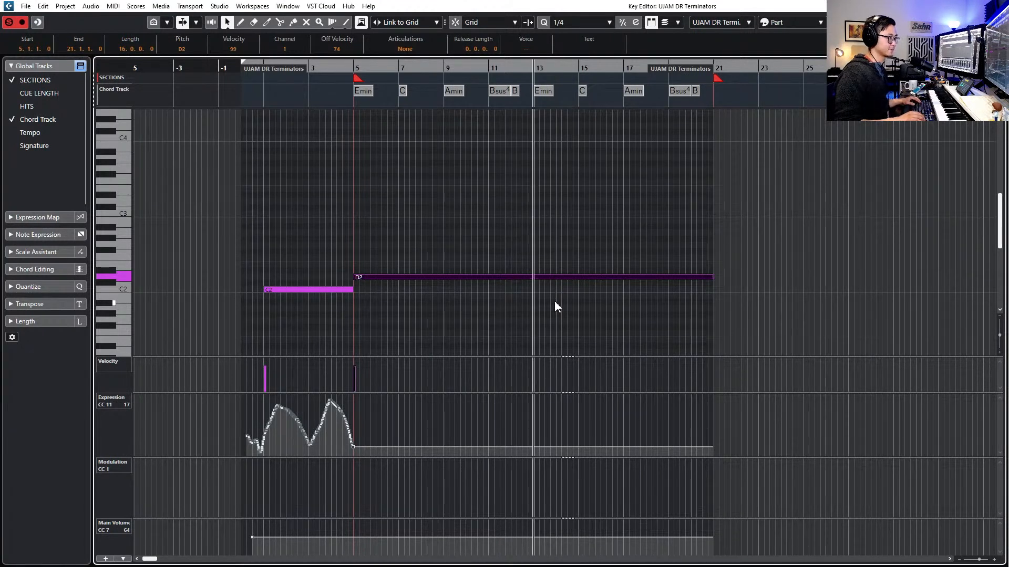
# Audition the lengthened UJAM DR Terminators note from around bar 5 and return to the project
pyautogui.press('s')
pyautogui.press('ctrl+KP_Subtract')
pyautogui.press('ctrl+KP_Subtract')
pyautogui.press('ctrl+KP_Subtract')
pyautogui.press('ctrl+KP_Subtract')
pyautogui.press('ctrl+KP_Subtract')
pyautogui.press('ctrl+KP_Subtract')
pyautogui.press('ctrl+KP_Subtract')
pyautogui.press('ctrl+KP_Subtract')
pyautogui.press('space')
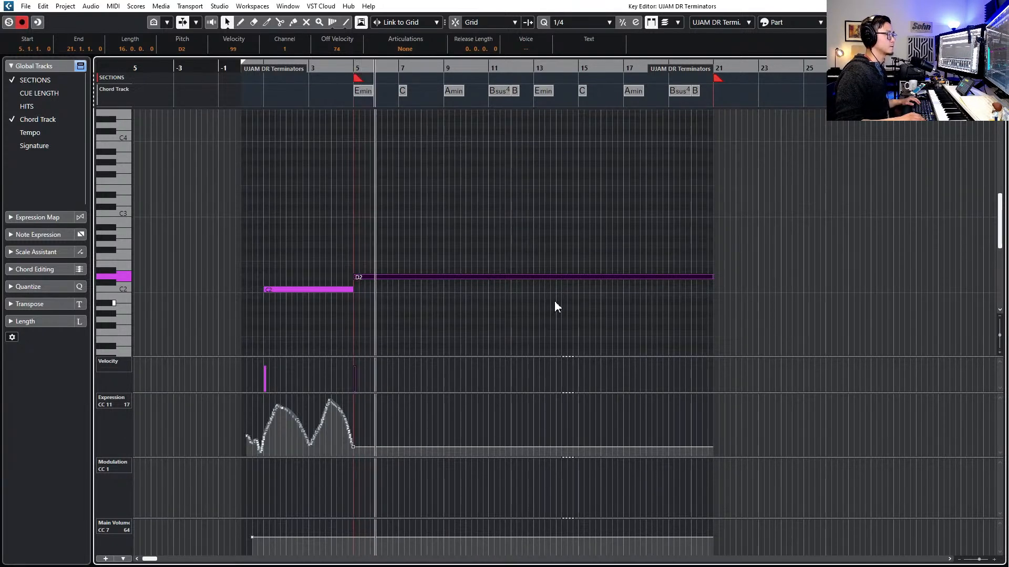
pyautogui.press('g')
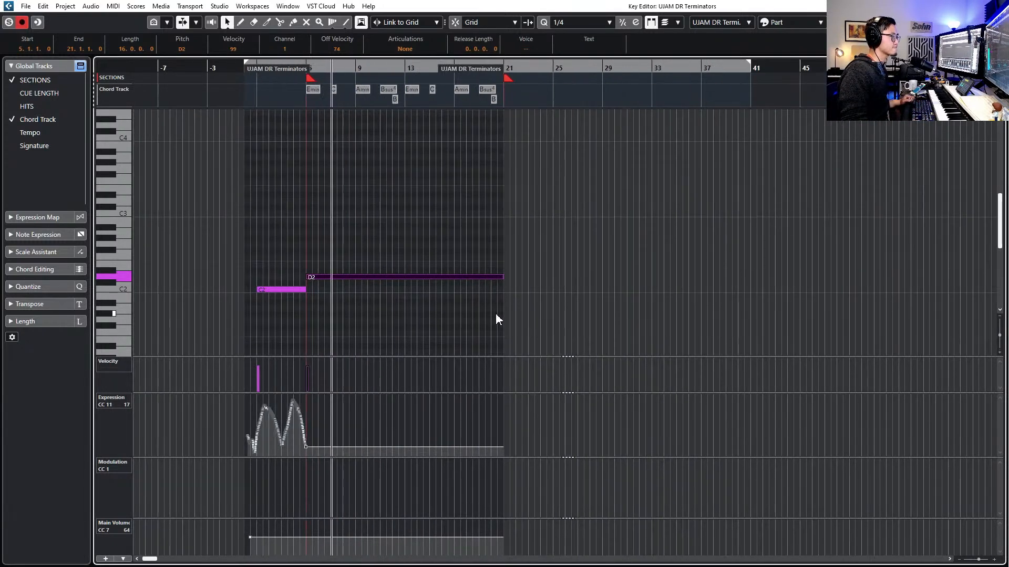
pyautogui.press('h')
pyautogui.press('h')
pyautogui.press('space')
pyautogui.press('Return')
# Play the cue from before bar 5 while reviewing the PERCUSSION tracks, and select the DMG1 Epic Org Elm 3 track
pyautogui.press('ctrl+KP_Subtract')
pyautogui.press('ctrl+KP_Subtract')
pyautogui.press('ctrl+KP_Subtract')
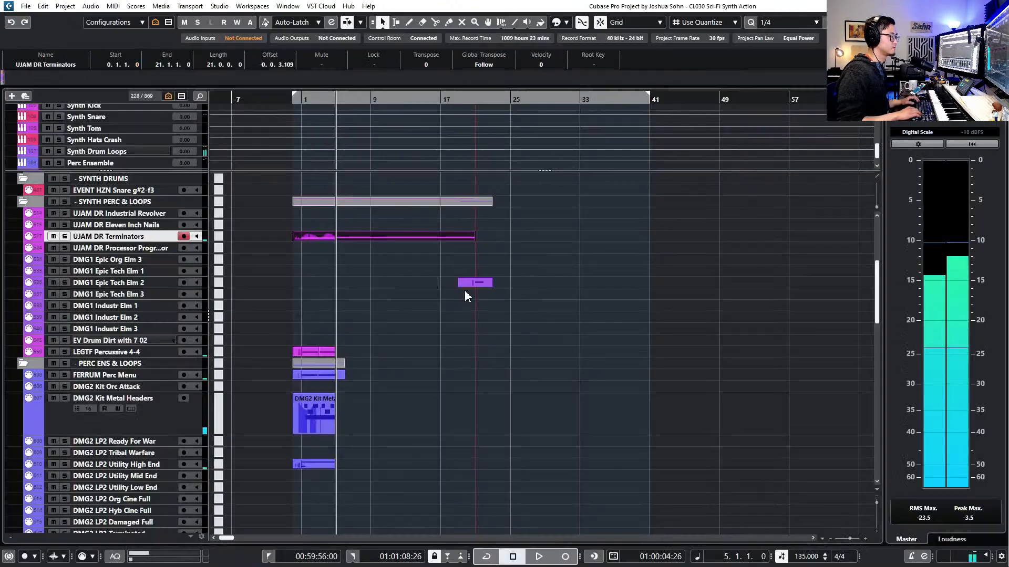
pyautogui.press('space')
pyautogui.scroll(4, 281, 333)
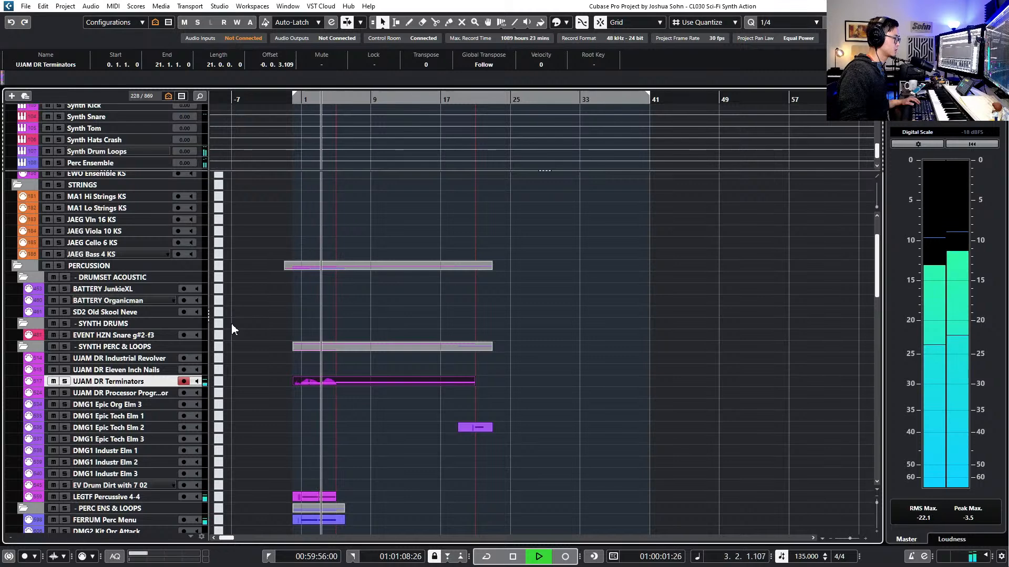
pyautogui.scroll(-6, 234, 326)
pyautogui.scroll(4, 263, 335)
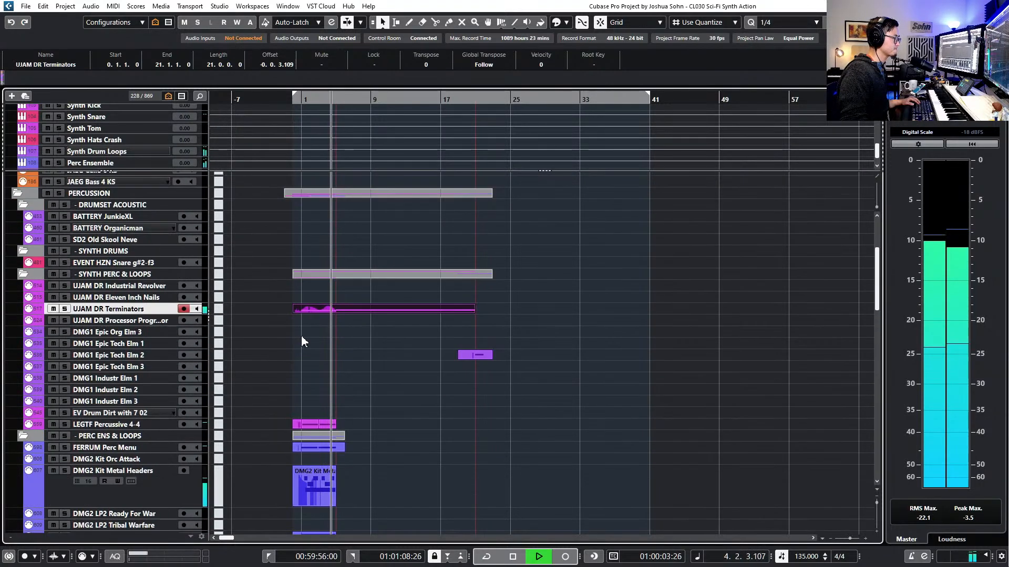
pyautogui.click(122, 334)
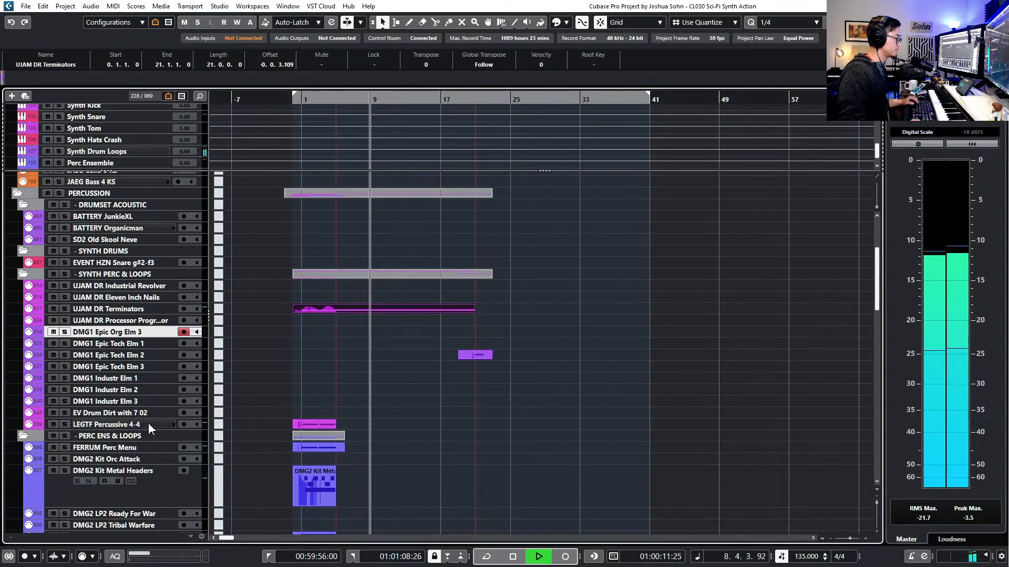
# Duplicate the two-bar LEGTF Percussive 4-4 part repeatedly from bar 5 and delete the copies past bar 21
pyautogui.click(341, 427)
pyautogui.moveTo(332, 427); pyautogui.dragTo(332, 425)
pyautogui.hotkey('ctrl', 'd')
pyautogui.hotkey('ctrl', 'd')
pyautogui.hotkey('ctrl', 'd')
pyautogui.hotkey('ctrl', 'd')
pyautogui.hotkey('ctrl', 'd')
pyautogui.hotkey('ctrl', 'd')
pyautogui.hotkey('ctrl', 'd')
pyautogui.hotkey('ctrl', 'd')
pyautogui.hotkey('ctrl', 'd')
pyautogui.hotkey('ctrl', 'd')
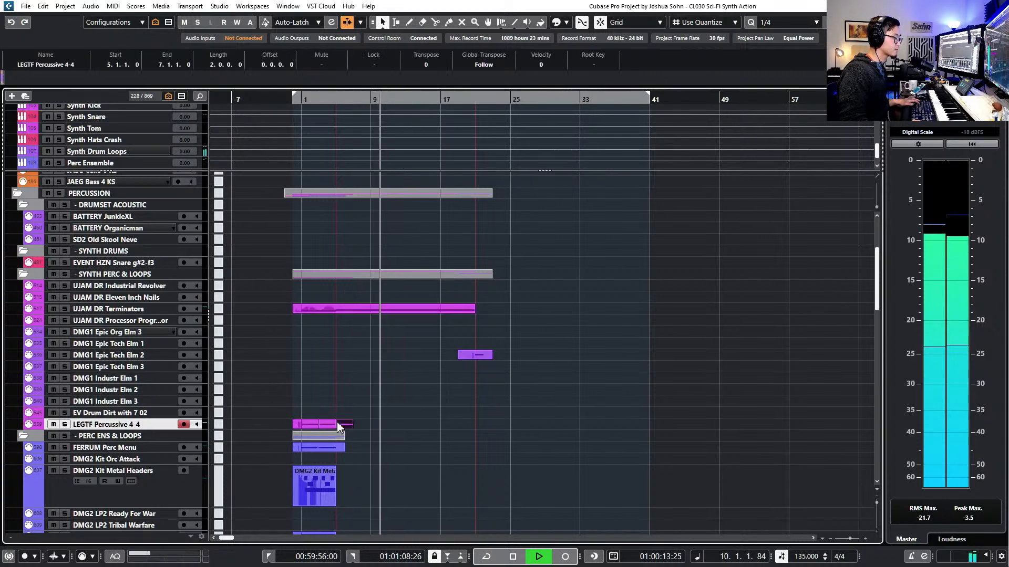
pyautogui.moveTo(472, 399); pyautogui.dragTo(486, 440)
pyautogui.press('Delete')
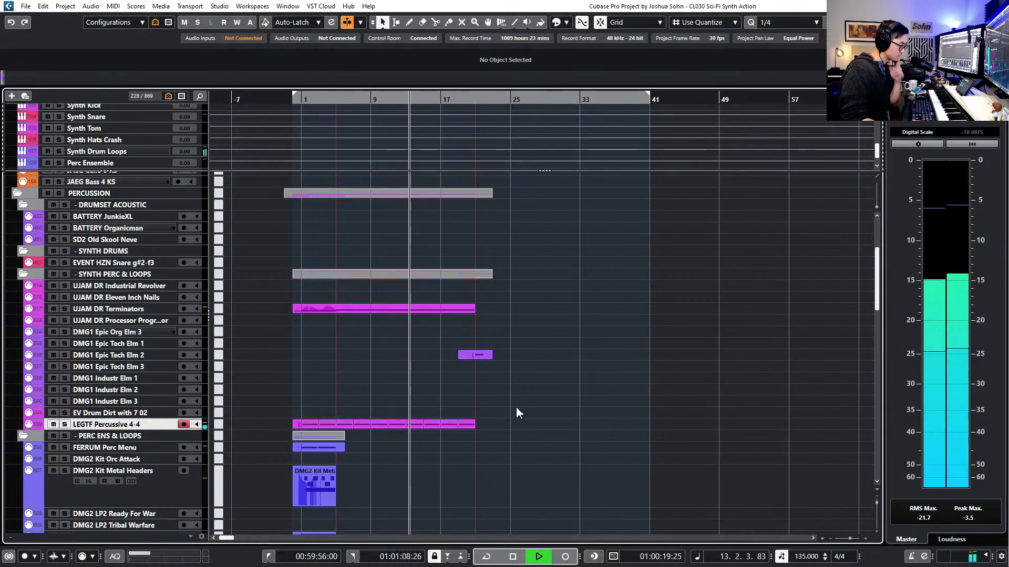
# Solo the LEGTF Percussive 4-4 track briefly during playback, unsolo it, and stop
pyautogui.press('s')
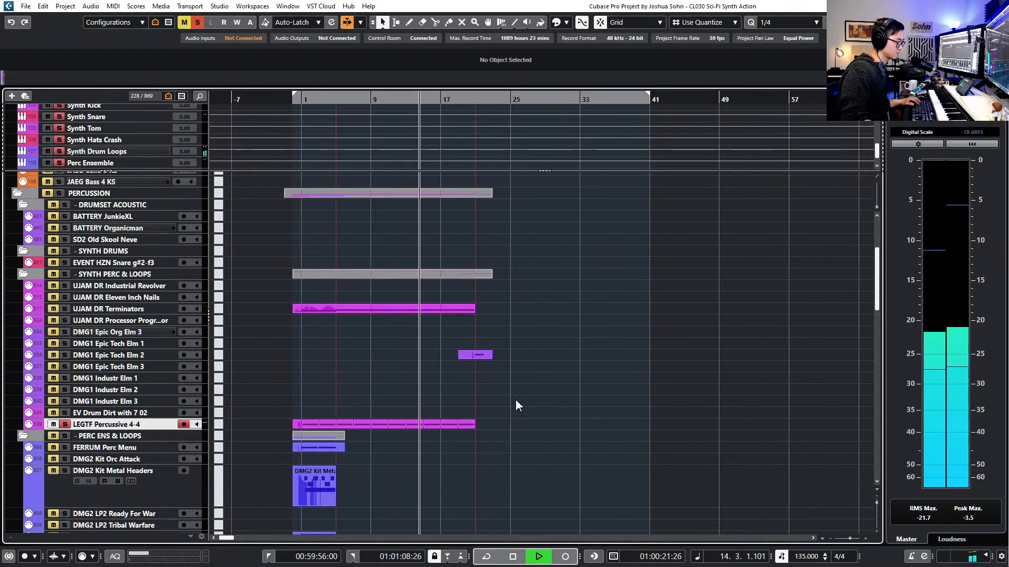
pyautogui.press('s')
pyautogui.press('space')
# Select the LEGTF Percussive 4-4 parts from bar 5 to bar 21 and open them together in the Key Editor
pyautogui.moveTo(339, 405); pyautogui.dragTo(511, 416)
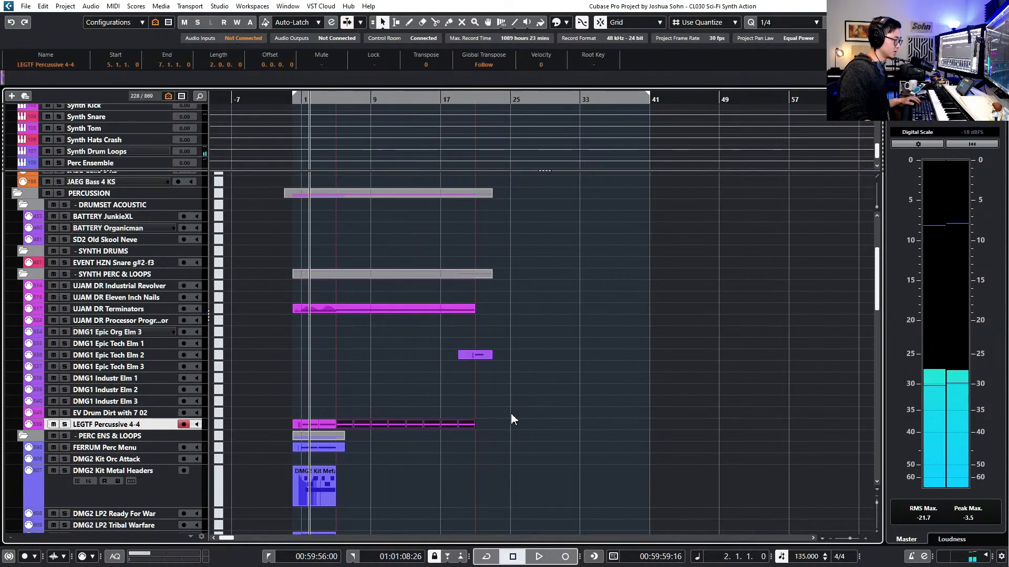
pyautogui.click(471, 416)
pyautogui.doubleClick(459, 421)
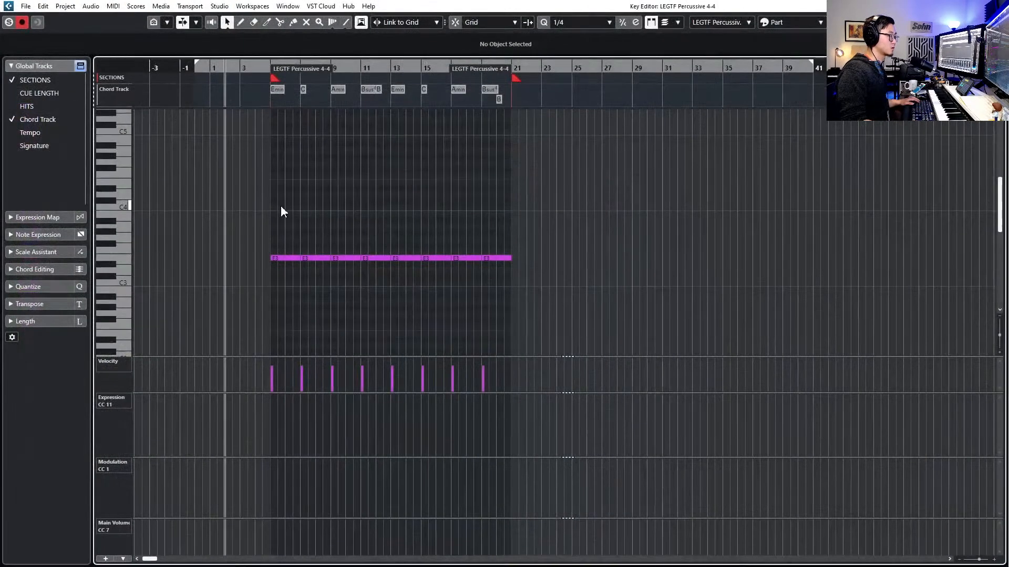
# Transpose all LEGTF Percussive 4-4 notes between bar 5 and bar 21 up to A4 and play the result
pyautogui.moveTo(281, 206); pyautogui.dragTo(669, 271)
pyautogui.press('Up')
pyautogui.press('Down')
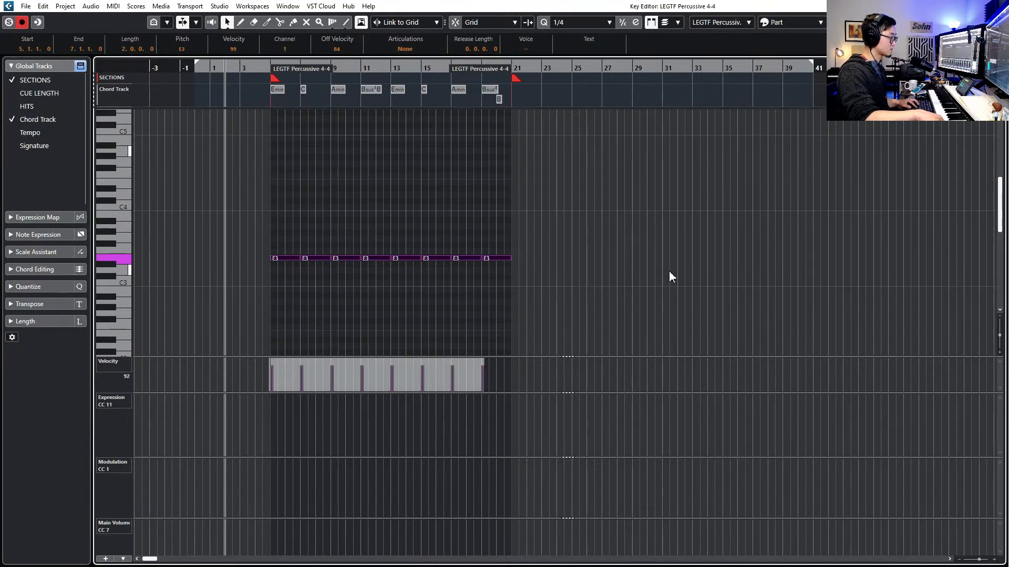
pyautogui.hotkey('shift', 'Up')
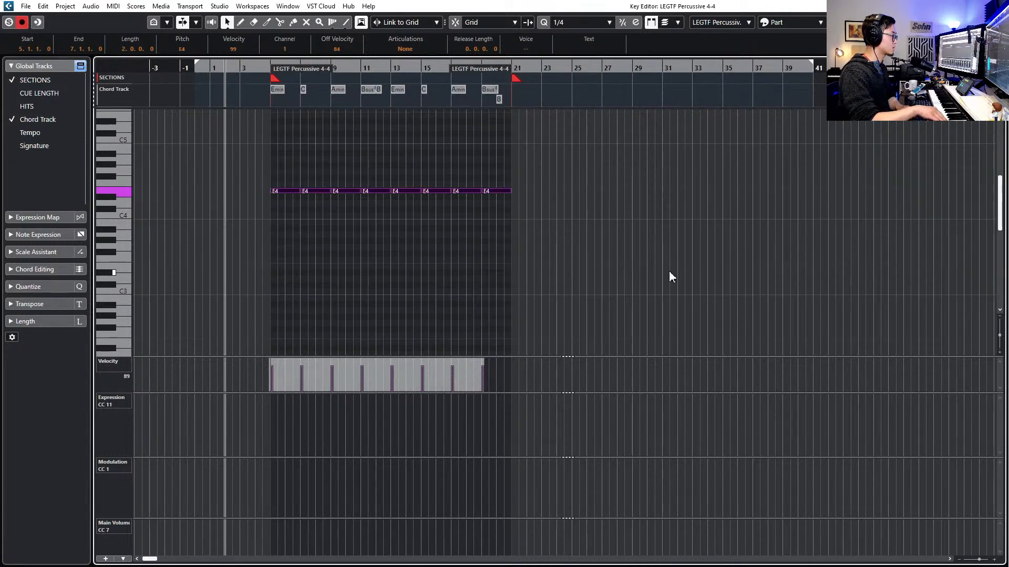
pyautogui.press('Up')
pyautogui.press('Up')
pyautogui.press('Up')
pyautogui.press('Up')
pyautogui.press('Up')
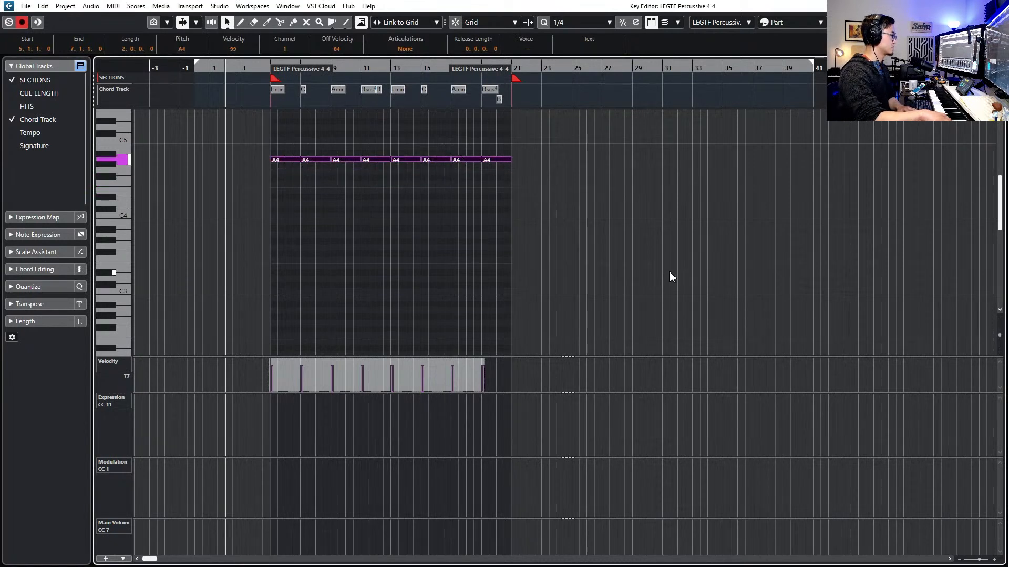
pyautogui.press('l')
pyautogui.press('space')
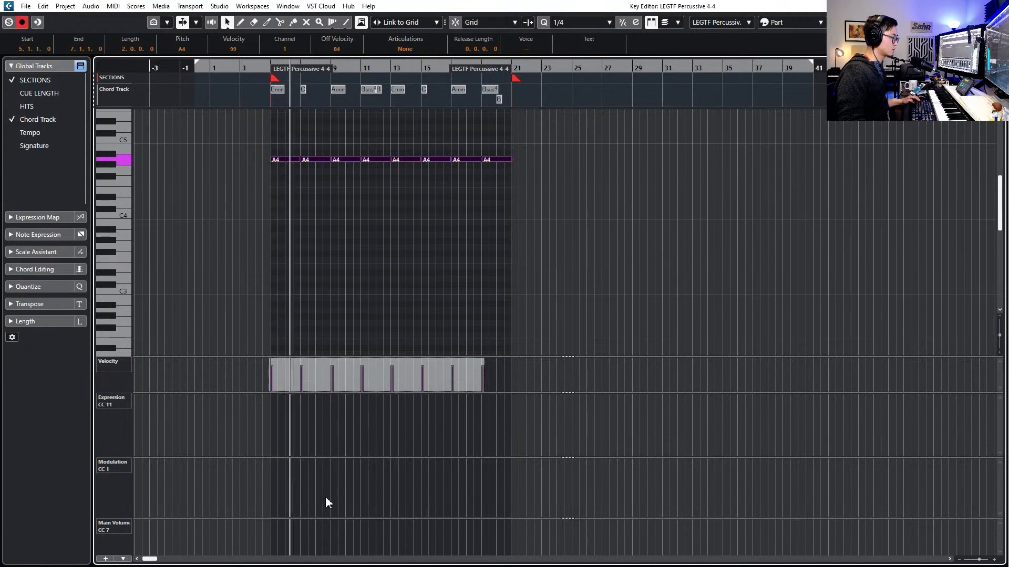
# Glue the LEGTF Percussive 4-4 parts into one part ending at bar 21 and open it in the Key Editor
pyautogui.press('Return')
pyautogui.press('4')
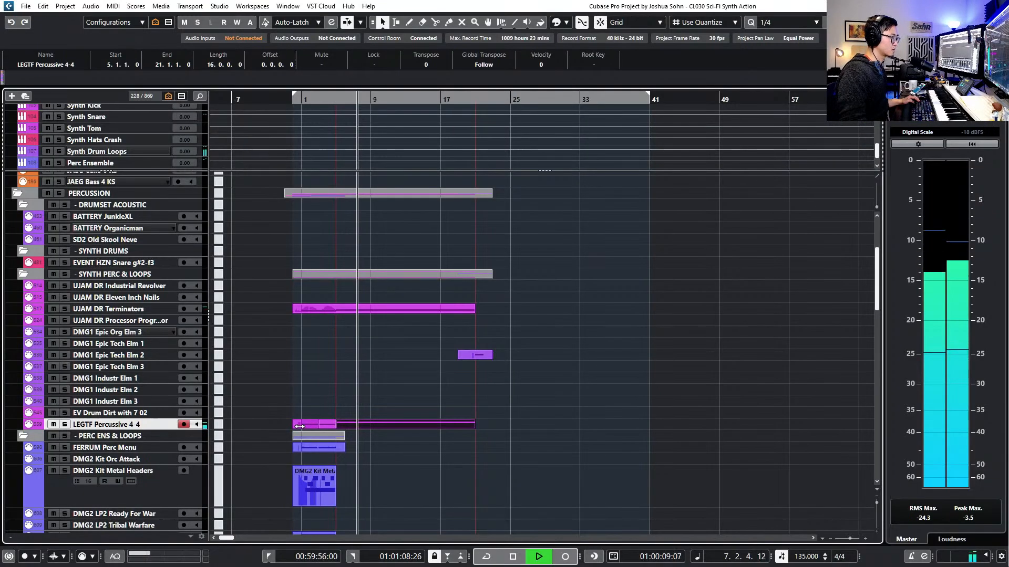
pyautogui.keyDown('alt'); pyautogui.click(298, 425); pyautogui.keyUp('alt')
pyautogui.press('1')
pyautogui.doubleClick(370, 424)
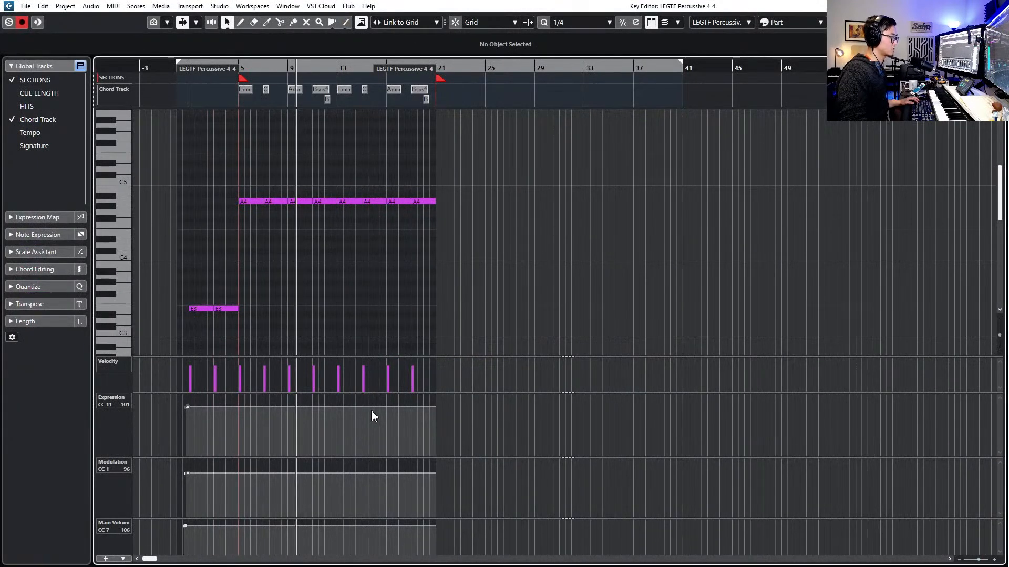
# Raise the velocity of the A4 notes from bar 5 to bar 21, setting the first to 115, and close the editor
pyautogui.moveTo(231, 167); pyautogui.dragTo(547, 240)
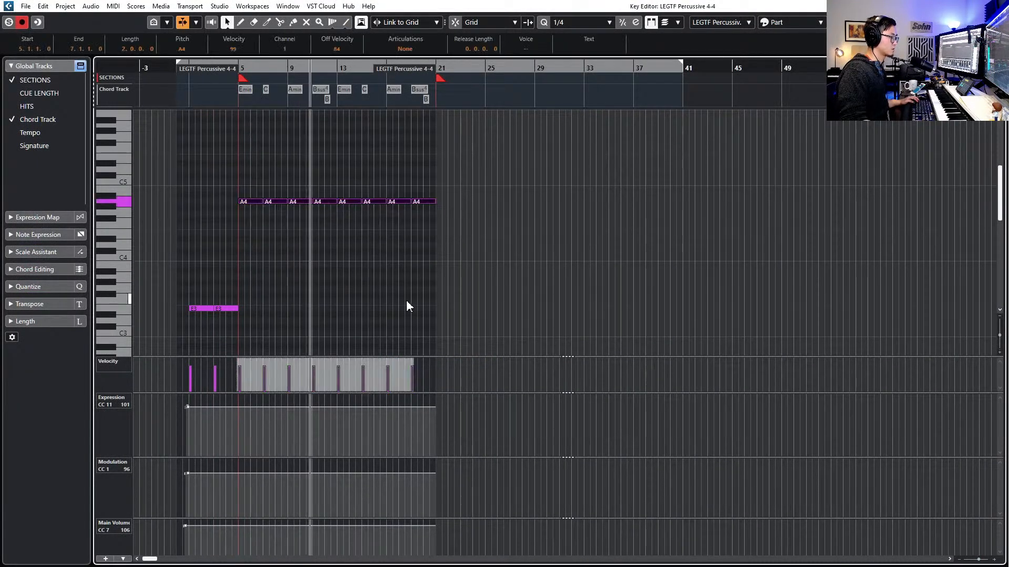
pyautogui.press('space')
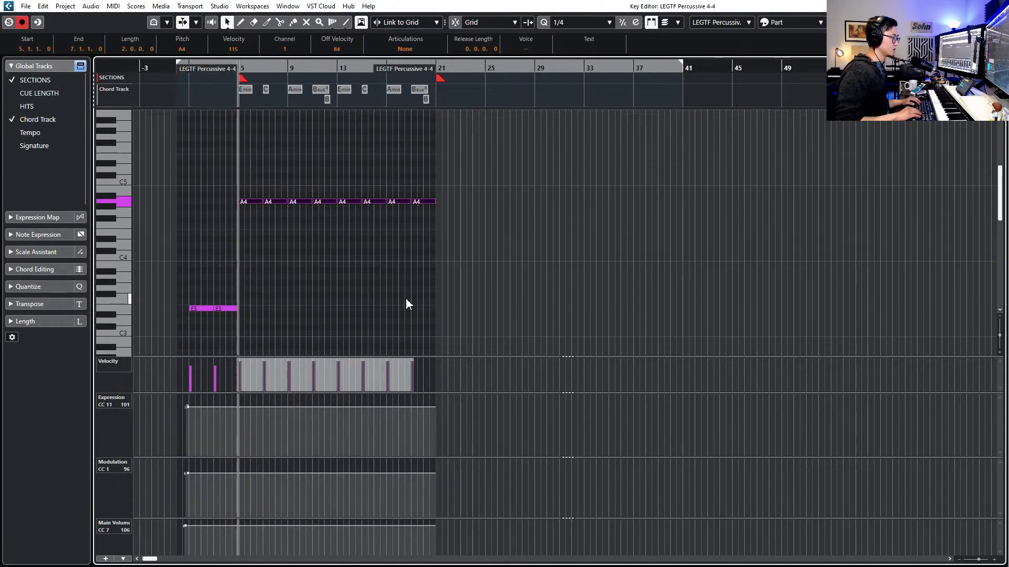
pyautogui.press('Escape')
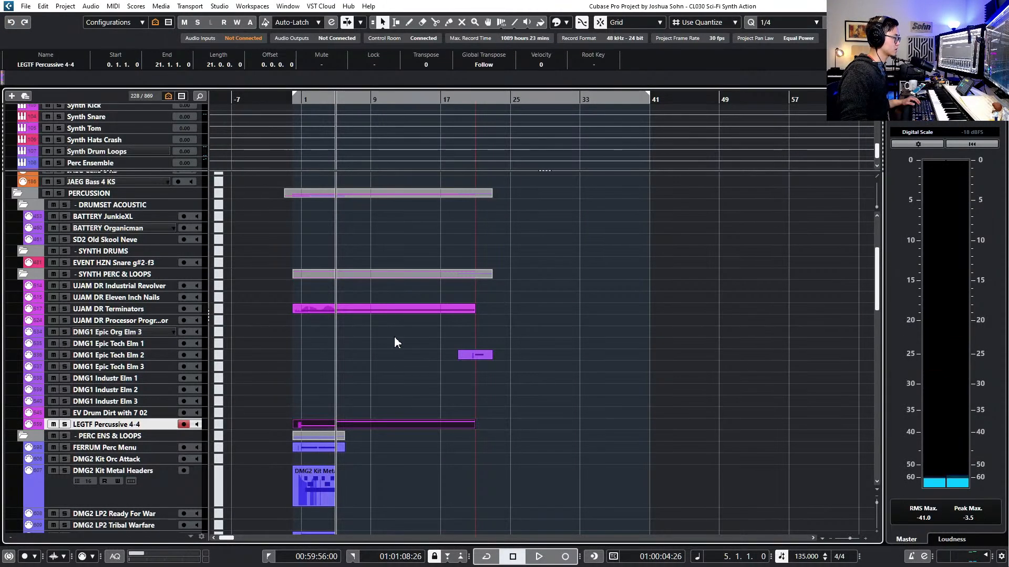
# Solo the DMG2 LP2 Utility High End track and listen to its part before bar 5
pyautogui.scroll(-5, 389, 337)
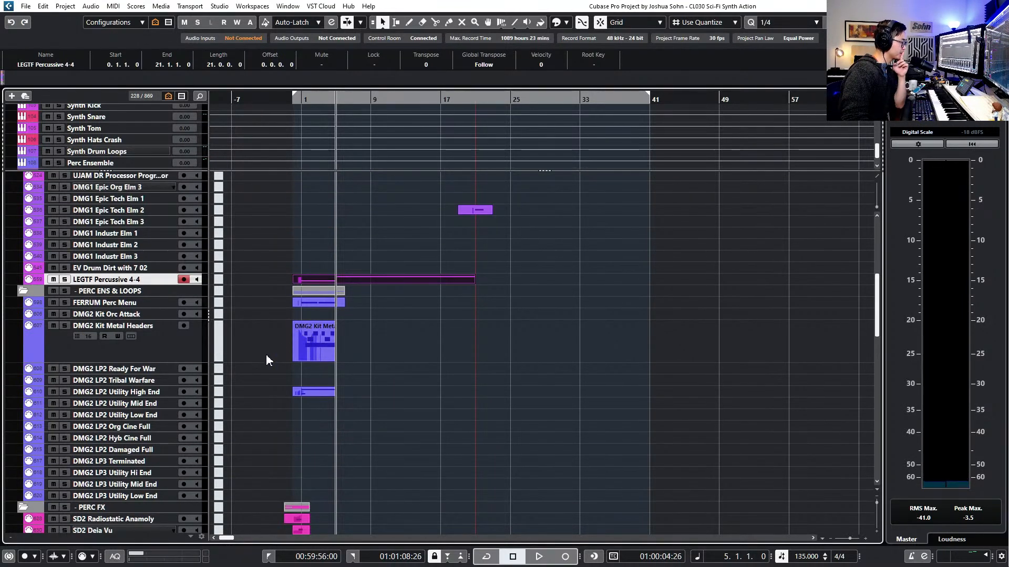
pyautogui.scroll(-3, 294, 368)
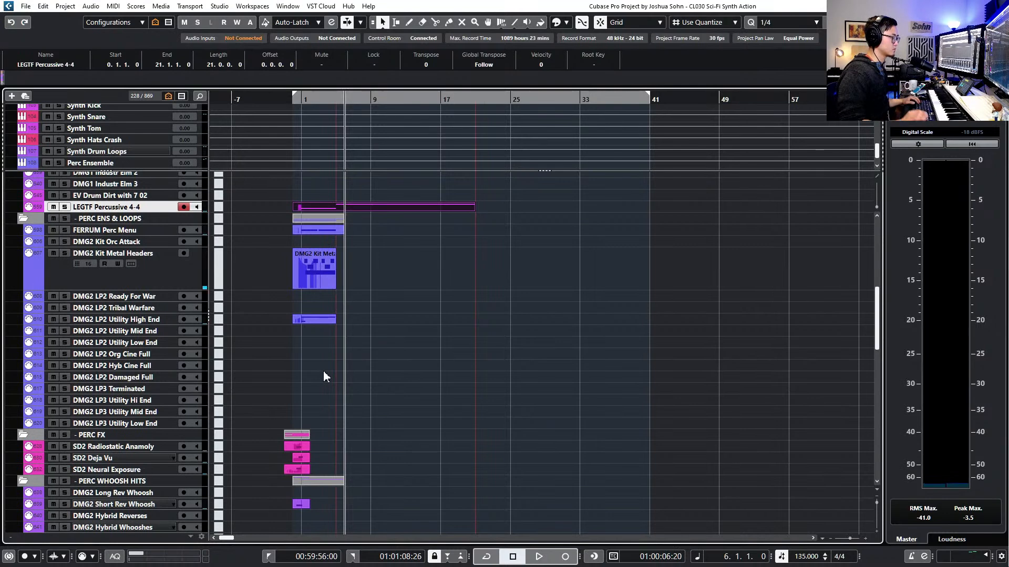
pyautogui.click(331, 320)
pyautogui.press('space')
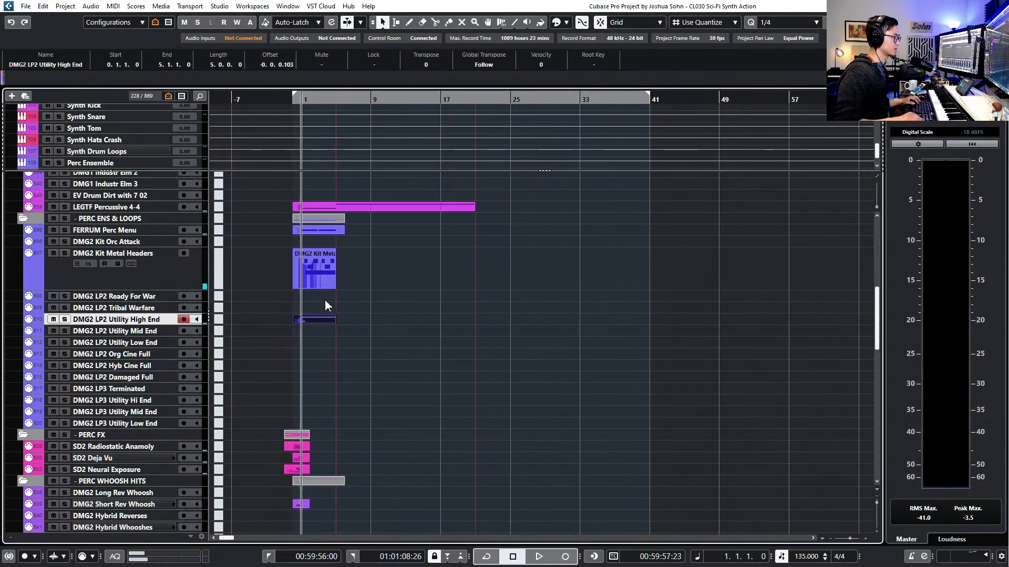
pyautogui.press('s')
pyautogui.press('space')
pyautogui.press('h')
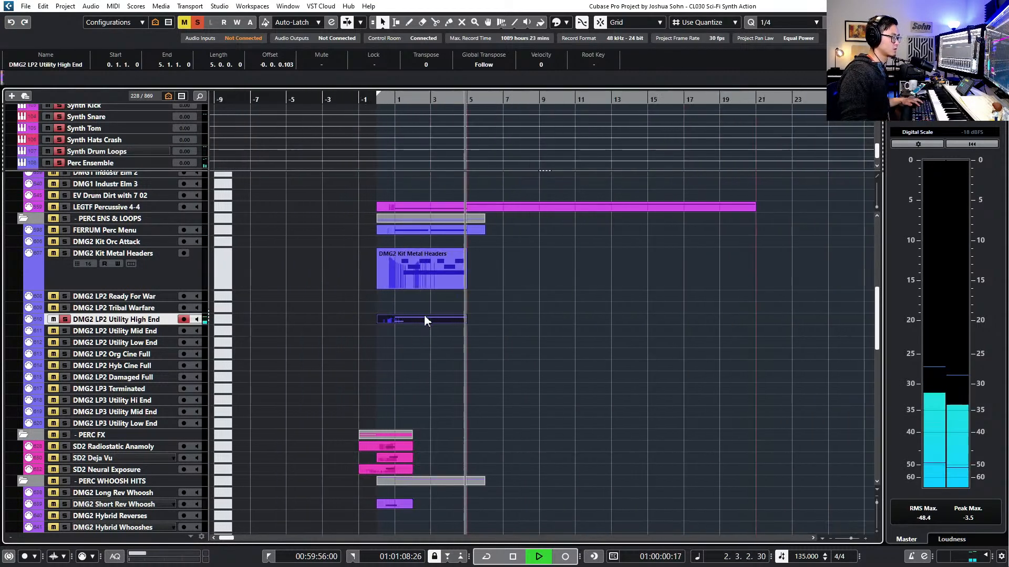
# Extend the DMG2 LP2 Utility High End part to bar 41 and open it in the Key Editor
pyautogui.press('h')
pyautogui.doubleClick(519, 318)
pyautogui.doubleClick(517, 317)
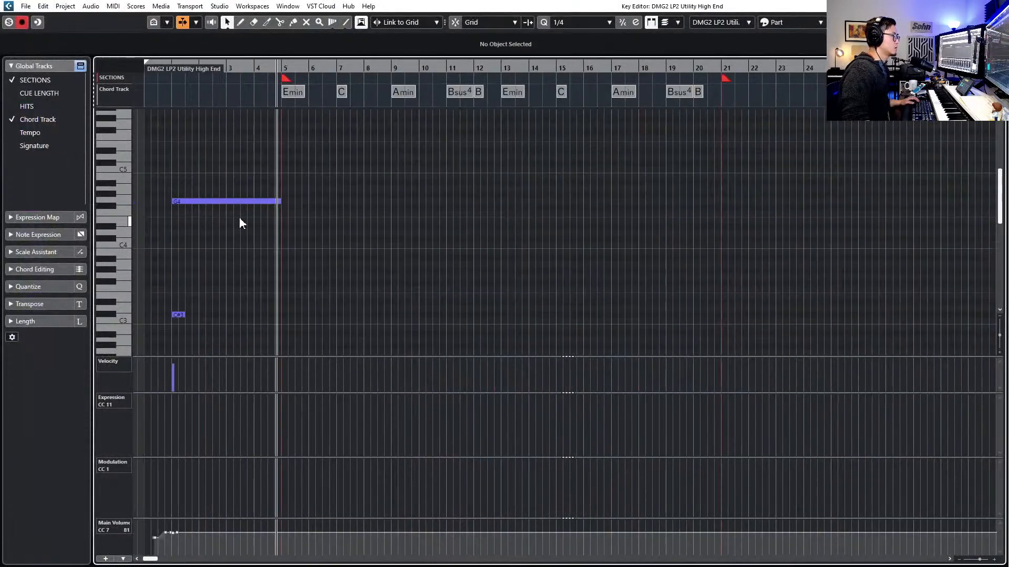
# Stop playback, duplicate the four-bar G4 note to bar 5, and lower the copy to E4
pyautogui.press('space')
pyautogui.click(255, 201)
pyautogui.hotkey('ctrl', 'd')
pyautogui.press('Down')
pyautogui.press('Down')
pyautogui.press('l')
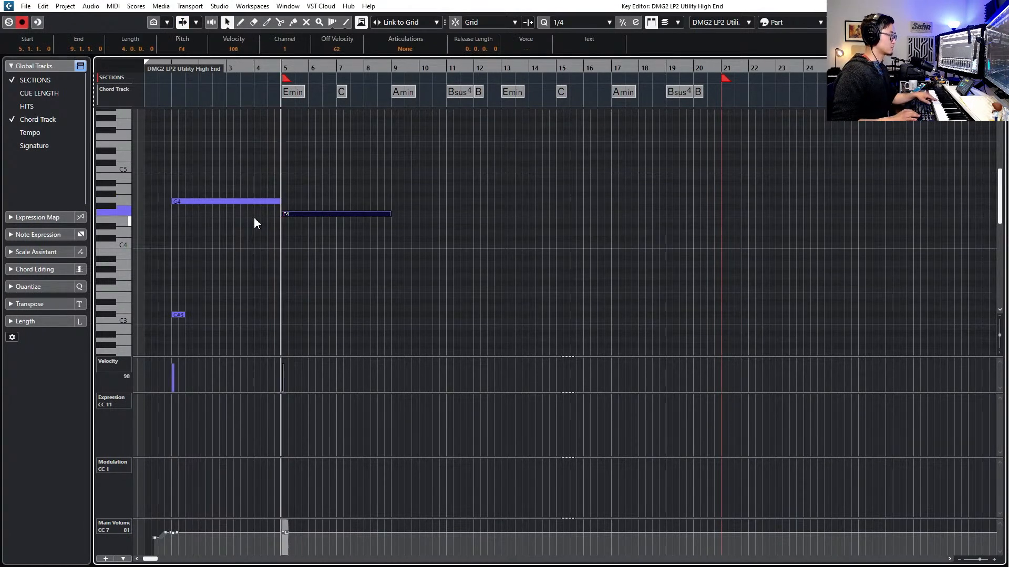
pyautogui.press('Down')
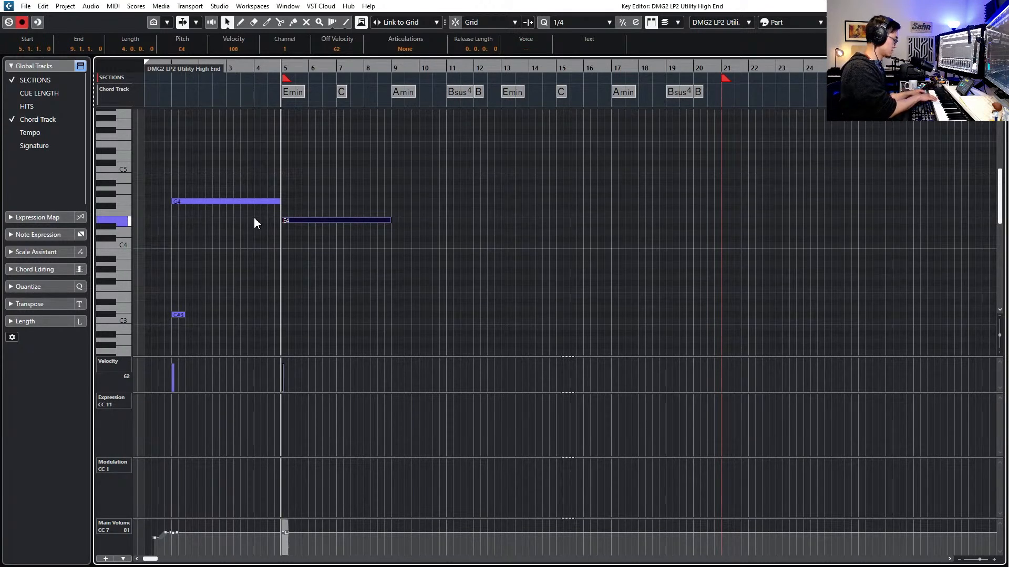
# Move the bar 5 note down to C2, set its velocity to 127, and audition it
pyautogui.scroll(4, 463, 207)
pyautogui.scroll(-4, 464, 209)
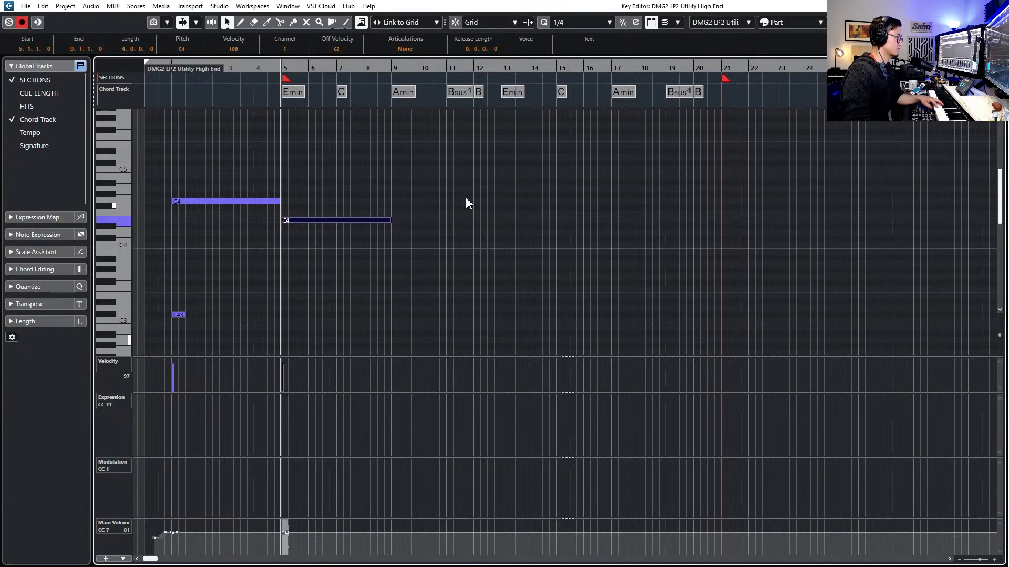
pyautogui.scroll(-3, 462, 208)
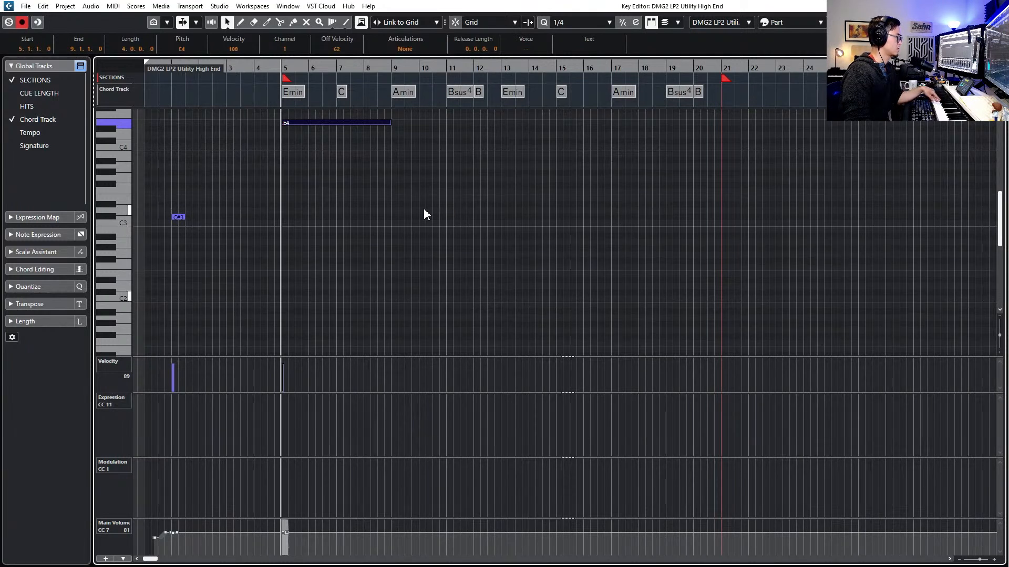
pyautogui.moveTo(366, 194); pyautogui.dragTo(353, 110)
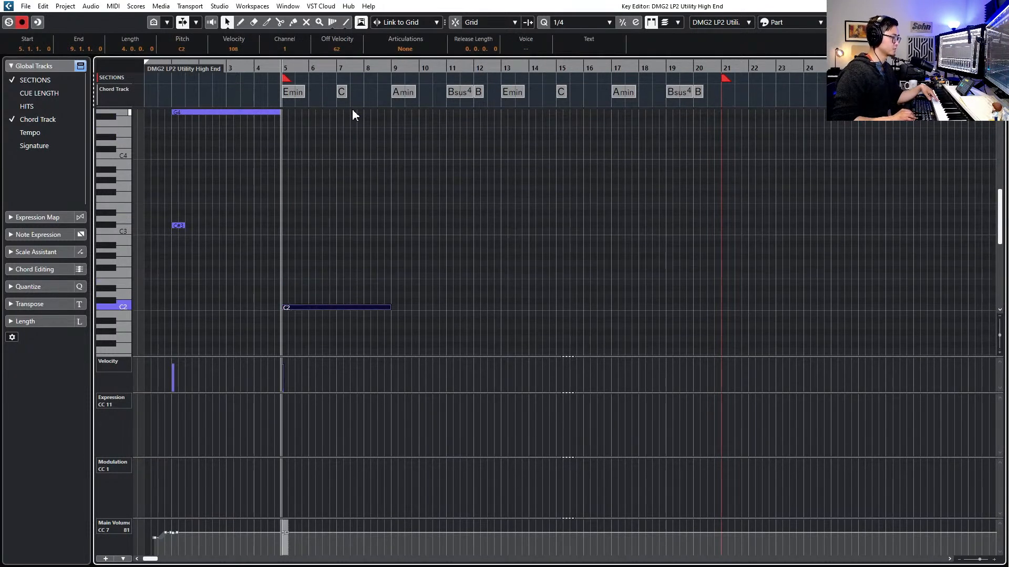
pyautogui.moveTo(300, 367); pyautogui.dragTo(284, 350)
pyautogui.press('space')
pyautogui.press('space')
pyautogui.moveTo(338, 276); pyautogui.dragTo(336, 324)
# Repeat the four-bar C2 note up to bar 21 and play the cue from bar 5 in the project window
pyautogui.hotkey('ctrl', 'd')
pyautogui.hotkey('ctrl', 'd')
pyautogui.hotkey('ctrl', 'd')
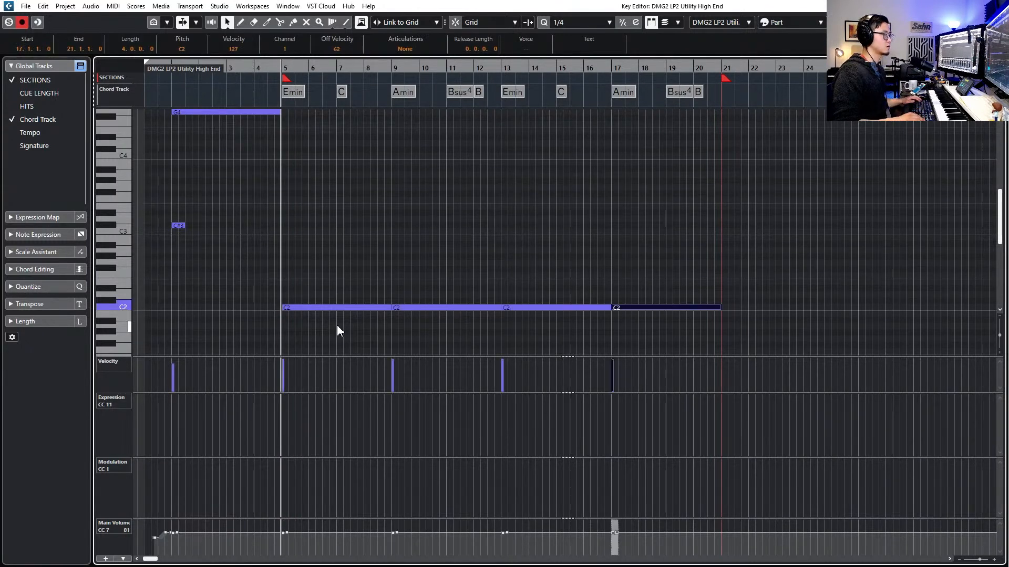
pyautogui.press('space')
pyautogui.hotkey('ctrl', 'e')
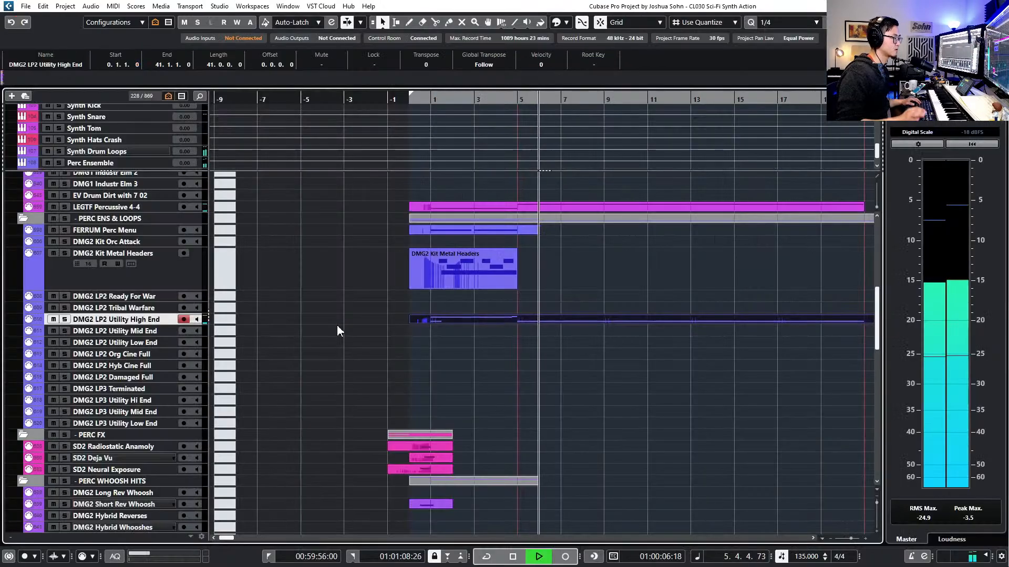
pyautogui.hscroll(2, 452, 331)
pyautogui.scroll(-1, 451, 330)
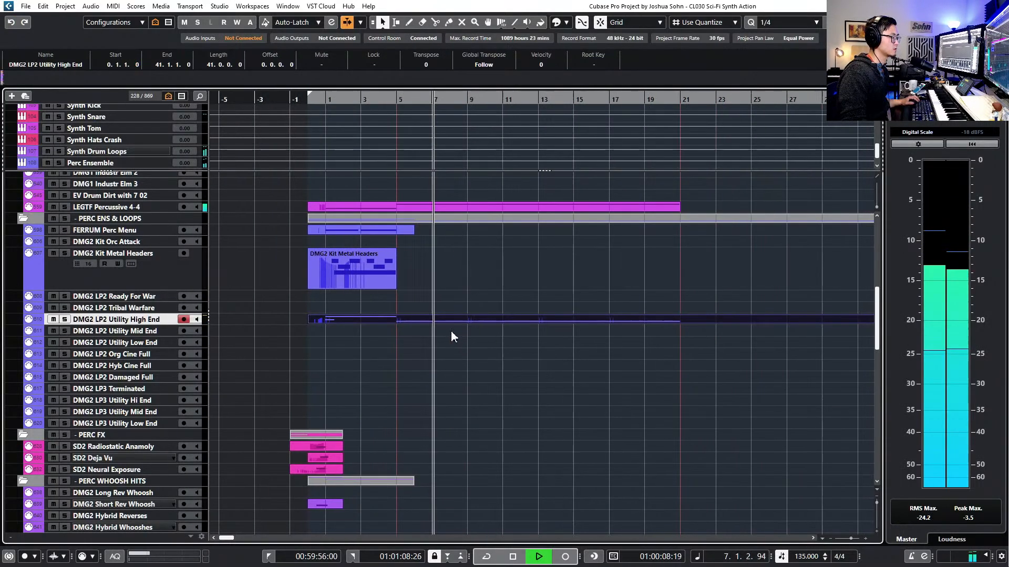
pyautogui.press('space')
# Reopen the DMG2 LP2 Utility High End part and delete the C2 notes from bar 5 to bar 21
pyautogui.doubleClick(446, 320)
pyautogui.moveTo(314, 259); pyautogui.dragTo(683, 331)
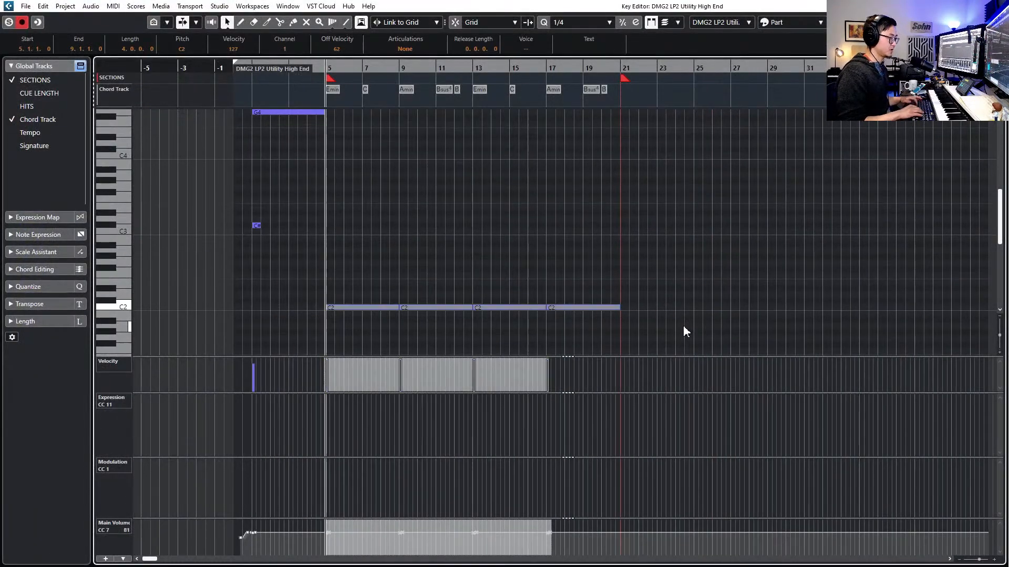
pyautogui.press('Delete')
pyautogui.press('Return')
pyautogui.press('KP_Subtract')
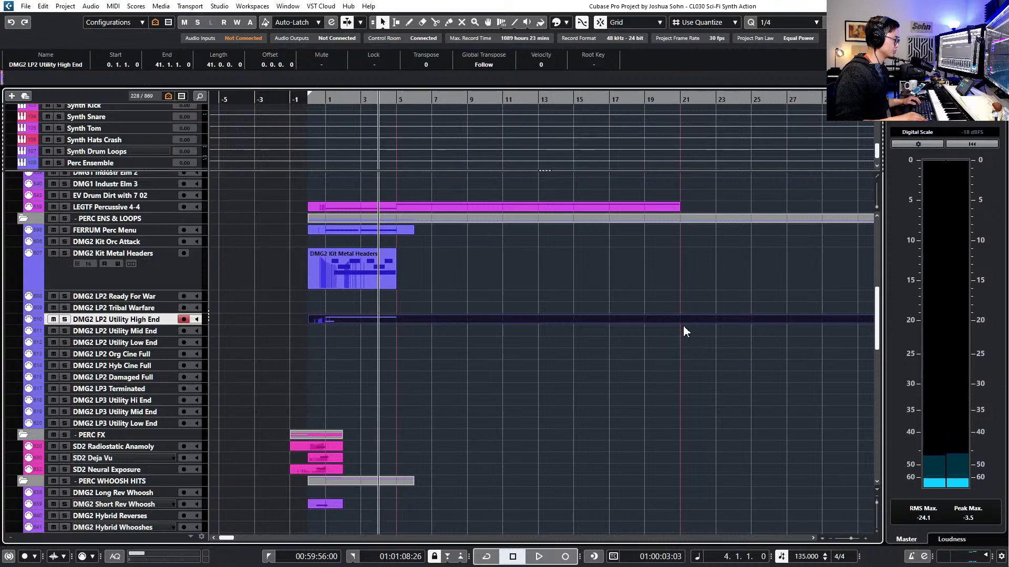
# Select the MA1 Hi Strings KS, JAEG Vln 16 KS and JAEG Viola 10 KS tracks together and rehearse the string line over playback
pyautogui.scroll(2, 502, 346)
pyautogui.scroll(-2, 504, 337)
pyautogui.scroll(-2, 296, 344)
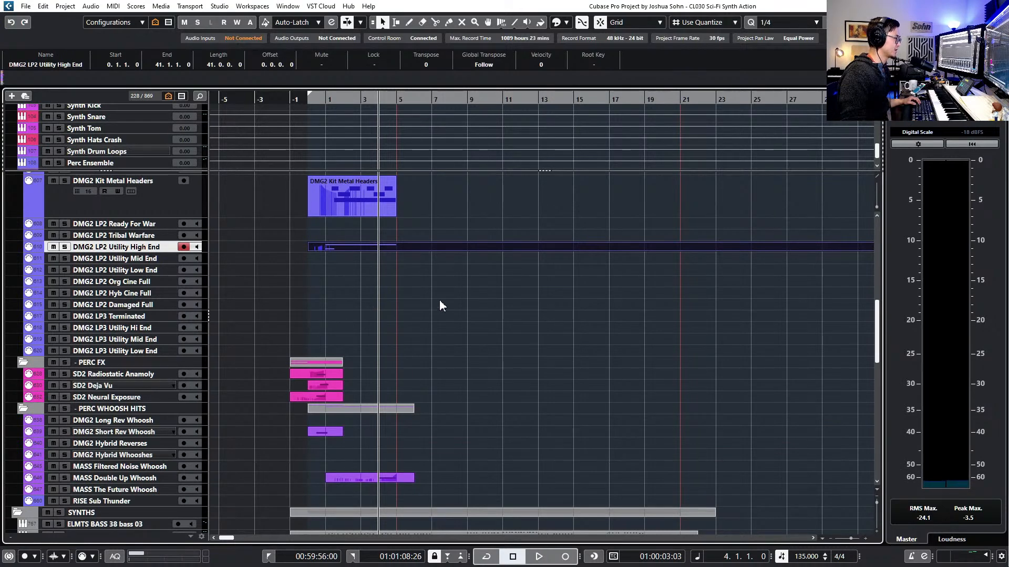
pyautogui.scroll(2, 440, 306)
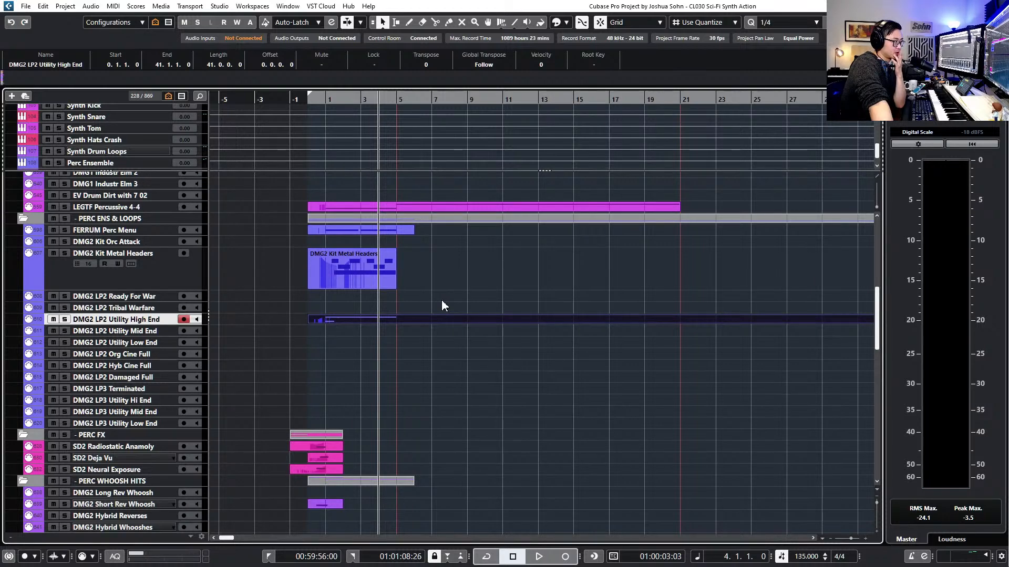
pyautogui.scroll(4, 389, 216)
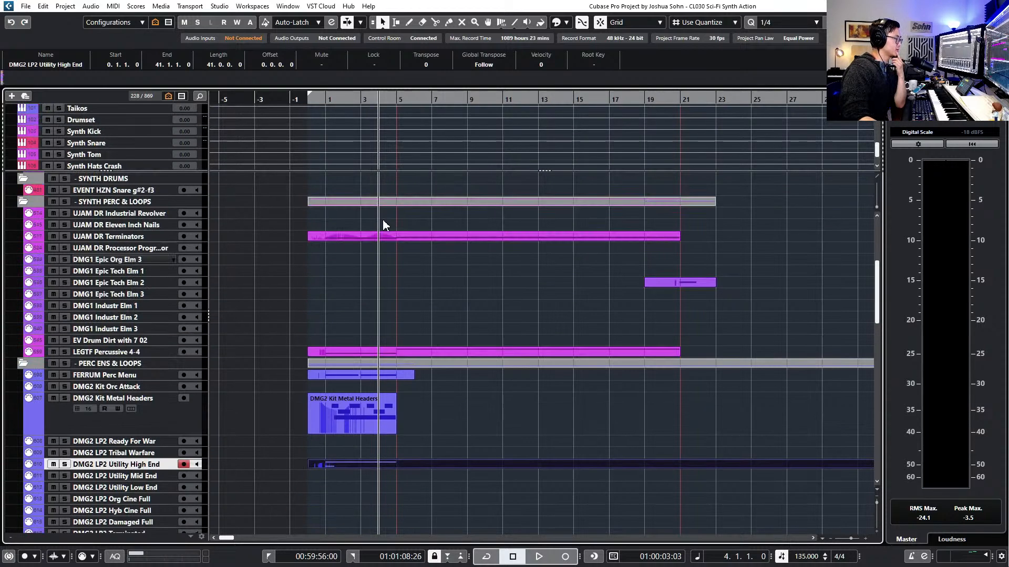
pyautogui.scroll(6, 330, 278)
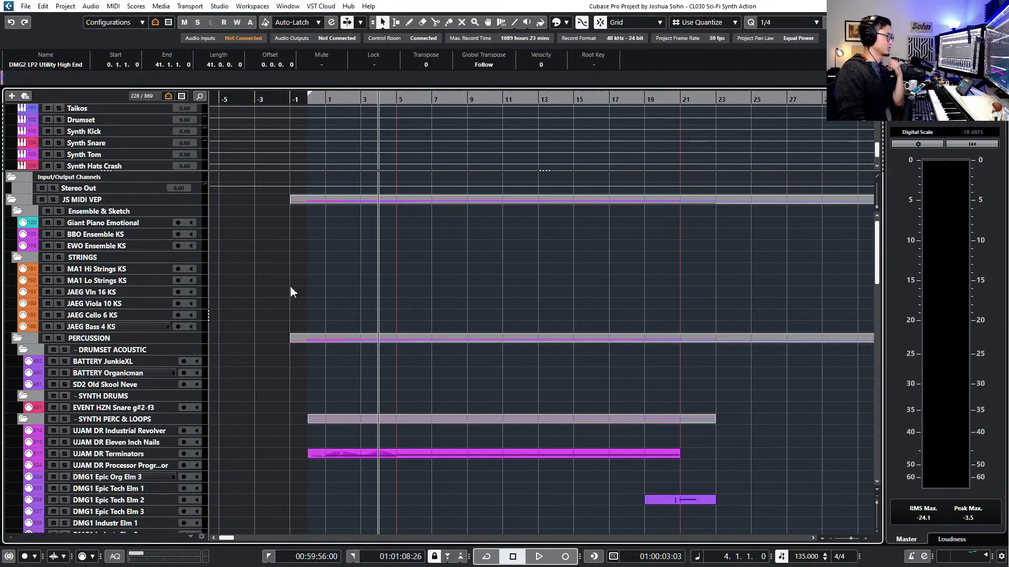
pyautogui.click(105, 270)
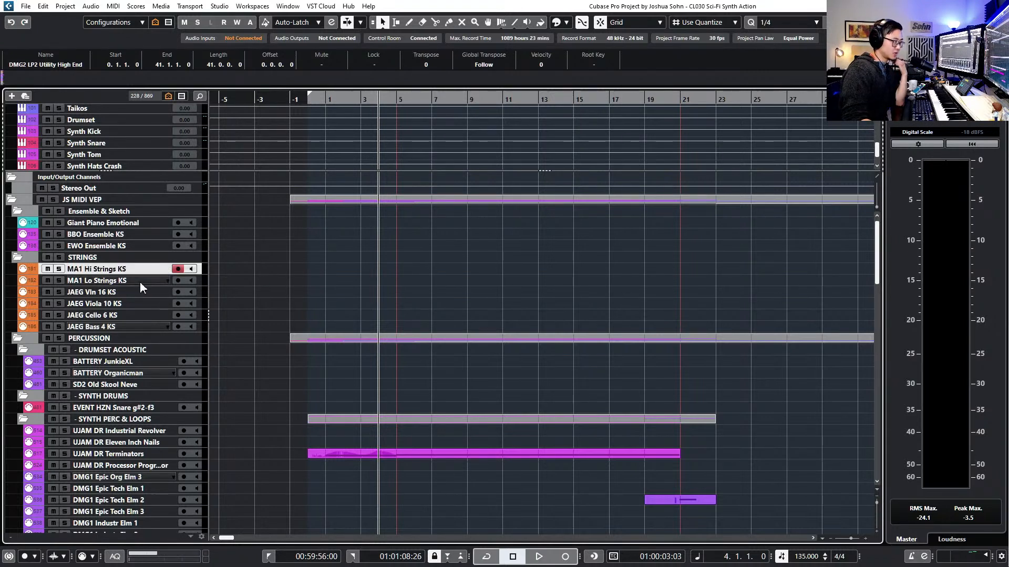
pyautogui.keyDown('ctrl'); pyautogui.click(125, 293); pyautogui.keyUp('ctrl')
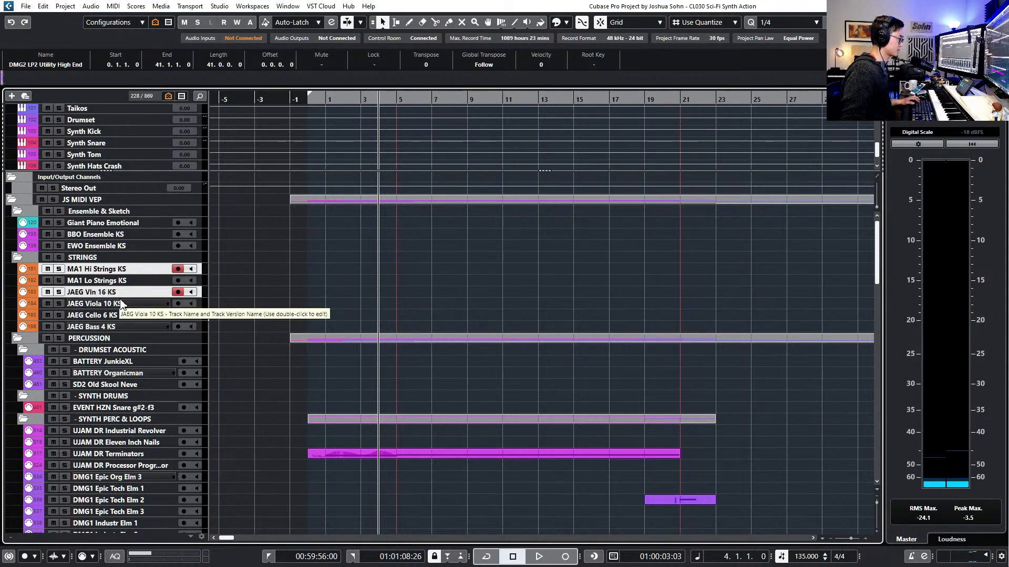
pyautogui.click(121, 304)
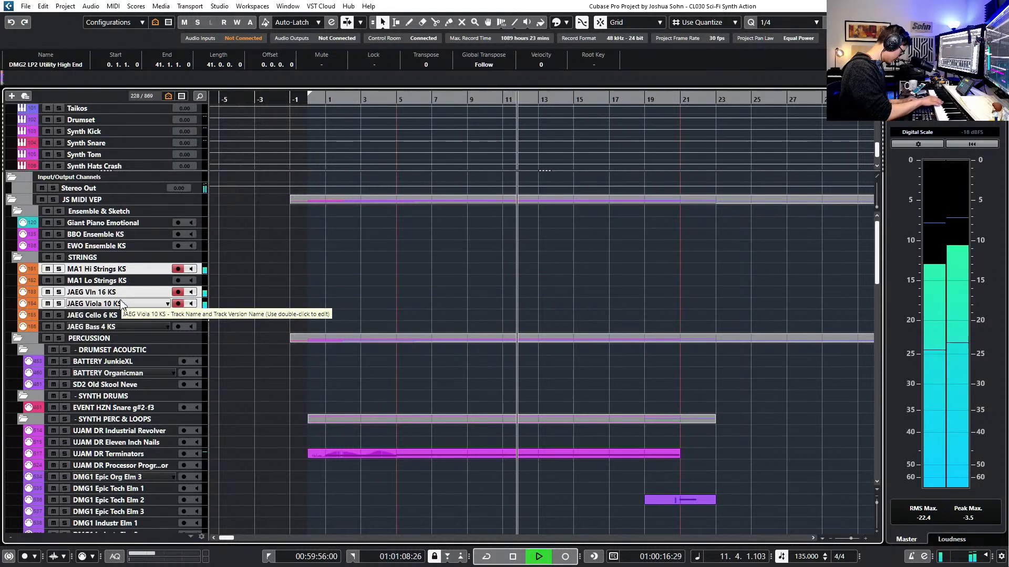
pyautogui.press('space')
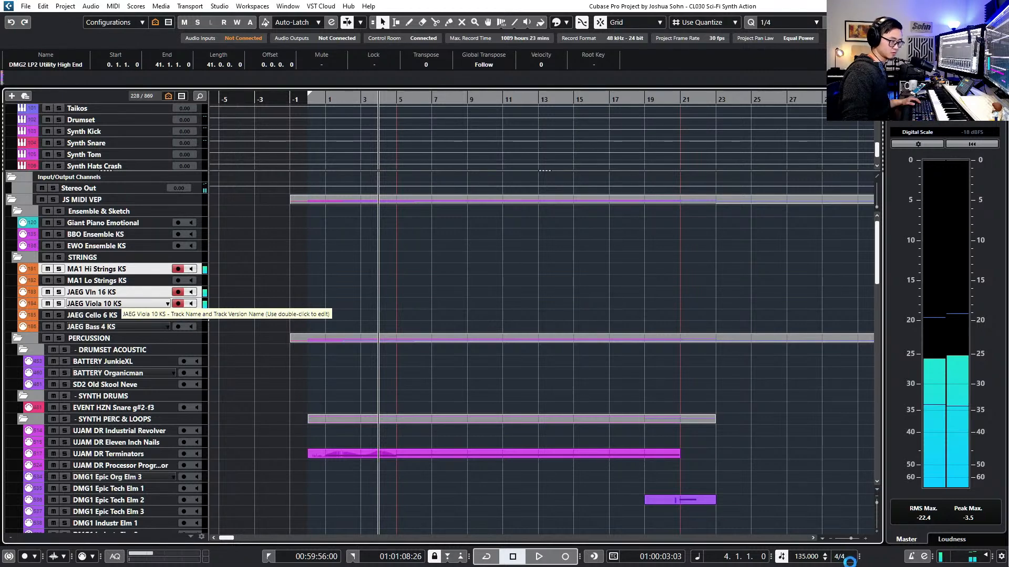
# Deactivate the tempo track to work at 100 BPM and record the string line on the three armed string tracks through bar 20
pyautogui.click(782, 557)
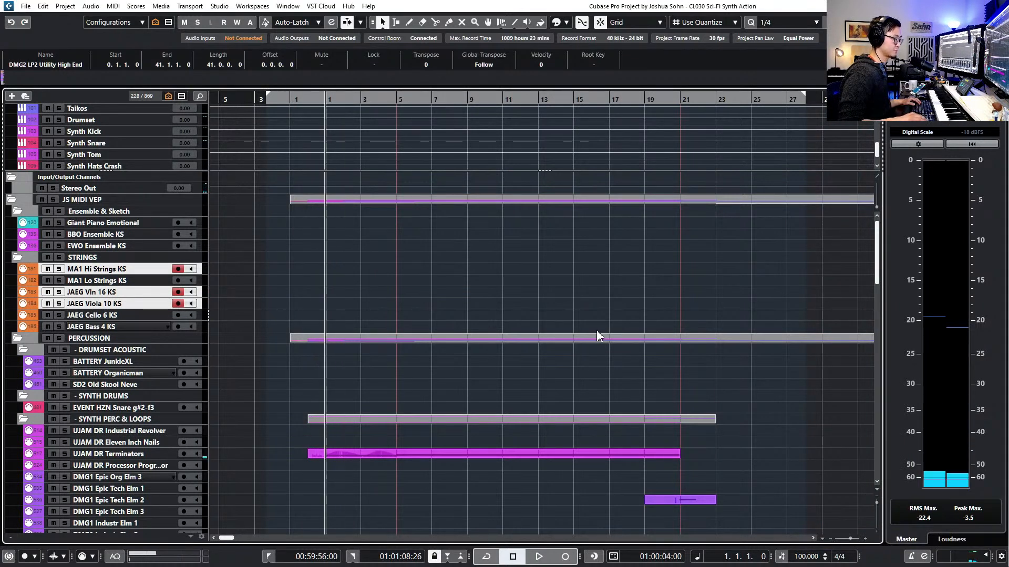
pyautogui.press('space')
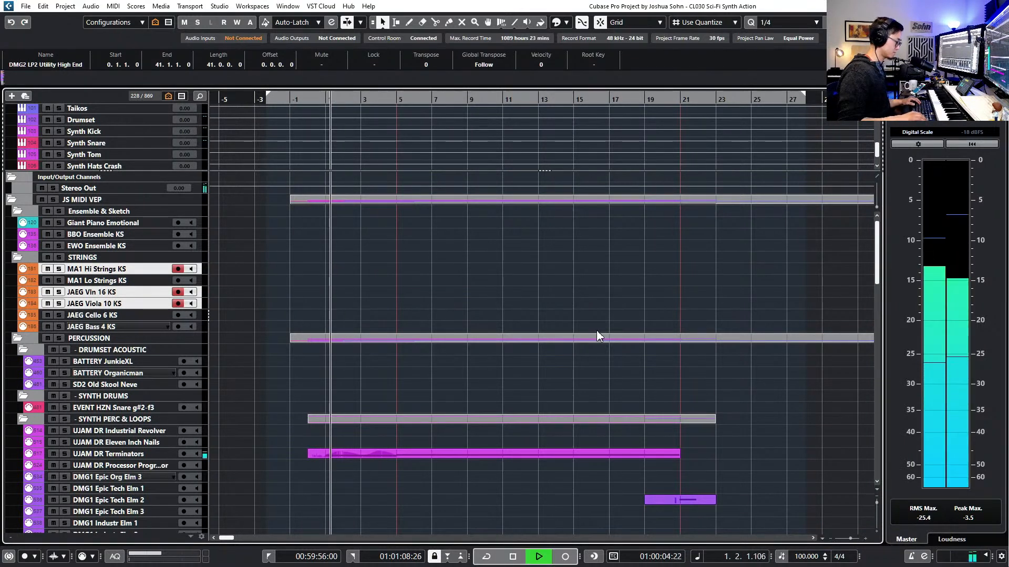
pyautogui.press('KP_Multiply')
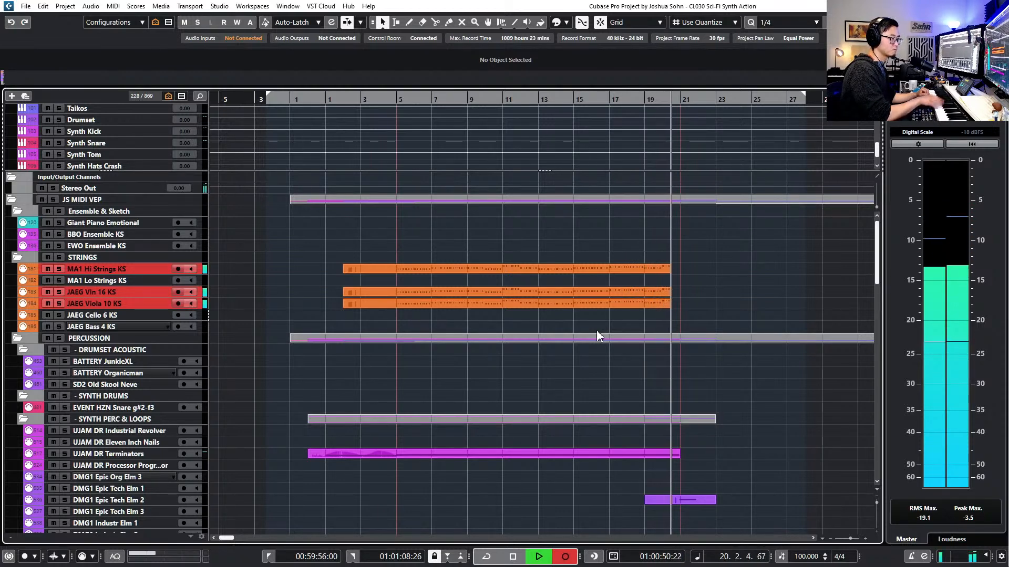
pyautogui.press('space')
pyautogui.press('ctrl+KP_Add')
pyautogui.press('ctrl+KP_Add')
pyautogui.press('ctrl+KP_Add')
pyautogui.press('ctrl+KP_Add')
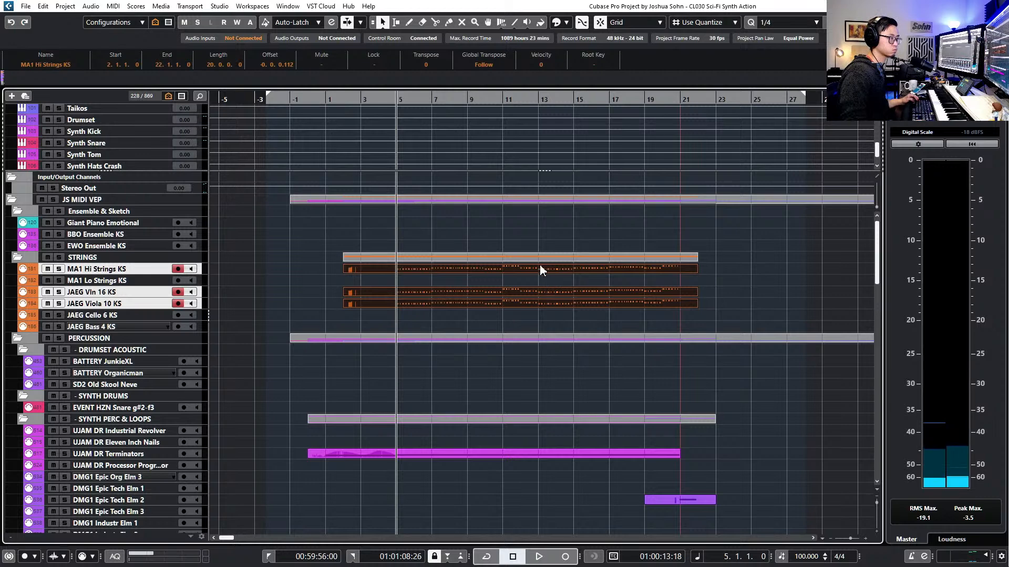
pyautogui.scroll(4, 541, 267)
pyautogui.click(538, 311)
pyautogui.moveTo(538, 285); pyautogui.dragTo(536, 271)
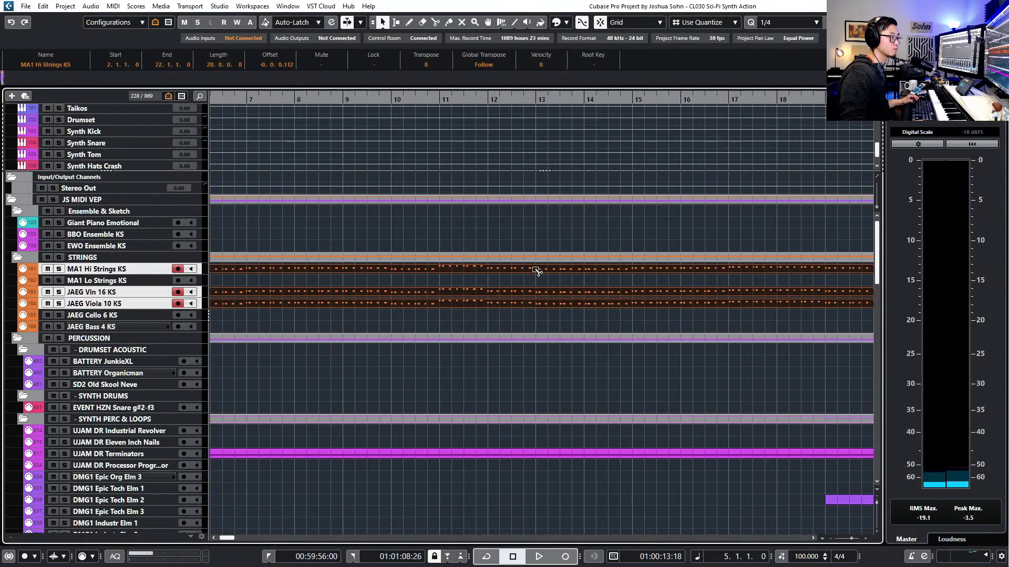
pyautogui.keyDown('alt'); pyautogui.click(535, 271); pyautogui.keyUp('alt')
pyautogui.hotkey('ctrl', 'z')
pyautogui.scroll(1, 544, 271)
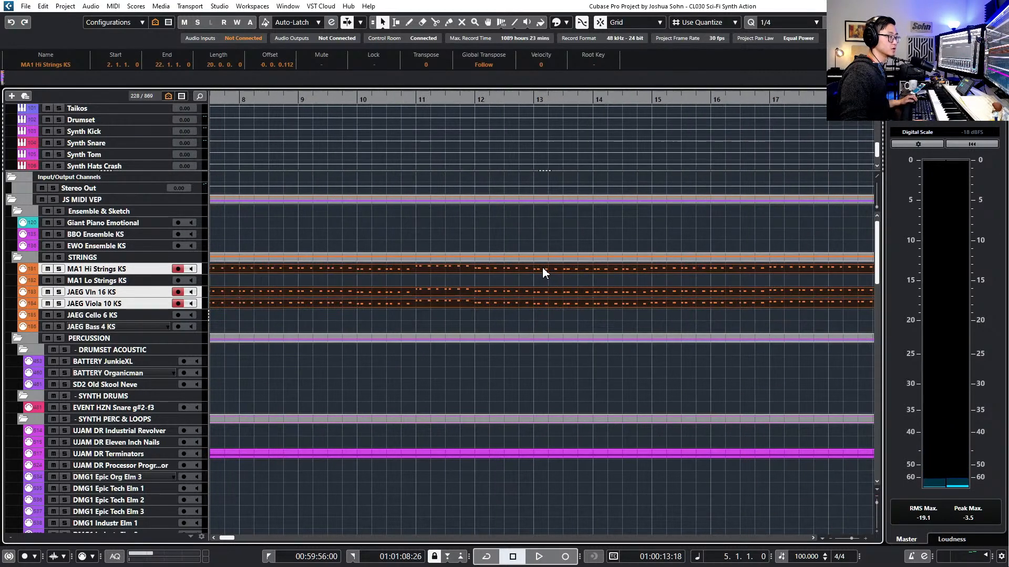
# Open the three recorded string parts together in the Key Editor and delete the notes of bars 5 to 12
pyautogui.click(533, 97)
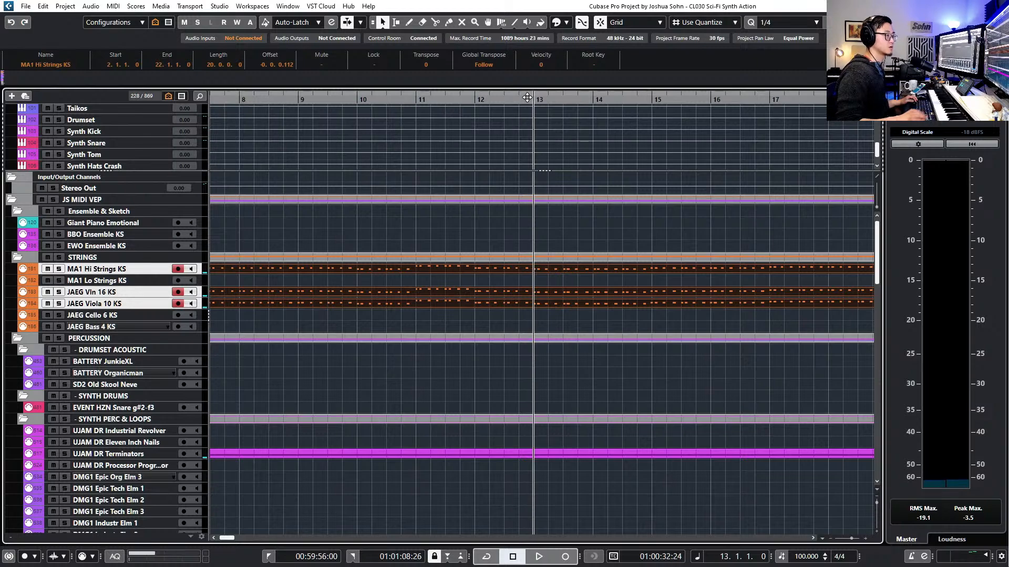
pyautogui.doubleClick(537, 266)
pyautogui.scroll(8, 400, 225)
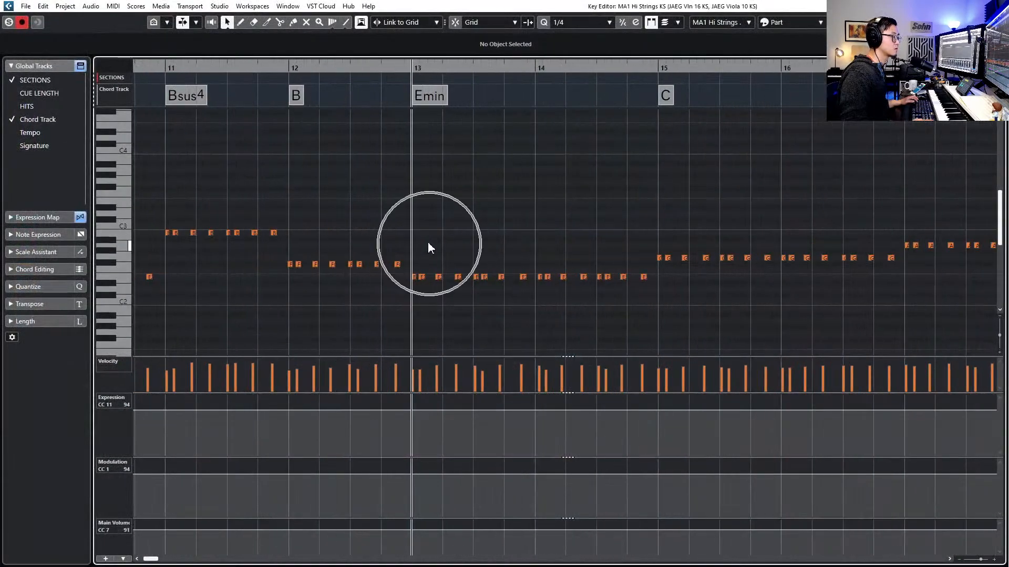
pyautogui.click(406, 278)
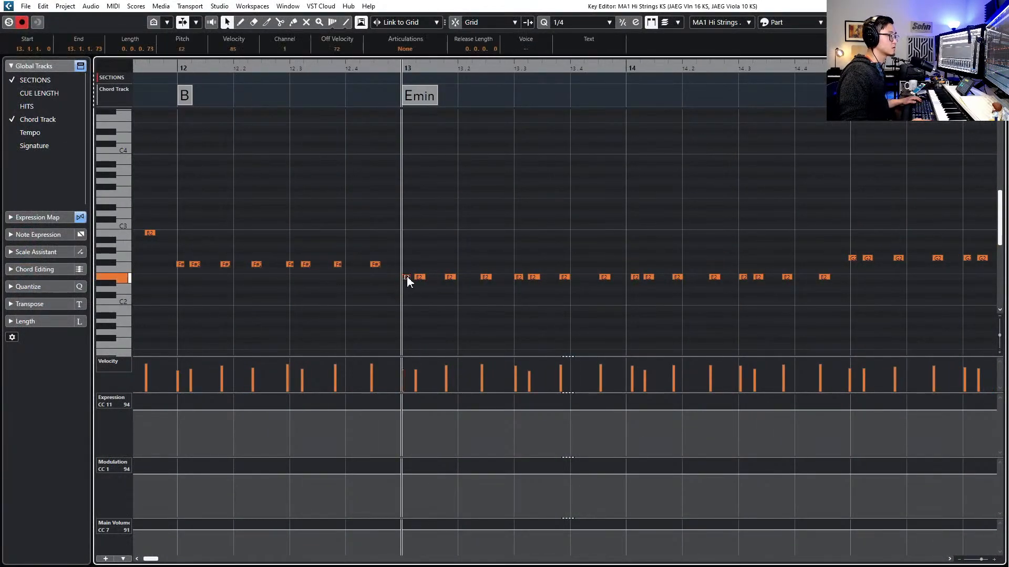
pyautogui.scroll(-8, 409, 281)
pyautogui.moveTo(216, 223); pyautogui.dragTo(399, 289)
pyautogui.press('Delete')
pyautogui.moveTo(419, 247); pyautogui.dragTo(388, 268)
pyautogui.press('Delete')
# Copy the remaining string notes of bars 13 to 20 and paste them at bar 5
pyautogui.hotkey('ctrl', 'a')
pyautogui.press('KP_Subtract')
pyautogui.press('KP_Subtract')
pyautogui.hotkey('ctrl', 'v')
pyautogui.scroll(5, 437, 294)
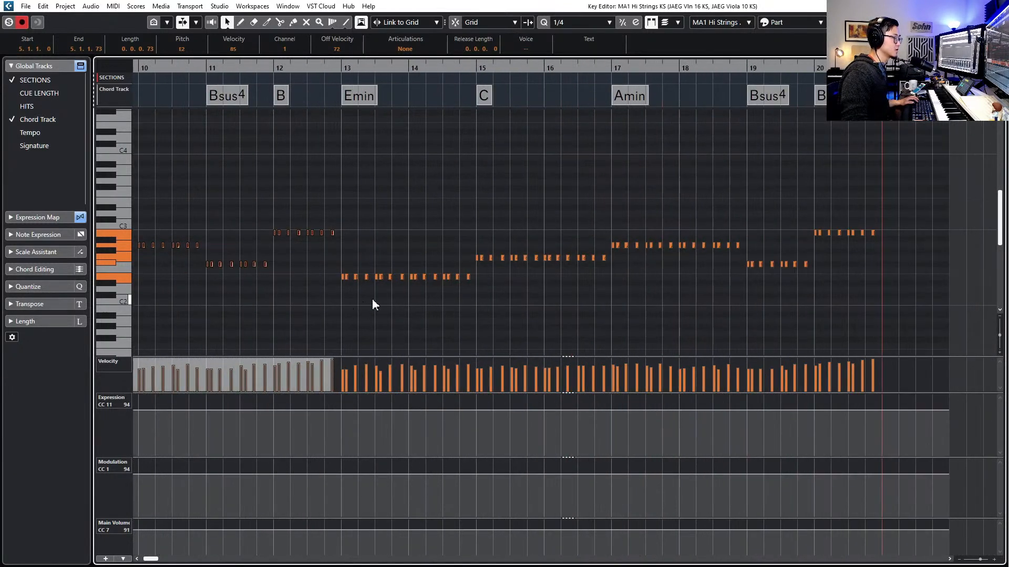
# Quantize all the string notes to a 1/16 grid and make each note a sixteenth long
pyautogui.hotkey('ctrl', 'a')
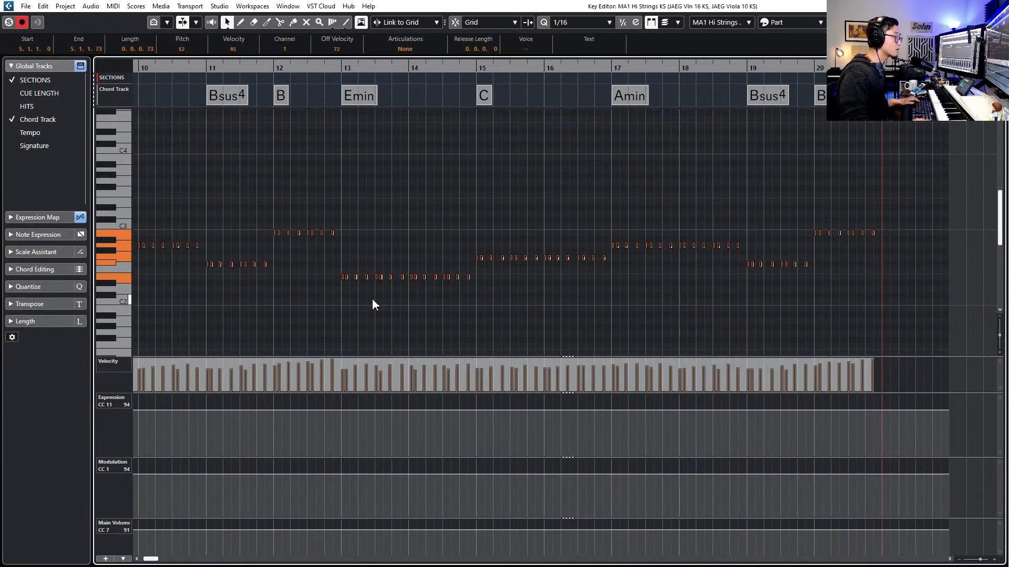
pyautogui.scroll(5, 341, 279)
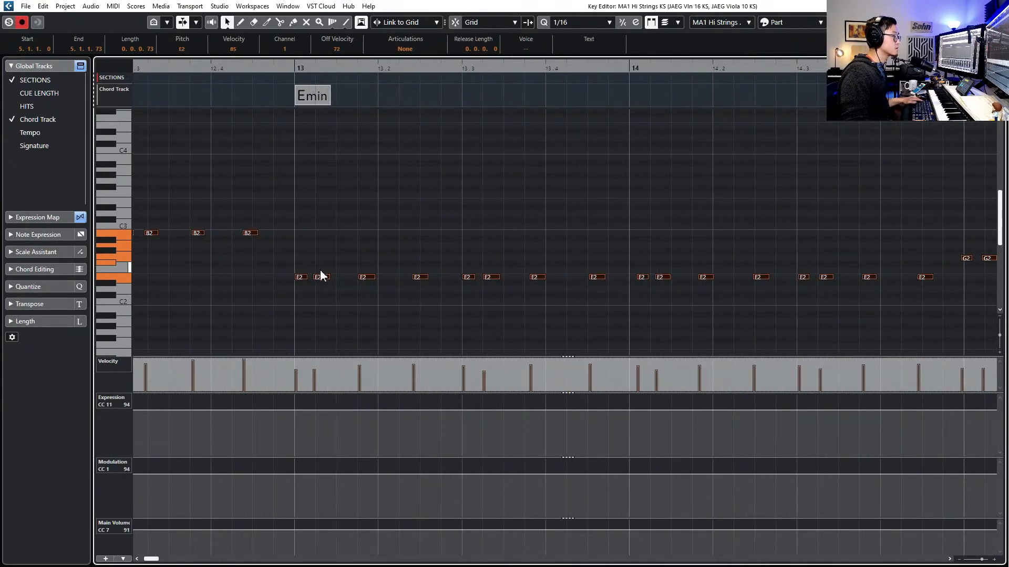
pyautogui.press('q')
pyautogui.press('l')
pyautogui.press('space')
pyautogui.scroll(-3, 314, 270)
pyautogui.press('space')
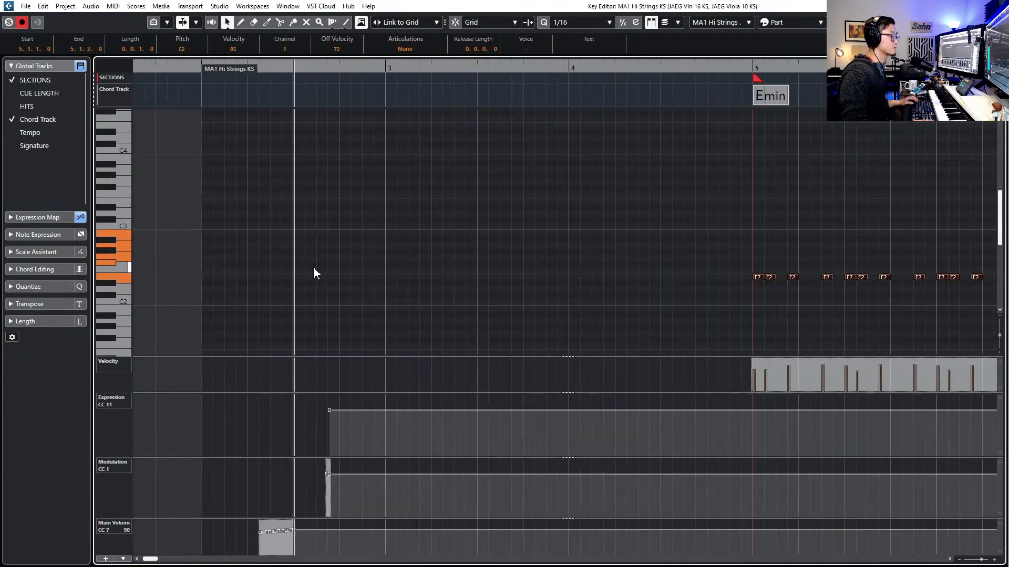
# Play the string line from its first notes at bar 5 in the Key Editor to check the quantized rhythm
pyautogui.moveTo(517, 195); pyautogui.dragTo(788, 309)
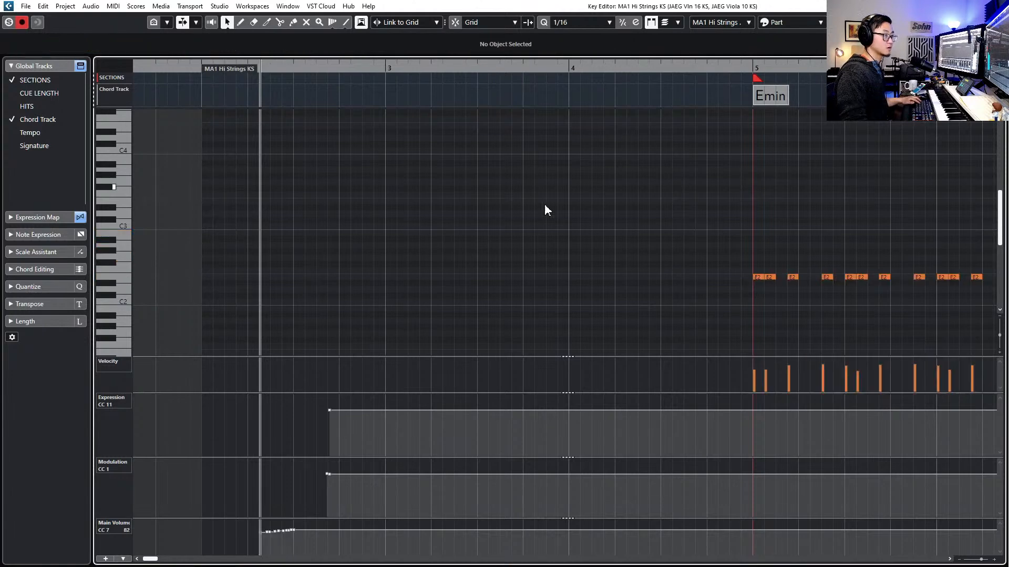
pyautogui.press('l')
pyautogui.press('space')
pyautogui.press('f')
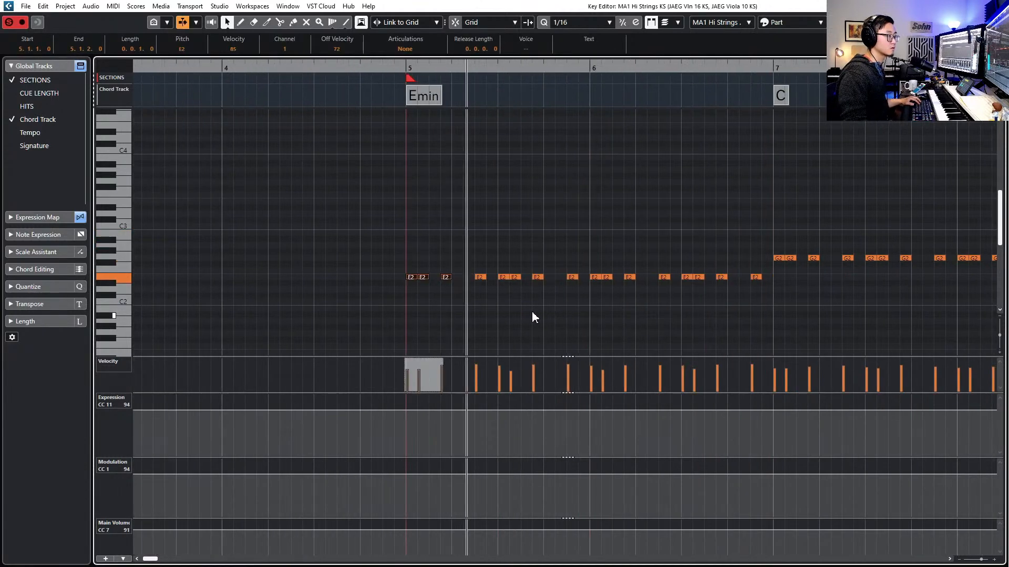
pyautogui.press('space')
pyautogui.press('Escape')
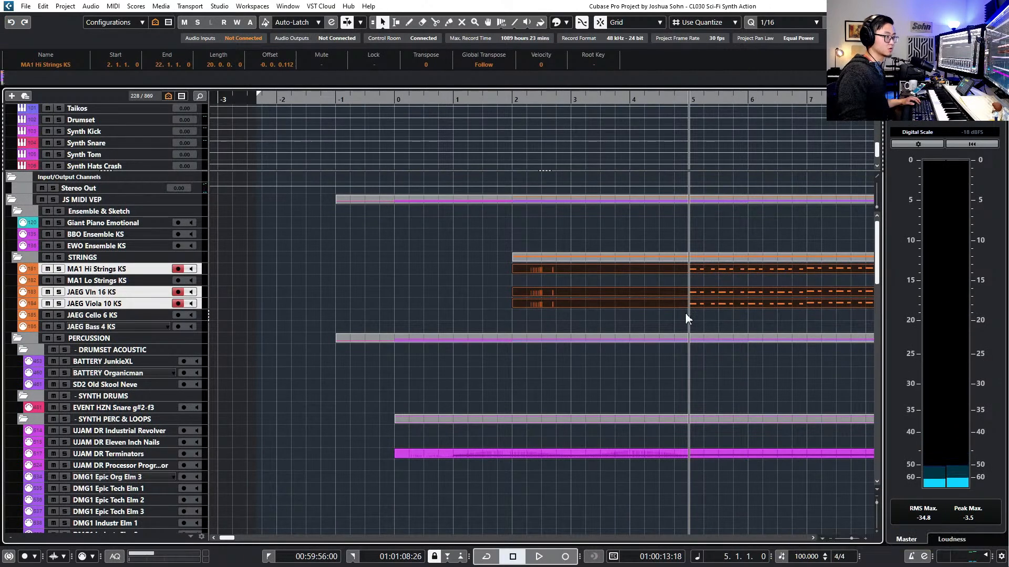
pyautogui.doubleClick(666, 289)
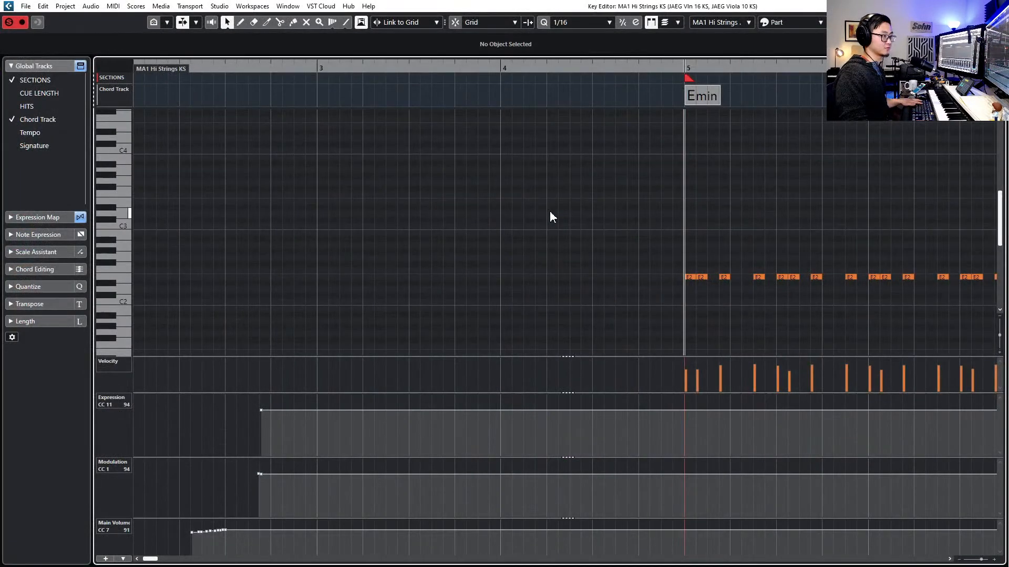
pyautogui.hscroll(5, 569, 248)
pyautogui.moveTo(301, 234); pyautogui.dragTo(366, 308)
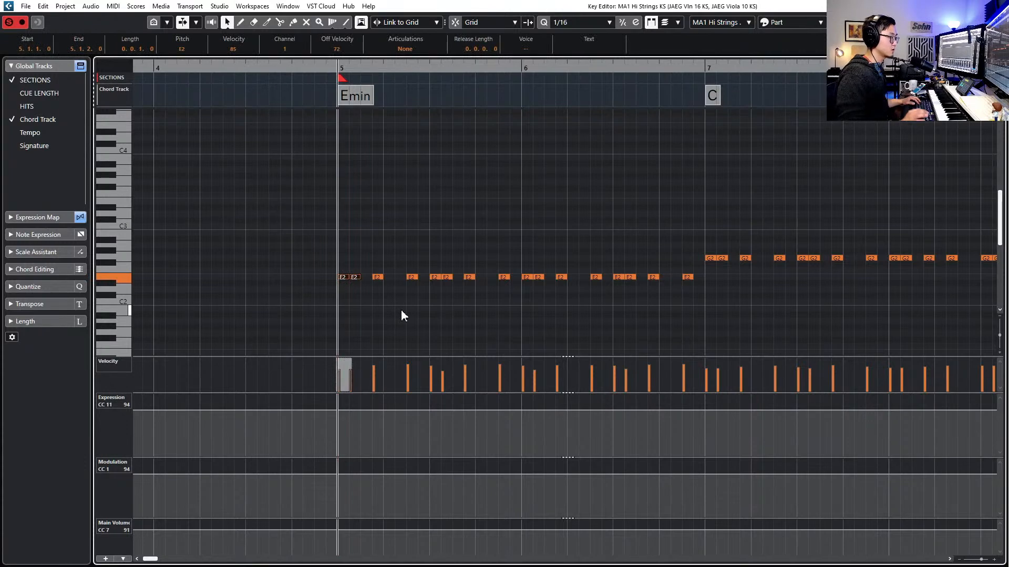
pyautogui.press('space')
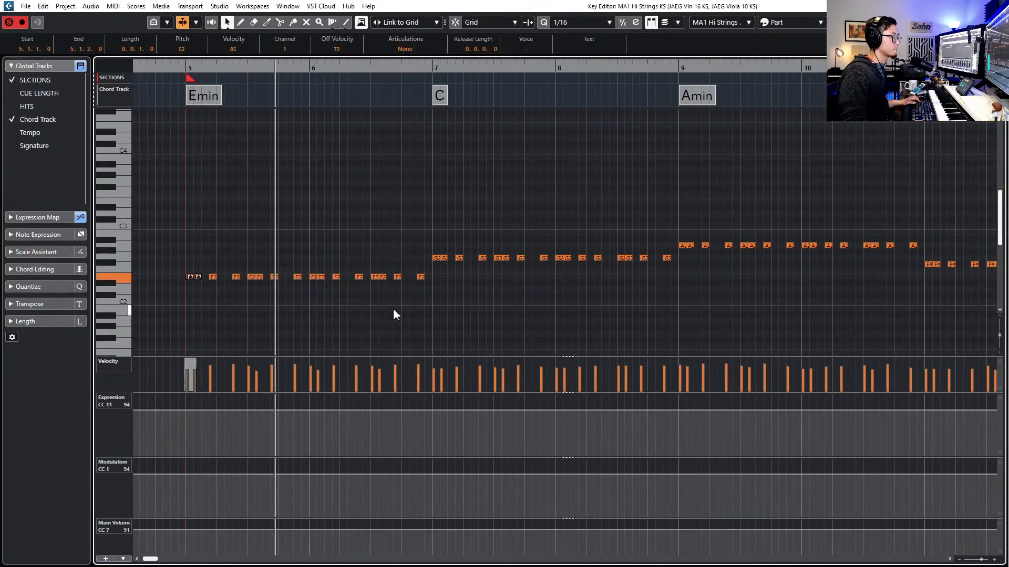
pyautogui.keyDown('ctrl'); pyautogui.scroll(2, 468, 317); pyautogui.keyUp('ctrl')
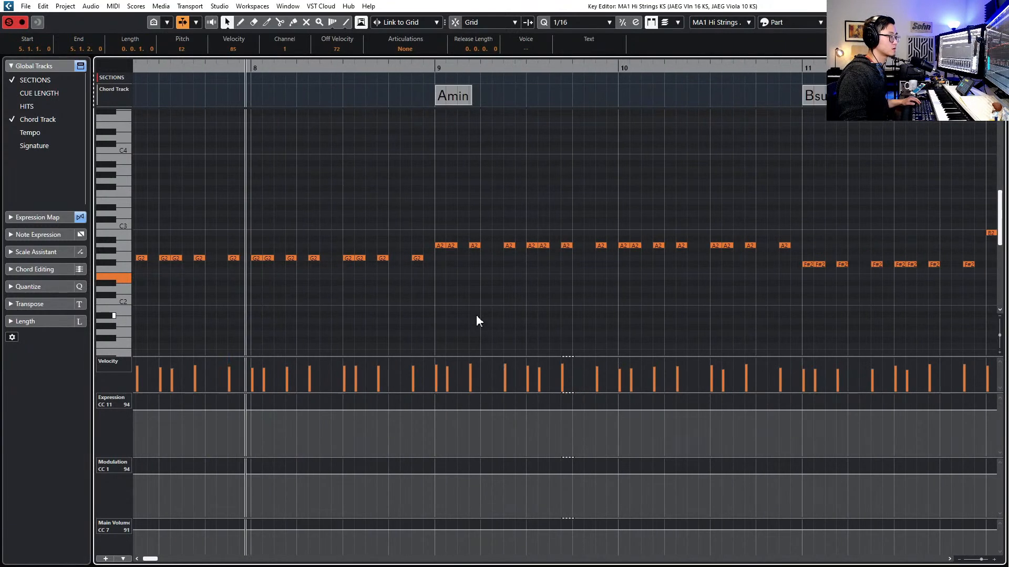
# Audition bar 8 and move the G2 note at 8.2.2 one sixteenth later to 8.2.3
pyautogui.press('space')
pyautogui.moveTo(274, 227); pyautogui.dragTo(240, 269)
pyautogui.press('space')
pyautogui.click(314, 257)
pyautogui.press('space')
pyautogui.press('space')
pyautogui.press('f')
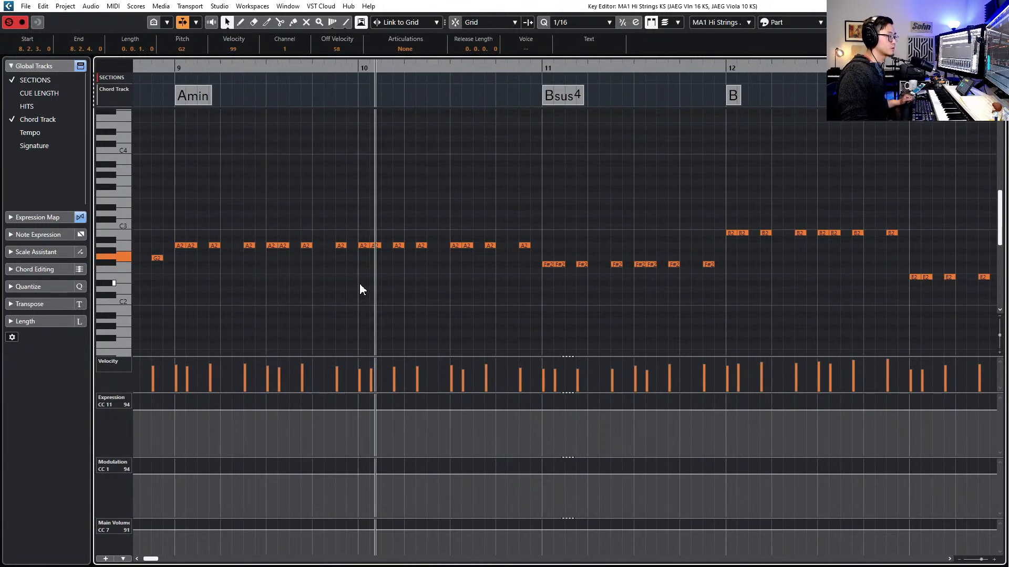
# Move the bar 10 A2 note at 10.2.2 one sixteenth later to 10.2.3 while playback continues
pyautogui.click(420, 246)
pyautogui.hotkey('ctrl', 'Right')
pyautogui.hscroll(3, 419, 255)
pyautogui.hscroll(2, 428, 270)
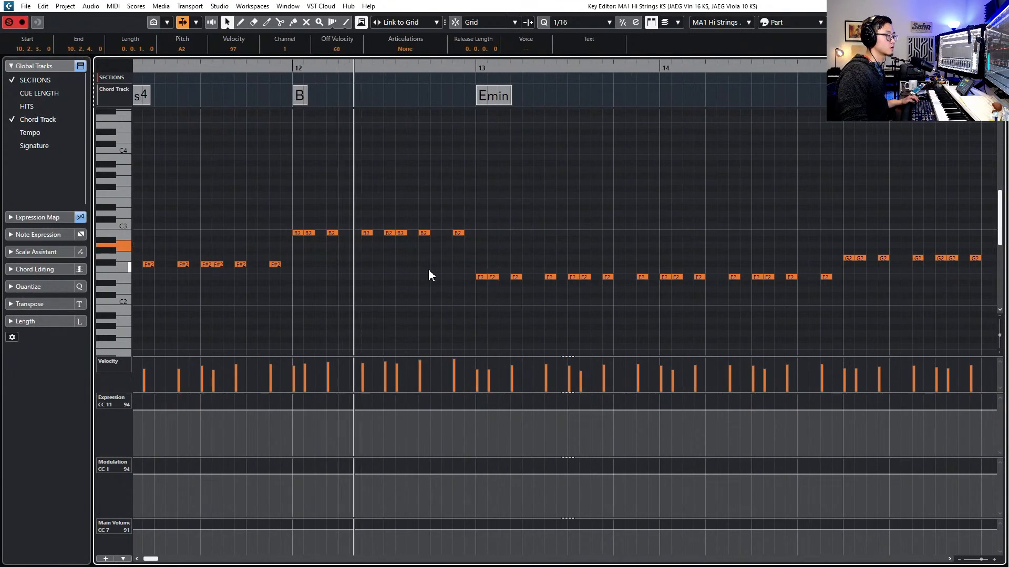
pyautogui.scroll(-2, 433, 278)
pyautogui.hscroll(3, 436, 290)
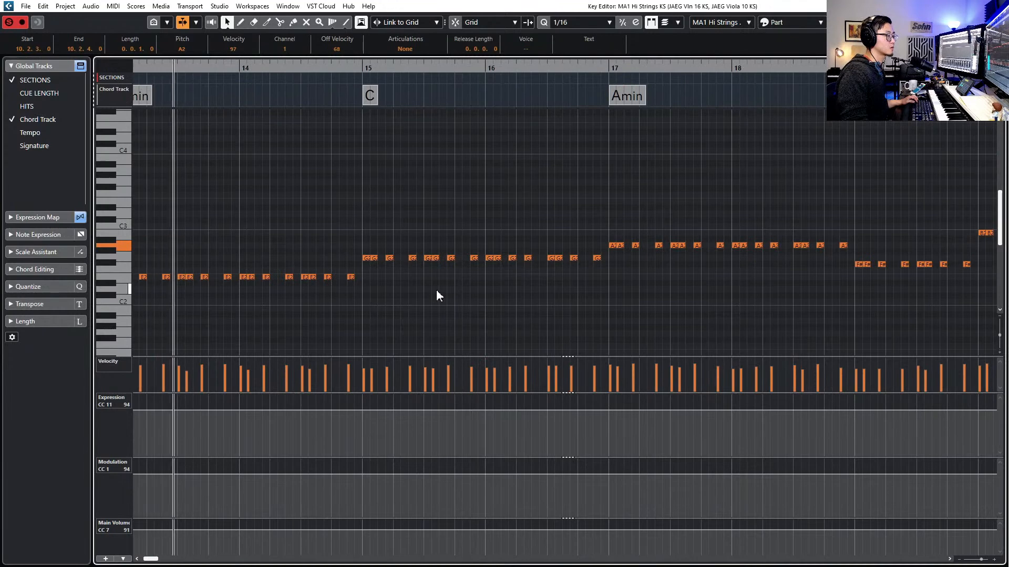
# Move the bar 16 G2 note at 16.2.2 one sixteenth later to 16.2.3
pyautogui.hscroll(1, 437, 291)
pyautogui.click(492, 241)
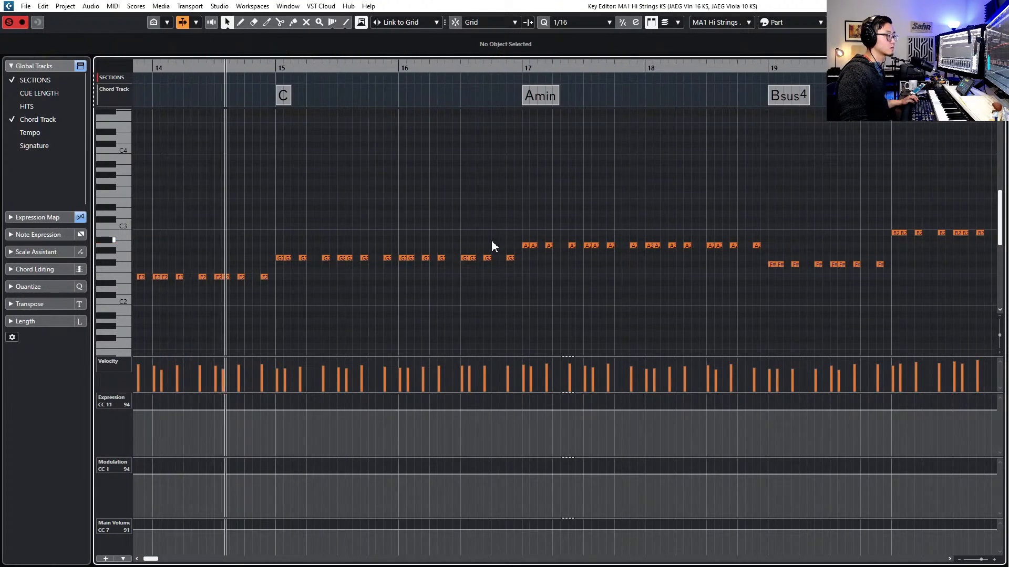
pyautogui.click(443, 258)
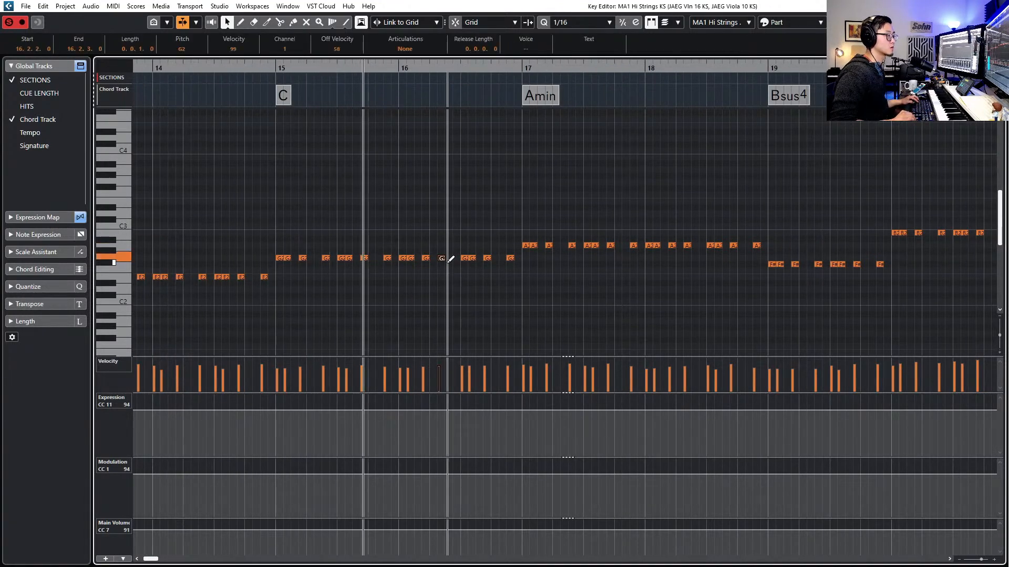
pyautogui.hotkey('alt', 'Right')
pyautogui.hscroll(3, 441, 270)
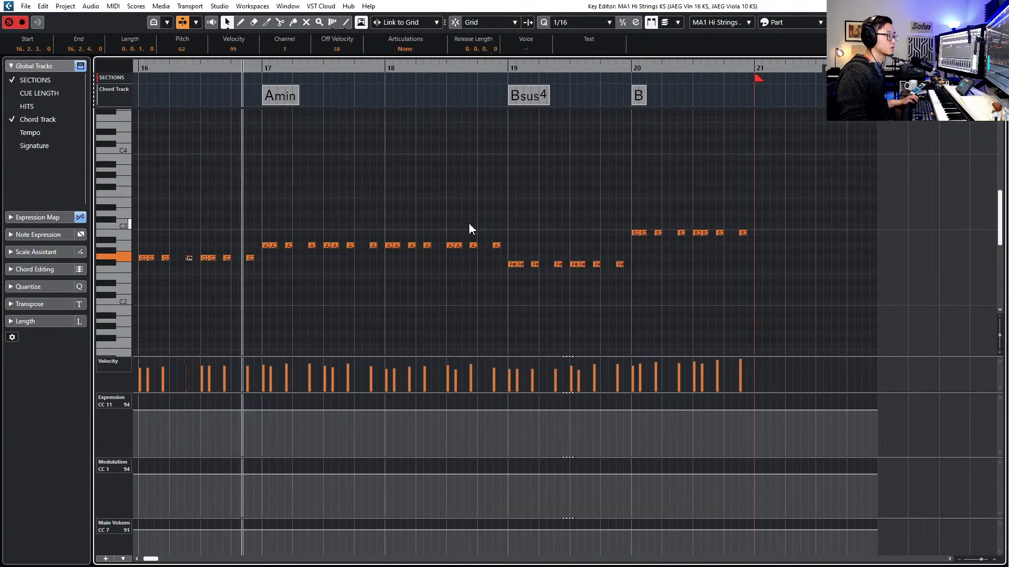
# Move the bar 18 A2 note at 18.2.2 to 18.2.3 and stop playback after hearing it
pyautogui.click(428, 229)
pyautogui.click(425, 245)
pyautogui.hotkey('alt', 'Right')
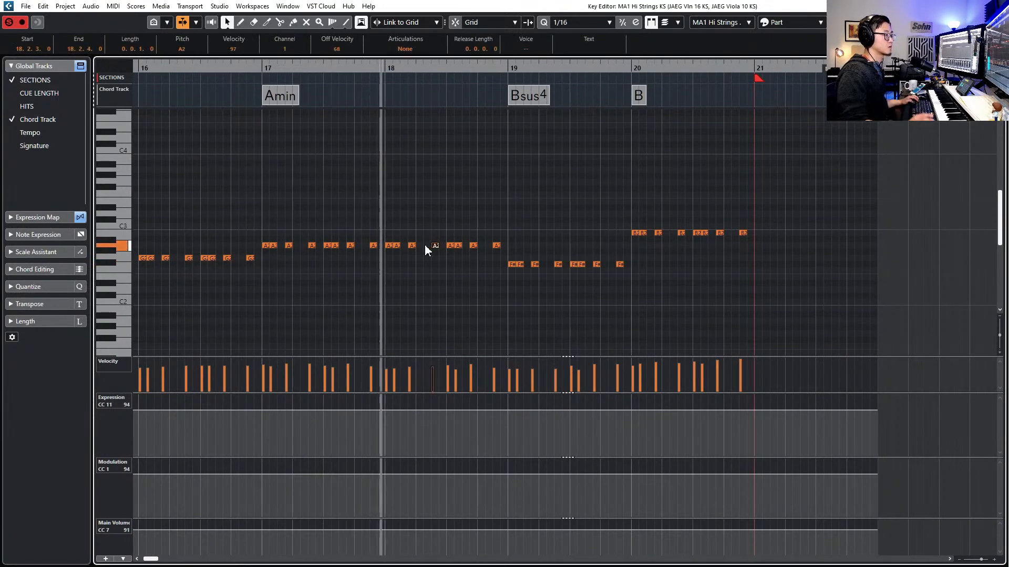
pyautogui.scroll(-2, 425, 243)
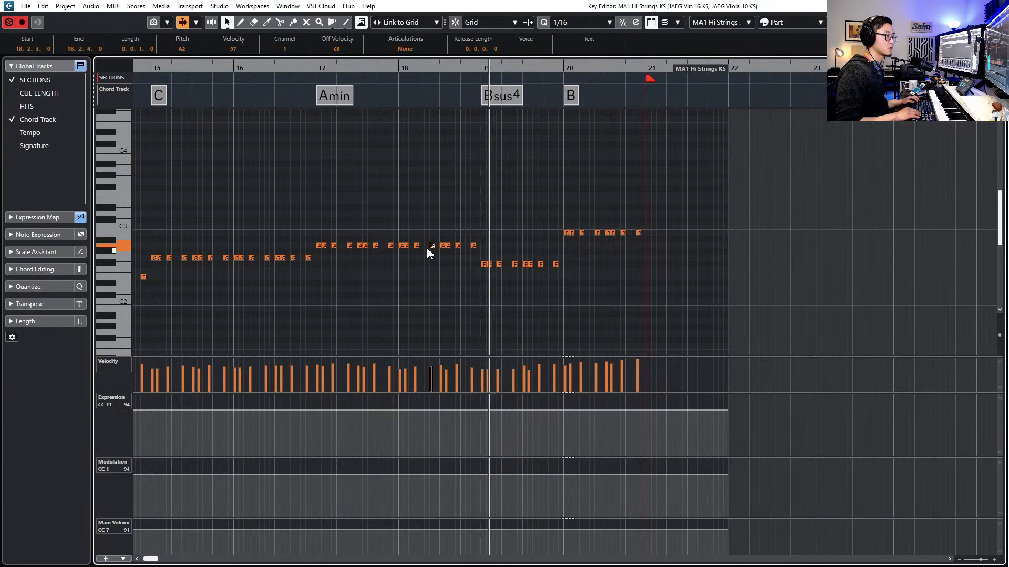
pyautogui.press('space')
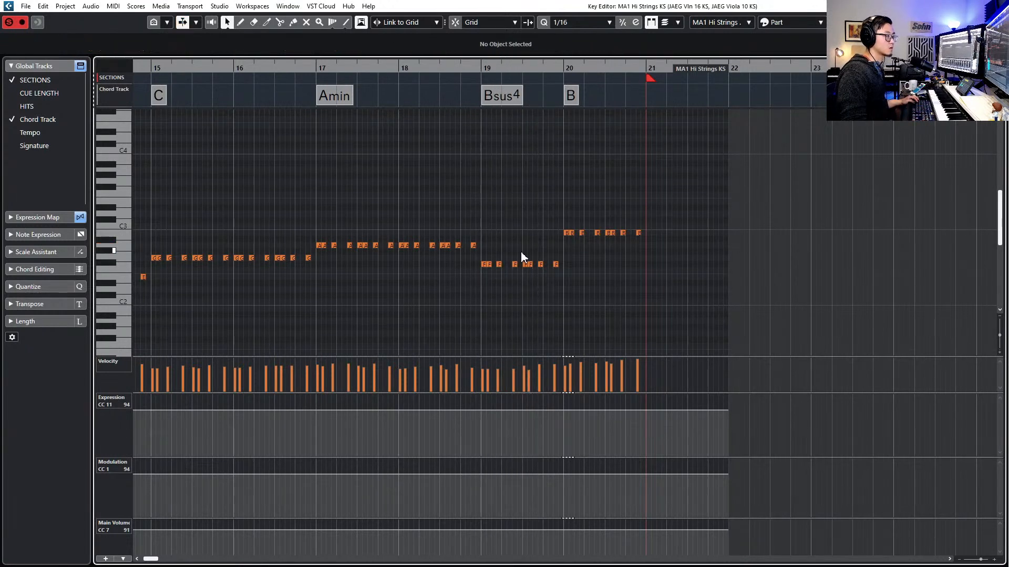
# Check the F#2 notes under the Bsus4 chords in bars 19 and 11 and rewind the playhead toward the string entrance
pyautogui.moveTo(521, 256); pyautogui.dragTo(613, 287)
pyautogui.moveTo(479, 252); pyautogui.dragTo(513, 271)
pyautogui.scroll(-4, 510, 270)
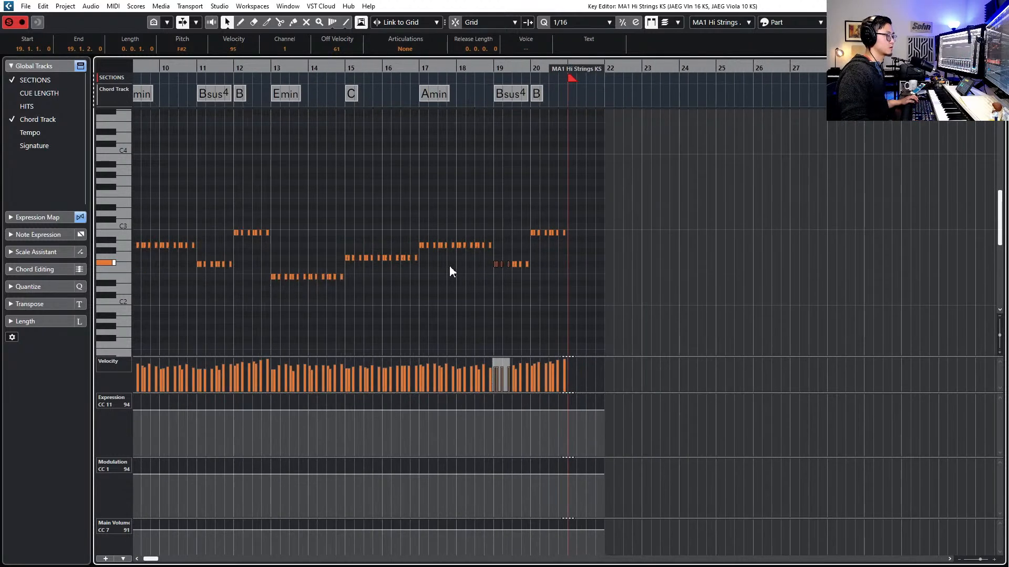
pyautogui.hscroll(-4, 399, 264)
pyautogui.moveTo(352, 262); pyautogui.dragTo(390, 278)
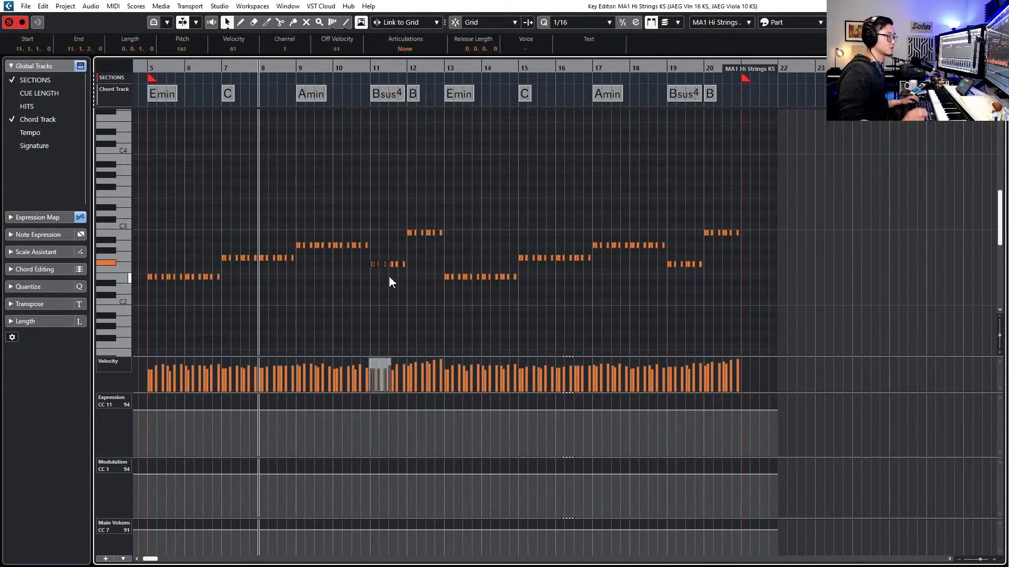
pyautogui.press('l')
pyautogui.press('KP_Subtract')
pyautogui.press('KP_Subtract')
pyautogui.press('KP_Subtract')
pyautogui.press('KP_Subtract')
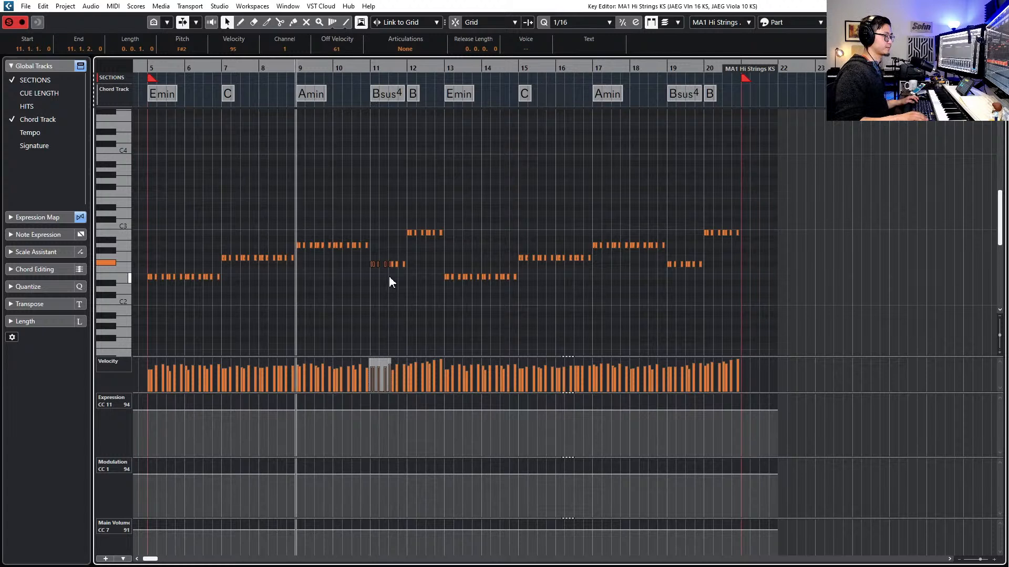
pyautogui.press('KP_Subtract')
# Check the E2 notes in bars 13 and 14 and the G2 notes in bars 15 and 16 with their velocities
pyautogui.moveTo(437, 266); pyautogui.dragTo(558, 296)
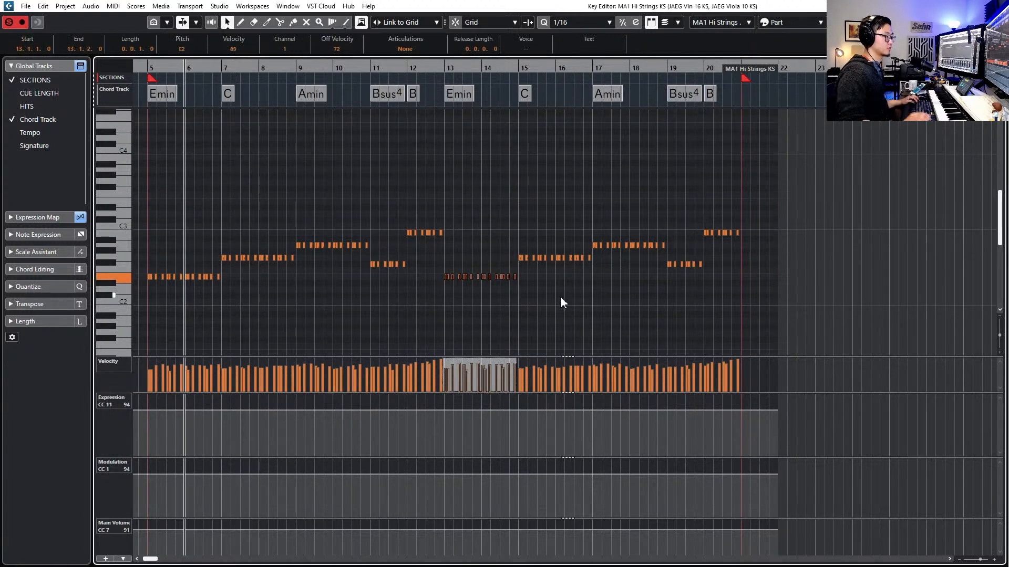
pyautogui.moveTo(499, 232); pyautogui.dragTo(587, 267)
pyautogui.hotkey('ctrl', 'Up')
pyautogui.hotkey('ctrl', 'Up')
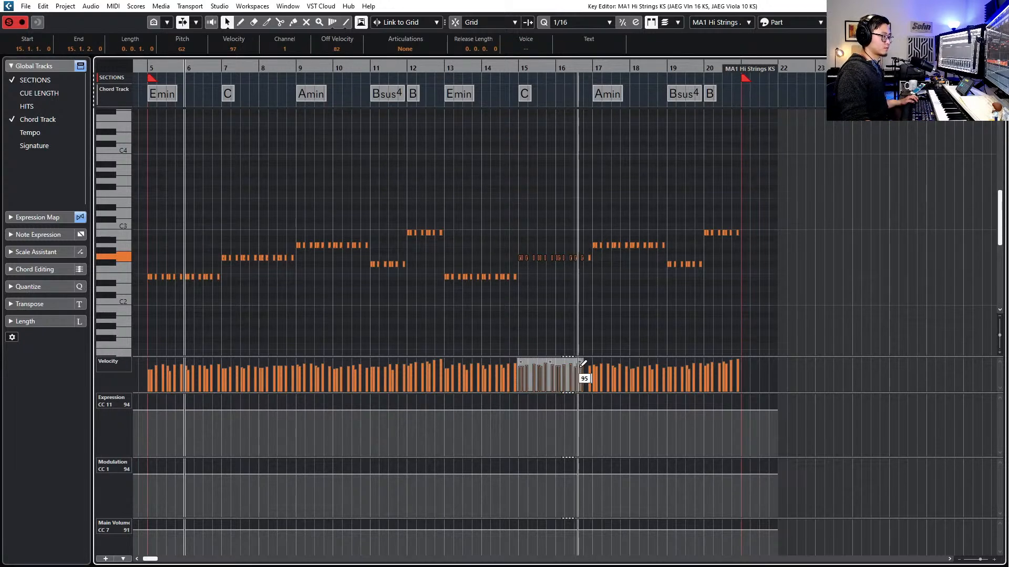
# Return to the project window with the tempo track active again at 135 BPM and the playhead at bar 4
pyautogui.press('Return')
pyautogui.press('KP_Subtract')
pyautogui.press('KP_Subtract')
pyautogui.press('KP_Subtract')
pyautogui.press('KP_Add')
pyautogui.scroll(-2, 630, 344)
pyautogui.hscroll(3, 567, 327)
pyautogui.scroll(-1, 566, 331)
pyautogui.hscroll(3, 462, 325)
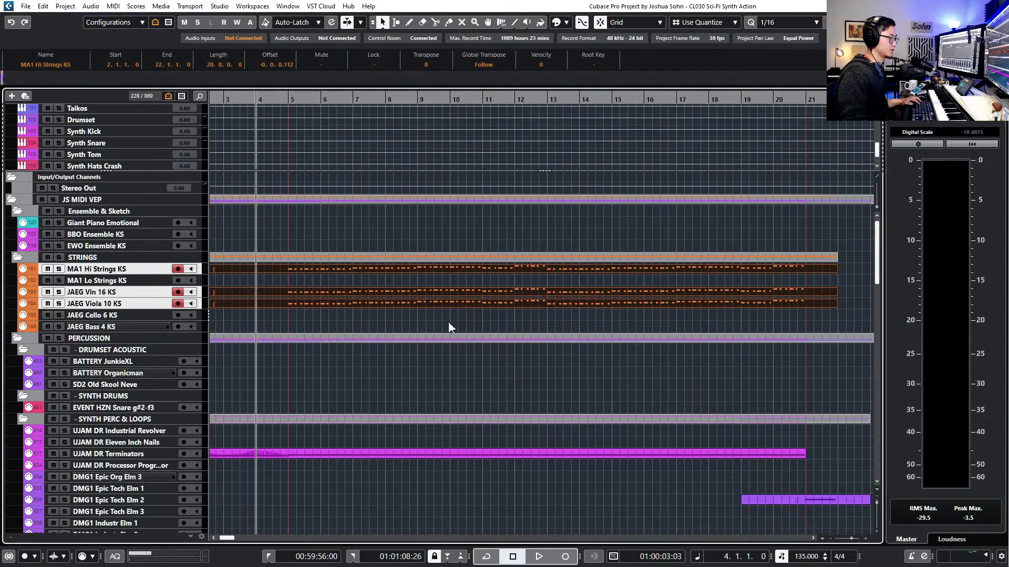
# Assign the Spiccato Unisono articulation to all notes in the MA1 Hi Strings part
pyautogui.doubleClick(378, 295)
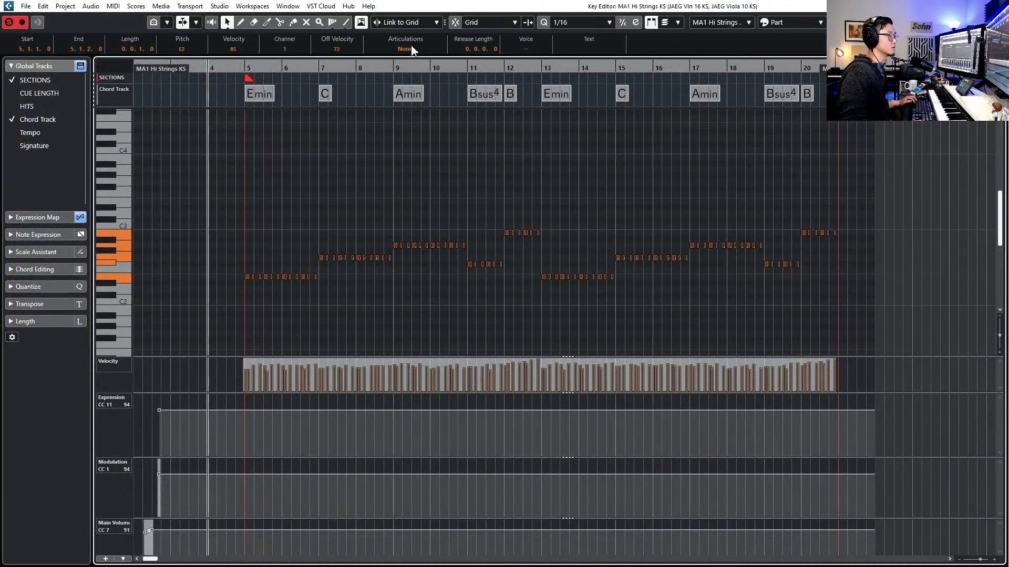
pyautogui.click(409, 48)
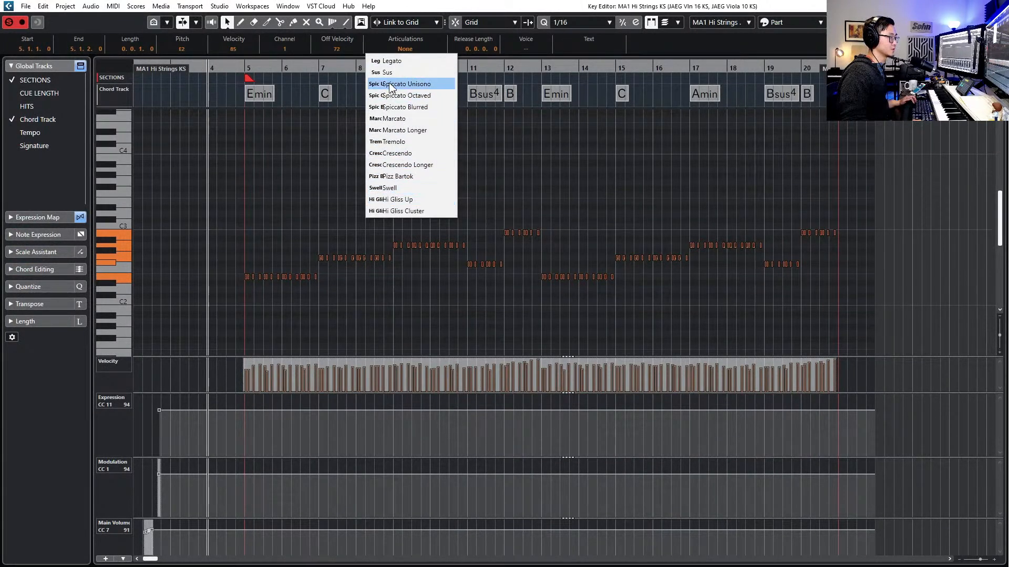
pyautogui.click(415, 85)
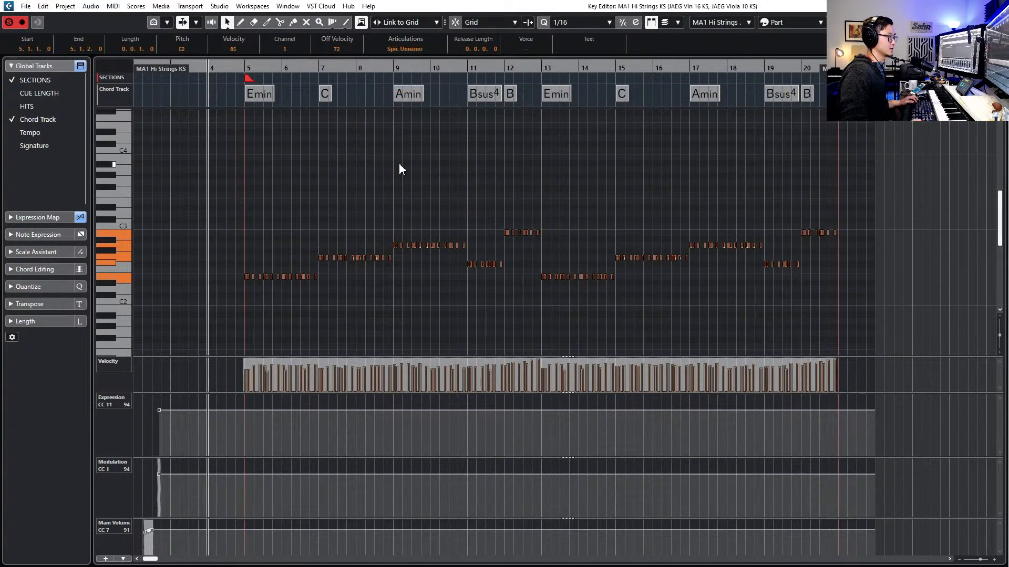
# Set all notes in the JAEG Vln 16 and JAEG Viola 10 parts to the Spiccato articulation and return to the project window
pyautogui.press('Tab')
pyautogui.click(401, 116)
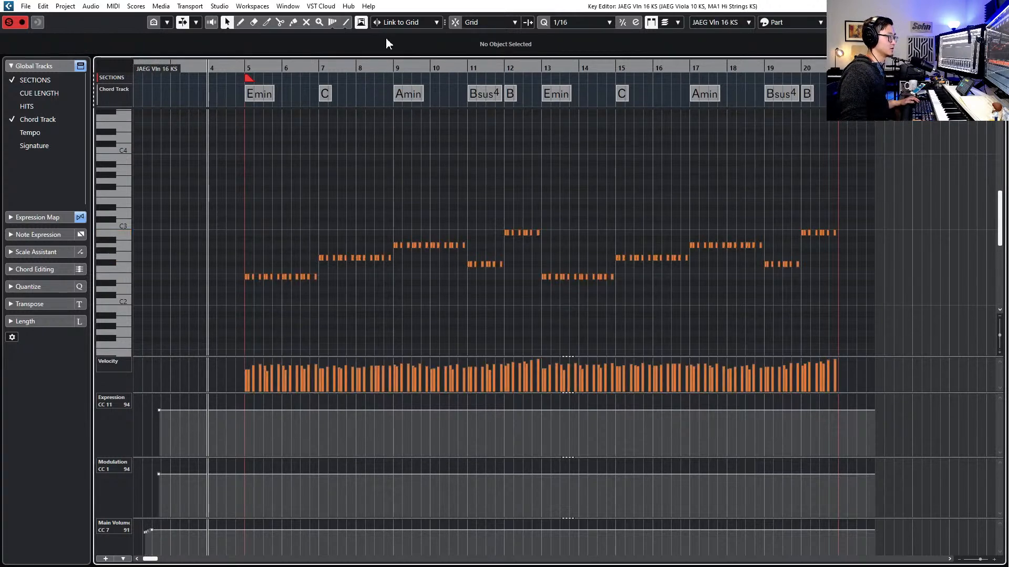
pyautogui.hotkey('ctrl', 'a')
pyautogui.click(403, 48)
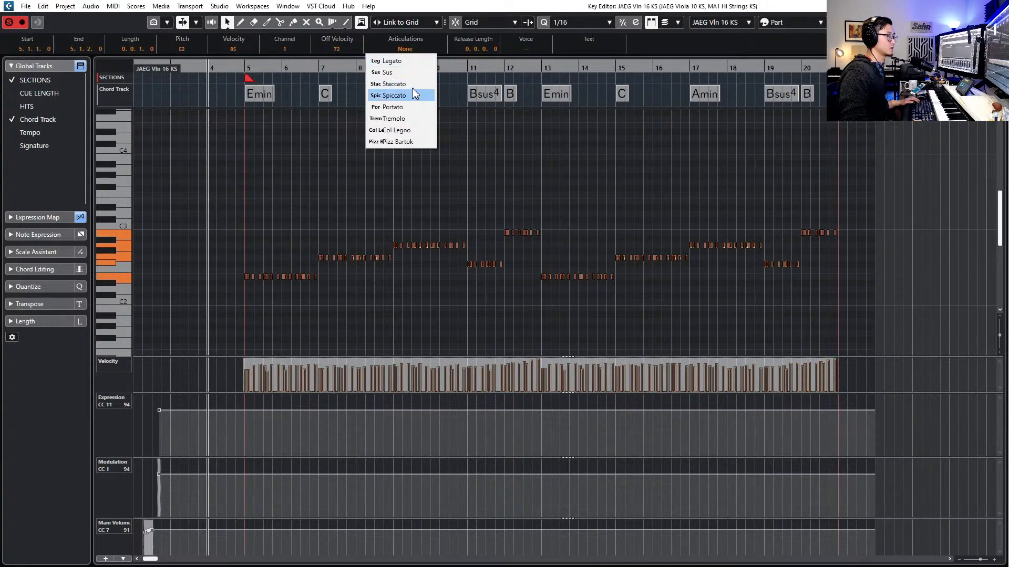
pyautogui.click(415, 95)
pyautogui.click(396, 137)
pyautogui.hotkey('ctrl', 'a')
pyautogui.click(403, 49)
pyautogui.click(415, 95)
pyautogui.press('Return')
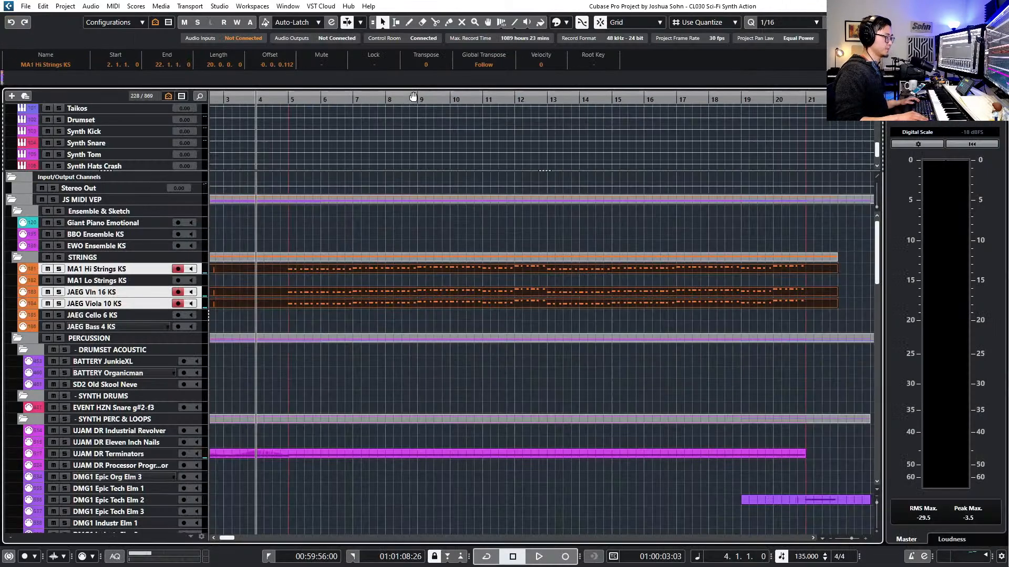
# Play the layered spiccato strings from bar 4 against the cue and stop playback
pyautogui.press('space')
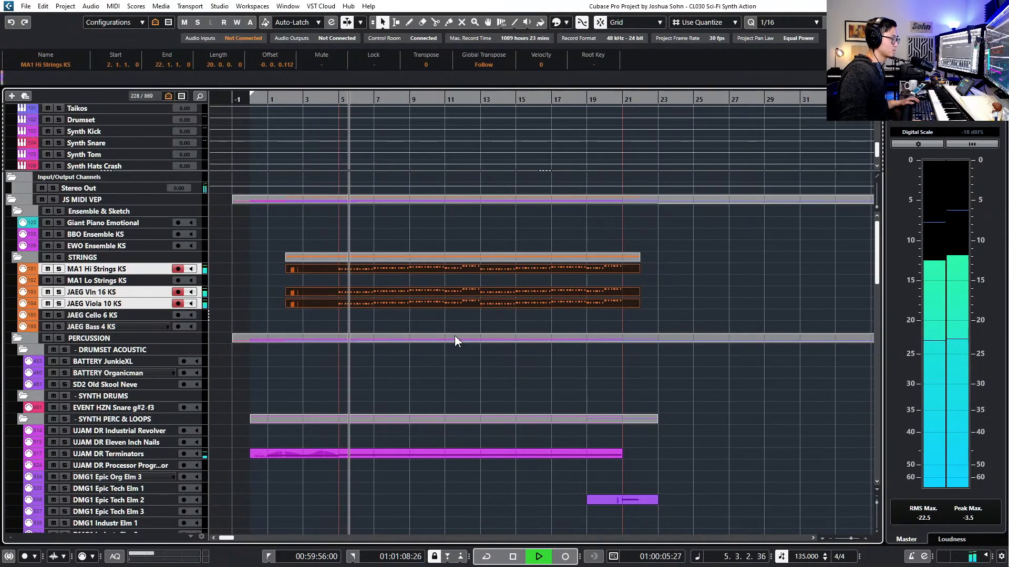
pyautogui.keyDown('ctrl'); pyautogui.scroll(-2, 454, 335); pyautogui.keyUp('ctrl')
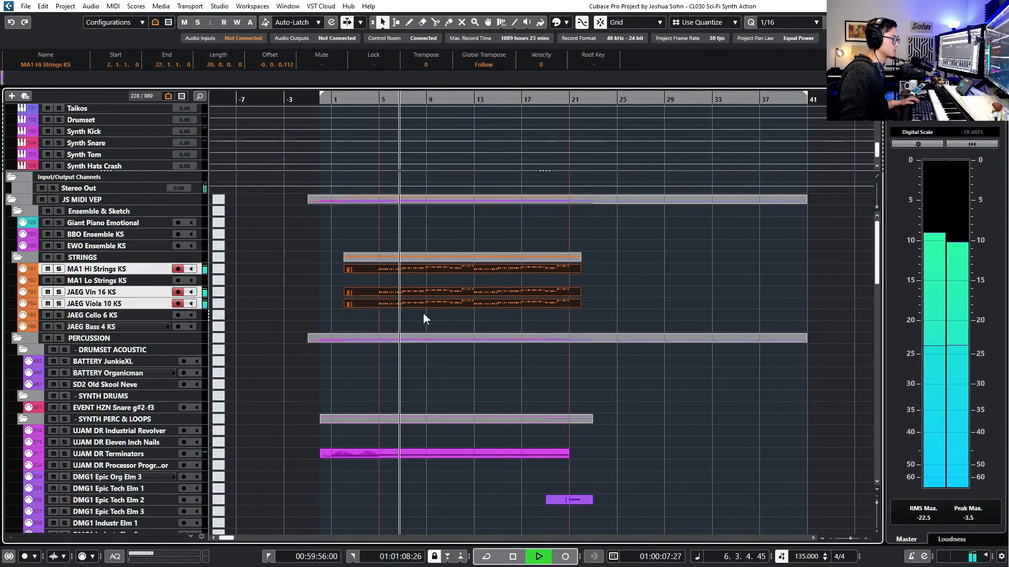
pyautogui.press('space')
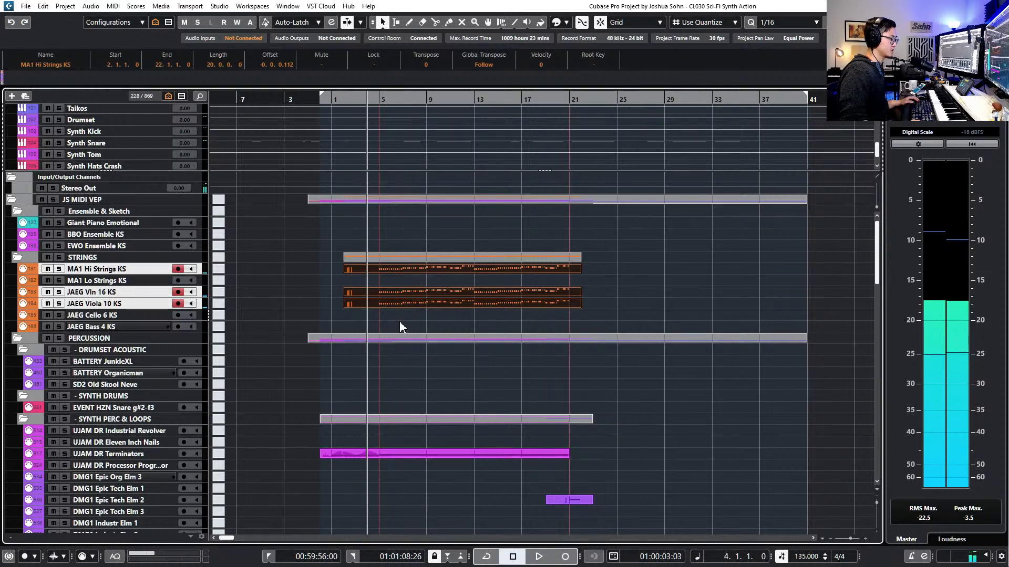
# Transpose all JAEG Vln 16 notes up one octave, start playback and return to the project window
pyautogui.scroll(-2, 399, 320)
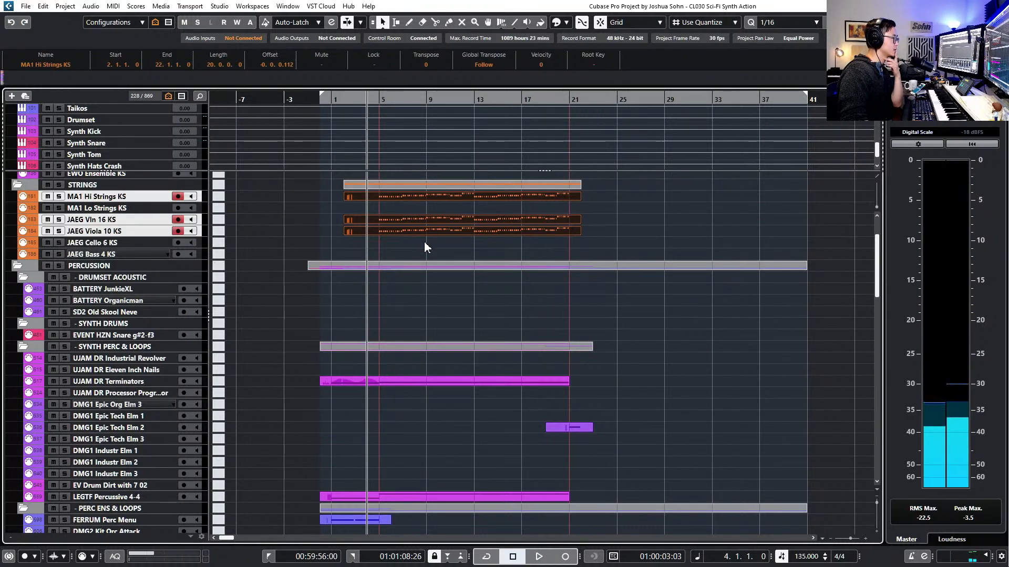
pyautogui.doubleClick(423, 218)
pyautogui.press('Escape')
pyautogui.doubleClick(423, 218)
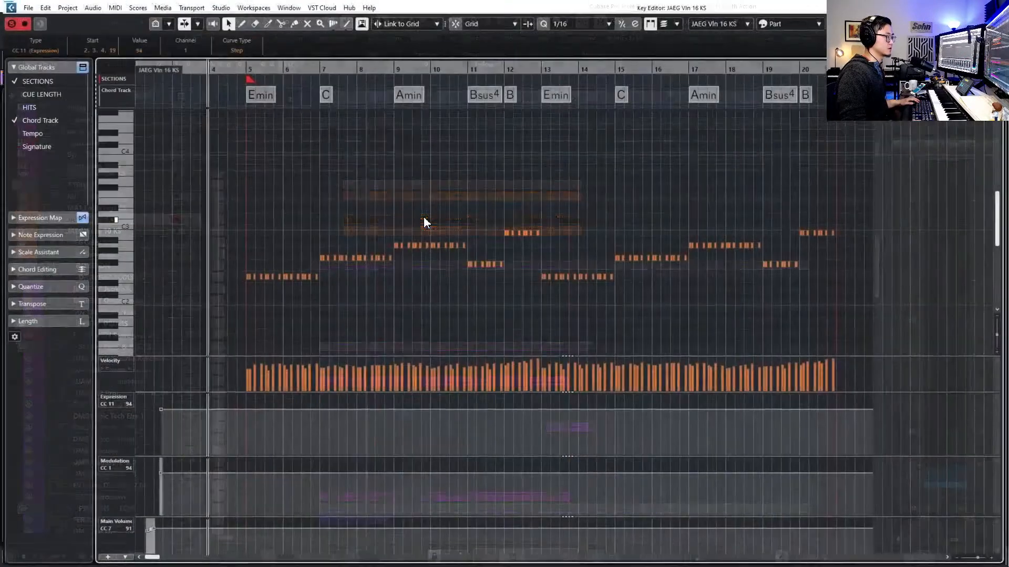
pyautogui.hotkey('shift', 'Up')
pyautogui.press('space')
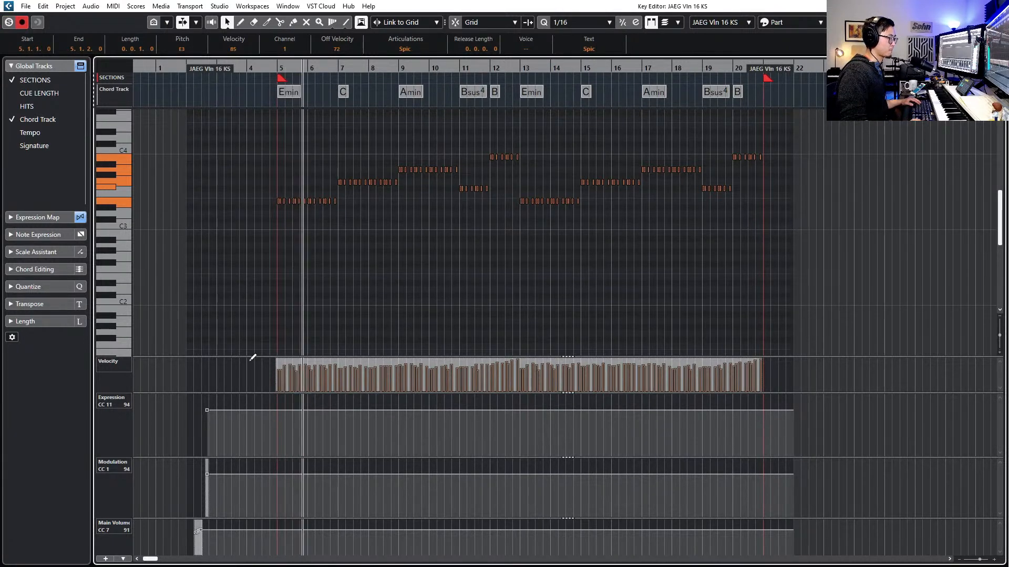
pyautogui.press('Return')
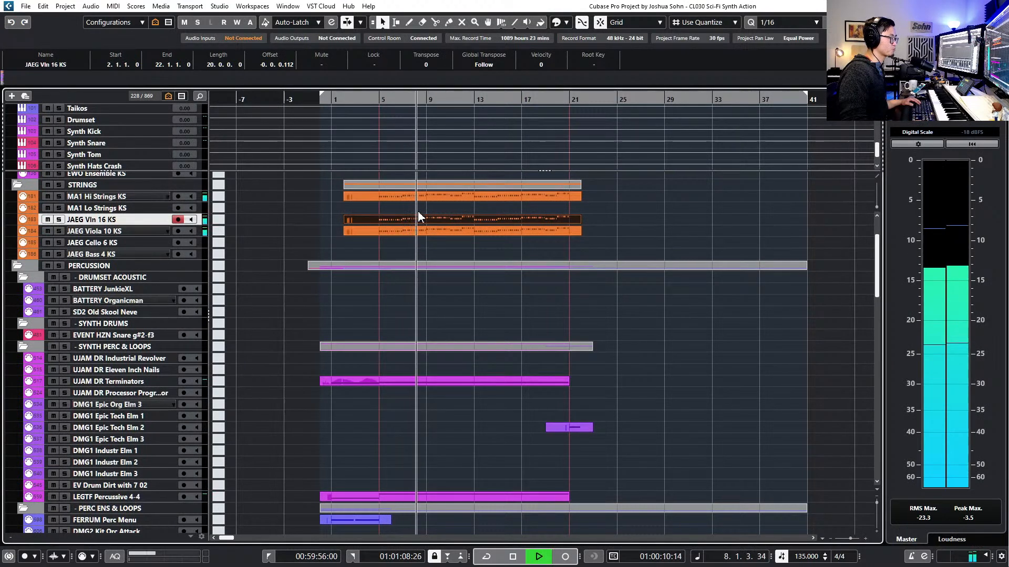
# Listen to the octave-raised violins with the string and percussion tracks through bar 11, then stop playback
pyautogui.press('g')
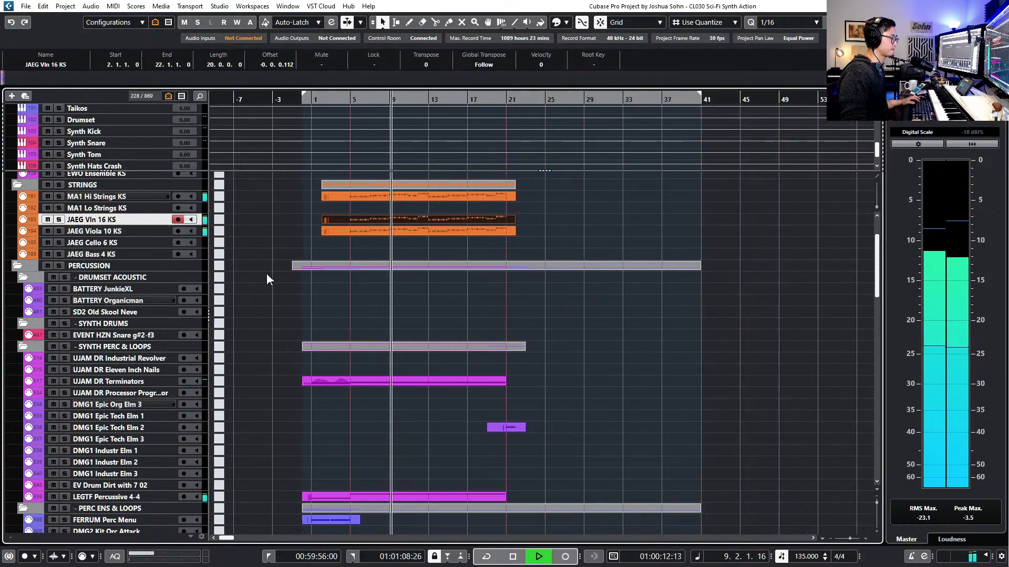
pyautogui.scroll(3, 276, 304)
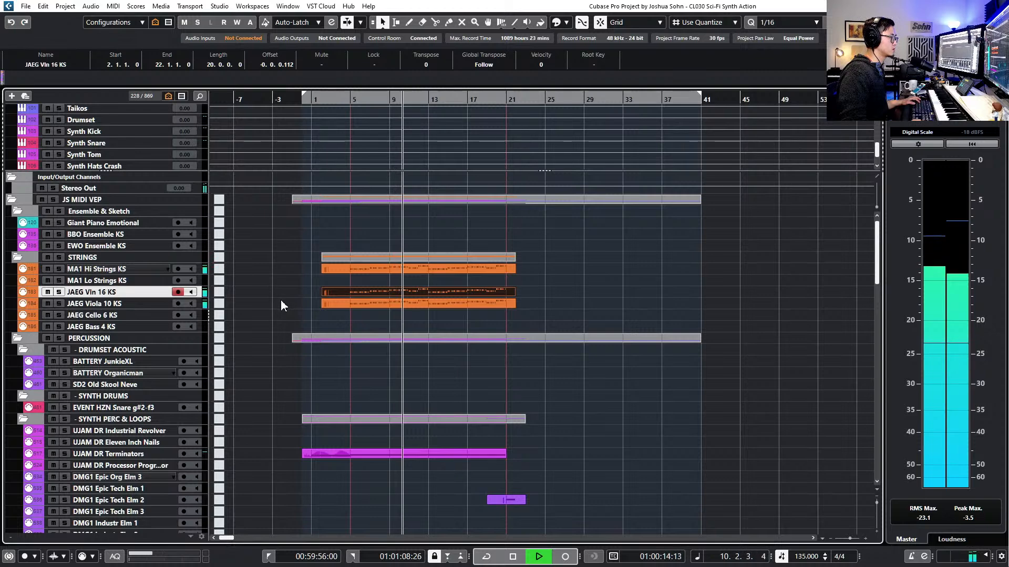
pyautogui.scroll(-9, 282, 299)
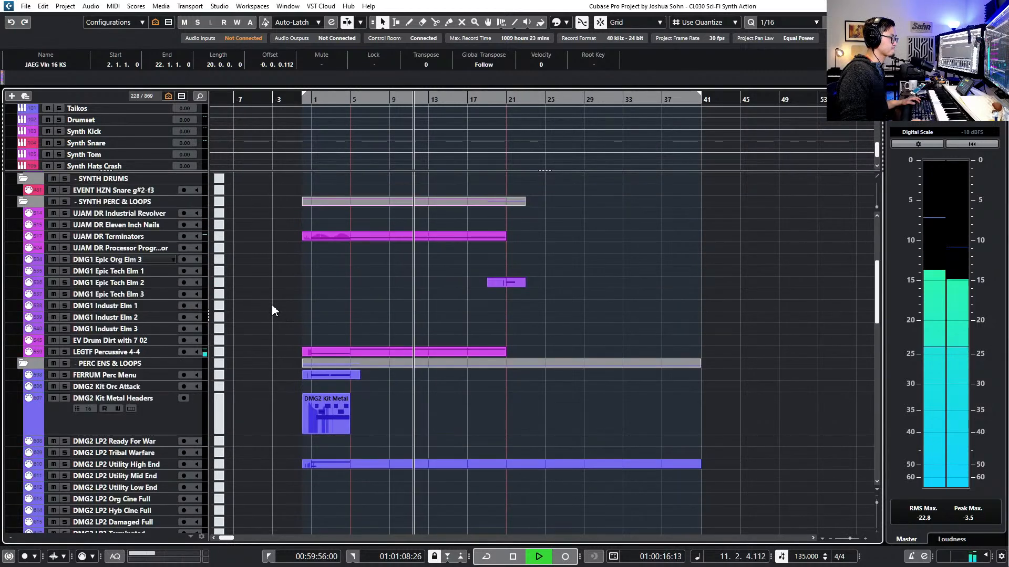
pyautogui.press('space')
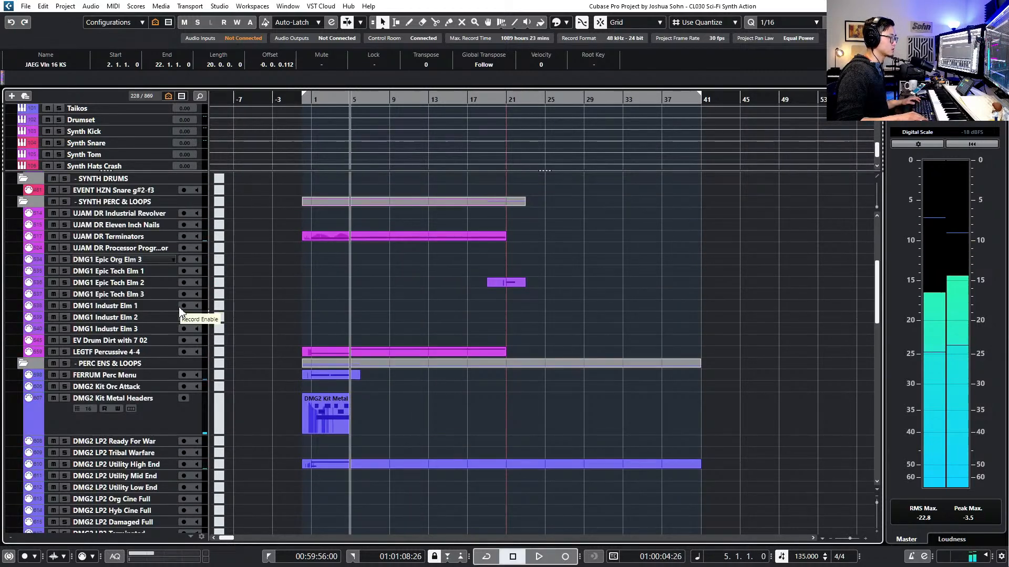
# Look through the percussion and synth tracks for a new layer and audition ELMTS SYN 37 arp synth, with the playhead rewound to bar 2
pyautogui.click(114, 294)
pyautogui.scroll(-3, 121, 297)
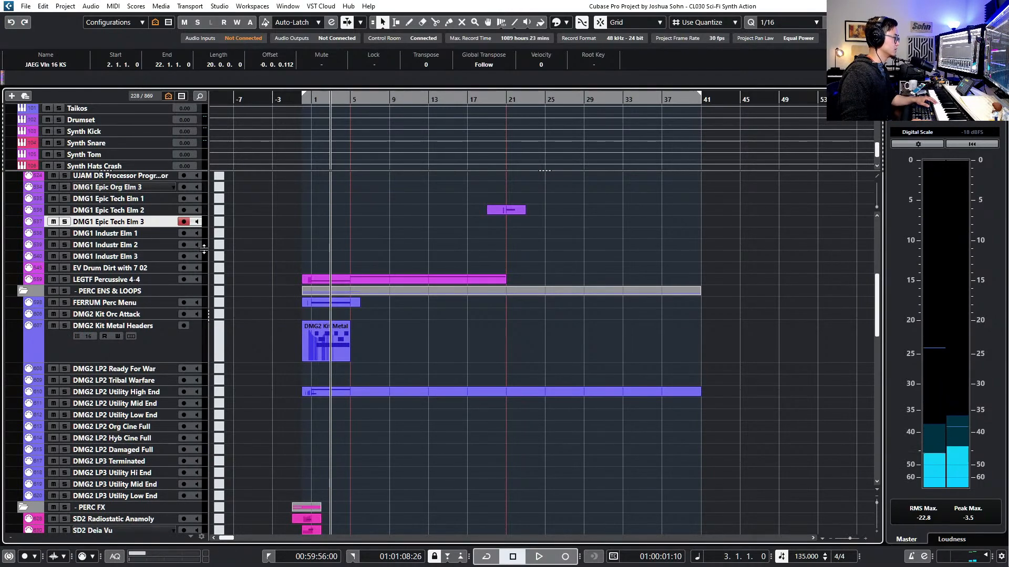
pyautogui.scroll(-3, 246, 283)
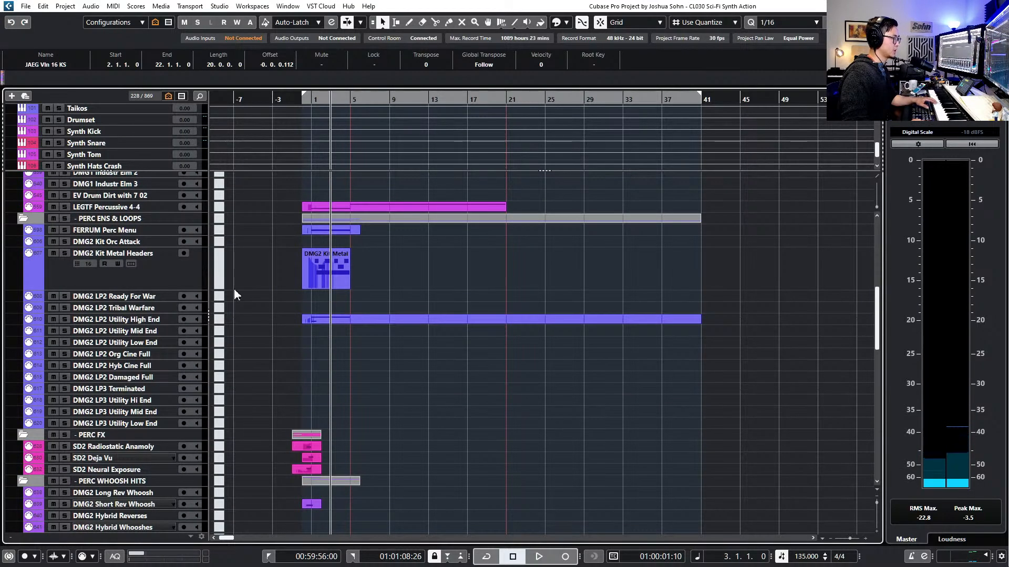
pyautogui.scroll(-3, 235, 293)
pyautogui.scroll(-3, 239, 315)
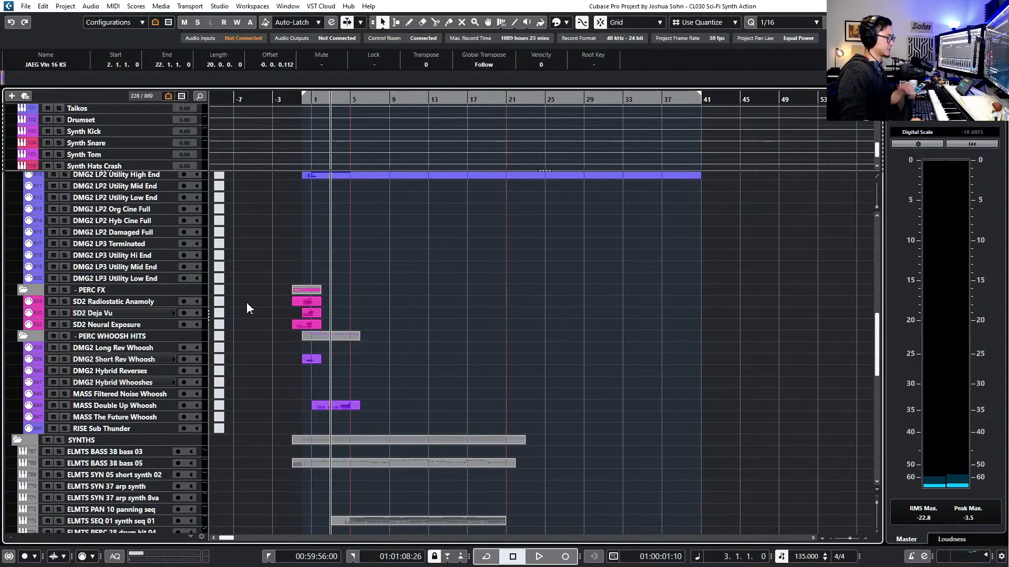
pyautogui.scroll(-6, 270, 289)
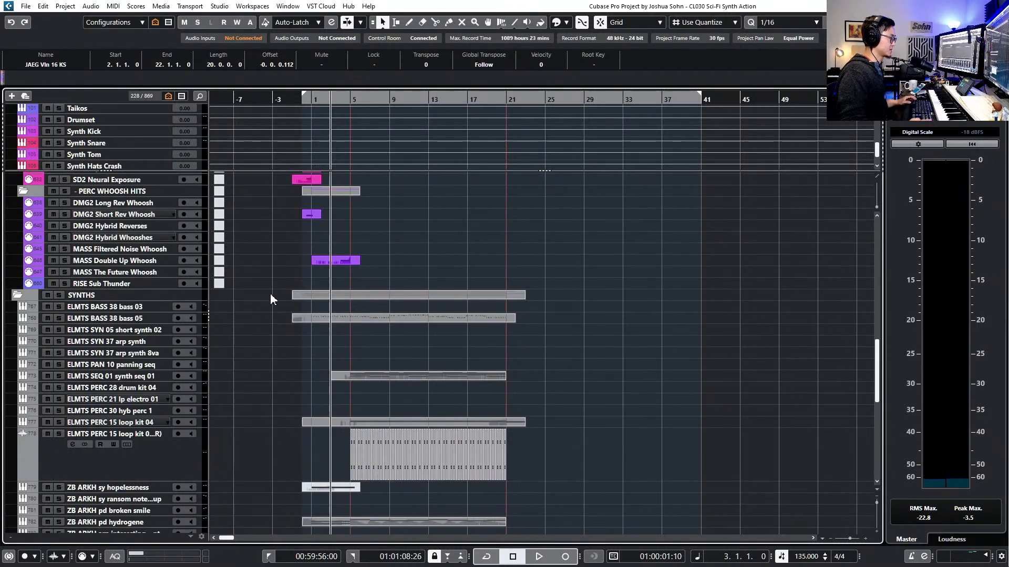
pyautogui.click(143, 343)
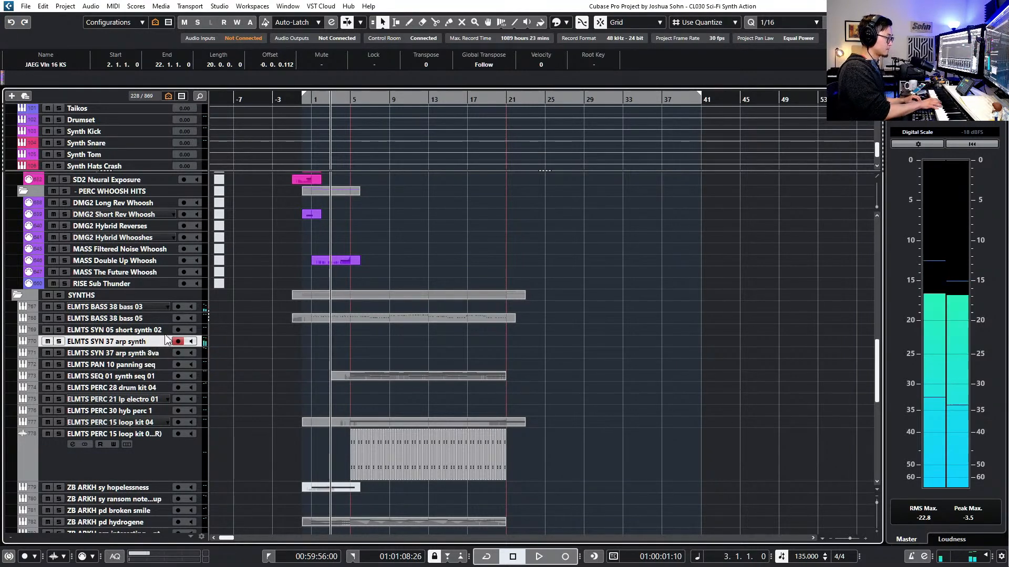
pyautogui.press('KP_Subtract')
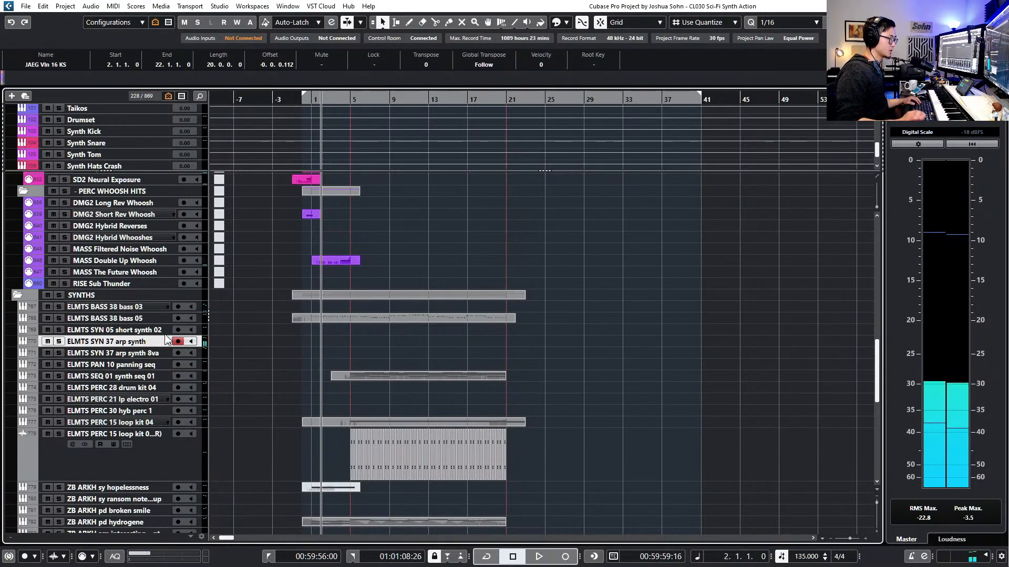
# Audition the ELMTS PAN 10 panning seq track and browse the preset categories of its ELEMENTS Lite instrument
pyautogui.click(135, 367)
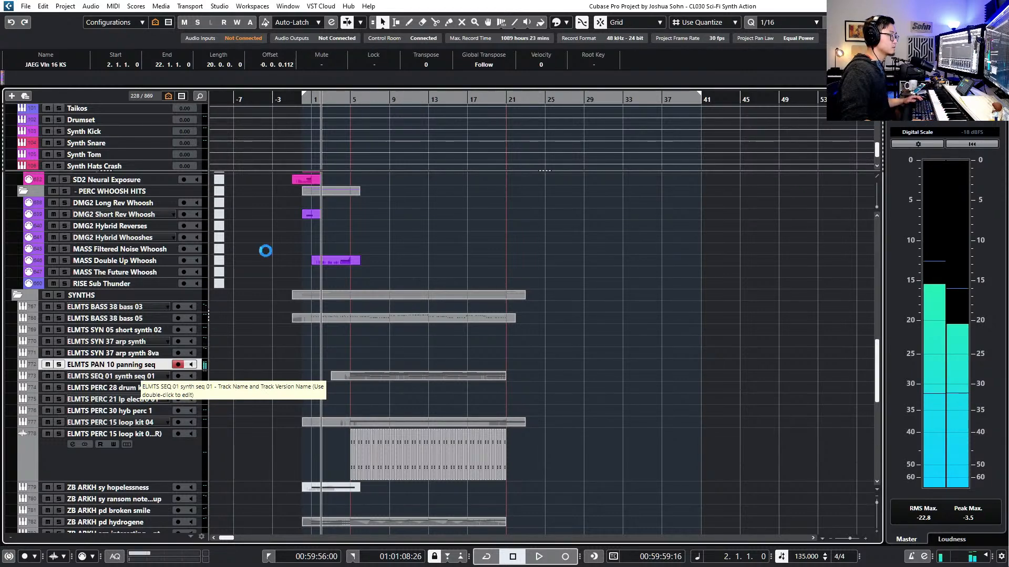
pyautogui.click(376, 146)
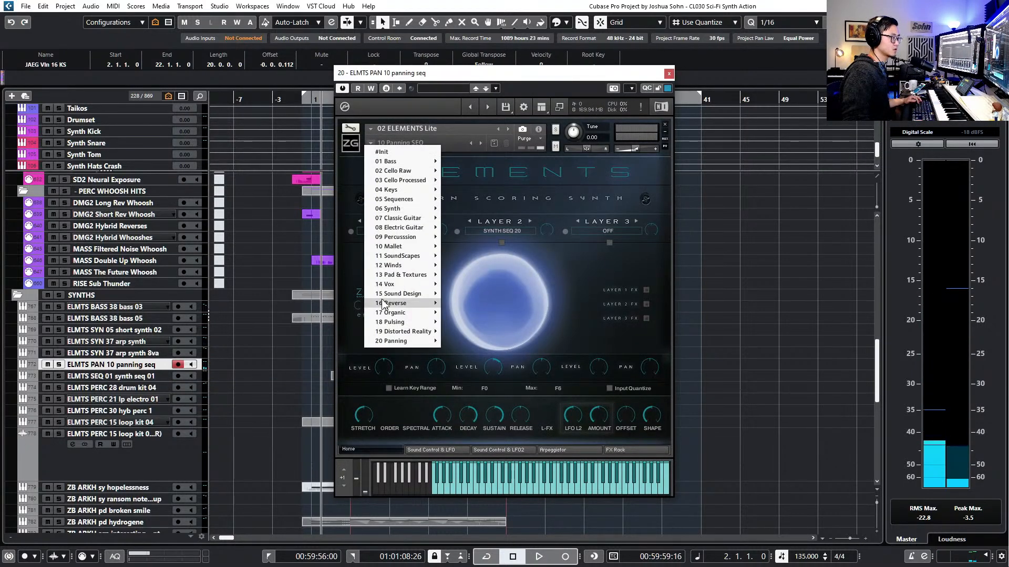
pyautogui.moveTo(420, 322)
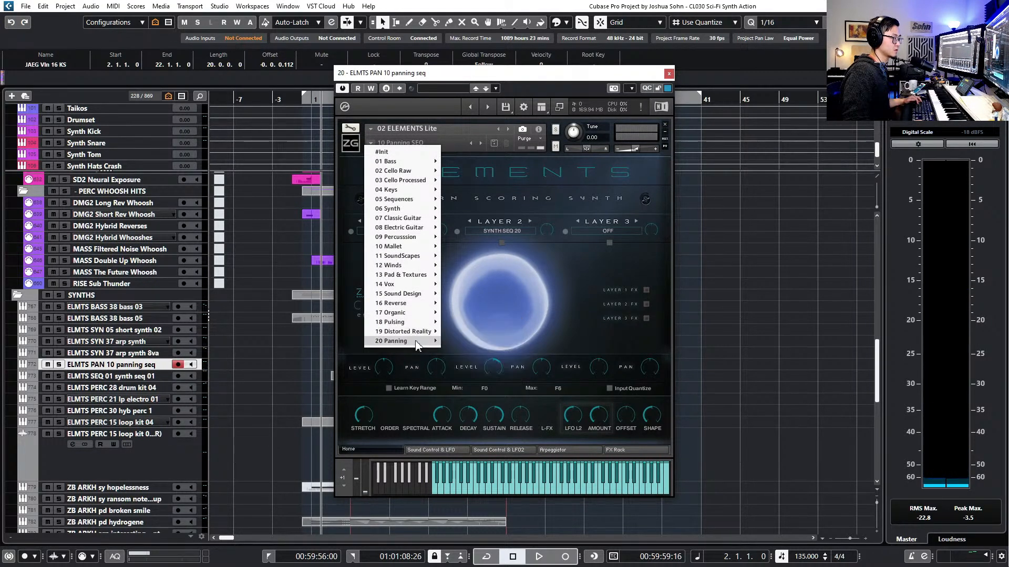
# Load the 11 Panning SEQ preset in the ELEMENTS instrument to audition it
pyautogui.moveTo(418, 345)
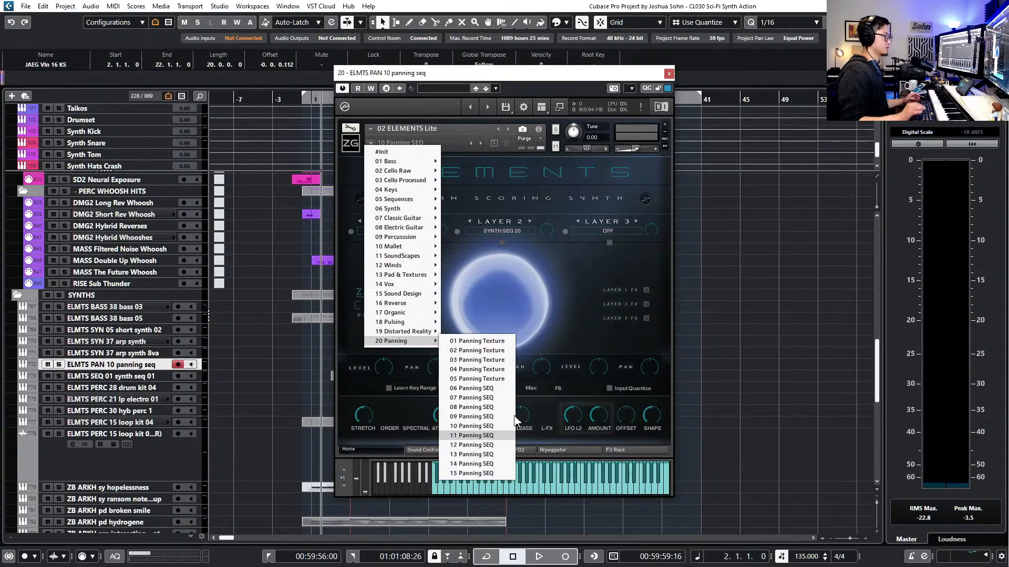
pyautogui.click(472, 435)
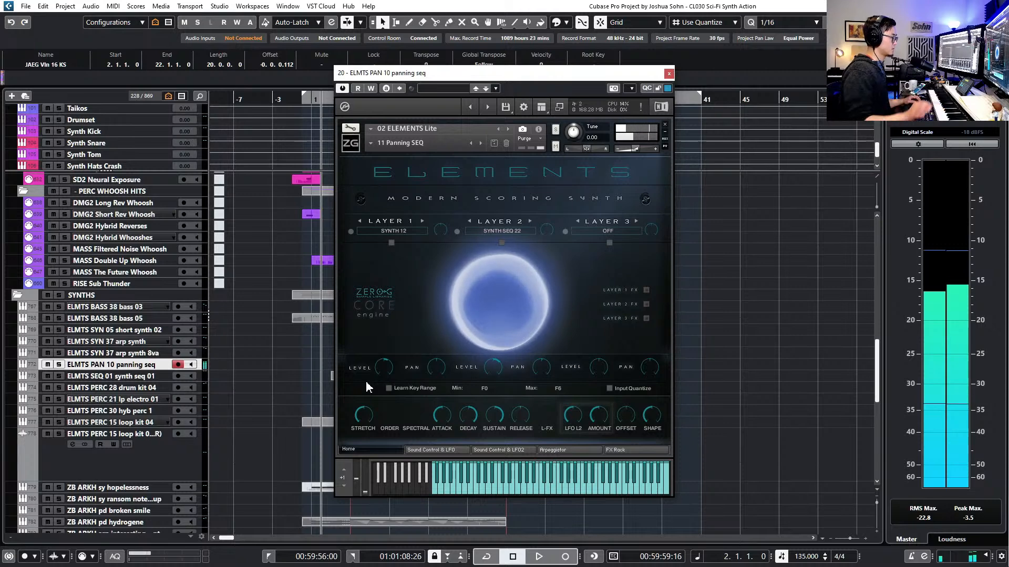
# Check the preset loaded on the ELMTS PERC 15 loop kit 04 track and rename the track ELMTS PERC 16 loop kit 06
pyautogui.click(134, 423)
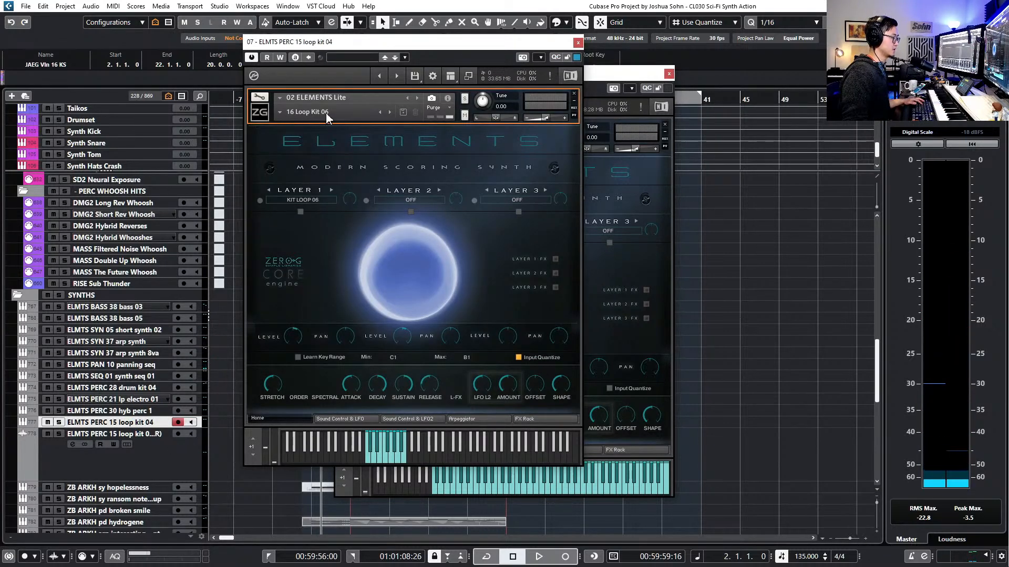
pyautogui.hotkey('ctrl', 'w')
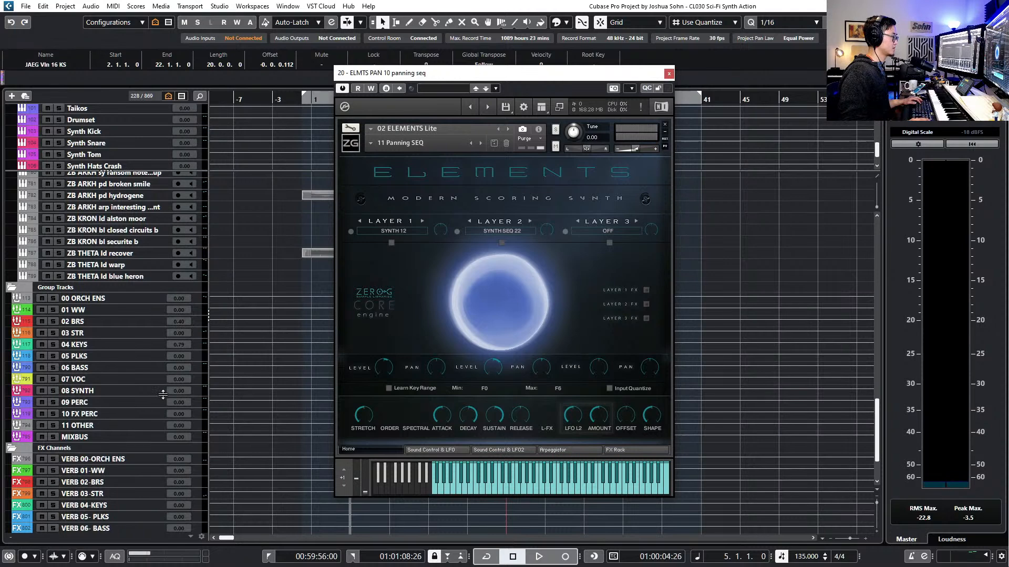
pyautogui.scroll(8, 163, 394)
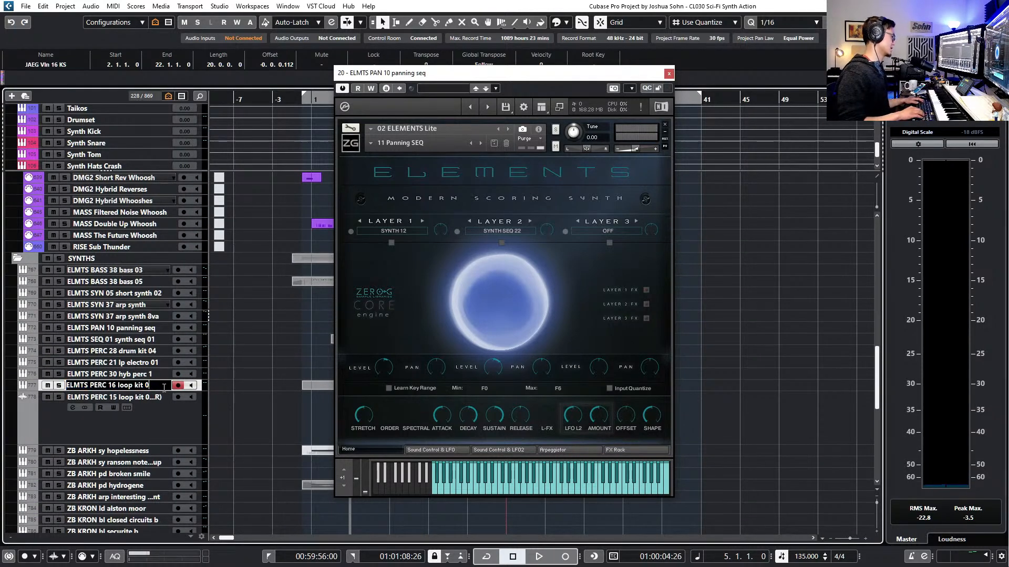
pyautogui.press('Return')
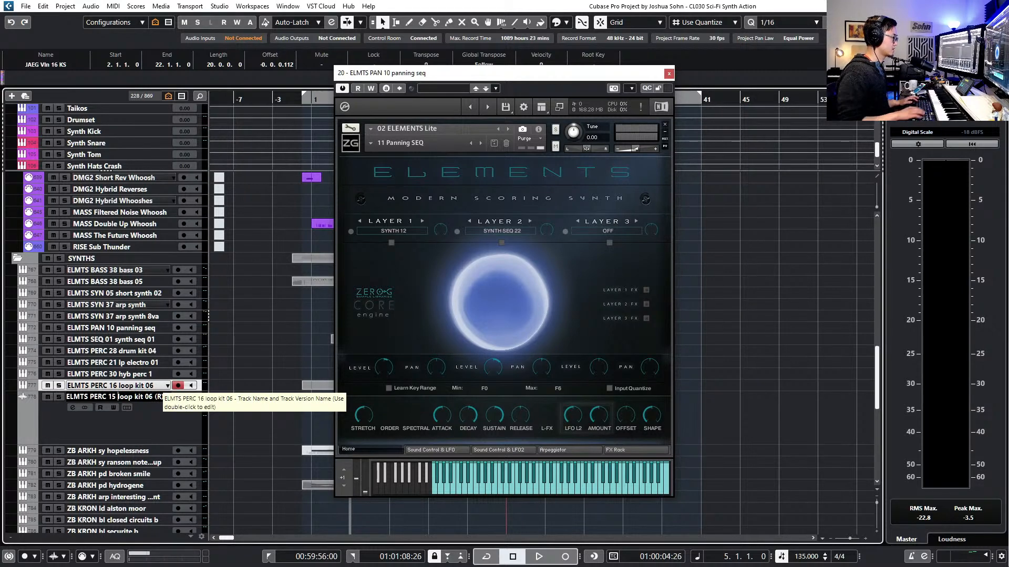
# On the ELMTS PAN 10 panning seq track, audition 12 Panning SEQ, load the 06 Panning SEQ preset and close the instrument
pyautogui.scroll(3, 265, 332)
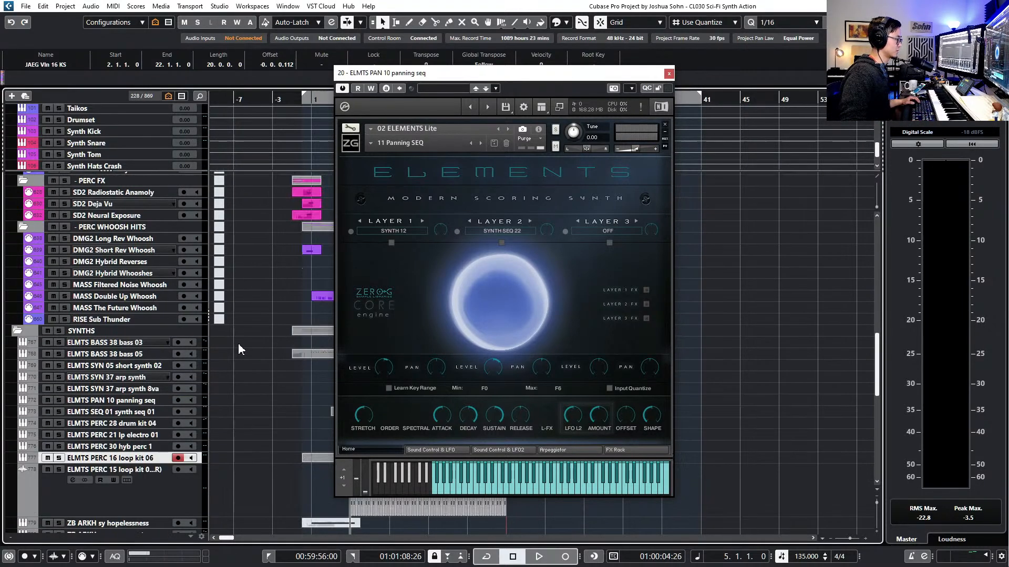
pyautogui.click(150, 377)
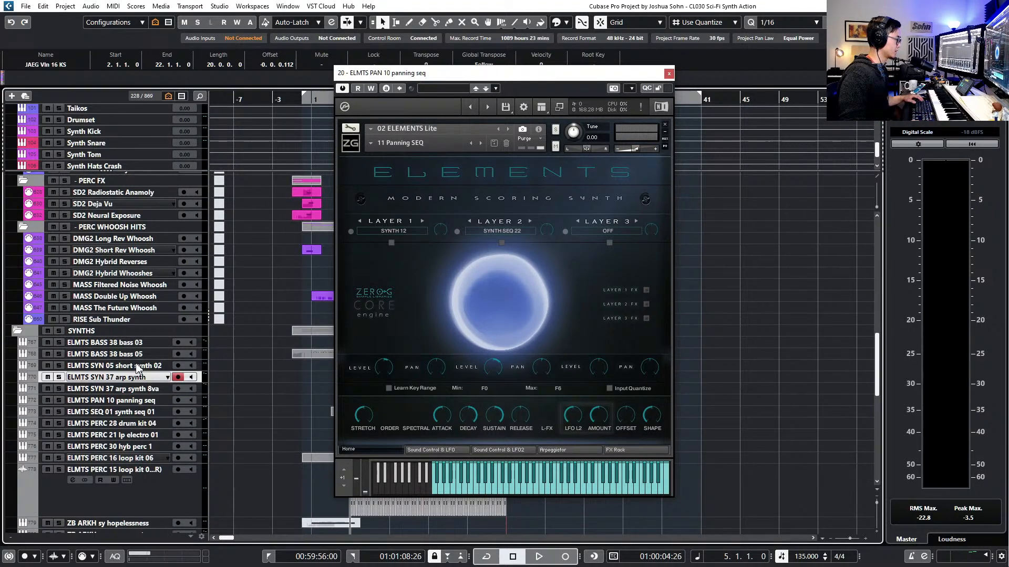
pyautogui.click(132, 400)
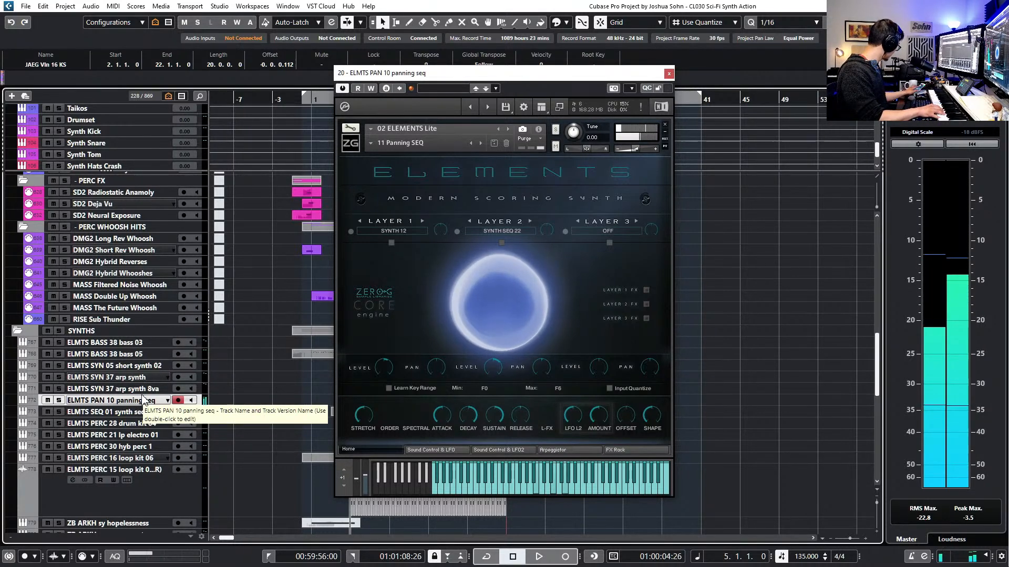
pyautogui.click(477, 143)
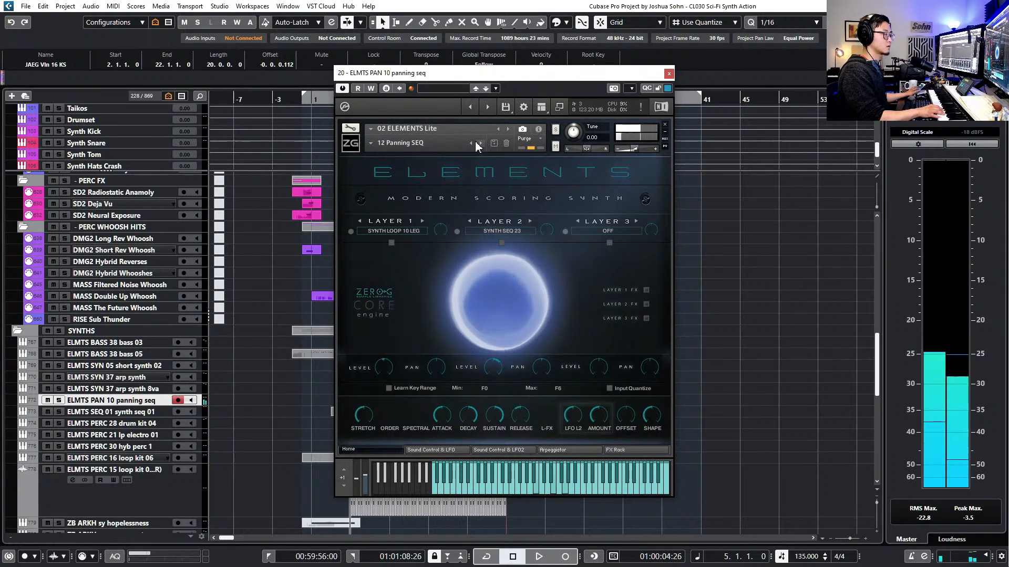
pyautogui.click(371, 143)
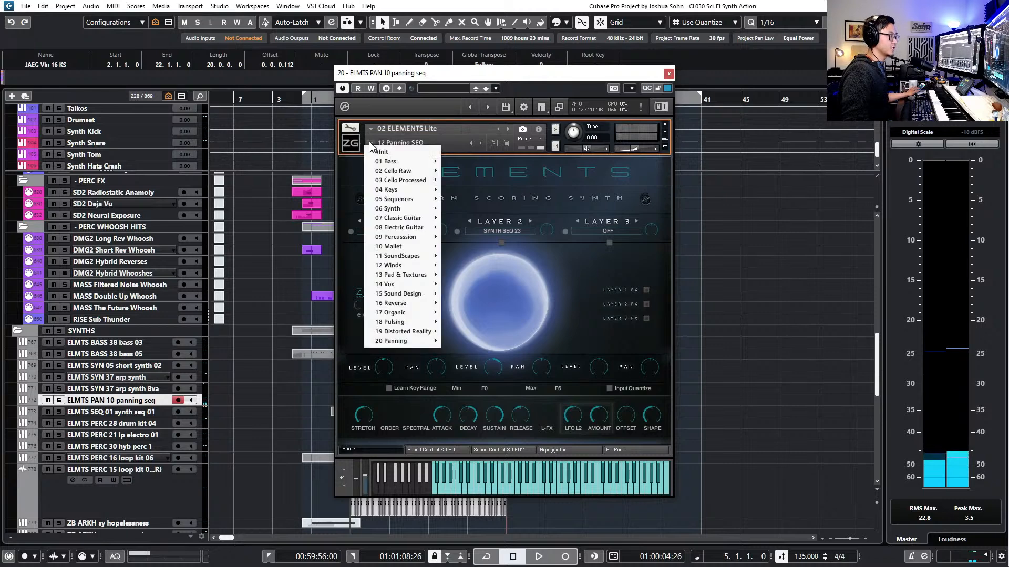
pyautogui.moveTo(425, 326)
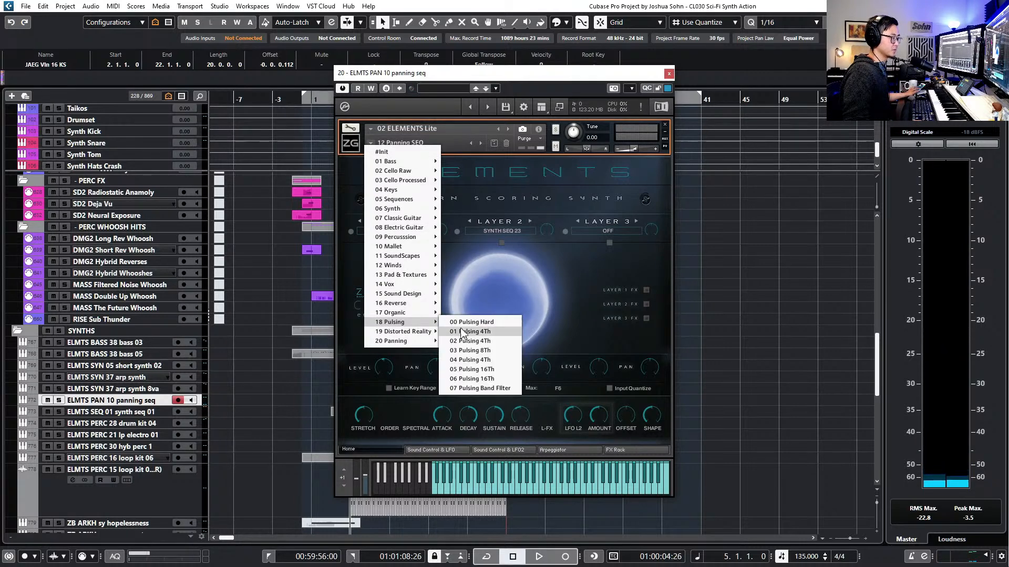
pyautogui.moveTo(436, 344)
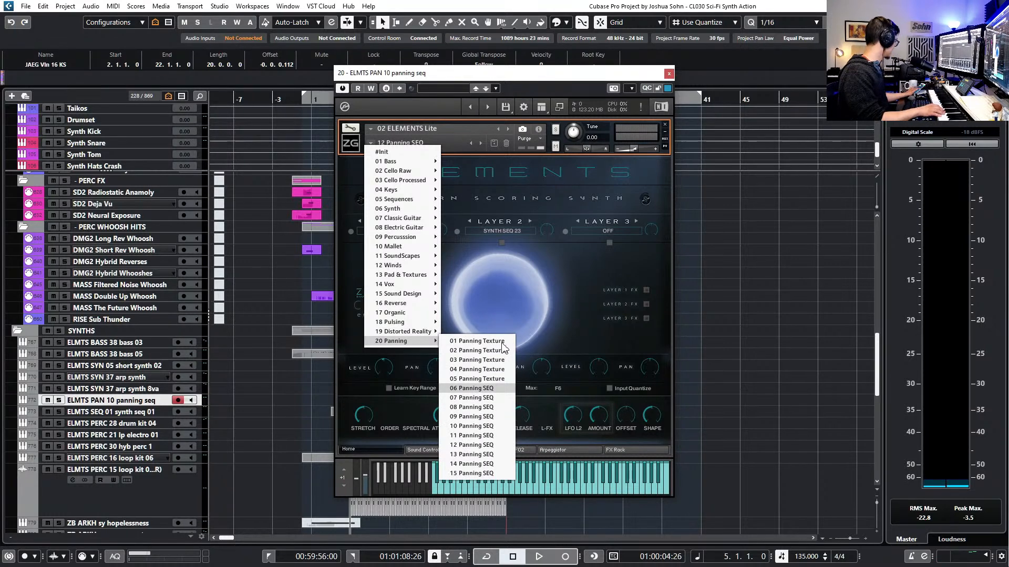
pyautogui.press('Return')
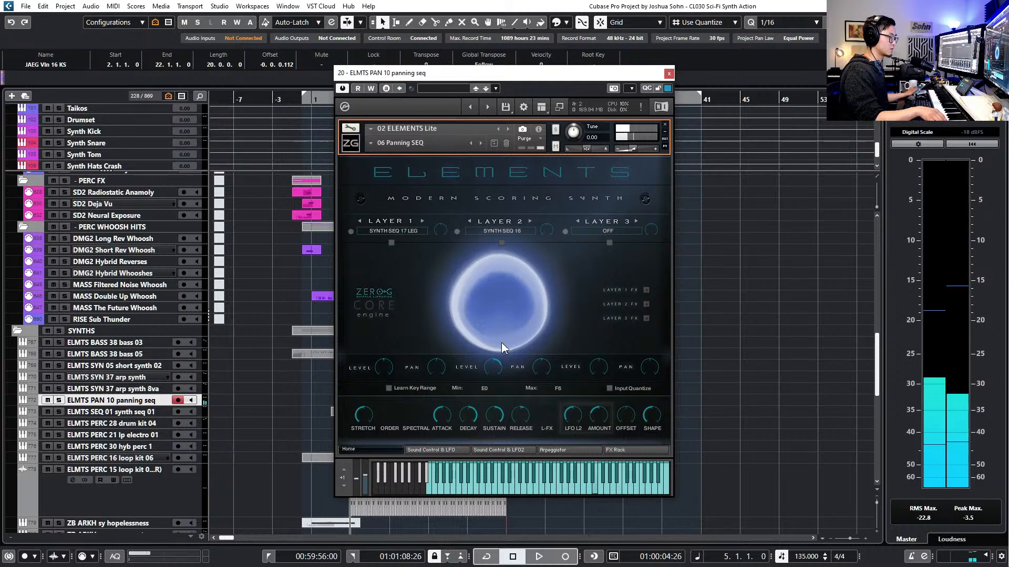
pyautogui.click(668, 75)
# Create an empty MIDI part on the ELMTS PAN 10 panning seq track spanning the ELMTS SEQ 01 part, bars 3 to 21
pyautogui.click(408, 397)
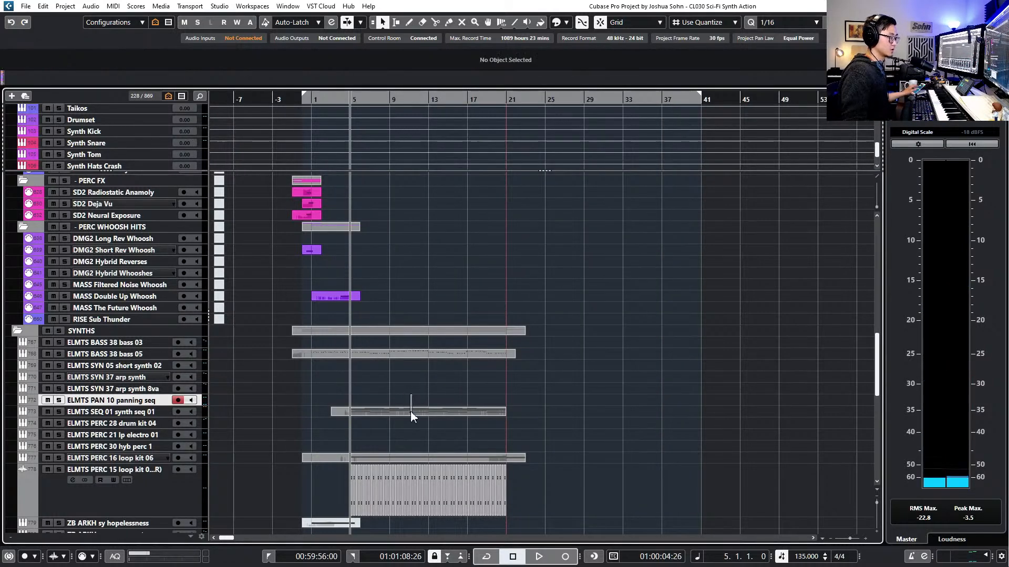
pyautogui.click(415, 411)
pyautogui.press('p')
pyautogui.doubleClick(426, 398)
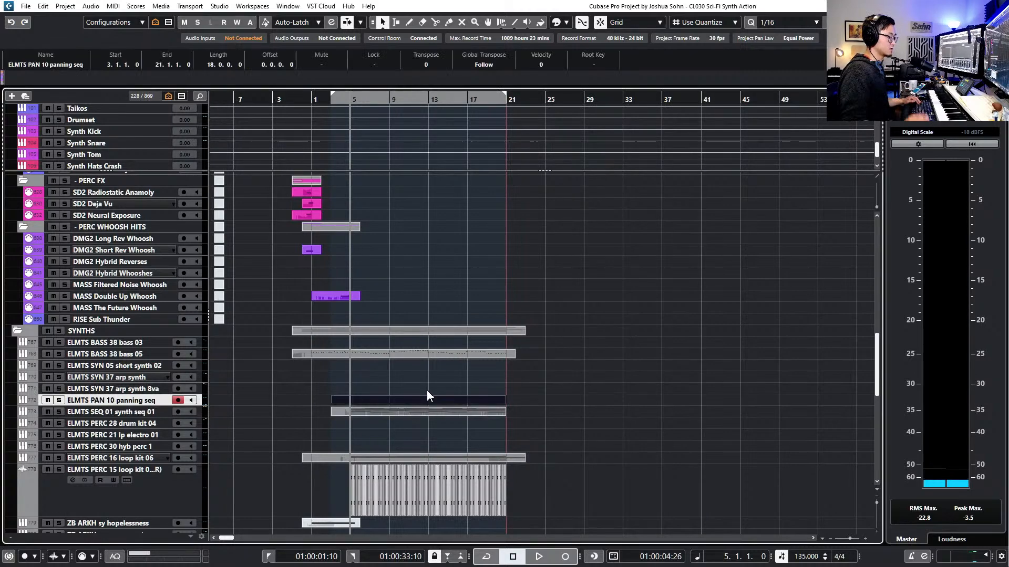
# Open the new part in the Key Editor and record a long-note line of E4, C4, G4, A4 and B4 with expression and modulation
pyautogui.press('Return')
pyautogui.press('KP_1')
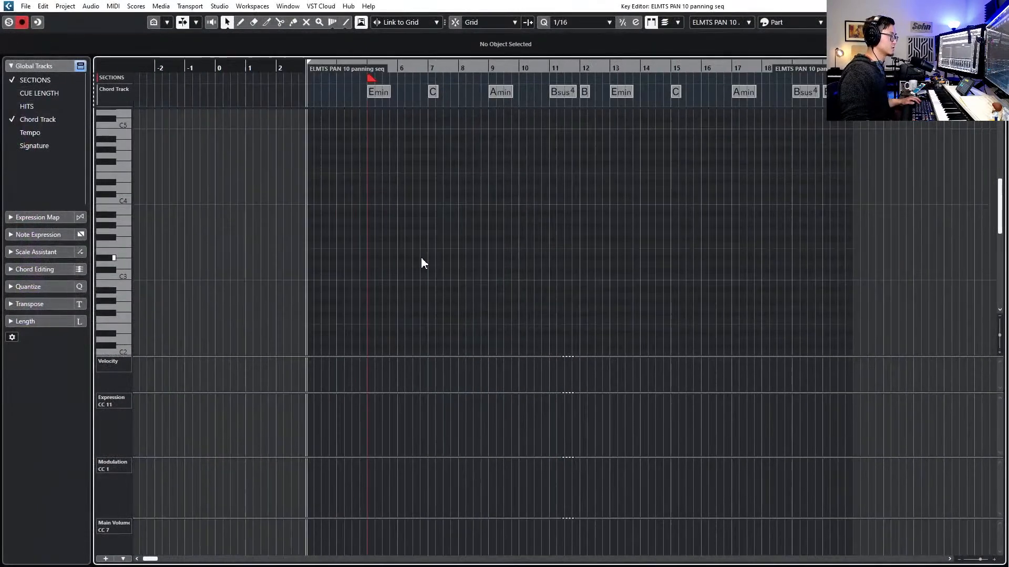
pyautogui.press('KP_Multiply')
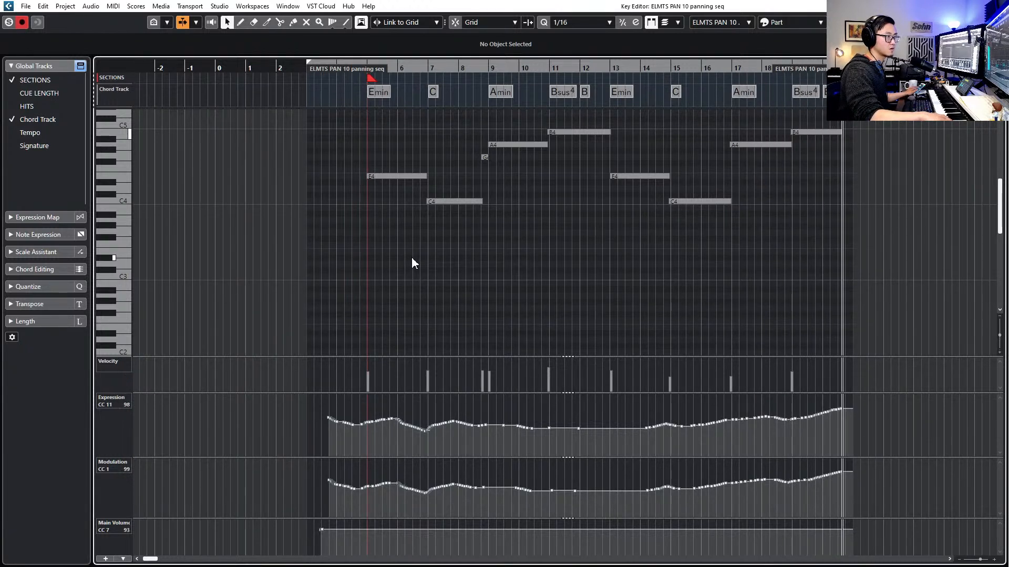
pyautogui.press('space')
# Quantize all the recorded notes except the short G4 to a 1/1 grid
pyautogui.scroll(3, 347, 164)
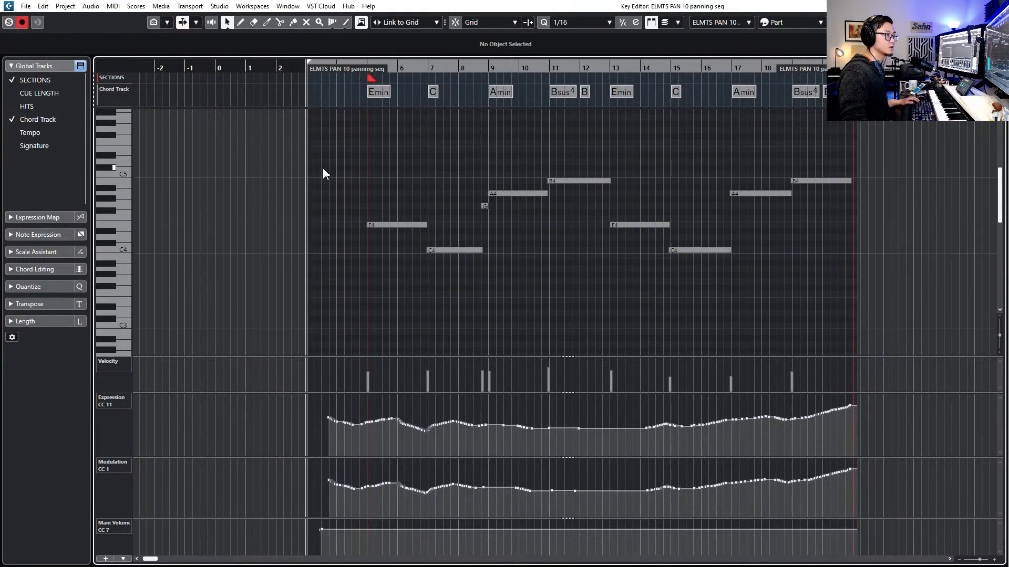
pyautogui.hotkey('ctrl', 'a')
pyautogui.hotkey('alt', '1')
pyautogui.press('q')
pyautogui.hotkey('ctrl', 'z')
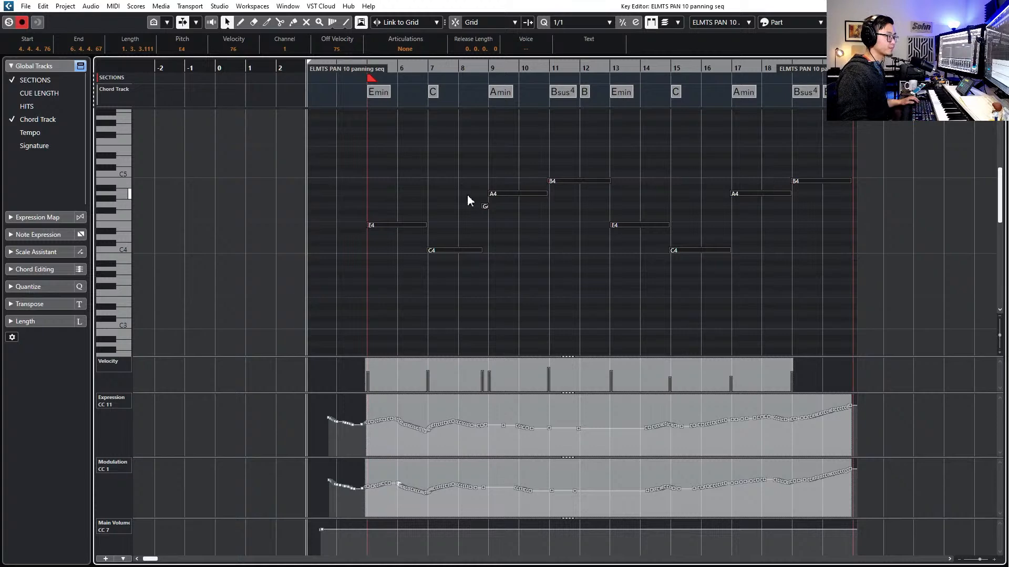
pyautogui.scroll(4, 477, 202)
pyautogui.keyDown('shift'); pyautogui.click(491, 207); pyautogui.keyUp('shift')
pyautogui.press('q')
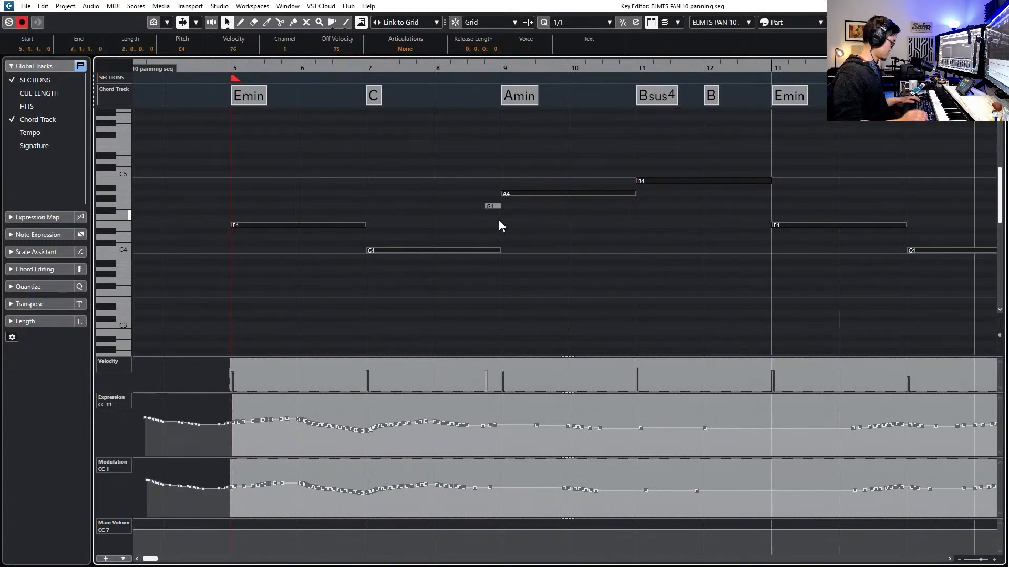
# Set the quantize grid to 1/8, align the short G4 to it and end the preceding C4 where the G4 starts
pyautogui.click(499, 220)
pyautogui.hotkey('alt', '4')
pyautogui.moveTo(499, 250); pyautogui.dragTo(491, 253)
pyautogui.click(489, 228)
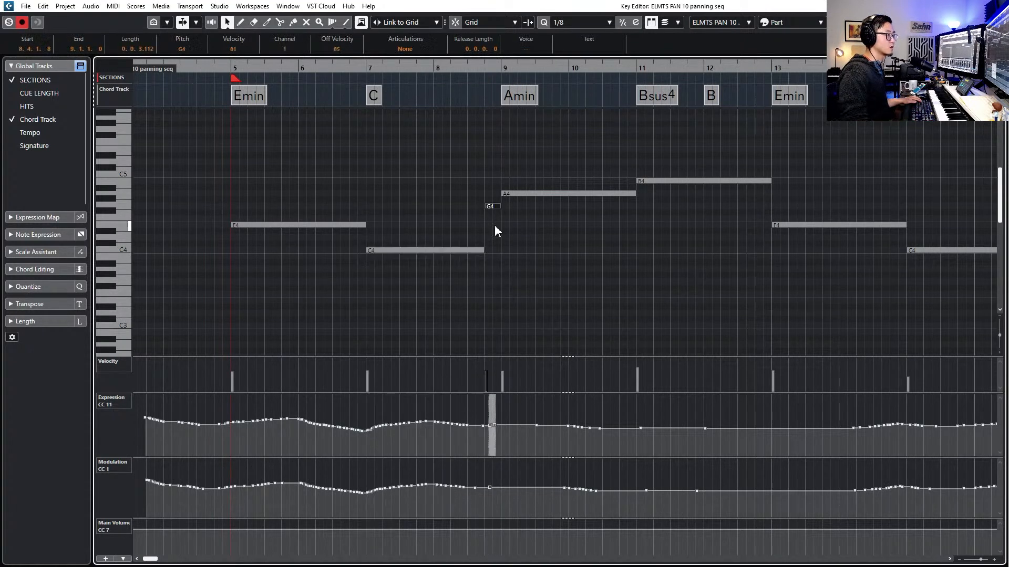
# Play the quantized part soloed from its first E4 to check it, and leave the Key Editor
pyautogui.moveTo(298, 257); pyautogui.dragTo(298, 261)
pyautogui.press('s')
pyautogui.press('l')
pyautogui.press('space')
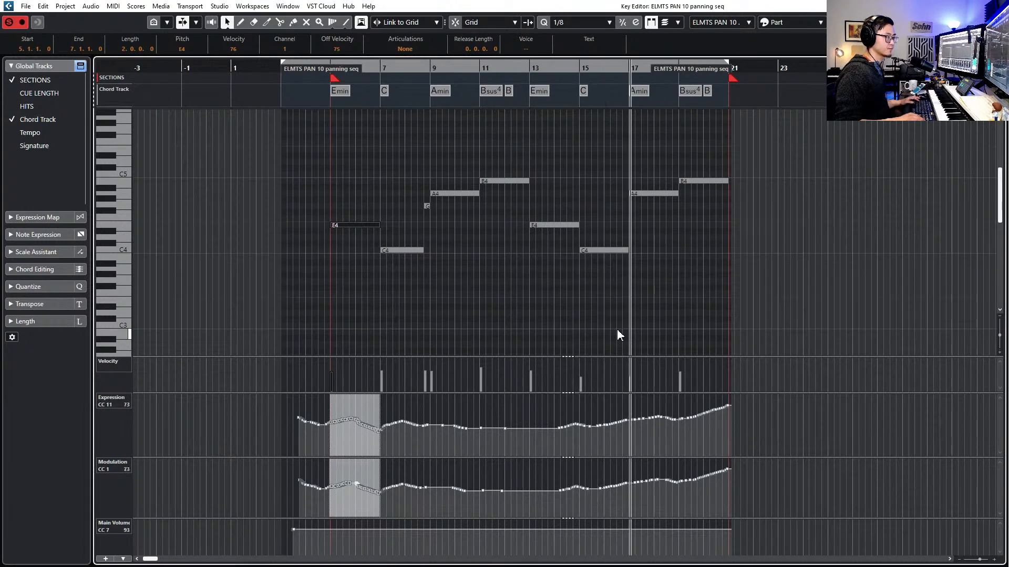
pyautogui.press('Escape')
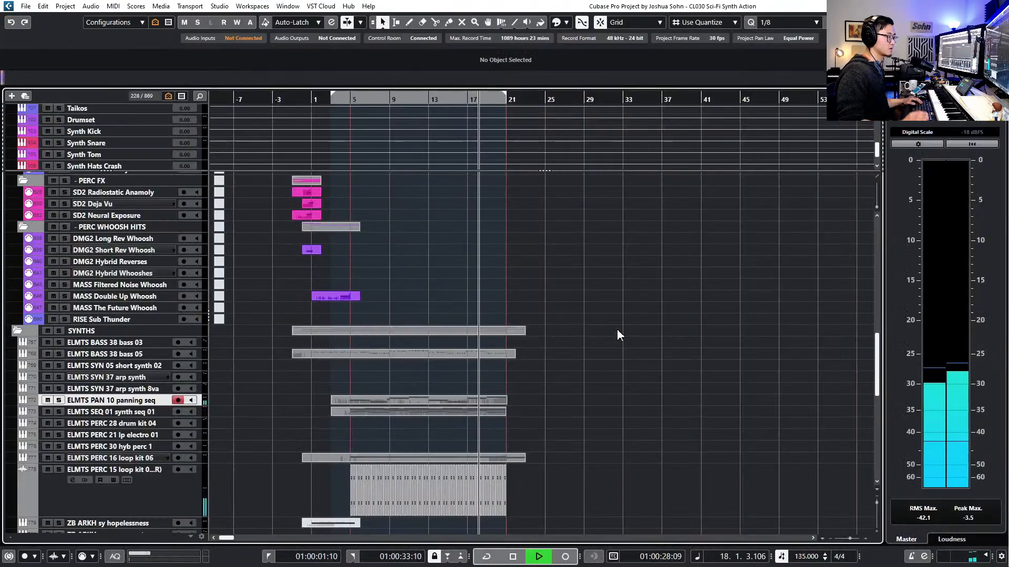
# Cut the panning seq channel's HMF equalizer band by 6.3 dB at 588.9 Hz and solo the track
pyautogui.press('e')
pyautogui.click(415, 158)
pyautogui.moveTo(415, 159); pyautogui.dragTo(359, 176)
pyautogui.press('space')
pyautogui.press('s')
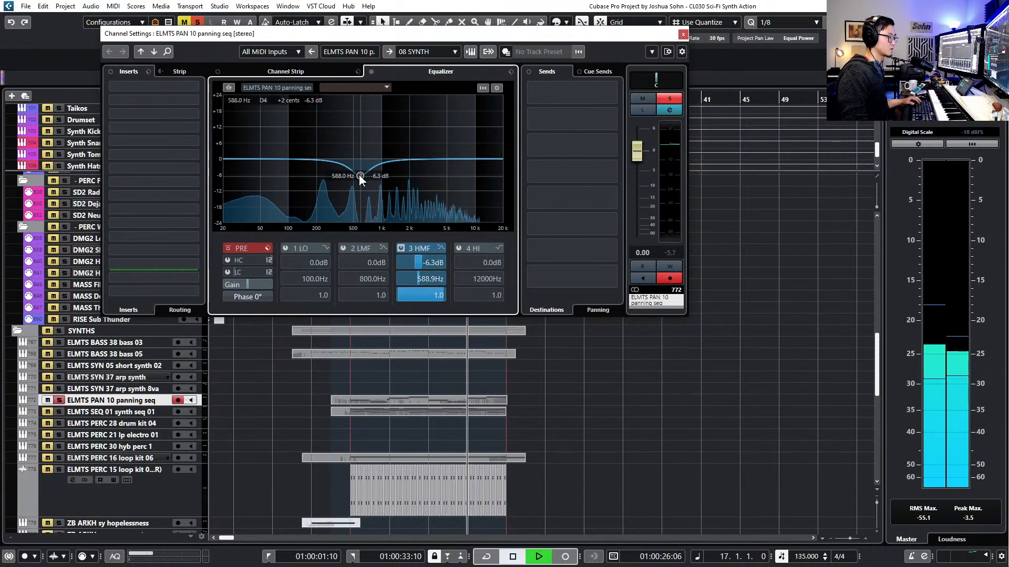
# During playback, enable and raise the channel's low-cut filter and boost the HI band 2.8 dB at 3710 Hz
pyautogui.press('space')
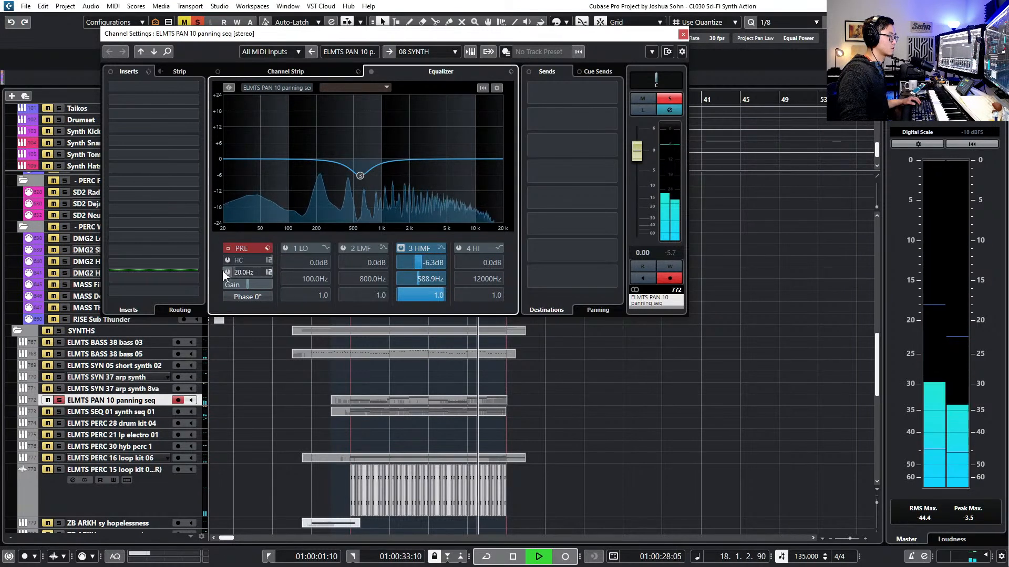
pyautogui.moveTo(245, 277); pyautogui.dragTo(281, 271)
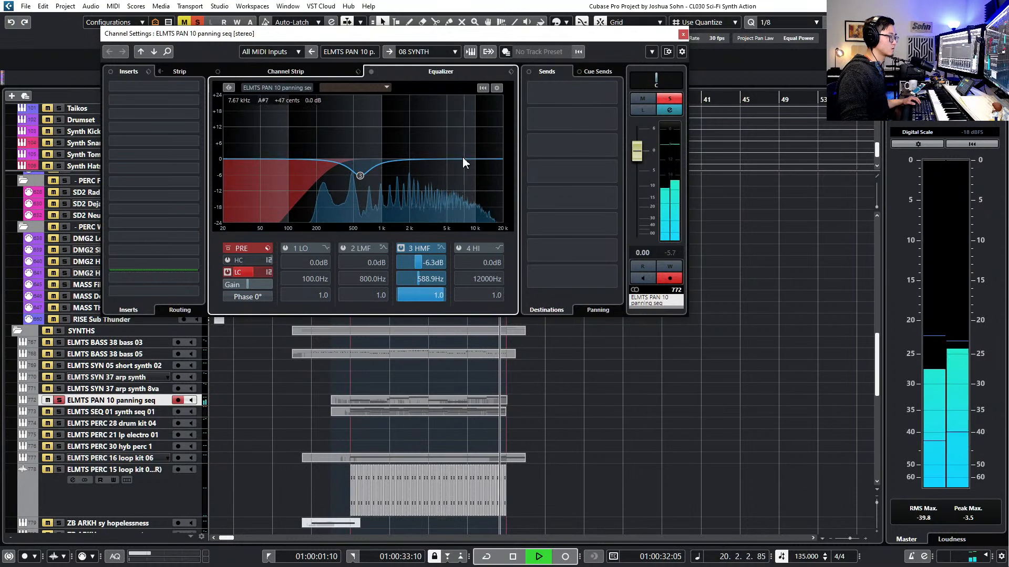
pyautogui.click(449, 161)
pyautogui.moveTo(449, 165); pyautogui.dragTo(433, 152)
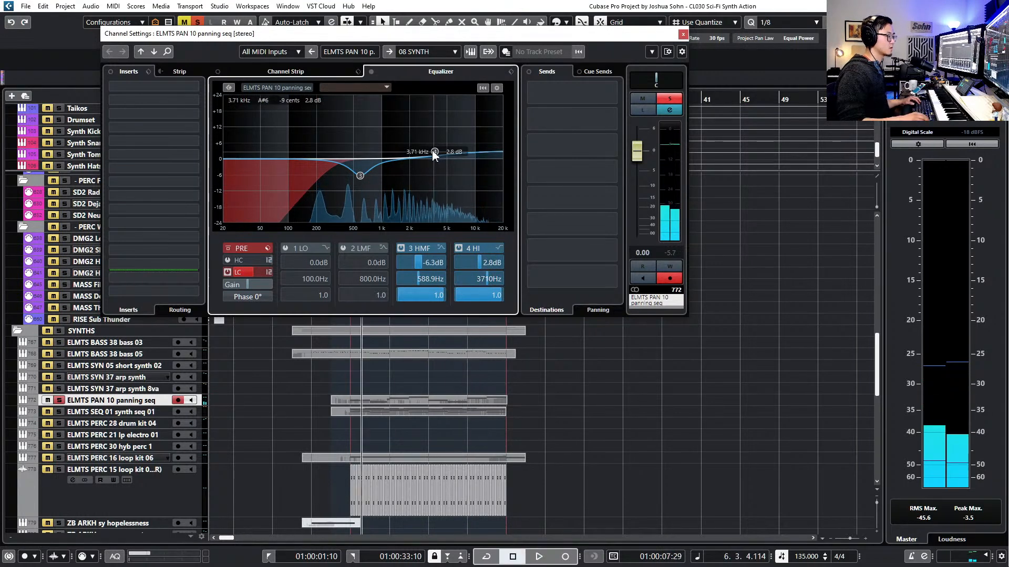
# Unsolo the panning seq track, set its volume to about -1.53 dB against the full mix and close its channel settings
pyautogui.press('space')
pyautogui.moveTo(637, 152); pyautogui.dragTo(637, 160)
pyautogui.press('s')
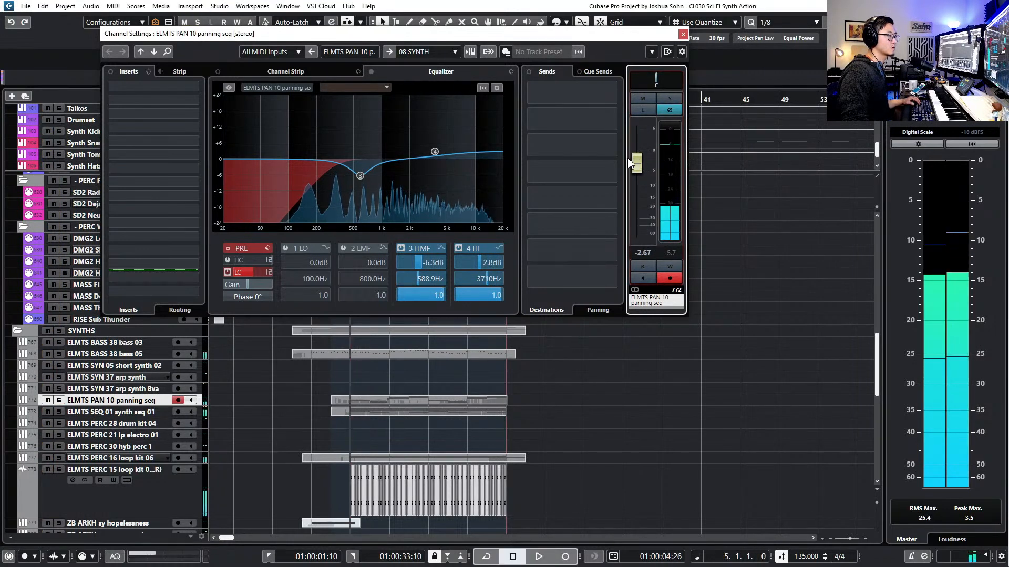
pyautogui.press('space')
pyautogui.press('space')
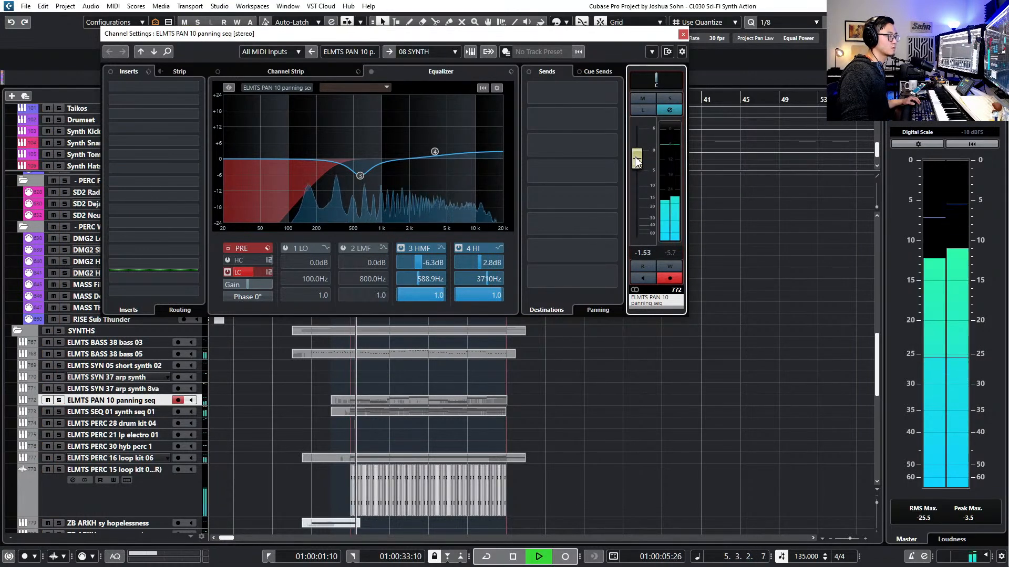
pyautogui.click(683, 34)
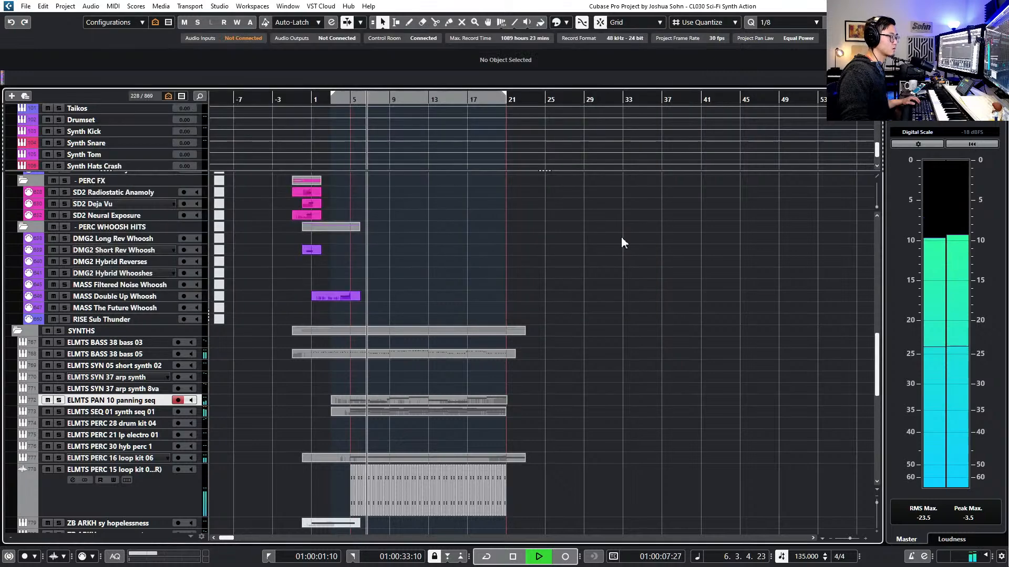
# Stop playback and audition the ELMTS SYN 05 short synth 02, SYN 37 arp synth and SYN 37 arp synth 8va tracks
pyautogui.press('g')
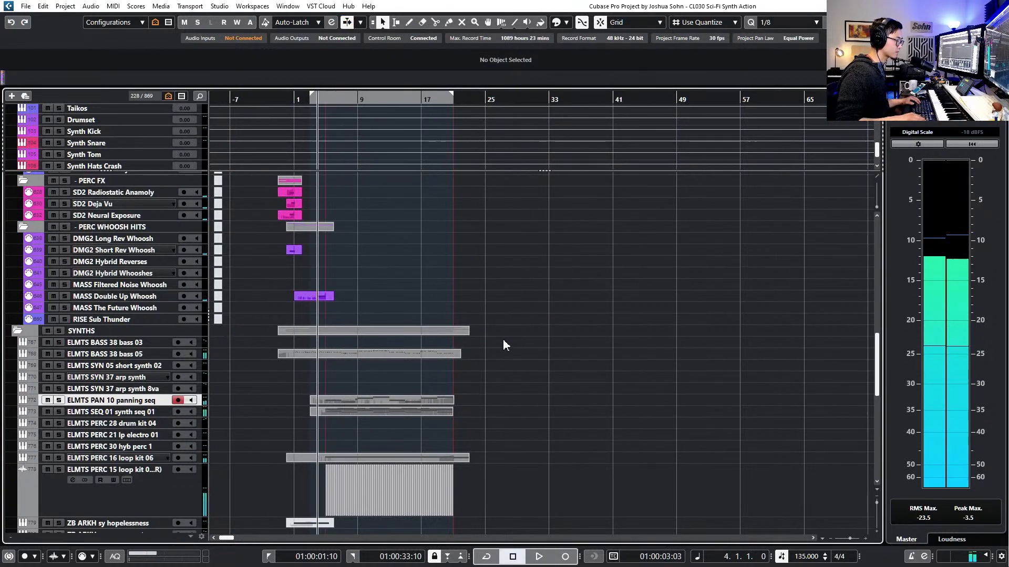
pyautogui.press('space')
pyautogui.click(130, 366)
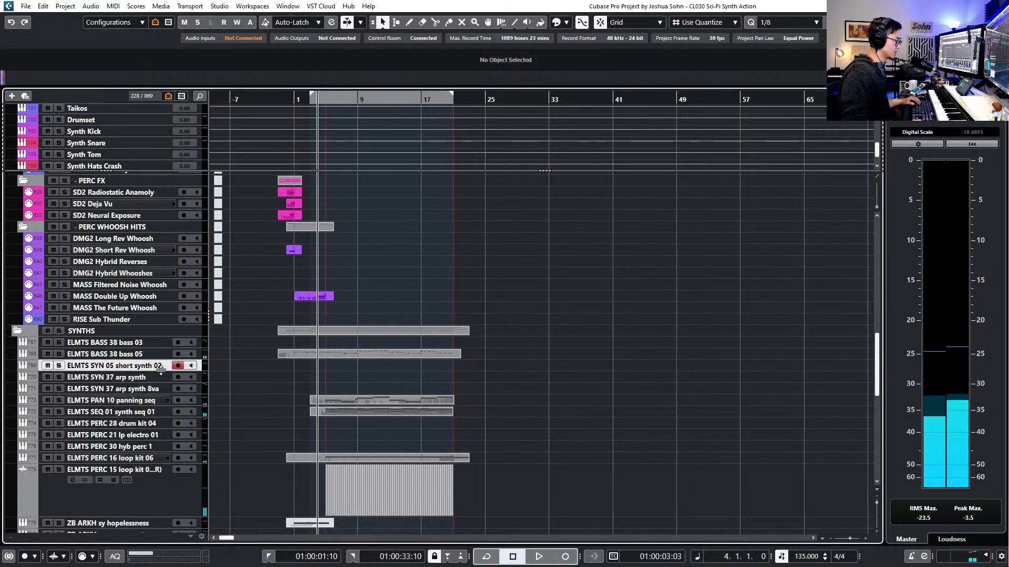
pyautogui.click(159, 378)
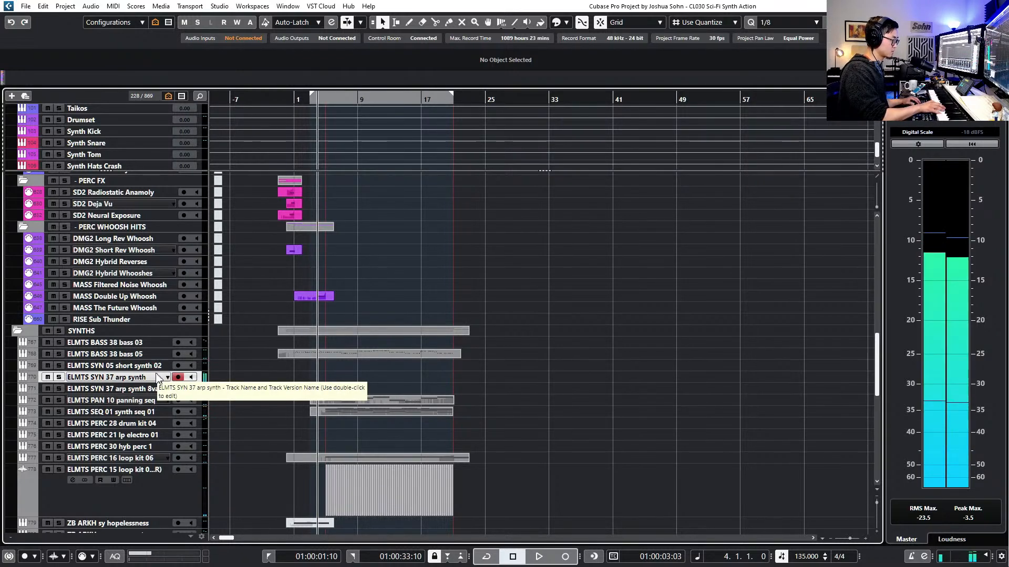
pyautogui.press('Down')
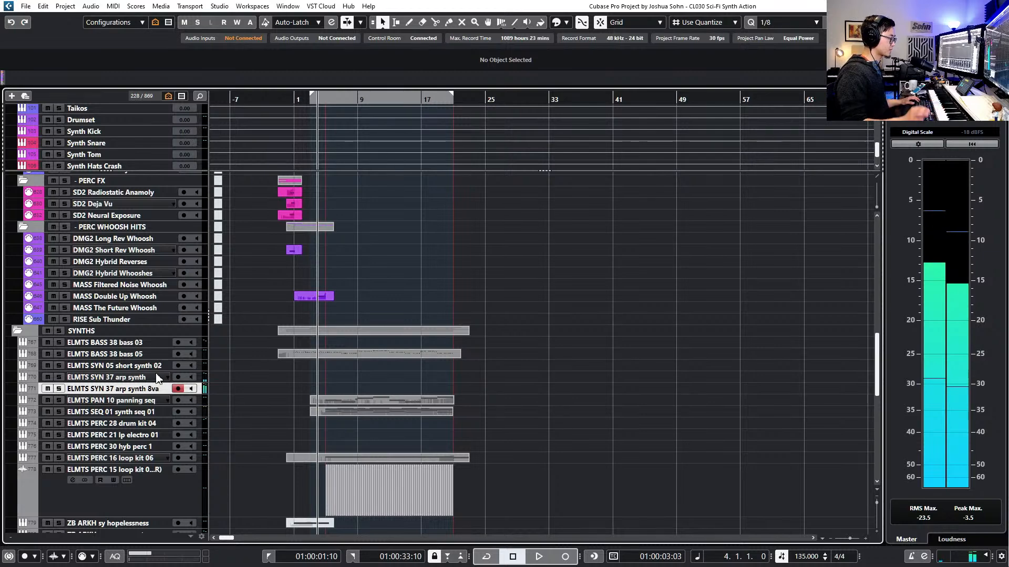
# Solo the ZB THETA ld recover track, audition it in playback, and unsolo it
pyautogui.scroll(-3, 152, 400)
pyautogui.scroll(-3, 174, 412)
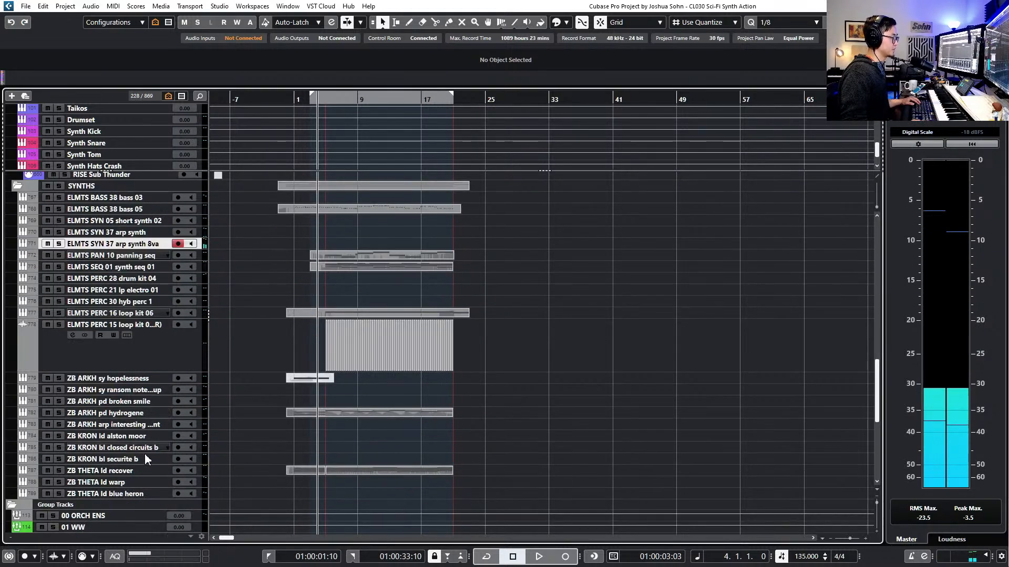
pyautogui.click(138, 471)
pyautogui.press('KP_Add')
pyautogui.press('s')
pyautogui.press('space')
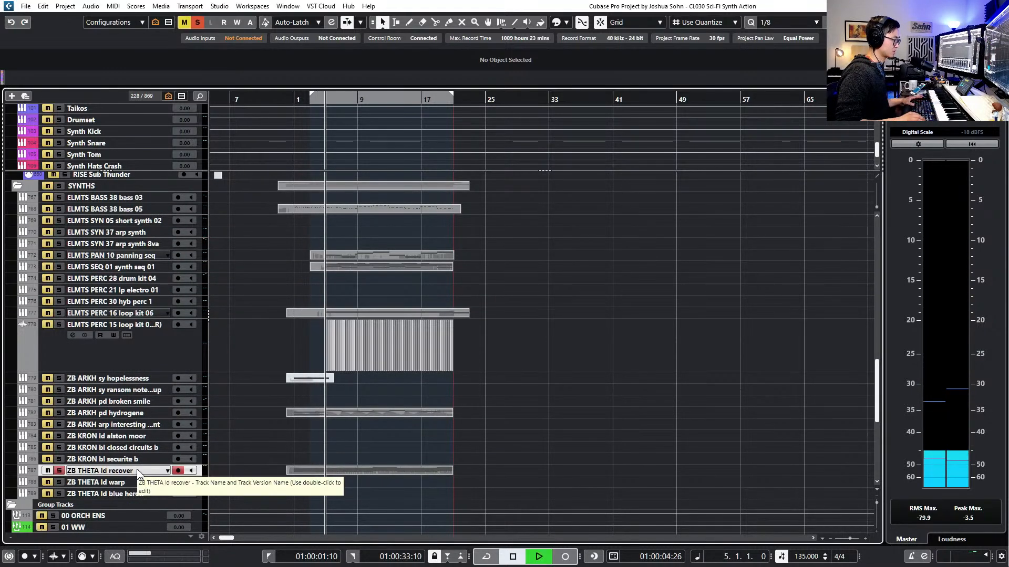
pyautogui.scroll(1, 157, 294)
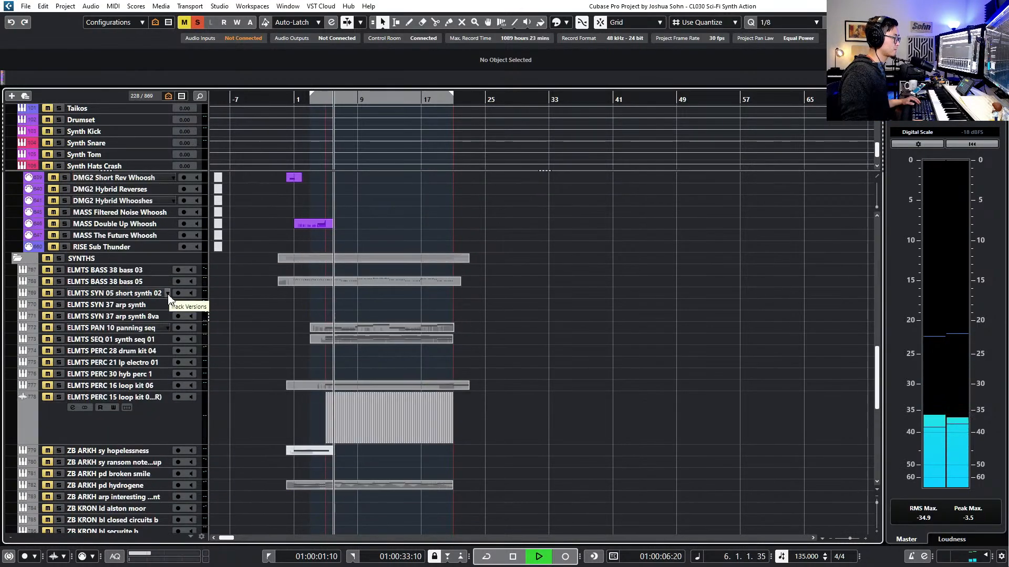
pyautogui.press('space')
pyautogui.press('s')
# Audition the ELMTS SYN 37 arp synth and arp synth 8va tracks and reveal the Chord Track in the upper track area
pyautogui.click(138, 306)
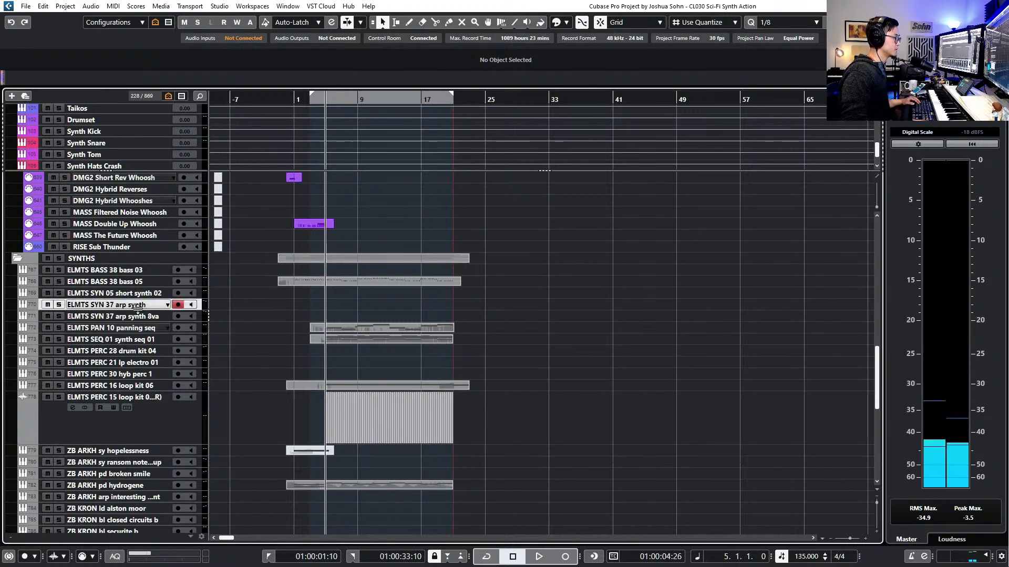
pyautogui.click(141, 317)
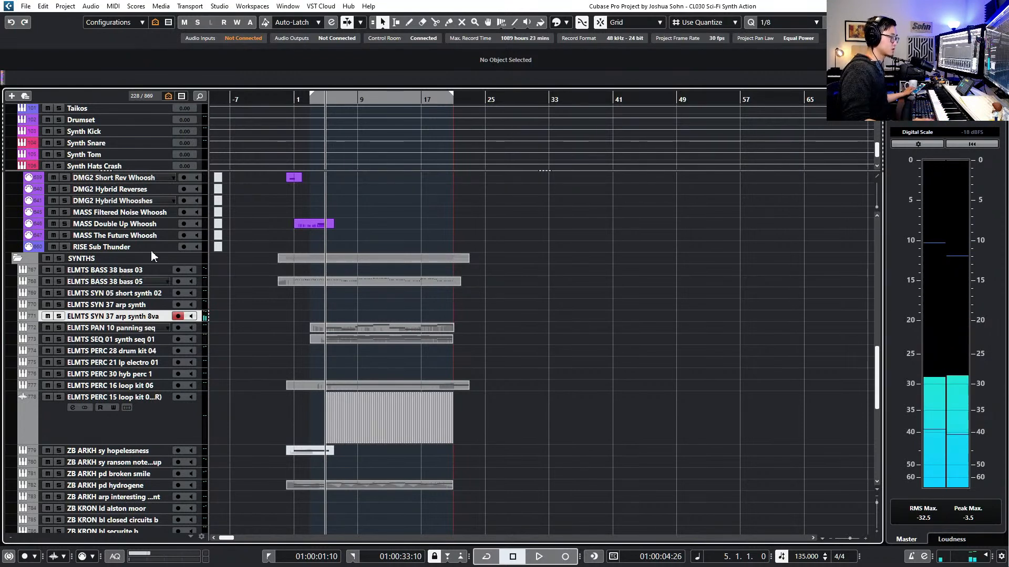
pyautogui.click(151, 145)
pyautogui.scroll(15, 150, 145)
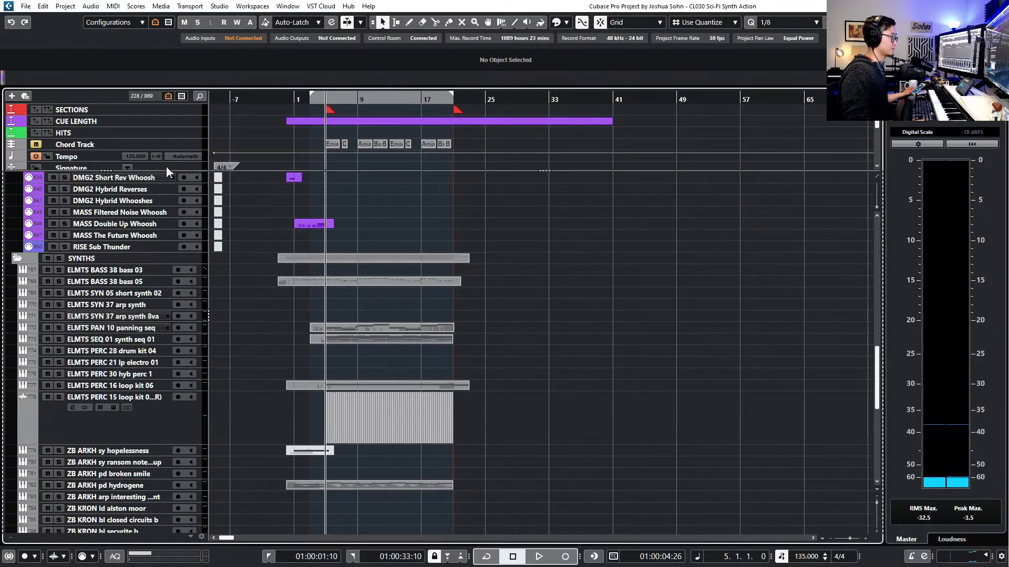
pyautogui.moveTo(170, 169); pyautogui.dragTo(170, 164)
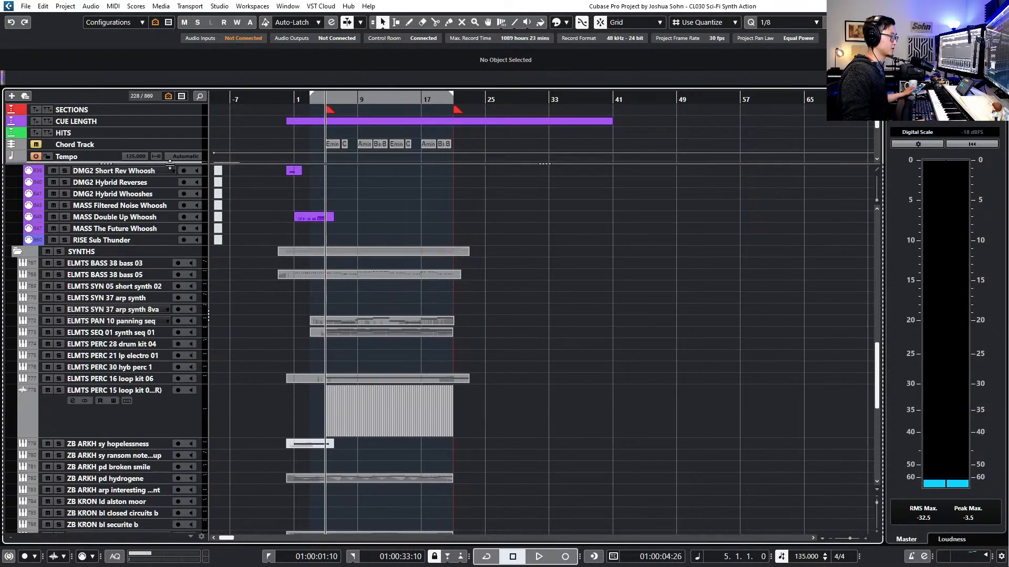
# Create a part from bar 3 to bar 21 on ELMTS SYN 37 arp synth 8va, open it for editing and record the chord progression
pyautogui.press('h')
pyautogui.press('h')
pyautogui.press('h')
pyautogui.press('h')
pyautogui.press('h')
pyautogui.press('KP_Subtract')
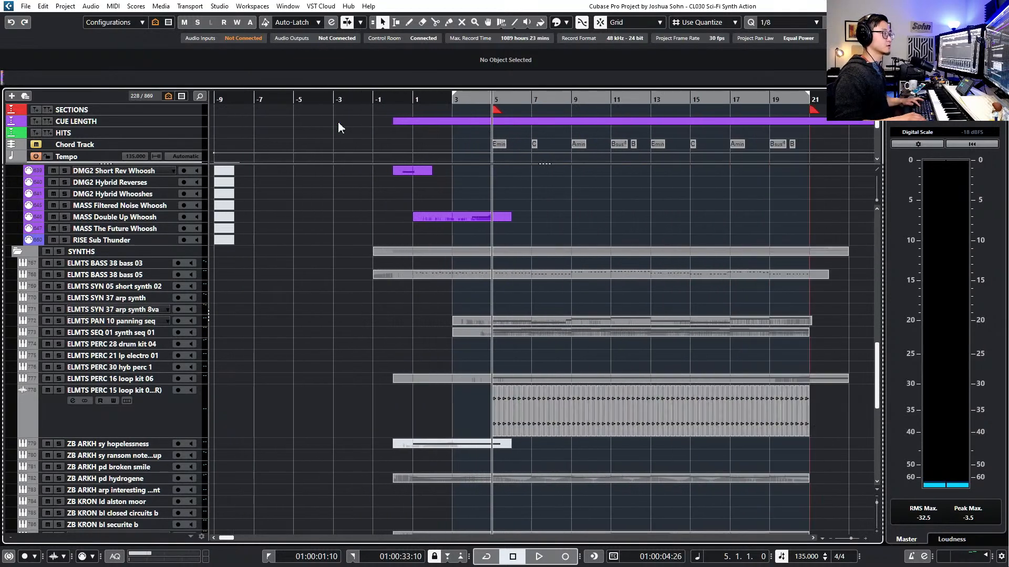
pyautogui.press('h')
pyautogui.press('h')
pyautogui.hscroll(3, 519, 259)
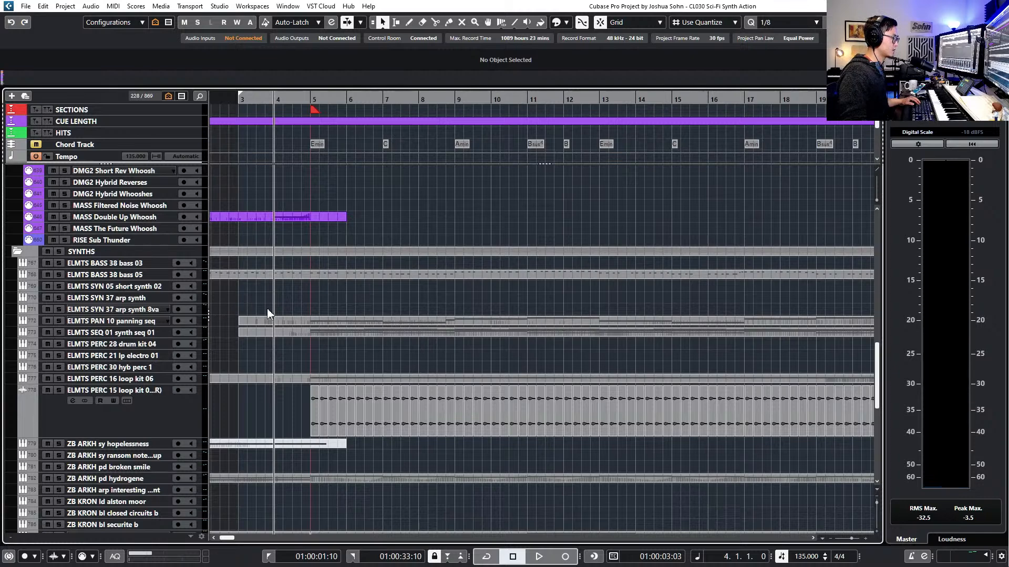
pyautogui.click(293, 312)
pyautogui.doubleClick(306, 314)
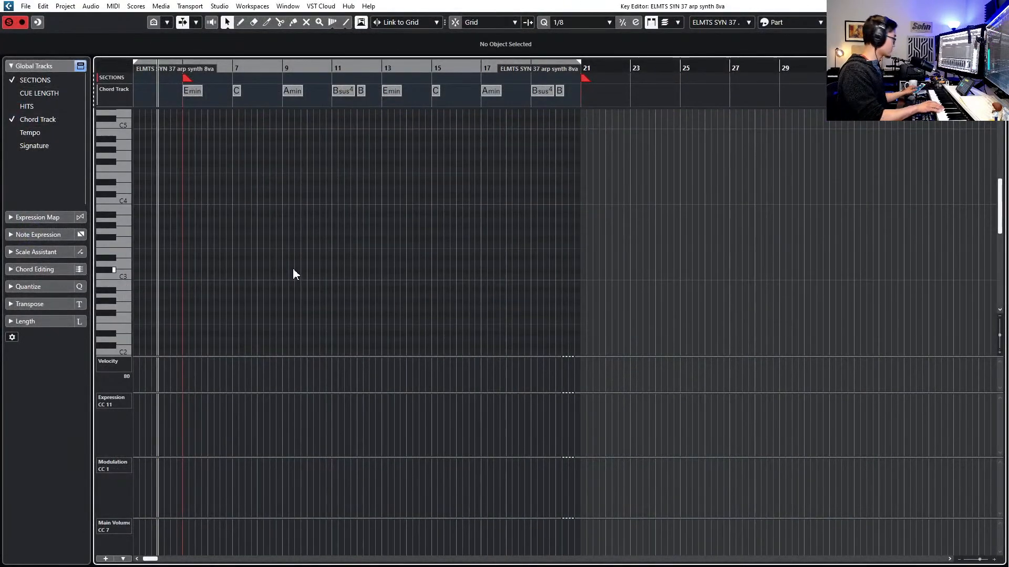
pyautogui.press('space')
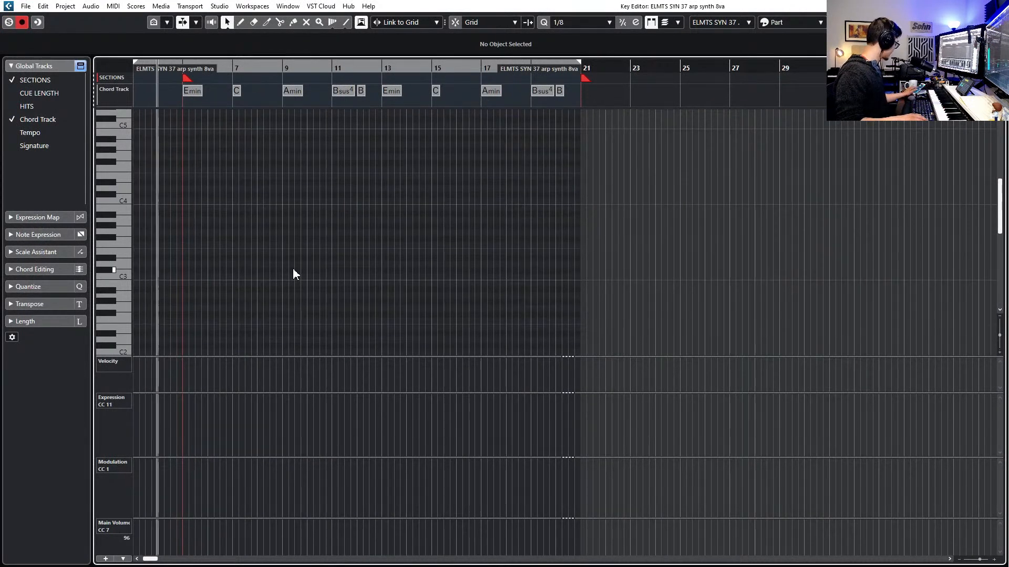
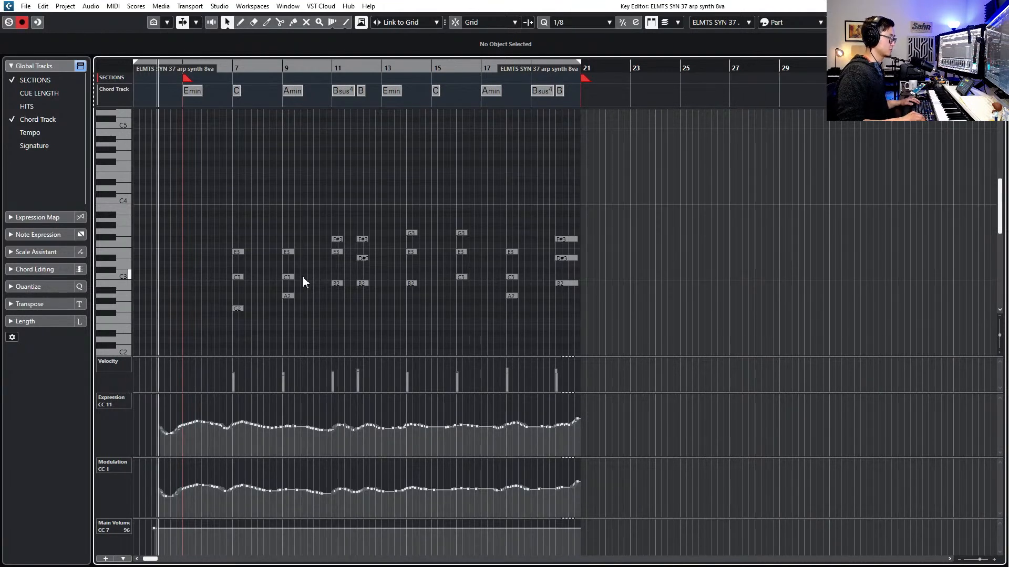
# Copy the G2–C3–E3 chord at bar 7 and paste it at bar 6
pyautogui.moveTo(267, 213); pyautogui.dragTo(214, 326)
pyautogui.hotkey('ctrl', 'c')
pyautogui.press('KP_Add')
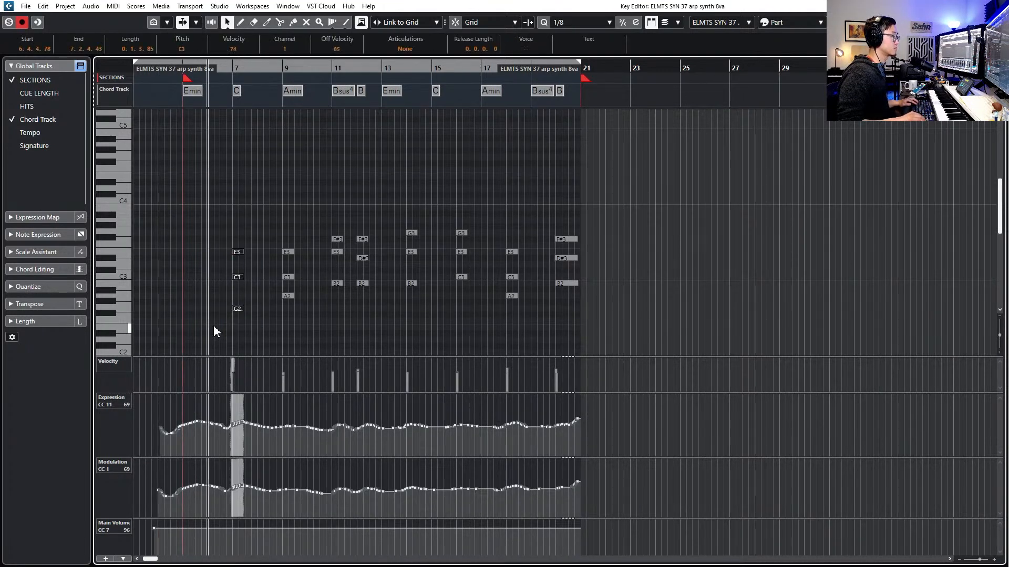
pyautogui.hotkey('ctrl', 'v')
pyautogui.press('KP_Subtract')
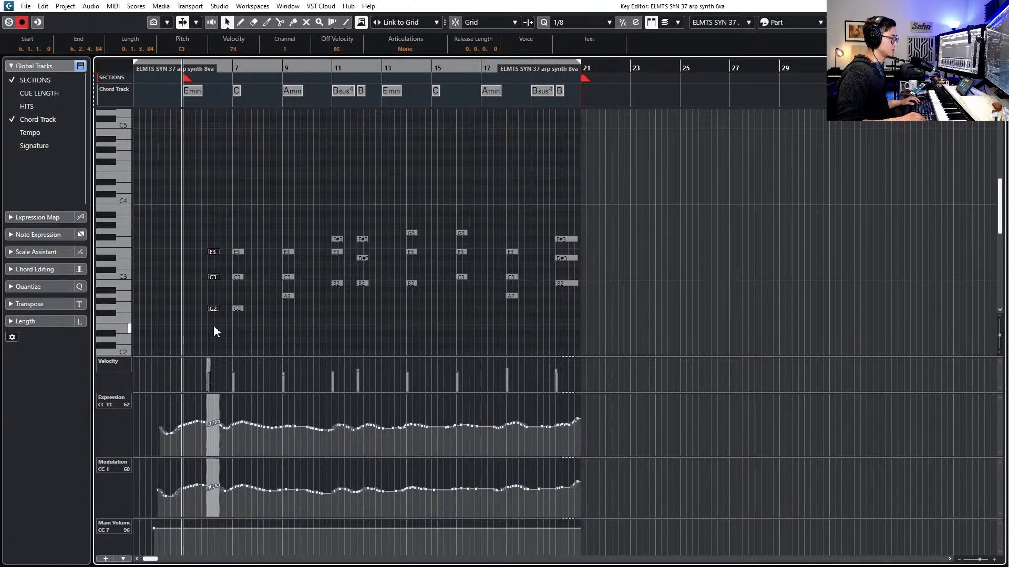
# Play back the part with the copied bar 6 chord kept and quantize the chords from bar 6 to bar 18 at 1/8
pyautogui.press('Delete')
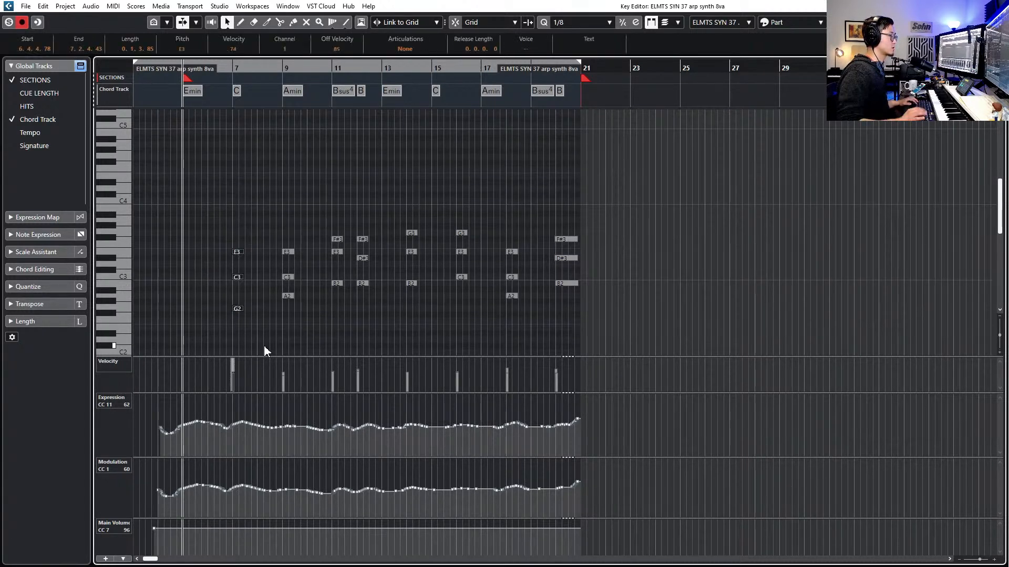
pyautogui.press('space')
pyautogui.hotkey('ctrl', 'z')
pyautogui.press('space')
pyautogui.press('space')
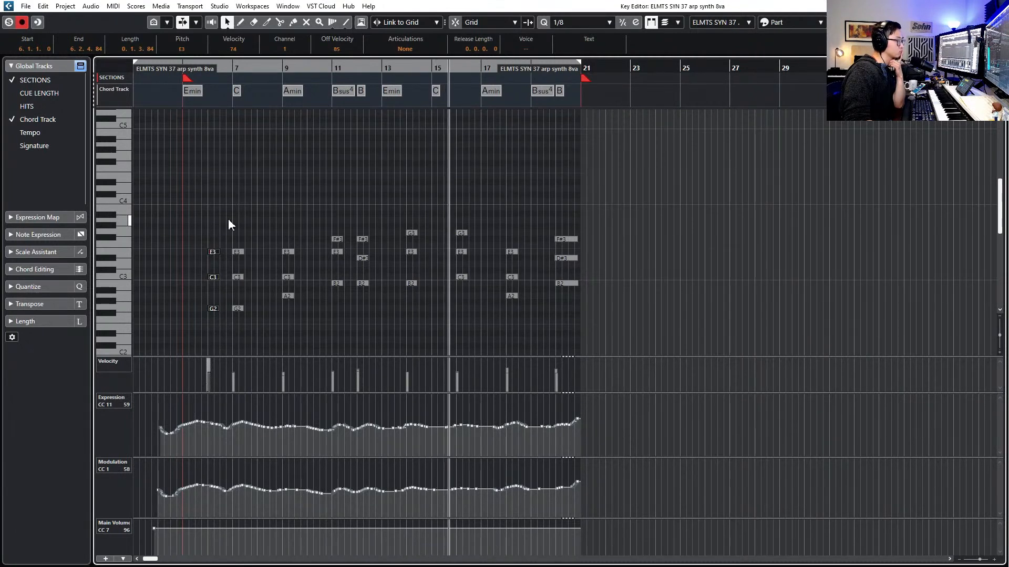
pyautogui.moveTo(181, 208); pyautogui.dragTo(530, 332)
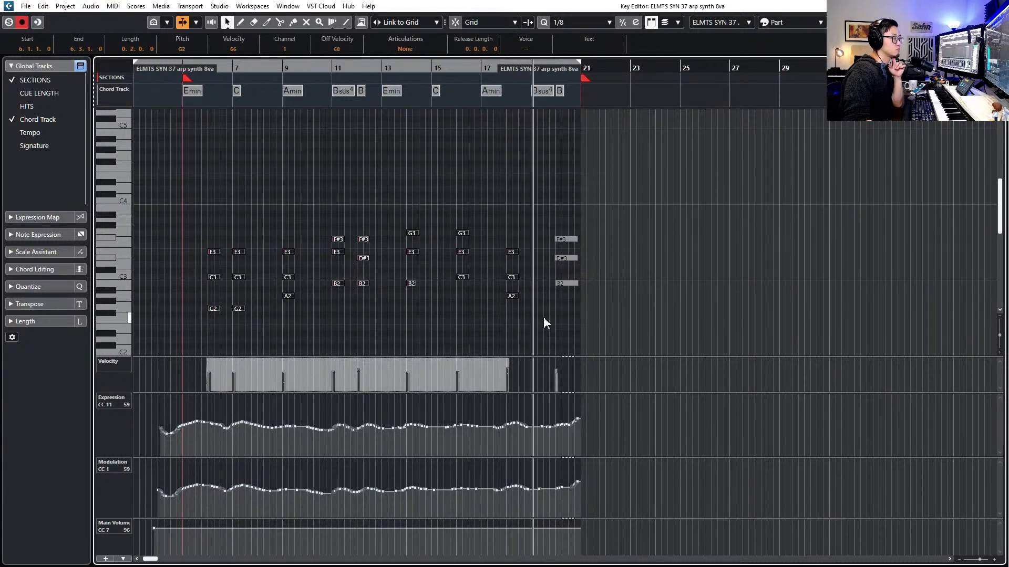
# Set the quantize value to 1/2, move the chords at bars 7 and 9 to bars 8 and 10, and play the result
pyautogui.moveTo(250, 191); pyautogui.dragTo(230, 324)
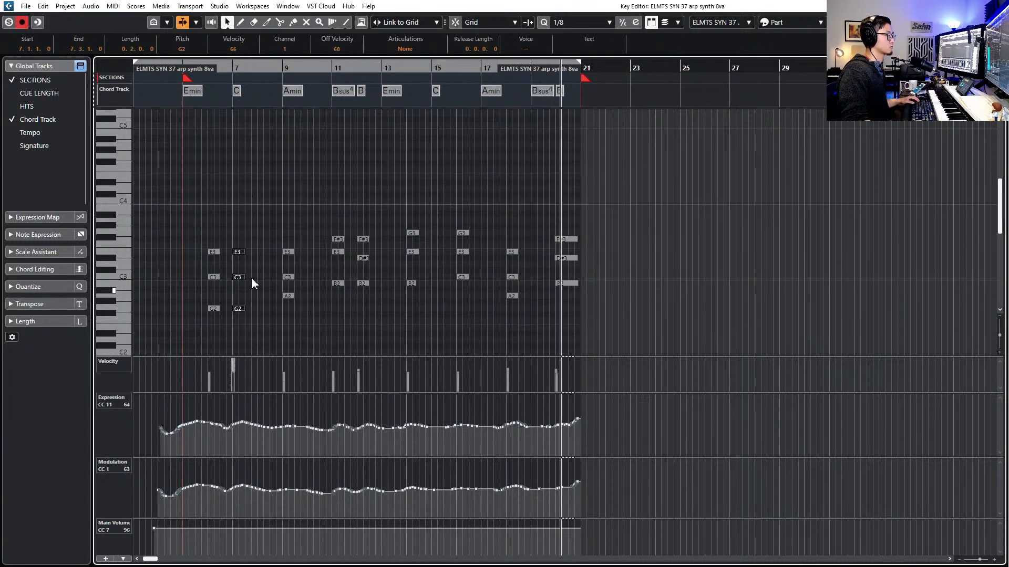
pyautogui.press('space')
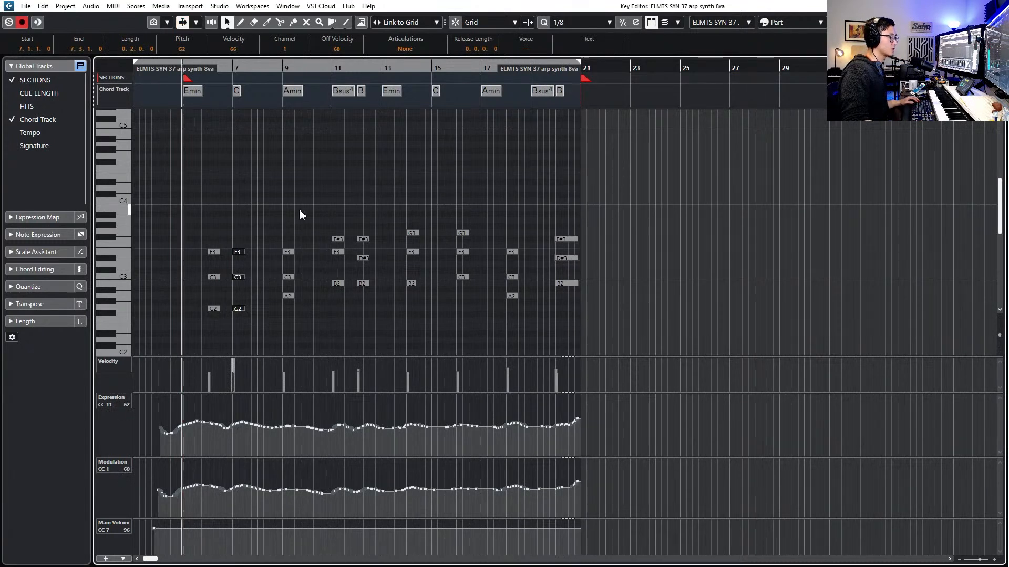
pyautogui.hotkey('alt', '2')
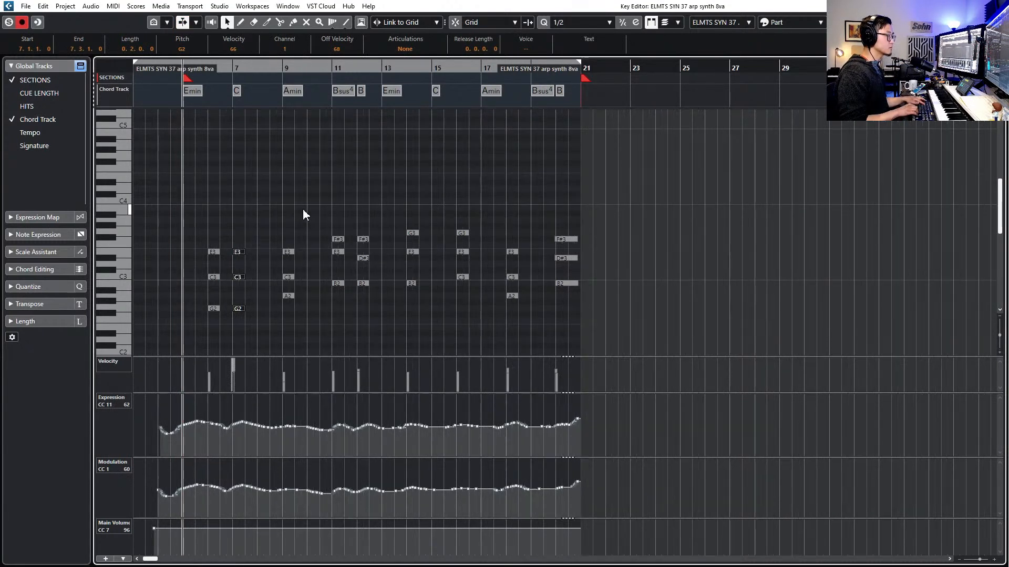
pyautogui.moveTo(281, 216); pyautogui.dragTo(295, 326)
pyautogui.hotkey('ctrl', 'Right')
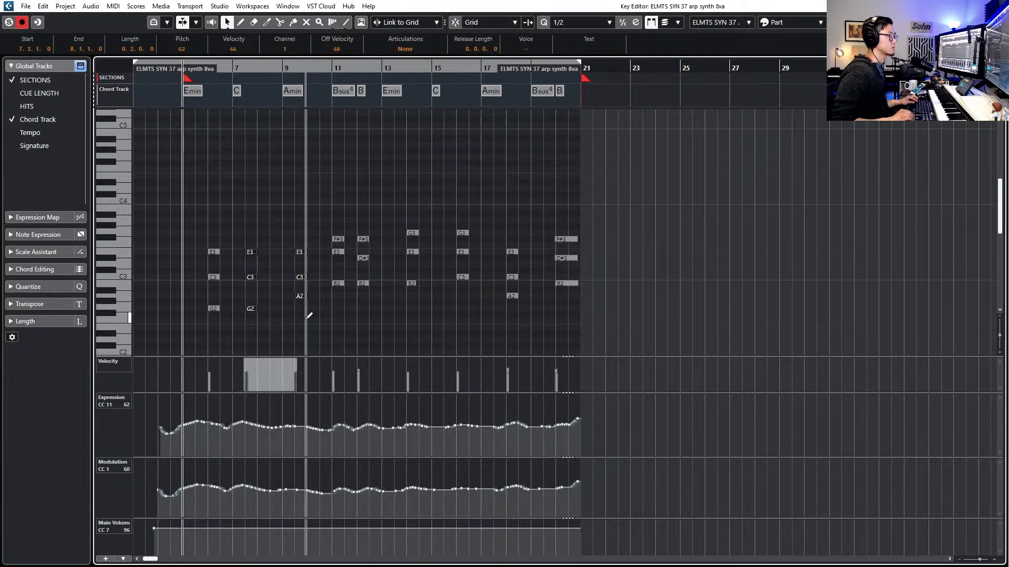
pyautogui.press('space')
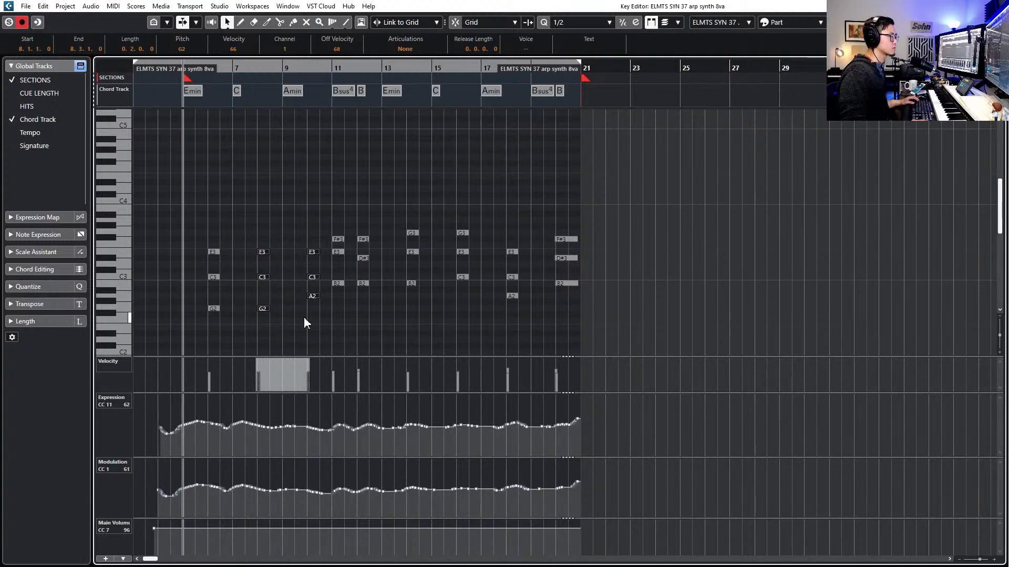
pyautogui.click(363, 208)
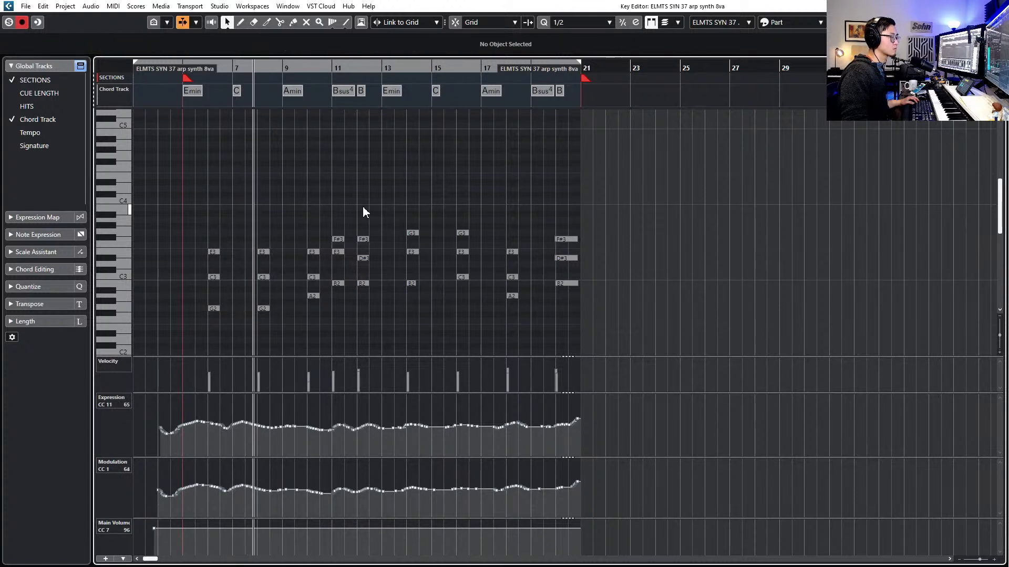
# Copy the A2–C3–E3 chord at bar 10 and paste it at bar 19
pyautogui.moveTo(204, 198); pyautogui.dragTo(562, 344)
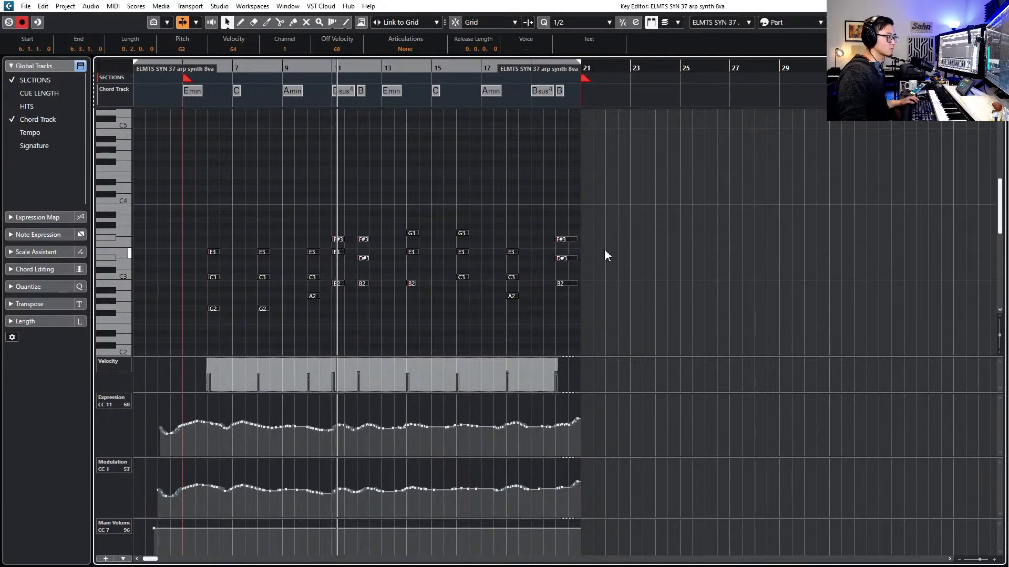
pyautogui.keyDown('ctrl'); pyautogui.scroll(2, 608, 267); pyautogui.keyUp('ctrl')
pyautogui.moveTo(484, 209); pyautogui.dragTo(472, 233)
pyautogui.moveTo(191, 211); pyautogui.dragTo(166, 309)
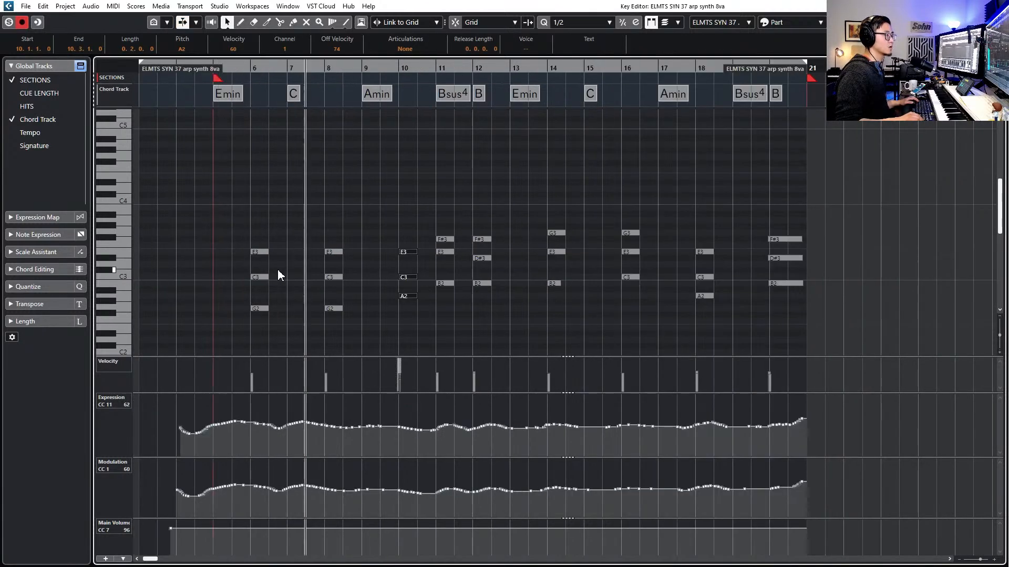
pyautogui.press('KP_Add')
pyautogui.press('KP_Add')
pyautogui.press('KP_Add')
pyautogui.press('KP_Add')
pyautogui.press('KP_Add')
pyautogui.hotkey('ctrl', 'v')
pyautogui.press('KP_Subtract')
pyautogui.press('KP_Subtract')
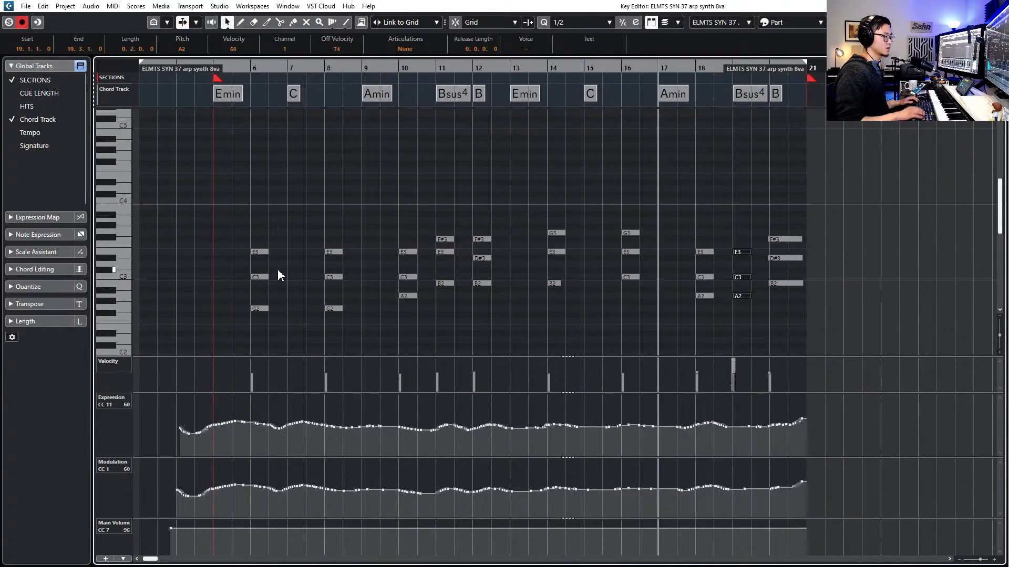
# Reopen the arp synth 8va part, set its Main Volume (CC 7) to 85 and listen back
pyautogui.press('Return')
pyautogui.doubleClick(282, 312)
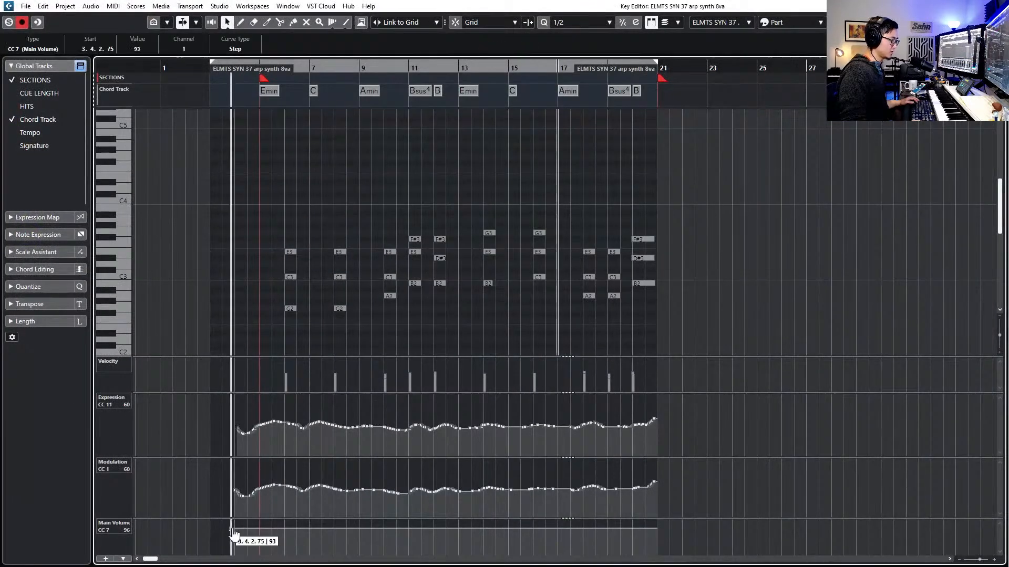
pyautogui.moveTo(233, 537); pyautogui.dragTo(233, 538)
pyautogui.moveTo(237, 211); pyautogui.dragTo(454, 349)
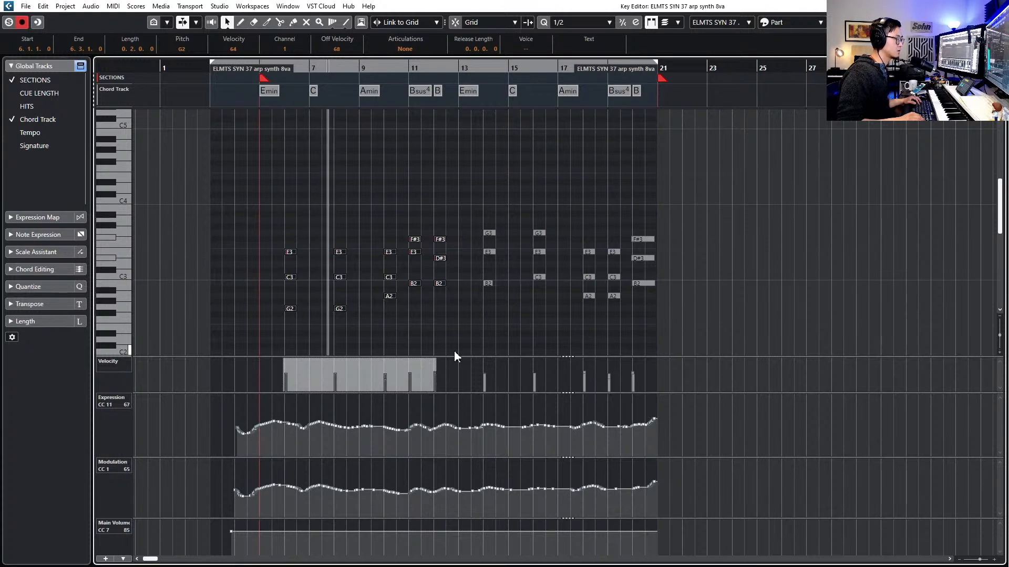
pyautogui.press('space')
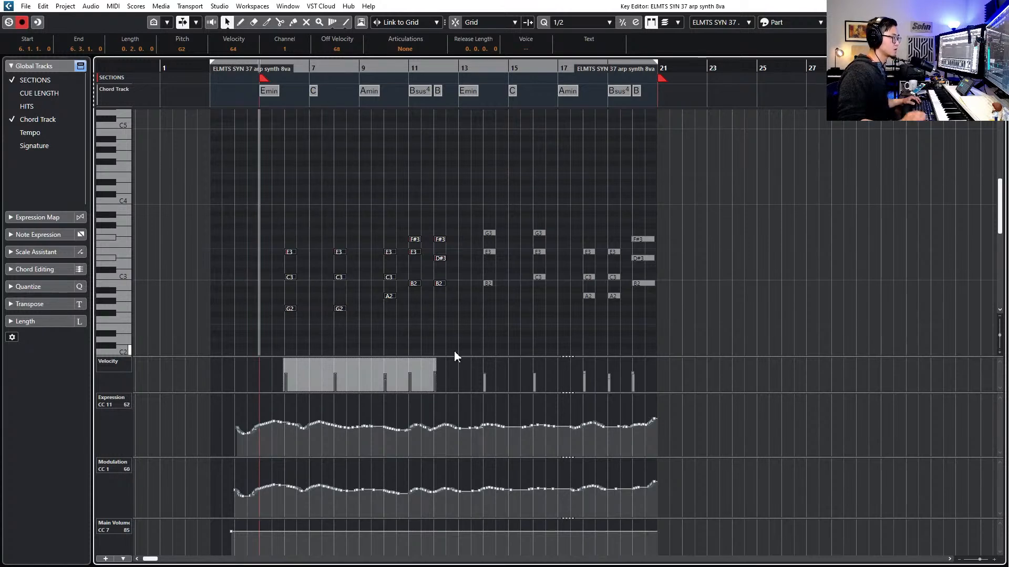
# Lower the bar 6 chord's C3 to B2, raise the bar 8 chord's G2 an octave to G3, and play back
pyautogui.scroll(2, 391, 340)
pyautogui.click(297, 290)
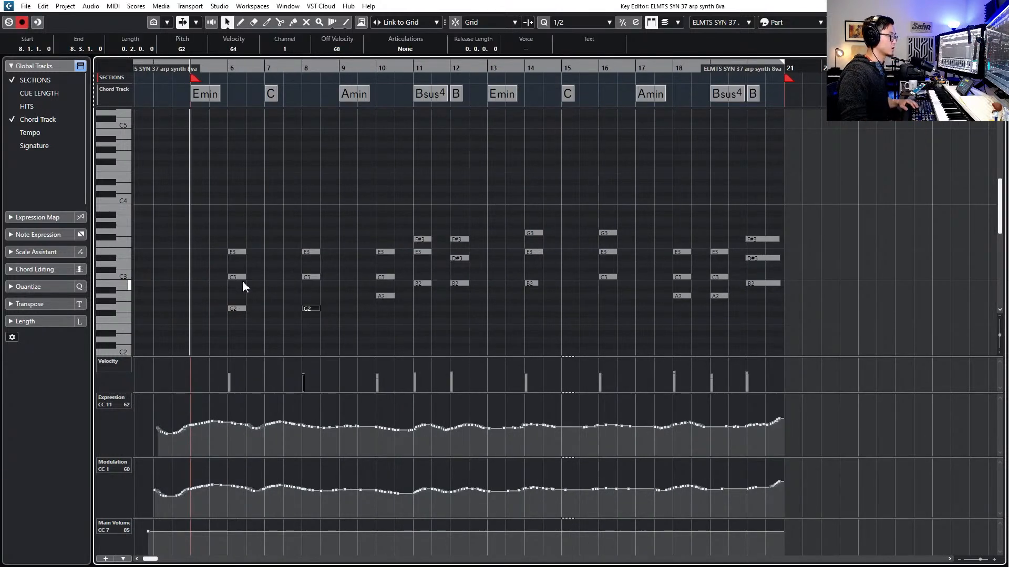
pyautogui.press('Down')
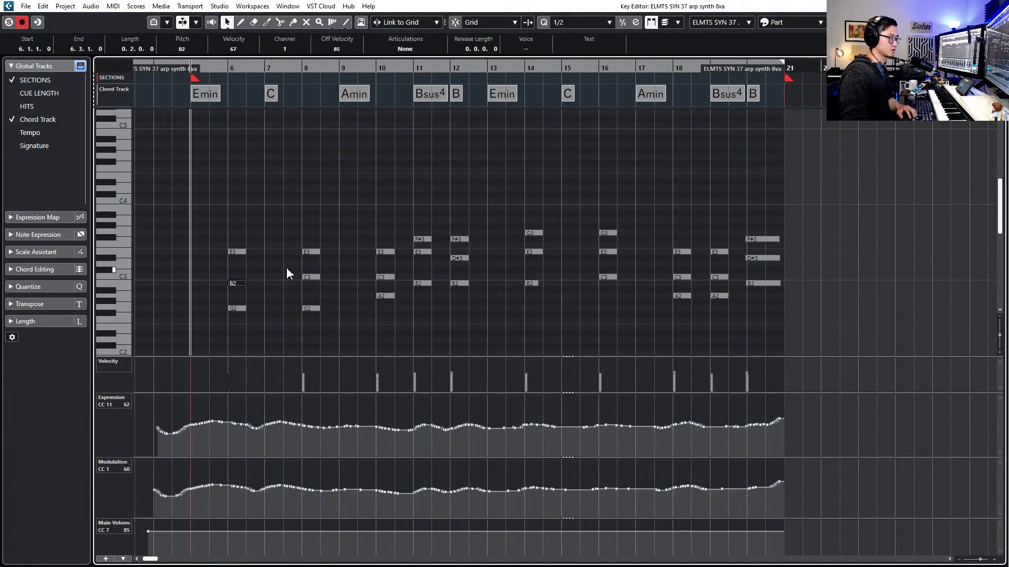
pyautogui.click(311, 277)
pyautogui.click(302, 310)
pyautogui.hotkey('shift', 'Up')
pyautogui.press('space')
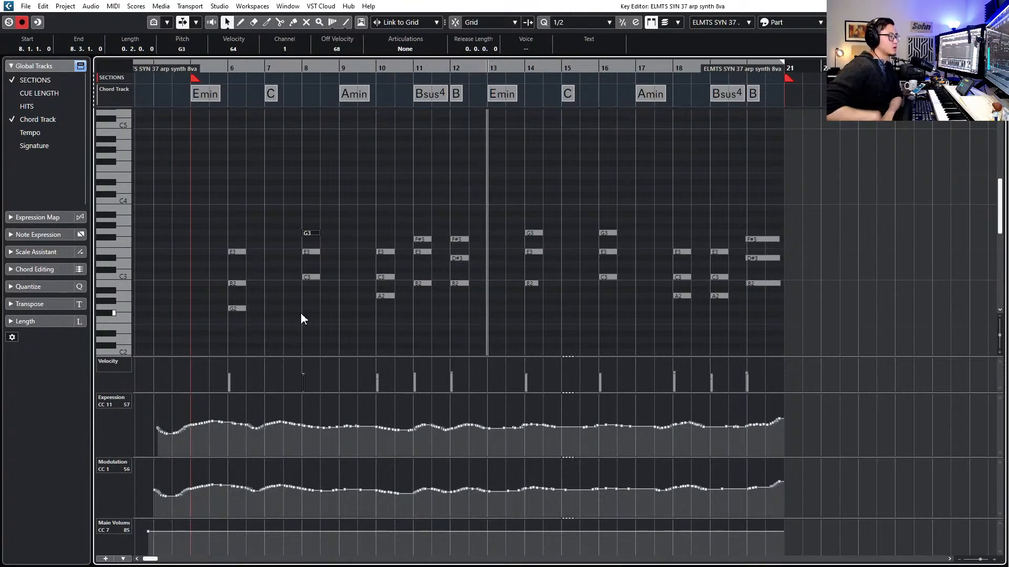
# Quantize the starts and ends of the chords from bar 14 to bar 20 at 1/2 and stop playback
pyautogui.moveTo(609, 198); pyautogui.dragTo(855, 327)
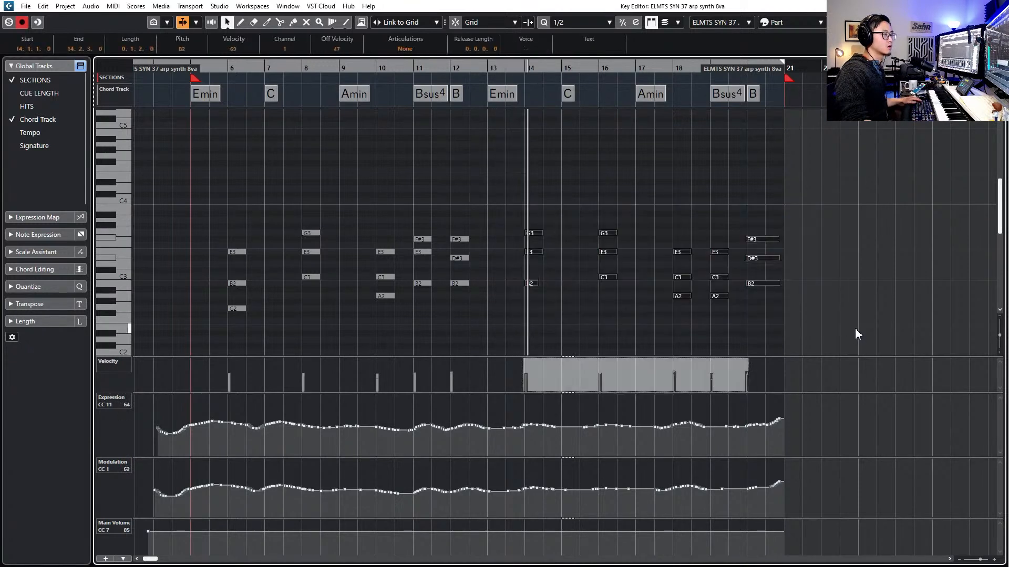
pyautogui.press('space')
# Copy the B2–E3–G3 chord at bar 14 and paste it at bar 13
pyautogui.press('KP_Add')
pyautogui.press('KP_Add')
pyautogui.press('KP_Add')
pyautogui.press('KP_Add')
pyautogui.press('KP_Add')
pyautogui.press('KP_Add')
pyautogui.press('KP_Add')
pyautogui.press('KP_Add')
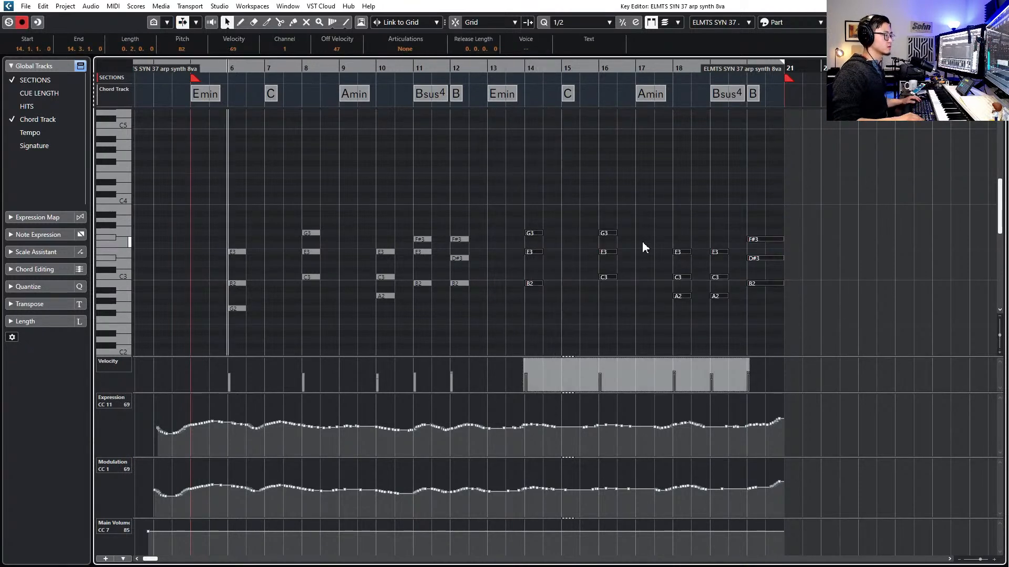
pyautogui.moveTo(544, 214); pyautogui.dragTo(542, 303)
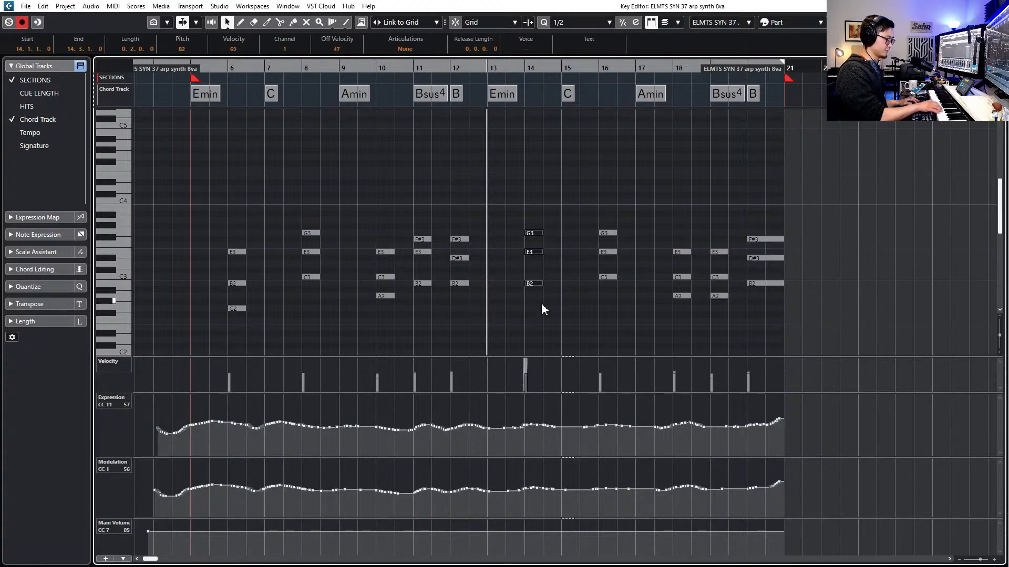
pyautogui.hotkey('ctrl', 'v')
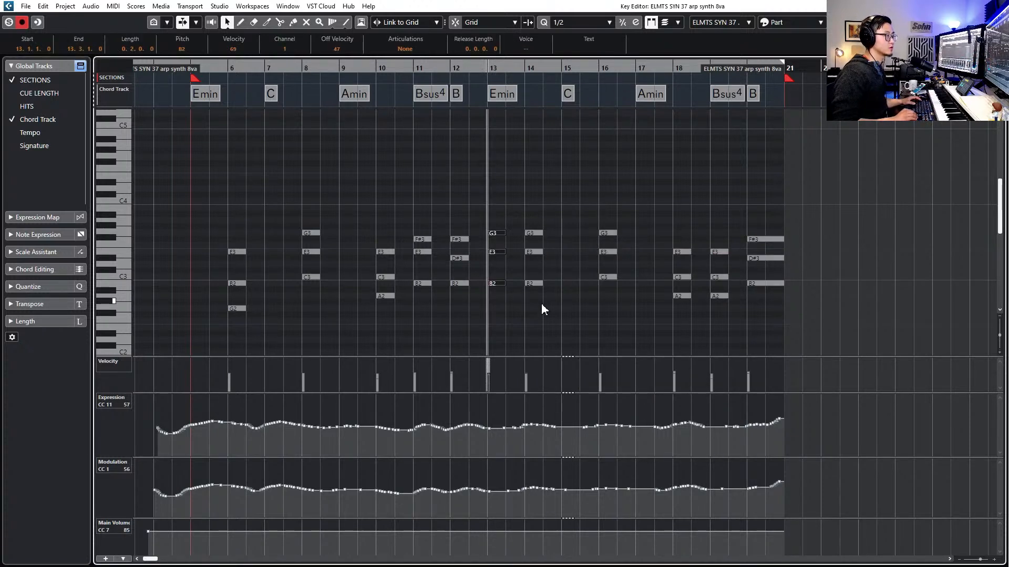
# Raise the B2 of the bar 14 chord an octave to B3
pyautogui.click(533, 217)
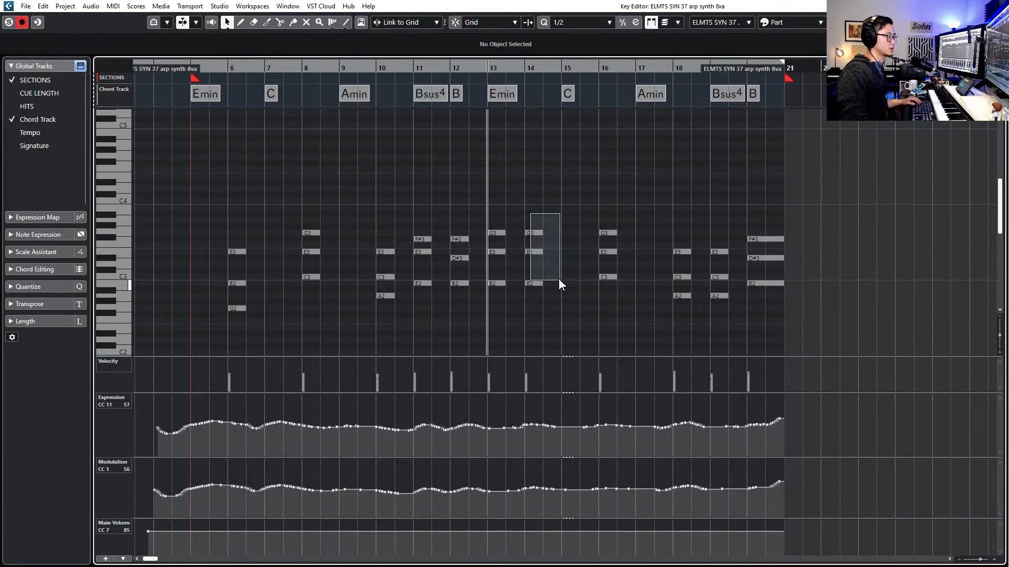
pyautogui.moveTo(557, 271); pyautogui.dragTo(516, 304)
pyautogui.hotkey('shift', 'Up')
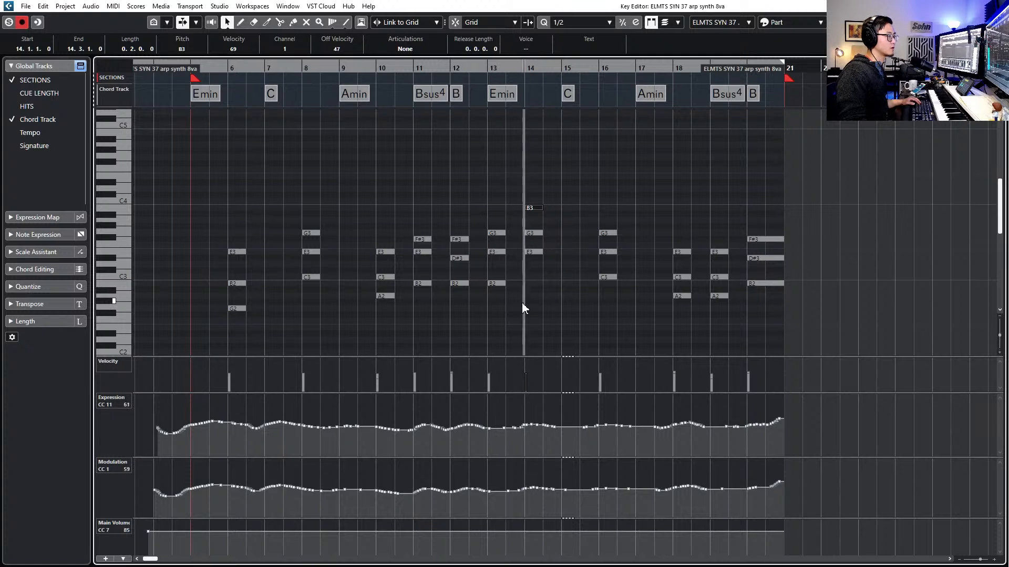
# Copy the C3–E3–G3 chord from bar 16 to bar 15, change the copy's C3 to B3, and play back
pyautogui.moveTo(597, 190); pyautogui.dragTo(620, 298)
pyautogui.hotkey('ctrl', 'c')
pyautogui.hotkey('ctrl', 'v')
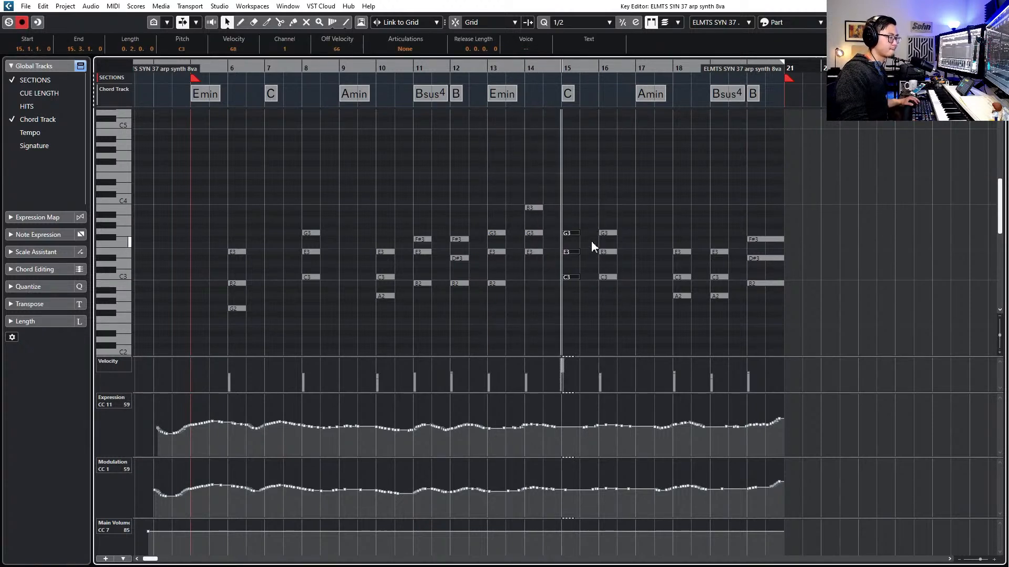
pyautogui.click(579, 214)
pyautogui.click(567, 232)
pyautogui.moveTo(573, 259); pyautogui.dragTo(572, 289)
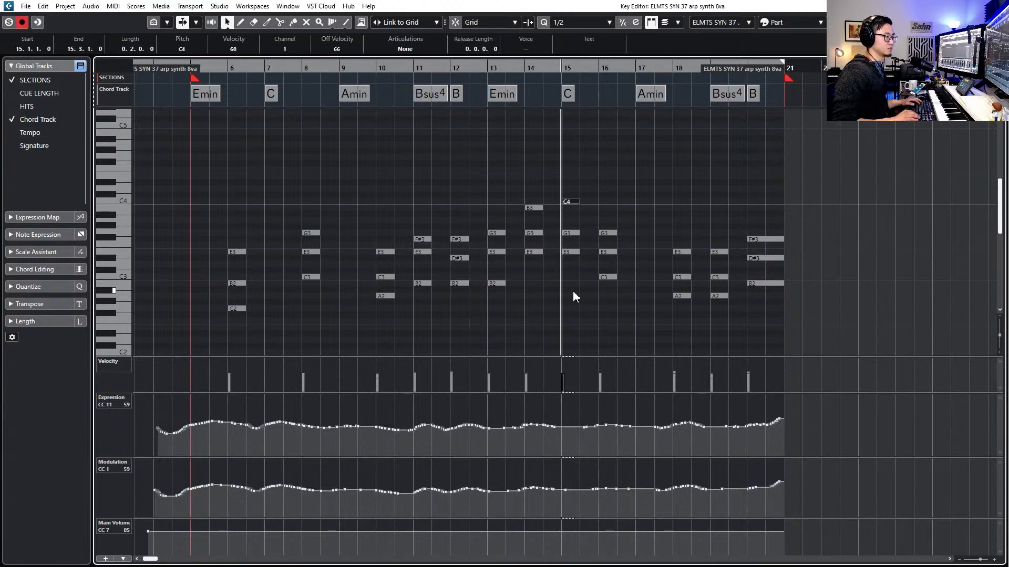
pyautogui.press('Down')
pyautogui.press('space')
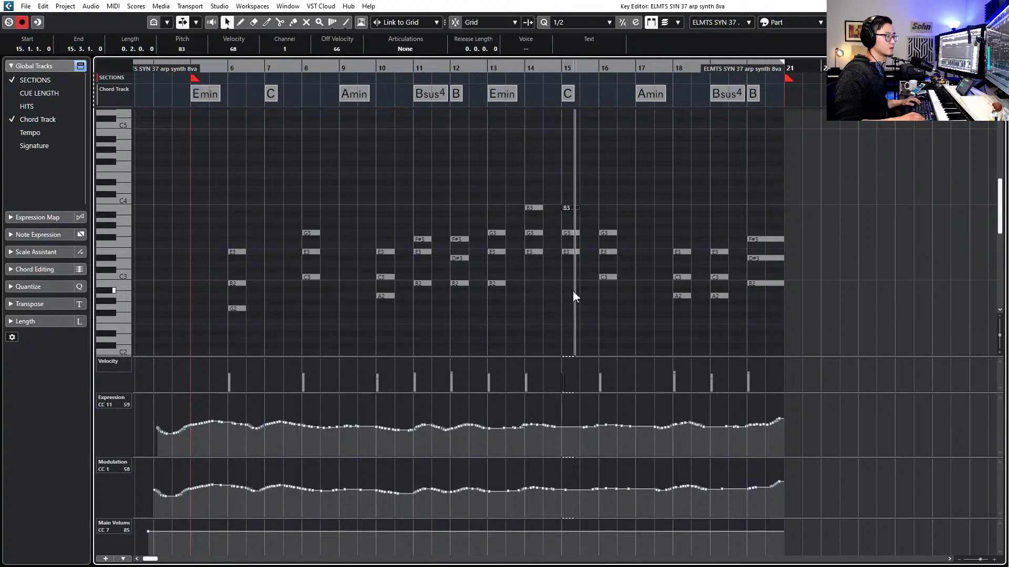
# Raise the C3 of the bar 16 chord an octave to C4 and listen back
pyautogui.press('space')
pyautogui.click(603, 277)
pyautogui.hotkey('shift', 'Up')
pyautogui.press('Up')
pyautogui.press('Down')
pyautogui.press('space')
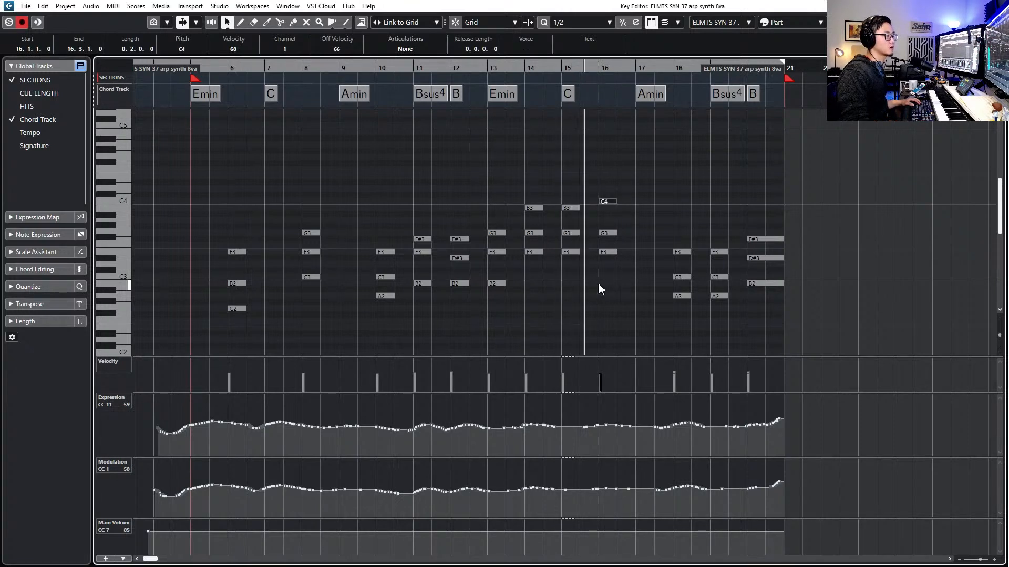
pyautogui.press('space')
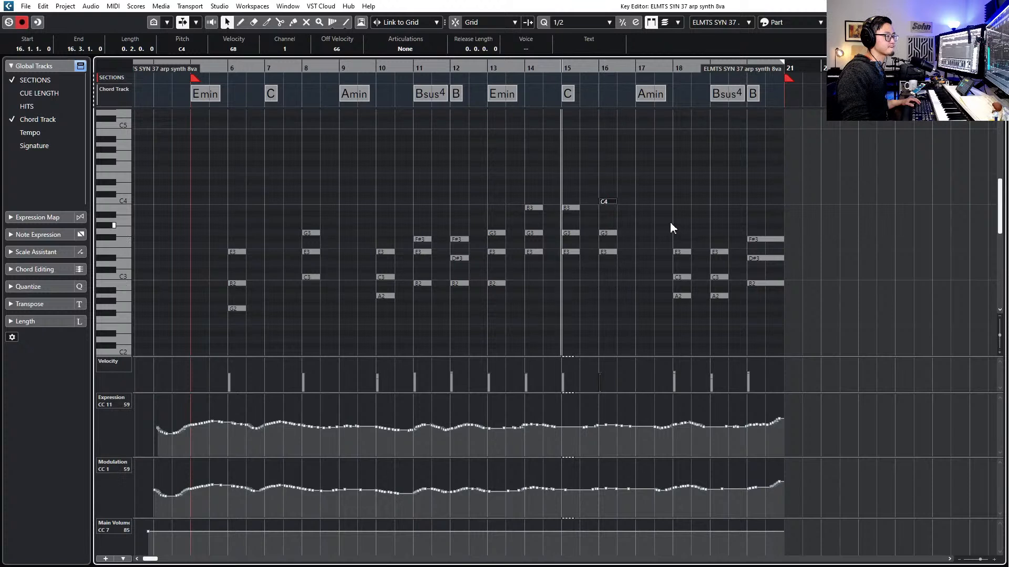
# Copy the A2–C3–E3 chord at bar 18 and paste it at bar 17
pyautogui.moveTo(672, 225); pyautogui.dragTo(718, 317)
pyautogui.press('l')
pyautogui.press('KP_Subtract')
pyautogui.moveTo(682, 212); pyautogui.dragTo(648, 336)
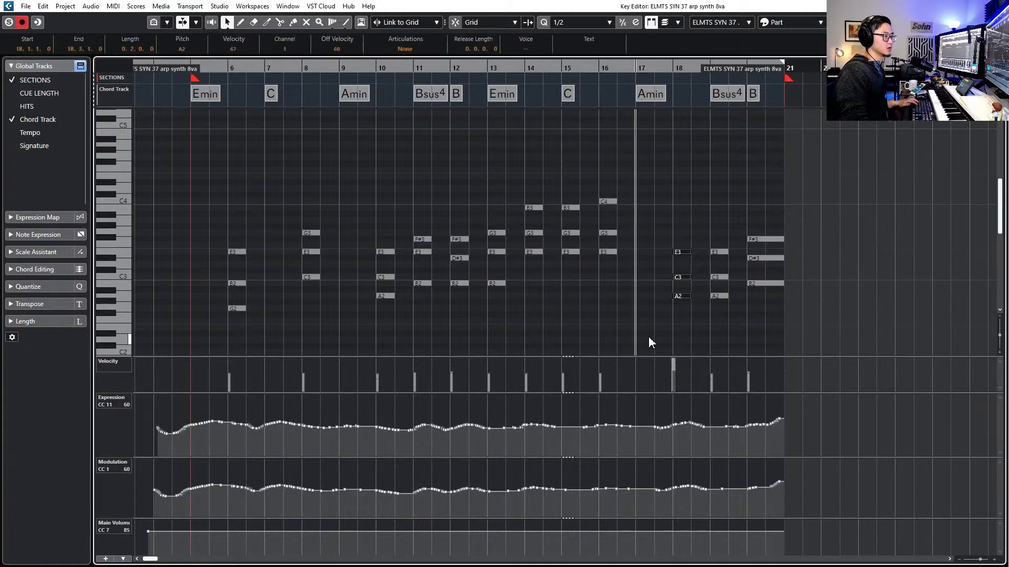
pyautogui.hotkey('ctrl', 'c')
pyautogui.hotkey('ctrl', 'v')
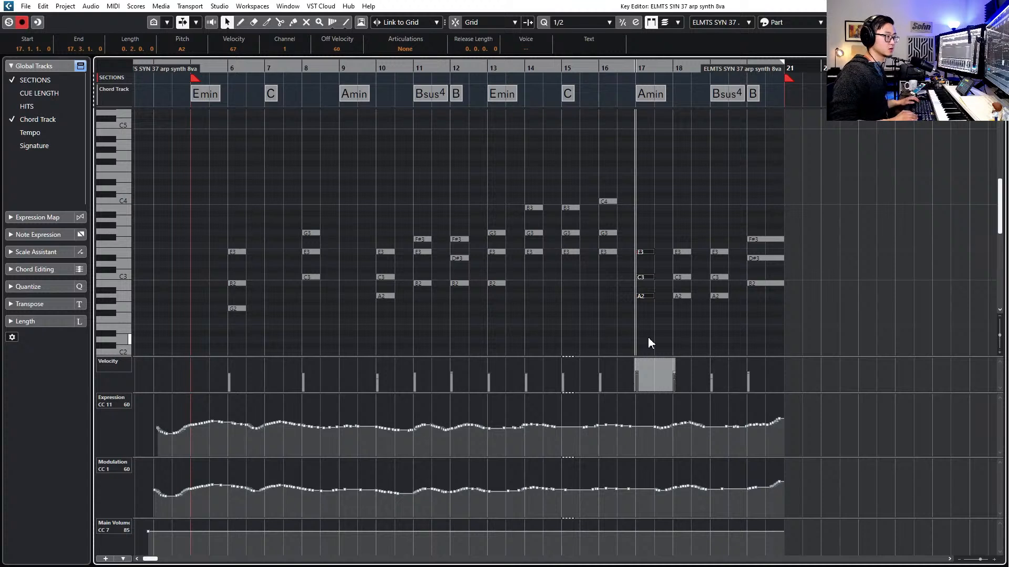
# Revoice the bar 17 chord as E3–A3–C4 by raising its A and C an octave, and play it back
pyautogui.hotkey('shift', 'Up')
pyautogui.moveTo(699, 160); pyautogui.dragTo(680, 225)
pyautogui.press('Delete')
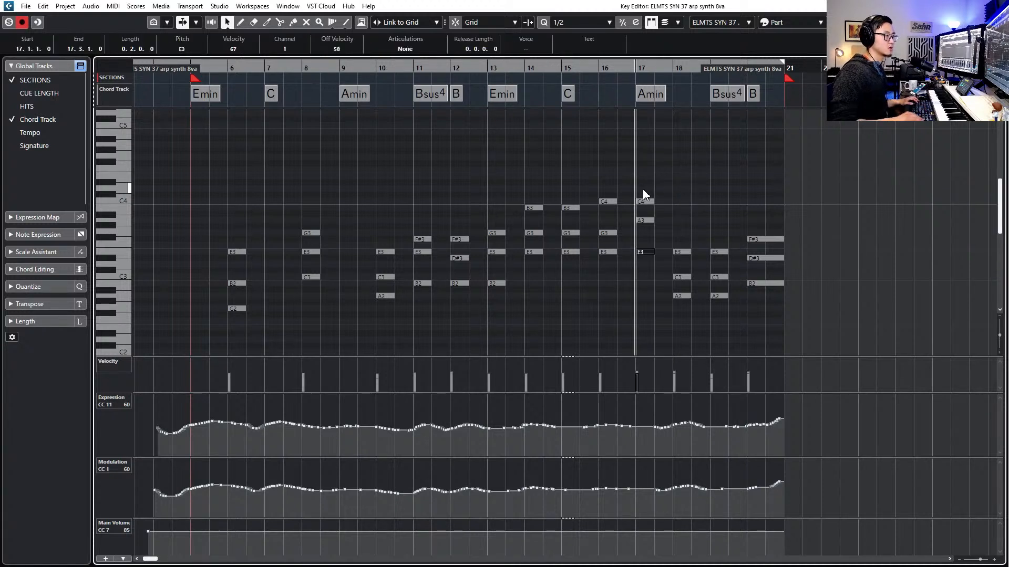
pyautogui.press('space')
pyautogui.scroll(2, 644, 192)
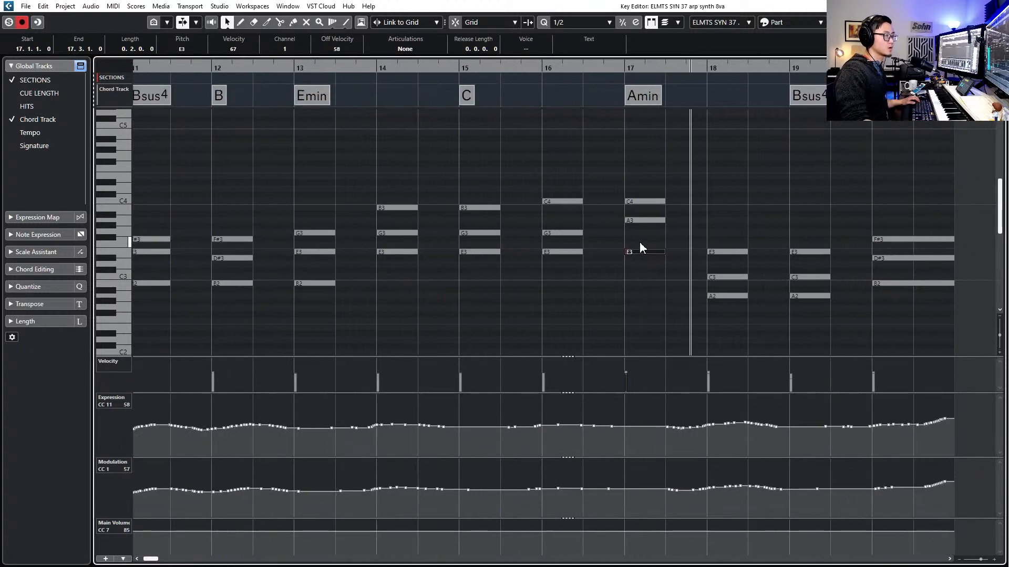
pyautogui.hscroll(1, 634, 243)
pyautogui.press('space')
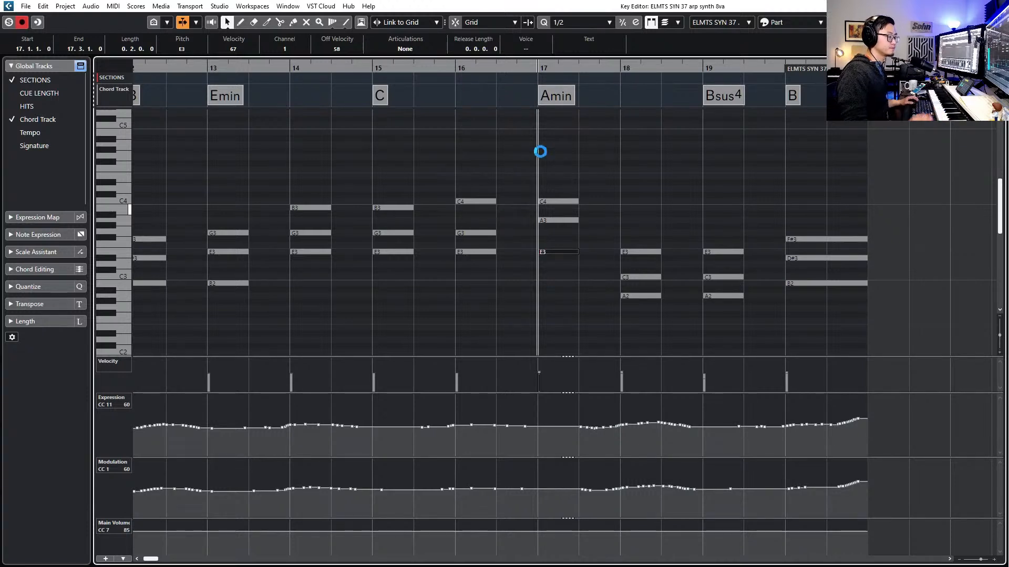
# Change the A2 of the bar 18 chord to G3 and listen through to bar 19
pyautogui.moveTo(671, 203); pyautogui.dragTo(625, 309)
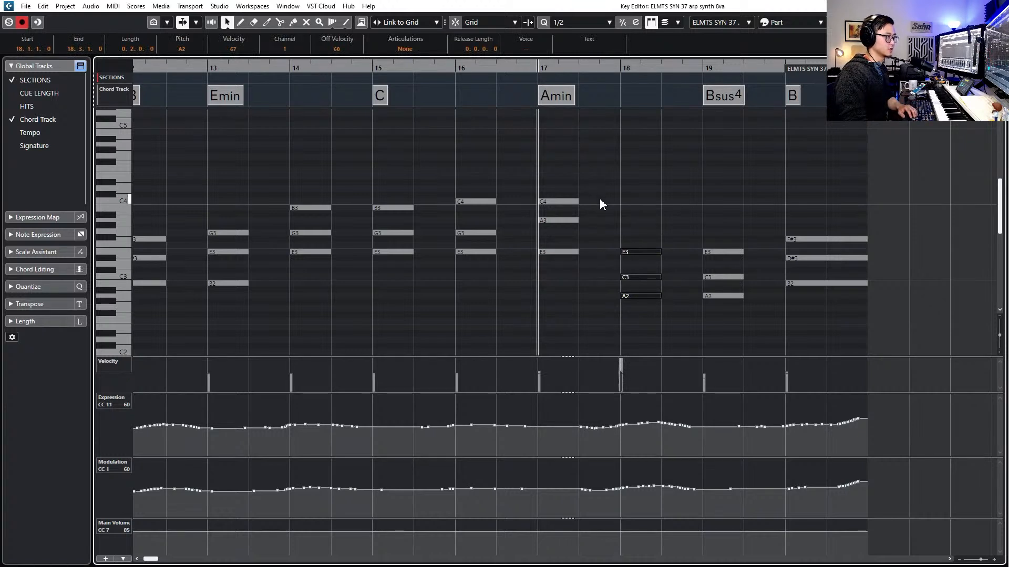
pyautogui.click(555, 201)
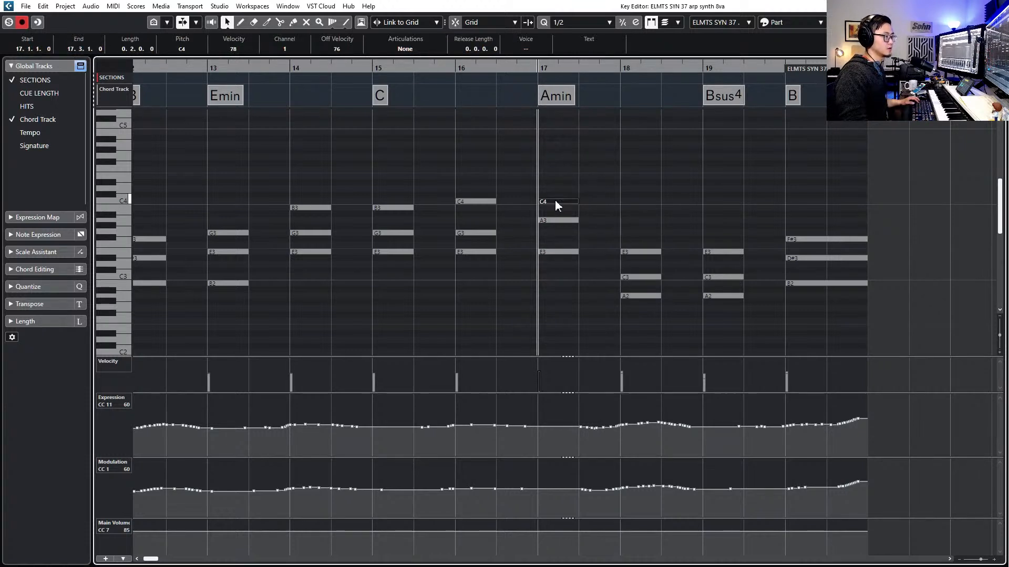
pyautogui.click(644, 296)
pyautogui.hotkey('shift', 'Up')
pyautogui.press('Down')
pyautogui.press('Down')
pyautogui.press('space')
pyautogui.scroll(-1, 654, 283)
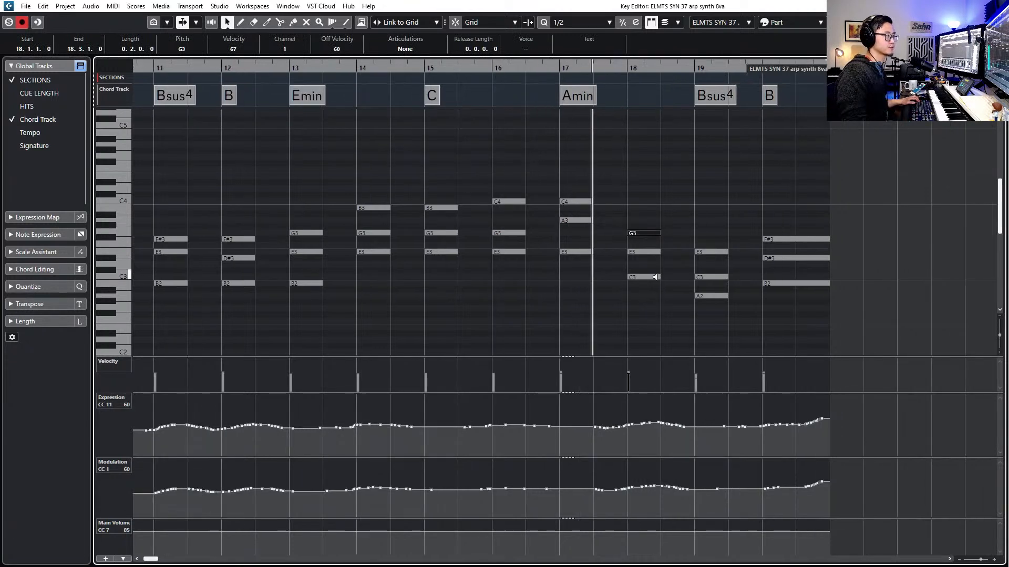
pyautogui.hscroll(2, 651, 278)
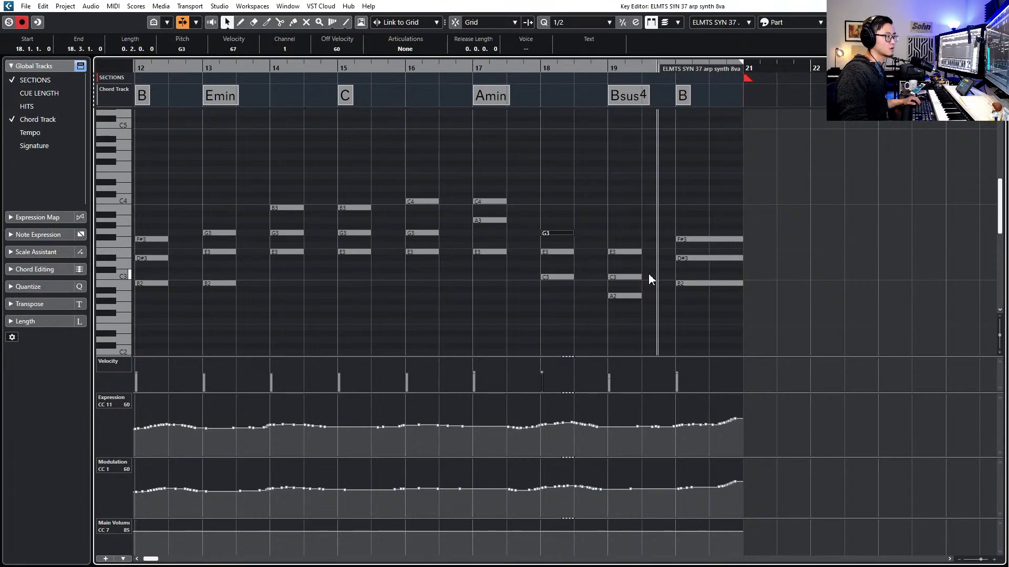
pyautogui.press('space')
# Lengthen the three notes of the bar 19 chord to one full bar and play back
pyautogui.moveTo(638, 209); pyautogui.dragTo(626, 298)
pyautogui.hotkey('alt', 'shift', 'Right')
pyautogui.hotkey('alt', 'shift', 'Right')
pyautogui.hotkey('alt', 'shift', 'Left')
pyautogui.press('space')
pyautogui.scroll(-1, 624, 310)
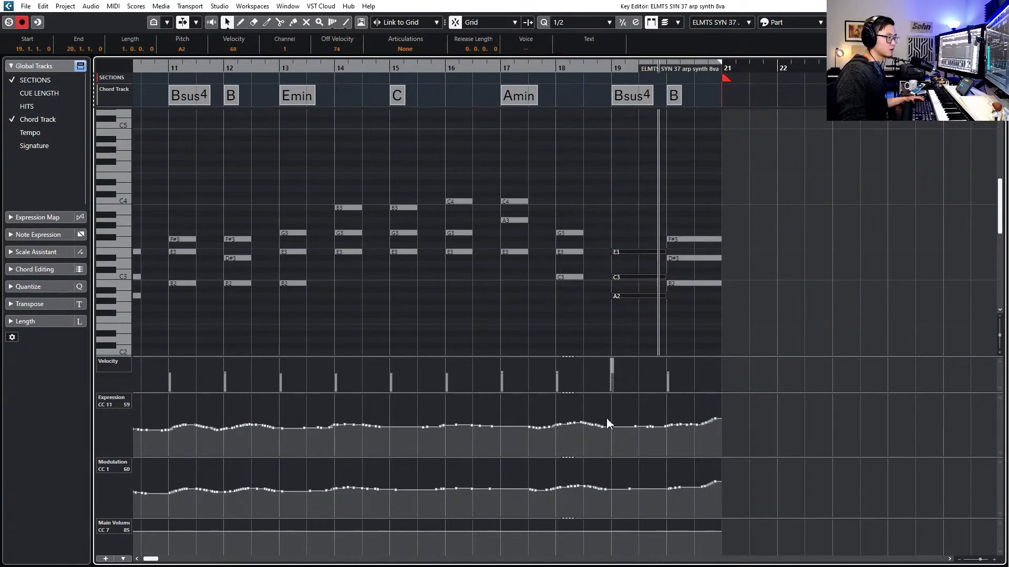
# Draw gradually rising Expression and Modulation curves across bars 19 and 20, close the editor and listen to the ending
pyautogui.press('space')
pyautogui.press('j')
pyautogui.moveTo(720, 420)
pyautogui.mouseDown()
pyautogui.moveTo(615, 425)
pyautogui.moveTo(720, 417)
pyautogui.mouseUp()
pyautogui.moveTo(694, 475)
pyautogui.mouseDown()
pyautogui.moveTo(609, 490)
pyautogui.moveTo(721, 481)
pyautogui.mouseUp()
pyautogui.press('space')
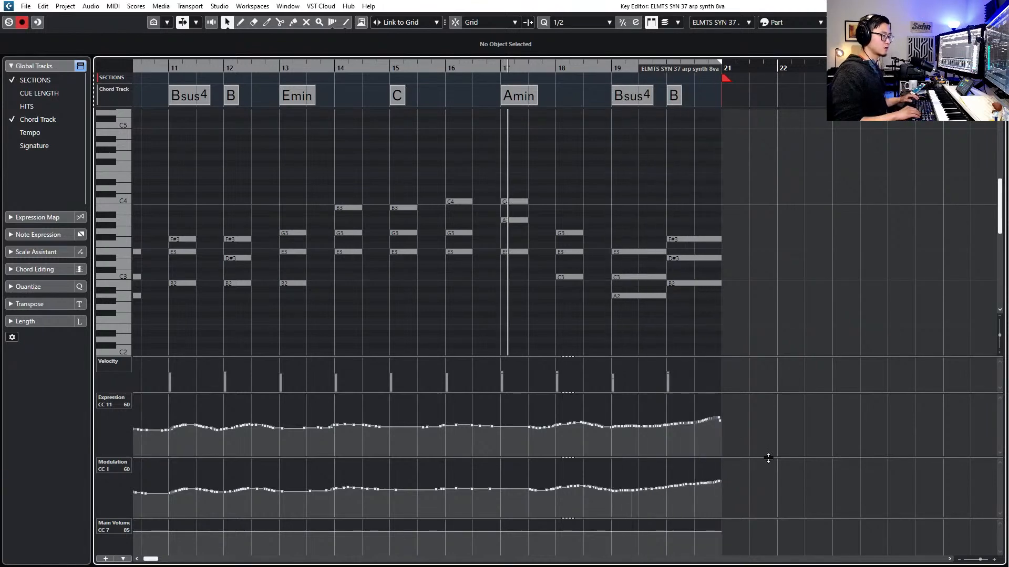
pyautogui.press('Return')
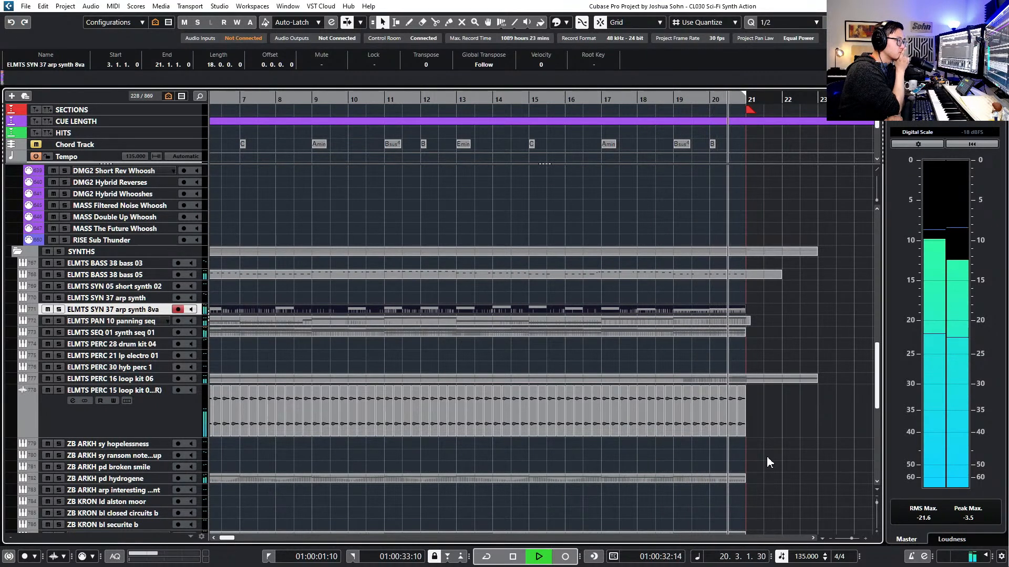
pyautogui.press('space')
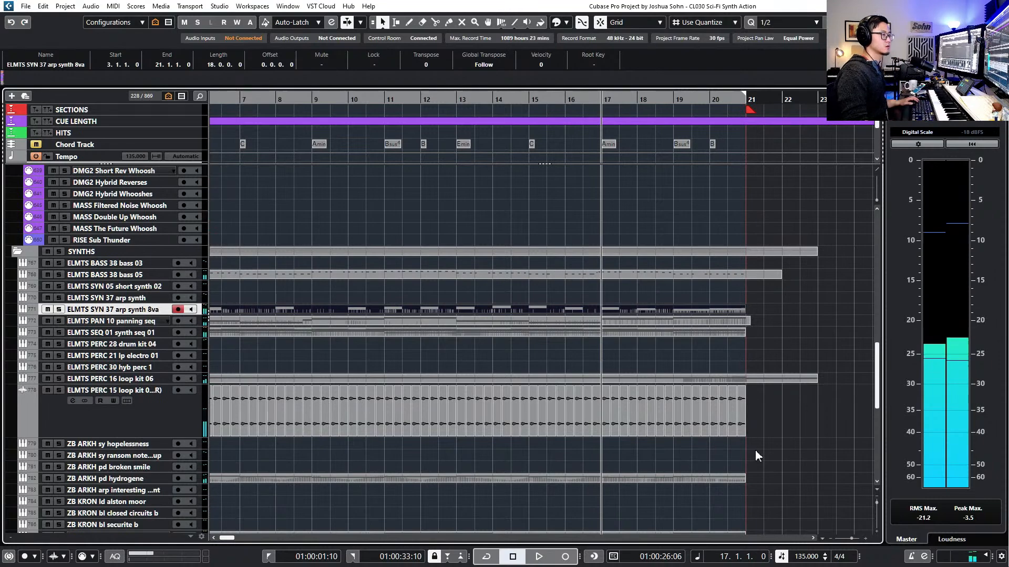
# Extend the arp synth 8va part to end at bar 23, beat 3, and reopen it for editing
pyautogui.press('g')
pyautogui.press('h')
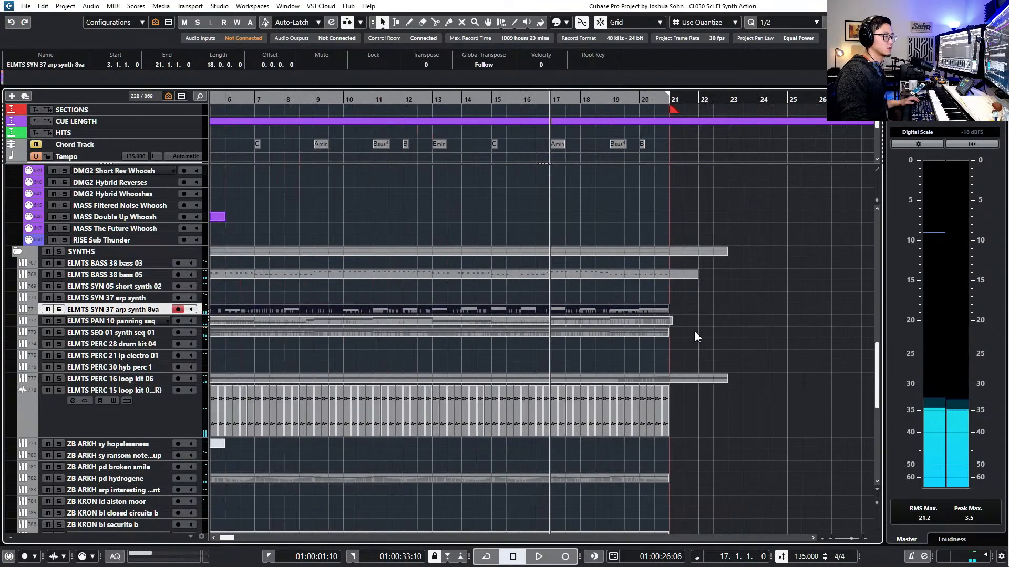
pyautogui.moveTo(669, 310); pyautogui.dragTo(741, 309)
pyautogui.doubleClick(667, 310)
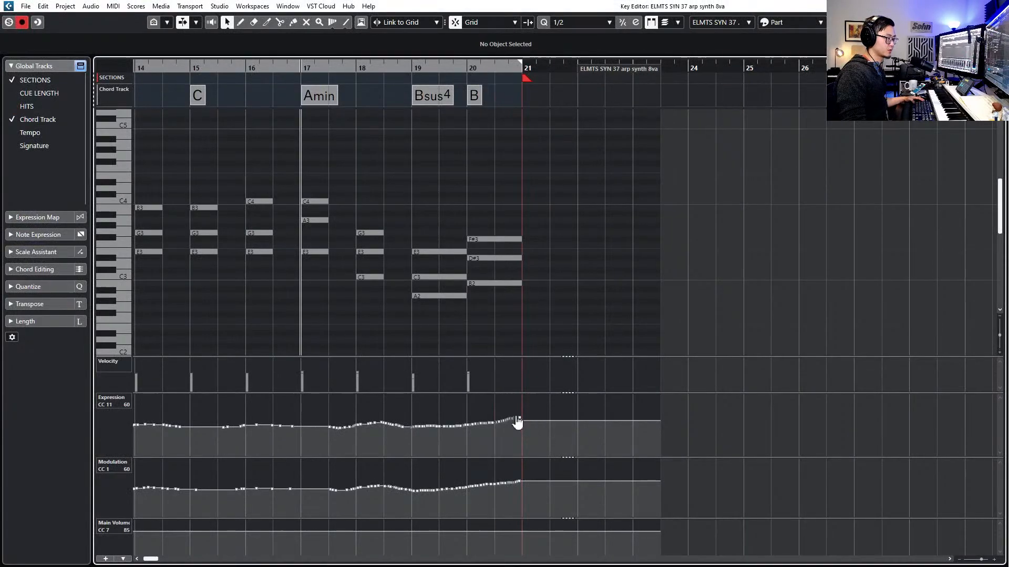
# Draw an Expression (CC 11) fade down to zero from the end of bar 20, listen back, and close the editor
pyautogui.click(538, 437)
pyautogui.moveTo(536, 440); pyautogui.dragTo(591, 457)
pyautogui.press('j')
pyautogui.moveTo(497, 420); pyautogui.dragTo(596, 456)
pyautogui.press('j')
pyautogui.press('space')
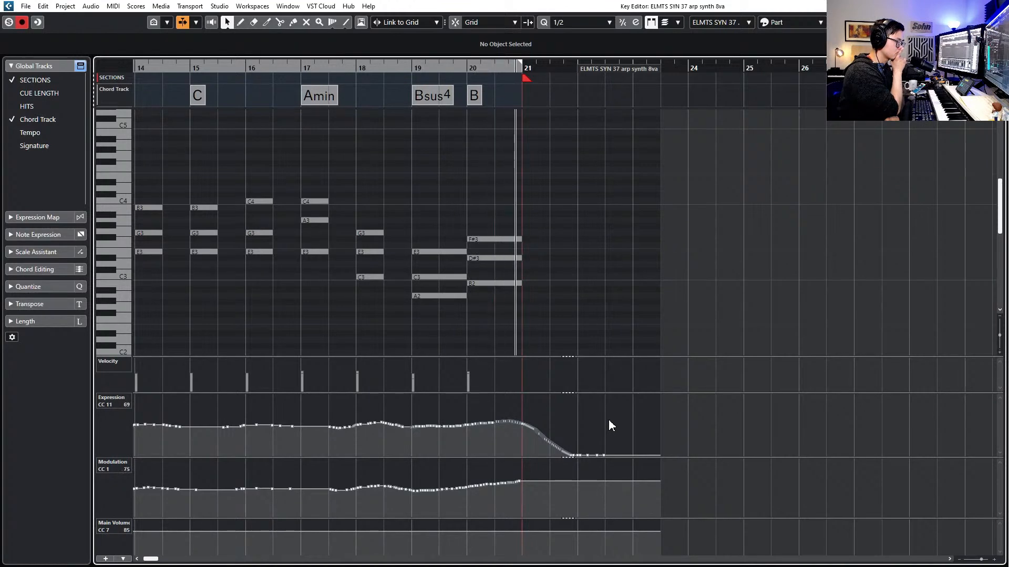
pyautogui.press('space')
pyautogui.press('Escape')
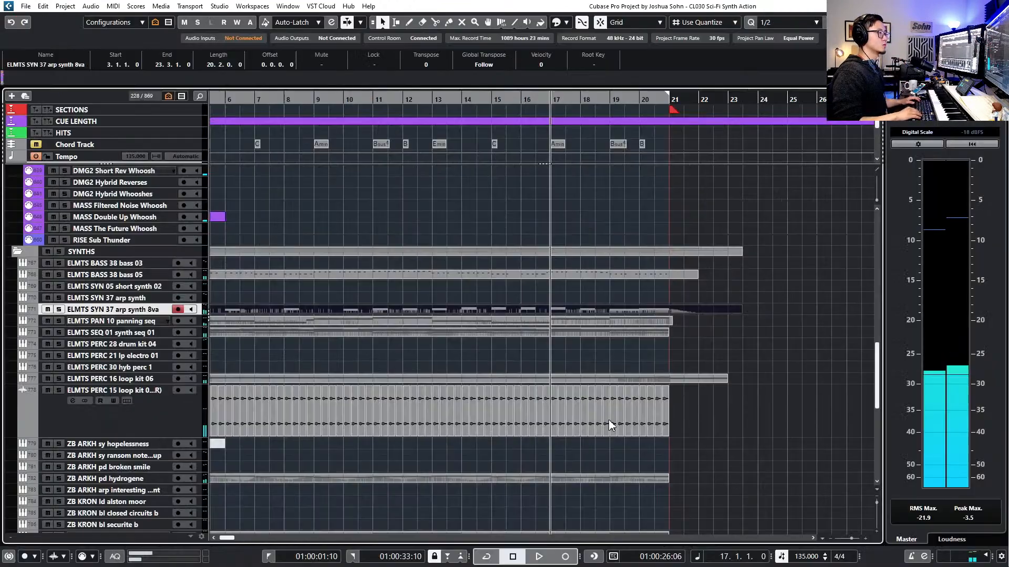
# Place the playhead at bar 20 and select the ELMTS PERC 30 hyb perc 1 track to try its sound
pyautogui.hscroll(3, 606, 394)
pyautogui.press('KP_Add')
pyautogui.press('KP_Add')
pyautogui.press('KP_Add')
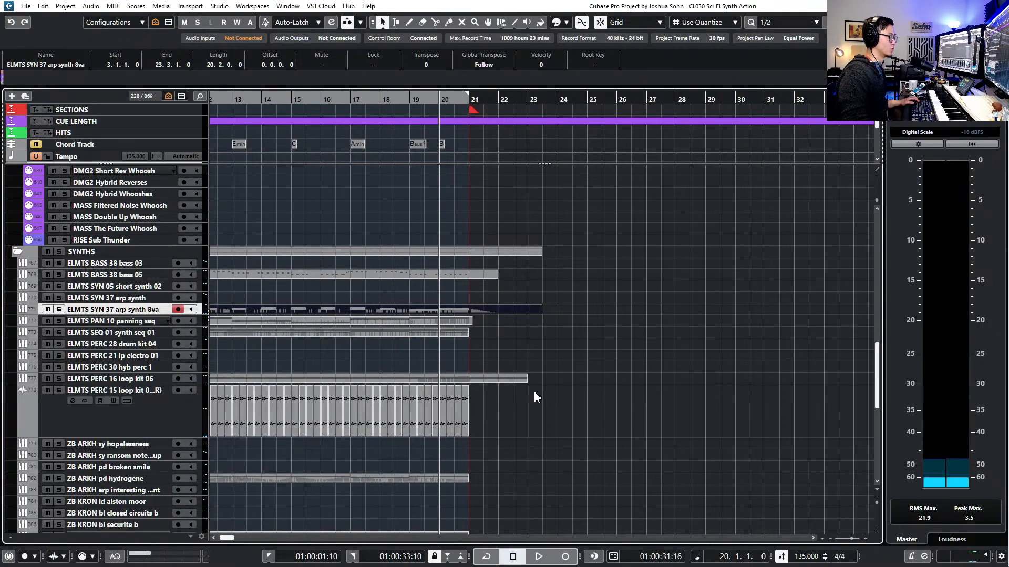
pyautogui.hscroll(-2, 534, 398)
pyautogui.click(126, 368)
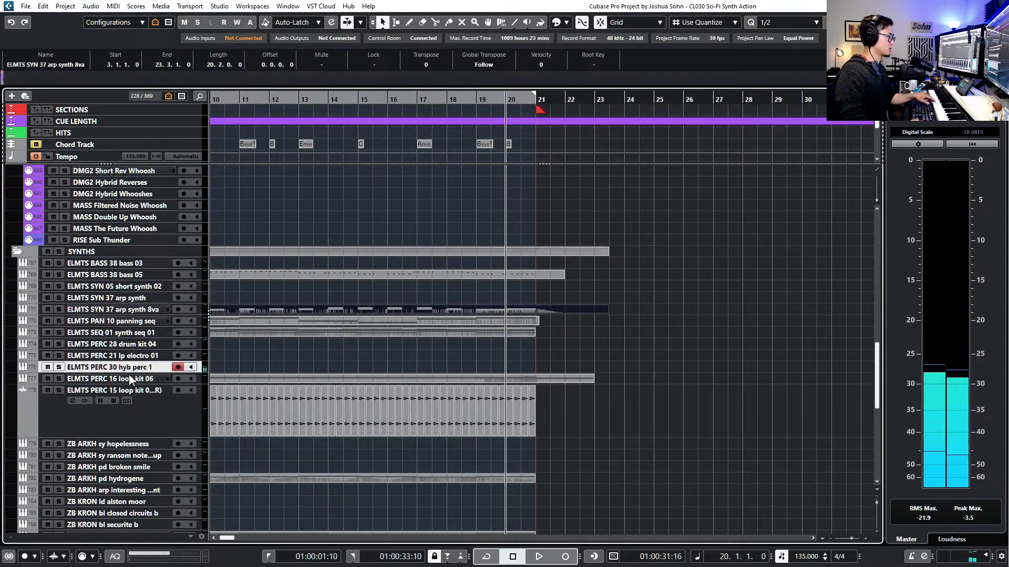
# Select the DMG1 Epic Tech Elm 2 part, solo it and audition it around bar 21
pyautogui.scroll(10, 553, 376)
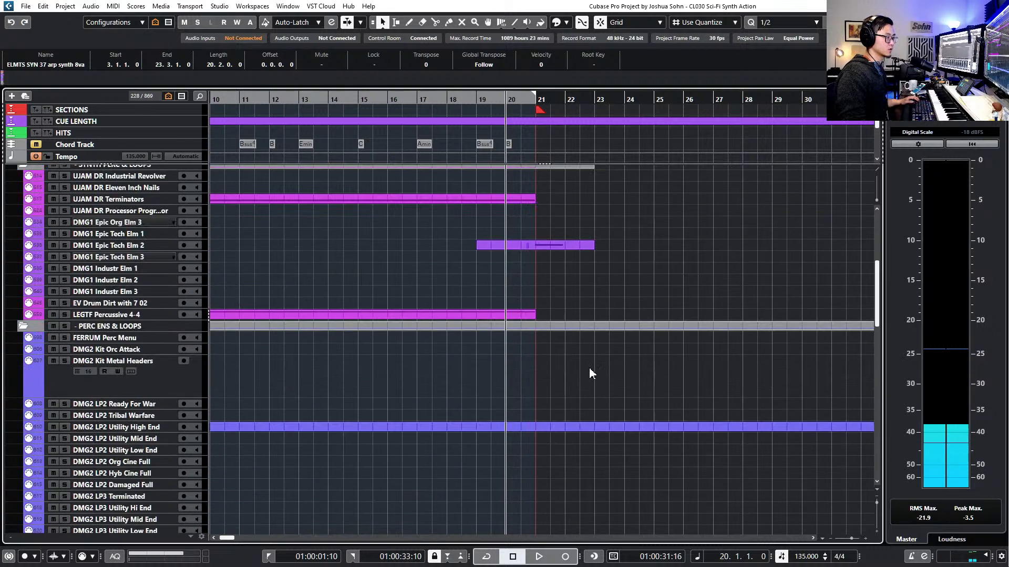
pyautogui.click(543, 467)
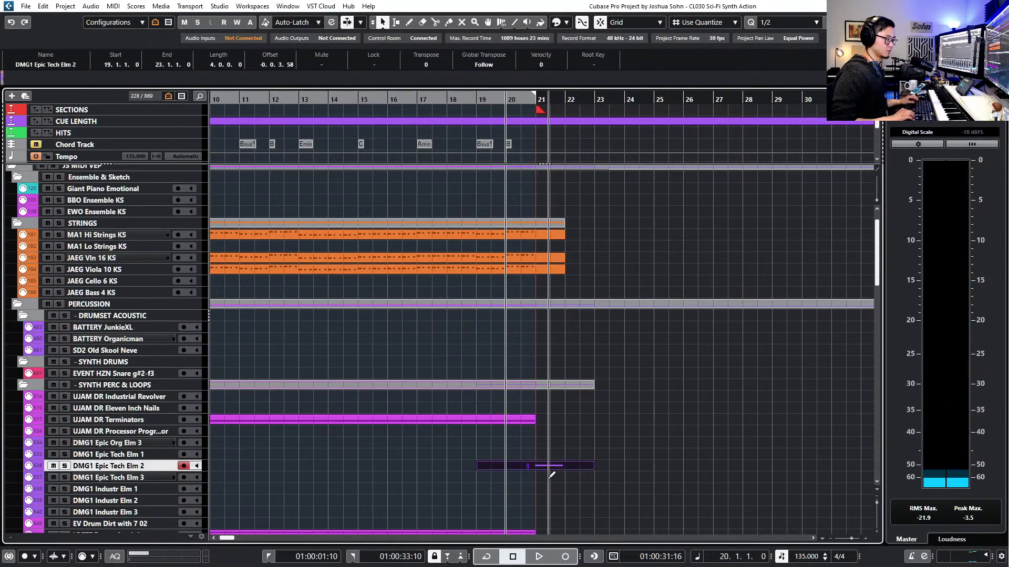
pyautogui.press('space')
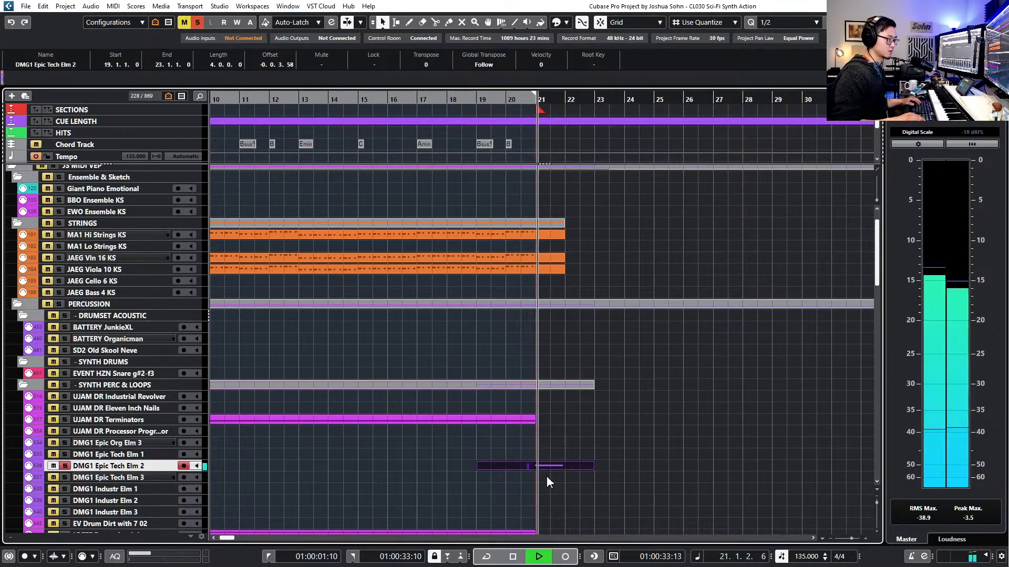
pyautogui.press('space')
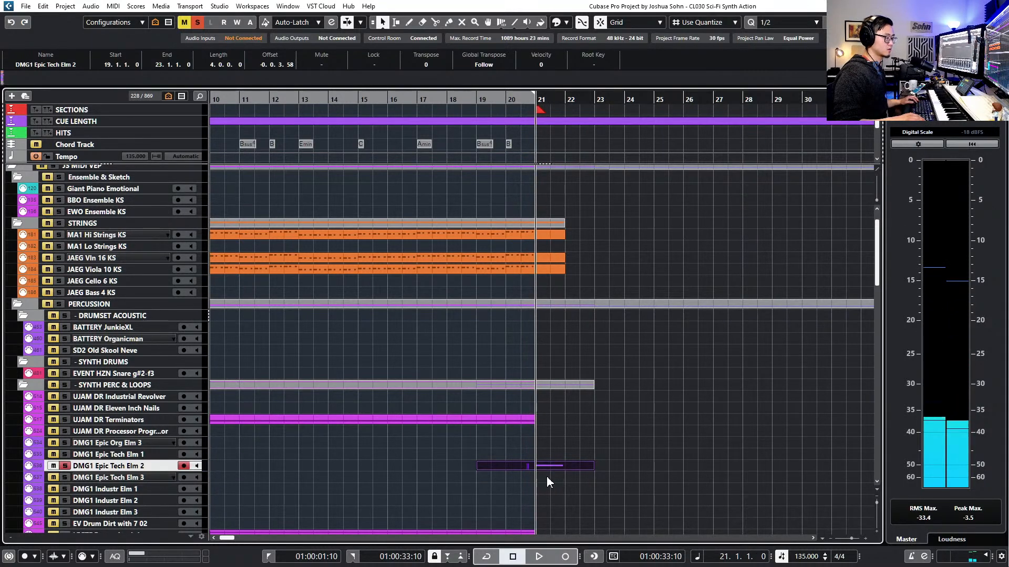
# Move the DMG1 Epic Tech Elm 2 part to start at bar 20 and turn its solo off
pyautogui.hotkey('alt', 'Right')
pyautogui.hotkey('alt', 'Right')
pyautogui.hotkey('alt', 'Right')
pyautogui.hotkey('alt', 'Left')
pyautogui.press('KP_Subtract')
pyautogui.scroll(2, 552, 450)
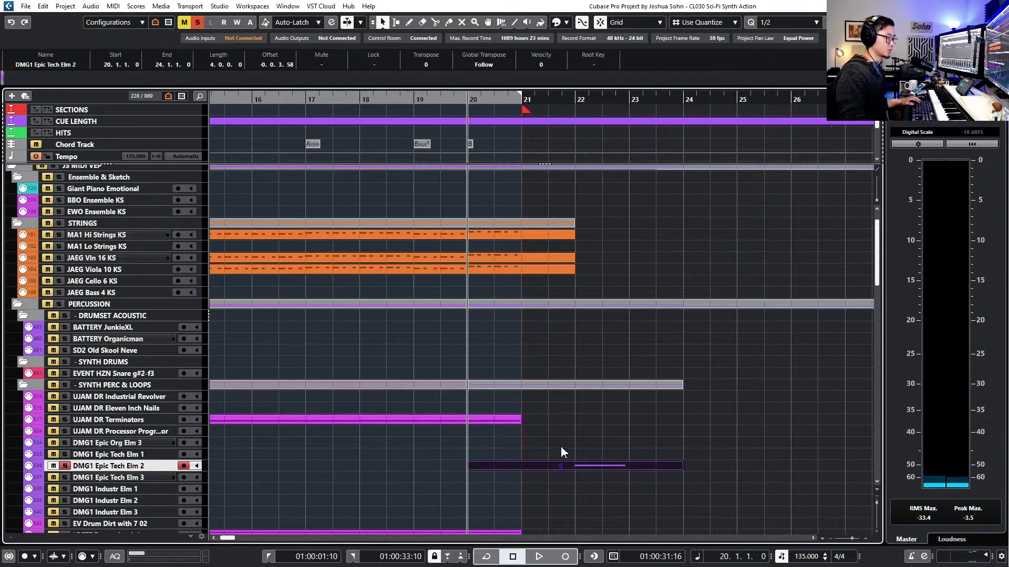
pyautogui.press('s')
pyautogui.scroll(1, 578, 428)
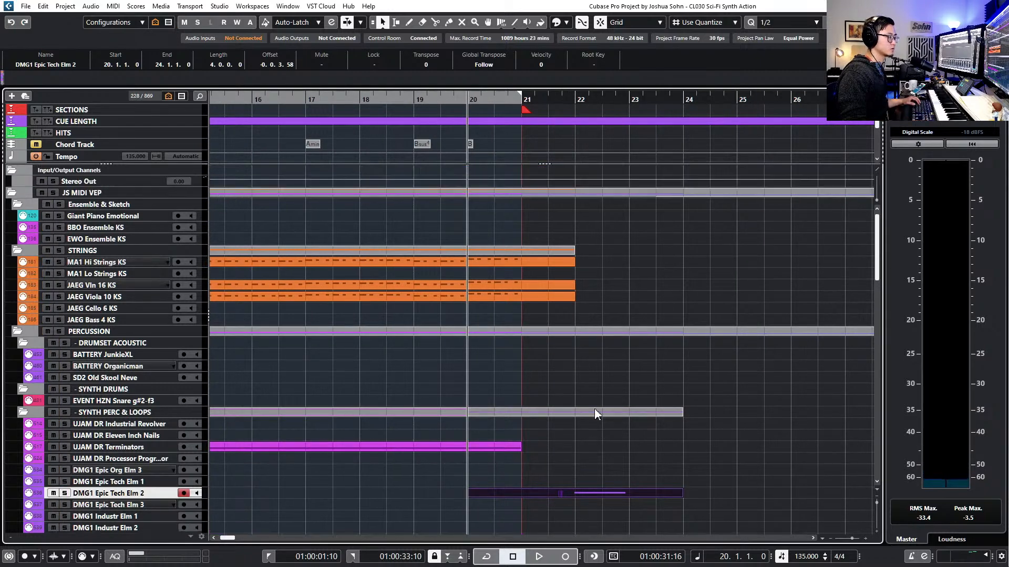
# Play from bar 20, move the playhead back to bar 19 and select the SD2 Neural Exposure track in PERC FX
pyautogui.press('space')
pyautogui.scroll(-10, 597, 407)
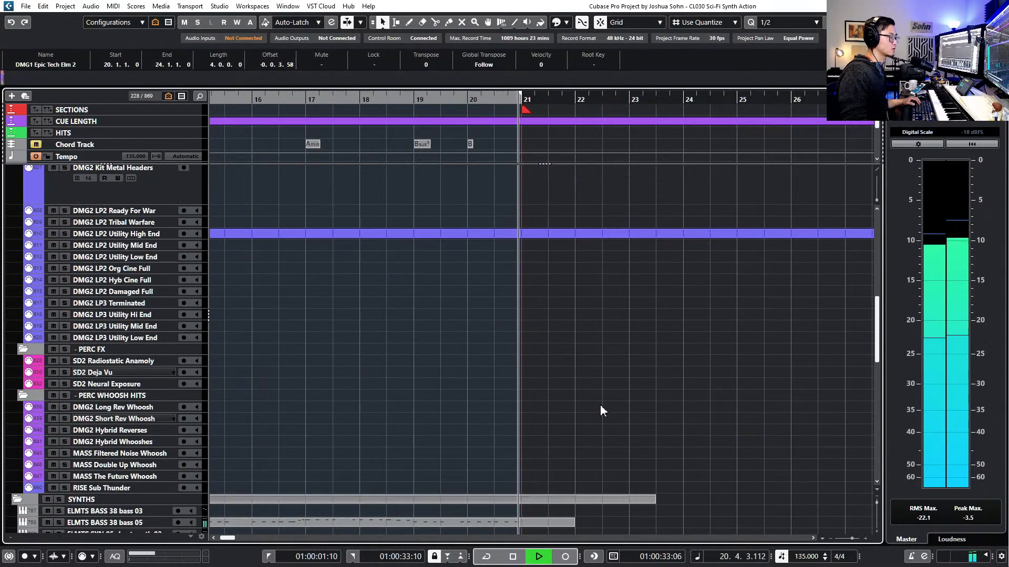
pyautogui.scroll(-3, 600, 405)
pyautogui.press('space')
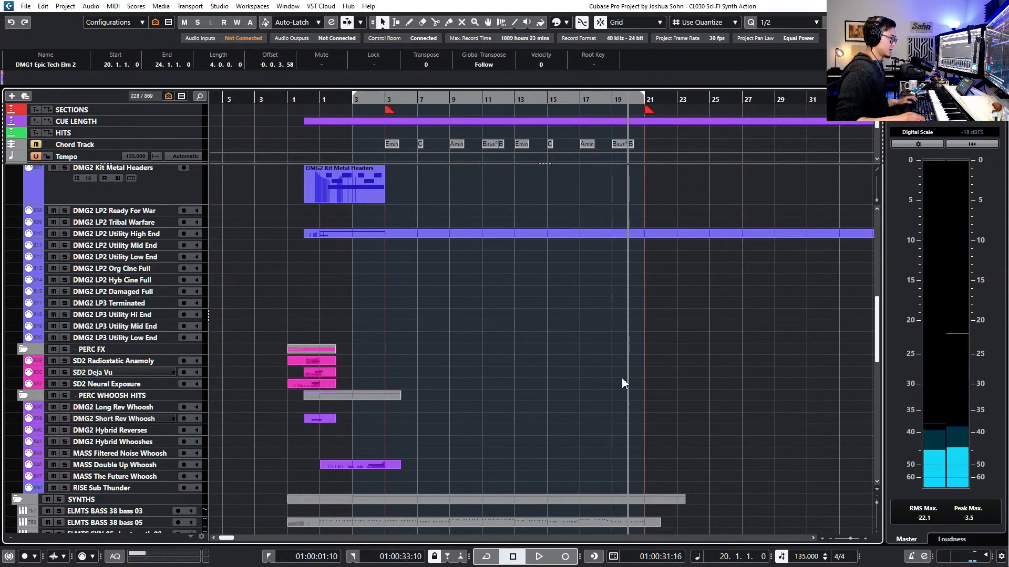
pyautogui.press('b')
pyautogui.click(117, 384)
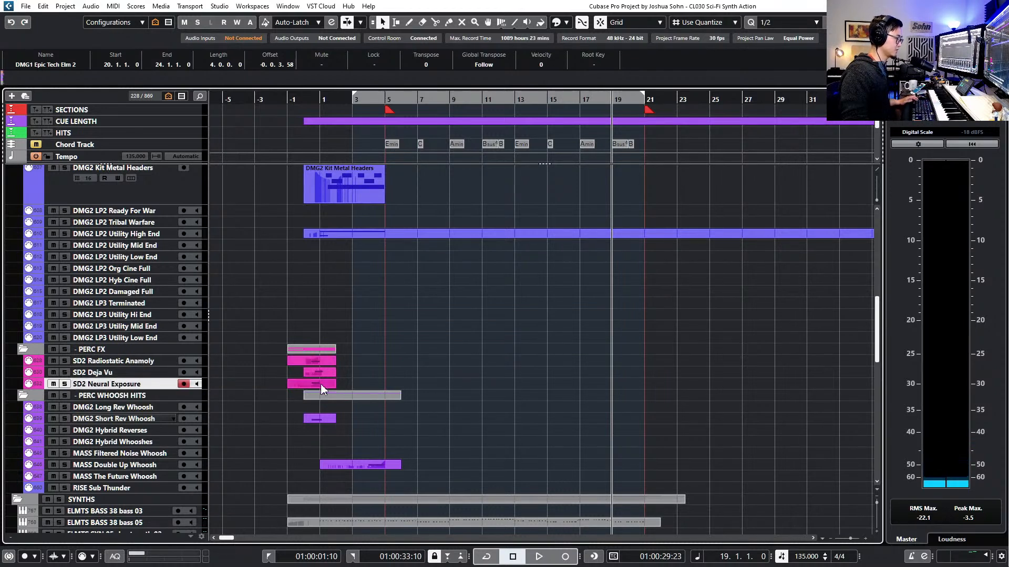
# Audition the PERC WHOOSH HITS tracks one after another, from DMG2 Long Rev Whoosh down through the MASS whooshes
pyautogui.click(100, 408)
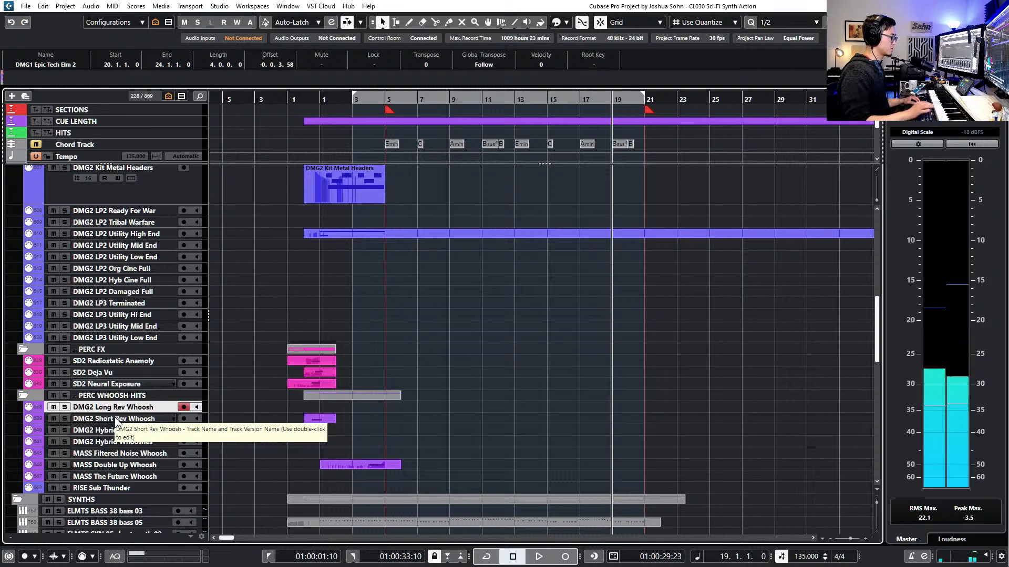
pyautogui.click(117, 420)
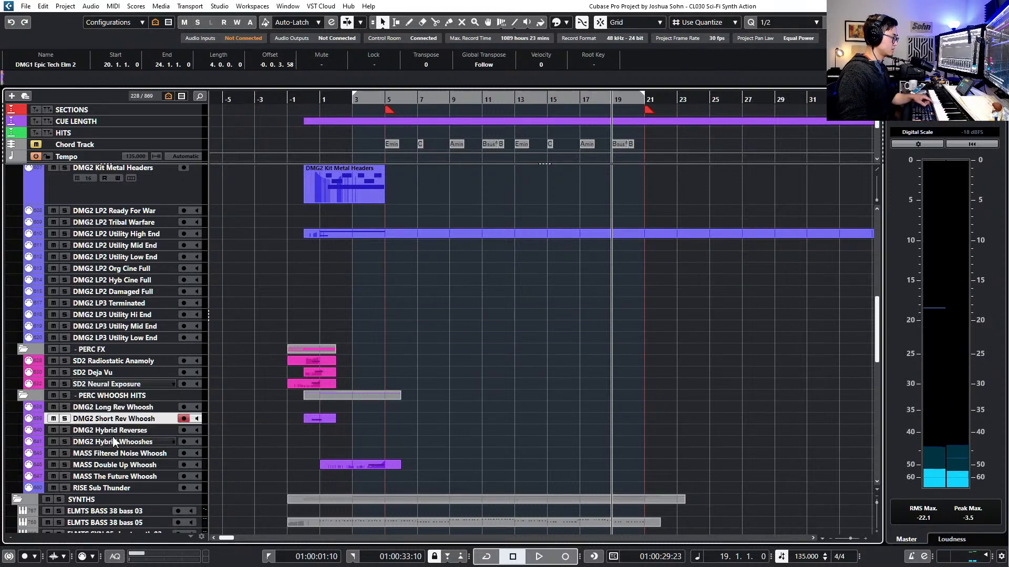
pyautogui.click(118, 430)
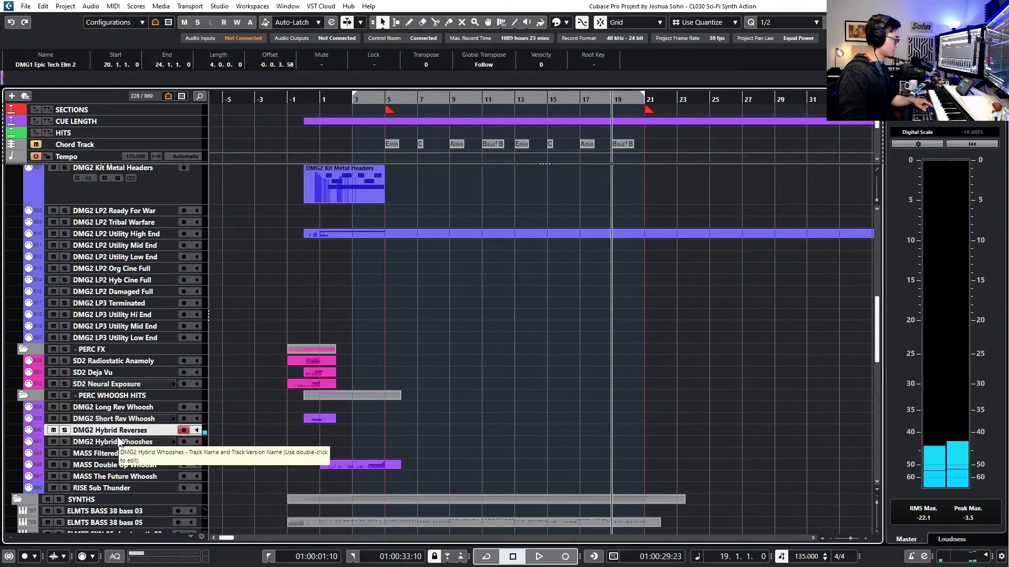
pyautogui.click(119, 442)
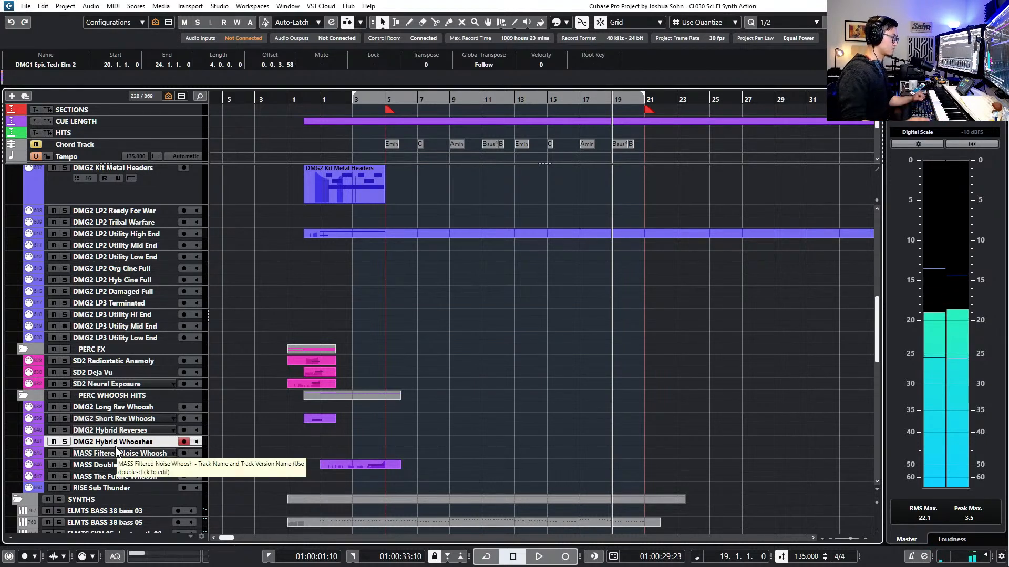
pyautogui.click(116, 453)
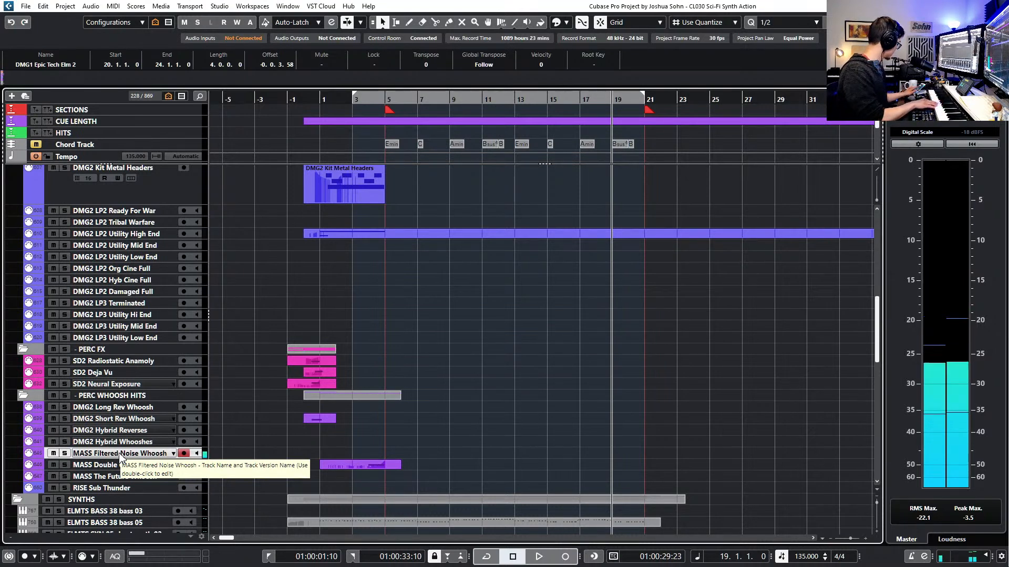
pyautogui.press('Down')
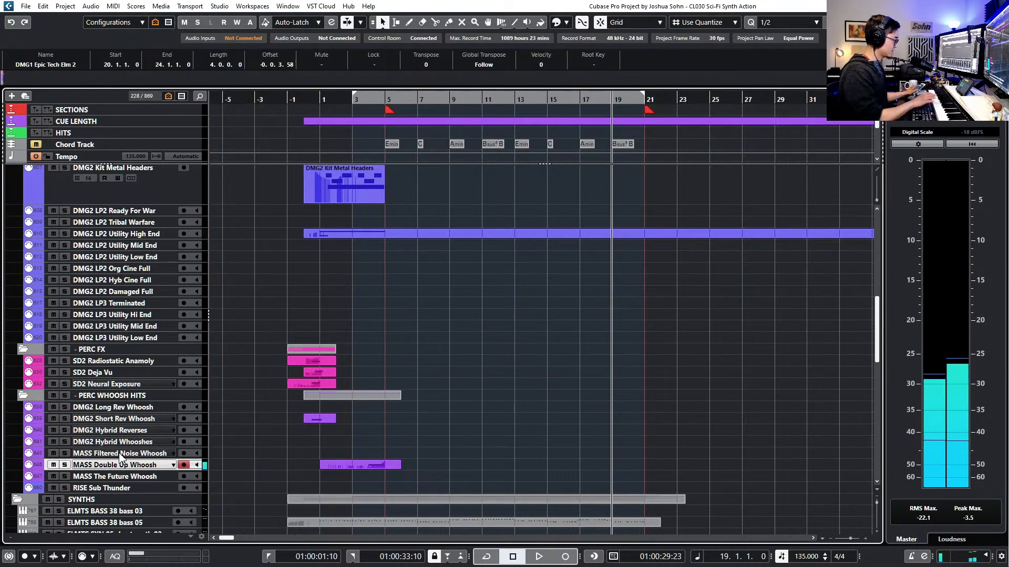
pyautogui.press('Down')
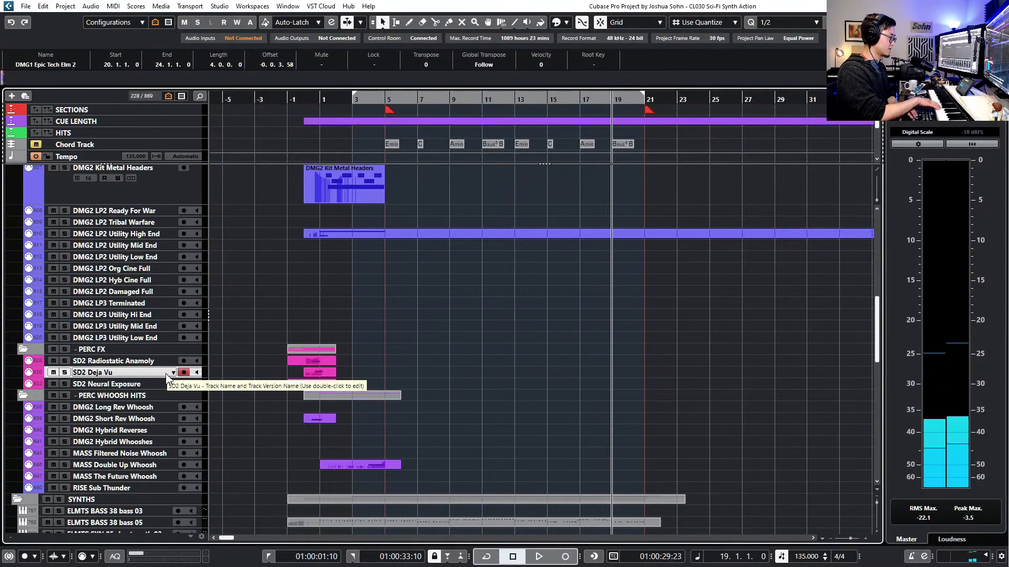
# Record a take on the SD2 Neural Exposure track from bar 19 into bar 21
pyautogui.press('Down')
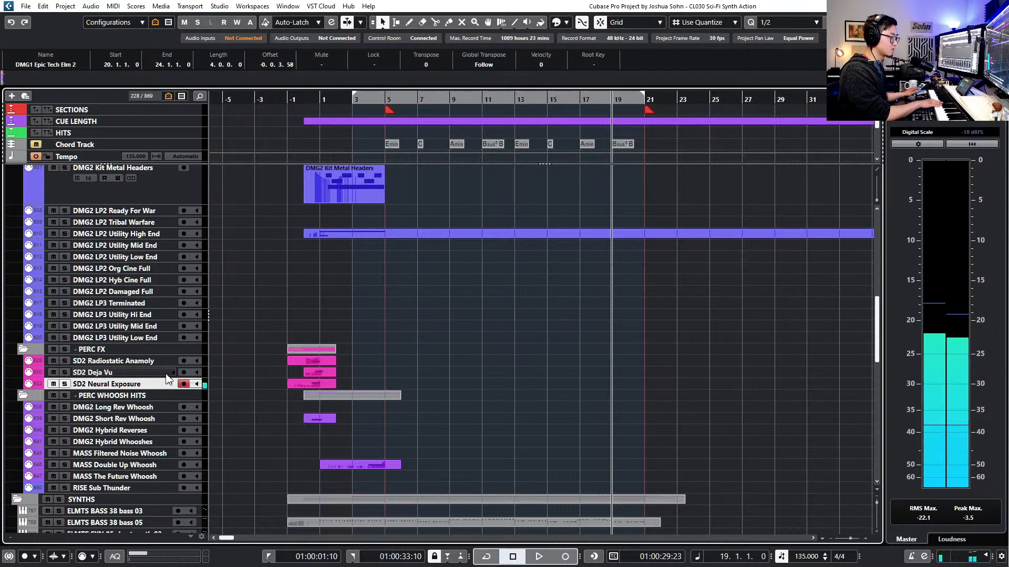
pyautogui.press('KP_Multiply')
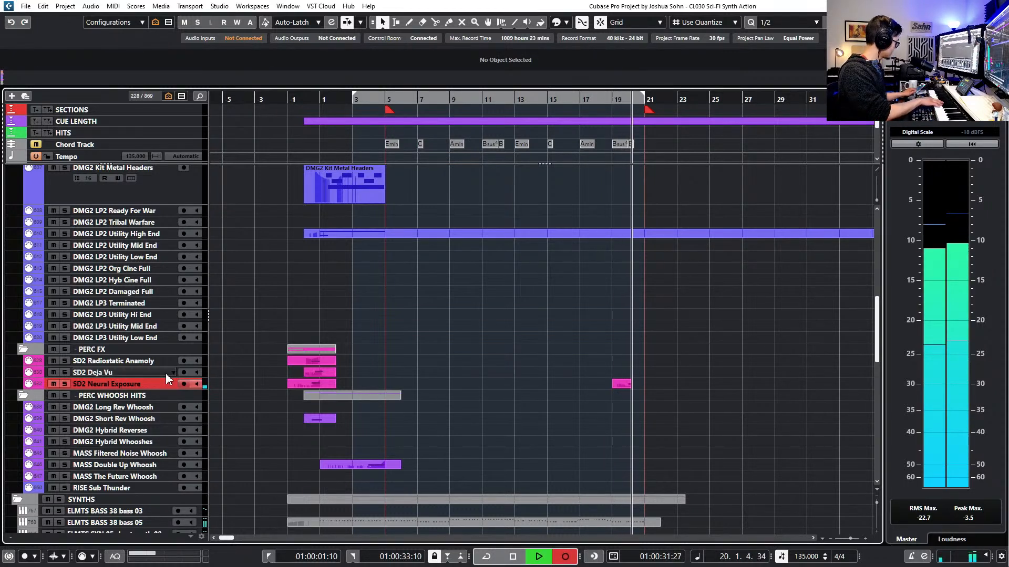
pyautogui.press('space')
pyautogui.press('h')
pyautogui.press('h')
pyautogui.press('g')
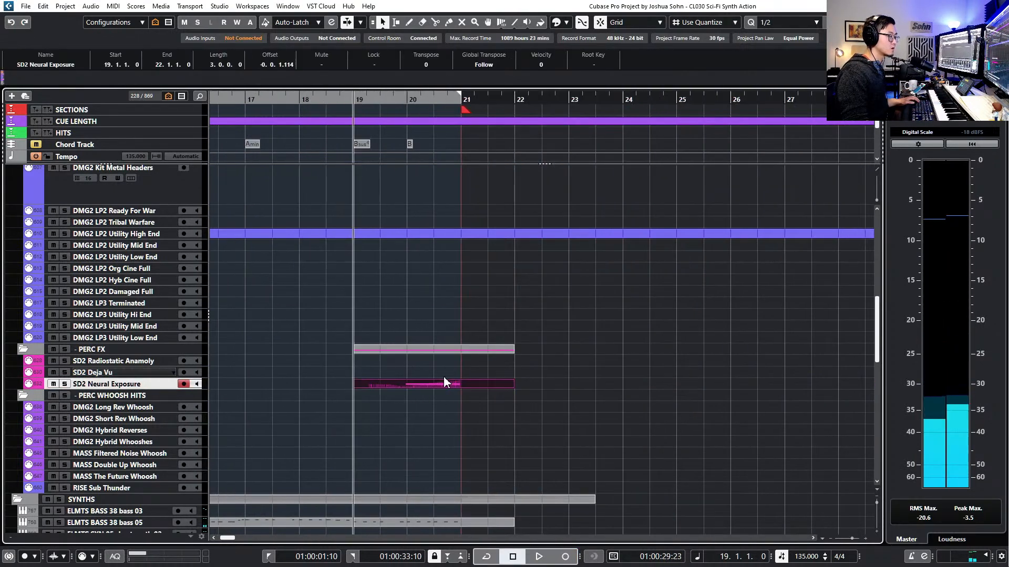
# Open the SD2 Neural Exposure part, draw its Modulation (CC 1) down to zero from bar 19 and play it back
pyautogui.doubleClick(444, 379)
pyautogui.click(254, 258)
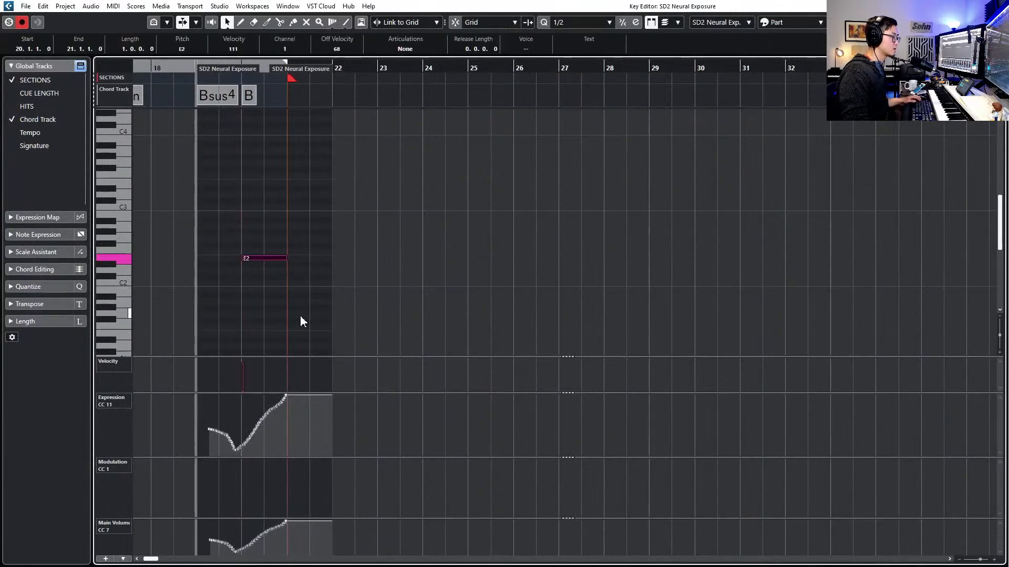
pyautogui.moveTo(196, 507); pyautogui.dragTo(226, 517)
pyautogui.press('space')
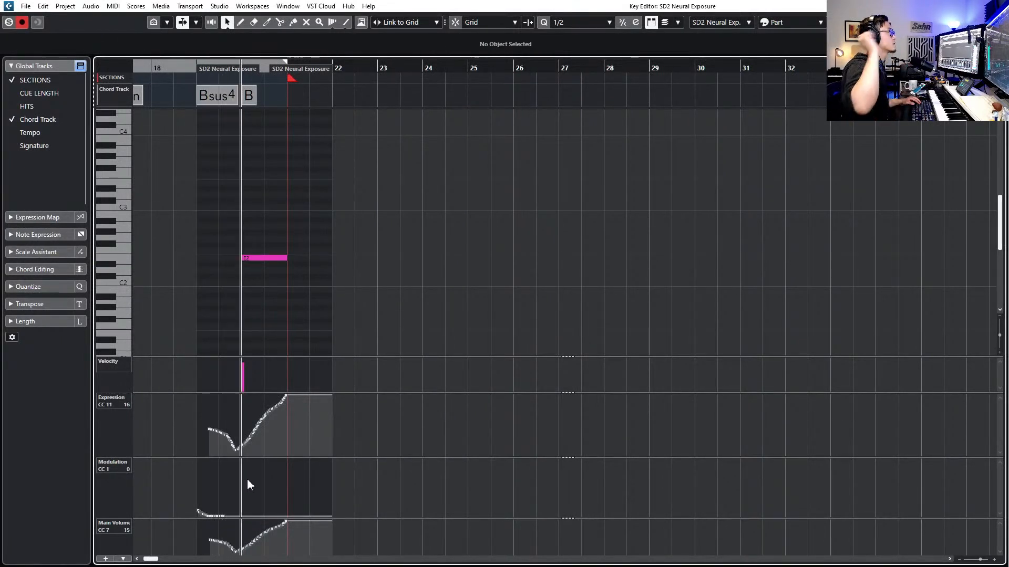
pyautogui.press('space')
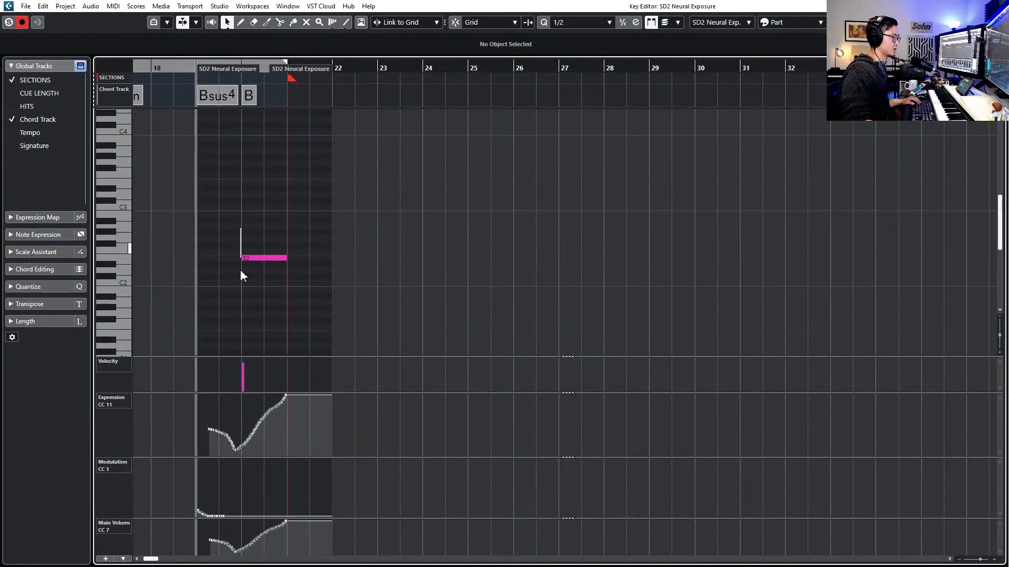
# Redraw Expression (CC 11) as a gentler rise from bar 20 to bar 21 and scale its peak to about 80
pyautogui.click(244, 258)
pyautogui.press('KP_2')
pyautogui.press('j')
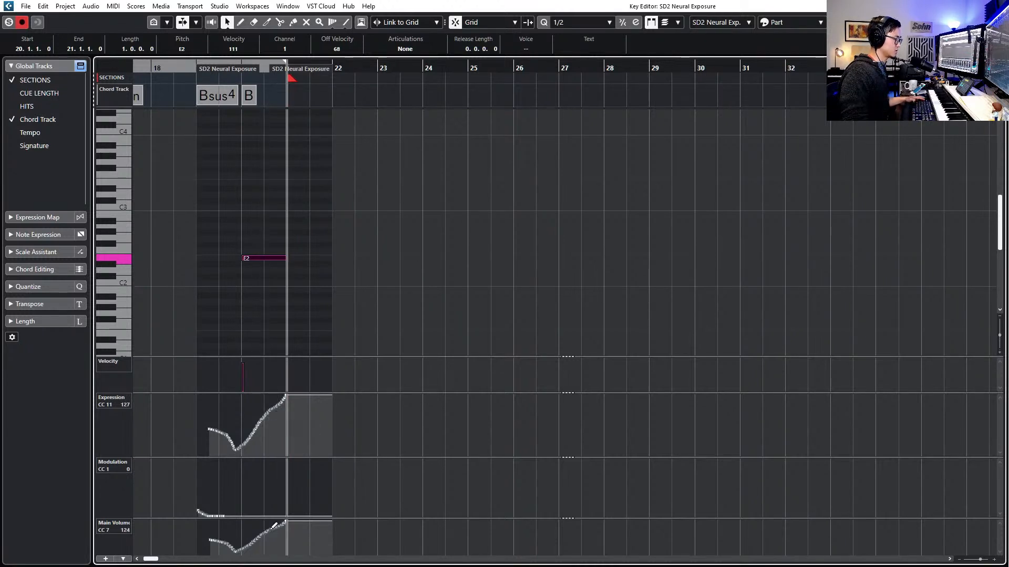
pyautogui.moveTo(243, 439); pyautogui.dragTo(290, 422)
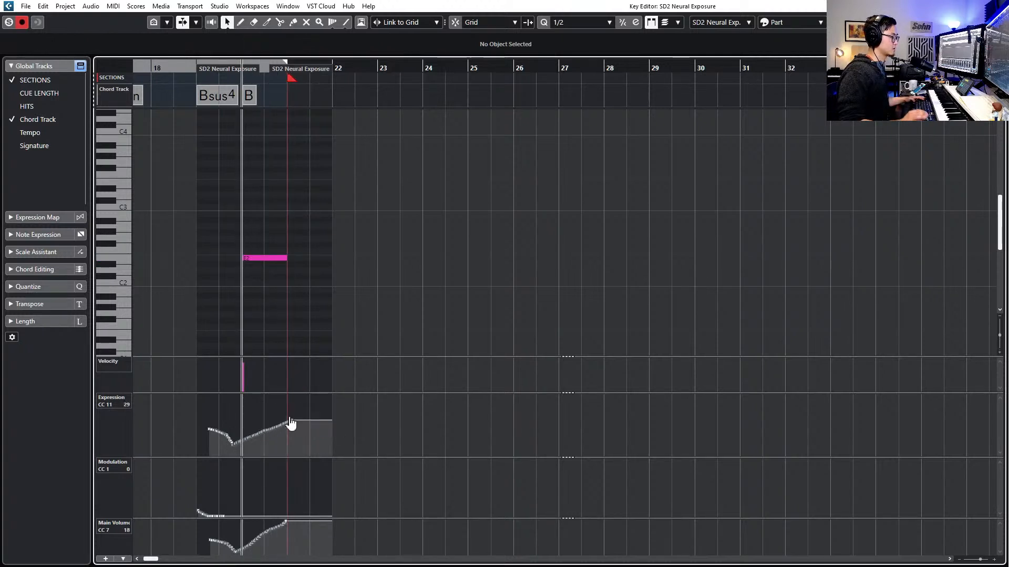
pyautogui.moveTo(213, 412); pyautogui.dragTo(338, 446)
pyautogui.moveTo(293, 397); pyautogui.dragTo(294, 393)
# Select the Main Volume (CC 7) points around bars 19 to 21, play back the part and close the editor
pyautogui.moveTo(190, 533); pyautogui.dragTo(277, 552)
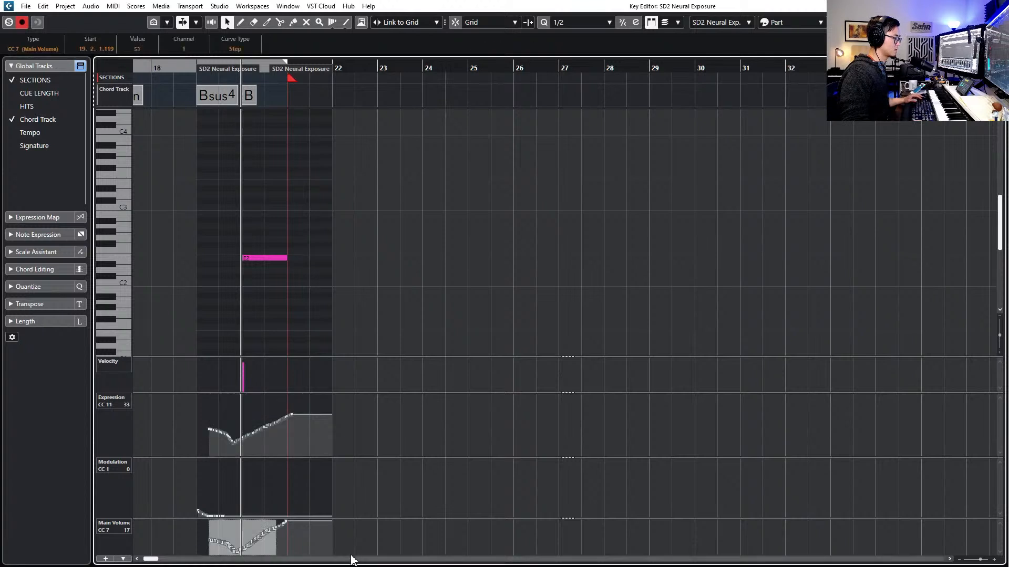
pyautogui.press('space')
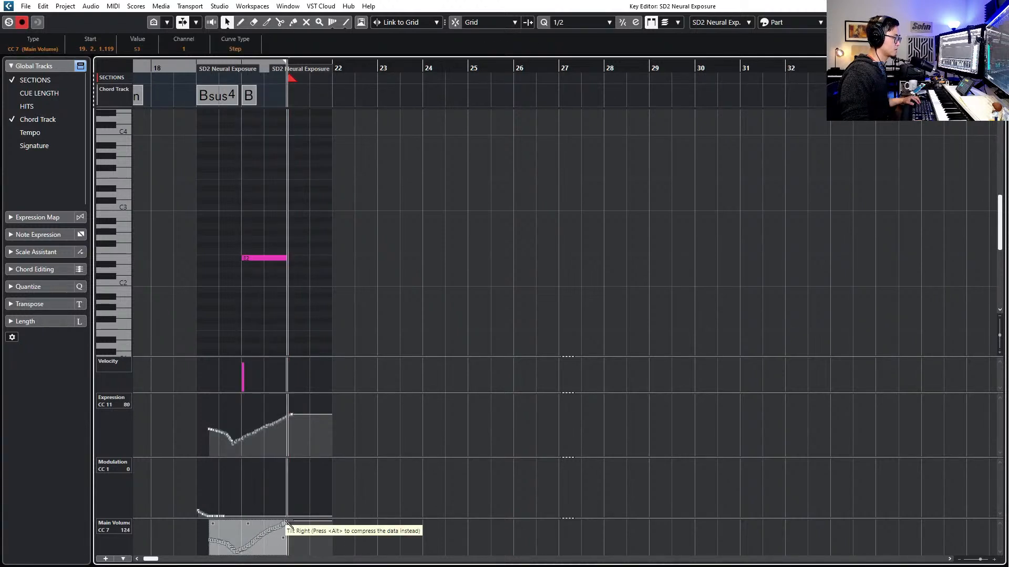
pyautogui.press('space')
pyautogui.press('Escape')
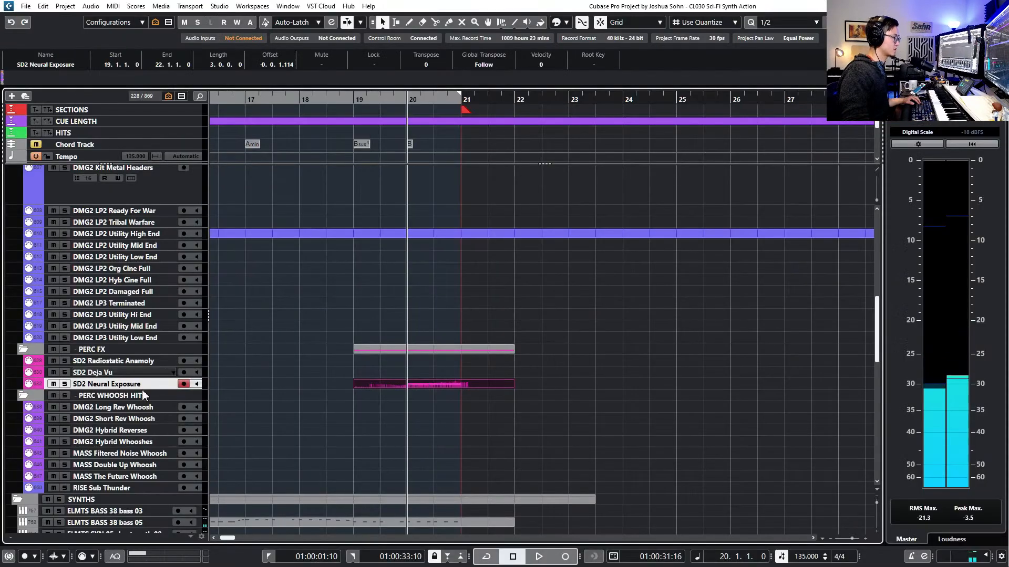
# Audition the SD2 Radiostatic Anamoly and DMG2 Hybrid Whooshes tracks
pyautogui.click(134, 362)
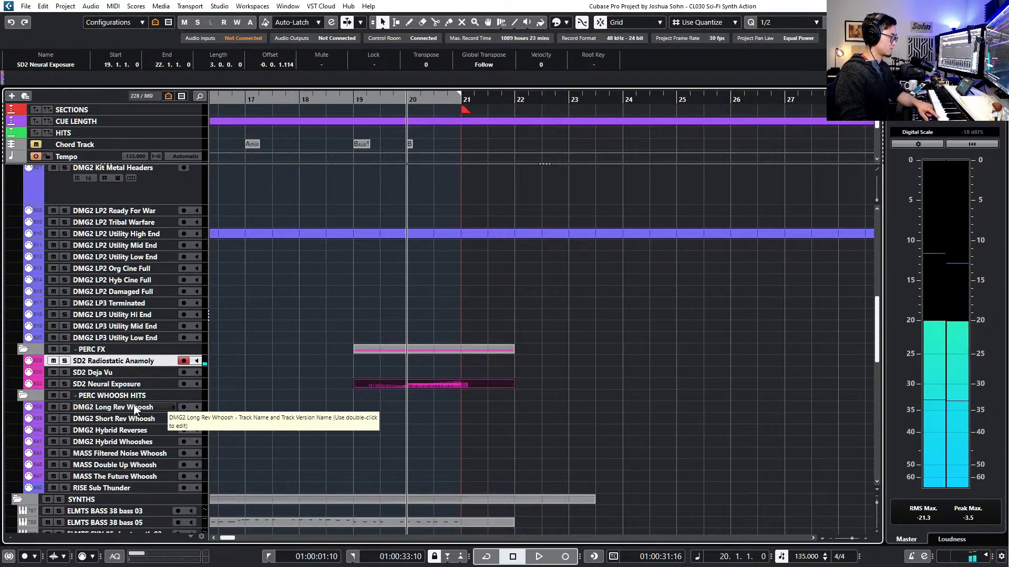
pyautogui.click(128, 445)
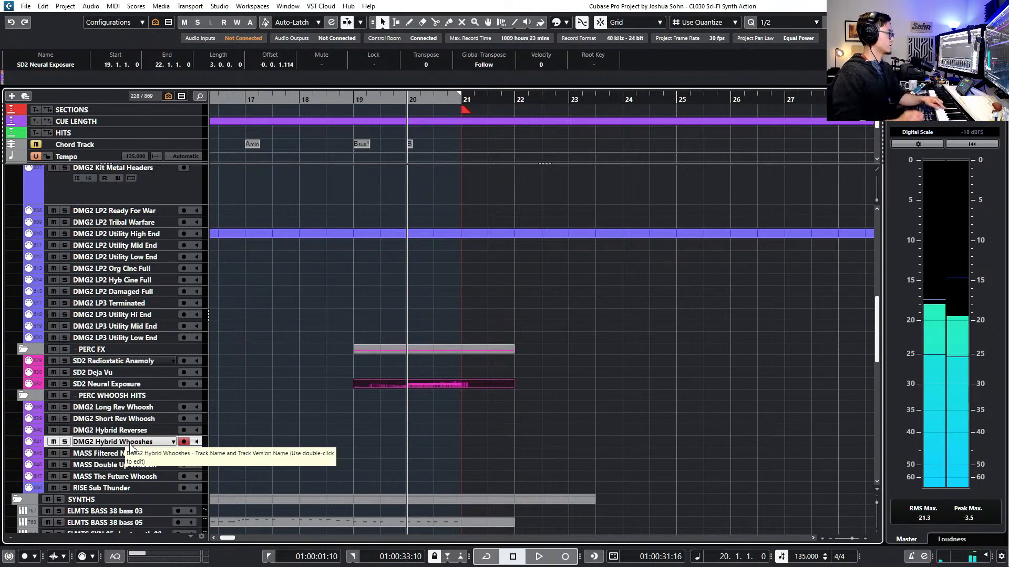
# Enlarge the upper track area, find the Perc Whoosh Hits instrument channel and open its channel settings
pyautogui.click(182, 161)
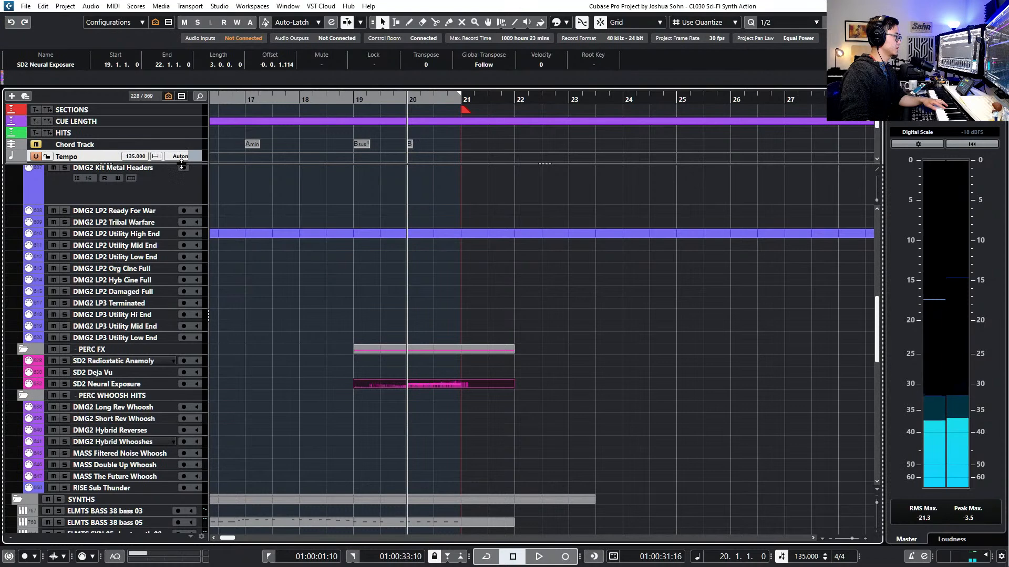
pyautogui.moveTo(181, 162); pyautogui.dragTo(184, 276)
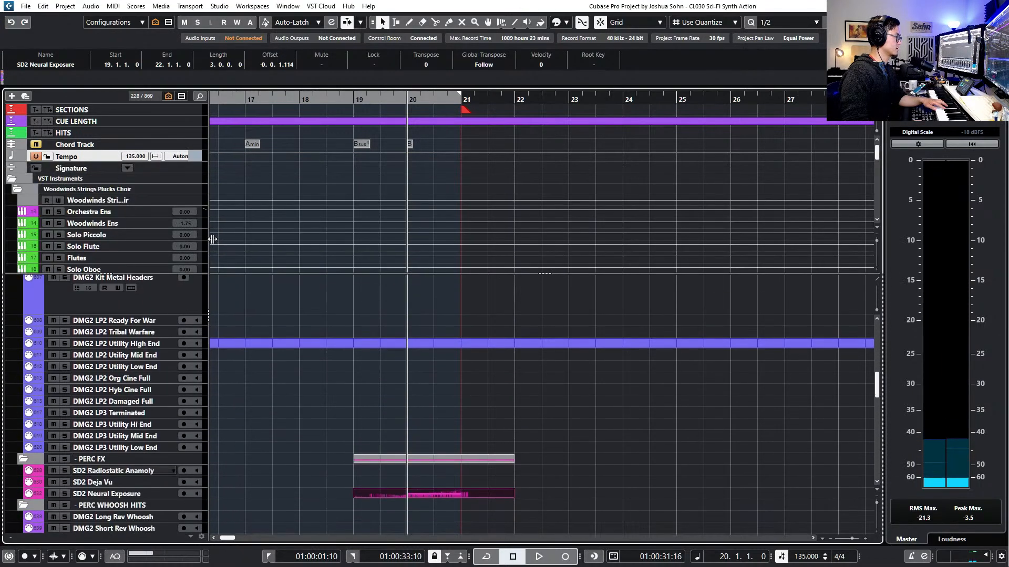
pyautogui.scroll(-20, 294, 208)
pyautogui.scroll(-8, 295, 212)
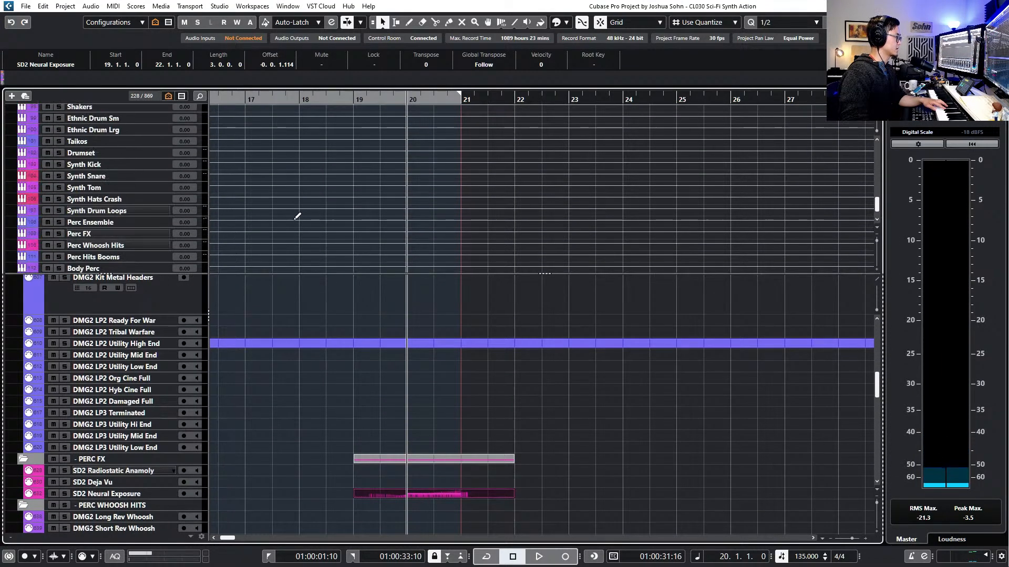
pyautogui.click(104, 198)
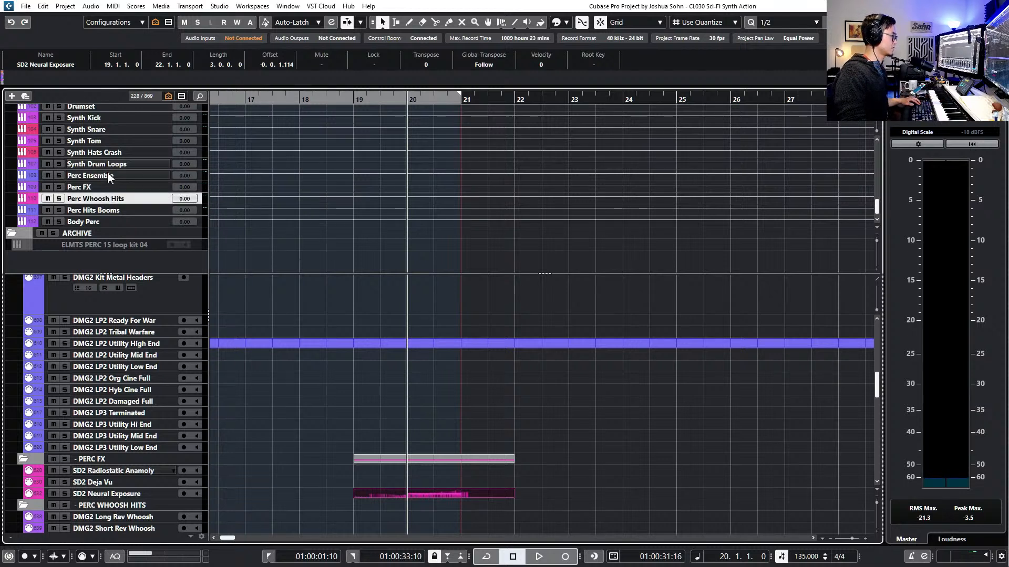
pyautogui.click(109, 175)
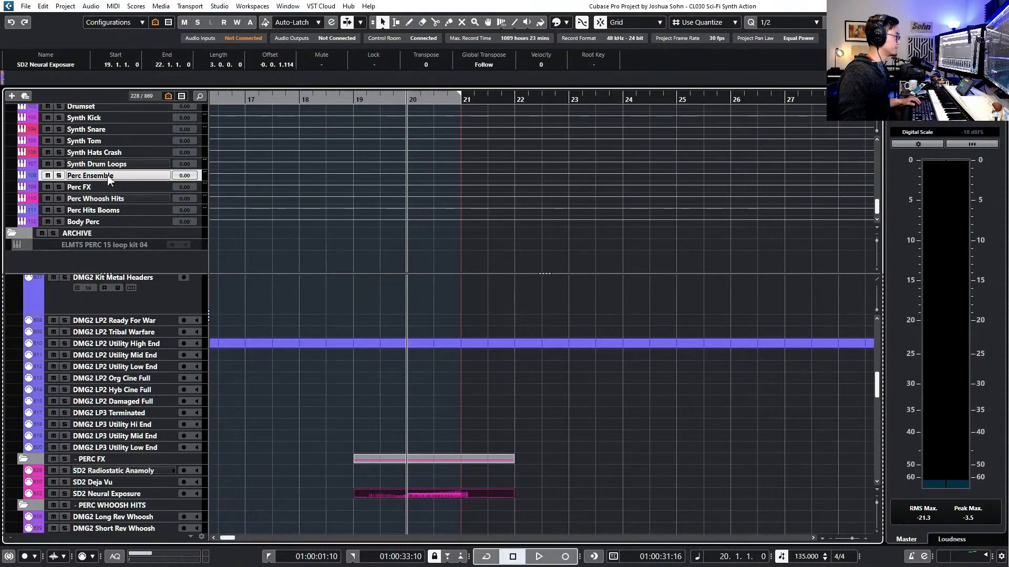
pyautogui.click(106, 188)
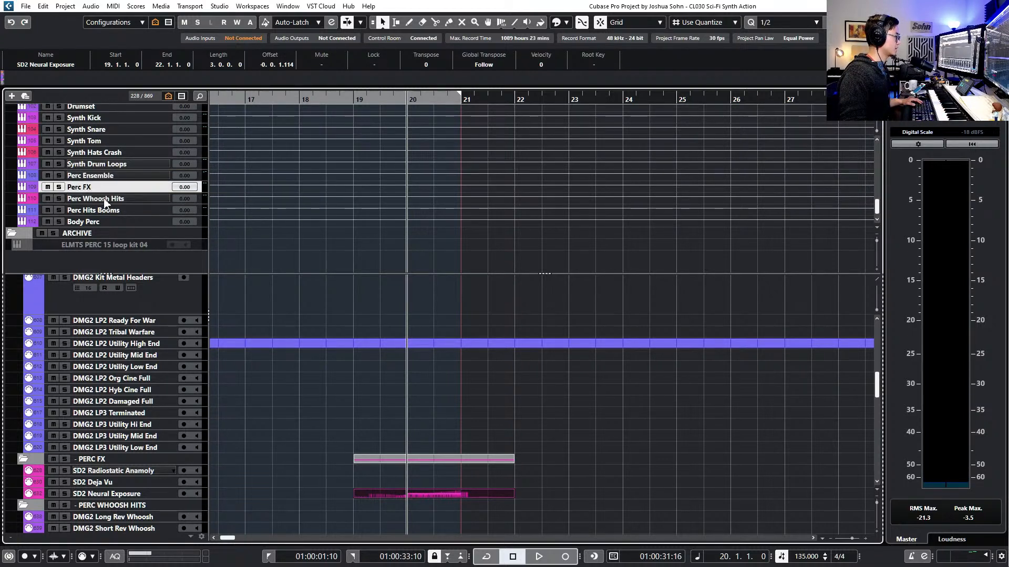
pyautogui.click(106, 198)
pyautogui.press('e')
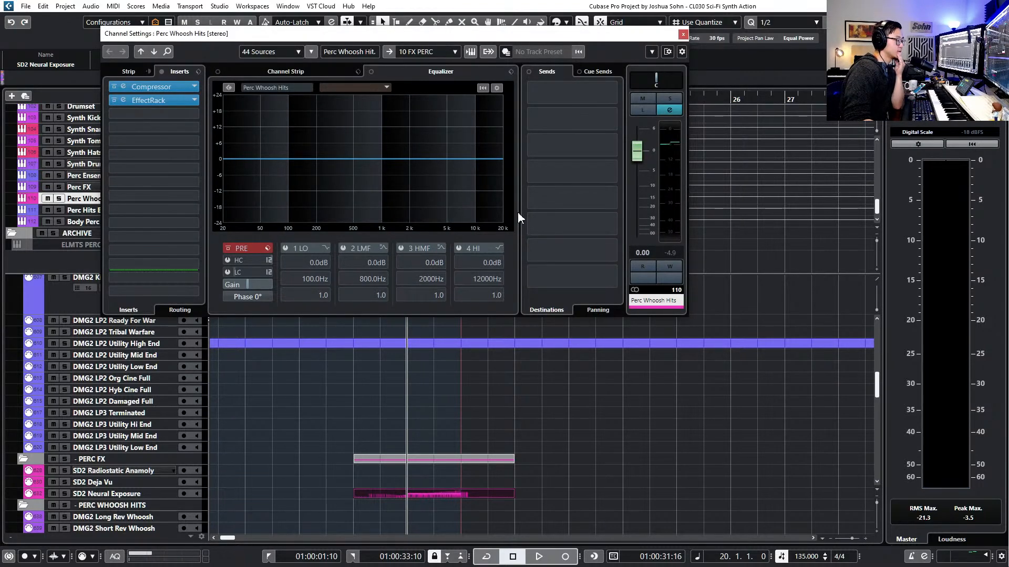
# Write an EffectRack bypass change as automation on Perc Whoosh Hits from bar 18, and switch automation writing off
pyautogui.press('space')
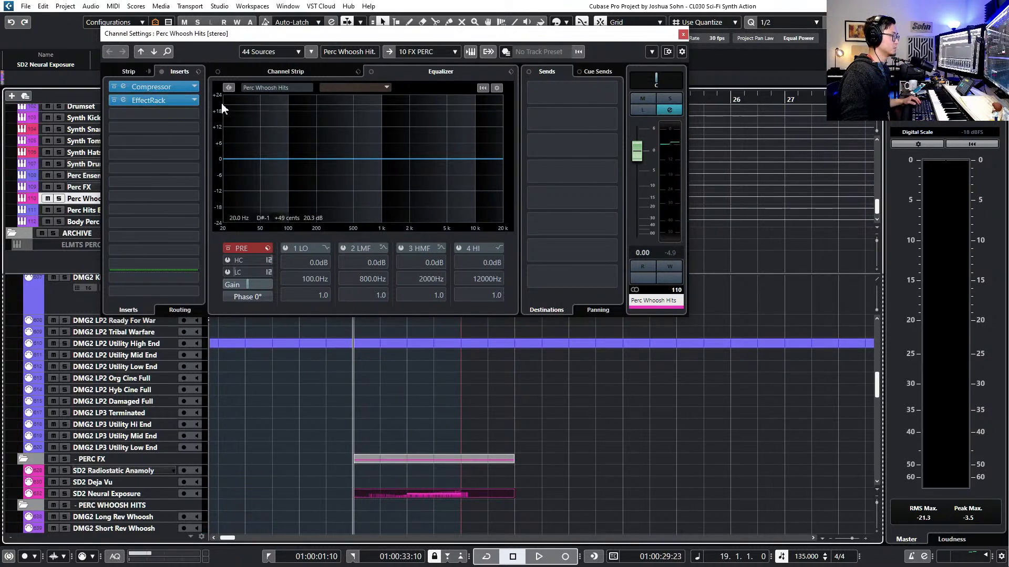
pyautogui.press('KP_Subtract')
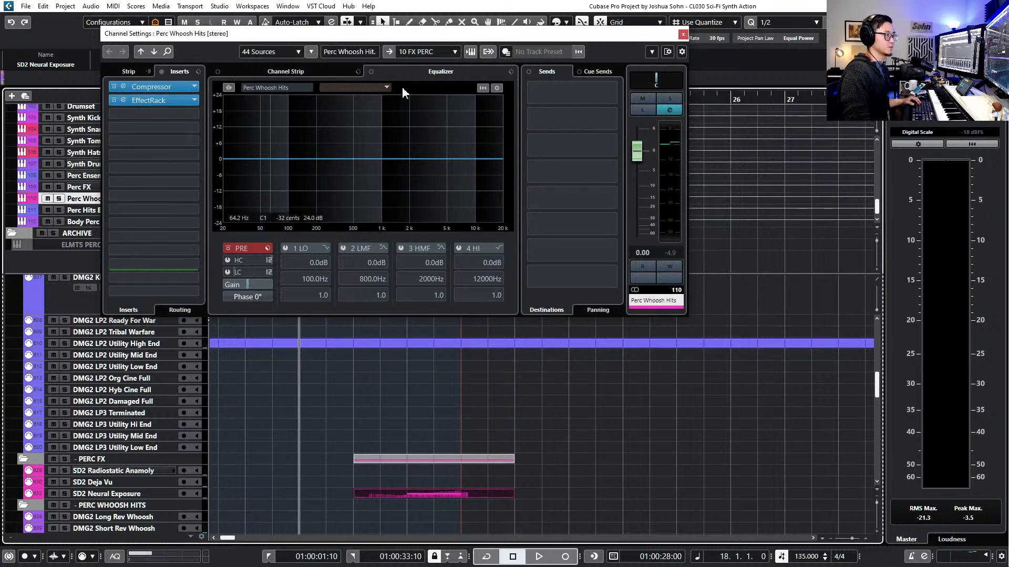
pyautogui.click(677, 269)
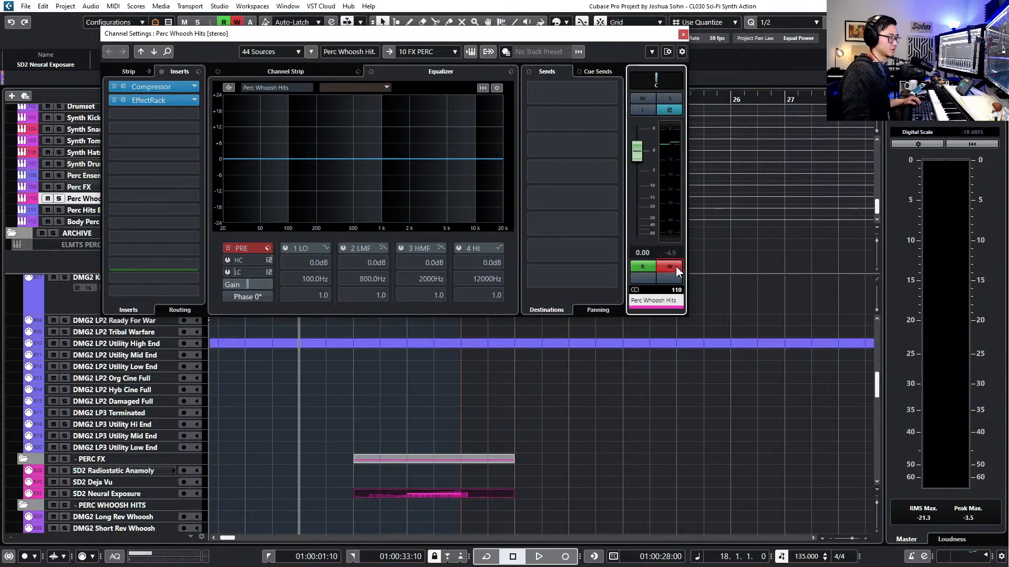
pyautogui.click(115, 102)
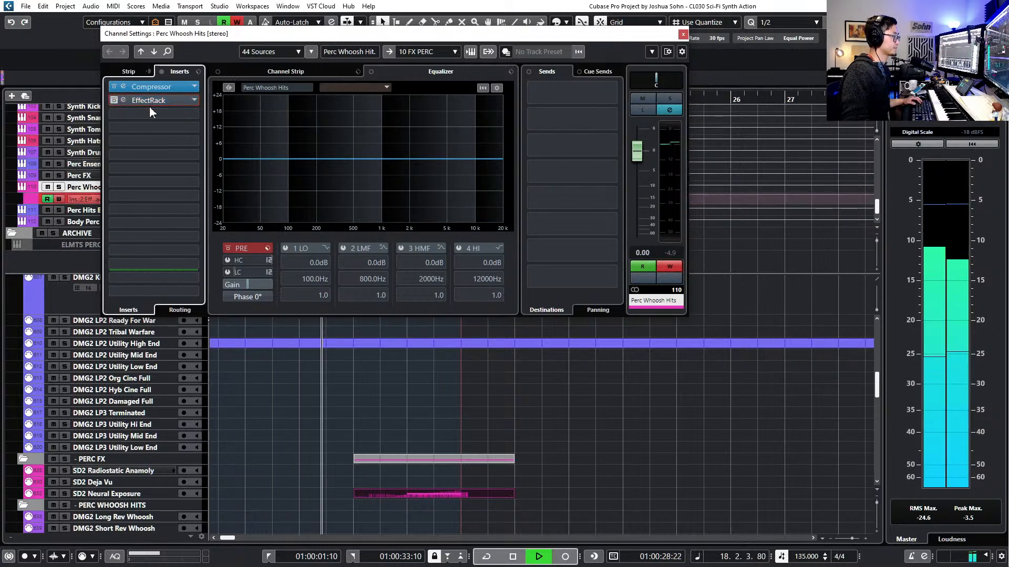
pyautogui.press('space')
pyautogui.click(660, 270)
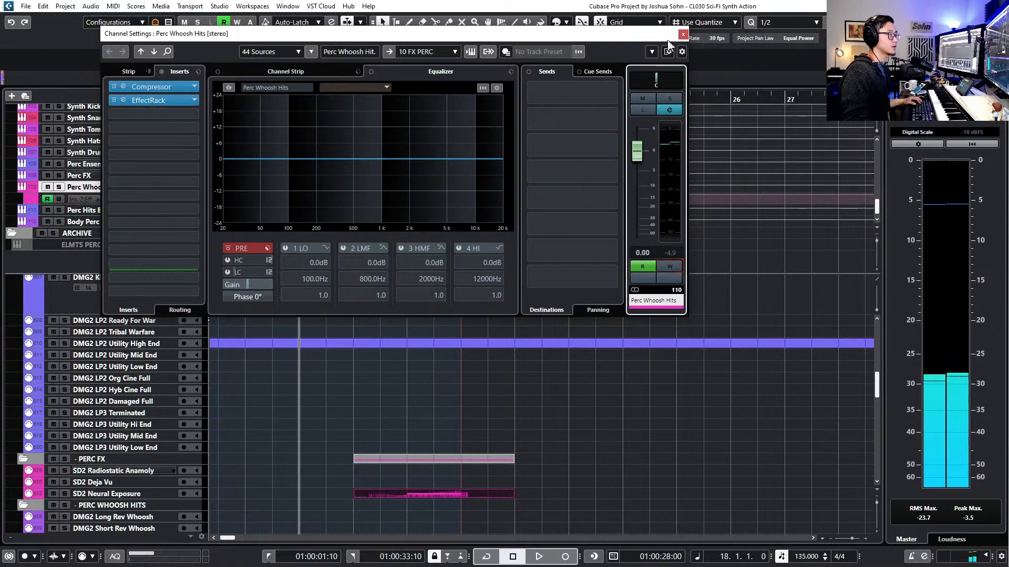
# Close the Perc Whoosh Hits channel settings, shrink the upper track area and show the global tracks around Chord and Tempo there
pyautogui.click(683, 34)
pyautogui.moveTo(195, 274); pyautogui.dragTo(196, 157)
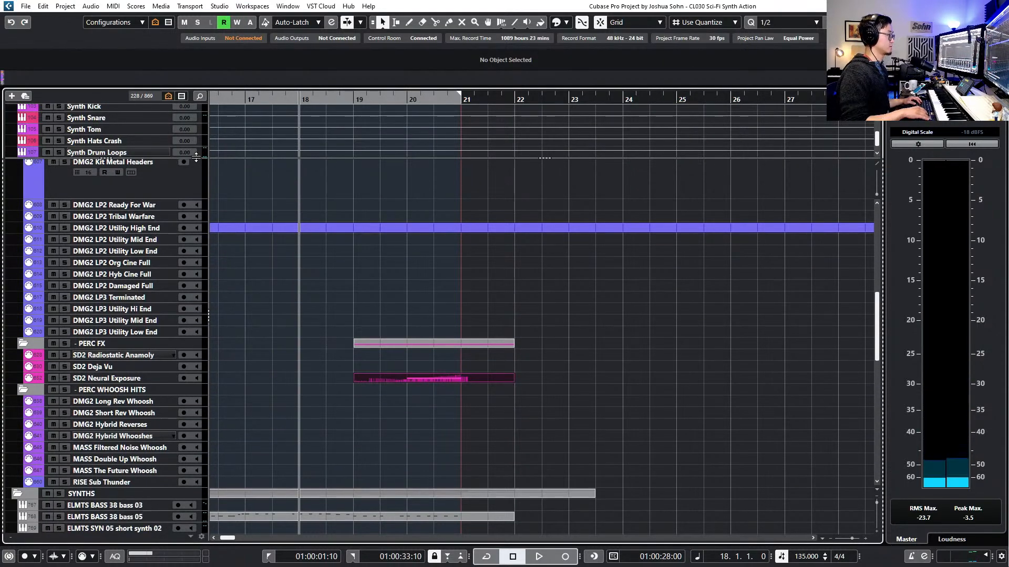
pyautogui.scroll(15, 123, 130)
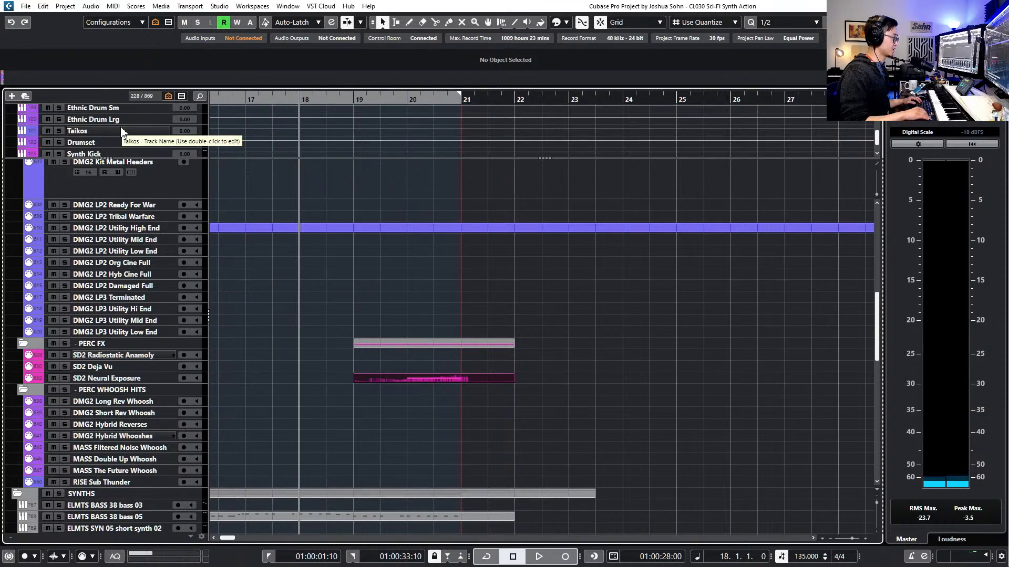
pyautogui.scroll(5, 121, 125)
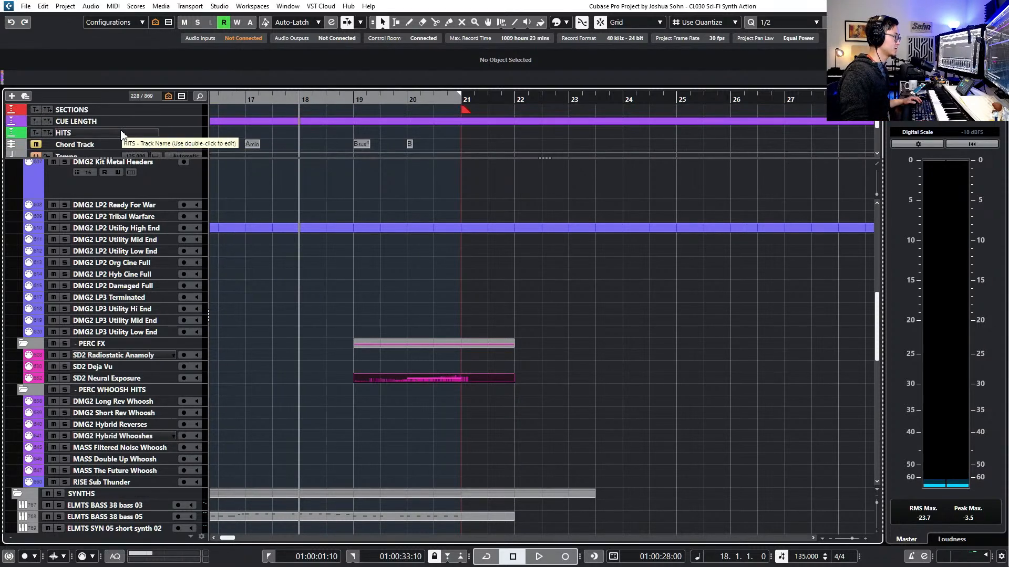
pyautogui.click(112, 134)
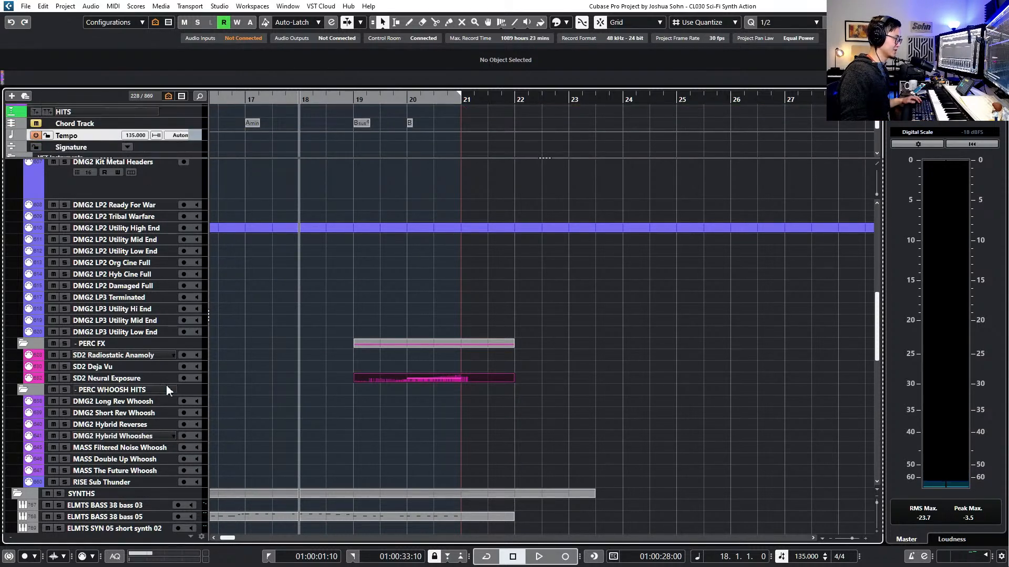
# Try the SD2 Neural Exposure and DMG2 whoosh tracks, ending with DMG2 Hybrid Whooshes selected for recording
pyautogui.click(135, 379)
pyautogui.click(146, 404)
pyautogui.click(144, 424)
pyautogui.click(145, 436)
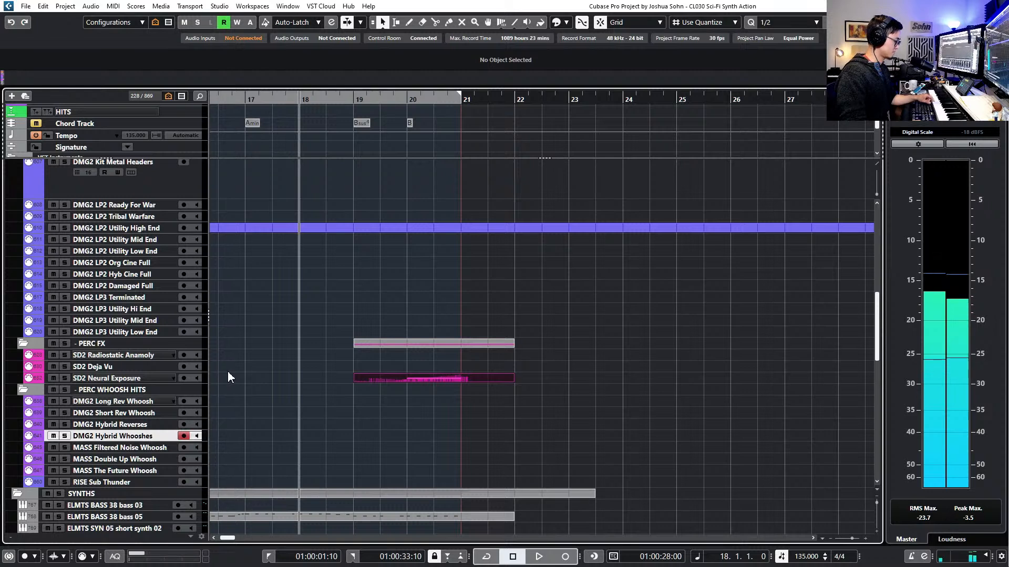
# Record a whoosh performance on DMG2 Hybrid Whooshes from bar 19 to about bar 22
pyautogui.press('KP_Add')
pyautogui.press('KP_Add')
pyautogui.press('KP_Add')
pyautogui.press('KP_Subtract')
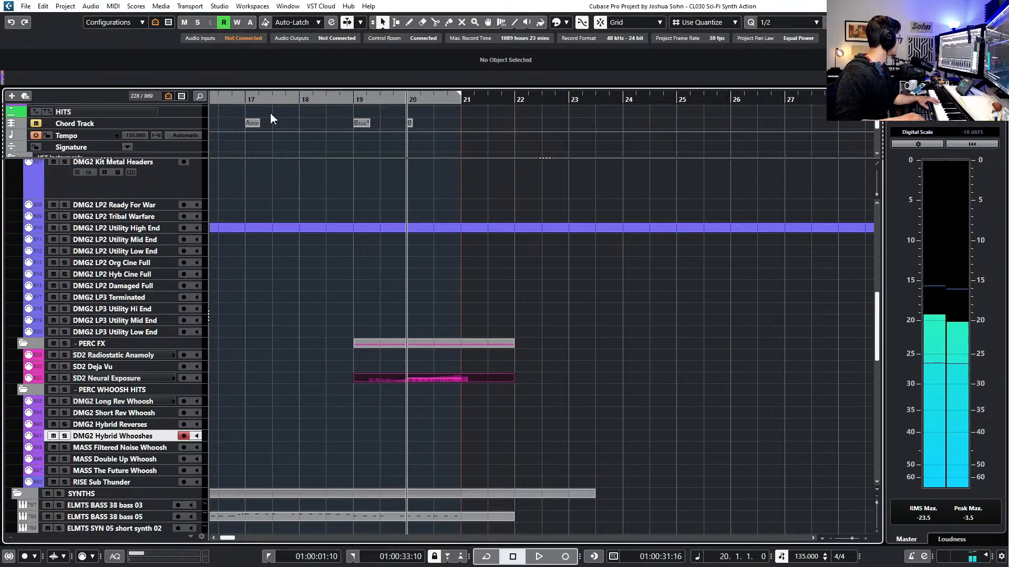
pyautogui.press('KP_Subtract')
pyautogui.press('KP_Multiply')
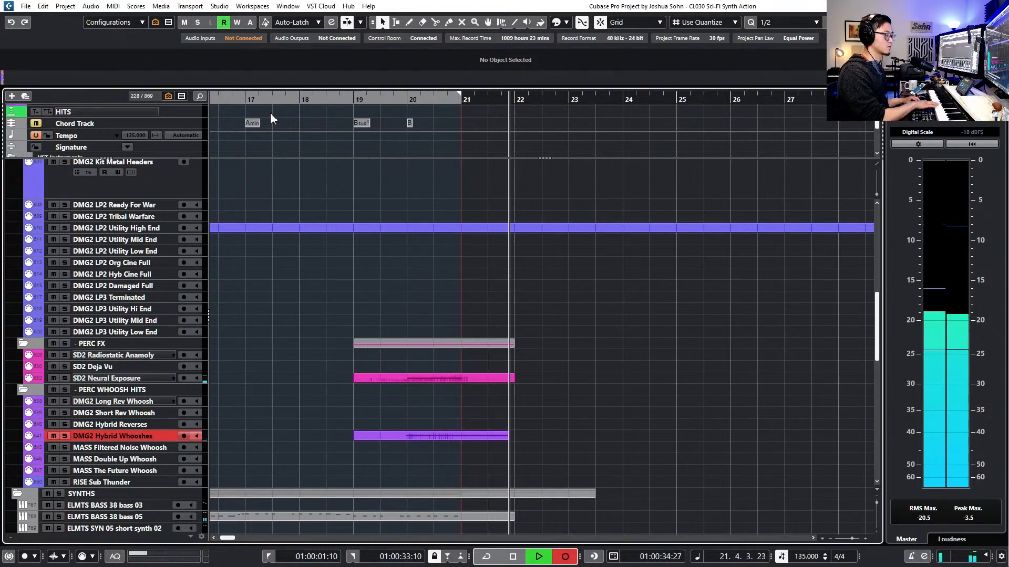
pyautogui.press('KP_0')
# Quantize the notes of the recorded DMG2 Hybrid Whooshes part to 1/2 in the Key Editor and close the editor
pyautogui.press('Return')
pyautogui.moveTo(309, 198); pyautogui.dragTo(223, 285)
pyautogui.press('q')
pyautogui.press('Return')
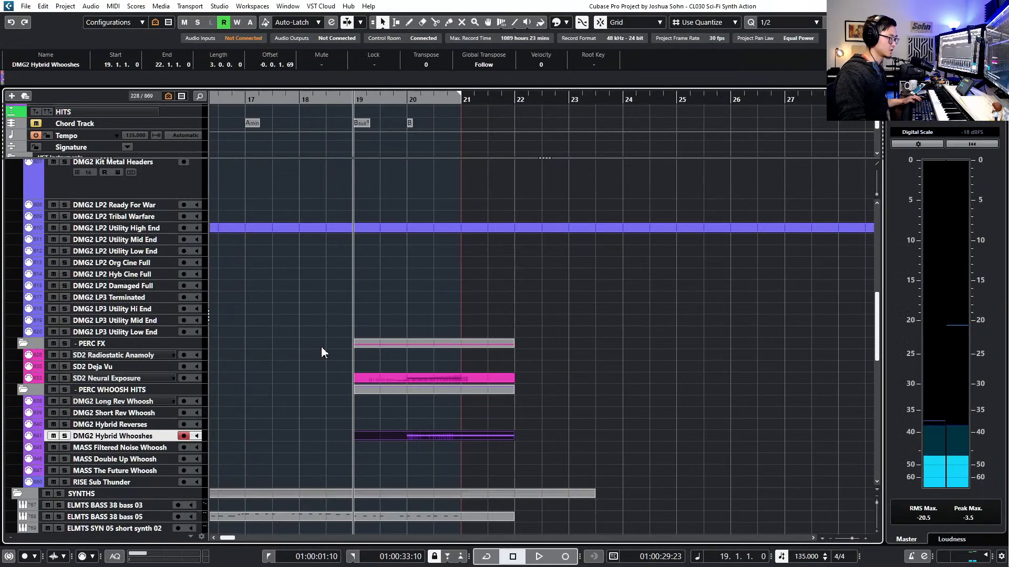
# Extend the end of the DMG2 Hybrid Whooshes part to bar 23
pyautogui.scroll(-3, 507, 420)
pyautogui.moveTo(510, 363); pyautogui.dragTo(569, 362)
pyautogui.scroll(-1, 410, 330)
# Move the playhead back to bar 17 and set the right locator to bar 26
pyautogui.press('KP_Subtract')
pyautogui.press('KP_Subtract')
pyautogui.scroll(-1, 412, 325)
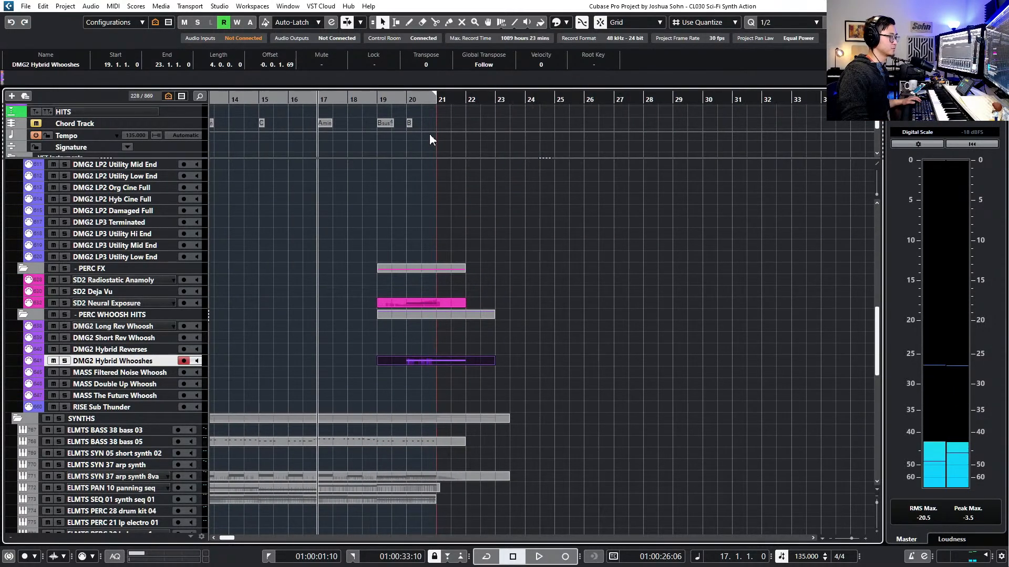
pyautogui.moveTo(436, 95); pyautogui.dragTo(583, 99)
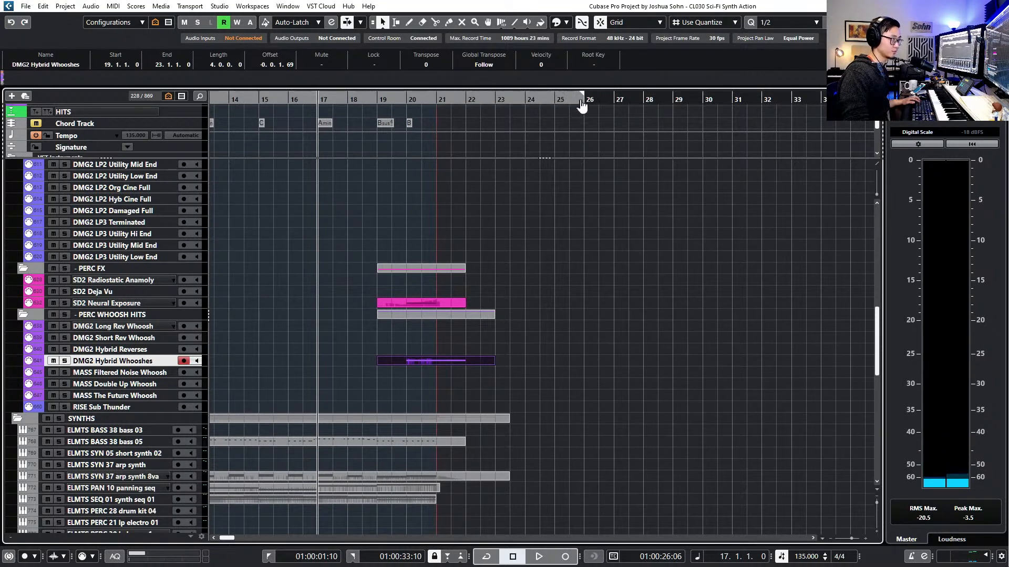
pyautogui.scroll(-1, 575, 200)
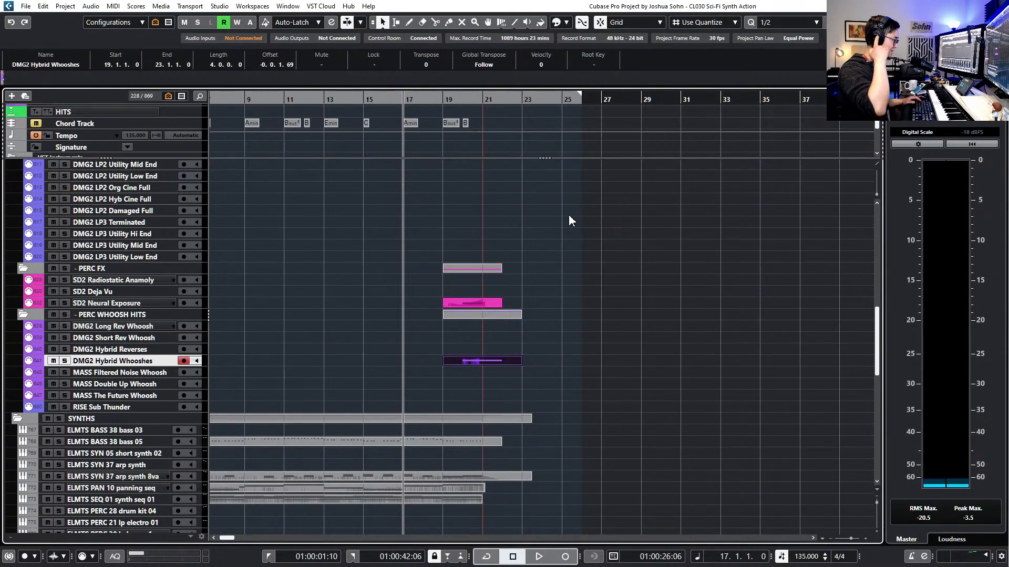
pyautogui.scroll(-2, 519, 208)
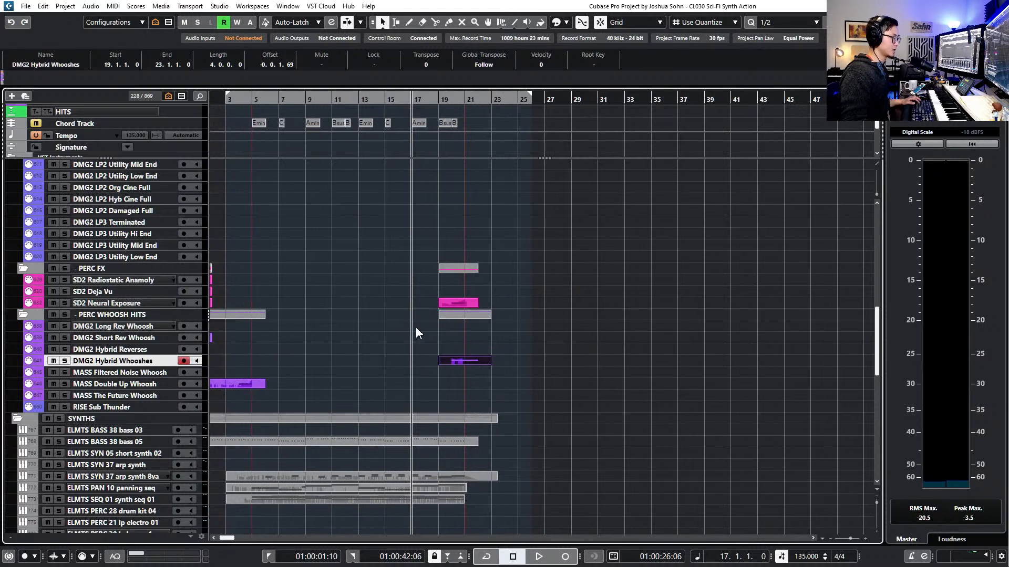
# Audition the MASS whoosh tracks and record a part on MASS Filtered Noise Whoosh from bar 17 to about bar 21
pyautogui.click(126, 384)
pyautogui.click(125, 395)
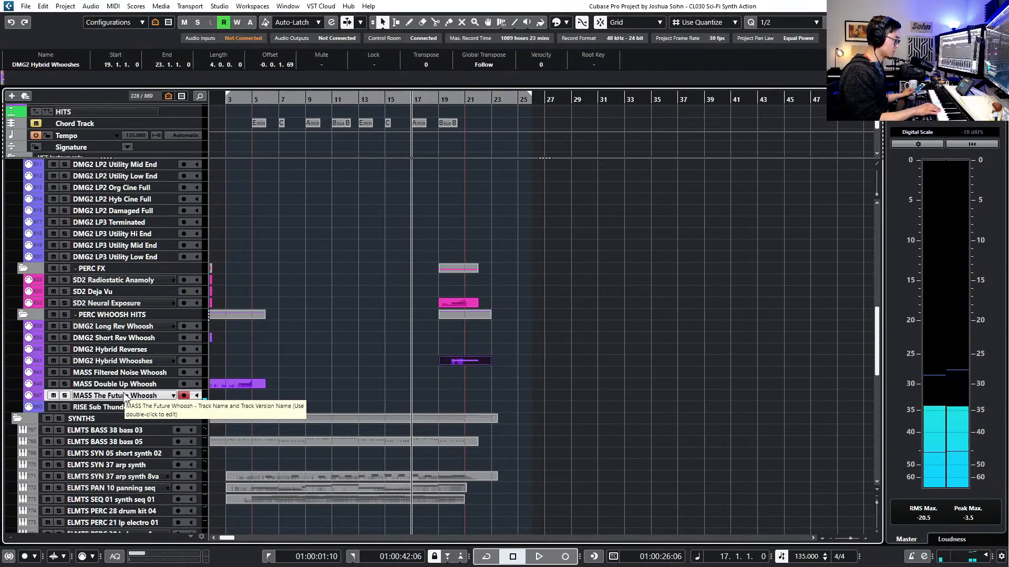
pyautogui.click(149, 374)
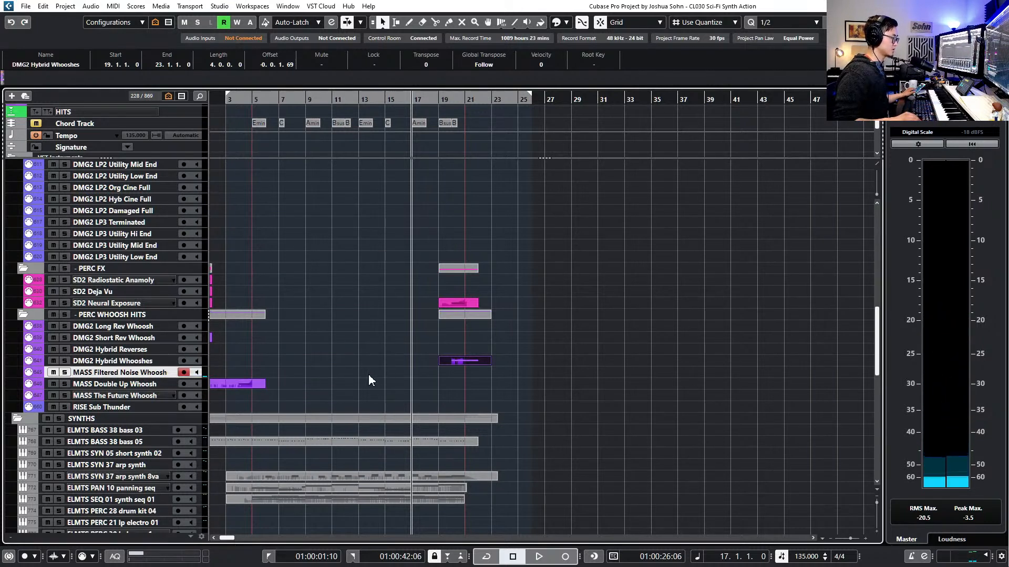
pyautogui.press('KP_Multiply')
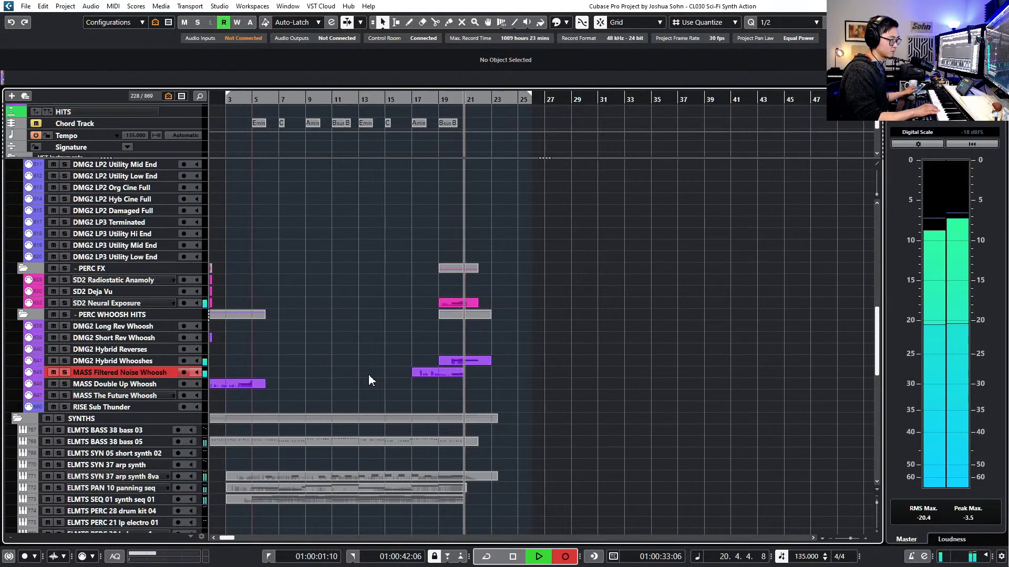
pyautogui.press('space')
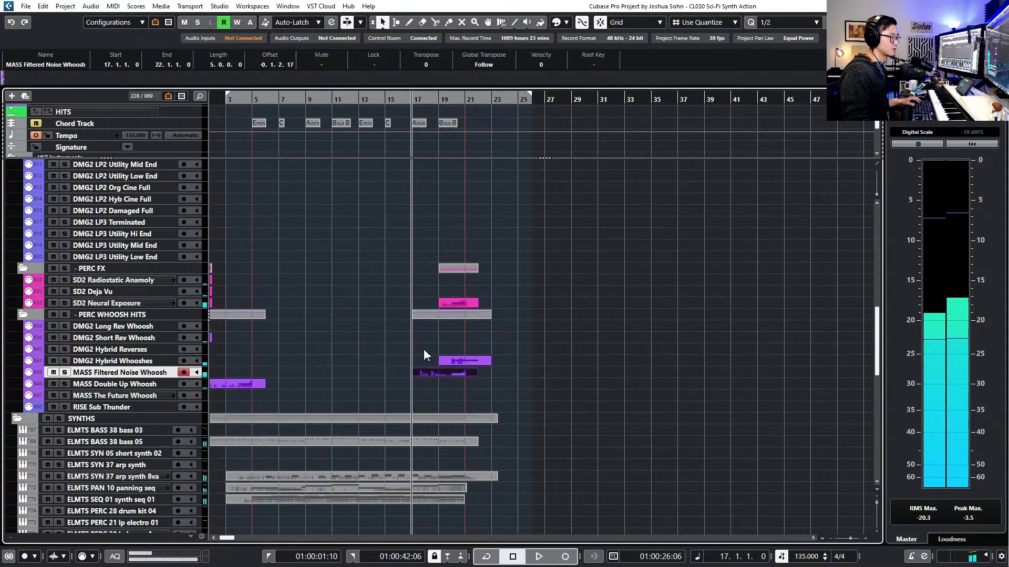
# Open the MASS Filtered Noise Whoosh part, lower Main Volume (CC 7) to 33 just before bar 20 and play it back
pyautogui.doubleClick(449, 371)
pyautogui.click(292, 258)
pyautogui.press('l')
pyautogui.press('KP_Subtract')
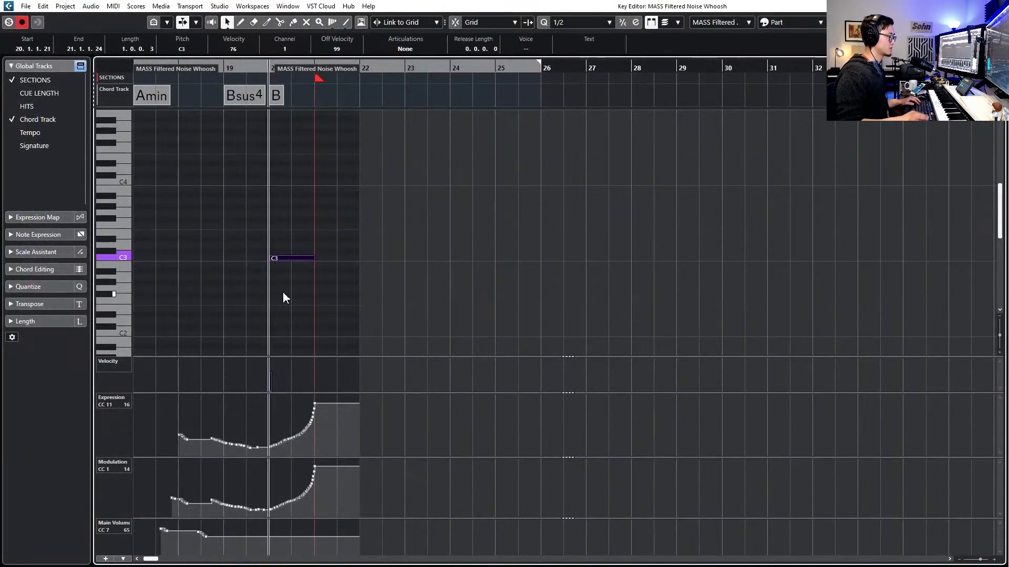
pyautogui.moveTo(293, 536); pyautogui.dragTo(258, 546)
pyautogui.press('space')
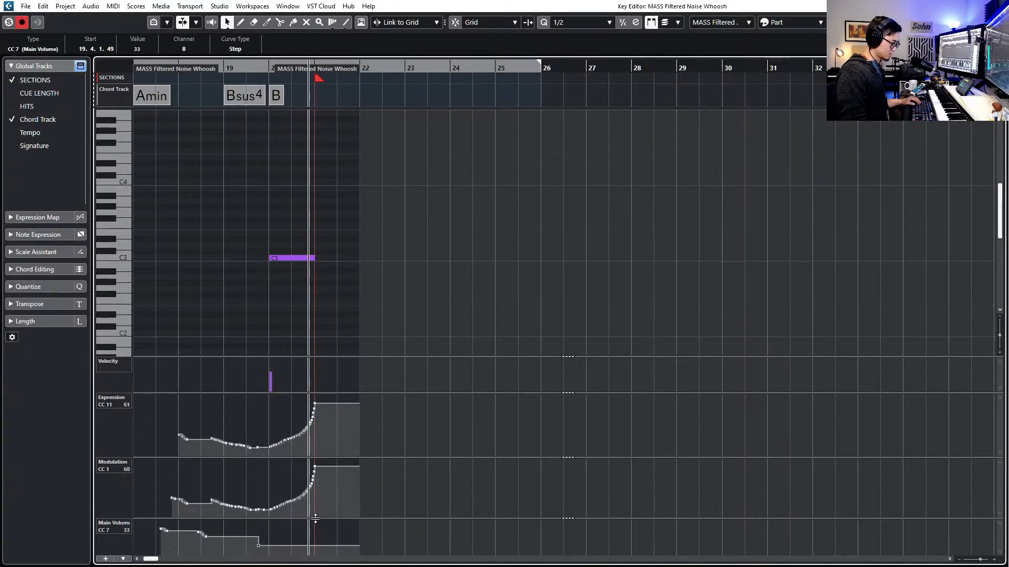
pyautogui.press('space')
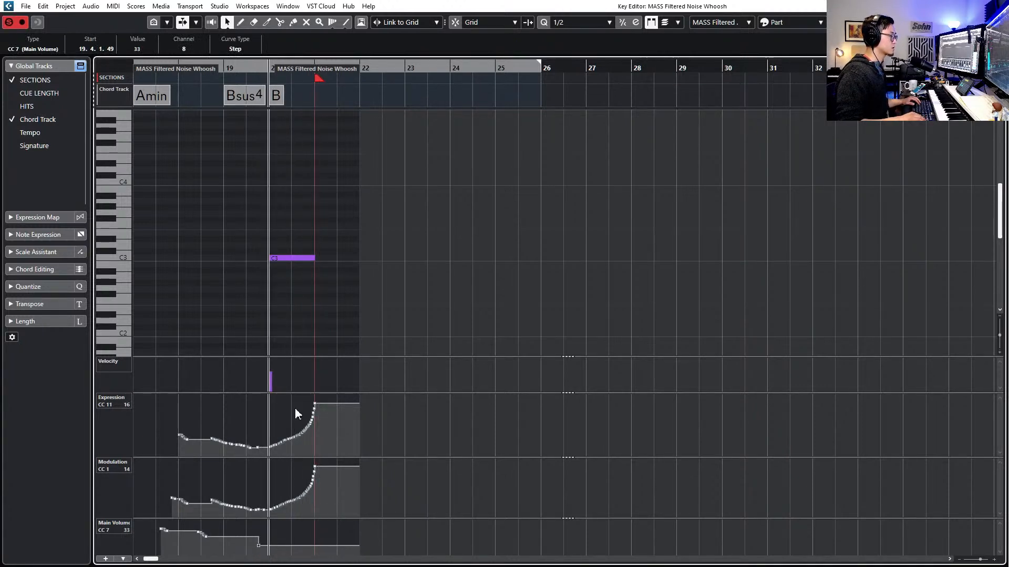
# Delete the part's Expression (CC 11) points, then draw a straight rising Modulation (CC 1) ramp across bar 20 and play it
pyautogui.moveTo(178, 396); pyautogui.dragTo(316, 455)
pyautogui.press('Delete')
pyautogui.press('KP_Subtract')
pyautogui.press('KP_Add')
pyautogui.press('j')
pyautogui.moveTo(317, 482); pyautogui.dragTo(275, 515)
pyautogui.press('space')
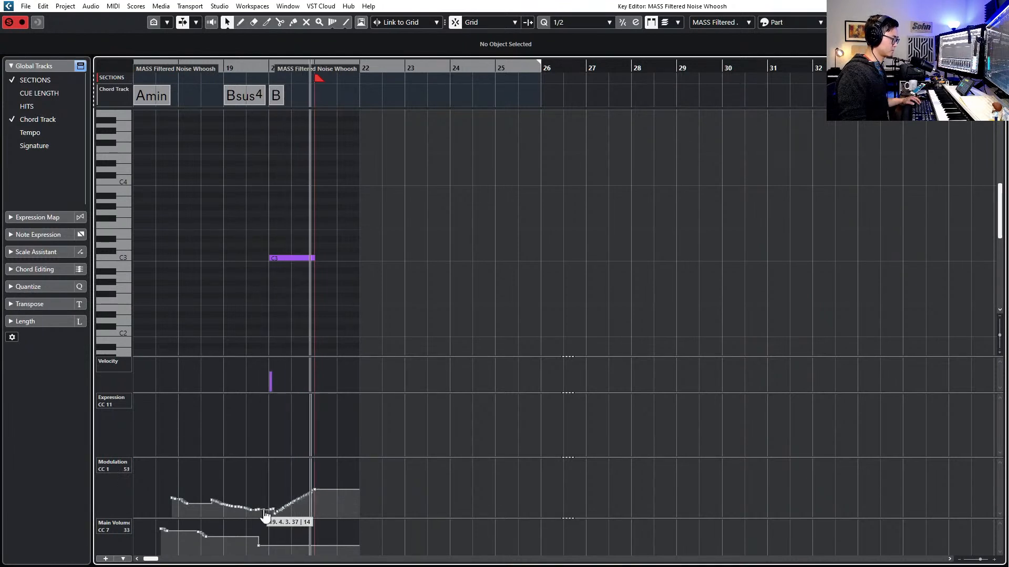
# Redraw the Modulation (CC 1) rise across bar 20 to a slightly higher end, audition it and close the Key Editor
pyautogui.press('space')
pyautogui.moveTo(280, 504); pyautogui.dragTo(324, 480)
pyautogui.press('space')
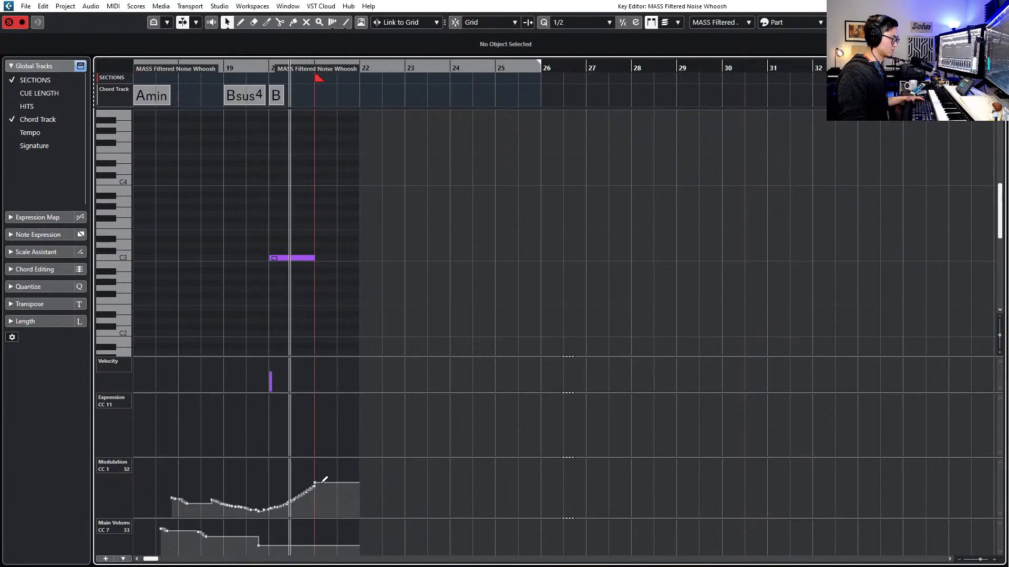
pyautogui.press('space')
pyautogui.hotkey('ctrl', 'e')
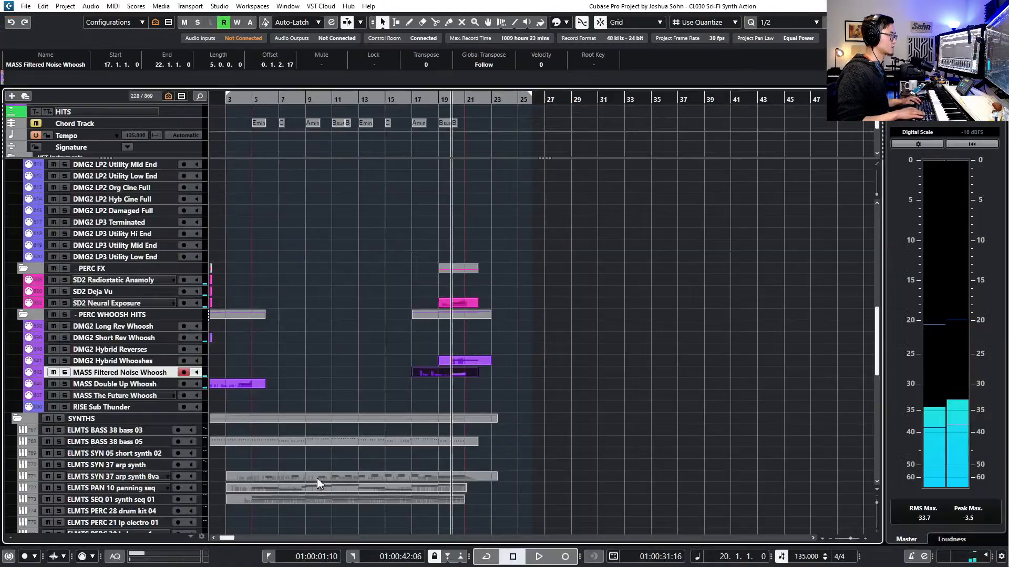
# Play back the ending from bar 20 with the new whooshes, then place the playhead at bar 22
pyautogui.press('space')
pyautogui.press('g')
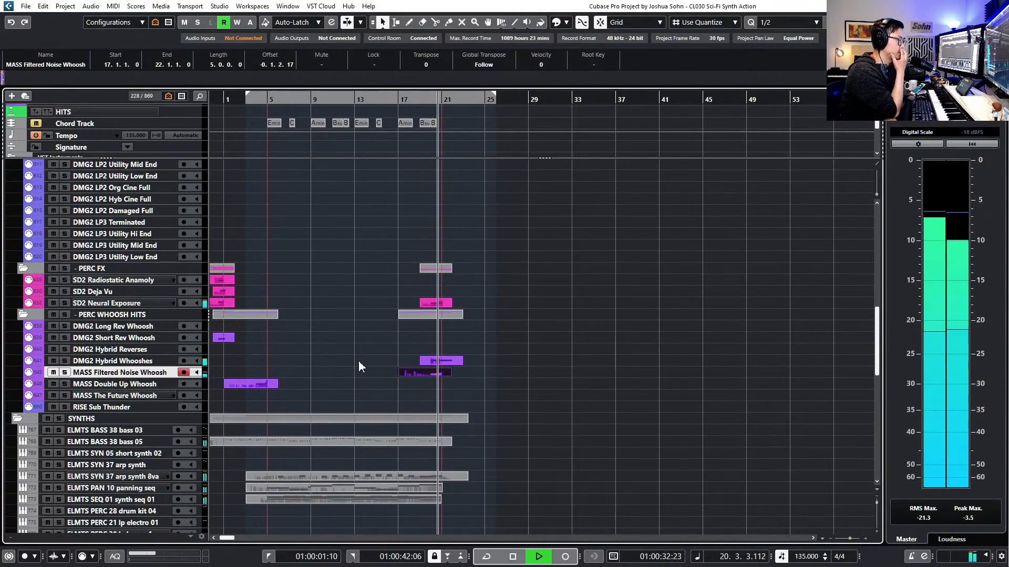
pyautogui.press('h')
pyautogui.press('h')
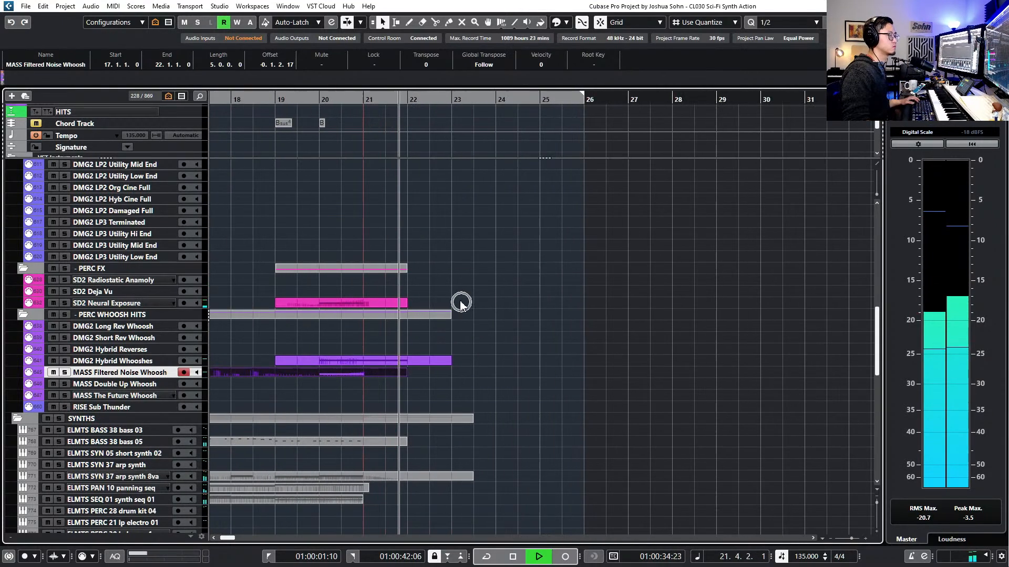
pyautogui.press('space')
pyautogui.press('KP_Add')
pyautogui.press('KP_Add')
pyautogui.press('KP_Add')
# Go through the bass and sequence tracks in the SYNTHS folder and select ELMTS SEQ 01 synth seq 01
pyautogui.scroll(6, 518, 285)
pyautogui.scroll(-1, 517, 284)
pyautogui.scroll(-10, 518, 284)
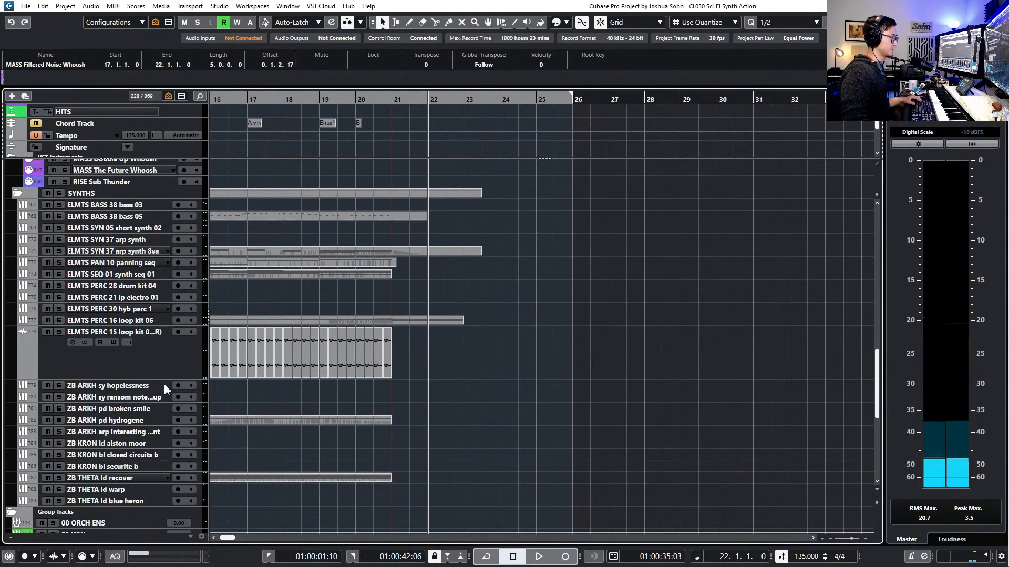
pyautogui.click(132, 218)
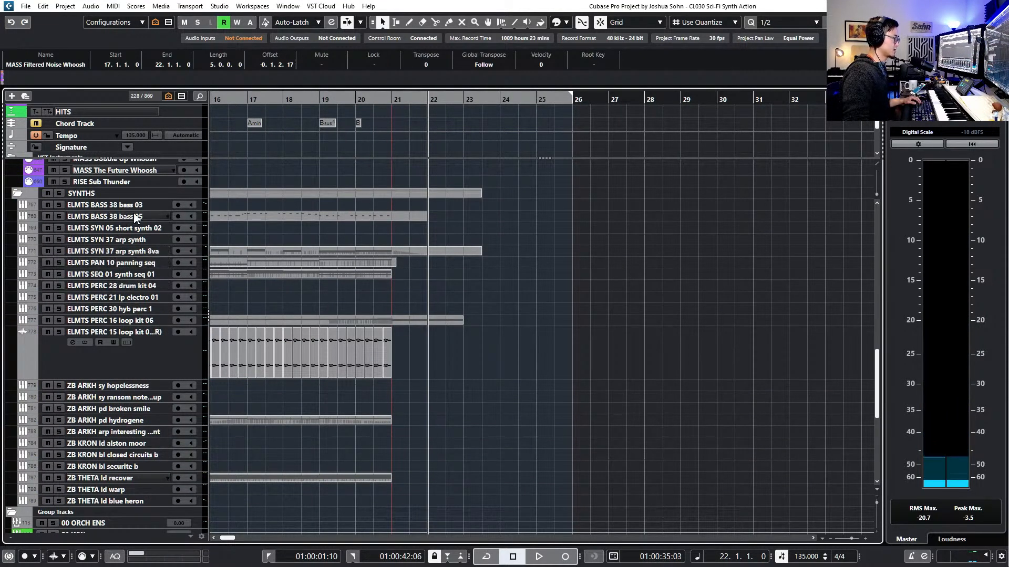
pyautogui.click(127, 264)
pyautogui.click(129, 277)
pyautogui.scroll(-2, 307, 290)
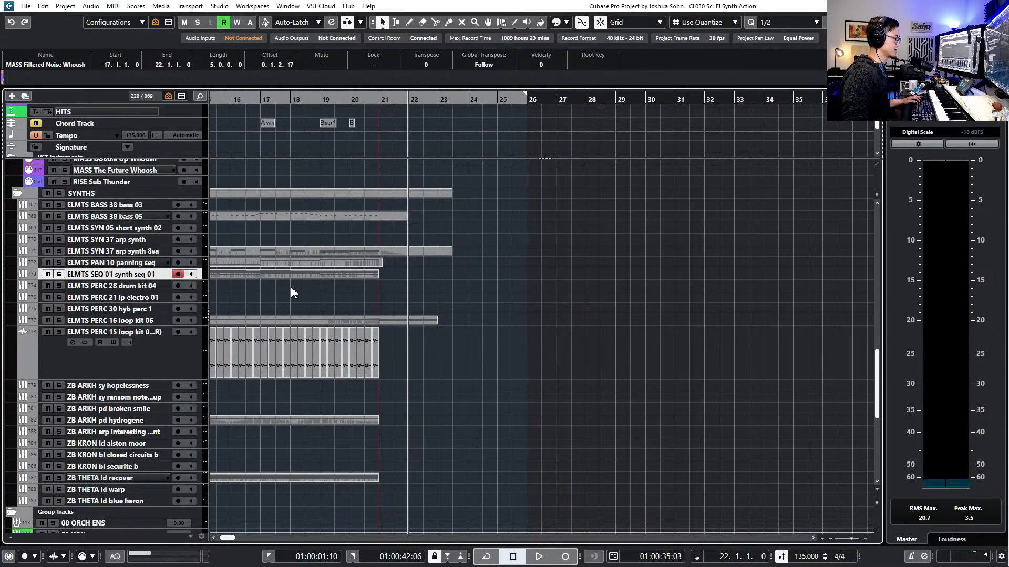
# Set the left locator to bar 21 and the right locator to bar 35, then return the playhead to bar 21
pyautogui.press('KP_Subtract')
pyautogui.press('ctrl+KP_1')
pyautogui.press('KP_Add')
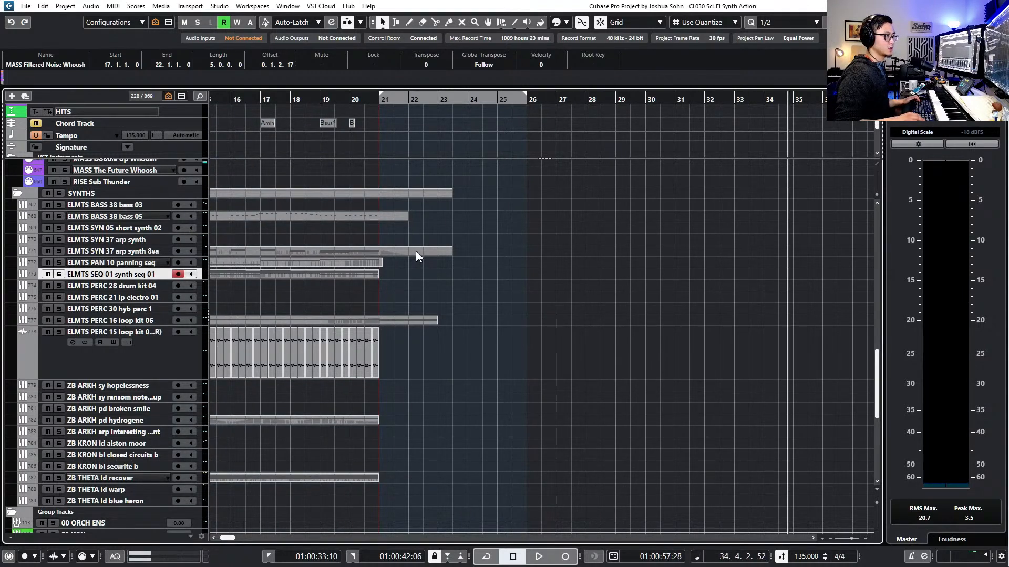
pyautogui.press('ctrl+KP_2')
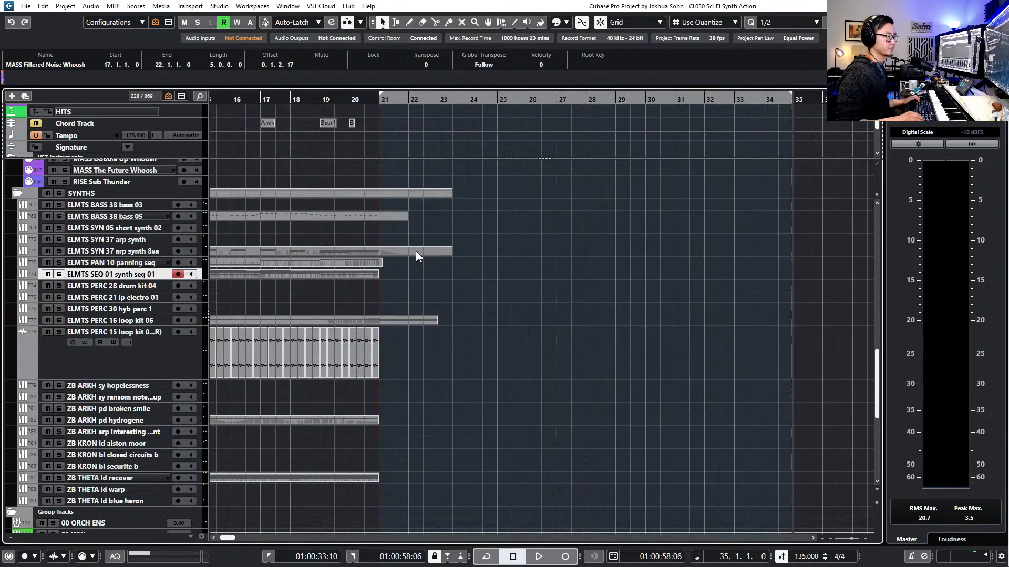
pyautogui.press('KP_1')
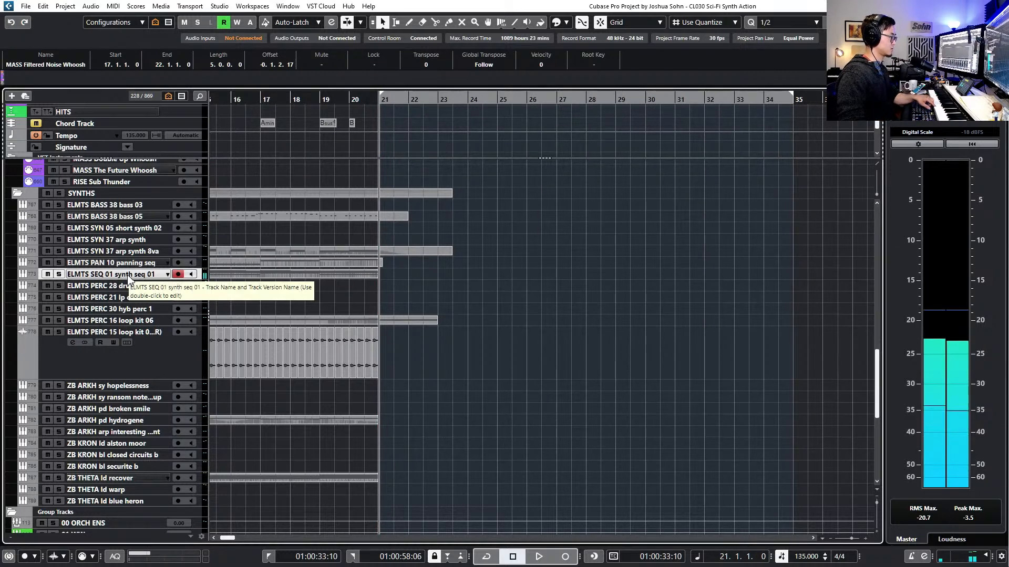
# Select the ELMTS SYN 05 short synth 02 track and play back from bar 21, returning the playhead to bar 20
pyautogui.click(135, 240)
pyautogui.click(136, 229)
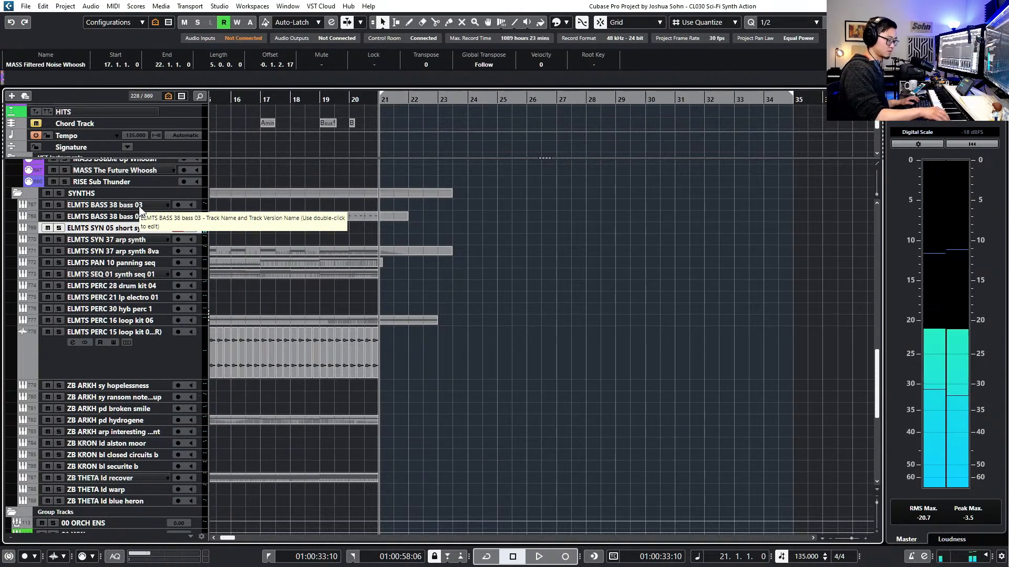
pyautogui.press('space')
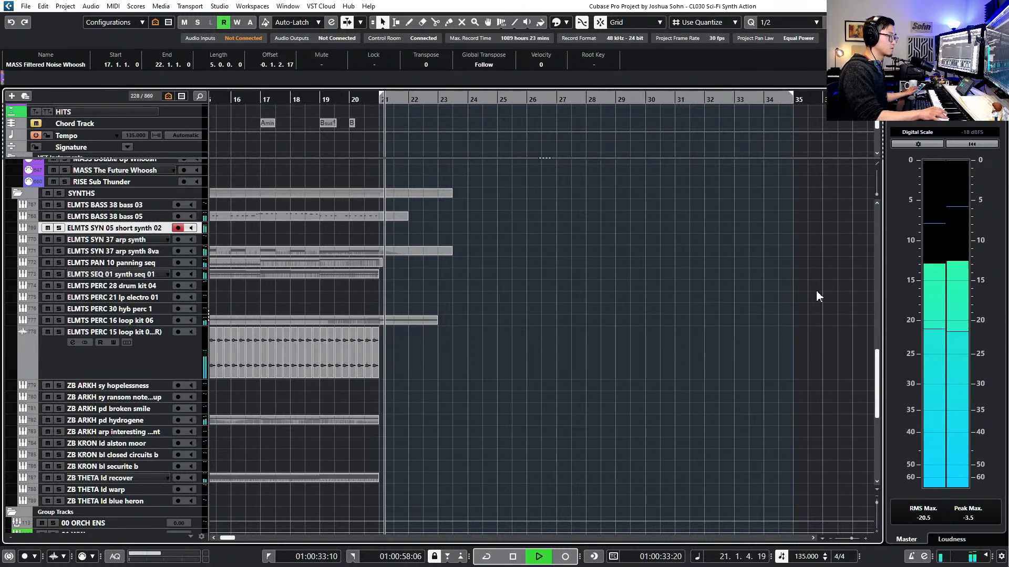
pyautogui.press('space')
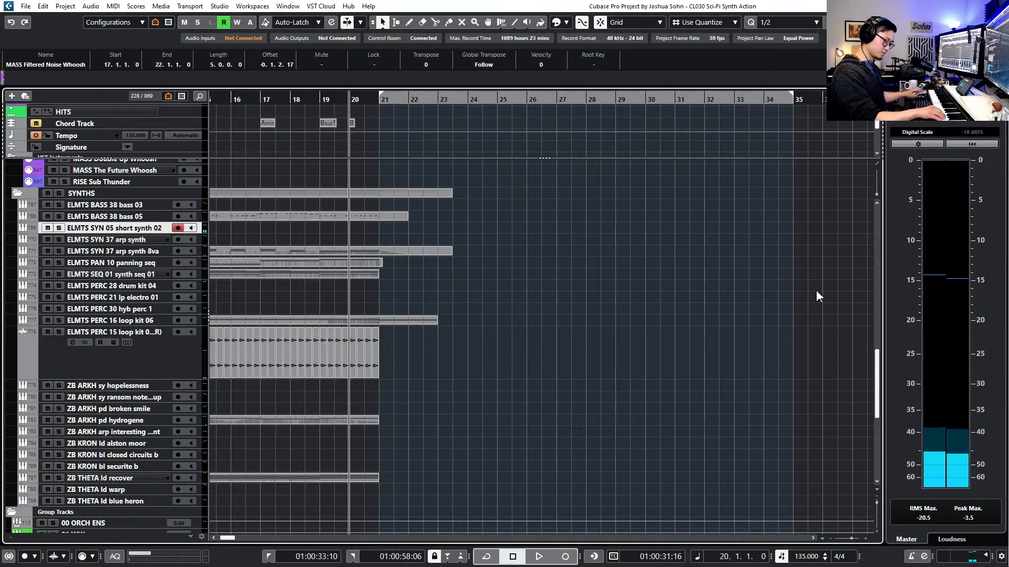
pyautogui.press('space')
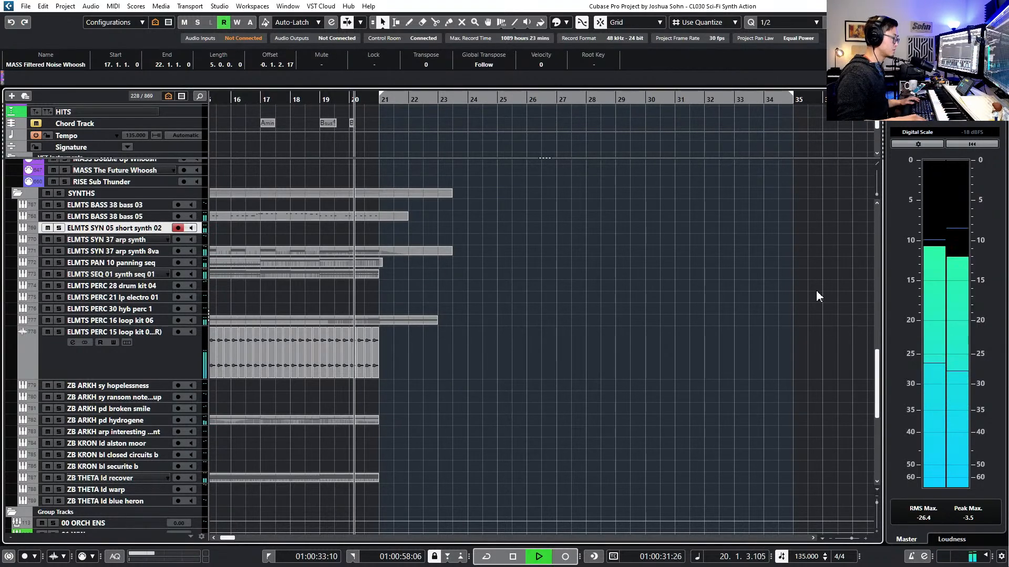
pyautogui.press('KP_Multiply')
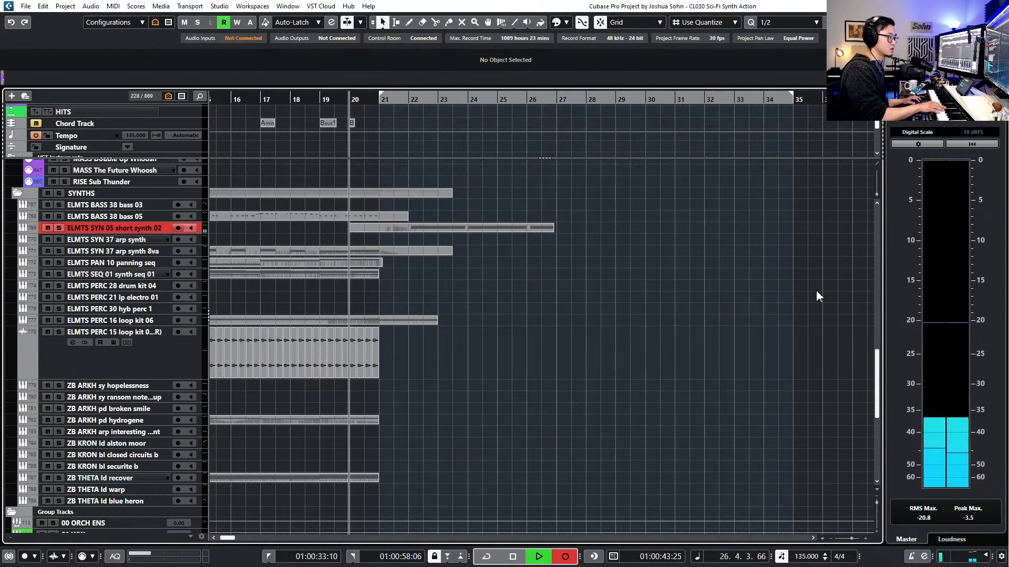
pyautogui.press('space')
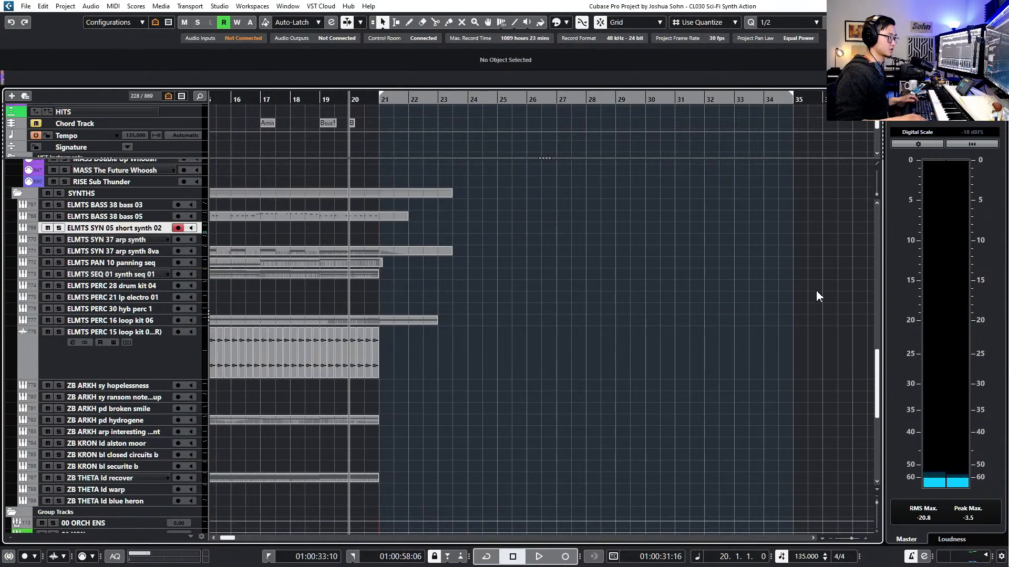
pyautogui.press('KP_Multiply')
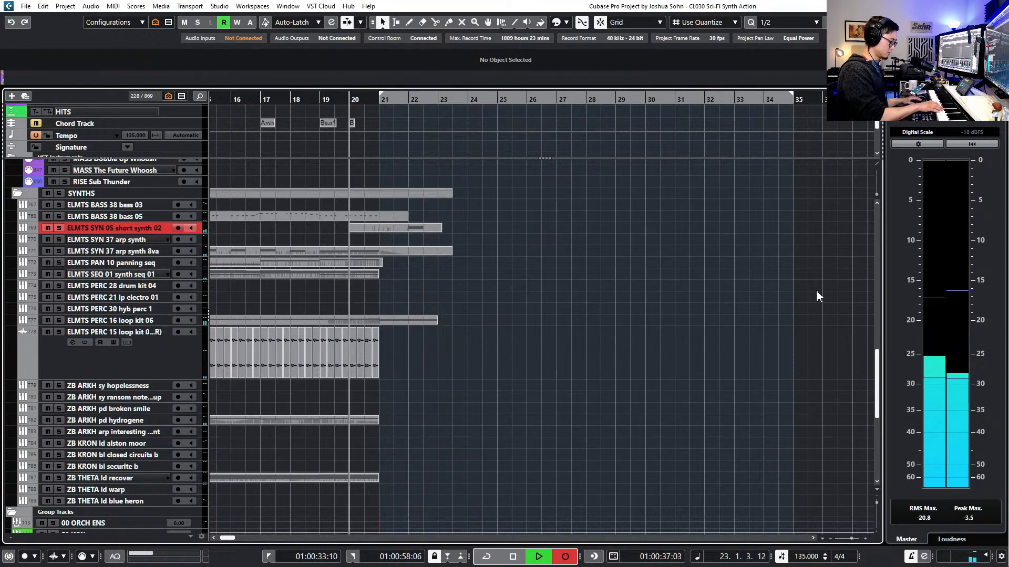
pyautogui.press('space')
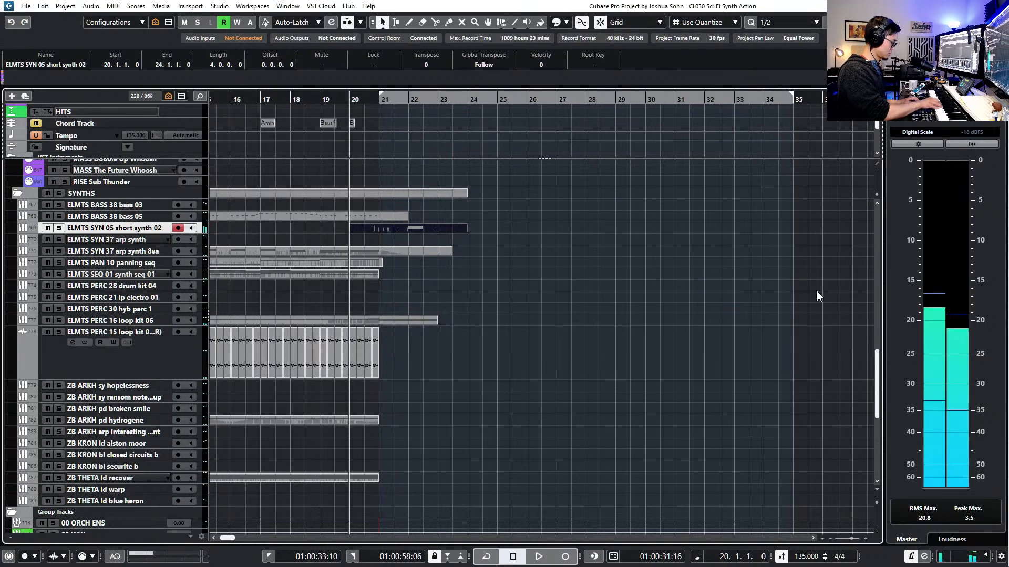
pyautogui.press('Delete')
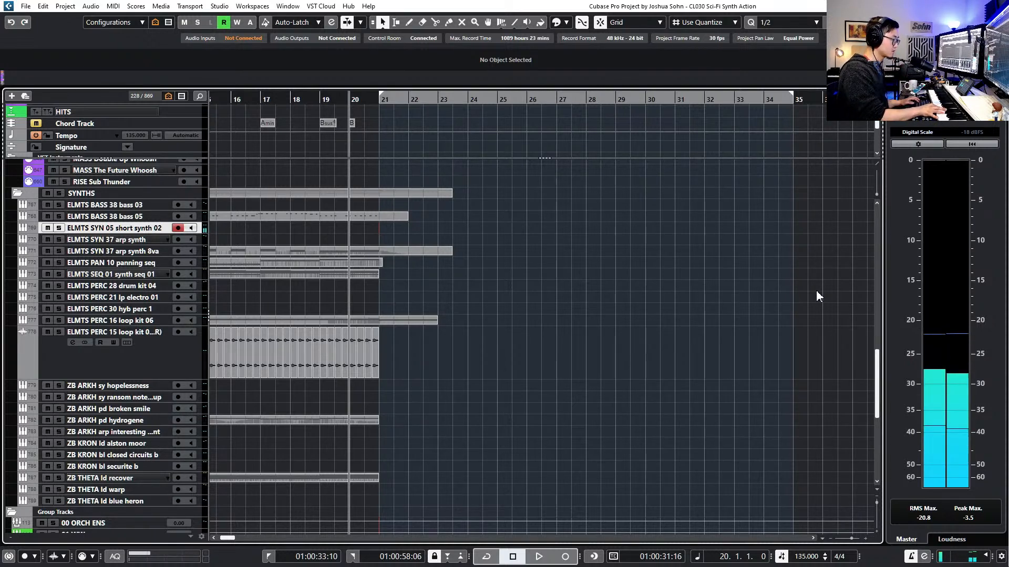
# Record four two-bar chords of G3, B3, E4 and G4 on ELMTS SYN 05 short synth 02, covering bars 22 to 30
pyautogui.press('space')
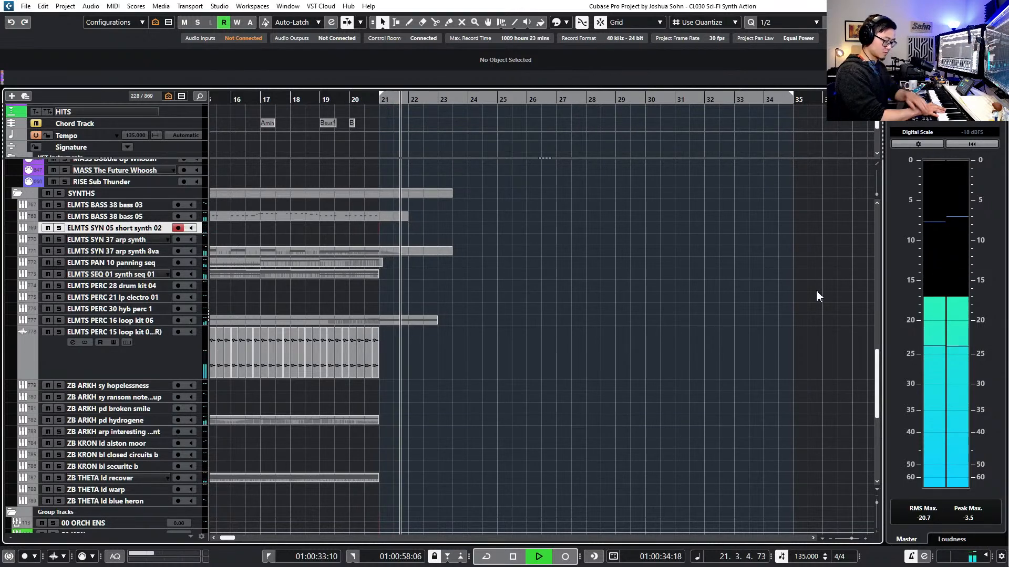
pyautogui.press('KP_Multiply')
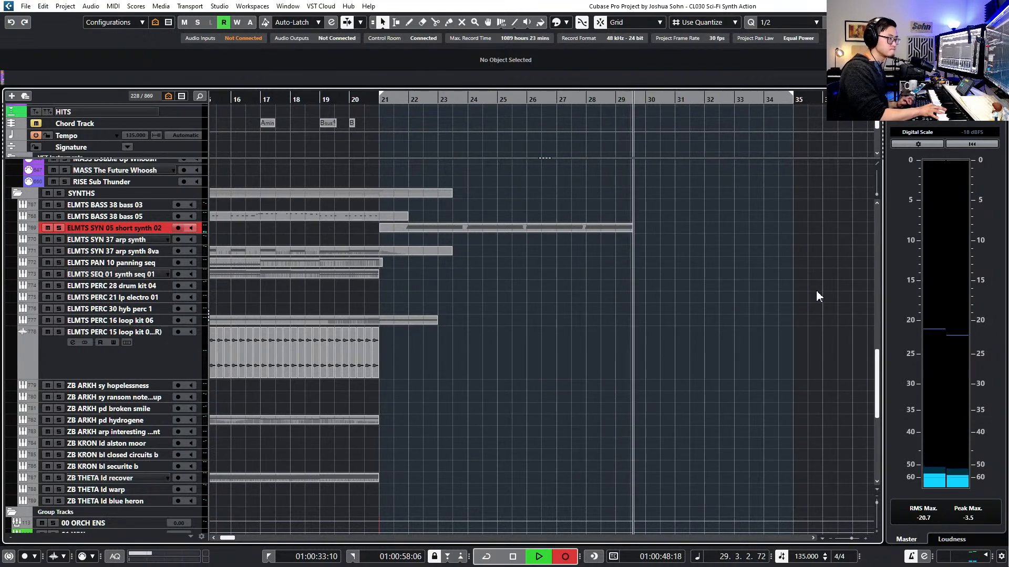
pyautogui.press('space')
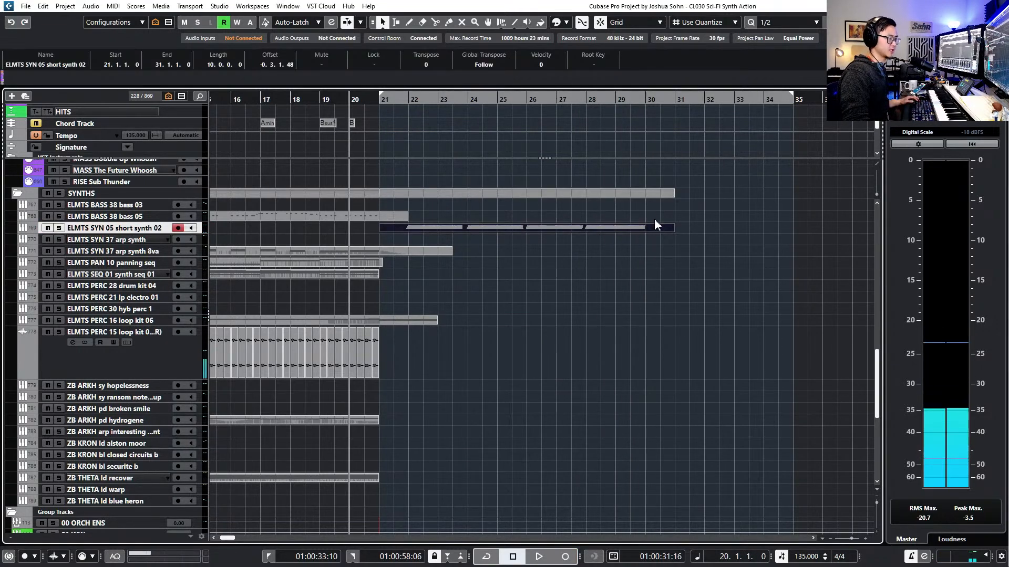
# Extend the recorded short synth 02 part so it ends at bar 35
pyautogui.doubleClick(681, 225)
pyautogui.press('4')
pyautogui.click(680, 226)
pyautogui.press('1')
pyautogui.click(670, 224)
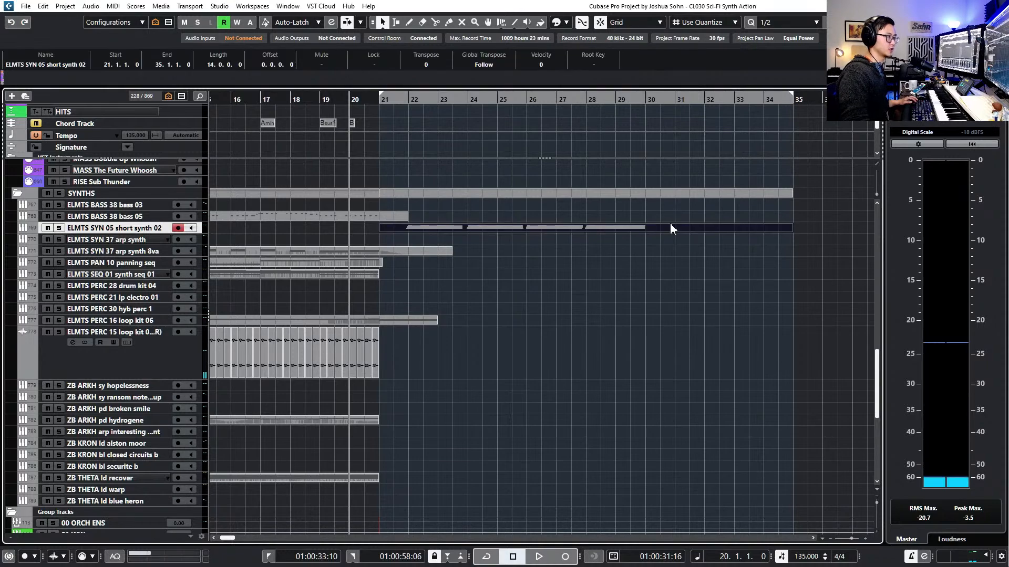
# In the Key Editor, add a short higher note above the chords at mid-bar 25 and 29, then close the editor
pyautogui.doubleClick(670, 227)
pyautogui.moveTo(233, 299); pyautogui.dragTo(230, 294)
pyautogui.click(419, 197)
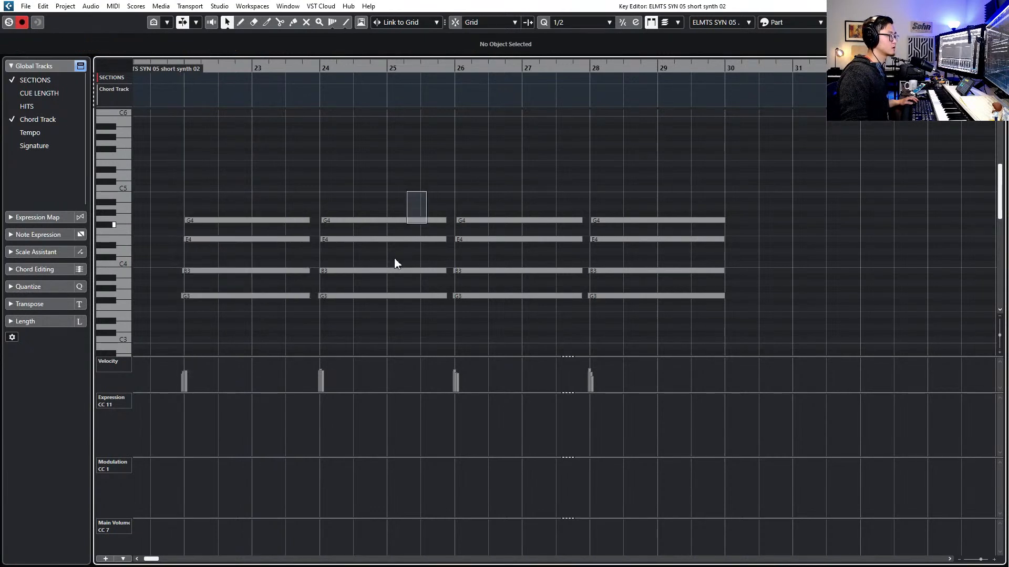
pyautogui.moveTo(404, 227); pyautogui.dragTo(375, 317)
pyautogui.press('space')
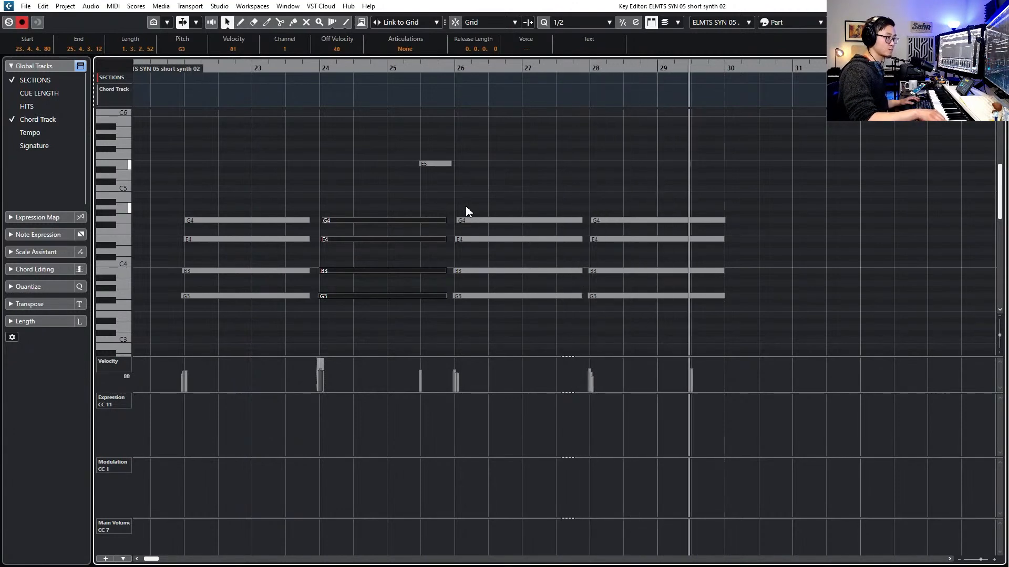
pyautogui.press('space')
pyautogui.press('Escape')
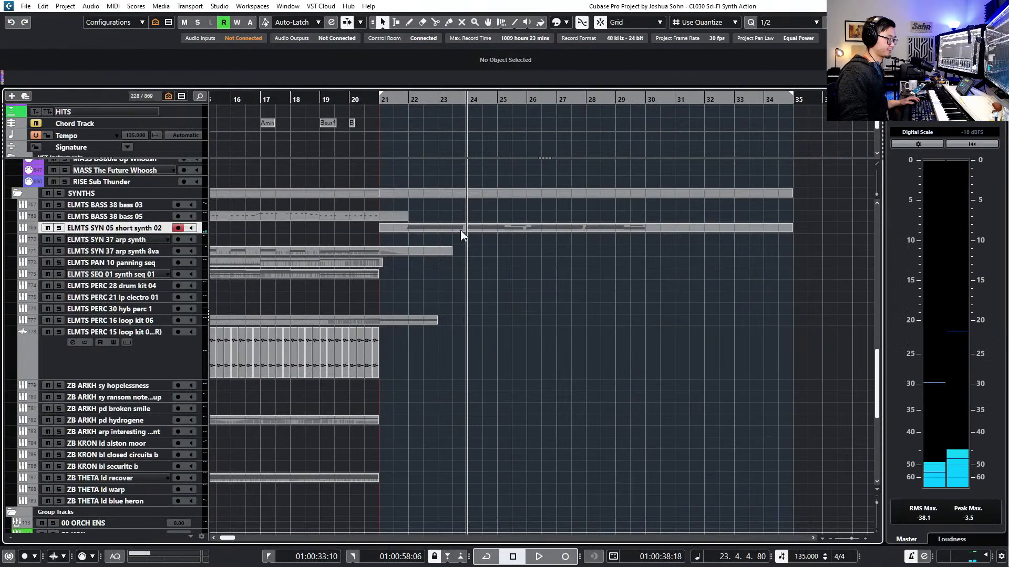
# Select the short synth 02 part and move the playhead back to bar 22
pyautogui.keyDown('ctrl'); pyautogui.scroll(1, 449, 273); pyautogui.keyUp('ctrl')
pyautogui.click(426, 228)
pyautogui.press('KP_Subtract')
pyautogui.press('KP_Subtract')
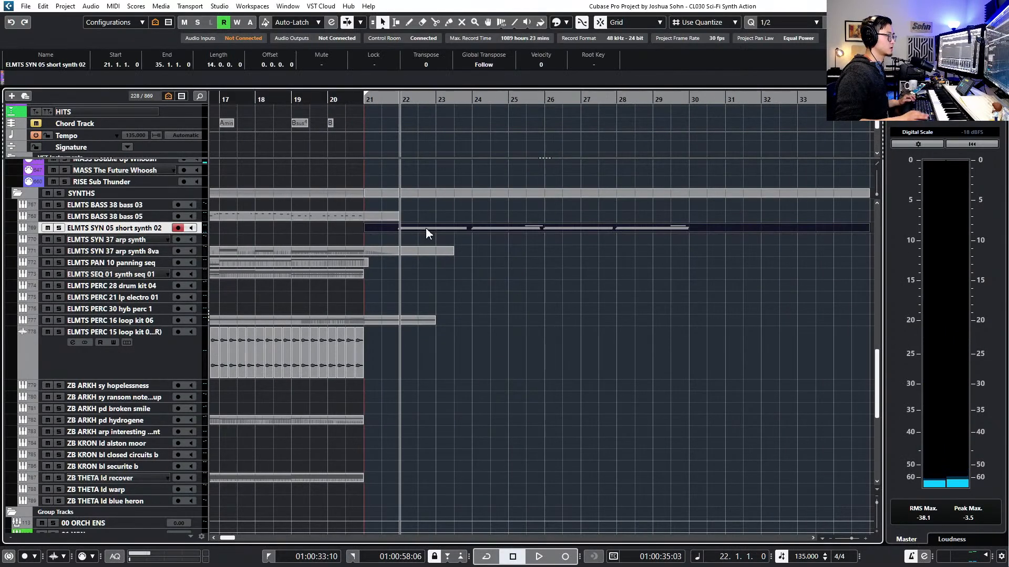
# Try the ELMTS PAN 10, SD2 Deja Vu and DMG2 Hybrid Reverses tracks, and play back the transition from bar 21
pyautogui.click(172, 260)
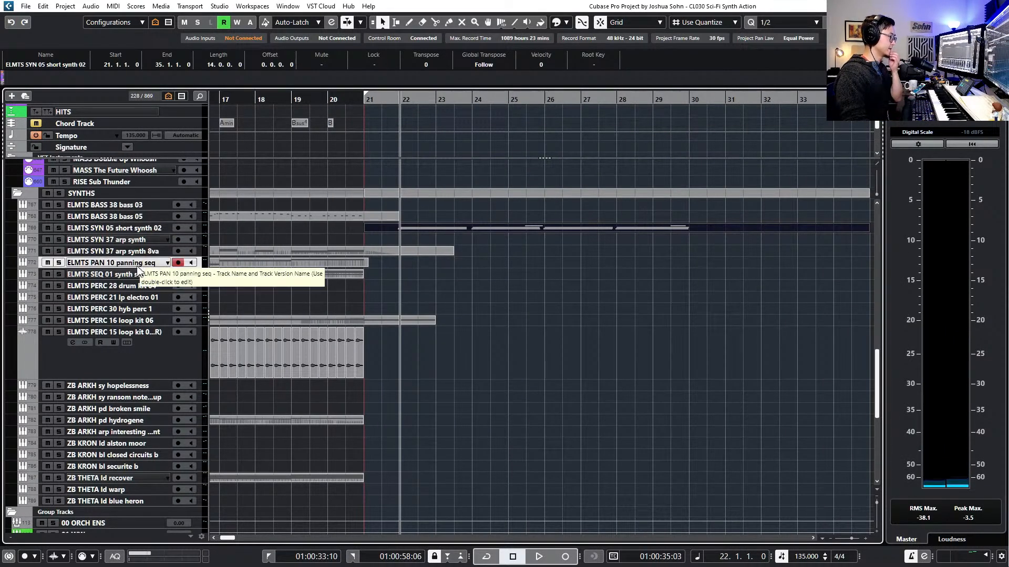
pyautogui.scroll(4, 131, 322)
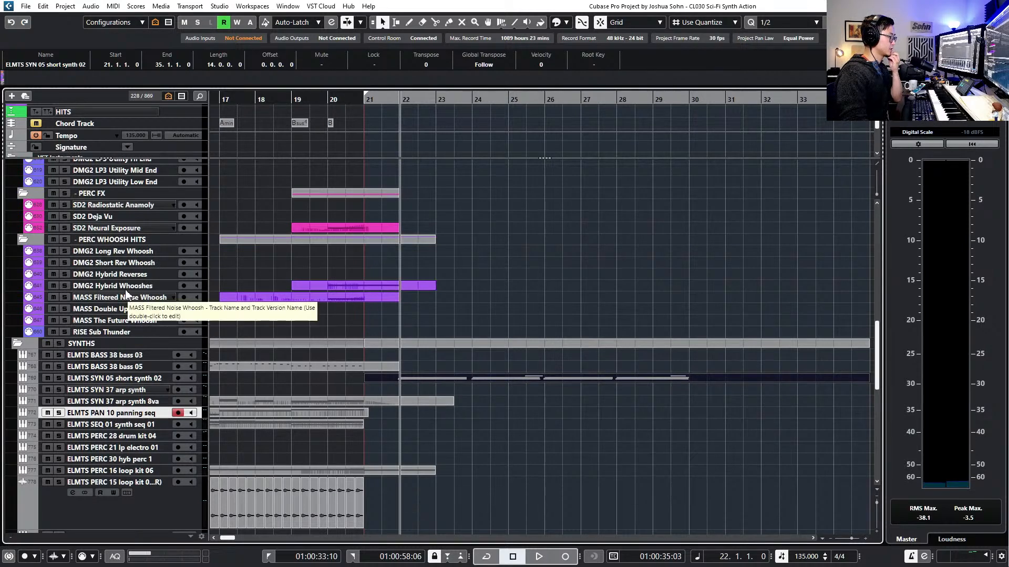
pyautogui.click(115, 218)
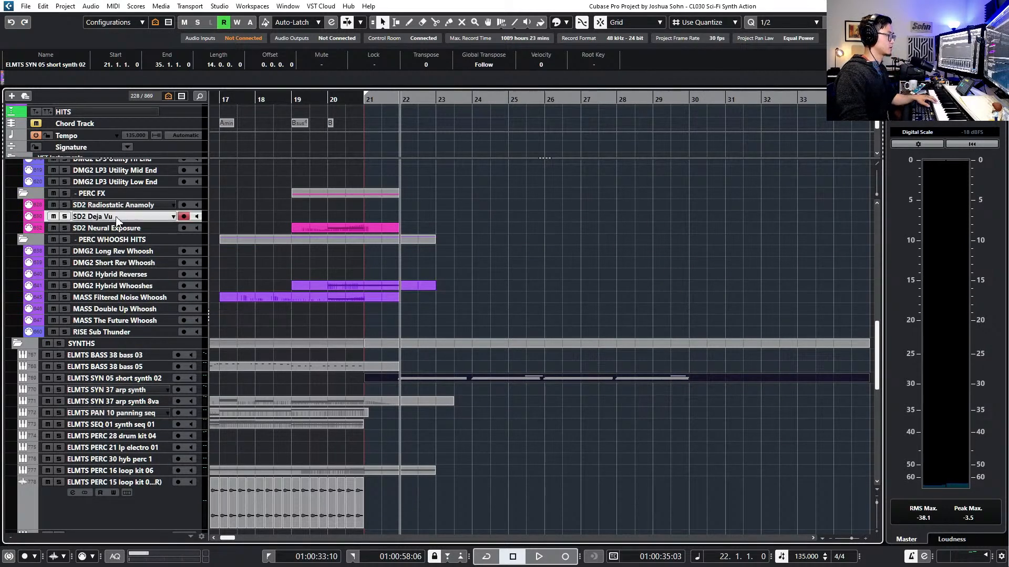
pyautogui.press('space')
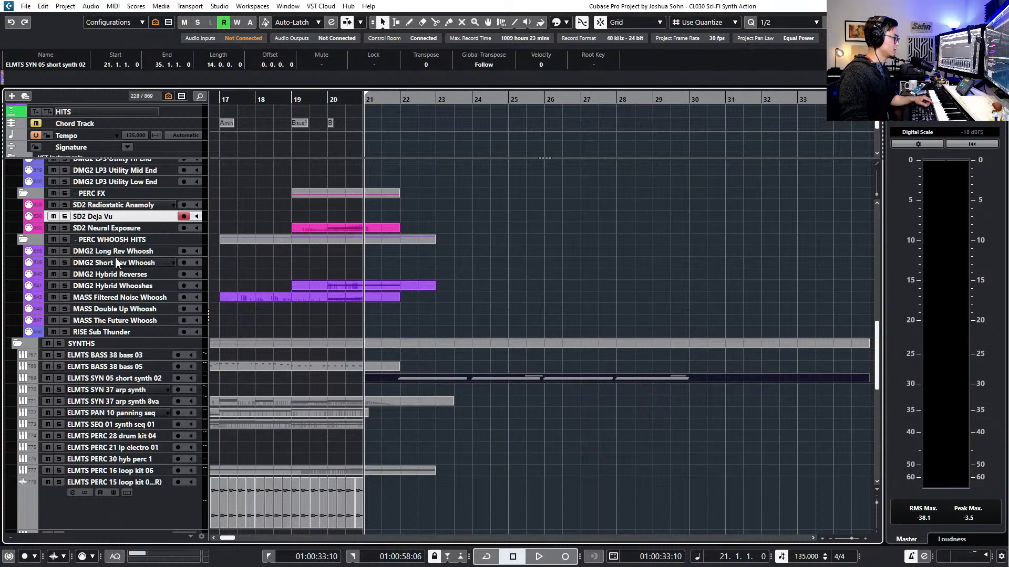
pyautogui.click(122, 274)
pyautogui.scroll(3, 518, 278)
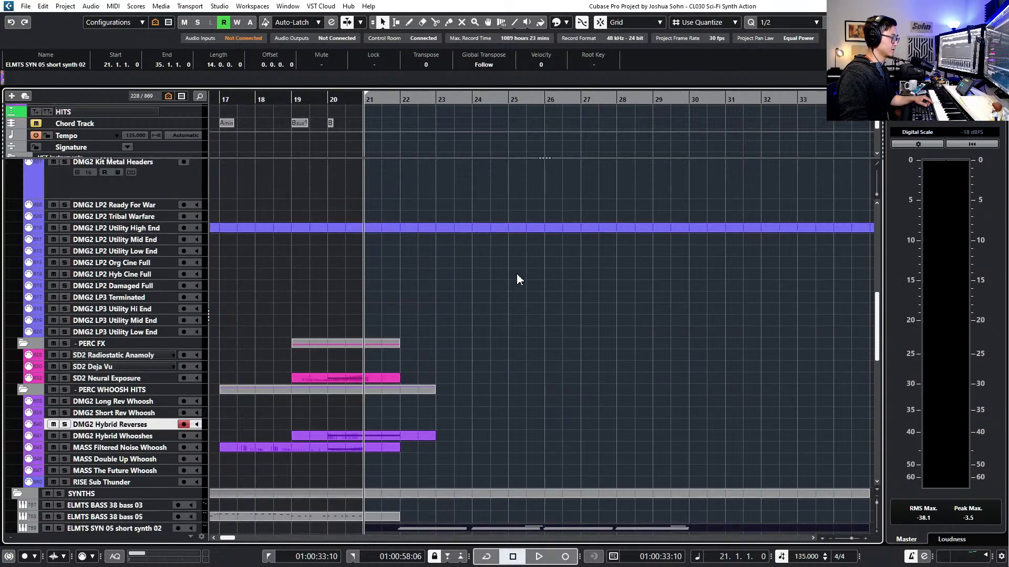
pyautogui.press('space')
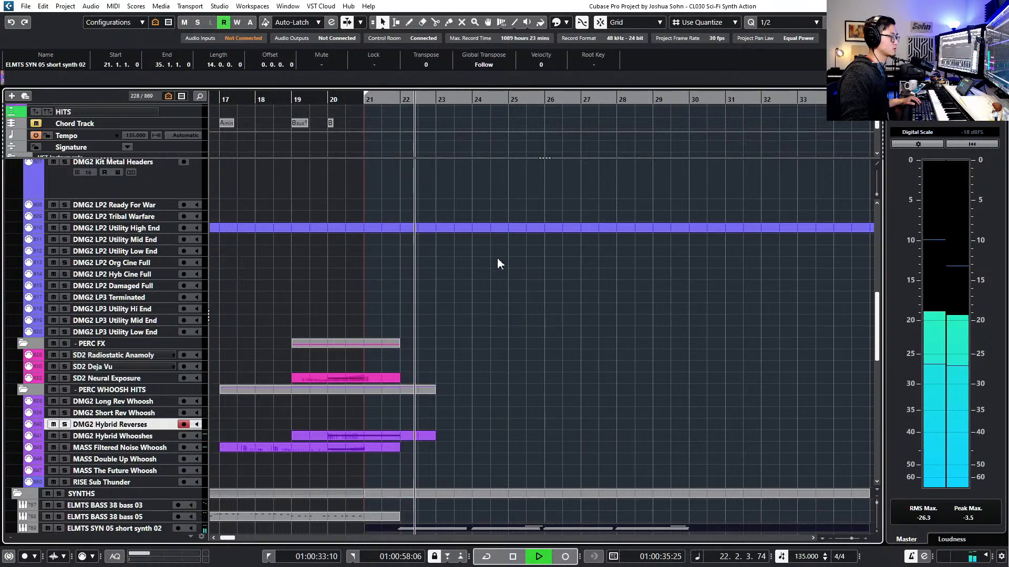
pyautogui.press('space')
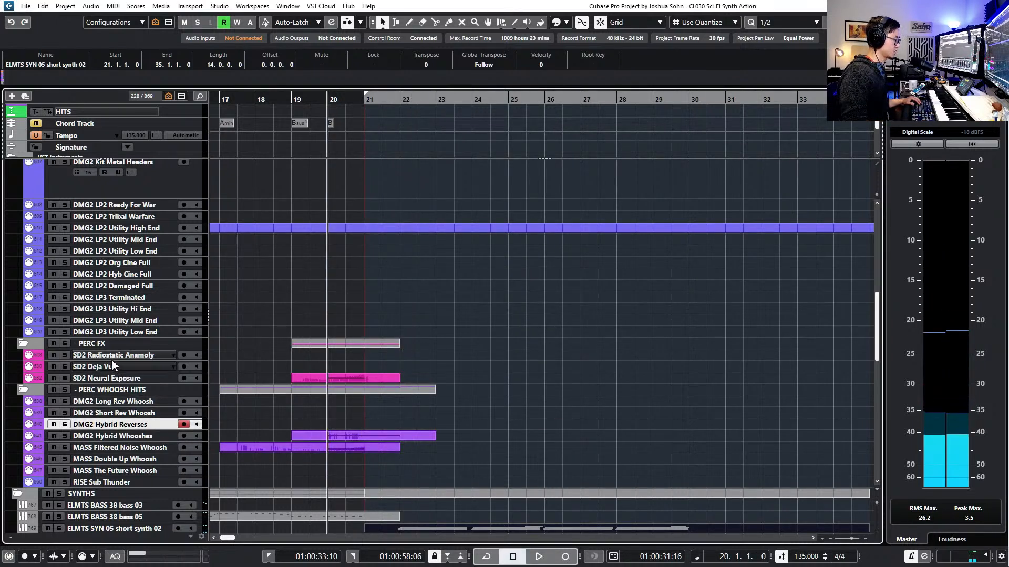
# Go through the whoosh and perc FX tracks and select SD2 Radiostatic Anamoly in the PERC FX folder
pyautogui.click(111, 481)
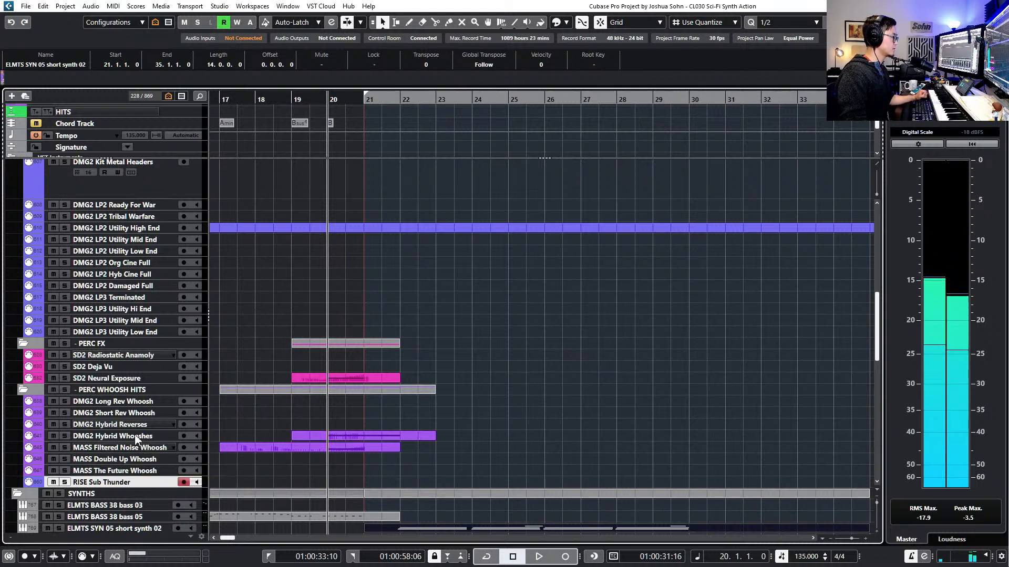
pyautogui.click(131, 413)
pyautogui.click(136, 376)
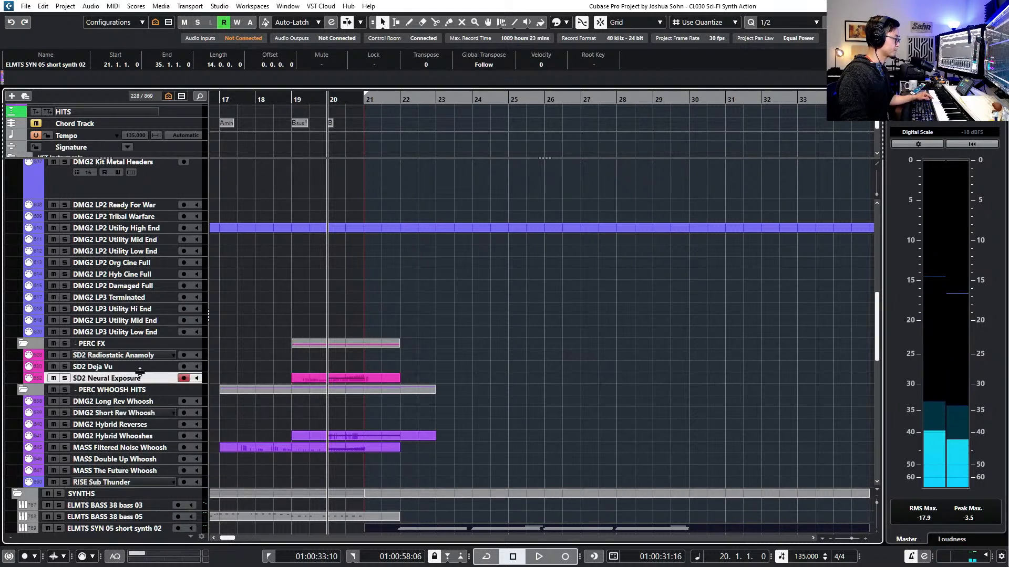
pyautogui.scroll(2, 117, 358)
pyautogui.scroll(-2, 117, 379)
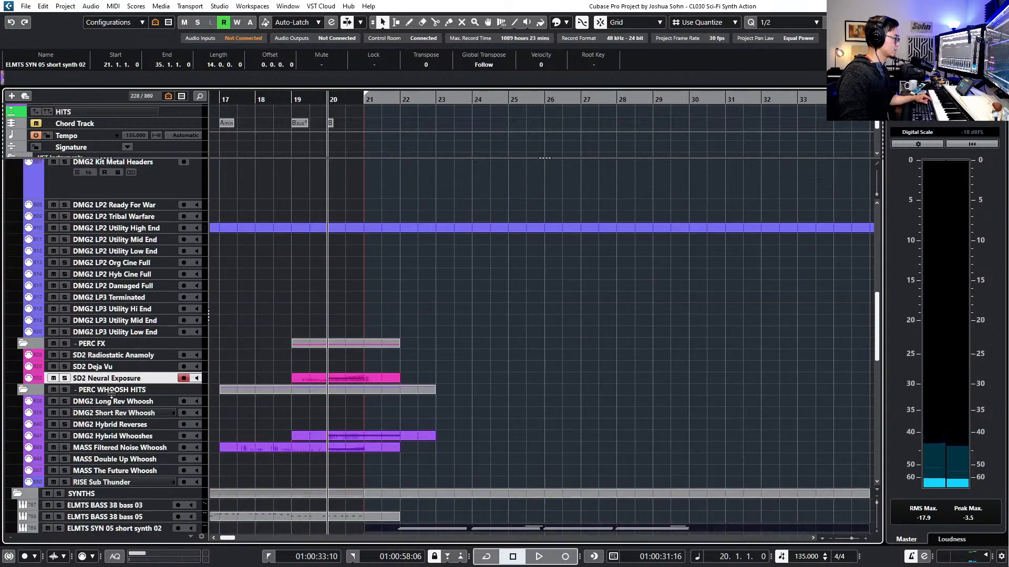
pyautogui.click(108, 422)
pyautogui.click(184, 356)
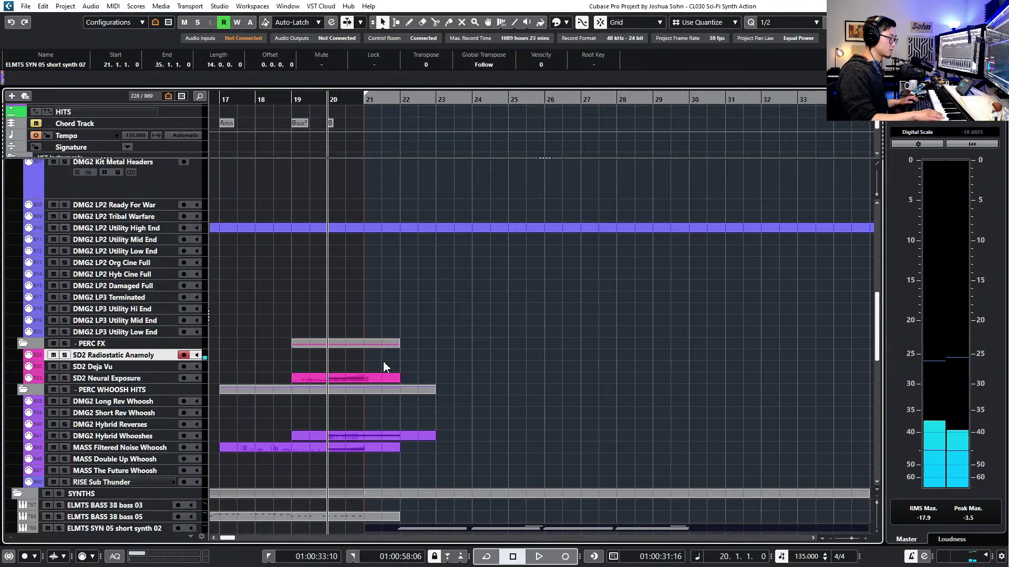
# Copy the earlier SD2 Radiostatic Anamoly part and paste it on the same track at bar 20
pyautogui.scroll(-2, 376, 363)
pyautogui.hscroll(-6, 378, 364)
pyautogui.click(435, 344)
pyautogui.click(439, 353)
pyautogui.hotkey('ctrl', 'c')
pyautogui.hscroll(5, 471, 372)
pyautogui.hotkey('ctrl', 'v')
pyautogui.hscroll(3, 612, 395)
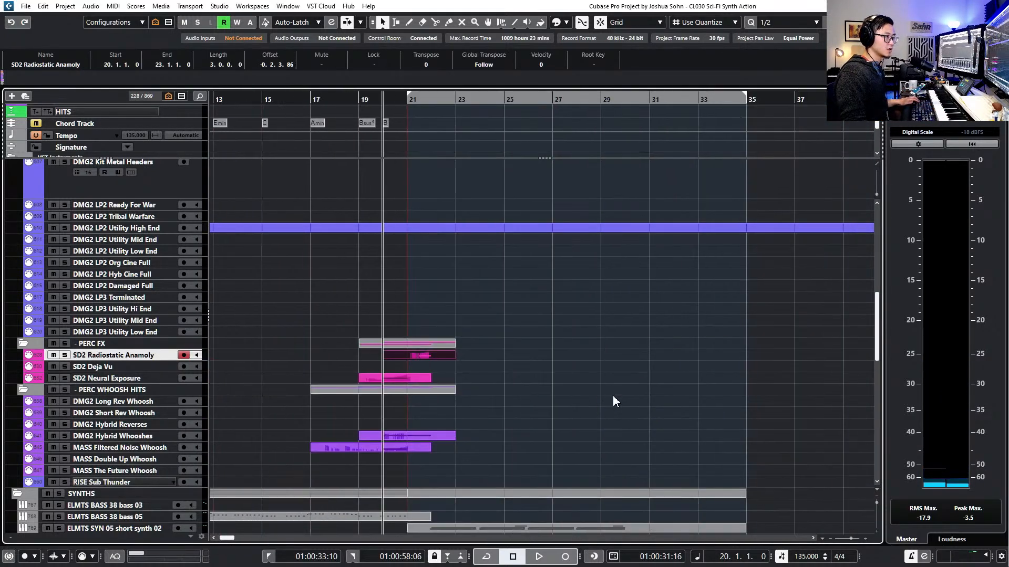
# Move the pasted Radiostatic Anamoly part half a bar earlier to 19.3.1 and audition it soloed
pyautogui.hscroll(2, 613, 395)
pyautogui.scroll(4, 276, 410)
pyautogui.moveTo(302, 356)
pyautogui.mouseDown()
pyautogui.moveTo(250, 351)
pyautogui.moveTo(309, 349)
pyautogui.mouseUp()
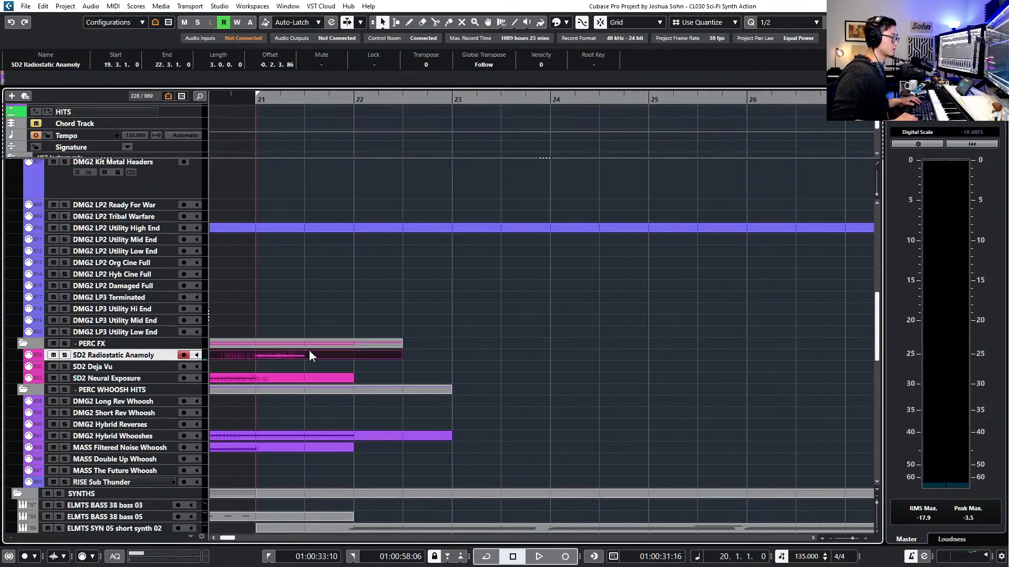
pyautogui.press('s')
pyautogui.press('space')
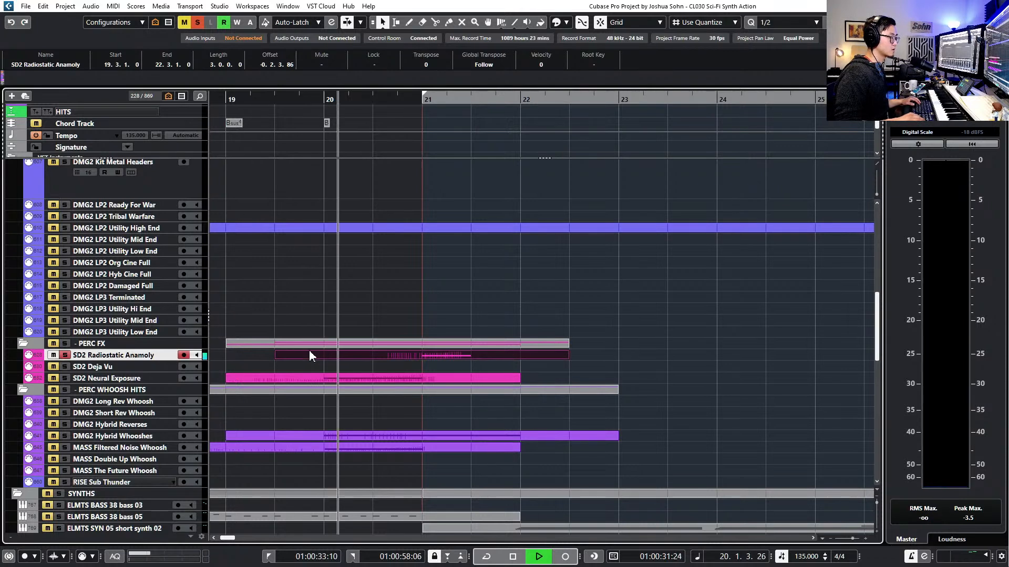
pyautogui.press('space')
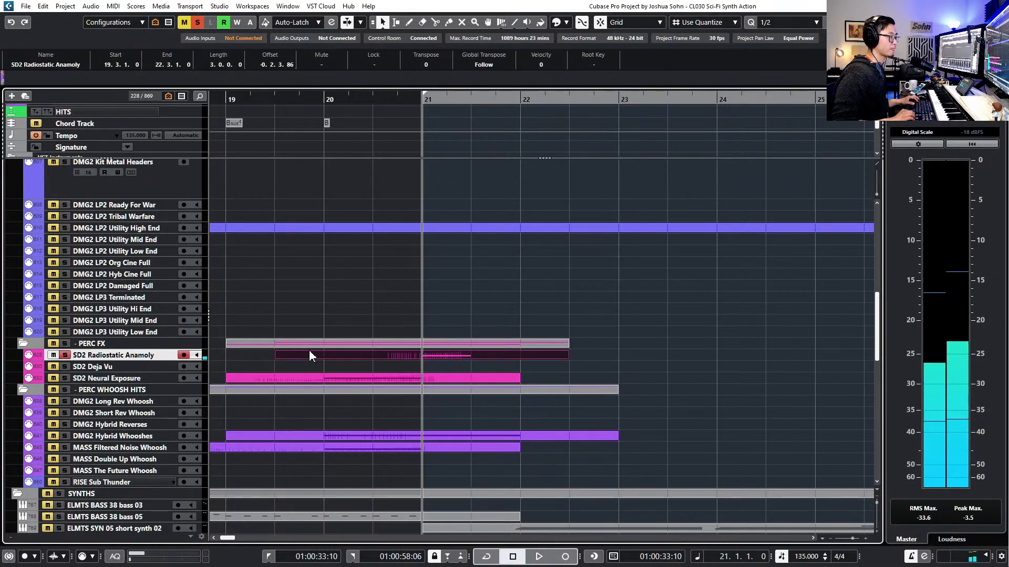
# Shift the Radiostatic Anamoly part to start at bar 20, switch off its solo and play it with the full mix
pyautogui.hotkey('ctrl', 'Right')
pyautogui.press('space')
pyautogui.press('s')
pyautogui.press('space')
pyautogui.press('space')
pyautogui.scroll(-3, 301, 350)
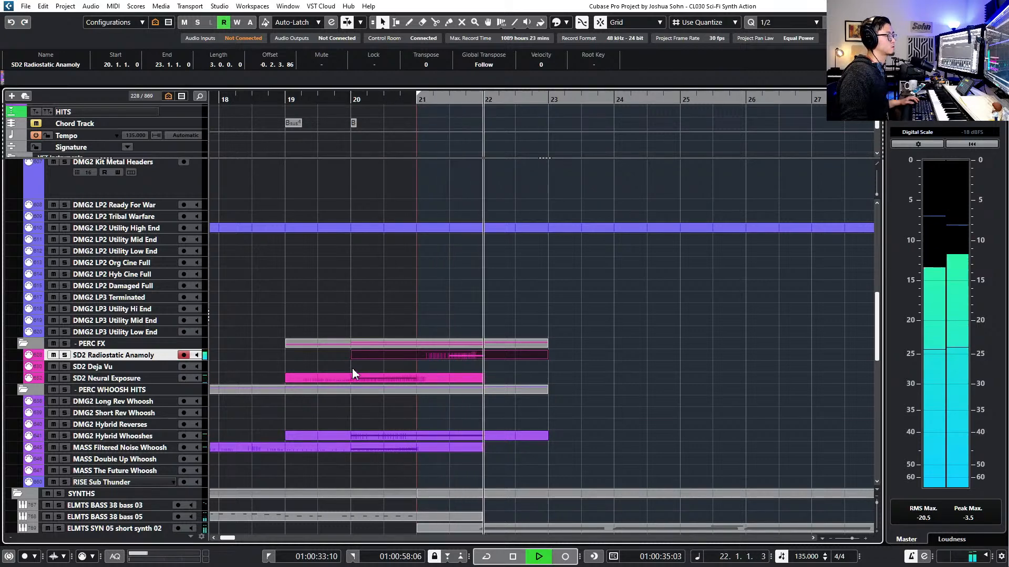
# In the Key Editor, lower the part's Expression (CC 11) curve to about 67 at the D#4 note and place the playhead there
pyautogui.doubleClick(423, 355)
pyautogui.press('space')
pyautogui.click(257, 258)
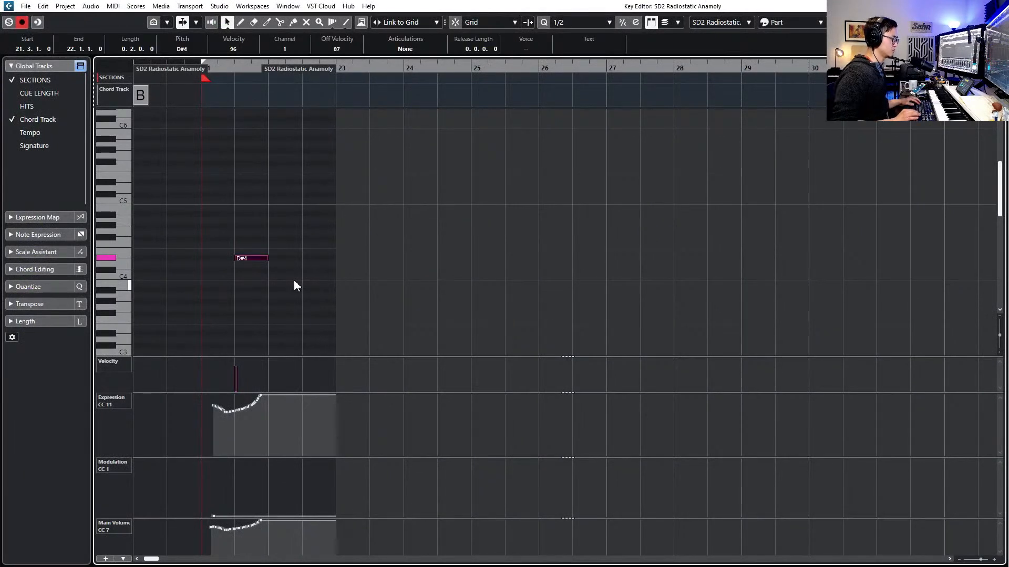
pyautogui.moveTo(189, 426); pyautogui.dragTo(303, 395)
pyautogui.moveTo(236, 403); pyautogui.dragTo(236, 413)
pyautogui.click(251, 258)
pyautogui.press('l')
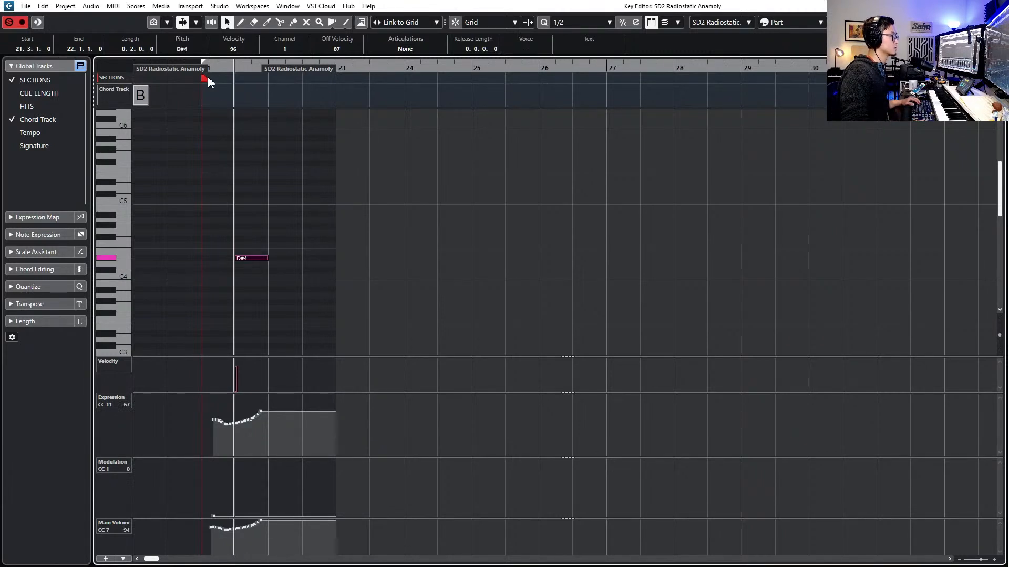
# Audition other pitches for the Radiostatic Anamoly D#4 note at 21.3.1 in semitone moves, reaching down to G#3 and up to G#4
pyautogui.press('Down')
pyautogui.press('Down')
pyautogui.press('Down')
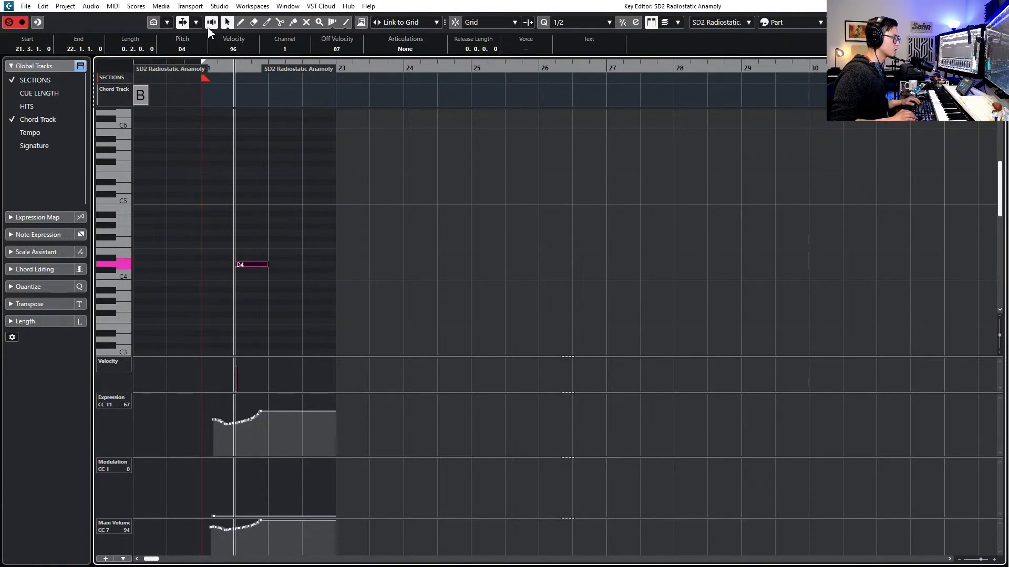
pyautogui.press('Down')
pyautogui.press('Down')
pyautogui.press('Down')
pyautogui.press('Down')
pyautogui.press('Down')
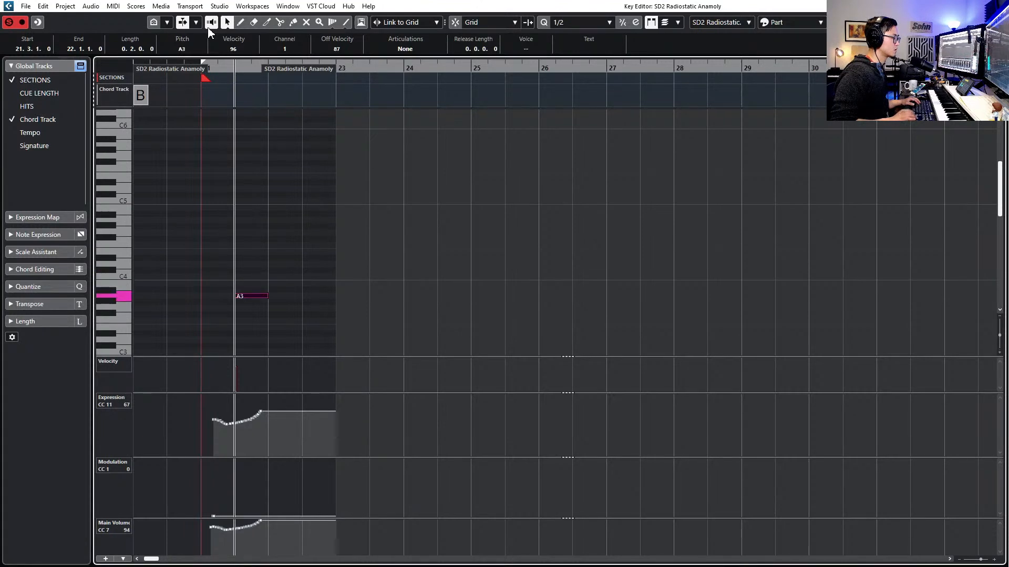
pyautogui.press('Down')
pyautogui.press('Up')
pyautogui.press('Up')
pyautogui.press('Up')
pyautogui.press('Up')
pyautogui.press('Up')
pyautogui.press('Up')
pyautogui.press('Up')
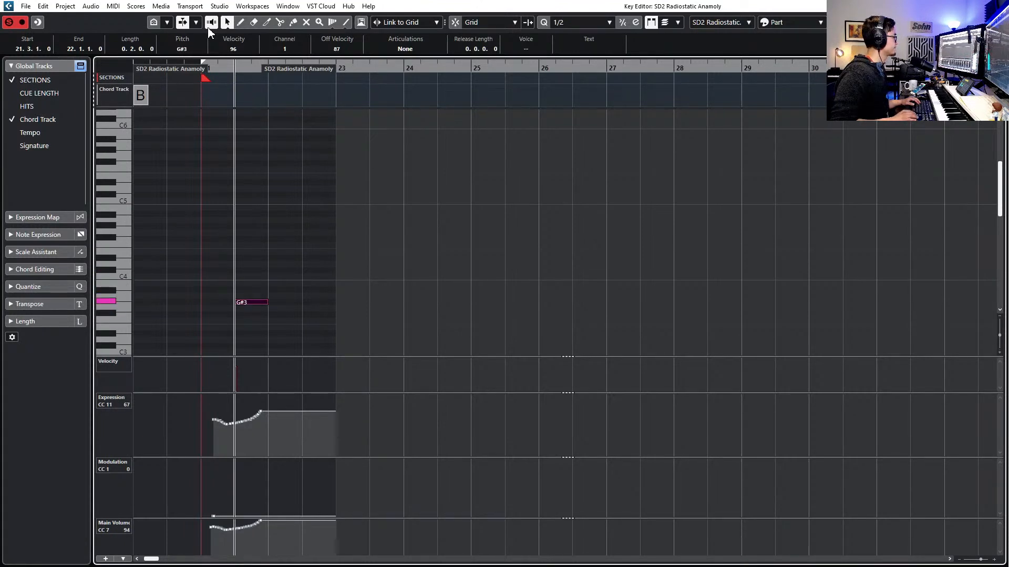
pyautogui.press('Up')
pyautogui.press('Up')
pyautogui.press('Up')
pyautogui.press('Up')
pyautogui.press('Up')
pyautogui.press('Up')
pyautogui.press('Up')
pyautogui.press('Up')
pyautogui.press('Up')
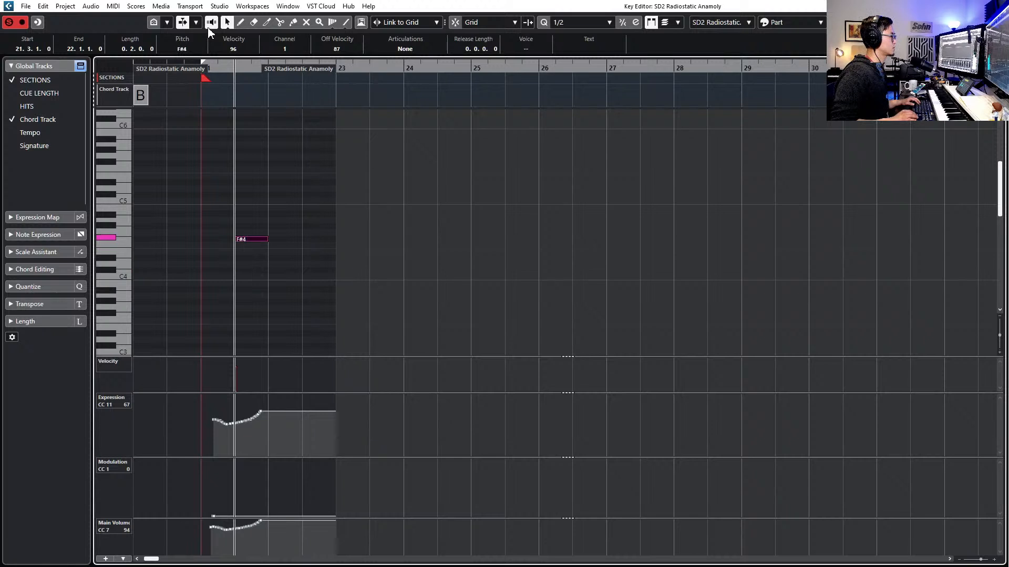
pyautogui.press('Down')
pyautogui.press('Down')
pyautogui.press('Down')
pyautogui.press('Down')
pyautogui.press('Down')
pyautogui.press('Down')
pyautogui.press('Down')
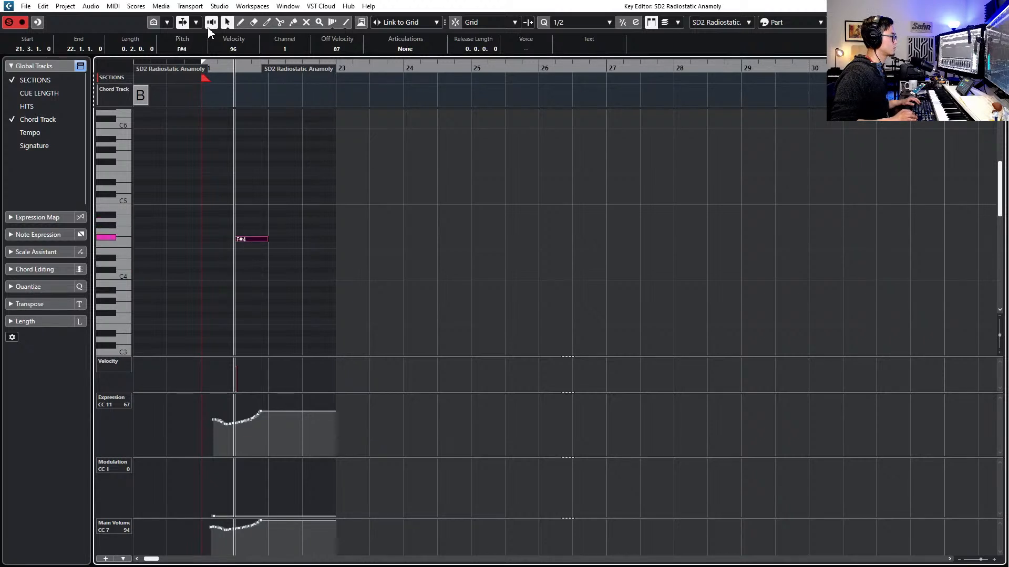
pyautogui.press('Up')
pyautogui.press('Up')
pyautogui.press('Up')
pyautogui.press('Up')
pyautogui.press('Up')
pyautogui.press('Up')
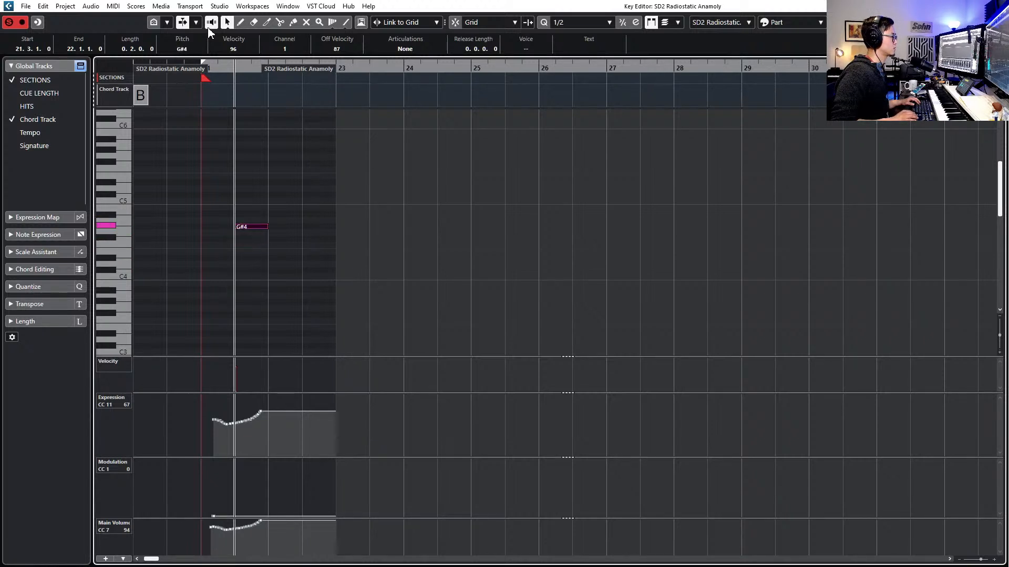
pyautogui.press('Down')
pyautogui.press('Down')
pyautogui.press('Return')
# Check the note in the opening Radiostatic Anamoly part, set the pasted part's note back to D#4 and play it
pyautogui.scroll(-2, 428, 276)
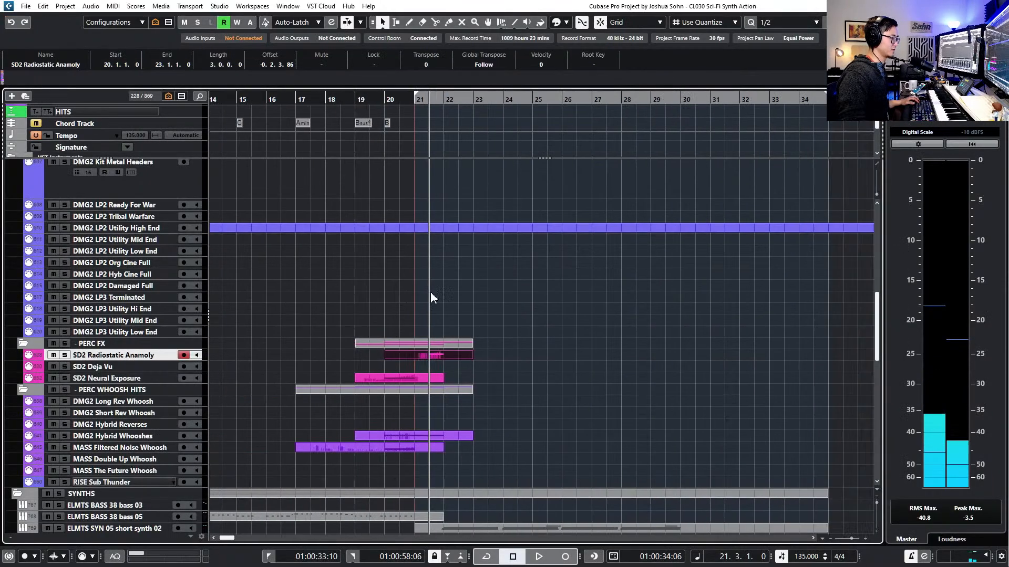
pyautogui.hscroll(-6, 426, 284)
pyautogui.doubleClick(237, 354)
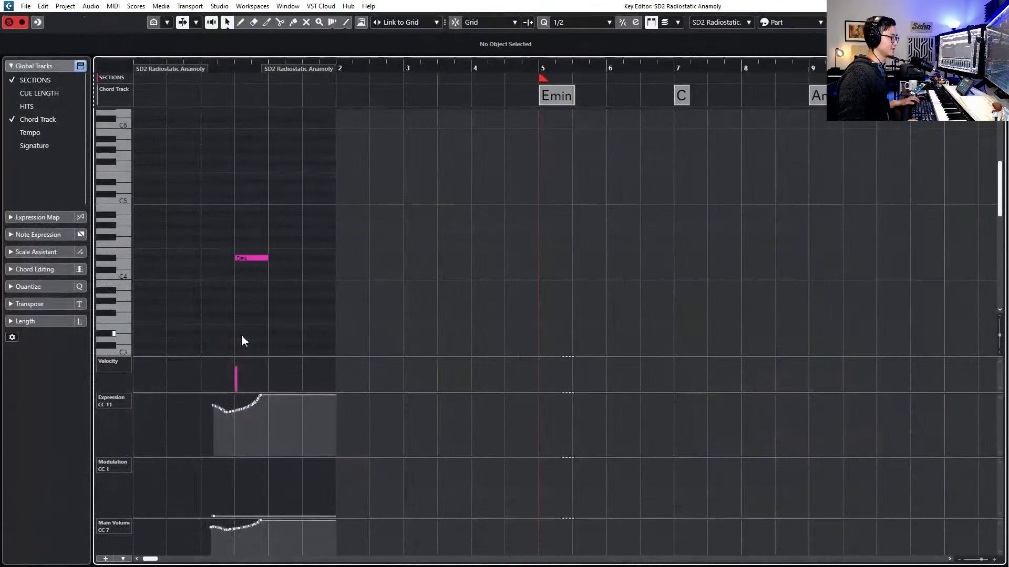
pyautogui.press('Return')
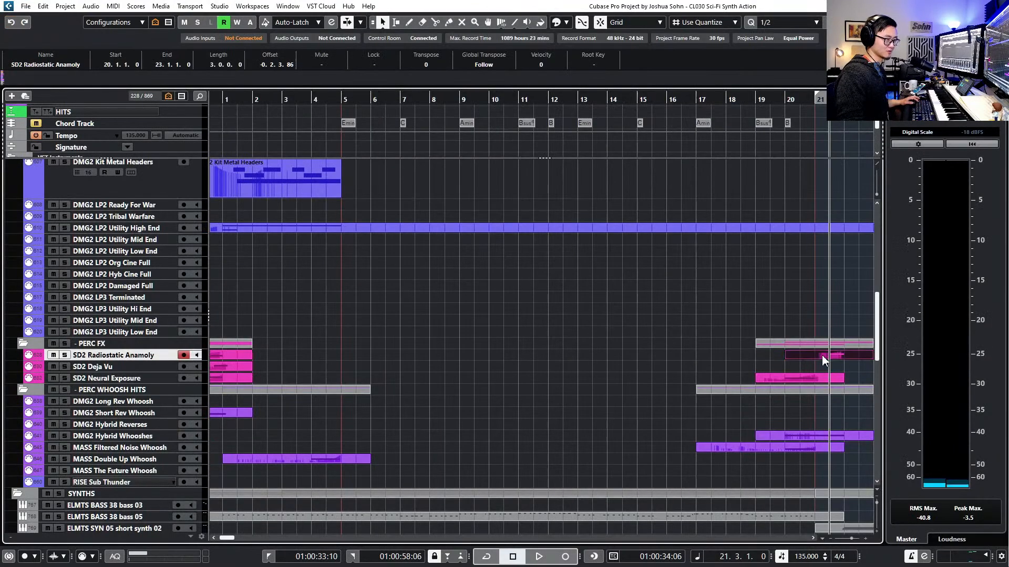
pyautogui.doubleClick(823, 360)
pyautogui.press('Down')
pyautogui.press('space')
pyautogui.press('space')
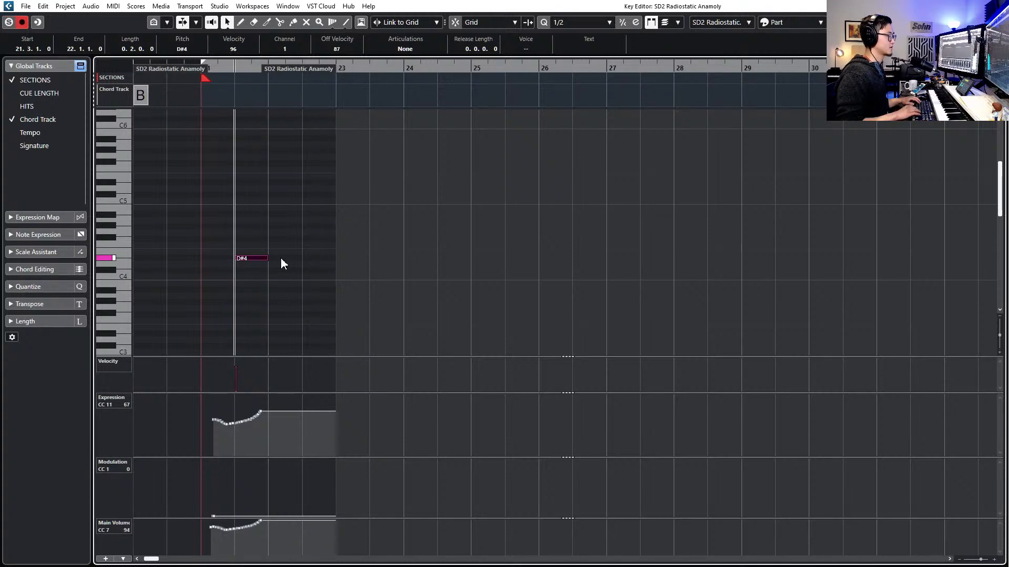
pyautogui.press('Return')
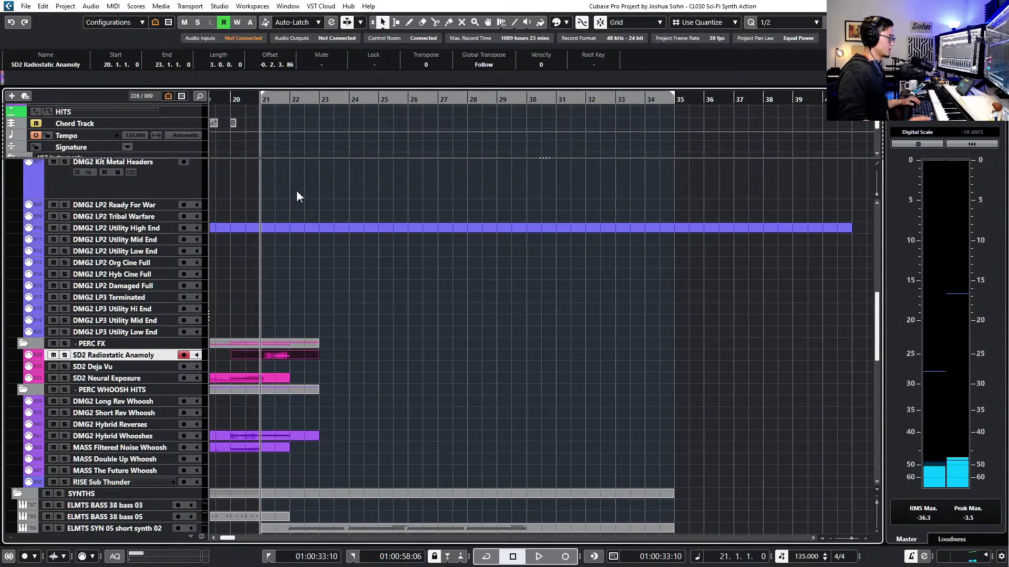
# Locate the DMG2 Short Rev Whoosh part starting at bar 0, listen from its start and copy it
pyautogui.press('g')
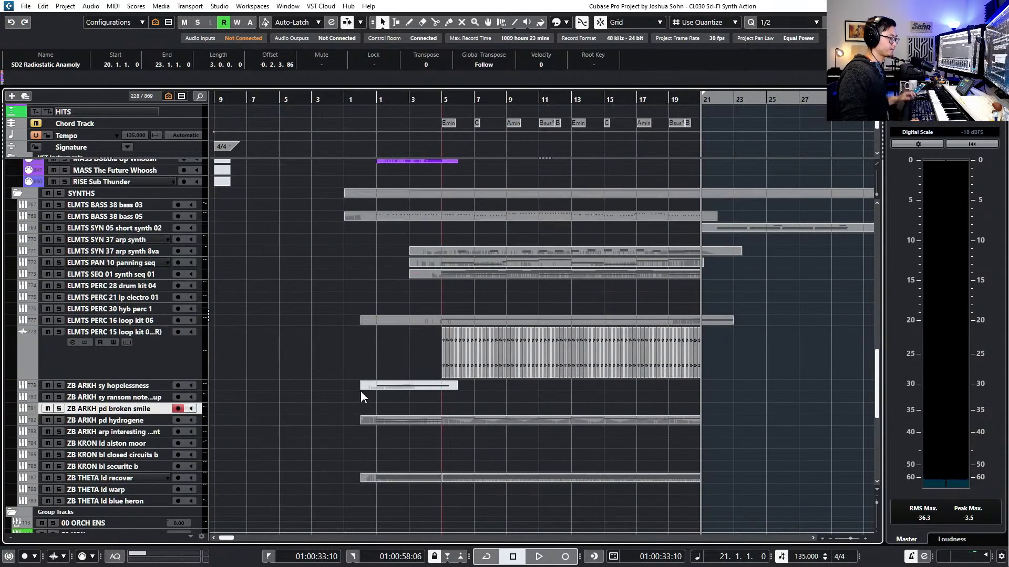
pyautogui.press('g')
pyautogui.scroll(-2, 362, 393)
pyautogui.scroll(5, 360, 388)
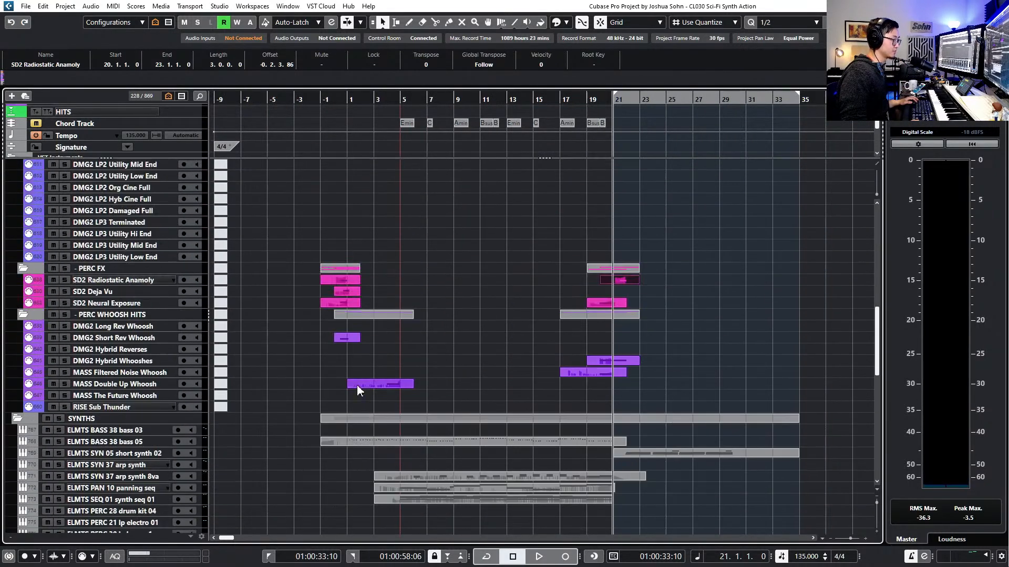
pyautogui.click(353, 344)
pyautogui.click(348, 342)
pyautogui.press('l')
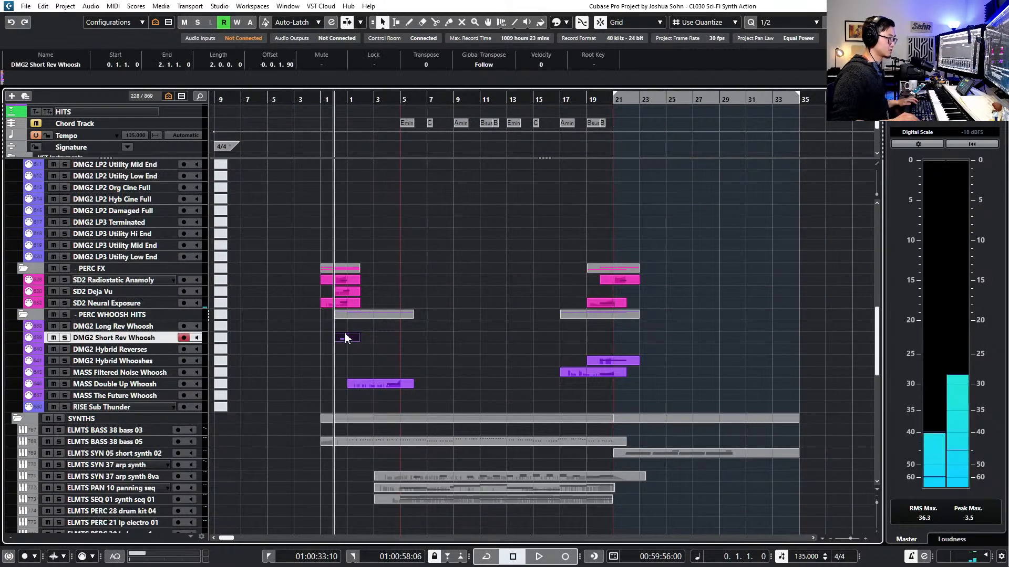
# Play from the start of the PERC FX transition and paste the Short Rev Whoosh part on its own track at bar 21
pyautogui.click(619, 277)
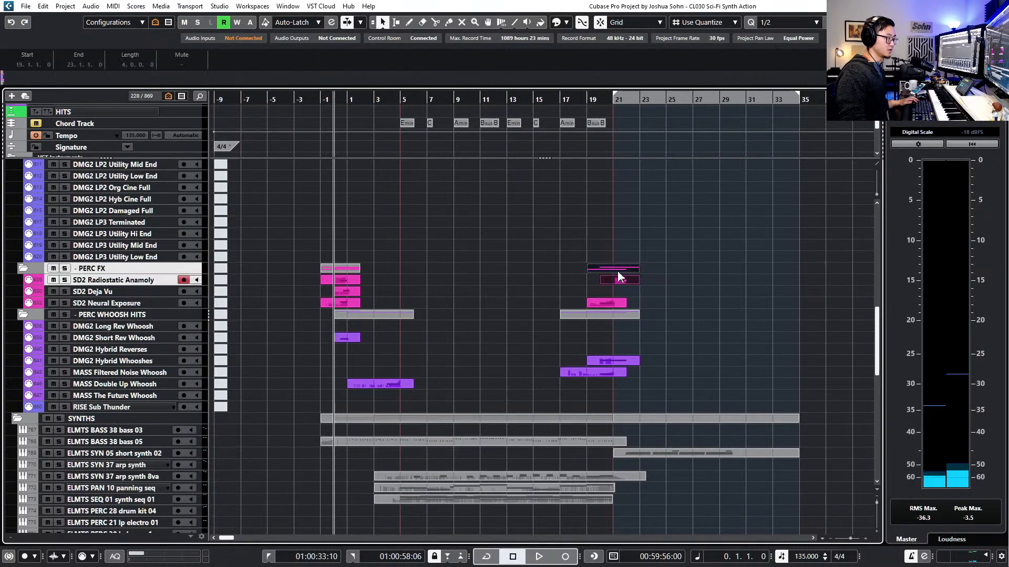
pyautogui.press('l')
pyautogui.press('space')
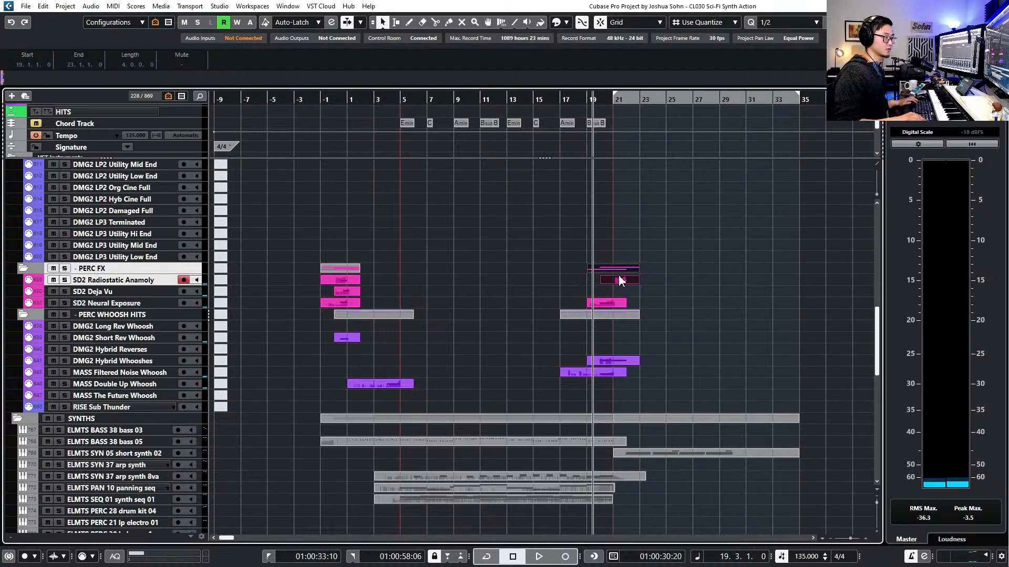
pyautogui.press('KP_Subtract')
pyautogui.press('KP_Add')
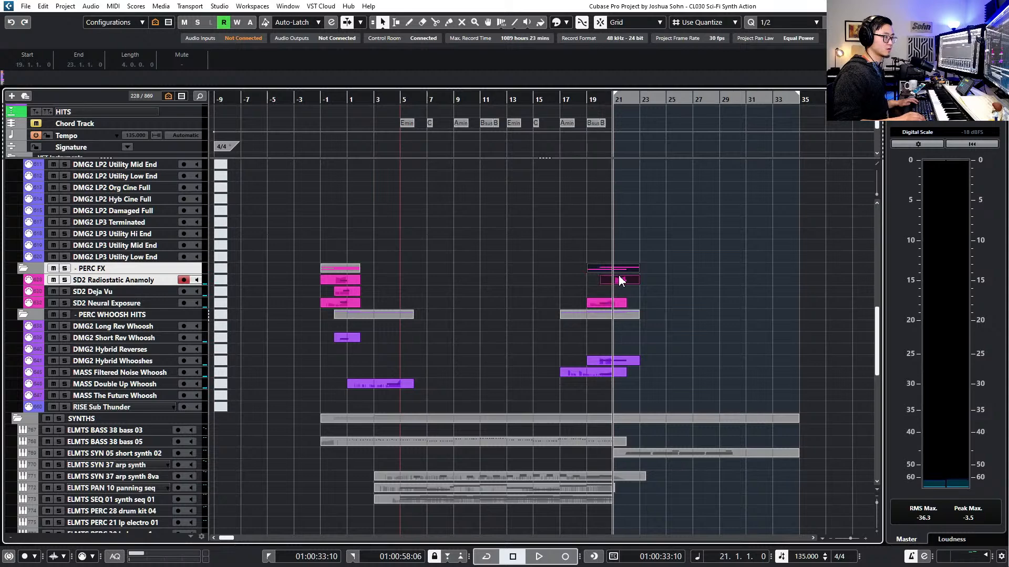
pyautogui.press('KP_Subtract')
pyautogui.hotkey('ctrl', 'v')
pyautogui.scroll(4, 617, 305)
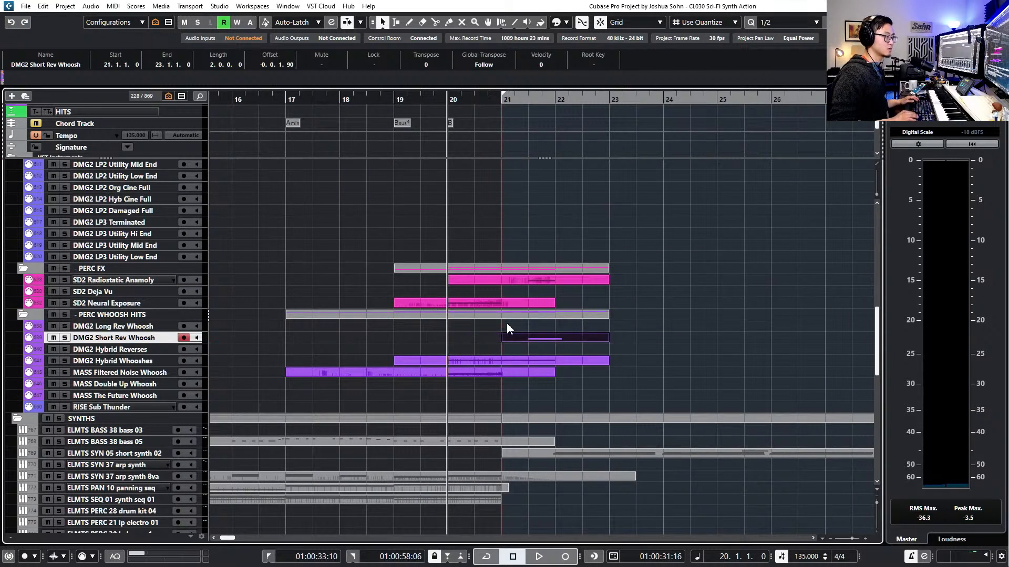
# Solo the DMG2 Short Rev Whoosh track and audition the pasted part from bar 21
pyautogui.press('KP_Add')
pyautogui.press('s')
pyautogui.press('space')
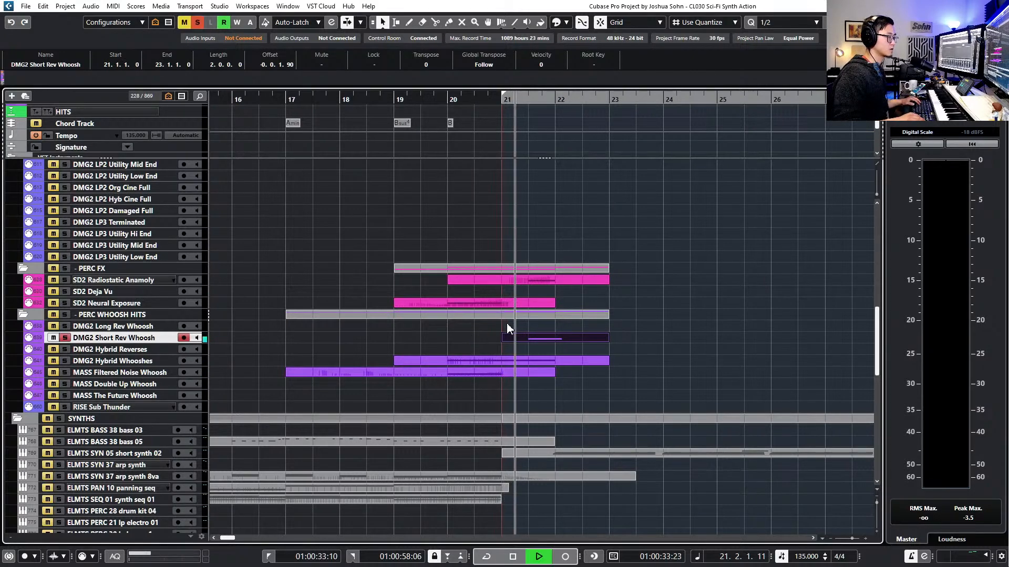
pyautogui.press('space')
# Open the pasted Short Rev Whoosh part in the Key Editor and lower its Main Volume (CC 7) to 74
pyautogui.doubleClick(559, 339)
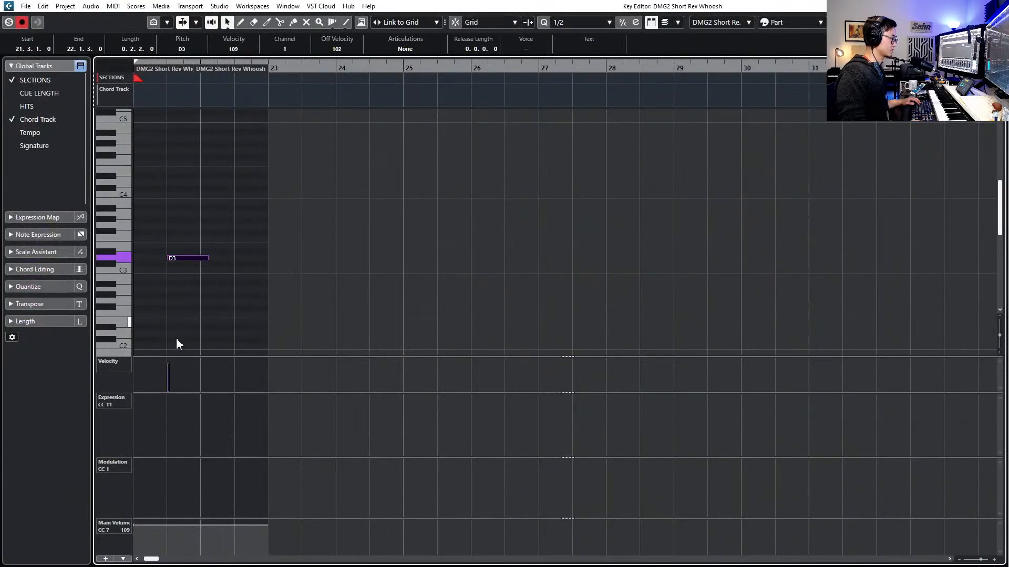
pyautogui.hscroll(-3, 185, 405)
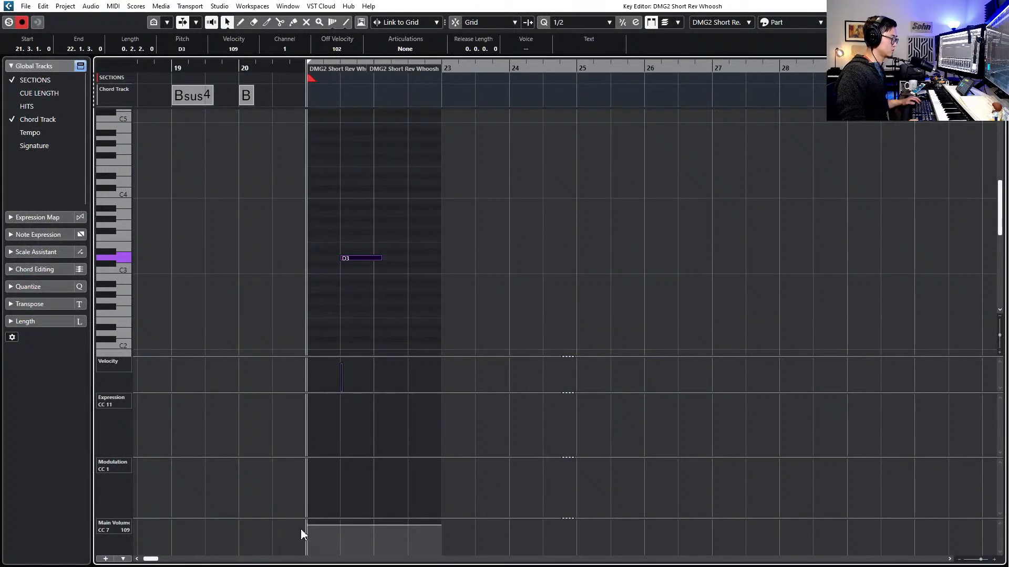
pyautogui.moveTo(300, 529); pyautogui.dragTo(304, 534)
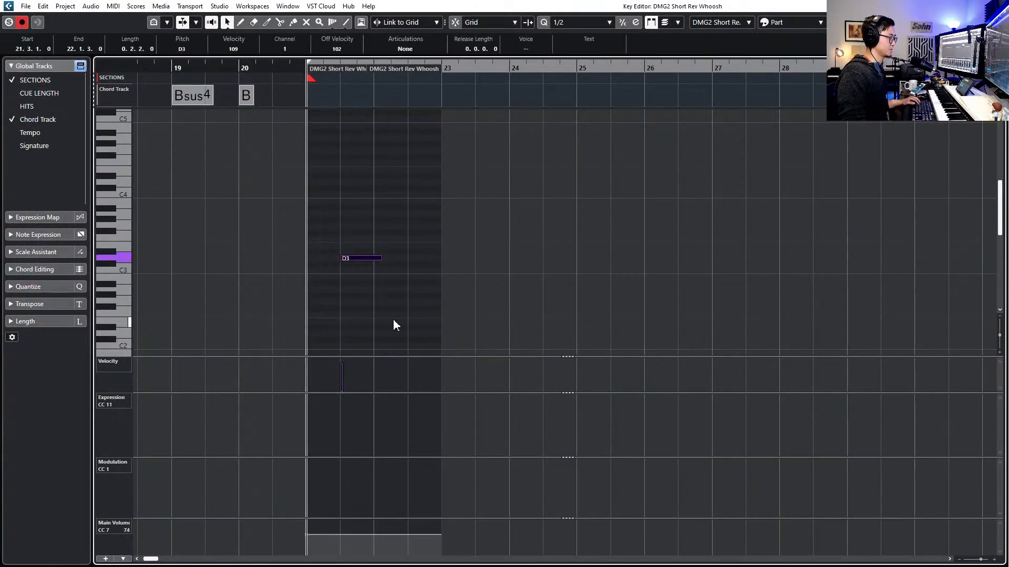
# Raise the whoosh's D3 note in semitones to G3, shift it up an octave to G4 and play it
pyautogui.press('Up')
pyautogui.press('Up')
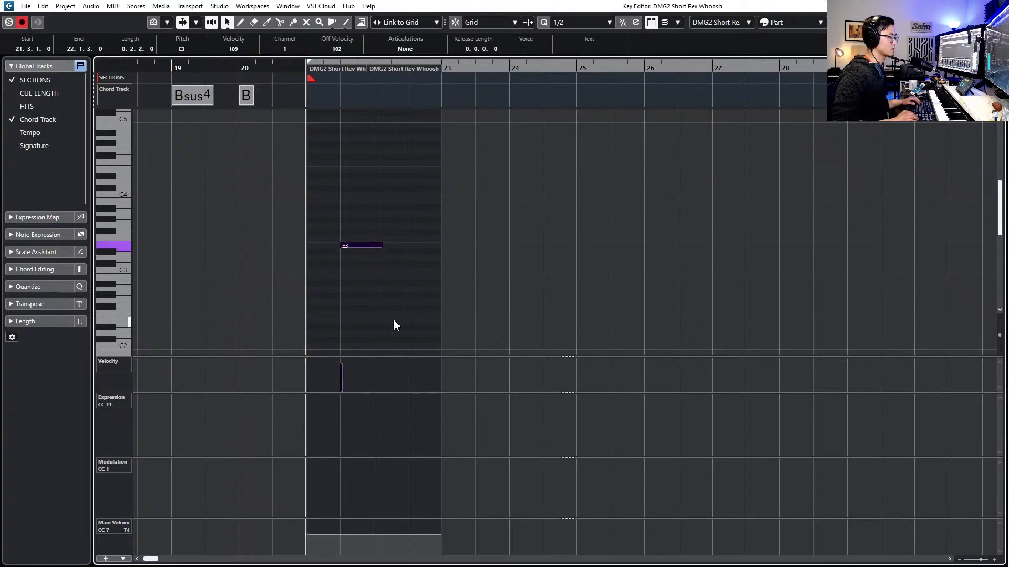
pyautogui.press('Up')
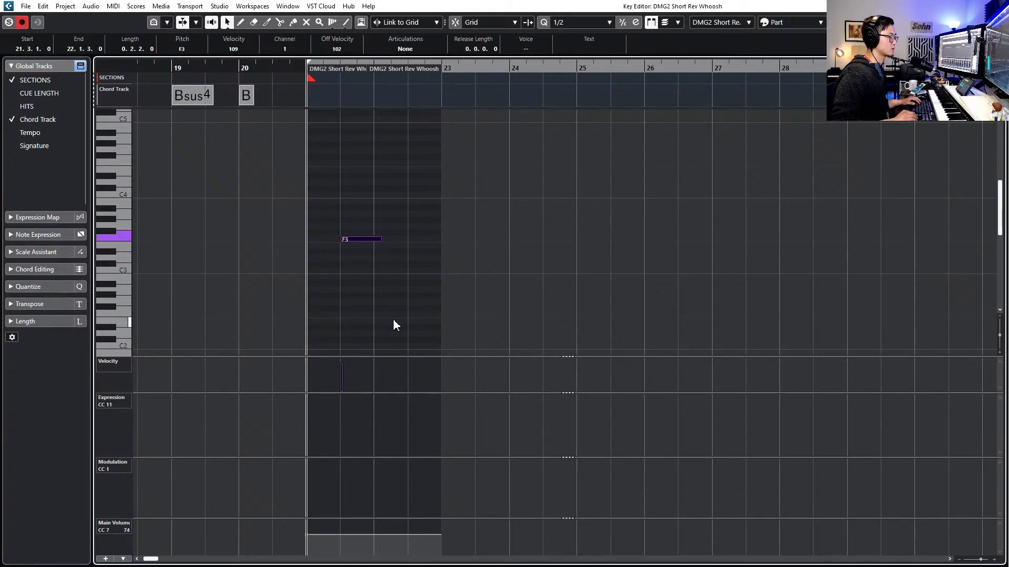
pyautogui.press('Up')
pyautogui.press('Up')
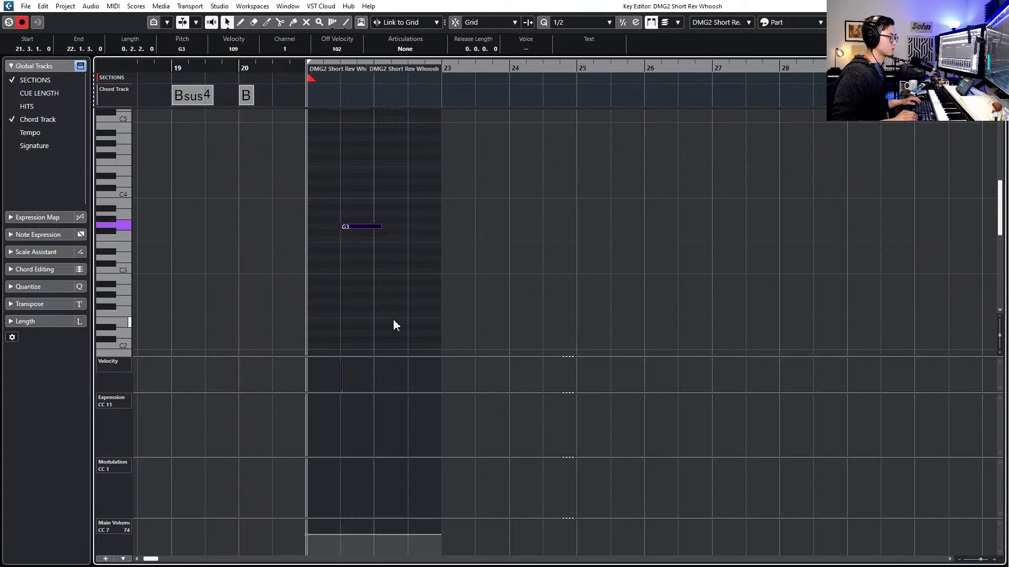
pyautogui.hotkey('shift', 'Up')
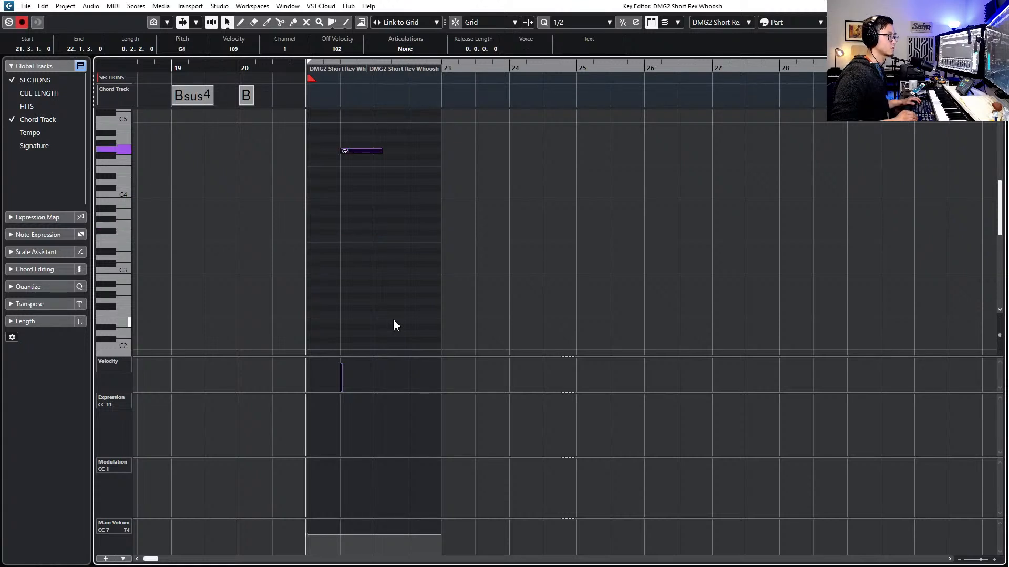
pyautogui.press('space')
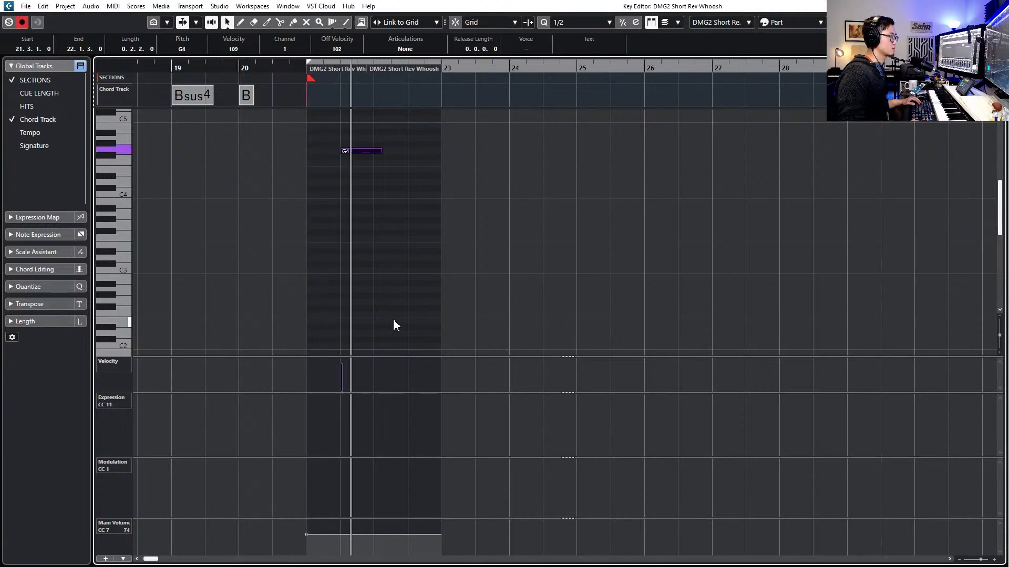
pyautogui.press('space')
# Audition lower pitches for the whoosh note in semitone moves down to G3, and raise it to A#3
pyautogui.press('Down')
pyautogui.press('Down')
pyautogui.press('space')
pyautogui.press('space')
pyautogui.press('Down')
pyautogui.press('space')
pyautogui.press('space')
pyautogui.press('Down')
pyautogui.press('Down')
pyautogui.press('Down')
pyautogui.press('Down')
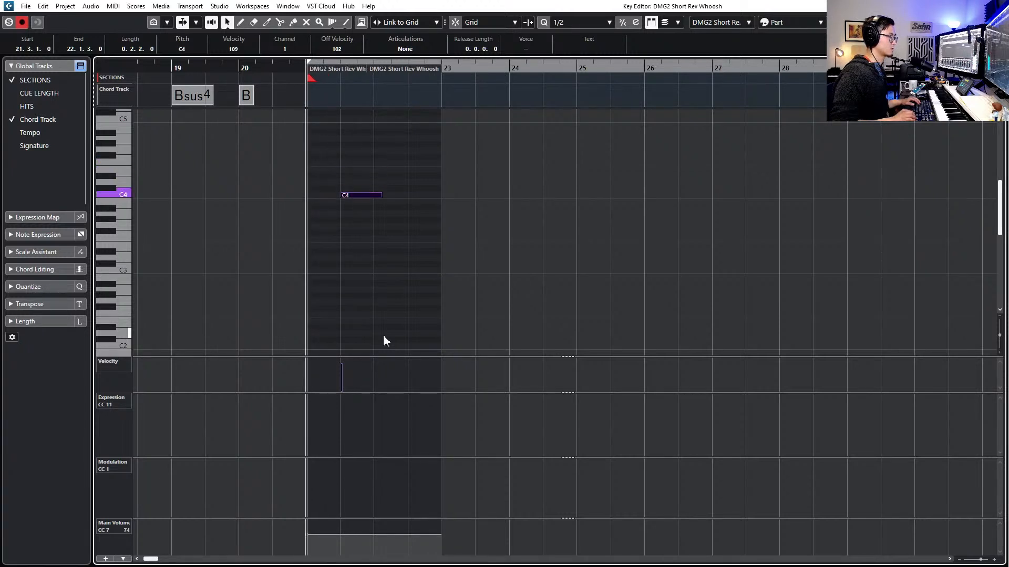
pyautogui.press('Down')
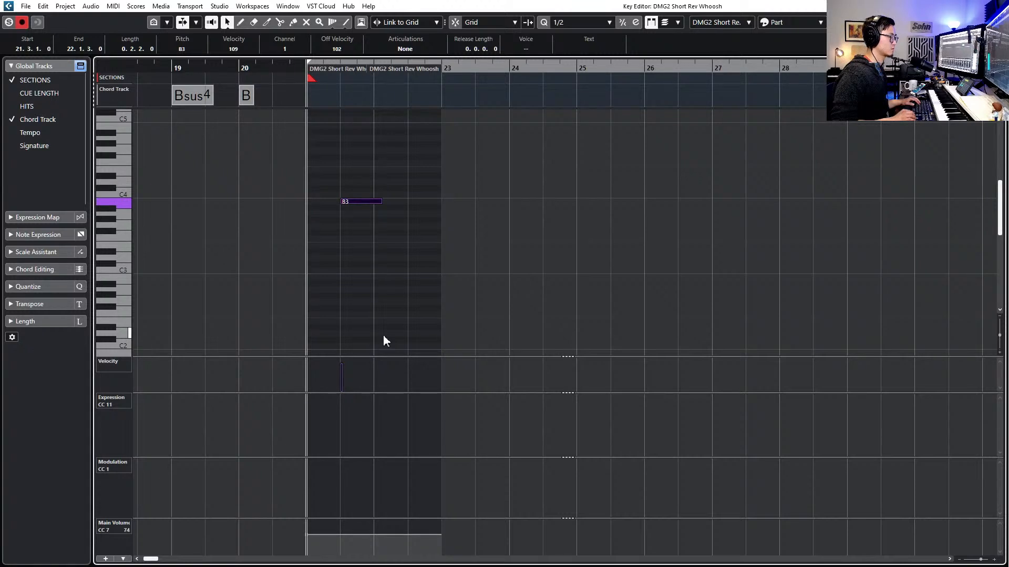
pyautogui.press('Down')
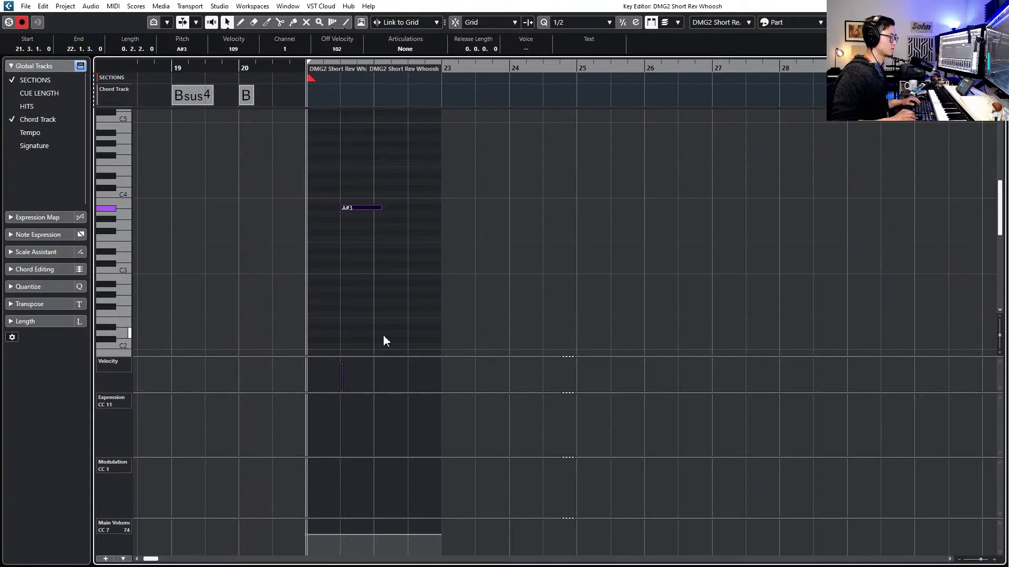
pyautogui.press('Down')
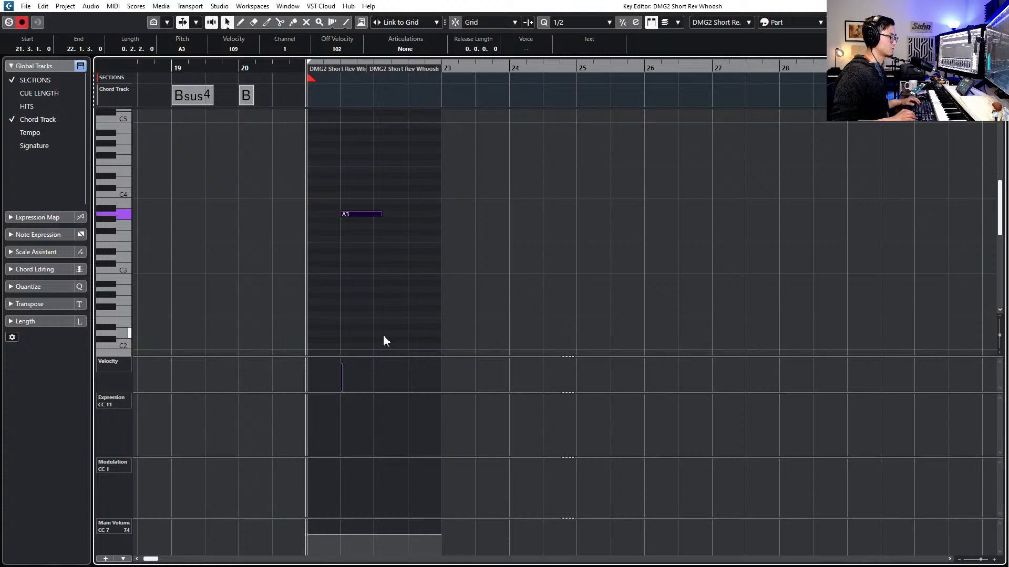
pyautogui.press('Down')
pyautogui.press('Down')
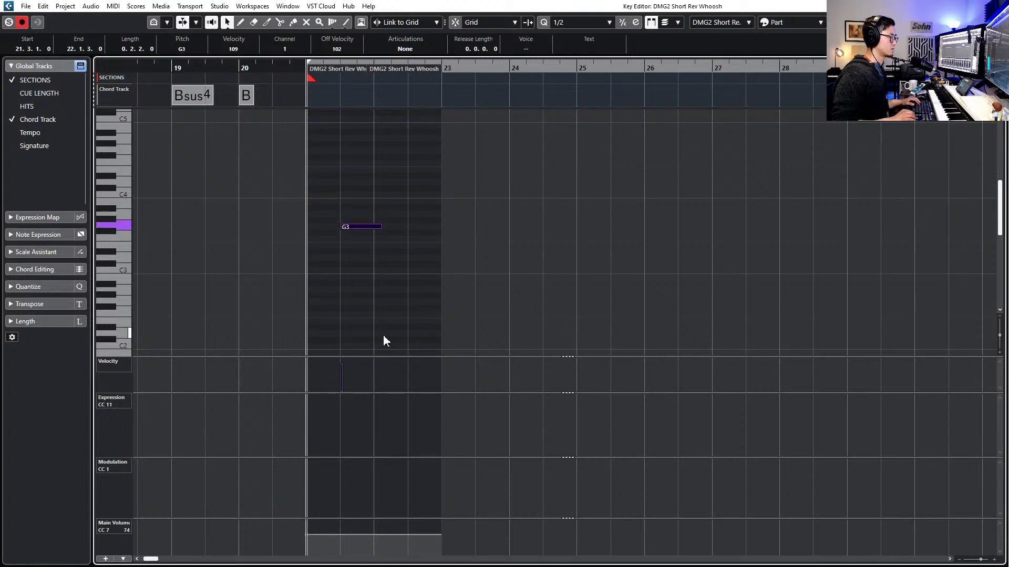
pyautogui.press('Up')
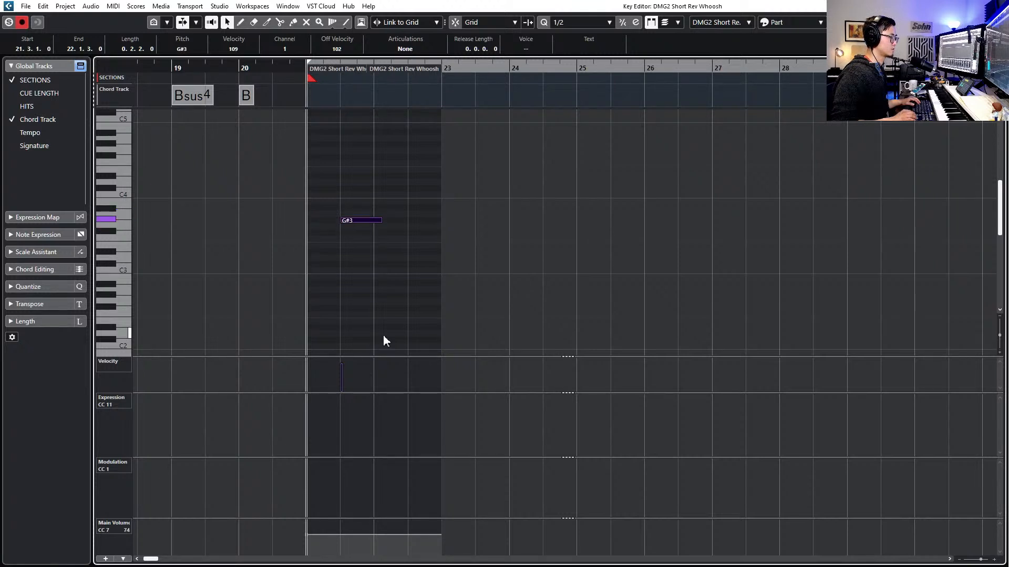
pyautogui.press('Up')
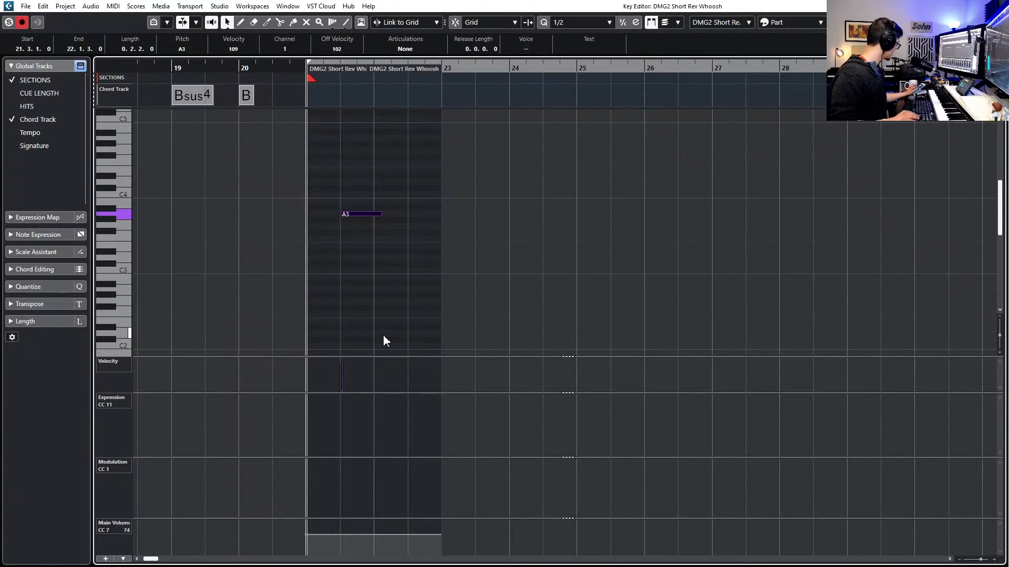
pyautogui.press('Up')
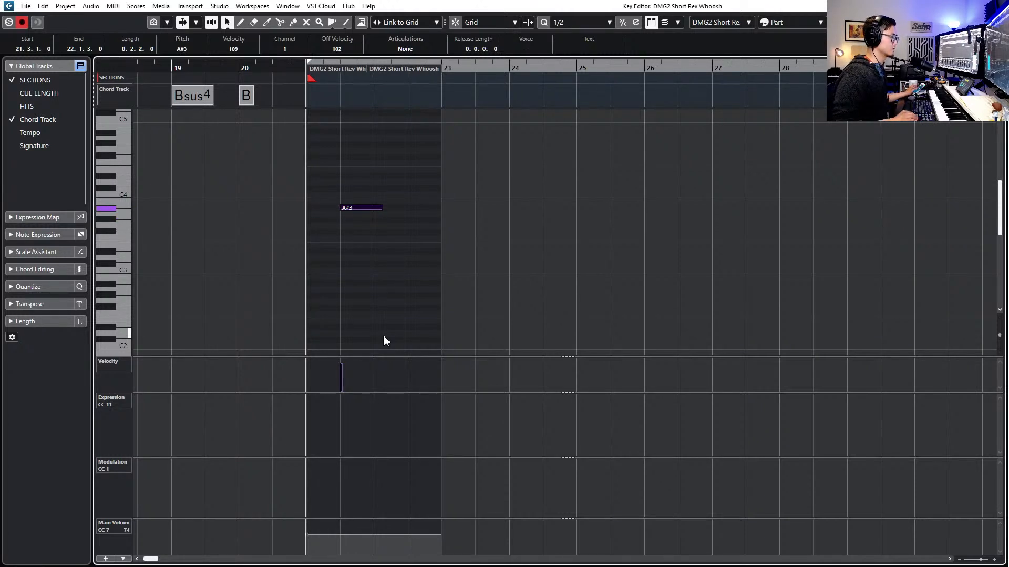
# Raise the whoosh note to B3 and record a Main Volume (CC 7) ride that drops off after the note
pyautogui.press('Up')
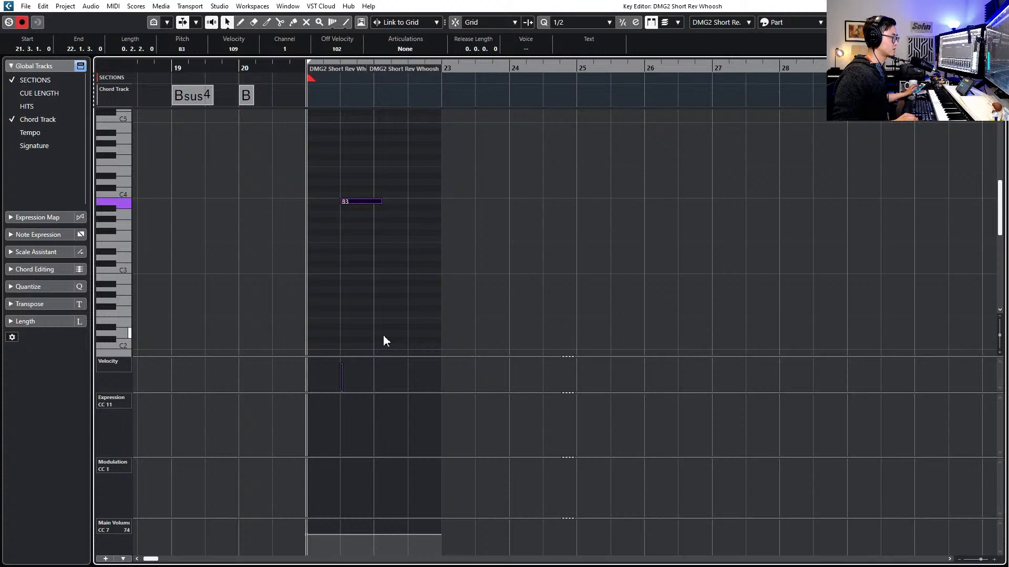
pyautogui.press('space')
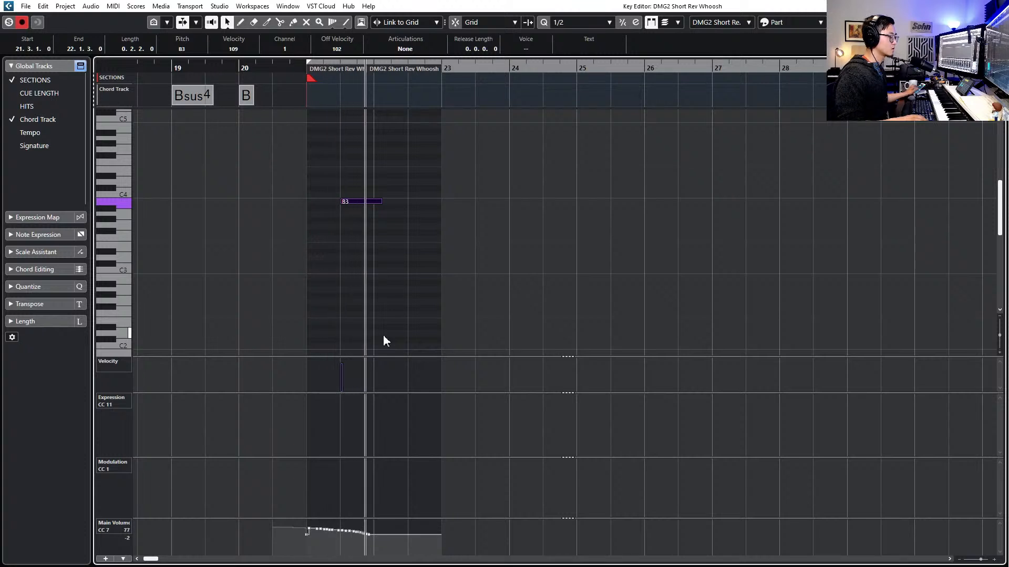
pyautogui.press('space')
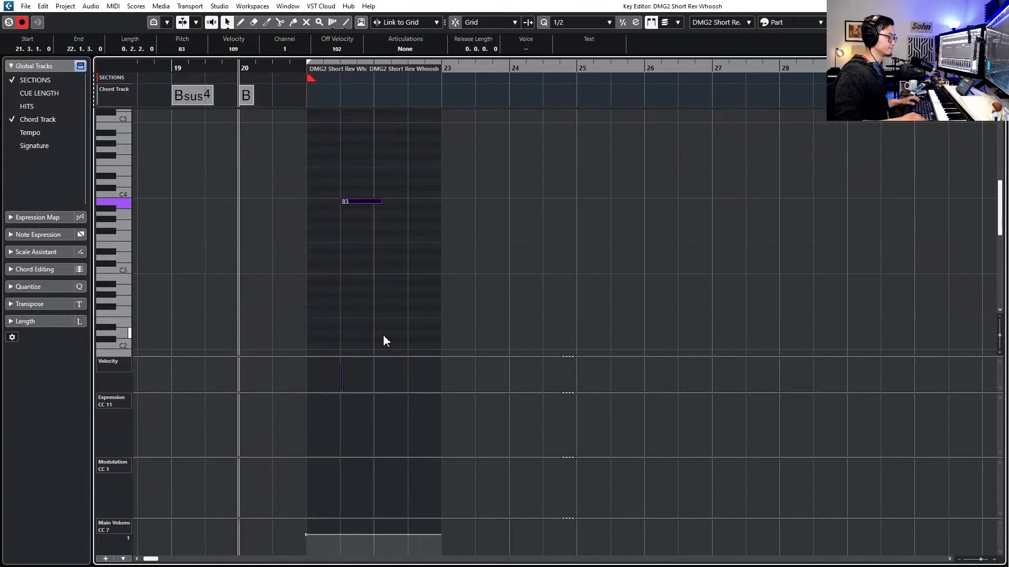
pyautogui.press('space')
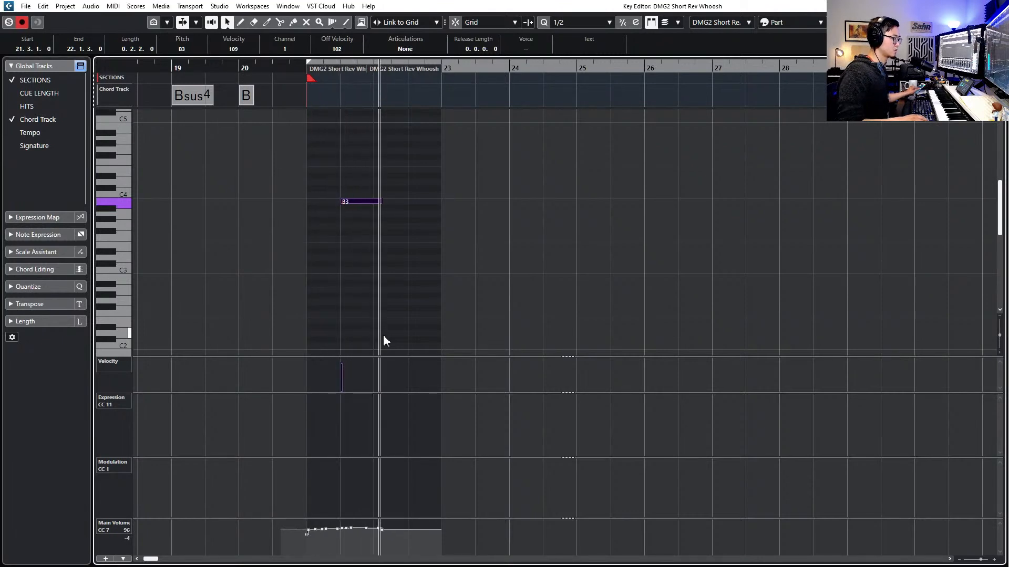
pyautogui.press('space')
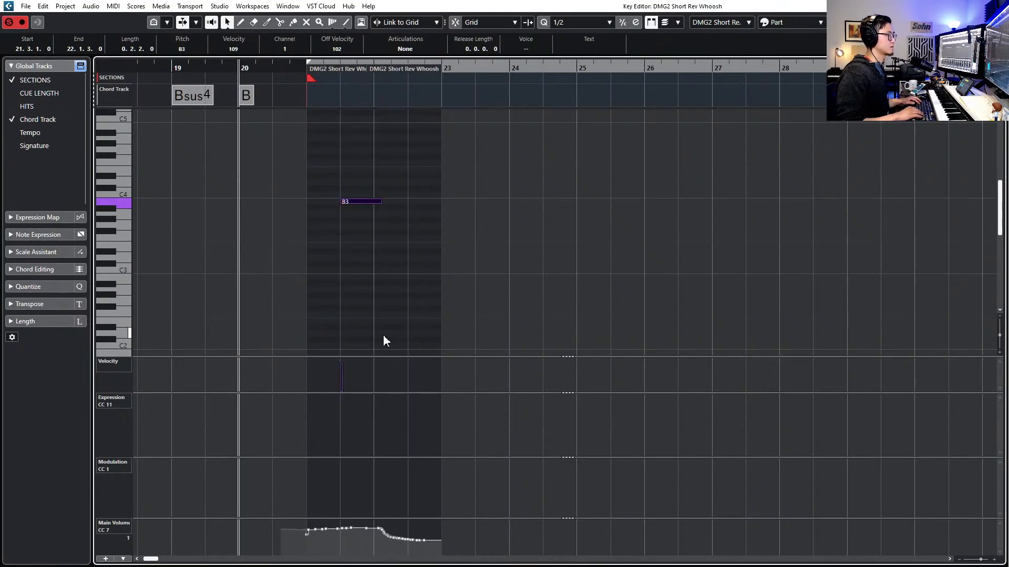
pyautogui.press('Return')
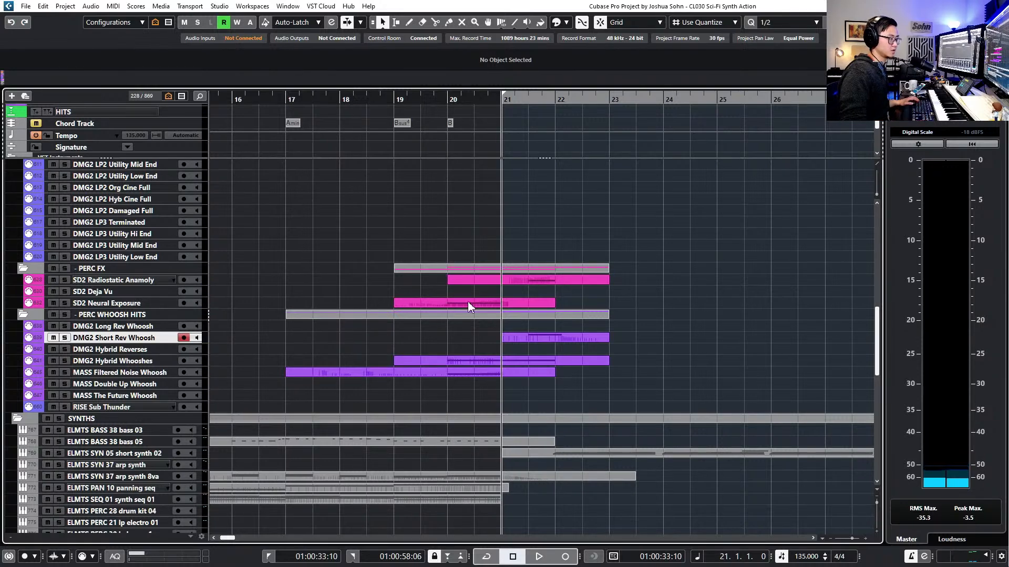
# Play the section from bar 21 and look through the percussion and synth tracks for parts to extend
pyautogui.hscroll(3, 552, 298)
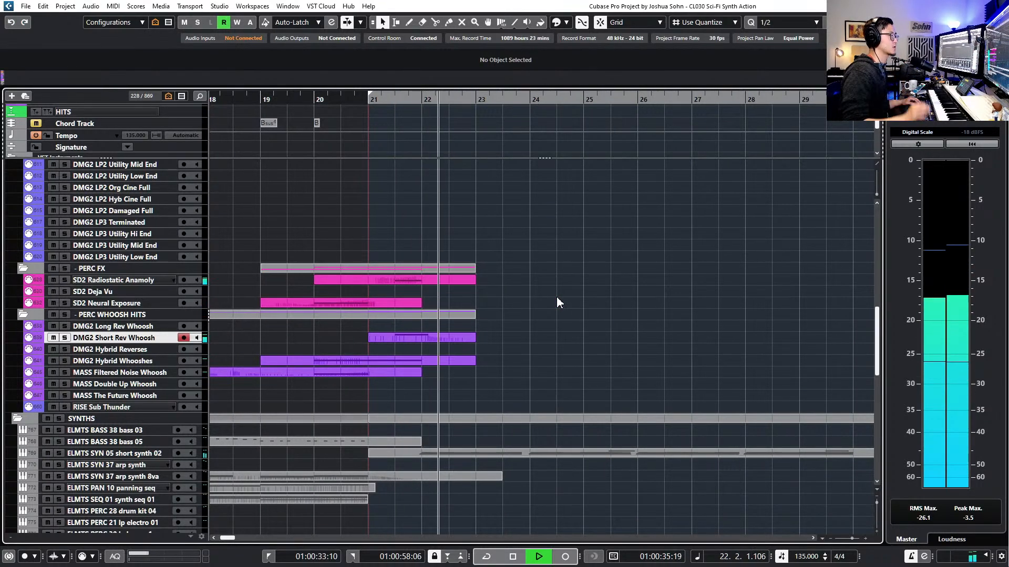
pyautogui.scroll(-2, 556, 295)
pyautogui.hscroll(1, 493, 301)
pyautogui.scroll(6, 472, 315)
pyautogui.scroll(2, 471, 315)
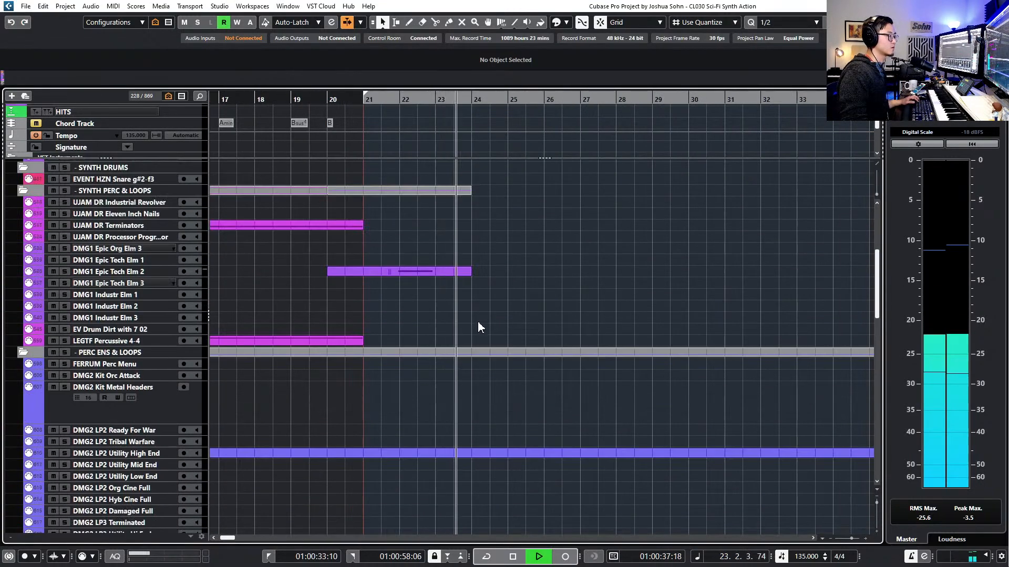
pyautogui.scroll(-1, 477, 320)
pyautogui.scroll(6, 452, 305)
pyautogui.scroll(-6, 453, 305)
pyautogui.scroll(-6, 457, 314)
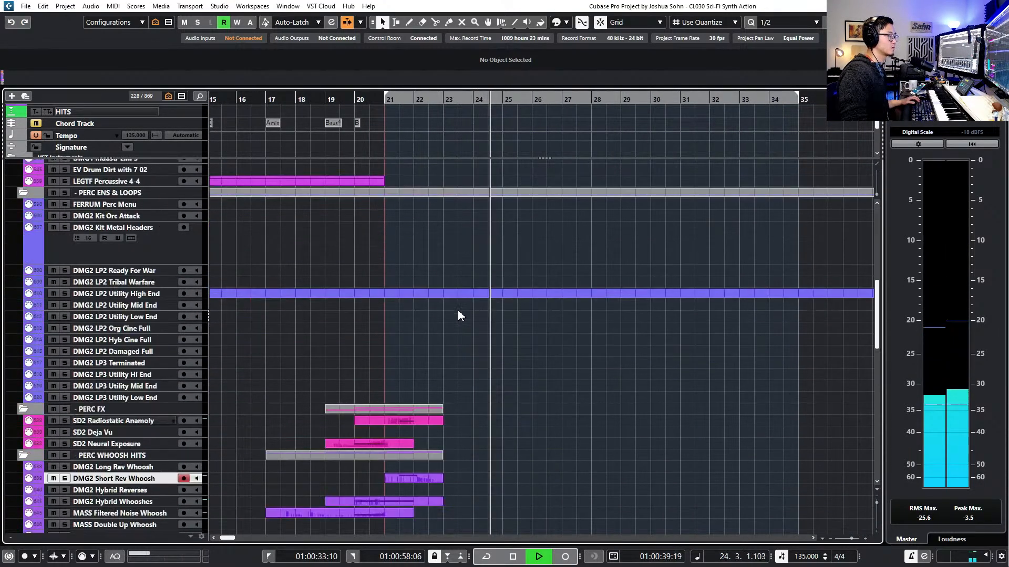
pyautogui.scroll(-6, 470, 325)
pyautogui.press('space')
pyautogui.scroll(-5, 478, 334)
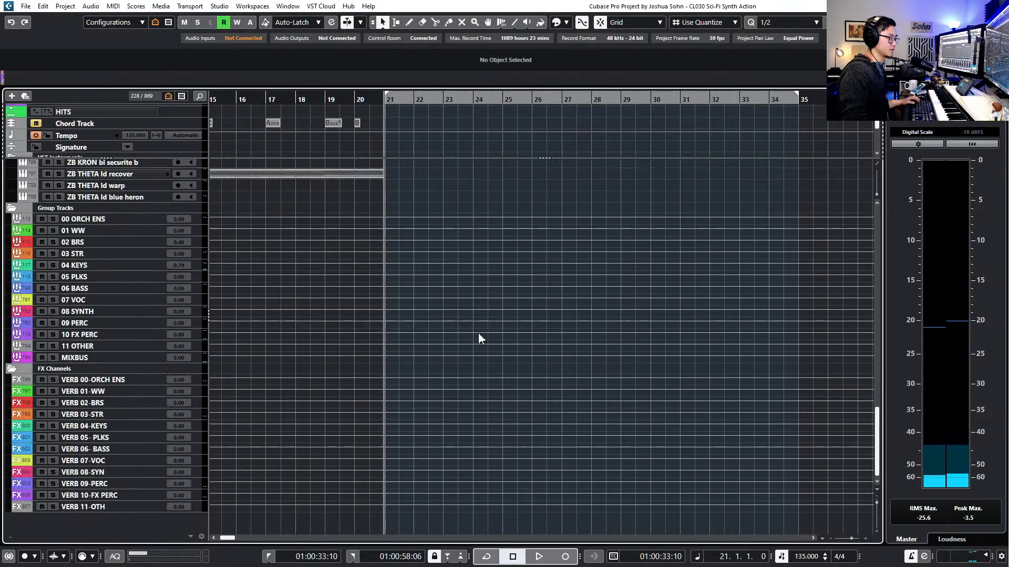
pyautogui.scroll(8, 478, 334)
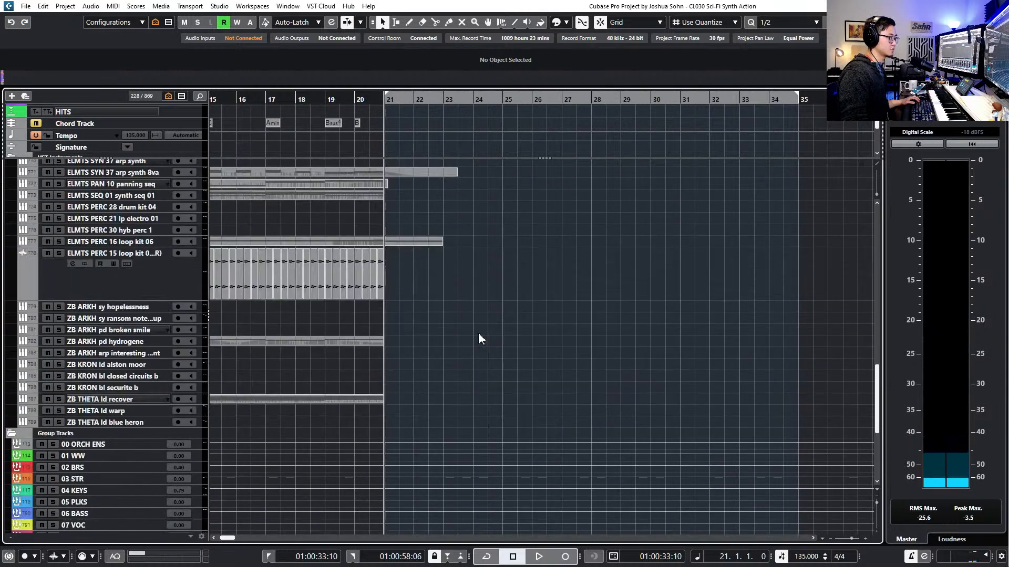
# Check the notes in the ELMTS PERC 16 loop kit 06 part and extend the part to bar 35
pyautogui.click(430, 241)
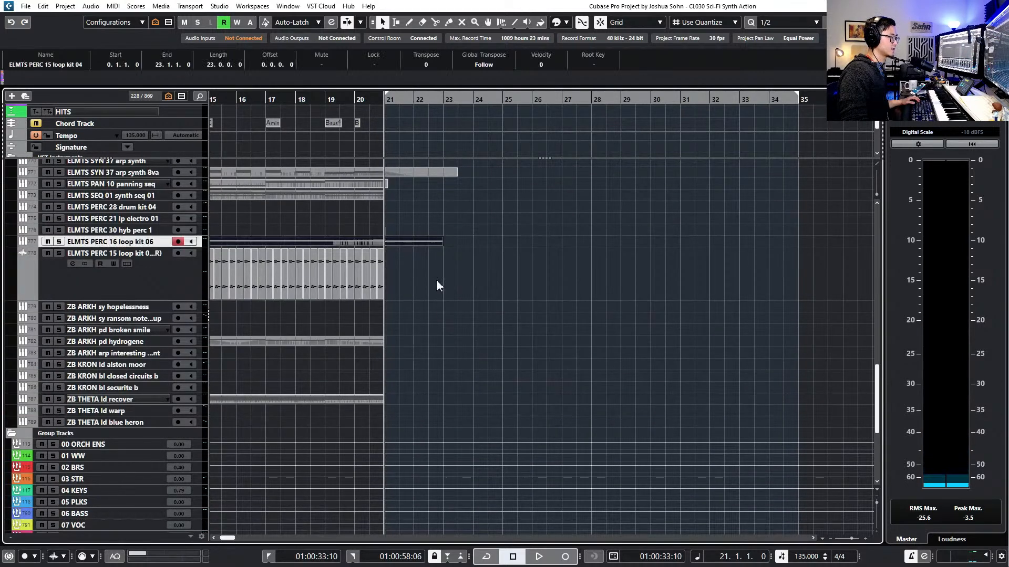
pyautogui.doubleClick(430, 239)
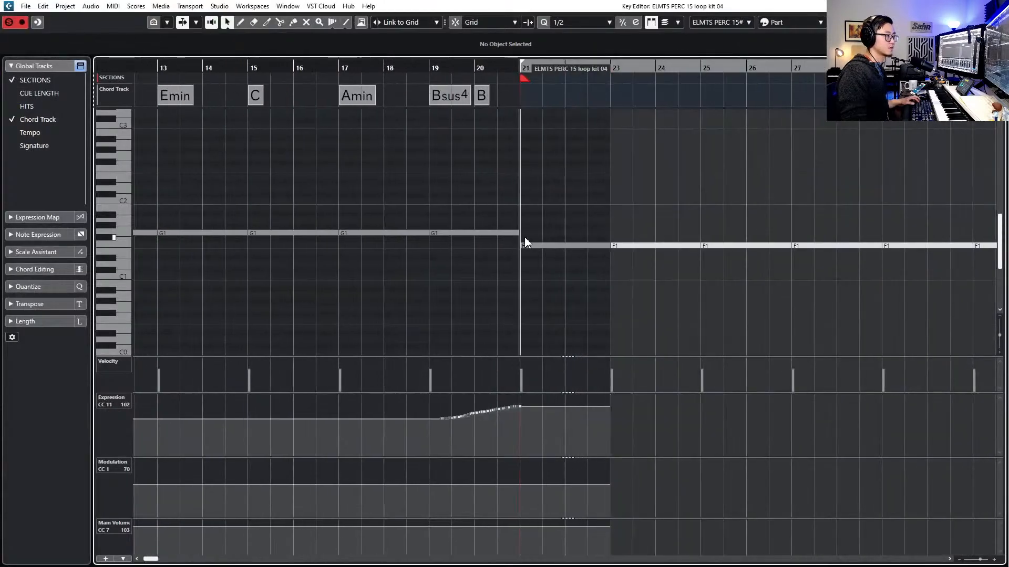
pyautogui.moveTo(538, 226); pyautogui.dragTo(661, 269)
pyautogui.press('Return')
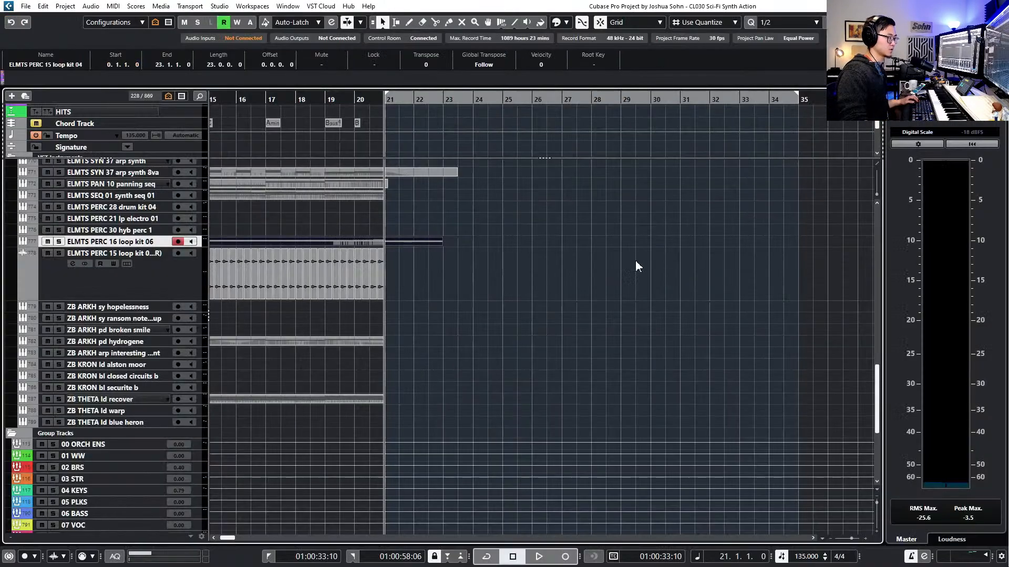
pyautogui.moveTo(442, 242); pyautogui.dragTo(801, 242)
# Lower the loop kit's F1 notes from bar 21 onward to E1 and play them back
pyautogui.doubleClick(786, 239)
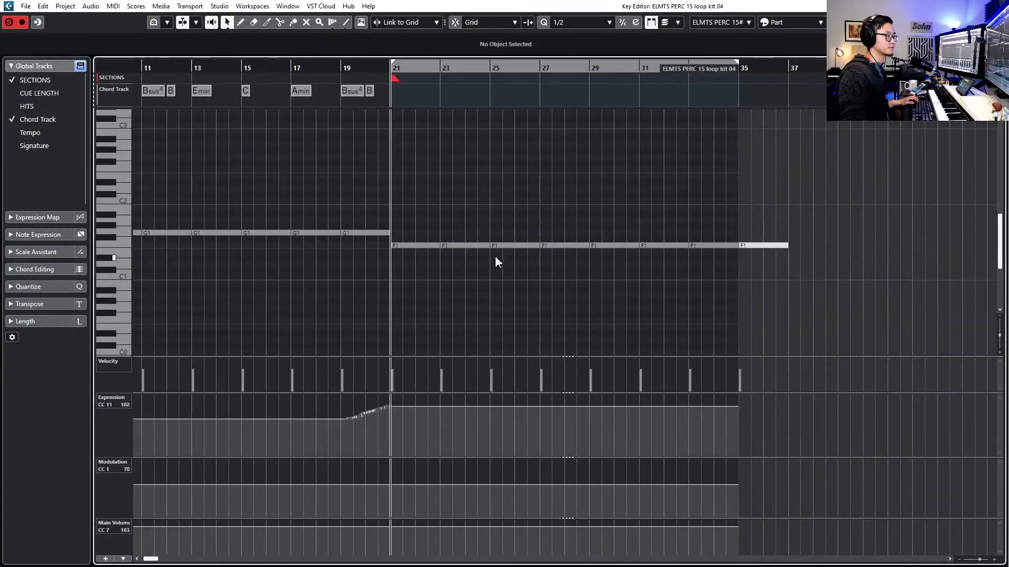
pyautogui.moveTo(376, 250); pyautogui.dragTo(789, 241)
pyautogui.press('Down')
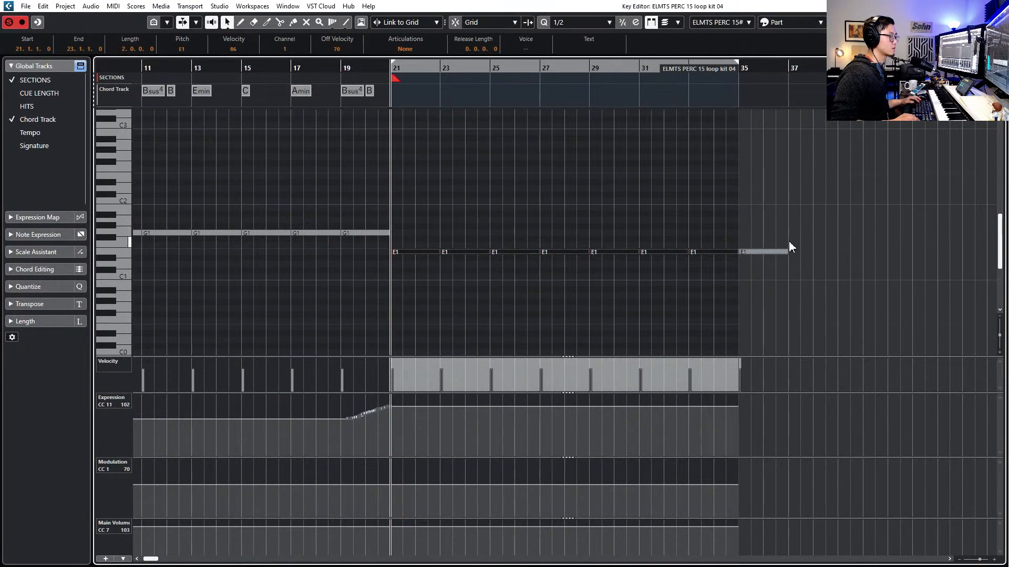
pyautogui.press('space')
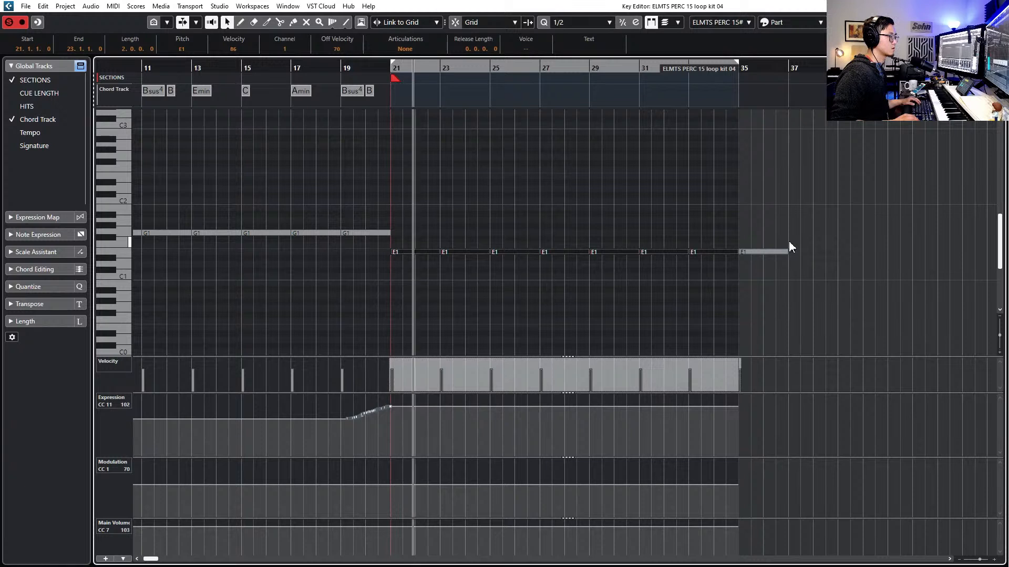
# Move the loop kit's E1 notes later so that the first one starts at bar 22
pyautogui.hotkey('alt', 'Right')
pyautogui.hotkey('alt', 'Right')
pyautogui.hotkey('alt', 'Right')
pyautogui.hotkey('alt', 'Right')
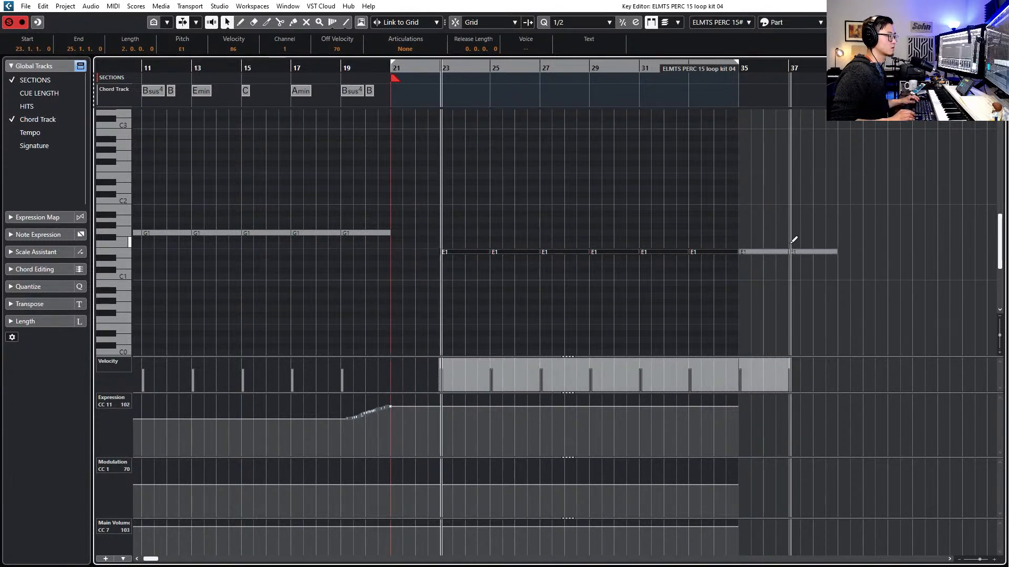
pyautogui.press('space')
pyautogui.press('KP_Add')
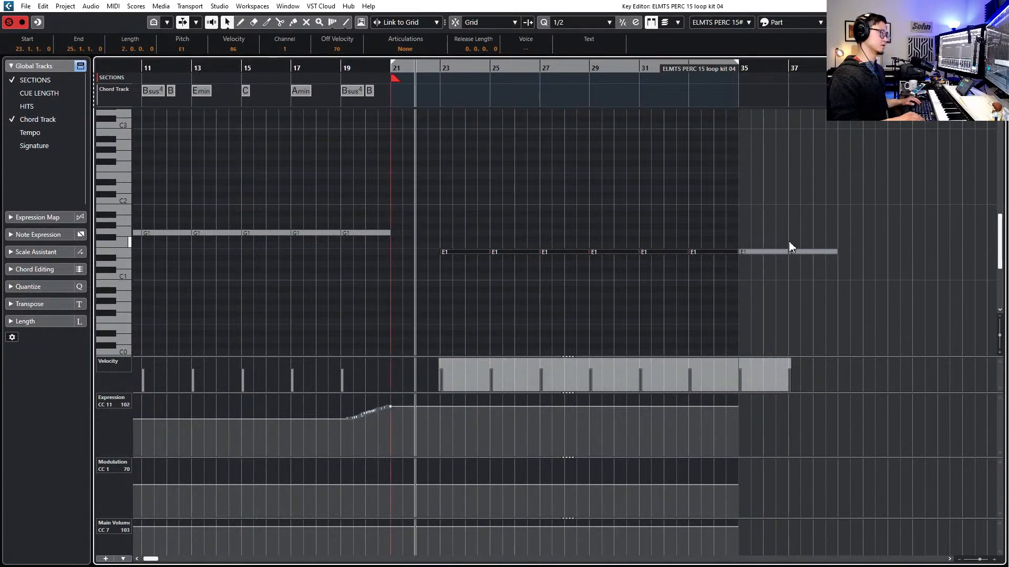
pyautogui.hotkey('alt', 'Left')
pyautogui.hotkey('alt', 'Left')
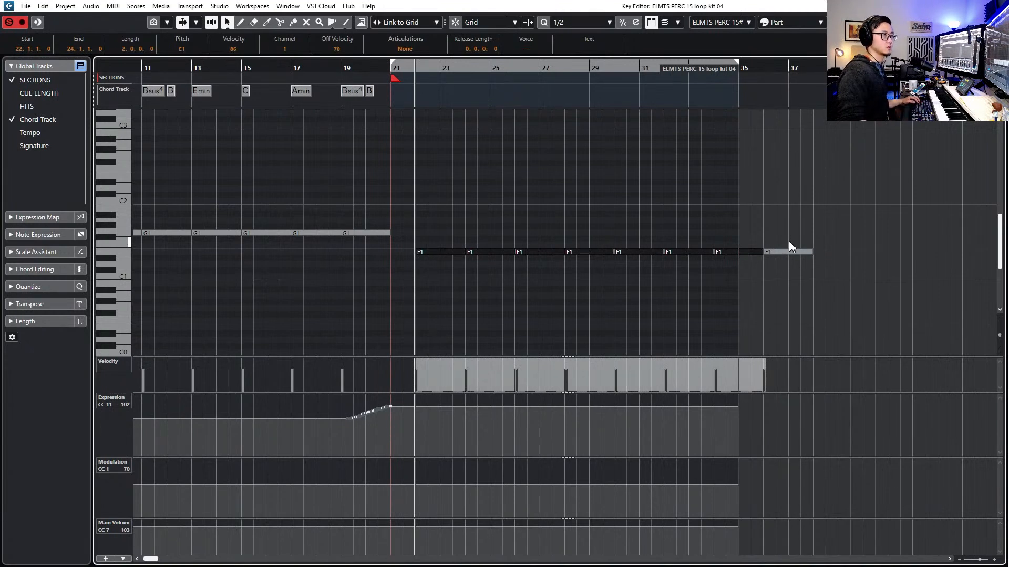
# Extend the loop kit part to bar 38 so it covers all the shifted E1 notes, and play it
pyautogui.moveTo(704, 71); pyautogui.dragTo(838, 71)
pyautogui.press('space')
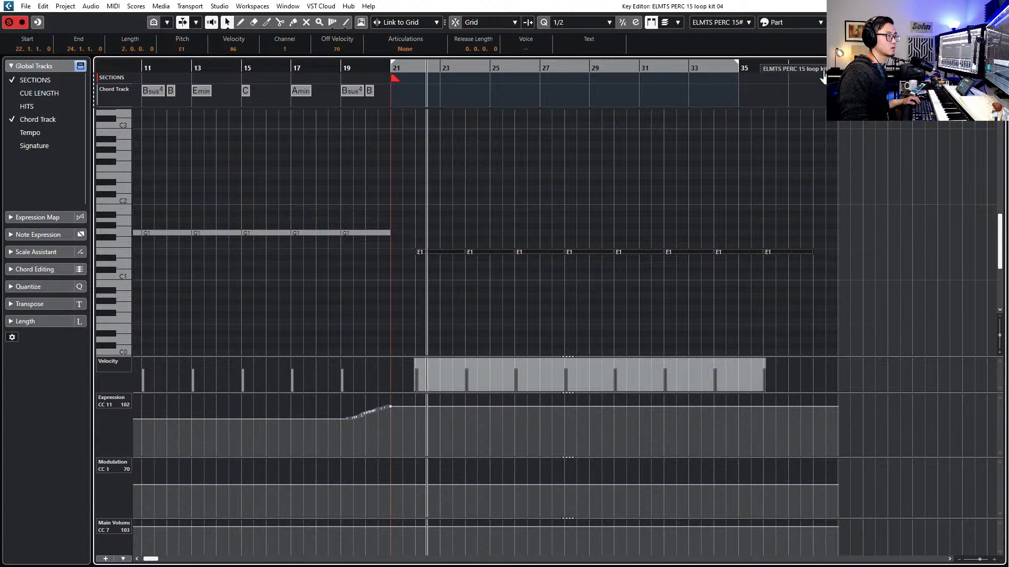
pyautogui.moveTo(816, 75); pyautogui.dragTo(797, 75)
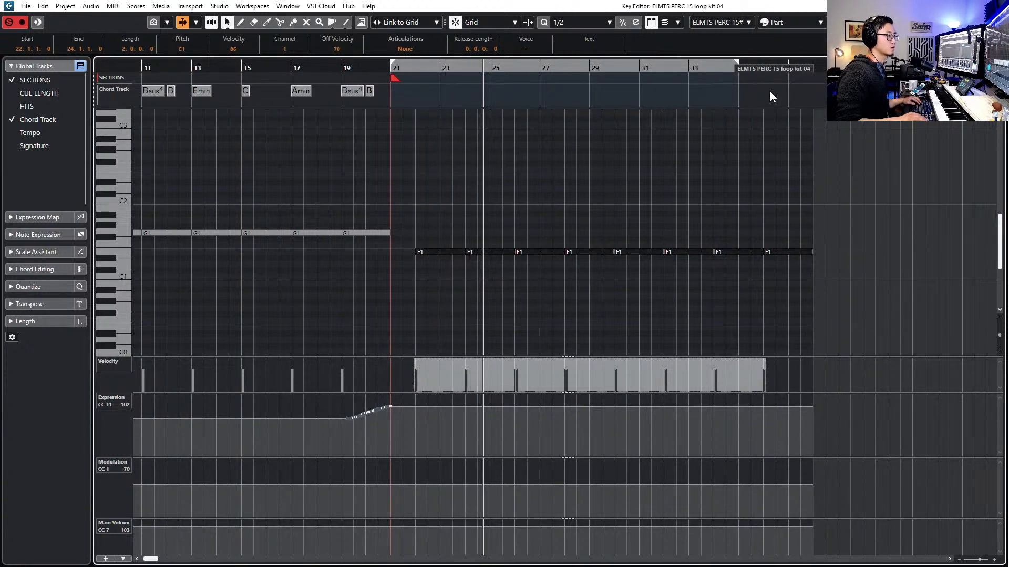
# Record repeated Expression (CC 11) swells over the loop kit's E1 notes, playing from bar 21 to bar 38
pyautogui.press('space')
pyautogui.press('KP_1')
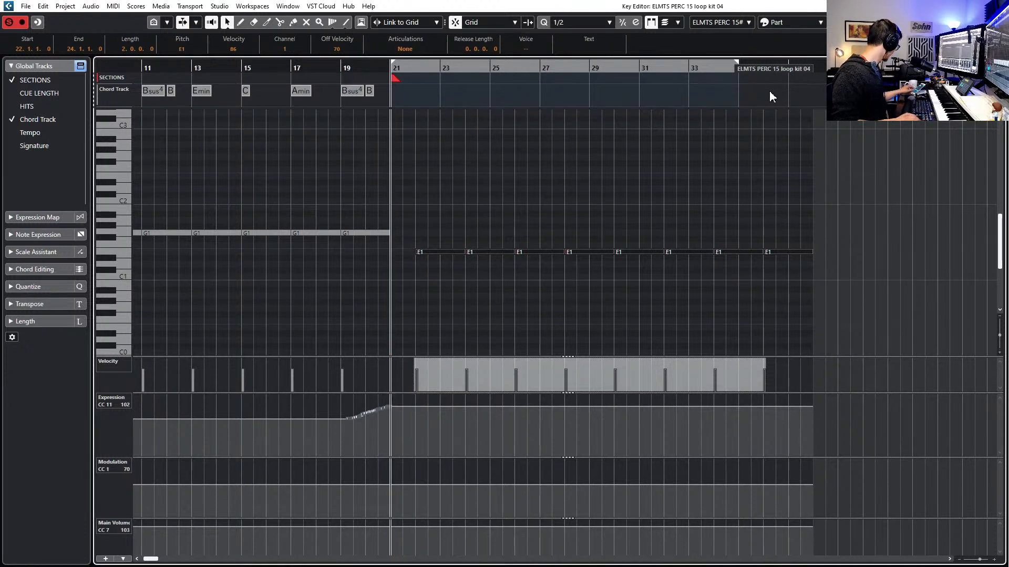
pyautogui.press('space')
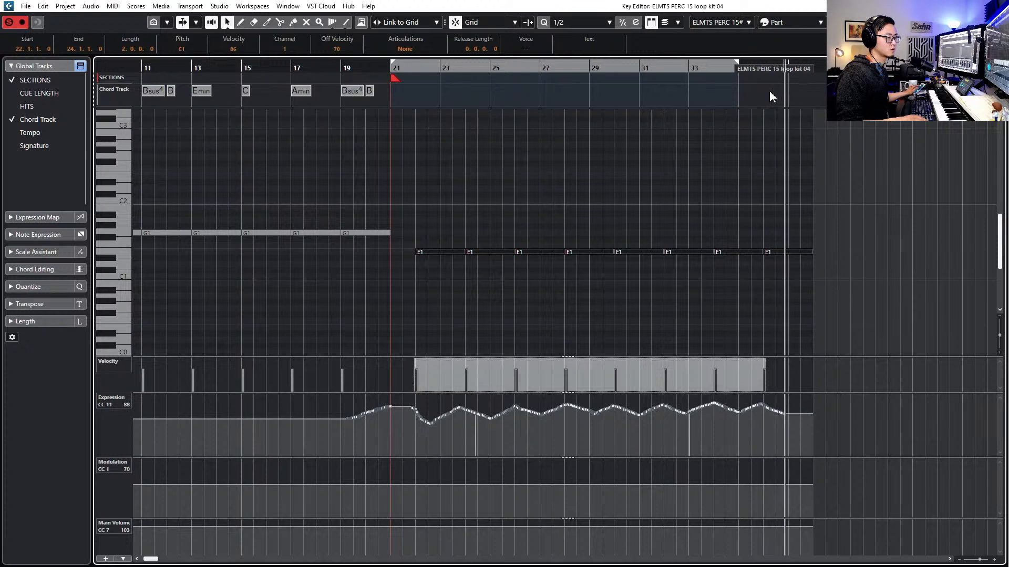
pyautogui.press('space')
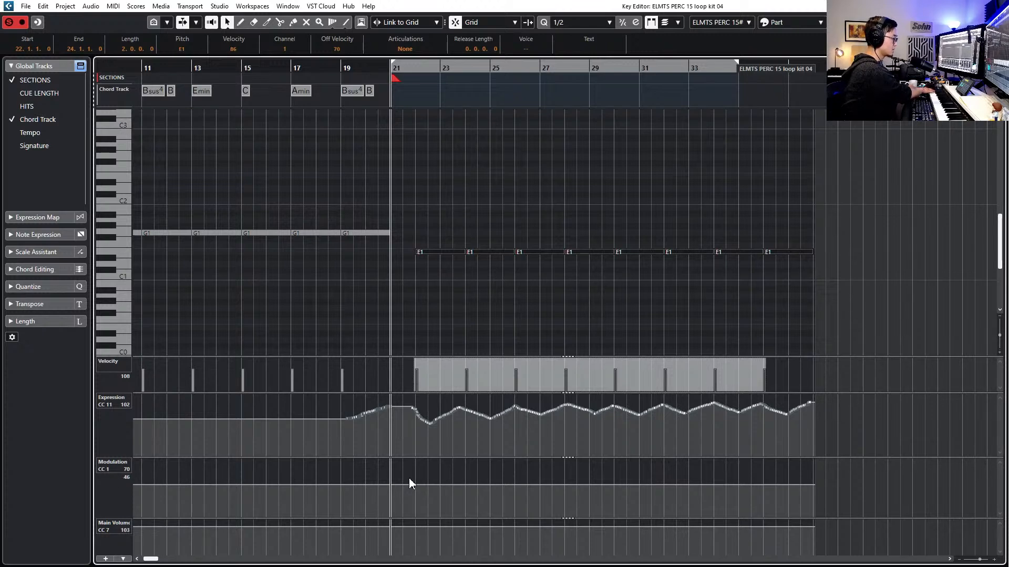
# Delete the Modulation (CC 1) points around the start of the loop kit part and close the Key Editor
pyautogui.scroll(-3, 412, 463)
pyautogui.click(125, 472)
pyautogui.click(153, 500)
pyautogui.click(200, 233)
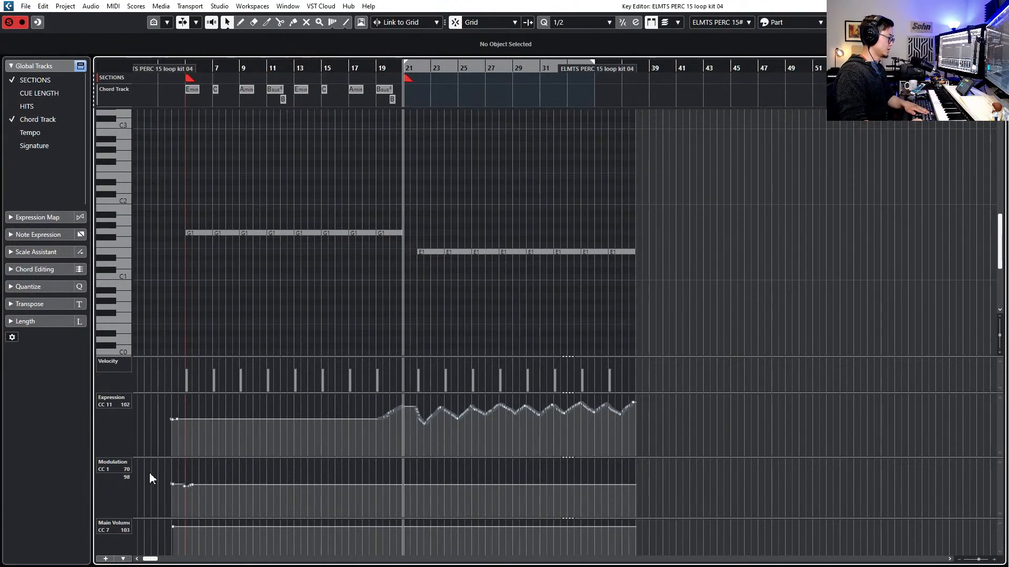
pyautogui.moveTo(147, 470); pyautogui.dragTo(265, 502)
pyautogui.press('Delete')
pyautogui.hotkey('ctrl', 'e')
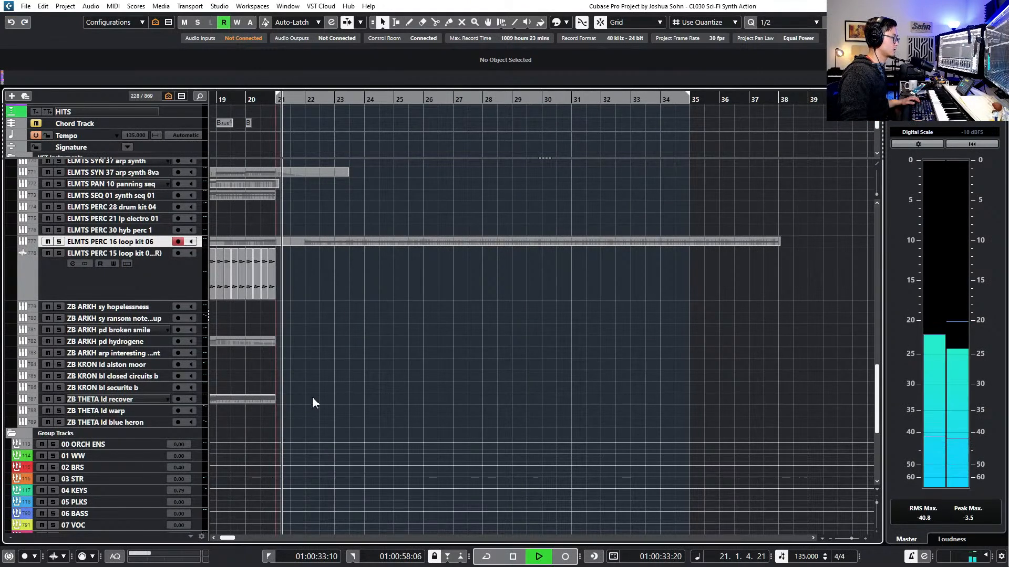
# Audition the pd hydrogene, bl closed circuits b, ld recover and pd broken smile synth tracks
pyautogui.click(141, 342)
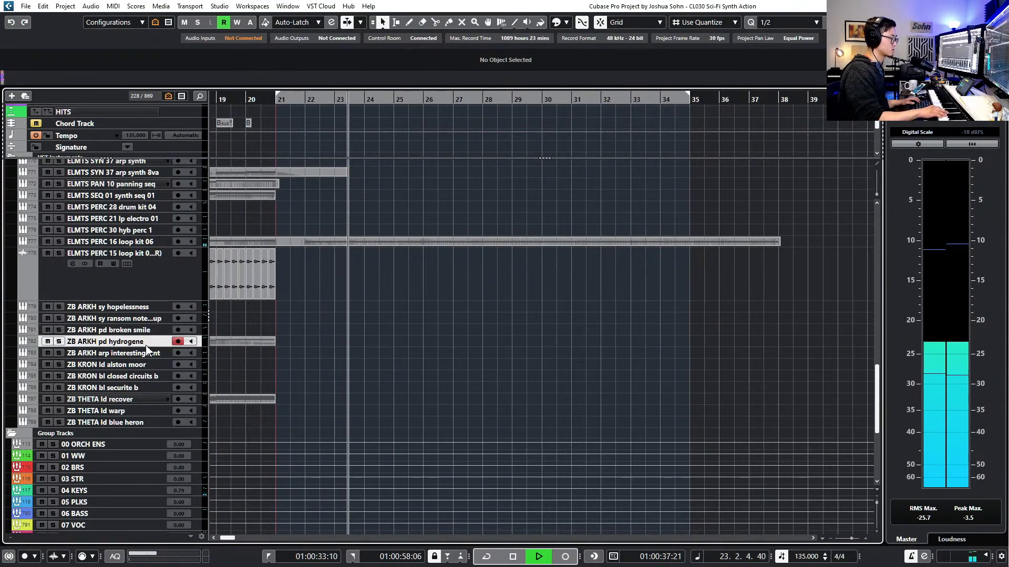
pyautogui.press('space')
pyautogui.click(137, 376)
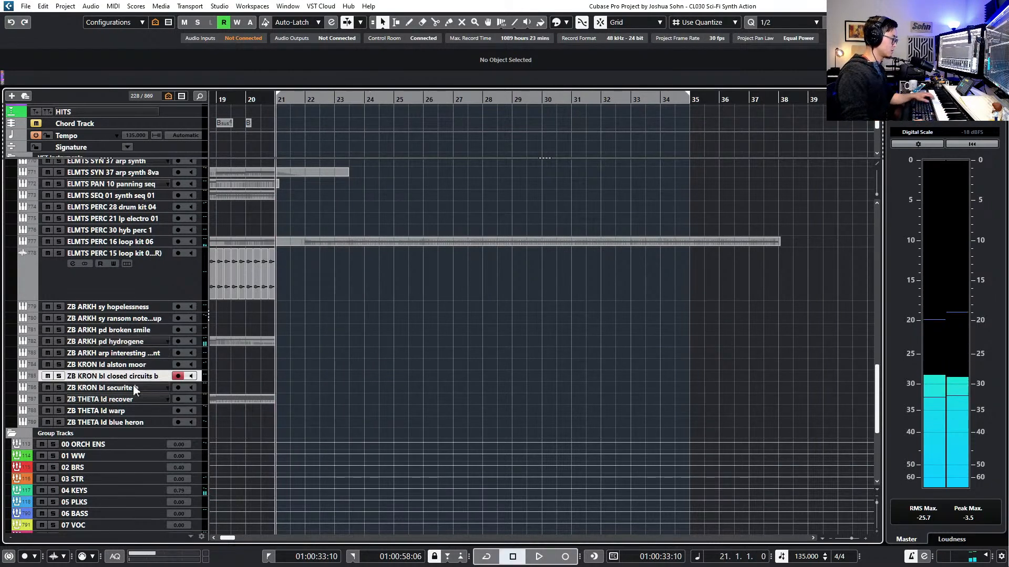
pyautogui.click(137, 400)
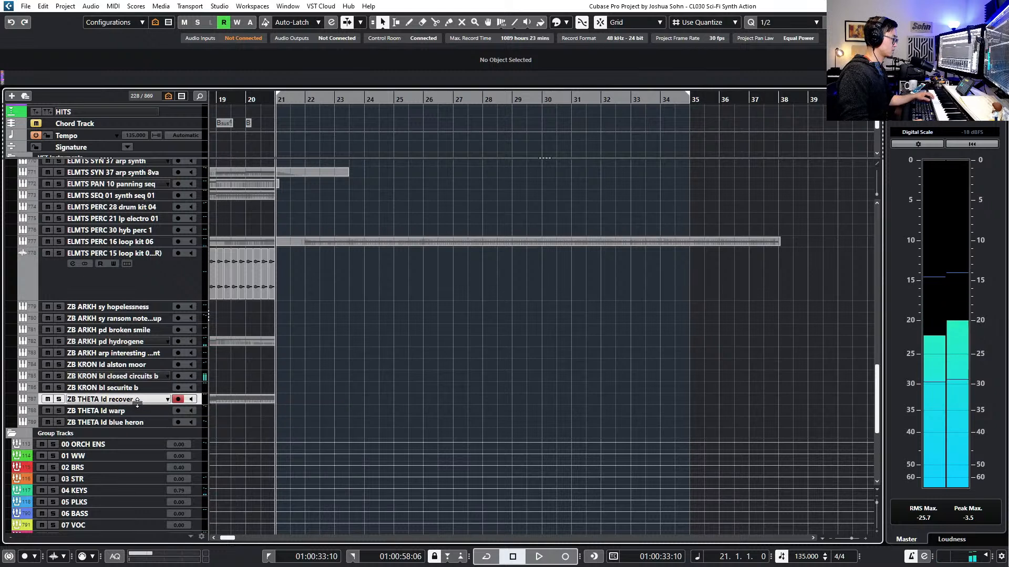
pyautogui.click(128, 331)
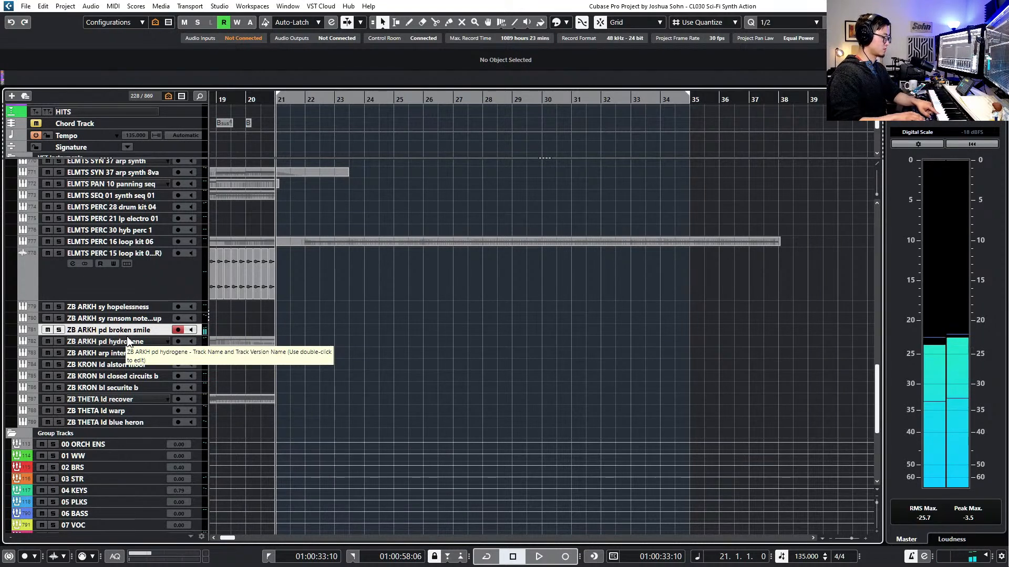
# Select the ZB ARKH sy hopelessness track and record a line of E3, G3 and B3 notes from bar 21
pyautogui.press('Up')
pyautogui.press('Up')
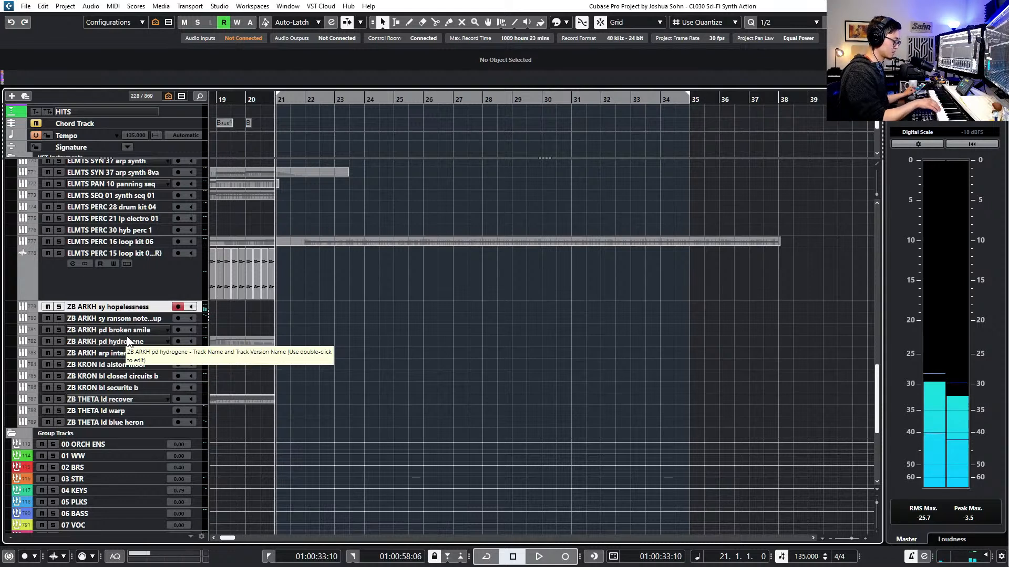
pyautogui.press('KP_Multiply')
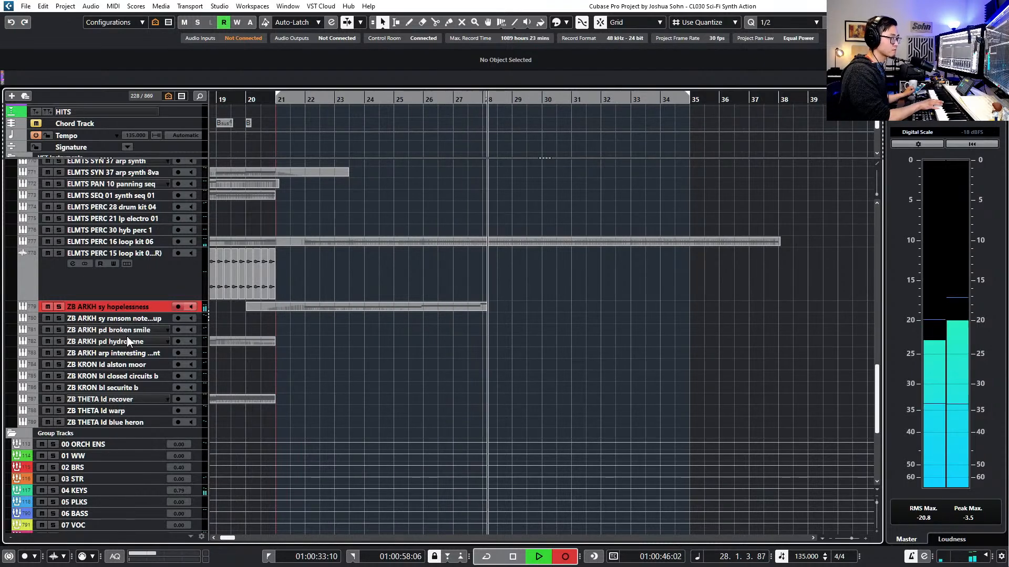
pyautogui.press('space')
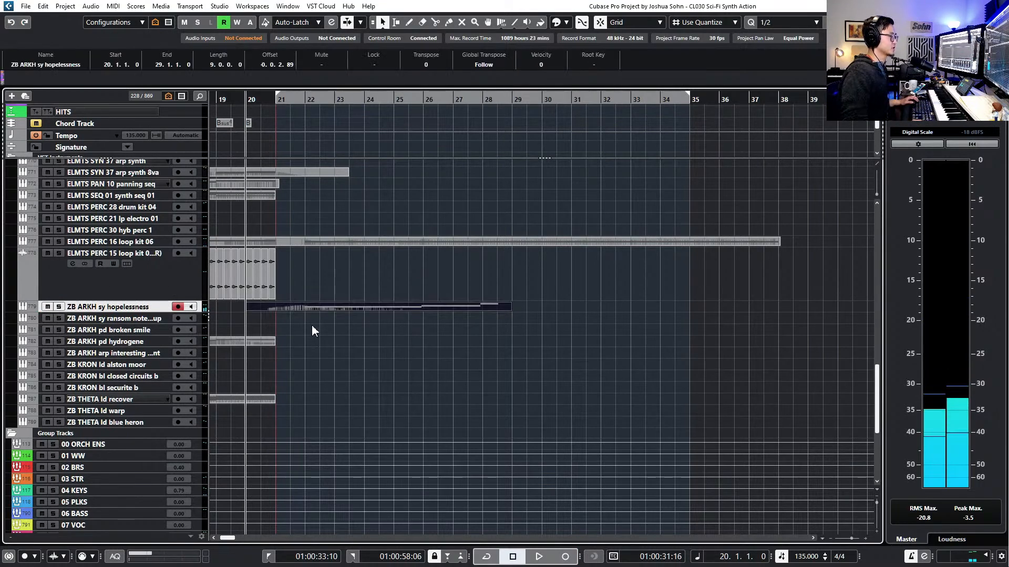
# Check the recorded notes of the sy hopelessness part, mute the part and select the sy ransom note track
pyautogui.press('Return')
pyautogui.moveTo(288, 285); pyautogui.dragTo(249, 272)
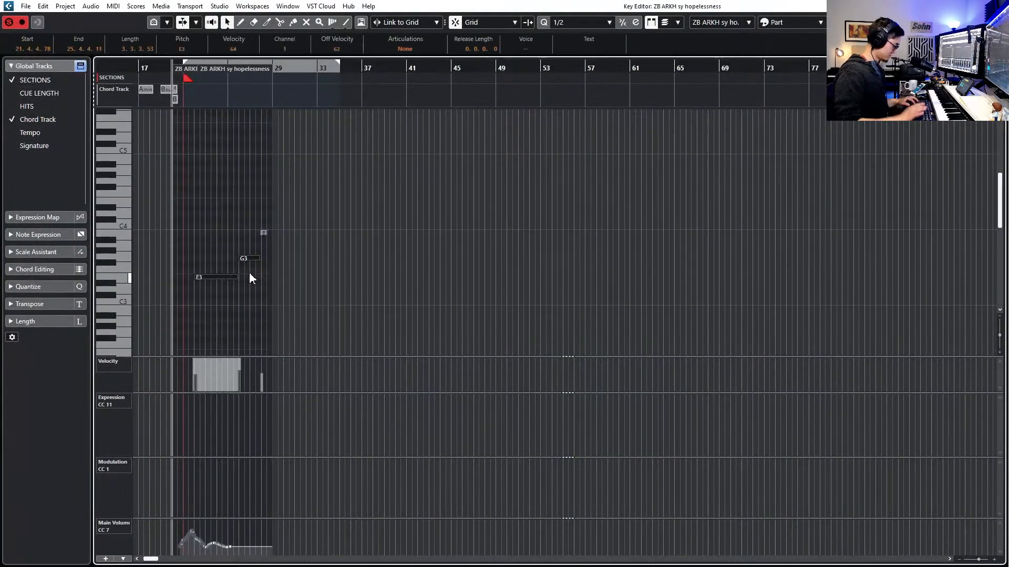
pyautogui.press('Return')
pyautogui.hotkey('shift', 'm')
pyautogui.click(136, 320)
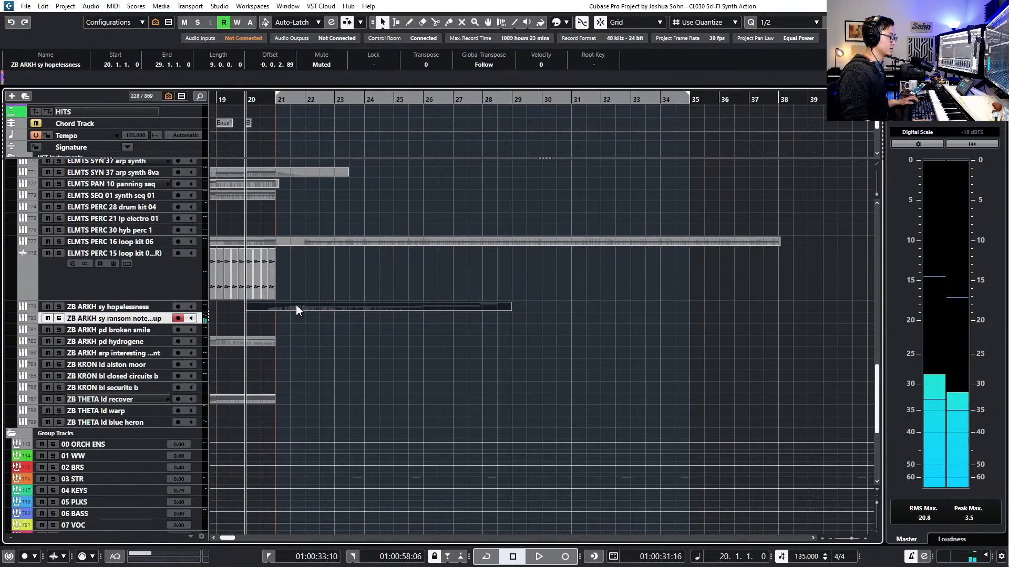
pyautogui.press('KP_Multiply')
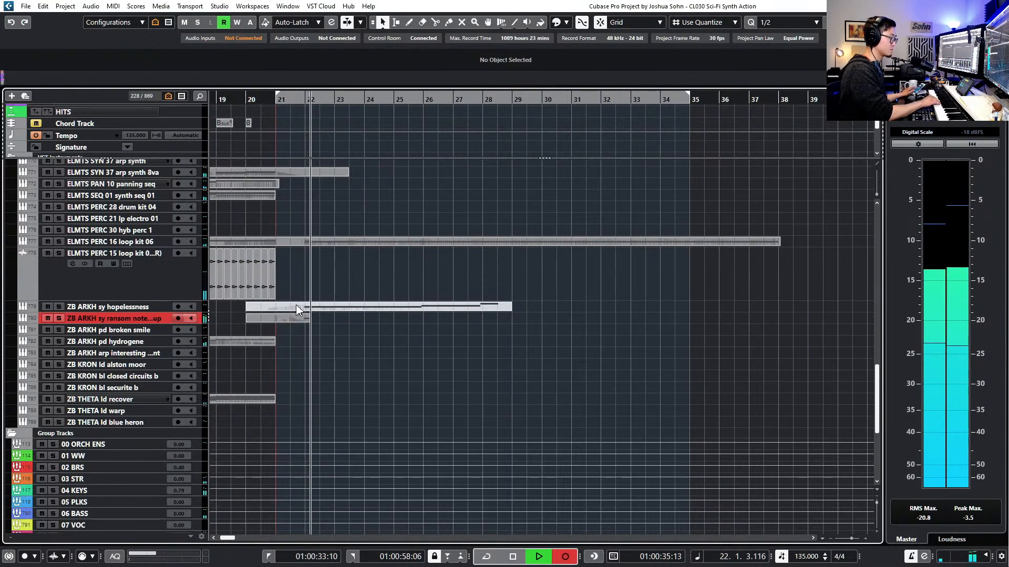
pyautogui.press('space')
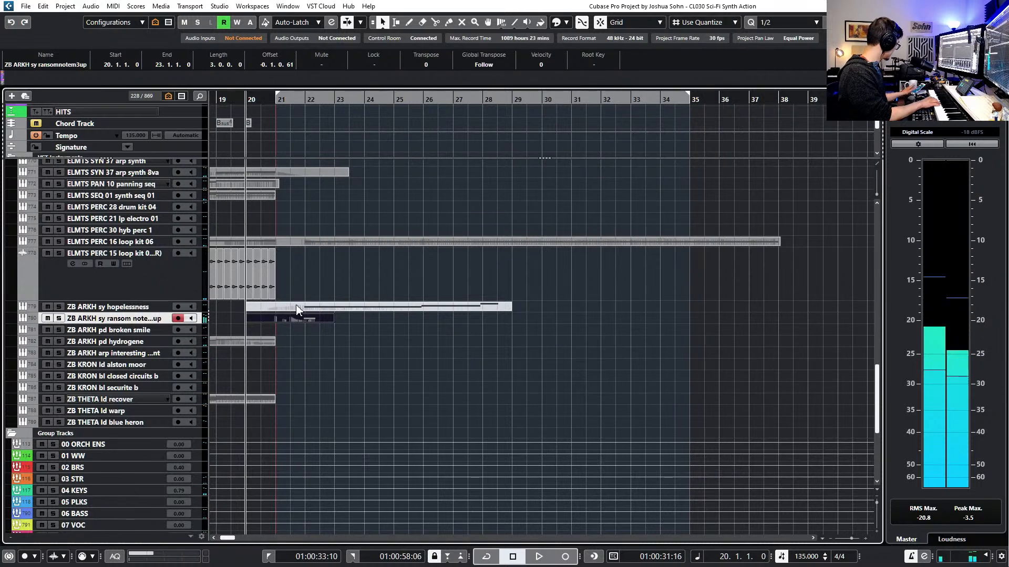
pyautogui.press('Delete')
pyautogui.press('KP_Multiply')
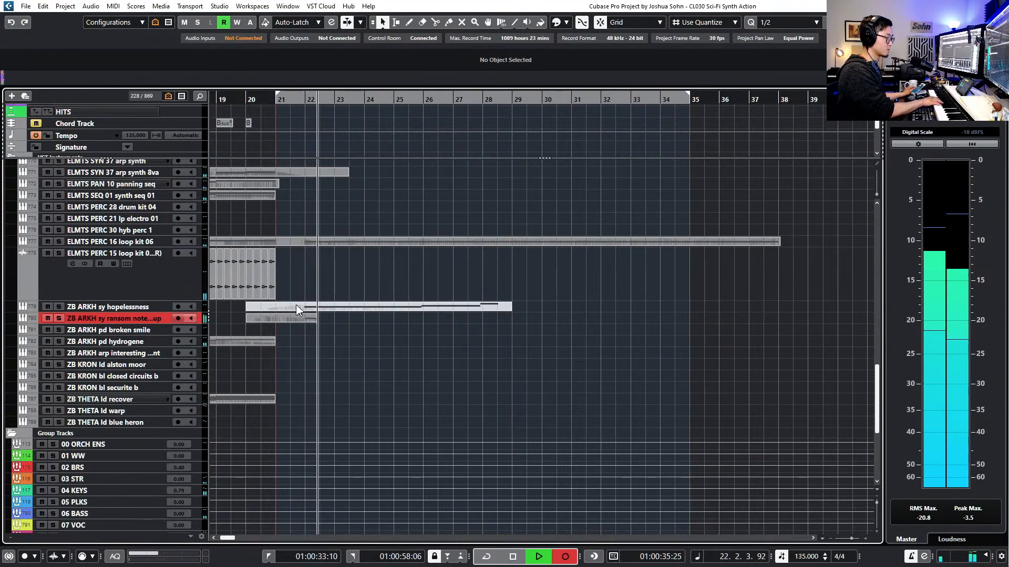
pyautogui.press('space')
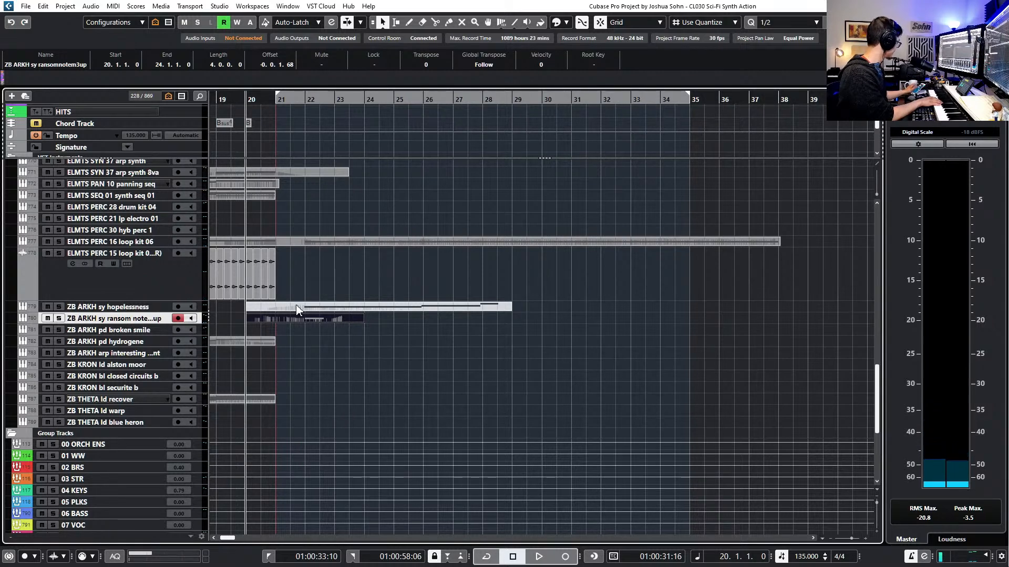
pyautogui.press('Delete')
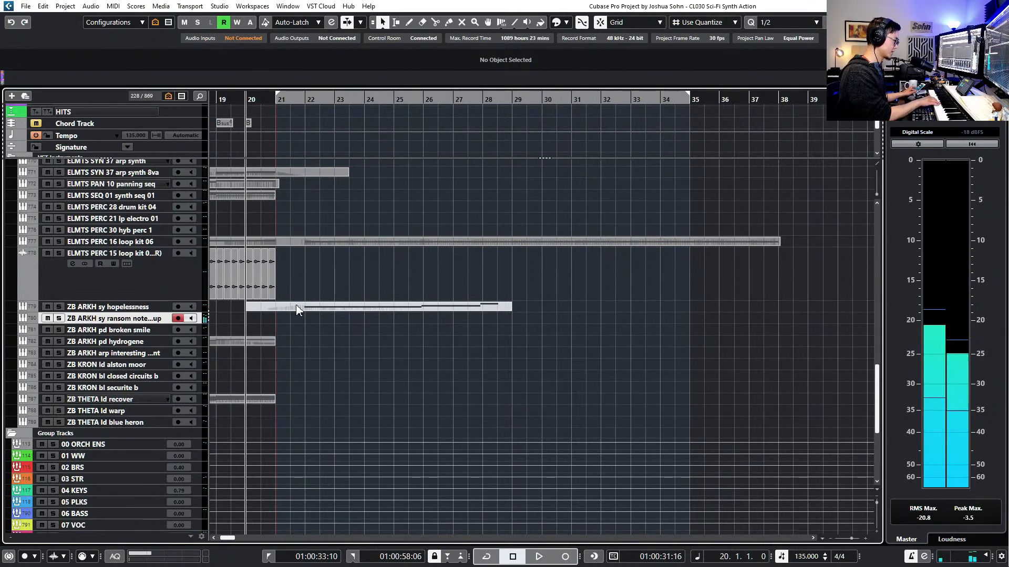
# Record E3 notes at bars 22, 24, 26 and 28 on the sy ransom note track and shorten the last one to two beats
pyautogui.press('KP_Multiply')
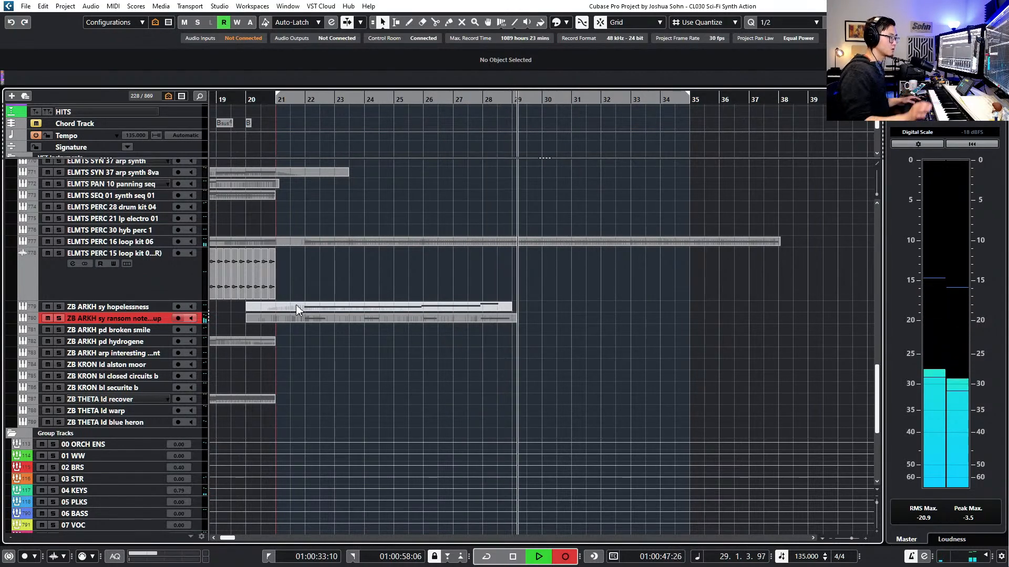
pyautogui.press('space')
pyautogui.doubleClick(332, 315)
pyautogui.scroll(5, 194, 285)
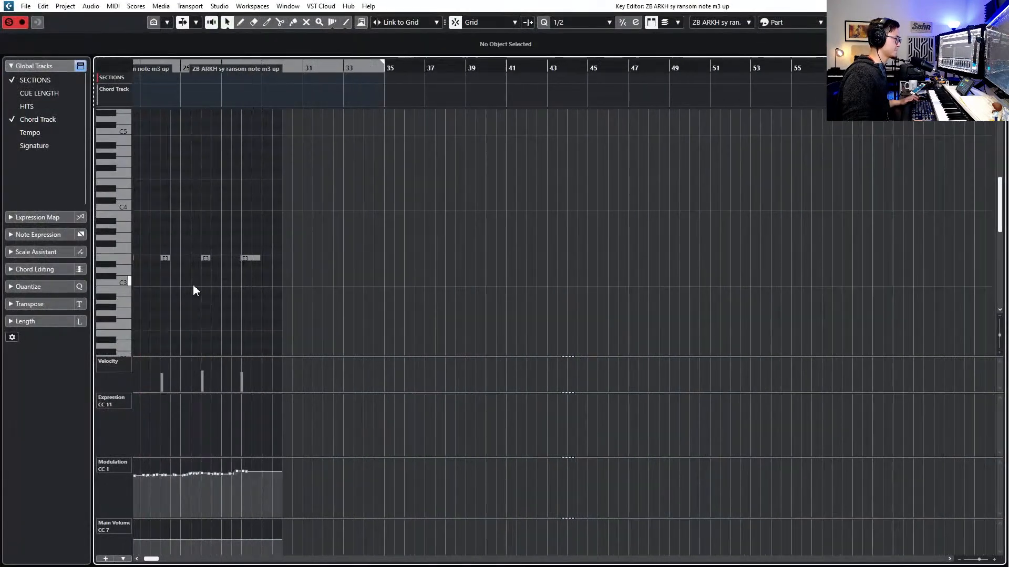
pyautogui.hscroll(-3, 210, 283)
pyautogui.moveTo(215, 225); pyautogui.dragTo(532, 297)
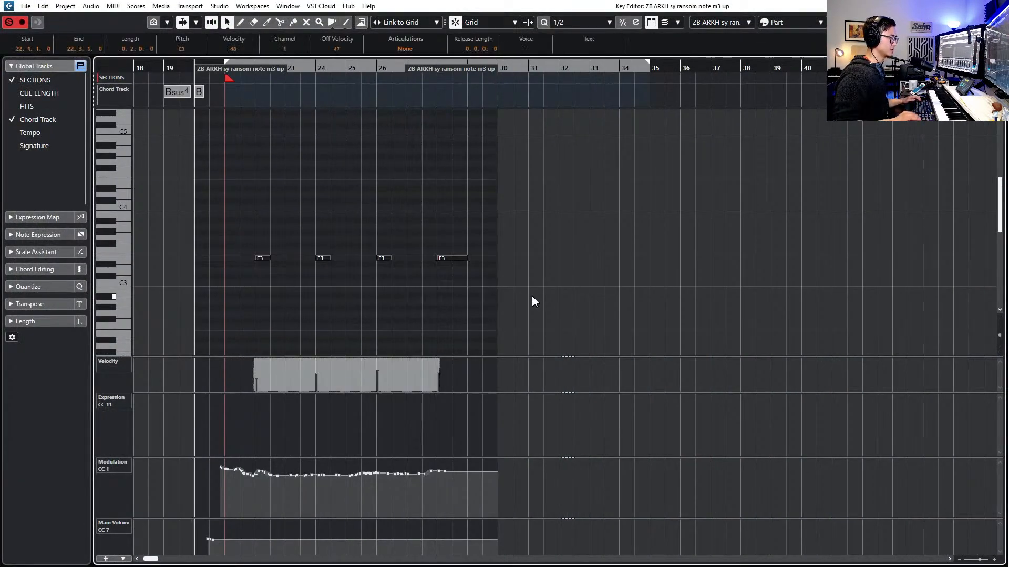
pyautogui.moveTo(424, 221); pyautogui.dragTo(456, 281)
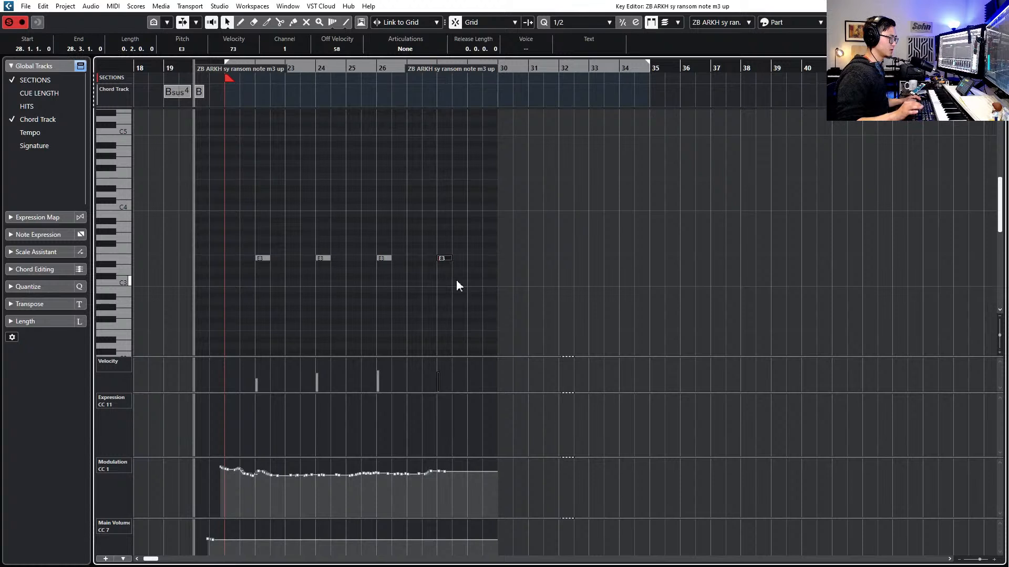
pyautogui.moveTo(213, 224); pyautogui.dragTo(540, 290)
# Play back the four E3 notes of the sy ransom note part repeatedly from bar 21
pyautogui.press('KP_1')
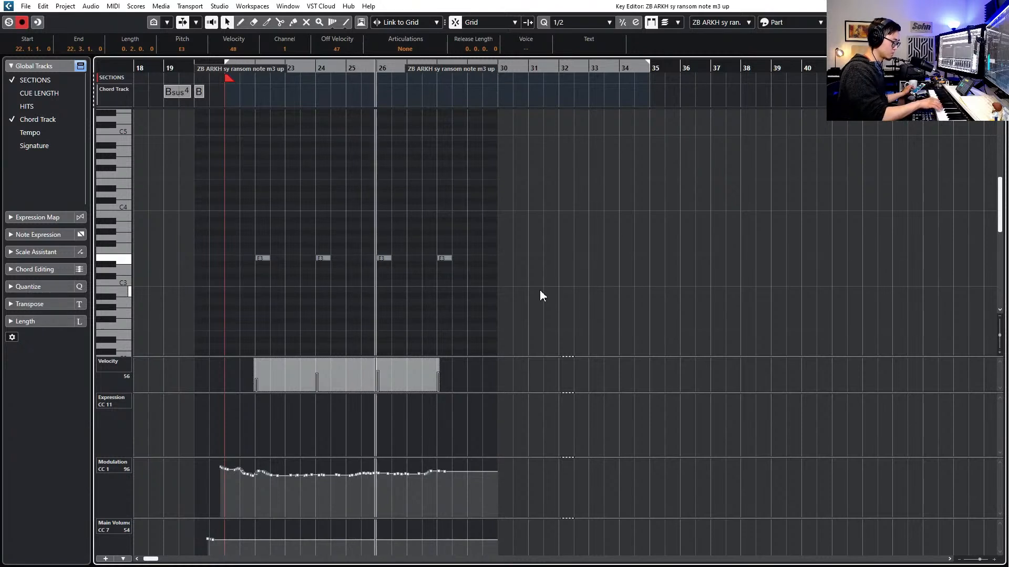
pyautogui.press('space')
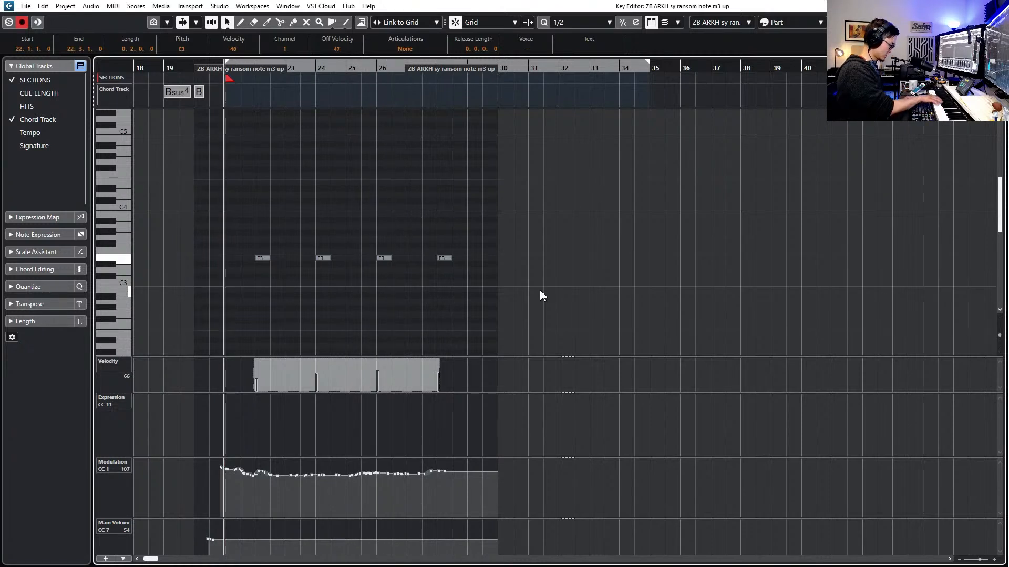
pyautogui.press('space')
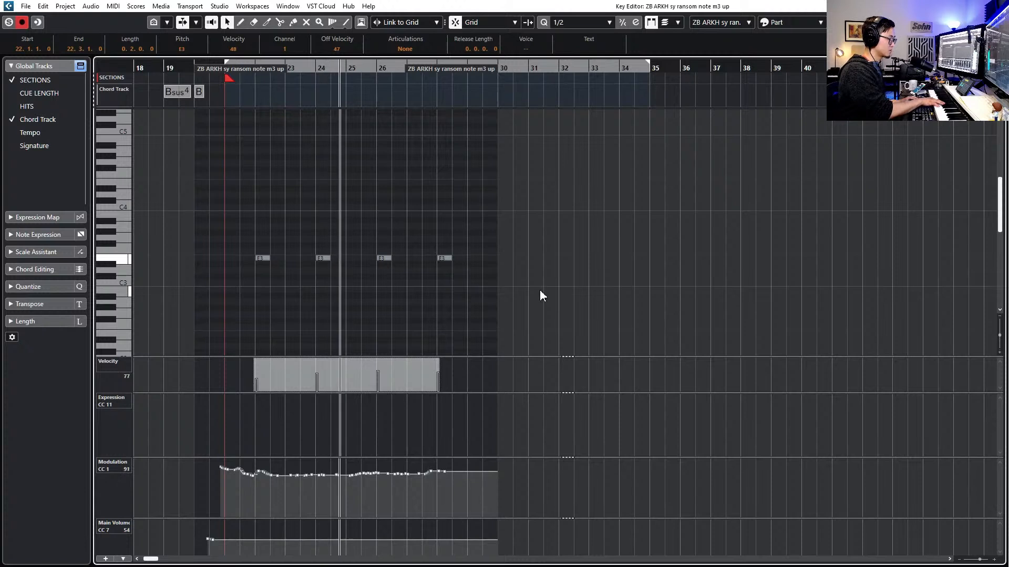
pyautogui.press('space')
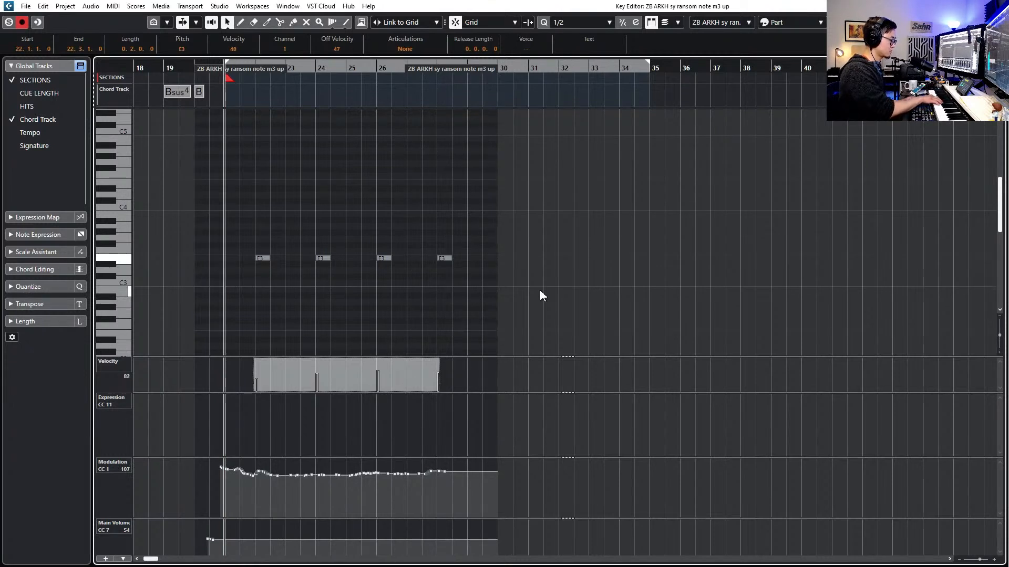
pyautogui.press('space')
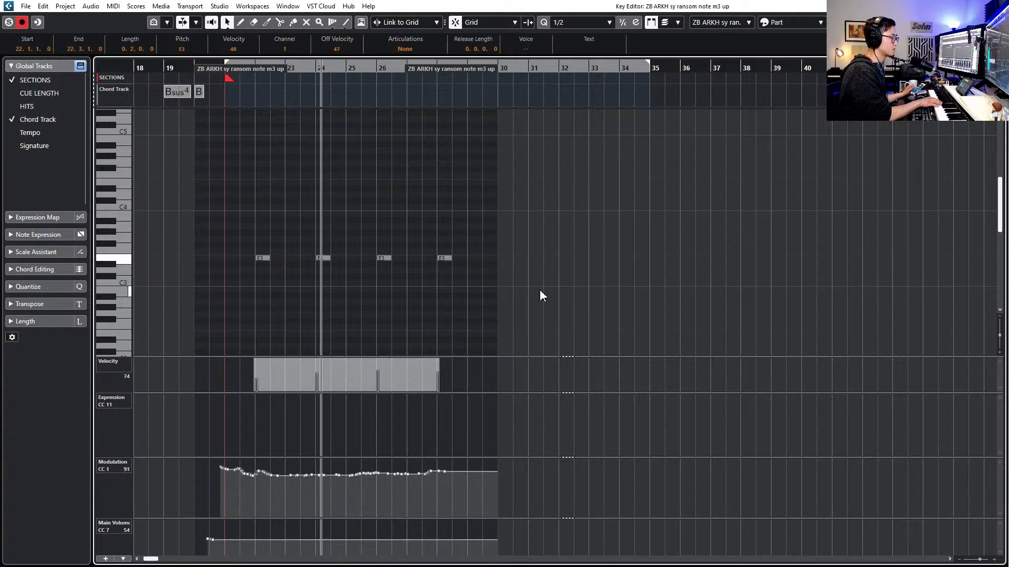
pyautogui.press('space')
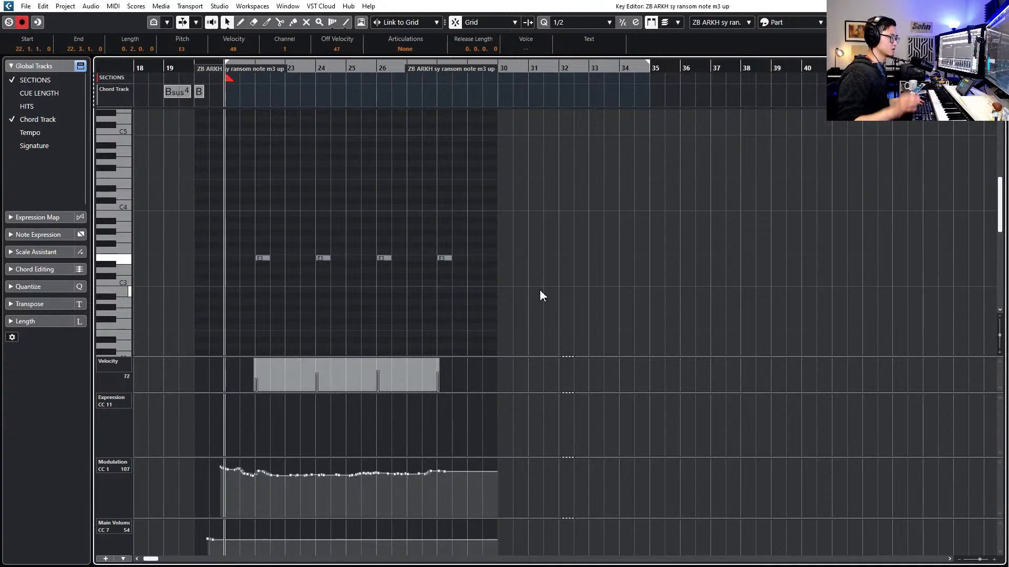
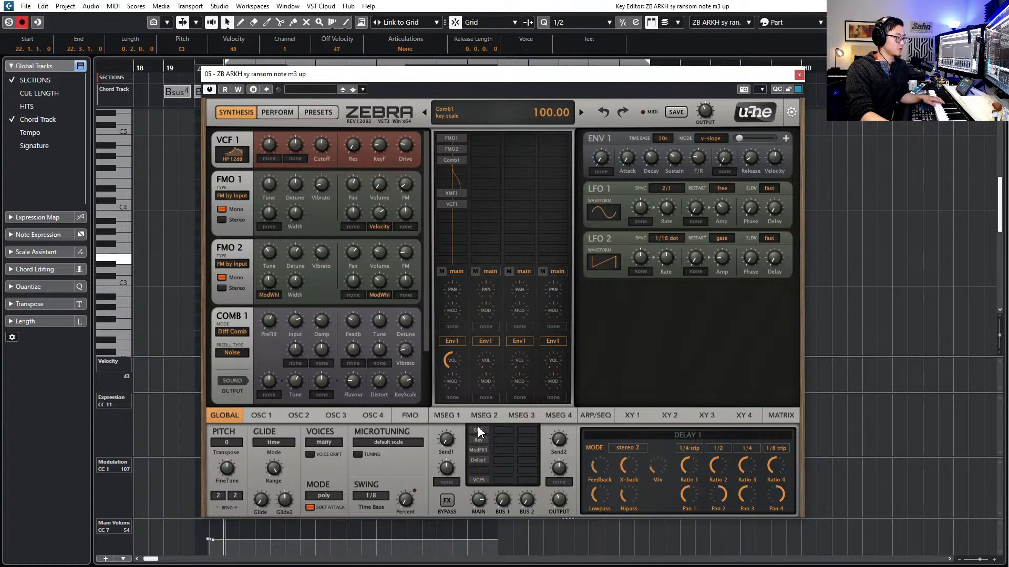
# Inspect the VCF5 and Delay1 effects of the SY Ransom Note patch and lower the chorus Depth in ModFX1
pyautogui.click(479, 480)
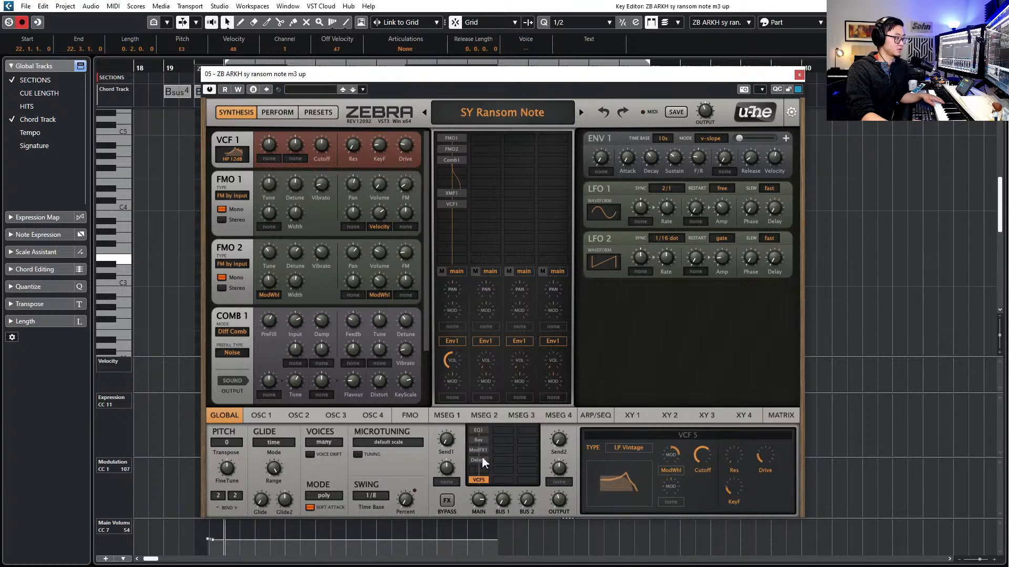
pyautogui.click(481, 460)
pyautogui.click(479, 450)
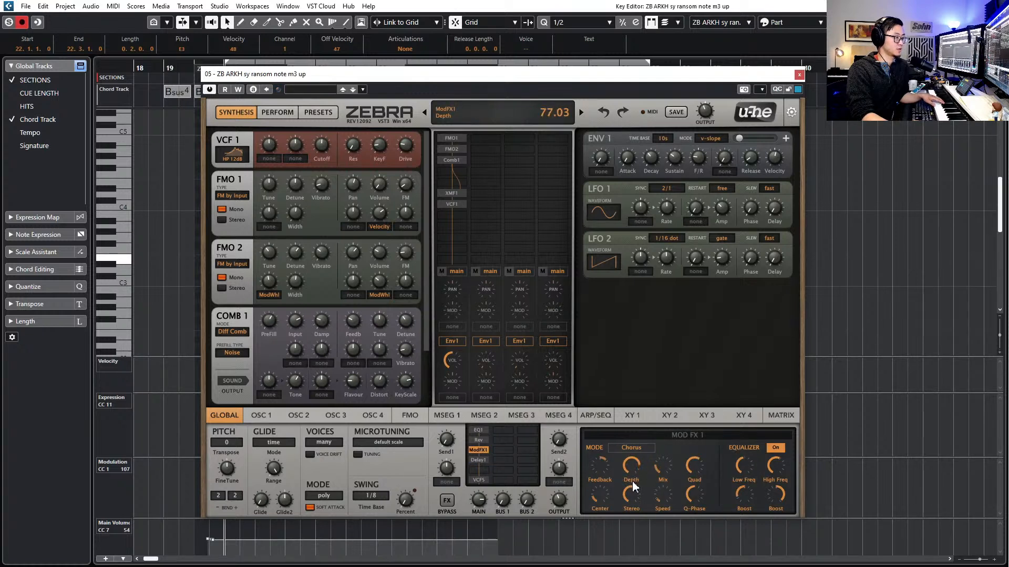
pyautogui.moveTo(630, 467); pyautogui.dragTo(627, 501)
pyautogui.moveTo(627, 537); pyautogui.dragTo(627, 549)
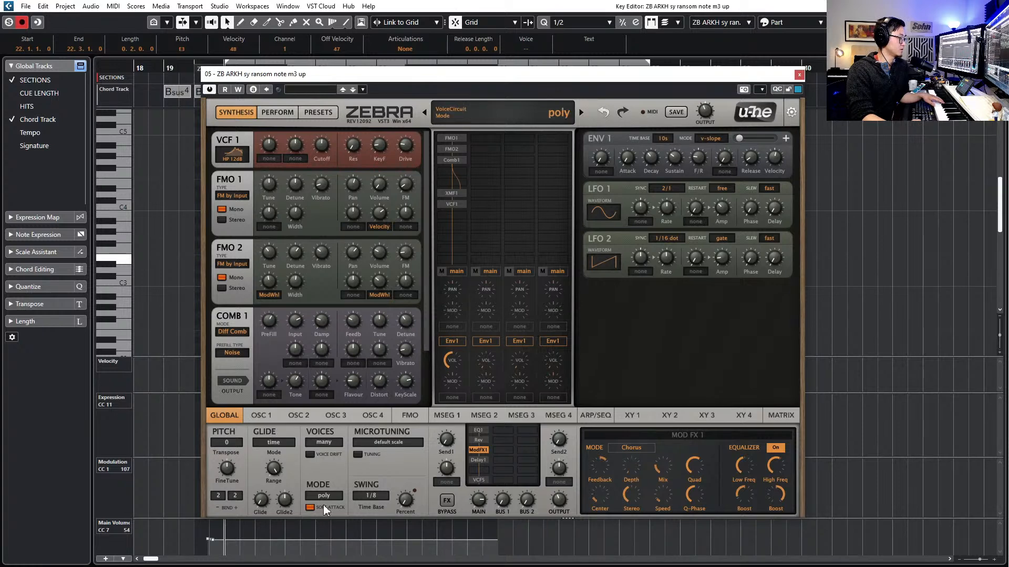
# Check the available microtuning scales and try adjusting the Detune of FMO 1 and FMO 2
pyautogui.click(377, 444)
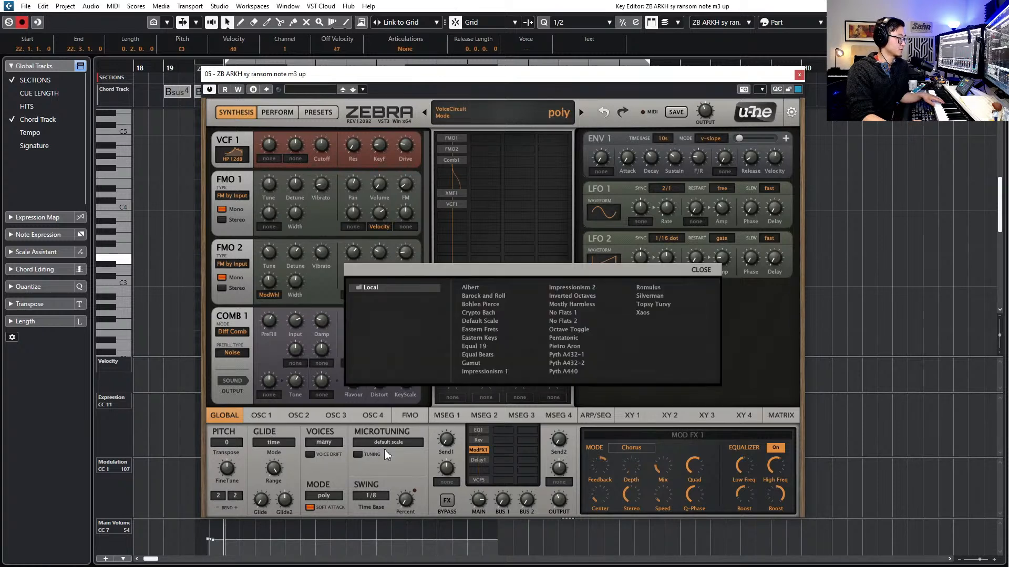
pyautogui.click(703, 271)
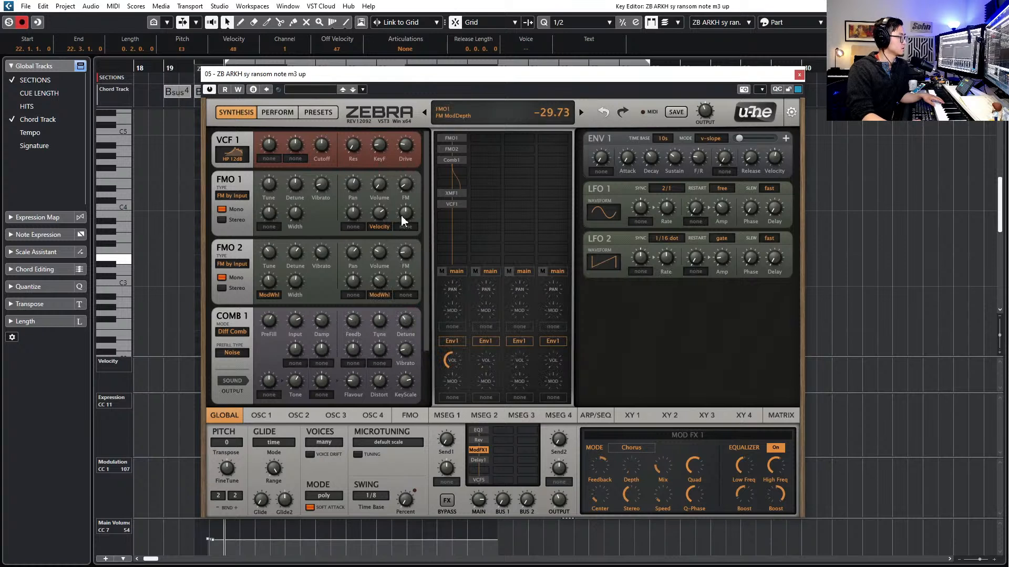
pyautogui.moveTo(295, 182)
pyautogui.mouseDown()
pyautogui.moveTo(294, 142)
pyautogui.moveTo(295, 182)
pyautogui.mouseUp()
pyautogui.moveTo(296, 252)
pyautogui.mouseDown()
pyautogui.moveTo(301, 266)
pyautogui.moveTo(298, 253)
pyautogui.mouseUp()
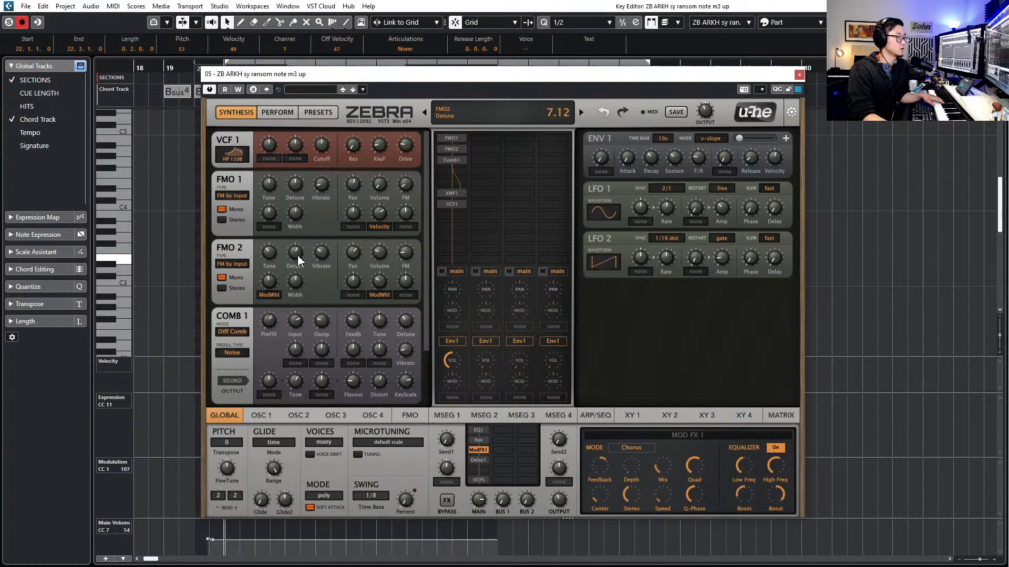
pyautogui.moveTo(298, 265); pyautogui.dragTo(298, 254)
pyautogui.scroll(-1, 297, 254)
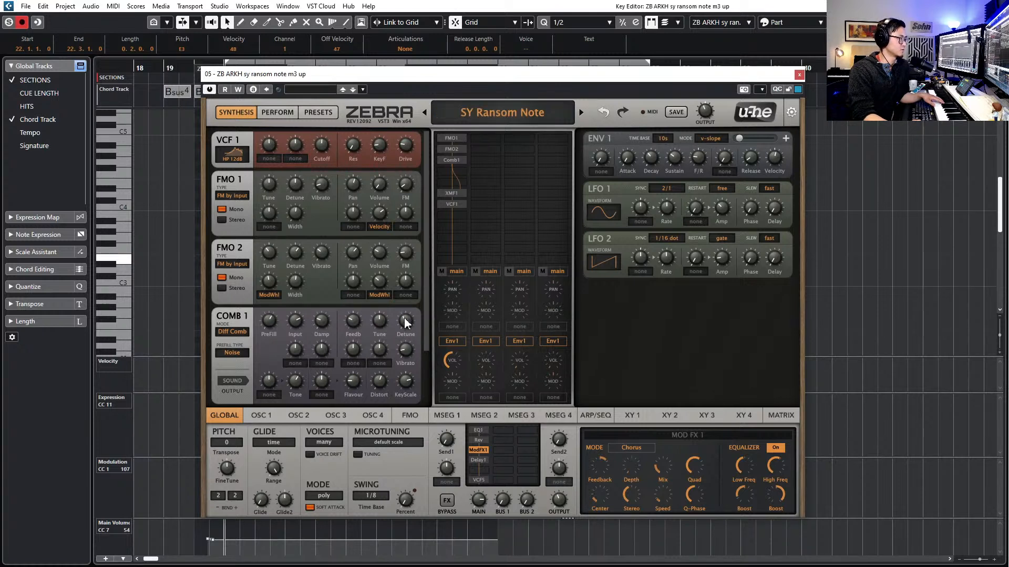
# Examine the patch's XY performance controls and its oscillator, FMO, MSEG and arpeggiator/sequencer settings
pyautogui.click(279, 117)
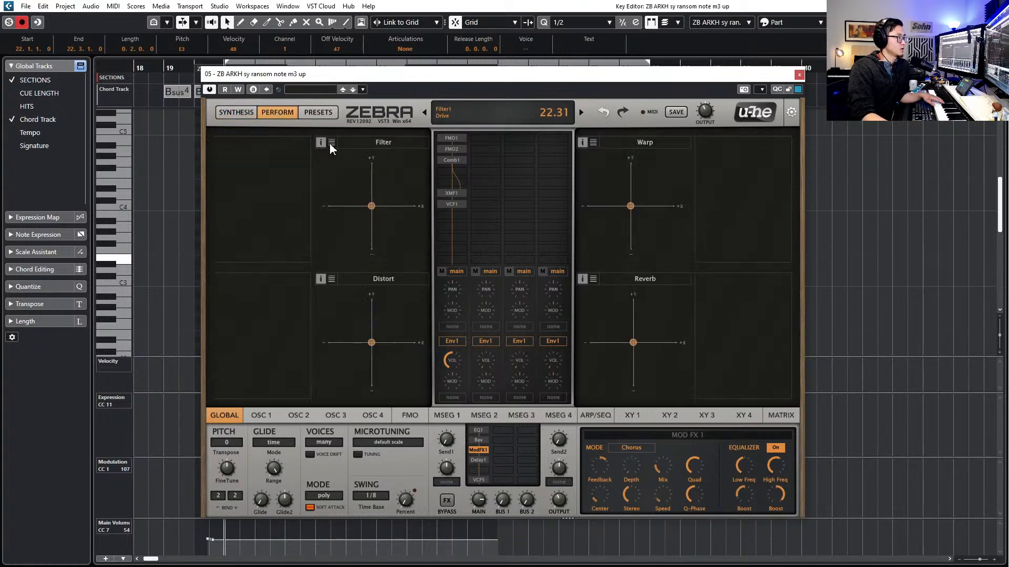
pyautogui.click(236, 114)
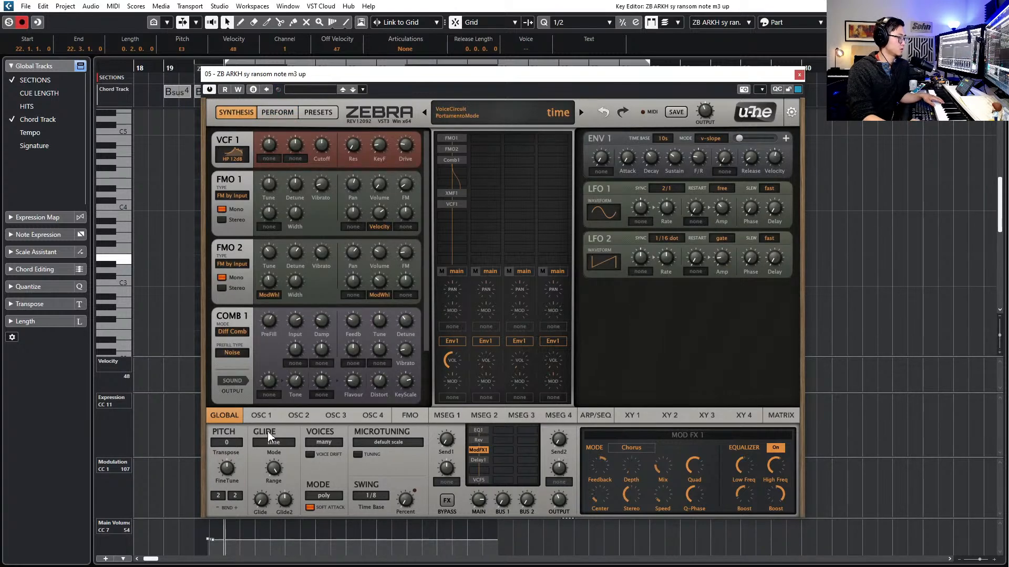
pyautogui.click(266, 416)
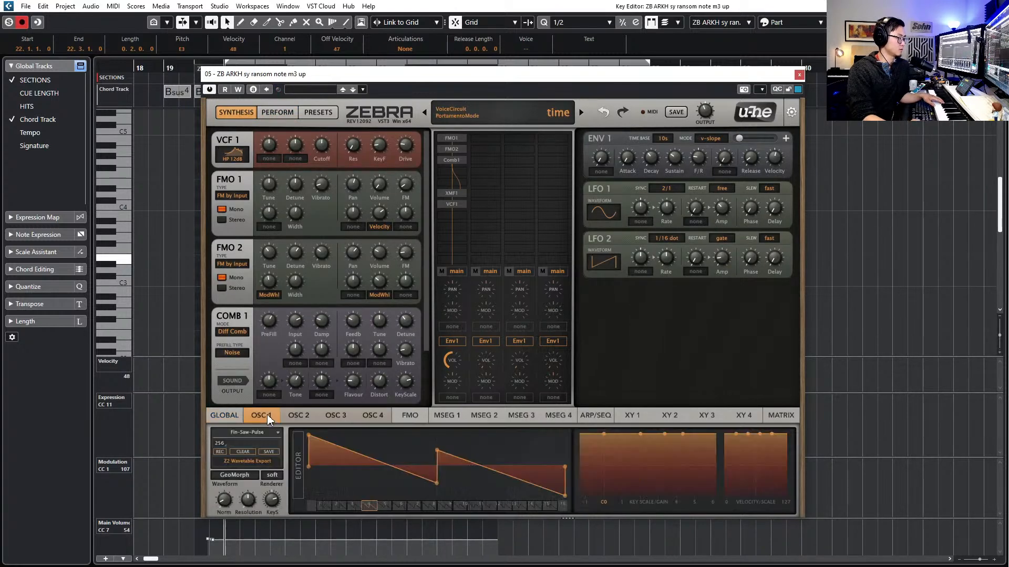
pyautogui.click(309, 418)
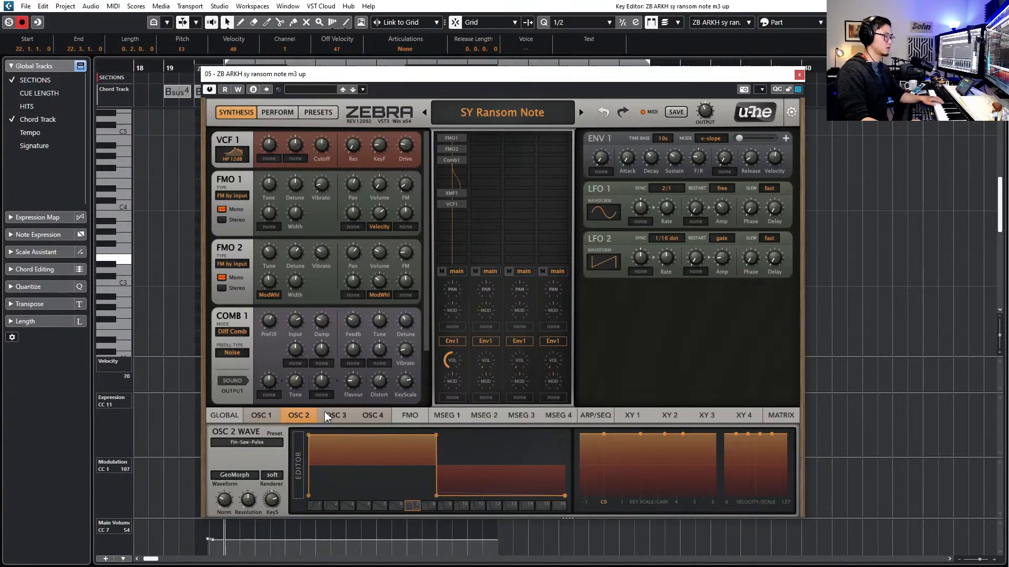
pyautogui.click(346, 416)
pyautogui.click(371, 416)
pyautogui.click(410, 417)
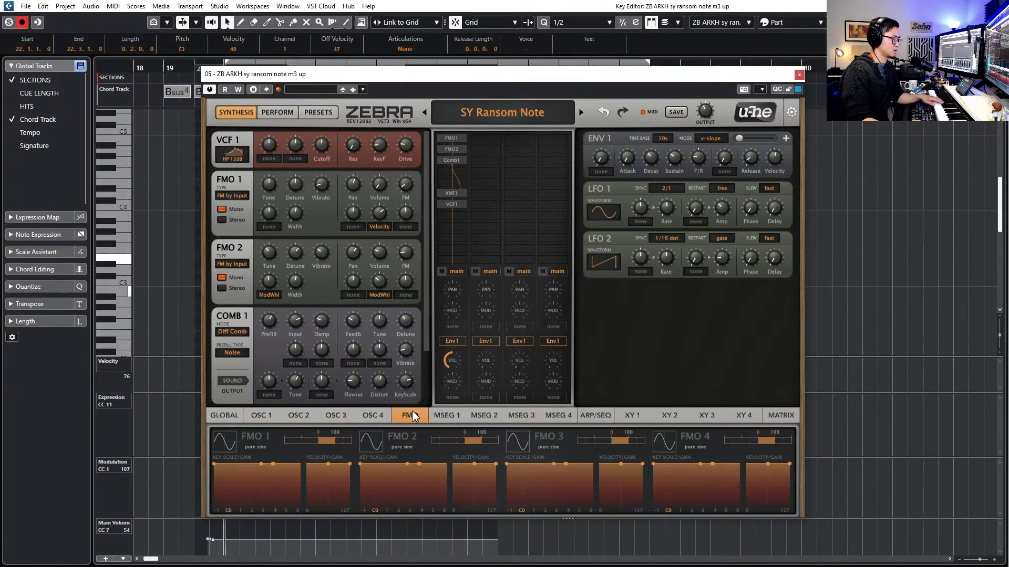
pyautogui.click(439, 416)
pyautogui.click(482, 416)
pyautogui.click(506, 418)
pyautogui.click(487, 420)
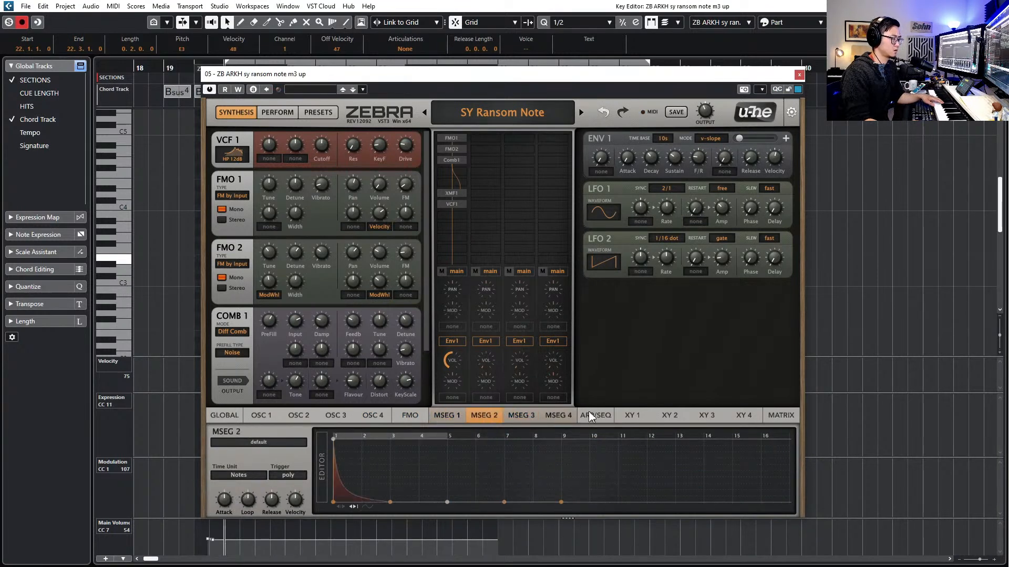
pyautogui.click(594, 416)
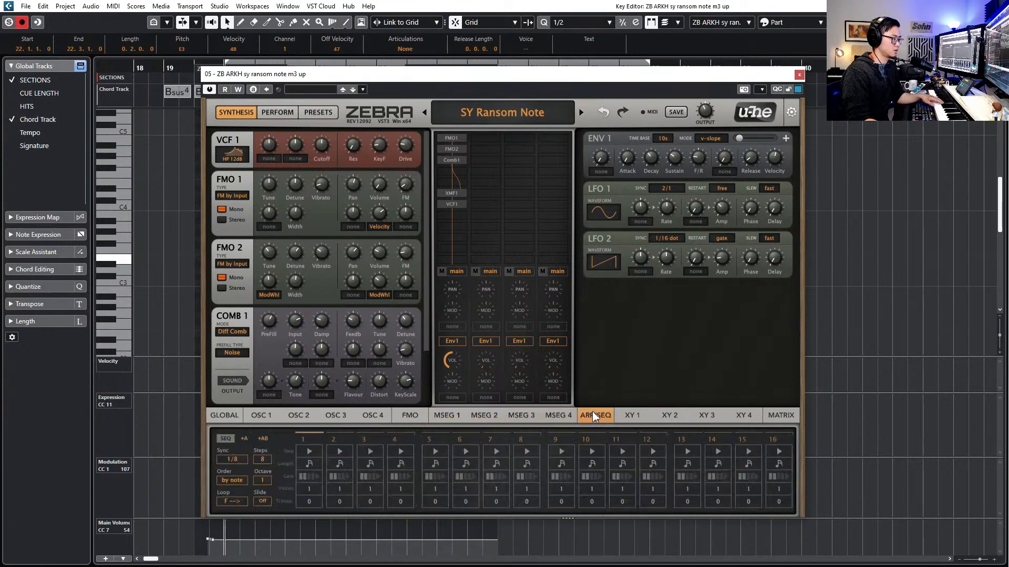
# Set the first sync time of the patch's Delay1 effect to 1/8
pyautogui.click(224, 418)
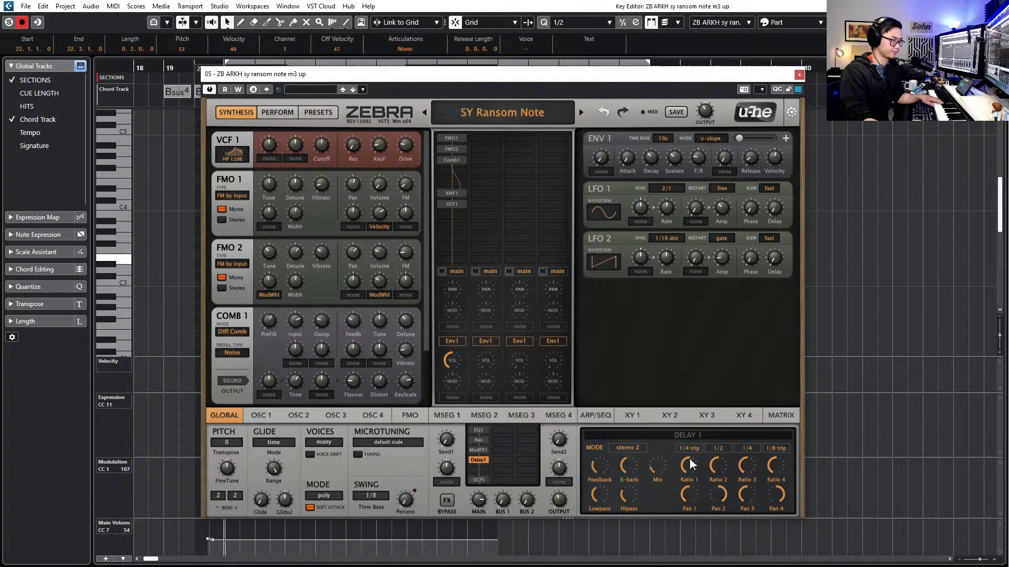
pyautogui.click(689, 449)
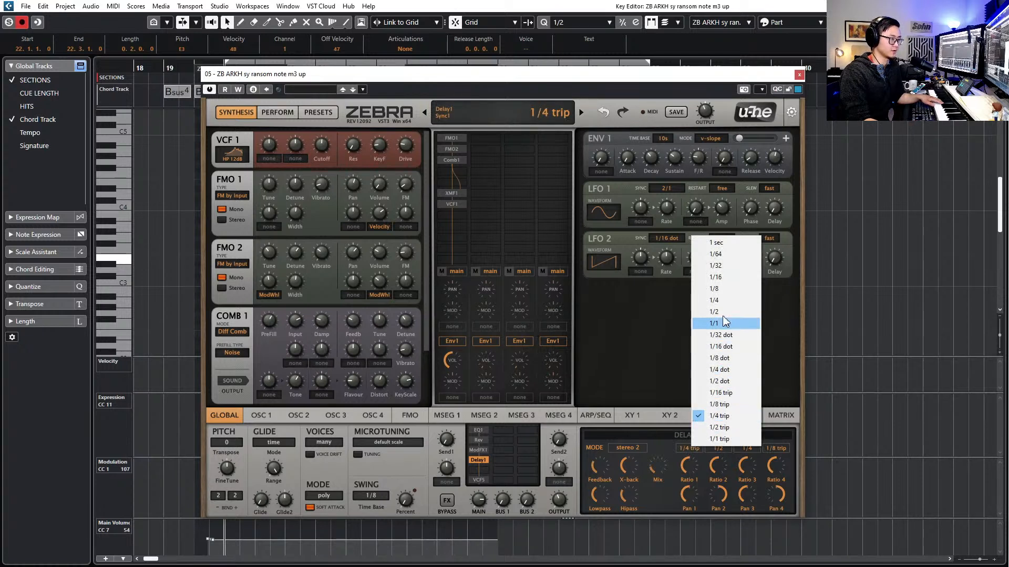
pyautogui.click(724, 290)
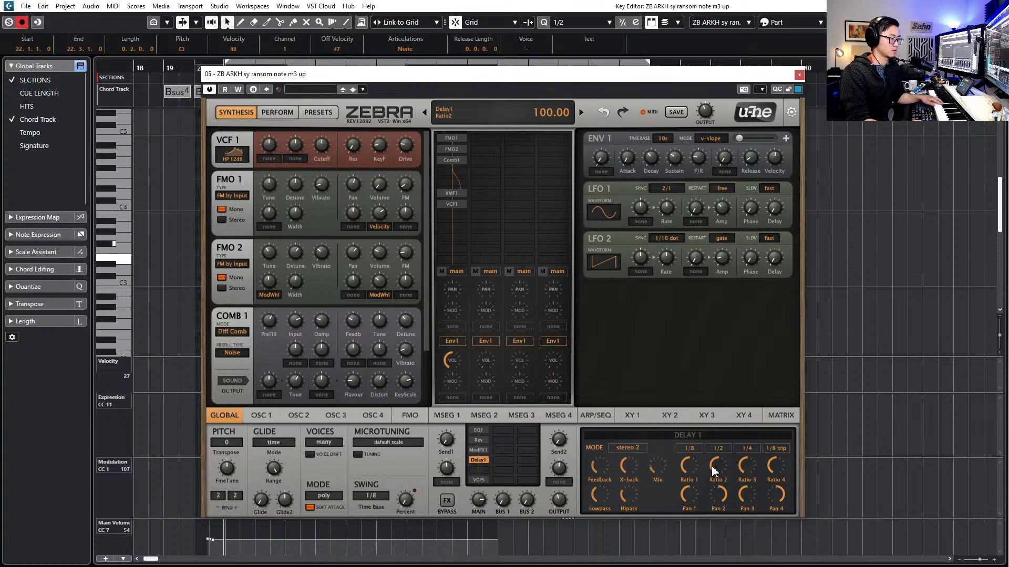
# Set the fourth sync time of Delay1 to 1/8 and deactivate the Delay1 effect
pyautogui.click(776, 449)
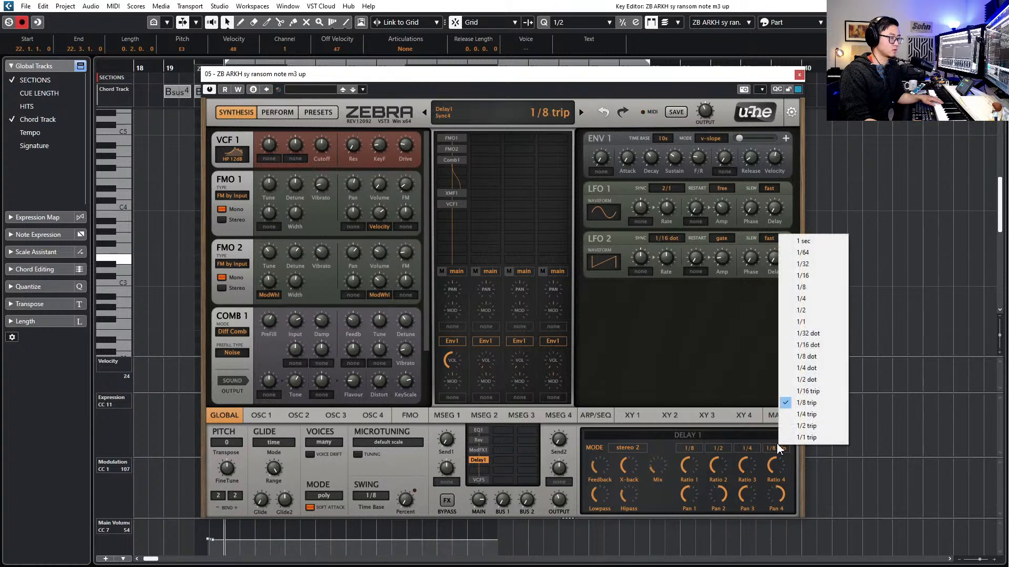
pyautogui.click(796, 287)
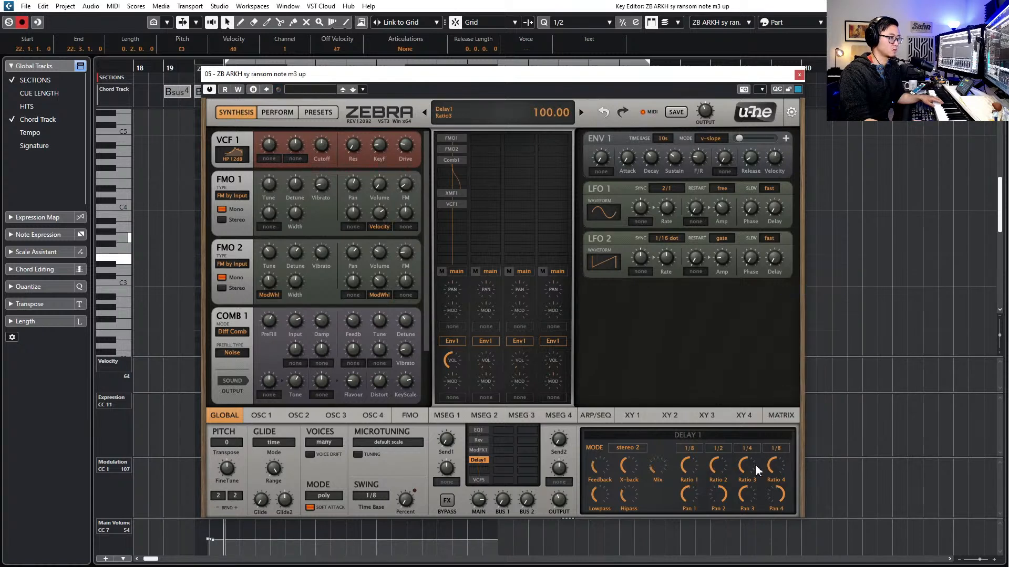
pyautogui.rightClick(475, 462)
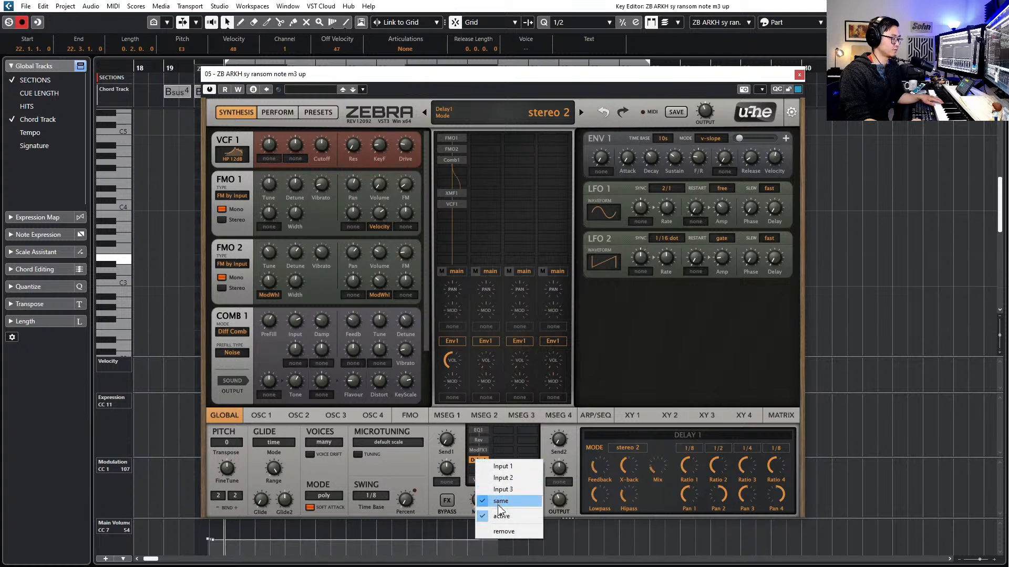
pyautogui.click(516, 517)
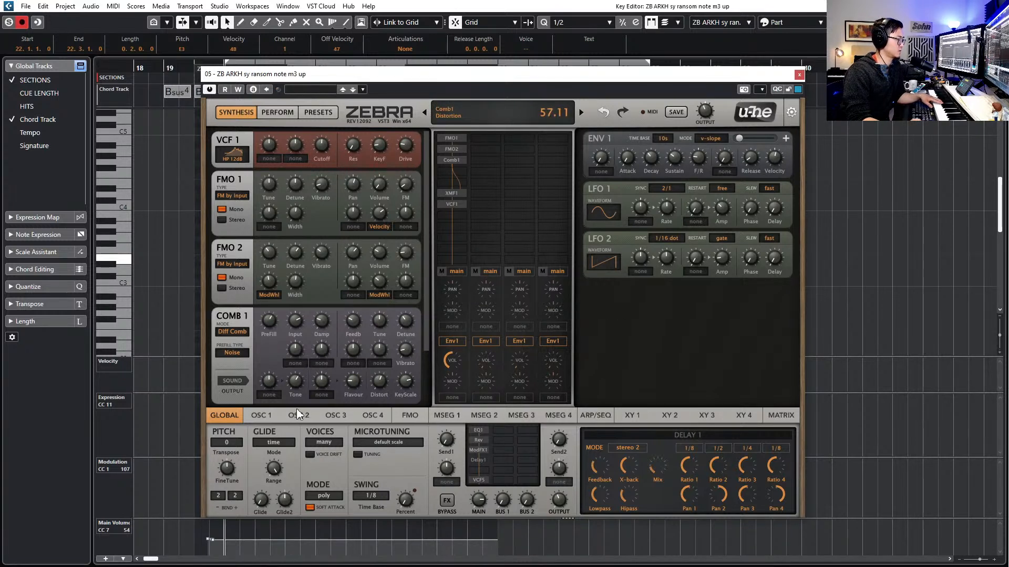
# Examine the OSC 1 and OSC 2 waveforms and locate the FMO 2 and Comb 1 modules in the patch
pyautogui.click(267, 415)
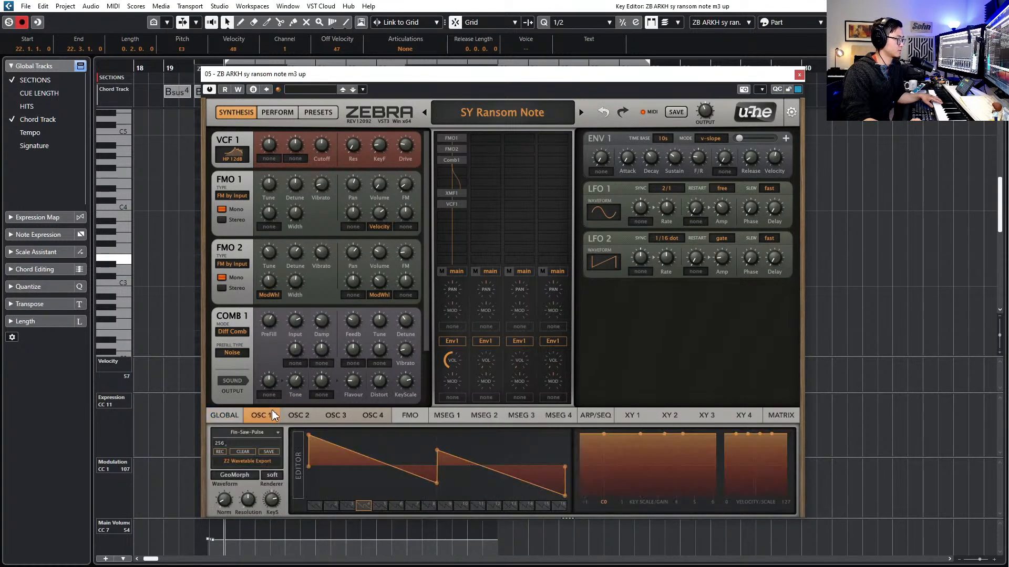
pyautogui.click(297, 416)
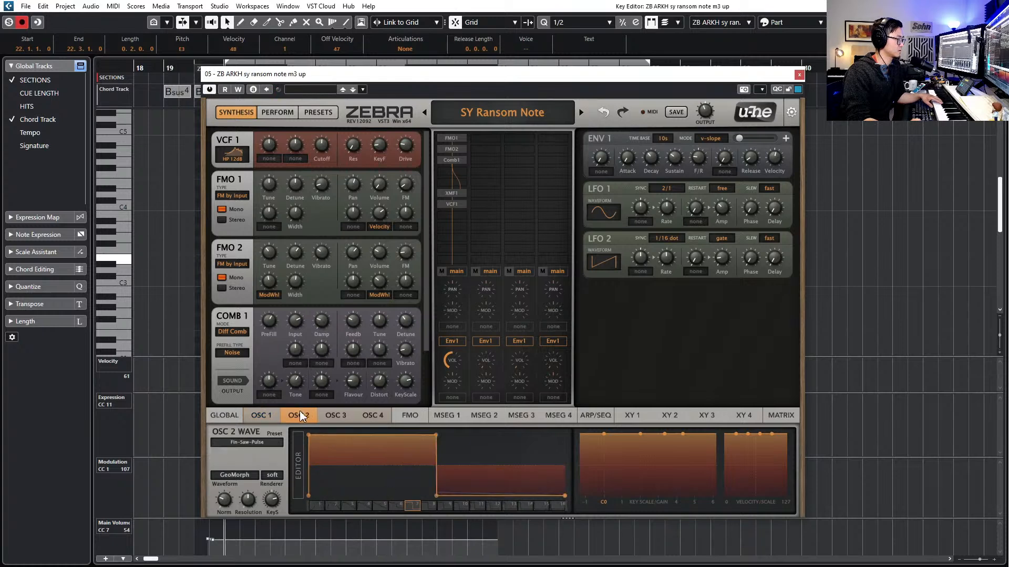
pyautogui.click(263, 417)
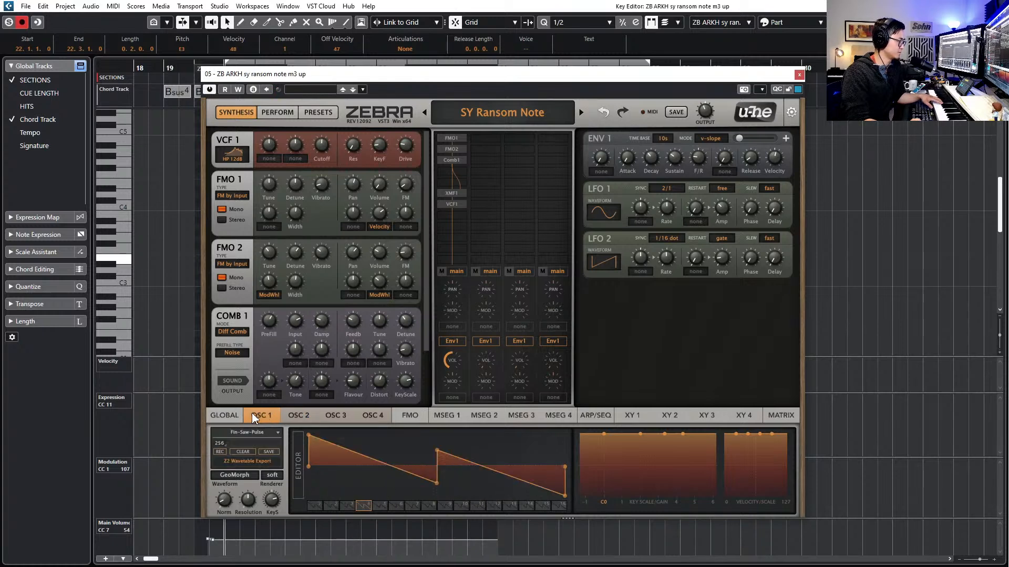
pyautogui.click(226, 418)
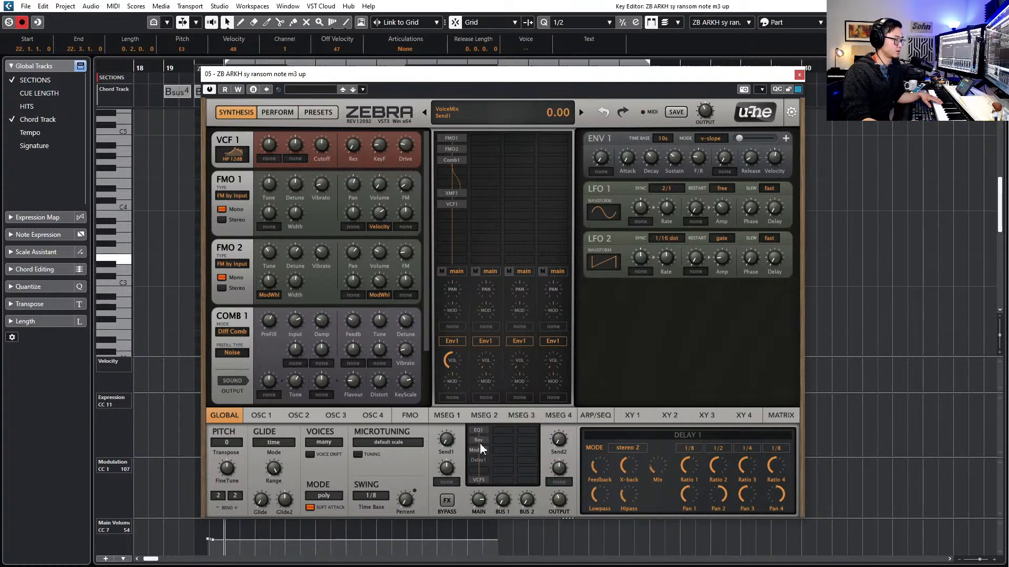
pyautogui.click(451, 148)
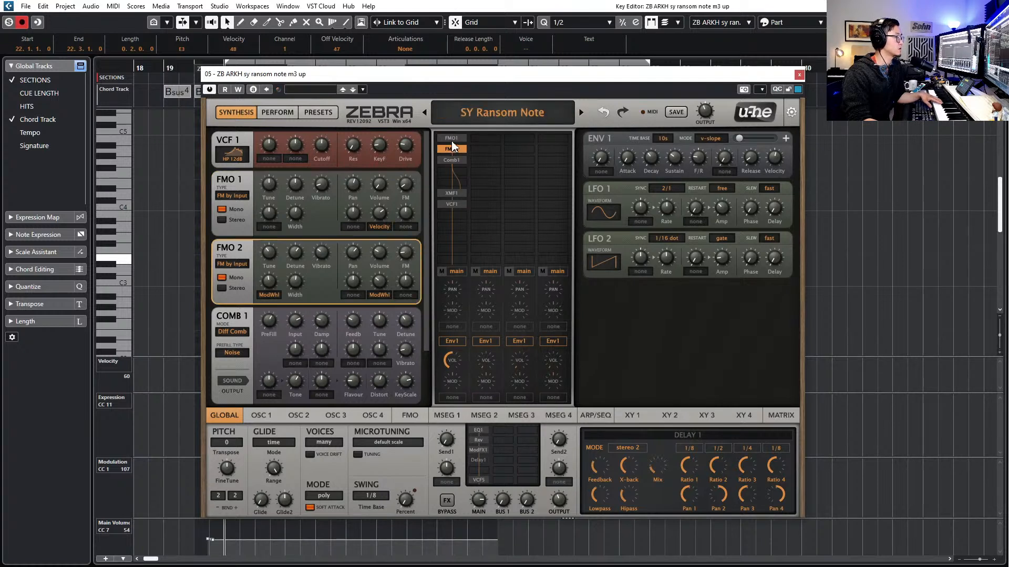
pyautogui.click(452, 160)
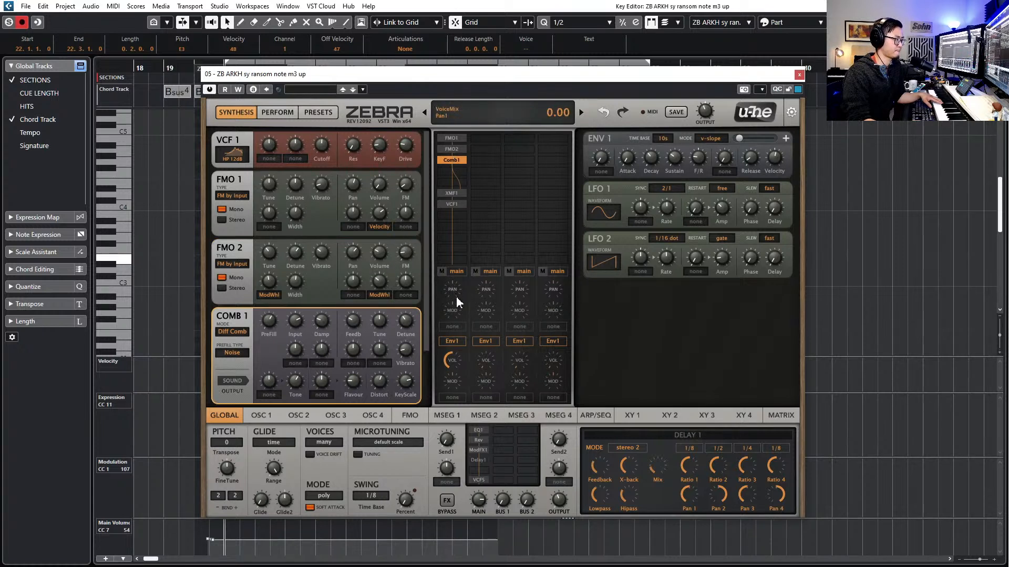
# Bypass the Comb 1 module to compare the sound, and reactivate it
pyautogui.click(455, 161)
pyautogui.click(473, 225)
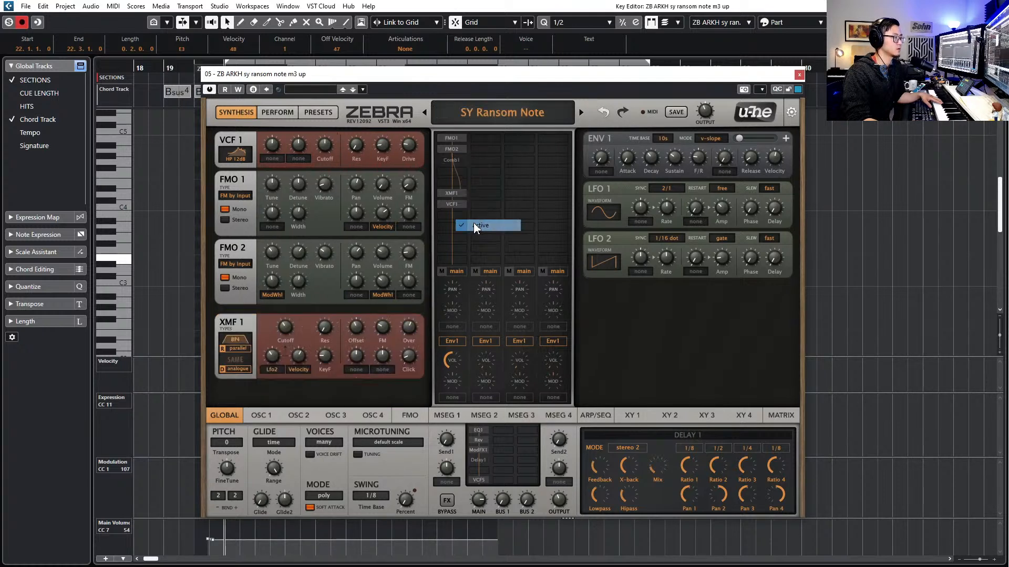
pyautogui.click(450, 162)
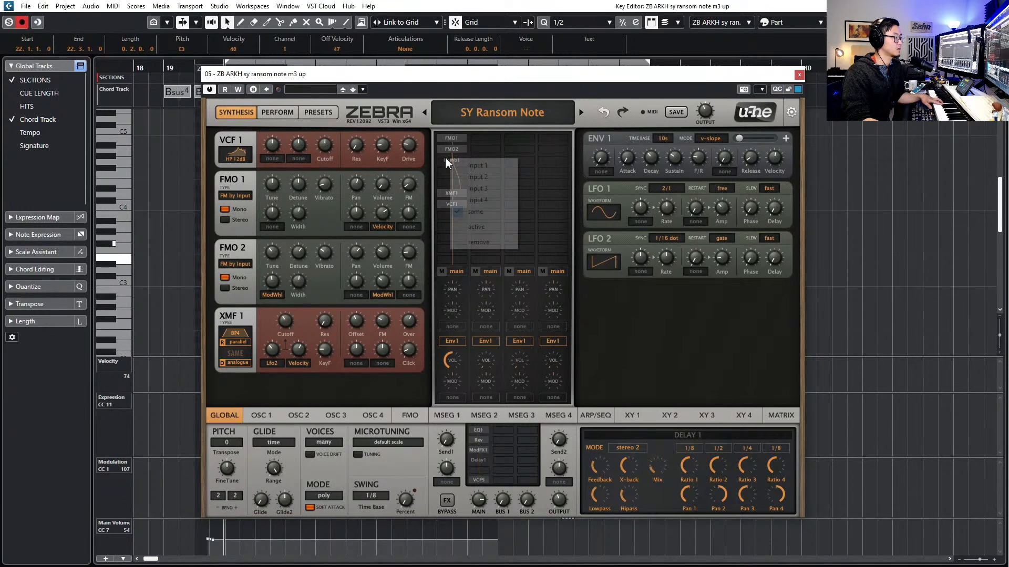
pyautogui.click(467, 226)
# Check the available Comb 1 modes, slightly adjust the module's feedback and reset its vibrato
pyautogui.scroll(-3, 428, 311)
pyautogui.click(238, 265)
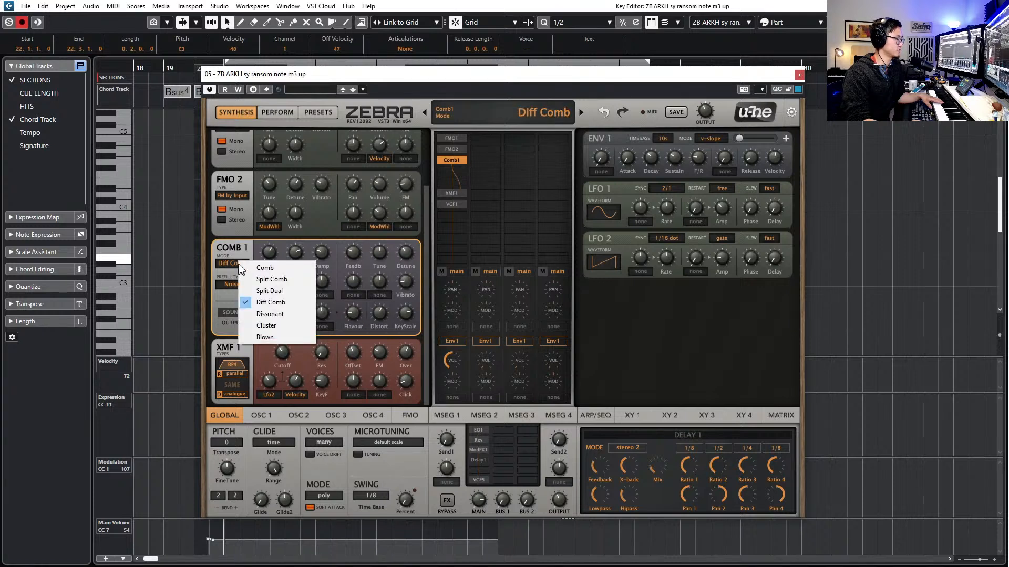
pyautogui.click(229, 312)
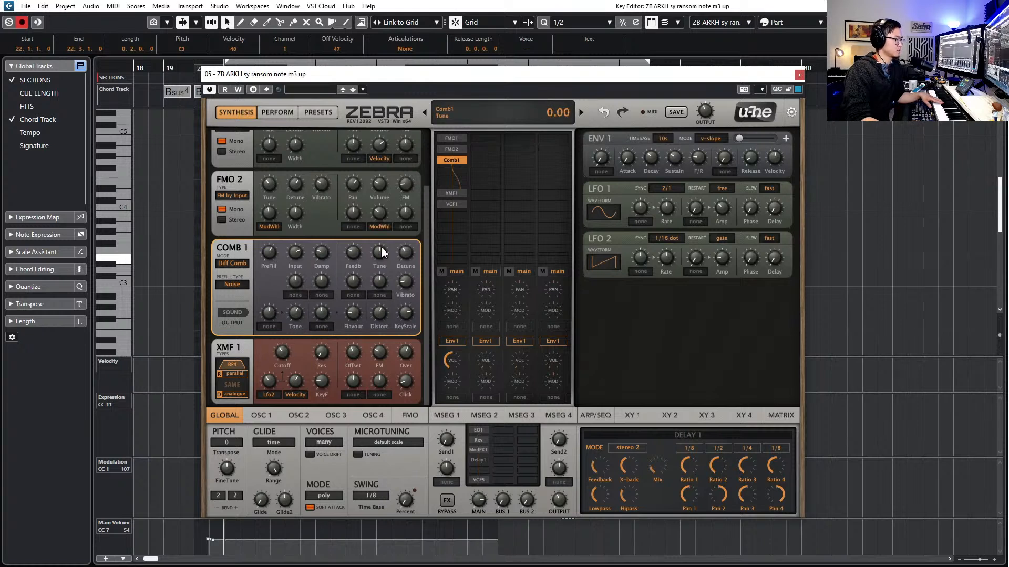
pyautogui.moveTo(353, 253); pyautogui.dragTo(353, 257)
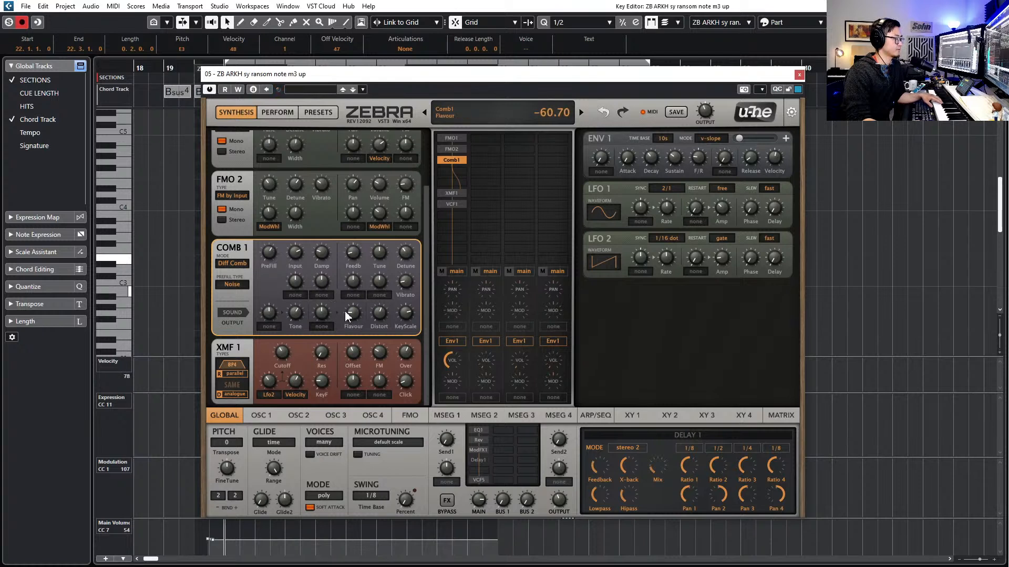
pyautogui.doubleClick(407, 286)
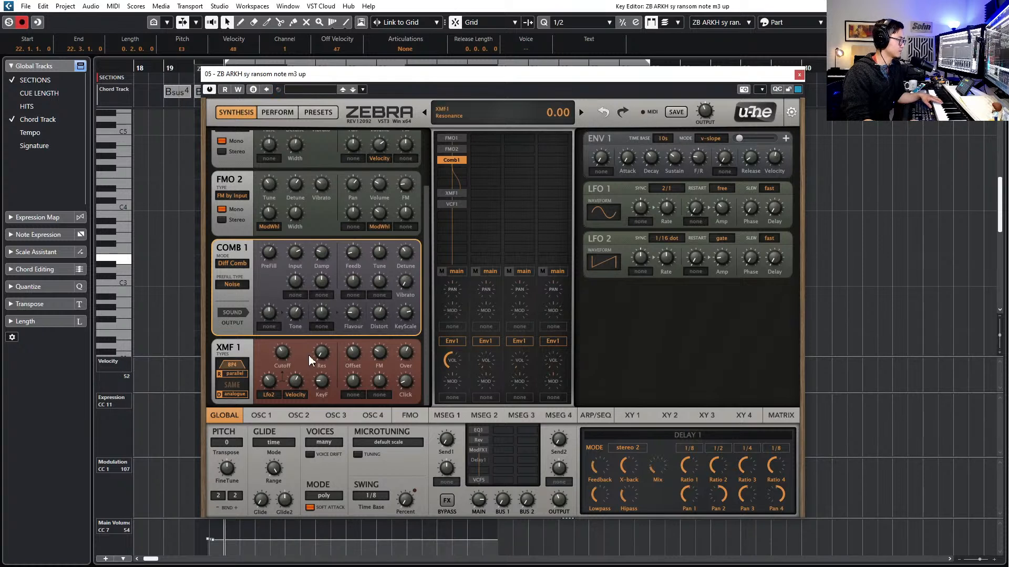
# Bypass the XMF 1 filter to compare the sound, and reactivate it
pyautogui.rightClick(452, 193)
pyautogui.click(489, 311)
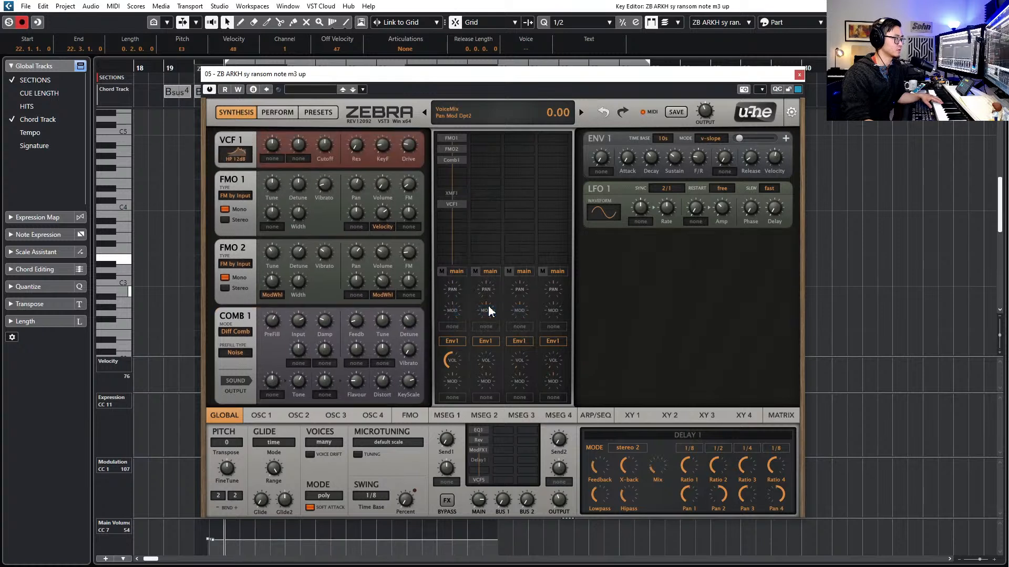
pyautogui.rightClick(454, 194)
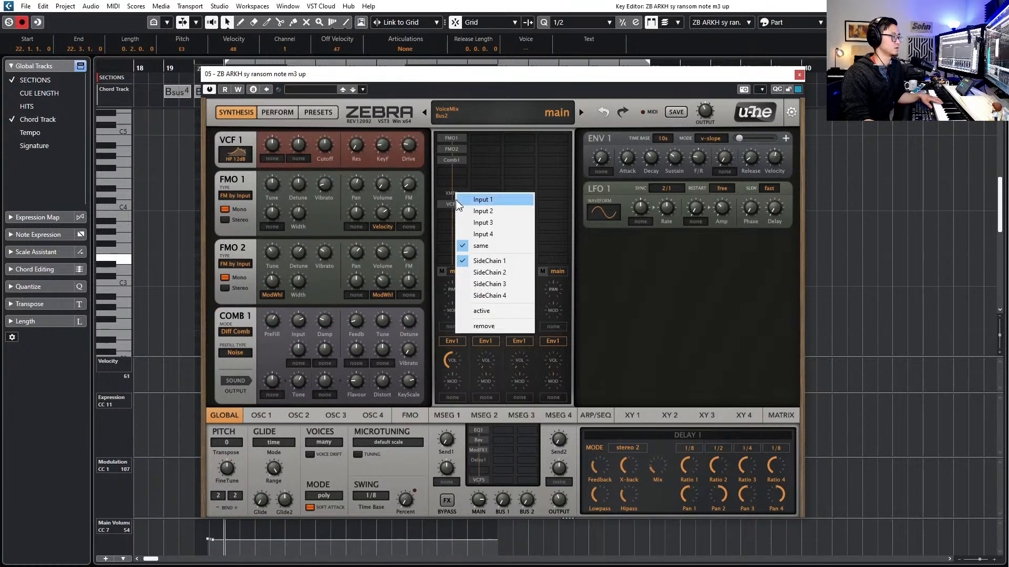
pyautogui.click(489, 311)
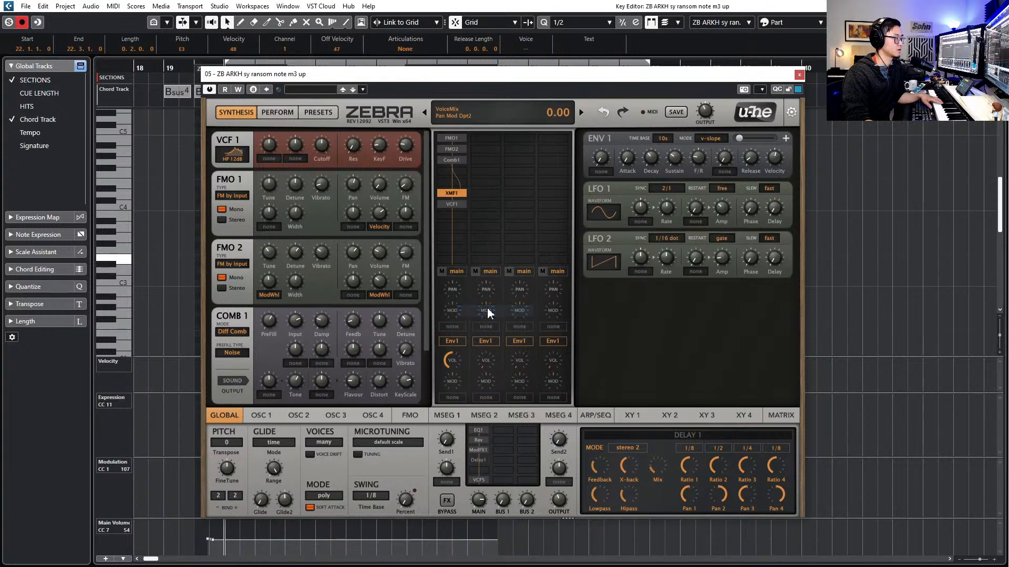
# Check the XMF 1 filter's modulation sources and lower the Lfo2 modulation depth on its cutoff
pyautogui.moveTo(422, 288); pyautogui.dragTo(425, 360)
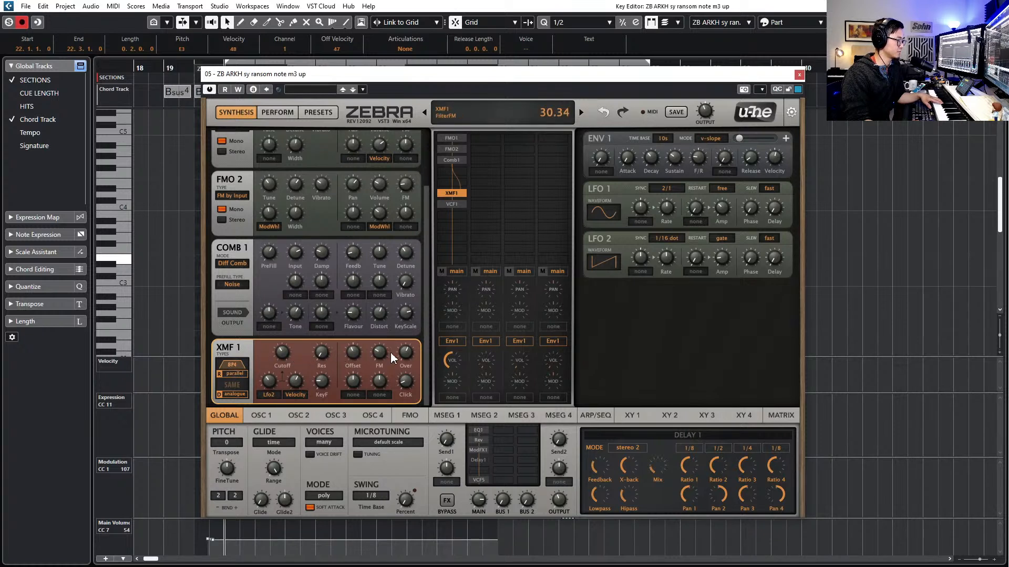
pyautogui.click(268, 395)
pyautogui.click(259, 398)
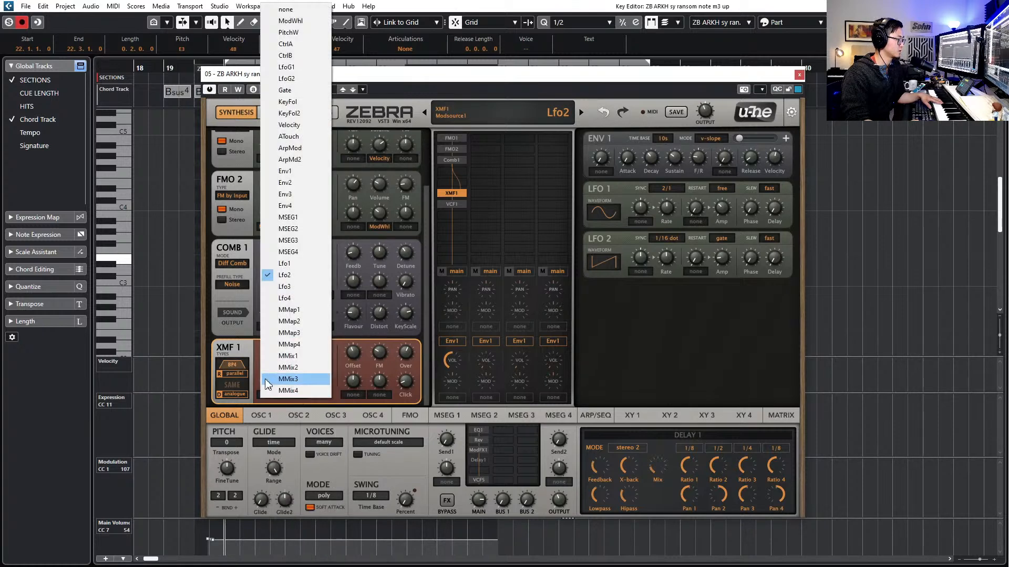
pyautogui.click(247, 396)
pyautogui.click(268, 381)
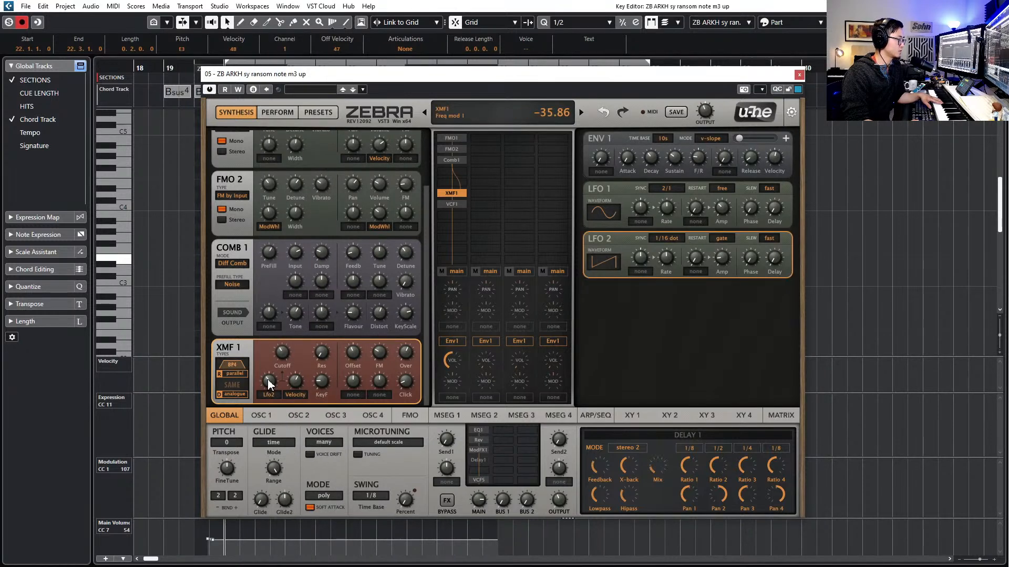
pyautogui.moveTo(266, 381); pyautogui.dragTo(259, 410)
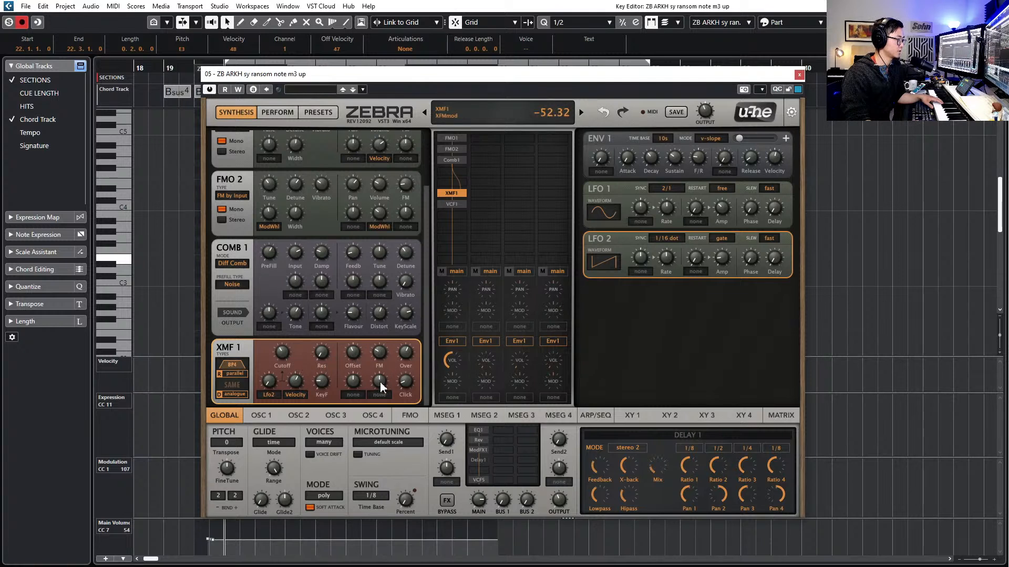
# Try the single routing on XMF 1, restore parallel, and check the choices for the second filter type
pyautogui.click(236, 374)
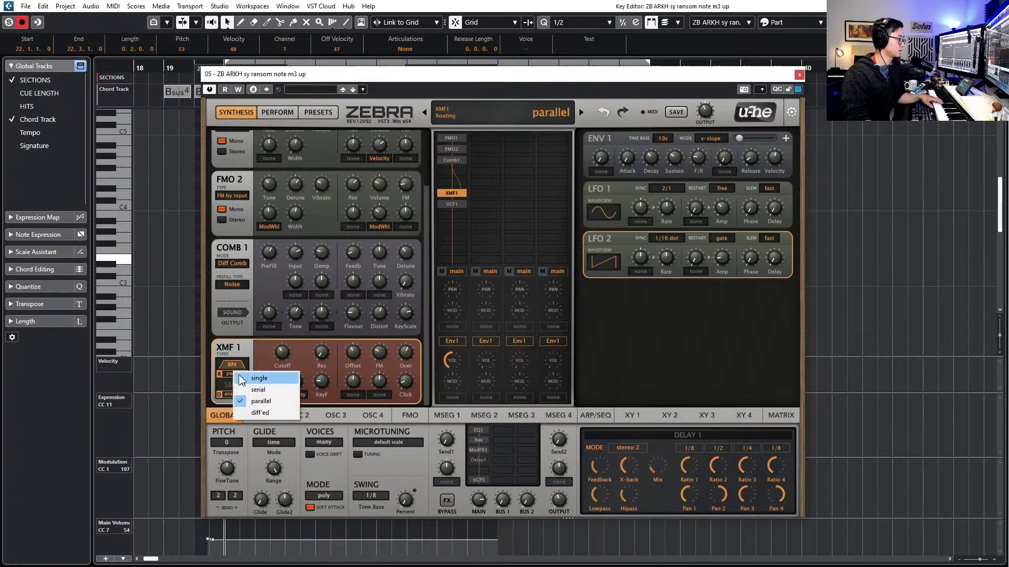
pyautogui.click(241, 378)
pyautogui.click(238, 374)
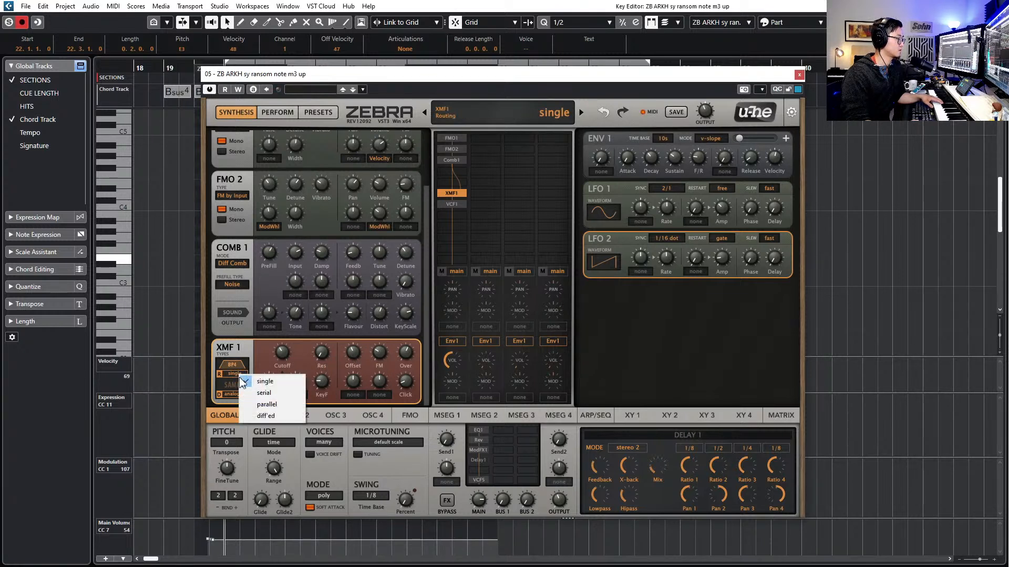
pyautogui.click(253, 403)
pyautogui.click(232, 384)
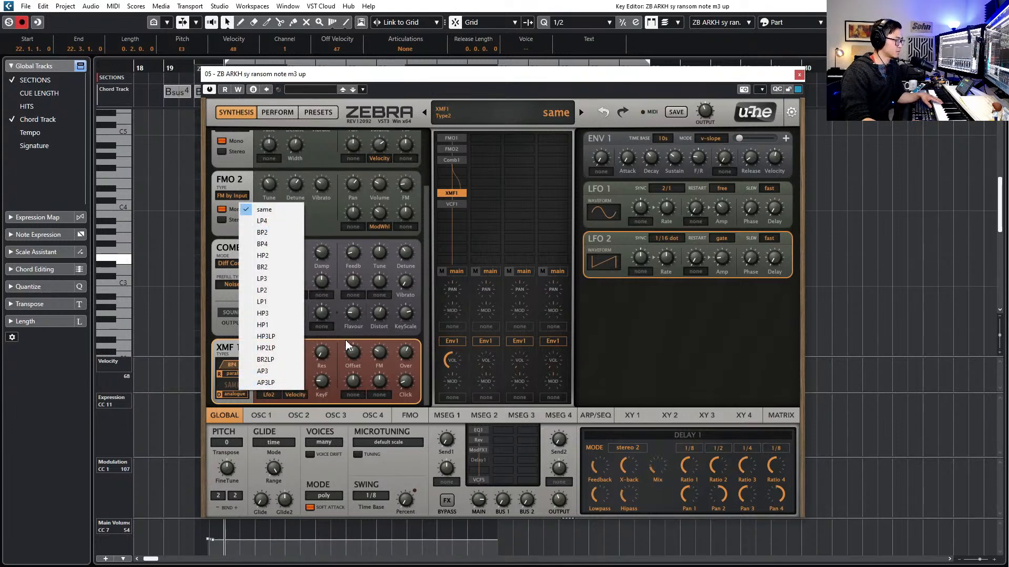
# Set XMF 1's Freq mod 1 to -141.86, sync LFO 2 to 1/8, and close the synth editor
pyautogui.click(342, 356)
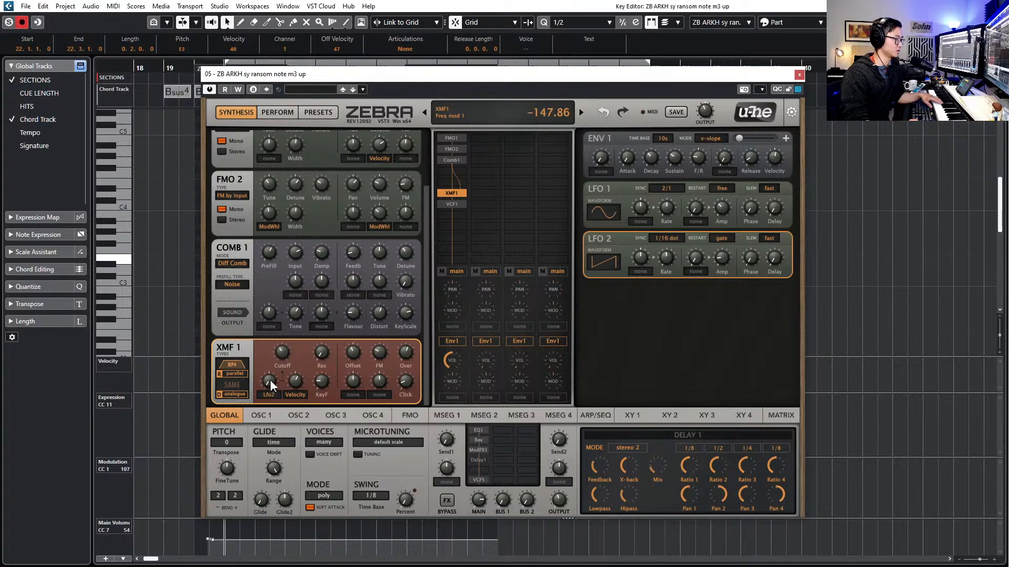
pyautogui.moveTo(270, 379); pyautogui.dragTo(270, 374)
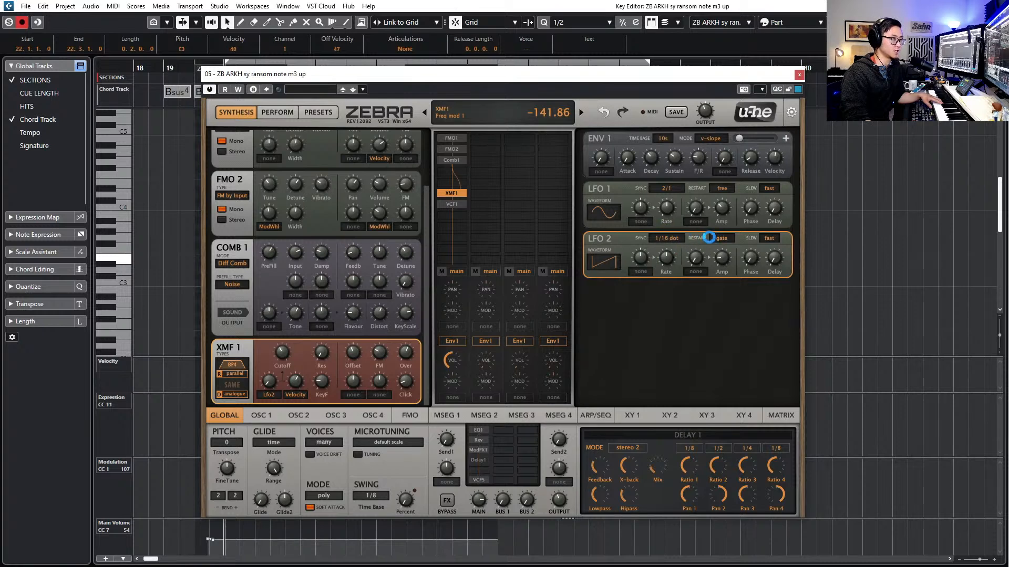
pyautogui.click(679, 239)
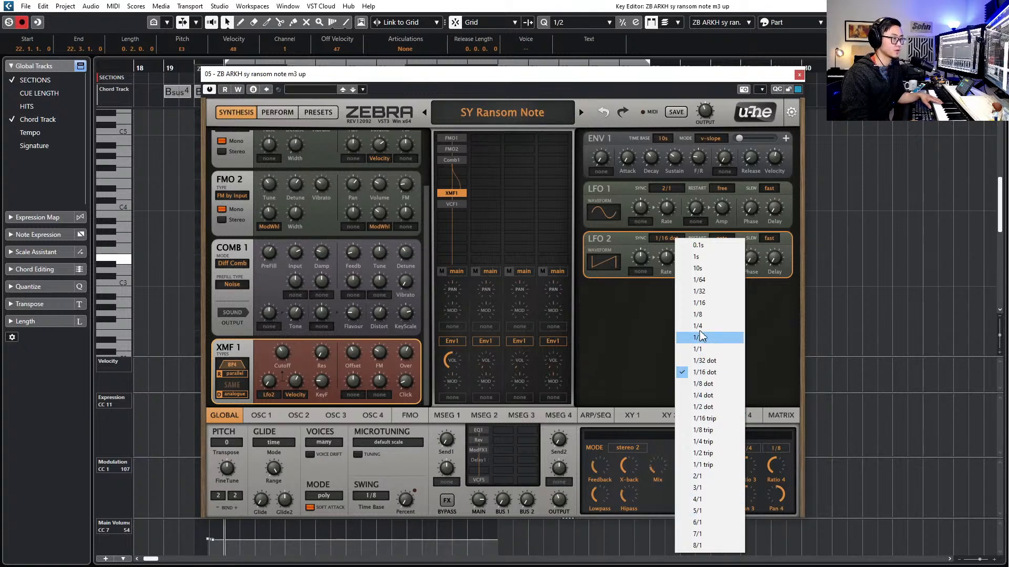
pyautogui.click(704, 314)
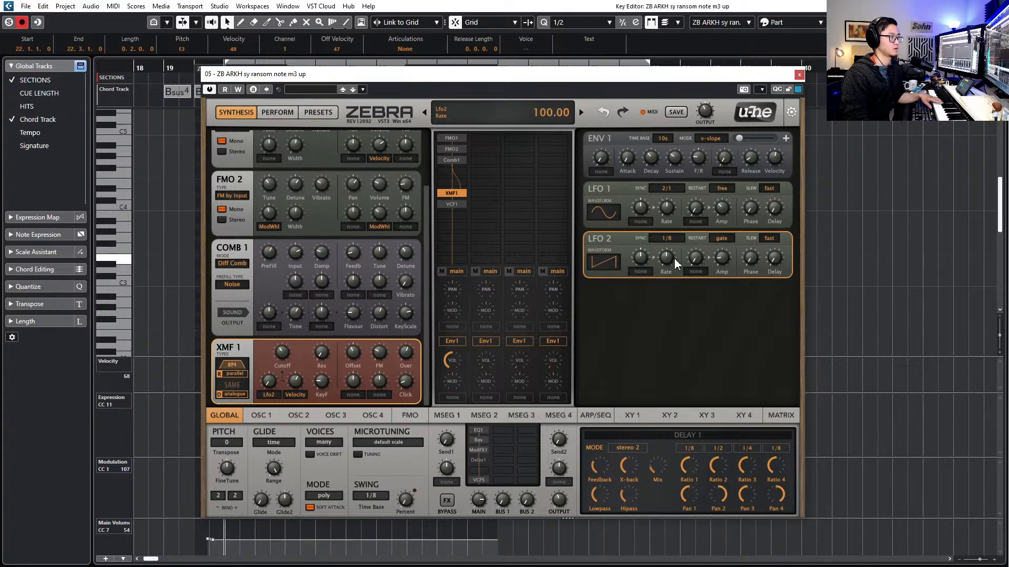
pyautogui.click(666, 238)
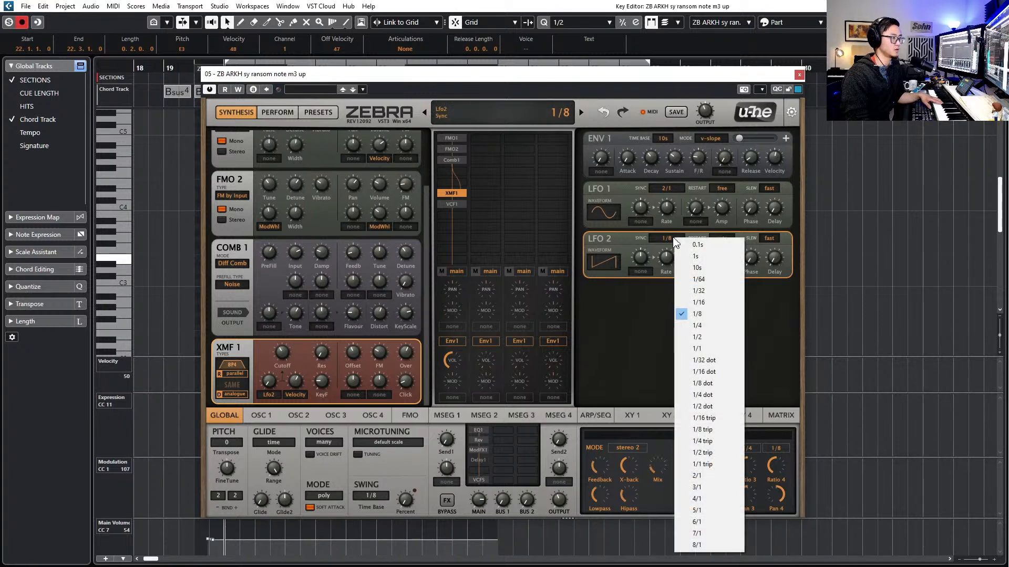
pyautogui.click(648, 315)
pyautogui.click(799, 74)
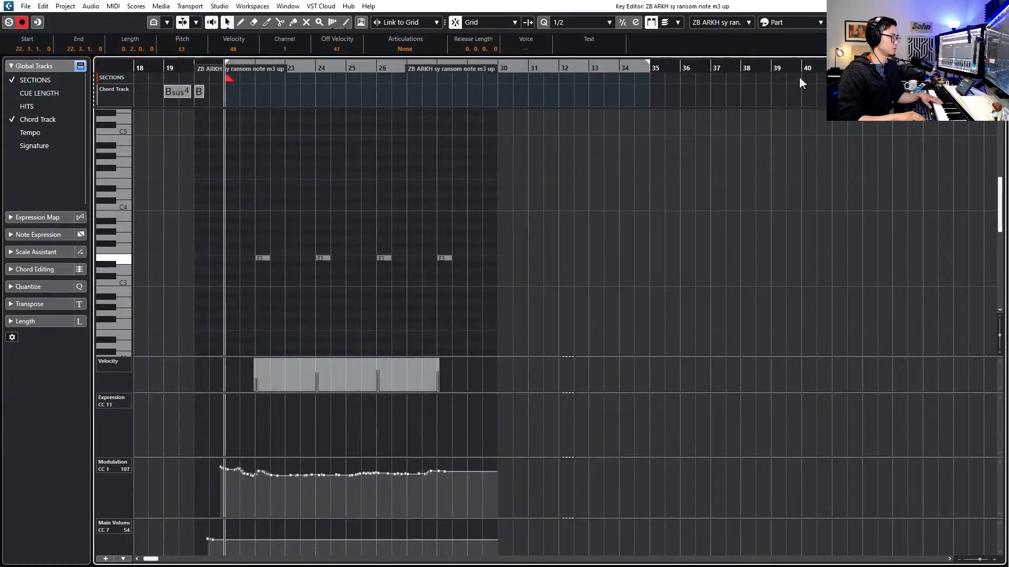
# Transpose the four E3 notes up three semitones to G3 and audition the part
pyautogui.press('space')
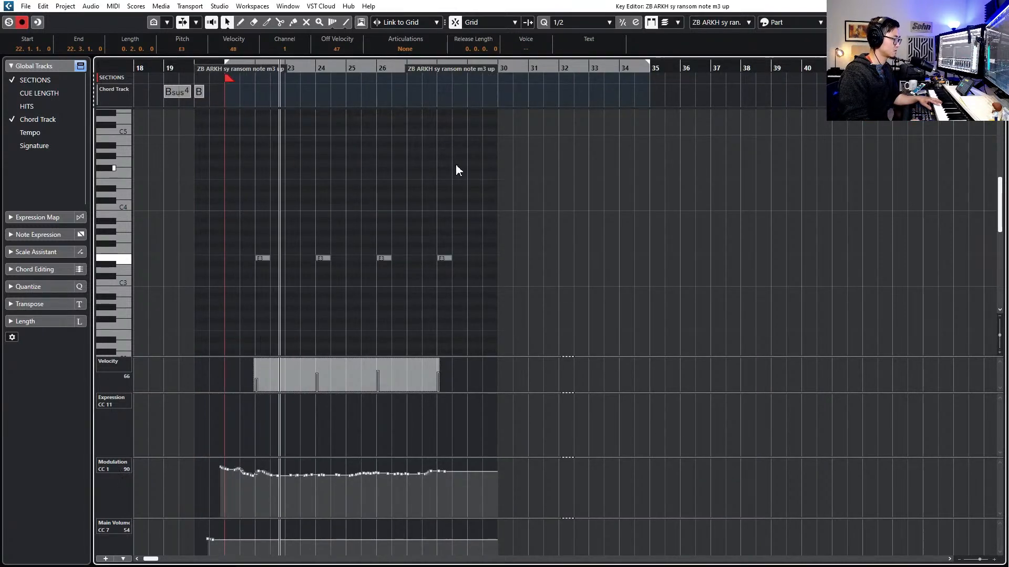
pyautogui.moveTo(251, 219); pyautogui.dragTo(527, 265)
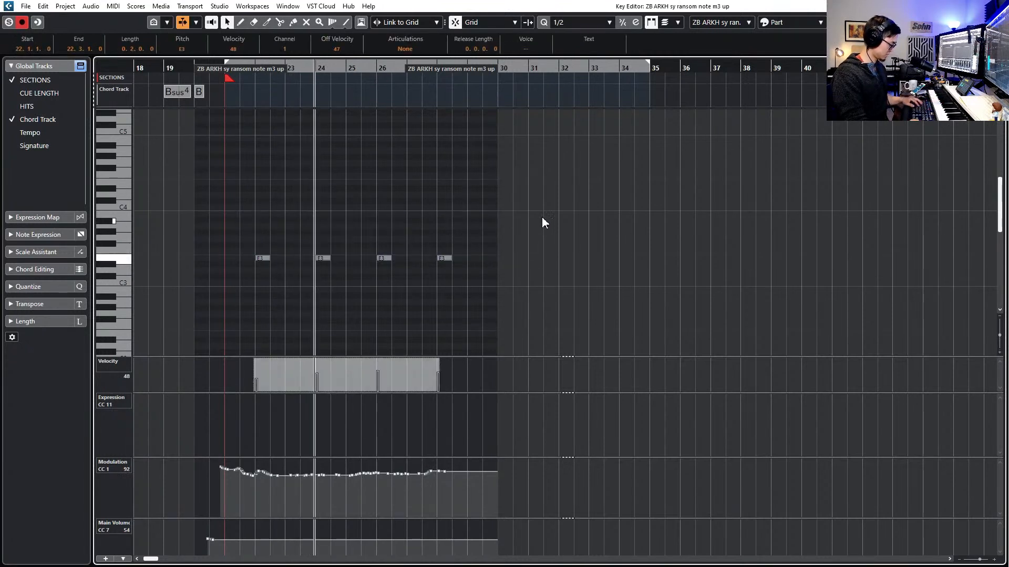
pyautogui.press('space')
pyautogui.hotkey('shift', 'm')
pyautogui.press('l')
pyautogui.press('space')
pyautogui.press('space')
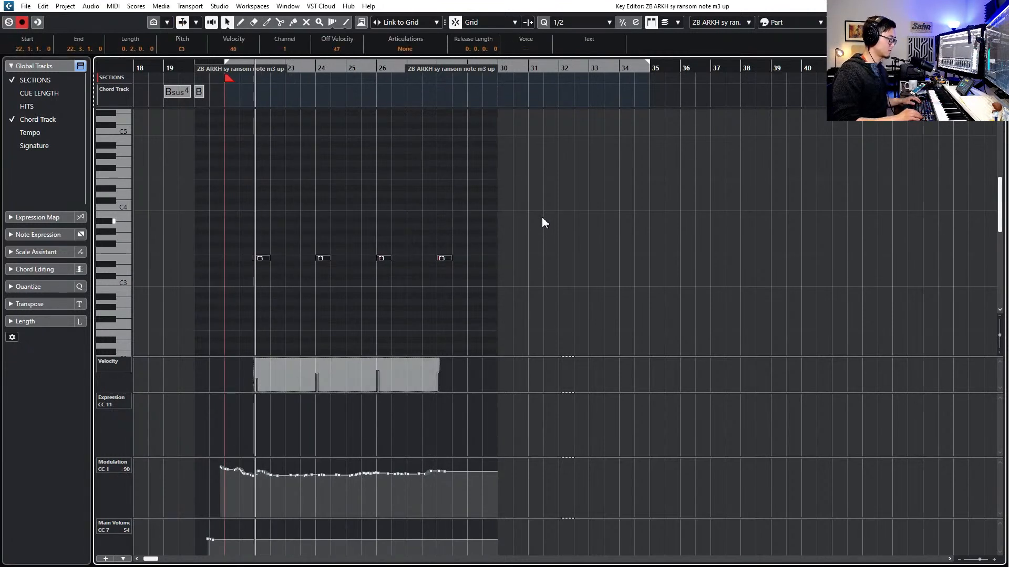
pyautogui.press('Up')
pyautogui.press('Up')
pyautogui.press('Up')
pyautogui.press('space')
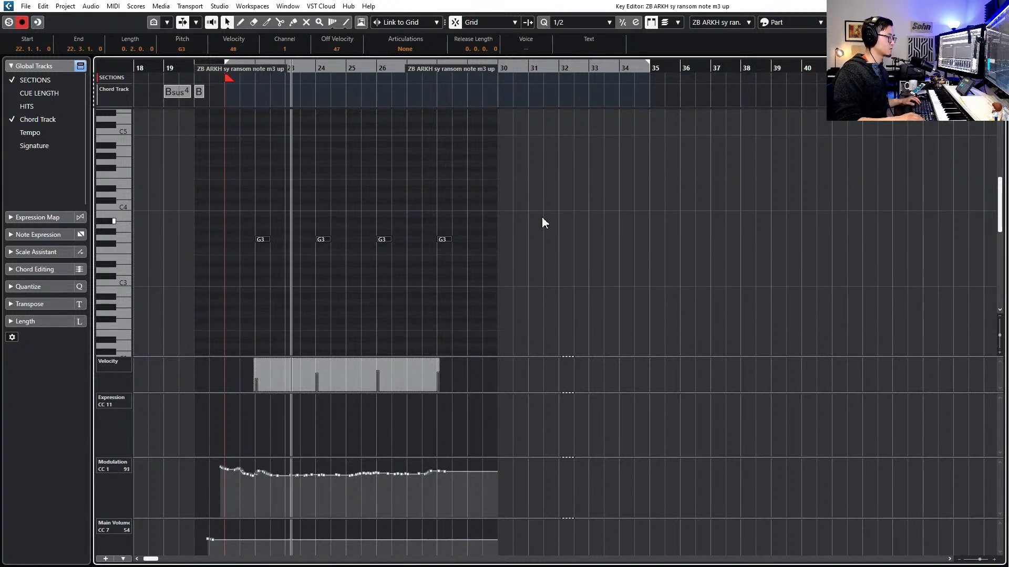
pyautogui.press('space')
# Leave the key editor and audition the ZB ARKH sy ransom note track with its channel settings open, then close them
pyautogui.click(209, 537)
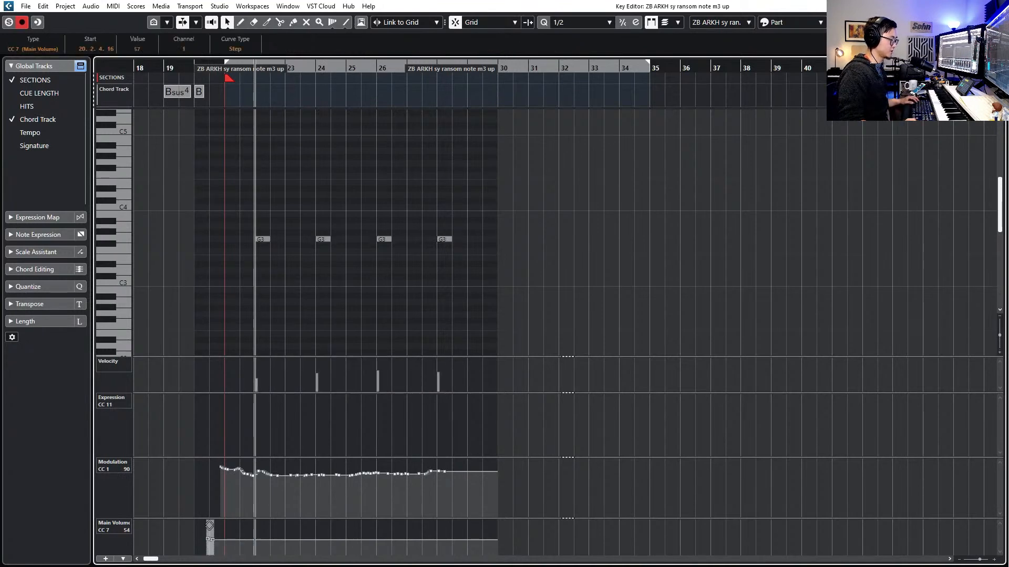
pyautogui.press('Return')
pyautogui.press('e')
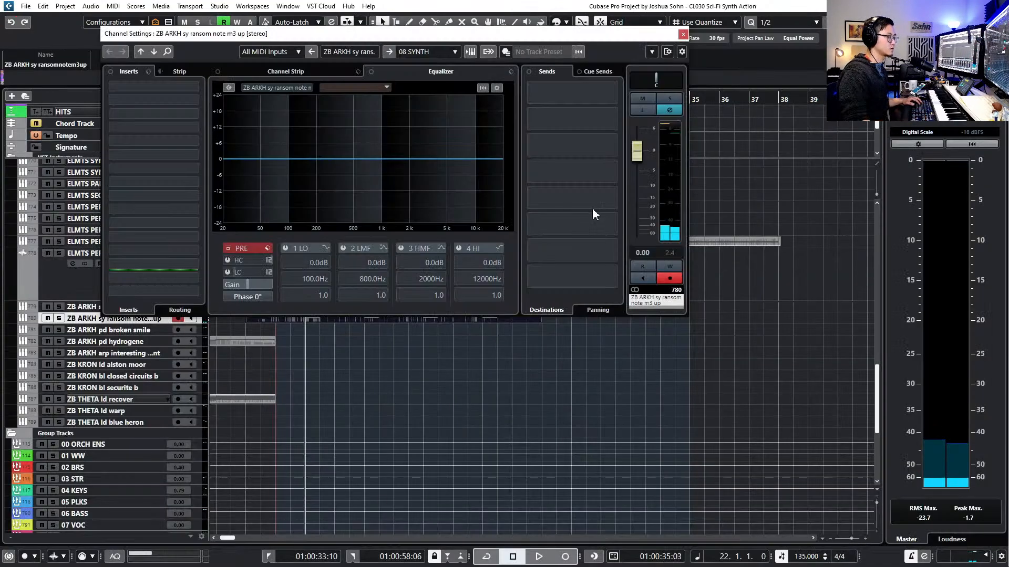
pyautogui.moveTo(490, 168); pyautogui.dragTo(422, 182)
pyautogui.press('space')
pyautogui.press('space')
pyautogui.click(682, 34)
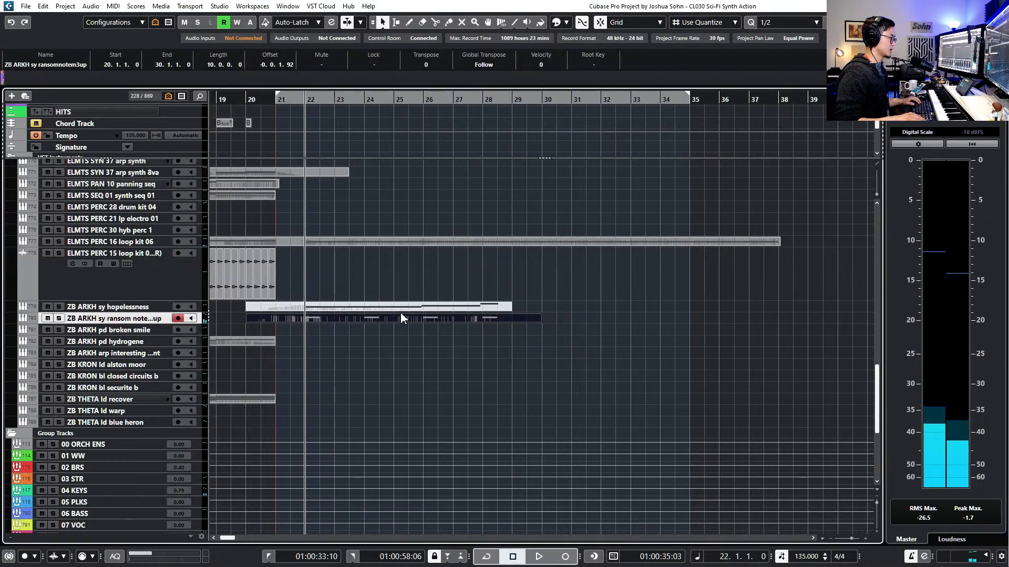
# Select the ZB ARKH pd broken smile track and position the playhead at bar 22
pyautogui.press('l')
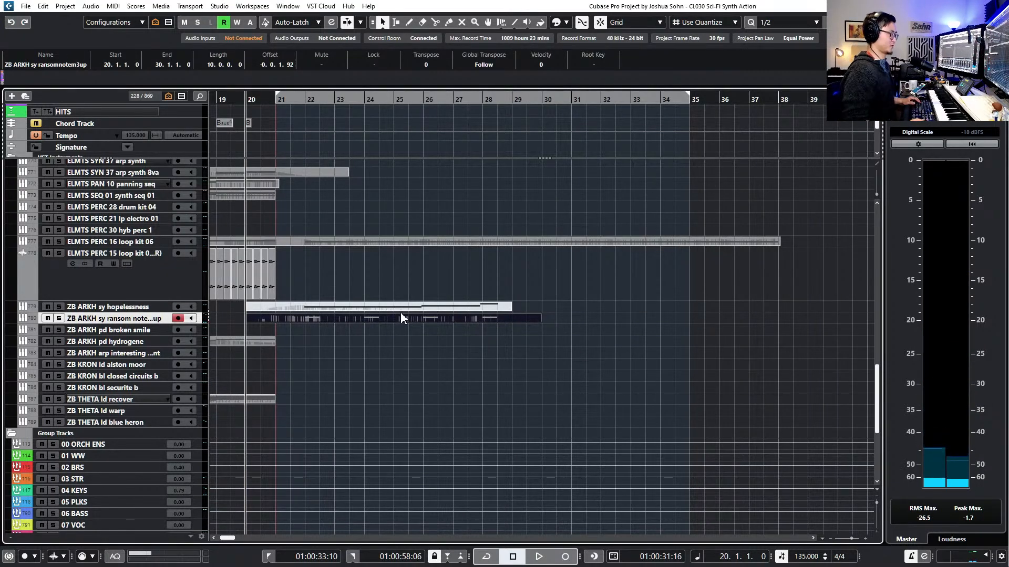
pyautogui.press('Down')
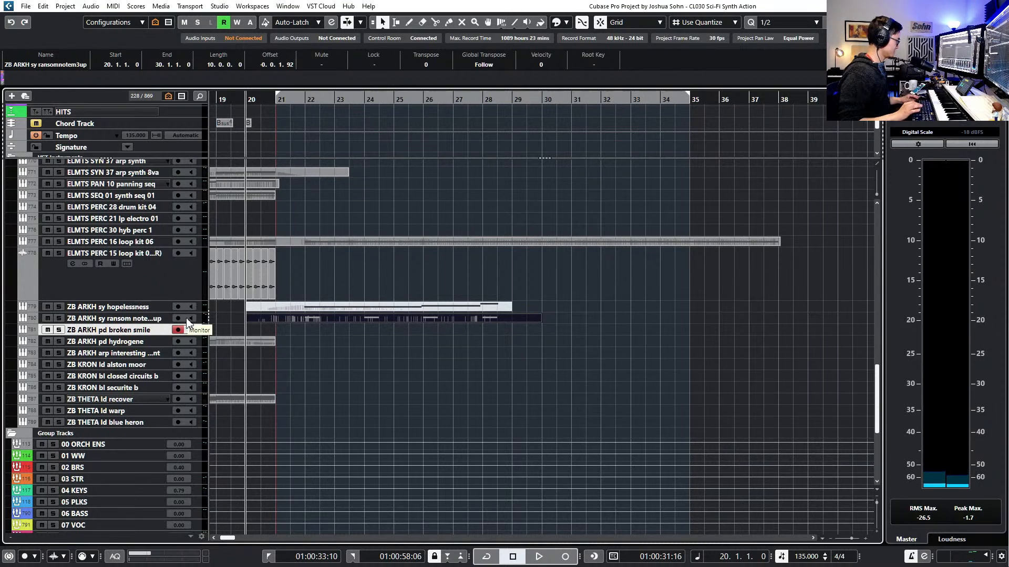
pyautogui.scroll(-1, 362, 333)
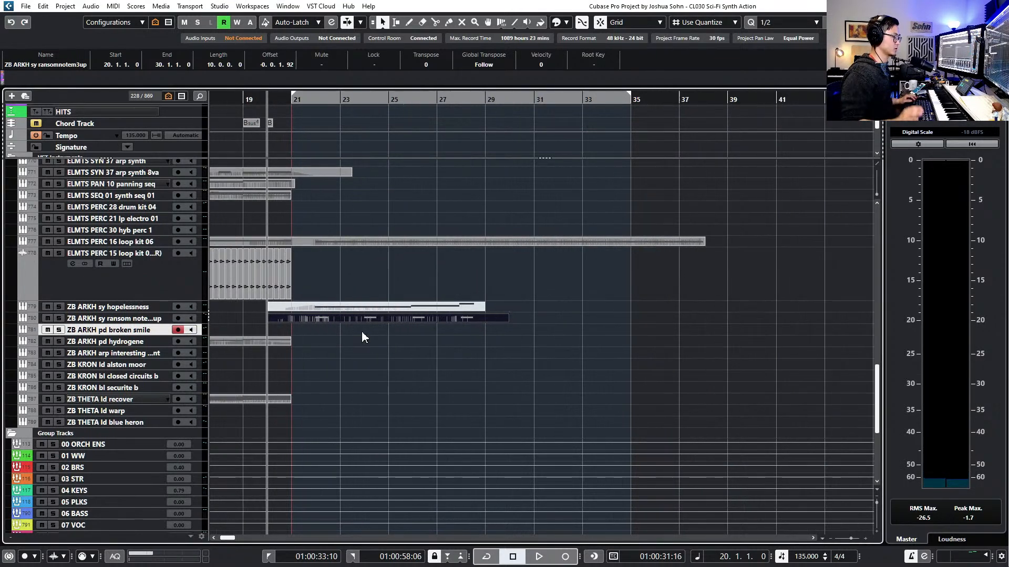
pyautogui.press('KP_Add')
pyautogui.press('KP_Add')
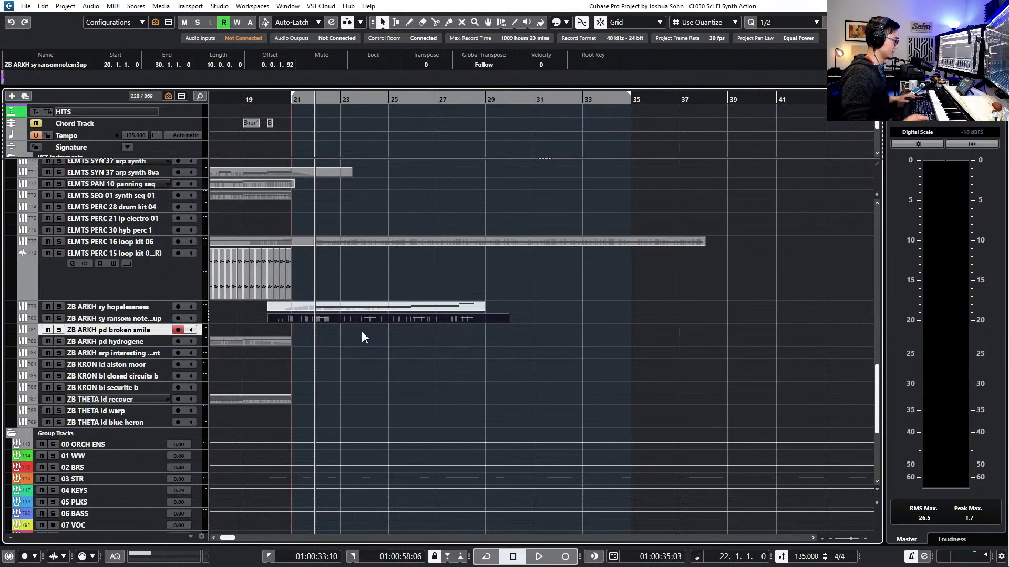
pyautogui.scroll(-4, 362, 330)
pyautogui.hscroll(-2, 377, 348)
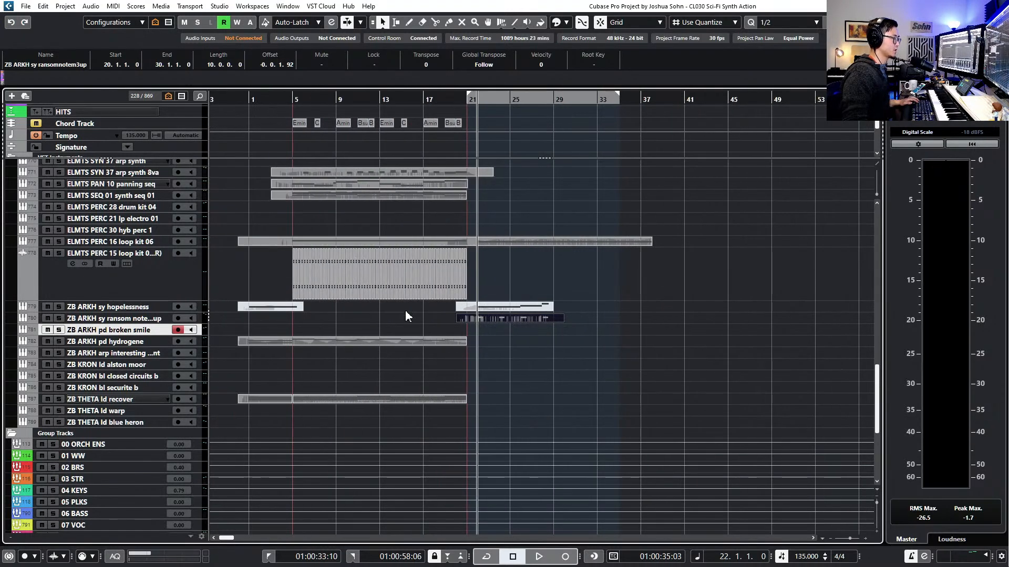
# Set the locators around the ELMTS PERC 16 loop kit 06 part and move the playhead back to bar 16
pyautogui.click(491, 242)
pyautogui.press('p')
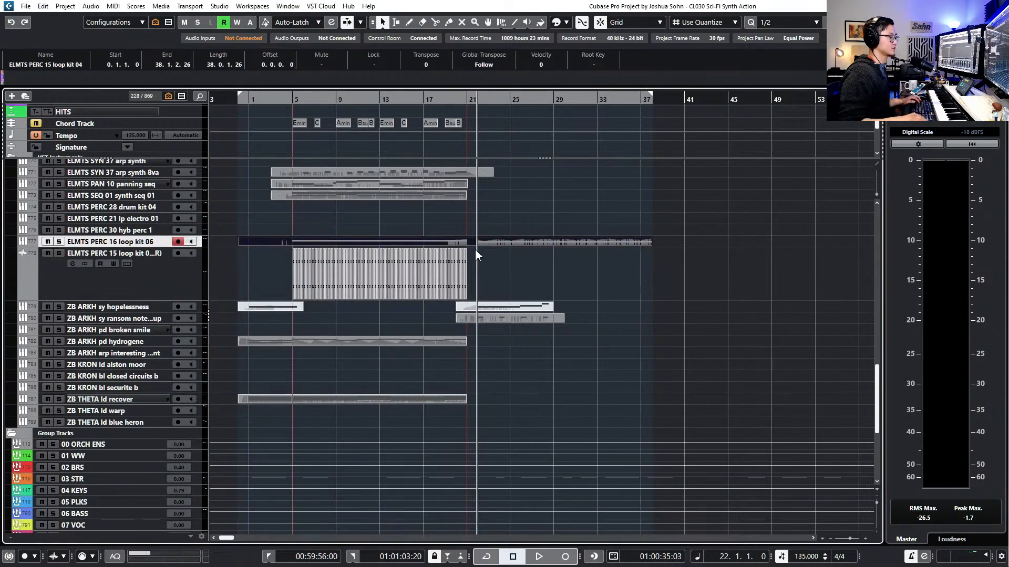
pyautogui.press('KP_Subtract')
pyautogui.press('KP_Subtract')
pyautogui.press('KP_Subtract')
pyautogui.press('KP_Subtract')
pyautogui.press('KP_Subtract')
pyautogui.press('KP_Subtract')
pyautogui.press('KP_Subtract')
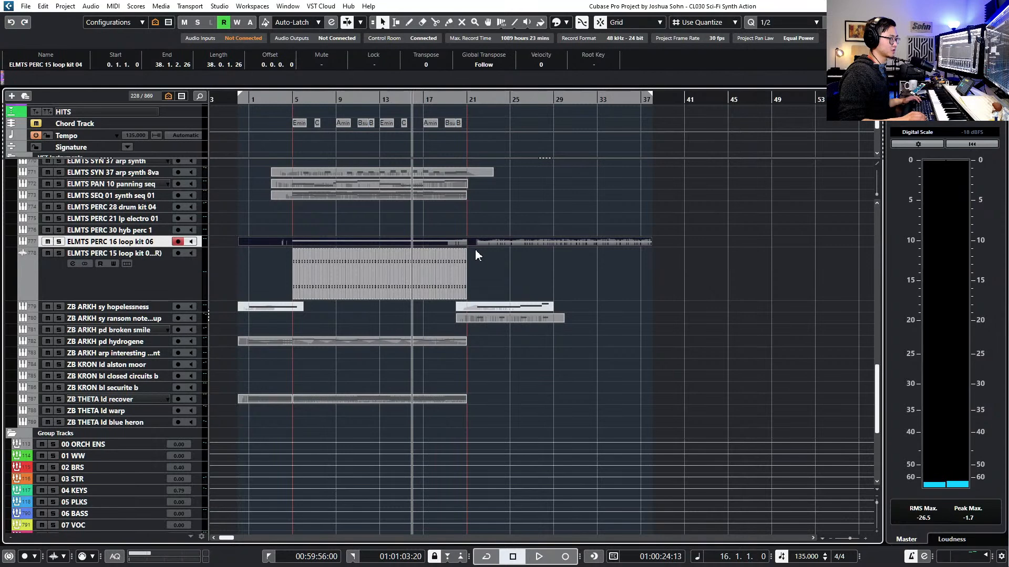
# Review the string and percussion tracks while advancing the playhead to the start of bar 21
pyautogui.scroll(15, 504, 258)
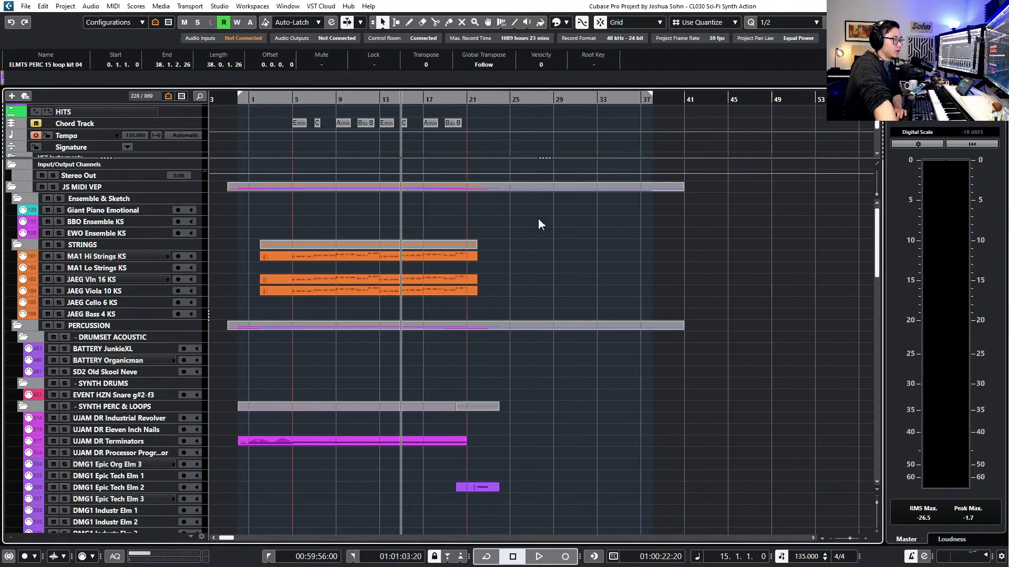
pyautogui.scroll(-6, 541, 221)
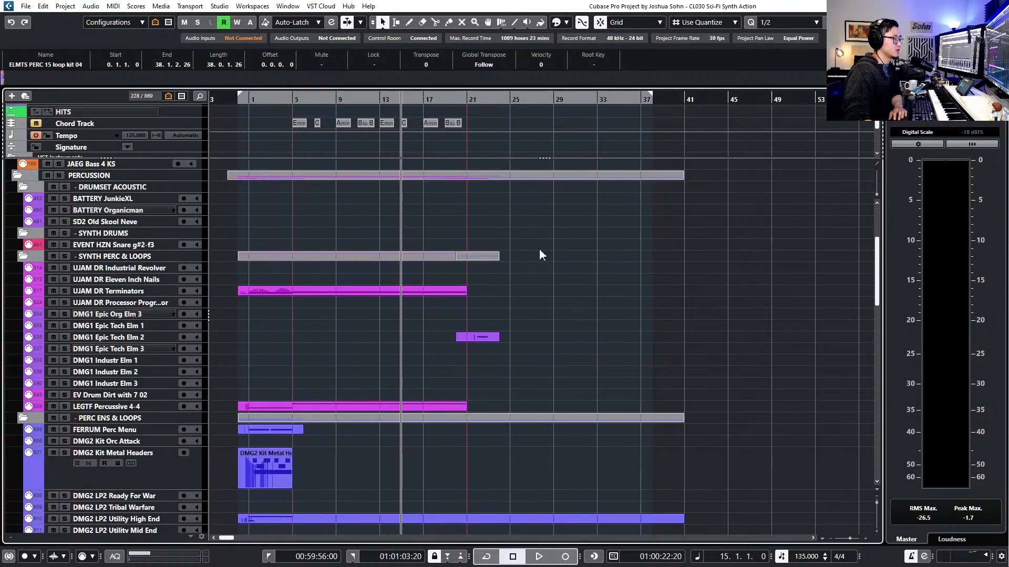
pyautogui.scroll(-3, 539, 248)
pyautogui.press('n')
pyautogui.press('n')
pyautogui.press('n')
pyautogui.press('n')
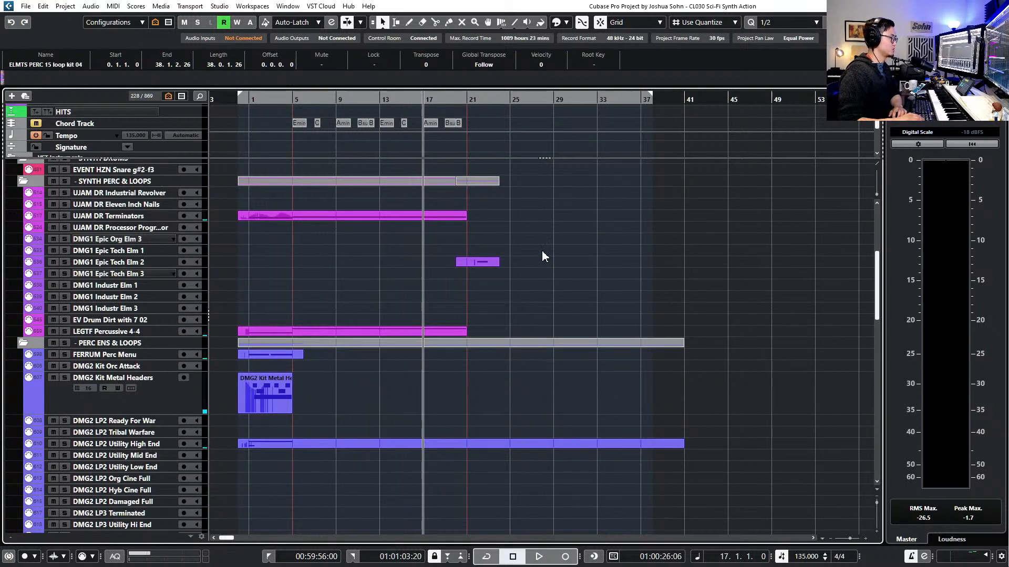
pyautogui.scroll(8, 557, 200)
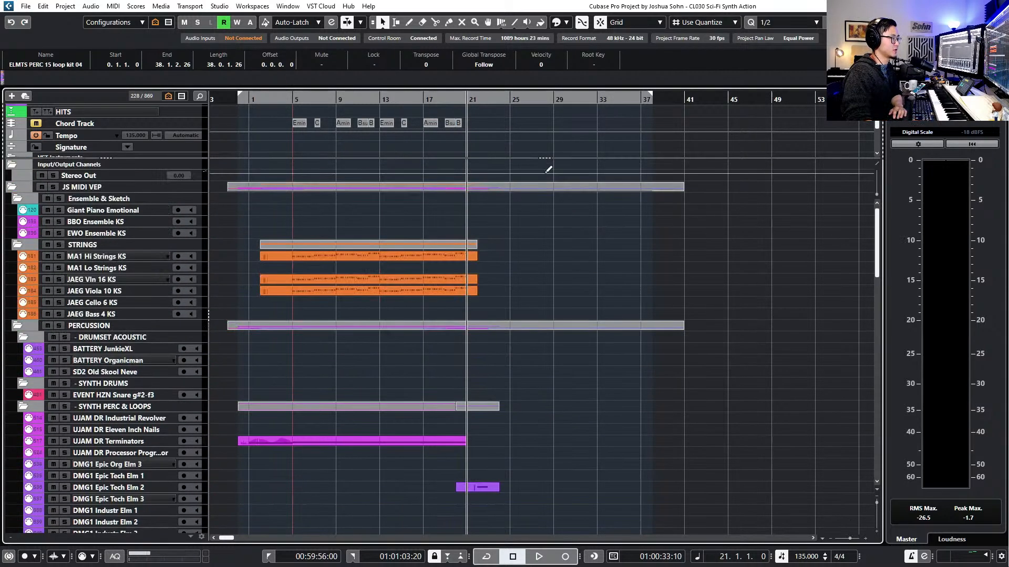
# Name the section marker at bar 21 "Sound Design!" and clear the selection
pyautogui.scroll(2, 518, 124)
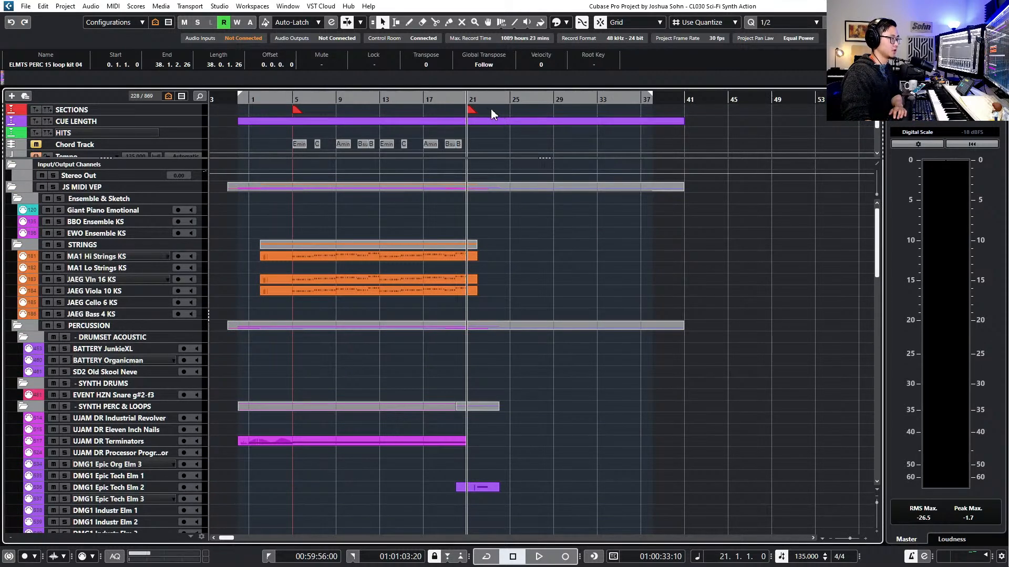
pyautogui.click(472, 109)
pyautogui.click(102, 63)
pyautogui.write('Sound Design!')
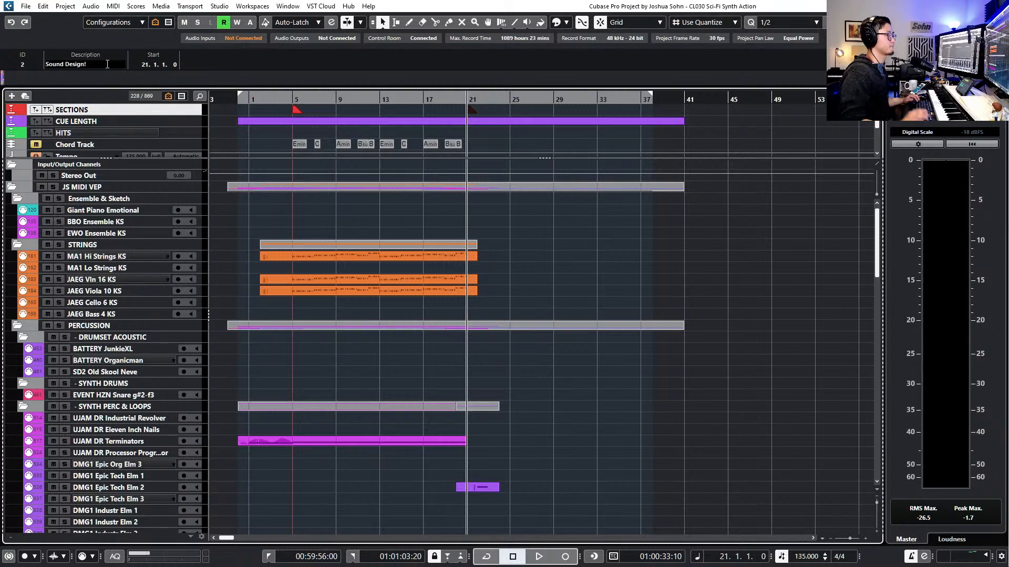
pyautogui.press('Return')
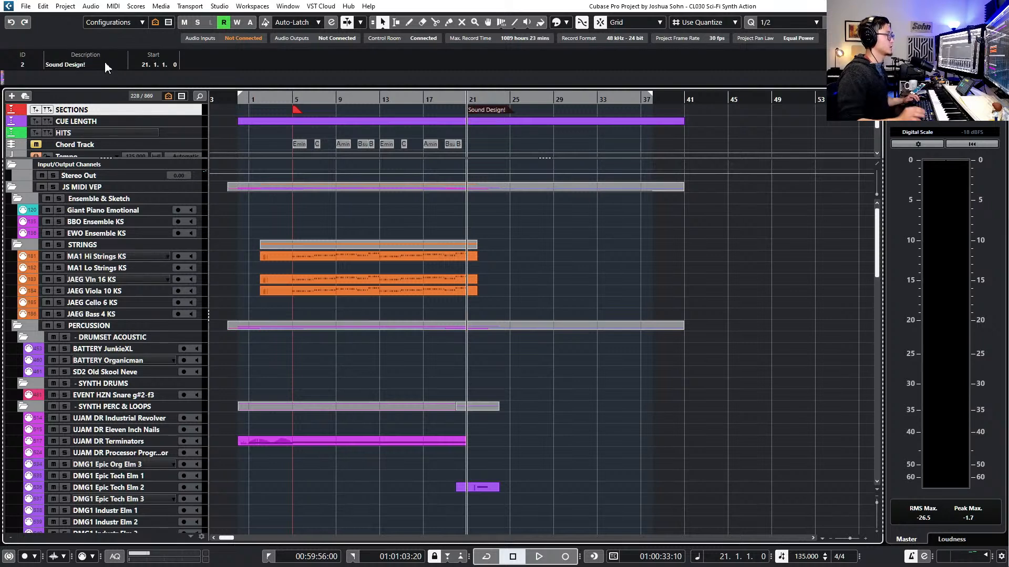
pyautogui.click(531, 198)
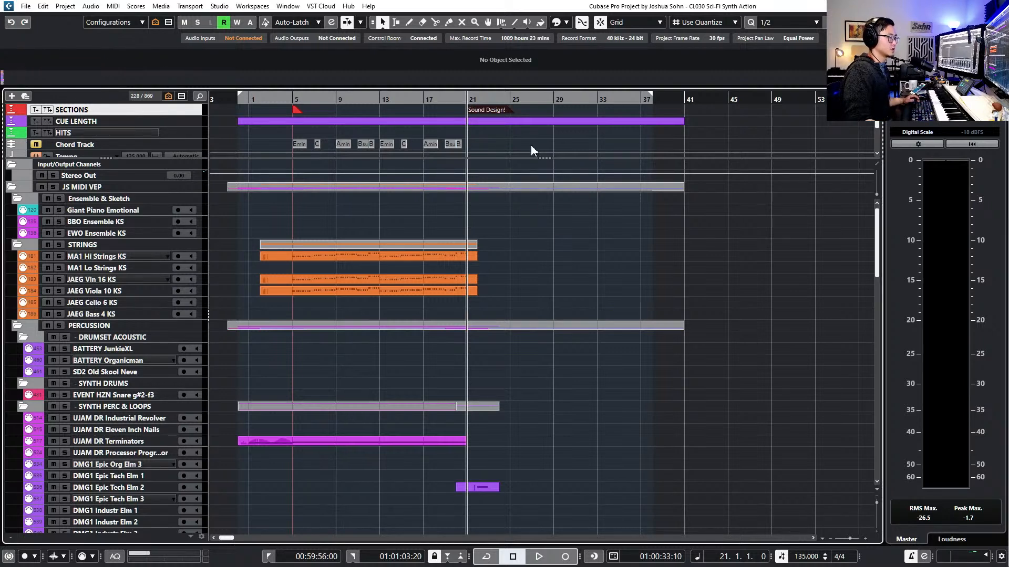
# Move the right locator to bar 57 and extend the cue length marker to end at bar 57
pyautogui.scroll(-1, 550, 142)
pyautogui.scroll(-10, 645, 176)
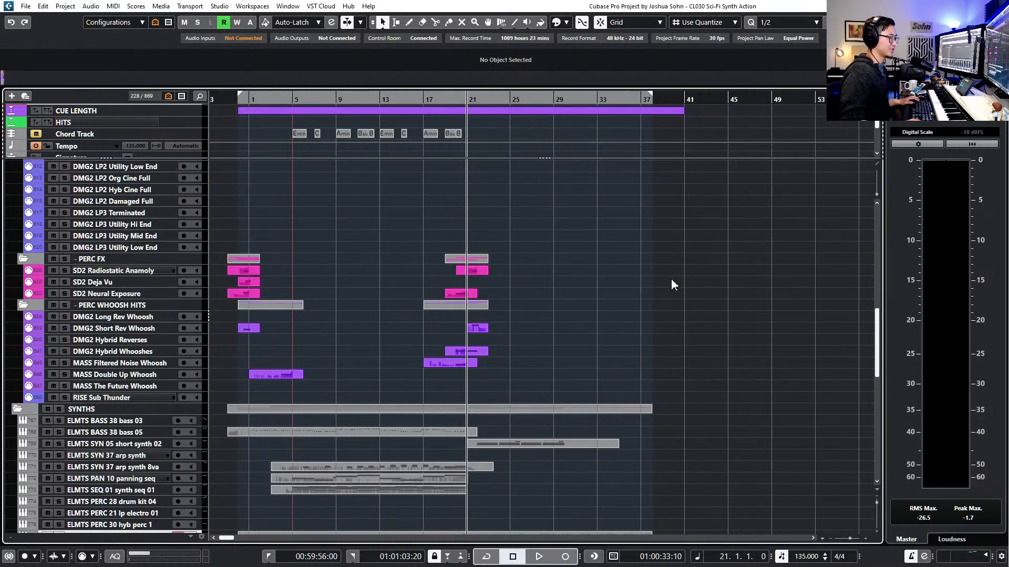
pyautogui.scroll(10, 670, 278)
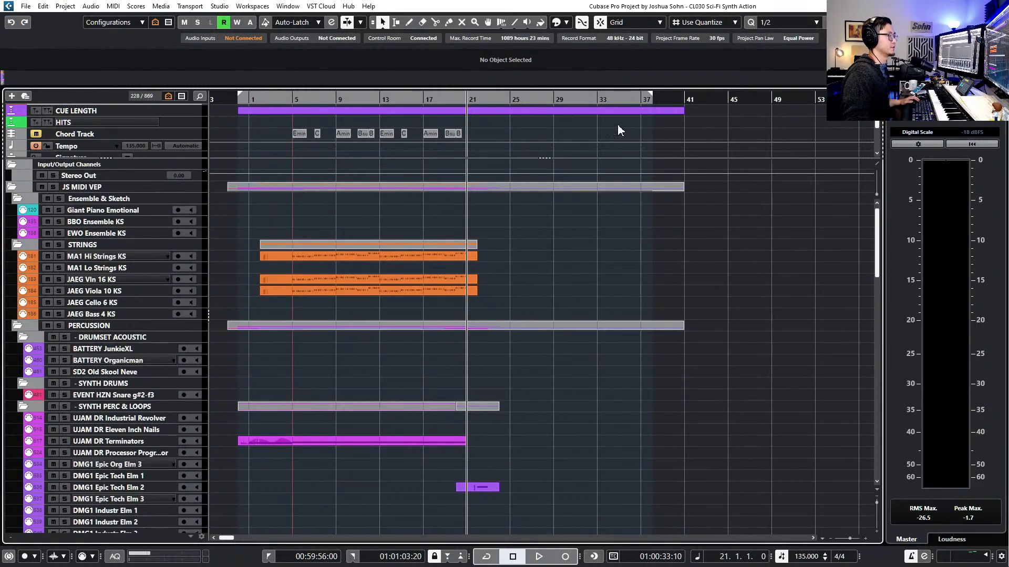
pyautogui.scroll(1, 622, 123)
pyautogui.scroll(-1, 623, 123)
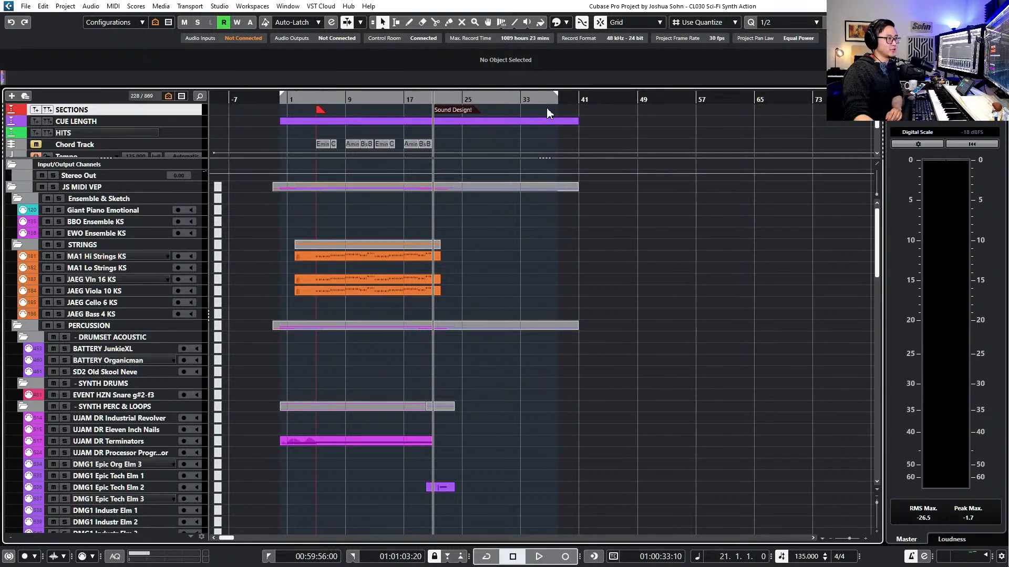
pyautogui.moveTo(555, 98); pyautogui.dragTo(695, 102)
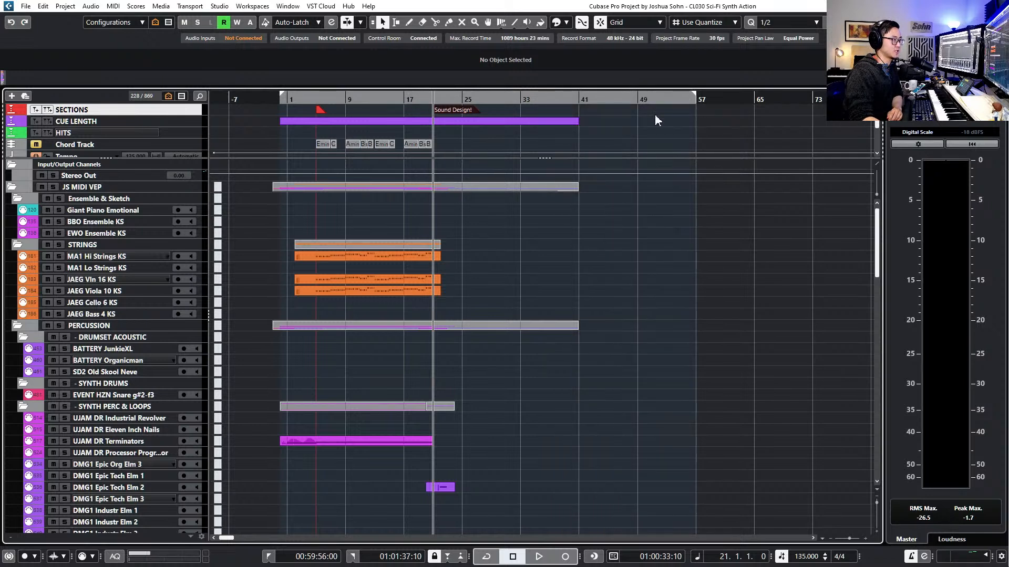
pyautogui.moveTo(578, 125); pyautogui.dragTo(696, 129)
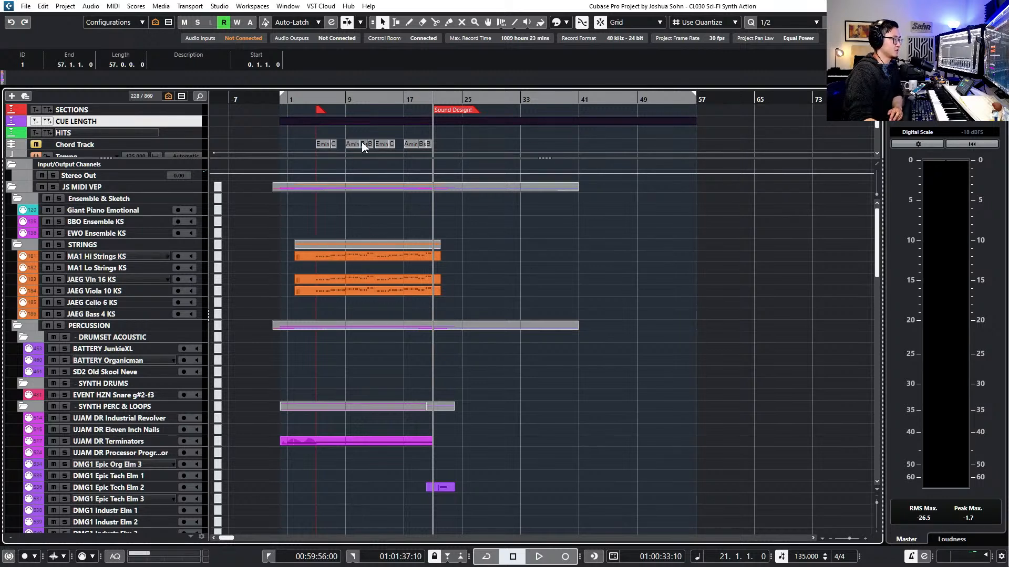
# Name the section marker at bar 5 "A" and select the Sound Design! marker
pyautogui.click(320, 110)
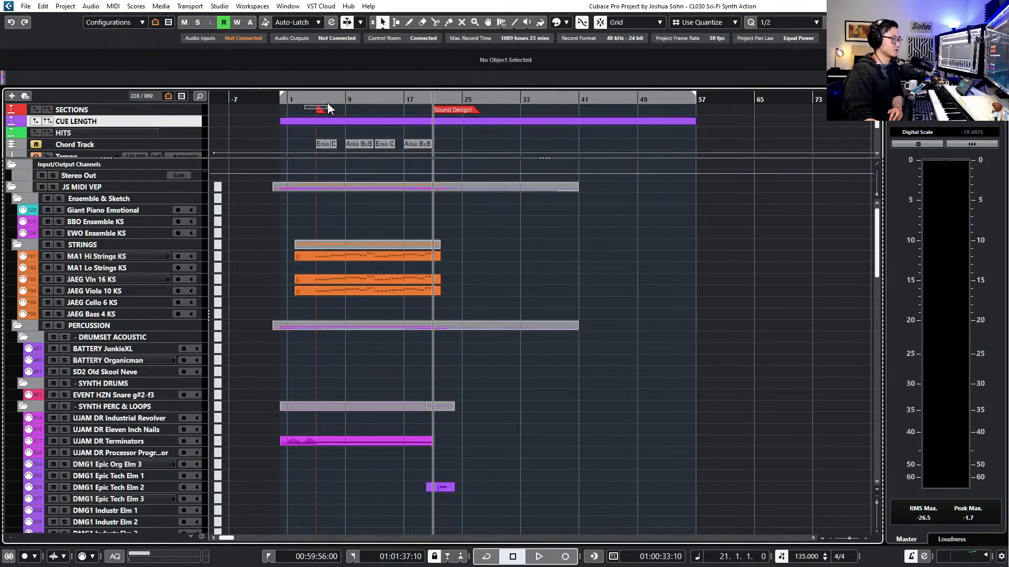
pyautogui.click(71, 65)
pyautogui.write('A')
pyautogui.press('Return')
pyautogui.click(469, 110)
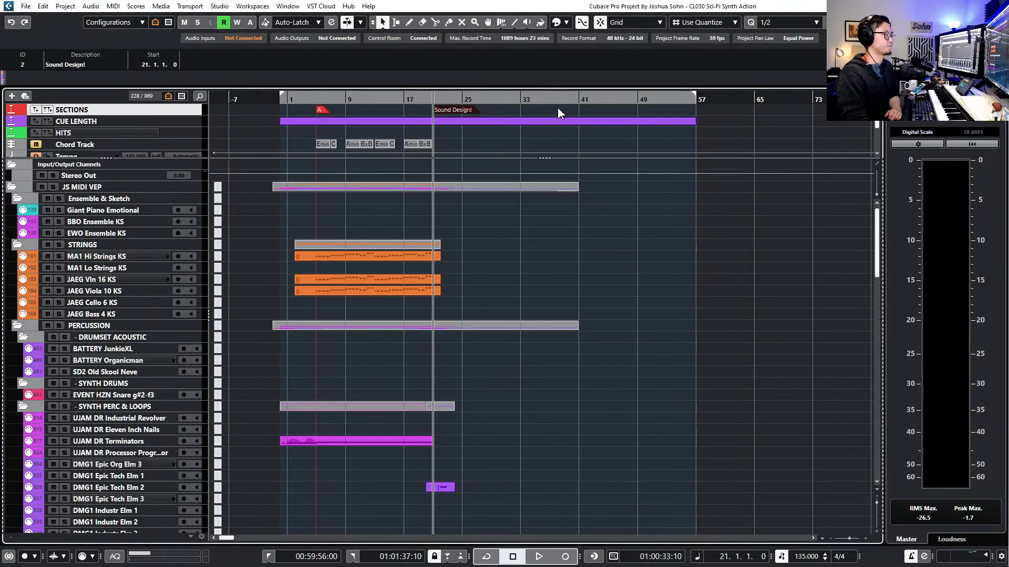
# Add a section marker at bar 41 and name it "A'?"
pyautogui.click(576, 109)
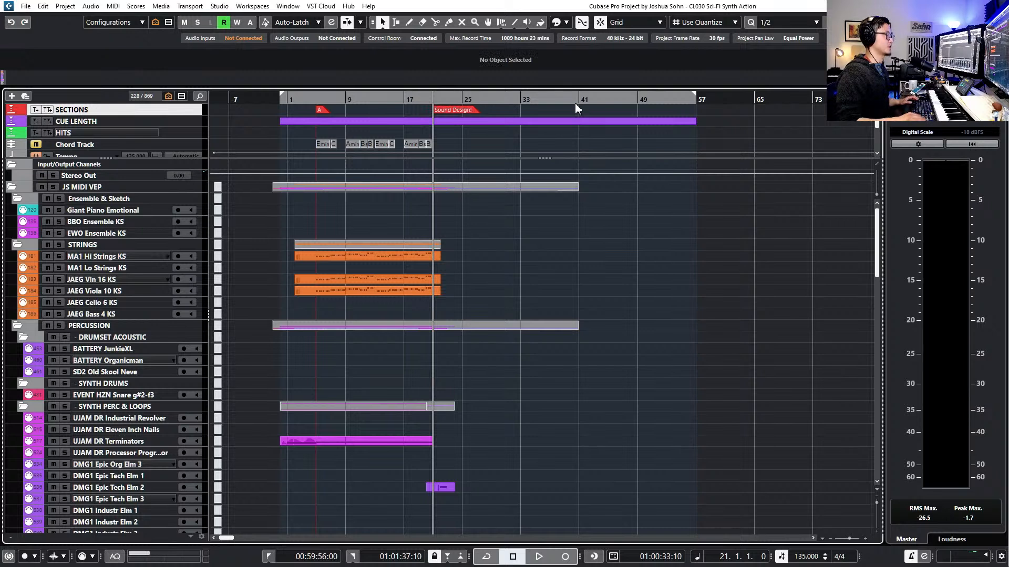
pyautogui.click(573, 102)
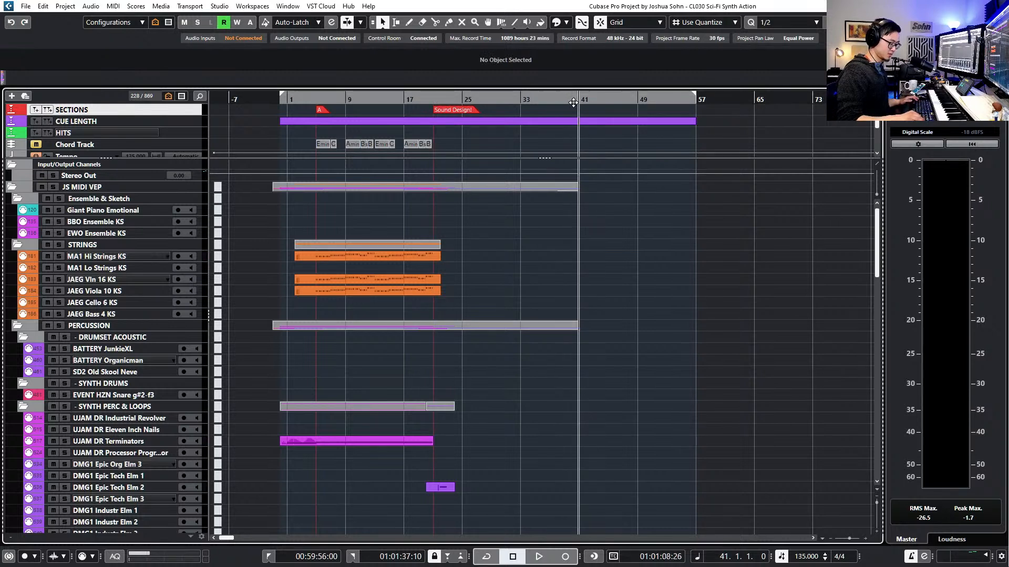
pyautogui.click(573, 111)
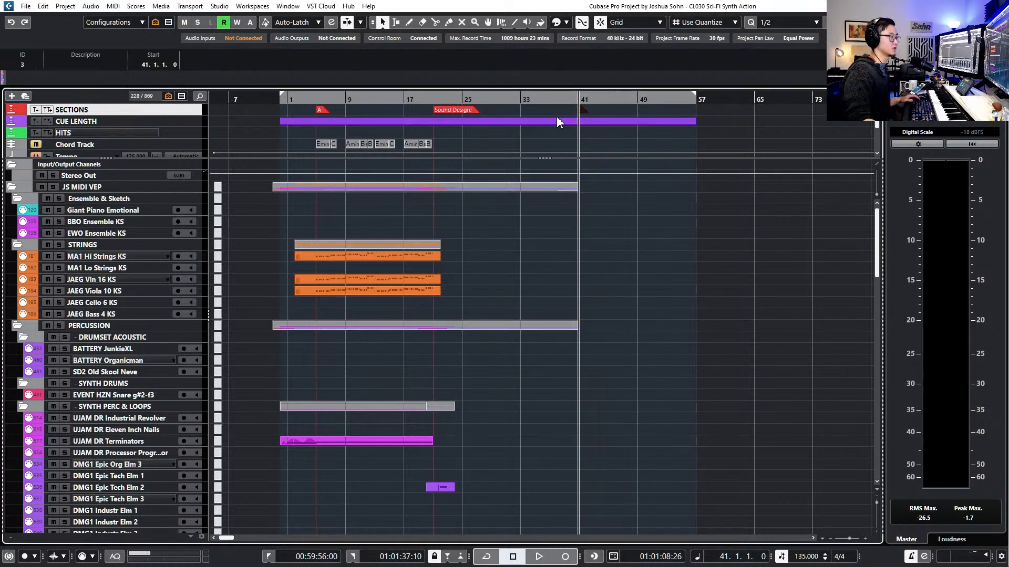
pyautogui.click(71, 65)
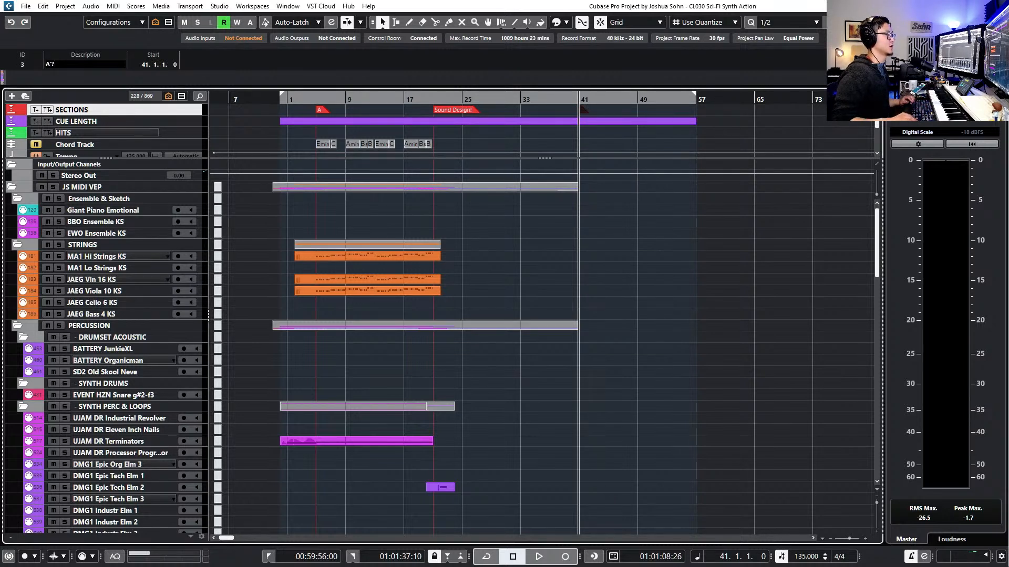
pyautogui.press('Return')
pyautogui.click(541, 239)
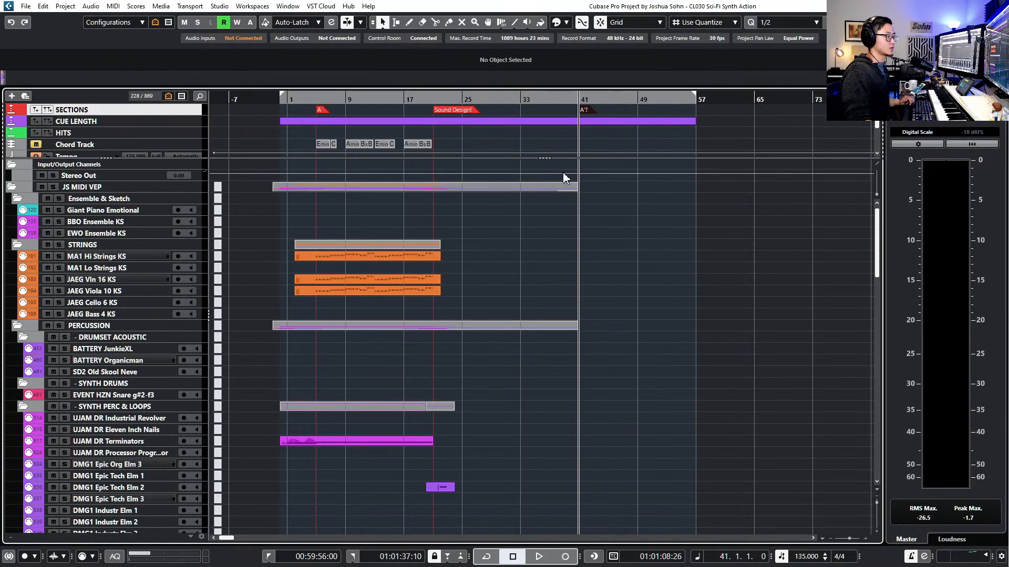
# Extend the cue length marker to end at bar 63 and return the playhead to the cue's start
pyautogui.moveTo(692, 124); pyautogui.dragTo(740, 118)
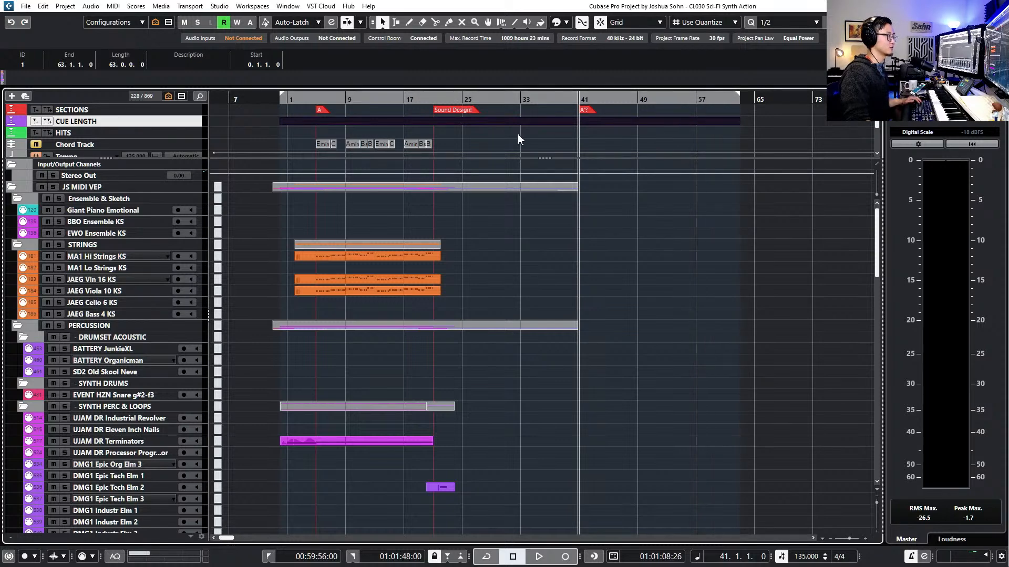
pyautogui.press('Home')
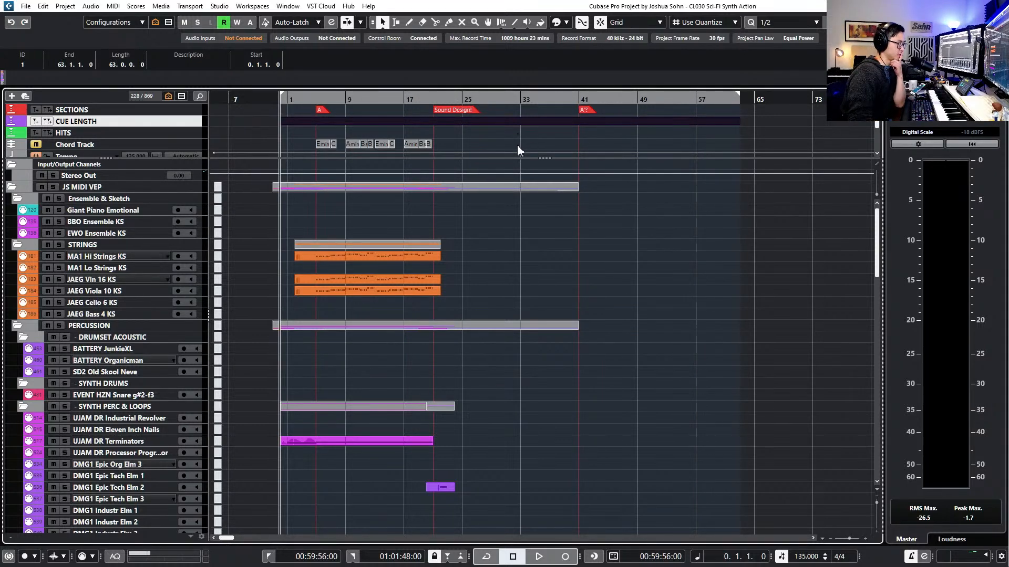
# Play the cue from bar 1 into the Sound Design! section while reviewing the percussion and synth tracks
pyautogui.scroll(-5, 502, 234)
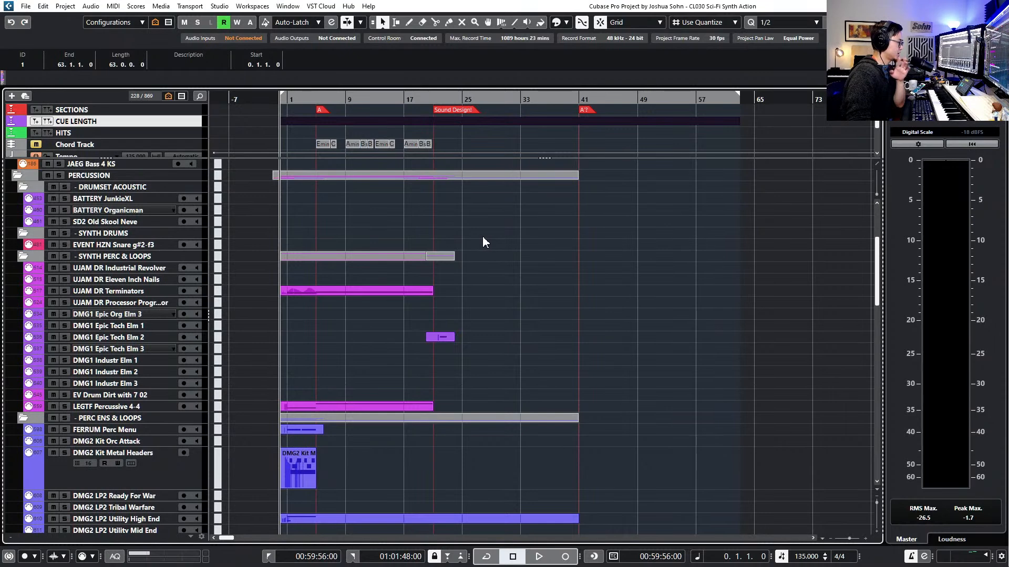
pyautogui.scroll(-3, 482, 232)
pyautogui.press('KP_Add')
pyautogui.press('KP_Add')
pyautogui.press('KP_Add')
pyautogui.press('KP_Add')
pyautogui.press('KP_Add')
pyautogui.press('KP_Add')
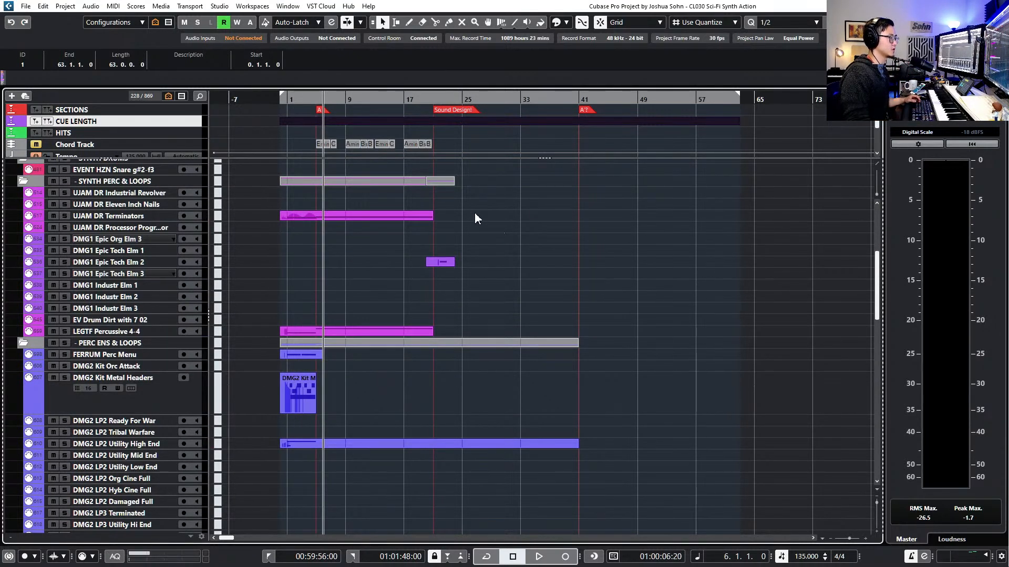
pyautogui.press('KP_Subtract')
pyautogui.press('KP_Subtract')
pyautogui.press('KP_Subtract')
pyautogui.press('KP_Subtract')
pyautogui.press('KP_Subtract')
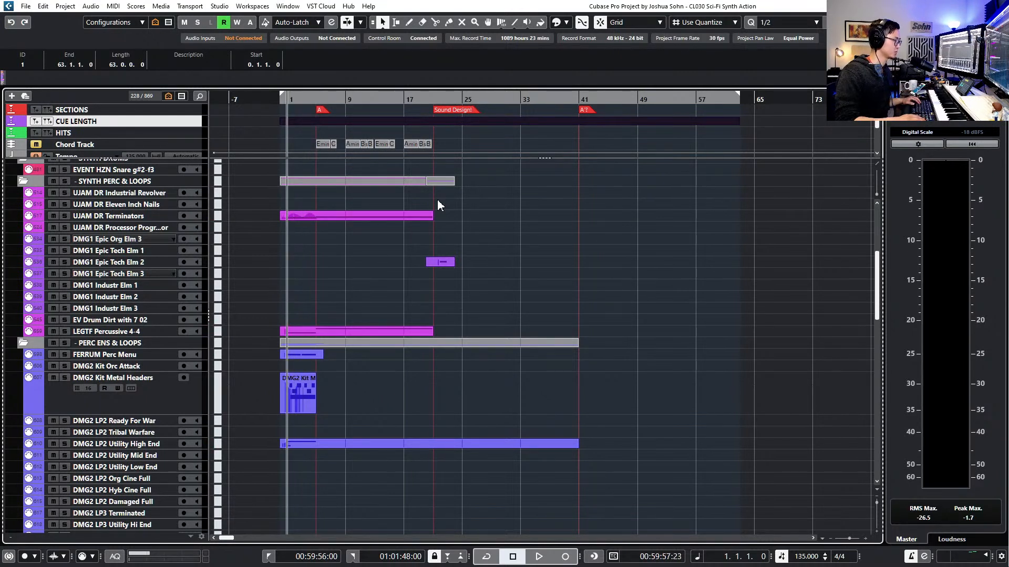
pyautogui.press('space')
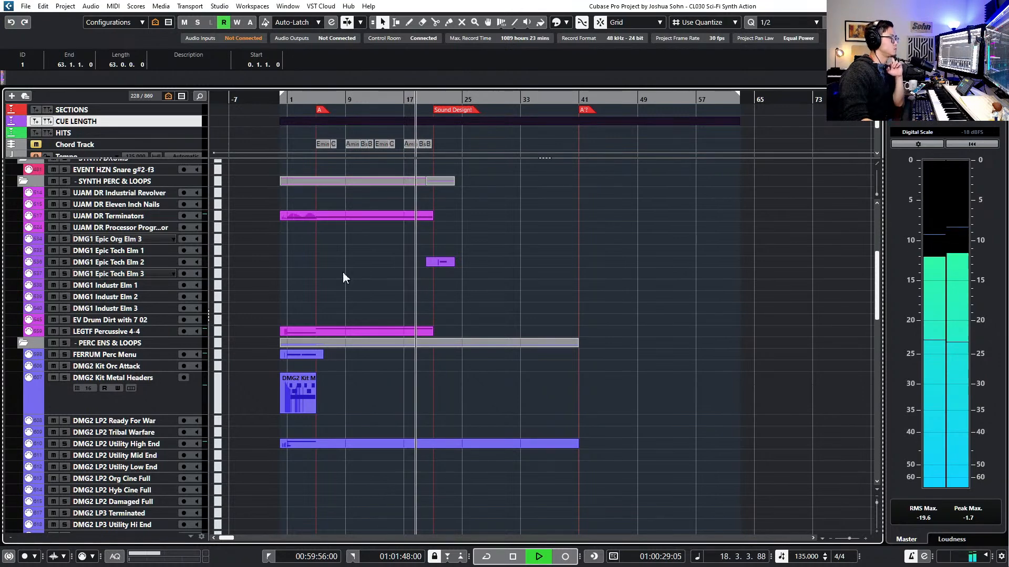
pyautogui.scroll(-8, 383, 387)
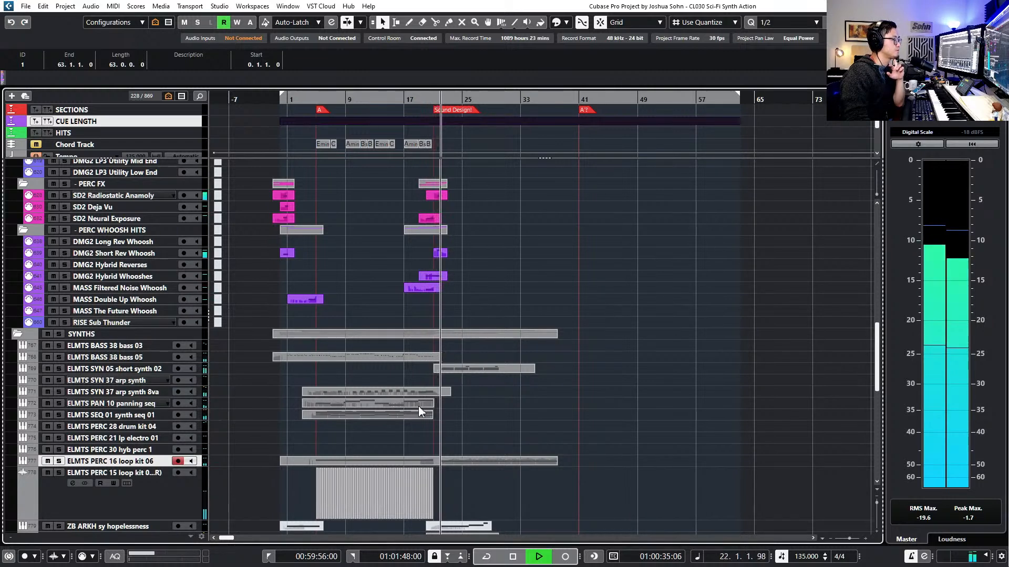
pyautogui.scroll(10, 488, 394)
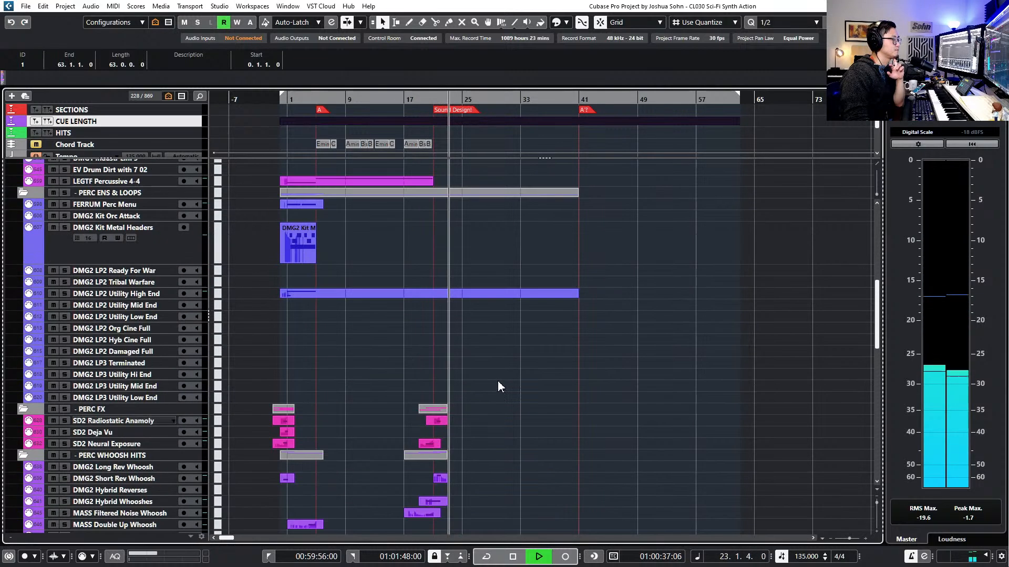
pyautogui.scroll(5, 499, 358)
pyautogui.scroll(2, 488, 330)
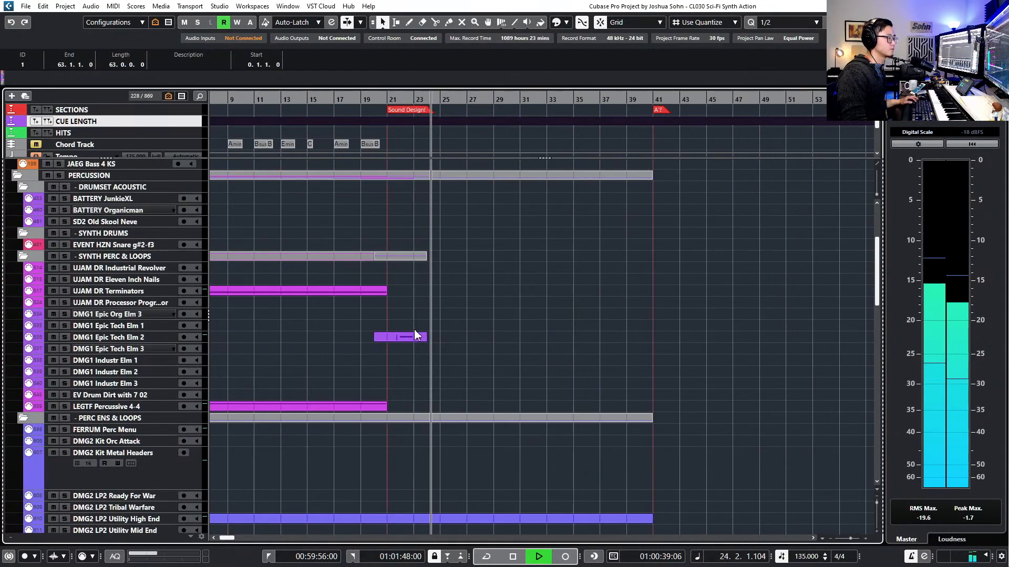
pyautogui.scroll(-2, 415, 332)
pyautogui.scroll(-1, 420, 334)
pyautogui.press('space')
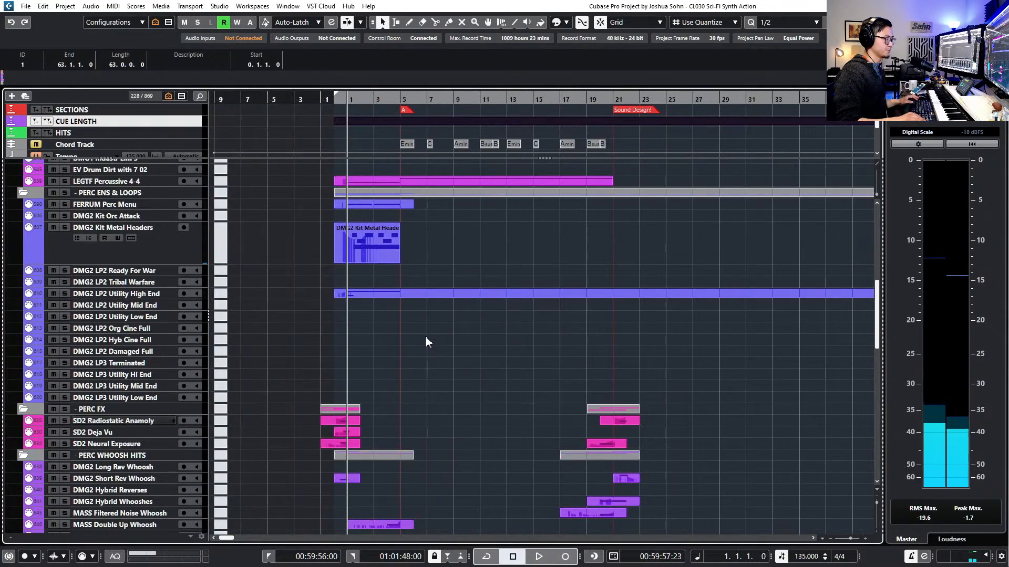
# Move the playhead to bar 21 and open the ZB ARKH sy ransom note m3 up part there for note editing
pyautogui.press('KP_Add')
pyautogui.hscroll(3, 431, 345)
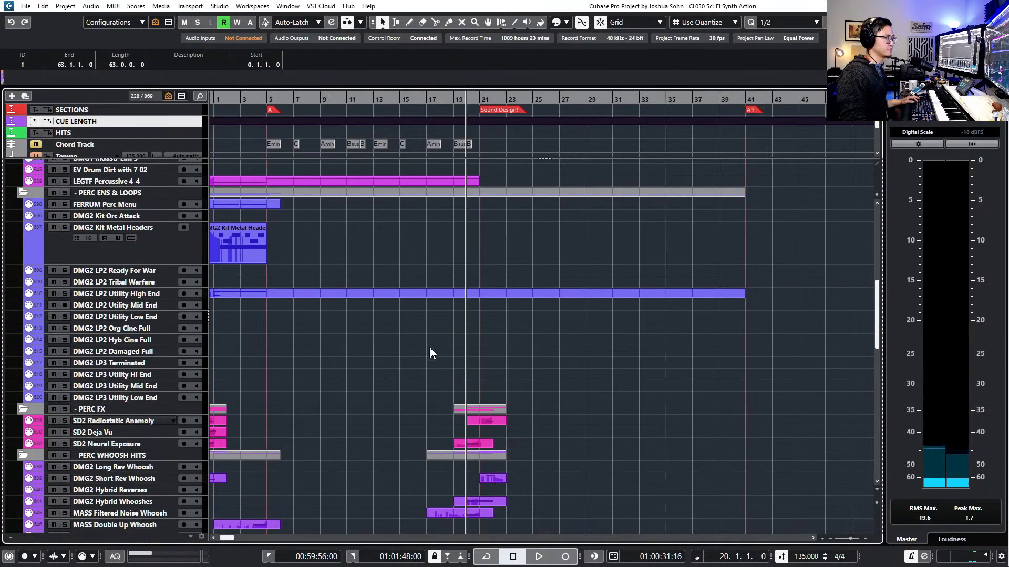
pyautogui.press('KP_Add')
pyautogui.scroll(-2, 434, 348)
pyautogui.scroll(-3, 429, 348)
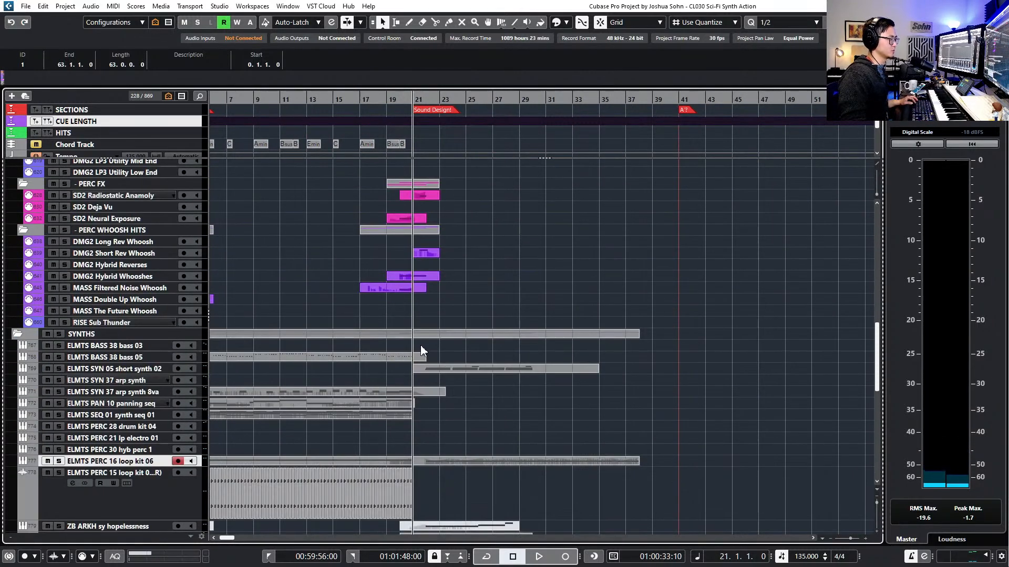
pyautogui.scroll(-2, 469, 392)
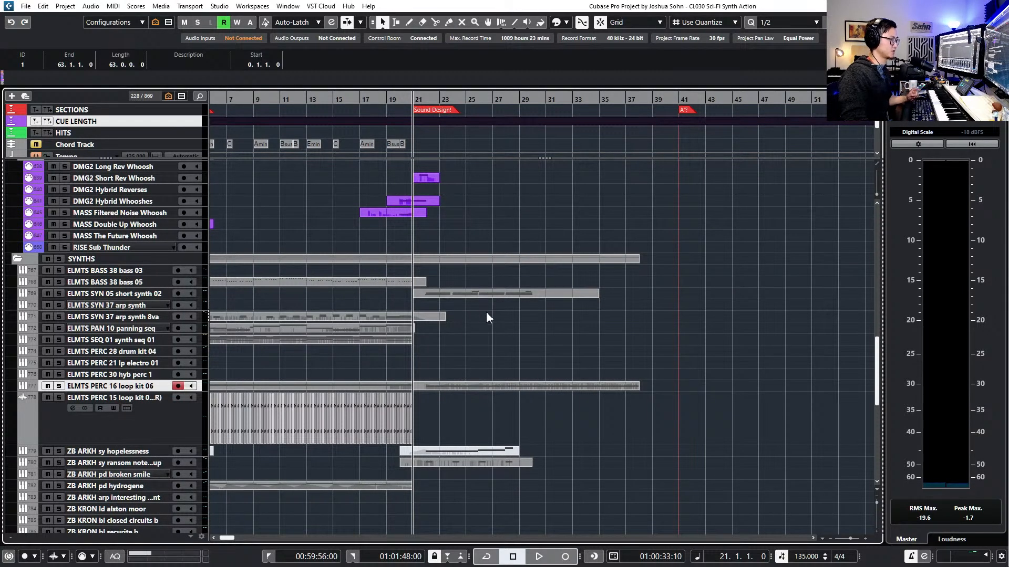
pyautogui.scroll(-2, 488, 318)
pyautogui.doubleClick(445, 385)
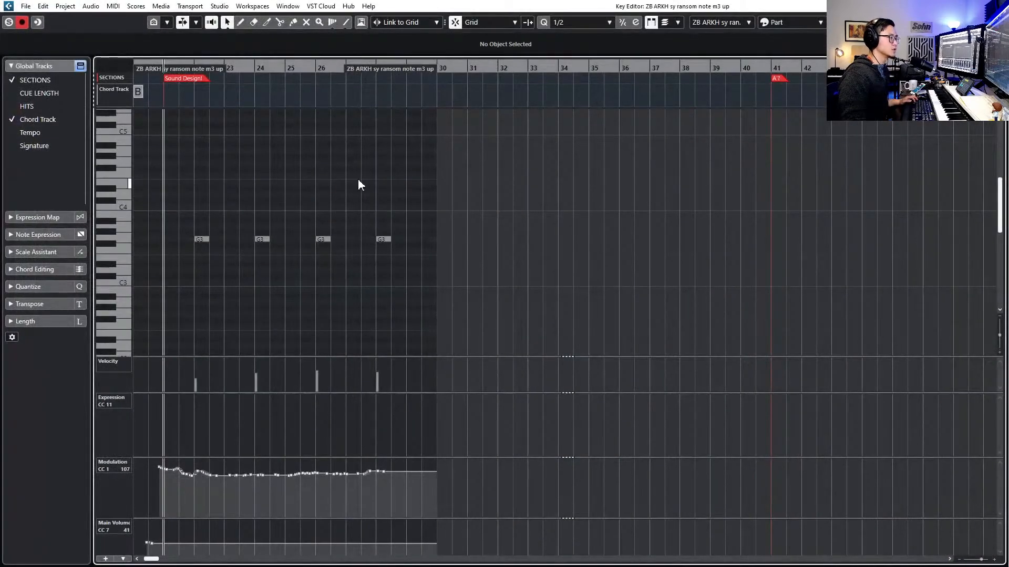
# Shift all four G3 notes a half note later so the first starts at 22.3, and audition the part
pyautogui.moveTo(213, 177); pyautogui.dragTo(408, 256)
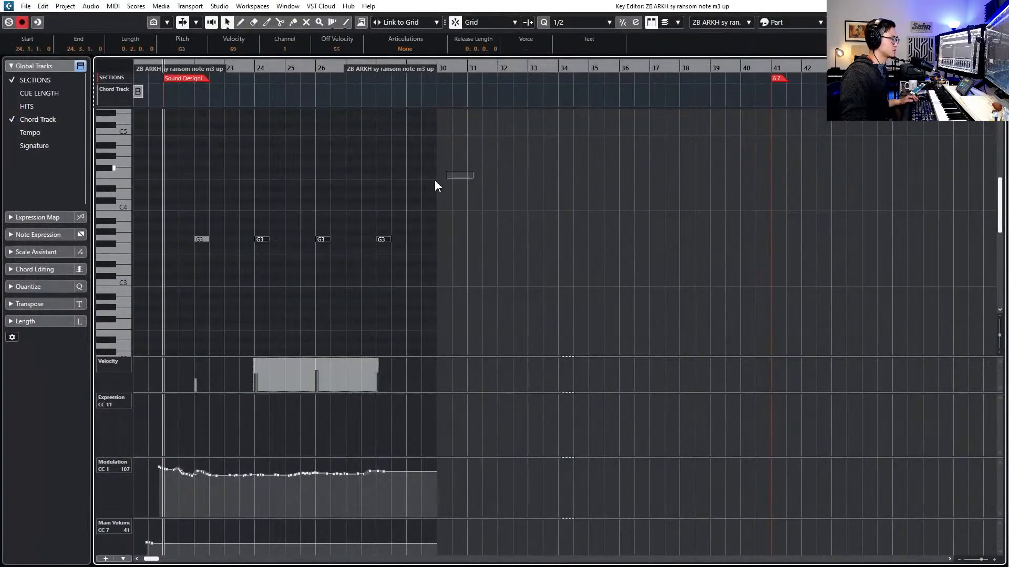
pyautogui.moveTo(472, 168); pyautogui.dragTo(179, 255)
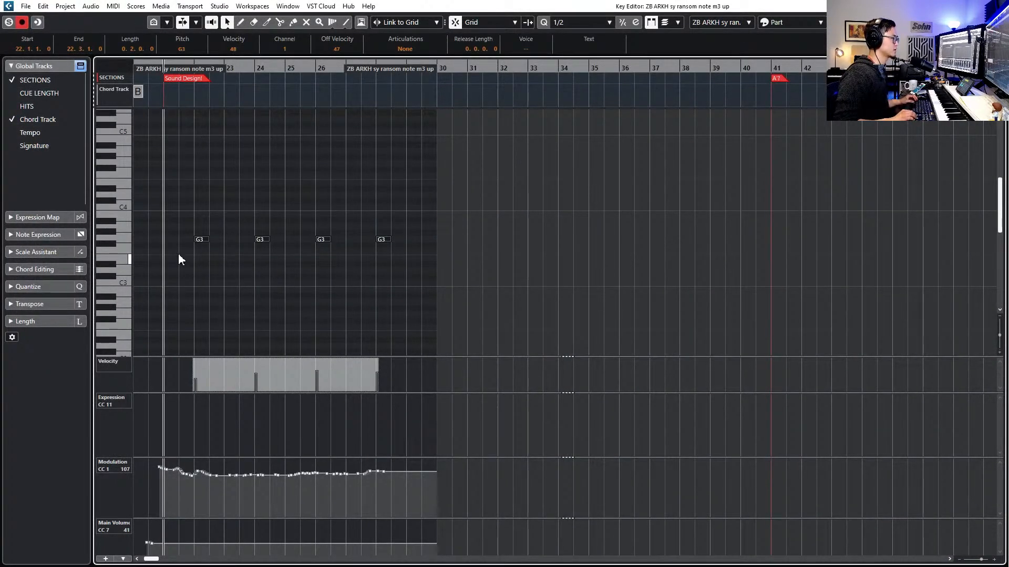
pyautogui.hotkey('alt', 'Right')
pyautogui.hotkey('alt', 'Right')
pyautogui.hotkey('alt', 'Left')
pyautogui.press('space')
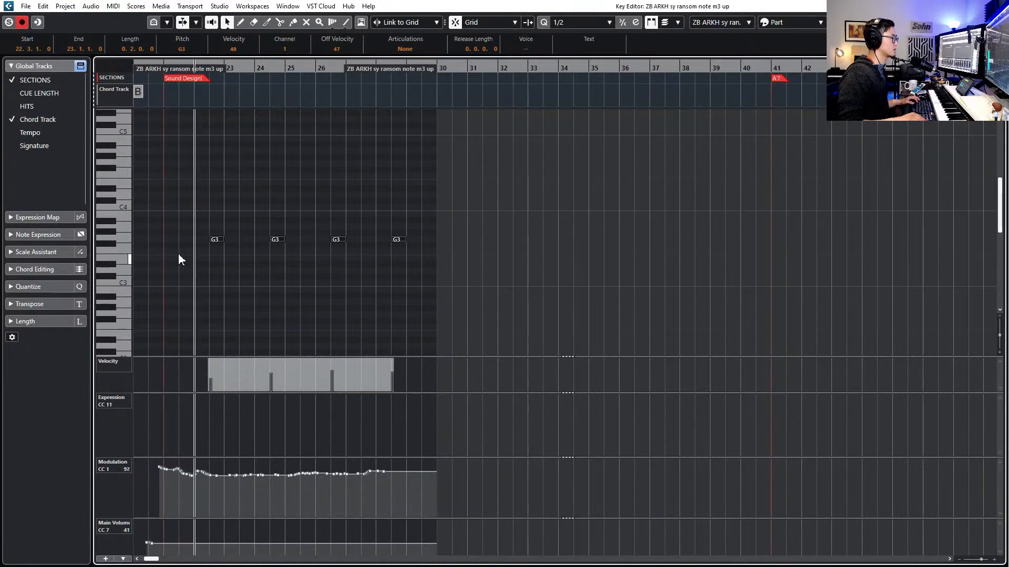
pyautogui.press('space')
# Duplicate the first G3 note to bar 23 and transpose the copy down to E3
pyautogui.click(215, 239)
pyautogui.hotkey('ctrl', 'd')
pyautogui.press('Down')
pyautogui.press('Down')
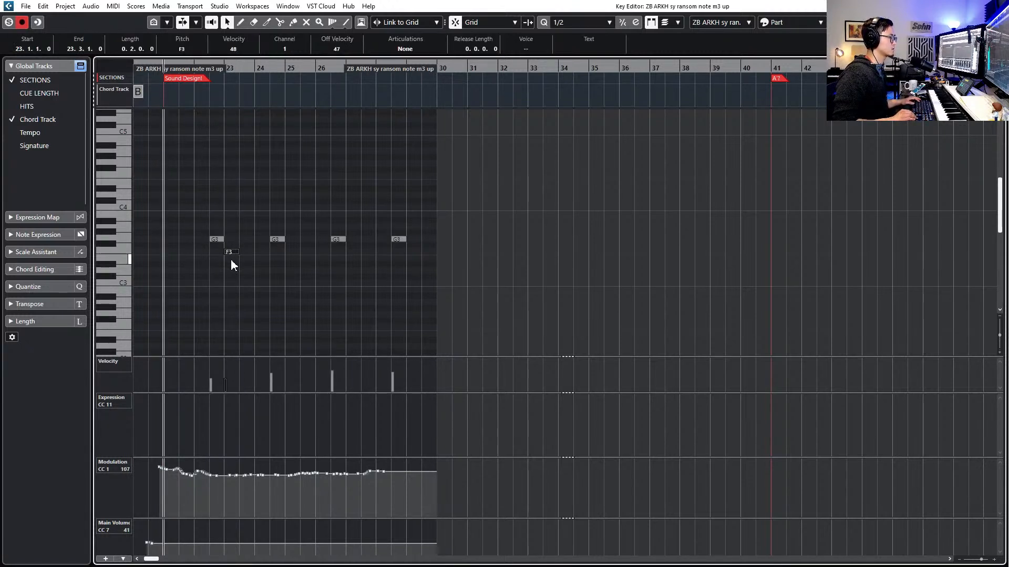
pyautogui.moveTo(270, 216)
pyautogui.mouseDown()
pyautogui.moveTo(283, 245)
pyautogui.moveTo(442, 263)
pyautogui.mouseUp()
pyautogui.hotkey('ctrl', 'd')
pyautogui.press('Delete')
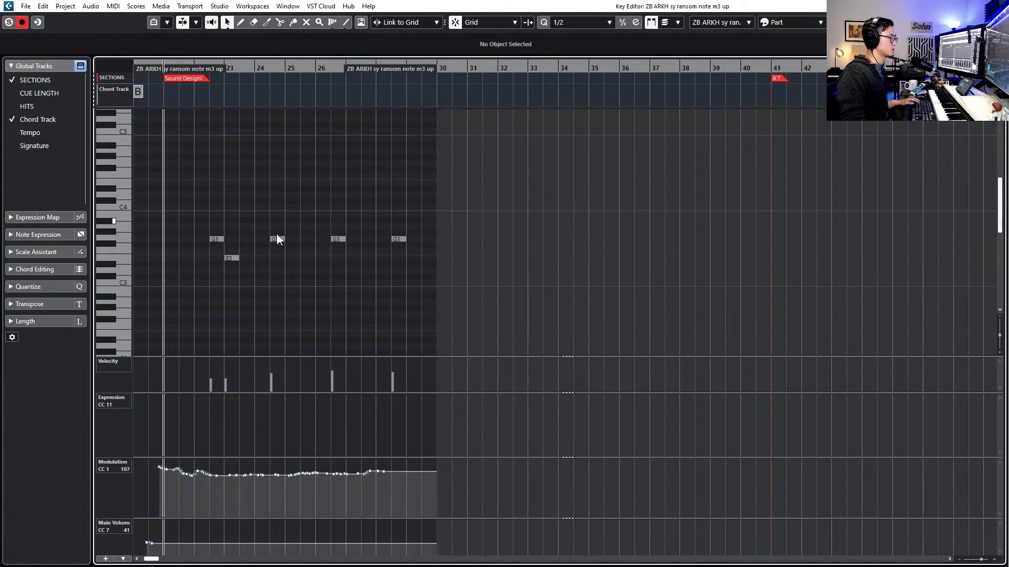
# Duplicate each of the remaining three G3 notes directly after itself and transpose the copies down to E3
pyautogui.moveTo(271, 216); pyautogui.dragTo(293, 257)
pyautogui.hotkey('ctrl', 'd')
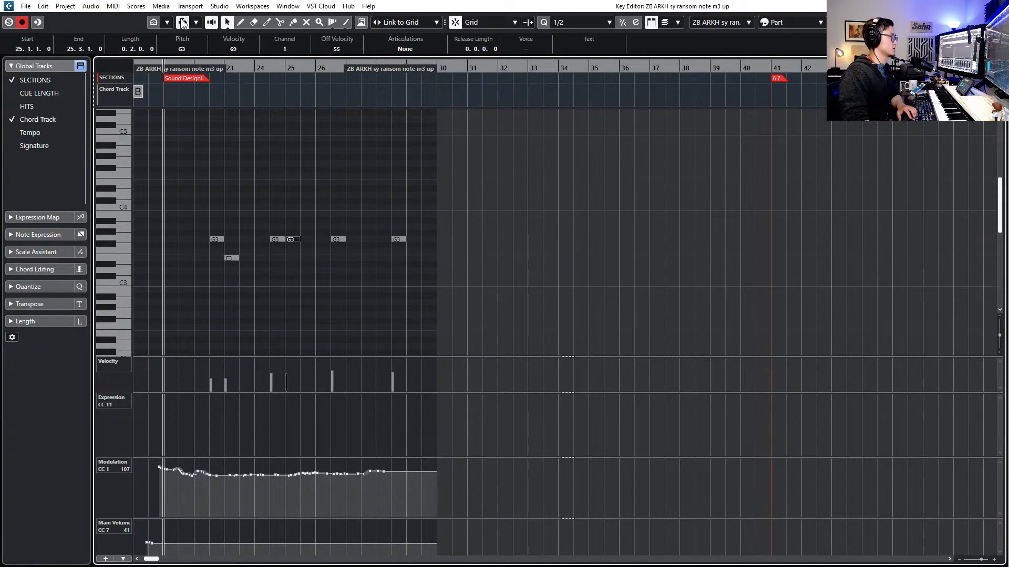
pyautogui.press('Down')
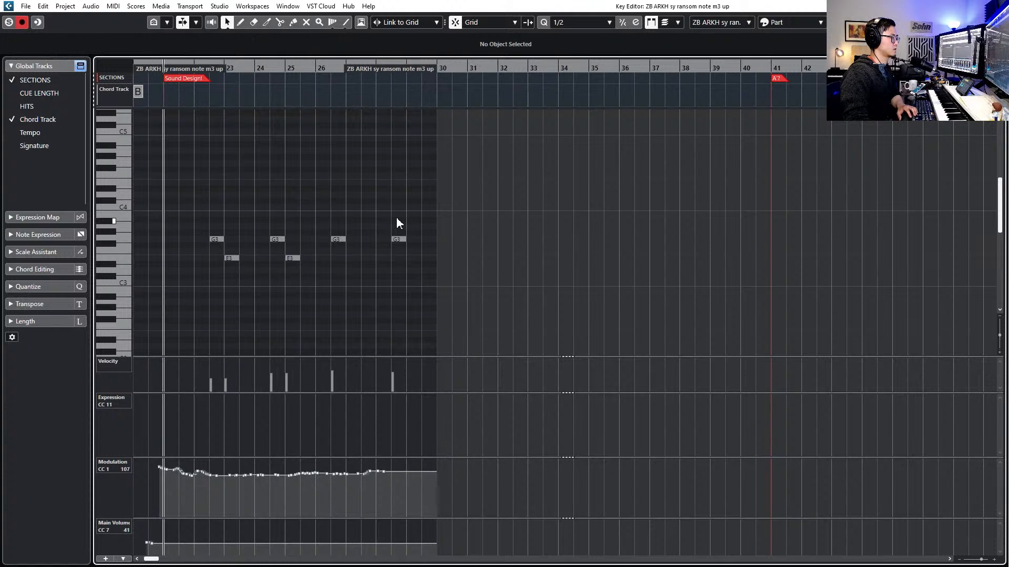
pyautogui.click(338, 239)
pyautogui.hotkey('ctrl', 'd')
pyautogui.press('Down')
pyautogui.press('Down')
pyautogui.press('Down')
pyautogui.click(401, 239)
pyautogui.hotkey('ctrl', 'd')
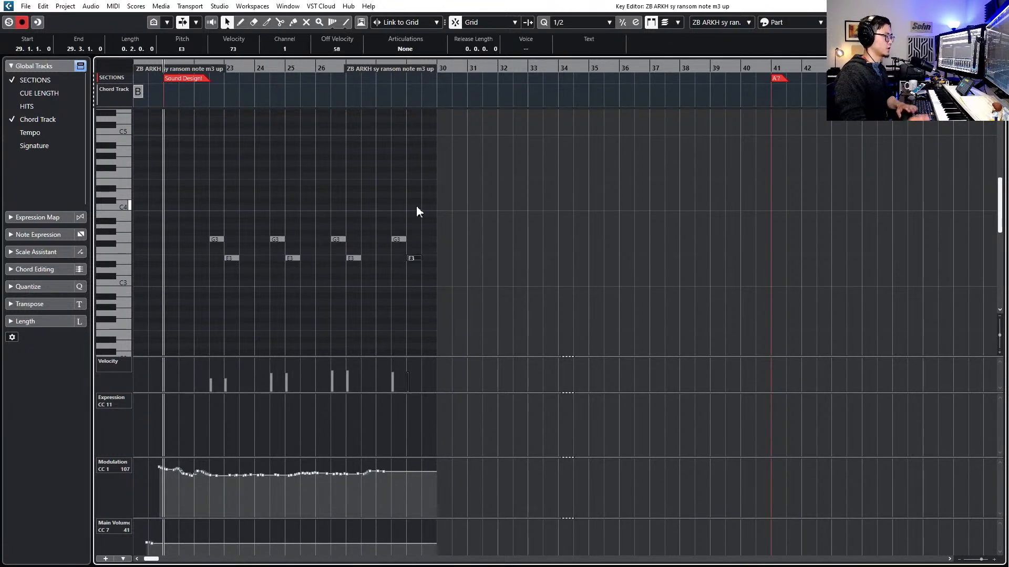
# Audition the edited notes and raise the whole Modulation (CC 1) curve slightly
pyautogui.press('space')
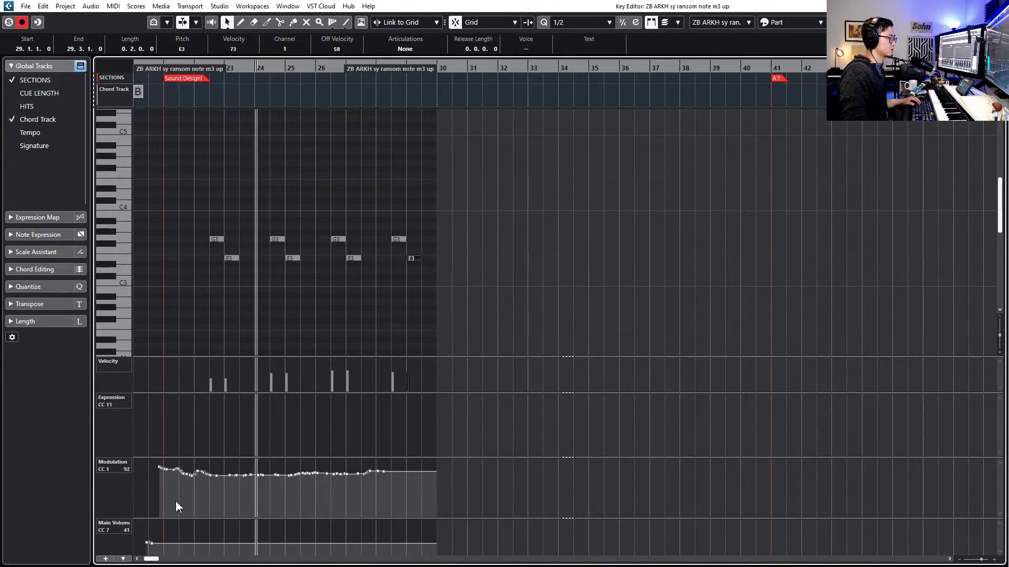
pyautogui.moveTo(144, 486); pyautogui.dragTo(466, 463)
pyautogui.moveTo(311, 460); pyautogui.dragTo(315, 453)
pyautogui.press('space')
pyautogui.press('space')
# Lower the Main Volume (CC 7) point at the part's start during playback and close the note editor
pyautogui.click(149, 542)
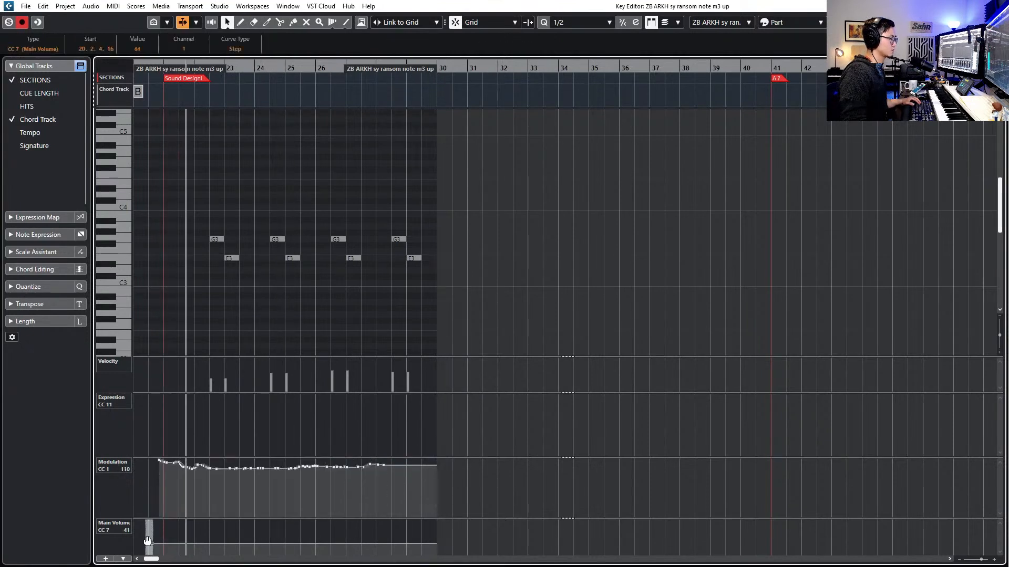
pyautogui.moveTo(149, 523); pyautogui.dragTo(150, 526)
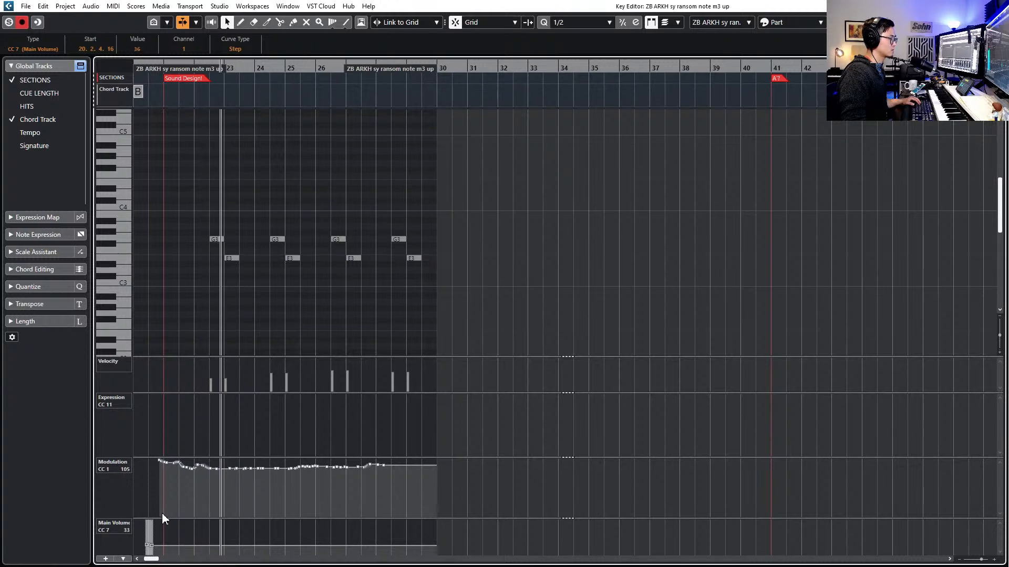
pyautogui.moveTo(150, 528); pyautogui.dragTo(150, 530)
pyautogui.press('space')
pyautogui.press('Return')
# Lower the ransom note synth's channel volume to -1.06 dB while listening, and set the playhead to bar 20
pyautogui.press('space')
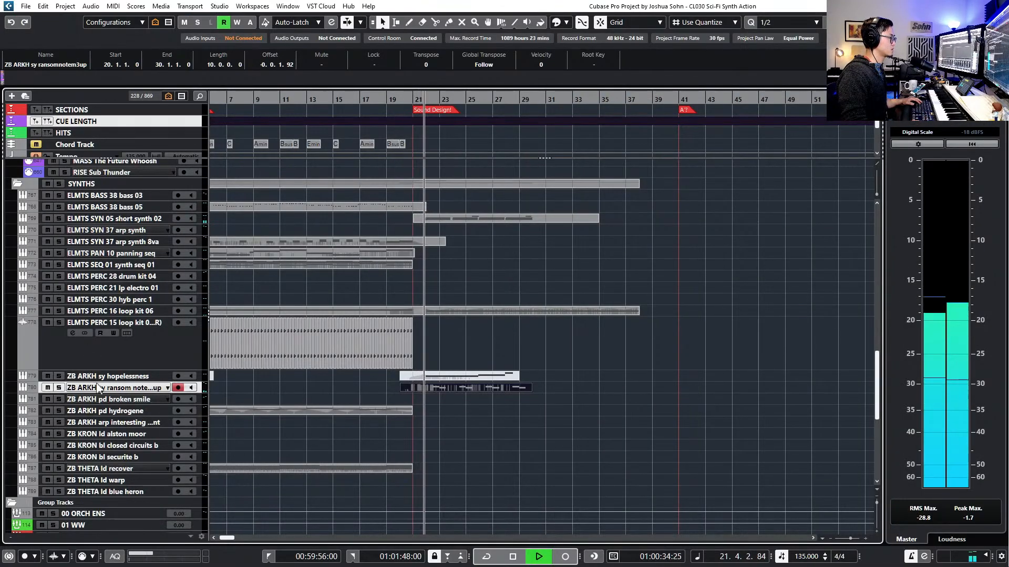
pyautogui.press('e')
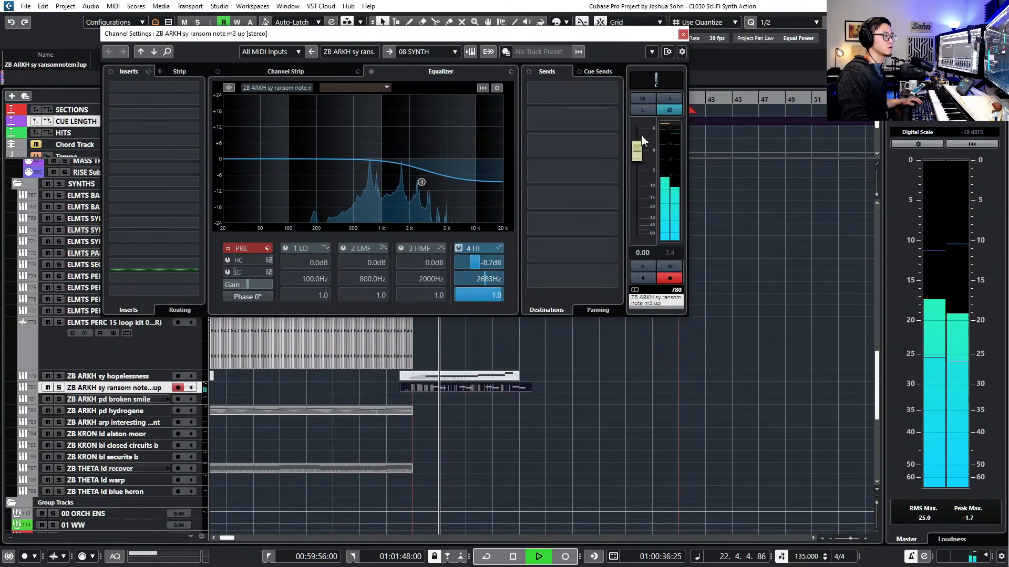
pyautogui.moveTo(639, 147); pyautogui.dragTo(639, 152)
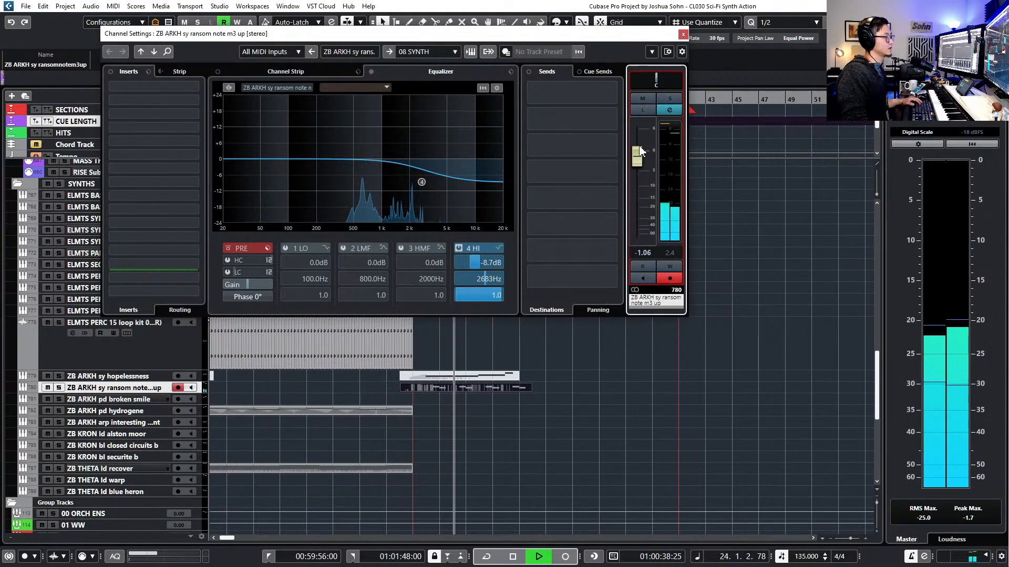
pyautogui.click(682, 34)
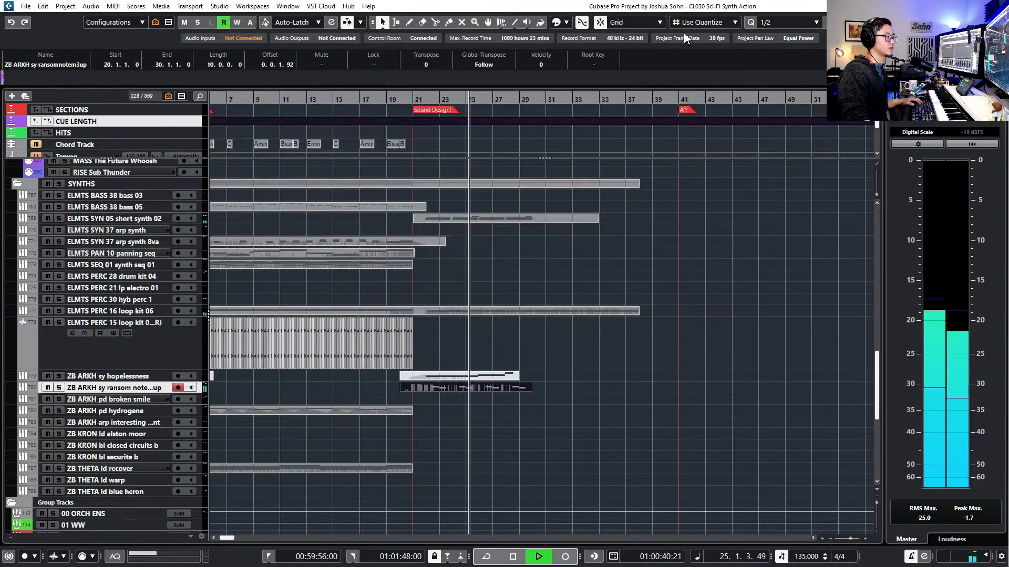
pyautogui.press('space')
pyautogui.press('KP_Subtract')
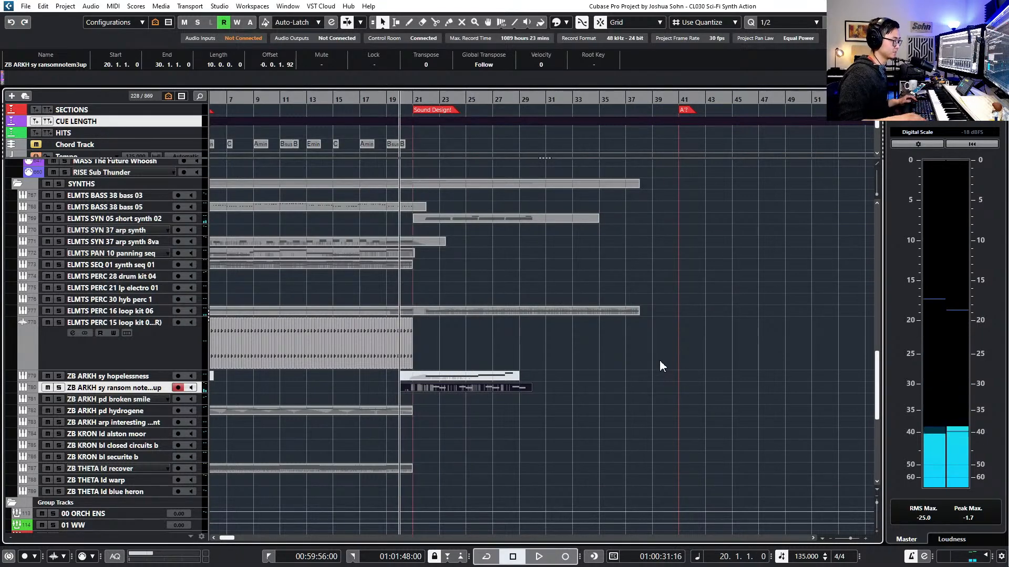
# Try out the hydrogene and alston moor sounds, and record a part on the ZB KRON bl closed circuits b track from bar 20
pyautogui.click(137, 411)
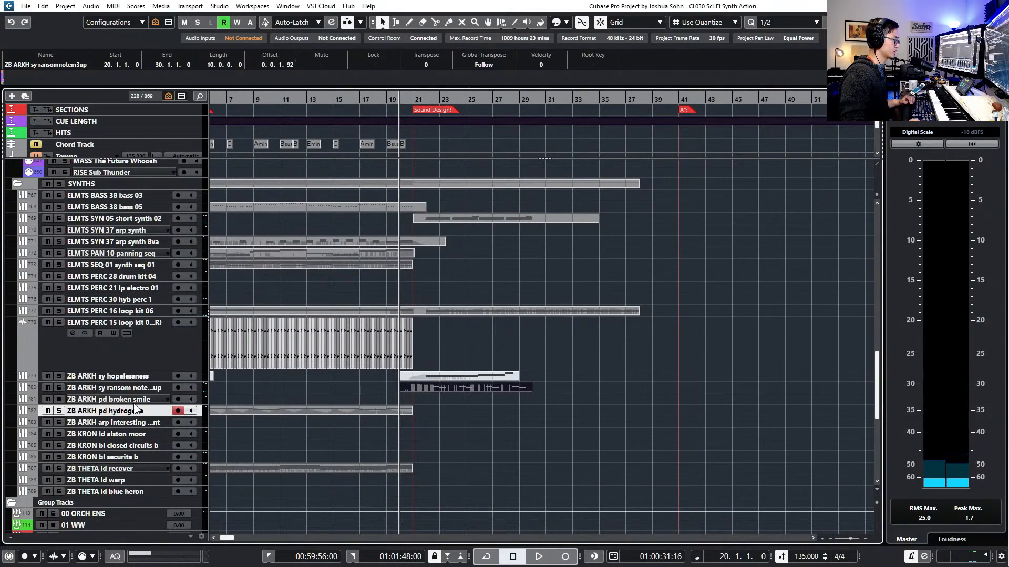
pyautogui.click(132, 435)
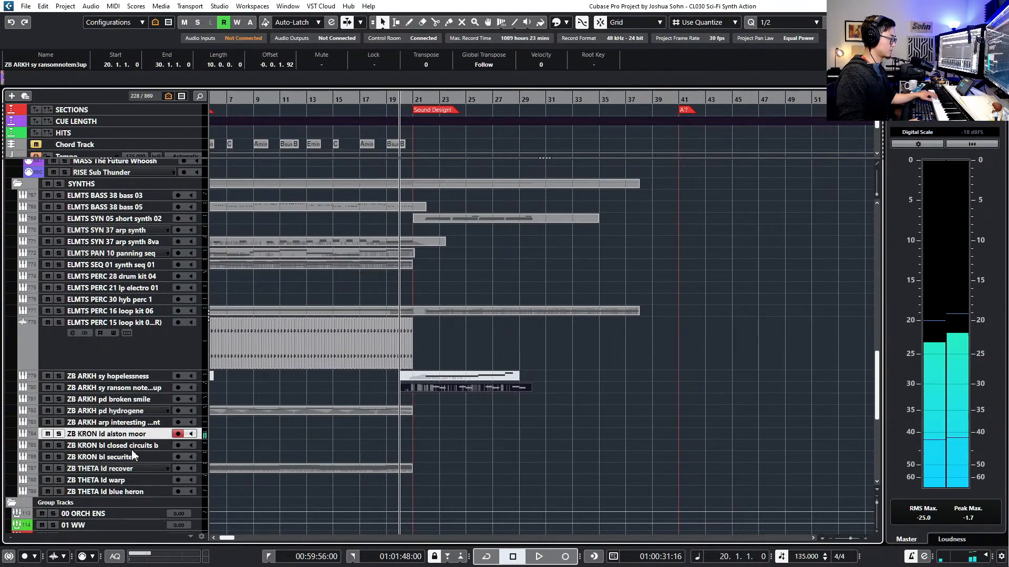
pyautogui.scroll(-3, 420, 426)
pyautogui.click(135, 445)
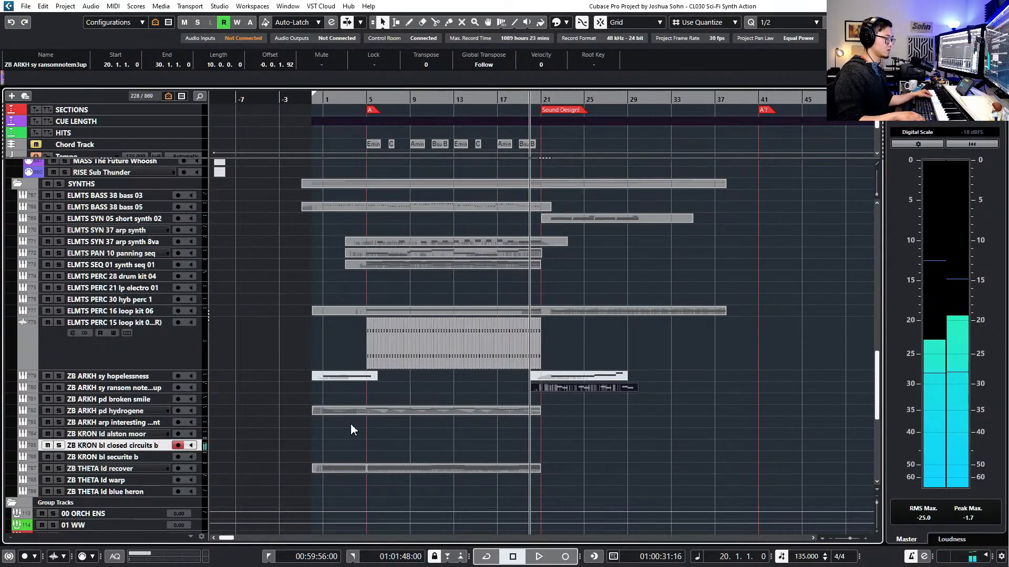
pyautogui.press('KP_Multiply')
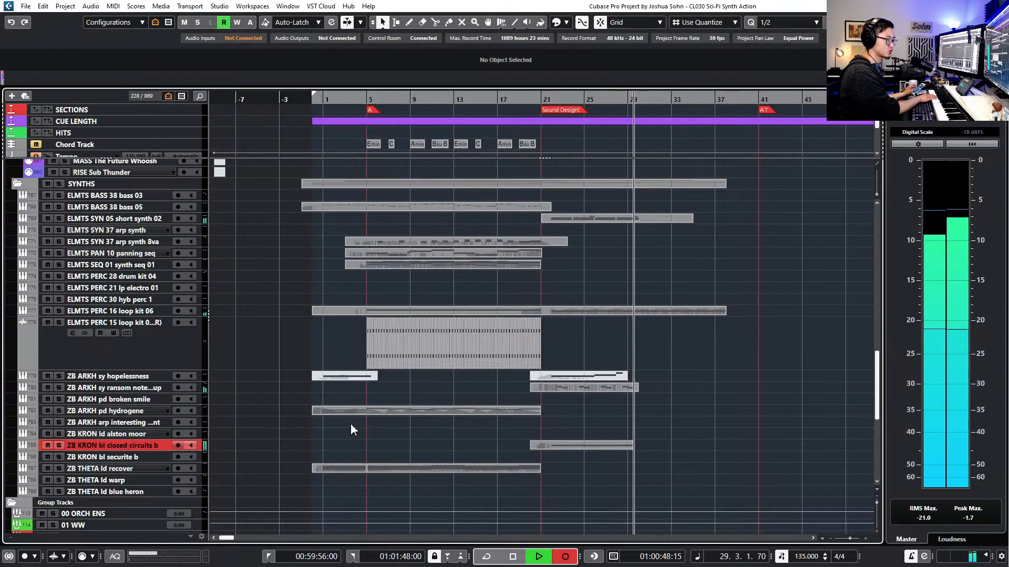
pyautogui.press('space')
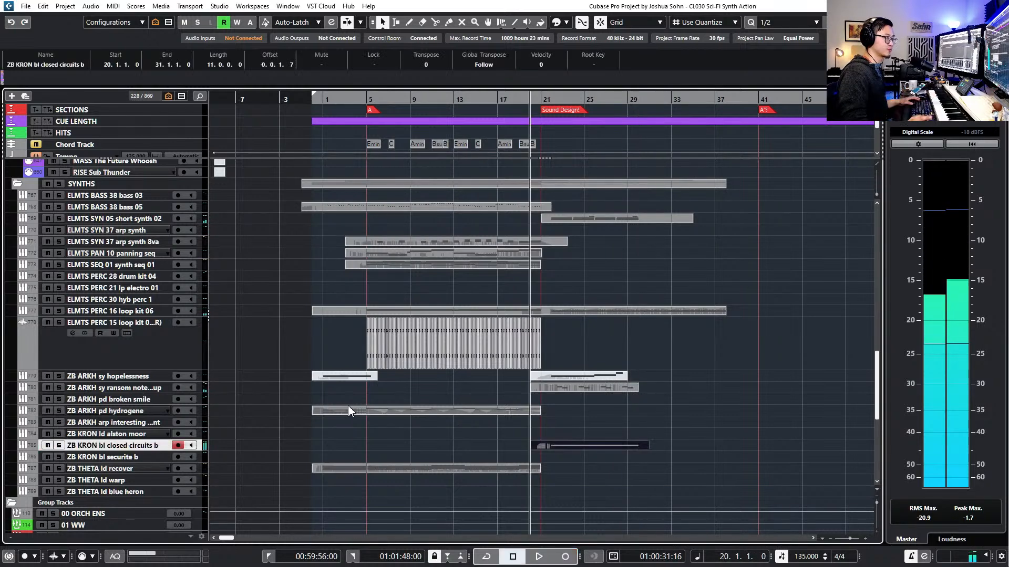
# Lower the Main Volume (CC 7) curve of the new closed circuits b part to about 44 while listening, and close the note editor
pyautogui.doubleClick(566, 444)
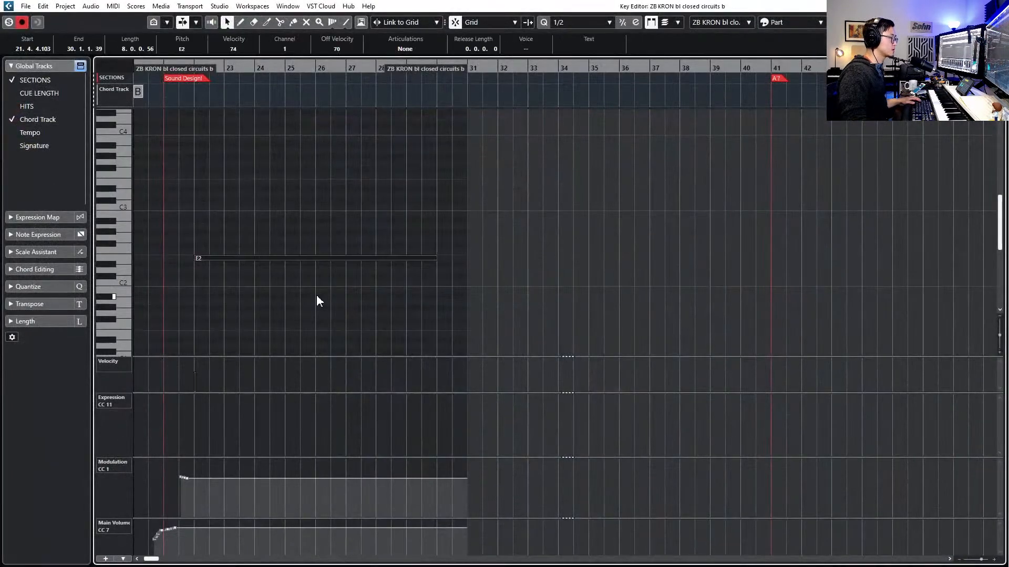
pyautogui.moveTo(175, 476); pyautogui.dragTo(197, 487)
pyautogui.moveTo(149, 547)
pyautogui.mouseDown()
pyautogui.moveTo(202, 505)
pyautogui.moveTo(167, 533)
pyautogui.moveTo(168, 546)
pyautogui.mouseUp()
pyautogui.moveTo(215, 230); pyautogui.dragTo(311, 324)
pyautogui.press('l')
pyautogui.press('space')
pyautogui.moveTo(141, 539); pyautogui.dragTo(163, 534)
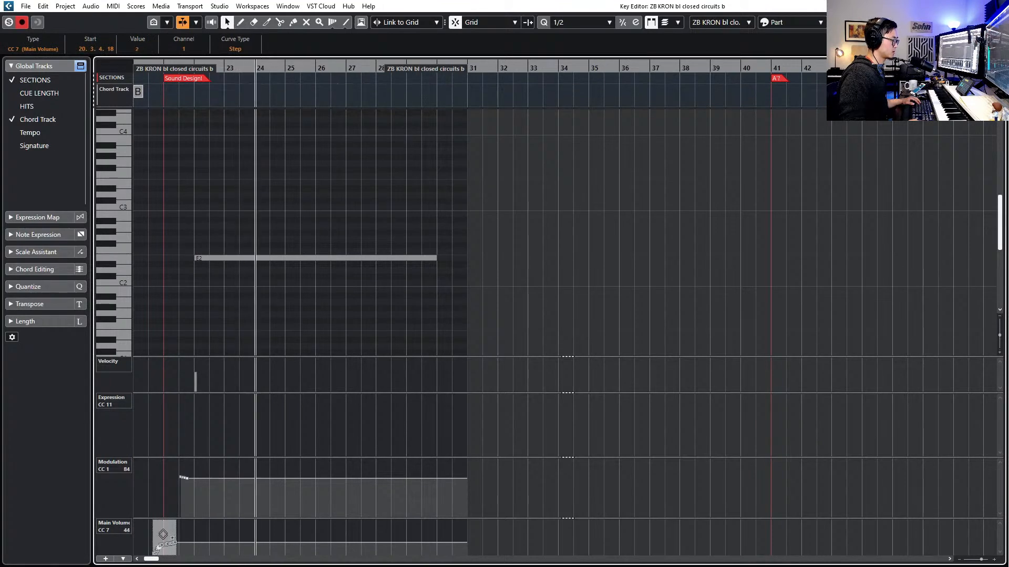
pyautogui.press('space')
pyautogui.press('space')
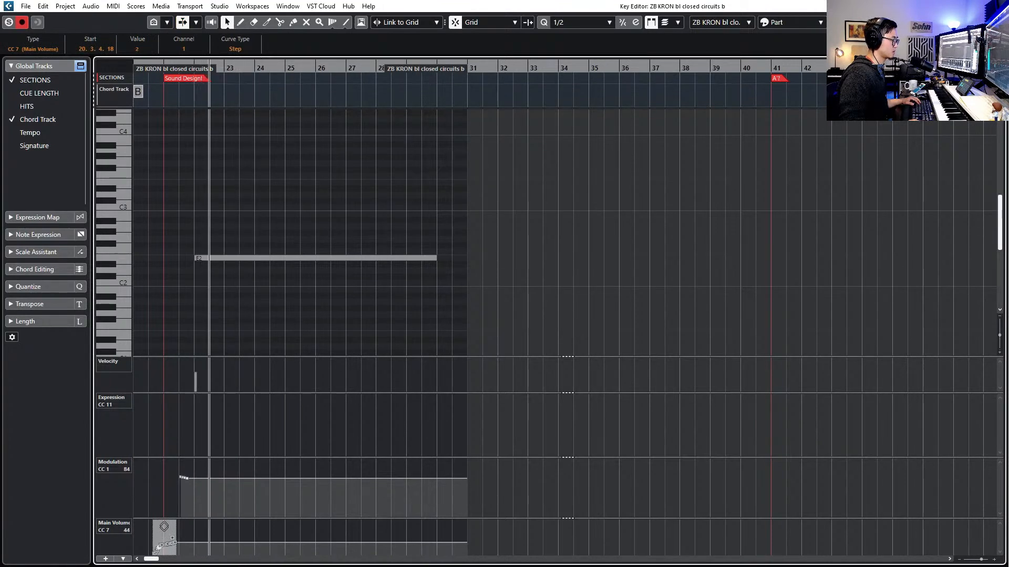
pyautogui.press('Return')
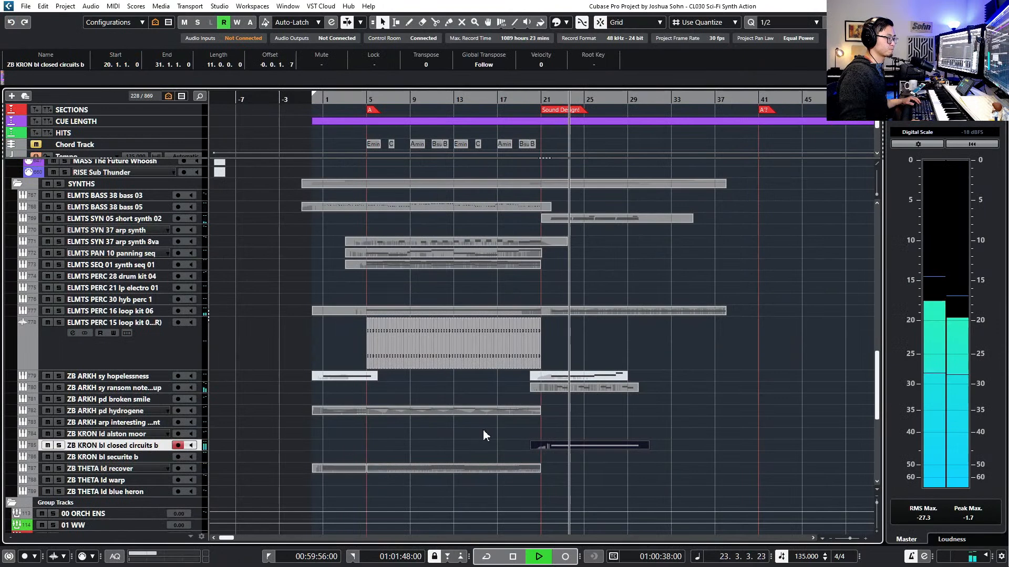
pyautogui.press('space')
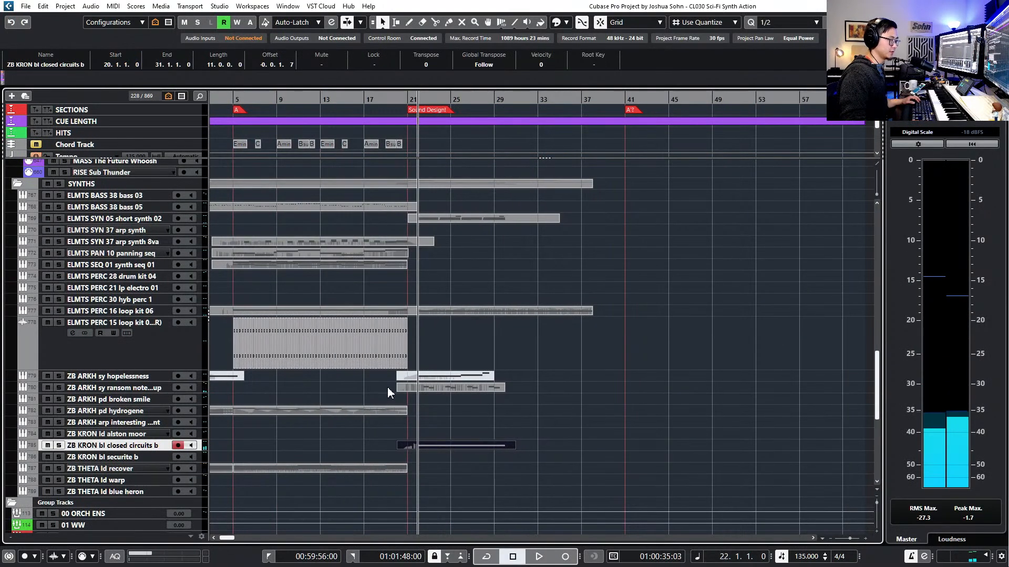
# Audition the drum kit 04, synth seq 01, lp electro 01 and hyb perc 1 tracks as candidates for another layer
pyautogui.scroll(5, 390, 393)
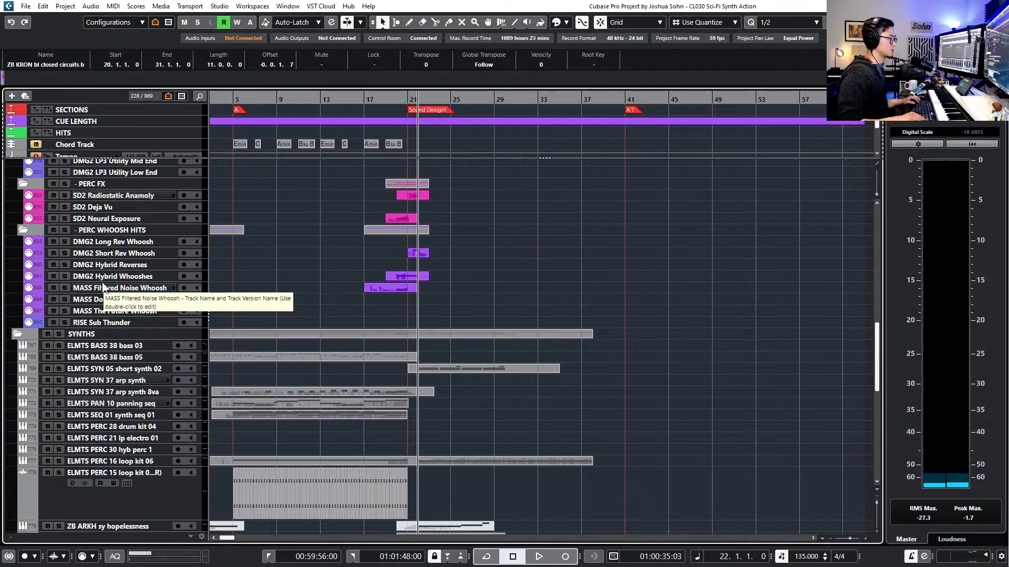
pyautogui.scroll(-3, 120, 310)
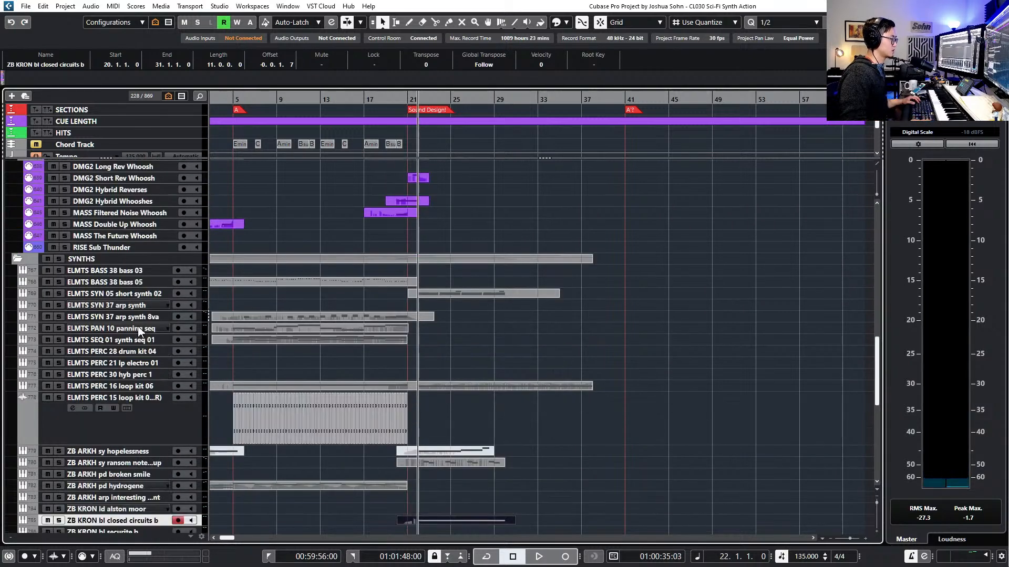
pyautogui.press('space')
pyautogui.scroll(-3, 137, 341)
pyautogui.press('space')
pyautogui.click(138, 288)
pyautogui.click(140, 278)
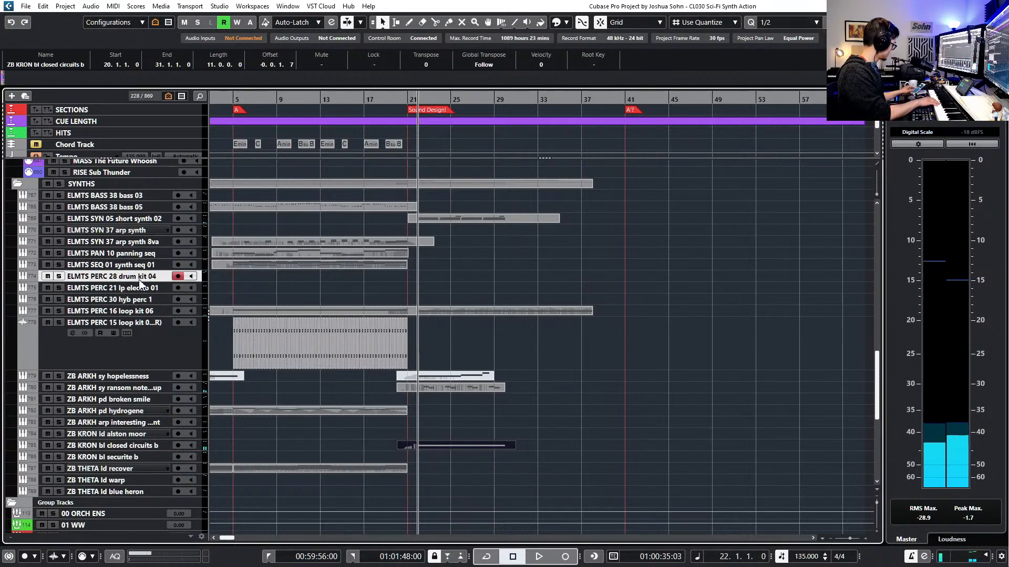
pyautogui.click(133, 265)
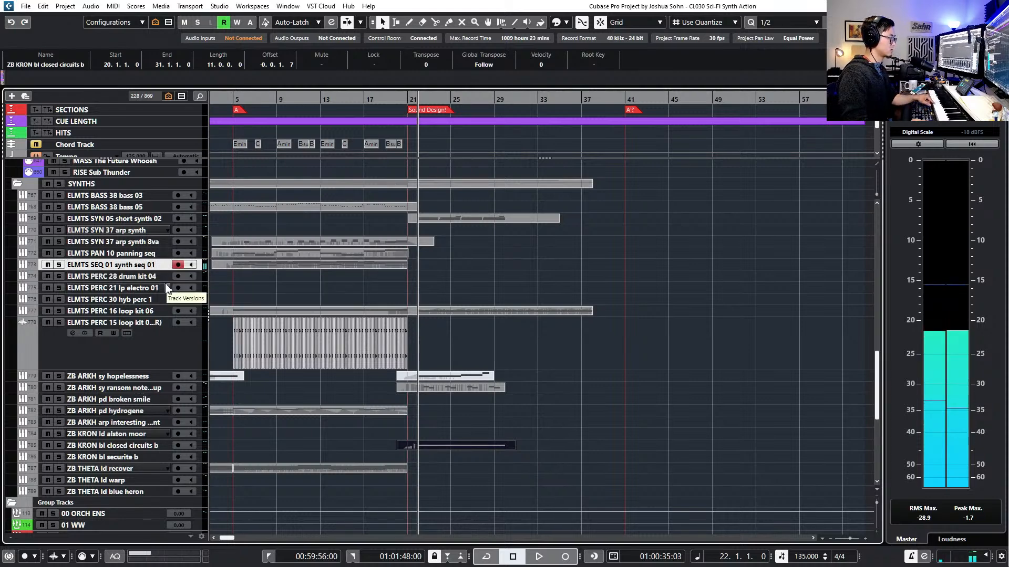
pyautogui.click(142, 277)
pyautogui.click(139, 288)
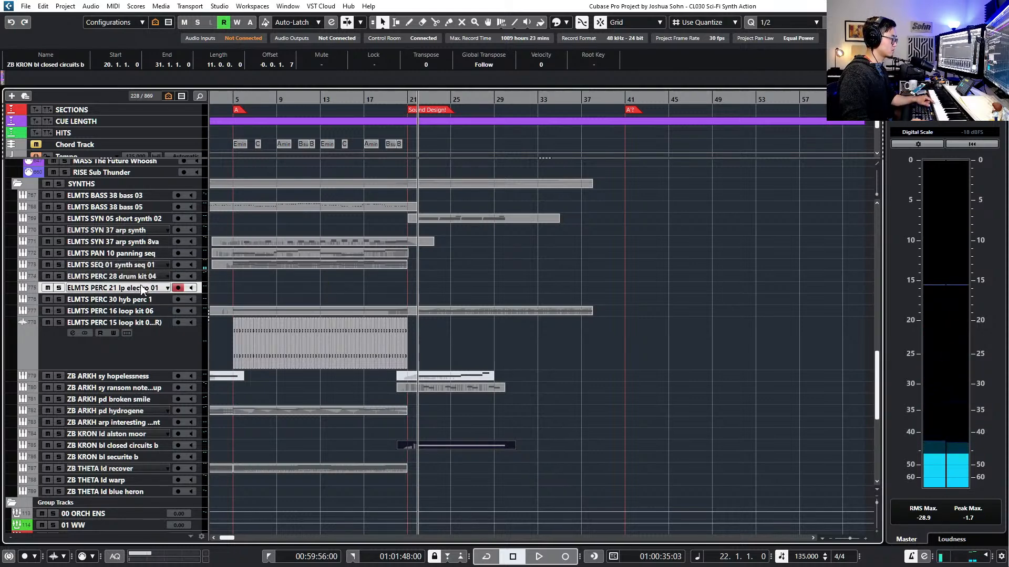
pyautogui.click(136, 301)
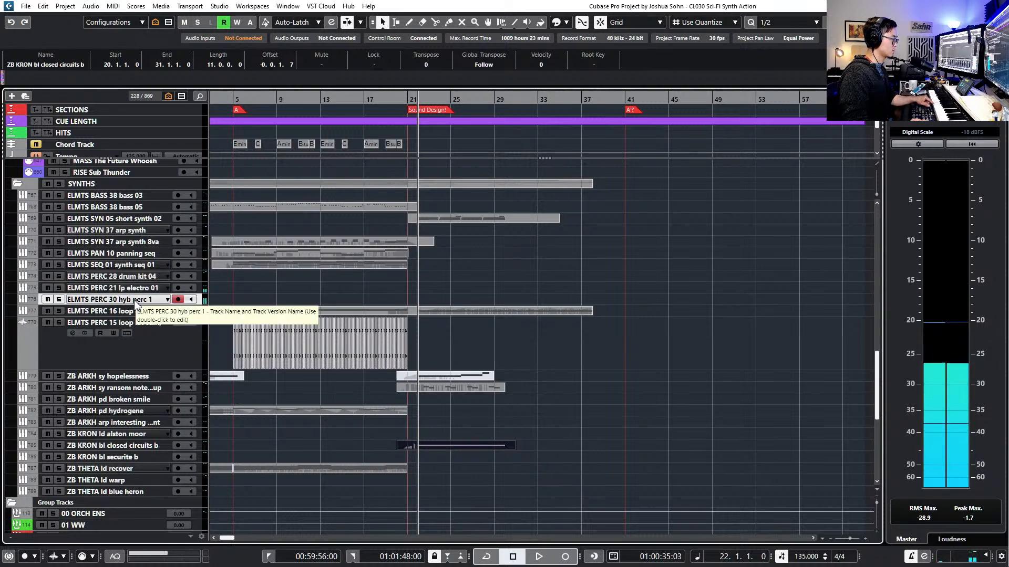
# Audition the ZB ARKH, KRON and THETA synths, including broken smile, alston moor, securite b, warp and hydrogene
pyautogui.click(137, 387)
pyautogui.click(136, 400)
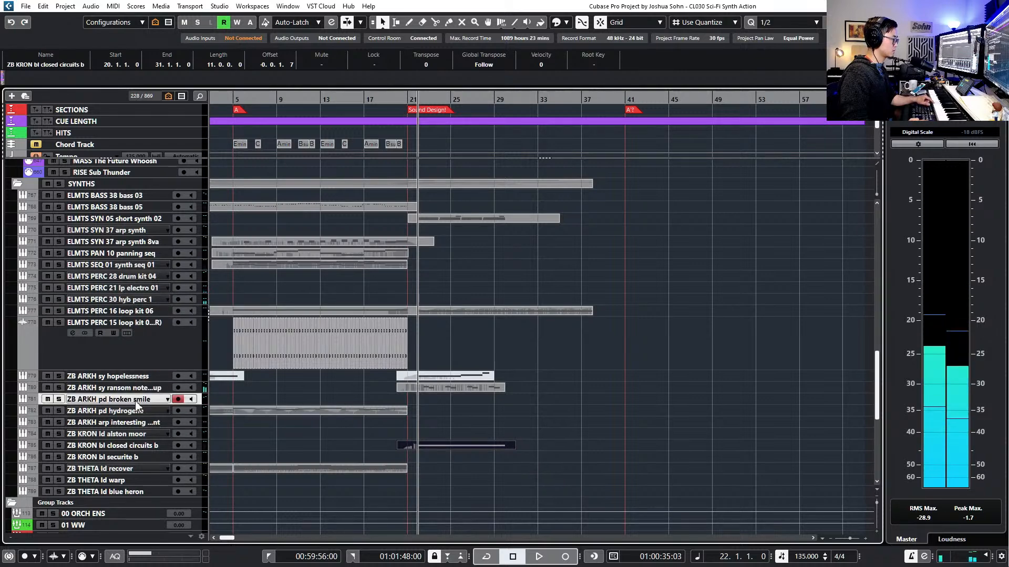
pyautogui.click(142, 423)
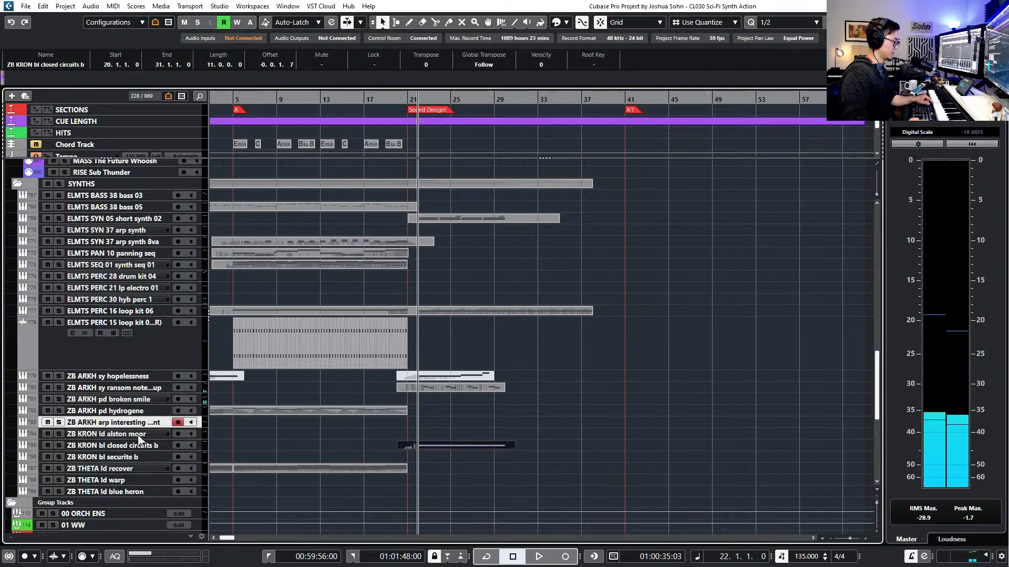
pyautogui.click(141, 434)
pyautogui.click(137, 457)
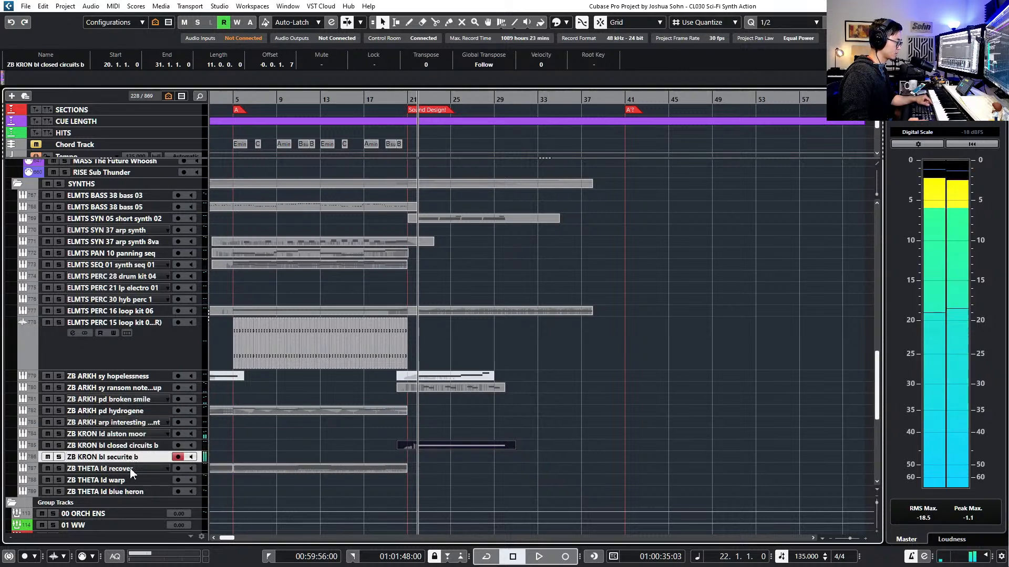
pyautogui.click(136, 480)
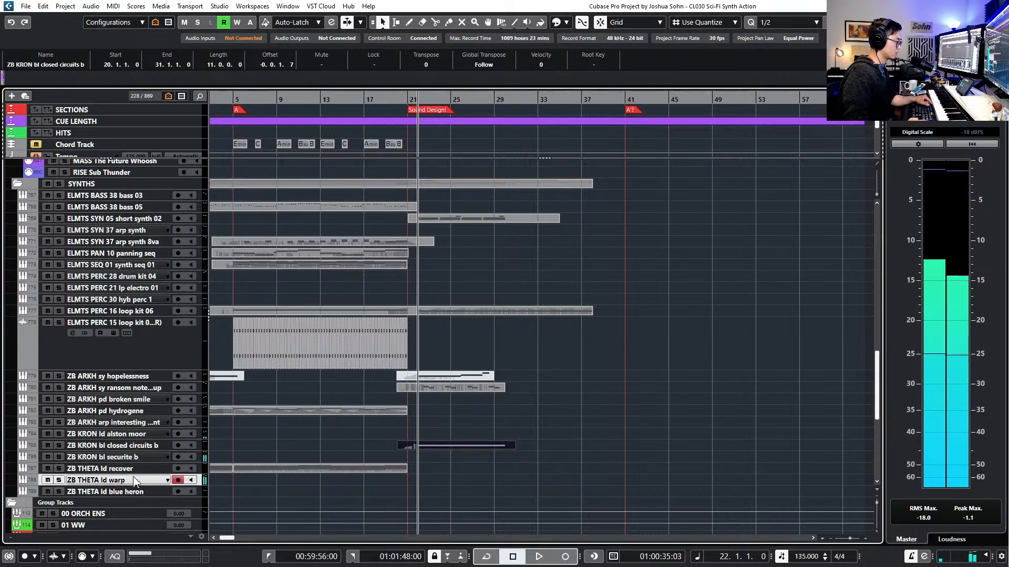
pyautogui.click(134, 411)
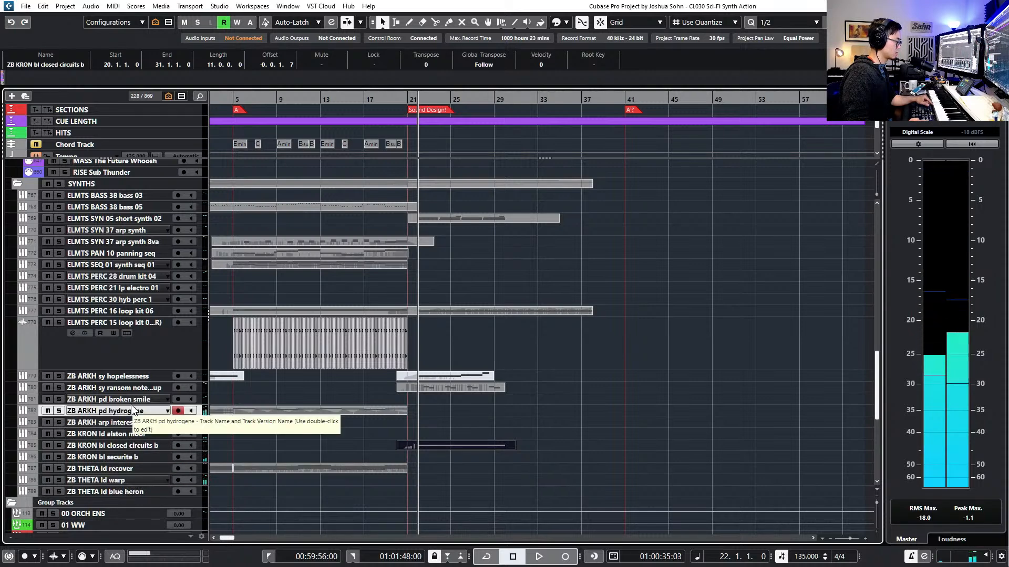
# Record a part on the ZB ARKH pd broken smile track from the start of the Sound Design section at bar 21
pyautogui.rightClick(152, 400)
pyautogui.click(303, 390)
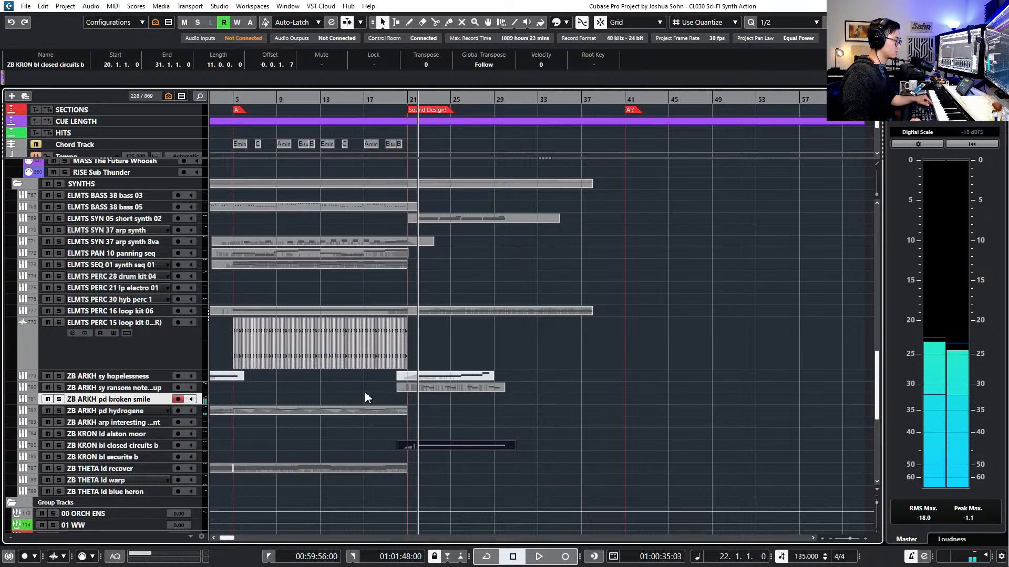
pyautogui.press('KP_Subtract')
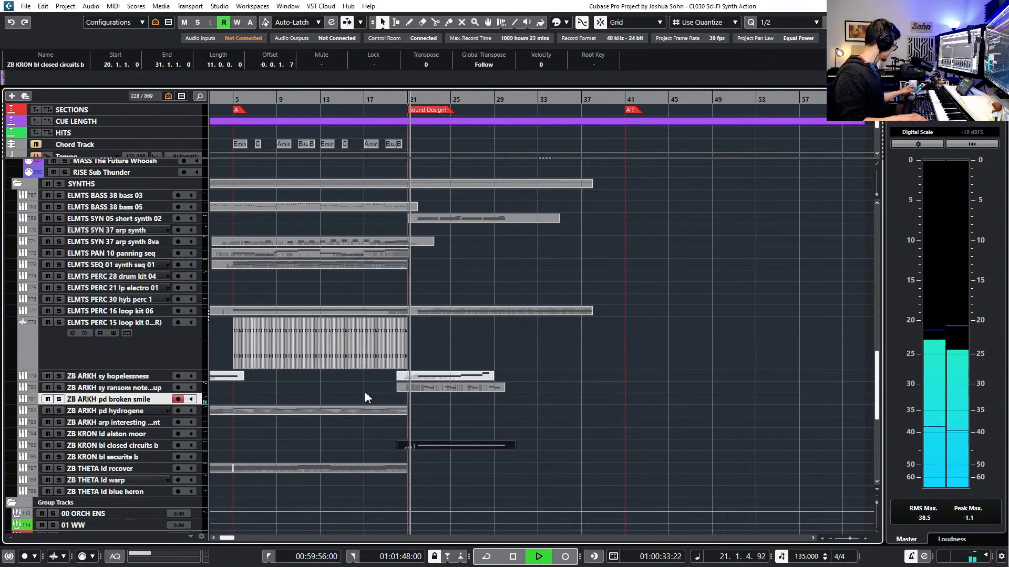
pyautogui.press('KP_Multiply')
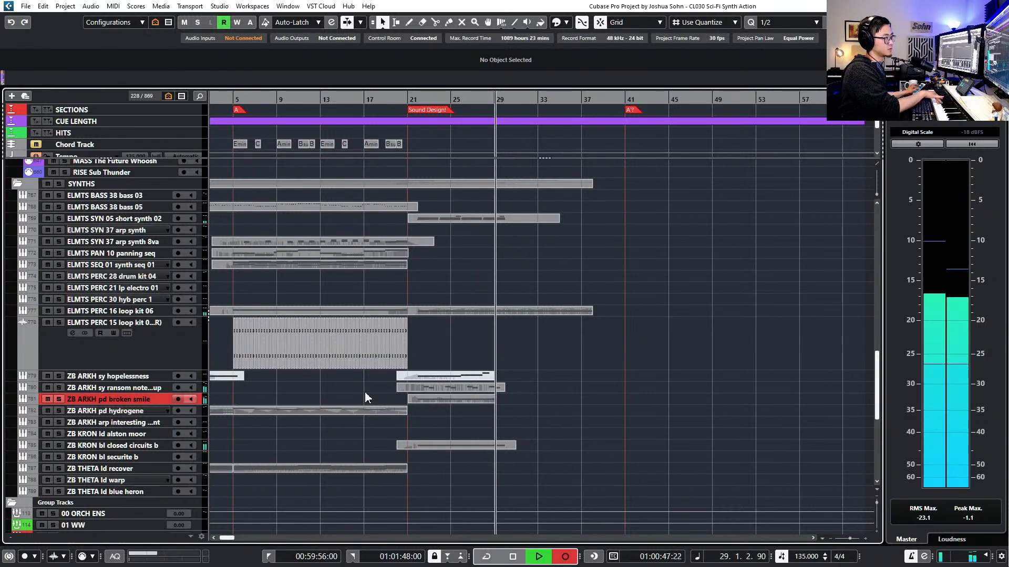
pyautogui.press('space')
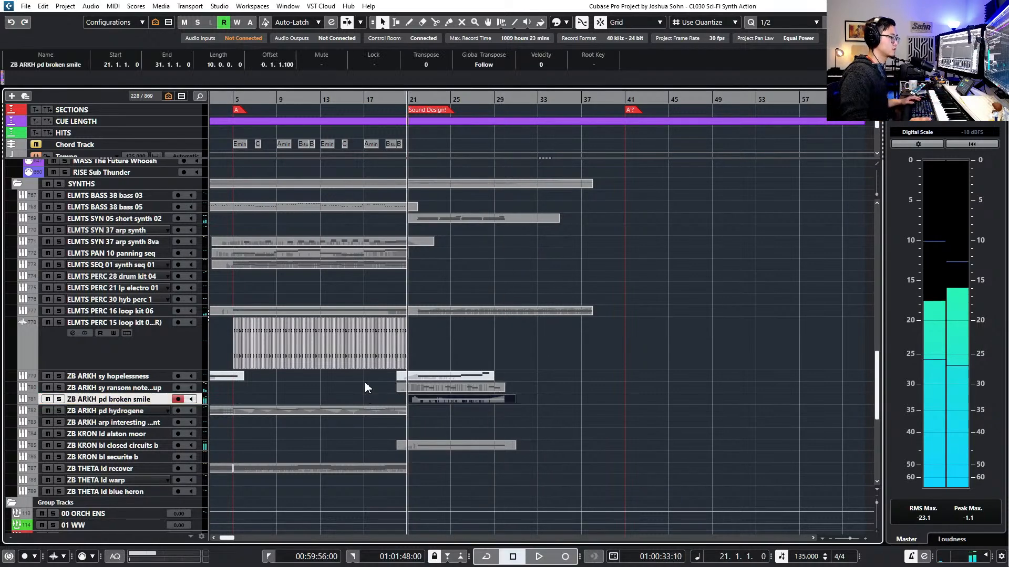
# Lower the Main Volume (CC 7) curve of the broken smile part between about bars 23 and 30, and close the note editor
pyautogui.doubleClick(440, 399)
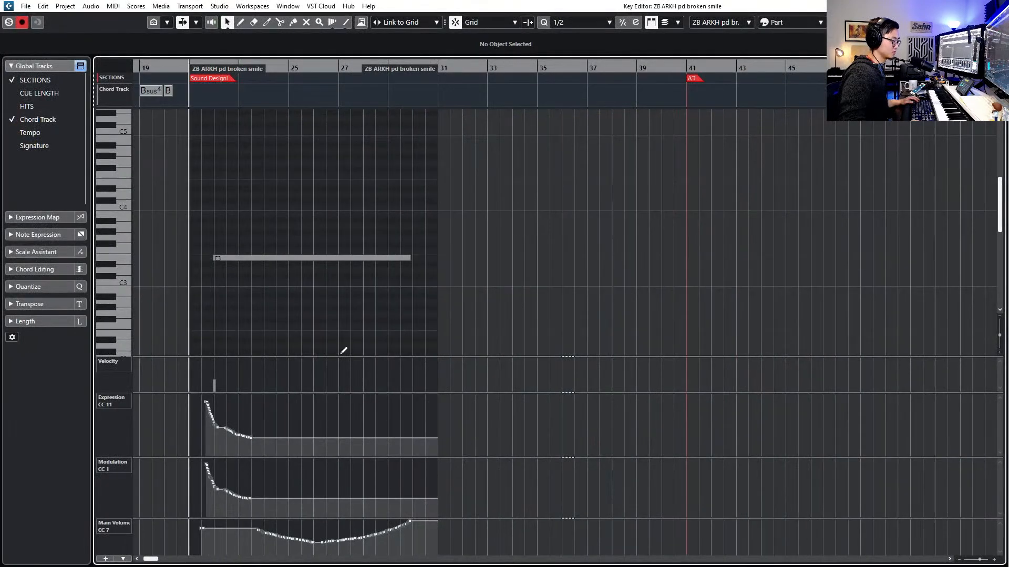
pyautogui.moveTo(232, 553); pyautogui.dragTo(417, 533)
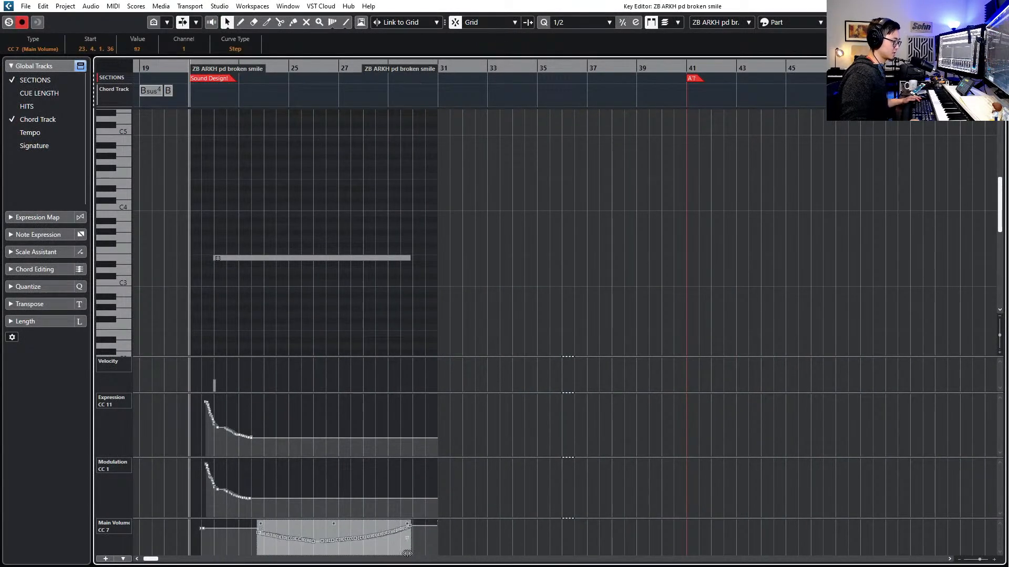
pyautogui.press('Escape')
# Copy the ELMTS PERC 15 loop kit 04 slices of bar 5 and paste them on the same track at bar 30
pyautogui.press('KP_Add')
pyautogui.press('KP_Add')
pyautogui.press('KP_Add')
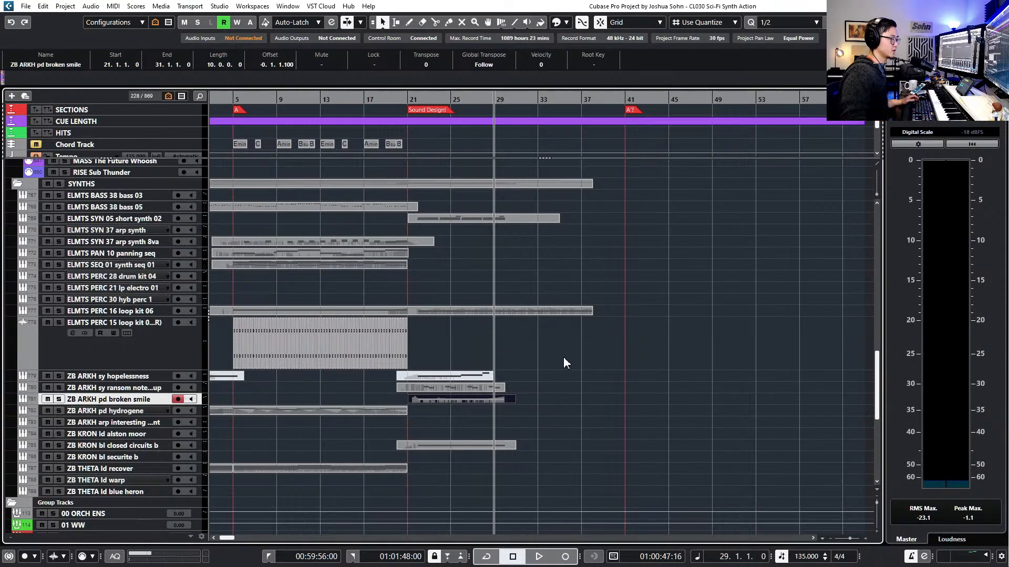
pyautogui.scroll(2, 539, 371)
pyautogui.scroll(-1, 536, 371)
pyautogui.scroll(-1, 478, 414)
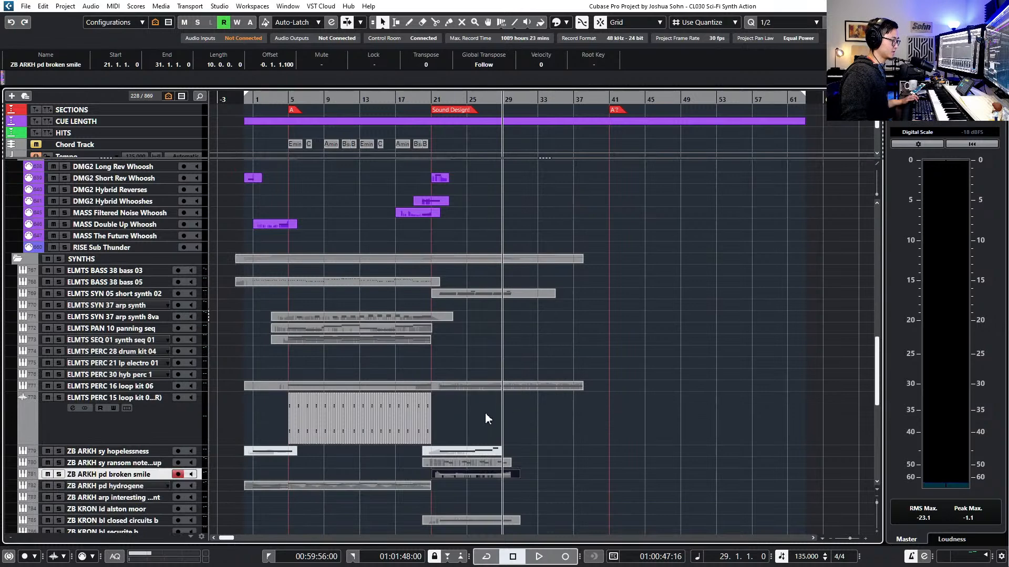
pyautogui.scroll(1, 423, 427)
pyautogui.scroll(1, 455, 425)
pyautogui.hscroll(-2, 537, 425)
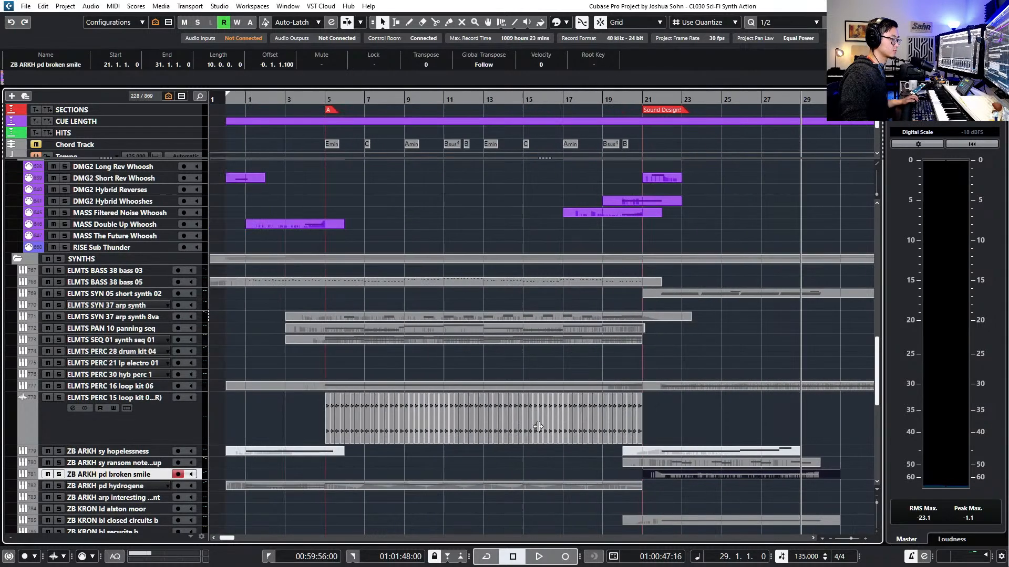
pyautogui.scroll(3, 280, 424)
pyautogui.moveTo(295, 419); pyautogui.dragTo(415, 425)
pyautogui.hscroll(6, 415, 420)
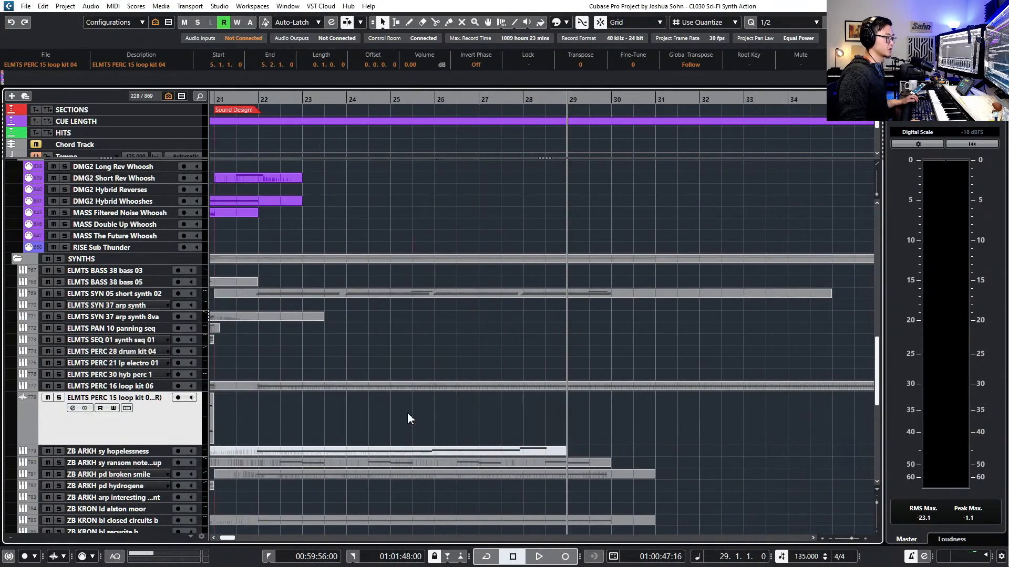
pyautogui.press('KP_Add')
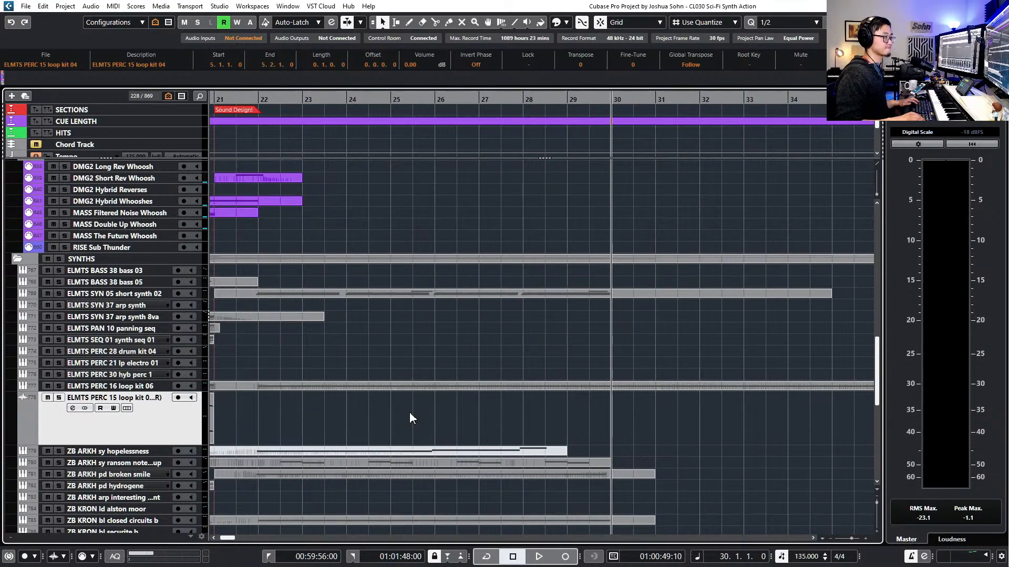
pyautogui.hotkey('ctrl', 'v')
# Listen to the pasted loop kit slices from bar 29 and mute the second slice of bar 30
pyautogui.press('space')
pyautogui.press('space')
pyautogui.press('space')
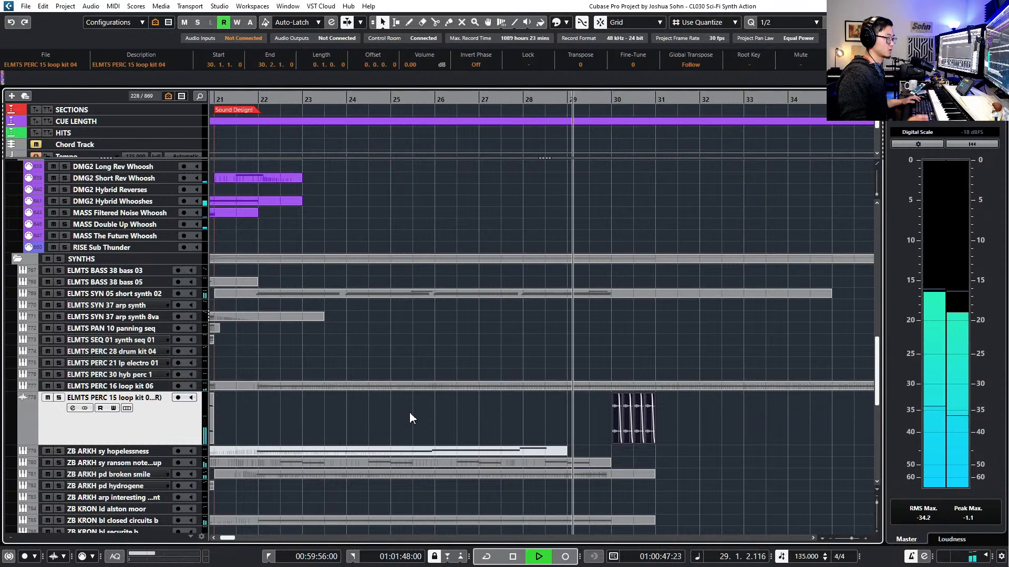
pyautogui.press('f')
pyautogui.scroll(4, 492, 451)
pyautogui.scroll(-2, 494, 453)
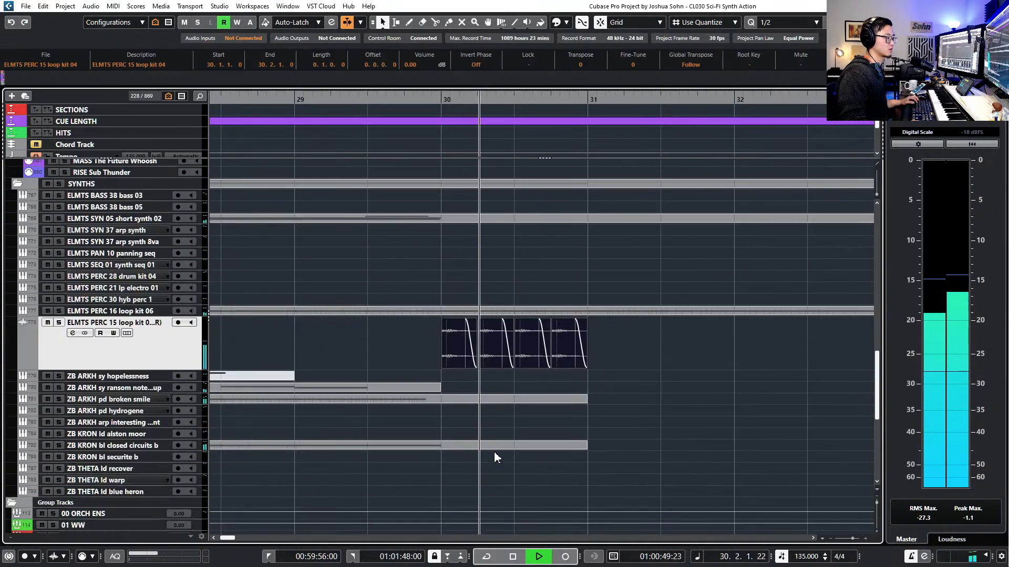
pyautogui.press('space')
pyautogui.click(496, 353)
pyautogui.hotkey('shift', 'm')
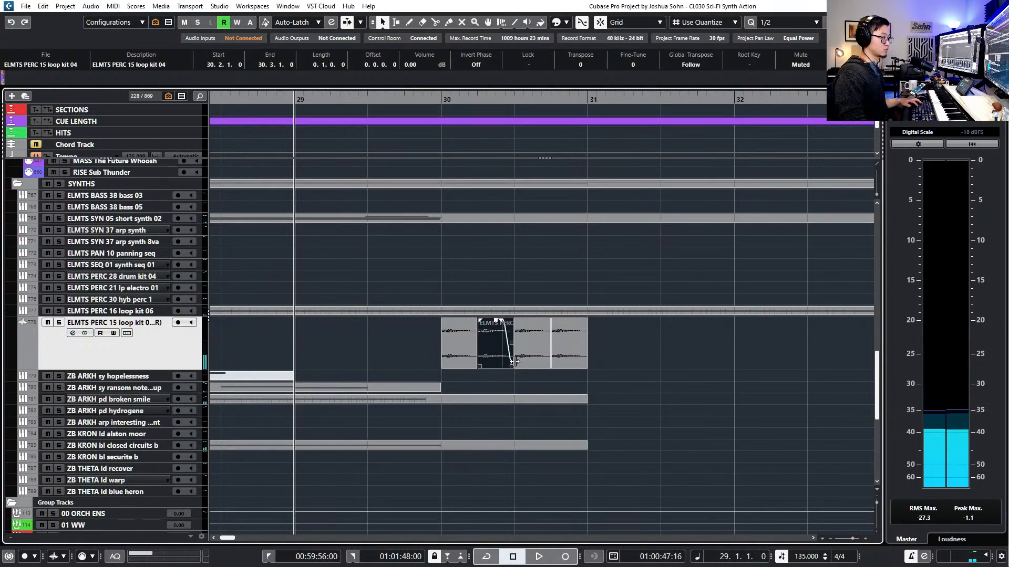
# Unmute the second loop kit slice of bar 30, then select all four slices of that bar and listen to them
pyautogui.hotkey('shift', 'm')
pyautogui.moveTo(572, 378); pyautogui.dragTo(450, 359)
pyautogui.press('l')
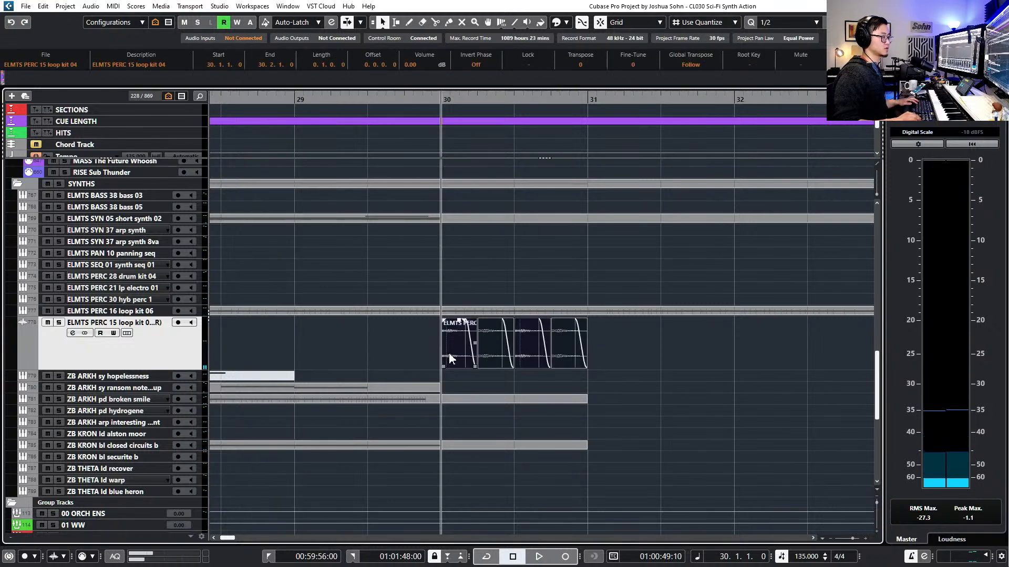
pyautogui.press('space')
pyautogui.scroll(-2, 503, 356)
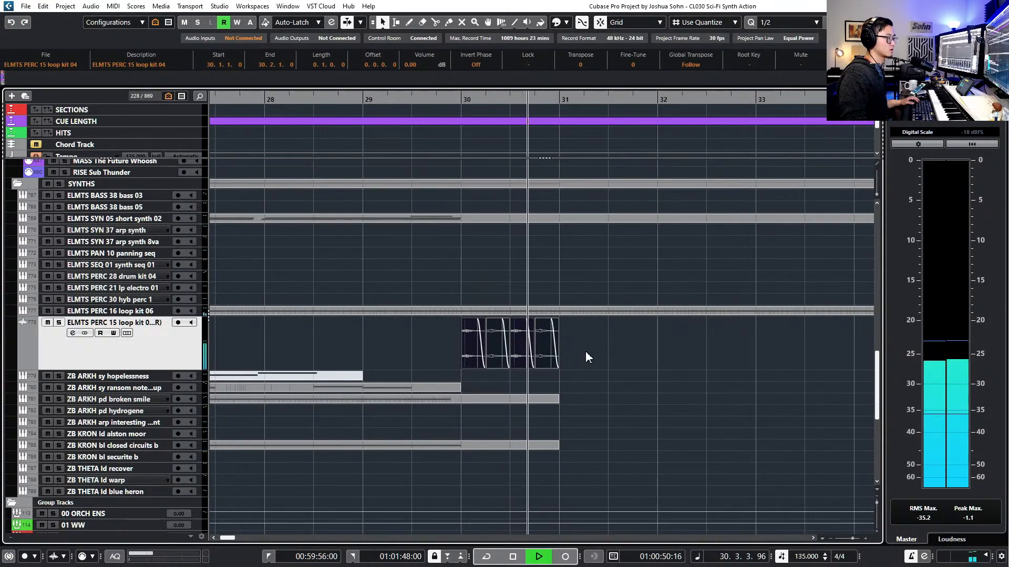
pyautogui.press('space')
# Duplicate the bar 30 loop kit slices repeatedly along the ELMTS PERC 15 track until they fill the section up to bar 41
pyautogui.hotkey('ctrl', 'd')
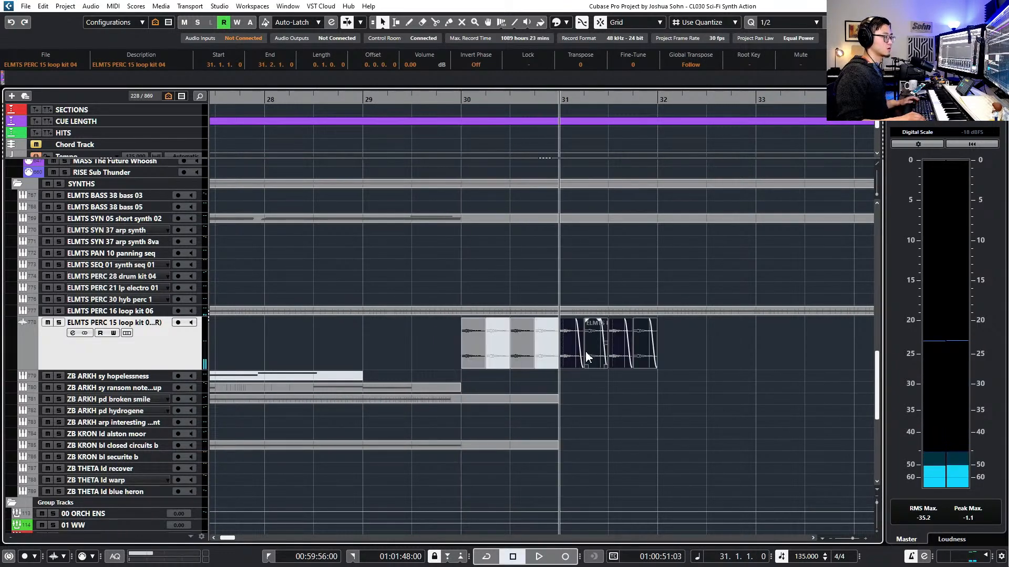
pyautogui.hotkey('ctrl', 'd')
pyautogui.scroll(-3, 698, 377)
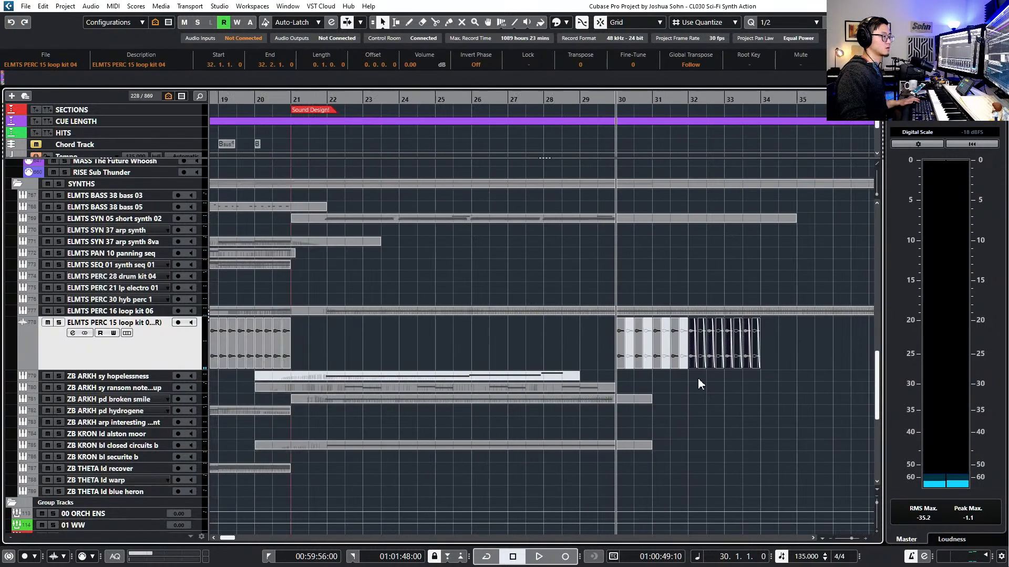
pyautogui.press('space')
pyautogui.moveTo(805, 343); pyautogui.dragTo(643, 351)
pyautogui.hotkey('ctrl', 'd')
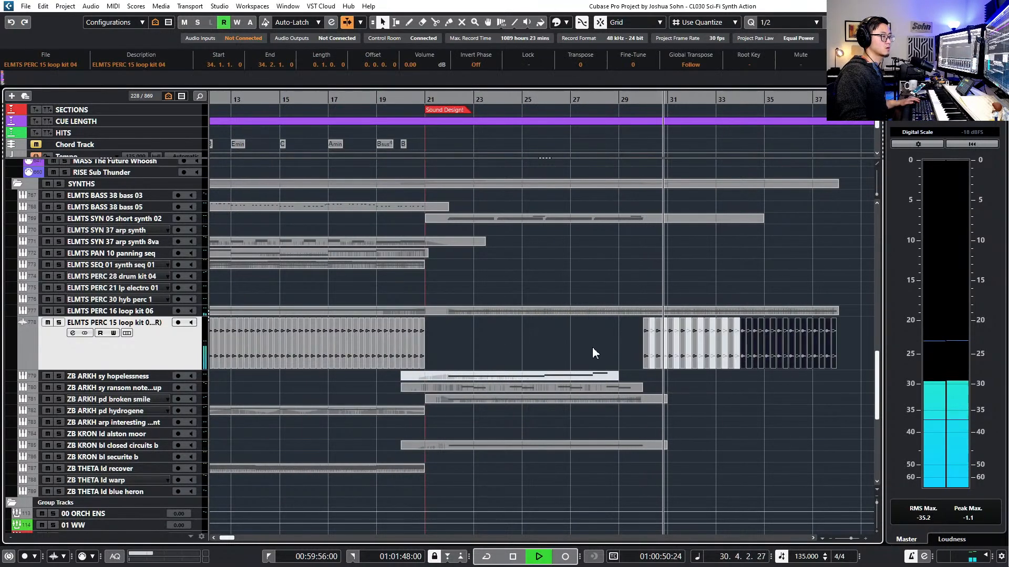
pyautogui.scroll(3, 607, 363)
pyautogui.scroll(-4, 607, 363)
pyautogui.hscroll(2, 607, 363)
pyautogui.moveTo(776, 342); pyautogui.dragTo(664, 337)
pyautogui.hotkey('ctrl', 'd')
pyautogui.press('space')
# Return to bar 21 and audition the ELMTS PERC 28 drum kit 04, EVENT HZN Snare, SD2 Old Skool Neve and BATTERY JunkieXL tracks
pyautogui.press('KP_Subtract')
pyautogui.press('KP_Subtract')
pyautogui.press('KP_Subtract')
pyautogui.press('KP_Subtract')
pyautogui.press('KP_Subtract')
pyautogui.press('KP_Subtract')
pyautogui.press('KP_Subtract')
pyautogui.press('KP_Subtract')
pyautogui.press('KP_Subtract')
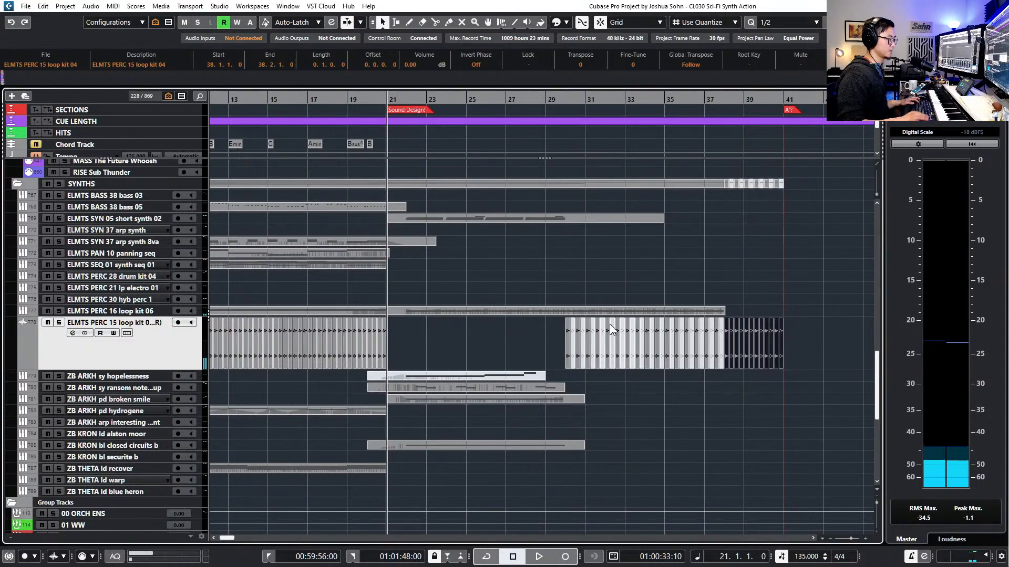
pyautogui.click(142, 277)
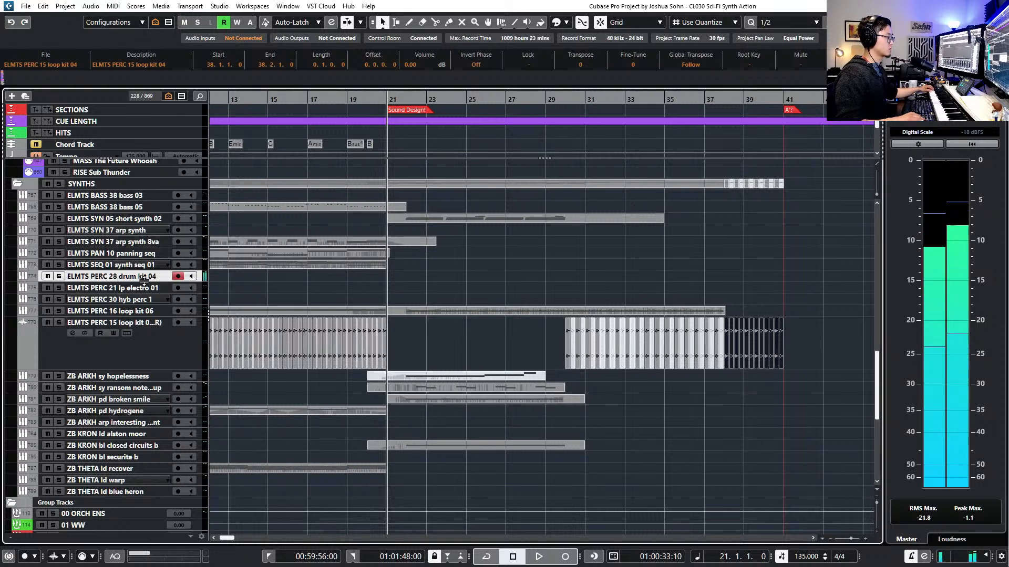
pyautogui.scroll(15, 143, 279)
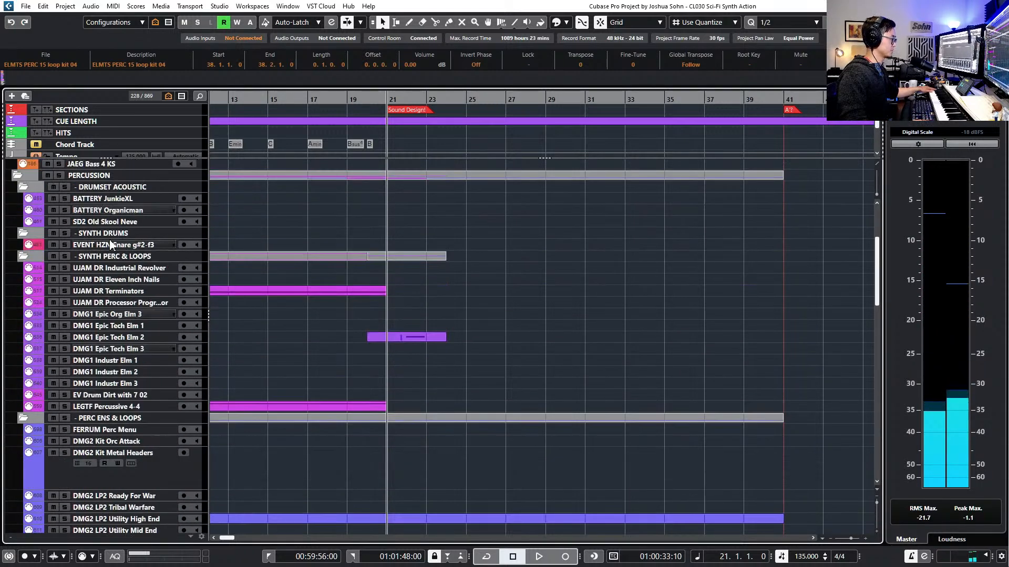
pyautogui.click(124, 247)
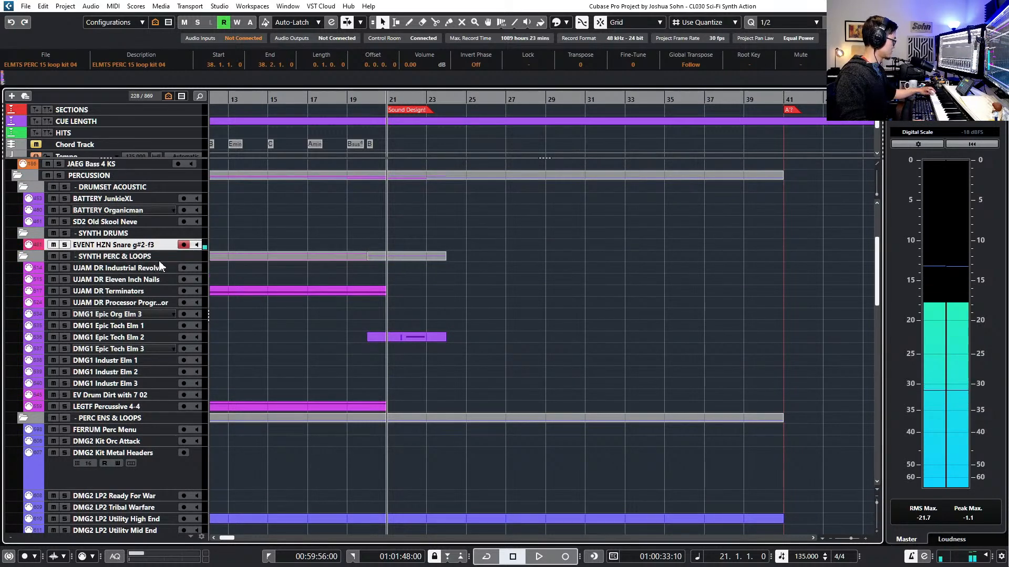
pyautogui.click(132, 222)
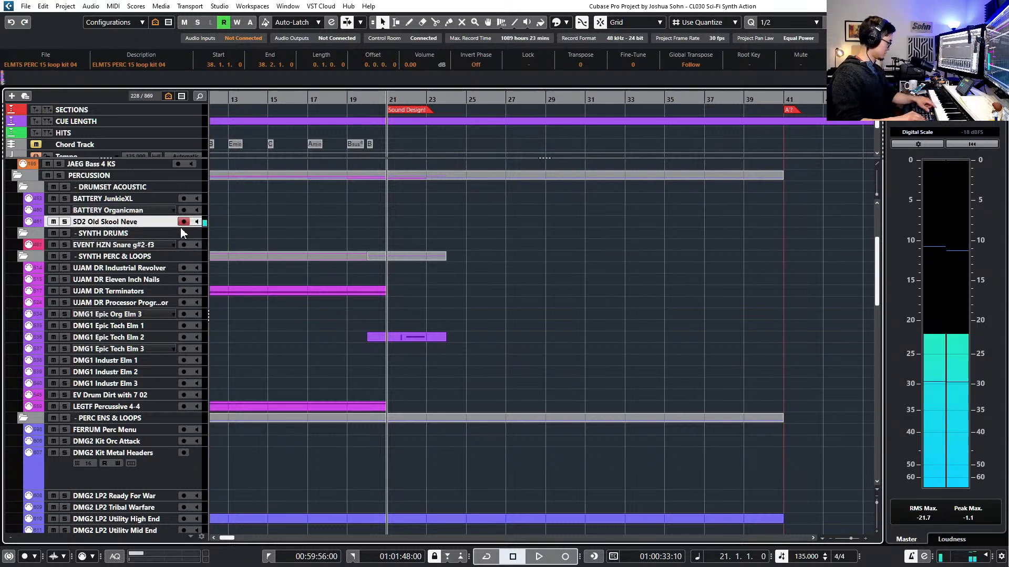
pyautogui.press('Up')
pyautogui.press('Up')
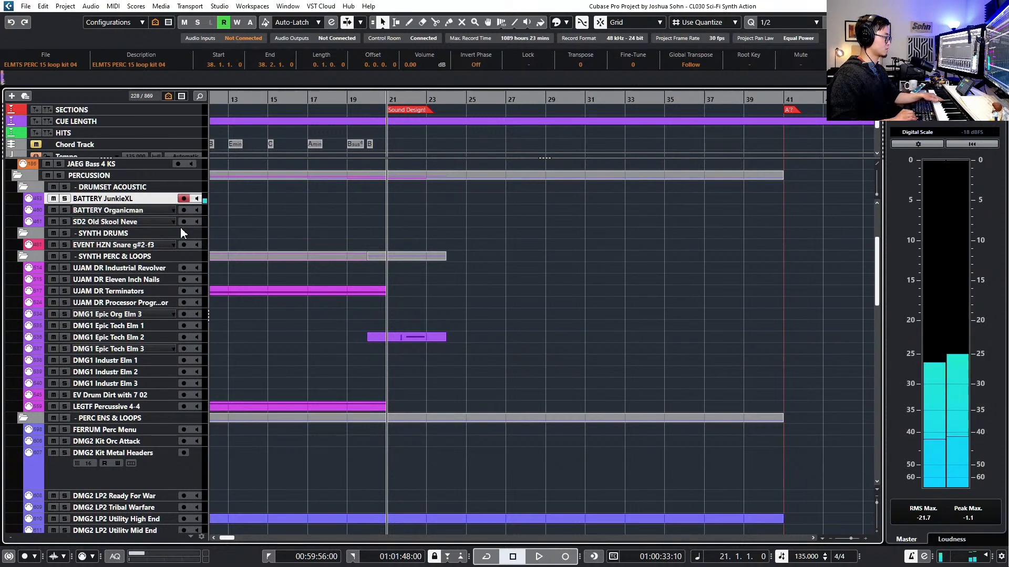
# Record a drum part on the BATTERY Organicman track from bar 21 to bar 26
pyautogui.press('Down')
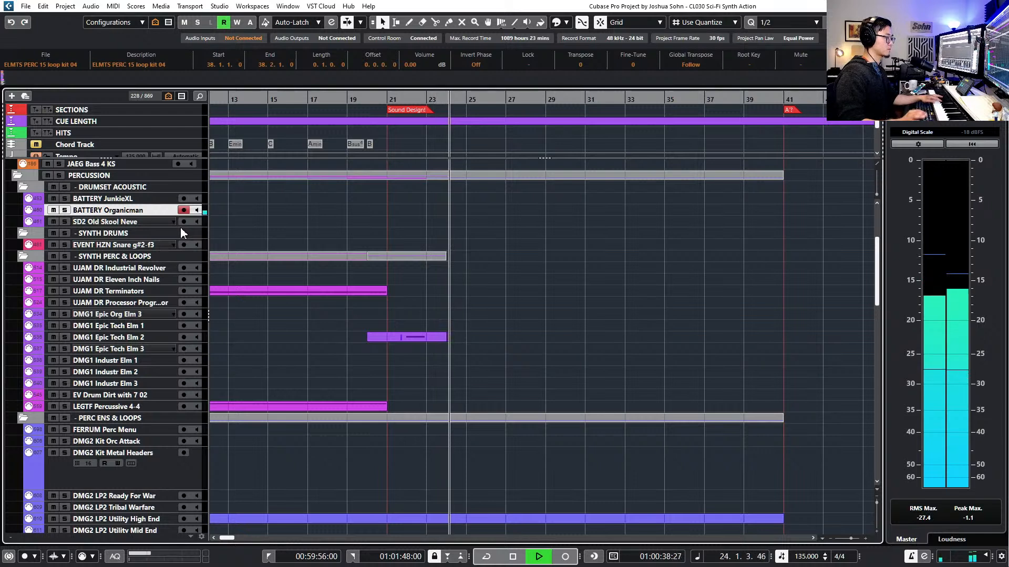
pyautogui.click(382, 99)
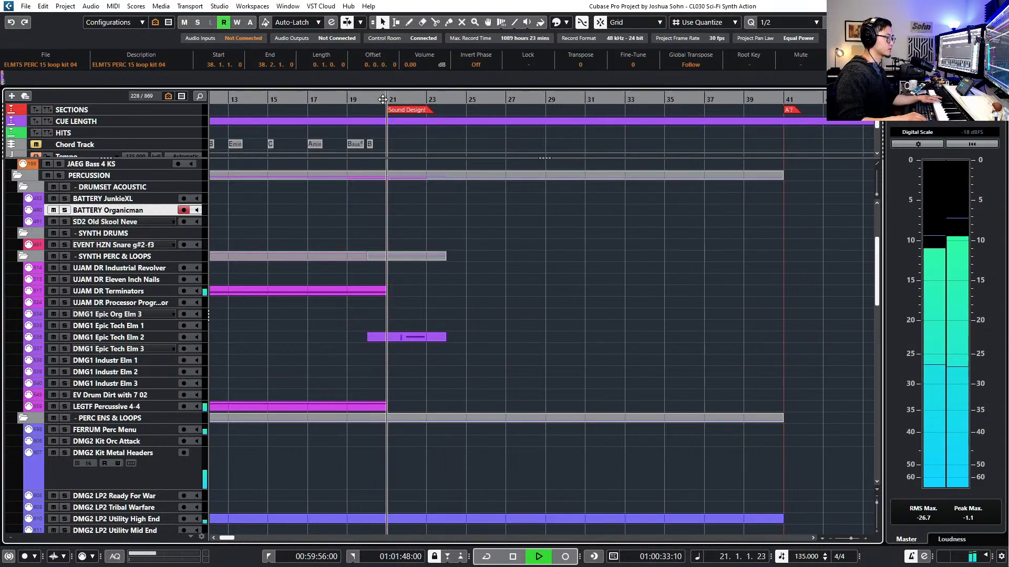
pyautogui.press('KP_Multiply')
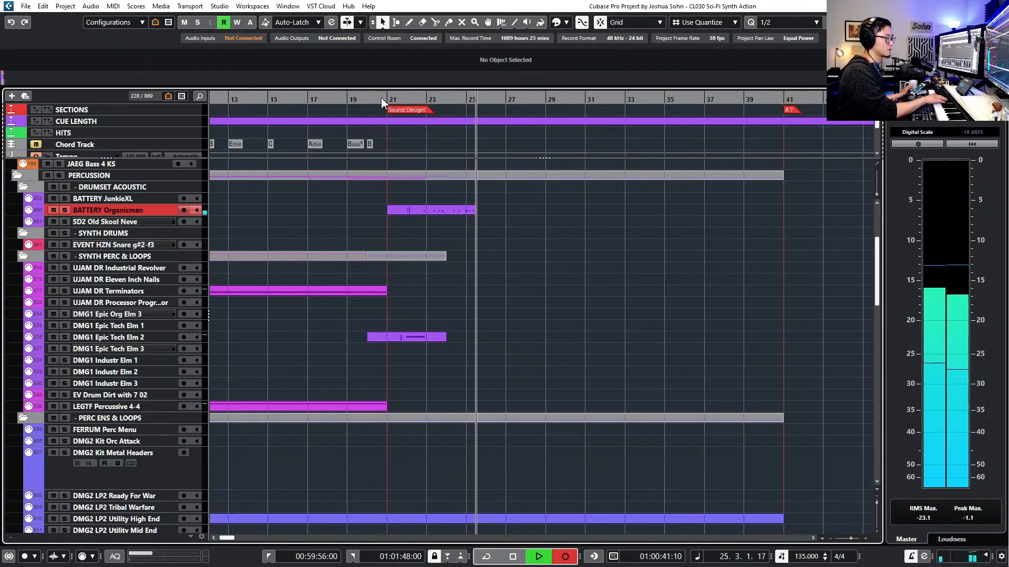
pyautogui.press('space')
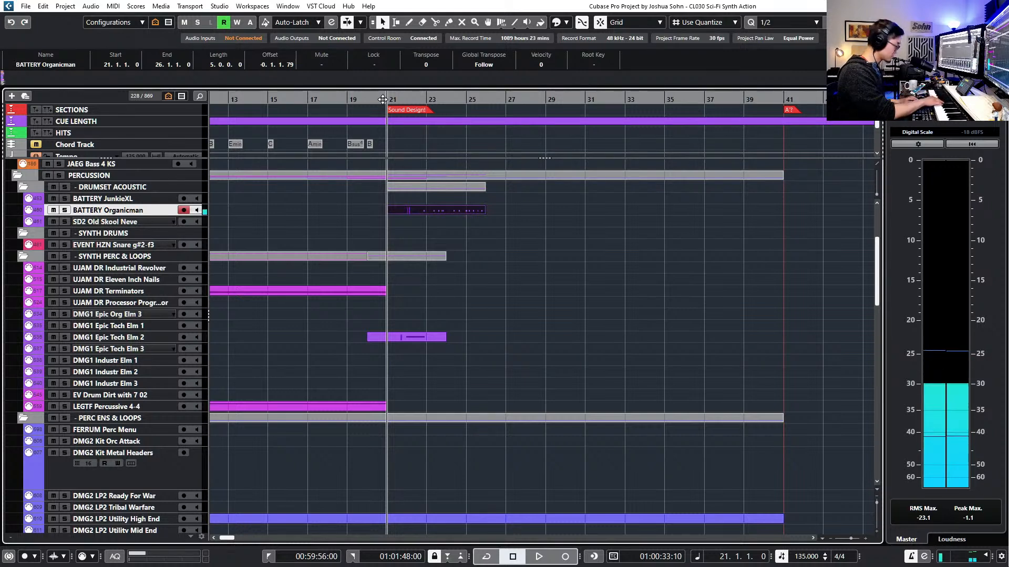
# Deselect the recorded part and set the locator range from bar 22 to bar 39
pyautogui.press('KP_Add')
pyautogui.press('KP_Add')
pyautogui.press('KP_Add')
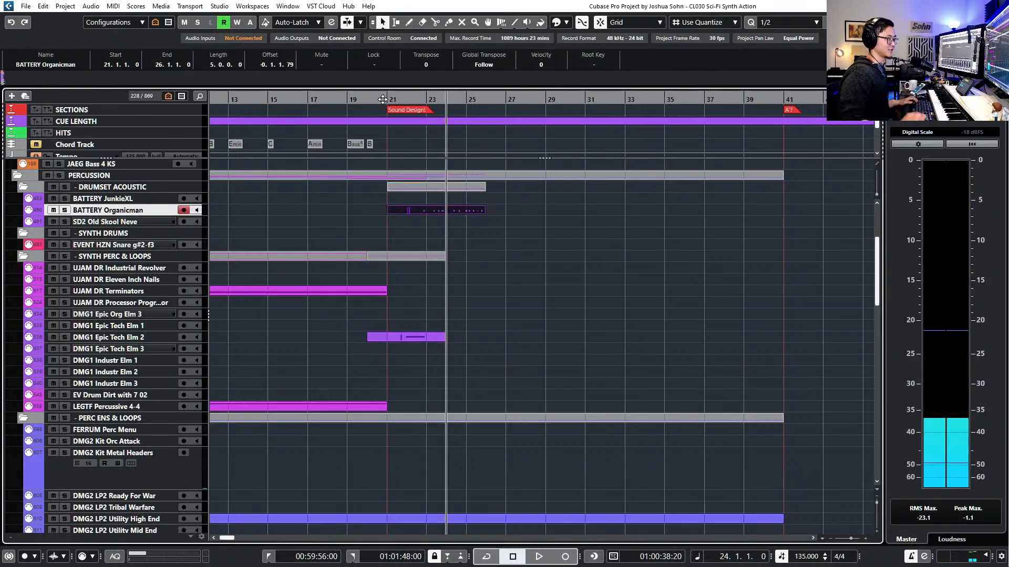
pyautogui.click(493, 209)
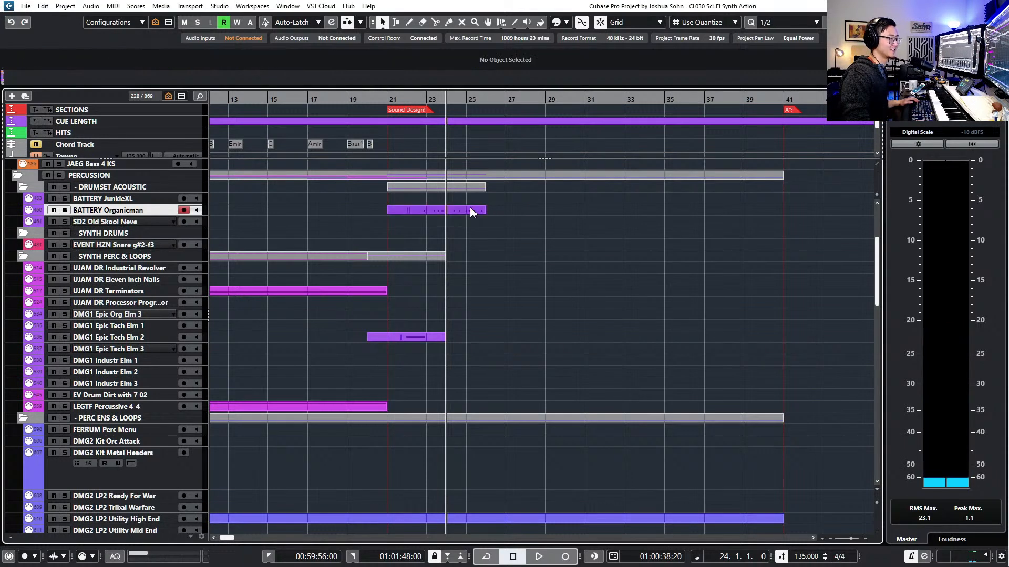
pyautogui.press('KP_Subtract')
pyautogui.press('KP_Subtract')
pyautogui.press('KP_Subtract')
pyautogui.press('KP_Add')
pyautogui.press('ctrl+KP_1')
pyautogui.press('KP_Add')
pyautogui.press('KP_Add')
pyautogui.press('KP_Add')
pyautogui.press('KP_Add')
pyautogui.press('KP_Add')
pyautogui.press('KP_Add')
pyautogui.press('KP_Add')
pyautogui.press('KP_Add')
pyautogui.press('KP_Add')
pyautogui.press('KP_Add')
pyautogui.press('KP_Add')
pyautogui.press('KP_Add')
pyautogui.press('KP_Add')
pyautogui.press('KP_Add')
pyautogui.press('KP_Add')
pyautogui.press('KP_Add')
pyautogui.press('KP_Add')
# Open the BATTERY Organicman part in the Key Editor and delete all of its recorded notes
pyautogui.doubleClick(445, 209)
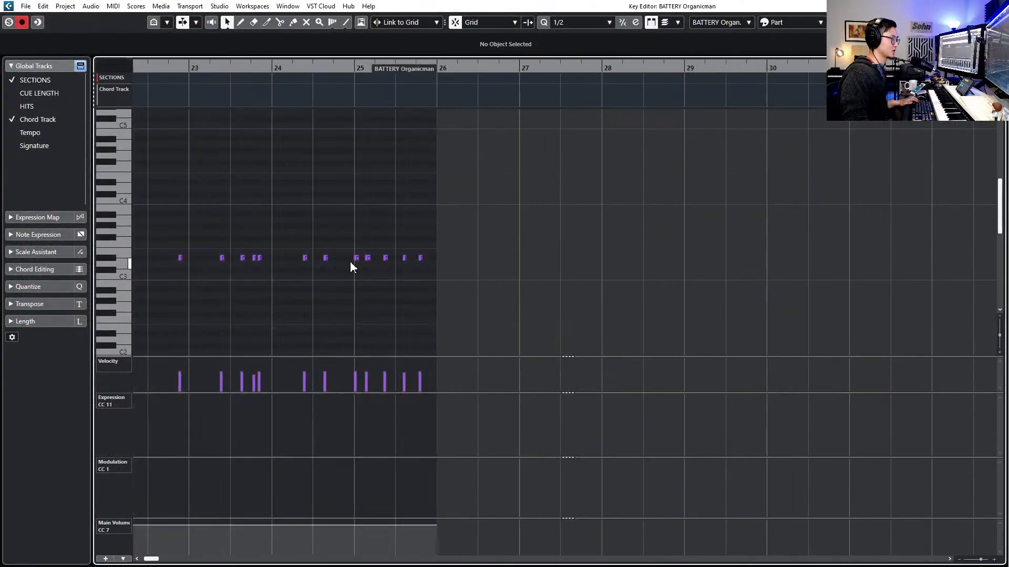
pyautogui.hscroll(-2, 341, 260)
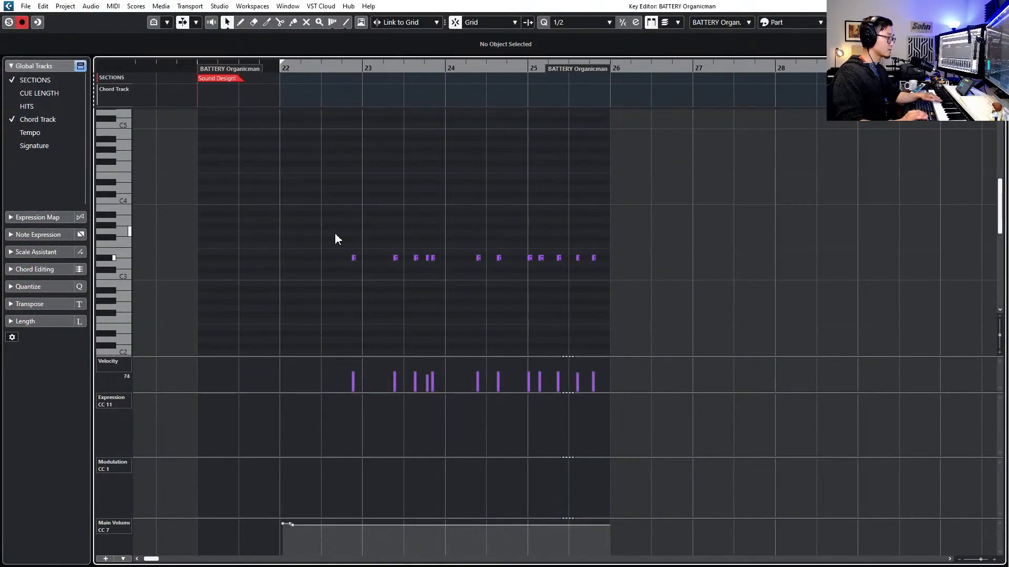
pyautogui.moveTo(327, 227); pyautogui.dragTo(653, 297)
pyautogui.press('Delete')
# Record a new pattern of D#3 hits into the BATTERY Organicman part across bars 22 to 25
pyautogui.press('space')
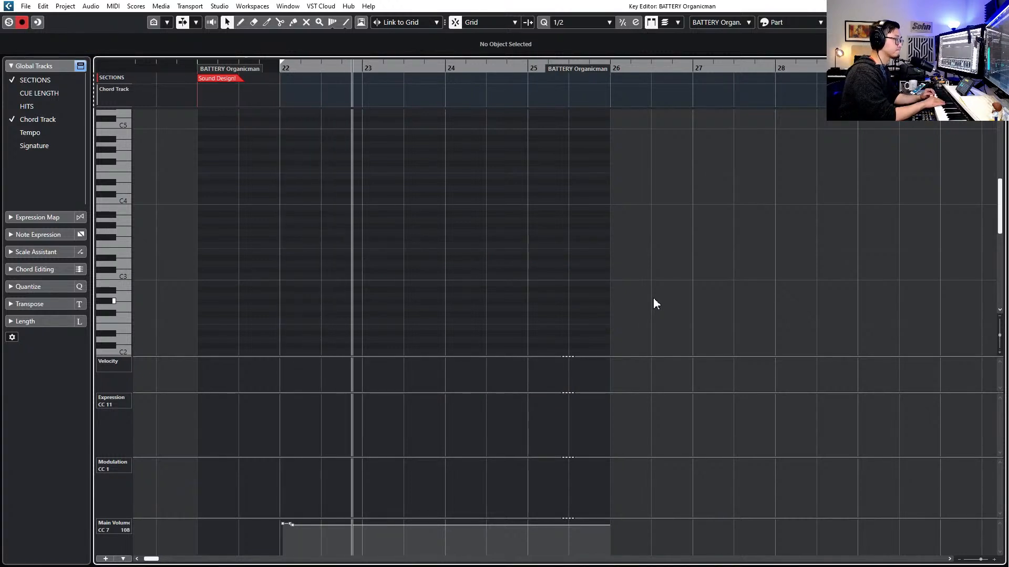
pyautogui.press('space')
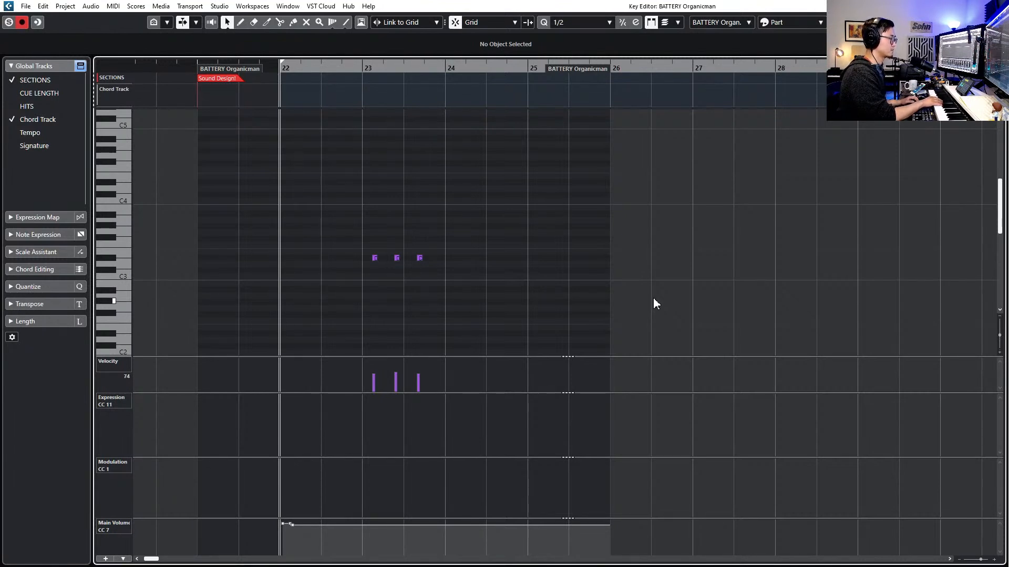
pyautogui.press('KP_Subtract')
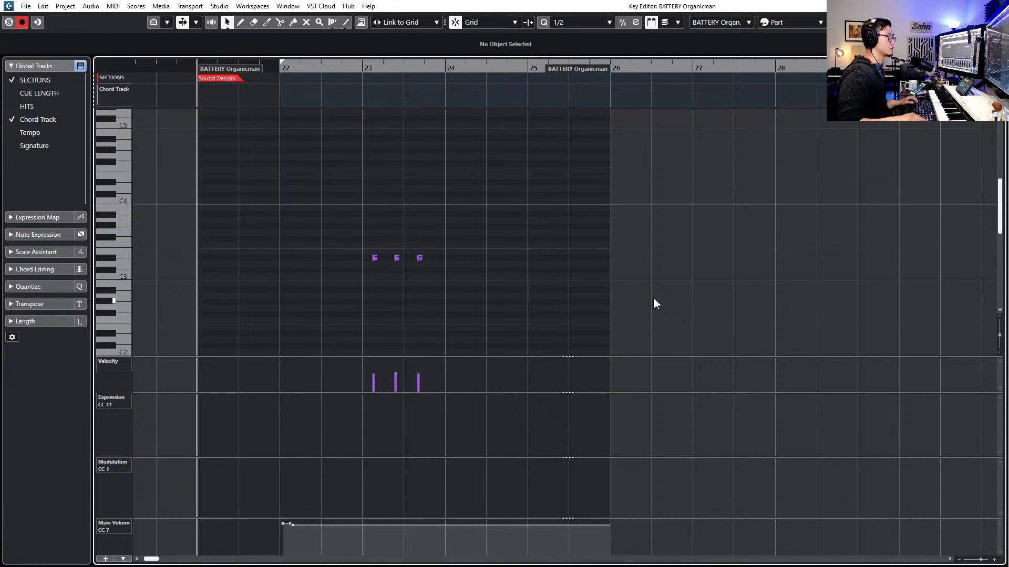
pyautogui.press('space')
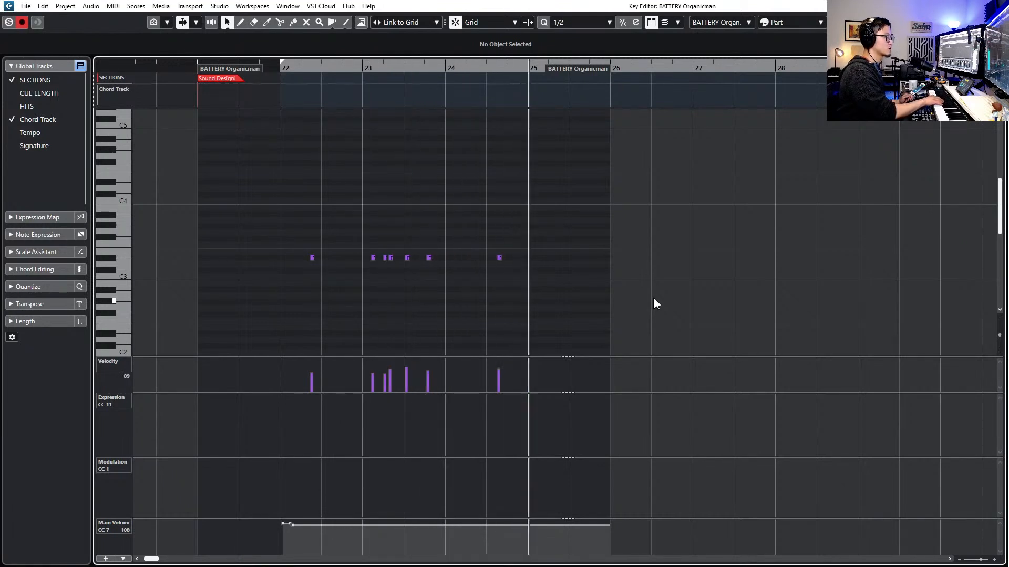
pyautogui.press('space')
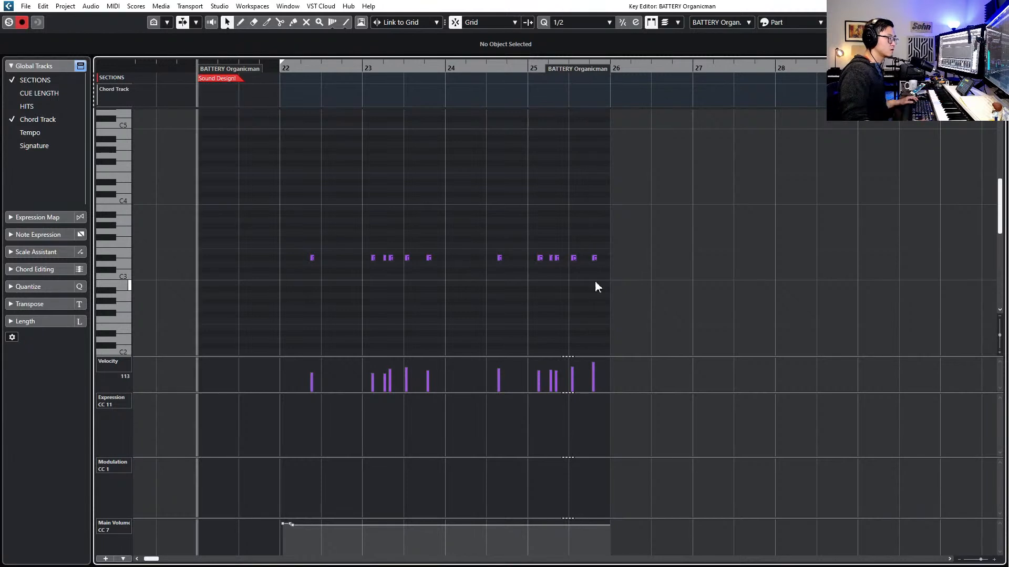
# Set the quantize value to 1/8 and nudge the first D#3 hit of bar 22 two steps earlier
pyautogui.scroll(3, 503, 257)
pyautogui.hscroll(-2, 237, 227)
pyautogui.moveTo(219, 223); pyautogui.dragTo(405, 233)
pyautogui.hotkey('alt', '4')
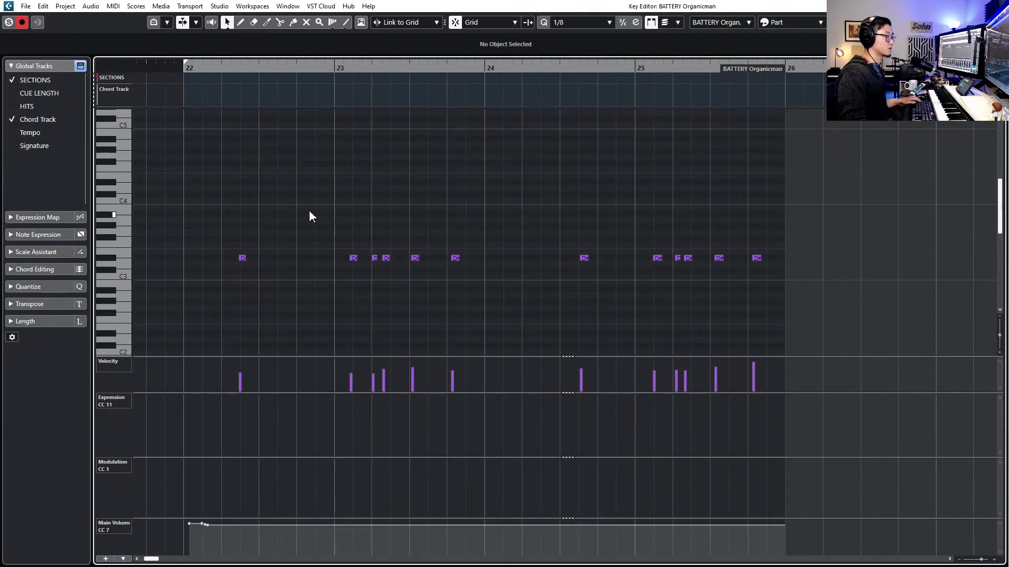
pyautogui.moveTo(298, 213); pyautogui.dragTo(223, 270)
pyautogui.hotkey('alt', 'Left')
pyautogui.hotkey('alt', 'Left')
# Try quantizing all the D#3 hits to 1/8 and listen to the result
pyautogui.moveTo(195, 234); pyautogui.dragTo(824, 301)
pyautogui.press('q')
pyautogui.press('space')
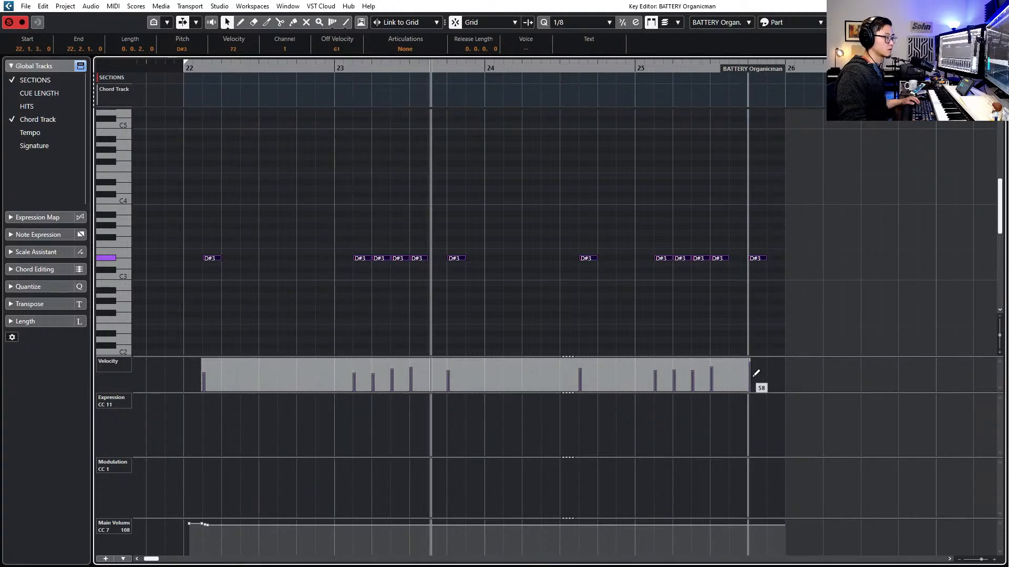
pyautogui.press('space')
pyautogui.hotkey('ctrl', 'z')
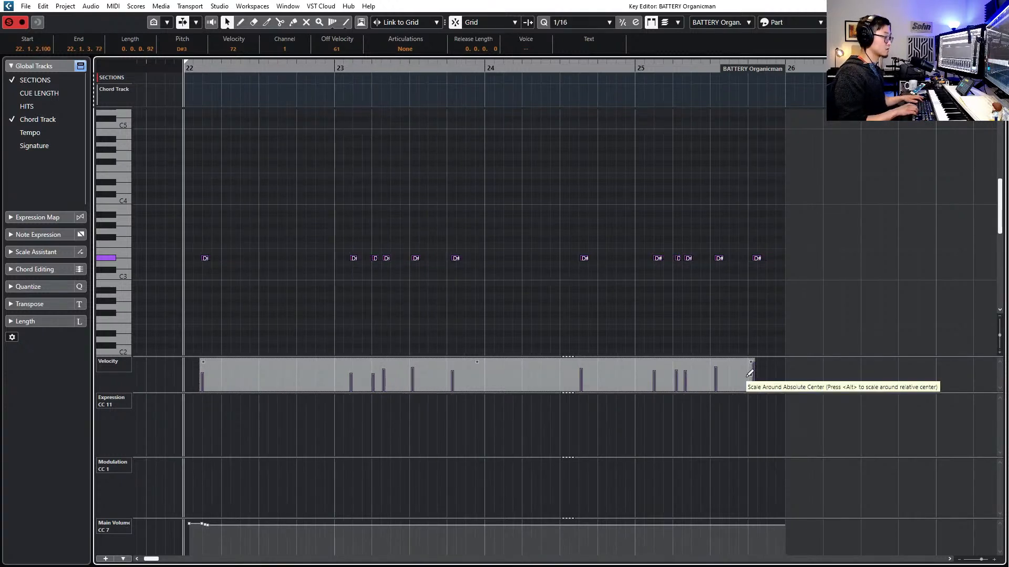
# Quantize all the D#3 hits to 1/16, even out their velocities by raising the softer ones, and close the note editor
pyautogui.hotkey('ctrl', 'shift', 'z')
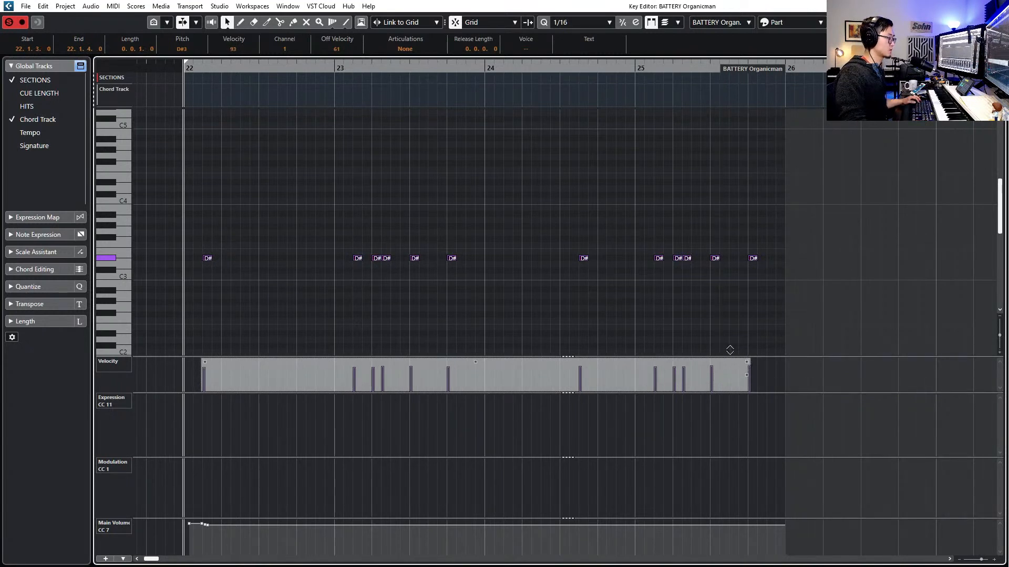
pyautogui.press('space')
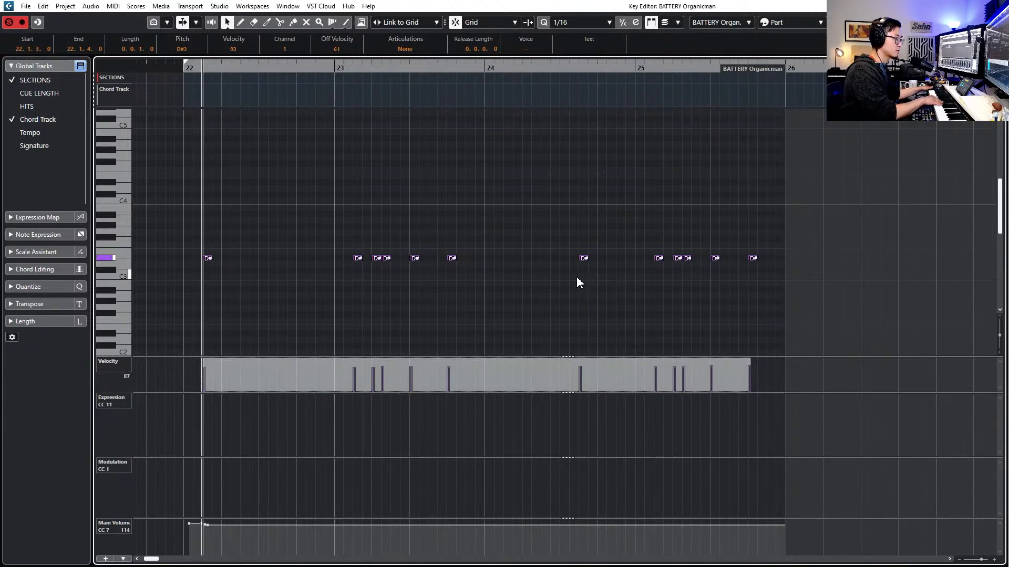
pyautogui.press('Return')
# Play the drum pattern from bar 22 and trim the start of the BATTERY Organicman part to bar 22
pyautogui.press('space')
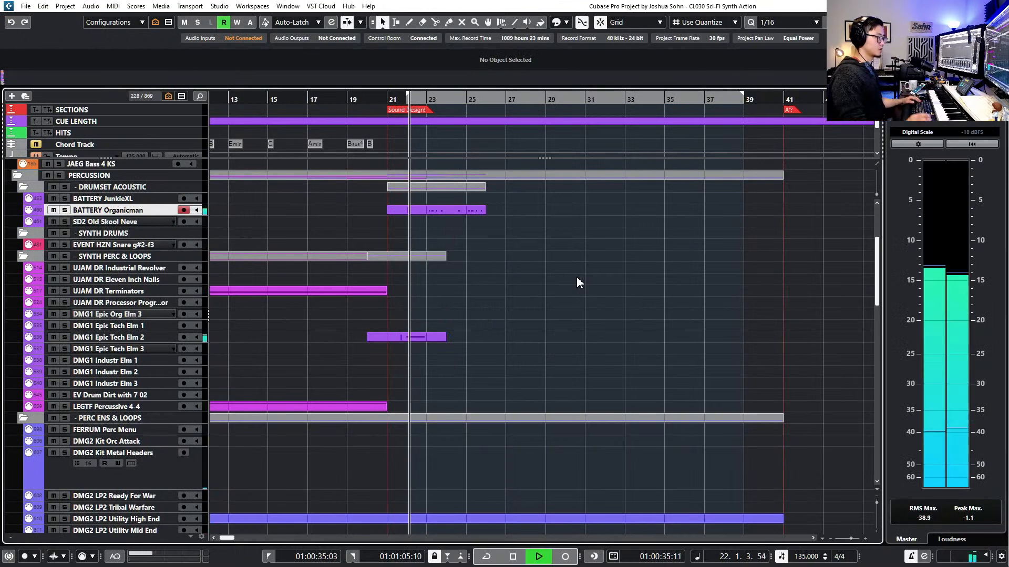
pyautogui.press('h')
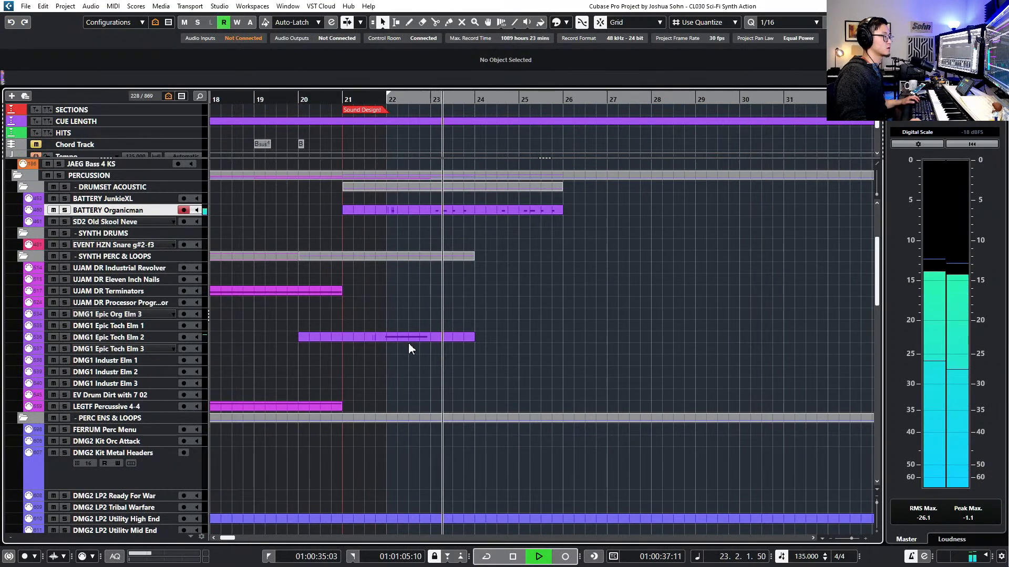
pyautogui.moveTo(344, 211); pyautogui.dragTo(388, 212)
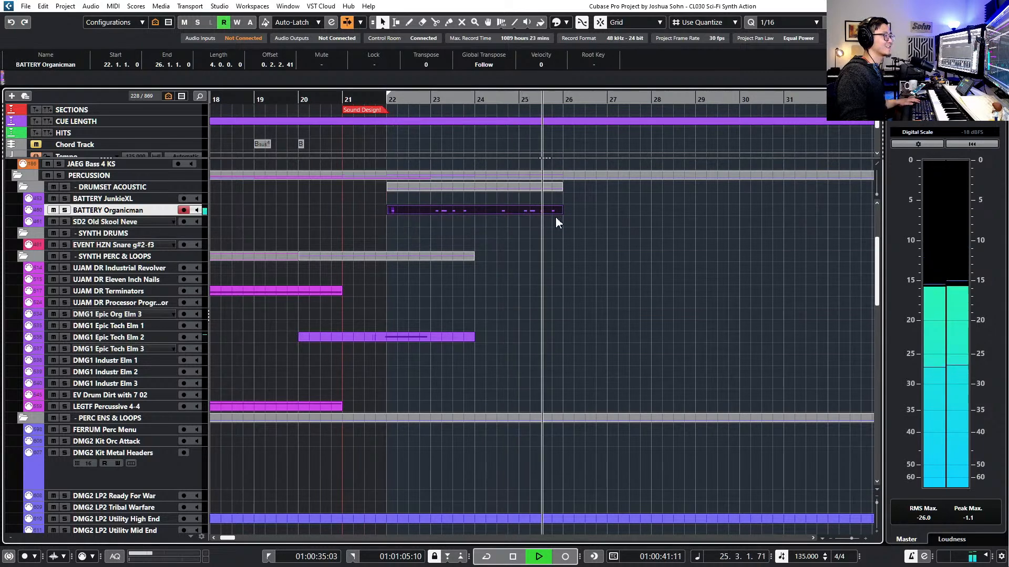
# Duplicate the four-bar BATTERY Organicman part repeatedly along its track up to bar 42 and stop playback
pyautogui.press('g')
pyautogui.press('g')
pyautogui.hotkey('ctrl', 'd')
pyautogui.press('g')
pyautogui.moveTo(523, 224); pyautogui.dragTo(624, 209)
pyautogui.hotkey('ctrl', 'd')
pyautogui.click(772, 211)
pyautogui.hotkey('ctrl', 'd')
pyautogui.hscroll(2, 736, 225)
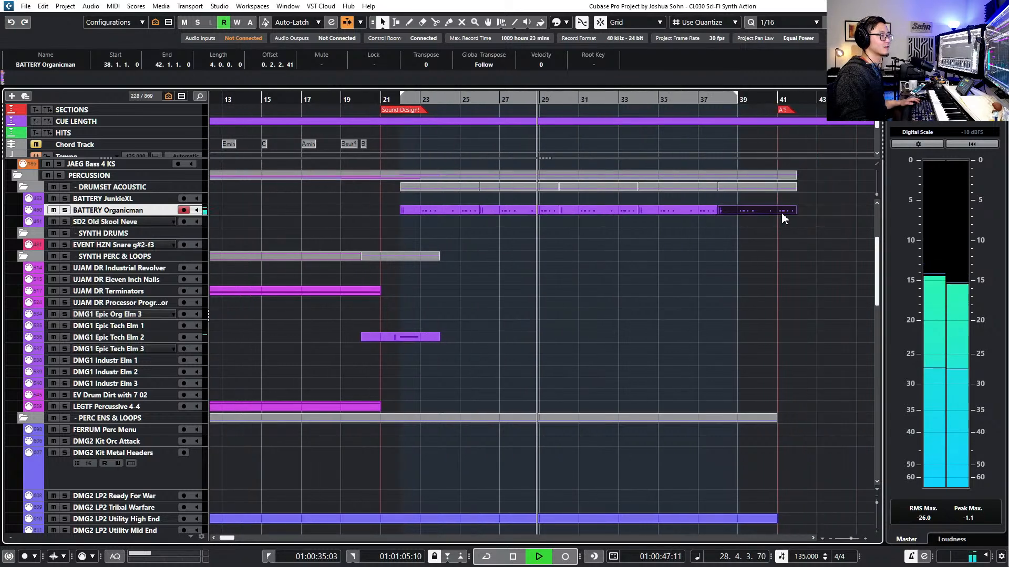
pyautogui.press('space')
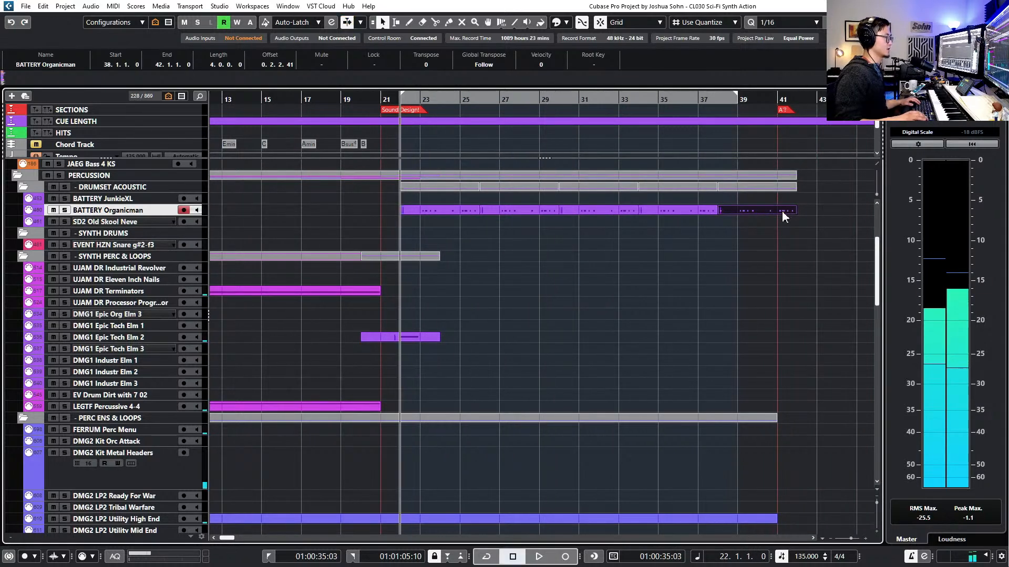
pyautogui.scroll(-5, 668, 259)
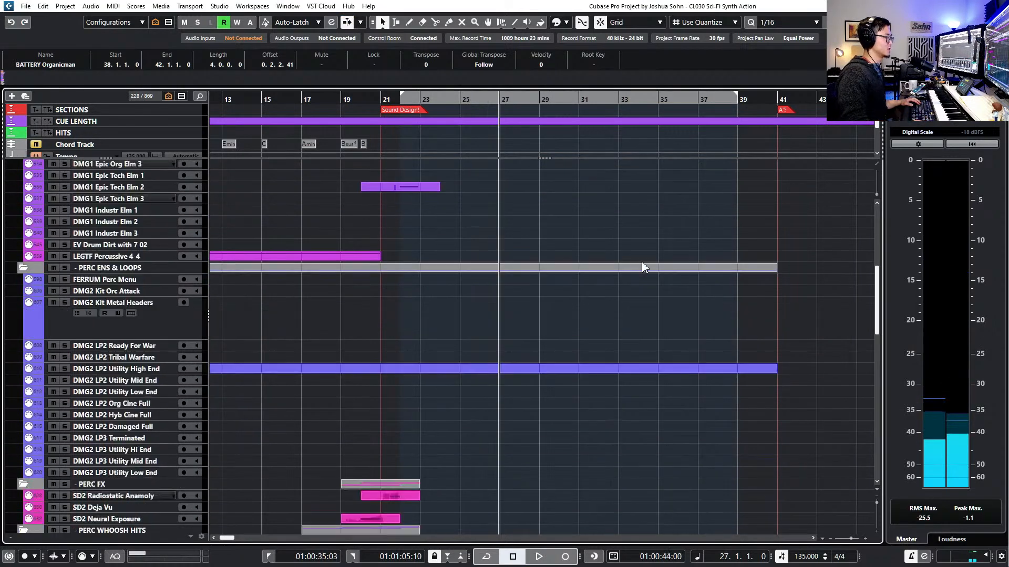
# Audition the RISE Sub Thunder, MASS The Future Whoosh, DMG2 Short Rev Whoosh and DMG2 Long Rev Whoosh tracks
pyautogui.scroll(-10, 175, 276)
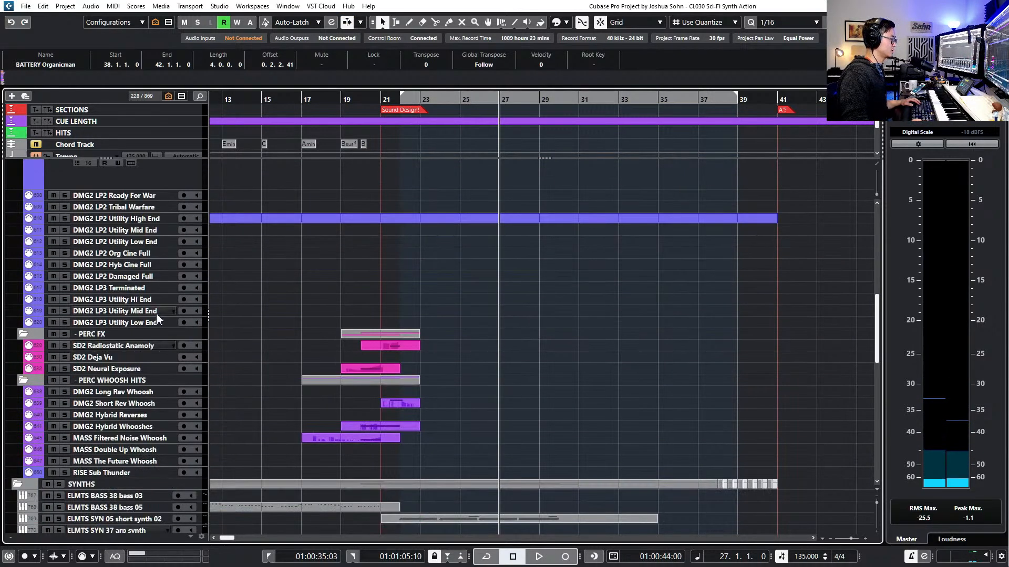
pyautogui.click(120, 322)
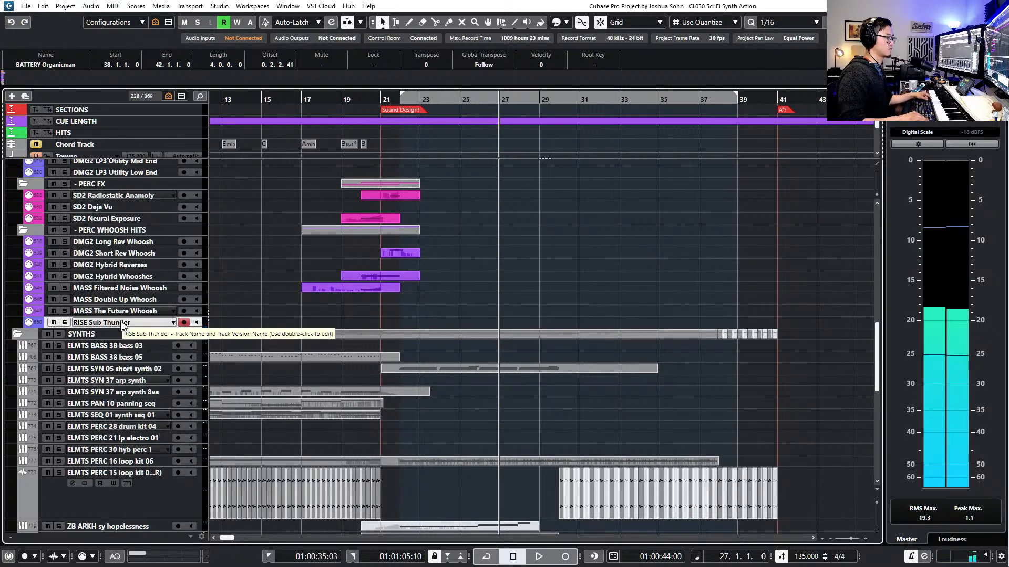
pyautogui.press('KP_Subtract')
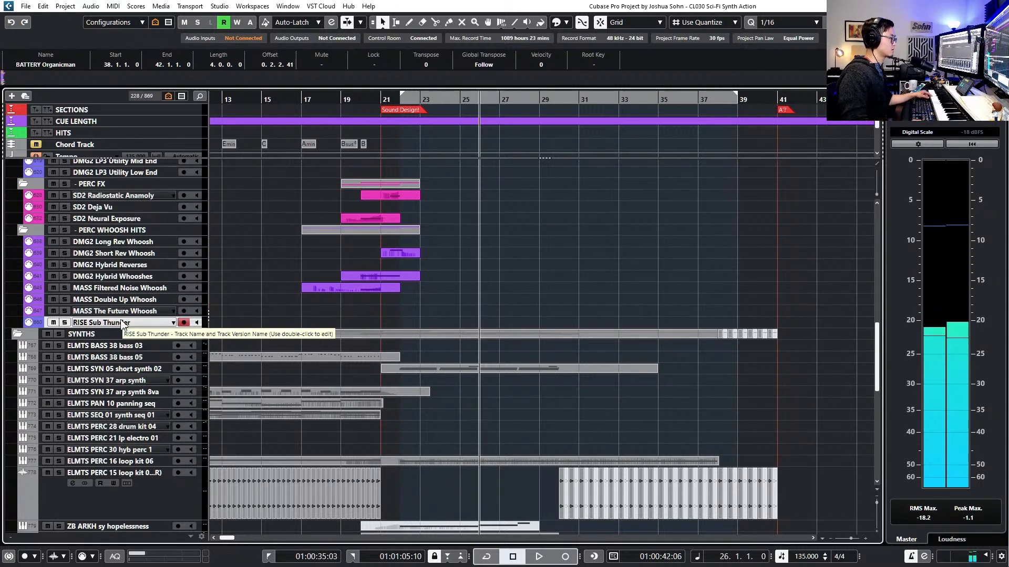
pyautogui.click(129, 312)
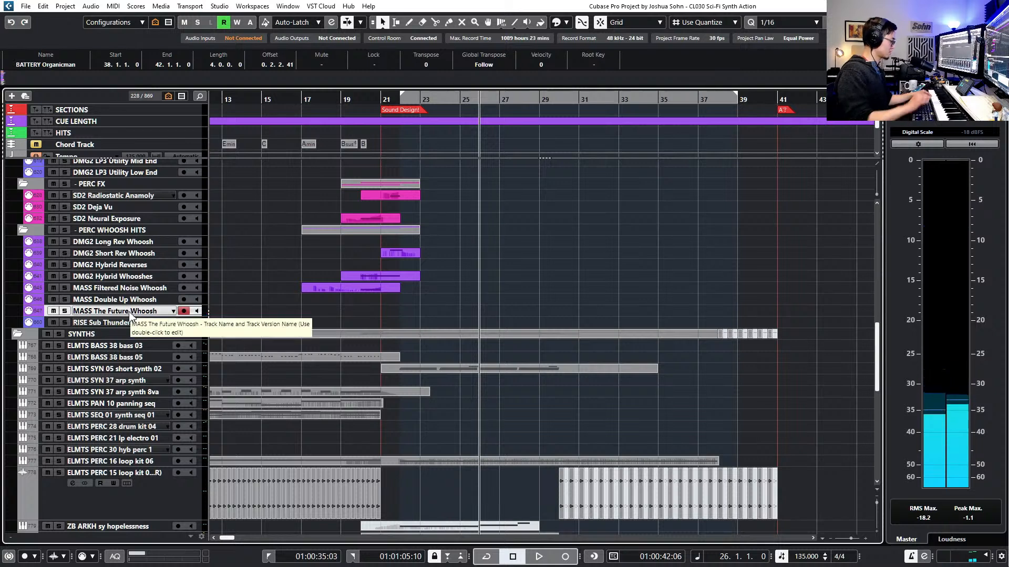
pyautogui.click(127, 255)
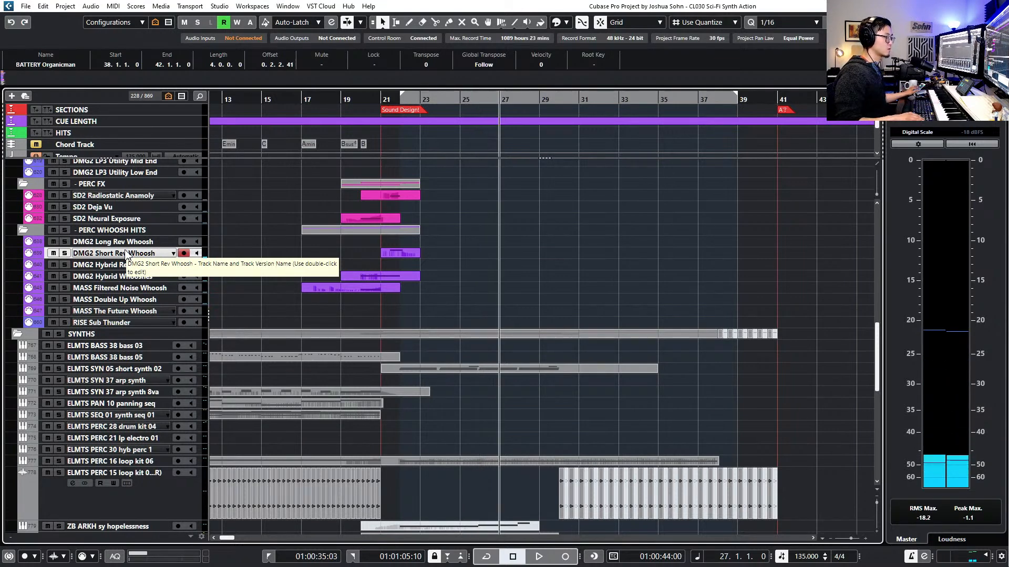
pyautogui.press('Up')
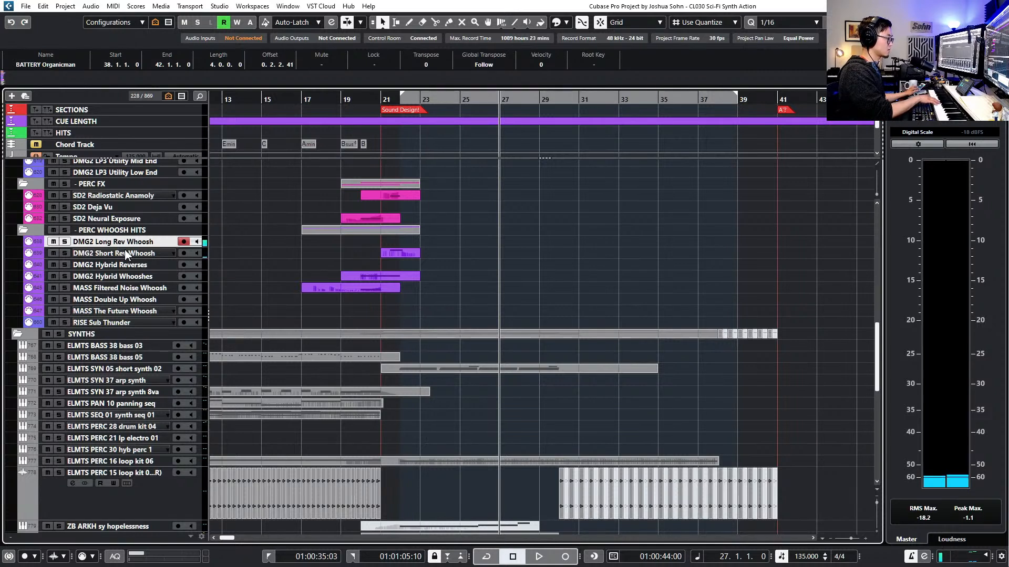
# Try recording a DMG2 Long Rev Whoosh take from bar 29, and discard it
pyautogui.press('KP_Add')
pyautogui.press('KP_Add')
pyautogui.press('KP_Multiply')
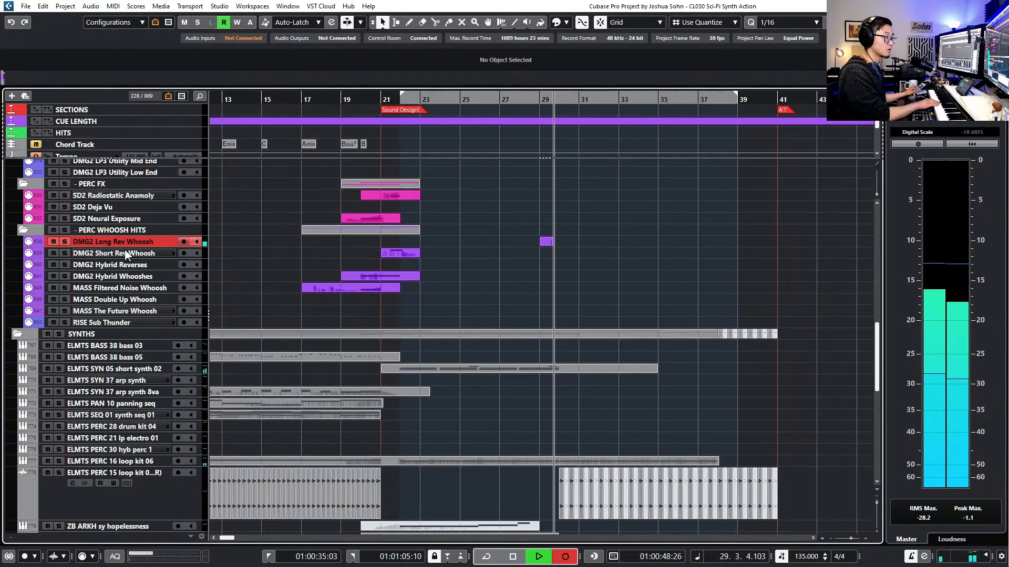
pyautogui.press('KP_0')
pyautogui.press('KP_Subtract')
pyautogui.press('Delete')
# Record a DMG2 Long Rev Whoosh part from bar 28, line its D3 note up with bar 29 and close the note editor
pyautogui.press('KP_Multiply')
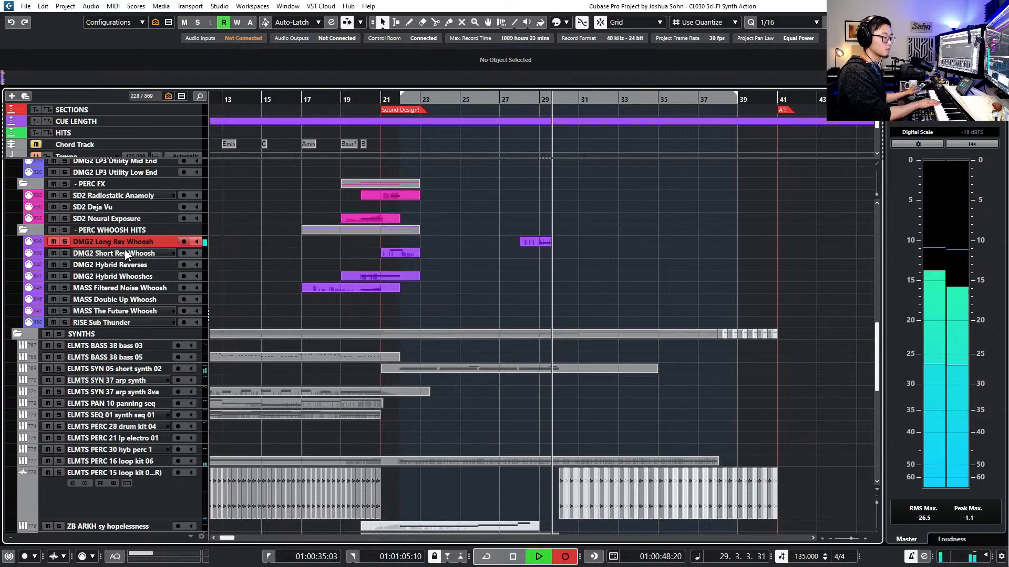
pyautogui.press('KP_0')
pyautogui.scroll(4, 476, 239)
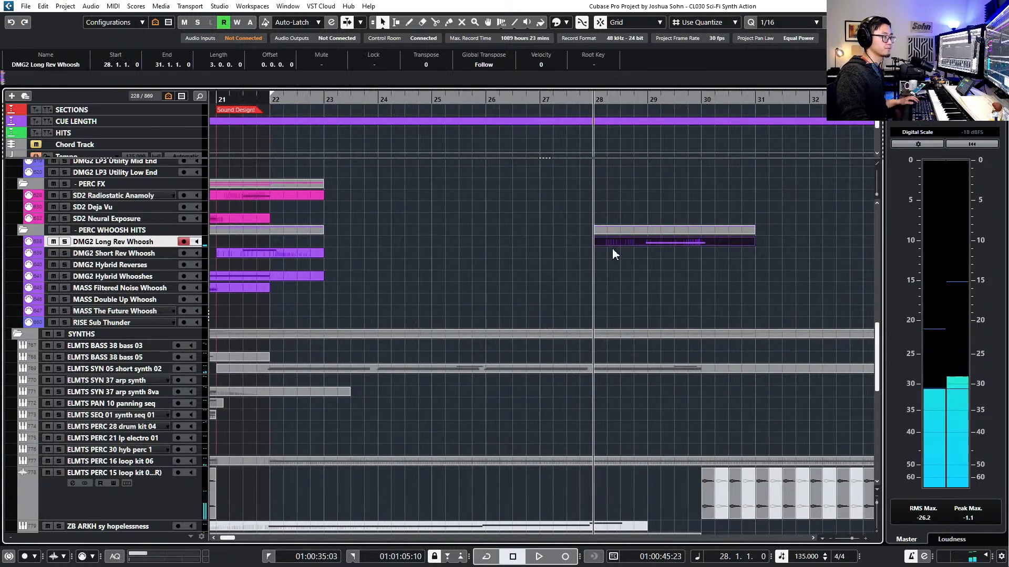
pyautogui.doubleClick(654, 242)
pyautogui.hotkey('ctrl', 'a')
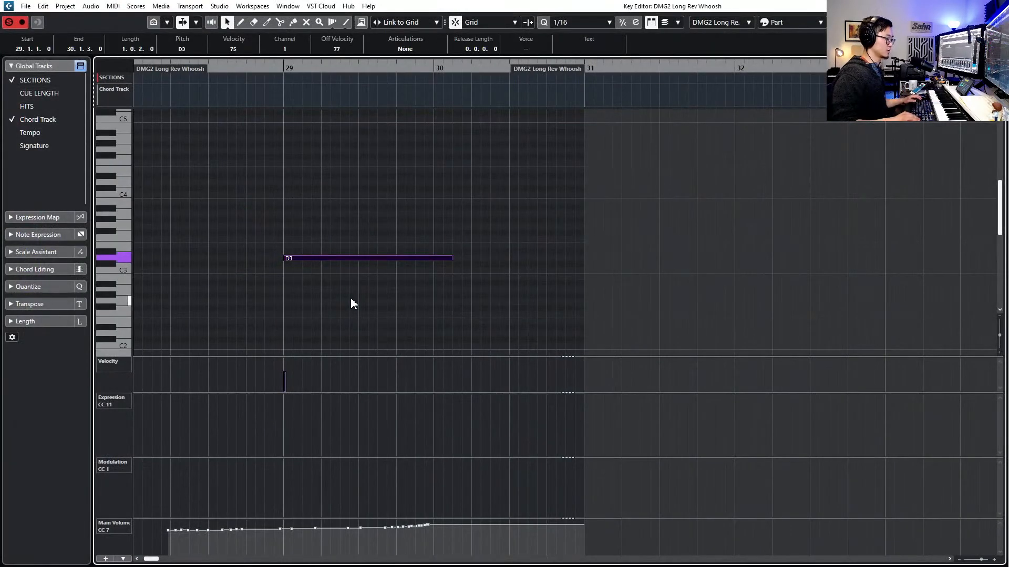
pyautogui.press('Return')
# Record a sustained SD2 Deja Vu part from bar 29 to bar 39
pyautogui.scroll(-3, 351, 298)
pyautogui.scroll(-2, 348, 286)
pyautogui.click(100, 207)
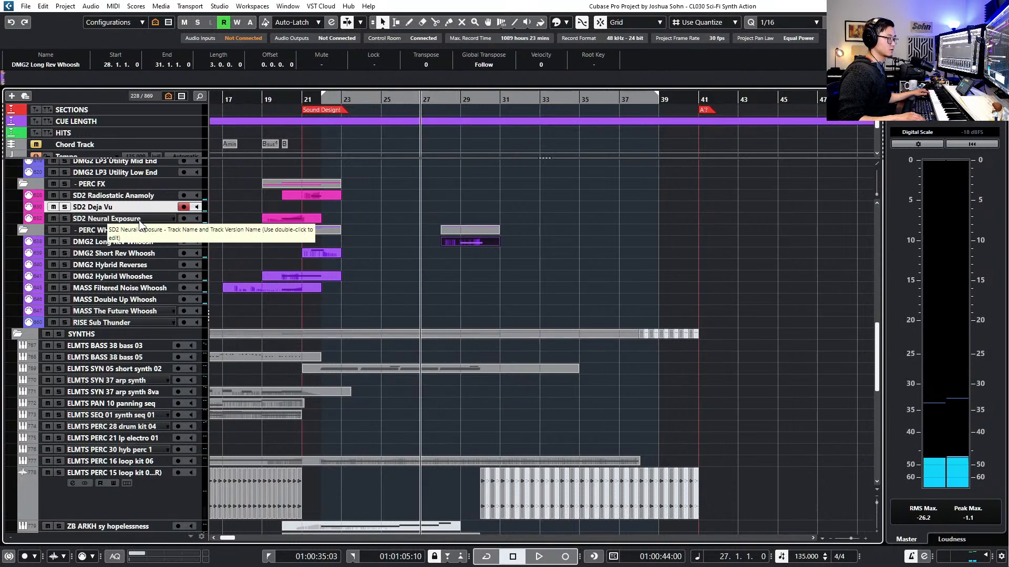
pyautogui.press('KP_Multiply')
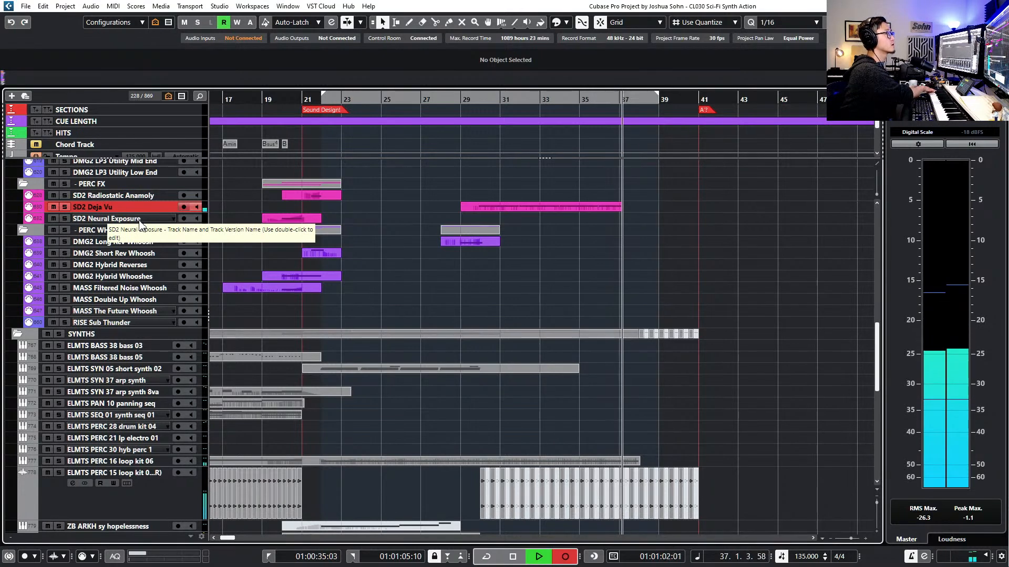
pyautogui.press('space')
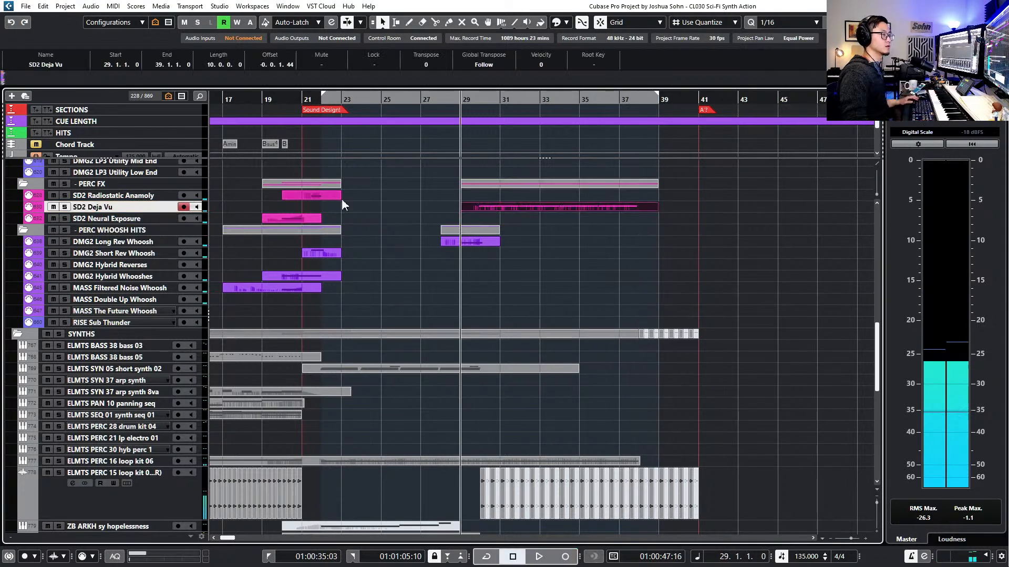
# Move the A'? section marker to bar 49
pyautogui.scroll(4, 737, 183)
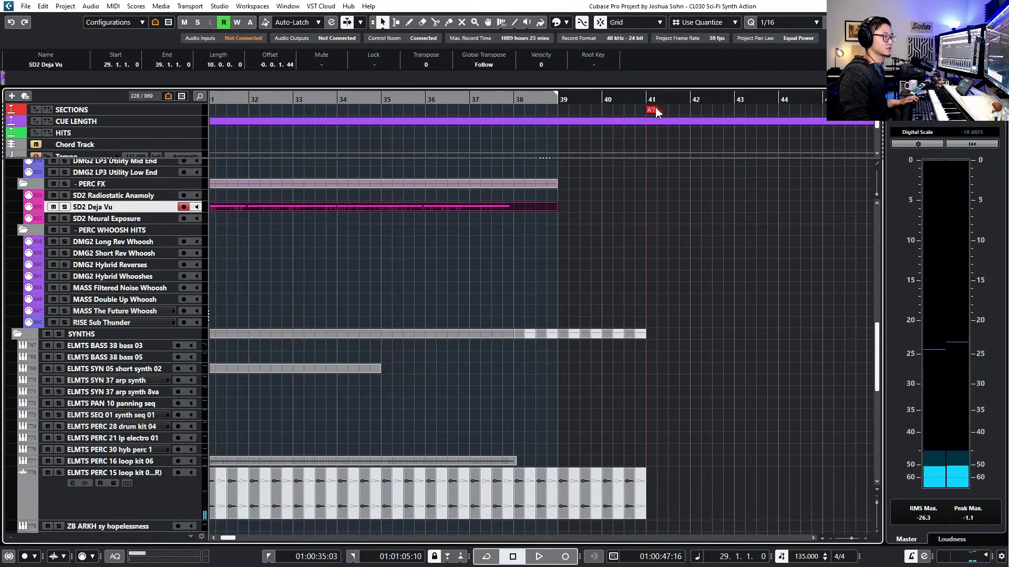
pyautogui.scroll(-4, 657, 111)
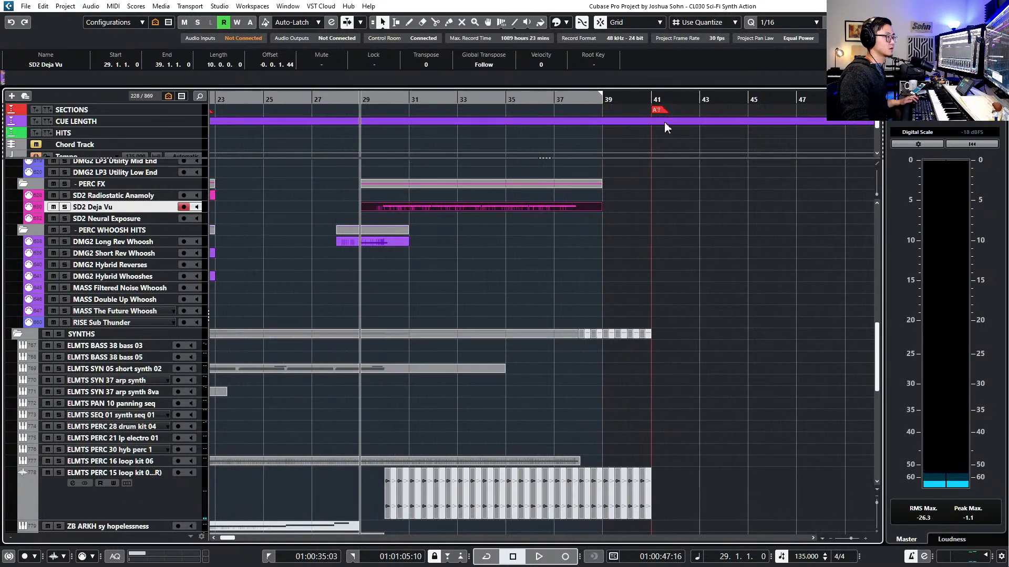
pyautogui.press('g')
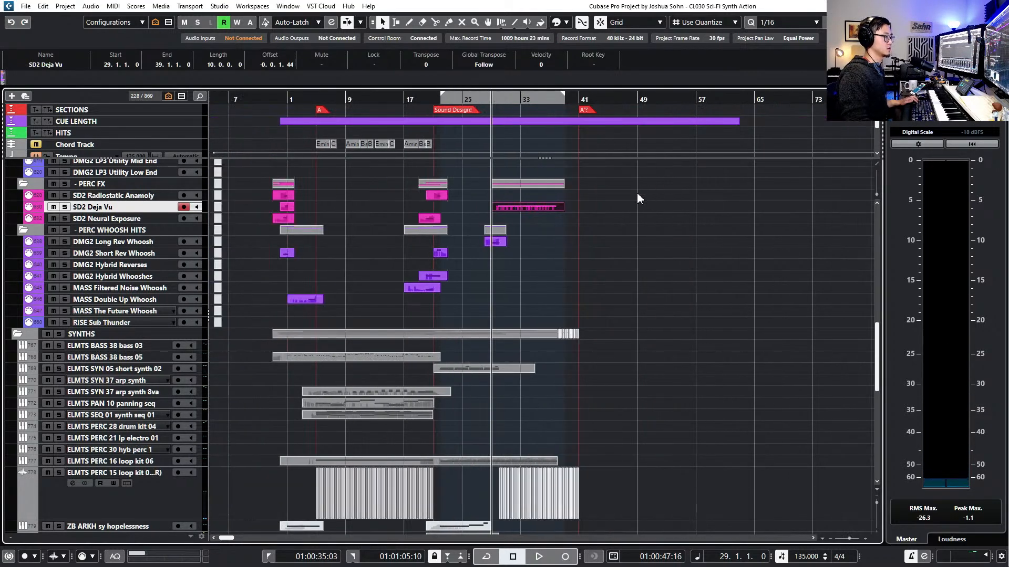
pyautogui.scroll(3, 604, 178)
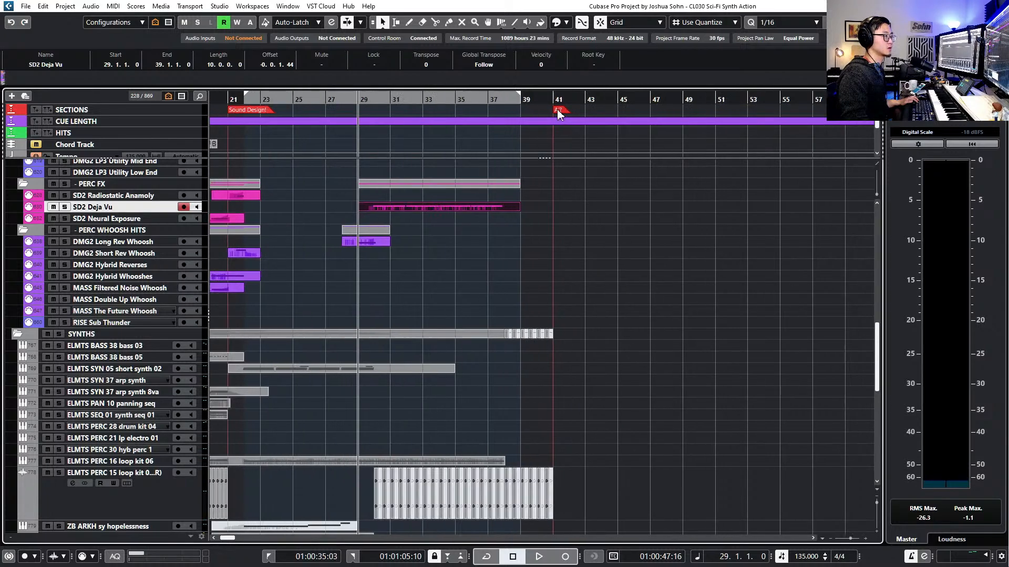
pyautogui.click(559, 112)
pyautogui.moveTo(542, 115); pyautogui.dragTo(628, 110)
pyautogui.scroll(2, 637, 119)
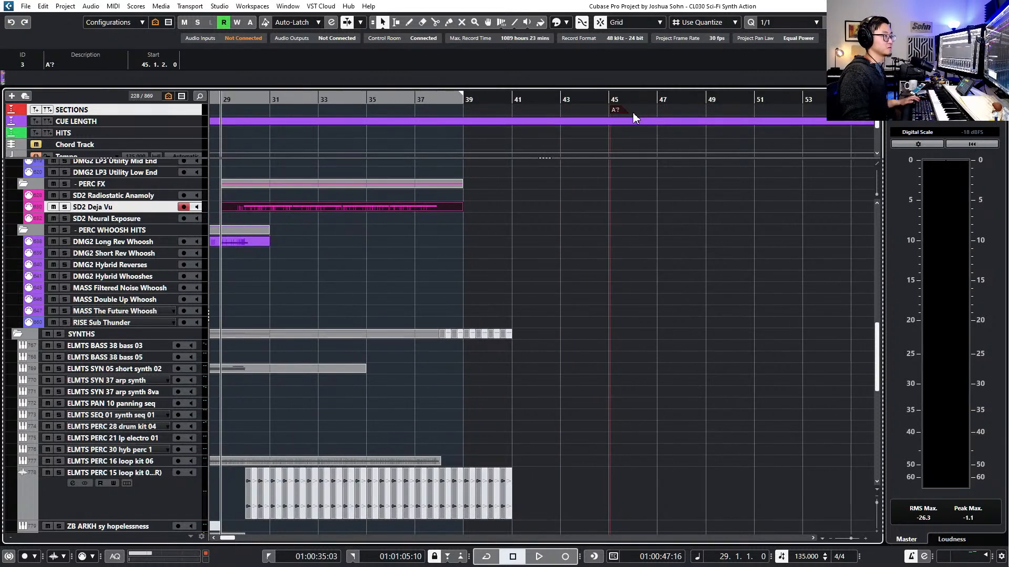
pyautogui.moveTo(645, 115); pyautogui.dragTo(711, 116)
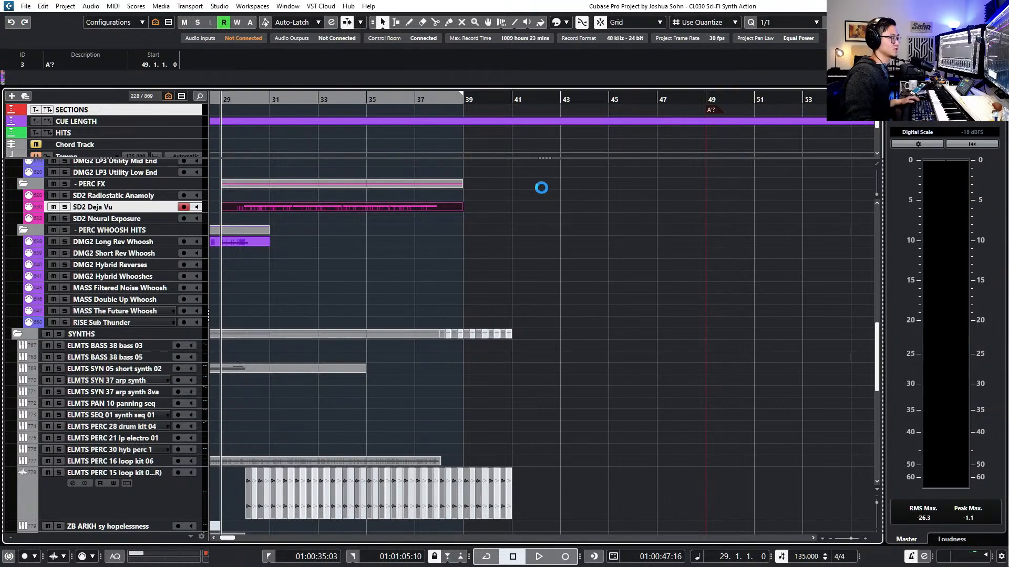
# Quantize the four G1 notes of the SD2 Deja Vu part to 1/1 as consecutive two-bar notes starting at bar 30
pyautogui.scroll(-3, 539, 225)
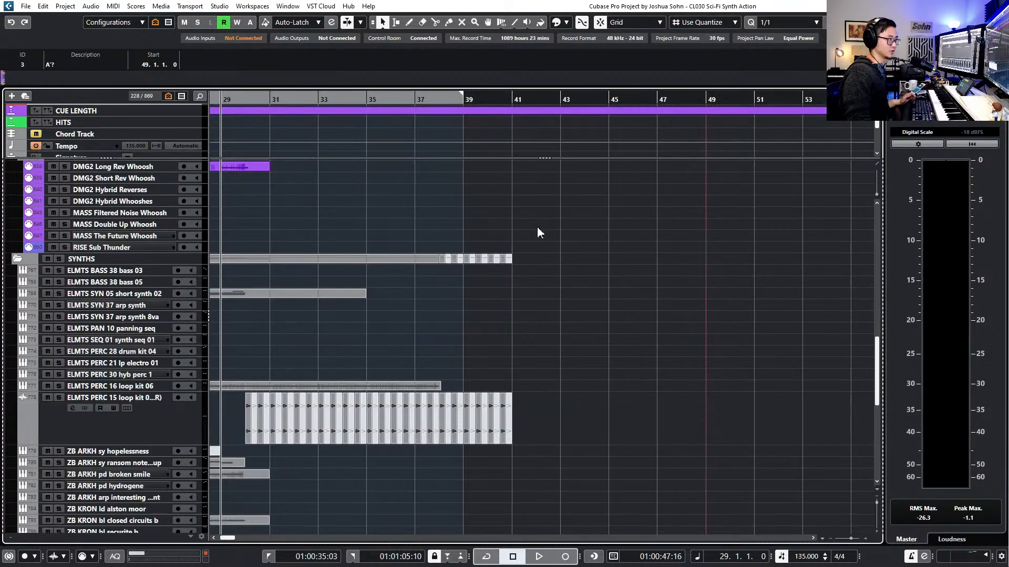
pyautogui.scroll(-2, 537, 227)
pyautogui.scroll(-1, 537, 238)
pyautogui.scroll(10, 539, 241)
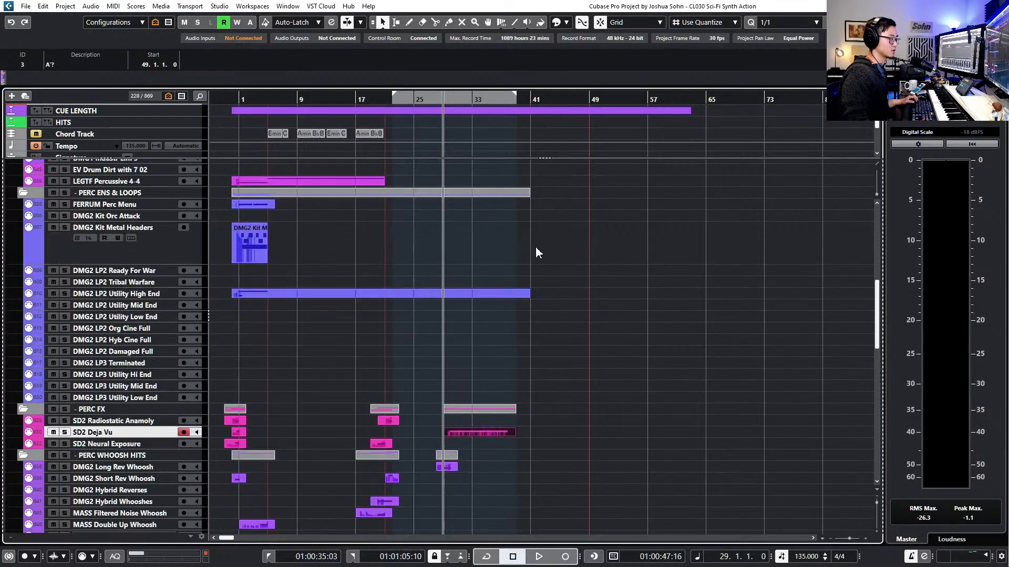
pyautogui.scroll(2, 539, 316)
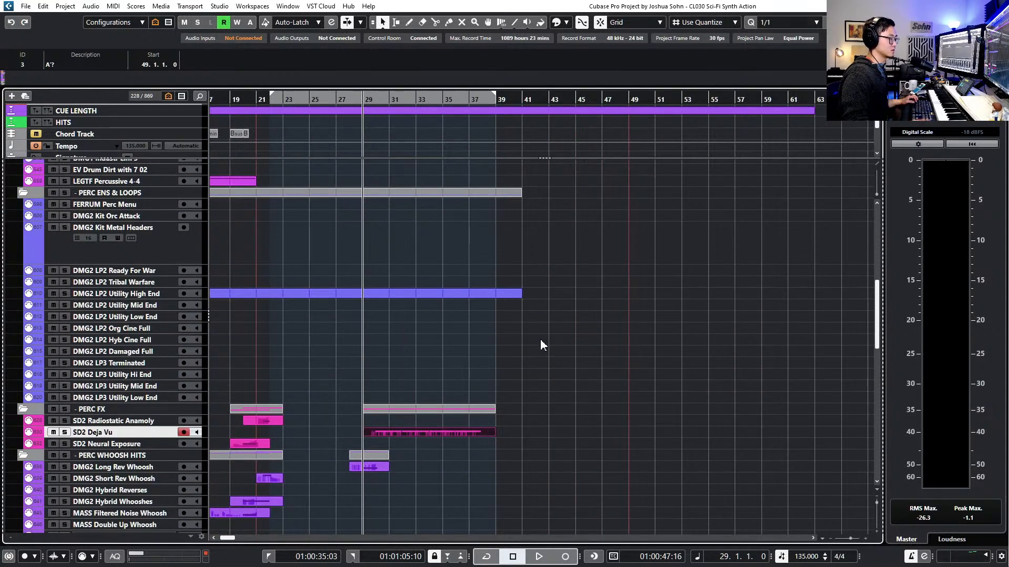
pyautogui.press('space')
pyautogui.click(480, 433)
pyautogui.doubleClick(480, 433)
pyautogui.moveTo(317, 203); pyautogui.dragTo(746, 295)
pyautogui.moveTo(658, 220); pyautogui.dragTo(302, 254)
pyautogui.press('q')
pyautogui.moveTo(542, 270); pyautogui.dragTo(639, 263)
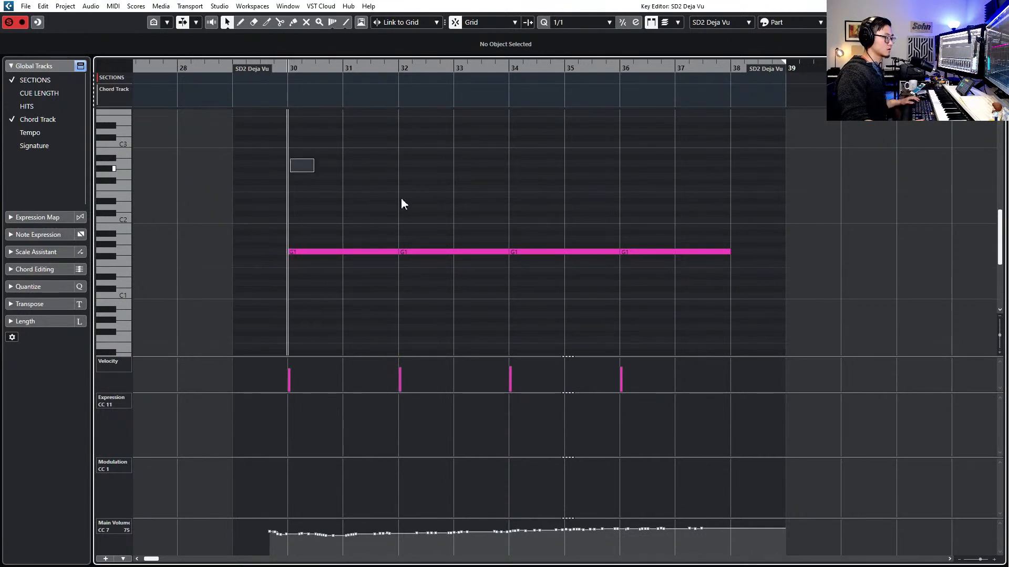
# Even out the velocities of the four G1 notes at 88, play them back and close the note editor
pyautogui.hotkey('ctrl', 'a')
pyautogui.press('space')
pyautogui.press('space')
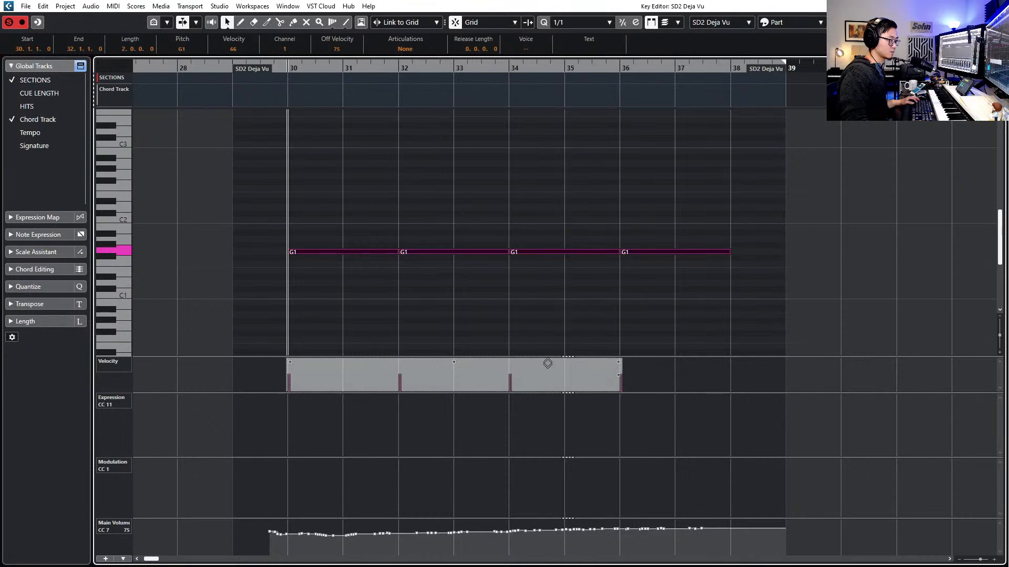
pyautogui.press('space')
pyautogui.press('space')
pyautogui.press('s')
pyautogui.press('KP_Subtract')
pyautogui.press('space')
pyautogui.press('Return')
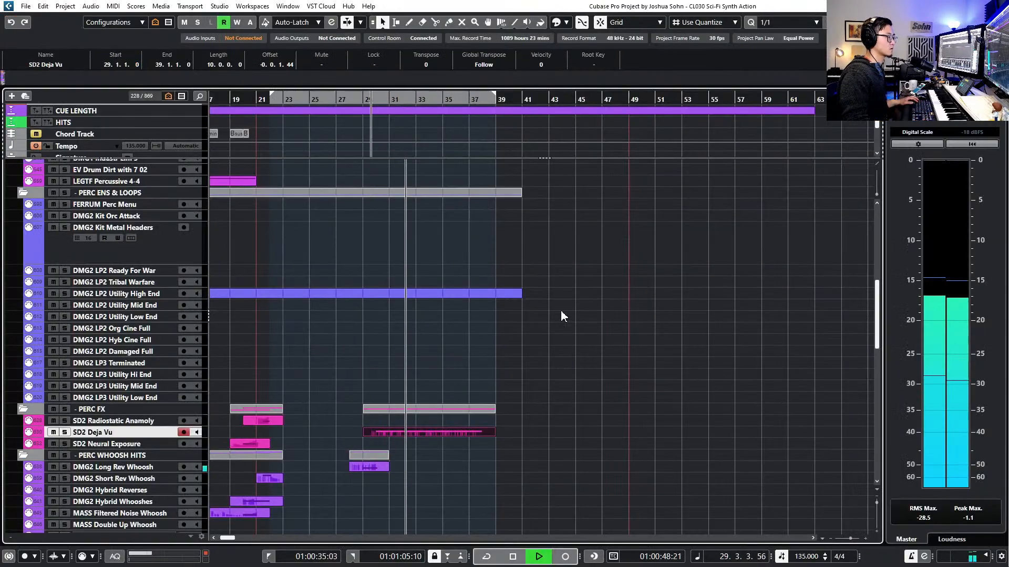
# Extend the SD2 Deja Vu part to bar 49 and duplicate its four G1 notes from bar 38
pyautogui.scroll(-1, 560, 310)
pyautogui.moveTo(506, 433); pyautogui.dragTo(613, 441)
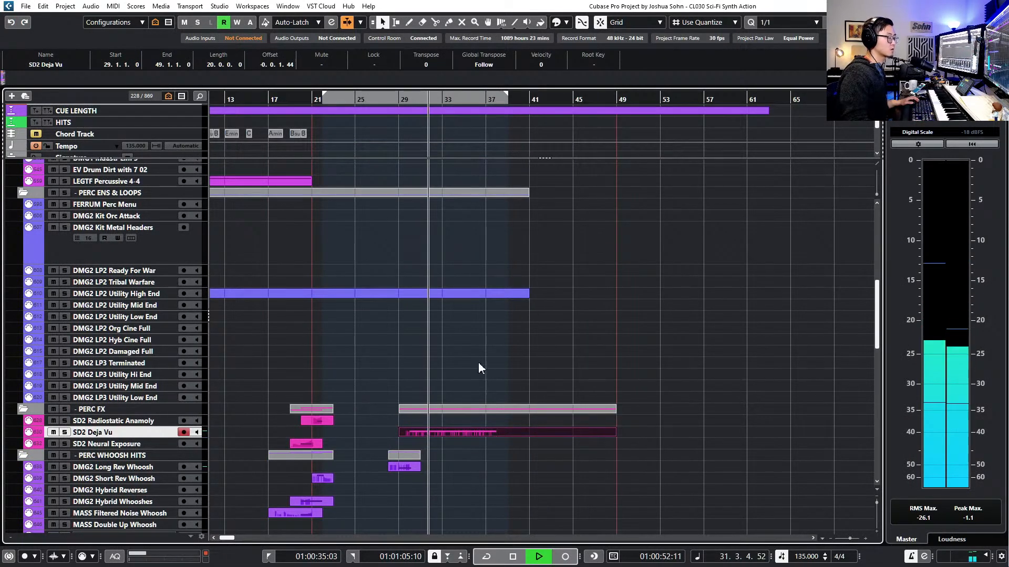
pyautogui.press('Return')
pyautogui.moveTo(242, 242); pyautogui.dragTo(583, 263)
pyautogui.hotkey('ctrl', 'd')
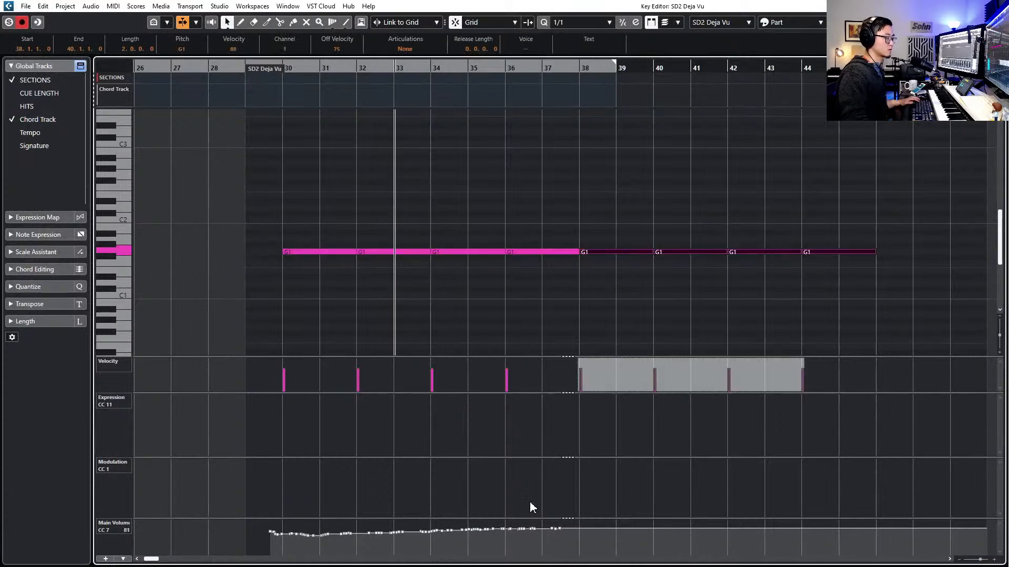
# Draw a gently rising Main Volume (CC 7) line under the duplicated G1 notes up to bar 44 and close the note editor
pyautogui.rightClick(312, 532)
pyautogui.click(432, 531)
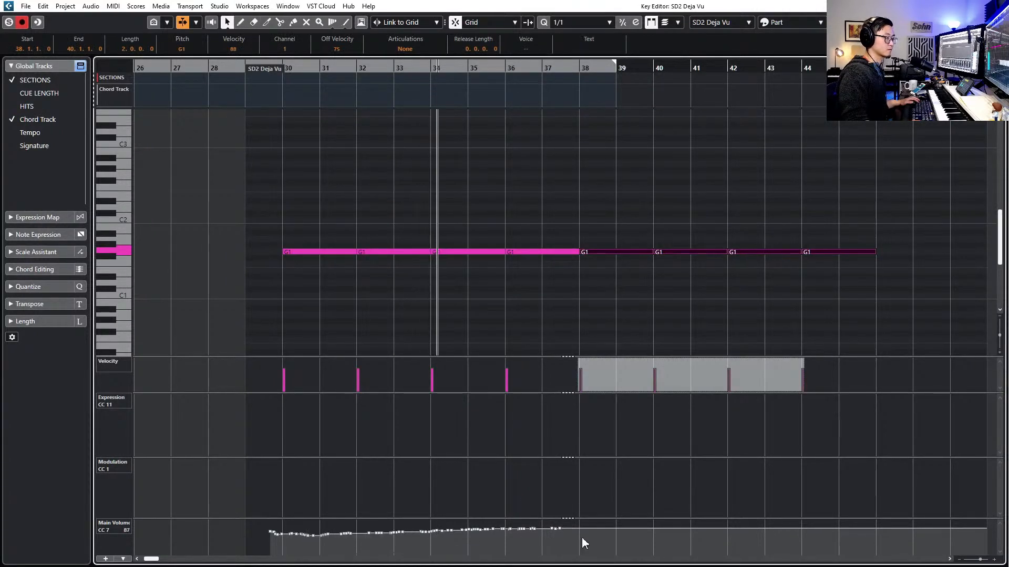
pyautogui.rightClick(515, 534)
pyautogui.click(515, 534)
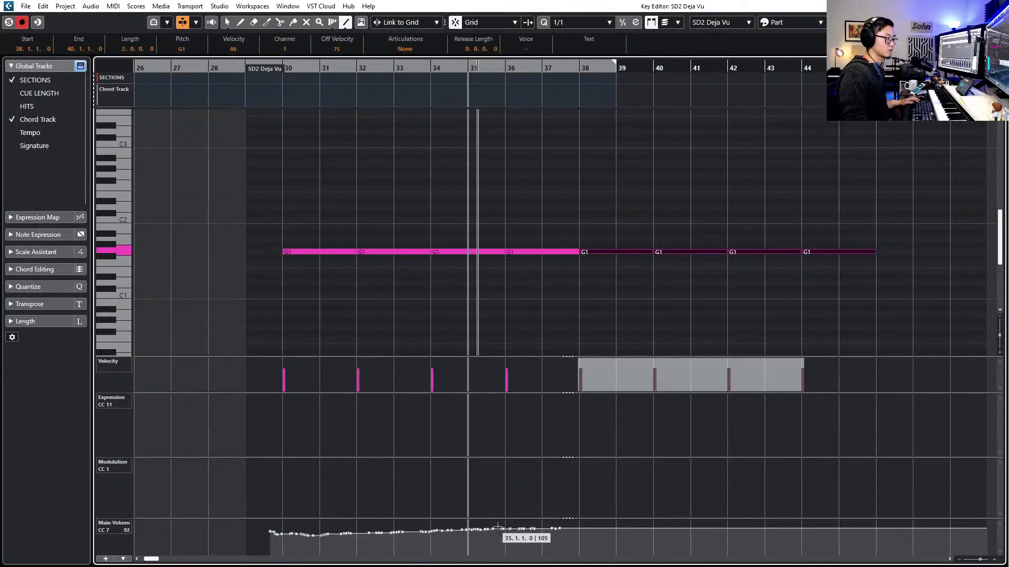
pyautogui.moveTo(496, 529); pyautogui.dragTo(804, 525)
pyautogui.hotkey('ctrl', 'w')
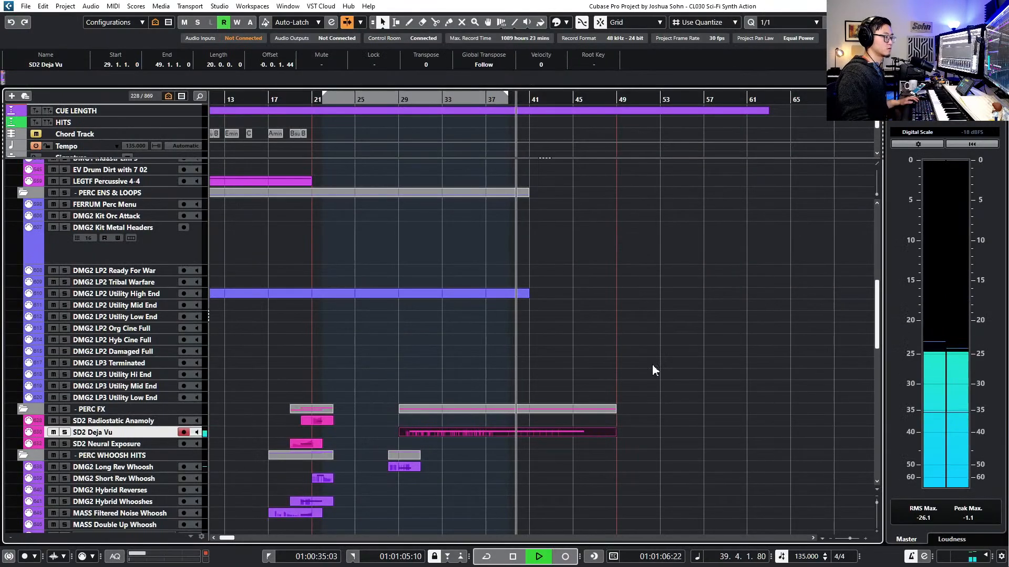
# Check the percussion and synth tracks around bar 41 during playback, clear the selection and stop playback
pyautogui.scroll(-5, 609, 362)
pyautogui.scroll(-3, 519, 367)
pyautogui.scroll(3, 523, 389)
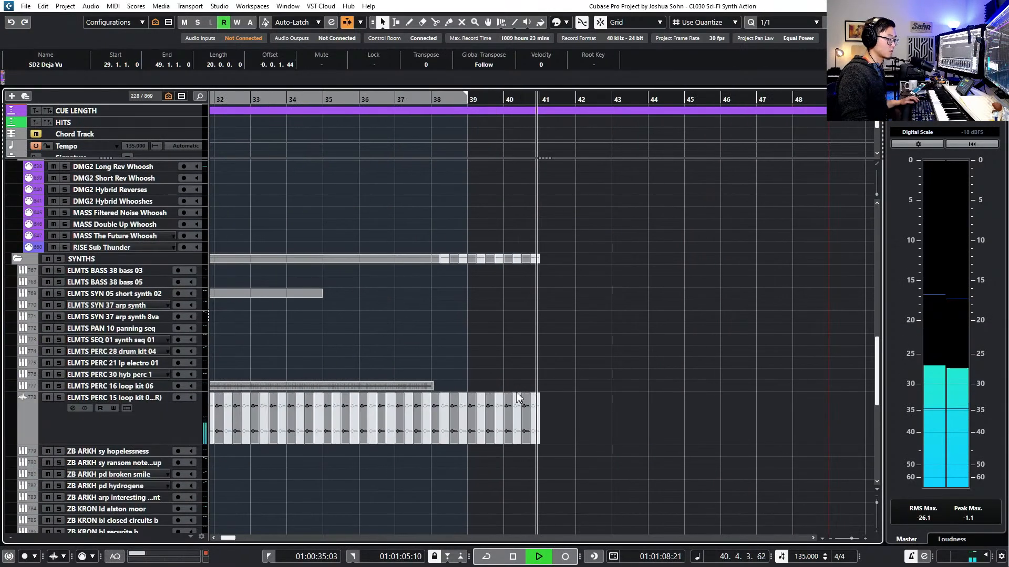
pyautogui.click(513, 353)
pyautogui.scroll(3, 513, 352)
pyautogui.press('space')
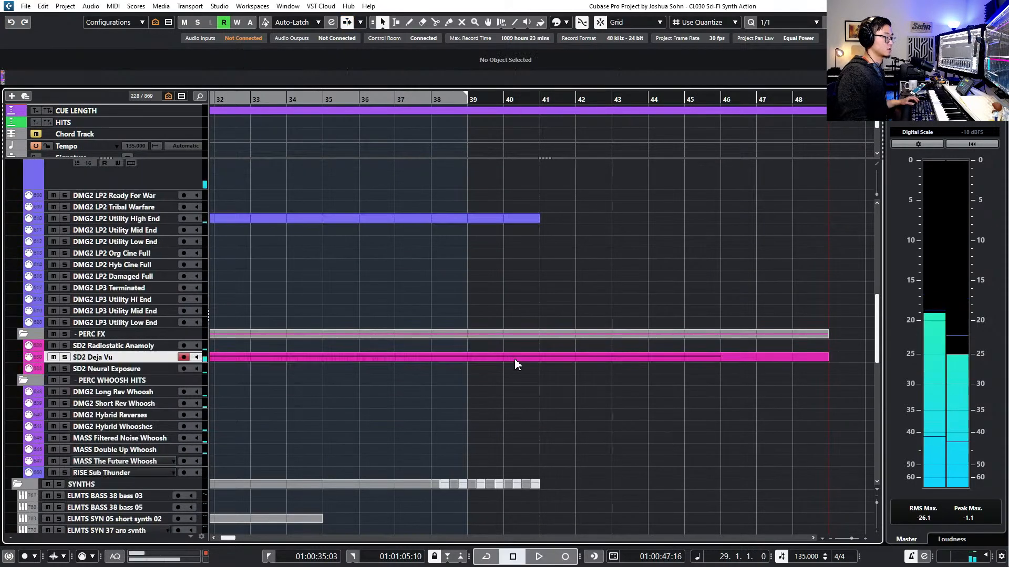
# Examine the SD2 Deja Vu part's G1 notes and Main Volume line in the note editor, then close it
pyautogui.scroll(-3, 515, 363)
pyautogui.scroll(-2, 514, 363)
pyautogui.click(515, 366)
pyautogui.press('KP_Add')
pyautogui.press('KP_Add')
pyautogui.press('KP_Add')
pyautogui.press('KP_Add')
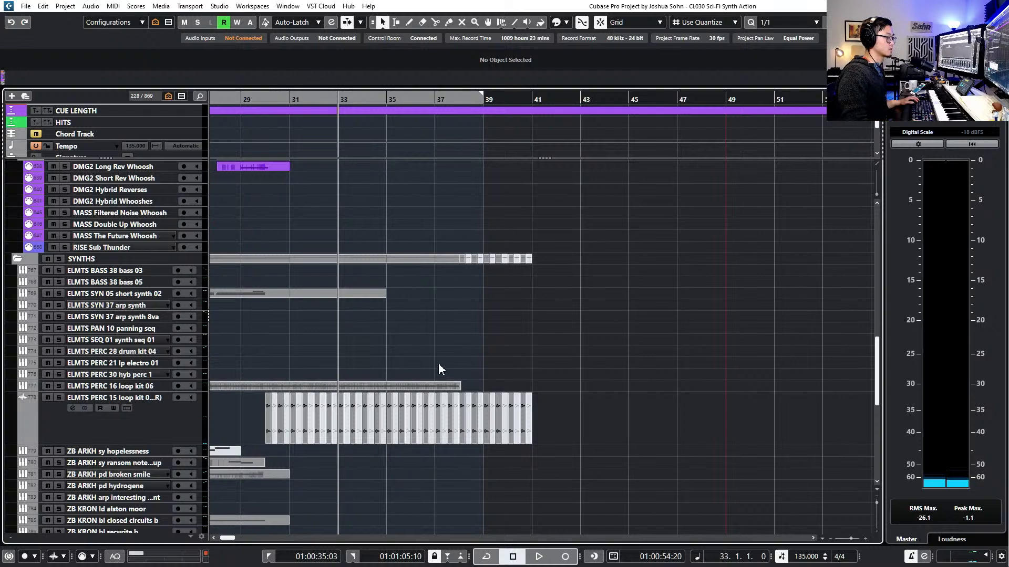
pyautogui.scroll(5, 439, 368)
pyautogui.doubleClick(411, 357)
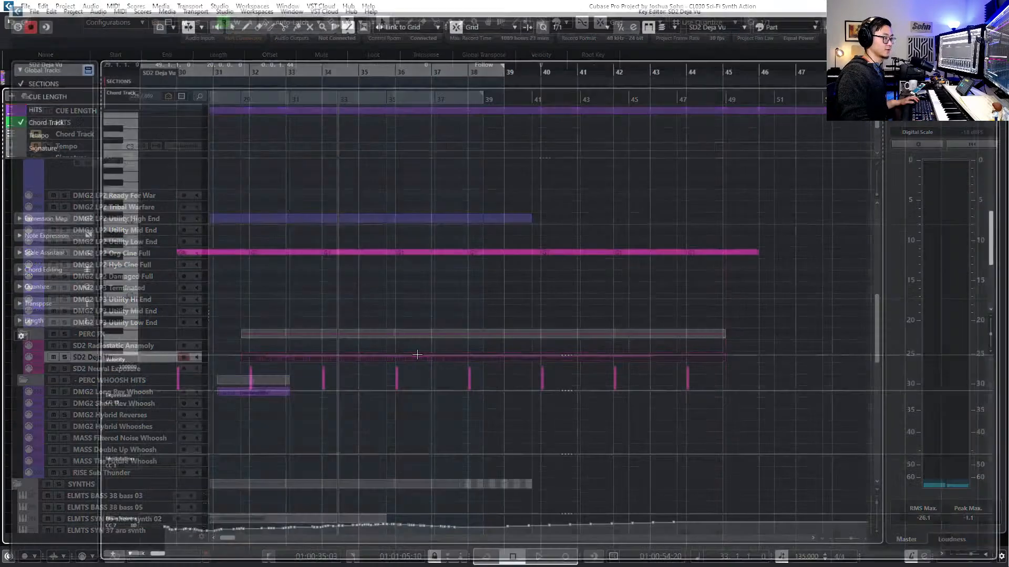
pyautogui.press('KP_Add')
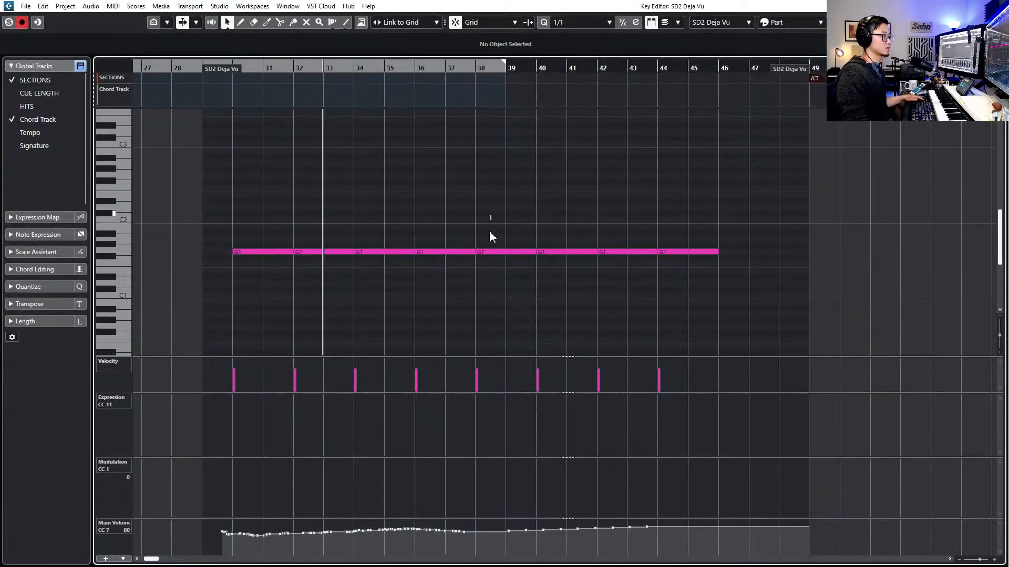
pyautogui.press('Return')
pyautogui.scroll(-5, 504, 315)
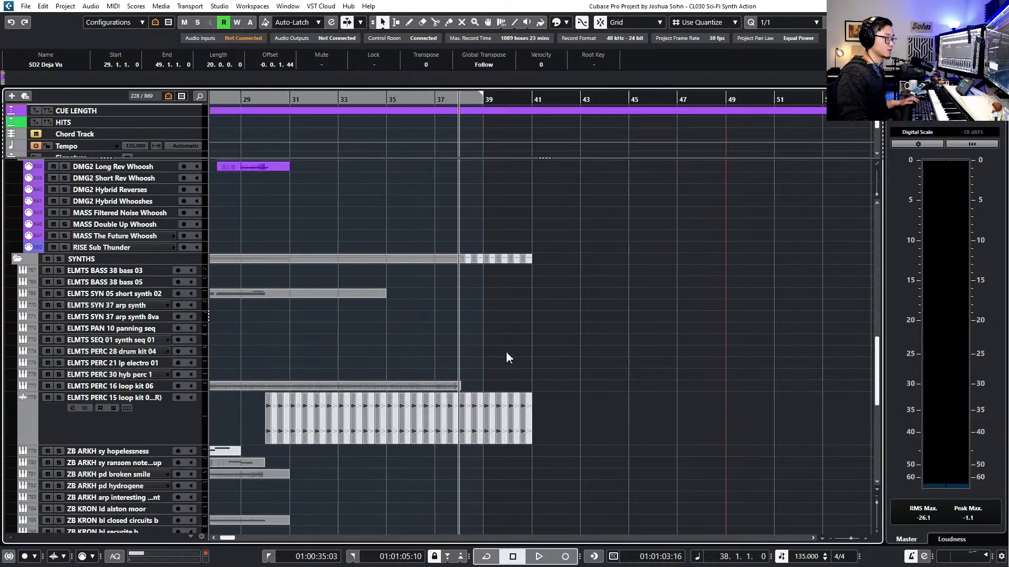
# Unmute the muted ELMTS PERC 15 loop kit slices between bars 38 and 41
pyautogui.scroll(3, 471, 399)
pyautogui.click(457, 424)
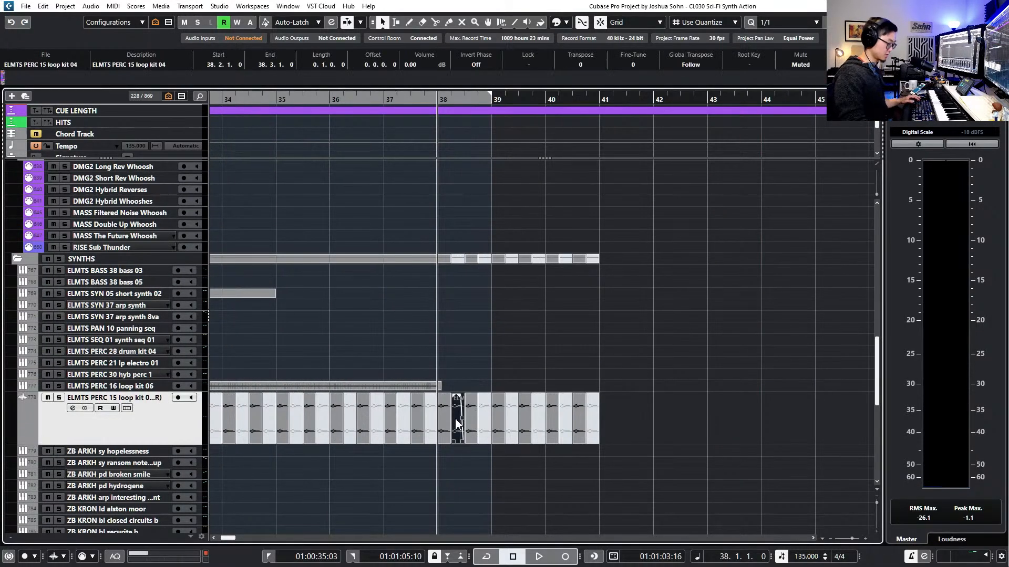
pyautogui.moveTo(471, 397); pyautogui.dragTo(543, 402)
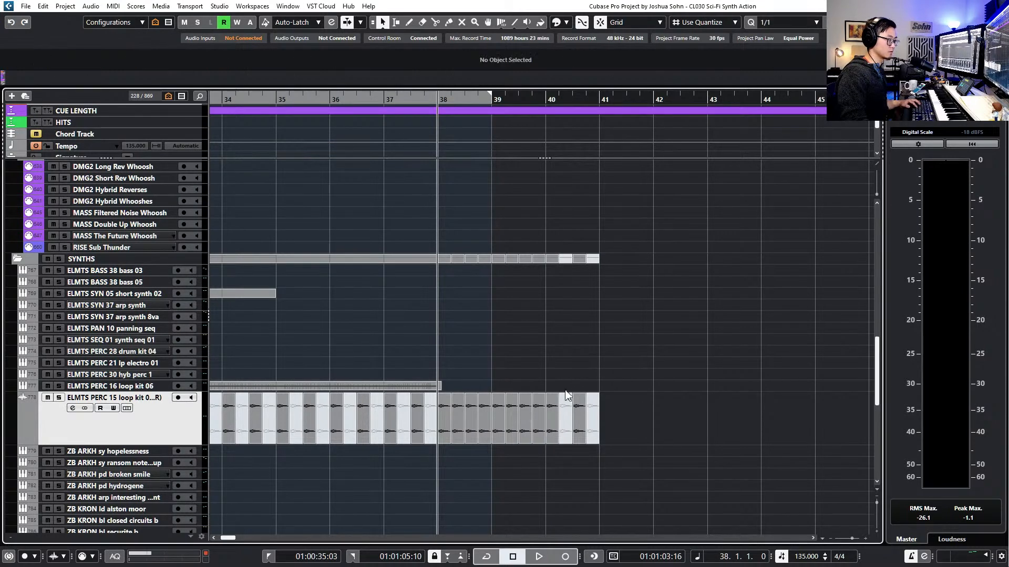
pyautogui.click(649, 402)
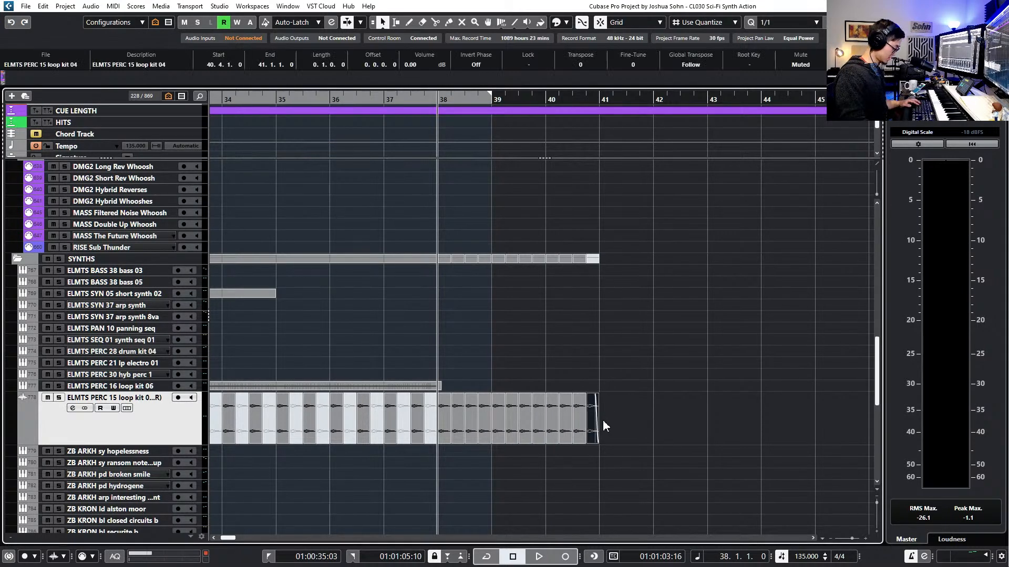
# Duplicate the ELMTS PERC 15 loop kit slices of bars 38 to 41 so the loop runs to bar 44
pyautogui.moveTo(435, 420); pyautogui.dragTo(440, 423)
pyautogui.hotkey('ctrl', 'd')
pyautogui.scroll(-2, 604, 413)
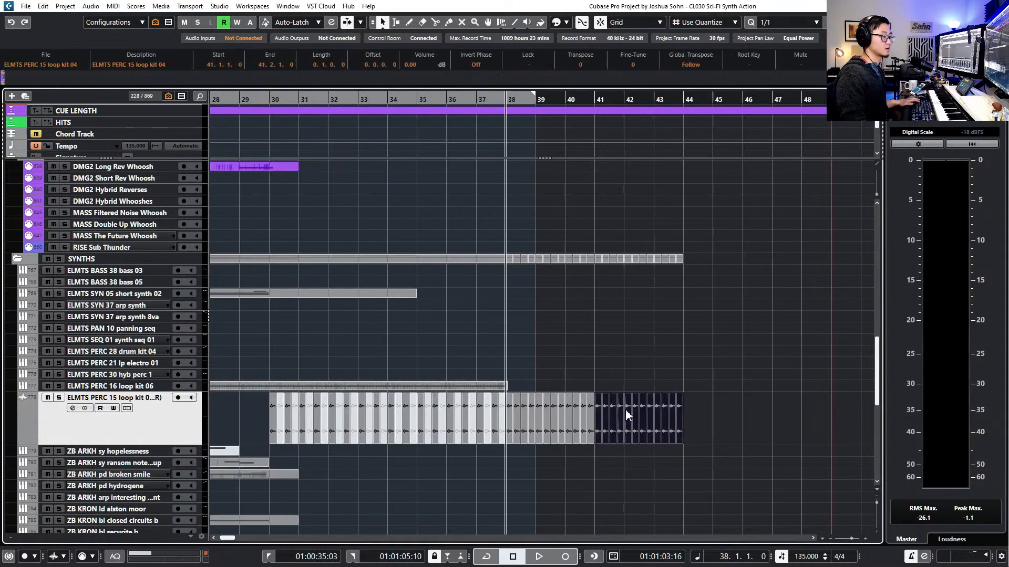
# Play back the last G1 note of the SD2 Deja Vu part from bar 44, close the note editor and stop playback
pyautogui.scroll(5, 629, 408)
pyautogui.scroll(-5, 629, 411)
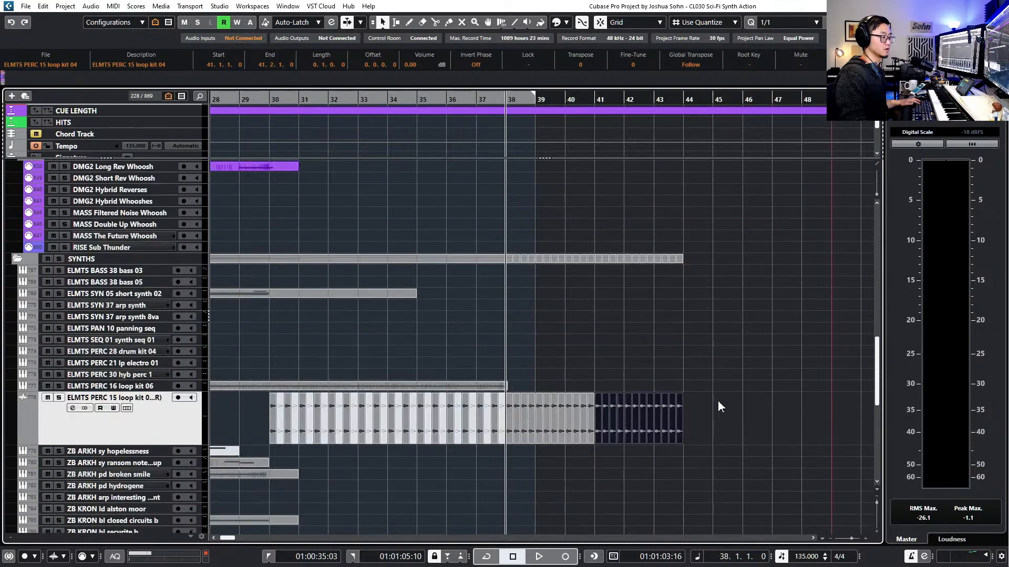
pyautogui.scroll(3, 717, 408)
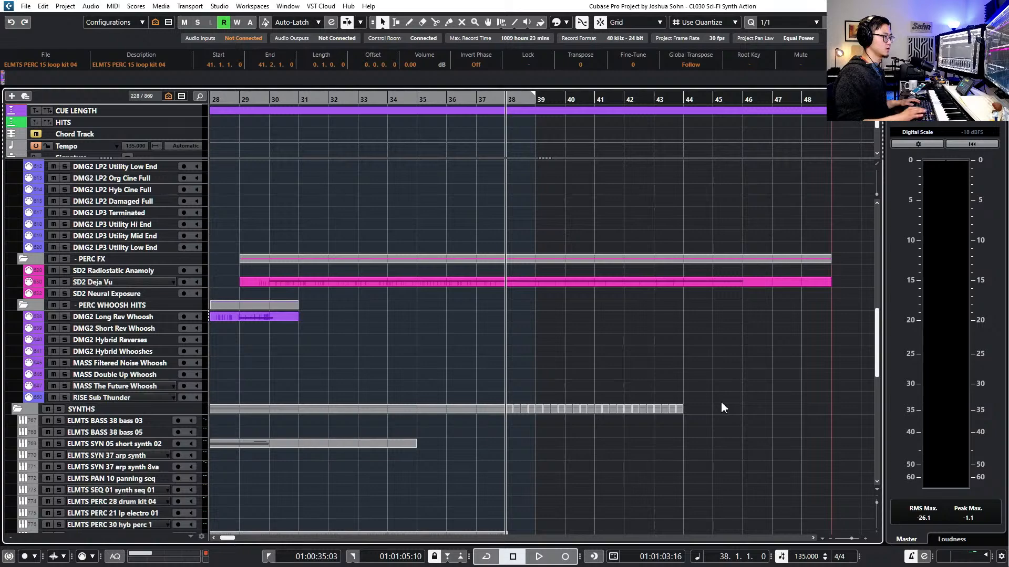
pyautogui.doubleClick(660, 282)
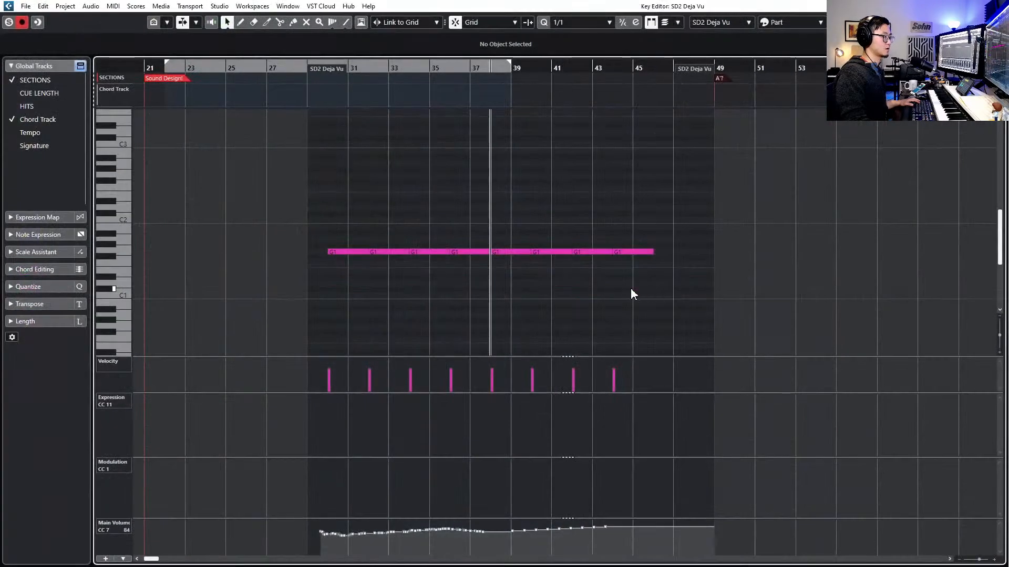
pyautogui.click(633, 251)
pyautogui.press('l')
pyautogui.press('ctrl+KP_Subtract')
pyautogui.press('ctrl+KP_Subtract')
pyautogui.press('space')
pyautogui.scroll(3, 628, 276)
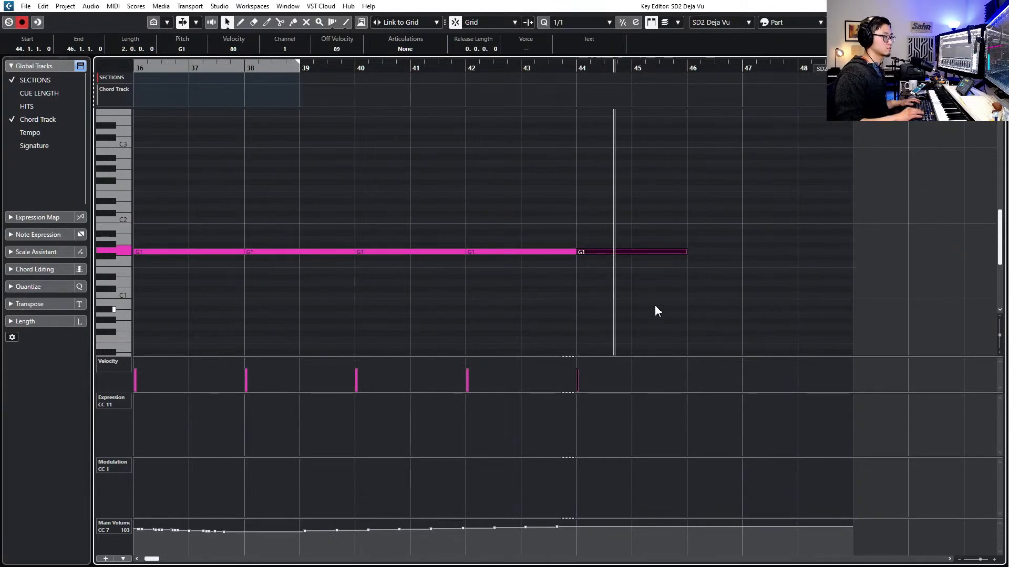
pyautogui.hotkey('ctrl', 'e')
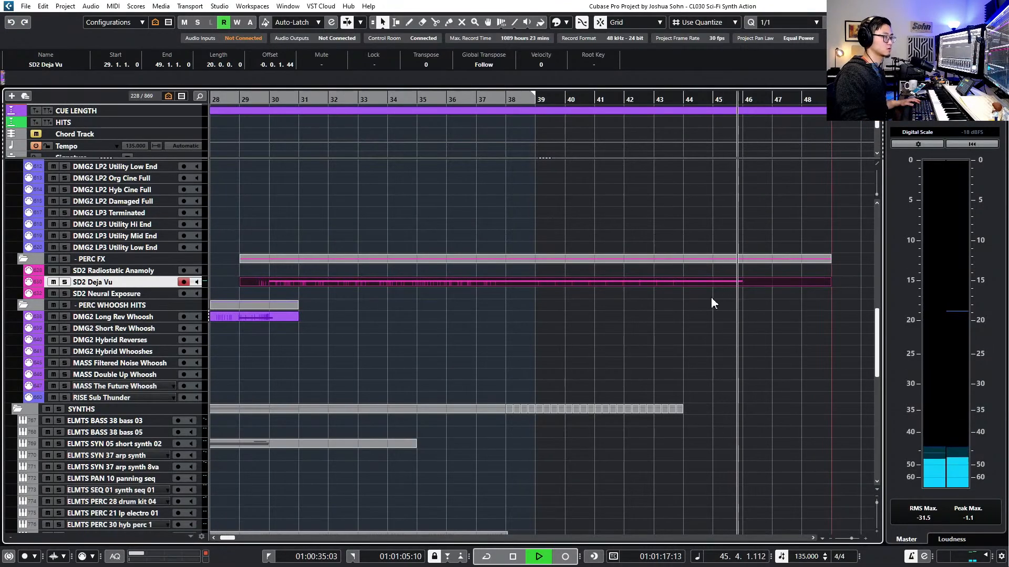
pyautogui.press('space')
# Duplicate the ELMTS PERC 15 loop kit slices of bars 42 and 43 to extend the loop to bar 46
pyautogui.scroll(-6, 720, 315)
pyautogui.keyDown('ctrl'); pyautogui.scroll(3, 720, 321); pyautogui.keyUp('ctrl')
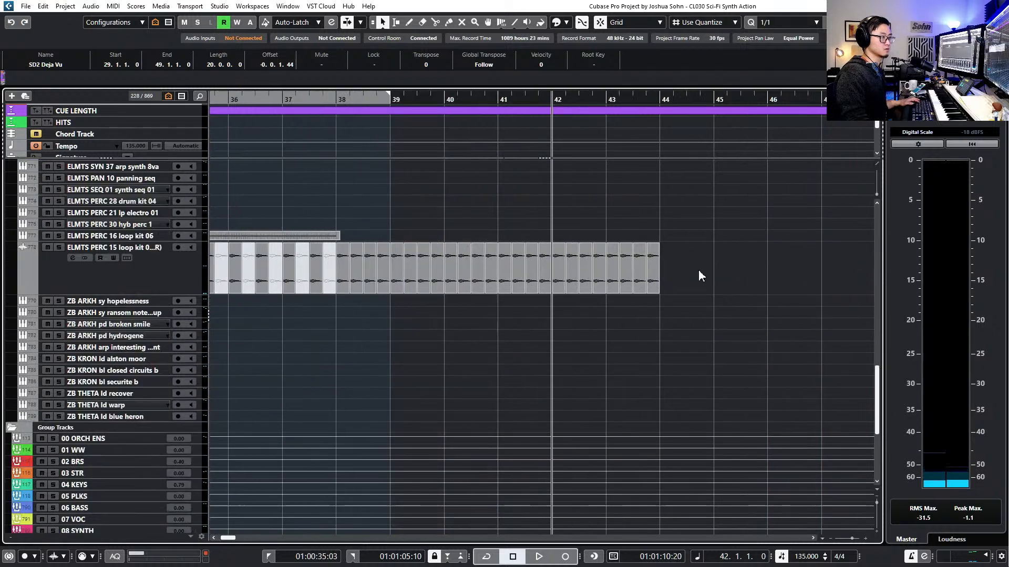
pyautogui.moveTo(682, 269); pyautogui.dragTo(599, 272)
pyautogui.moveTo(494, 281); pyautogui.dragTo(494, 282)
pyautogui.hotkey('ctrl', 'd')
pyautogui.keyDown('ctrl'); pyautogui.scroll(-1, 663, 283); pyautogui.keyUp('ctrl')
# Move the A'? section marker to bar 47 on the SECTIONS track and play from bar 46 to check the transition
pyautogui.scroll(5, 713, 278)
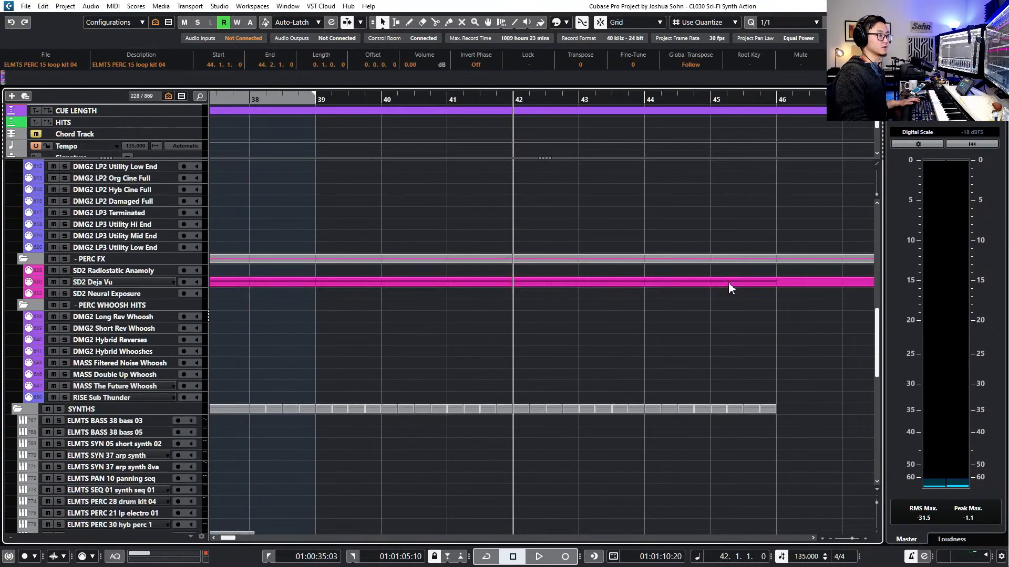
pyautogui.keyDown('ctrl'); pyautogui.scroll(-3, 749, 200); pyautogui.keyUp('ctrl')
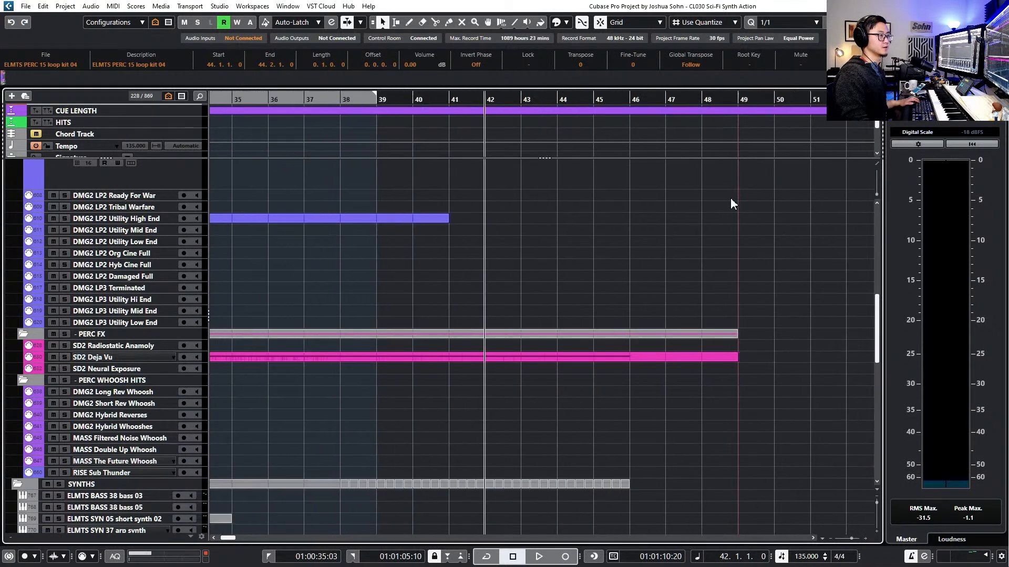
pyautogui.scroll(1, 735, 134)
pyautogui.moveTo(746, 116); pyautogui.dragTo(661, 119)
pyautogui.click(625, 100)
pyautogui.keyDown('ctrl'); pyautogui.scroll(3, 652, 141); pyautogui.keyUp('ctrl')
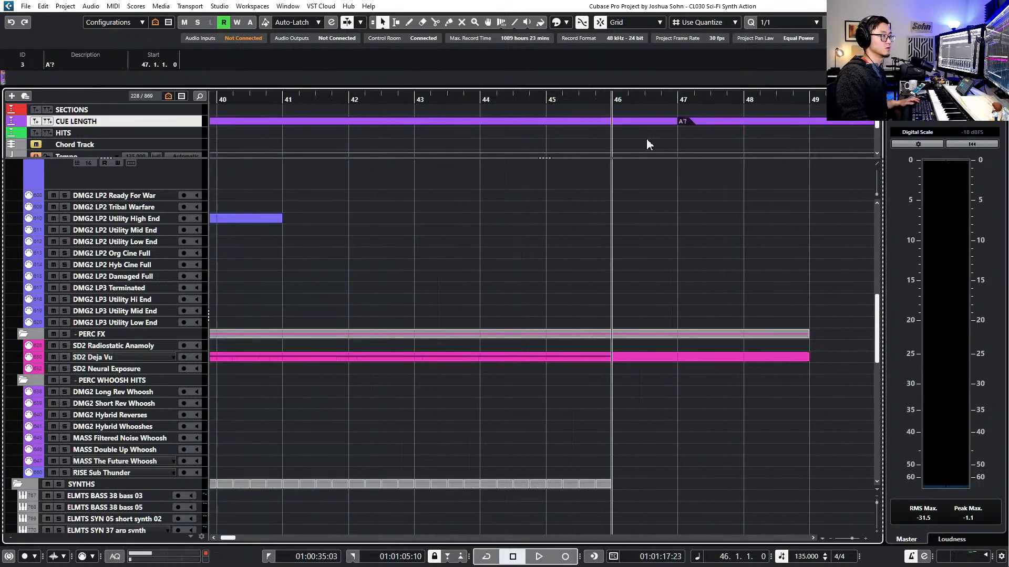
pyautogui.press('space')
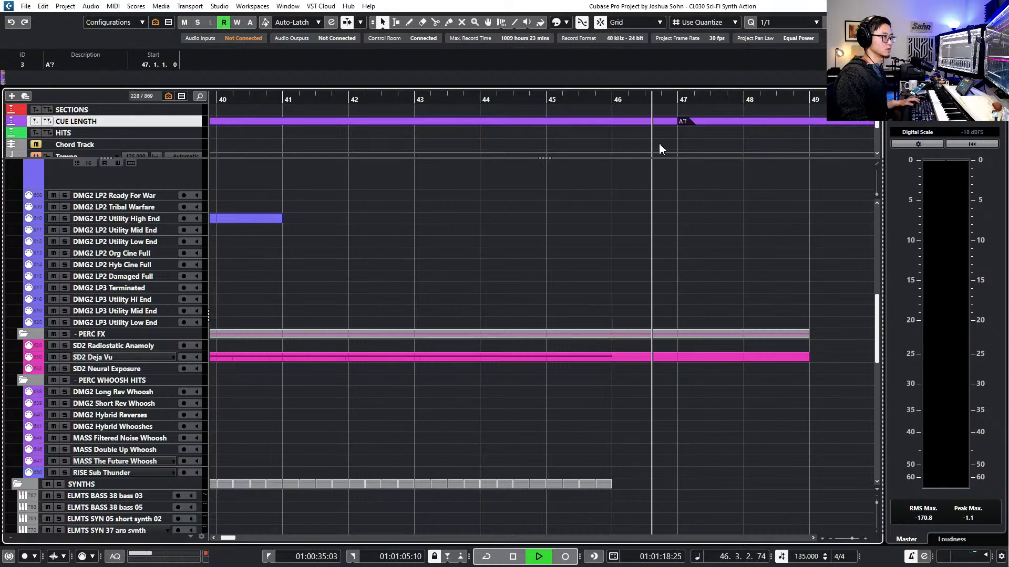
pyautogui.press('space')
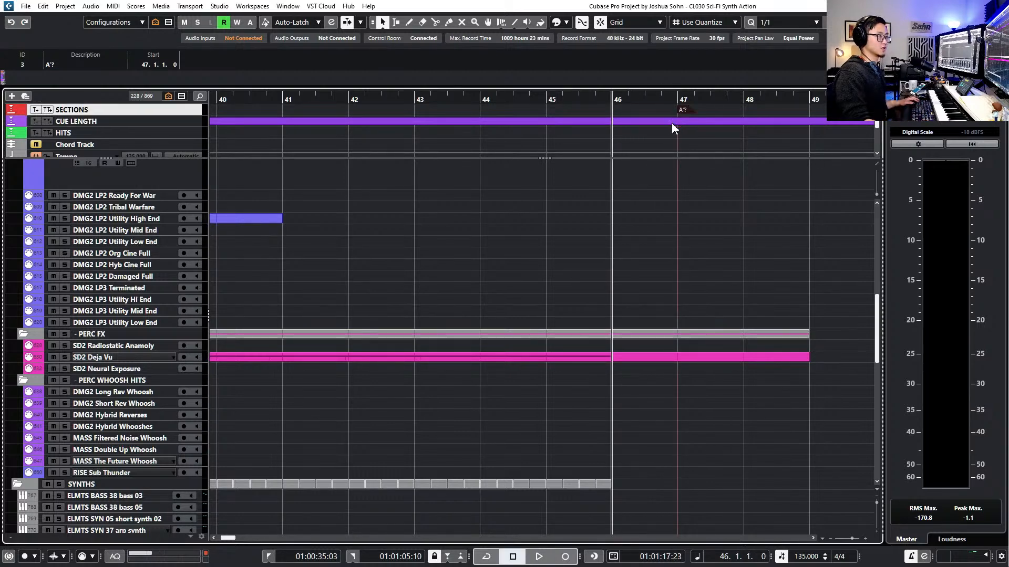
# Shorten the CUE LENGTH cycle marker so that it ends at bar 69
pyautogui.keyDown('ctrl'); pyautogui.scroll(-4, 673, 126); pyautogui.keyUp('ctrl')
pyautogui.keyDown('ctrl'); pyautogui.scroll(-1, 672, 142); pyautogui.keyUp('ctrl')
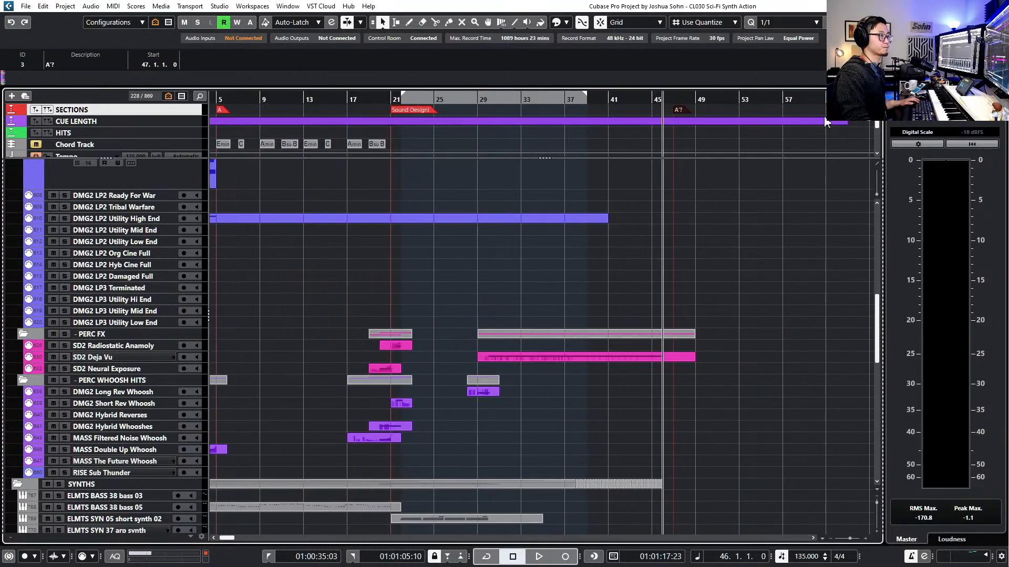
pyautogui.click(843, 122)
pyautogui.moveTo(846, 120)
pyautogui.mouseDown()
pyautogui.moveTo(862, 122)
pyautogui.moveTo(779, 122)
pyautogui.moveTo(821, 122)
pyautogui.mouseUp()
pyautogui.press('g')
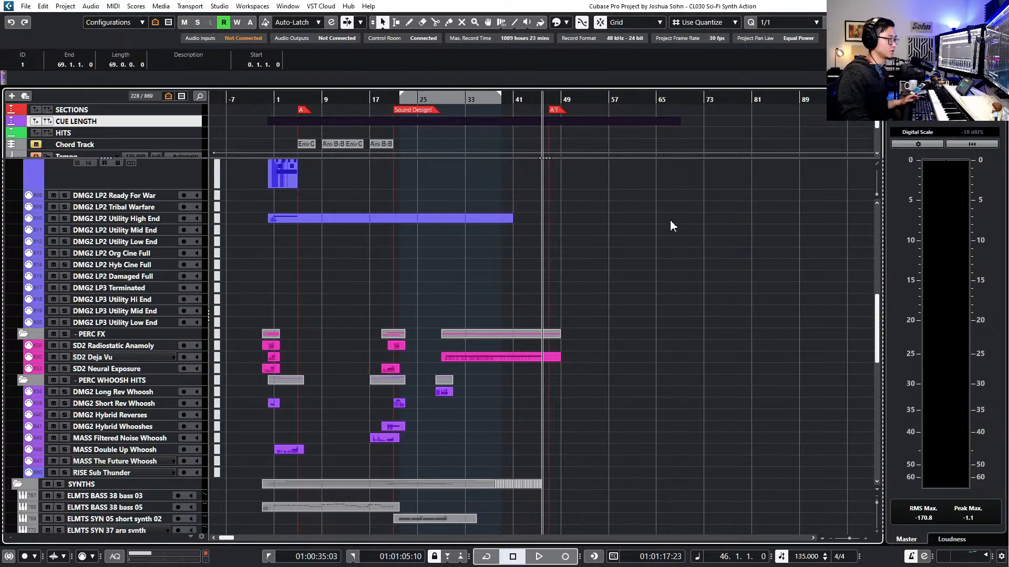
# Set the left locator to bar 5 and the right locator to bar 21, enclosing the A section
pyautogui.press('KP_Subtract')
pyautogui.press('KP_Subtract')
pyautogui.press('KP_Subtract')
pyautogui.press('KP_Subtract')
pyautogui.press('KP_Subtract')
pyautogui.press('KP_Subtract')
pyautogui.press('KP_Subtract')
pyautogui.press('KP_Subtract')
pyautogui.press('KP_Subtract')
pyautogui.press('KP_Subtract')
pyautogui.press('KP_Subtract')
pyautogui.press('KP_Subtract')
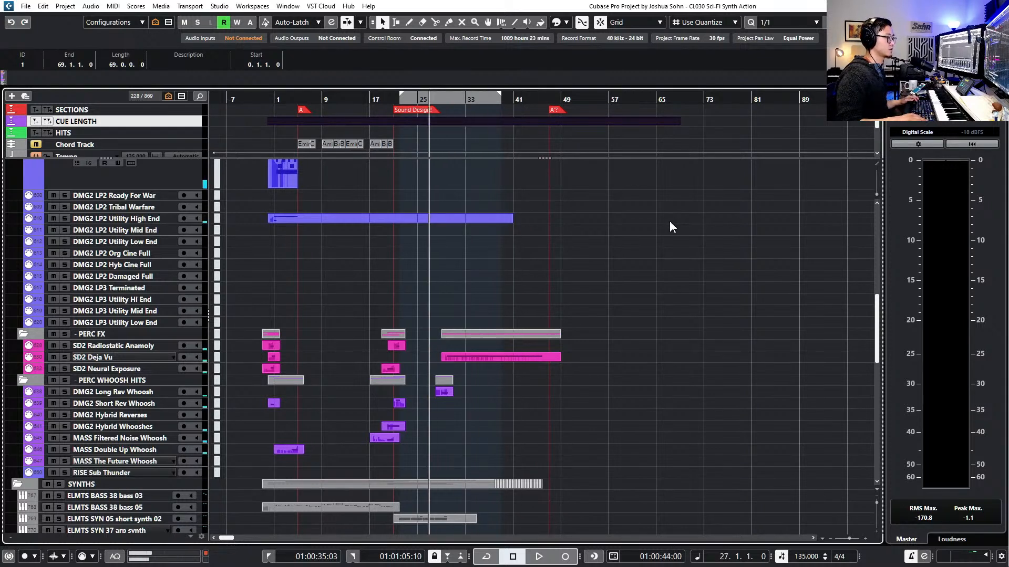
pyautogui.press('ctrl+KP_1')
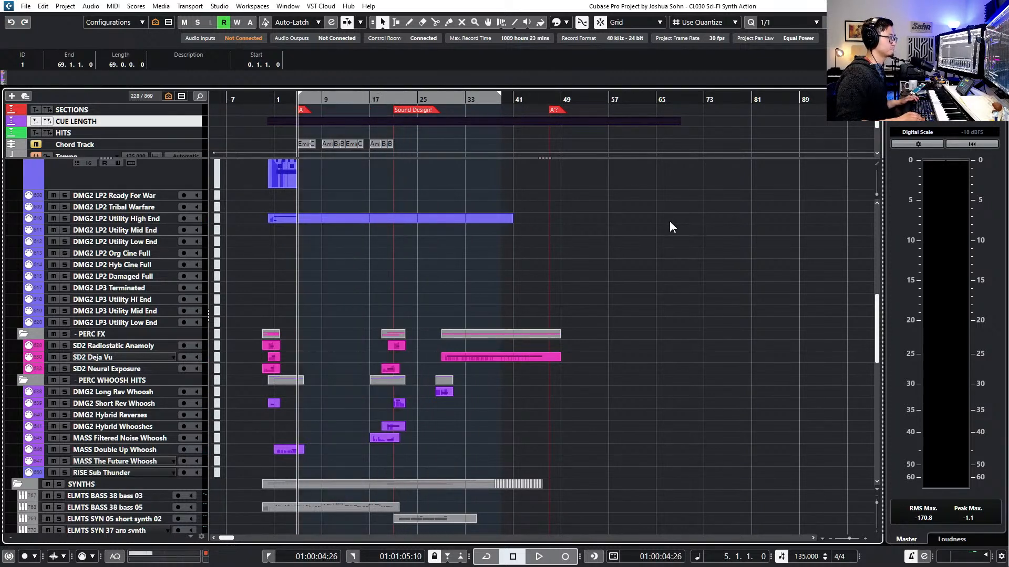
pyautogui.press('KP_Add')
pyautogui.press('KP_Add')
pyautogui.press('KP_Add')
pyautogui.press('KP_Add')
pyautogui.press('KP_Add')
pyautogui.press('KP_Add')
pyautogui.press('KP_Add')
pyautogui.press('KP_Add')
pyautogui.press('KP_Add')
pyautogui.press('KP_Add')
pyautogui.press('KP_Add')
pyautogui.press('KP_Add')
pyautogui.press('KP_Add')
pyautogui.press('KP_Add')
pyautogui.press('KP_Add')
pyautogui.press('KP_Add')
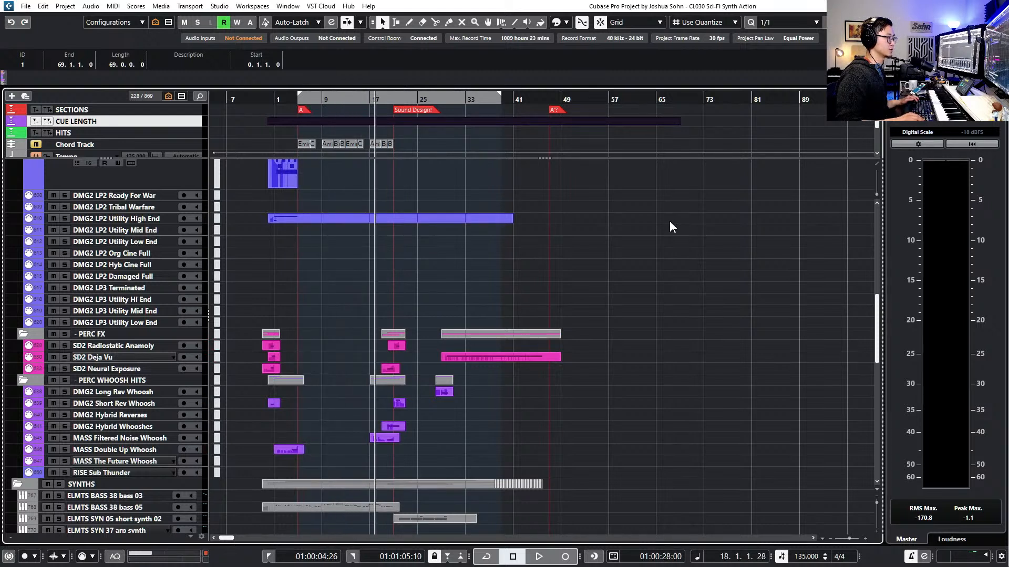
pyautogui.press('ctrl+KP_2')
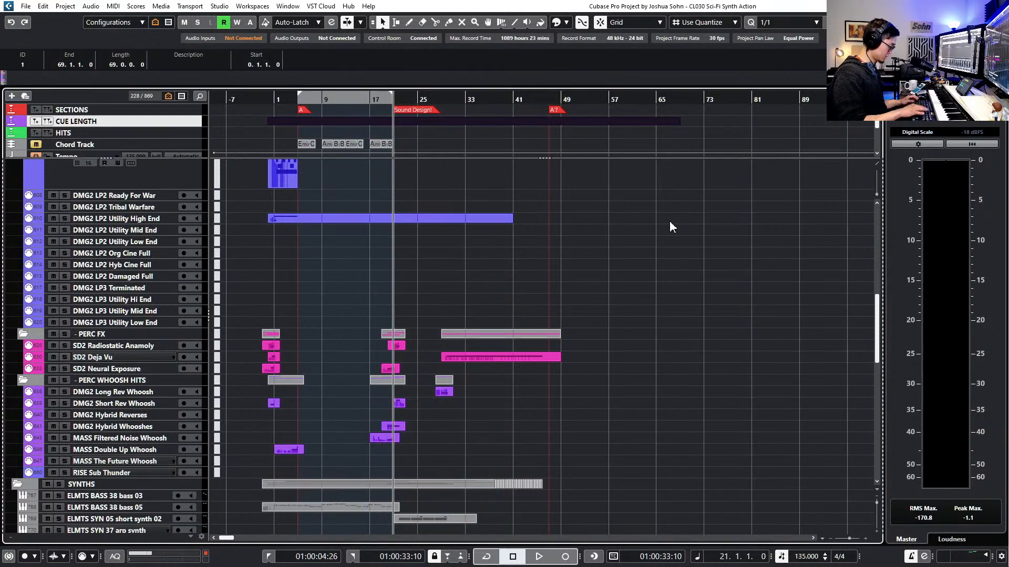
# Copy everything between the locators with Global Copy and paste it at the A'? marker on bar 47
pyautogui.click(43, 7)
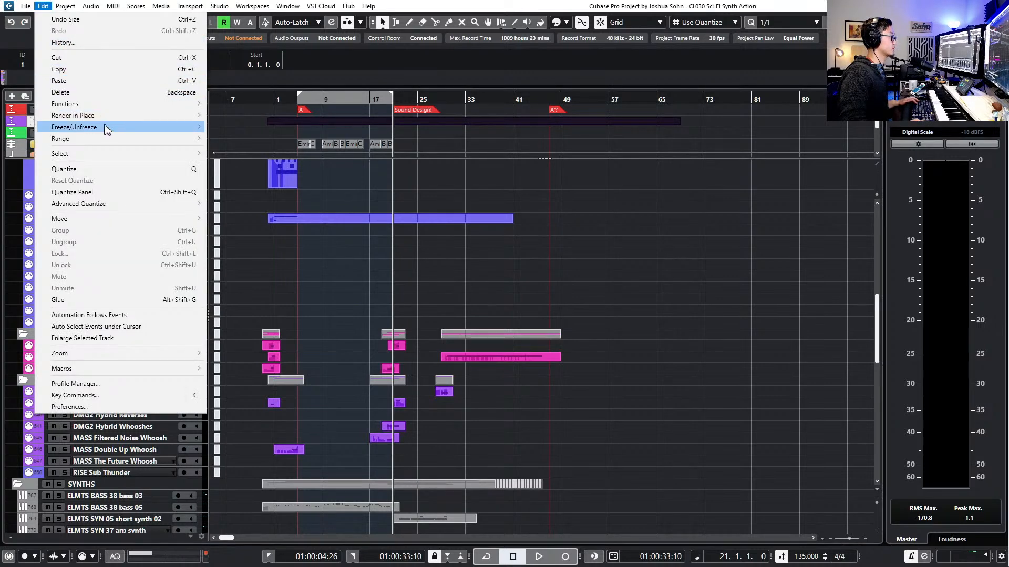
pyautogui.moveTo(108, 138)
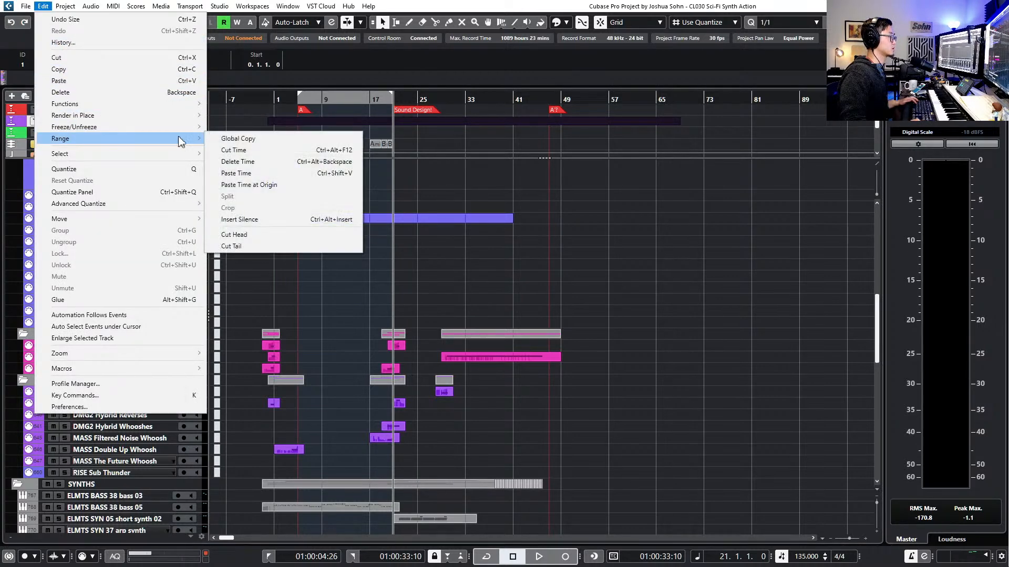
pyautogui.click(238, 139)
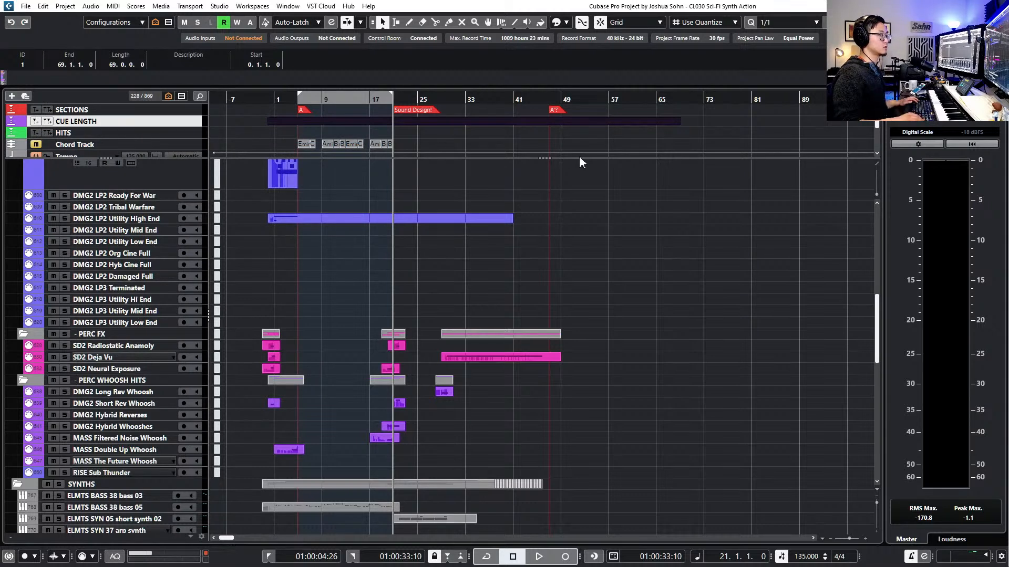
pyautogui.click(554, 112)
pyautogui.hotkey('ctrl', 'v')
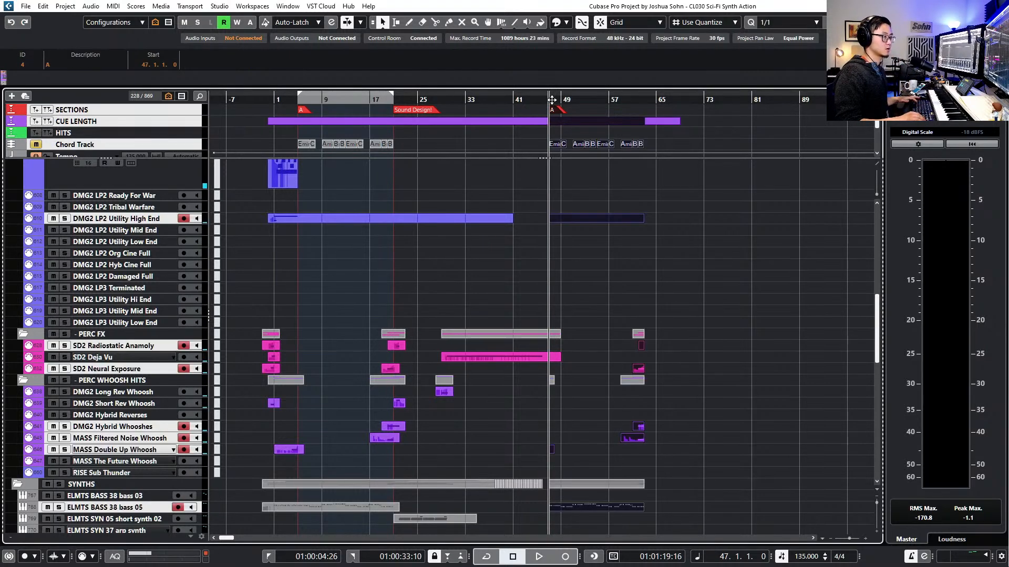
pyautogui.scroll(4, 631, 171)
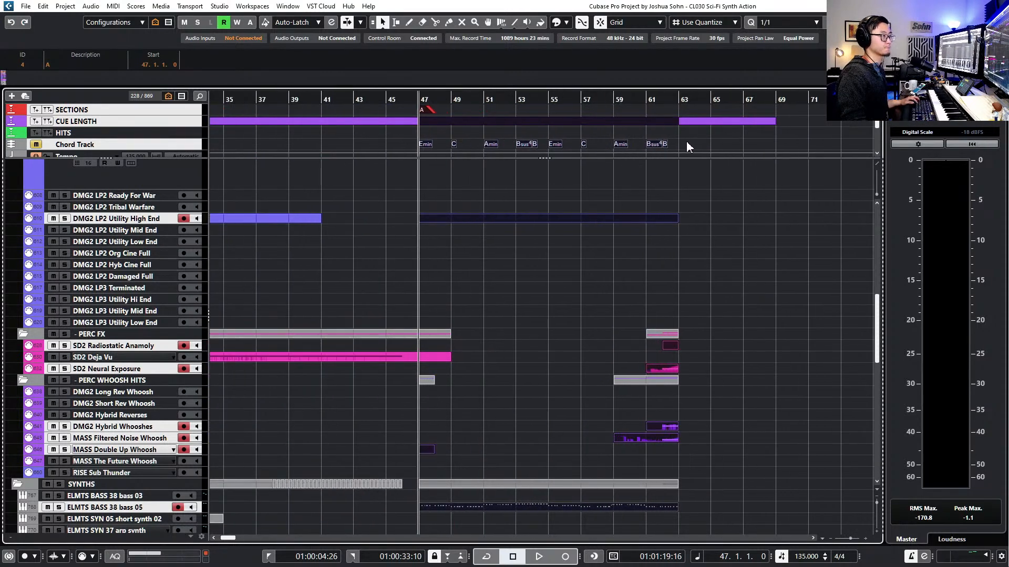
# Shorten the original CUE LENGTH cycle marker to end at bar 47, where the pasted cycle marker starts
pyautogui.click(718, 120)
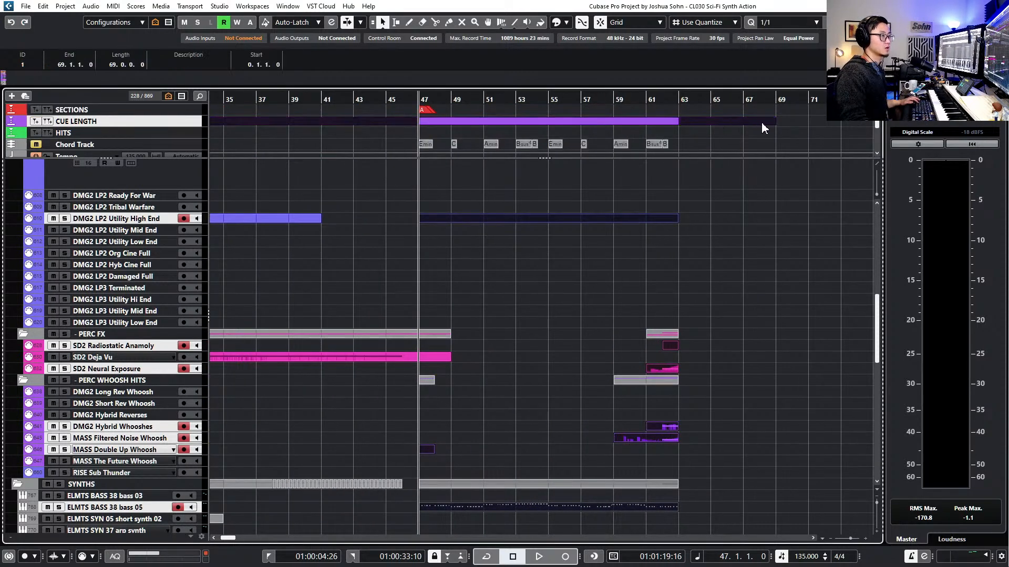
pyautogui.moveTo(776, 121); pyautogui.dragTo(422, 121)
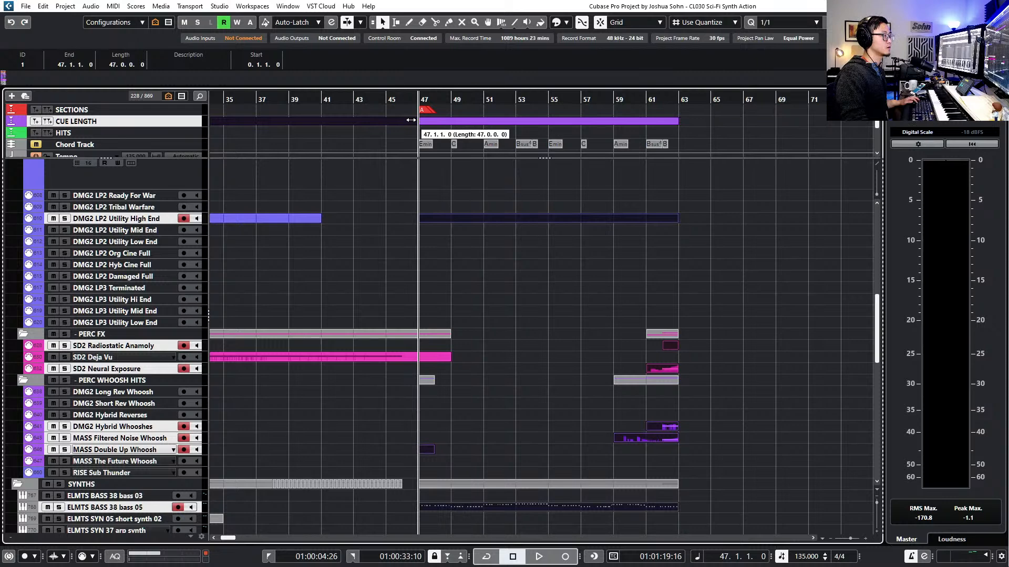
# Remove the pasted A marker at bar 47 from the SECTIONS track, keeping the A'? marker
pyautogui.scroll(-4, 450, 152)
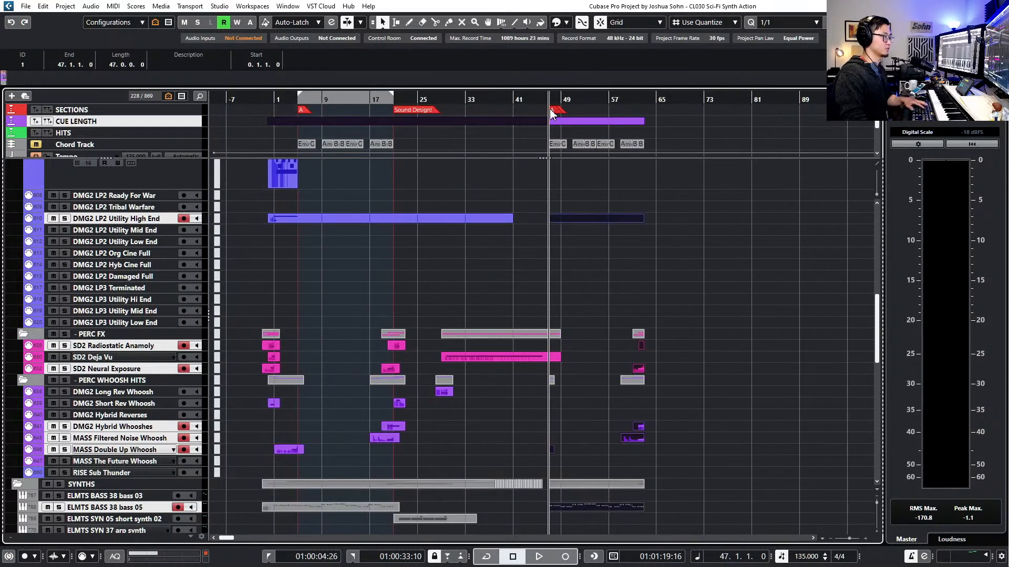
pyautogui.click(550, 110)
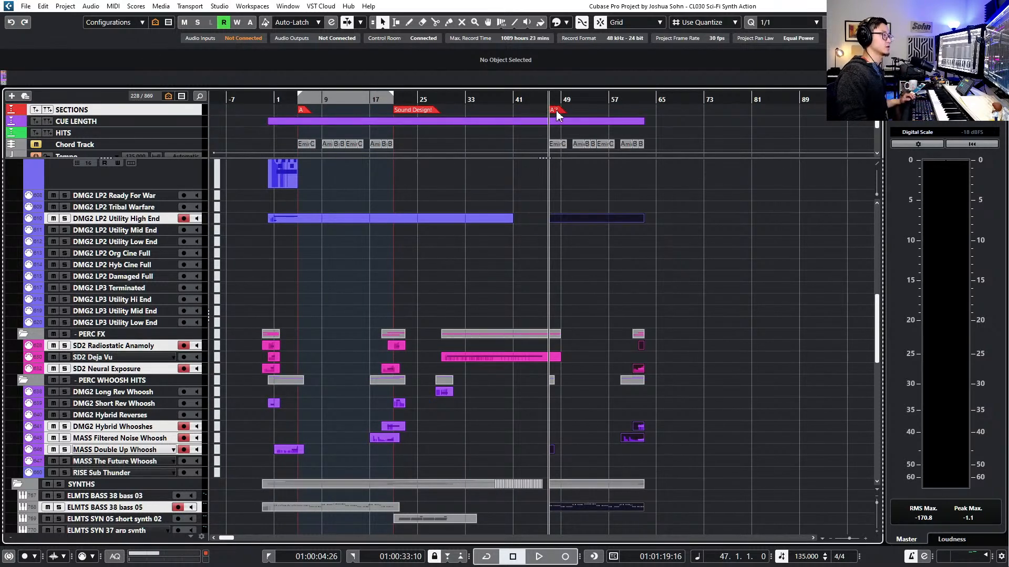
pyautogui.scroll(-2, 561, 121)
pyautogui.scroll(-5, 610, 235)
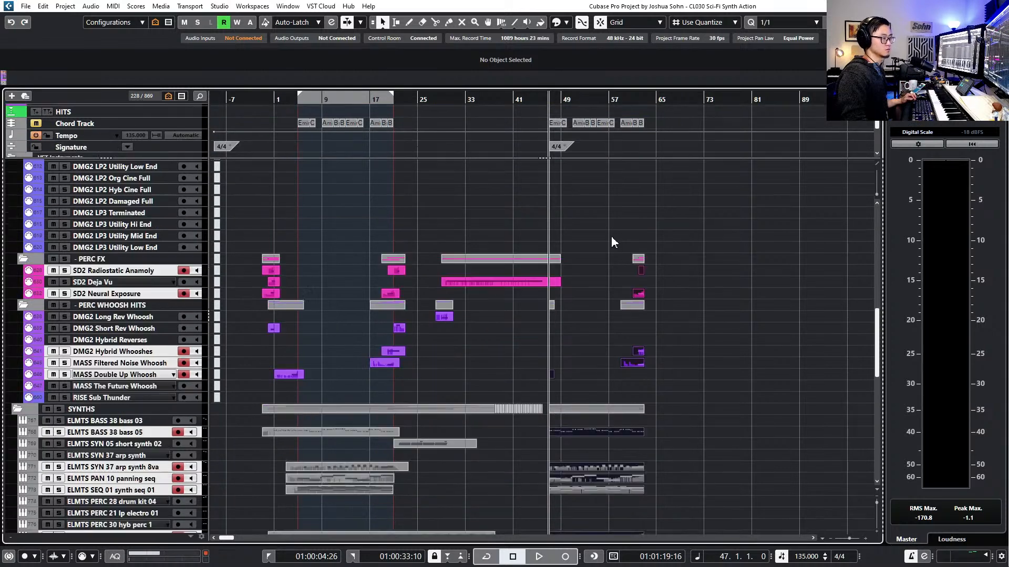
# Record four D3 hits on the EVENT HZN Snare g#2-f3 track from bar 47 and extend the part to bar 63
pyautogui.scroll(5, 633, 237)
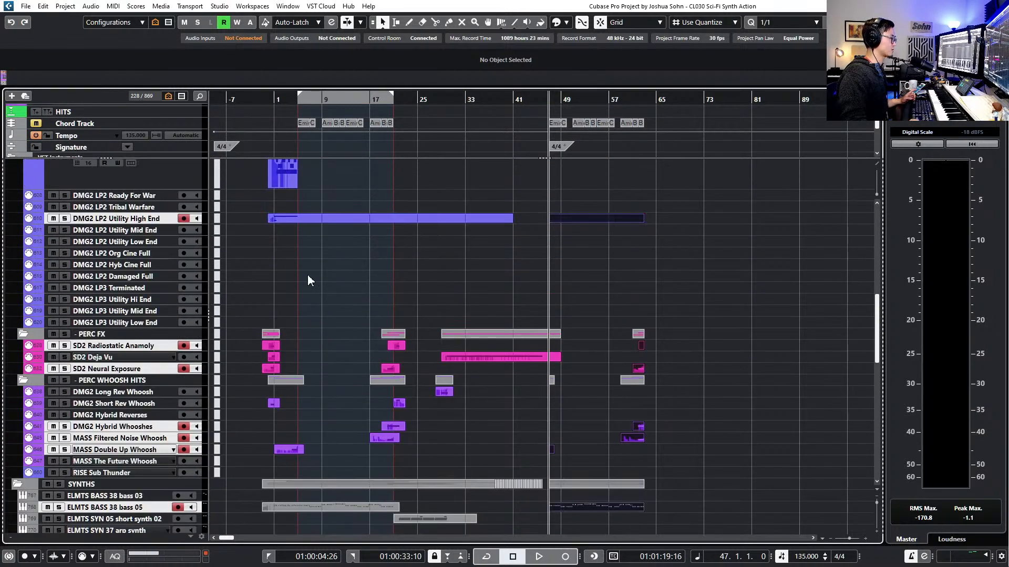
pyautogui.click(152, 254)
pyautogui.scroll(5, 418, 264)
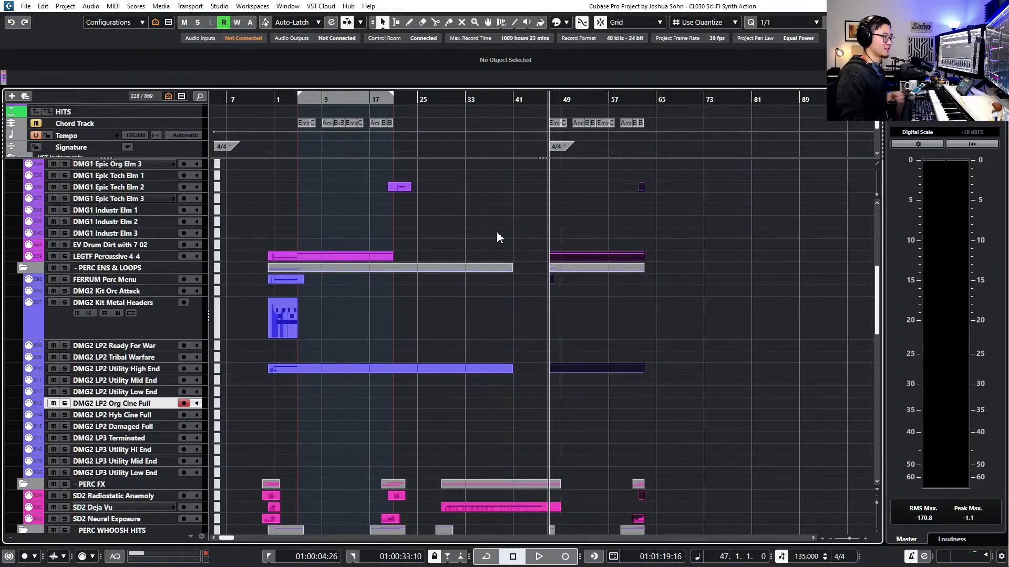
pyautogui.scroll(10, 570, 210)
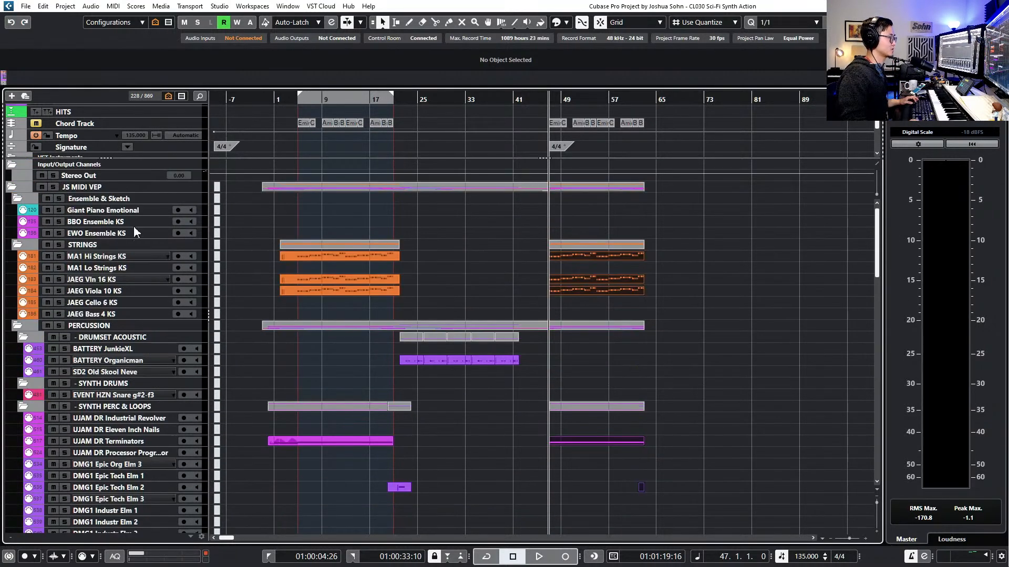
pyautogui.click(121, 395)
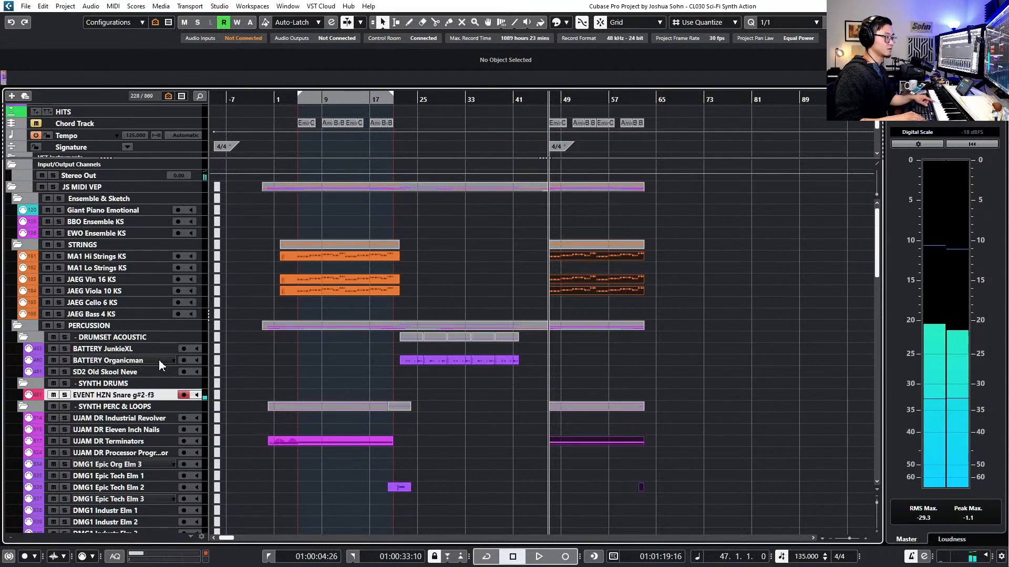
pyautogui.press('space')
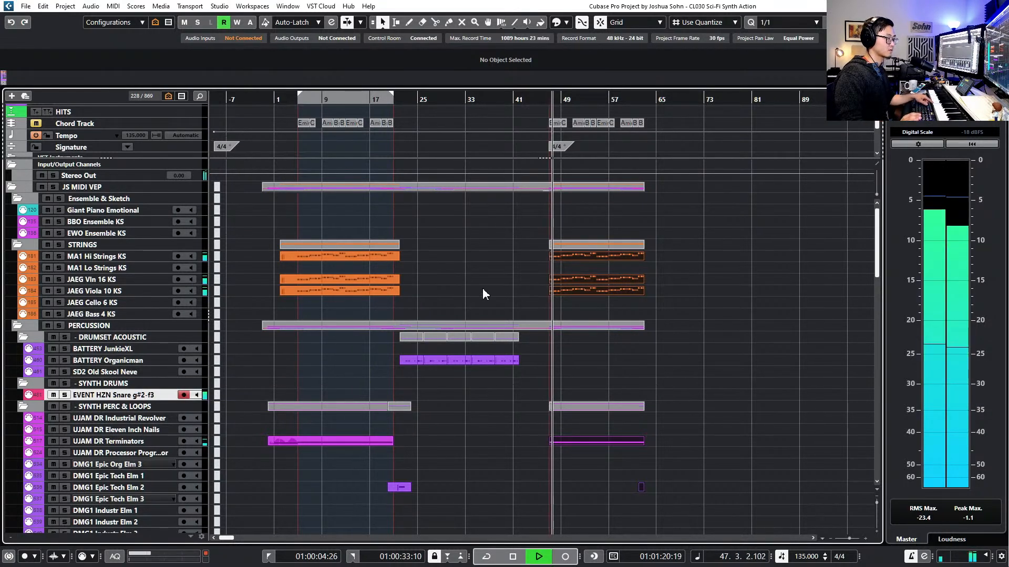
pyautogui.press('space')
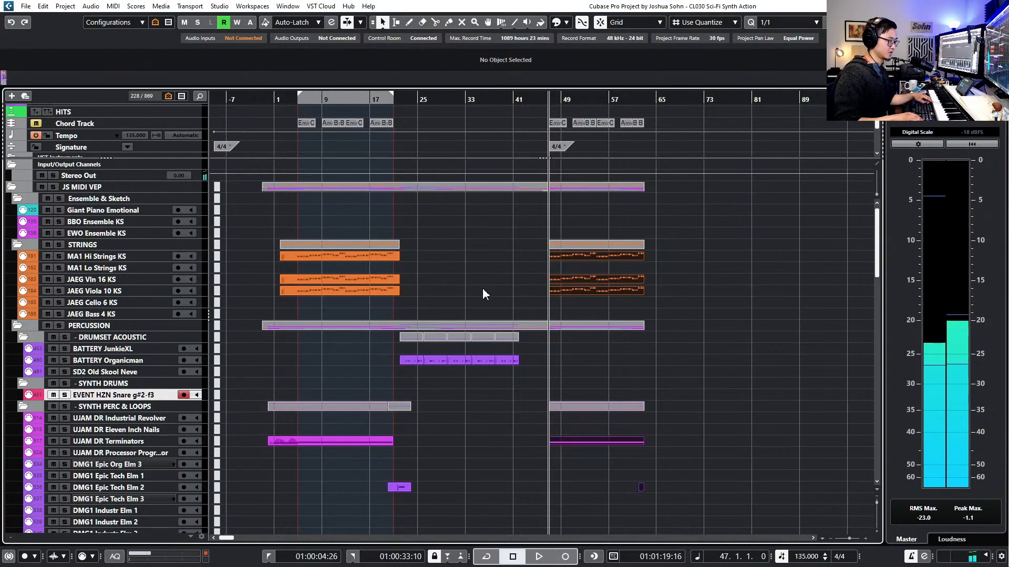
pyautogui.press('KP_Multiply')
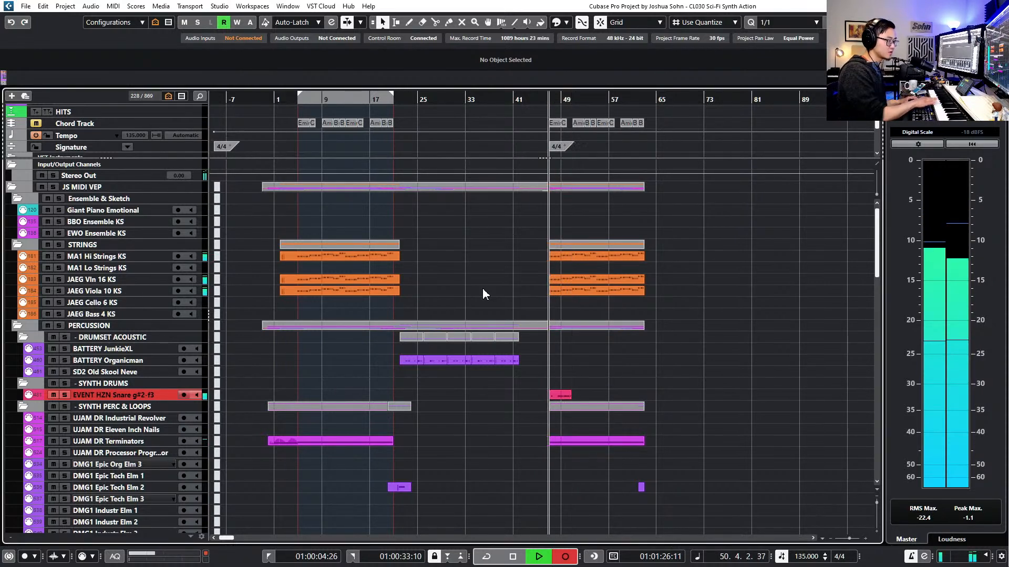
pyautogui.press('space')
pyautogui.moveTo(571, 398); pyautogui.dragTo(632, 401)
# Apply legato to the first recorded snare note and quantize all four notes to 1/4
pyautogui.doubleClick(633, 400)
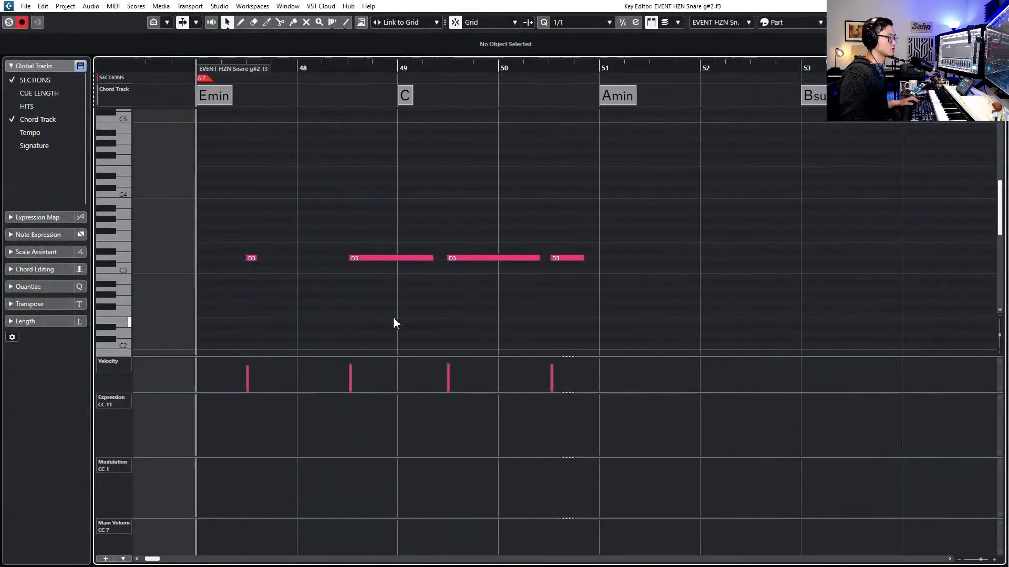
pyautogui.moveTo(201, 216); pyautogui.dragTo(279, 284)
pyautogui.hotkey('alt', 'l')
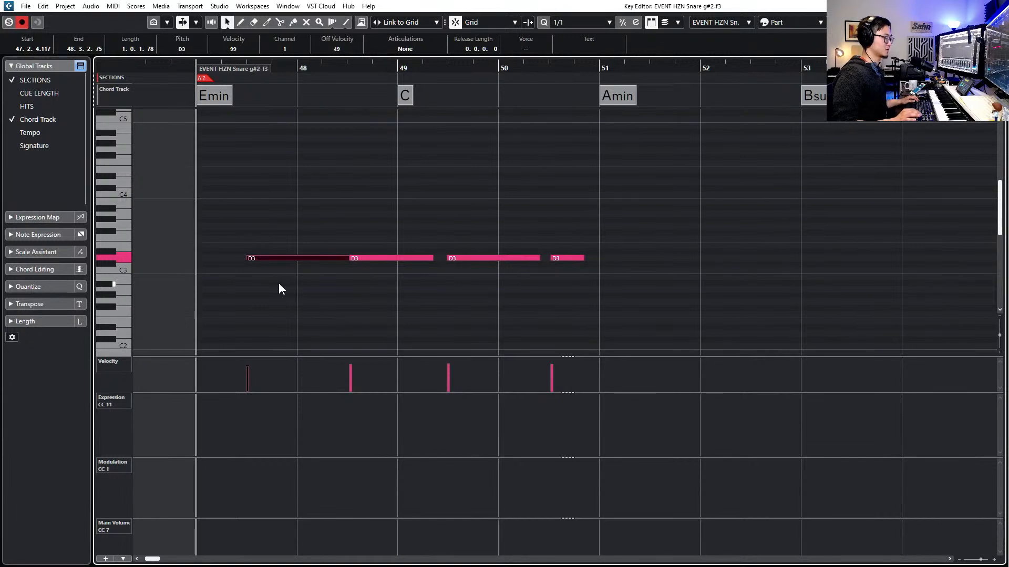
pyautogui.hotkey('alt', '4')
pyautogui.moveTo(216, 180); pyautogui.dragTo(560, 267)
pyautogui.press('q')
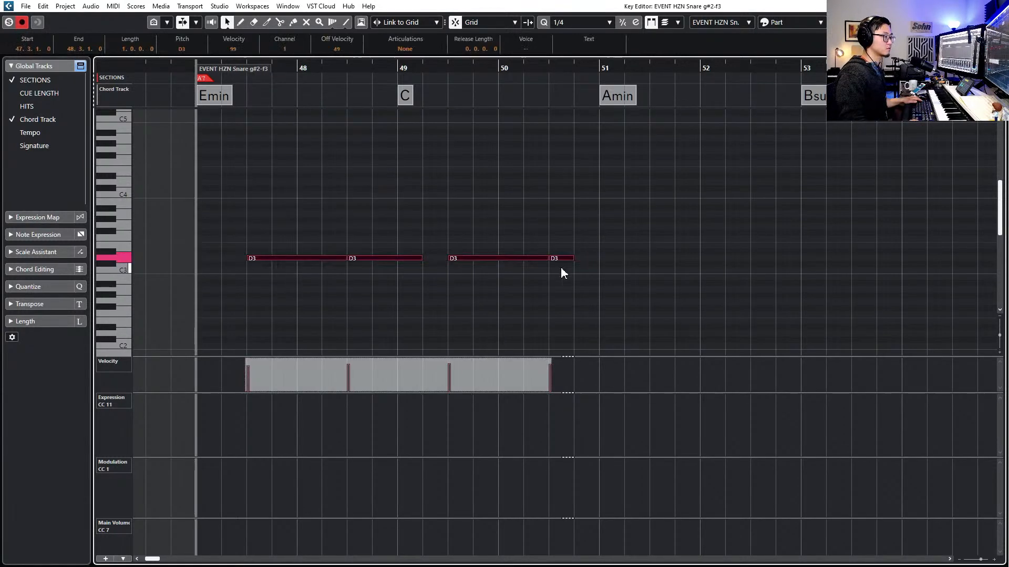
# Adjust the lengths of the four snare notes so each lasts two beats
pyautogui.click(465, 259)
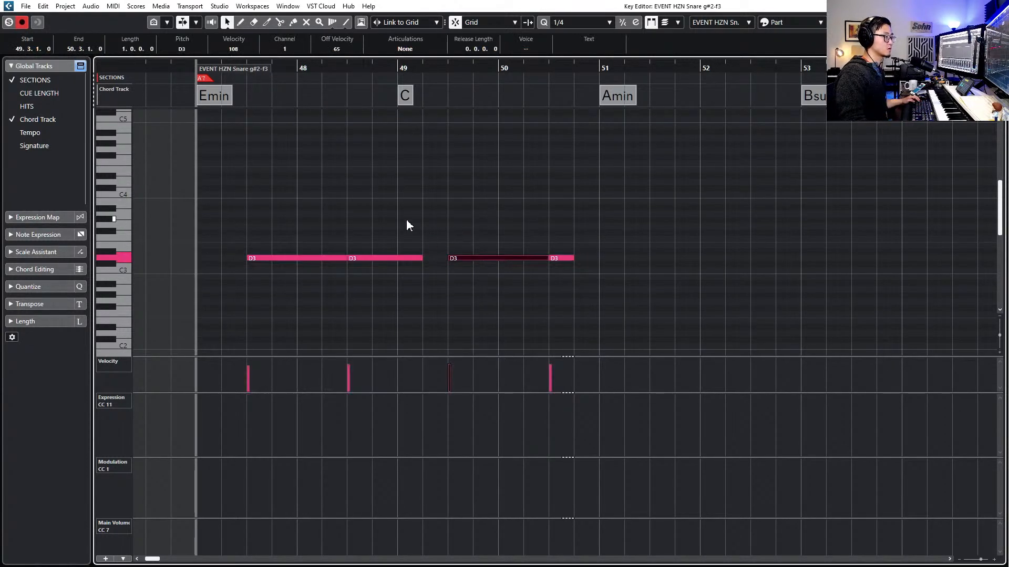
pyautogui.click(315, 258)
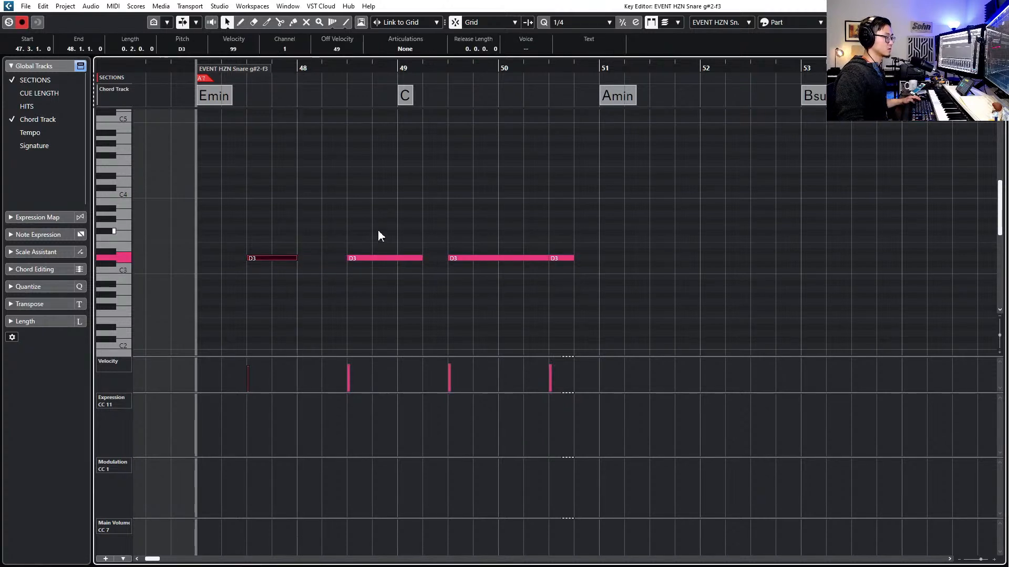
pyautogui.click(380, 258)
pyautogui.hotkey('alt', 'shift', 'Left')
pyautogui.click(469, 258)
pyautogui.hotkey('alt', 'shift', 'Left')
pyautogui.hotkey('alt', 'shift', 'Left')
# Transpose all four snare notes to D#3
pyautogui.hotkey('ctrl', 'a')
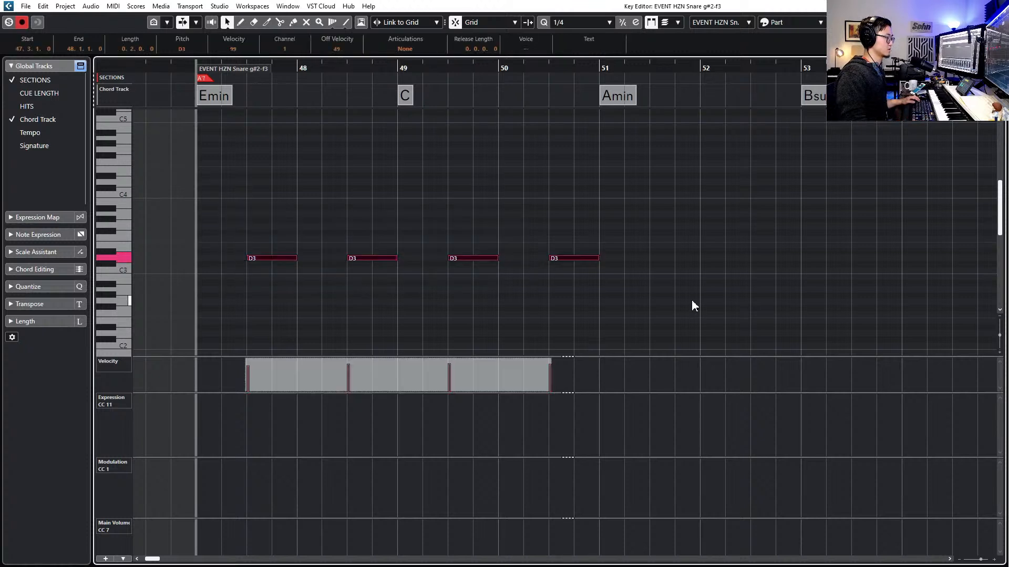
pyautogui.press('Down')
pyautogui.press('Down')
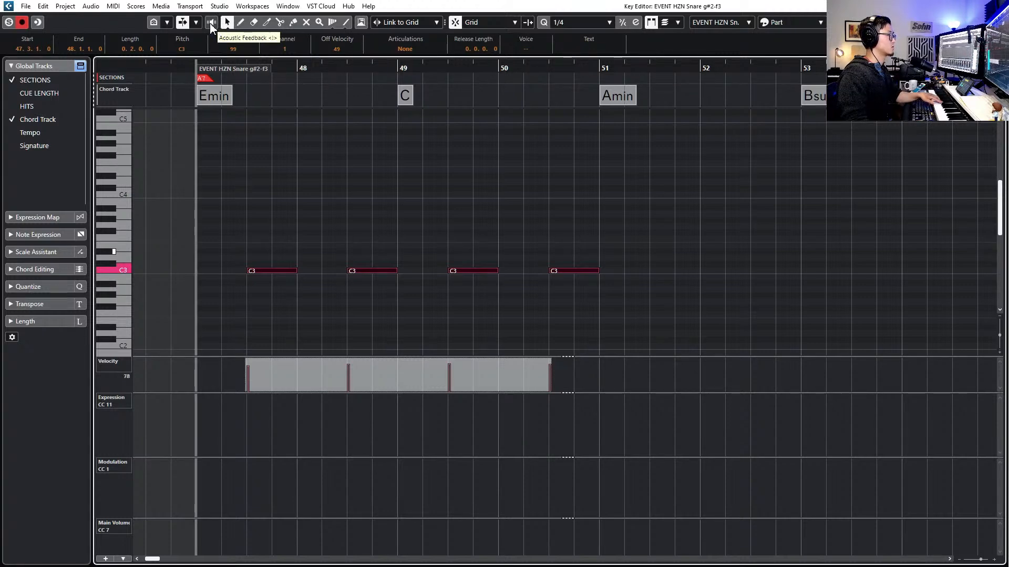
pyautogui.press('Up')
pyautogui.press('Up')
pyautogui.press('Up')
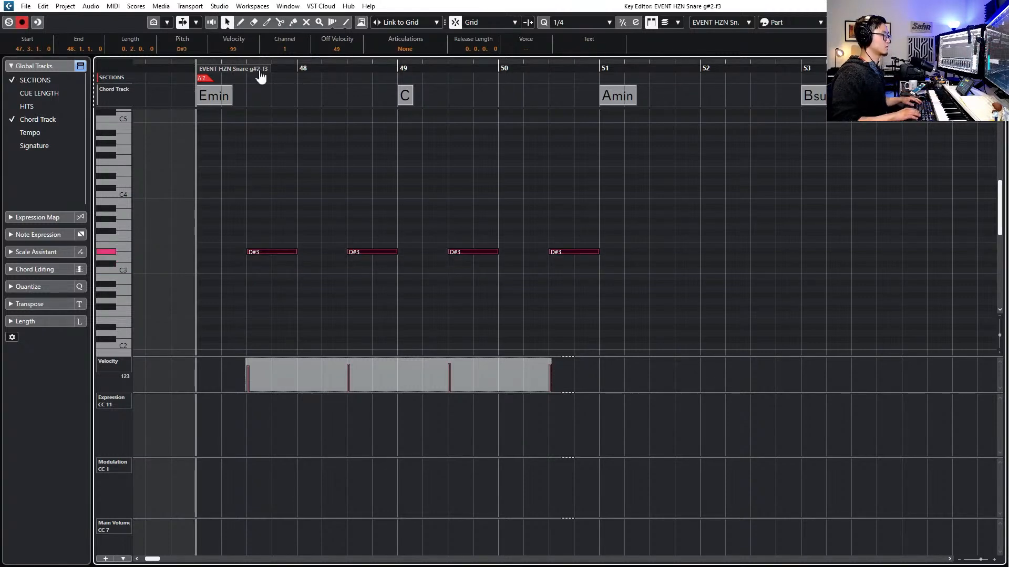
pyautogui.hotkey('ctrl', 'e')
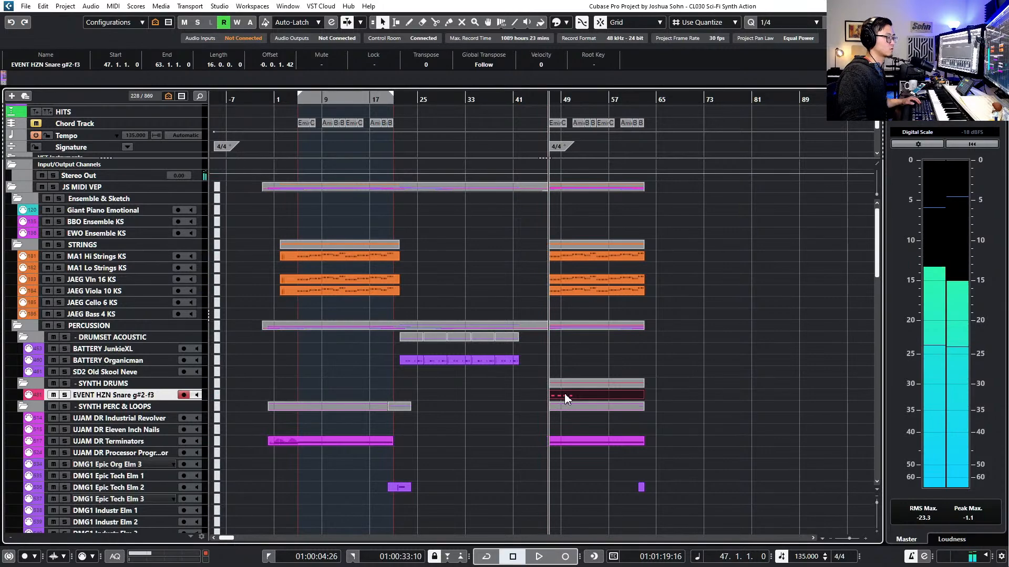
# Set the snare part's Main Volume CC 7 to 95 and Expression CC 11 to 96 from bar 47 beat 2
pyautogui.doubleClick(567, 398)
pyautogui.click(162, 529)
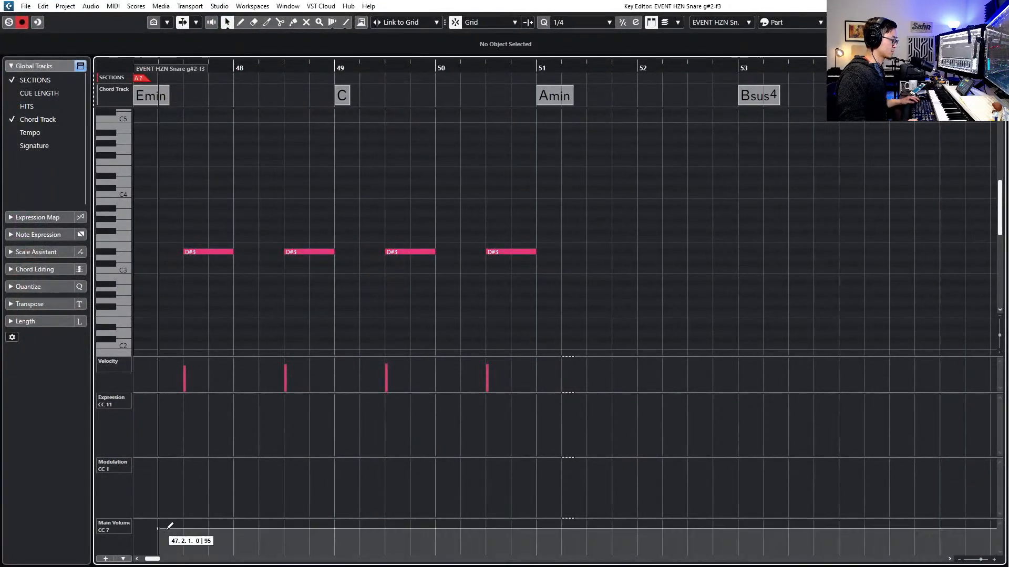
pyautogui.click(161, 410)
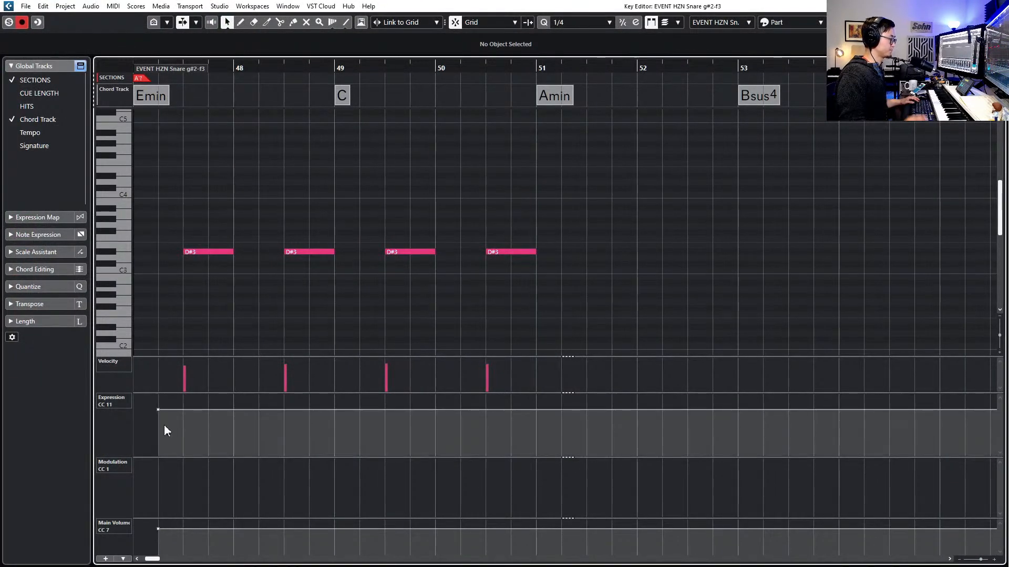
pyautogui.hotkey('ctrl', 'e')
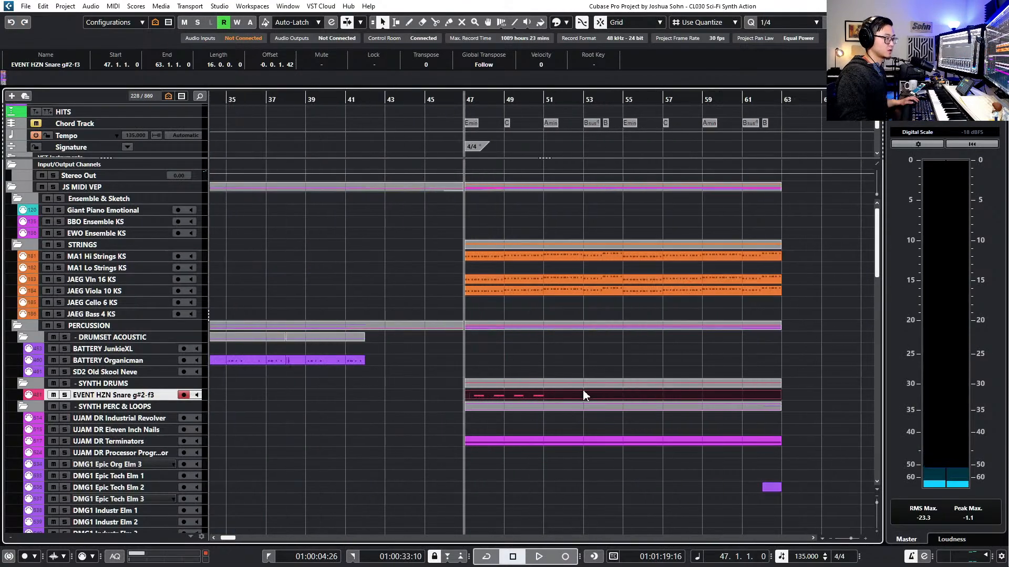
# Duplicate the four snare notes repeatedly until the pattern fills the part from bar 47 to bar 63
pyautogui.doubleClick(585, 395)
pyautogui.moveTo(218, 218); pyautogui.dragTo(560, 327)
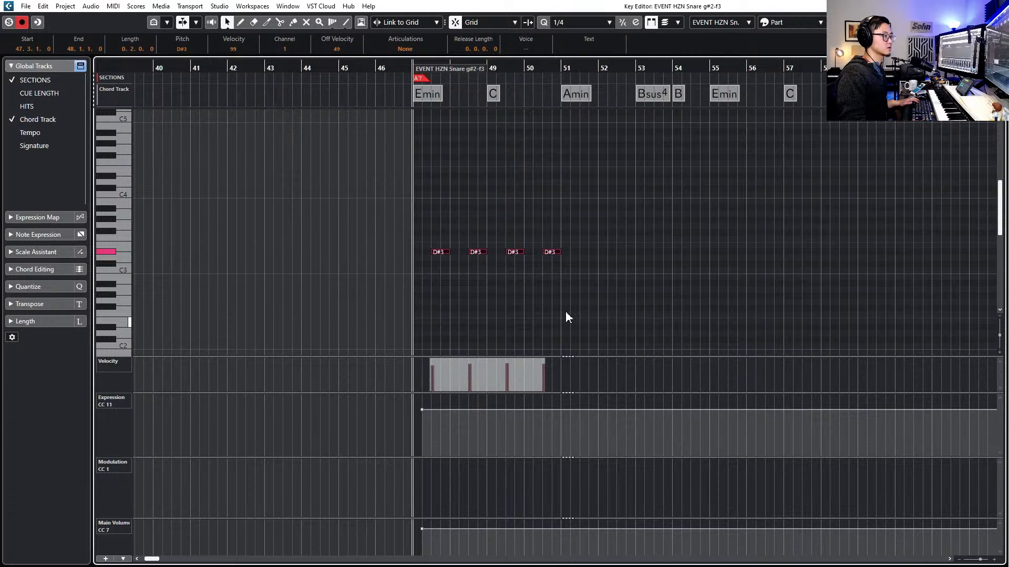
pyautogui.click(599, 271)
pyautogui.keyDown('alt'); pyautogui.keyDown('shift'); pyautogui.click(599, 271); pyautogui.keyUp('shift'); pyautogui.keyUp('alt')
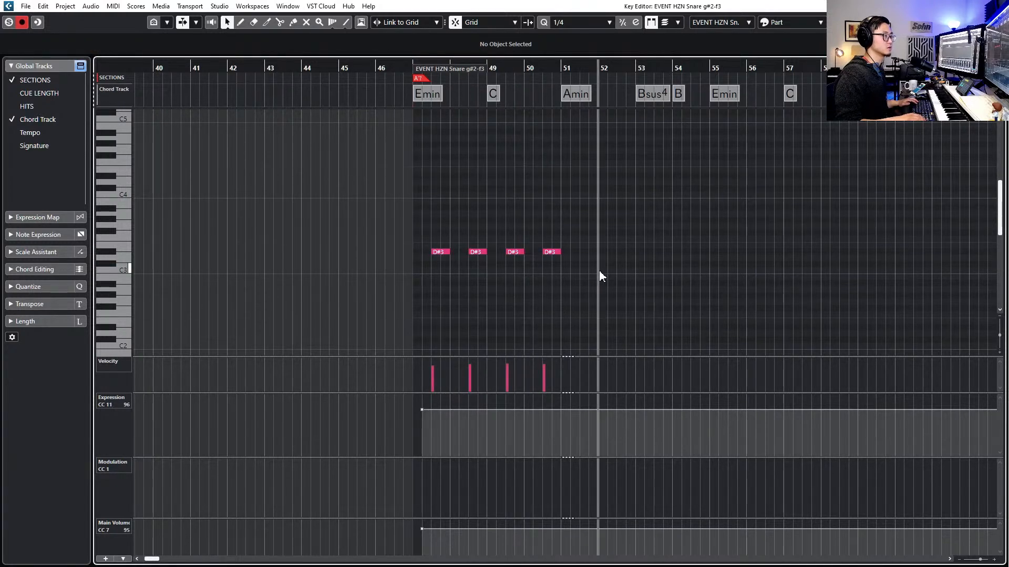
pyautogui.hotkey('ctrl', 'v')
pyautogui.hotkey('ctrl', 'a')
pyautogui.hotkey('ctrl', 'd')
pyautogui.scroll(-1, 748, 303)
pyautogui.hscroll(2, 670, 292)
pyautogui.press('Return')
pyautogui.scroll(-1, 652, 301)
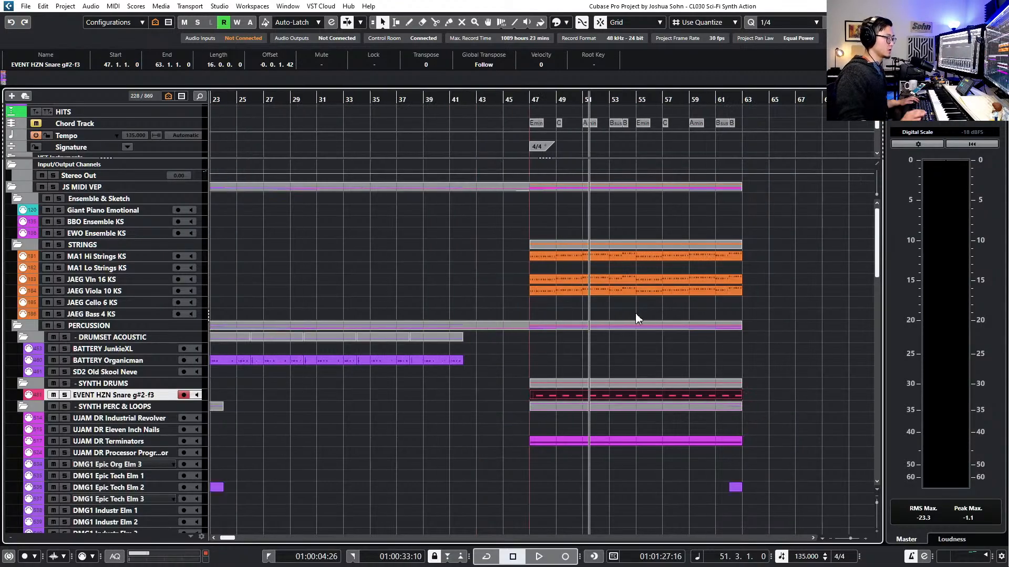
# Play the A' section from bar 47 to hear the snare pattern in context
pyautogui.press('KP_Subtract')
pyautogui.press('KP_Subtract')
pyautogui.press('KP_Subtract')
pyautogui.press('KP_Subtract')
pyautogui.press('KP_Subtract')
pyautogui.press('space')
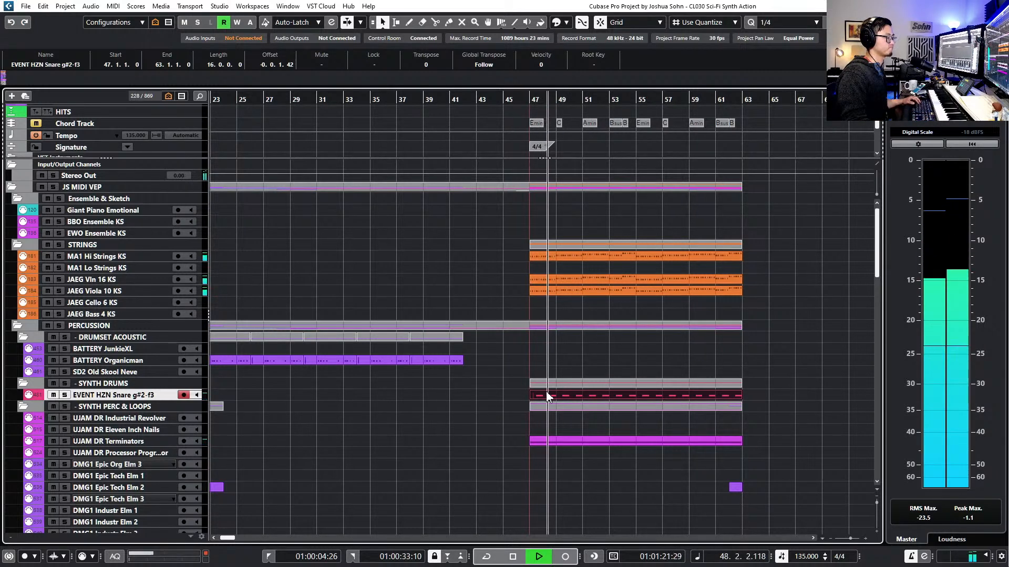
pyautogui.press('space')
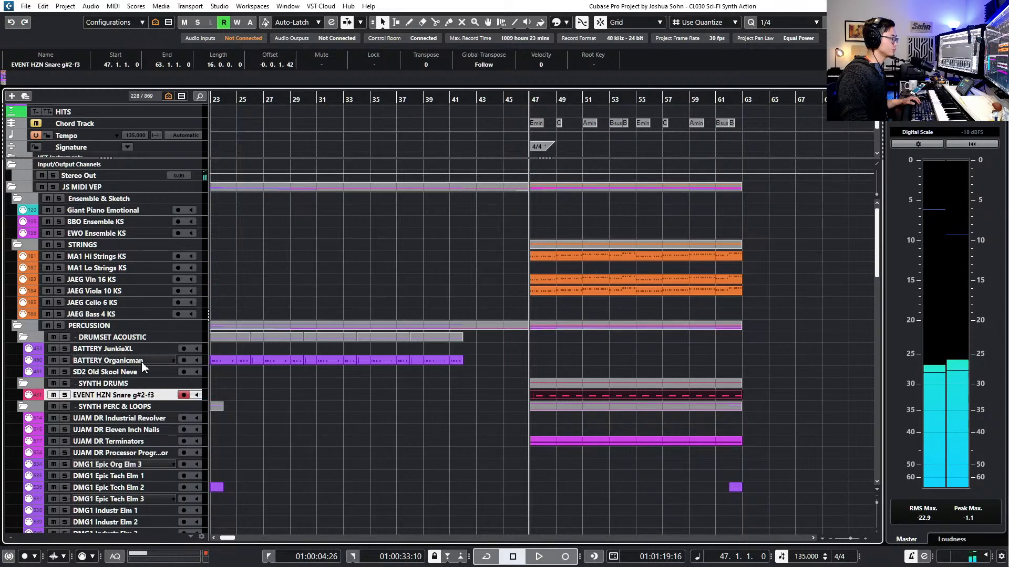
# Audition the PERC ENS & LOOPS tracks between FERRUM Perc Menu and DMG2 LP2 Utility Mid End for a layering sound
pyautogui.scroll(-3, 130, 340)
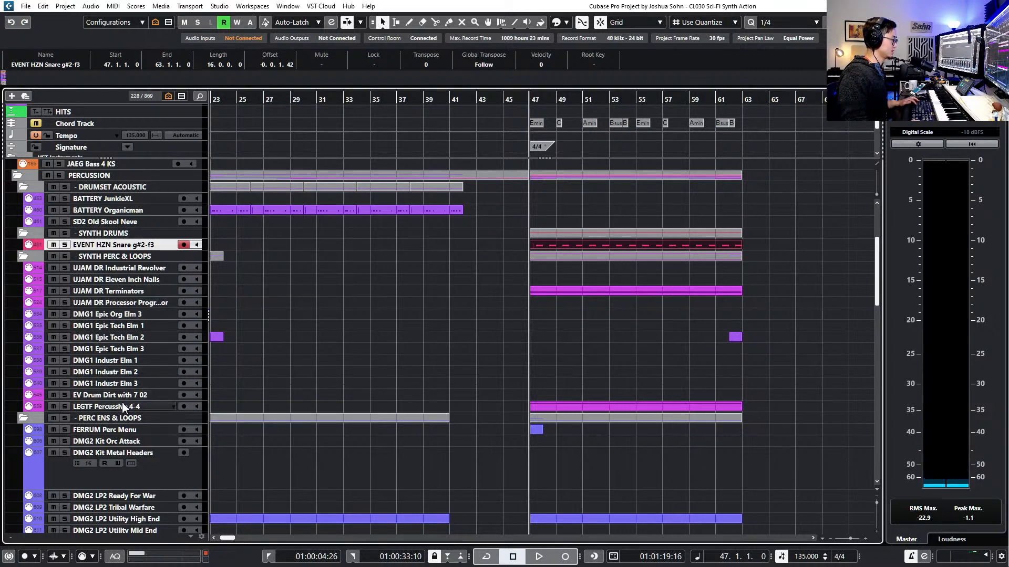
pyautogui.scroll(-5, 117, 307)
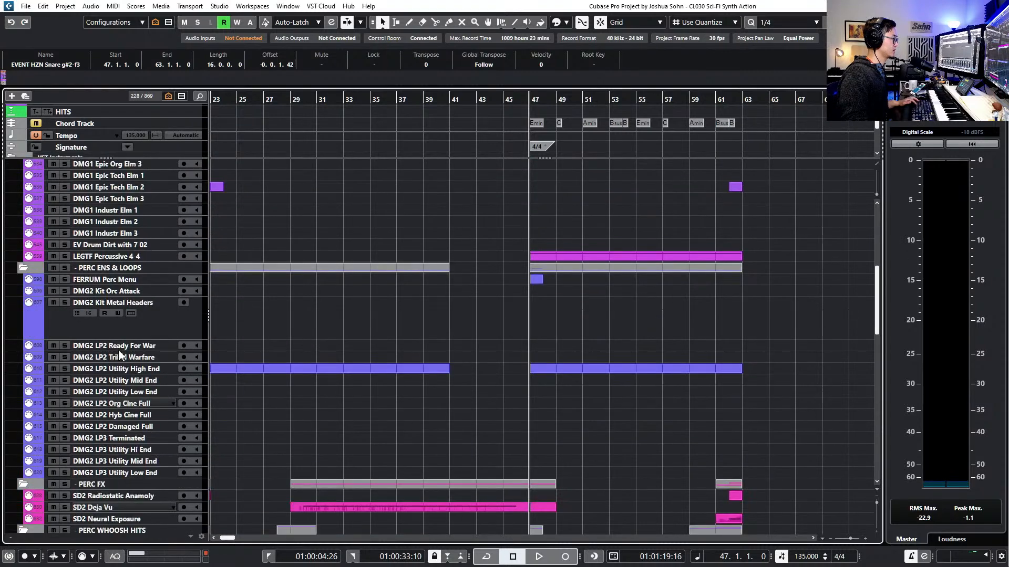
pyautogui.click(125, 294)
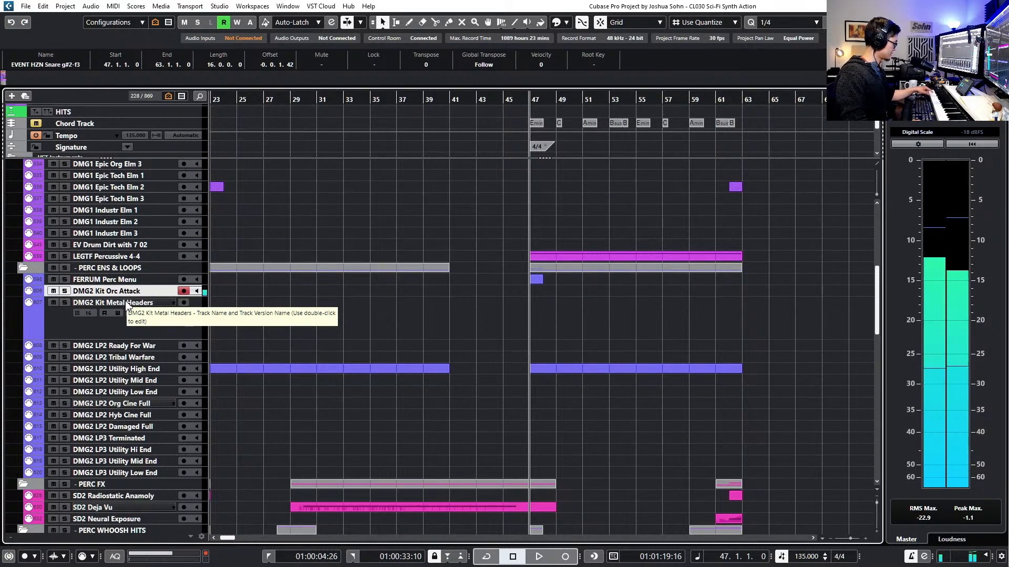
pyautogui.click(128, 304)
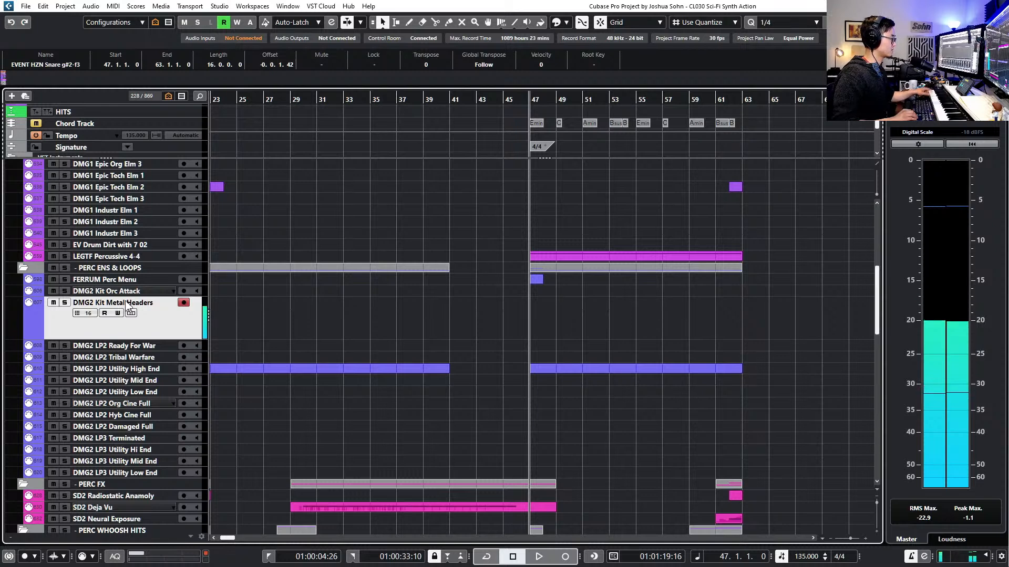
pyautogui.press('Down')
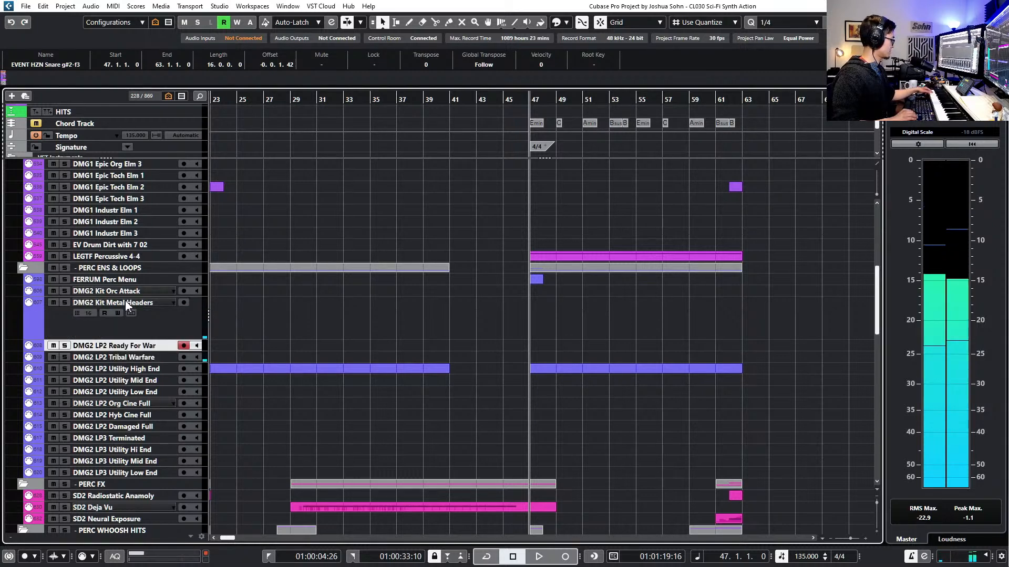
pyautogui.press('Down')
pyautogui.press('Down')
pyautogui.press('Down')
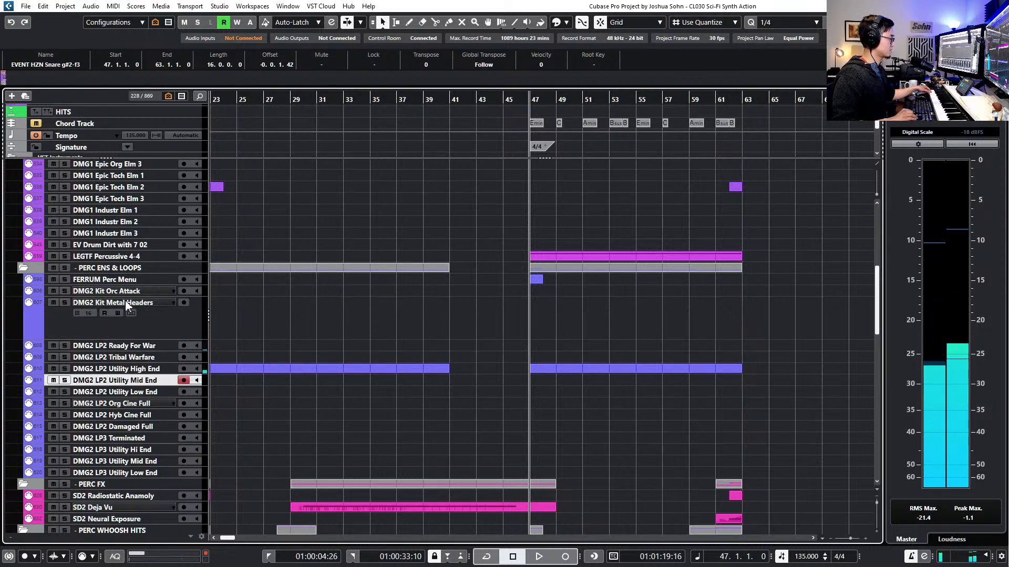
pyautogui.press('Up')
pyautogui.press('Up')
pyautogui.press('Up')
pyautogui.press('Up')
pyautogui.press('Up')
pyautogui.press('Up')
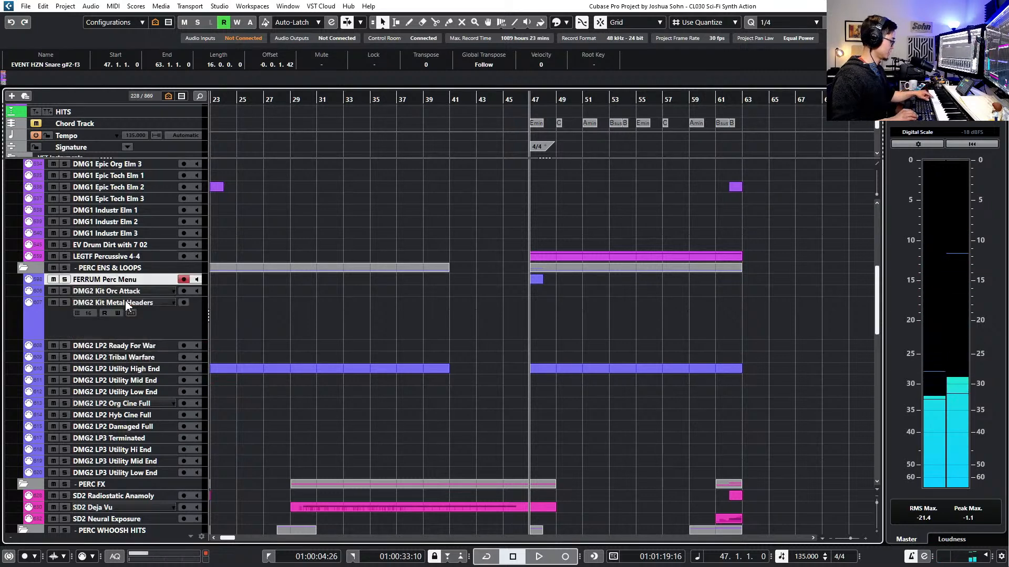
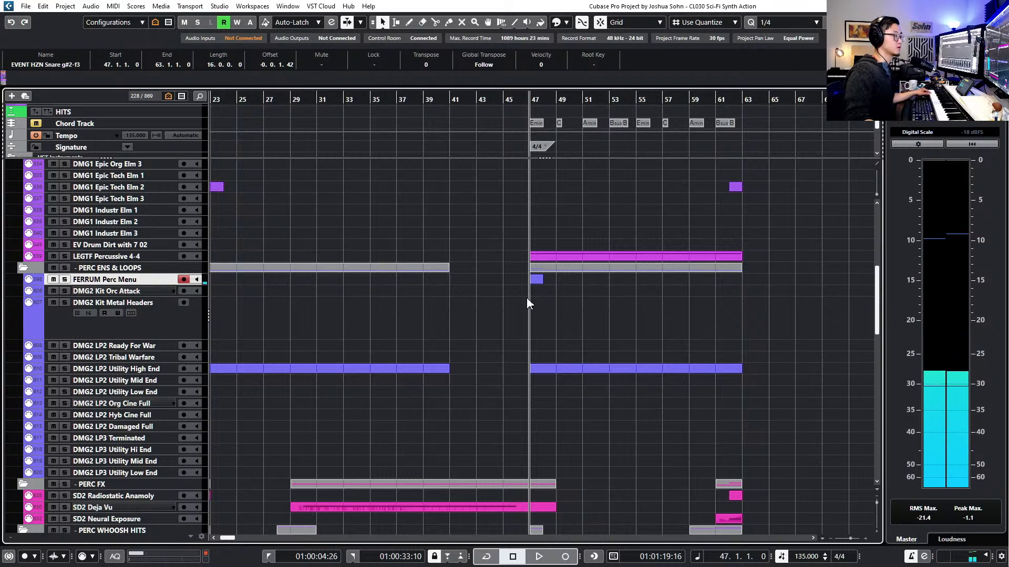
# Replace the short FERRUM Perc Menu part at bar 47 with a copy of the snare part spanning bars 47 to 63
pyautogui.click(554, 282)
pyautogui.moveTo(546, 281); pyautogui.dragTo(540, 278)
pyautogui.press('Delete')
pyautogui.hotkey('ctrl', 'z')
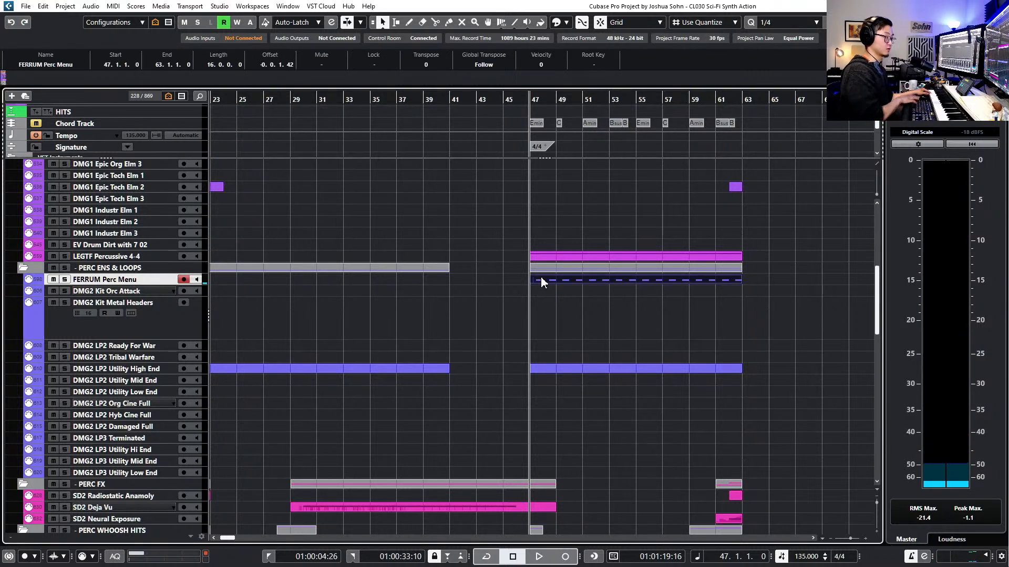
# Transpose all notes of the copied FERRUM Perc Menu part to A2 and play it back from bar 47
pyautogui.doubleClick(541, 280)
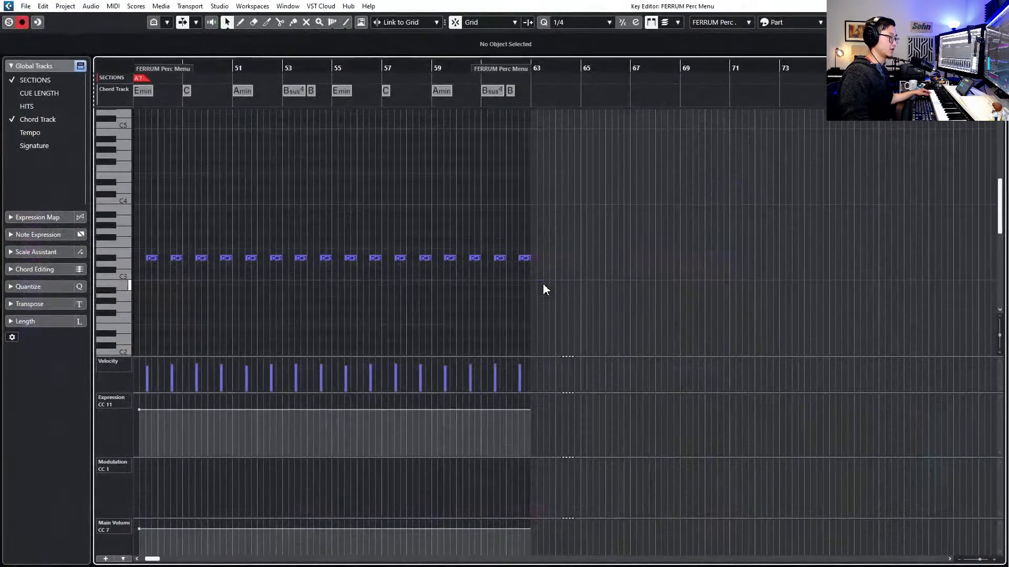
pyautogui.moveTo(143, 237); pyautogui.dragTo(548, 292)
pyautogui.hotkey('shift', 'Down')
pyautogui.press('Up')
pyautogui.press('Up')
pyautogui.press('Up')
pyautogui.press('Up')
pyautogui.press('Up')
pyautogui.press('Up')
pyautogui.press('space')
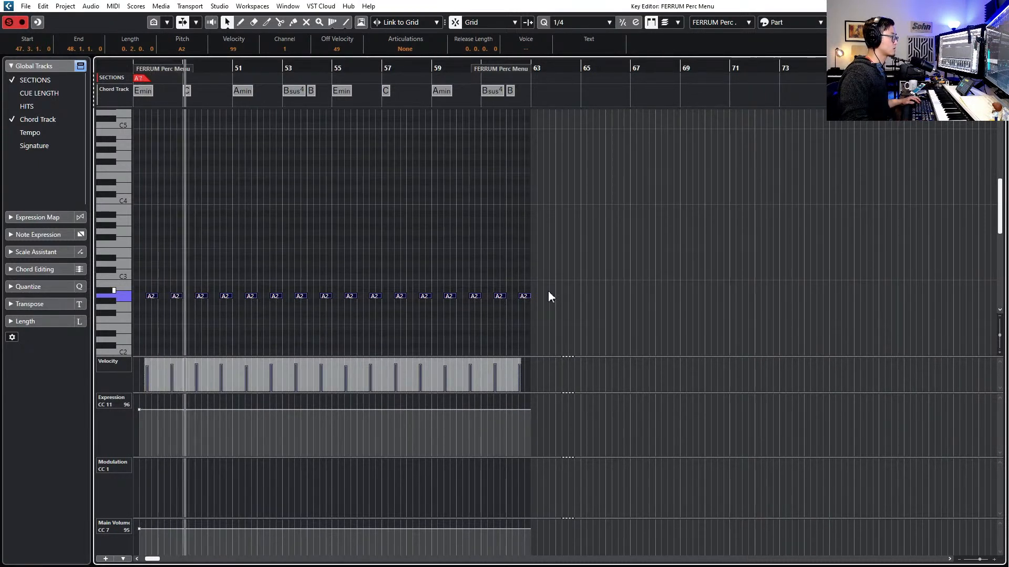
# Transpose all notes of the FERRUM Perc Menu part down an octave to A1 and play them from bar 47
pyautogui.hscroll(-2, 444, 295)
pyautogui.hotkey('shift', 'Down')
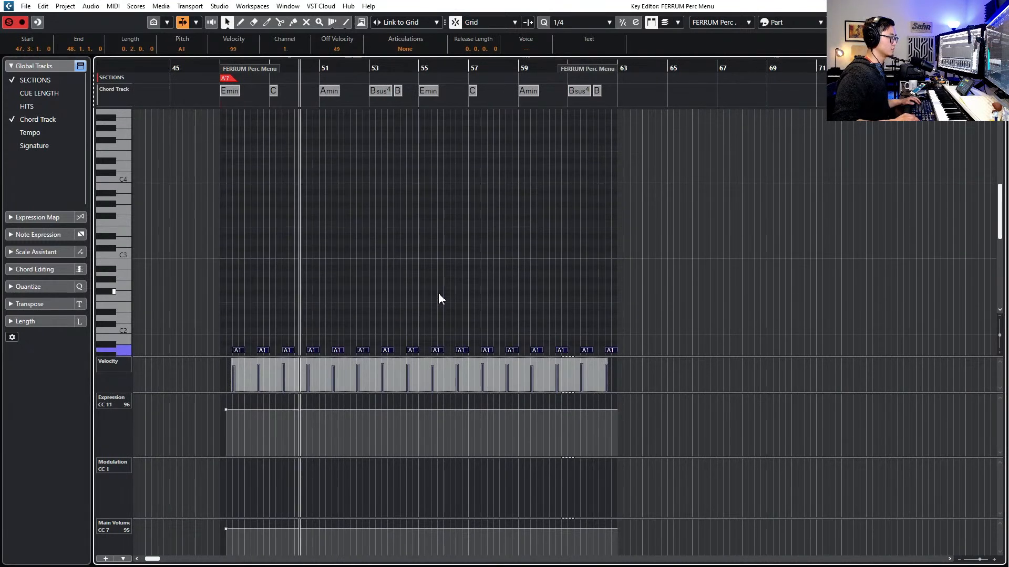
pyautogui.press('space')
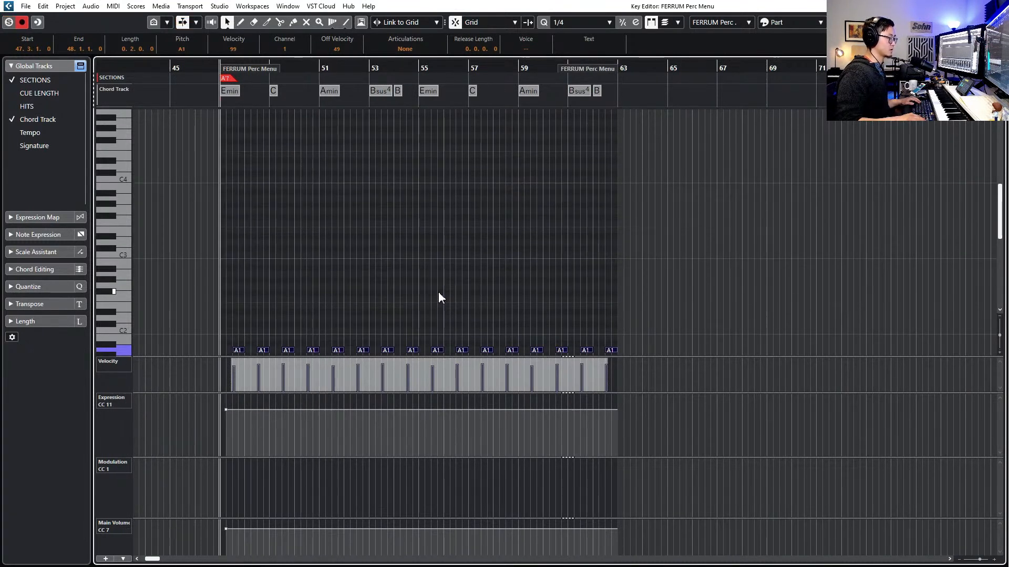
pyautogui.press('space')
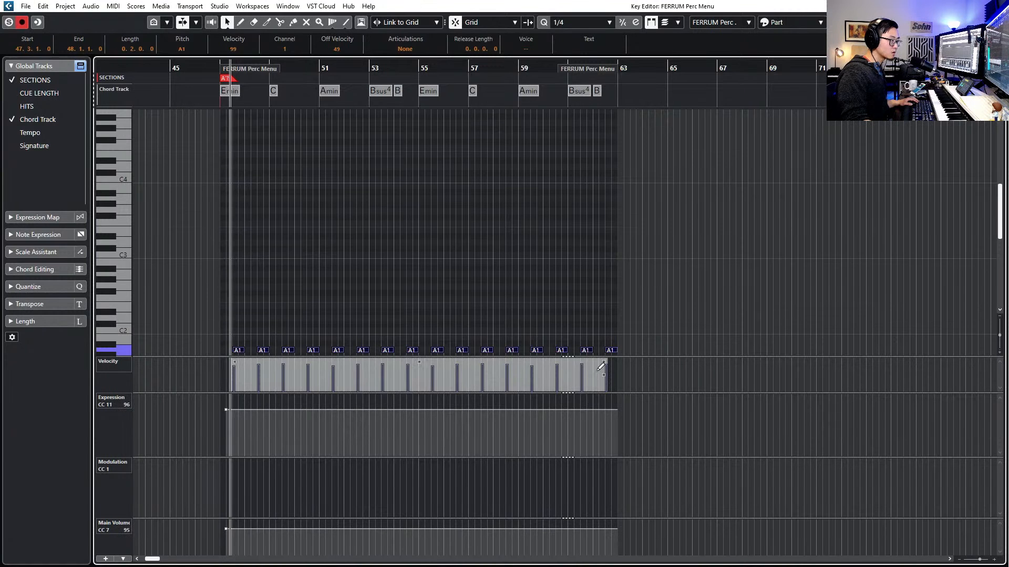
# Adjust the velocities of all A1 notes together to 96 while auditioning the FERRUM Perc Menu part
pyautogui.moveTo(604, 378); pyautogui.dragTo(603, 387)
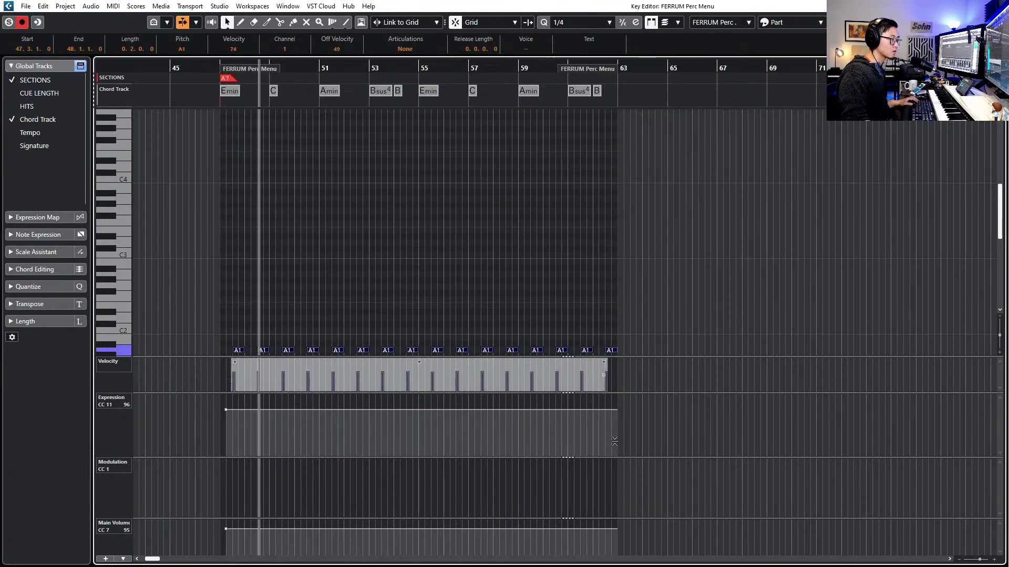
pyautogui.moveTo(288, 365); pyautogui.dragTo(292, 360)
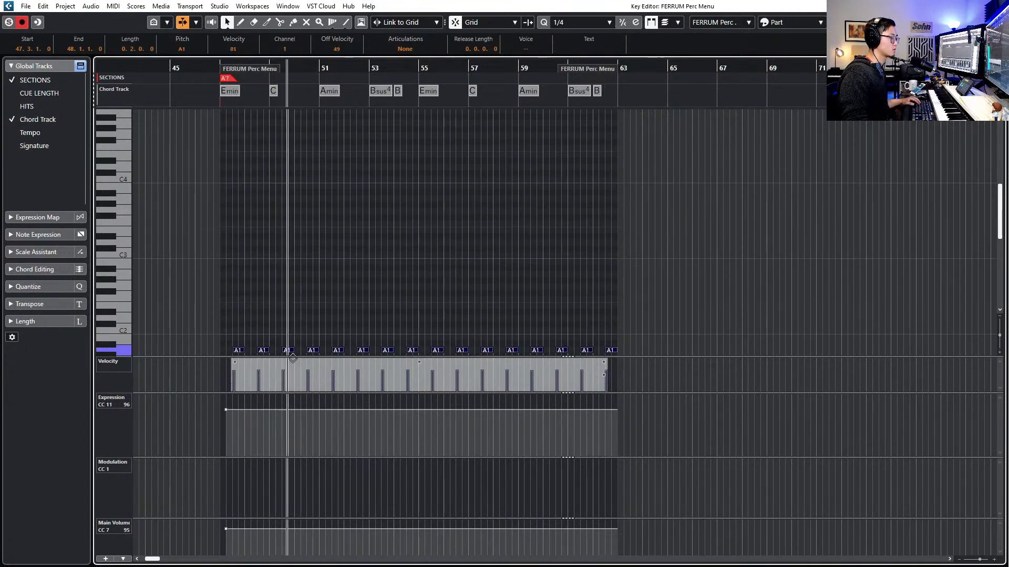
pyautogui.press('space')
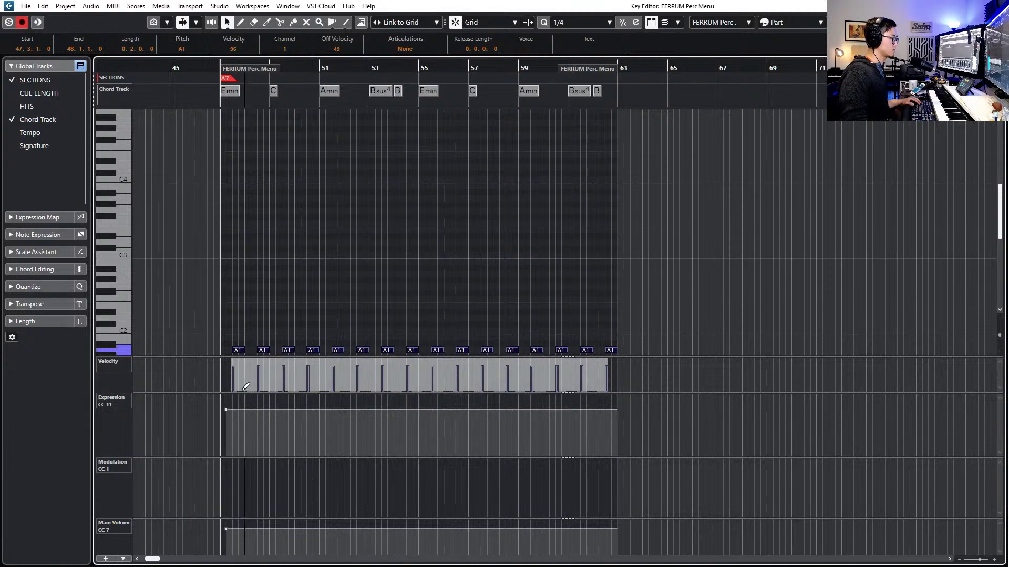
pyautogui.press('Return')
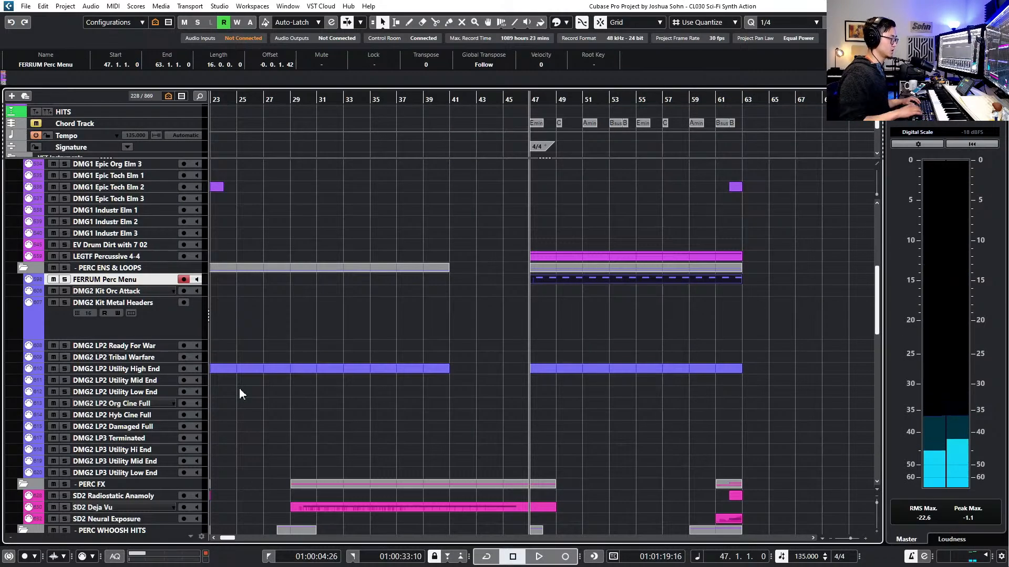
# Fine-tune the CC 7 main volume at the start of the FERRUM Perc Menu part while auditioning it from bar 47
pyautogui.press('Return')
pyautogui.moveTo(141, 528); pyautogui.dragTo(140, 525)
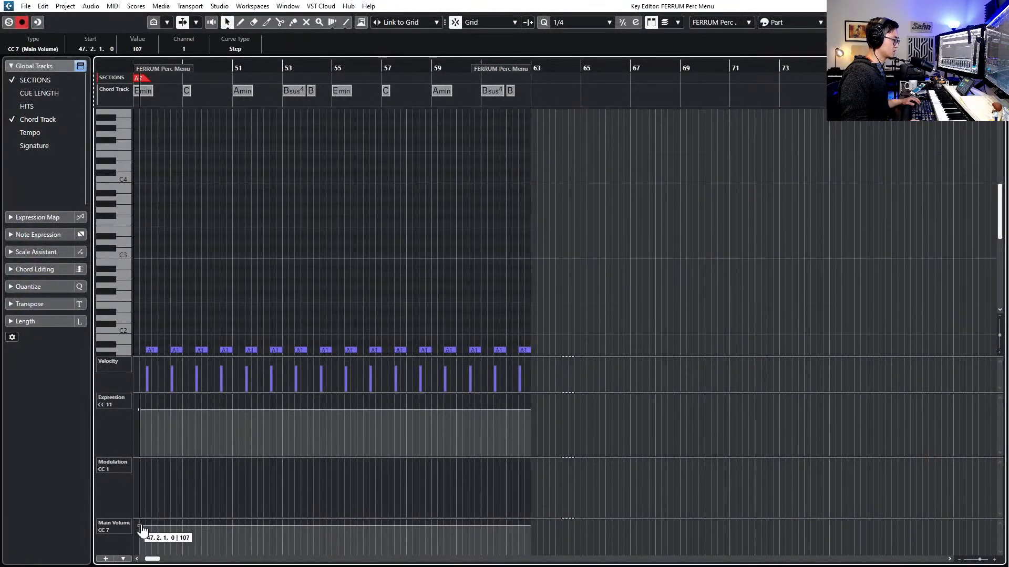
pyautogui.press('KP_1')
pyautogui.press('space')
pyautogui.press('space')
pyautogui.moveTo(140, 526); pyautogui.dragTo(140, 528)
pyautogui.press('Return')
# Find the EV Drum Dirt with 7 02 track among the percussion tracks and select it
pyautogui.scroll(-2, 542, 316)
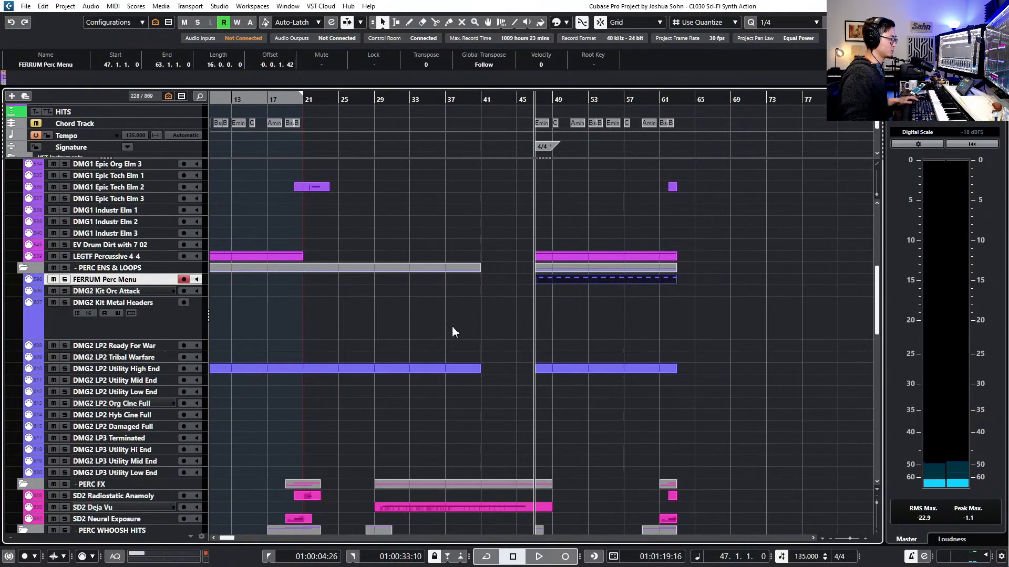
pyautogui.scroll(-1, 452, 329)
pyautogui.press('KP_Subtract')
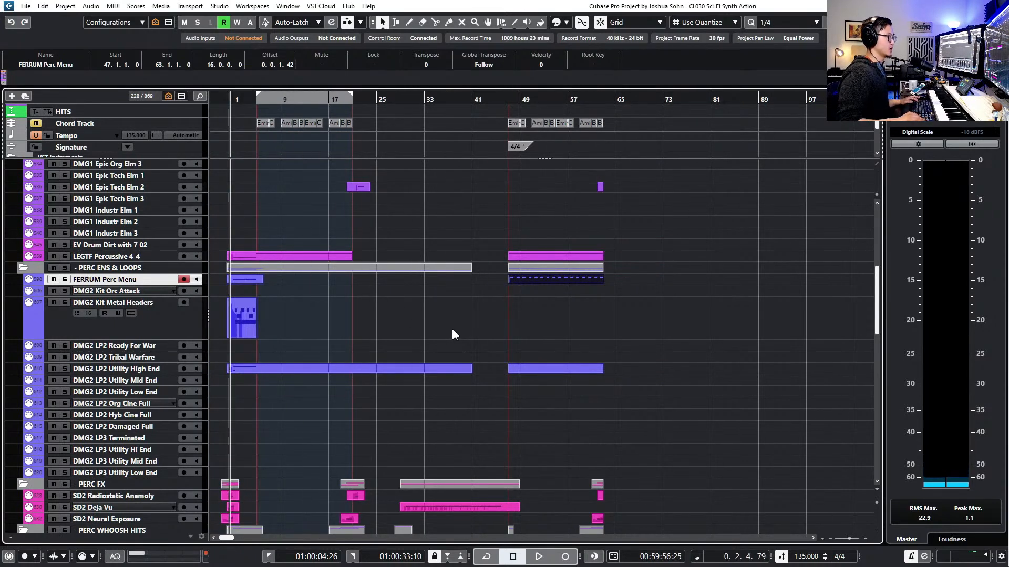
pyautogui.scroll(5, 436, 314)
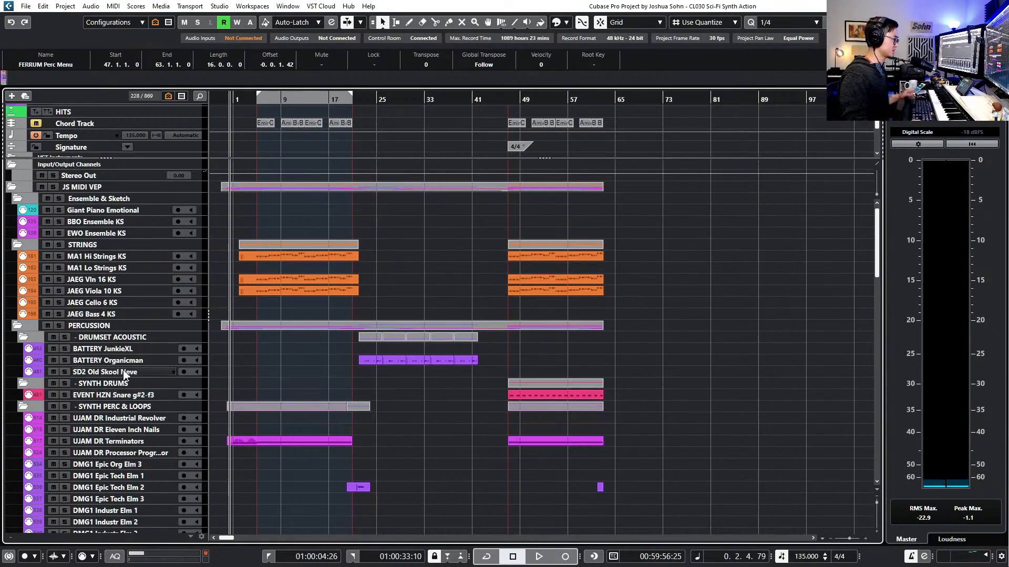
pyautogui.scroll(-3, 131, 436)
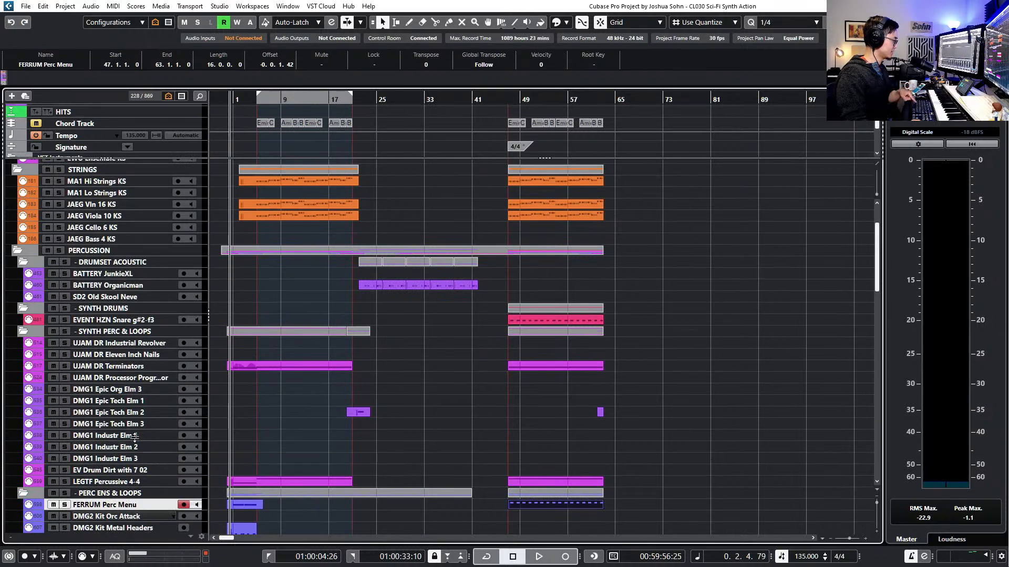
pyautogui.click(128, 471)
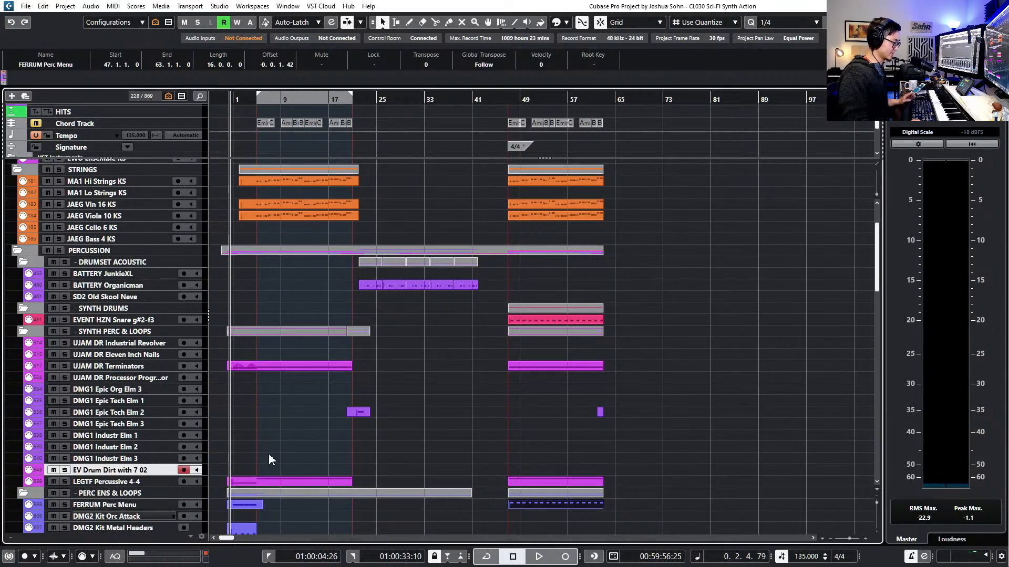
# Set the locators around the BATTERY Organicman parts, from bar 22 to bar 42
pyautogui.moveTo(331, 312); pyautogui.dragTo(491, 278)
pyautogui.press('p')
pyautogui.scroll(1, 386, 149)
pyautogui.scroll(1, 386, 149)
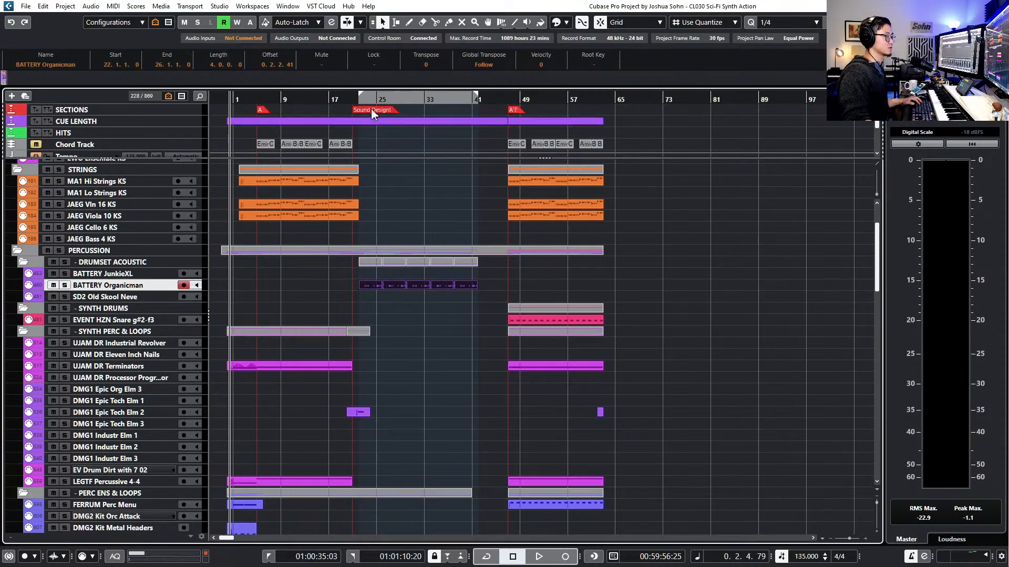
# Select the Sound Design! marker at bar 21 and make EV Drum Dirt with 7 02 the active track
pyautogui.click(371, 111)
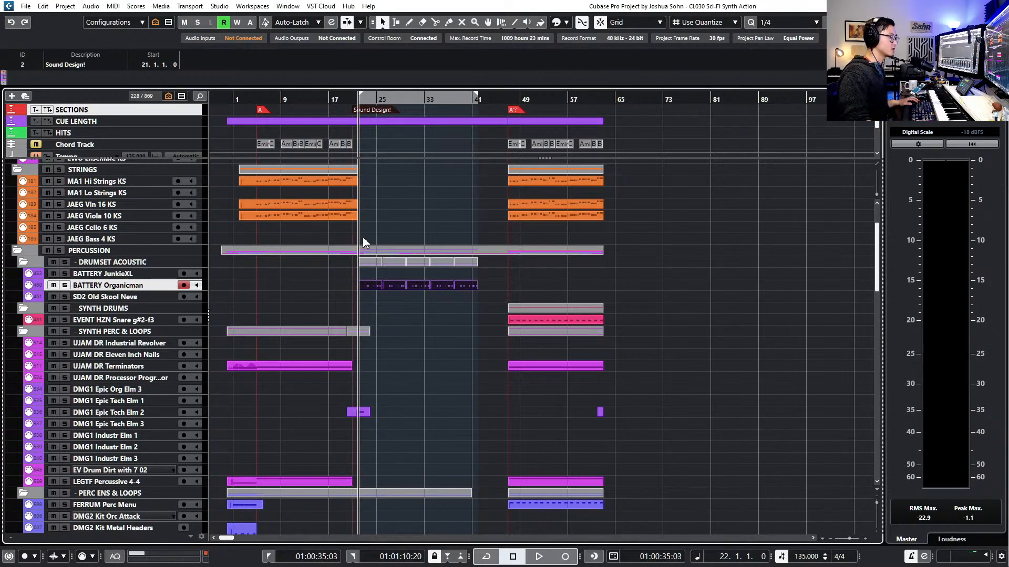
pyautogui.scroll(3, 371, 354)
pyautogui.click(371, 356)
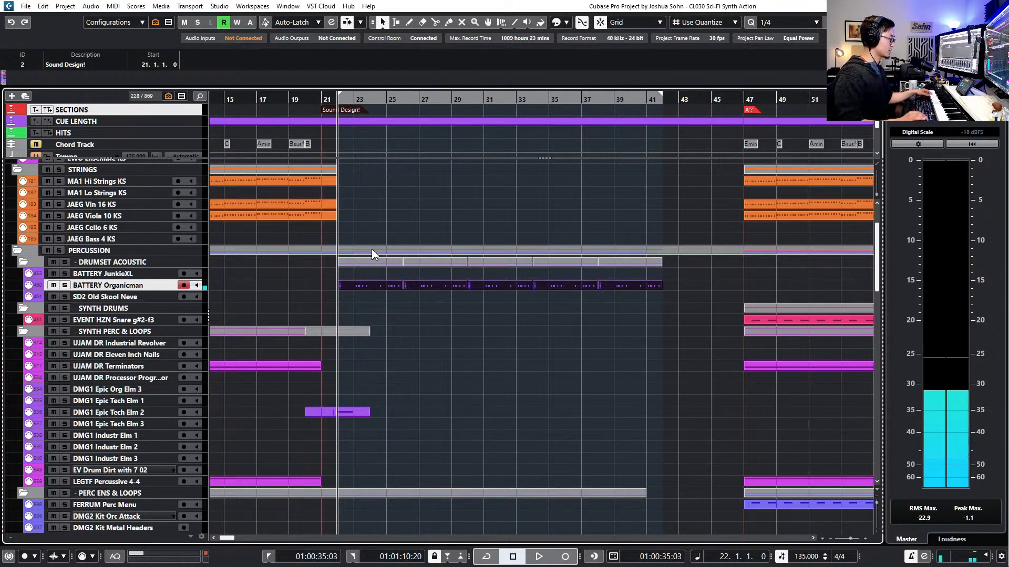
pyautogui.click(146, 469)
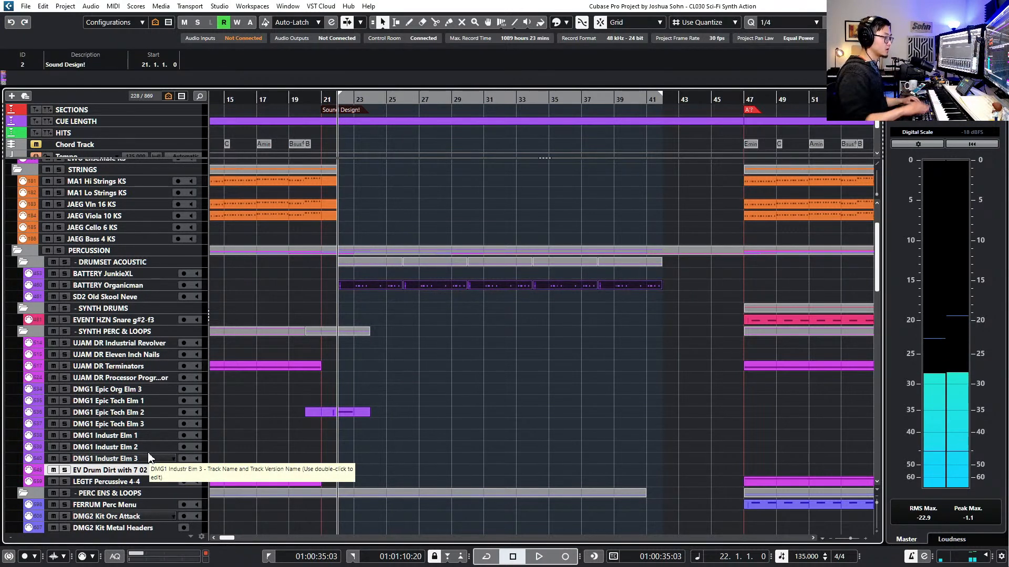
# Play the Sound Design! section from bar 21, skip ahead to bar 30 and examine its percussion FX and synth layers
pyautogui.hotkey('shift', 'b')
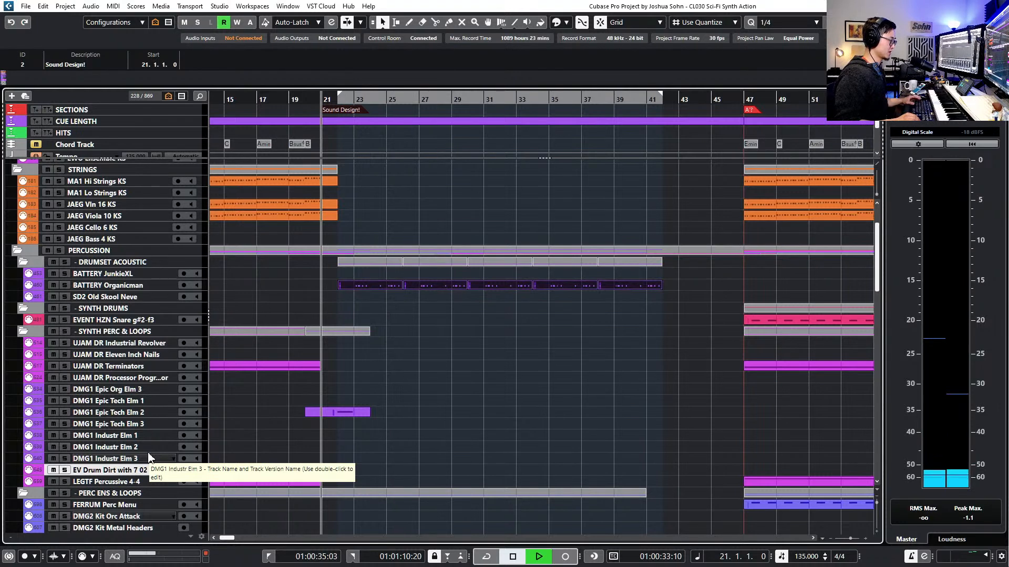
pyautogui.press('space')
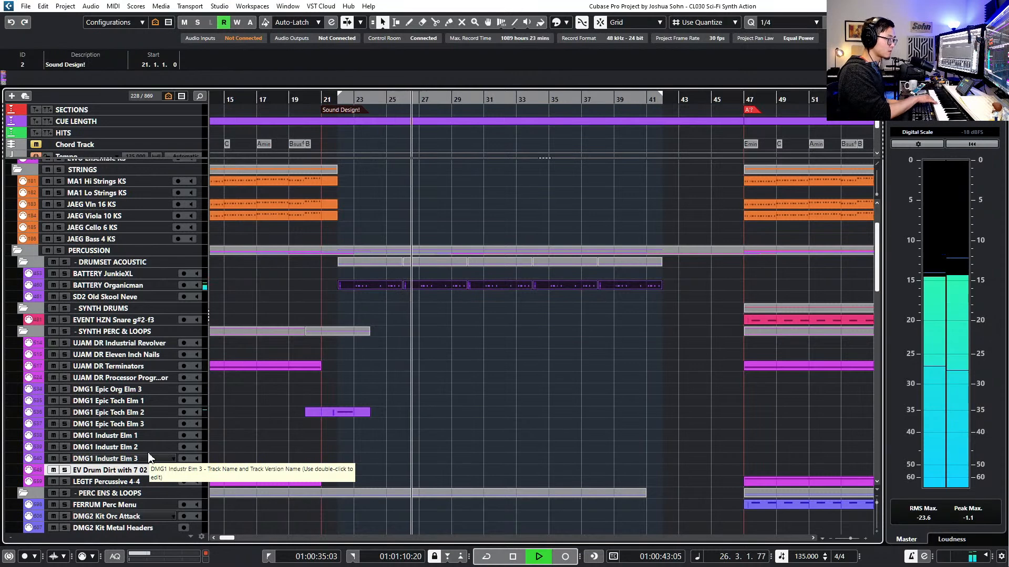
pyautogui.press('space')
pyautogui.press('KP_Add')
pyautogui.press('KP_Add')
pyautogui.press('KP_Add')
pyautogui.press('KP_Add')
pyautogui.press('KP_Add')
pyautogui.press('KP_Add')
pyautogui.press('KP_Add')
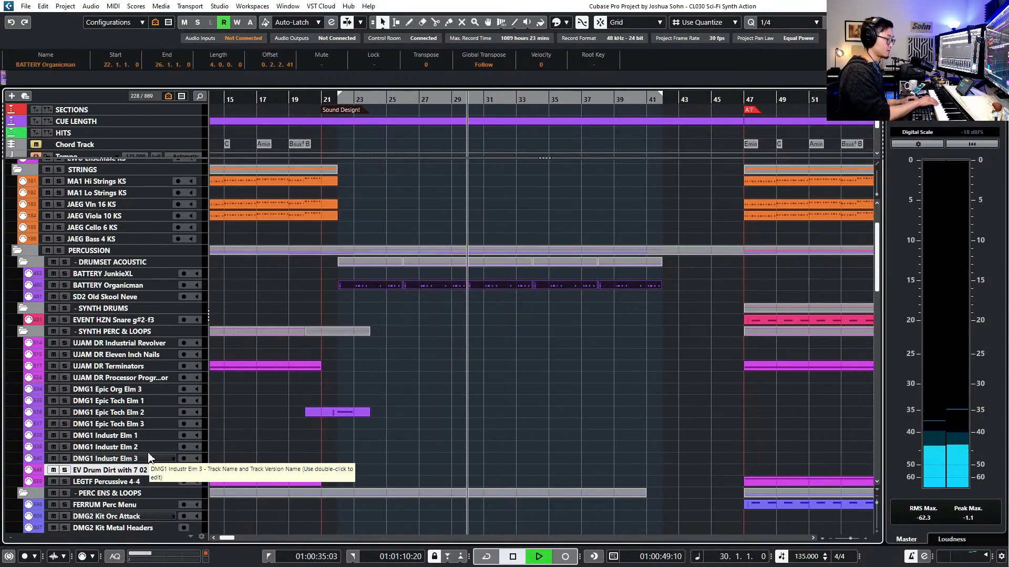
pyautogui.scroll(2, 541, 275)
pyautogui.scroll(-6, 553, 322)
pyautogui.scroll(-10, 566, 339)
pyautogui.hscroll(4, 565, 339)
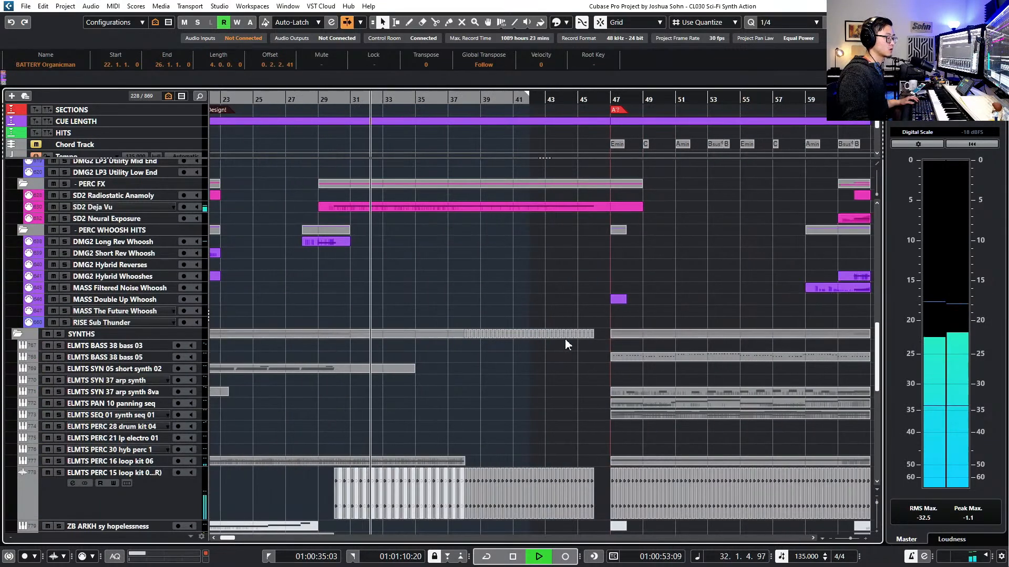
# Record a repeated E3 hit pattern on EV Drum Dirt with 7 02, starting from bar 29 and running past bar 41
pyautogui.press('space')
pyautogui.press('KP_Subtract')
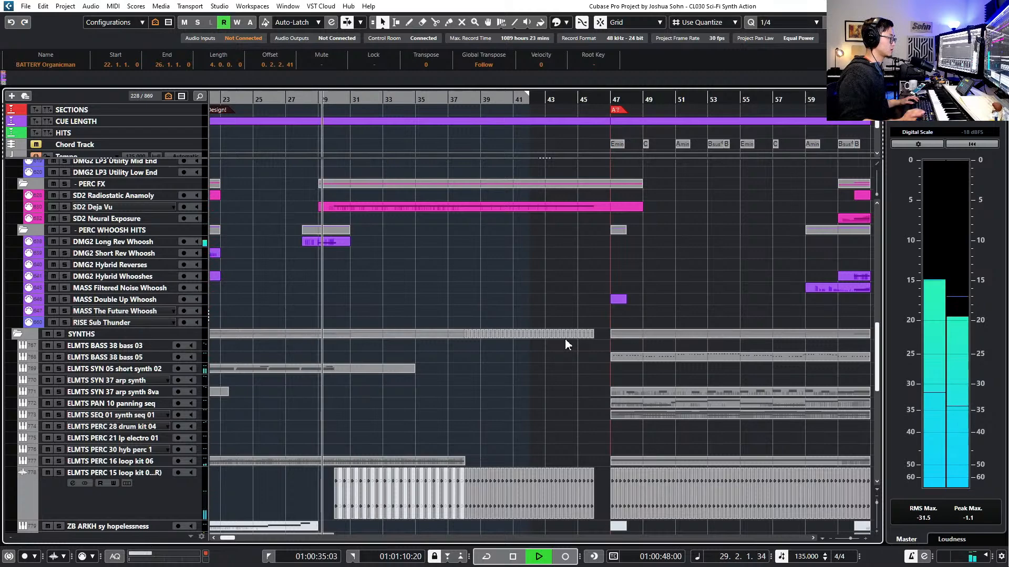
pyautogui.scroll(8, 566, 342)
pyautogui.press('space')
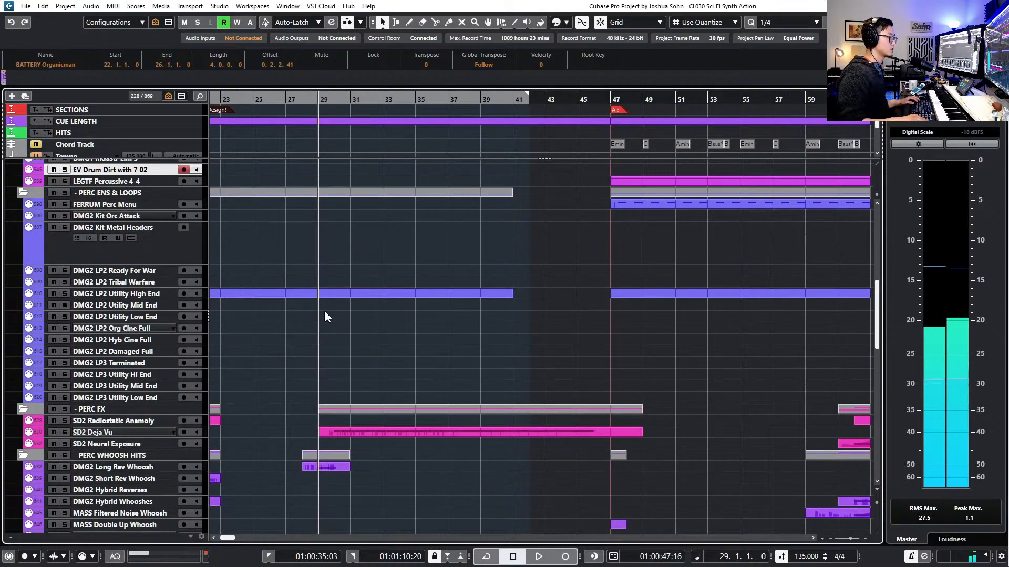
pyautogui.press('h')
pyautogui.scroll(-8, 331, 314)
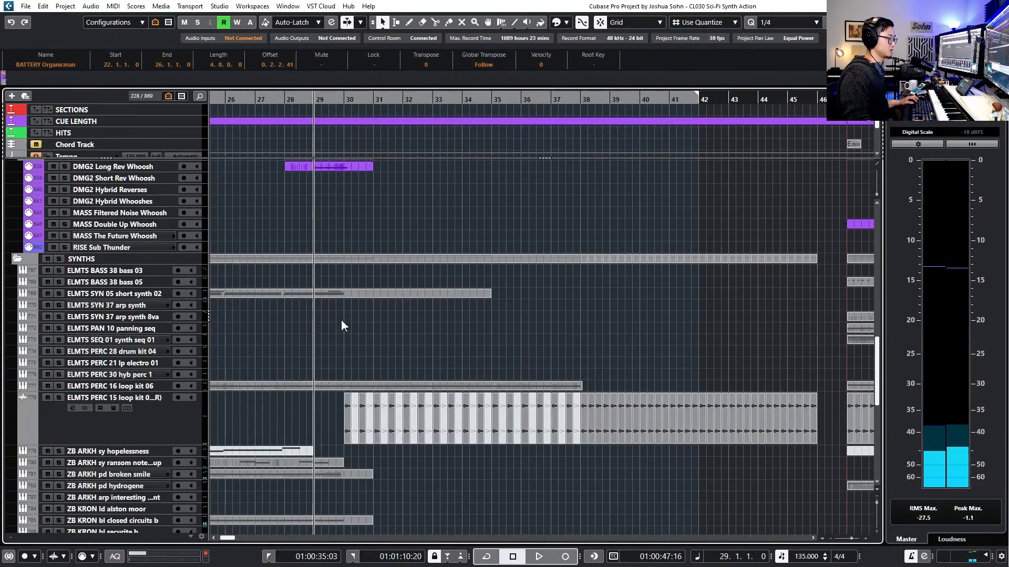
pyautogui.scroll(12, 344, 322)
pyautogui.press('KP_Multiply')
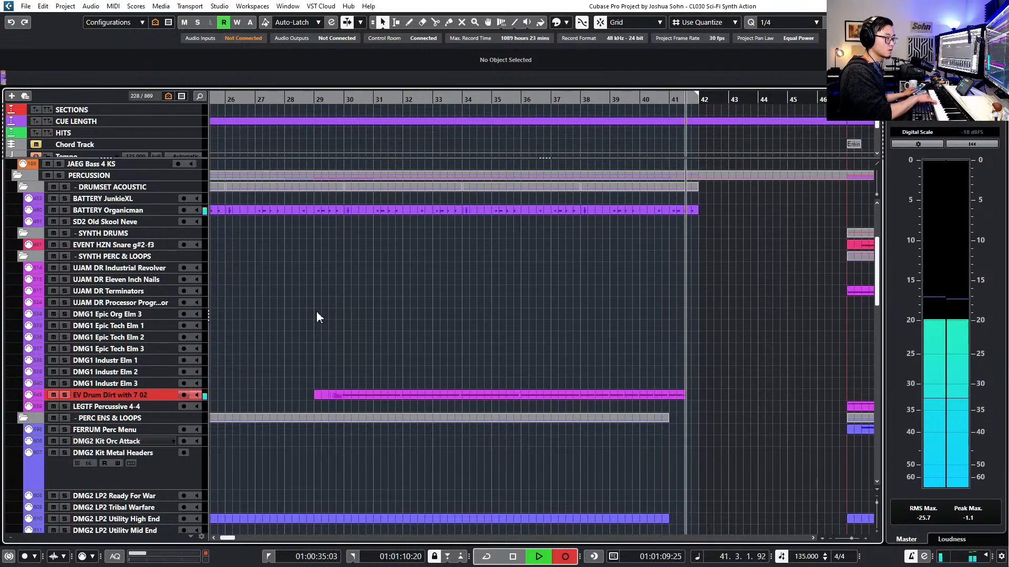
pyautogui.press('space')
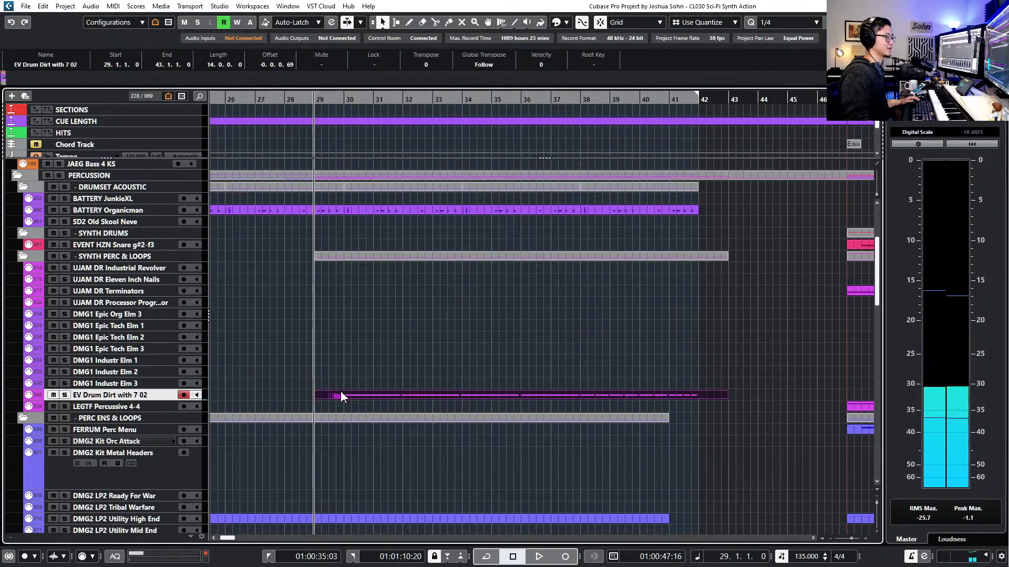
# Quantize the recorded EV Drum Dirt with 7 02 notes to the grid, with the first note at bar 30
pyautogui.doubleClick(344, 393)
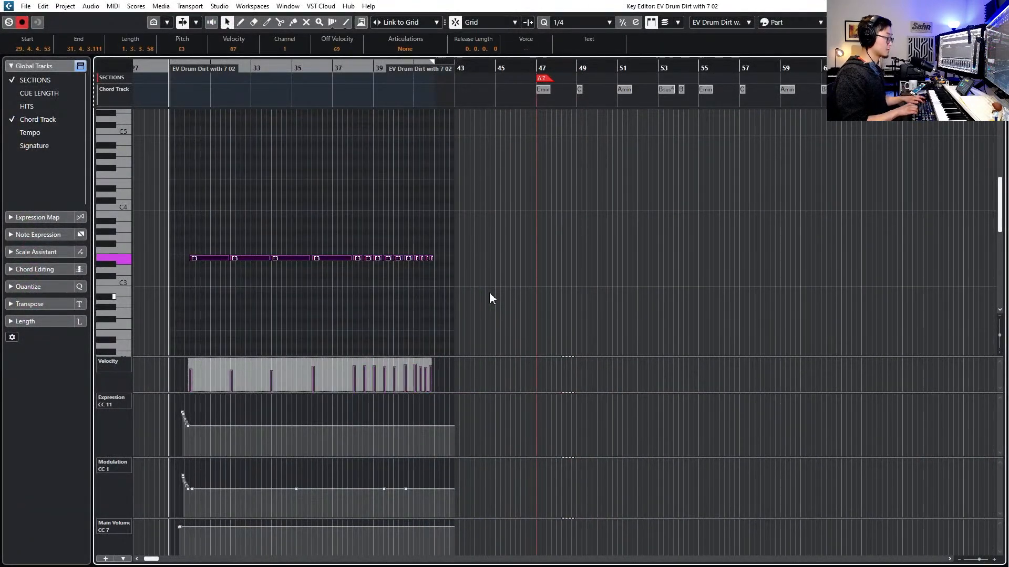
pyautogui.press('q')
pyautogui.scroll(3, 331, 282)
pyautogui.press('l')
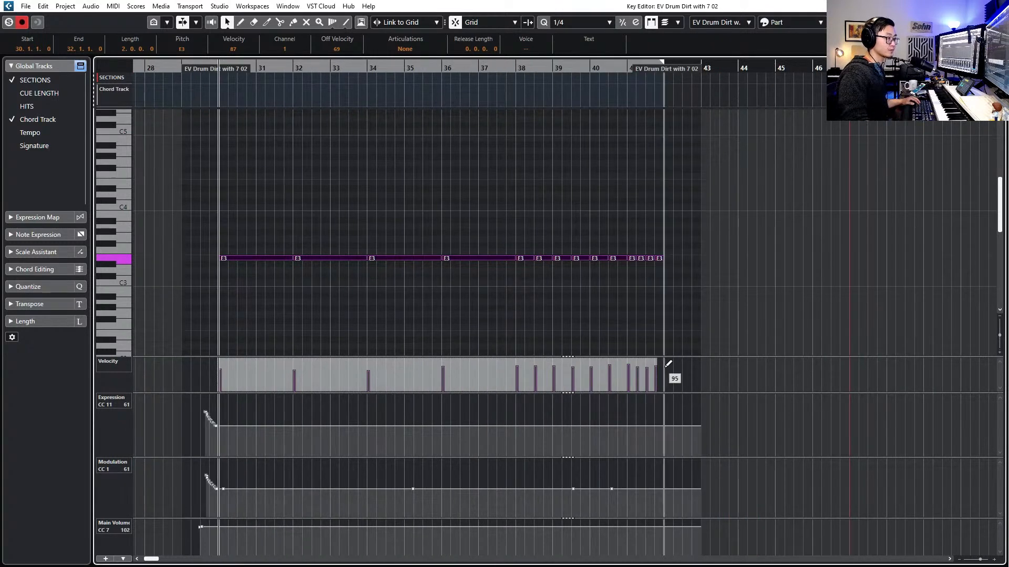
pyautogui.moveTo(653, 363); pyautogui.dragTo(642, 363)
pyautogui.moveTo(286, 187); pyautogui.dragTo(263, 291)
pyautogui.press('Escape')
# Move the project cursor back from the recorded drum part to bar 18
pyautogui.scroll(-2, 329, 396)
pyautogui.scroll(-1, 330, 398)
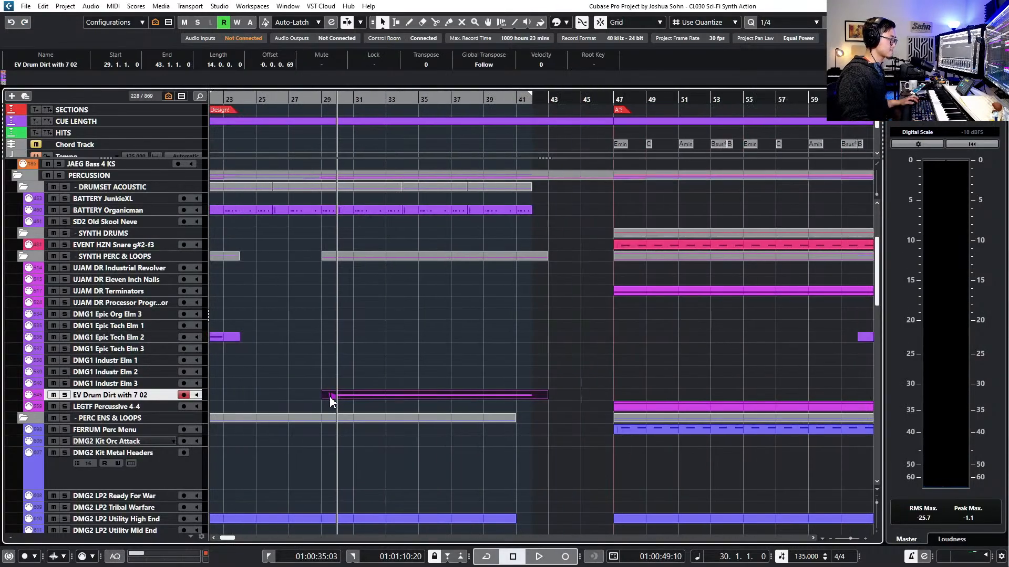
pyautogui.hscroll(-3, 339, 401)
pyautogui.press('ctrl+KP_Subtract')
pyautogui.press('ctrl+KP_Subtract')
pyautogui.press('ctrl+KP_Subtract')
pyautogui.press('ctrl+KP_Subtract')
pyautogui.press('ctrl+KP_Subtract')
pyautogui.press('ctrl+KP_Subtract')
pyautogui.press('ctrl+KP_Subtract')
pyautogui.press('ctrl+KP_Subtract')
pyautogui.press('ctrl+KP_Subtract')
pyautogui.press('ctrl+KP_Subtract')
pyautogui.press('ctrl+KP_Subtract')
pyautogui.press('ctrl+KP_Subtract')
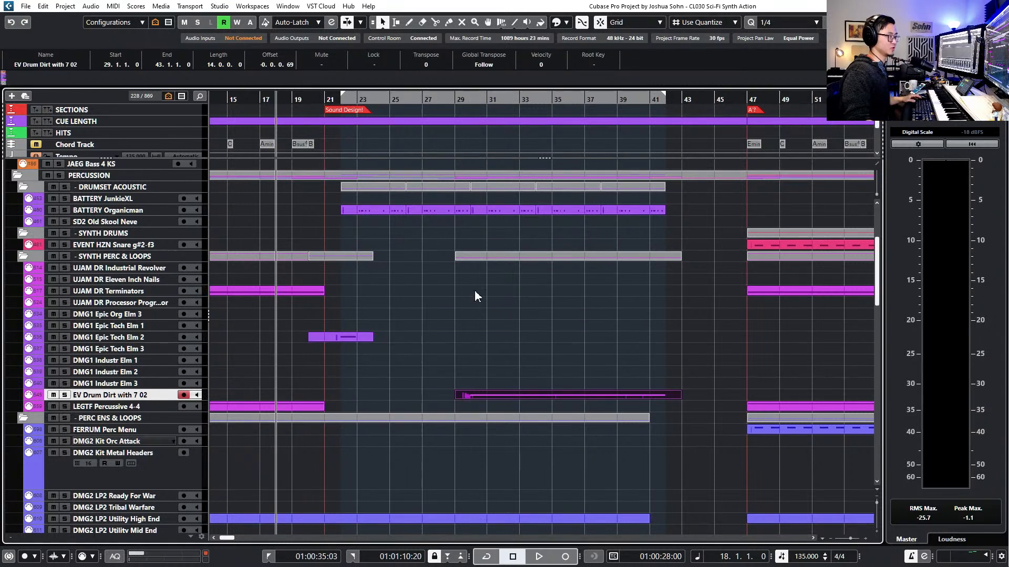
# Set the locators around the first CUE LENGTH range, ending at bar 47, and look over the percussion and synth layers
pyautogui.click(482, 121)
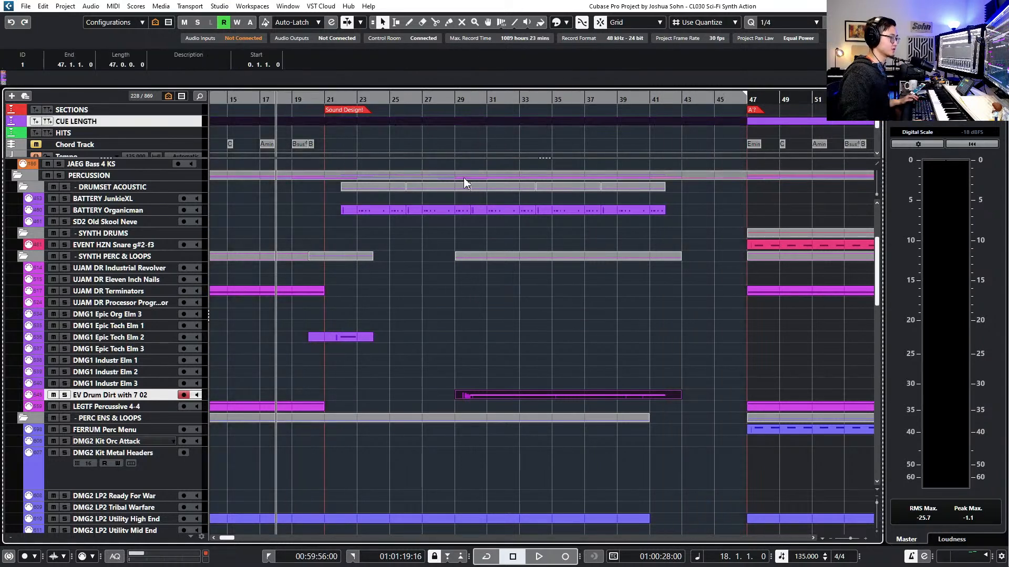
pyautogui.scroll(-1, 479, 323)
pyautogui.scroll(-6, 486, 335)
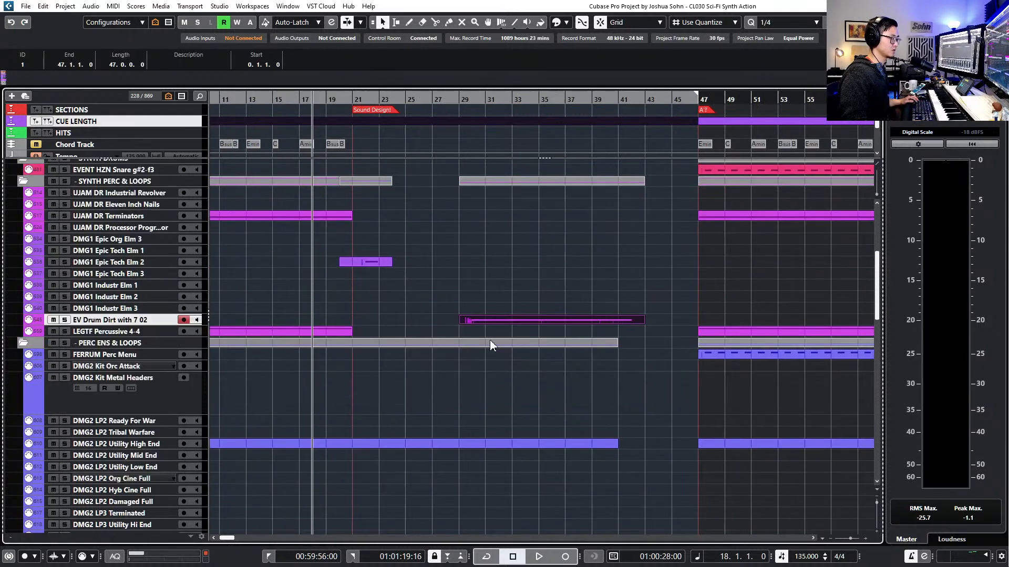
pyautogui.scroll(-3, 494, 336)
pyautogui.scroll(-3, 493, 331)
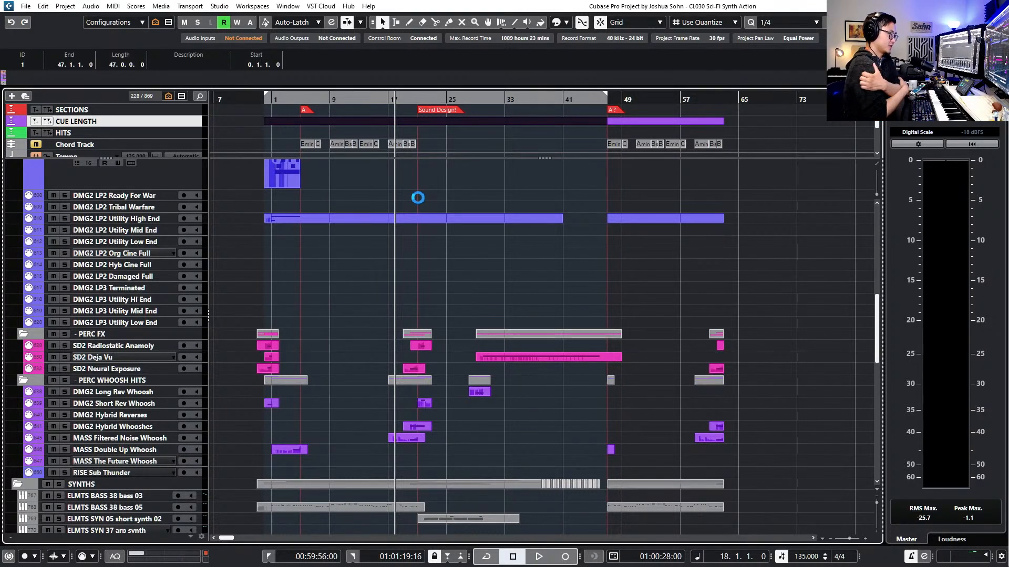
pyautogui.scroll(-5, 340, 248)
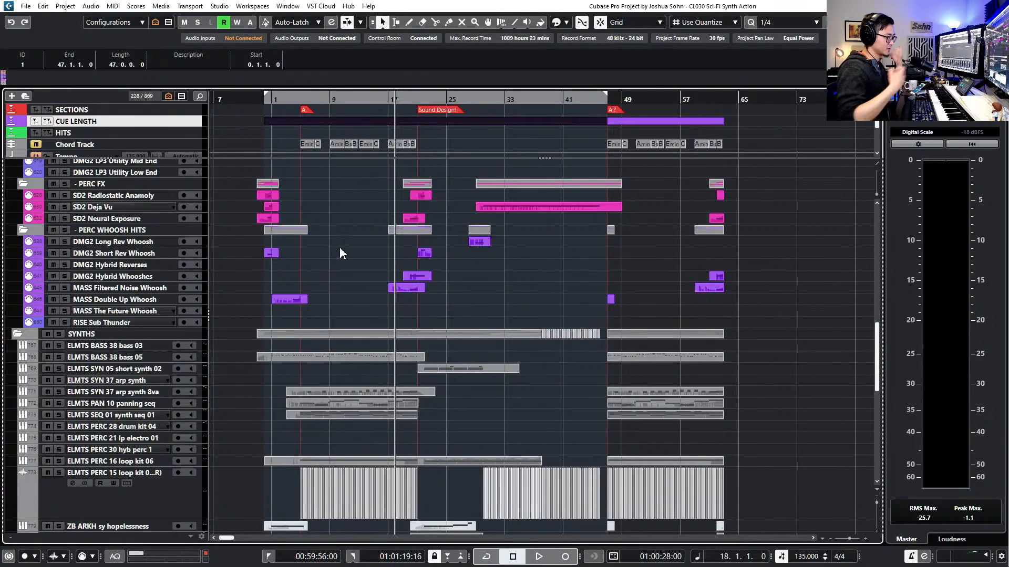
pyautogui.scroll(-3, 336, 244)
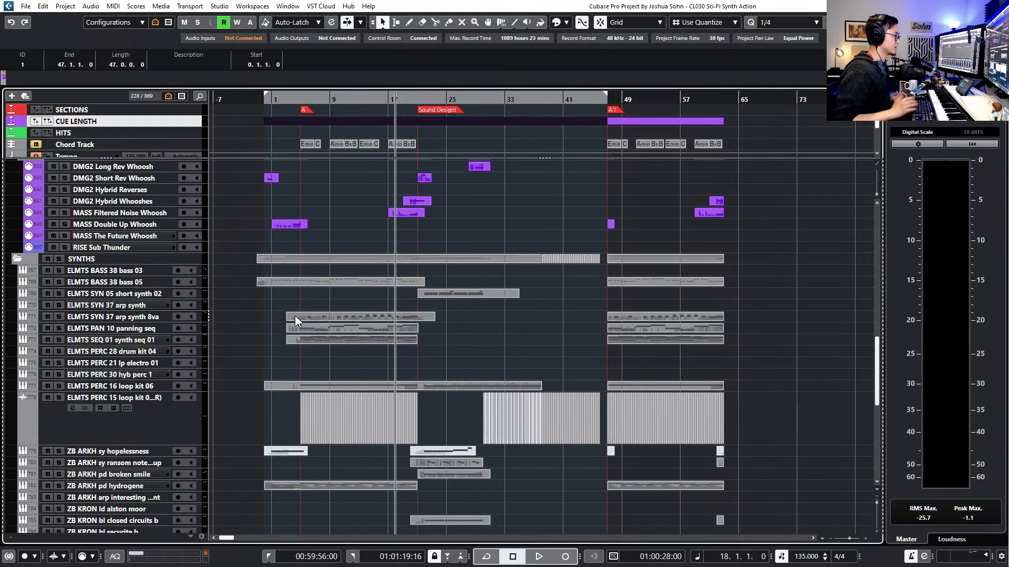
# Audition the ZB THETA lead sounds in the SYNTHS folder and arm the ZB THETA ld warp track
pyautogui.moveTo(240, 307); pyautogui.dragTo(297, 329)
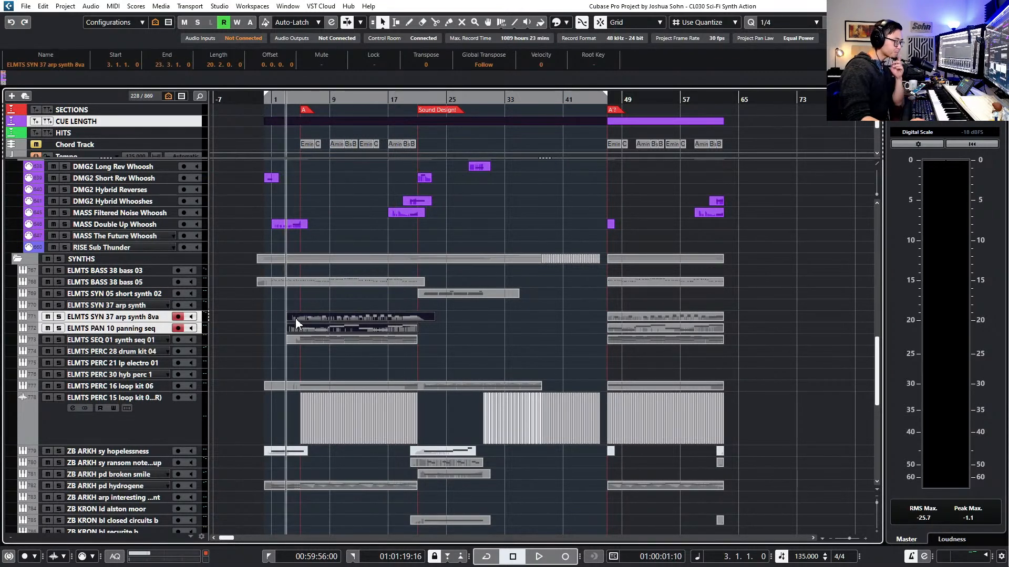
pyautogui.scroll(-3, 263, 396)
pyautogui.click(101, 469)
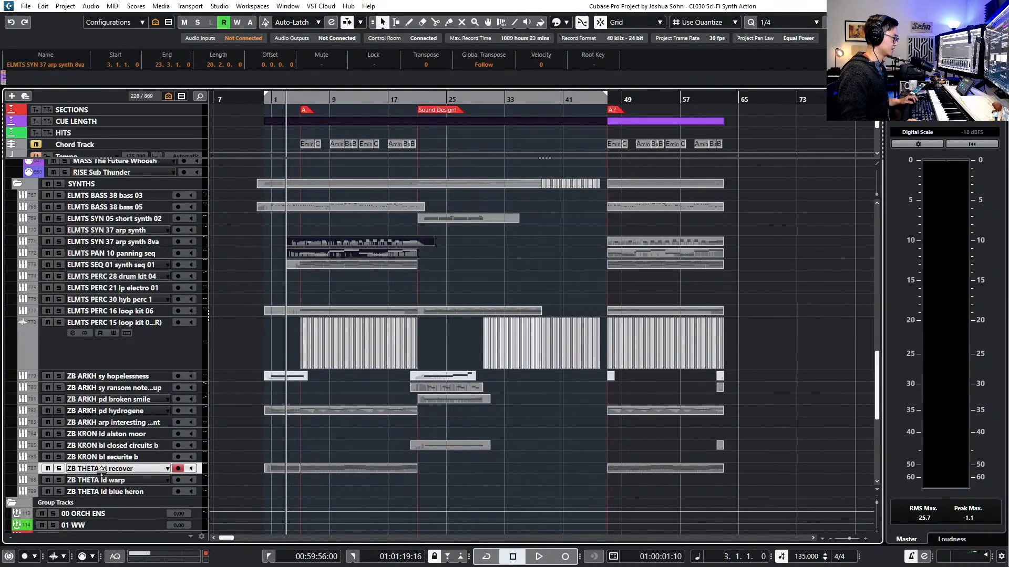
pyautogui.click(121, 491)
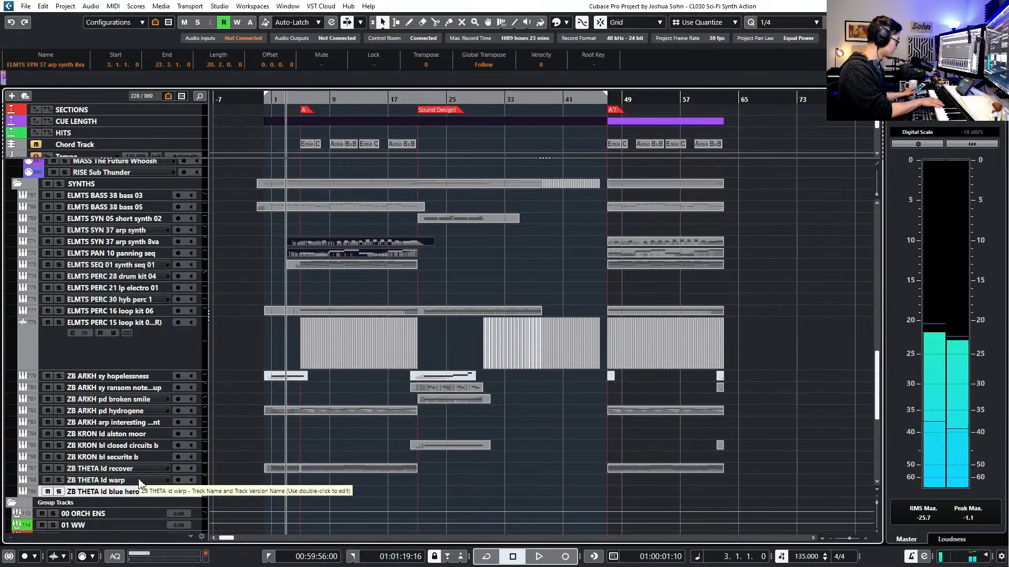
pyautogui.click(140, 482)
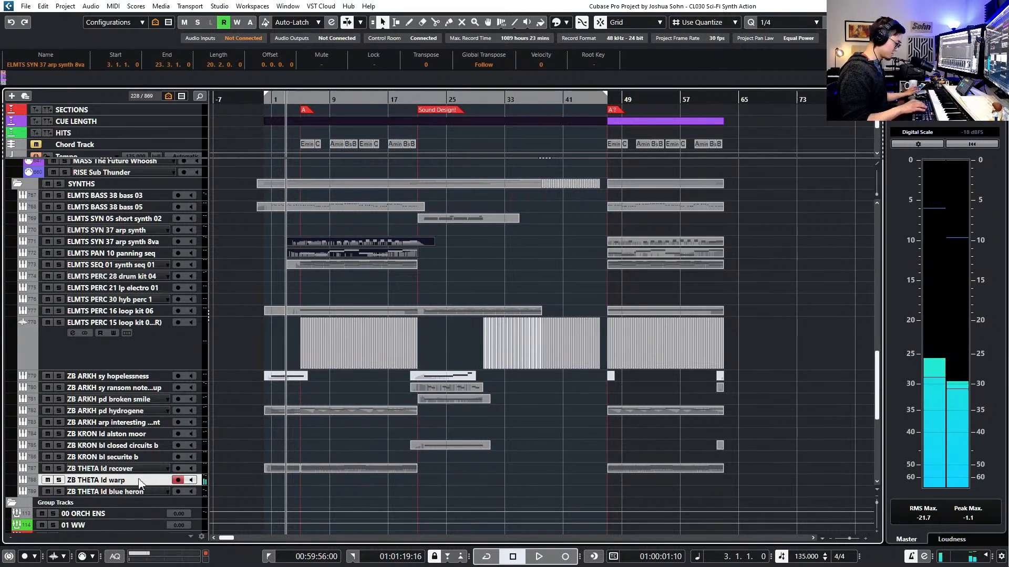
# Play the A section from bar 5 while trying out the ZB THETA ld warp sound against it
pyautogui.scroll(2, 394, 430)
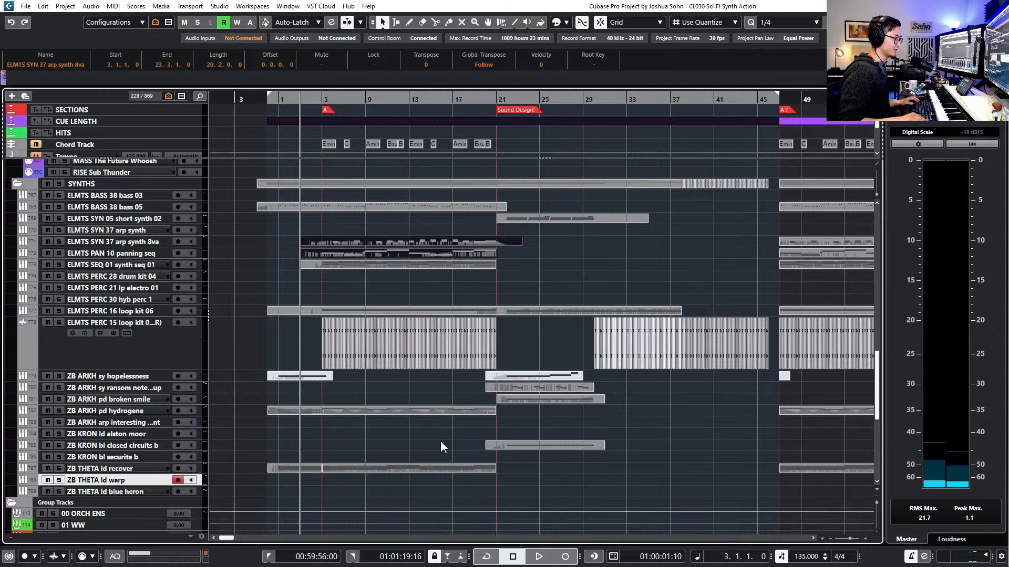
pyautogui.press('KP_Add')
pyautogui.press('KP_Add')
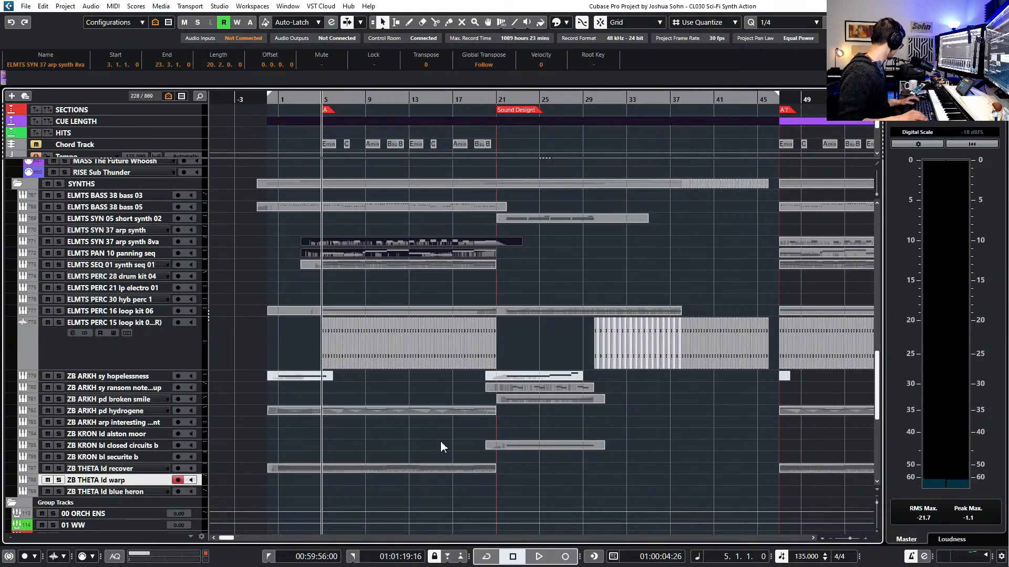
pyautogui.press('space')
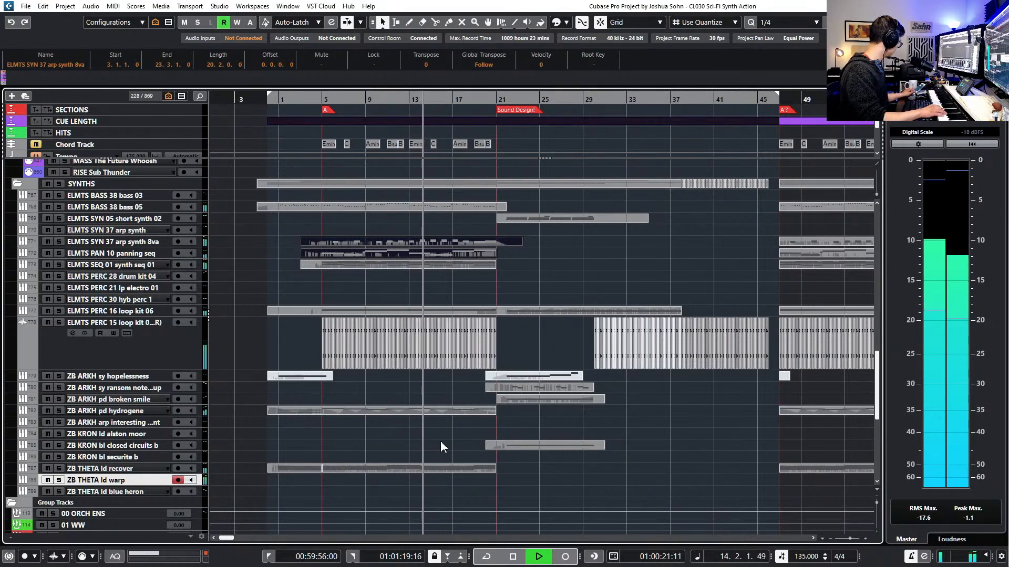
pyautogui.press('space')
# Lower the ZB THETA ld warp channel volume to -7.04 dB and try a 2.8 dB EQ boost at 1705 Hz
pyautogui.press('e')
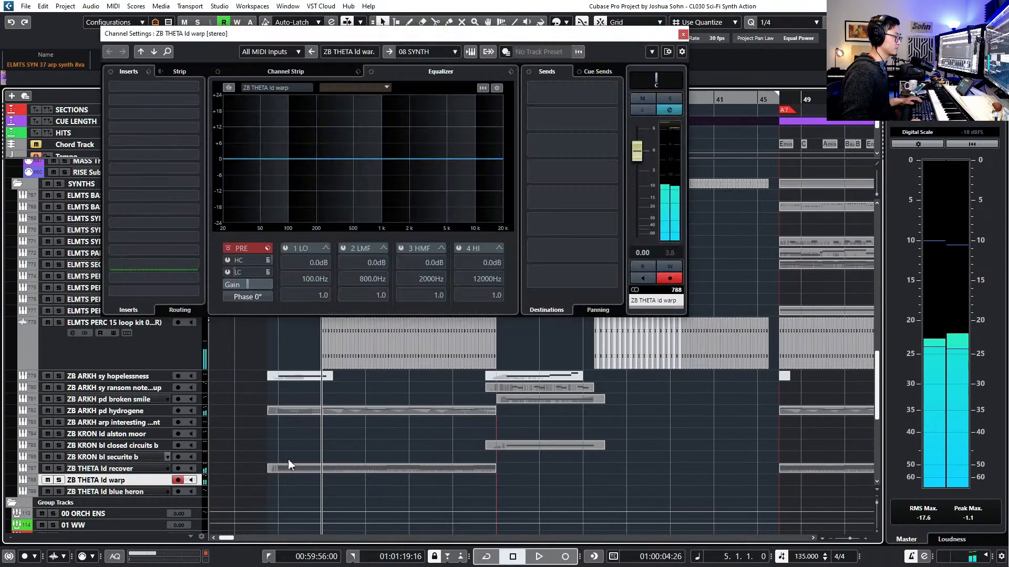
pyautogui.moveTo(636, 151); pyautogui.dragTo(637, 178)
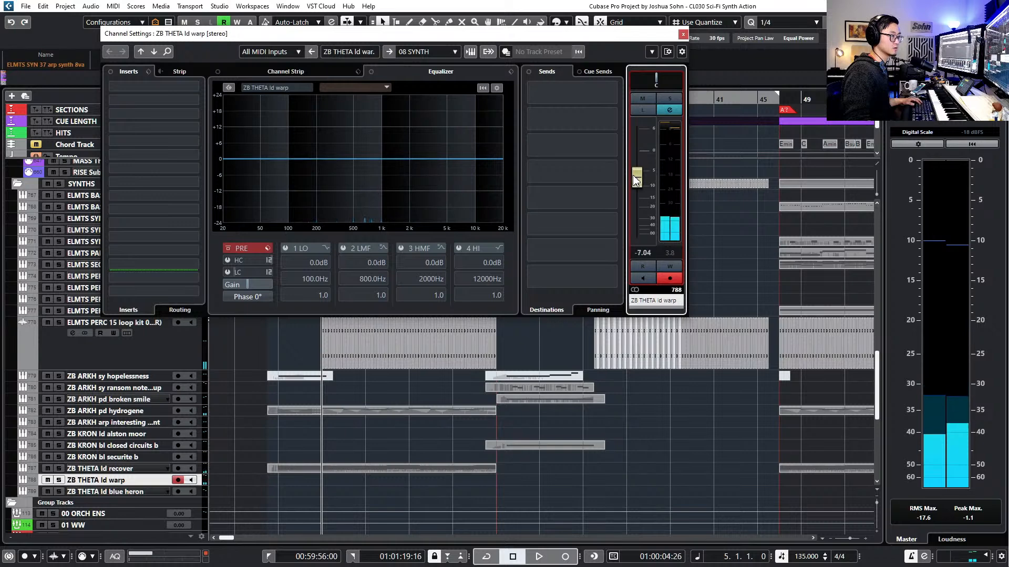
pyautogui.click(403, 151)
pyautogui.click(401, 248)
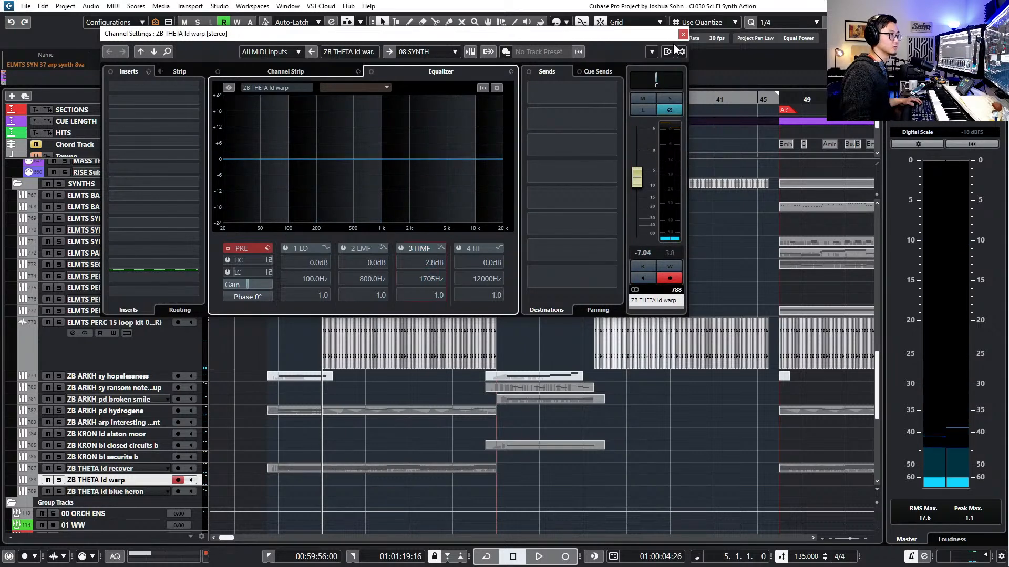
pyautogui.click(682, 35)
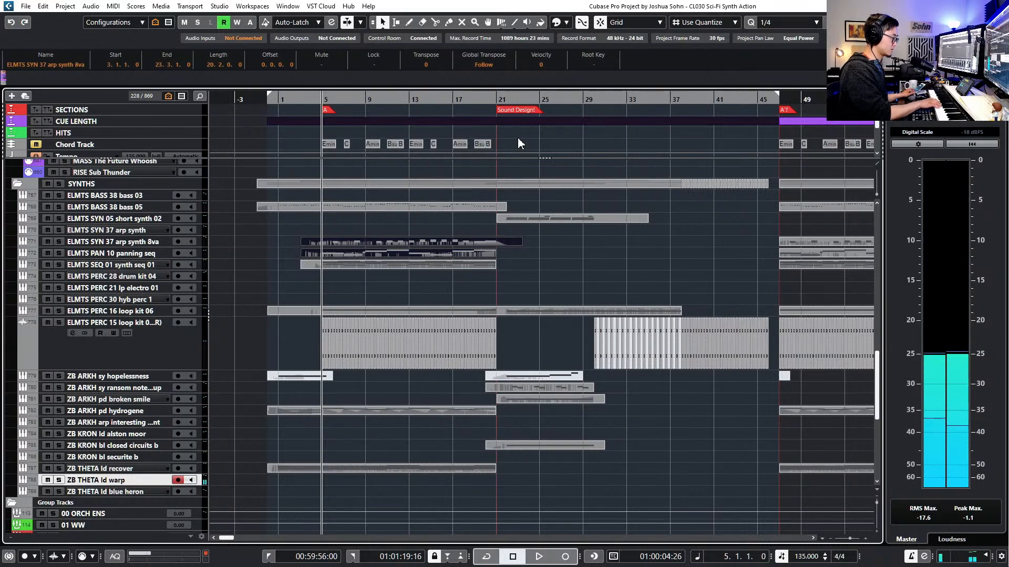
# Insert the bx_rockrack V3 Player distortion effect on the ZB THETA ld warp channel
pyautogui.press('e')
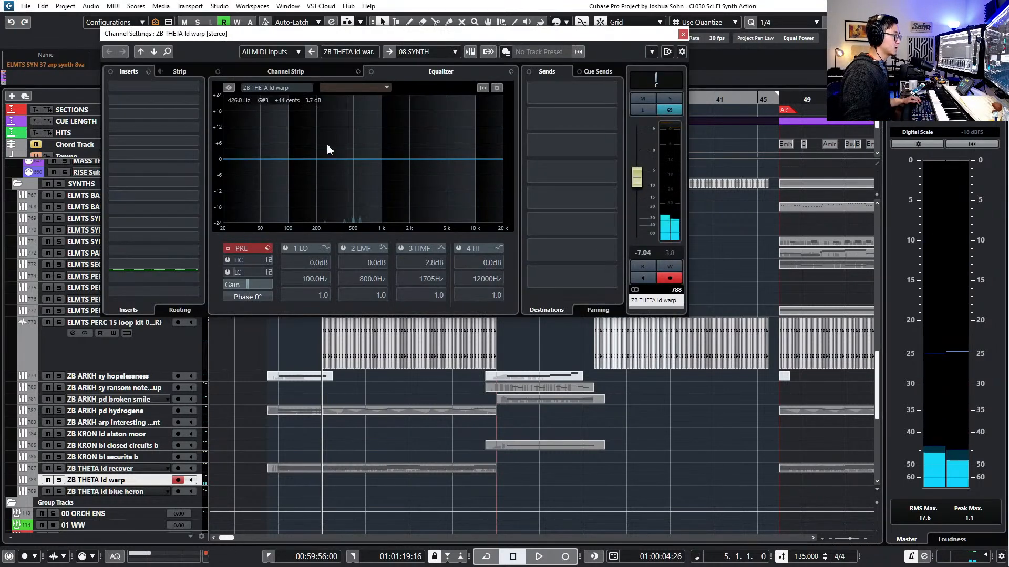
pyautogui.click(195, 86)
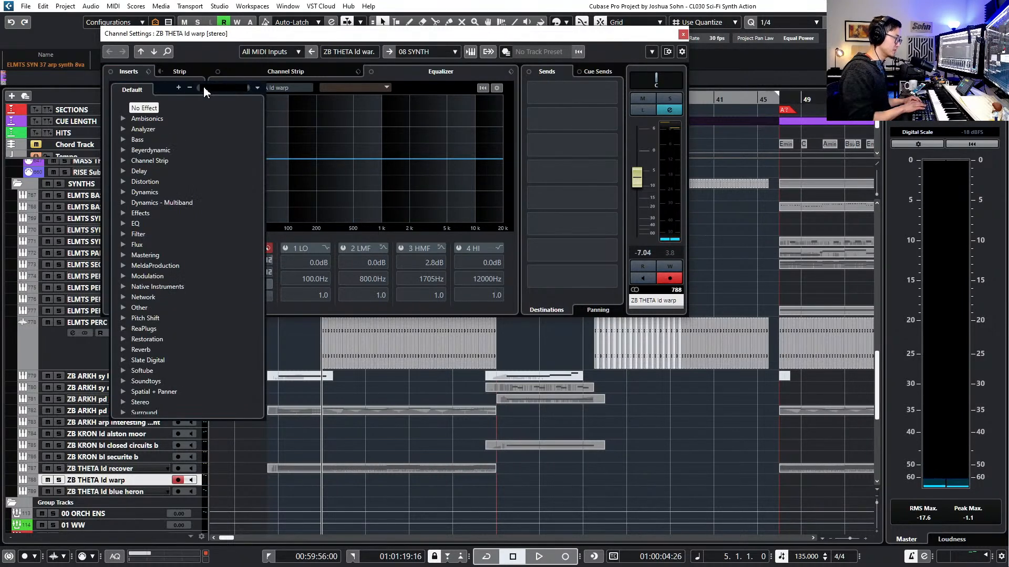
pyautogui.click(122, 180)
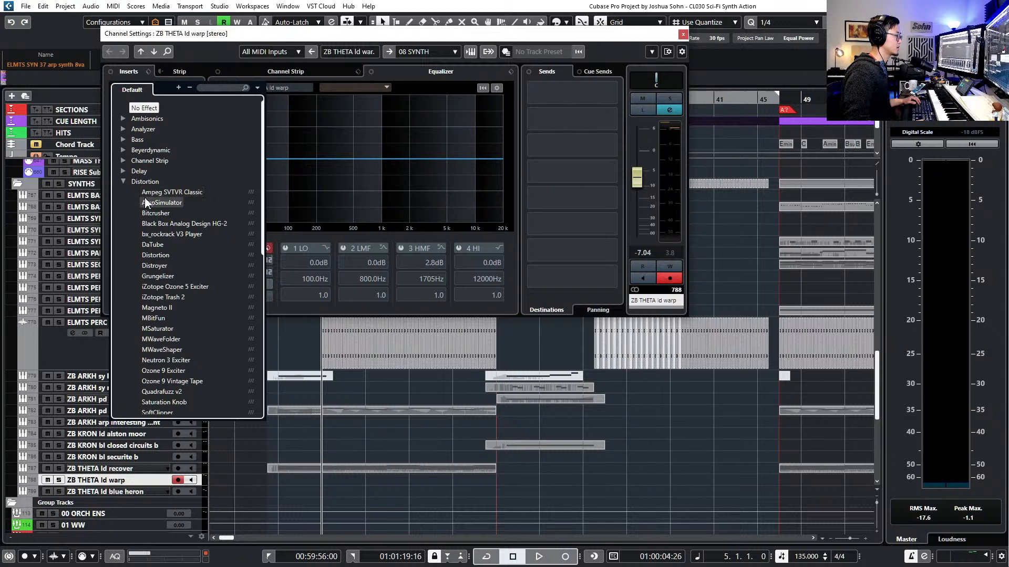
pyautogui.click(175, 234)
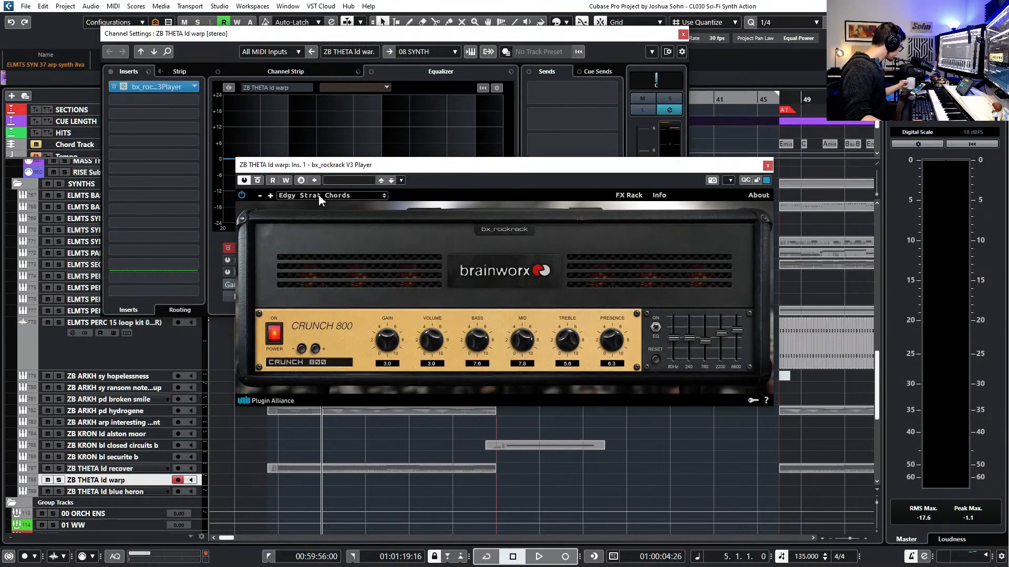
# Compare the Jazzy Crunch and Jazzy Crunch Delay presets in bx_rockrack, settle on Edgy Strat Chords, and close the effect and channel settings
pyautogui.click(327, 195)
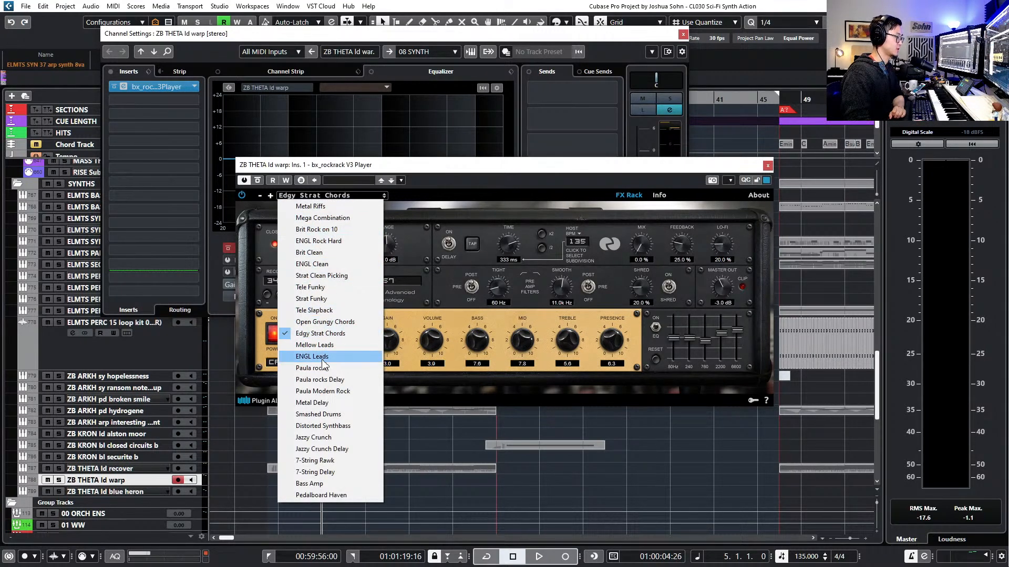
pyautogui.click(339, 437)
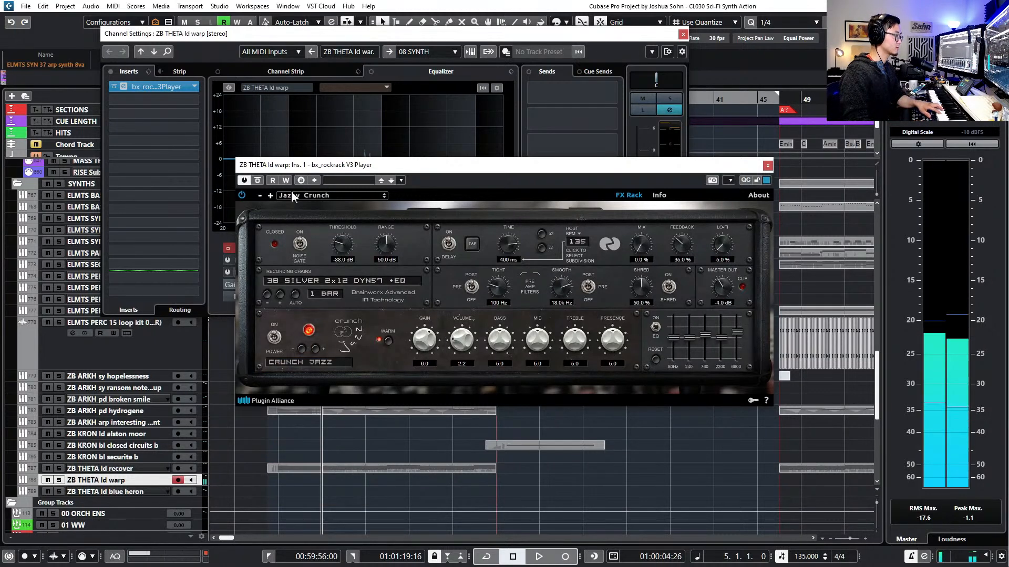
pyautogui.click(331, 196)
pyautogui.click(313, 450)
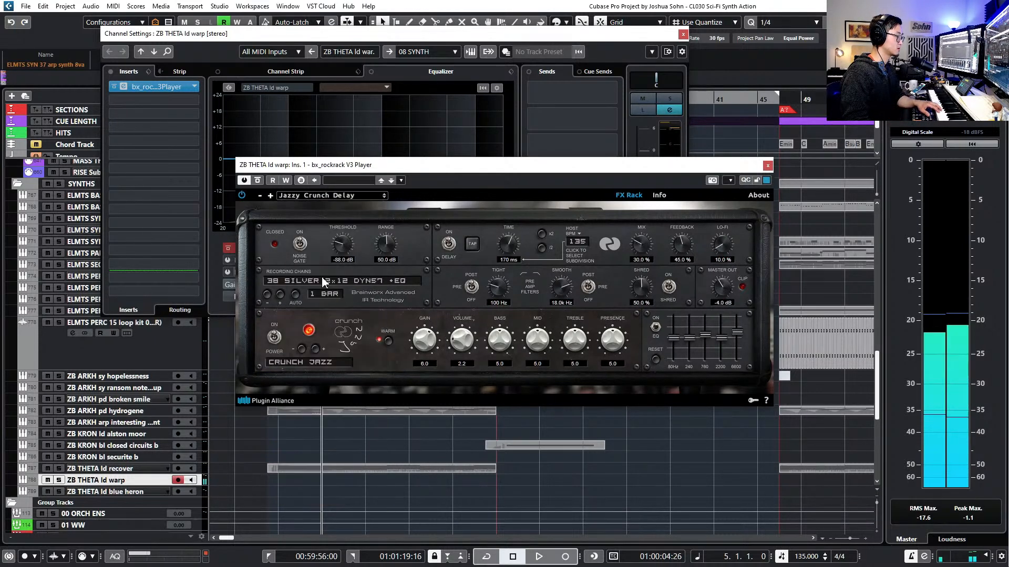
pyautogui.click(324, 196)
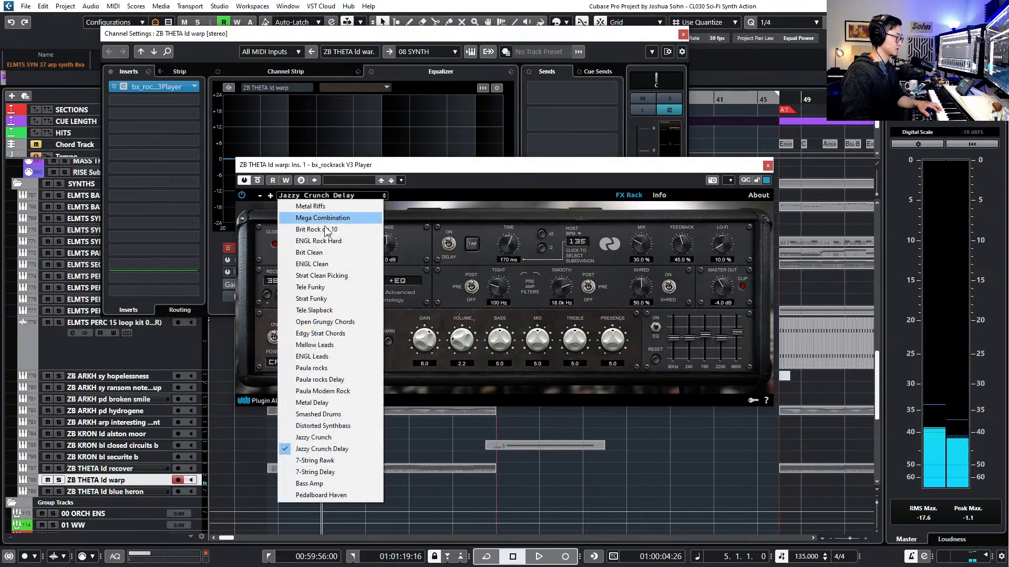
pyautogui.click(326, 333)
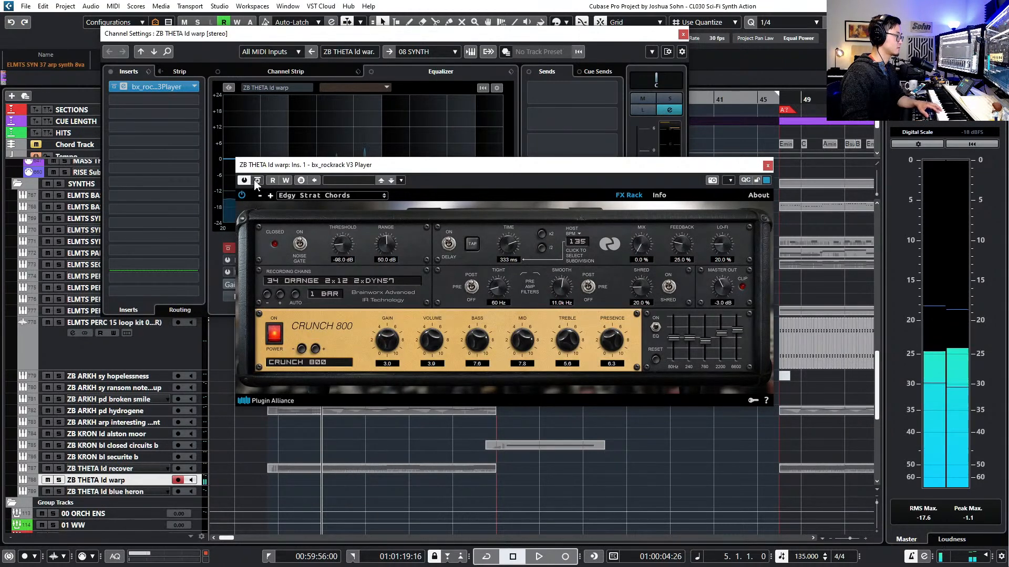
pyautogui.click(767, 165)
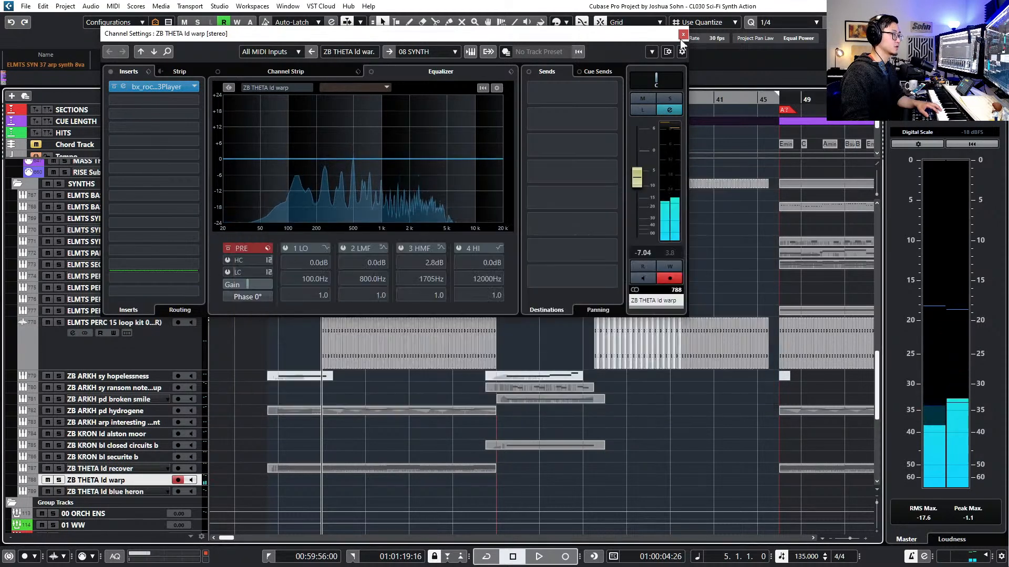
pyautogui.click(683, 34)
# Set the locators around the A section part of ZB THETA ld recover, starting at bar 3 and ending at bar 21
pyautogui.press('KP_Subtract')
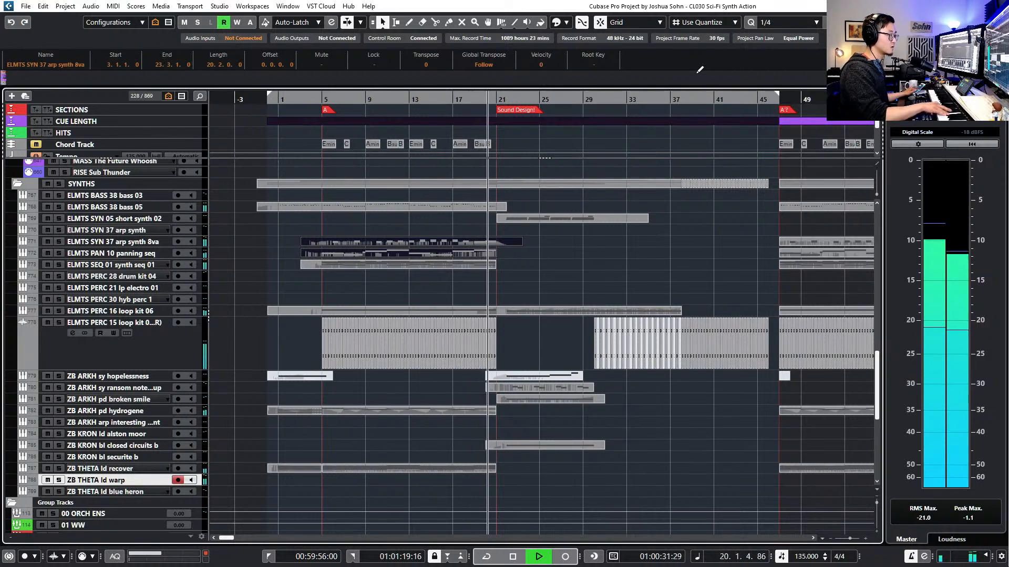
pyautogui.press('space')
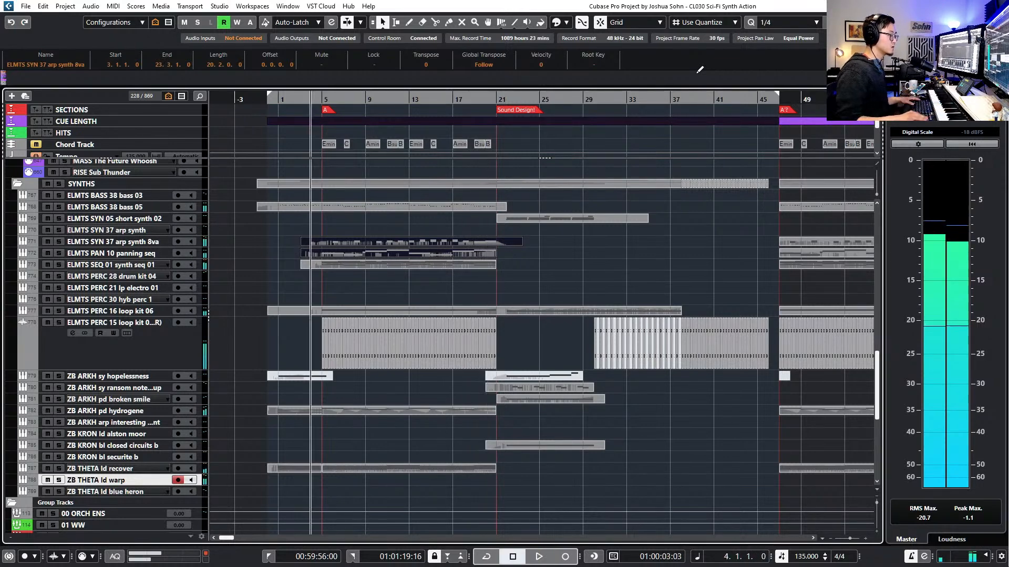
pyautogui.click(360, 469)
pyautogui.press('p')
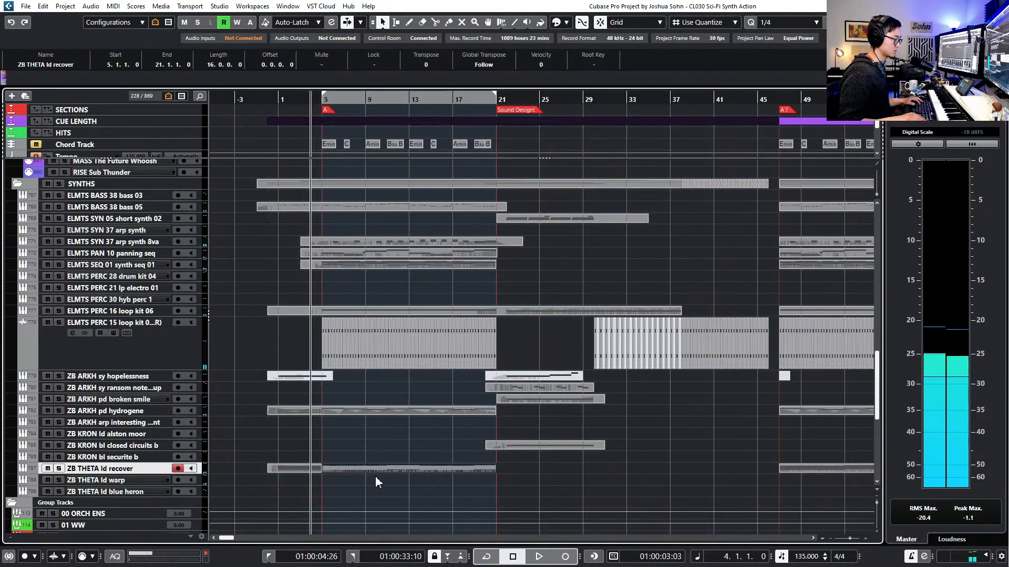
pyautogui.press('KP_Subtract')
pyautogui.press('ctrl+KP_1')
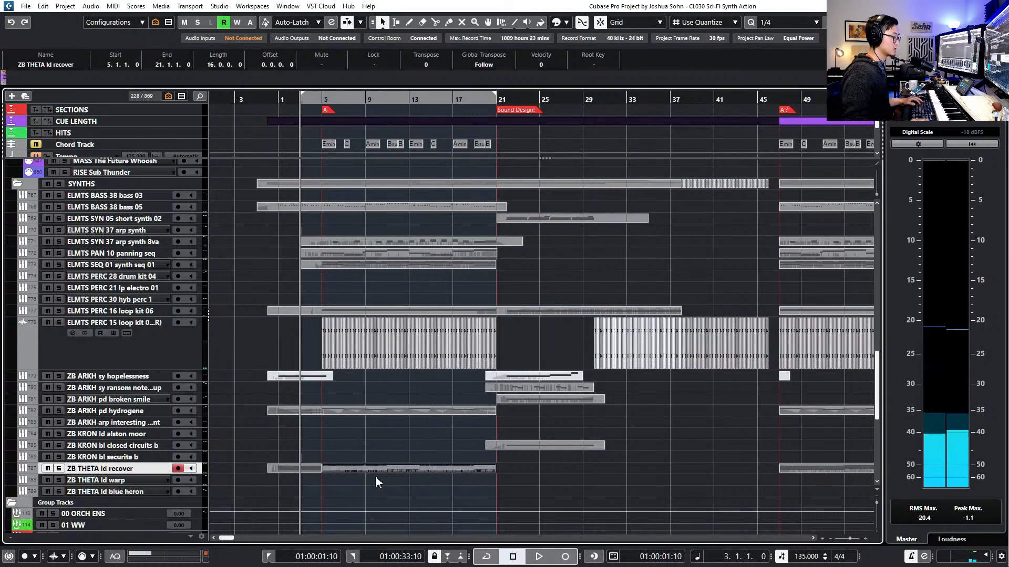
# Create a ZB THETA ld warp part from bar 3 to 21 and record sustained chords with modulation, discarding the first take
pyautogui.doubleClick(352, 481)
pyautogui.doubleClick(361, 480)
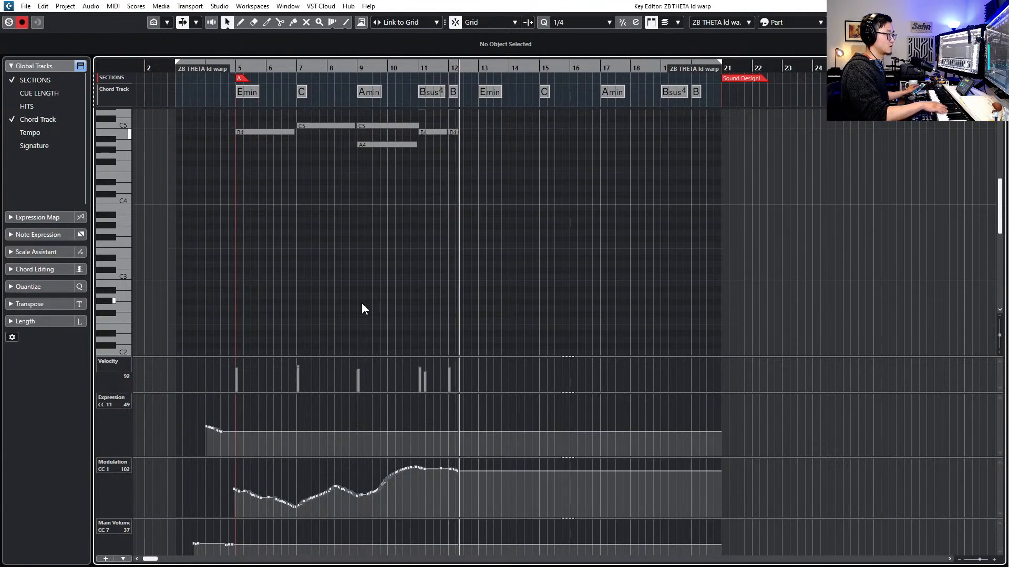
pyautogui.press('space')
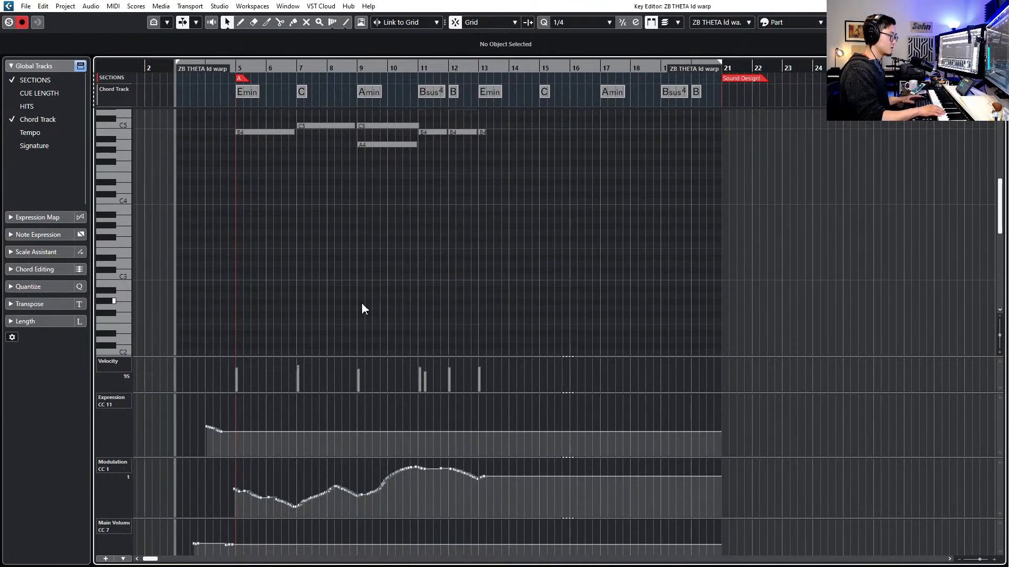
pyautogui.hotkey('ctrl', 'z')
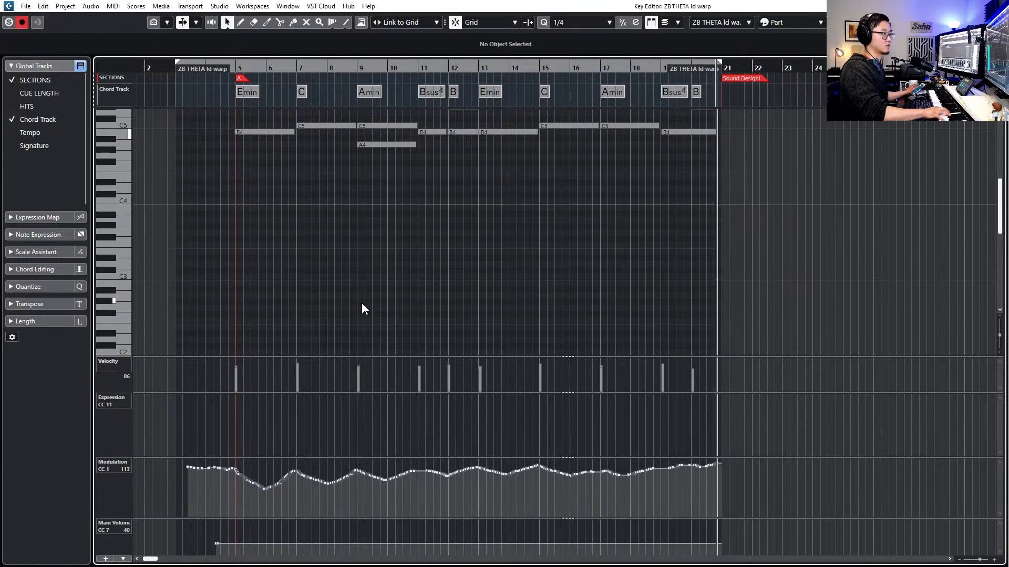
pyautogui.press('space')
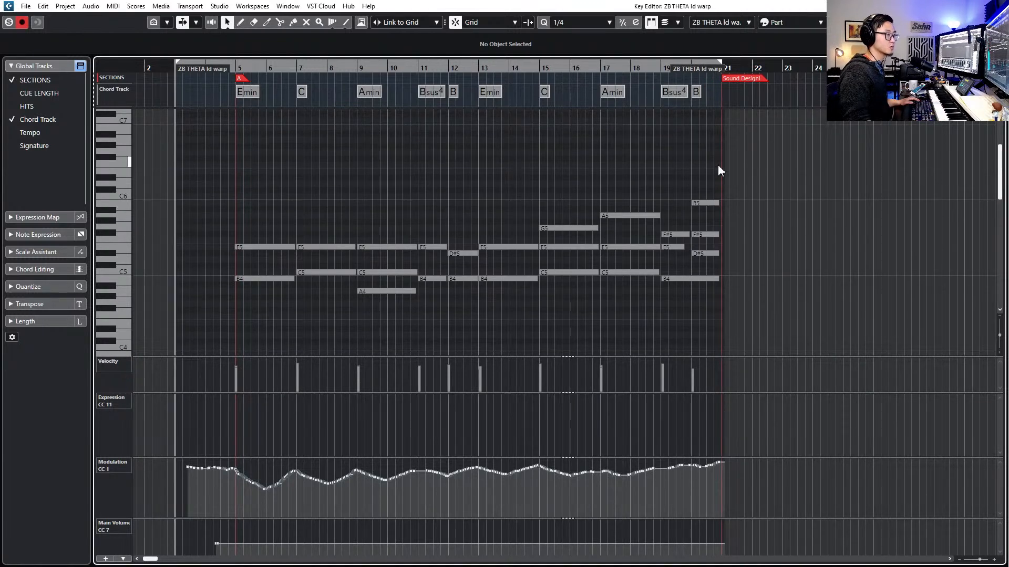
# Quantize all recorded ZB THETA ld warp notes to 1/2 and locate the cursor at the first note in bar 5
pyautogui.moveTo(718, 164); pyautogui.dragTo(244, 314)
pyautogui.hotkey('alt', '2')
pyautogui.press('q')
pyautogui.press('l')
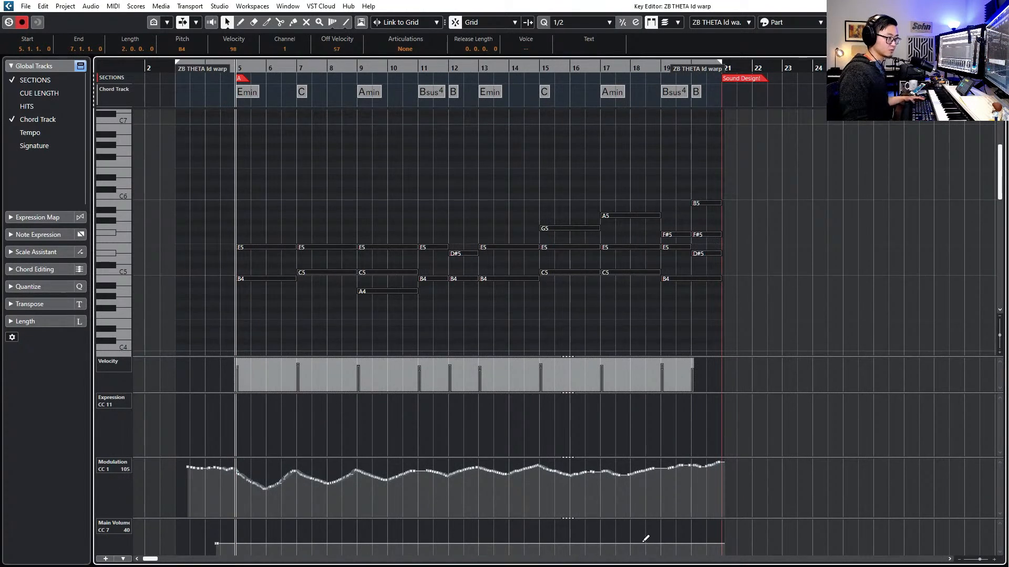
pyautogui.rightClick(704, 536)
pyautogui.press('1')
pyautogui.click(784, 488)
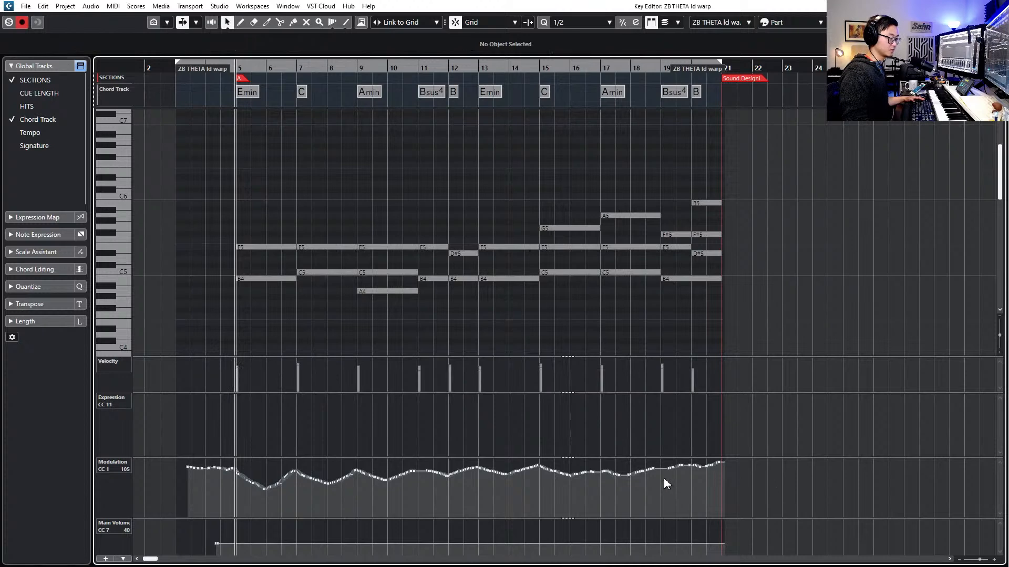
# Check the end of the recorded lead part, leave the Key Editor, and play it back with the other layers
pyautogui.moveTo(630, 474); pyautogui.dragTo(727, 478)
pyautogui.moveTo(731, 212); pyautogui.dragTo(690, 256)
pyautogui.press('Return')
pyautogui.press('space')
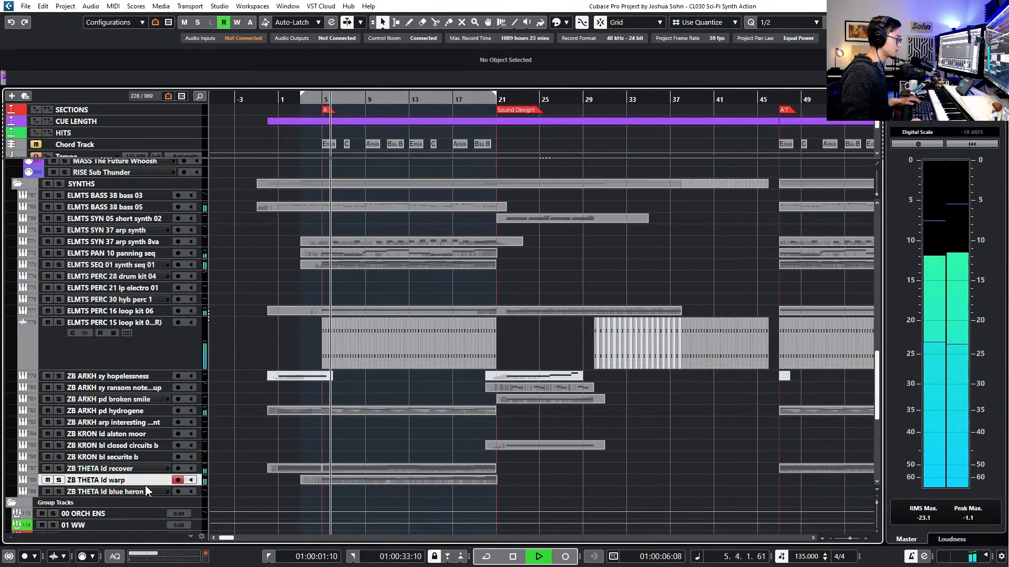
# EQ the ZB THETA ld warp channel with a -2.0 dB high shelf at 2515 Hz and a low cut at 255.9 Hz with a gentler slope
pyautogui.press('e')
pyautogui.moveTo(420, 164); pyautogui.dragTo(418, 164)
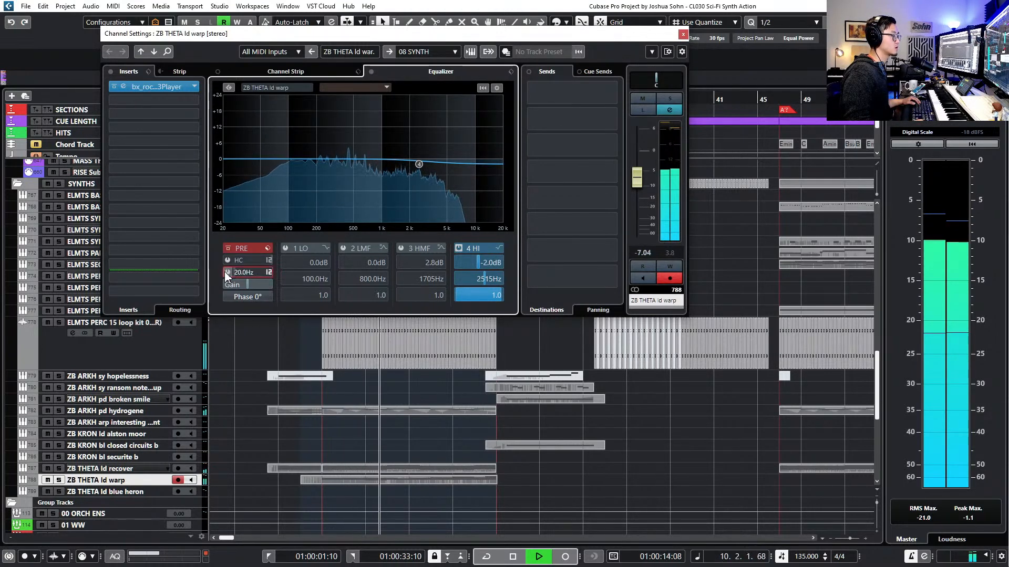
pyautogui.moveTo(256, 272); pyautogui.dragTo(270, 277)
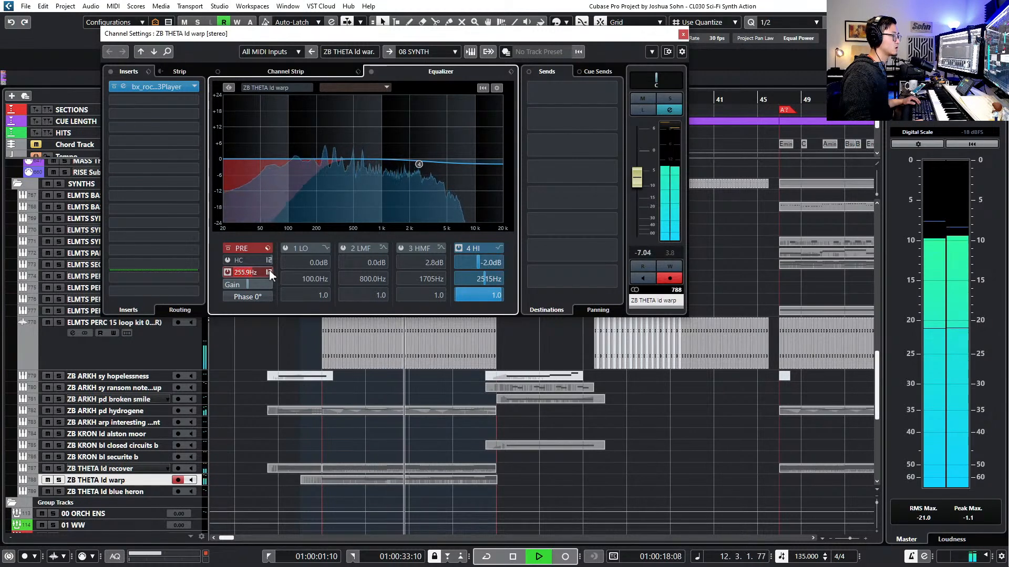
pyautogui.click(268, 272)
pyautogui.click(278, 274)
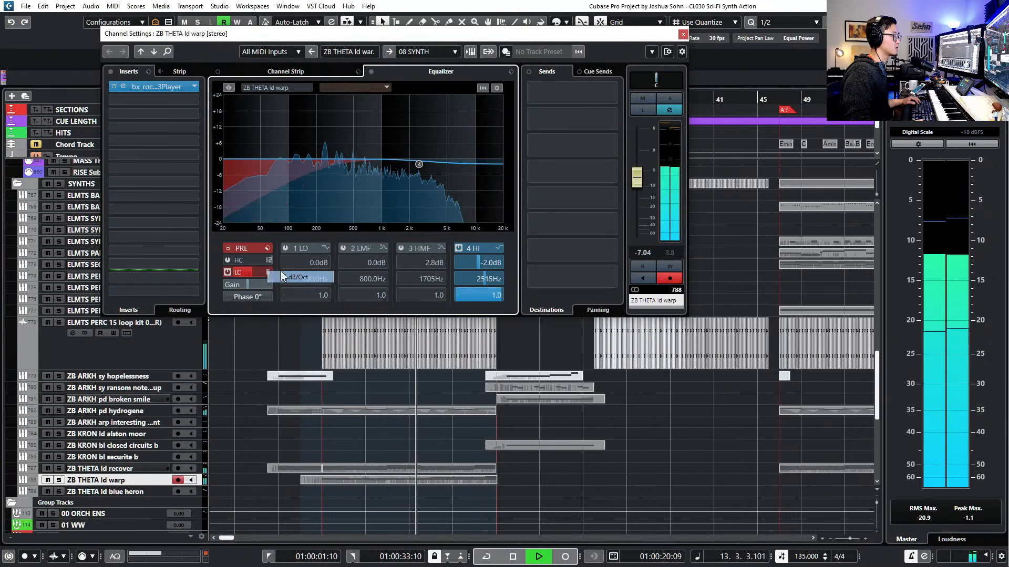
# Set the ZB THETA ld warp low cut to 12 dB/Oct and add a -12.4 dB low band at 126.0 Hz
pyautogui.click(268, 272)
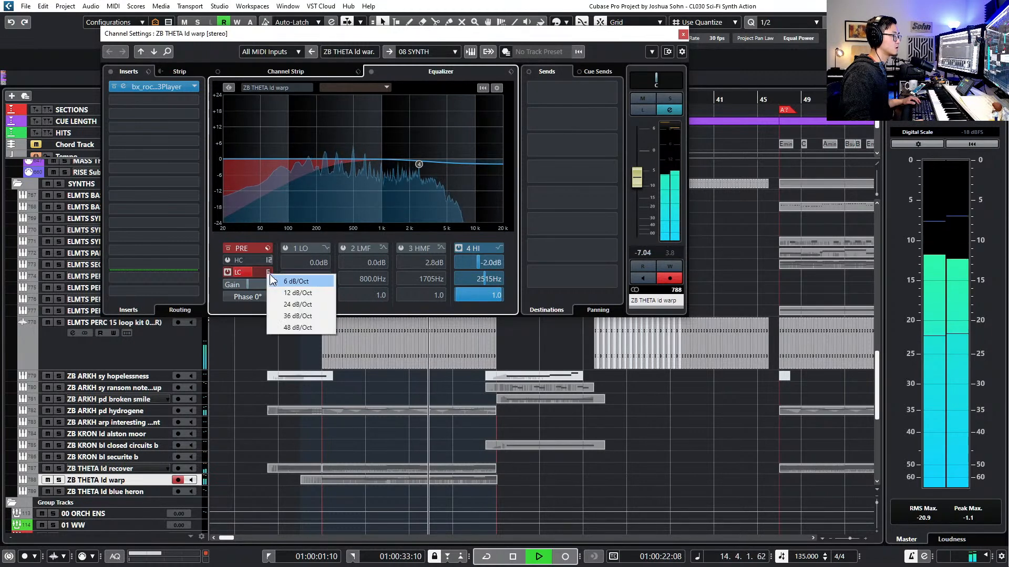
pyautogui.click(278, 292)
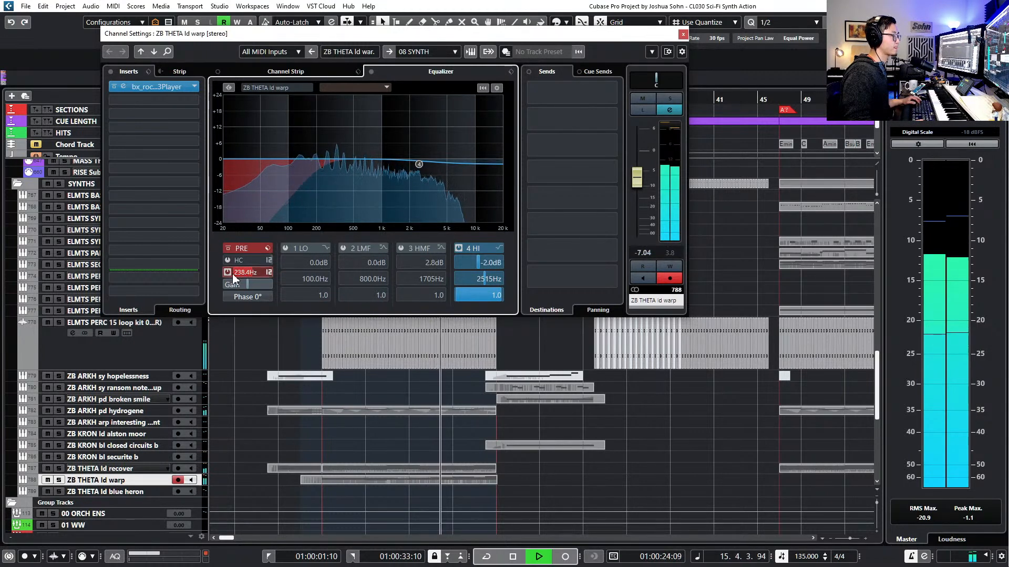
pyautogui.click(288, 165)
pyautogui.moveTo(288, 165); pyautogui.dragTo(297, 199)
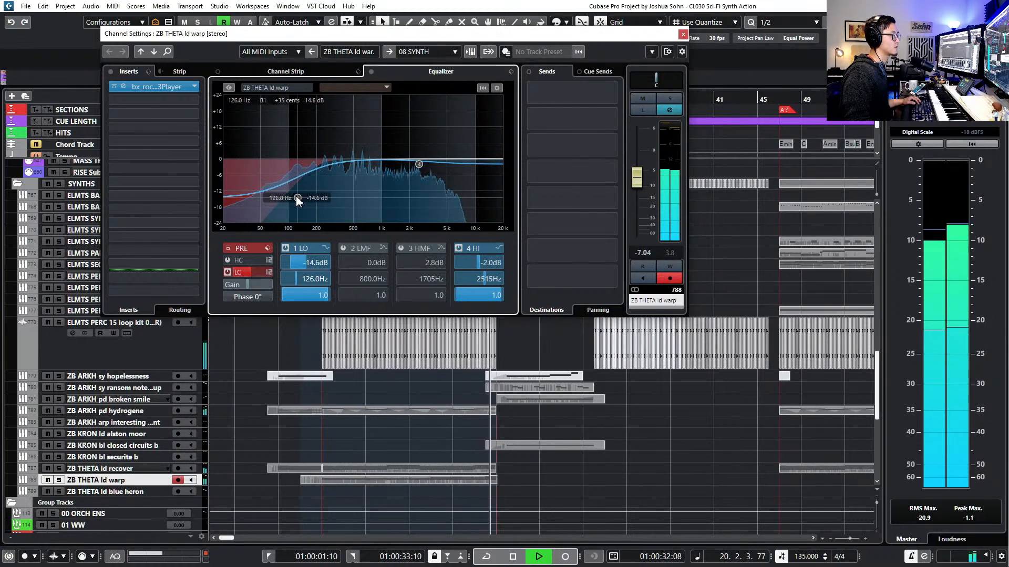
pyautogui.moveTo(301, 259); pyautogui.dragTo(316, 255)
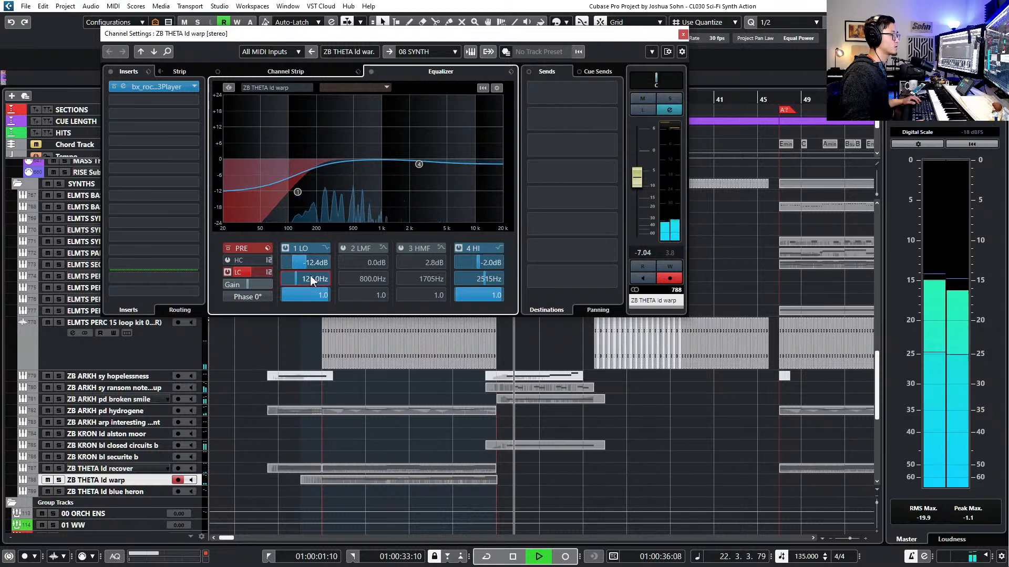
pyautogui.click(682, 34)
pyautogui.press('space')
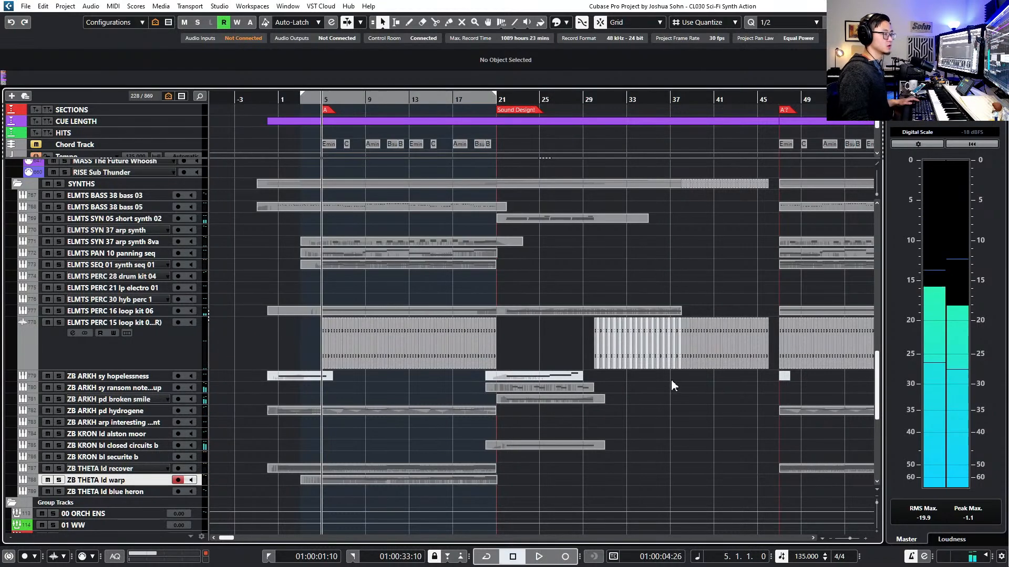
# Set the locators around the first CUE LENGTH part, bars 0 to 47, and return the cursor to its start
pyautogui.press('g')
pyautogui.click(564, 122)
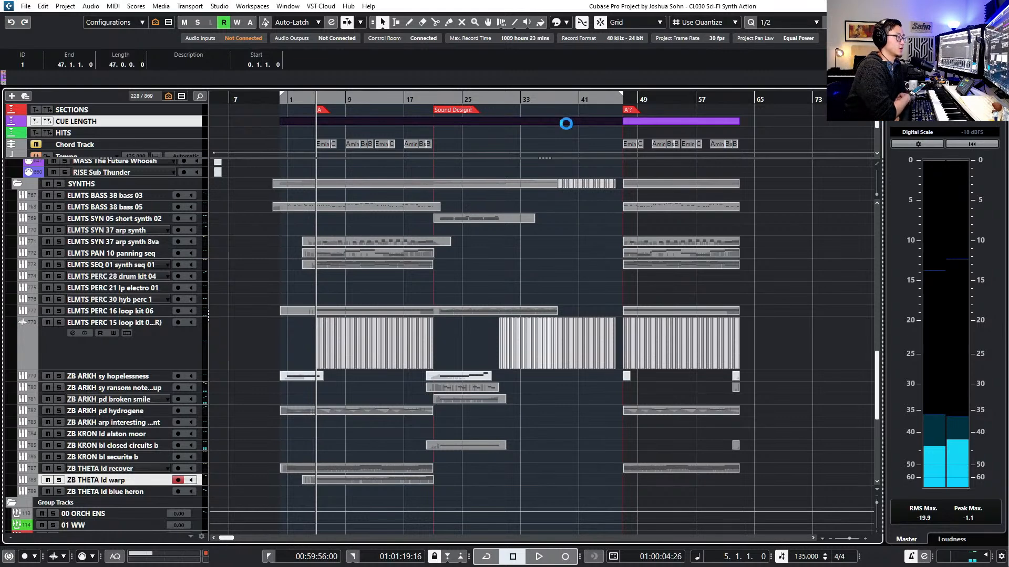
pyautogui.press('KP_1')
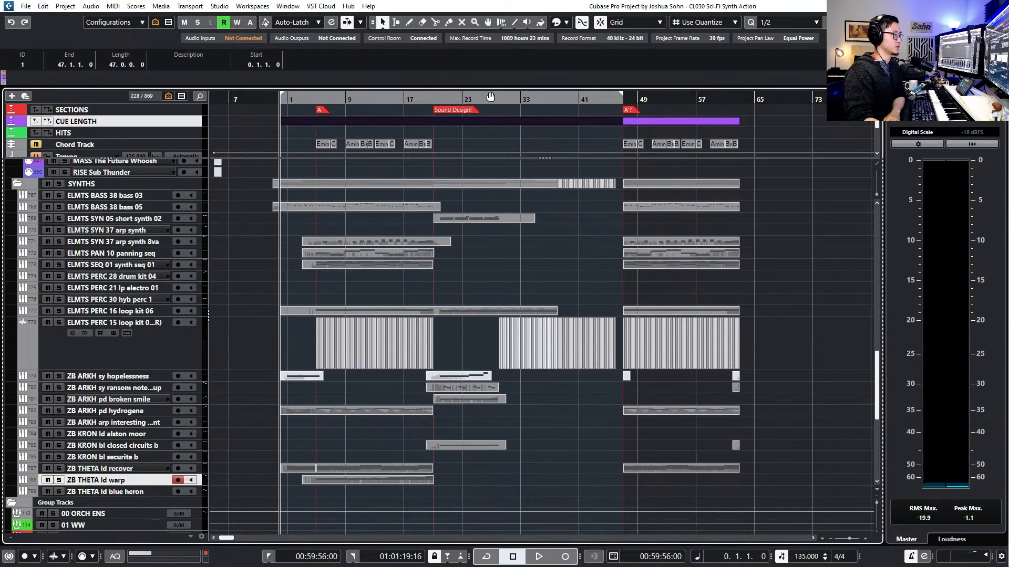
pyautogui.press('KP_2')
pyautogui.press('KP_1')
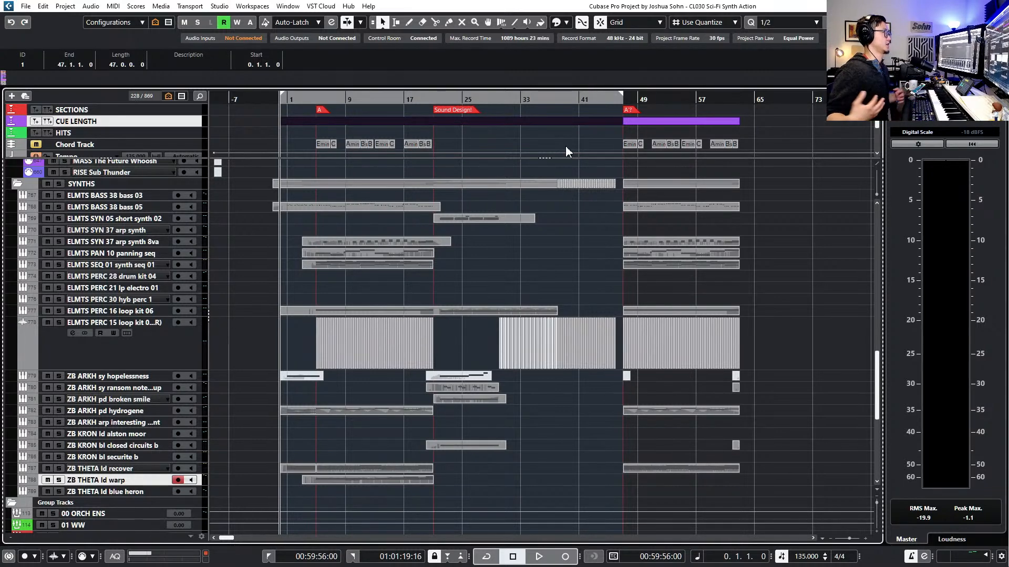
pyautogui.click(543, 244)
# Play the cue from its start through the Sound Design section and examine the strings, percussion, whoosh and synth layers
pyautogui.scroll(5, 557, 252)
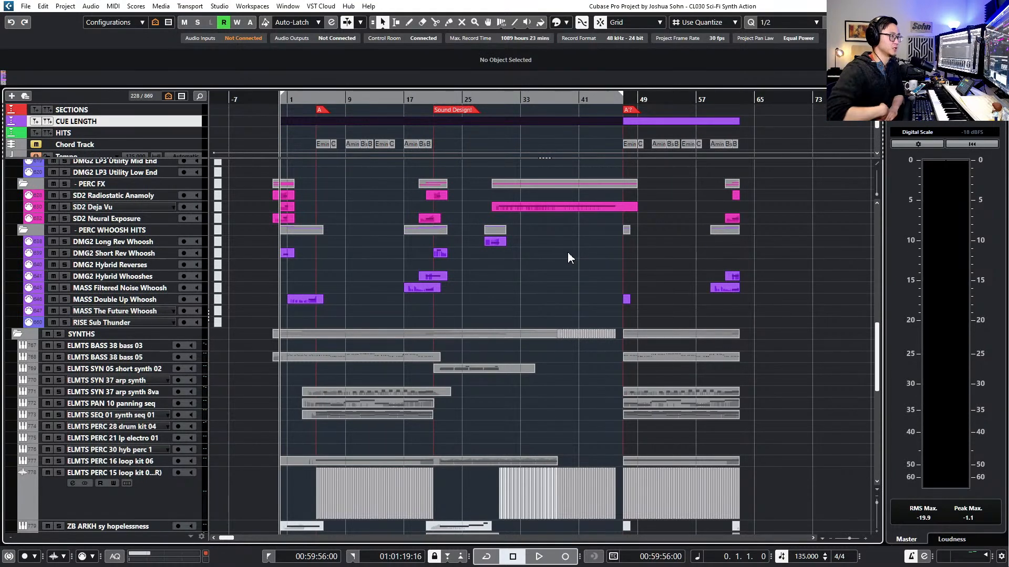
pyautogui.scroll(4, 523, 266)
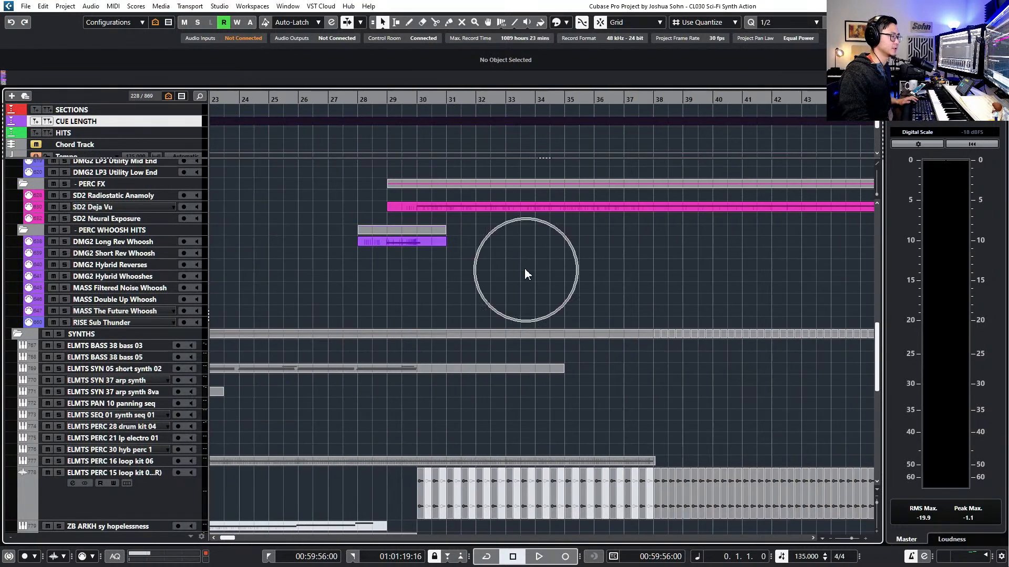
pyautogui.scroll(-3, 524, 270)
pyautogui.scroll(8, 504, 276)
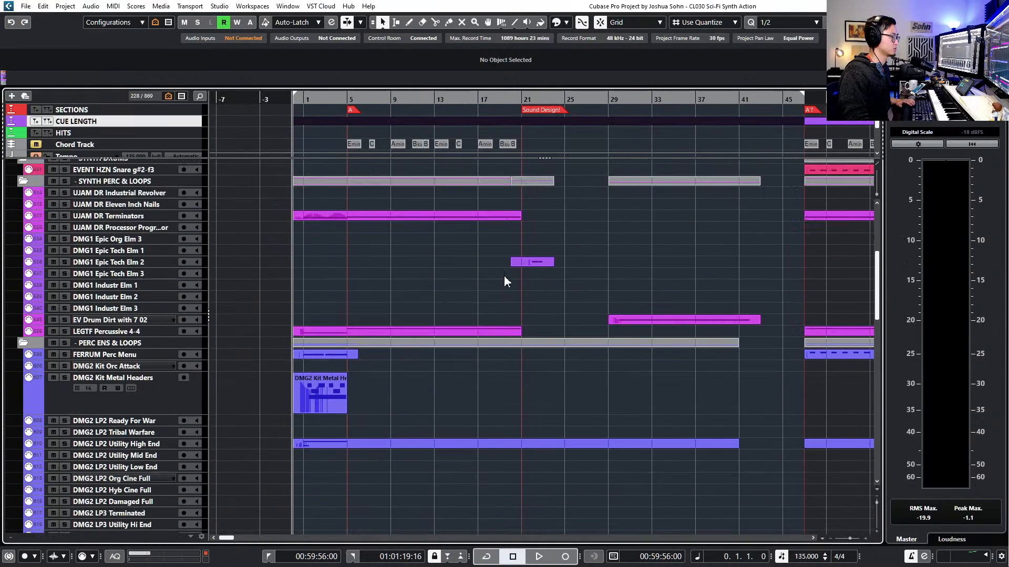
pyautogui.scroll(4, 503, 275)
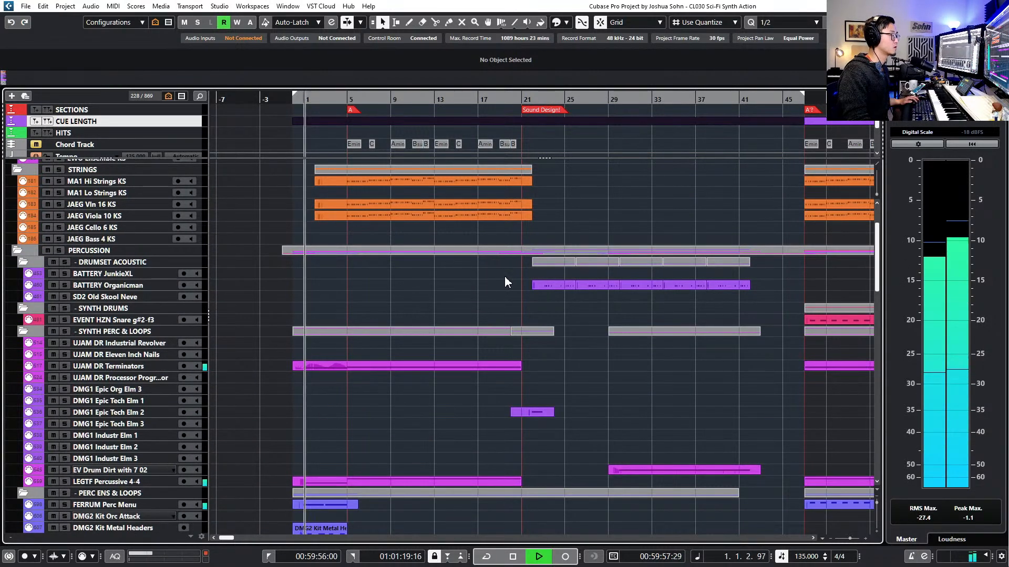
pyautogui.scroll(-2, 504, 279)
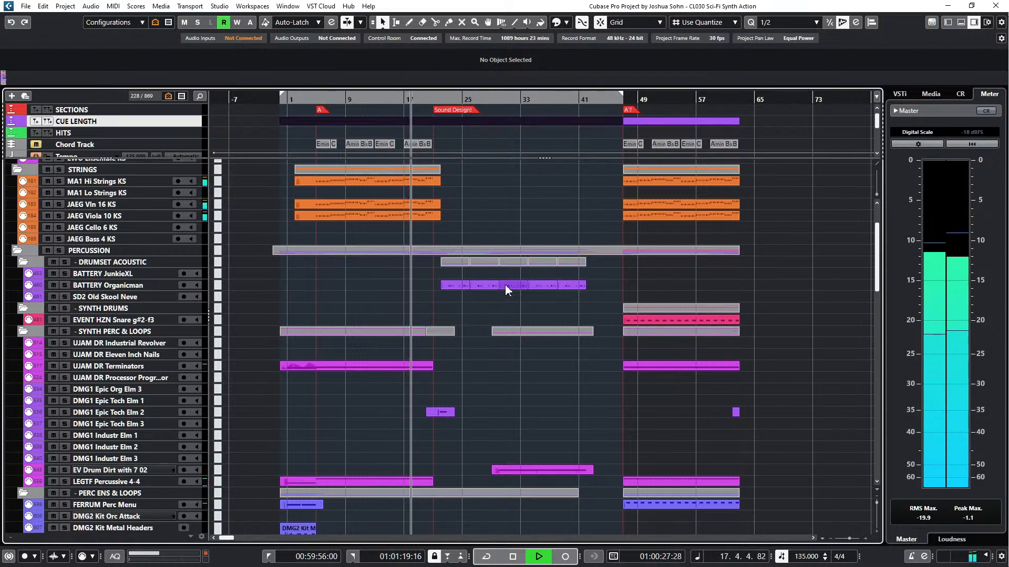
pyautogui.scroll(-3, 498, 315)
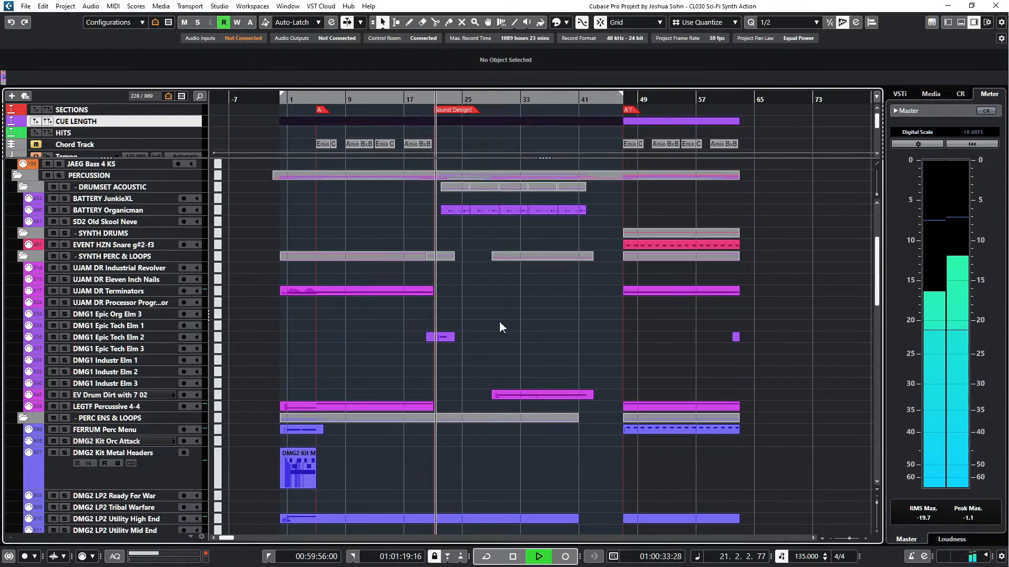
pyautogui.scroll(-3, 507, 336)
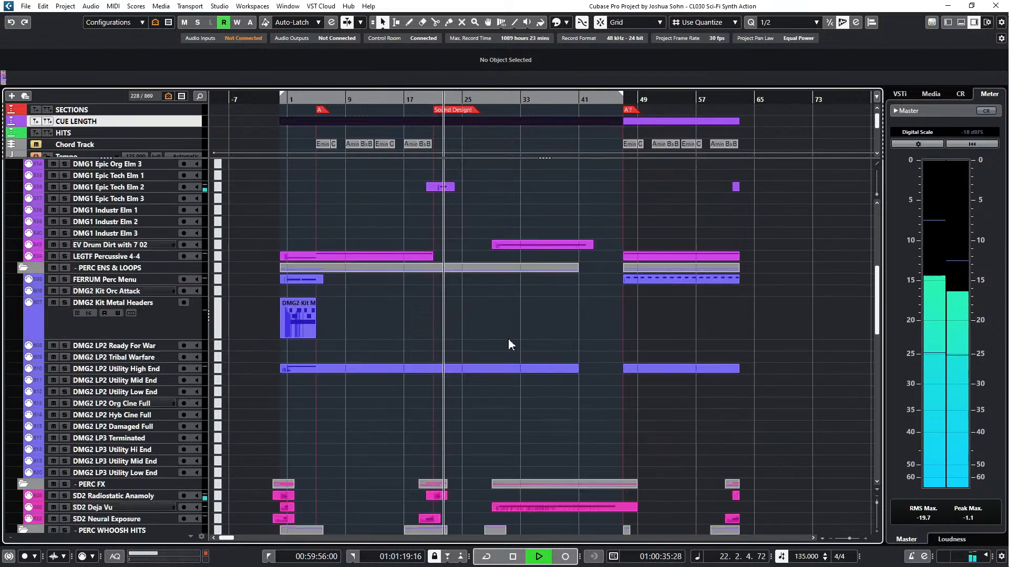
pyautogui.scroll(-6, 508, 349)
pyautogui.keyDown('ctrl'); pyautogui.scroll(2, 509, 349); pyautogui.keyUp('ctrl')
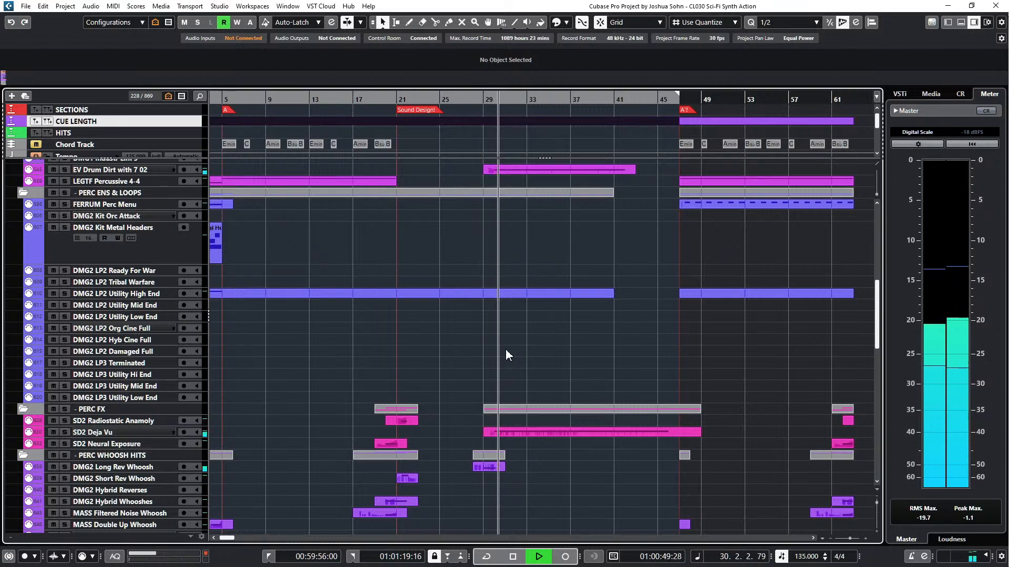
pyautogui.scroll(3, 565, 368)
pyautogui.scroll(-6, 598, 389)
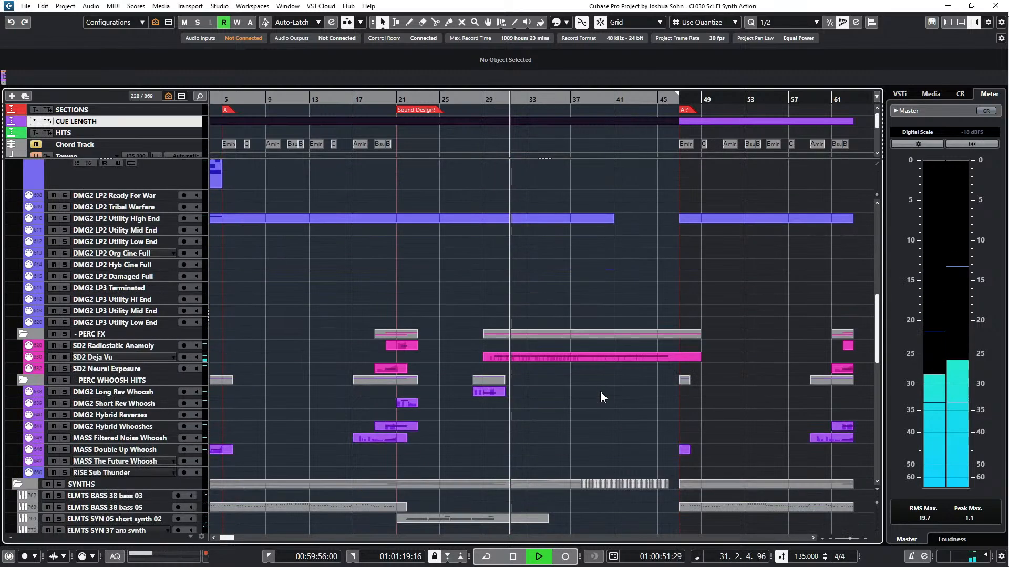
pyautogui.scroll(-6, 600, 389)
pyautogui.scroll(-6, 572, 389)
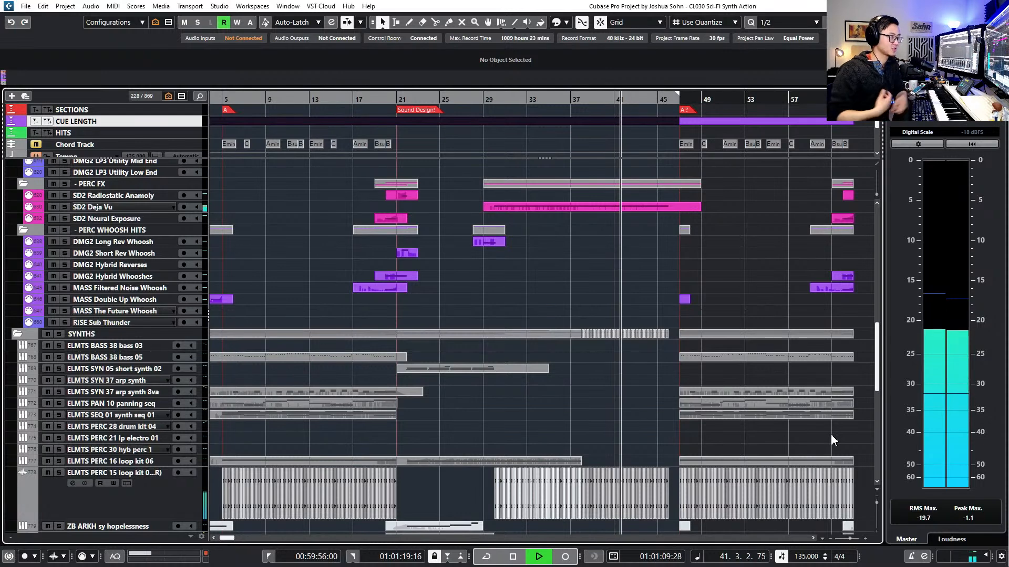
pyautogui.scroll(-5, 622, 399)
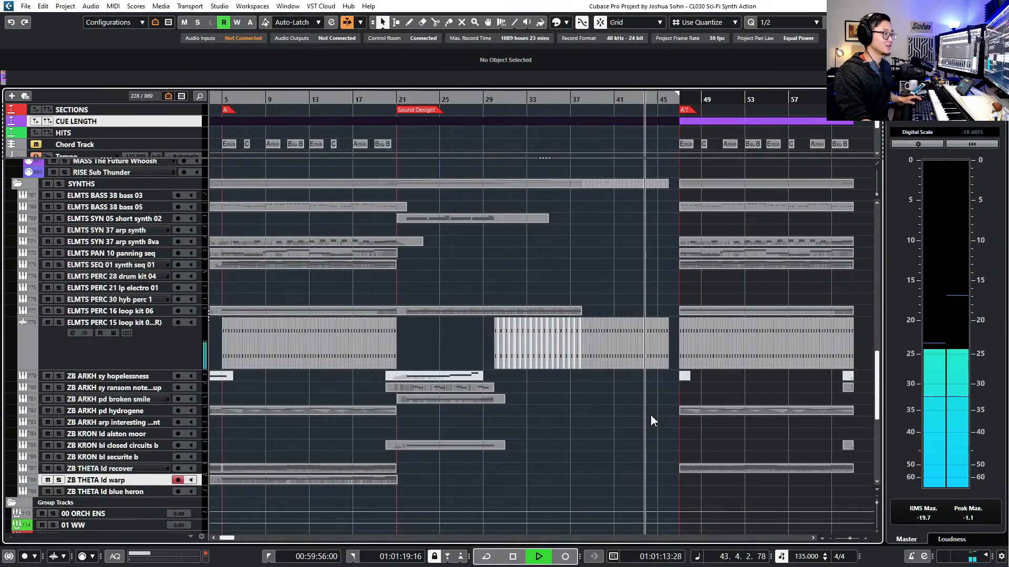
pyautogui.scroll(2, 651, 421)
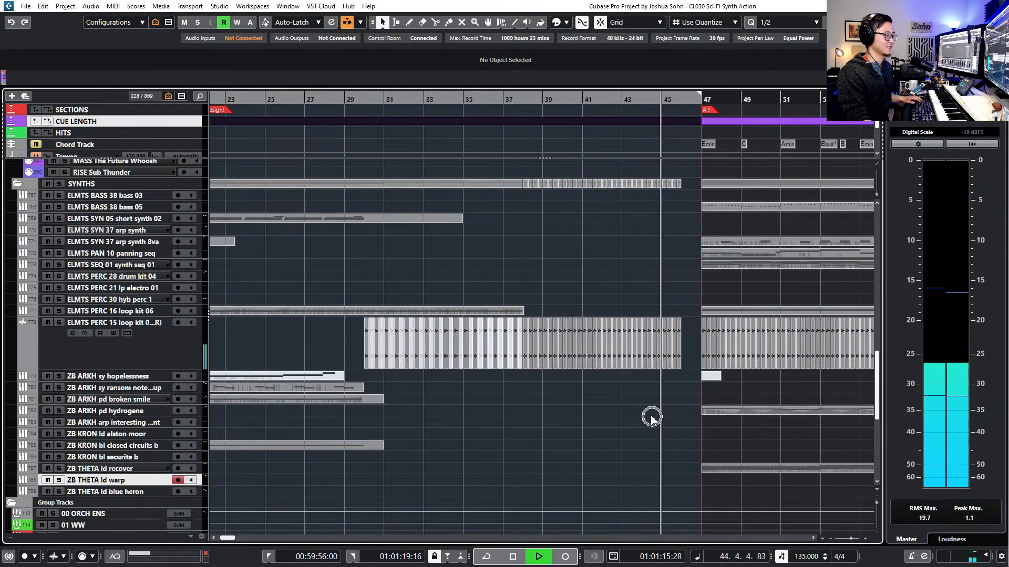
pyautogui.press('space')
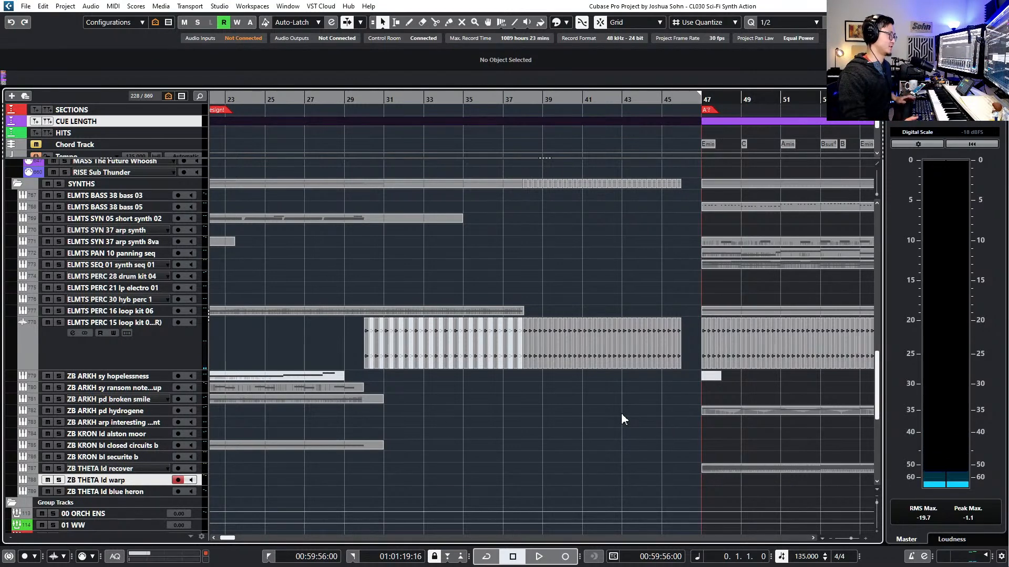
pyautogui.scroll(-2, 588, 426)
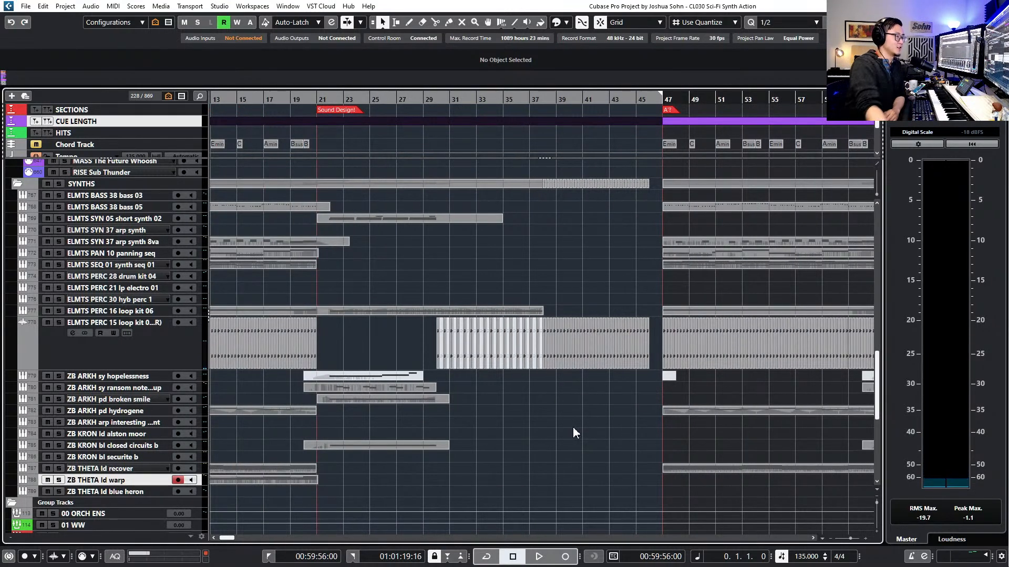